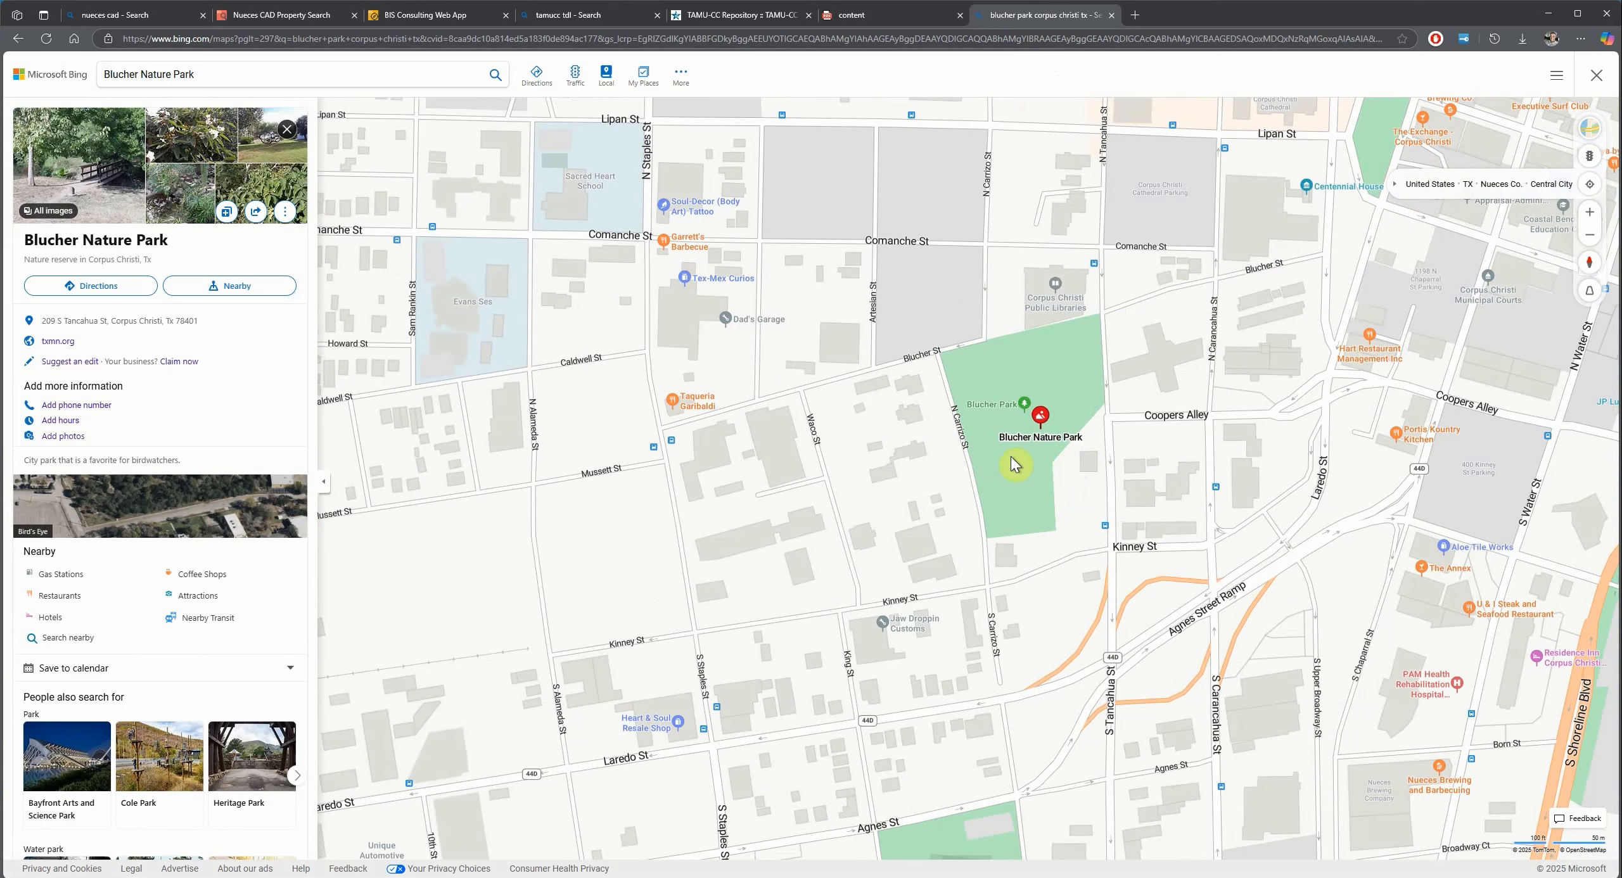
- Switch the Bing map around Blucher Nature Park from the road view to Satellite imagery
{"action": "left_click_drag", "start_coordinate": [949, 394], "coordinate": [987, 452]}
{"action": "scroll", "coordinate": [1187, 454], "scroll_direction": "down", "scroll_amount": 3}
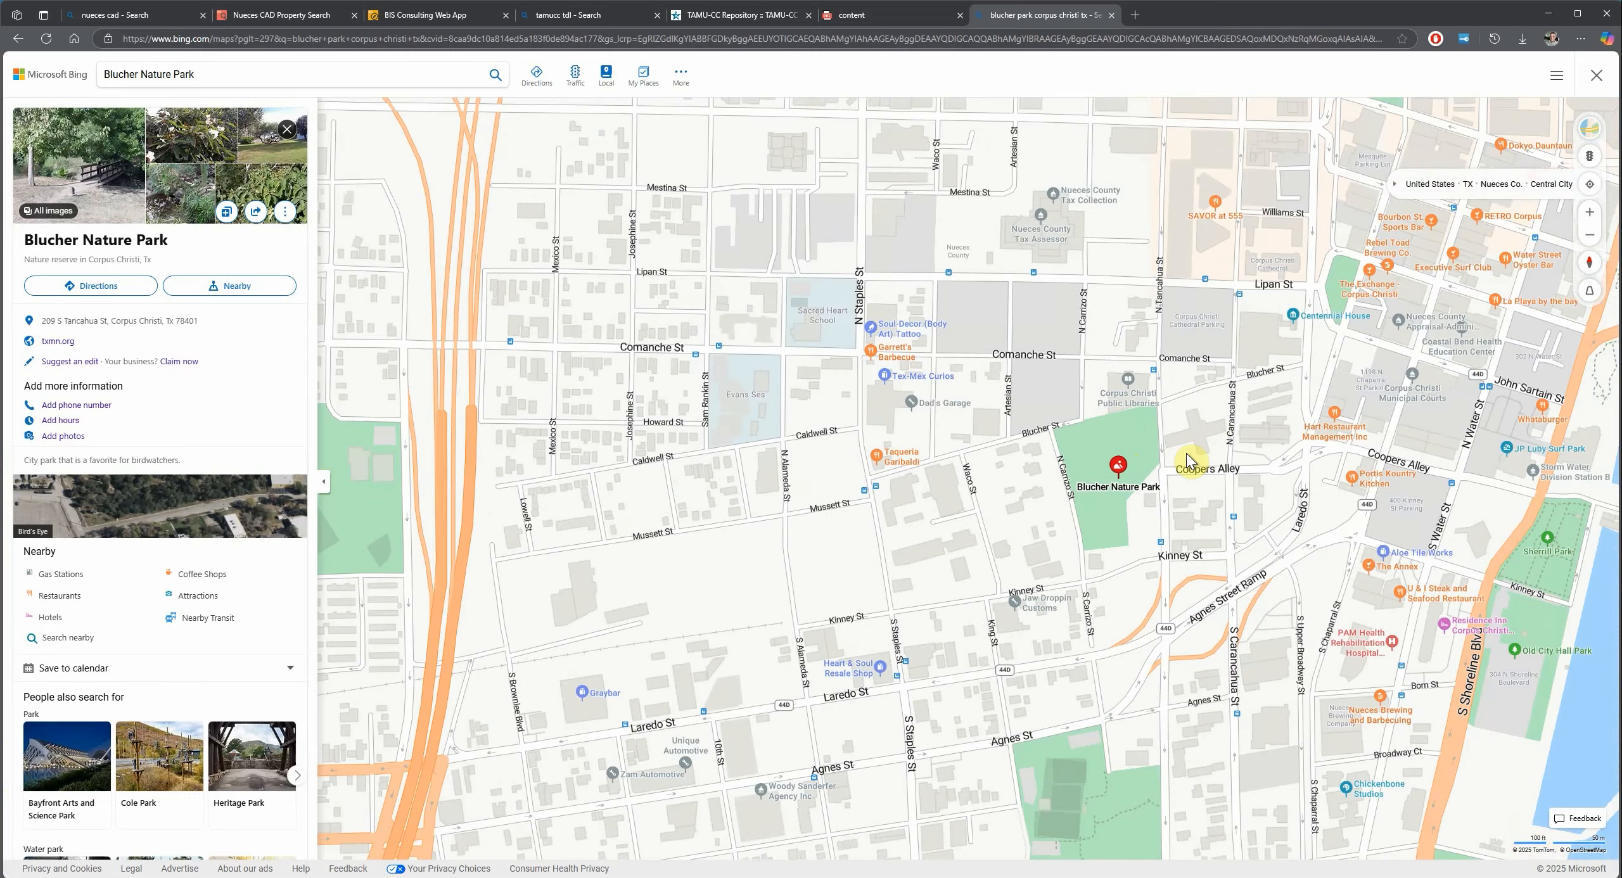
{"action": "left_click_drag", "start_coordinate": [1277, 430], "coordinate": [1180, 536]}
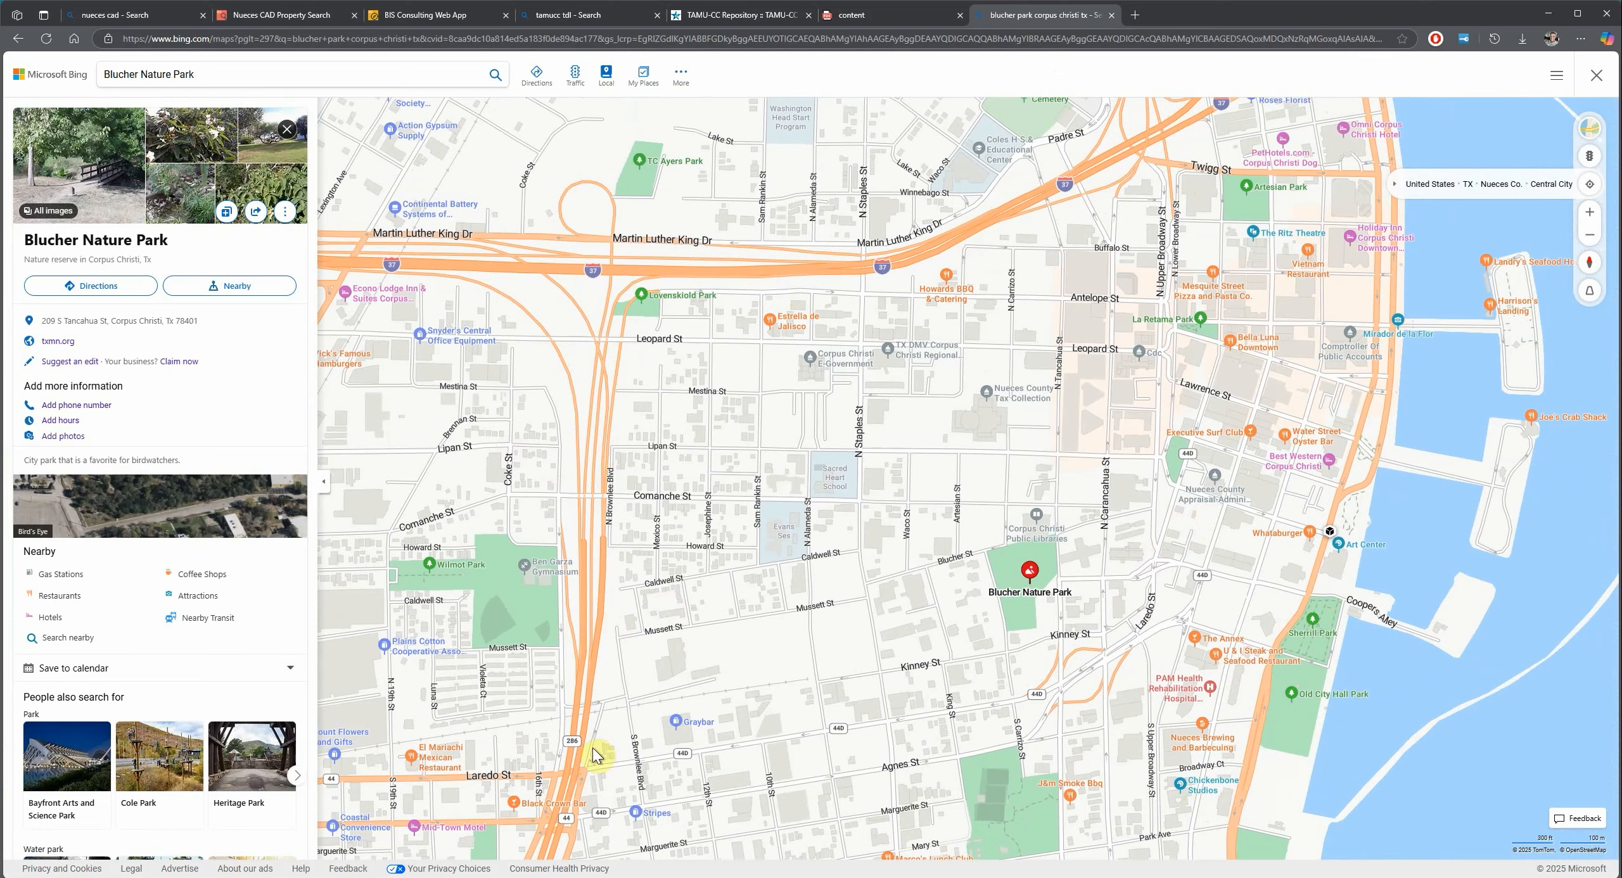
{"action": "scroll", "coordinate": [1167, 571], "scroll_direction": "up", "scroll_amount": 2}
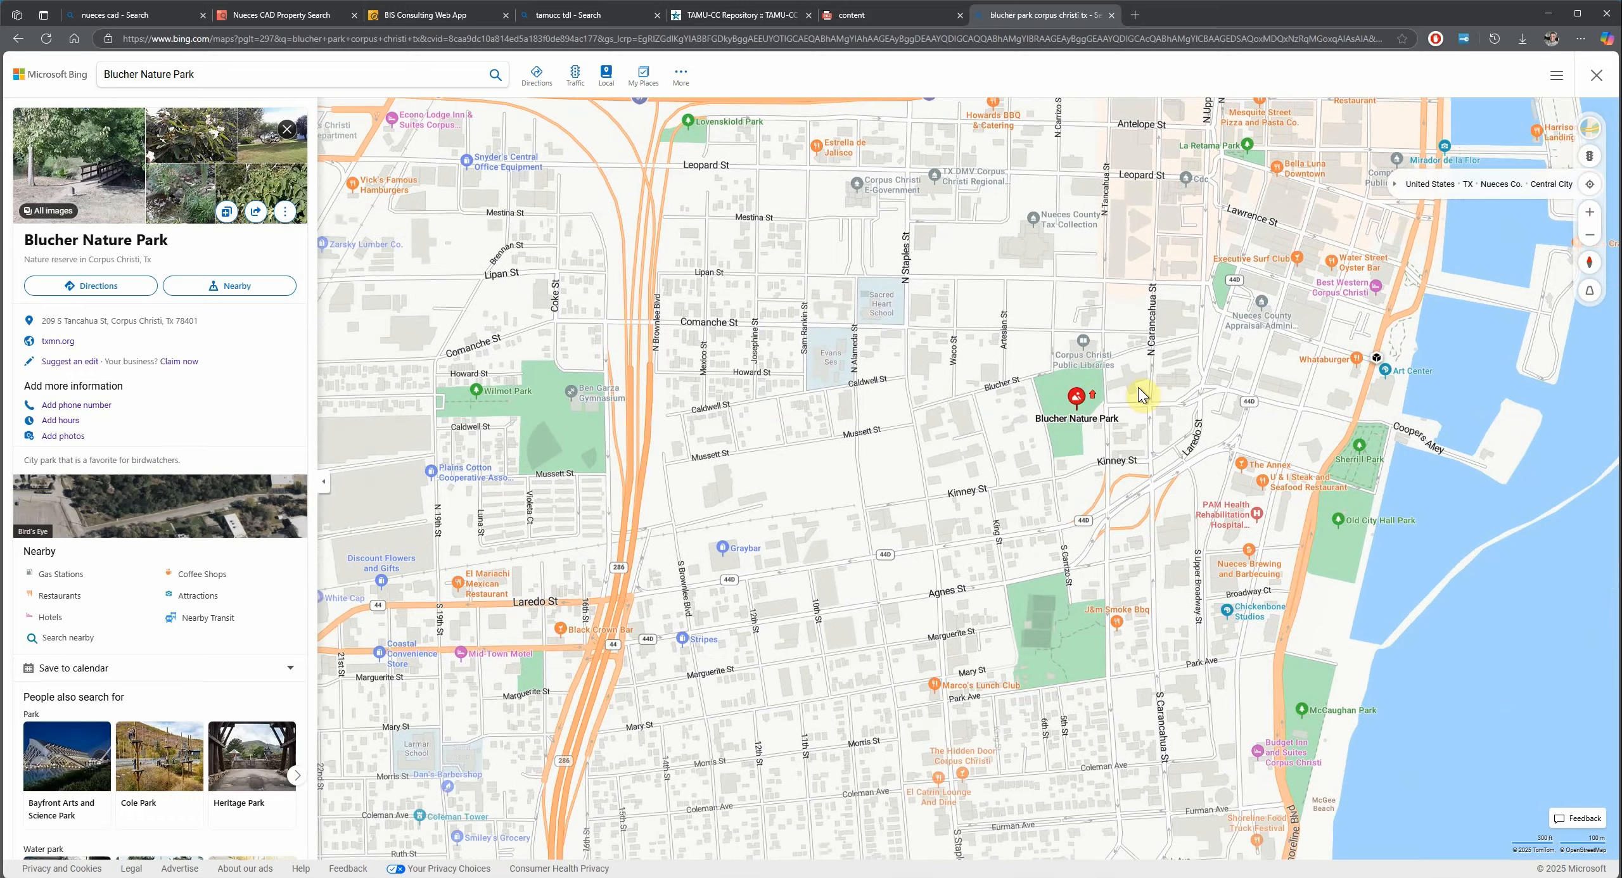
{"action": "scroll", "coordinate": [1049, 409], "scroll_direction": "up", "scroll_amount": 2}
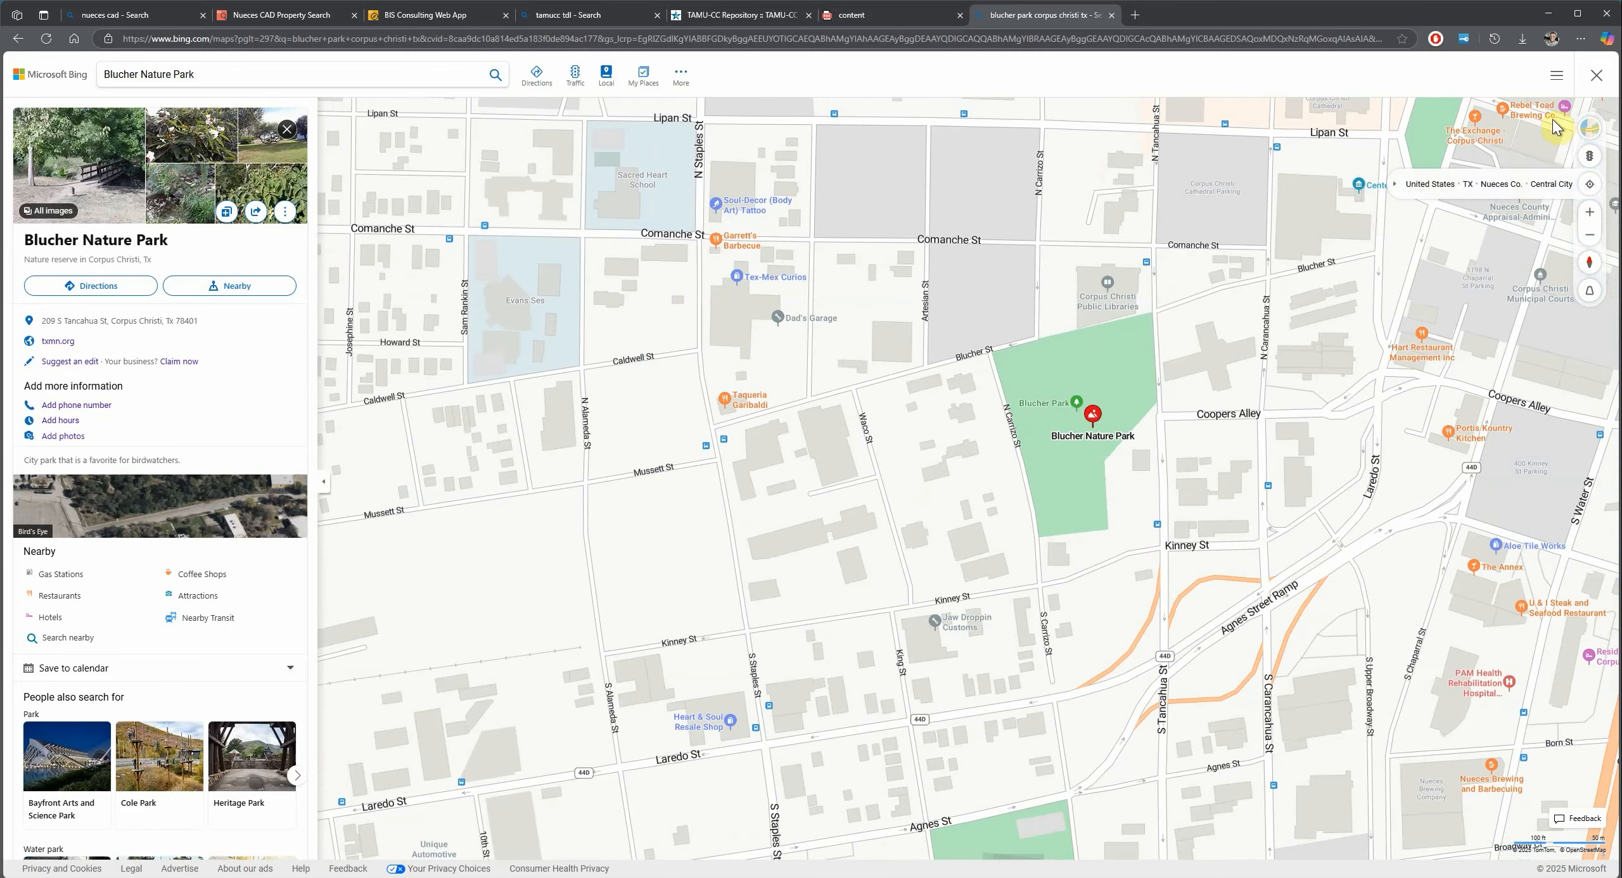
{"action": "mouse_move", "coordinate": [1565, 124]}
{"action": "left_click", "coordinate": [1444, 130]}
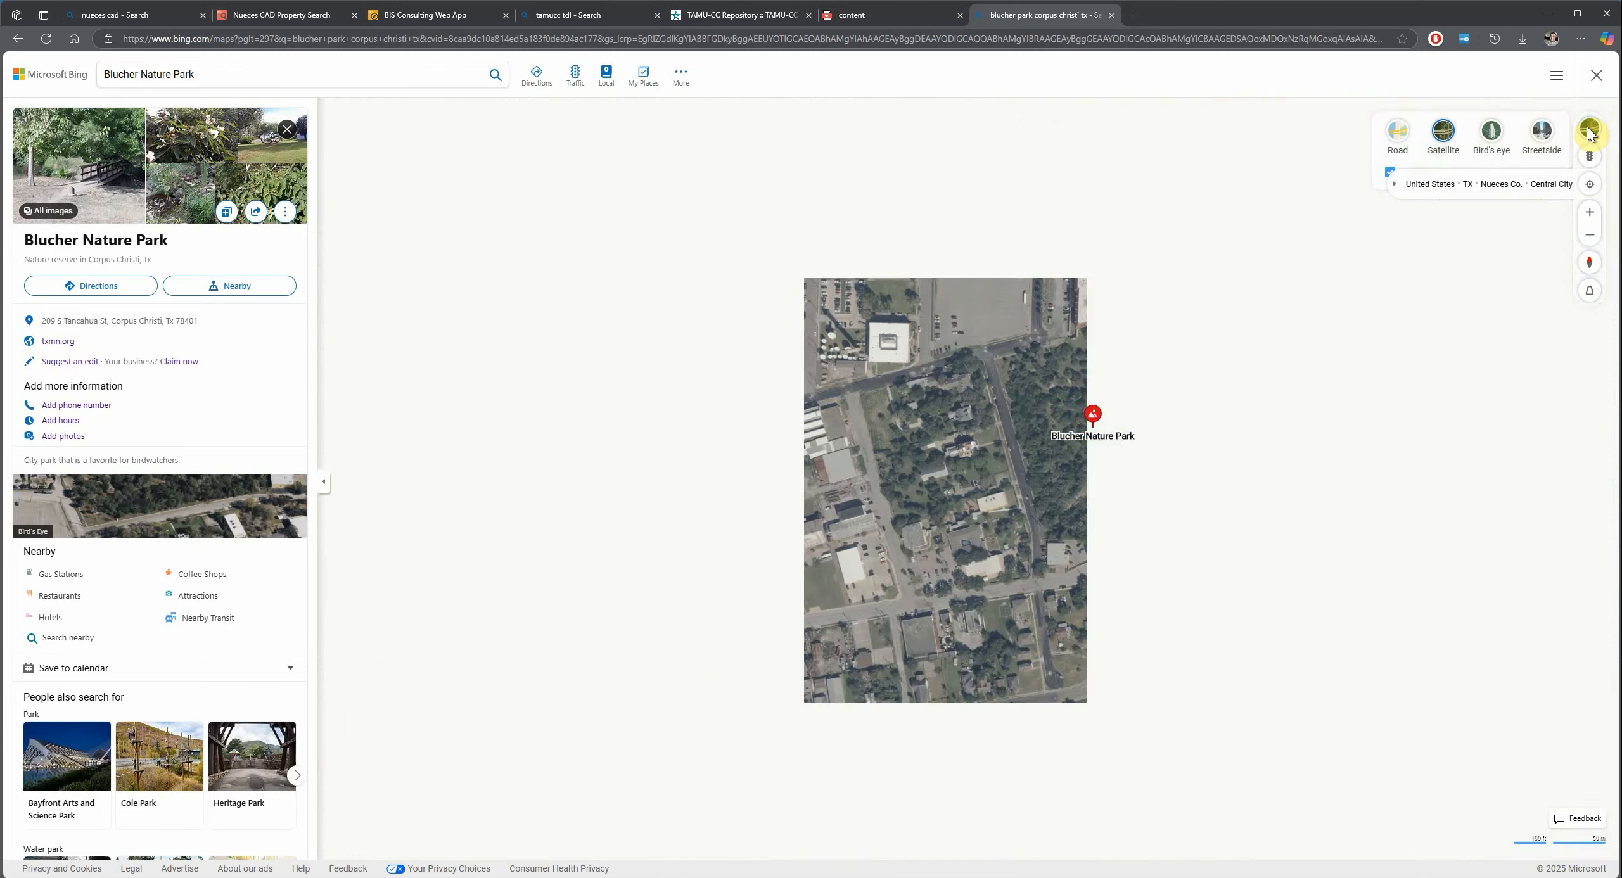
- Examine the satellite imagery of Blucher Nature Park, its tree cover and the surrounding streets and buildings
{"action": "scroll", "coordinate": [1078, 431], "scroll_direction": "up", "scroll_amount": 2}
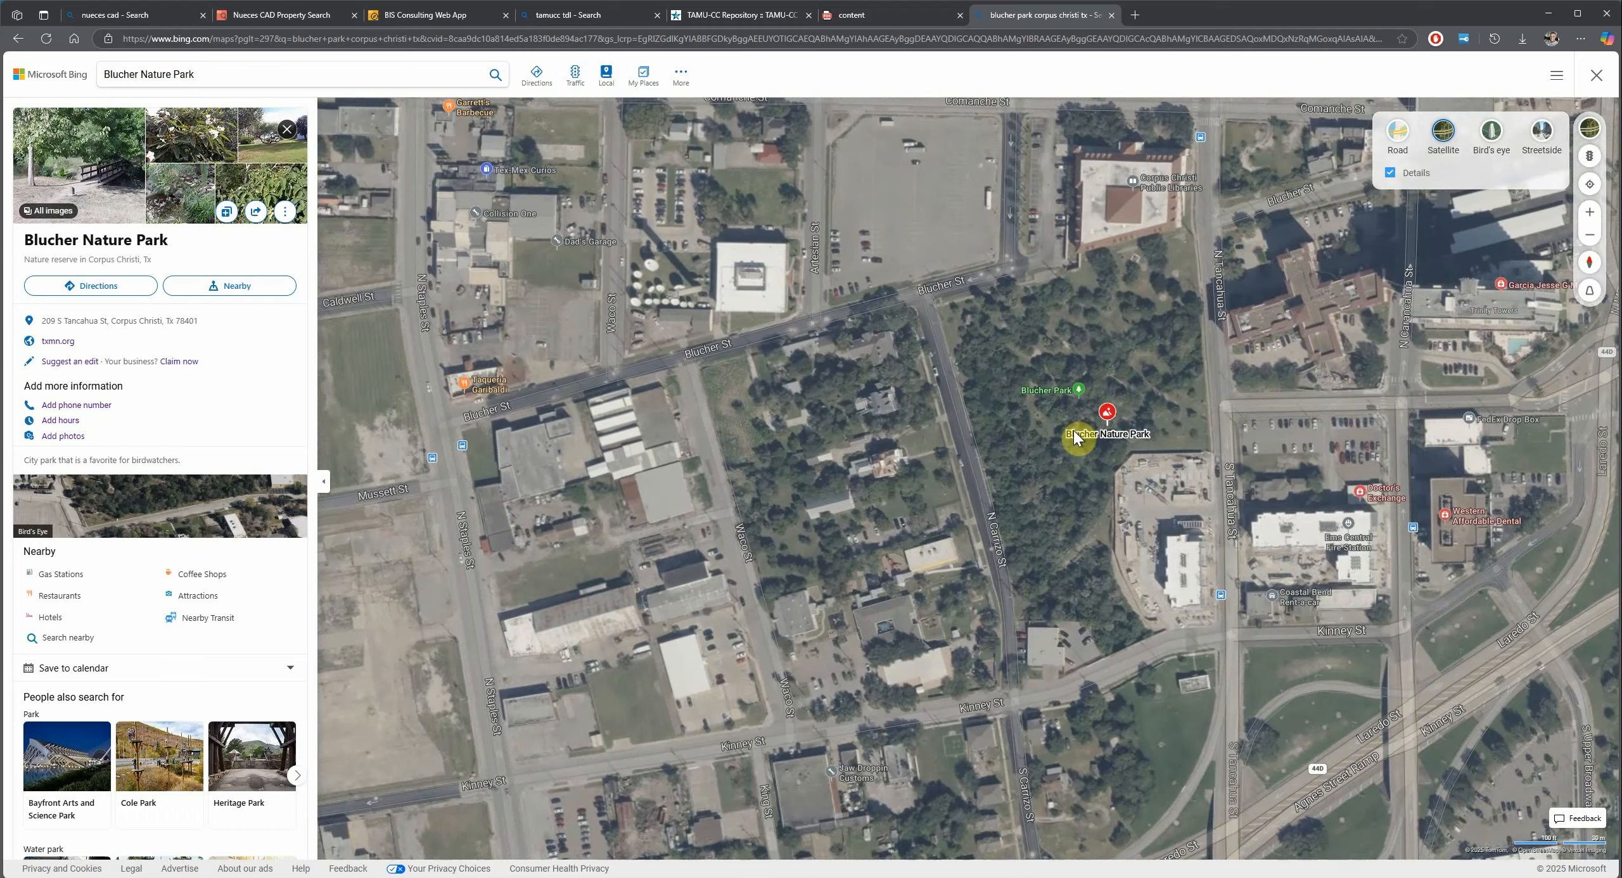
{"action": "left_click_drag", "start_coordinate": [1194, 348], "coordinate": [1133, 357]}
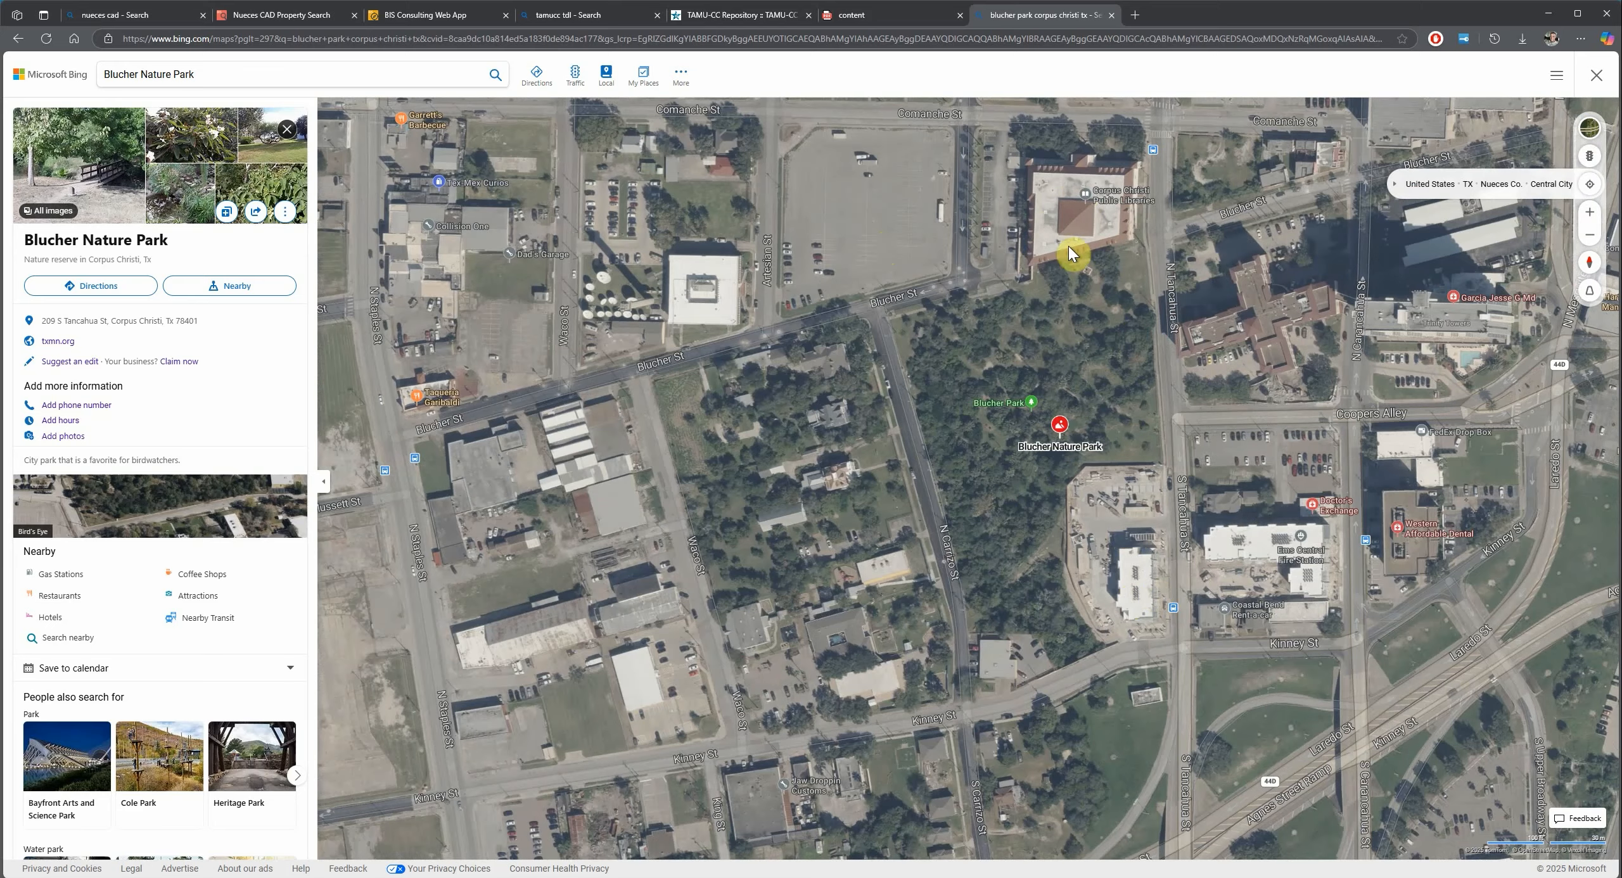
{"action": "left_click_drag", "start_coordinate": [1119, 343], "coordinate": [1032, 330]}
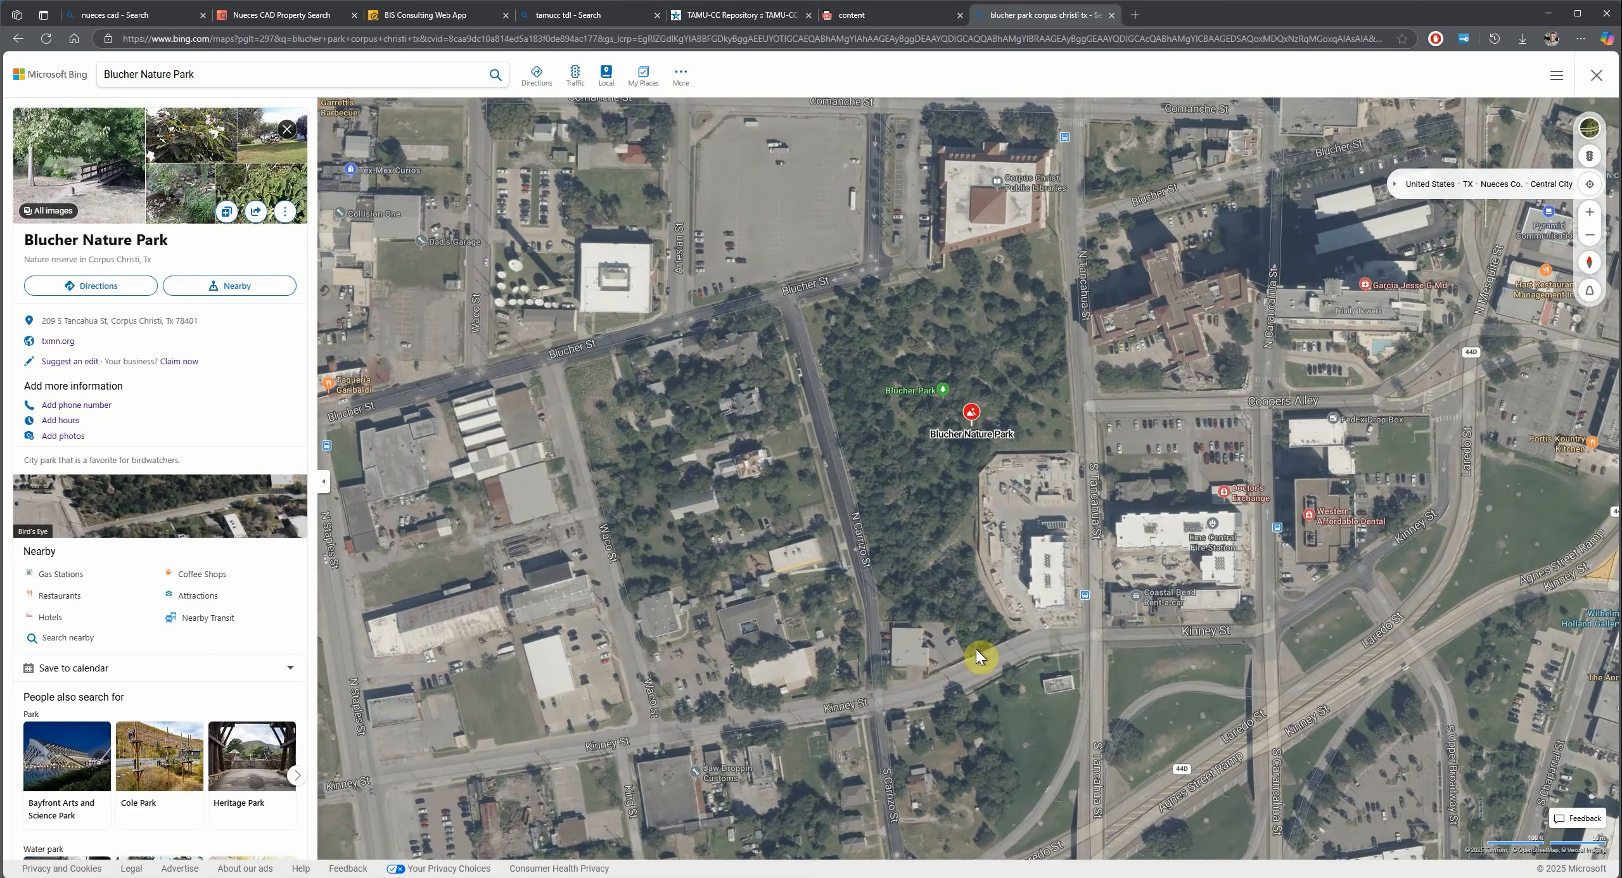
{"action": "scroll", "coordinate": [951, 374], "scroll_direction": "up", "scroll_amount": 1}
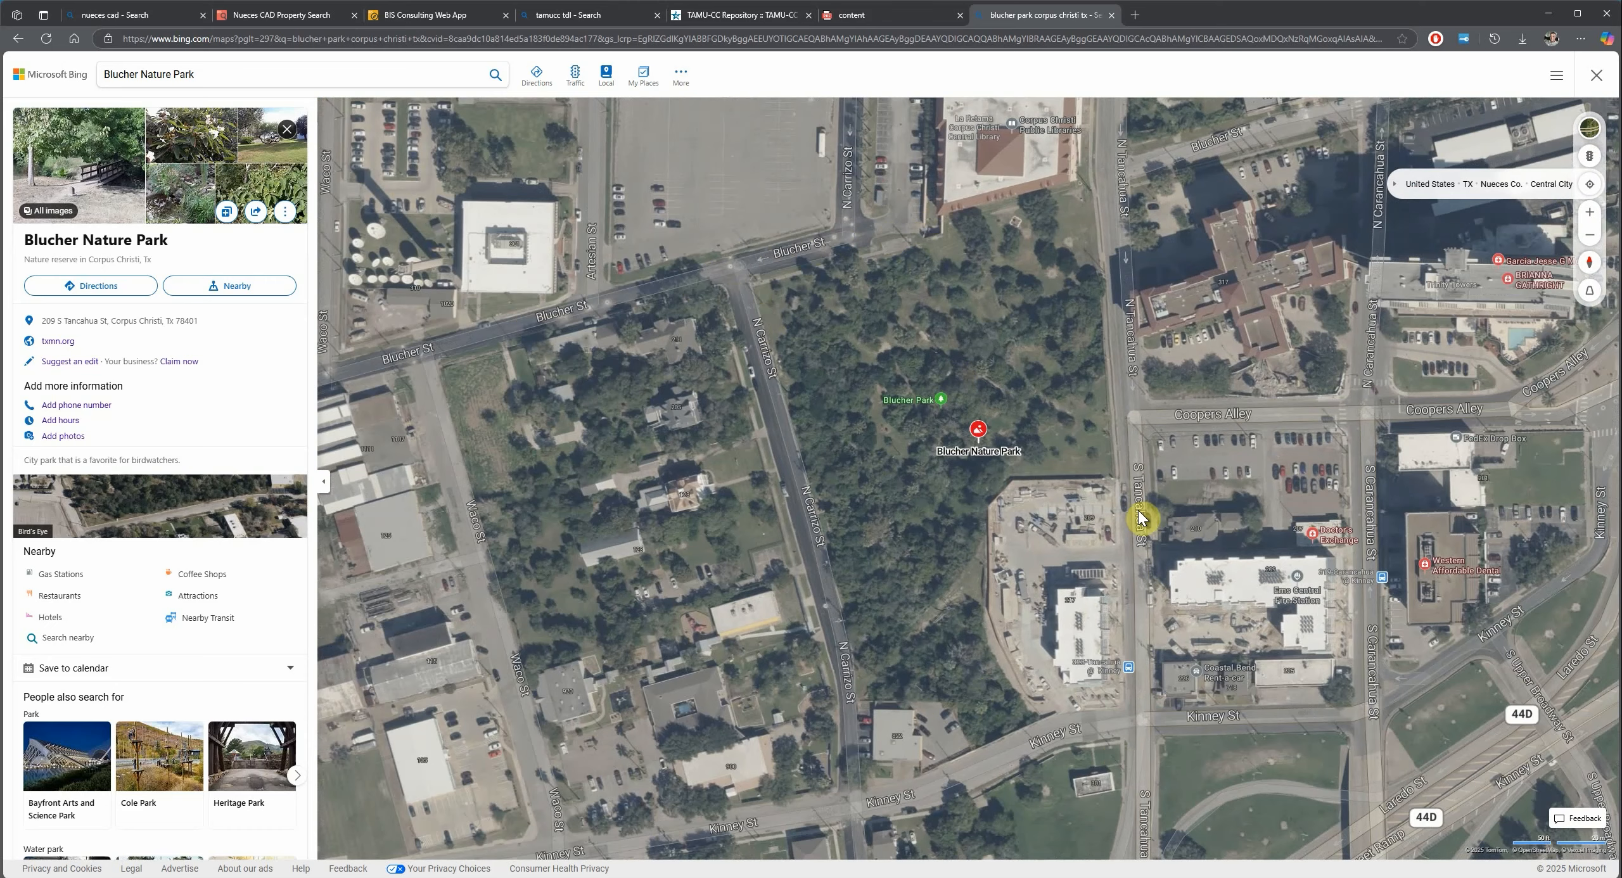
{"action": "left_click_drag", "start_coordinate": [997, 296], "coordinate": [1059, 311]}
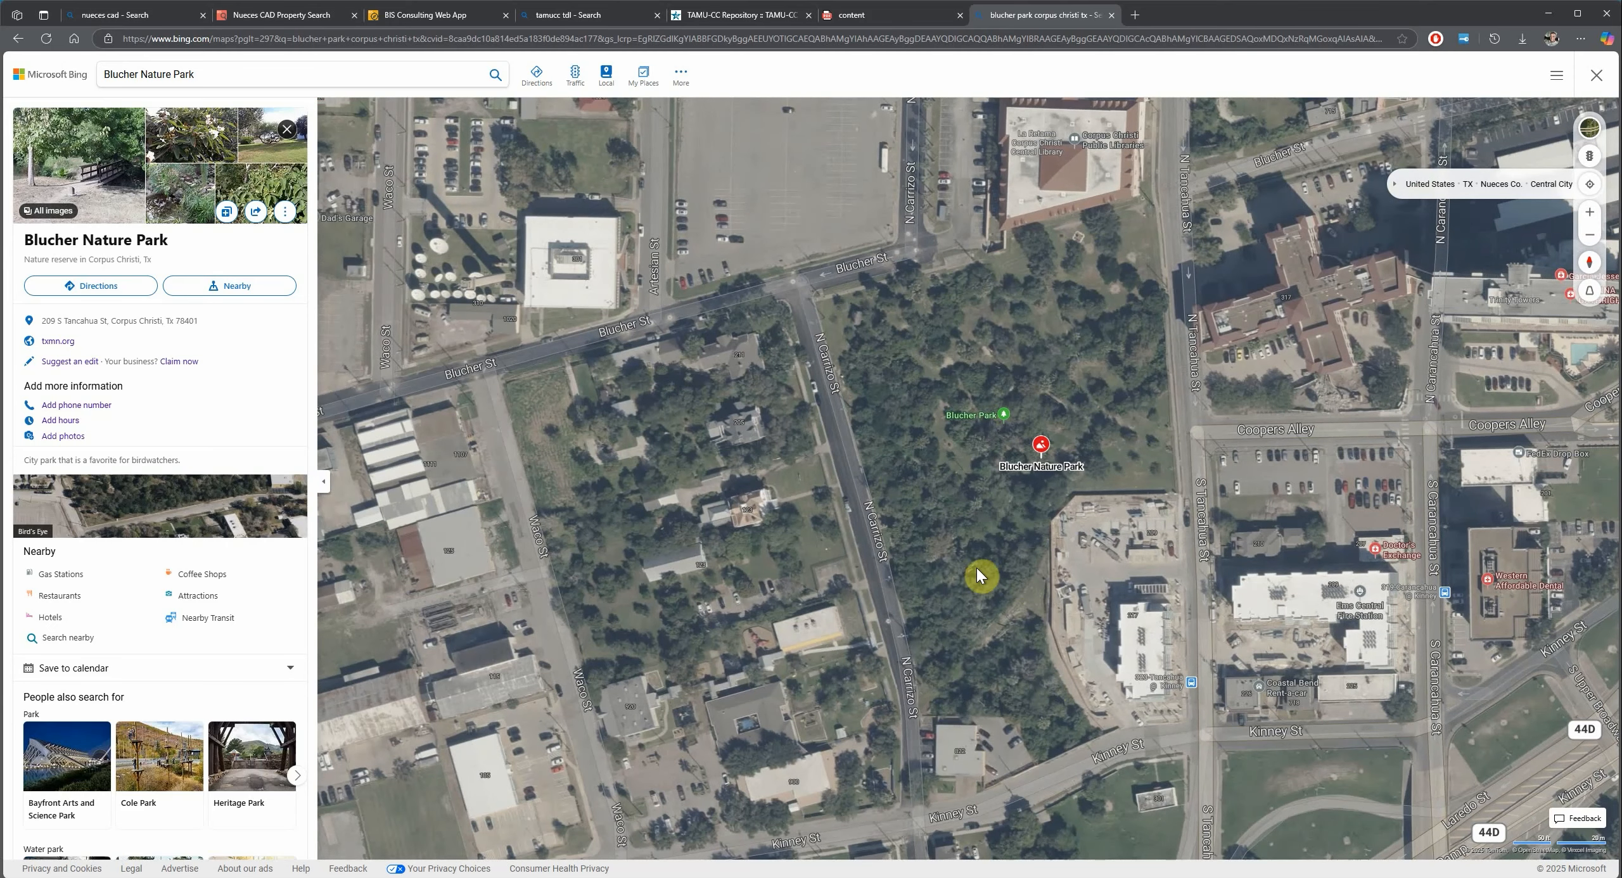
{"action": "scroll", "coordinate": [988, 576], "scroll_direction": "up", "scroll_amount": 2}
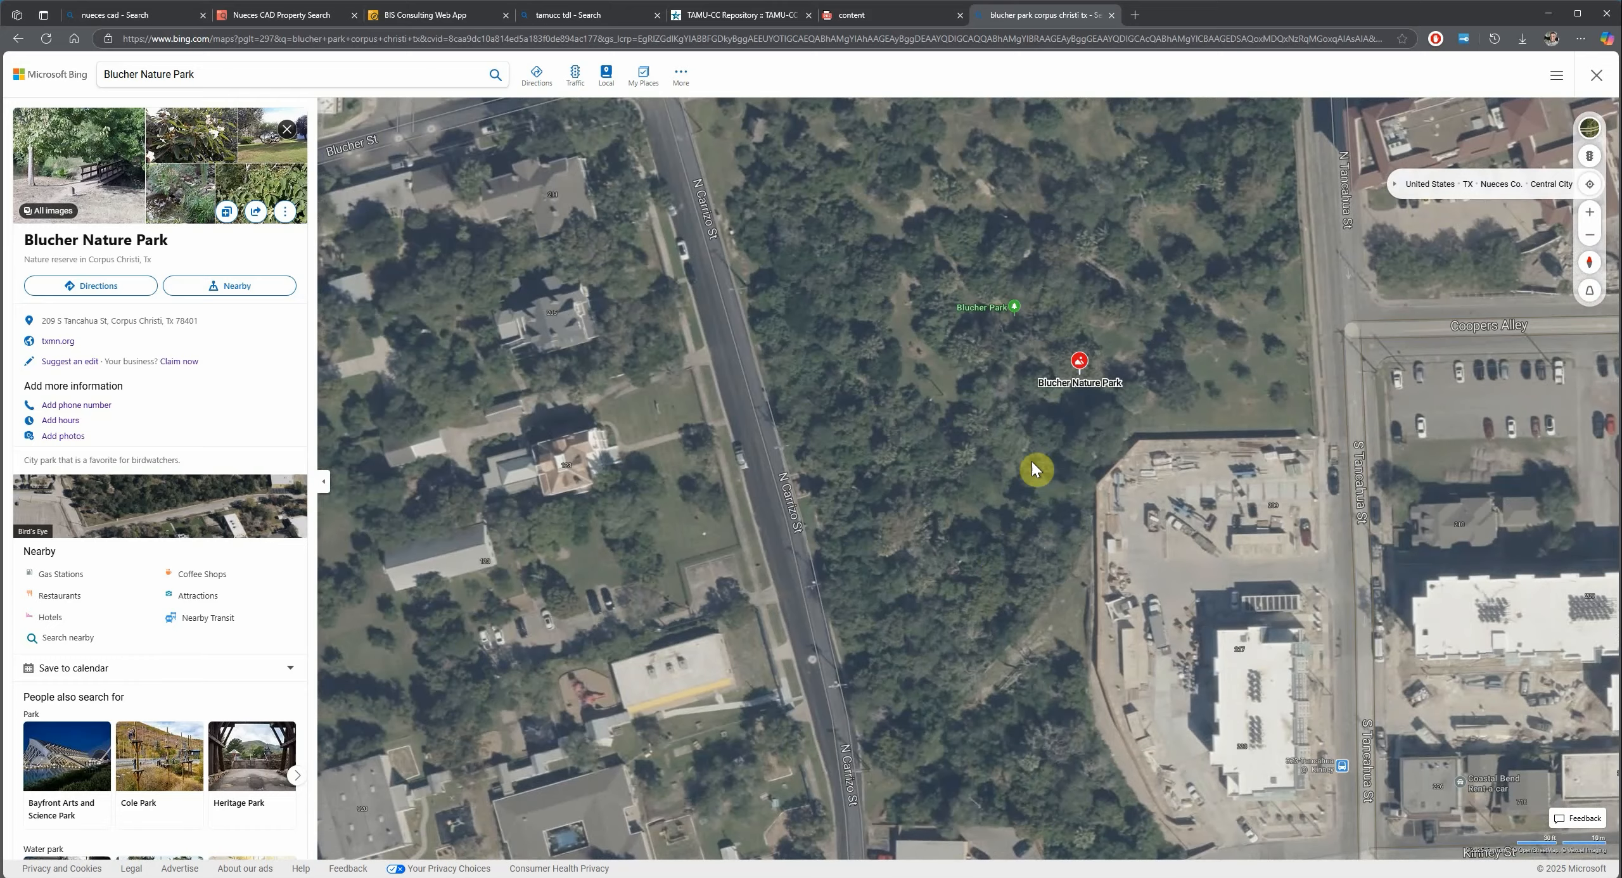
{"action": "scroll", "coordinate": [1014, 469], "scroll_direction": "up", "scroll_amount": 1}
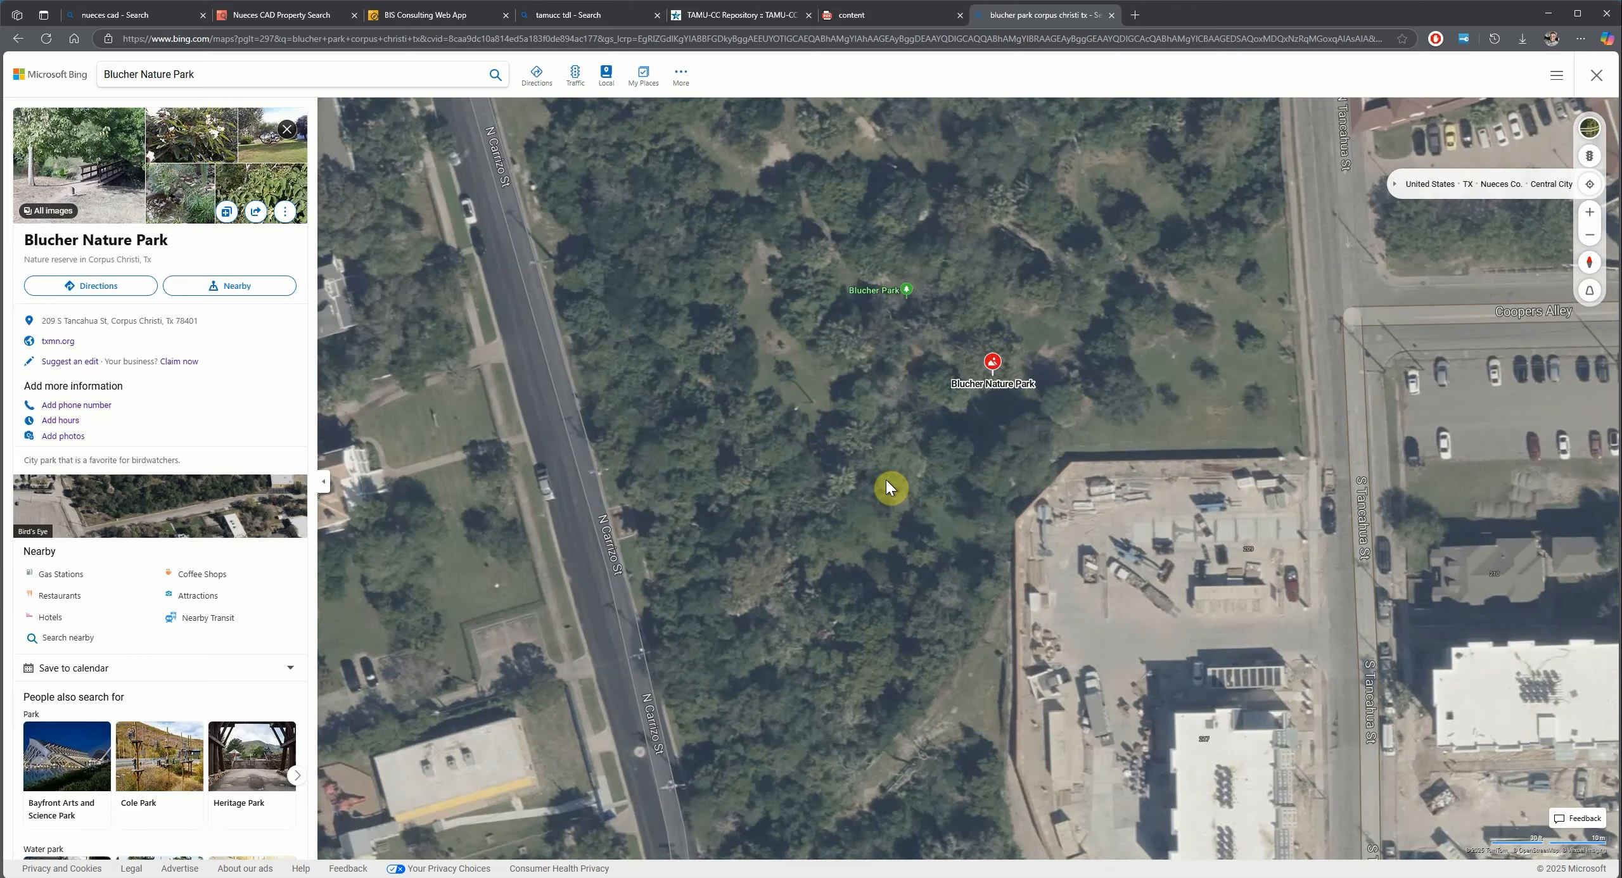
{"action": "scroll", "coordinate": [886, 480], "scroll_direction": "down", "scroll_amount": 2}
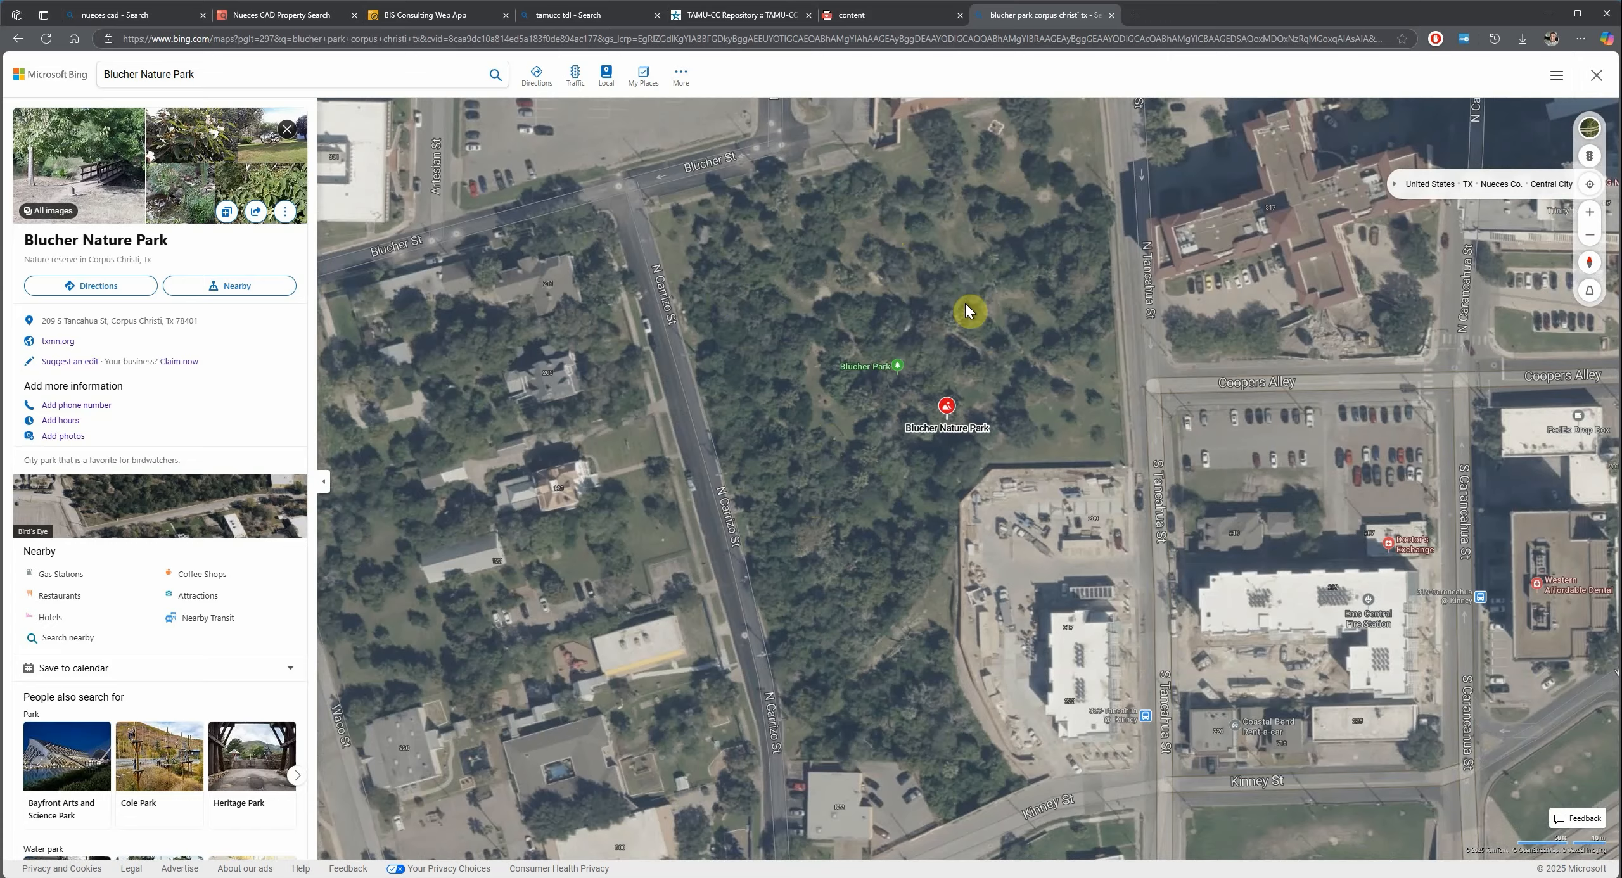
{"action": "left_click_drag", "start_coordinate": [1041, 346], "coordinate": [1142, 421]}
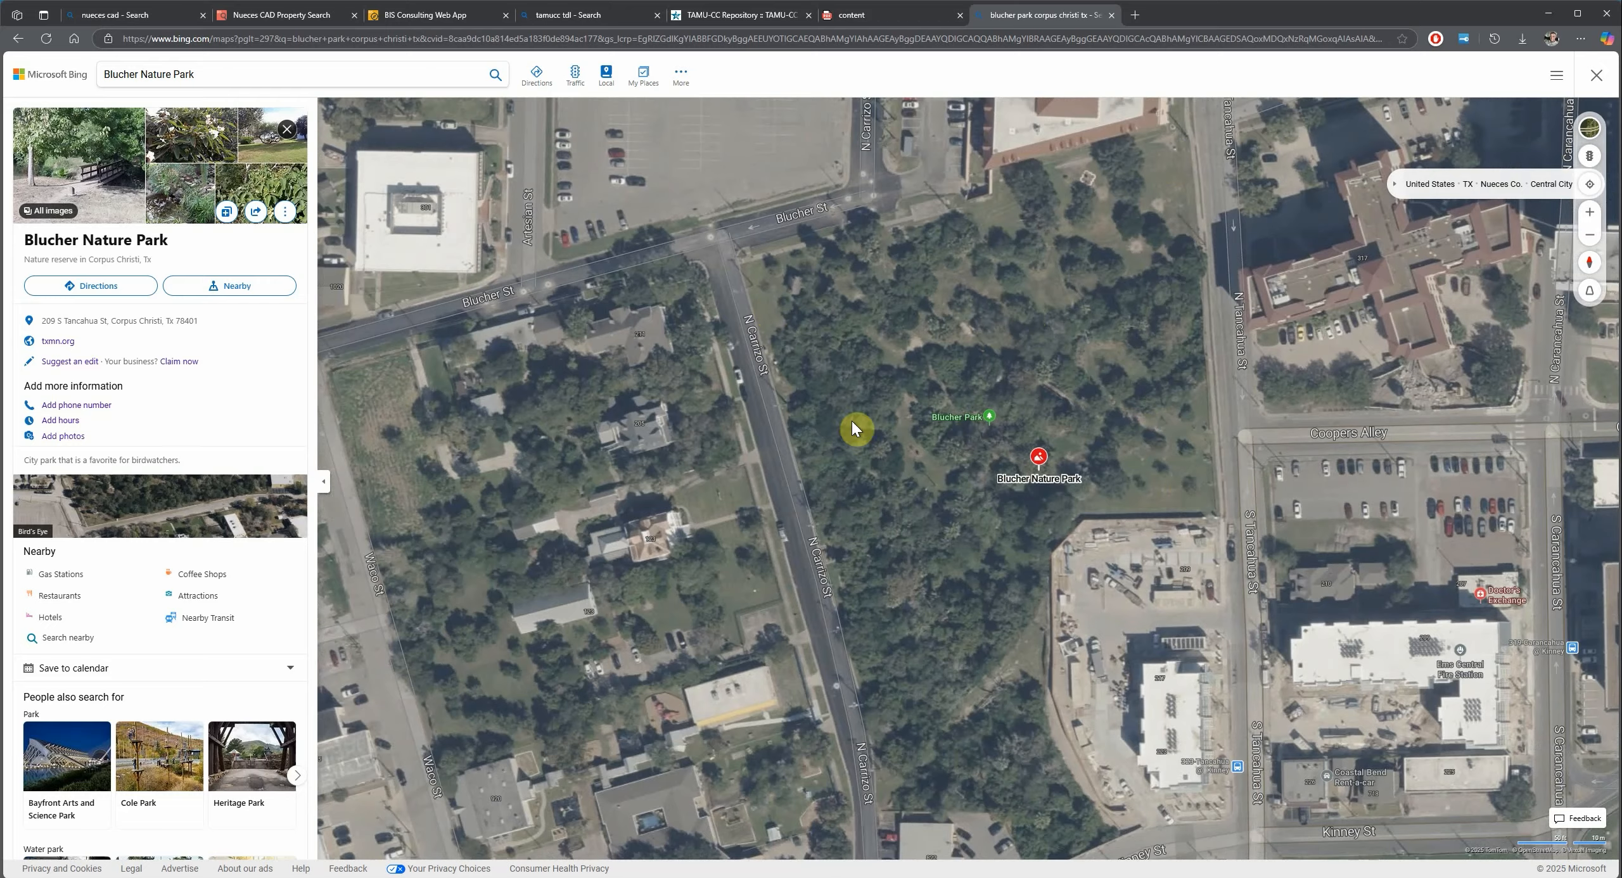
{"action": "left_click_drag", "start_coordinate": [852, 429], "coordinate": [940, 454]}
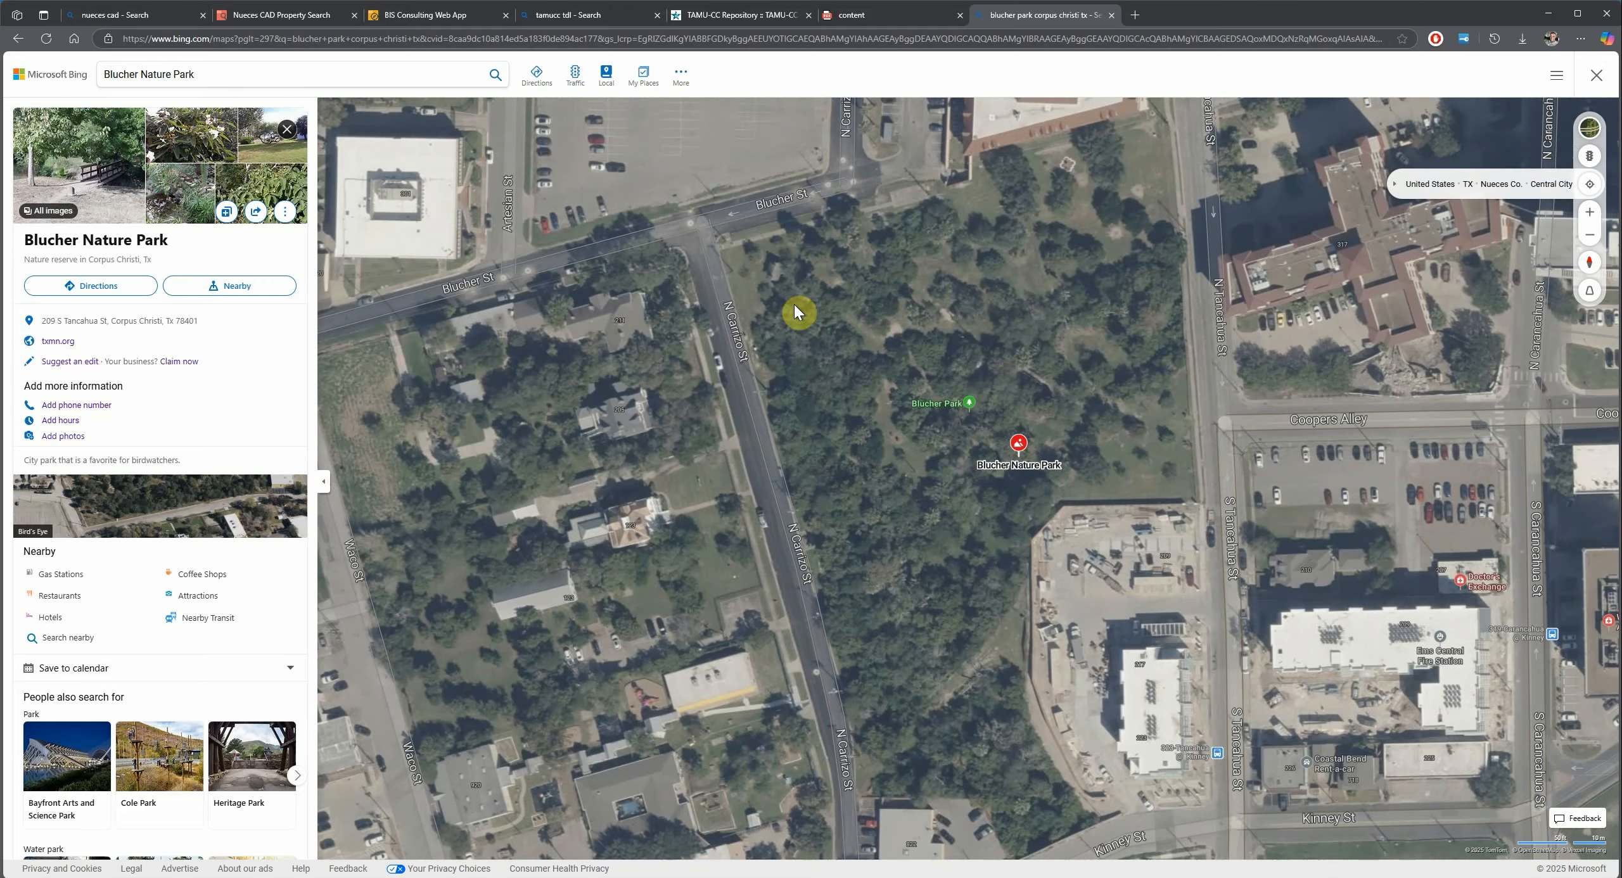
- Survey the wider Corpus Christi area on the satellite map, from the ship channel along the bay shore to Oso Bay
{"action": "scroll", "coordinate": [999, 535], "scroll_direction": "down", "scroll_amount": 3}
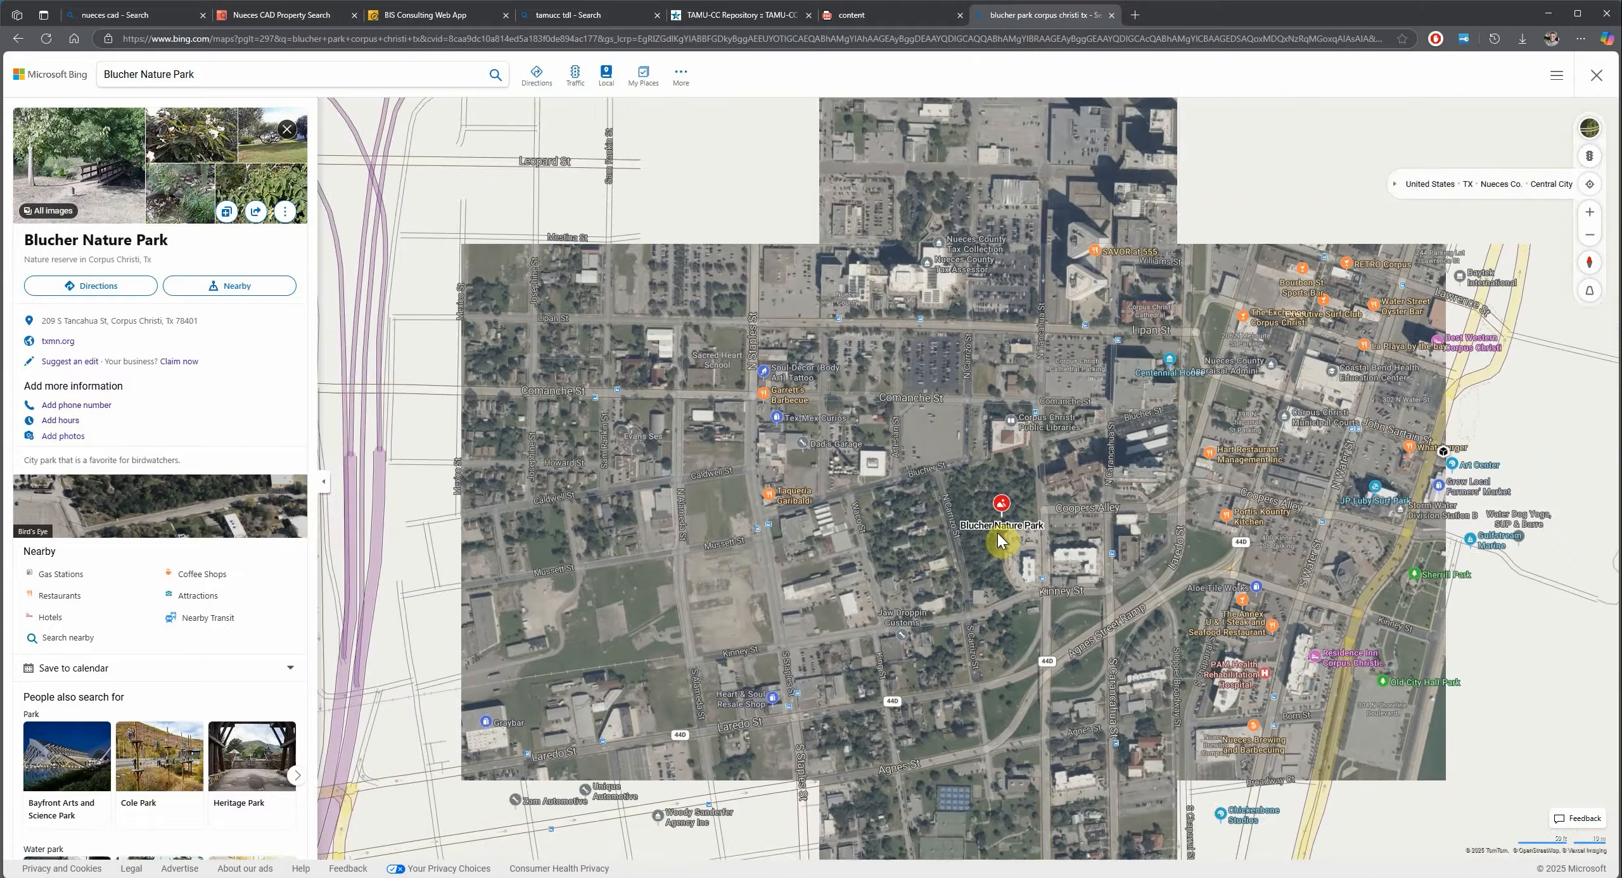
{"action": "scroll", "coordinate": [999, 542], "scroll_direction": "down", "scroll_amount": 2}
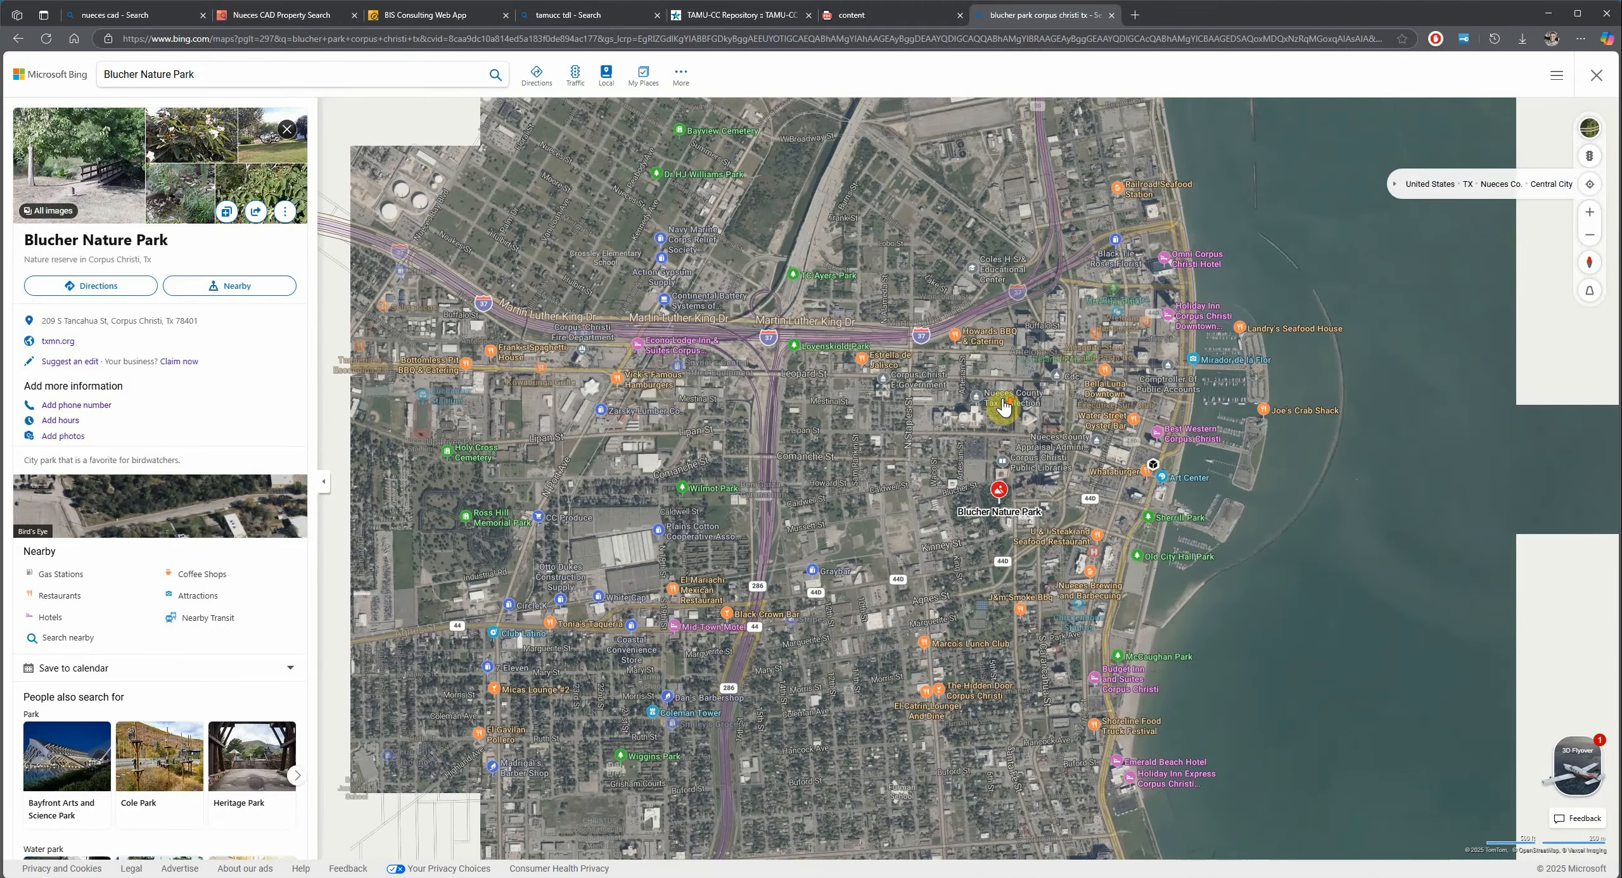
{"action": "scroll", "coordinate": [1004, 404], "scroll_direction": "down", "scroll_amount": 1}
{"action": "left_click_drag", "start_coordinate": [1014, 377], "coordinate": [1032, 563]}
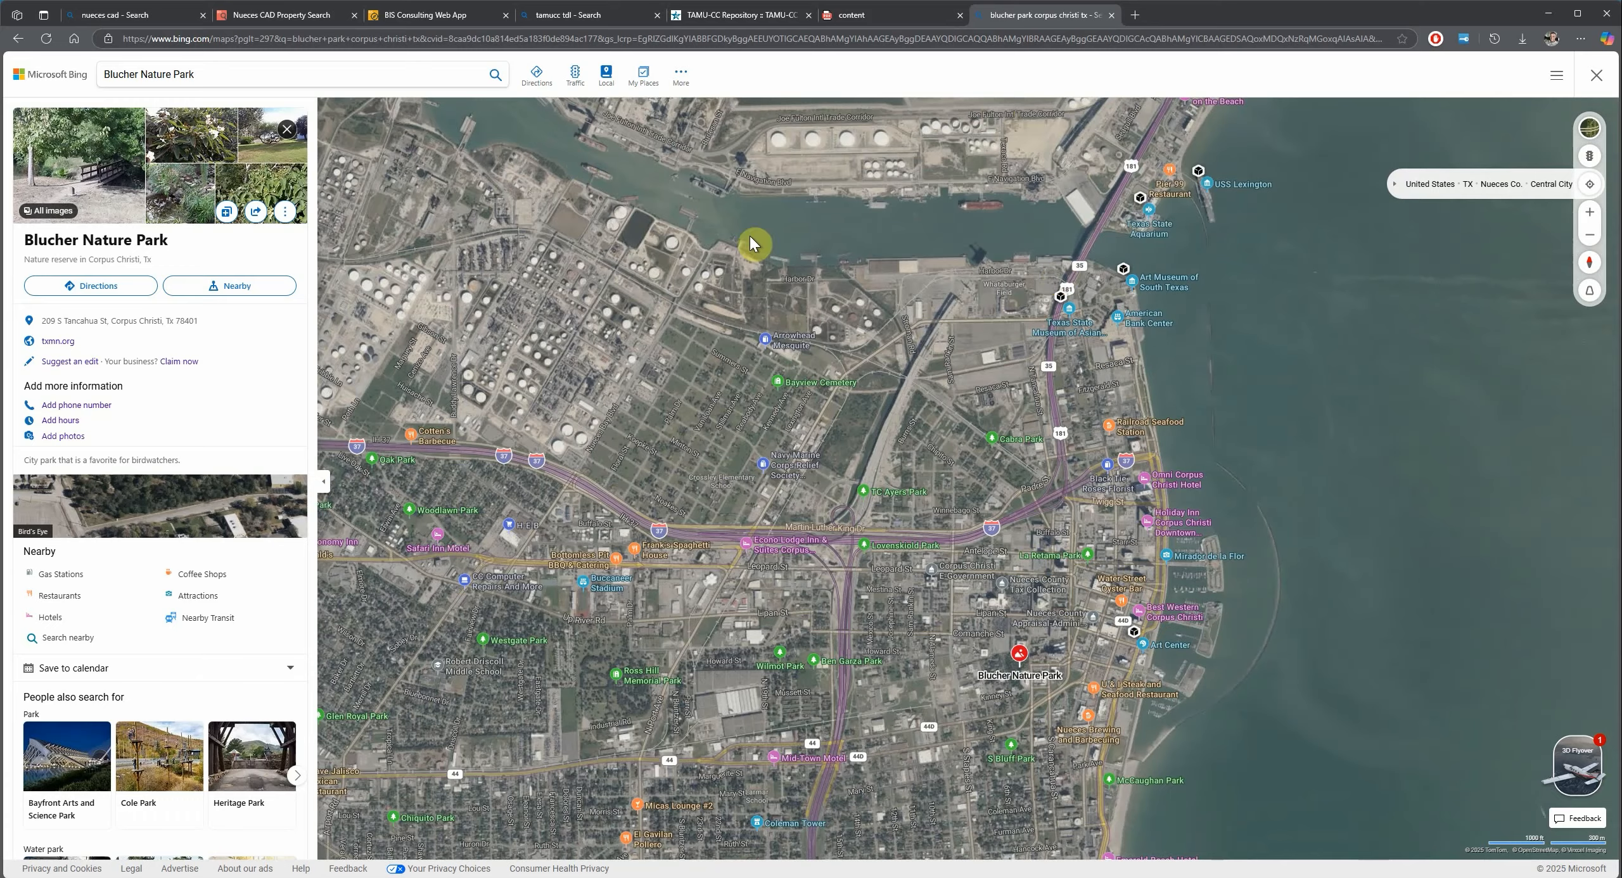
{"action": "scroll", "coordinate": [977, 566], "scroll_direction": "down", "scroll_amount": 2}
{"action": "left_click_drag", "start_coordinate": [980, 627], "coordinate": [838, 388]}
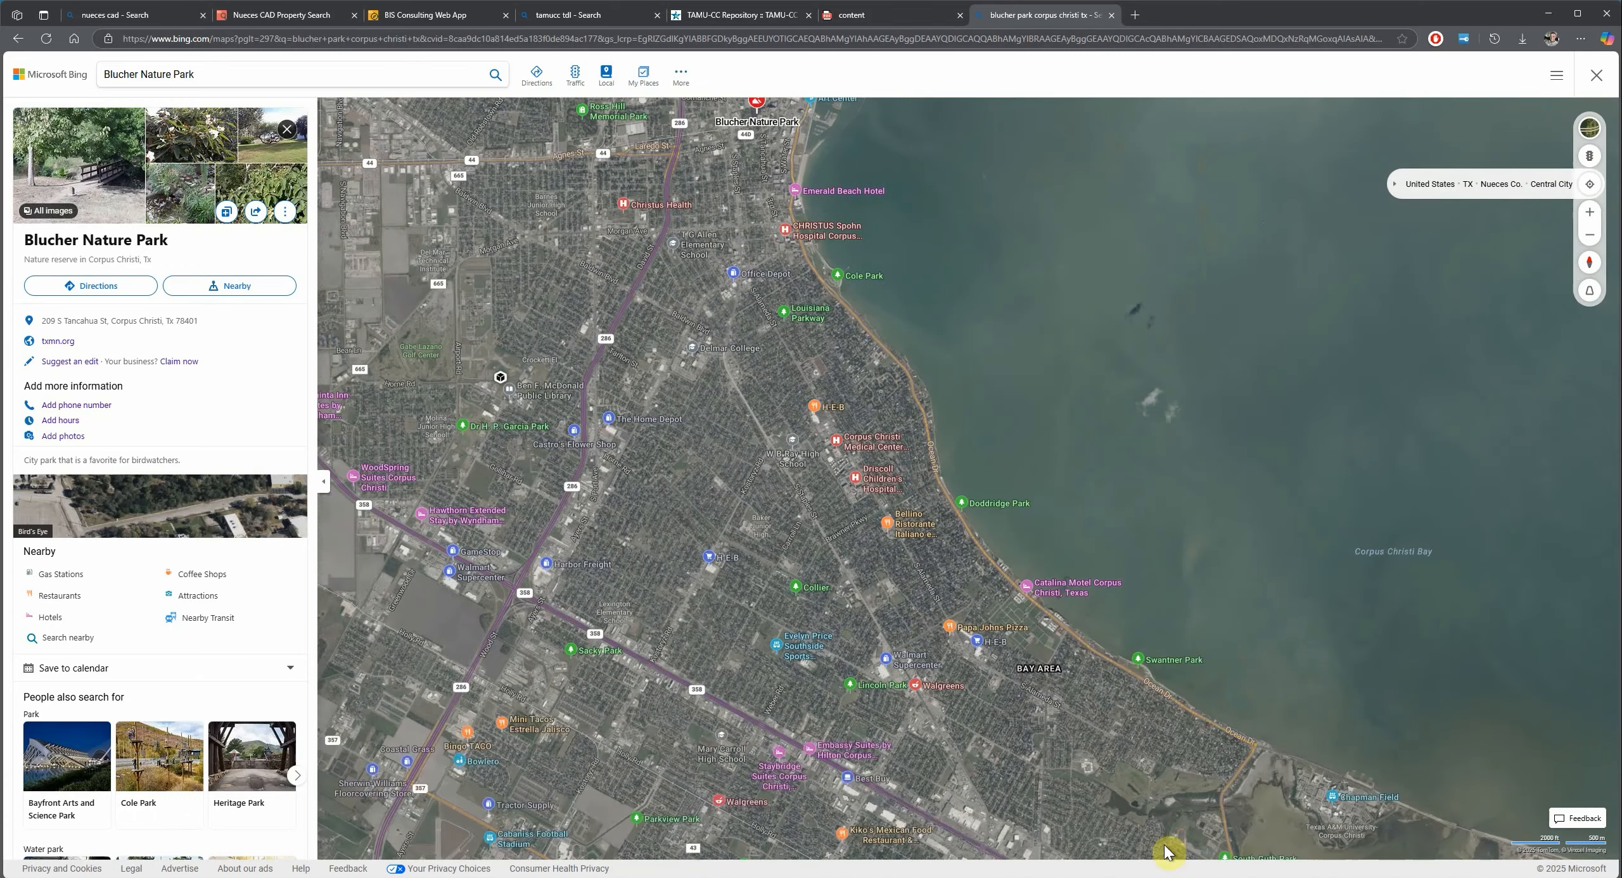
{"action": "left_click_drag", "start_coordinate": [1350, 713], "coordinate": [889, 286]}
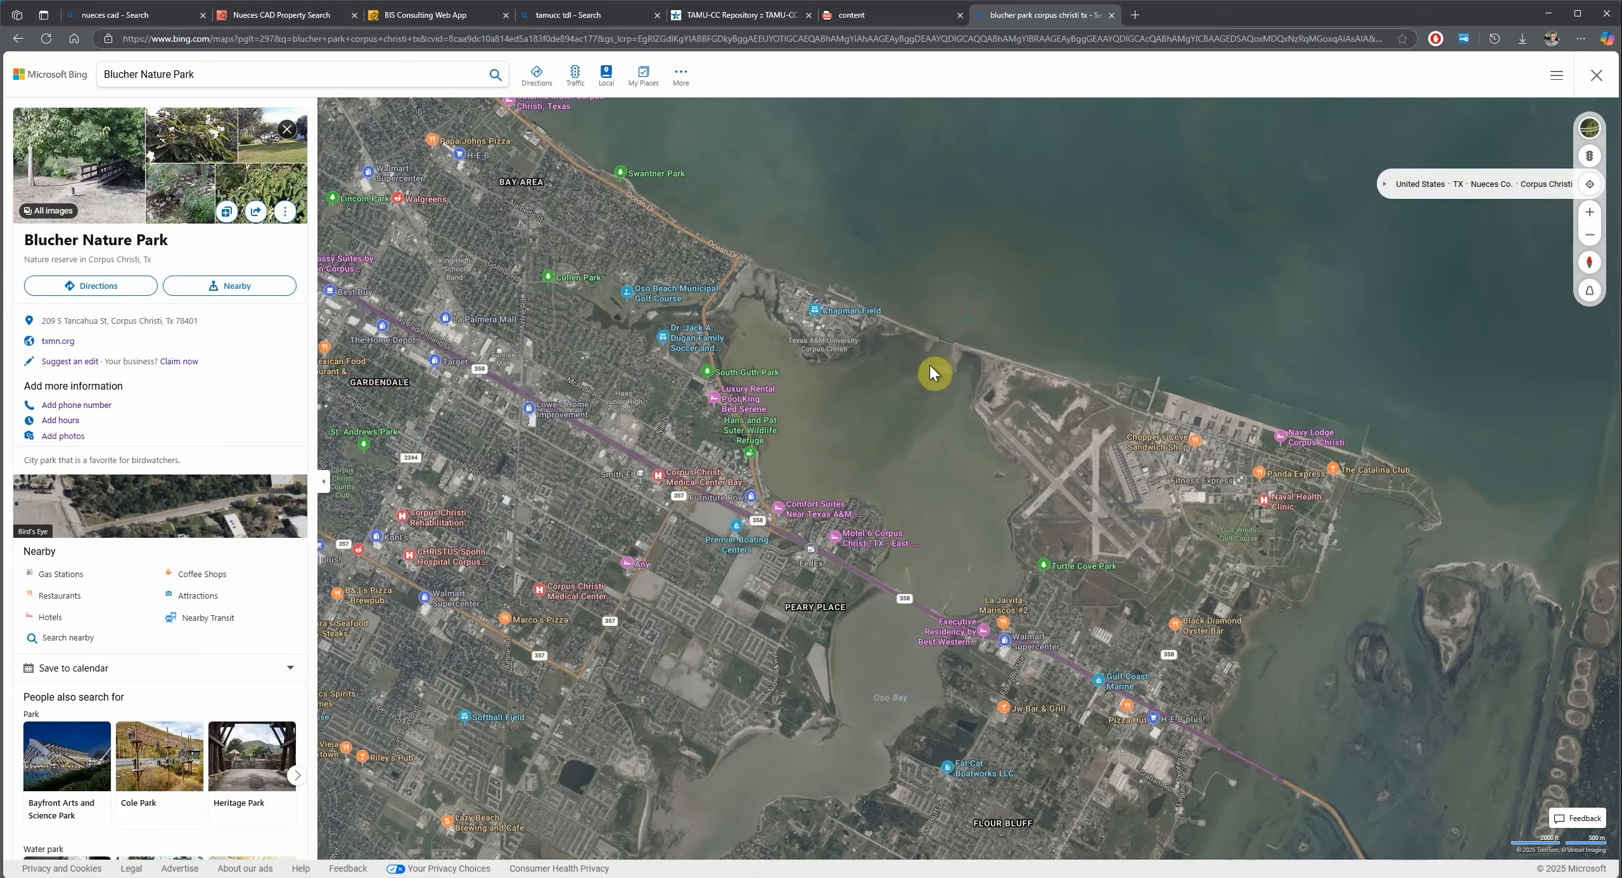
{"action": "left_click_drag", "start_coordinate": [706, 259], "coordinate": [1028, 563]}
{"action": "left_click_drag", "start_coordinate": [778, 226], "coordinate": [961, 557]}
- Return to Blucher Nature Park and inspect its extent between Blucher St, N Carrizo St and Tancahua St up close
{"action": "mouse_move", "coordinate": [931, 494]}
{"action": "scroll", "coordinate": [932, 494], "scroll_direction": "up", "scroll_amount": 2}
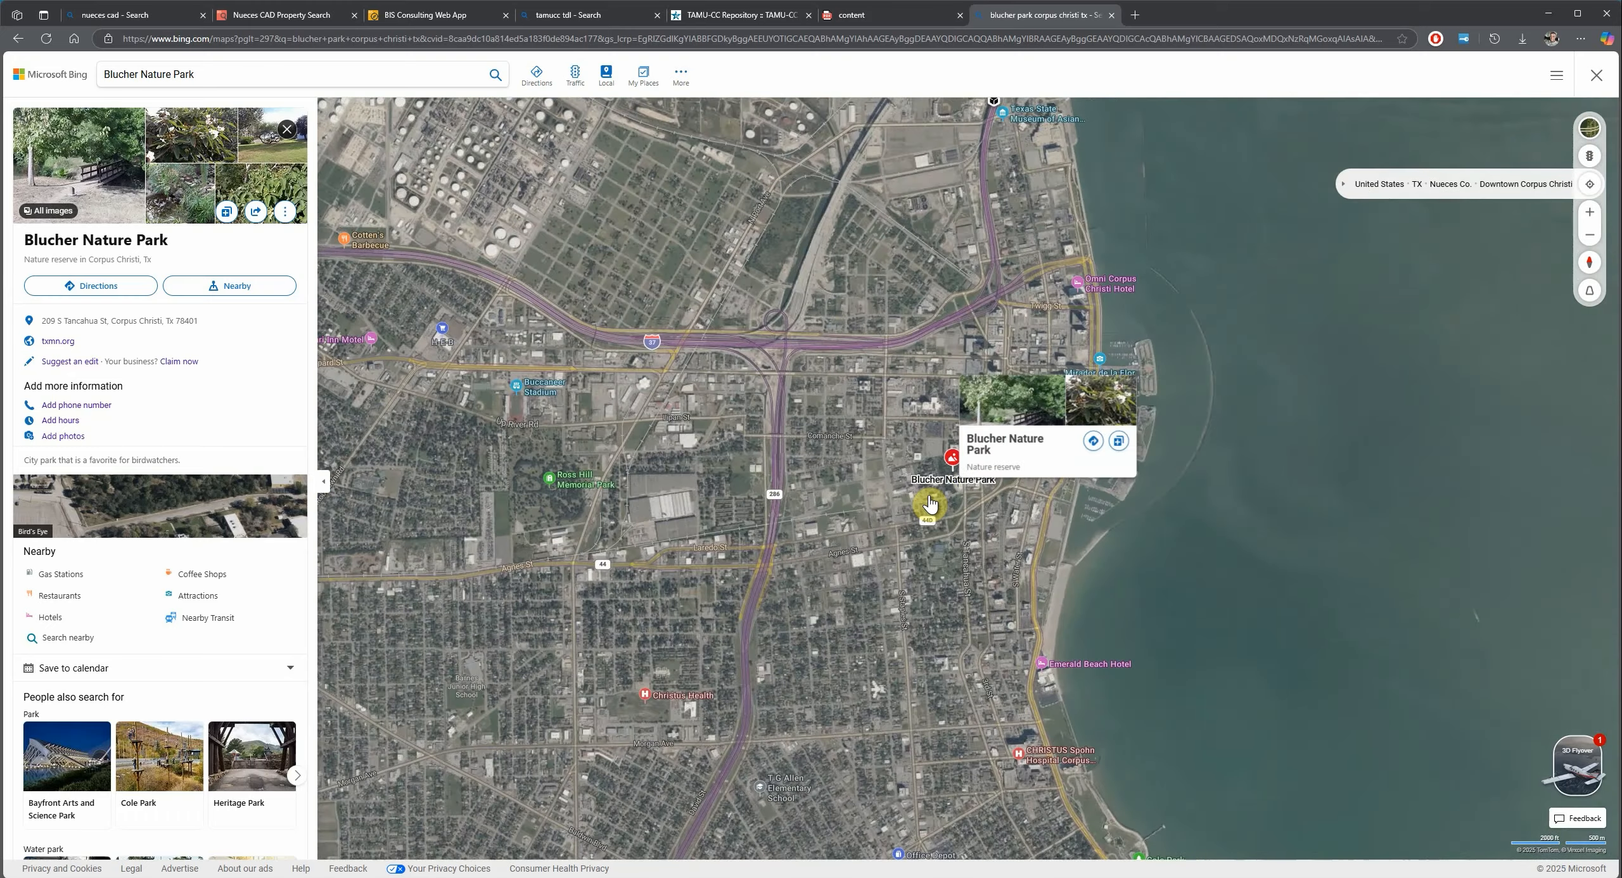
{"action": "scroll", "coordinate": [924, 503], "scroll_direction": "up", "scroll_amount": 3}
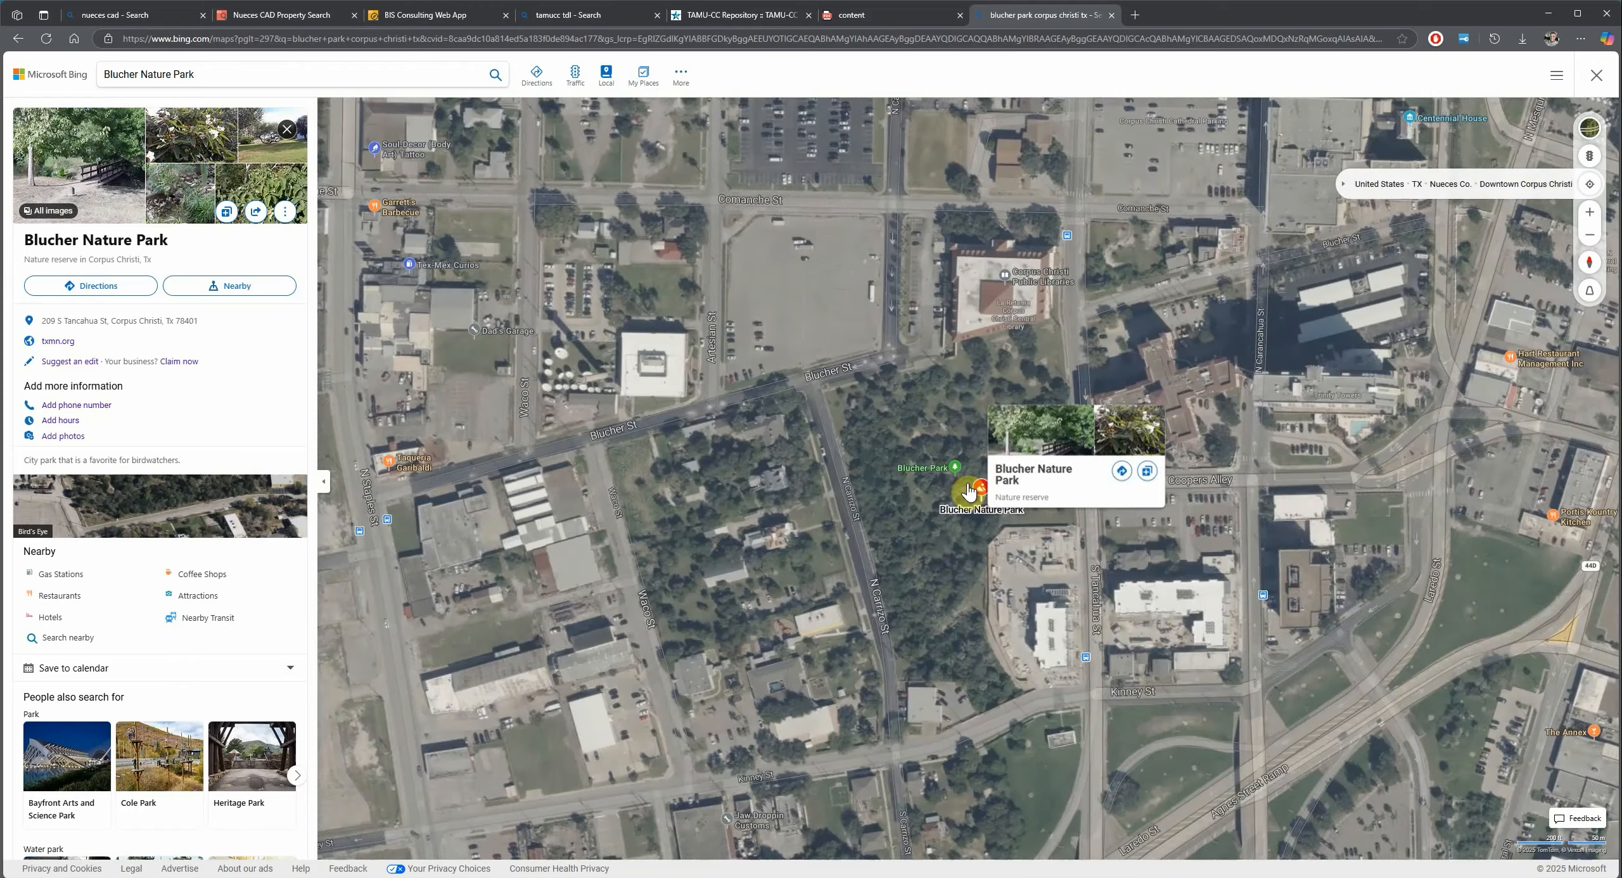
{"action": "scroll", "coordinate": [938, 550], "scroll_direction": "up", "scroll_amount": 3}
{"action": "left_click_drag", "start_coordinate": [935, 548], "coordinate": [1019, 507]}
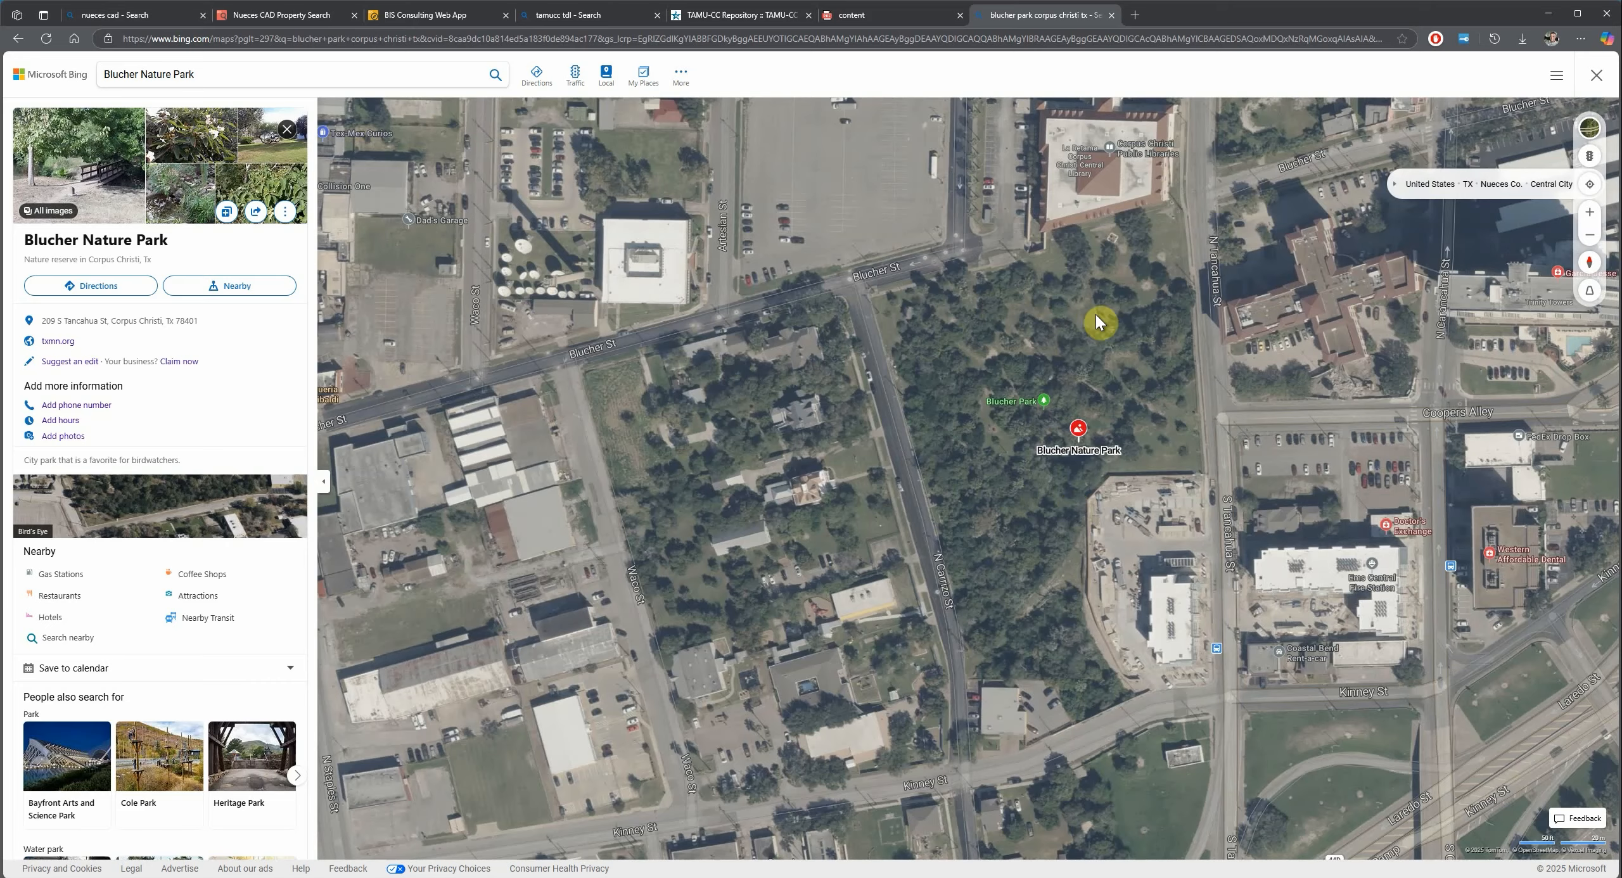
{"action": "scroll", "coordinate": [1133, 372], "scroll_direction": "up", "scroll_amount": 2}
{"action": "mouse_move", "coordinate": [1171, 388]}
{"action": "left_mouse_down"}
{"action": "mouse_move", "coordinate": [1176, 366]}
{"action": "mouse_move", "coordinate": [1159, 362]}
{"action": "left_mouse_up"}
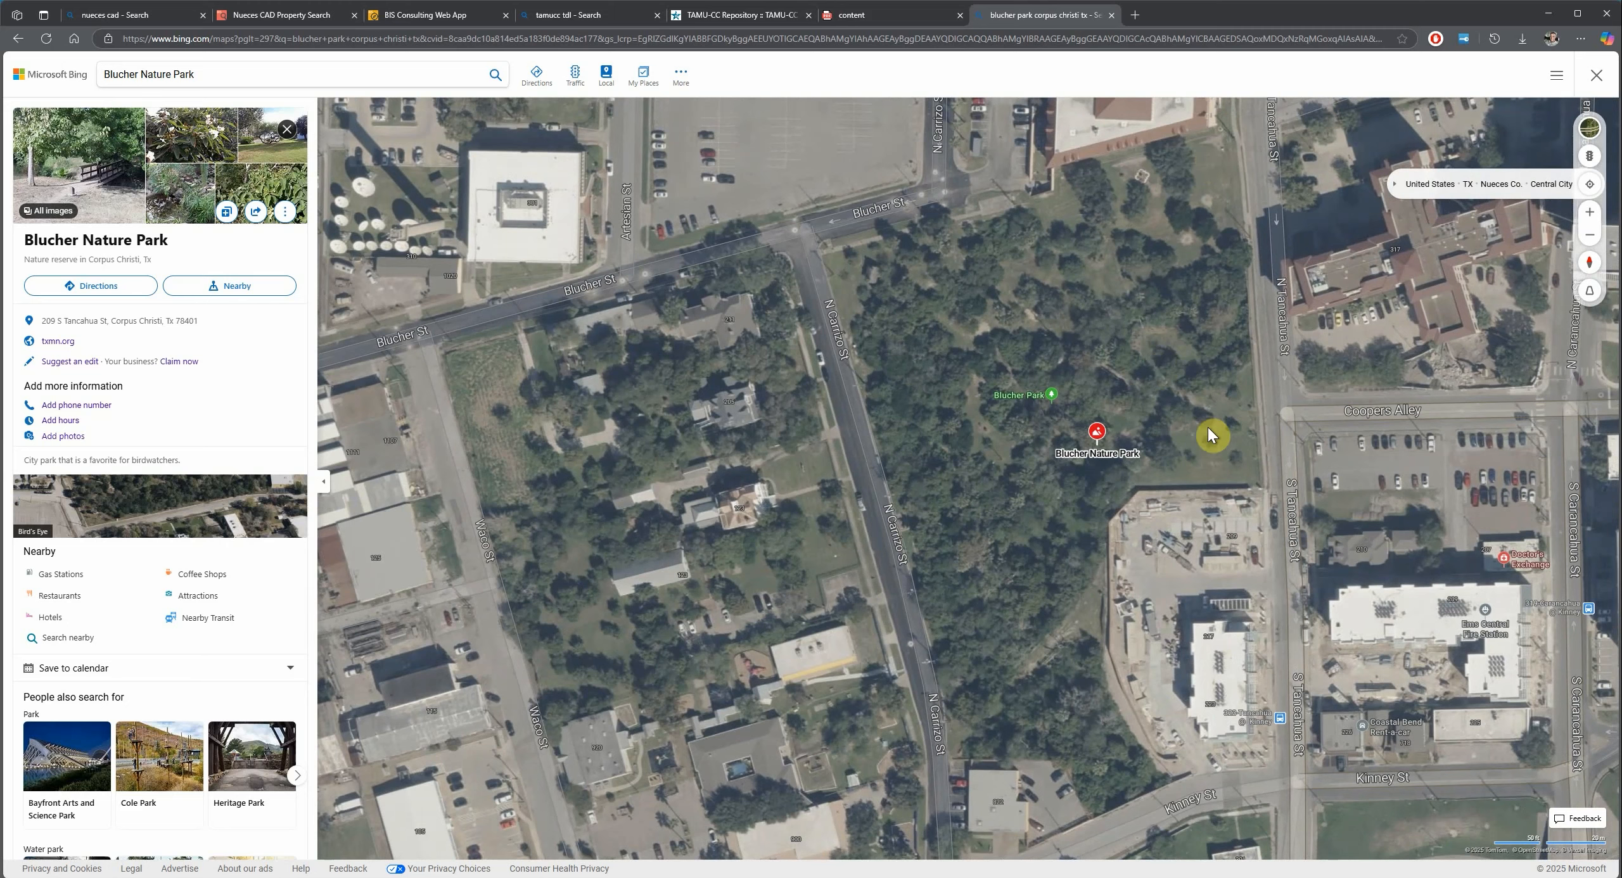
{"action": "left_click_drag", "start_coordinate": [1198, 405], "coordinate": [1098, 362]}
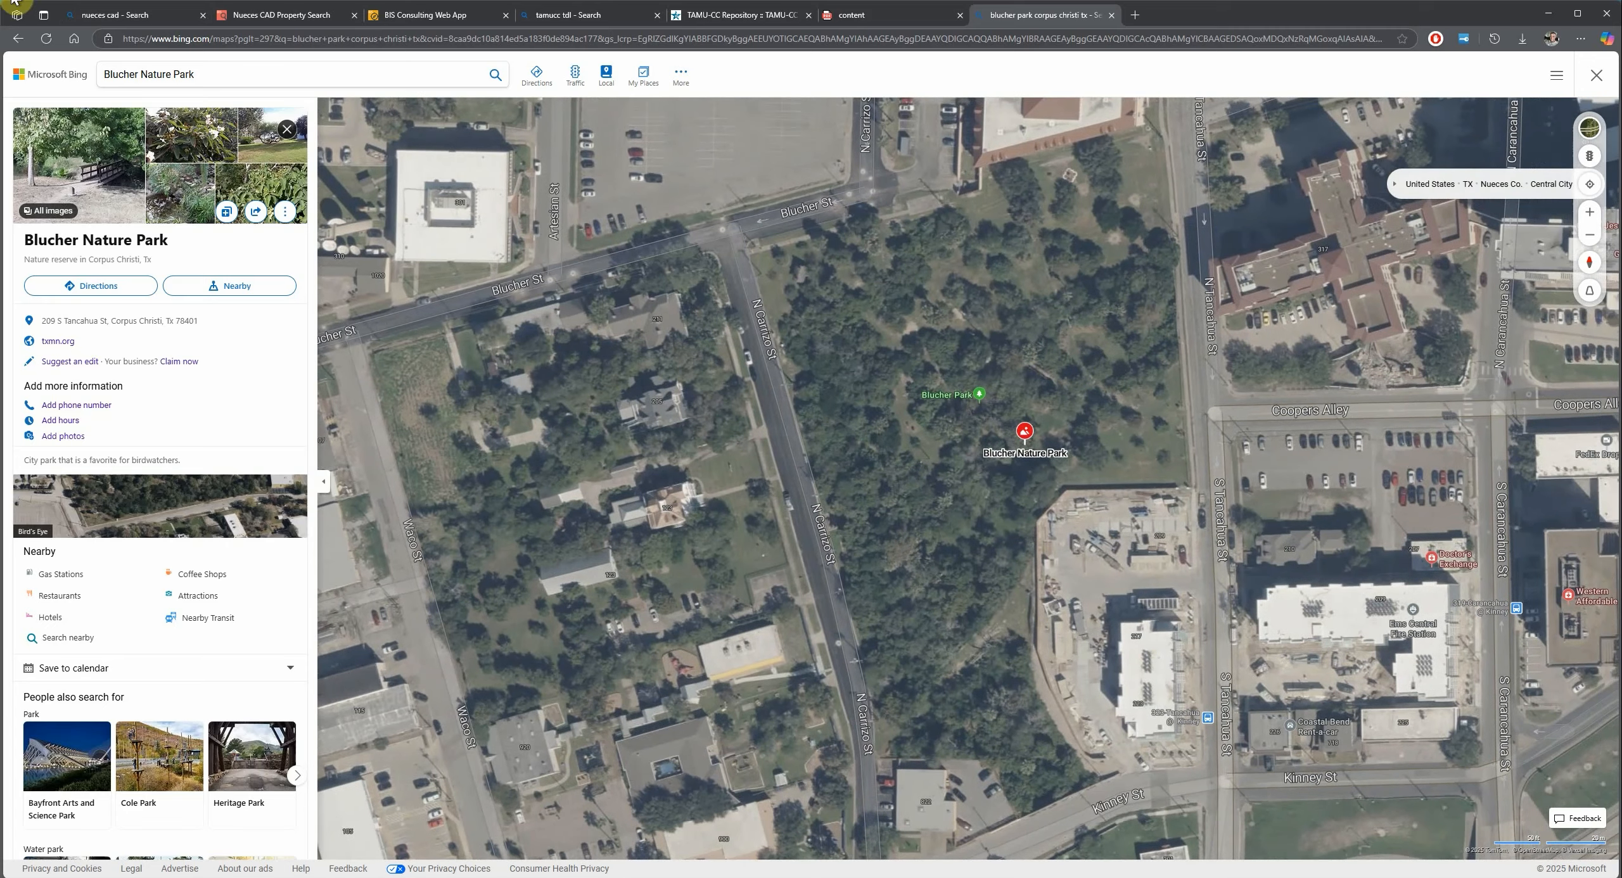
- Review the "nueces cad" search results, the Nueces CAD Property Search page and the BIS Consulting parcel map
{"action": "left_click", "coordinate": [115, 14]}
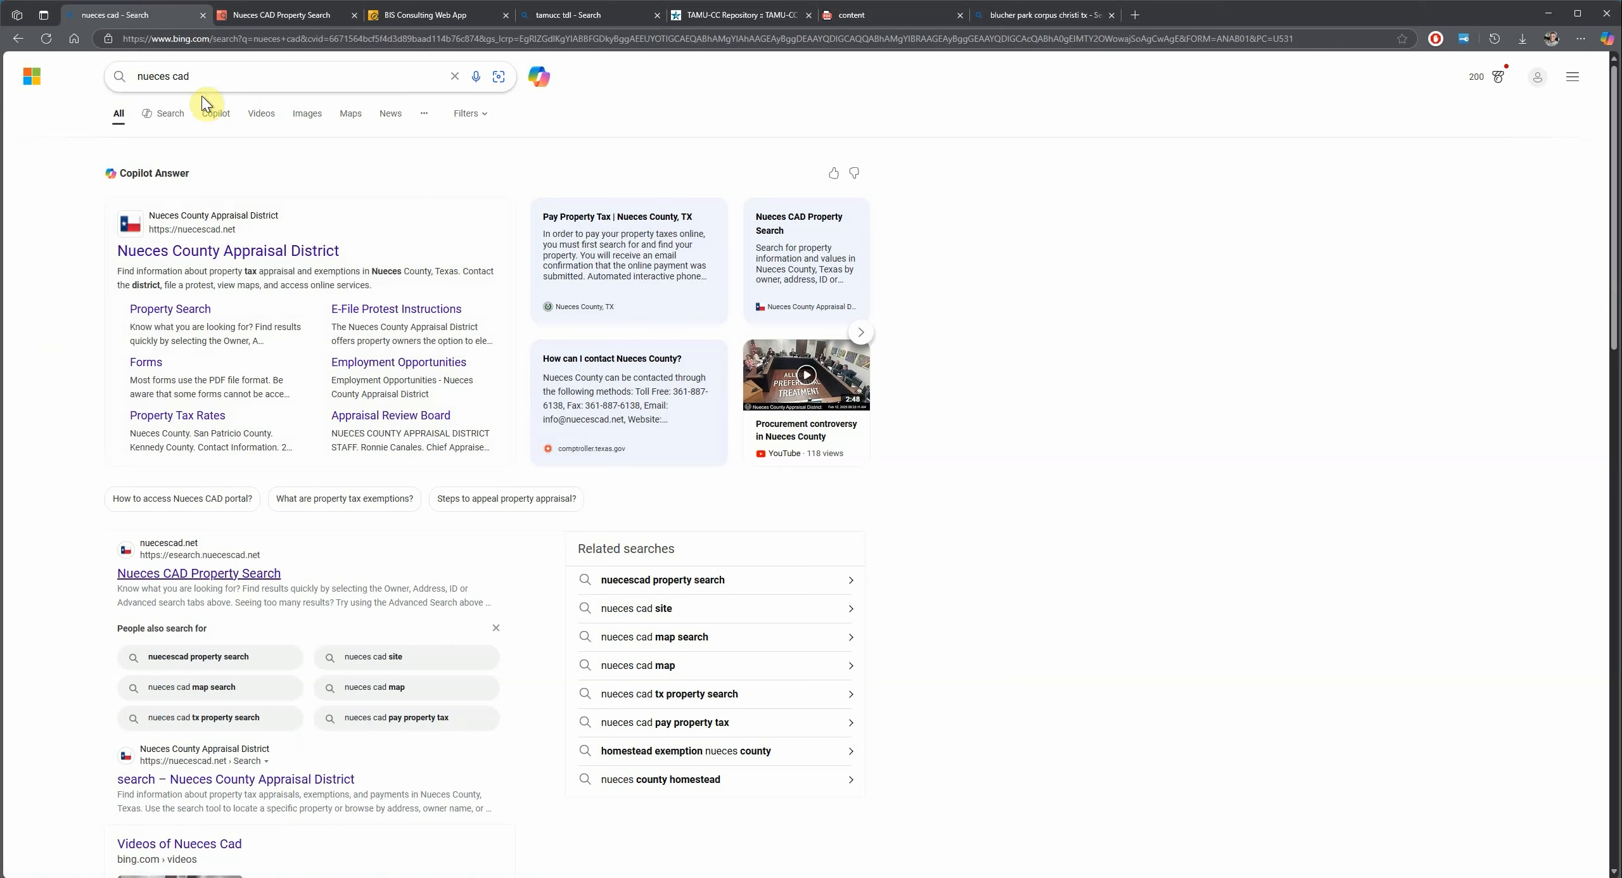
{"action": "left_click", "coordinate": [219, 84]}
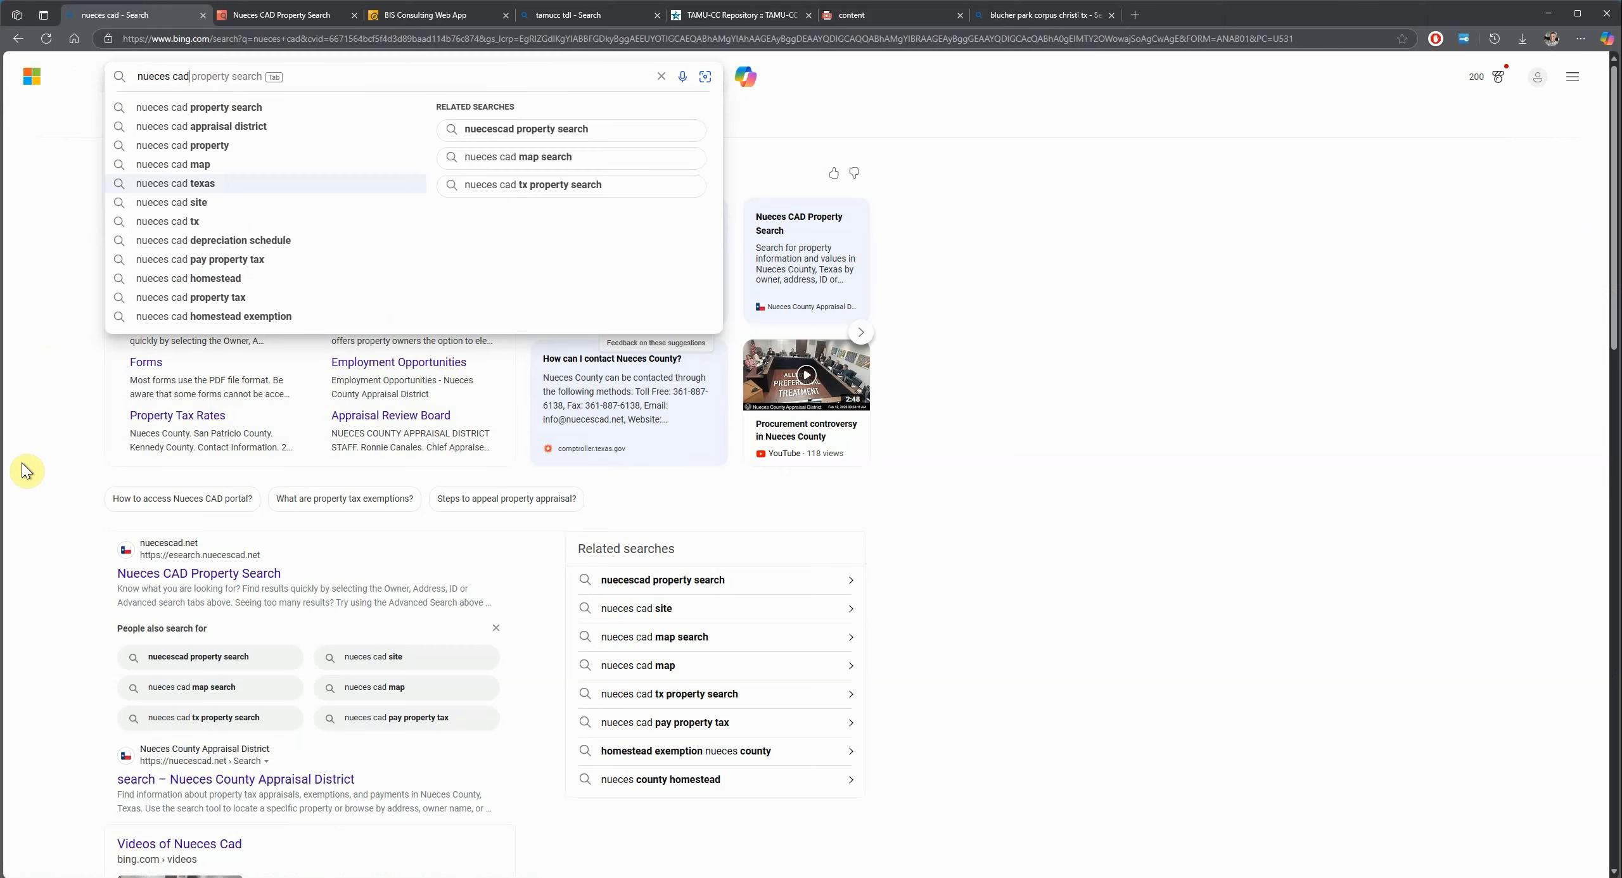
{"action": "left_click", "coordinate": [44, 557]}
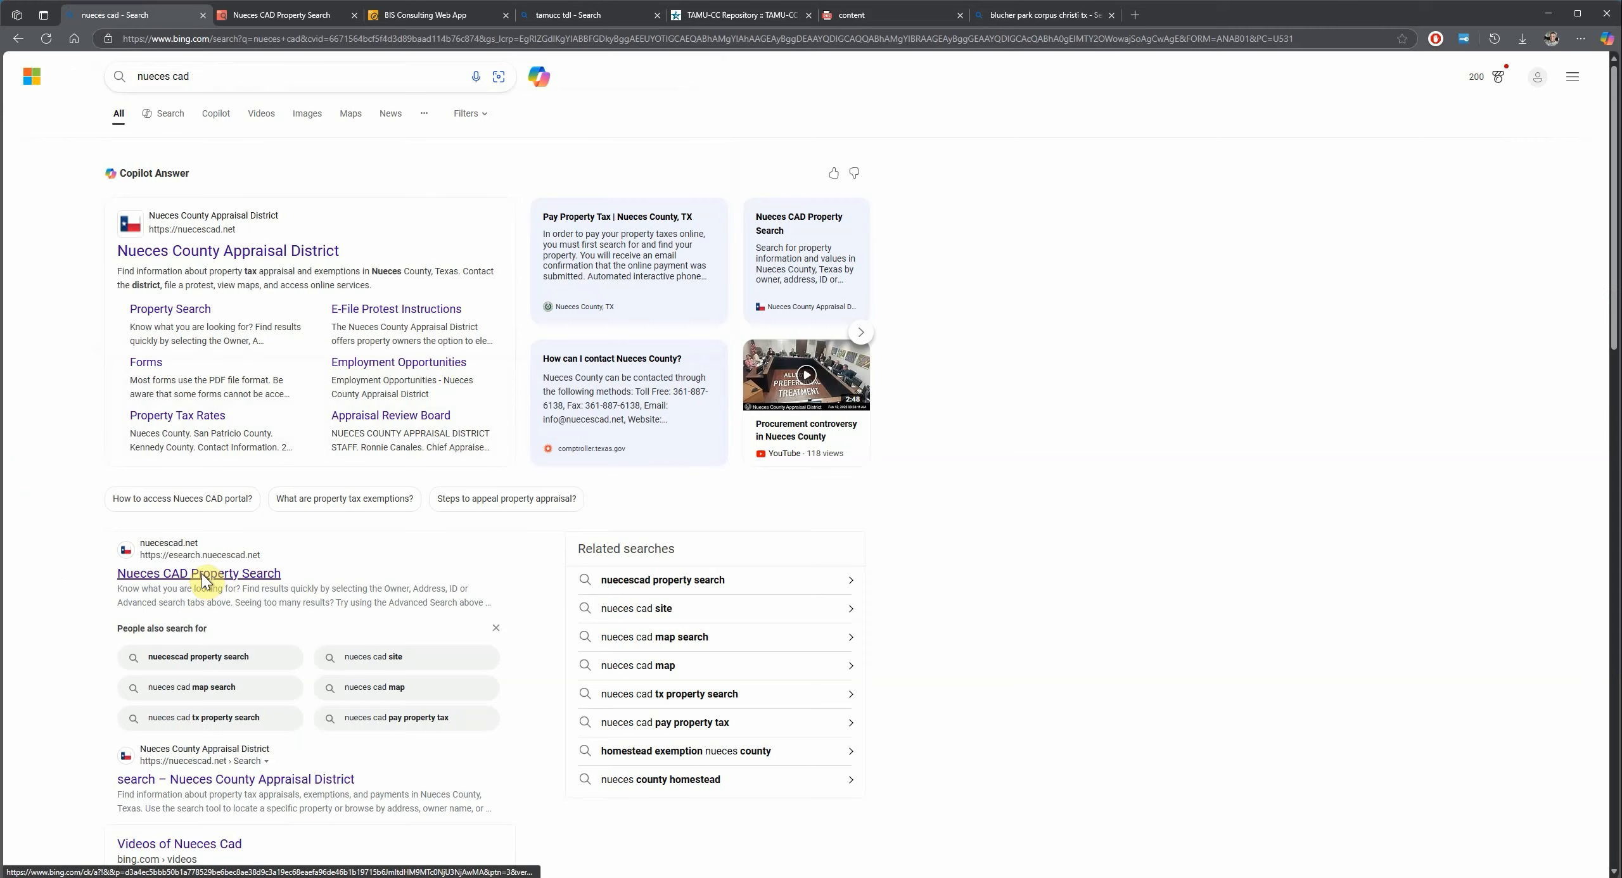
{"action": "left_click", "coordinate": [316, 15]}
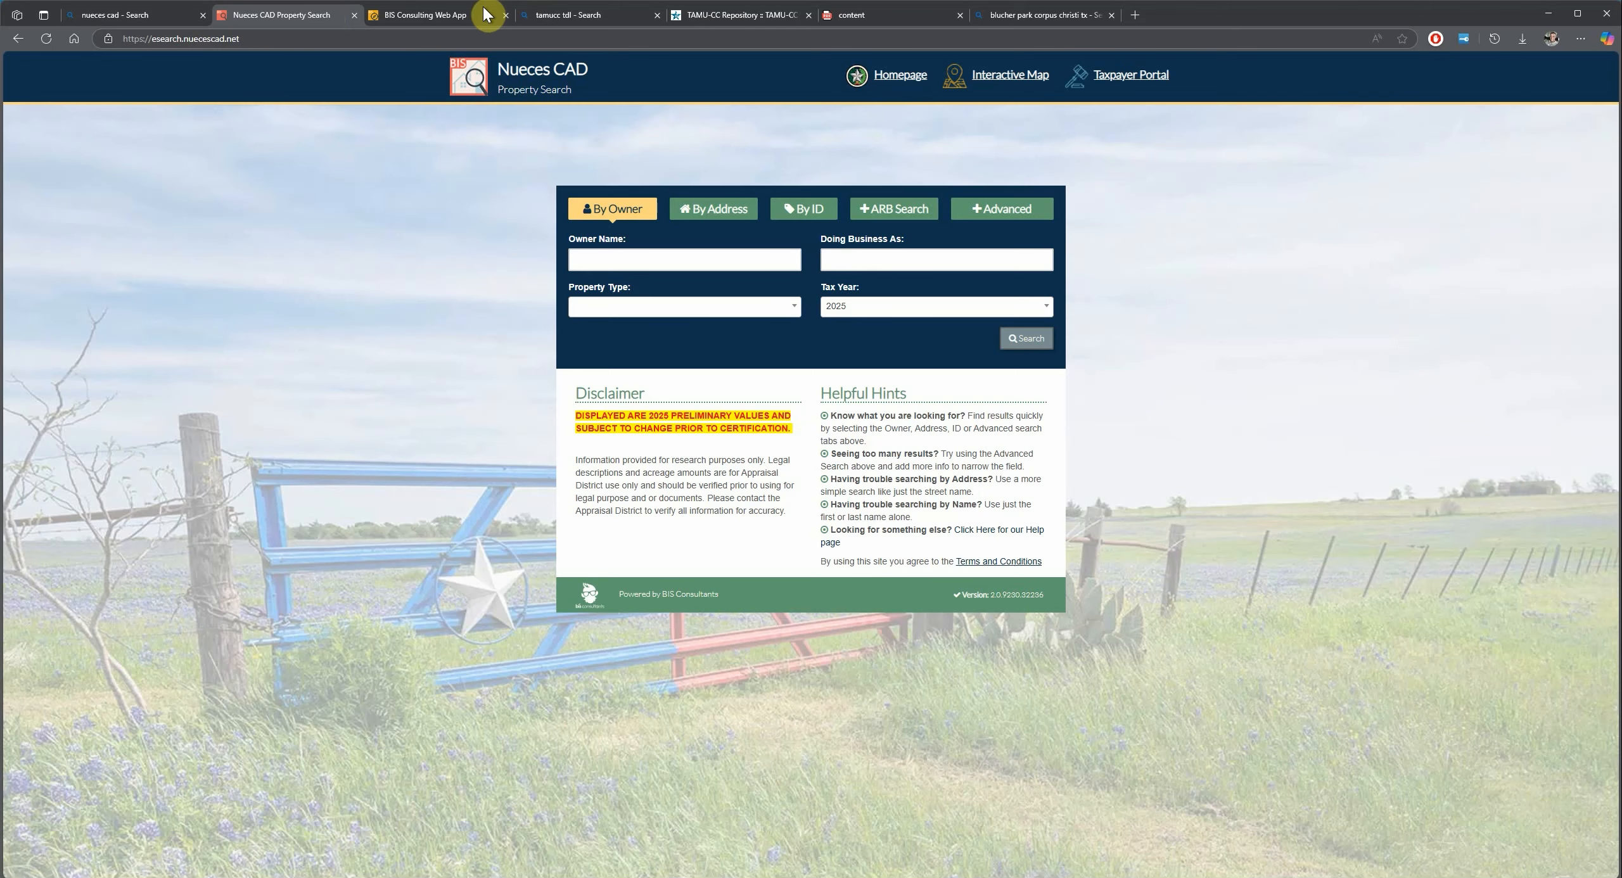
{"action": "left_click", "coordinate": [461, 19]}
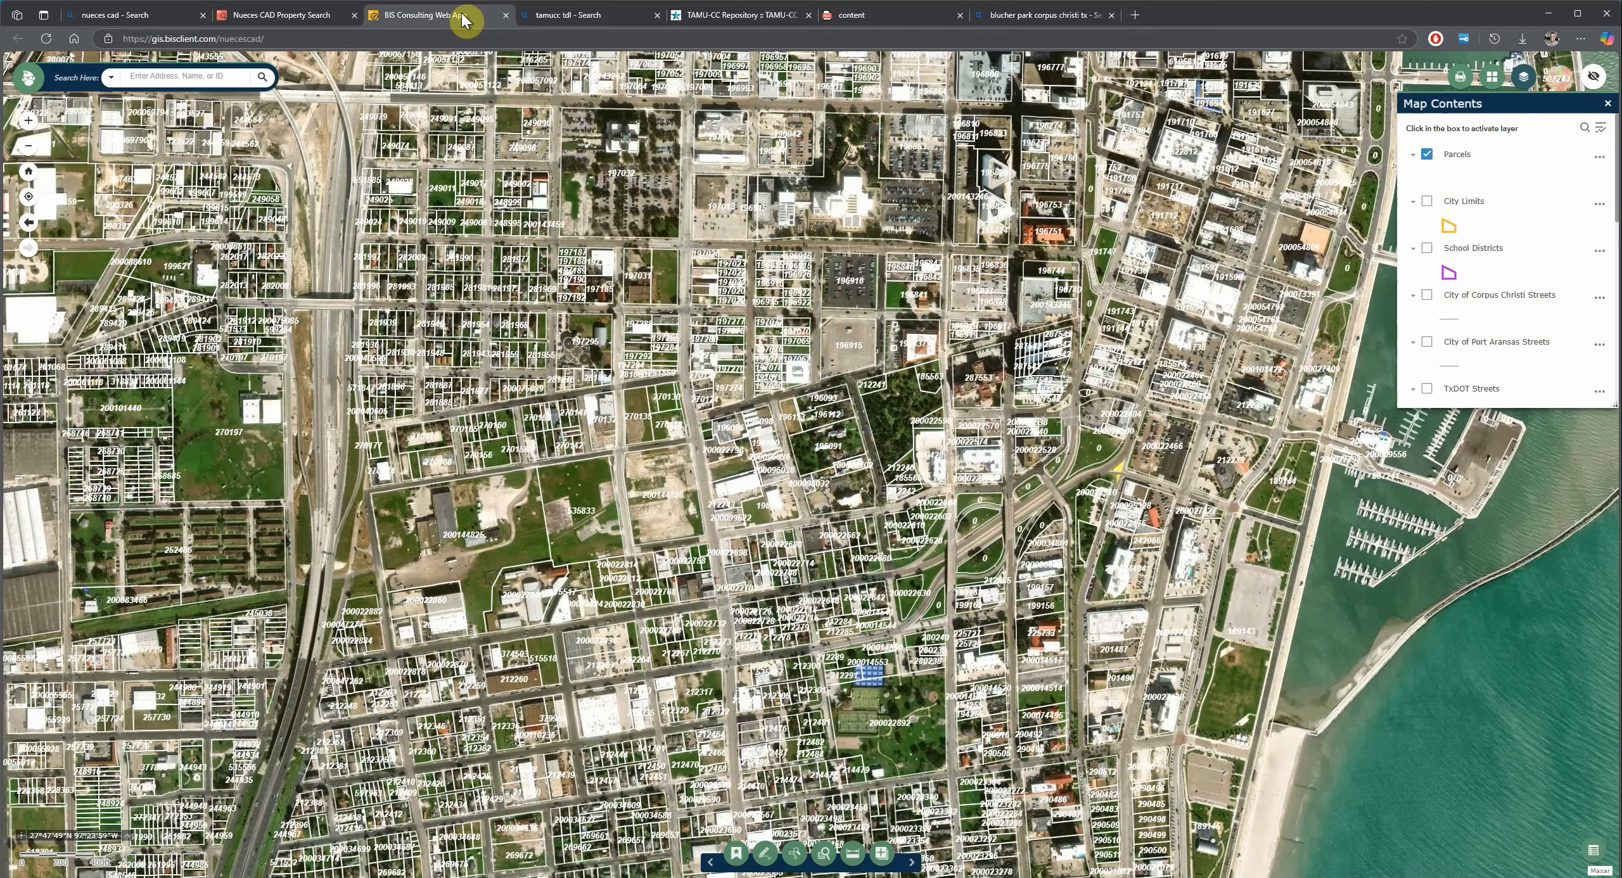
- Look up Blucher Nature Park's address on the Bing map and search Nueces CAD by address with its street number and street name
{"action": "left_click", "coordinate": [1078, 14]}
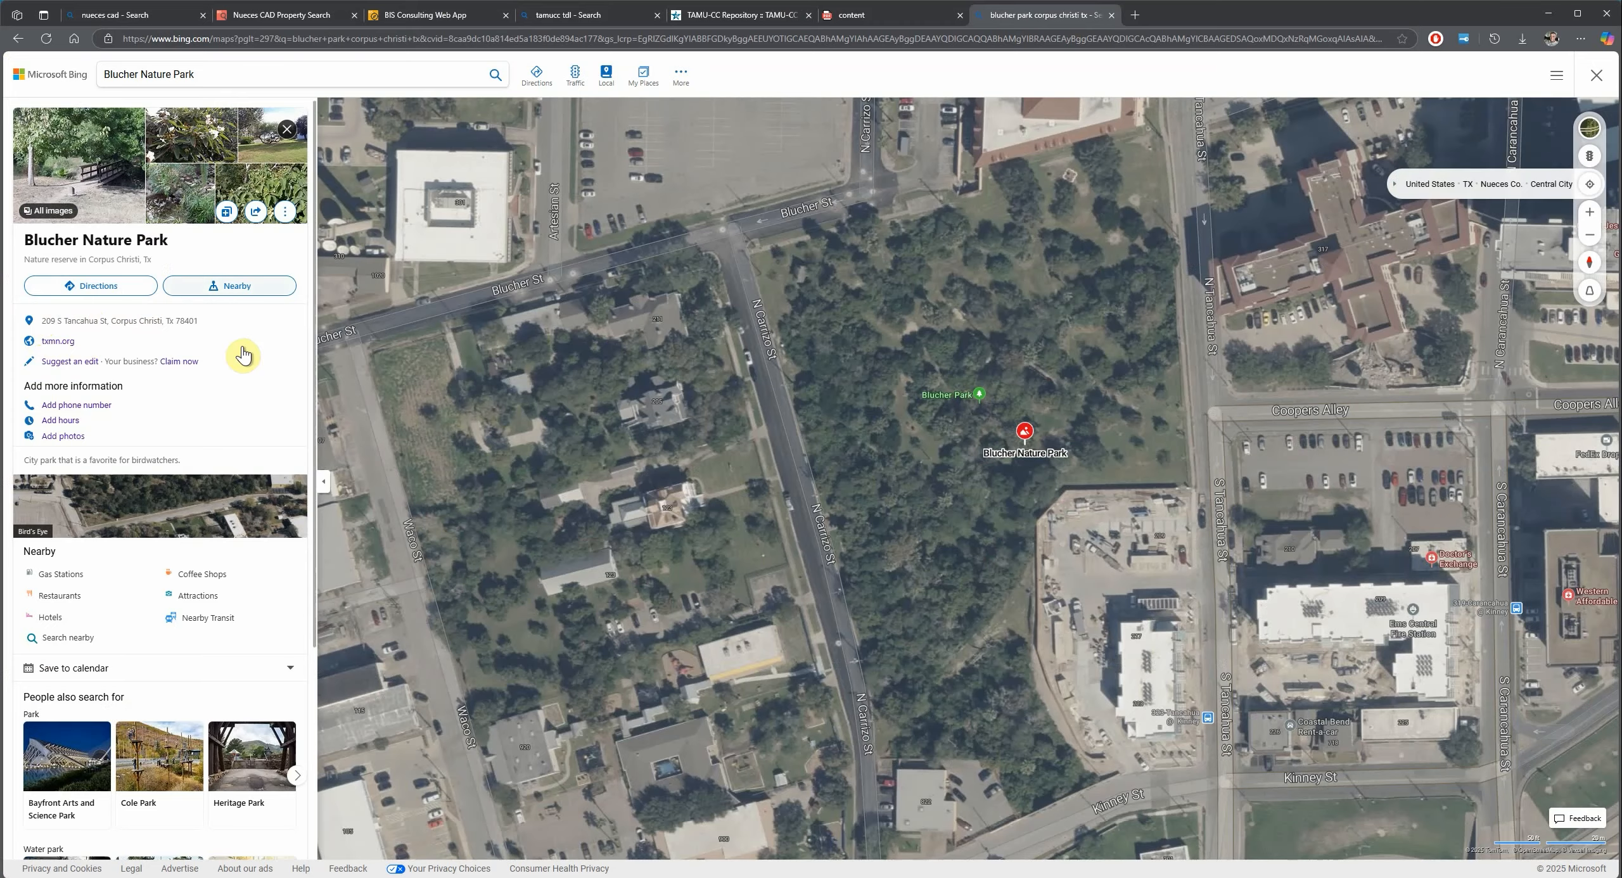
{"action": "left_click", "coordinate": [289, 16]}
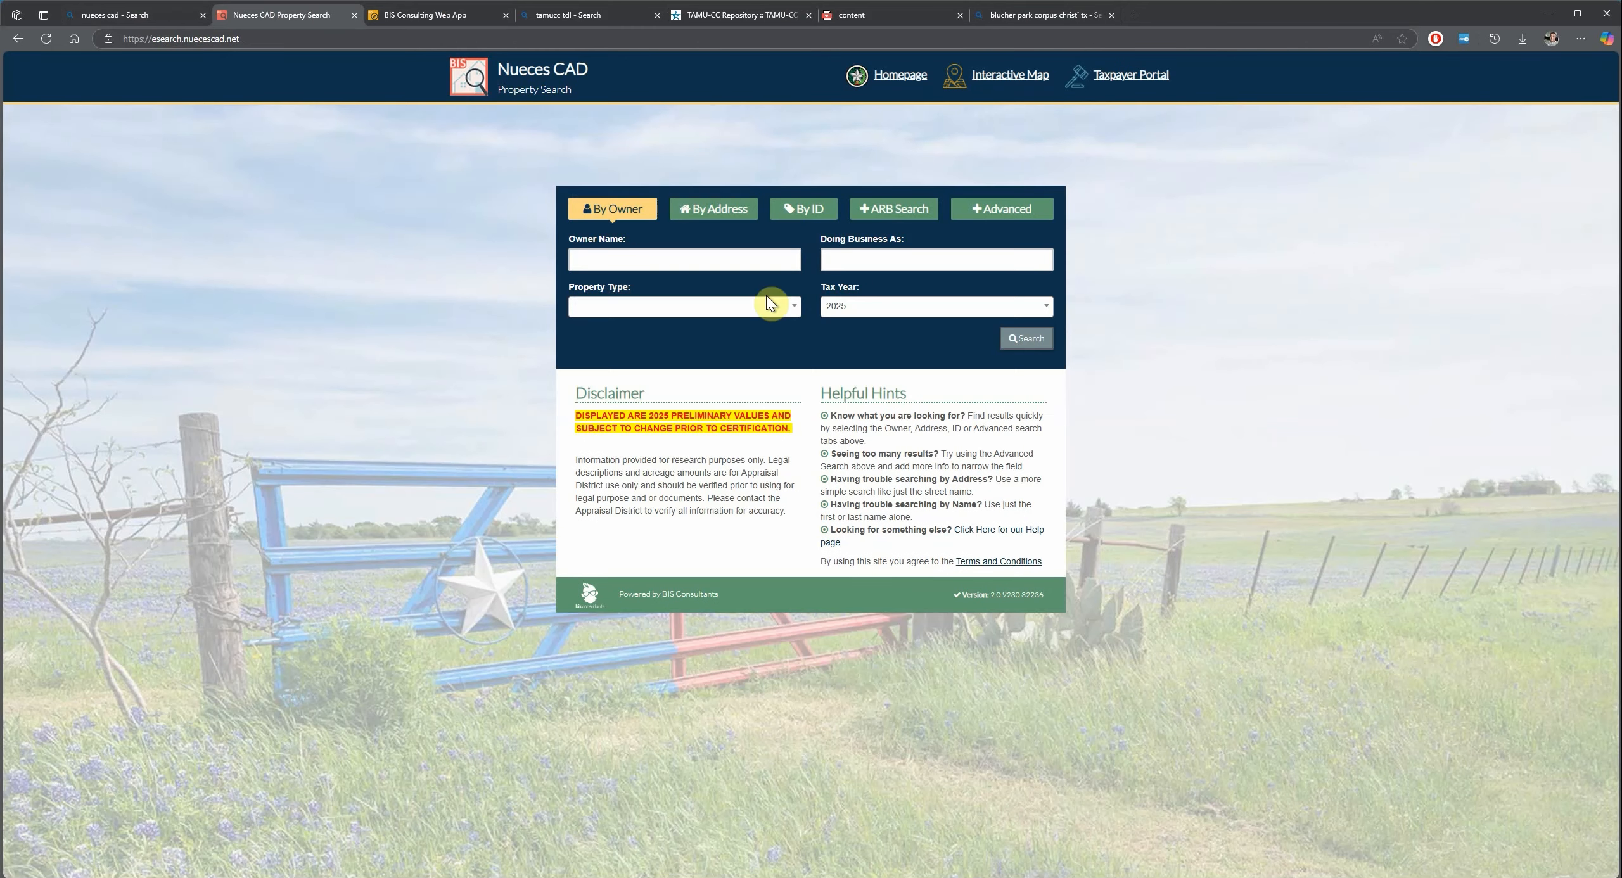
{"action": "left_click", "coordinate": [719, 209]}
{"action": "type", "text": "209"}
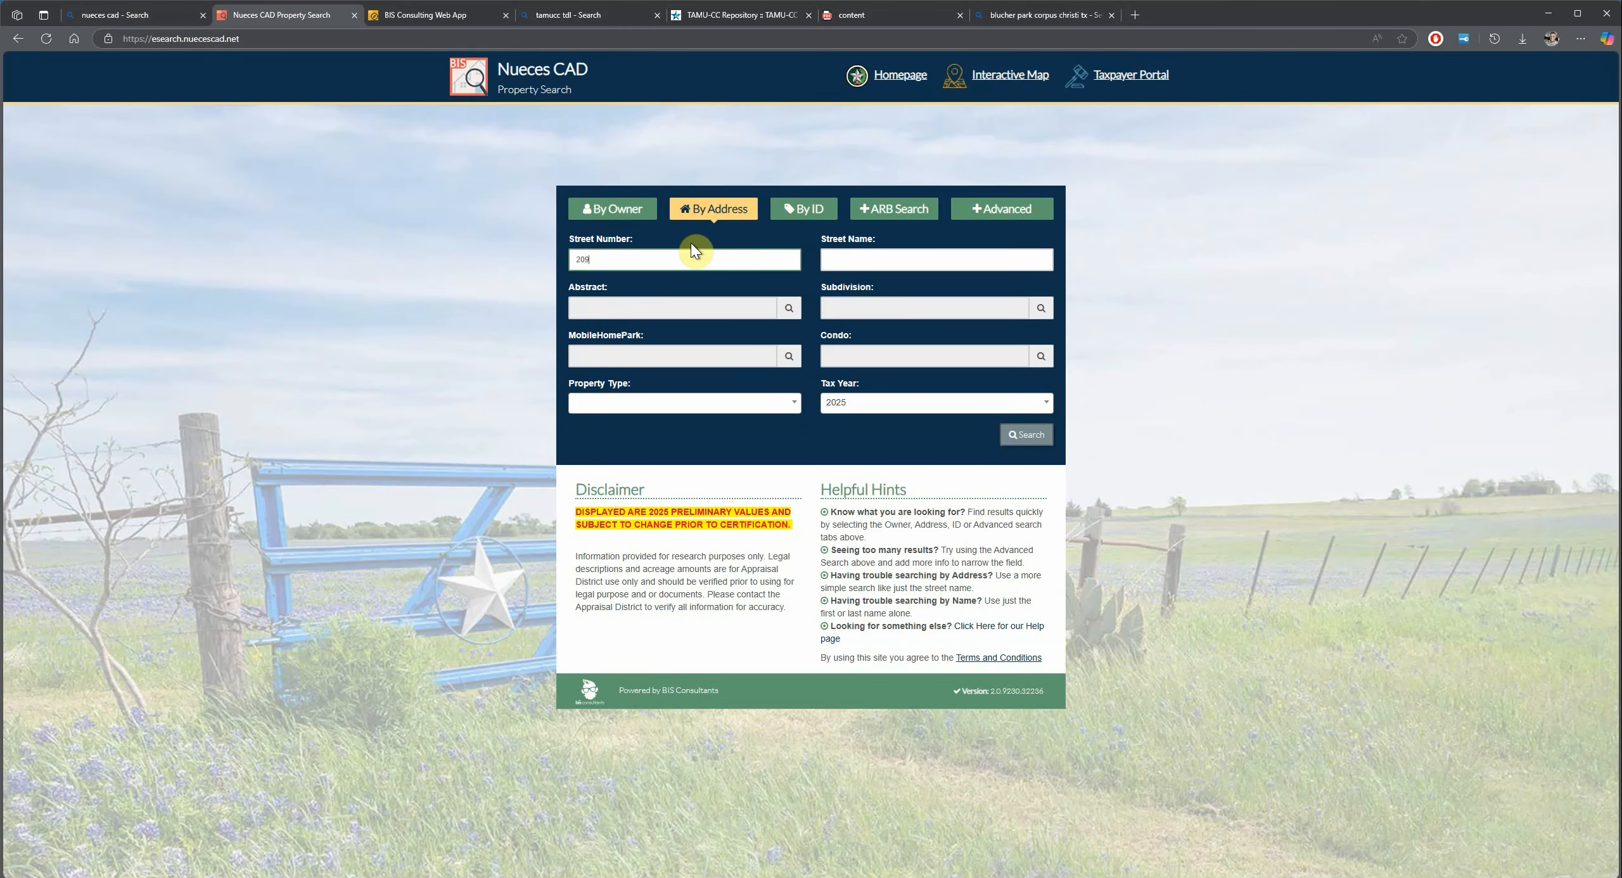
{"action": "left_click", "coordinate": [892, 258]}
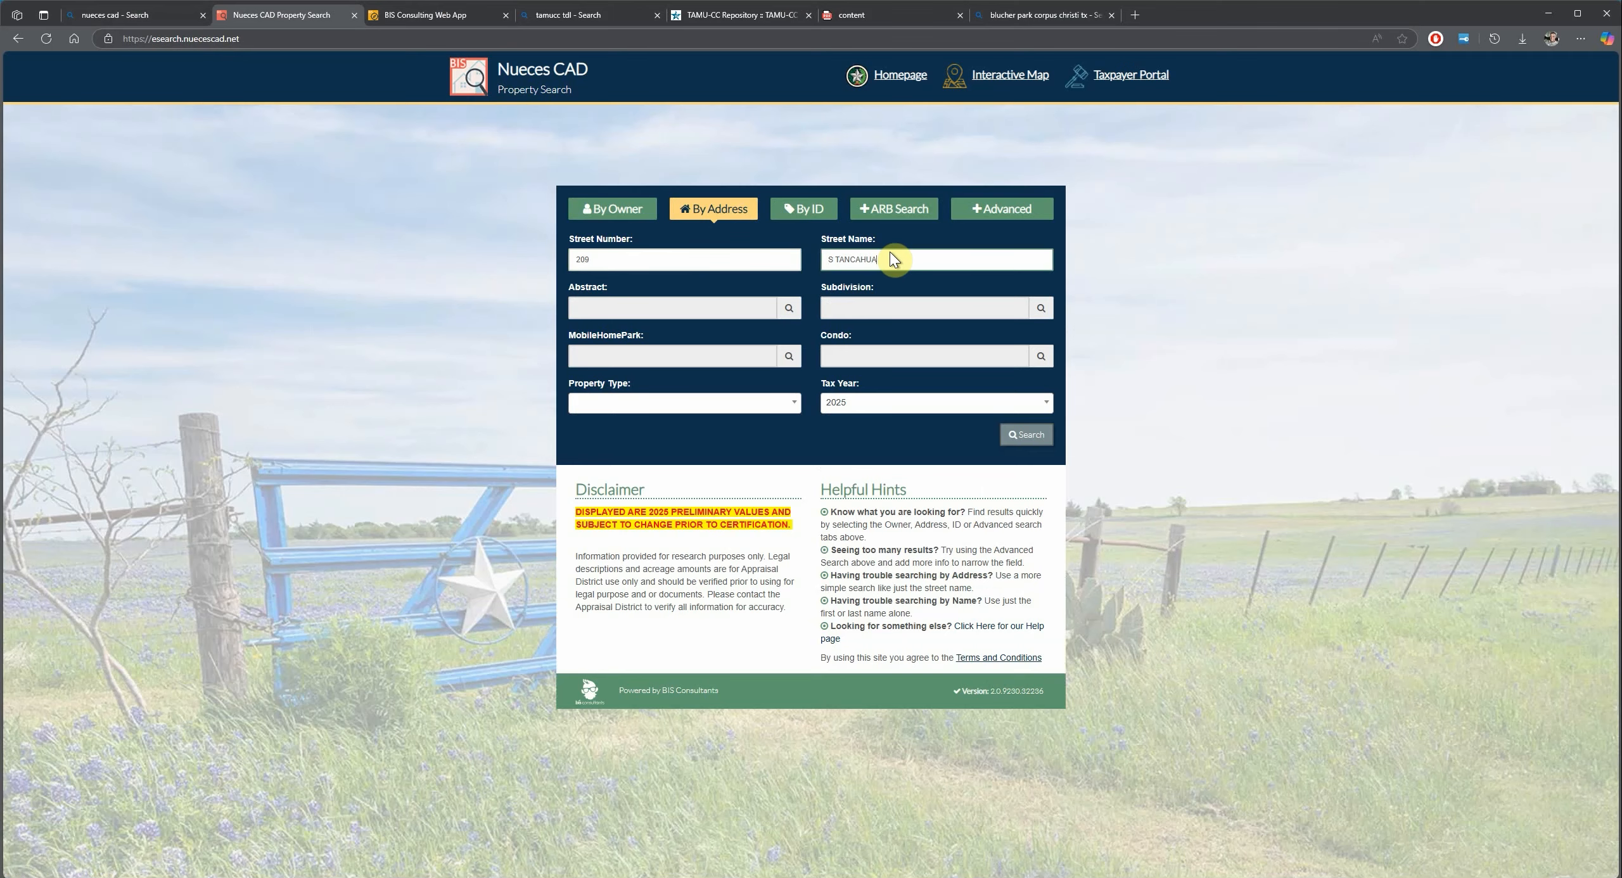
{"action": "key", "text": "Return"}
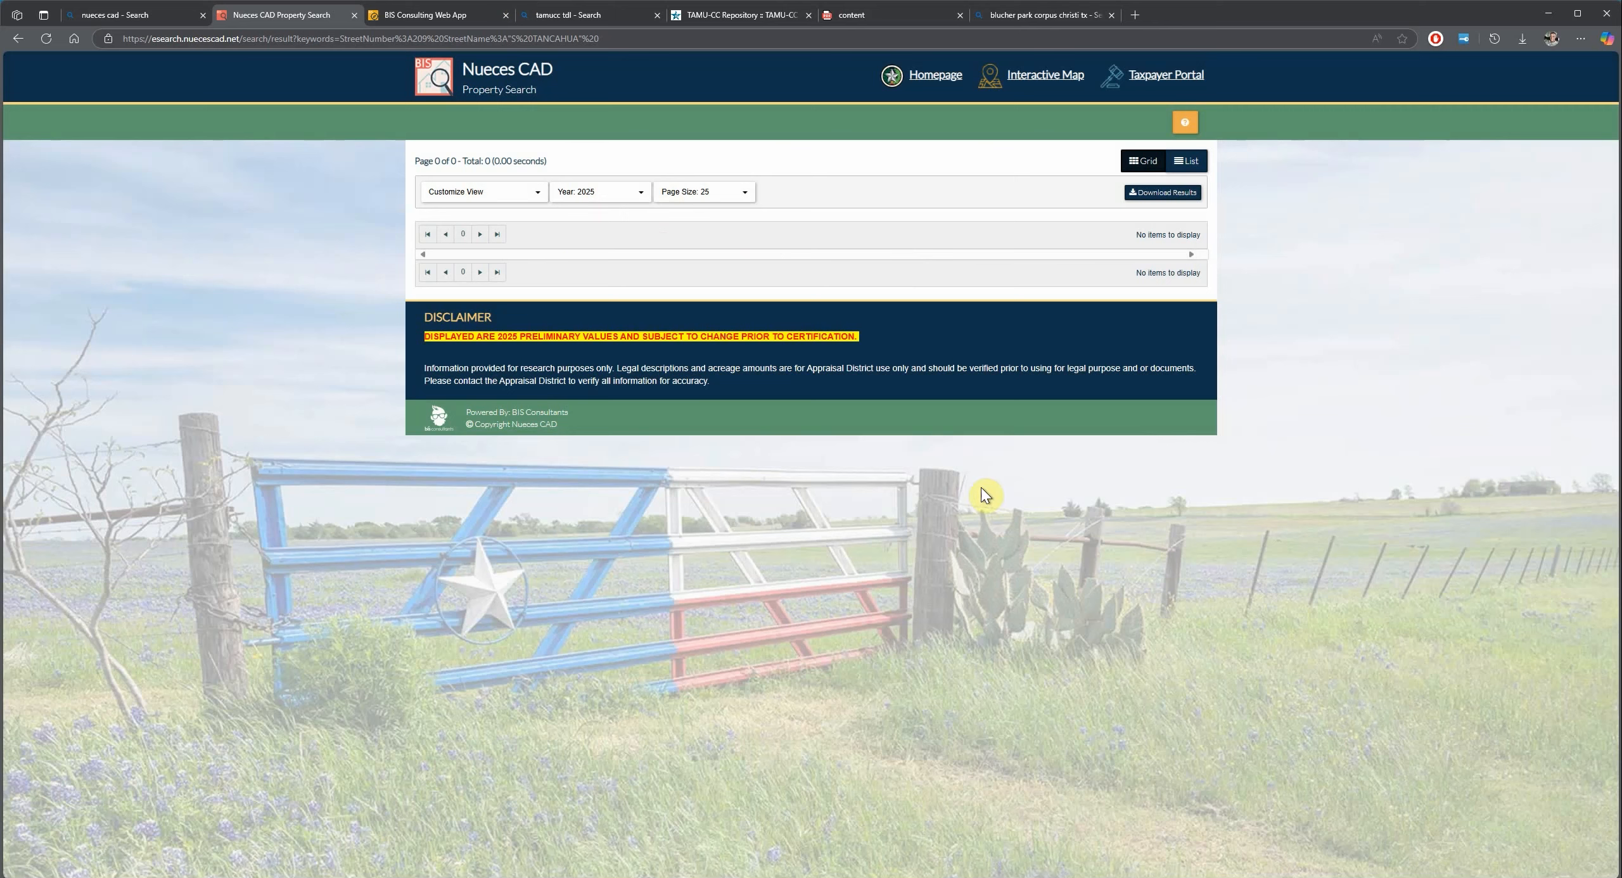
- Locate Blucher Nature Park on the BIS Consulting parcel map, checking its position against the Bing satellite map
{"action": "left_click", "coordinate": [1036, 91]}
{"action": "left_click", "coordinate": [435, 16]}
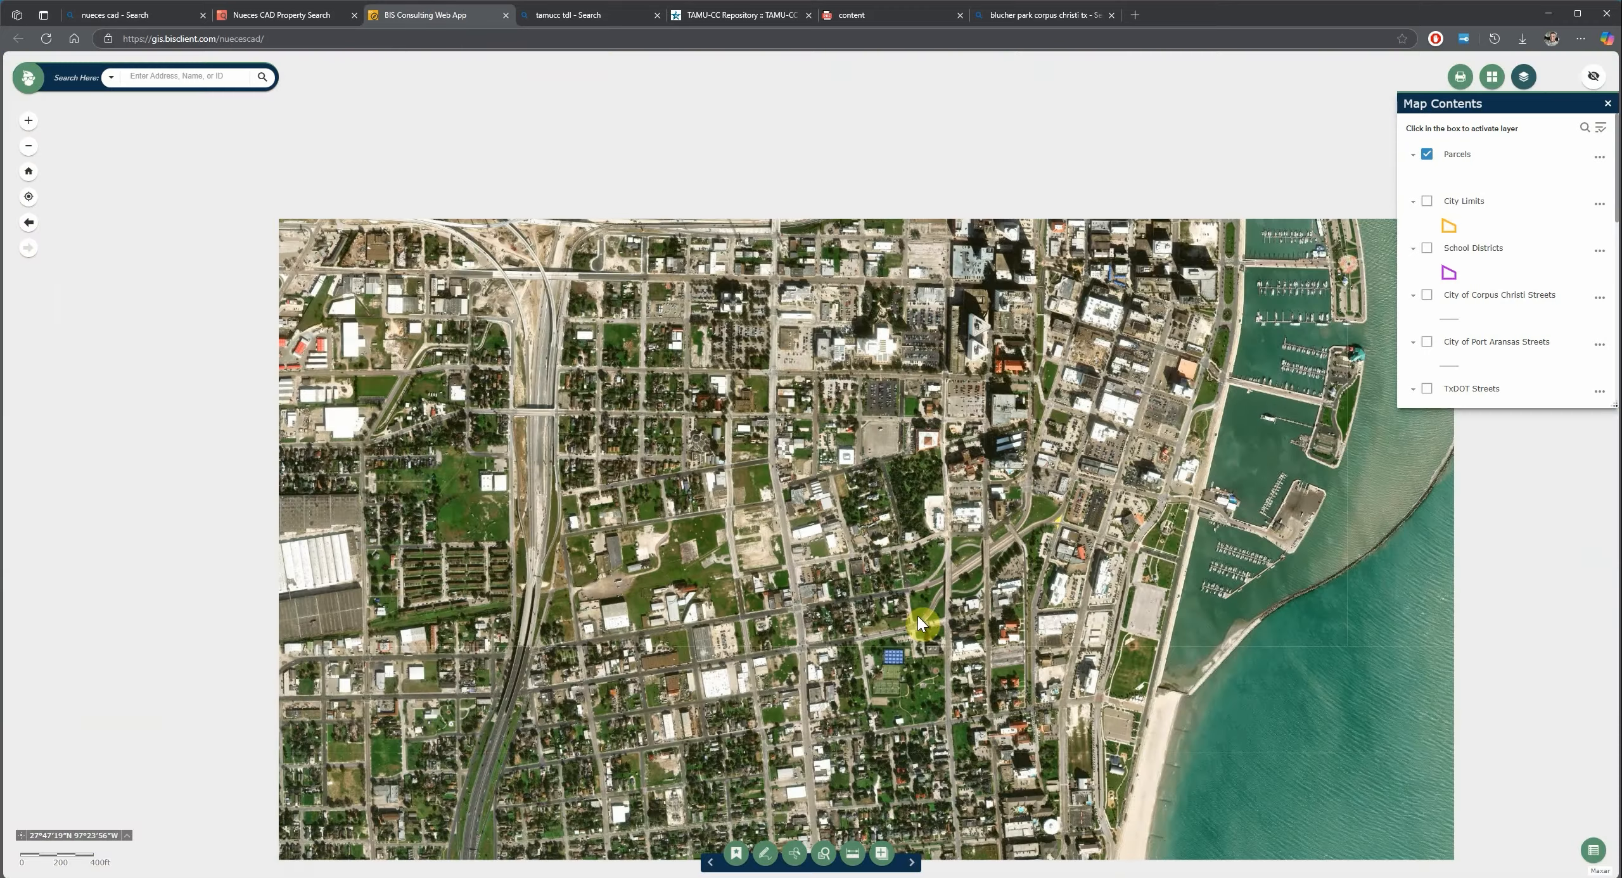
{"action": "scroll", "coordinate": [917, 616], "scroll_direction": "down", "scroll_amount": 1}
{"action": "left_click_drag", "start_coordinate": [729, 735], "coordinate": [932, 588]}
{"action": "left_click_drag", "start_coordinate": [966, 231], "coordinate": [913, 330]}
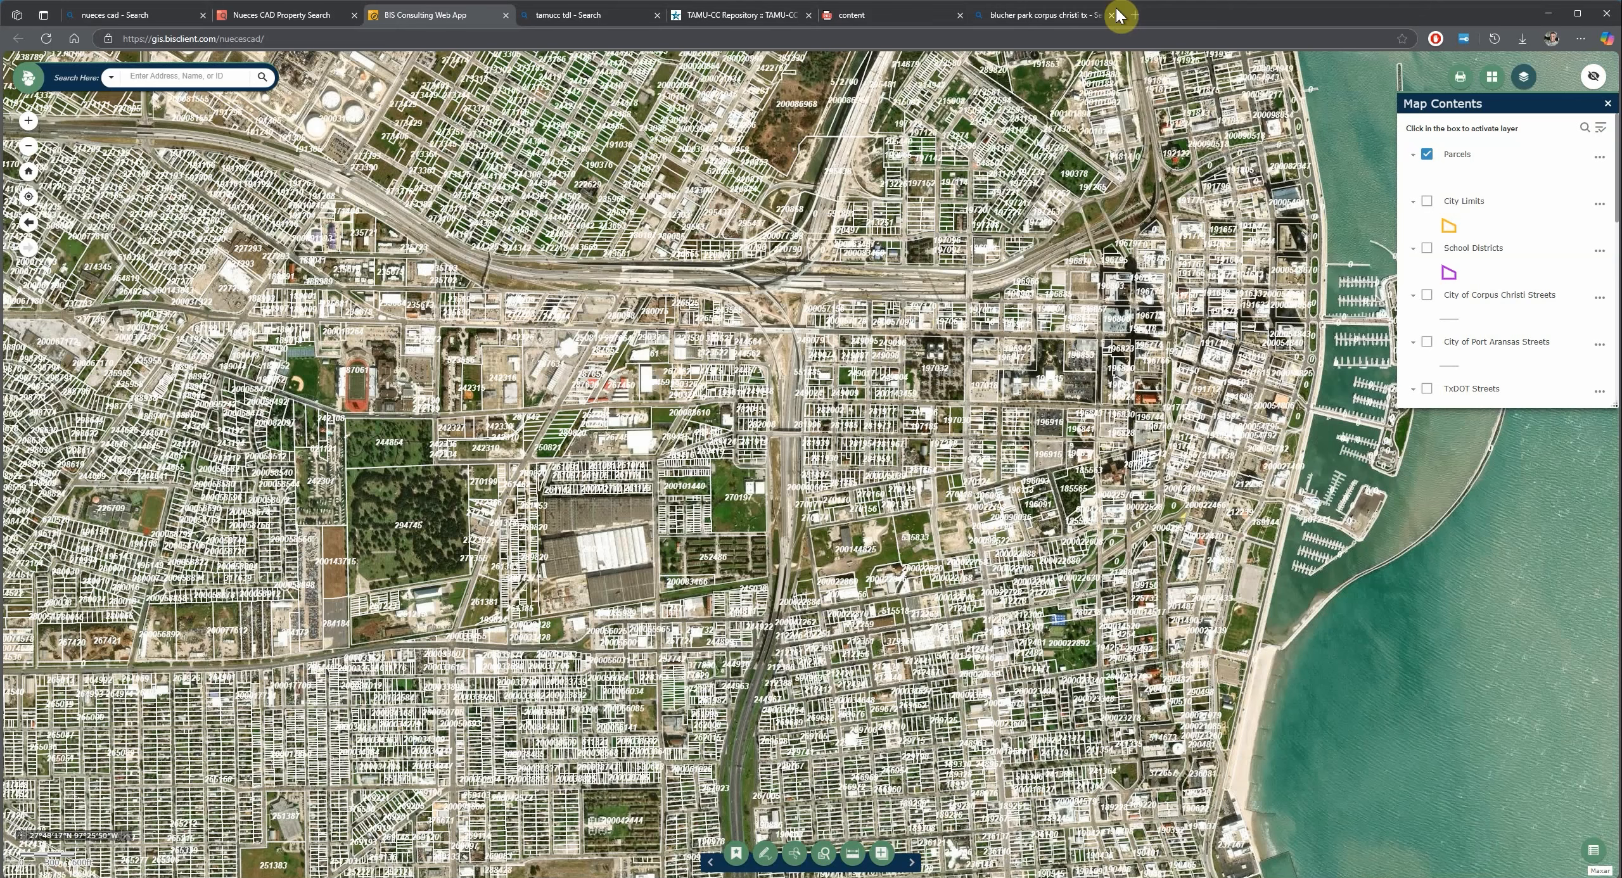
{"action": "left_click", "coordinate": [1008, 15]}
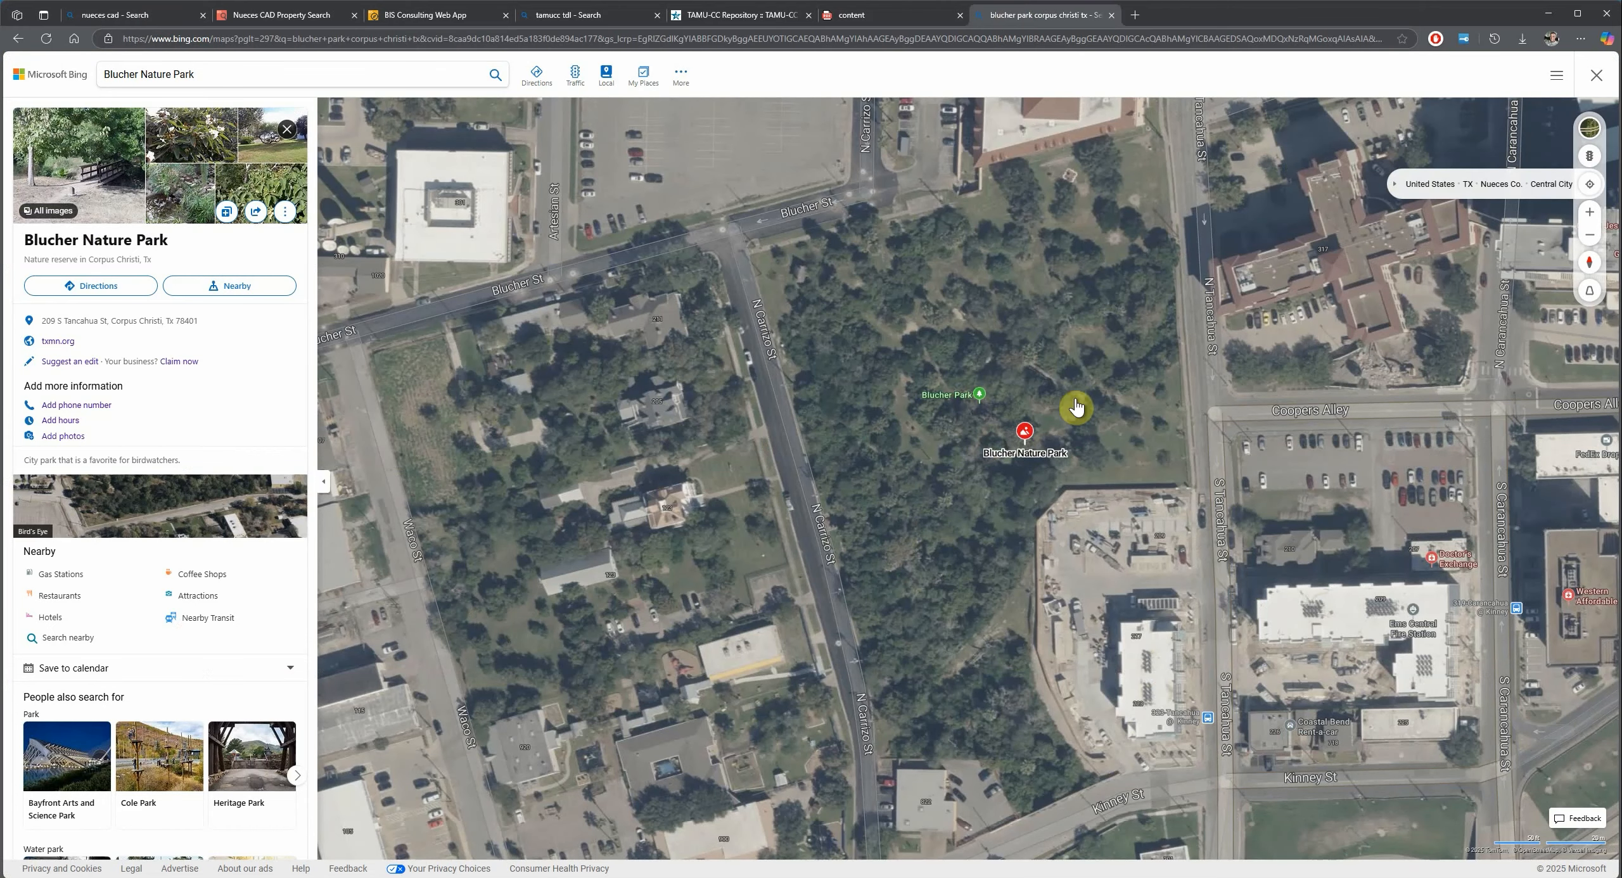
{"action": "scroll", "coordinate": [1109, 545], "scroll_direction": "down", "scroll_amount": 1}
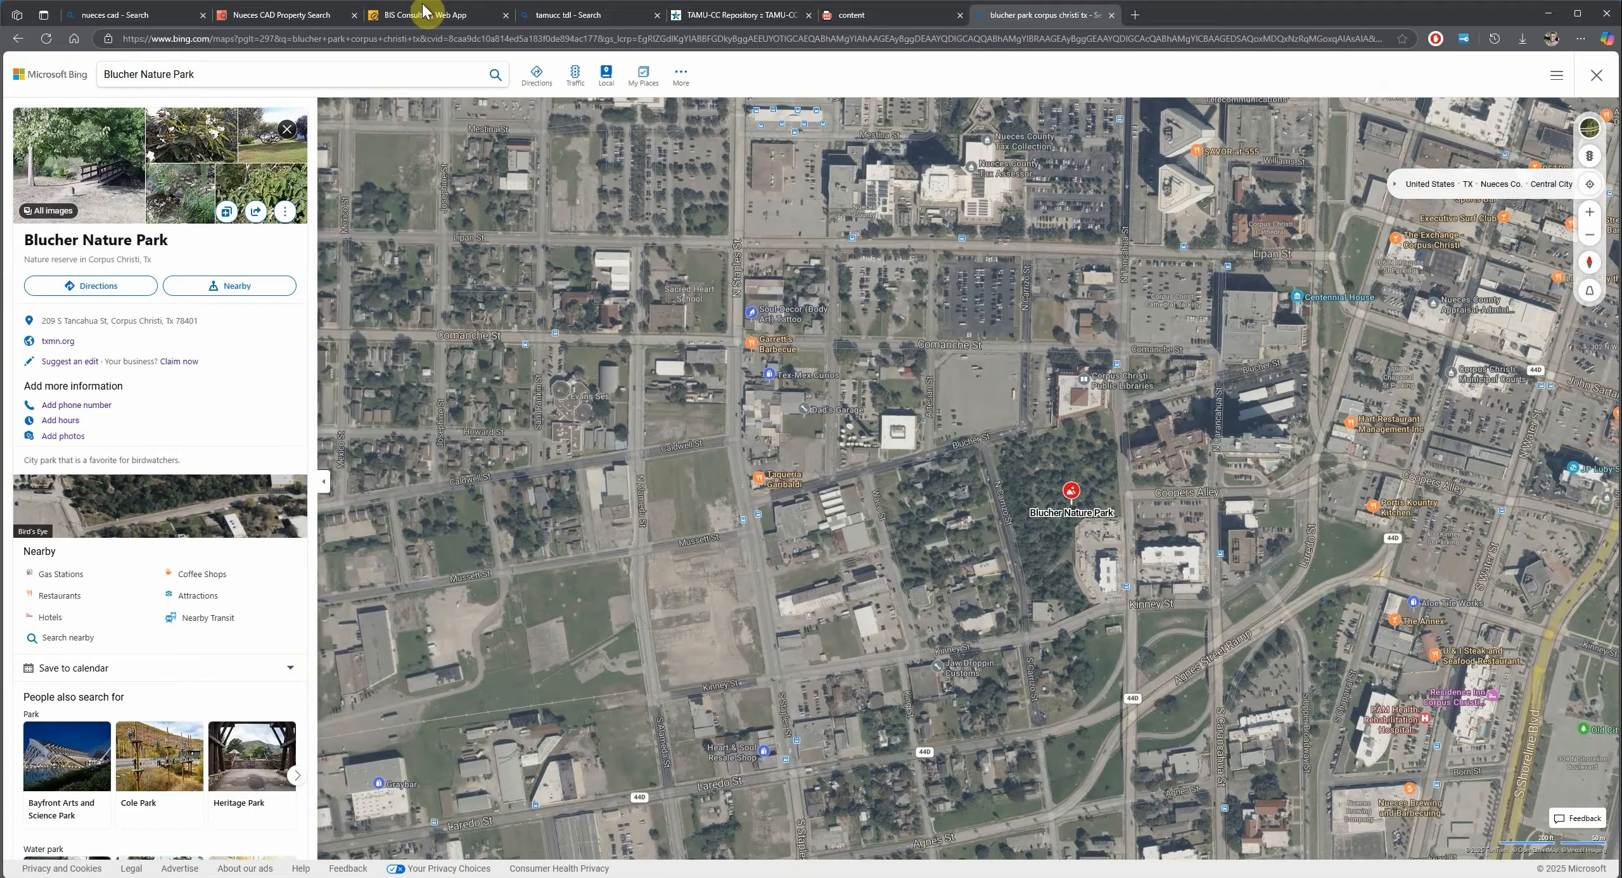
{"action": "left_click", "coordinate": [405, 15]}
{"action": "left_click_drag", "start_coordinate": [1151, 435], "coordinate": [1040, 442]}
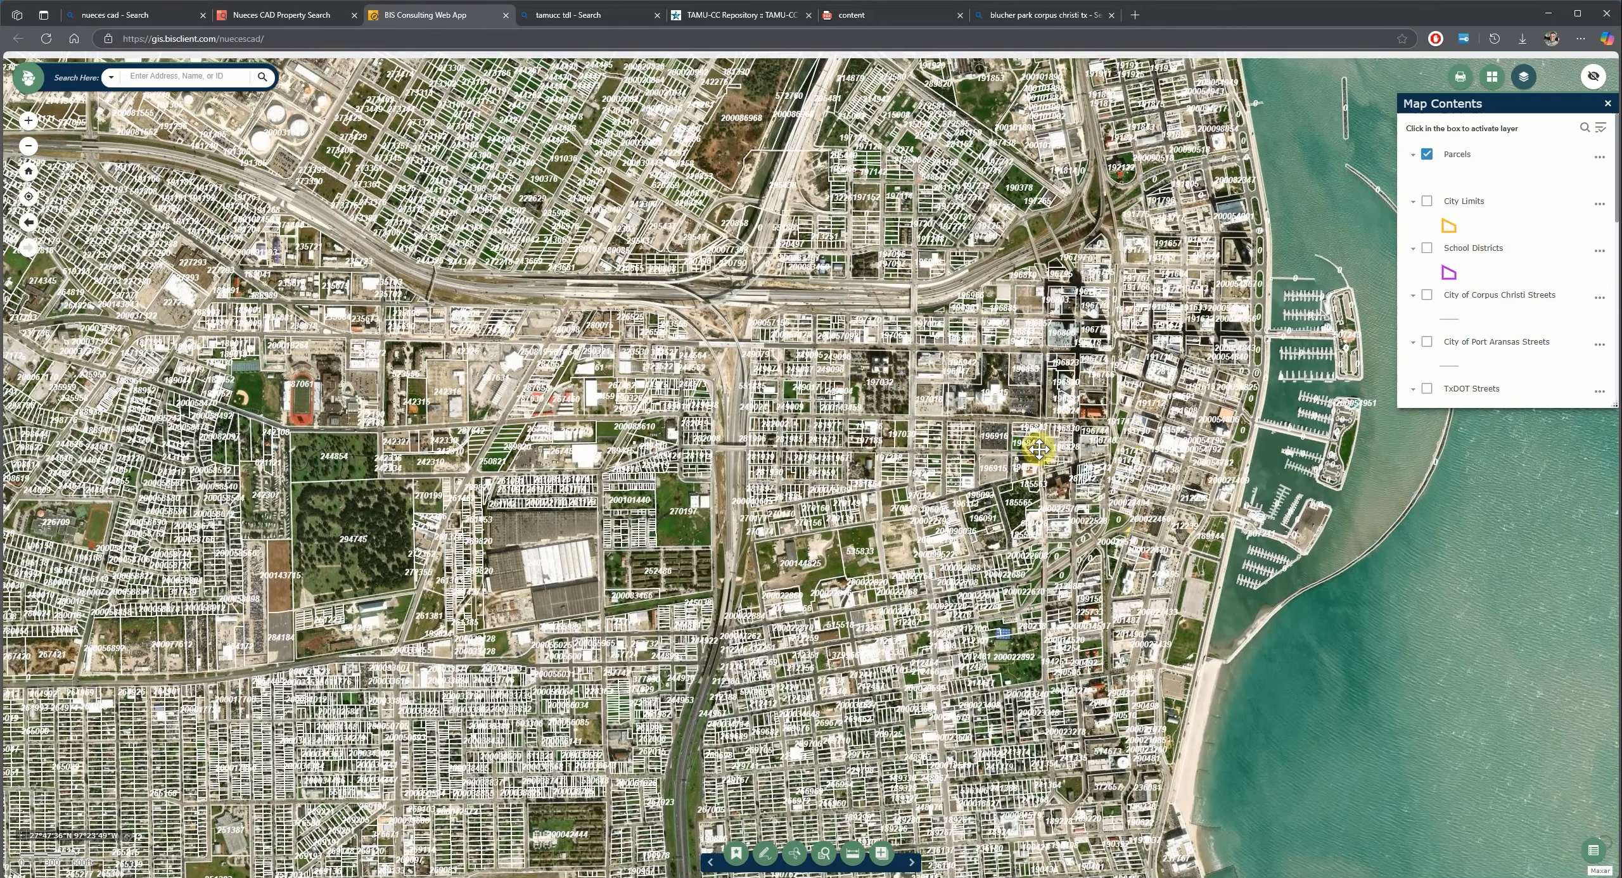
{"action": "scroll", "coordinate": [942, 539], "scroll_direction": "up", "scroll_amount": 5}
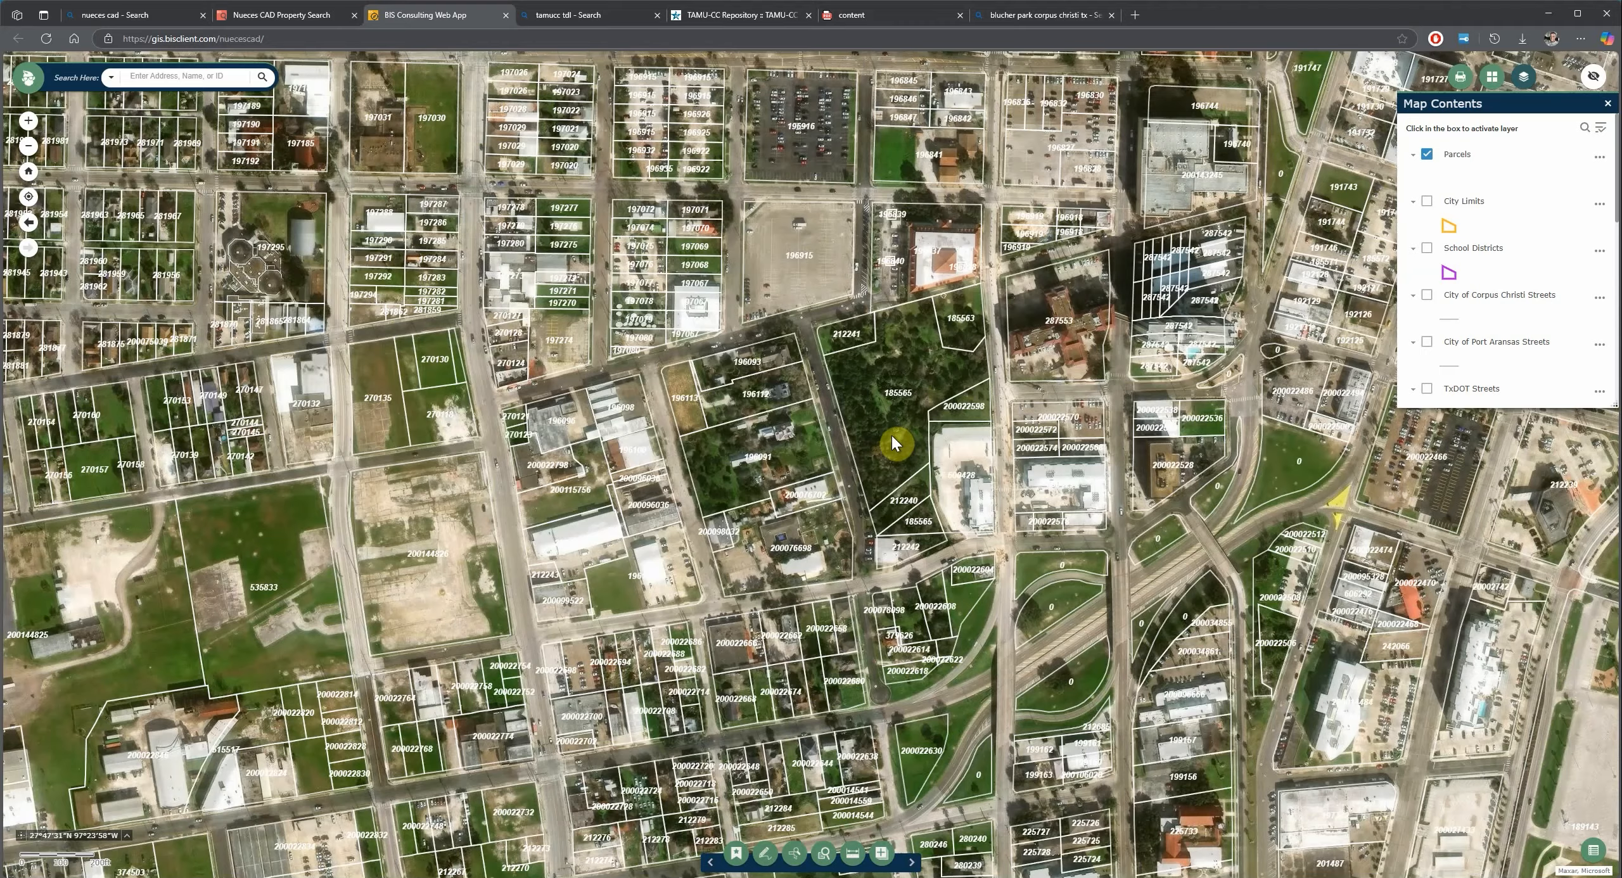
{"action": "scroll", "coordinate": [887, 446], "scroll_direction": "up", "scroll_amount": 3}
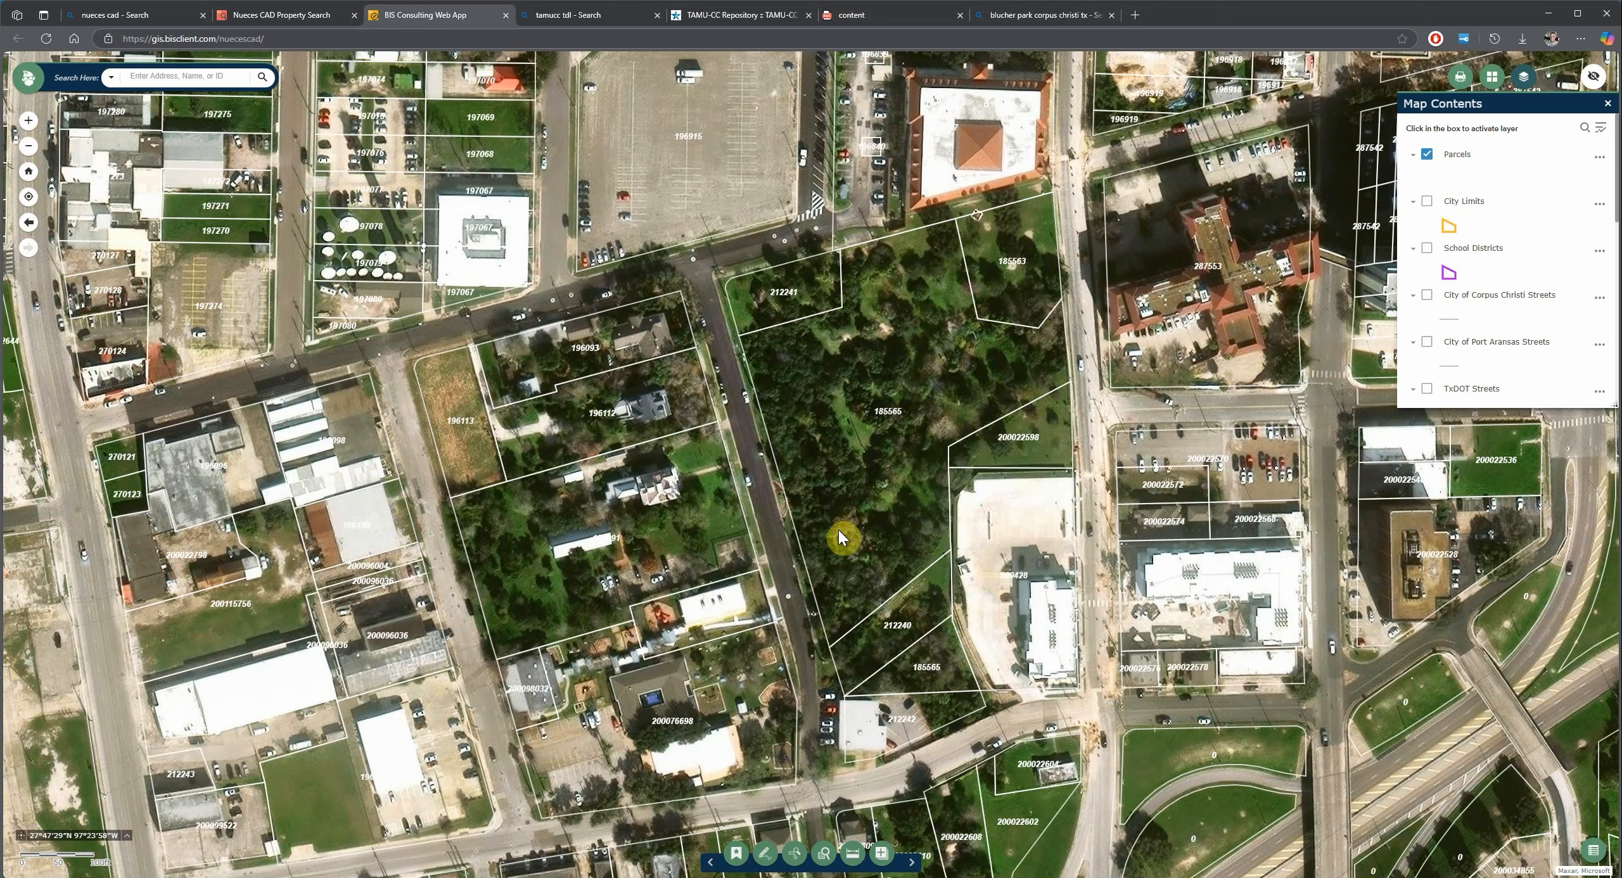
- Read the property and owner information of parcels 185565 and 212240 within Blucher Nature Park
{"action": "left_click", "coordinate": [925, 391]}
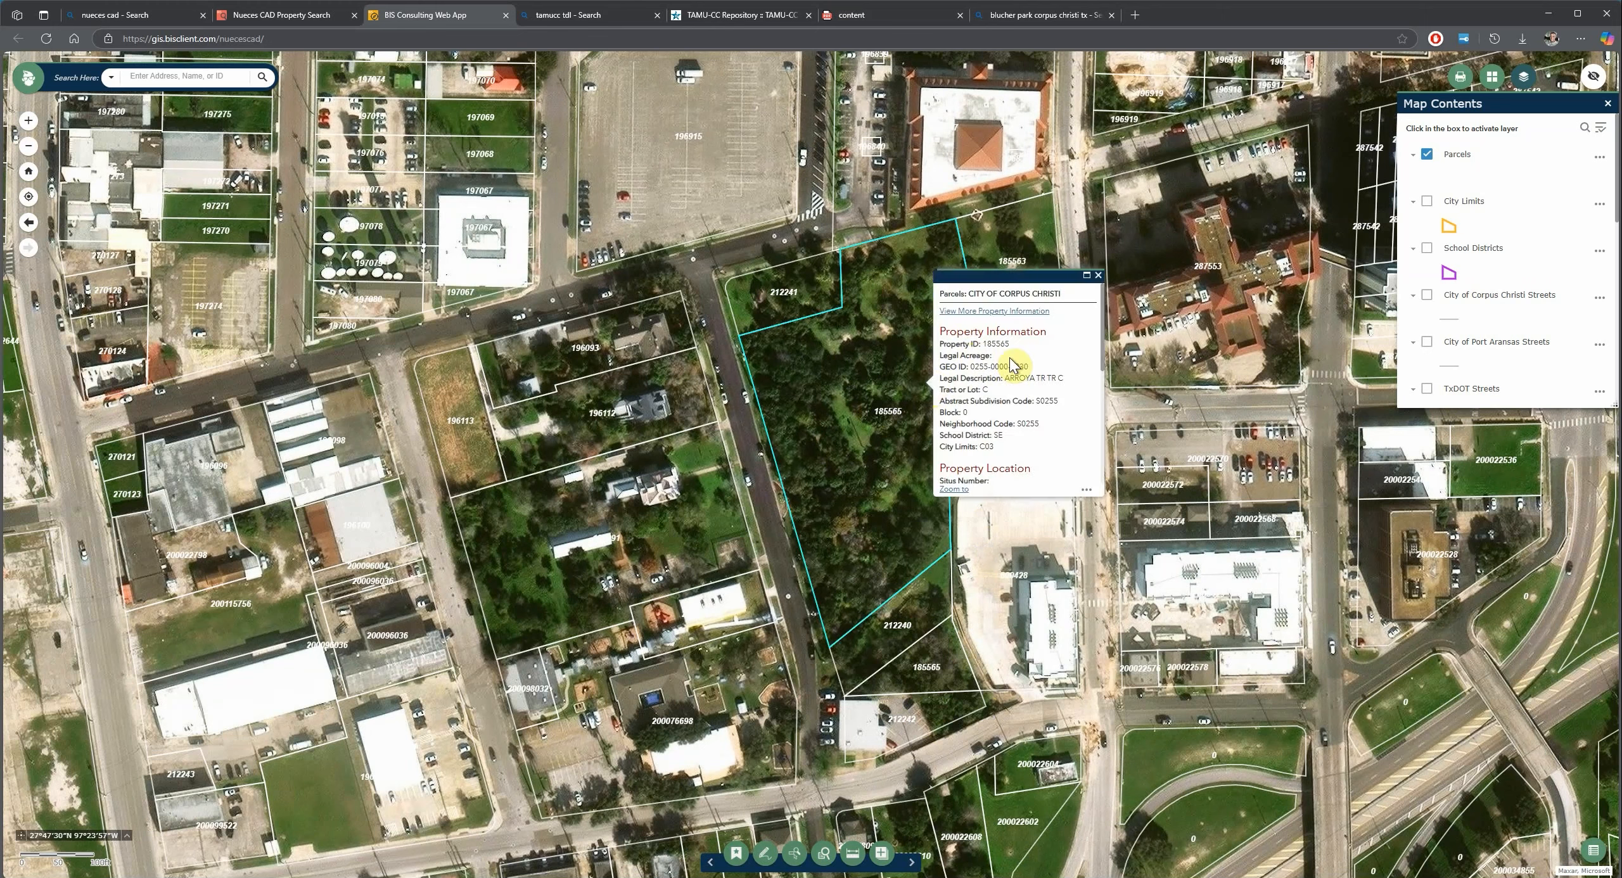
{"action": "scroll", "coordinate": [1014, 364], "scroll_direction": "down", "scroll_amount": 3}
{"action": "scroll", "coordinate": [1045, 400], "scroll_direction": "down", "scroll_amount": 2}
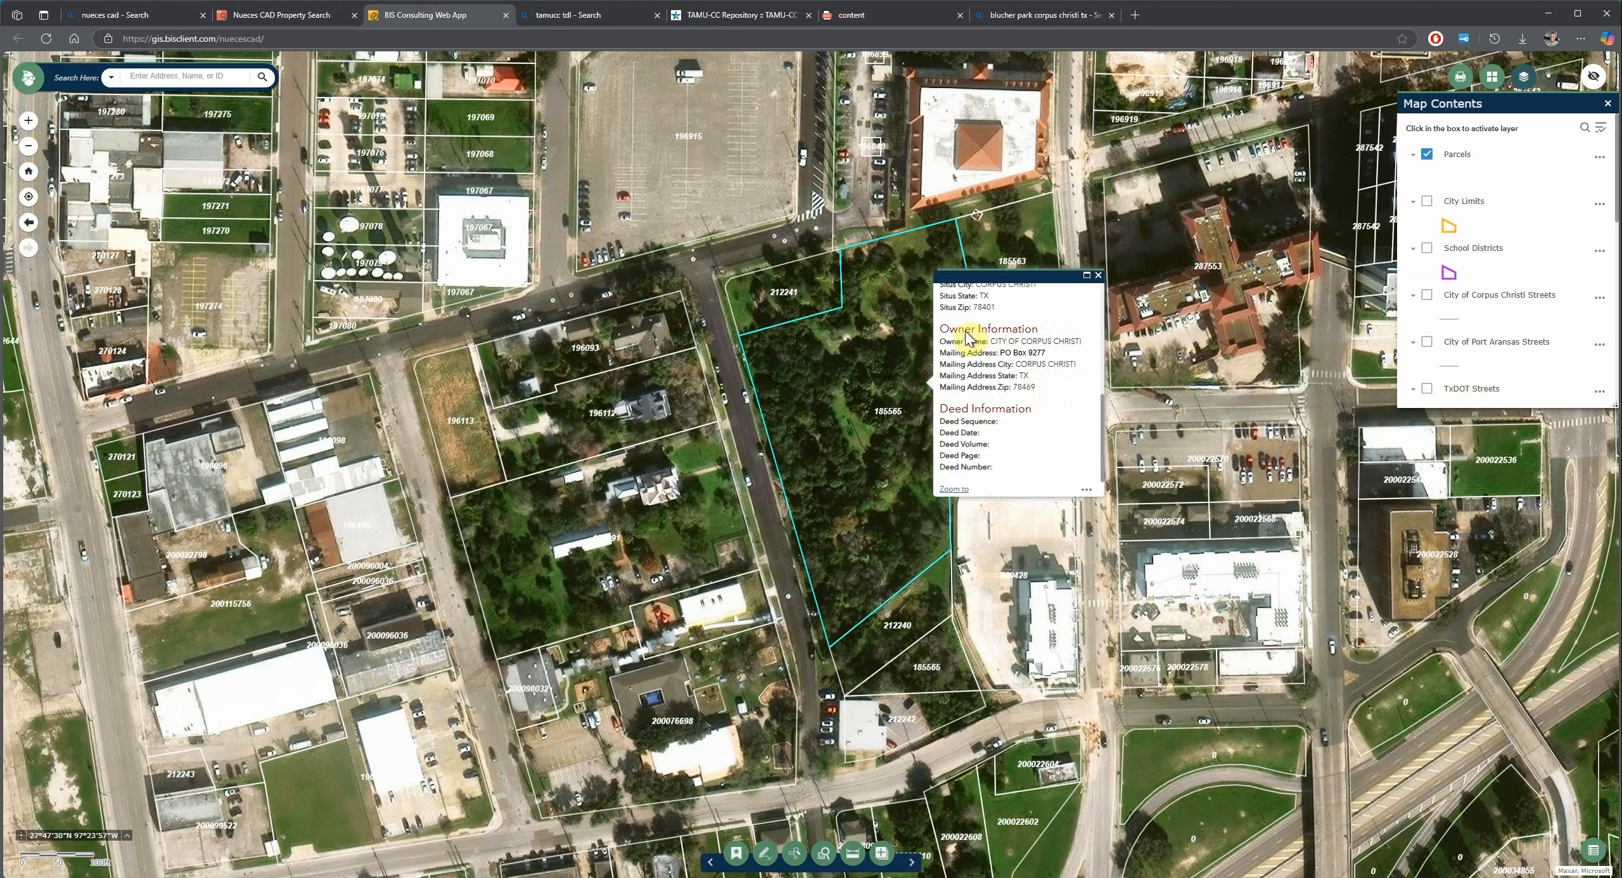
{"action": "left_click", "coordinate": [900, 631]}
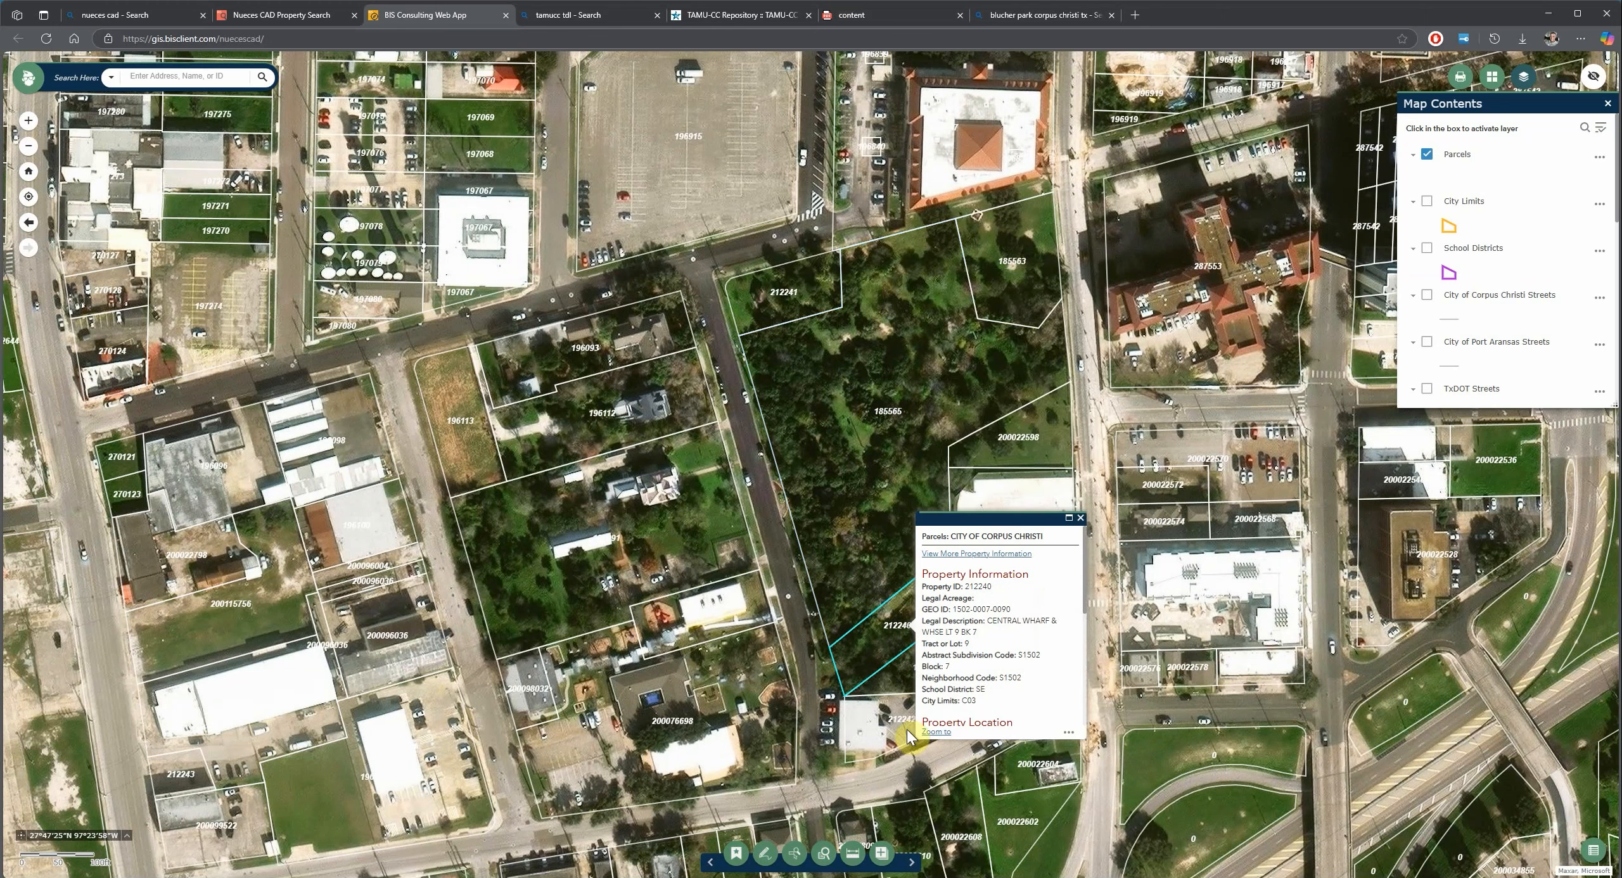
{"action": "scroll", "coordinate": [969, 672], "scroll_direction": "down", "scroll_amount": 3}
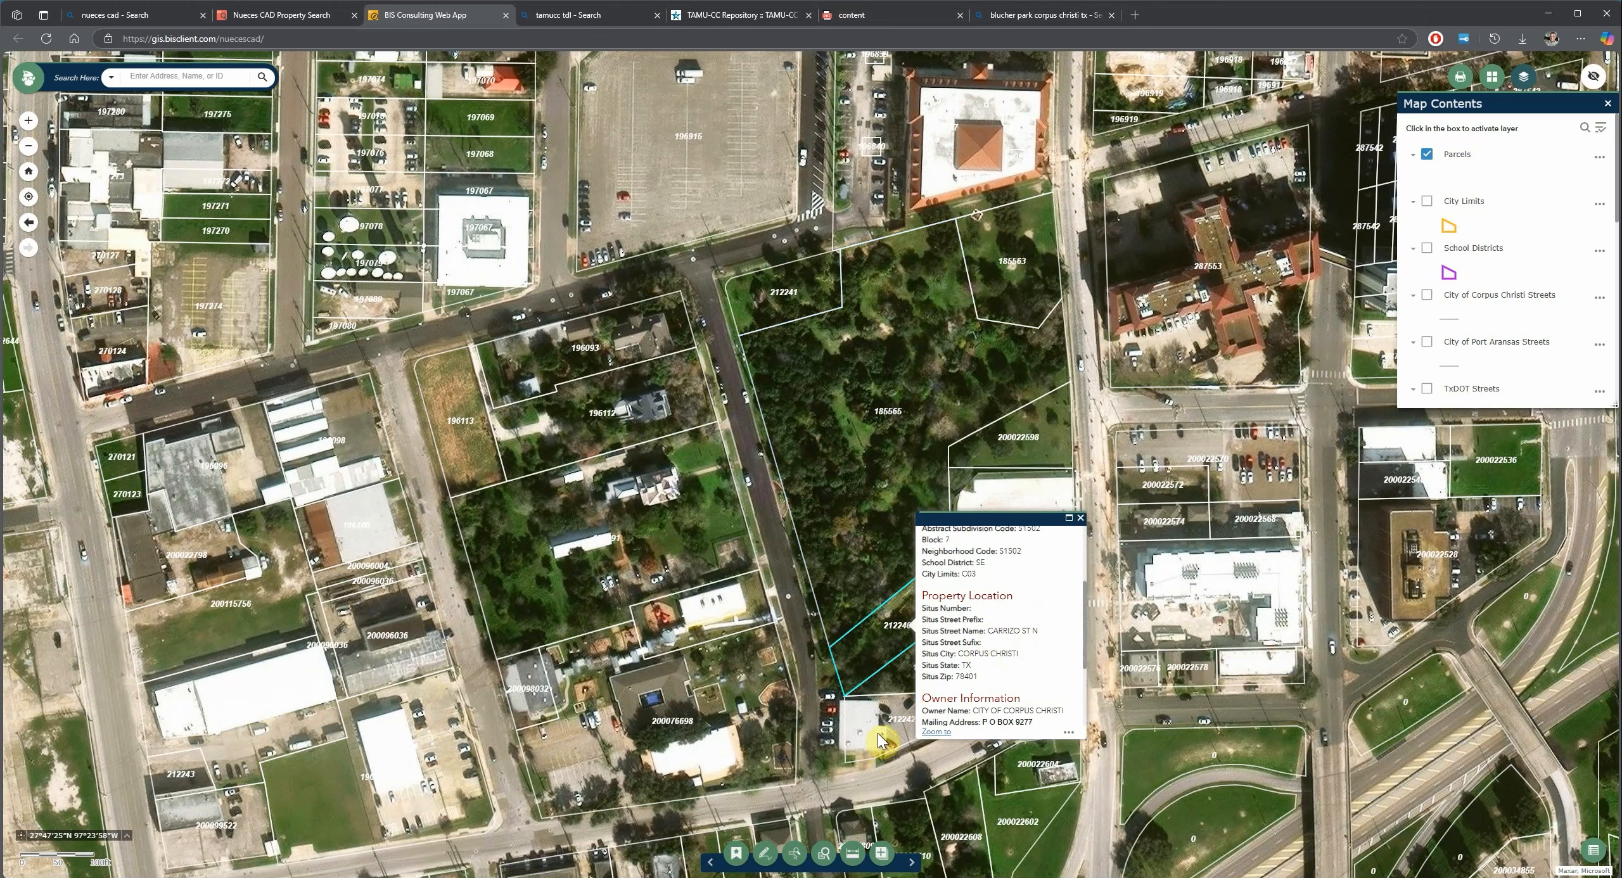
- Review the owner and deed information of parcel 212242 just south of the park, then dismiss its record
{"action": "left_click", "coordinate": [872, 729]}
{"action": "scroll", "coordinate": [976, 697], "scroll_direction": "down", "scroll_amount": 5}
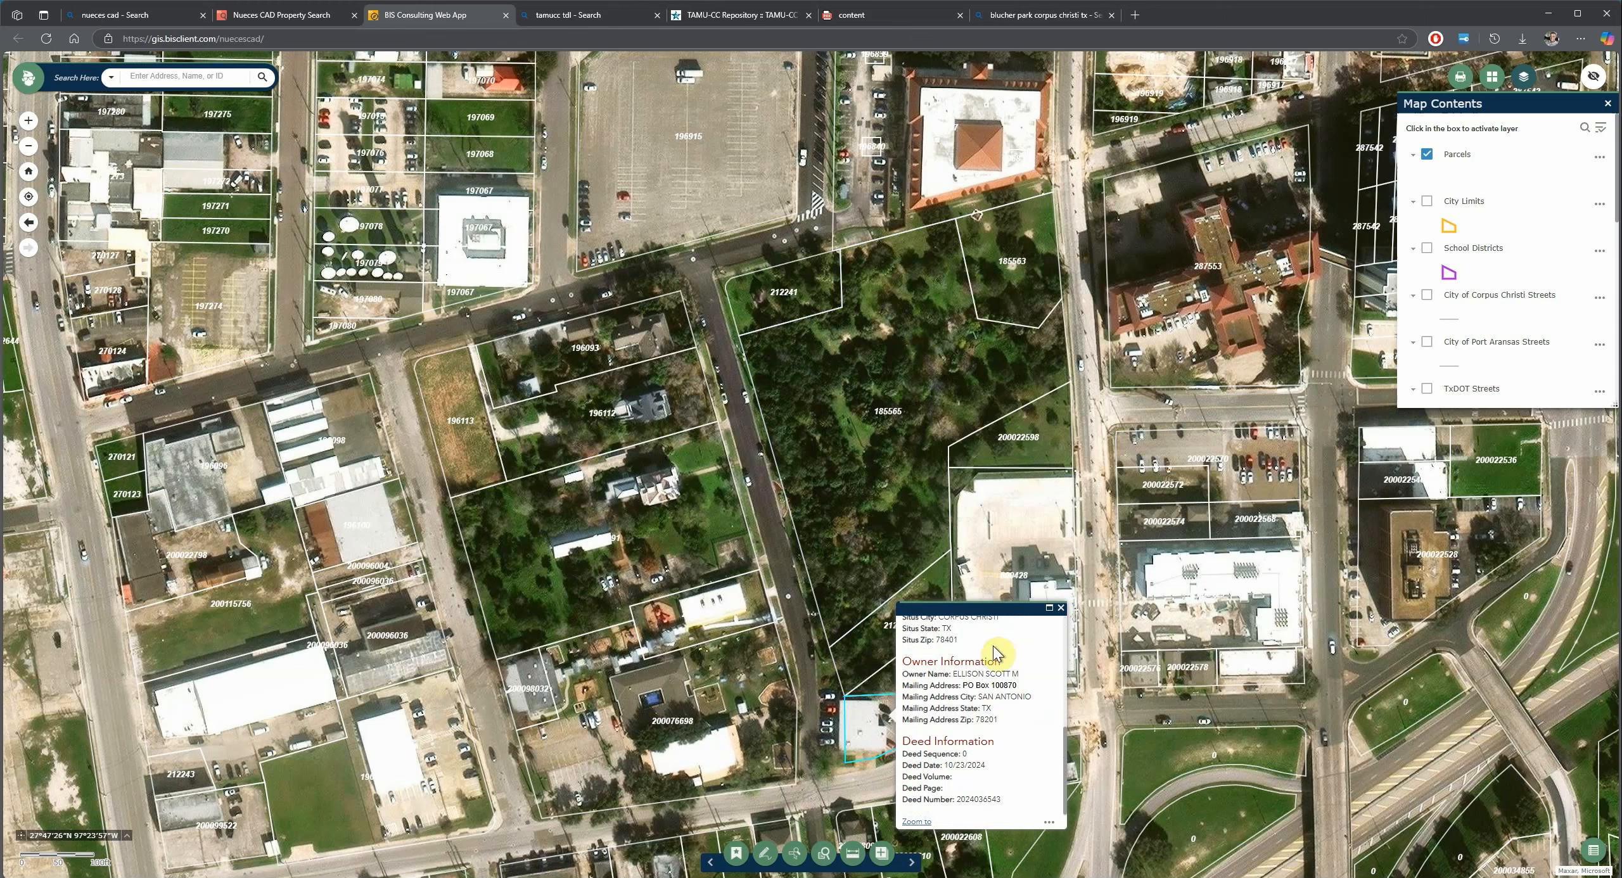
{"action": "left_click", "coordinate": [1061, 608]}
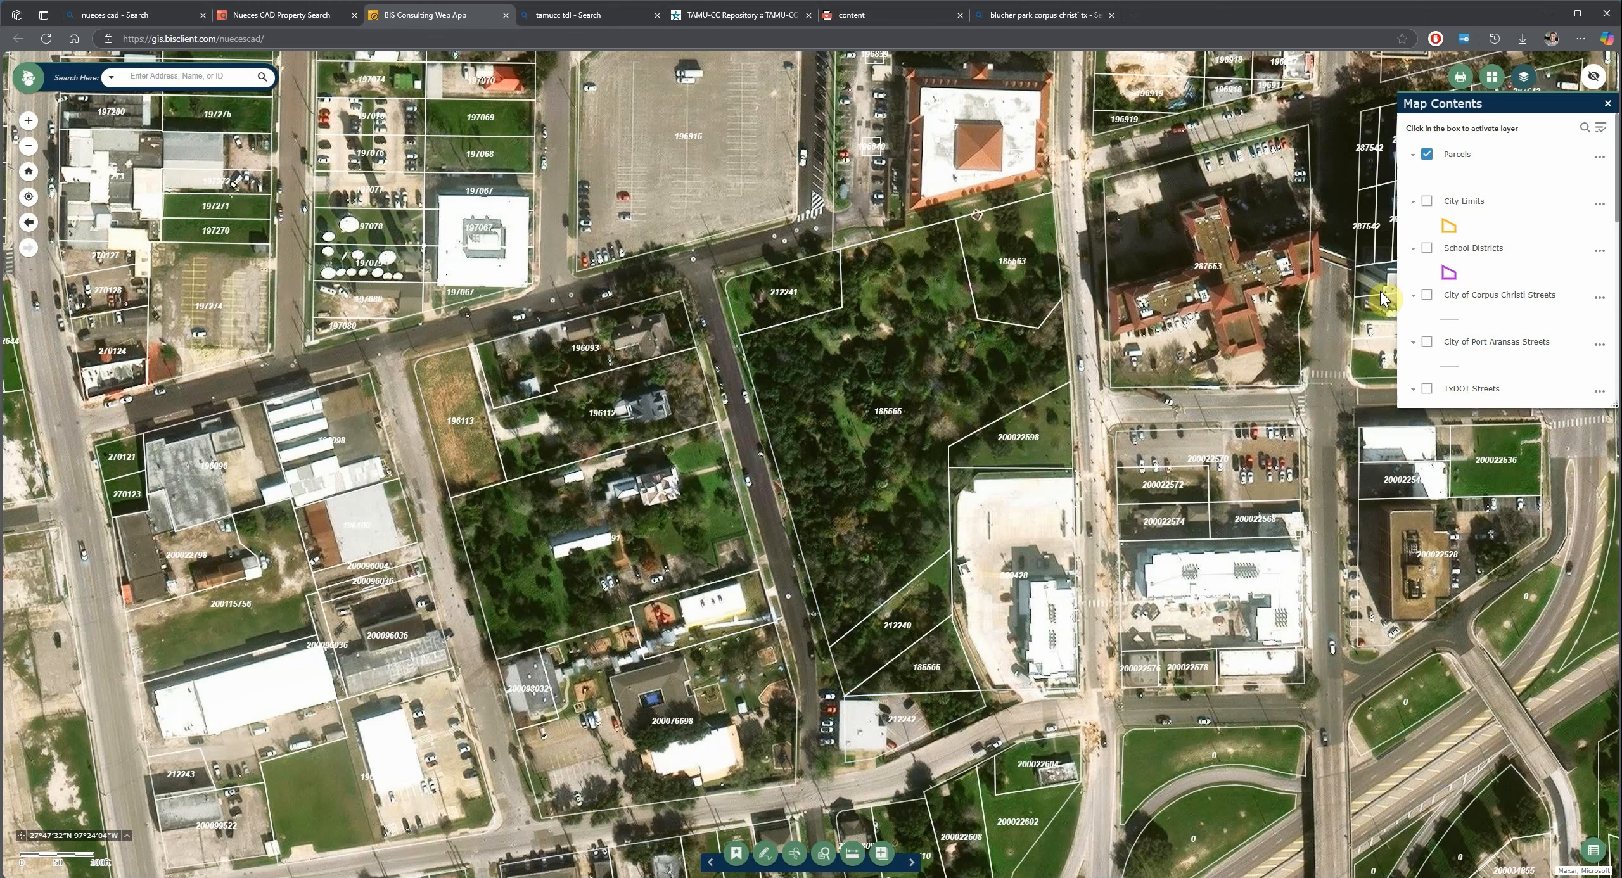
- Open the item details of the Parcels layer and review the layers listed for NuecesCADWebService_Public
{"action": "left_click", "coordinate": [1599, 160]}
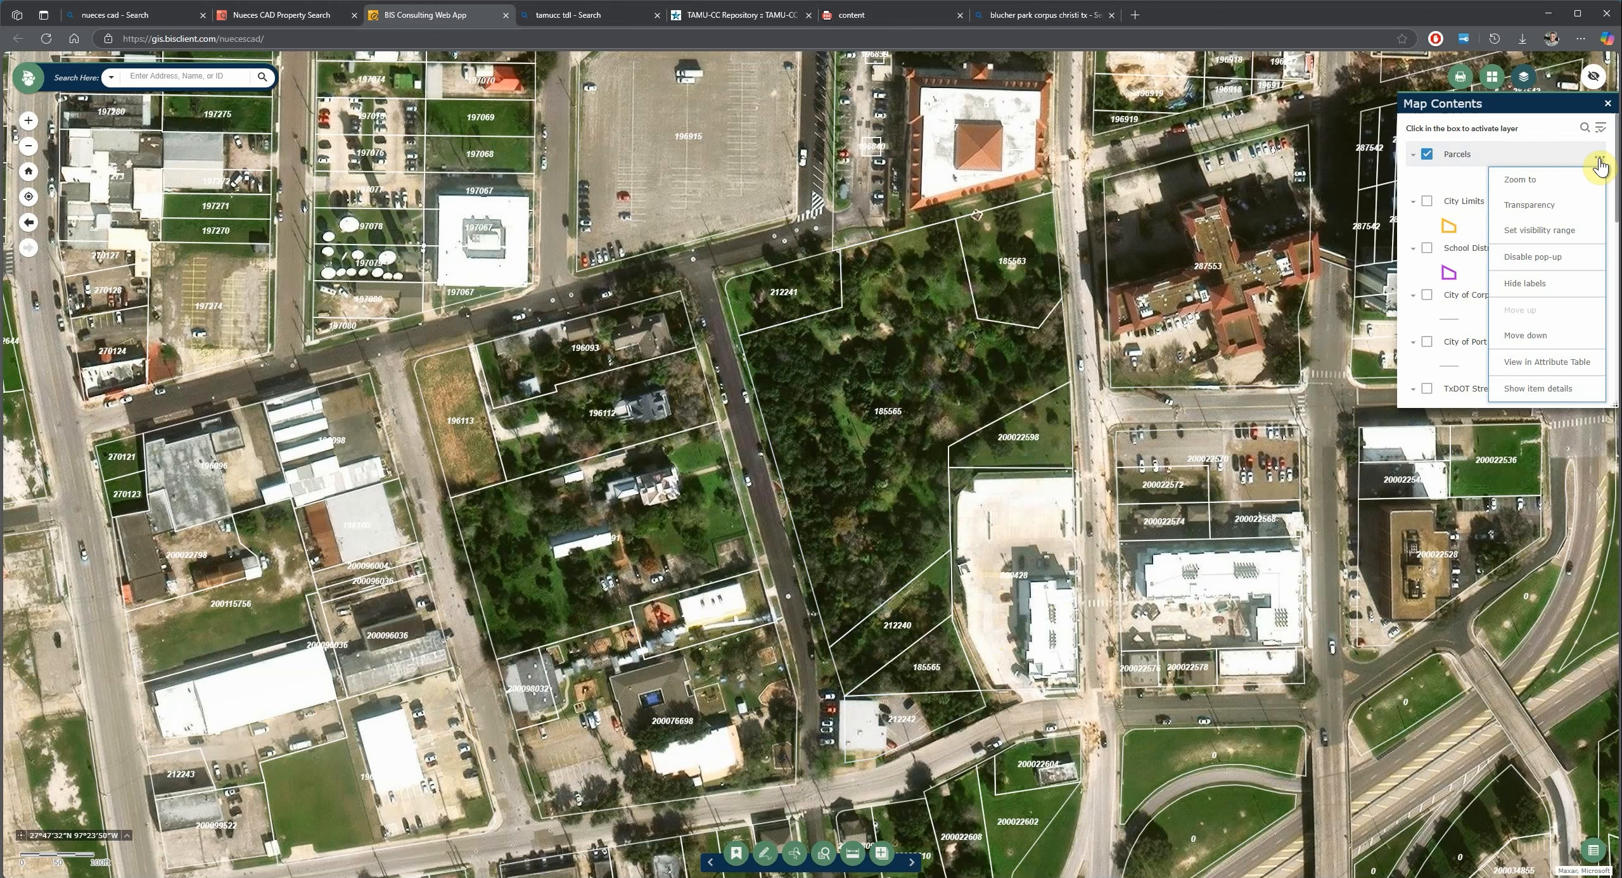
{"action": "left_click", "coordinate": [1526, 80]}
{"action": "left_click", "coordinate": [1526, 80]}
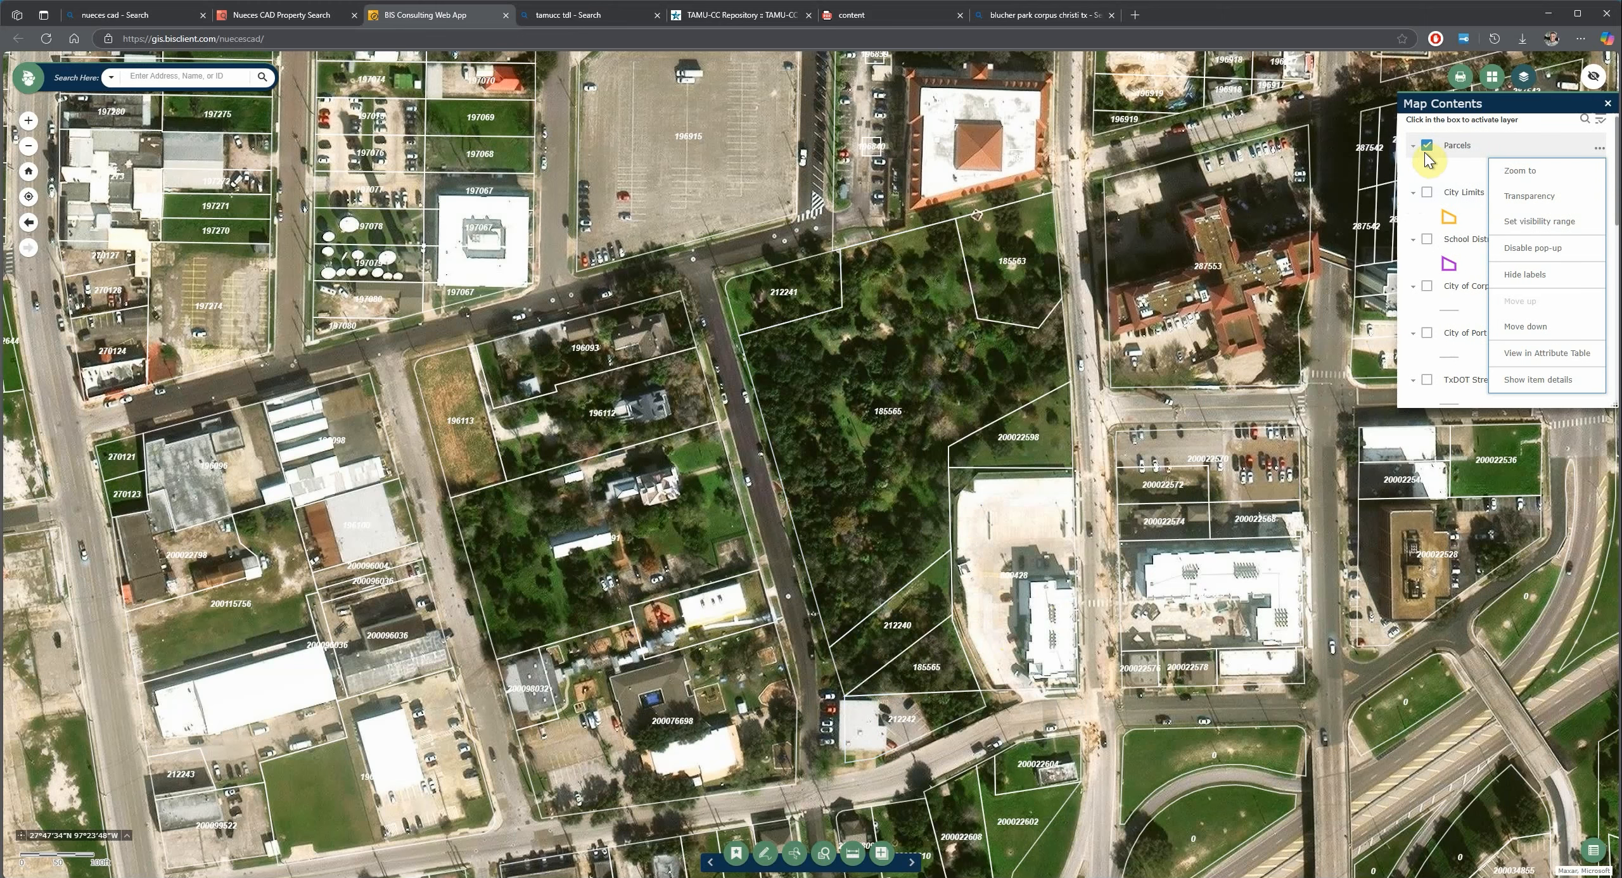
{"action": "left_click", "coordinate": [1600, 150]}
{"action": "left_click", "coordinate": [1600, 150]}
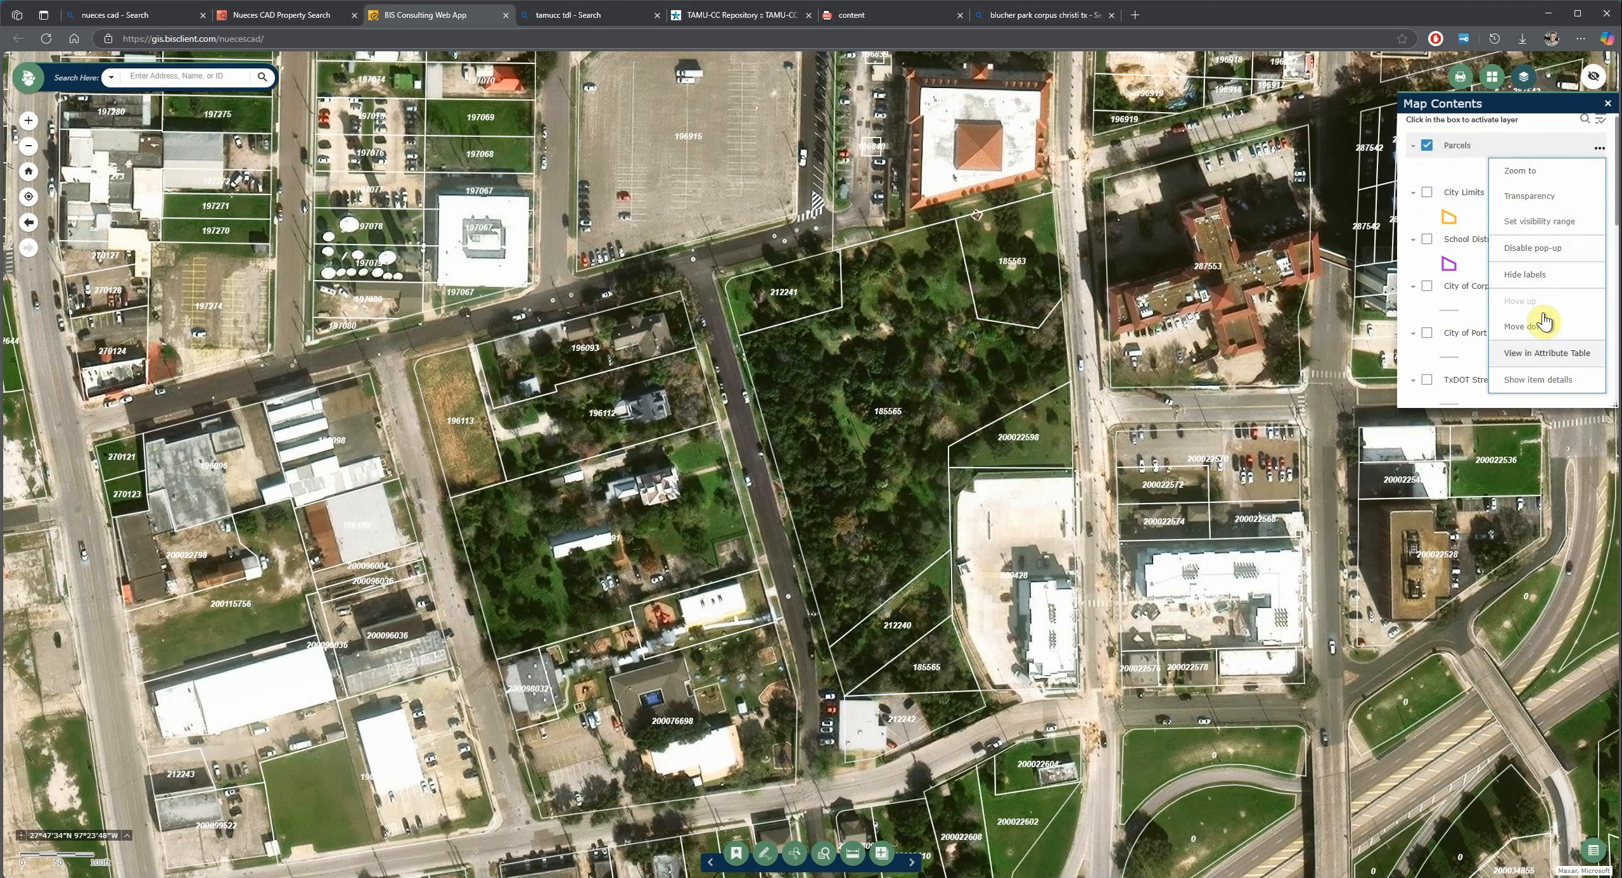
{"action": "left_click", "coordinate": [1549, 383]}
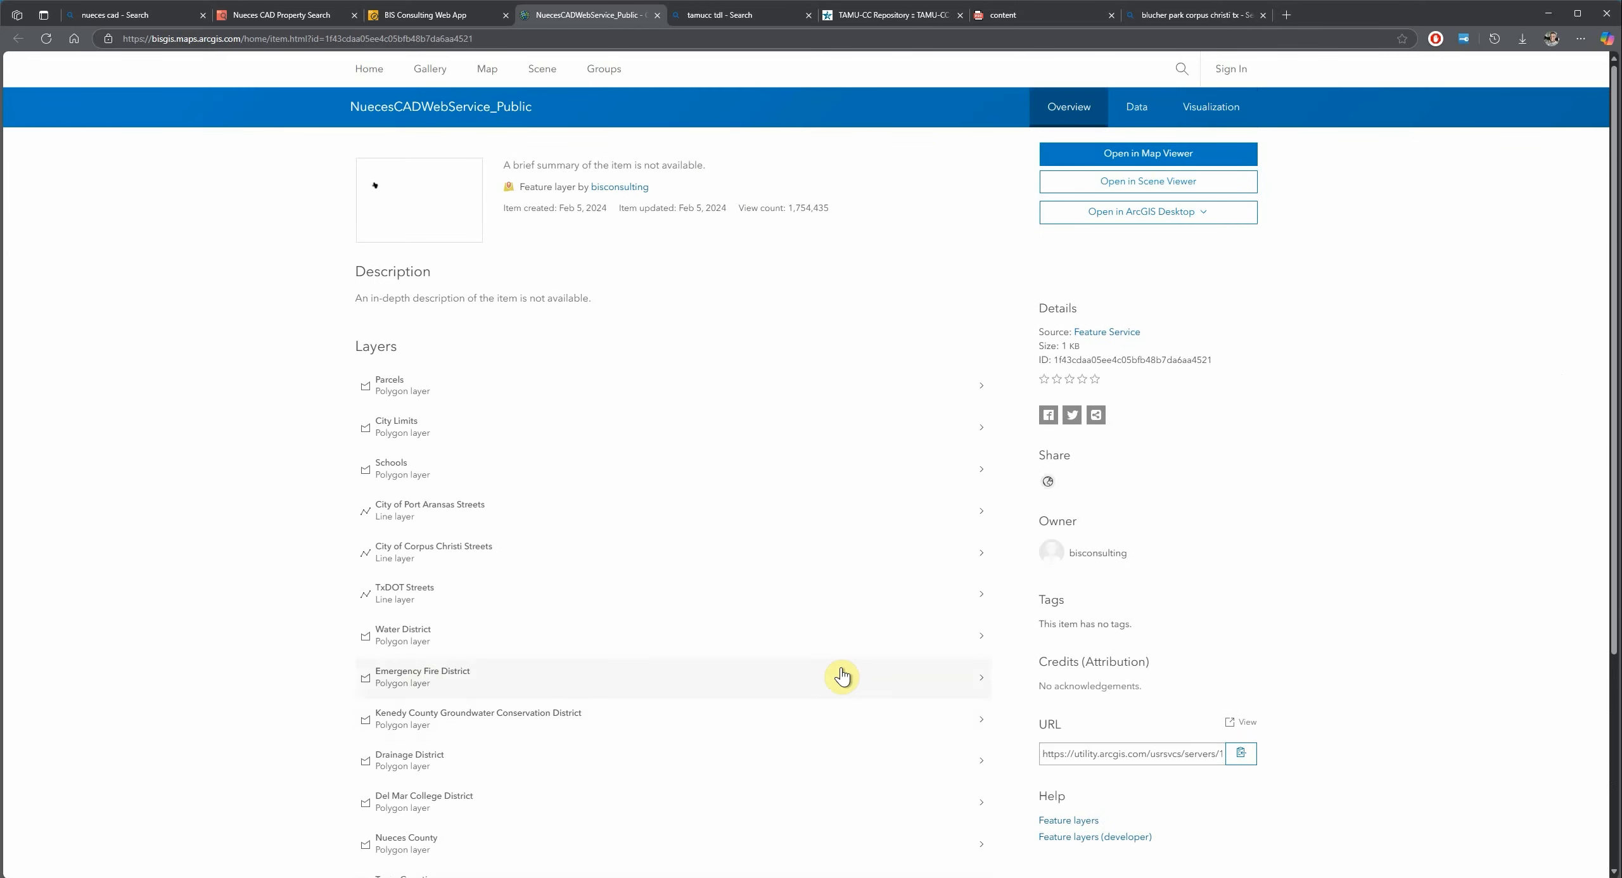
{"action": "scroll", "coordinate": [824, 652], "scroll_direction": "down", "scroll_amount": 1}
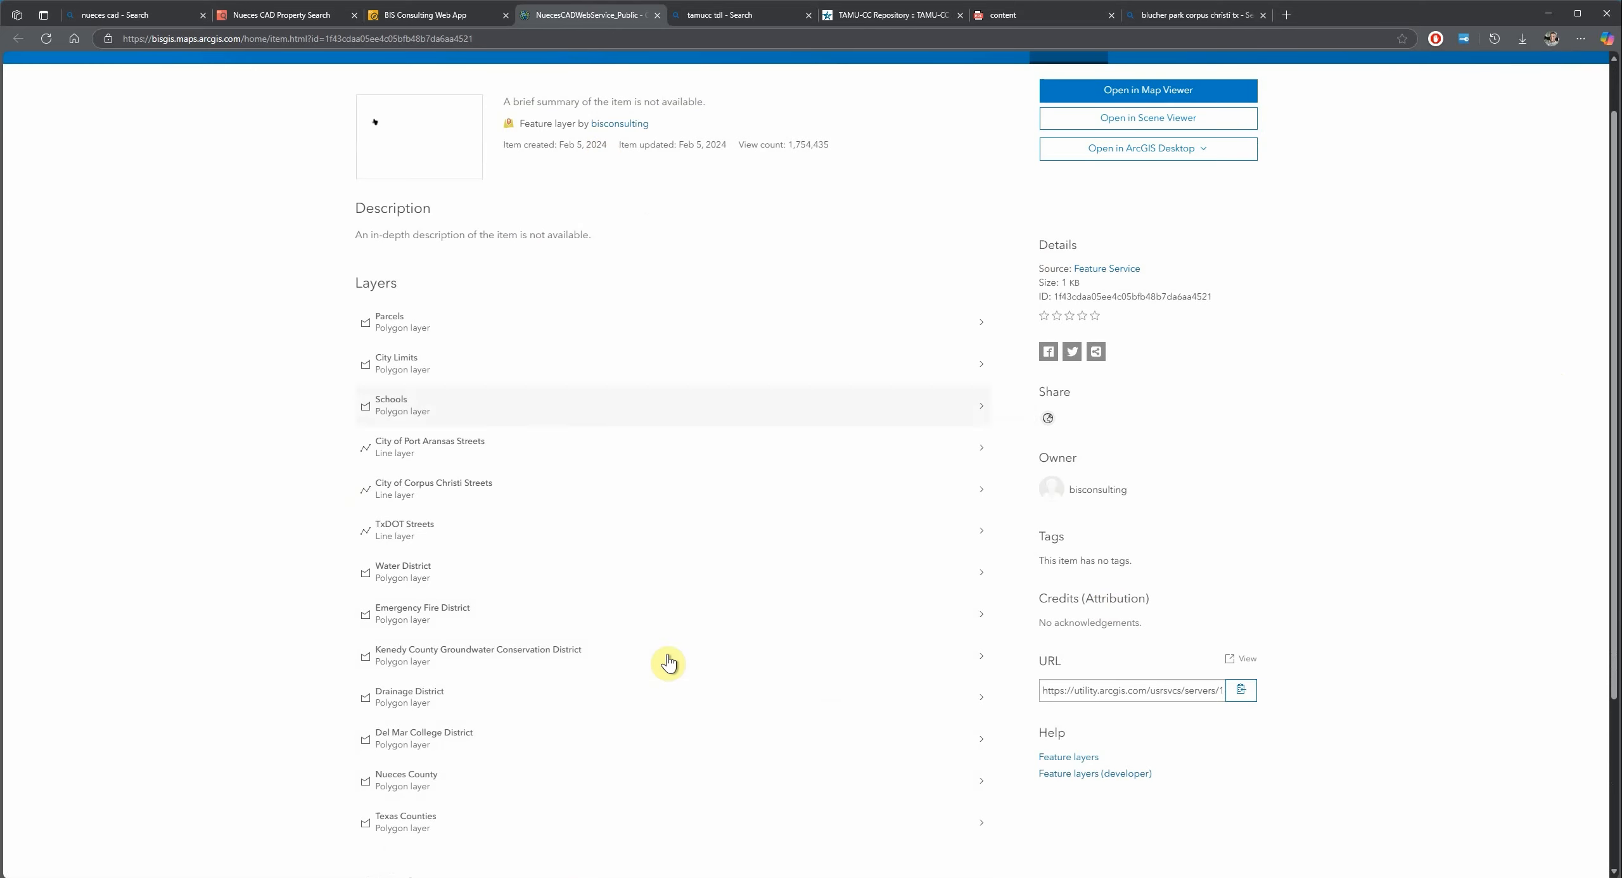
{"action": "scroll", "coordinate": [501, 336], "scroll_direction": "up", "scroll_amount": 1}
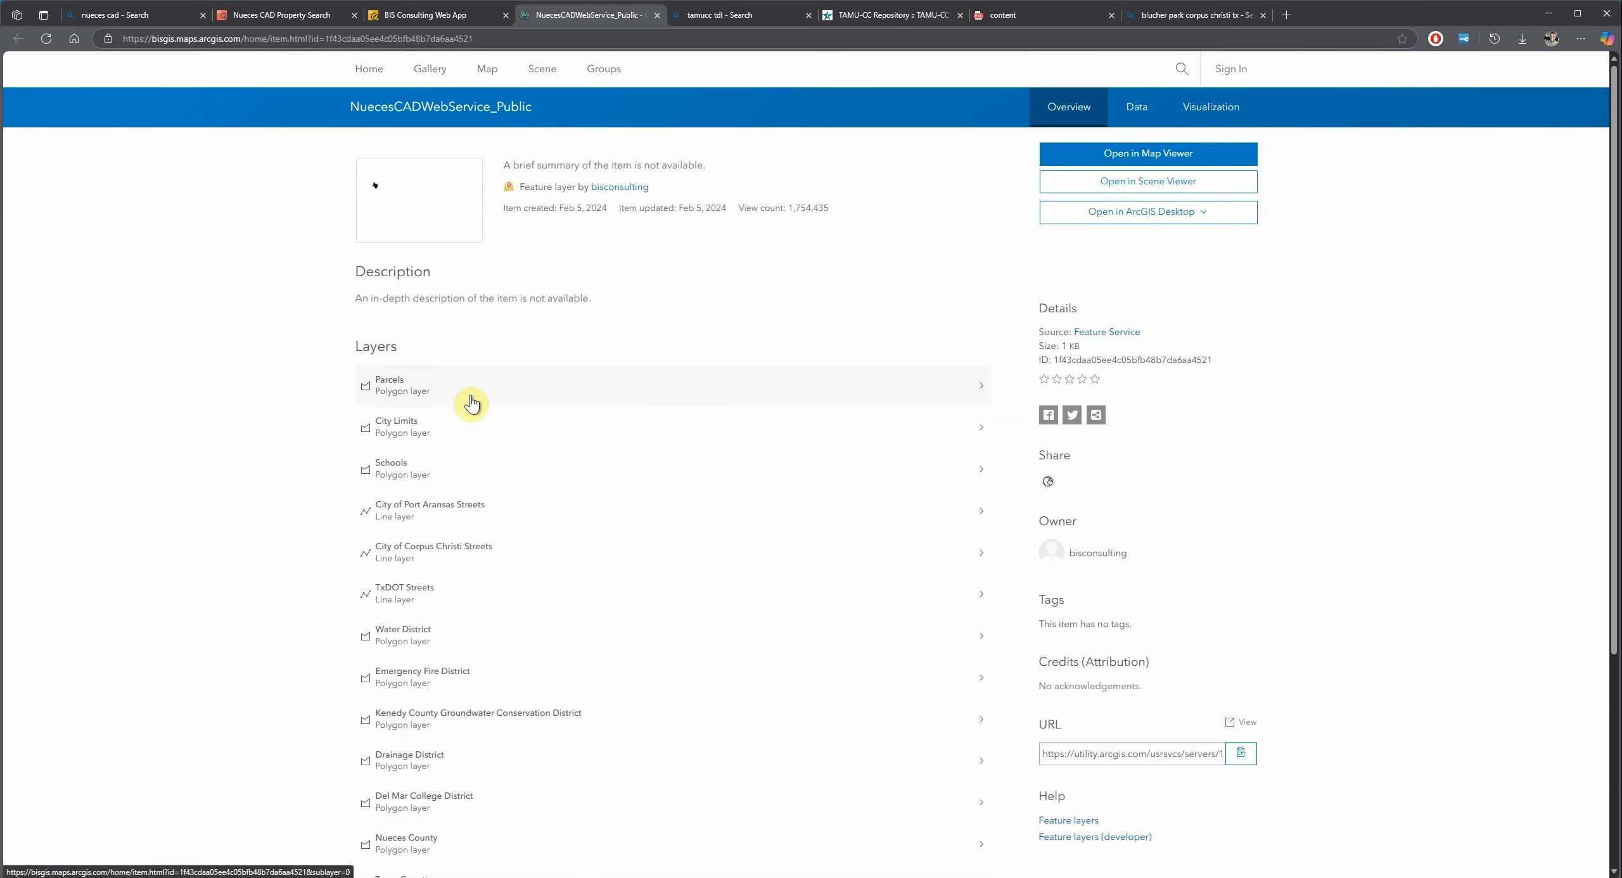
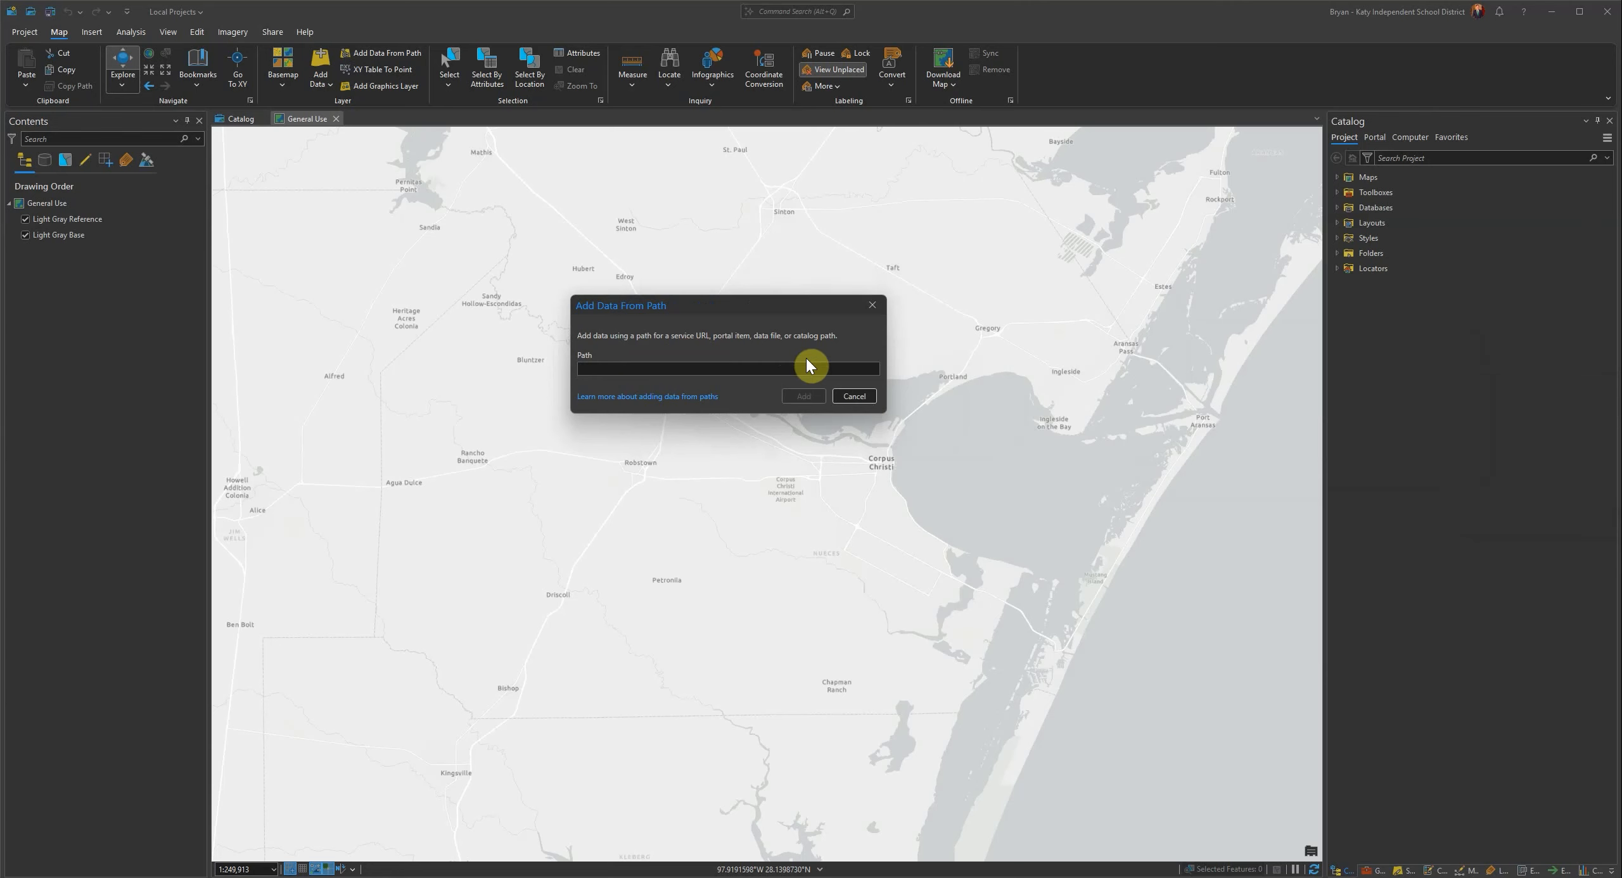
- In ArcGIS Pro, add the Parcels layer from the NuecesCADWebService/FeatureServer/0 path as an ArcGIS Server Web Service
{"action": "key", "text": "ctrl+v"}
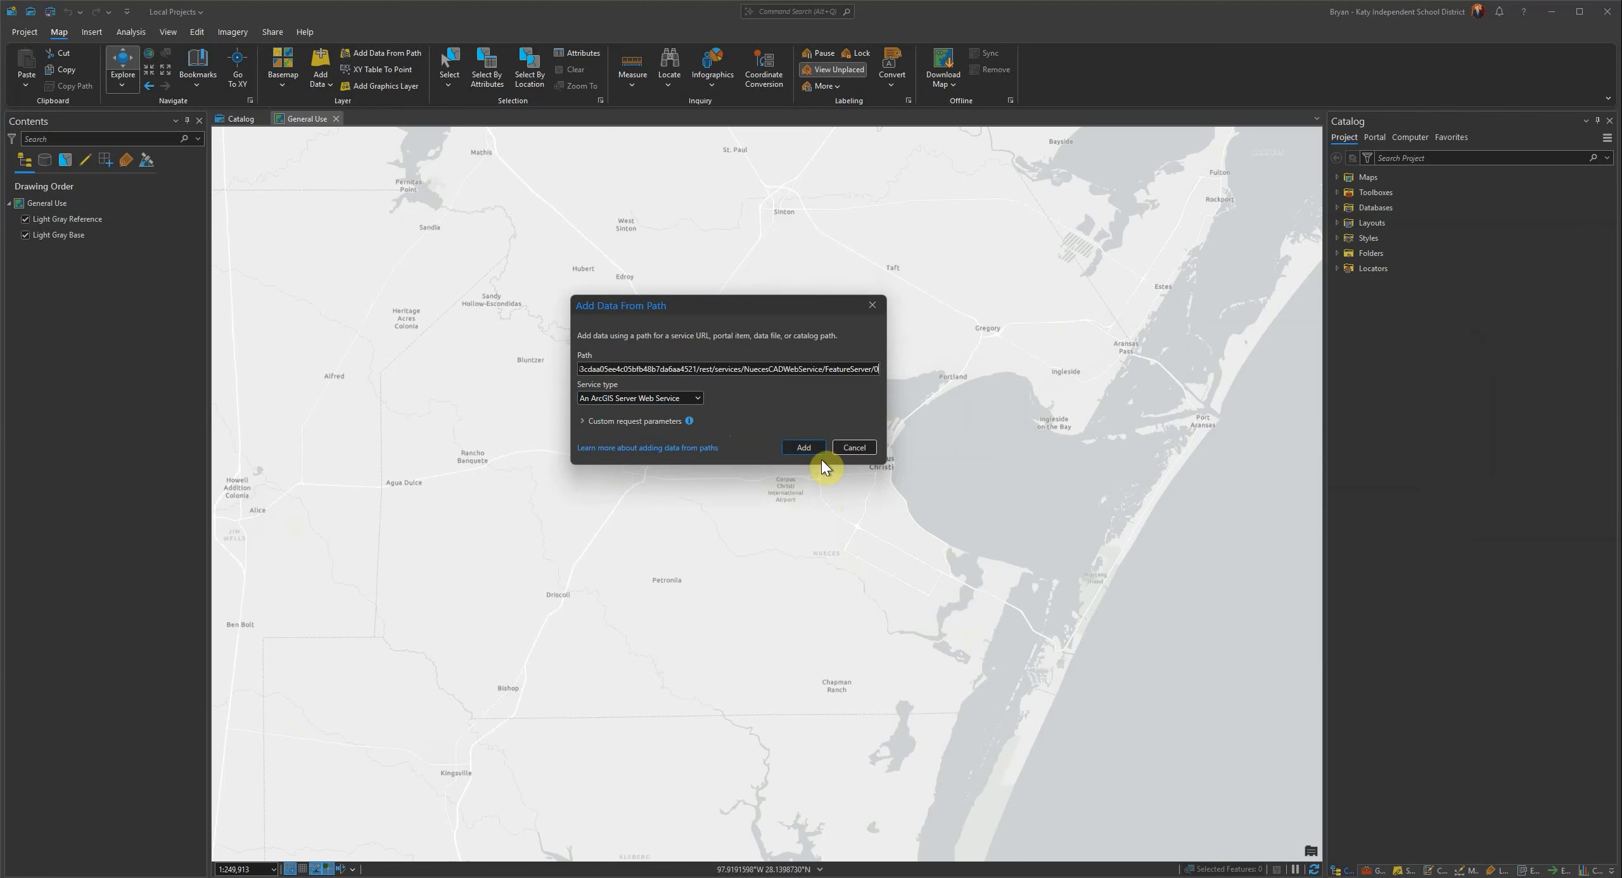
{"action": "left_click", "coordinate": [802, 448]}
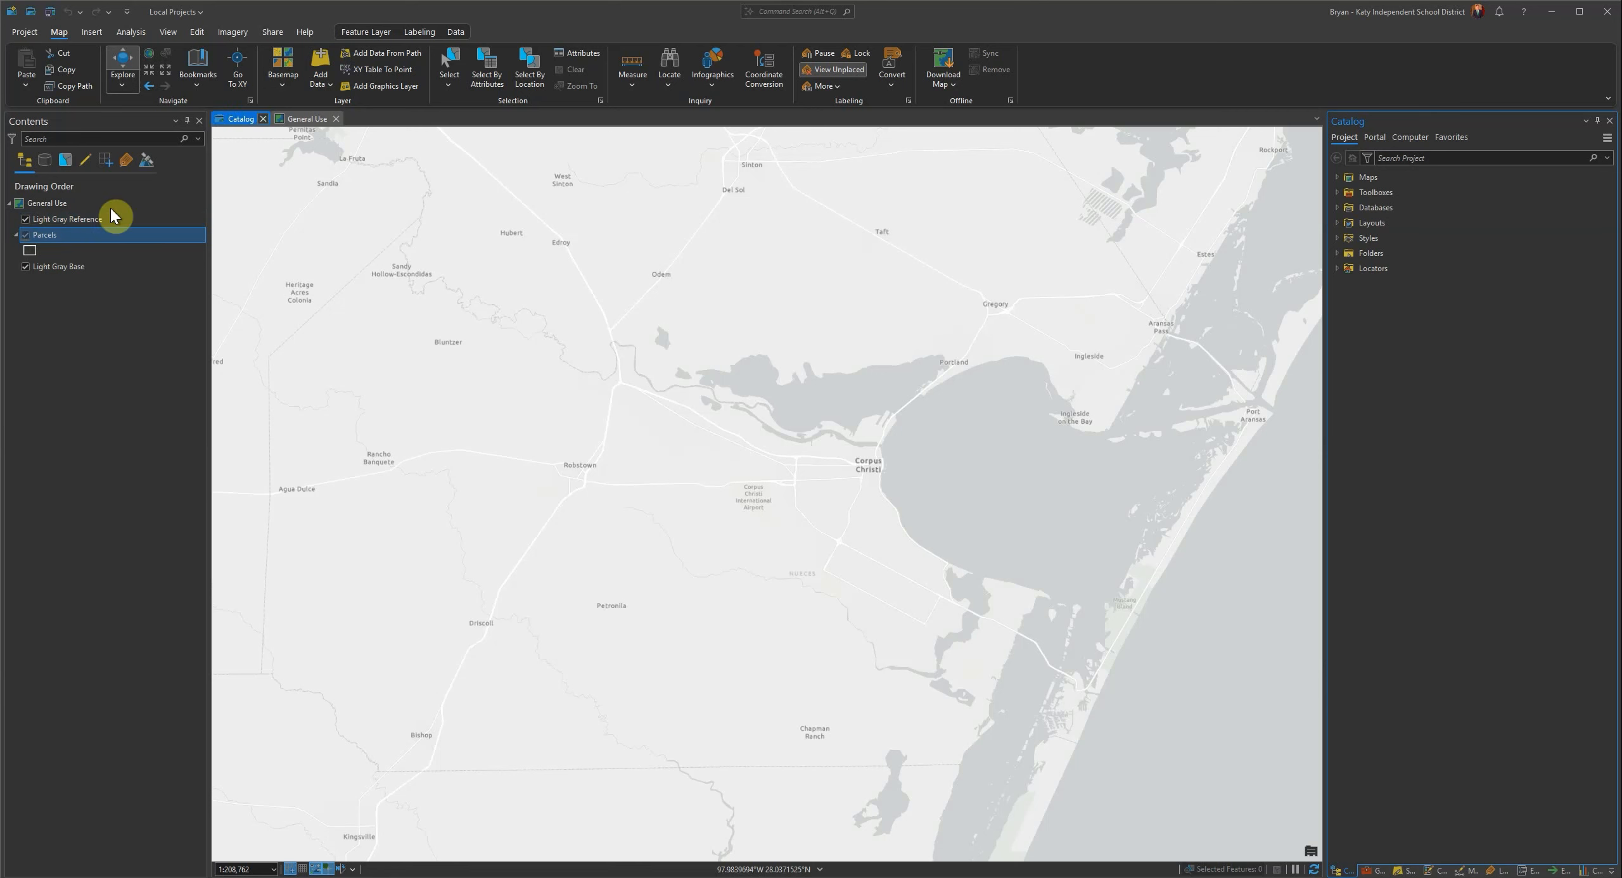
- Check the Parcels layer's visibility range and view its parcels around Blucher Park on the map
{"action": "left_click", "coordinate": [367, 33]}
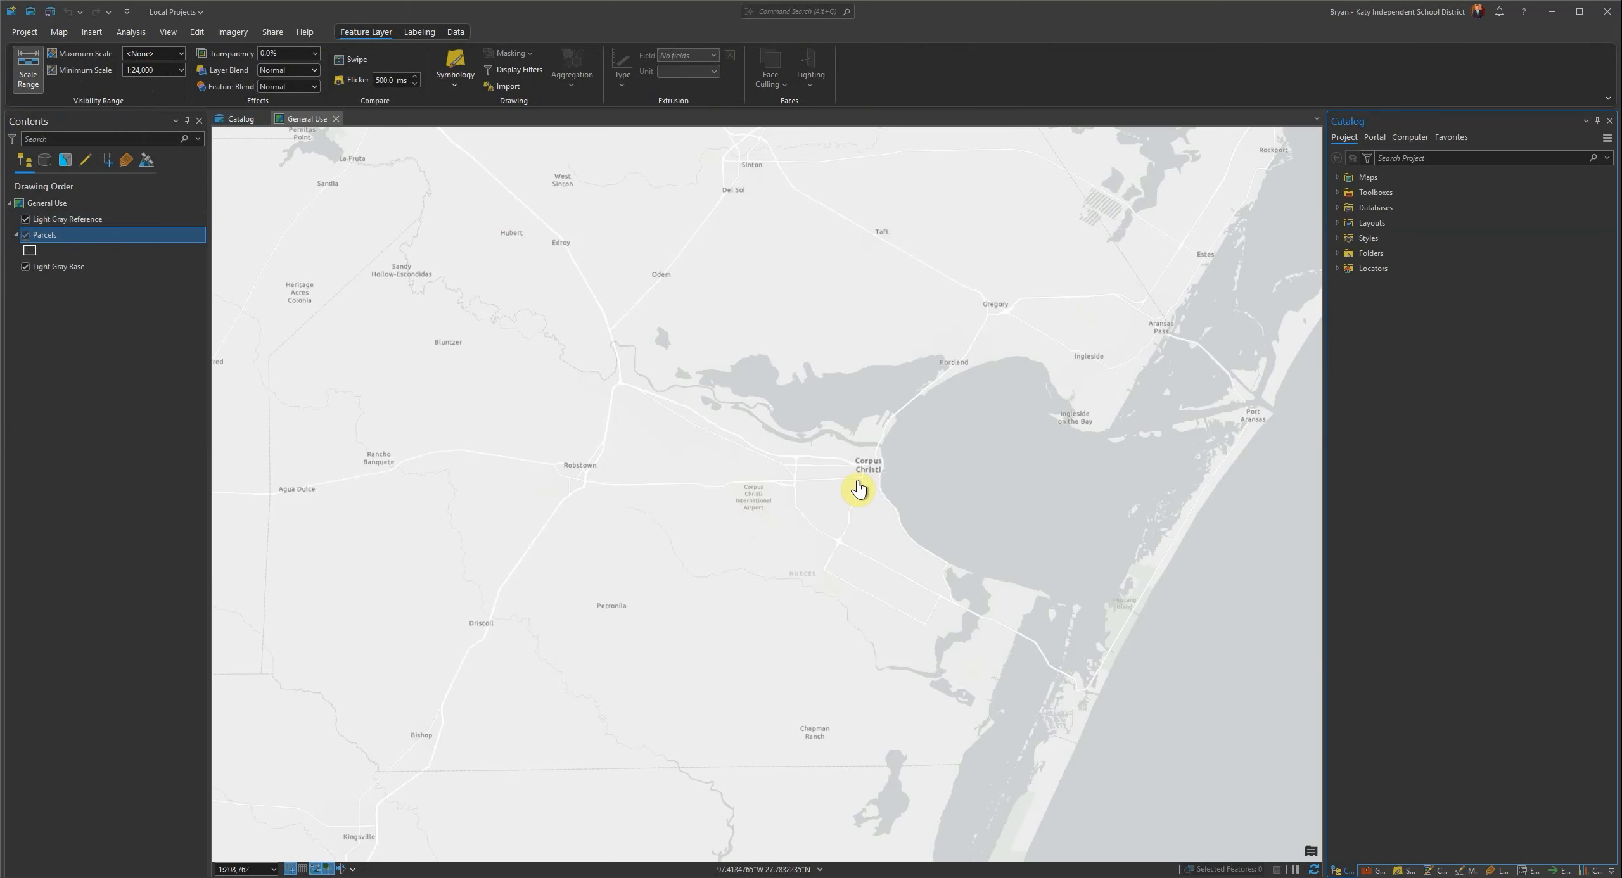
{"action": "scroll", "coordinate": [868, 500], "scroll_direction": "up", "scroll_amount": 5}
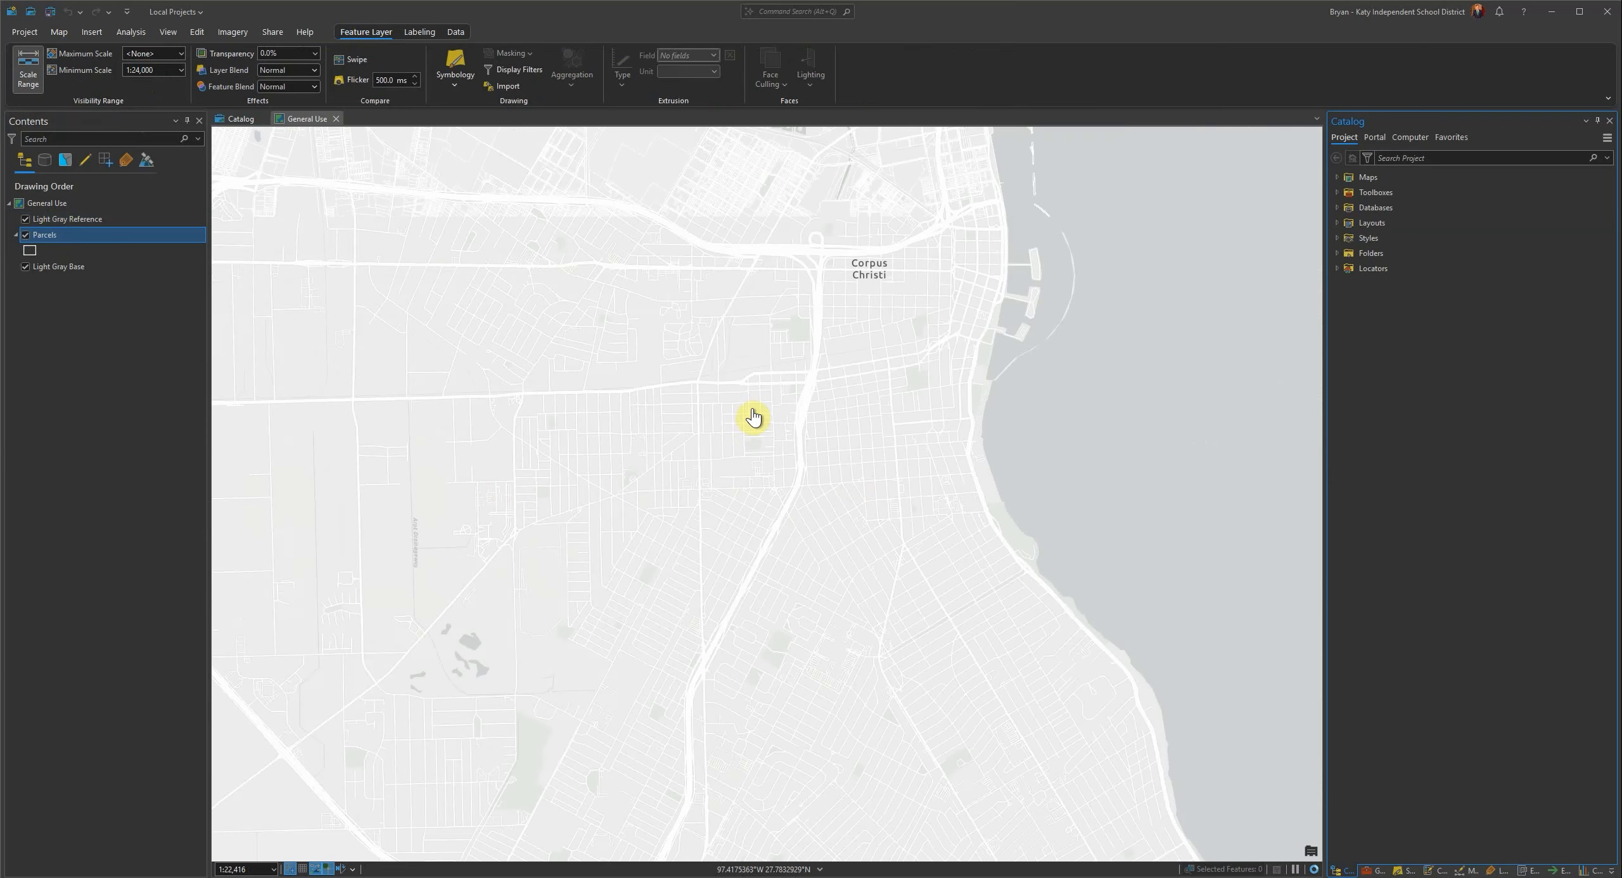
{"action": "scroll", "coordinate": [900, 366], "scroll_direction": "up", "scroll_amount": 2}
{"action": "scroll", "coordinate": [963, 401], "scroll_direction": "up", "scroll_amount": 3}
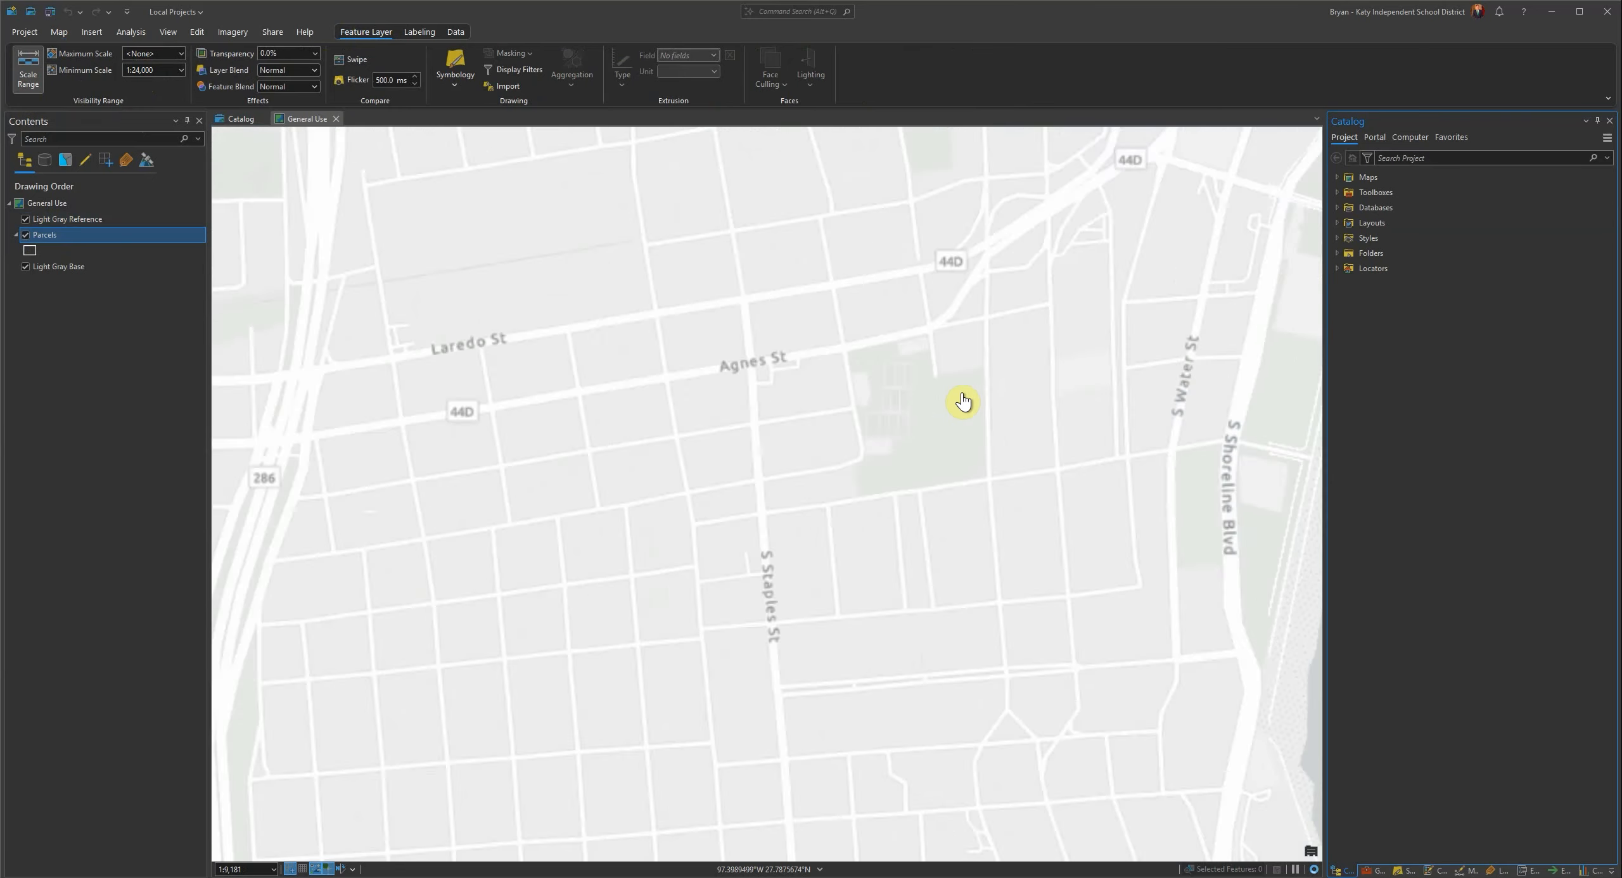
{"action": "left_click_drag", "start_coordinate": [830, 405], "coordinate": [551, 336]}
{"action": "scroll", "coordinate": [957, 438], "scroll_direction": "up", "scroll_amount": 3}
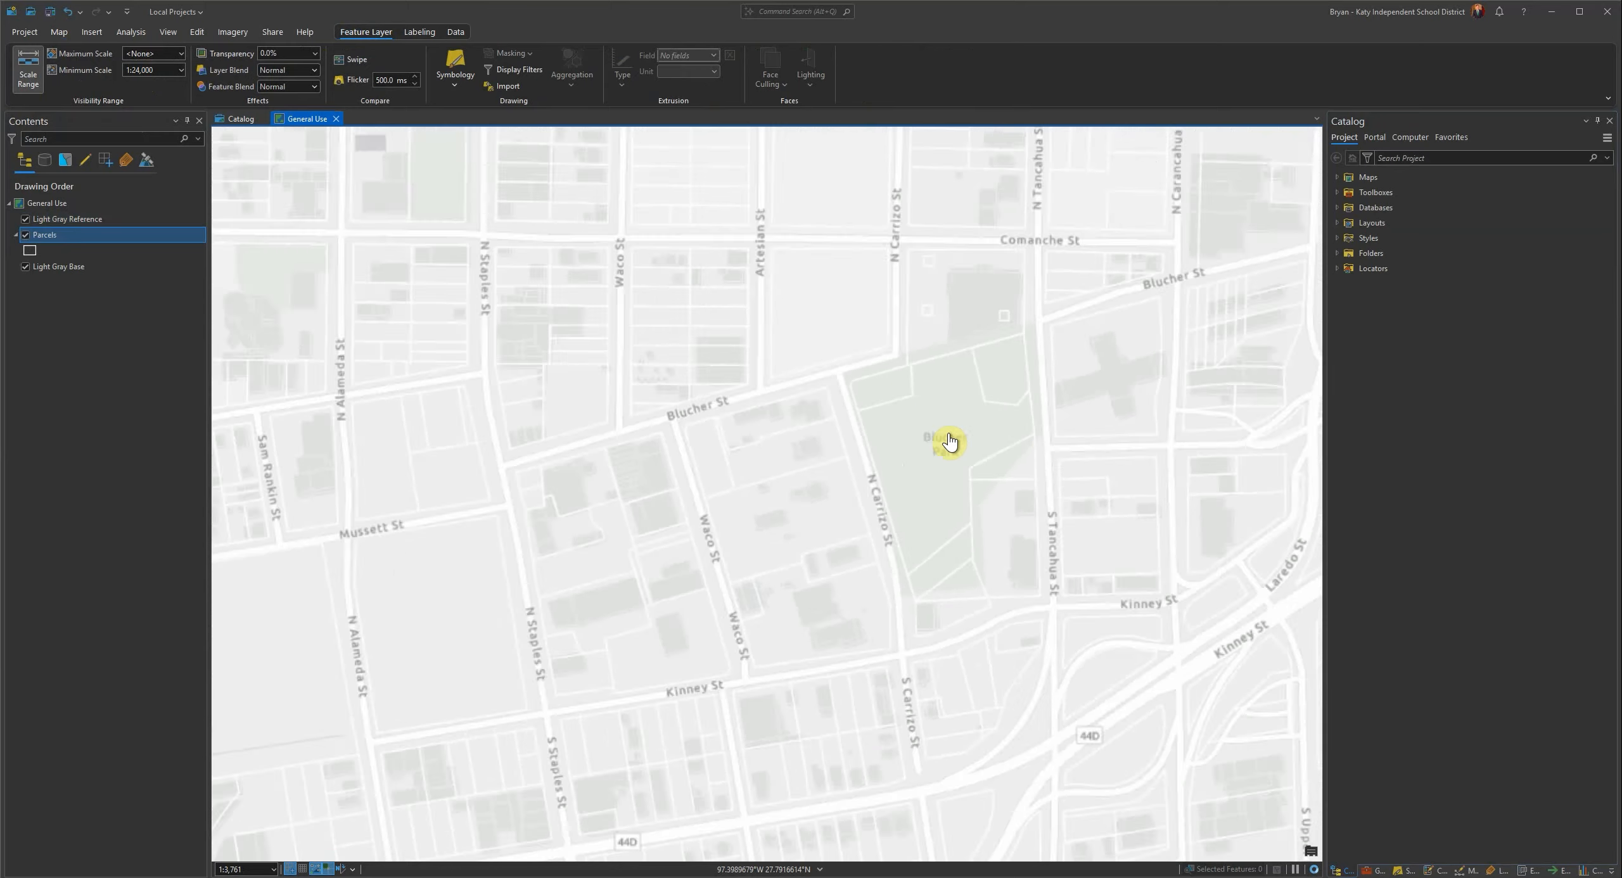
{"action": "left_click_drag", "start_coordinate": [1025, 496], "coordinate": [801, 438]}
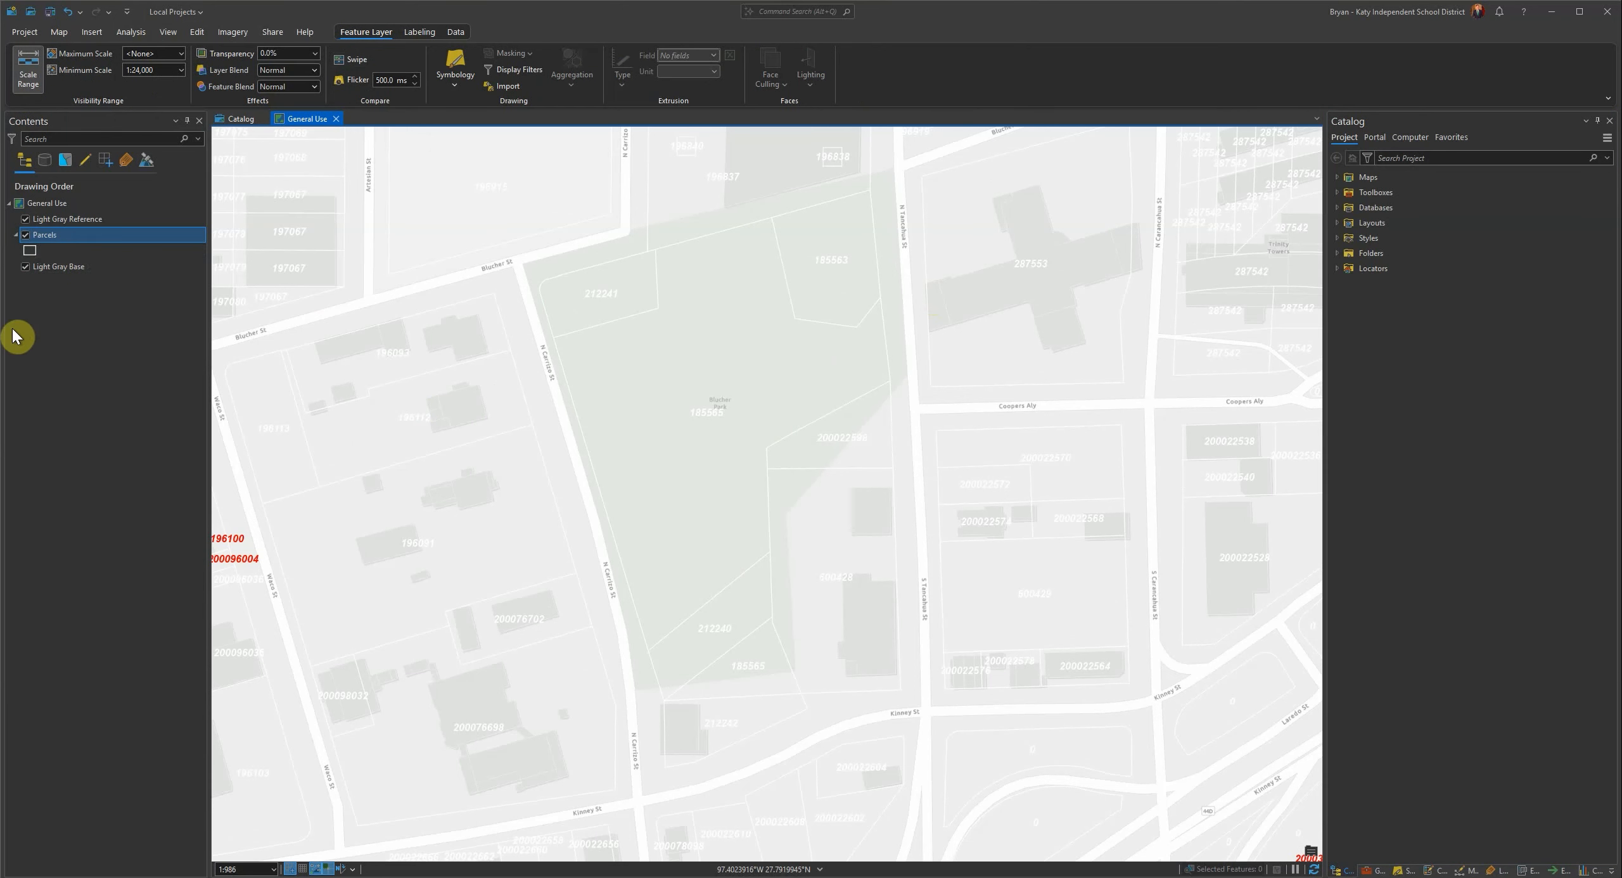
- Try a black outline symbol on the Parcels layer, and switch the basemap to Human Geography Dark Map
{"action": "left_click", "coordinate": [28, 252]}
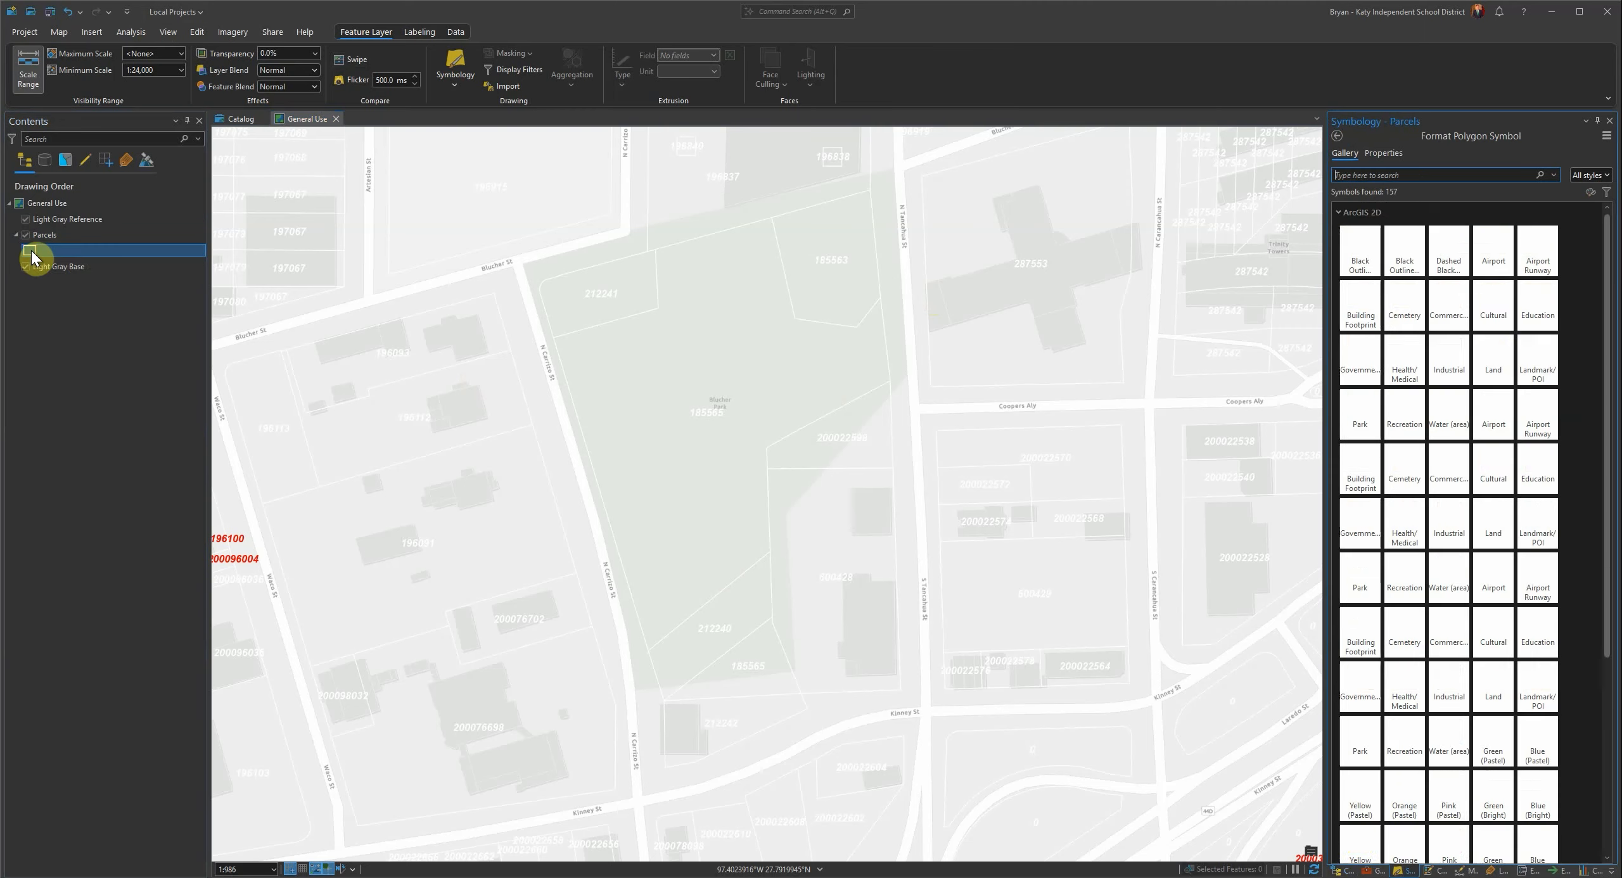
{"action": "left_click", "coordinate": [1372, 251]}
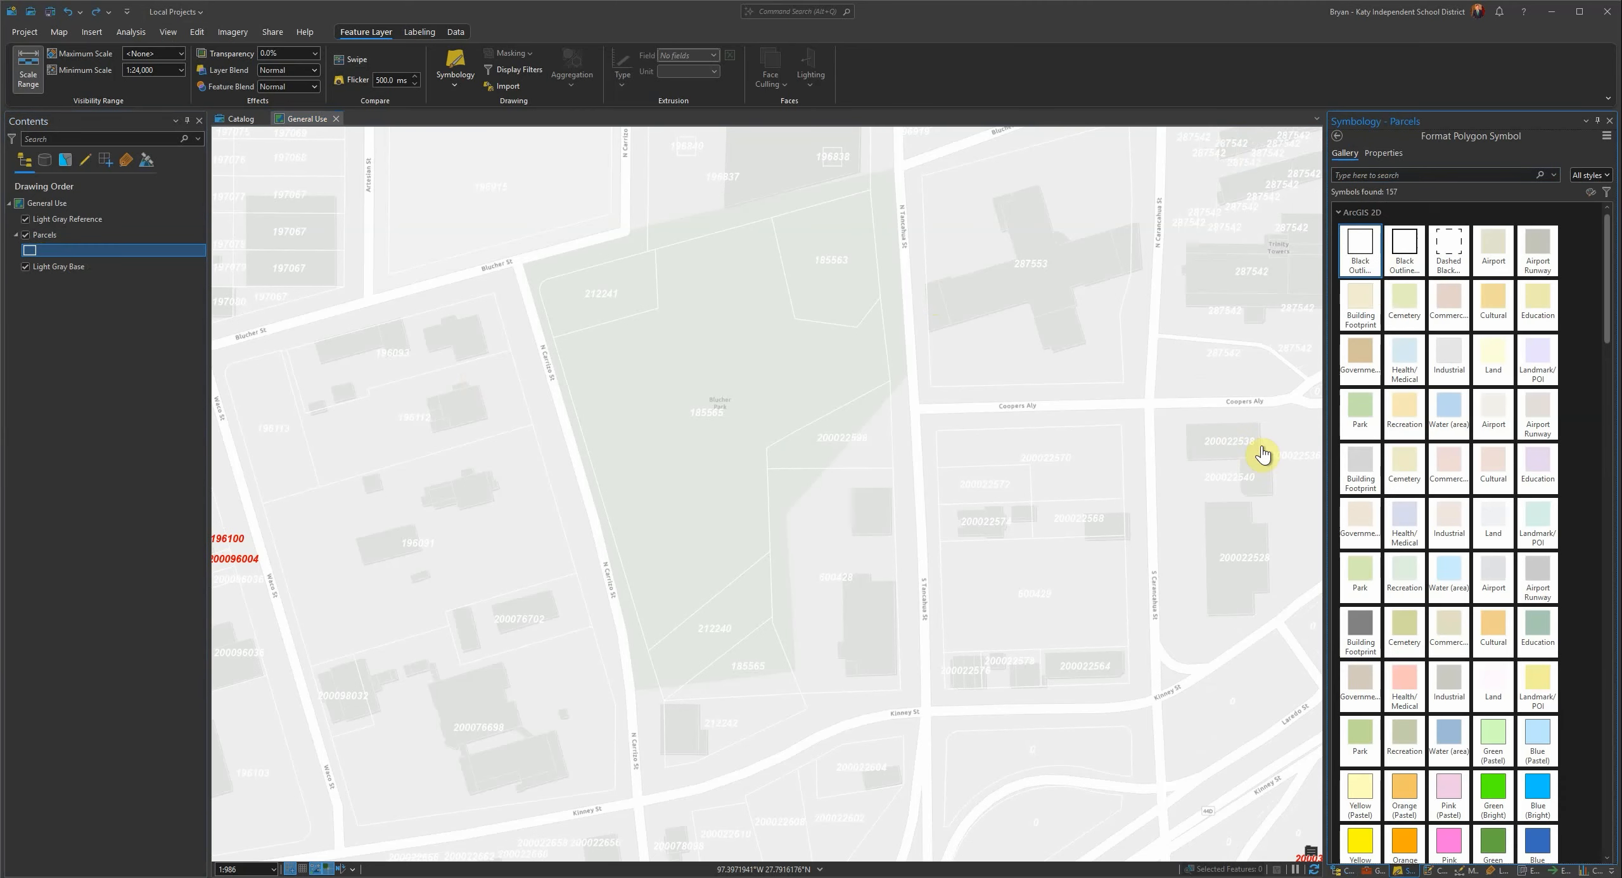
{"action": "left_click", "coordinate": [60, 34]}
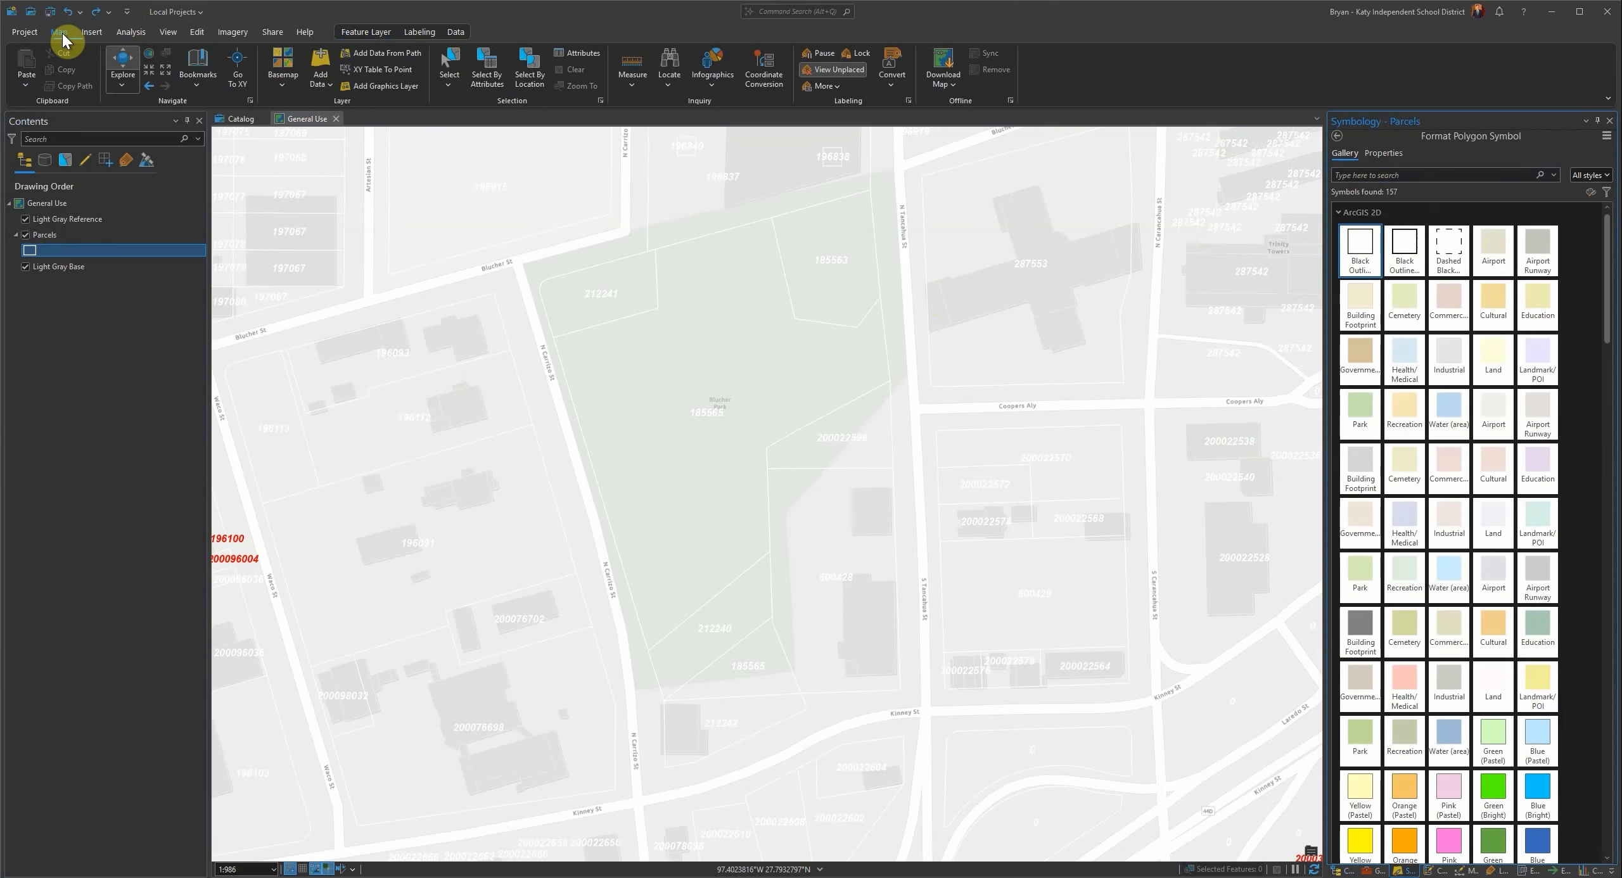
{"action": "left_click", "coordinate": [283, 67]}
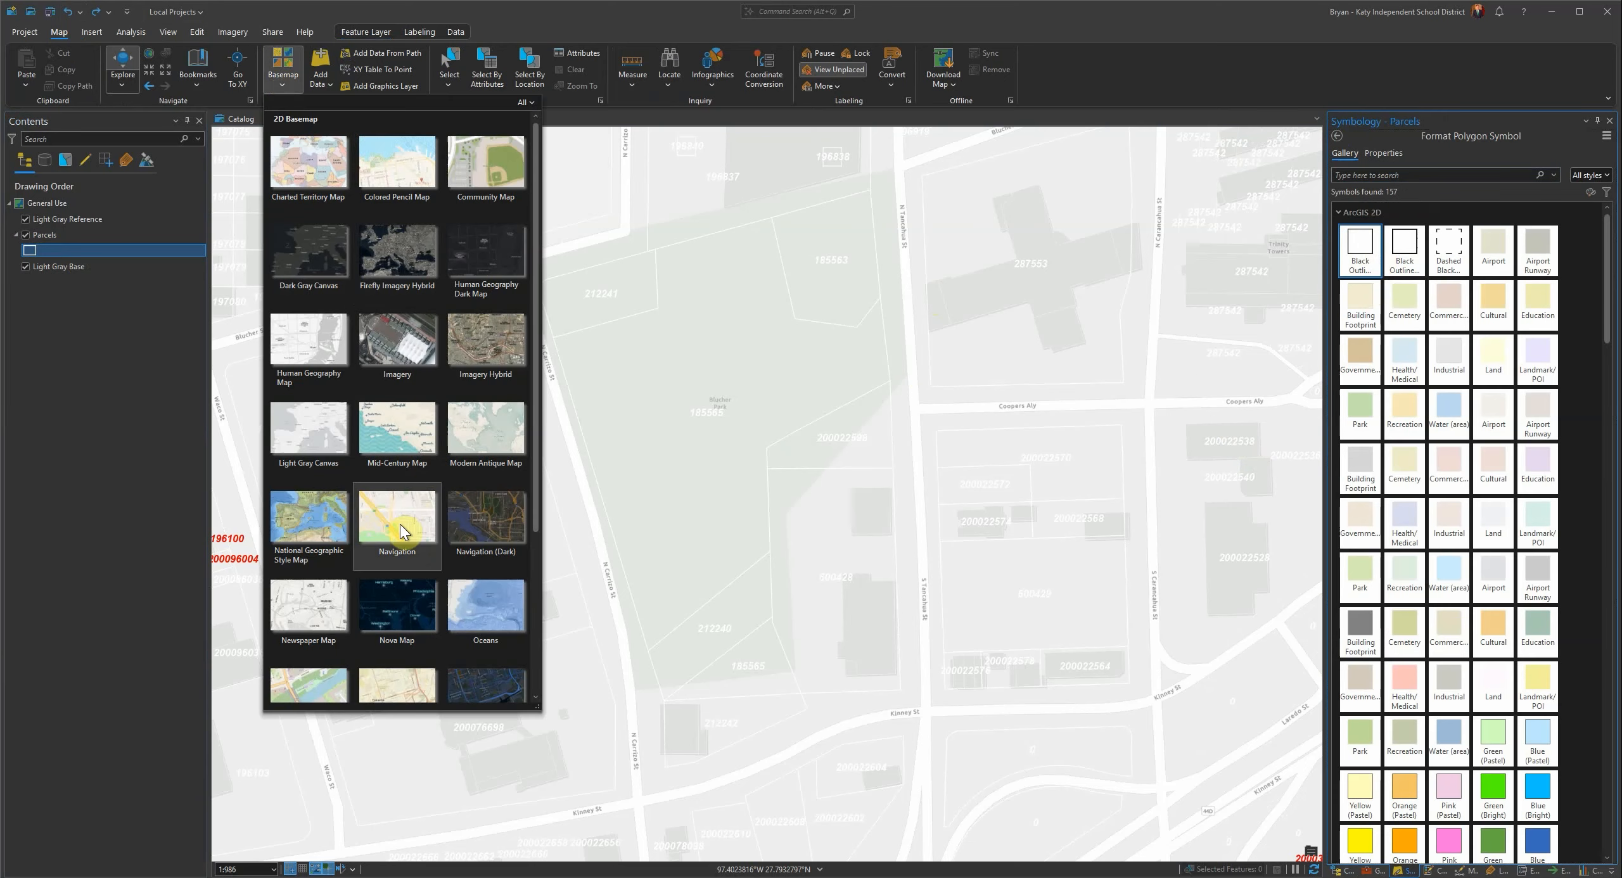
{"action": "left_click", "coordinate": [514, 266]}
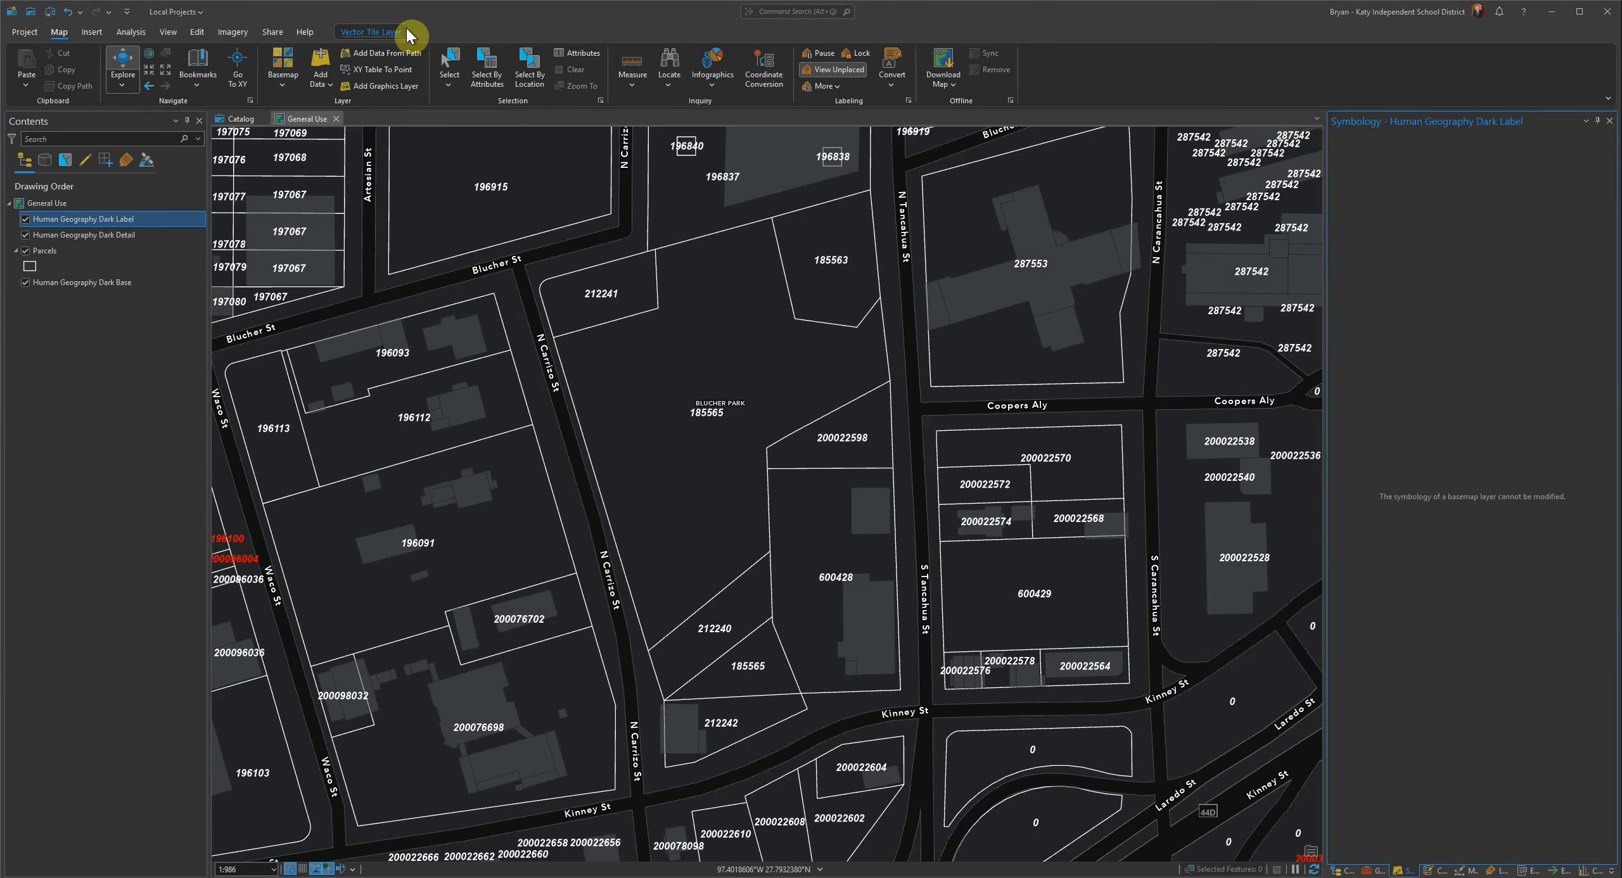
- Select all parcels in the Blucher Park block, adding the small parcel at the corner of N Carrizo St and Kinney St
{"action": "left_click", "coordinate": [466, 66]}
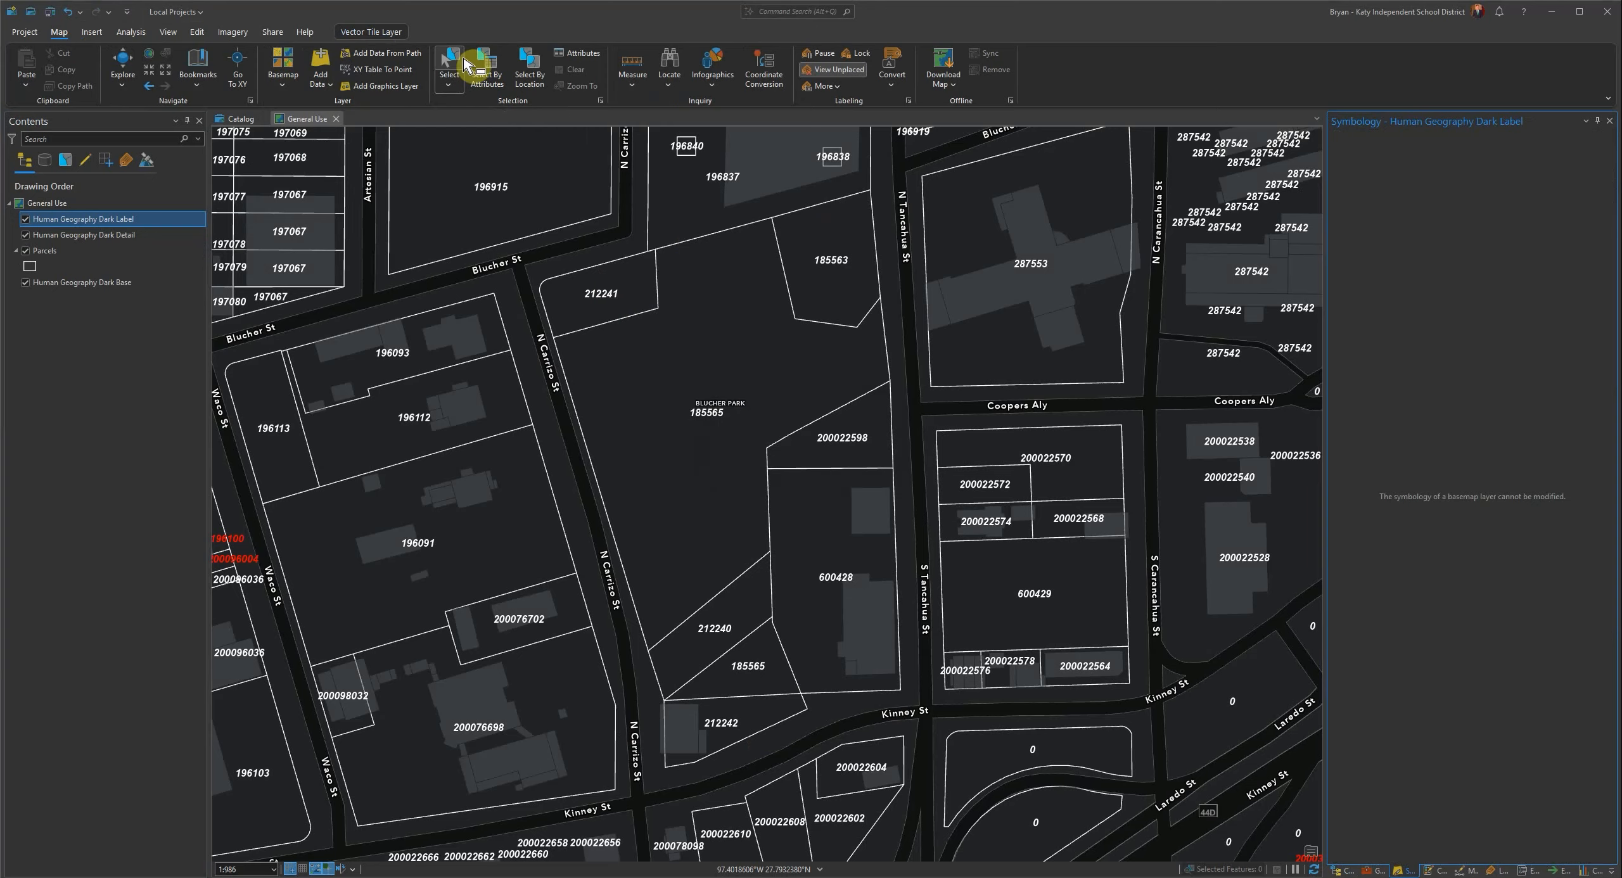
{"action": "scroll", "coordinate": [595, 395], "scroll_direction": "down", "scroll_amount": 2}
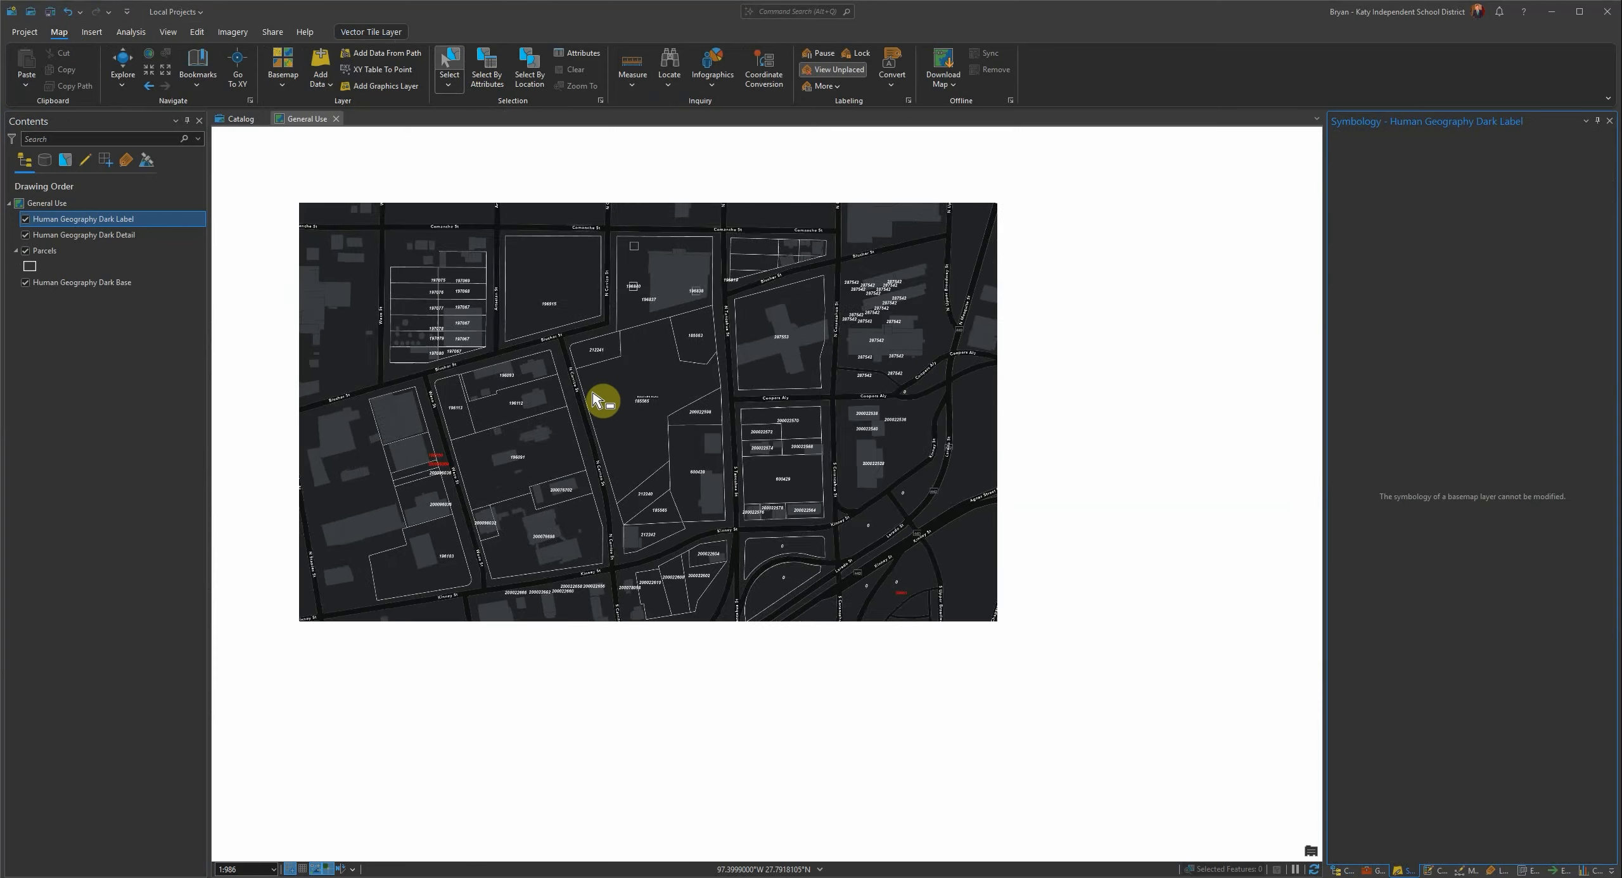
{"action": "scroll", "coordinate": [561, 482], "scroll_direction": "up", "scroll_amount": 1}
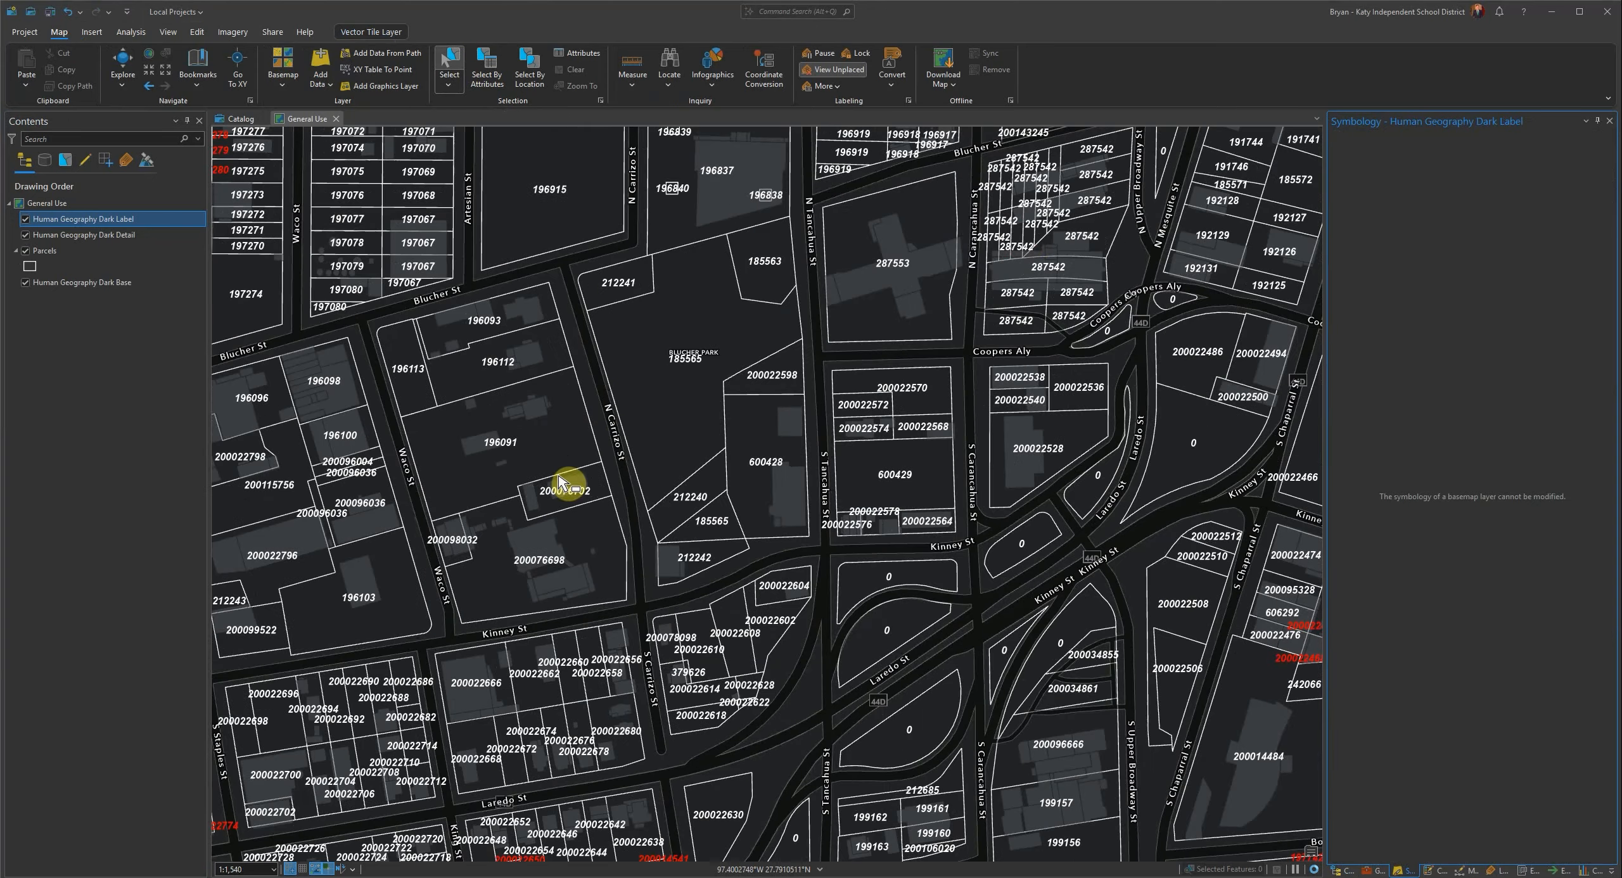
{"action": "middle_click_drag", "start_coordinate": [652, 369], "coordinate": [836, 461]}
{"action": "scroll", "coordinate": [837, 513], "scroll_direction": "up", "scroll_amount": 1}
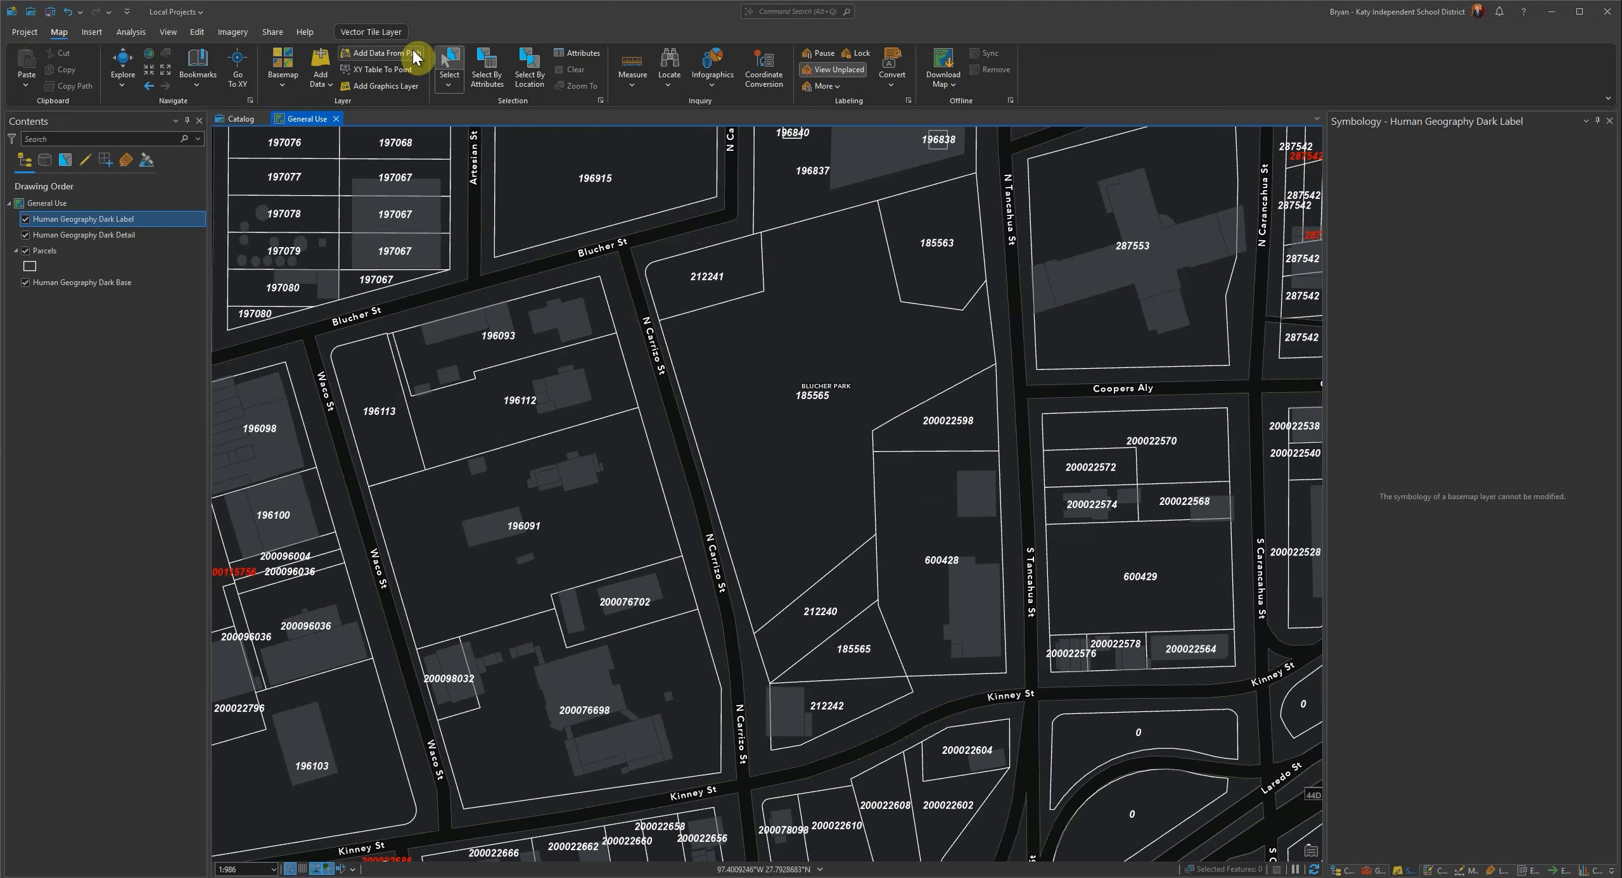
{"action": "left_click", "coordinate": [447, 62]}
{"action": "left_click_drag", "start_coordinate": [719, 264], "coordinate": [964, 650]}
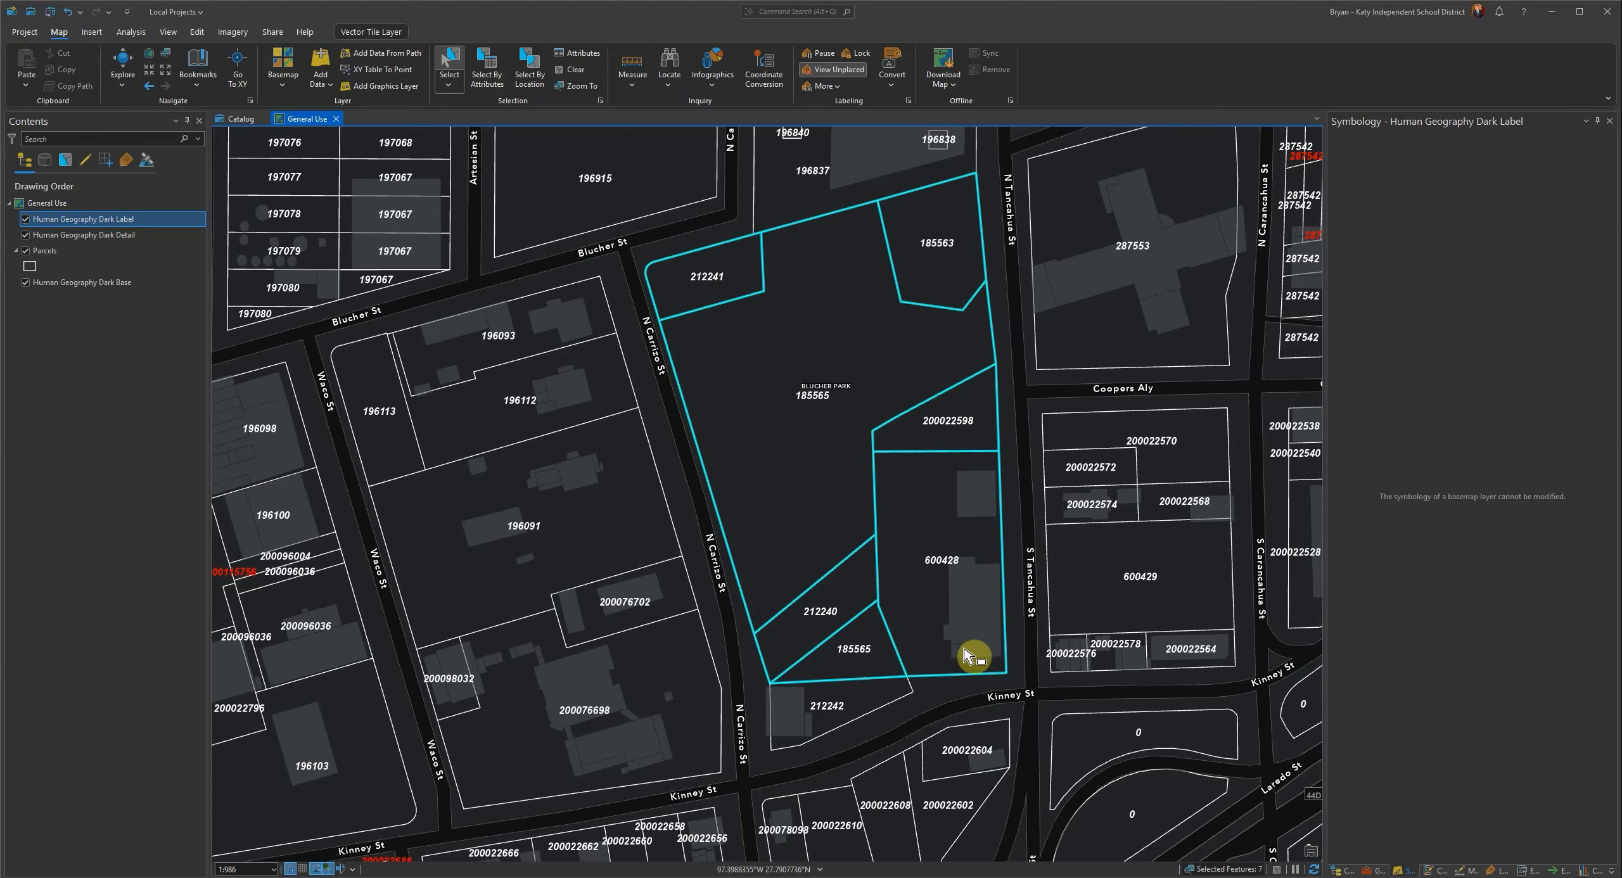
{"action": "left_click", "coordinate": [857, 713], "text": "shift"}
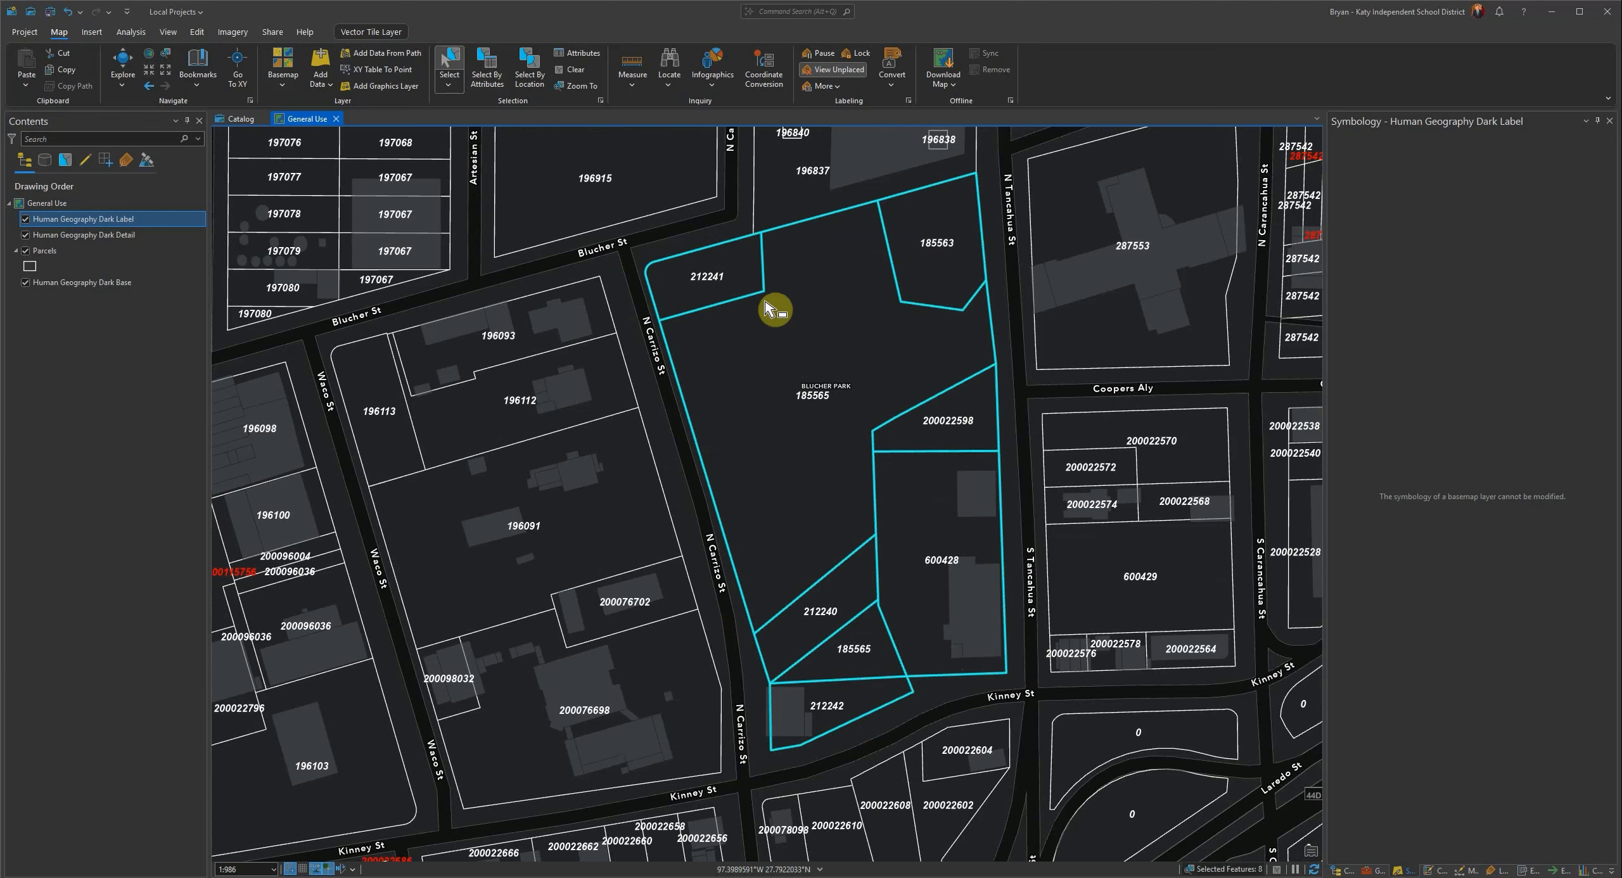
{"action": "left_click", "coordinate": [60, 240], "text": "ctrl"}
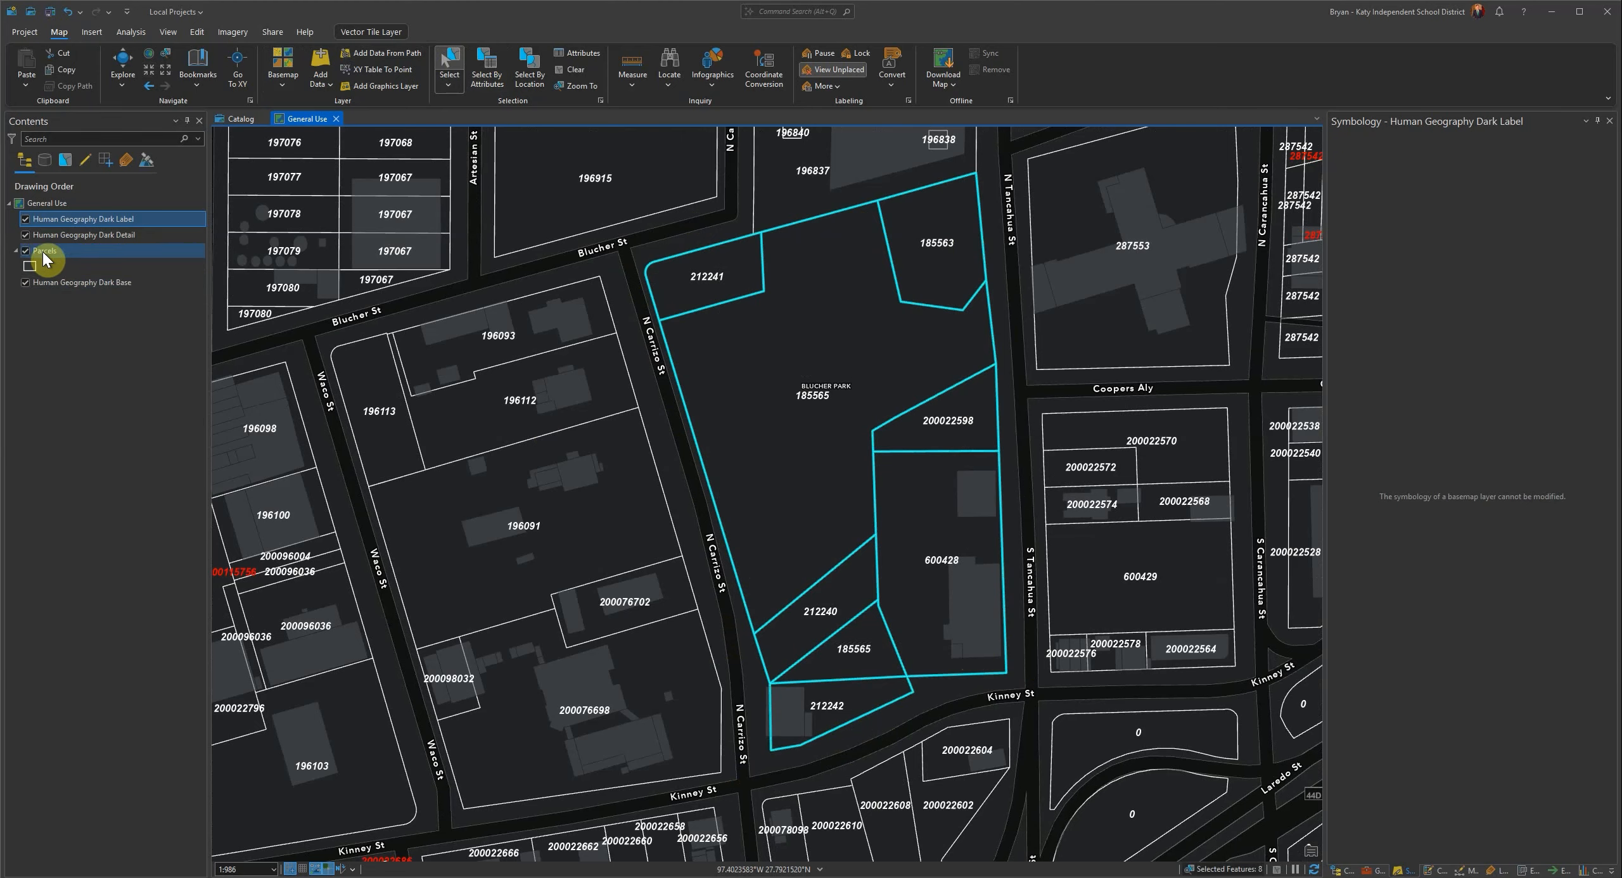
{"action": "right_click", "coordinate": [43, 251]}
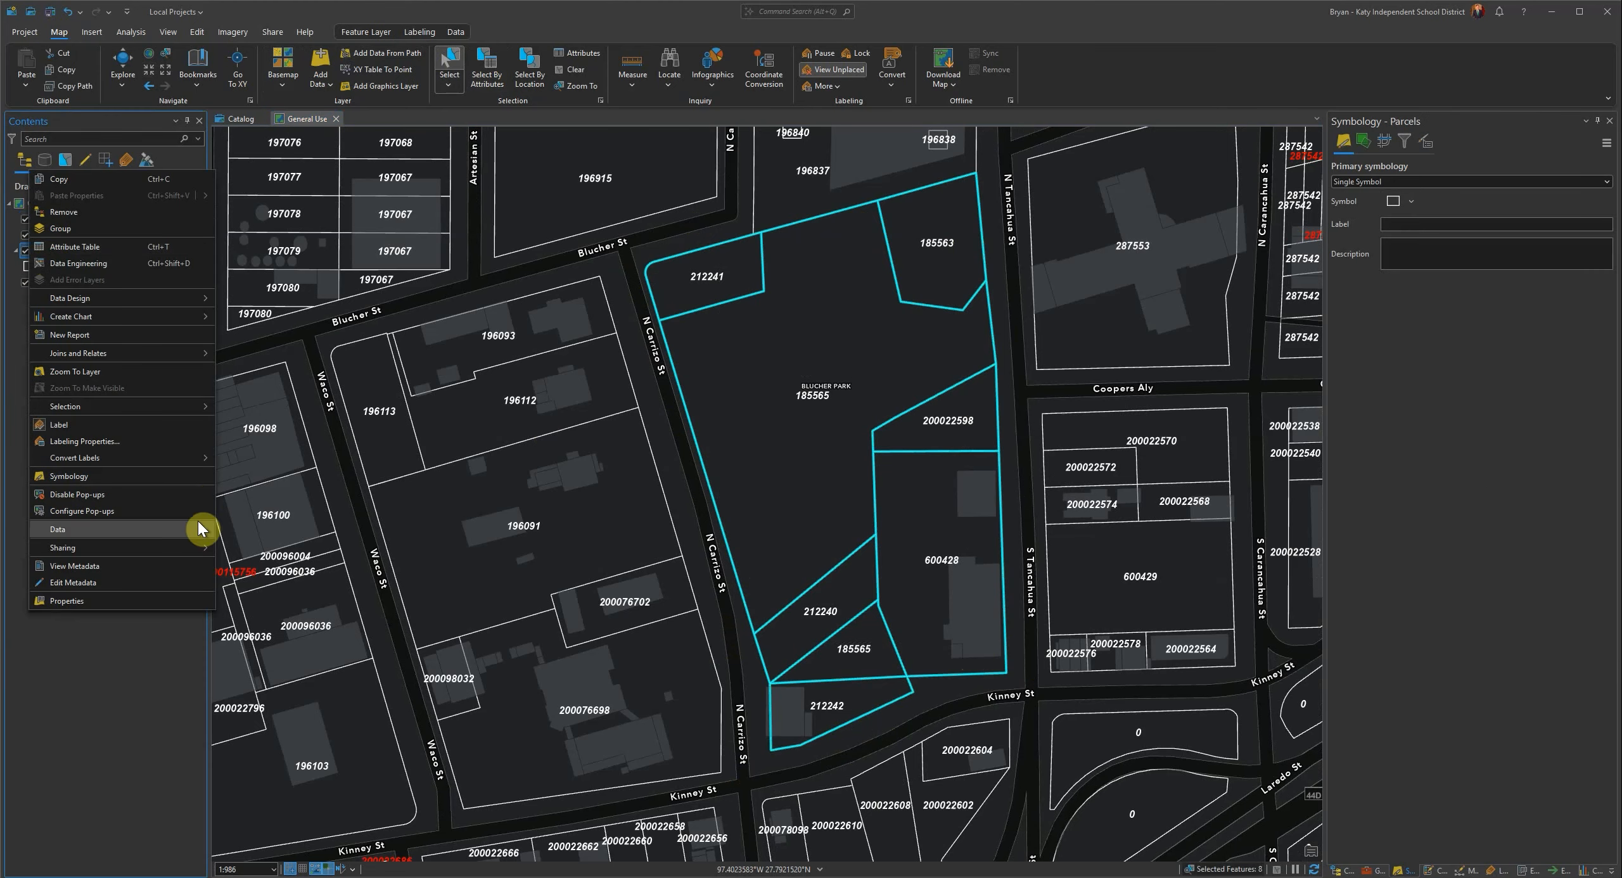
{"action": "mouse_move", "coordinate": [195, 529]}
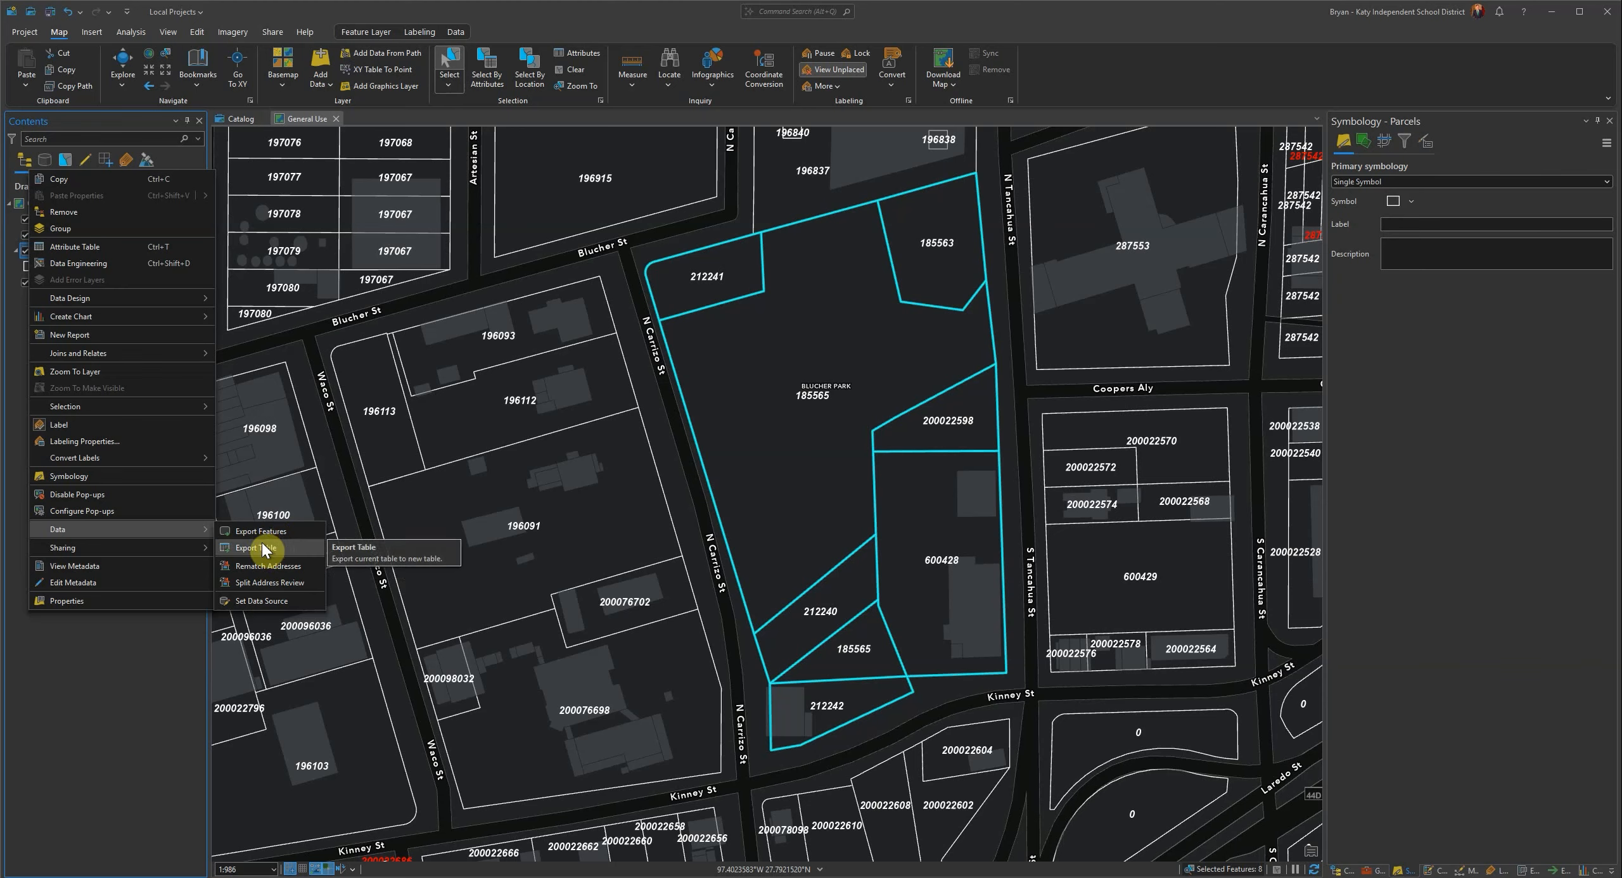
{"action": "left_click", "coordinate": [542, 21]}
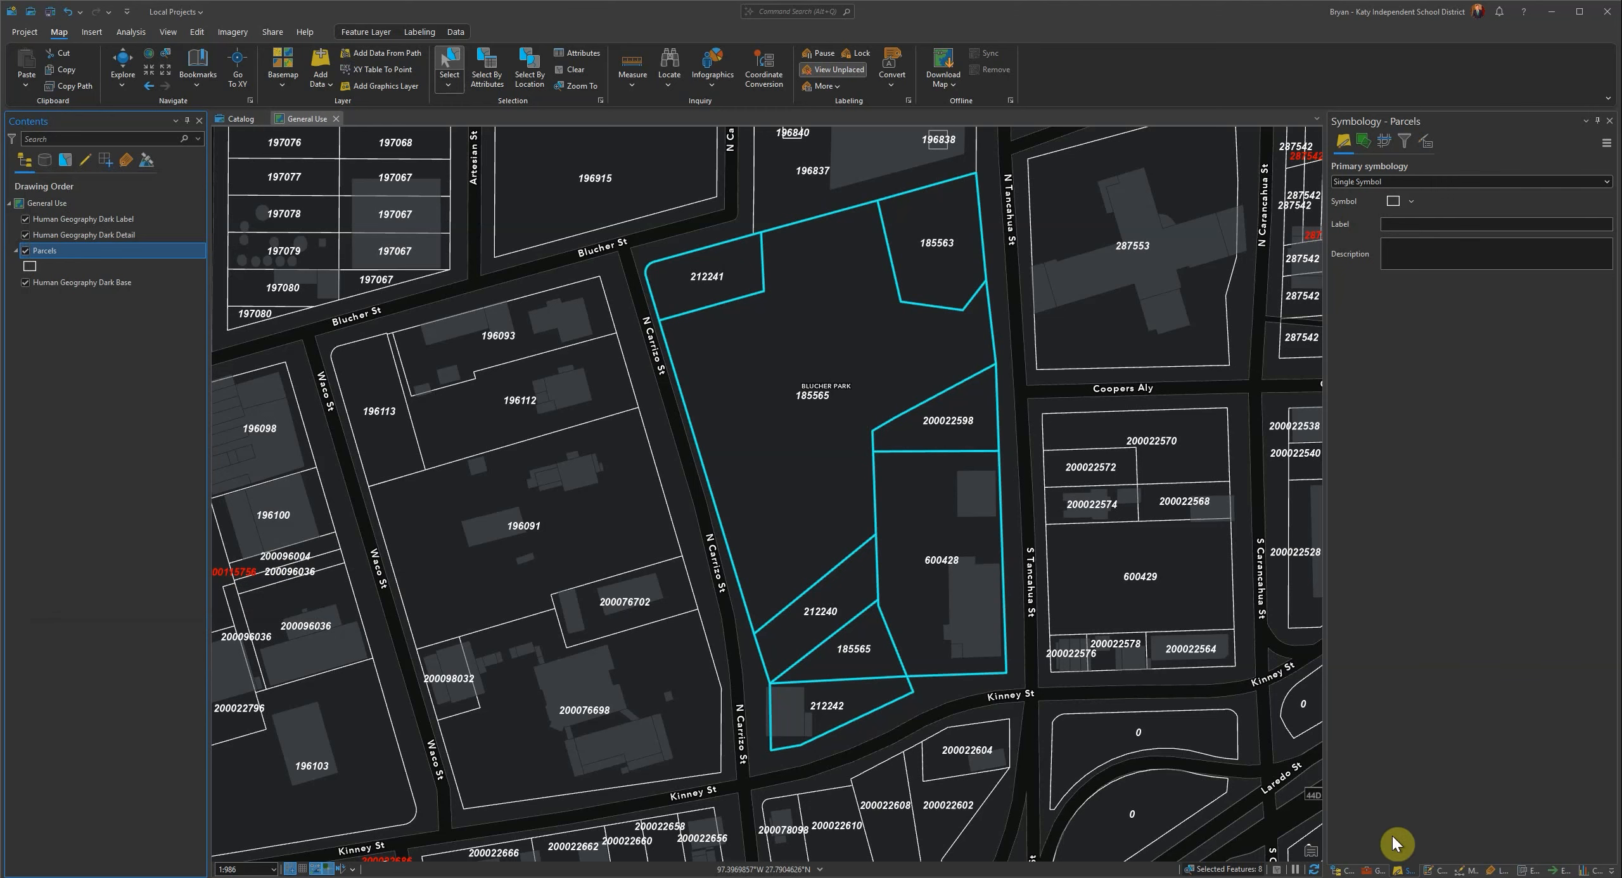
- Search the geoprocessing tools for "EXPORT FEA" and open the Export Features tool
{"action": "left_click", "coordinate": [1375, 871]}
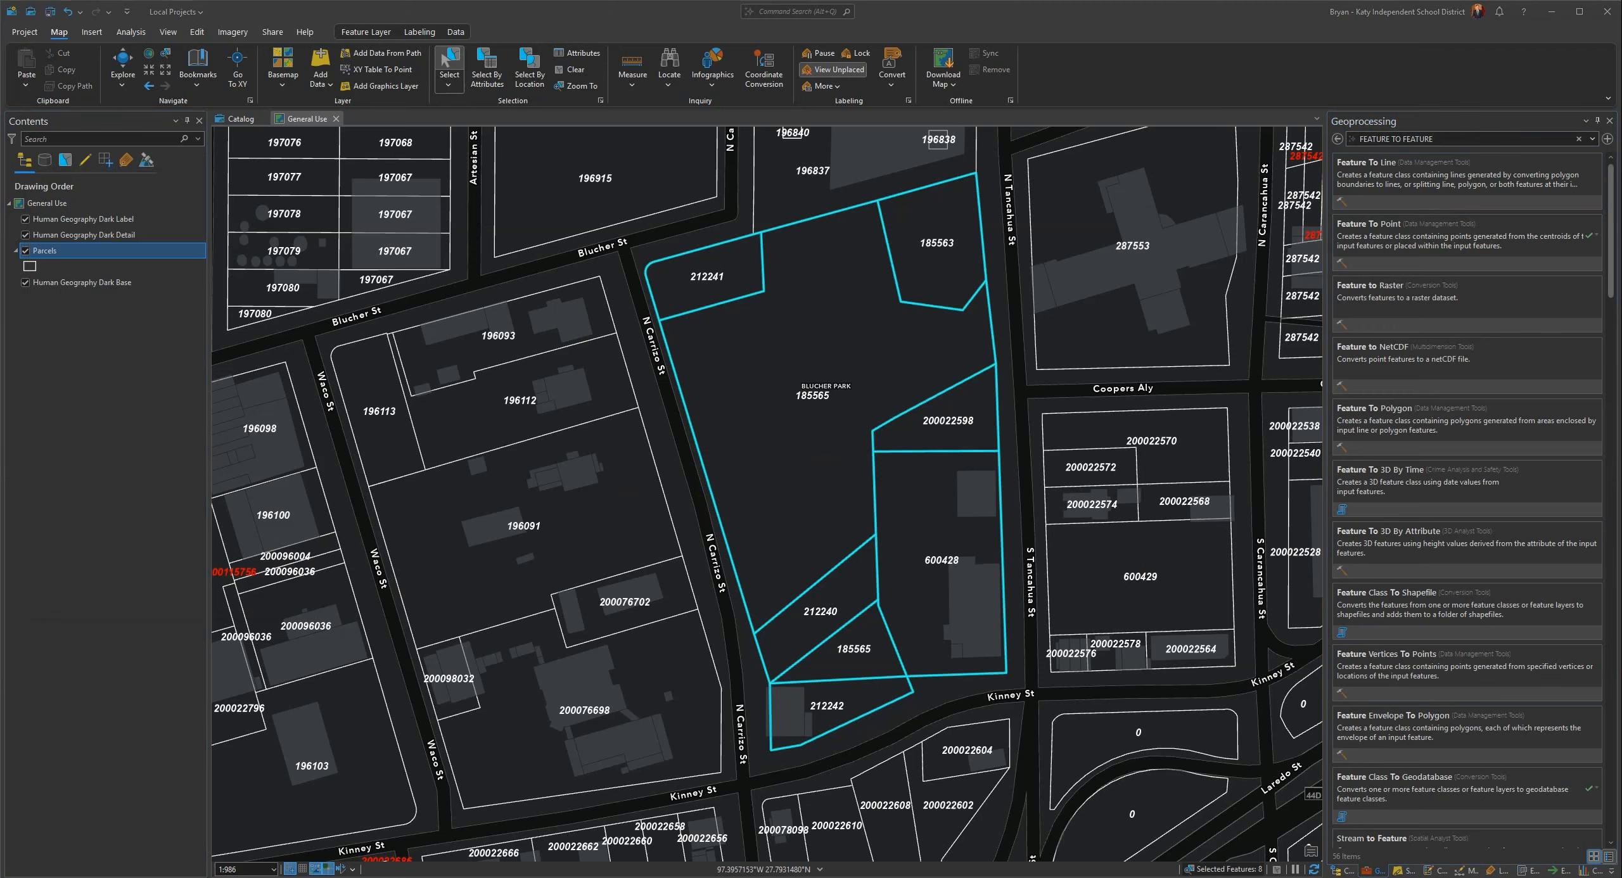
{"action": "left_click", "coordinate": [1266, 12]}
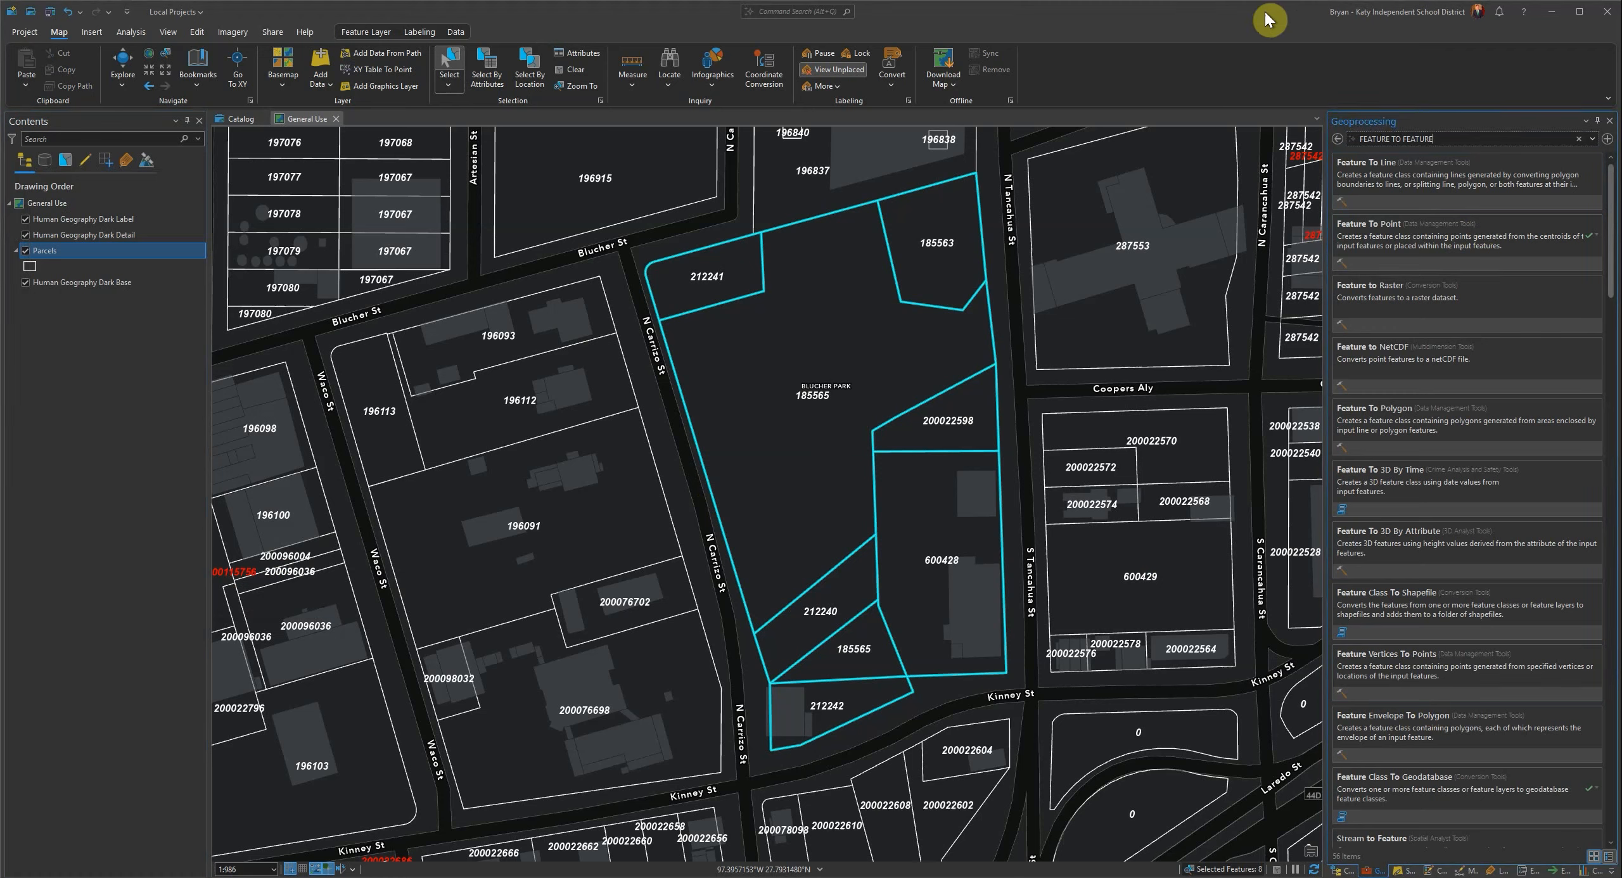
{"action": "left_click", "coordinate": [1463, 133]}
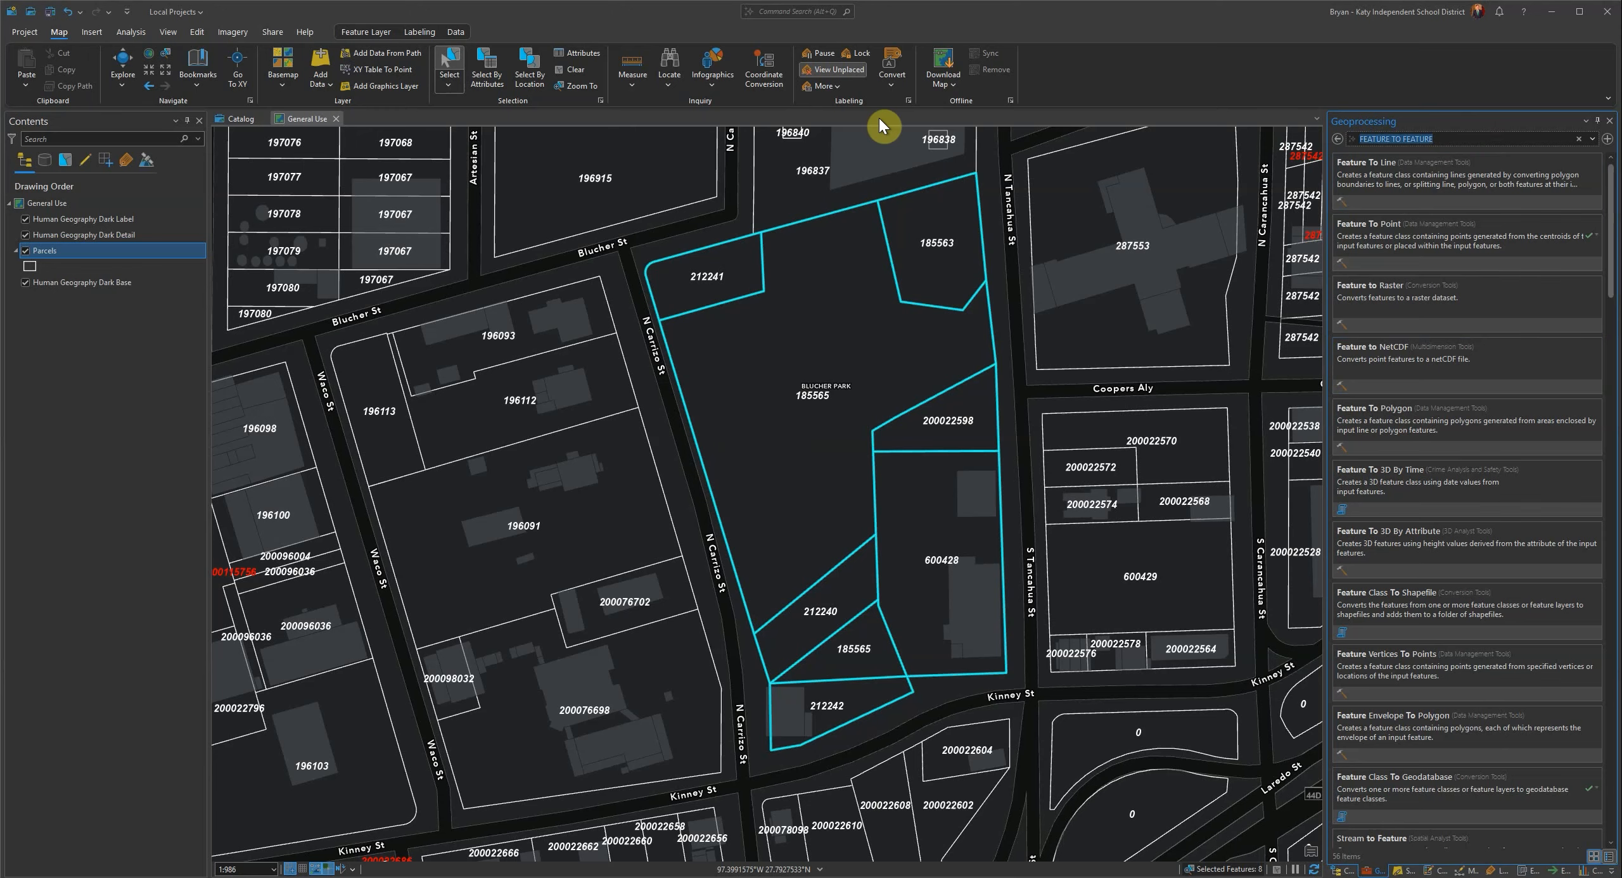
{"action": "type", "text": "EXPORT FEA"}
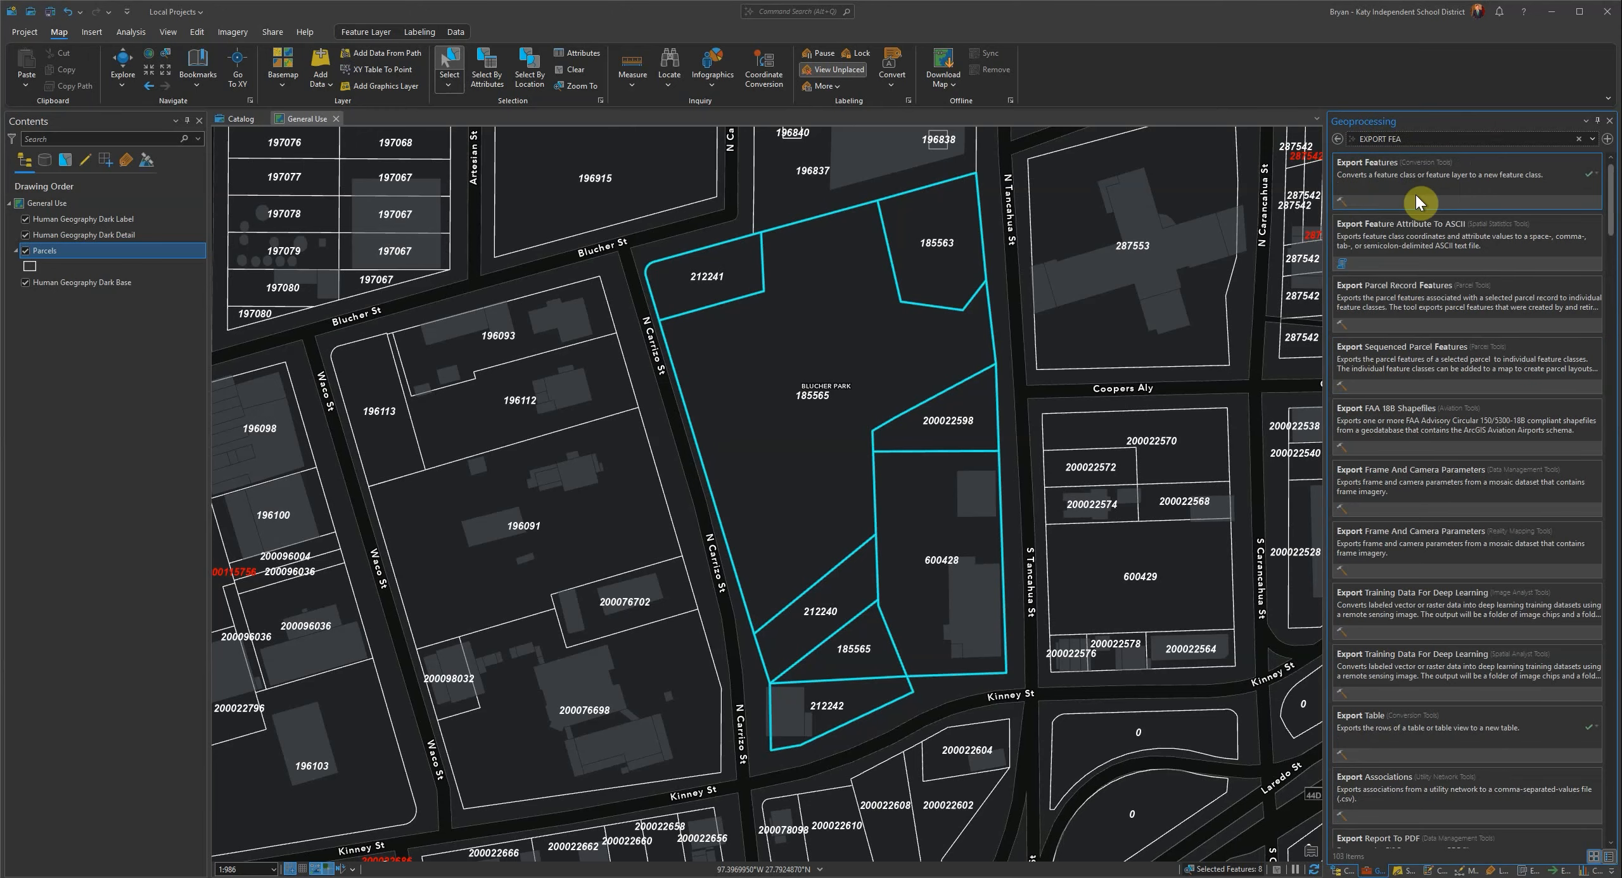
{"action": "left_click", "coordinate": [1443, 188]}
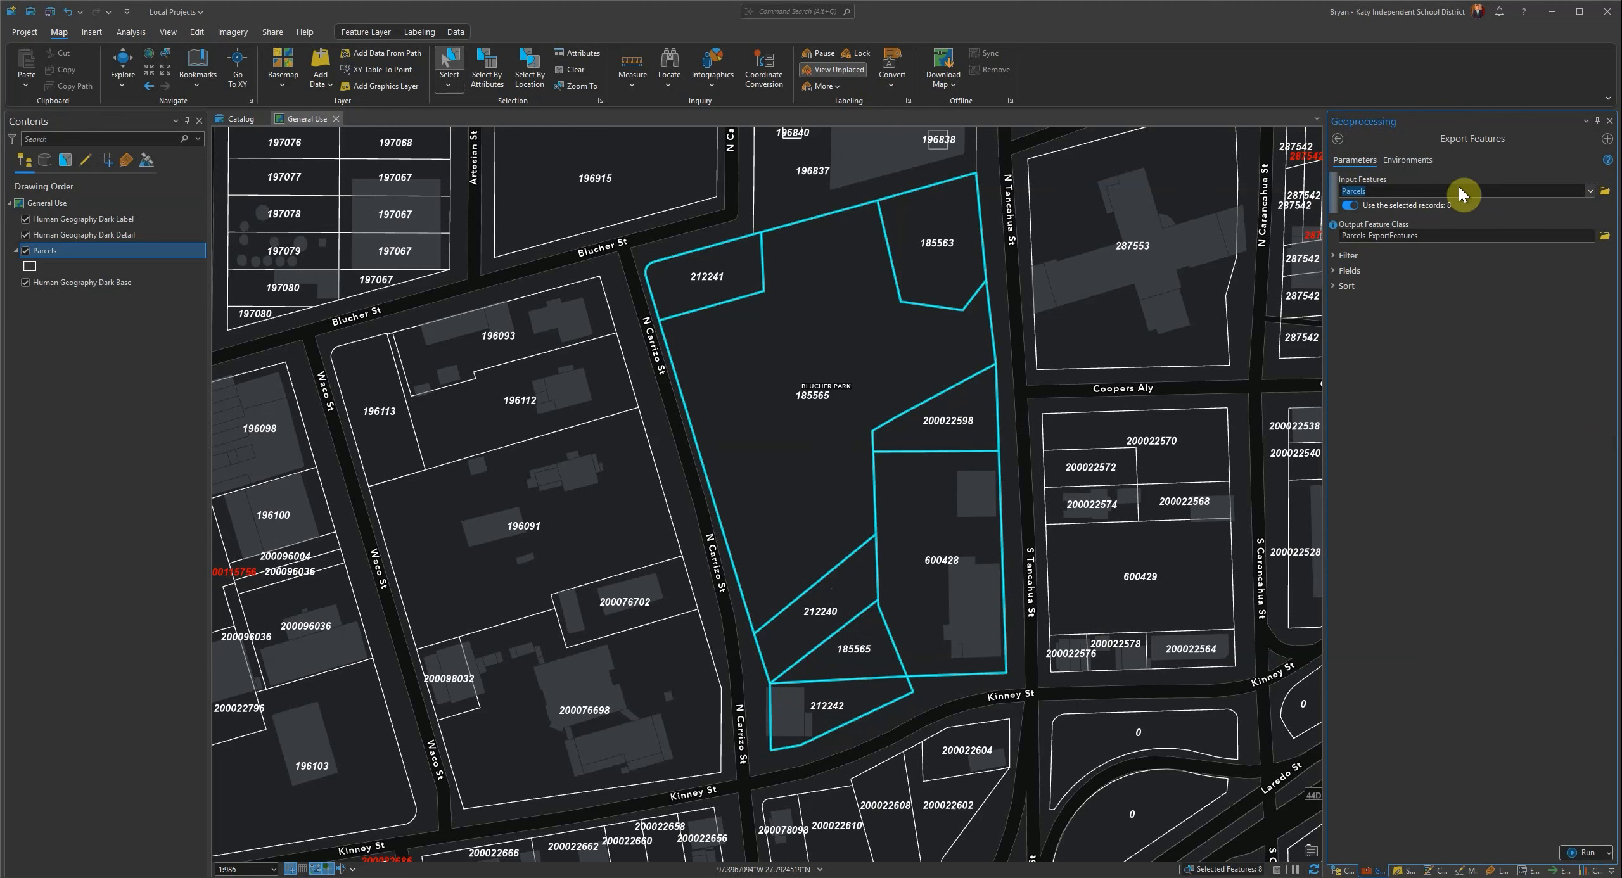
- Export the selected Parcels records to a feature class named Parcels_BlucherPark in the Local Projects geodatabase
{"action": "left_click", "coordinate": [1421, 228]}
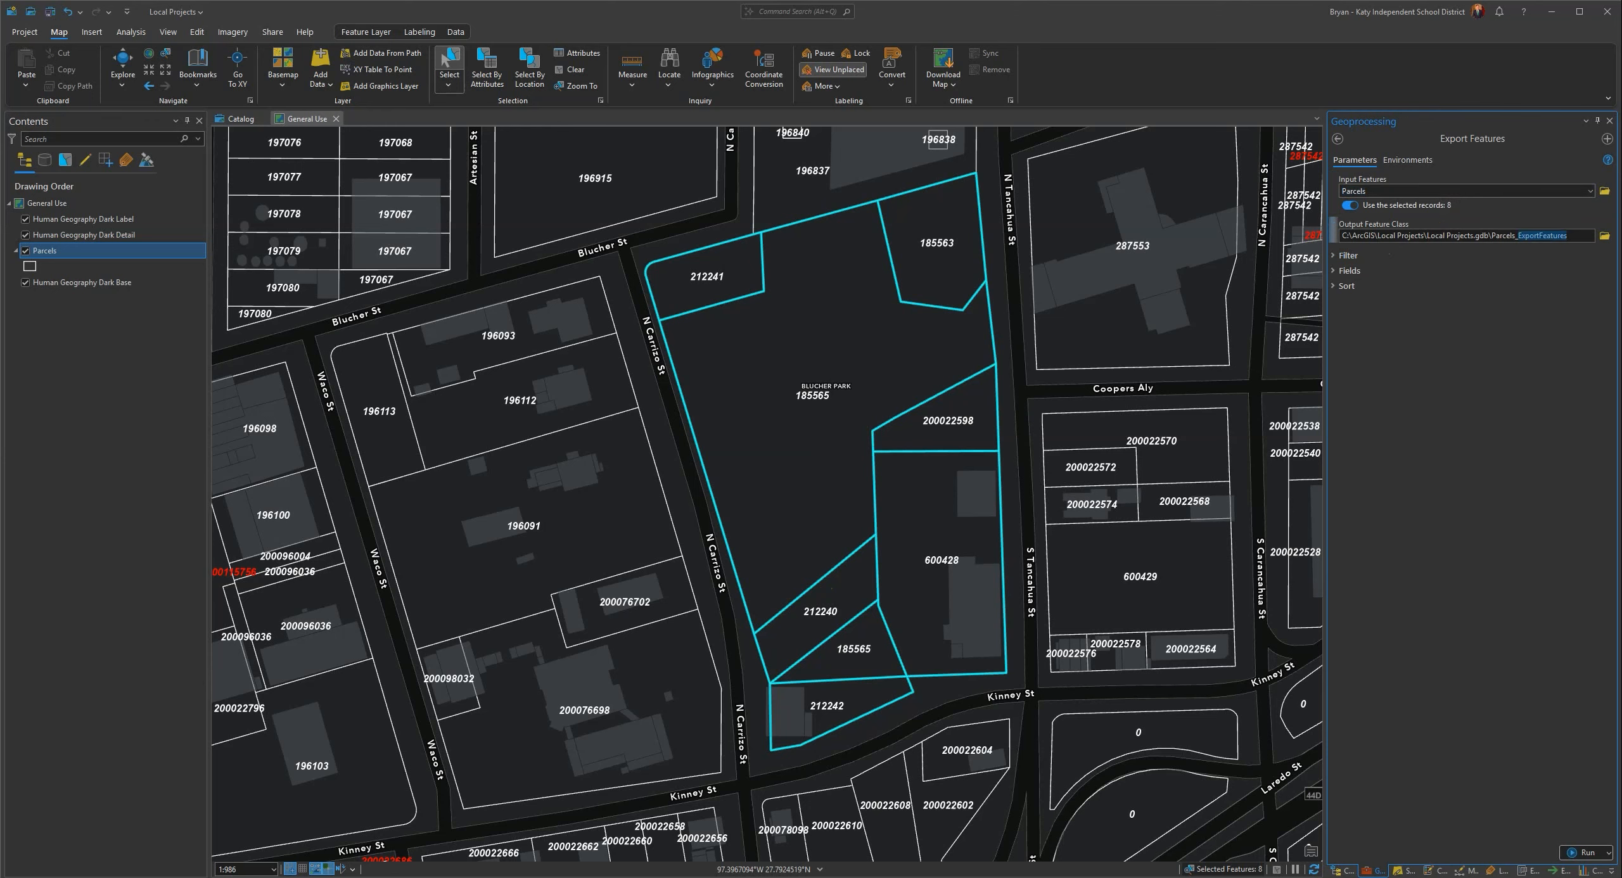
{"action": "key", "text": "BackSpace"}
{"action": "key", "text": "BackSpace"}
{"action": "key", "text": "BackSpace"}
{"action": "key", "text": "BackSpace"}
{"action": "key", "text": "BackSpace"}
{"action": "key", "text": "BackSpace"}
{"action": "key", "text": "BackSpace"}
{"action": "key", "text": "BackSpace"}
{"action": "key", "text": "BackSpace"}
{"action": "key", "text": "BackSpace"}
{"action": "key", "text": "BackSpace"}
{"action": "key", "text": "BackSpace"}
{"action": "key", "text": "BackSpace"}
{"action": "key", "text": "BackSpace"}
{"action": "type", "text": "BlucherPark"}
{"action": "left_click", "coordinate": [1581, 852]}
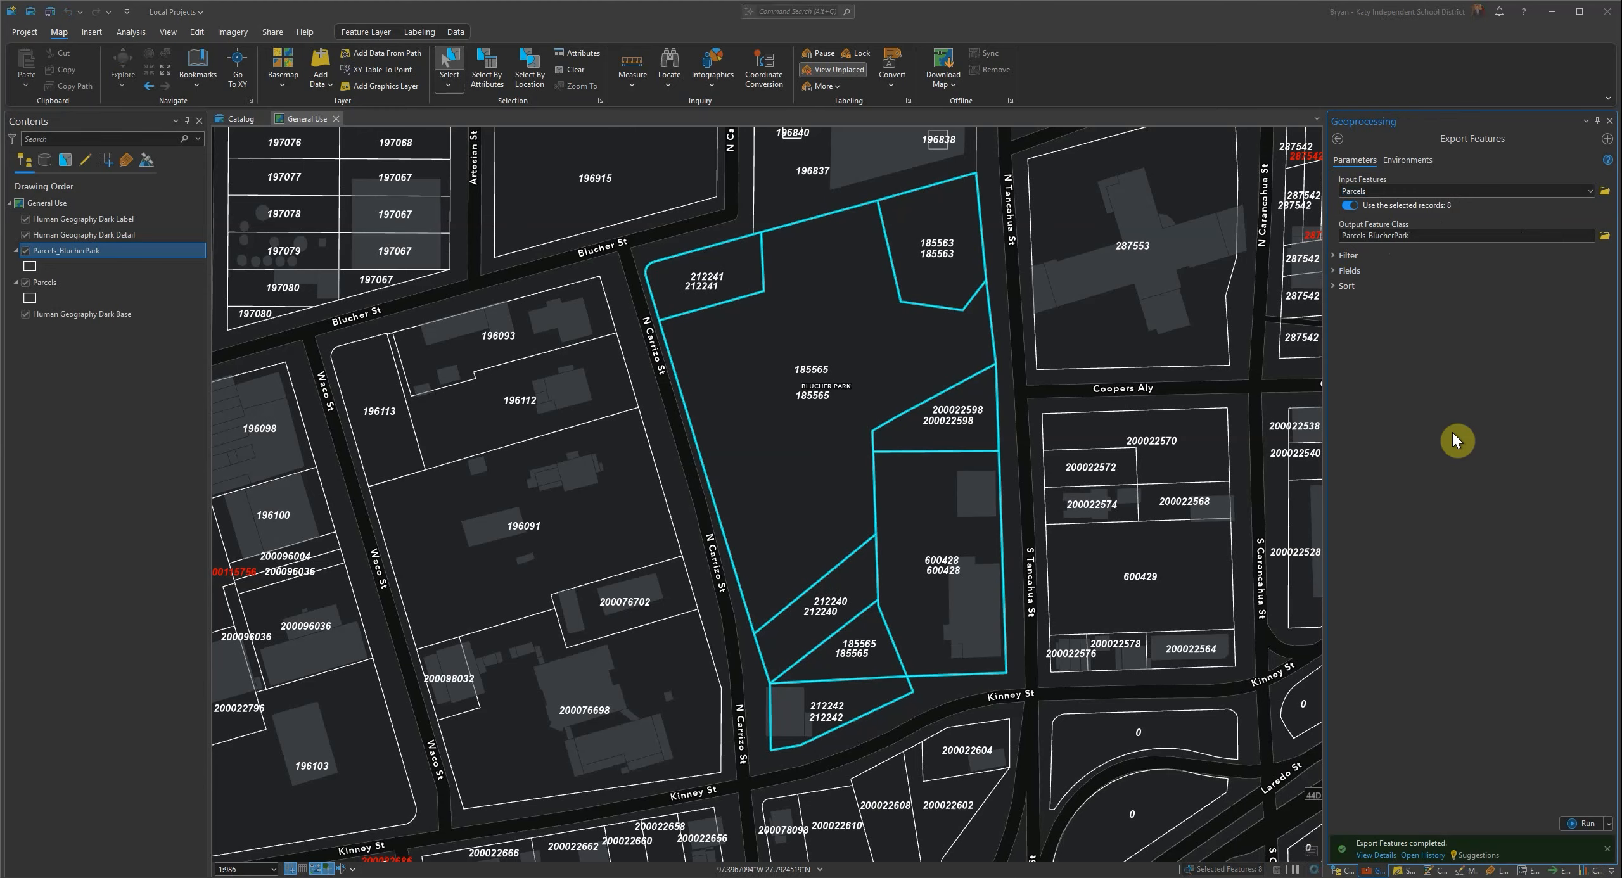
- Remove the original Parcels layer from the map and center the view on the exported Blucher Park parcels
{"action": "right_click", "coordinate": [54, 285]}
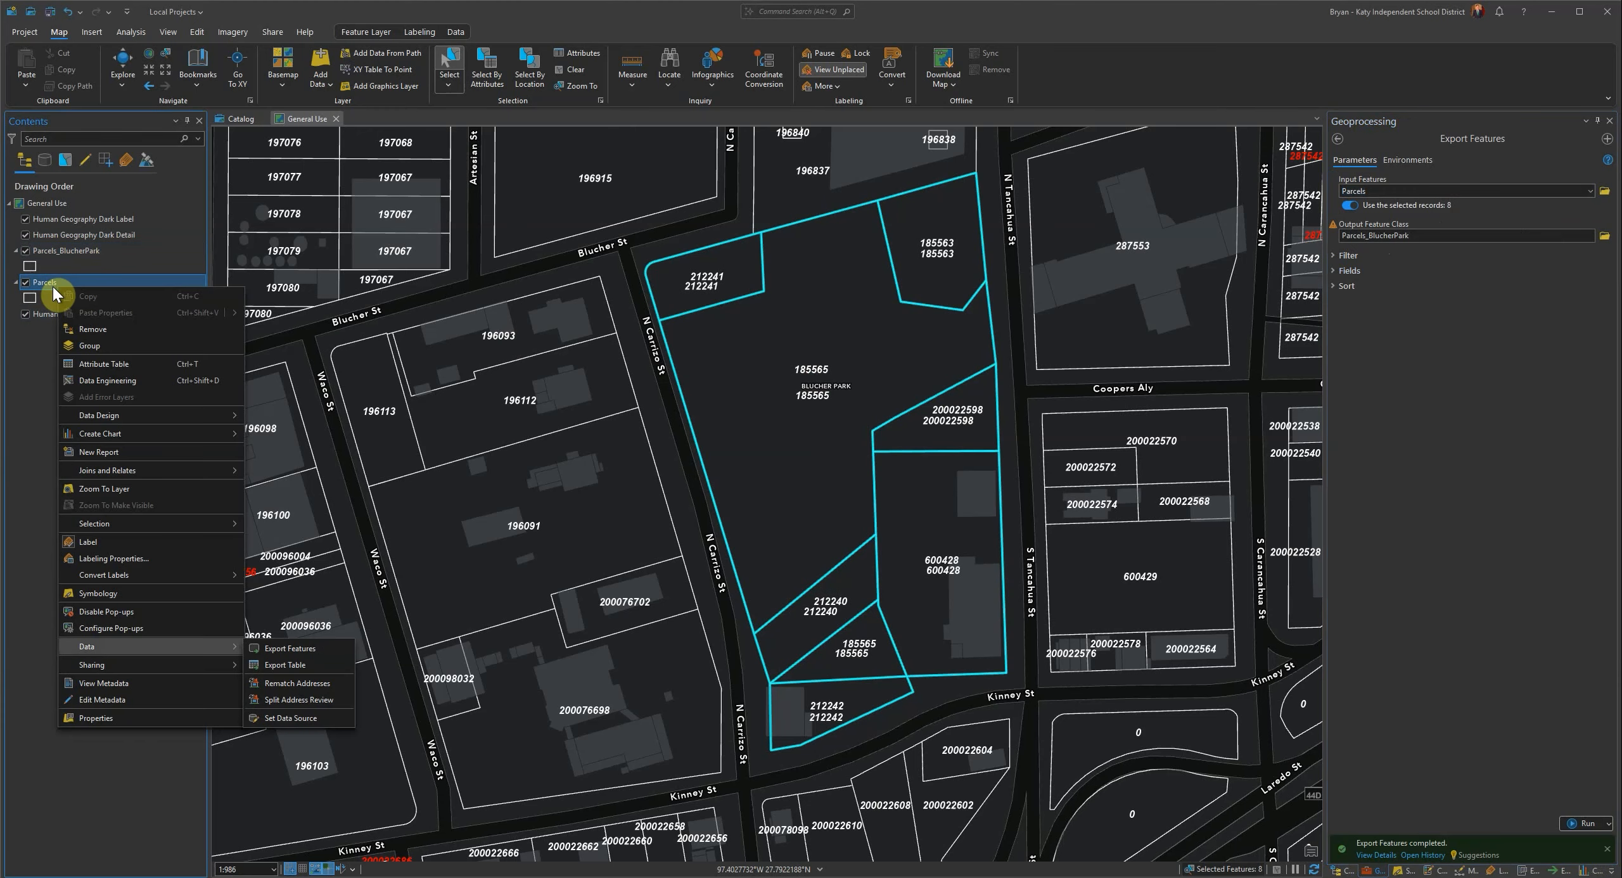
{"action": "left_click", "coordinate": [103, 331]}
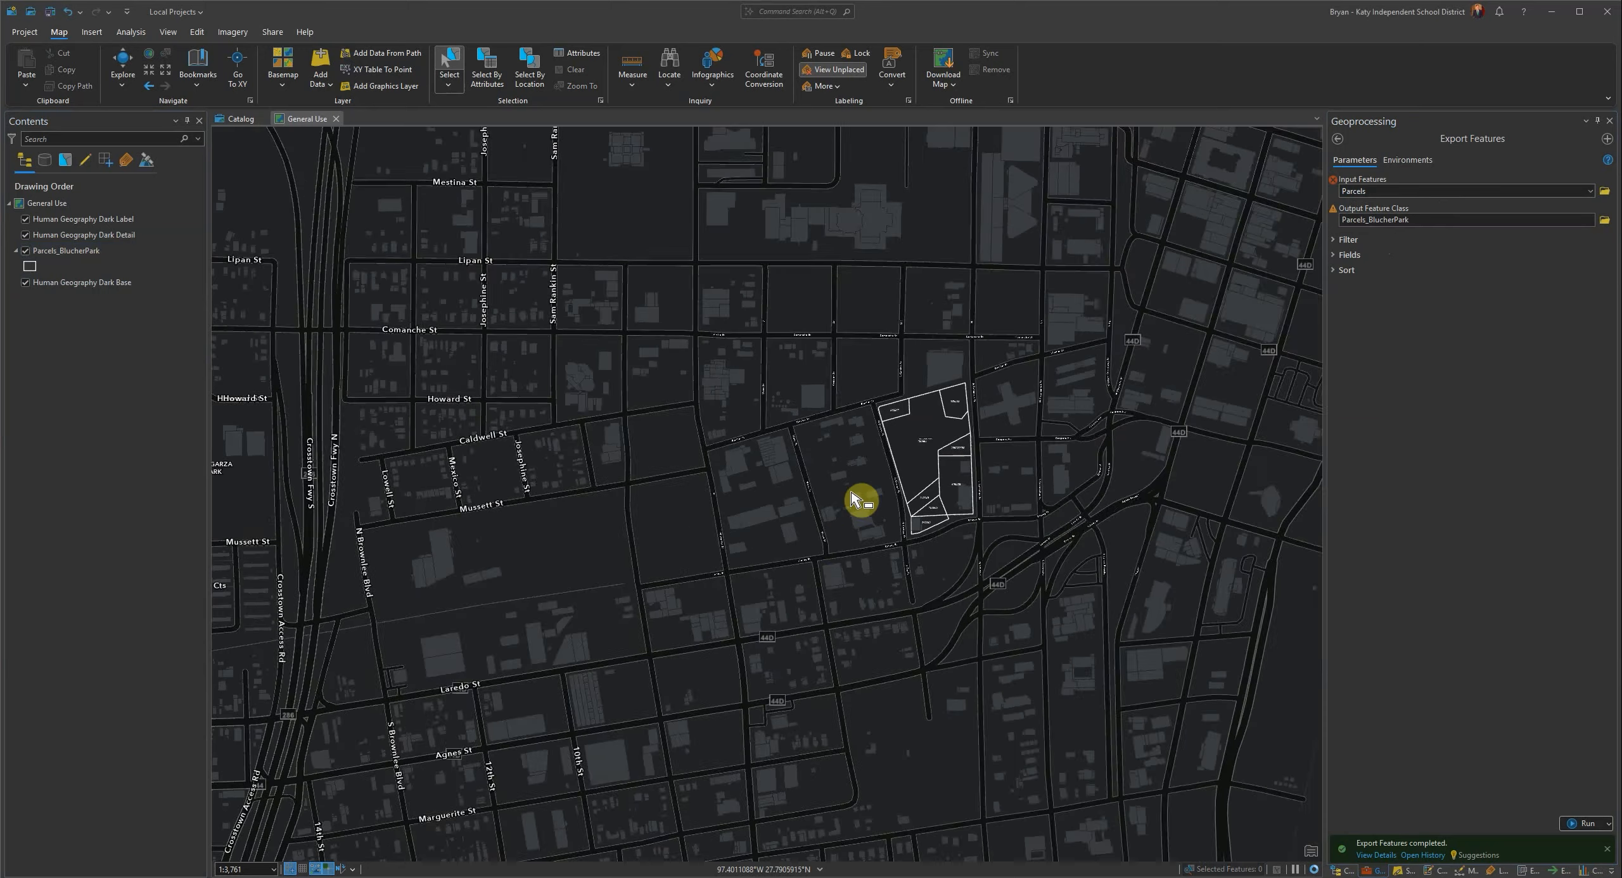
{"action": "scroll", "coordinate": [916, 460], "scroll_direction": "up", "scroll_amount": 2}
{"action": "scroll", "coordinate": [881, 460], "scroll_direction": "up", "scroll_amount": 2}
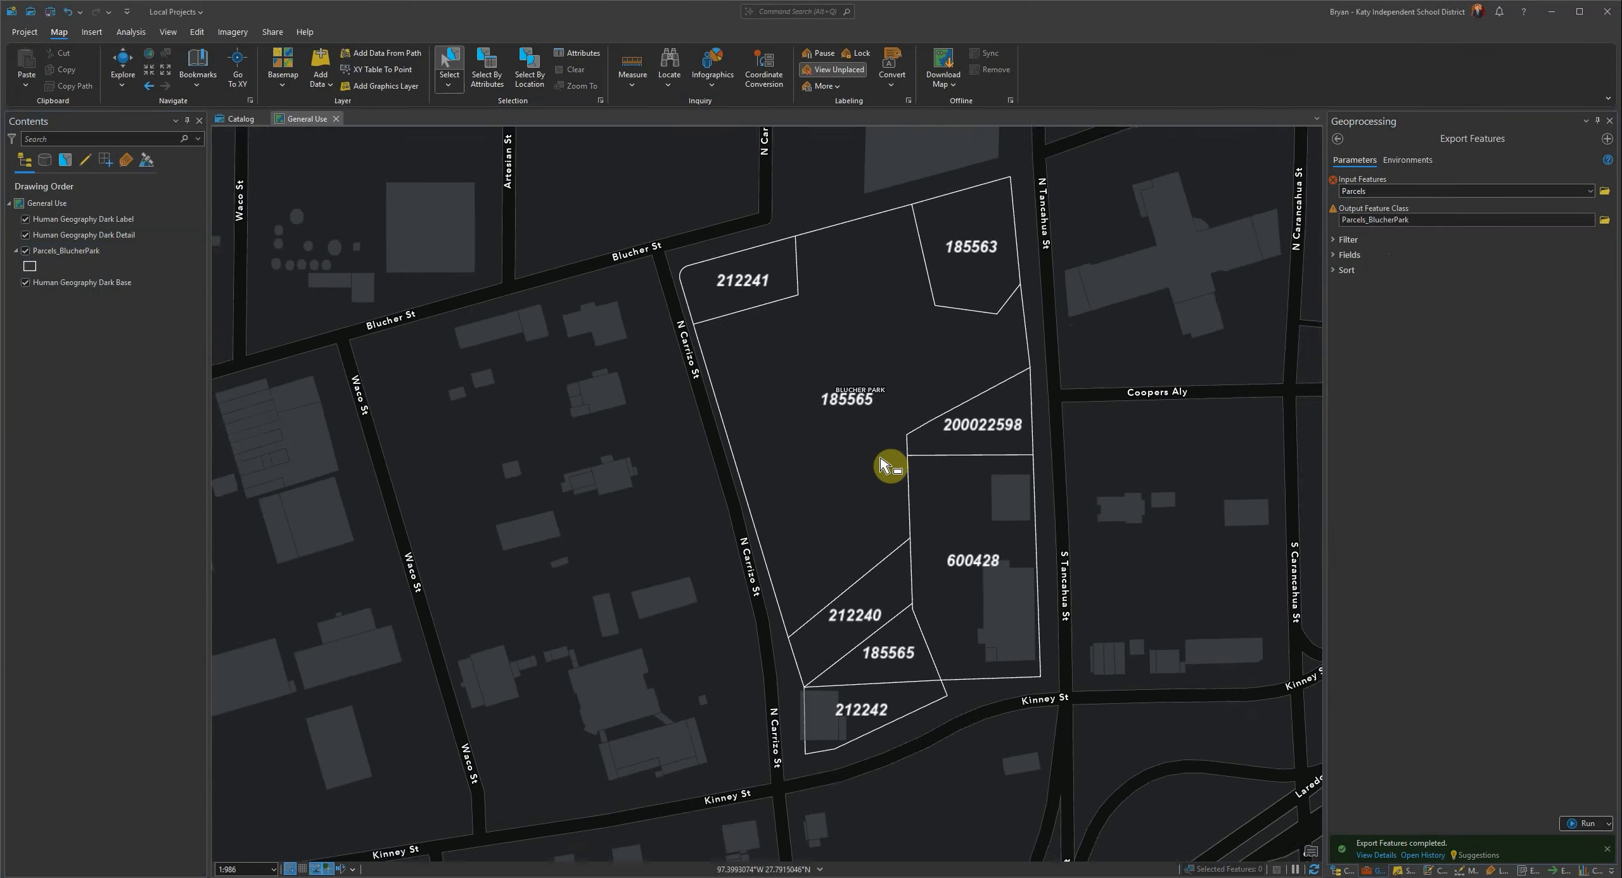
{"action": "left_click_drag", "start_coordinate": [903, 398], "coordinate": [844, 423]}
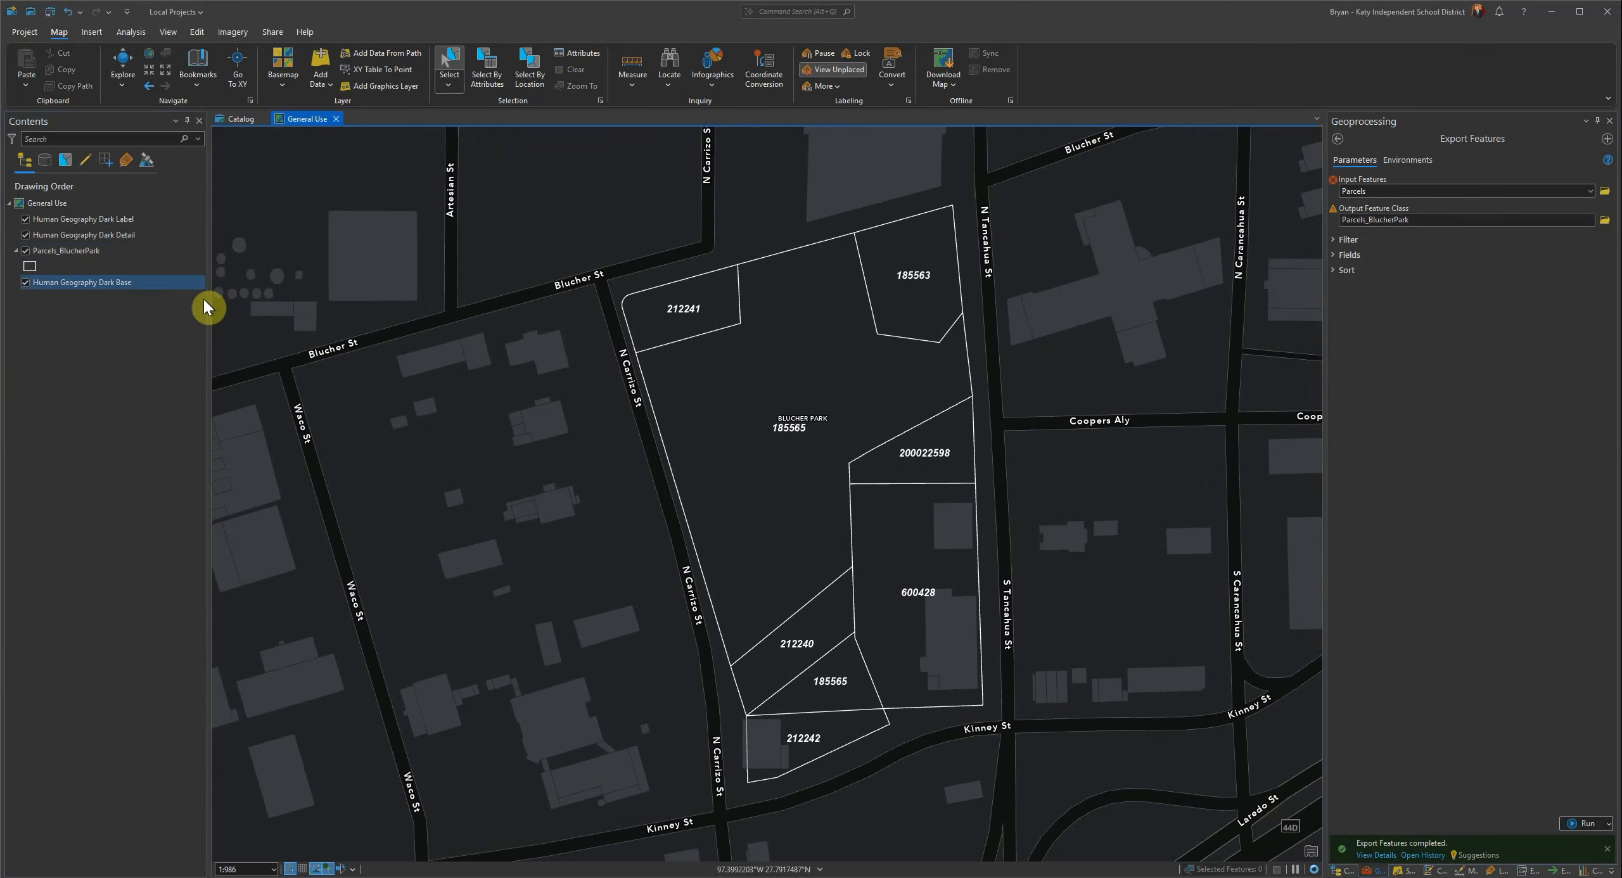
{"action": "left_click", "coordinate": [55, 268]}
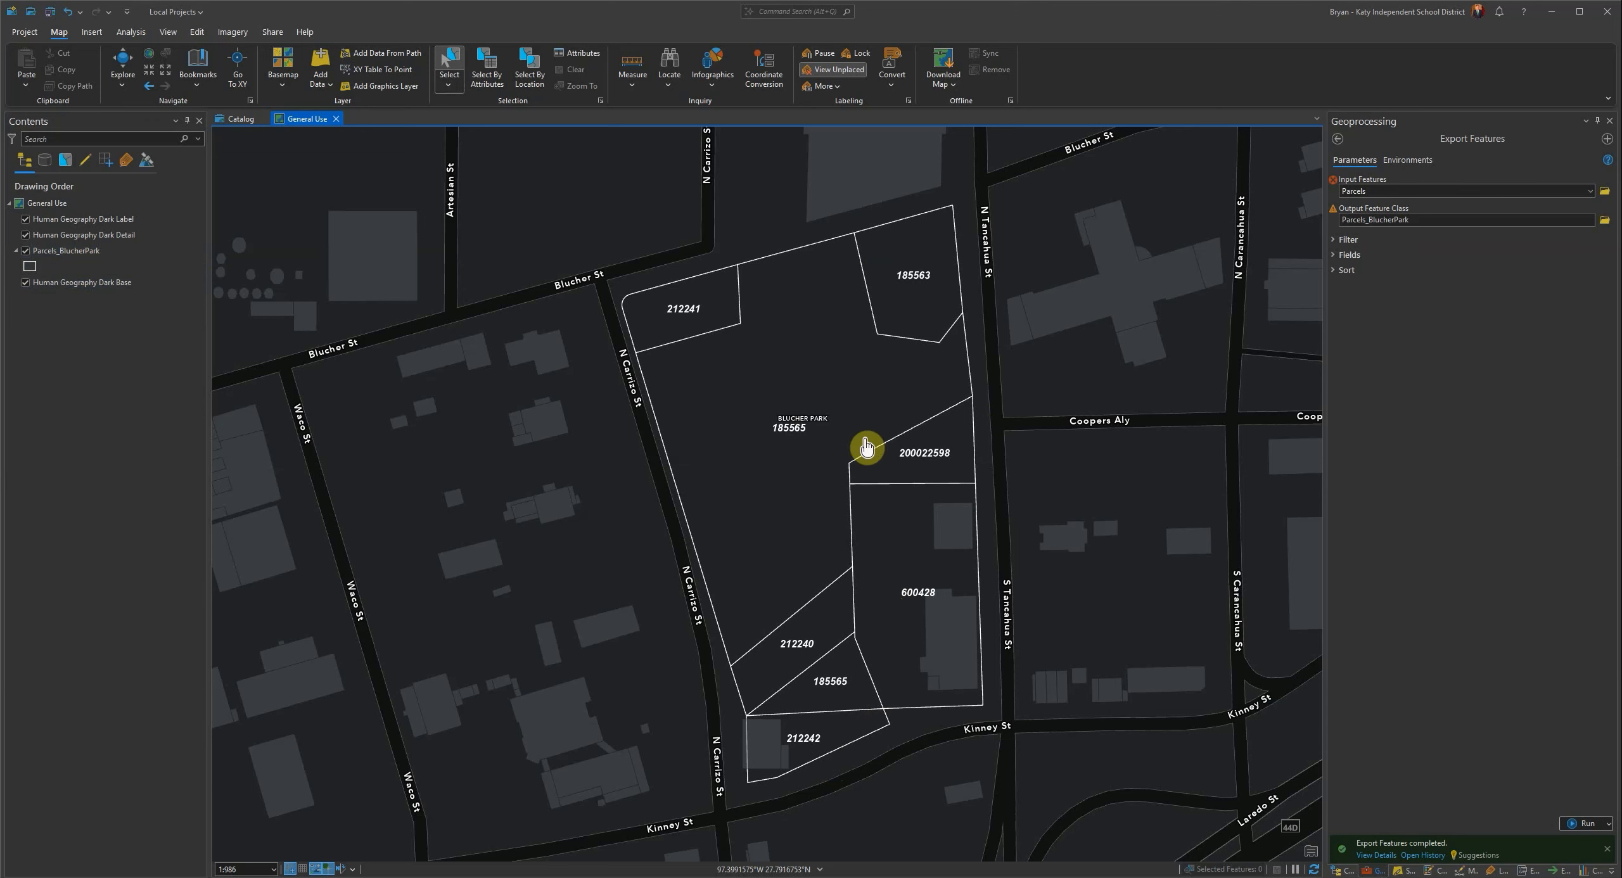
{"action": "middle_click_drag", "start_coordinate": [867, 438], "coordinate": [914, 420]}
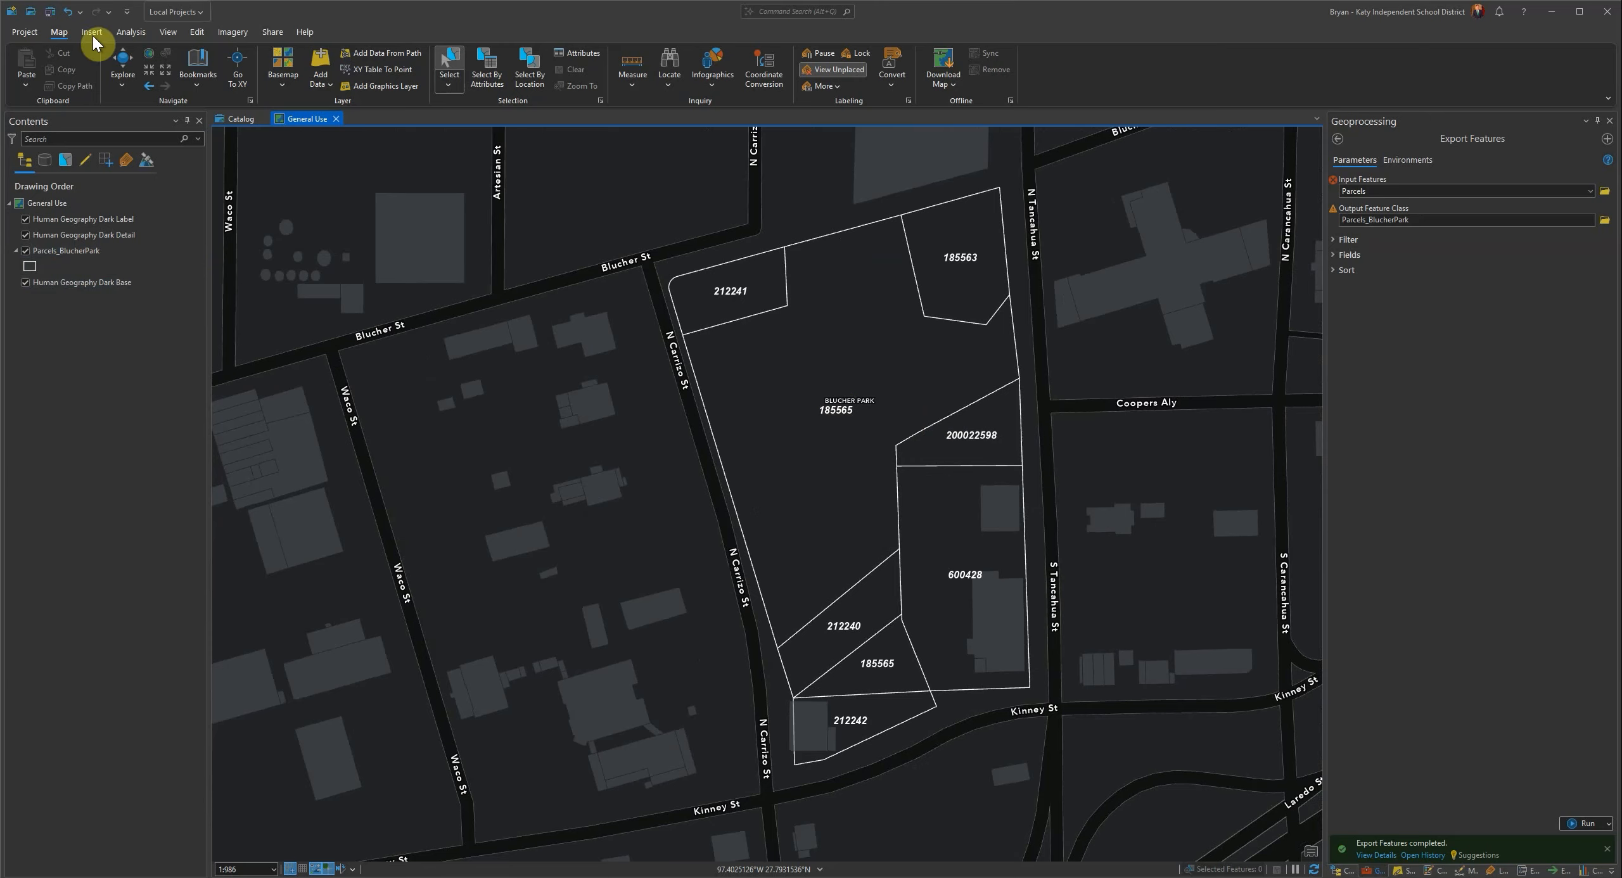
- Open the Parcels_BlucherPark attribute table, select the records with ObjectID 5 and 8, and locate them on the map
{"action": "left_click", "coordinate": [75, 254]}
{"action": "right_click", "coordinate": [74, 255]}
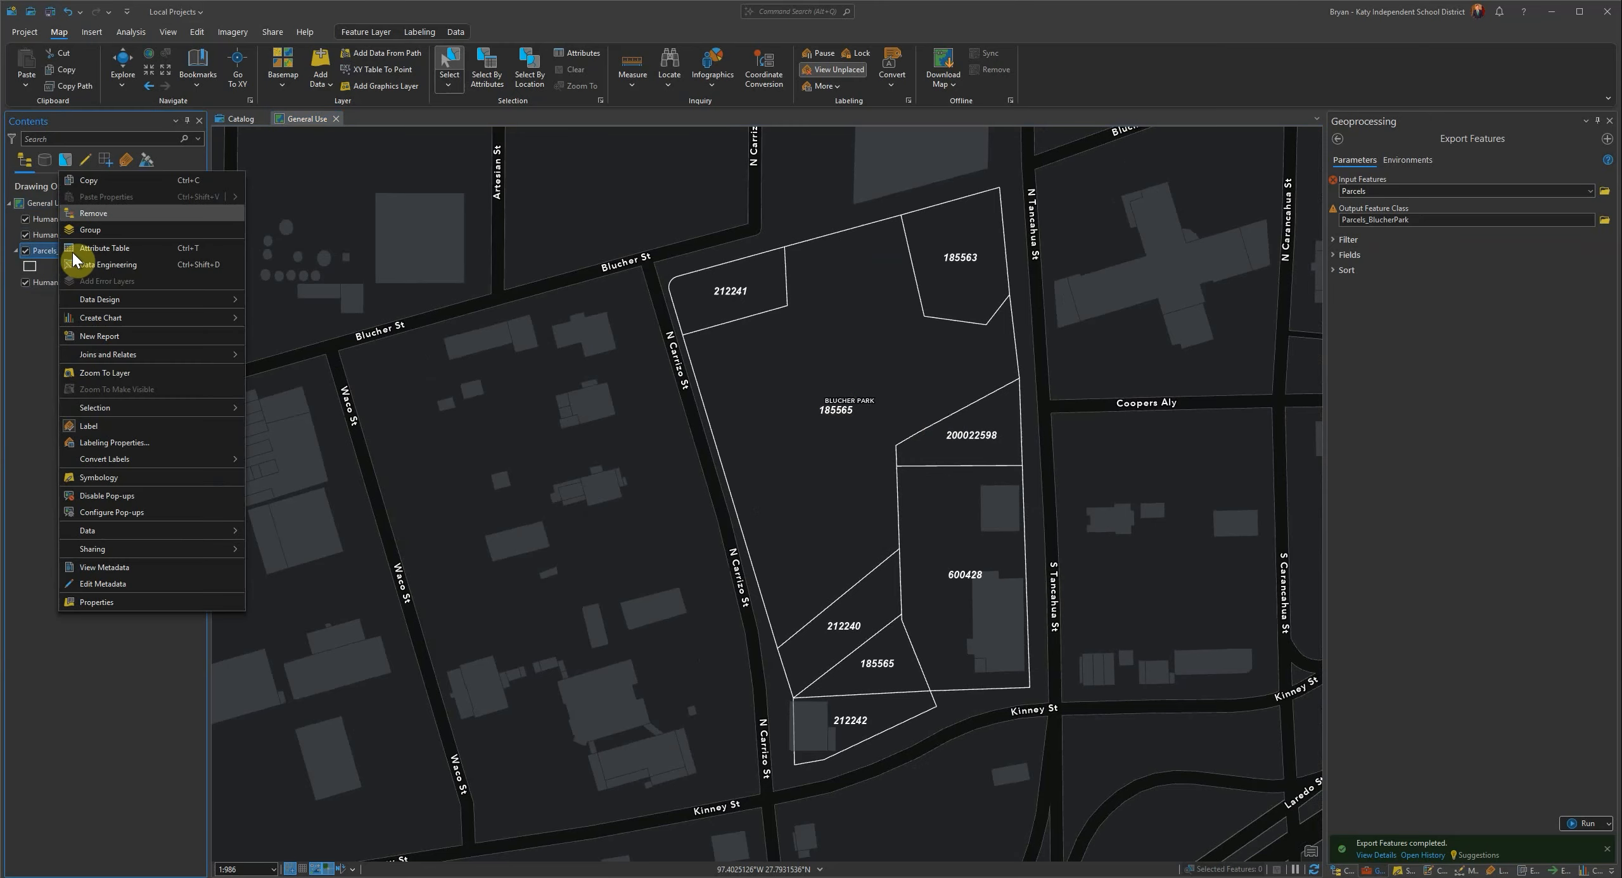
{"action": "left_click", "coordinate": [132, 303]}
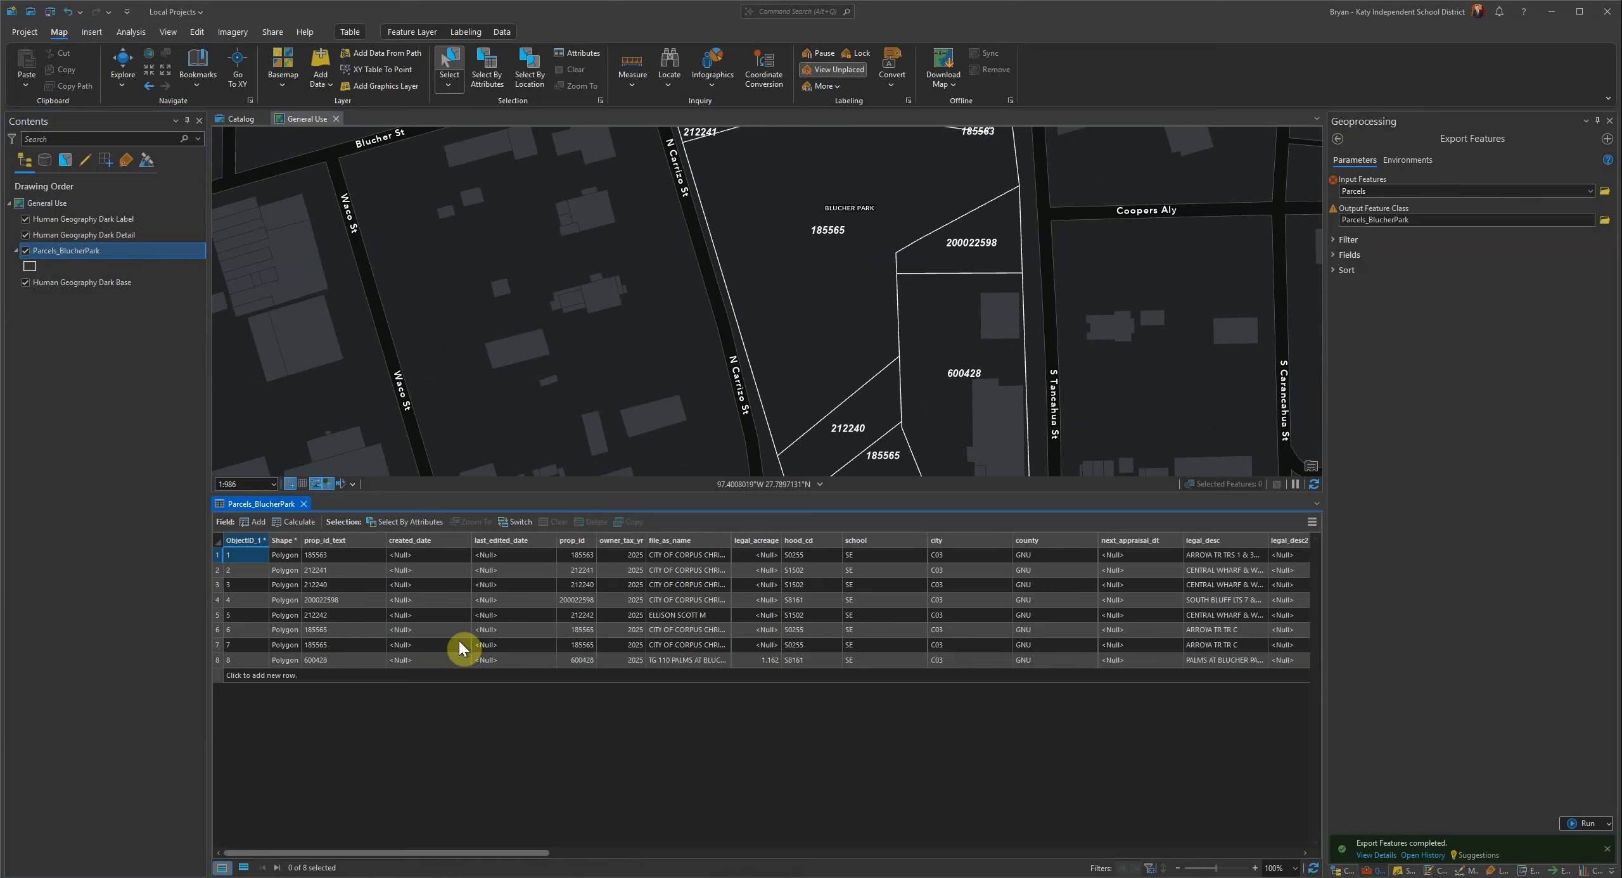
{"action": "left_click", "coordinate": [217, 615]}
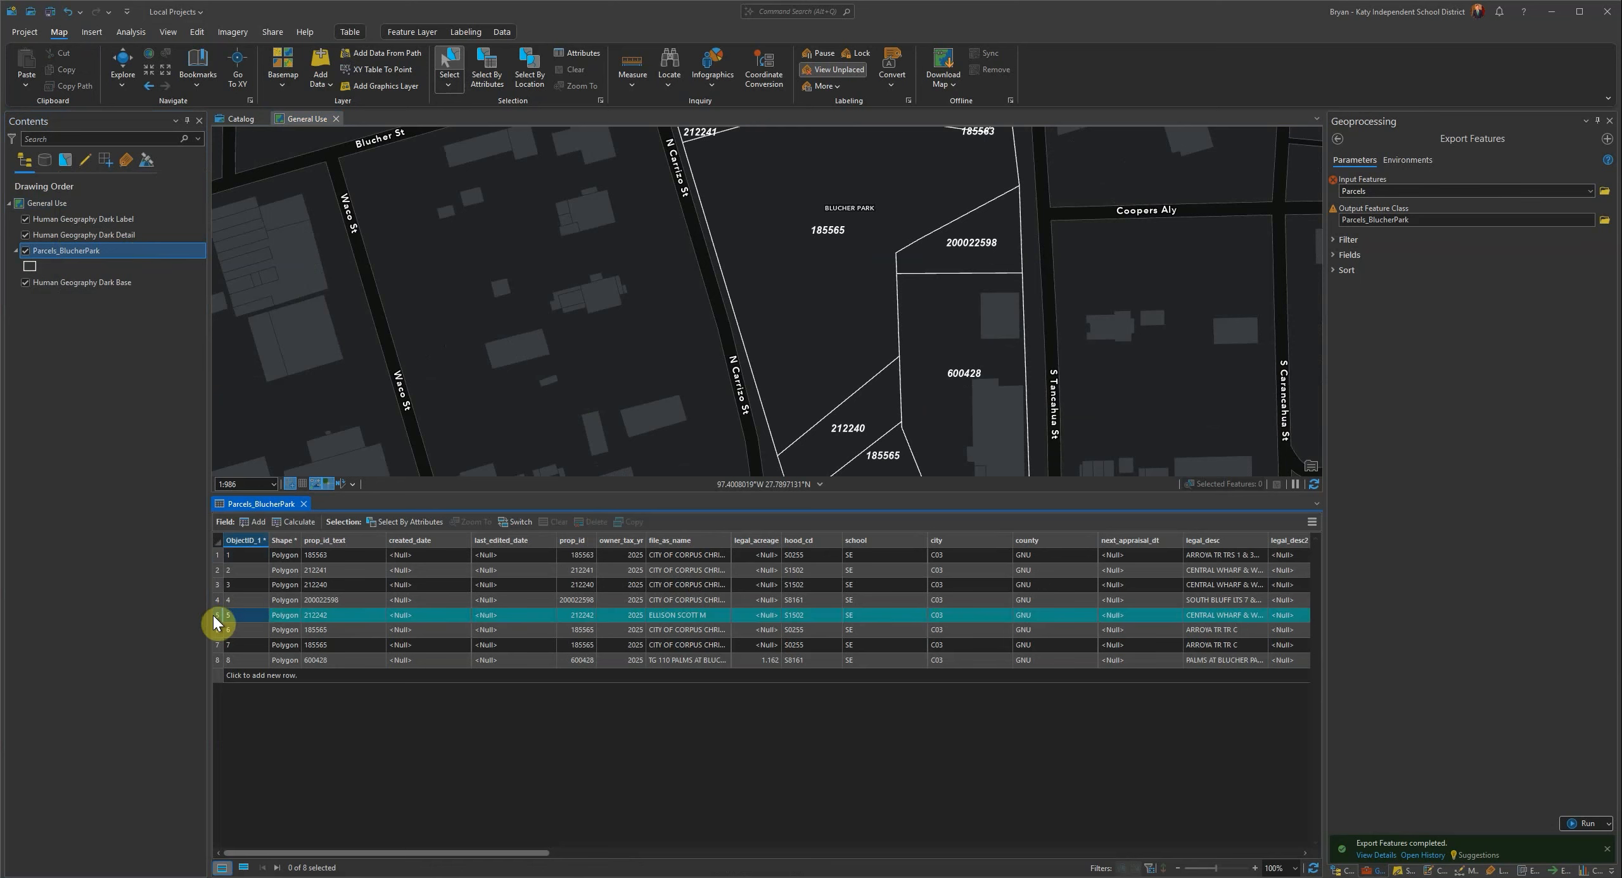
{"action": "left_click", "coordinate": [218, 660], "text": "ctrl"}
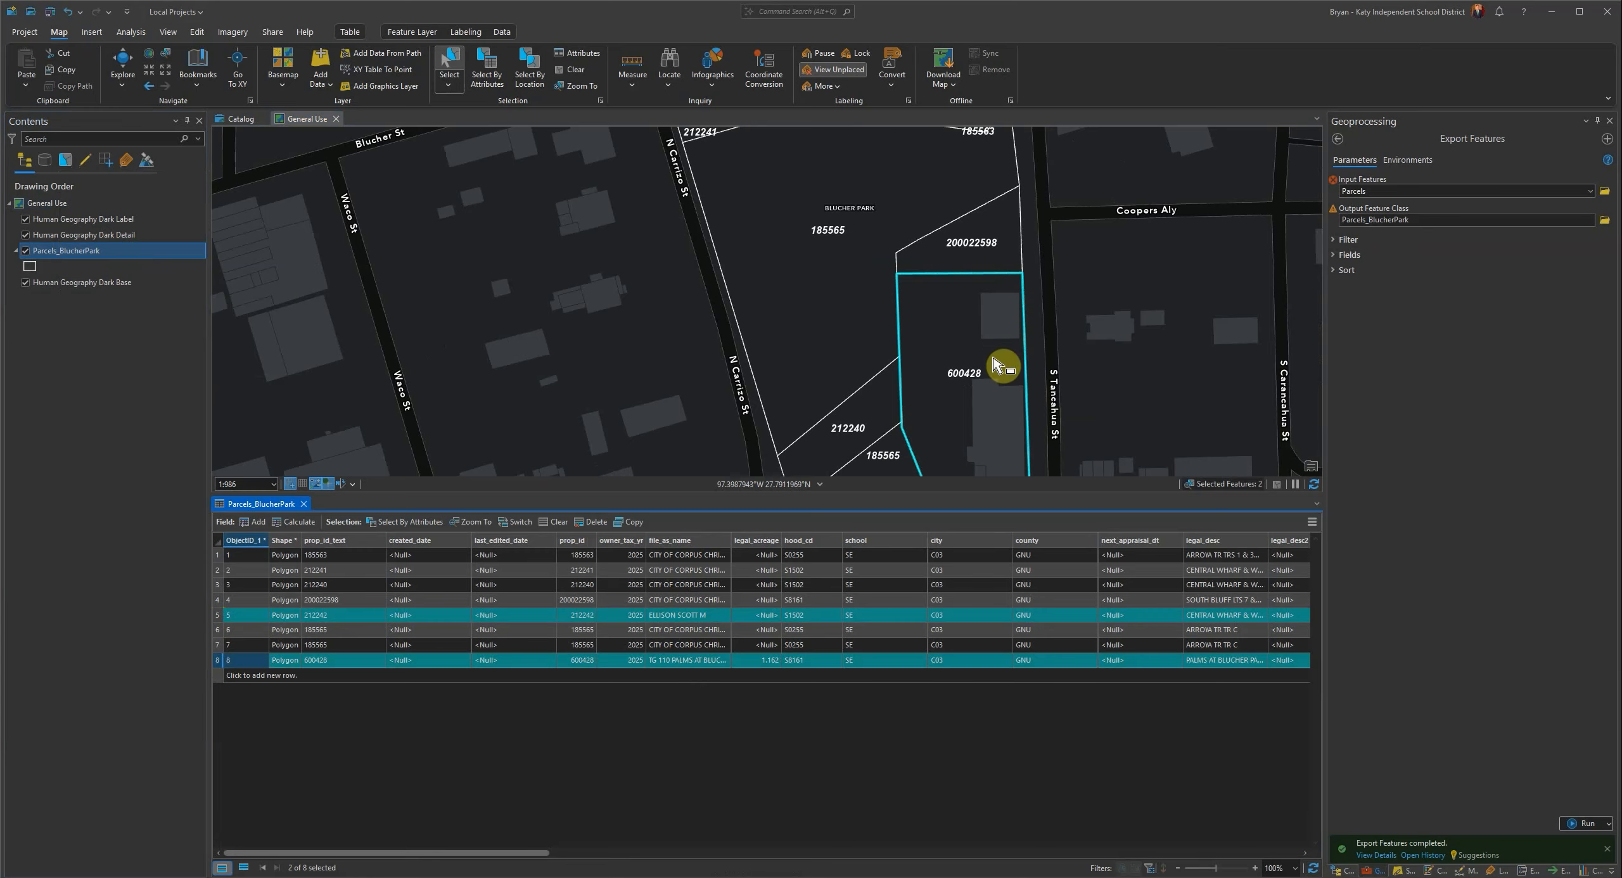
{"action": "scroll", "coordinate": [996, 377], "scroll_direction": "down", "scroll_amount": 2}
{"action": "middle_click_drag", "start_coordinate": [978, 414], "coordinate": [1086, 425]}
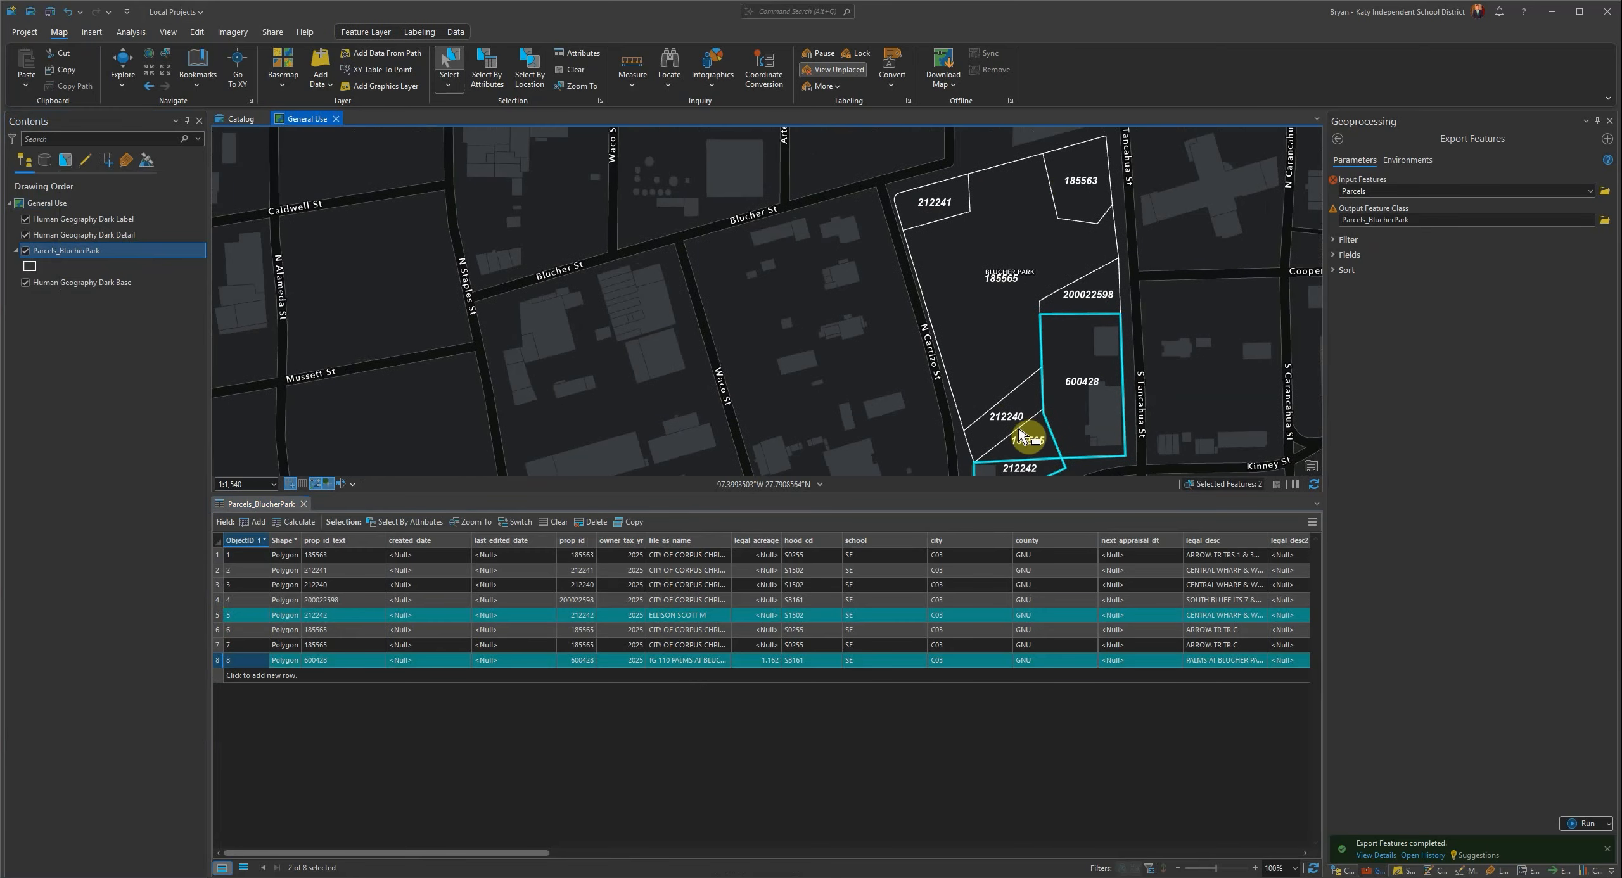
{"action": "middle_click_drag", "start_coordinate": [1012, 357], "coordinate": [851, 305]}
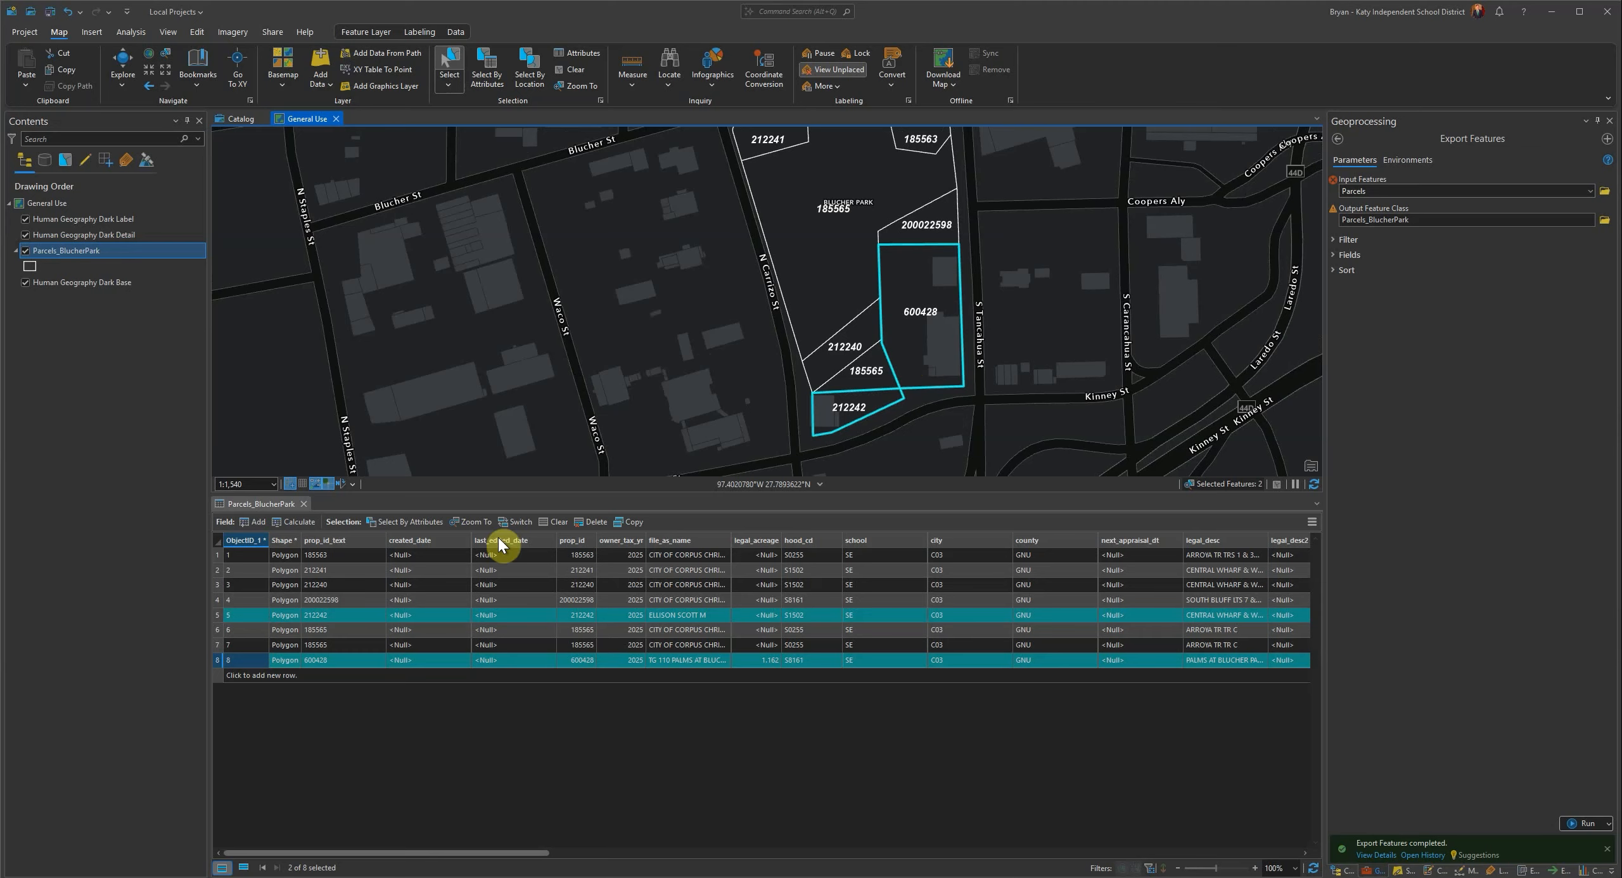
- Clear the record selection and close the Parcels_BlucherPark attribute table
{"action": "left_click", "coordinate": [544, 523]}
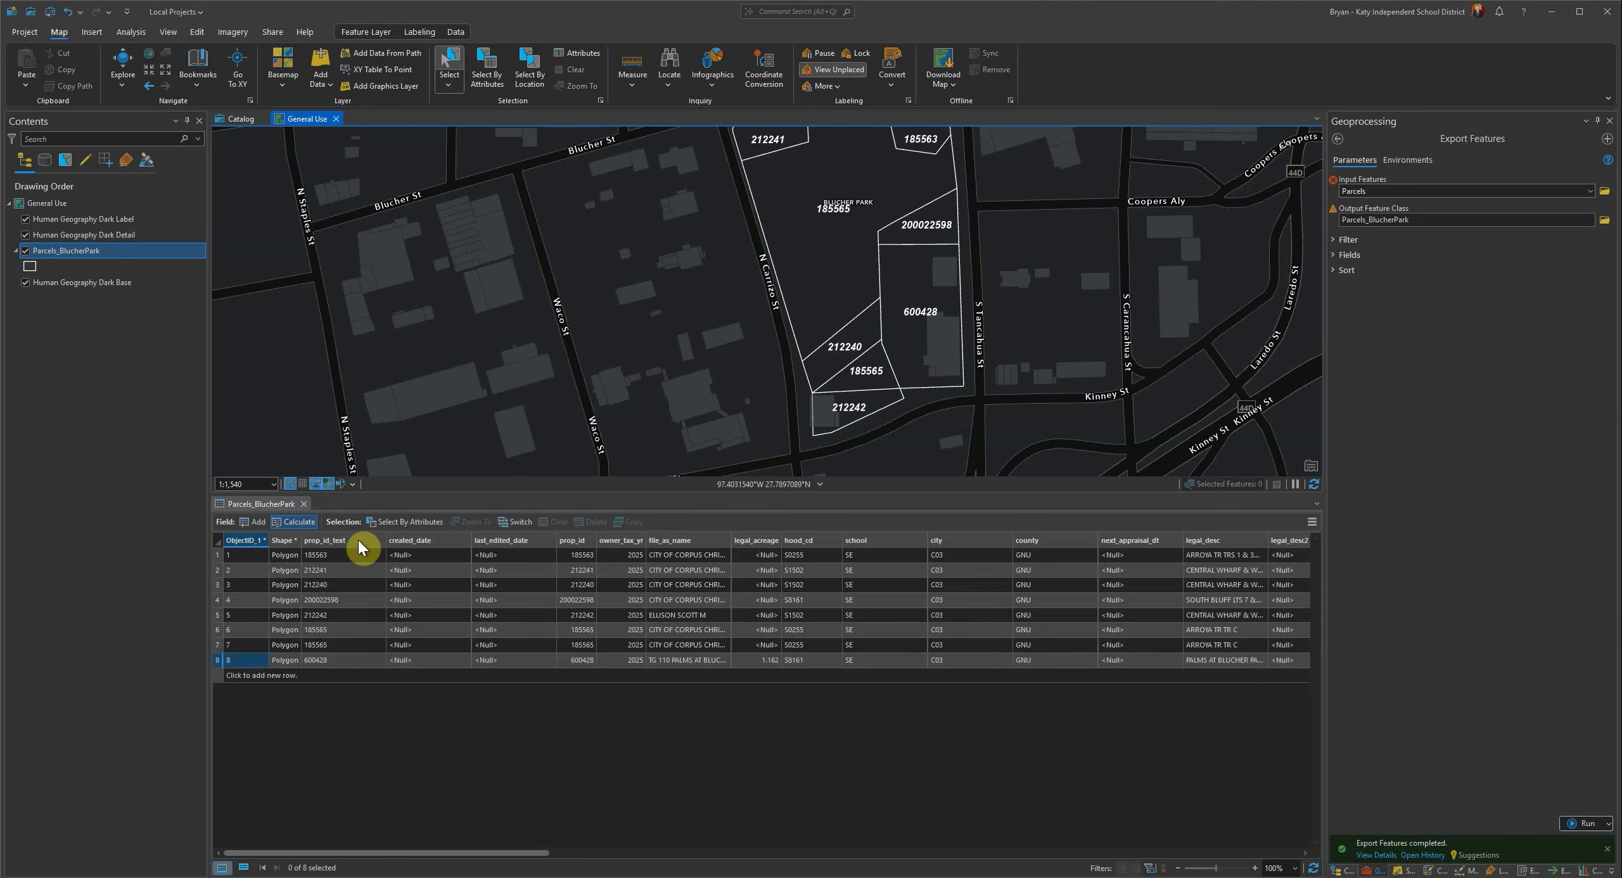
{"action": "left_click", "coordinate": [304, 504]}
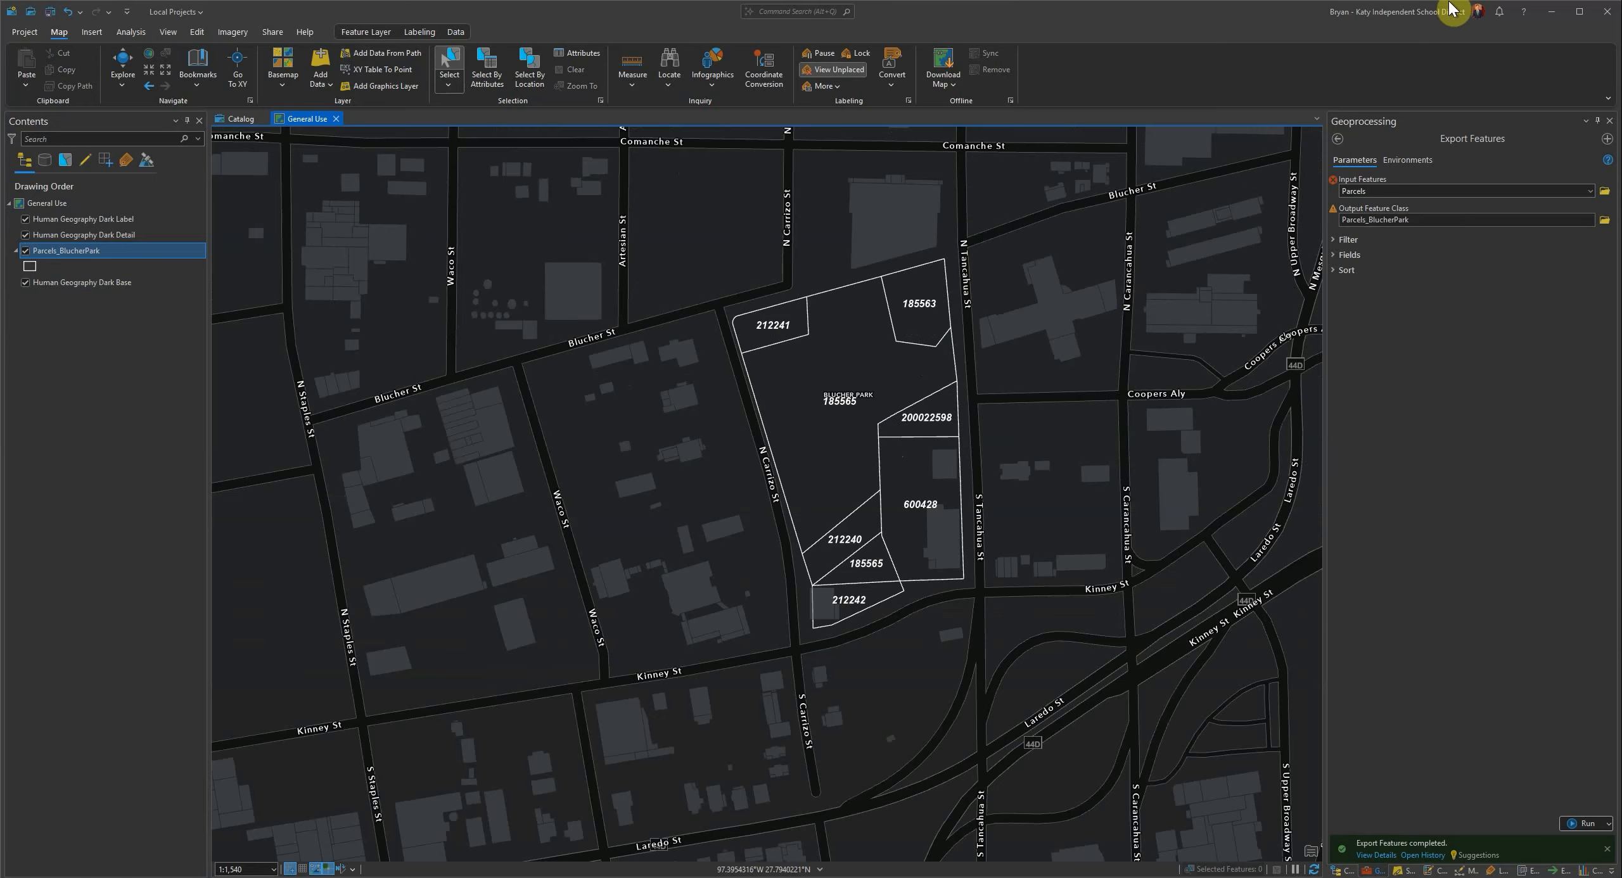
{"action": "middle_click_drag", "start_coordinate": [854, 412], "coordinate": [902, 442]}
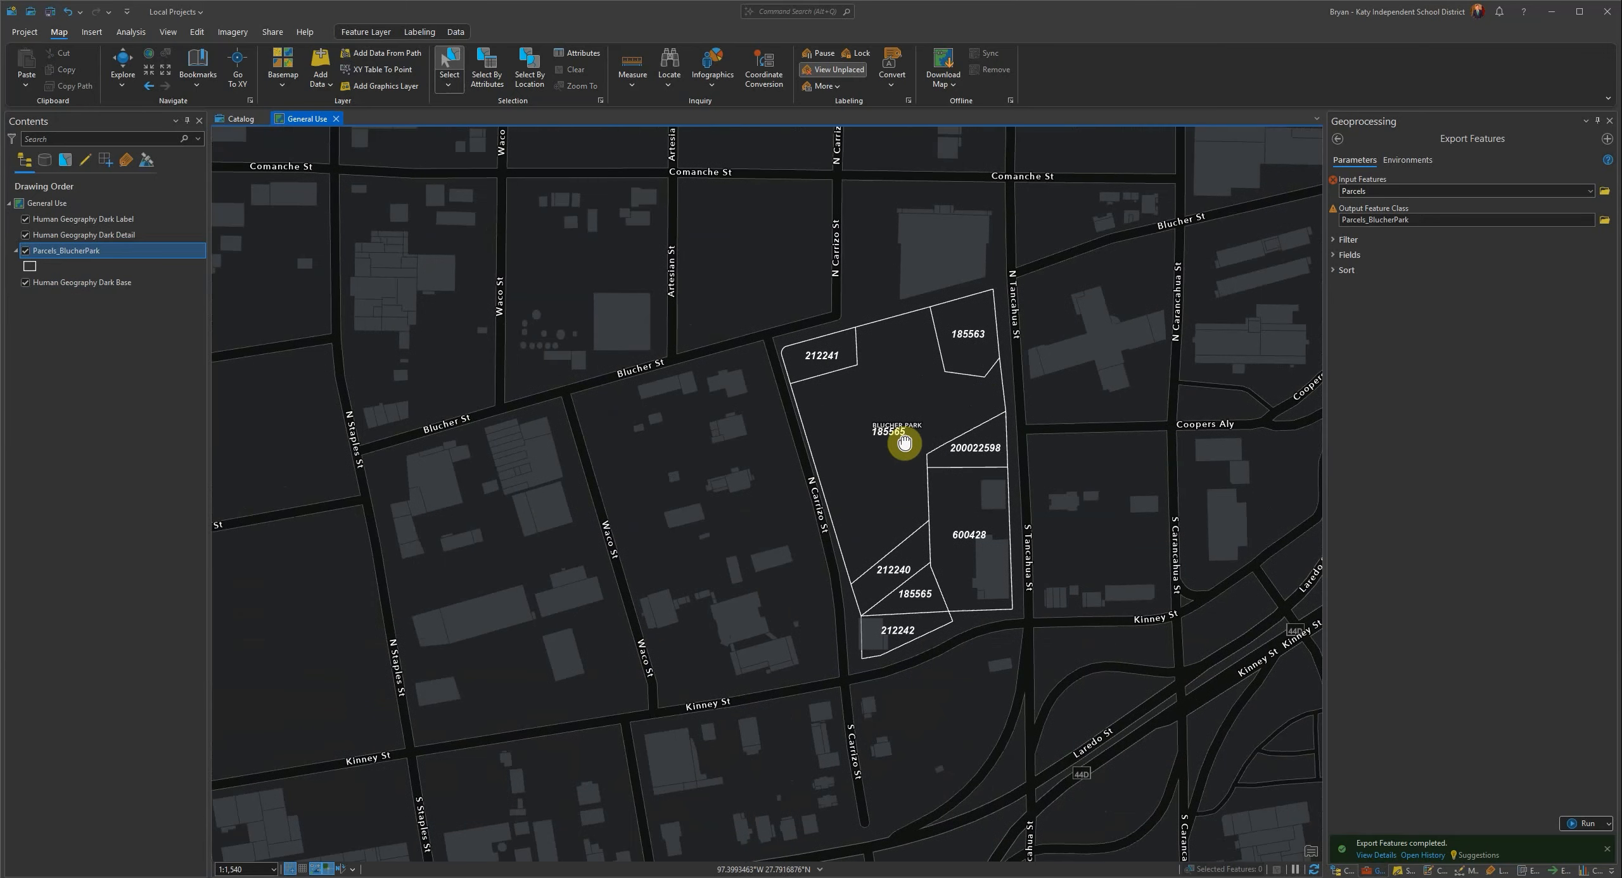
- Save the project, and switch to the "tamucc tdl" search results in the web browser
{"action": "left_click", "coordinate": [50, 13]}
{"action": "left_click", "coordinate": [1529, 857]}
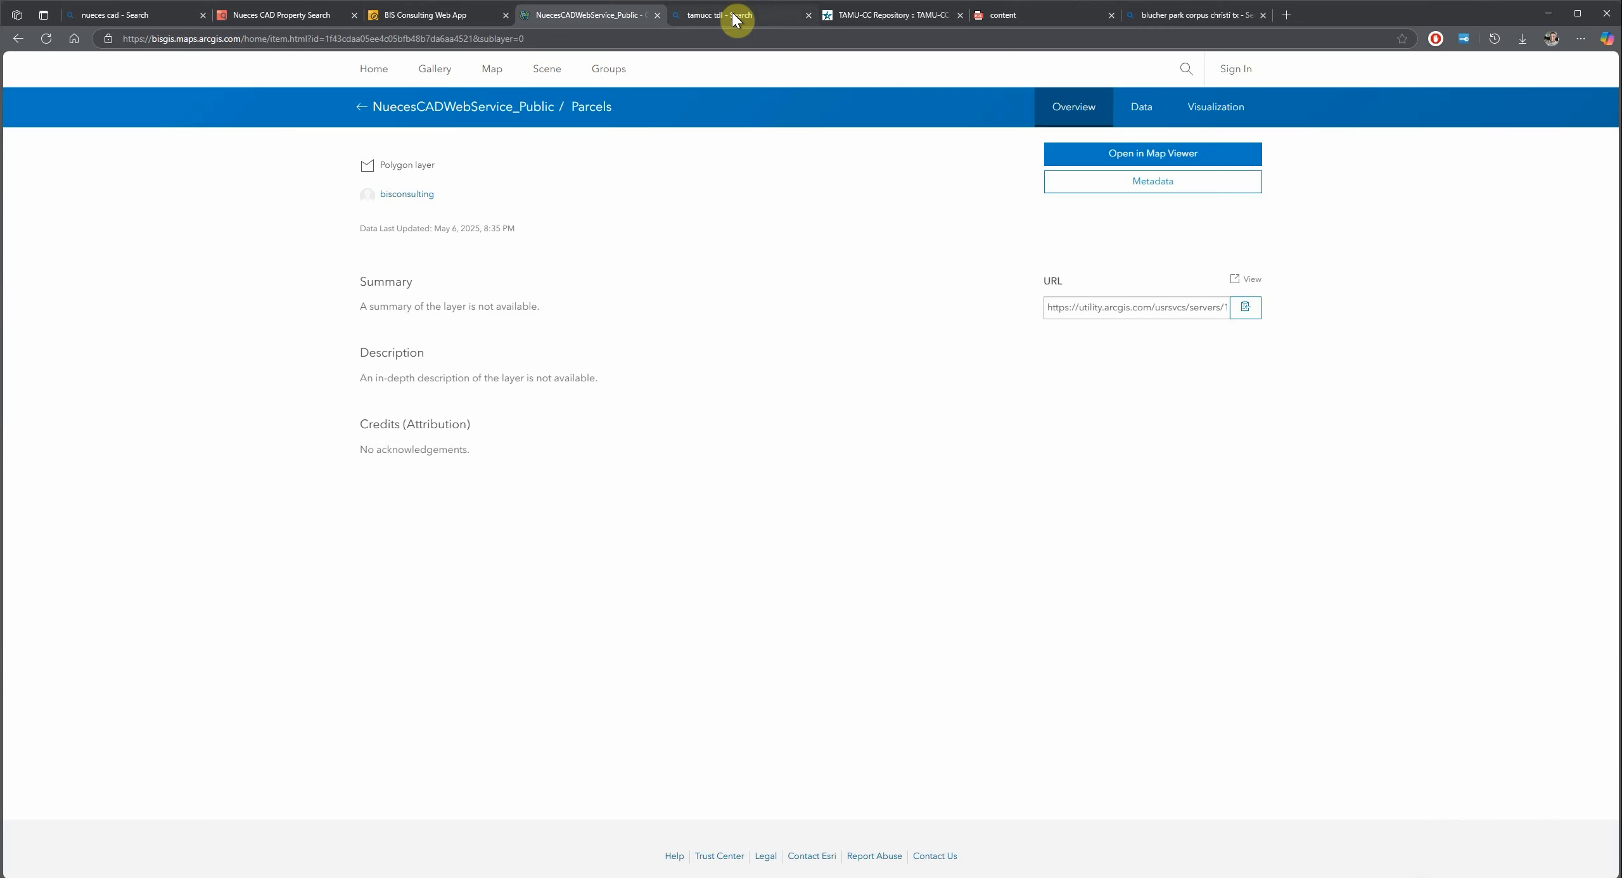
{"action": "mouse_move", "coordinate": [734, 19]}
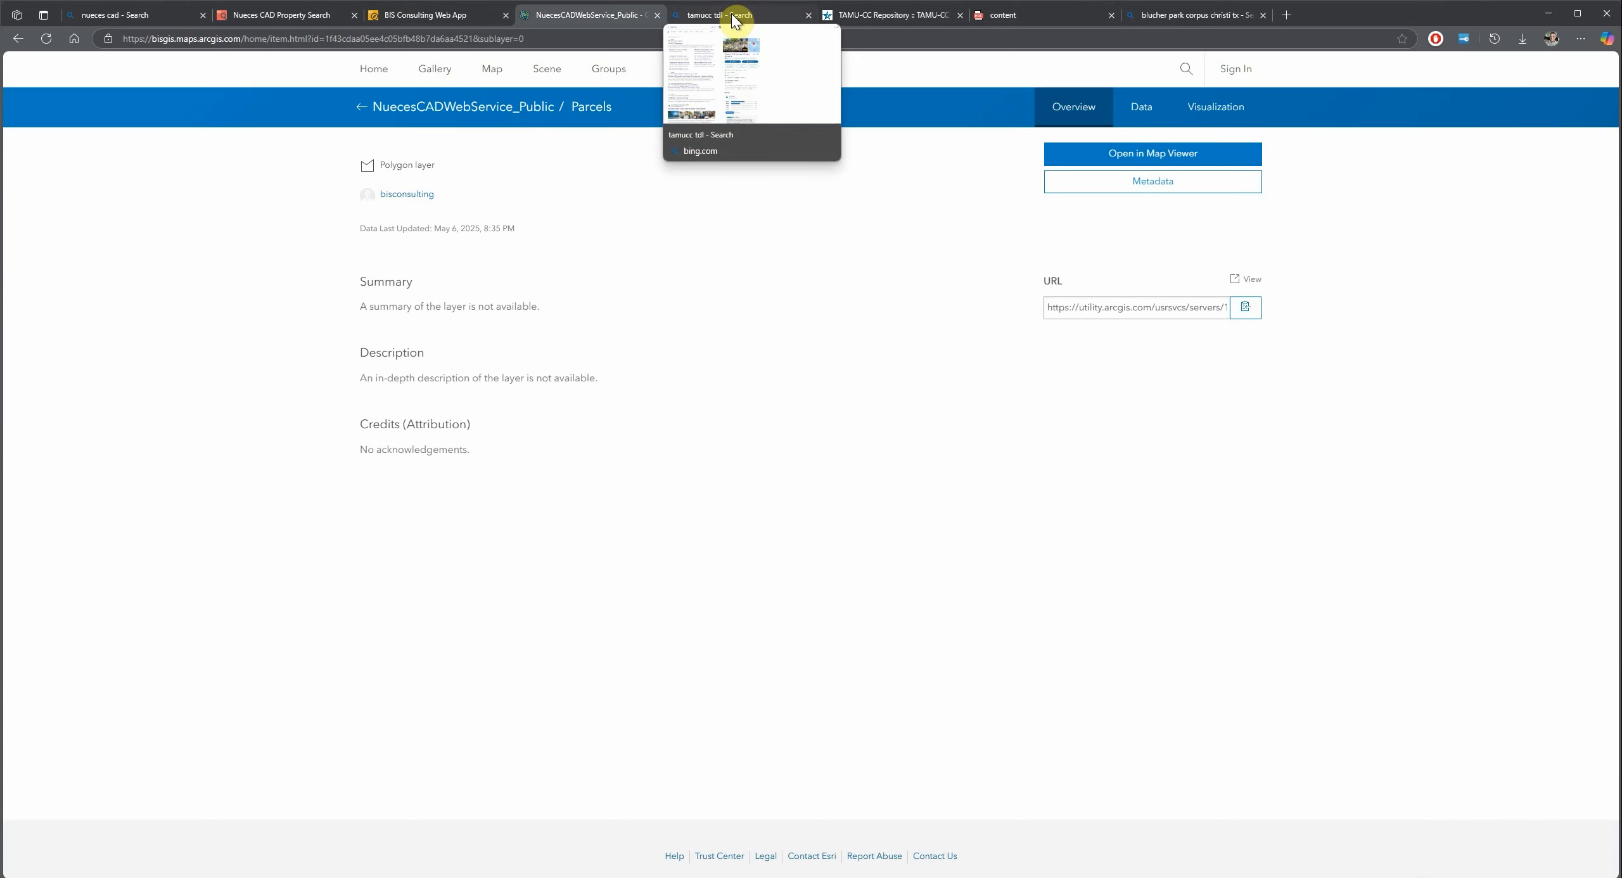
{"action": "left_click", "coordinate": [734, 19]}
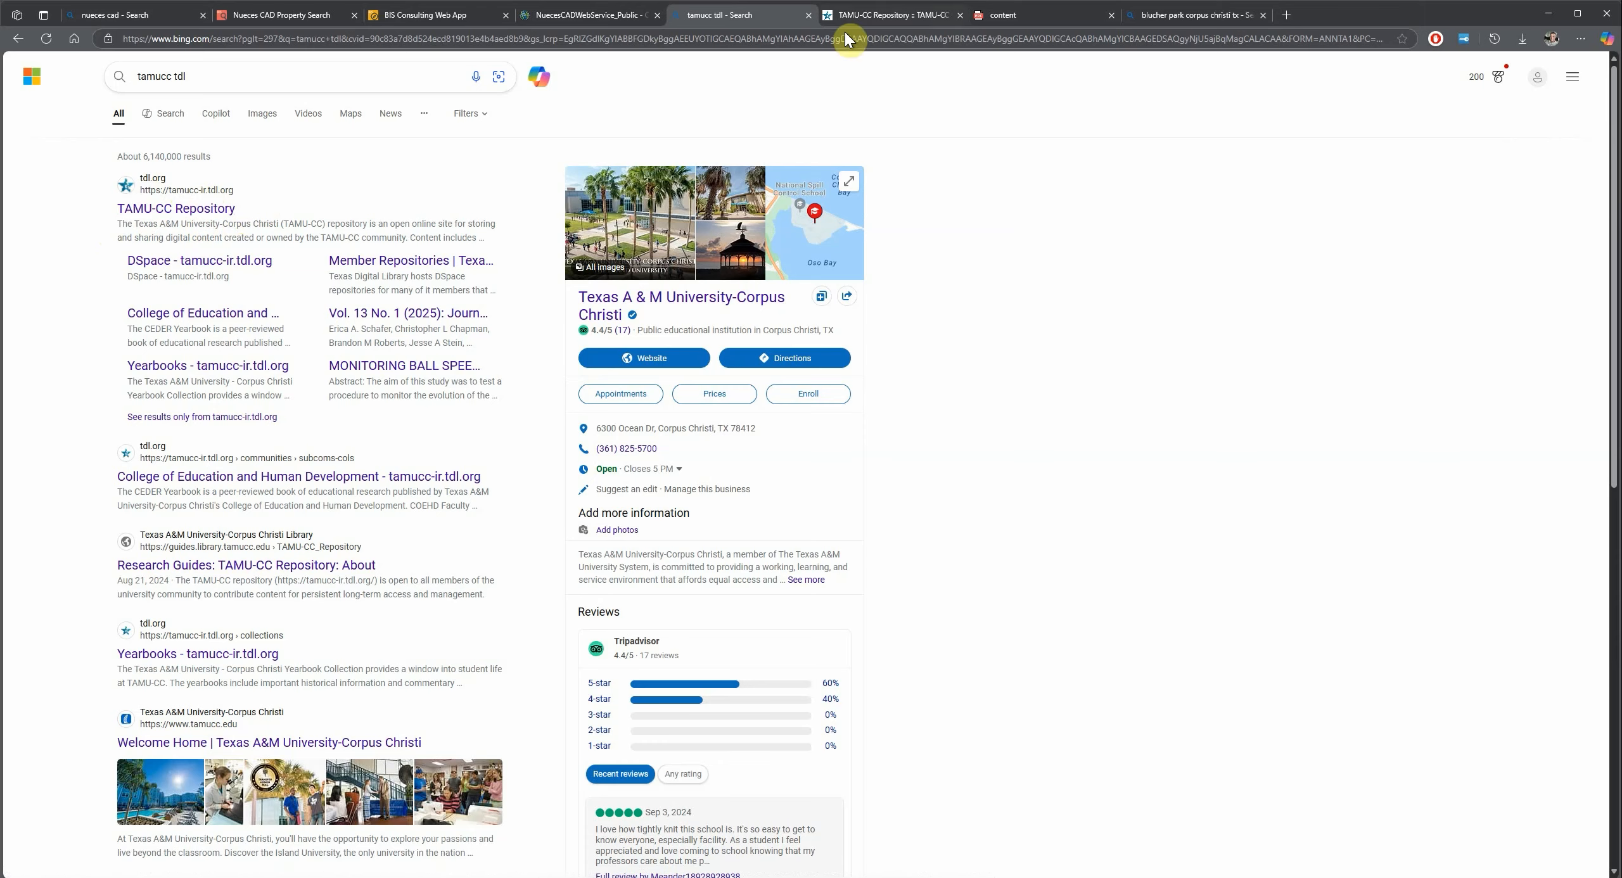
- Bring up the TAMU-CC Repository home page and open its Special Collections and Archives community
{"action": "left_click", "coordinate": [873, 19]}
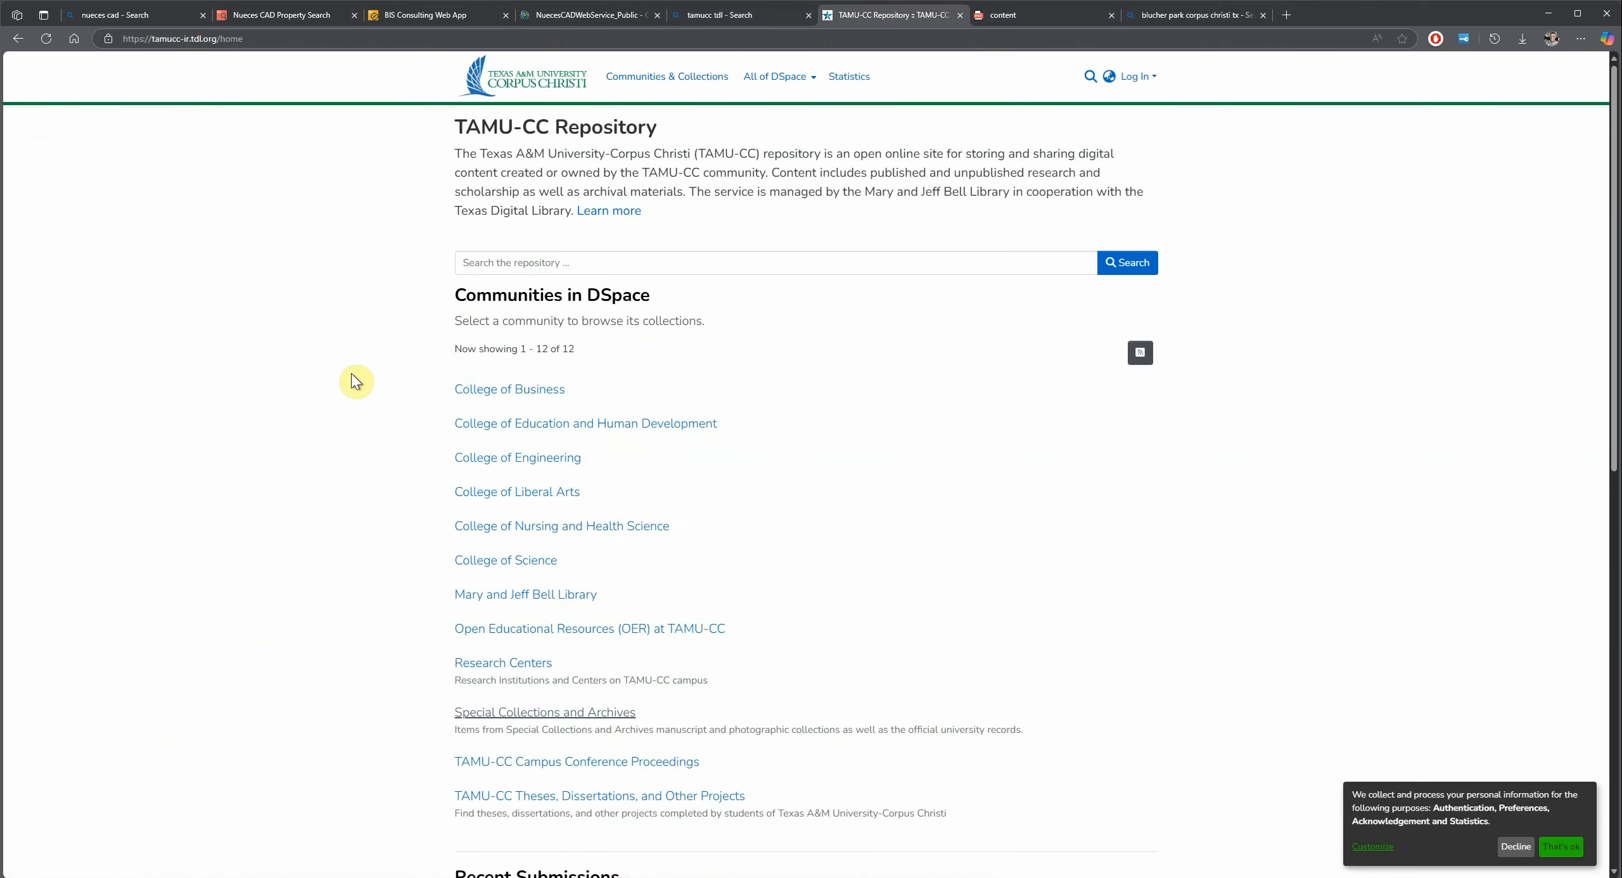
{"action": "scroll", "coordinate": [305, 329], "scroll_direction": "down", "scroll_amount": 1}
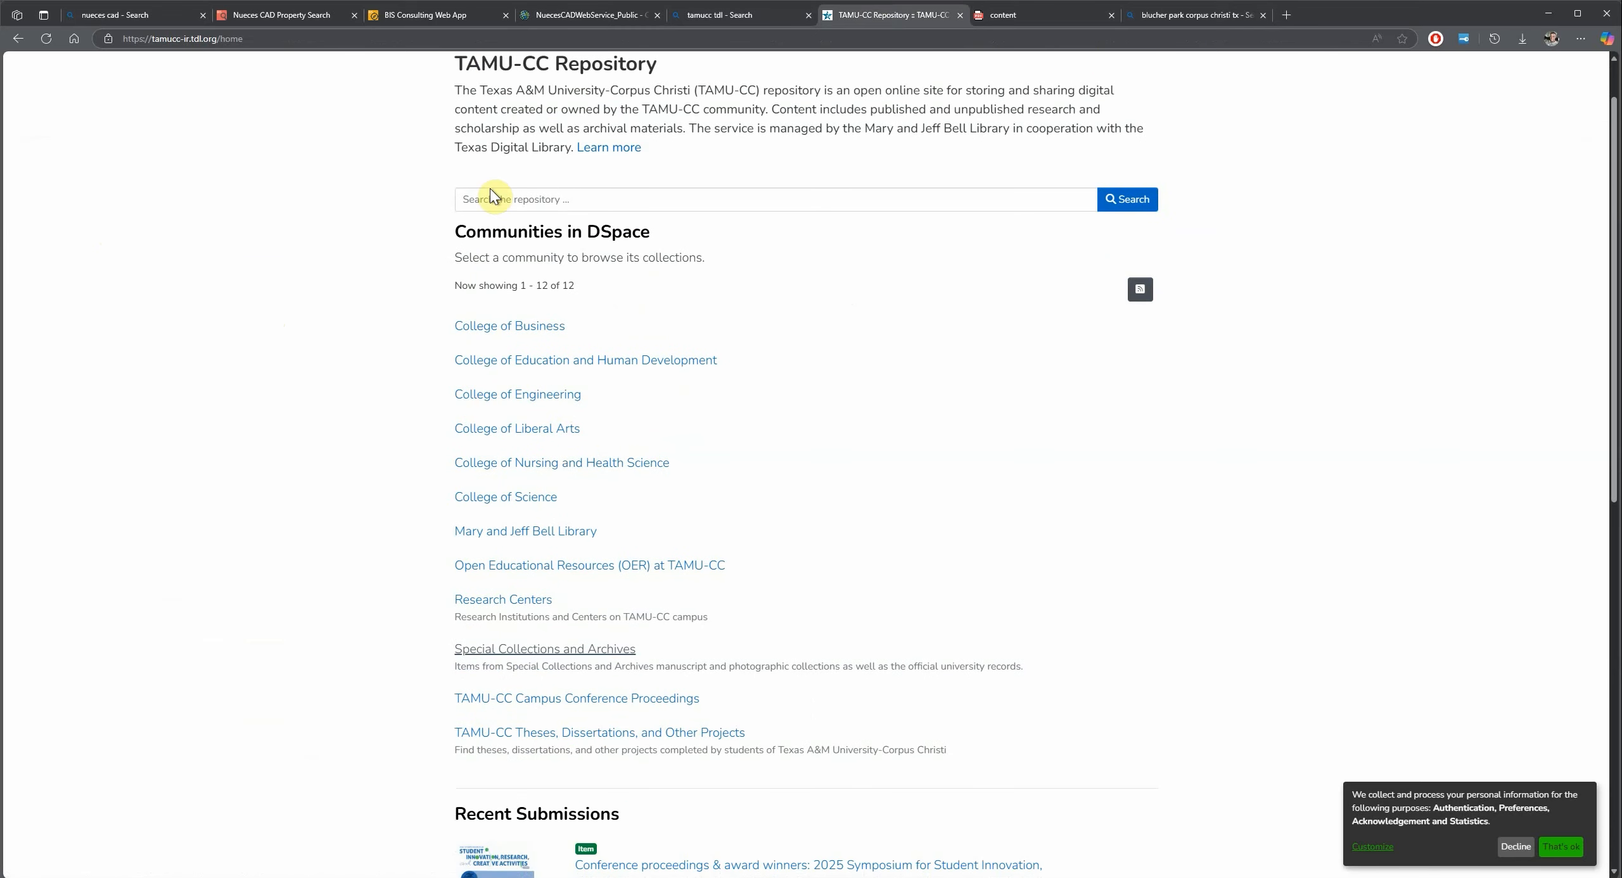
{"action": "scroll", "coordinate": [363, 425], "scroll_direction": "up", "scroll_amount": 1}
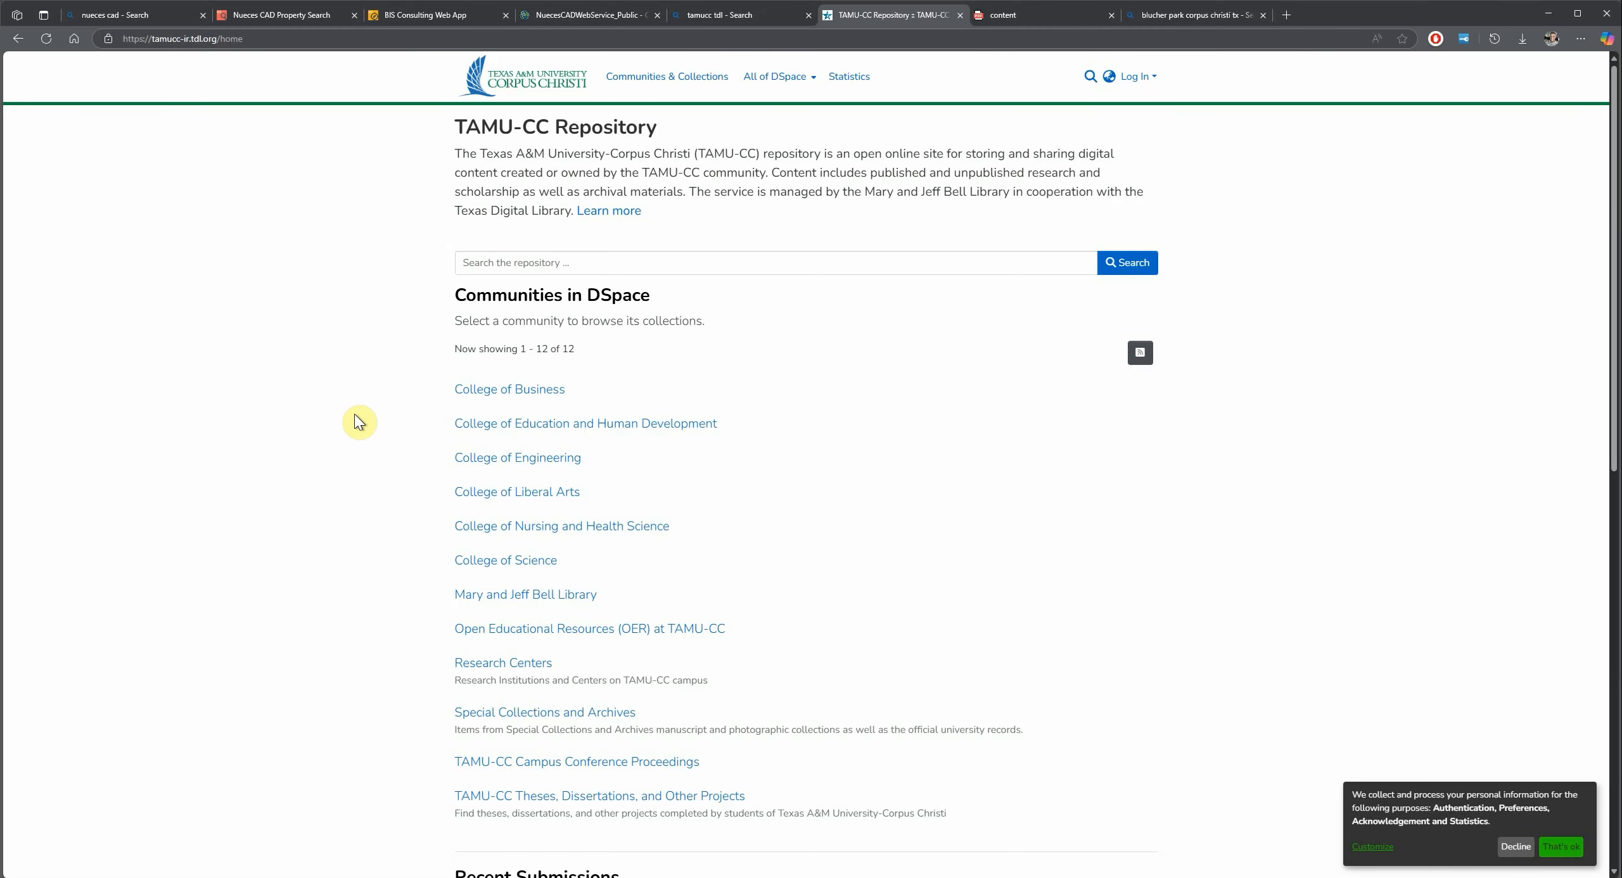
{"action": "scroll", "coordinate": [359, 422], "scroll_direction": "down", "scroll_amount": 1}
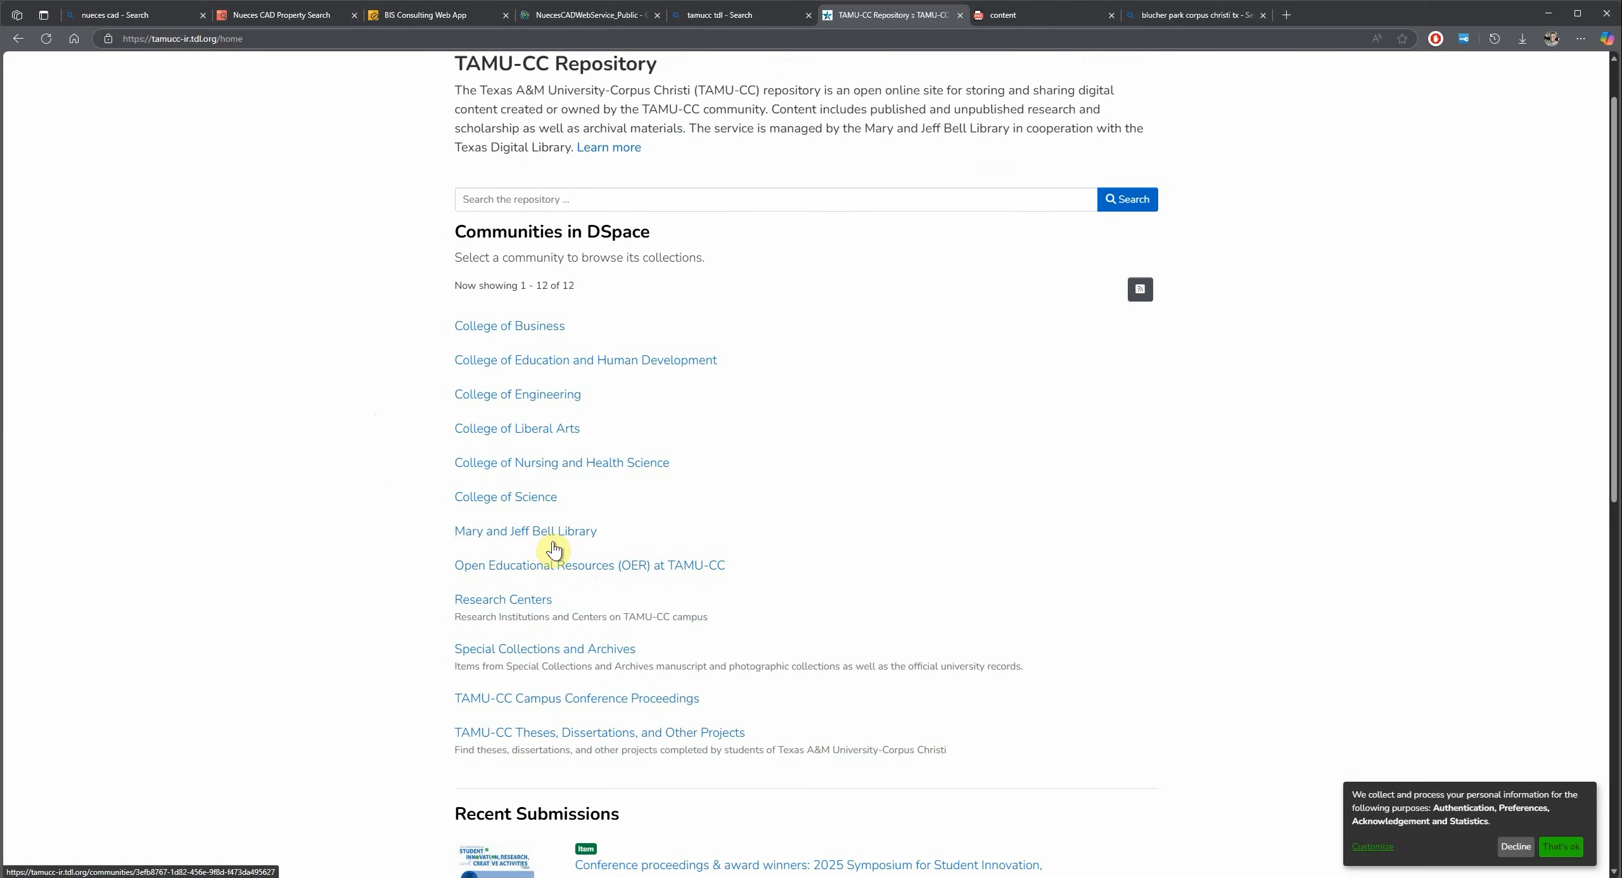
{"action": "scroll", "coordinate": [336, 536], "scroll_direction": "down", "scroll_amount": 2}
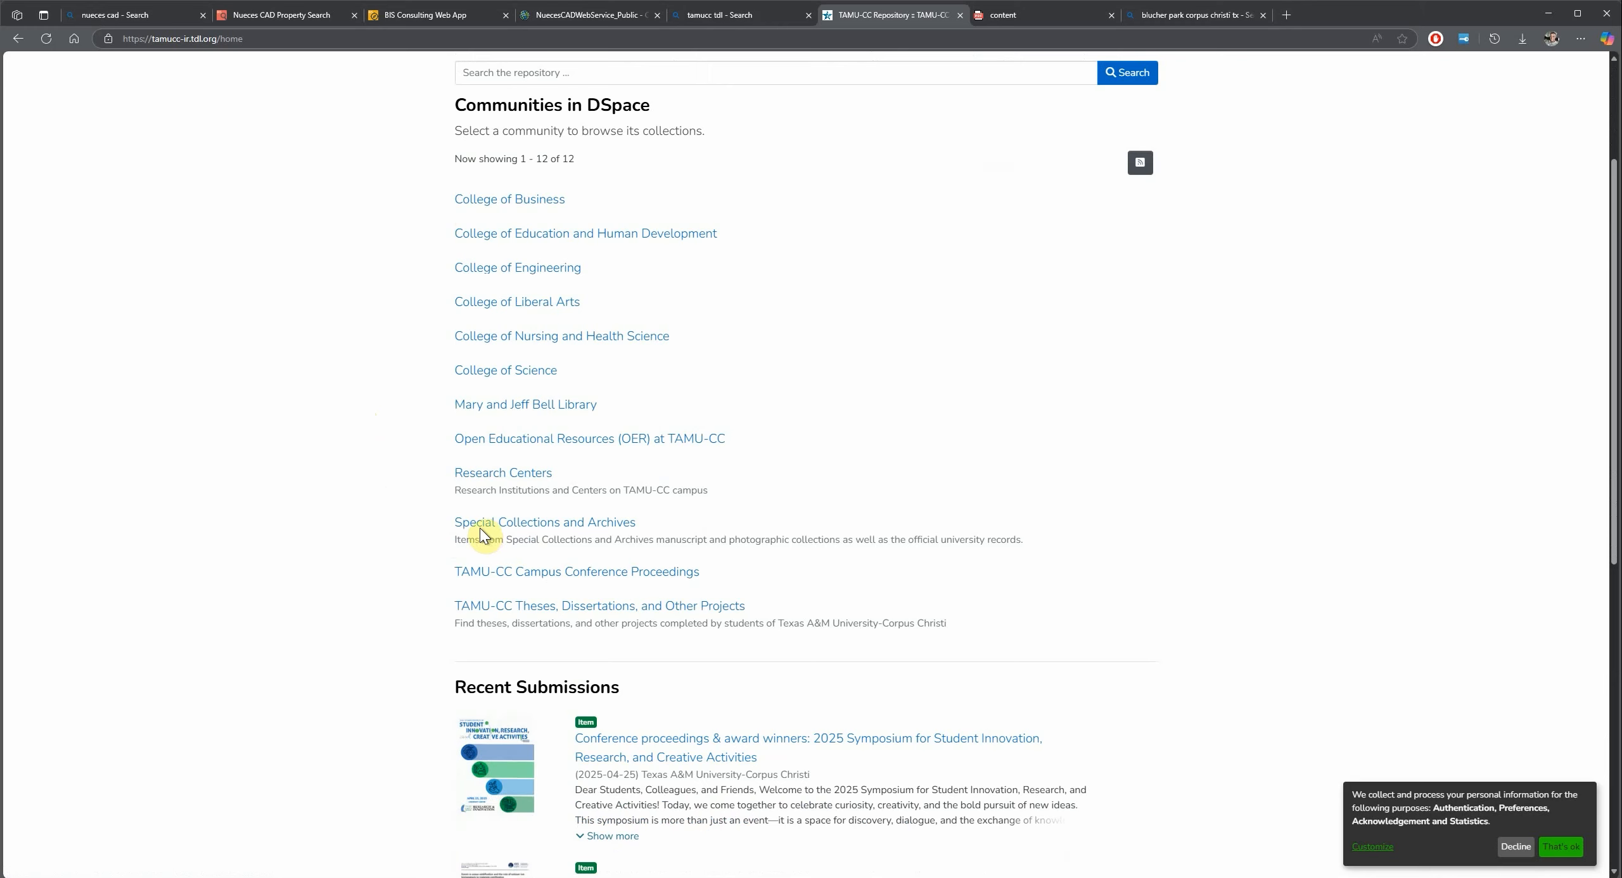
{"action": "left_click", "coordinate": [610, 529]}
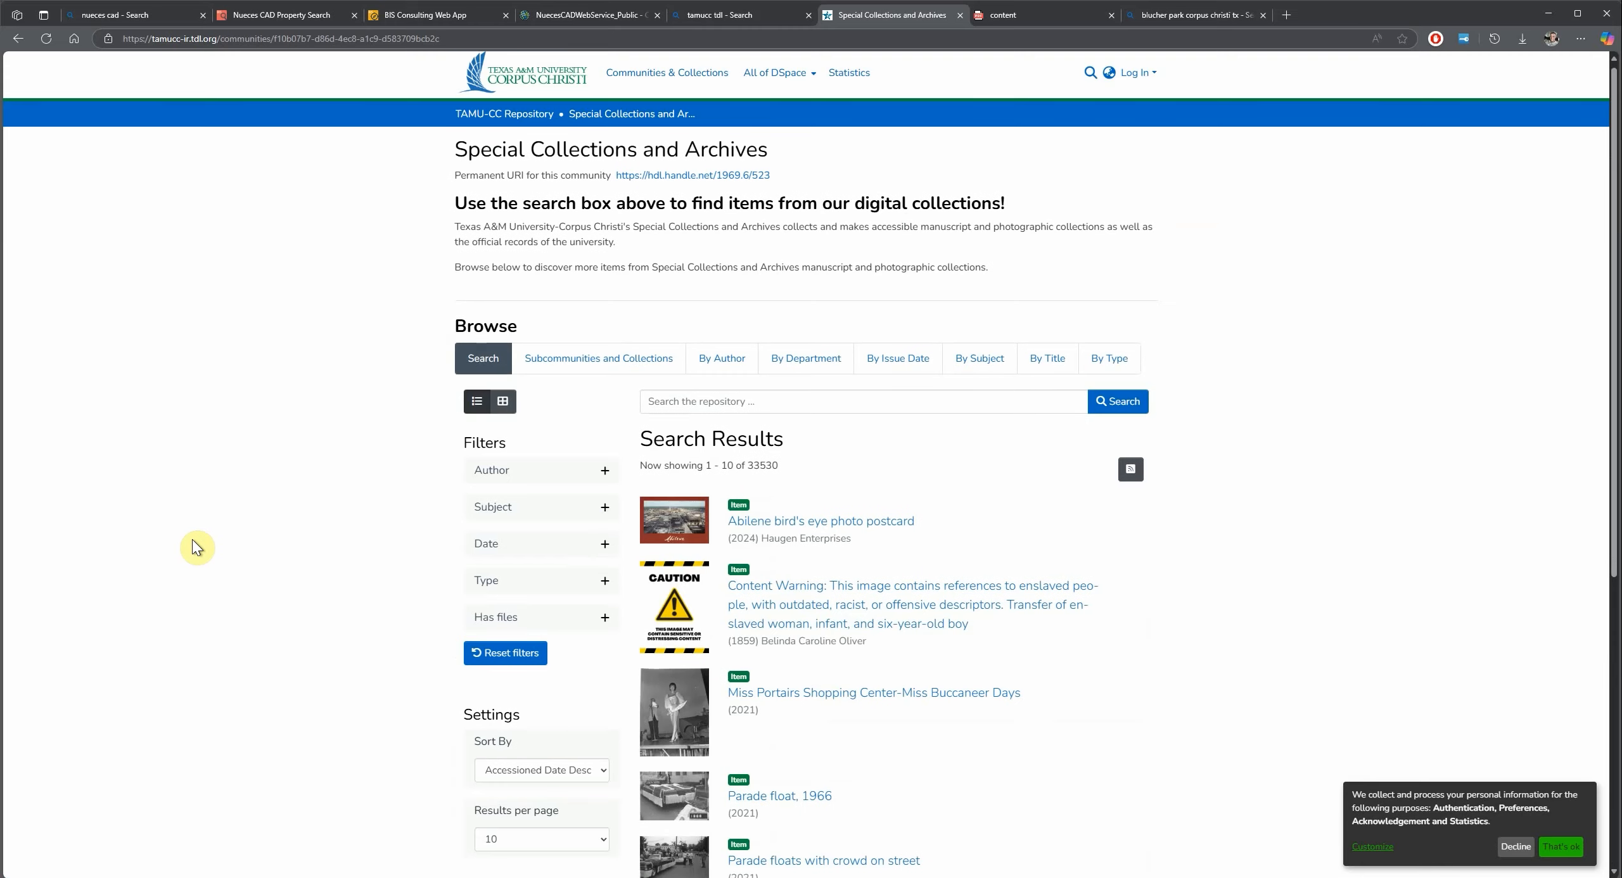
- Look through the first page of items listed in the Special Collections and Archives community
{"action": "scroll", "coordinate": [192, 543], "scroll_direction": "down", "scroll_amount": 3}
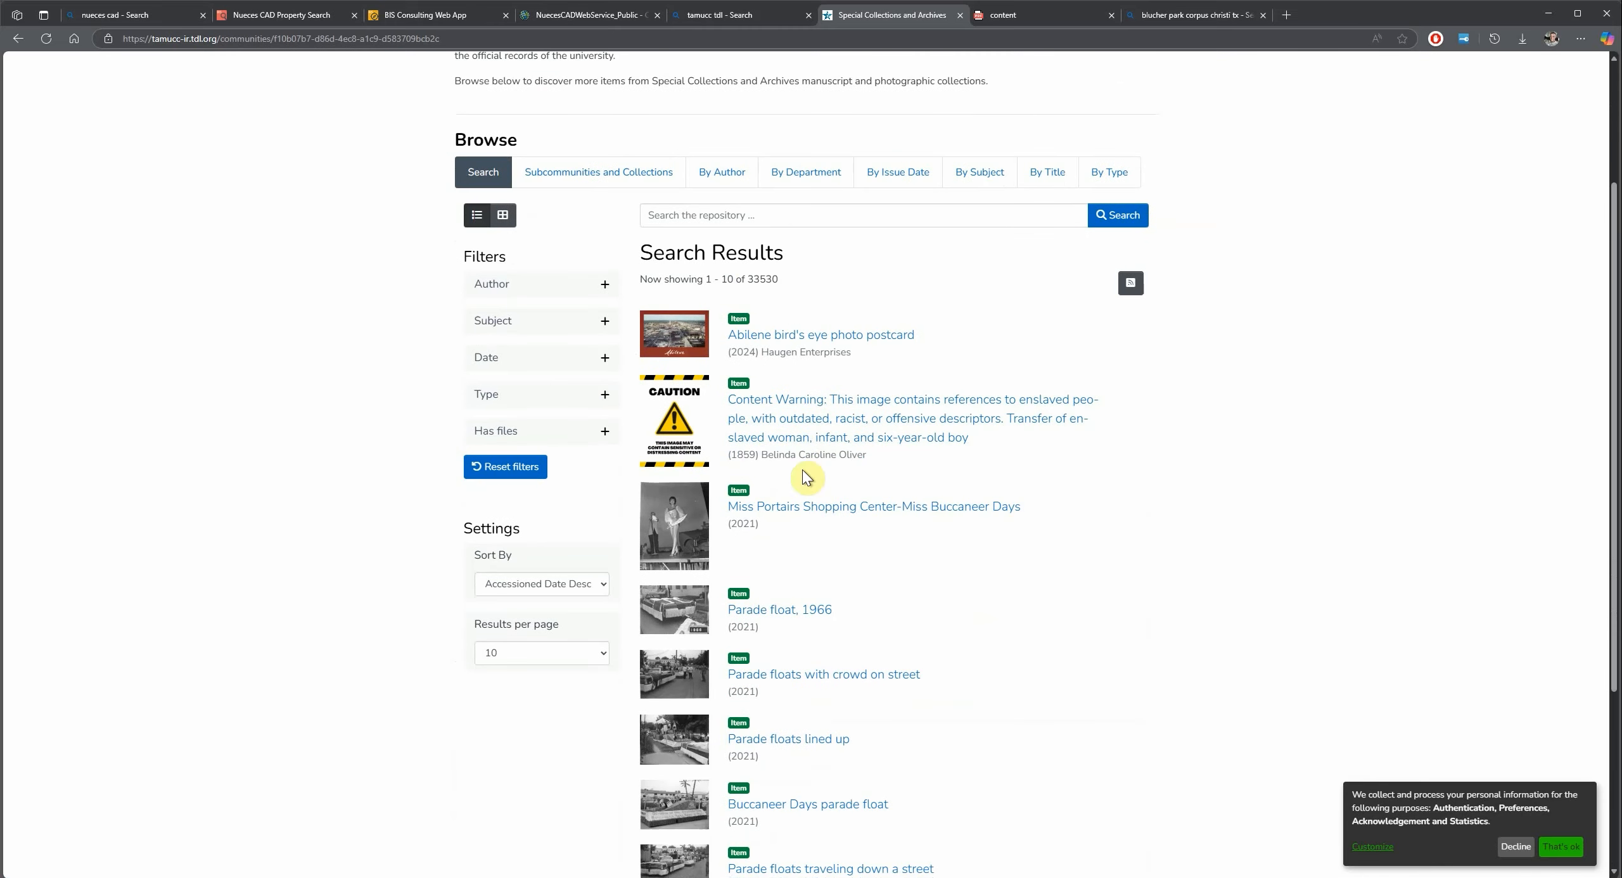
{"action": "scroll", "coordinate": [729, 532], "scroll_direction": "up", "scroll_amount": 3}
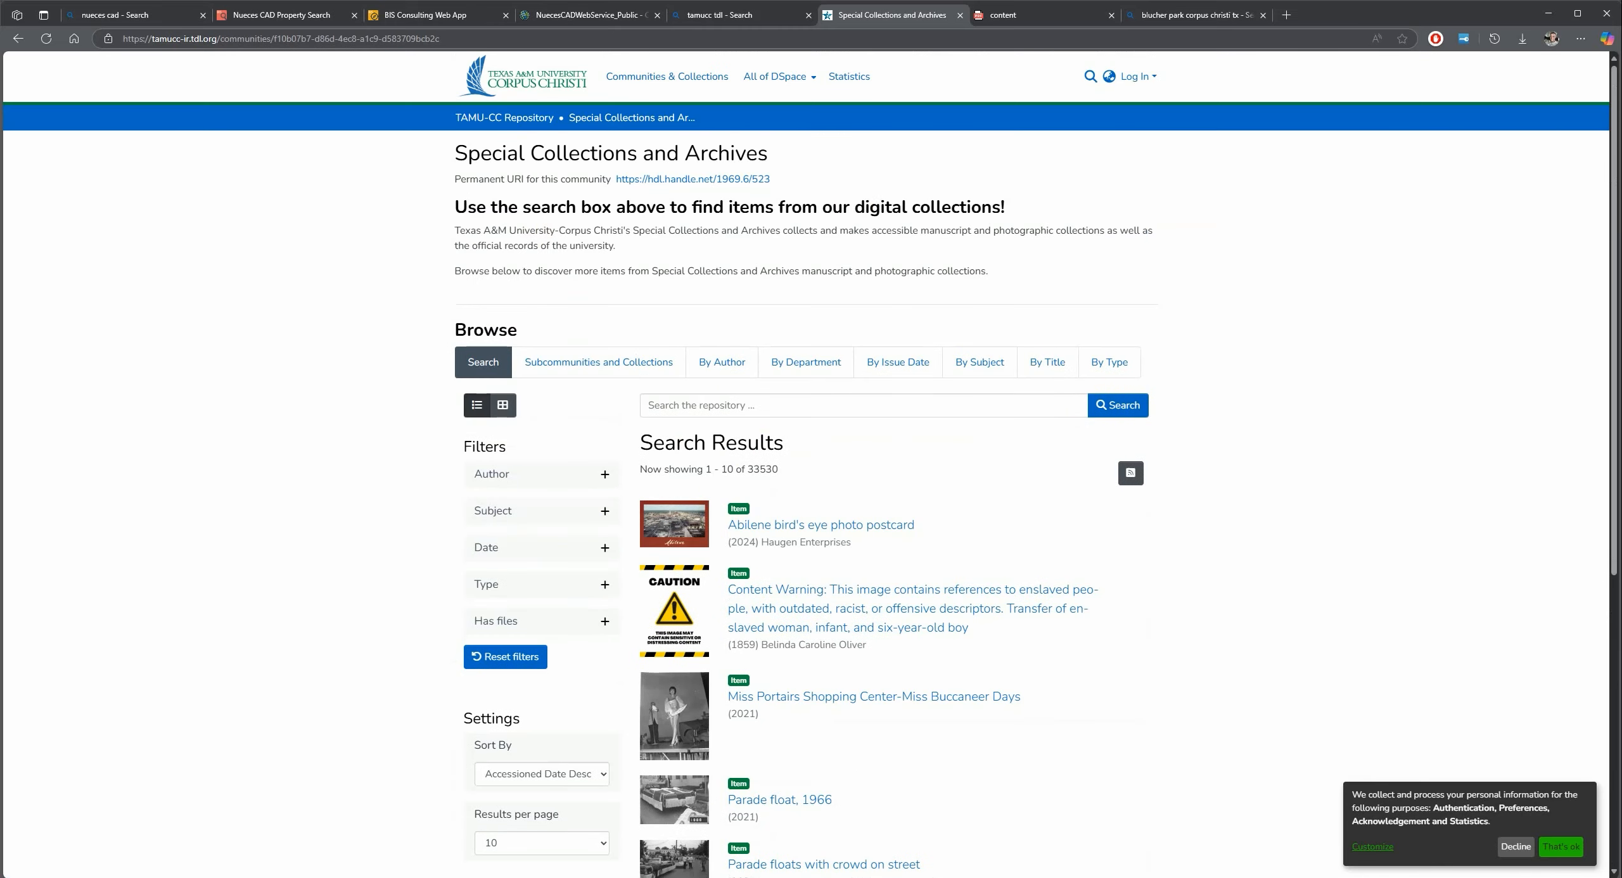
{"action": "scroll", "coordinate": [884, 723], "scroll_direction": "down", "scroll_amount": 2}
{"action": "scroll", "coordinate": [919, 827], "scroll_direction": "down", "scroll_amount": 2}
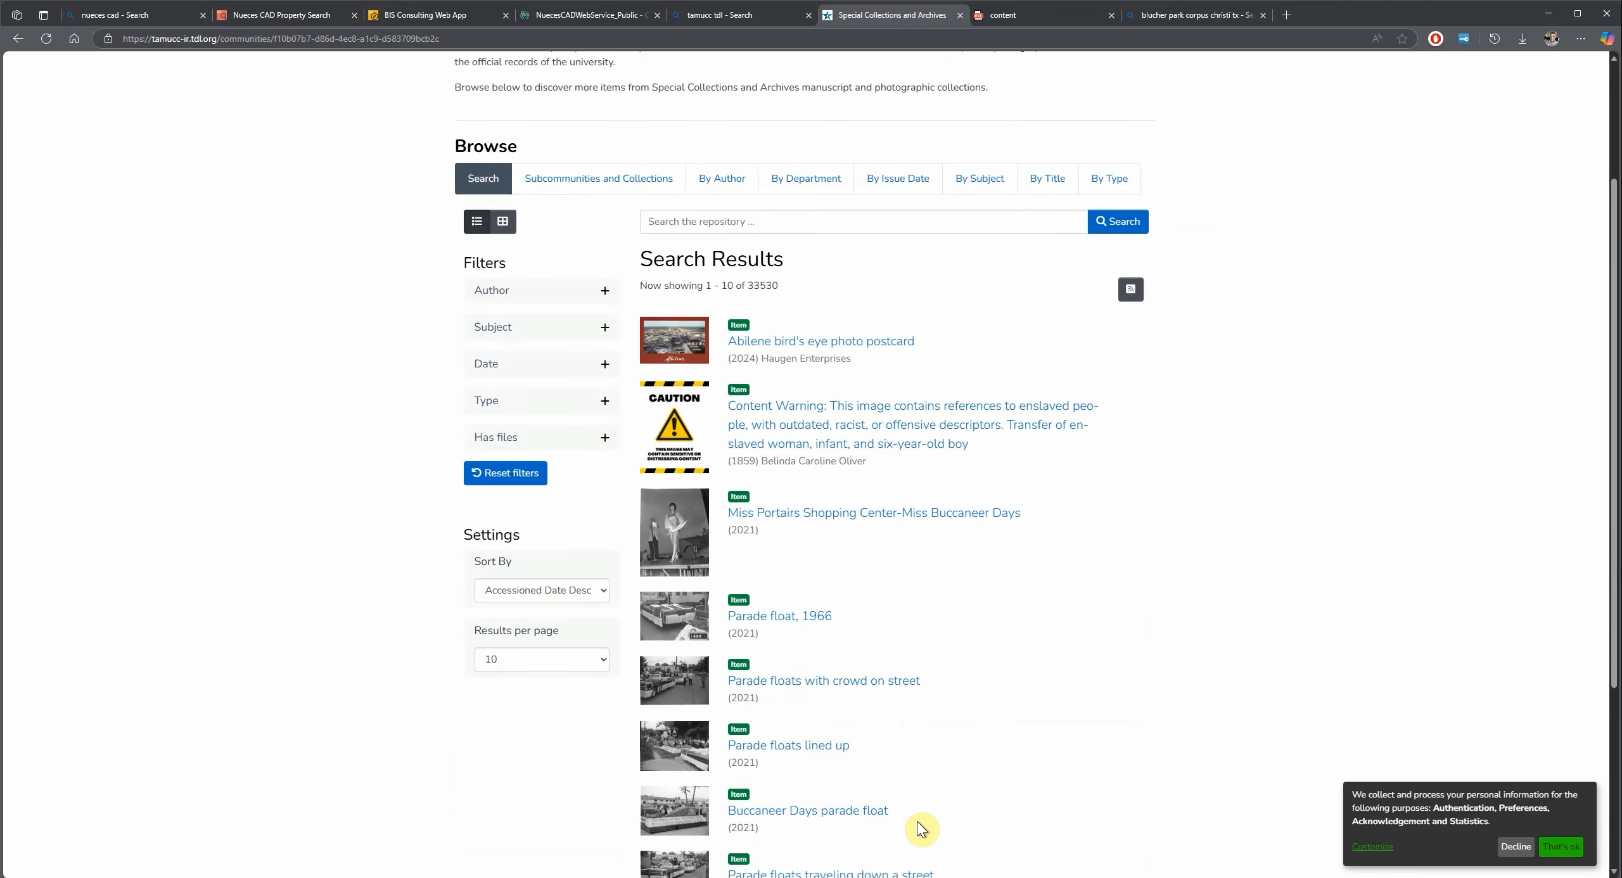
{"action": "scroll", "coordinate": [857, 645], "scroll_direction": "down", "scroll_amount": 1}
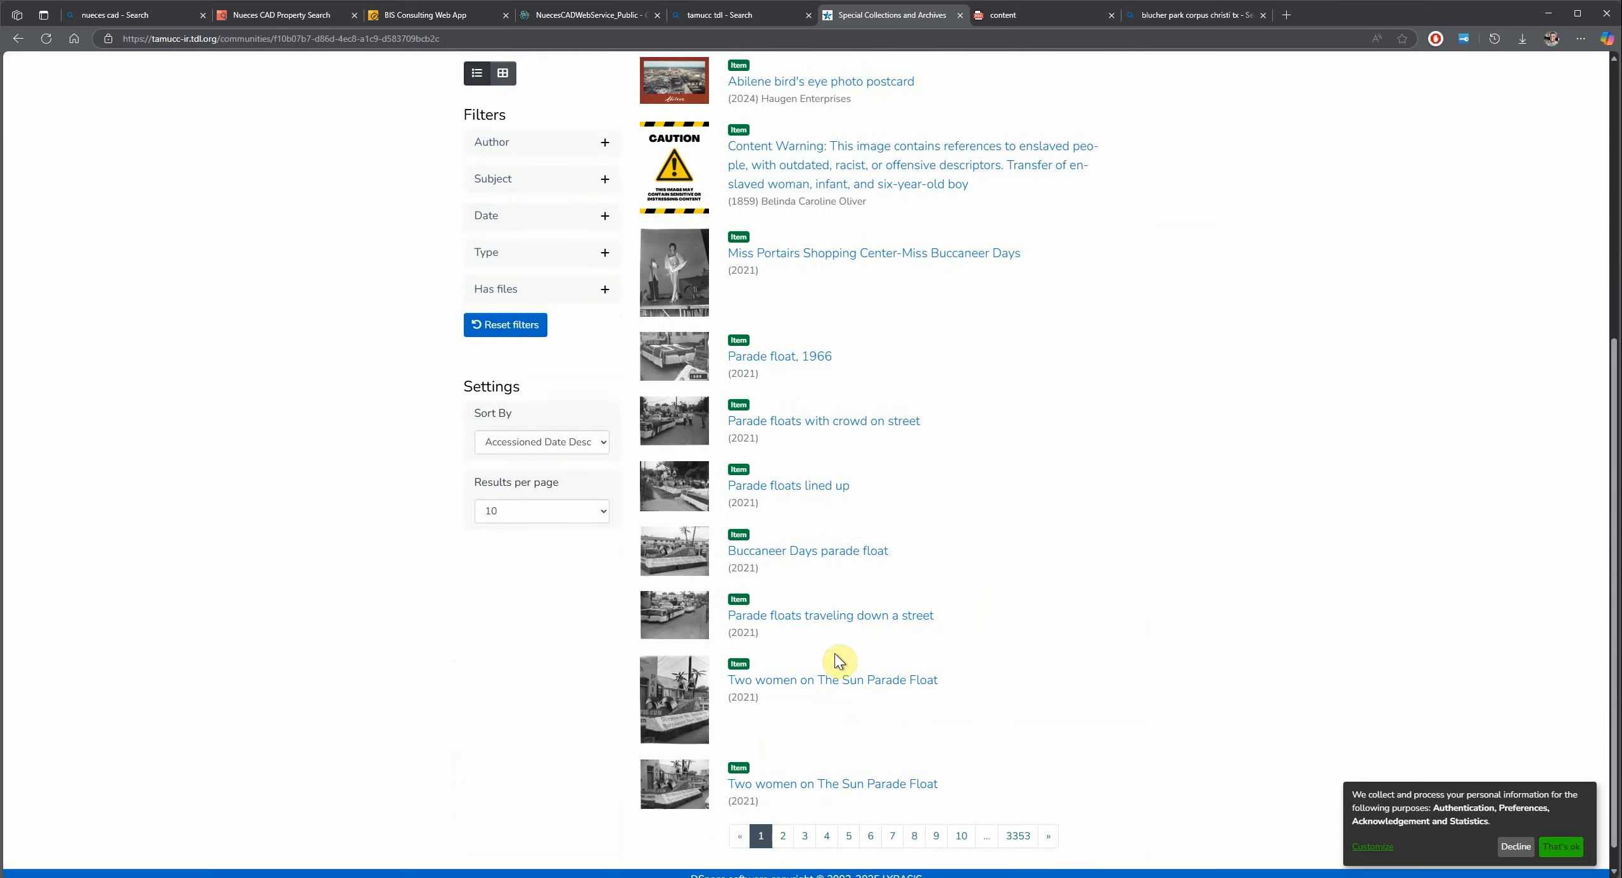
{"action": "scroll", "coordinate": [1002, 660], "scroll_direction": "up", "scroll_amount": 3}
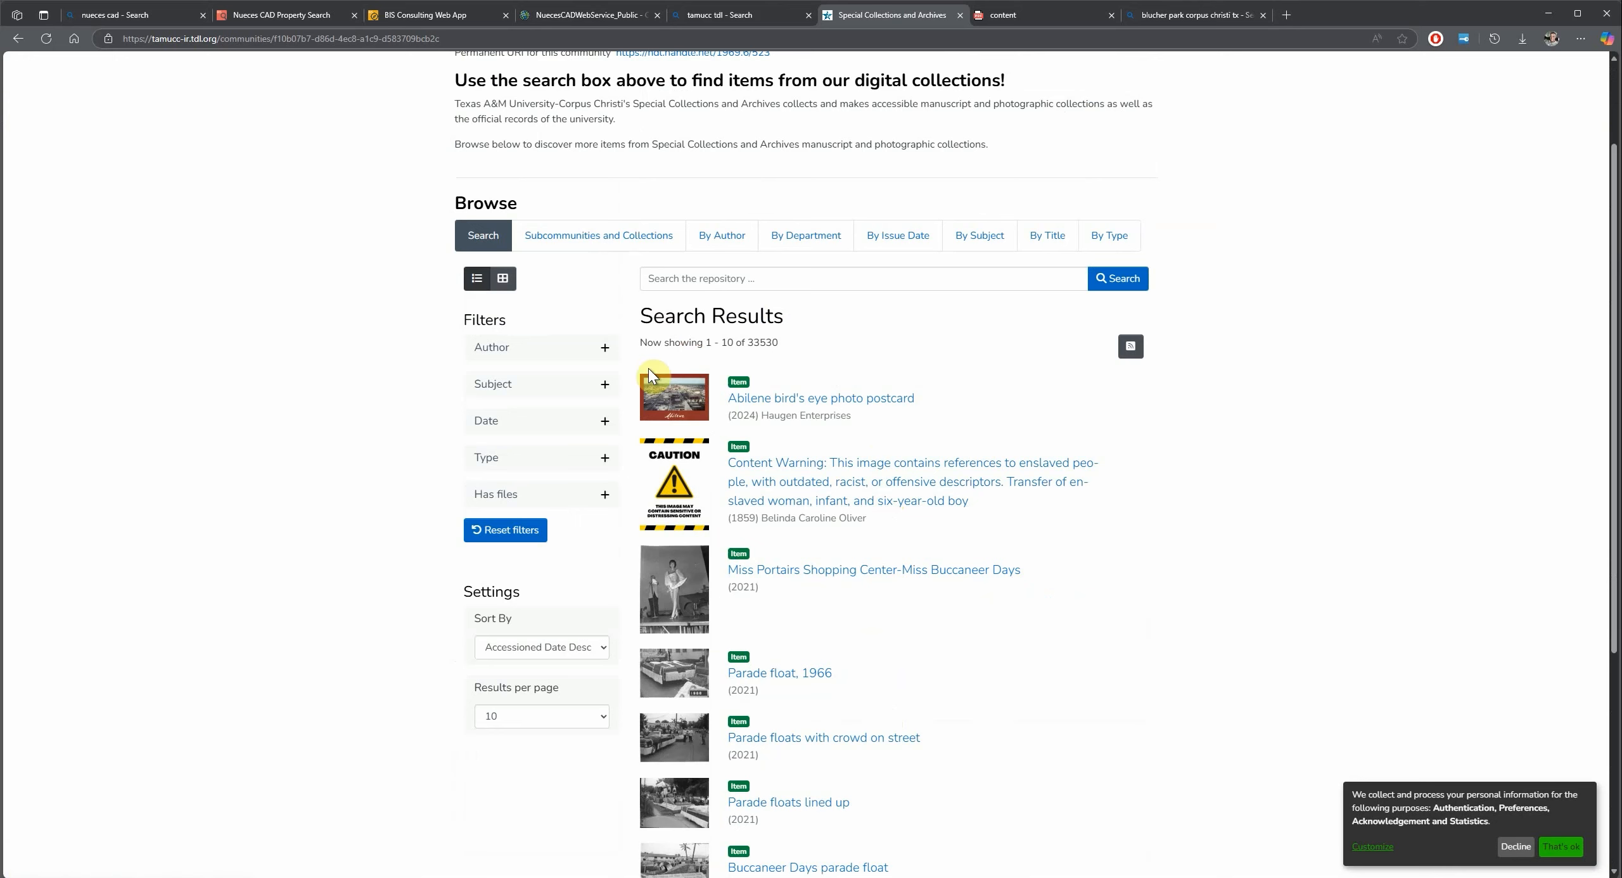
- Examine the choices offered by the Author, Subject, Date and Type filters, including the additional Type entries
{"action": "left_click", "coordinate": [792, 282]}
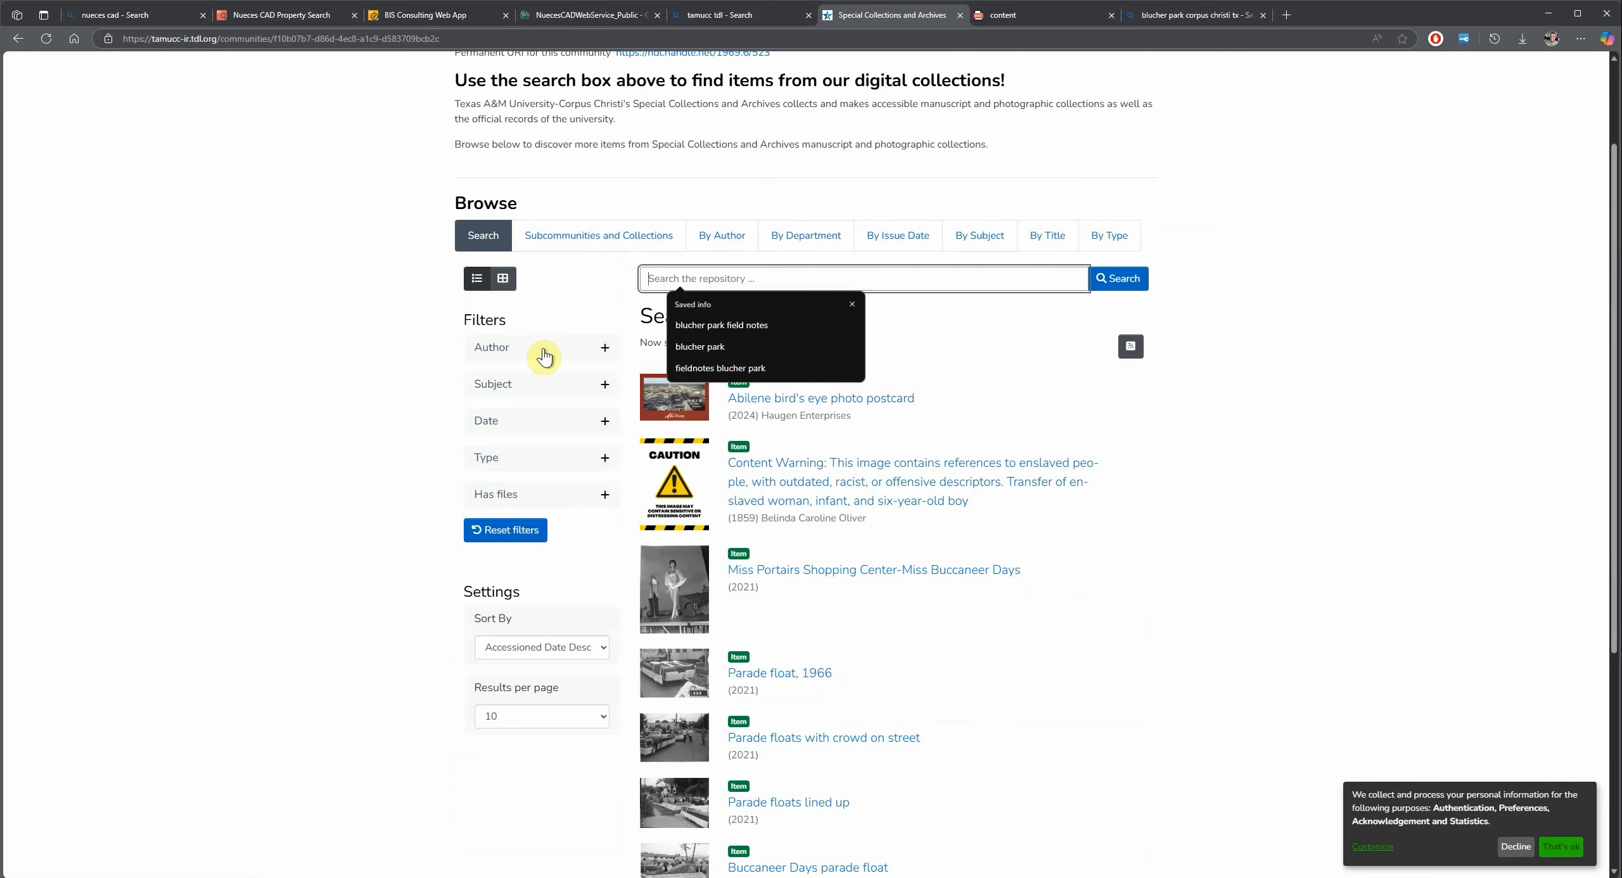
{"action": "left_click", "coordinate": [605, 348]}
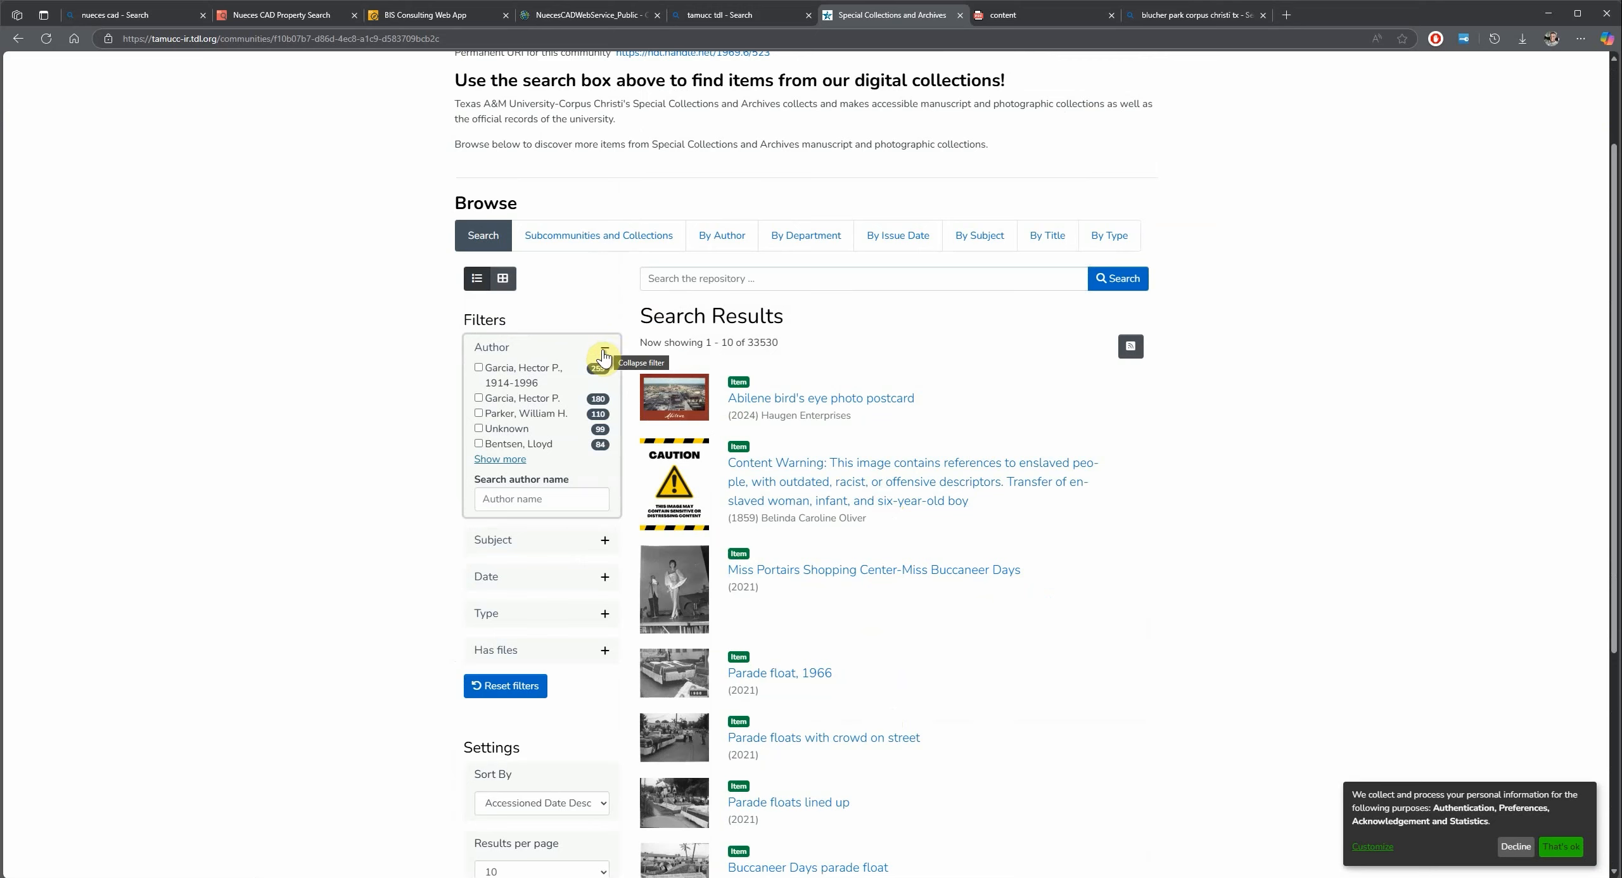
{"action": "left_click", "coordinate": [601, 359]}
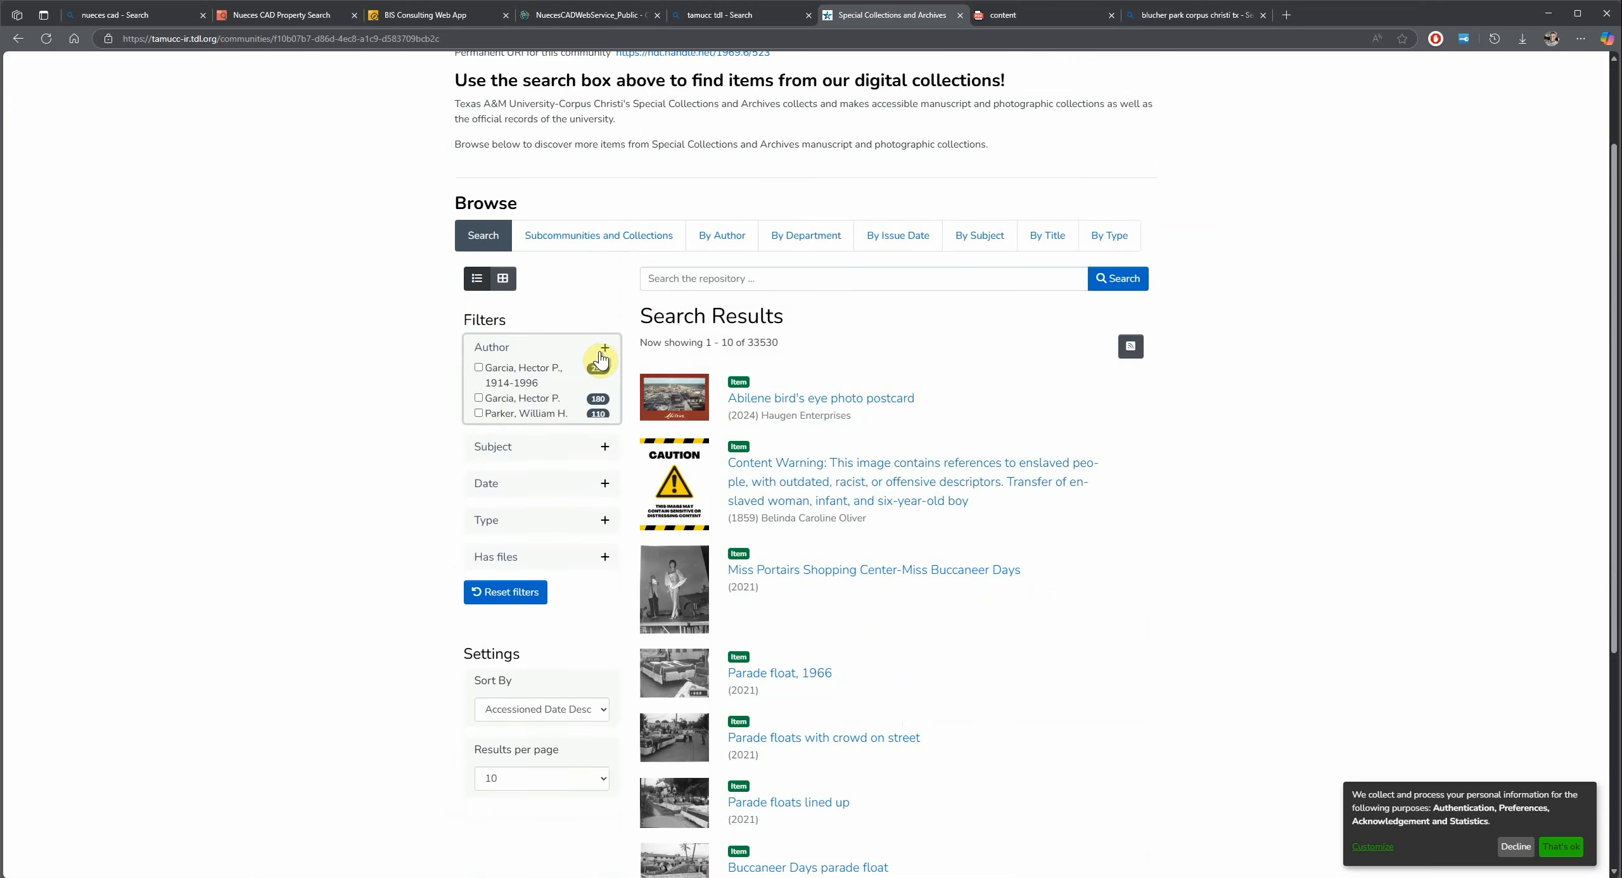
{"action": "left_click", "coordinate": [593, 390]}
{"action": "left_click", "coordinate": [593, 394]}
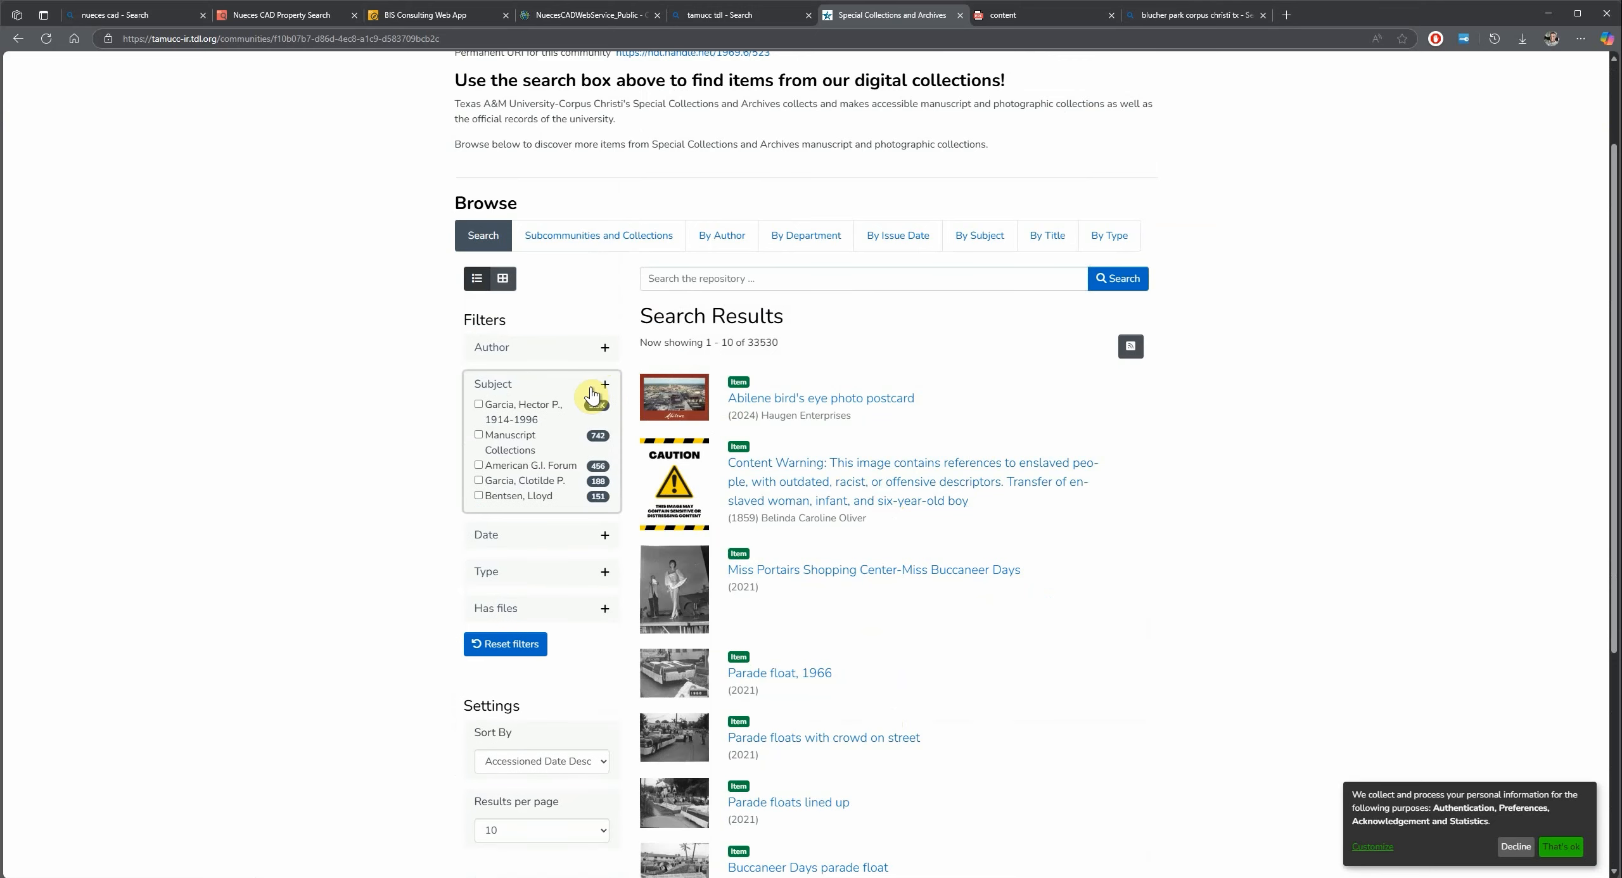
{"action": "left_click", "coordinate": [554, 421]}
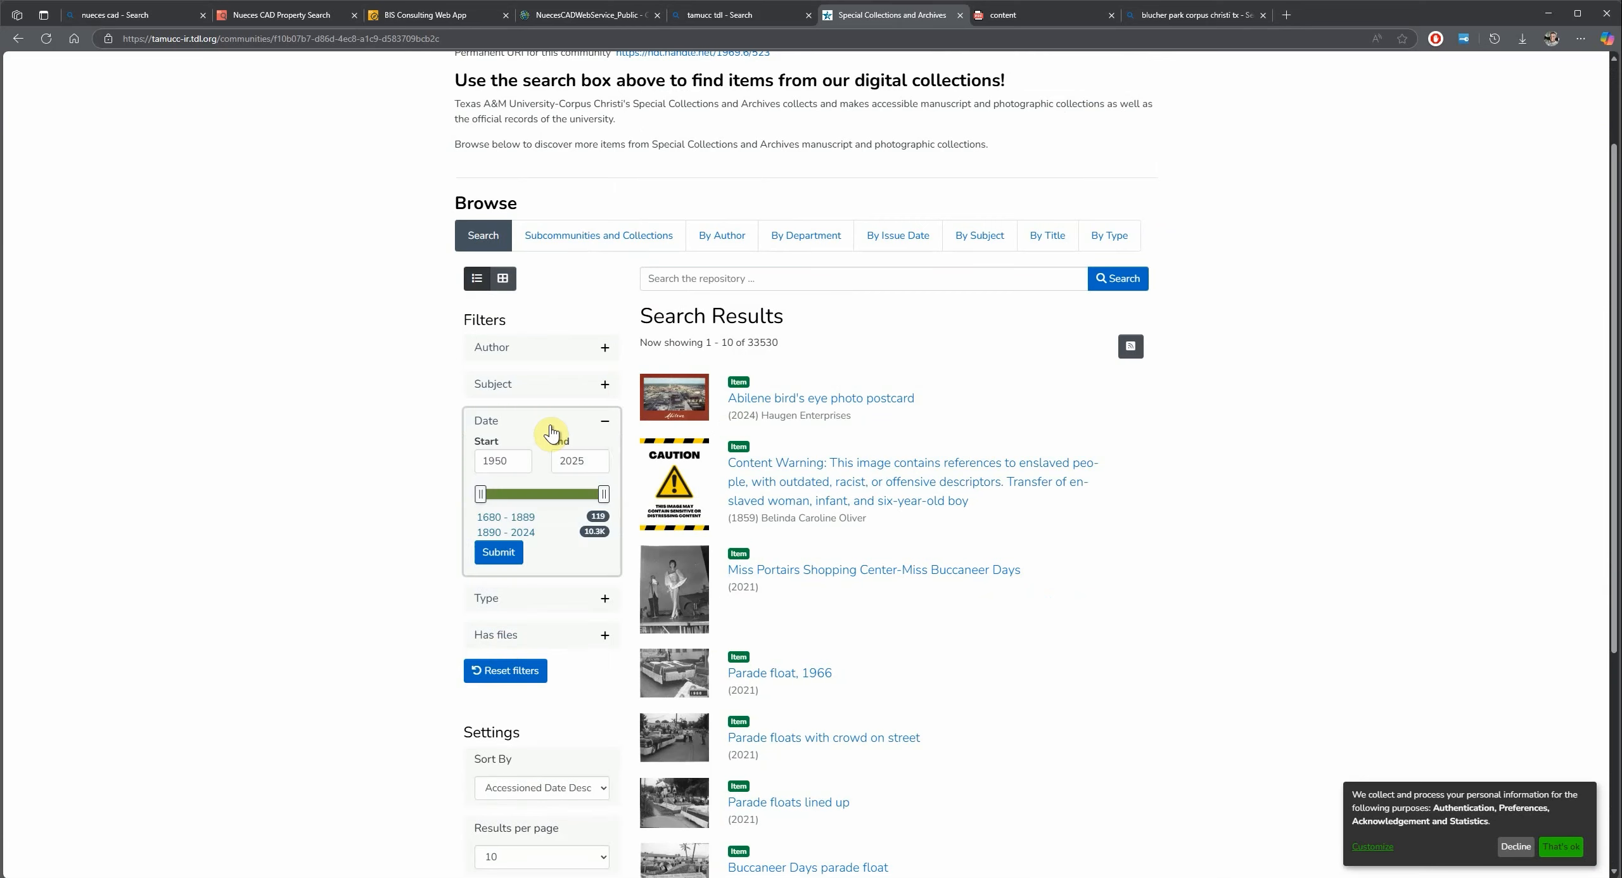
{"action": "left_click", "coordinate": [551, 432]}
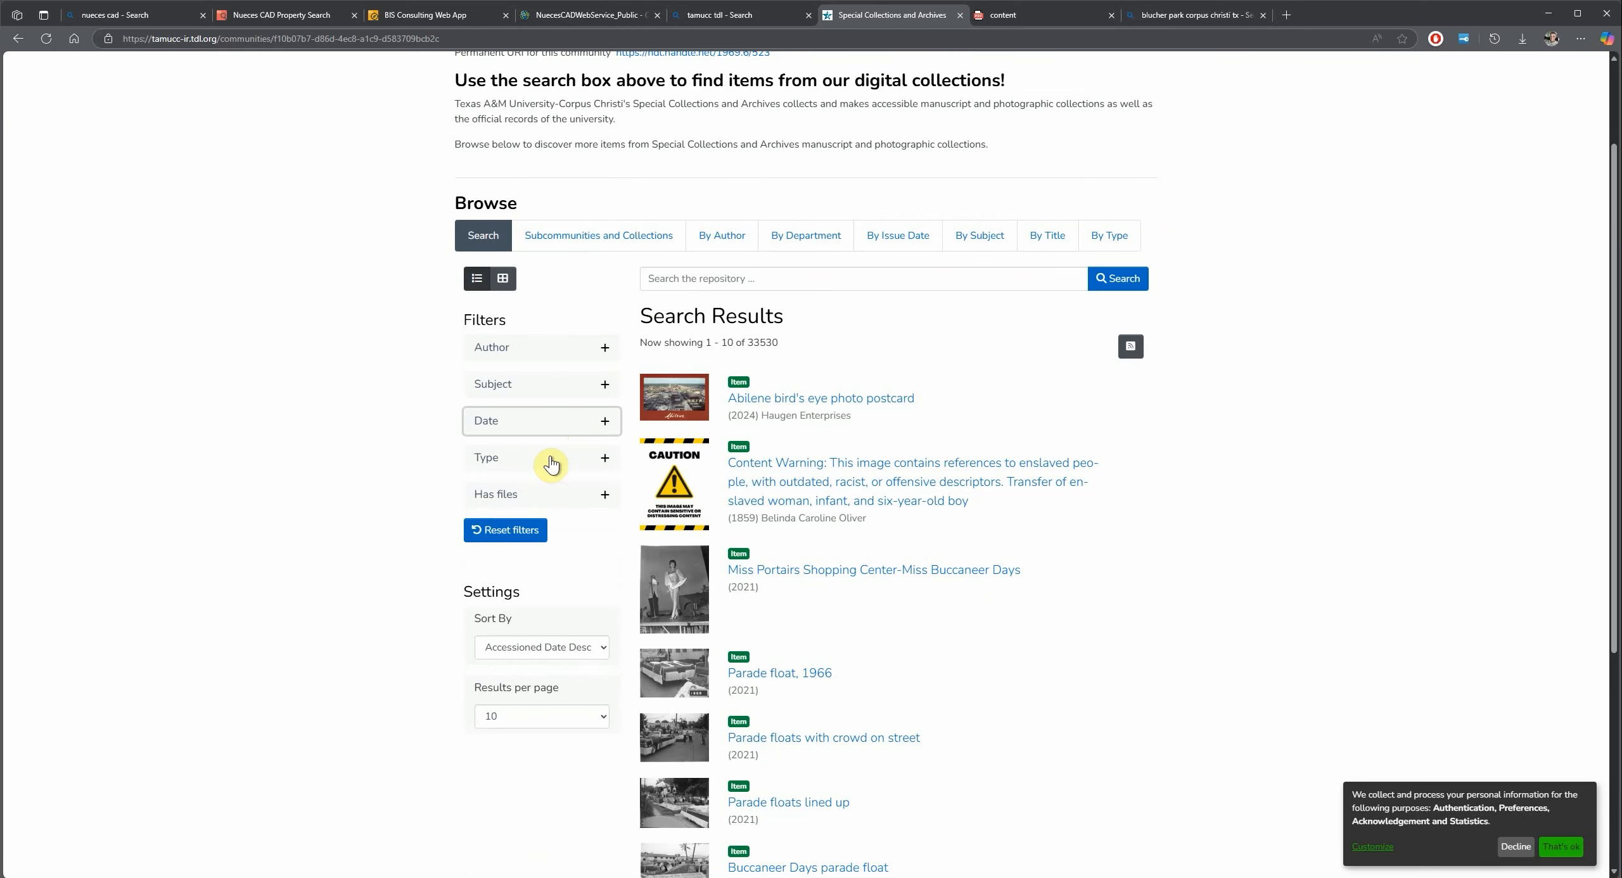
{"action": "left_click", "coordinate": [551, 460]}
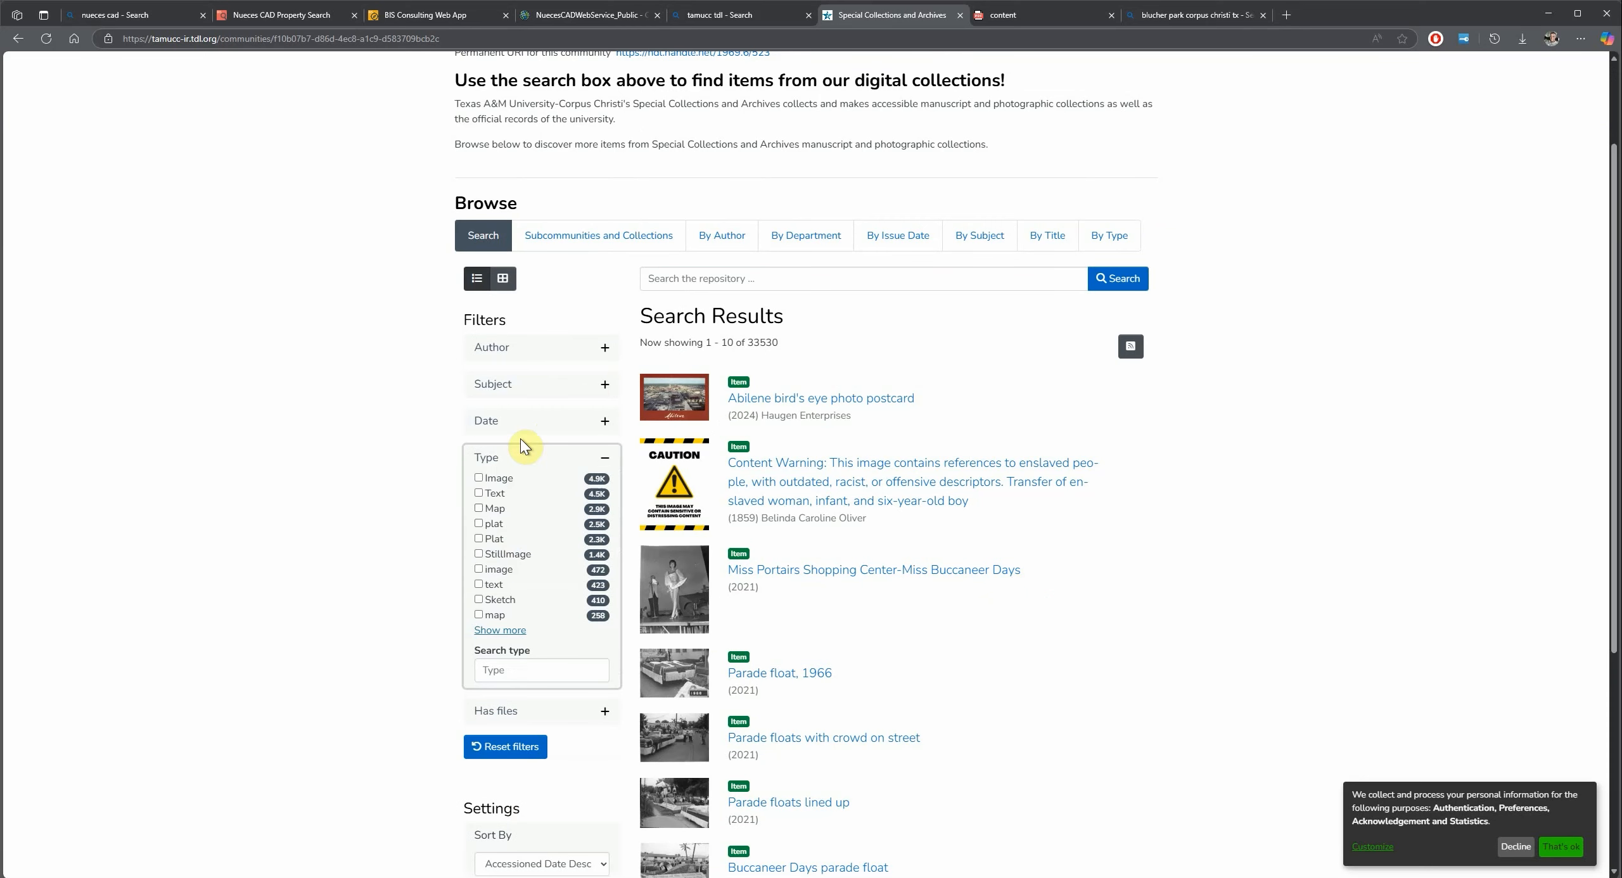
{"action": "left_click", "coordinate": [501, 636]}
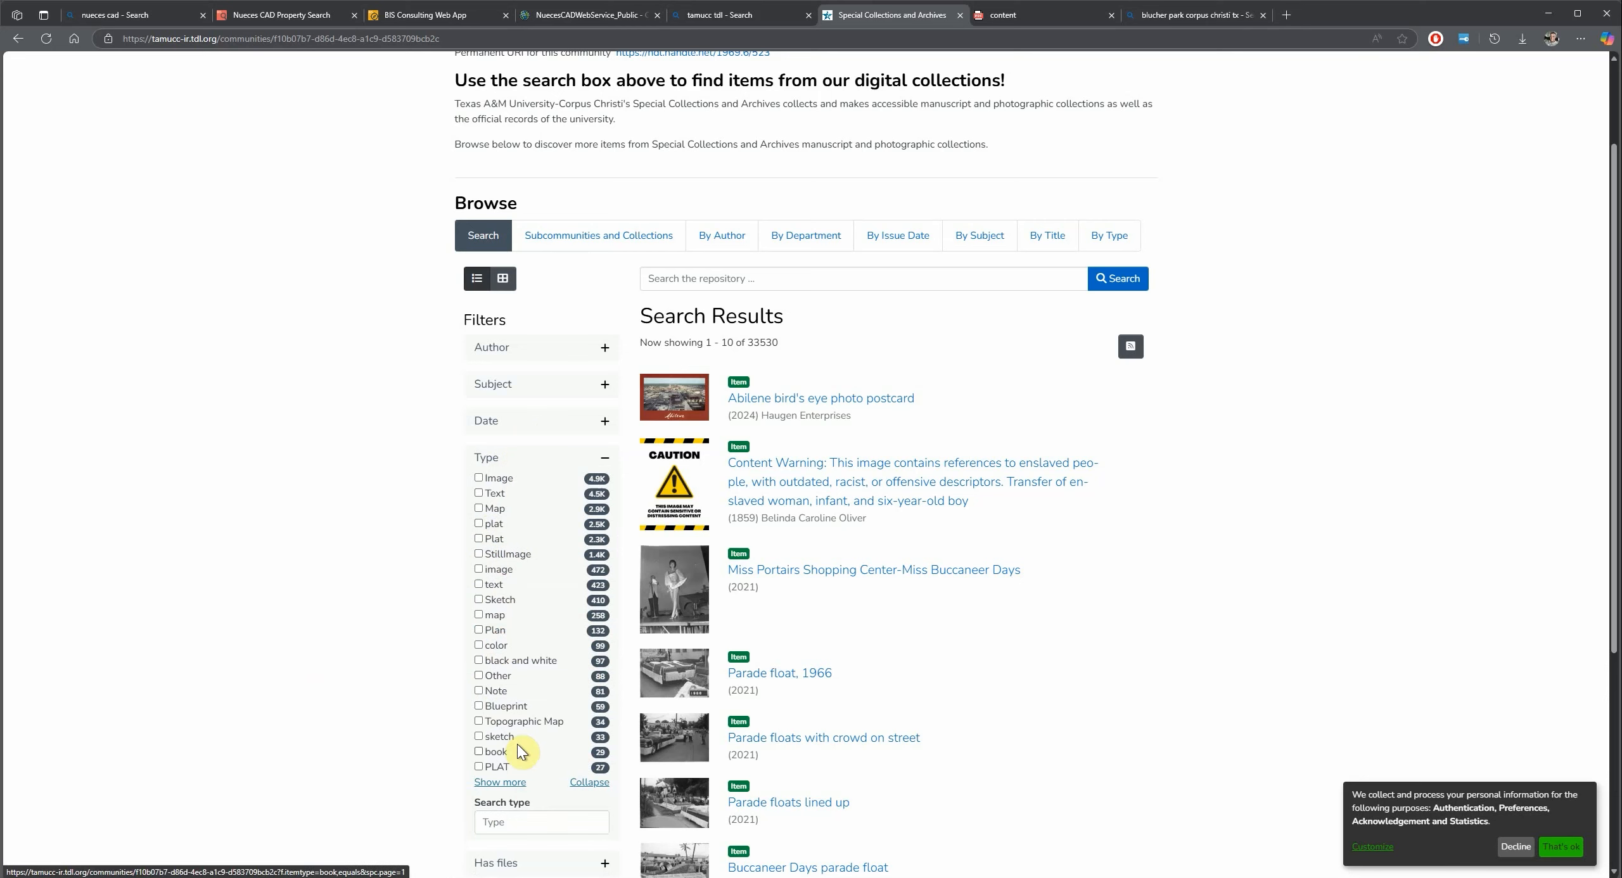
{"action": "left_click", "coordinate": [524, 466]}
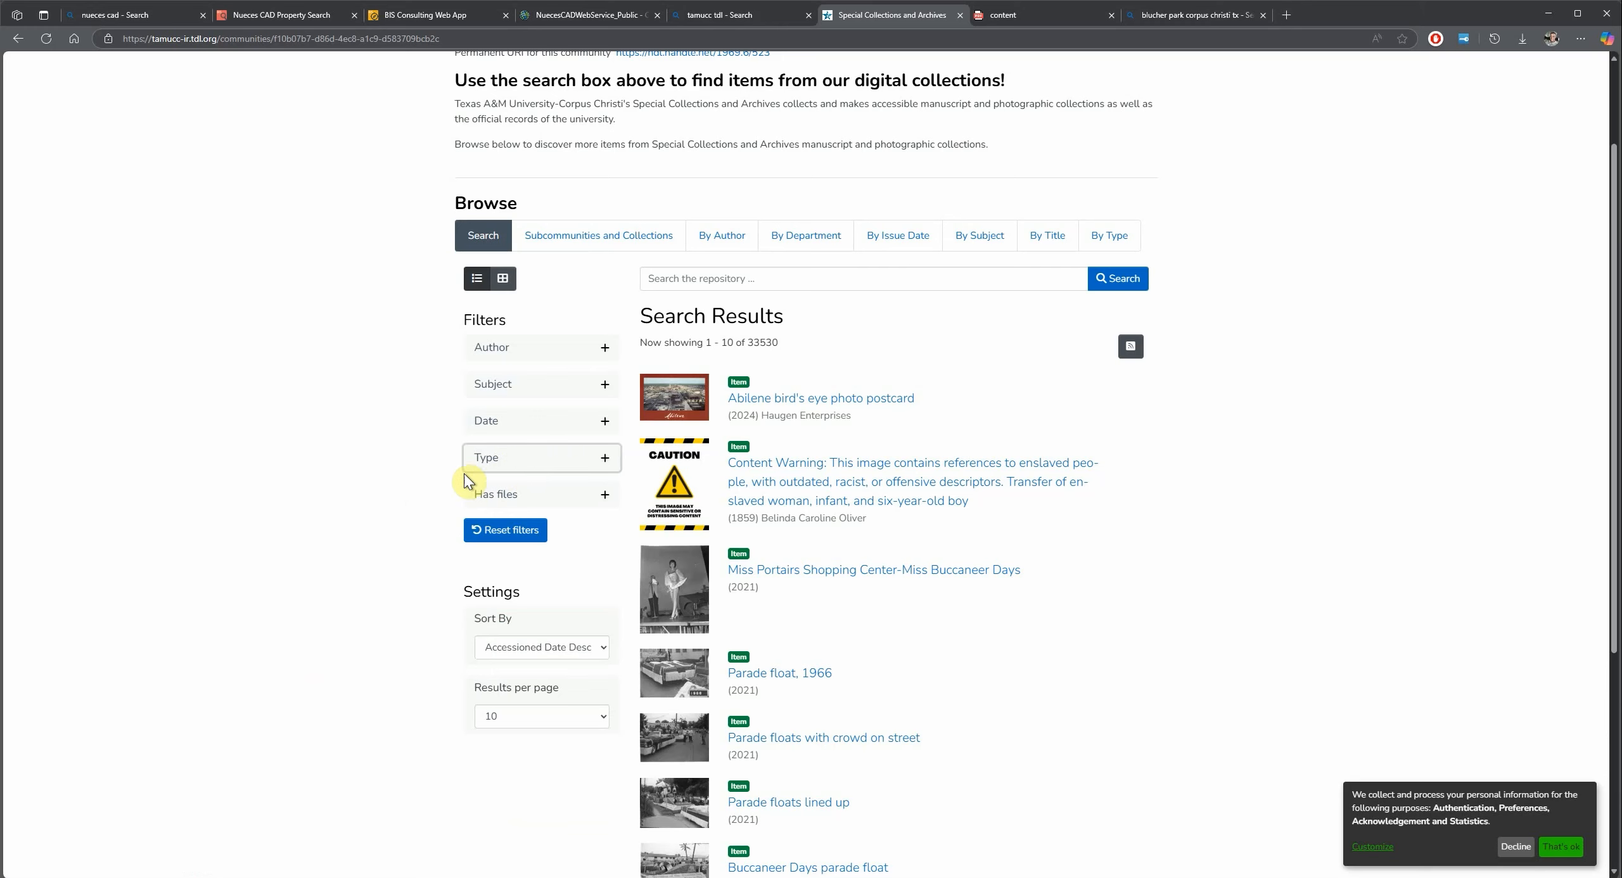
- Search Special Collections and Archives for "blucher park" and look through the first page of results
{"action": "left_click", "coordinate": [872, 267]}
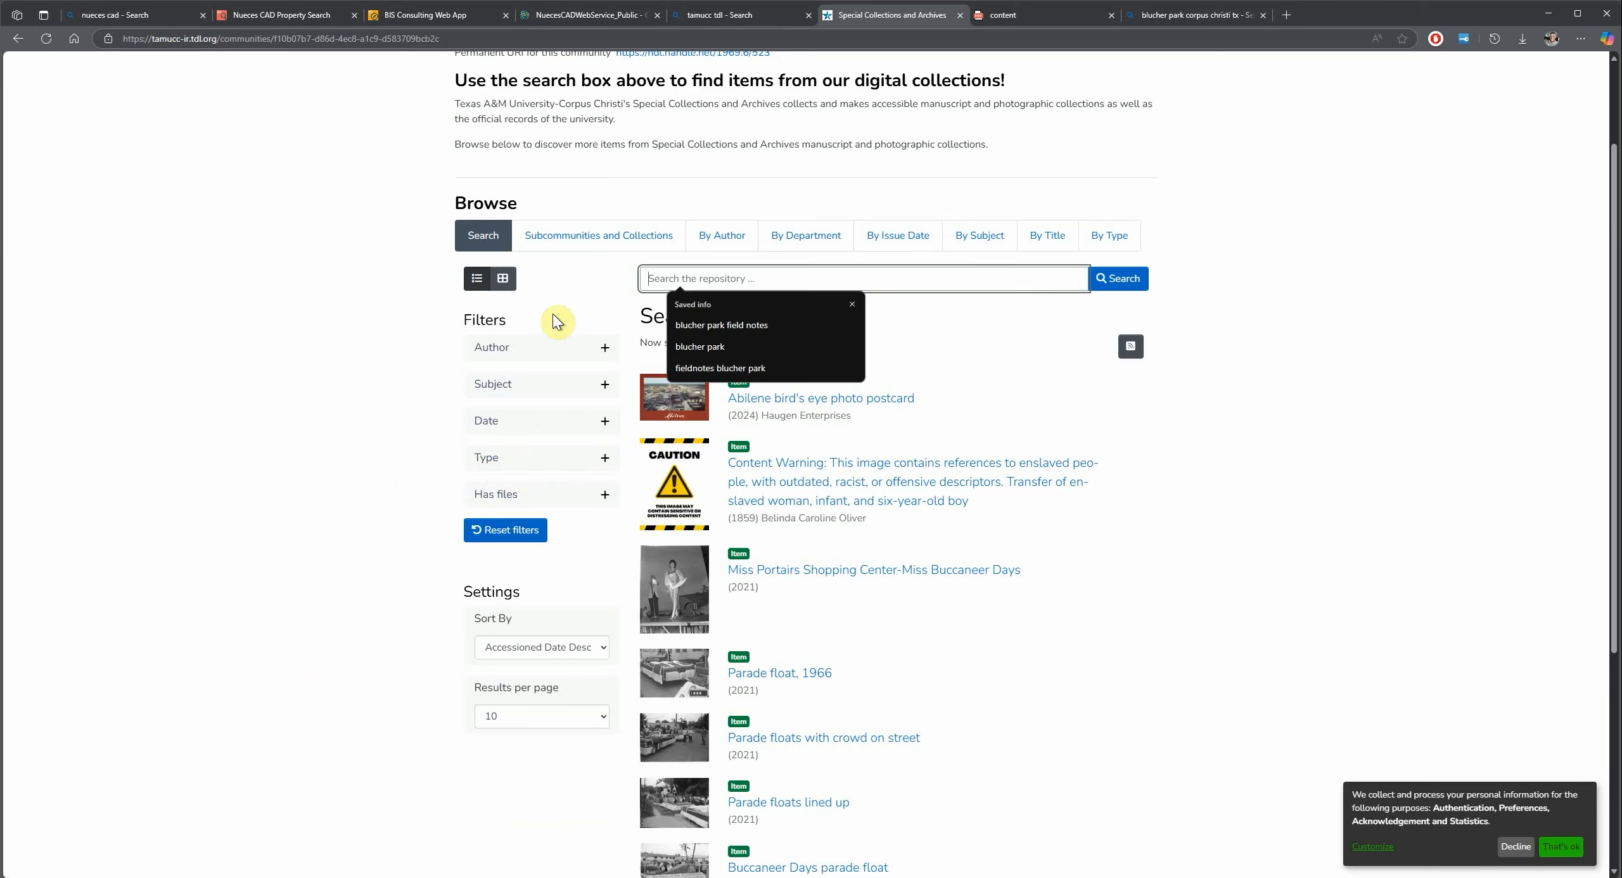
{"action": "left_click", "coordinate": [700, 346]}
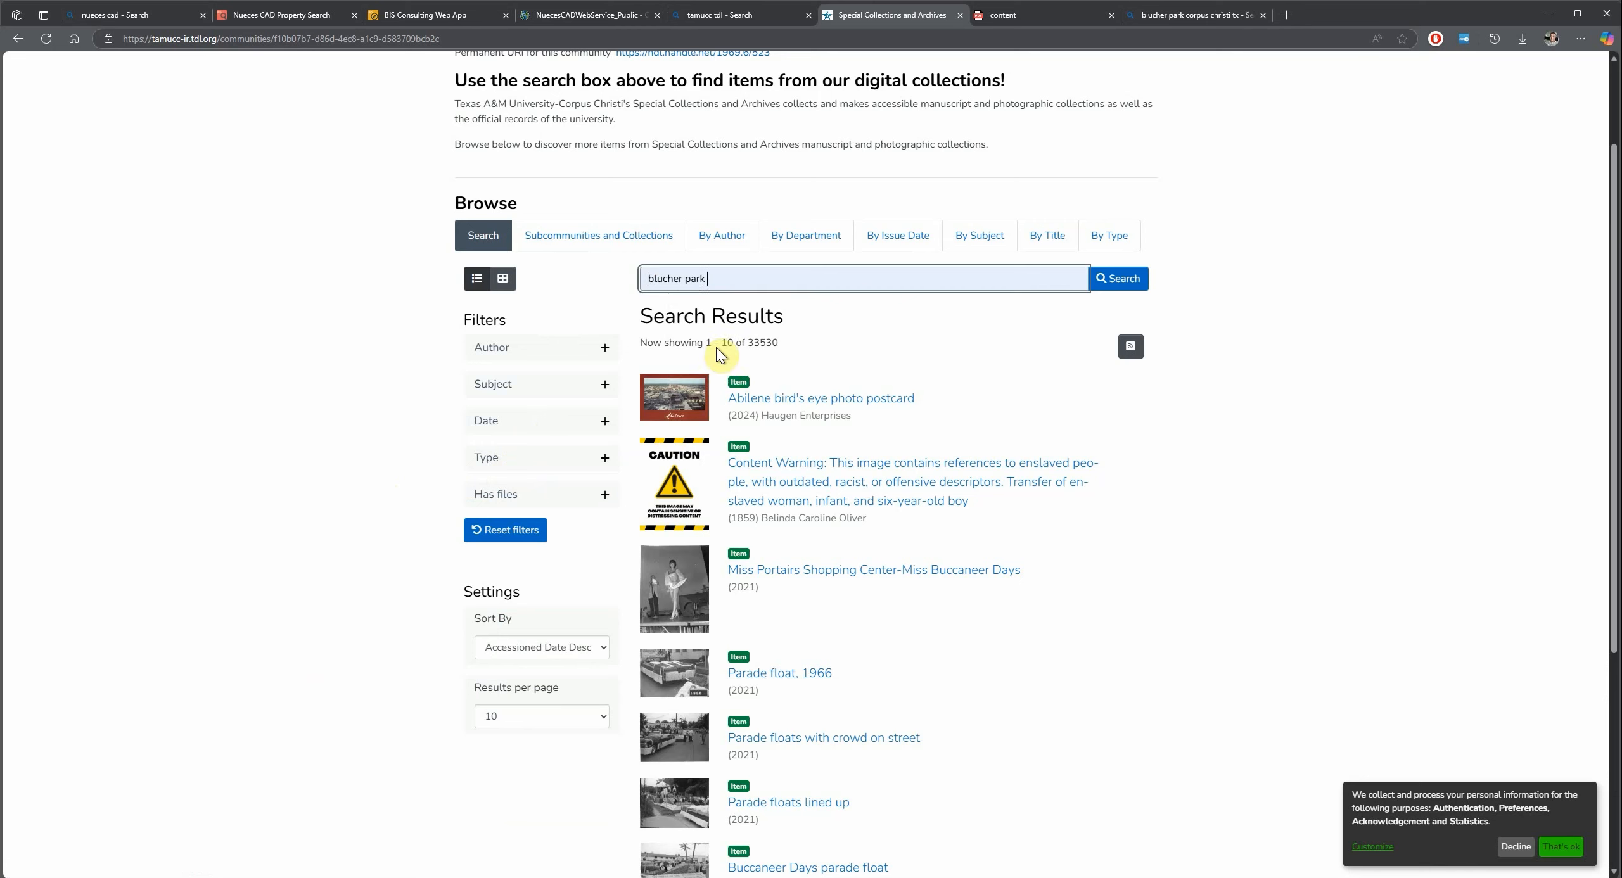
{"action": "left_click", "coordinate": [1117, 279]}
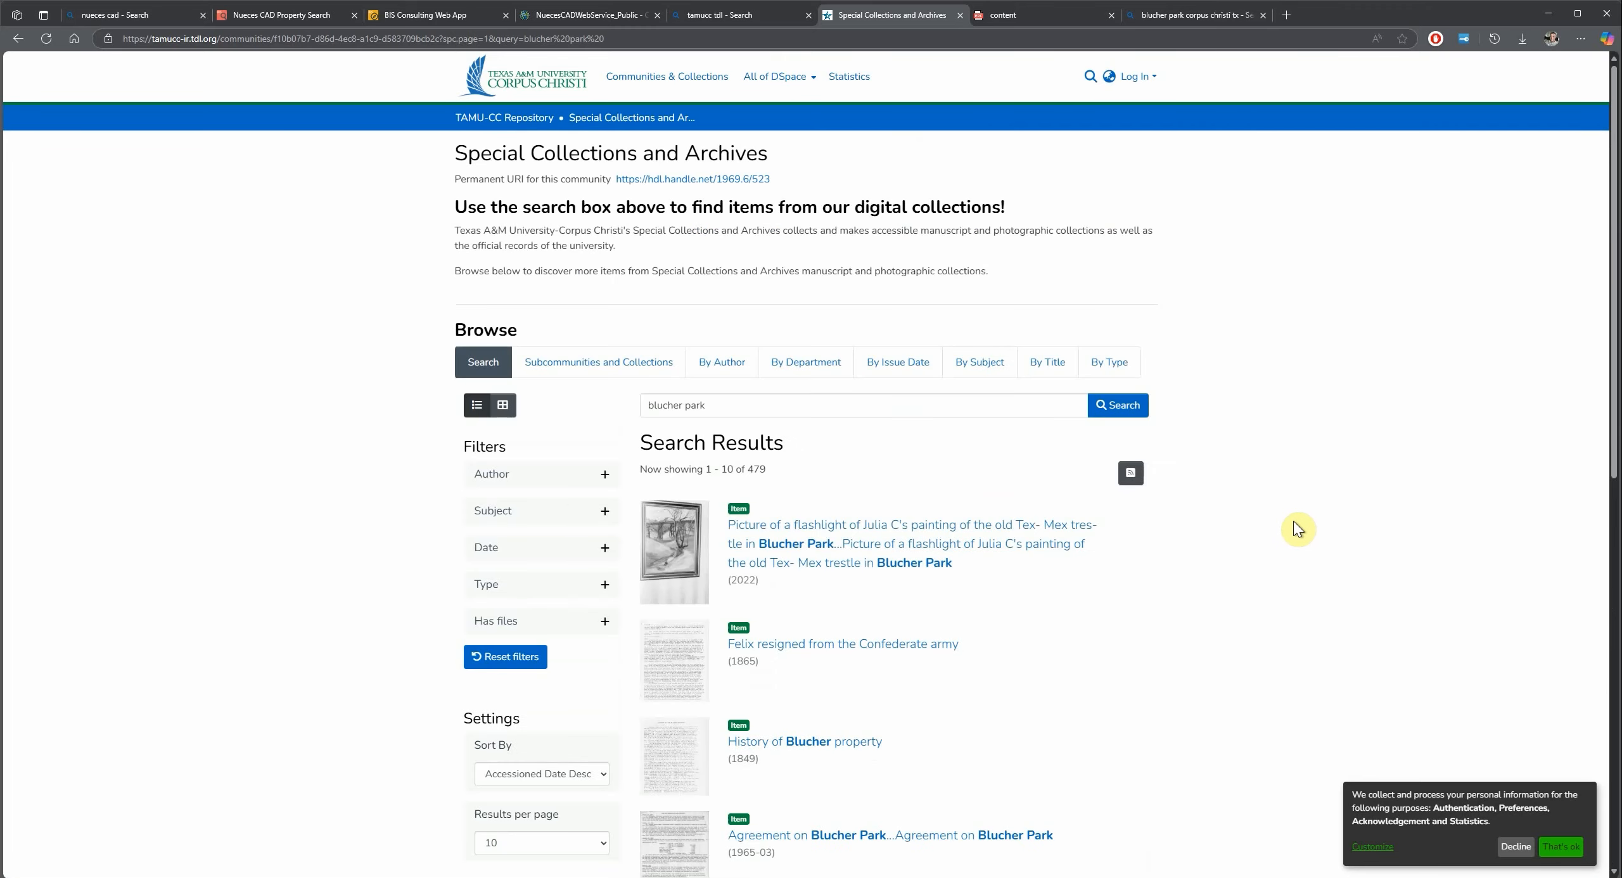
{"action": "scroll", "coordinate": [1292, 532], "scroll_direction": "down", "scroll_amount": 3}
{"action": "scroll", "coordinate": [1271, 523], "scroll_direction": "down", "scroll_amount": 2}
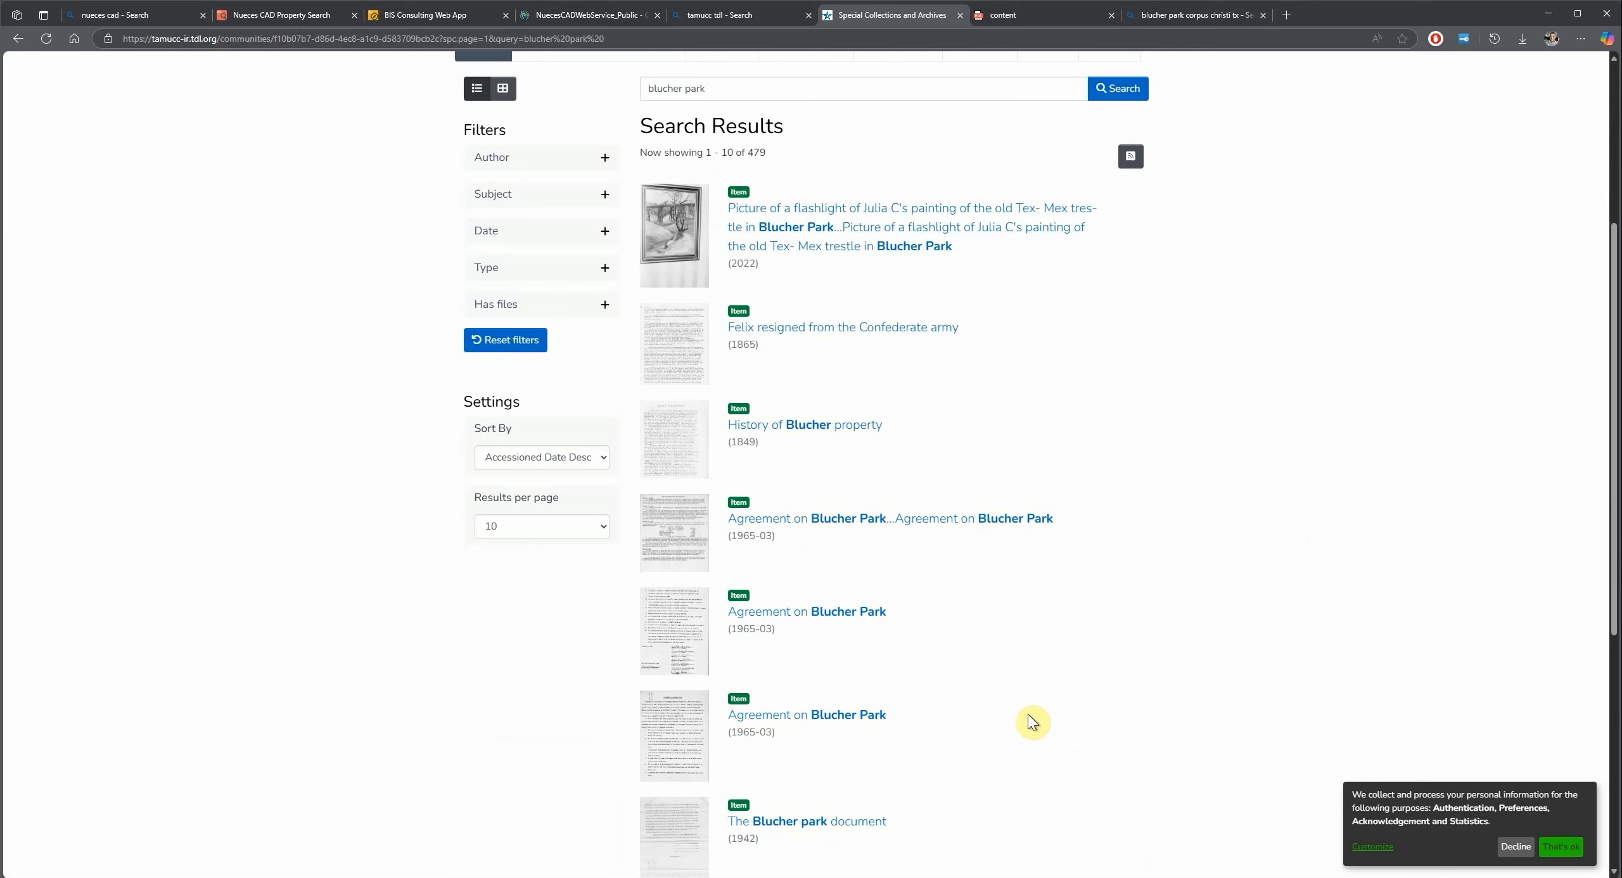
{"action": "scroll", "coordinate": [979, 702], "scroll_direction": "down", "scroll_amount": 5}
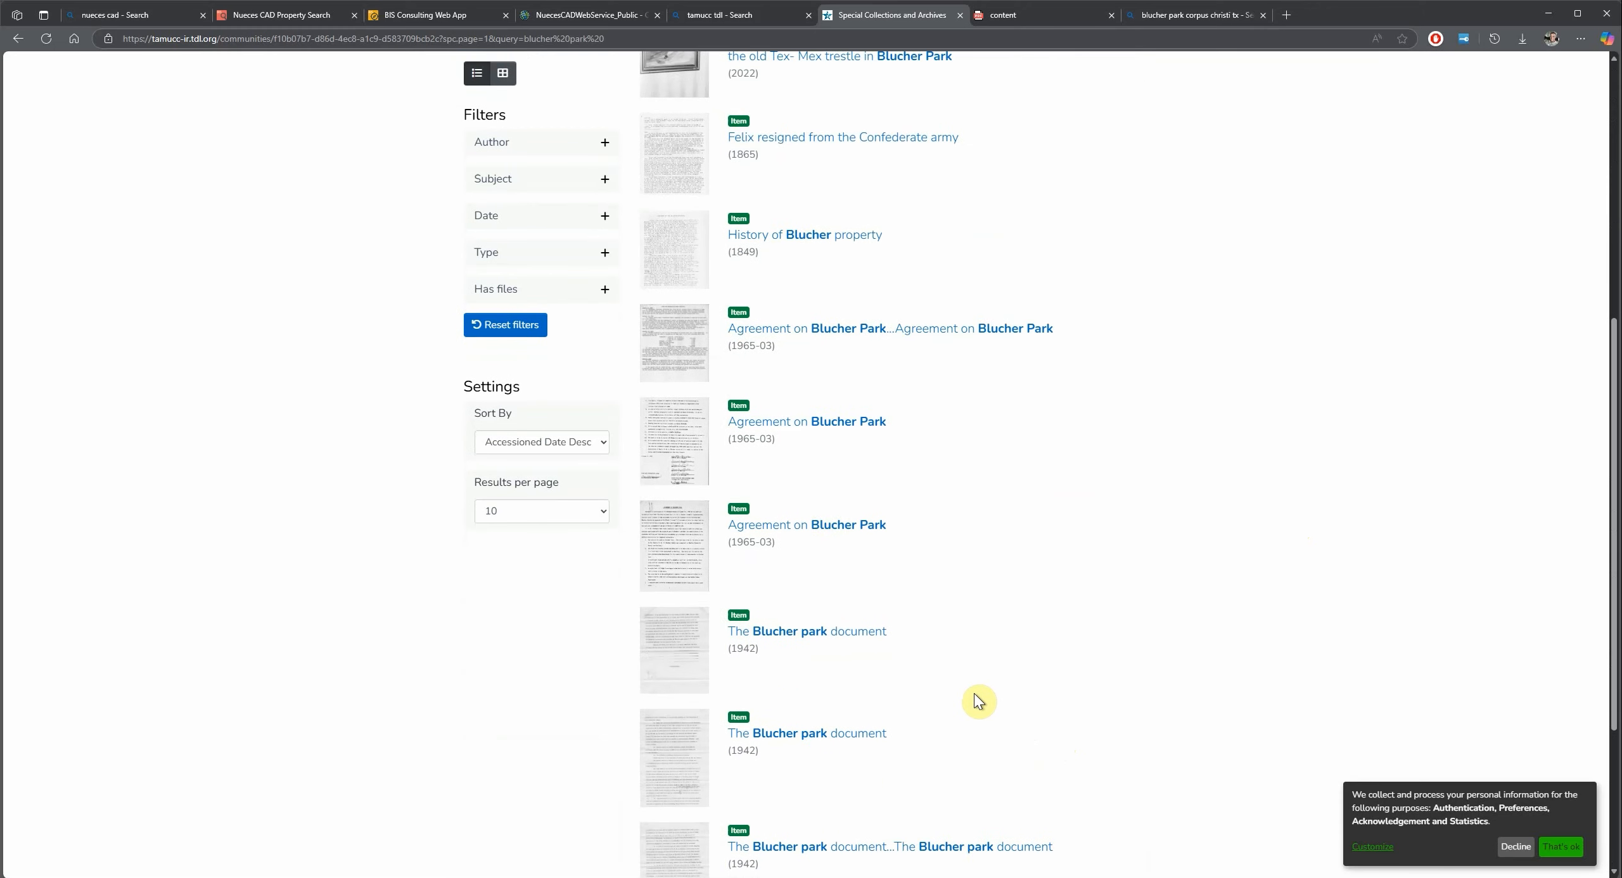
{"action": "scroll", "coordinate": [980, 701], "scroll_direction": "down", "scroll_amount": 2}
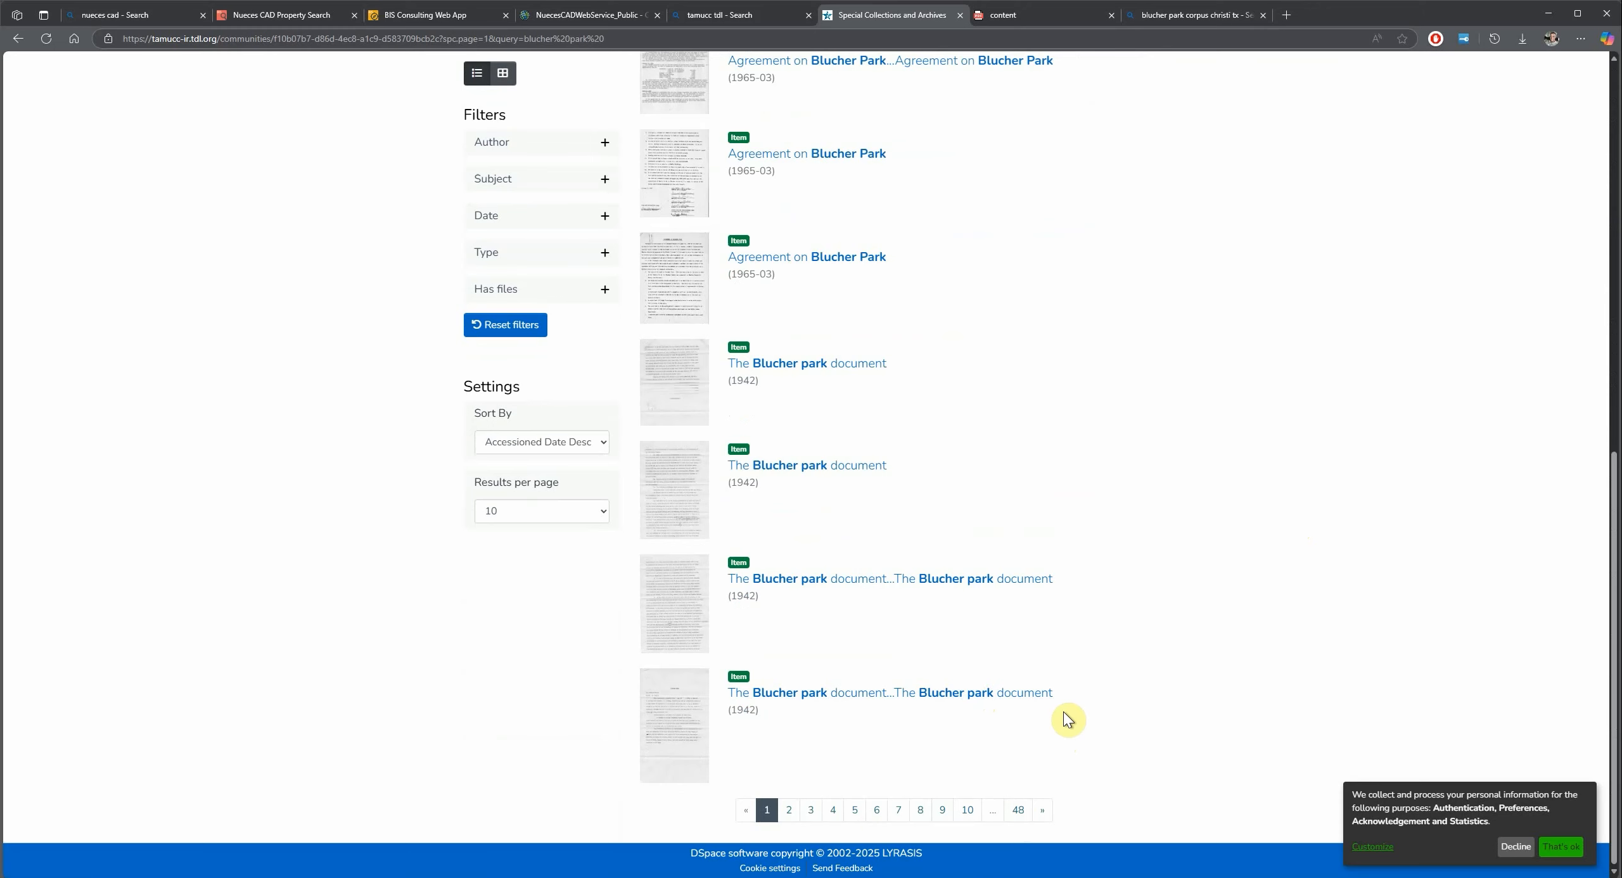
{"action": "scroll", "coordinate": [1065, 721], "scroll_direction": "up", "scroll_amount": 4}
{"action": "scroll", "coordinate": [1068, 720], "scroll_direction": "up", "scroll_amount": 7}
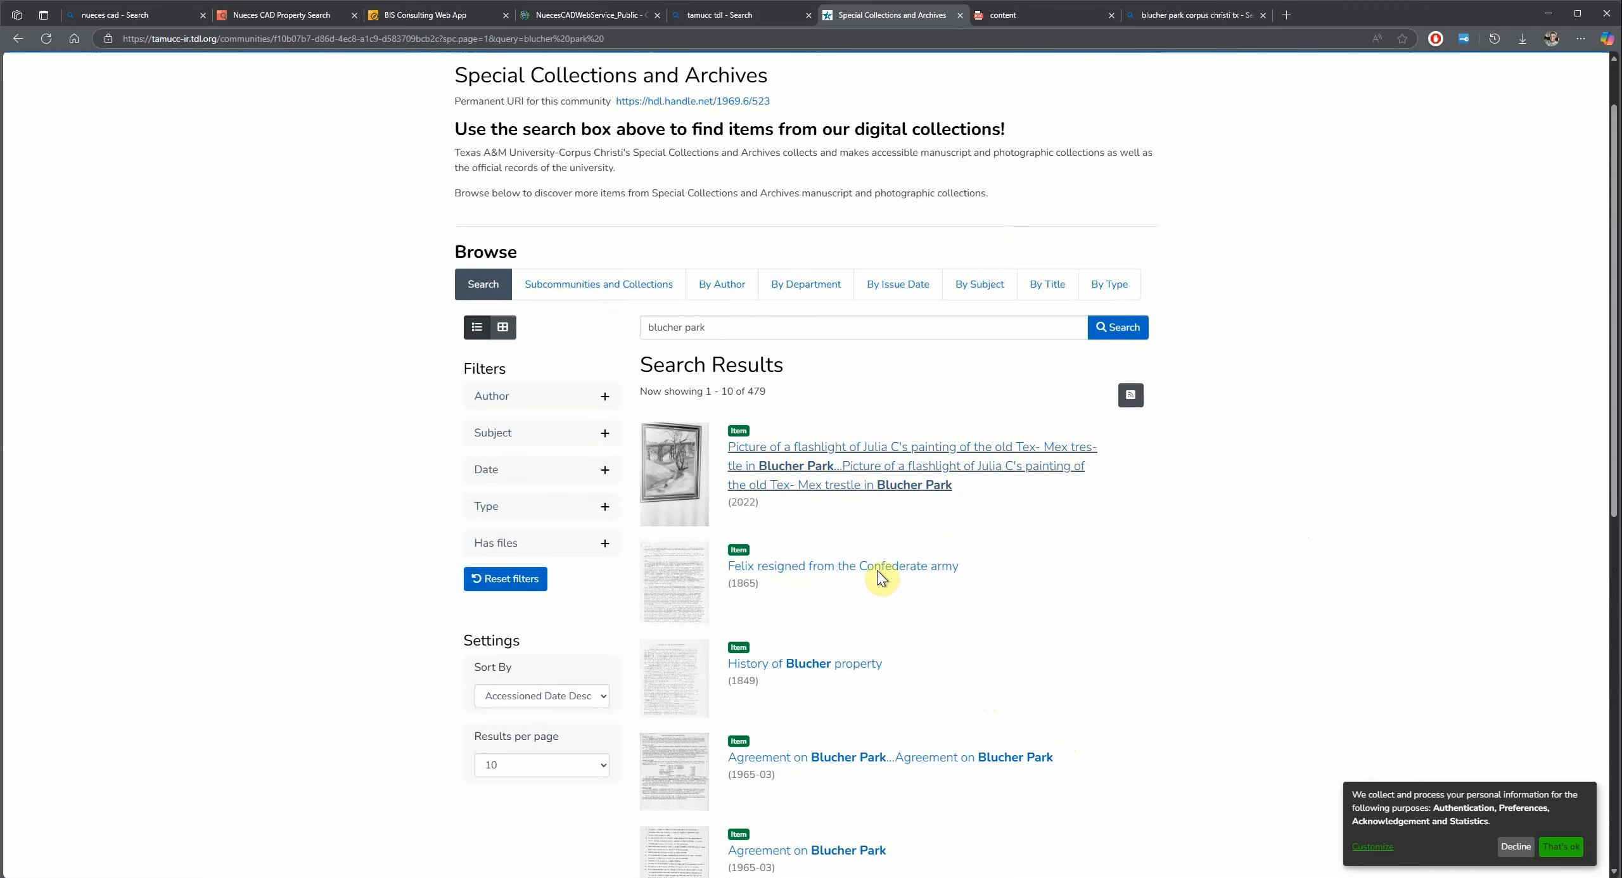
- Refine the search to "fieldnotes blucher park" and open the first Fieldnotes of Blucher park item
{"action": "left_click", "coordinate": [643, 327]}
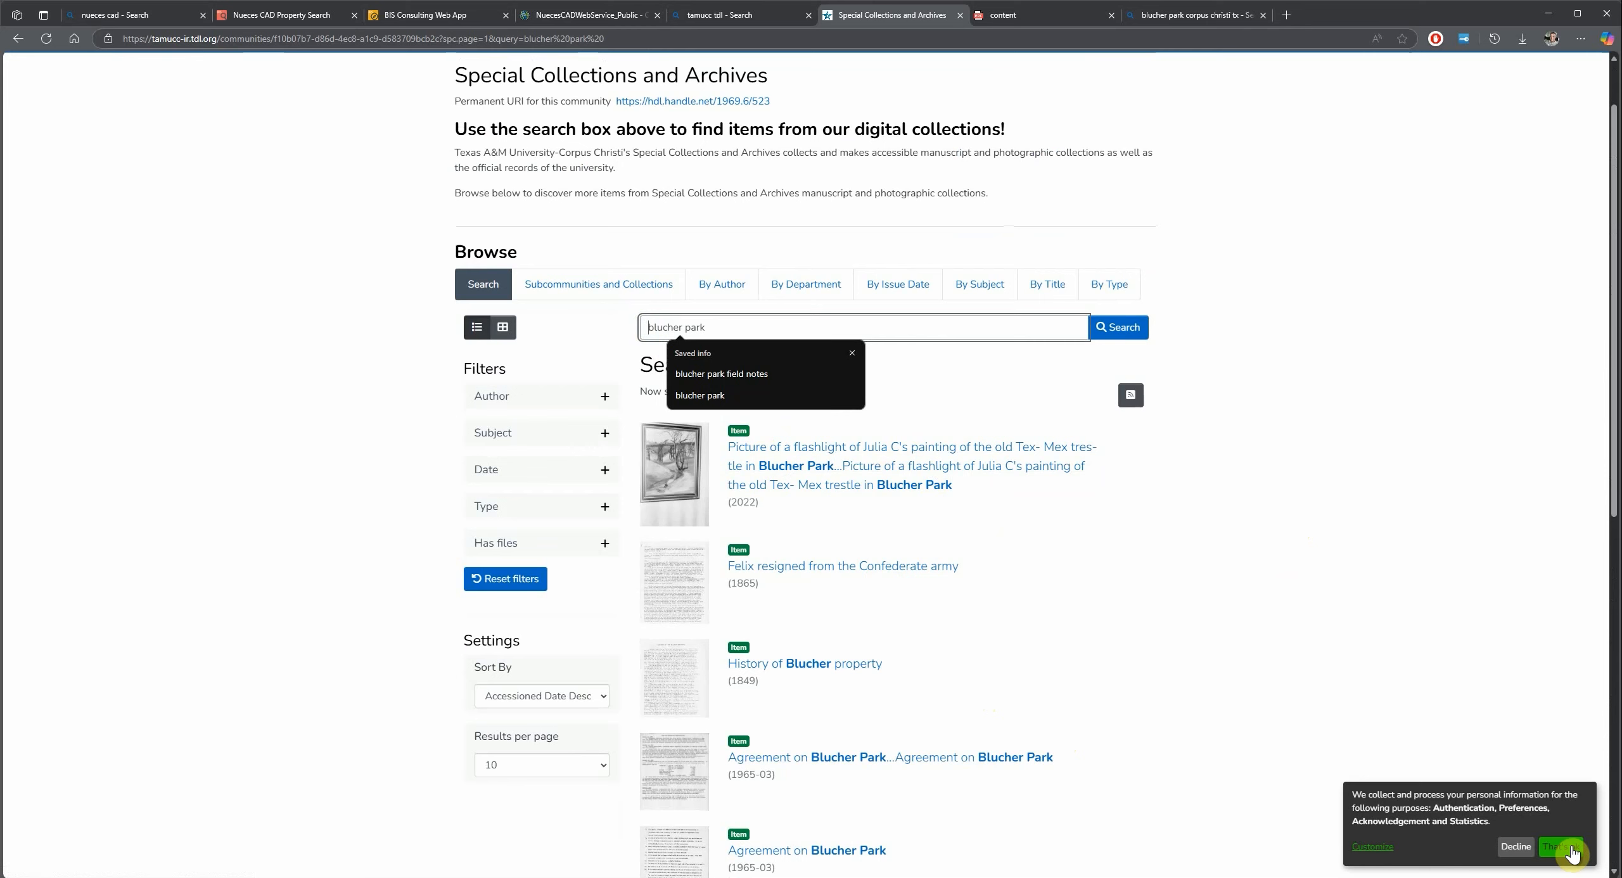
{"action": "type", "text": "fieldnot"}
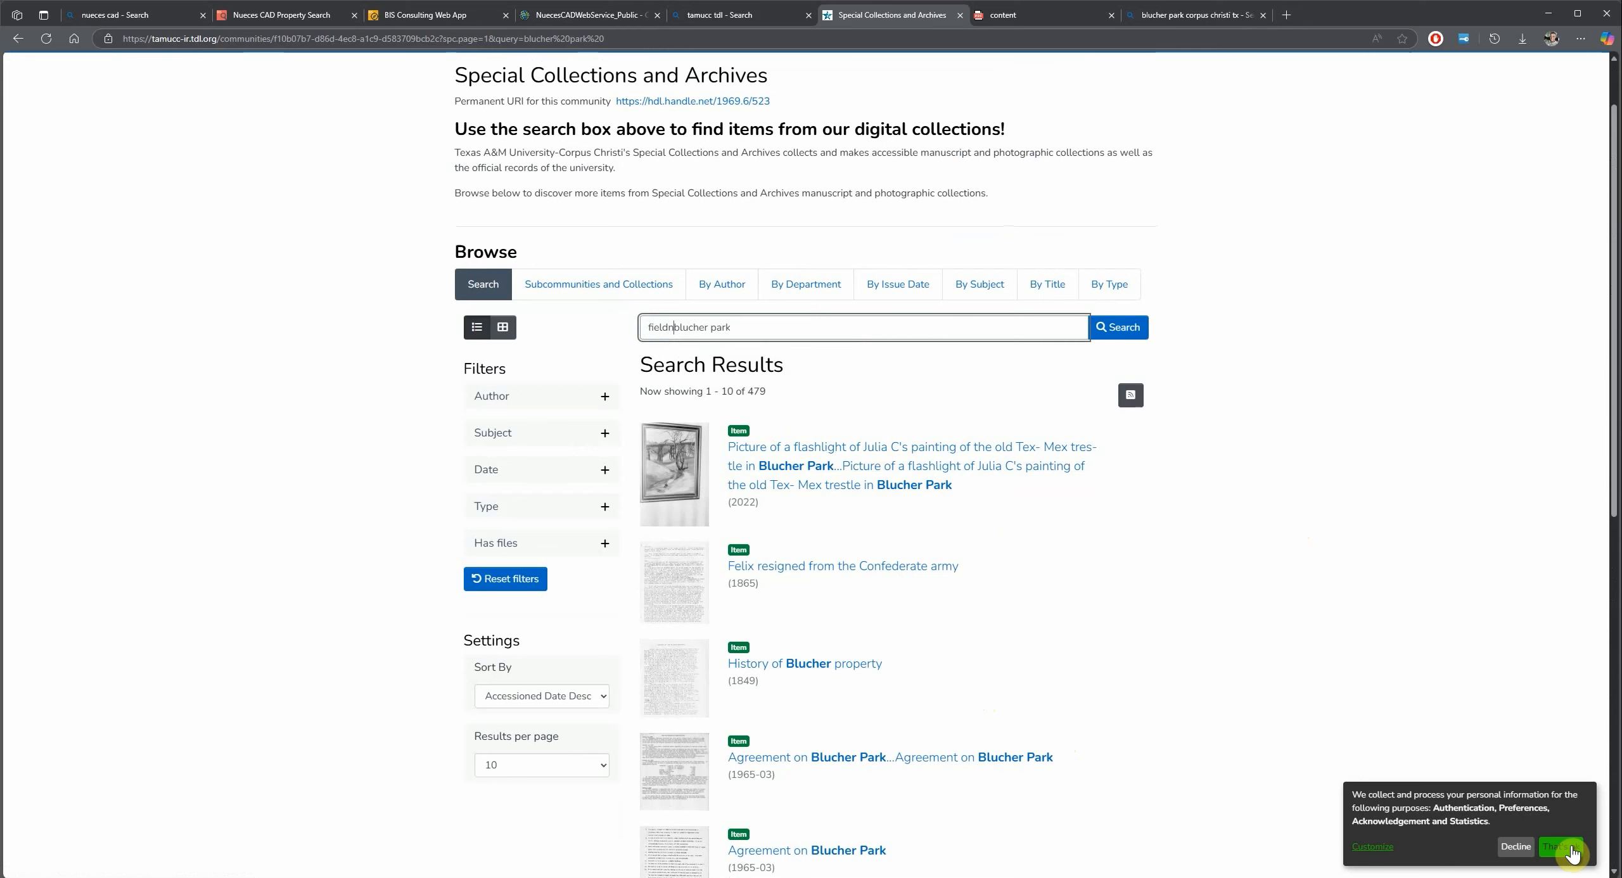
{"action": "type", "text": "es"}
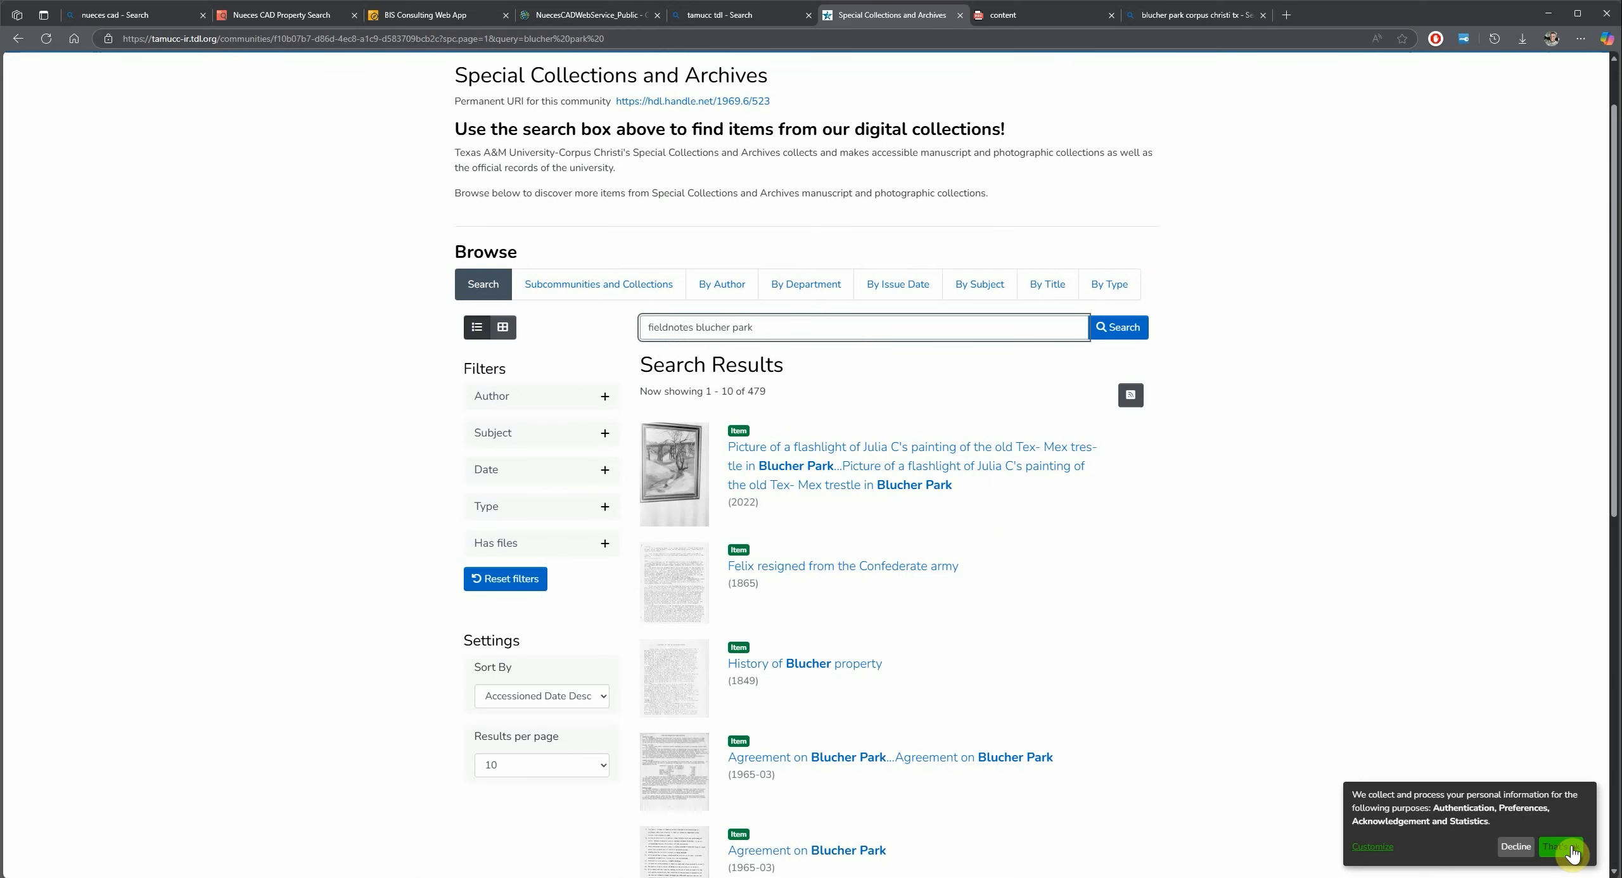
{"action": "key", "text": "Return"}
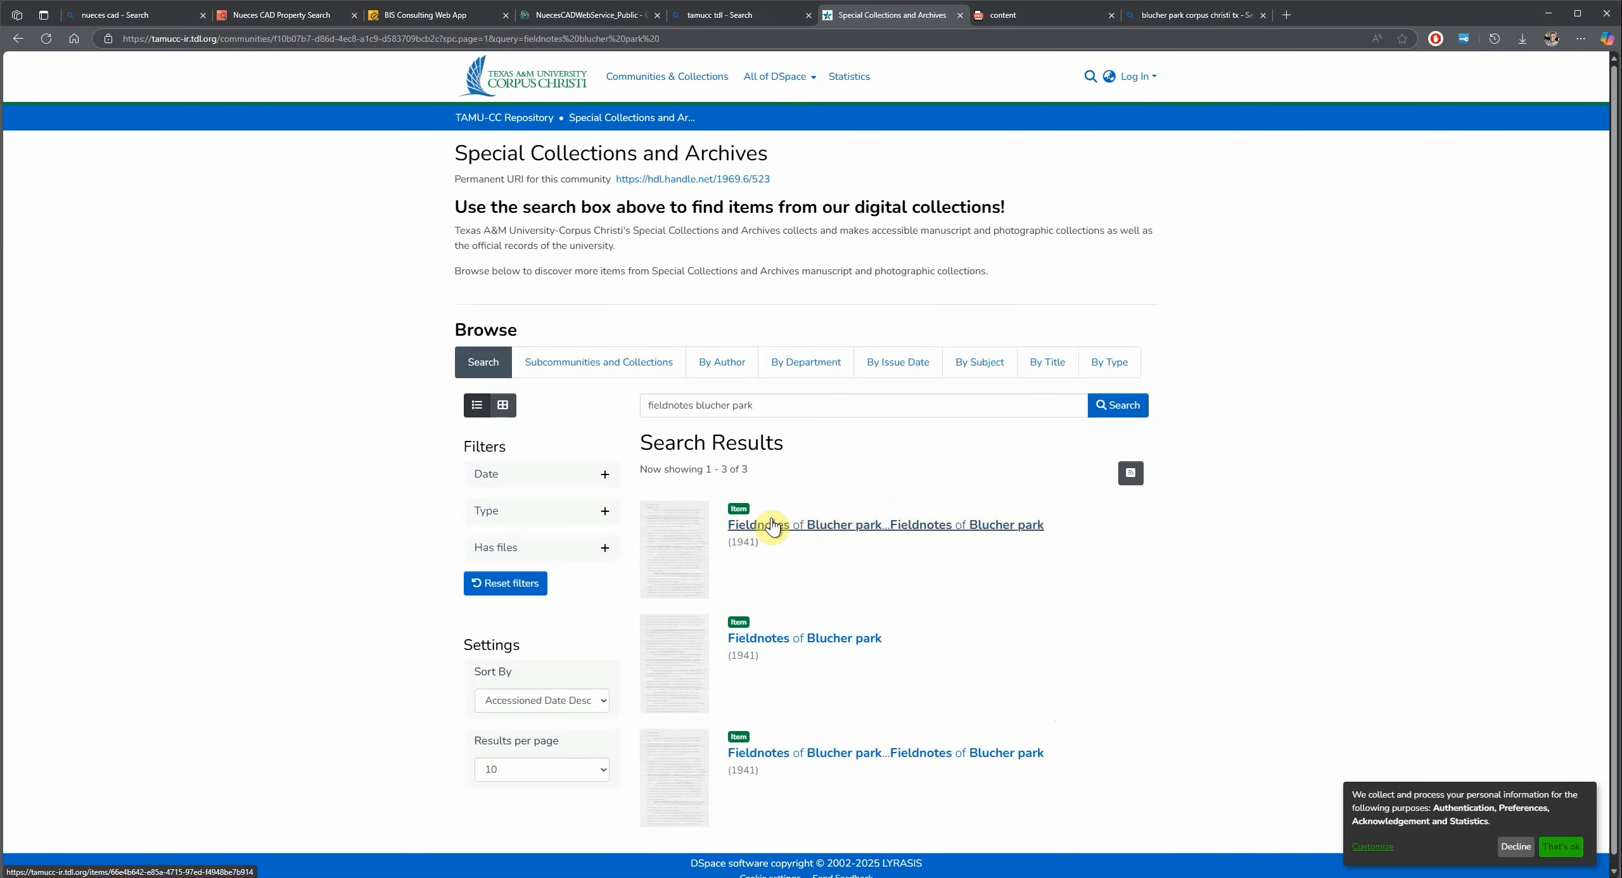
{"action": "scroll", "coordinate": [770, 523], "scroll_direction": "down", "scroll_amount": 1}
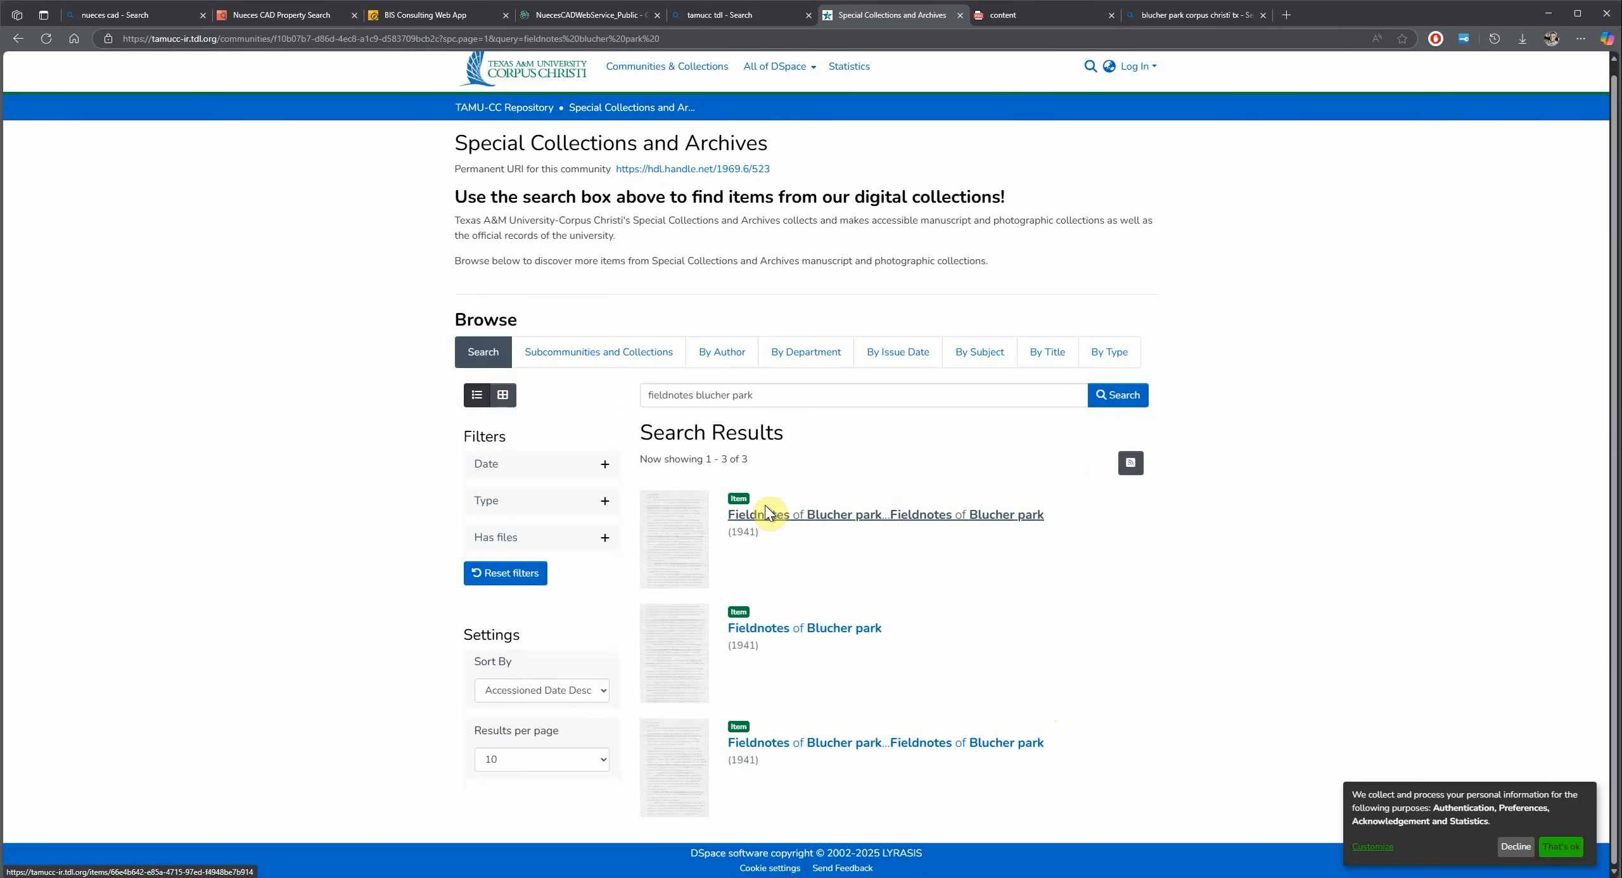
{"action": "left_click", "coordinate": [801, 524]}
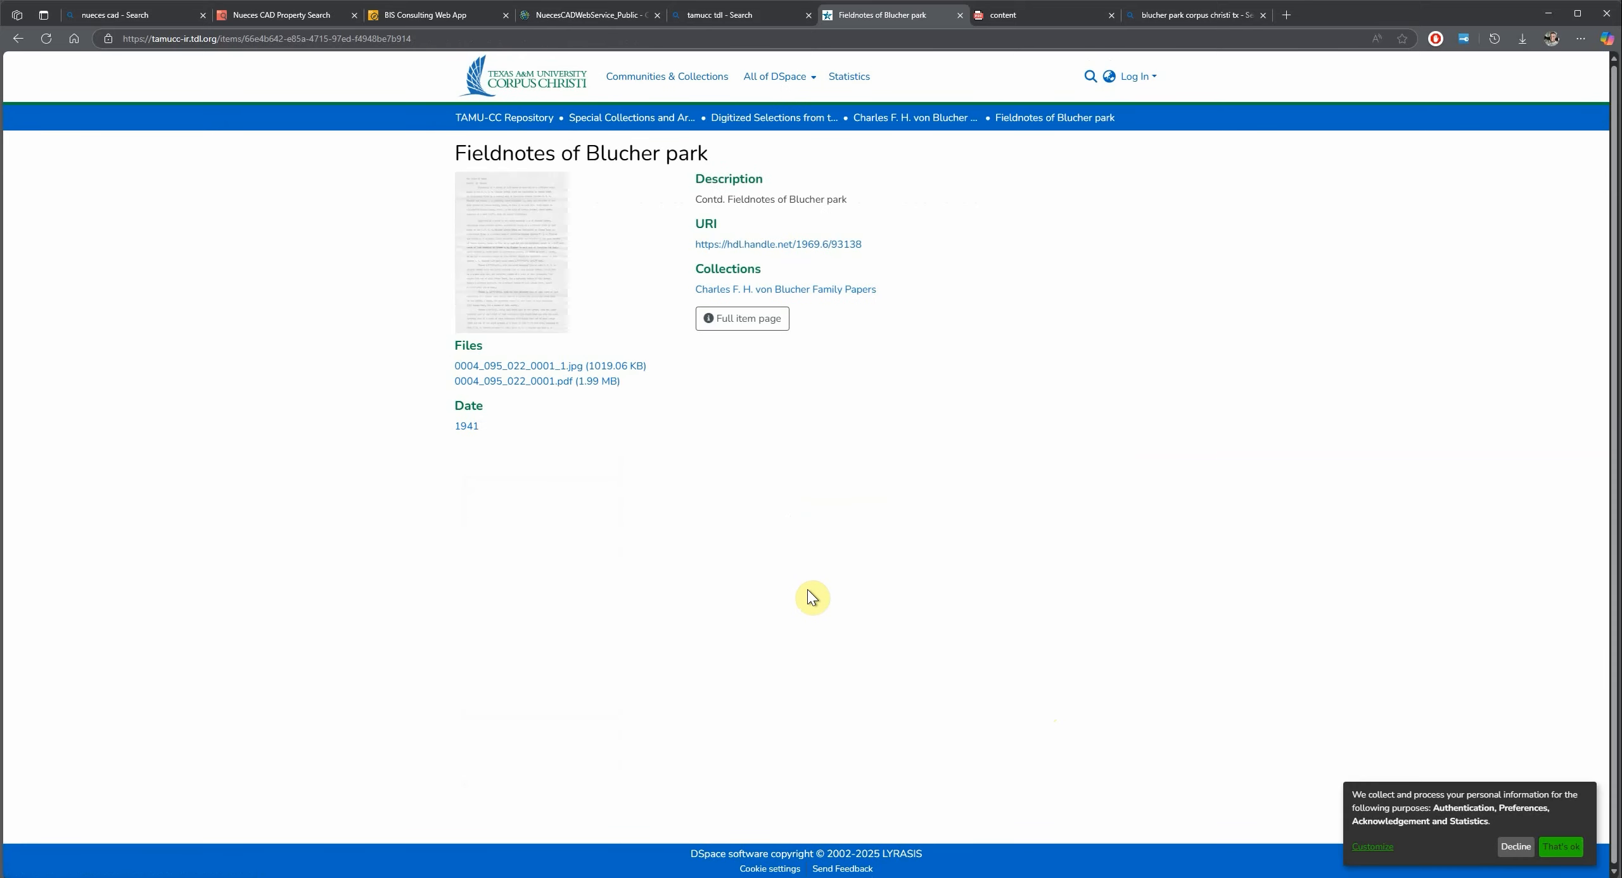
- Switch from the repository's fieldnotes item to the Blucher Park legal description PDF in Adobe Acrobat
{"action": "right_click", "coordinate": [523, 385]}
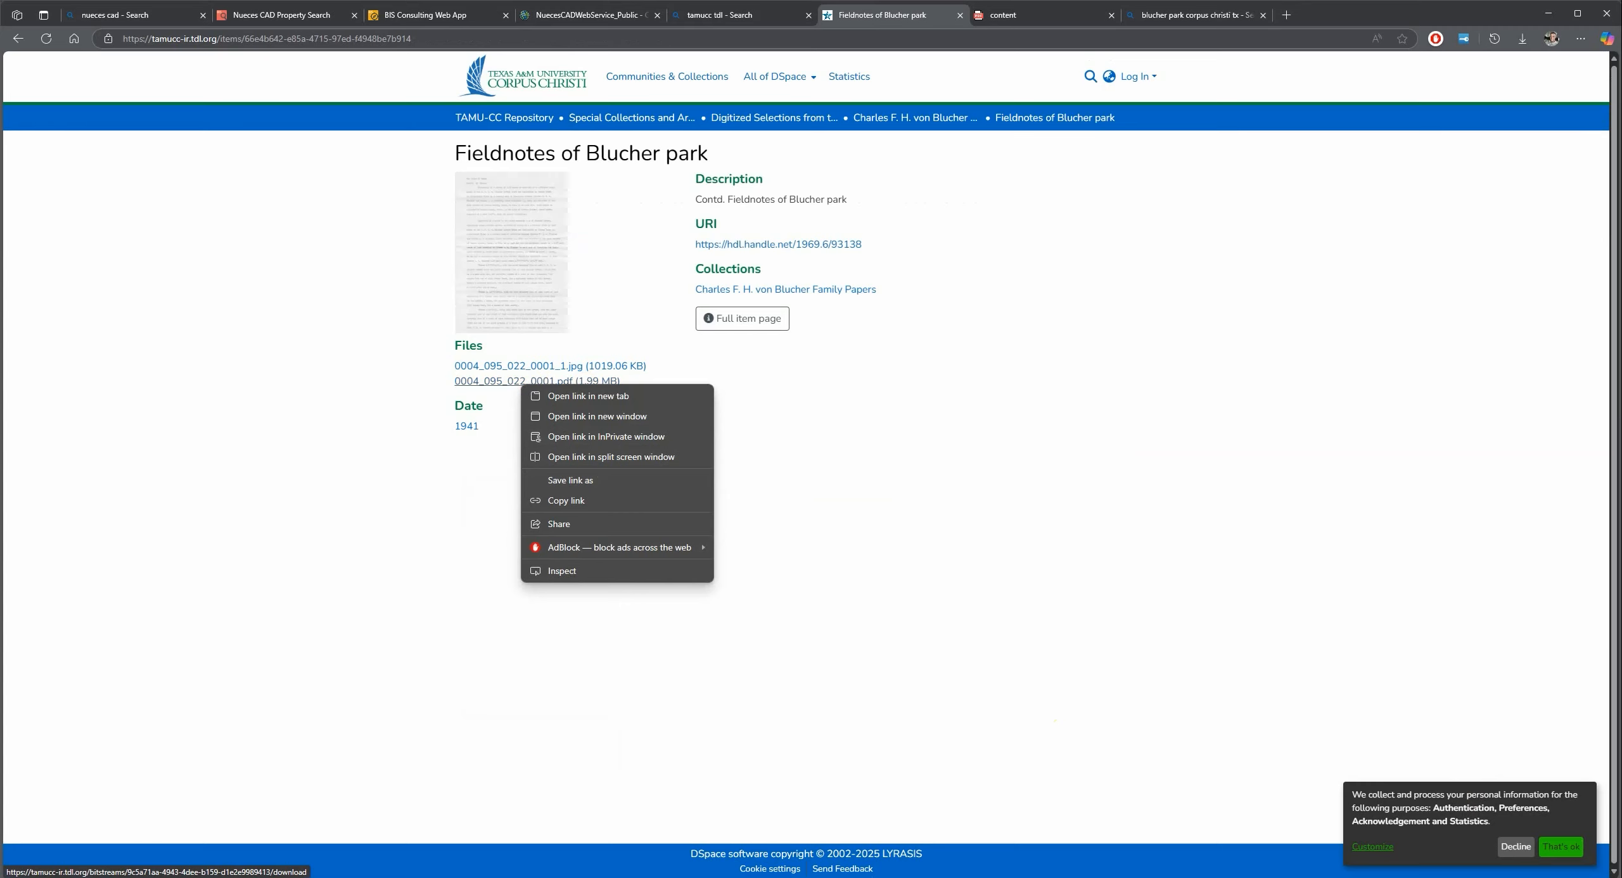
{"action": "mouse_move", "coordinate": [1613, 877]}
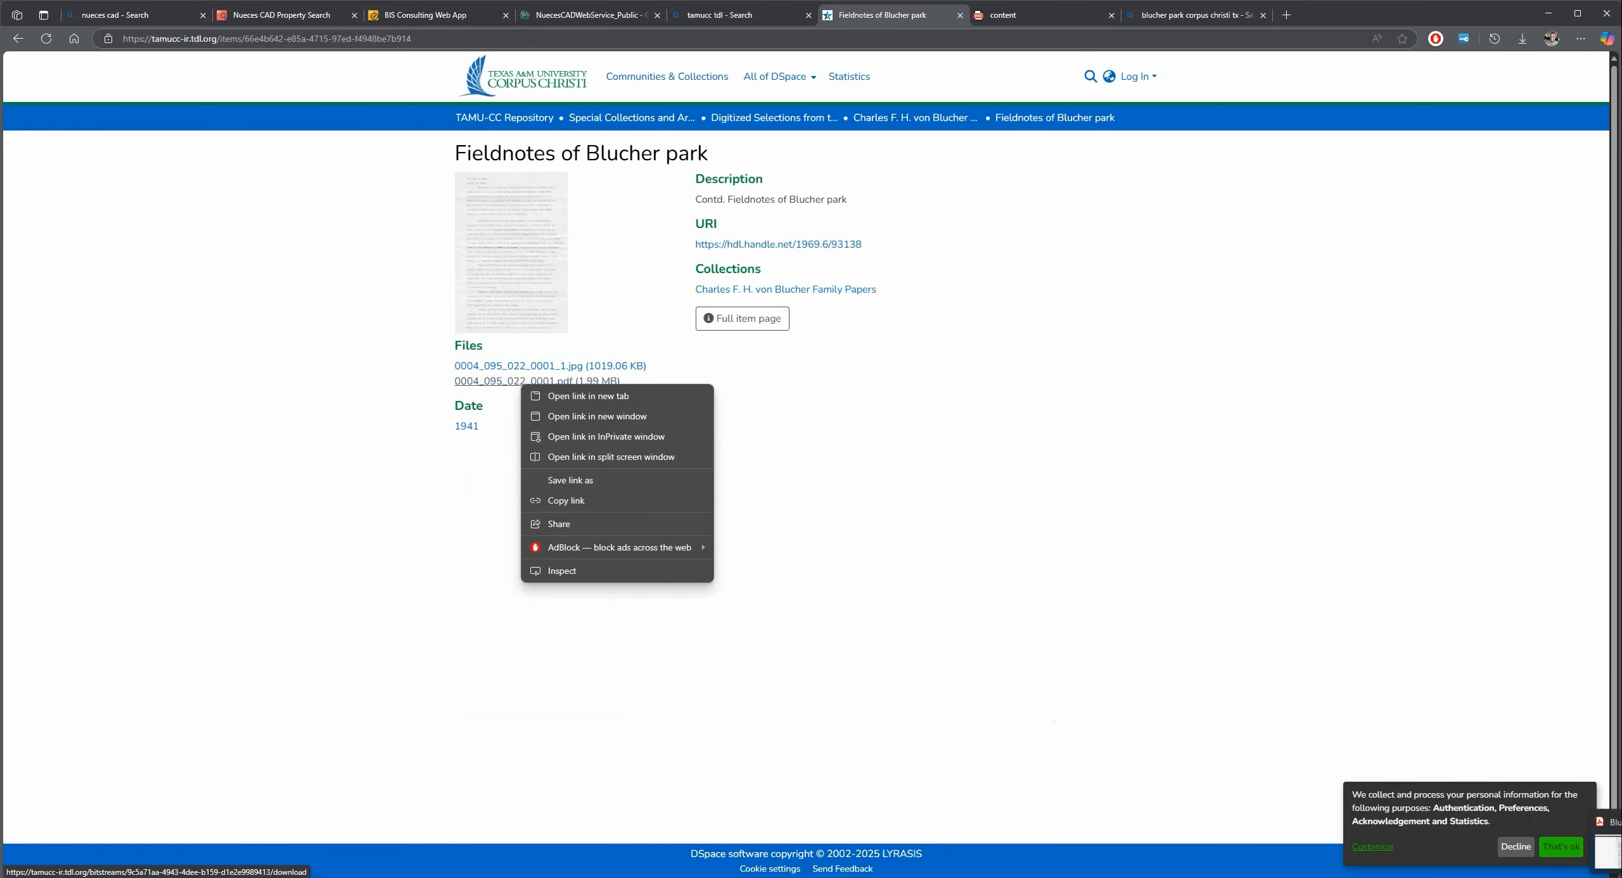
{"action": "left_click", "coordinate": [1613, 853]}
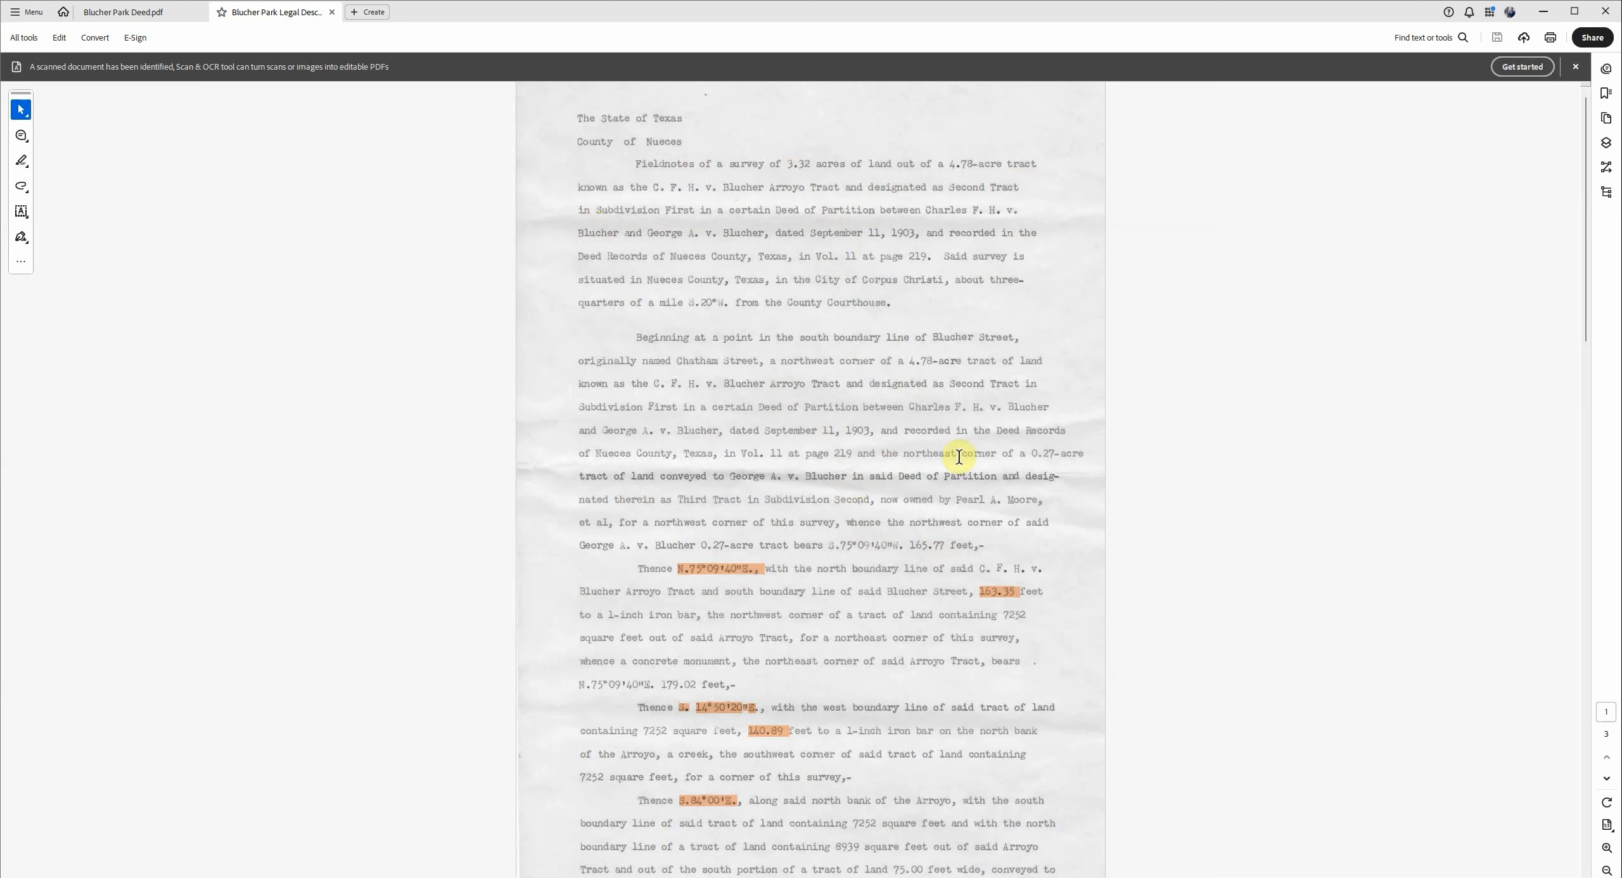
- Read through all three pages of the fieldnotes, following the highlighted bearings and distances to the surveyor's signature
{"action": "scroll", "coordinate": [780, 308], "scroll_direction": "down", "scroll_amount": 1}
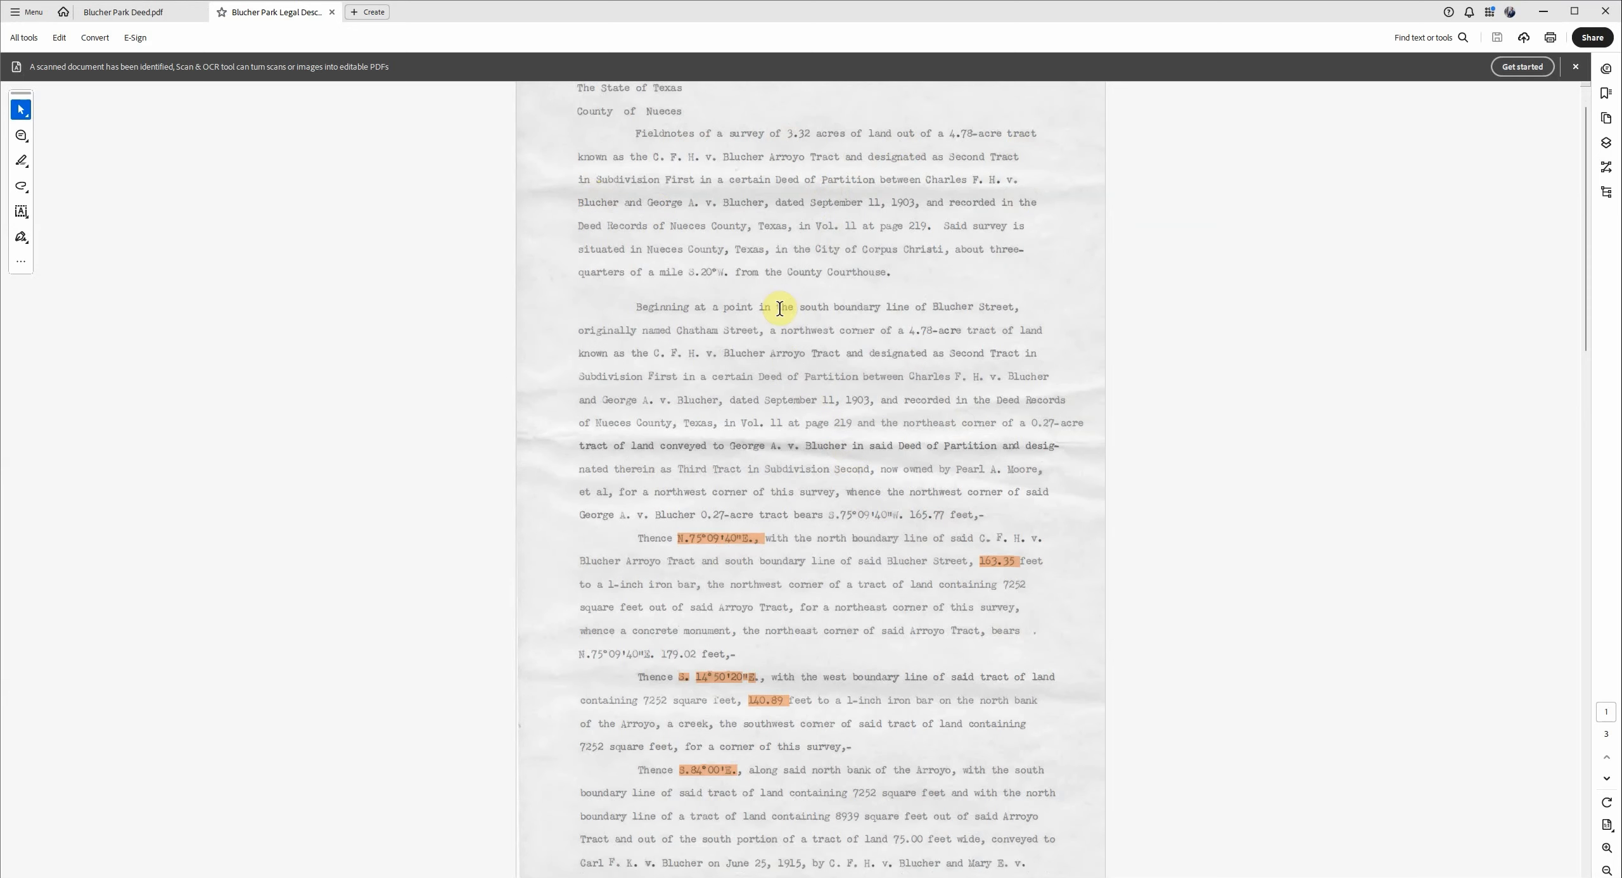
{"action": "scroll", "coordinate": [780, 309], "scroll_direction": "down", "scroll_amount": 6}
{"action": "left_click", "coordinate": [683, 348]}
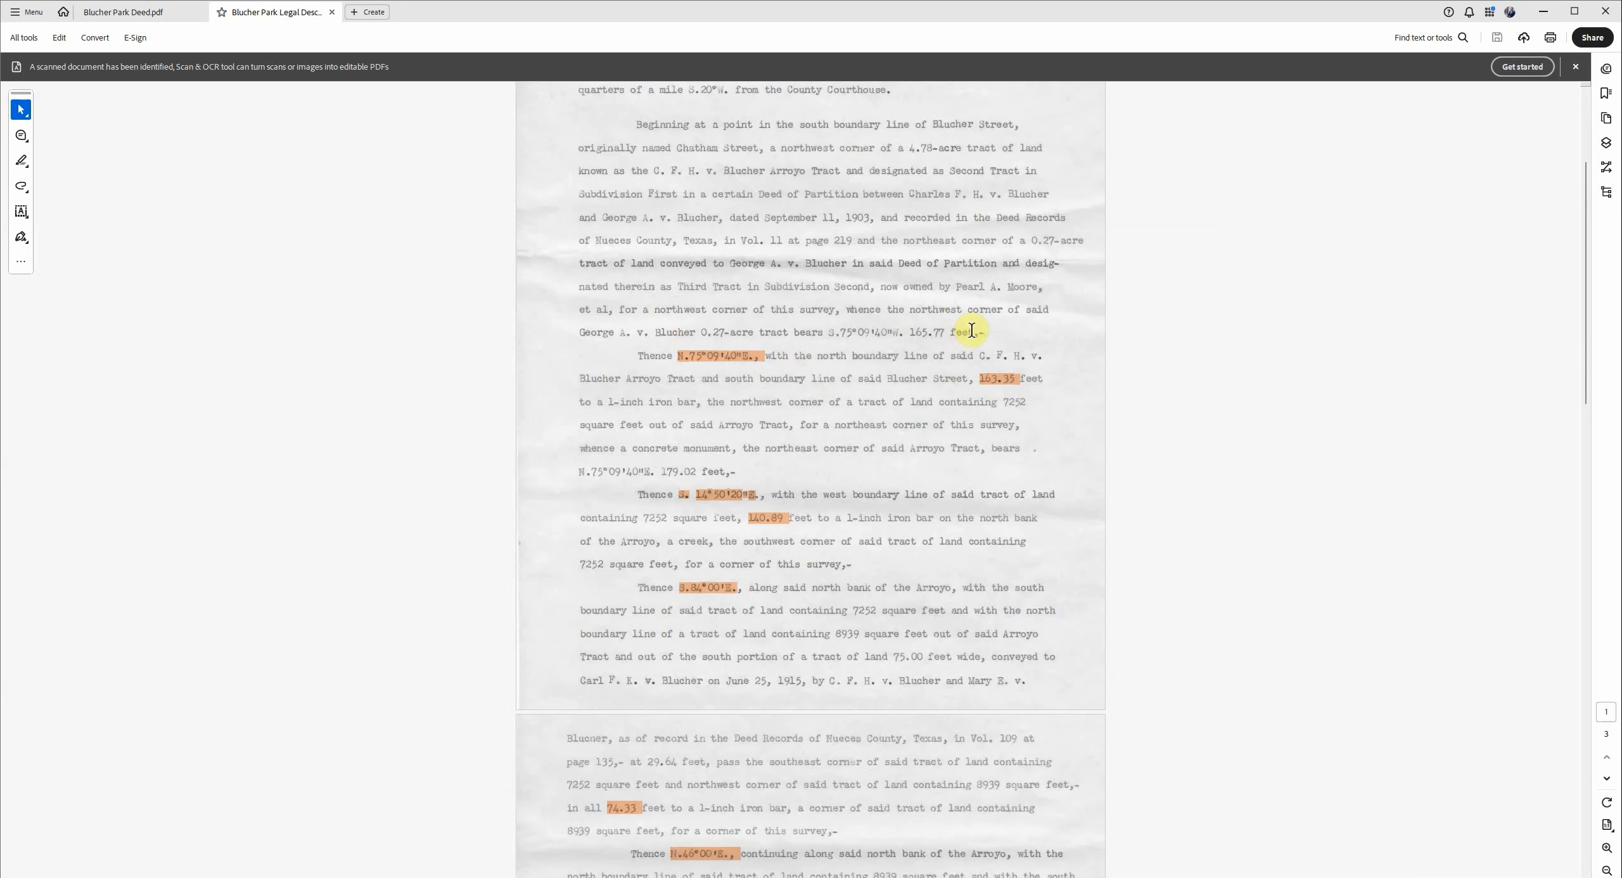
{"action": "scroll", "coordinate": [969, 346], "scroll_direction": "down", "scroll_amount": 1}
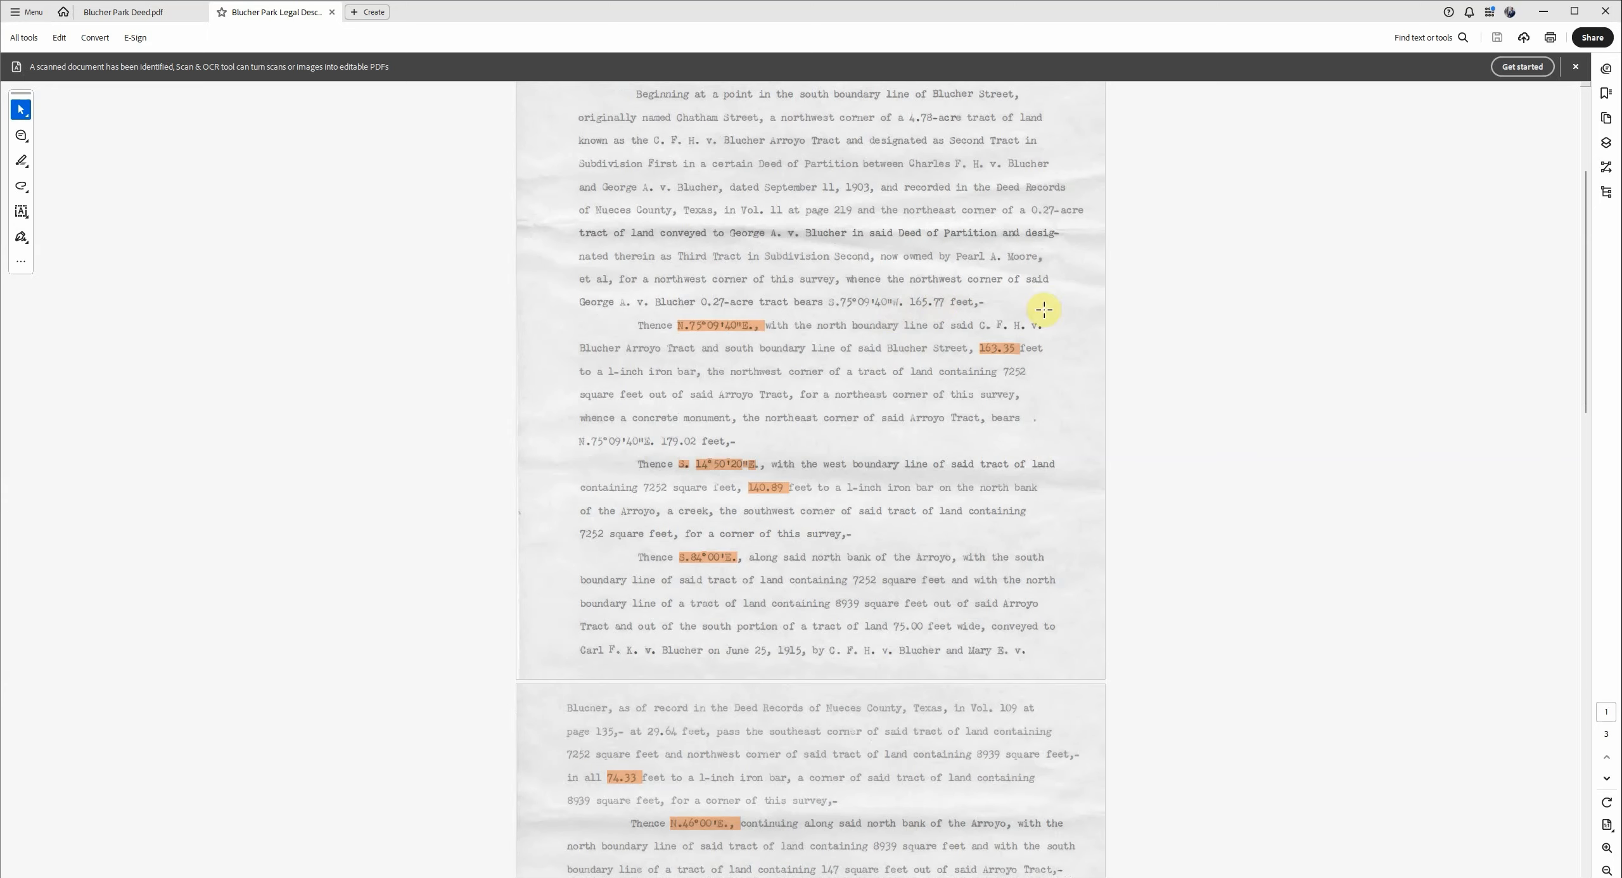
{"action": "scroll", "coordinate": [915, 376], "scroll_direction": "down", "scroll_amount": 3}
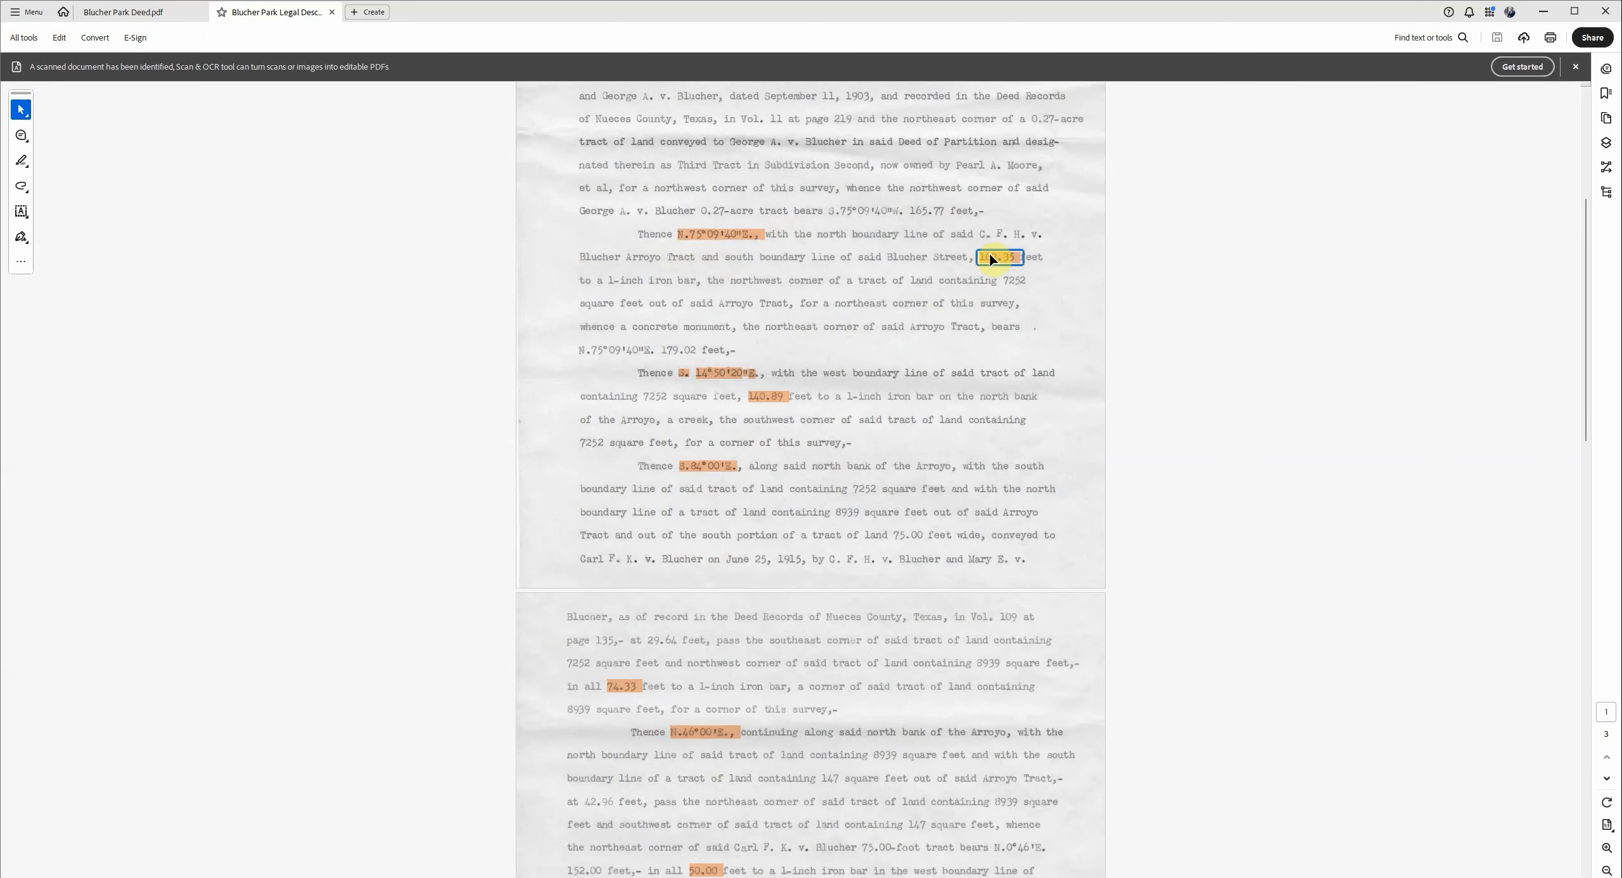
{"action": "scroll", "coordinate": [912, 266], "scroll_direction": "down", "scroll_amount": 2}
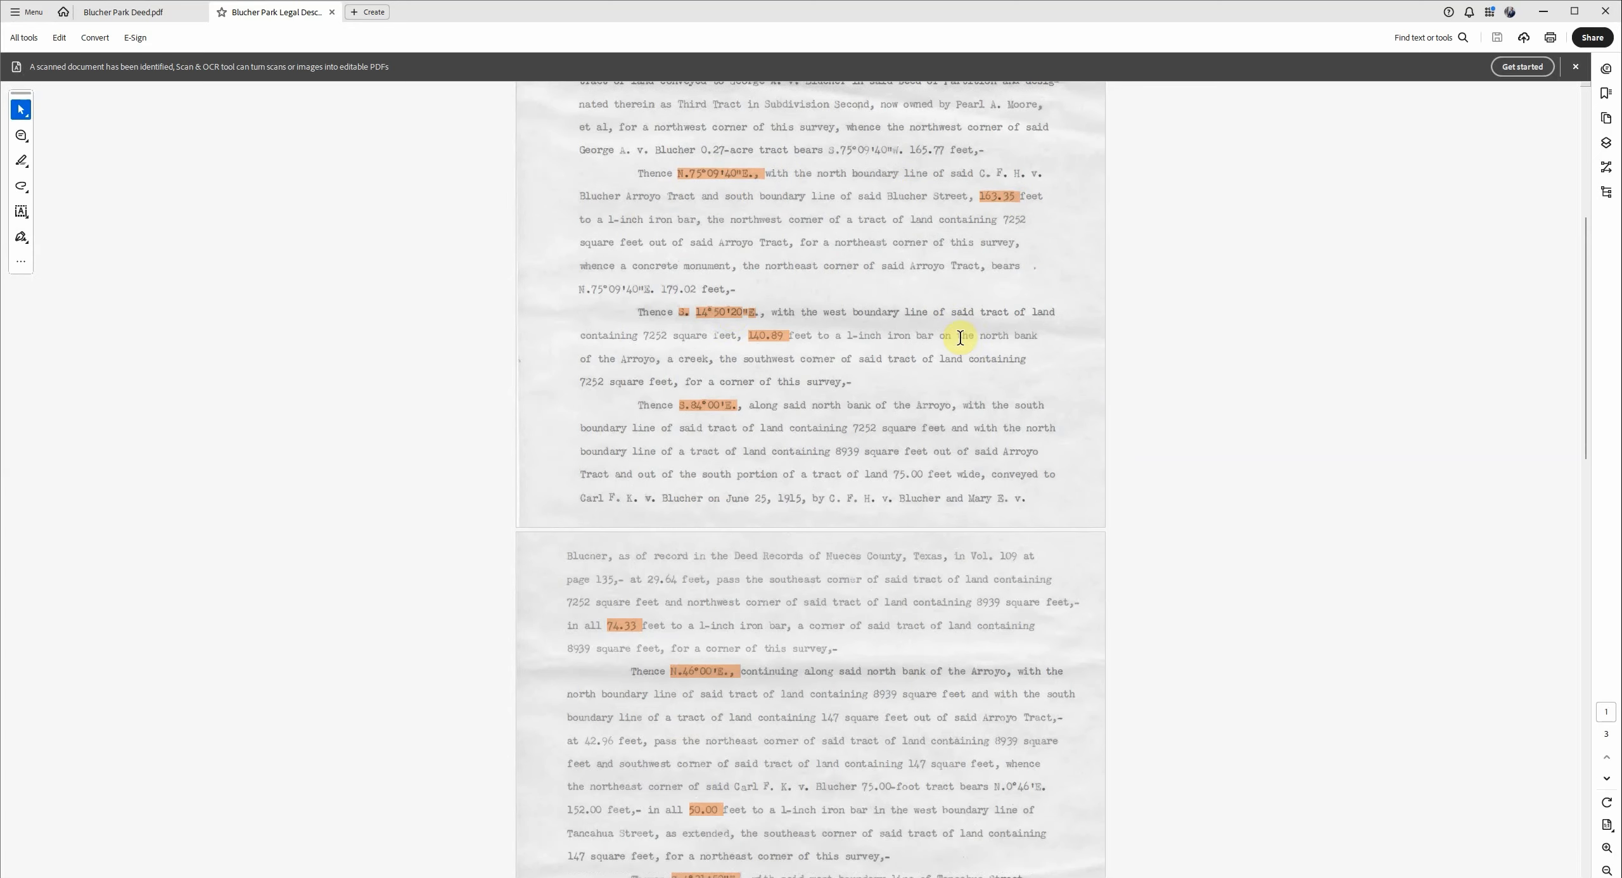
{"action": "scroll", "coordinate": [714, 344], "scroll_direction": "down", "scroll_amount": 2}
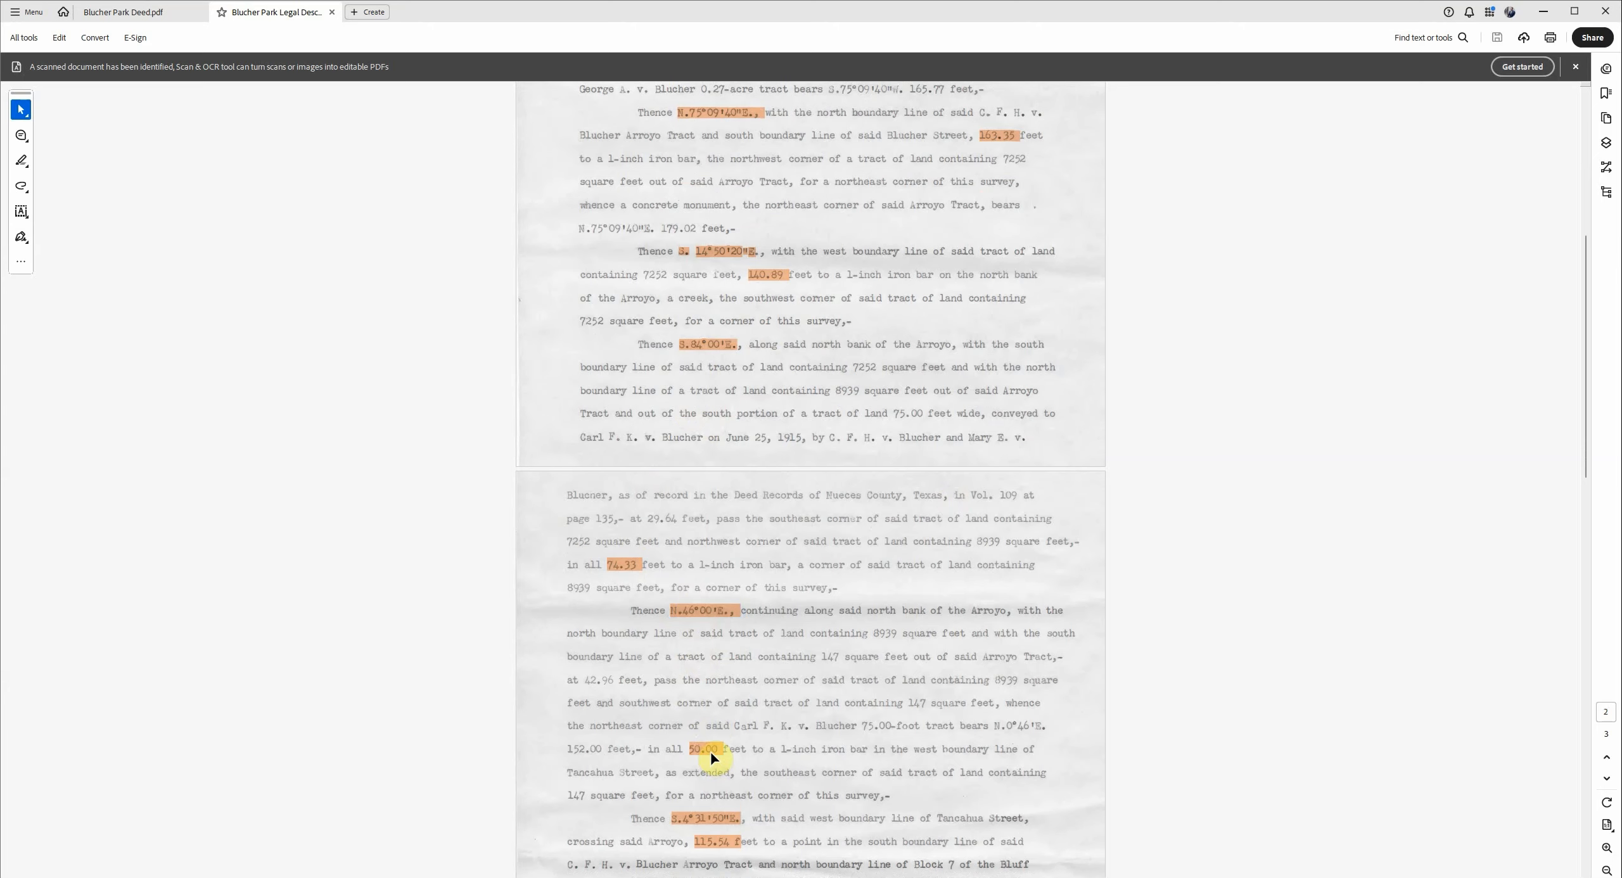
{"action": "scroll", "coordinate": [739, 662], "scroll_direction": "down", "scroll_amount": 2}
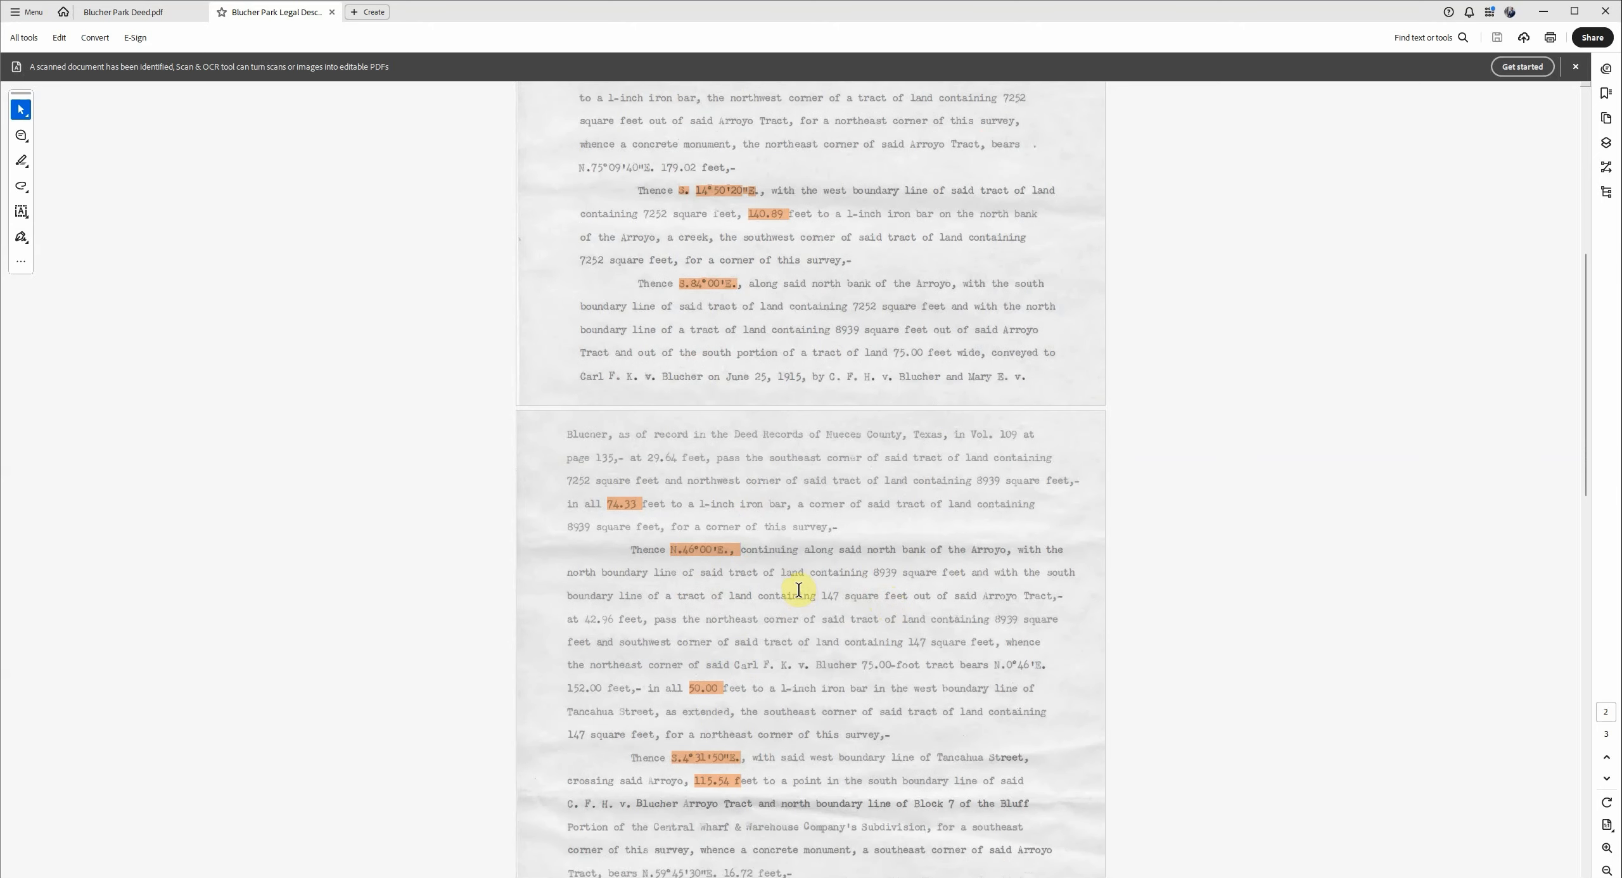
{"action": "scroll", "coordinate": [800, 587], "scroll_direction": "down", "scroll_amount": 1}
{"action": "scroll", "coordinate": [799, 587], "scroll_direction": "down", "scroll_amount": 2}
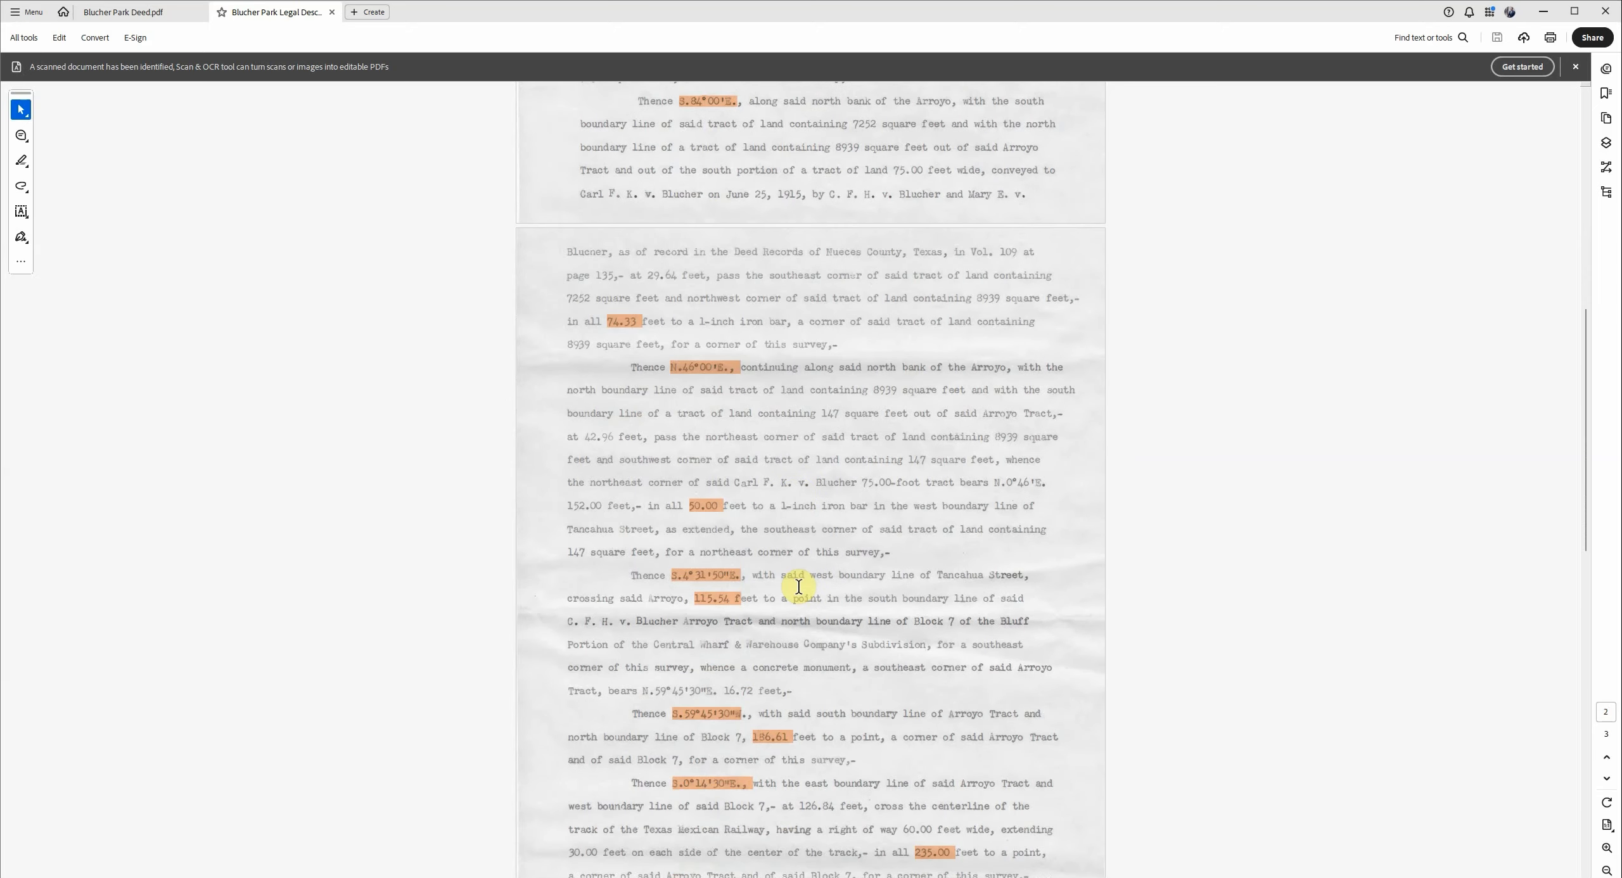
{"action": "scroll", "coordinate": [798, 587], "scroll_direction": "down", "scroll_amount": 4}
{"action": "scroll", "coordinate": [799, 587], "scroll_direction": "down", "scroll_amount": 2}
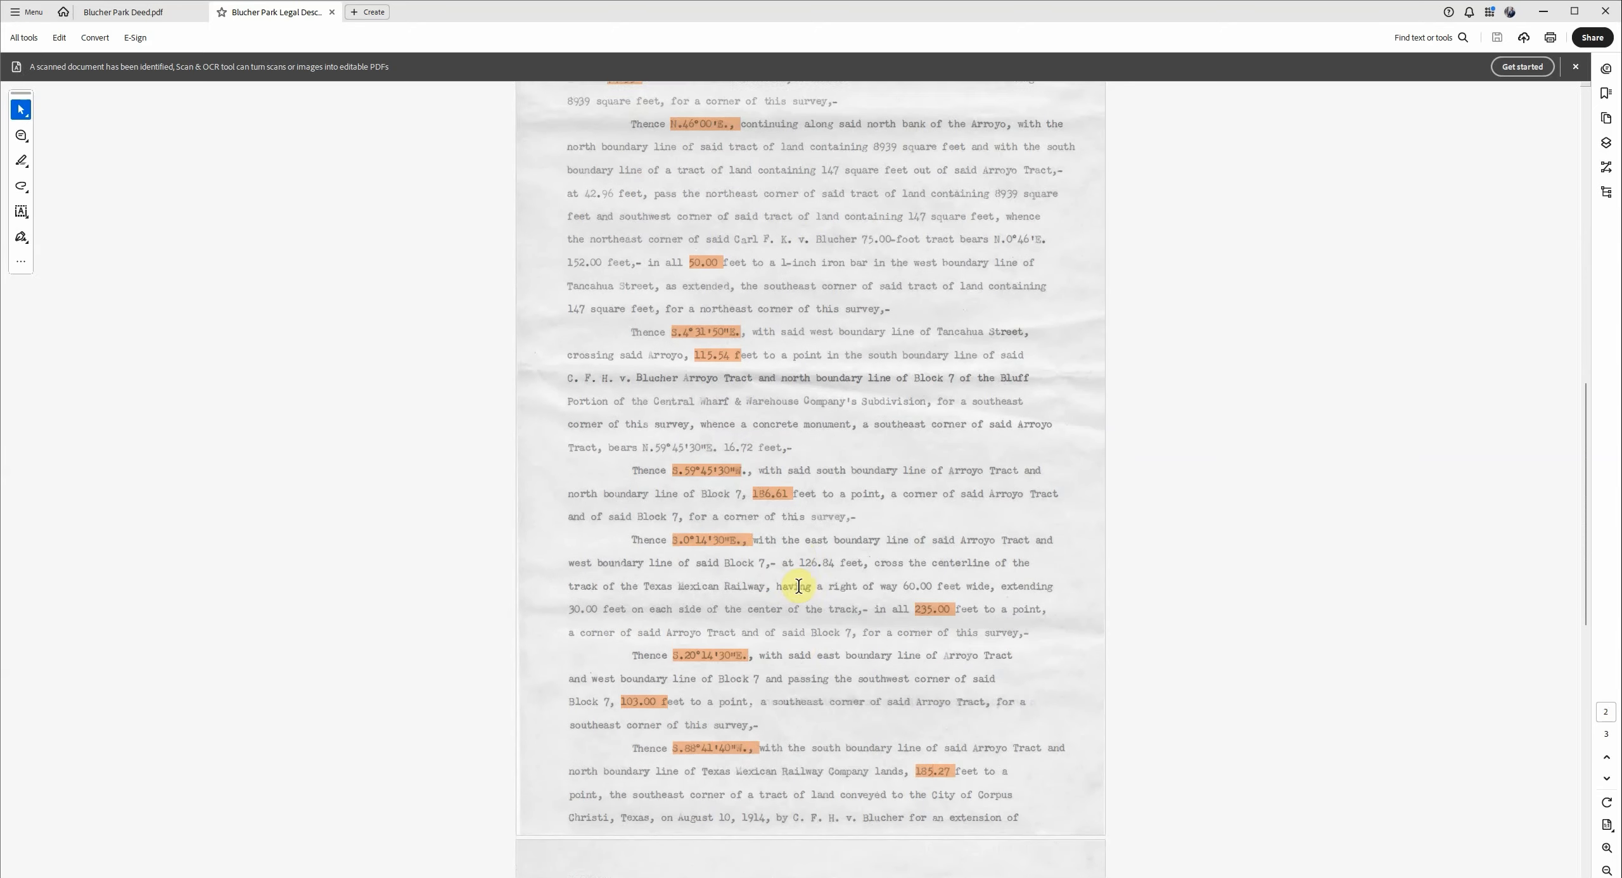
{"action": "scroll", "coordinate": [798, 587], "scroll_direction": "down", "scroll_amount": 1}
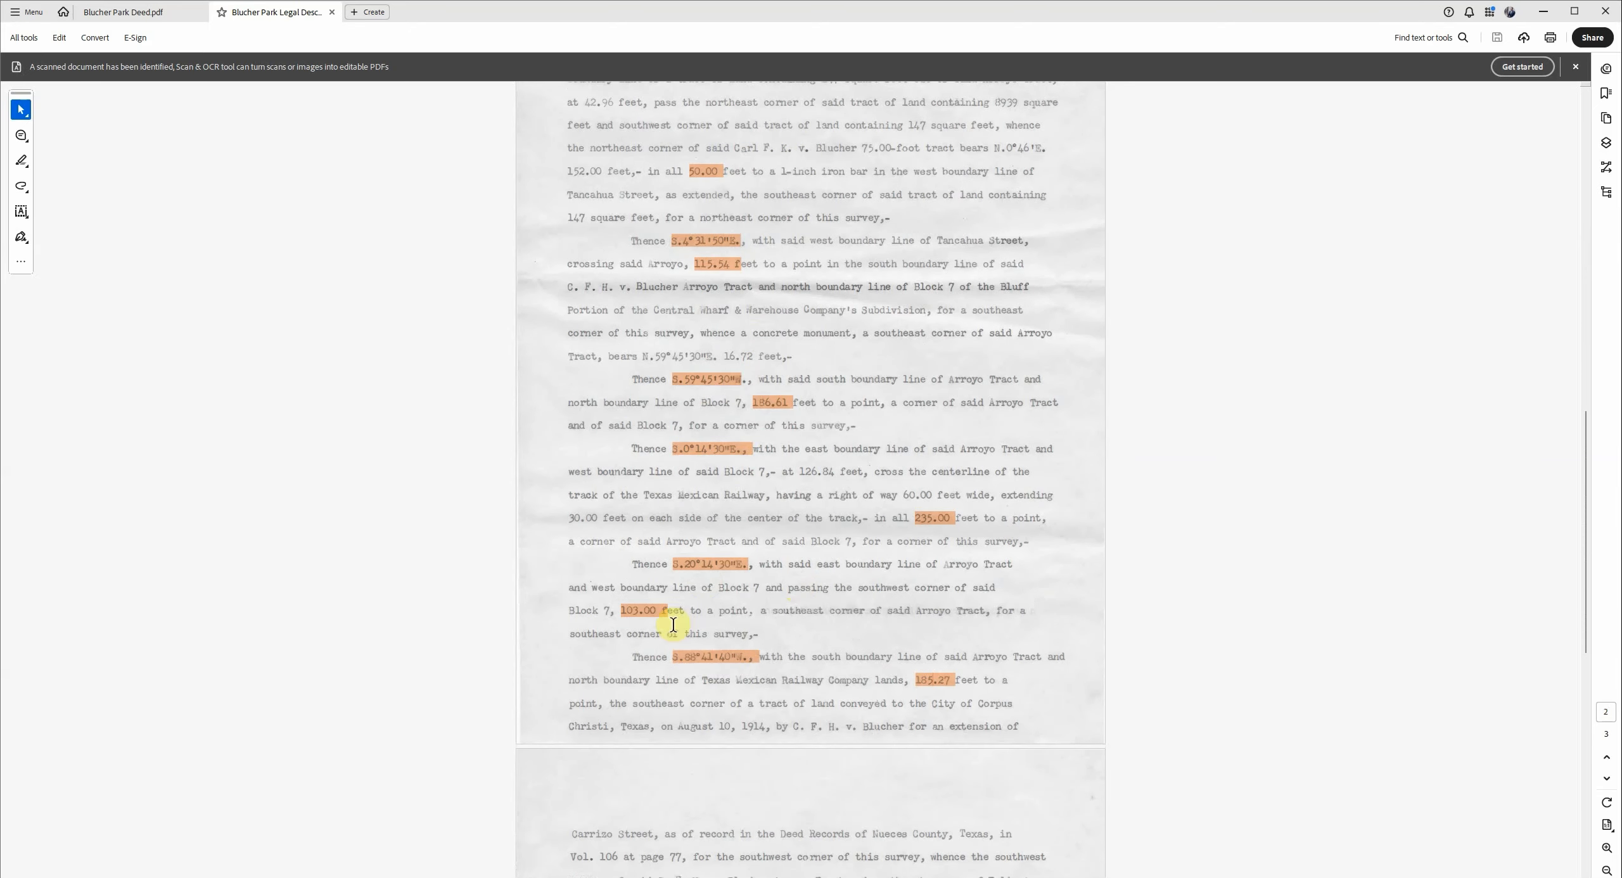
{"action": "scroll", "coordinate": [670, 614], "scroll_direction": "down", "scroll_amount": 4}
{"action": "scroll", "coordinate": [798, 628], "scroll_direction": "down", "scroll_amount": 10}
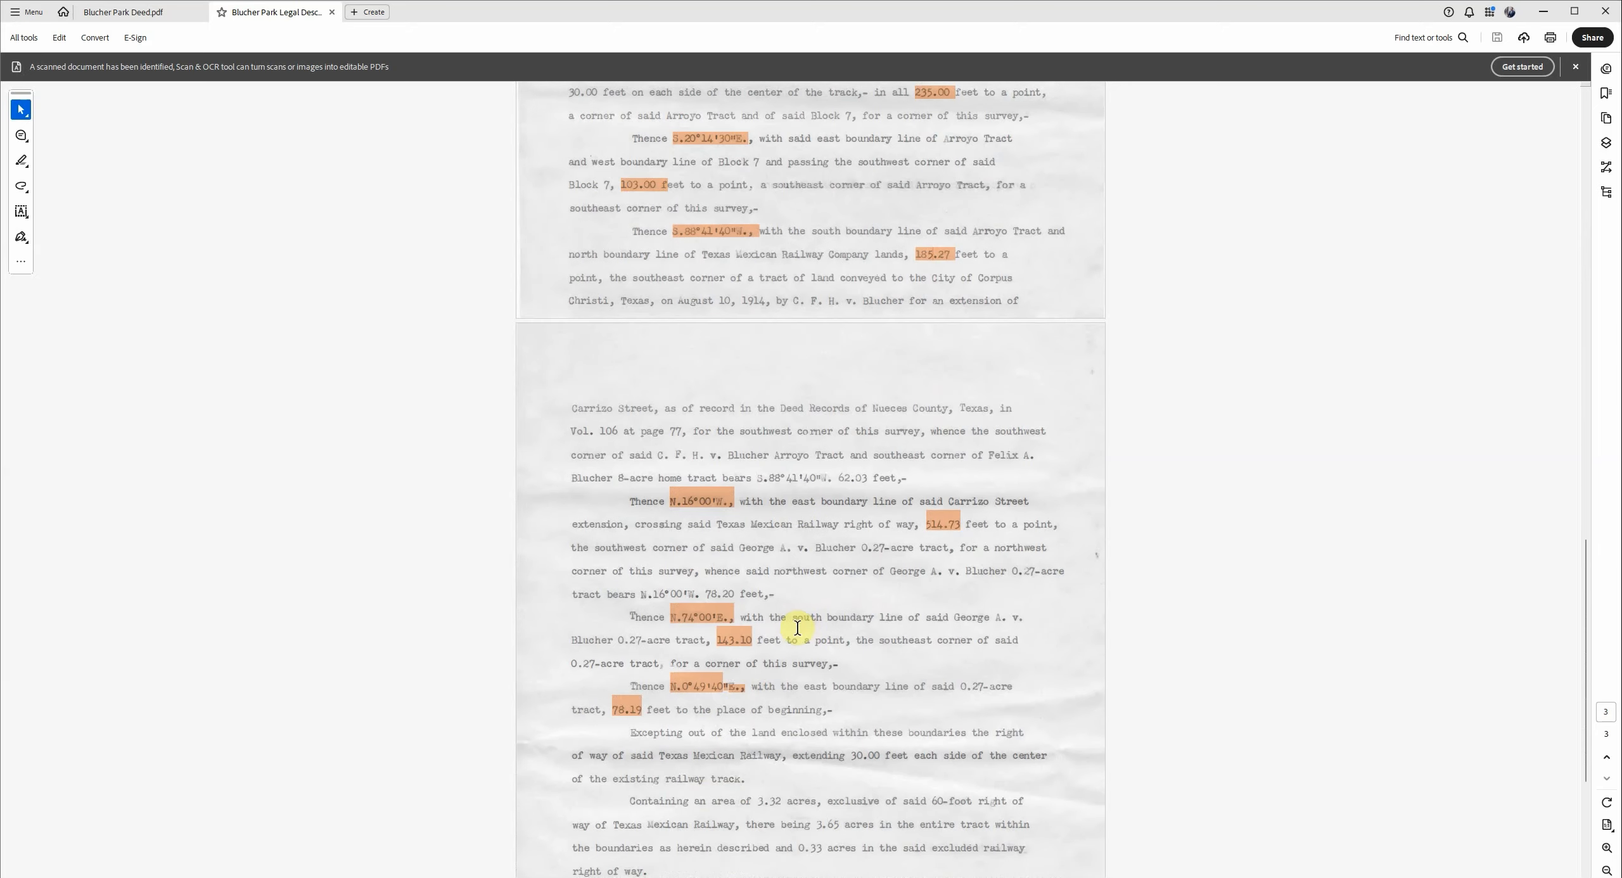
{"action": "scroll", "coordinate": [791, 616], "scroll_direction": "down", "scroll_amount": 2}
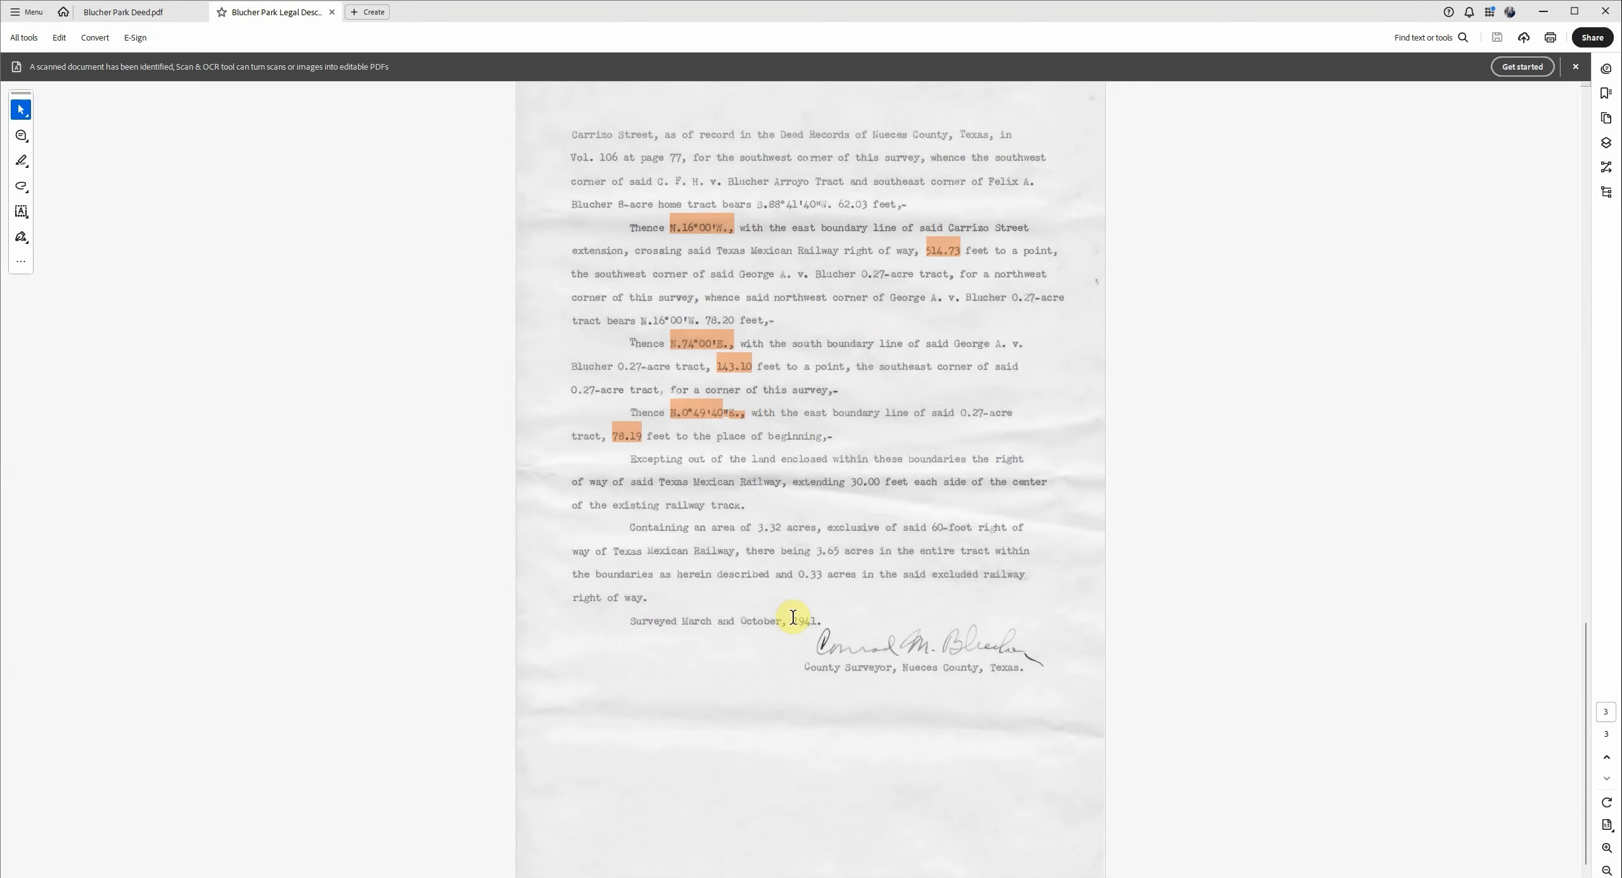
- Return to the first page and reexamine the survey's introduction, point of beginning and first boundary calls
{"action": "scroll", "coordinate": [791, 615], "scroll_direction": "up", "scroll_amount": 4}
{"action": "scroll", "coordinate": [792, 609], "scroll_direction": "up", "scroll_amount": 20}
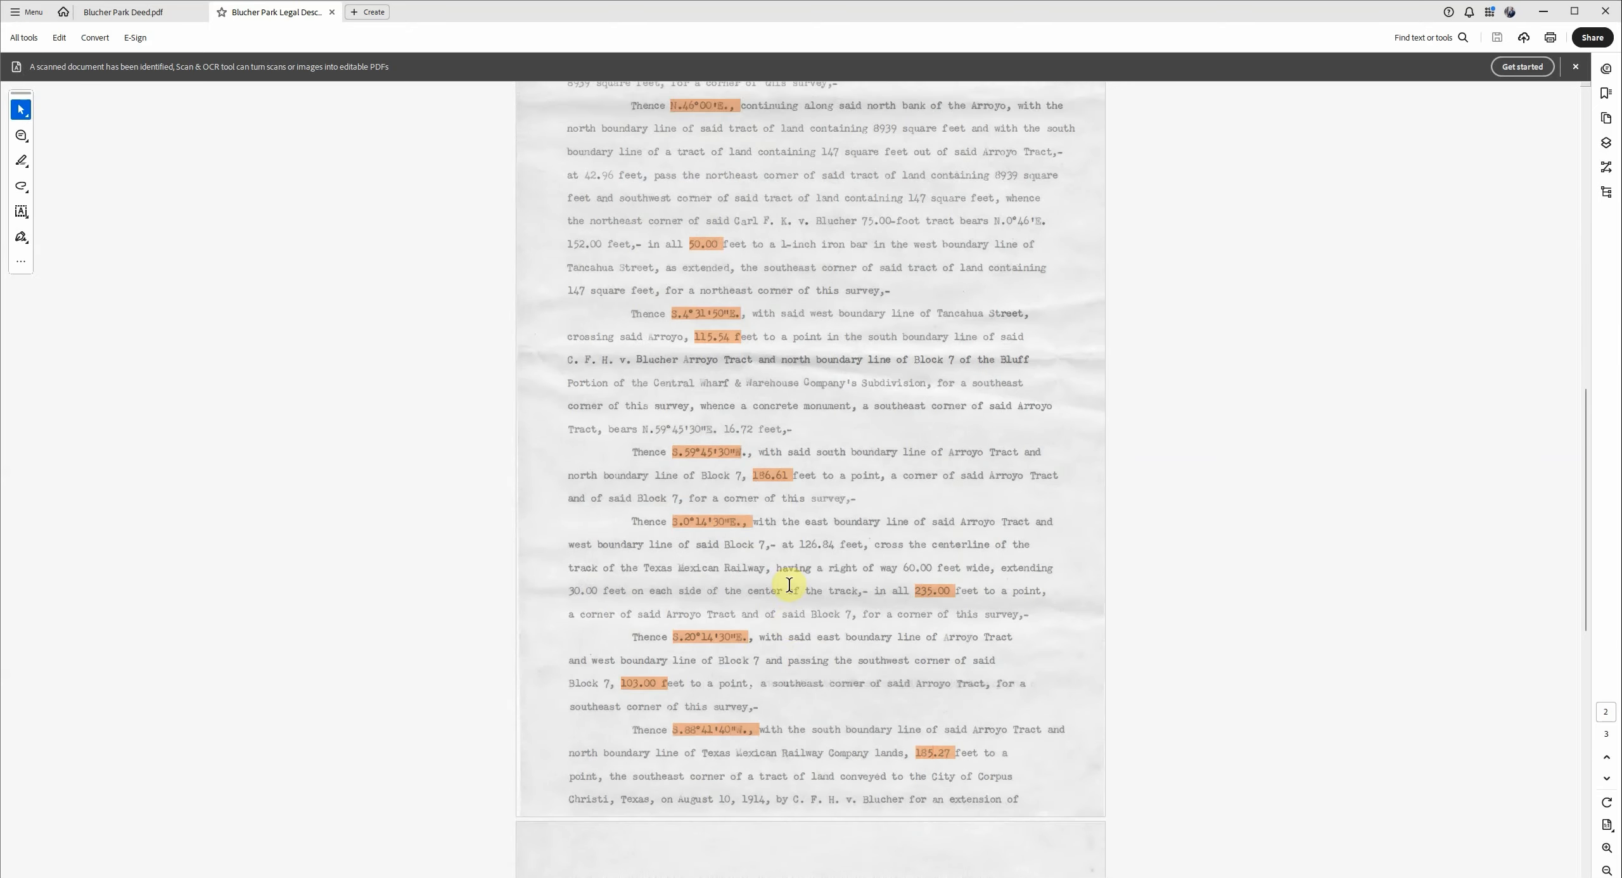
{"action": "scroll", "coordinate": [738, 520], "scroll_direction": "up", "scroll_amount": 8}
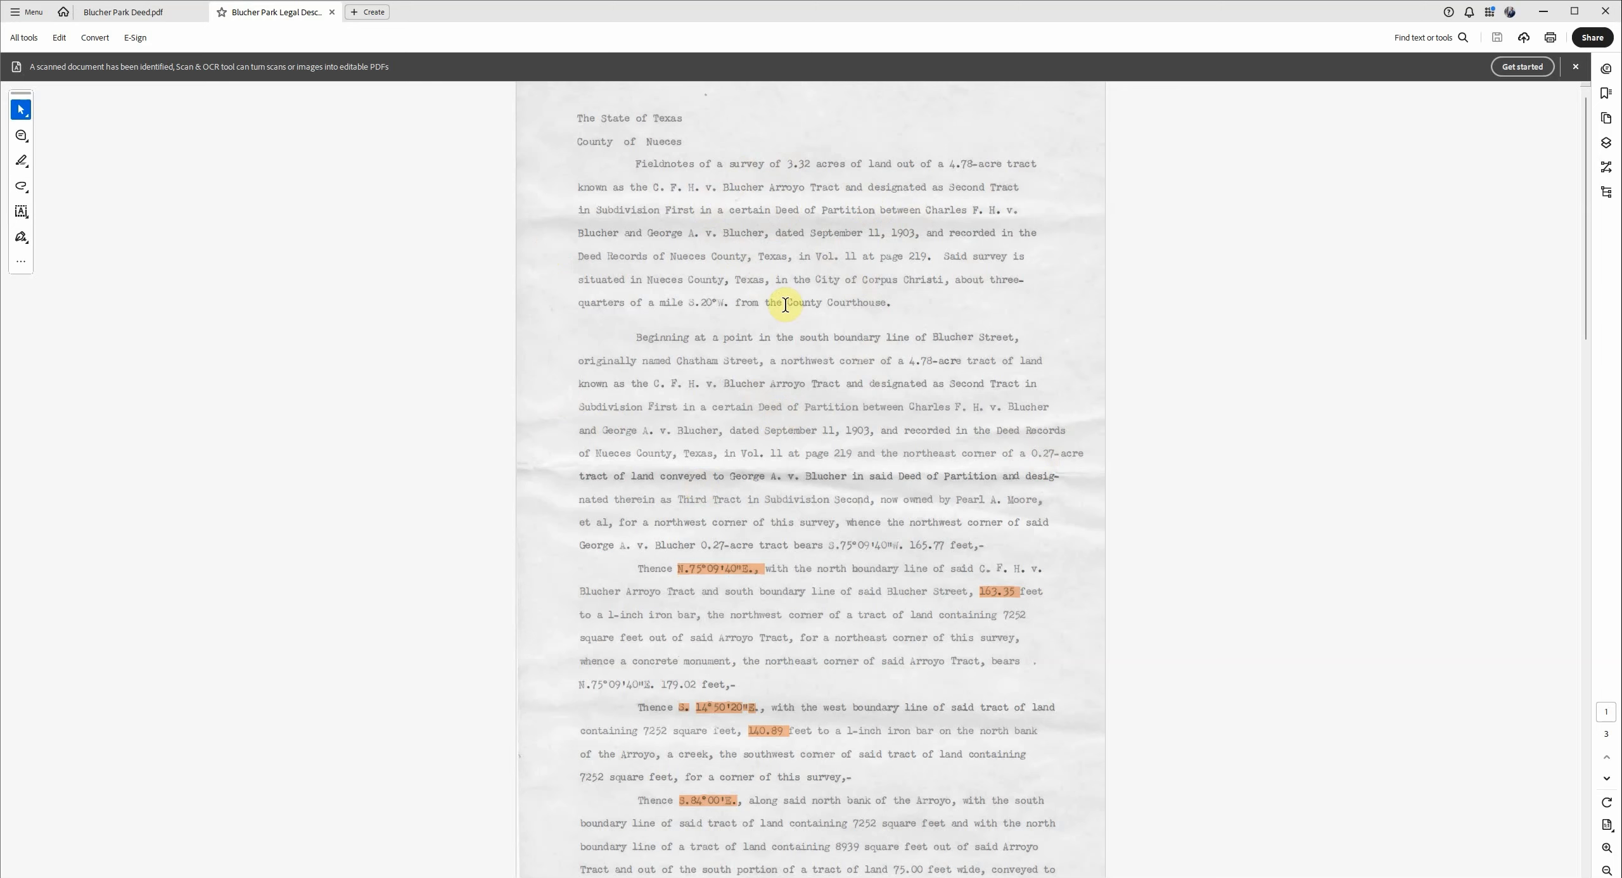
{"action": "scroll", "coordinate": [906, 423], "scroll_direction": "down", "scroll_amount": 1}
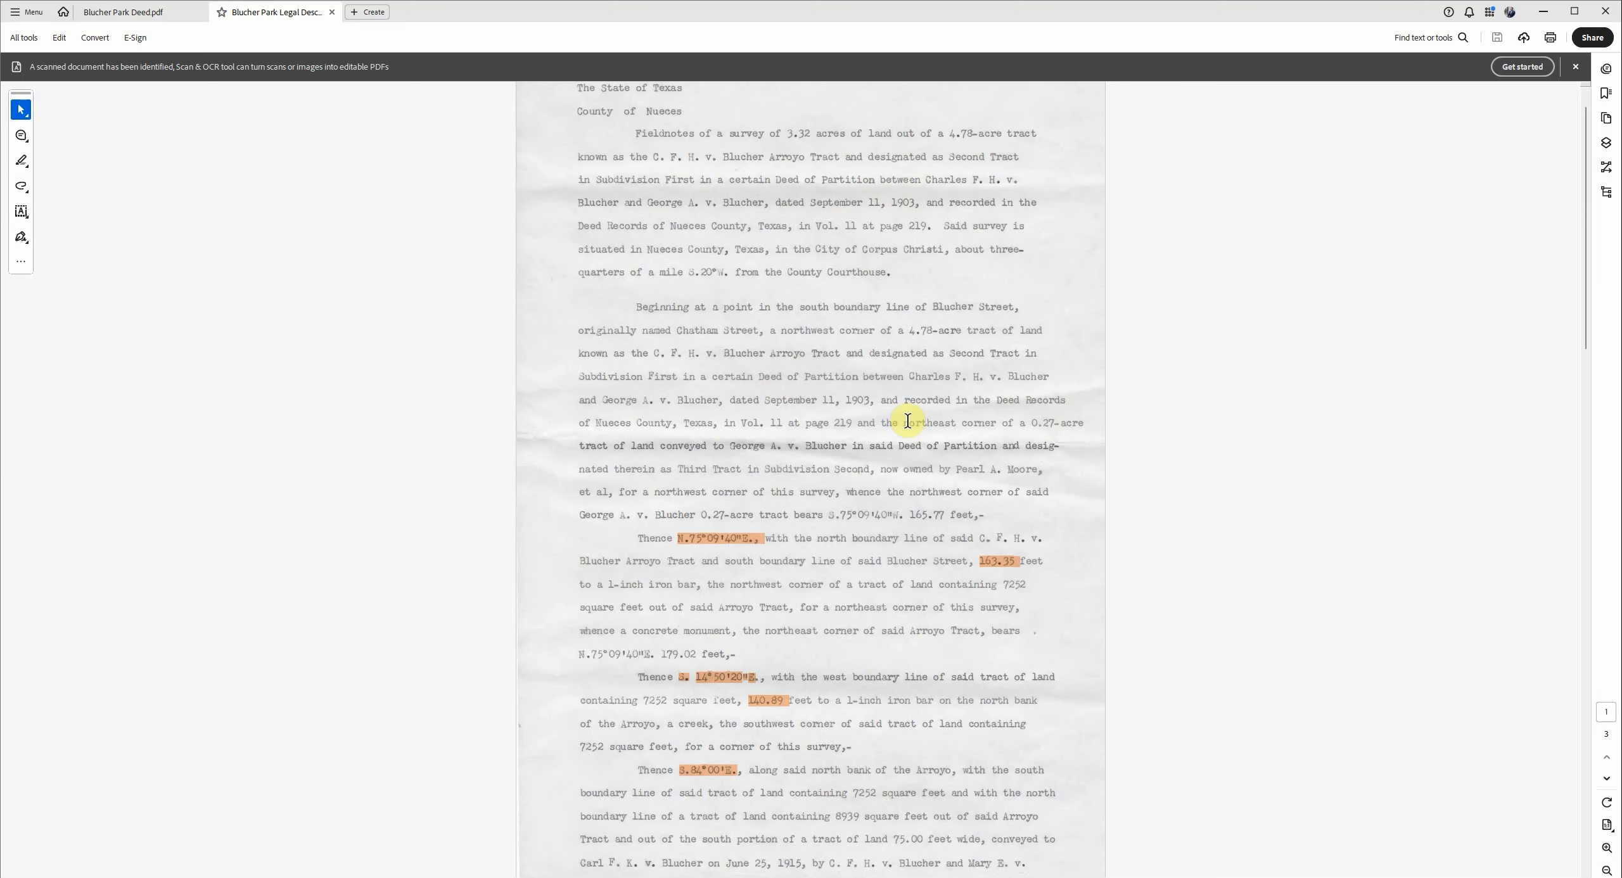
{"action": "scroll", "coordinate": [821, 585], "scroll_direction": "down", "scroll_amount": 5}
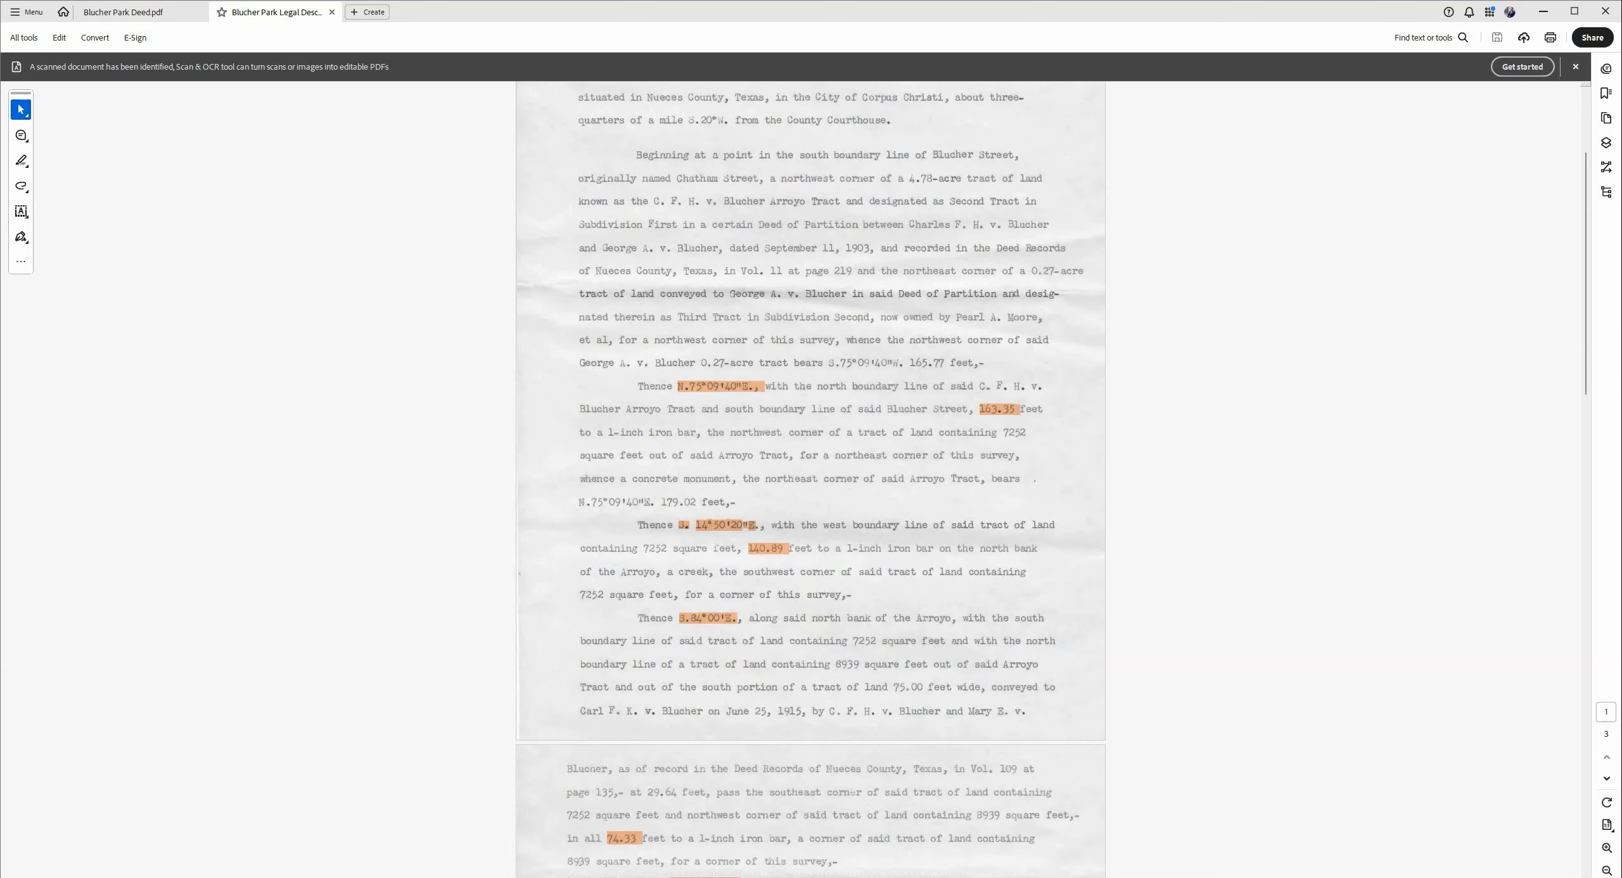
{"action": "mouse_move", "coordinate": [1578, 877]}
{"action": "scroll", "coordinate": [963, 503], "scroll_direction": "up", "scroll_amount": 3}
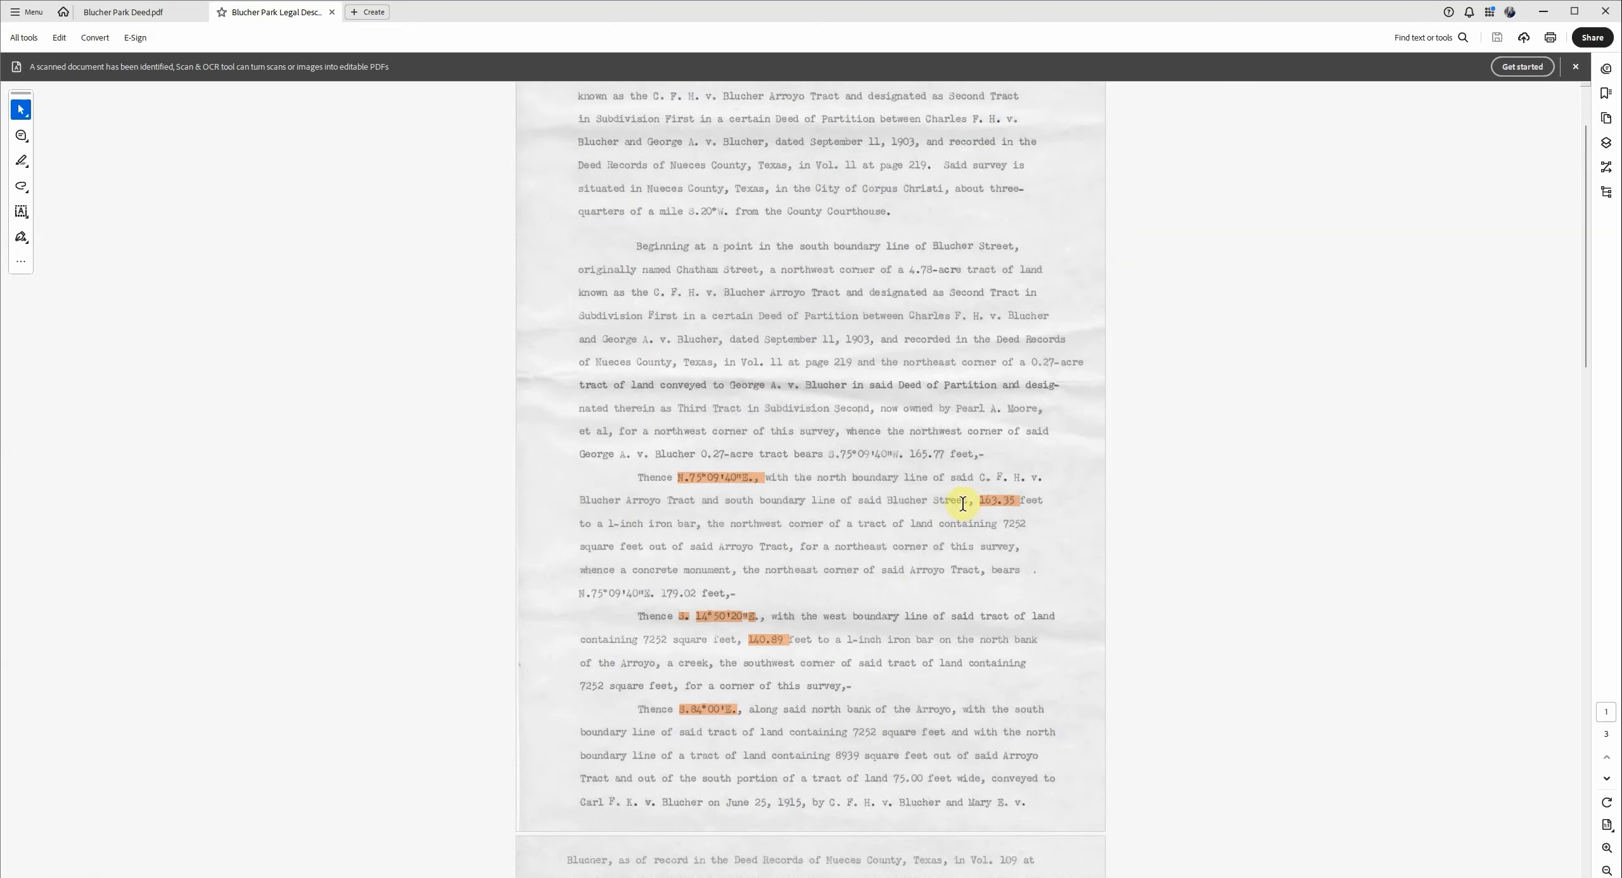
{"action": "scroll", "coordinate": [963, 474], "scroll_direction": "down", "scroll_amount": 1}
{"action": "scroll", "coordinate": [958, 462], "scroll_direction": "down", "scroll_amount": 2}
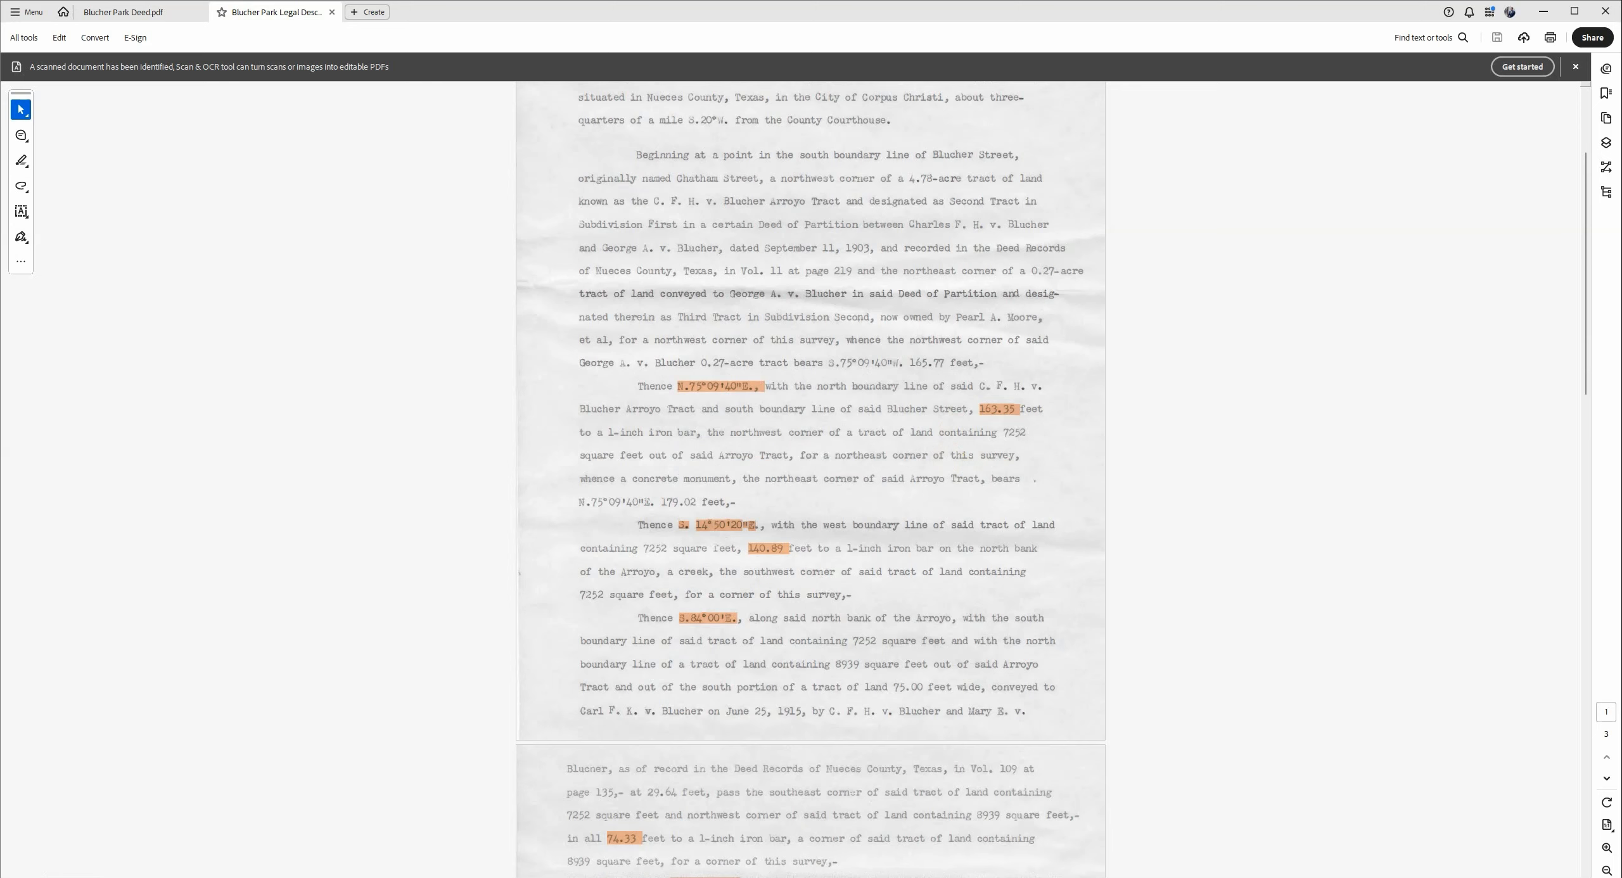
- Place the Traverse for Blucher Park text file beside the PDF and record courses 1 75.0940 163.35, 2 14.5020 140.89 and 2 84 74.33
{"action": "mouse_move", "coordinate": [1621, 184]}
{"action": "left_mouse_down"}
{"action": "mouse_move", "coordinate": [1582, 184]}
{"action": "mouse_move", "coordinate": [1621, 183]}
{"action": "left_mouse_up"}
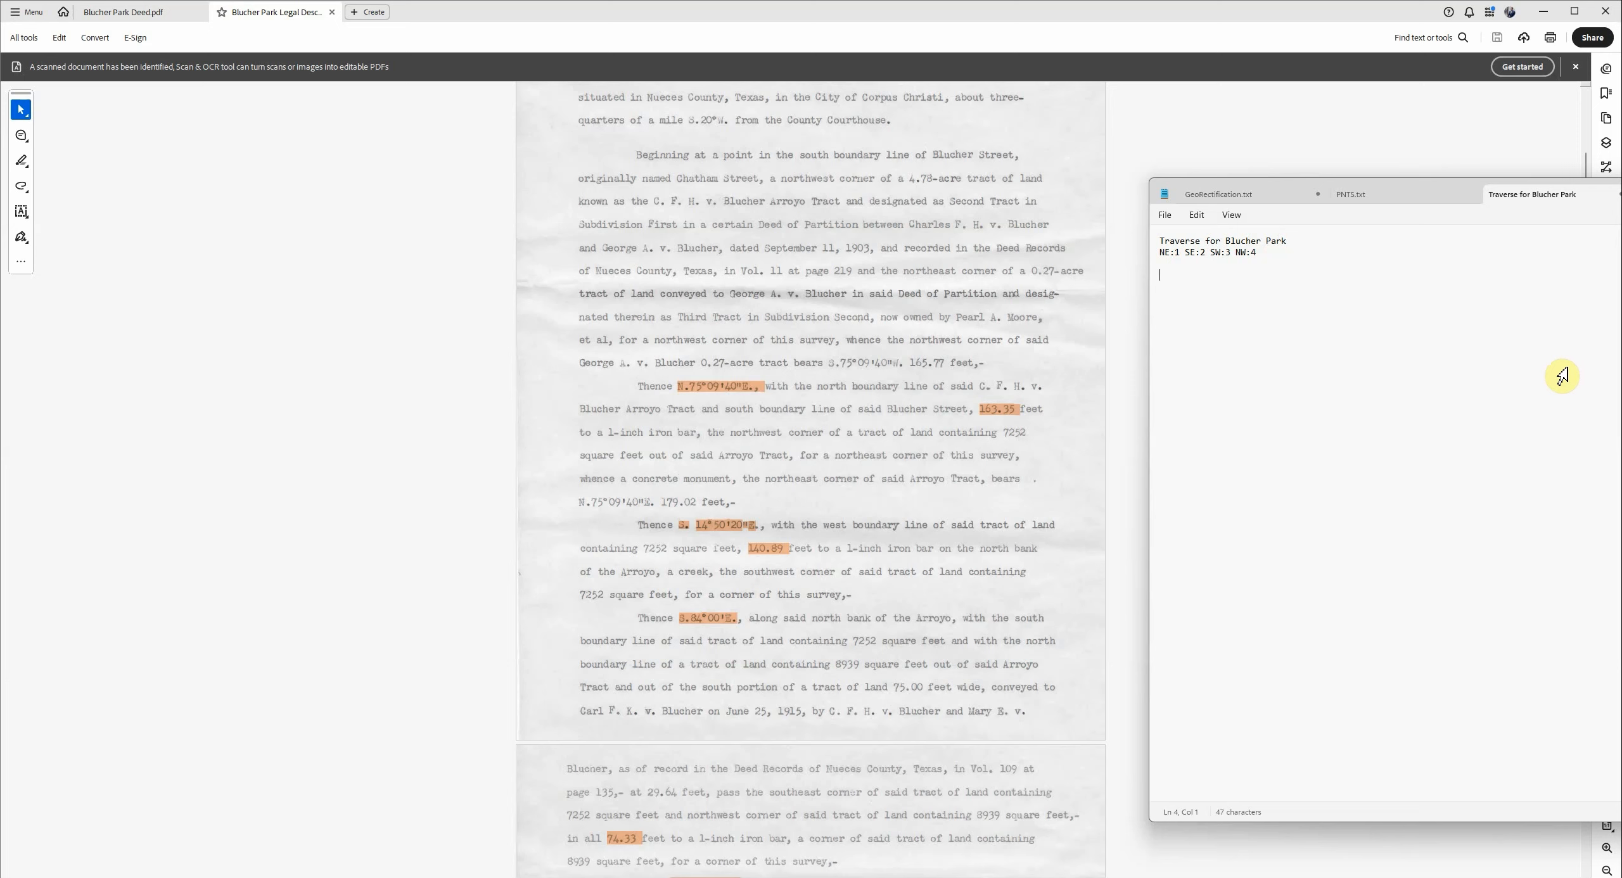
{"action": "scroll", "coordinate": [700, 578], "scroll_direction": "up", "scroll_amount": 3}
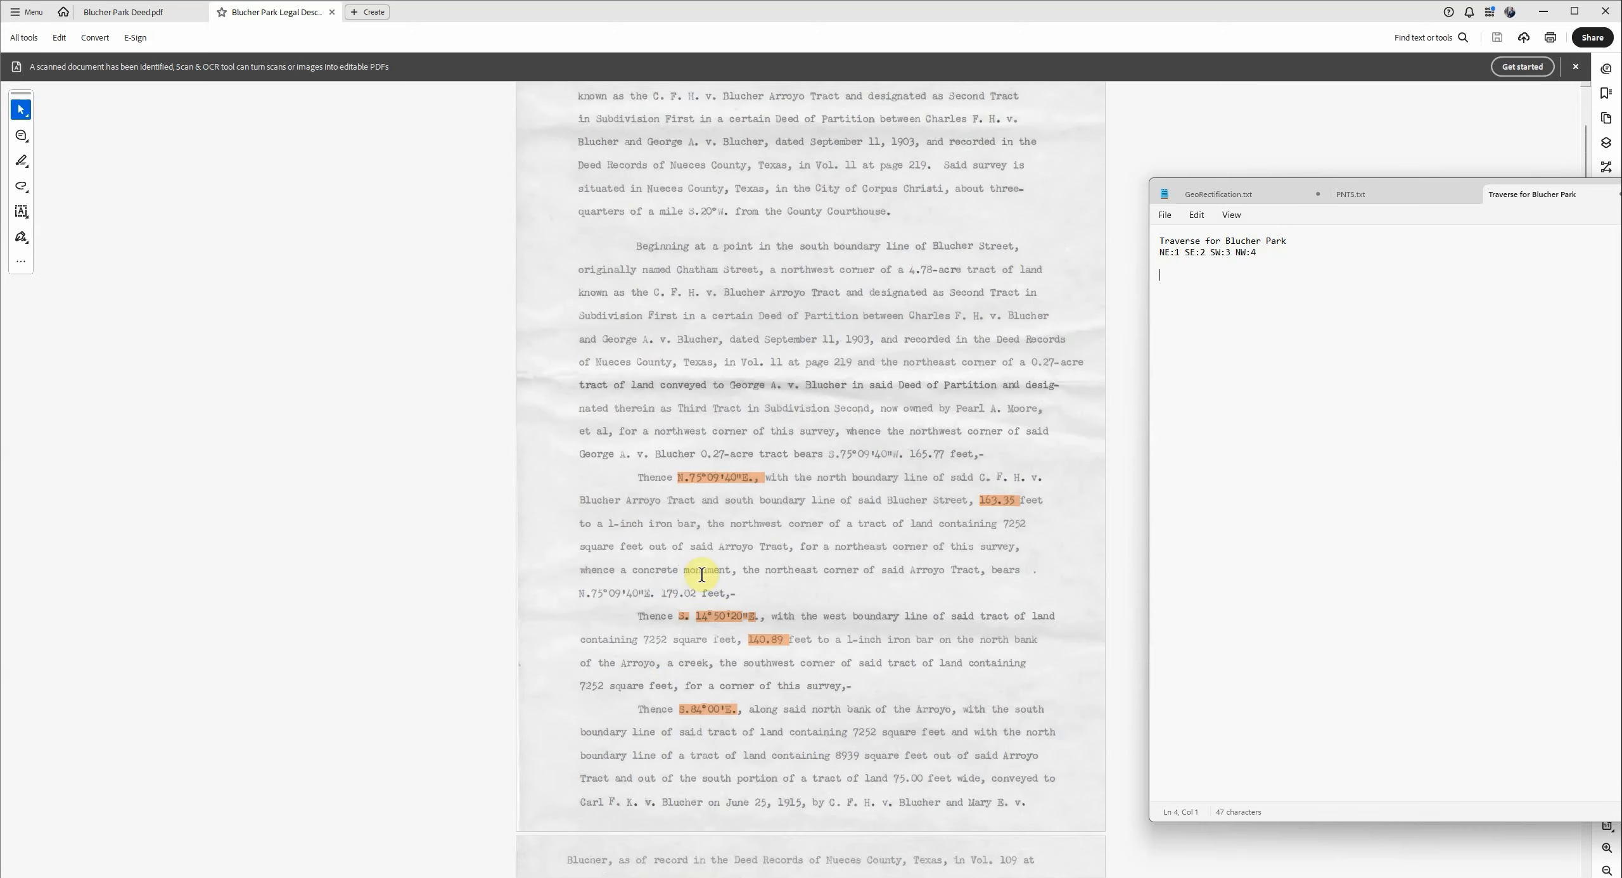
{"action": "scroll", "coordinate": [700, 578], "scroll_direction": "down", "scroll_amount": 4}
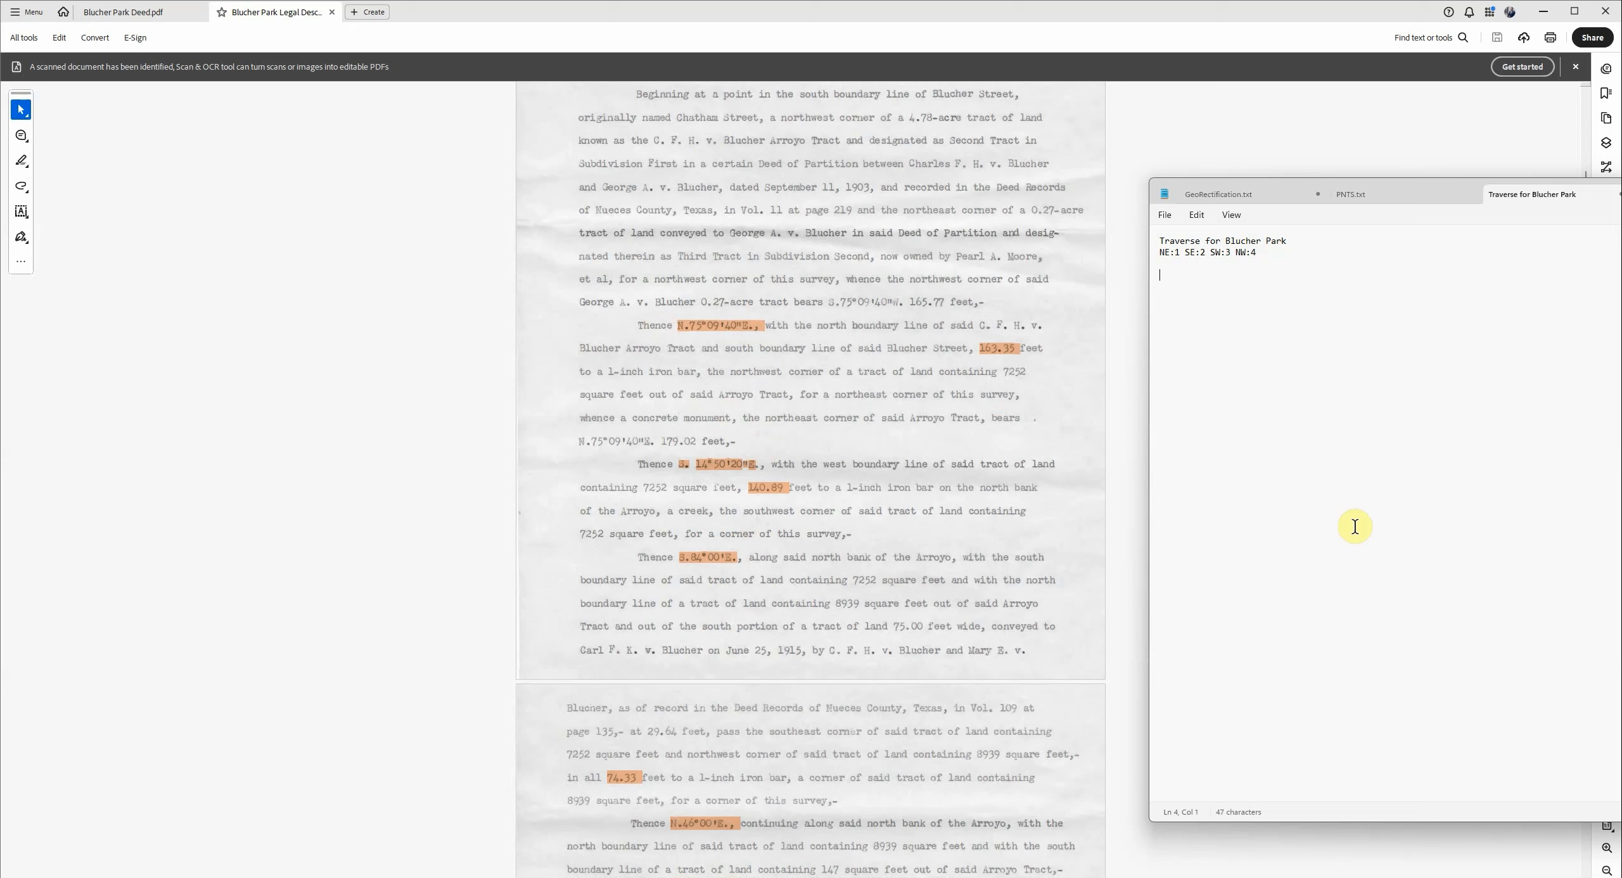
{"action": "type", "text": "1 75."}
{"action": "type", "text": "0940"}
{"action": "type", "text": " 163.35"}
{"action": "type", "text": "14."}
{"action": "type", "text": "50"}
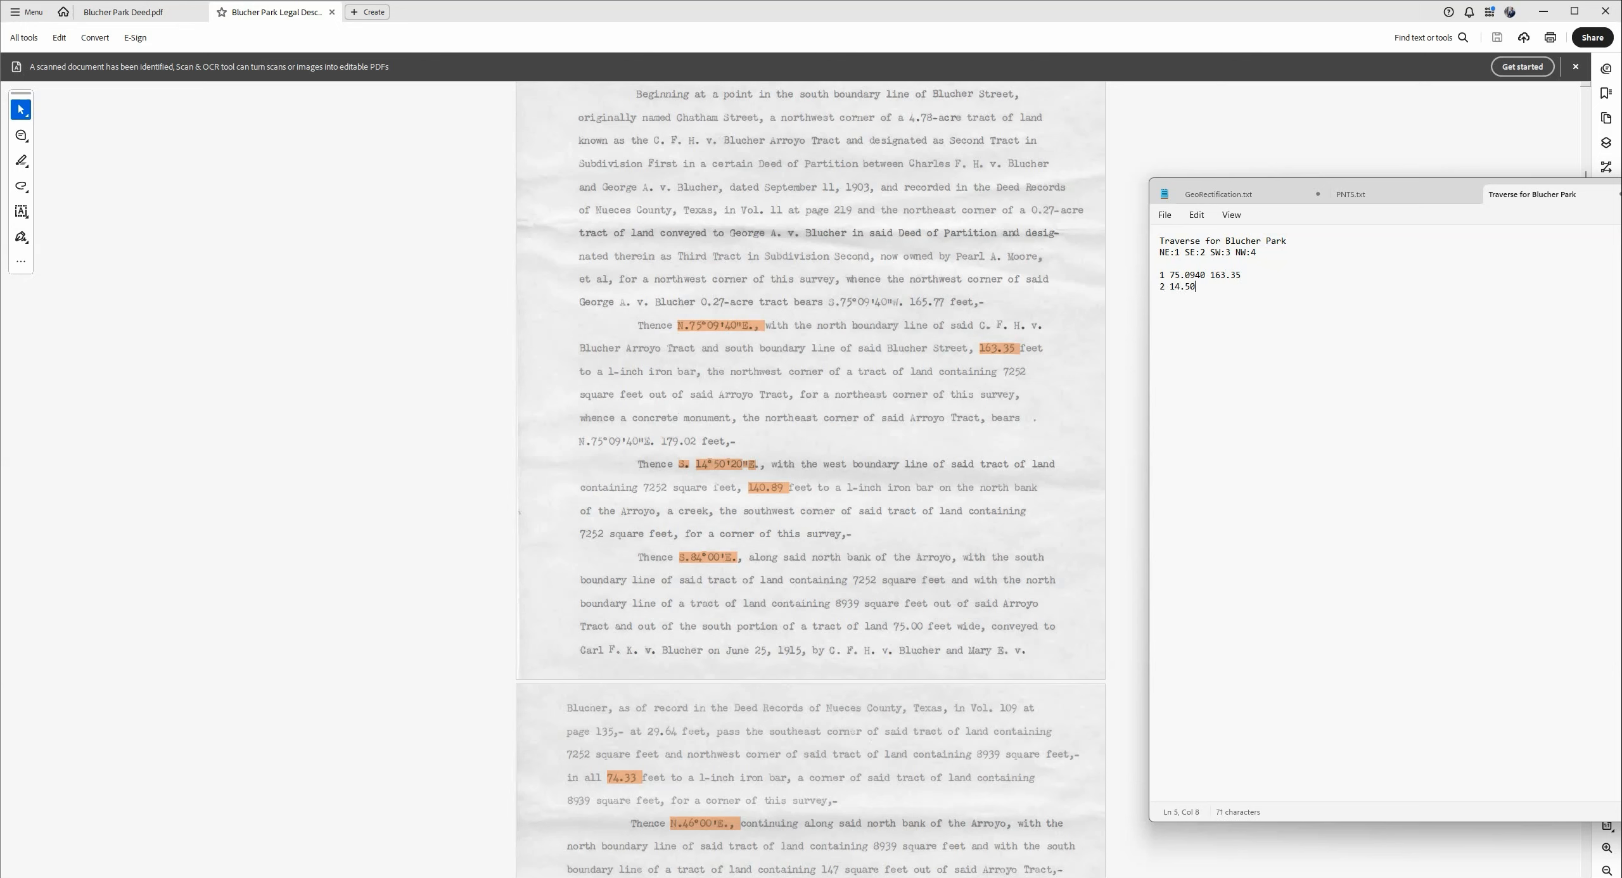
{"action": "type", "text": "20 140.89"}
{"action": "key", "text": "Return"}
{"action": "type", "text": "2 84 74.33"}
- Replace the spaces before the distances in the three traverse lines with tabs so the distances form an aligned column
{"action": "left_click", "coordinate": [1210, 275]}
{"action": "key", "text": "BackSpace"}
{"action": "key", "text": "Tab"}
{"action": "key", "text": "Down"}
{"action": "key", "text": "BackSpace"}
{"action": "key", "text": "Tab"}
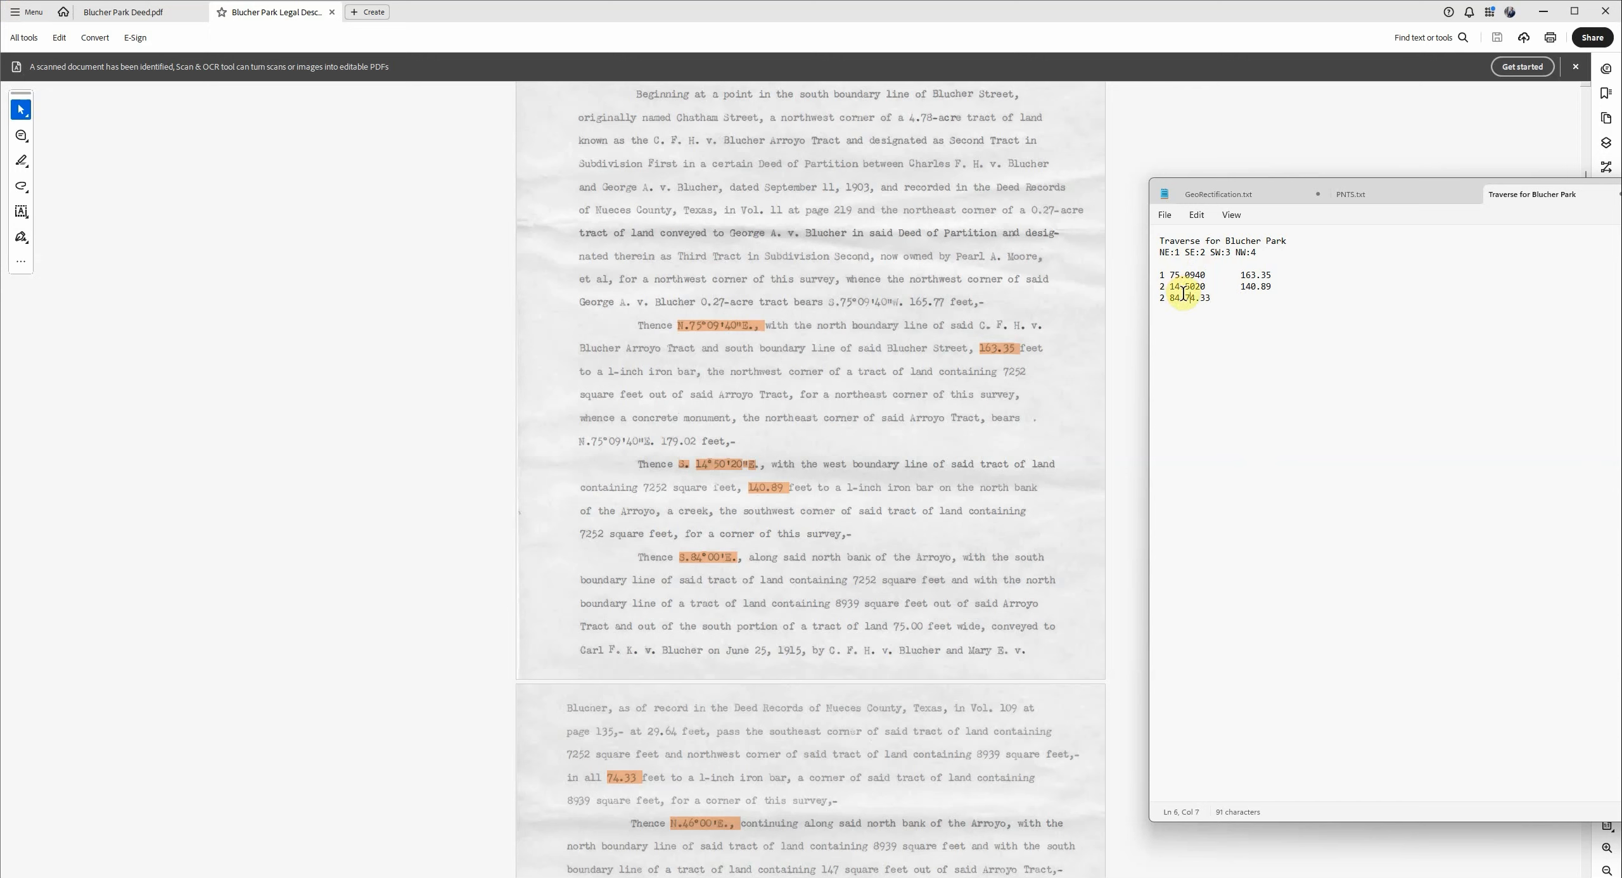
{"action": "key", "text": "BackSpace"}
{"action": "key", "text": "Tab"}
{"action": "key", "text": "Tab"}
- Add the courses 1 46 50, 2 4.3150 115.54 and 3 59.4530 186.61 from the second page of the fieldnotes
{"action": "scroll", "coordinate": [641, 411], "scroll_direction": "down", "scroll_amount": 6}
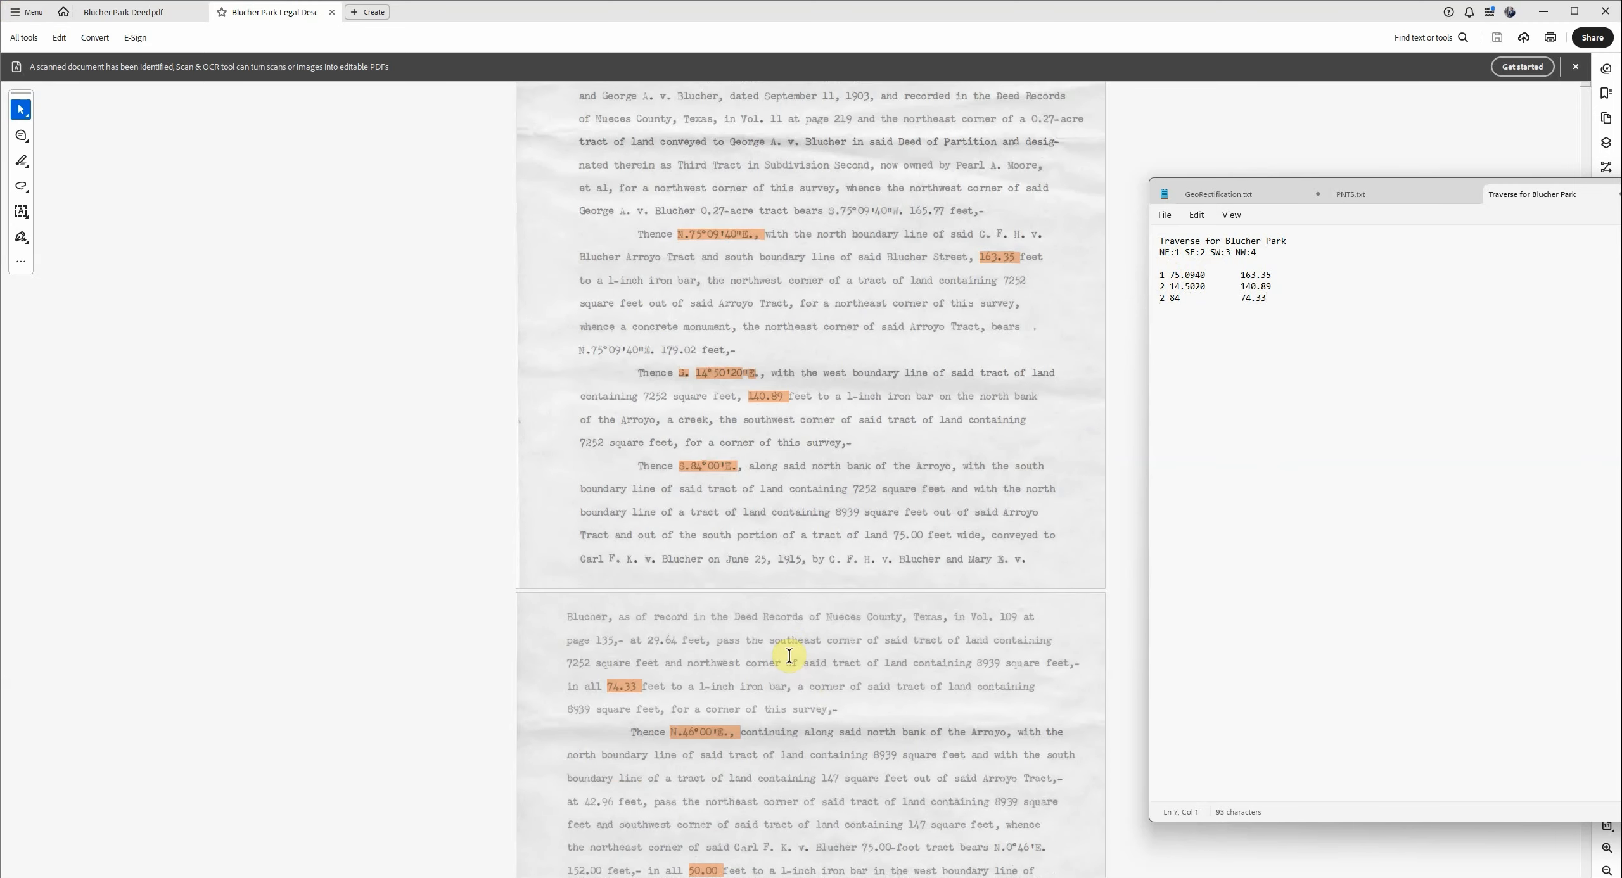
{"action": "scroll", "coordinate": [790, 654], "scroll_direction": "down", "scroll_amount": 5}
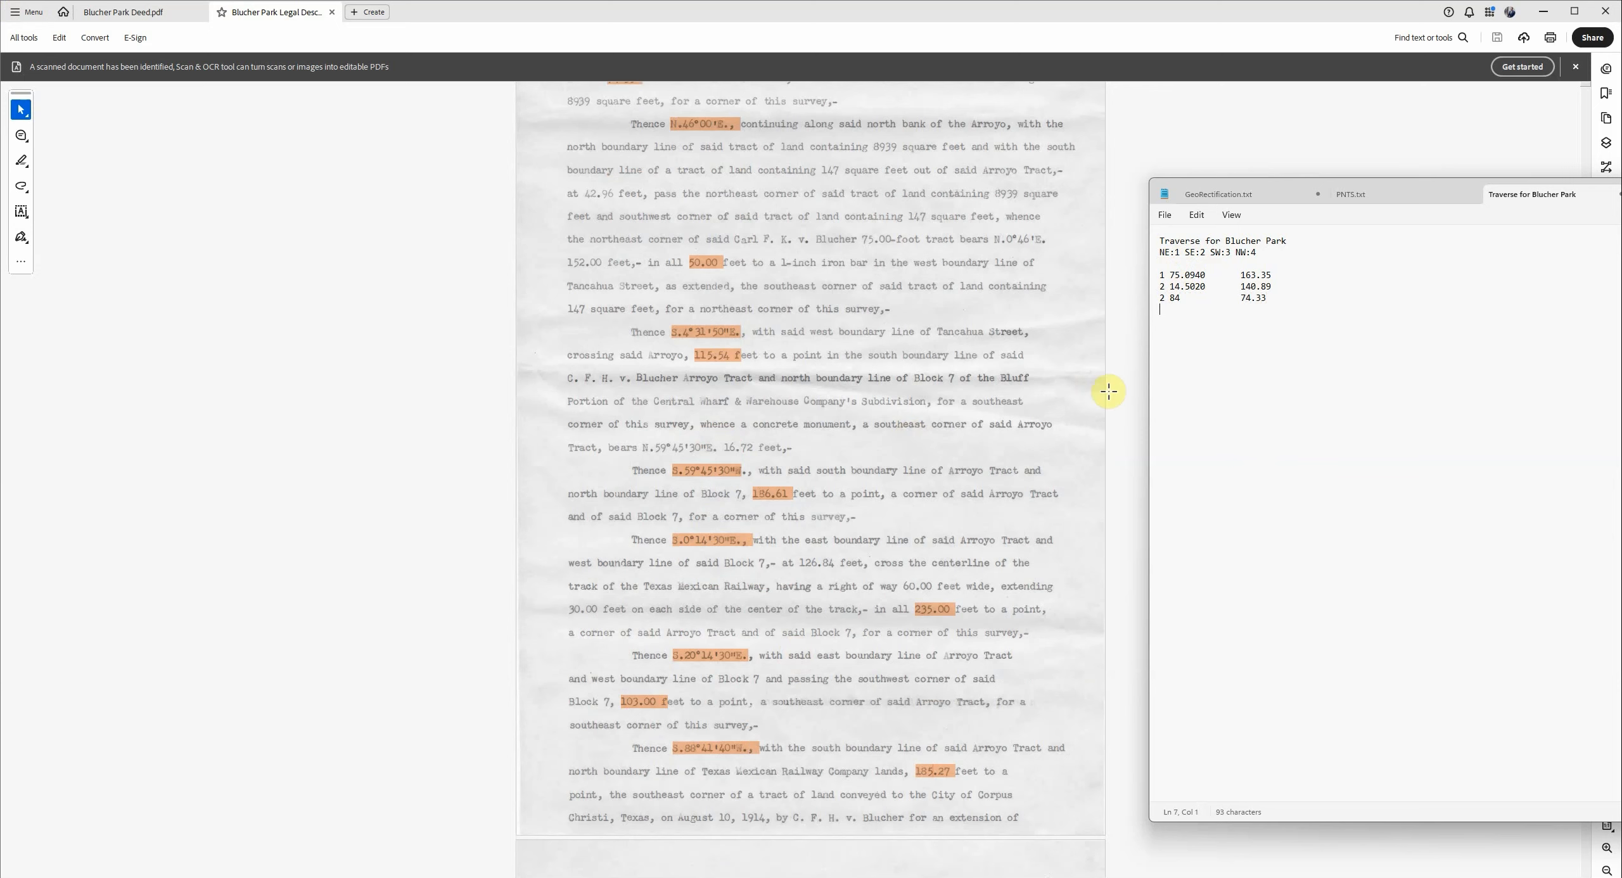
{"action": "type", "text": "1 46\t\t50"}
{"action": "key", "text": "Return"}
{"action": "type", "text": "2 4.31"}
{"action": "type", "text": "50"}
{"action": "type", "text": "\t115.54 3"}
{"action": "type", "text": " 59"}
{"action": "type", "text": ".4530"}
{"action": "key", "text": "Tab"}
{"action": "type", "text": "186.61"}
- Add the remaining second-page courses to the traverse as 2 0.1530 235, 2 20.1430 103 and 3 88.4140 185.27
{"action": "type", "text": "2"}
{"action": "type", "text": "1530\t"}
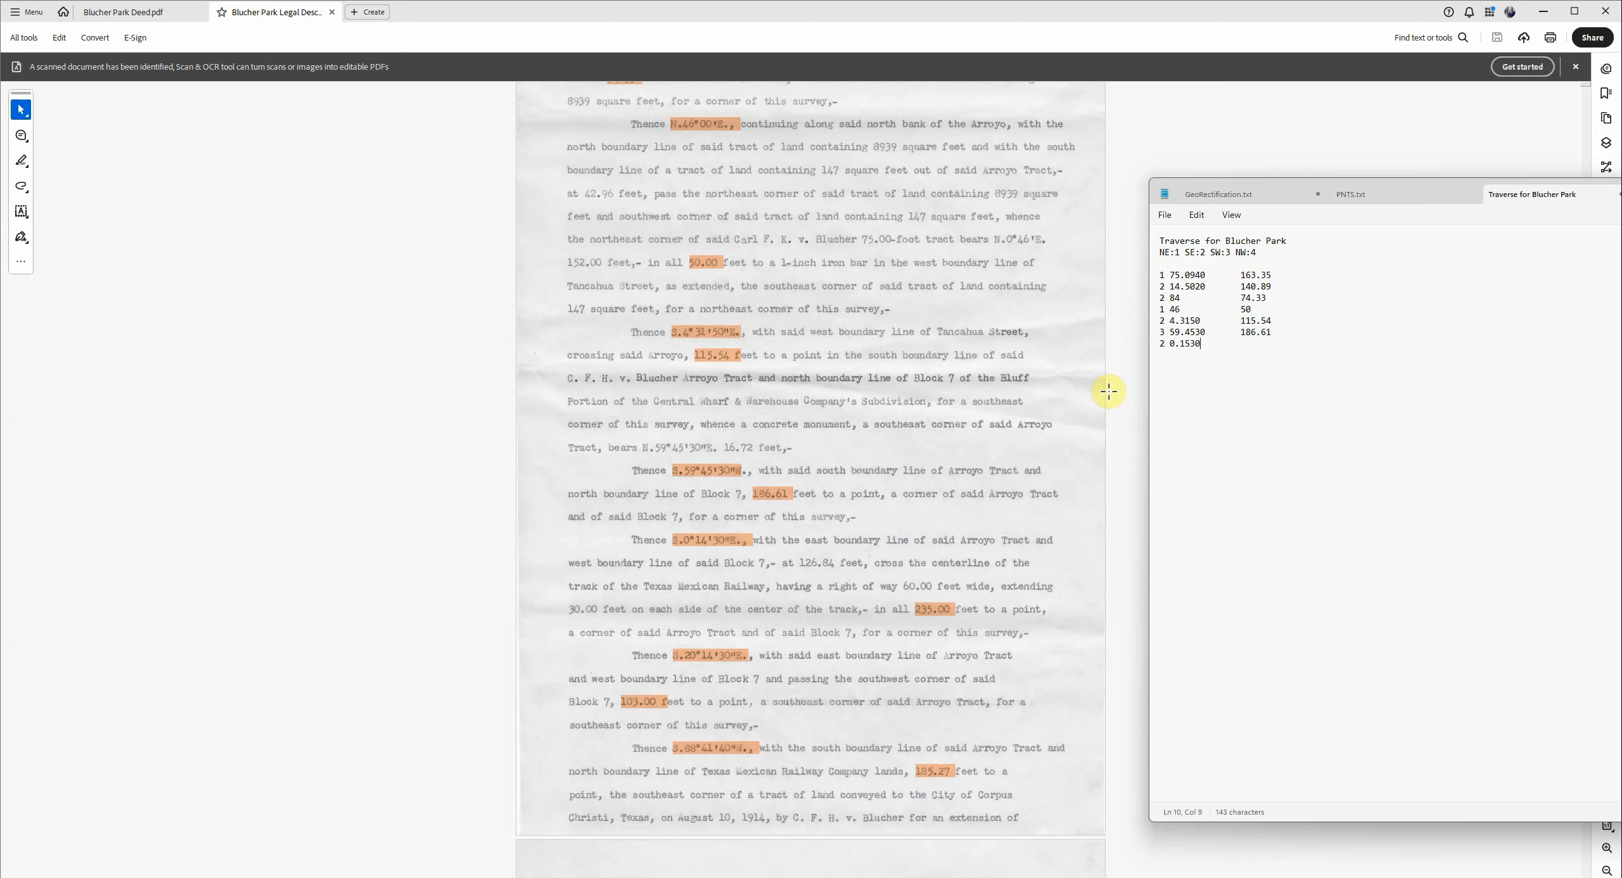
{"action": "type", "text": "235"}
{"action": "key", "text": "Return"}
{"action": "type", "text": "2 20.1430\t103"}
{"action": "key", "text": "Return"}
{"action": "type", "text": "3 88.4140\t185.2"}
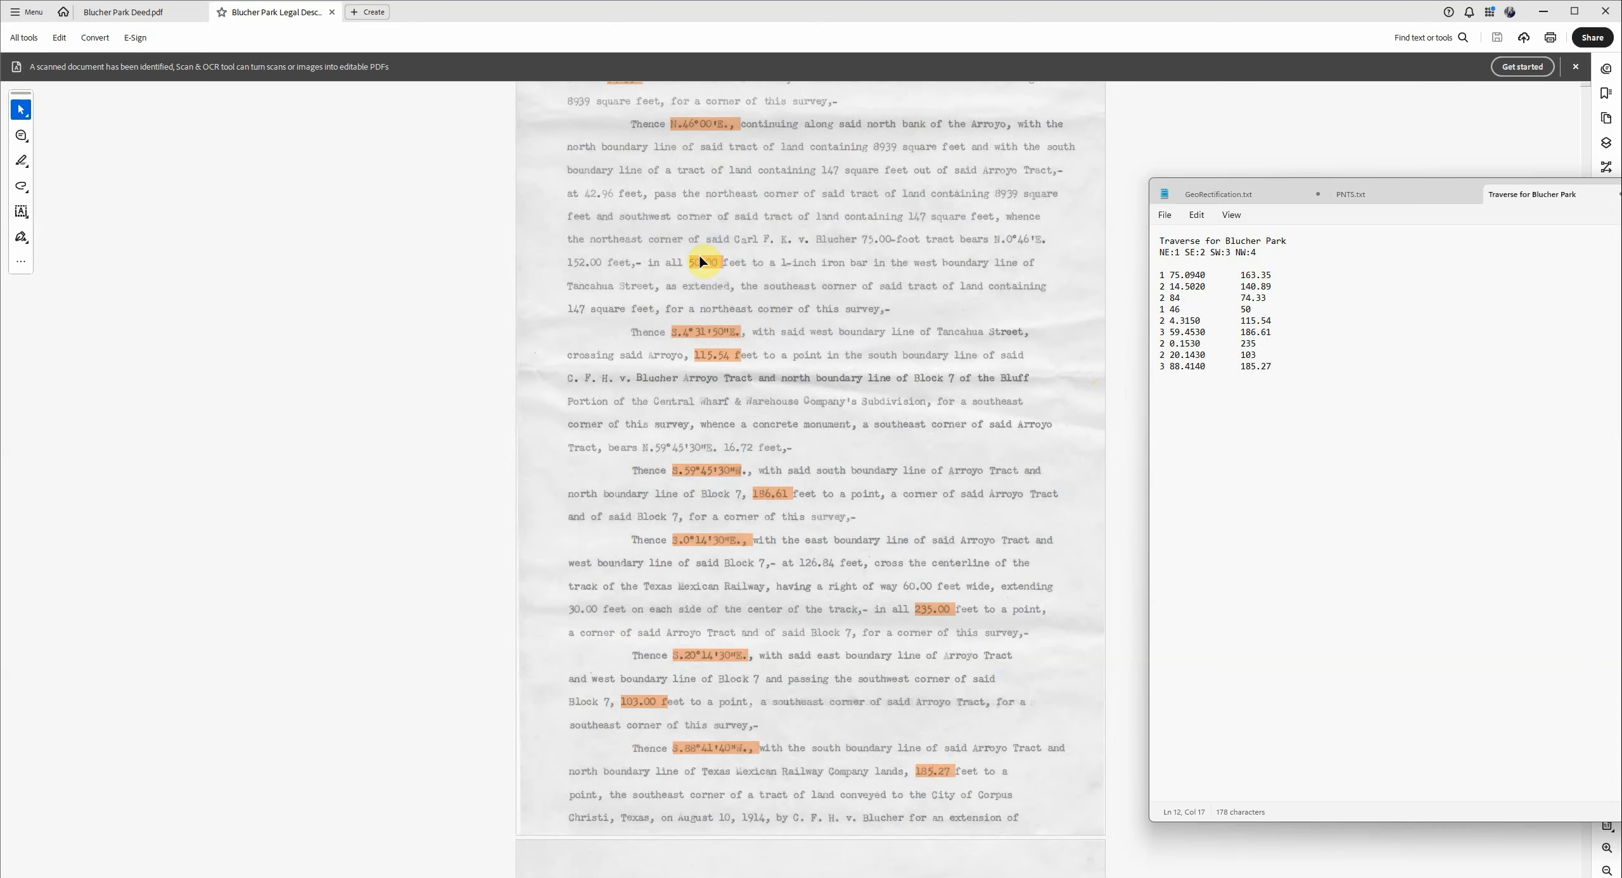
- Add the first course from page three of the fieldnotes, along Carrizo Street, as 4 16 514.73
{"action": "scroll", "coordinate": [1122, 534], "scroll_direction": "down", "scroll_amount": 5}
{"action": "scroll", "coordinate": [1007, 515], "scroll_direction": "down", "scroll_amount": 8}
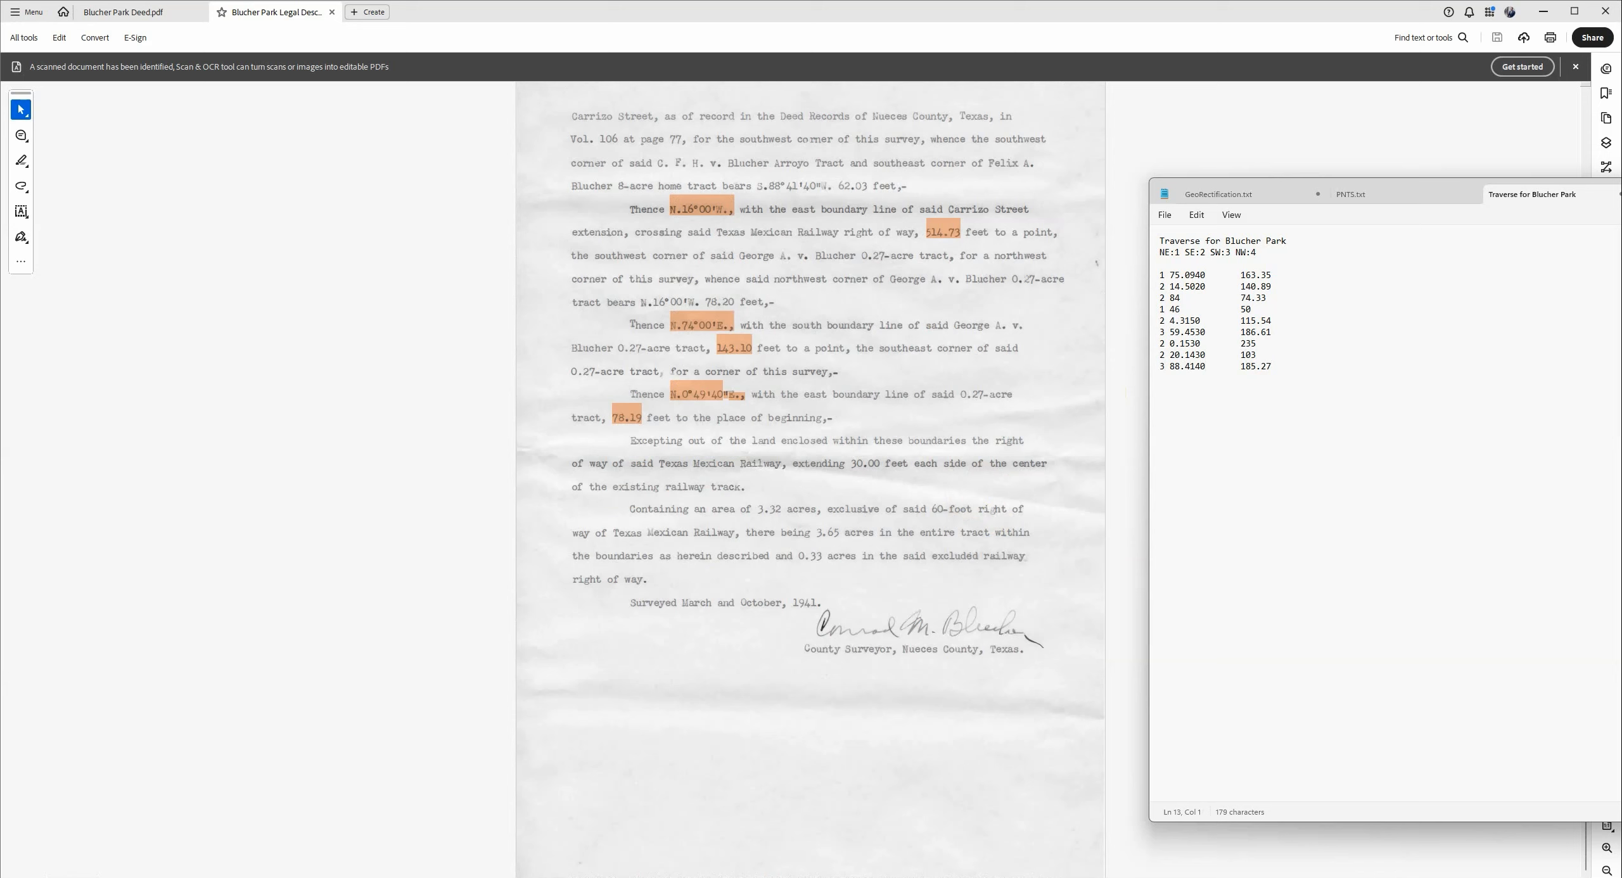
{"action": "key", "text": "Return"}
{"action": "type", "text": "1"}
{"action": "key", "text": "Home"}
{"action": "key", "text": "BackSpace"}
{"action": "key", "text": "End"}
{"action": "type", "text": "514.73"}
- Complete the traverse back to the place of beginning with the courses 1 74 143.10 and 1 0.4940 78.19
{"action": "type", "text": "74"}
{"action": "key", "text": "Tab"}
{"action": "key", "text": "Tab"}
{"action": "type", "text": "143.10 "}
{"action": "type", "text": "1"}
{"action": "type", "text": " 0.4940\t"}
{"action": "type", "text": "78"}
{"action": "type", "text": ".19"}
- Return to the fieldnotes' first page and review its opening boundary calls against the recorded traverse
{"action": "scroll", "coordinate": [775, 380], "scroll_direction": "up", "scroll_amount": 3}
{"action": "scroll", "coordinate": [776, 399], "scroll_direction": "up", "scroll_amount": 15}
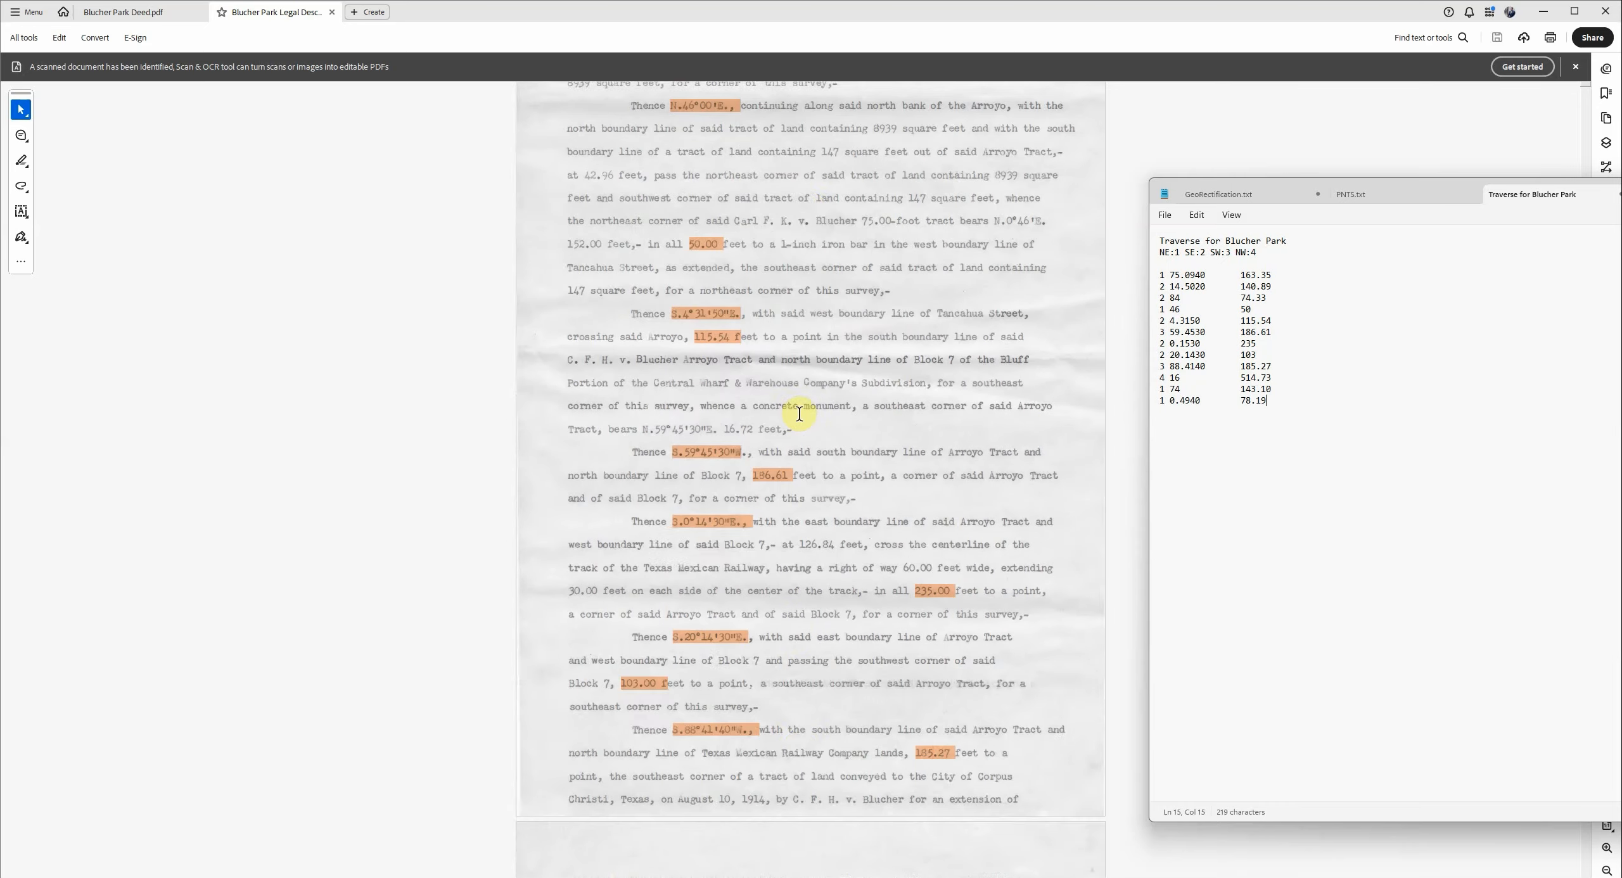
{"action": "scroll", "coordinate": [810, 415], "scroll_direction": "up", "scroll_amount": 2}
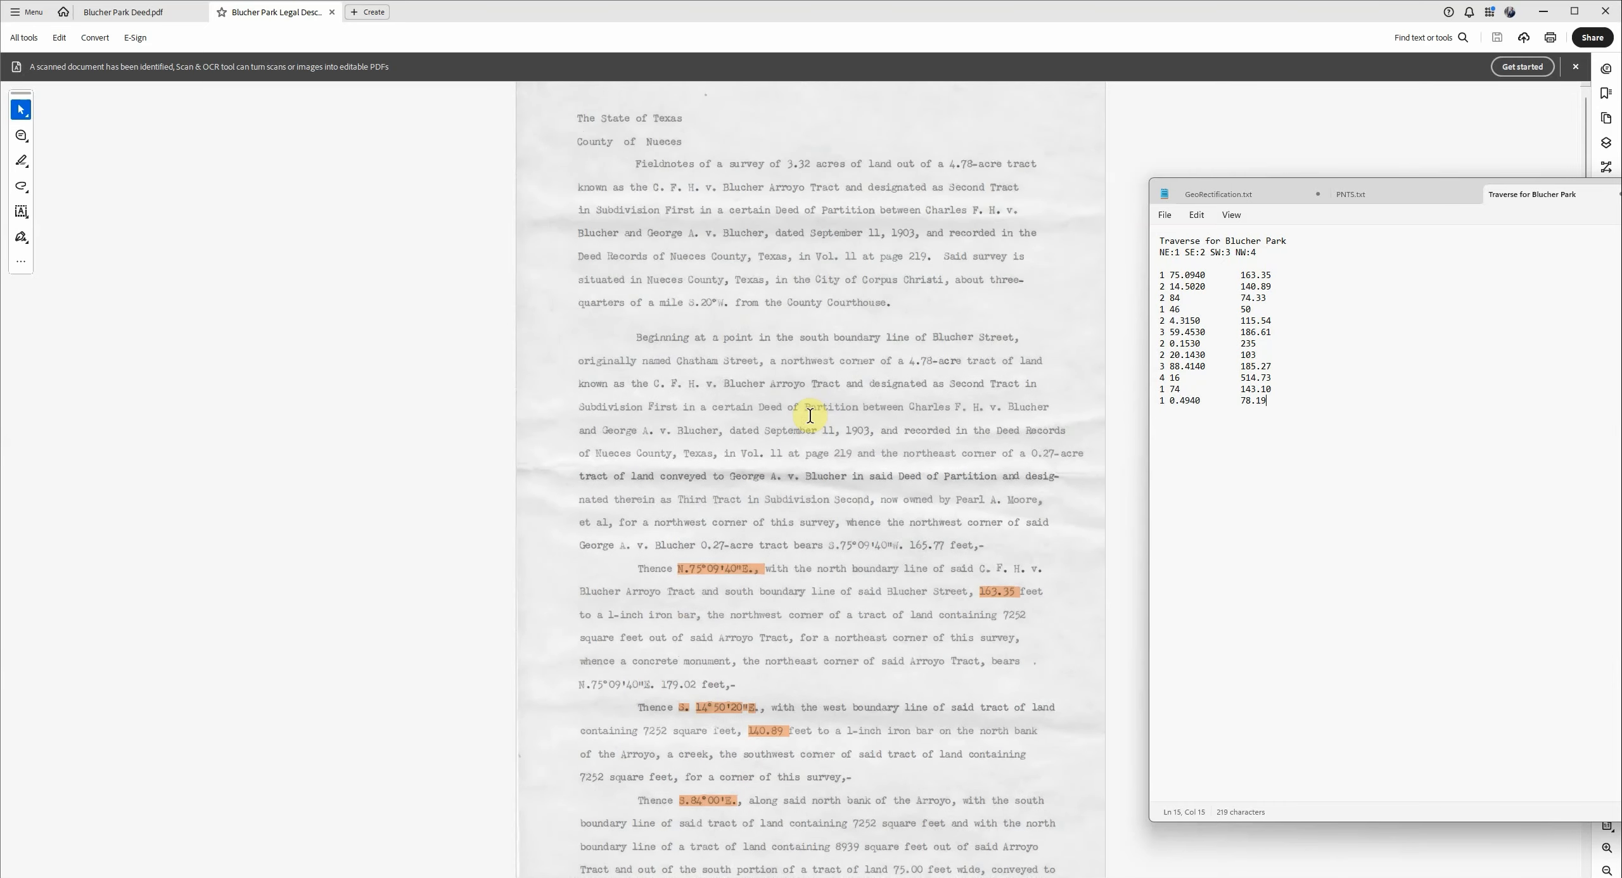
{"action": "scroll", "coordinate": [810, 415], "scroll_direction": "down", "scroll_amount": 1}
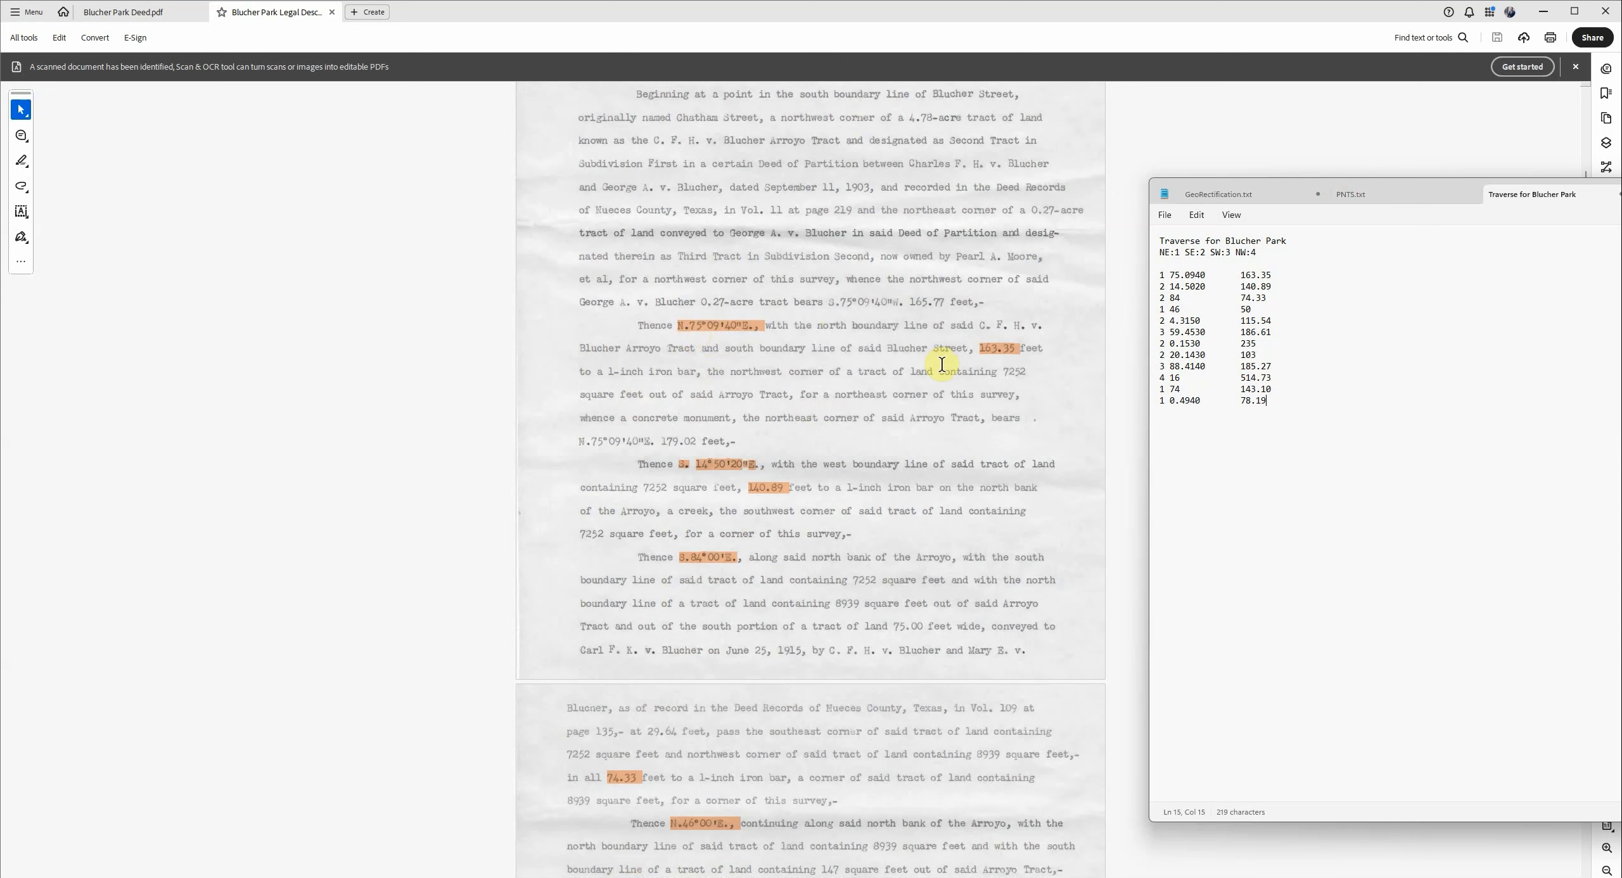
{"action": "scroll", "coordinate": [1018, 376], "scroll_direction": "down", "scroll_amount": 3}
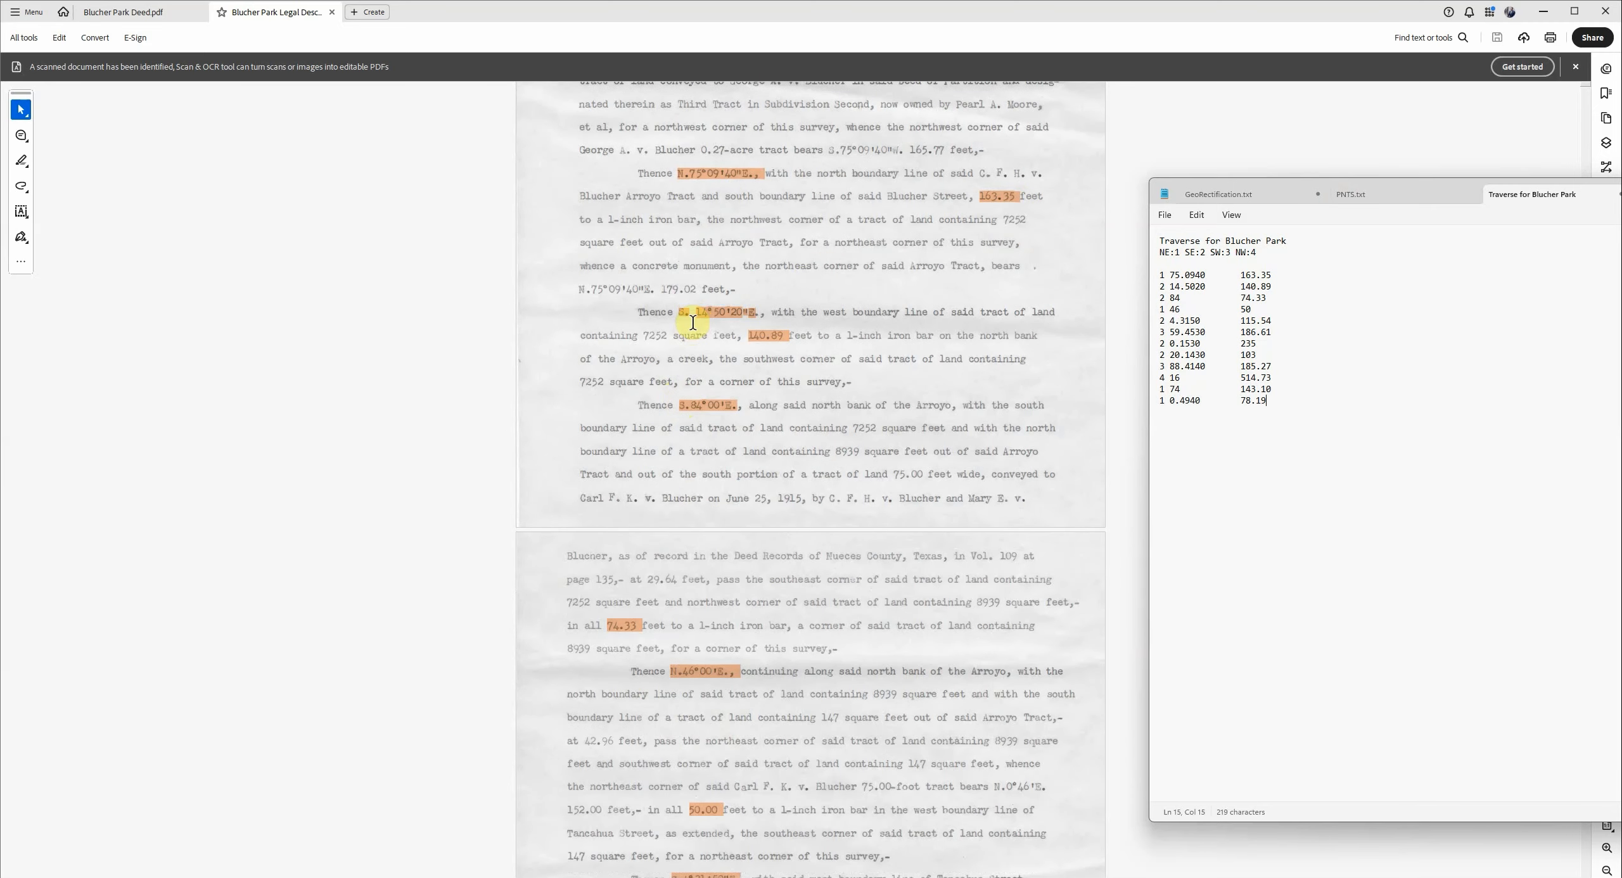
- Check the traverse courses for the 140.89-foot and 74.33-foot calls against the fieldnotes' first and second pages
{"action": "left_click", "coordinate": [746, 330]}
{"action": "left_click", "coordinate": [768, 352]}
{"action": "scroll", "coordinate": [770, 358], "scroll_direction": "down", "scroll_amount": 2}
{"action": "left_click", "coordinate": [694, 318]}
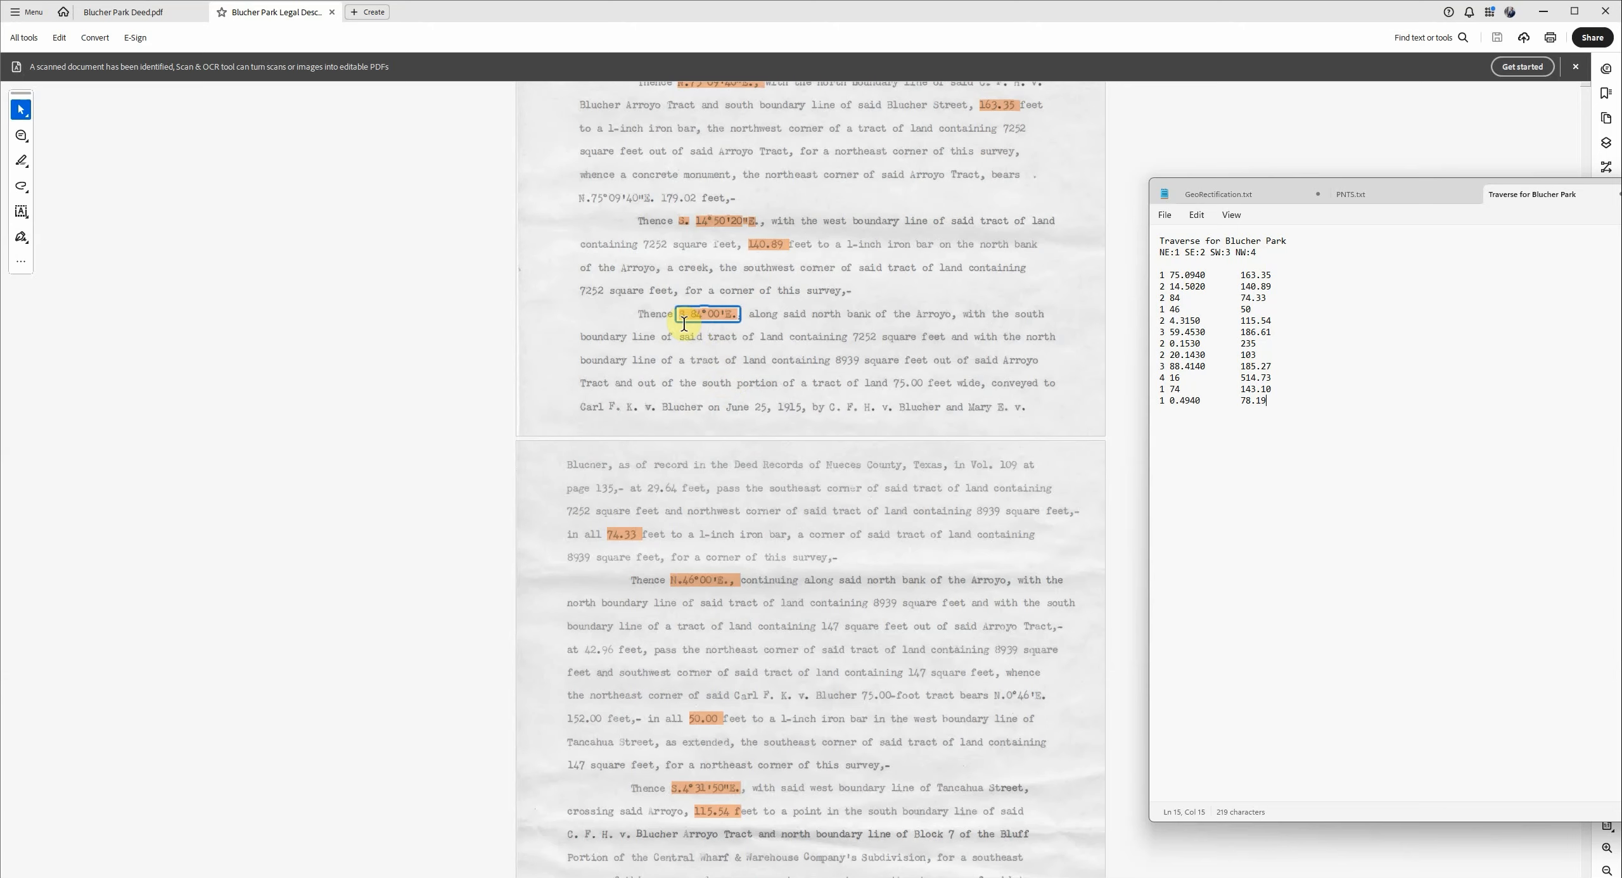
{"action": "left_click", "coordinate": [685, 325]}
{"action": "scroll", "coordinate": [693, 333], "scroll_direction": "down", "scroll_amount": 1}
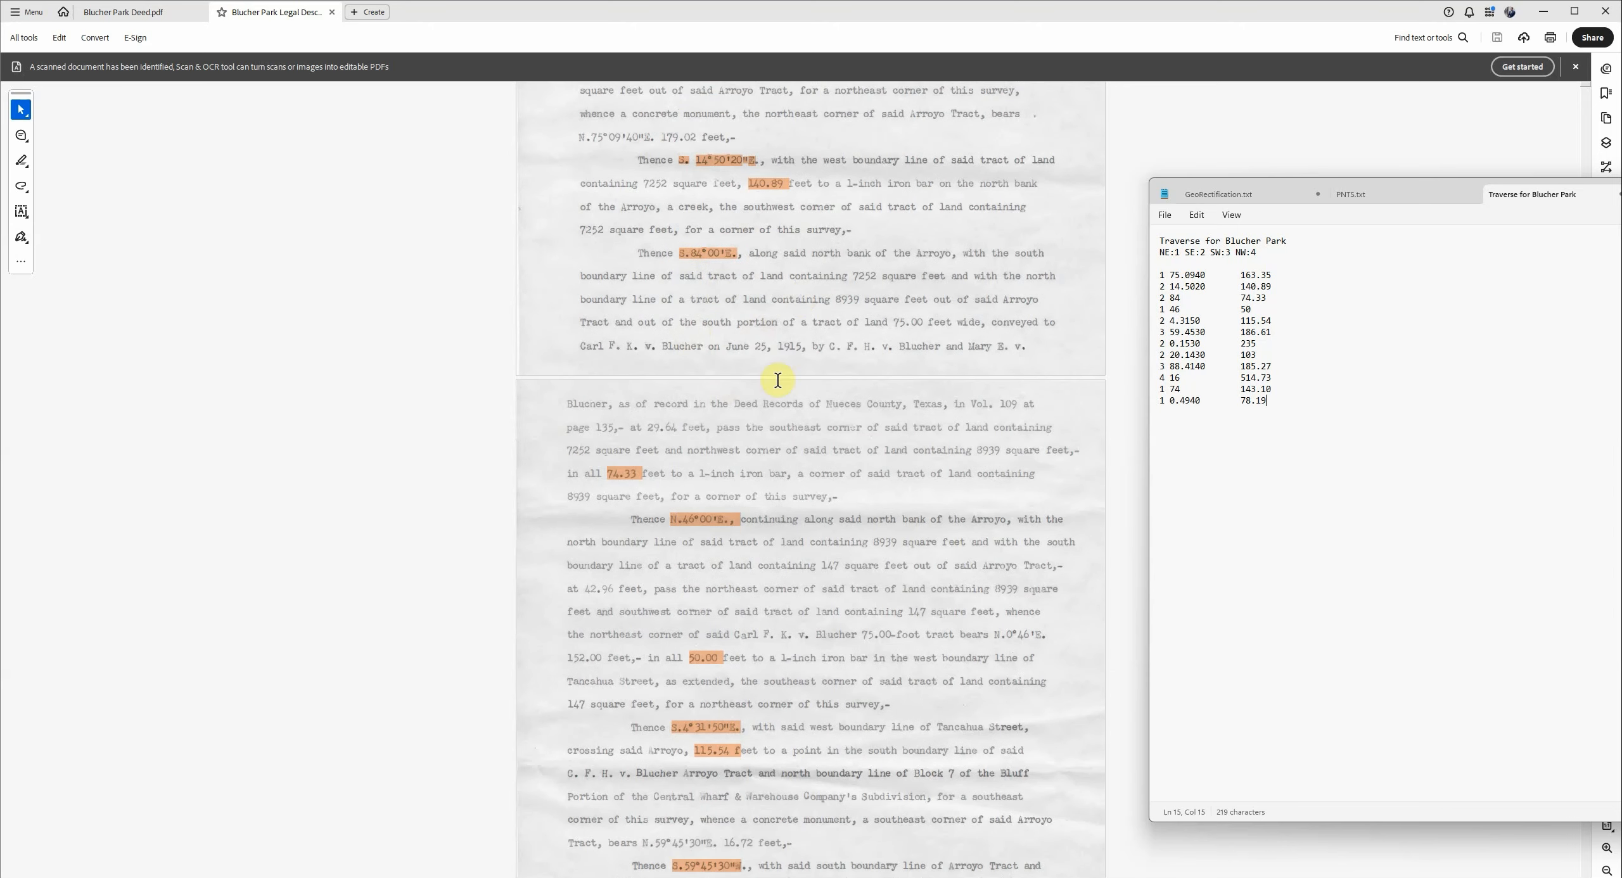
{"action": "scroll", "coordinate": [641, 330], "scroll_direction": "down", "scroll_amount": 1}
{"action": "scroll", "coordinate": [642, 373], "scroll_direction": "down", "scroll_amount": 1}
{"action": "left_click", "coordinate": [642, 374]}
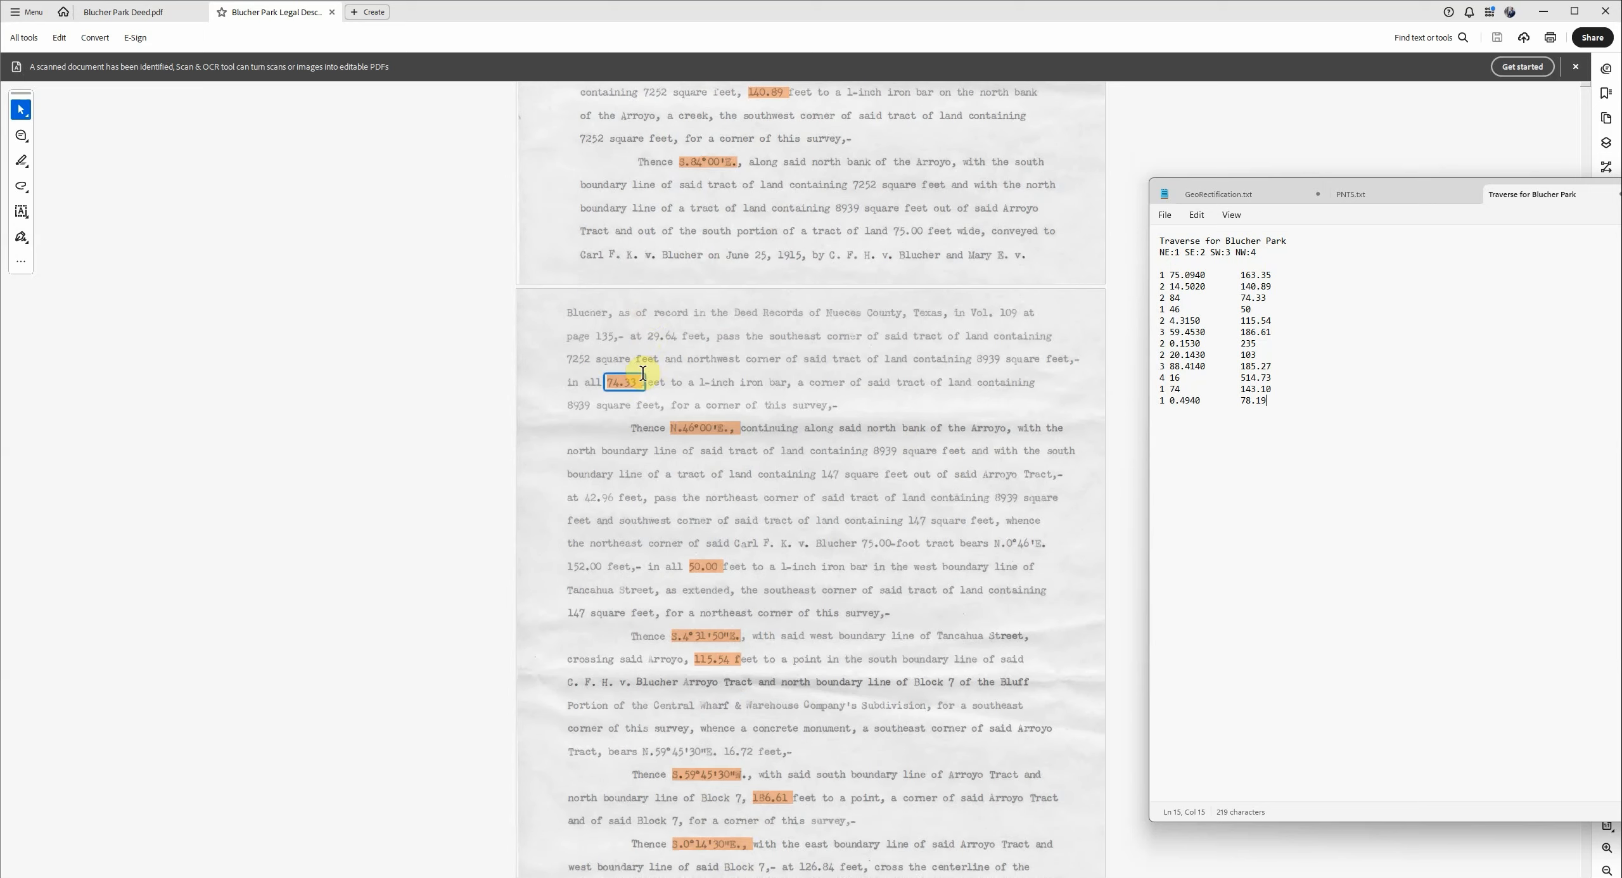
{"action": "left_click", "coordinate": [616, 393]}
- Check the second-page calls from the 50-foot course through the 235-foot course against the recorded traverse
{"action": "scroll", "coordinate": [613, 394], "scroll_direction": "down", "scroll_amount": 3}
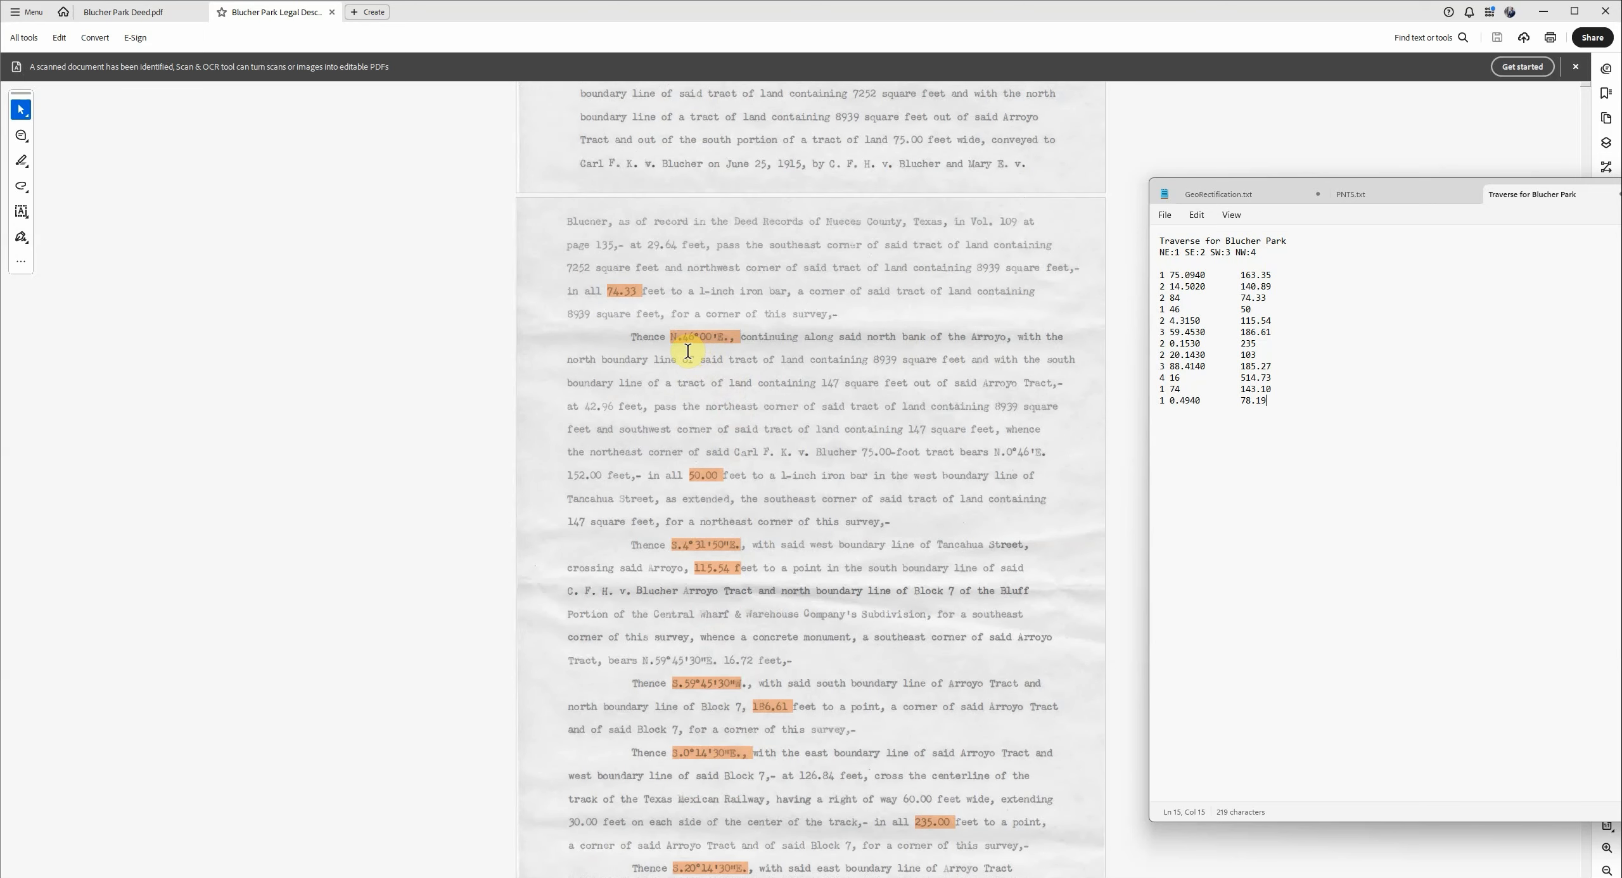
{"action": "scroll", "coordinate": [674, 475], "scroll_direction": "down", "scroll_amount": 3}
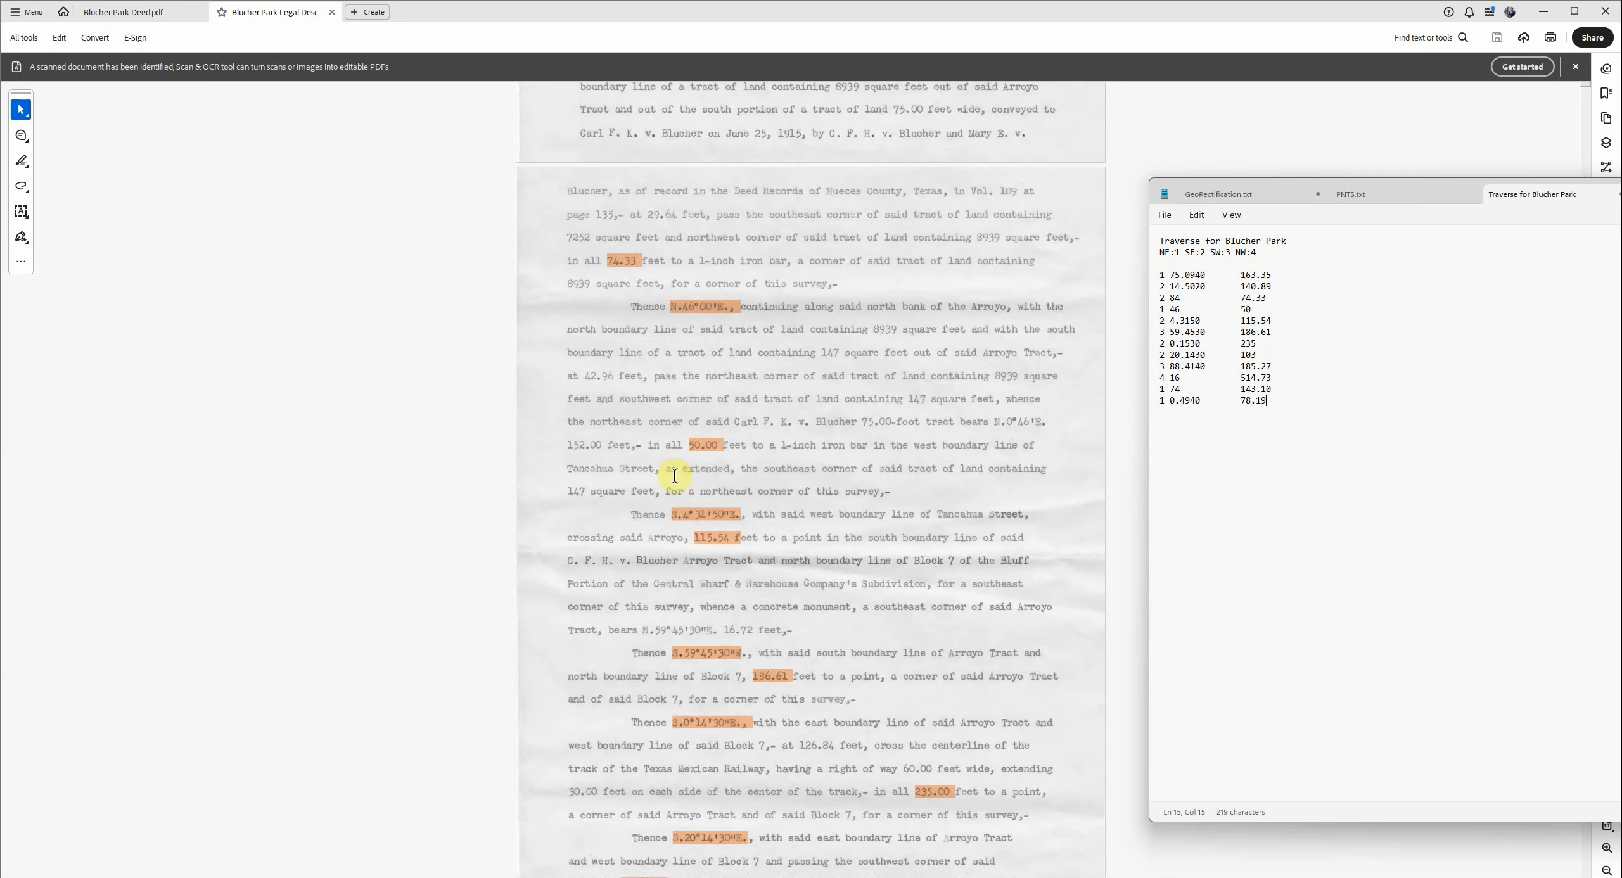
{"action": "left_click", "coordinate": [693, 462]}
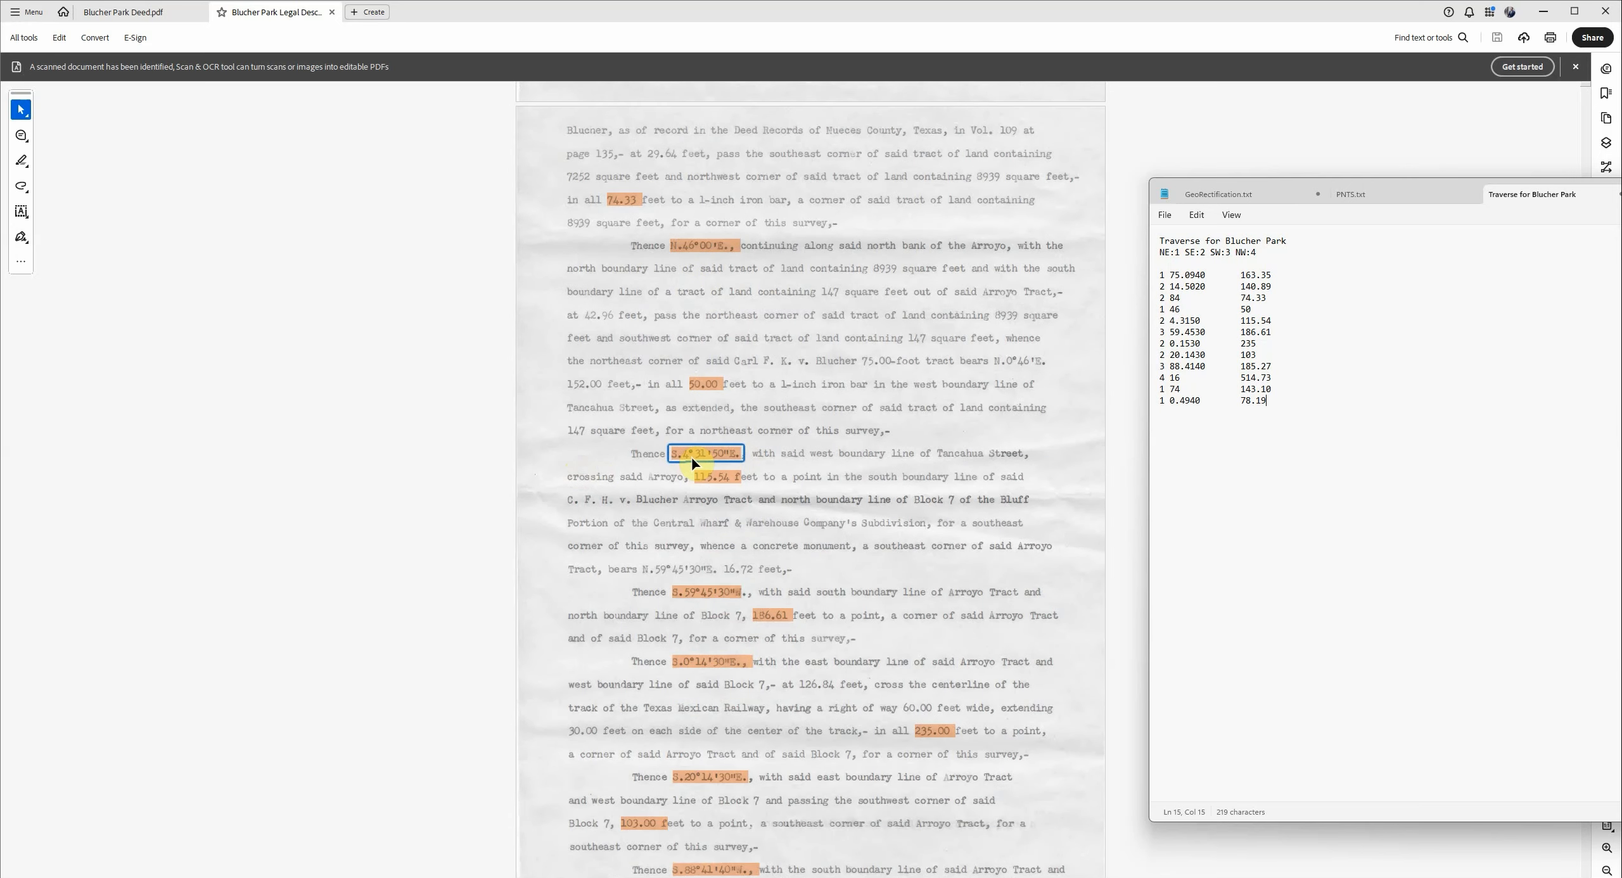
{"action": "left_click", "coordinate": [699, 486]}
{"action": "scroll", "coordinate": [697, 485], "scroll_direction": "down", "scroll_amount": 3}
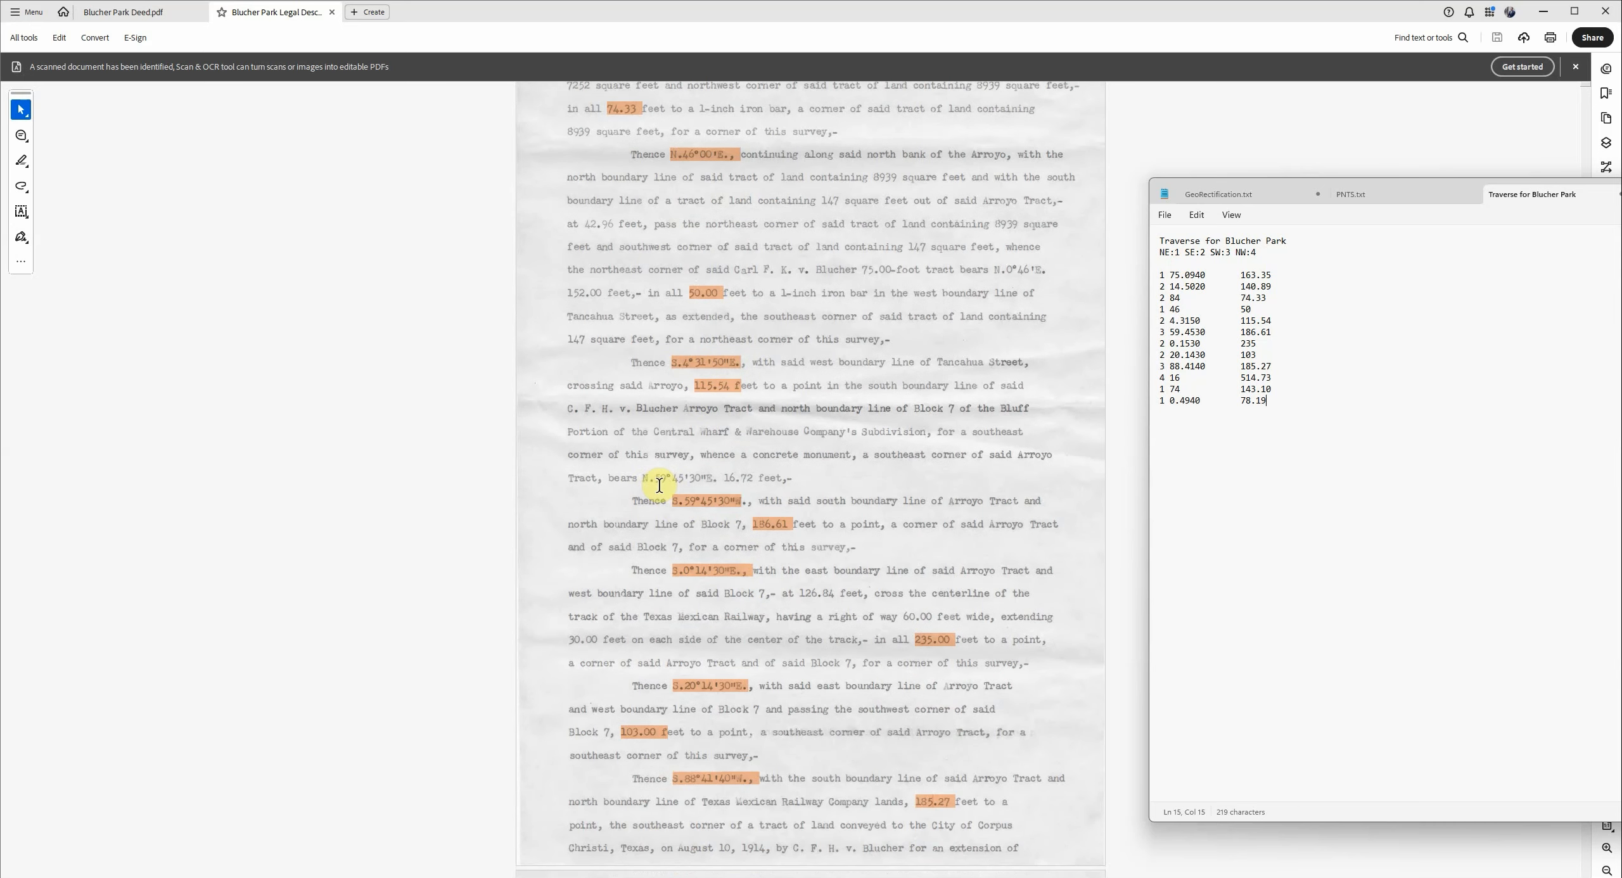
{"action": "left_click", "coordinate": [680, 502]}
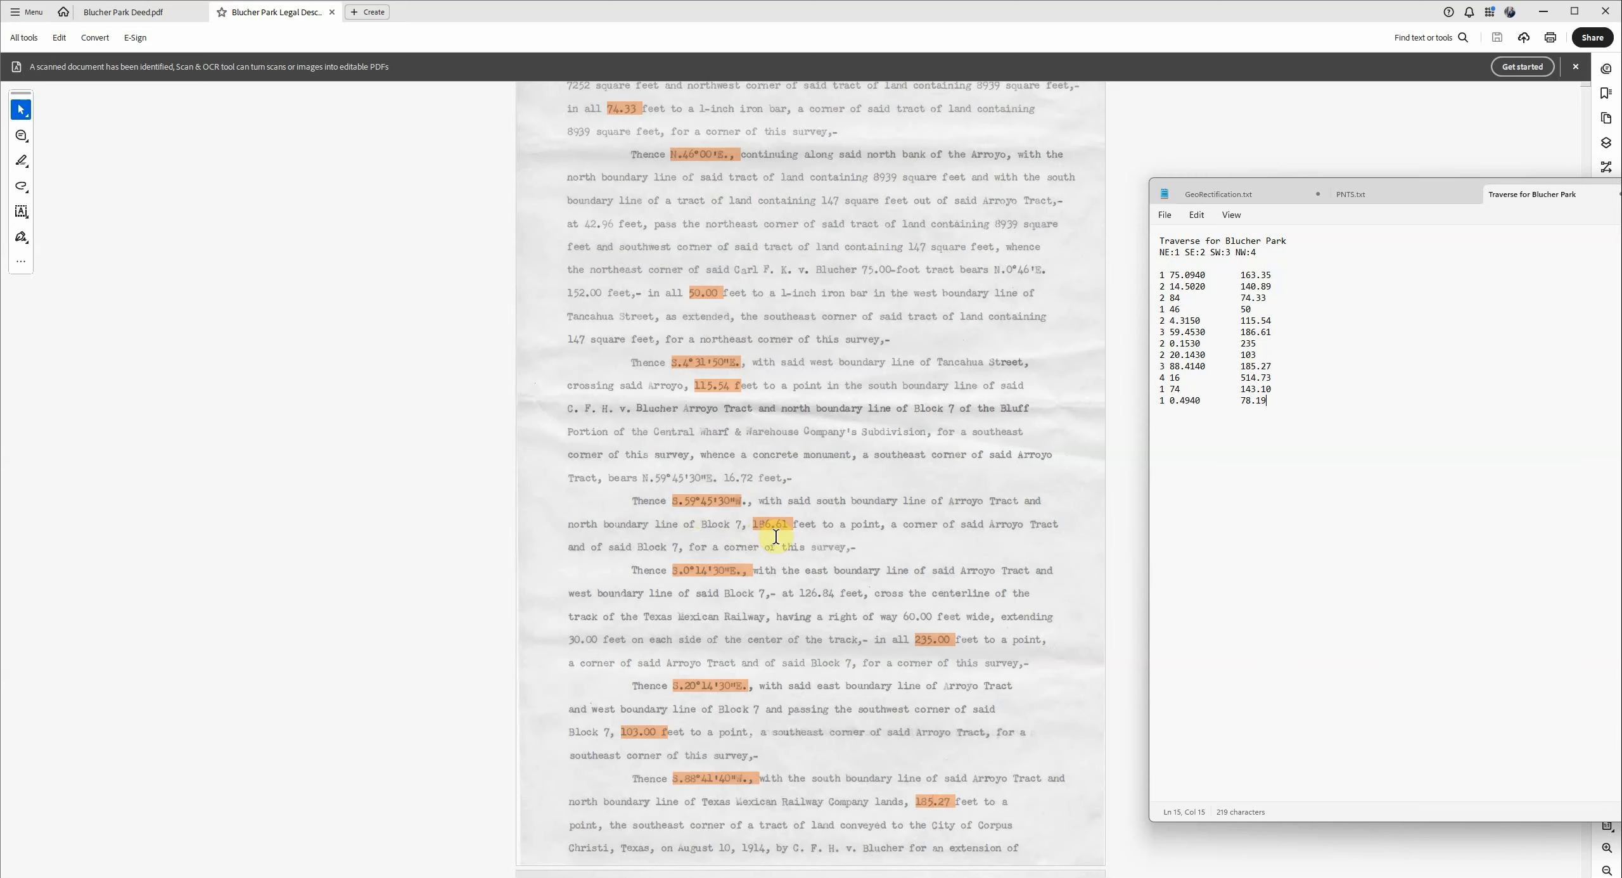
{"action": "scroll", "coordinate": [789, 535], "scroll_direction": "down", "scroll_amount": 1}
{"action": "scroll", "coordinate": [788, 536], "scroll_direction": "down", "scroll_amount": 6}
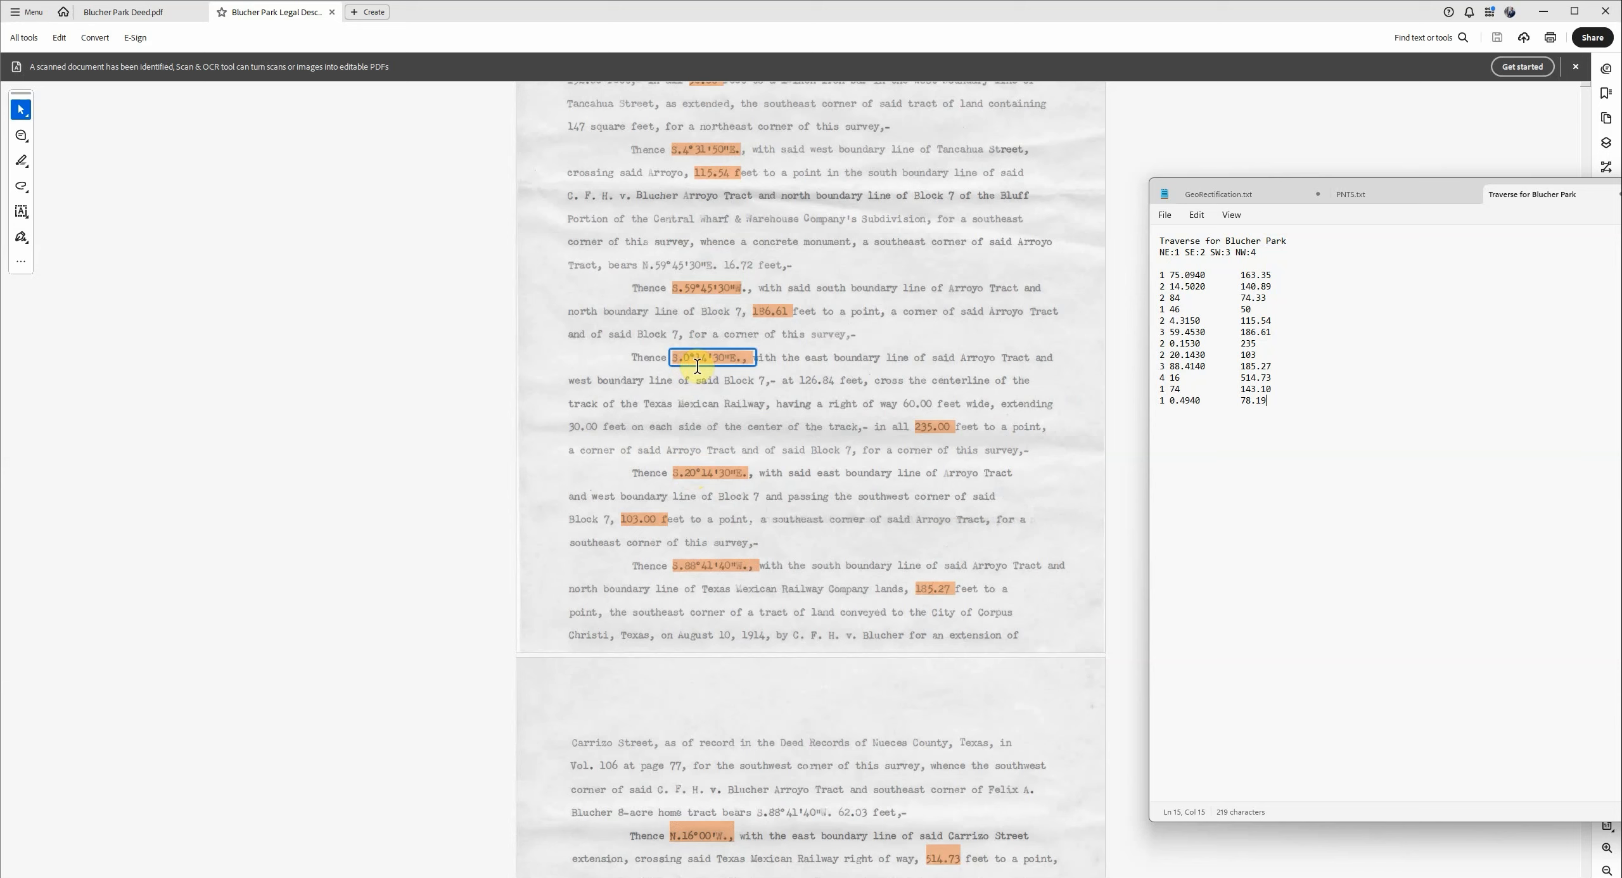
- Correct the bearing of the 235-foot course in the traverse to 0.1430
{"action": "left_click", "coordinate": [1195, 343]}
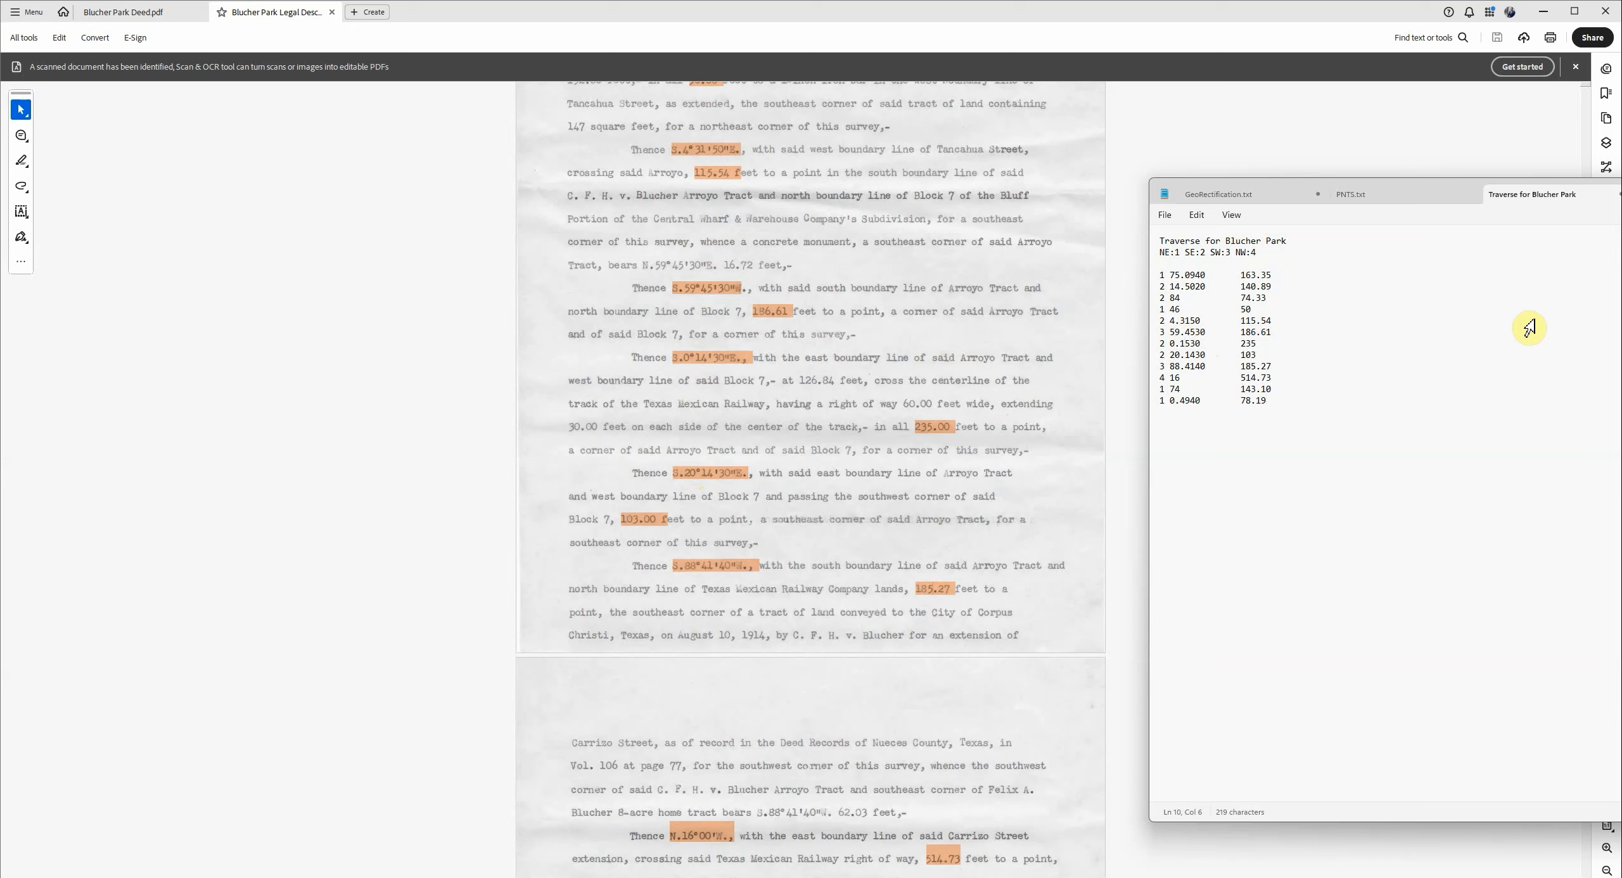
{"action": "key", "text": "BackSpace"}
{"action": "type", "text": "4"}
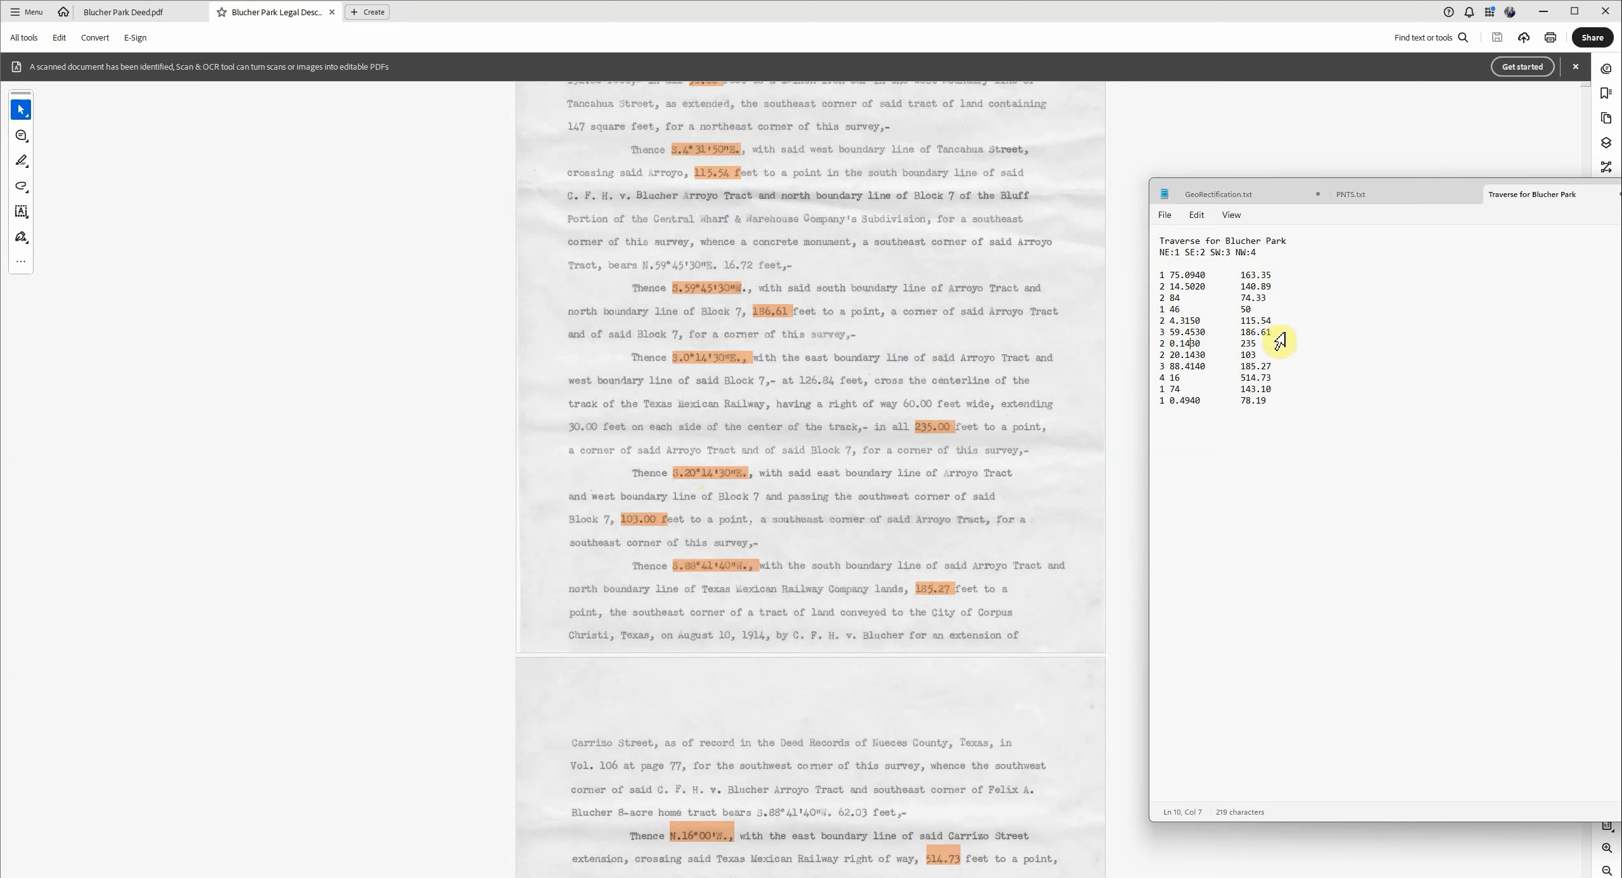
- Check the remaining courses, from the 103-foot call to the place of beginning, against the fieldnotes
{"action": "left_click", "coordinate": [1182, 355]}
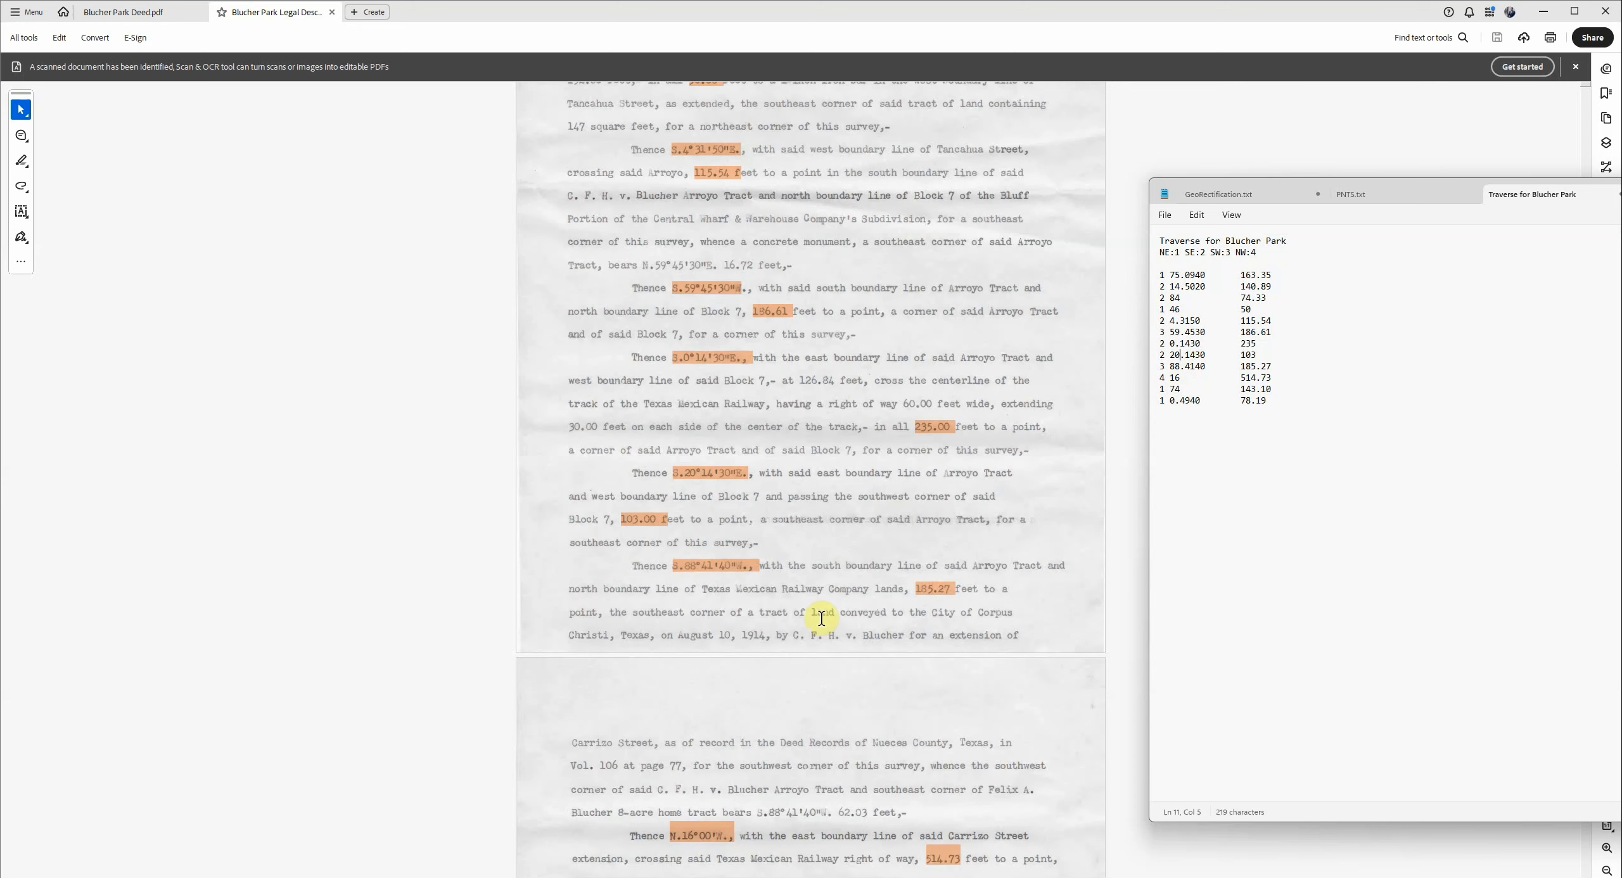
{"action": "scroll", "coordinate": [792, 624], "scroll_direction": "down", "scroll_amount": 3}
{"action": "scroll", "coordinate": [761, 627], "scroll_direction": "down", "scroll_amount": 5}
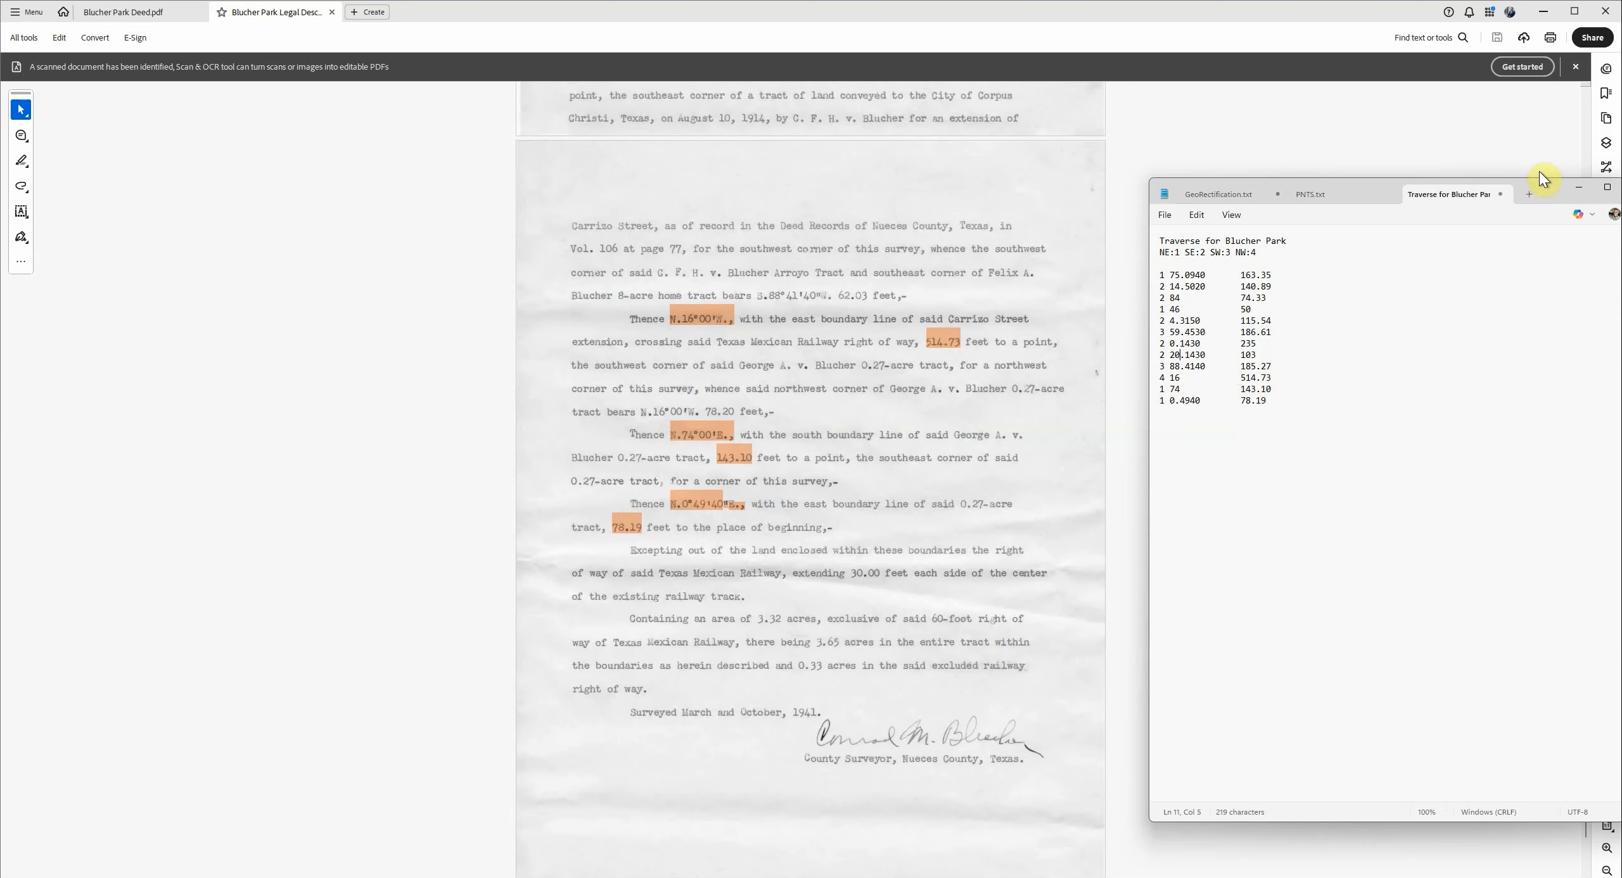
- Move the traverse text file out of the way and switch to the parcel map in ArcGIS Pro
{"action": "left_click", "coordinate": [1579, 187]}
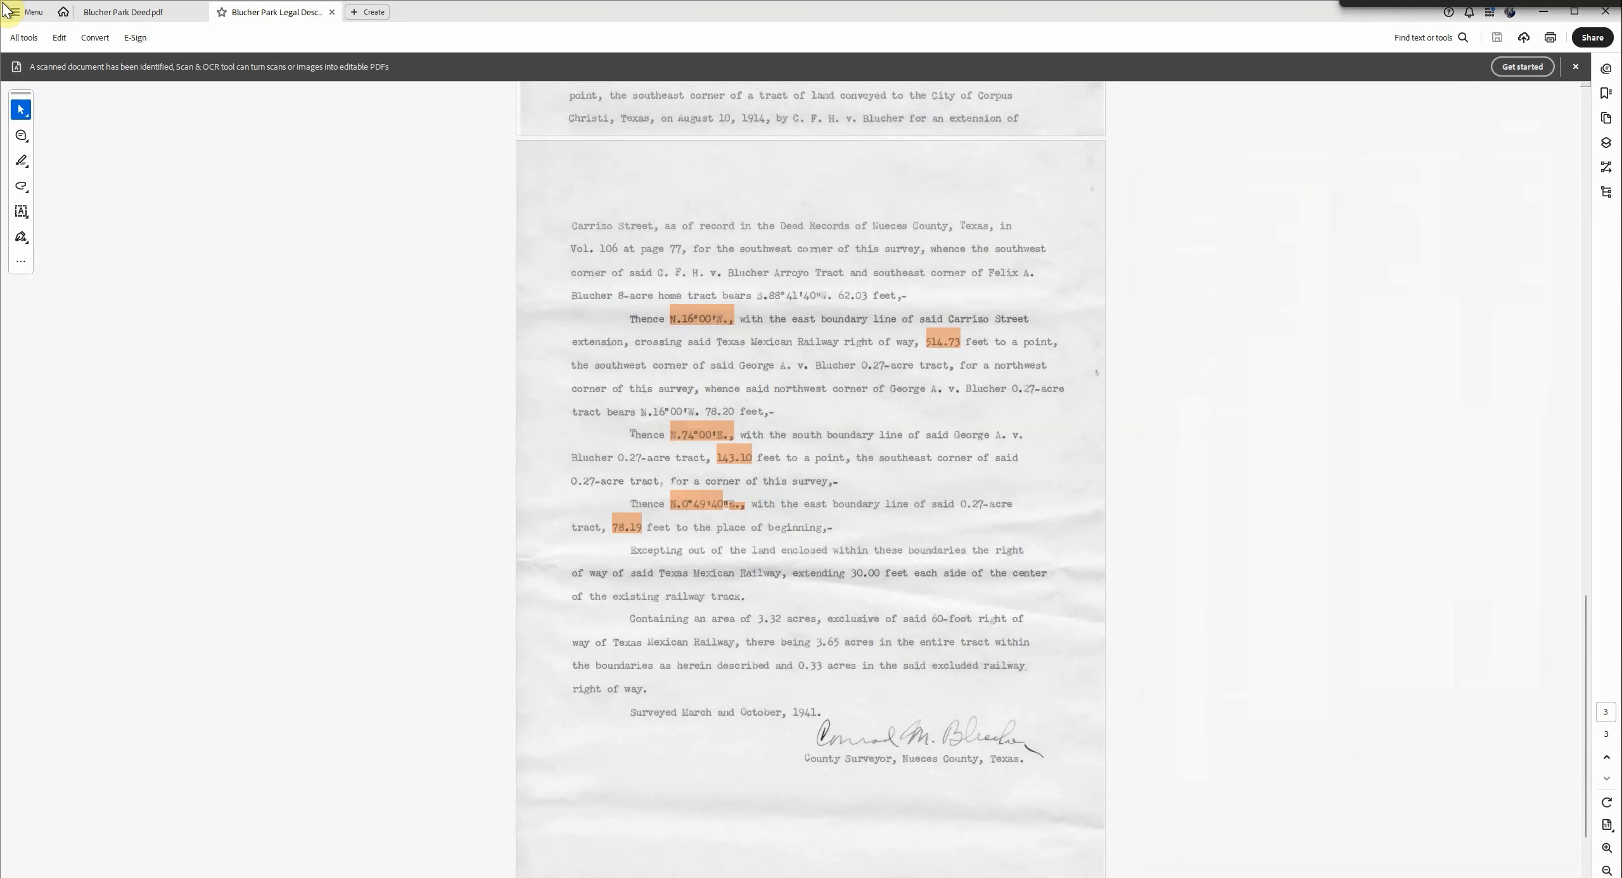
{"action": "key", "text": "alt+Tab"}
{"action": "left_click_drag", "start_coordinate": [1414, 223], "coordinate": [1458, 161]}
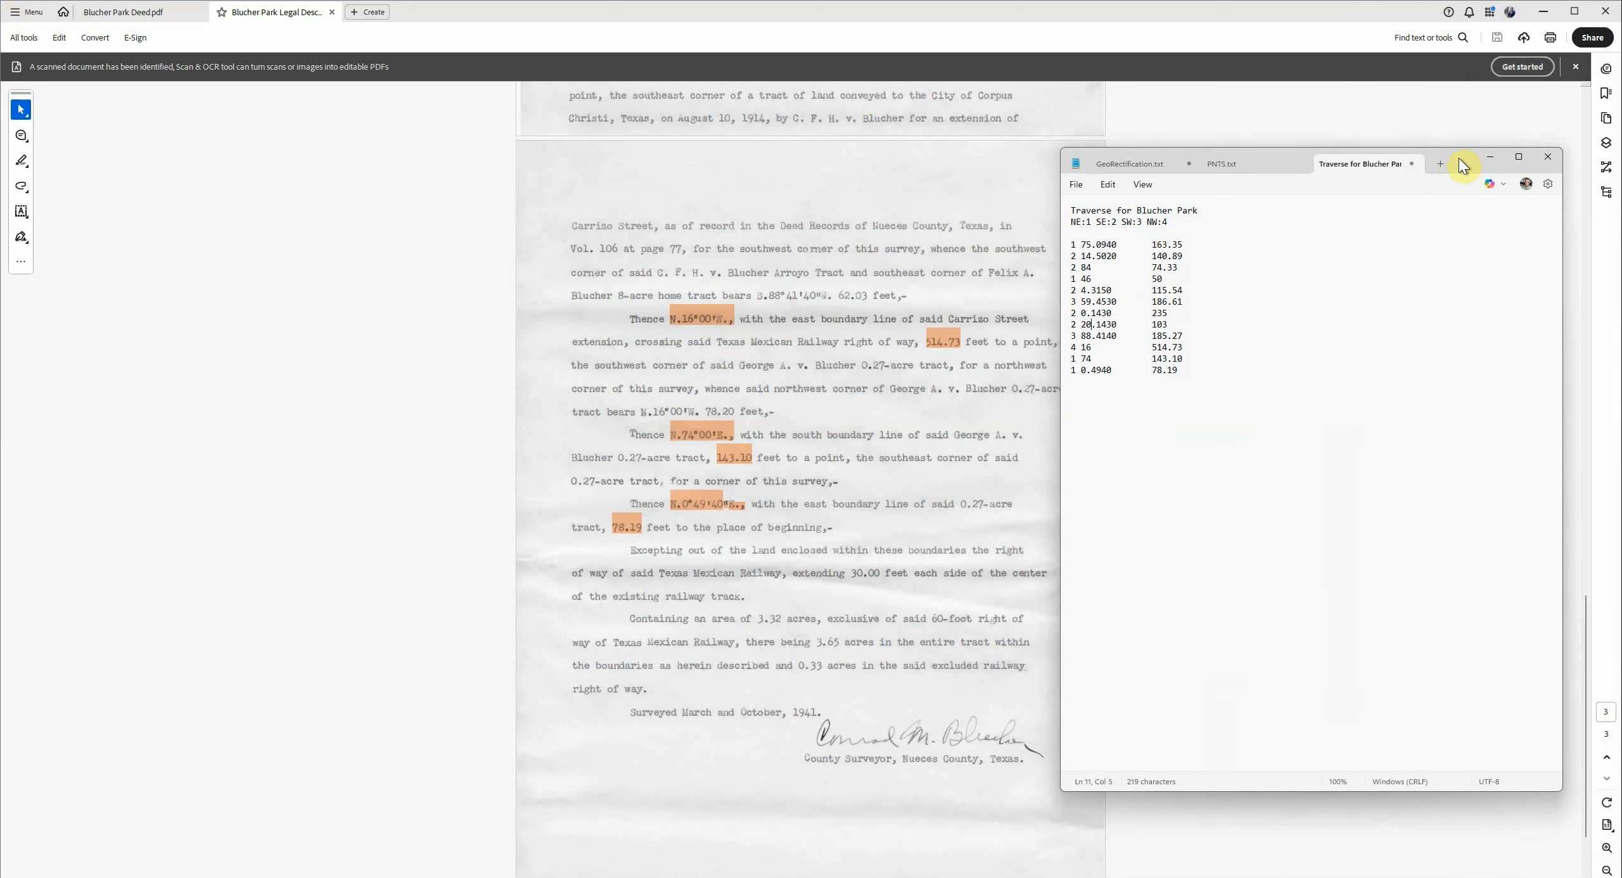
{"action": "left_click_drag", "start_coordinate": [1459, 159], "coordinate": [1621, 114]}
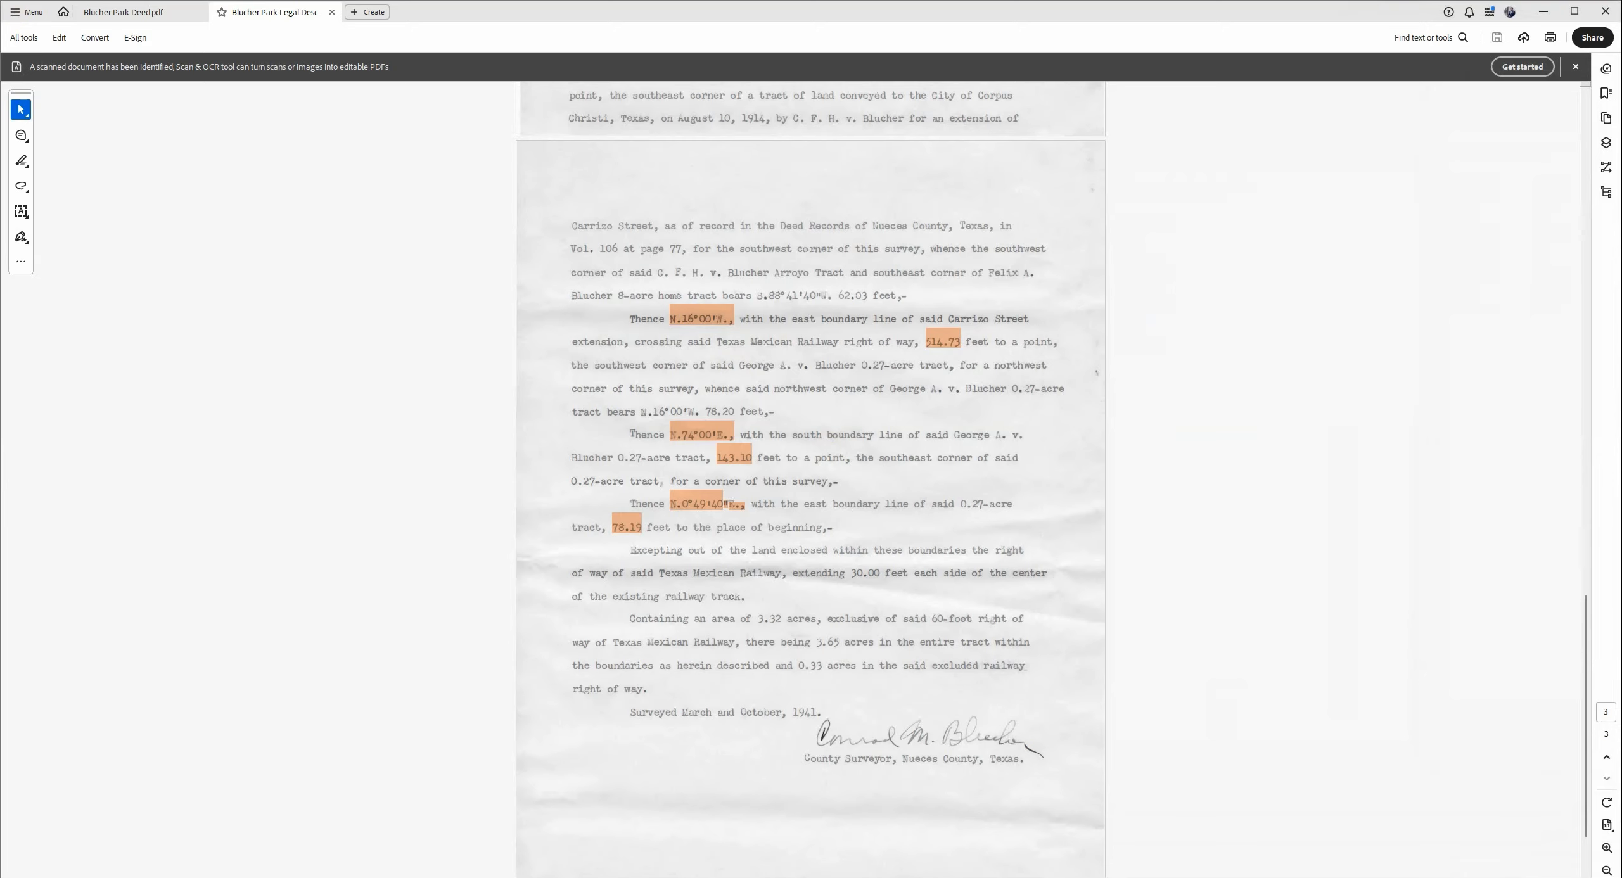
{"action": "key", "text": "alt+Tab"}
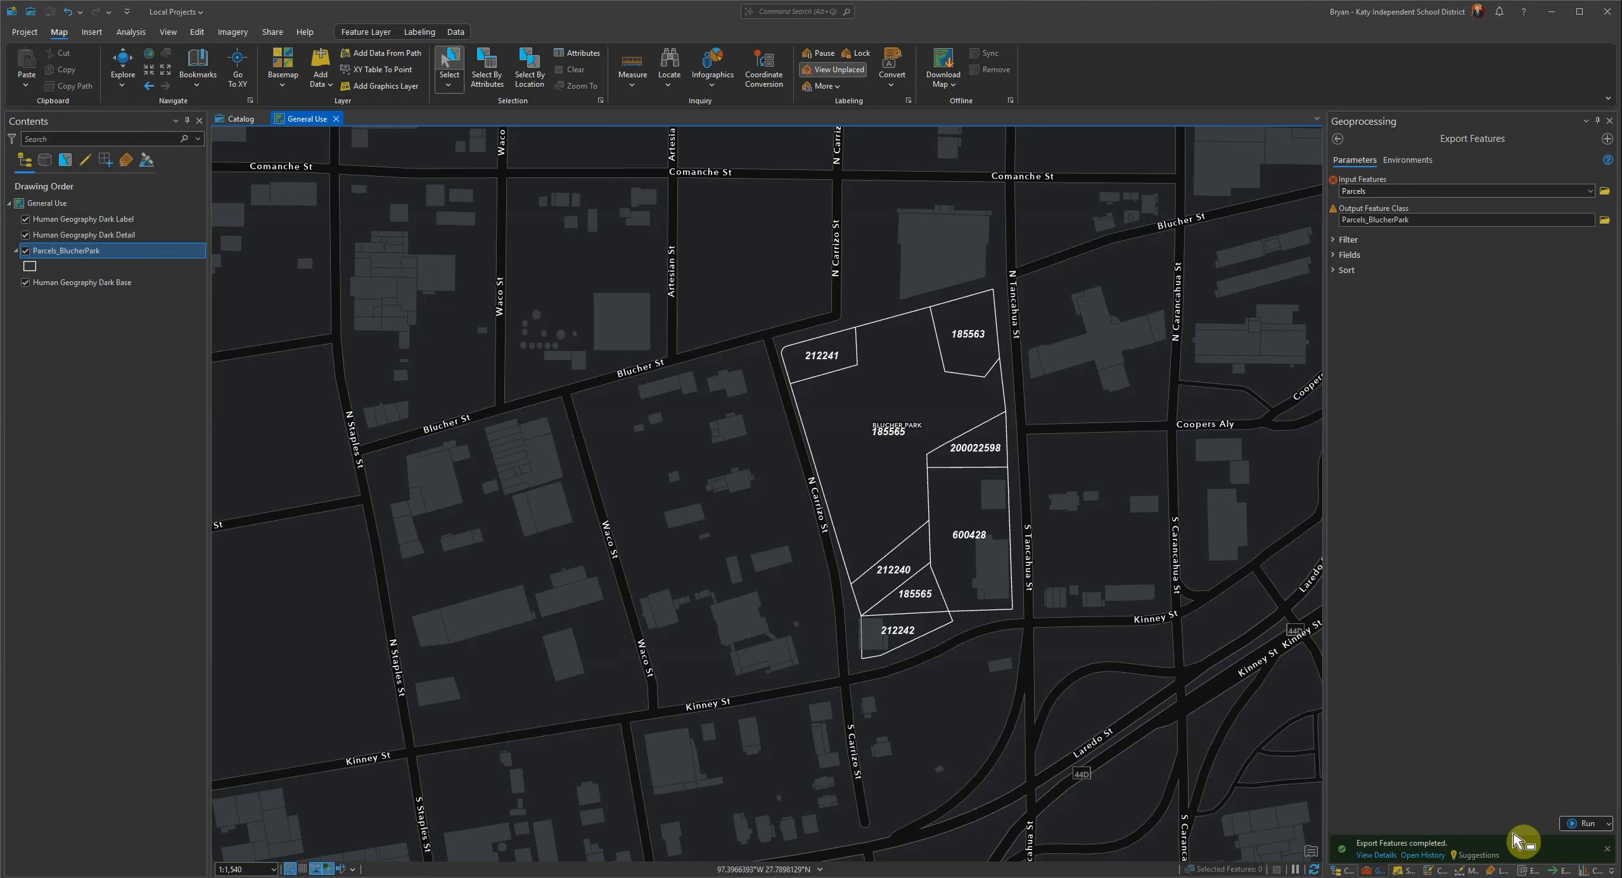
- Set Parcels_BlucherPark as the input of the Feature Class To Shapefile tool and browse for its output folder
{"action": "left_click", "coordinate": [82, 266]}
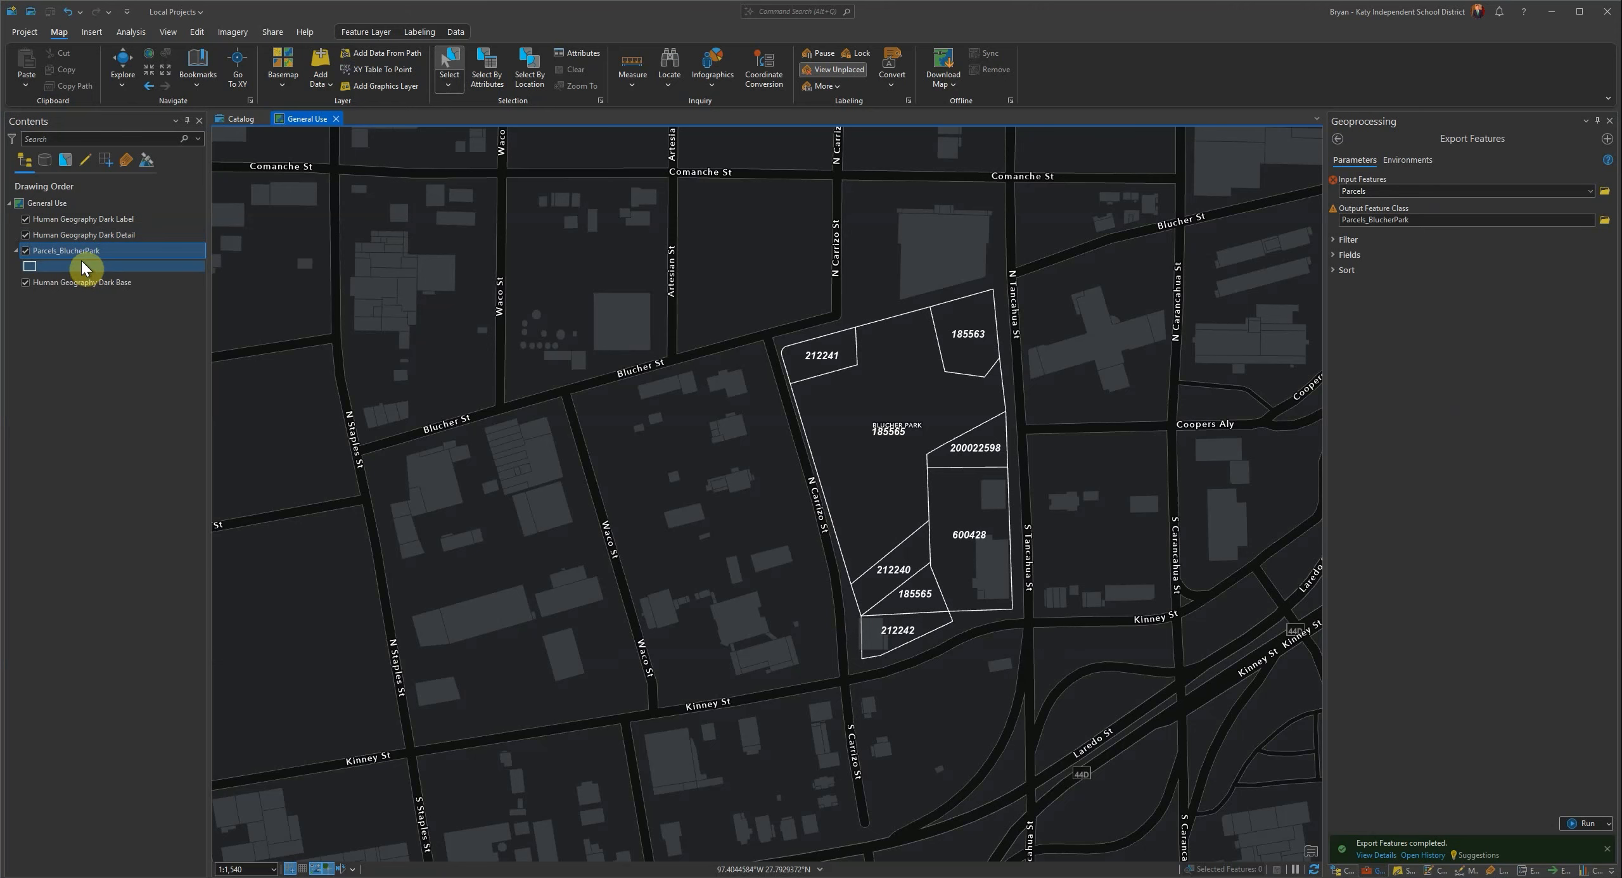
{"action": "left_click", "coordinate": [1339, 143]}
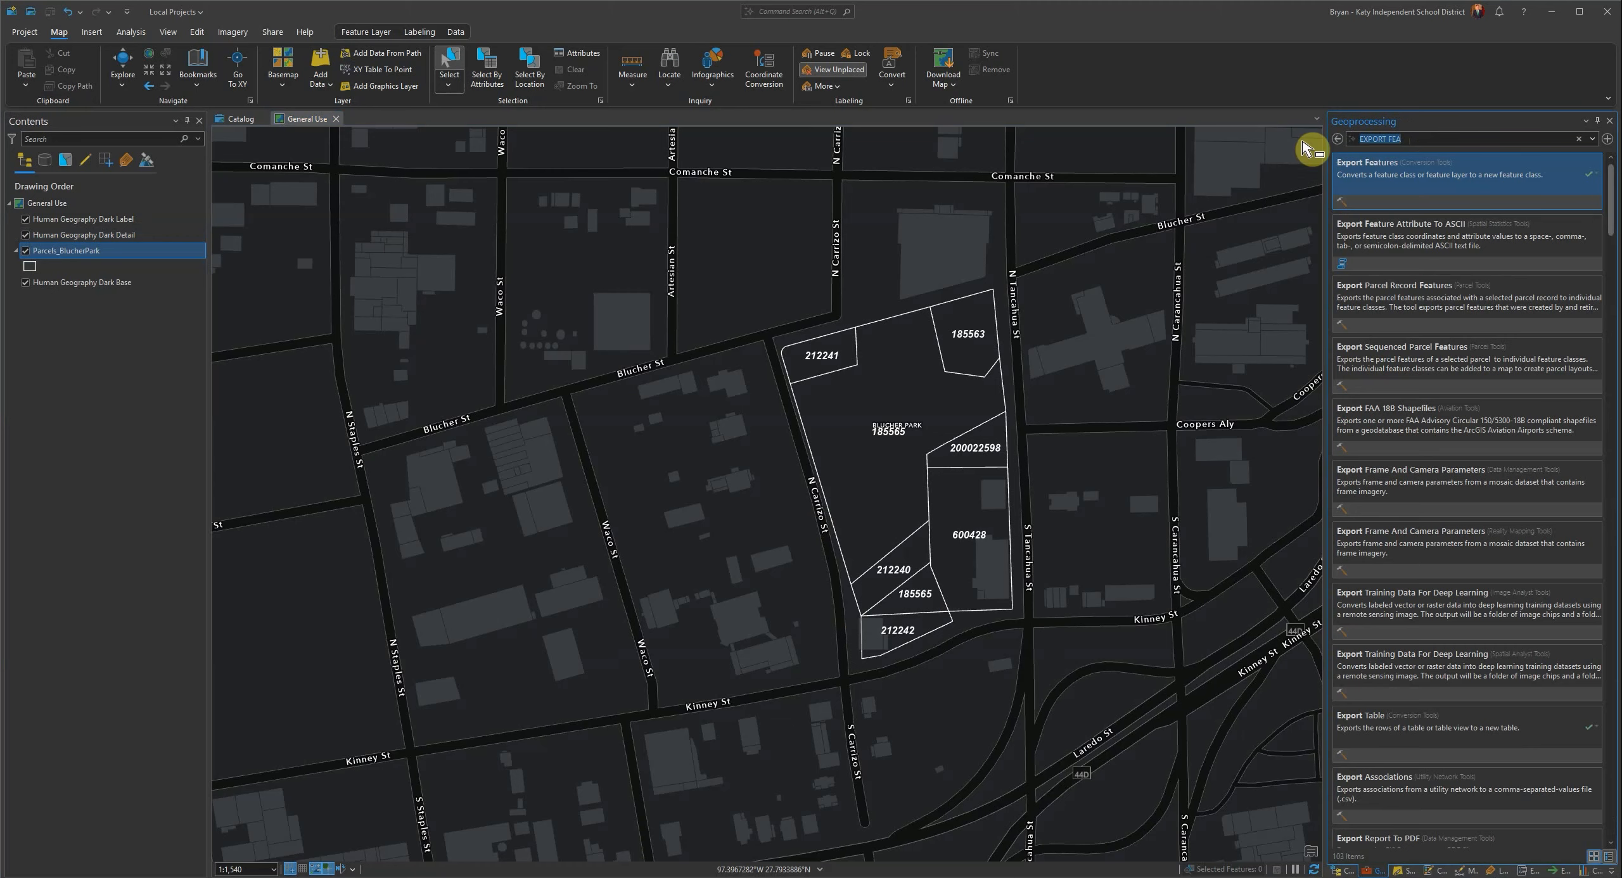
{"action": "type", "text": "SHAPEFILE"}
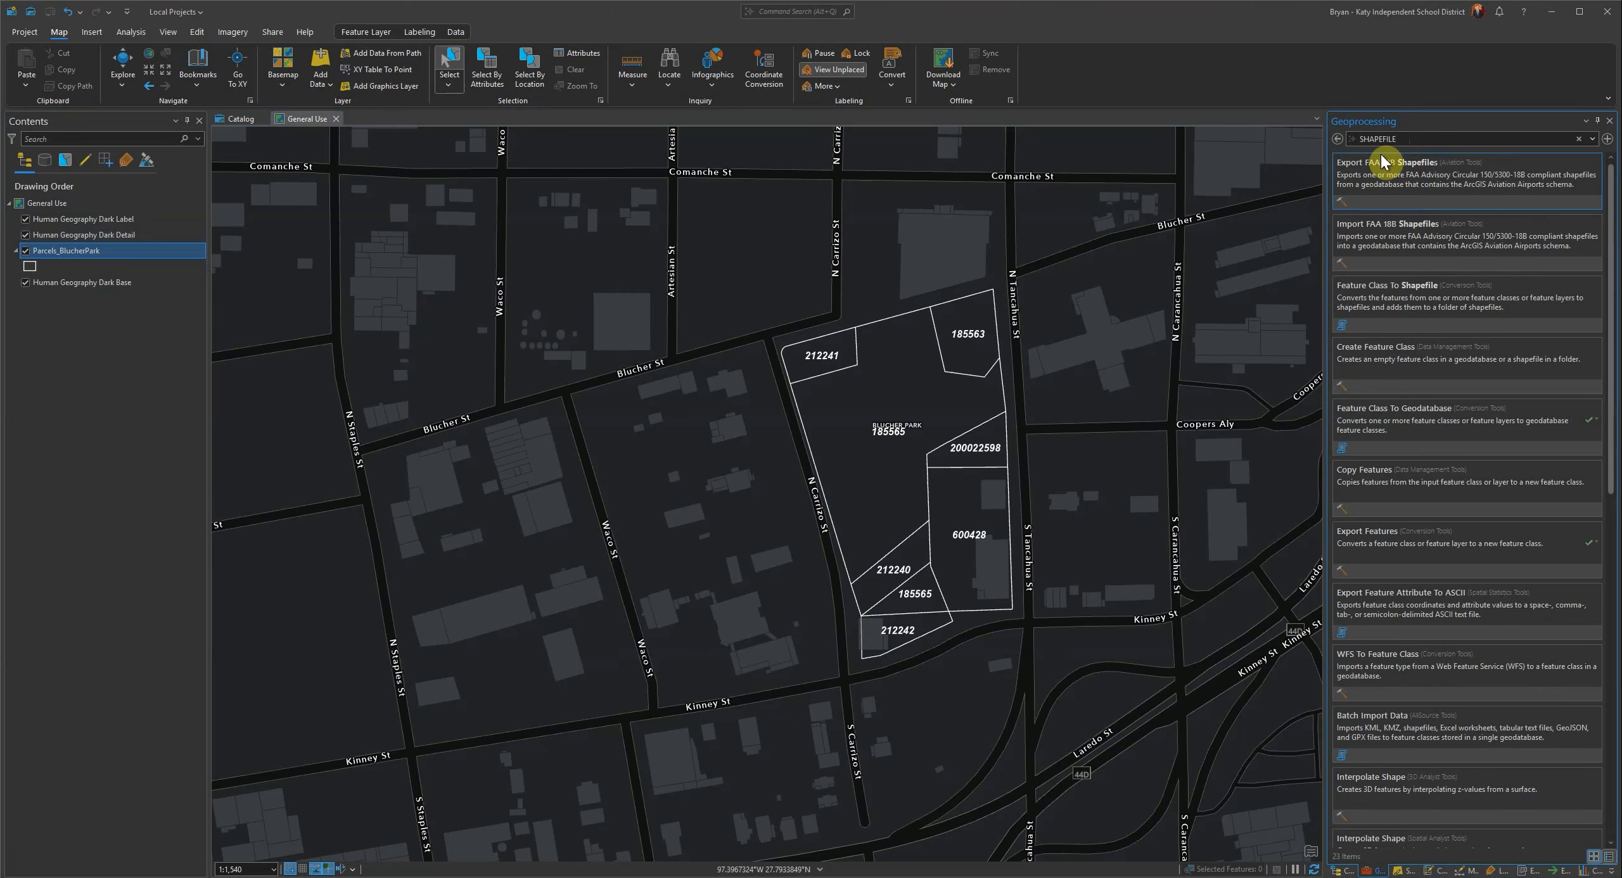
{"action": "left_click", "coordinate": [1486, 302]}
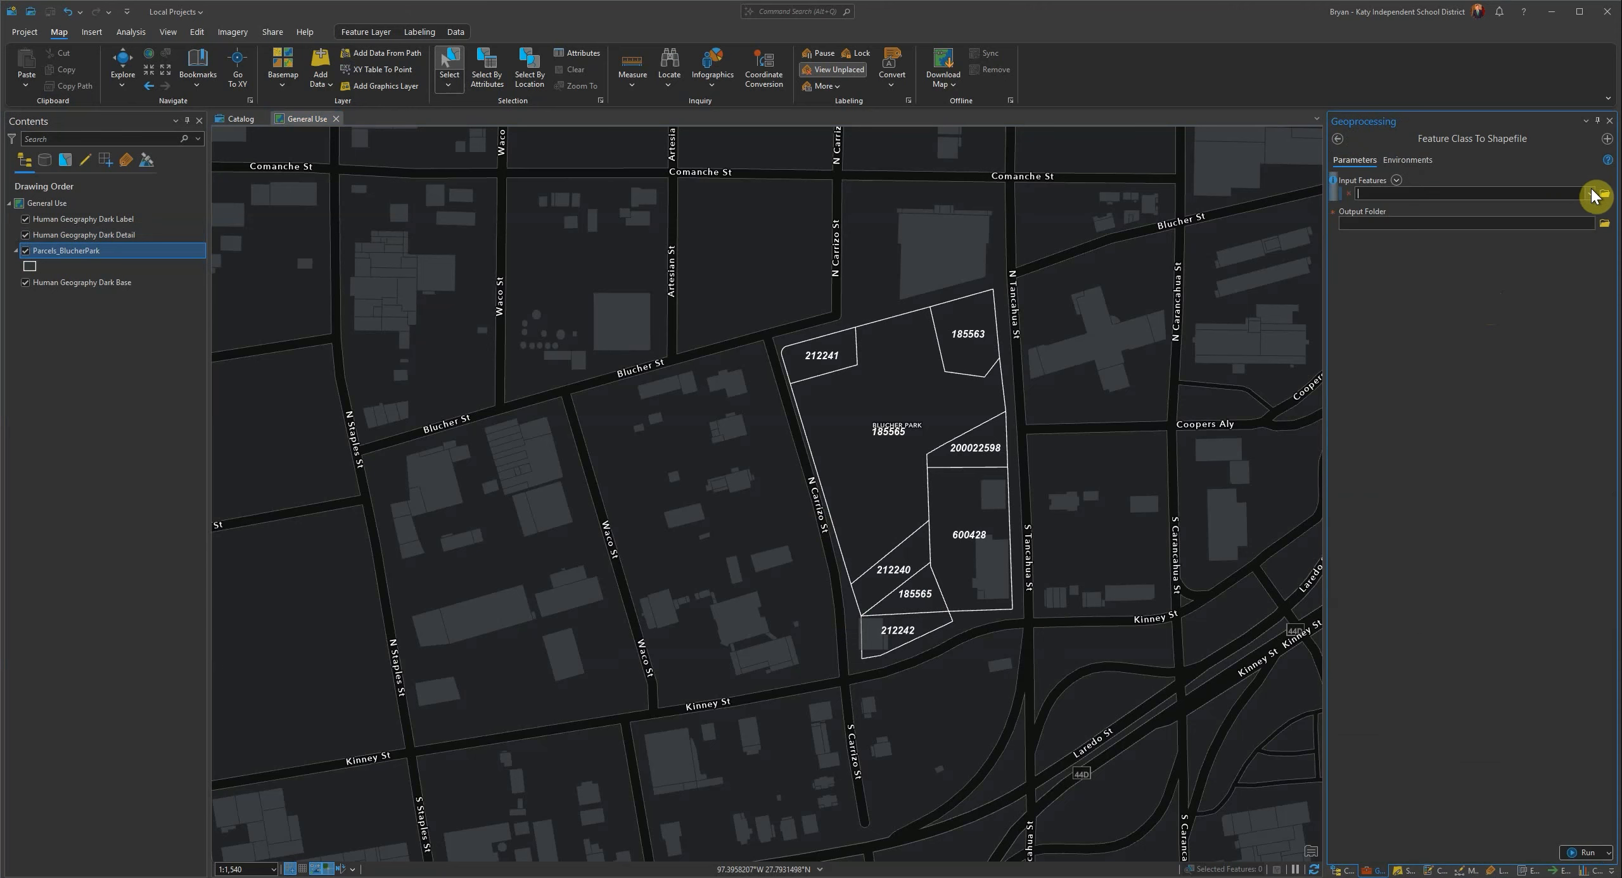
{"action": "left_click", "coordinate": [1591, 194]}
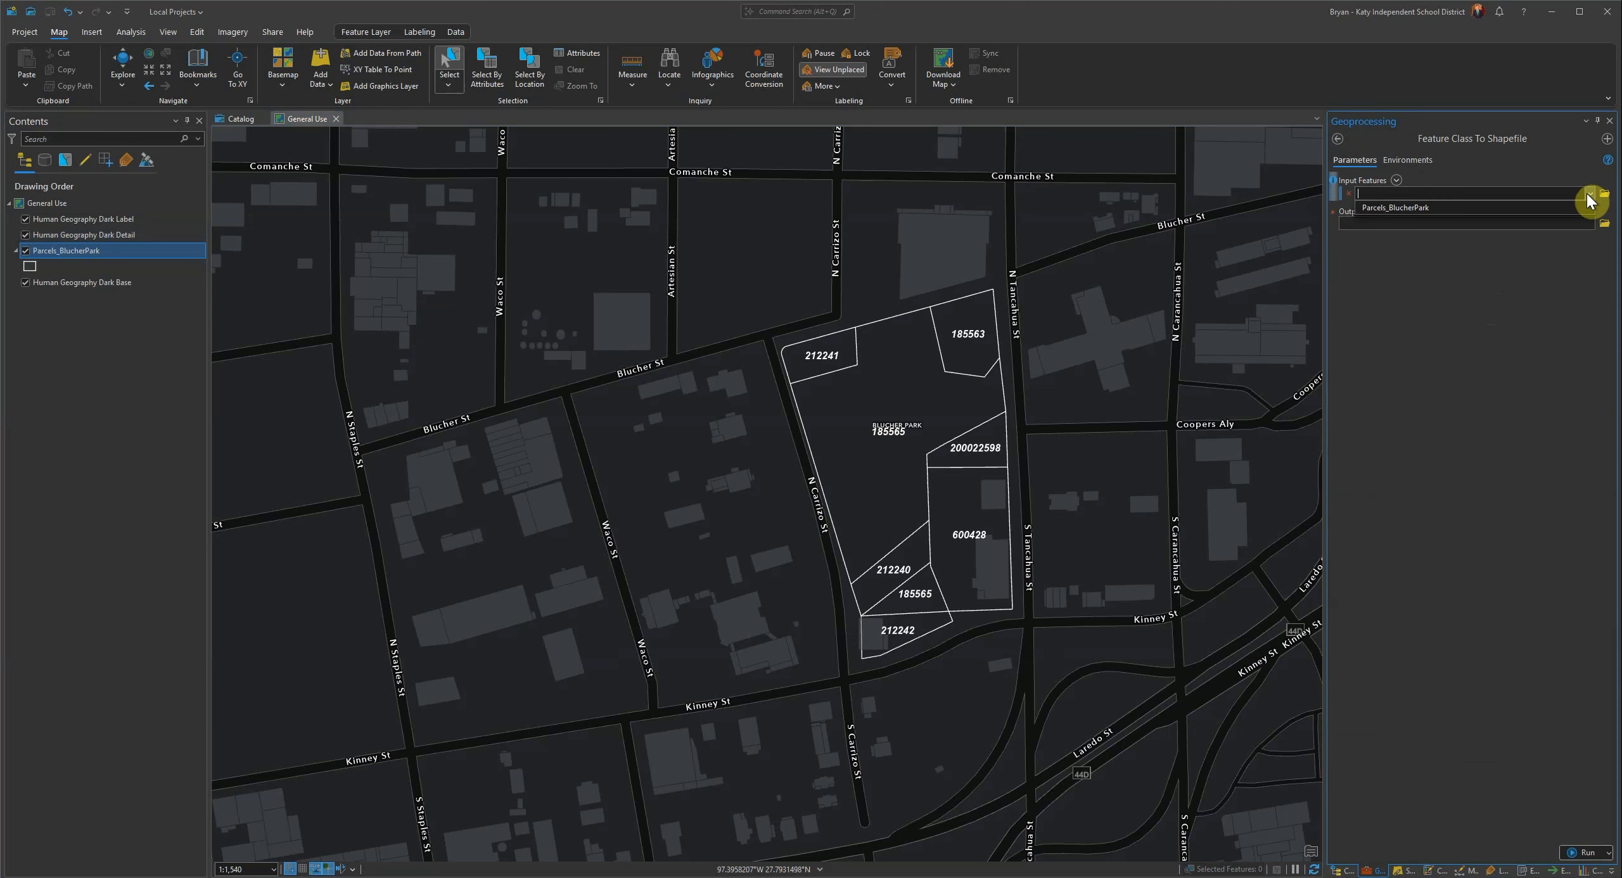
{"action": "left_click", "coordinate": [1547, 208]}
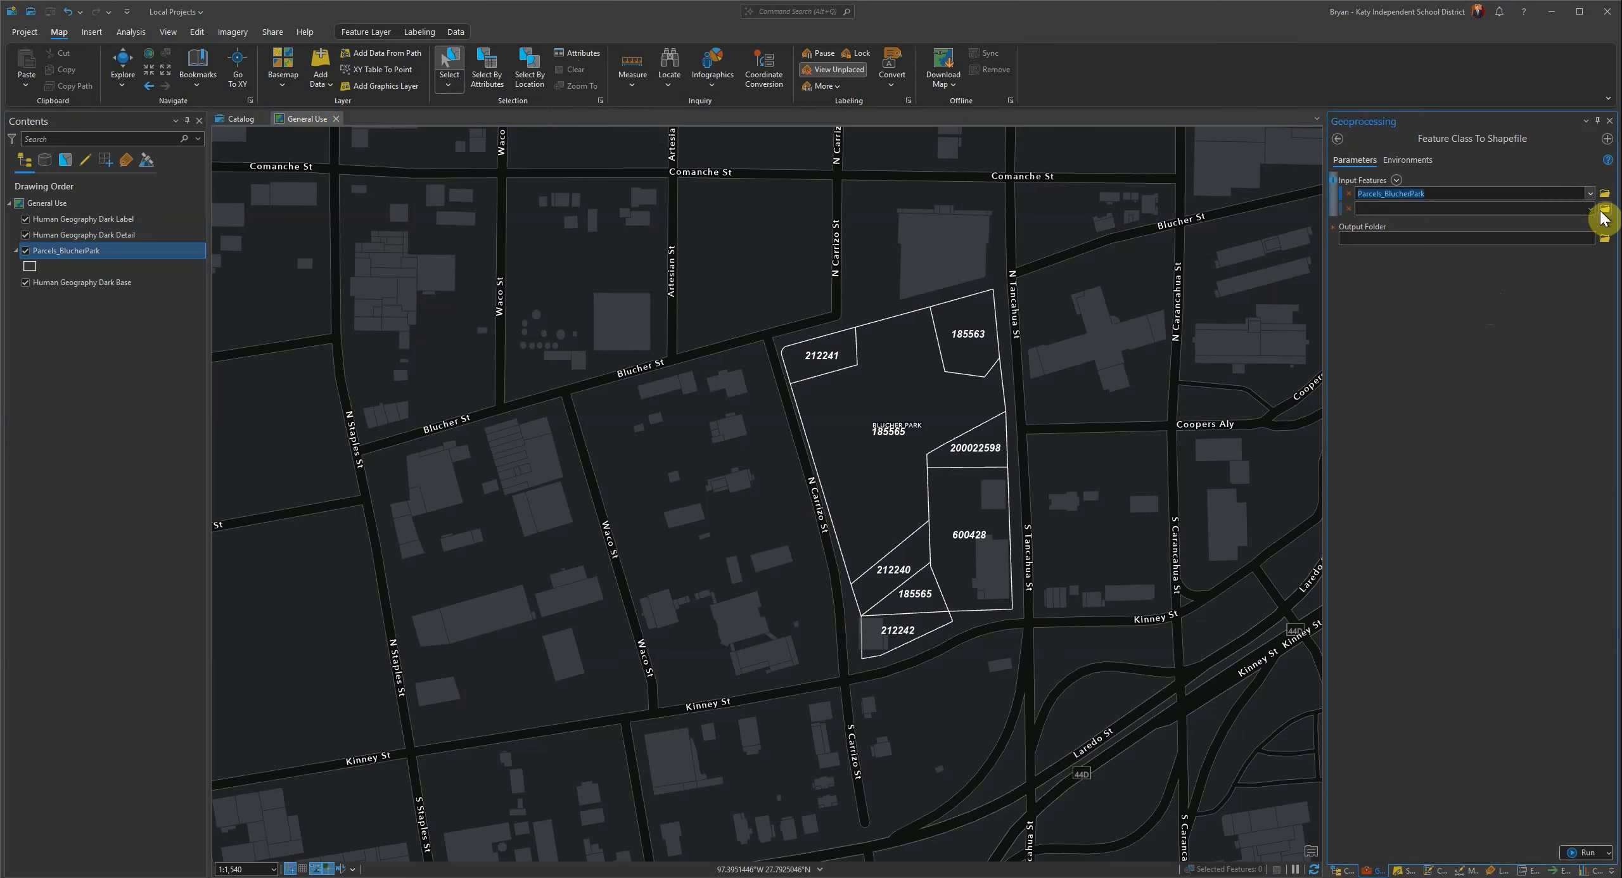
{"action": "left_click", "coordinate": [1605, 244]}
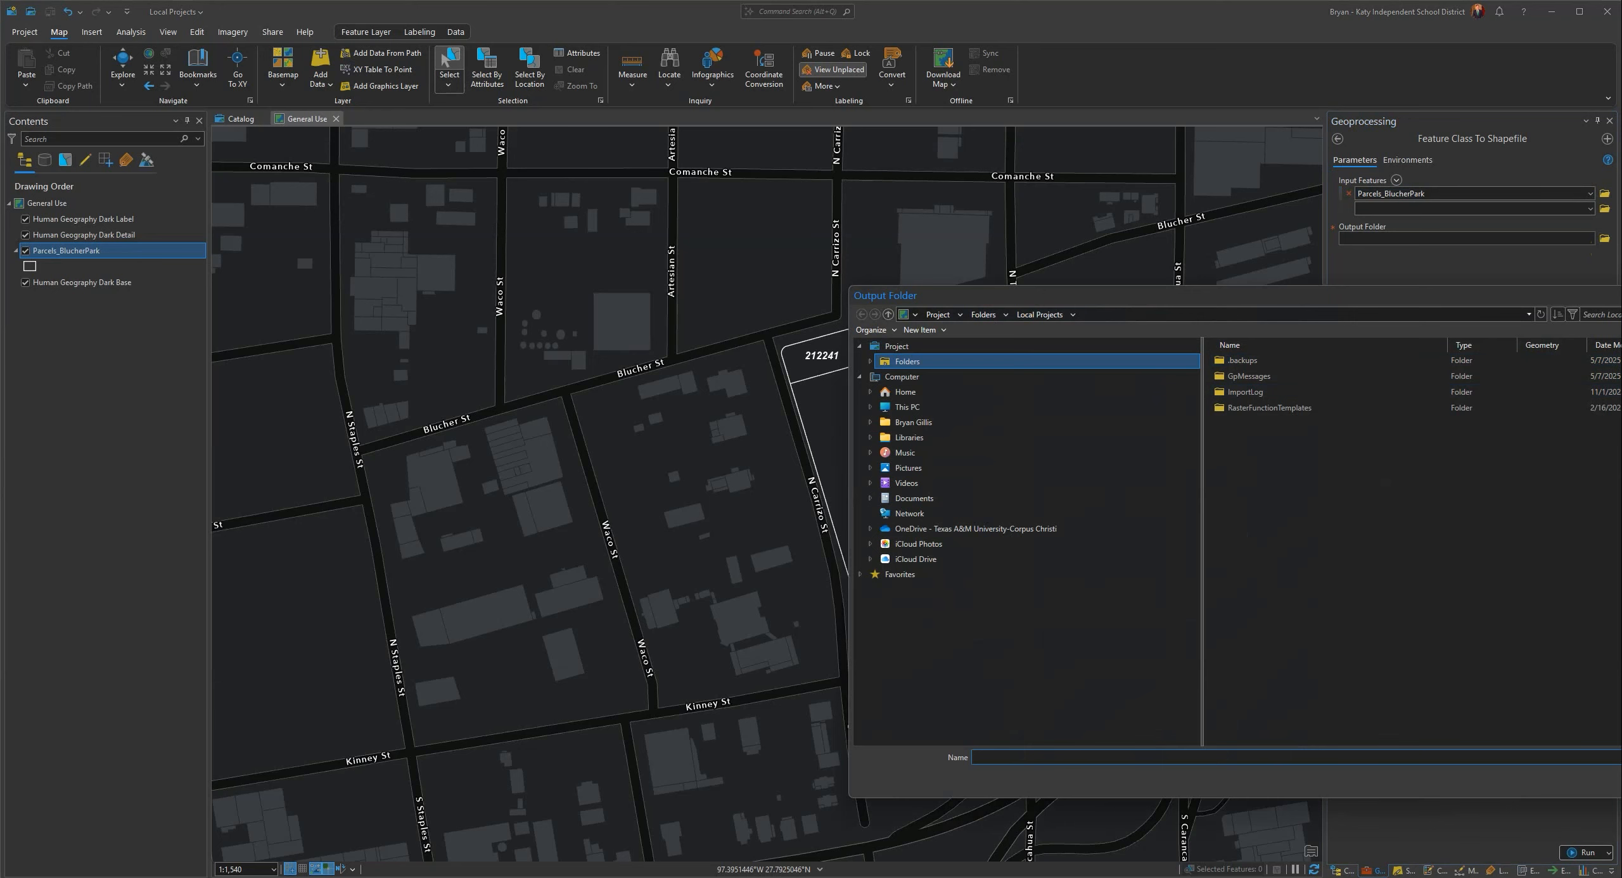
{"action": "key", "text": "Escape"}
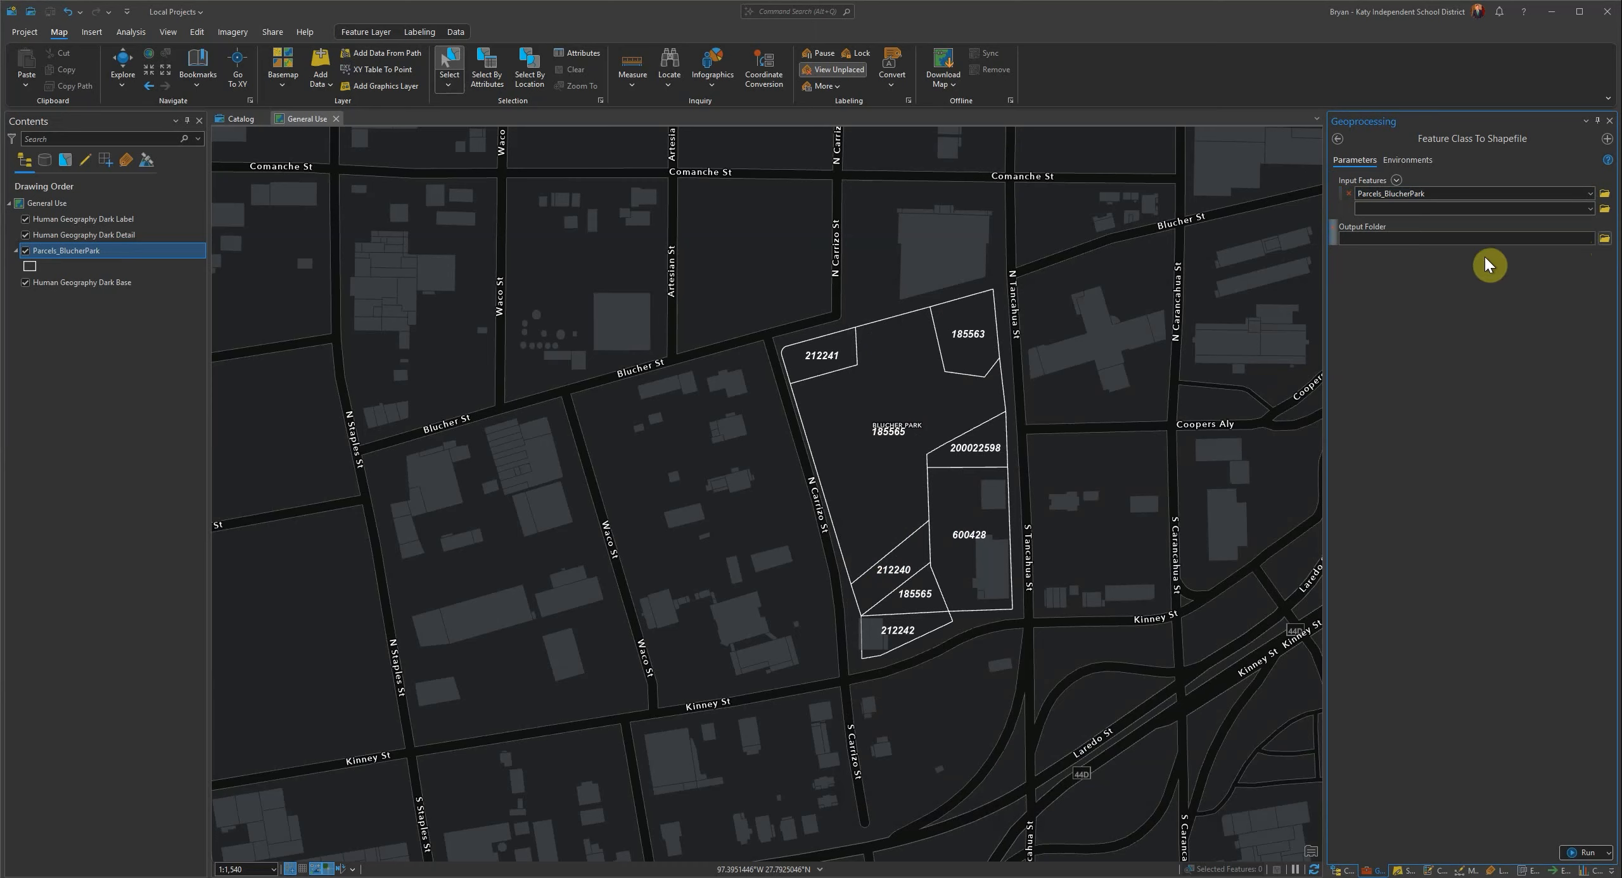
- Switch to Civil 3D and show the Final Project folder's files as a list beside the drawing
{"action": "left_click", "coordinate": [1560, 20]}
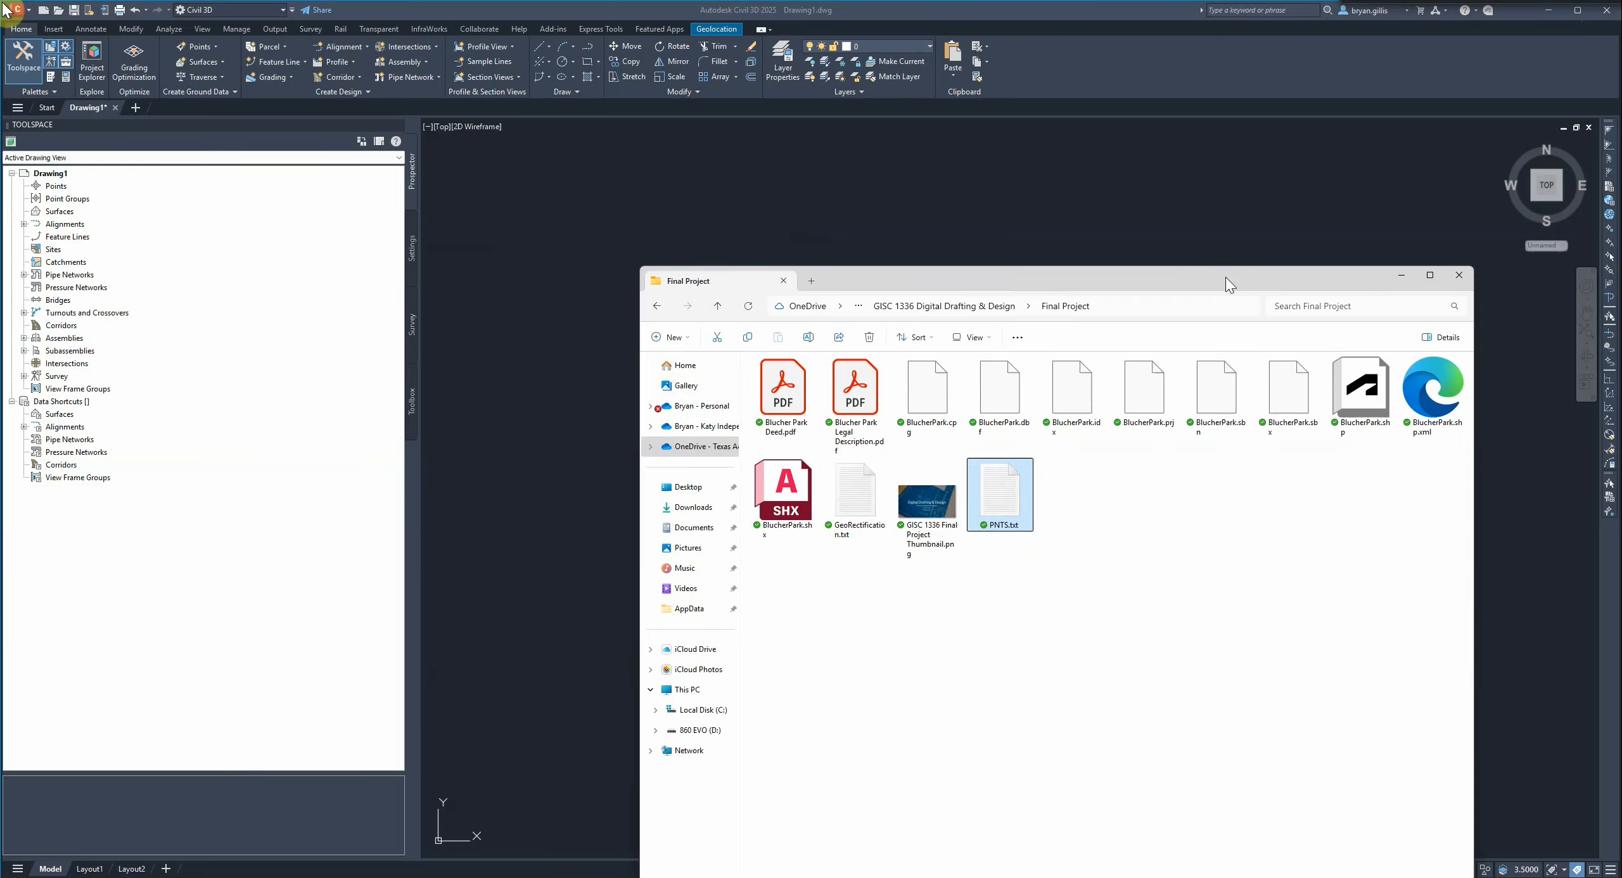
{"action": "left_click_drag", "start_coordinate": [1226, 276], "coordinate": [1273, 147]}
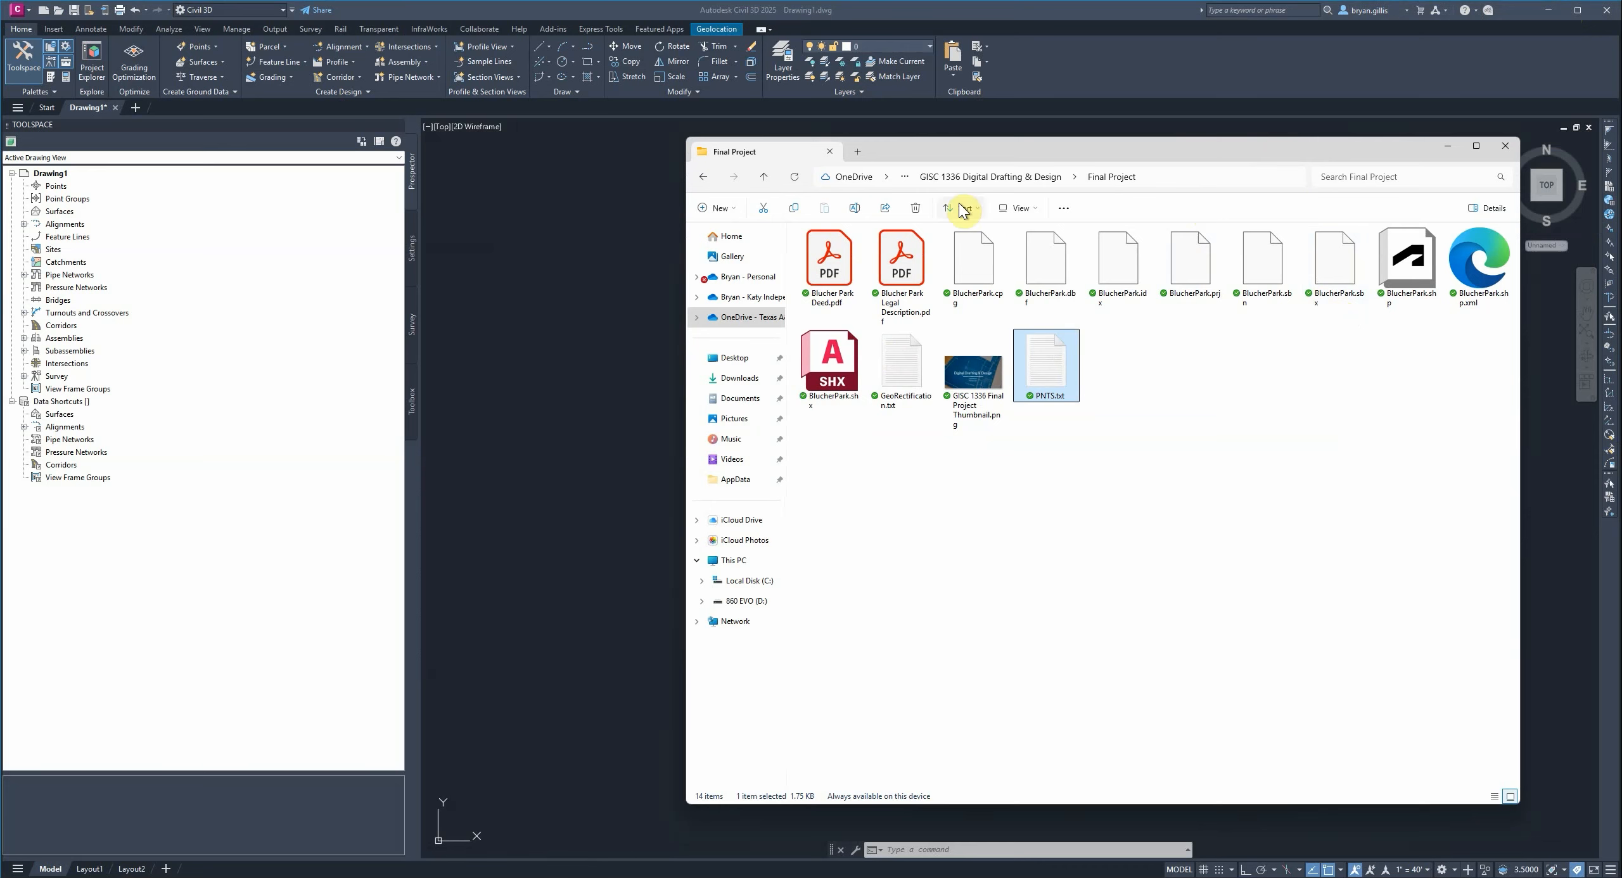
{"action": "left_click", "coordinate": [1021, 208]}
{"action": "left_click", "coordinate": [1032, 323]}
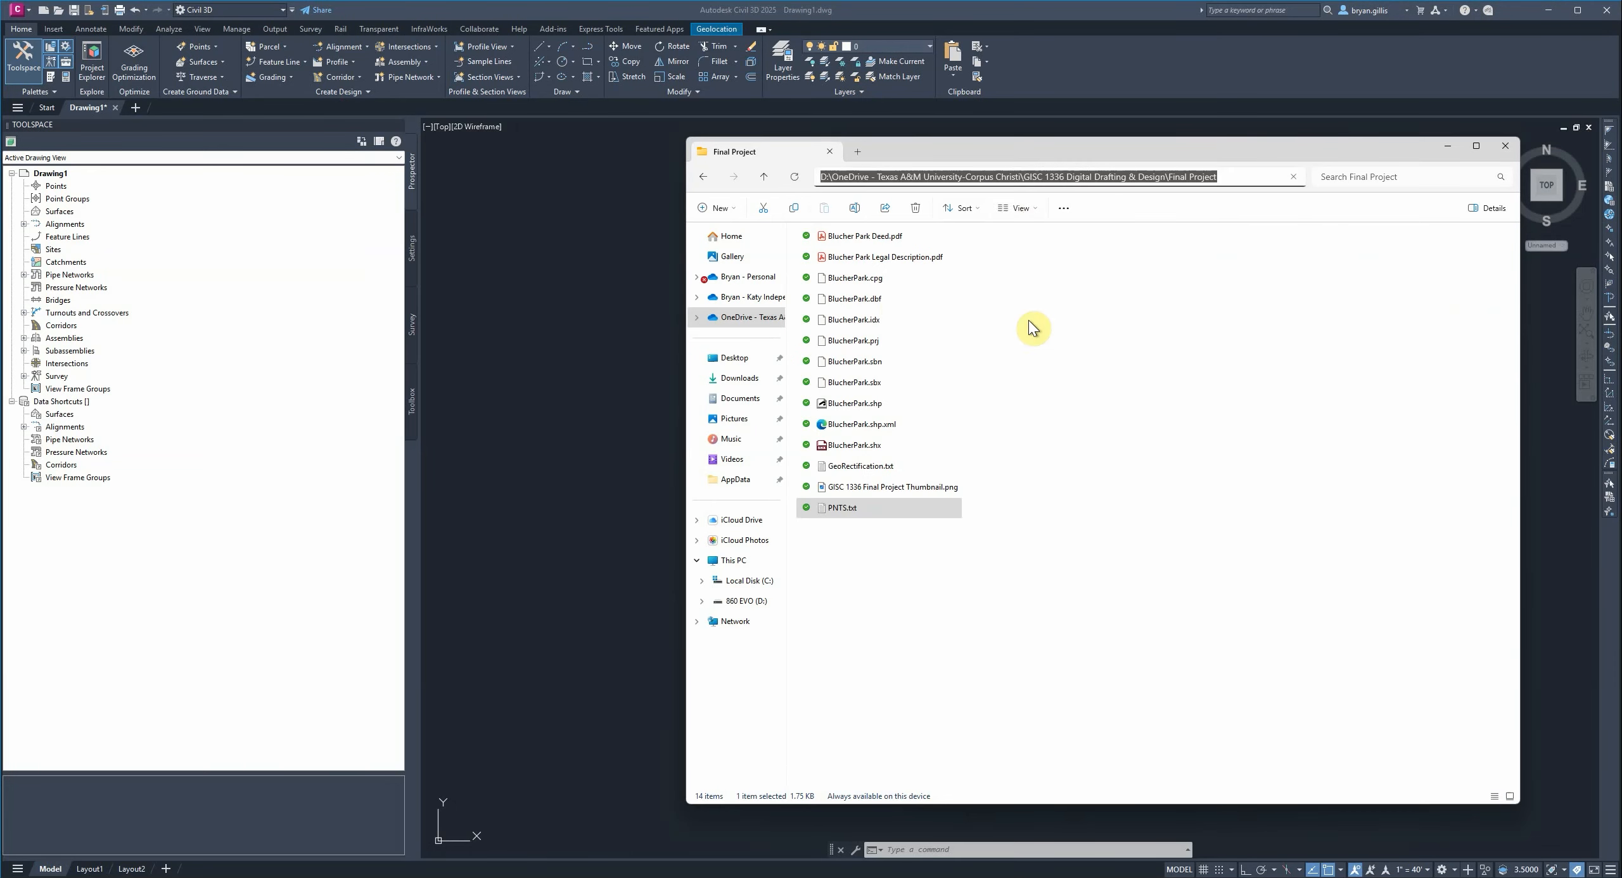
{"action": "key", "text": "F4"}
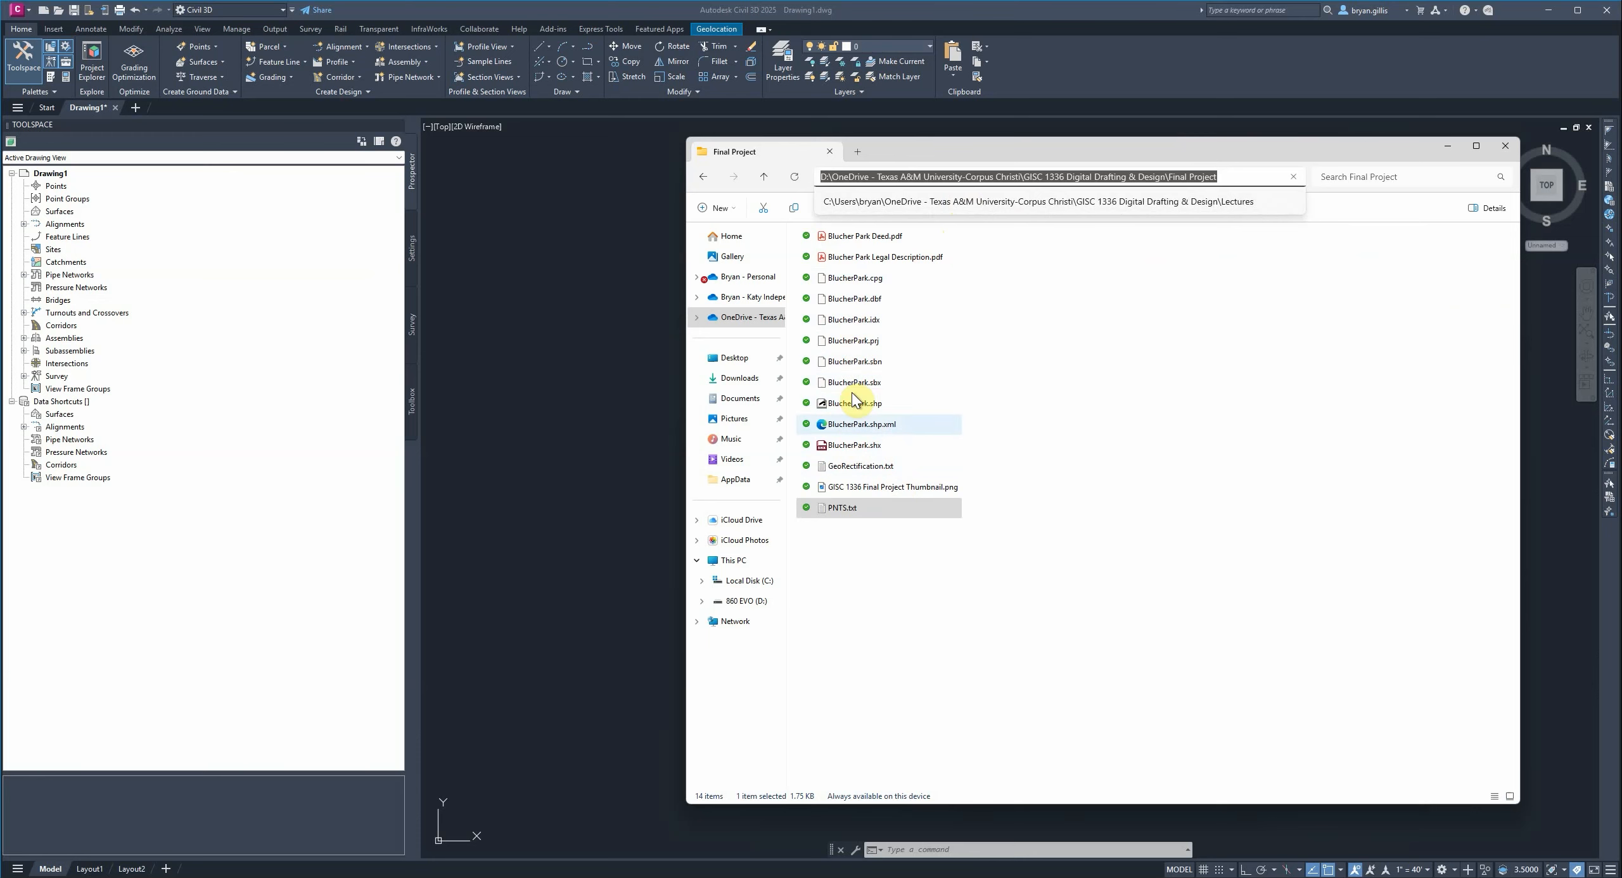
- Bring BlucherPark.shp from the Final Project folder into the Civil 3D drawing and inspect its parcel polygons
{"action": "mouse_move", "coordinate": [878, 413]}
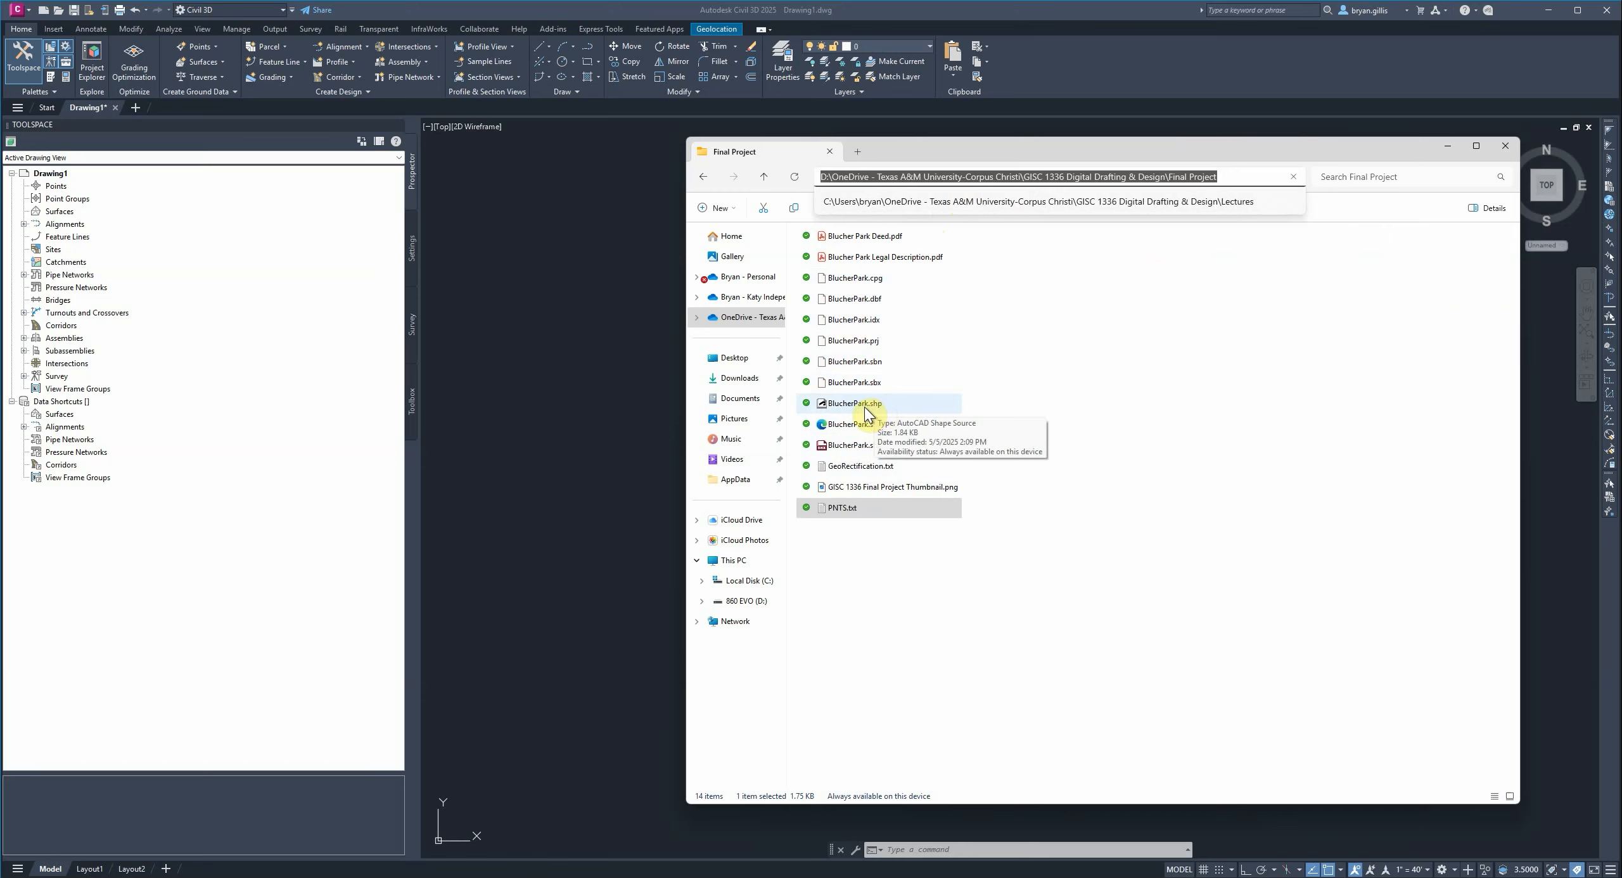
{"action": "left_click", "coordinate": [856, 411]}
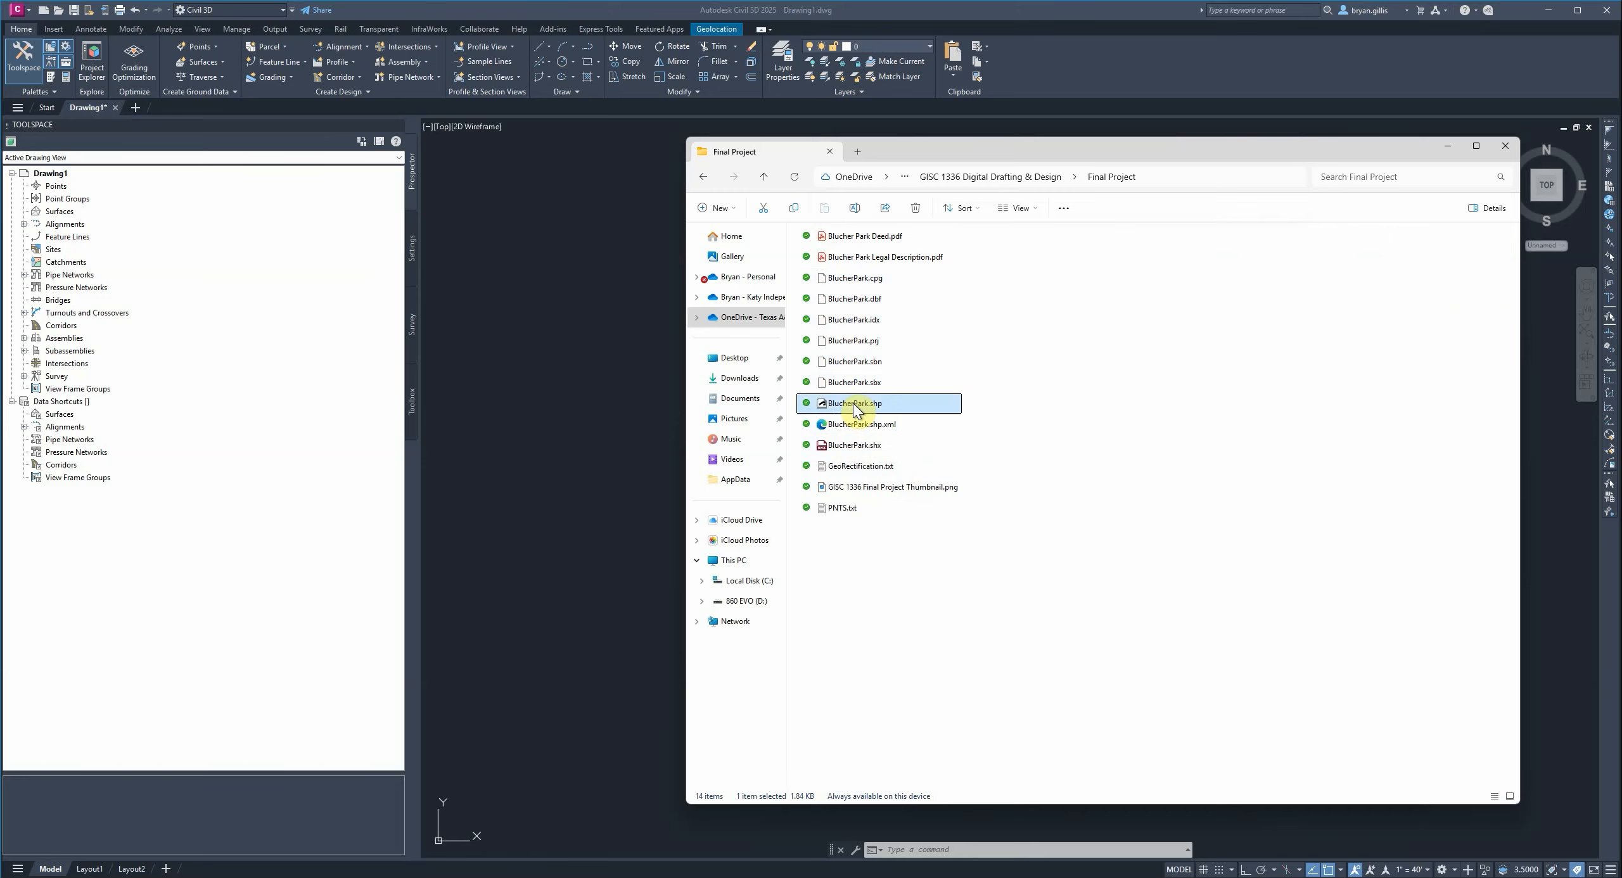
{"action": "mouse_move", "coordinate": [877, 409]}
{"action": "left_mouse_down"}
{"action": "mouse_move", "coordinate": [771, 406]}
{"action": "mouse_move", "coordinate": [595, 353]}
{"action": "left_mouse_up"}
{"action": "left_click_drag", "start_coordinate": [590, 351], "coordinate": [590, 352]}
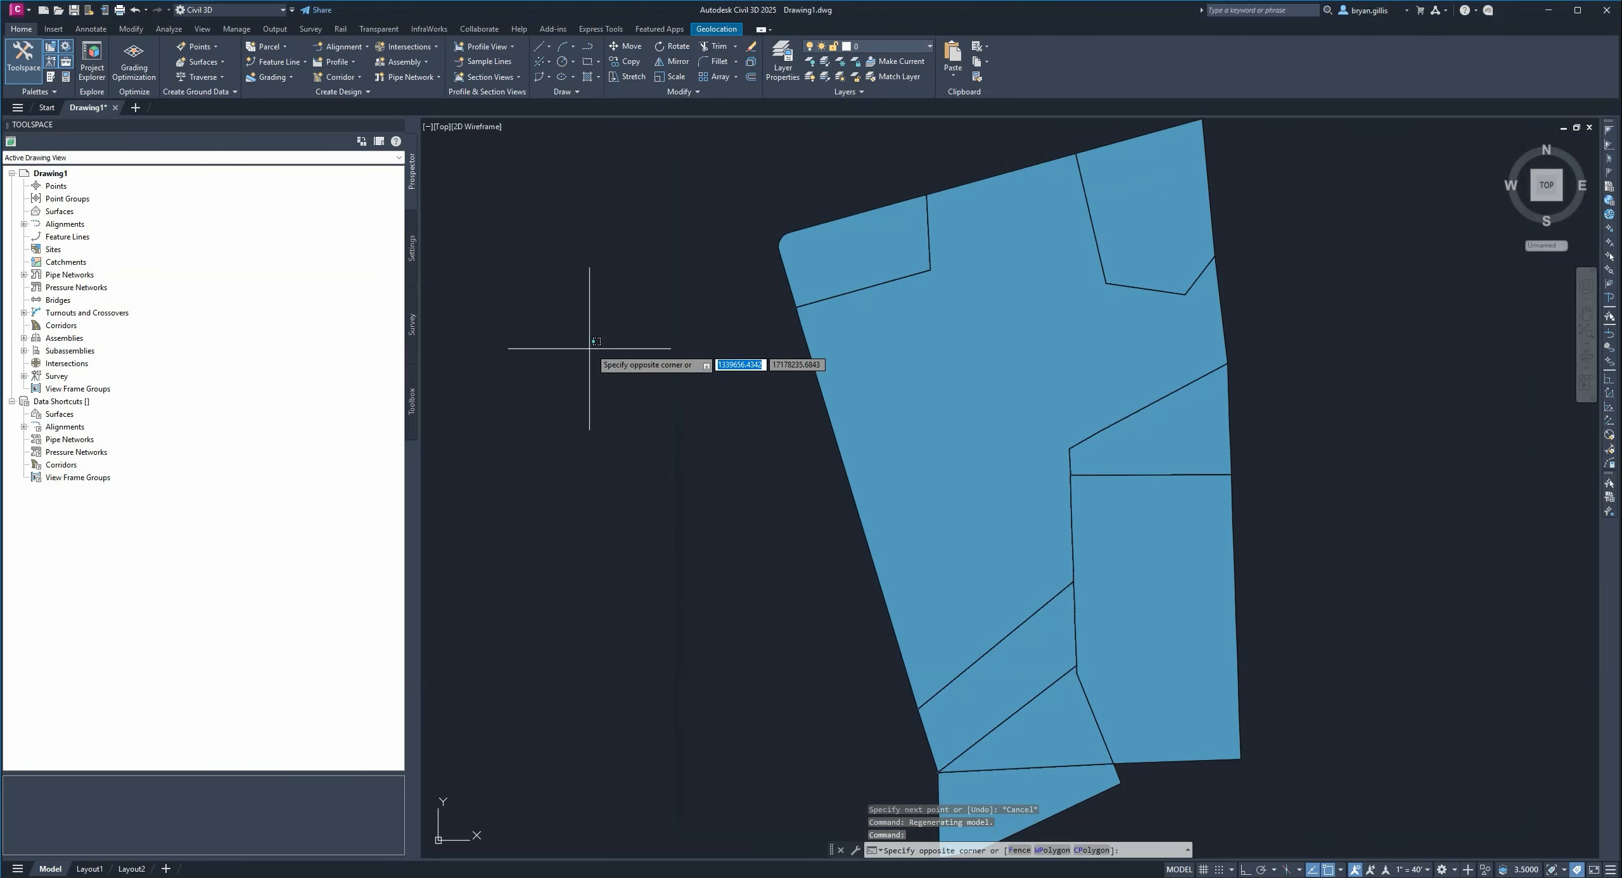
{"action": "scroll", "coordinate": [874, 469], "scroll_direction": "down", "scroll_amount": 2}
{"action": "middle_click_drag", "start_coordinate": [898, 680], "coordinate": [974, 669]}
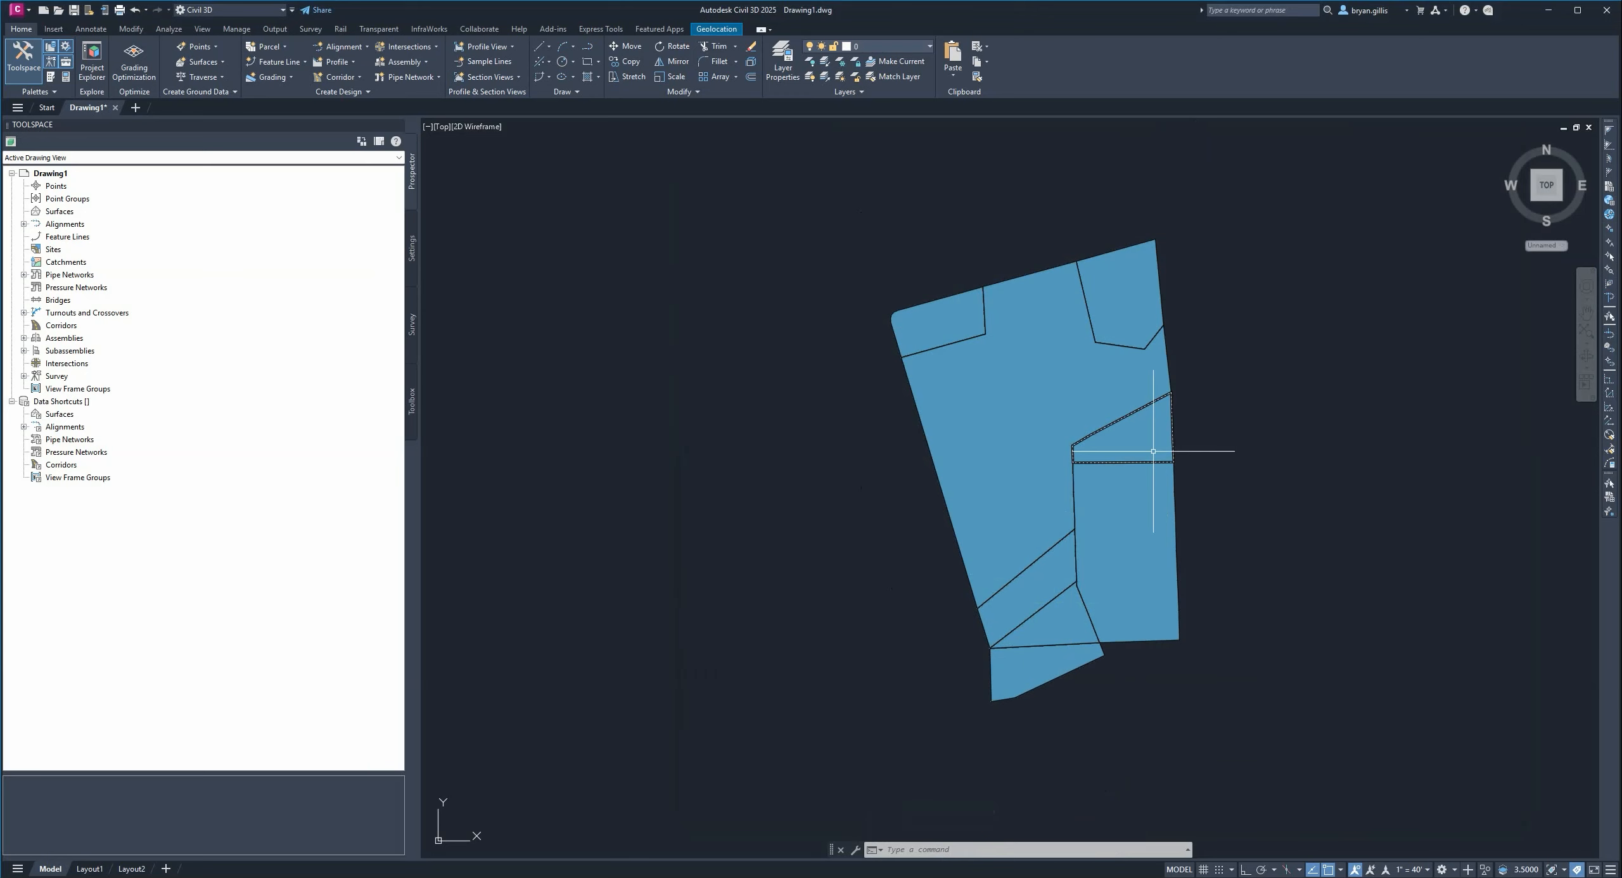
{"action": "scroll", "coordinate": [1071, 406], "scroll_direction": "up", "scroll_amount": 2}
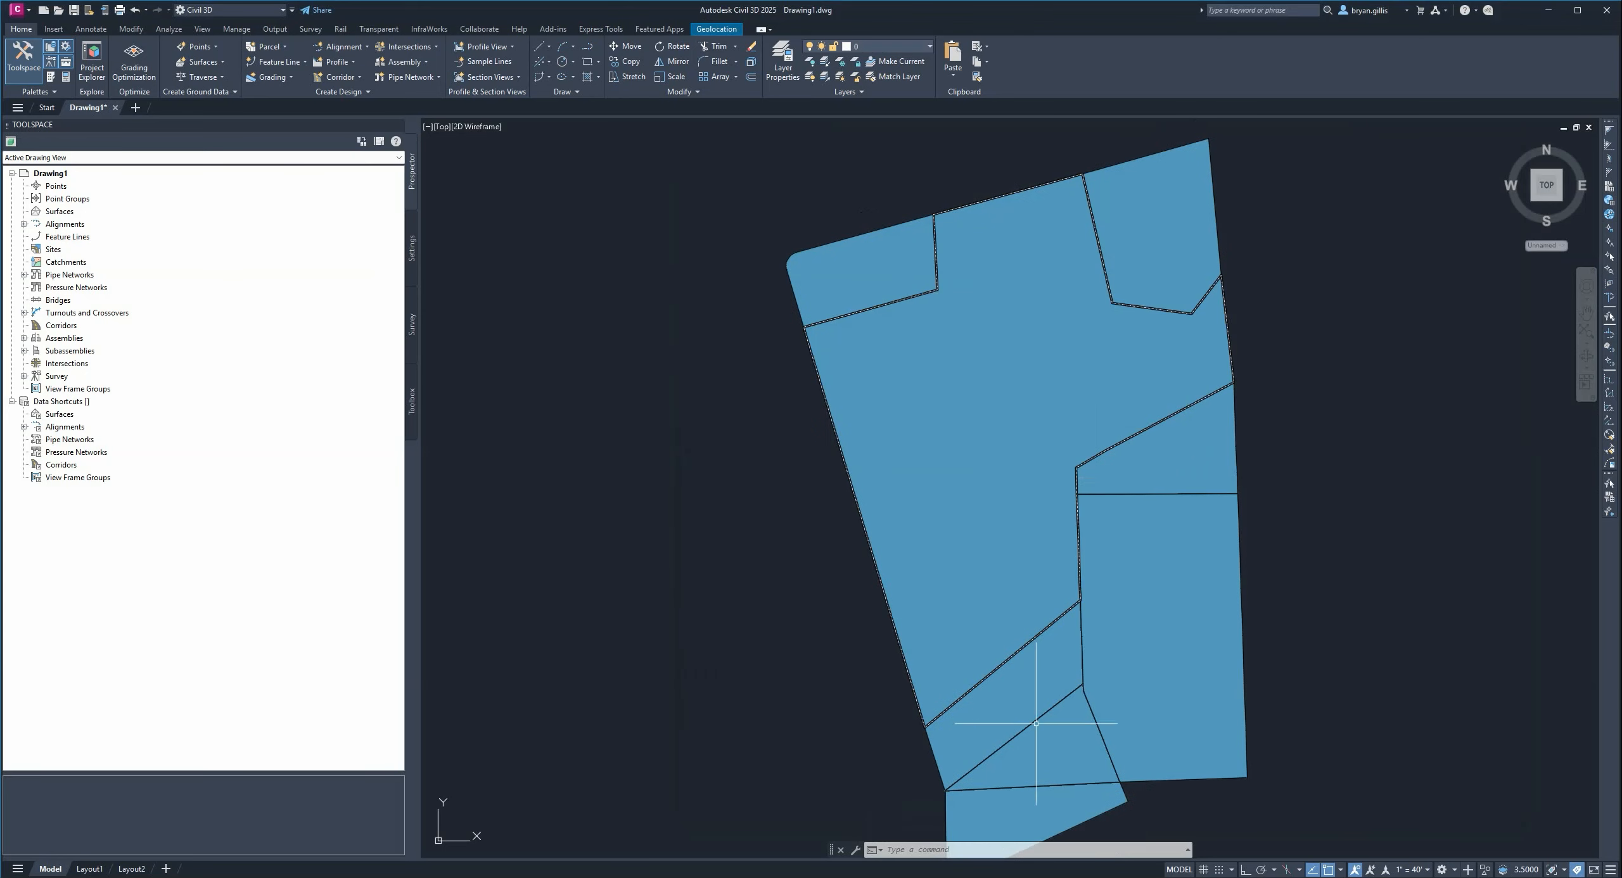
{"action": "middle_click_drag", "start_coordinate": [1040, 728], "coordinate": [1207, 705]}
{"action": "middle_click_drag", "start_coordinate": [1254, 653], "coordinate": [1344, 602]}
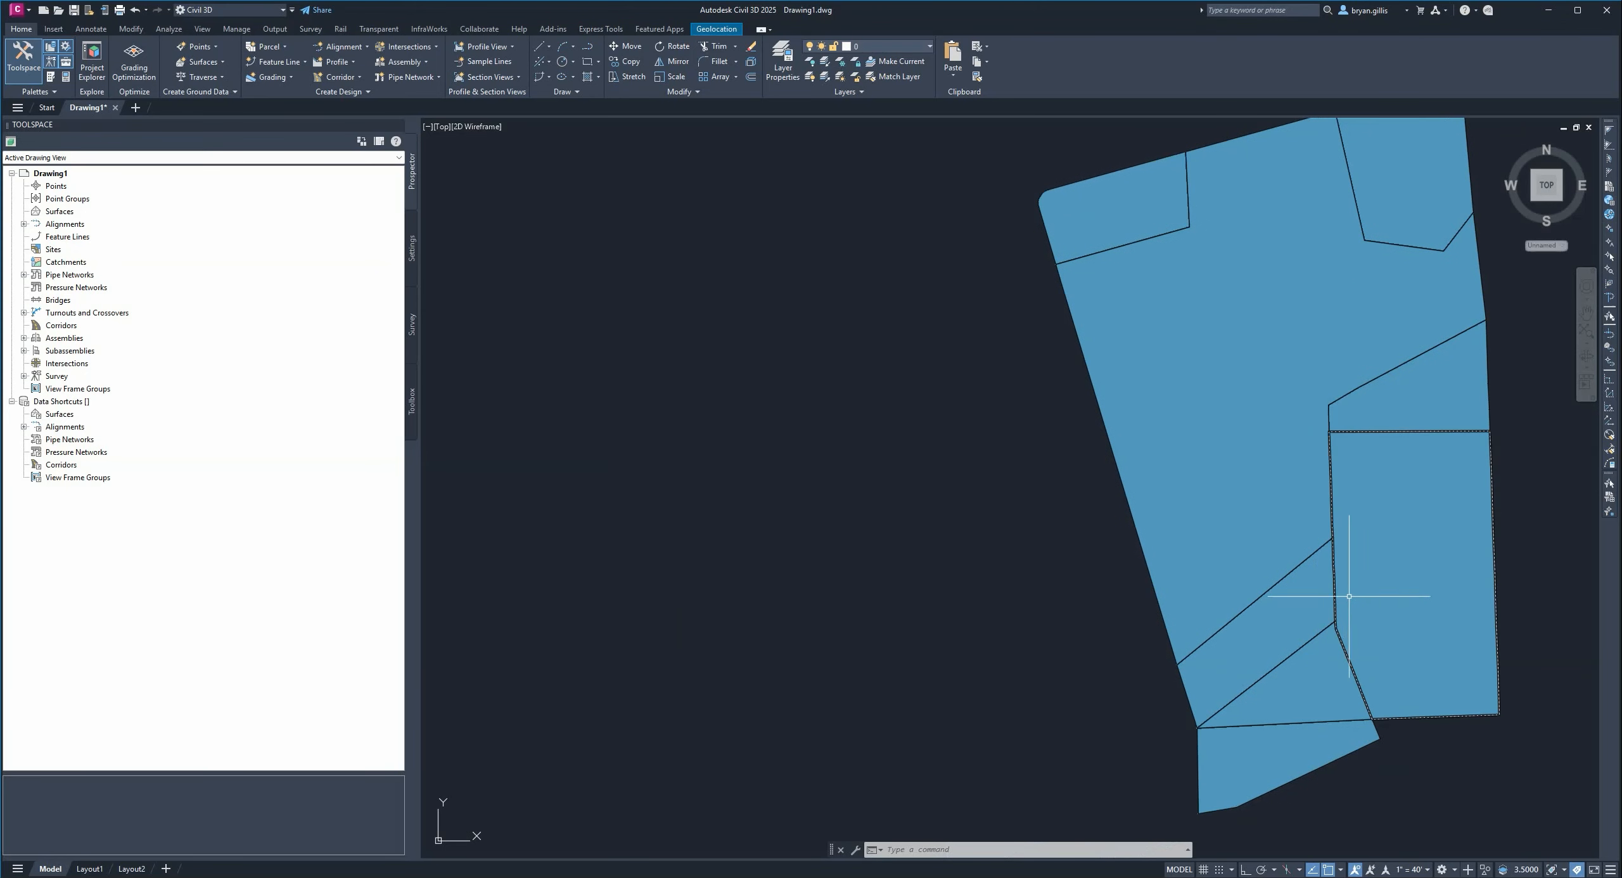
- Switch to the Blucher Park legal description PDF and review the highlighted bearings and distances back toward the start of the fieldnotes
{"action": "mouse_move", "coordinate": [1434, 452]}
{"action": "middle_mouse_down"}
{"action": "mouse_move", "coordinate": [1361, 497]}
{"action": "mouse_move", "coordinate": [1365, 477]}
{"action": "middle_mouse_up"}
{"action": "scroll", "coordinate": [1364, 477], "scroll_direction": "down", "scroll_amount": 2}
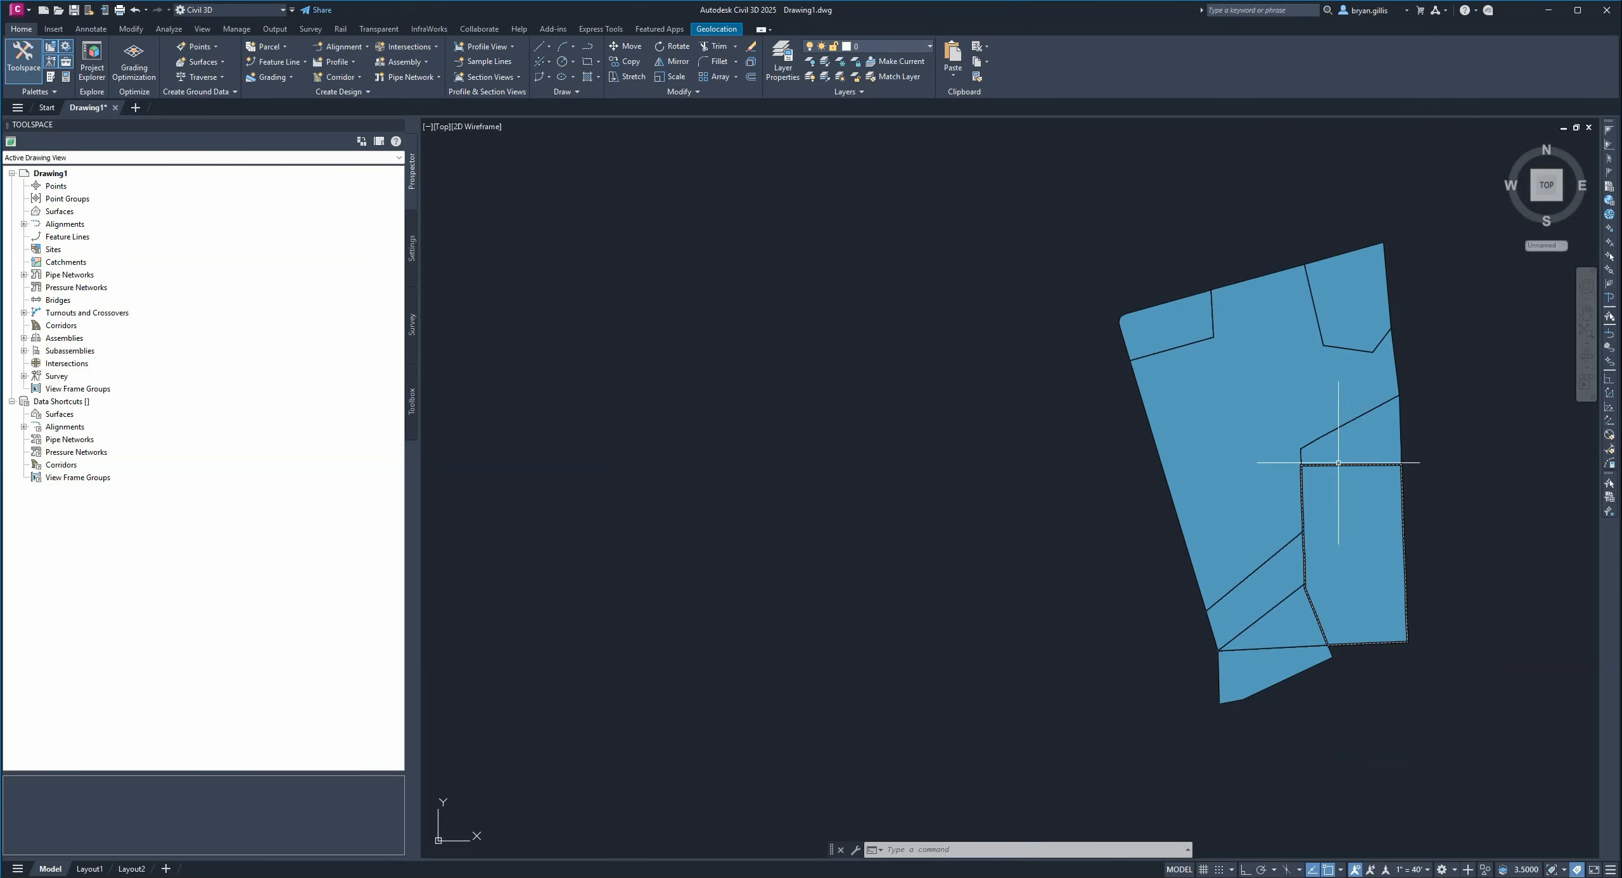
{"action": "middle_click_drag", "start_coordinate": [1340, 463], "coordinate": [1279, 477]}
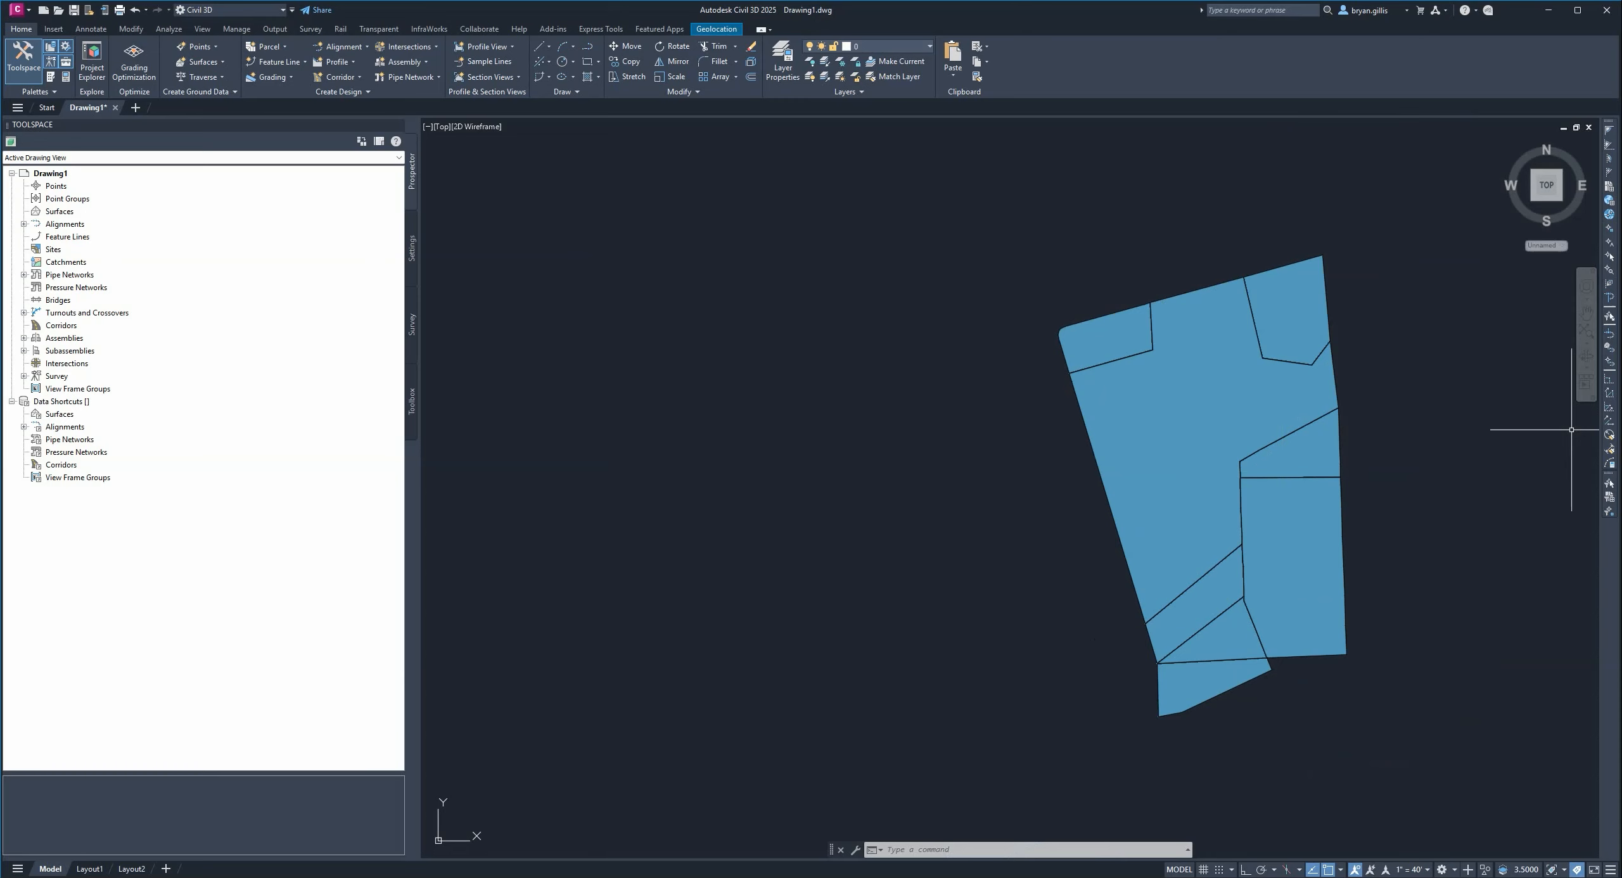
{"action": "mouse_move", "coordinate": [1583, 877]}
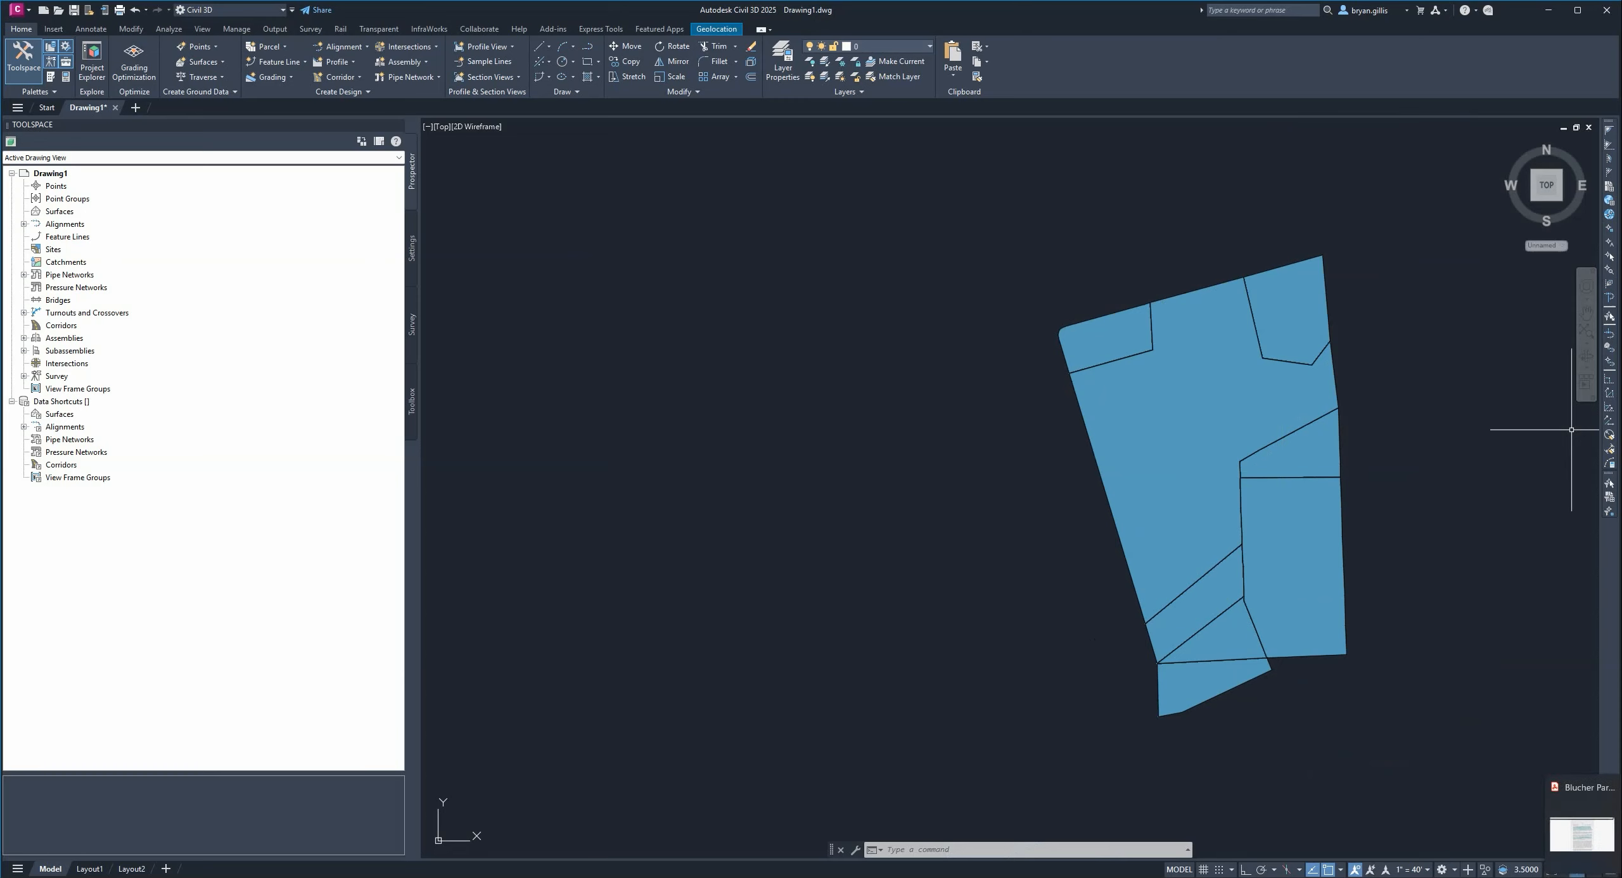
{"action": "left_click", "coordinate": [1581, 834]}
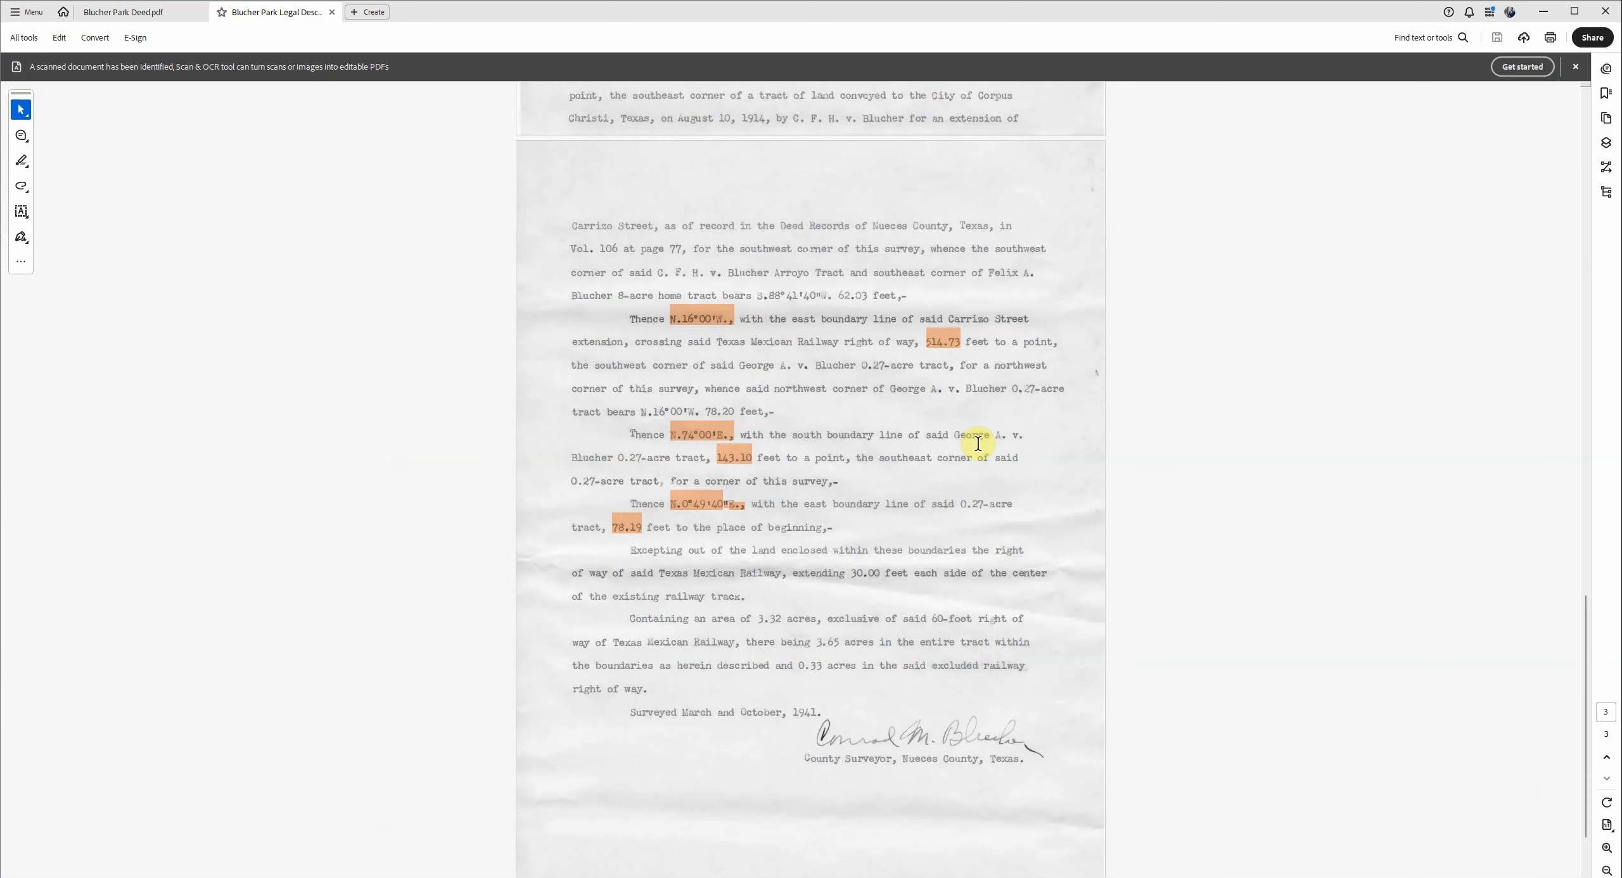
{"action": "scroll", "coordinate": [1274, 571], "scroll_direction": "up", "scroll_amount": 5}
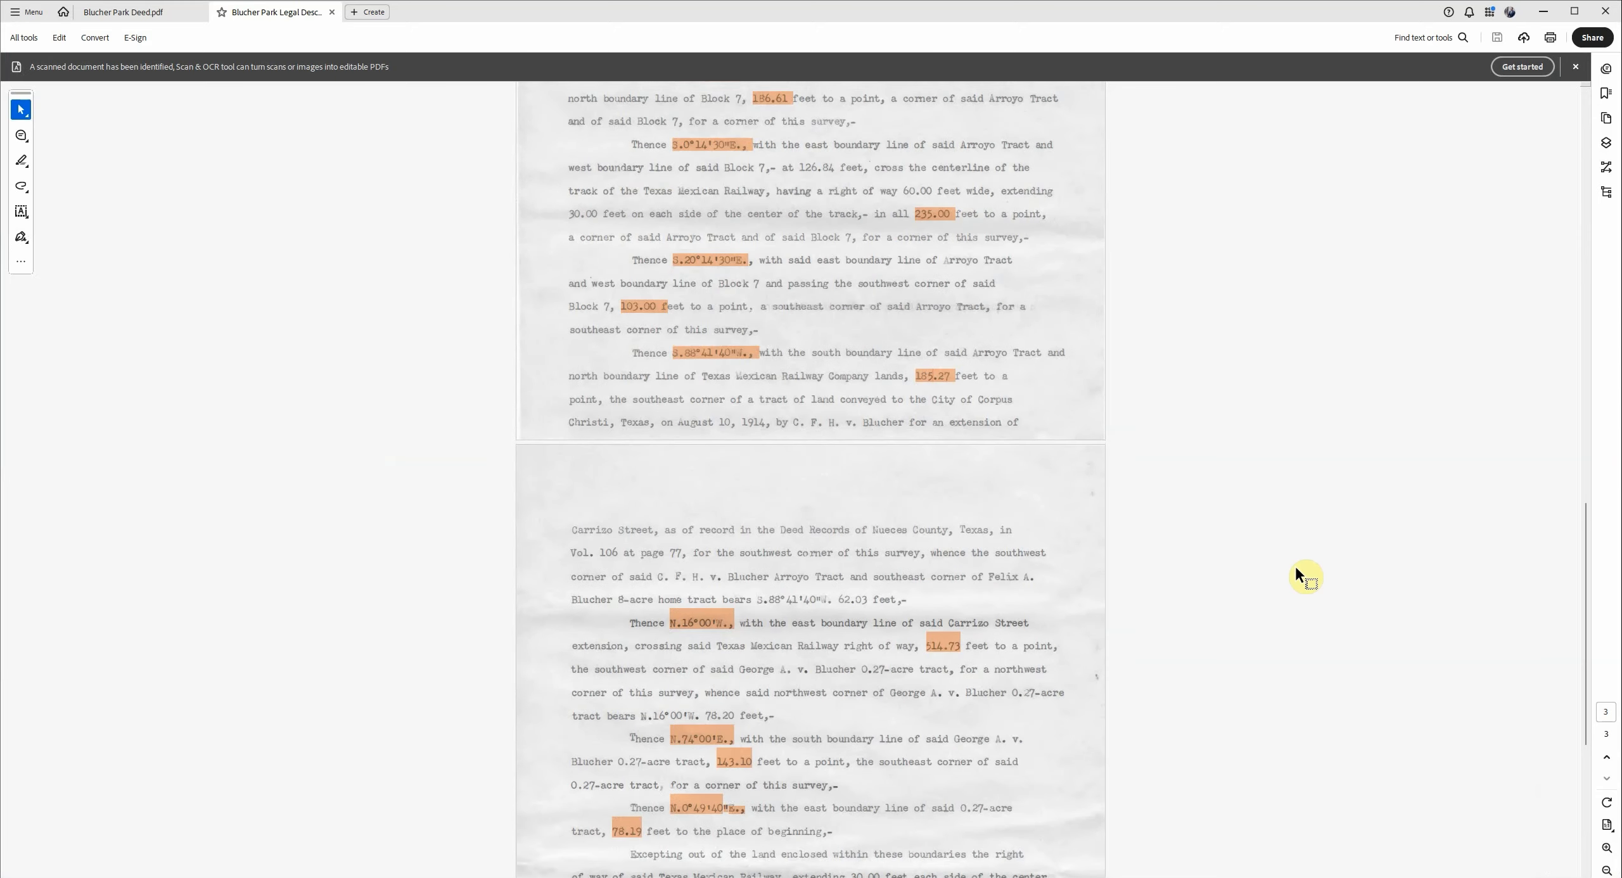
{"action": "left_click_drag", "start_coordinate": [1586, 531], "coordinate": [1604, 108]}
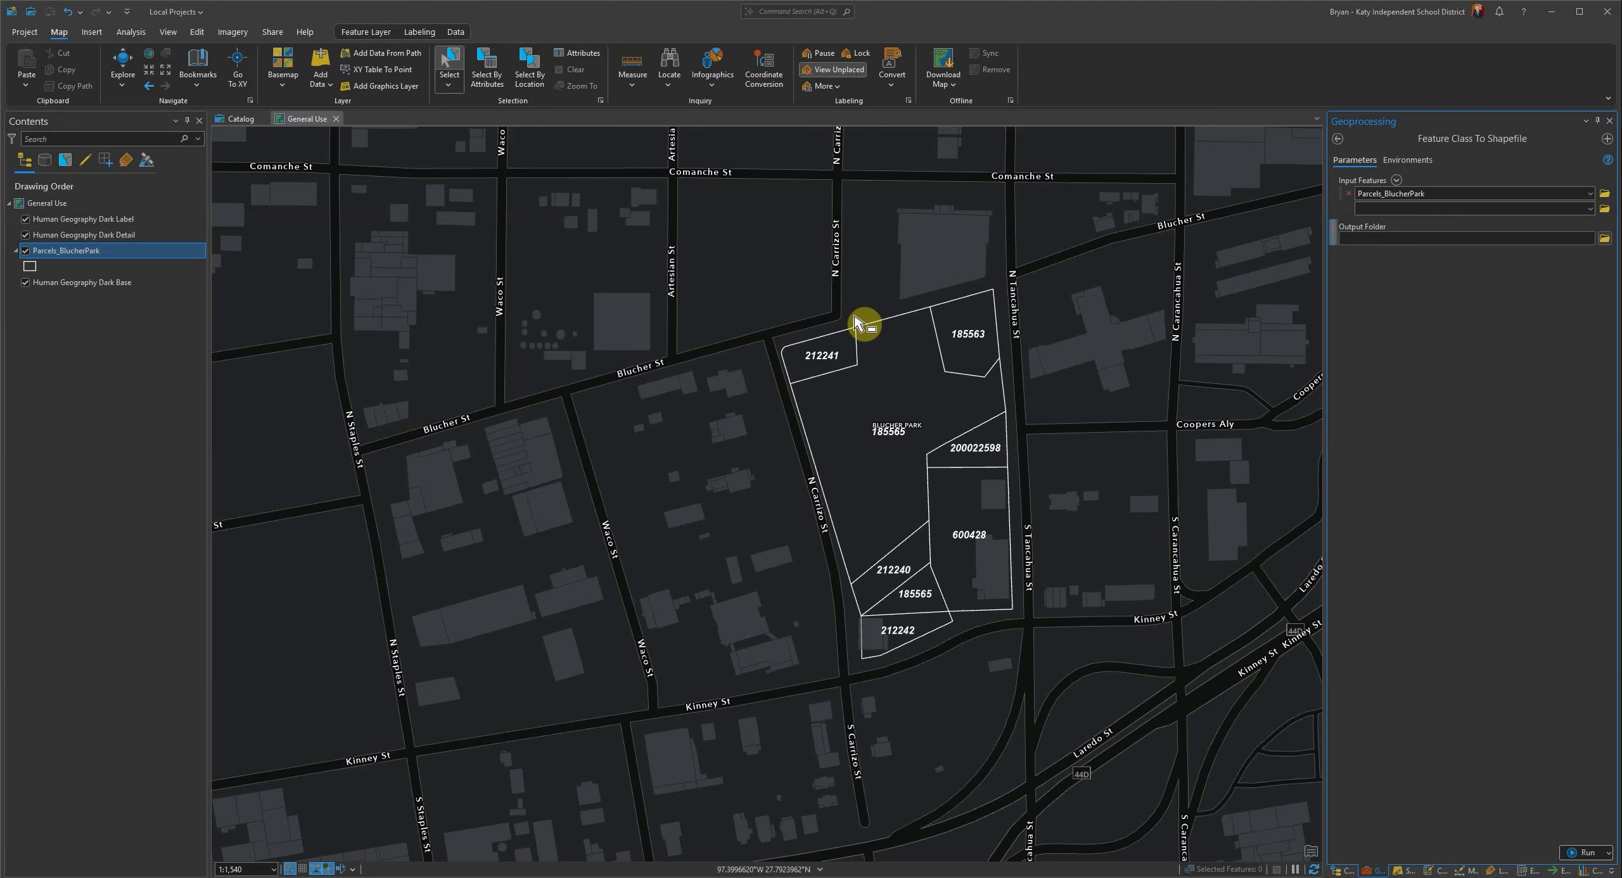
- Examine the starting corner of the survey on the ArcGIS Pro map, where parcel 212241's east boundary meets the Blucher St side
{"action": "scroll", "coordinate": [812, 367], "scroll_direction": "up", "scroll_amount": 1}
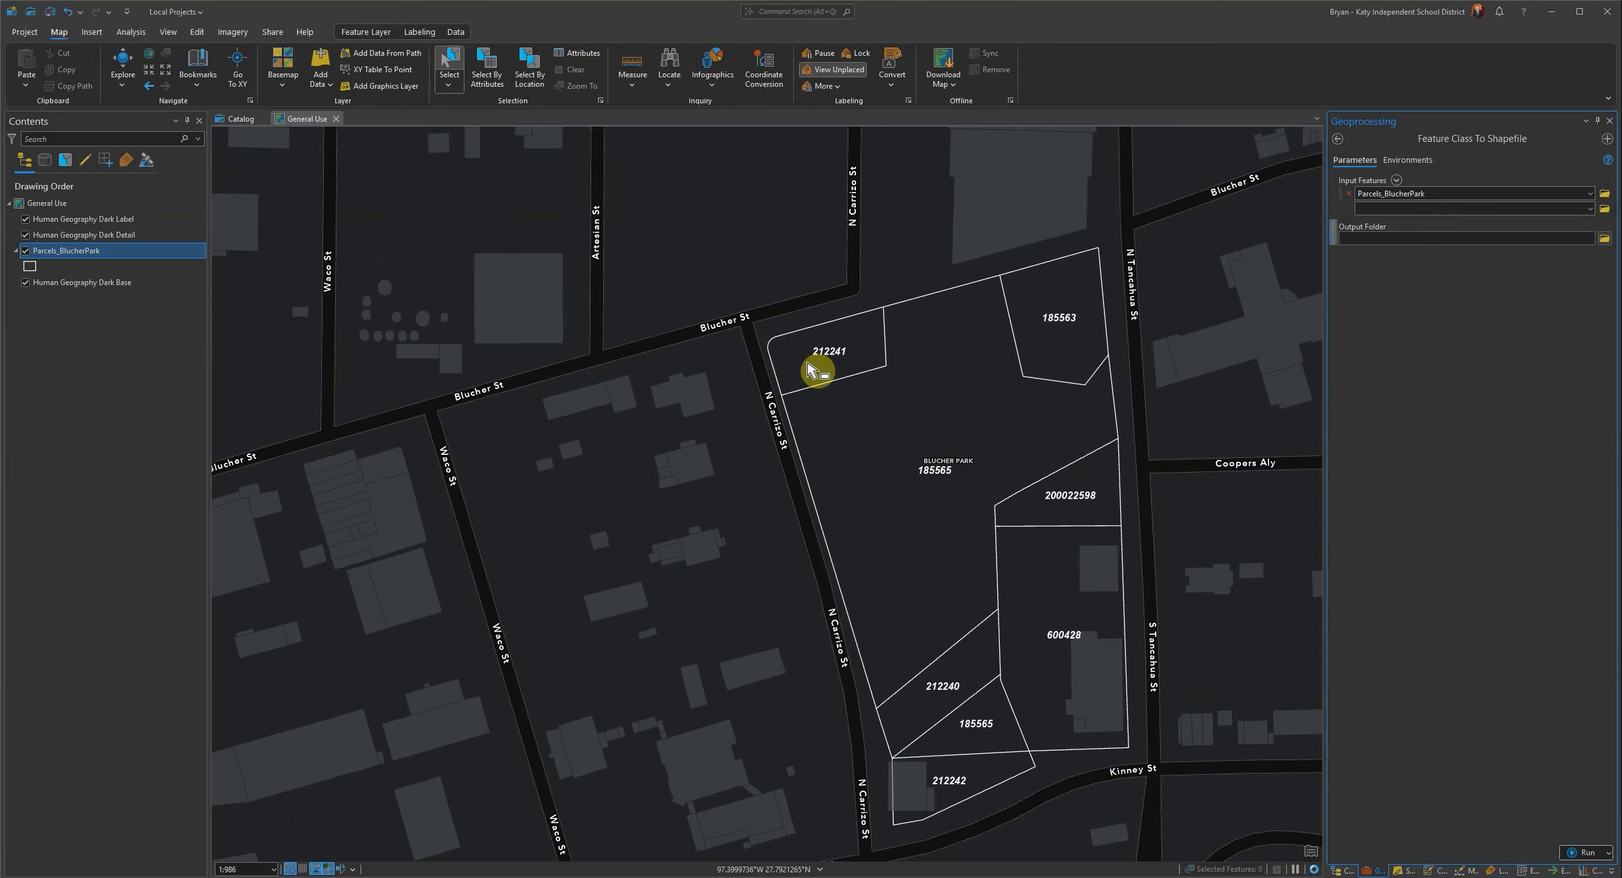
{"action": "middle_click_drag", "start_coordinate": [817, 275], "coordinate": [891, 340]}
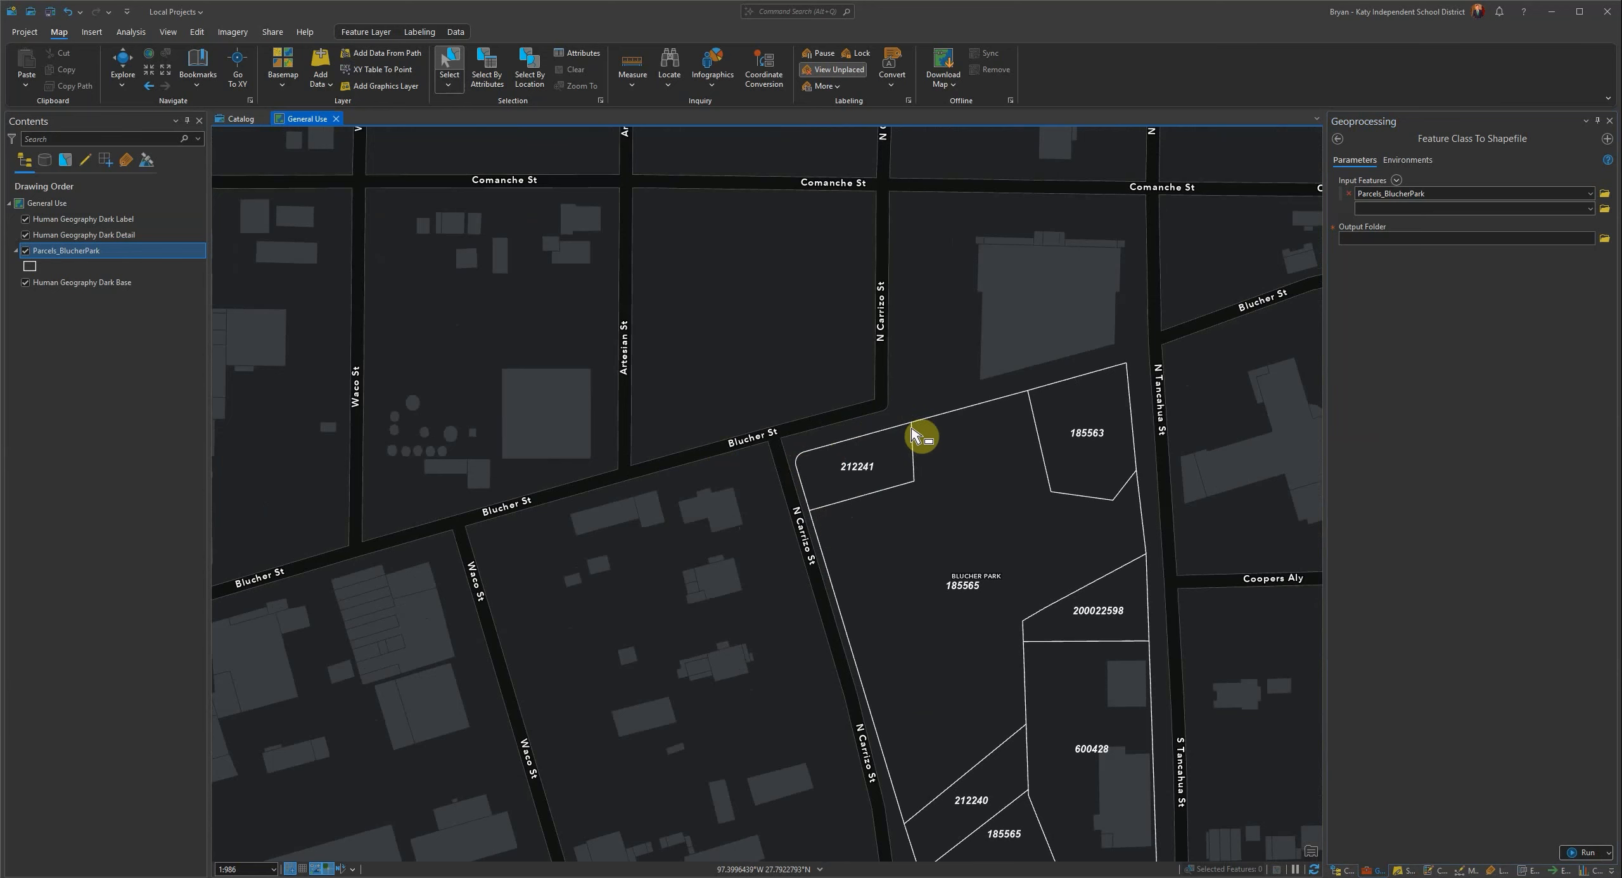
{"action": "scroll", "coordinate": [920, 448], "scroll_direction": "up", "scroll_amount": 3}
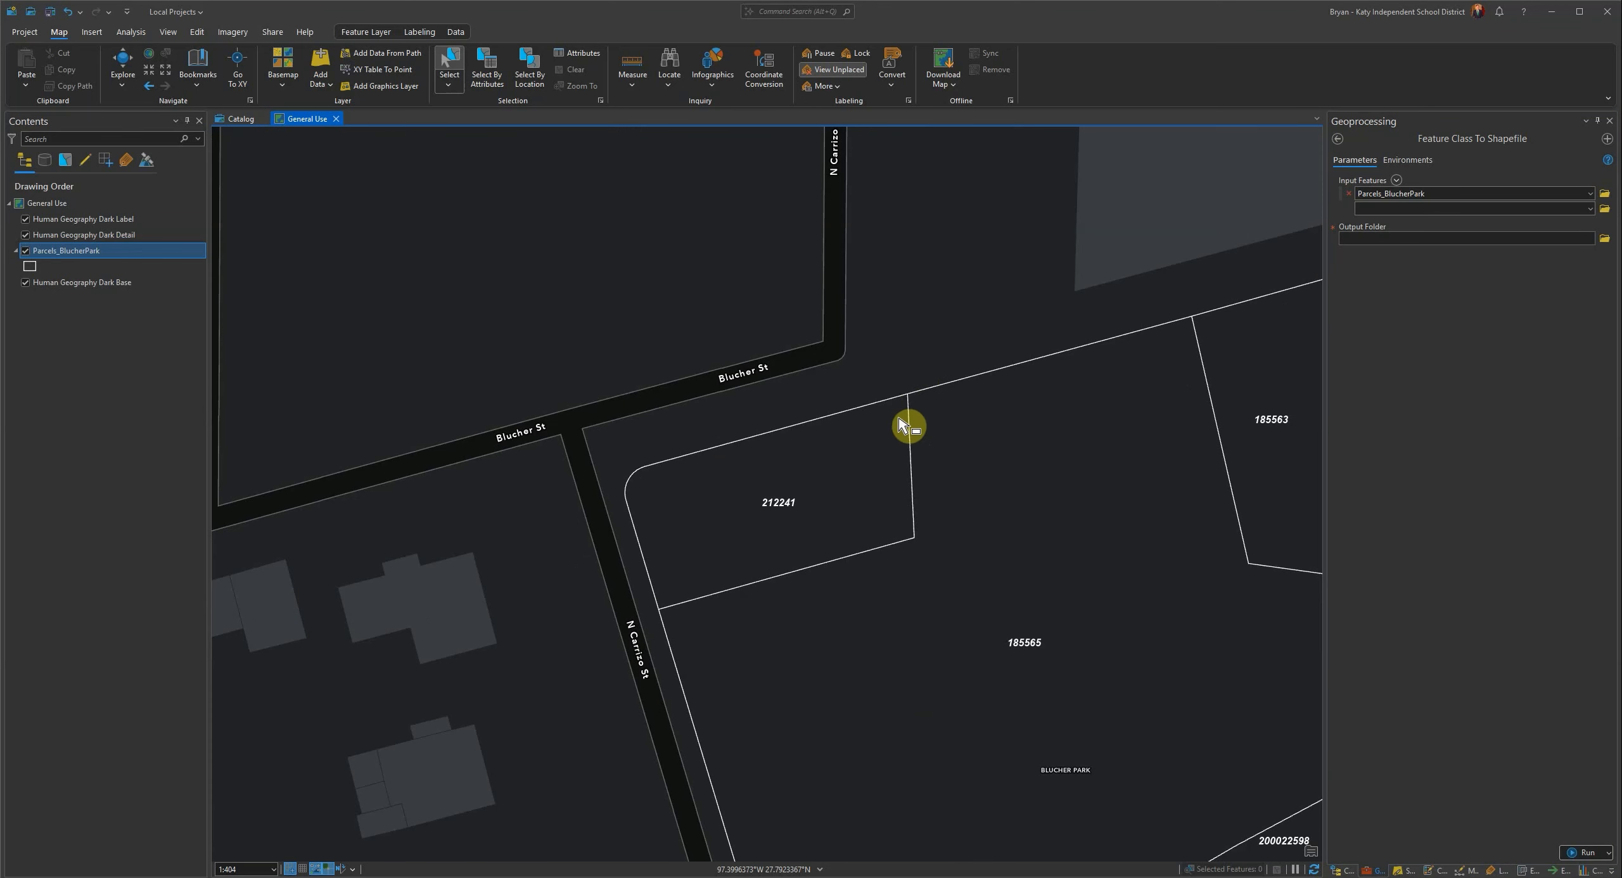
{"action": "scroll", "coordinate": [913, 398], "scroll_direction": "down", "scroll_amount": 2}
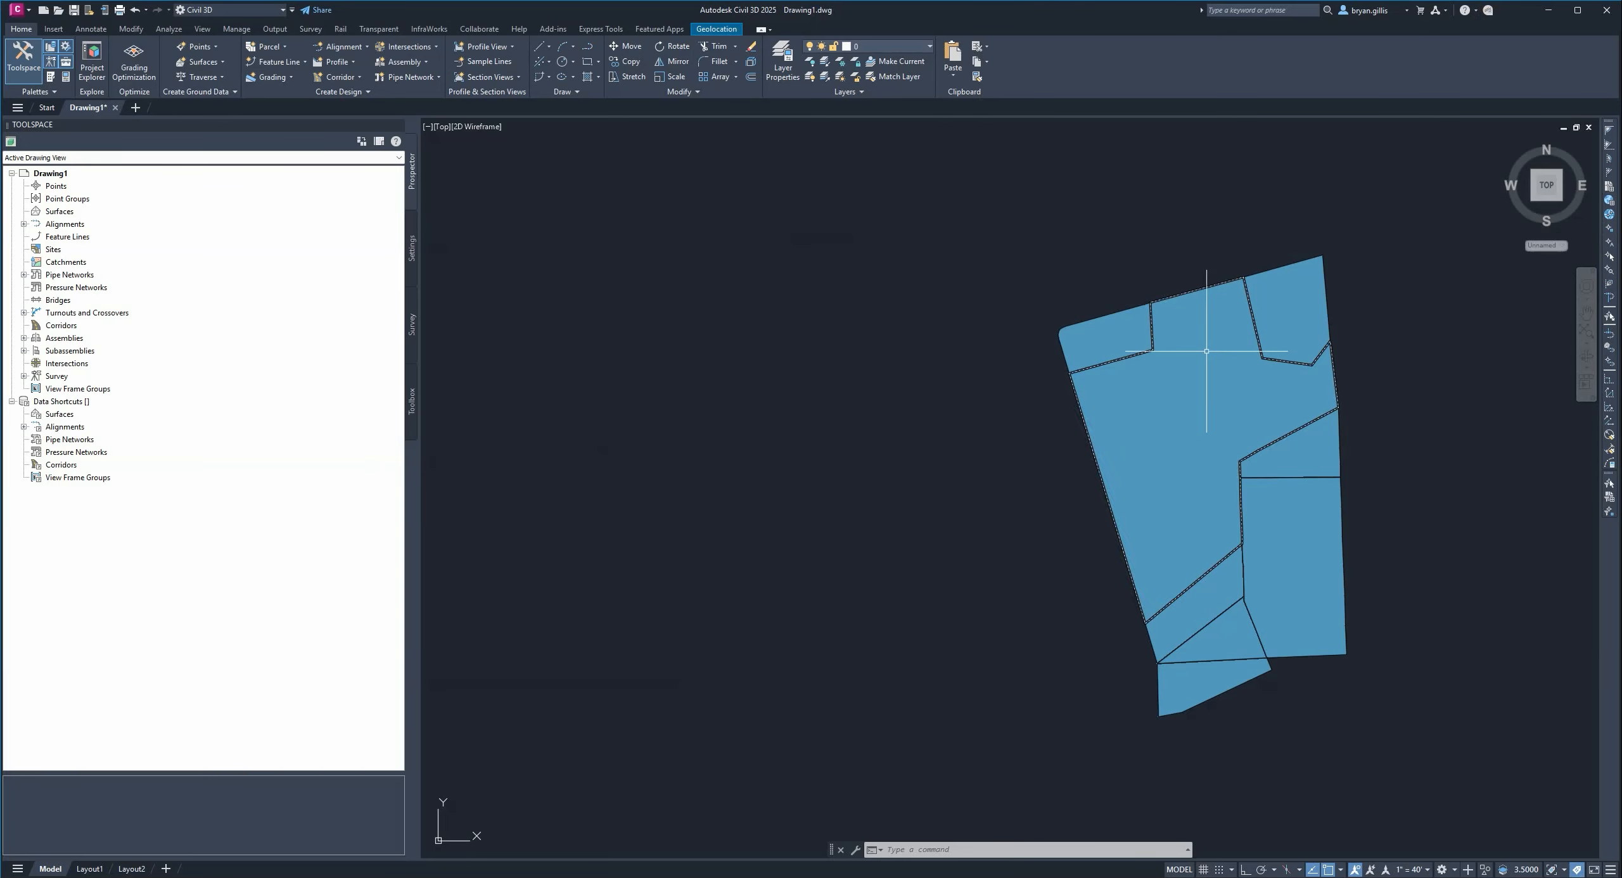
- In Civil 3D, start Create Line by Bearing from the northeast corner of the small northwest parcel with bearing-distance entry
{"action": "scroll", "coordinate": [1145, 228], "scroll_direction": "up", "scroll_amount": 2}
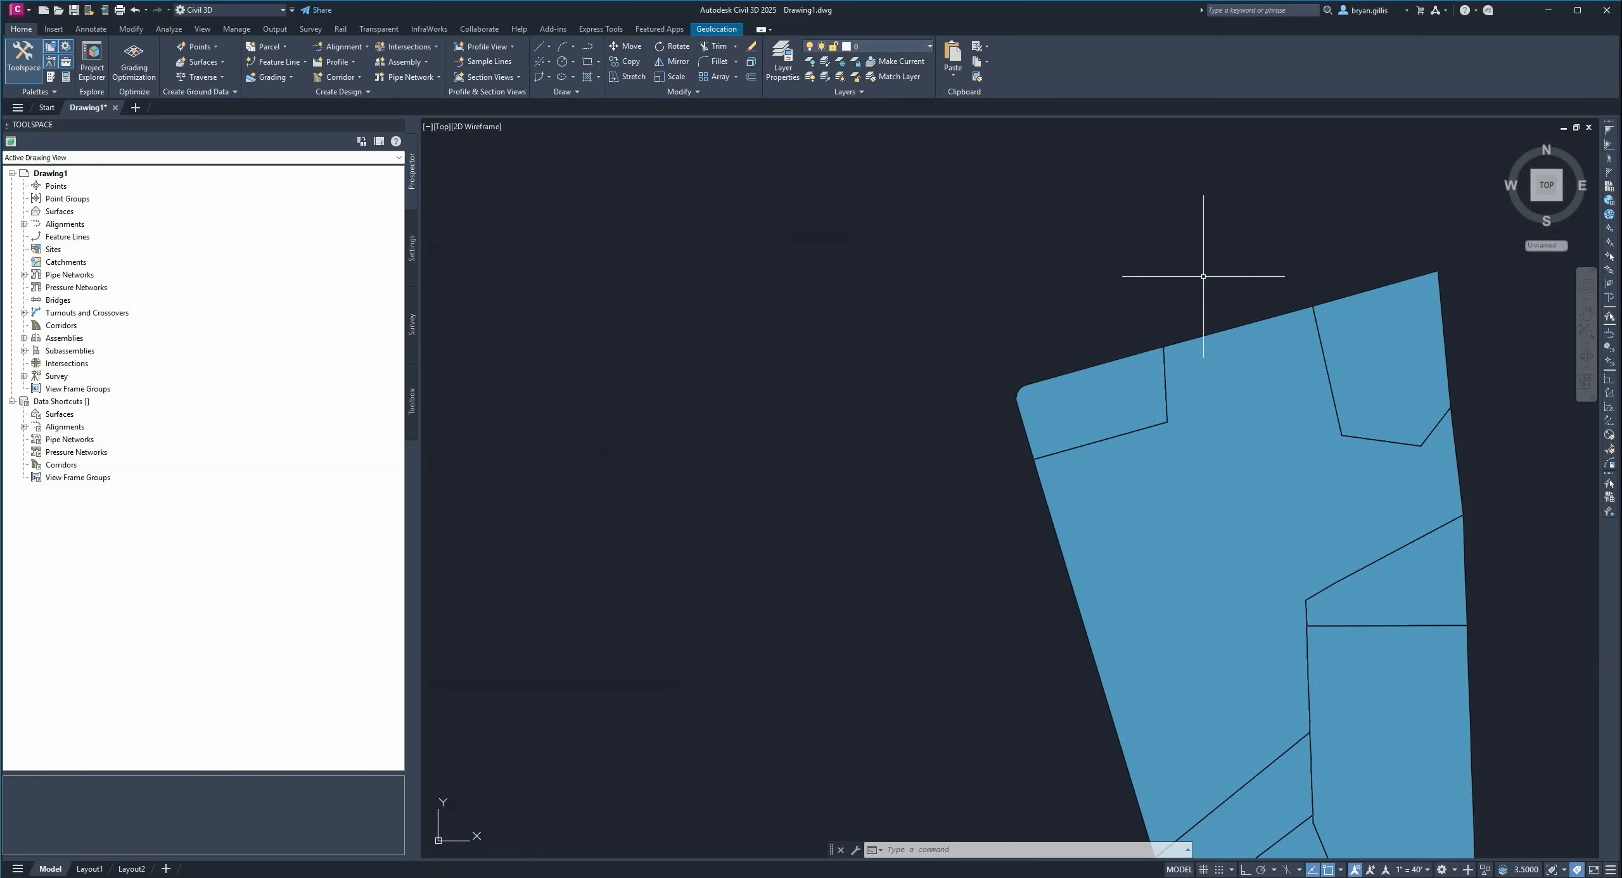
{"action": "middle_click_drag", "start_coordinate": [1232, 254], "coordinate": [940, 178]}
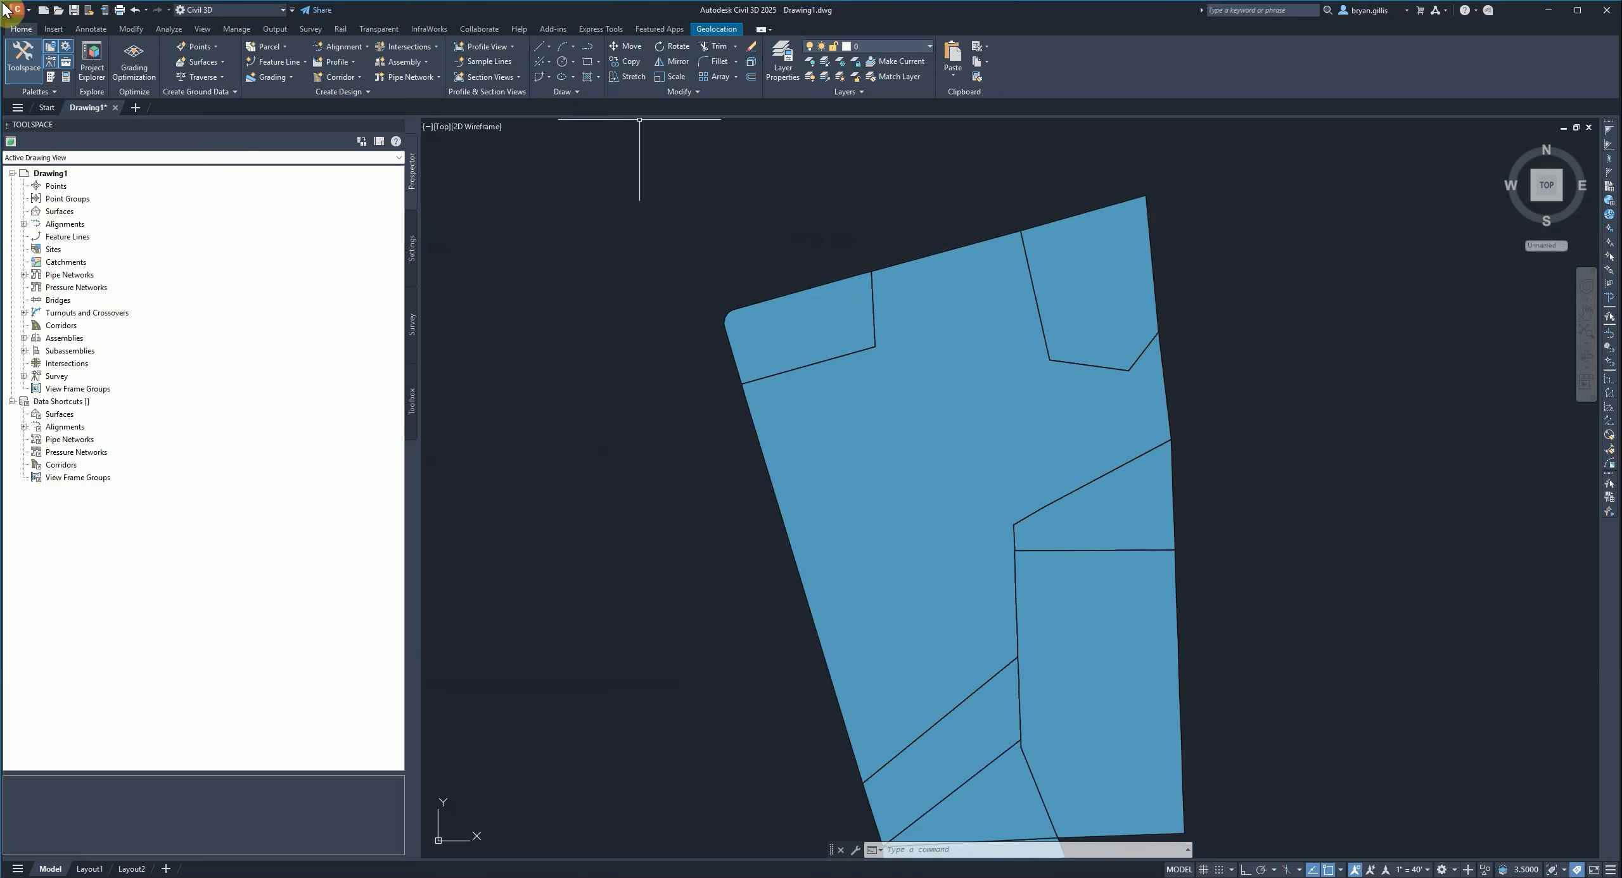
{"action": "left_click", "coordinate": [550, 48]}
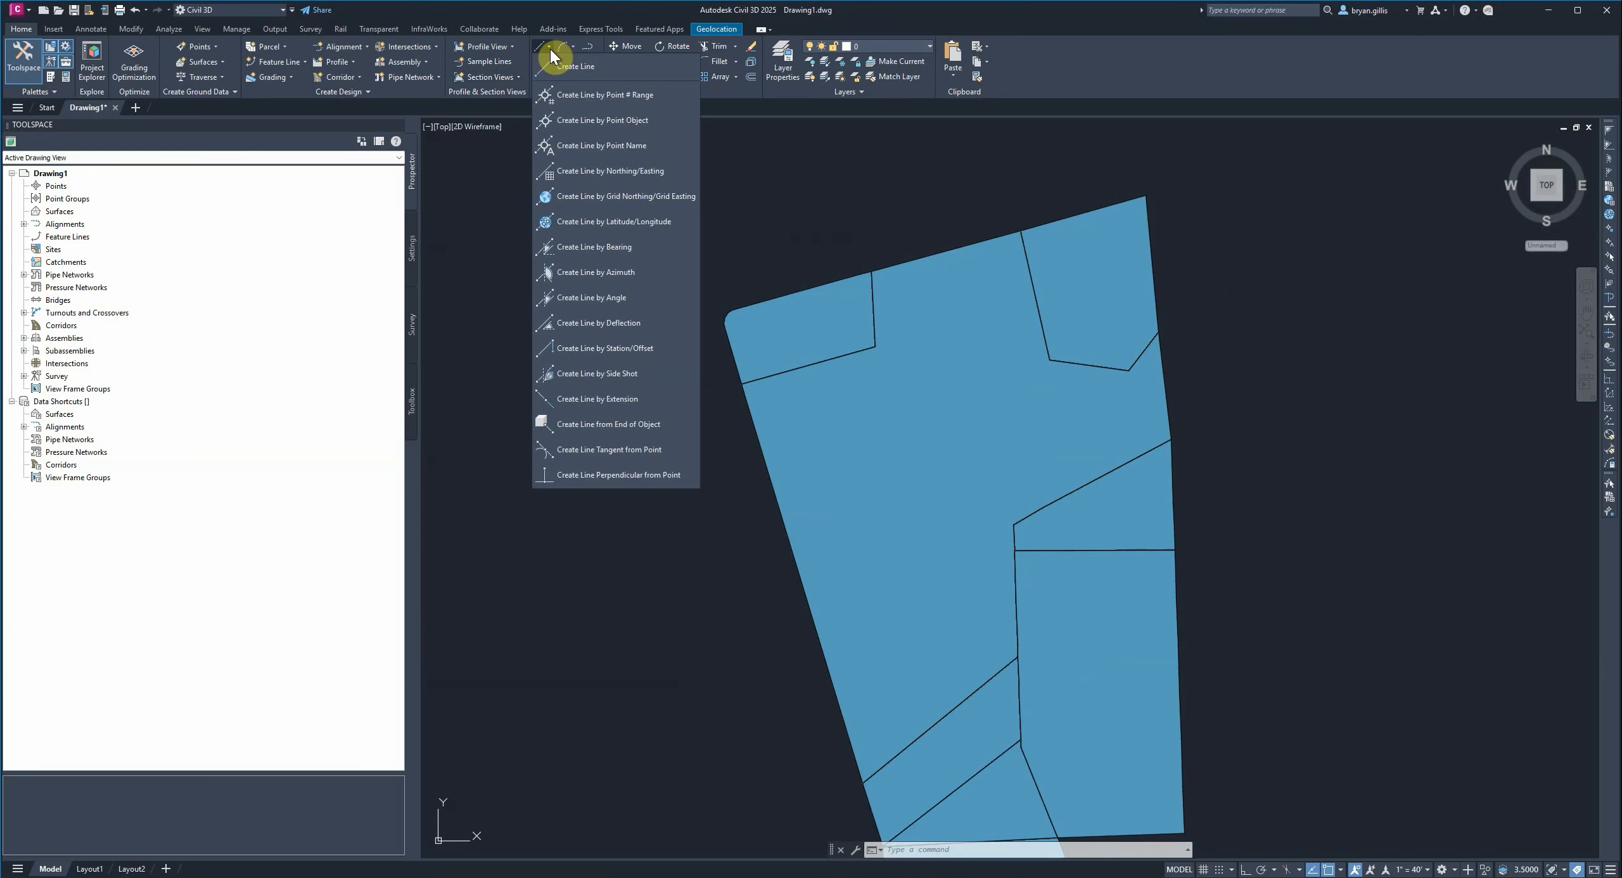
{"action": "left_click", "coordinate": [570, 247]}
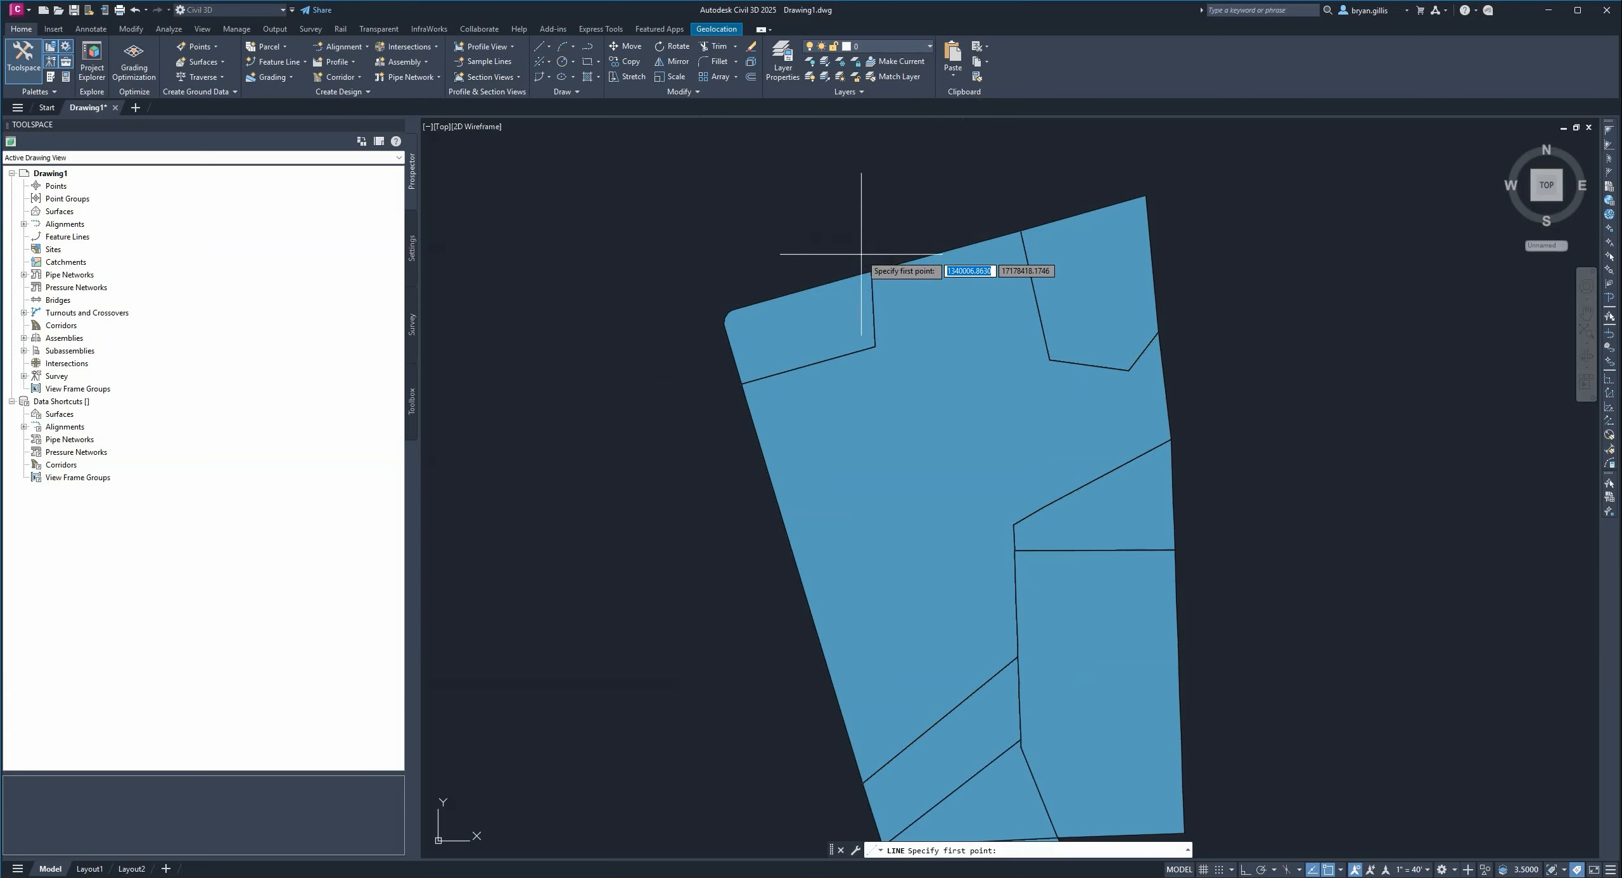
{"action": "scroll", "coordinate": [860, 263], "scroll_direction": "up", "scroll_amount": 5}
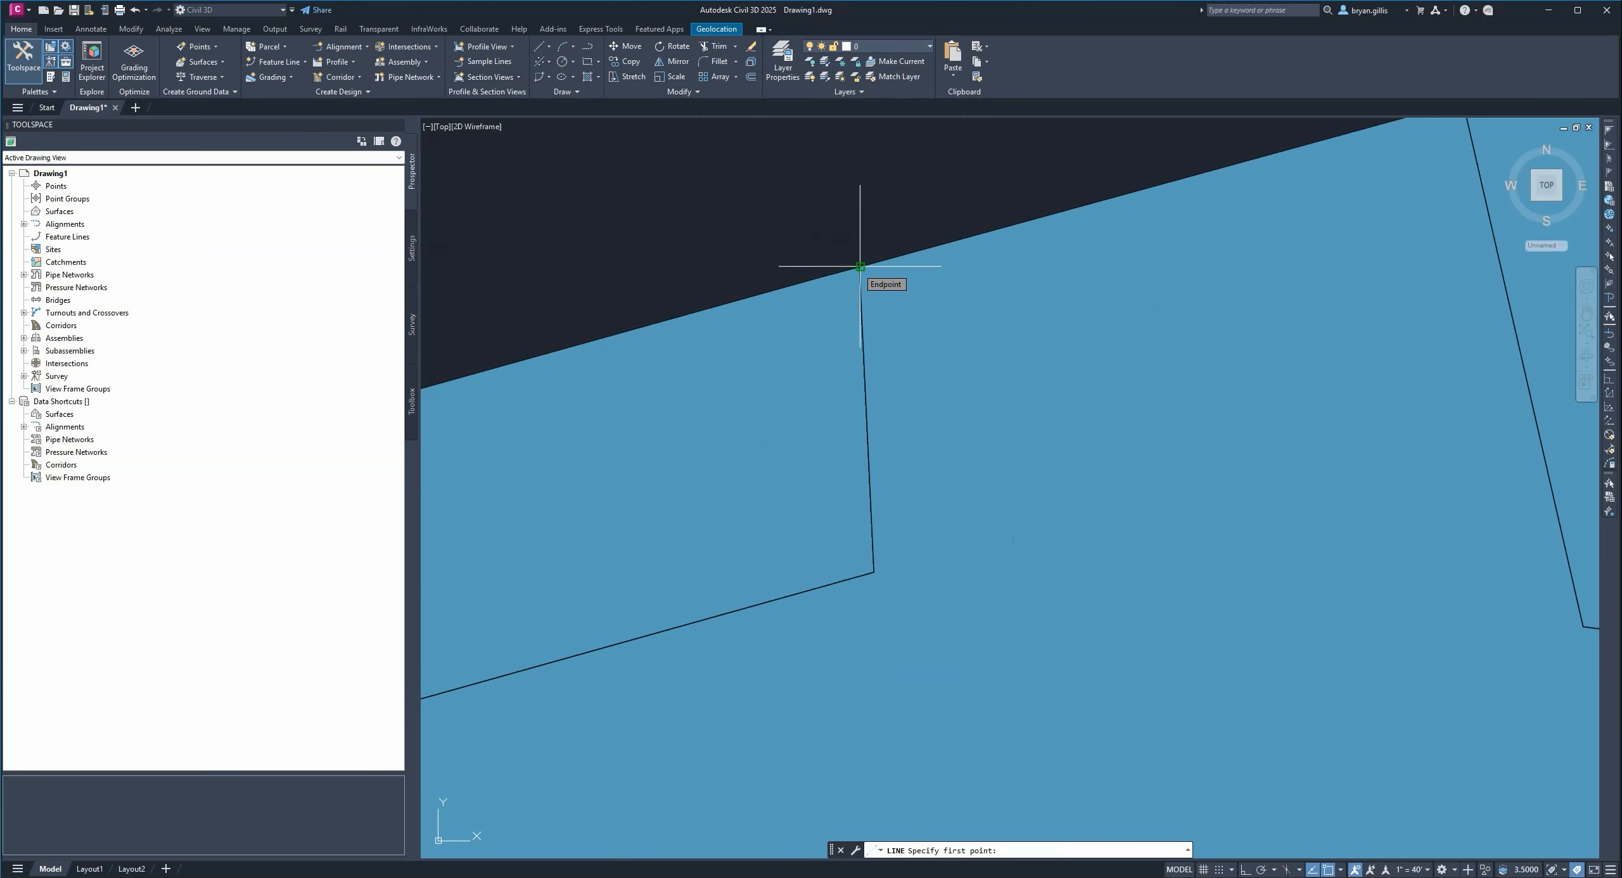
{"action": "left_click", "coordinate": [860, 266]}
{"action": "type", "text": "'BD"}
{"action": "key", "text": "Return"}
{"action": "scroll", "coordinate": [860, 267], "scroll_direction": "down", "scroll_amount": 4}
{"action": "middle_click_drag", "start_coordinate": [869, 226], "coordinate": [880, 234]}
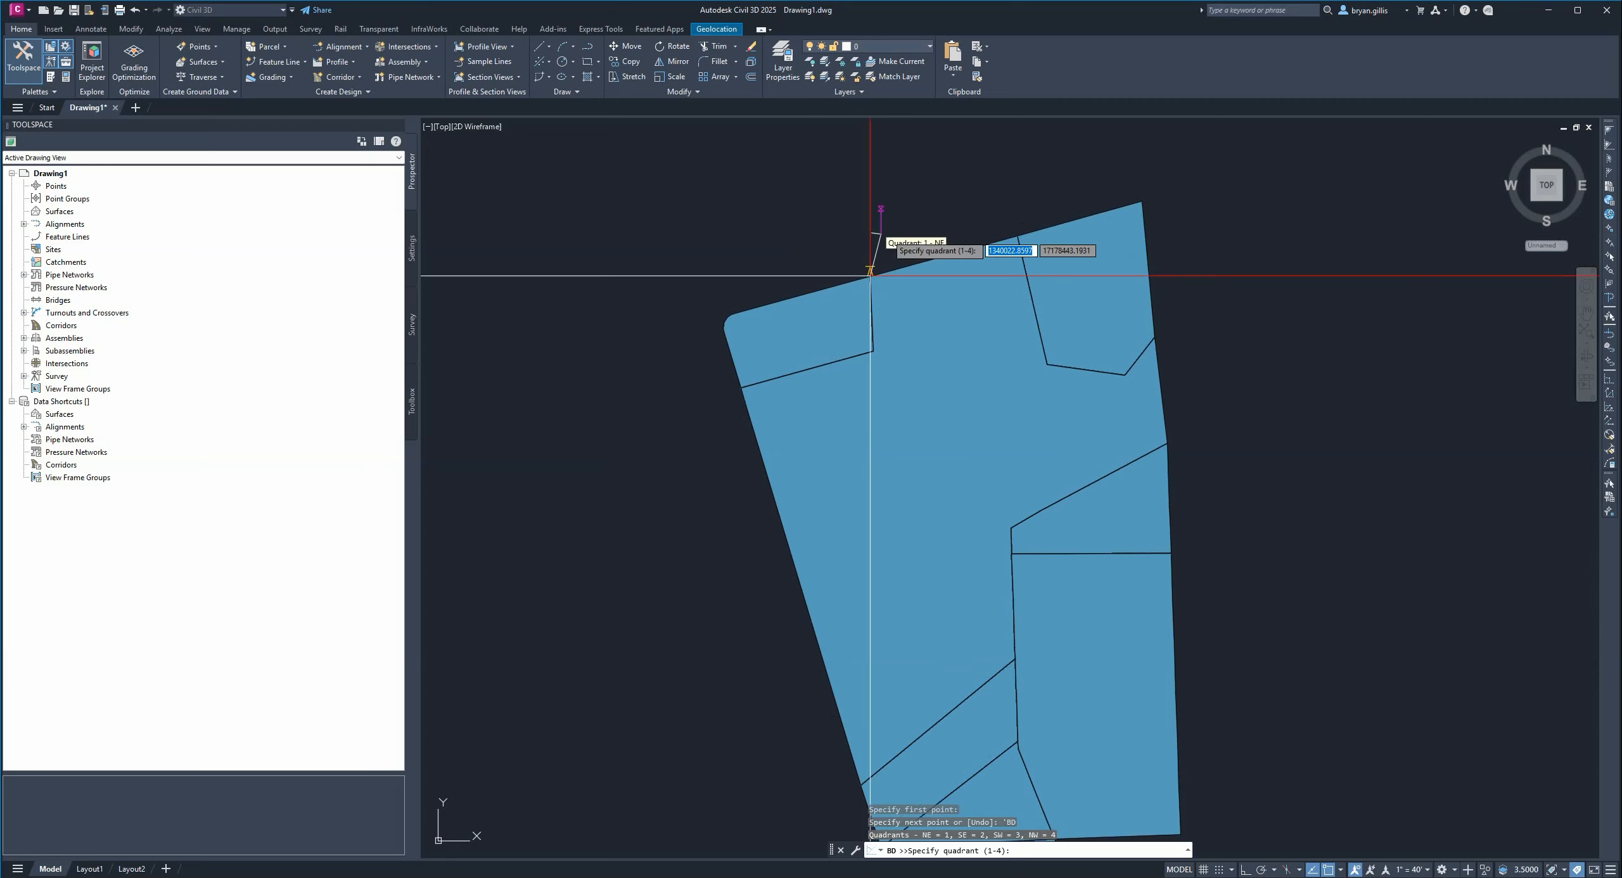
- Bring up the traverse text file, move it clear of the drawing, and return to the pending line command
{"action": "key", "text": "alt+Tab"}
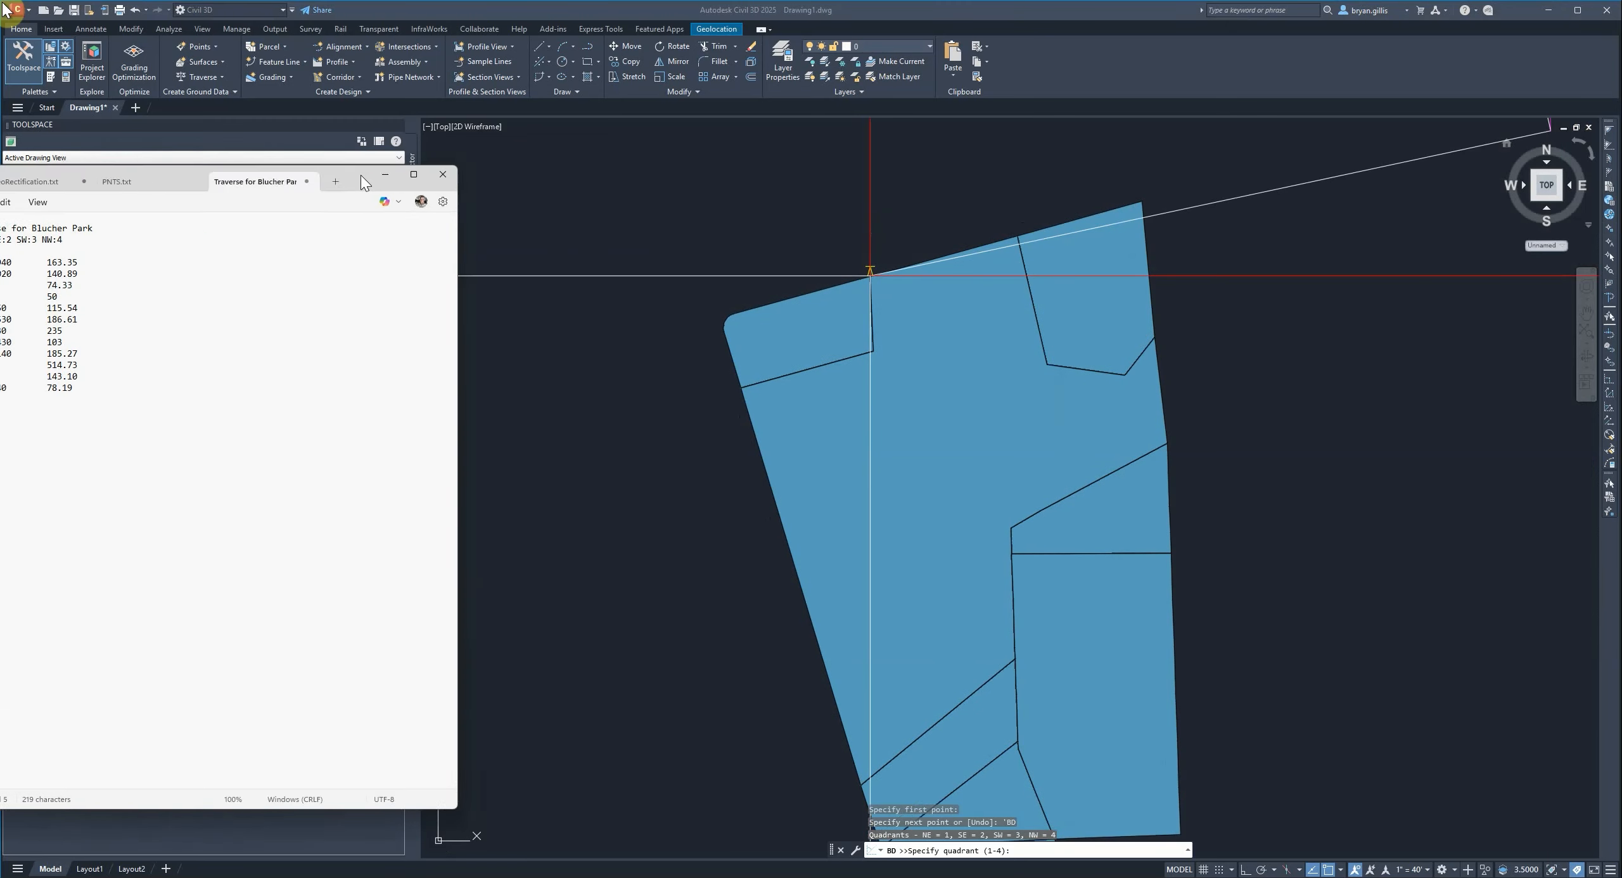
{"action": "left_click_drag", "start_coordinate": [360, 175], "coordinate": [408, 159]}
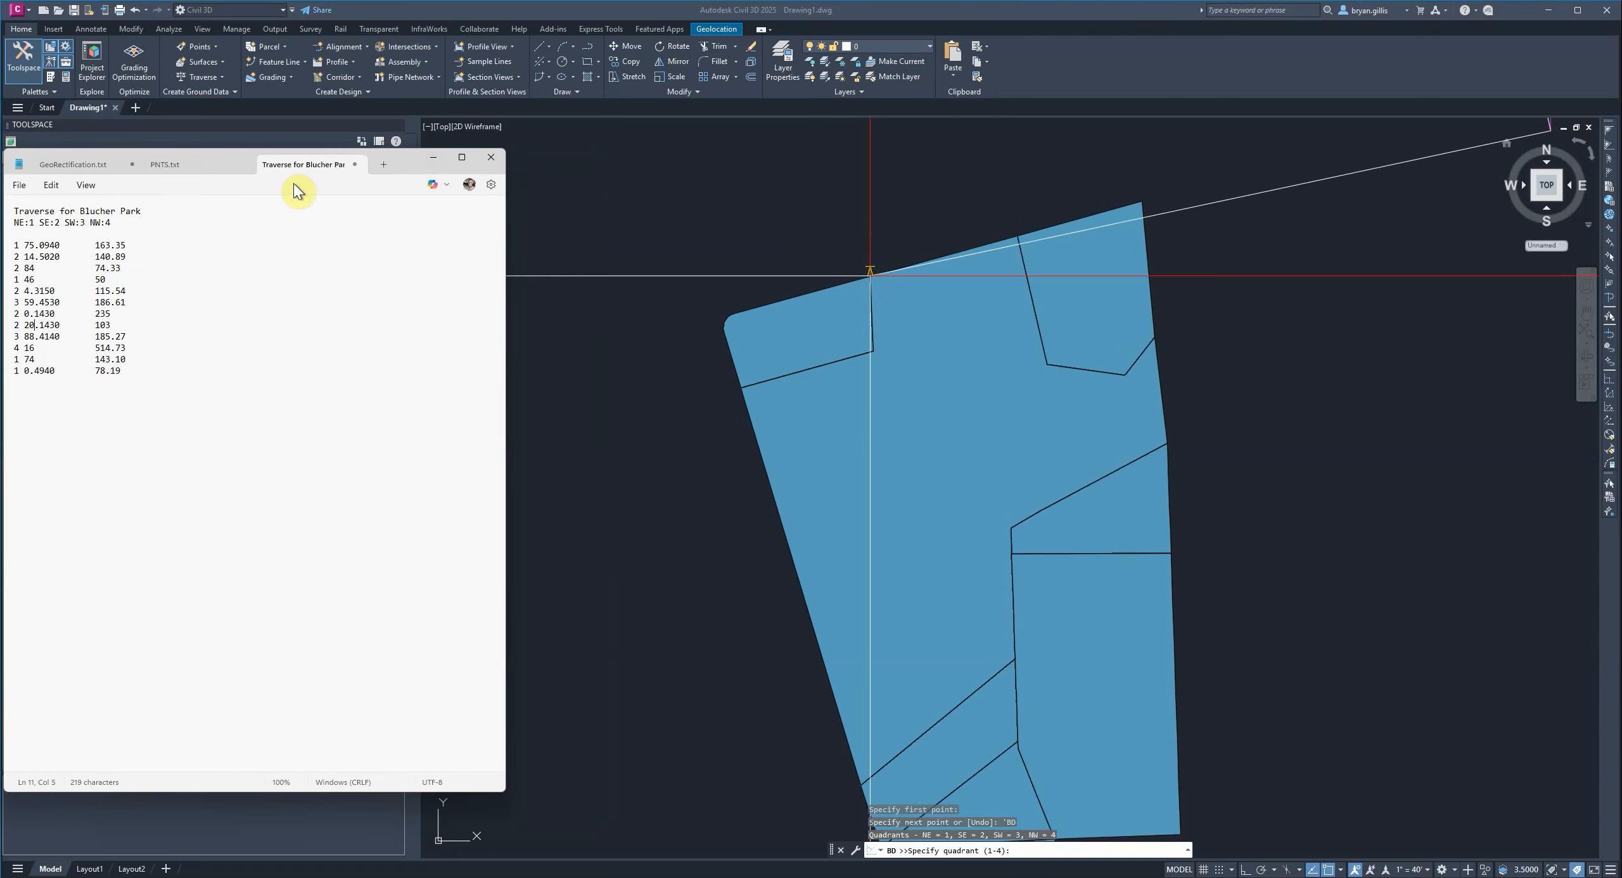
{"action": "mouse_move", "coordinate": [409, 164]}
{"action": "left_mouse_down"}
{"action": "mouse_move", "coordinate": [609, 154]}
{"action": "mouse_move", "coordinate": [1529, 193]}
{"action": "mouse_move", "coordinate": [1470, 179]}
{"action": "mouse_move", "coordinate": [1621, 180]}
{"action": "left_mouse_up"}
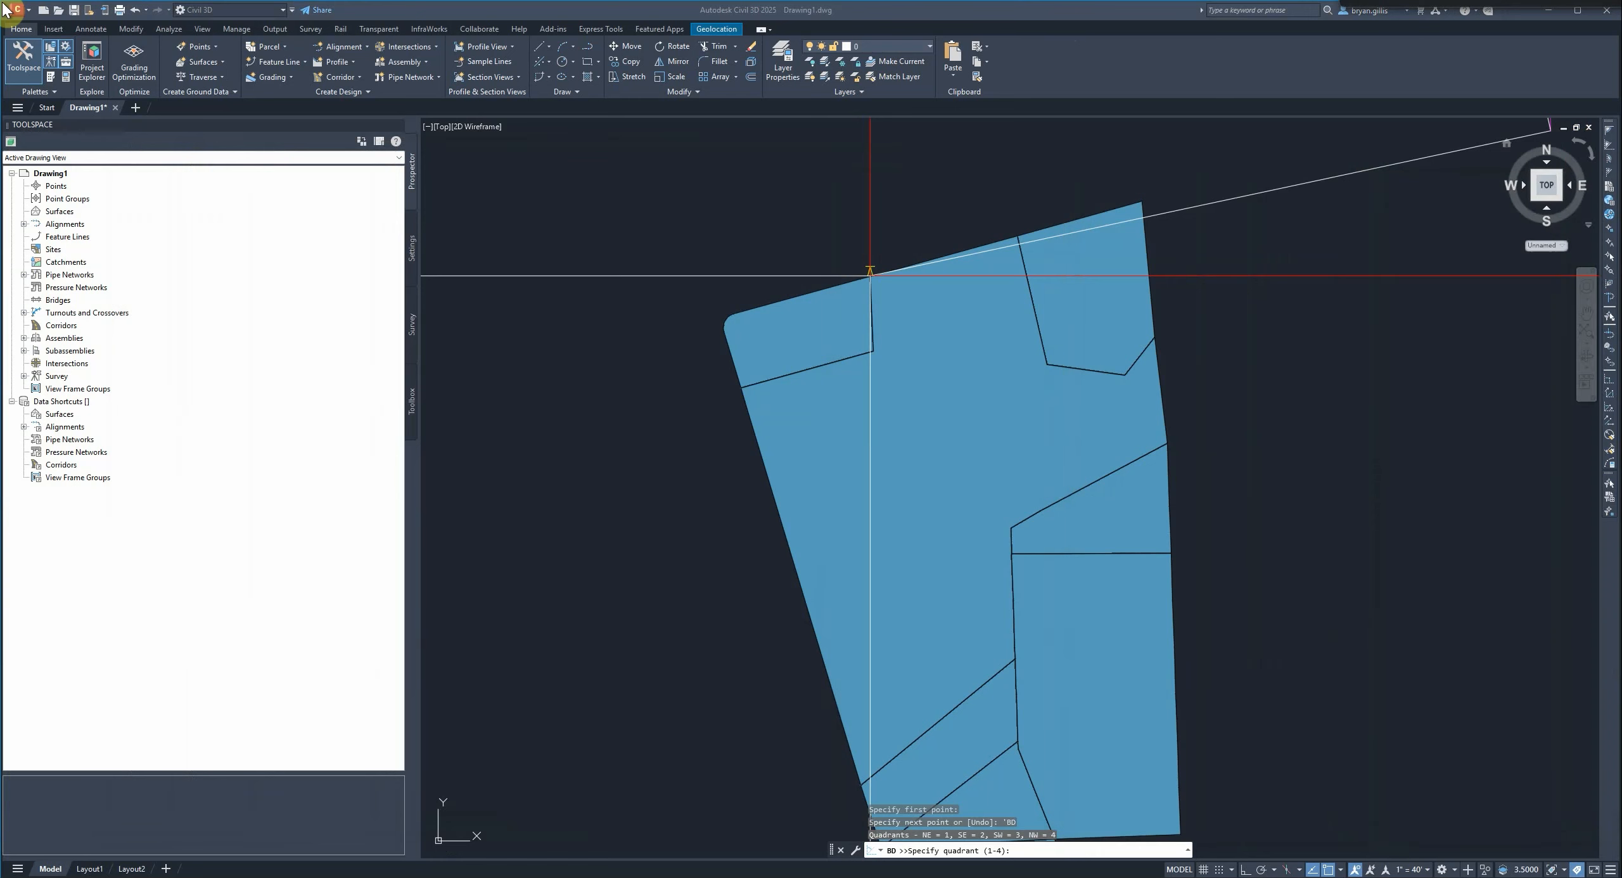
{"action": "left_click", "coordinate": [1071, 18]}
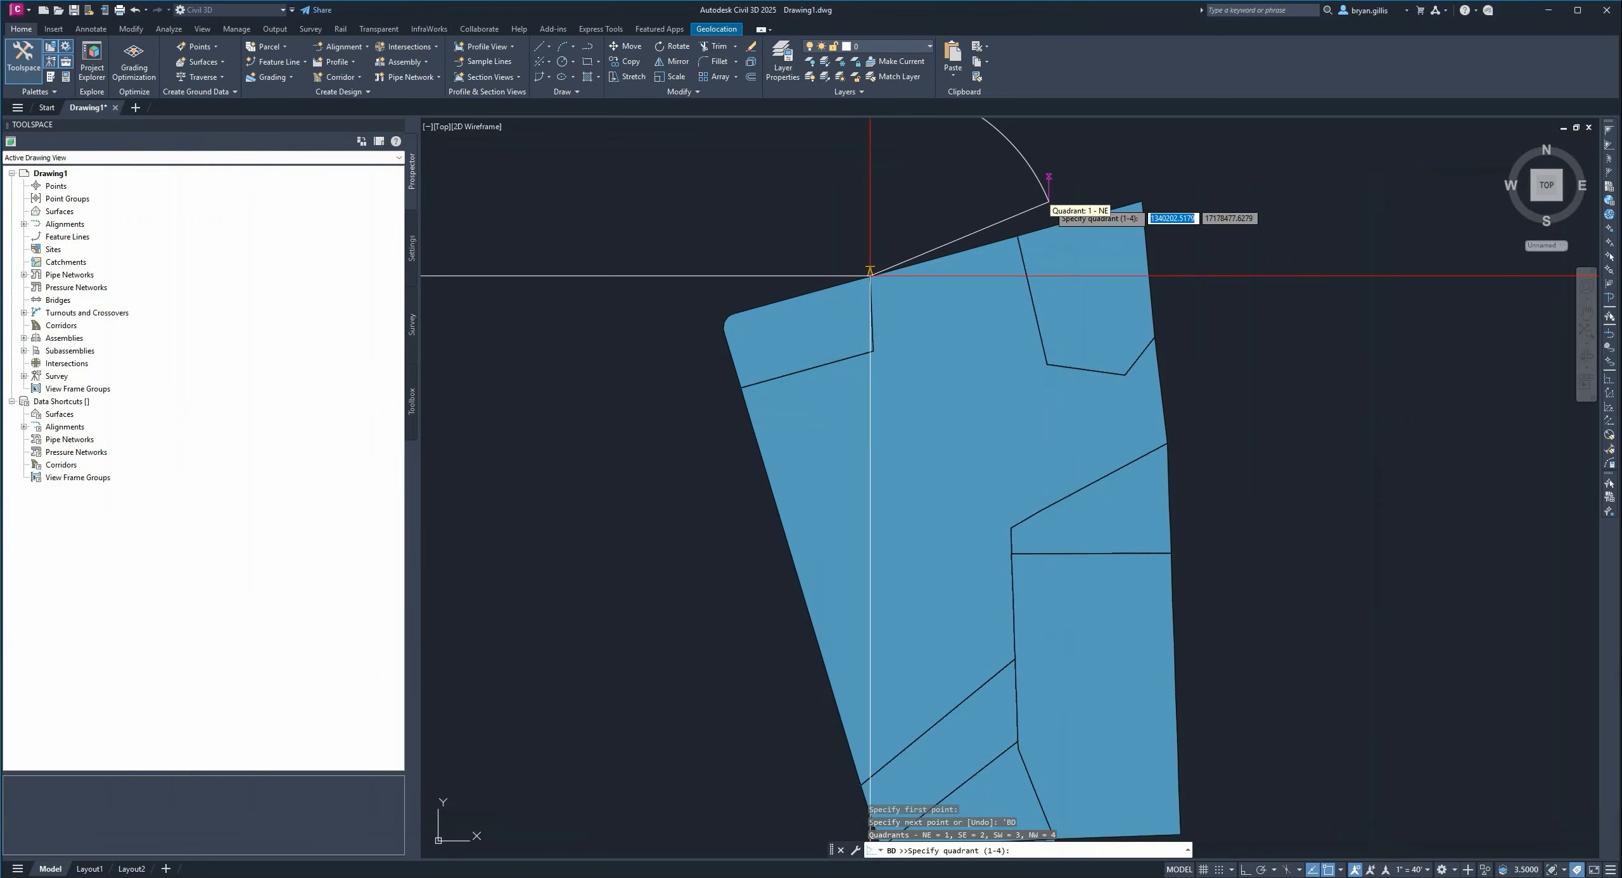
- Draw the first traverse course in the northeast quadrant (1) at bearing 75.094 for 163.35 feet
{"action": "type", "text": "1"}
{"action": "key", "text": "Return"}
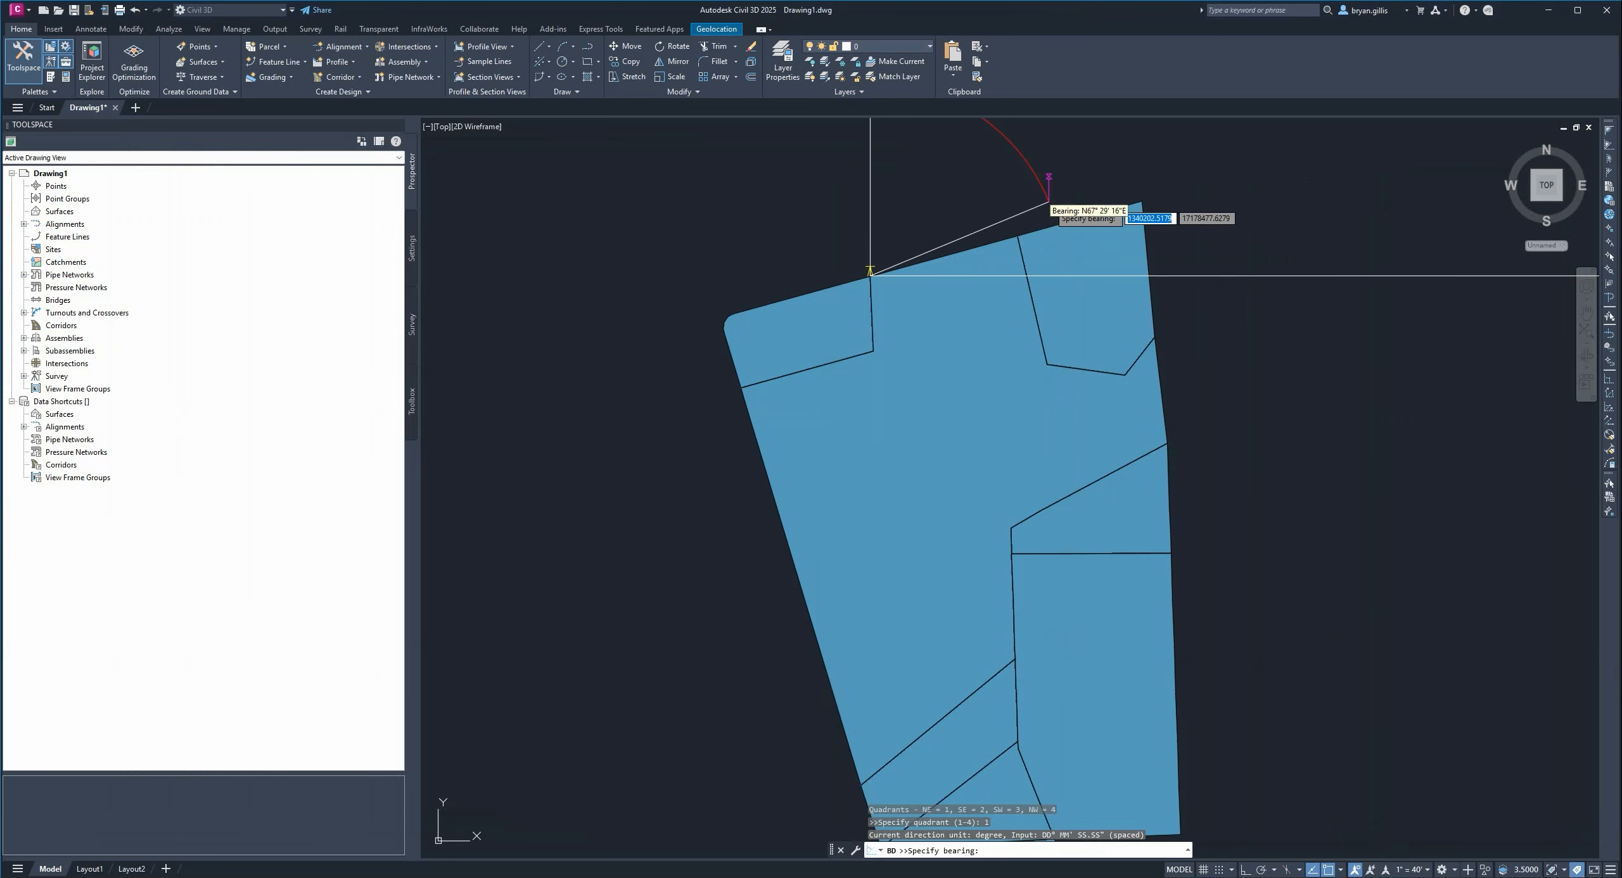
{"action": "type", "text": "75.094"}
{"action": "key", "text": "Return"}
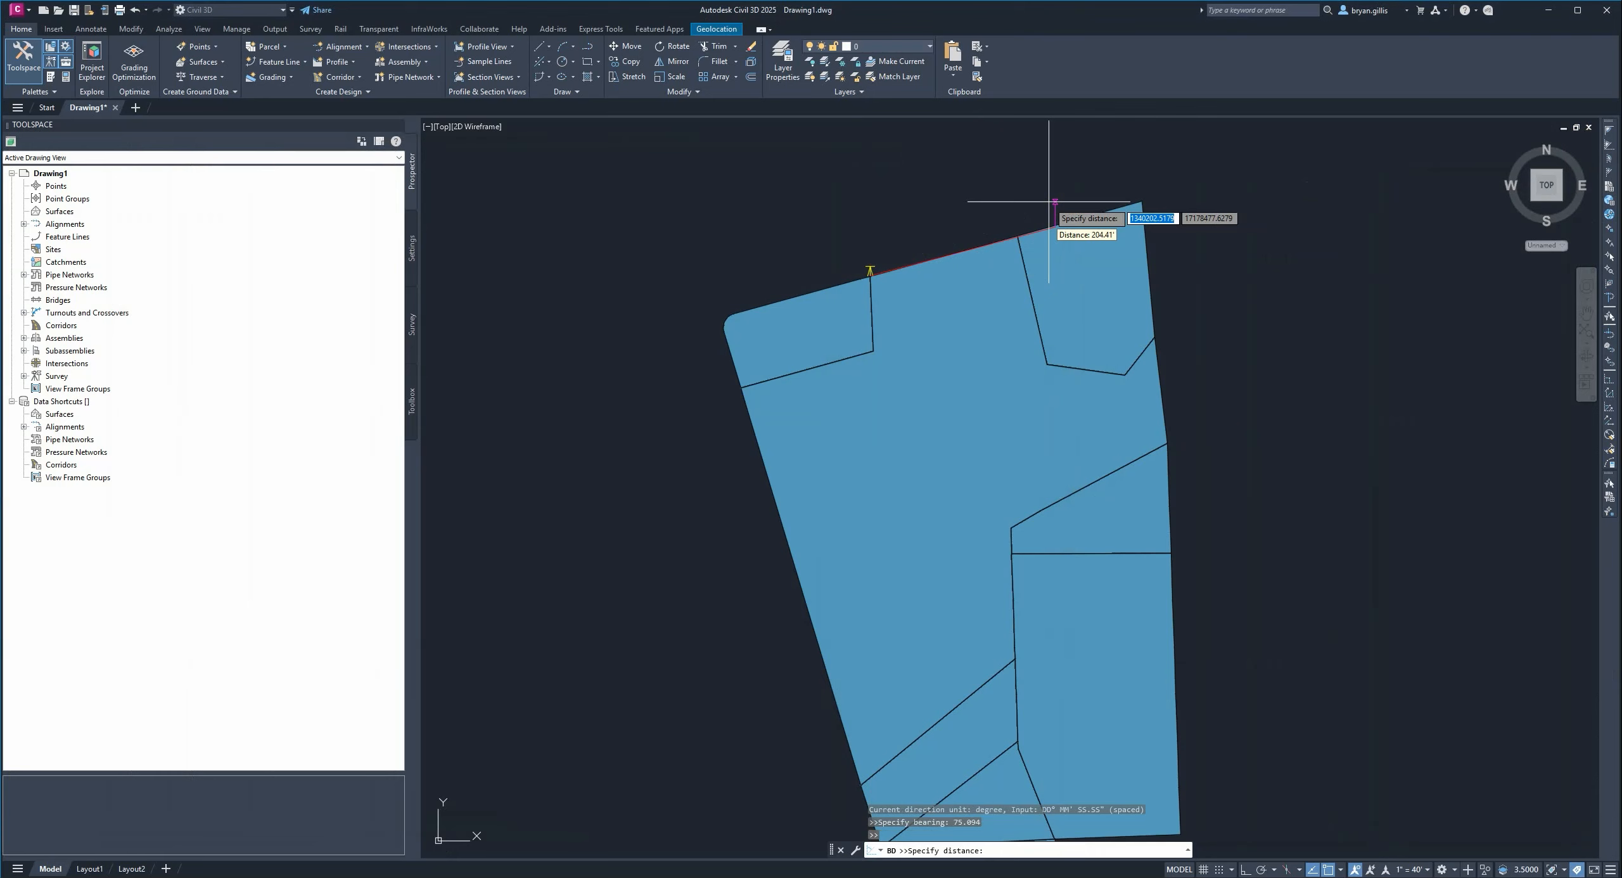
{"action": "type", "text": "163.35"}
{"action": "key", "text": "Return"}
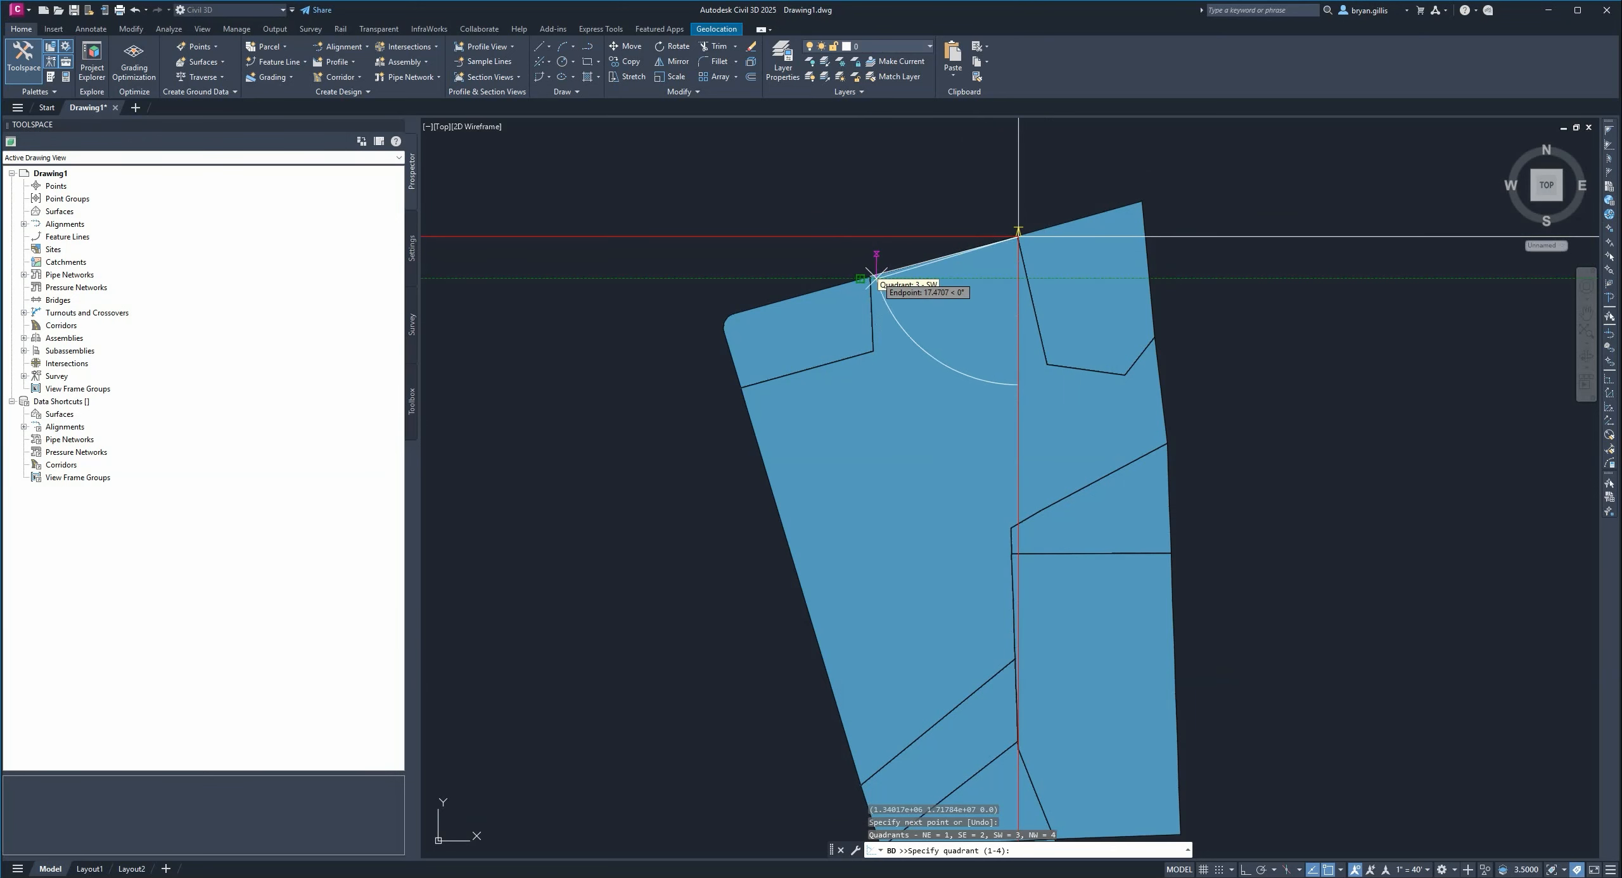
- Check the first course's end against the parcel corner and draw the second course in quadrant 2 (southeast), bearing 14.5020, distance 140.89 feet
{"action": "scroll", "coordinate": [872, 282], "scroll_direction": "up", "scroll_amount": 3}
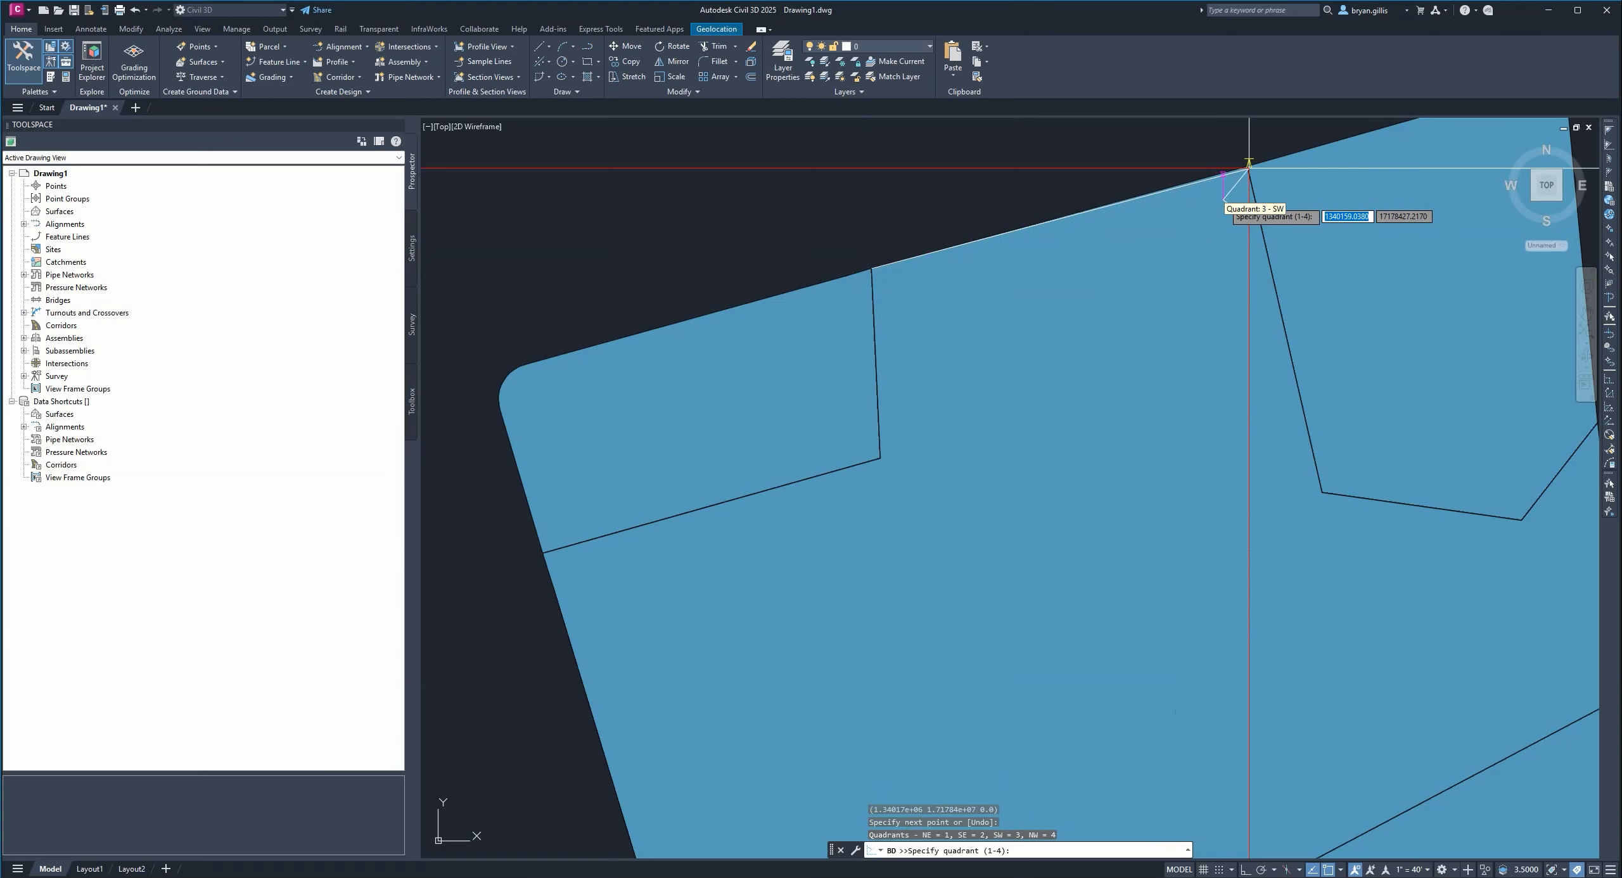
{"action": "scroll", "coordinate": [1130, 298], "scroll_direction": "down", "scroll_amount": 3}
{"action": "scroll", "coordinate": [1363, 627], "scroll_direction": "up", "scroll_amount": 5}
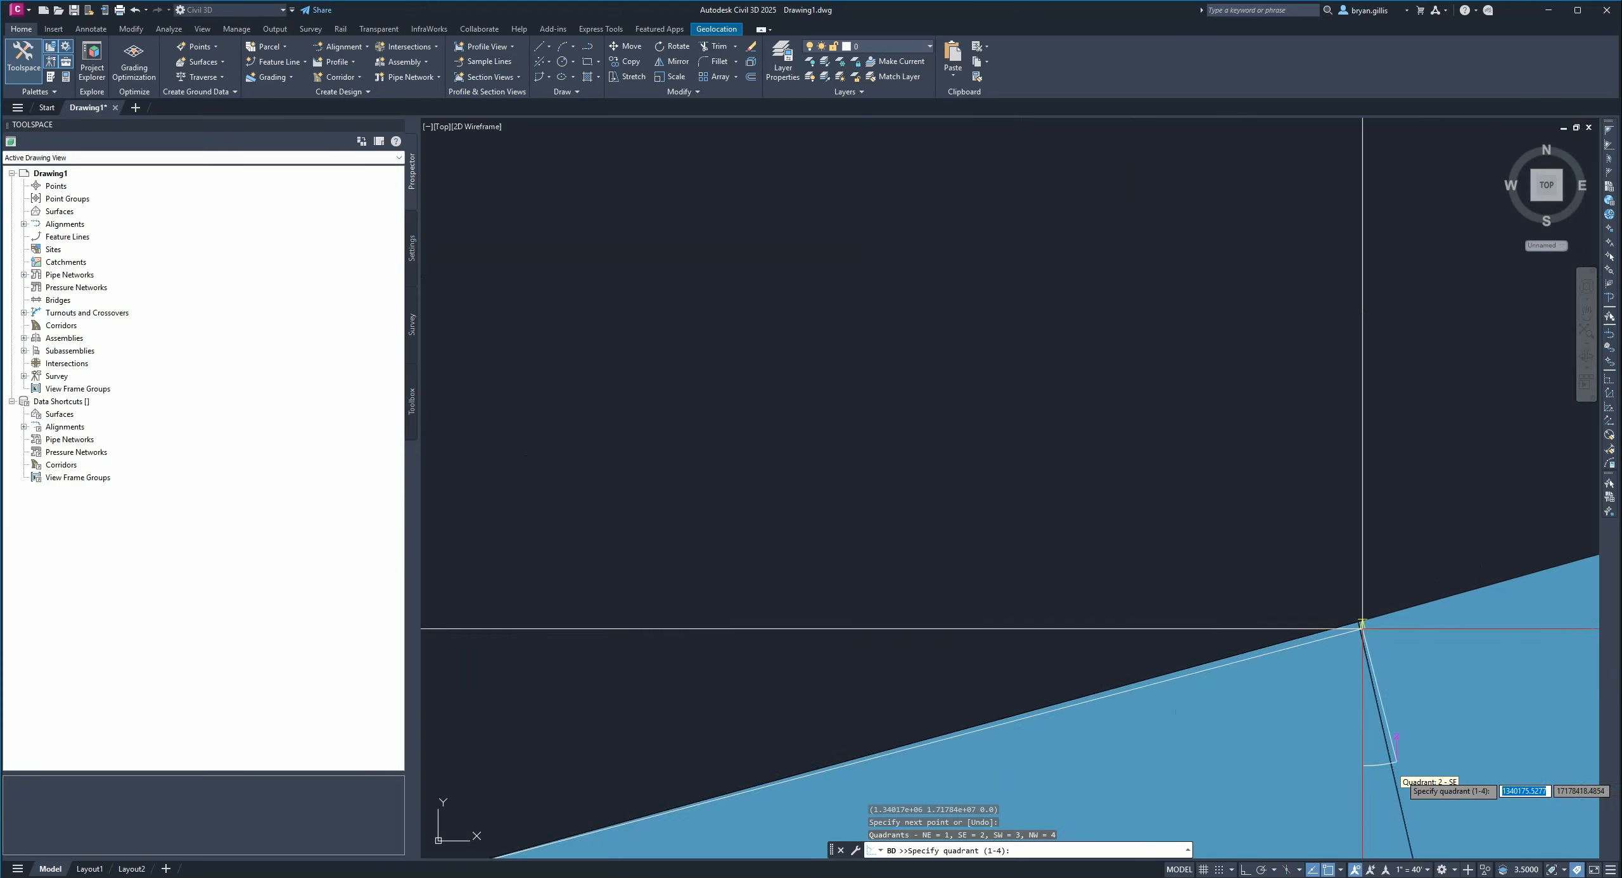
{"action": "middle_click_drag", "start_coordinate": [1362, 629], "coordinate": [1221, 241]}
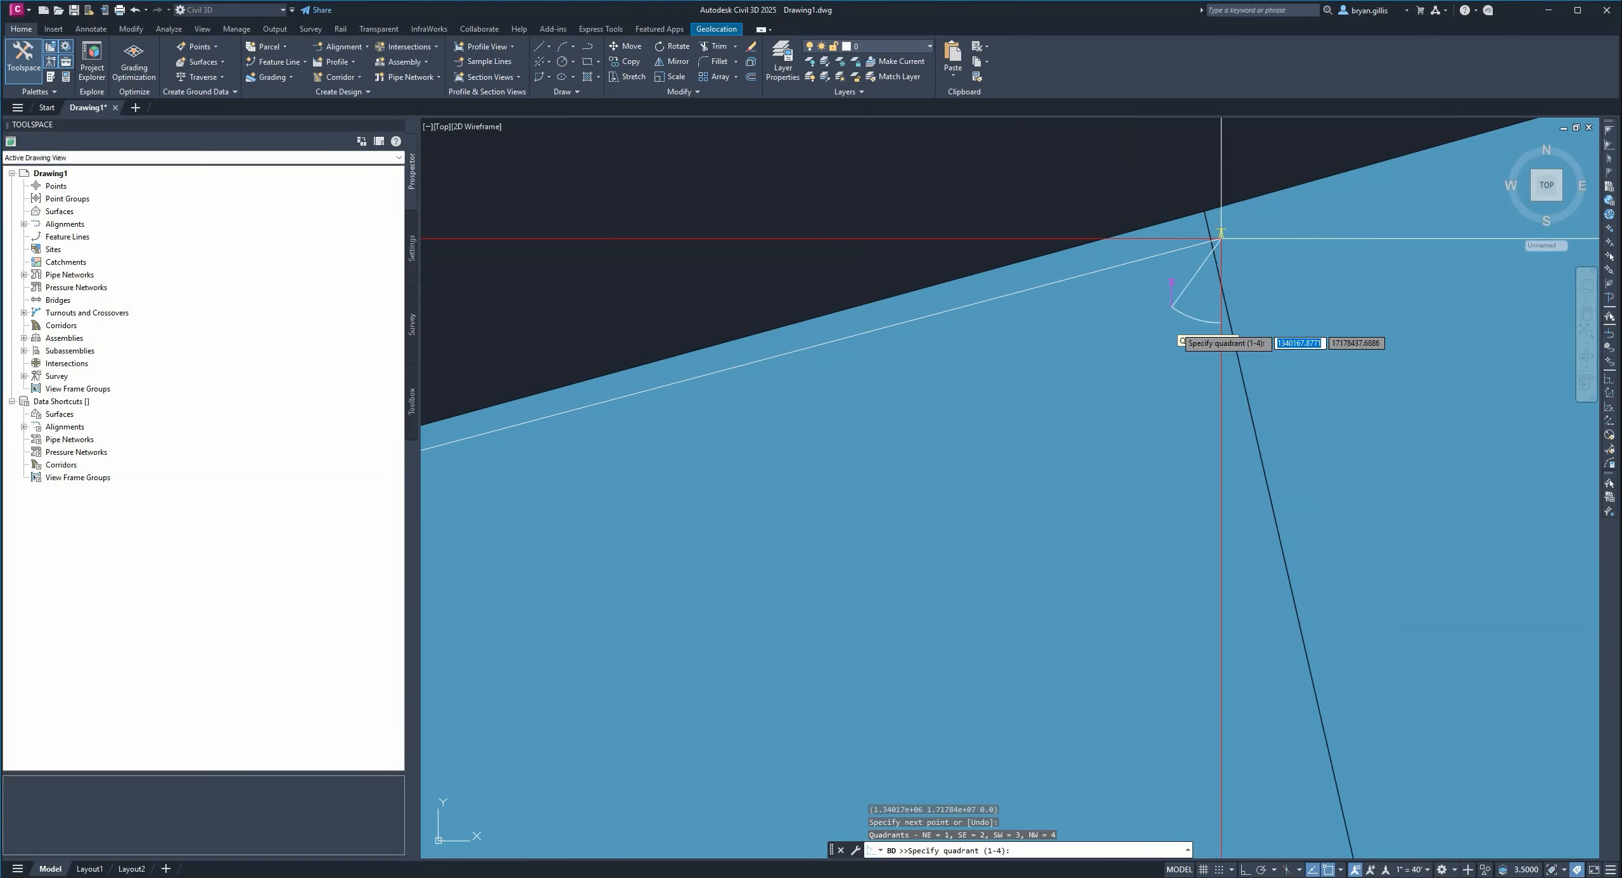
{"action": "scroll", "coordinate": [1221, 239], "scroll_direction": "down", "scroll_amount": 6}
{"action": "mouse_move", "coordinate": [1109, 434]}
{"action": "middle_mouse_down"}
{"action": "mouse_move", "coordinate": [1019, 308]}
{"action": "mouse_move", "coordinate": [967, 359]}
{"action": "middle_mouse_up"}
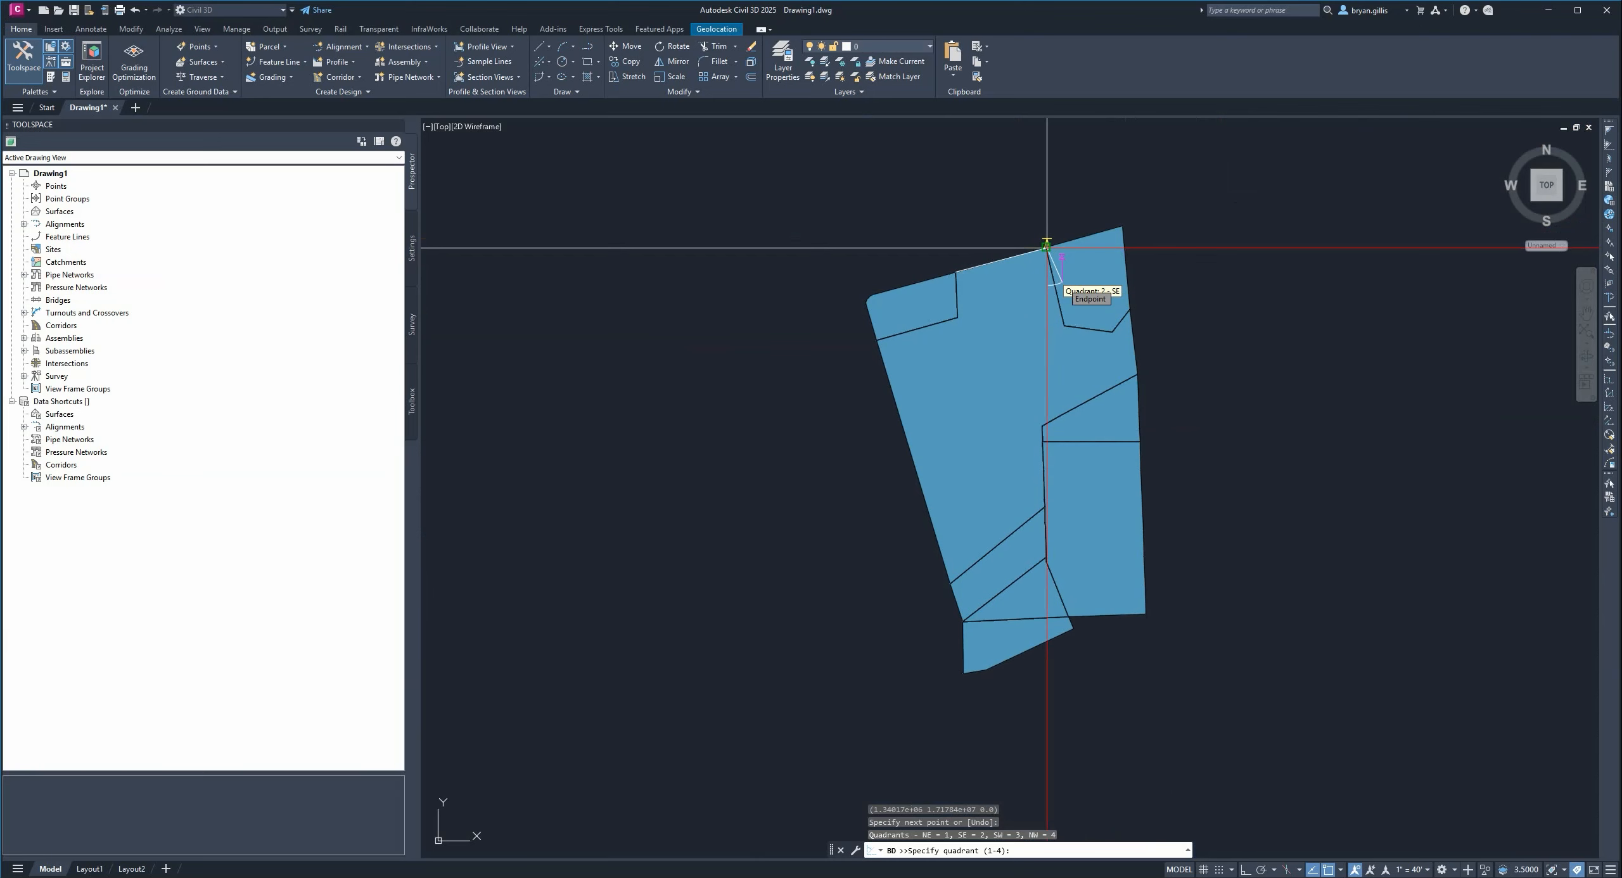
{"action": "type", "text": "2"}
{"action": "key", "text": "Return"}
{"action": "type", "text": "14"}
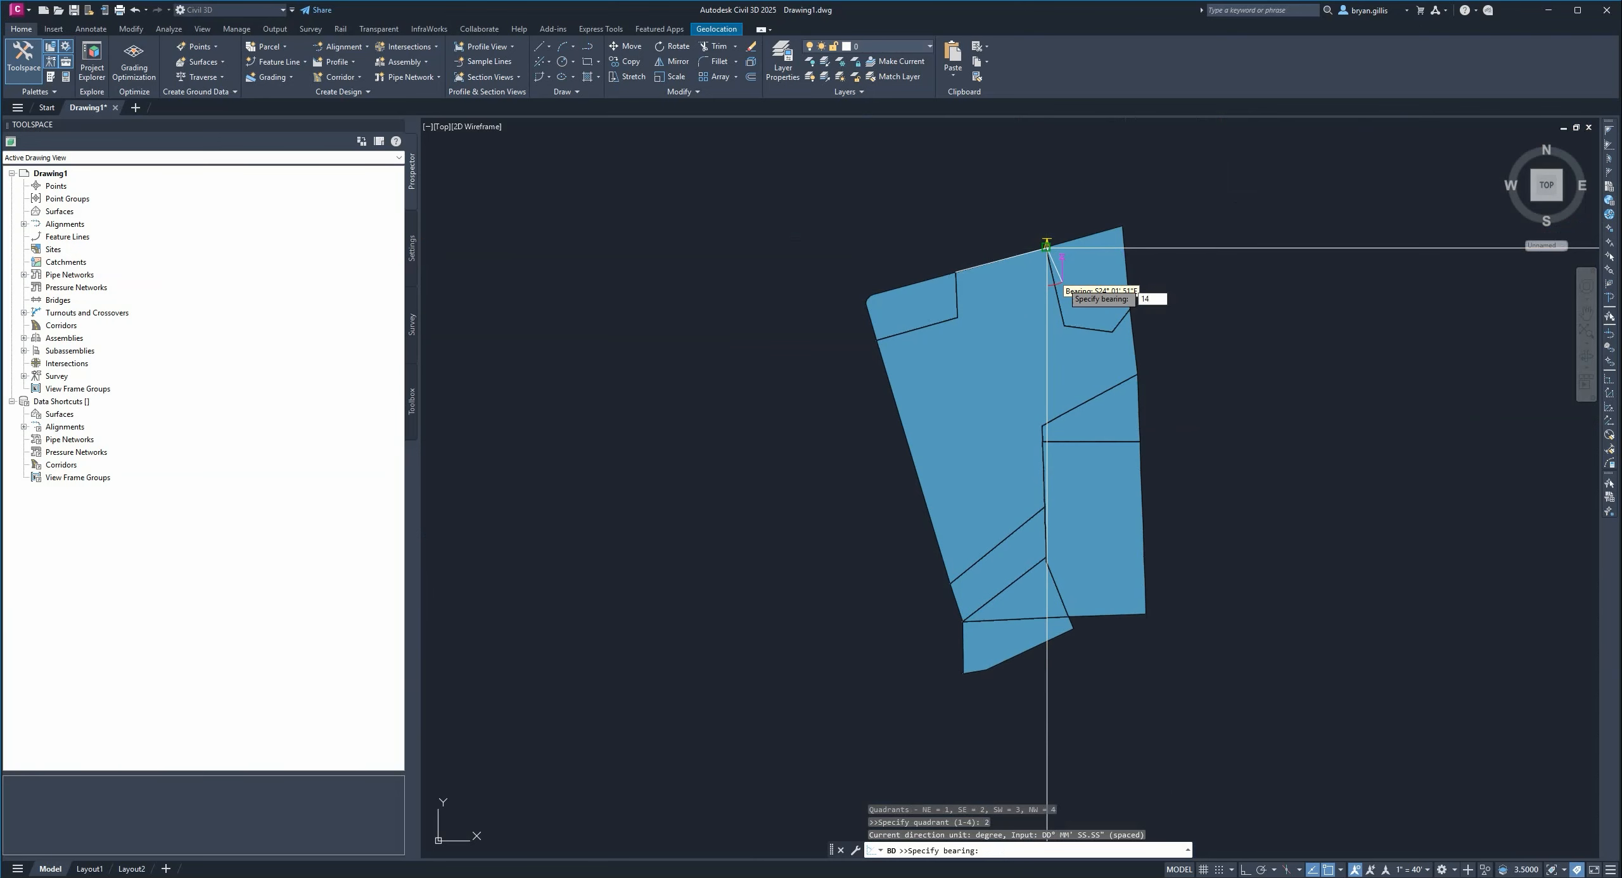
{"action": "type", "text": ".5020"}
{"action": "key", "text": "Return"}
{"action": "type", "text": "140.8"}
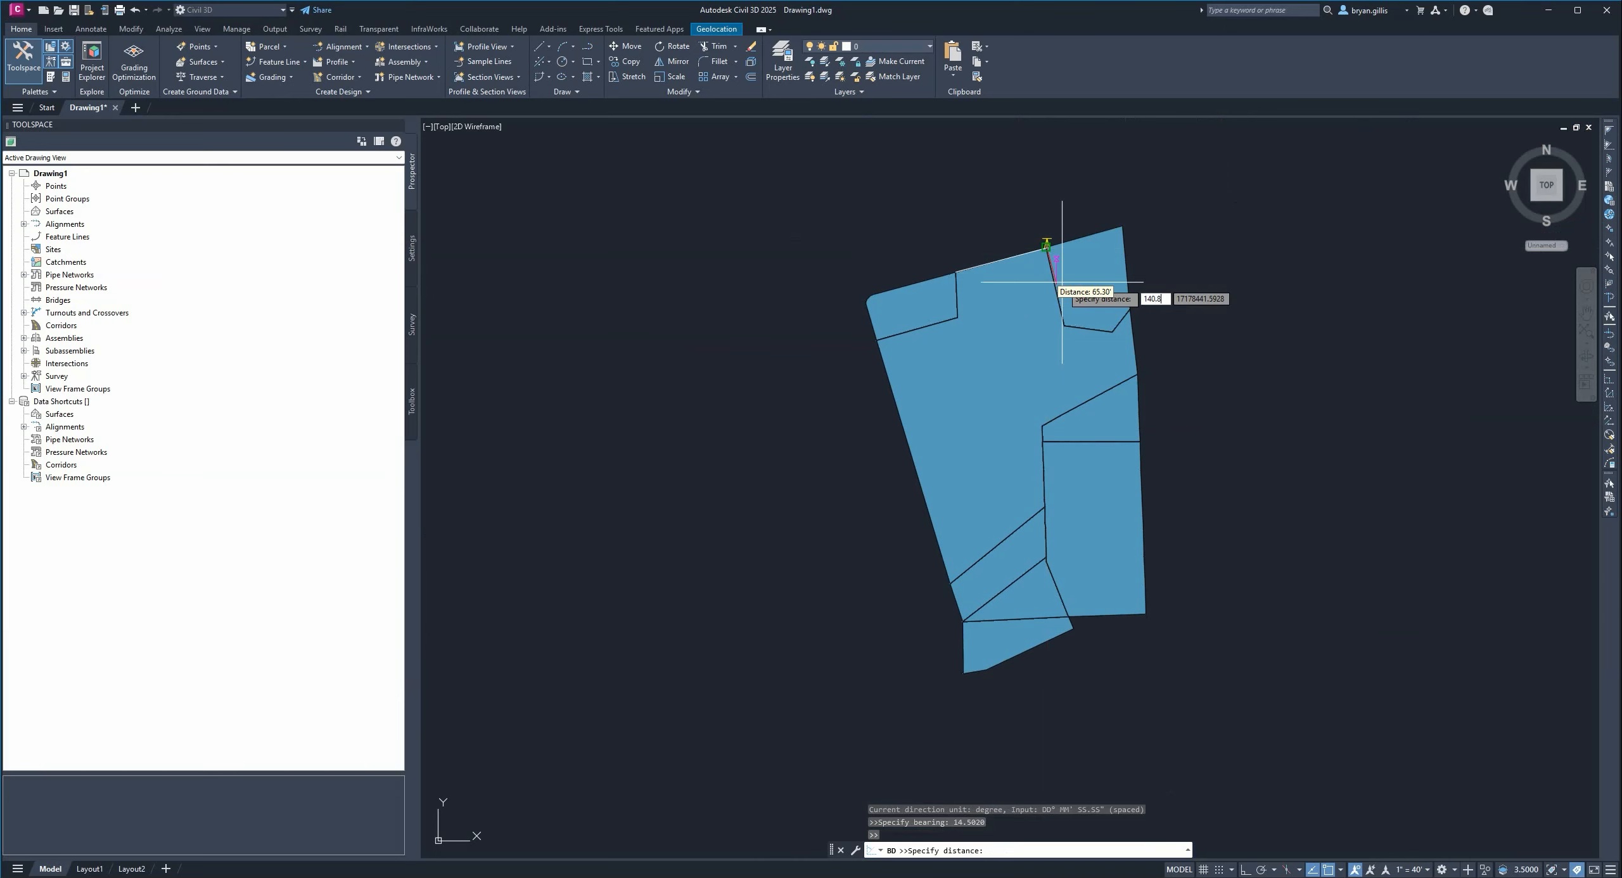
{"action": "type", "text": "9"}
{"action": "key", "text": "Return"}
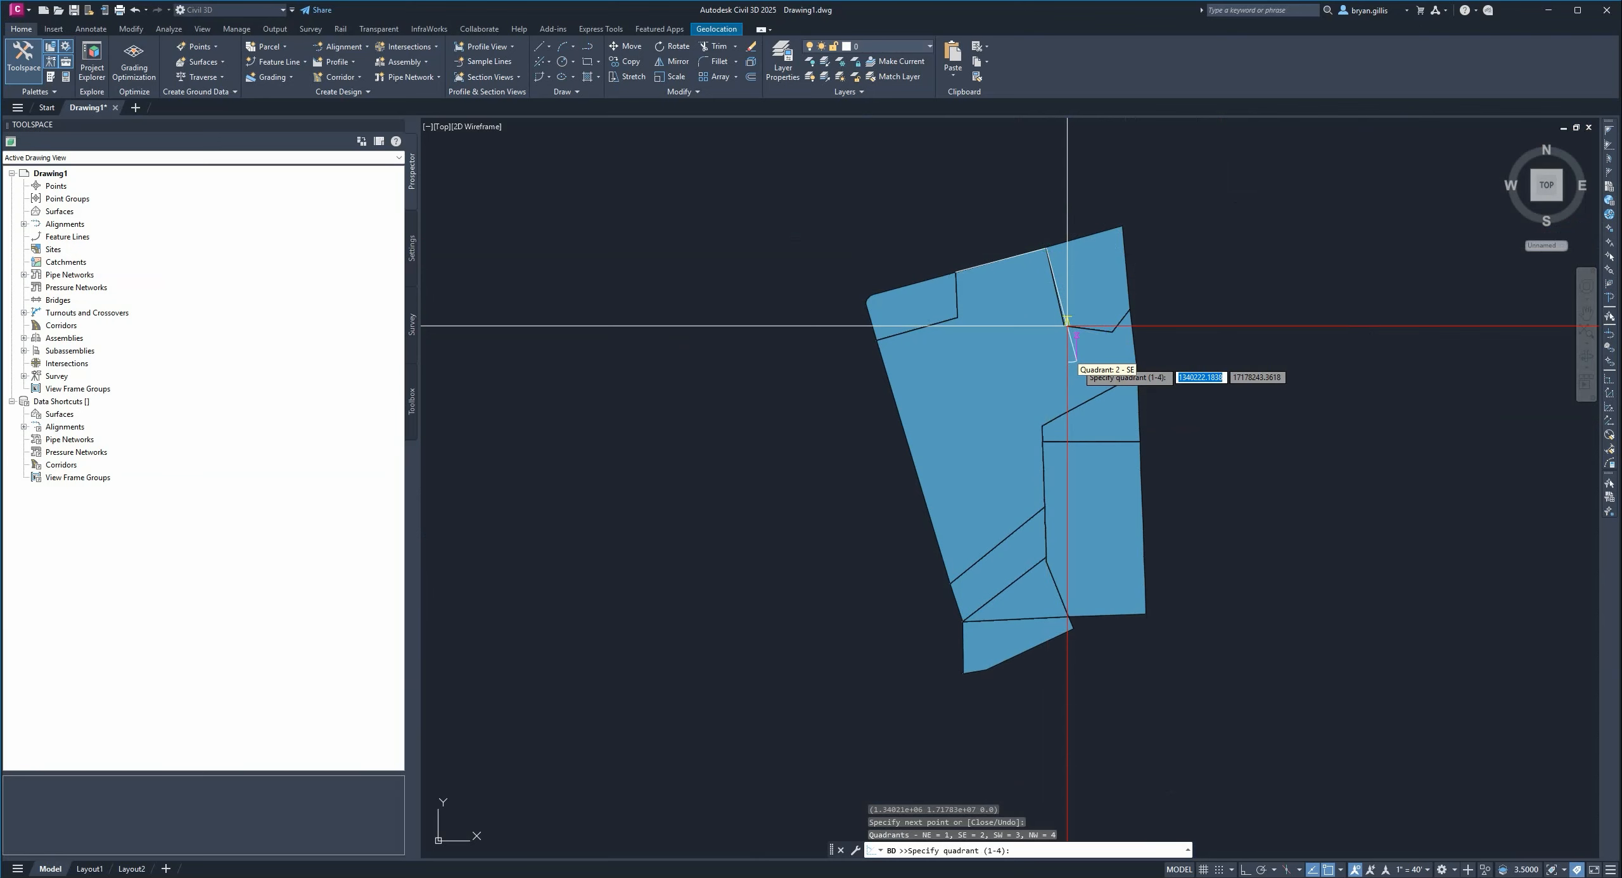
- Draw the third traverse course in the southeast quadrant at bearing 84 for 74.33 feet
{"action": "left_click", "coordinate": [1076, 361]}
{"action": "type", "text": "84"}
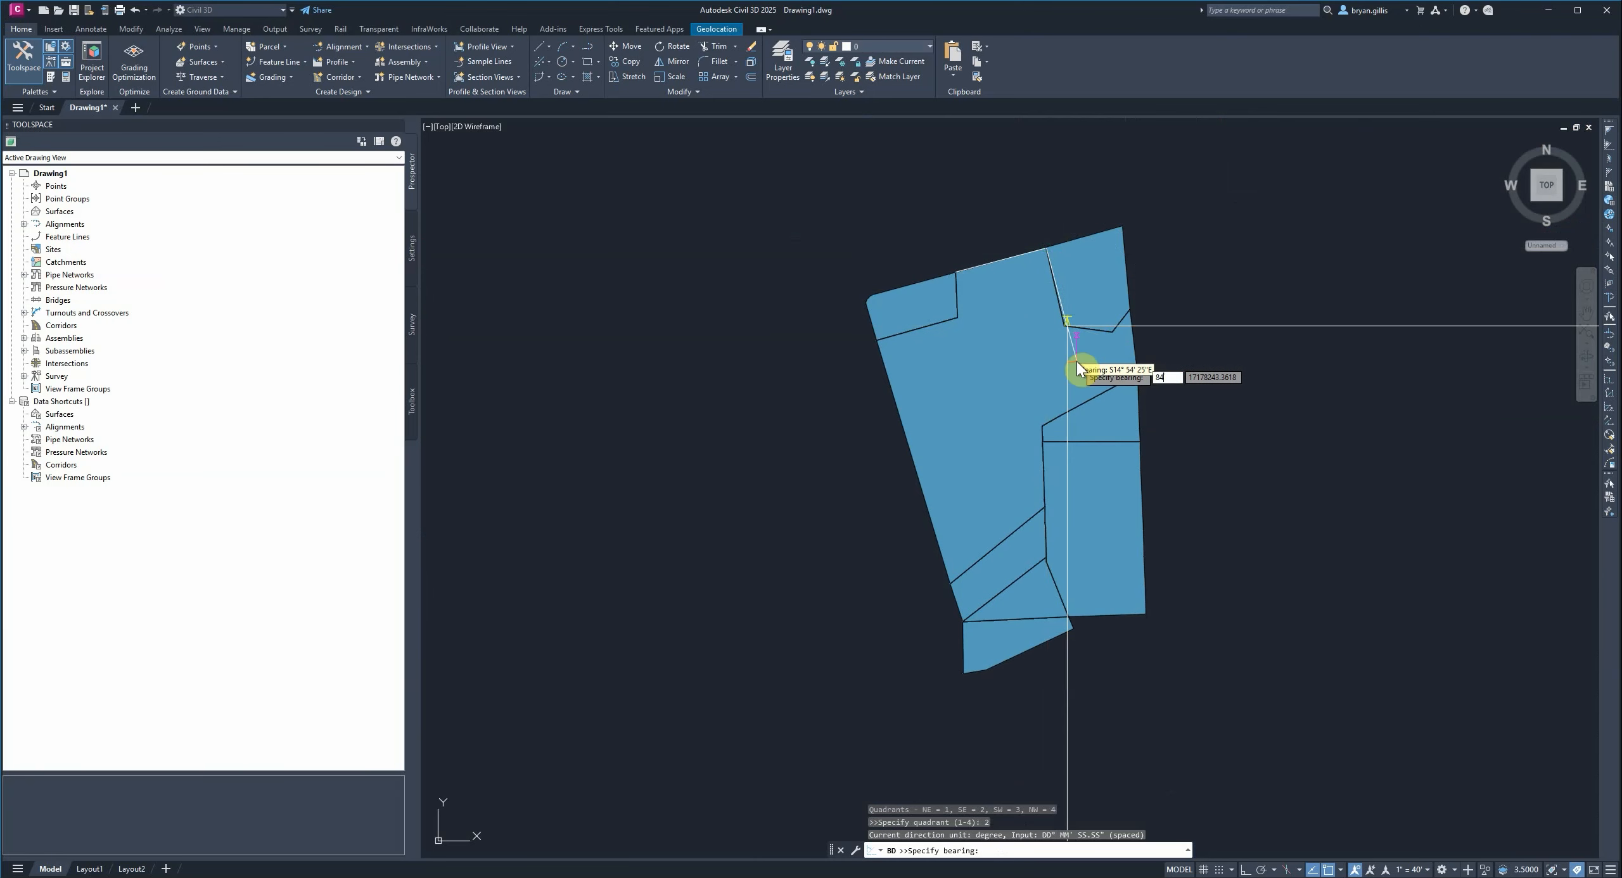
{"action": "key", "text": "Return"}
{"action": "type", "text": "74"}
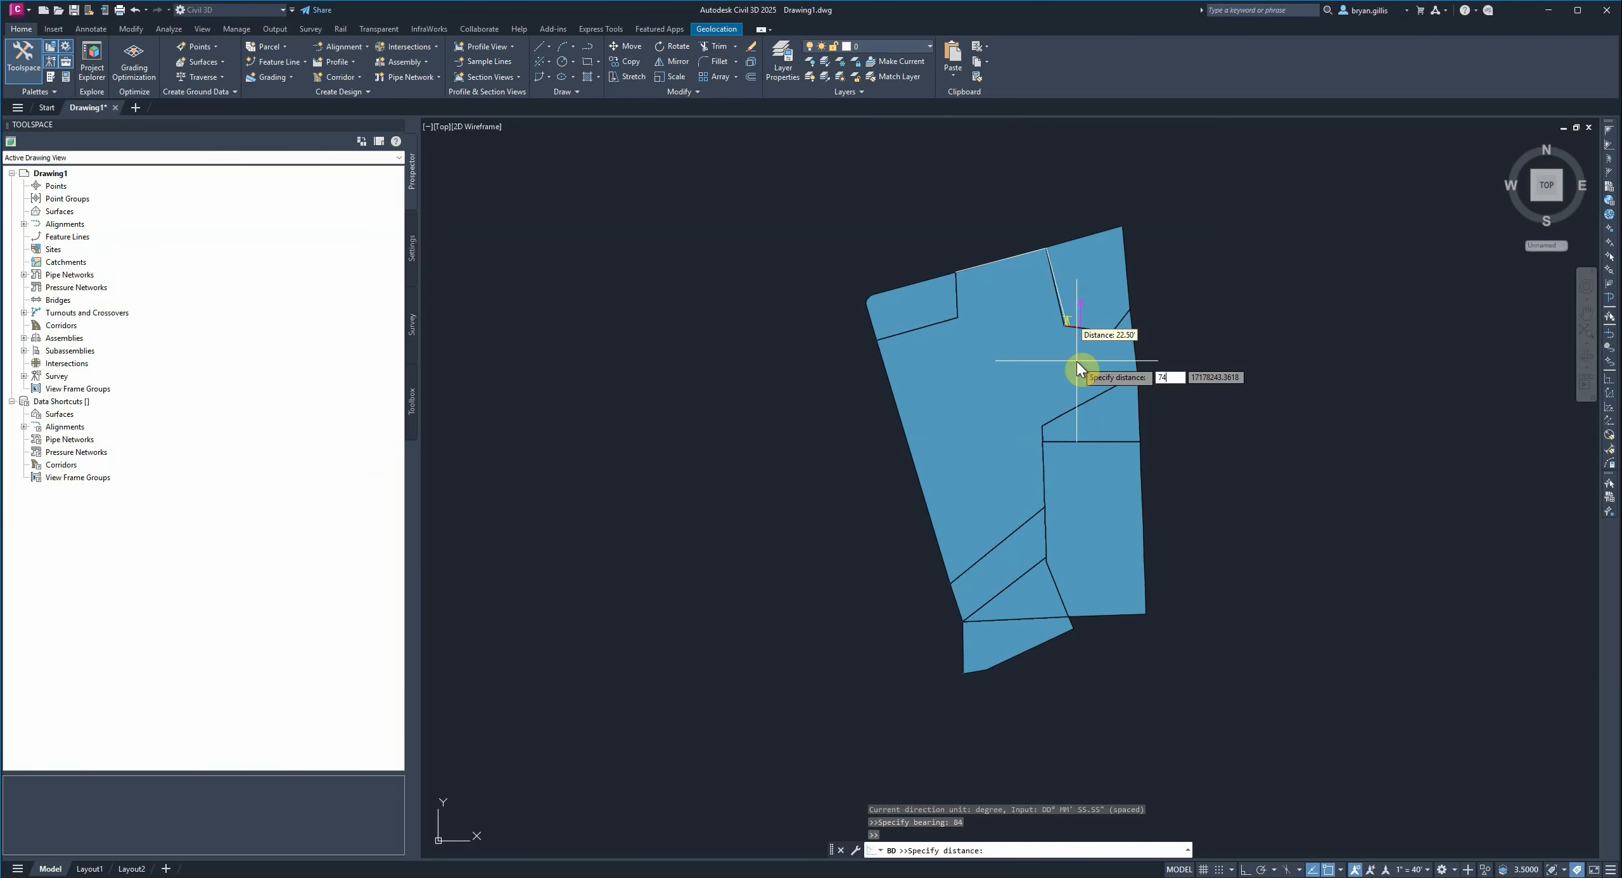
{"action": "type", "text": ".33"}
{"action": "key", "text": "Return"}
- Draw the fourth traverse course in the northeast quadrant at bearing 46 for 50 feet
{"action": "left_click", "coordinate": [1077, 362]}
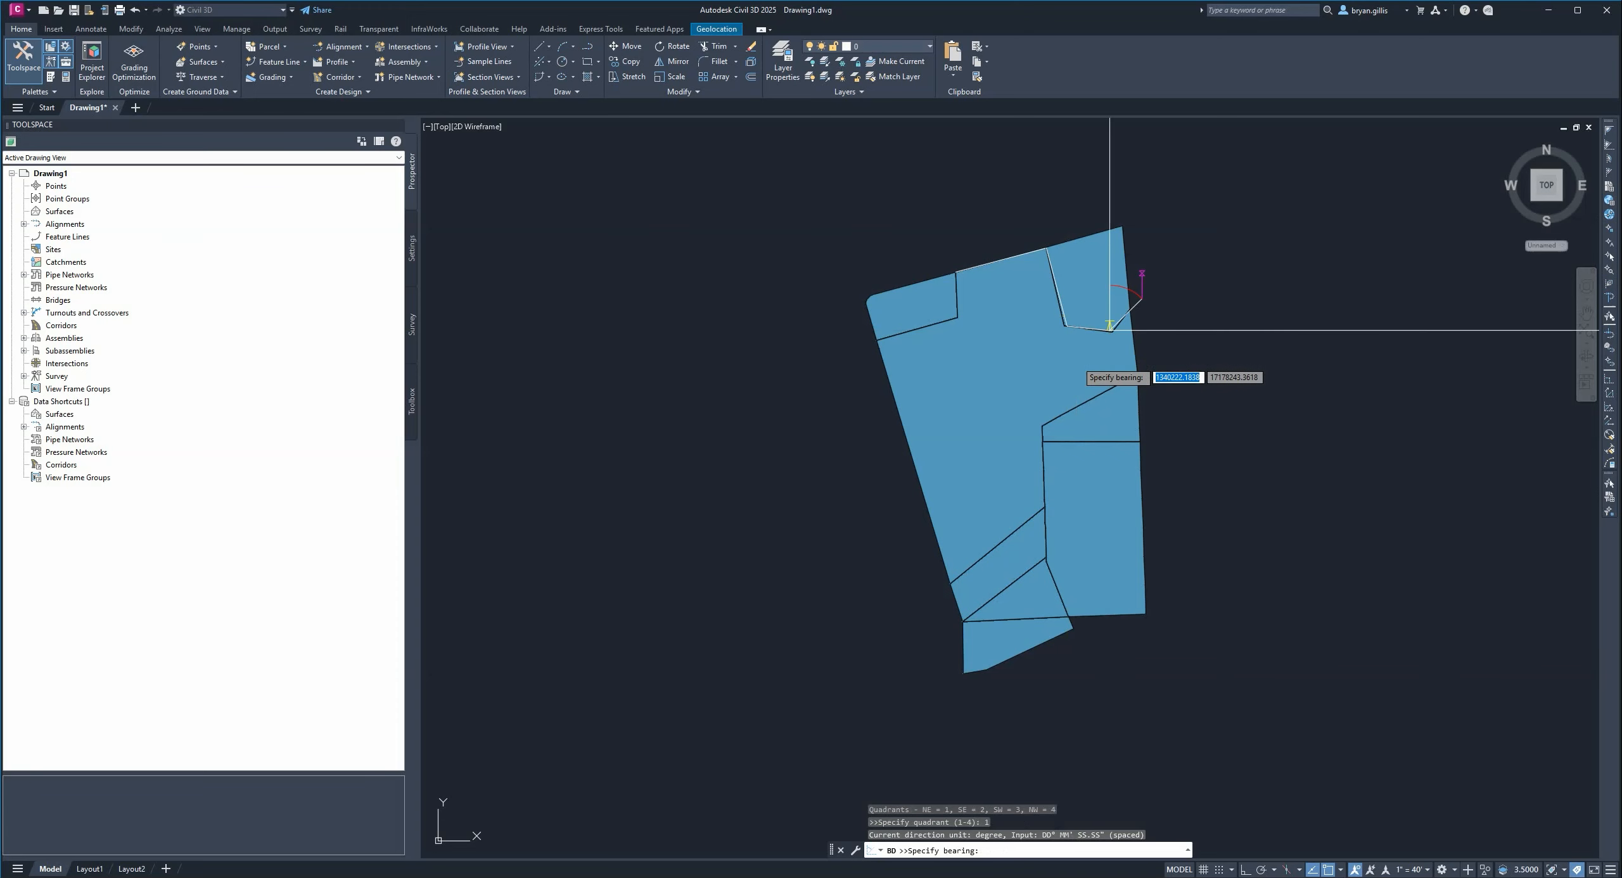
{"action": "type", "text": "46"}
{"action": "key", "text": "Return"}
{"action": "left_click", "coordinate": [1078, 362]}
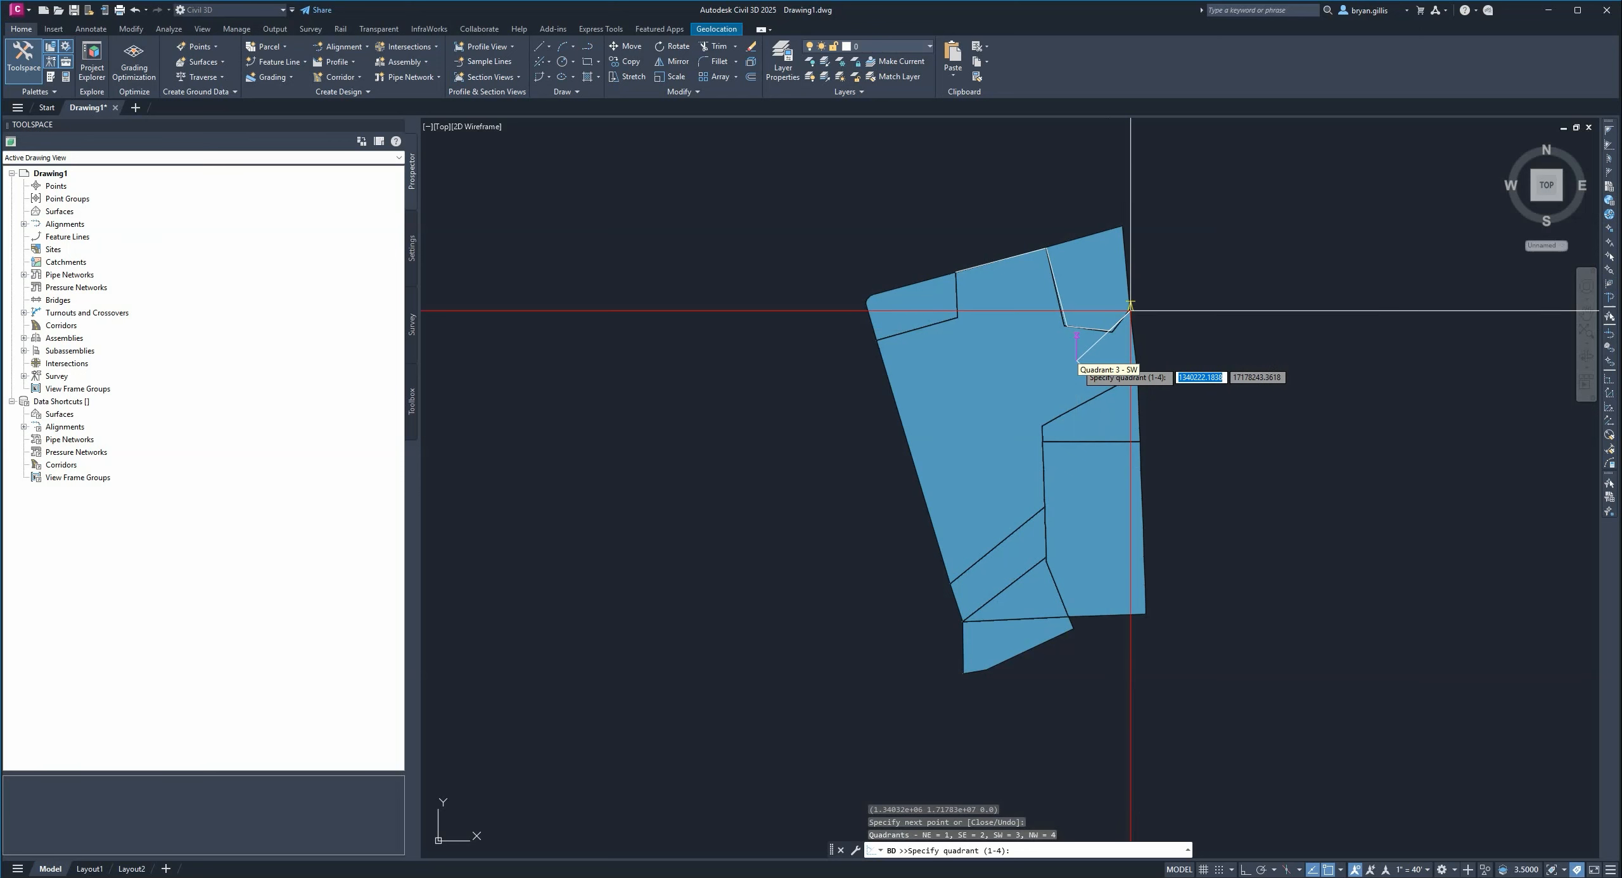
- Draw the fifth traverse course in the southeast quadrant (2) at bearing 4.3150 for 115.54 feet
{"action": "left_click", "coordinate": [1183, 361]}
{"action": "type", "text": "4."}
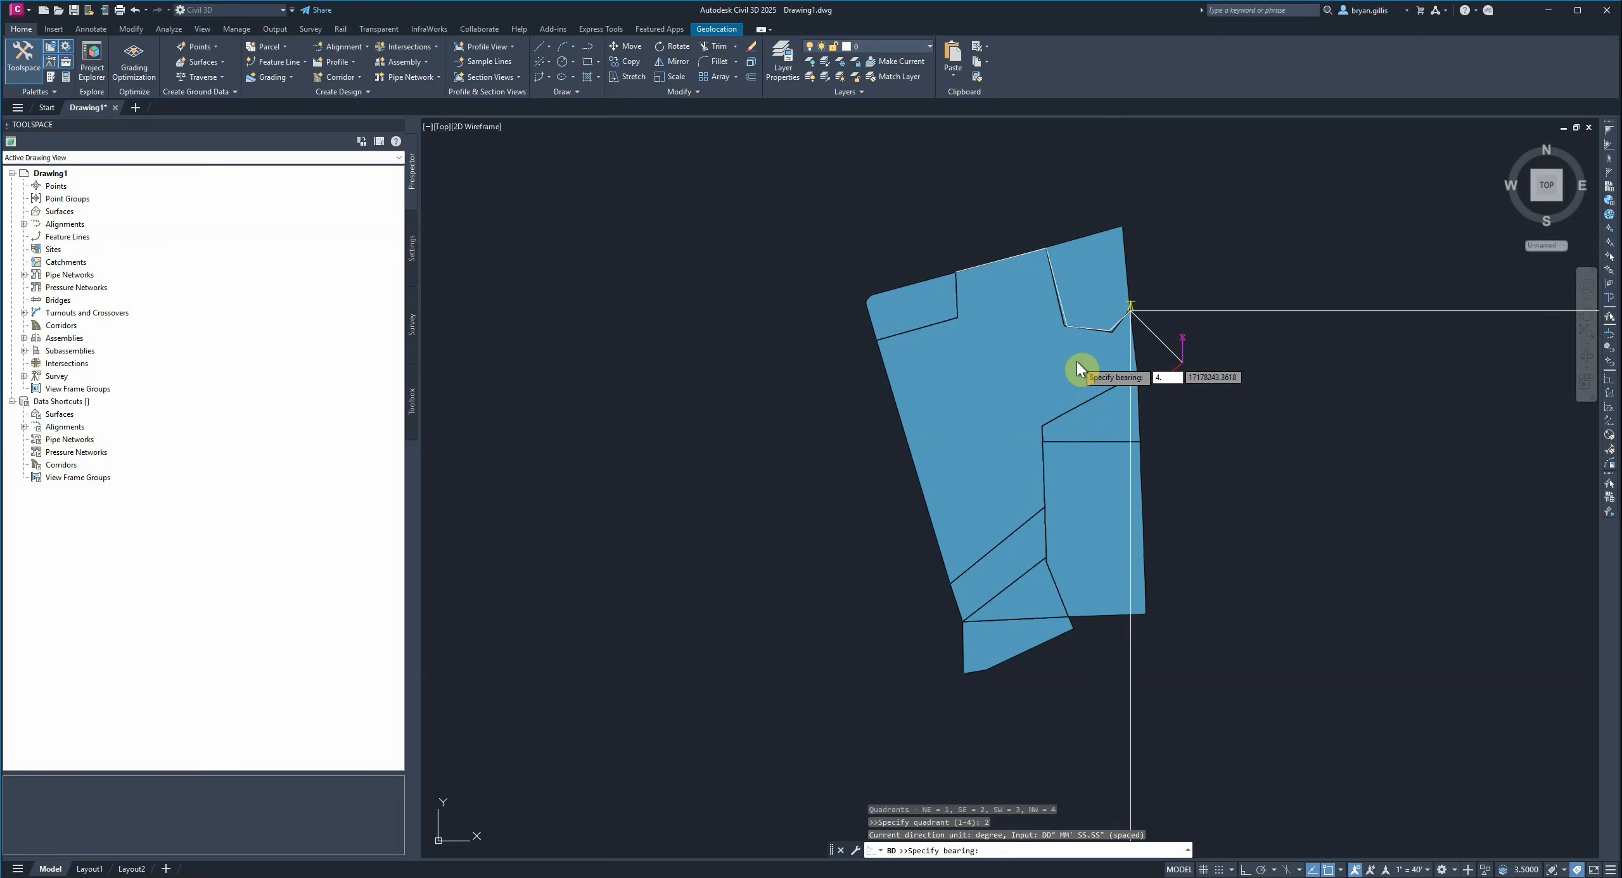
{"action": "type", "text": "3150"}
{"action": "key", "text": "Return"}
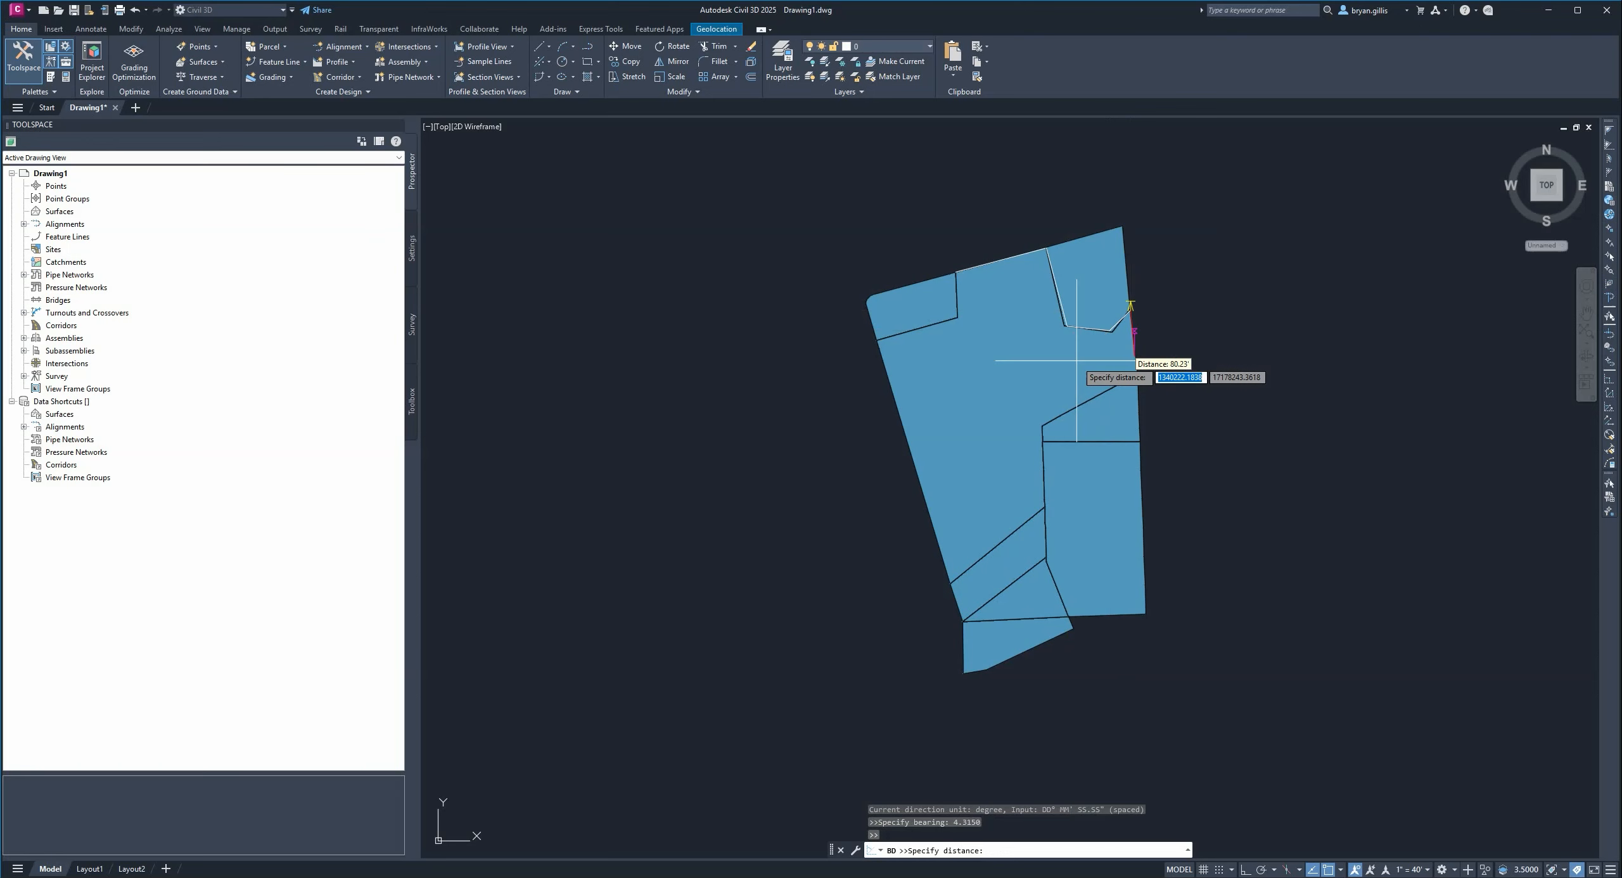
{"action": "type", "text": "115.54"}
{"action": "key", "text": "Return"}
- Draw the sixth traverse course in the southwest quadrant (3) at bearing 59.4530 for 186.61 feet
{"action": "type", "text": "3"}
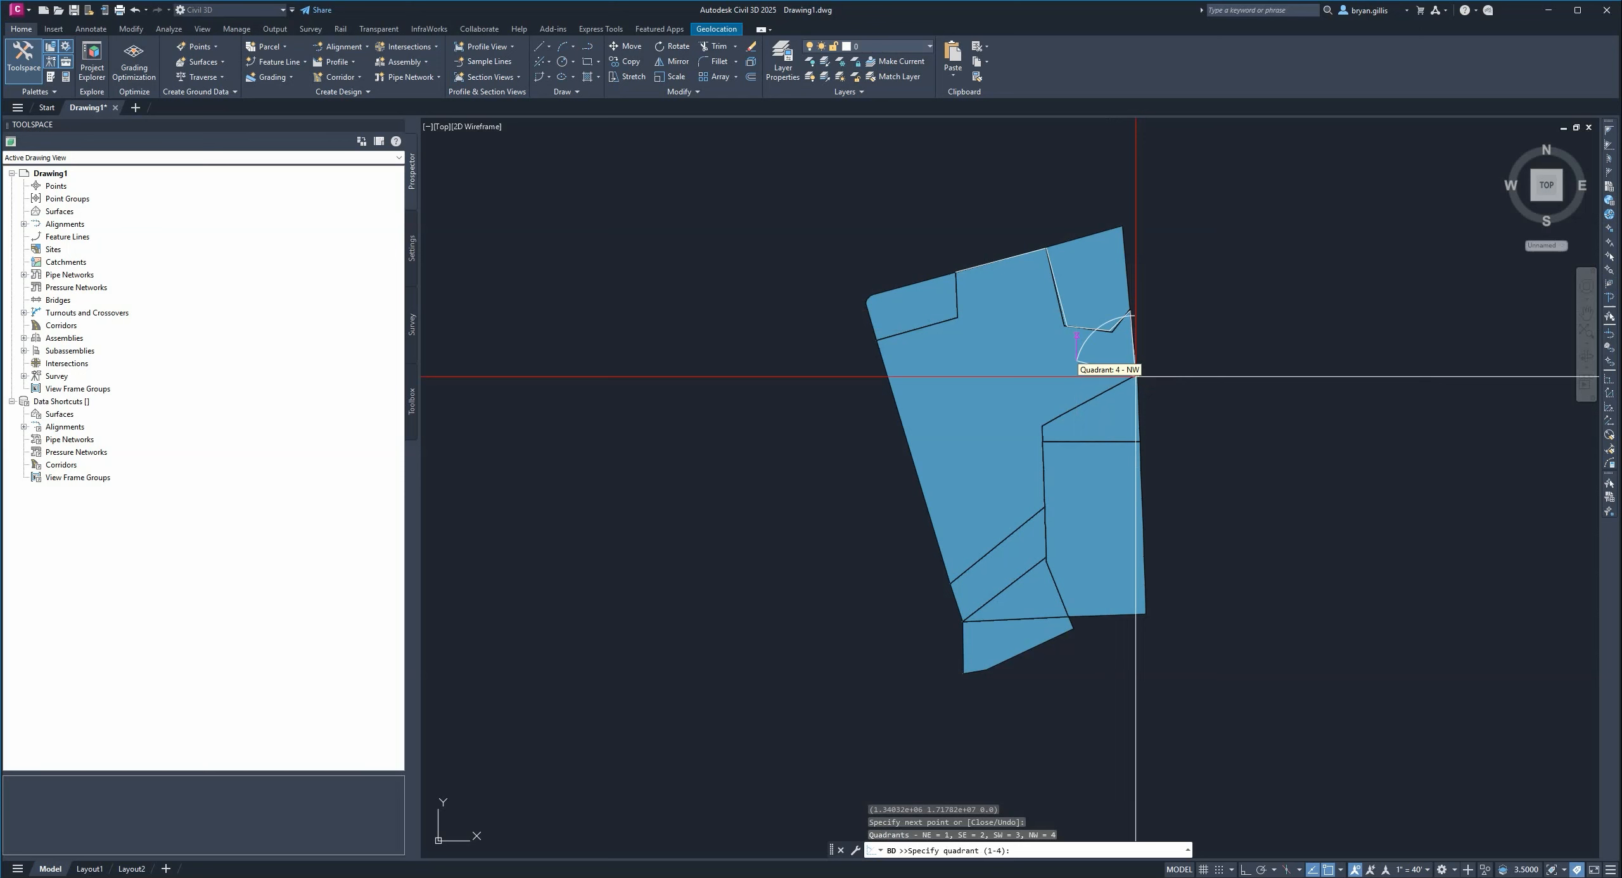
{"action": "key", "text": "Return"}
{"action": "type", "text": "59"}
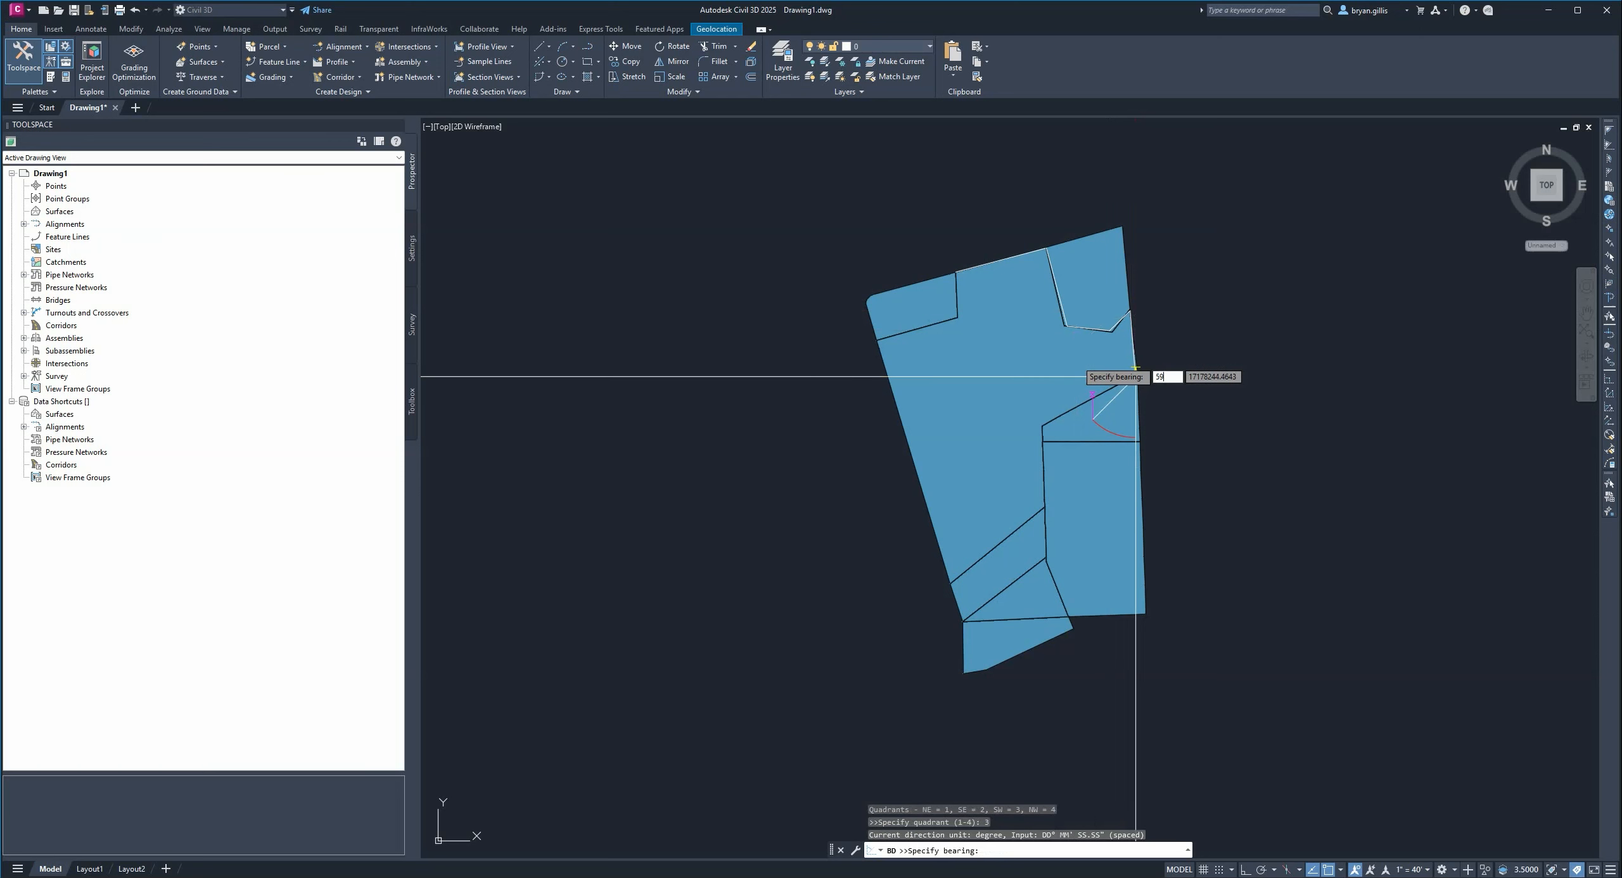
{"action": "type", "text": ".4530"}
{"action": "key", "text": "Return"}
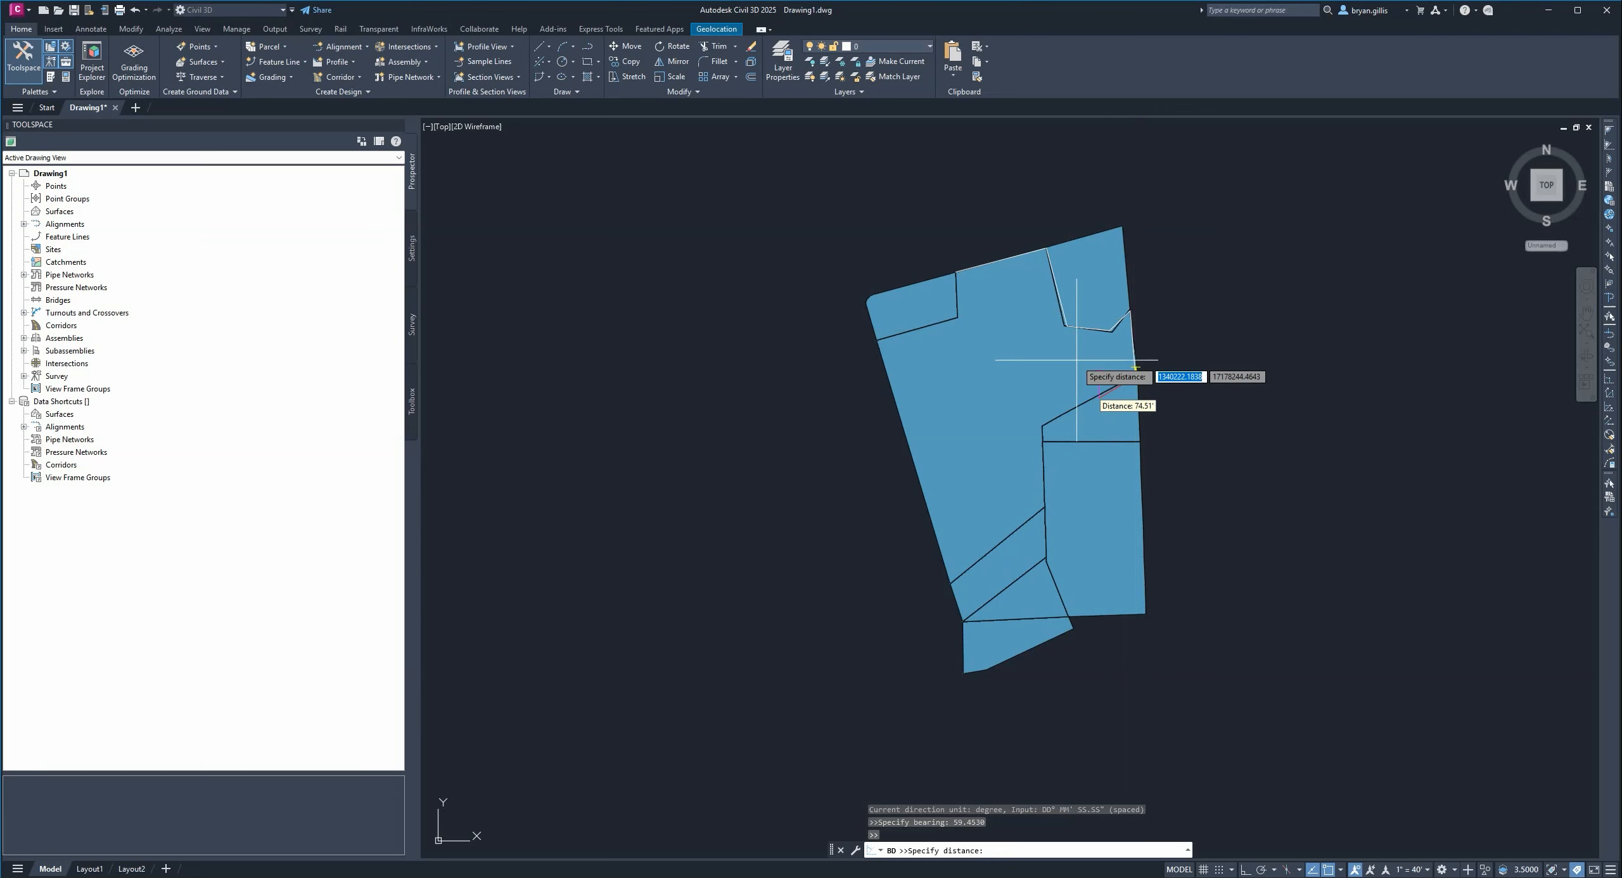
{"action": "type", "text": "186.61"}
{"action": "key", "text": "Return"}
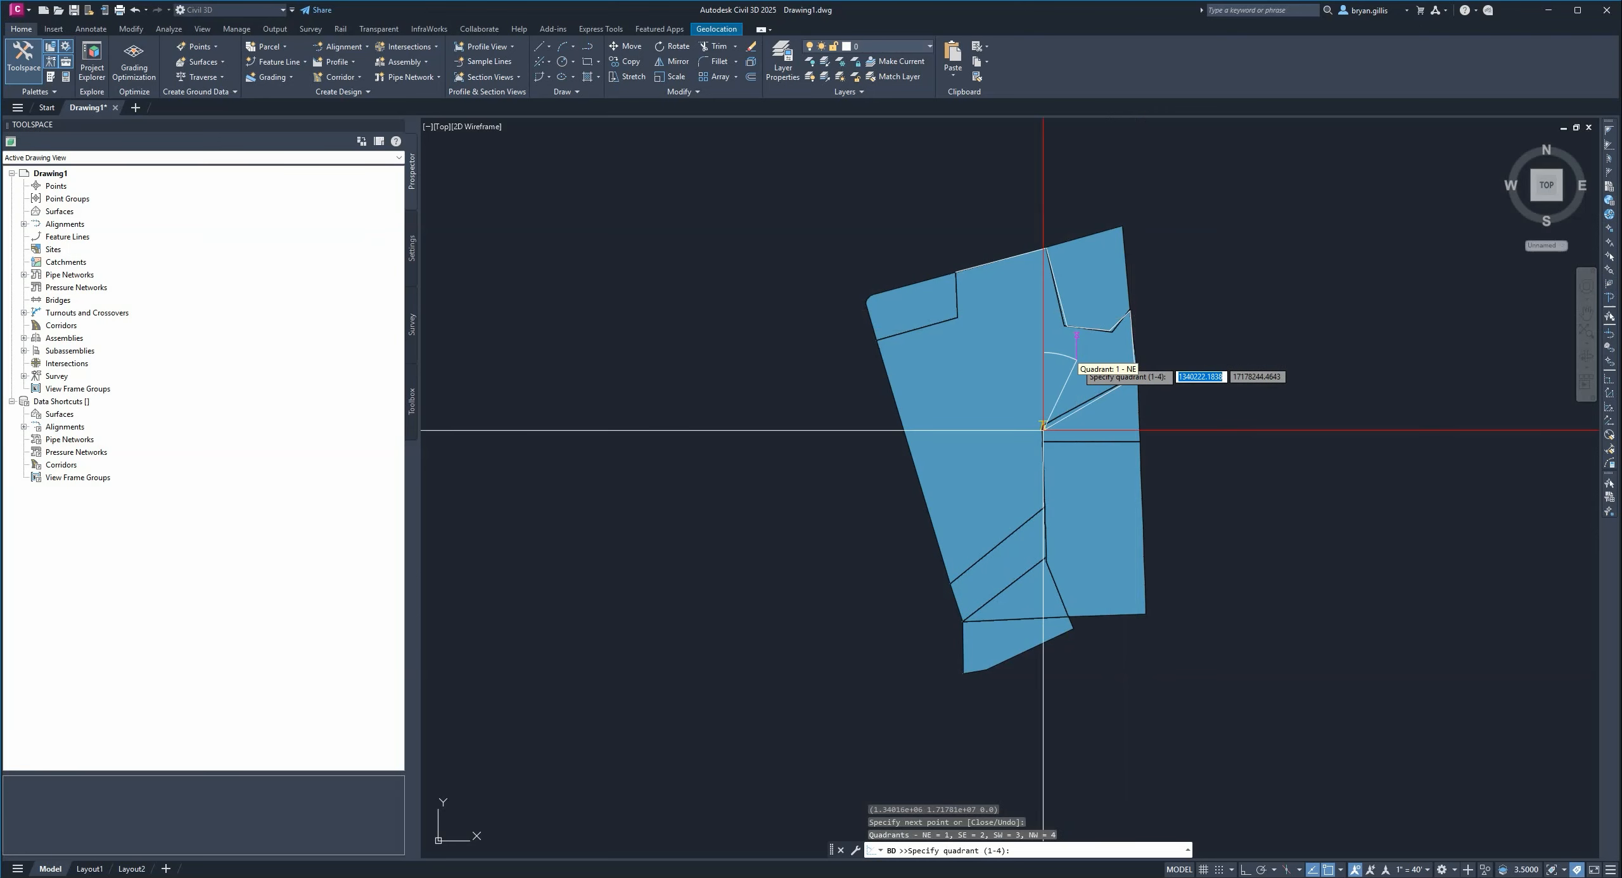
- Draw the seventh traverse course in the southeast quadrant (2) at bearing 0.1430, entering its distance
{"action": "type", "text": "2"}
{"action": "key", "text": "Return"}
{"action": "type", "text": "0."}
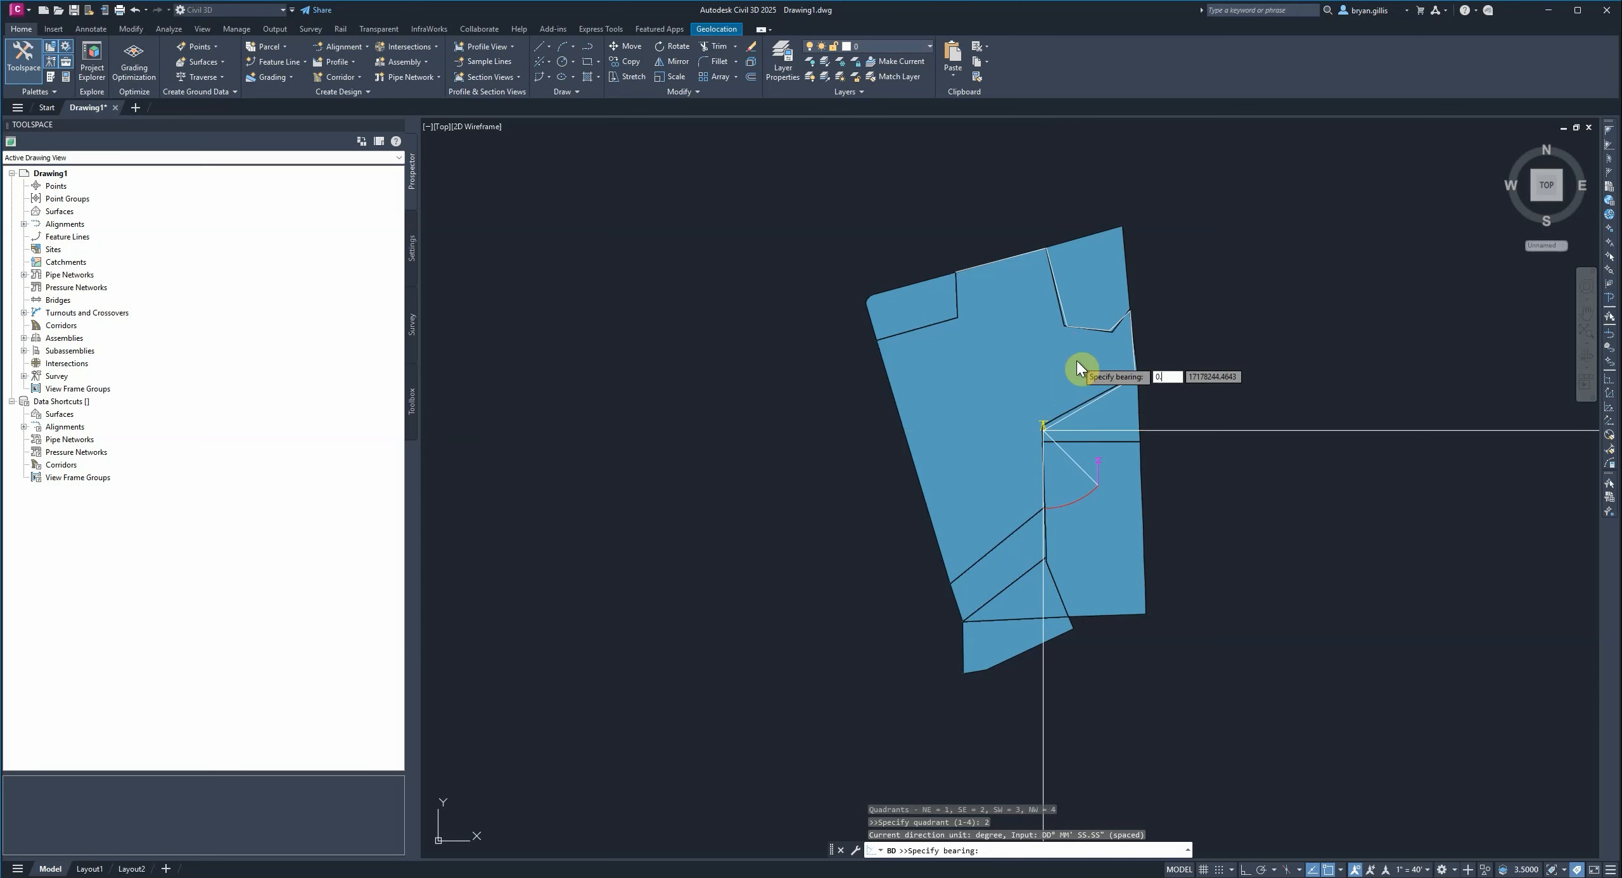
{"action": "type", "text": "1430"}
{"action": "key", "text": "Return"}
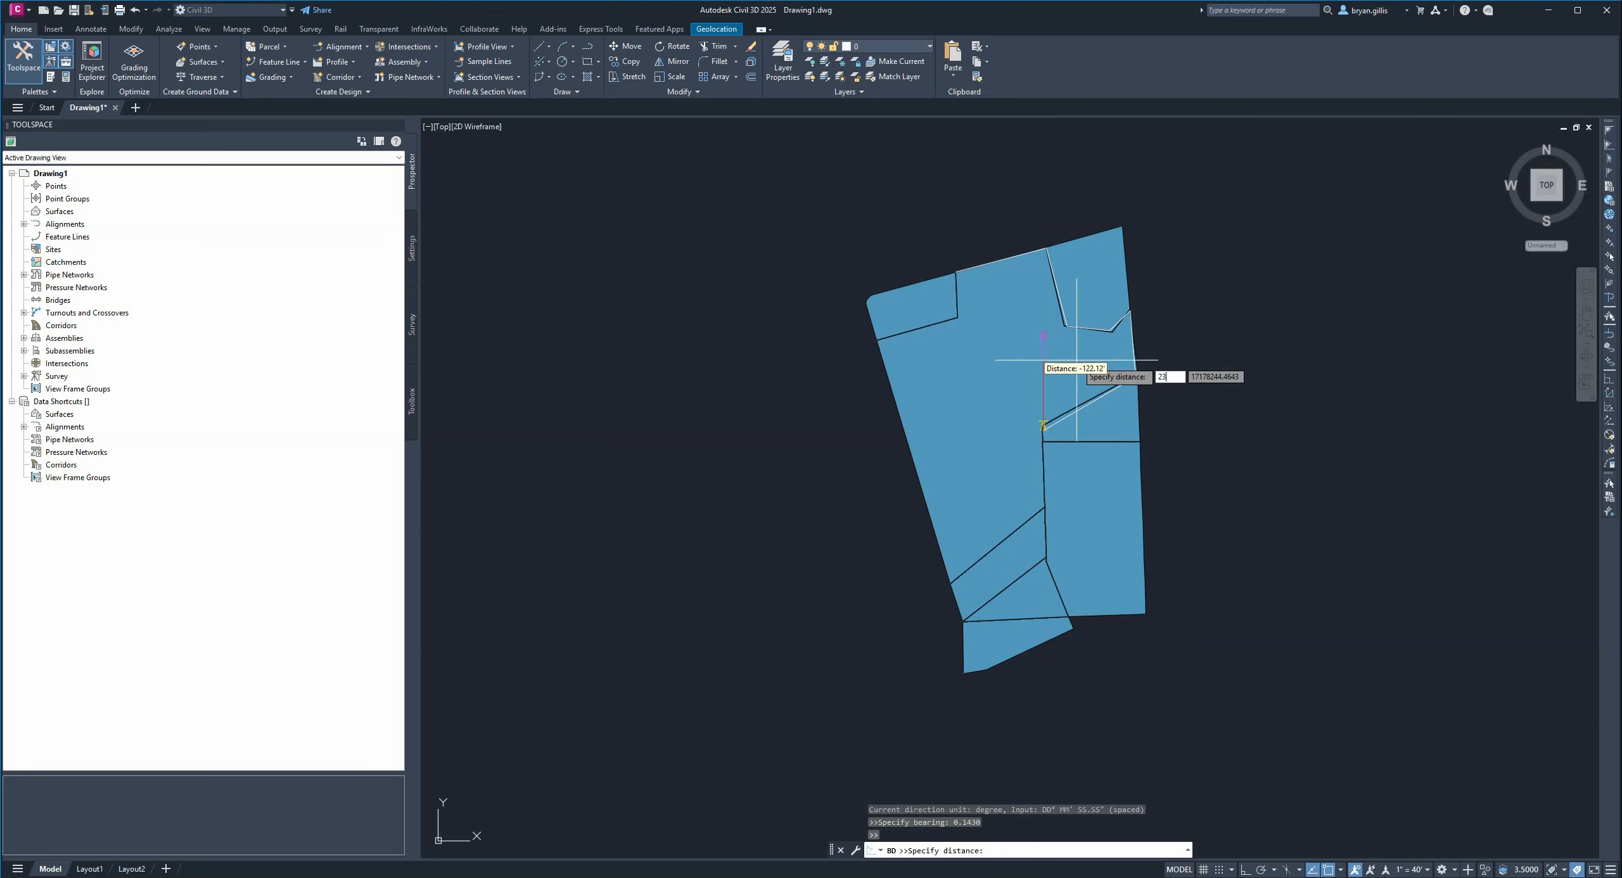
{"action": "left_click", "coordinate": [1085, 365]}
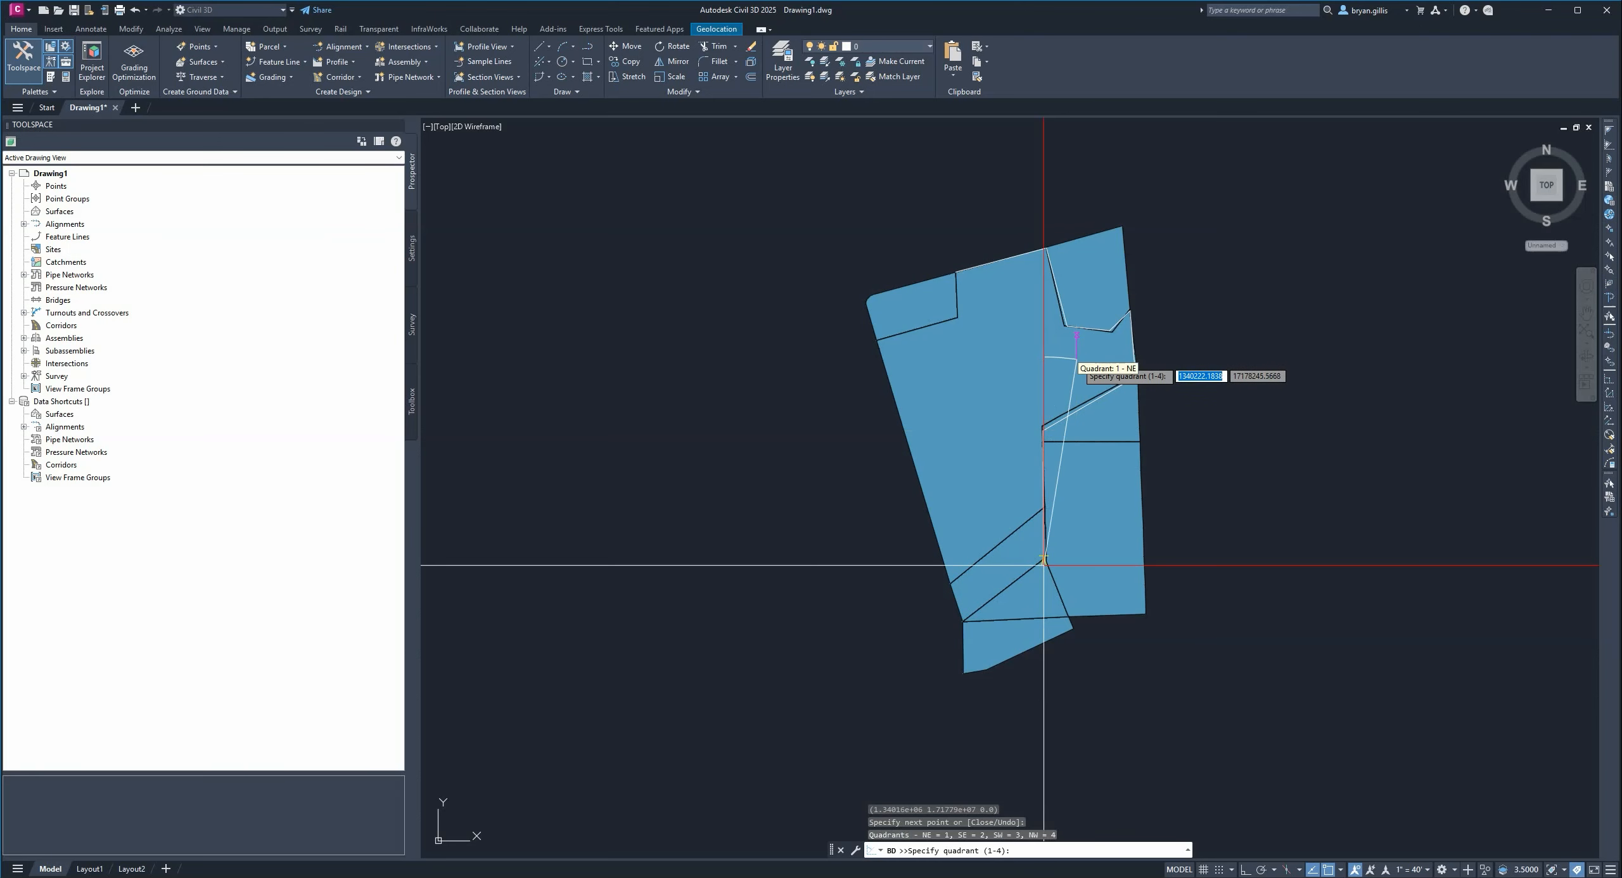
- Draw the eighth traverse course in the southeast quadrant (2) at bearing 20.1430 for 103 feet
{"action": "type", "text": "2"}
{"action": "key", "text": "Return"}
{"action": "type", "text": "20."}
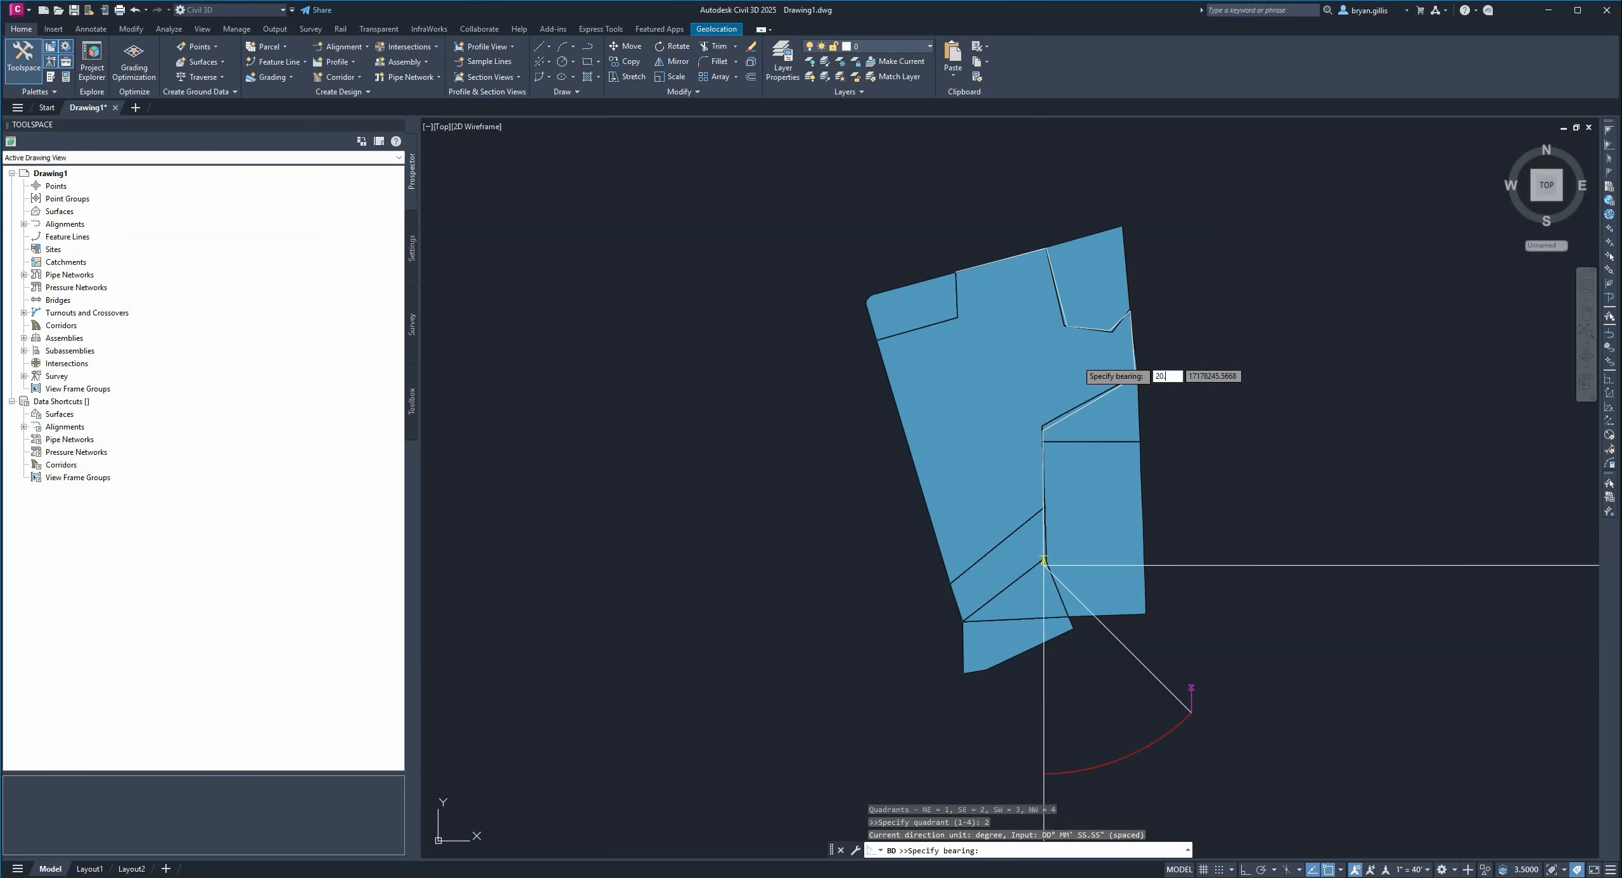
{"action": "type", "text": "1430"}
{"action": "key", "text": "Return"}
{"action": "type", "text": "103"}
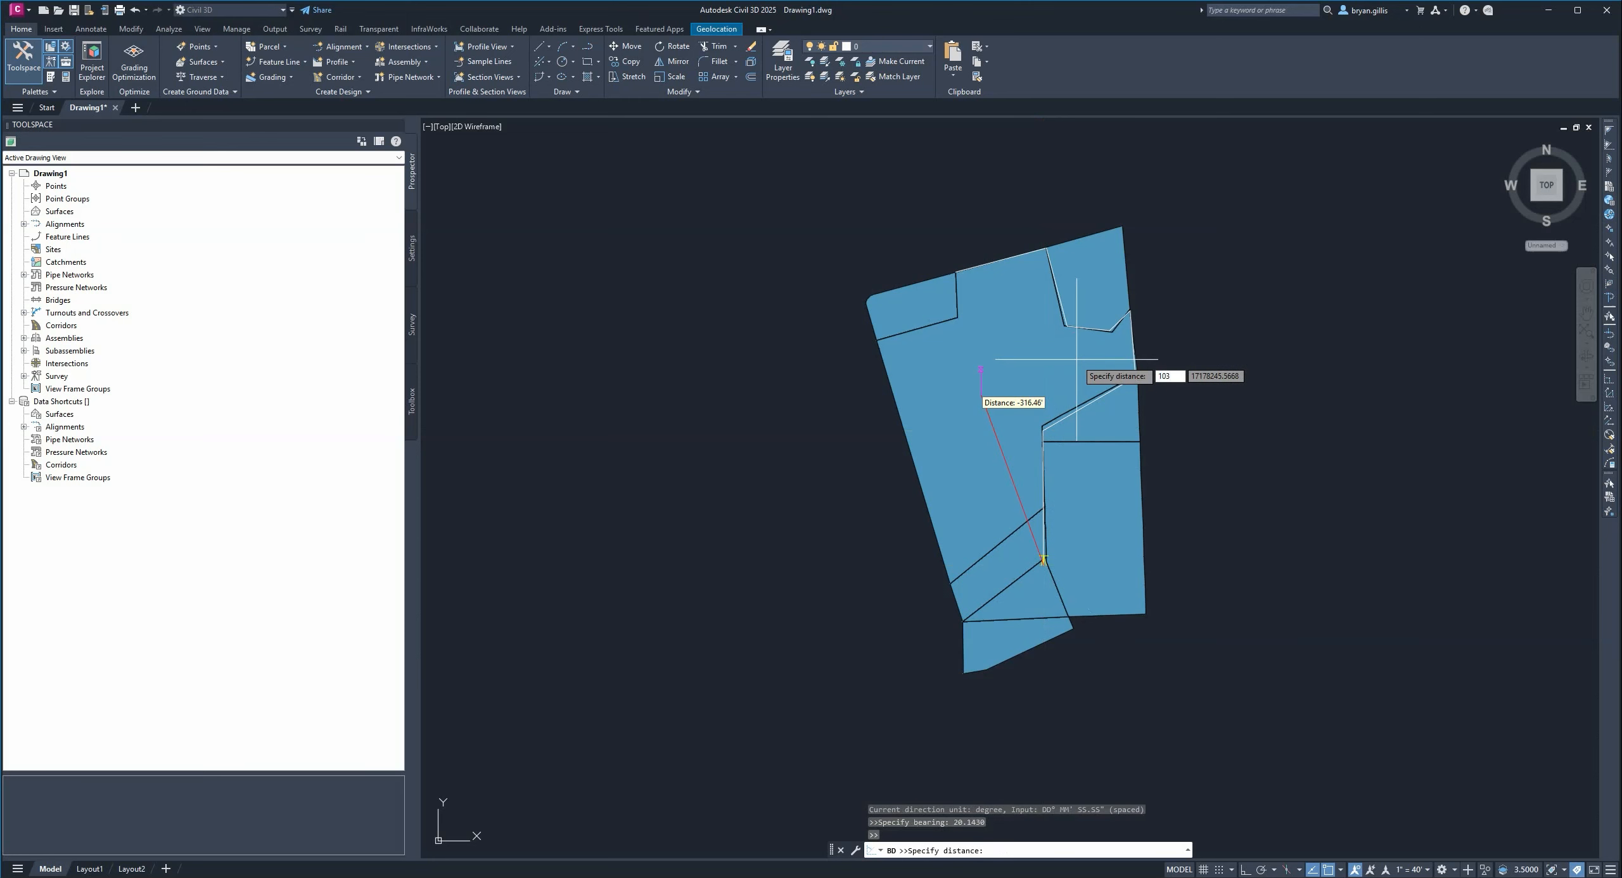
{"action": "key", "text": "Return"}
- Draw the ninth traverse course in the southwest quadrant (3) at bearing 88.4140 for 185.27 feet
{"action": "type", "text": "3"}
{"action": "key", "text": "Return"}
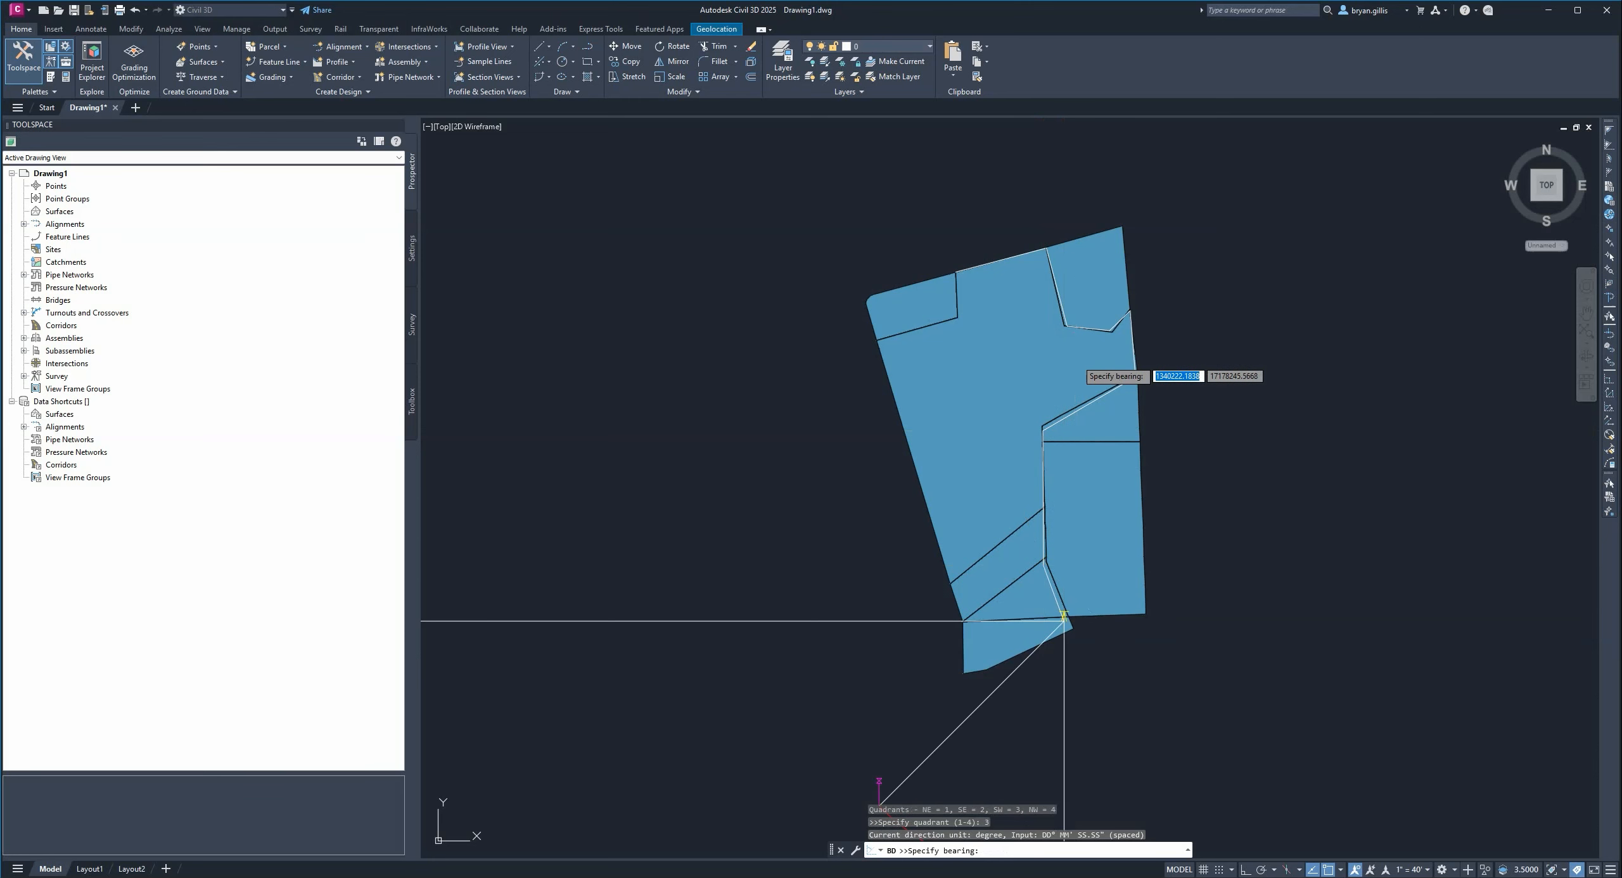
{"action": "type", "text": "88.4140"}
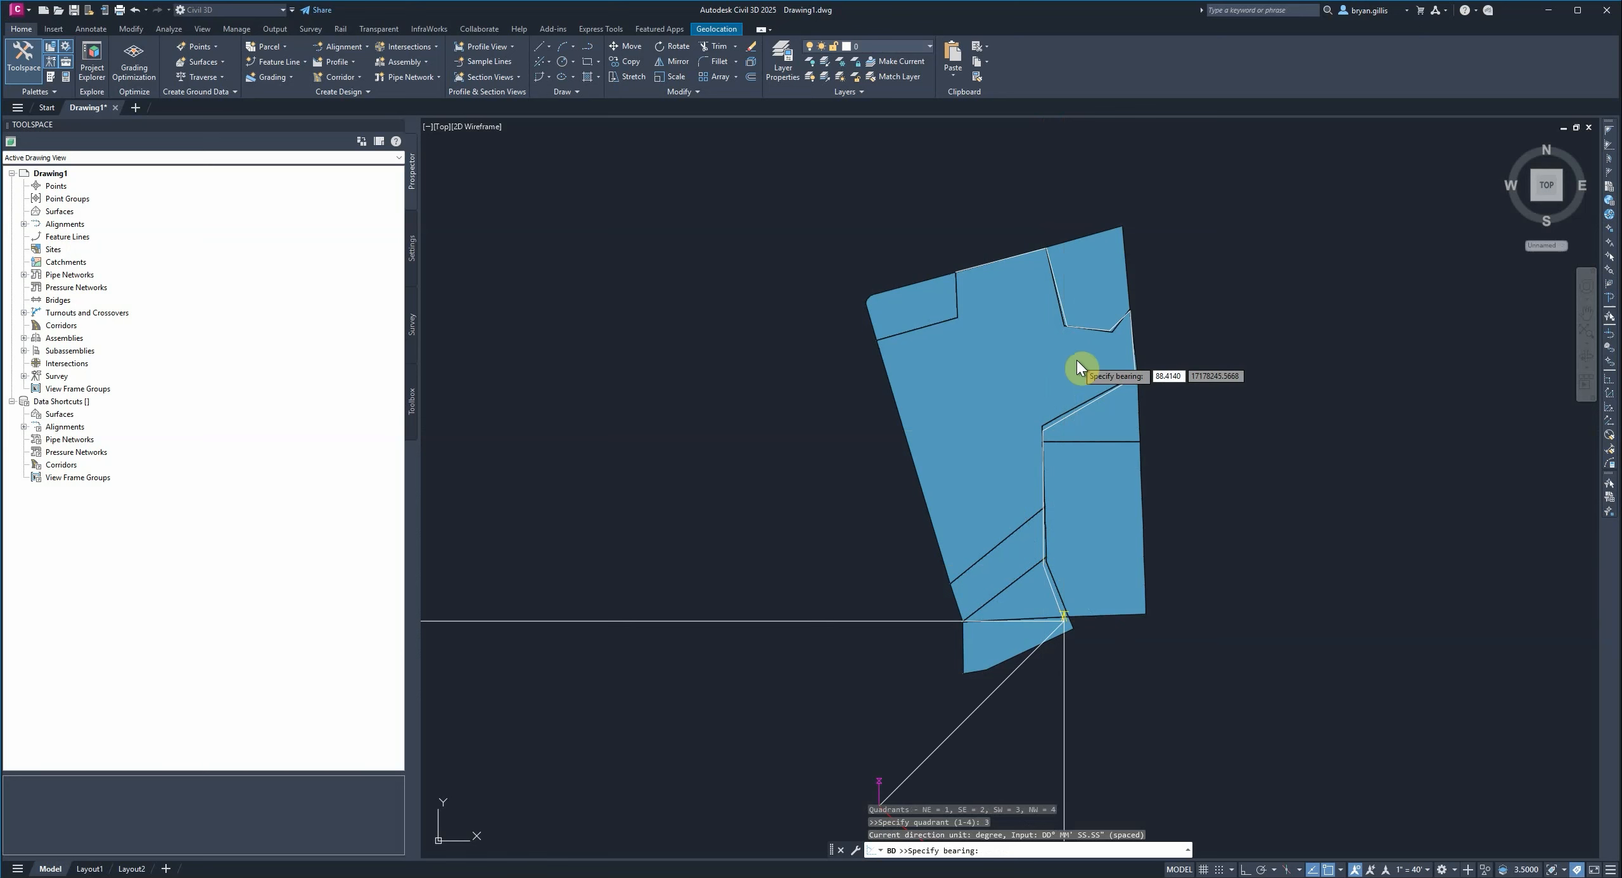
{"action": "key", "text": "Return"}
{"action": "type", "text": "1"}
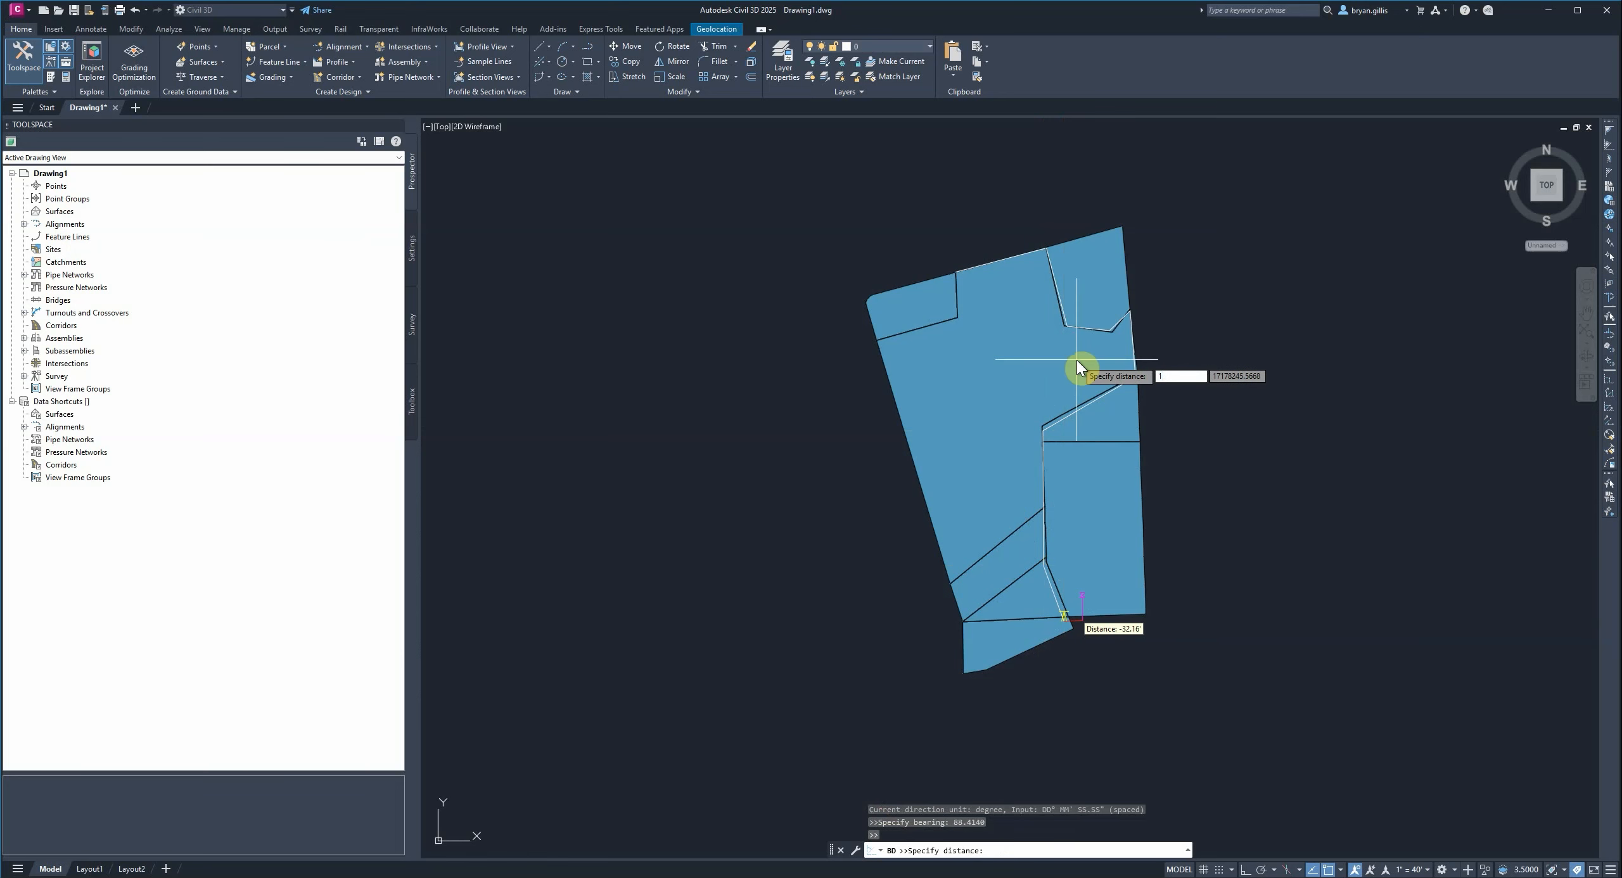
{"action": "type", "text": "85.27"}
{"action": "key", "text": "Return"}
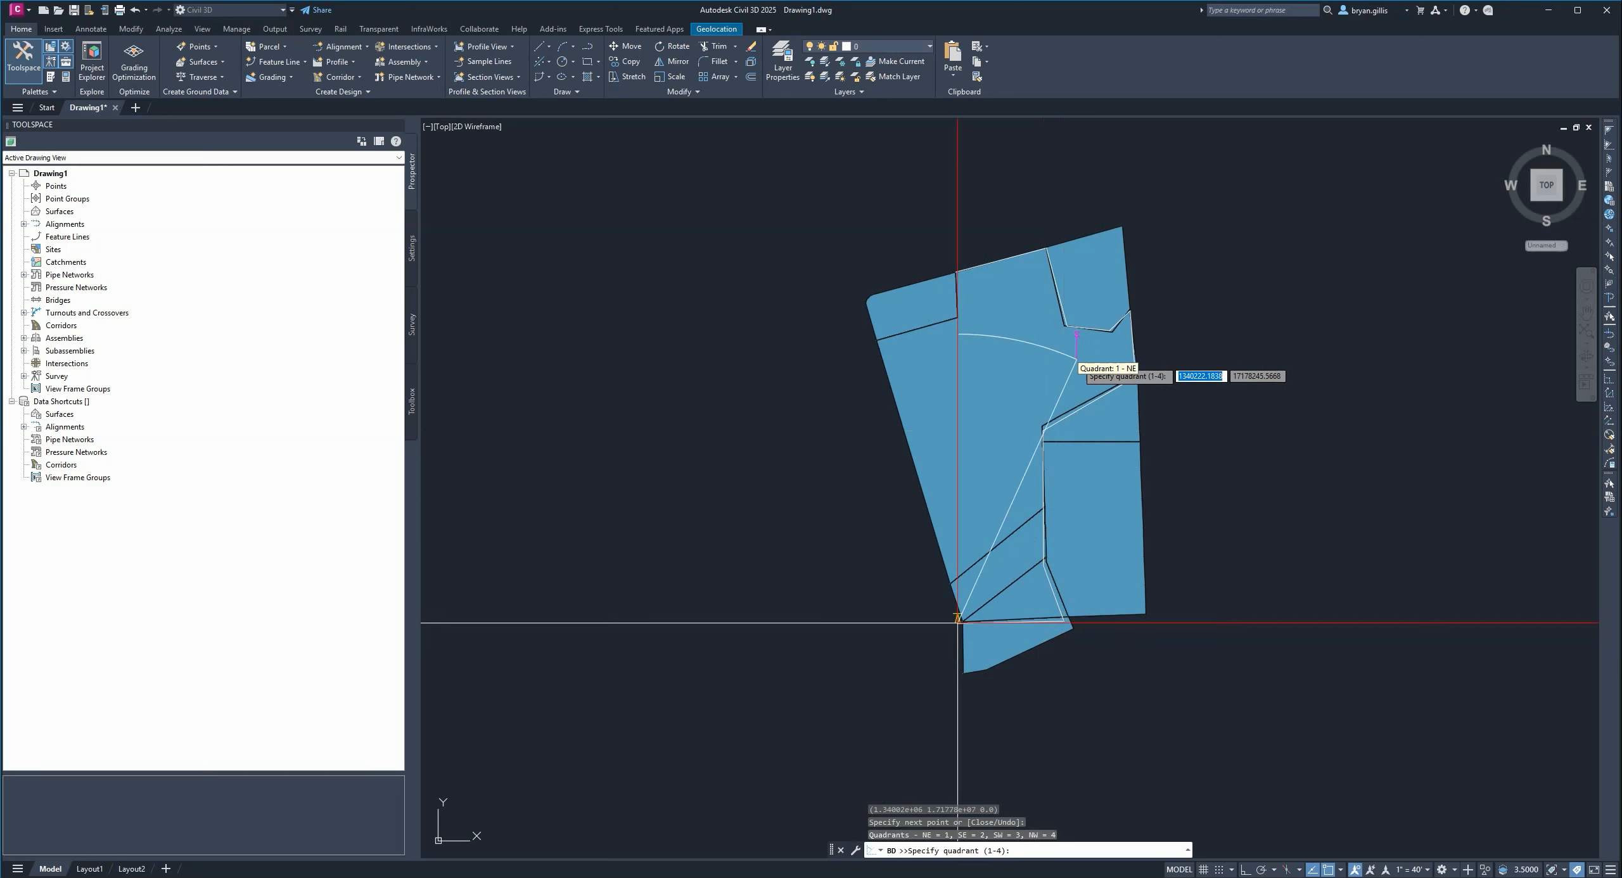
- Draw the tenth traverse course in the northwest quadrant (4) at bearing 16 for 514.73 feet
{"action": "type", "text": "4"}
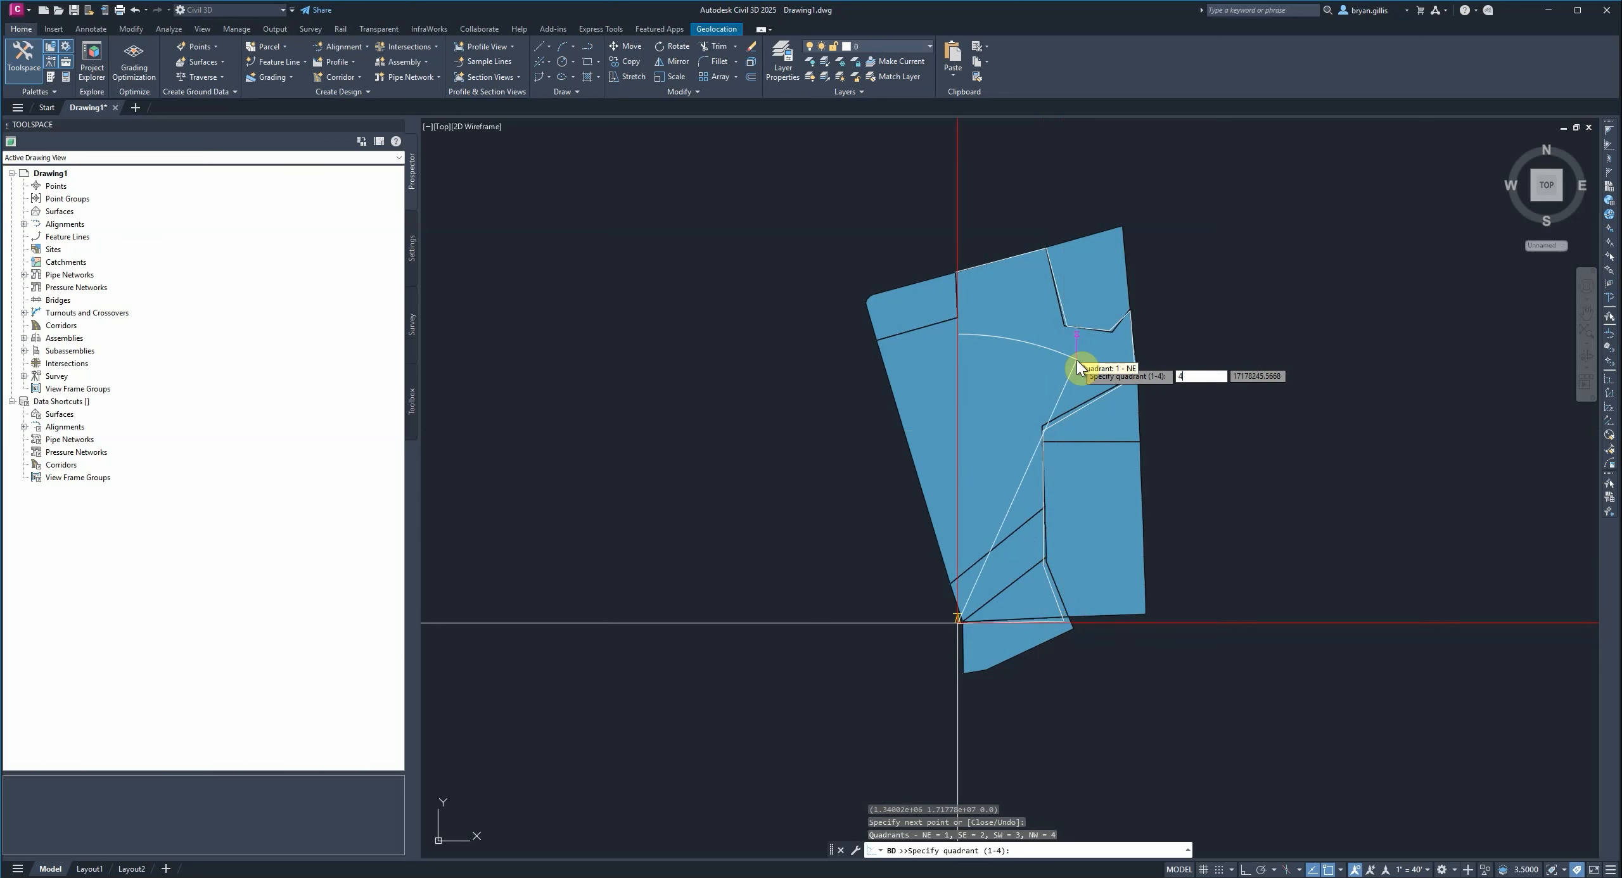
{"action": "key", "text": "Return"}
{"action": "type", "text": "16"}
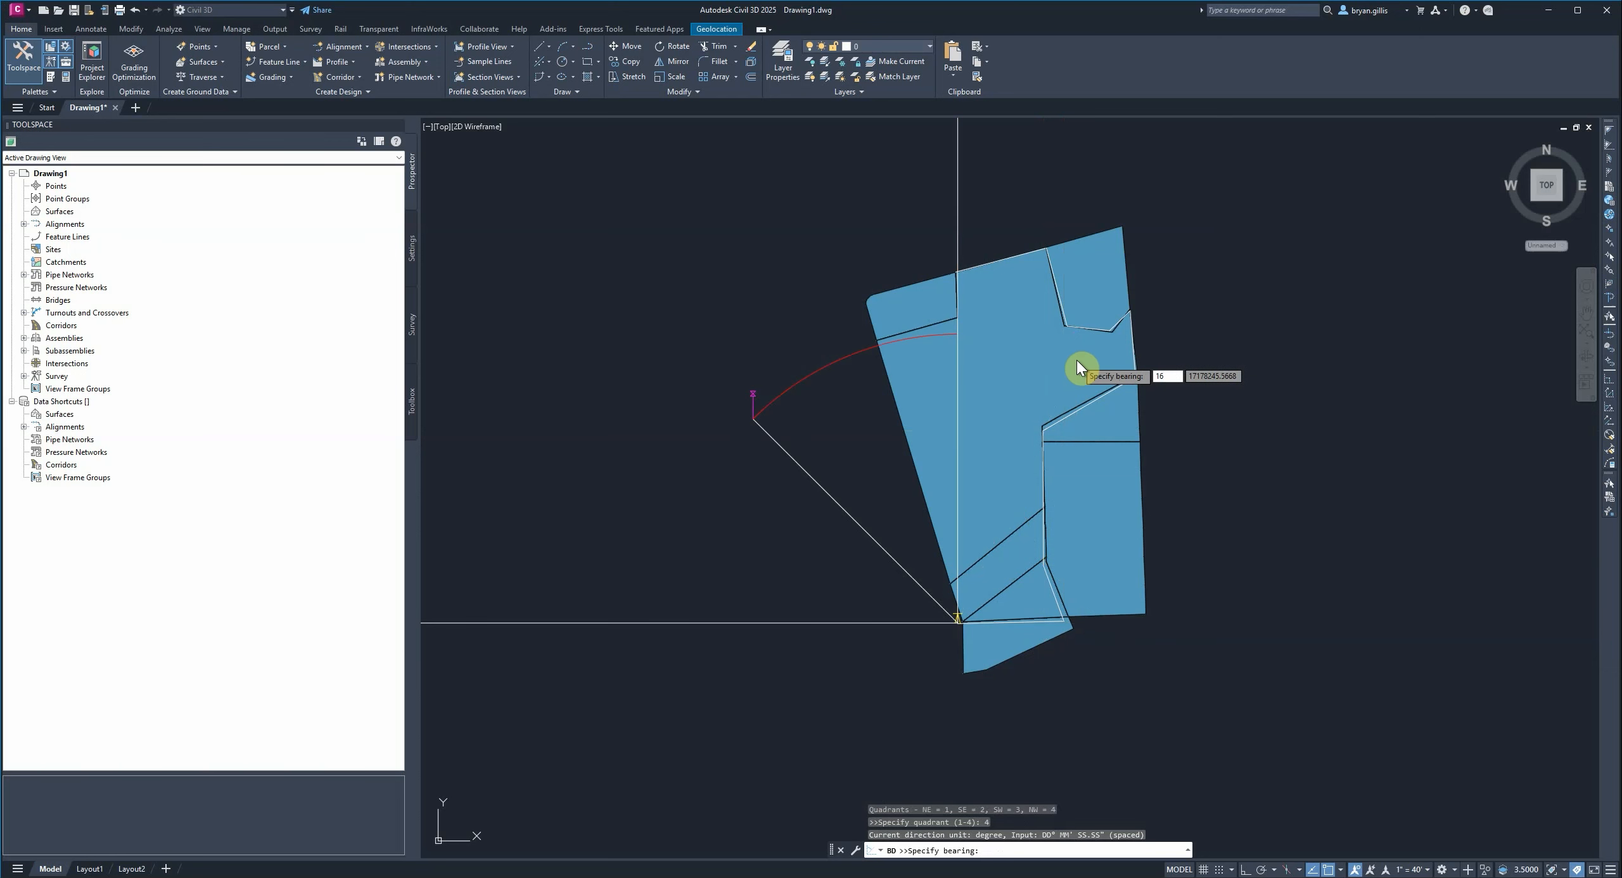
{"action": "key", "text": "Return"}
{"action": "type", "text": "514"}
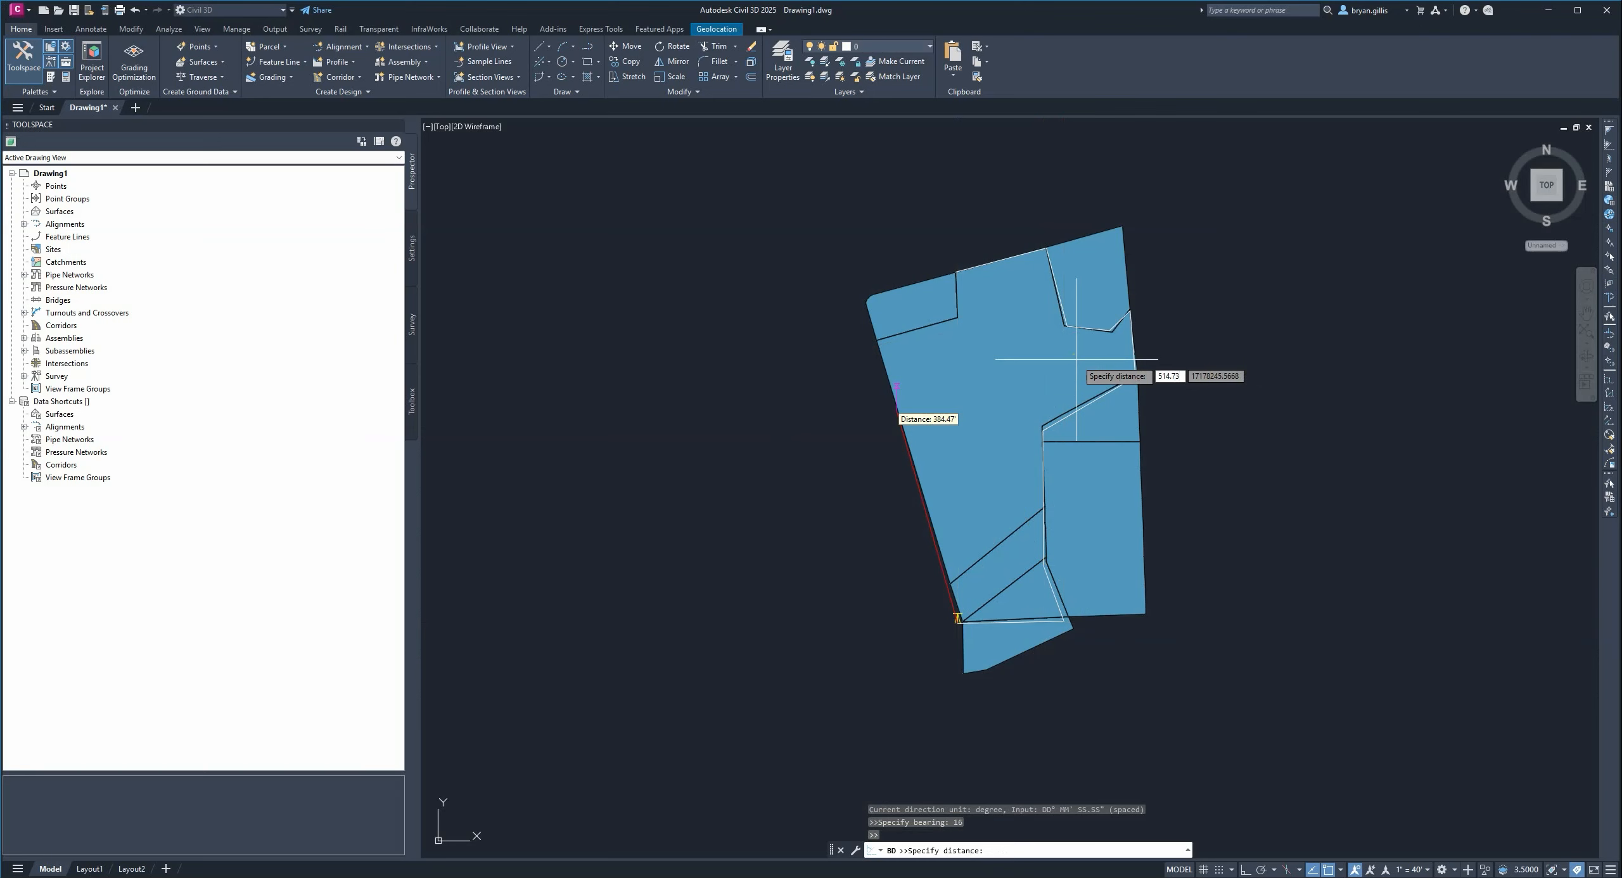
{"action": "type", "text": ".73"}
{"action": "key", "text": "Return"}
- Draw the eleventh traverse course in the northeast quadrant (1) at bearing 74 for 143.10 feet
{"action": "type", "text": "1"}
{"action": "key", "text": "Return"}
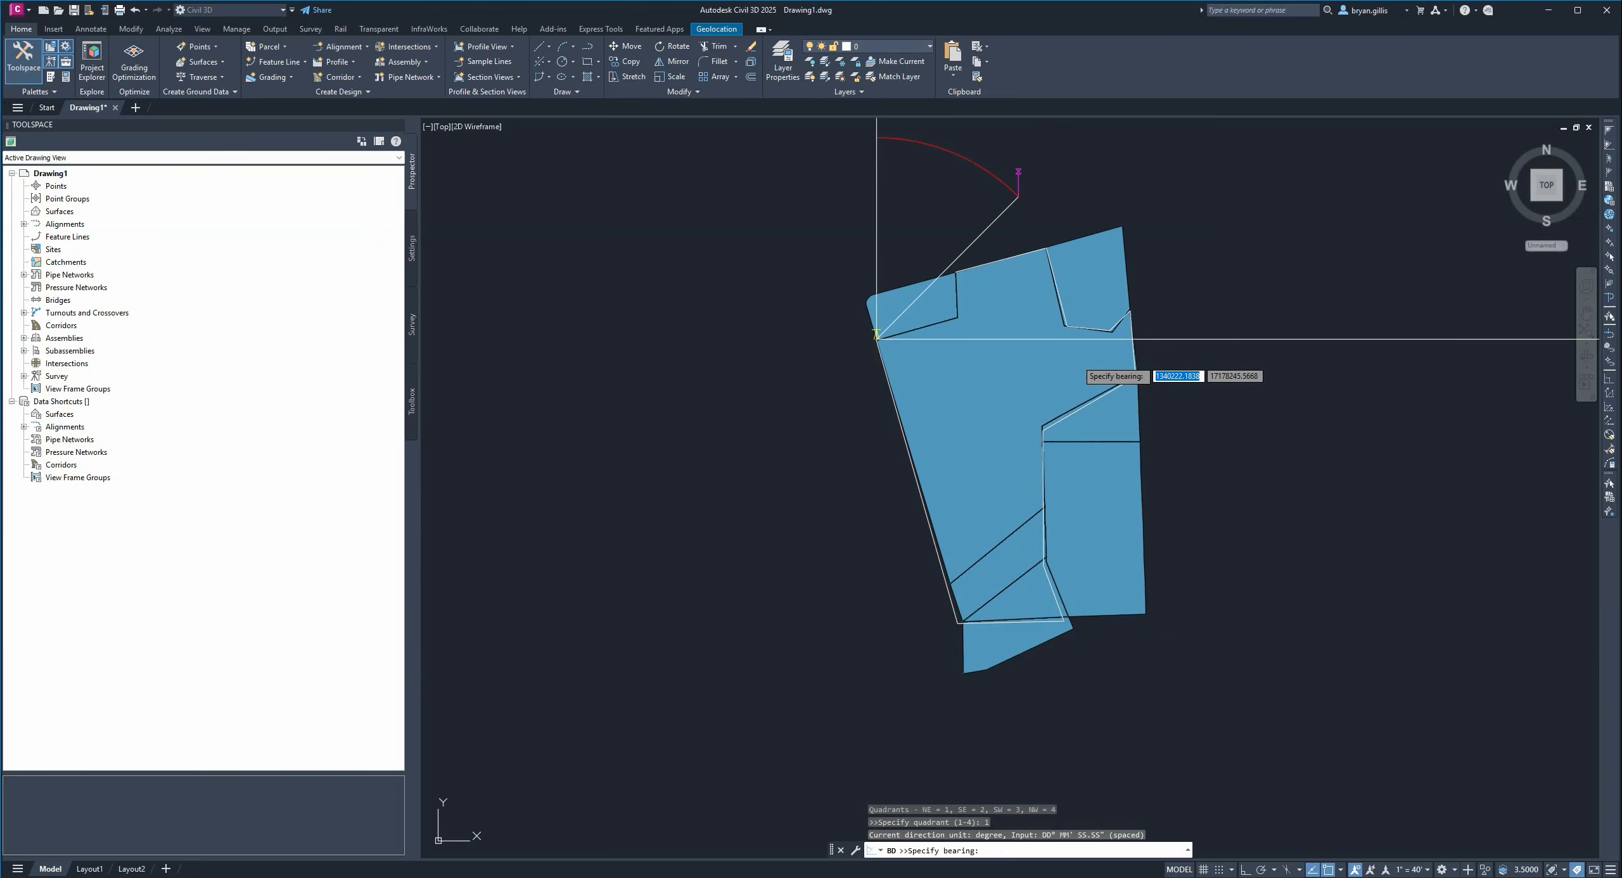
{"action": "type", "text": "74"}
{"action": "key", "text": "Return"}
{"action": "type", "text": "14"}
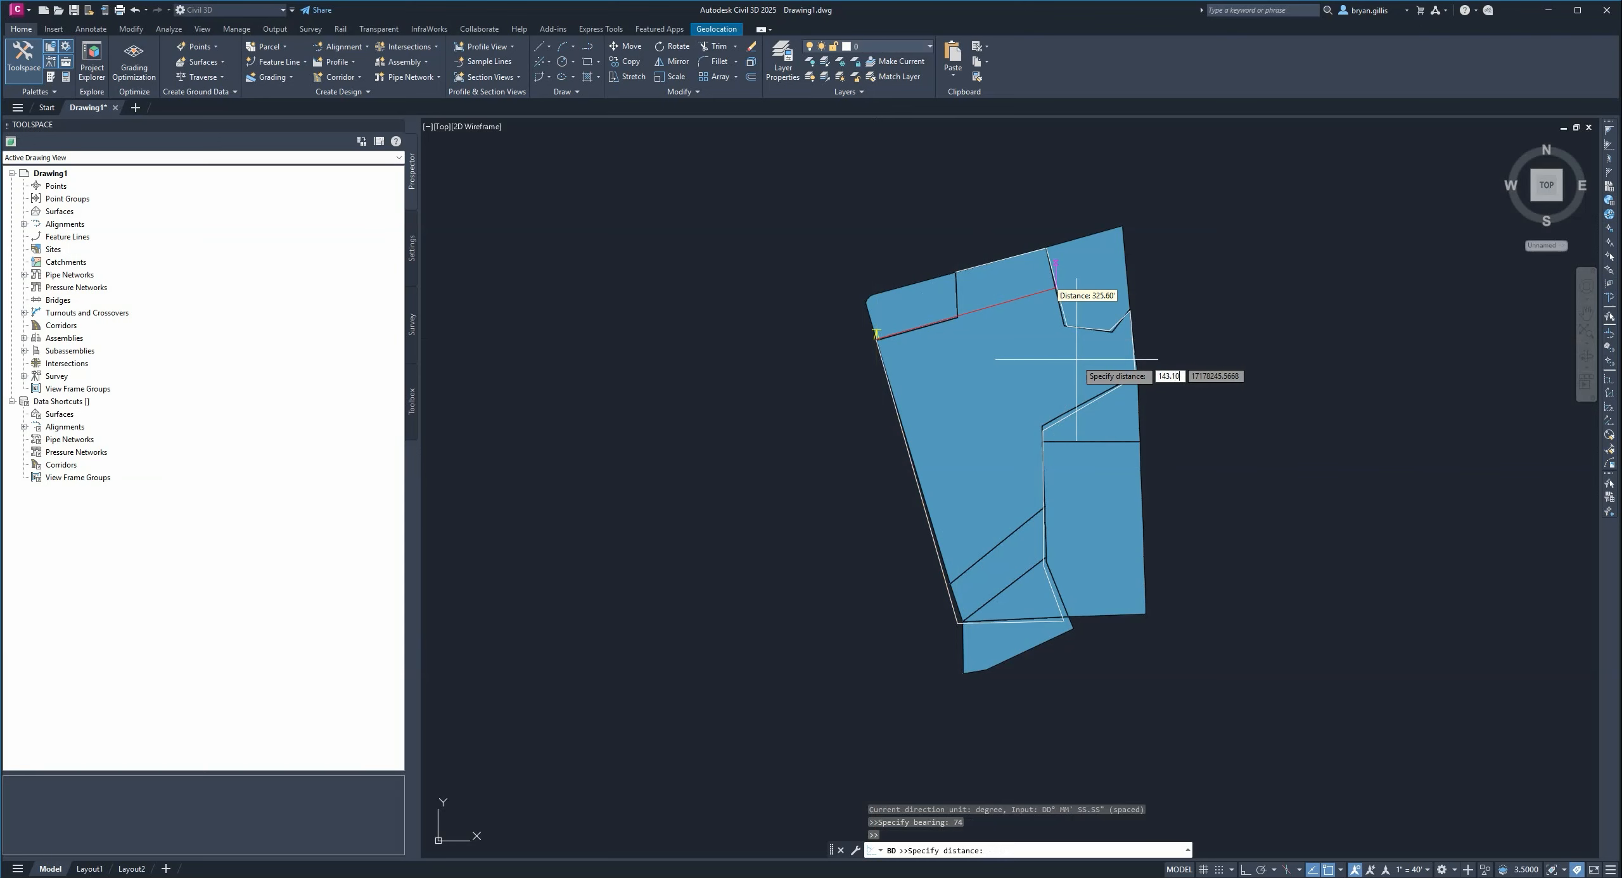
{"action": "type", "text": "3.10"}
{"action": "key", "text": "Return"}
- Draw the last traverse course in the northeast quadrant (1) at bearing 0.4940 for 78.19 feet and end the line
{"action": "type", "text": "1"}
{"action": "key", "text": "Return"}
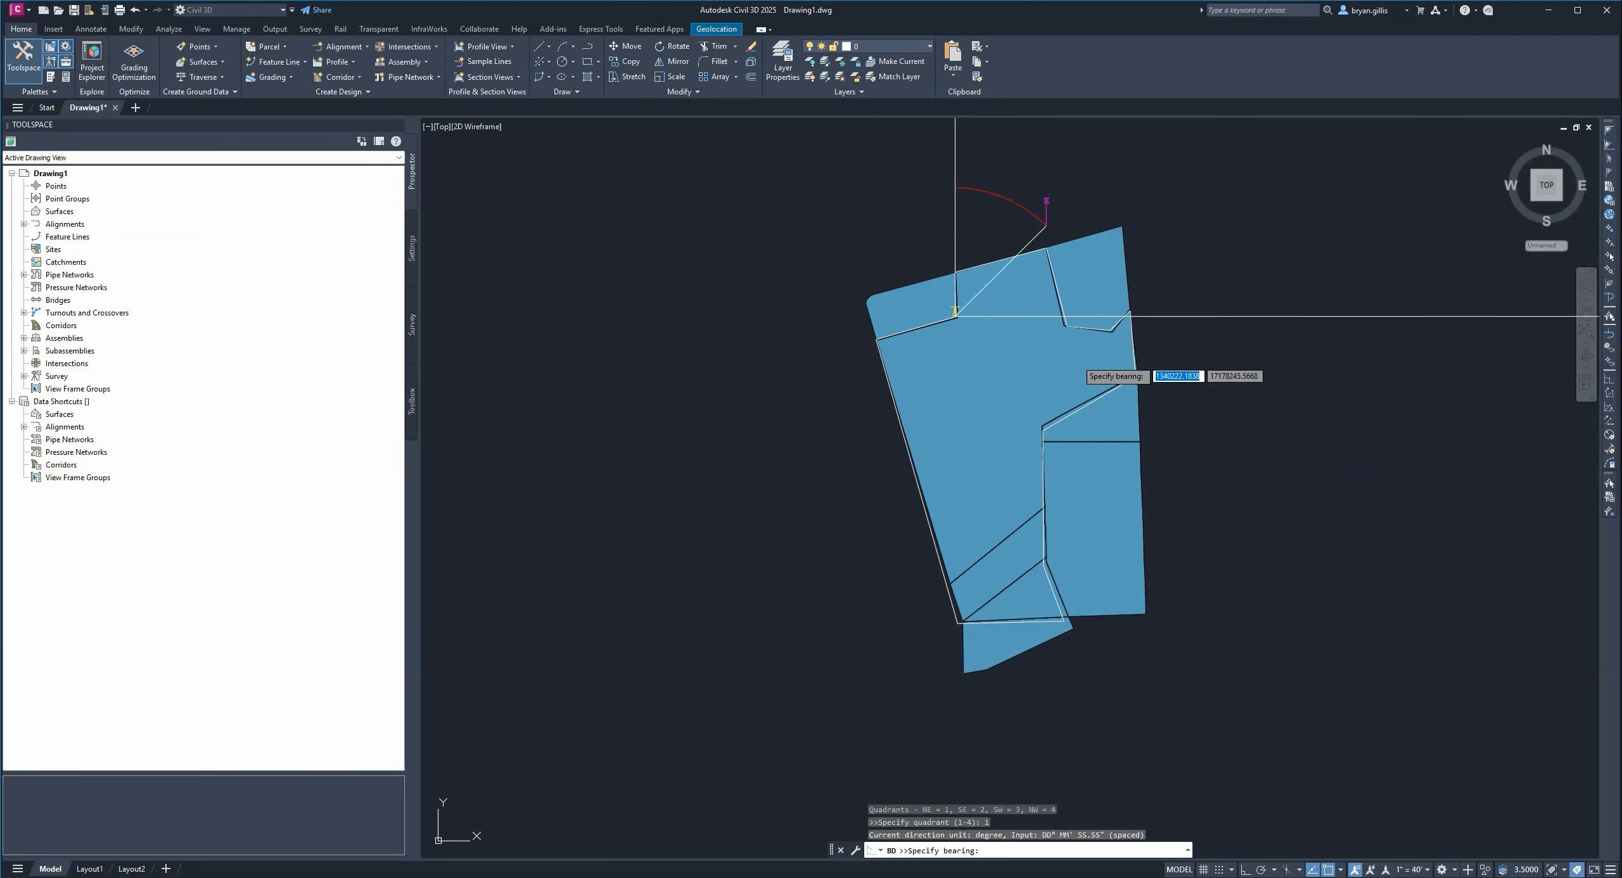
{"action": "type", "text": "0.4940"}
{"action": "key", "text": "Return"}
{"action": "type", "text": "78"}
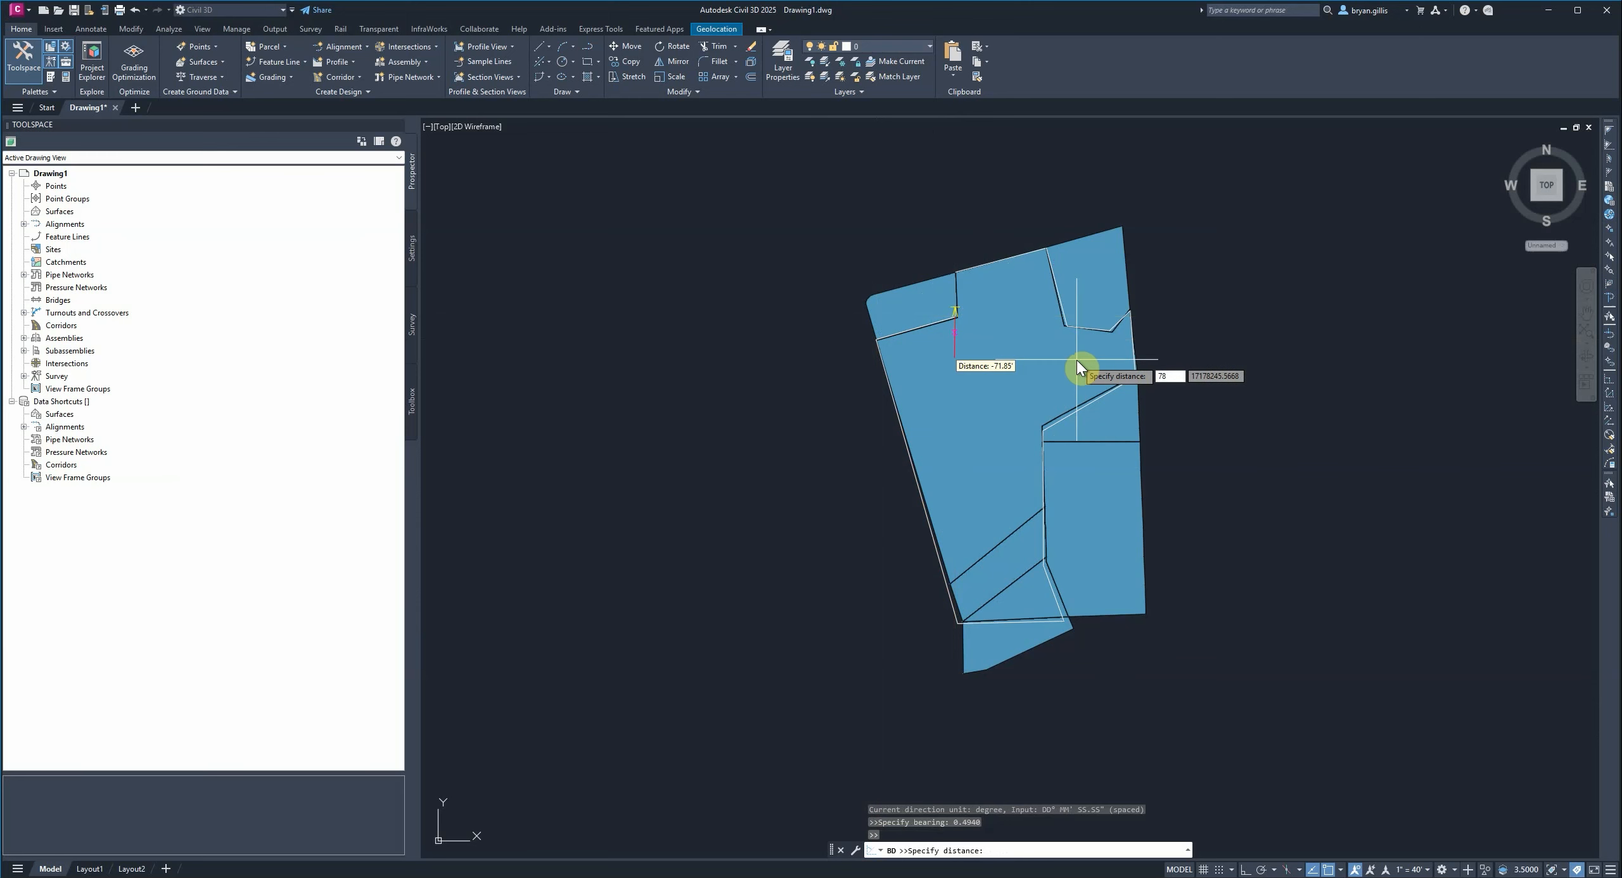
{"action": "type", "text": ".19"}
{"action": "key", "text": "Return"}
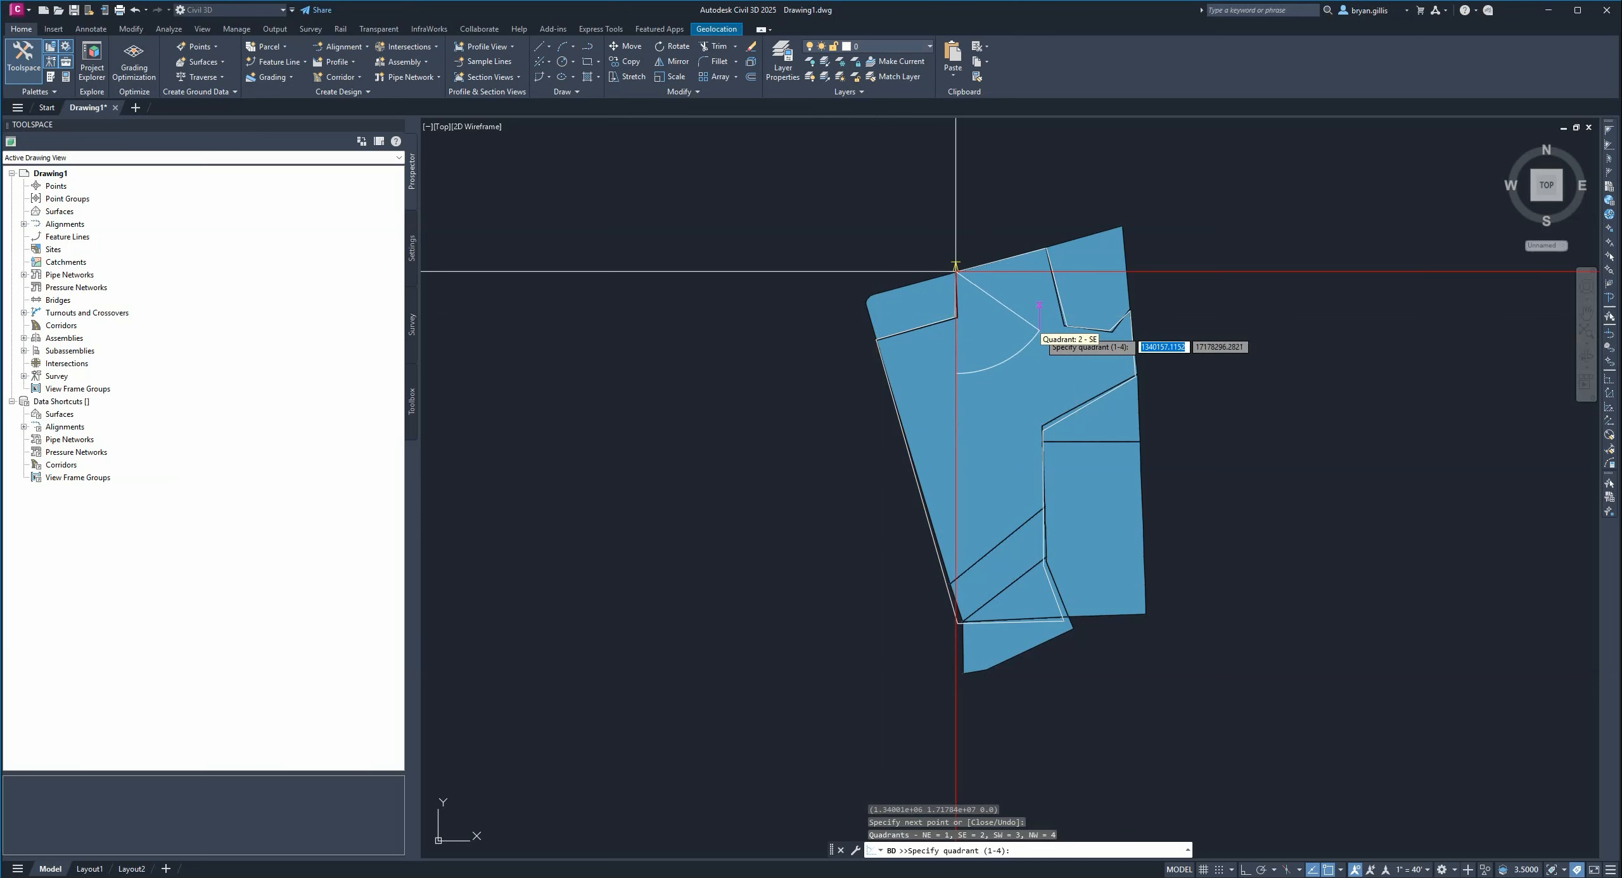
{"action": "key", "text": "Escape"}
{"action": "key", "text": "Escape"}
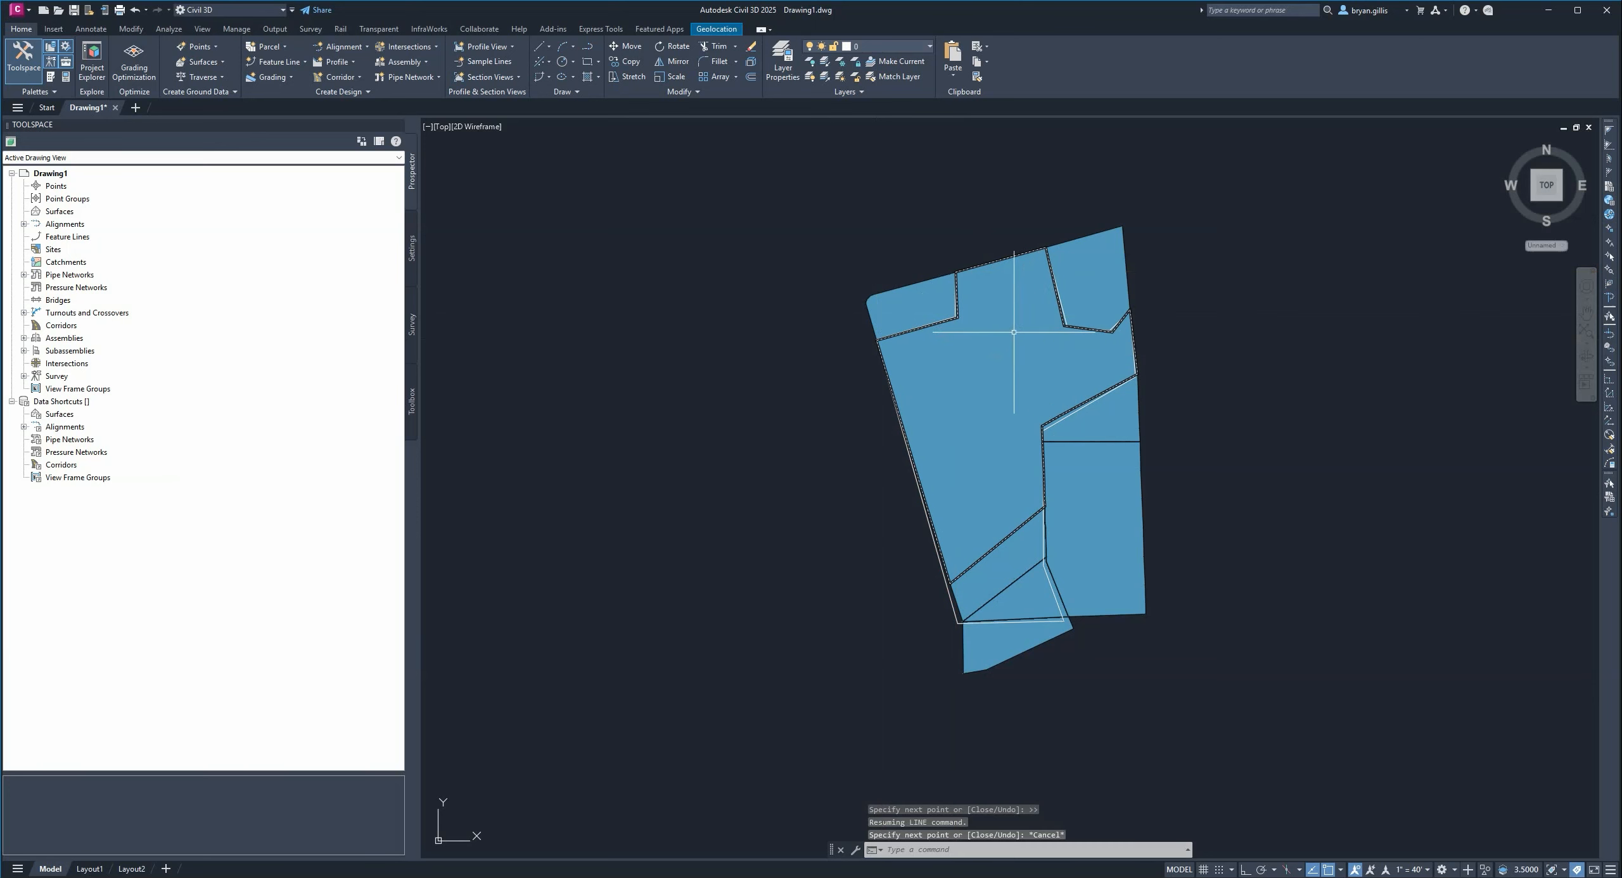
- Examine how the traverse's last course closes on the starting parcel corner, and compare the whole traverse with the parcels
{"action": "scroll", "coordinate": [805, 260], "scroll_direction": "up", "scroll_amount": 5}
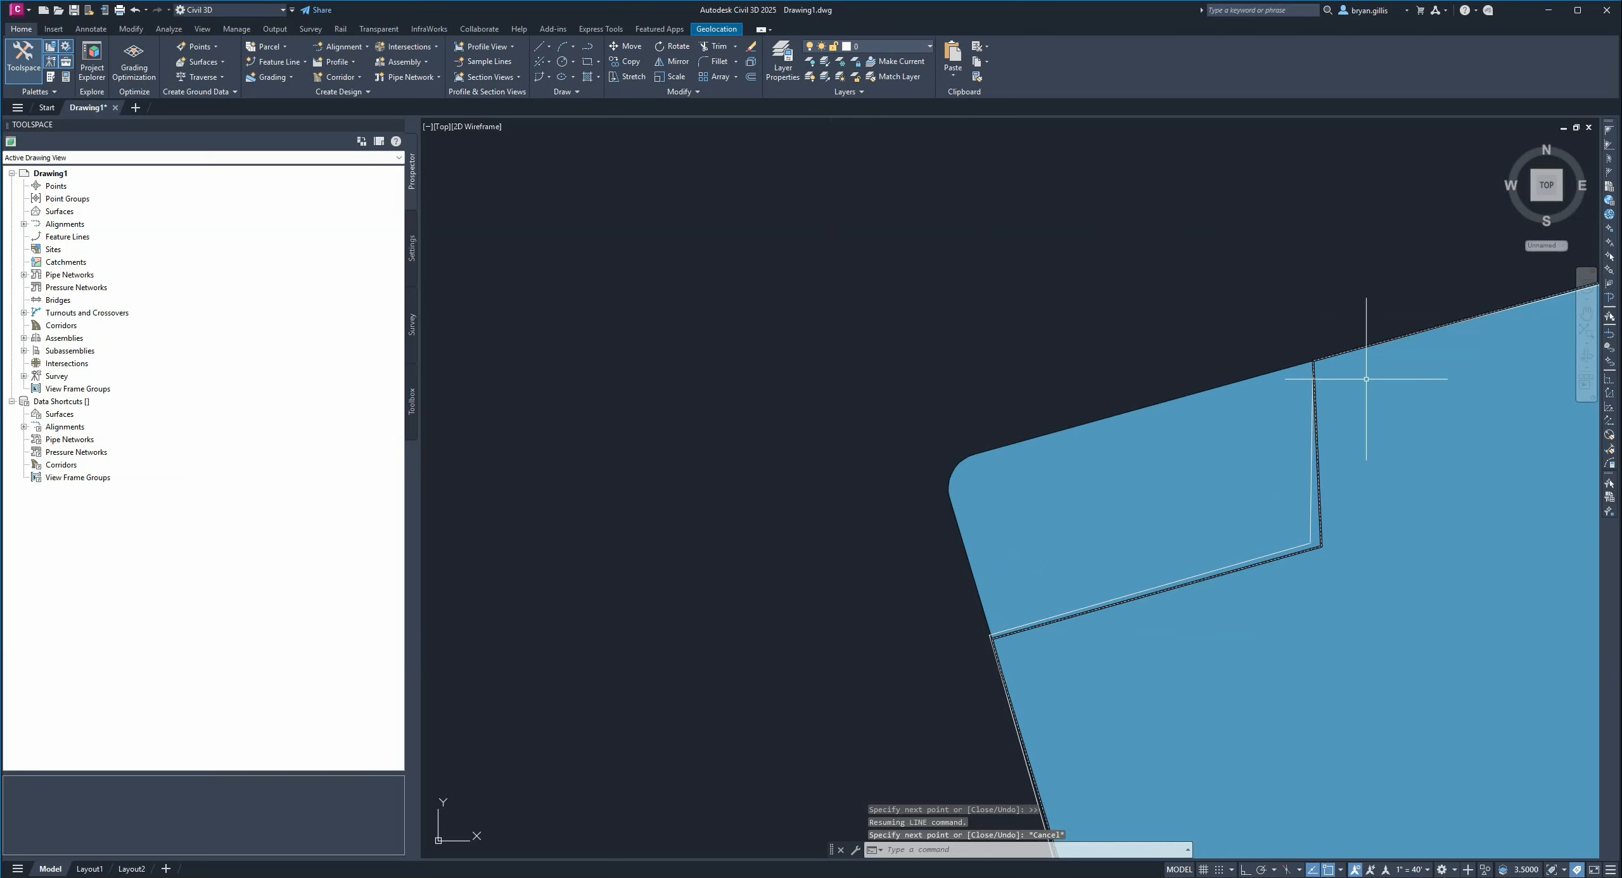
{"action": "scroll", "coordinate": [1366, 378], "scroll_direction": "up", "scroll_amount": 4}
{"action": "mouse_move", "coordinate": [1533, 152]}
{"action": "middle_mouse_down"}
{"action": "mouse_move", "coordinate": [960, 764]}
{"action": "mouse_move", "coordinate": [978, 778]}
{"action": "mouse_move", "coordinate": [1121, 622]}
{"action": "mouse_move", "coordinate": [1087, 575]}
{"action": "mouse_move", "coordinate": [1187, 655]}
{"action": "mouse_move", "coordinate": [1534, 645]}
{"action": "mouse_move", "coordinate": [1311, 572]}
{"action": "mouse_move", "coordinate": [676, 747]}
{"action": "mouse_move", "coordinate": [1220, 442]}
{"action": "middle_mouse_up"}
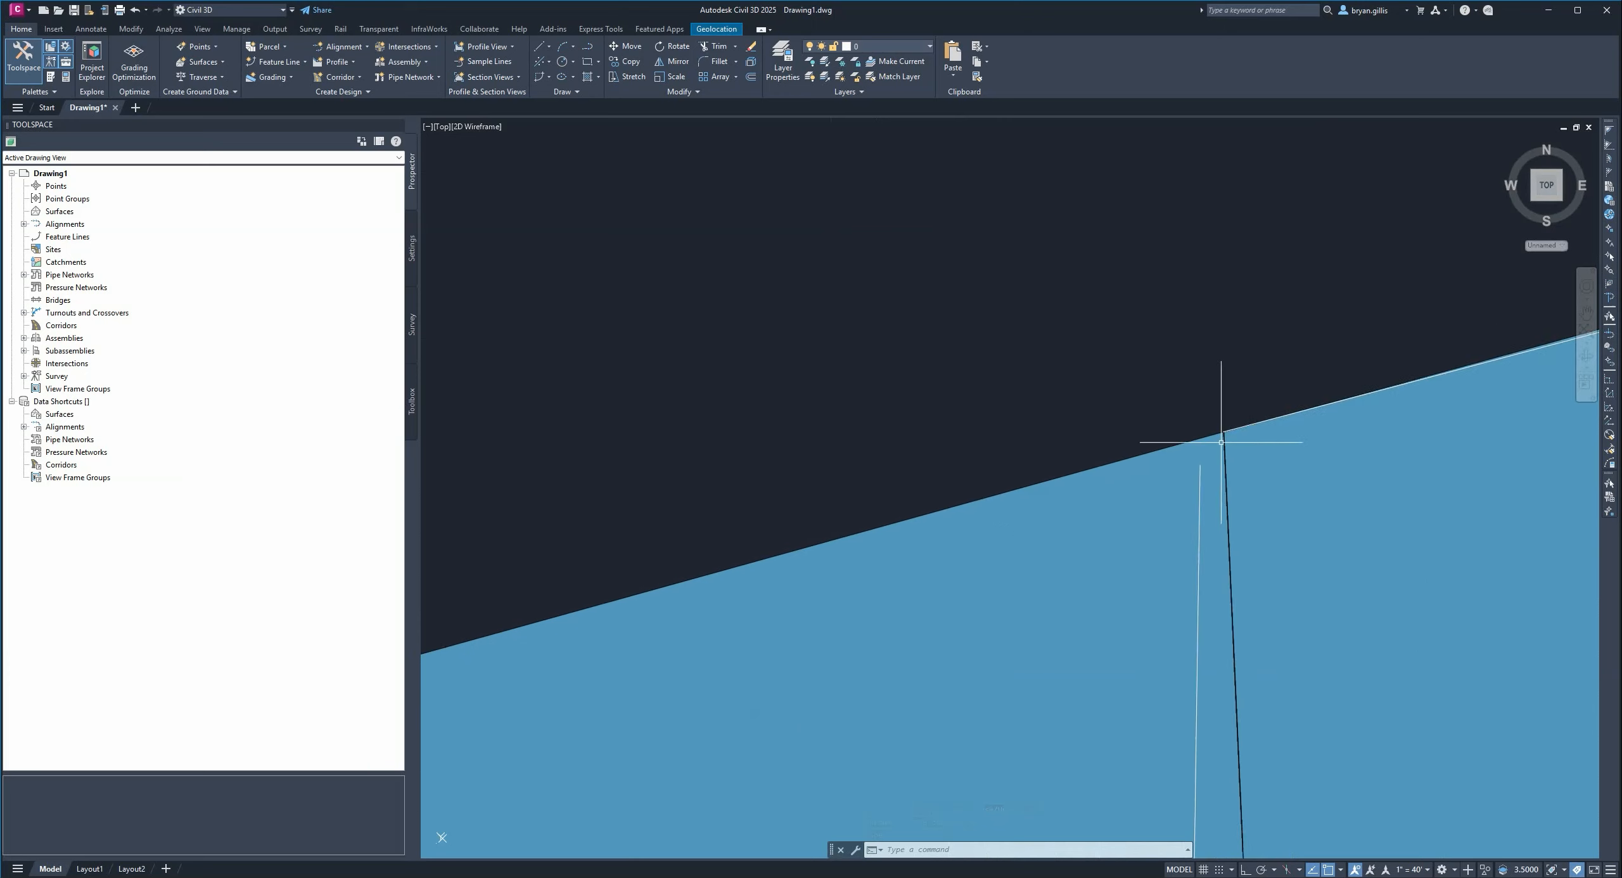
{"action": "scroll", "coordinate": [1206, 460], "scroll_direction": "up", "scroll_amount": 4}
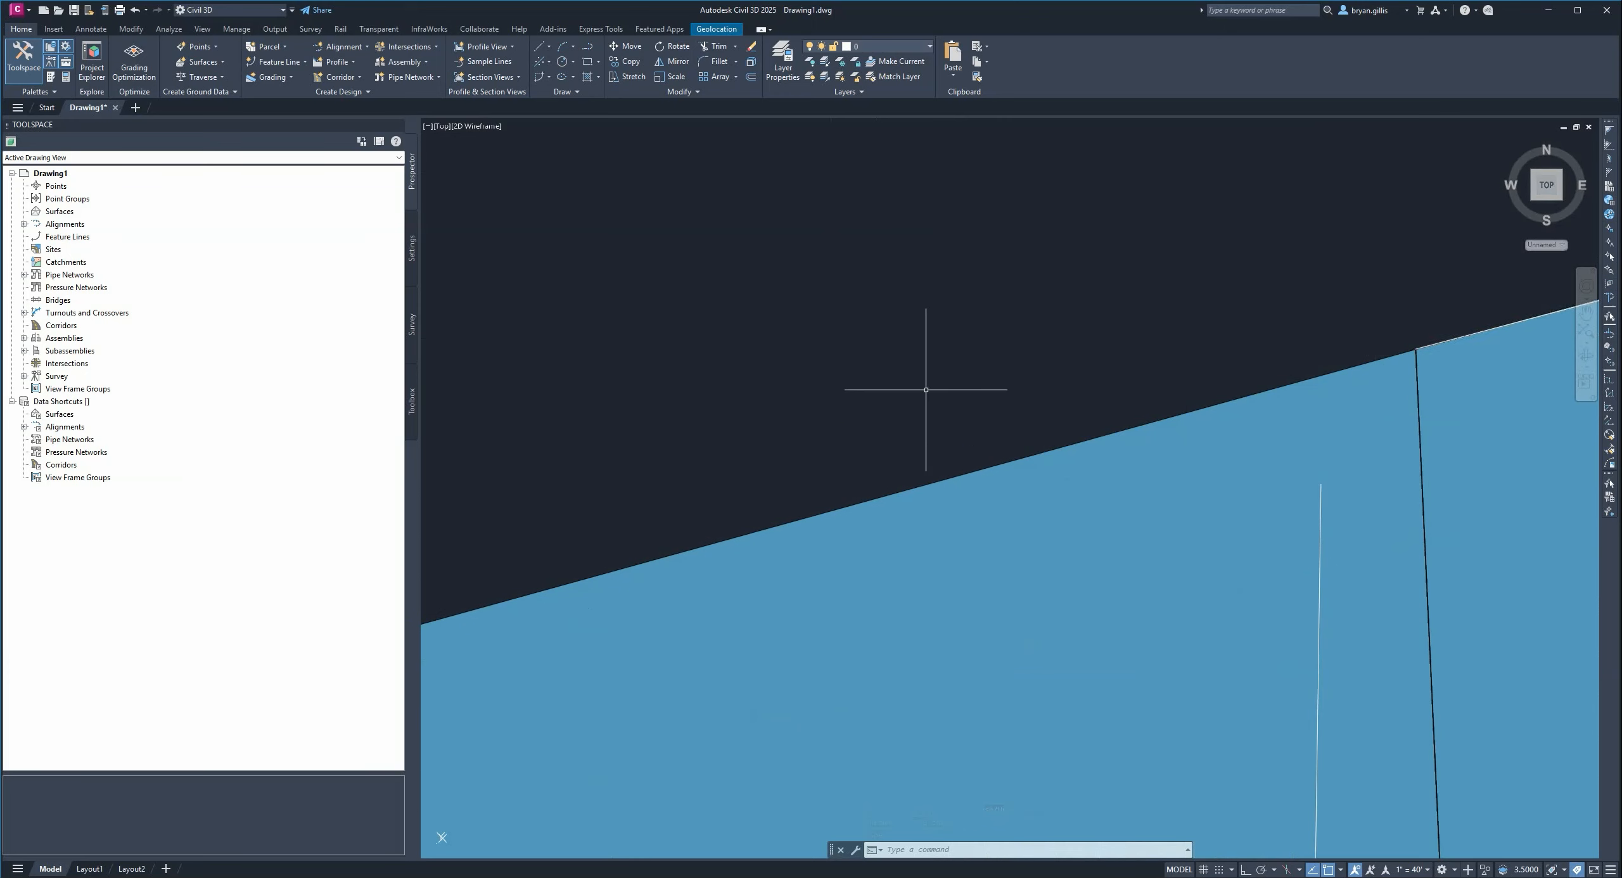
{"action": "scroll", "coordinate": [868, 389], "scroll_direction": "down", "scroll_amount": 8}
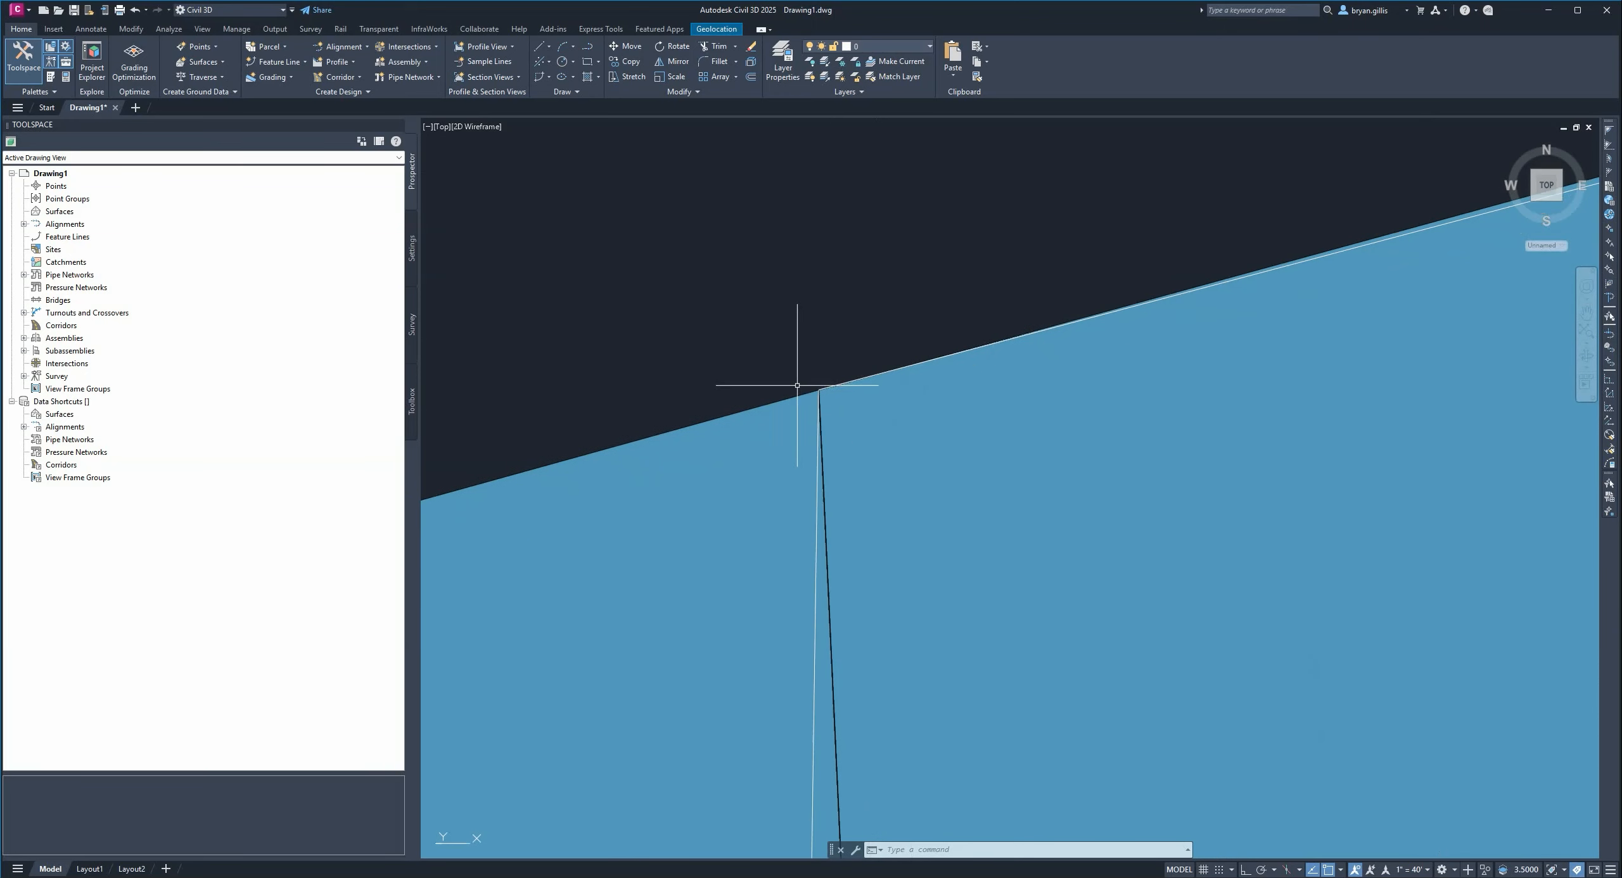
{"action": "scroll", "coordinate": [786, 418], "scroll_direction": "down", "scroll_amount": 3}
{"action": "scroll", "coordinate": [779, 453], "scroll_direction": "down", "scroll_amount": 6}
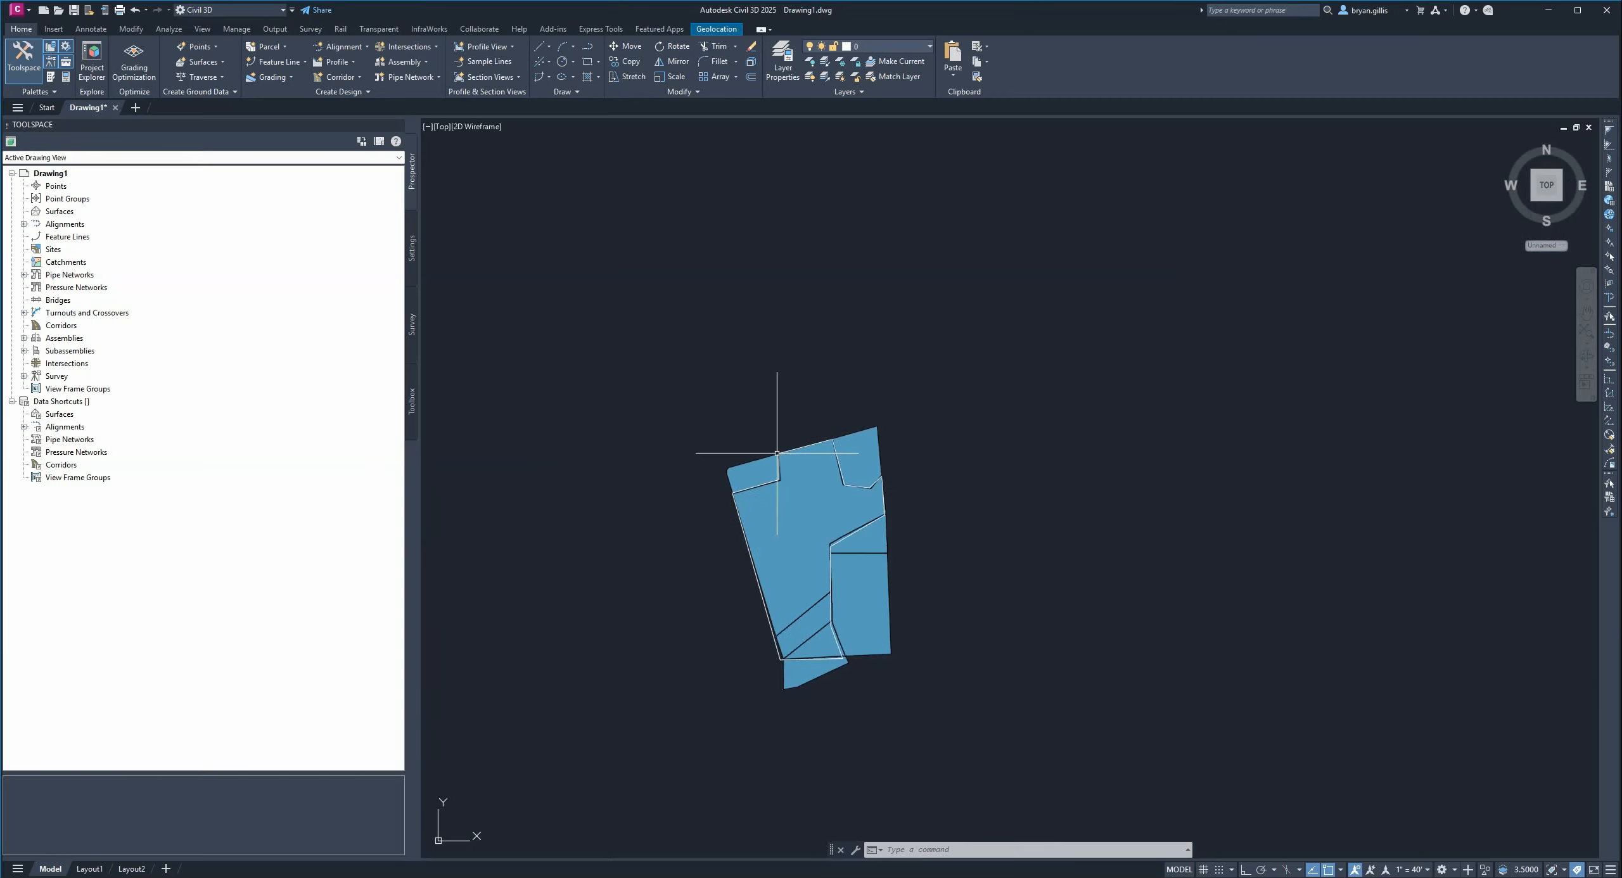
{"action": "scroll", "coordinate": [772, 634], "scroll_direction": "up", "scroll_amount": 3}
{"action": "middle_click_drag", "start_coordinate": [862, 569], "coordinate": [1052, 557]}
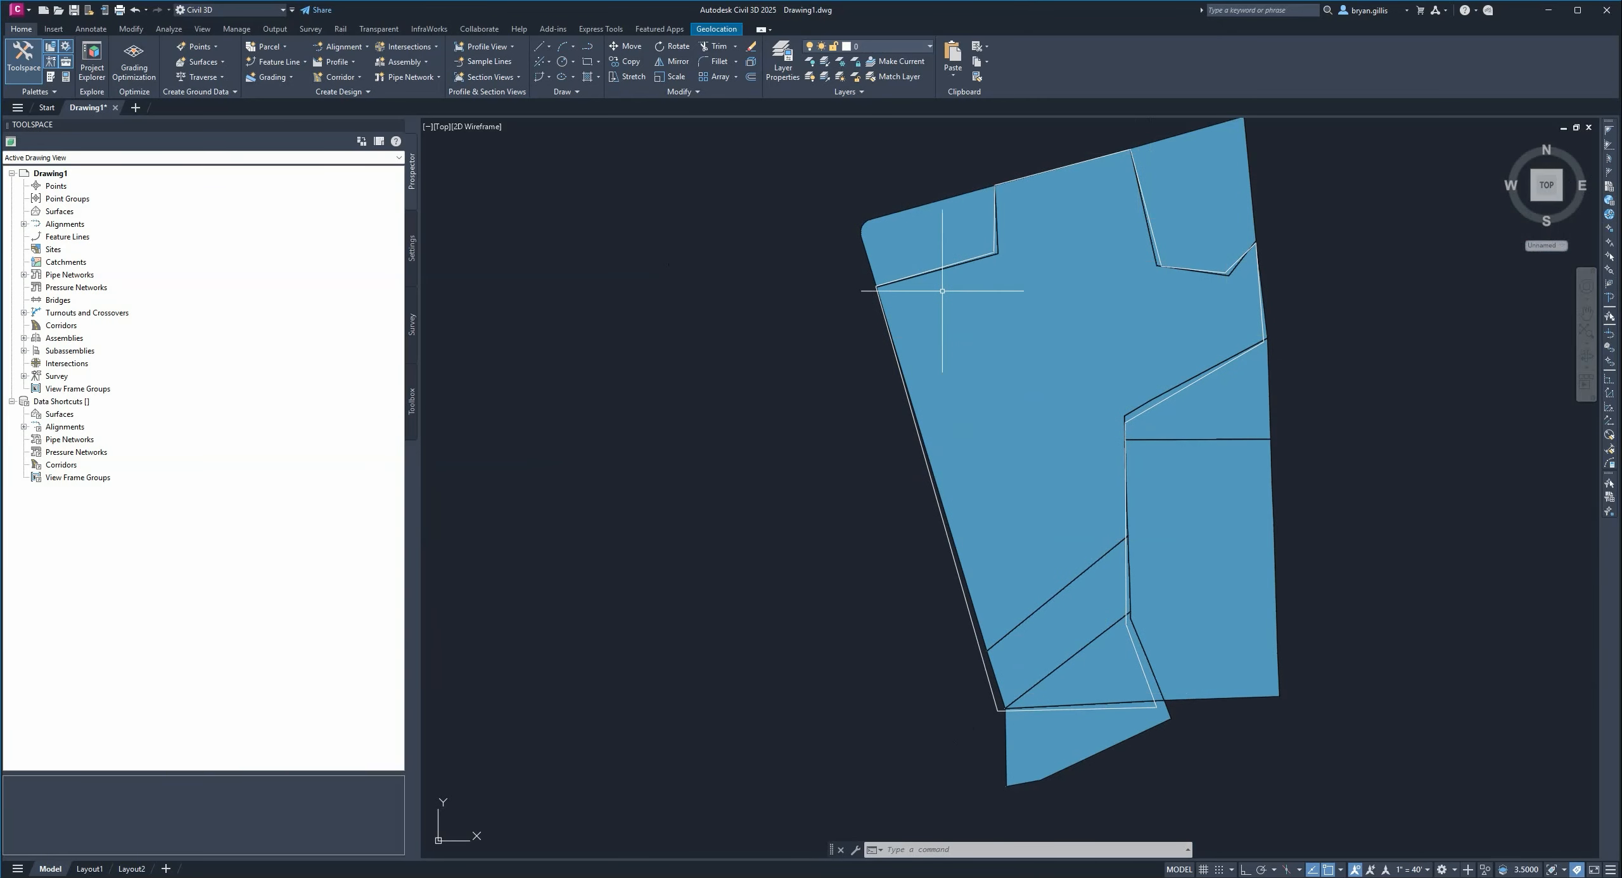
- Highlight the large park parcel and the two small parcels south of it to compare them with the traverse, and clear the selection
{"action": "left_click", "coordinate": [1086, 333]}
{"action": "middle_click_drag", "start_coordinate": [1087, 334], "coordinate": [1124, 371]}
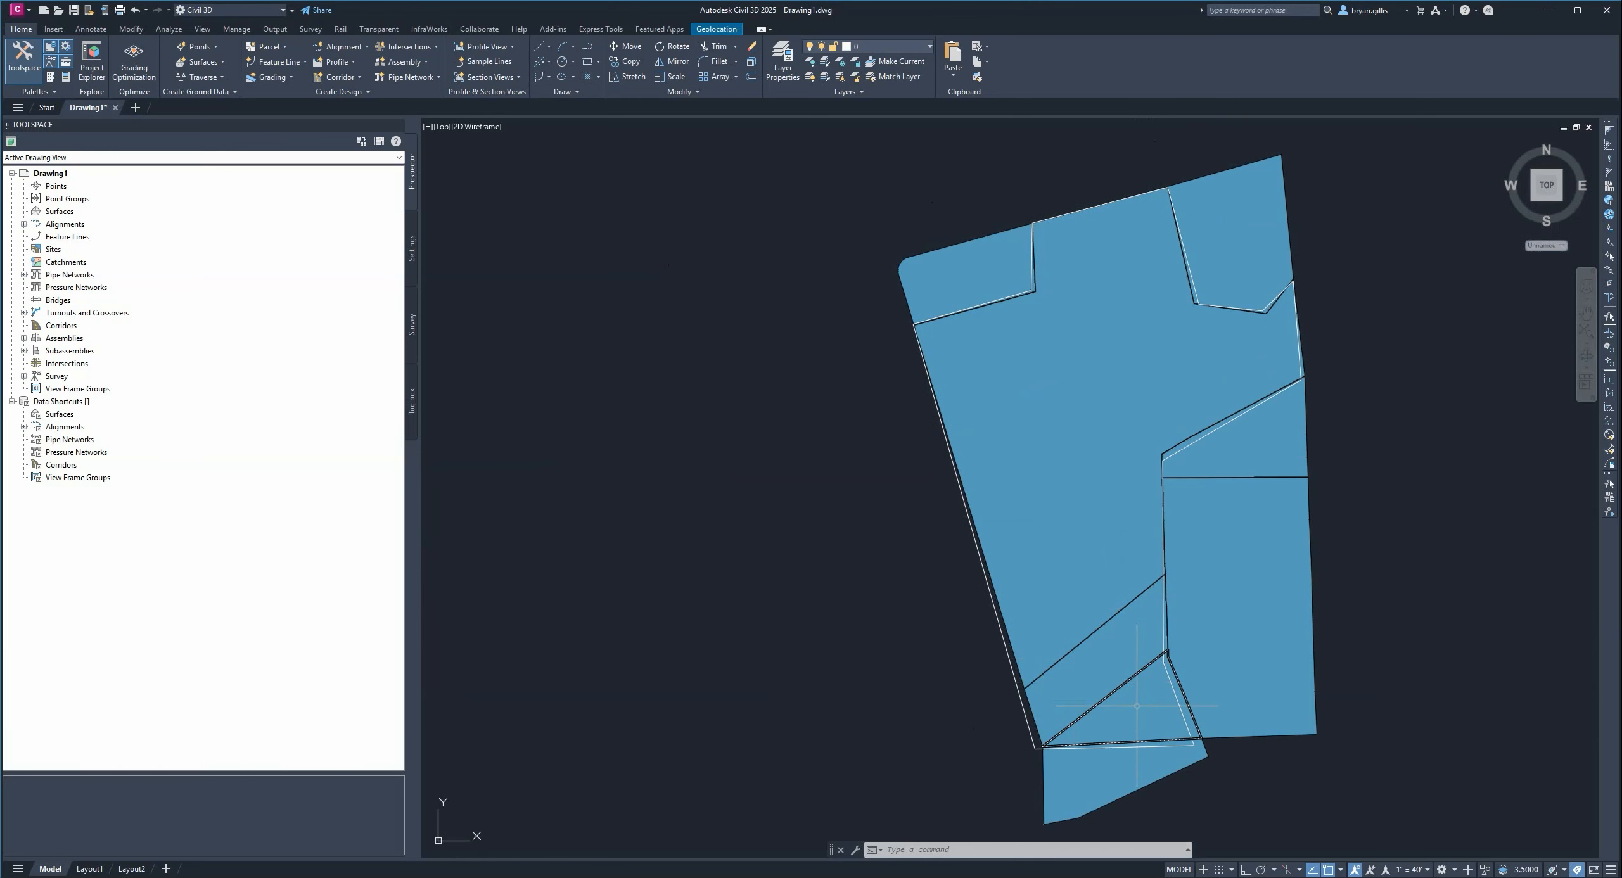
{"action": "left_click", "coordinate": [1088, 616]}
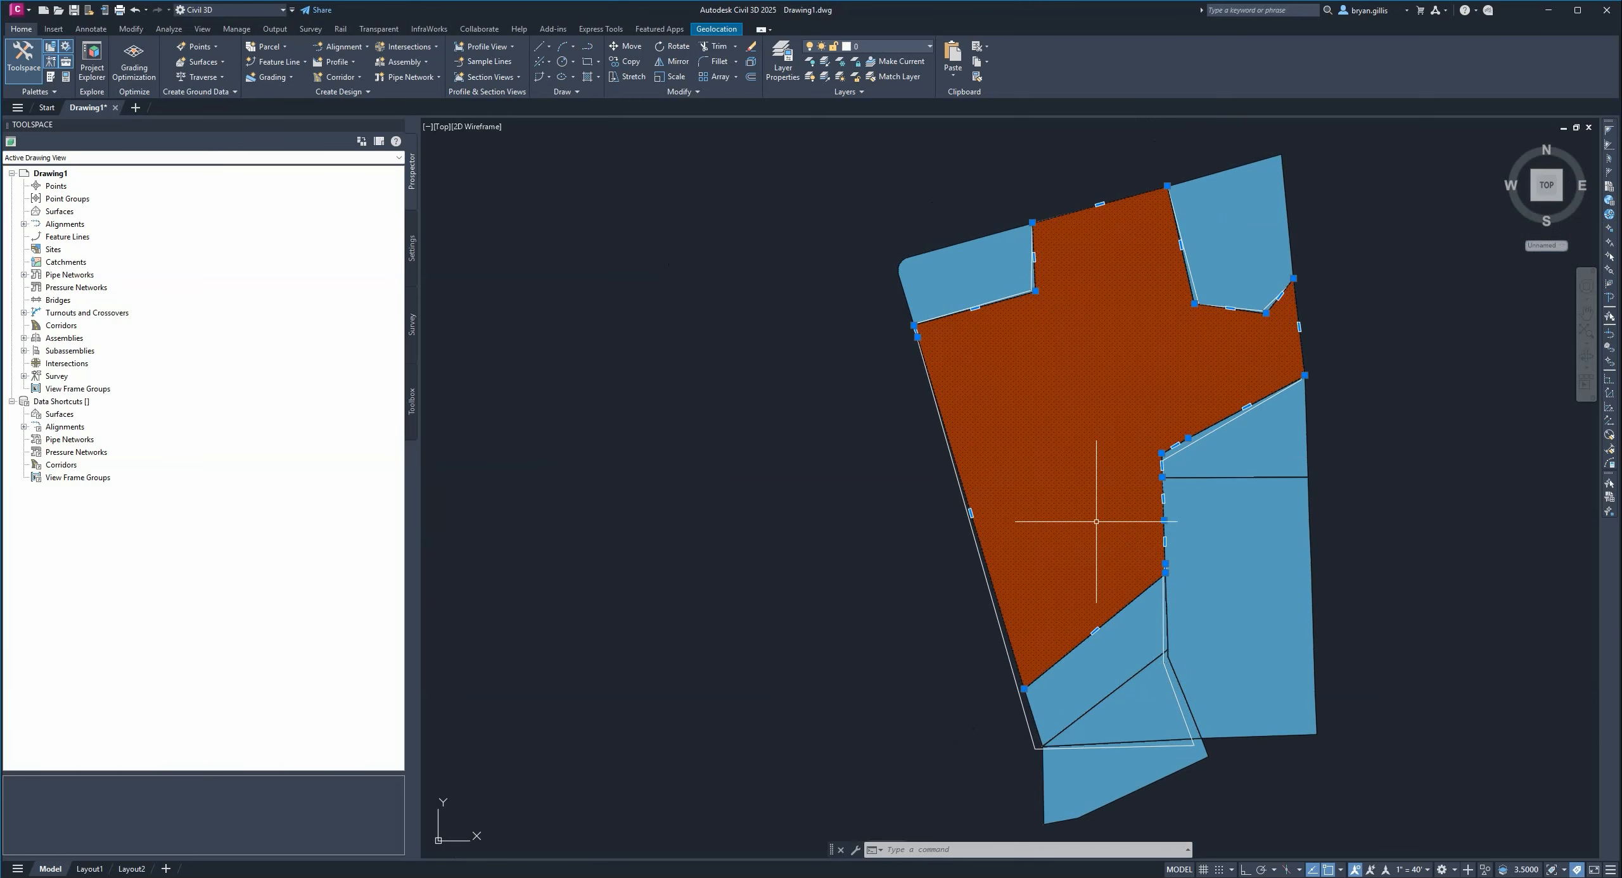
{"action": "left_click", "coordinate": [1127, 665]}
{"action": "left_click", "coordinate": [1131, 723]}
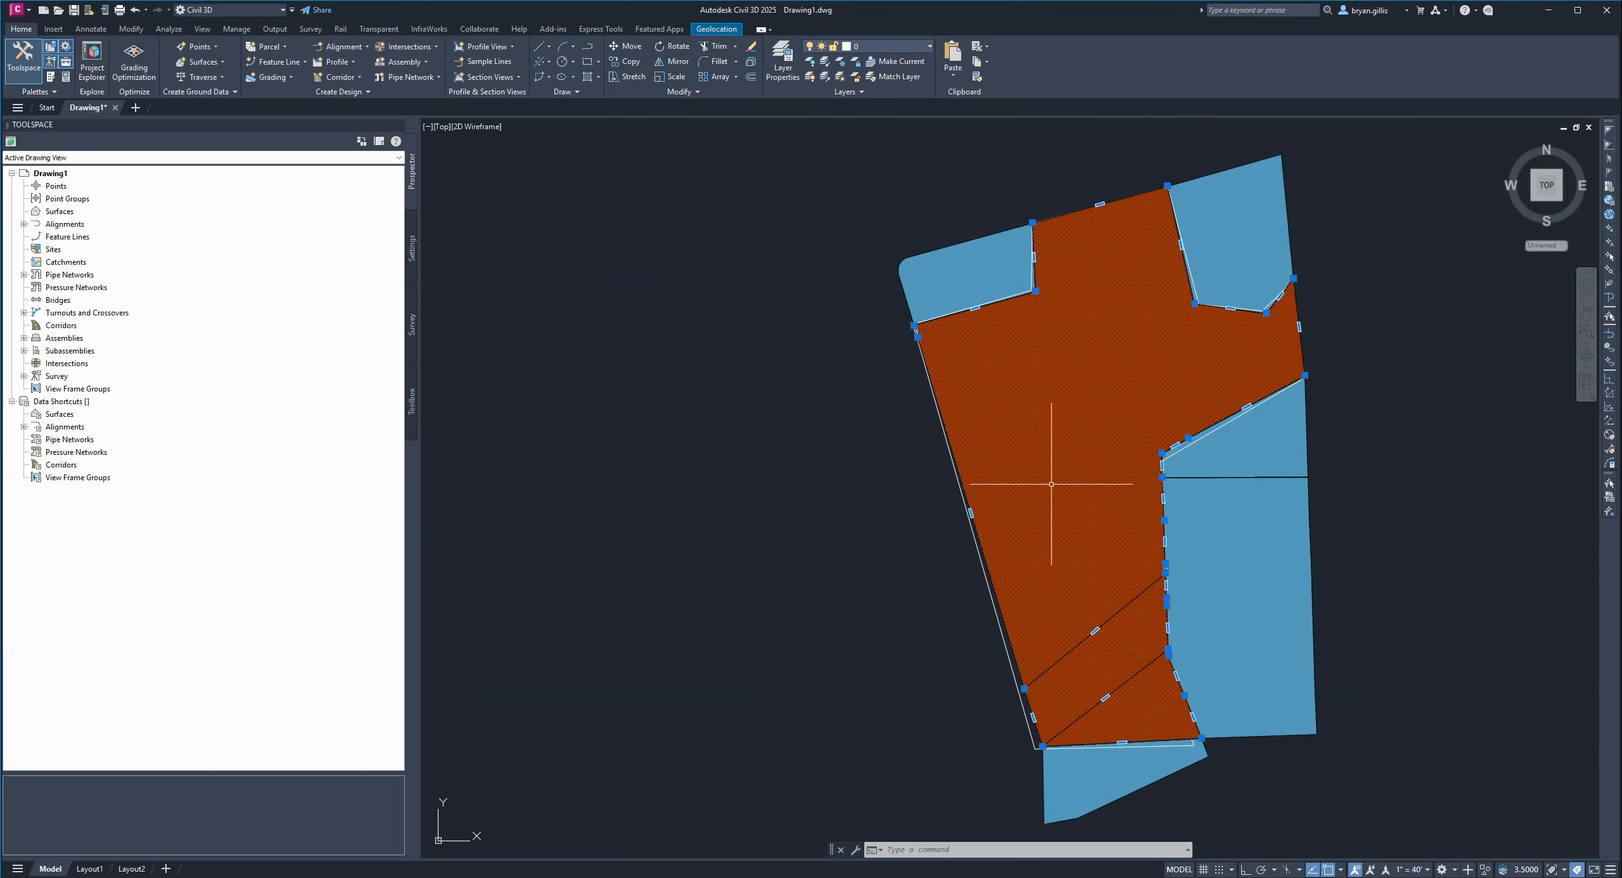
{"action": "key", "text": "Escape"}
{"action": "middle_click_drag", "start_coordinate": [1093, 387], "coordinate": [1175, 370]}
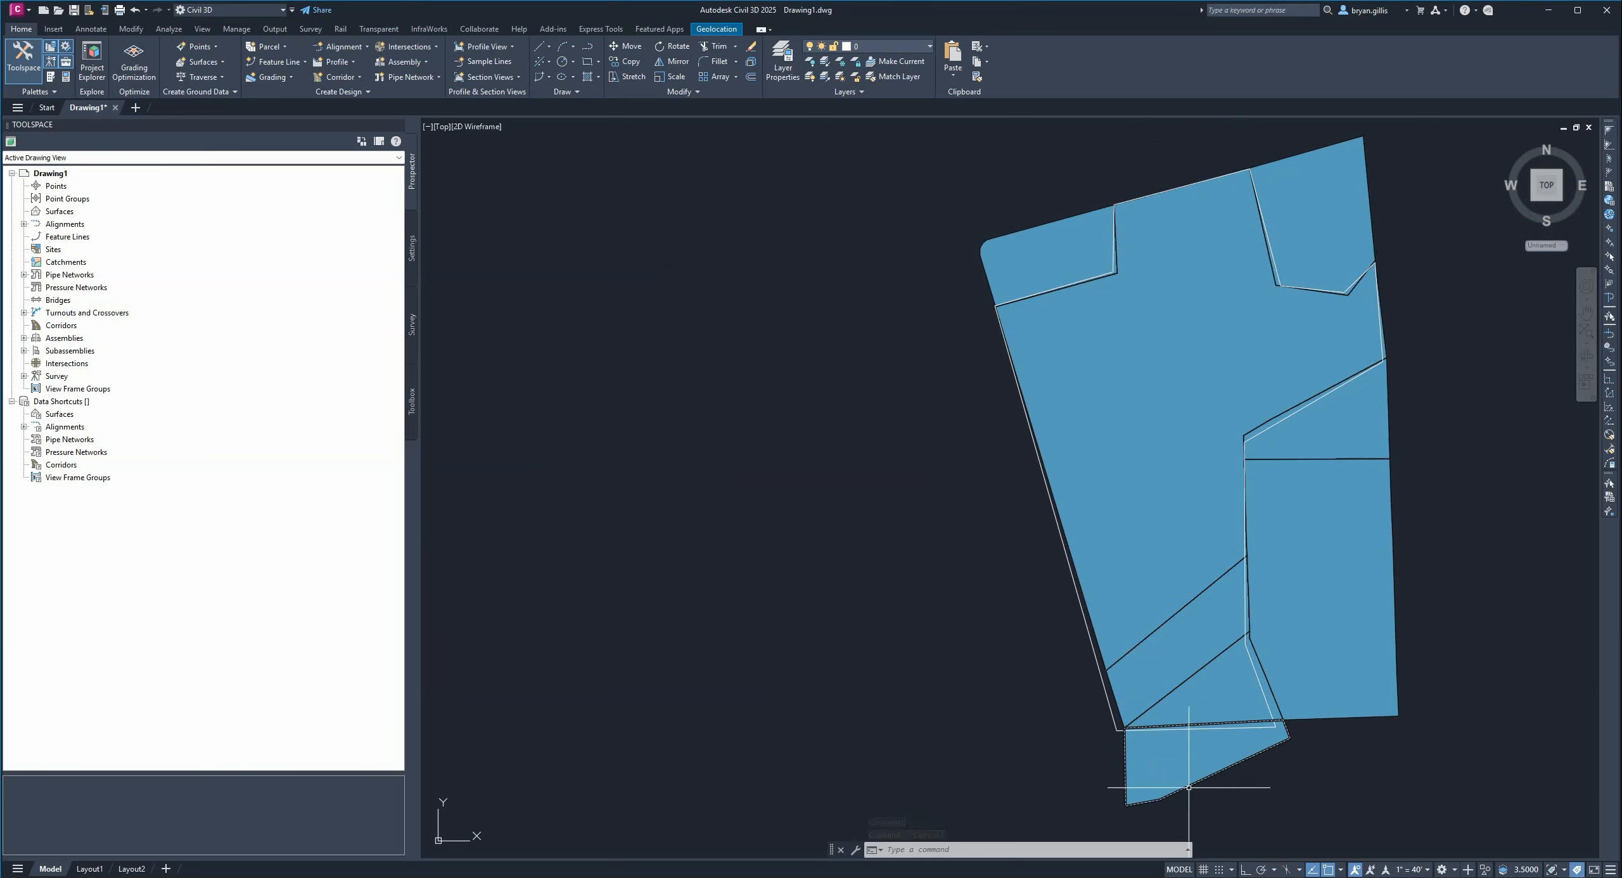
{"action": "middle_click_drag", "start_coordinate": [1340, 261], "coordinate": [1273, 303]}
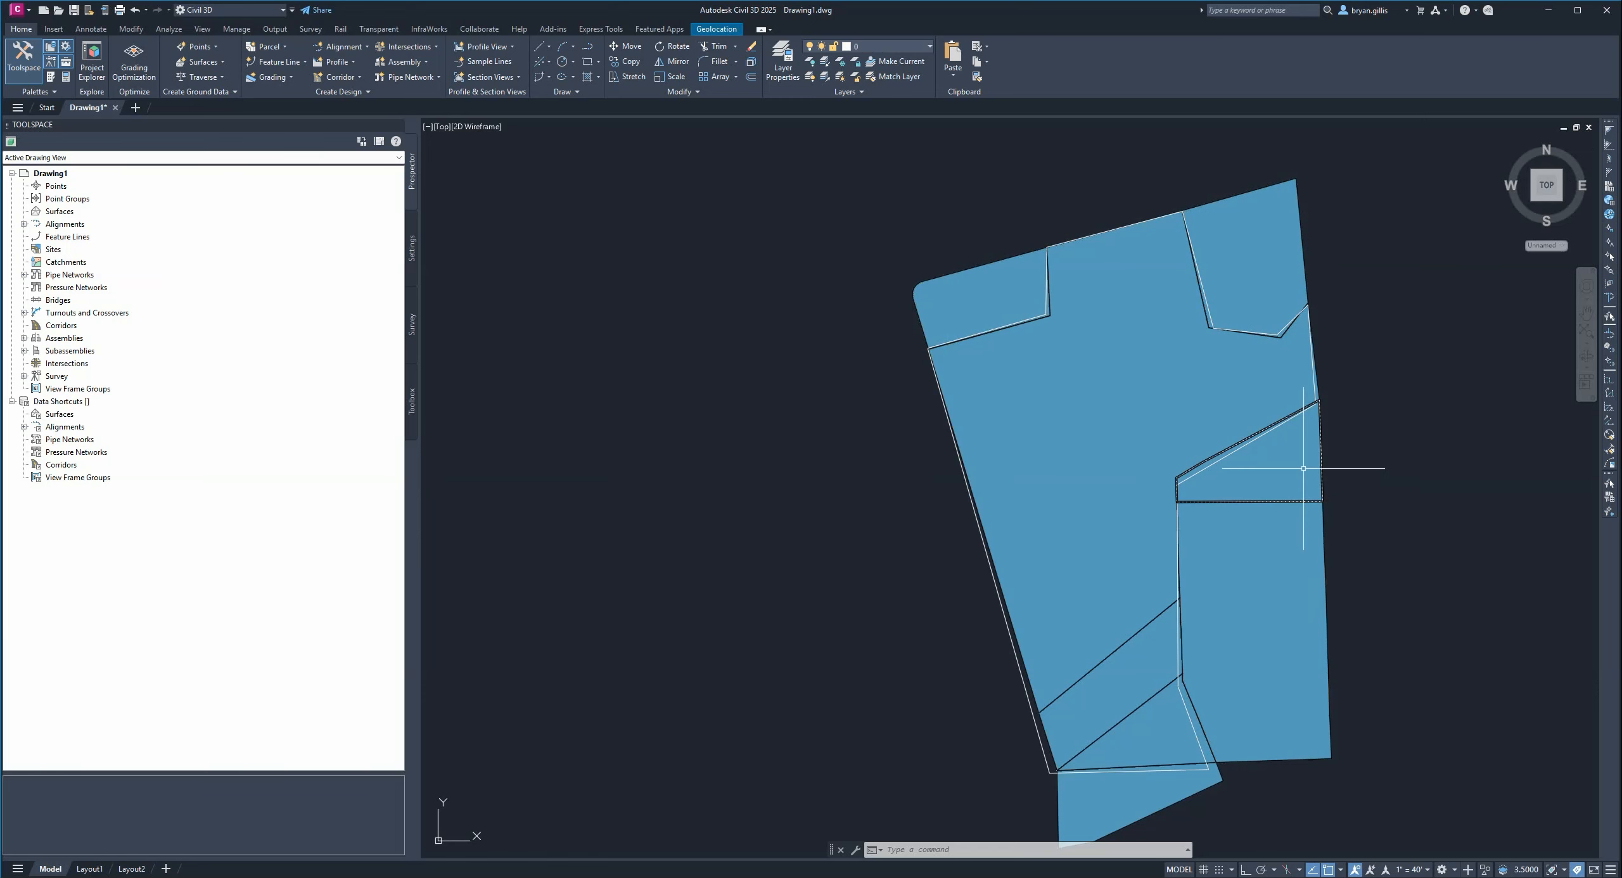
- Review how the traverse lines up with the parcel edges and inspect the attributes of the large park parcel
{"action": "mouse_move", "coordinate": [1338, 441]}
{"action": "middle_mouse_down"}
{"action": "mouse_move", "coordinate": [1434, 423]}
{"action": "mouse_move", "coordinate": [1409, 428]}
{"action": "middle_mouse_up"}
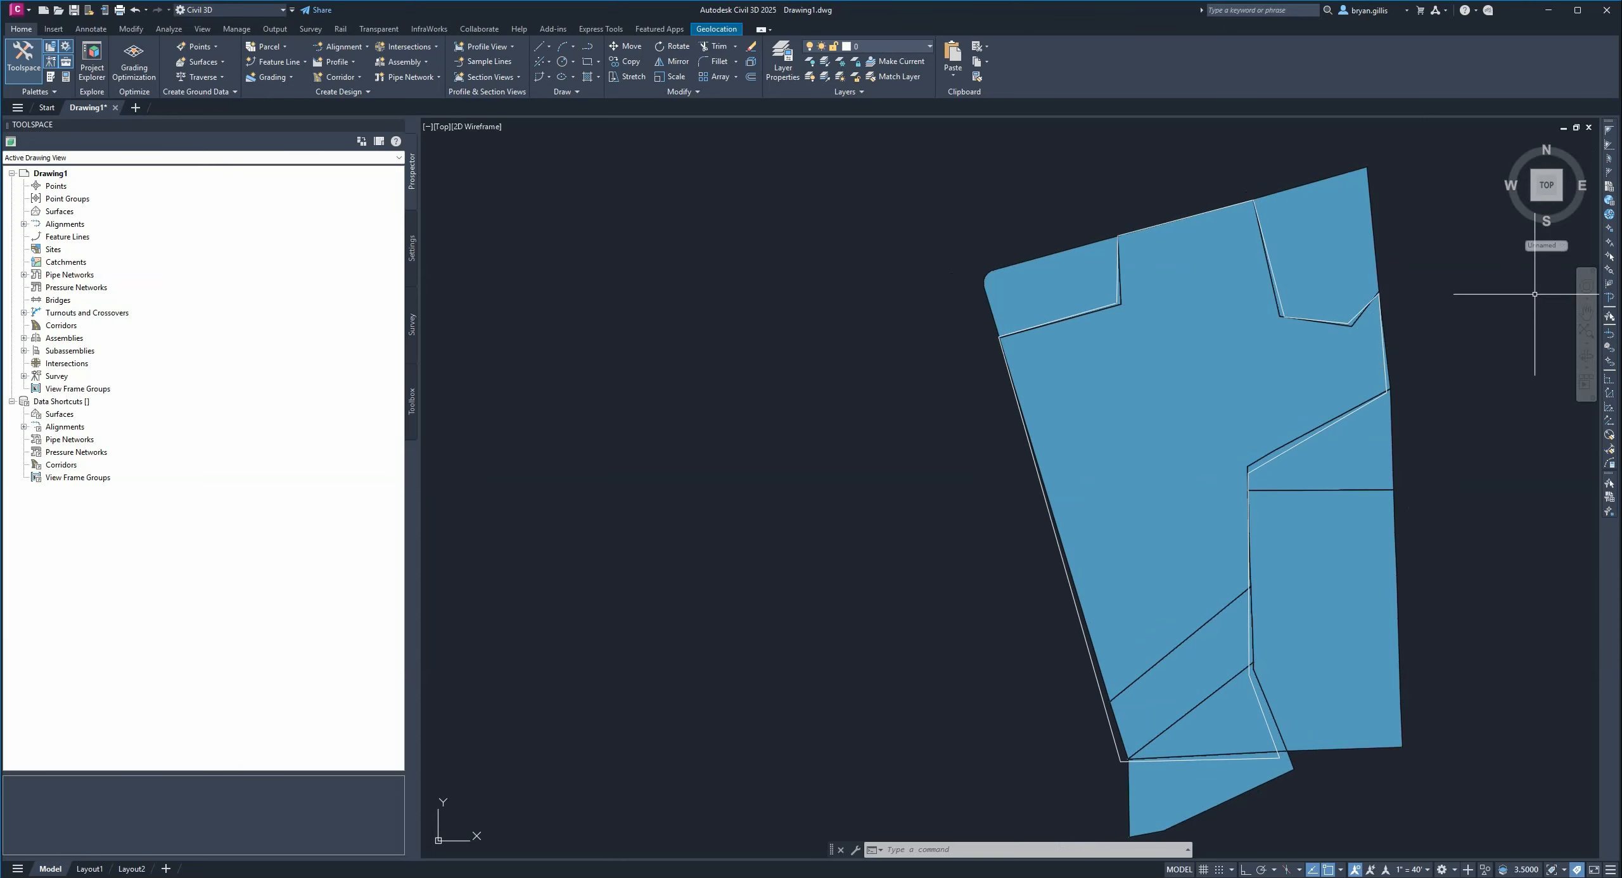
{"action": "middle_click_drag", "start_coordinate": [1477, 314], "coordinate": [1387, 318]}
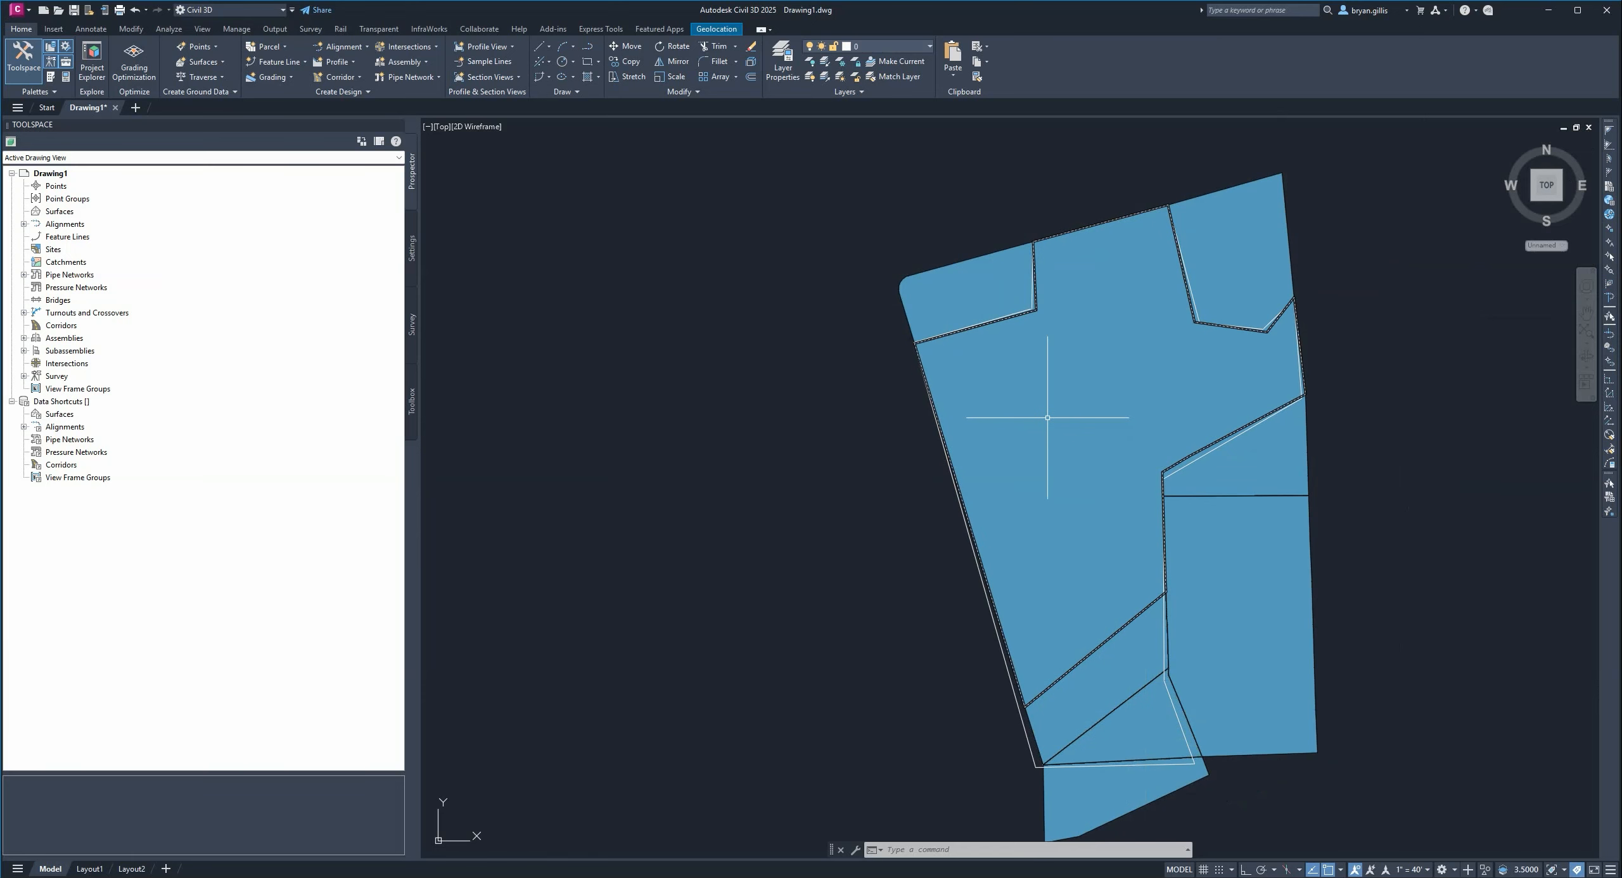
{"action": "mouse_move", "coordinate": [1048, 418]}
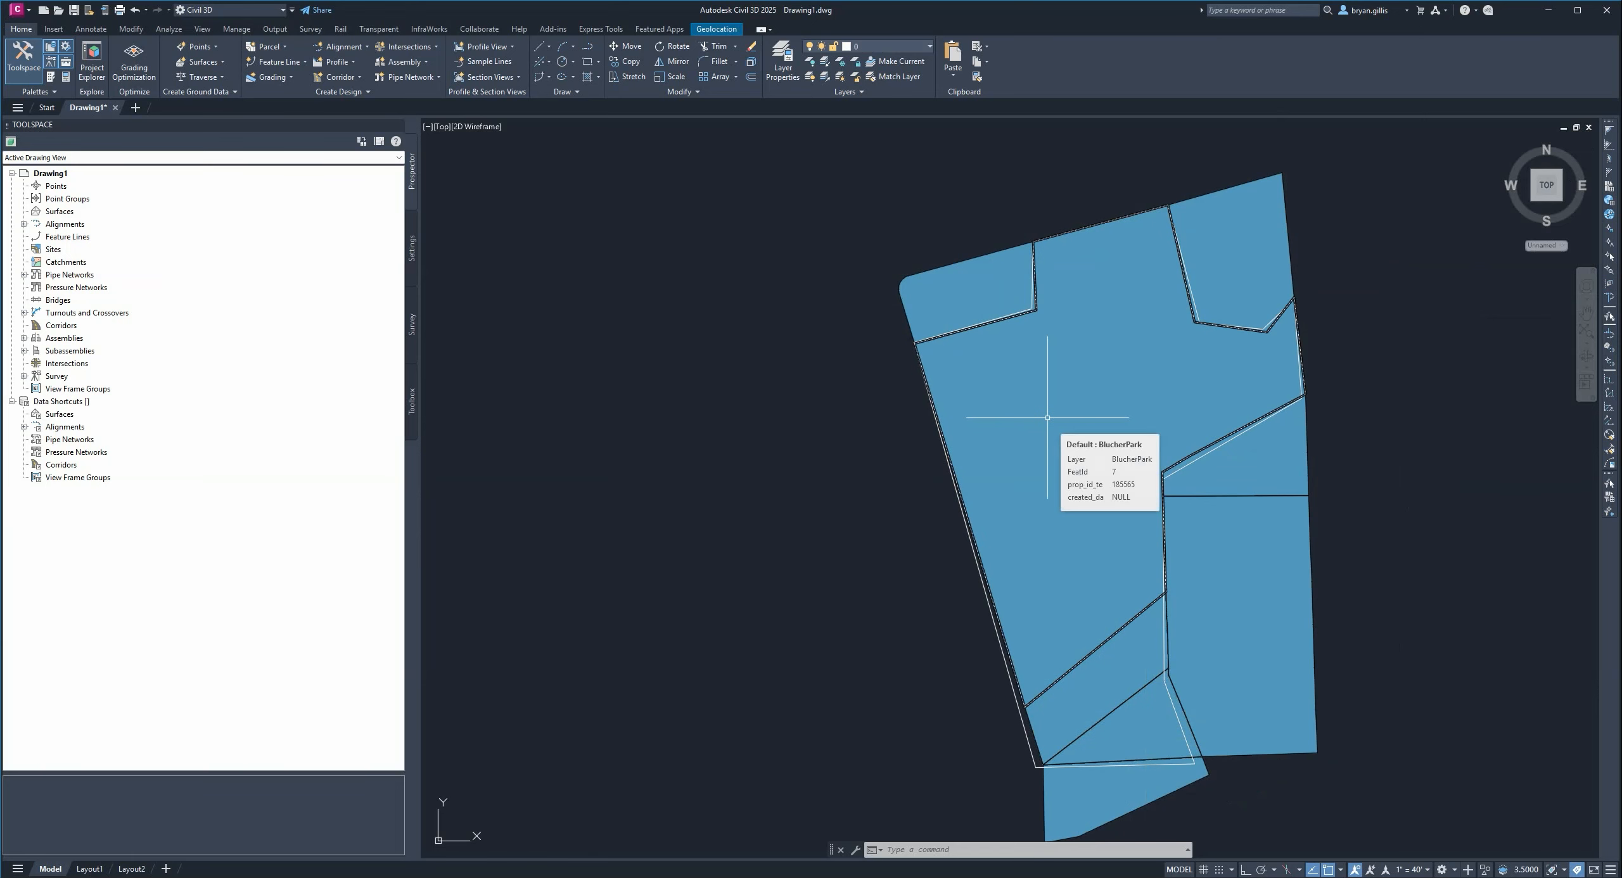
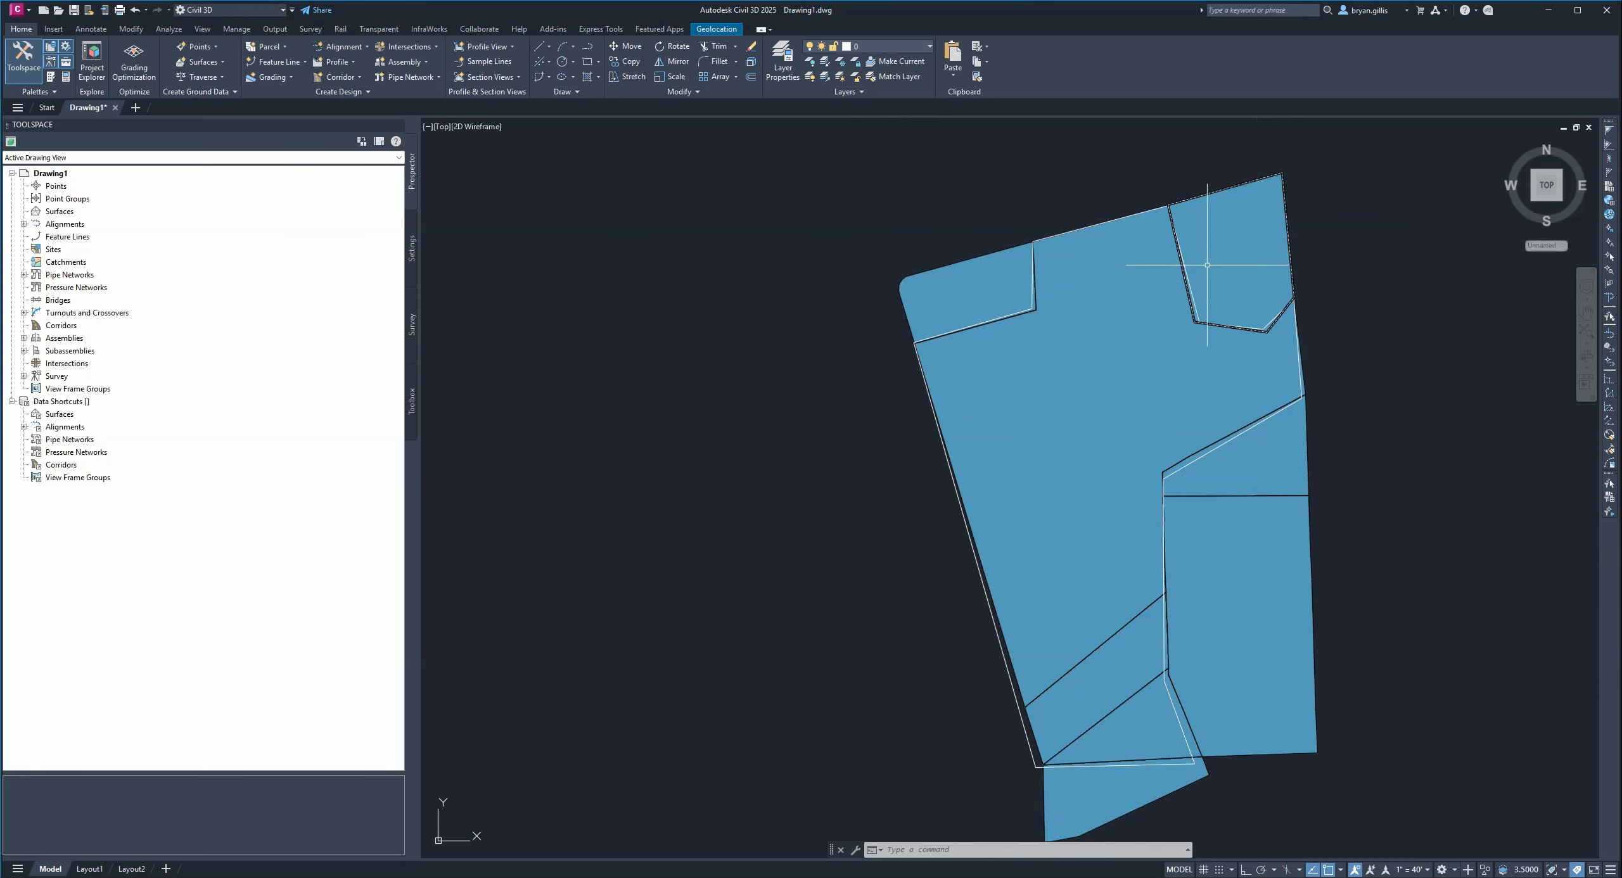
{"action": "middle_click_drag", "start_coordinate": [1207, 264], "coordinate": [1108, 245]}
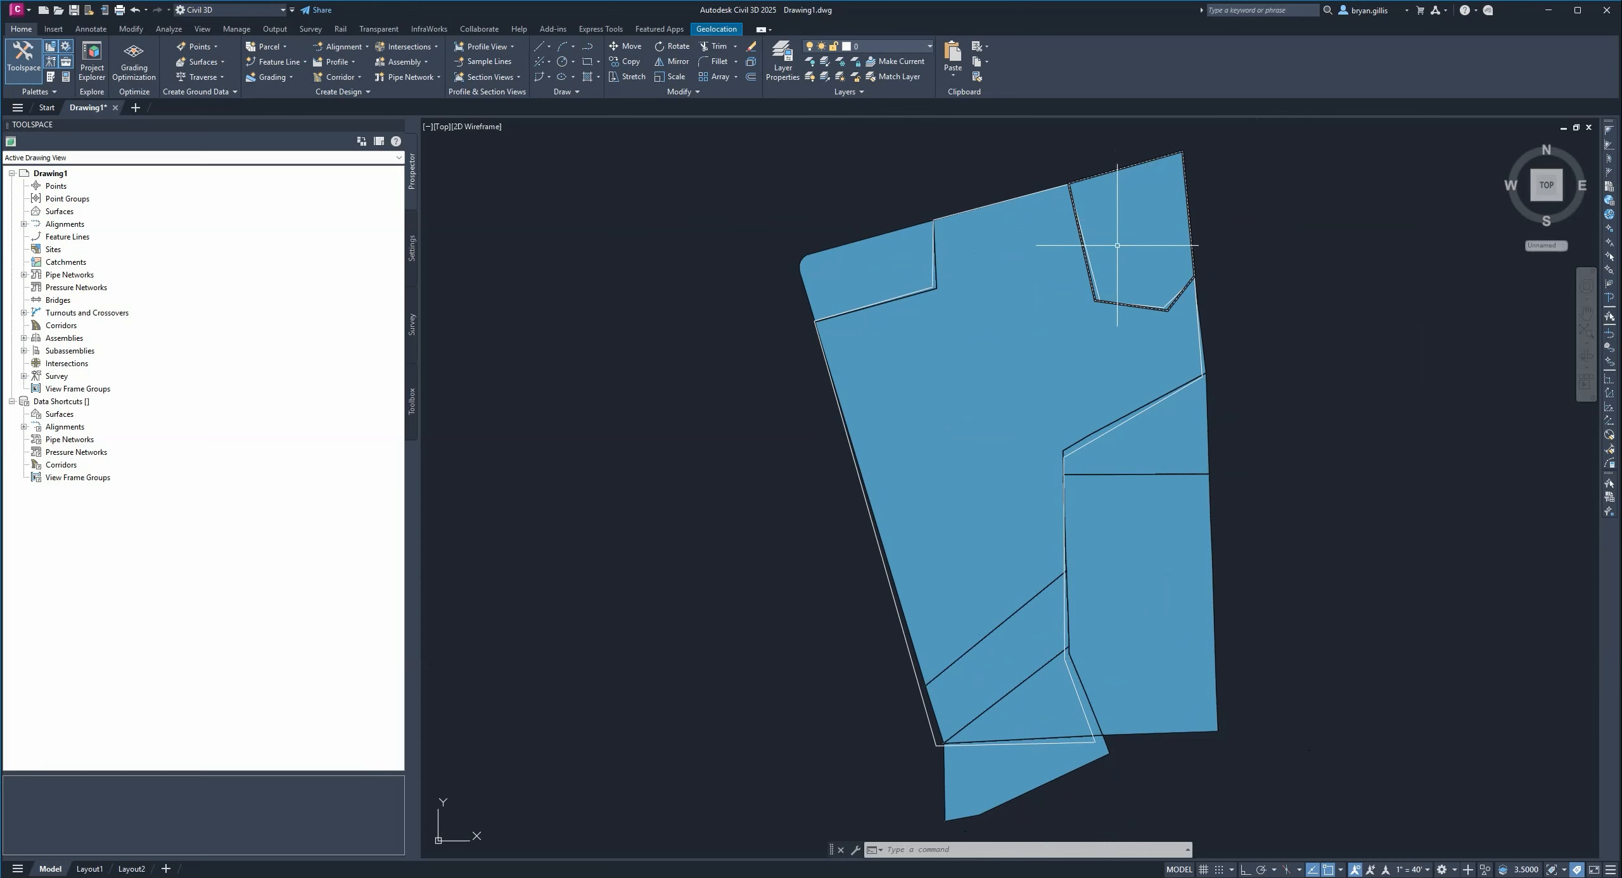
{"action": "scroll", "coordinate": [1117, 246], "scroll_direction": "down", "scroll_amount": 6}
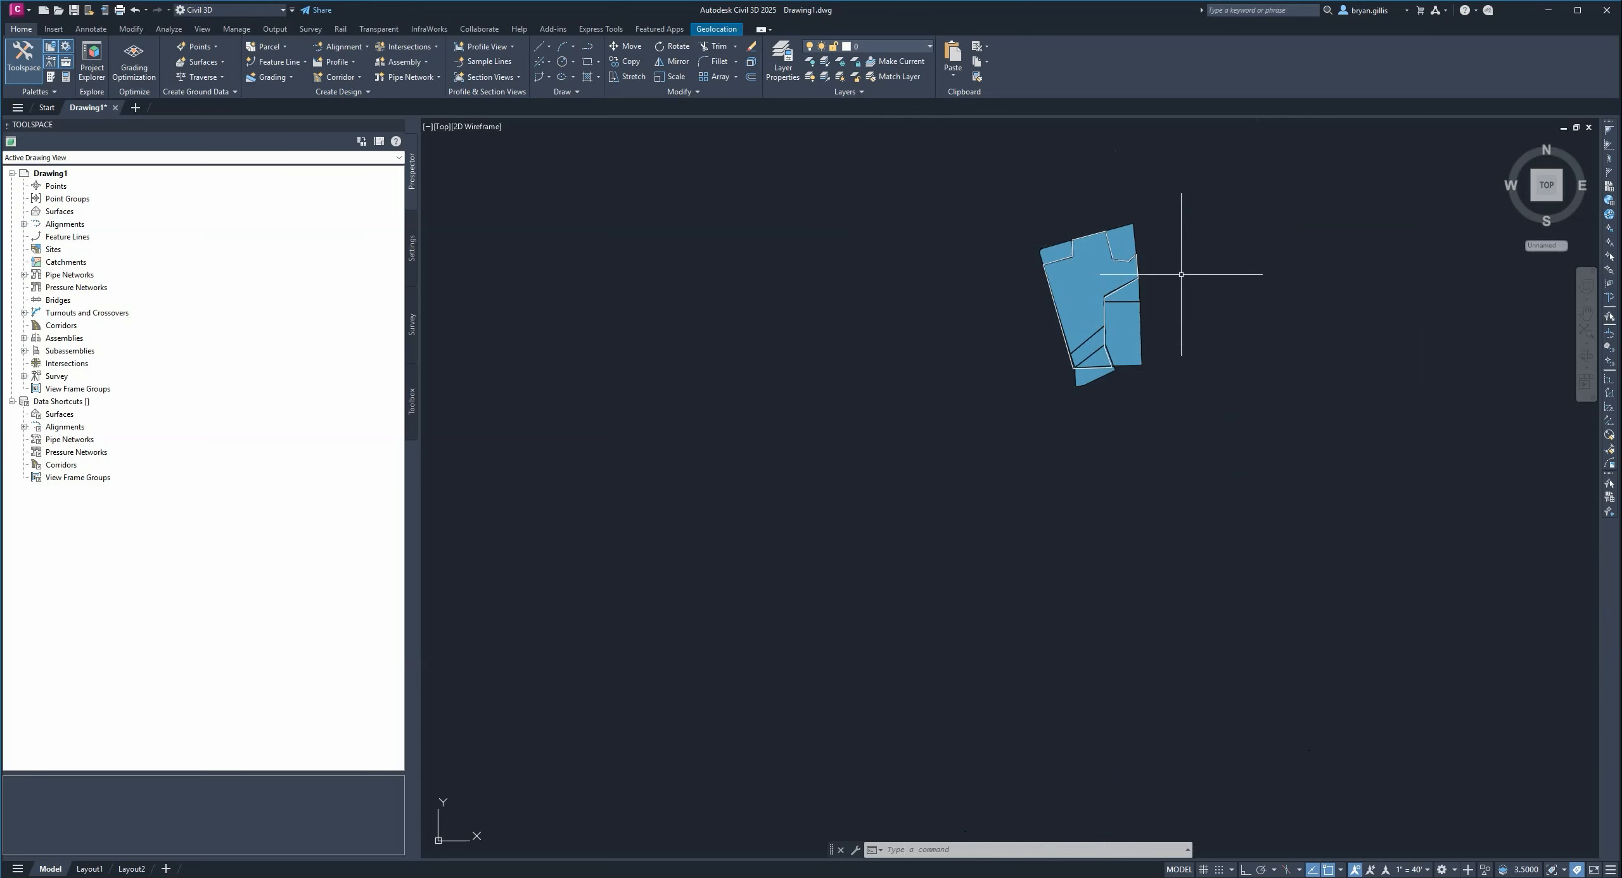
{"action": "middle_click_drag", "start_coordinate": [1168, 278], "coordinate": [1067, 425]}
{"action": "scroll", "coordinate": [1001, 427], "scroll_direction": "up", "scroll_amount": 2}
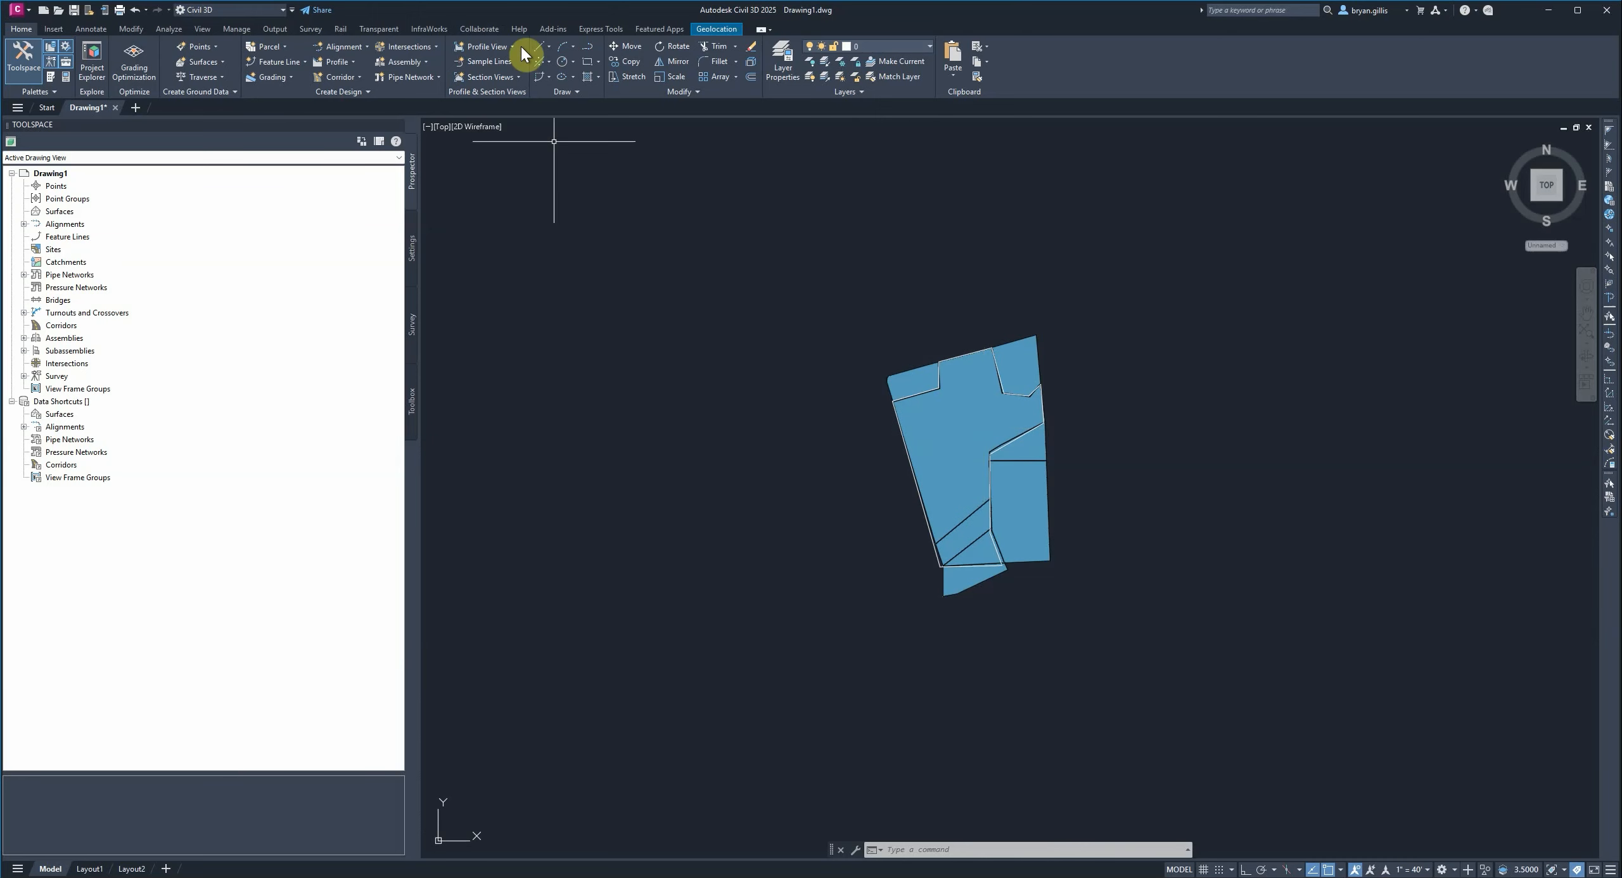
{"action": "left_click", "coordinate": [546, 48]}
{"action": "left_click", "coordinate": [592, 65]}
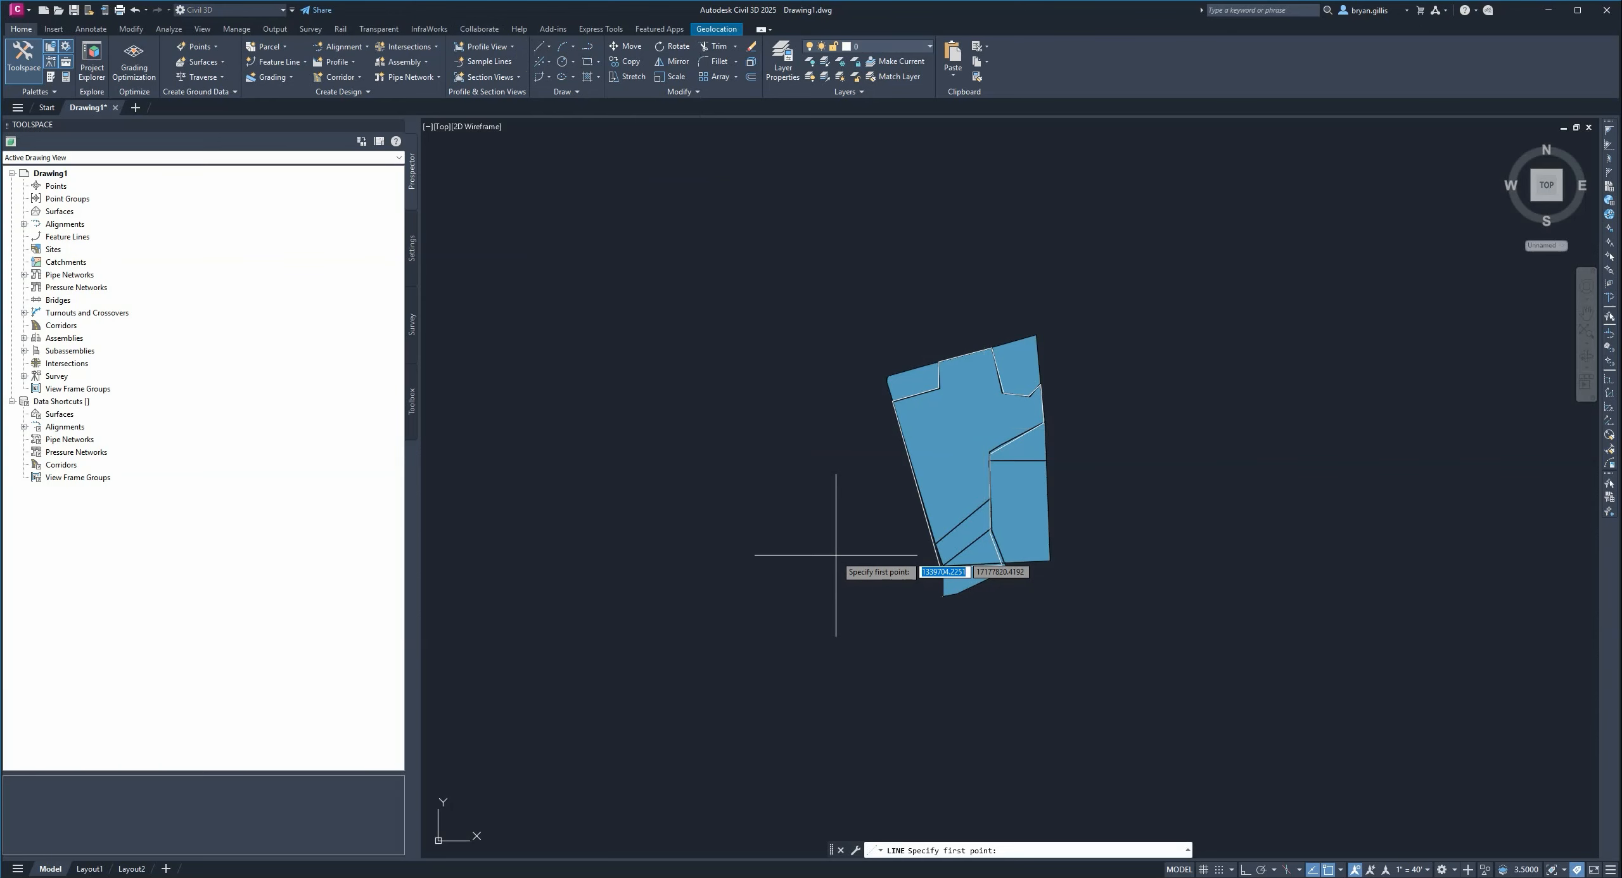
{"action": "key", "text": "Escape"}
- Delete all eight blue parcel polygons, keeping only the traverse linework
{"action": "scroll", "coordinate": [881, 482], "scroll_direction": "up", "scroll_amount": 4}
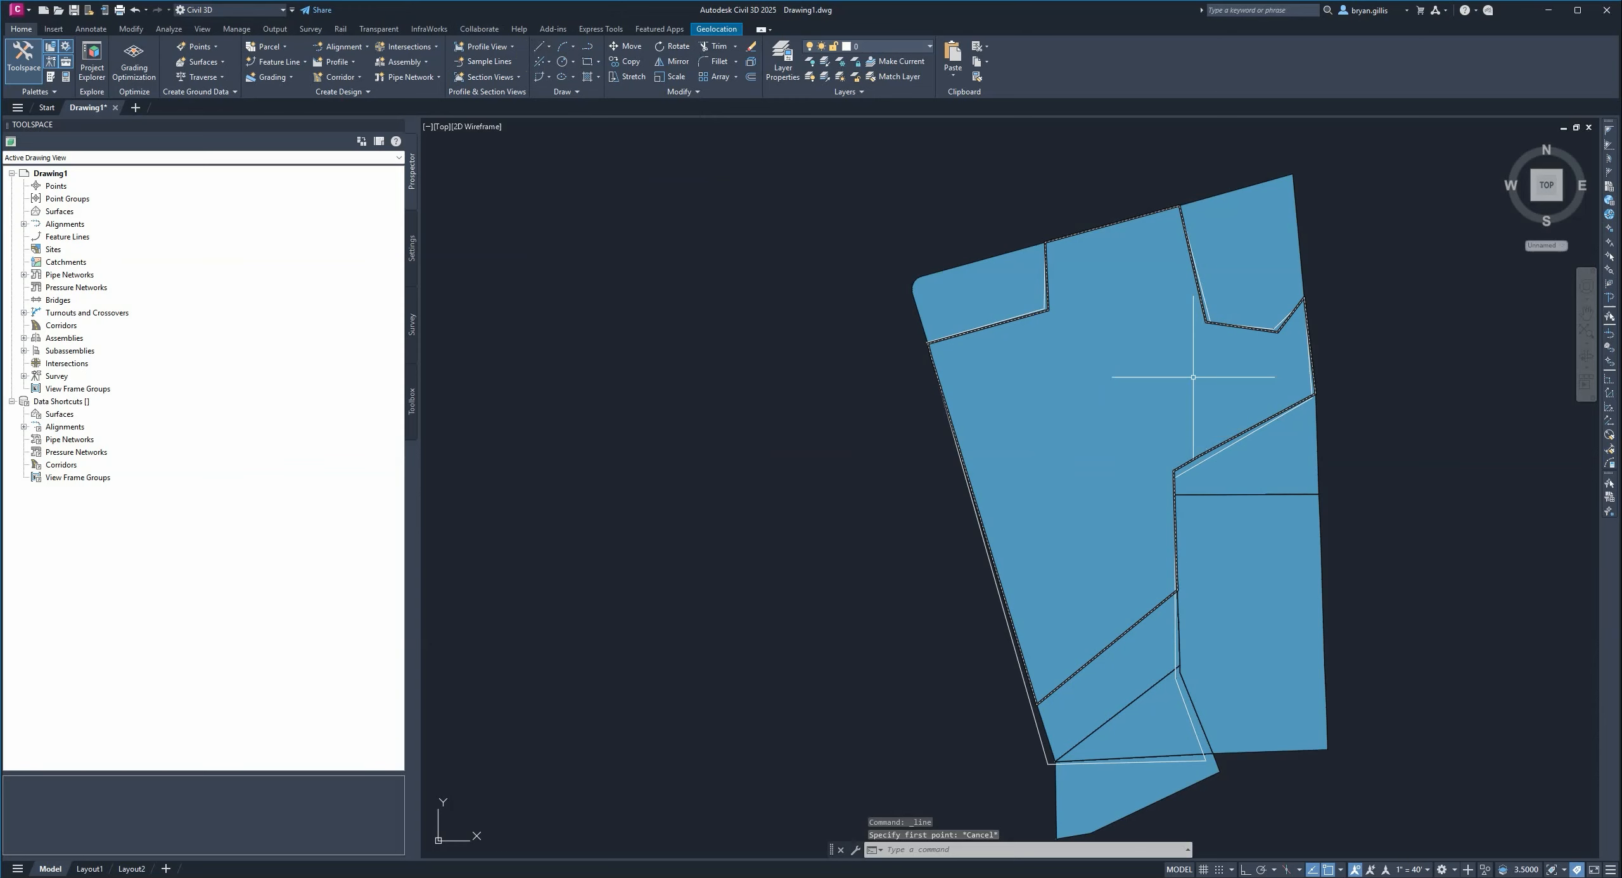
{"action": "middle_click_drag", "start_coordinate": [1206, 511], "coordinate": [1128, 404]}
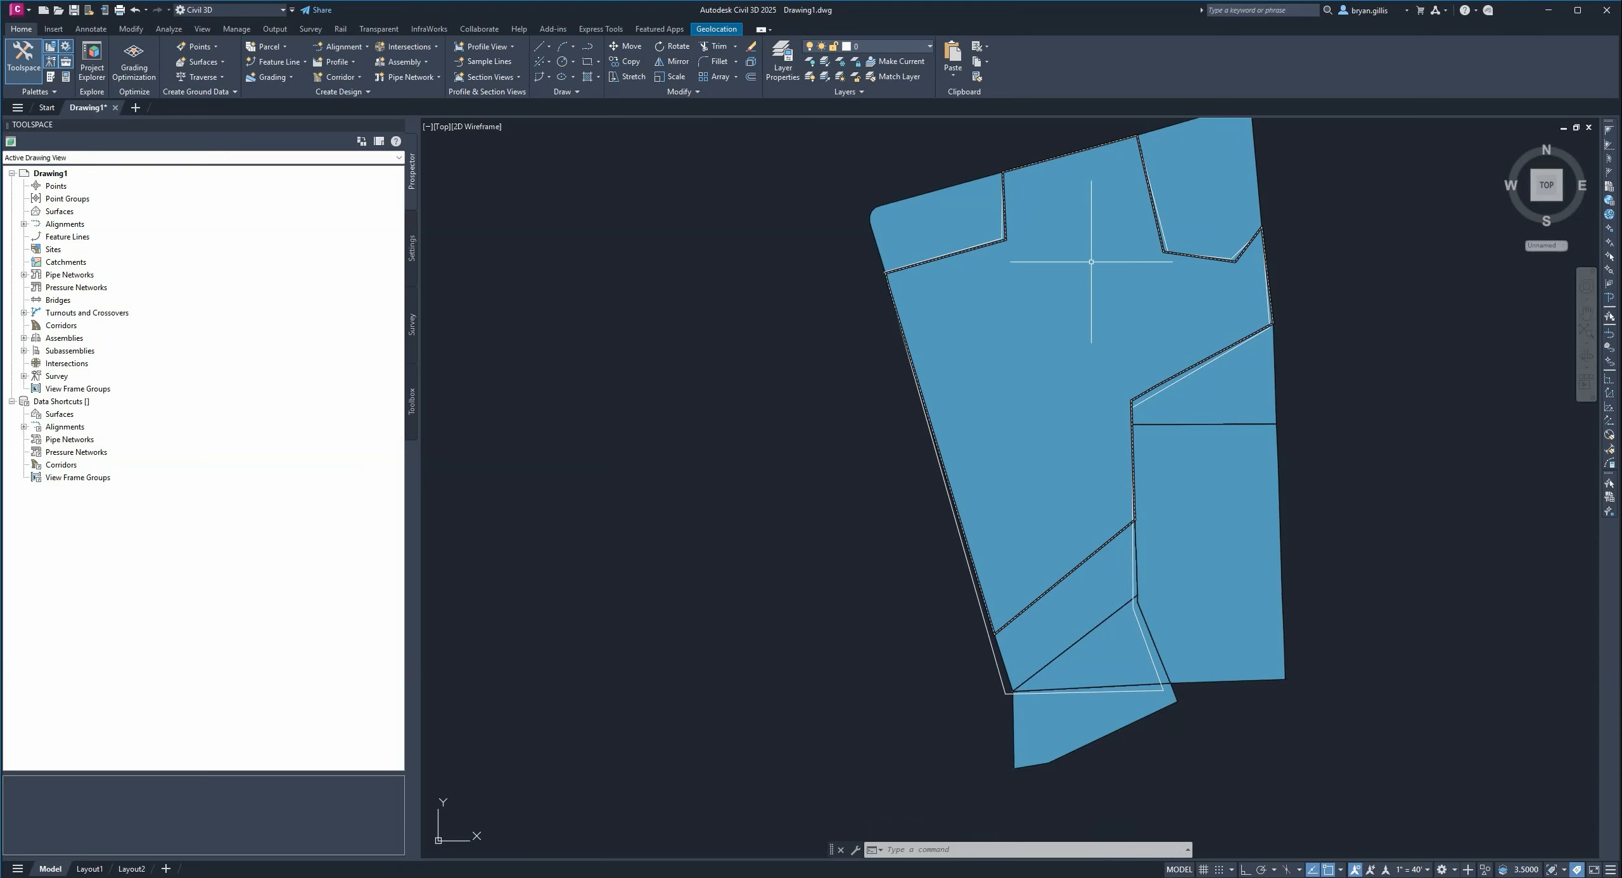
{"action": "scroll", "coordinate": [1085, 263], "scroll_direction": "up", "scroll_amount": 4}
{"action": "mouse_move", "coordinate": [868, 246]}
{"action": "middle_mouse_down"}
{"action": "mouse_move", "coordinate": [880, 284]}
{"action": "mouse_move", "coordinate": [1044, 413]}
{"action": "middle_mouse_up"}
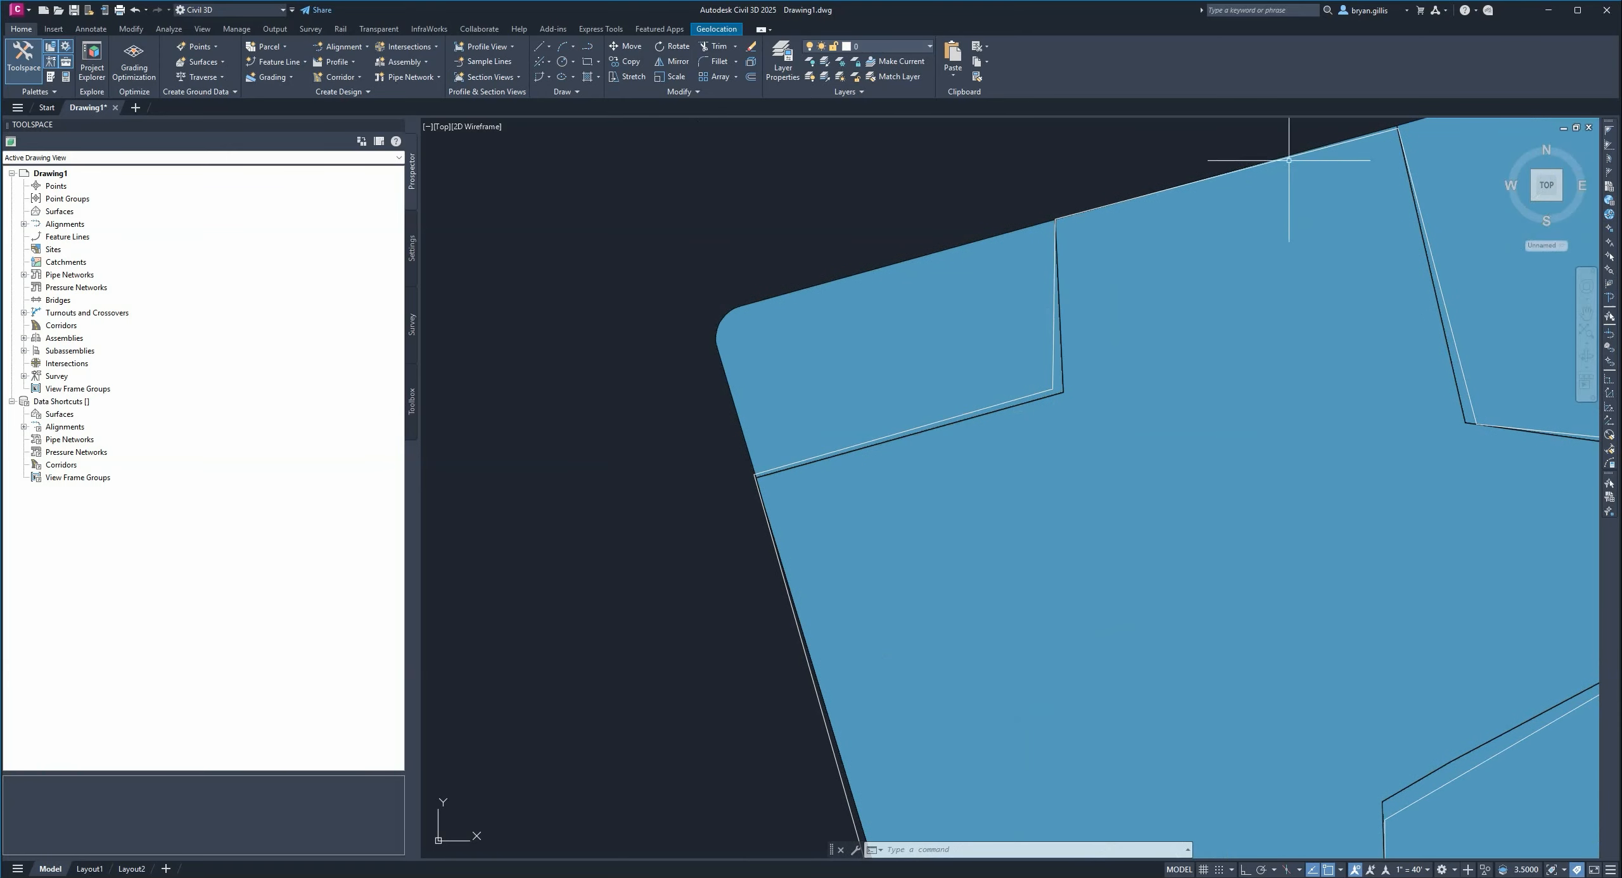
{"action": "scroll", "coordinate": [1331, 209], "scroll_direction": "down", "scroll_amount": 3}
{"action": "mouse_move", "coordinate": [1369, 206]}
{"action": "middle_mouse_down"}
{"action": "mouse_move", "coordinate": [1426, 237]}
{"action": "mouse_move", "coordinate": [1243, 266]}
{"action": "middle_mouse_up"}
{"action": "left_click", "coordinate": [1267, 246]}
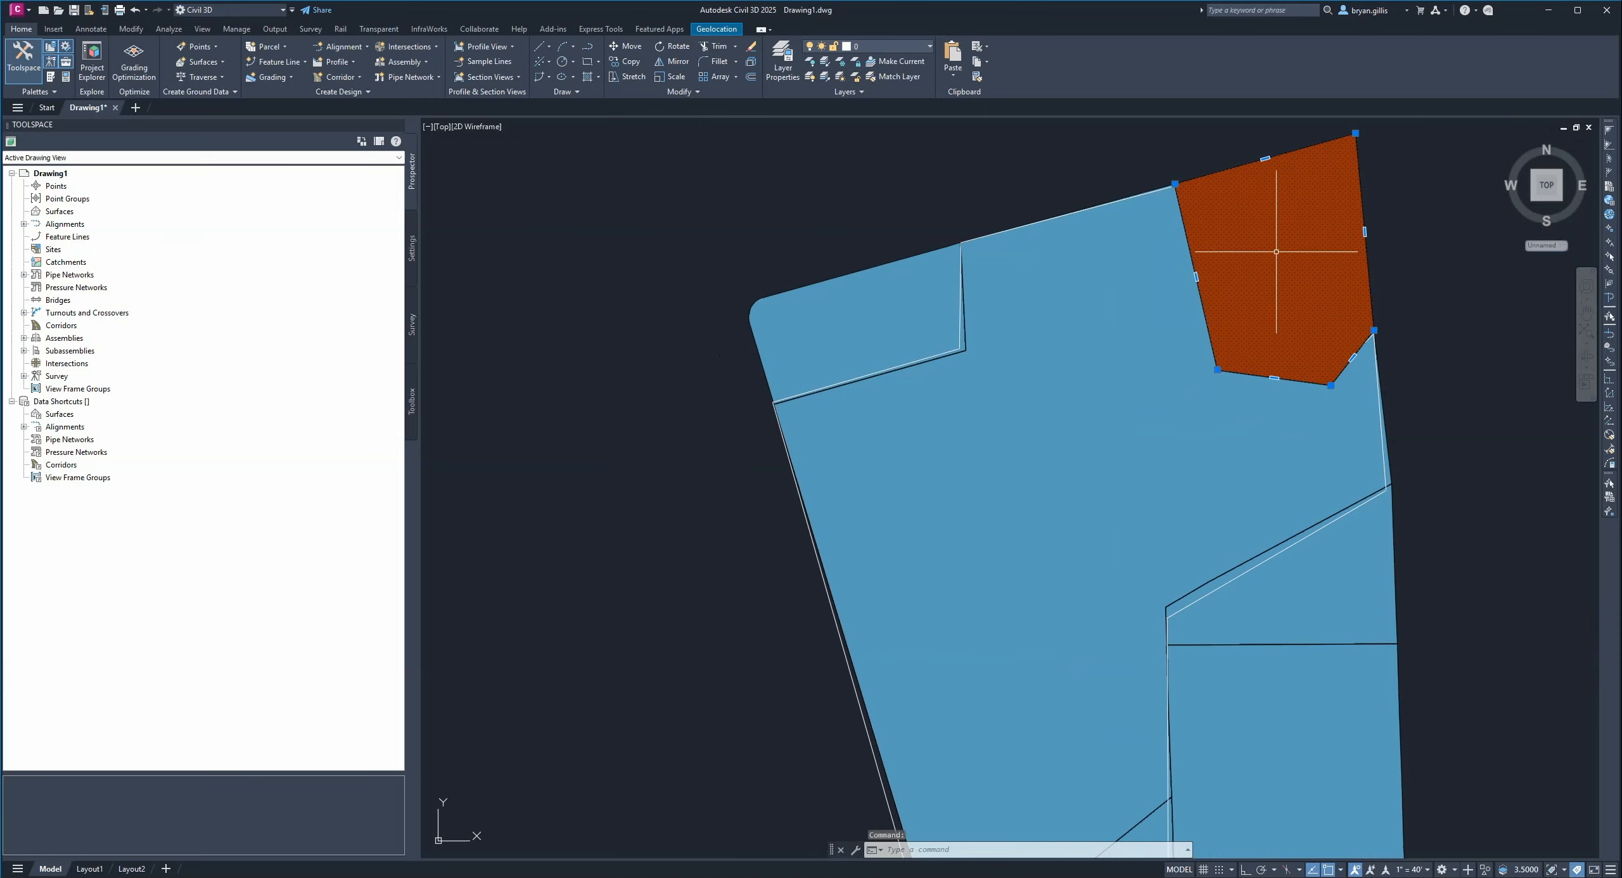
{"action": "left_click", "coordinate": [1066, 411]}
{"action": "left_click", "coordinate": [836, 325]}
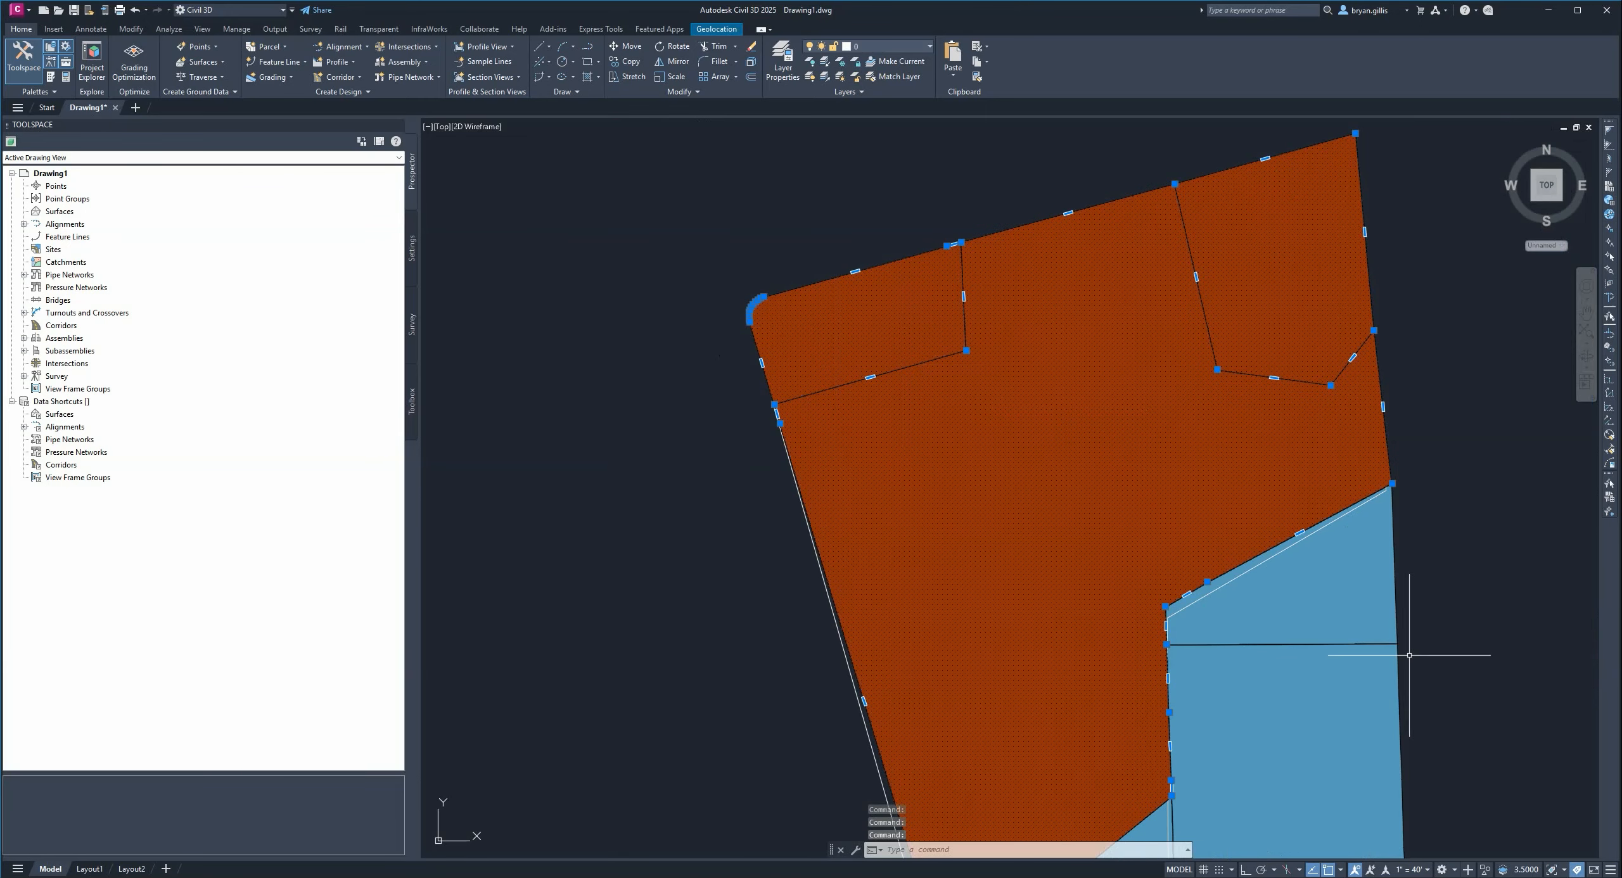
{"action": "left_click", "coordinate": [1363, 634]}
{"action": "left_click", "coordinate": [1316, 775]}
{"action": "middle_click_drag", "start_coordinate": [1316, 774], "coordinate": [1423, 235]}
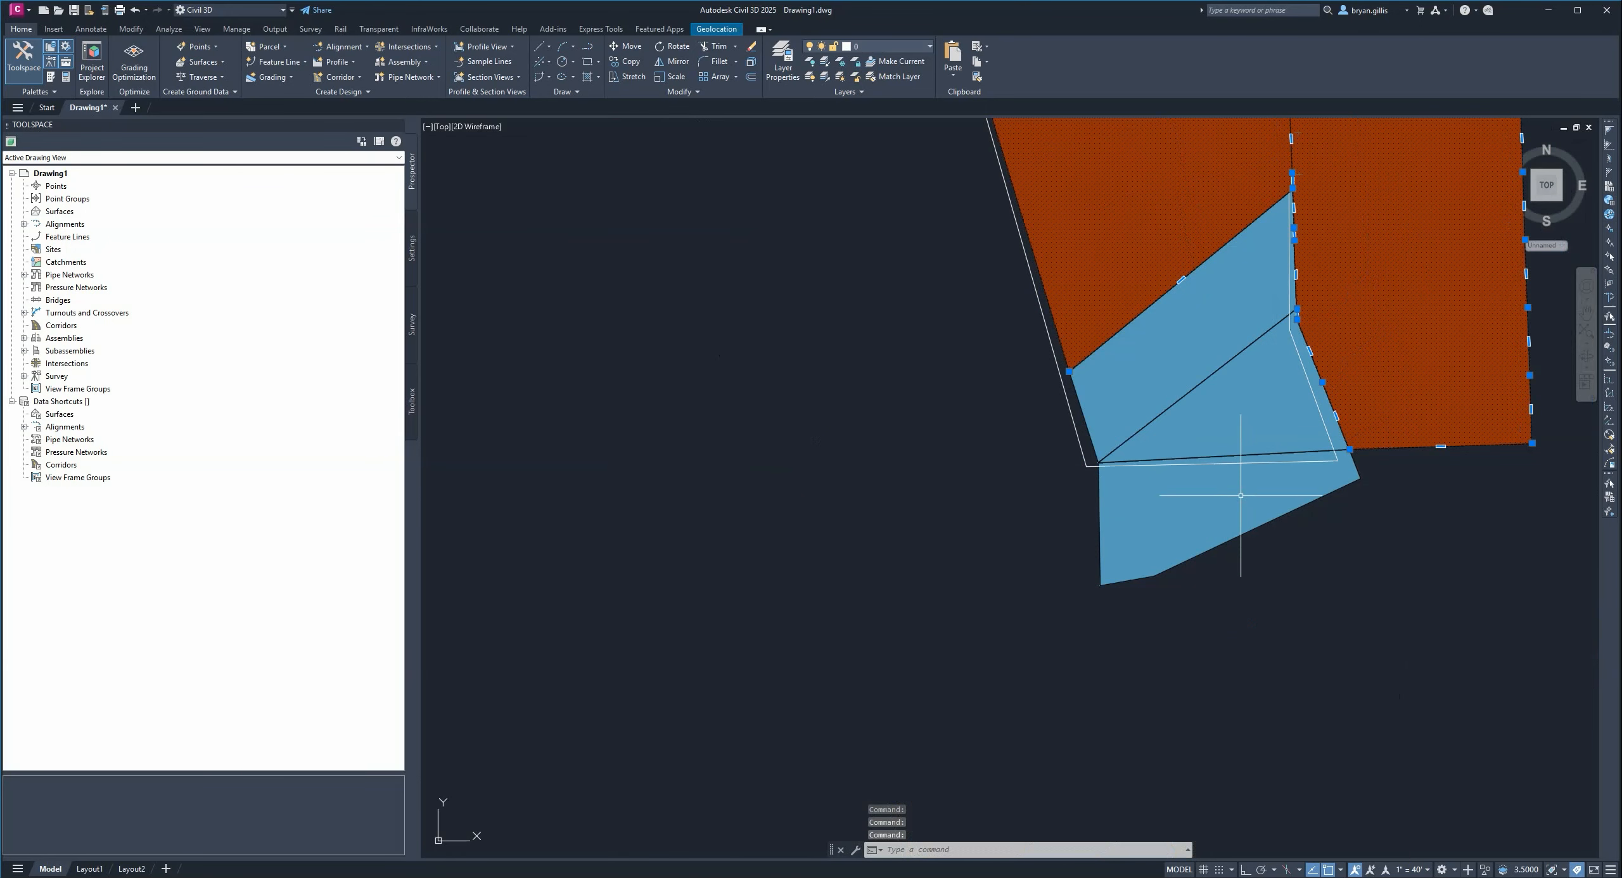
{"action": "left_click", "coordinate": [1242, 469]}
{"action": "left_click", "coordinate": [1242, 417]}
{"action": "left_click", "coordinate": [1166, 320]}
{"action": "key", "text": "Delete"}
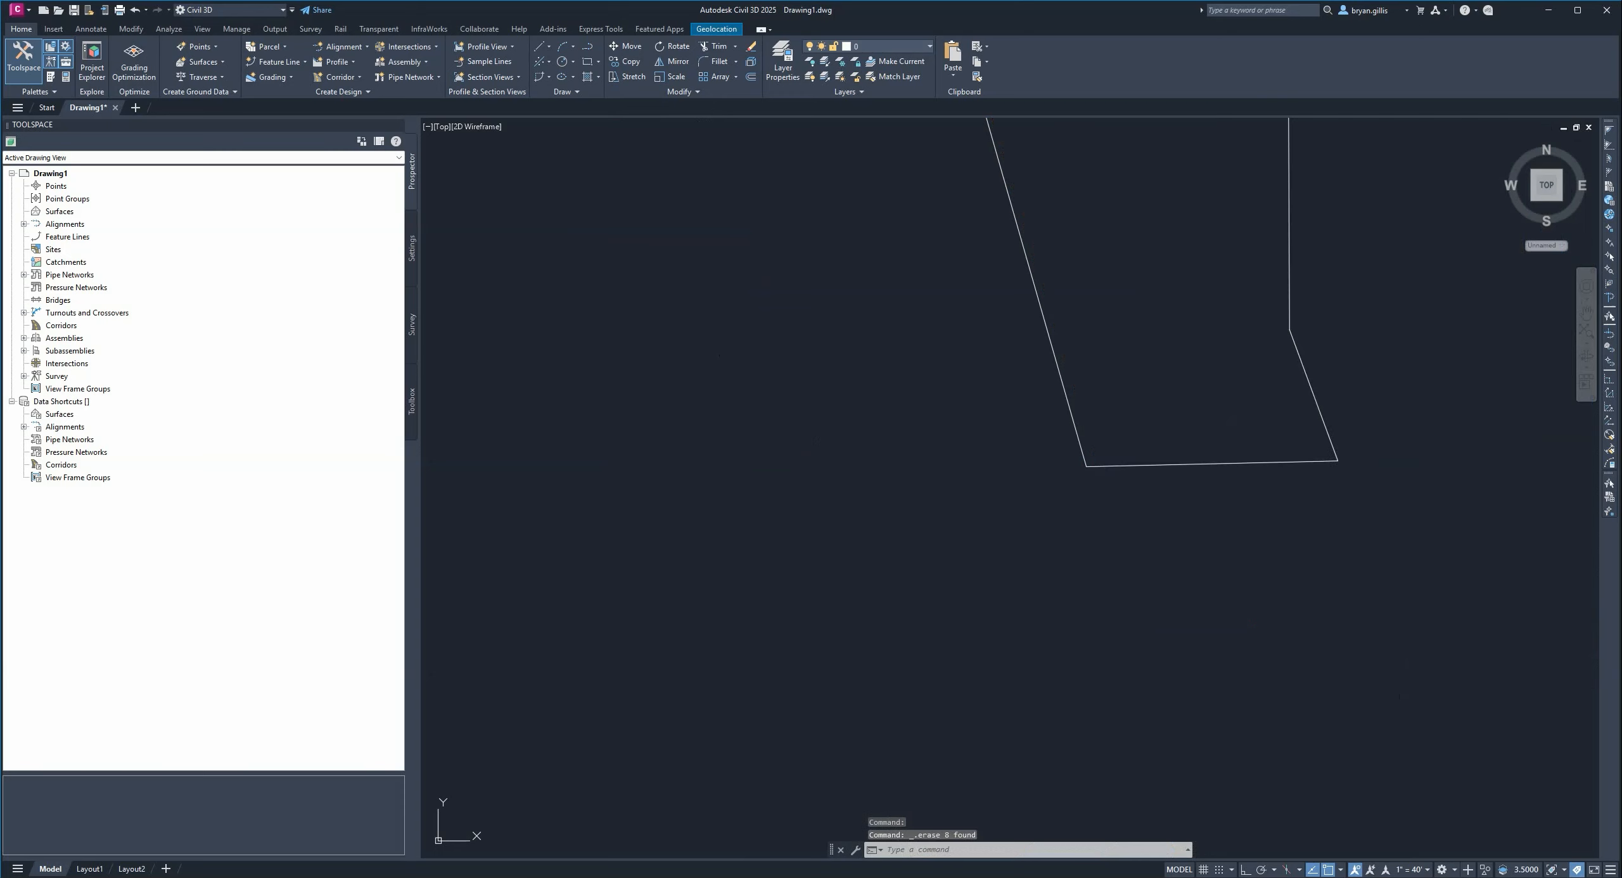
- Create a manual COGO point described as POB at the traverse's point of beginning, accepting the default elevation
{"action": "mouse_move", "coordinate": [1358, 369]}
{"action": "middle_mouse_down"}
{"action": "mouse_move", "coordinate": [1206, 775]}
{"action": "mouse_move", "coordinate": [1234, 700]}
{"action": "mouse_move", "coordinate": [1227, 647]}
{"action": "mouse_move", "coordinate": [1181, 640]}
{"action": "middle_mouse_up"}
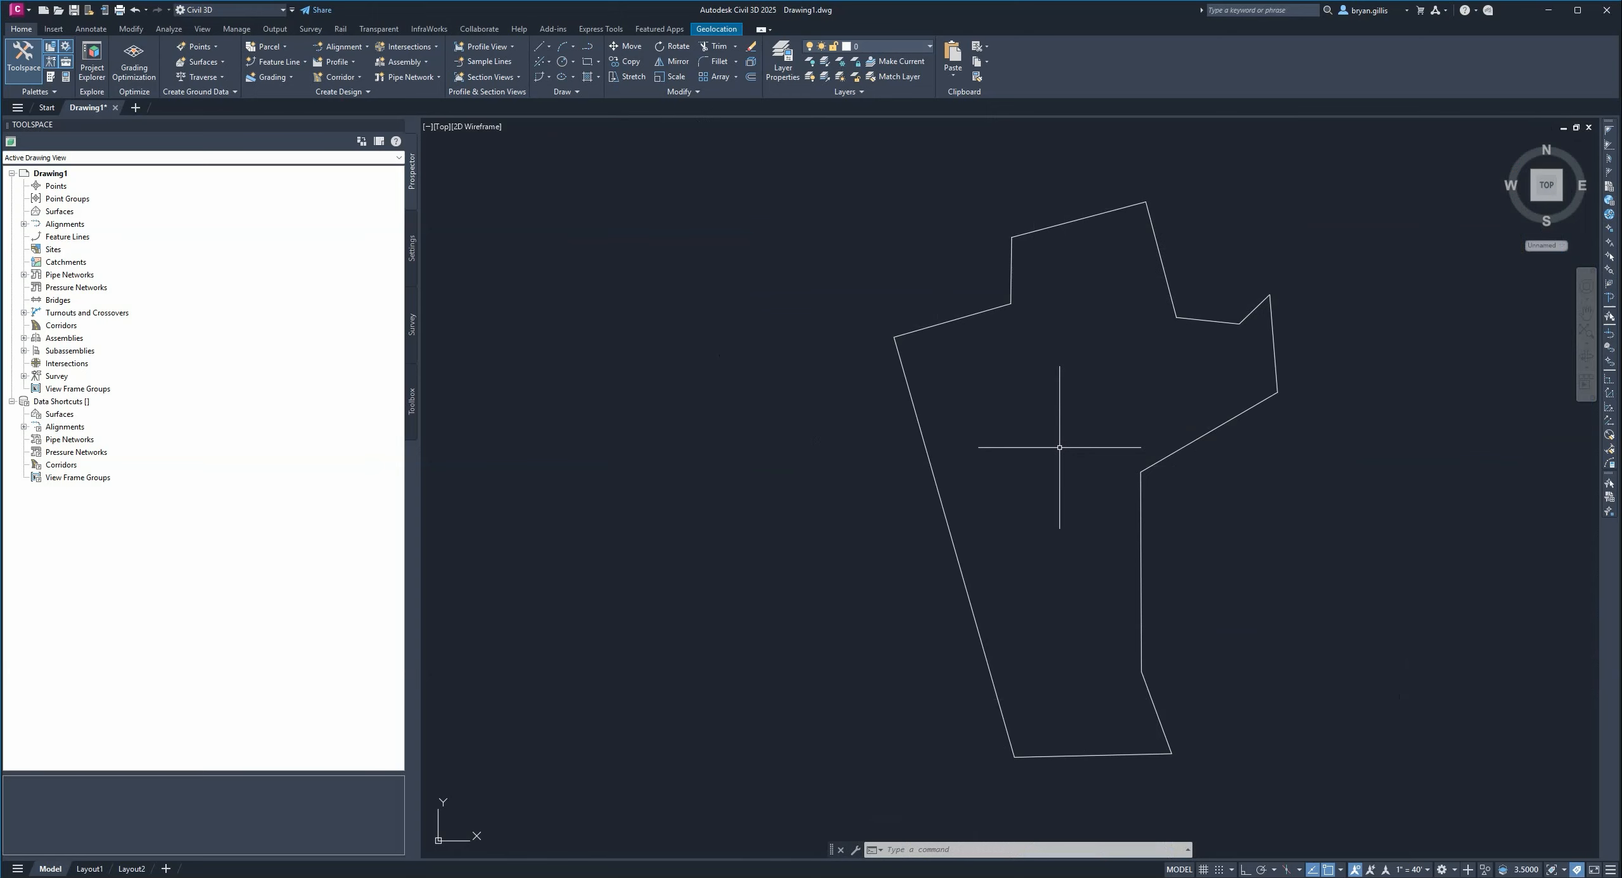
{"action": "middle_click_drag", "start_coordinate": [1059, 448], "coordinate": [1112, 435]}
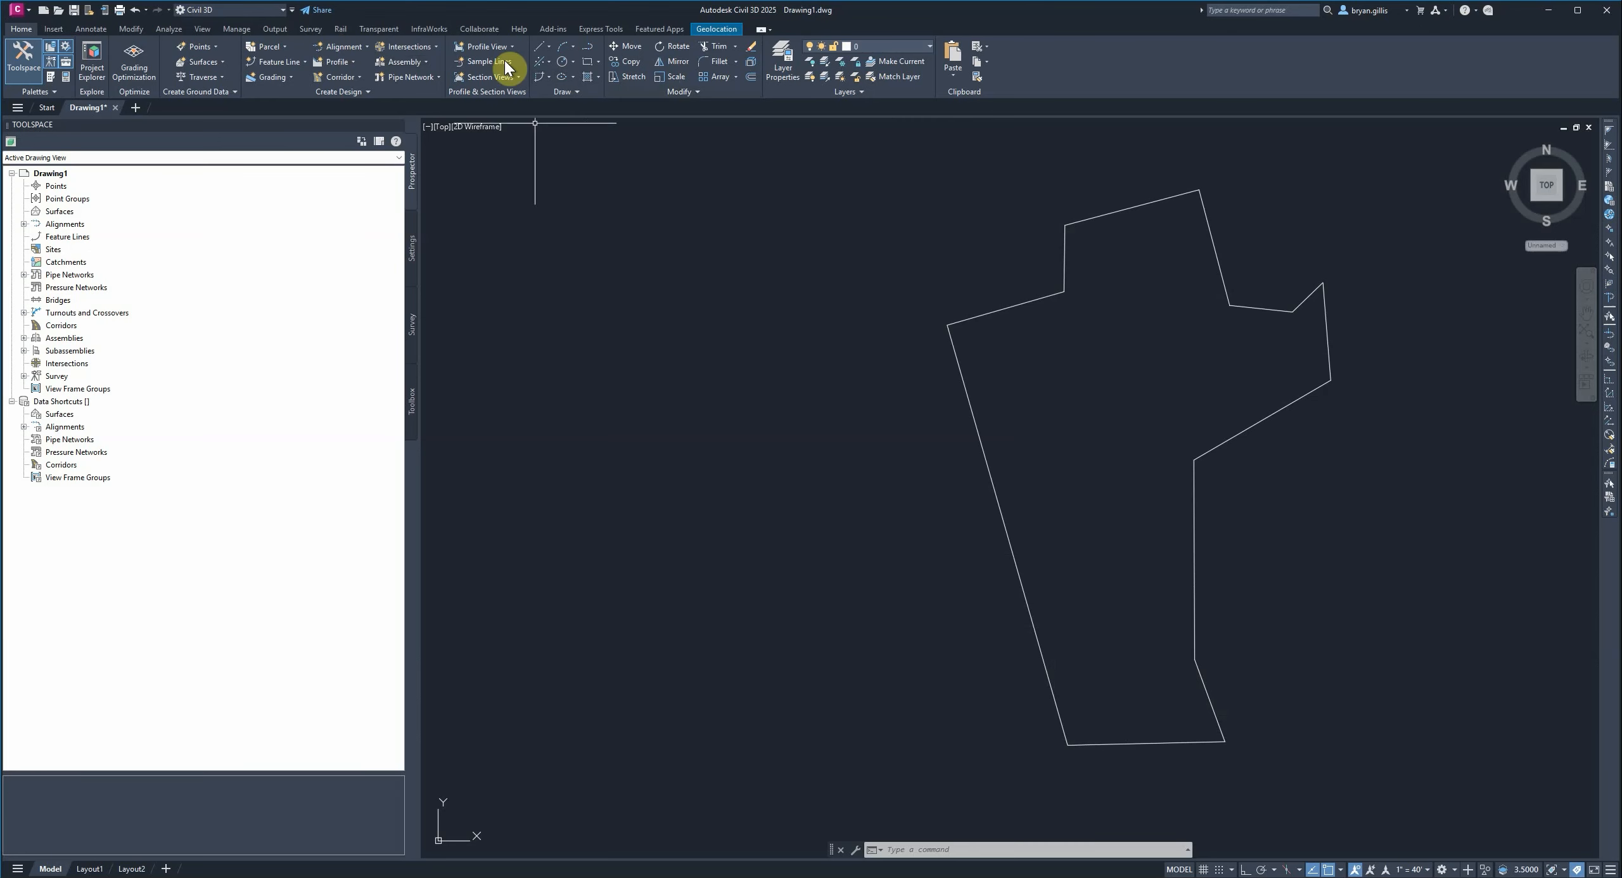
{"action": "left_click", "coordinate": [214, 42]}
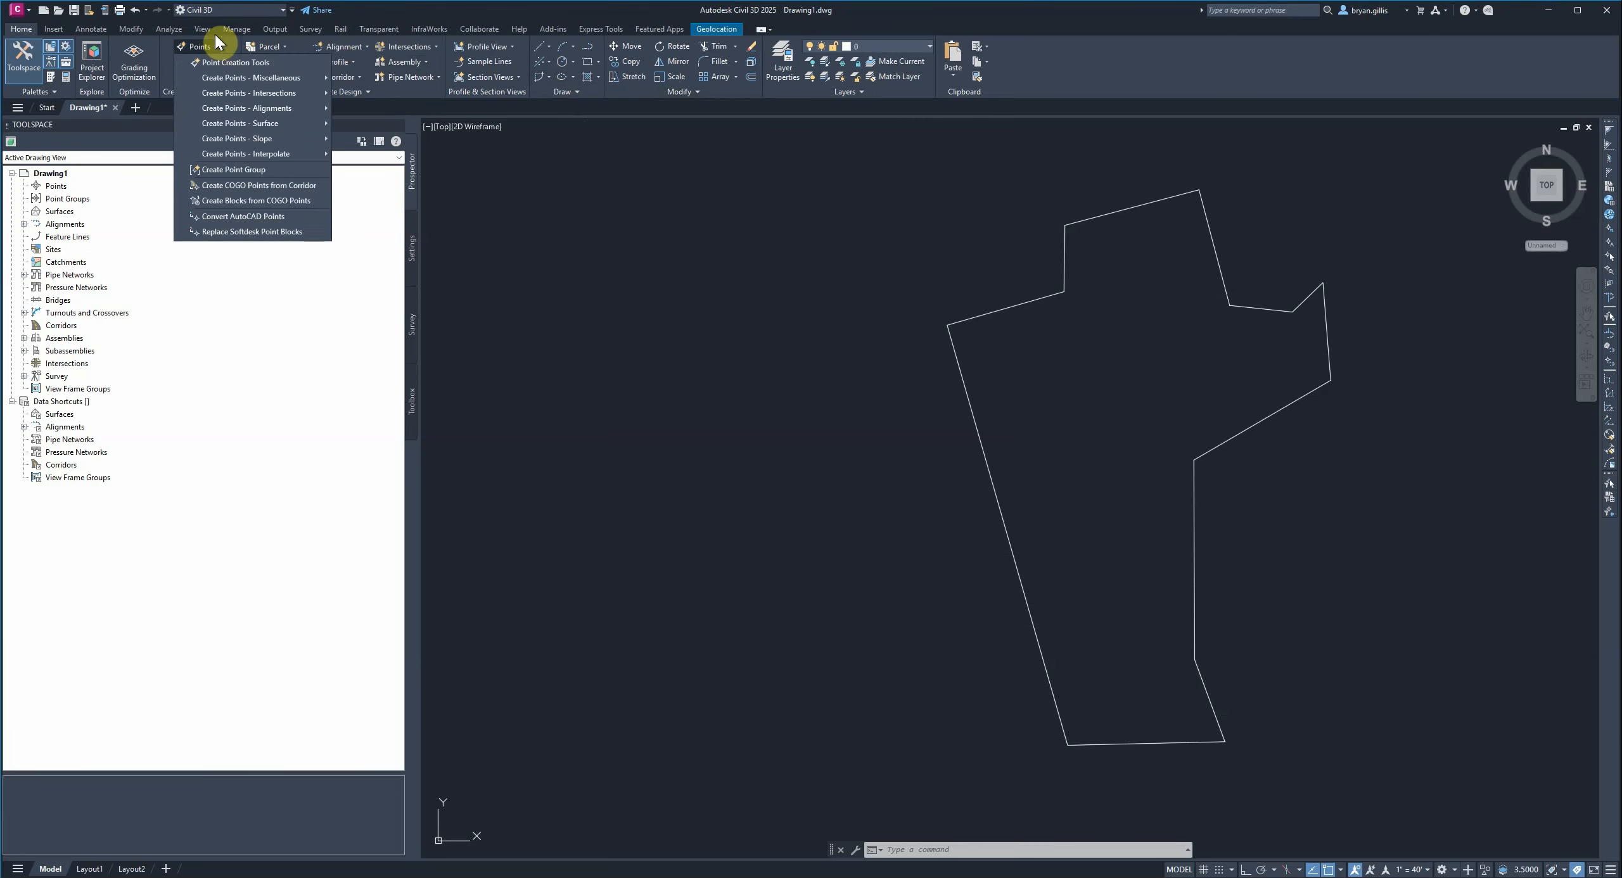
{"action": "left_click", "coordinate": [228, 63]}
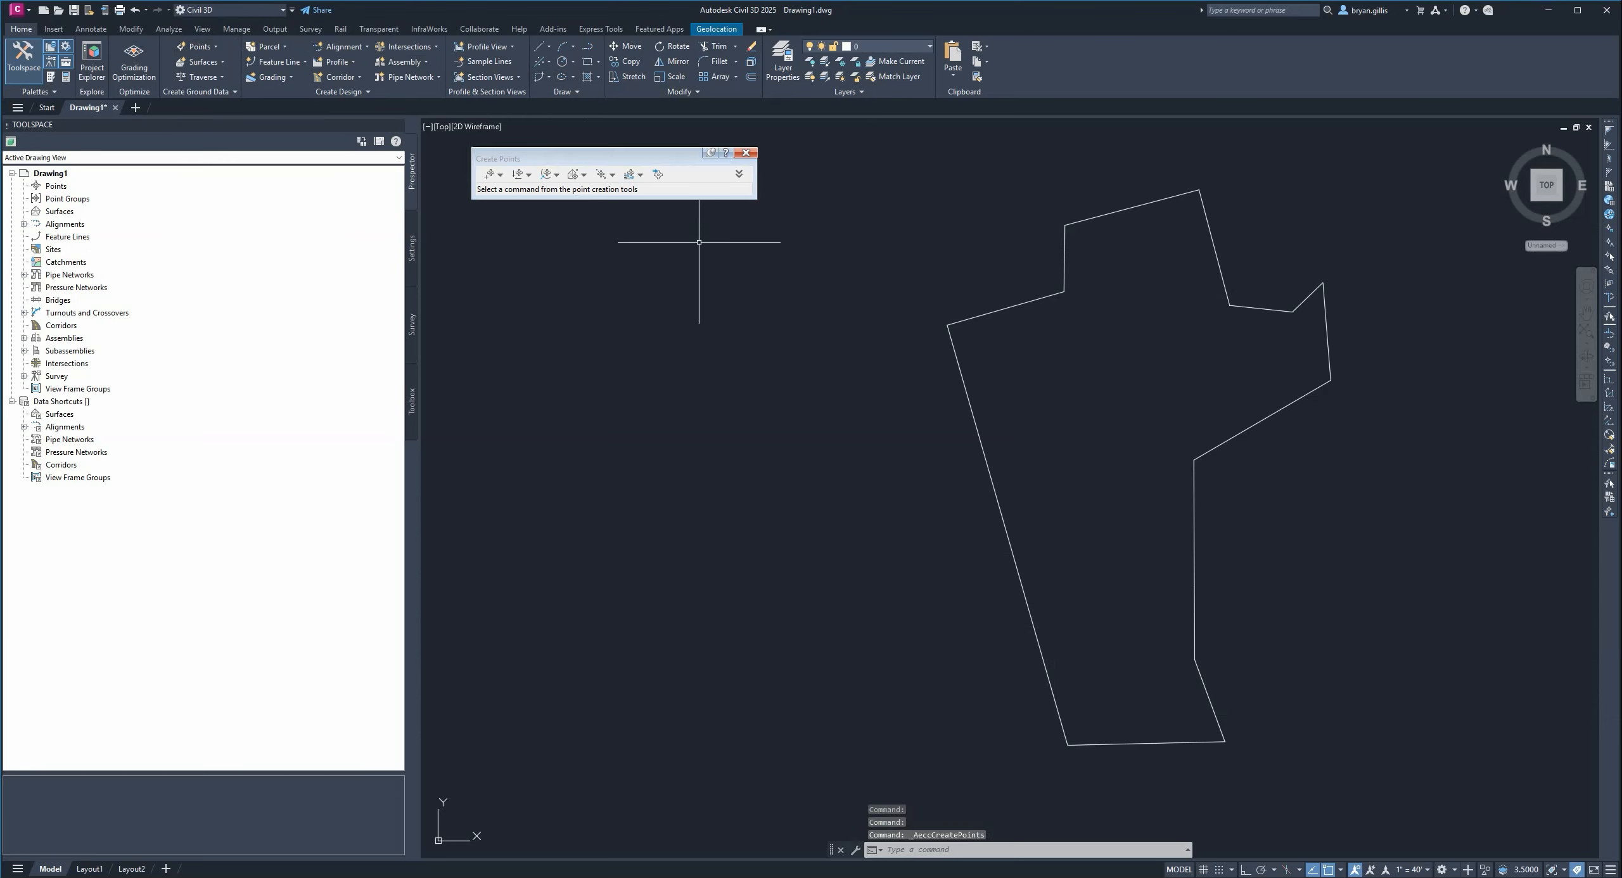
{"action": "left_click", "coordinate": [490, 177]}
{"action": "scroll", "coordinate": [1031, 188], "scroll_direction": "up", "scroll_amount": 6}
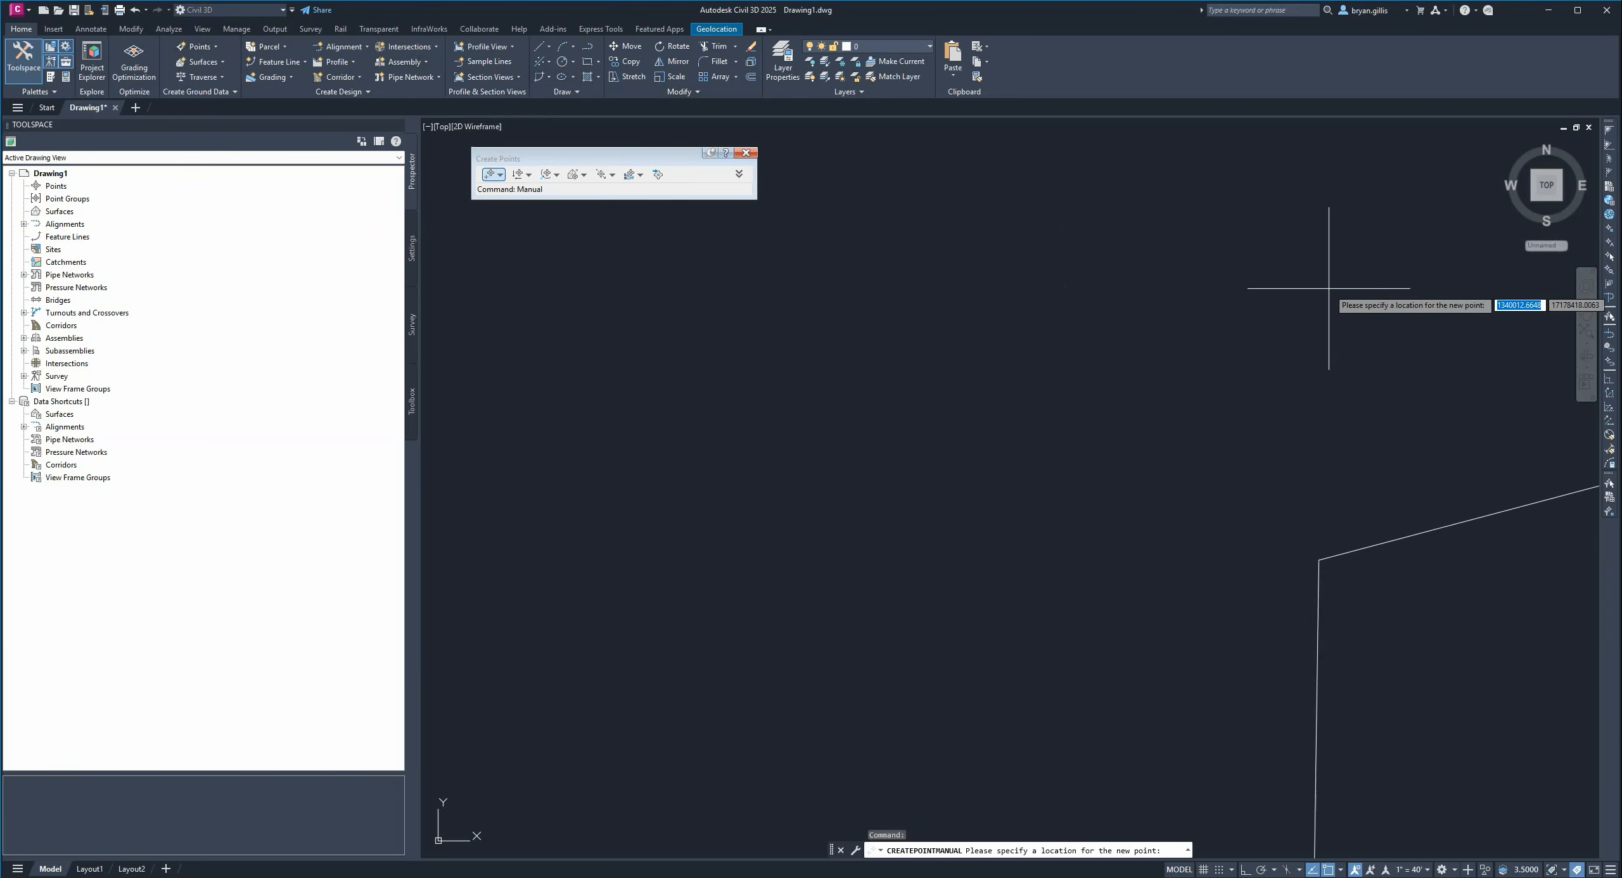
{"action": "scroll", "coordinate": [1397, 622], "scroll_direction": "up", "scroll_amount": 1}
{"action": "scroll", "coordinate": [1038, 379], "scroll_direction": "up", "scroll_amount": 4}
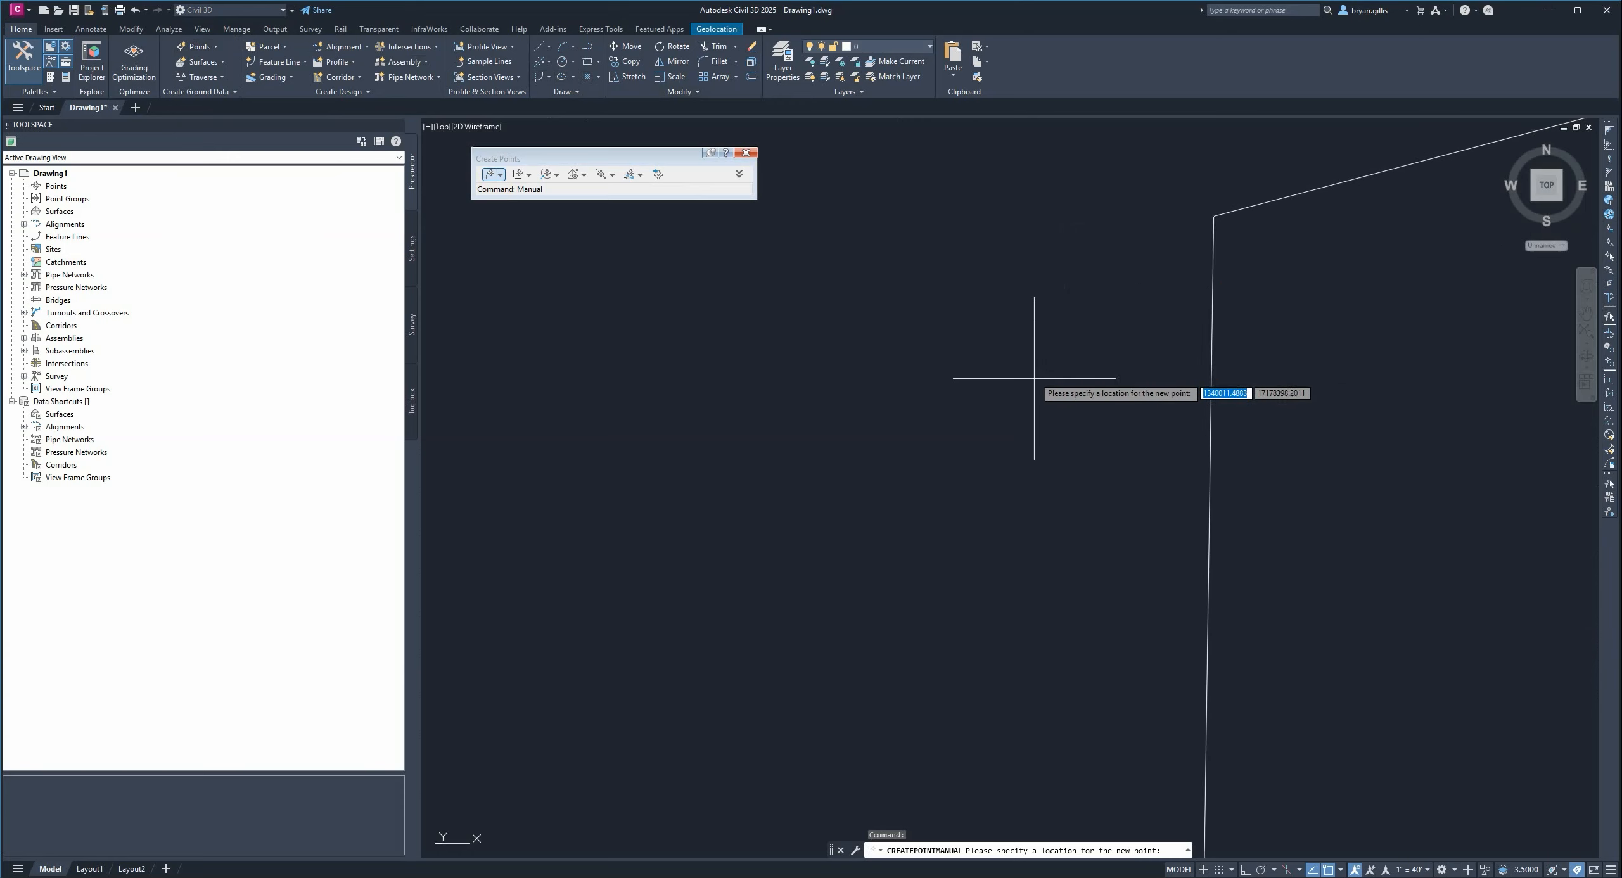
{"action": "scroll", "coordinate": [1220, 174], "scroll_direction": "up", "scroll_amount": 3}
{"action": "scroll", "coordinate": [1041, 413], "scroll_direction": "up", "scroll_amount": 6}
{"action": "scroll", "coordinate": [1451, 295], "scroll_direction": "up", "scroll_amount": 4}
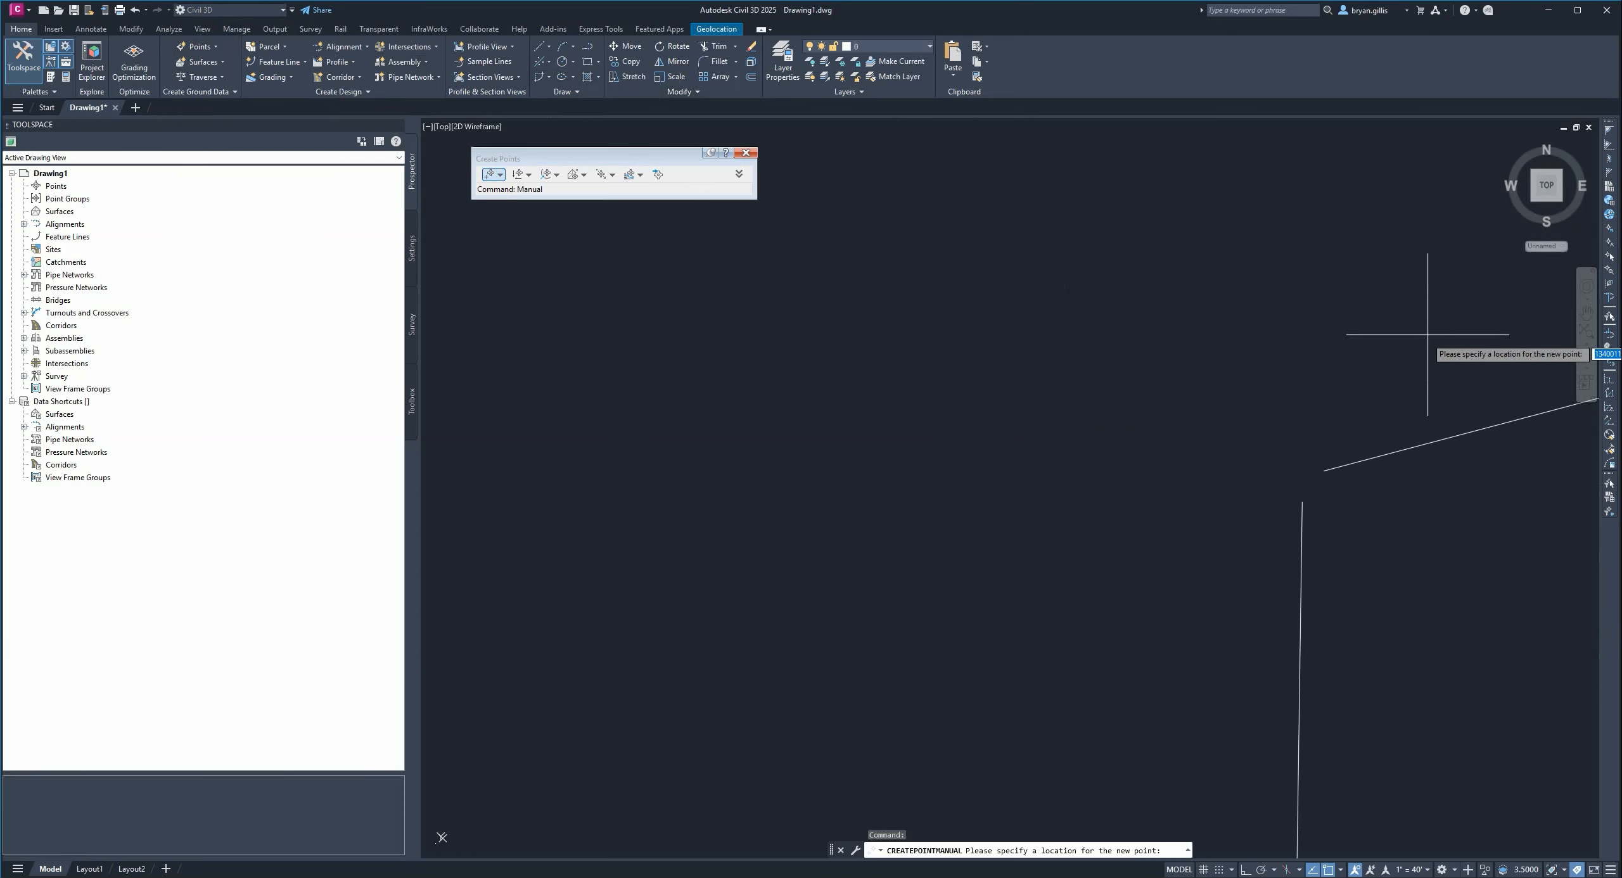
{"action": "left_click", "coordinate": [1324, 471]}
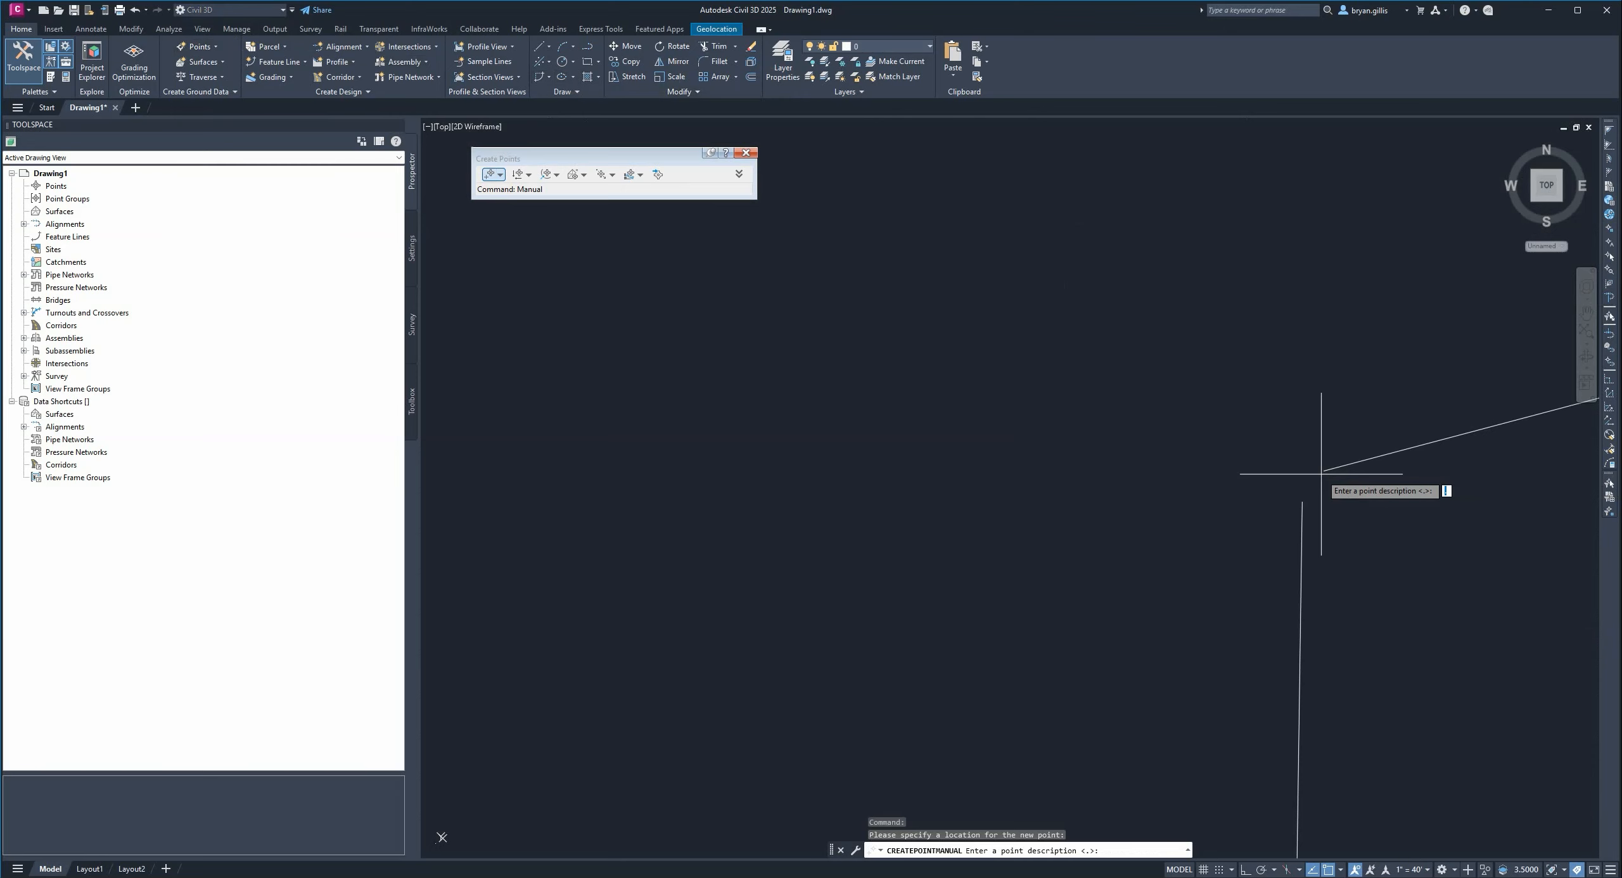
{"action": "type", "text": "POB"}
{"action": "key", "text": "Return"}
{"action": "key", "text": "Return"}
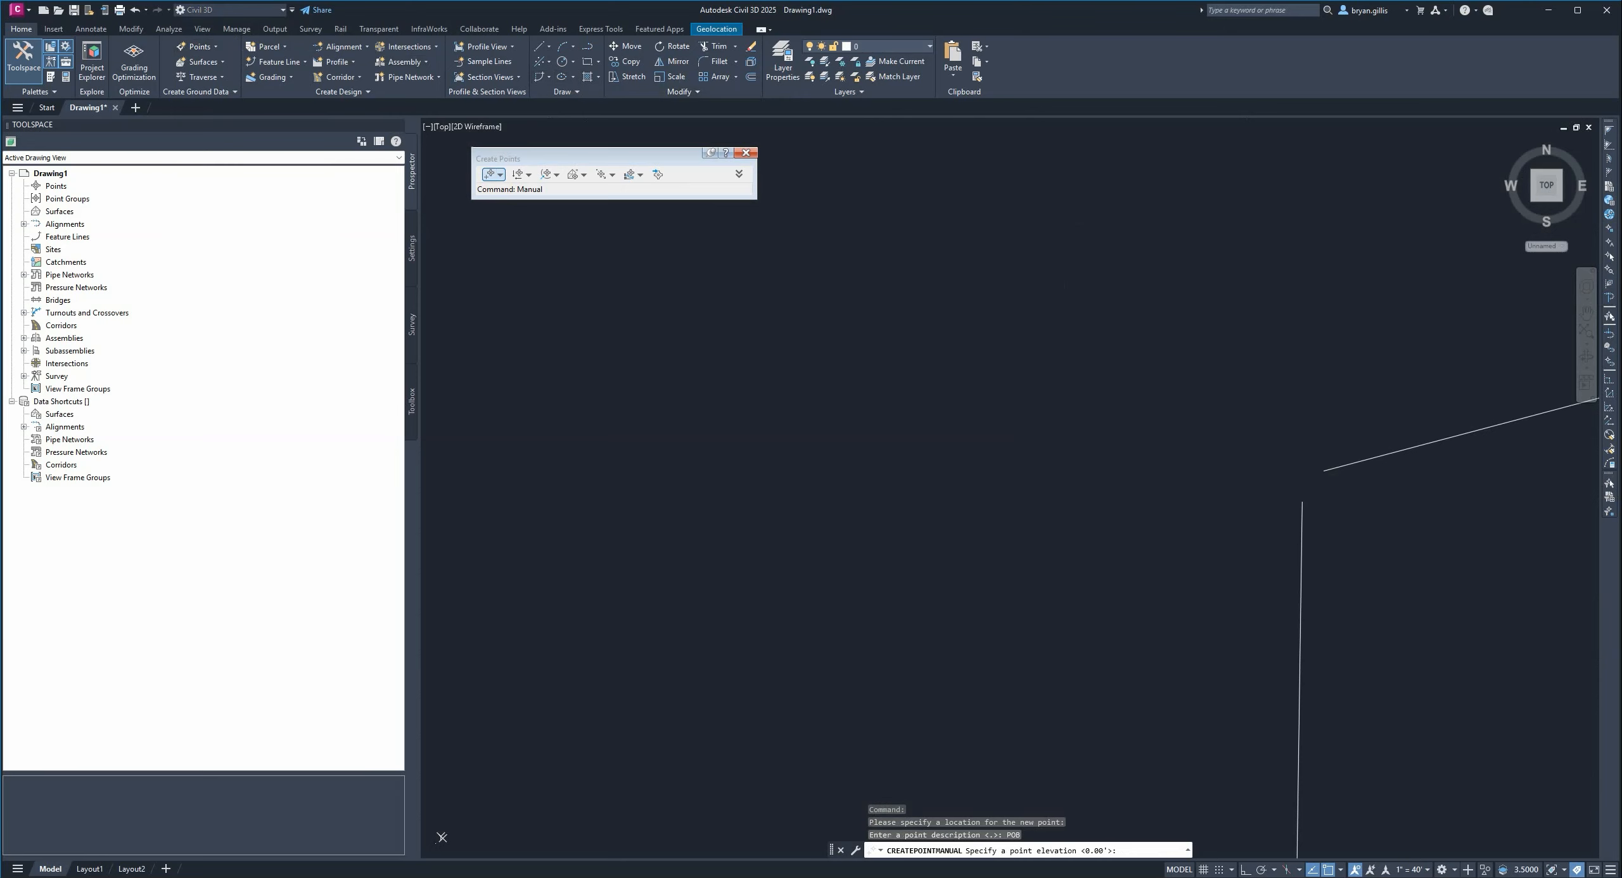
- Place the second manual point's location at the northeast end of the first traverse course
{"action": "scroll", "coordinate": [1320, 475], "scroll_direction": "down", "scroll_amount": 10}
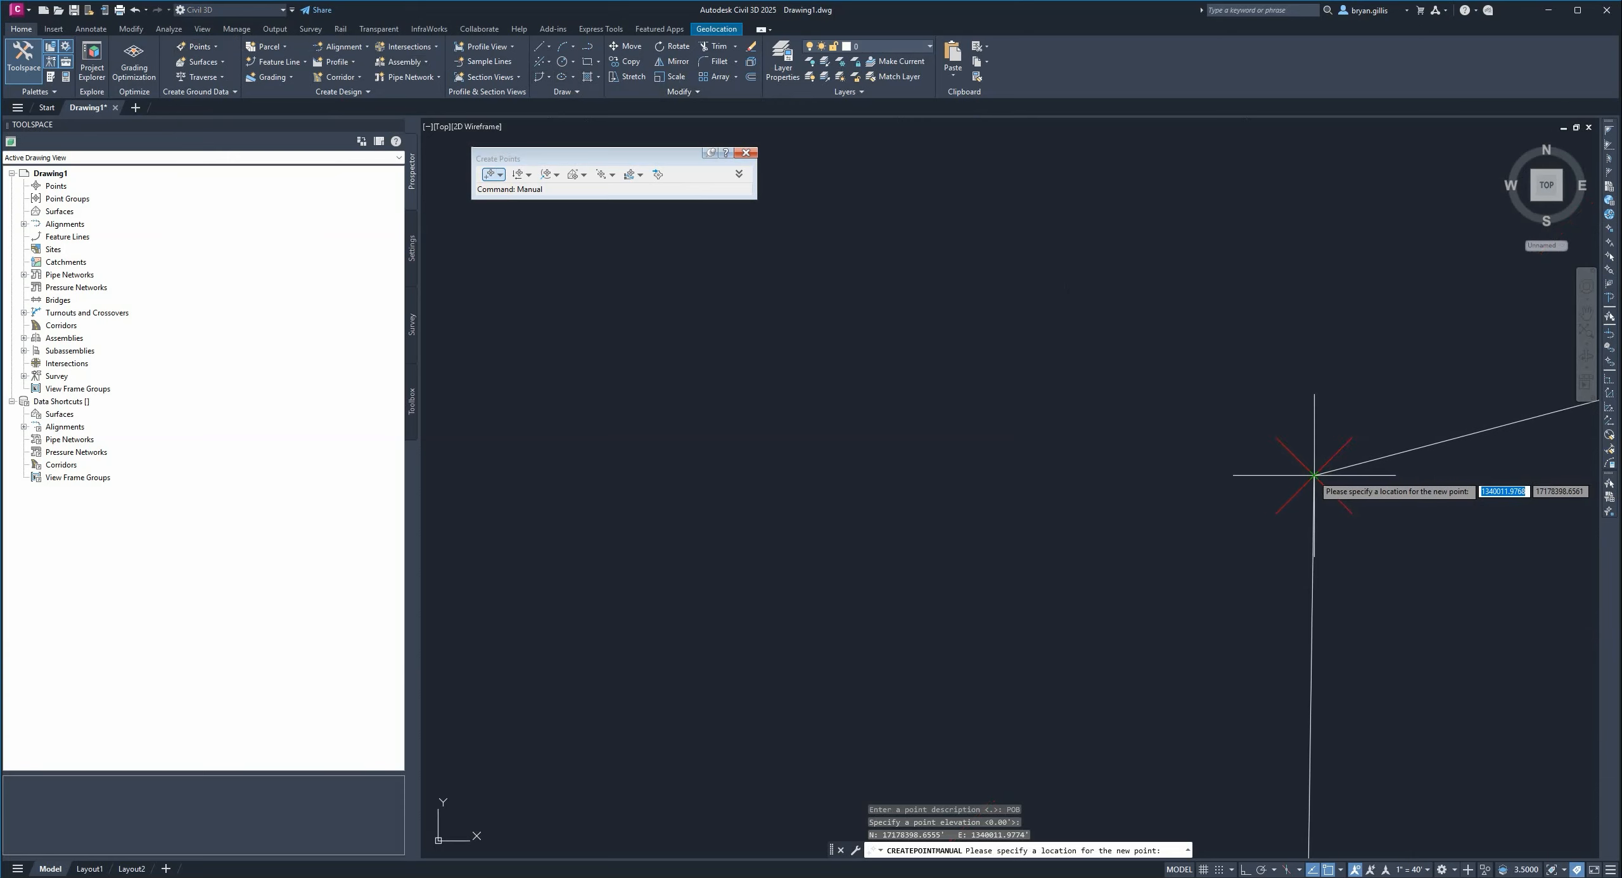
{"action": "scroll", "coordinate": [1432, 425], "scroll_direction": "down", "scroll_amount": 6}
{"action": "middle_click_drag", "start_coordinate": [1518, 411], "coordinate": [854, 438]}
{"action": "scroll", "coordinate": [855, 438], "scroll_direction": "up", "scroll_amount": 7}
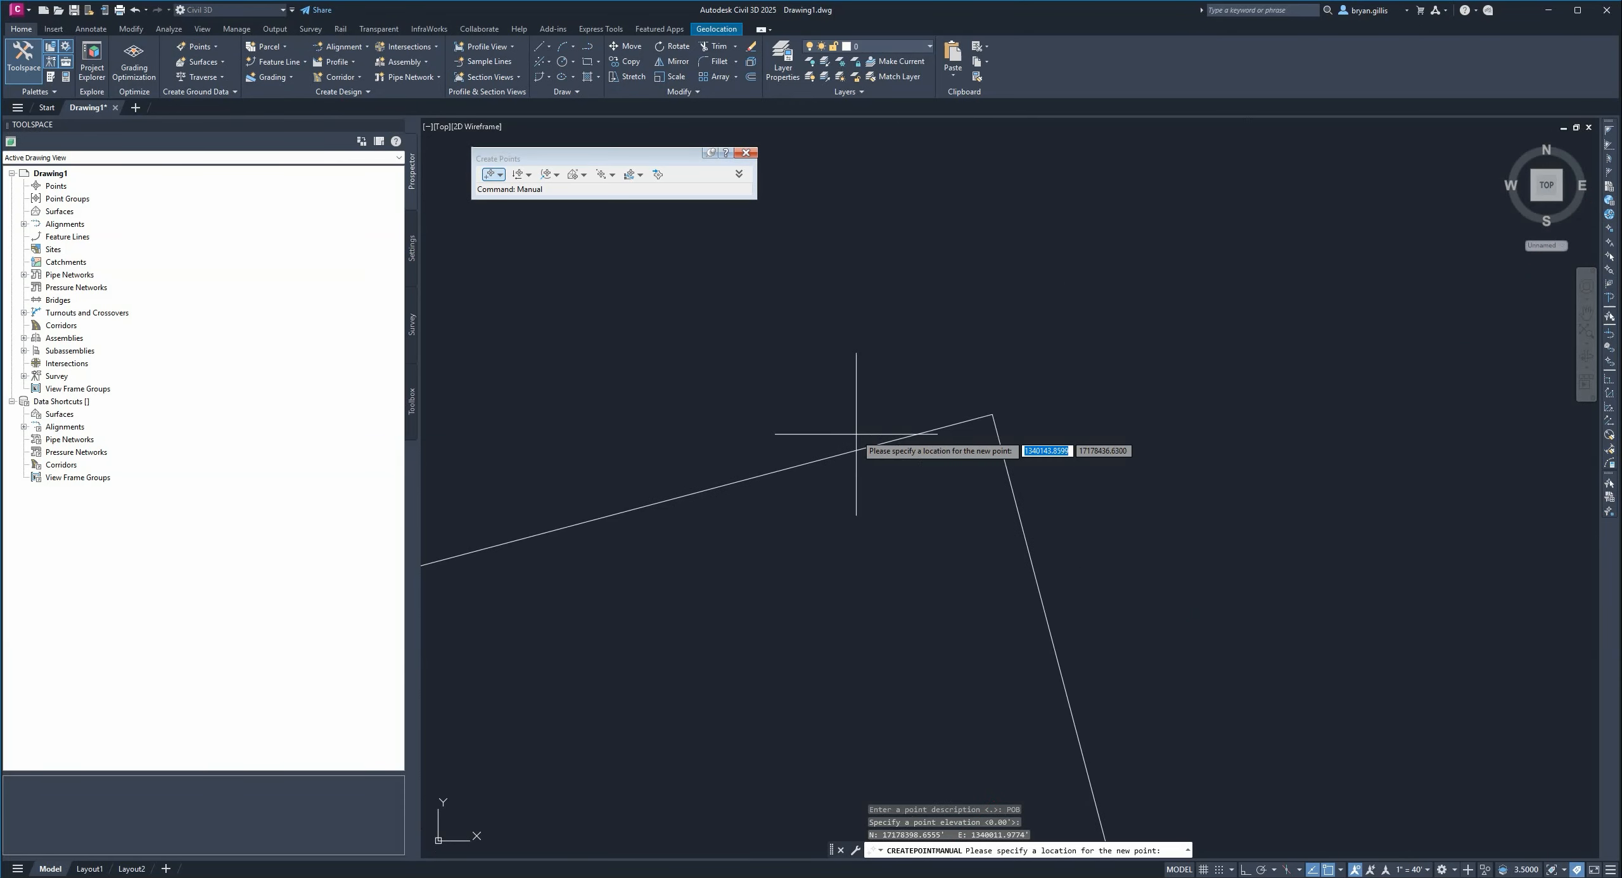
{"action": "left_click", "coordinate": [991, 417]}
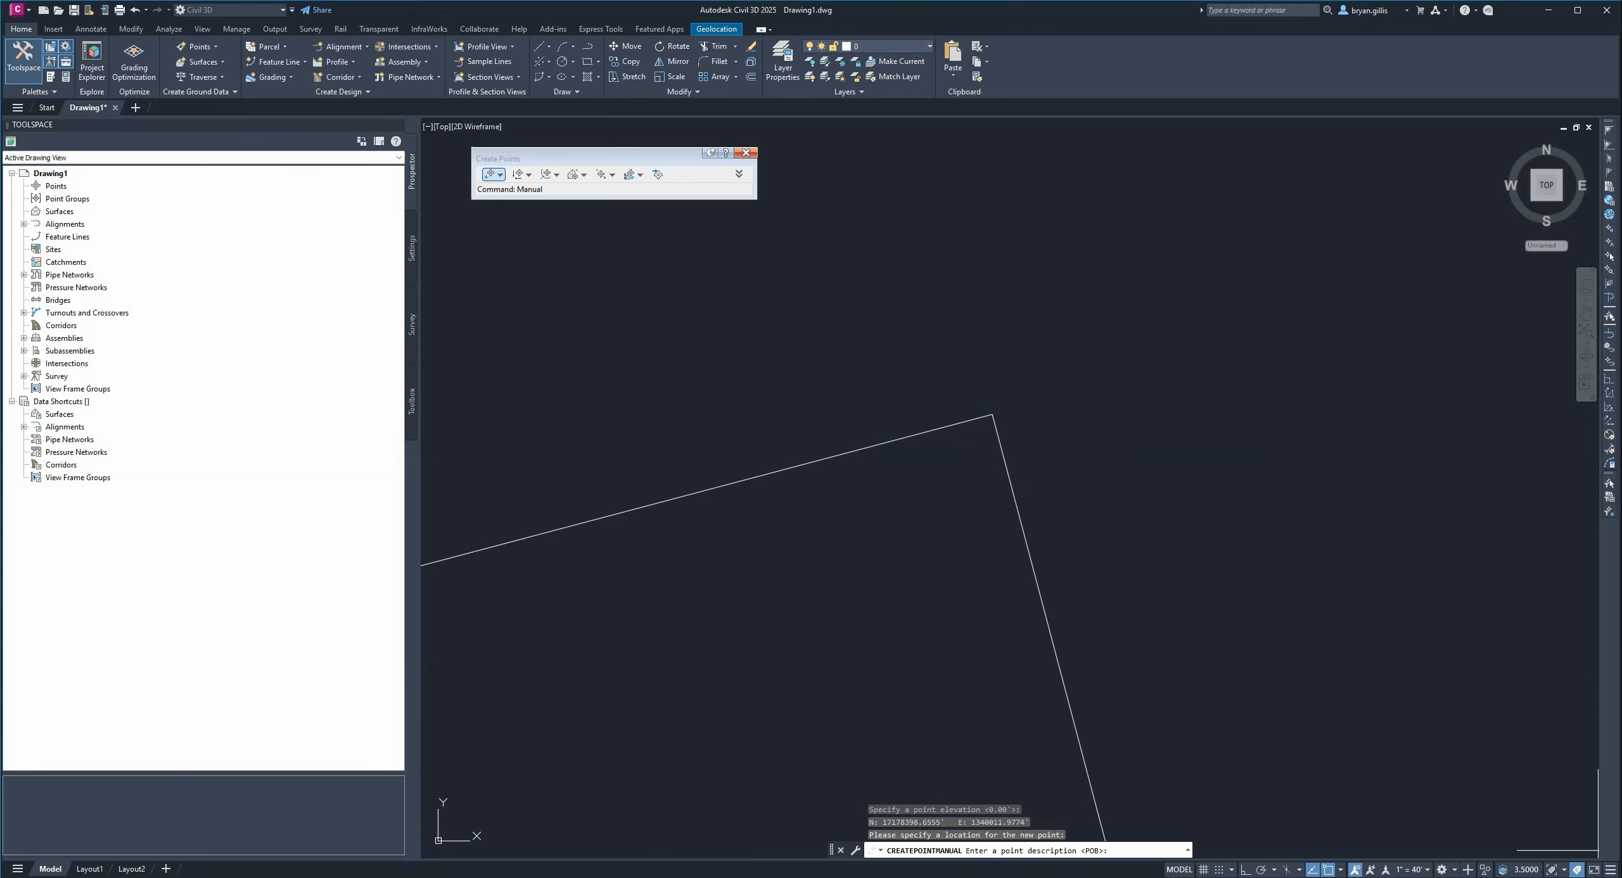
- Switch to the legal description PDF and check which monuments mark the corners along the first four courses of the fieldnotes
{"action": "left_click", "coordinate": [1582, 848]}
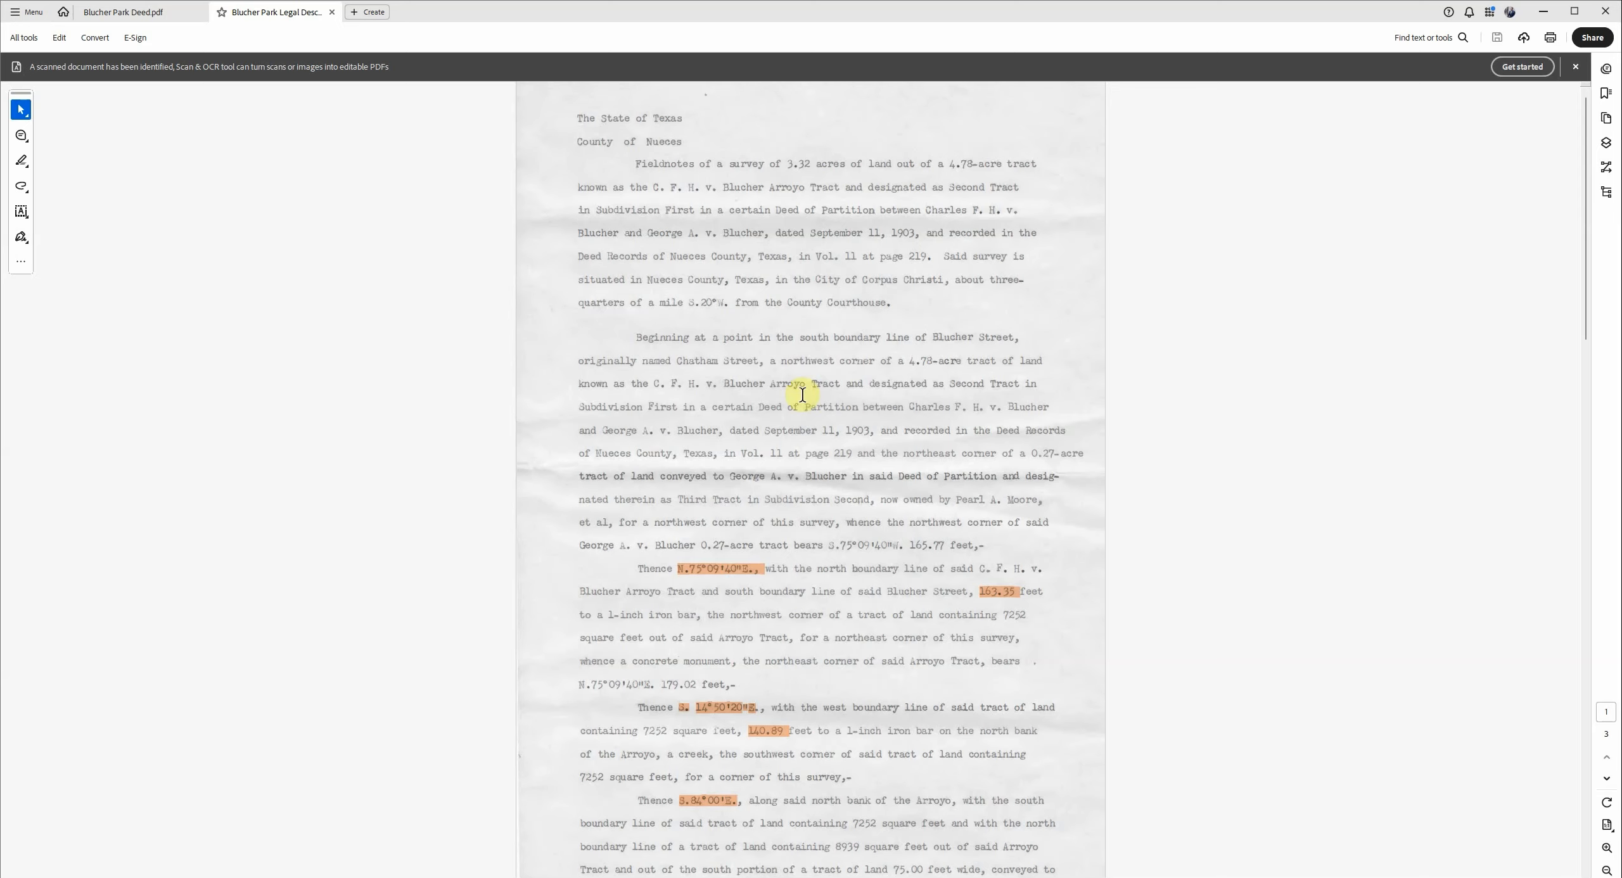
{"action": "scroll", "coordinate": [713, 384], "scroll_direction": "down", "scroll_amount": 5}
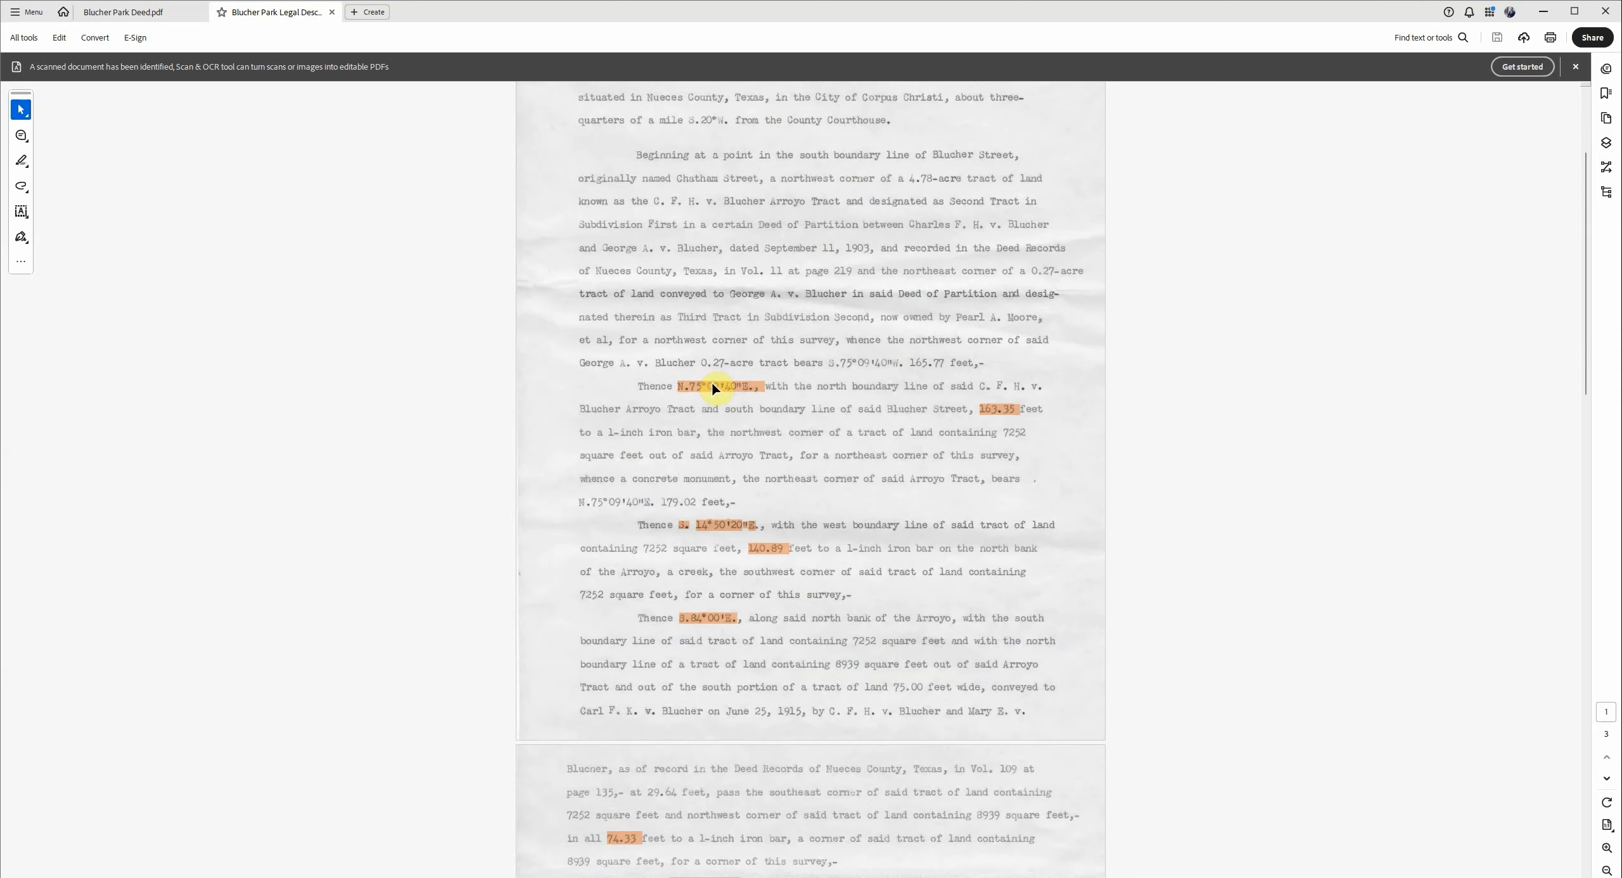
{"action": "scroll", "coordinate": [771, 514], "scroll_direction": "down", "scroll_amount": 1}
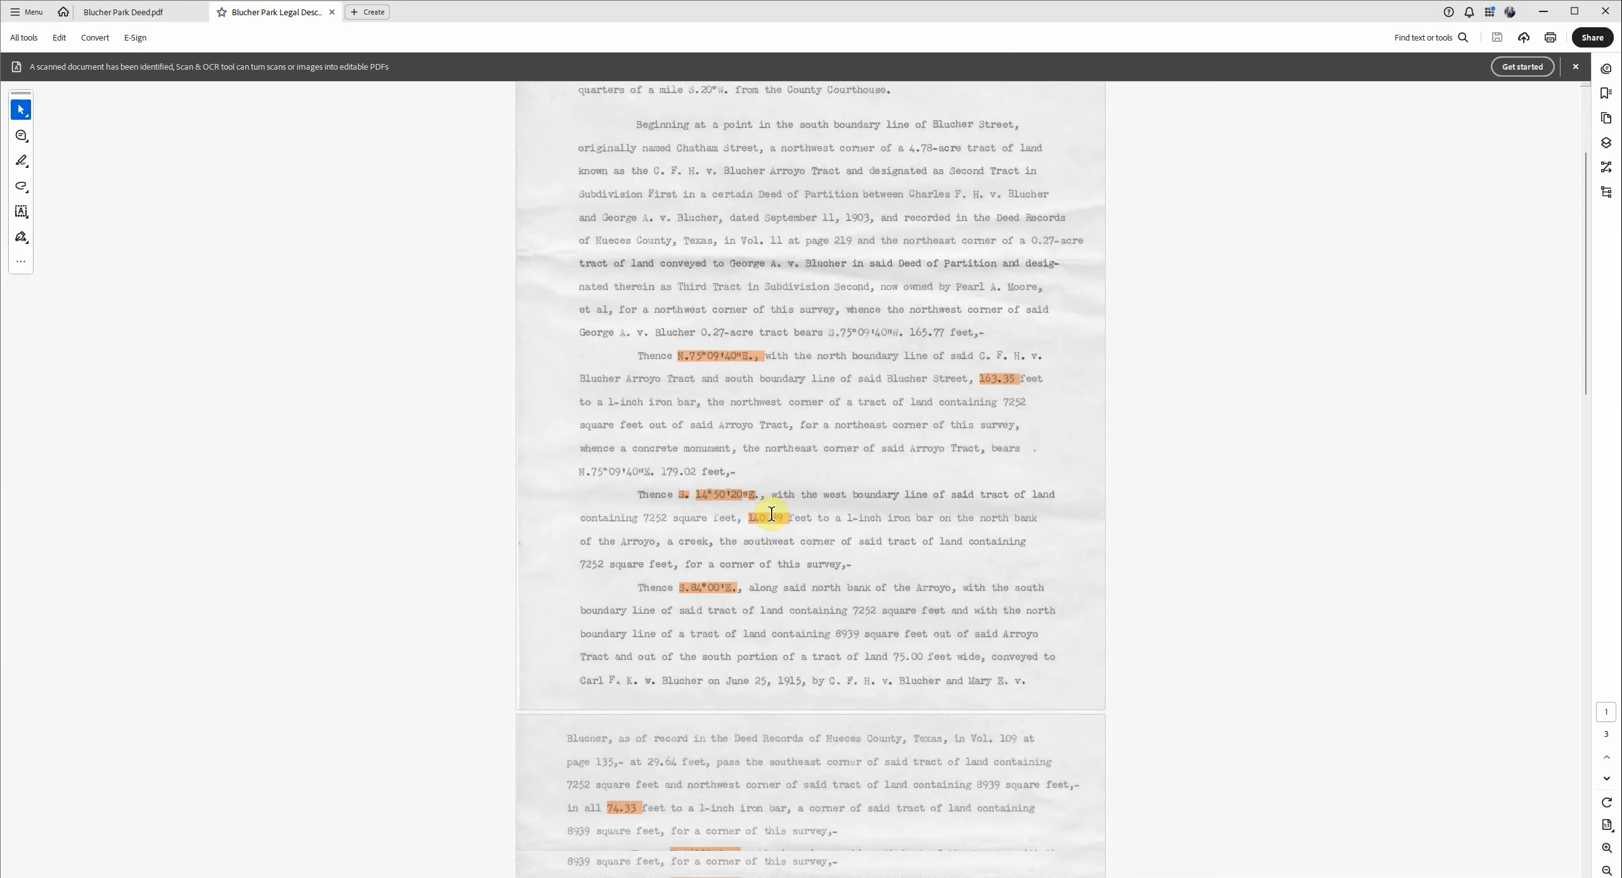
{"action": "scroll", "coordinate": [664, 410], "scroll_direction": "down", "scroll_amount": 1}
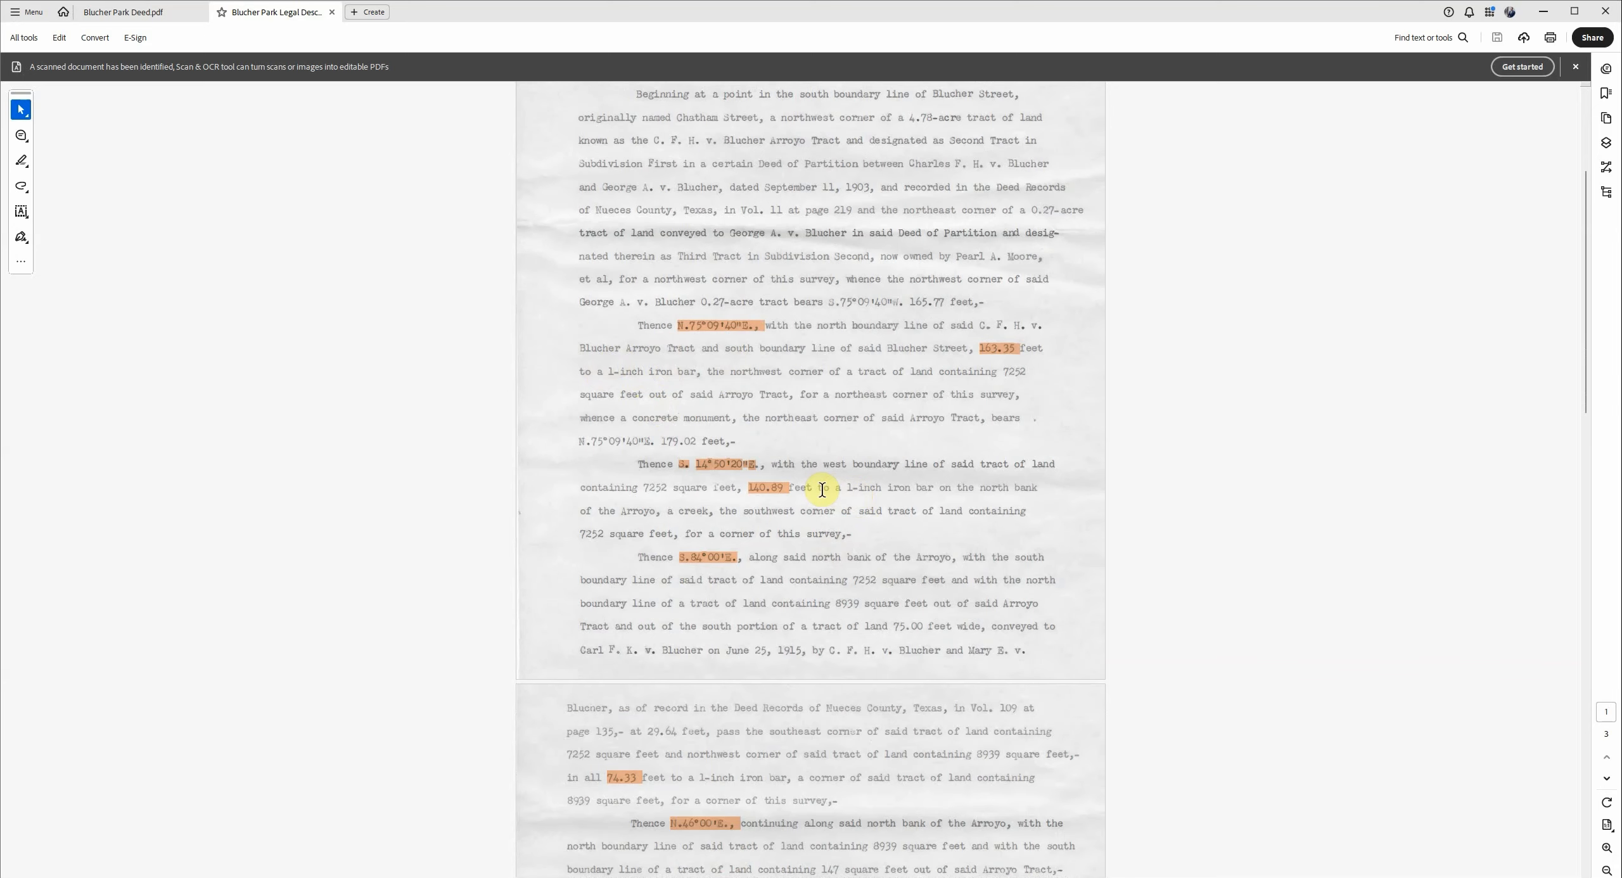
{"action": "scroll", "coordinate": [855, 516], "scroll_direction": "up", "scroll_amount": 3}
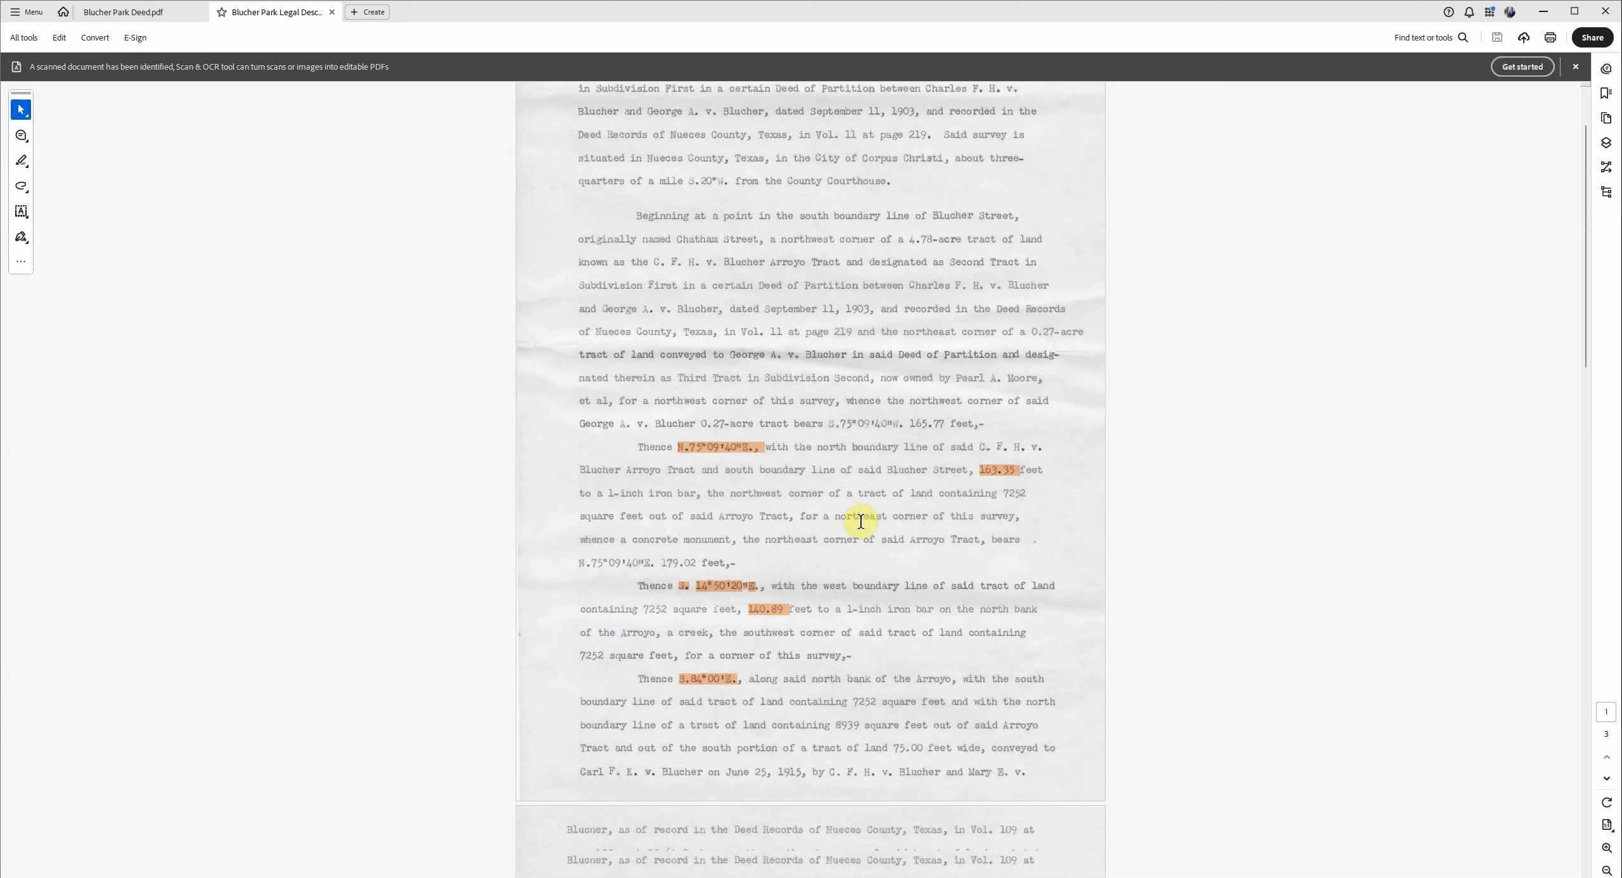
{"action": "scroll", "coordinate": [860, 521], "scroll_direction": "down", "scroll_amount": 5}
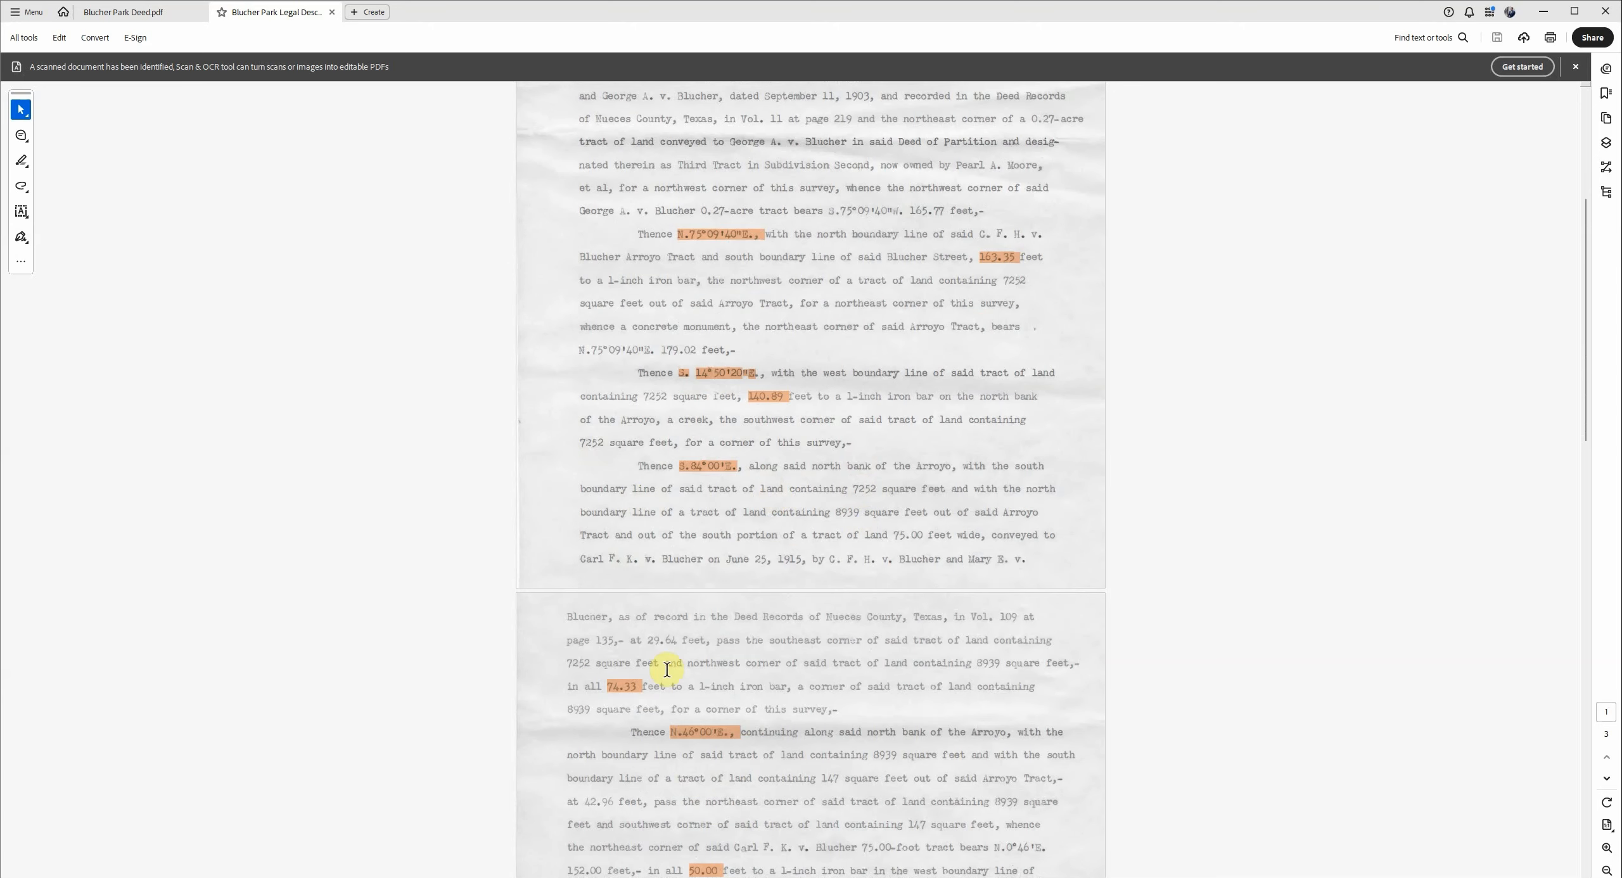
{"action": "scroll", "coordinate": [771, 700], "scroll_direction": "down", "scroll_amount": 5}
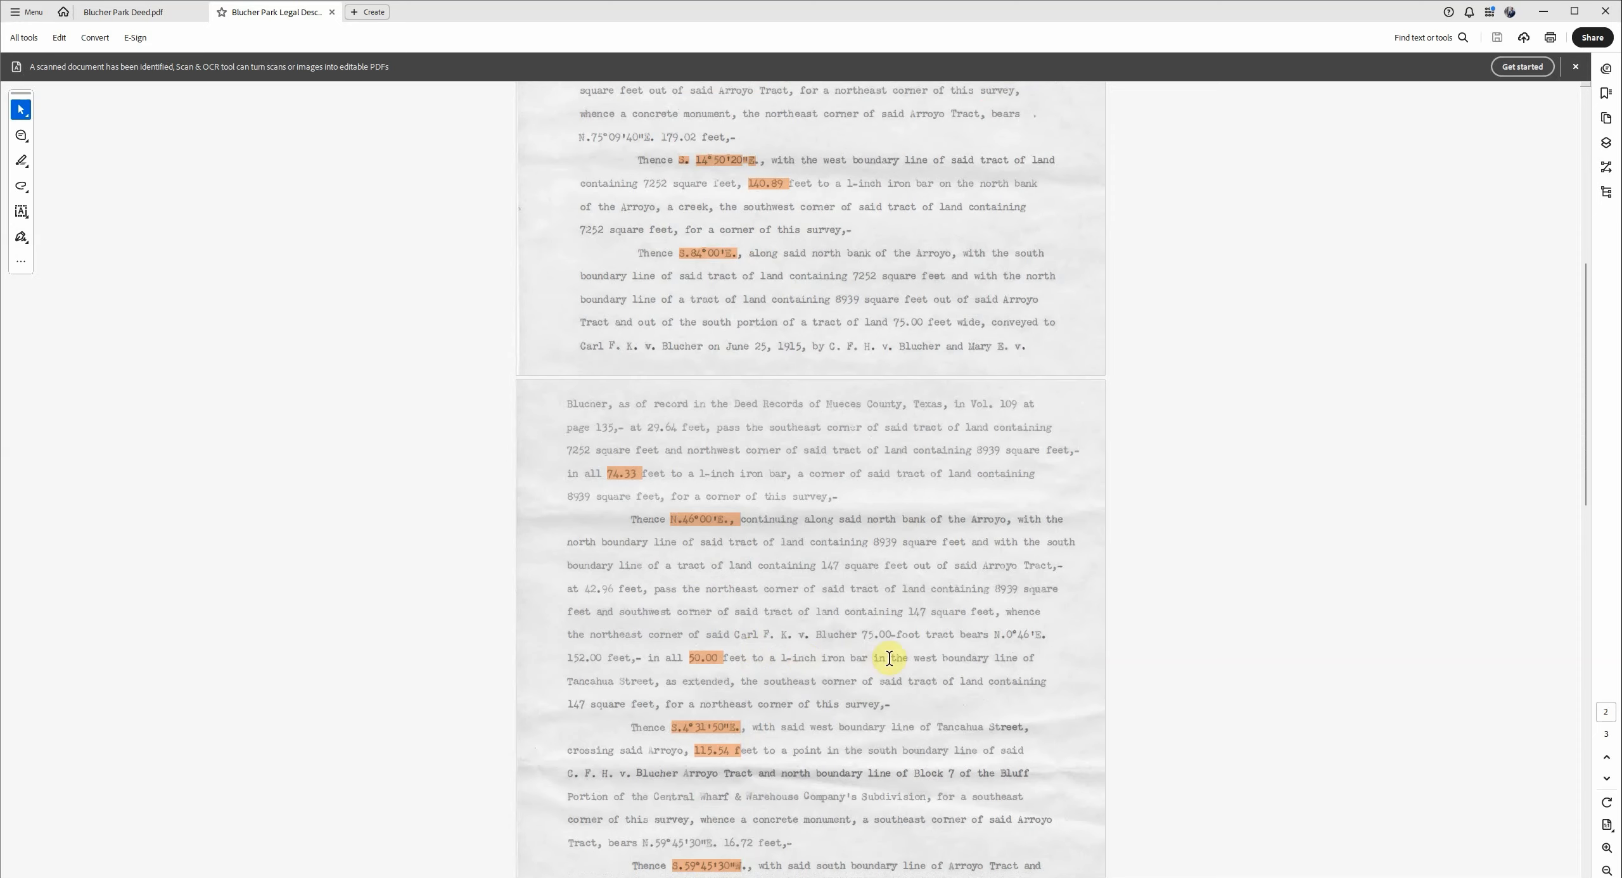
{"action": "scroll", "coordinate": [698, 640], "scroll_direction": "down", "scroll_amount": 3}
{"action": "scroll", "coordinate": [695, 636], "scroll_direction": "down", "scroll_amount": 3}
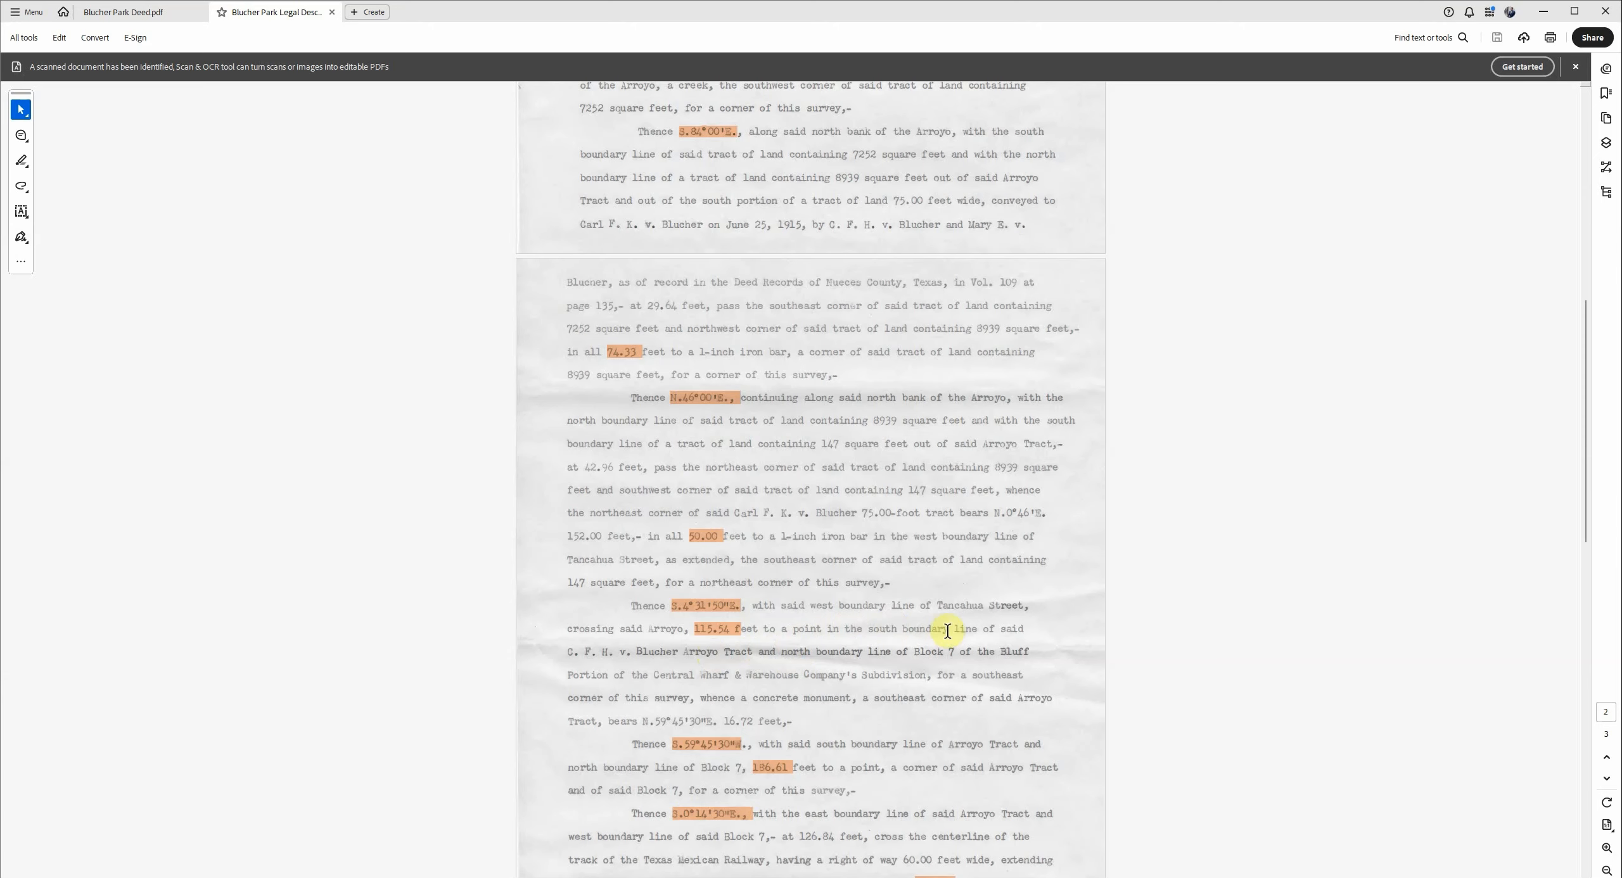
- Examine the fieldnote calls along Tancahua Street and Block 7, including the railway crossing, for their corner descriptions
{"action": "scroll", "coordinate": [741, 661], "scroll_direction": "down", "scroll_amount": 1}
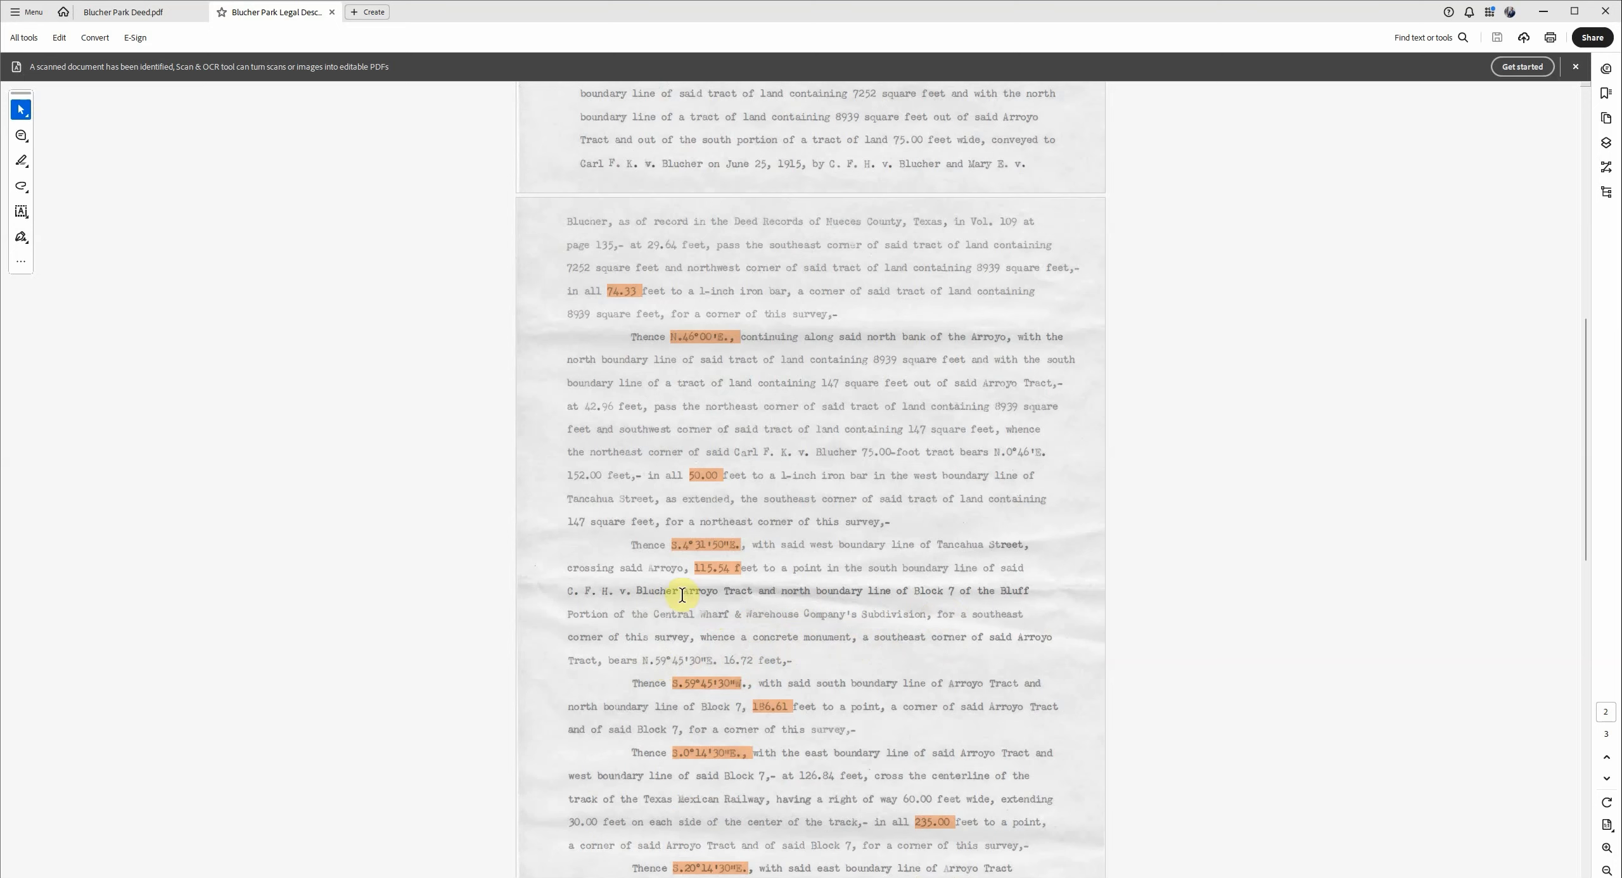
{"action": "scroll", "coordinate": [729, 577], "scroll_direction": "down", "scroll_amount": 1}
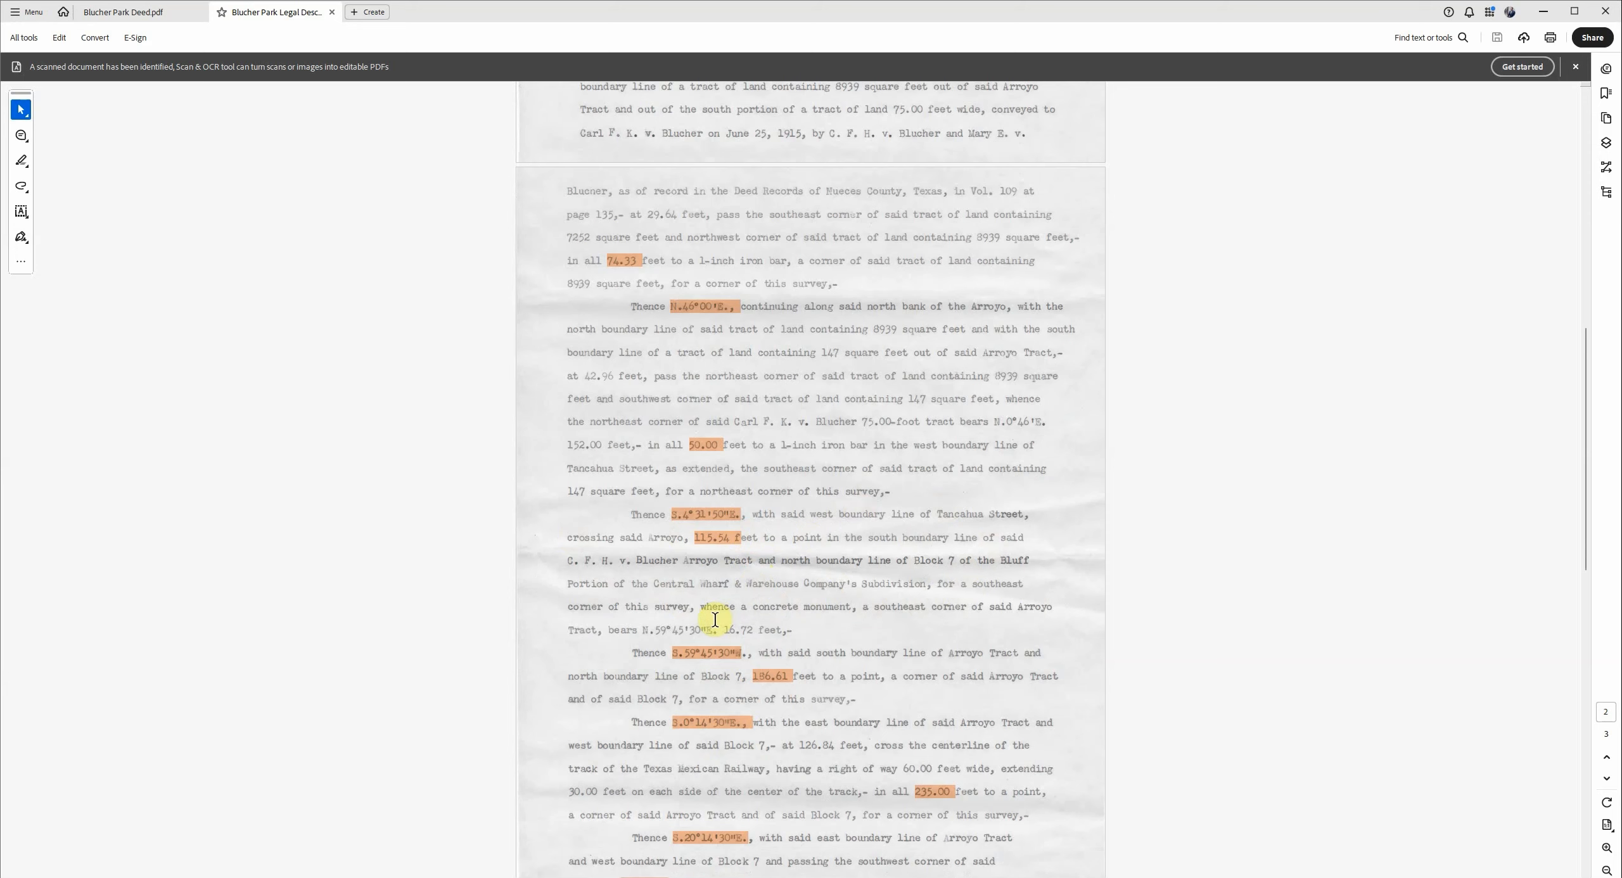
{"action": "scroll", "coordinate": [718, 618], "scroll_direction": "down", "scroll_amount": 1}
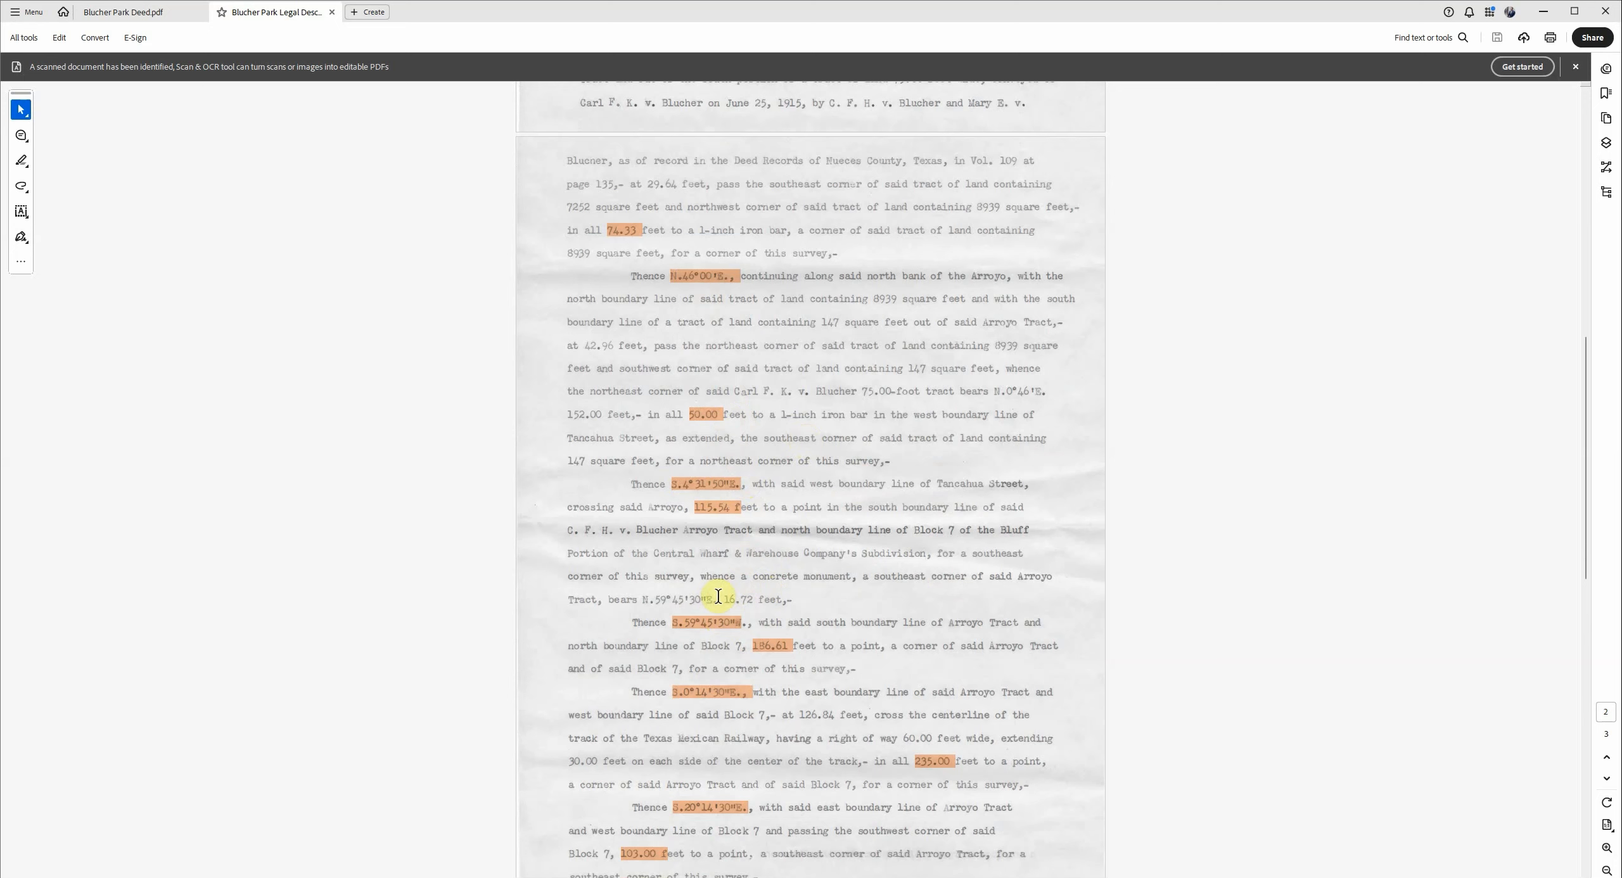
{"action": "left_click", "coordinate": [729, 487]}
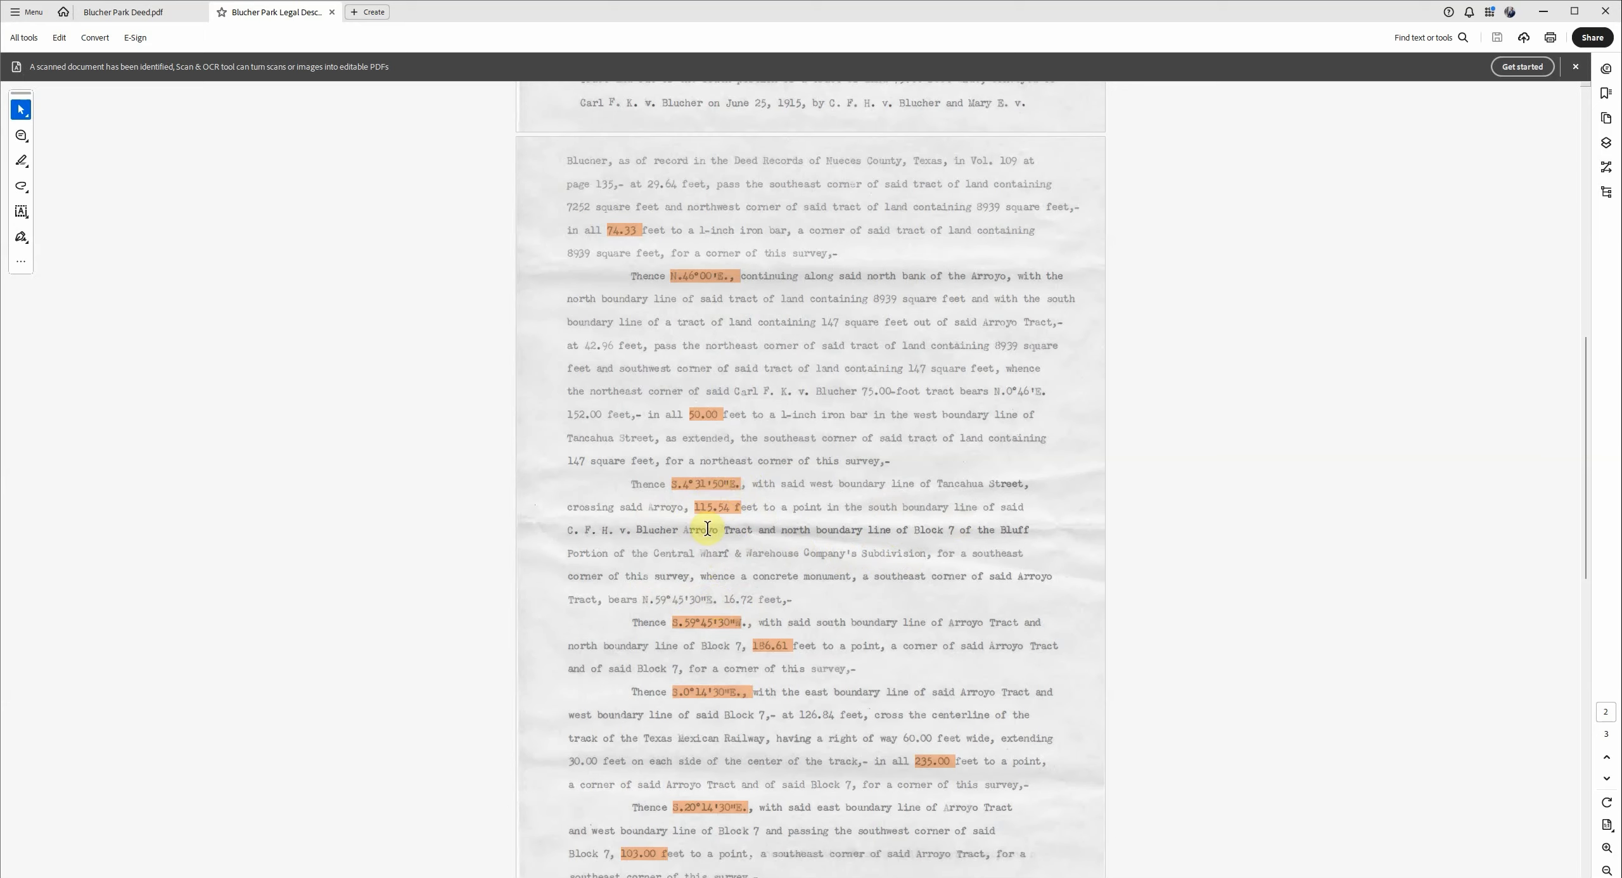
{"action": "scroll", "coordinate": [715, 528], "scroll_direction": "down", "scroll_amount": 3}
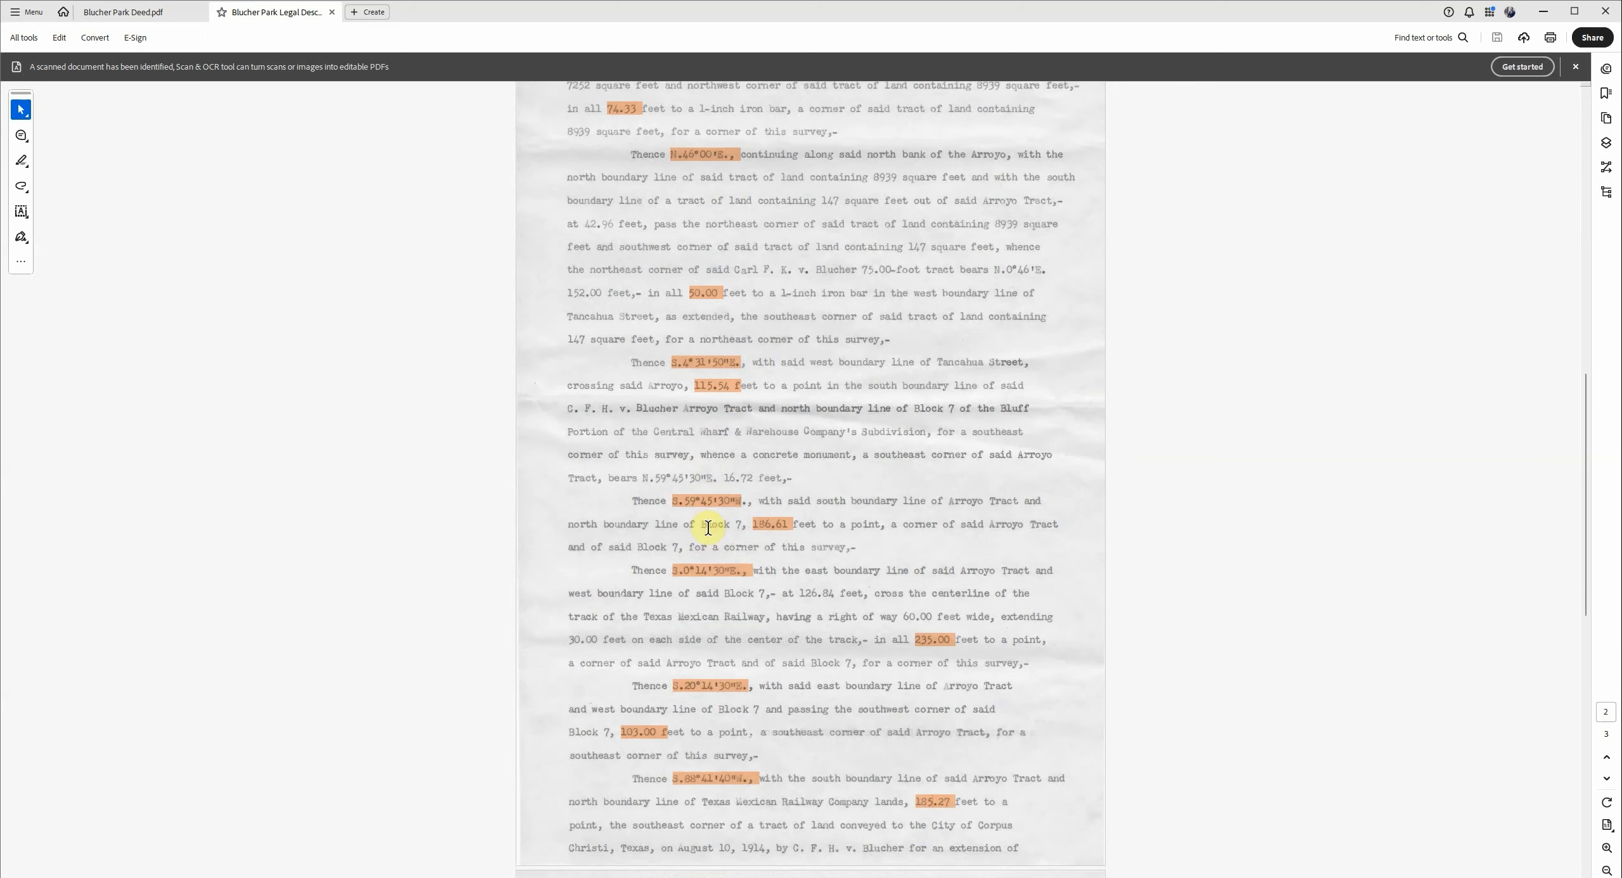
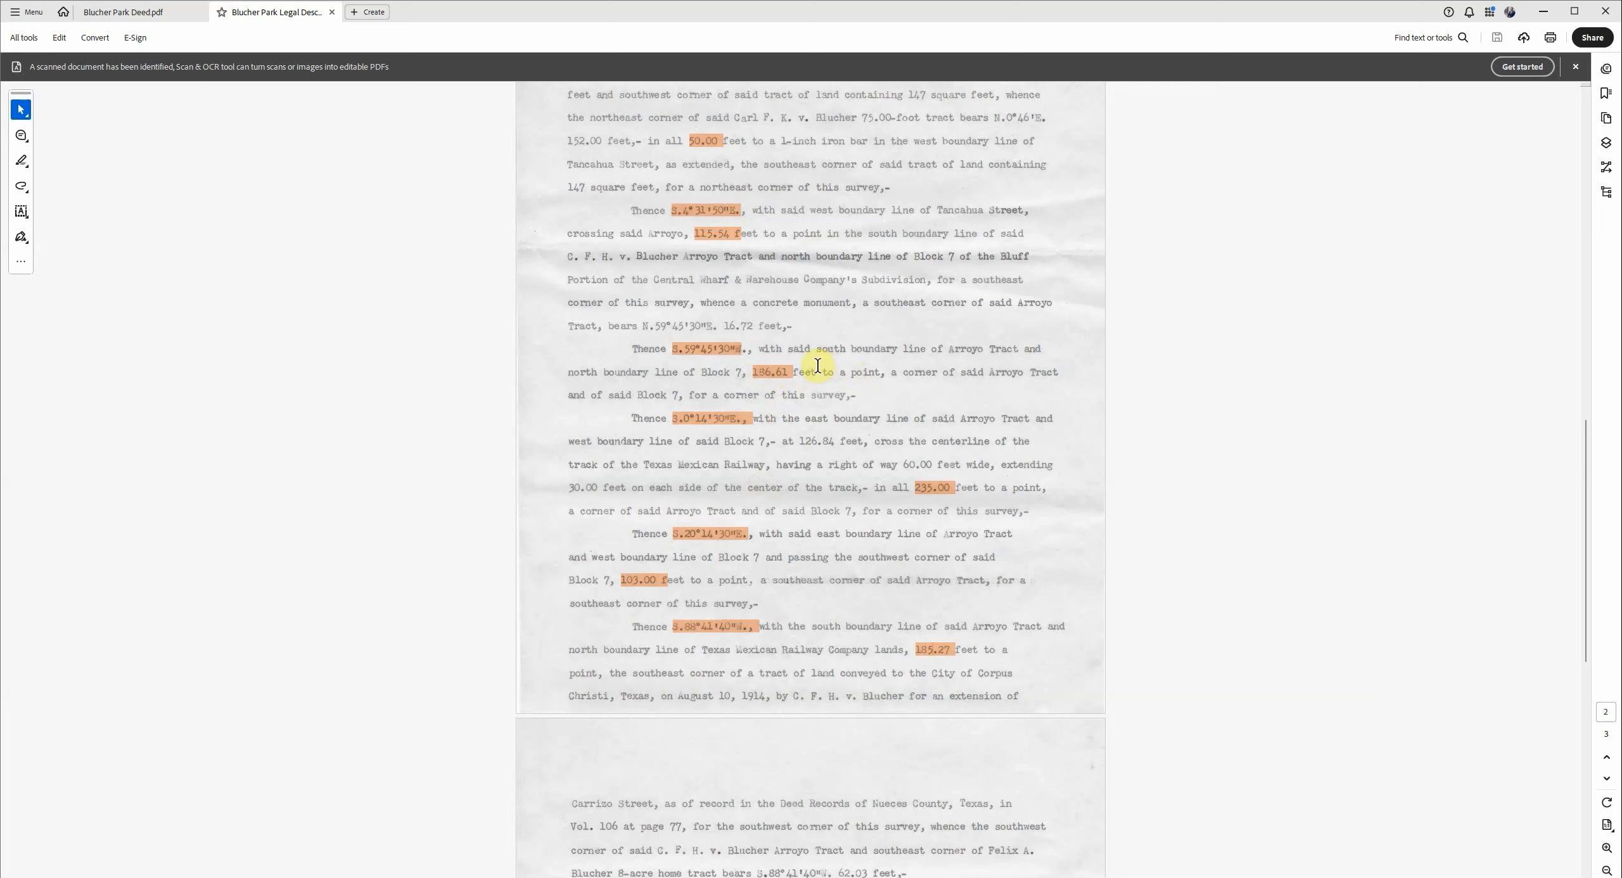
{"action": "scroll", "coordinate": [818, 367], "scroll_direction": "down", "scroll_amount": 1}
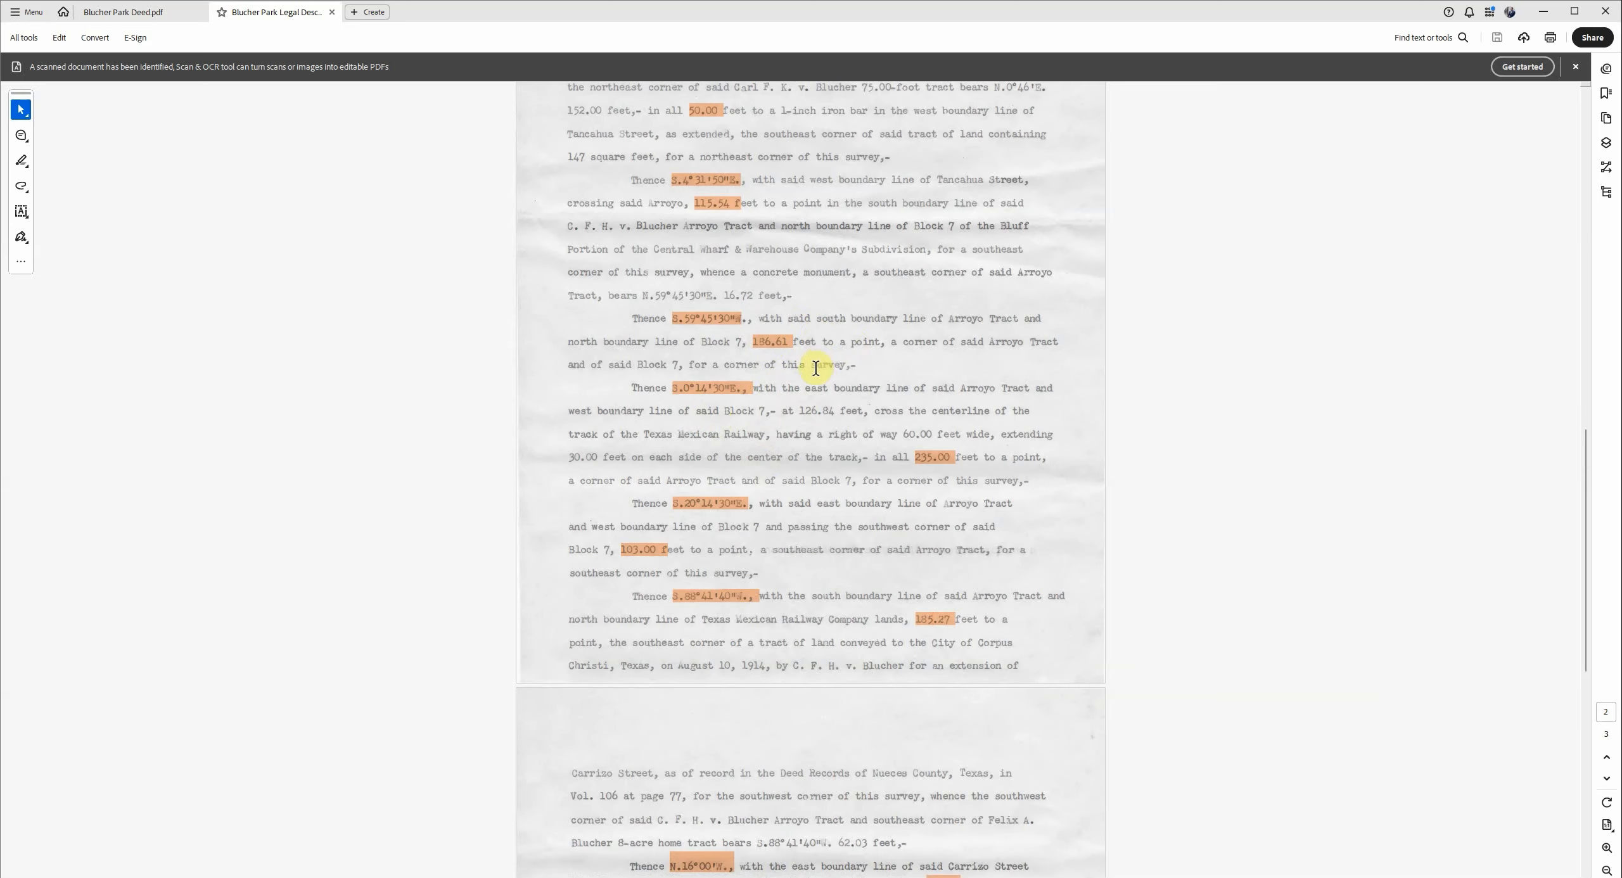
{"action": "scroll", "coordinate": [738, 439], "scroll_direction": "down", "scroll_amount": 1}
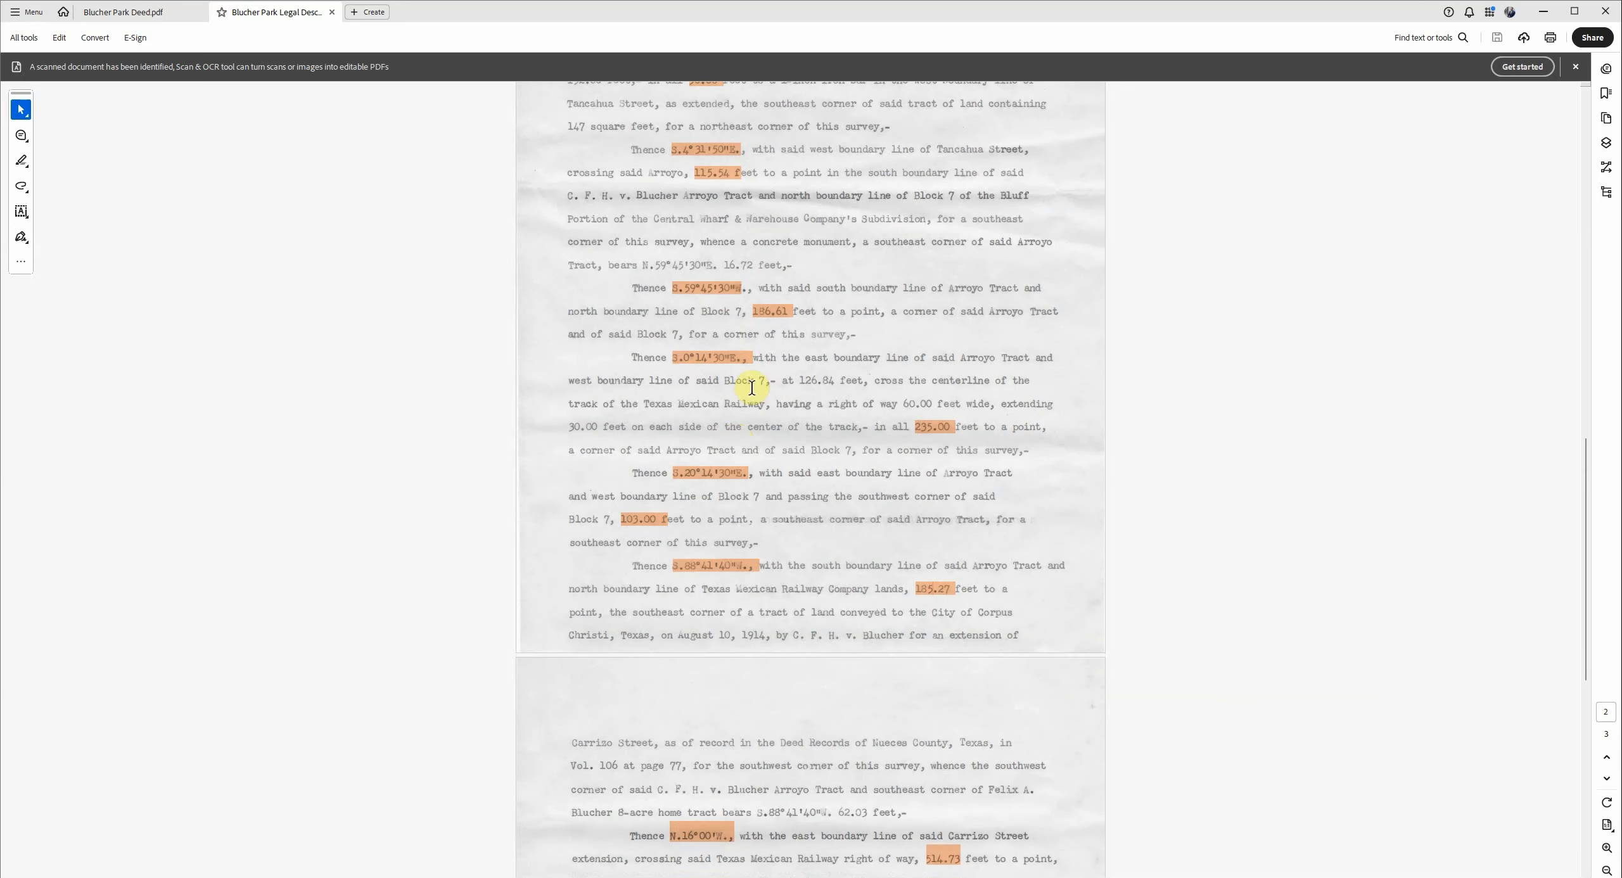
{"action": "left_click", "coordinate": [918, 429]}
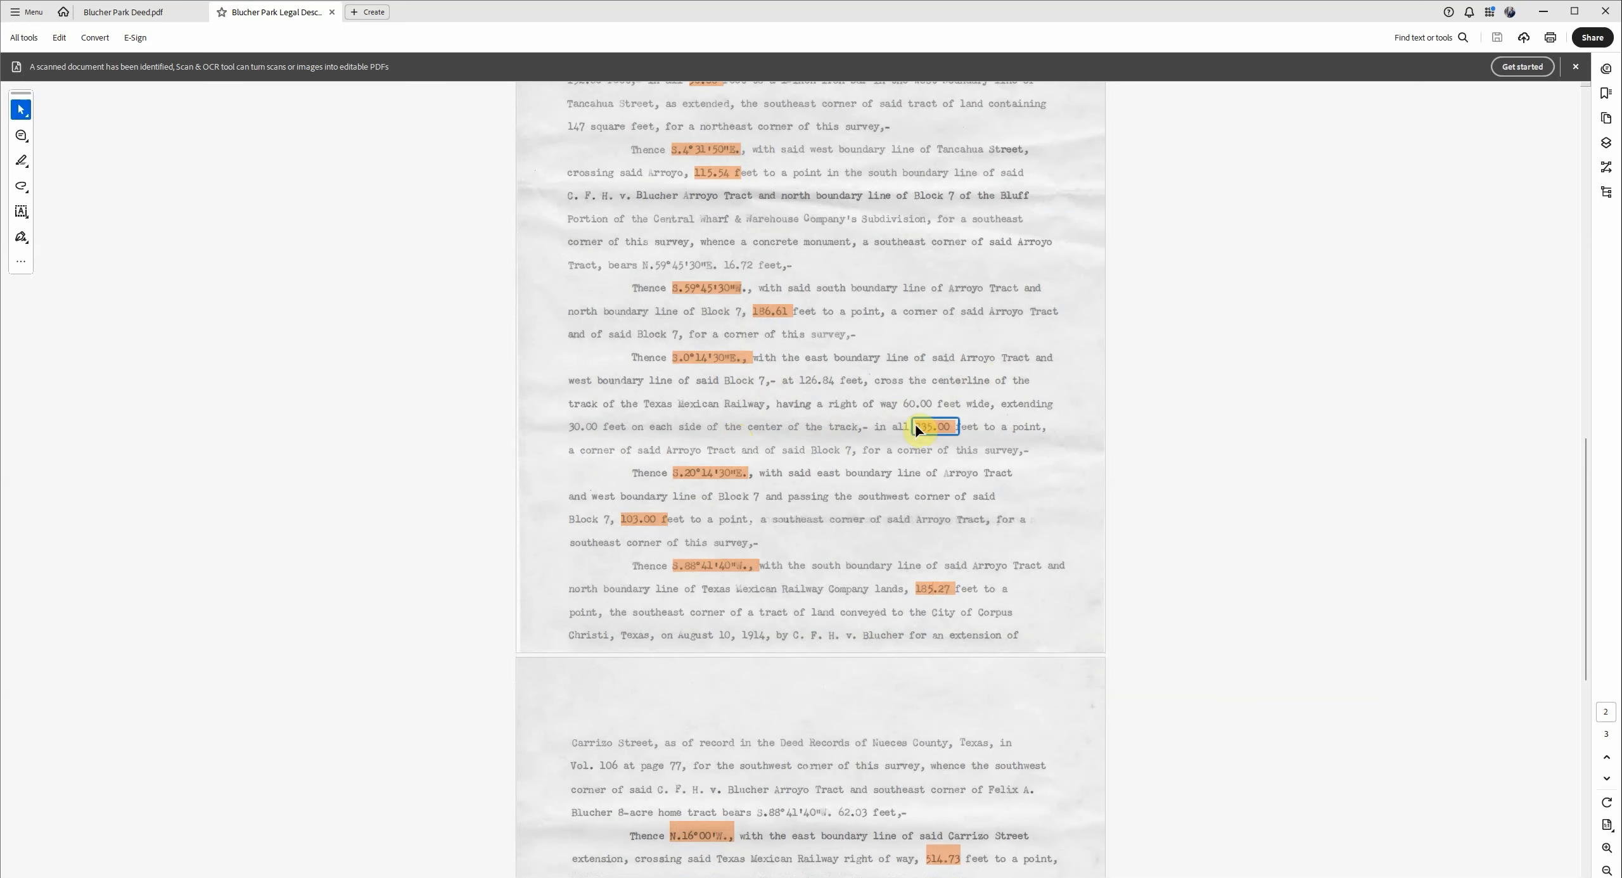
{"action": "left_click", "coordinate": [888, 427]}
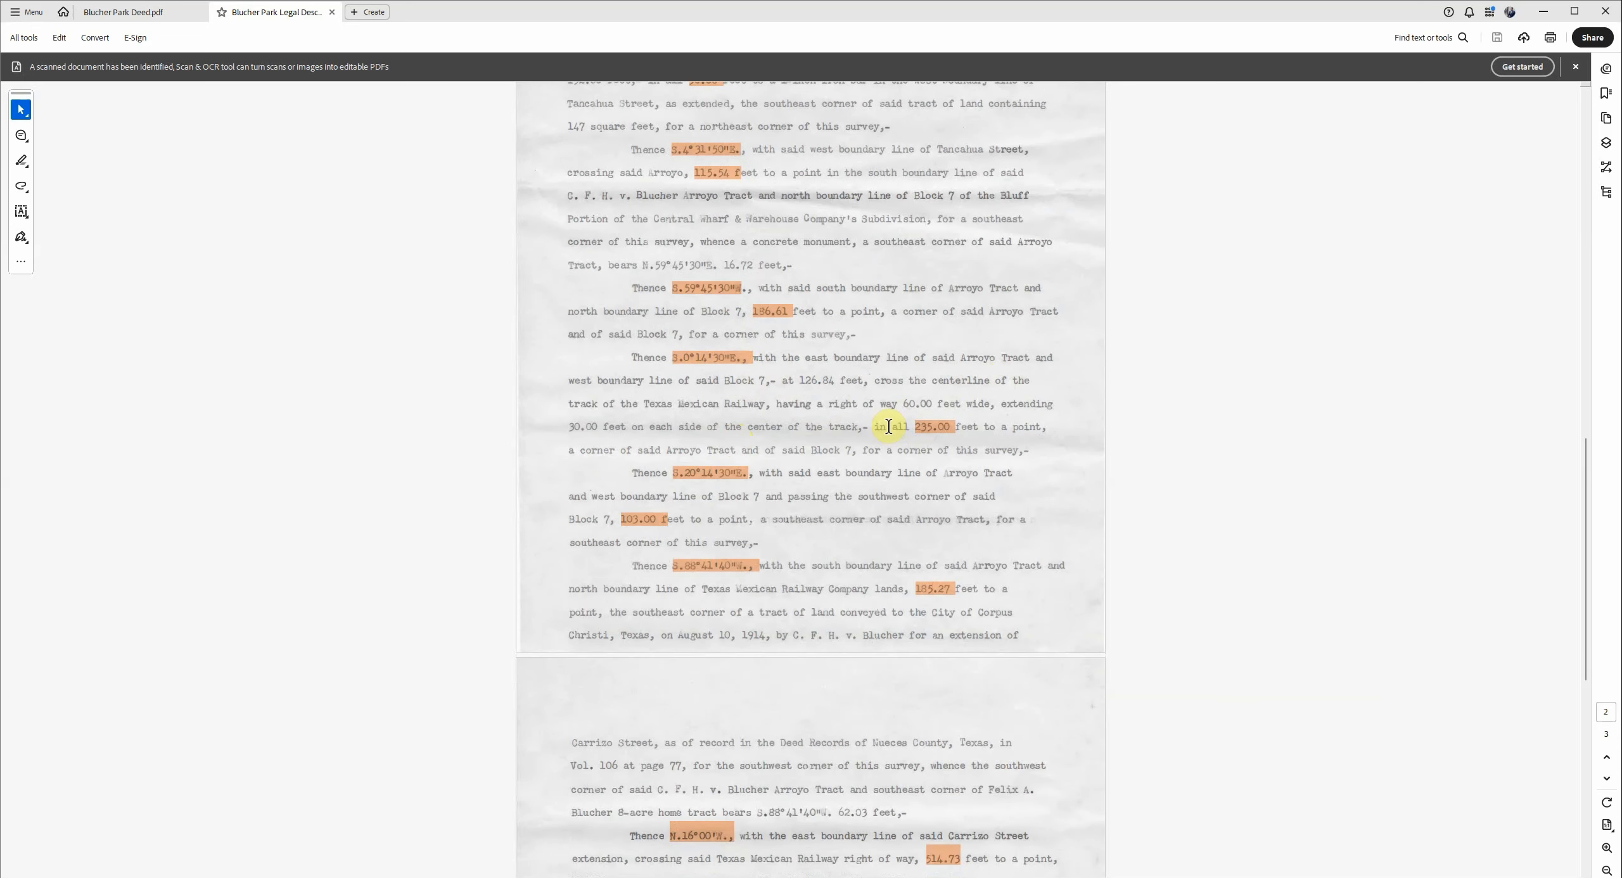
{"action": "left_click", "coordinate": [947, 428]}
{"action": "left_click", "coordinate": [819, 408]}
{"action": "scroll", "coordinate": [887, 428], "scroll_direction": "down", "scroll_amount": 1}
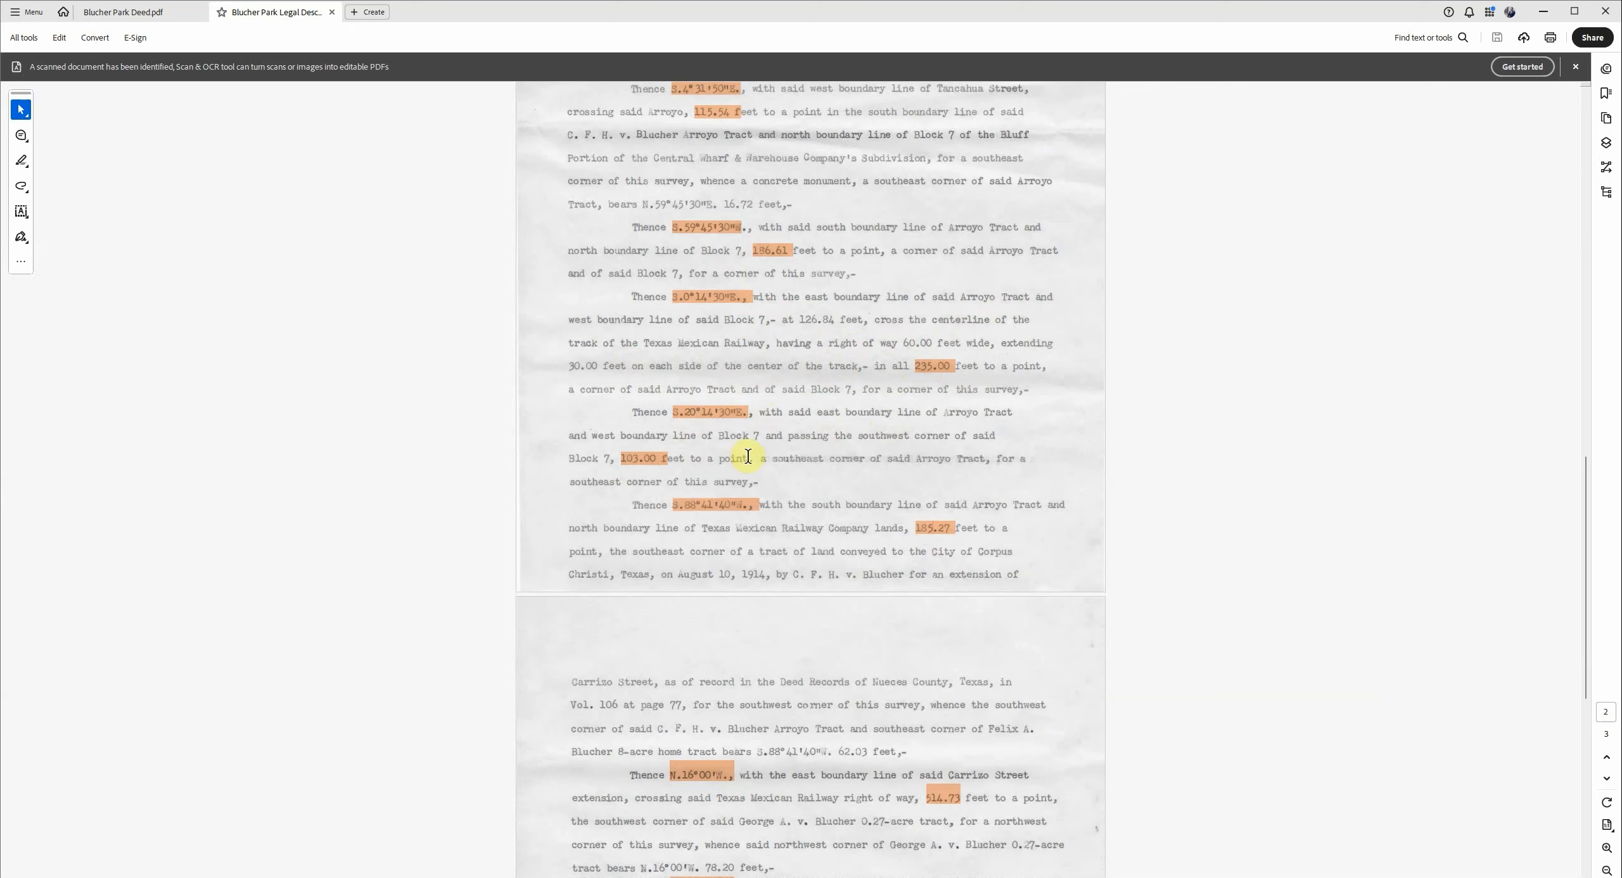
- Read the remaining calls through Carrizo Street back to the place of beginning, including the railway exception and stated acreage
{"action": "scroll", "coordinate": [864, 453], "scroll_direction": "down", "scroll_amount": 2}
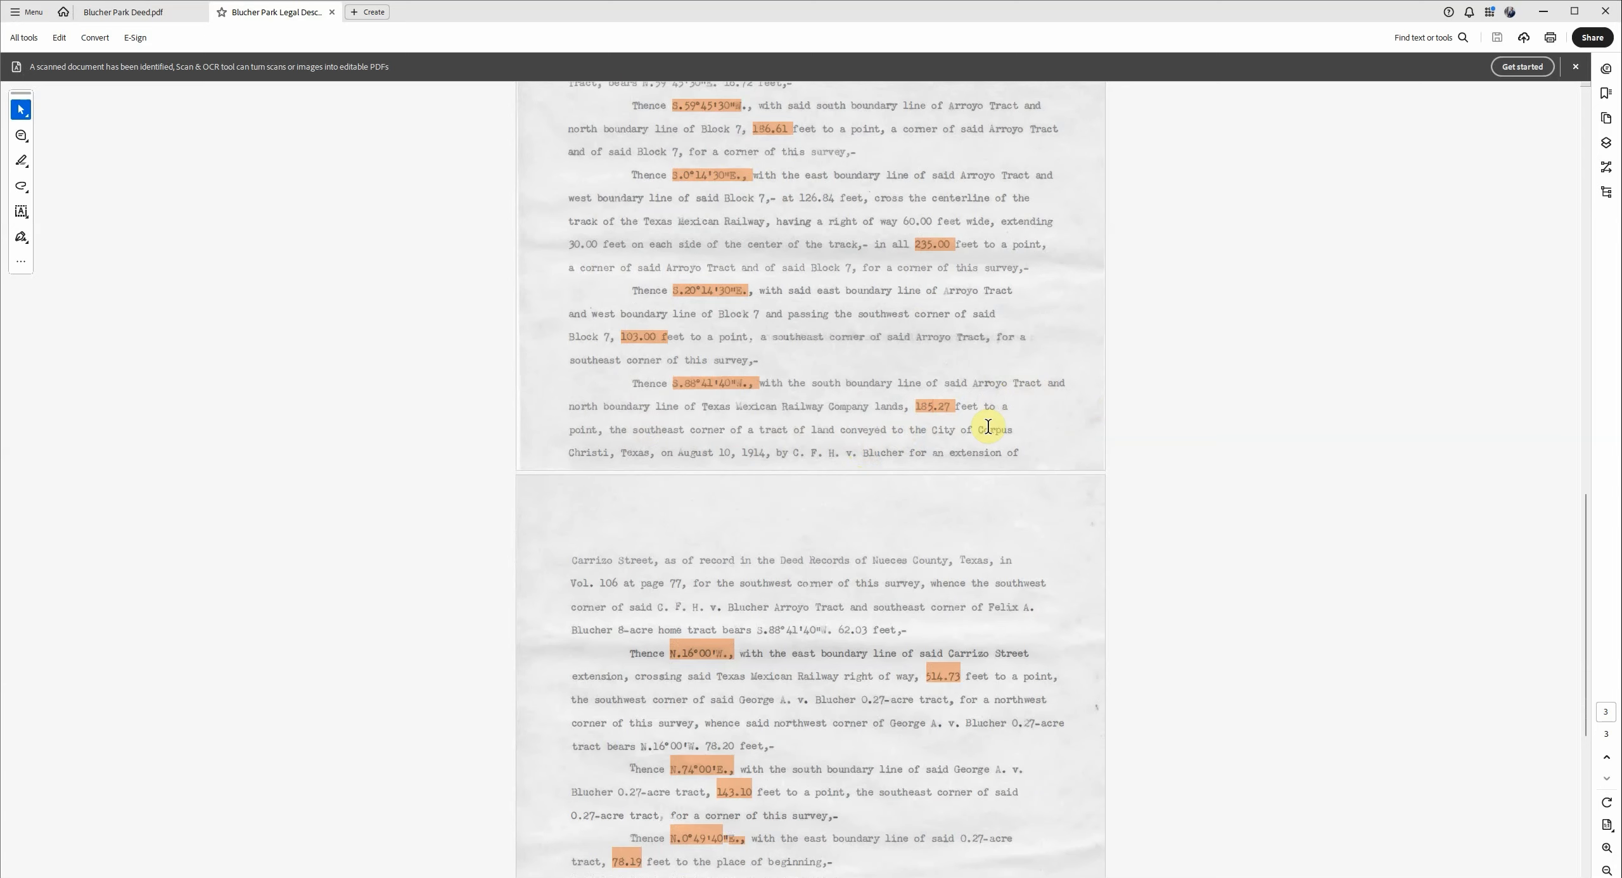
{"action": "scroll", "coordinate": [988, 427], "scroll_direction": "down", "scroll_amount": 1}
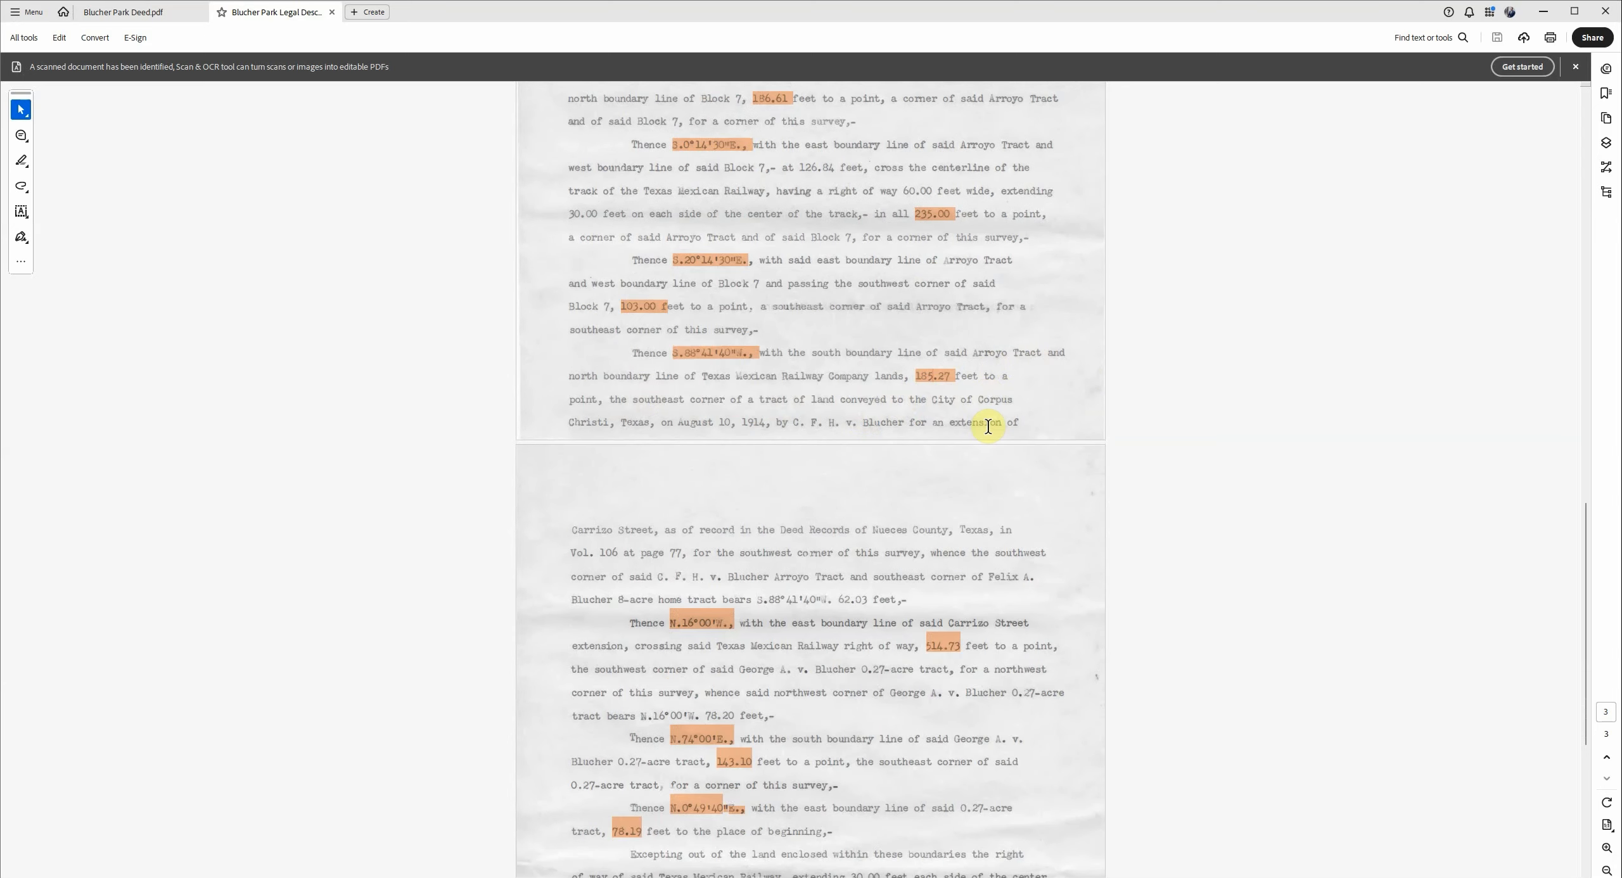
{"action": "scroll", "coordinate": [988, 426], "scroll_direction": "down", "scroll_amount": 1}
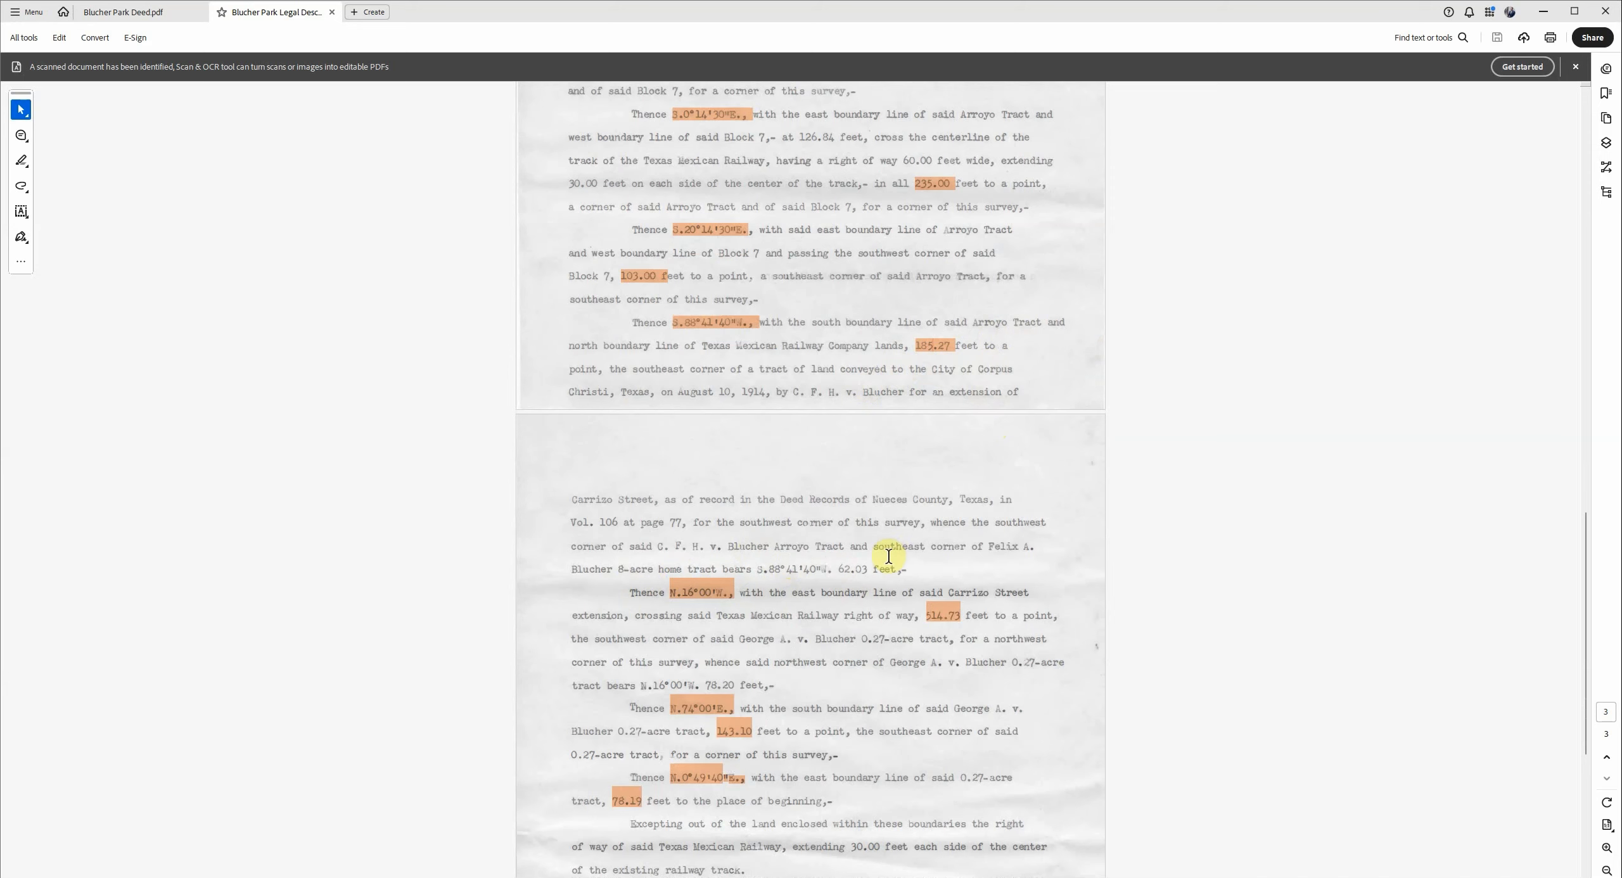
{"action": "scroll", "coordinate": [892, 525], "scroll_direction": "down", "scroll_amount": 2}
{"action": "scroll", "coordinate": [862, 462], "scroll_direction": "down", "scroll_amount": 2}
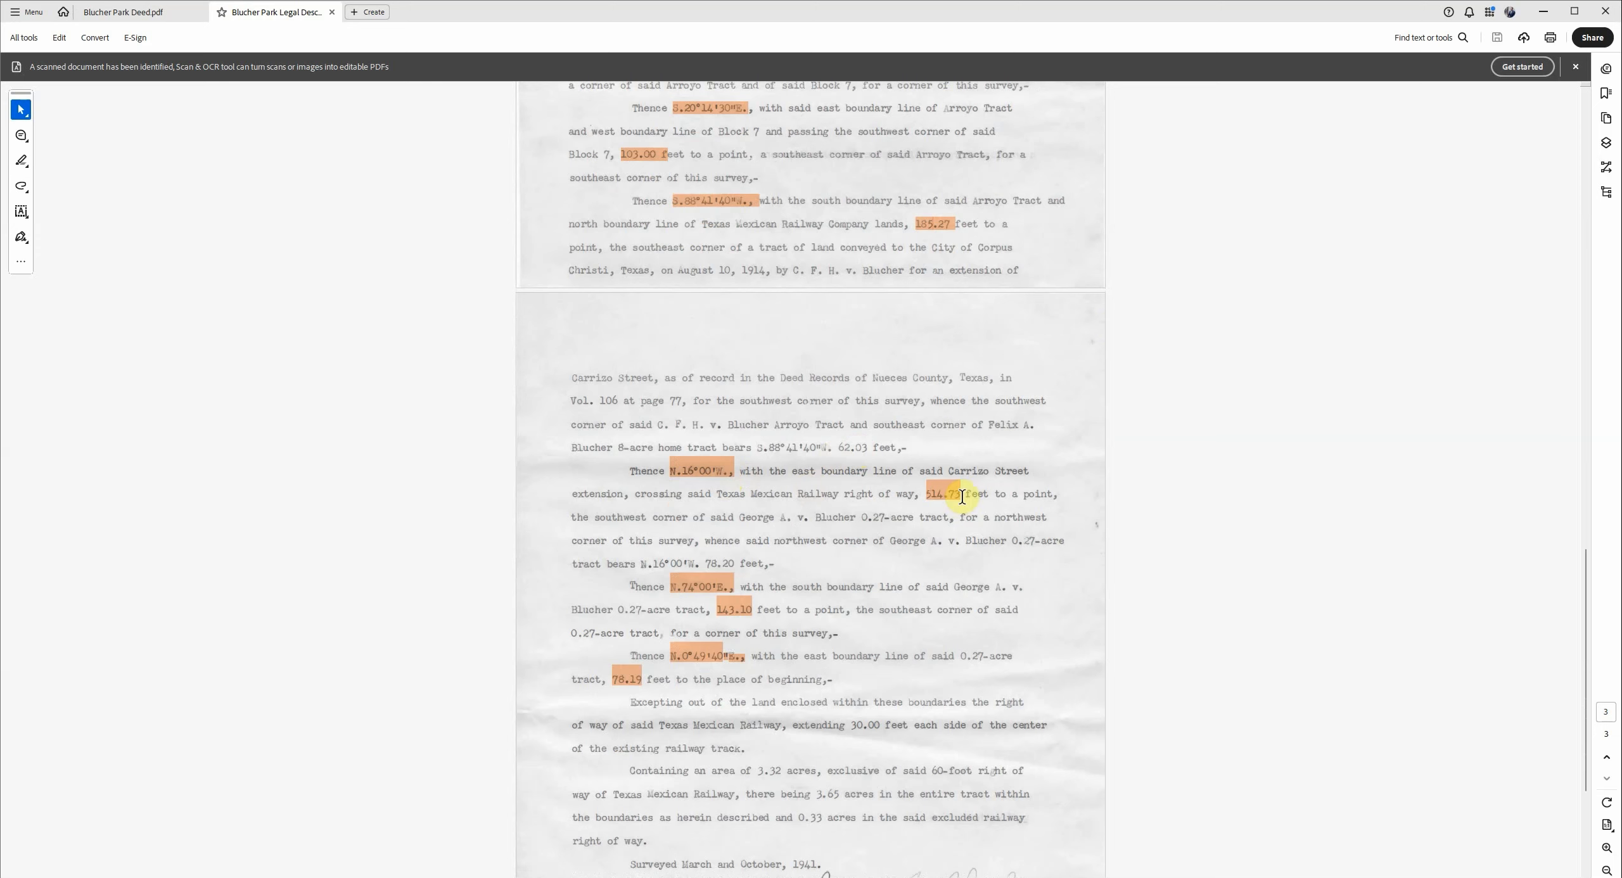
{"action": "scroll", "coordinate": [888, 498], "scroll_direction": "down", "scroll_amount": 1}
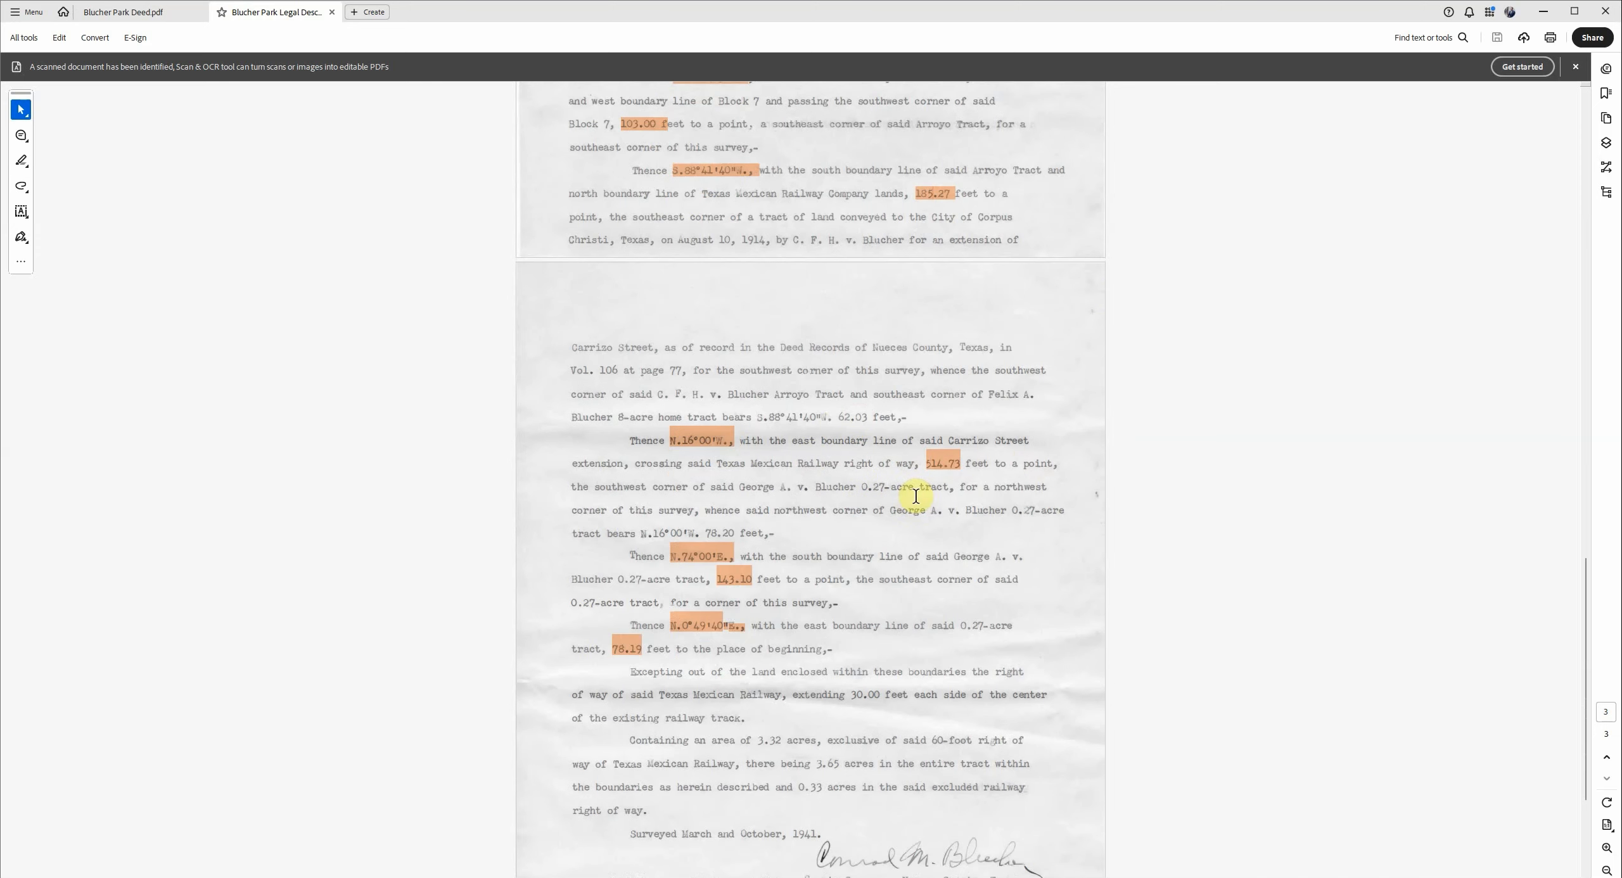
{"action": "scroll", "coordinate": [1032, 463], "scroll_direction": "down", "scroll_amount": 2}
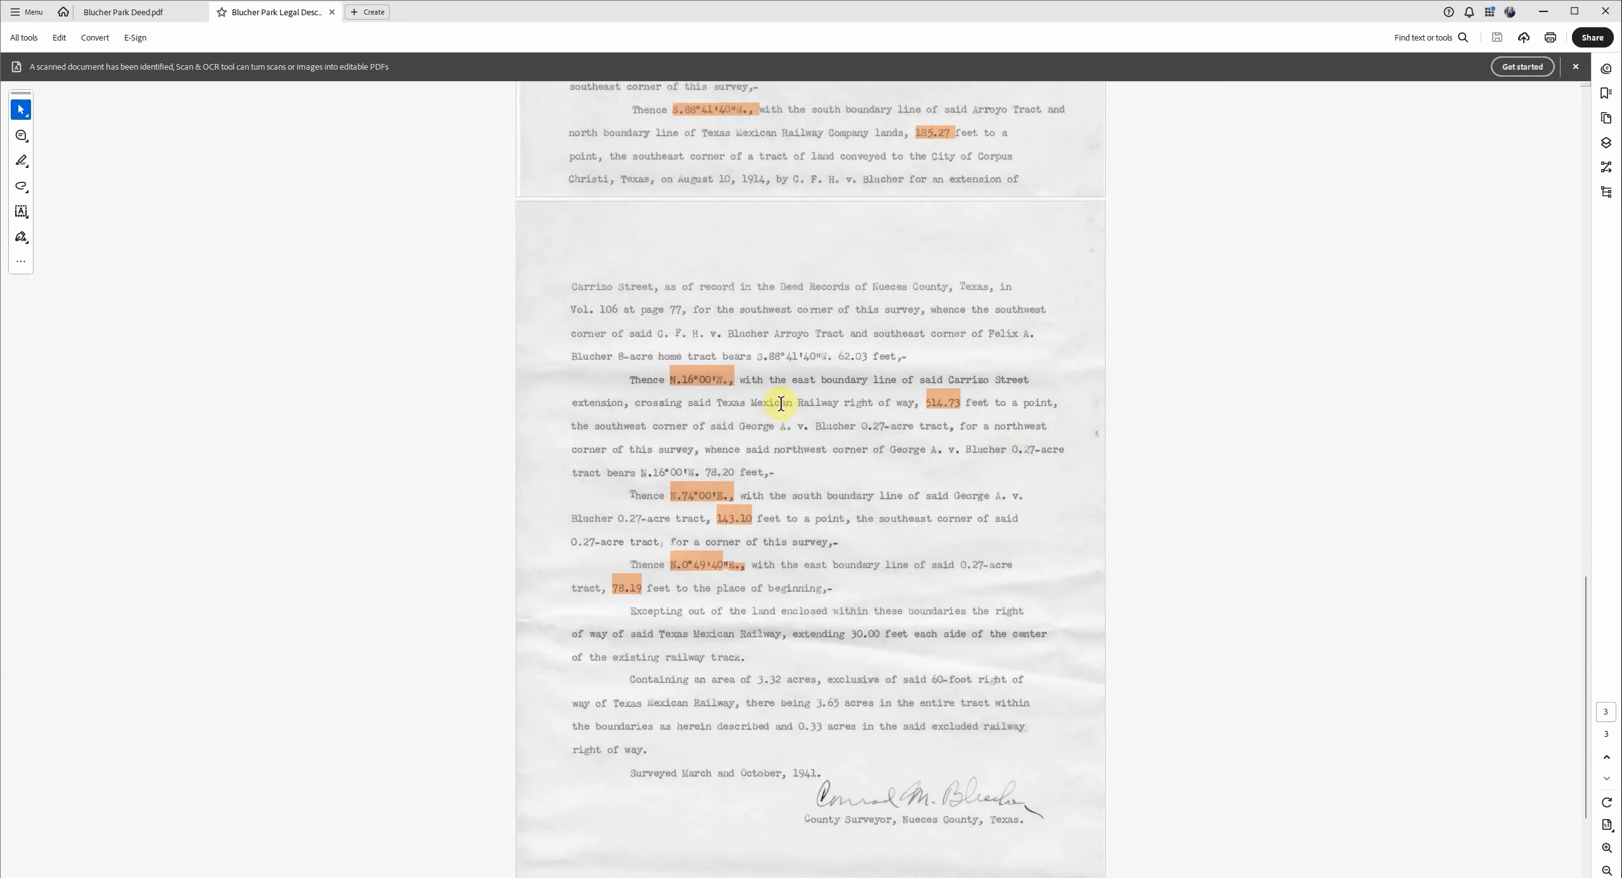
{"action": "scroll", "coordinate": [777, 420], "scroll_direction": "down", "scroll_amount": 2}
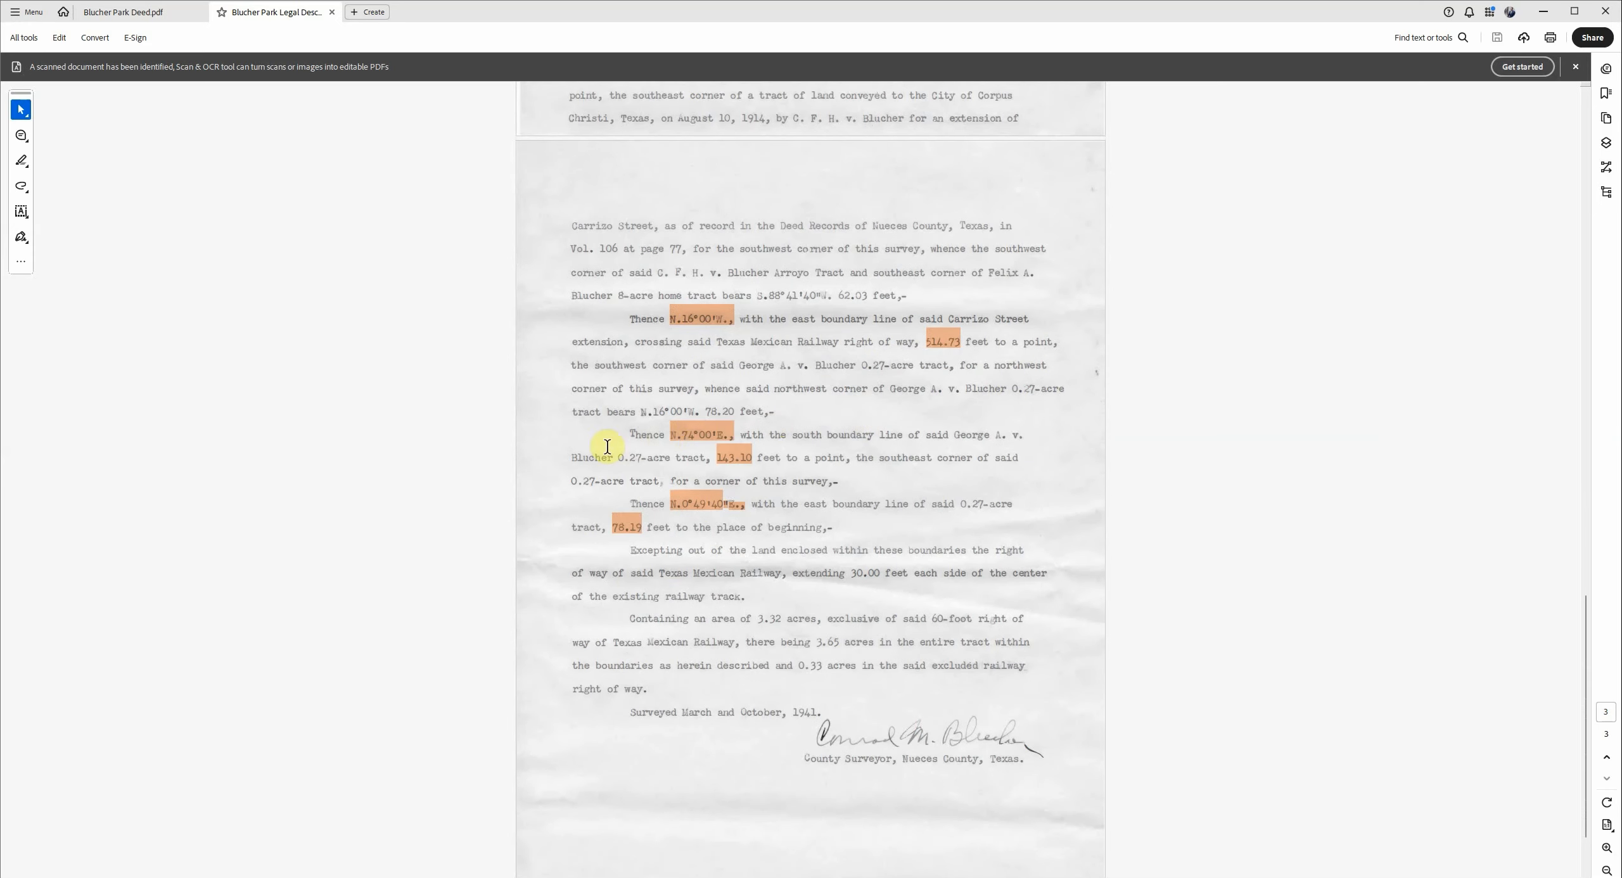
{"action": "left_click", "coordinate": [740, 450]}
- Switch to Bing Maps and examine the aerial around Blucher Park between Blucher Street, Carrizo Street and Kinney Street
{"action": "mouse_move", "coordinate": [1540, 877]}
{"action": "left_click", "coordinate": [1539, 843]}
{"action": "left_click", "coordinate": [1195, 15]}
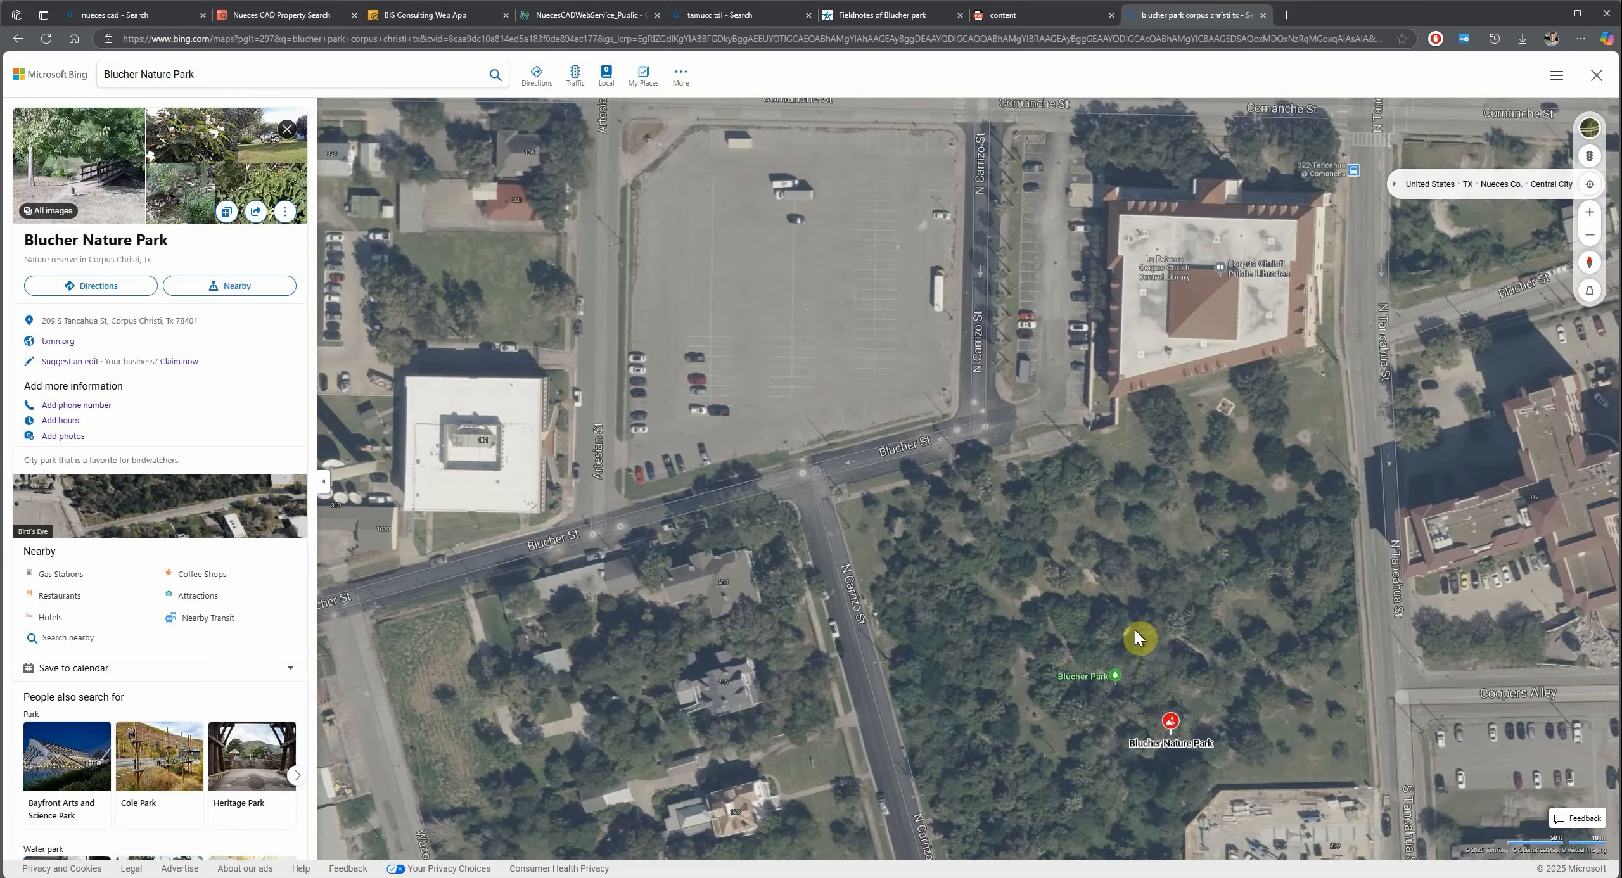
{"action": "left_click_drag", "start_coordinate": [1136, 630], "coordinate": [894, 149]}
{"action": "left_click_drag", "start_coordinate": [880, 463], "coordinate": [1044, 402]}
{"action": "scroll", "coordinate": [1047, 260], "scroll_direction": "down", "scroll_amount": 2}
{"action": "left_click_drag", "start_coordinate": [1047, 259], "coordinate": [982, 516]}
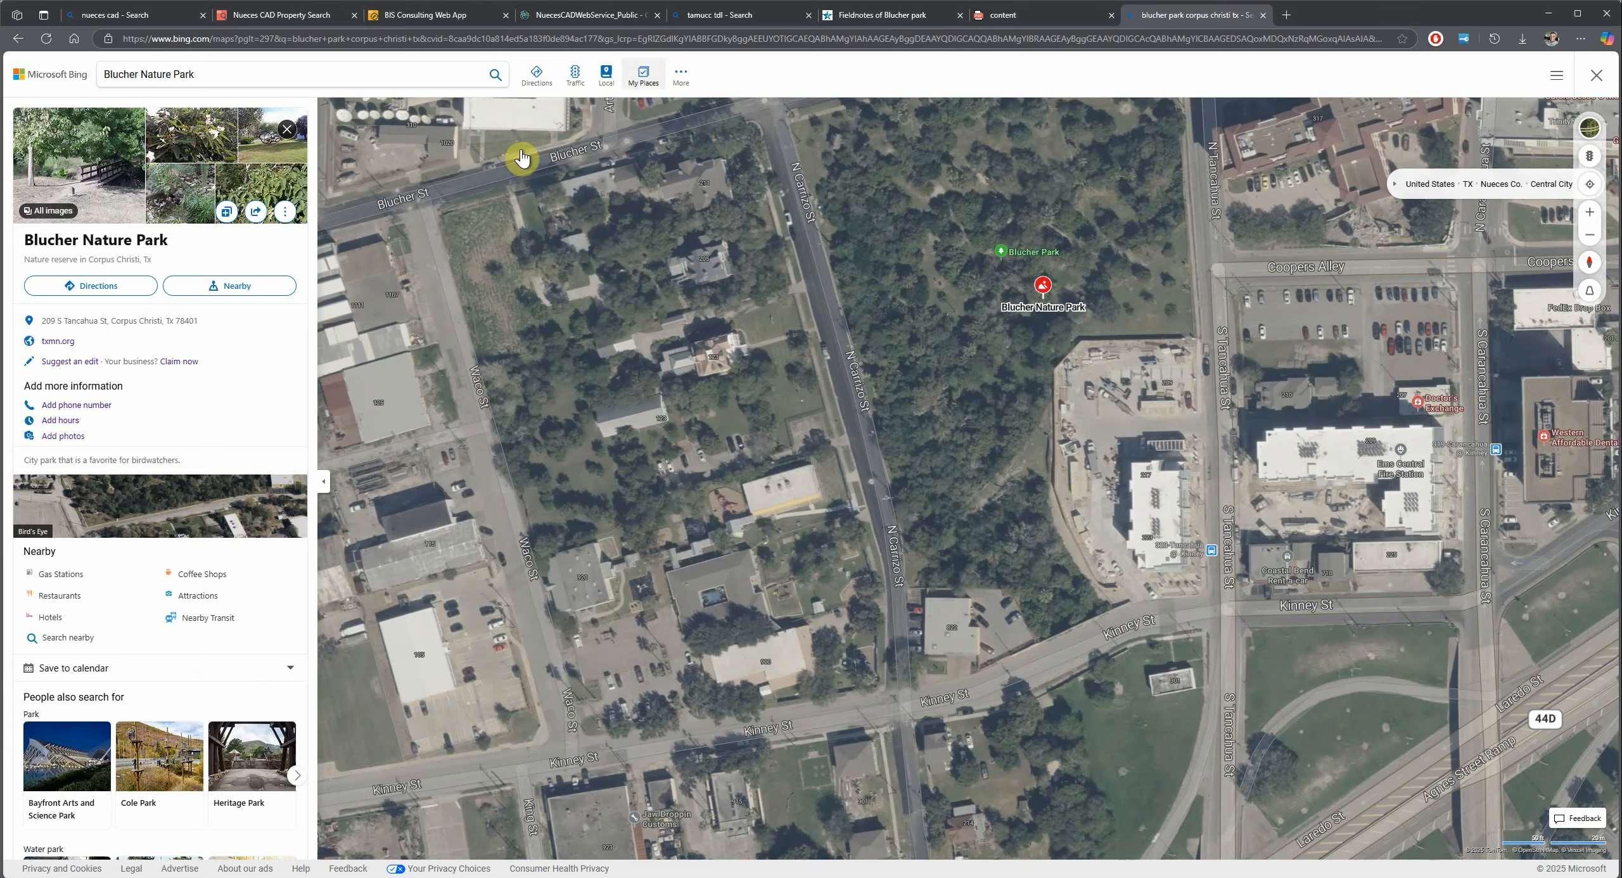
{"action": "left_click", "coordinate": [1578, 819]}
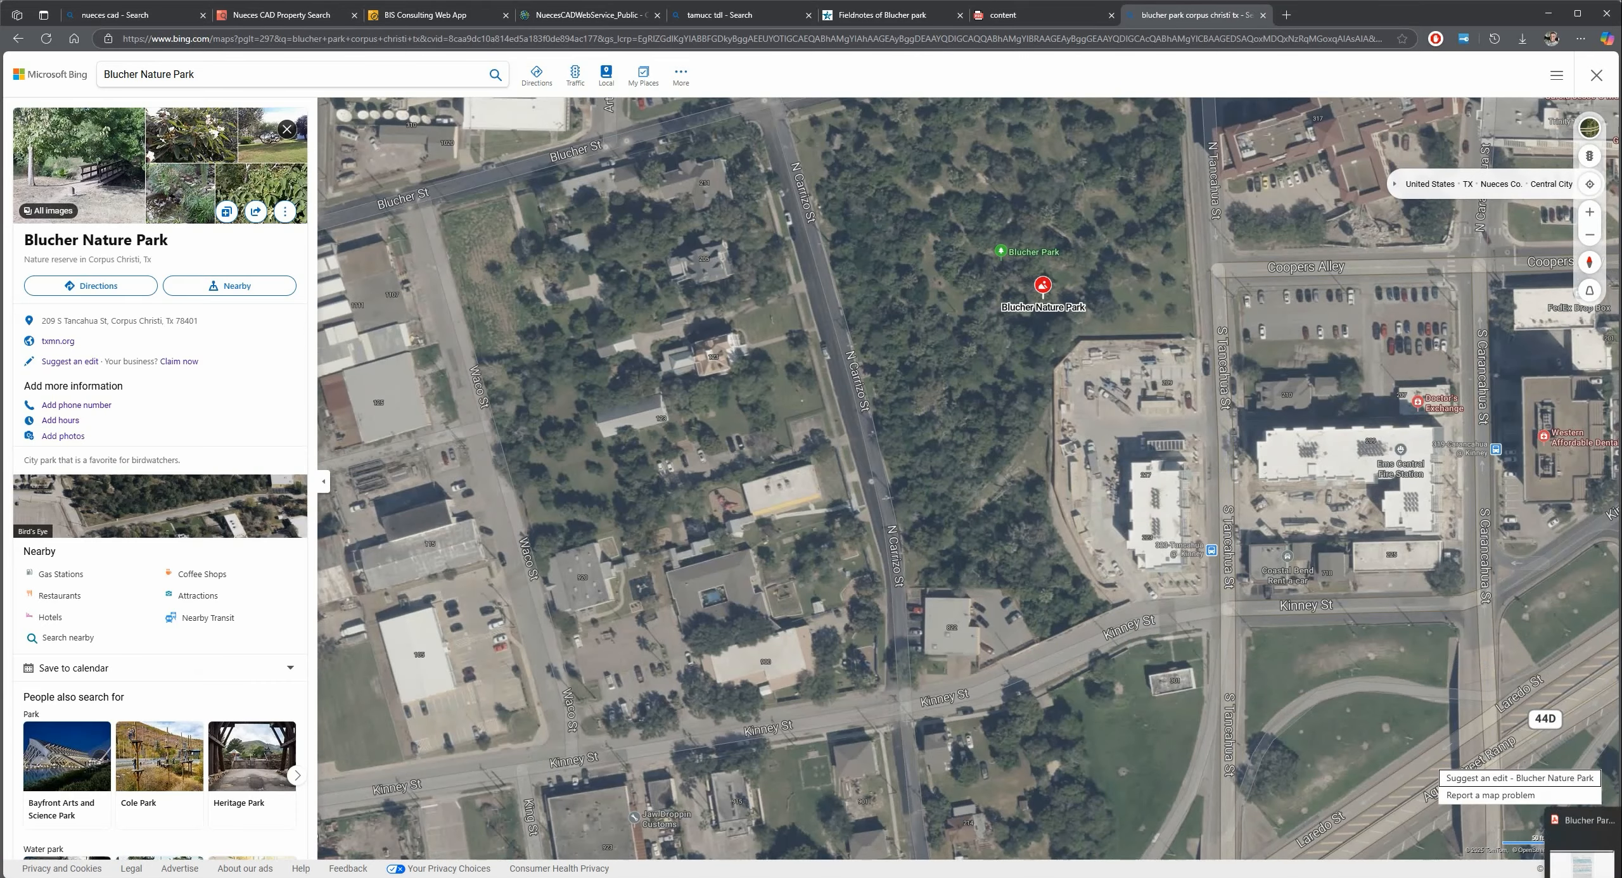
{"action": "key", "text": "alt+Tab"}
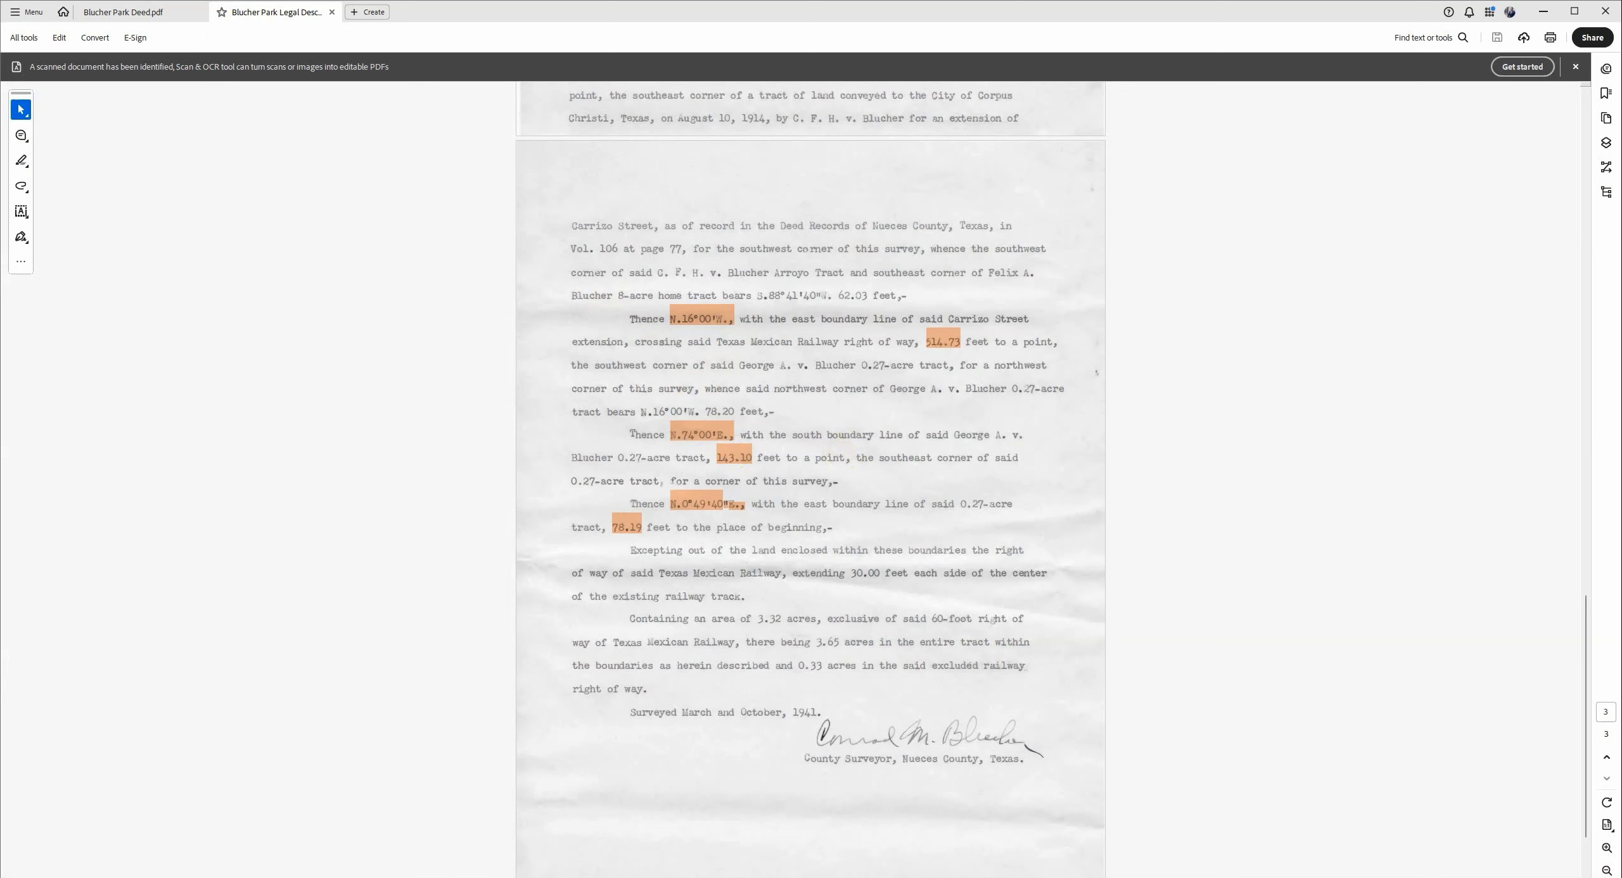
- Return to Civil 3D and finish the point at the first course's northeast end, described as IB with the default elevation
{"action": "left_click", "coordinate": [1542, 13]}
{"action": "left_click", "coordinate": [685, 510]}
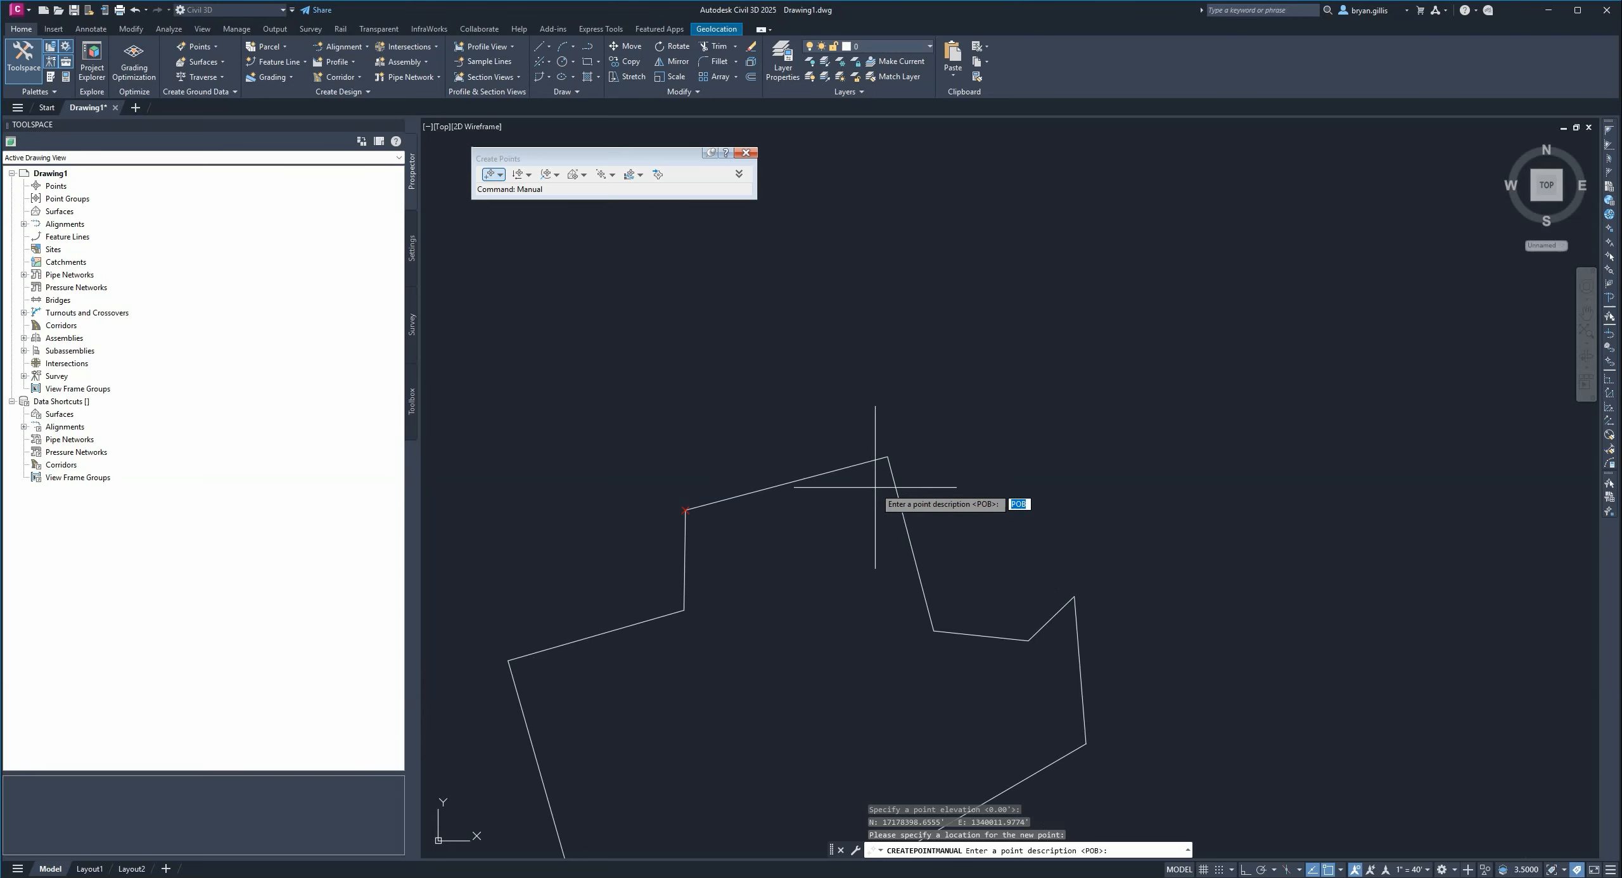
{"action": "type", "text": "IB"}
{"action": "key", "text": "Return"}
{"action": "key", "text": "Return"}
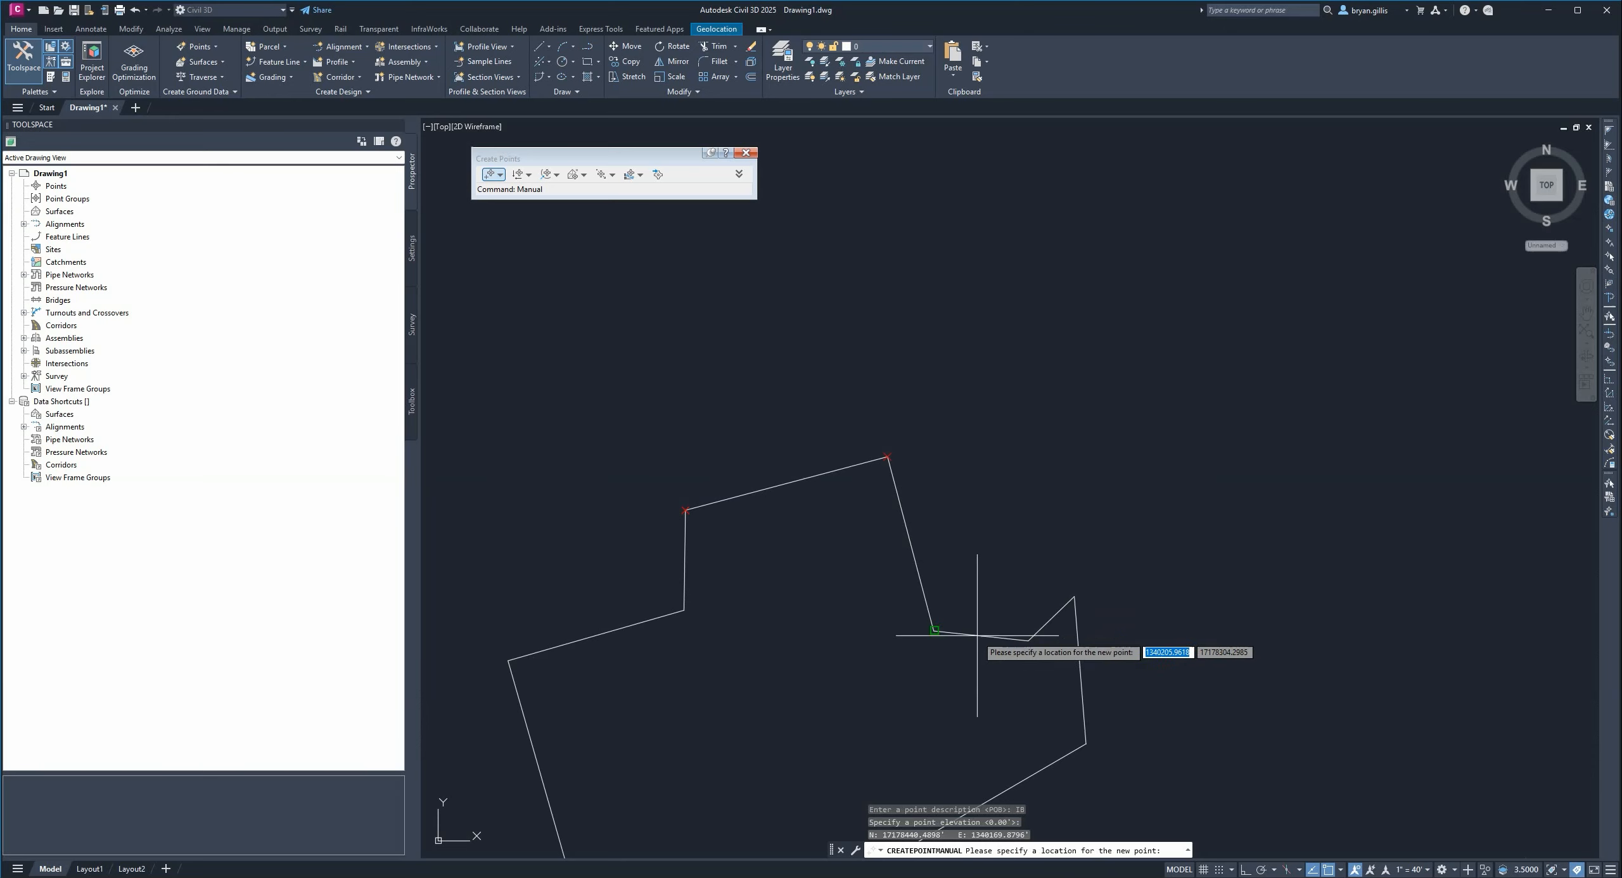
- Add IB points with the default elevation at the next three traverse corners, ending at the short northeast course's end
{"action": "left_click", "coordinate": [935, 631]}
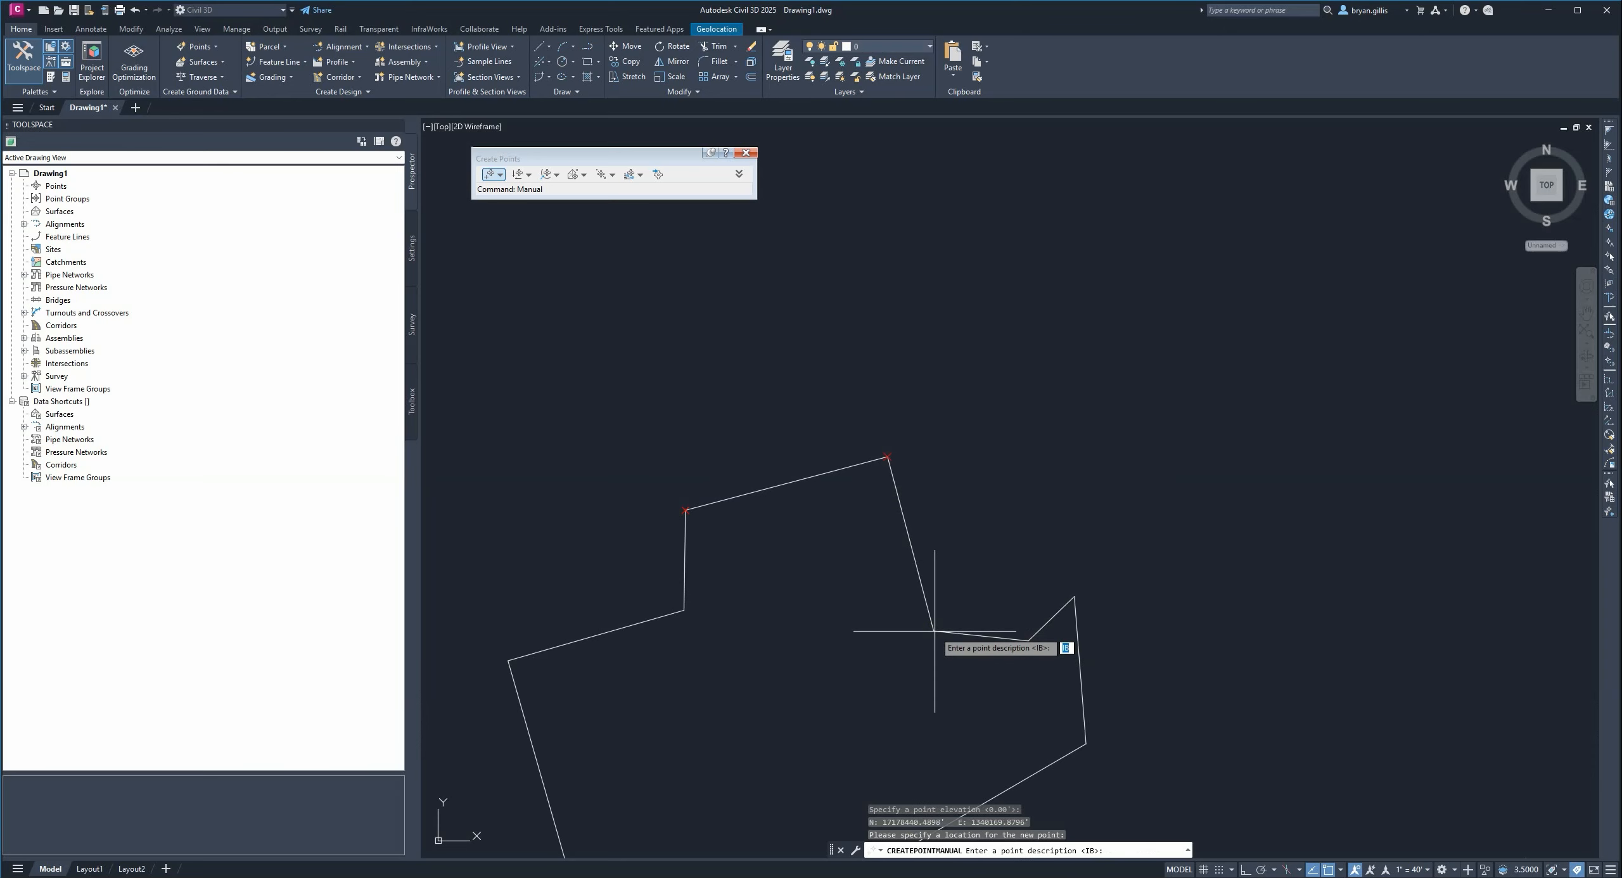
{"action": "key", "text": "Return"}
{"action": "key", "text": "Return"}
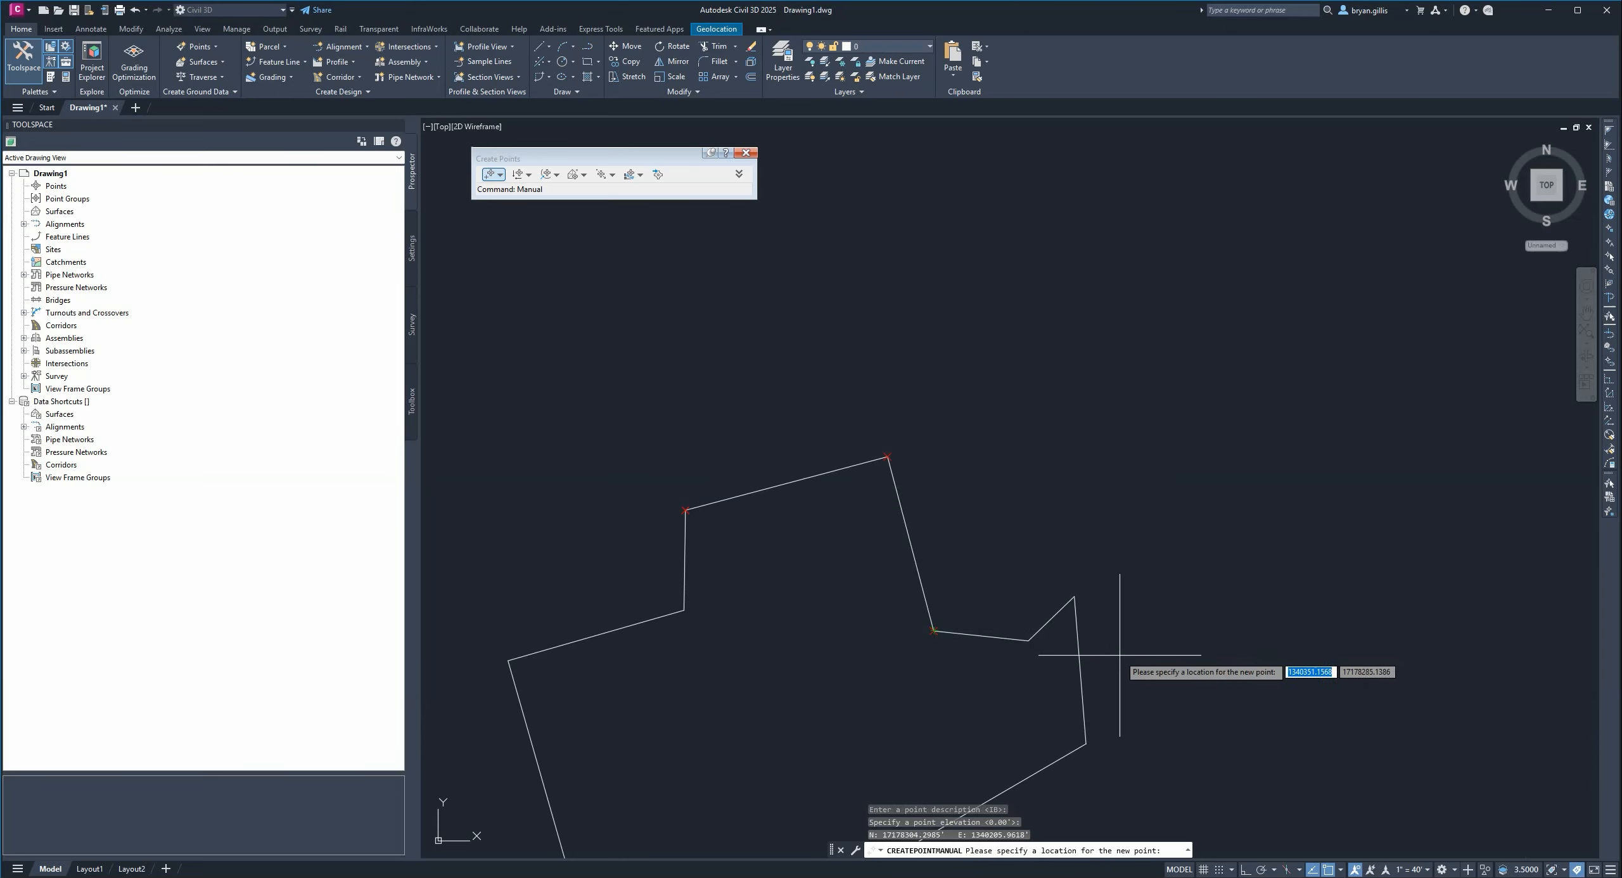
{"action": "left_click", "coordinate": [1032, 640]}
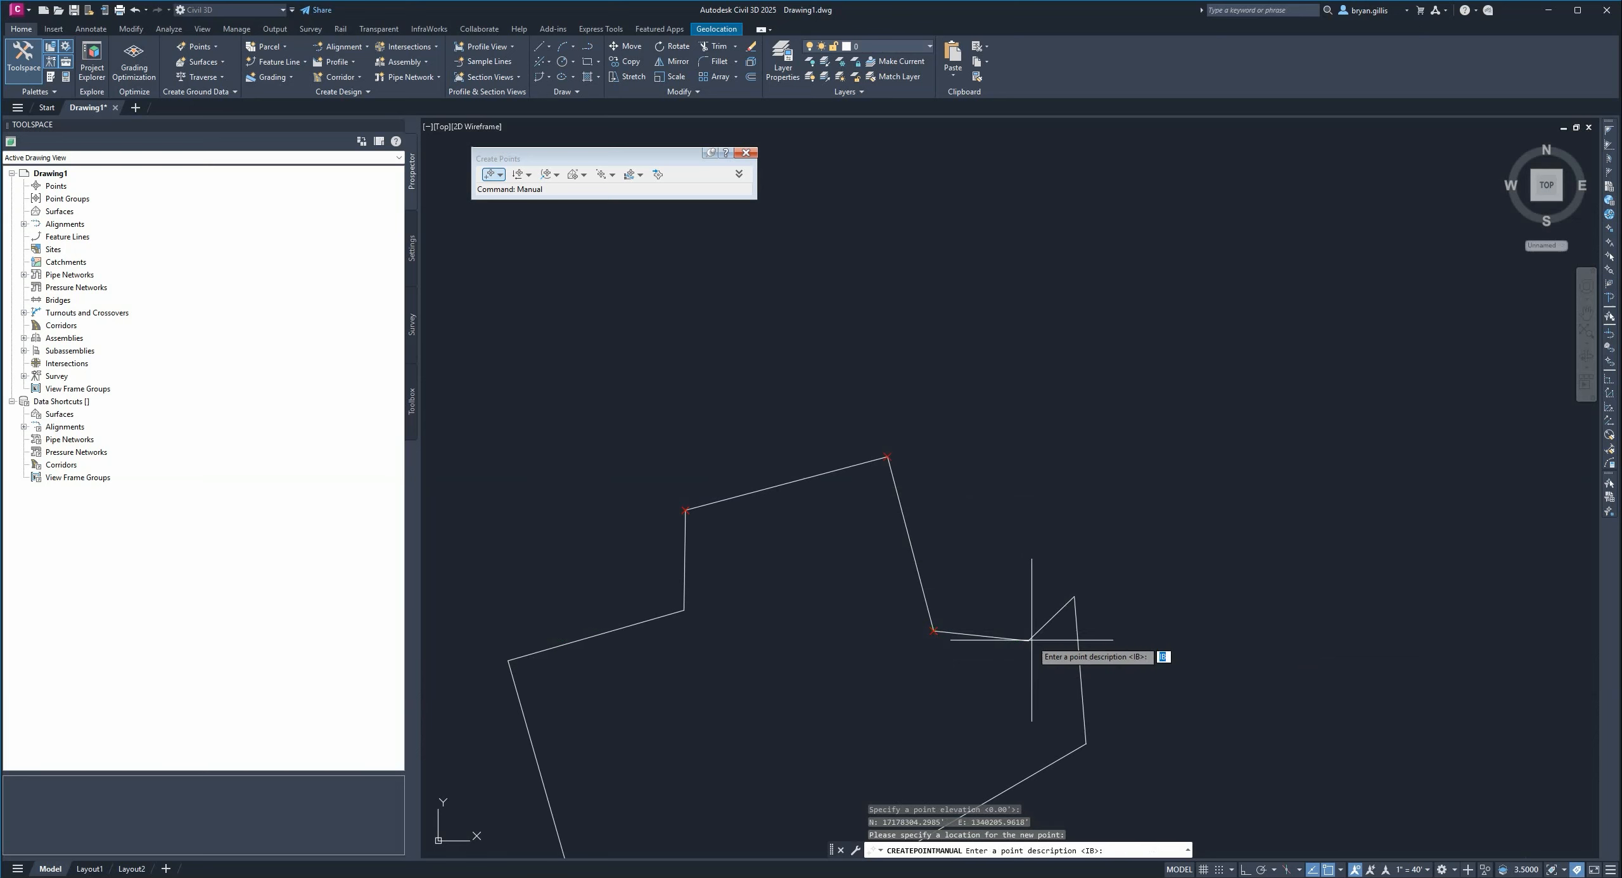
{"action": "key", "text": "Return"}
{"action": "key", "text": "Return"}
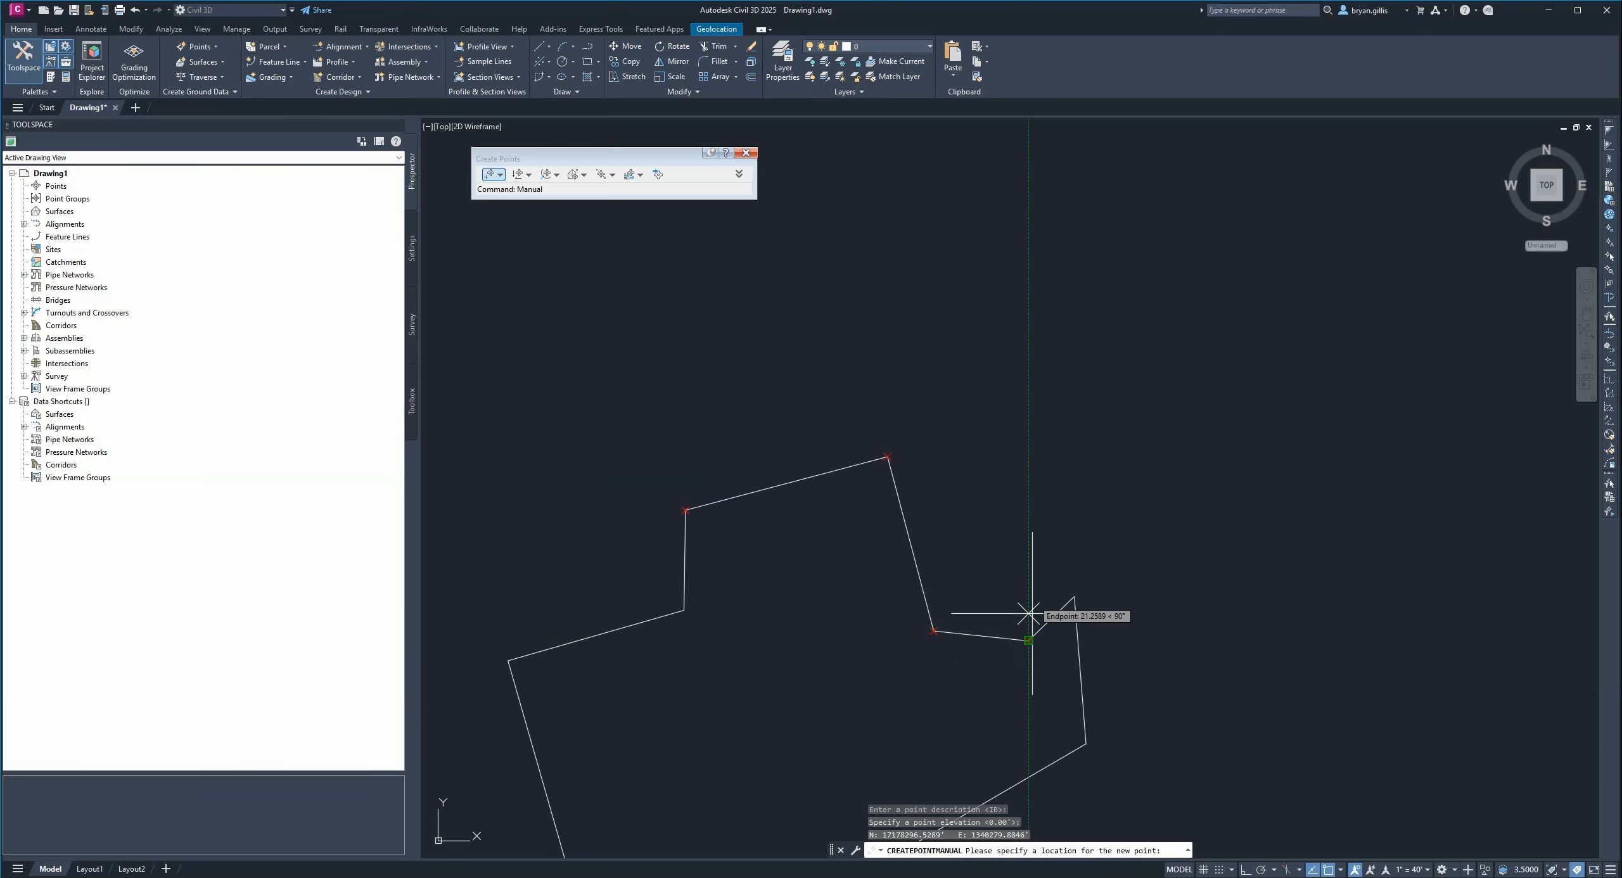
{"action": "left_click", "coordinate": [1075, 596]}
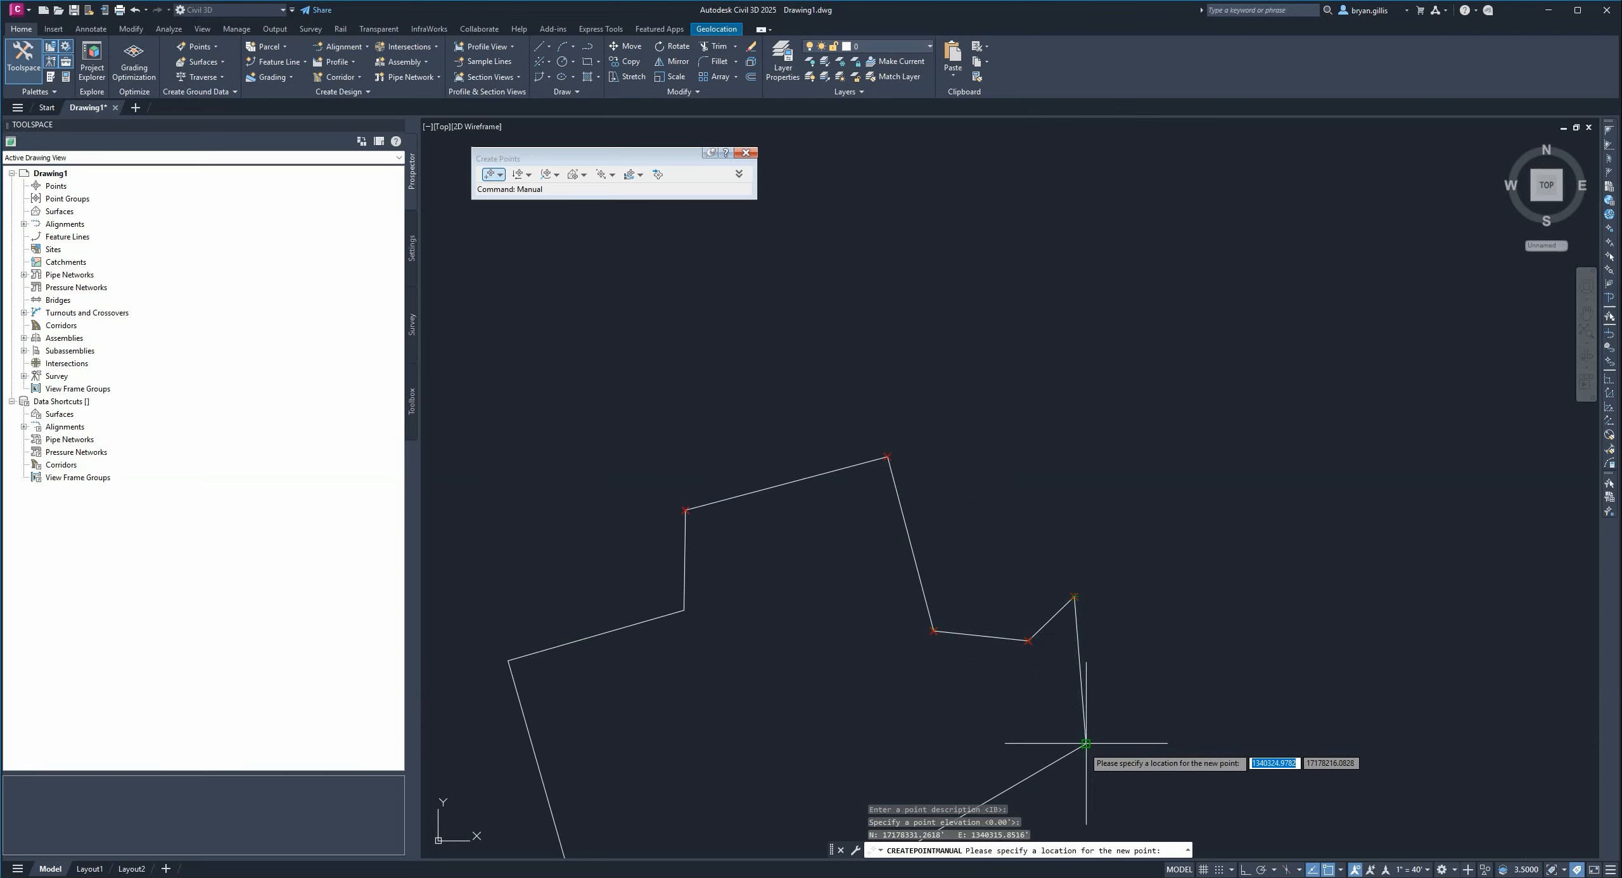
- Add points described as CORNER with the default elevation at the easternmost corner and the next corner to the southwest
{"action": "type", "text": "CORNER"}
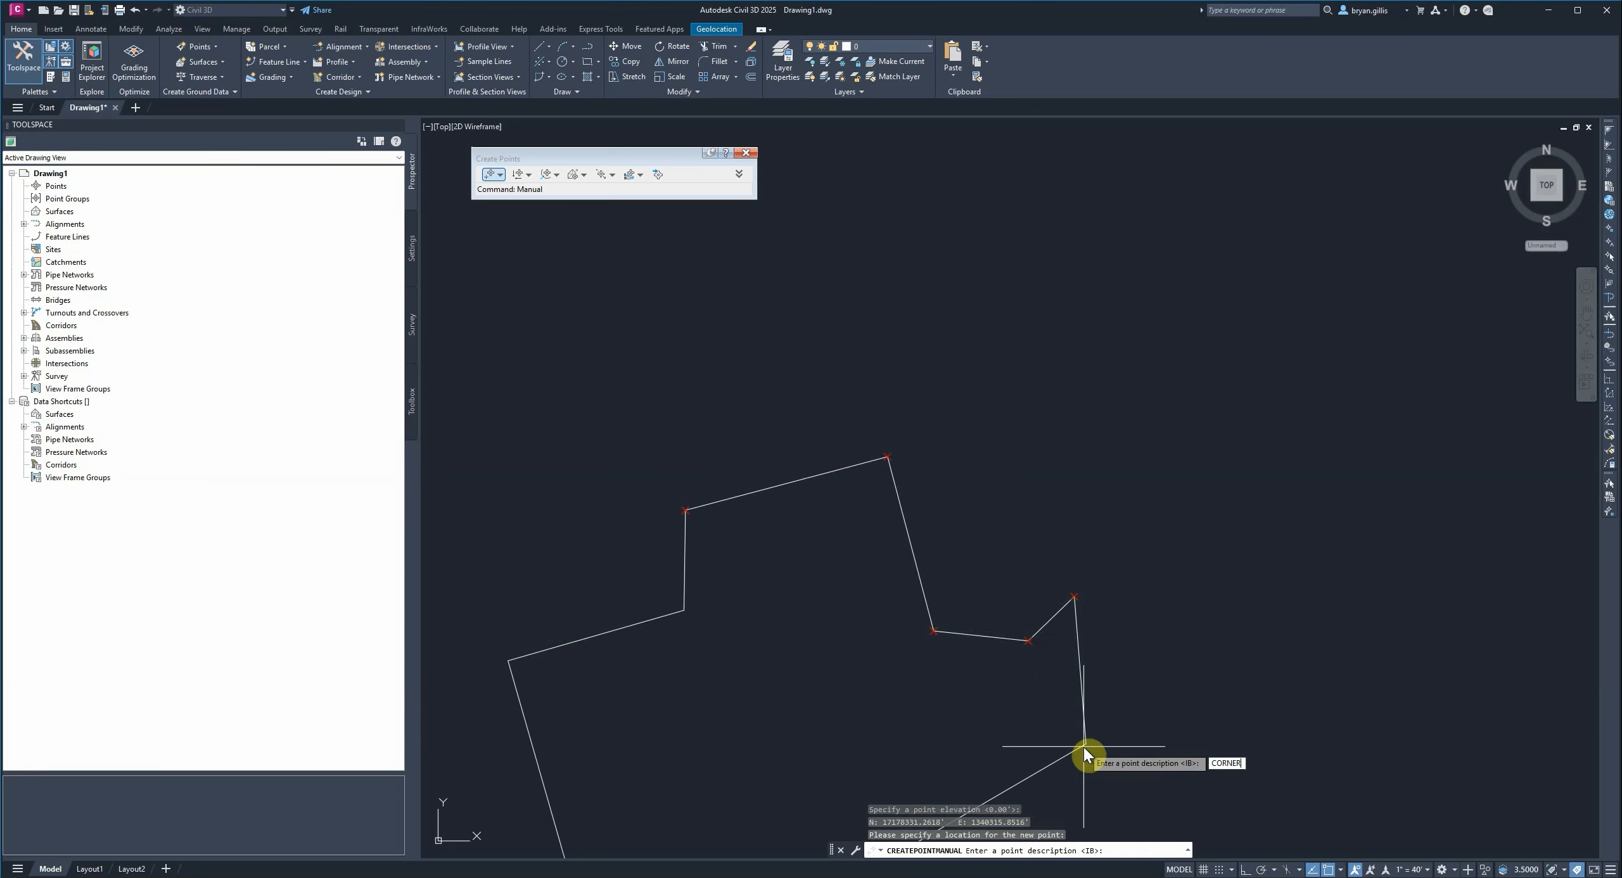
{"action": "key", "text": "Return"}
{"action": "key", "text": "Return"}
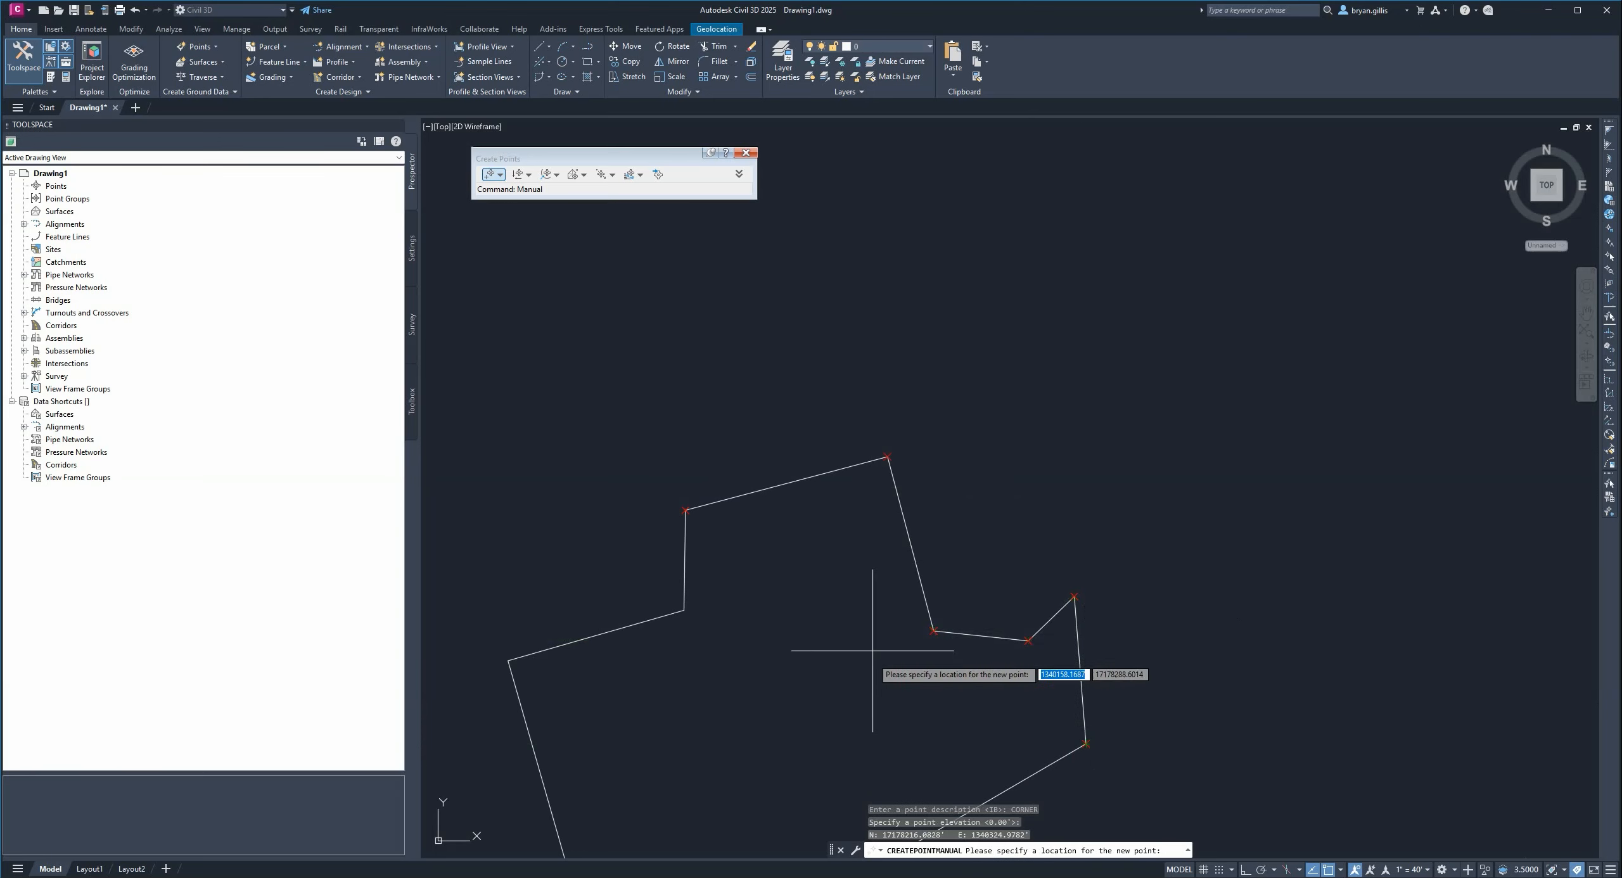
{"action": "middle_click_drag", "start_coordinate": [868, 671], "coordinate": [1222, 216]}
{"action": "left_click", "coordinate": [1222, 213]}
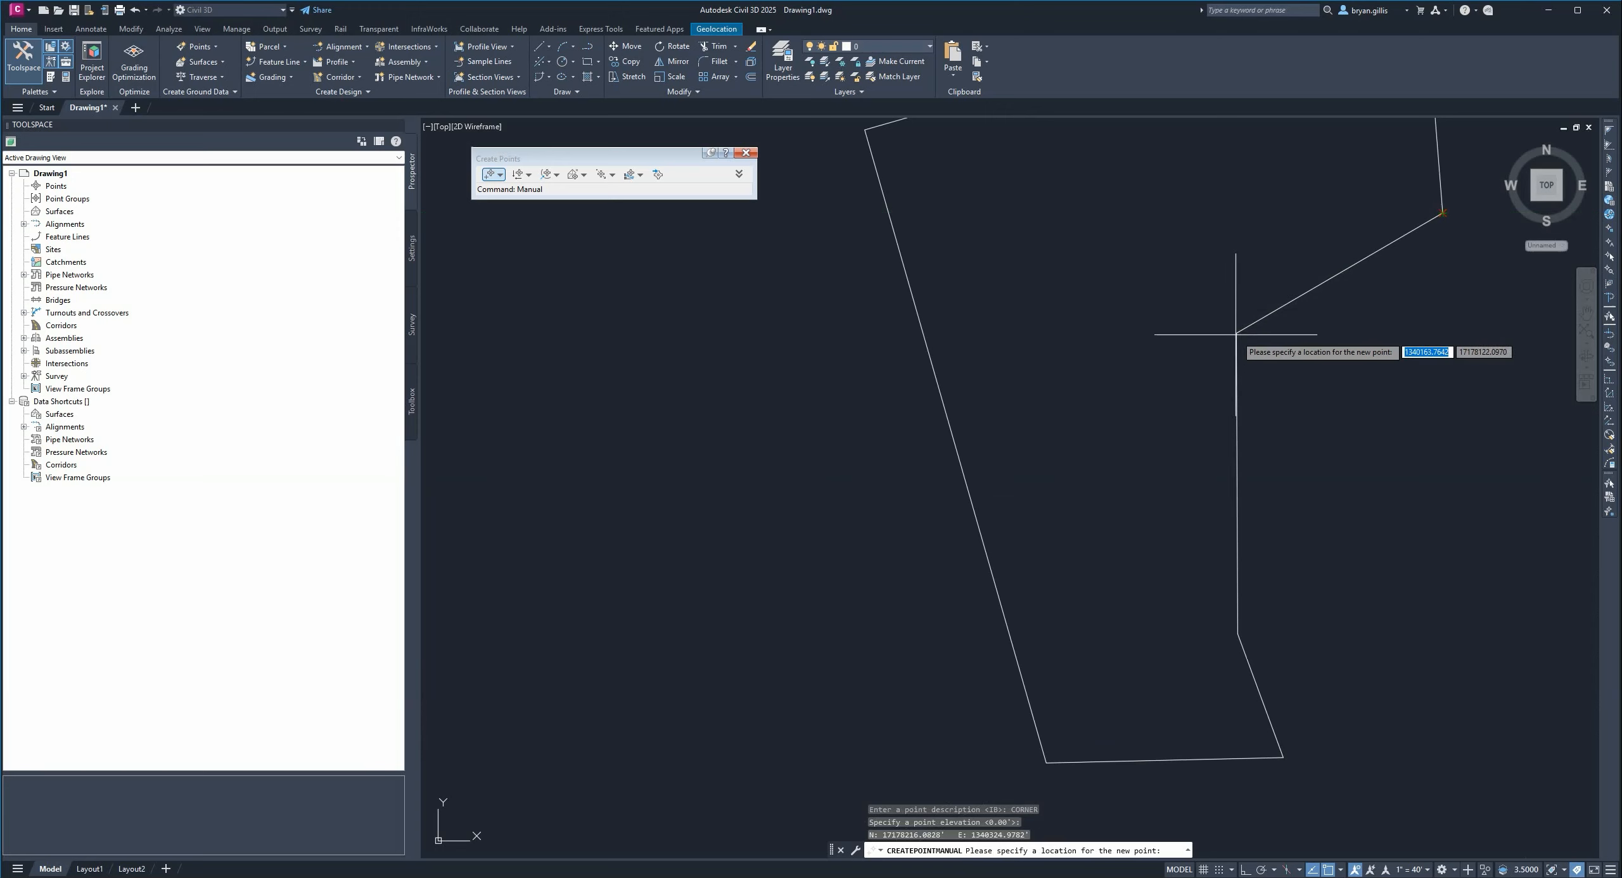
{"action": "key", "text": "Return"}
{"action": "key", "text": "Return"}
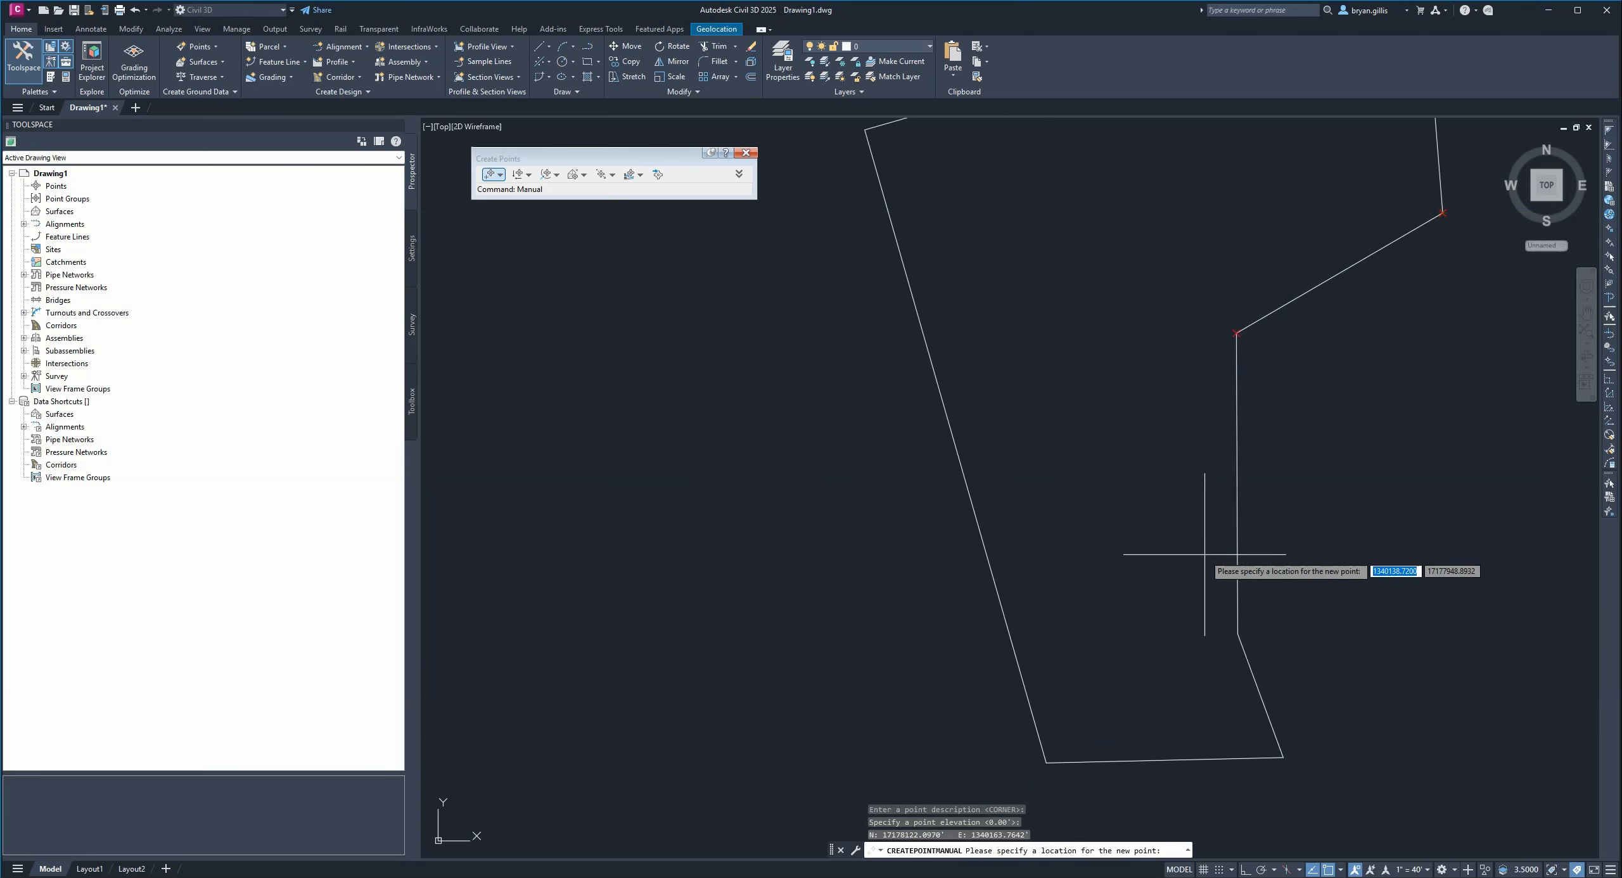
- Add CORNER points with the default elevation at the three remaining southern corners, ending at the southwest corner
{"action": "left_click", "coordinate": [1237, 633]}
{"action": "key", "text": "Return"}
{"action": "key", "text": "Return"}
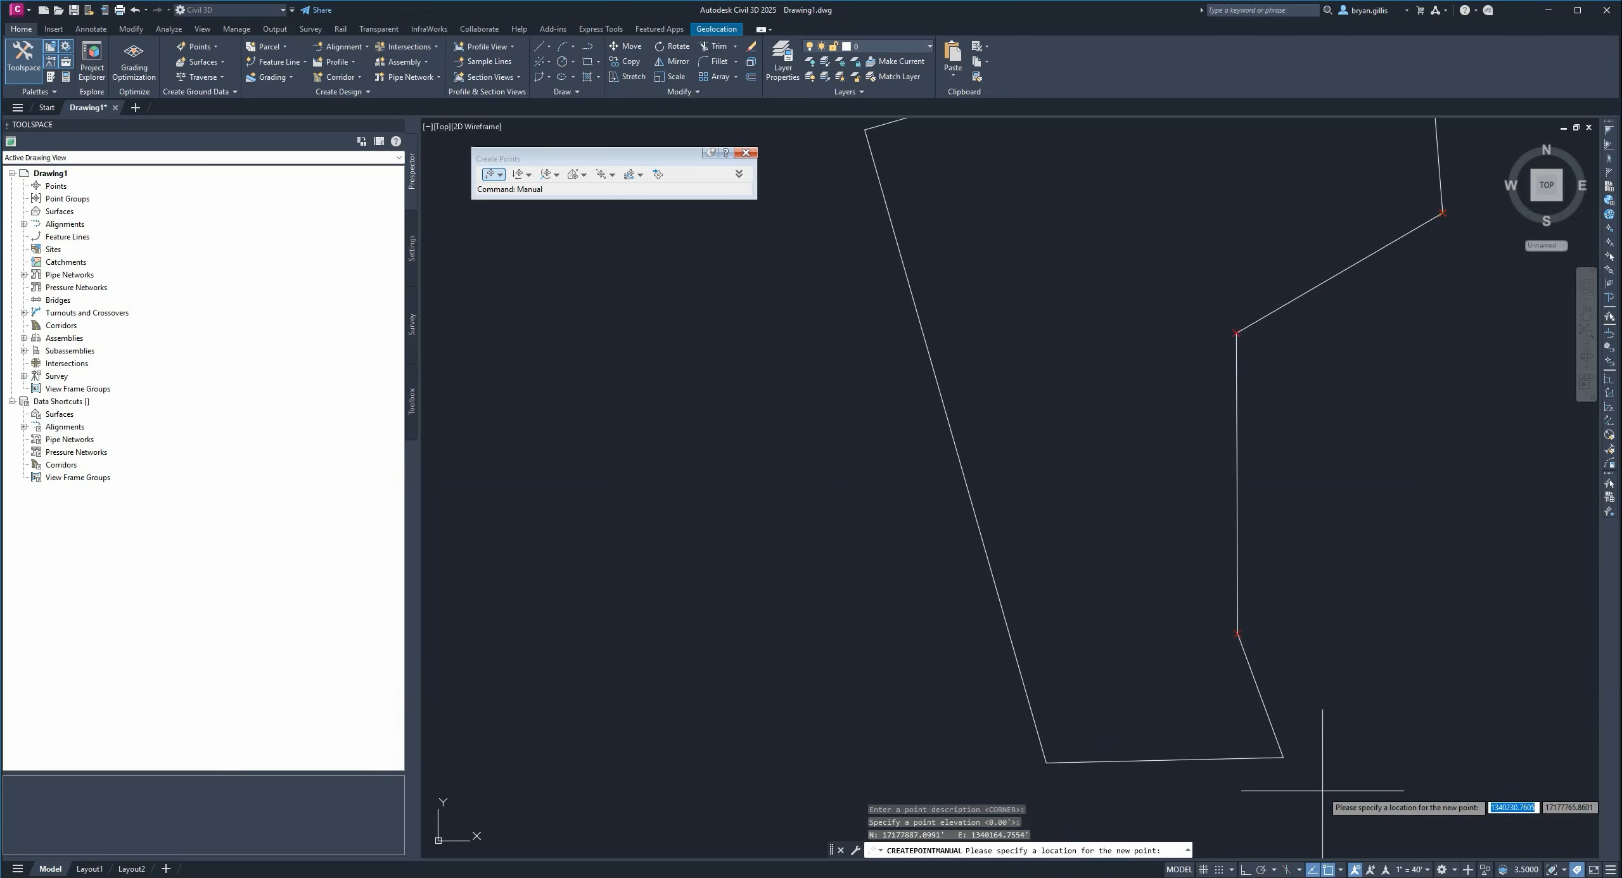
{"action": "left_click", "coordinate": [1283, 756]}
{"action": "key", "text": "Return"}
{"action": "key", "text": "Return"}
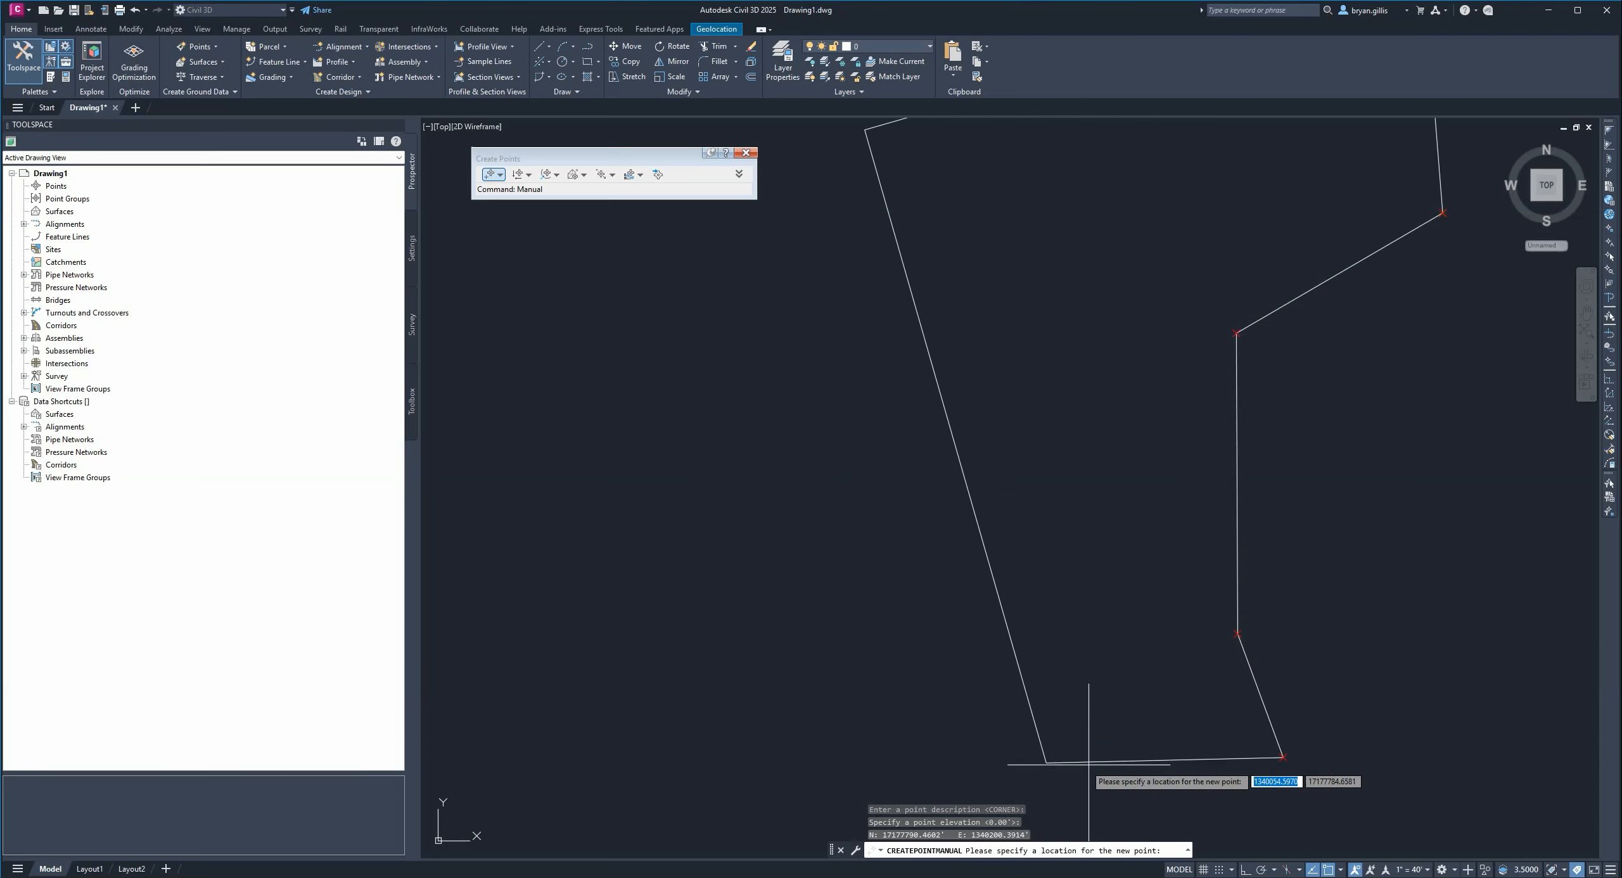
{"action": "left_click", "coordinate": [1046, 763]}
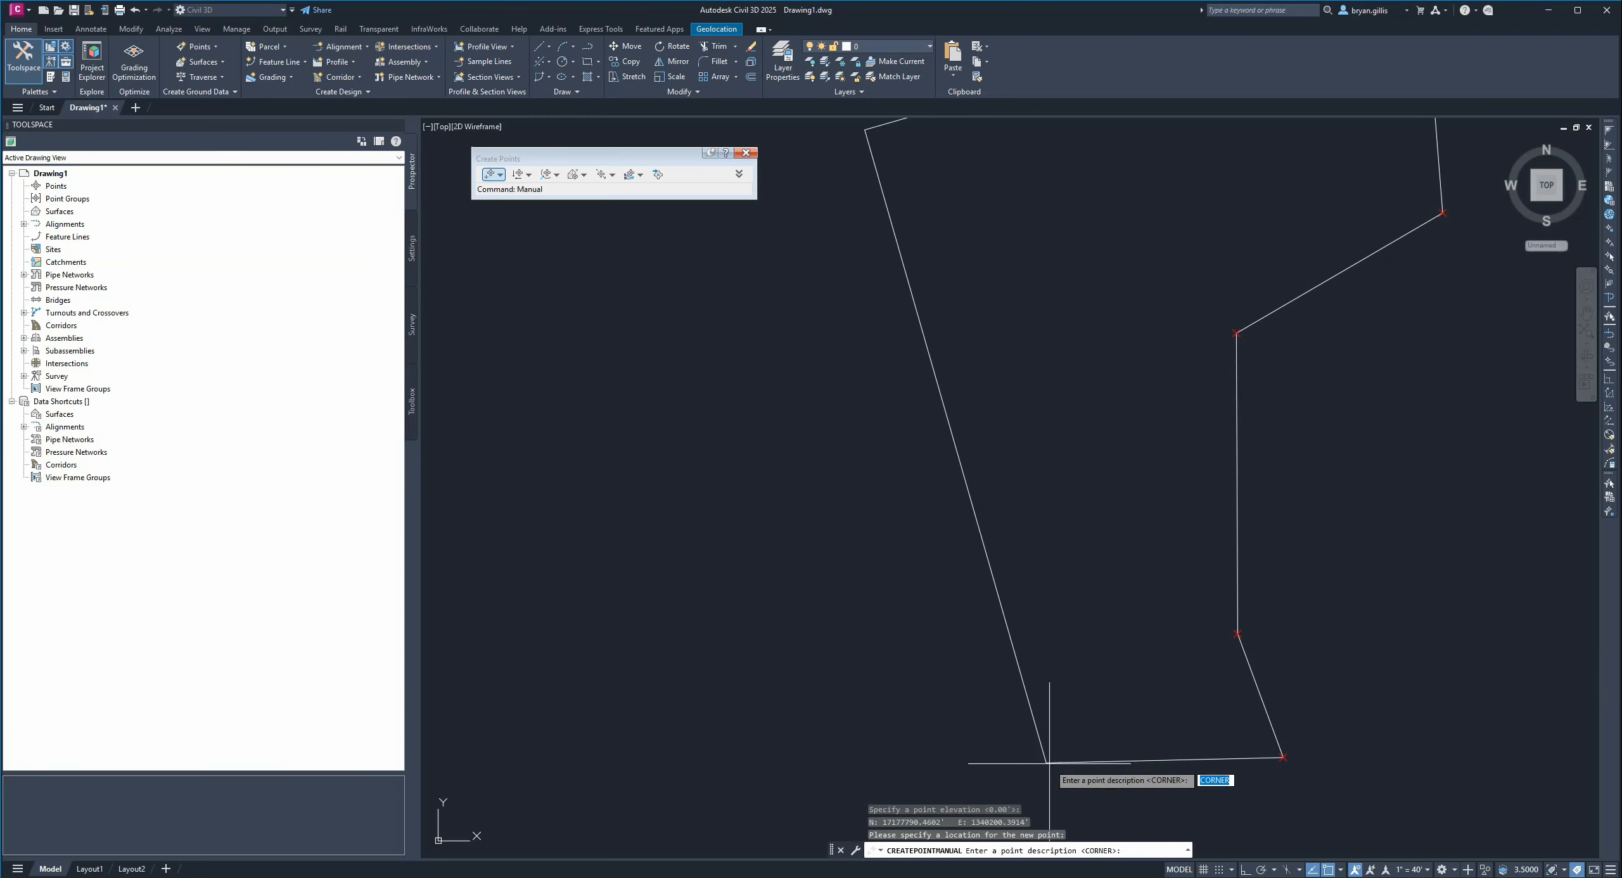
{"action": "key", "text": "Return"}
{"action": "key", "text": "Return"}
- Add CORNER points with the default elevation at the westernmost corner and the last corner before the place of beginning
{"action": "middle_click_drag", "start_coordinate": [949, 329], "coordinate": [1242, 798]}
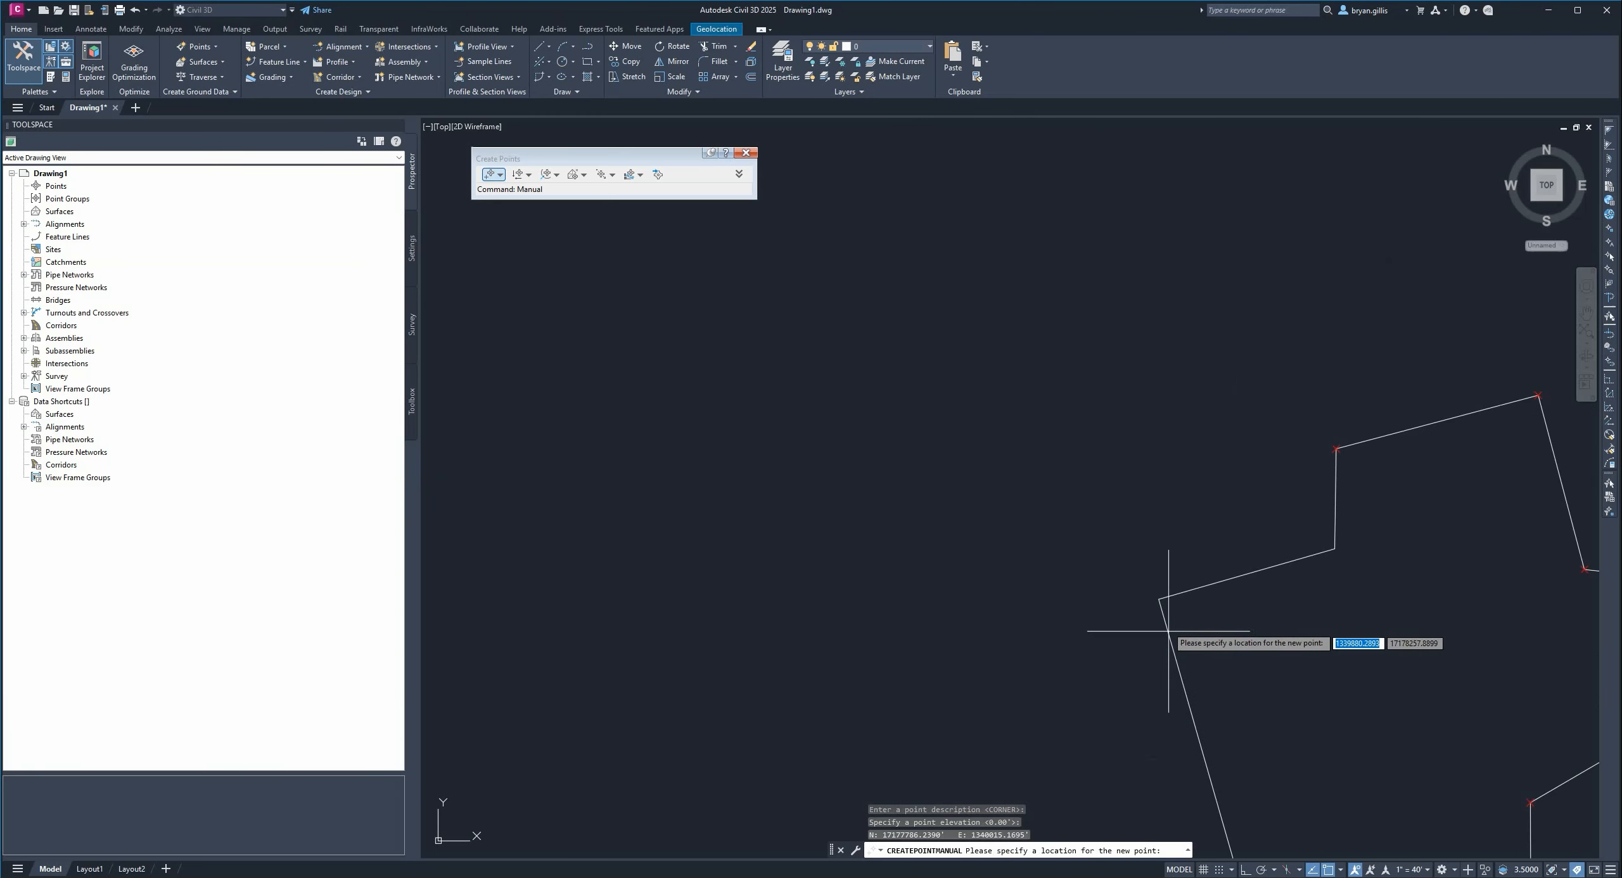
{"action": "left_click", "coordinate": [1159, 599]}
{"action": "key", "text": "Return"}
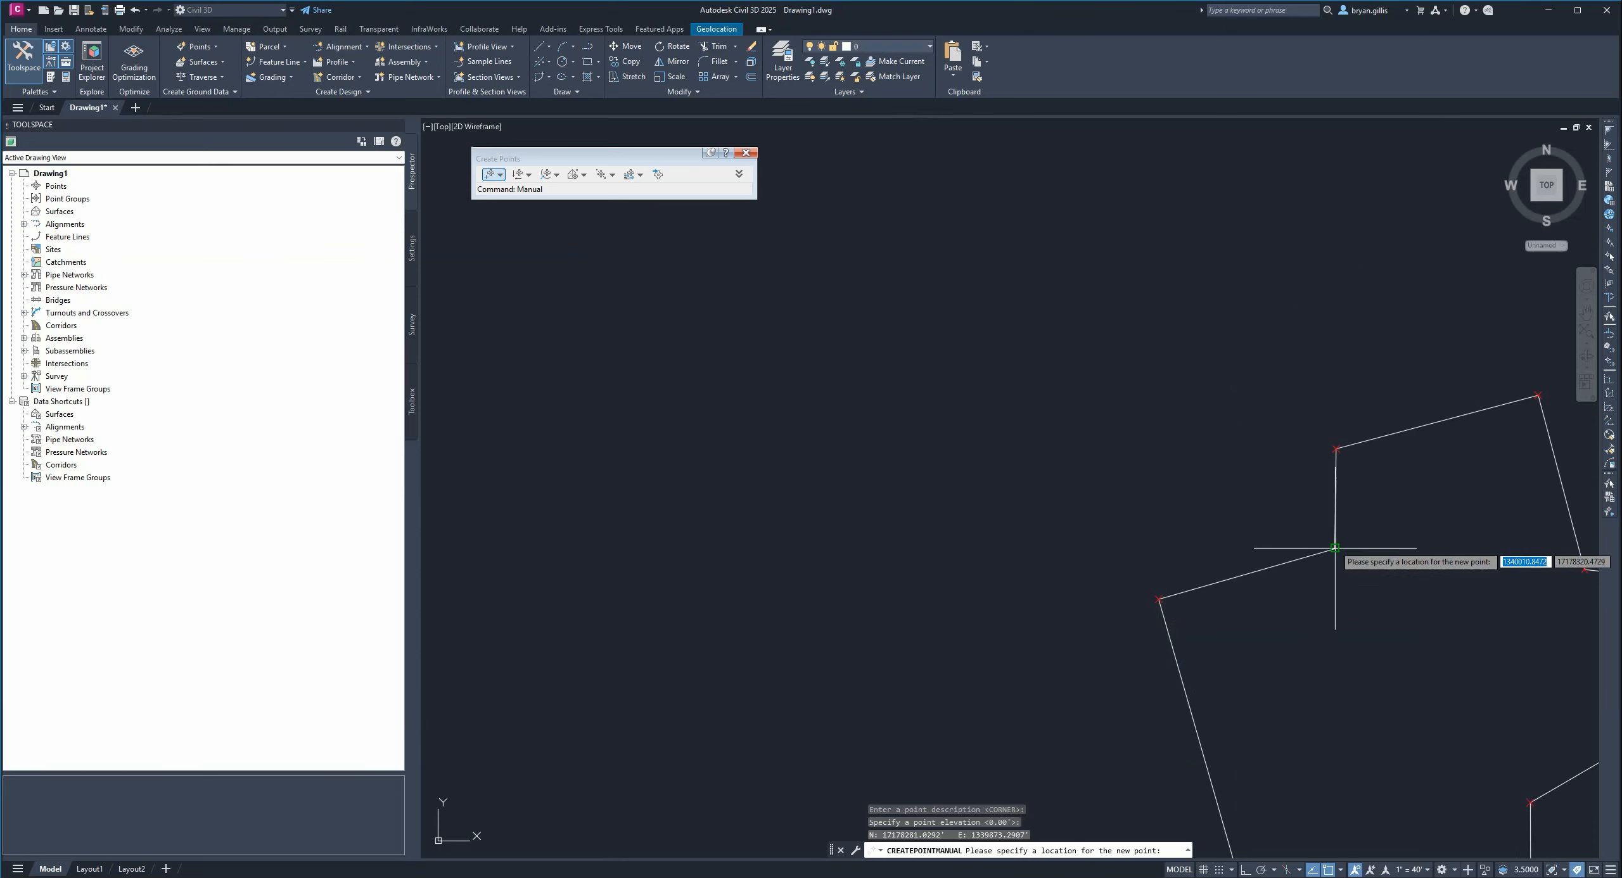
{"action": "key", "text": "Return"}
{"action": "mouse_move", "coordinate": [1427, 666]}
{"action": "middle_mouse_down"}
{"action": "mouse_move", "coordinate": [1007, 355]}
{"action": "mouse_move", "coordinate": [997, 395]}
{"action": "middle_mouse_up"}
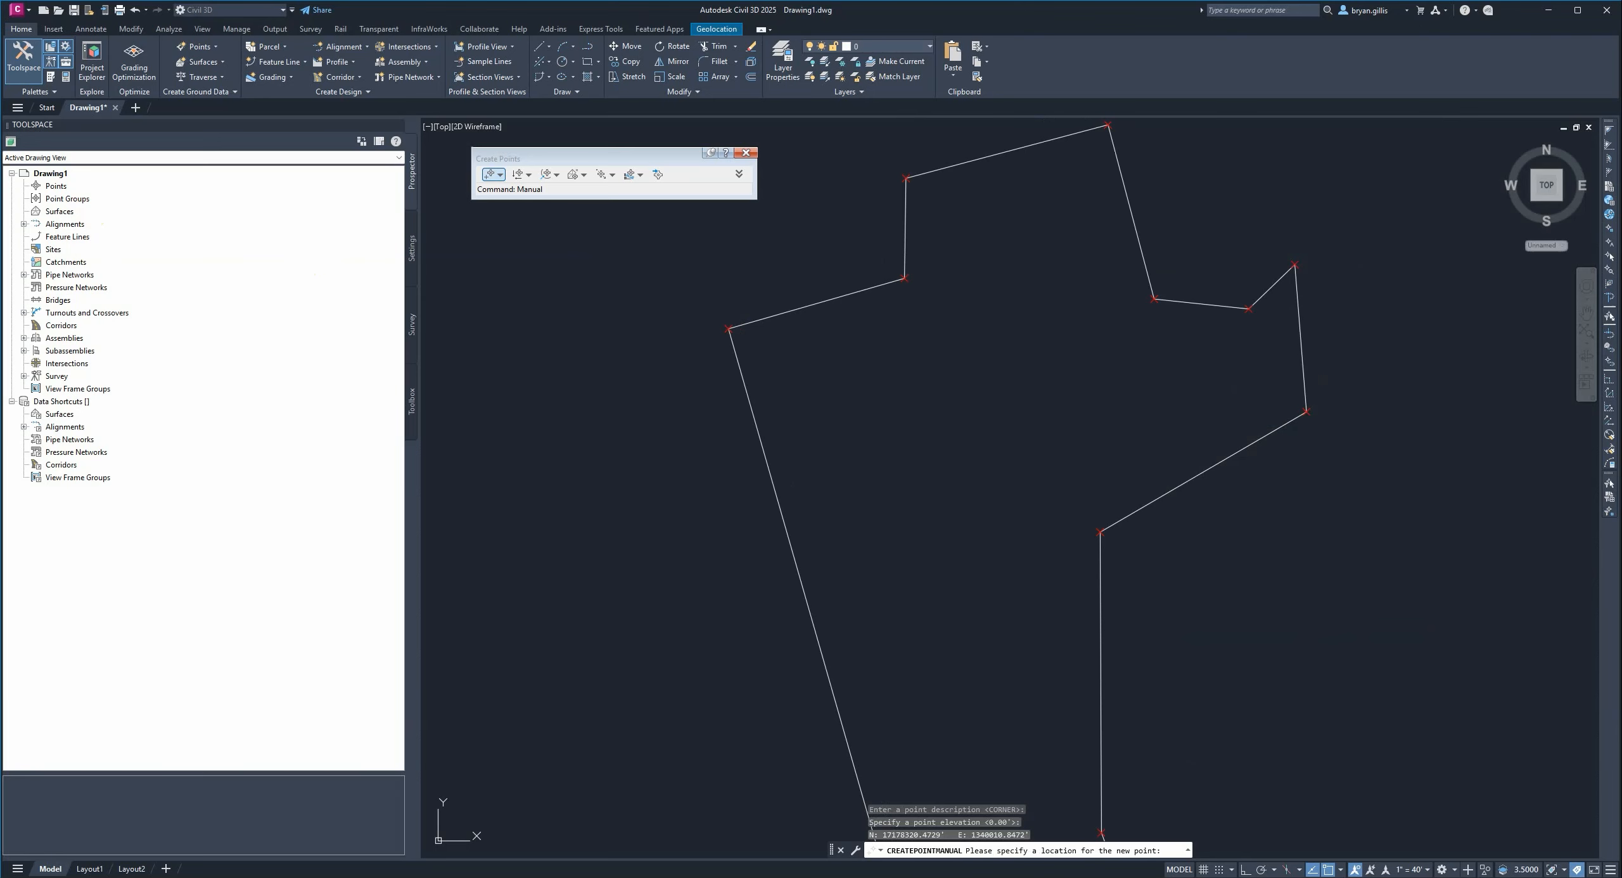
{"action": "key", "text": "Escape"}
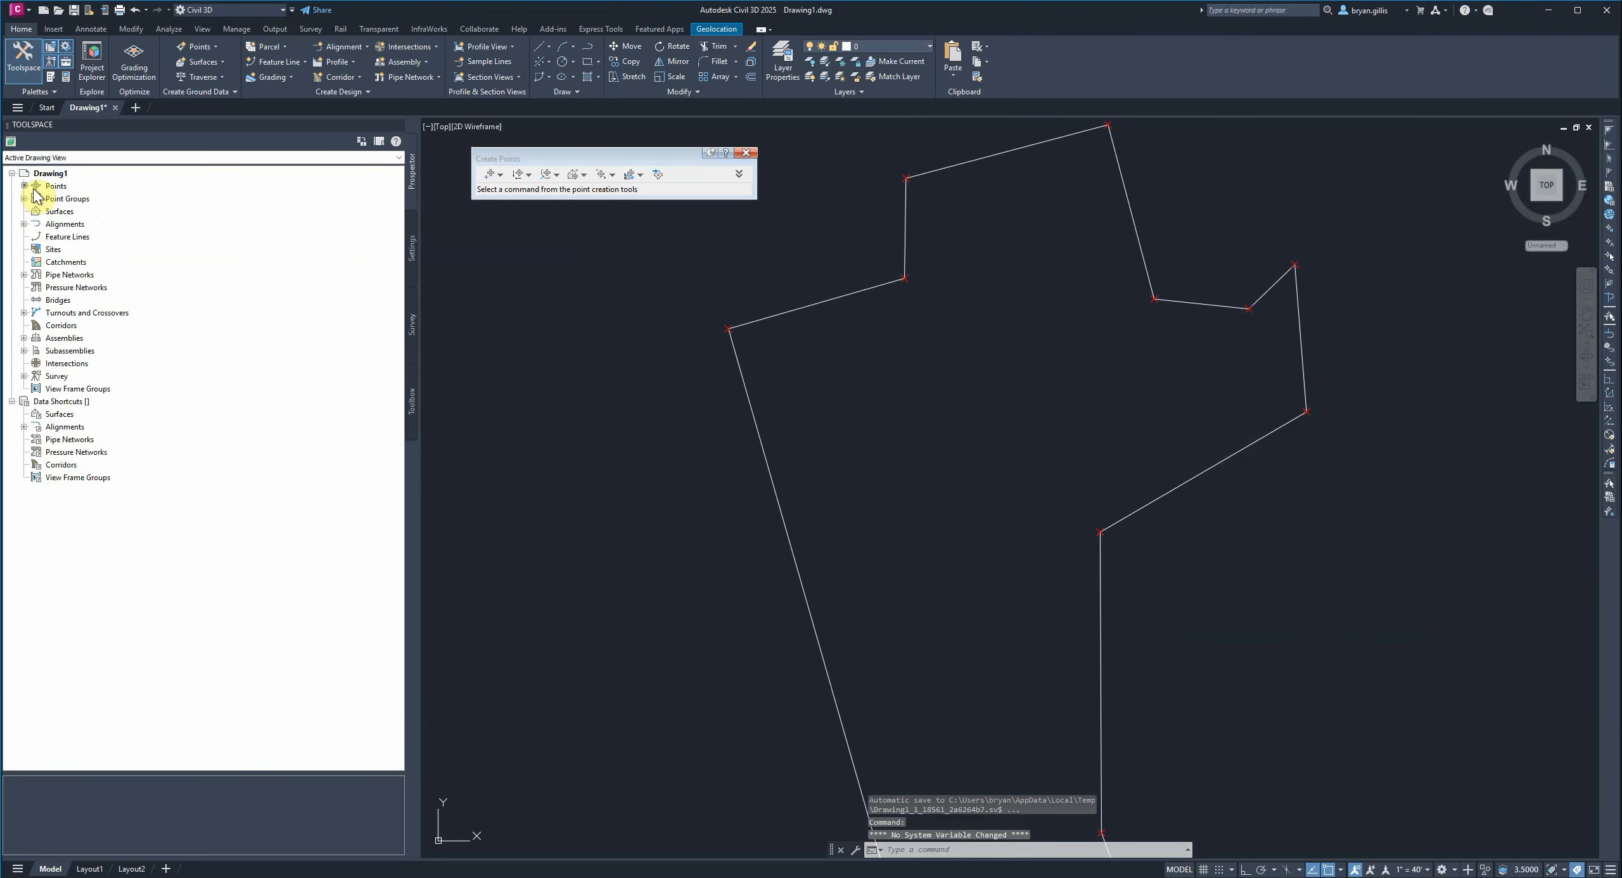
- Check the list of created points and start a new point group named DEED with the point label style set to <none>
{"action": "left_click", "coordinate": [57, 187]}
{"action": "scroll", "coordinate": [277, 834], "scroll_direction": "down", "scroll_amount": 3}
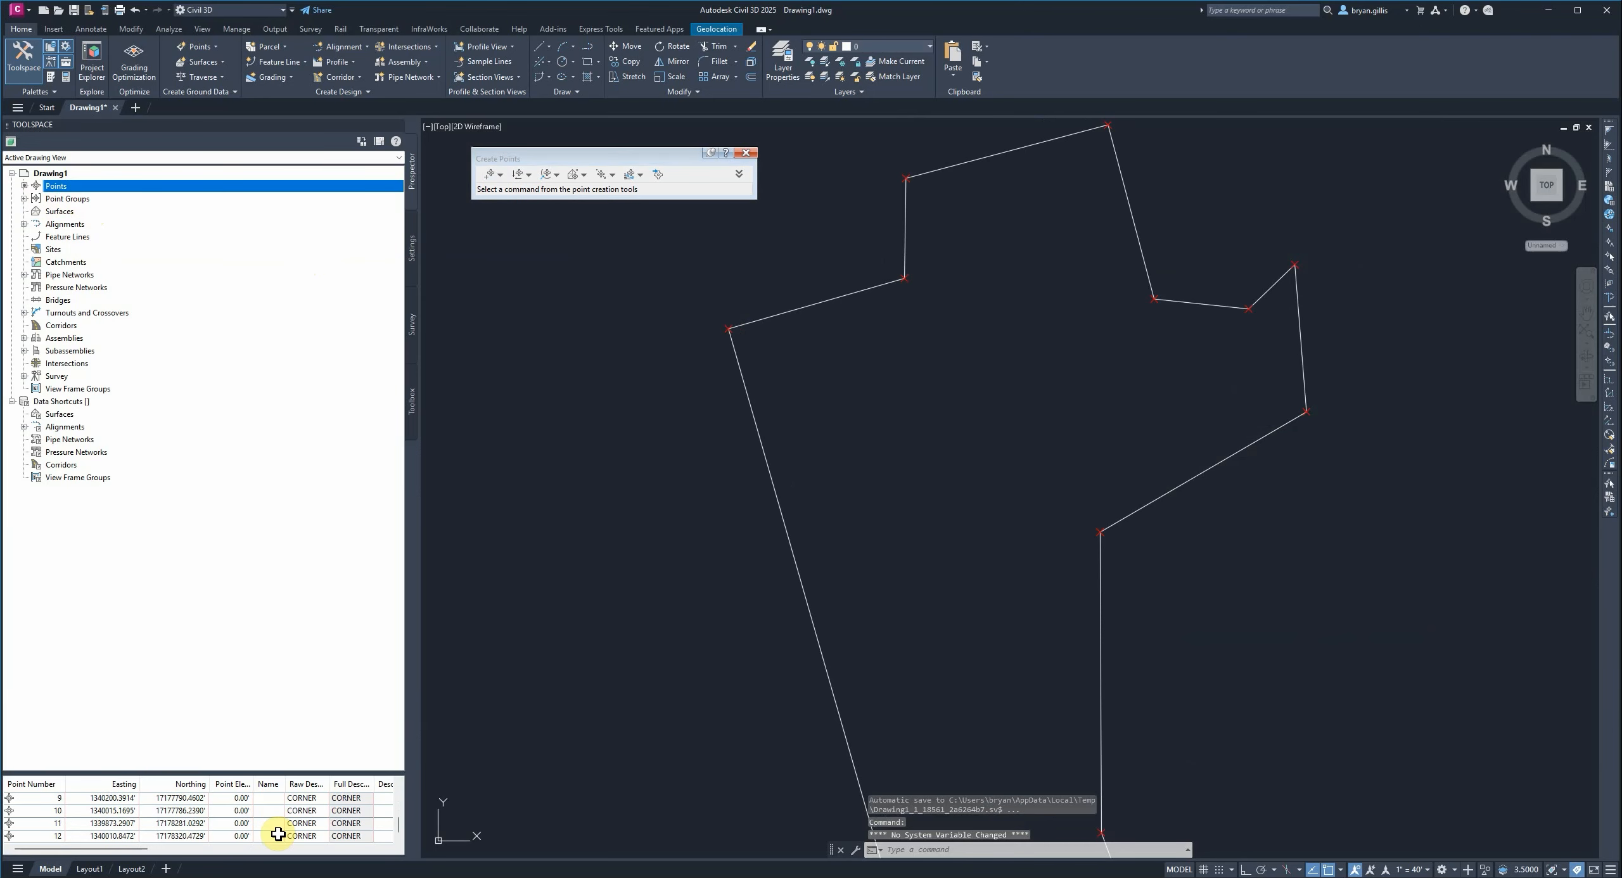
{"action": "right_click", "coordinate": [56, 190]}
{"action": "key", "text": "Escape"}
{"action": "right_click", "coordinate": [51, 199]}
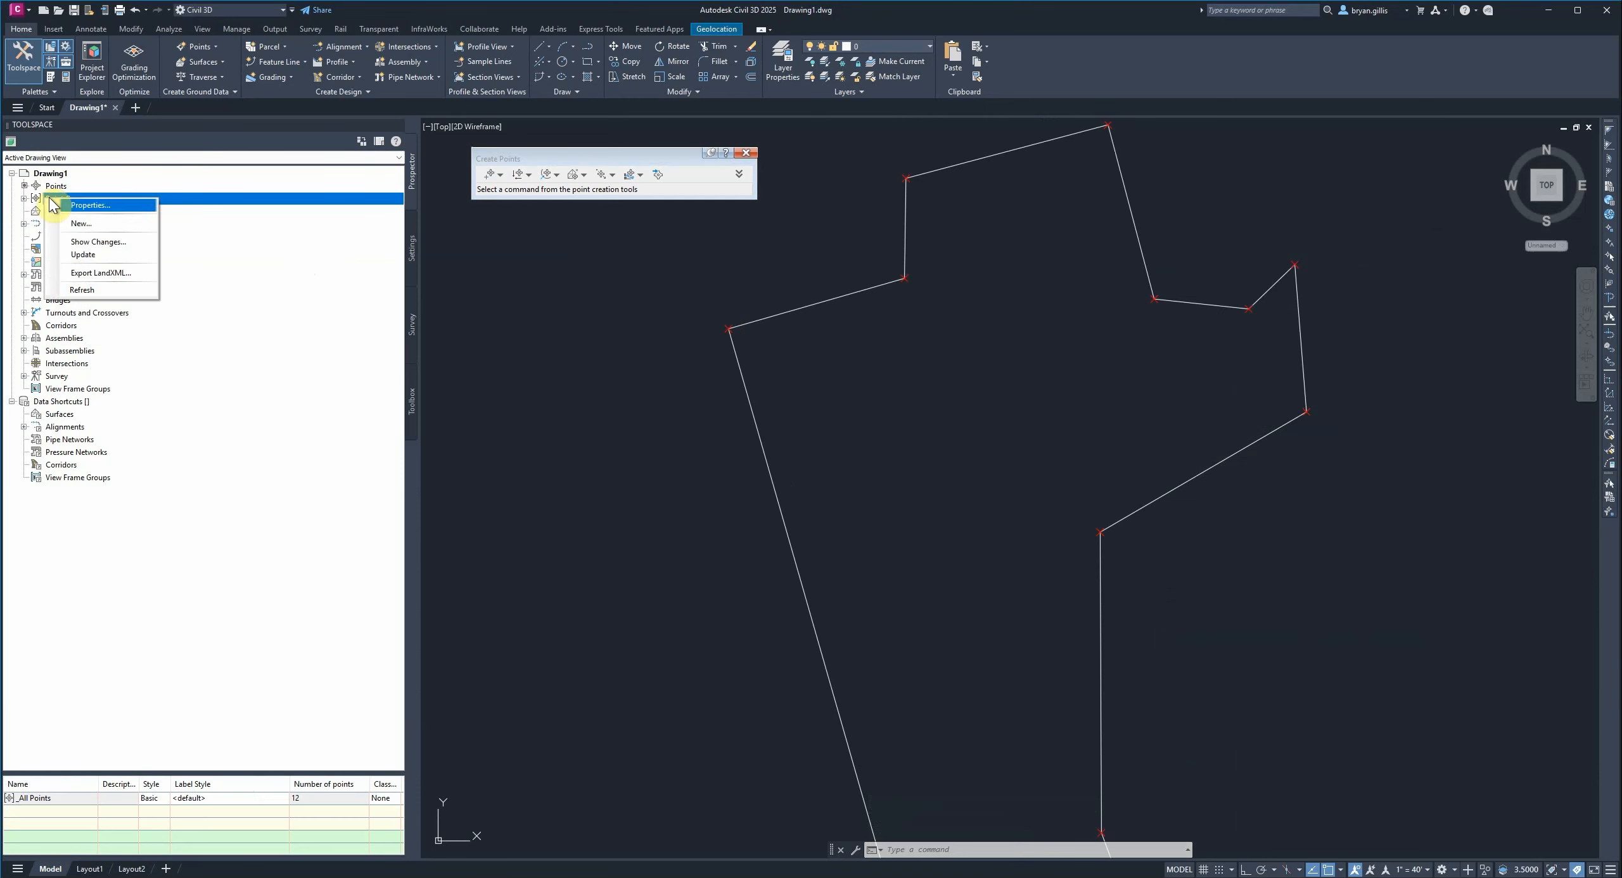
{"action": "left_click", "coordinate": [85, 225]}
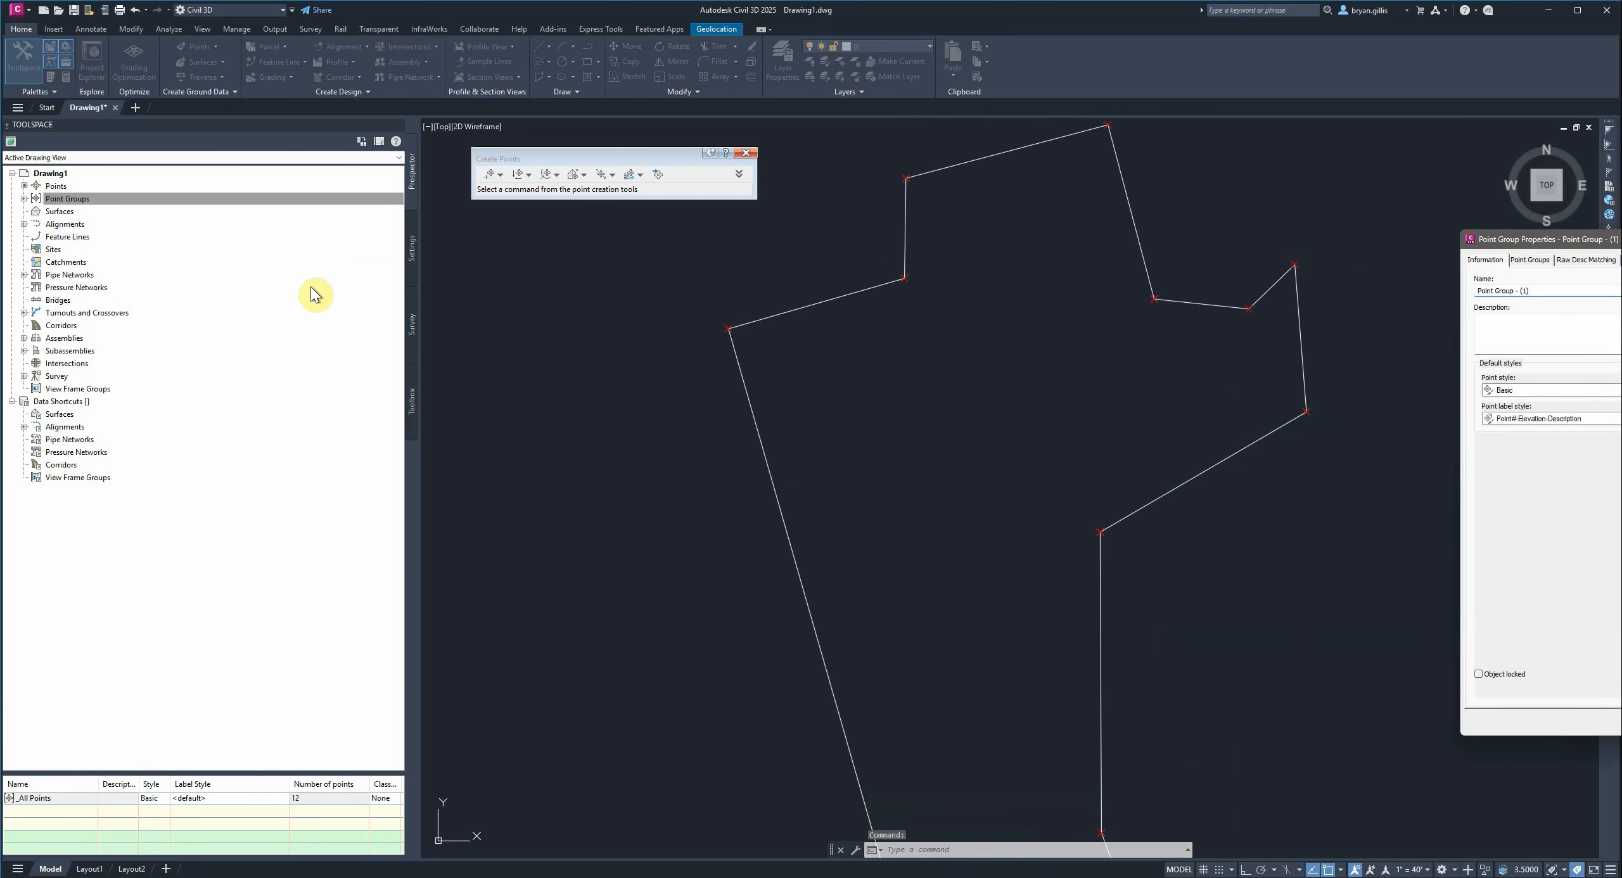
{"action": "triple_click", "coordinate": [1550, 293]}
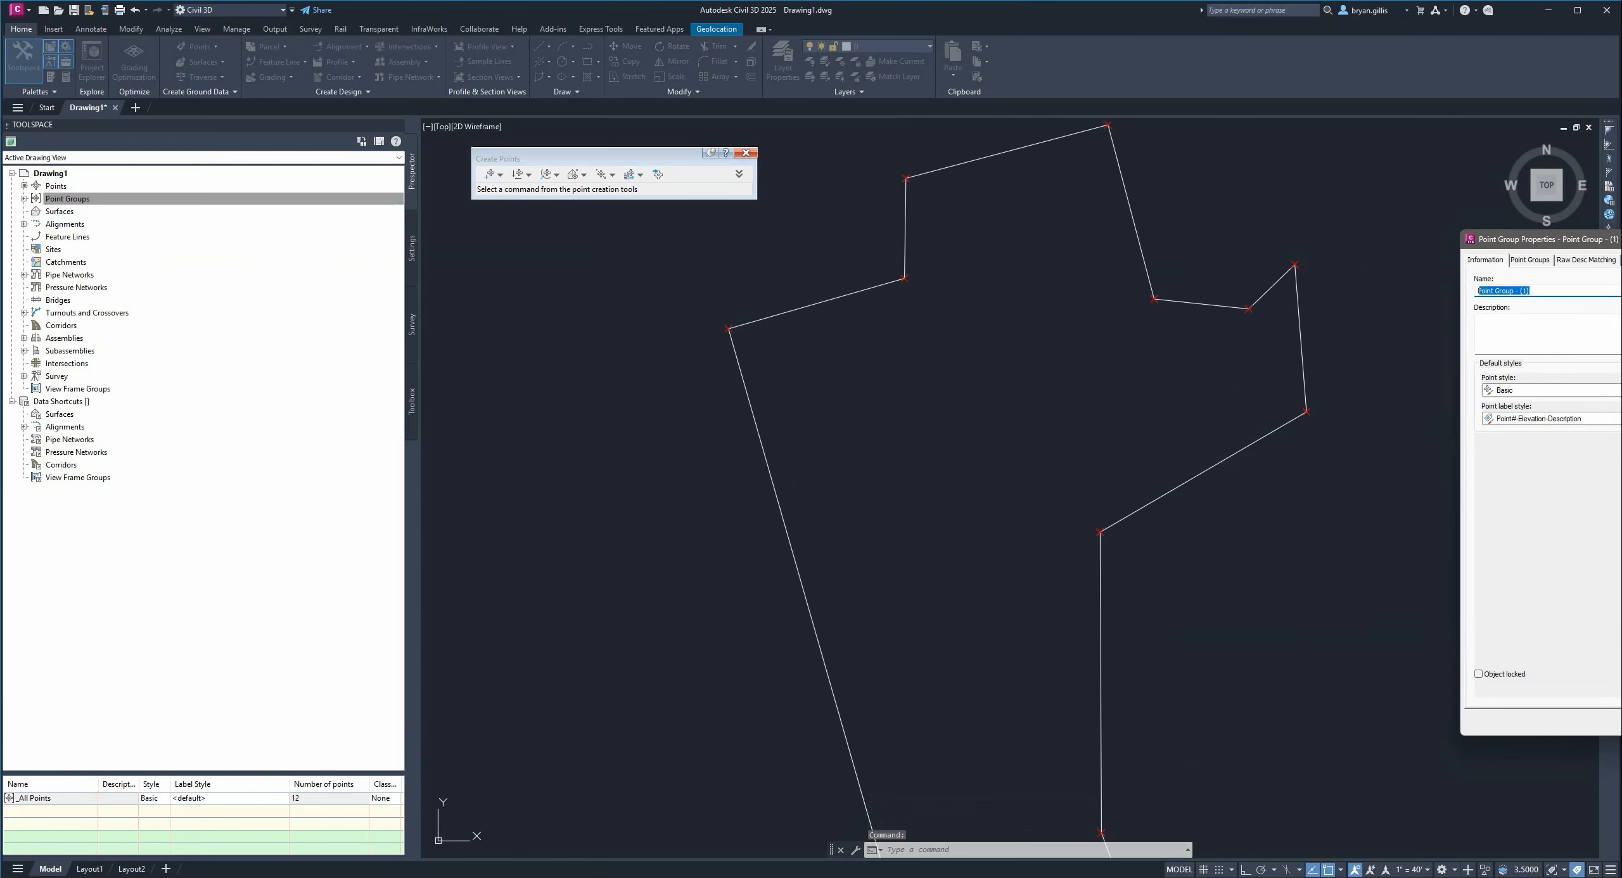
{"action": "type", "text": "DEED"}
{"action": "left_click", "coordinate": [1546, 419]}
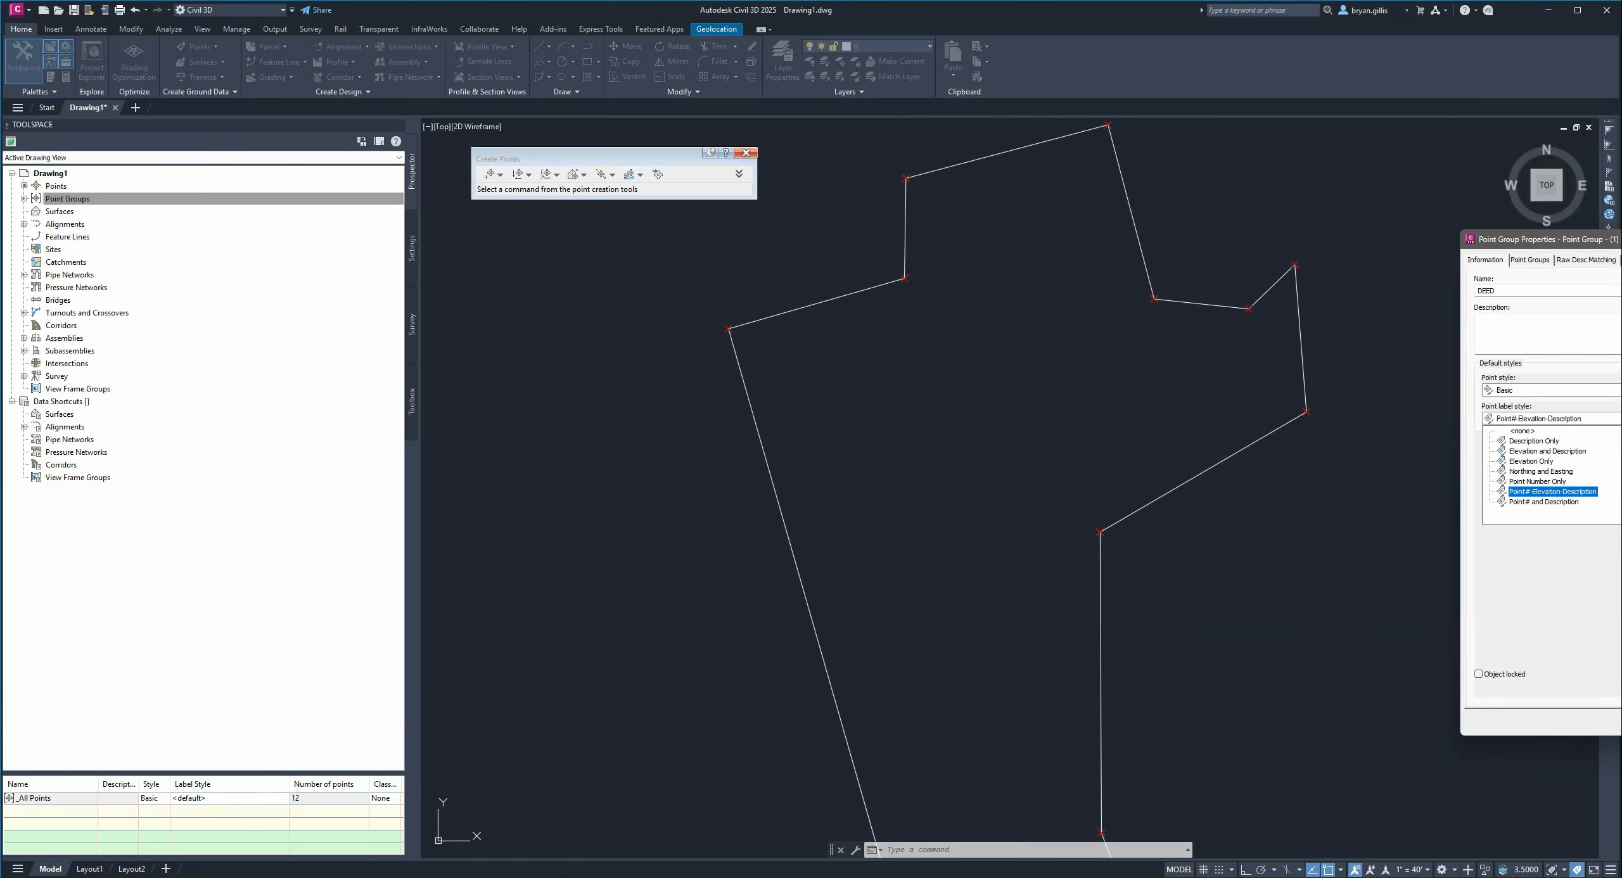
{"action": "left_click", "coordinate": [1534, 434]}
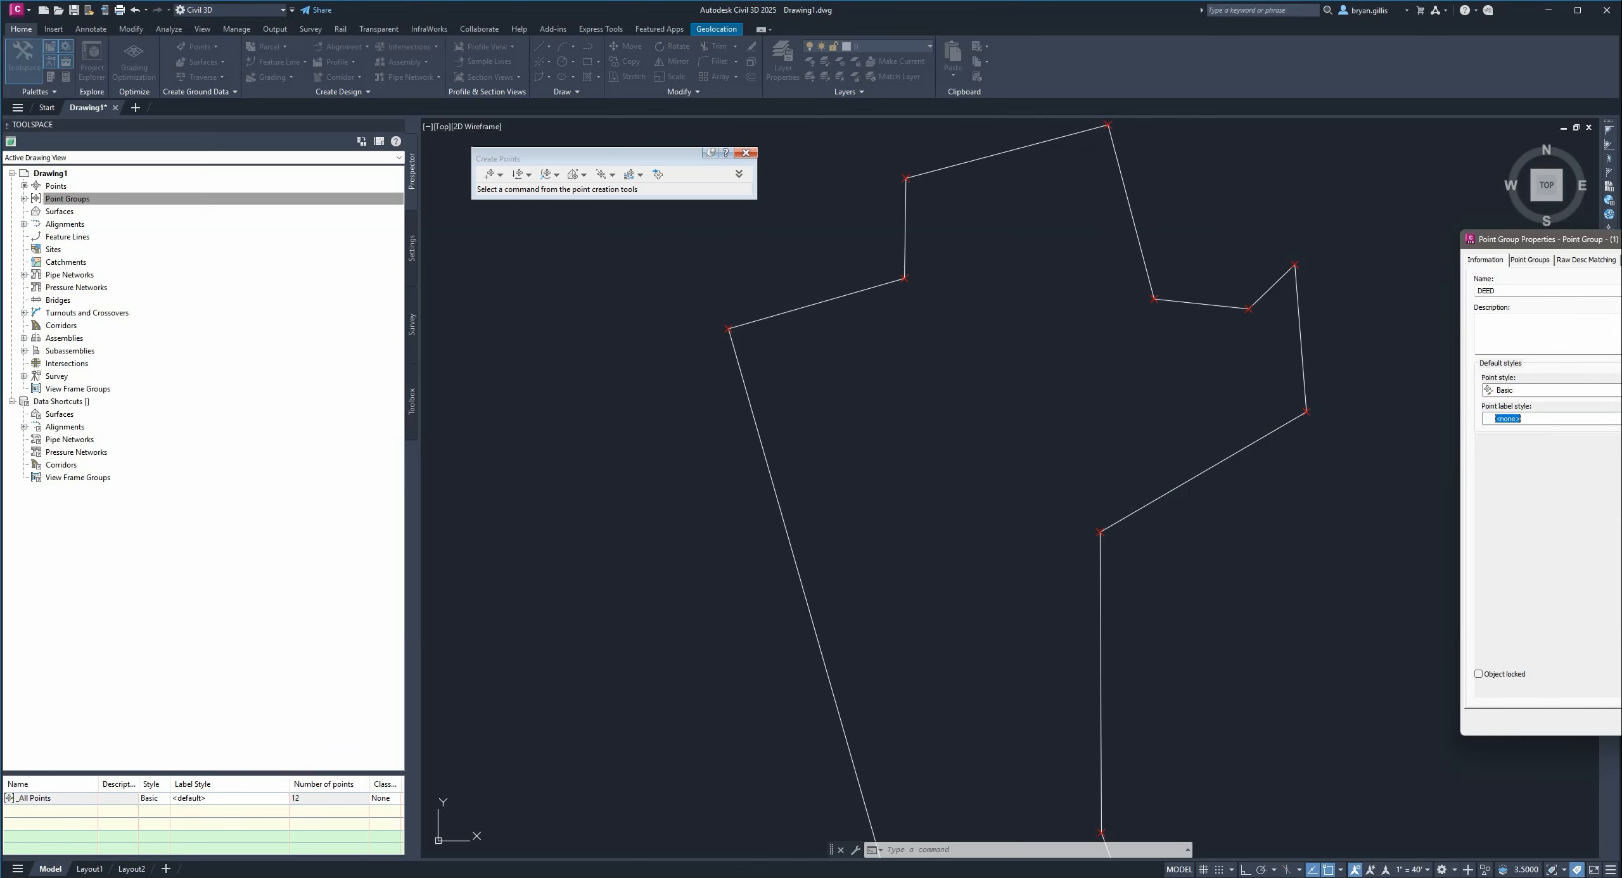
- Make the DEED group include points by matching the deed prefix in their raw descriptions, and create the group
{"action": "left_click", "coordinate": [1601, 261]}
{"action": "left_click", "coordinate": [1619, 261]}
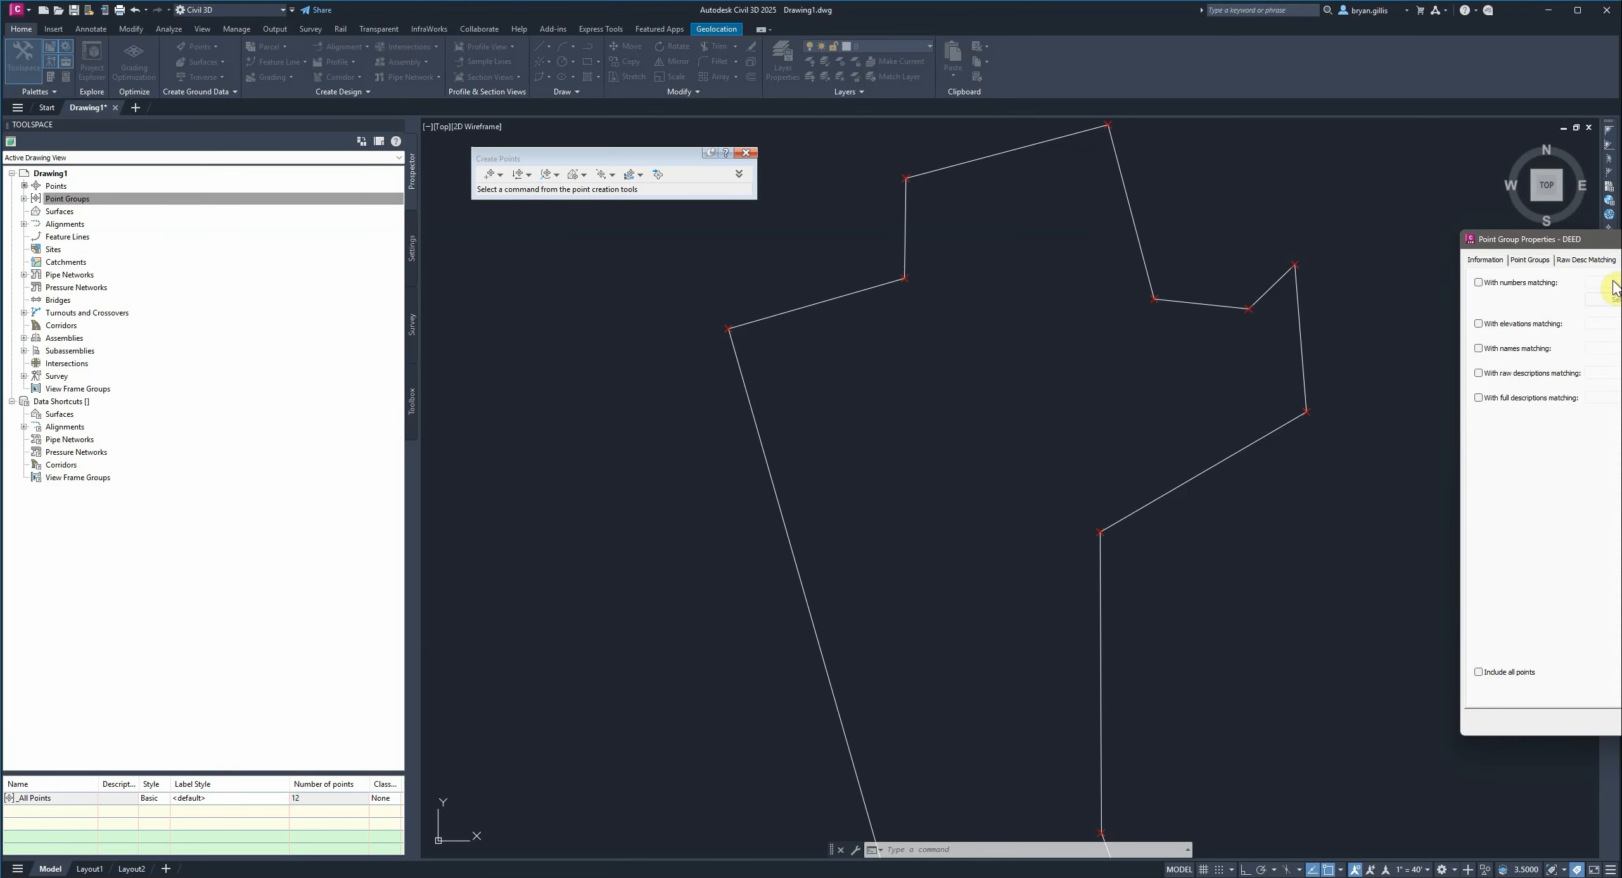
{"action": "left_click", "coordinate": [1479, 373]}
{"action": "left_click", "coordinate": [1602, 374]}
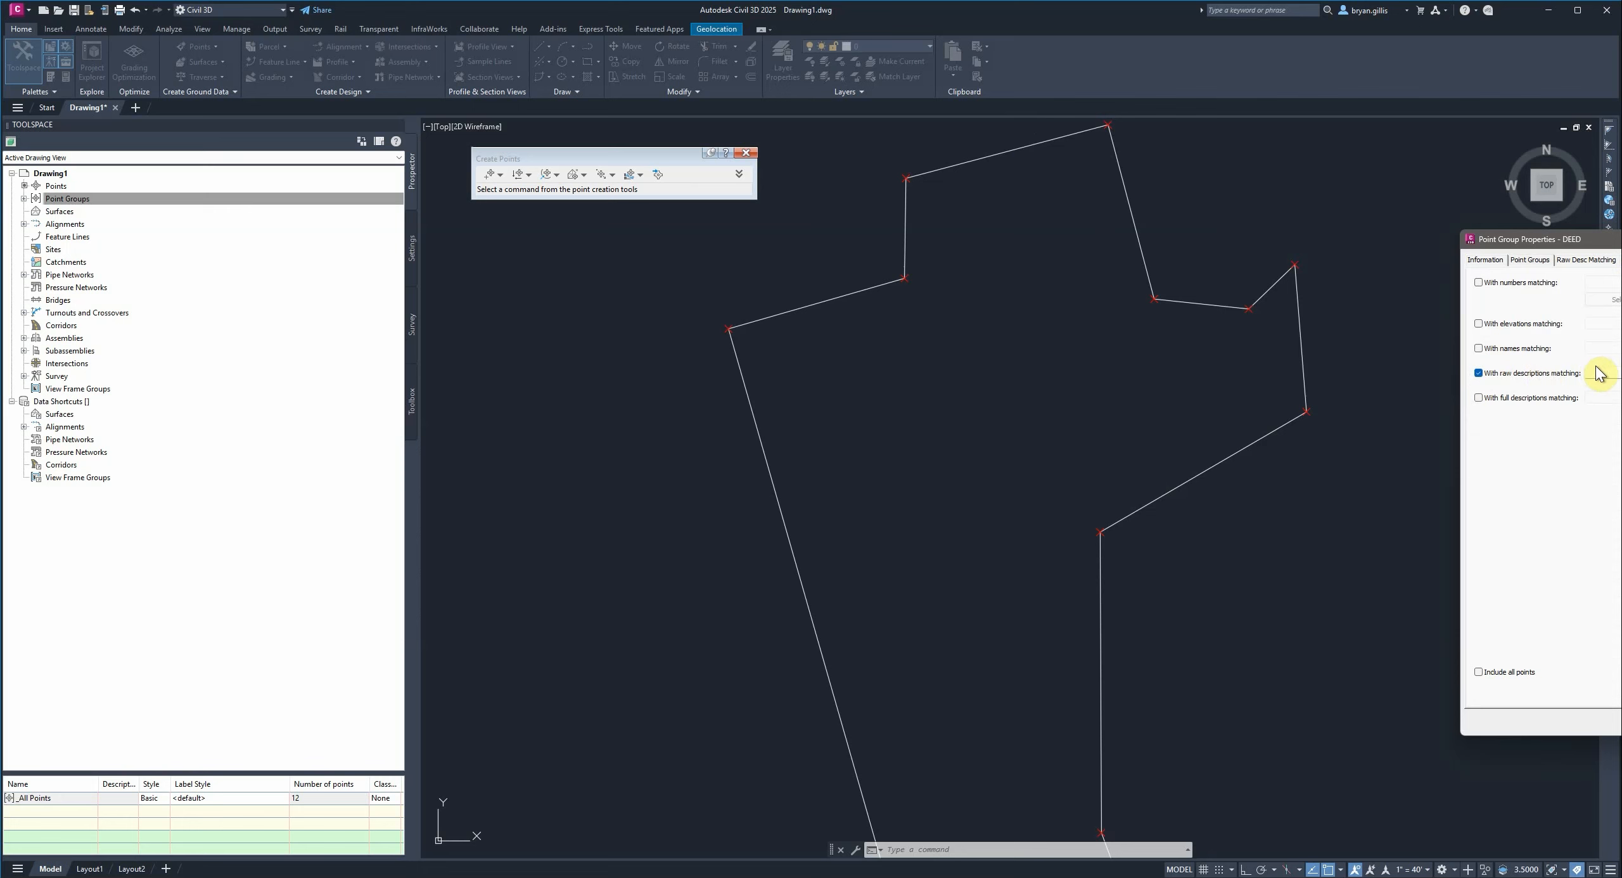
{"action": "type", "text": "DE"}
{"action": "type", "text": "DE"}
{"action": "key", "text": "Return"}
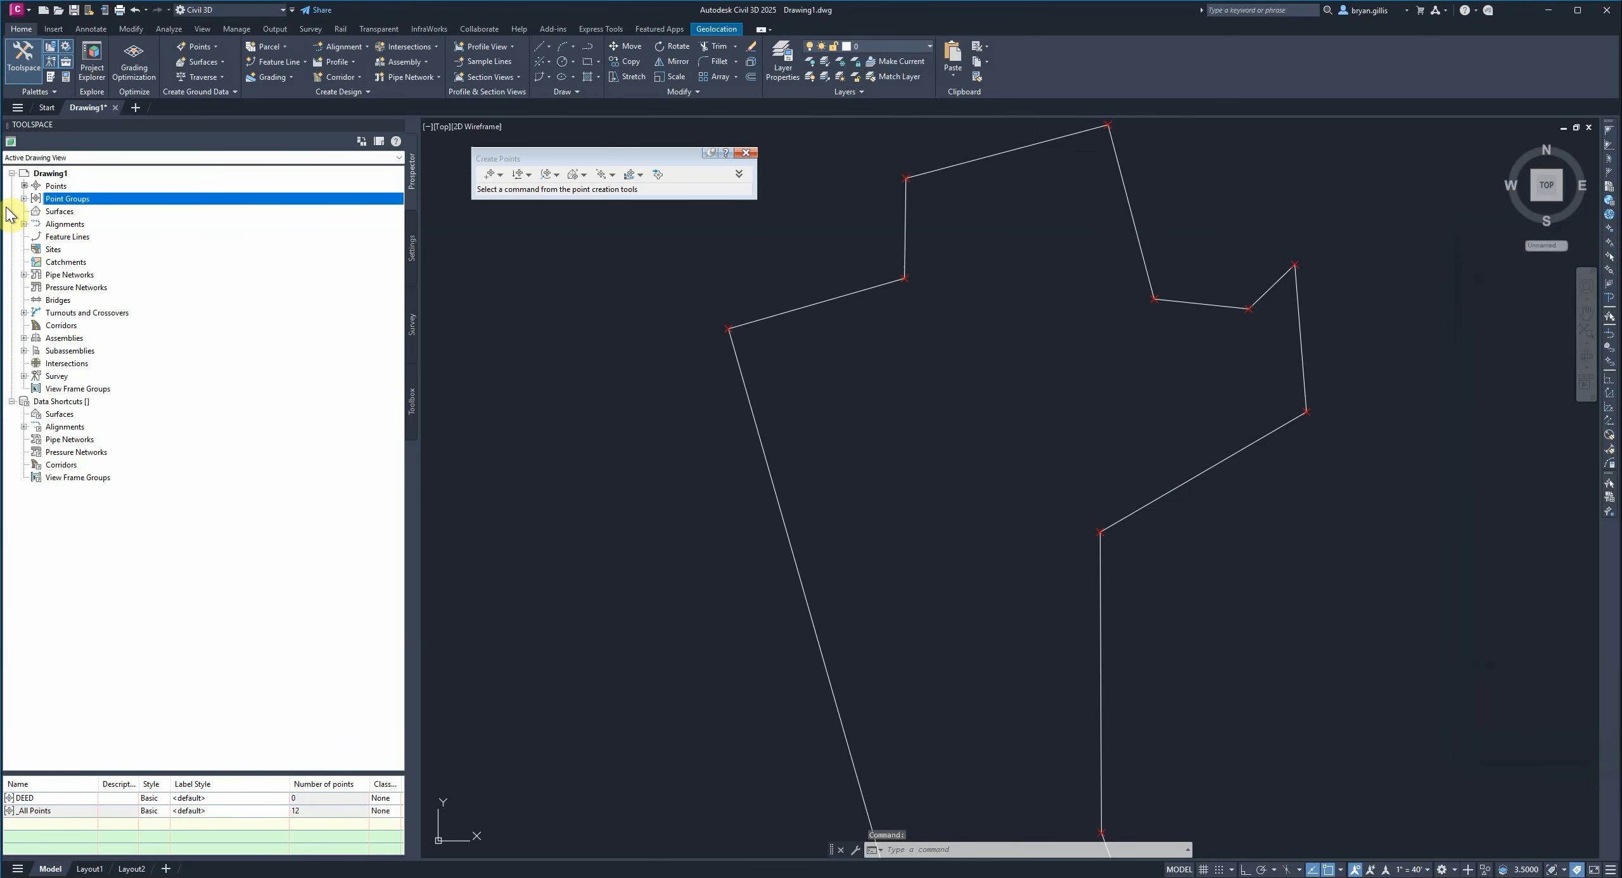
- Edit the points of the _All Points group and change point 1's raw description to DEED POB
{"action": "left_click", "coordinate": [24, 198]}
{"action": "right_click", "coordinate": [72, 223]}
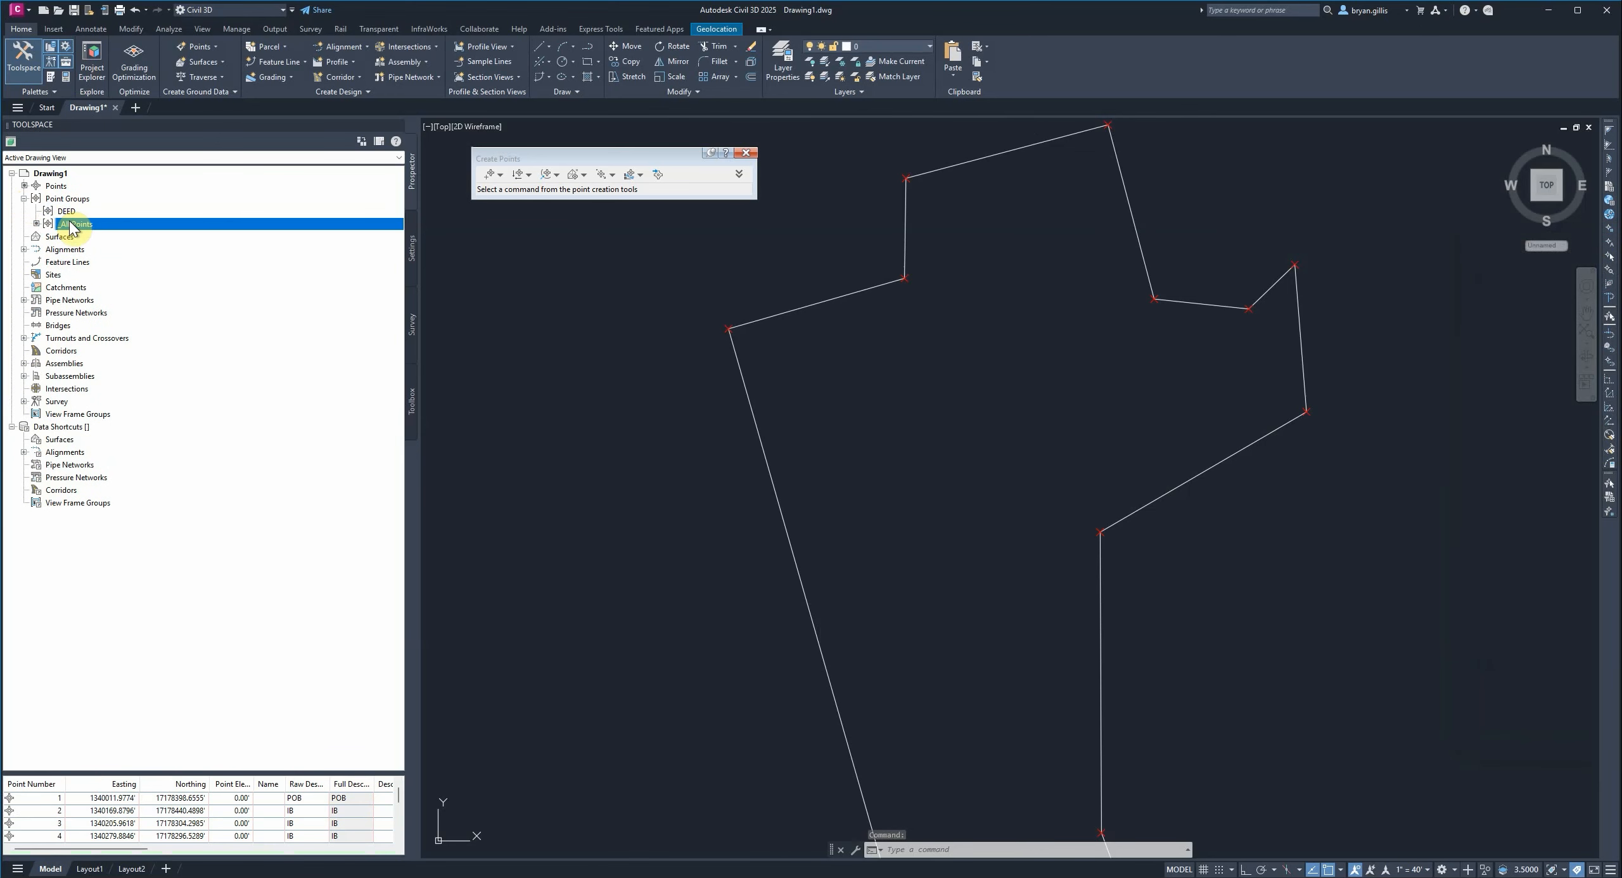
{"action": "left_click", "coordinate": [115, 247]}
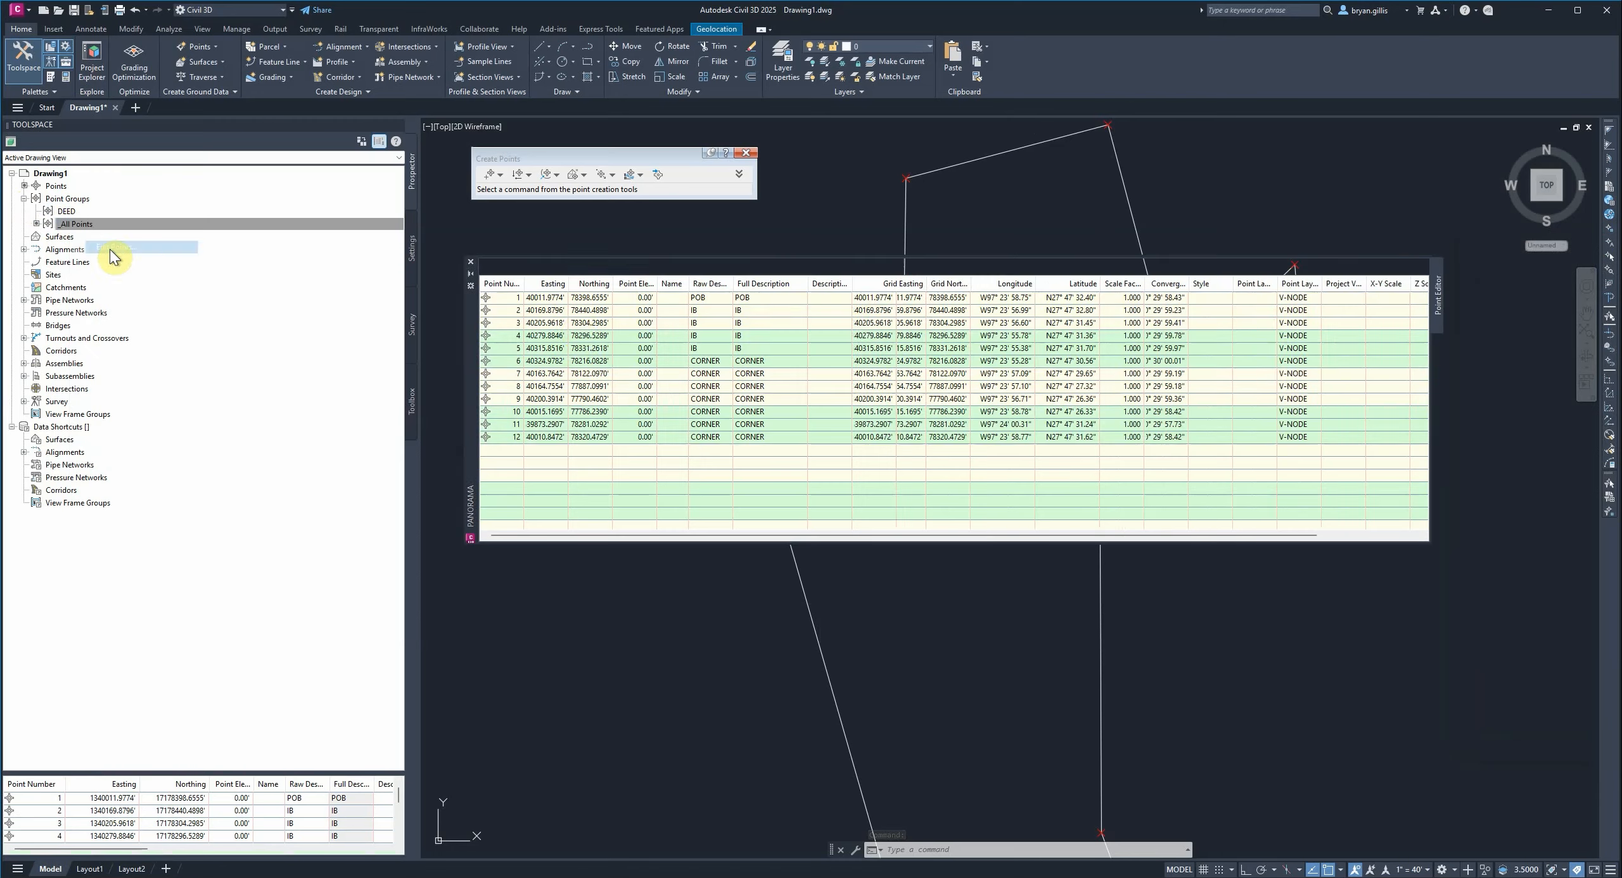
{"action": "left_click", "coordinate": [698, 301]}
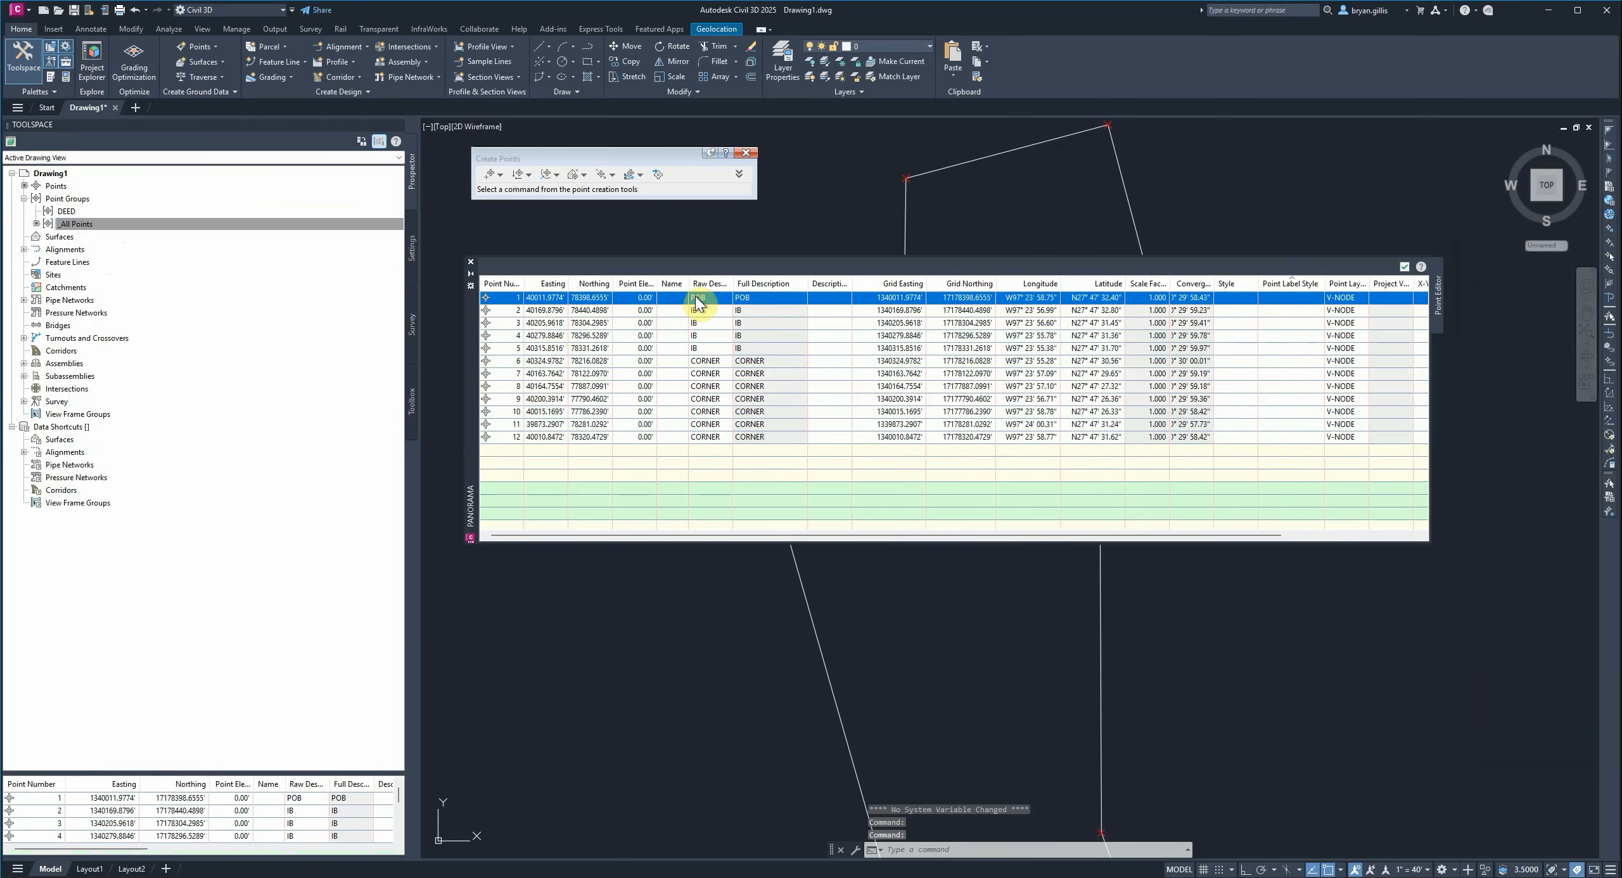
{"action": "left_click", "coordinate": [697, 299]}
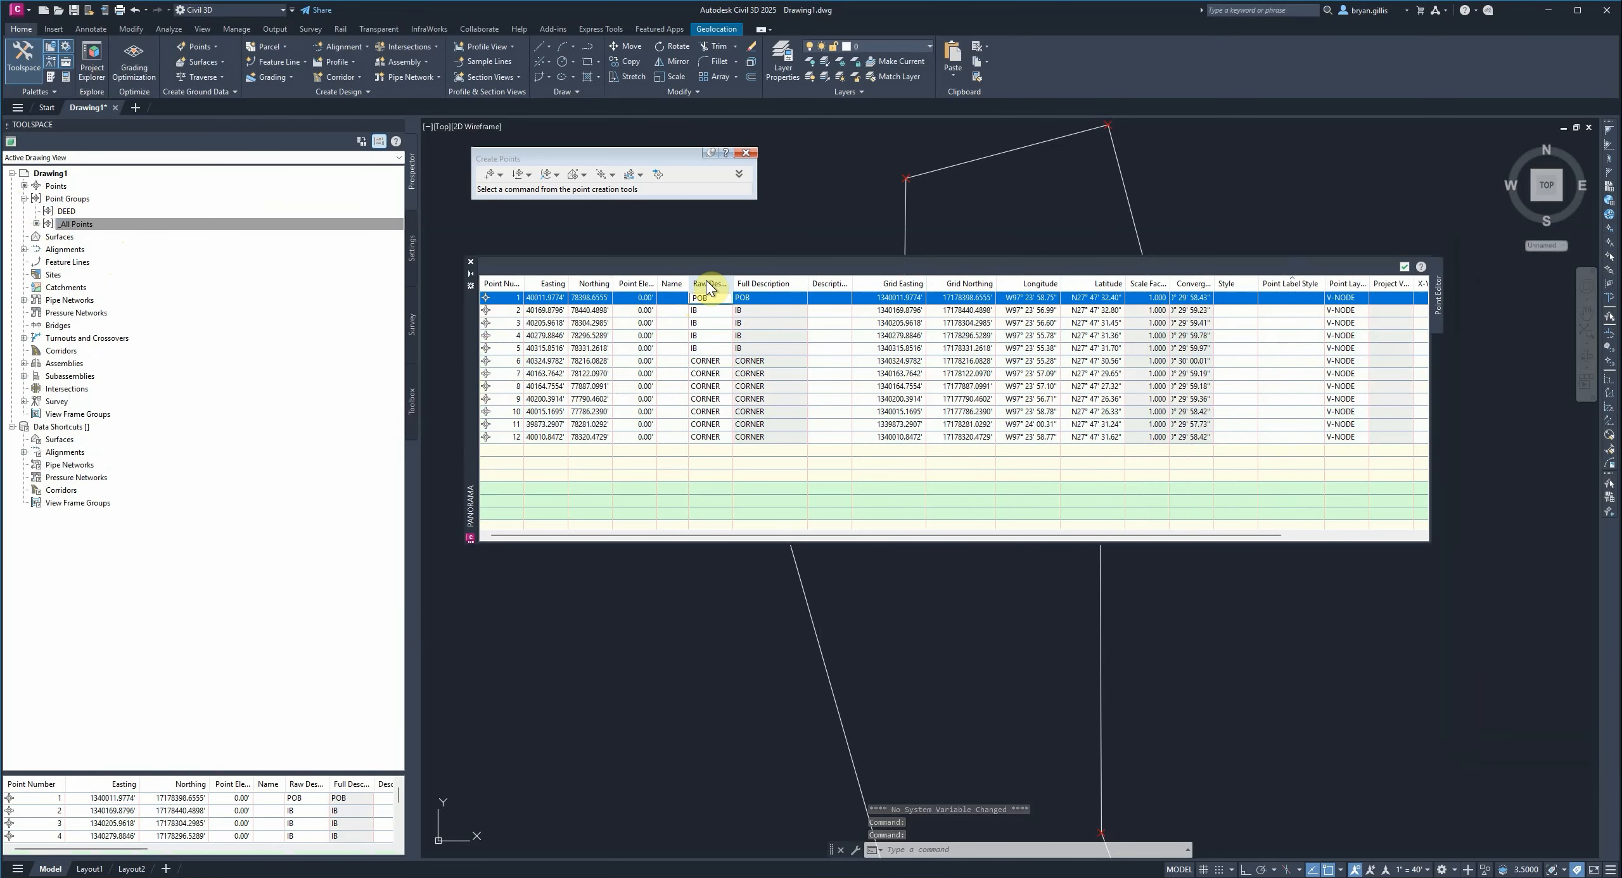
{"action": "type", "text": "DEED"}
{"action": "key", "text": "Return"}
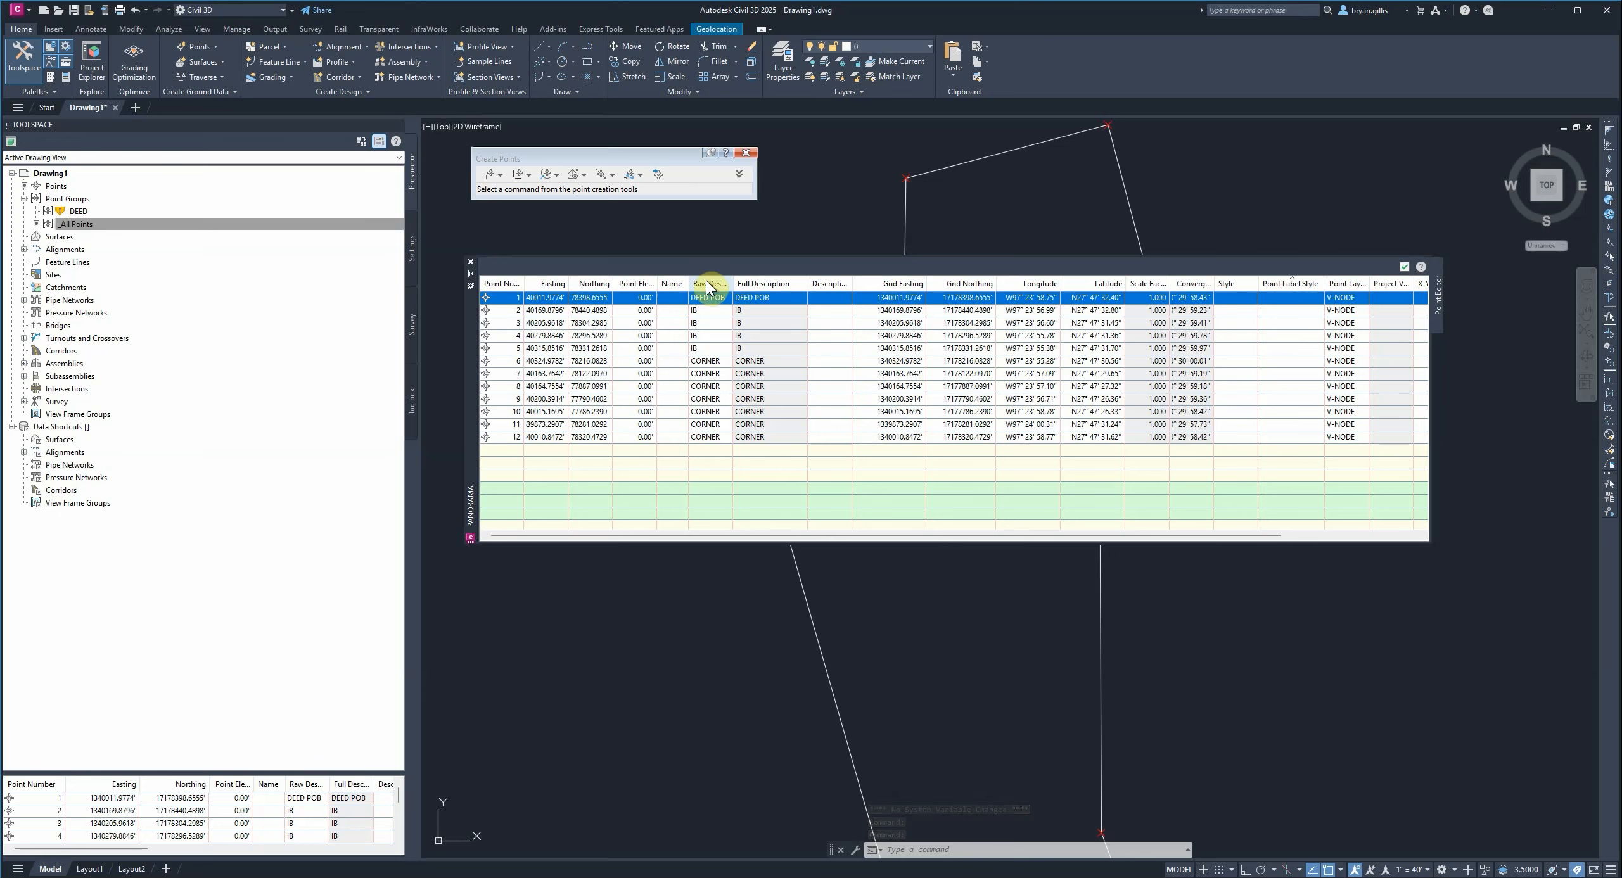
- Change point 2's raw description to DEED IB and copy the DEED prefix for reuse
{"action": "left_click", "coordinate": [700, 312]}
{"action": "left_click", "coordinate": [699, 311]}
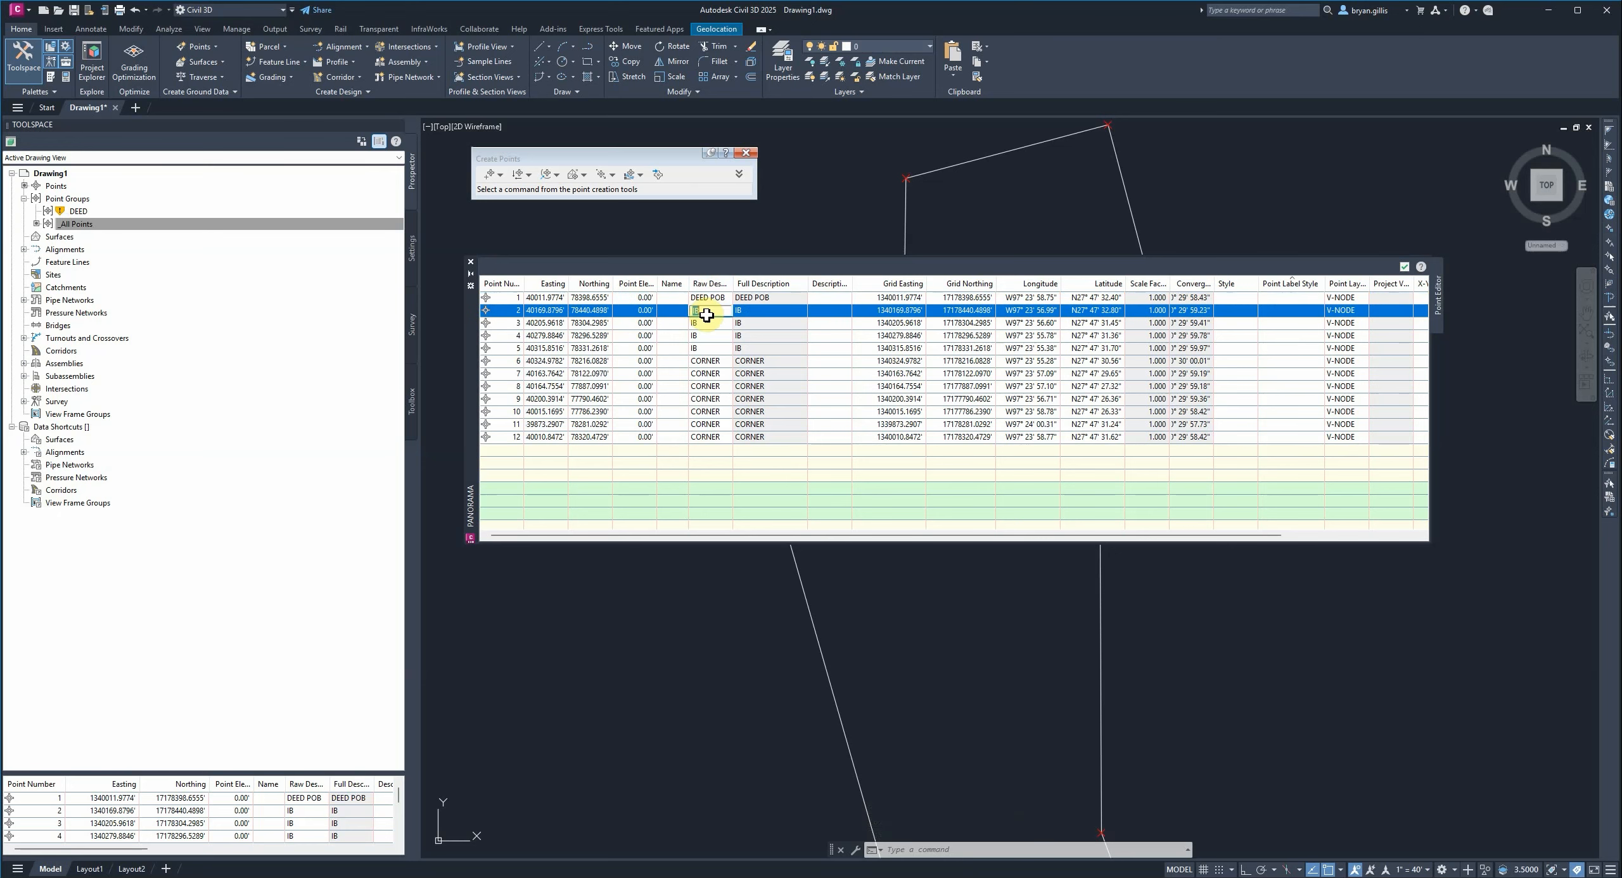
{"action": "type", "text": "EED"}
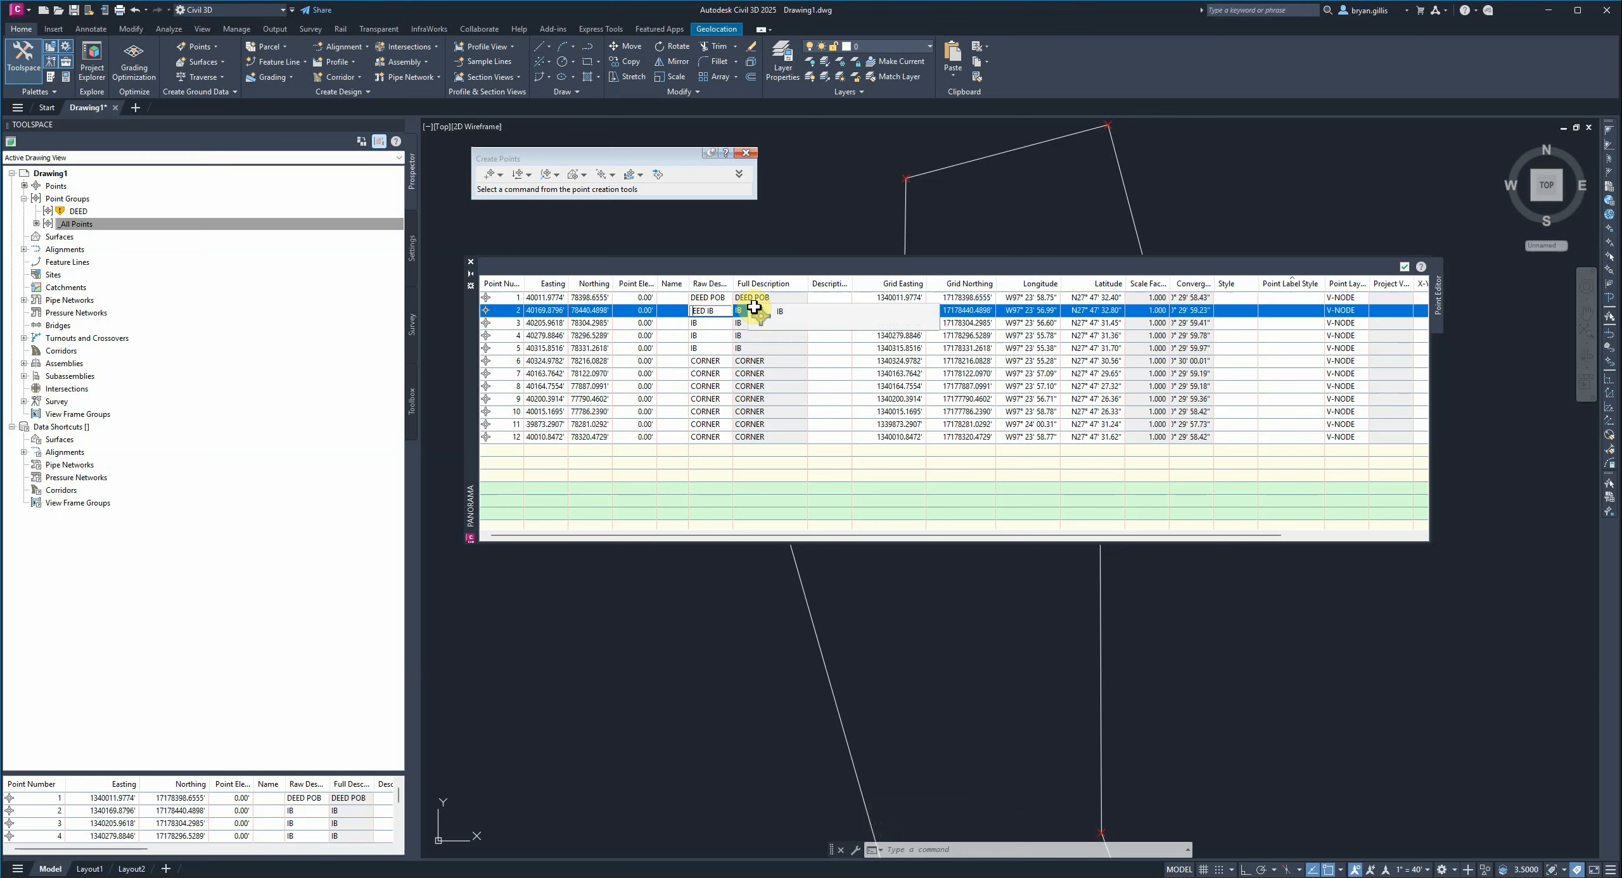
{"action": "type", "text": " D"}
{"action": "key", "text": "shift+Right"}
{"action": "key", "text": "shift+Right"}
{"action": "key", "text": "shift+Right"}
{"action": "key", "text": "shift+Right"}
{"action": "key", "text": "ctrl+c"}
- Change the raw descriptions of points 3, 4 and 5 to DEED IB
{"action": "left_click", "coordinate": [697, 324]}
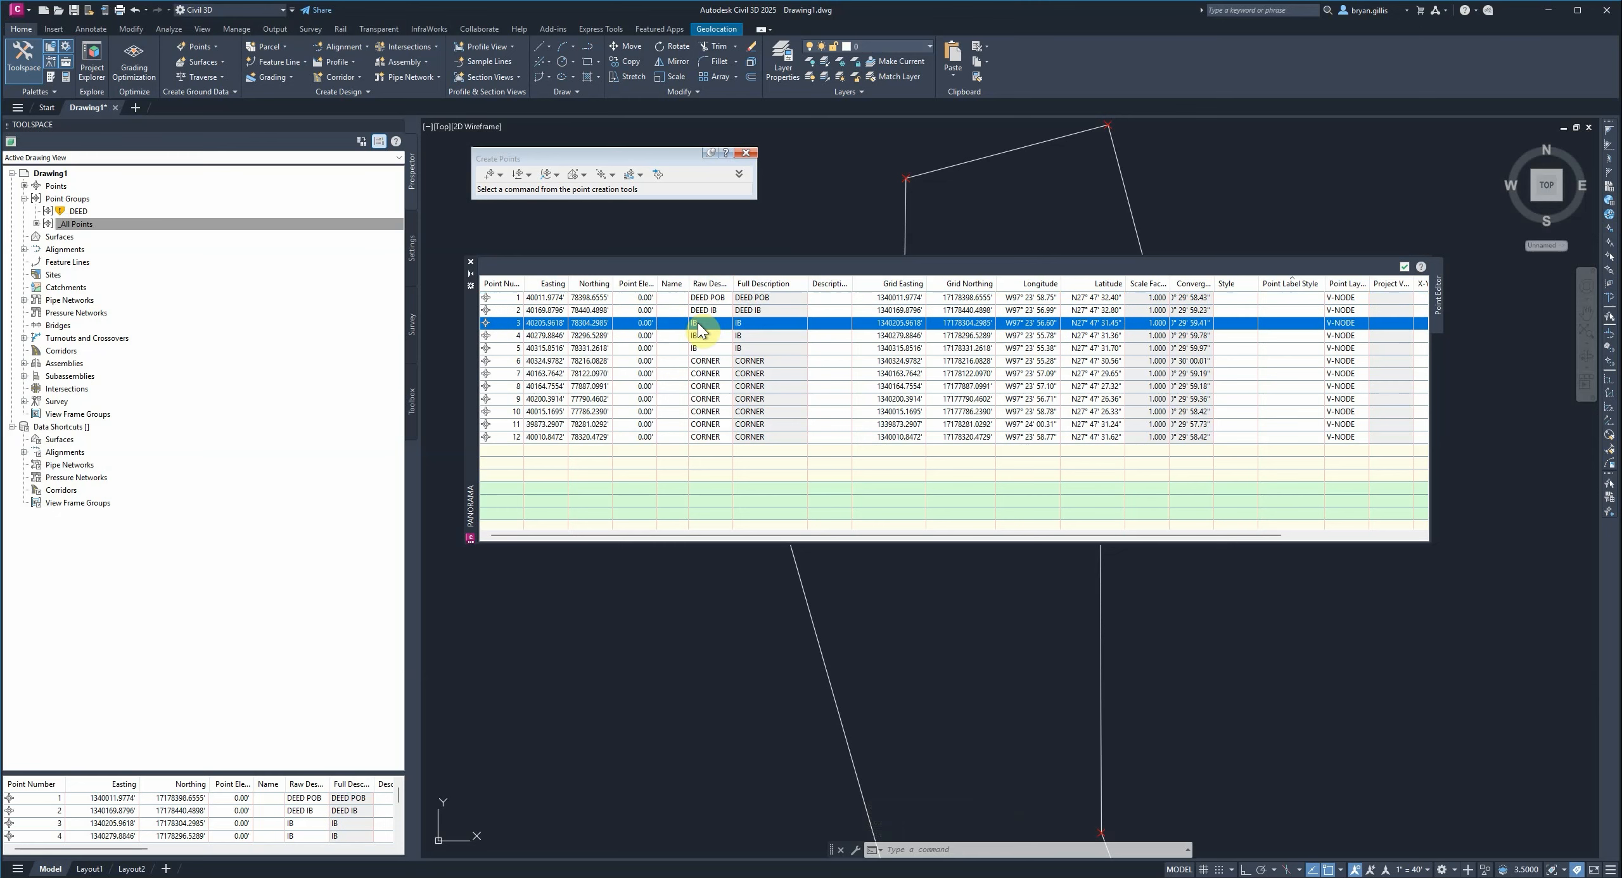
{"action": "left_click", "coordinate": [697, 327]}
{"action": "key", "text": "ctrl+v"}
{"action": "left_click", "coordinate": [697, 343]}
{"action": "left_click", "coordinate": [697, 336]}
{"action": "type", "text": "DEED IB"}
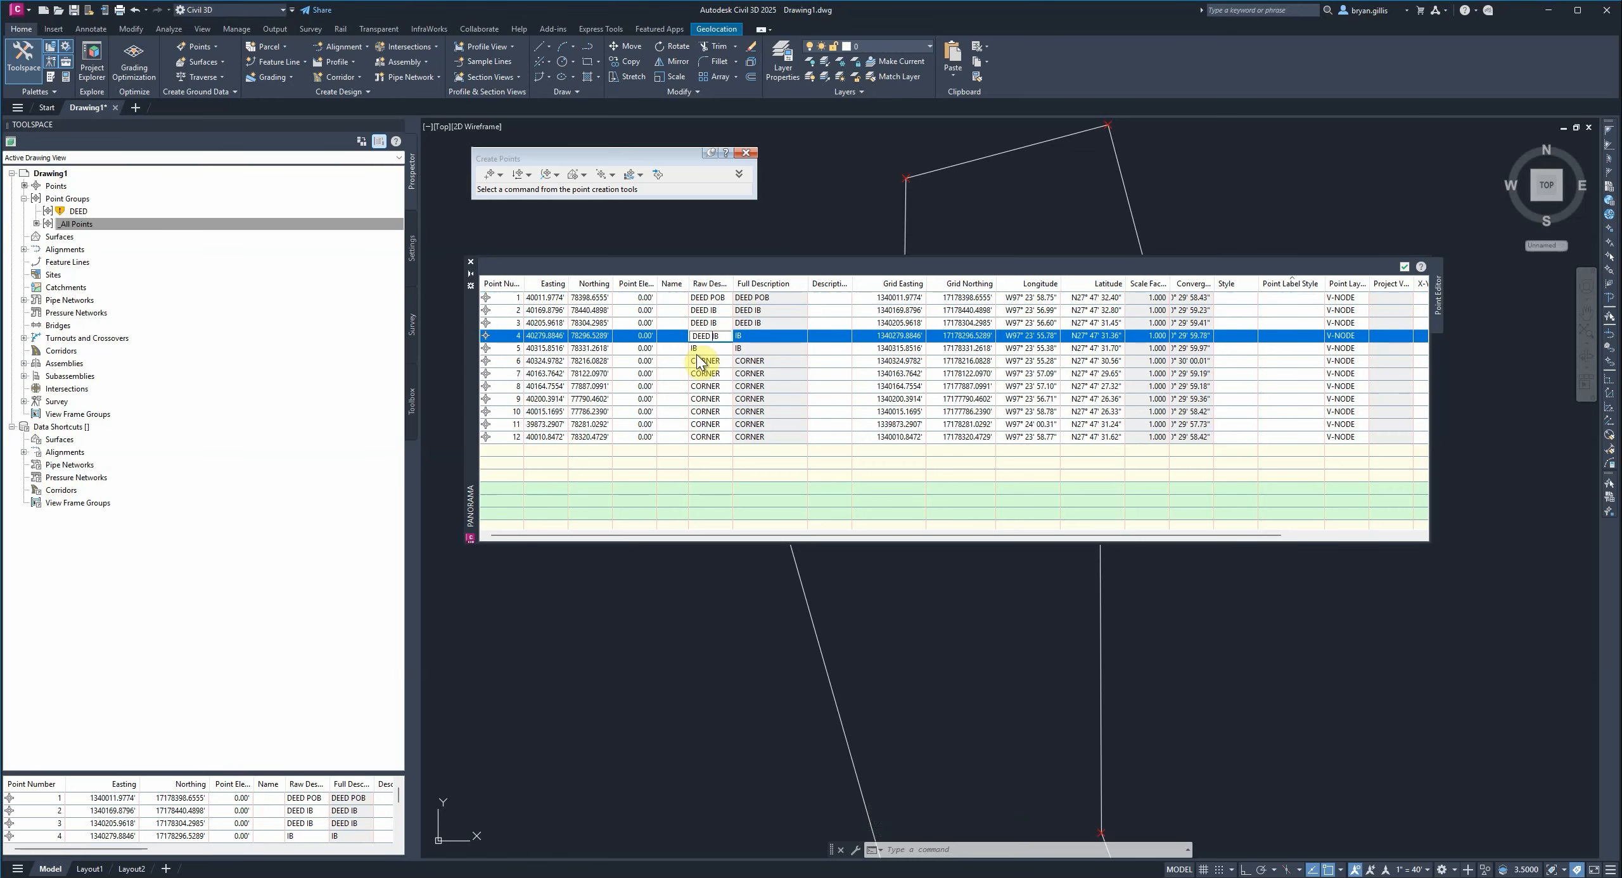
{"action": "left_click", "coordinate": [695, 348]}
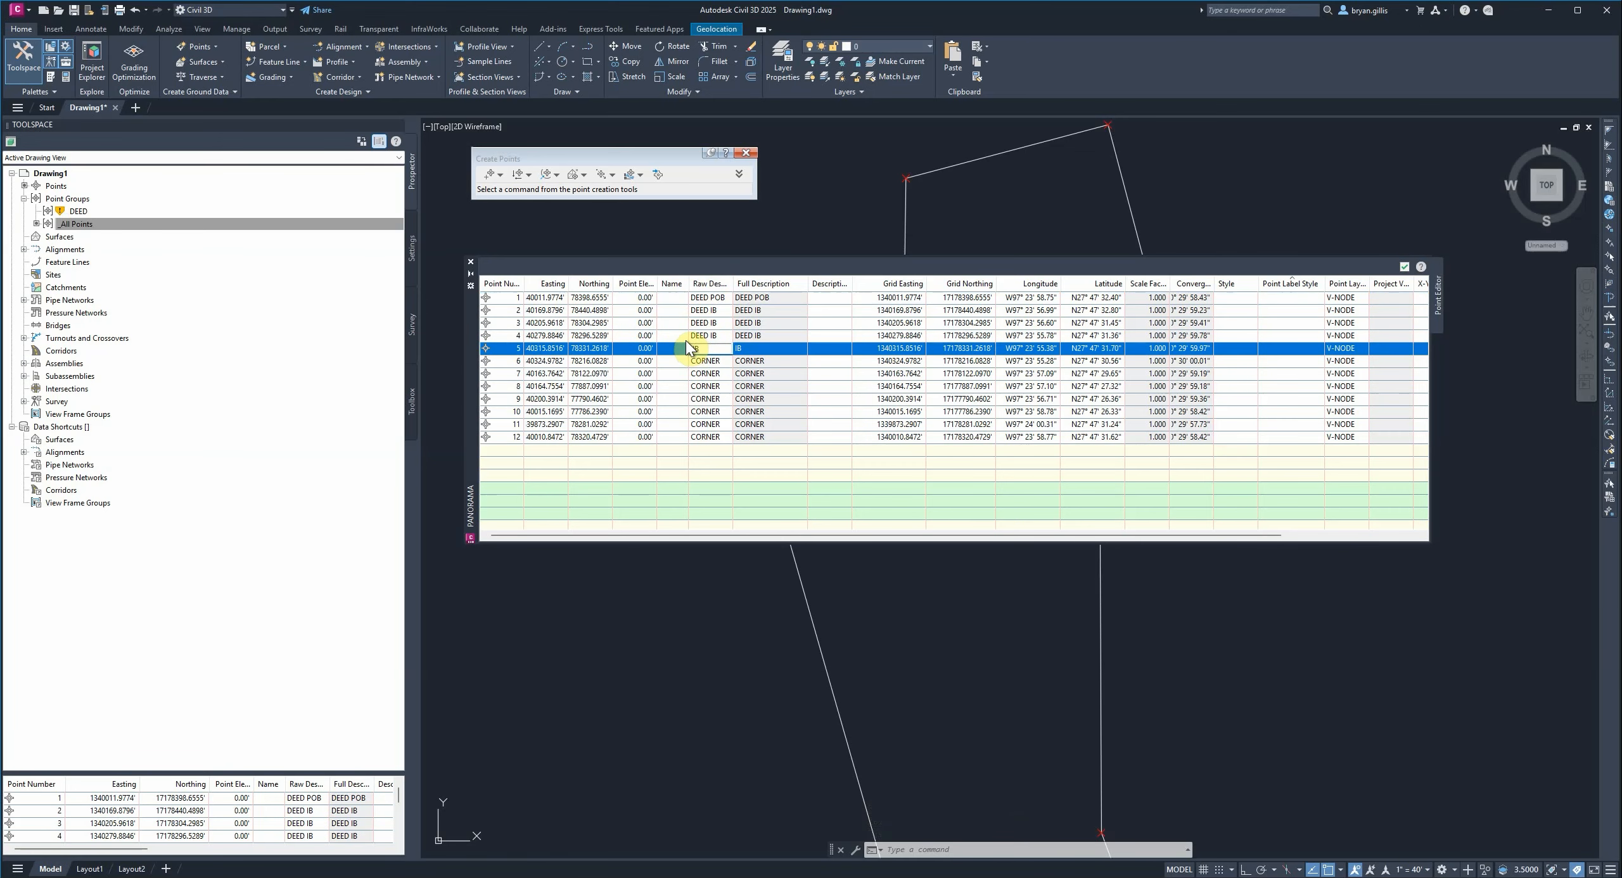
{"action": "type", "text": "DEED IB"}
- Add the DEED prefix to the raw descriptions of the CORNER points, starting with point 6 as DEED CORNER
{"action": "left_click", "coordinate": [691, 361]}
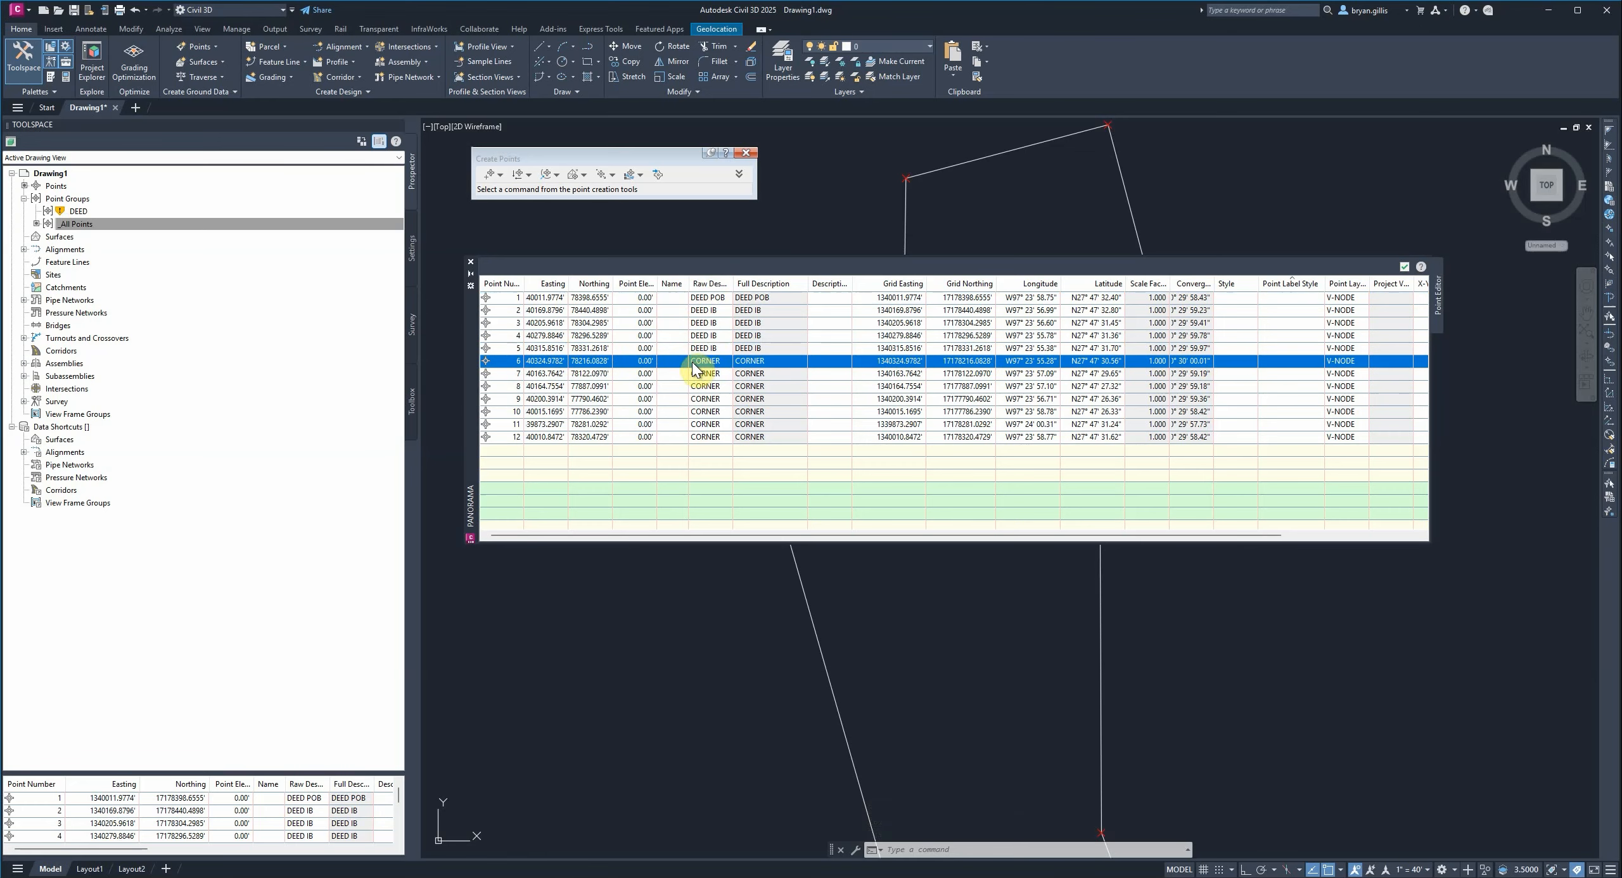
{"action": "key", "text": "ctrl+v"}
{"action": "left_click", "coordinate": [690, 373]}
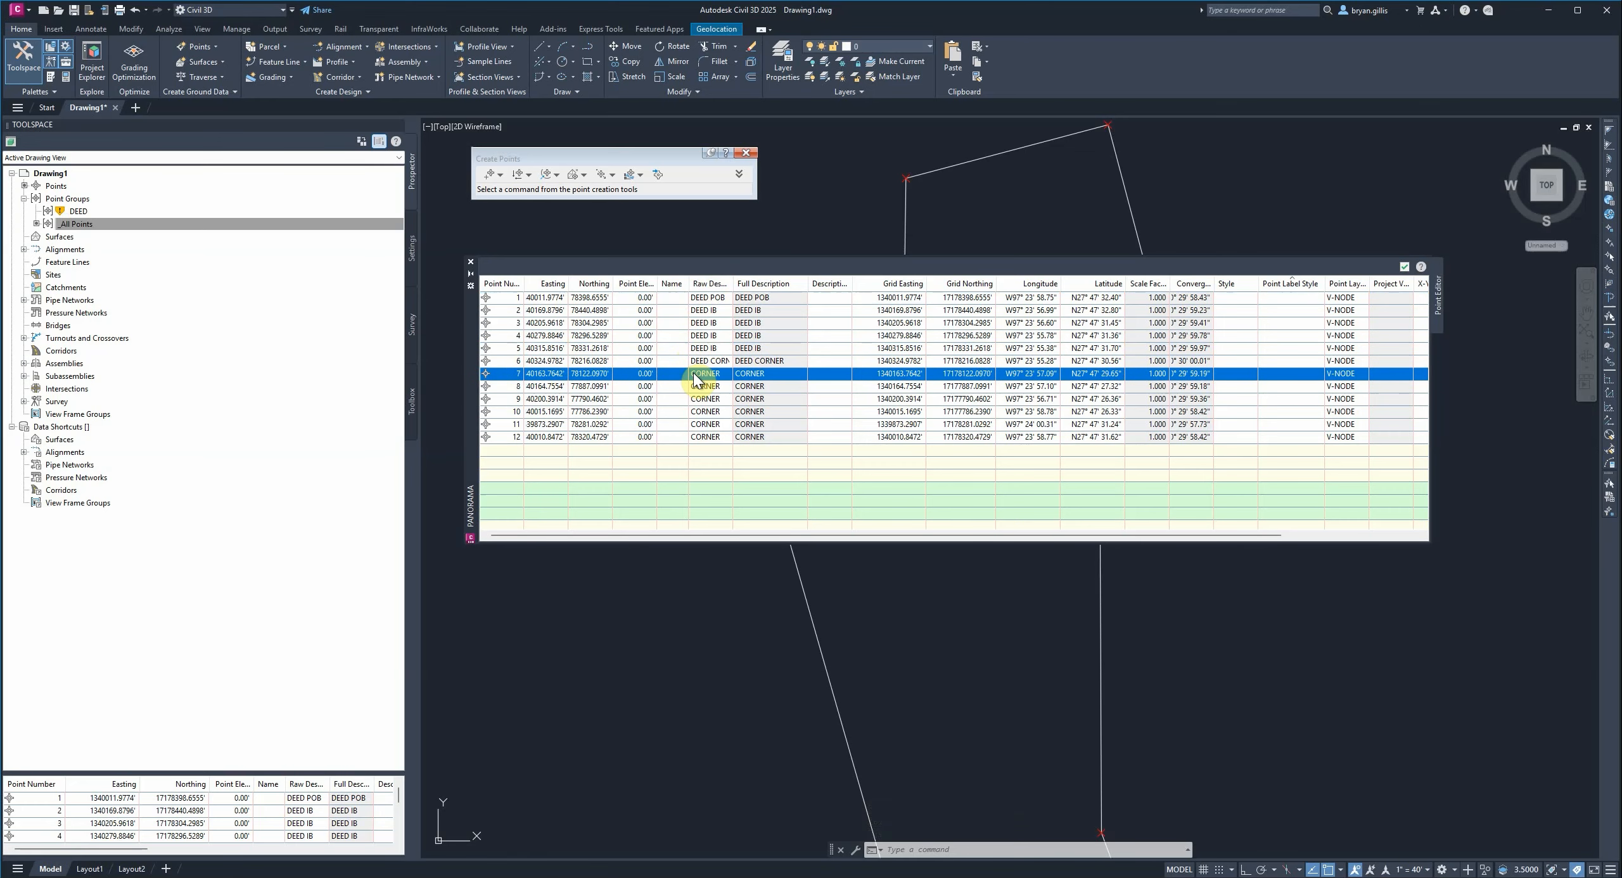
- Set the raw descriptions of points 7 through 12 to DEED CORNER and close the point editor
{"action": "key", "text": "ctrl+v"}
{"action": "left_click", "coordinate": [695, 389]}
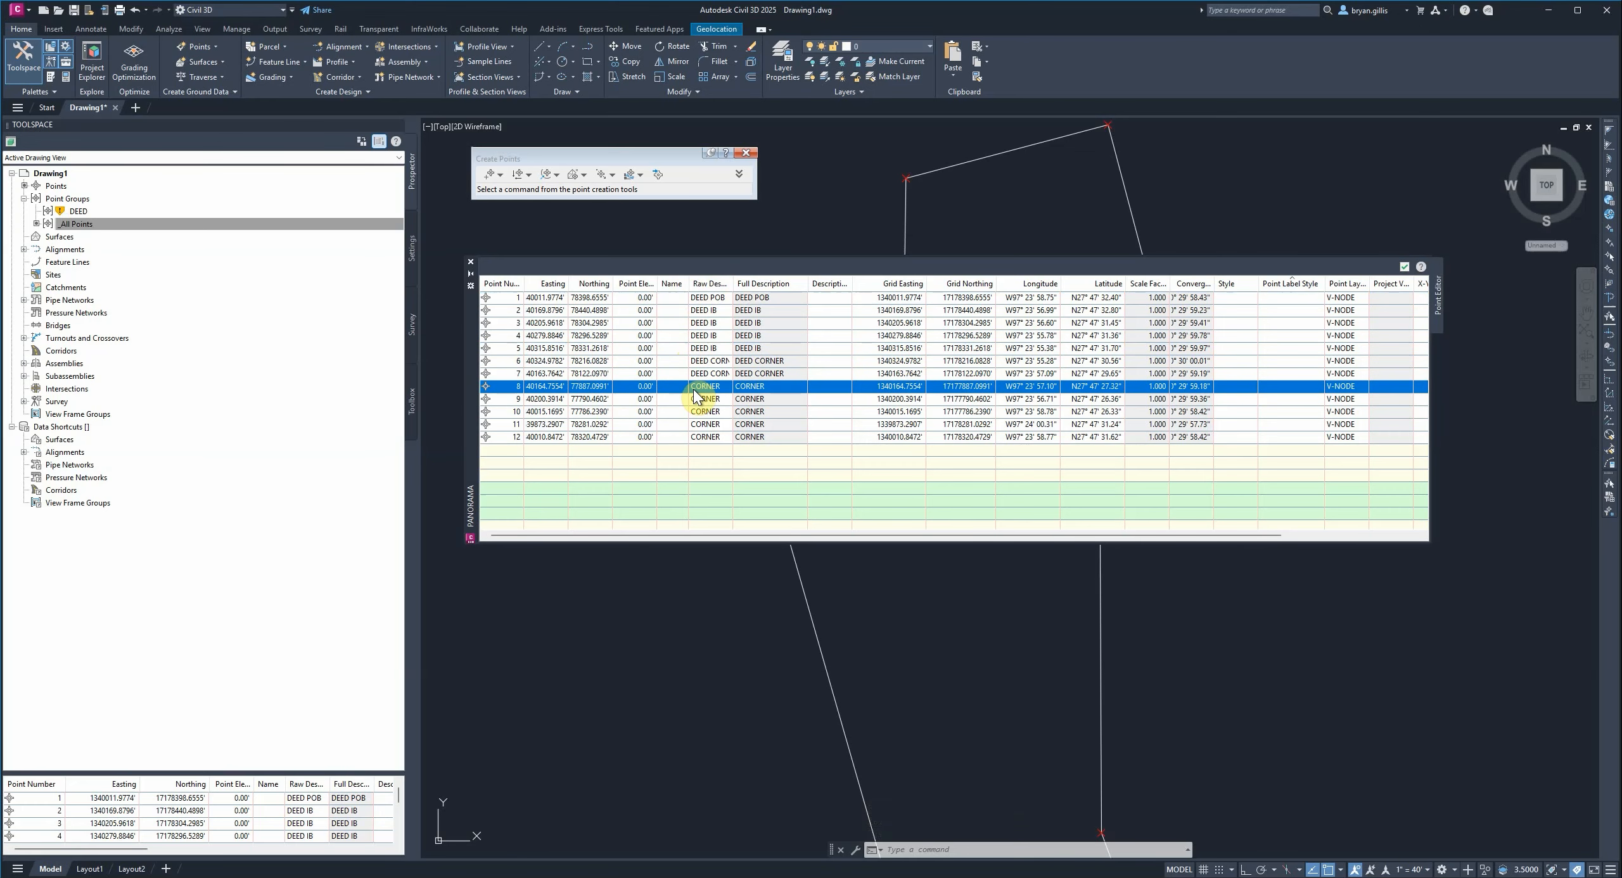
{"action": "type", "text": "DEED CORNER"}
{"action": "left_click", "coordinate": [695, 401]}
{"action": "type", "text": "DEED CORNER"}
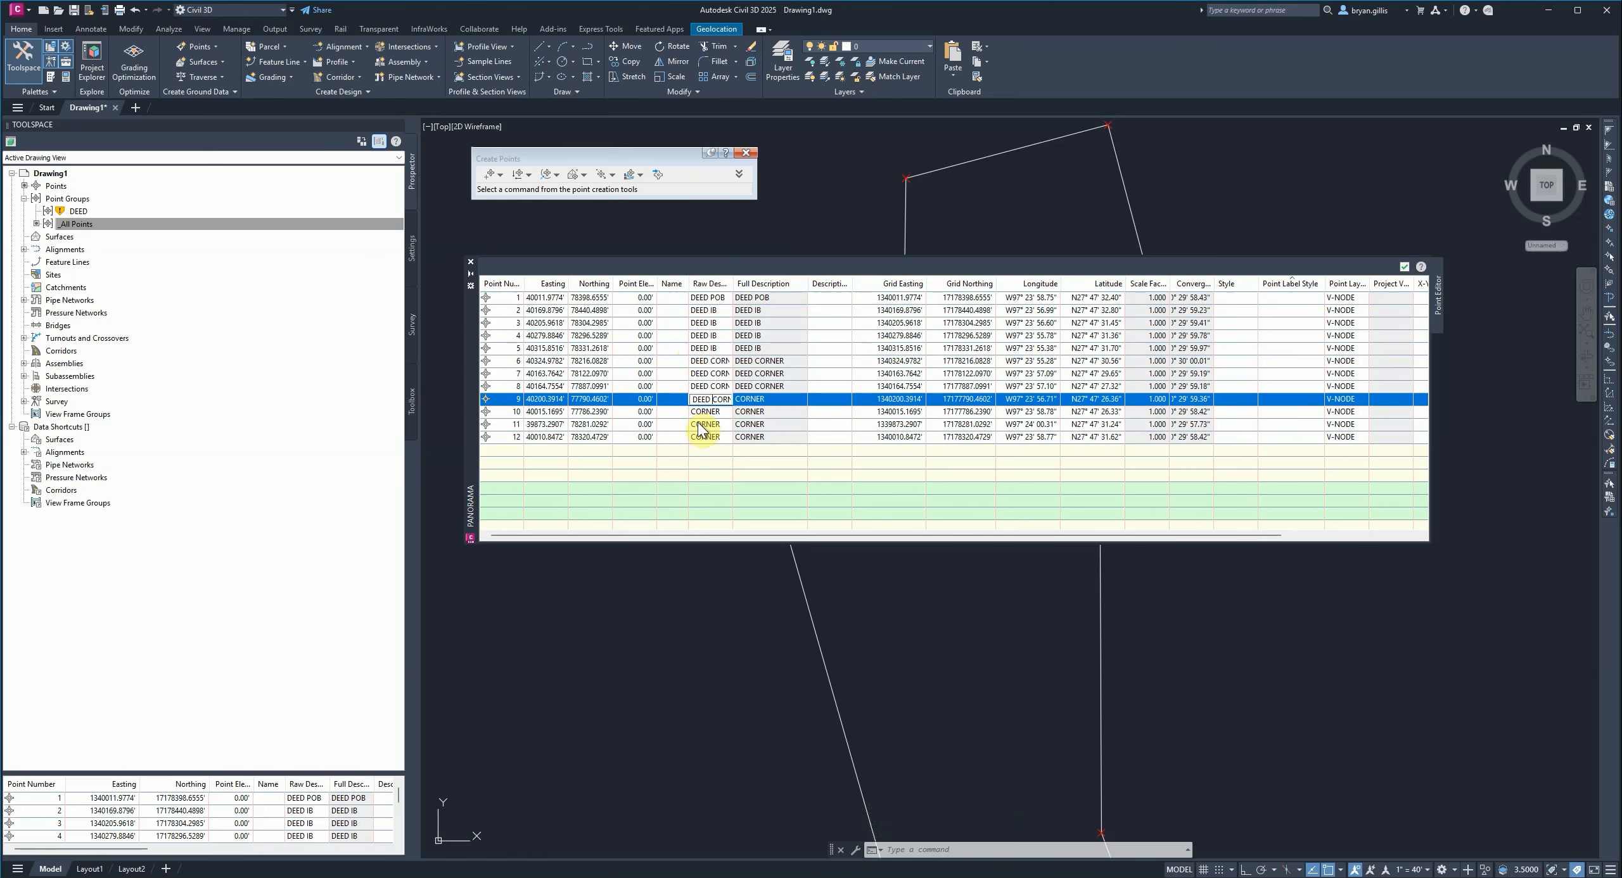
{"action": "left_click", "coordinate": [701, 413]}
{"action": "type", "text": "DEED CORNER"}
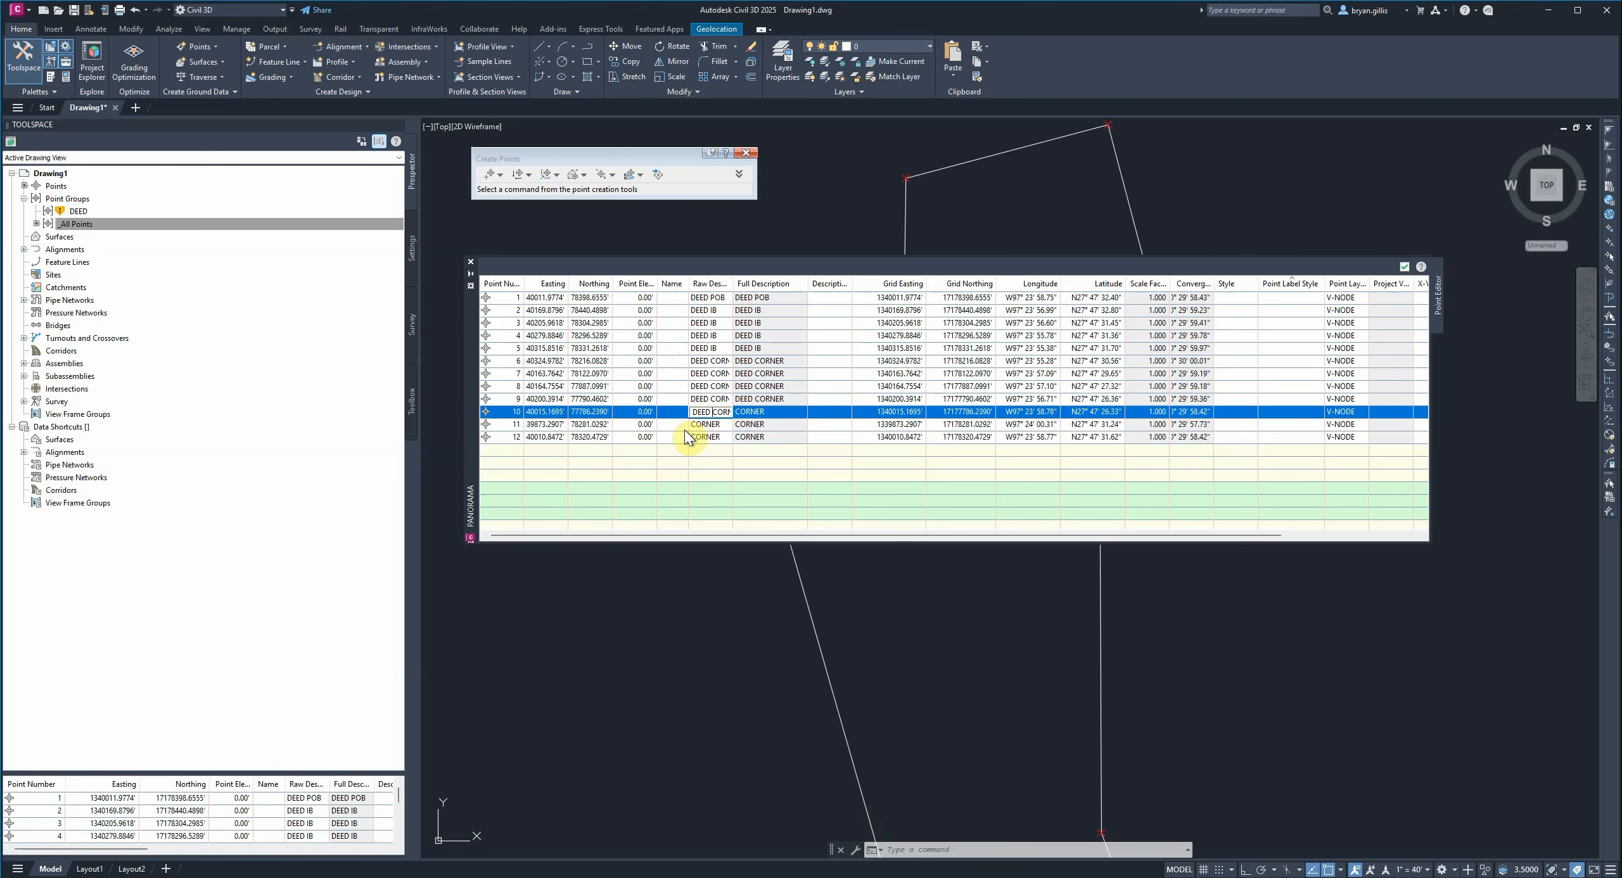
{"action": "left_click", "coordinate": [696, 425]}
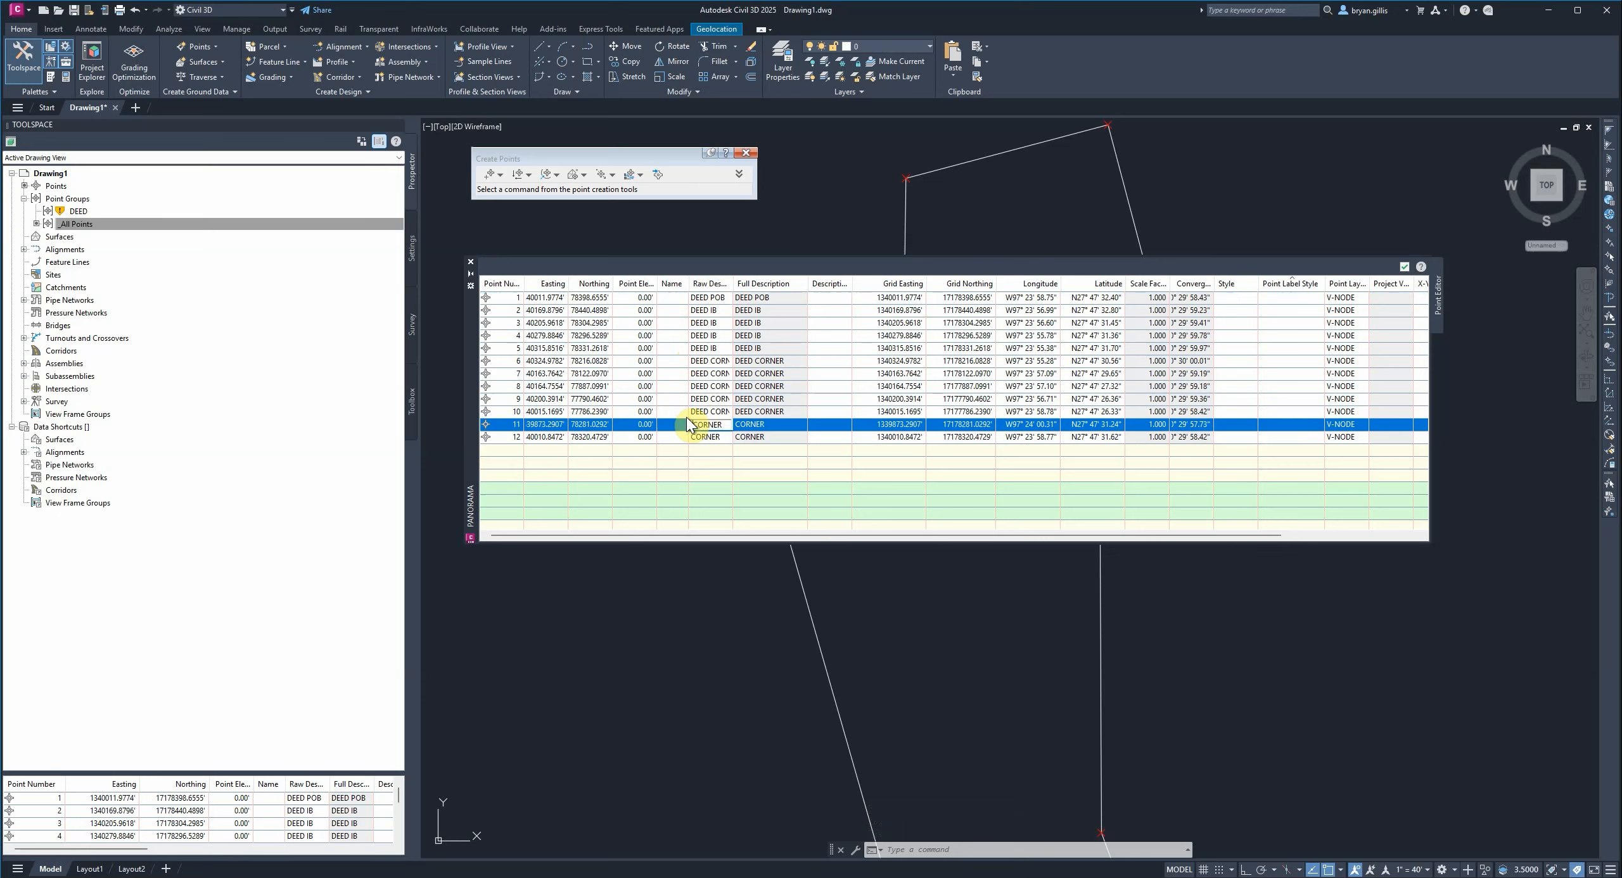
{"action": "type", "text": "DEED CORNER"}
{"action": "left_click", "coordinate": [698, 439]}
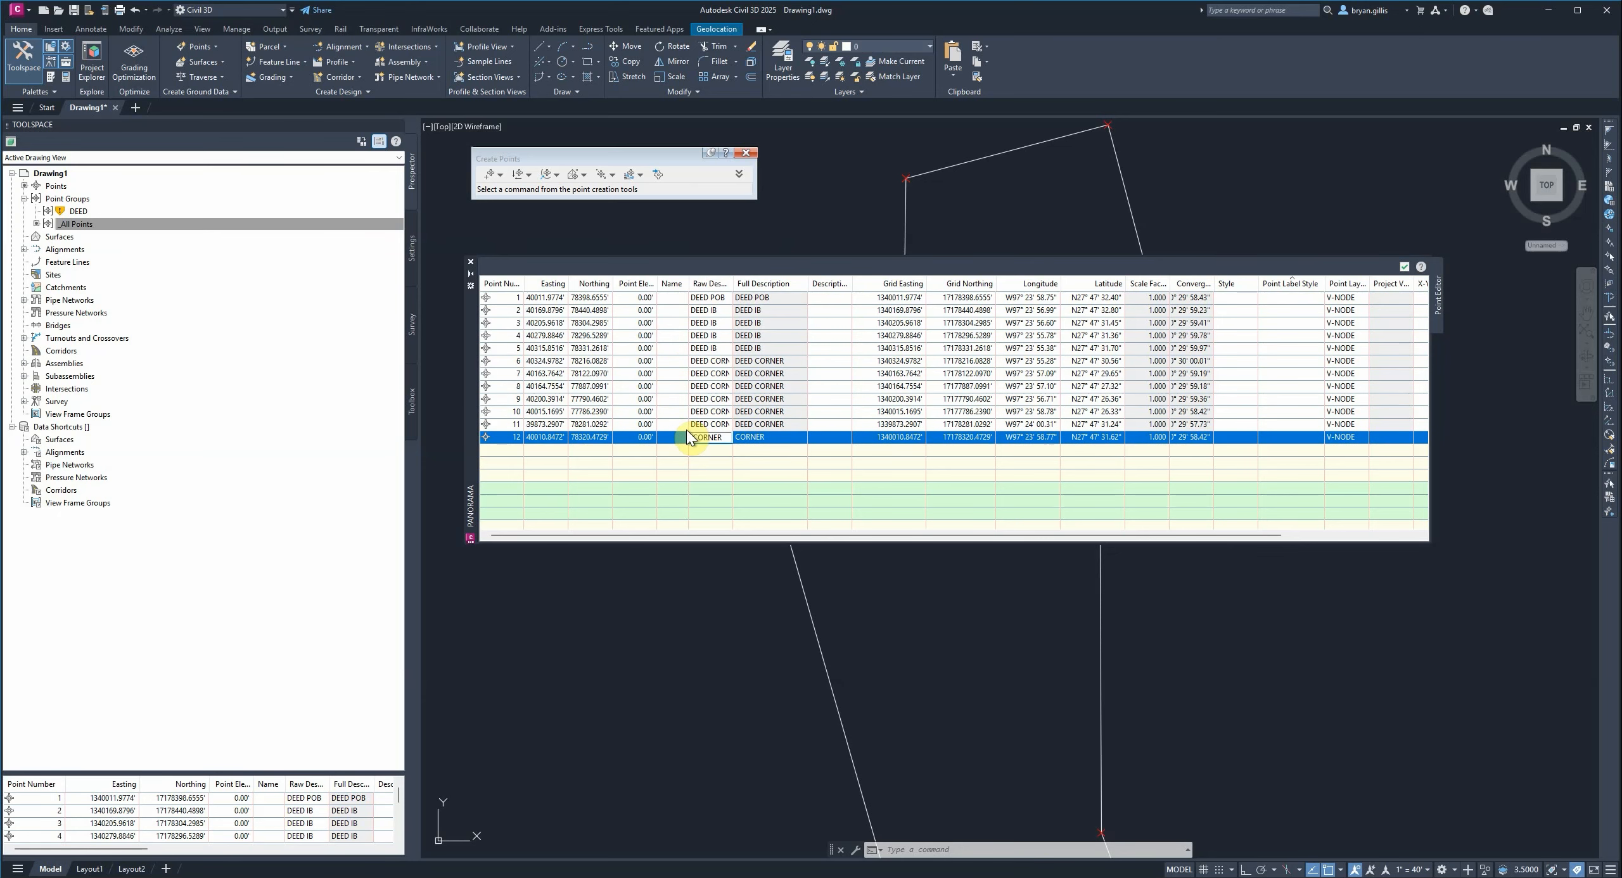
{"action": "key", "text": "ctrl+v"}
{"action": "left_click", "coordinate": [719, 412]}
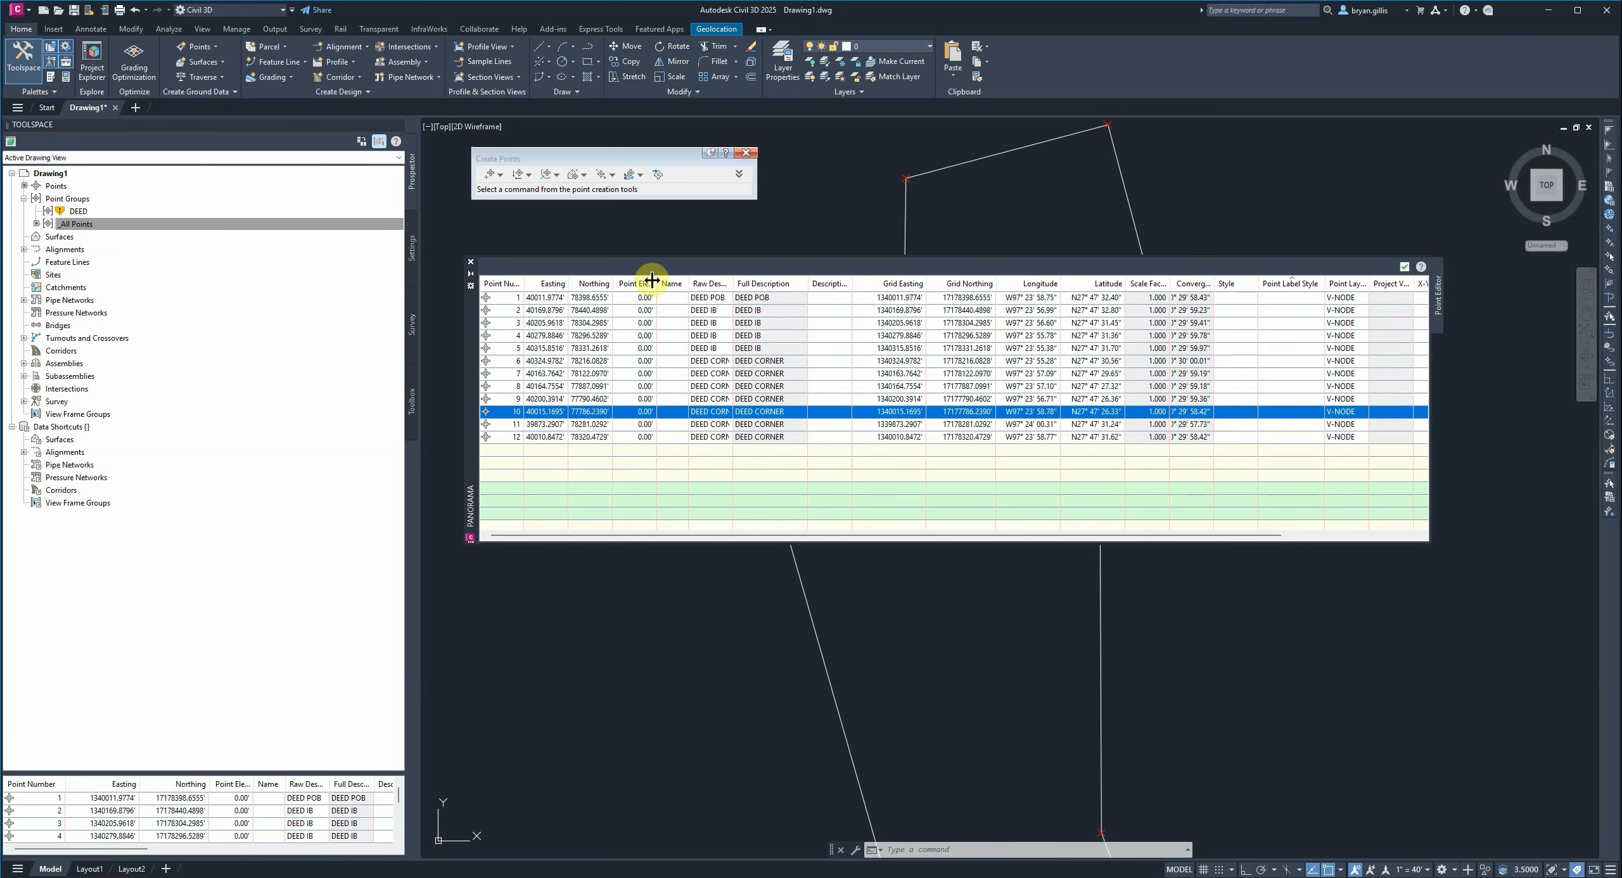
{"action": "left_click", "coordinate": [1402, 268]}
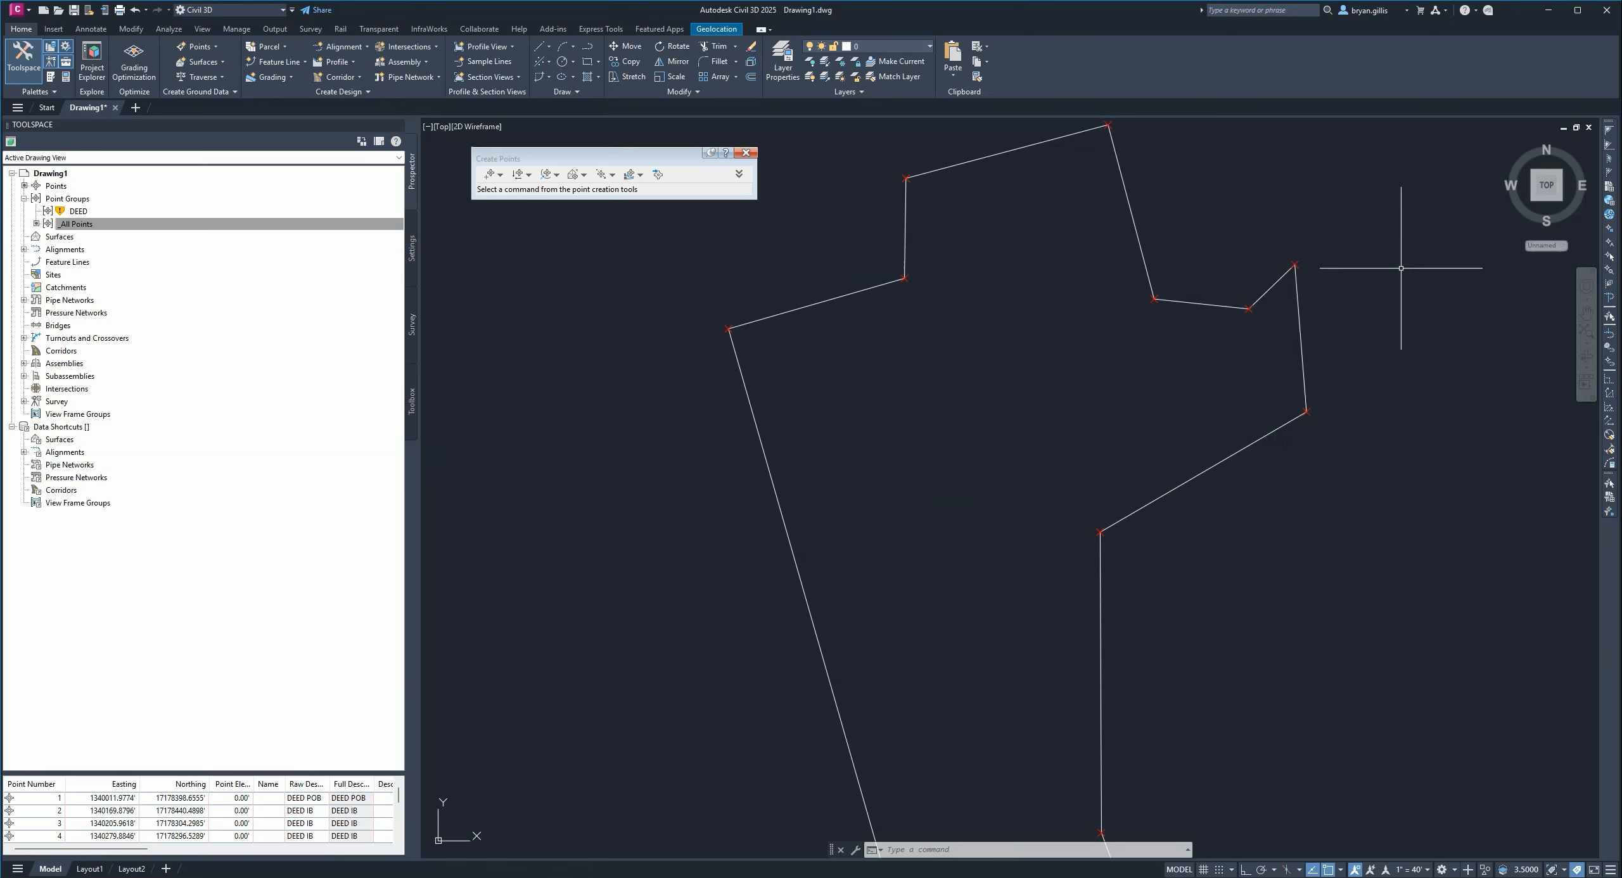
- Refresh the Point Groups collection and the DEED point group
{"action": "right_click", "coordinate": [78, 215]}
{"action": "right_click", "coordinate": [88, 199]}
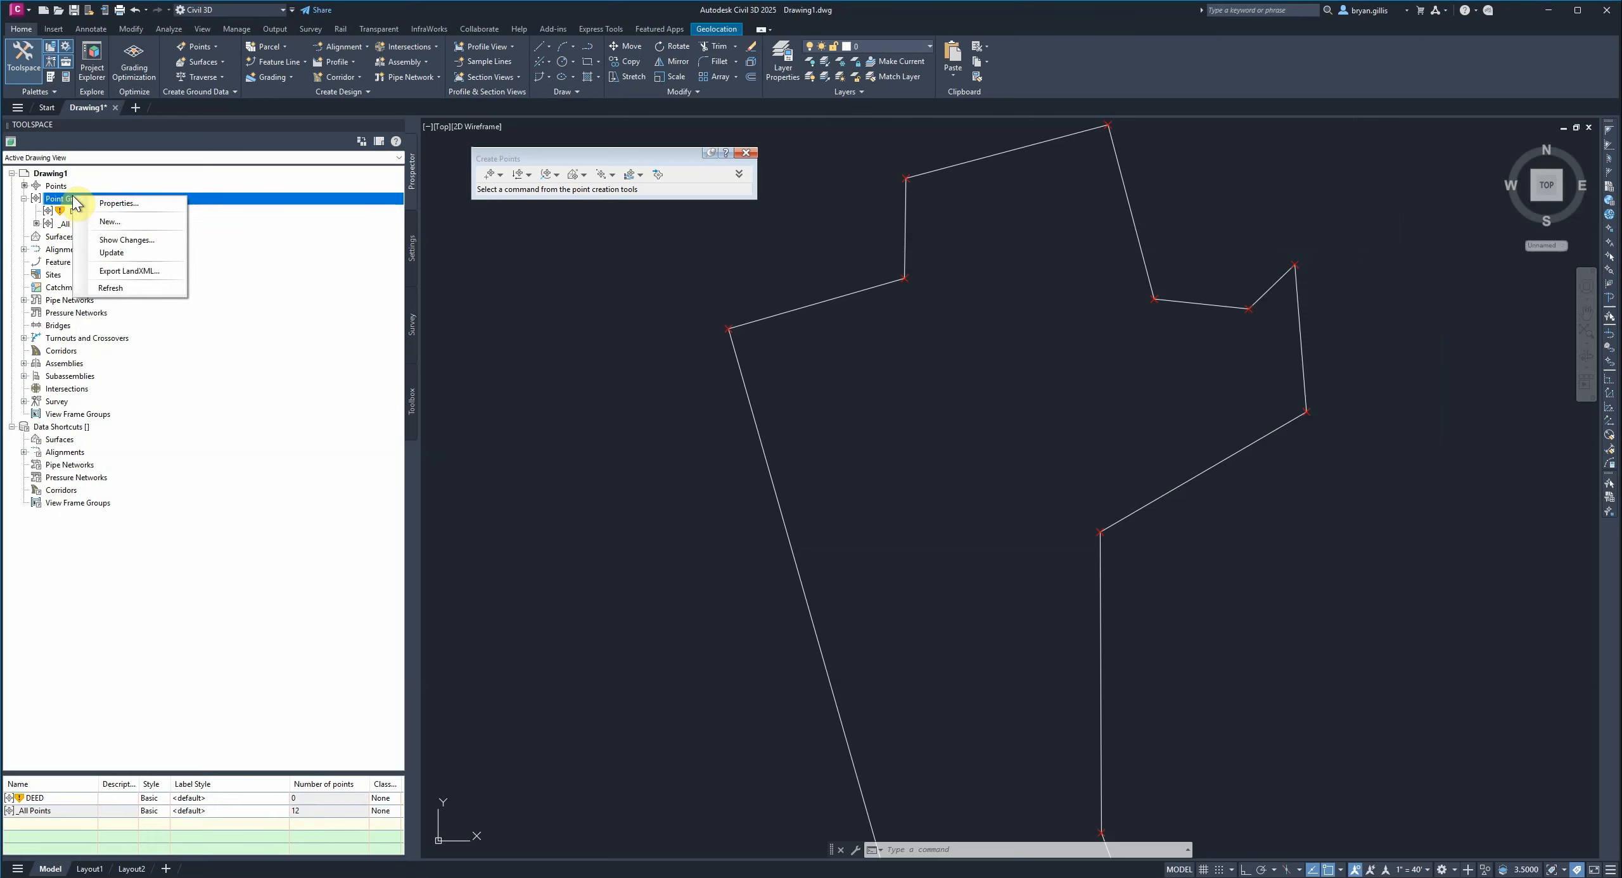
{"action": "left_click", "coordinate": [145, 289]}
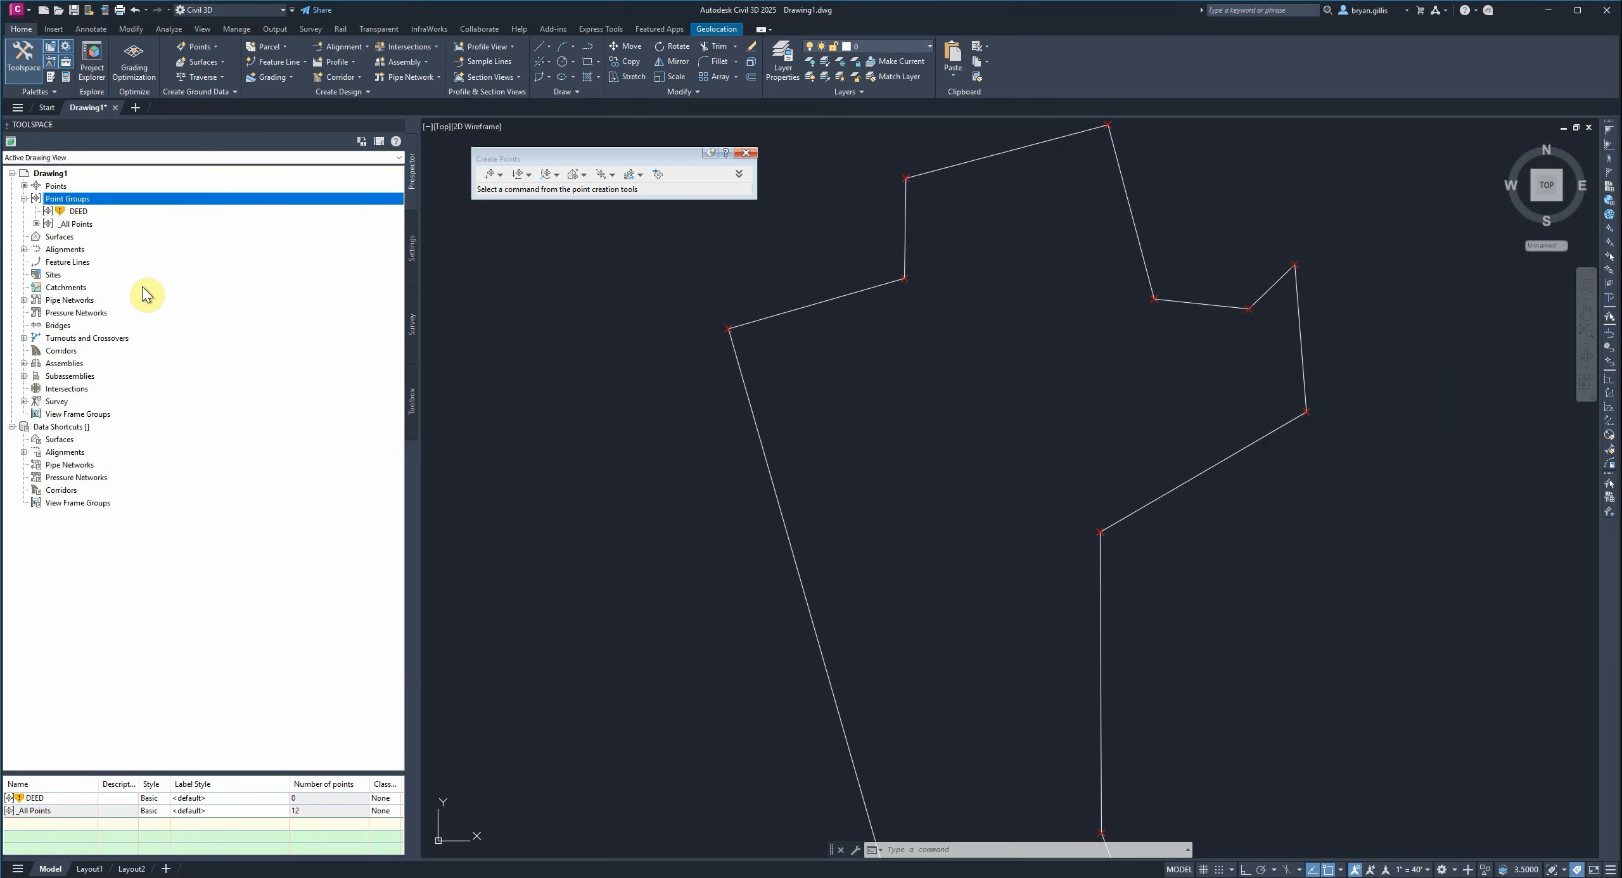
{"action": "right_click", "coordinate": [86, 222]}
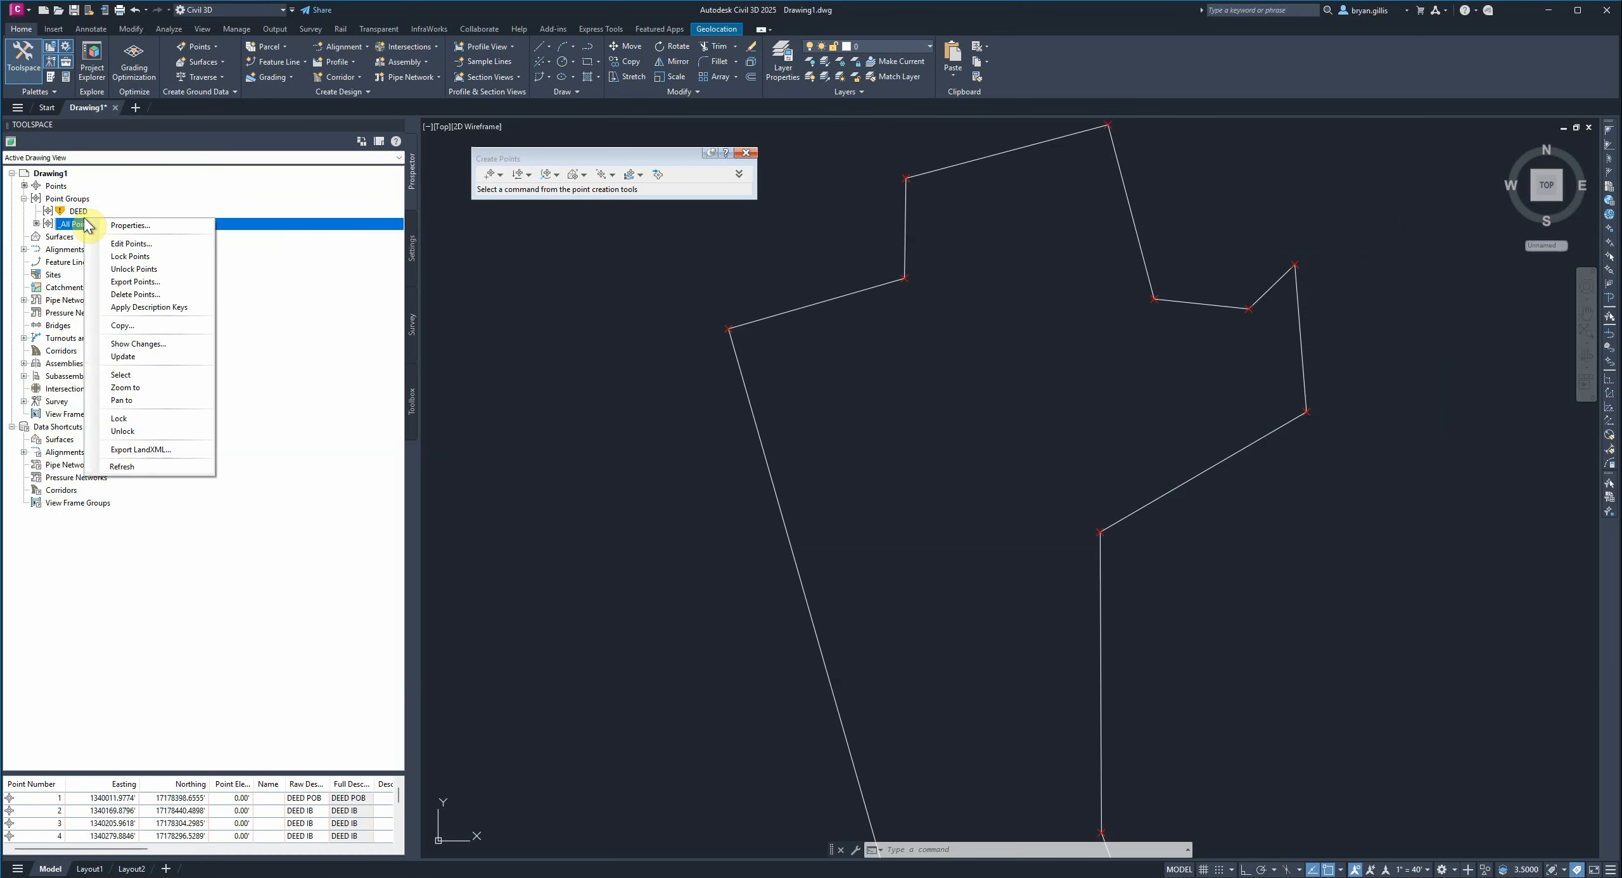
{"action": "right_click", "coordinate": [77, 211]}
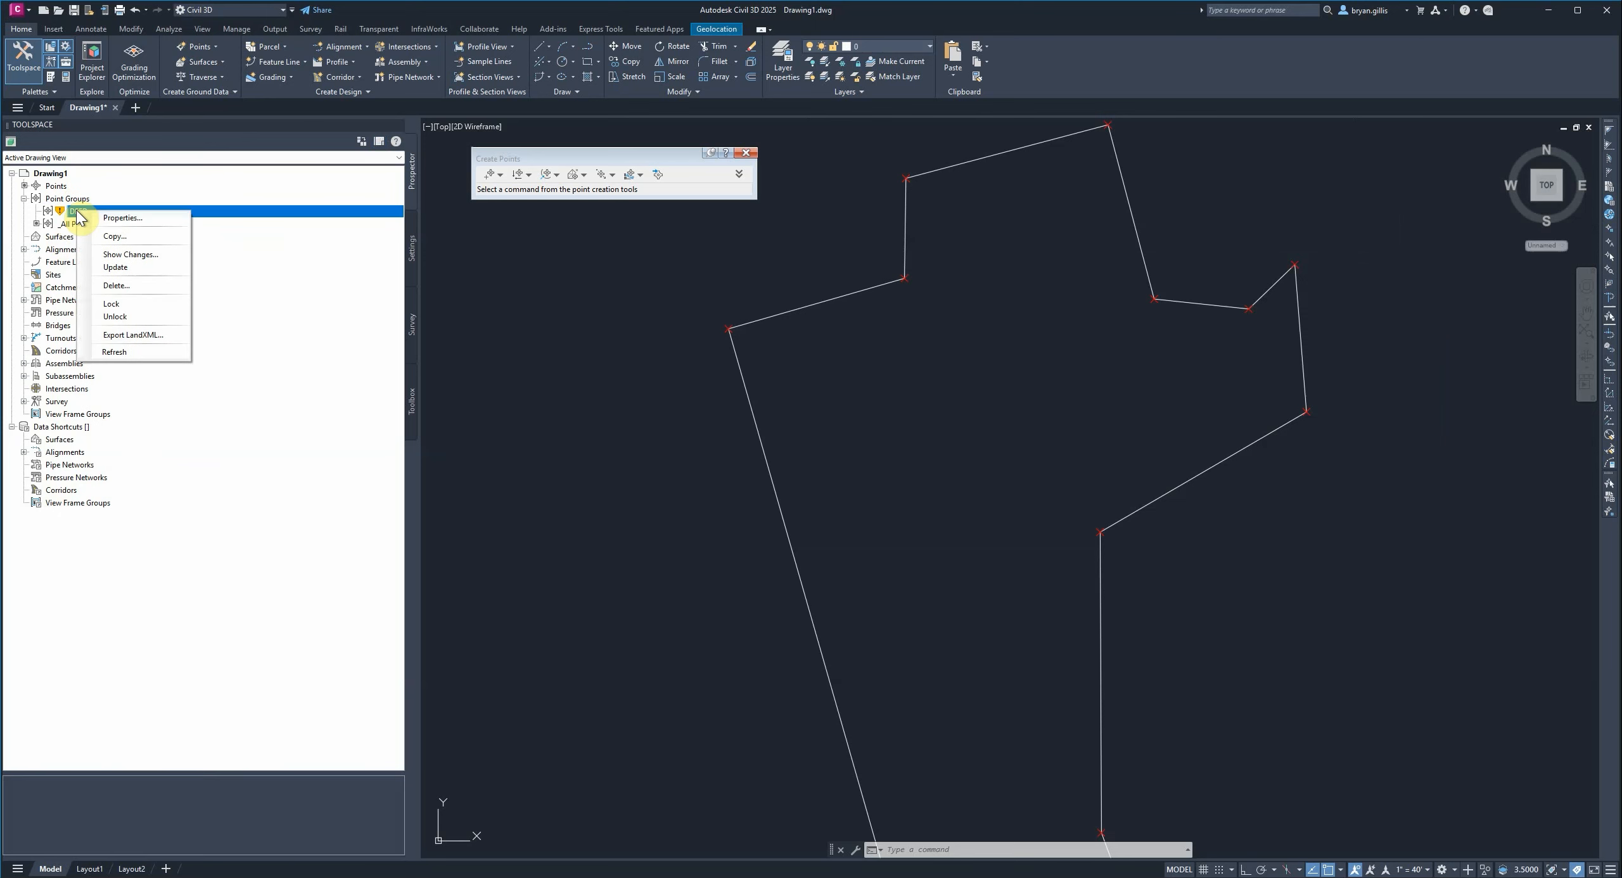
{"action": "left_click", "coordinate": [124, 352]}
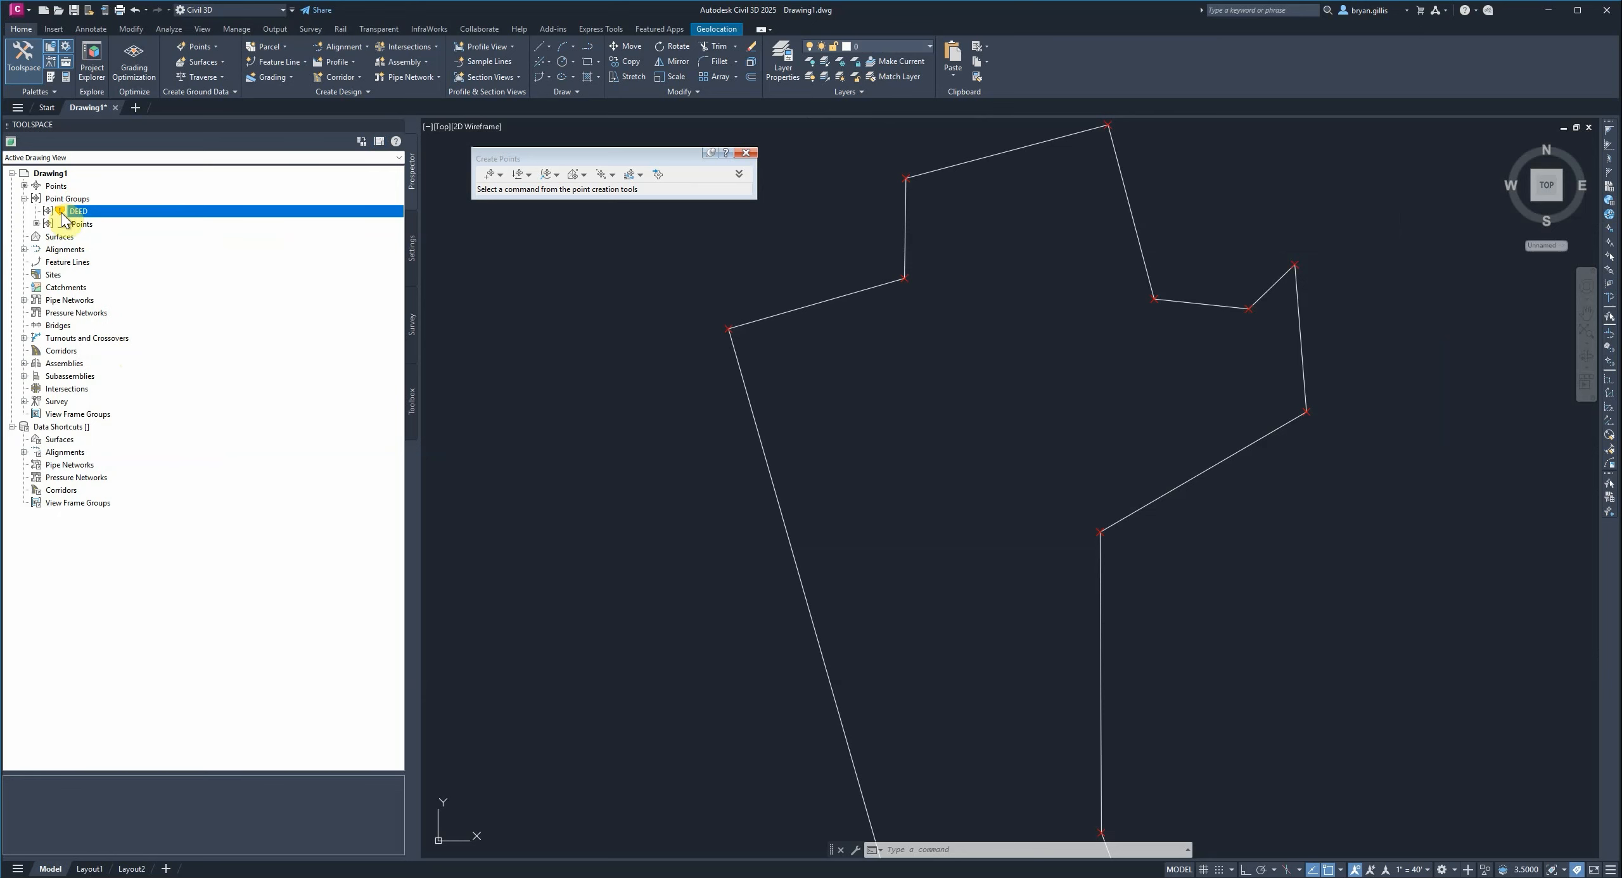
- Update the DEED point group through its properties, keeping the include filter on raw descriptions matching DEED*, and apply it
{"action": "left_click", "coordinate": [87, 225]}
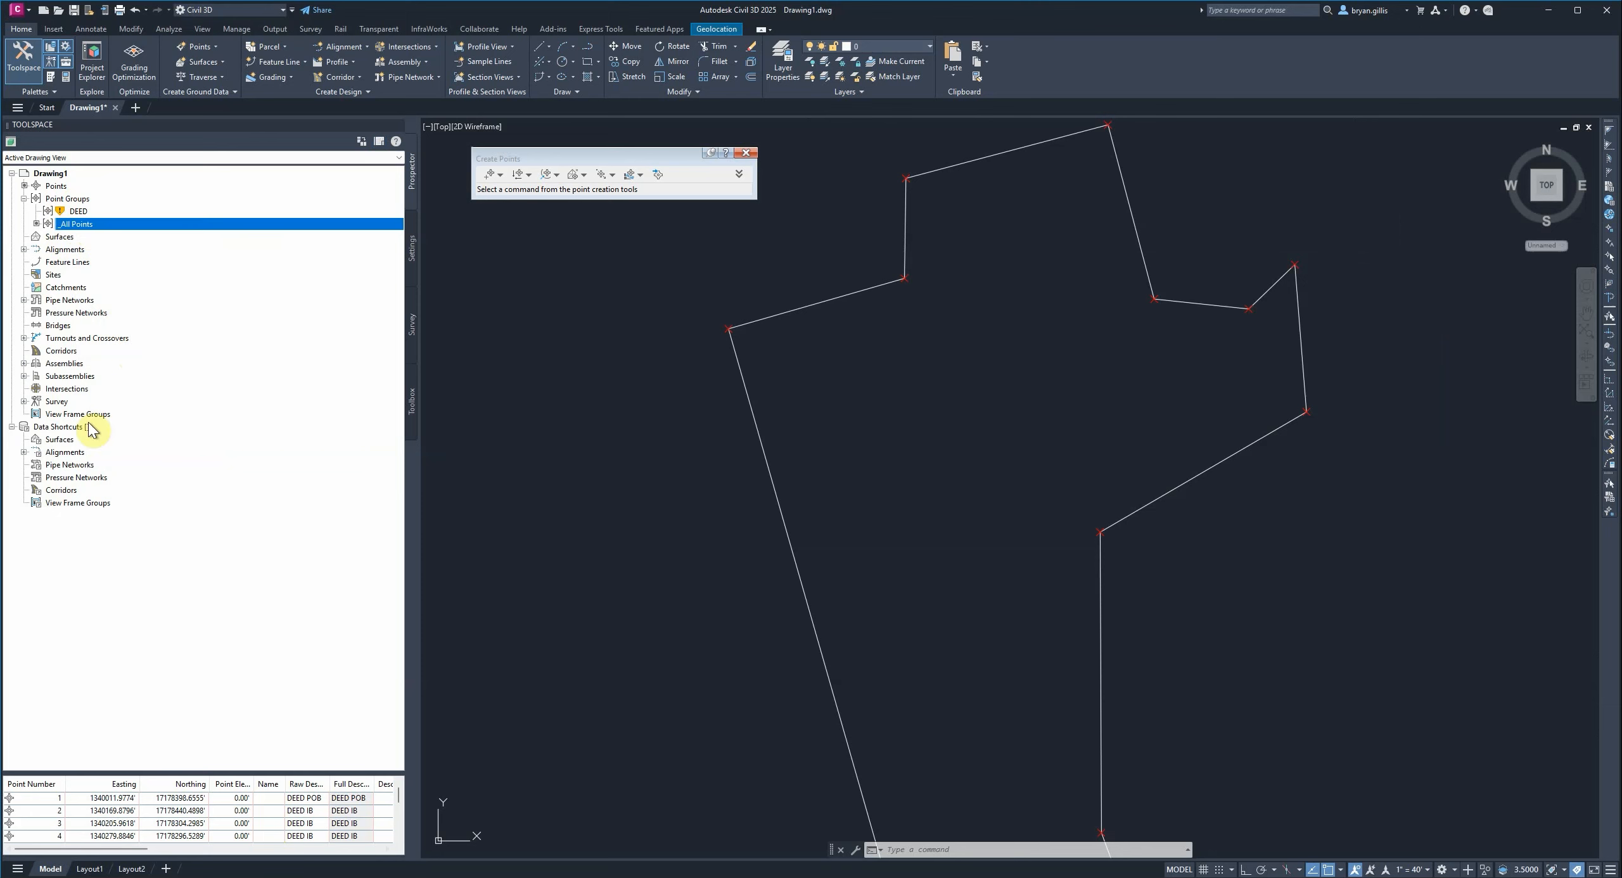
{"action": "left_click", "coordinate": [76, 211]}
{"action": "right_click", "coordinate": [76, 213]}
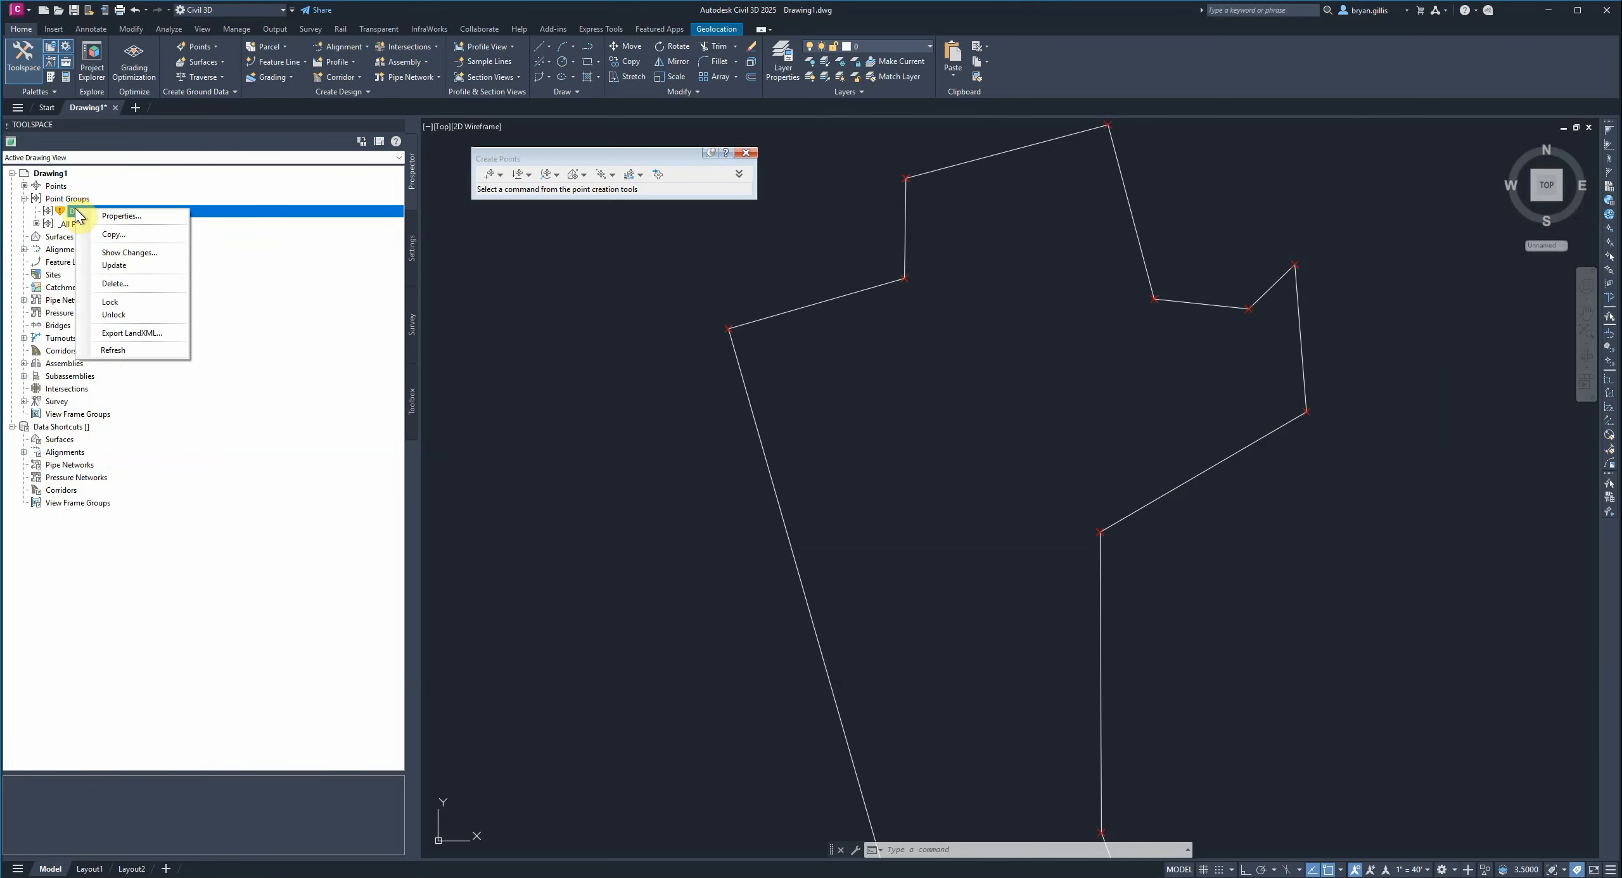
{"action": "left_click", "coordinate": [121, 215]}
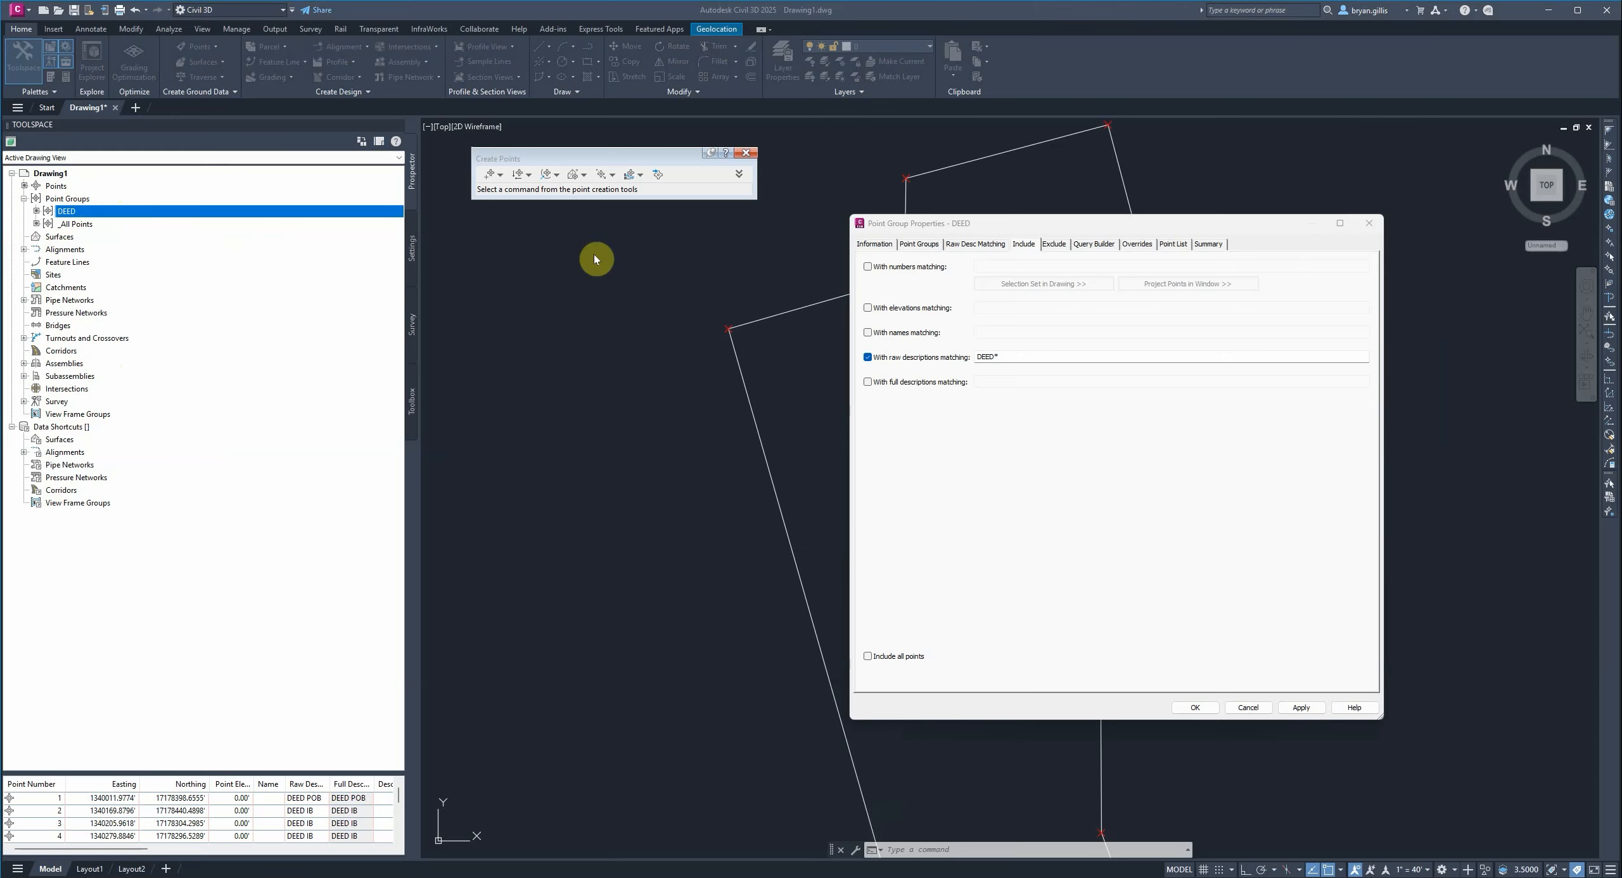
{"action": "left_click_drag", "start_coordinate": [1028, 228], "coordinate": [857, 181]}
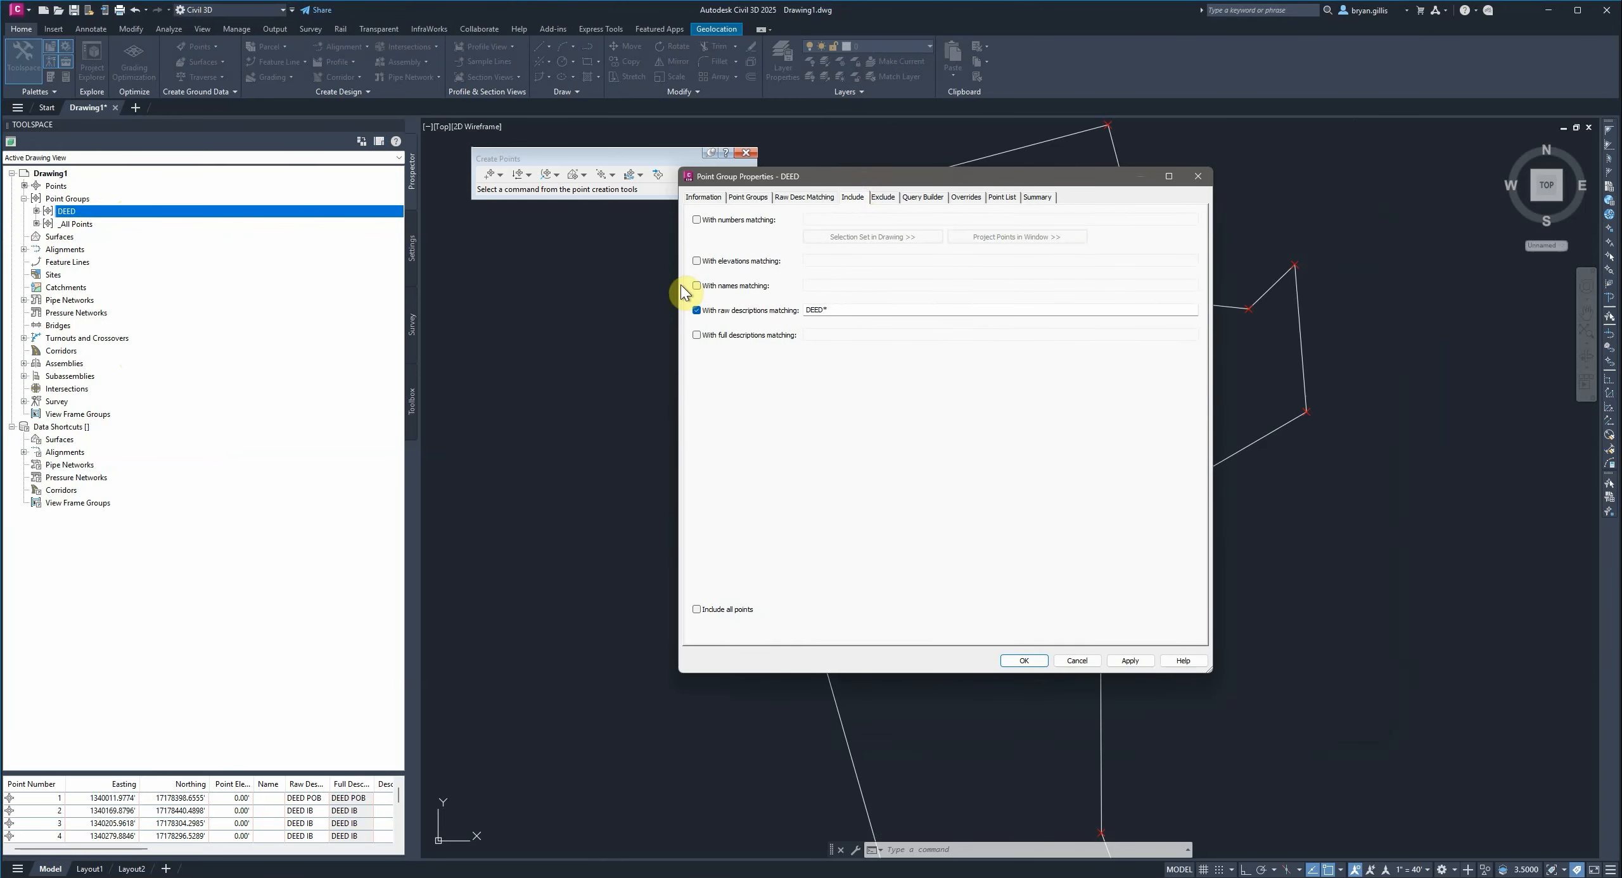
{"action": "left_click", "coordinate": [817, 309]}
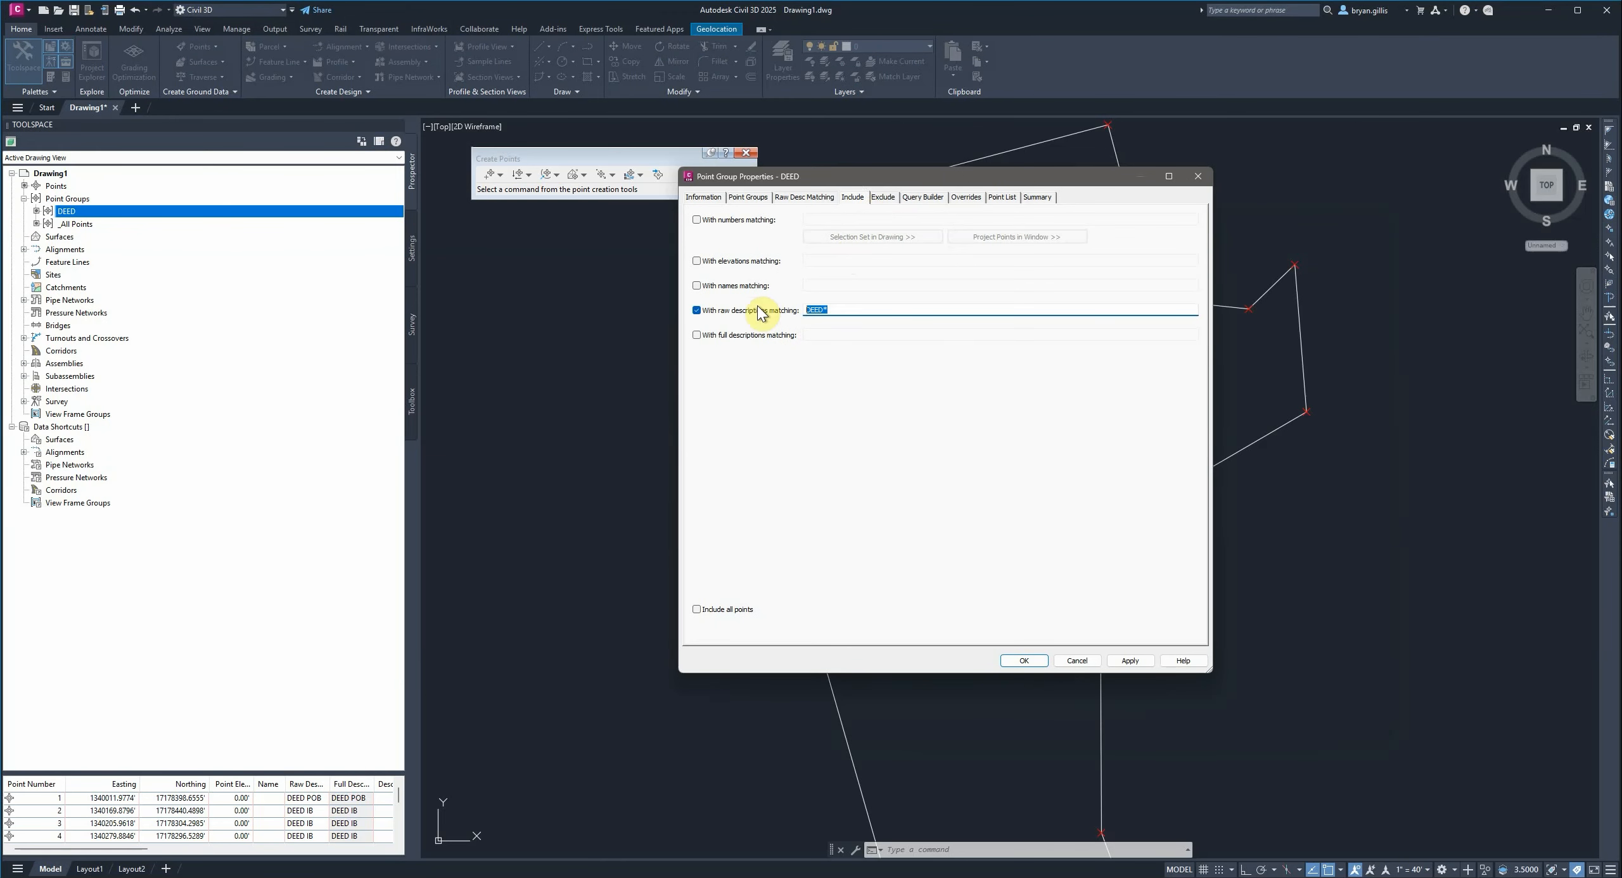
{"action": "left_click", "coordinate": [827, 310]}
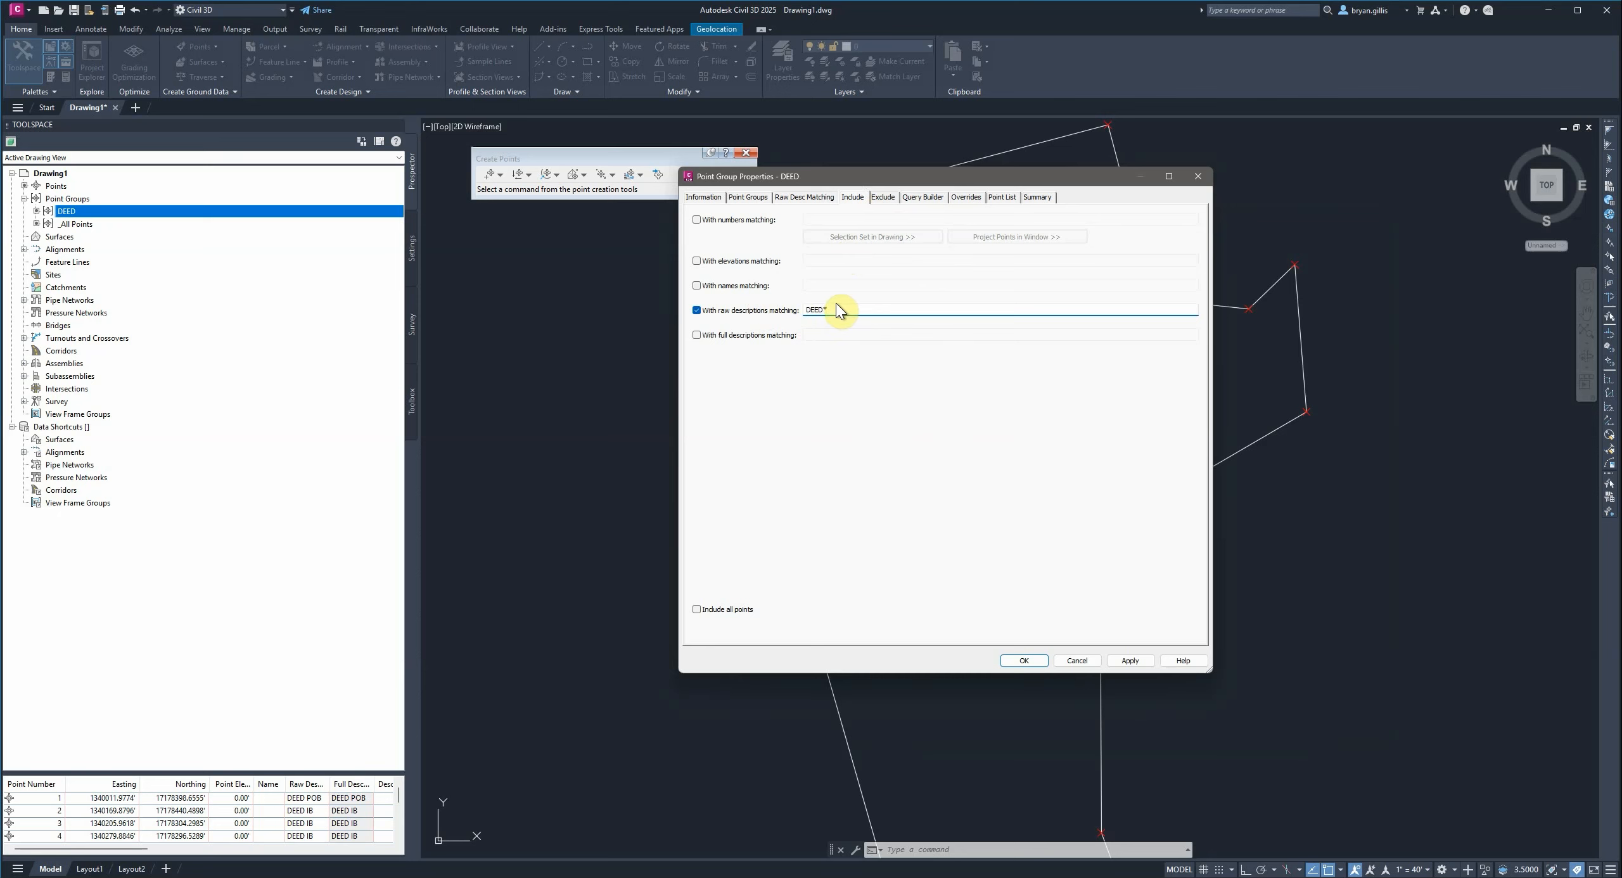
{"action": "left_click", "coordinate": [1128, 661]}
{"action": "left_click", "coordinate": [1024, 661]}
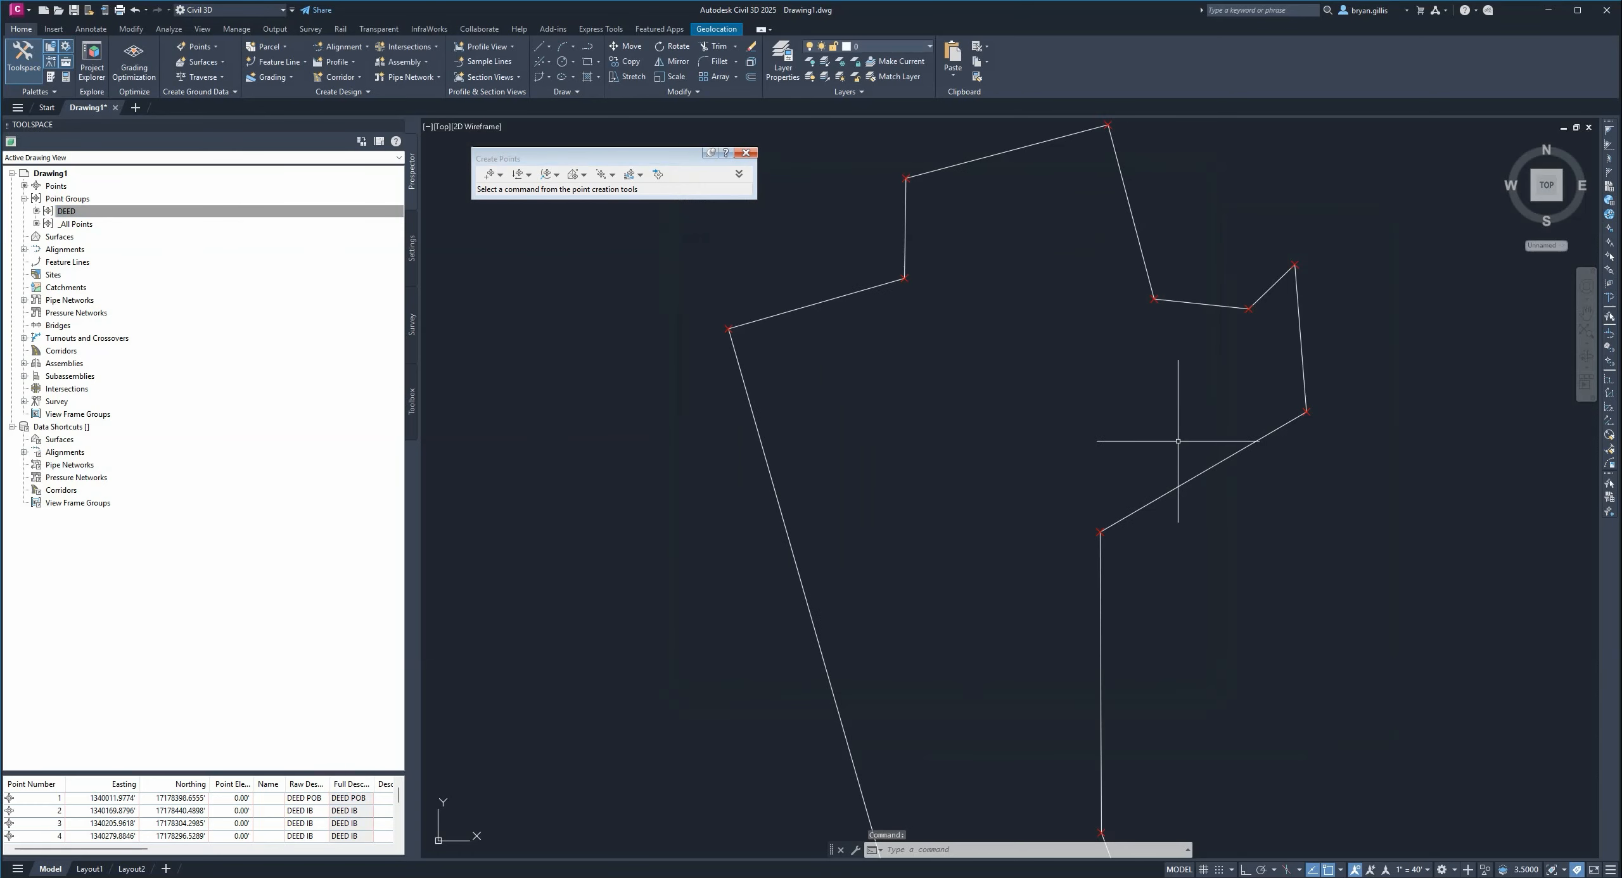
- Examine the point export settings for the DEED point group, then dismiss them without exporting
{"action": "middle_click_drag", "start_coordinate": [973, 407], "coordinate": [1118, 510]}
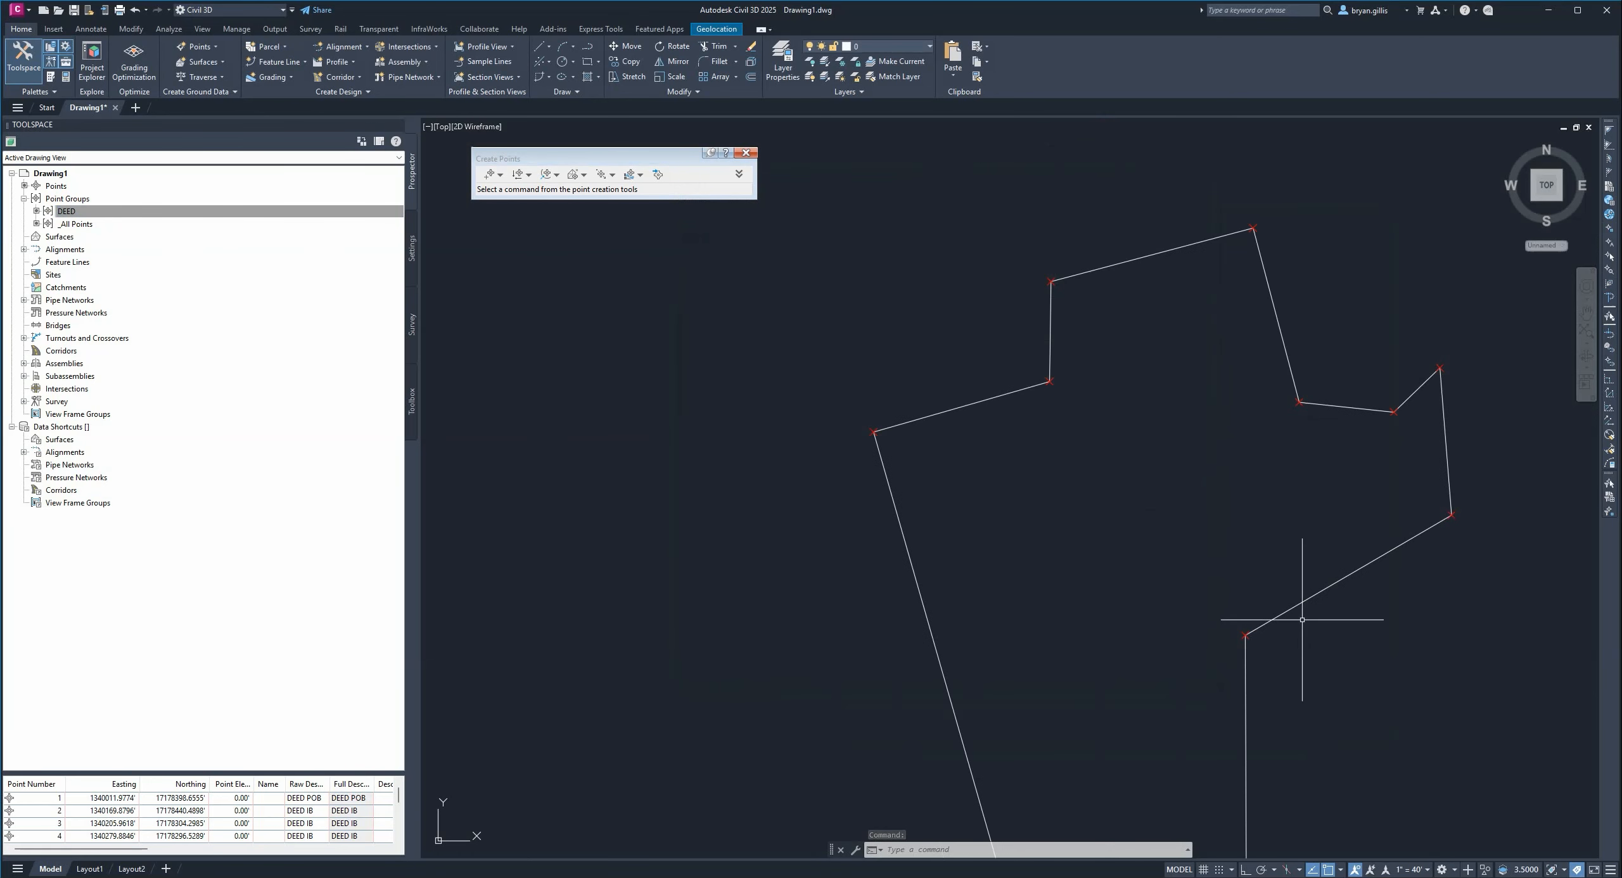
{"action": "middle_click_drag", "start_coordinate": [1300, 625], "coordinate": [1120, 413]}
{"action": "middle_click_drag", "start_coordinate": [936, 667], "coordinate": [1015, 402]}
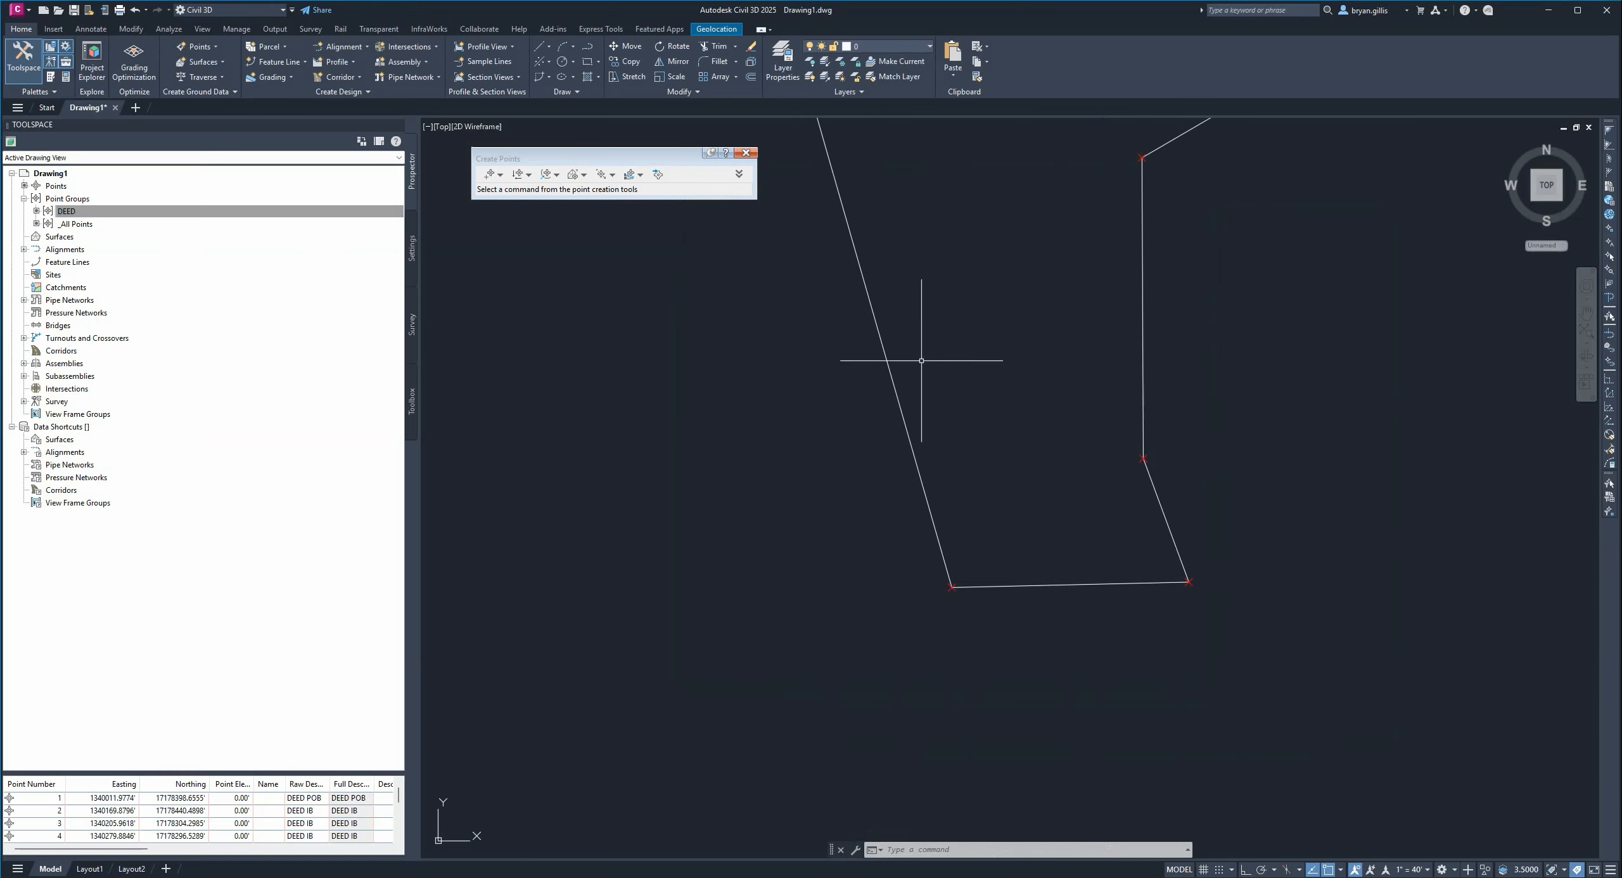
{"action": "mouse_move", "coordinate": [921, 327]}
{"action": "middle_mouse_down"}
{"action": "mouse_move", "coordinate": [986, 655]}
{"action": "mouse_move", "coordinate": [776, 670]}
{"action": "middle_mouse_up"}
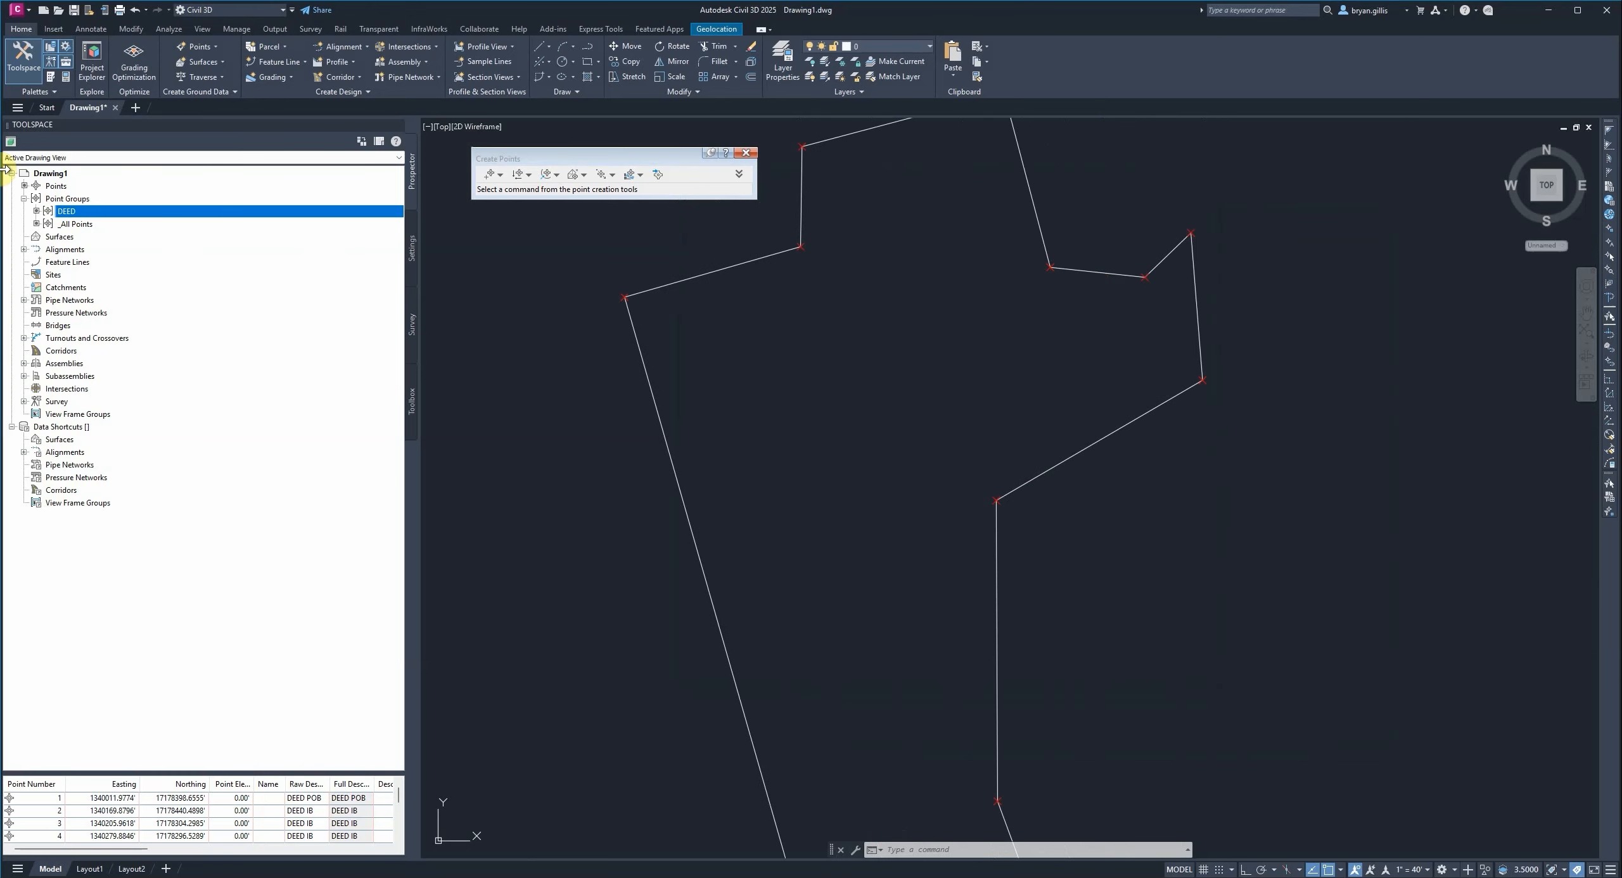
{"action": "right_click", "coordinate": [75, 213]}
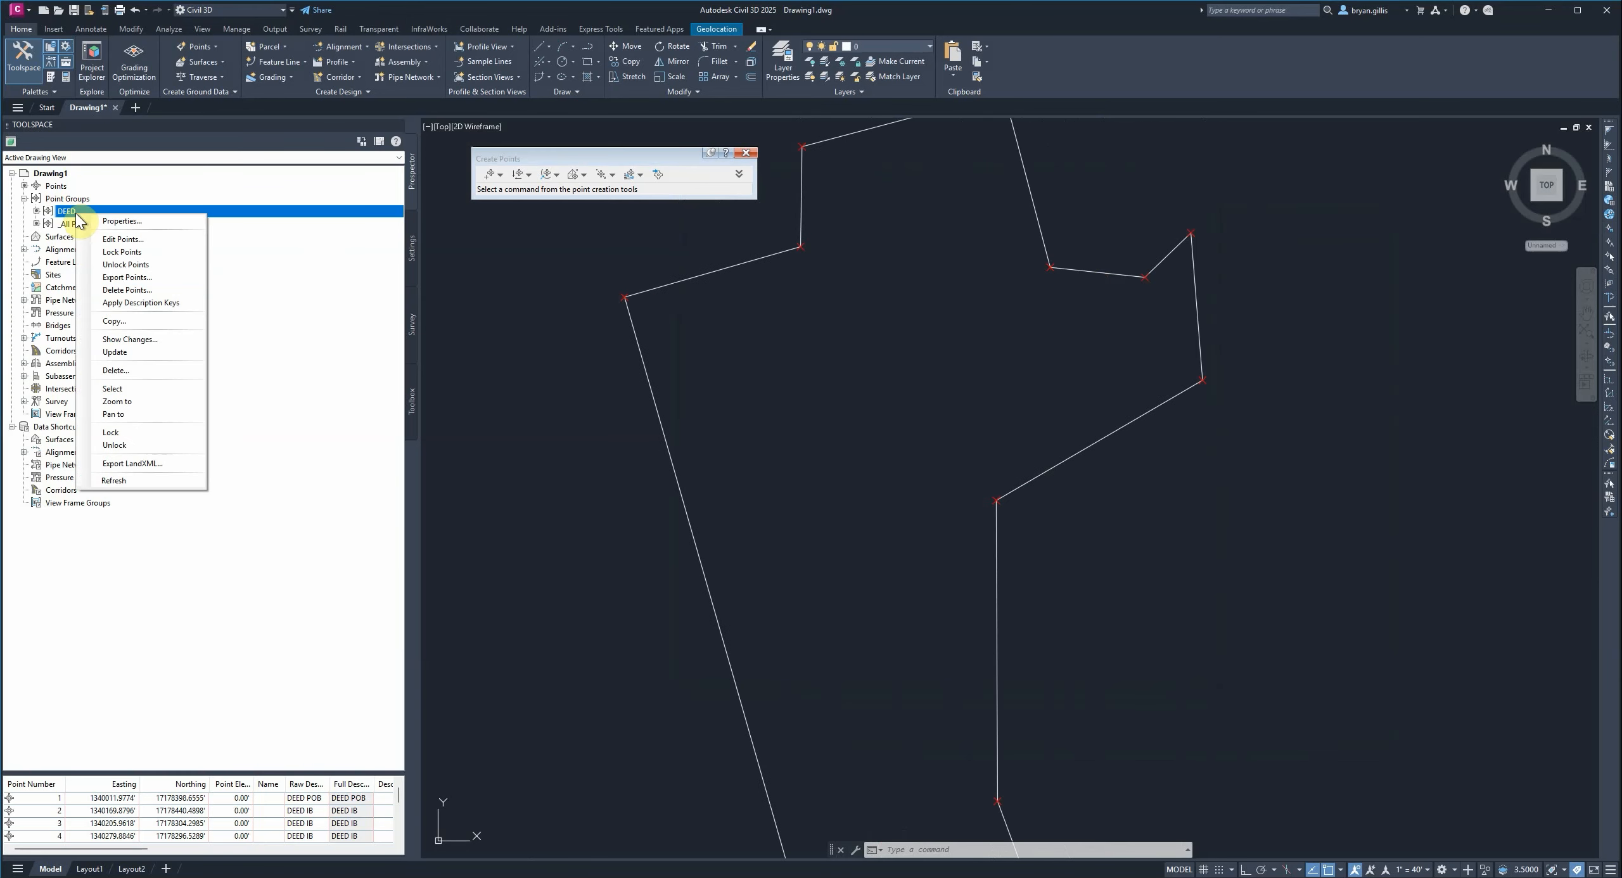
{"action": "left_click", "coordinate": [127, 277]}
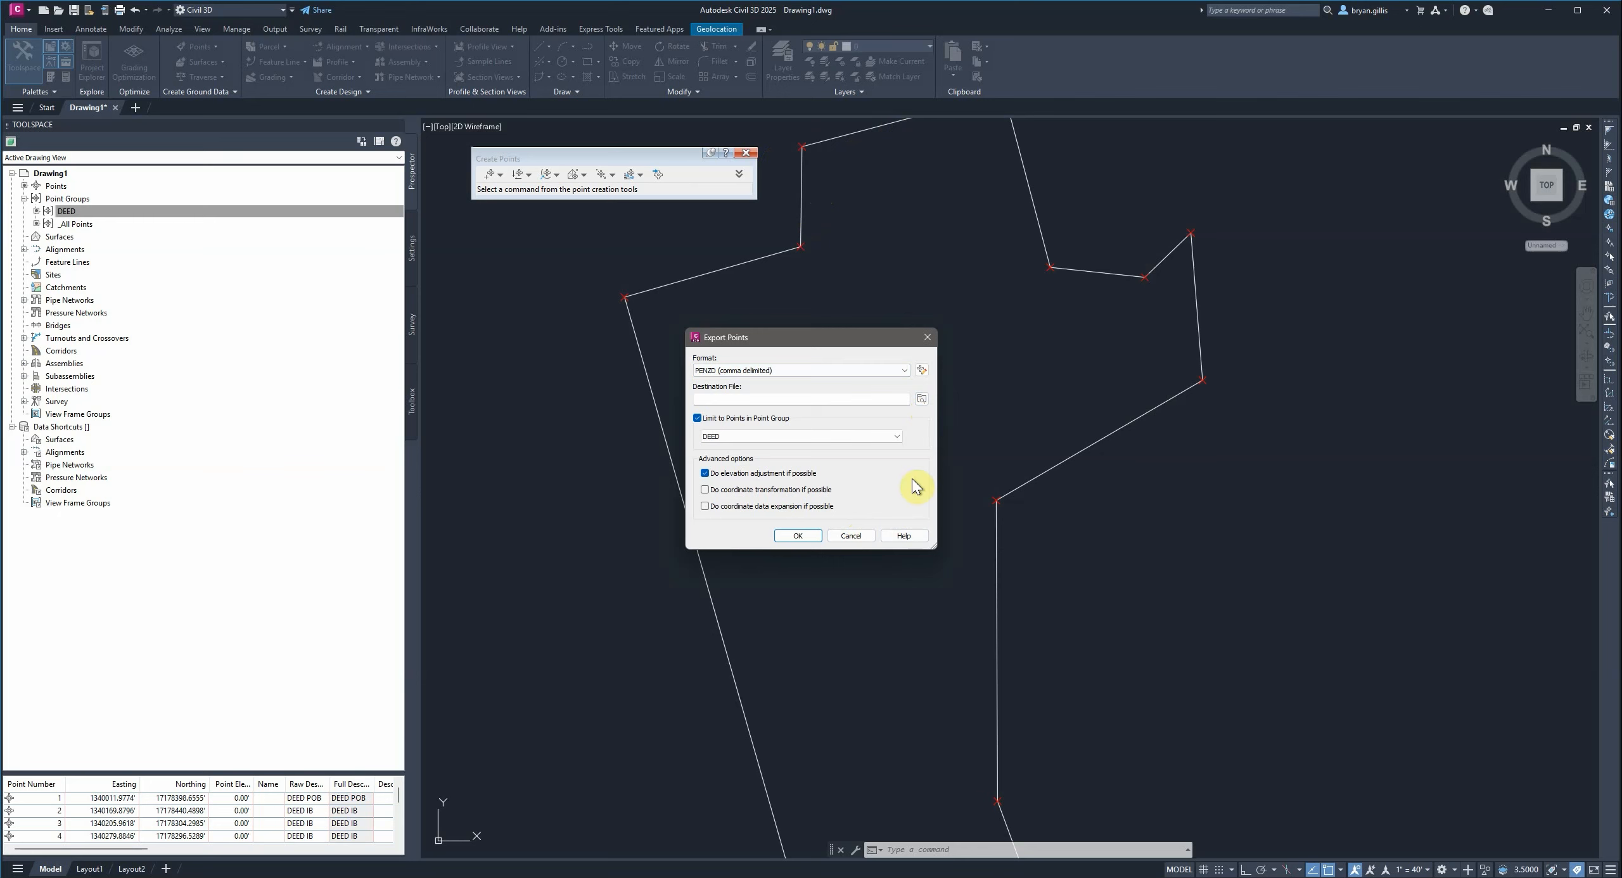
{"action": "left_click", "coordinate": [851, 536]}
{"action": "middle_click_drag", "start_coordinate": [887, 381], "coordinate": [1000, 536]}
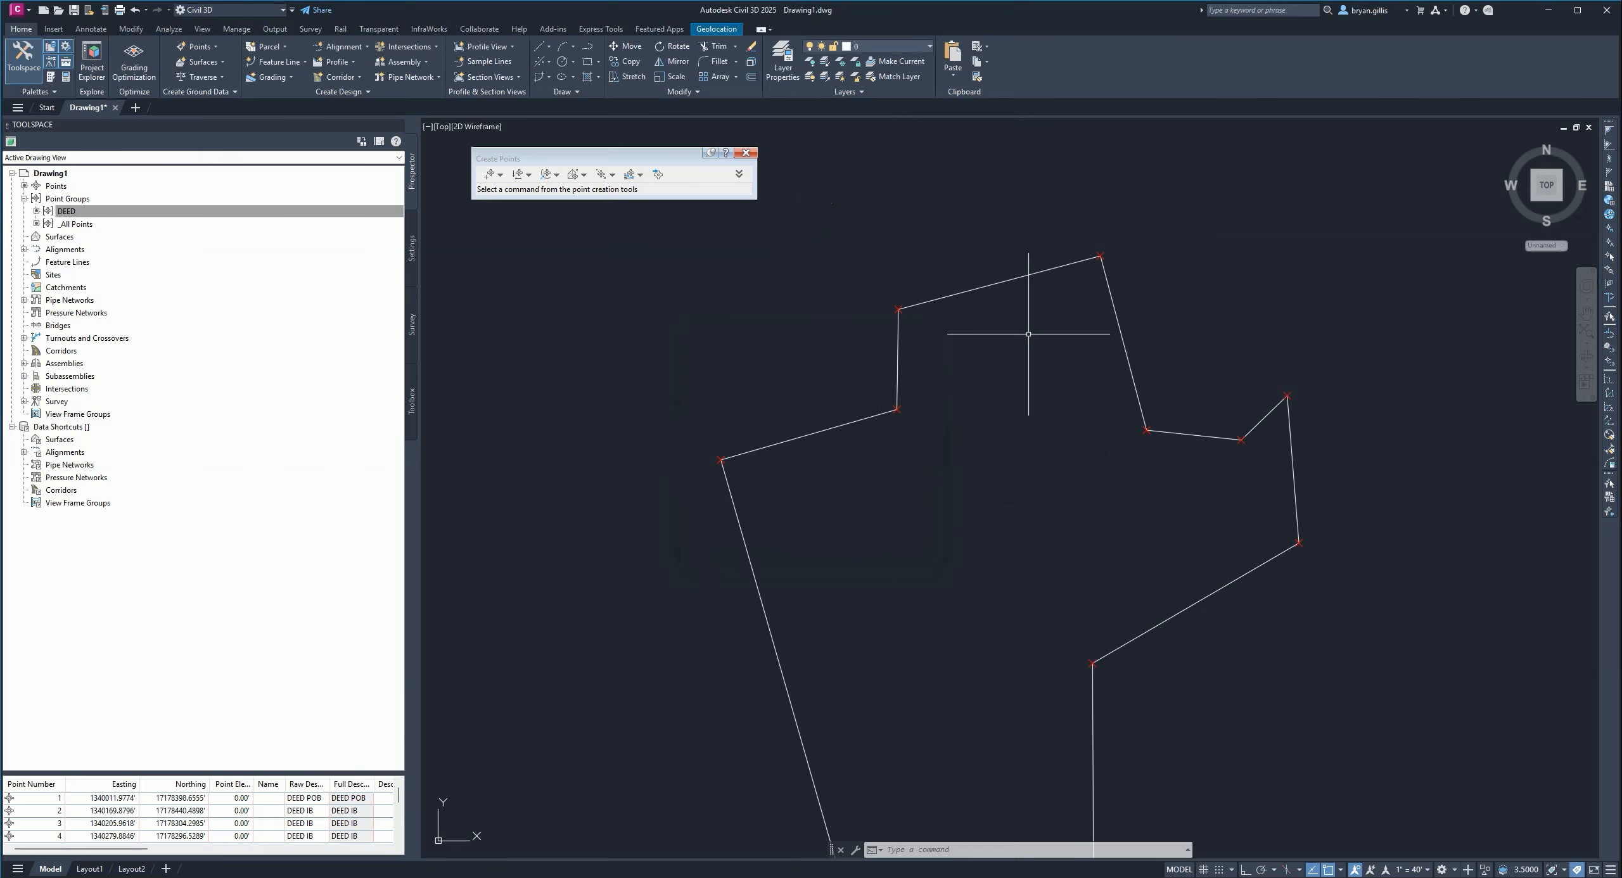
{"action": "scroll", "coordinate": [1150, 435], "scroll_direction": "up", "scroll_amount": 5}
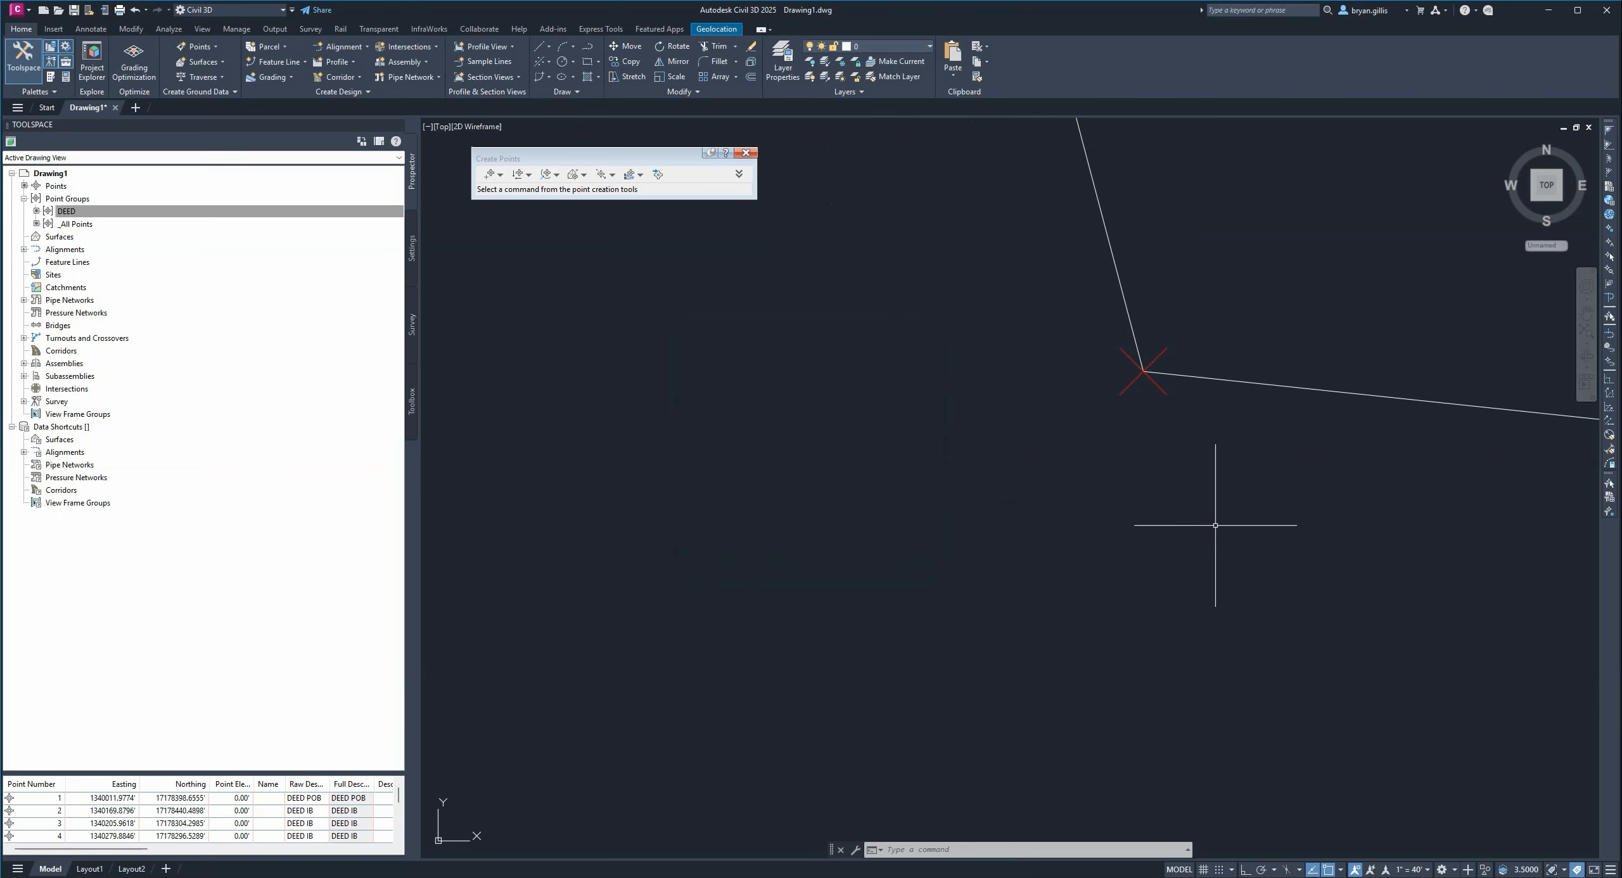
{"action": "scroll", "coordinate": [1141, 371], "scroll_direction": "down", "scroll_amount": 10}
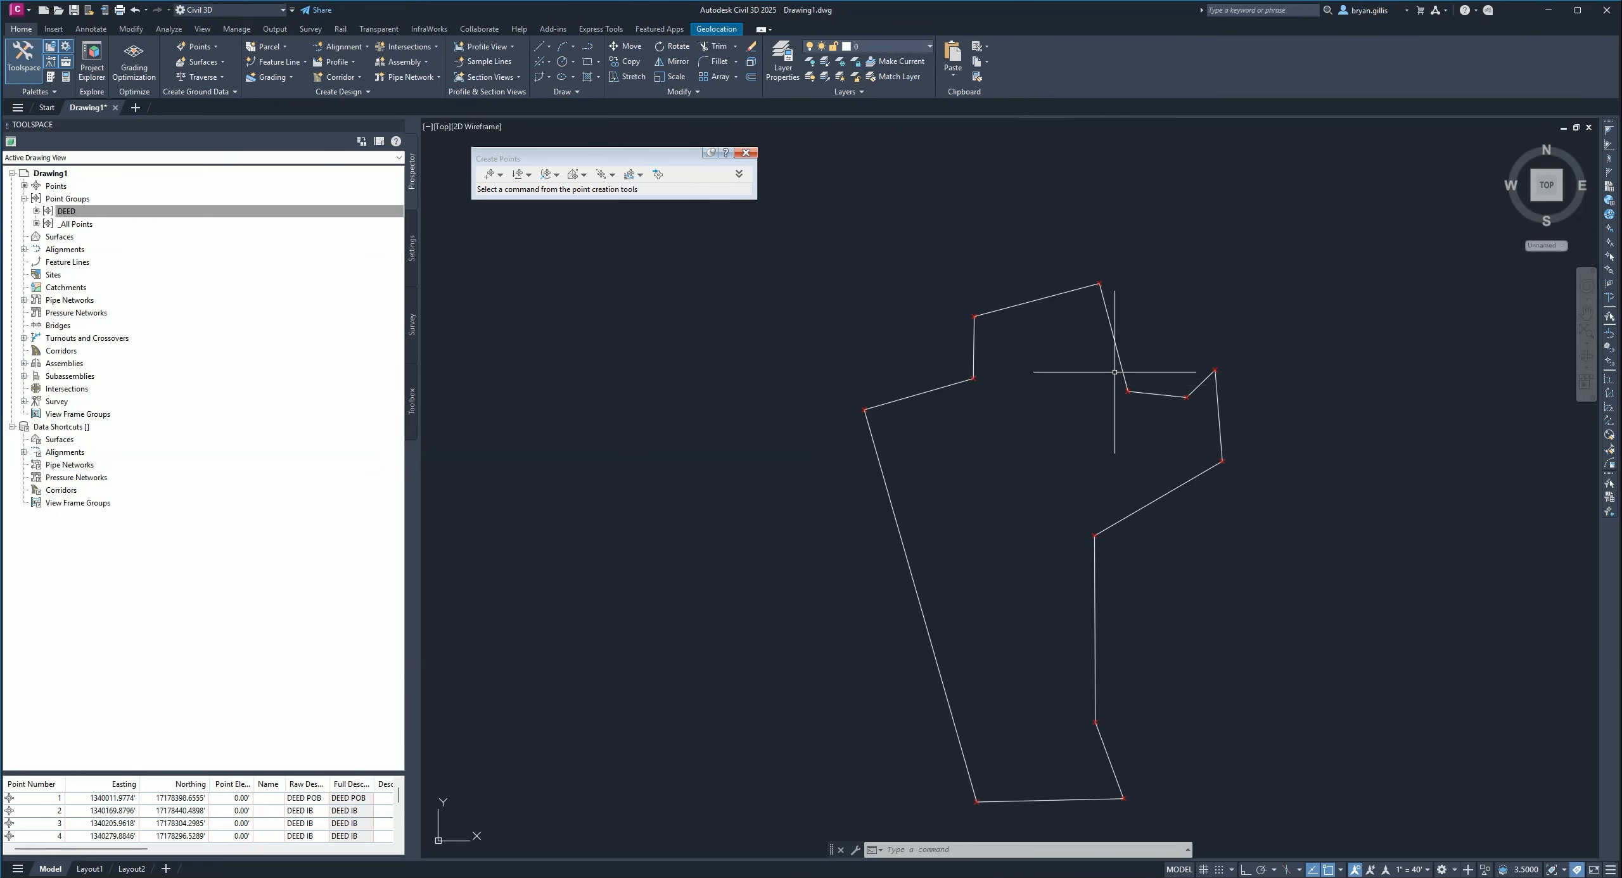
{"action": "scroll", "coordinate": [1069, 410], "scroll_direction": "up", "scroll_amount": 4}
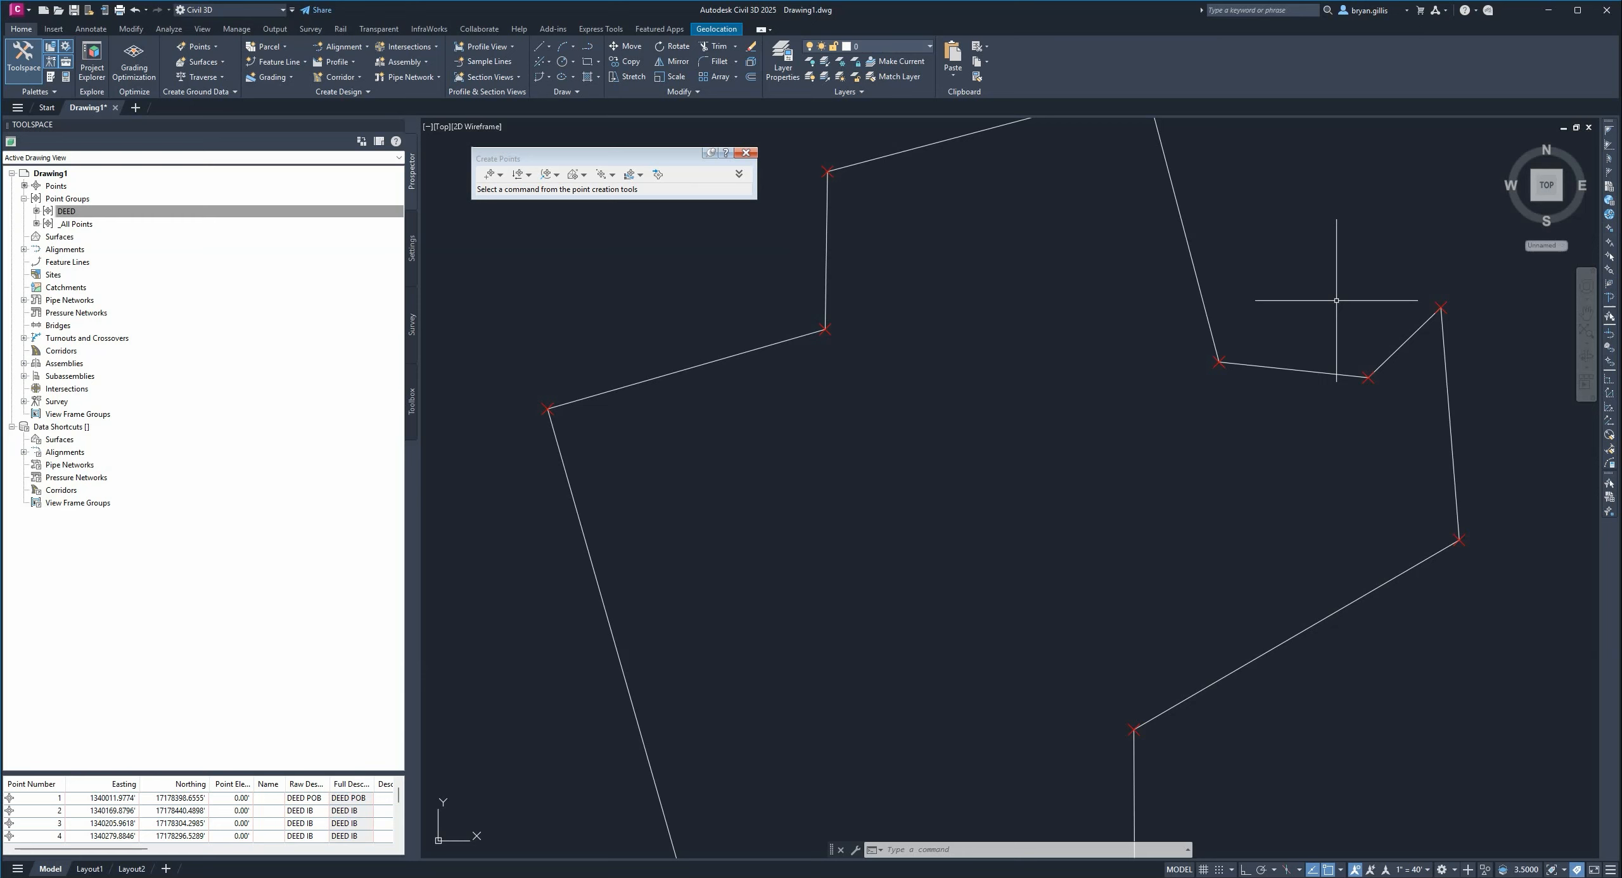
{"action": "scroll", "coordinate": [1322, 304], "scroll_direction": "down", "scroll_amount": 4}
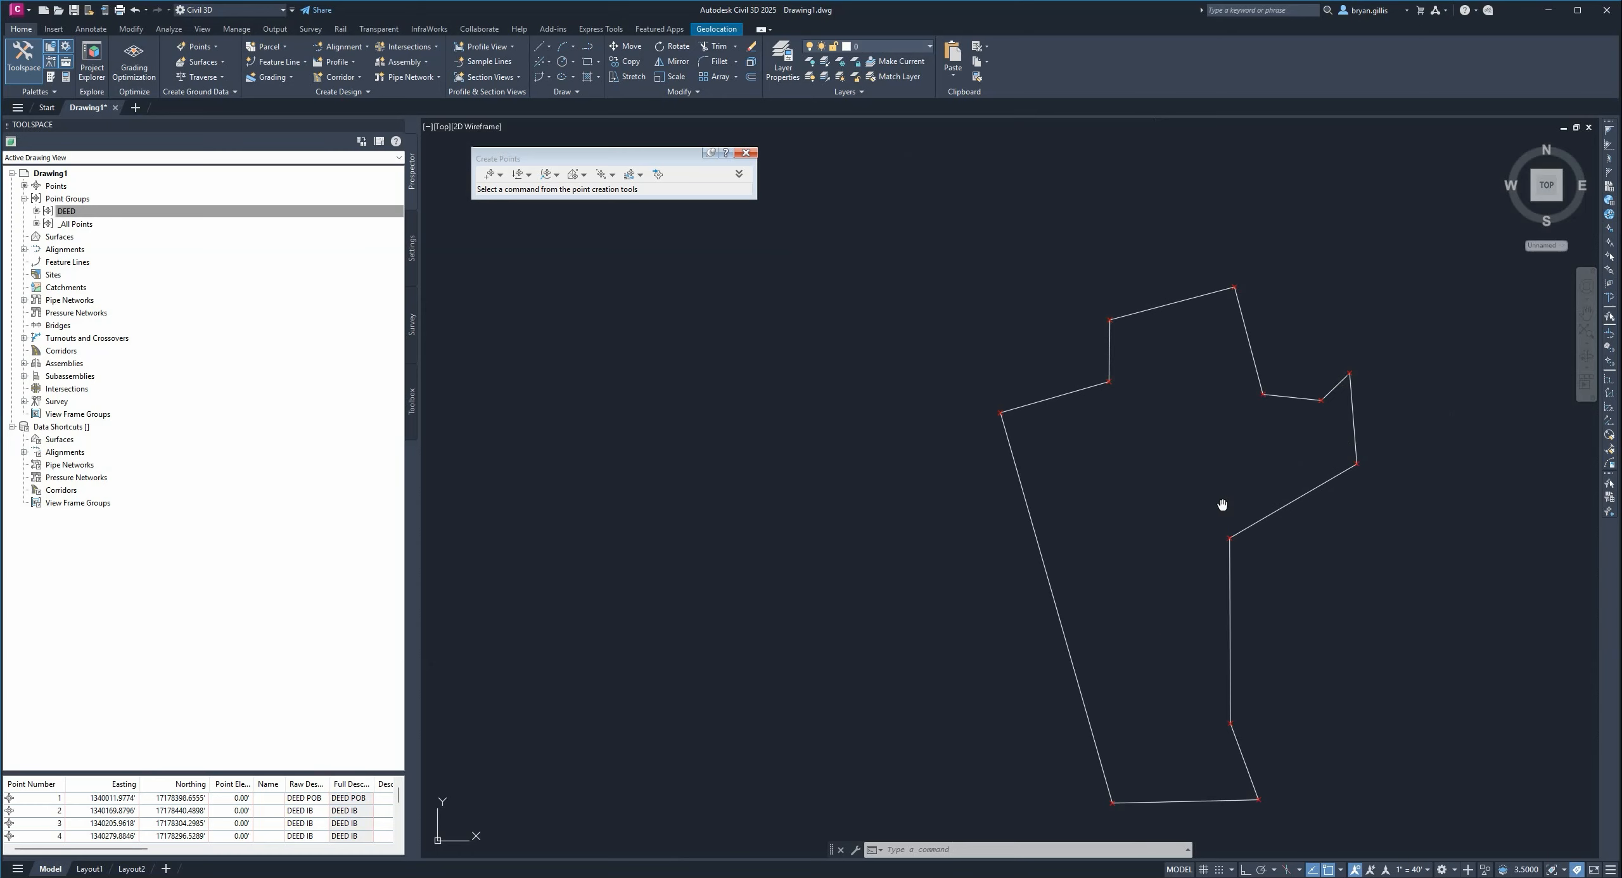
{"action": "mouse_move", "coordinate": [1224, 503]}
{"action": "middle_mouse_down"}
{"action": "mouse_move", "coordinate": [1174, 404]}
{"action": "mouse_move", "coordinate": [1018, 522]}
{"action": "mouse_move", "coordinate": [1079, 453]}
{"action": "middle_mouse_up"}
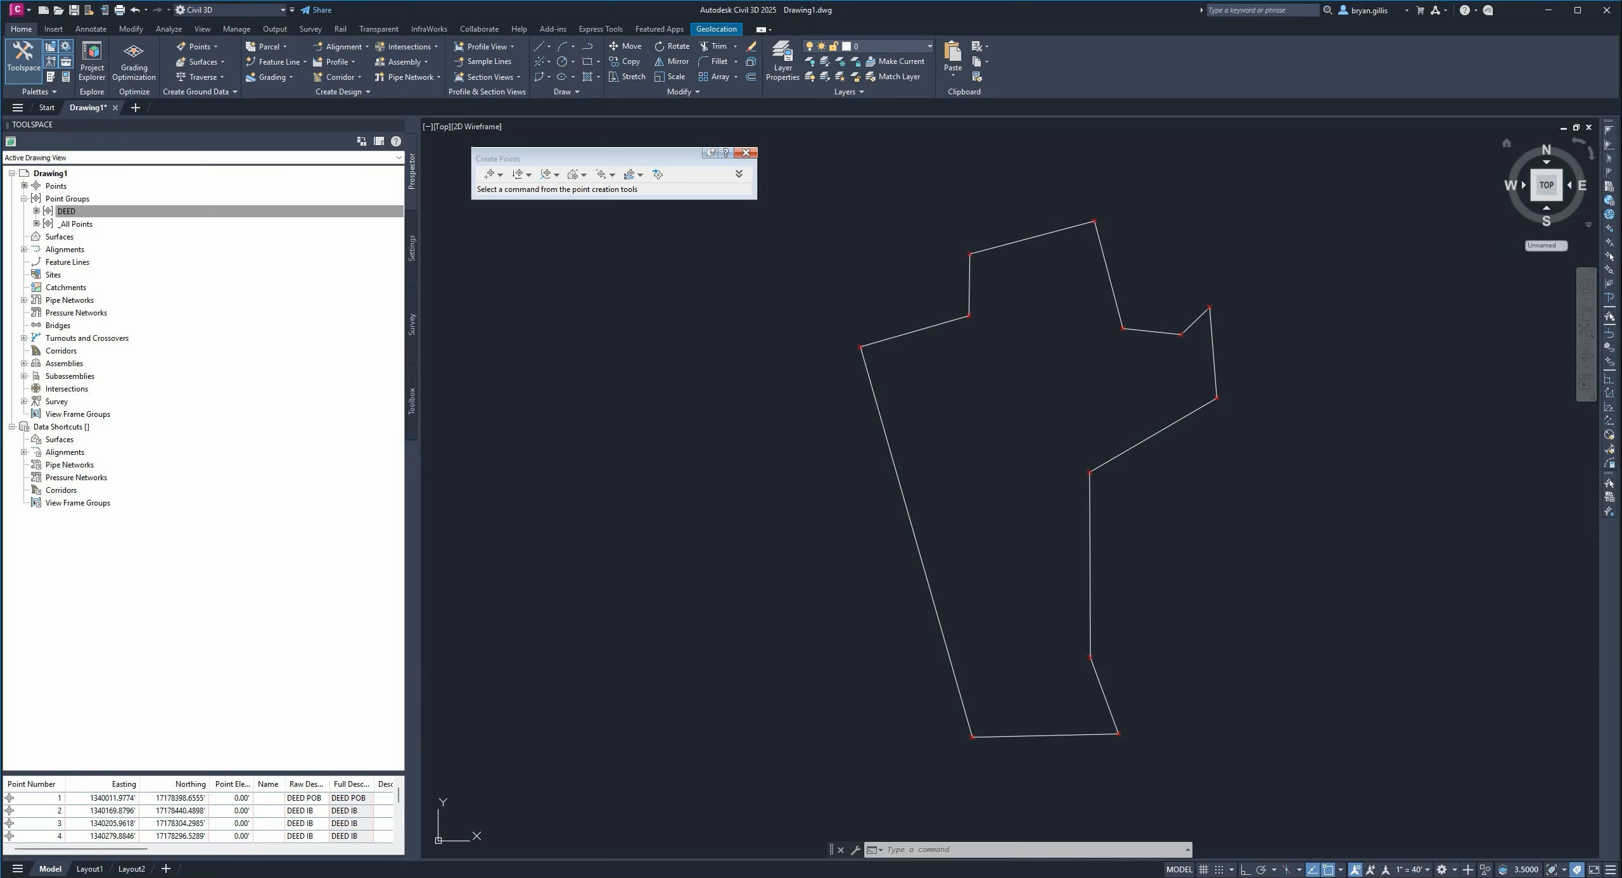
- Close the Create Points tools and centre the whole deed boundary in the drawing
{"action": "left_click", "coordinate": [66, 211]}
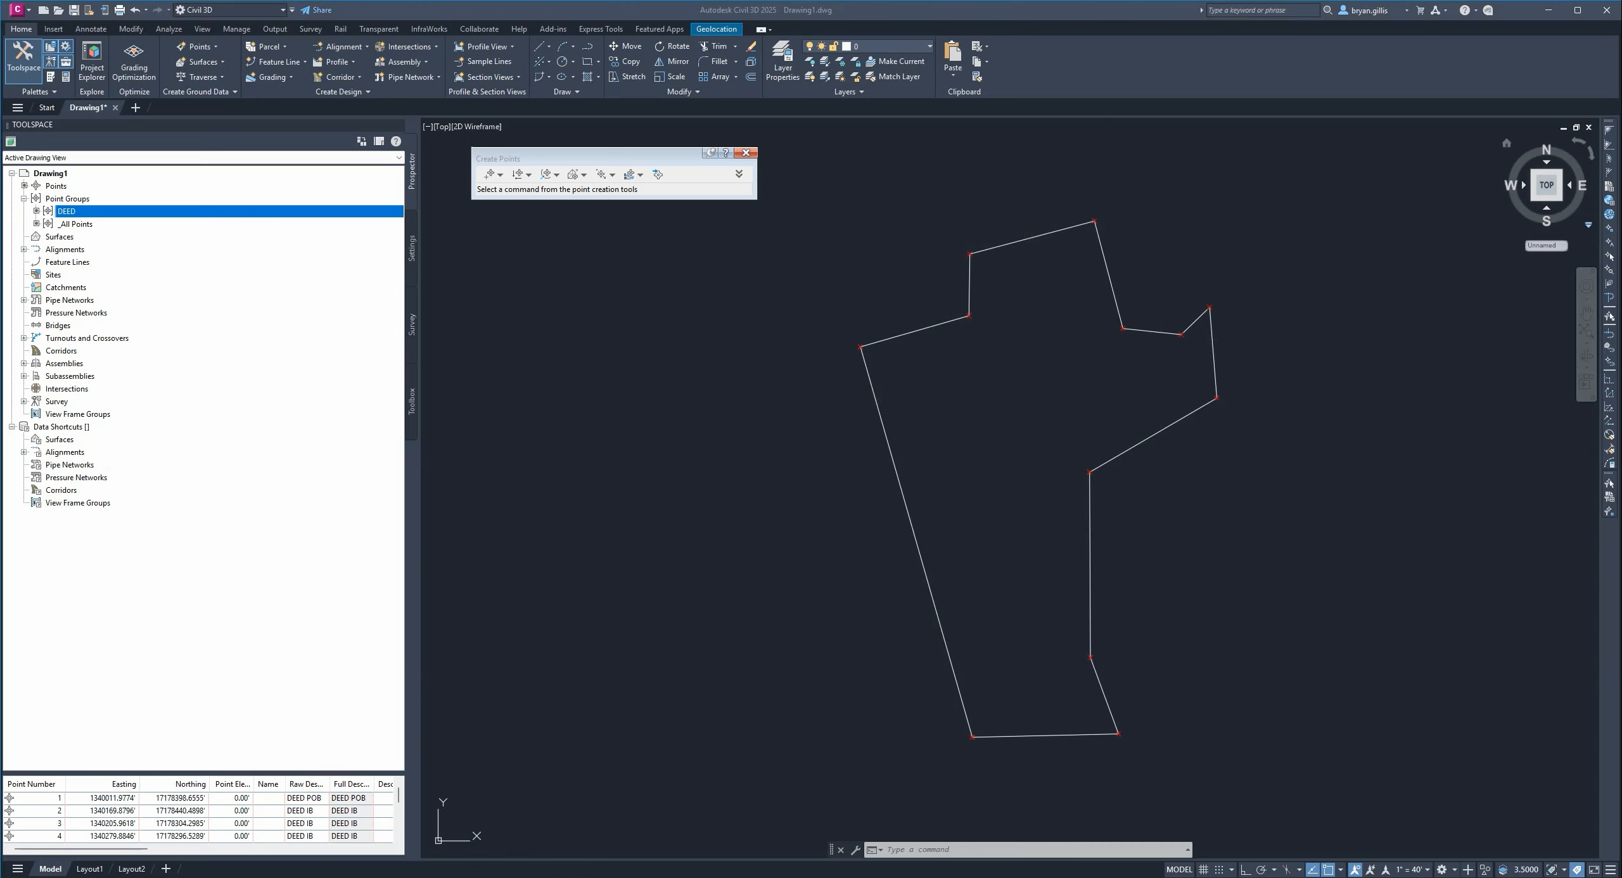
{"action": "left_click", "coordinate": [746, 152]}
{"action": "middle_click_drag", "start_coordinate": [1032, 507], "coordinate": [999, 416]}
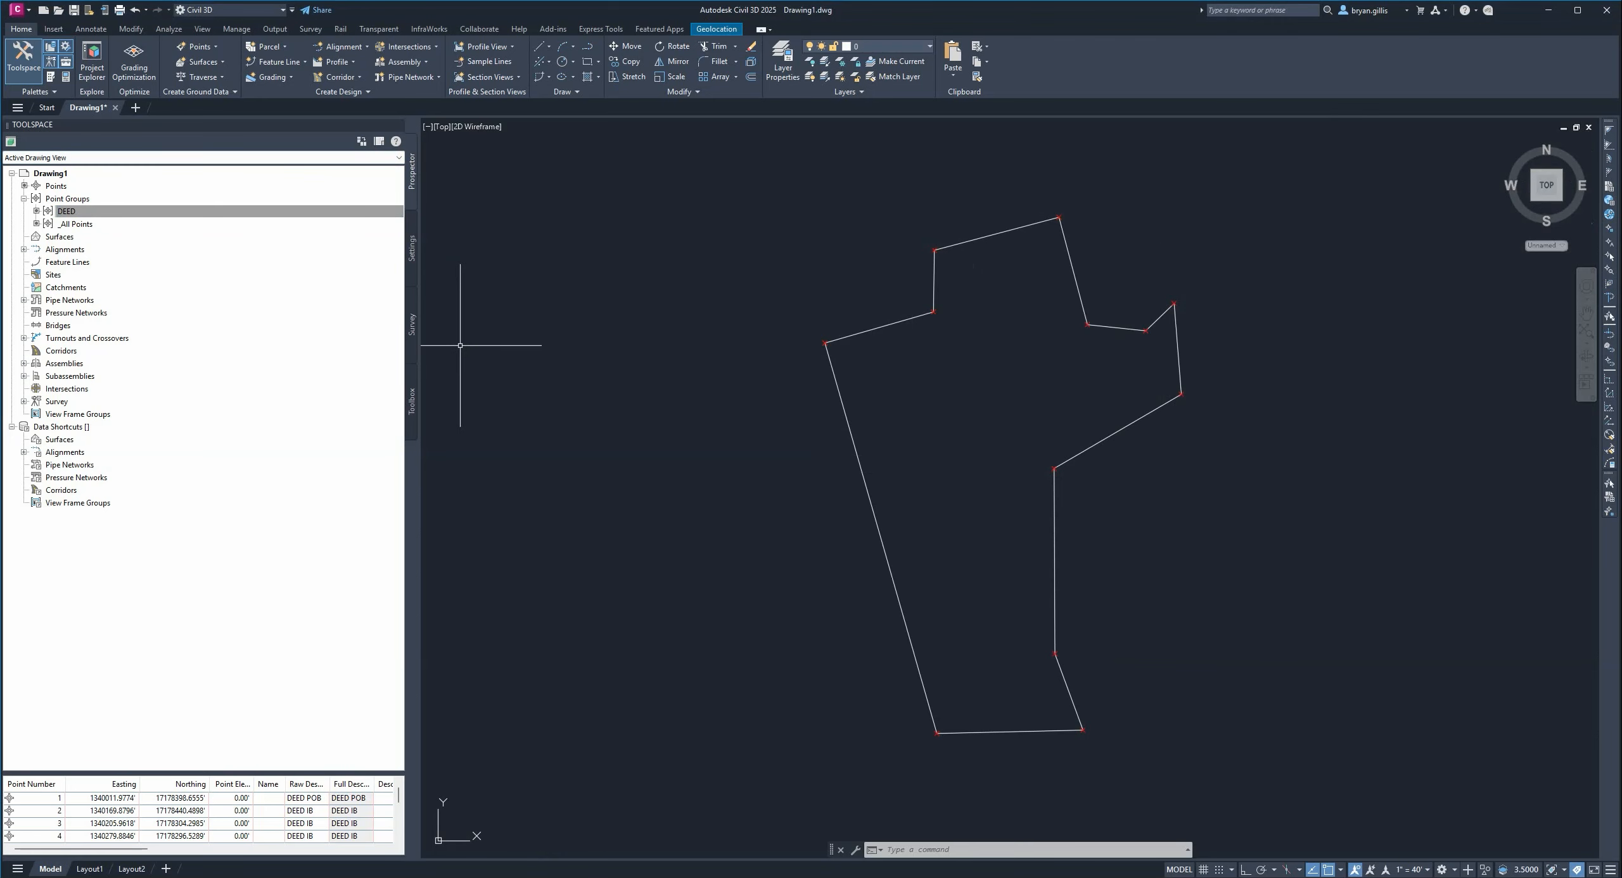
- Open the Survey 1 database for editing and examine the contents of its Survey-1.fbk import event
{"action": "left_click", "coordinate": [413, 336]}
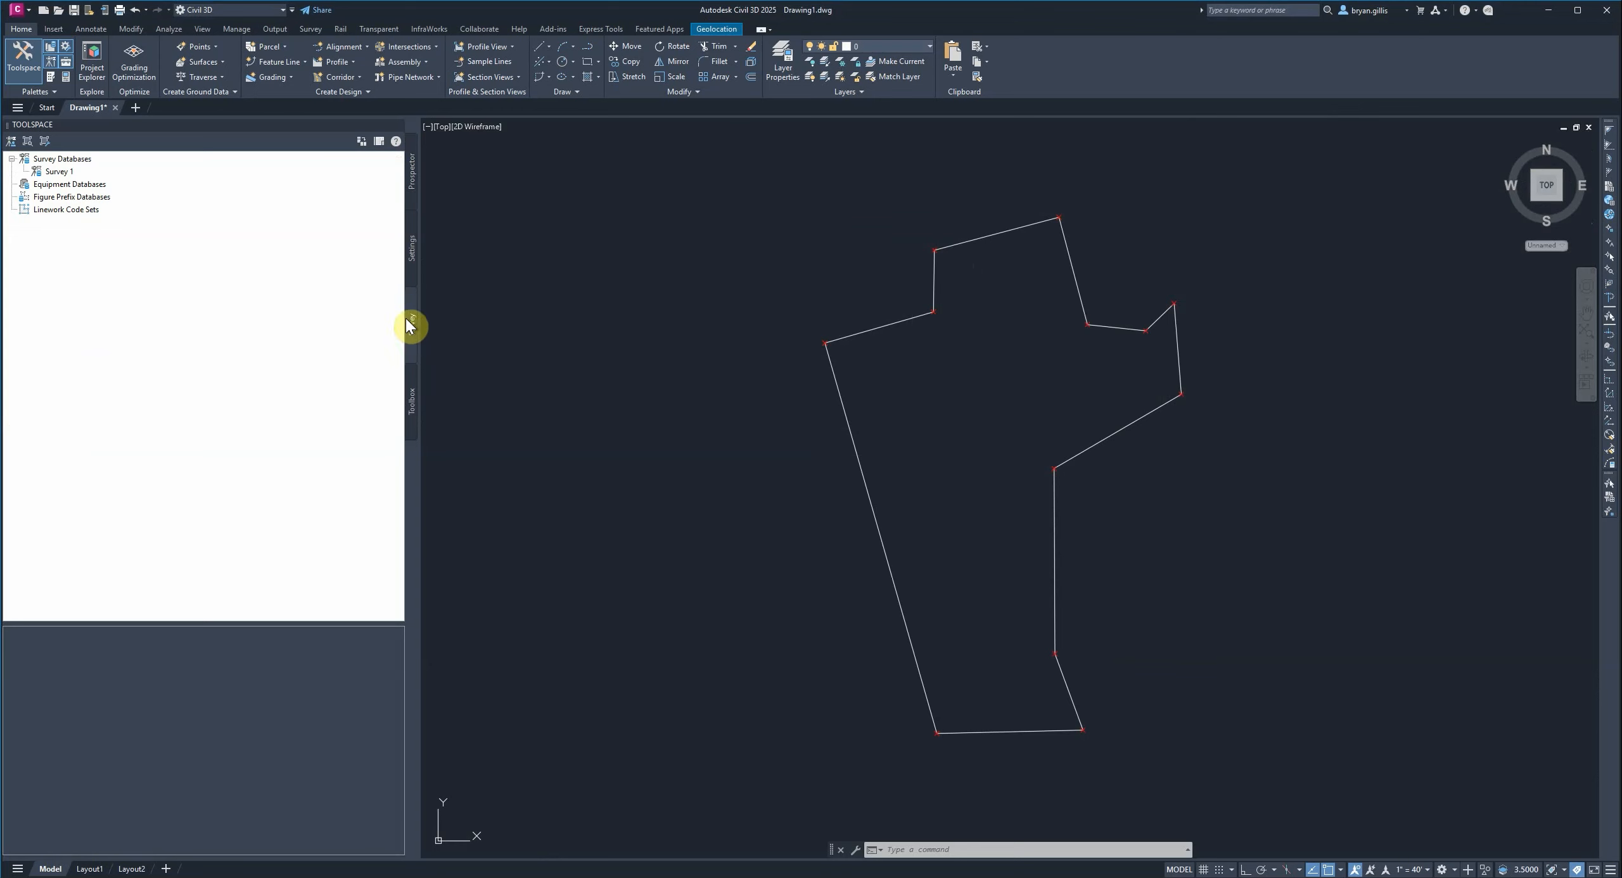
{"action": "left_click", "coordinate": [61, 172]}
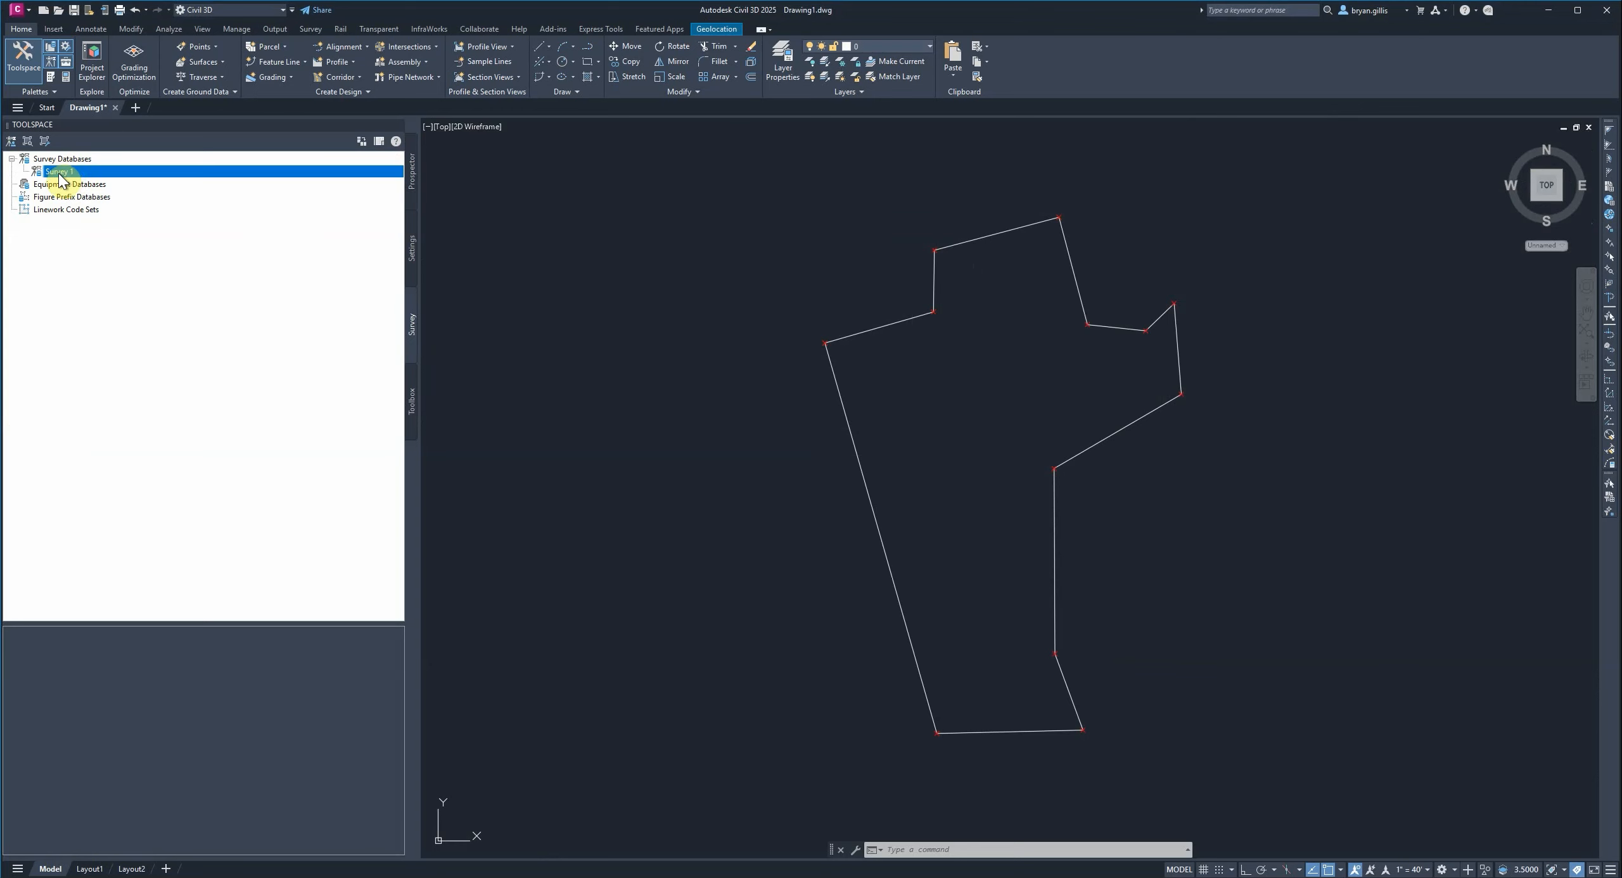
{"action": "right_click", "coordinate": [65, 182]}
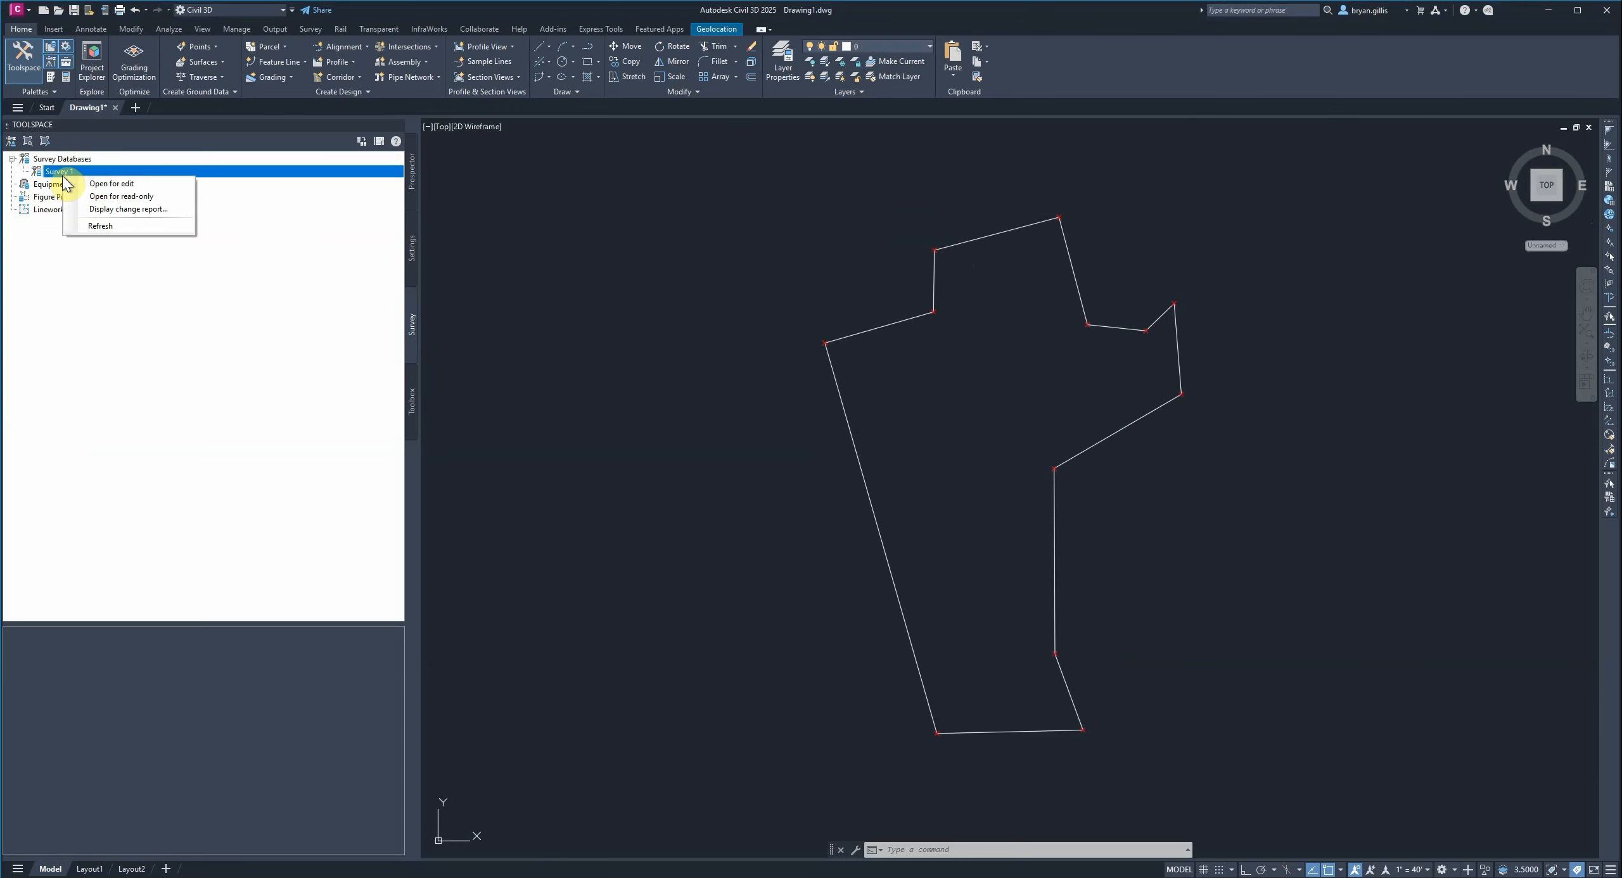
{"action": "left_click", "coordinate": [111, 183]}
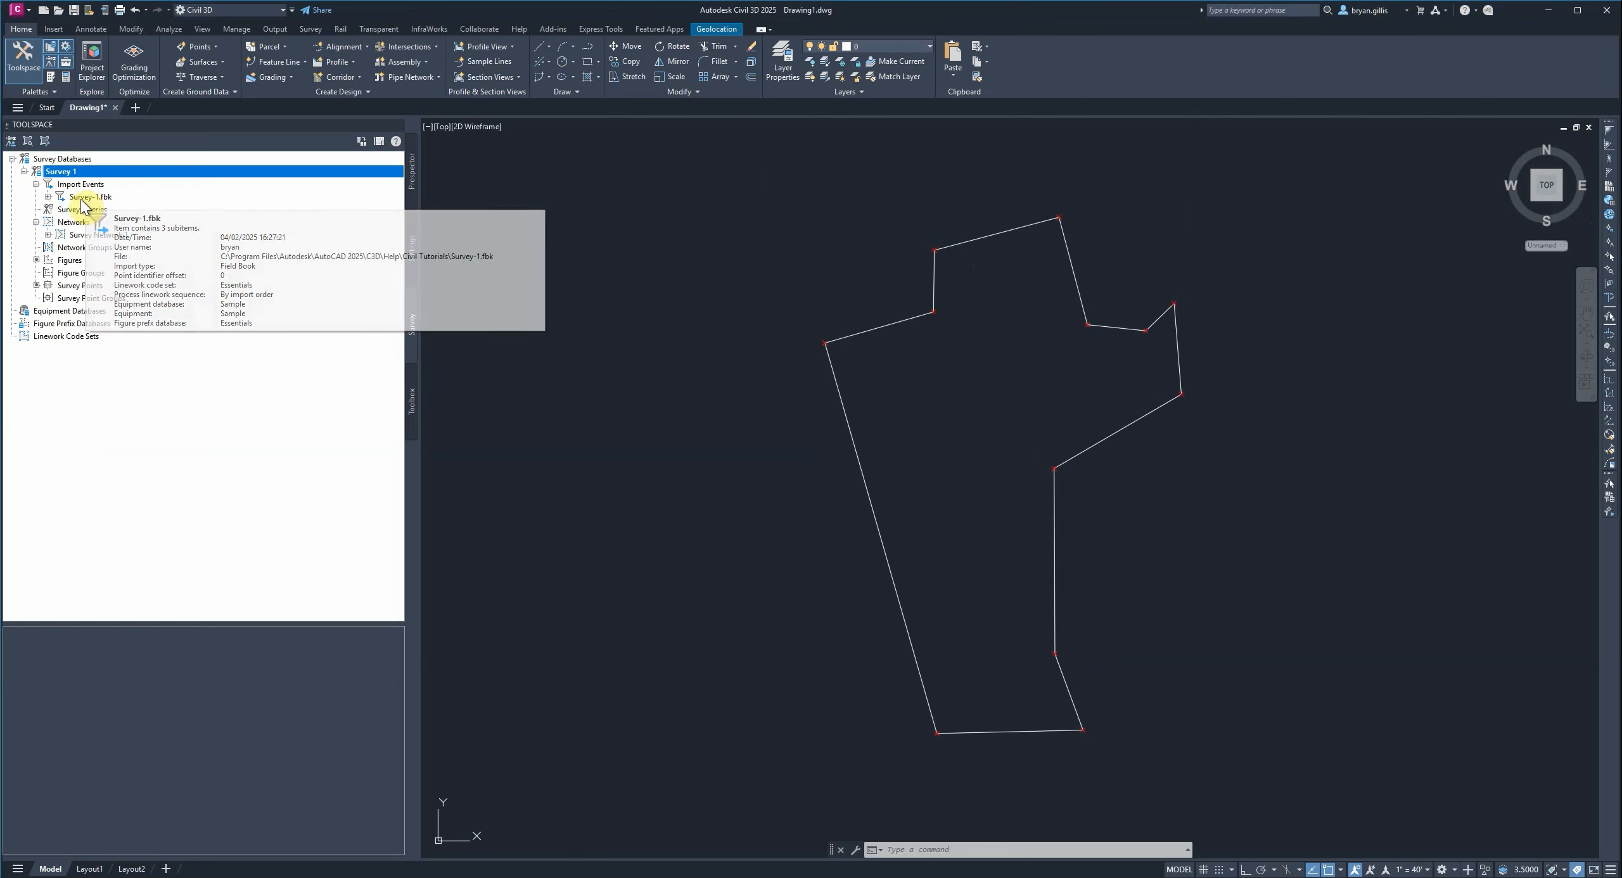
{"action": "left_click", "coordinate": [48, 197]}
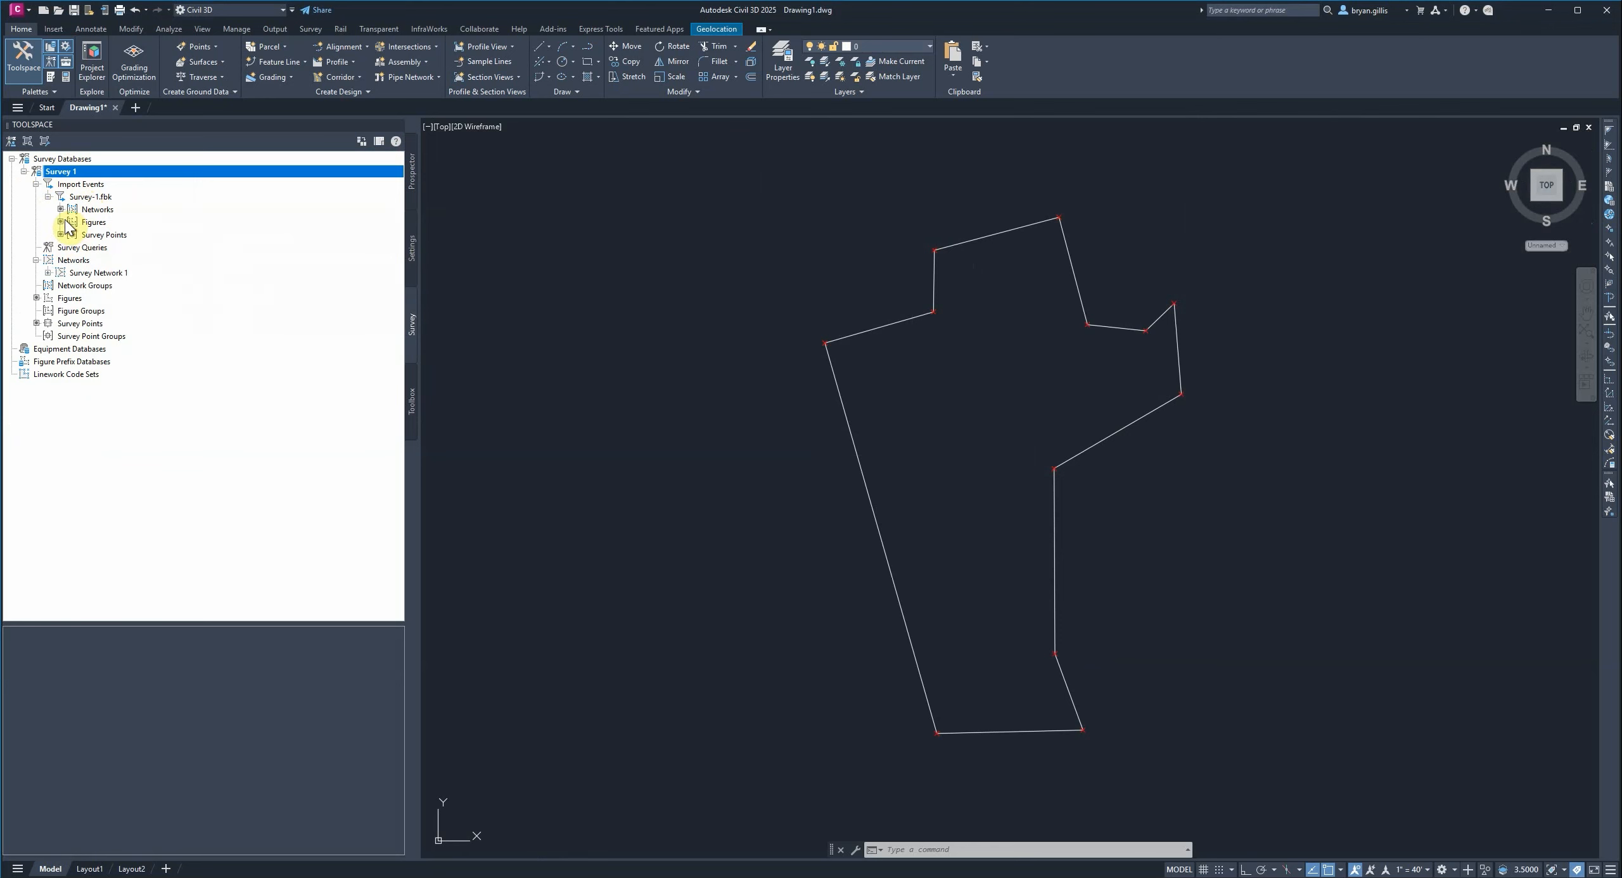
{"action": "left_click", "coordinate": [48, 197]}
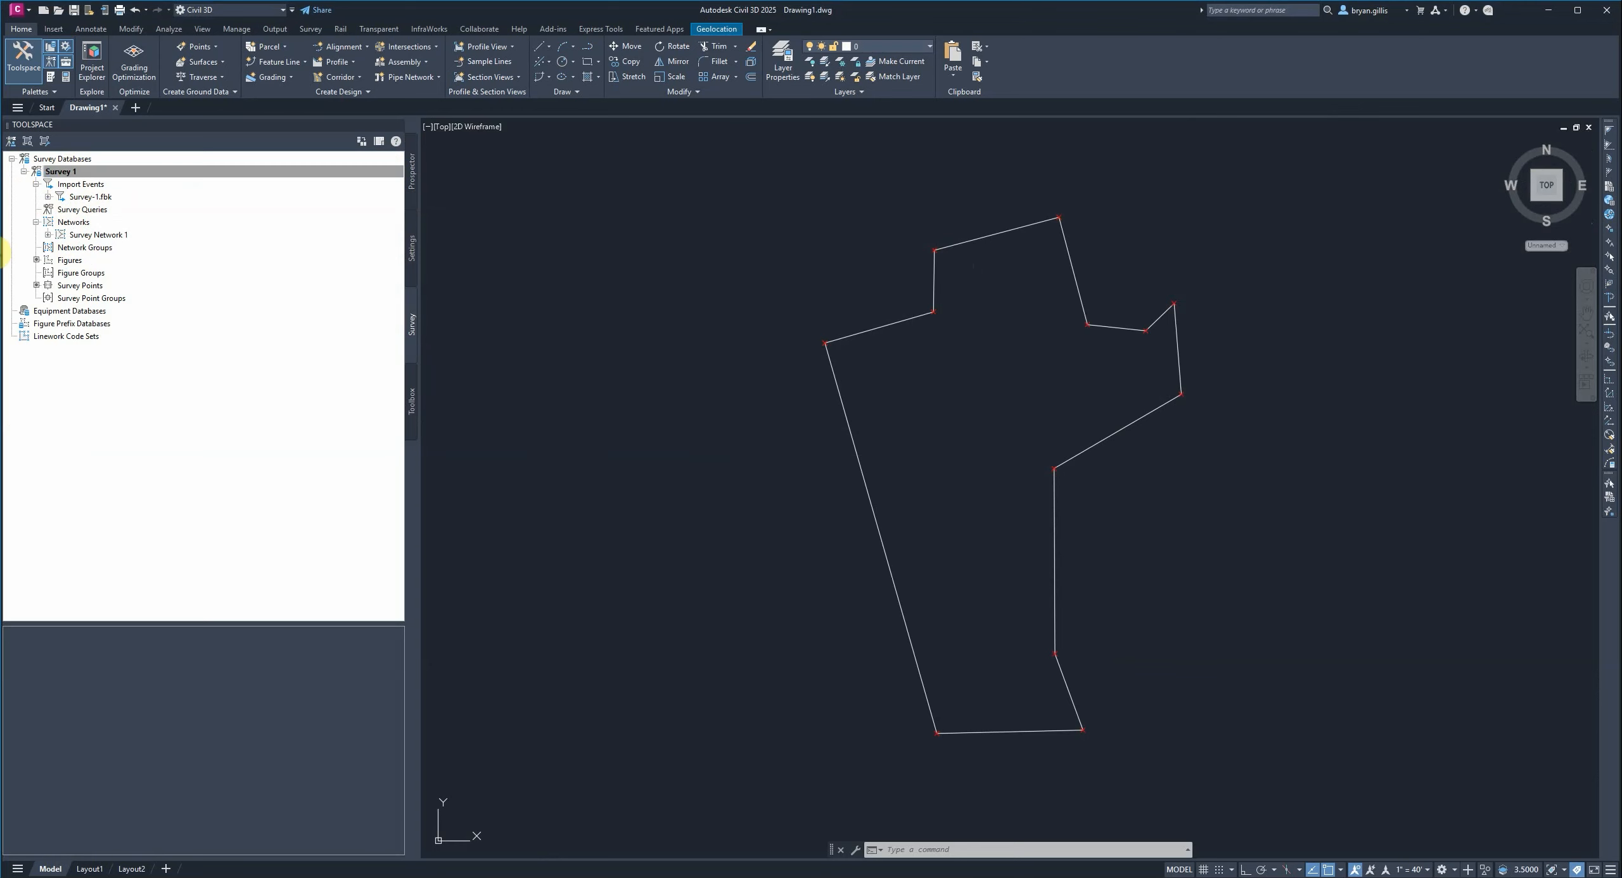
{"action": "left_click", "coordinate": [23, 171]}
- Create a new local survey database named BlucherPark
{"action": "right_click", "coordinate": [56, 160]}
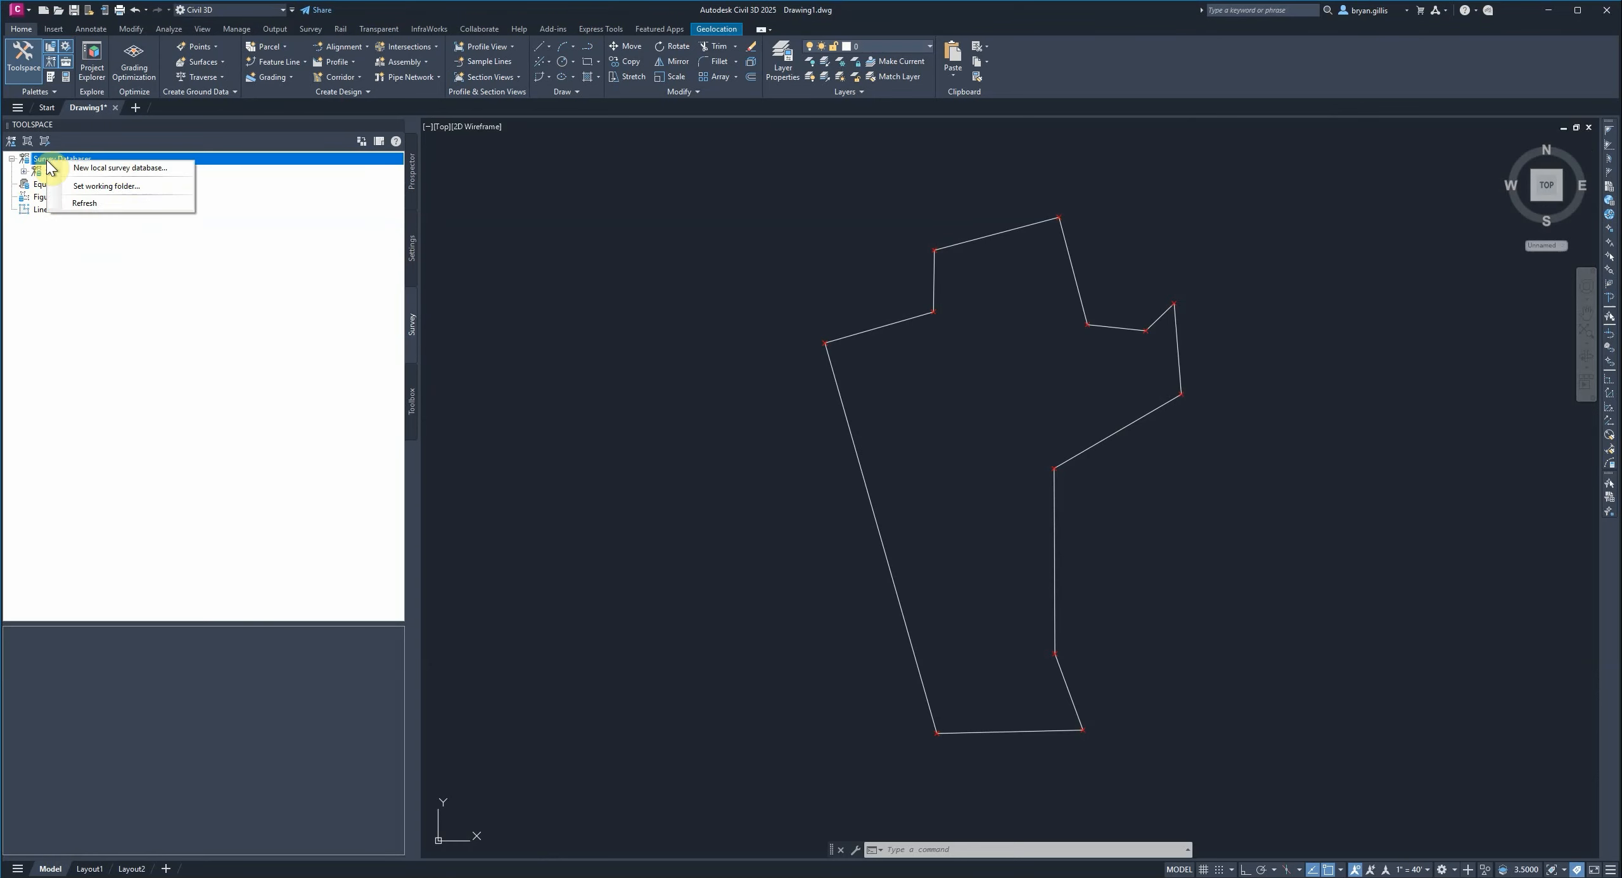
{"action": "left_click", "coordinate": [130, 168]}
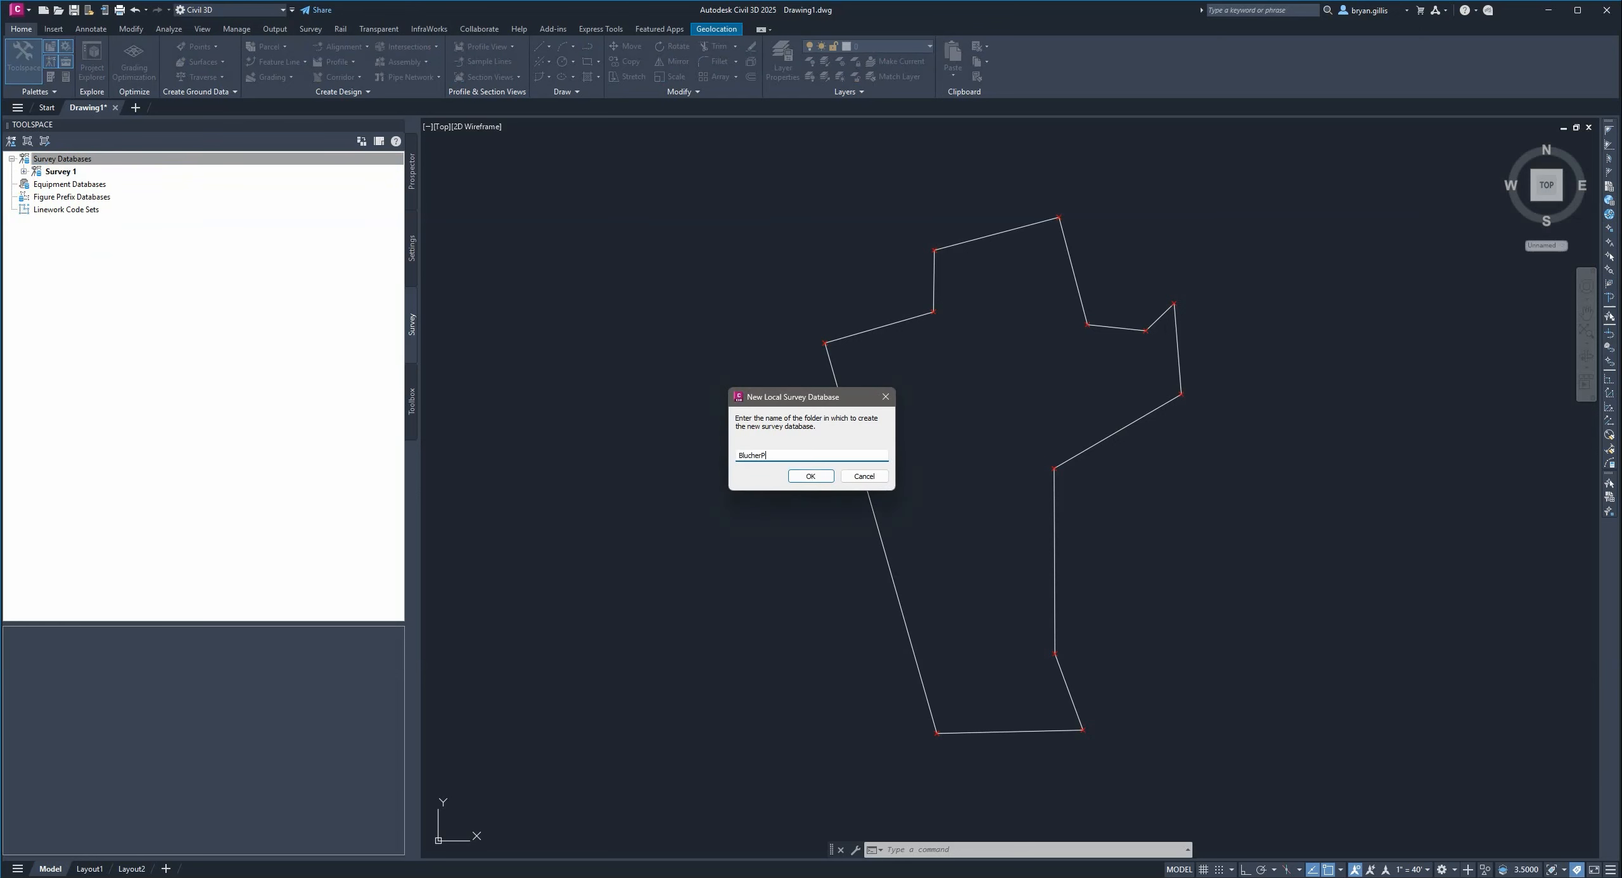
{"action": "type", "text": "BlucherPark"}
{"action": "key", "text": "Return"}
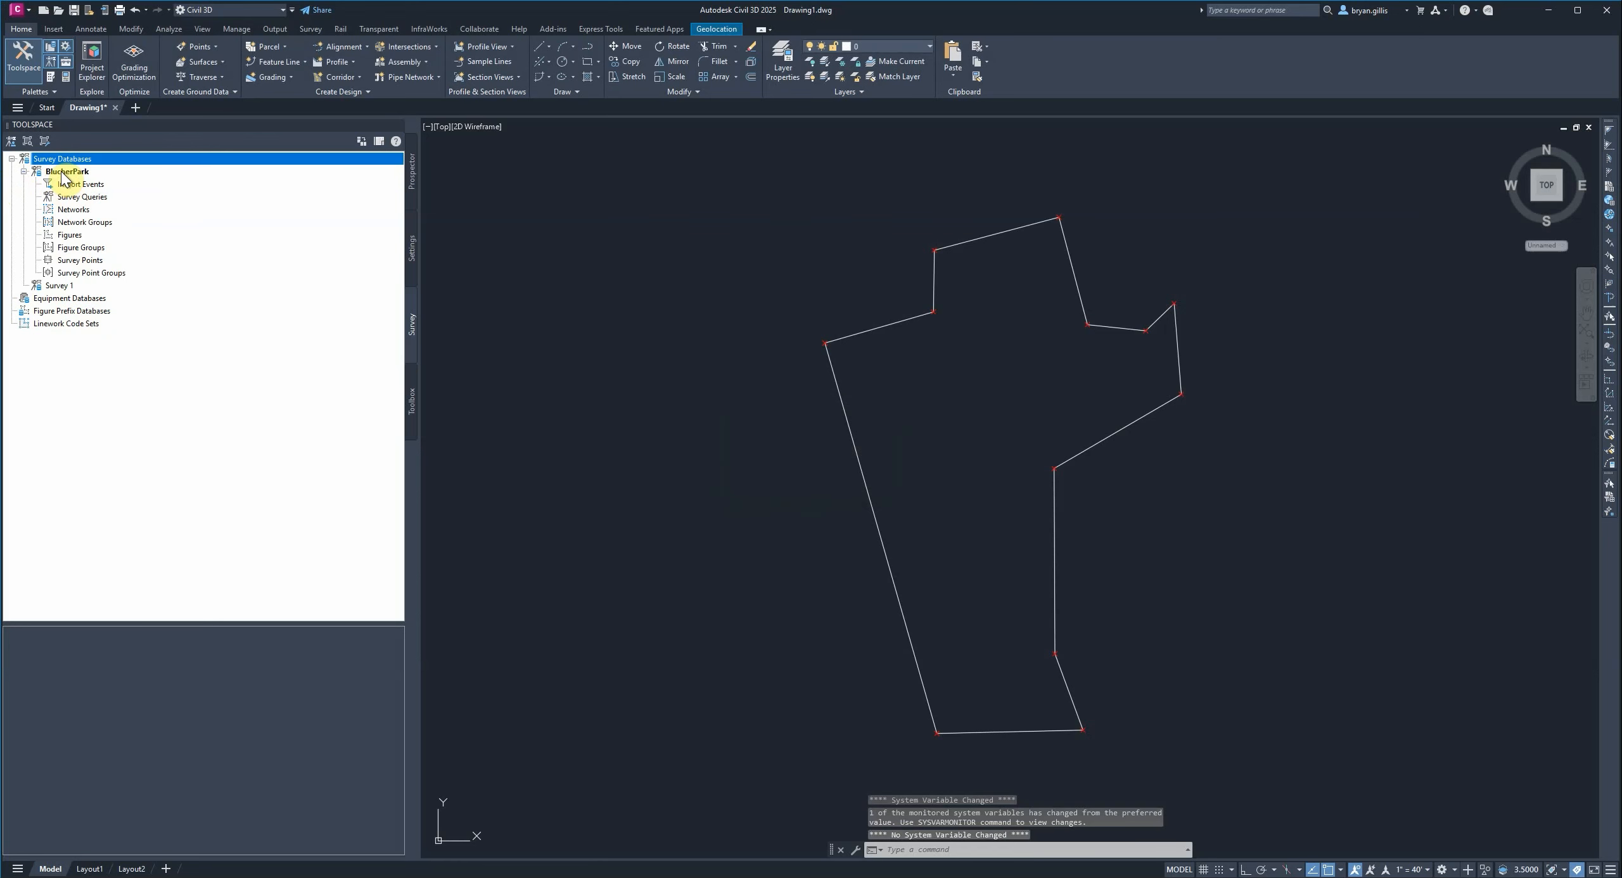
- Start a survey data import into the BlucherPark database with Point File as the data source type
{"action": "right_click", "coordinate": [82, 187]}
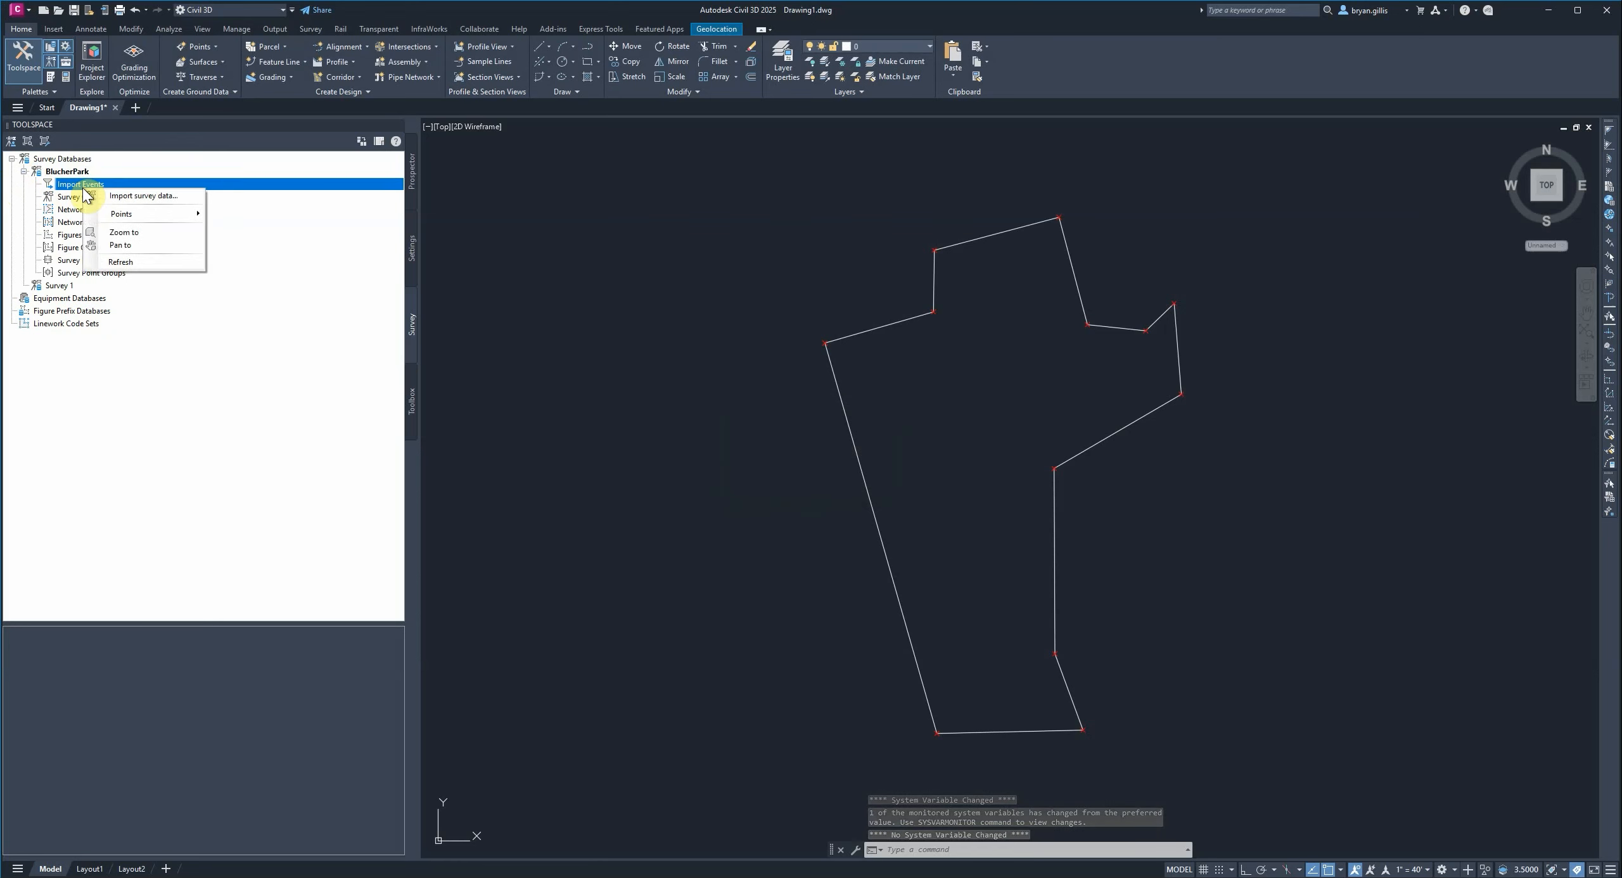
{"action": "left_click", "coordinate": [187, 197]}
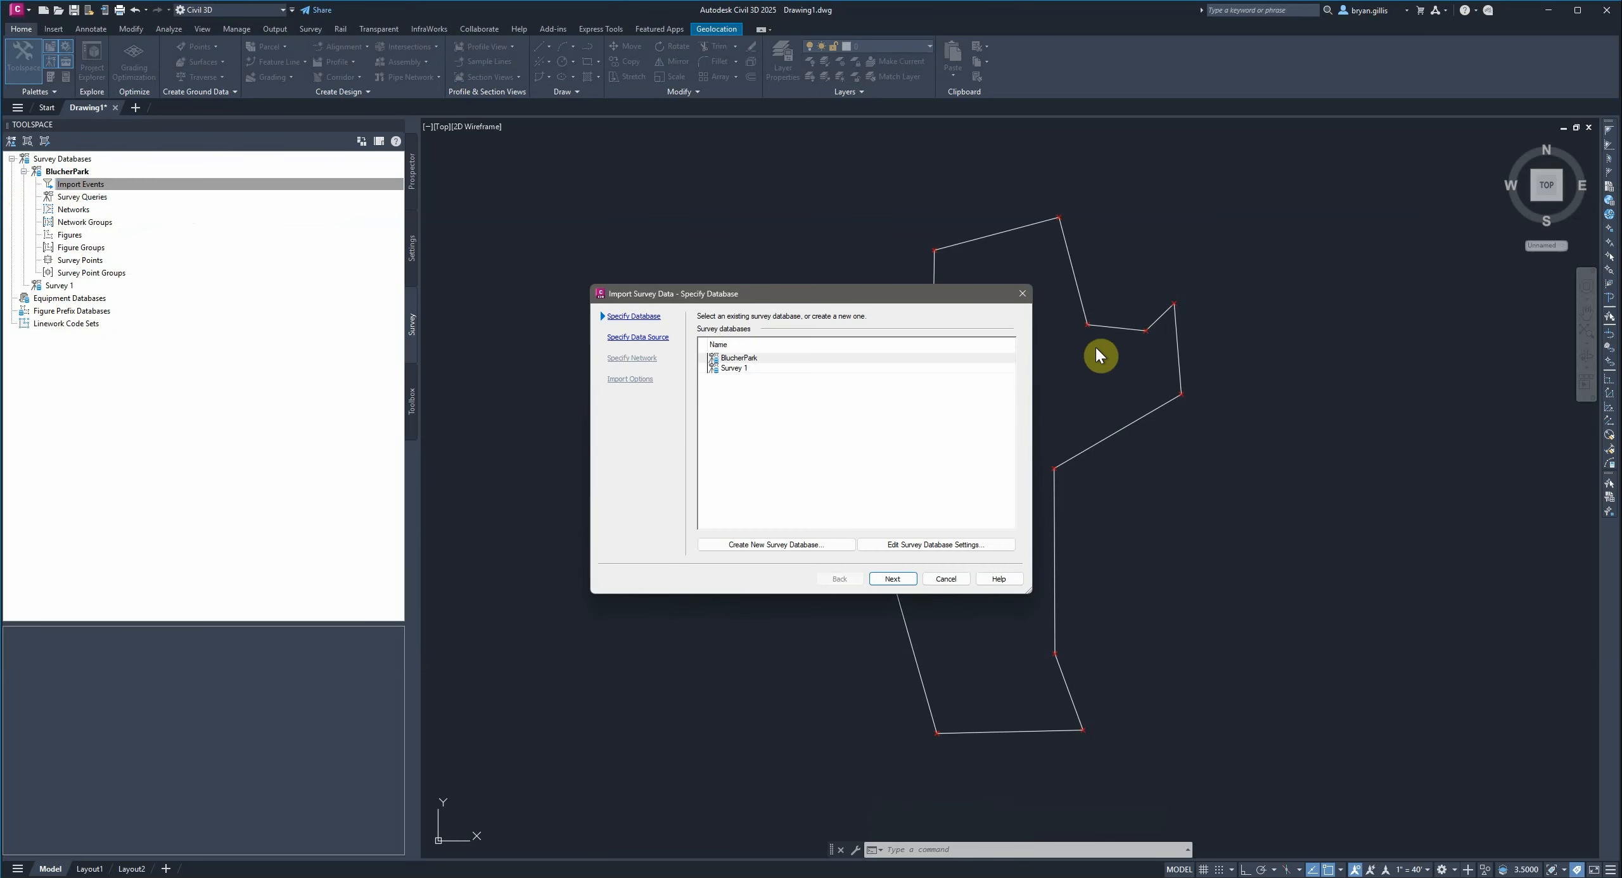
{"action": "left_click", "coordinate": [752, 362]}
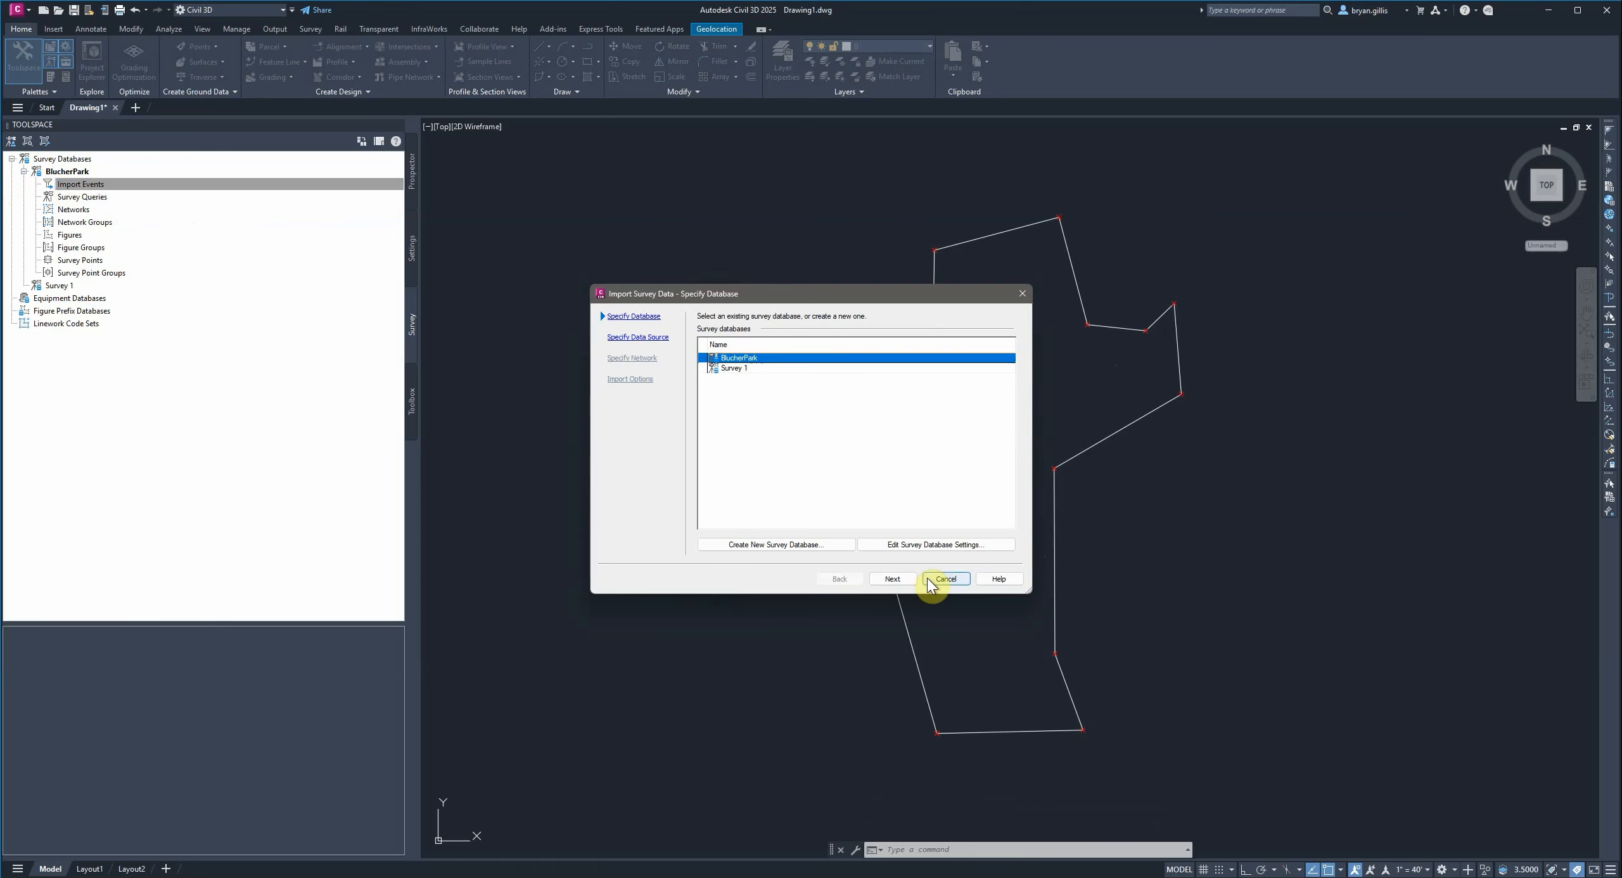
{"action": "left_click", "coordinate": [899, 580]}
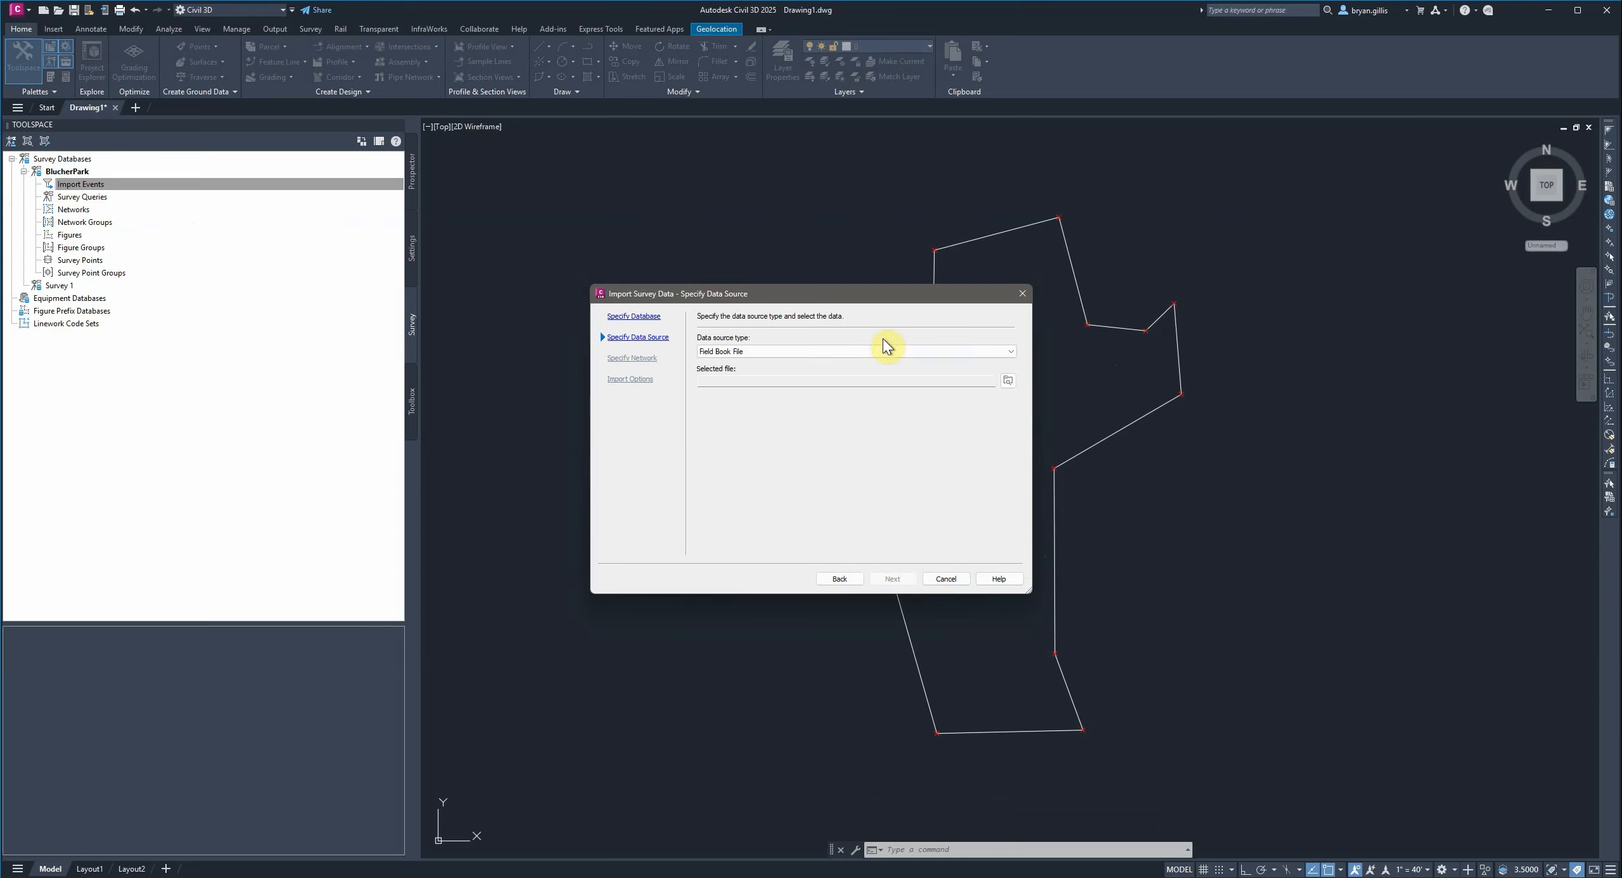
{"action": "left_click", "coordinate": [1007, 353]}
{"action": "left_click", "coordinate": [837, 380]}
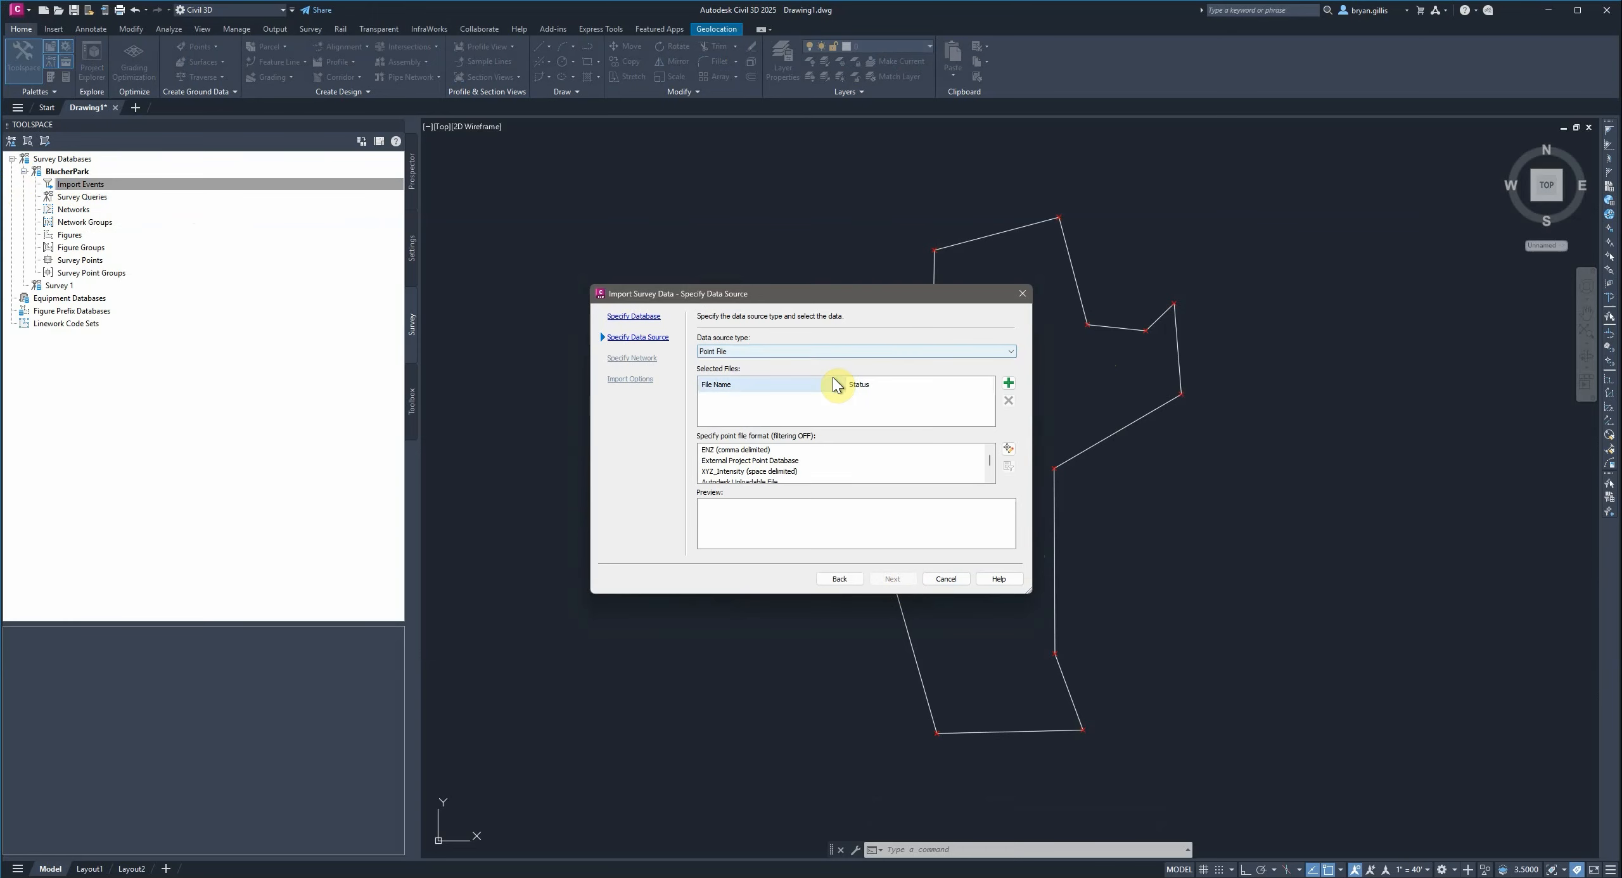
- Add FND.txt from the Final Project folder inside GISC 1336 Digital Drafting & Design on drive D as the source file
{"action": "left_click", "coordinate": [1009, 383]}
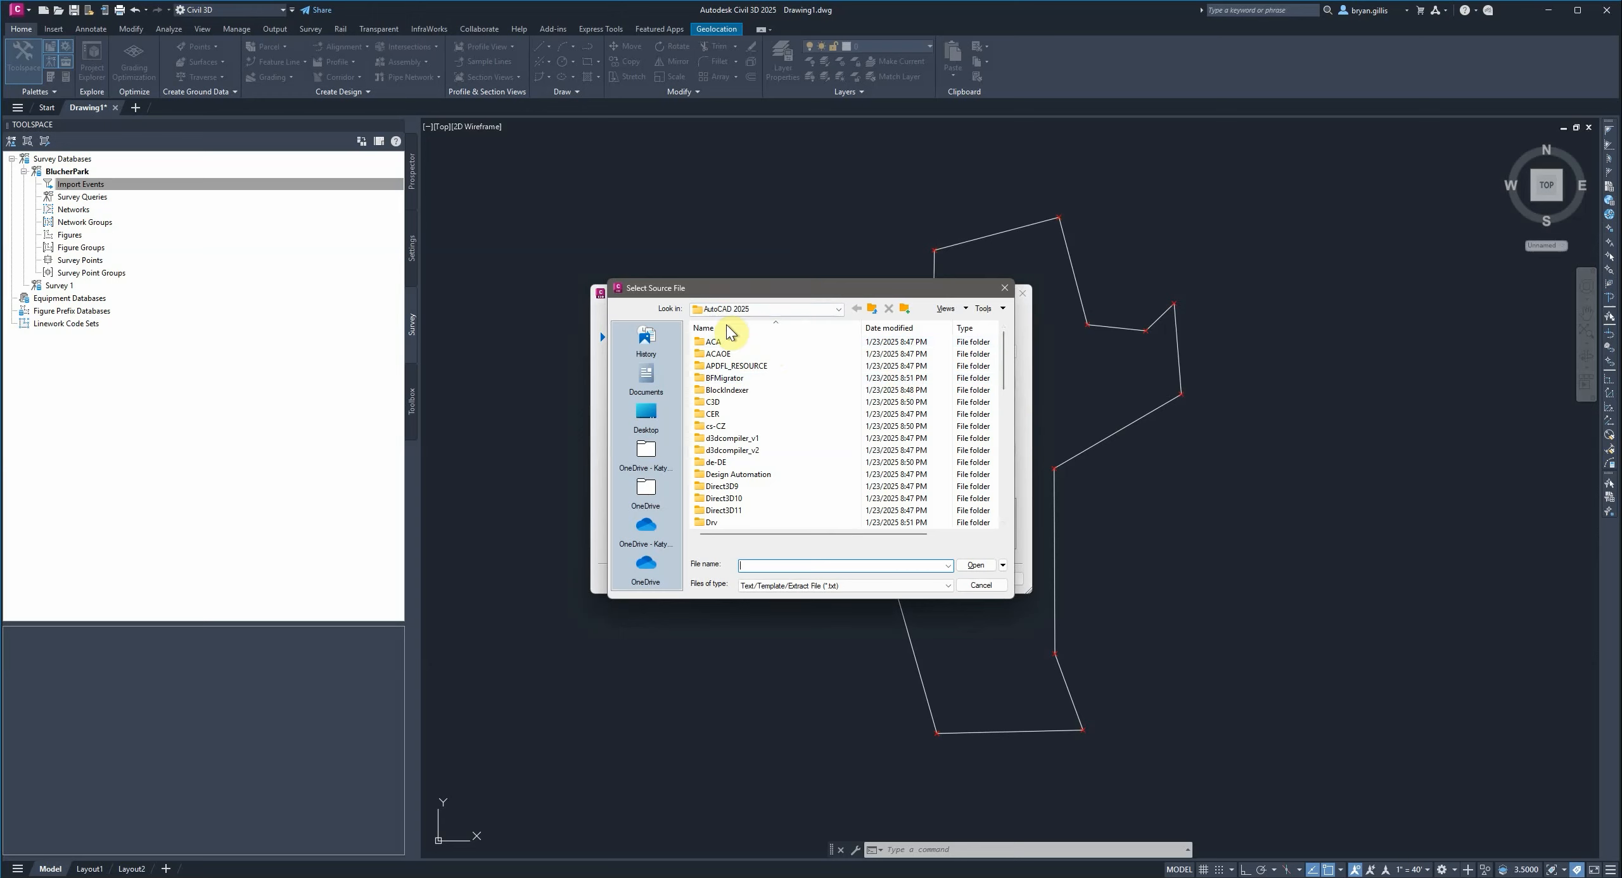
{"action": "left_click_drag", "start_coordinate": [727, 293], "coordinate": [912, 260]}
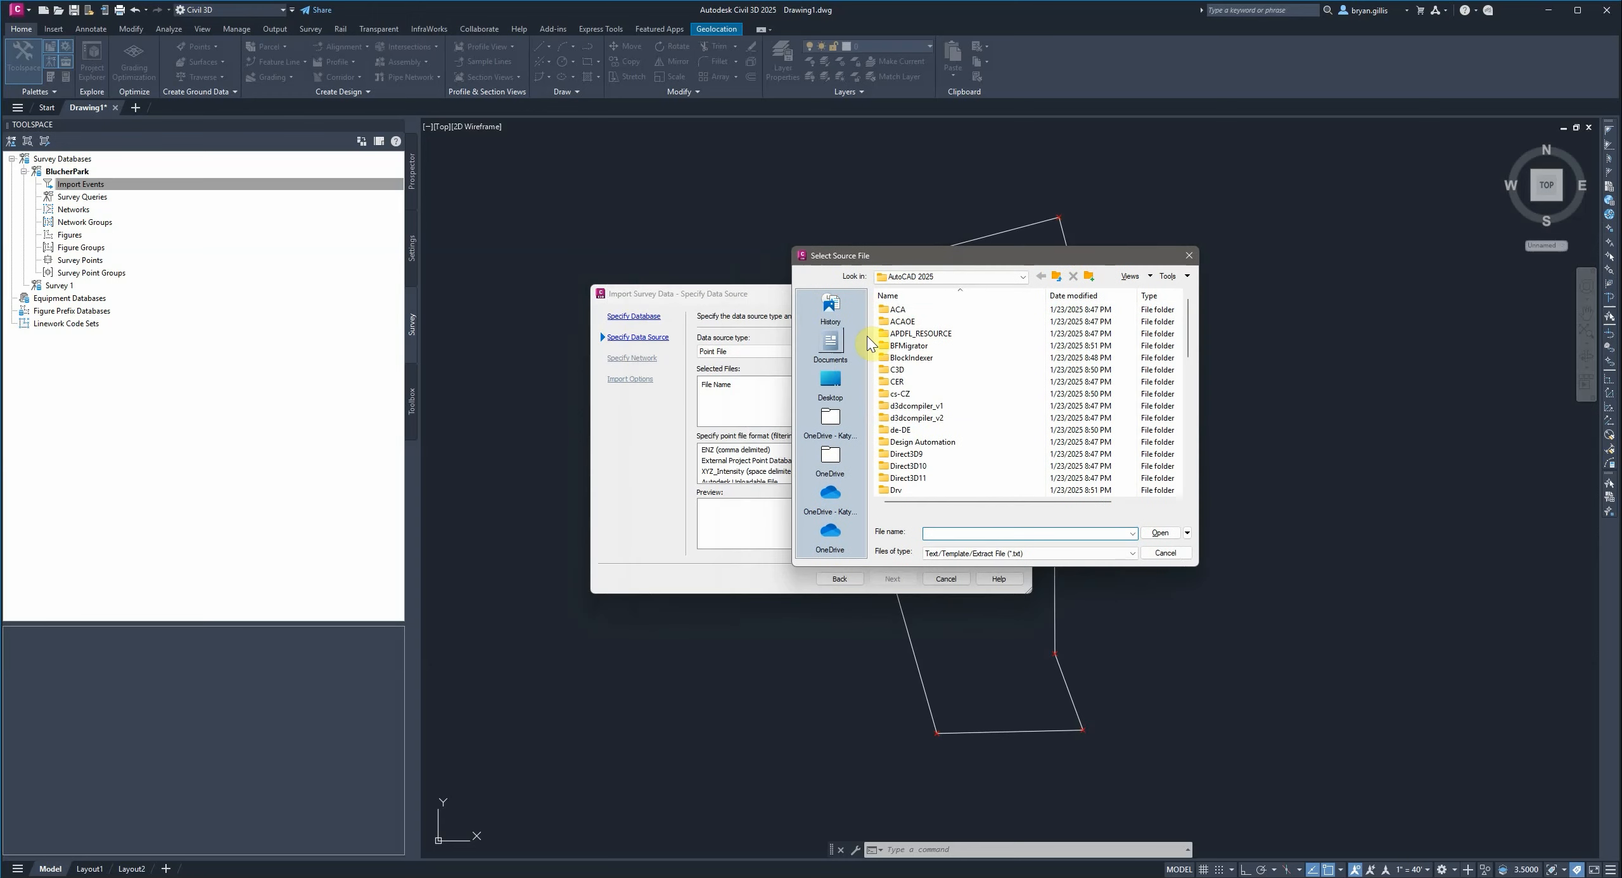
{"action": "left_click", "coordinate": [837, 368]}
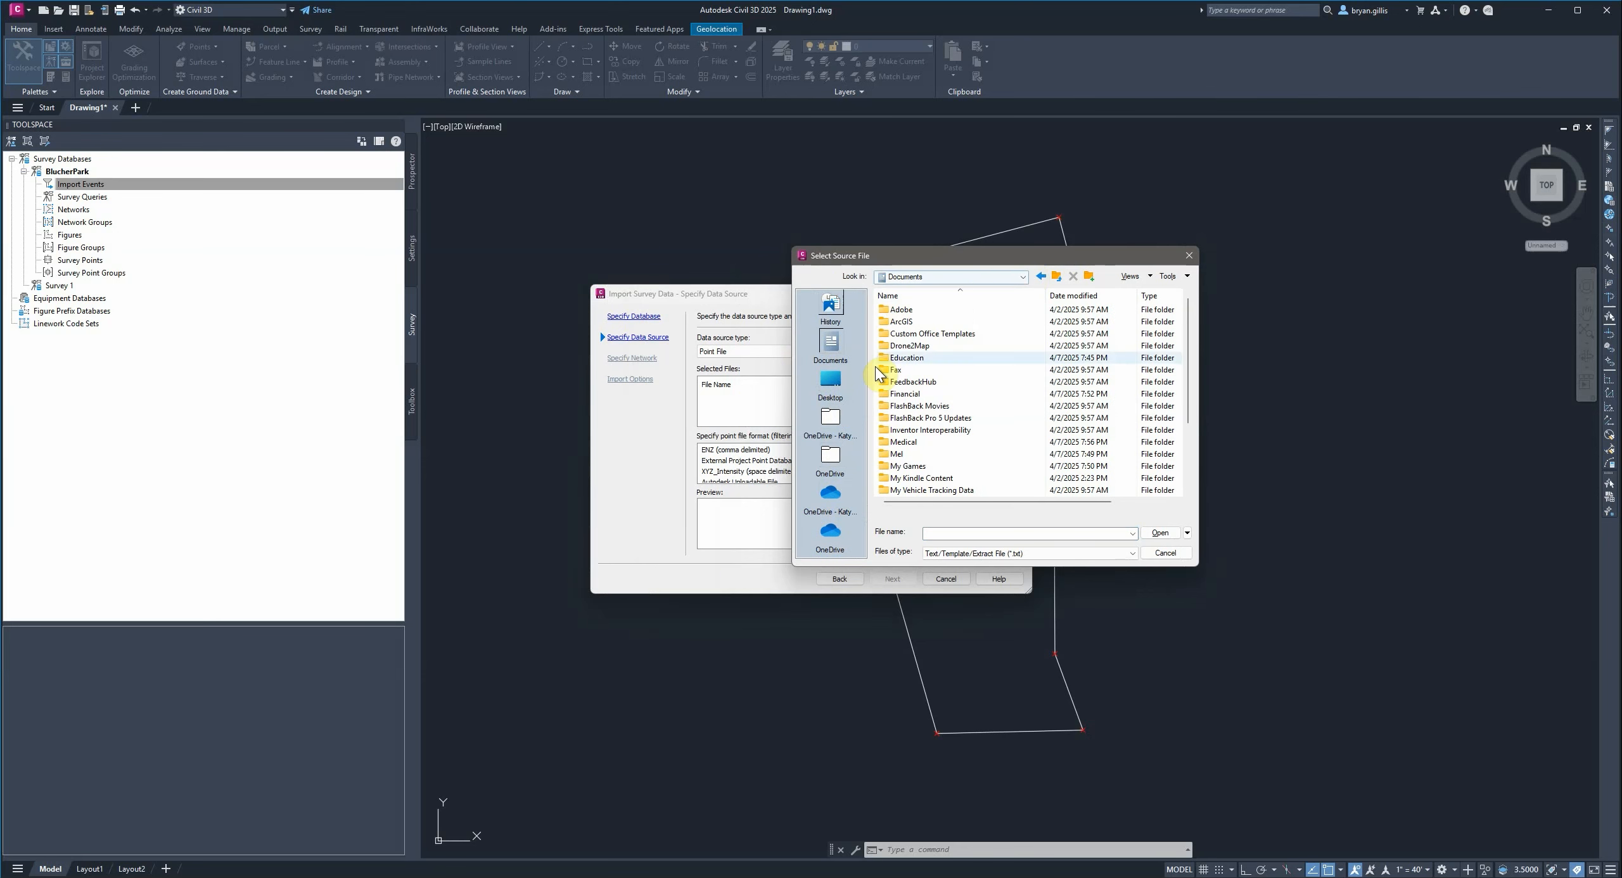
{"action": "left_click", "coordinate": [831, 393]}
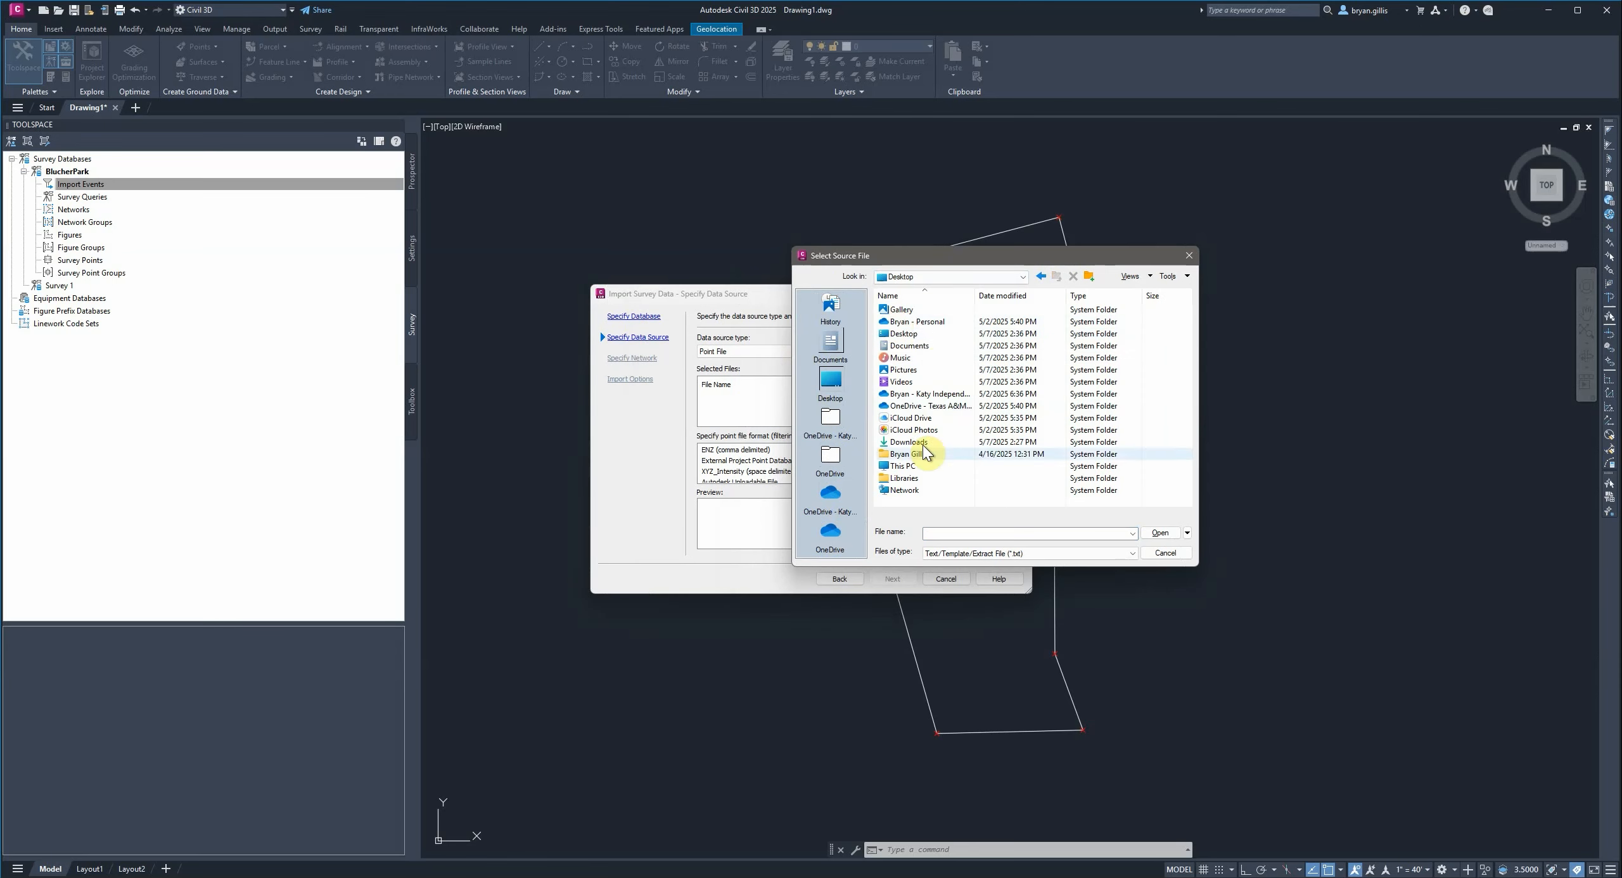
{"action": "double_click", "coordinate": [903, 467]}
{"action": "left_click", "coordinate": [924, 337]}
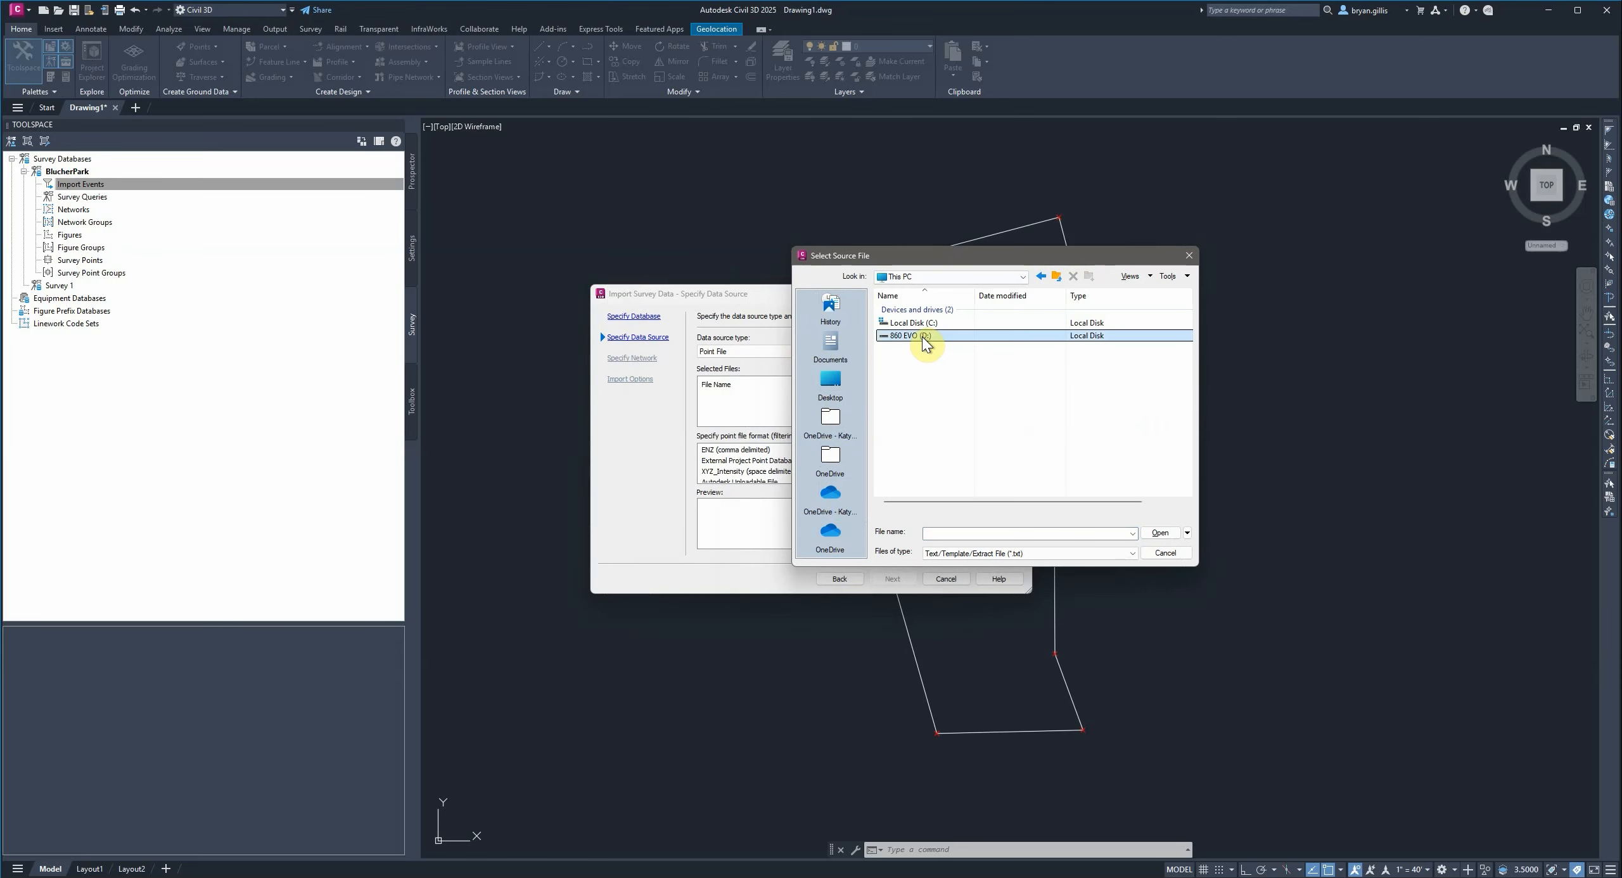
{"action": "double_click", "coordinate": [922, 337]}
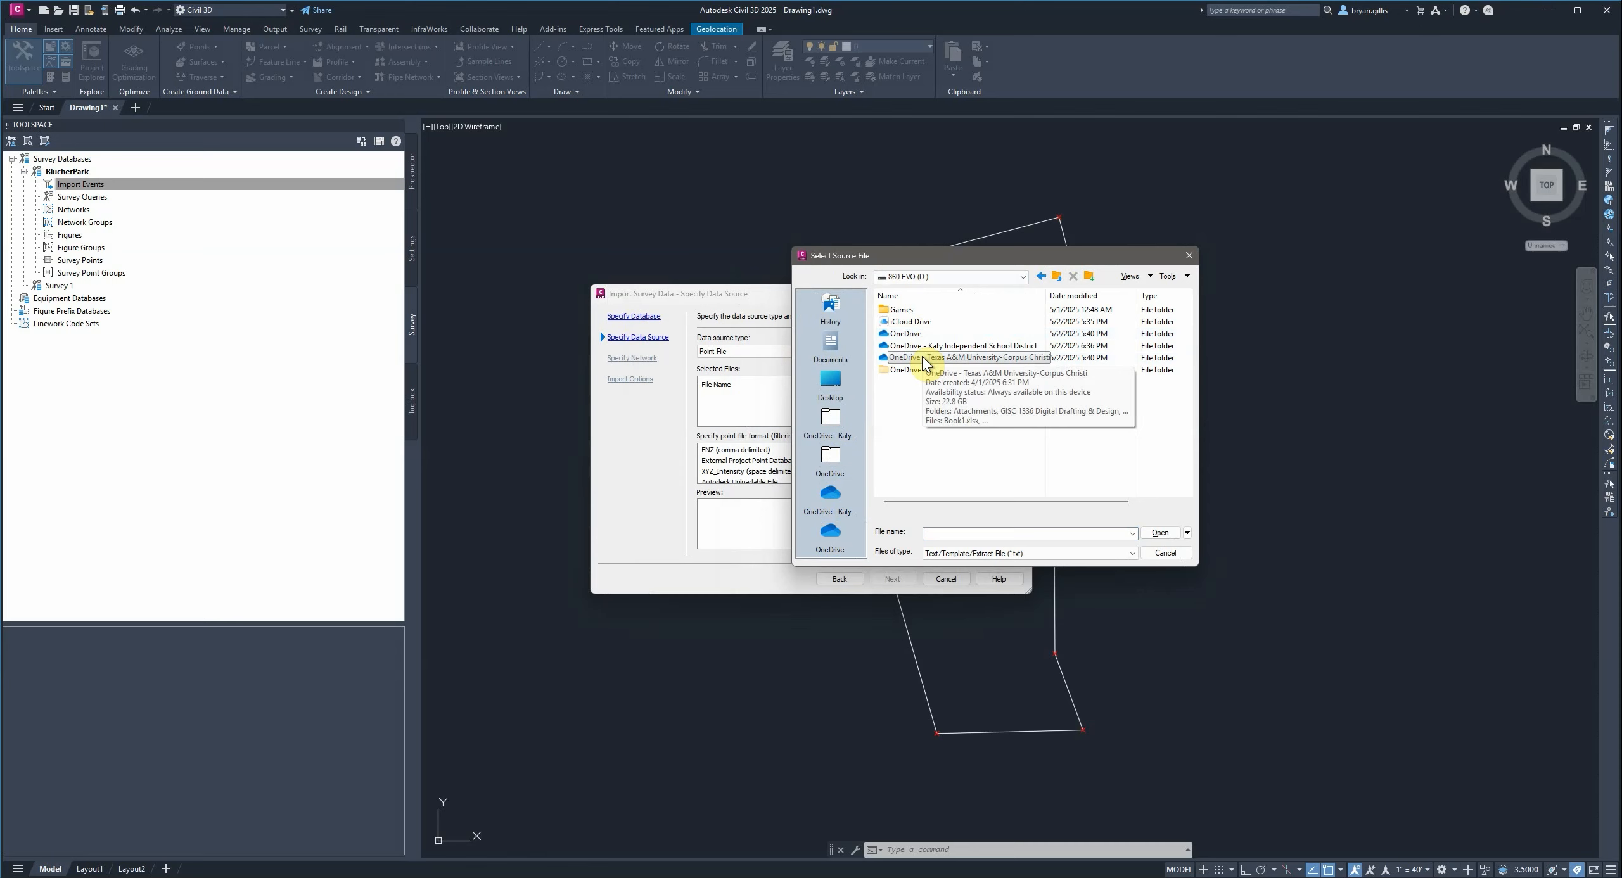
{"action": "left_click", "coordinate": [924, 358]}
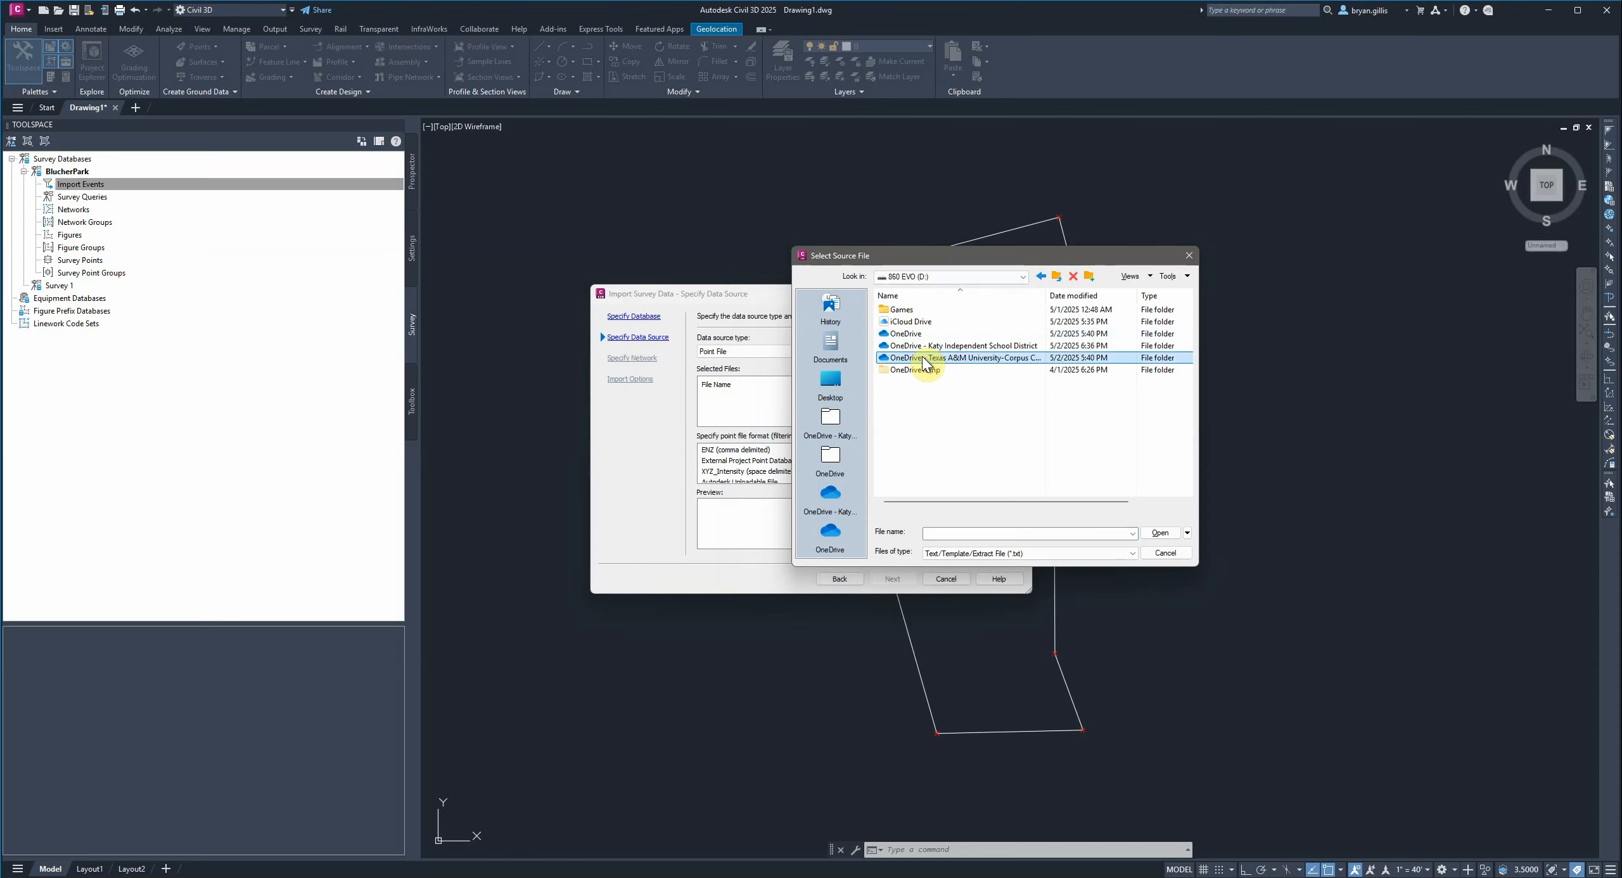
{"action": "double_click", "coordinate": [885, 360]}
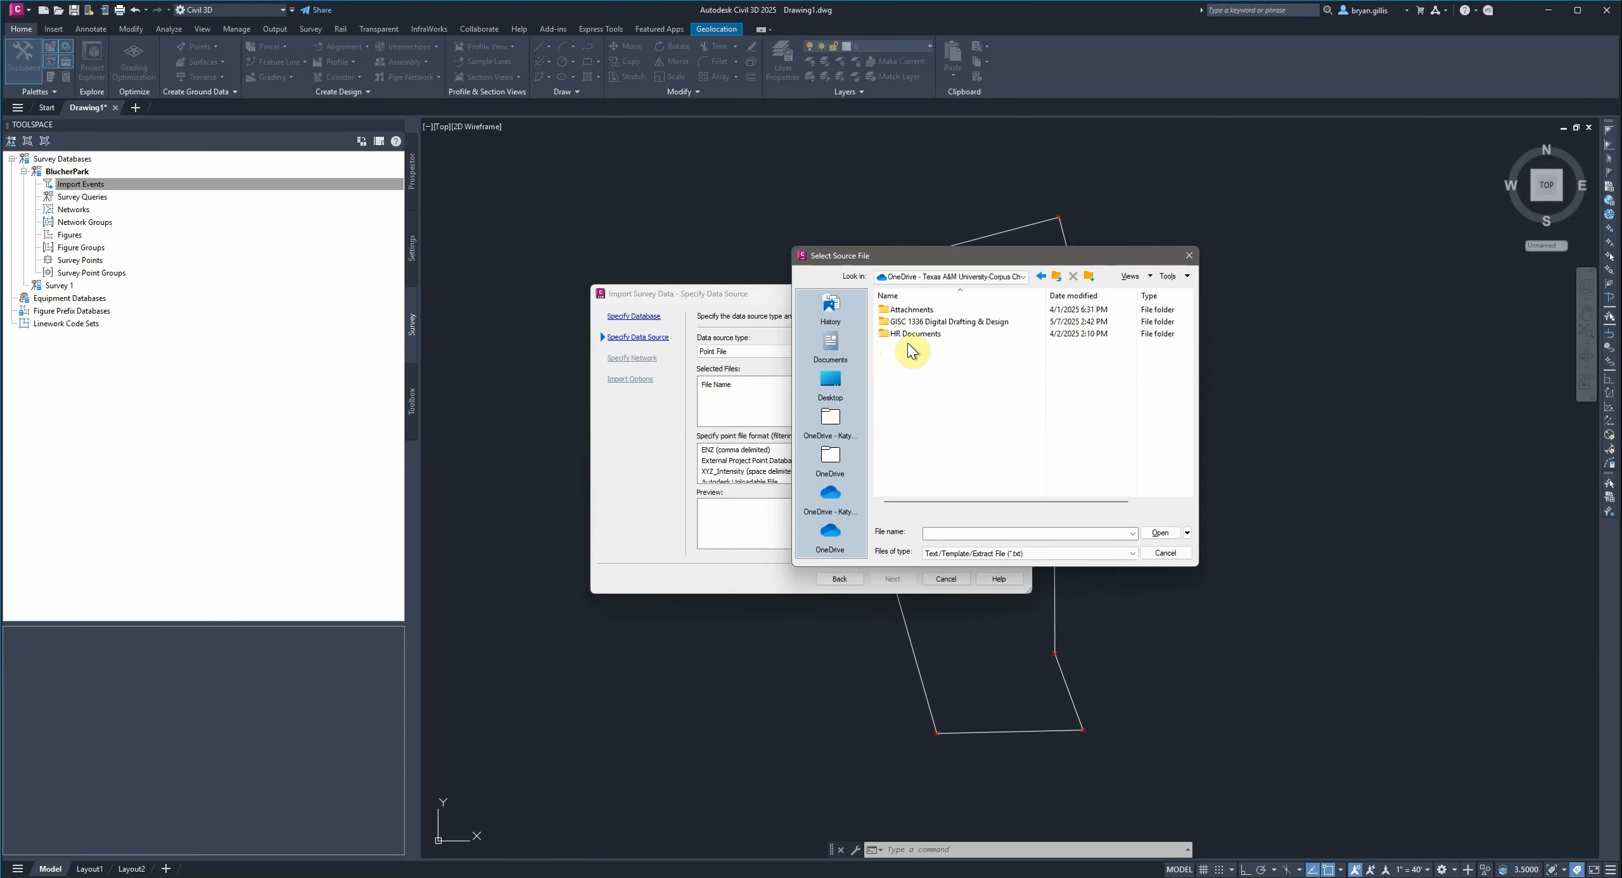
{"action": "double_click", "coordinate": [906, 320]}
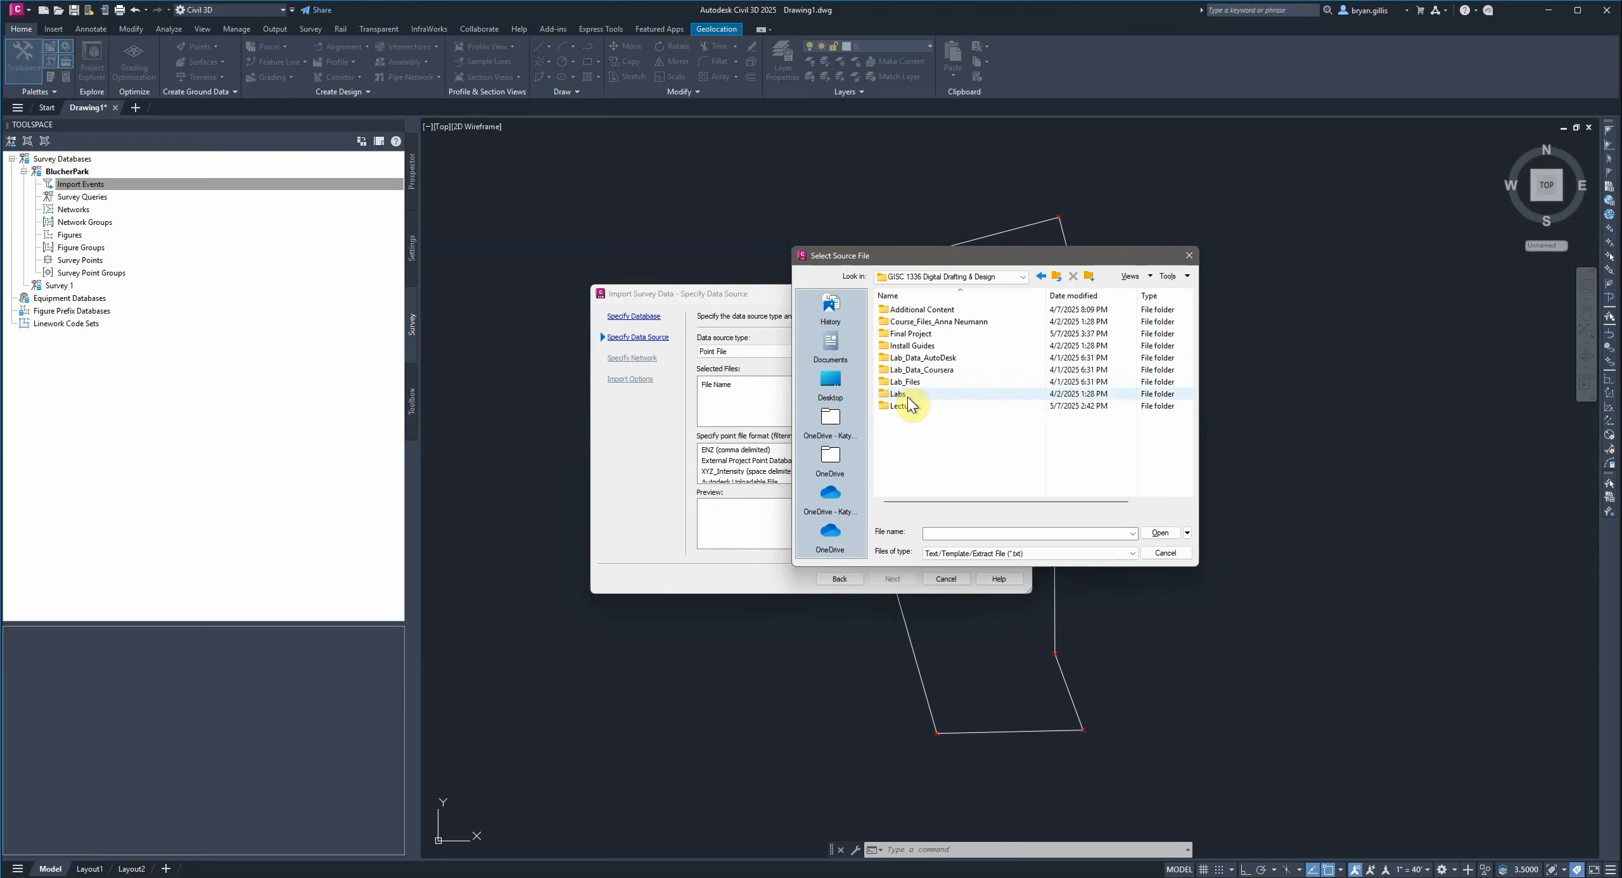
{"action": "left_click", "coordinate": [922, 337]}
{"action": "double_click", "coordinate": [923, 338]}
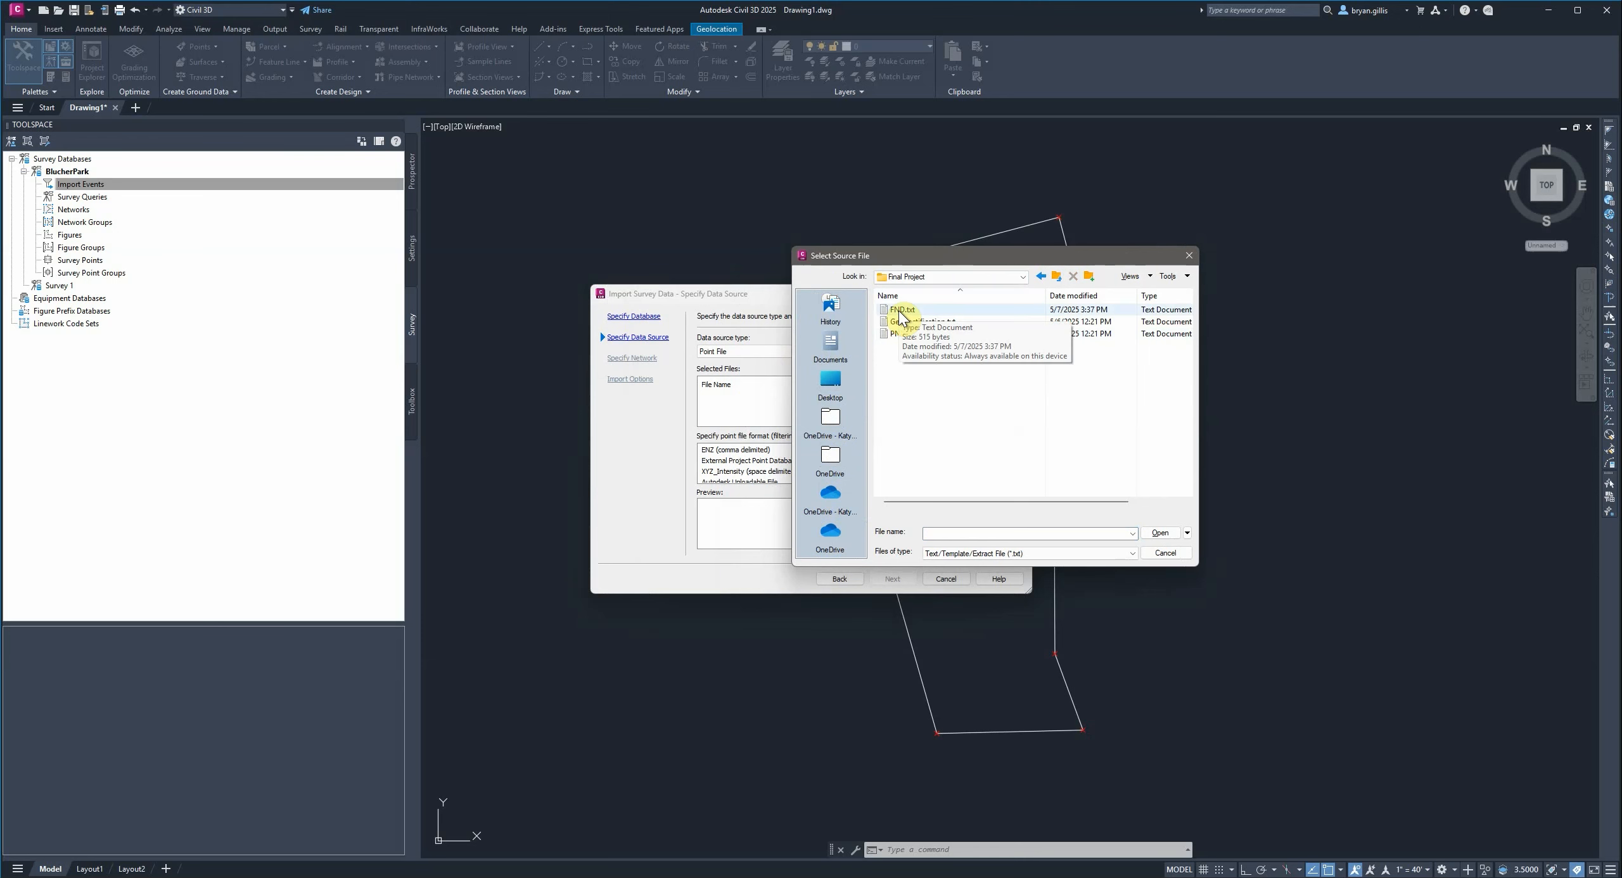
{"action": "left_click", "coordinate": [901, 310]}
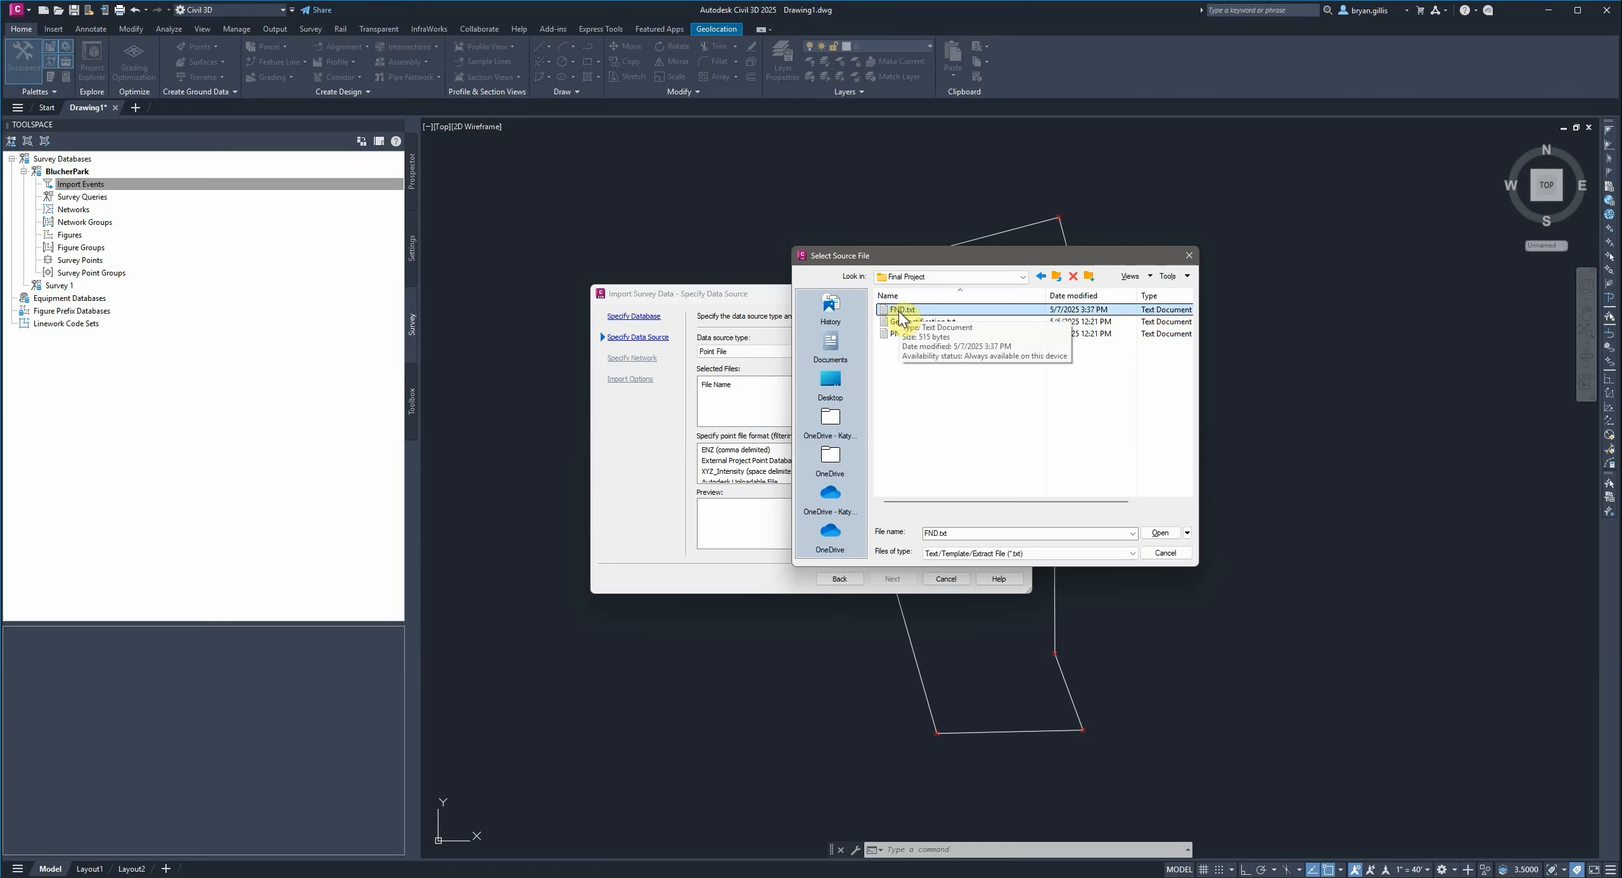
{"action": "left_click", "coordinate": [1159, 534]}
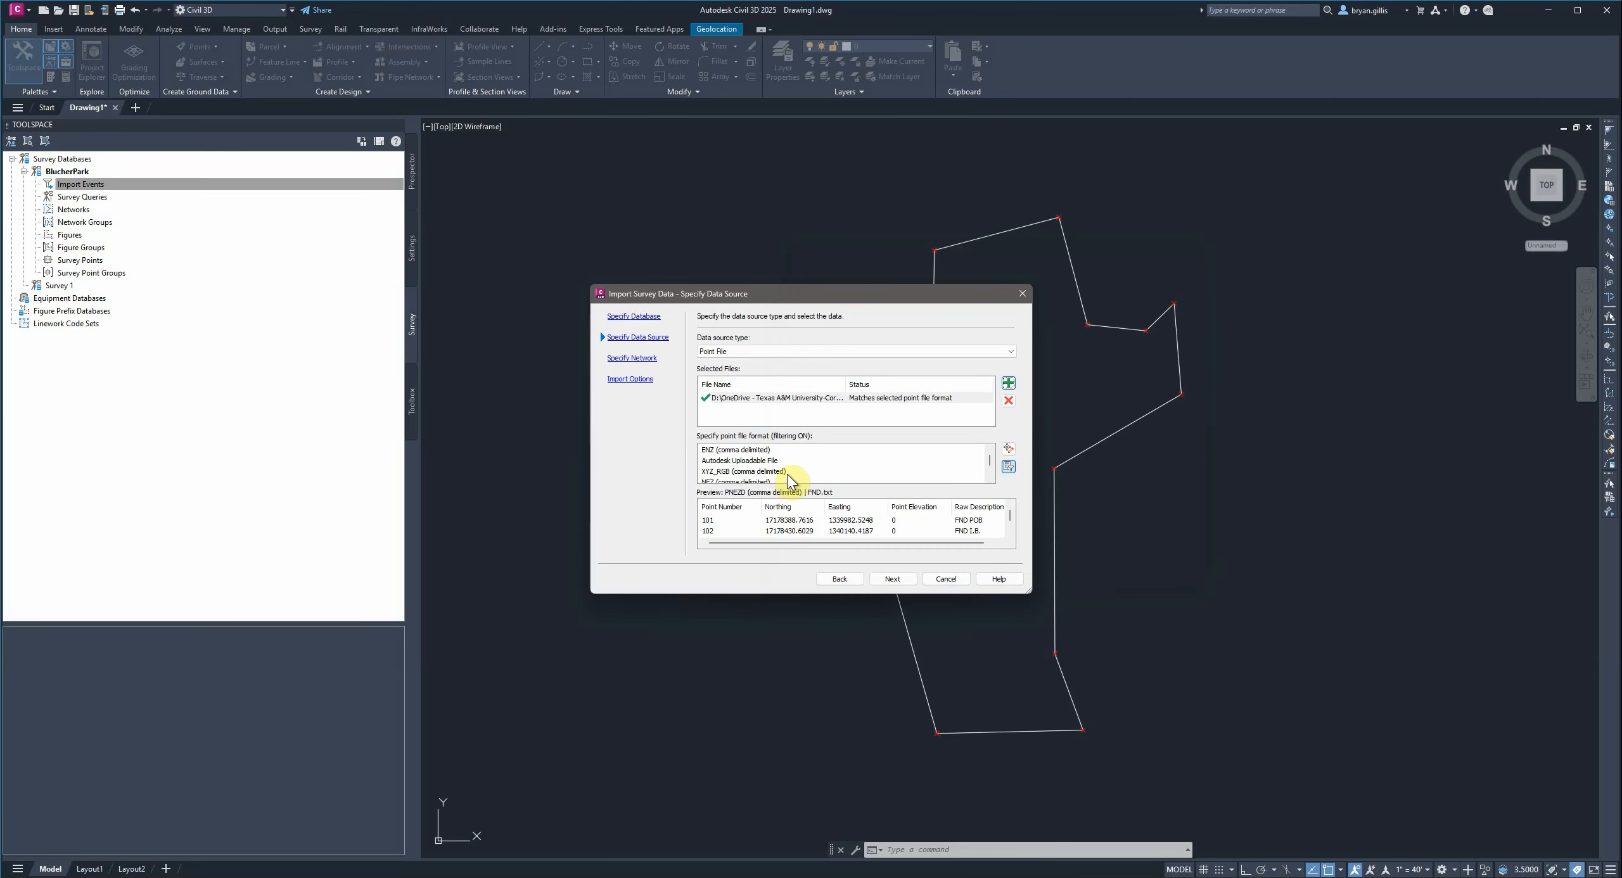
- Complete the import with the PNEZD (comma delimited) format, no survey network and the default import options
{"action": "scroll", "coordinate": [789, 475], "scroll_direction": "down", "scroll_amount": 5}
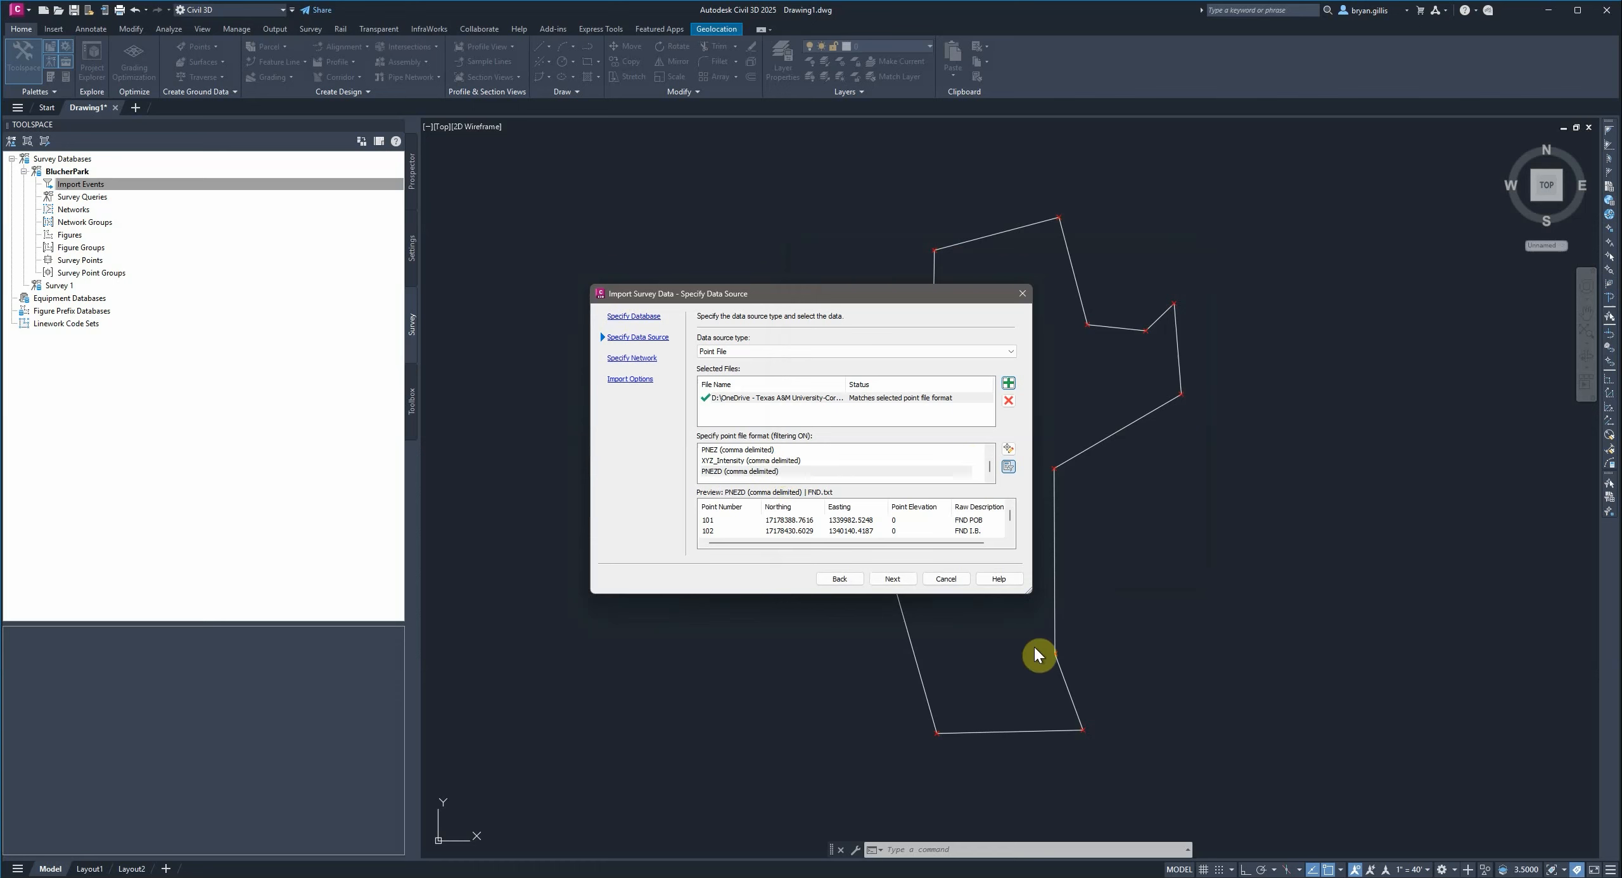
{"action": "left_click", "coordinate": [893, 578]}
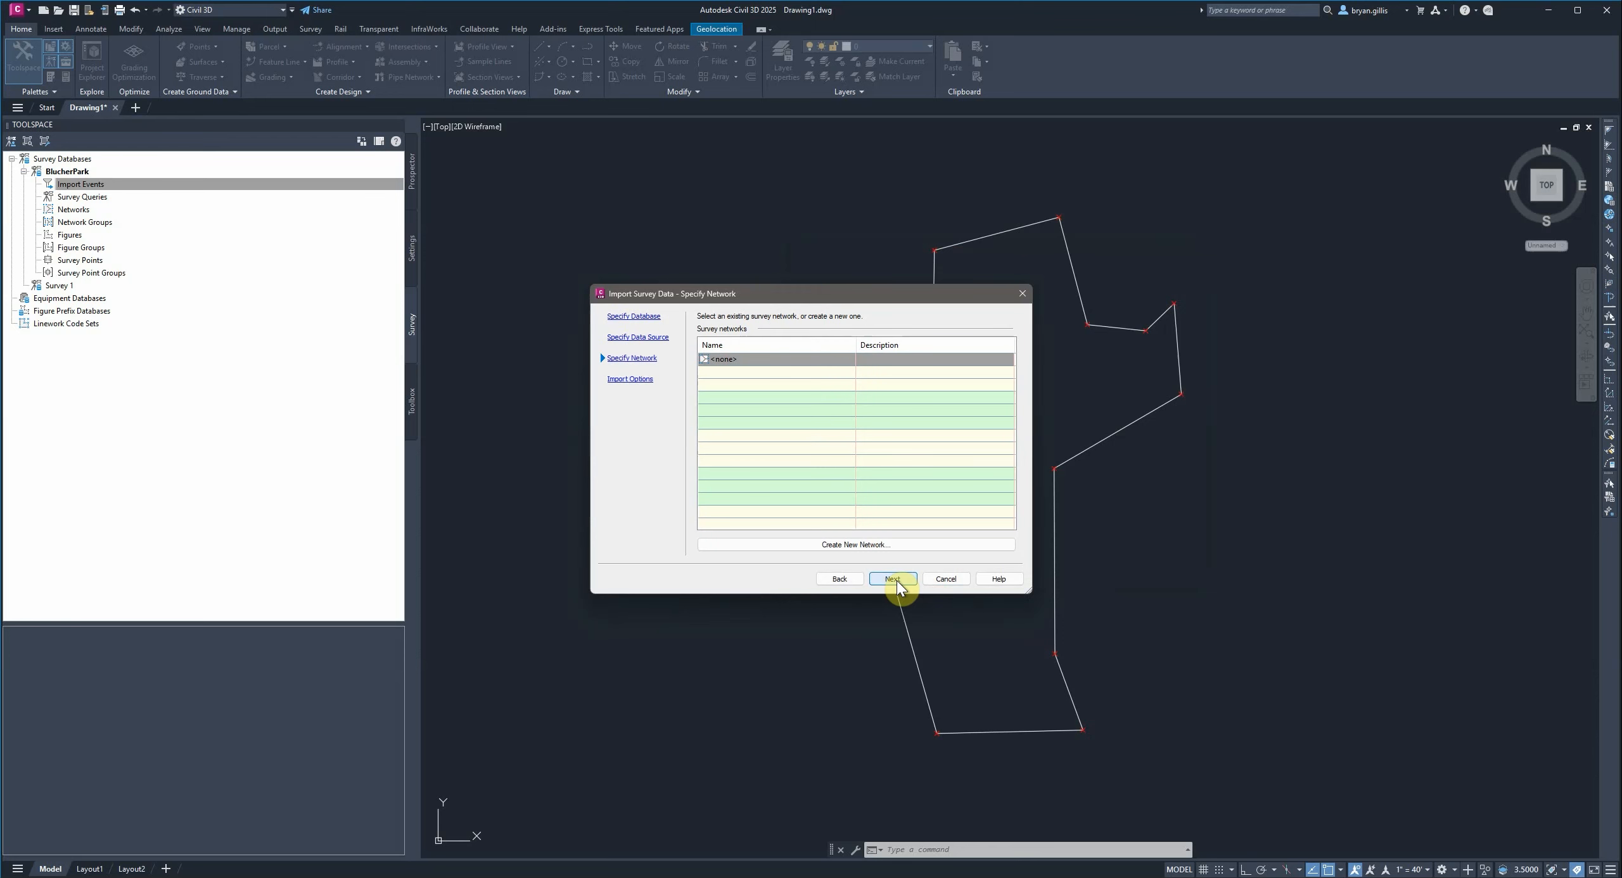
{"action": "left_click", "coordinate": [893, 578]}
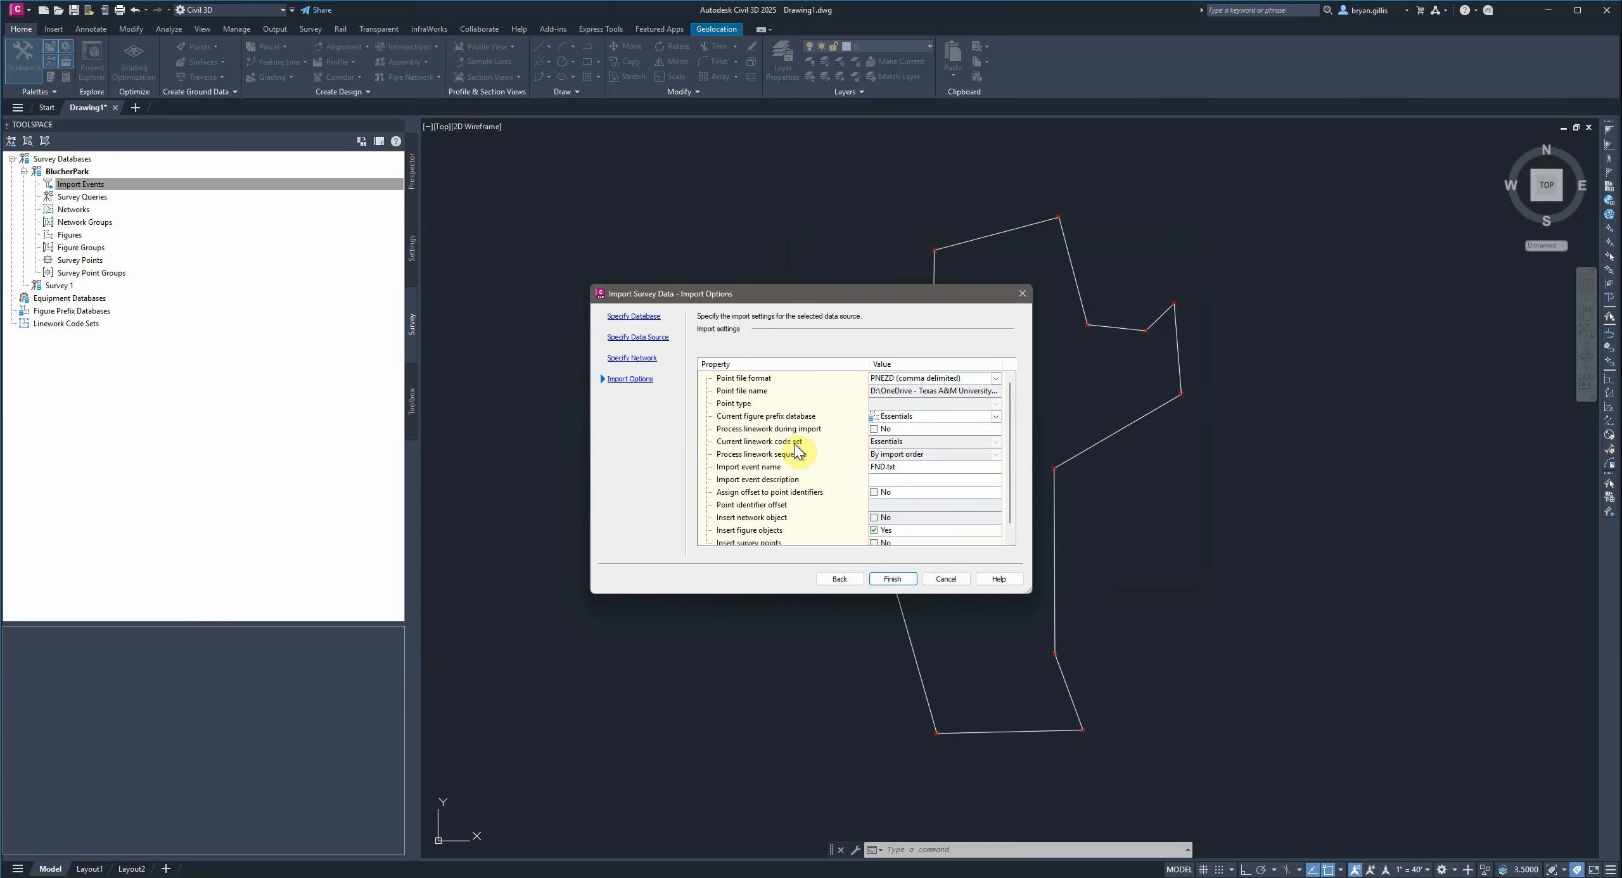
{"action": "scroll", "coordinate": [781, 444], "scroll_direction": "down", "scroll_amount": 1}
{"action": "scroll", "coordinate": [779, 443], "scroll_direction": "up", "scroll_amount": 1}
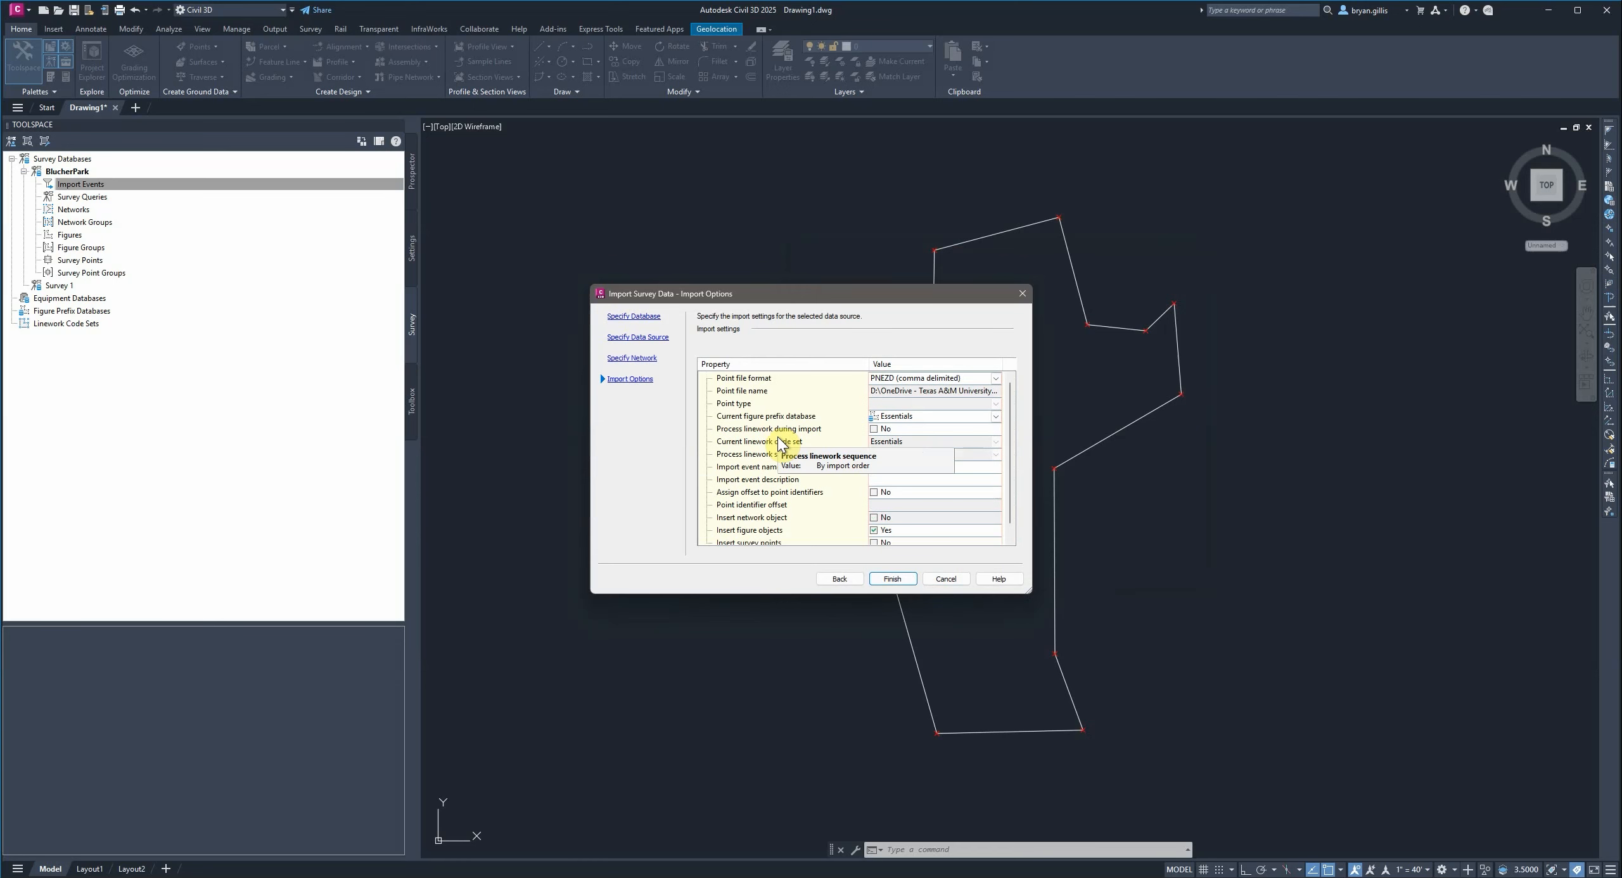
{"action": "left_click", "coordinate": [891, 579]}
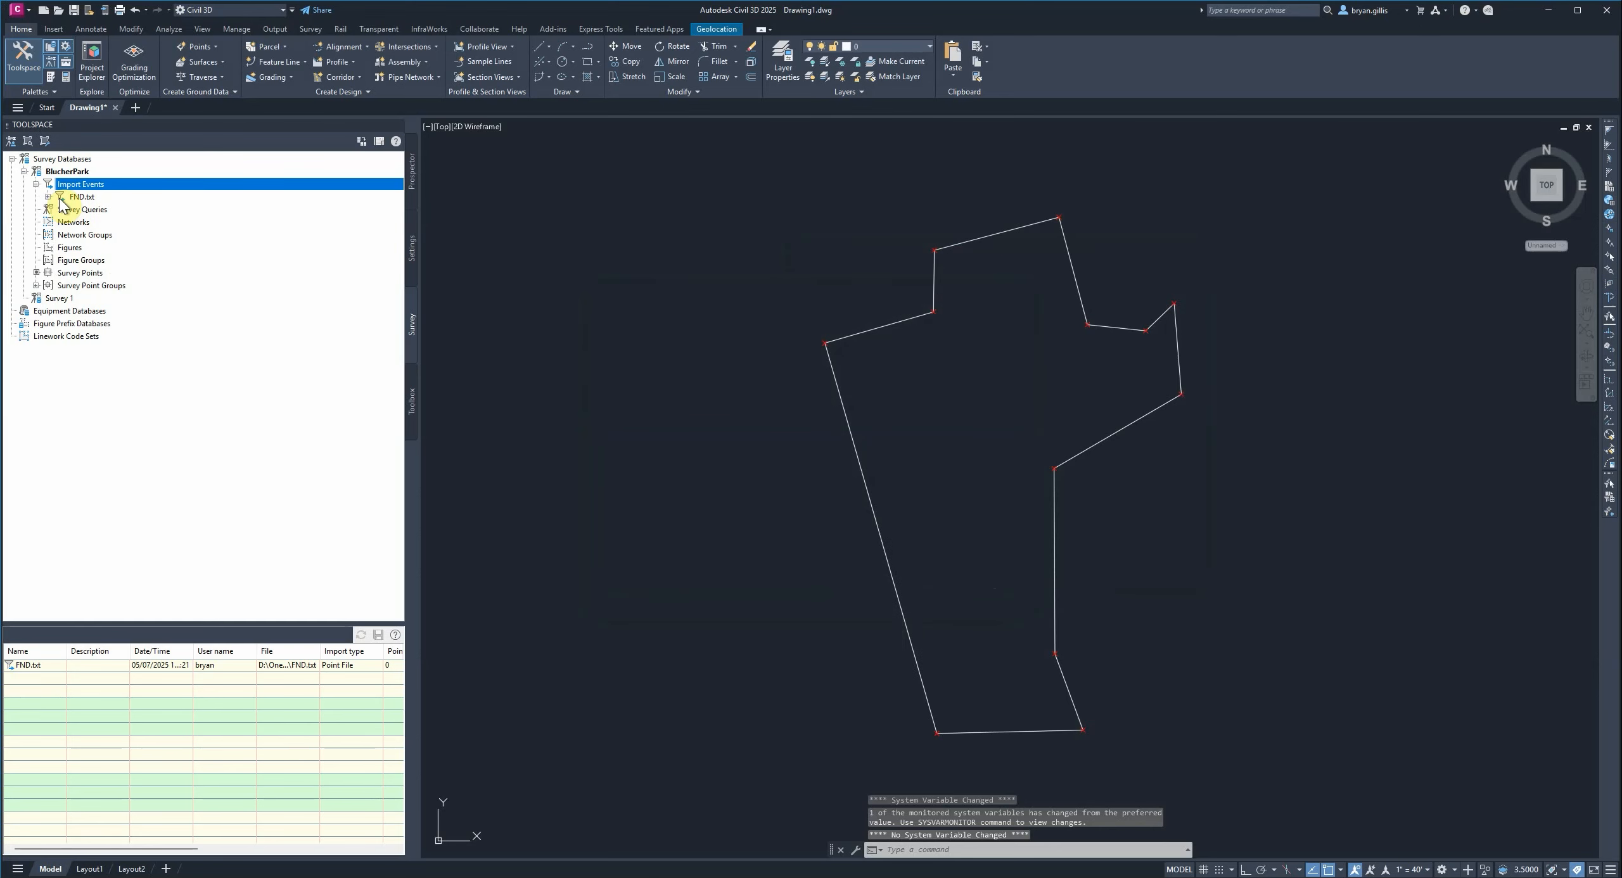
- Insert the survey points of the FND.txt import event into the drawing
{"action": "left_click", "coordinate": [48, 197]}
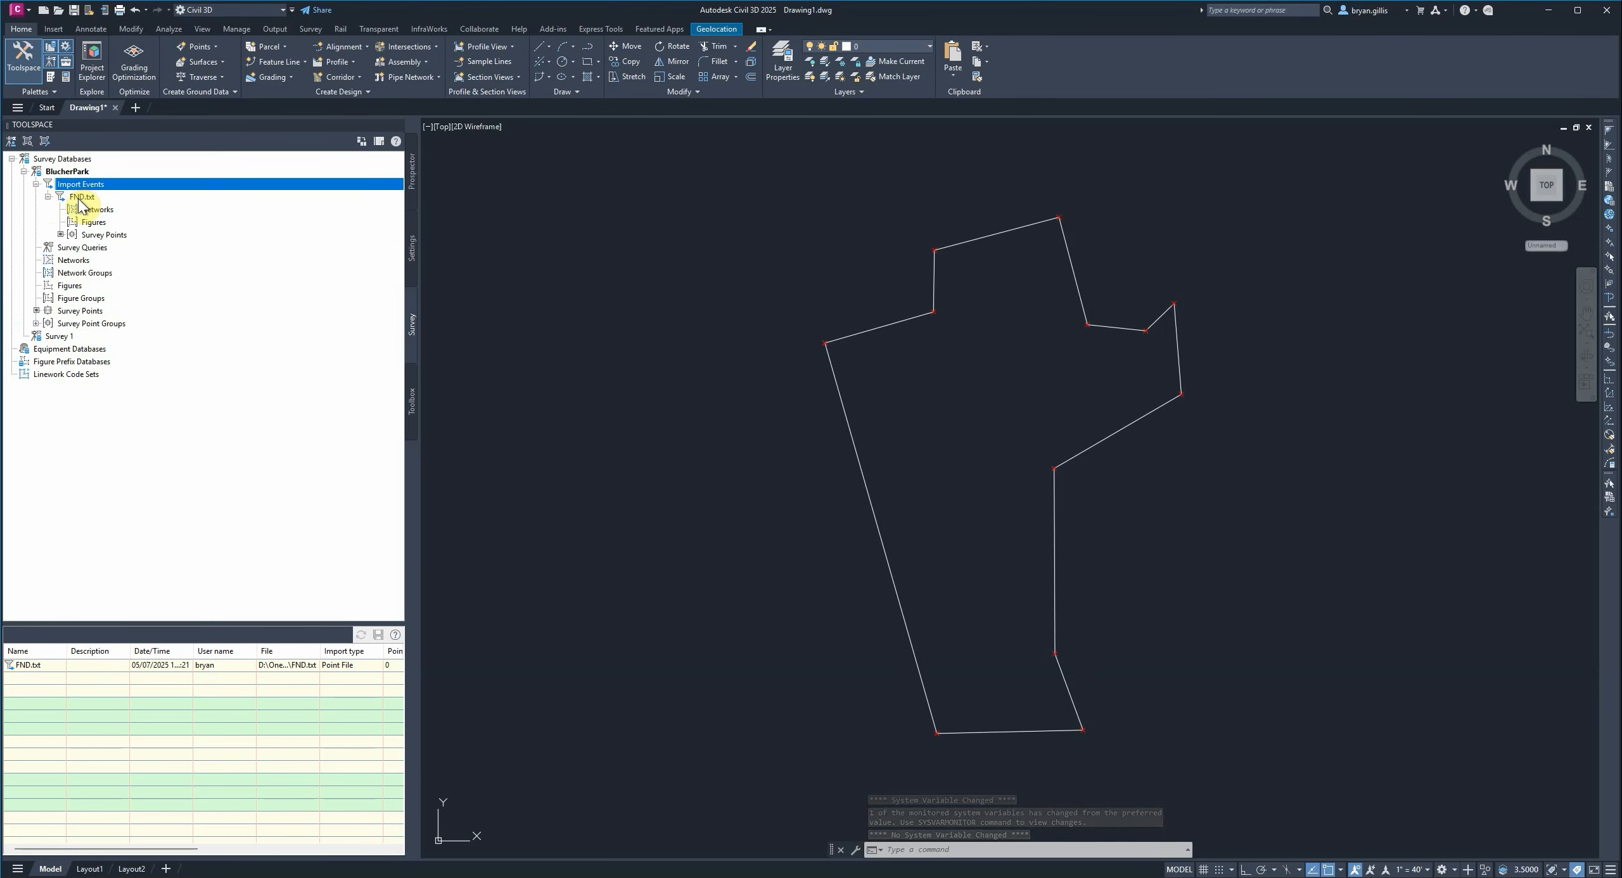
{"action": "left_click", "coordinate": [89, 234]}
{"action": "right_click", "coordinate": [100, 240]}
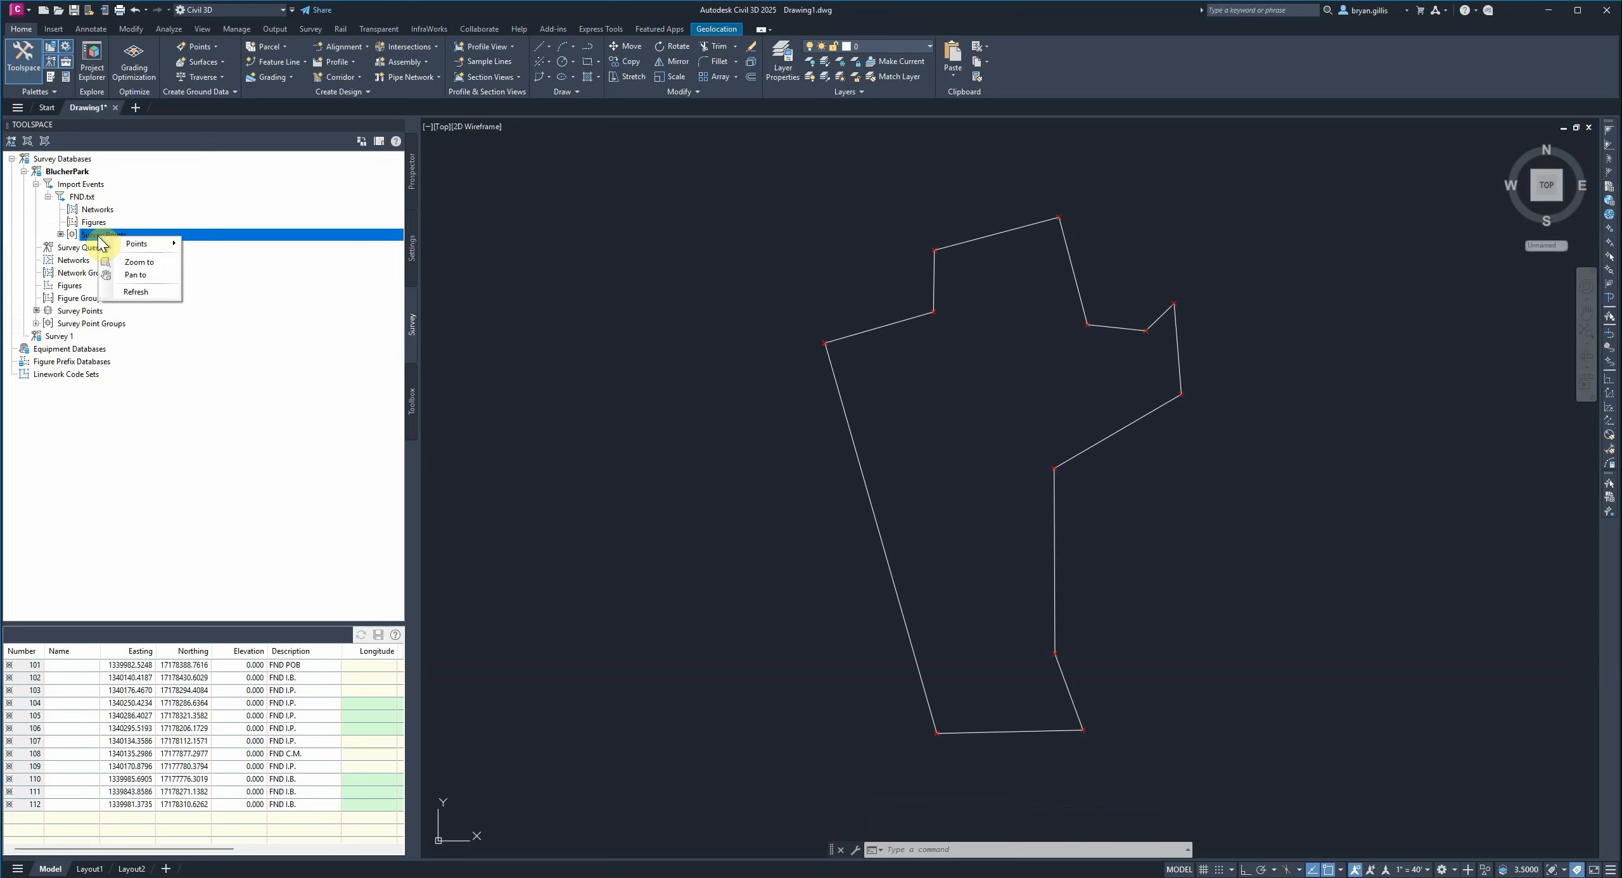
{"action": "mouse_move", "coordinate": [142, 248]}
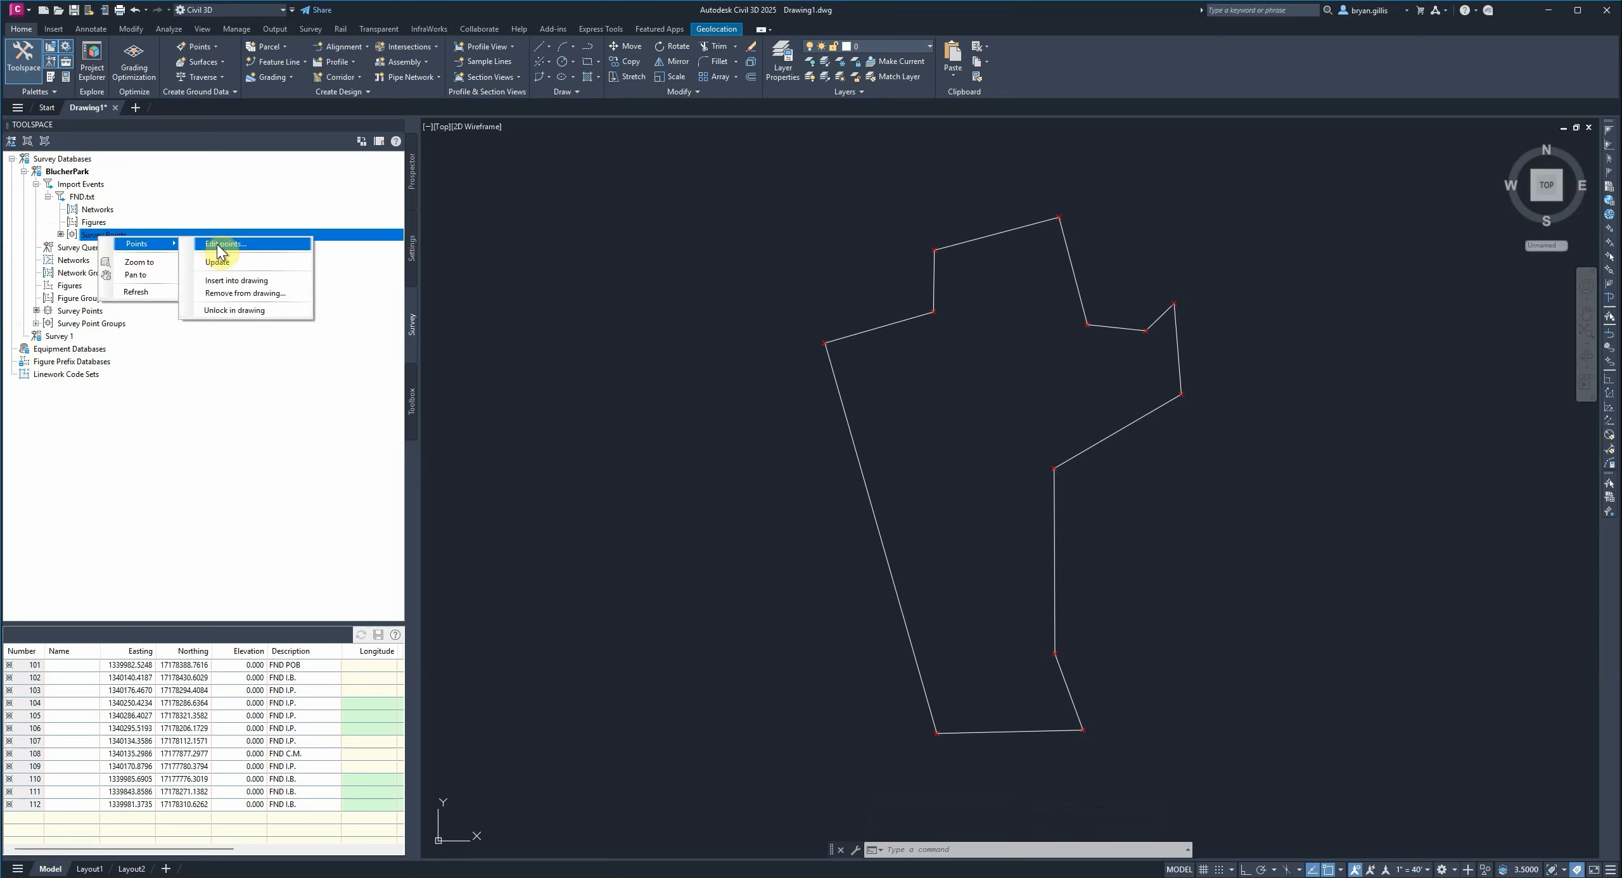
{"action": "left_click", "coordinate": [253, 281]}
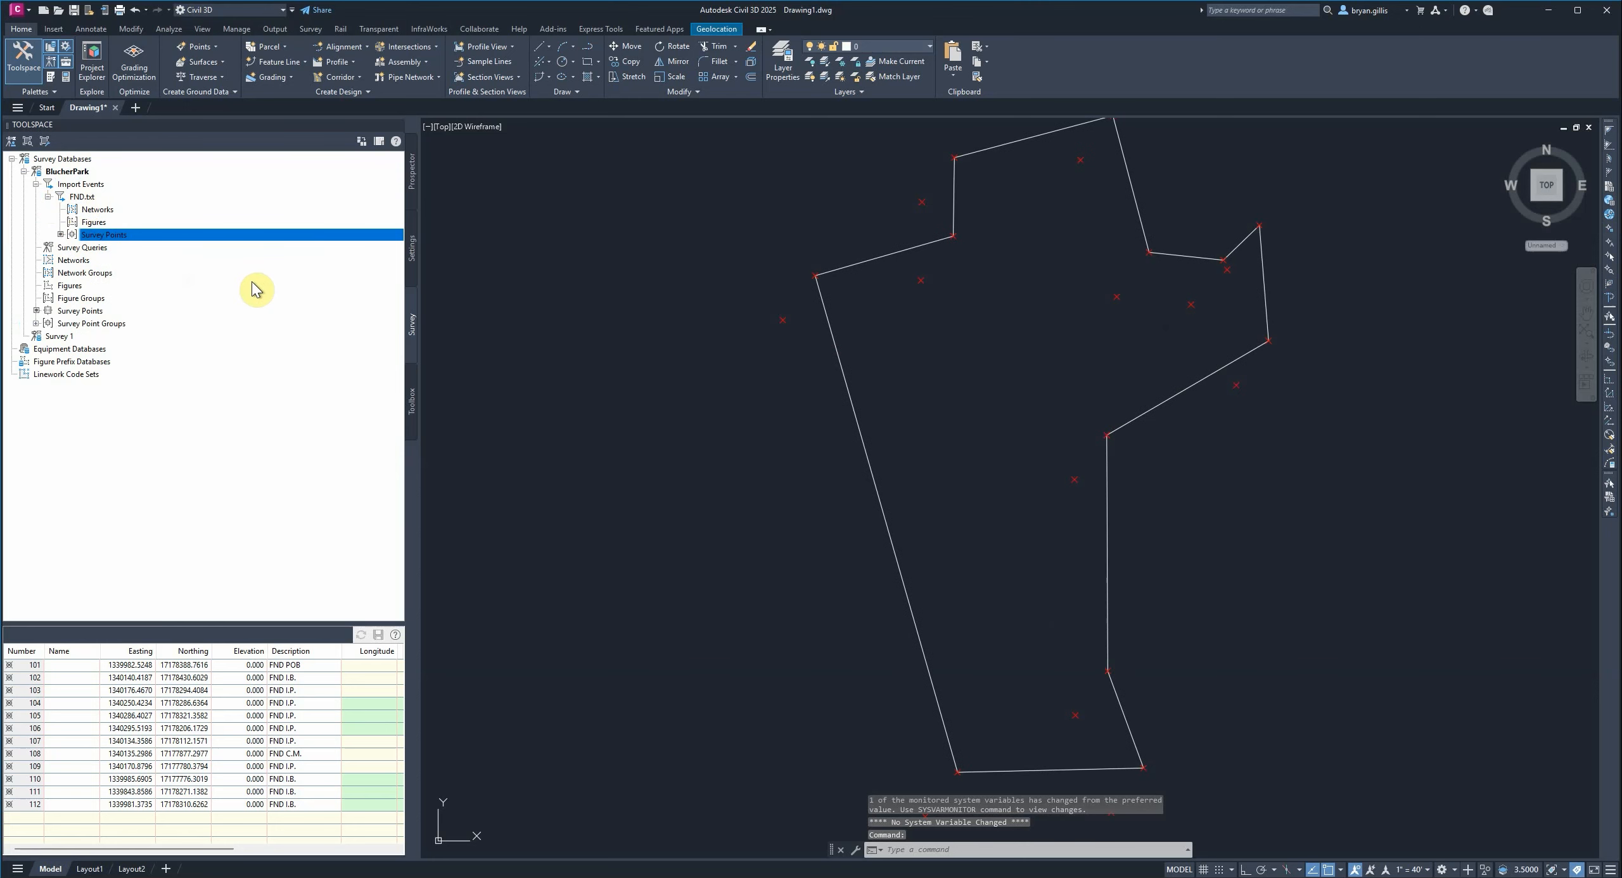
- Collapse the survey import events and check the drawing's _All Points group for the imported found points
{"action": "scroll", "coordinate": [1243, 638], "scroll_direction": "down", "scroll_amount": 2}
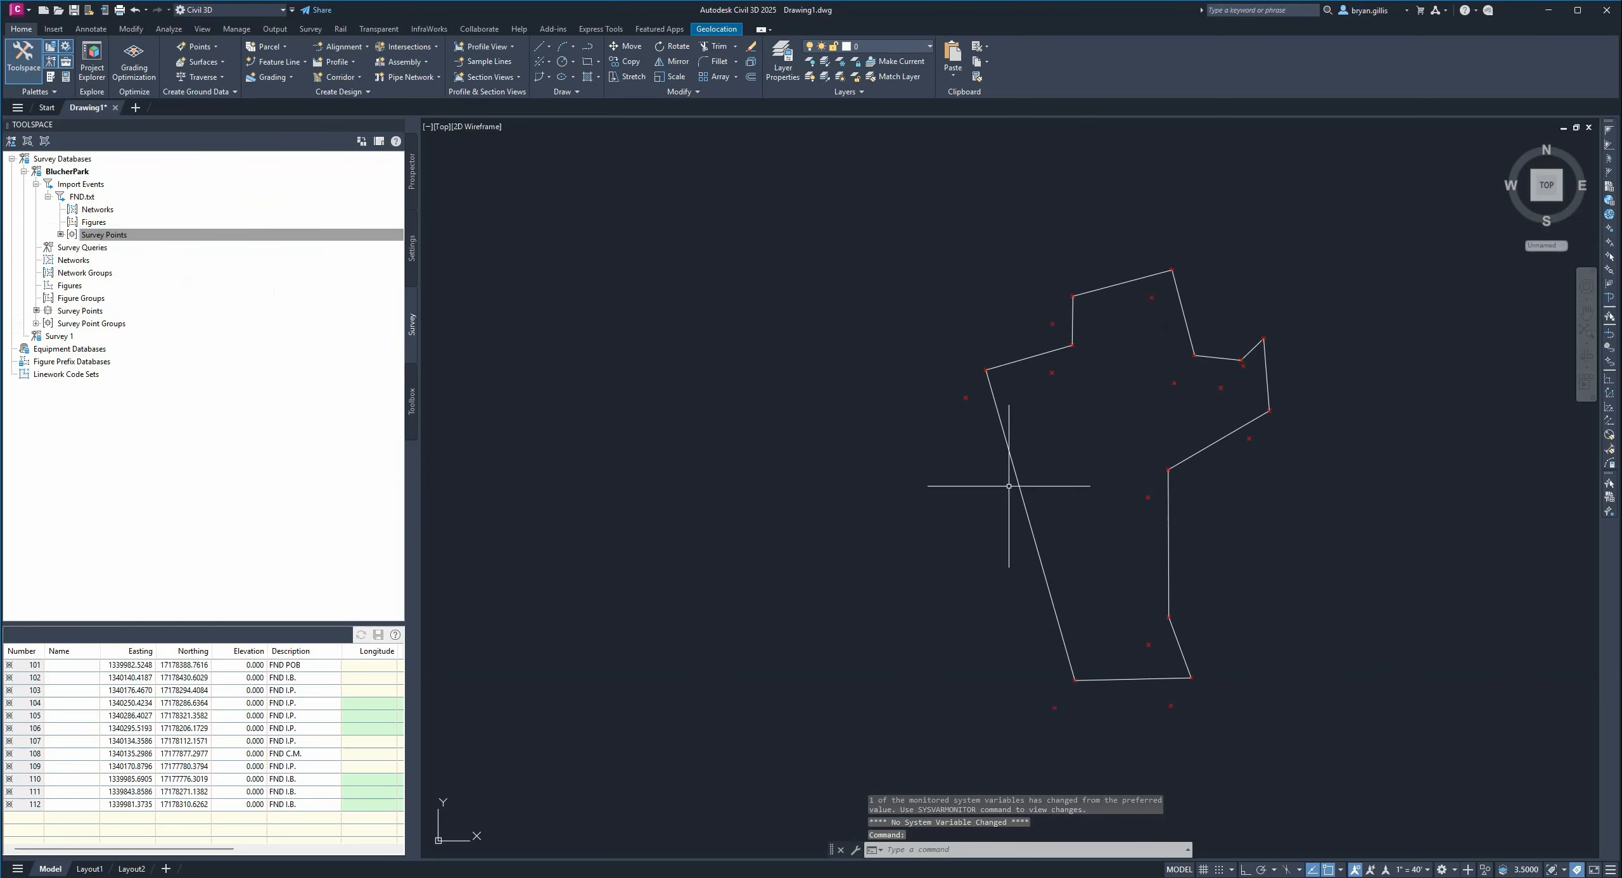
{"action": "left_click", "coordinate": [37, 185]}
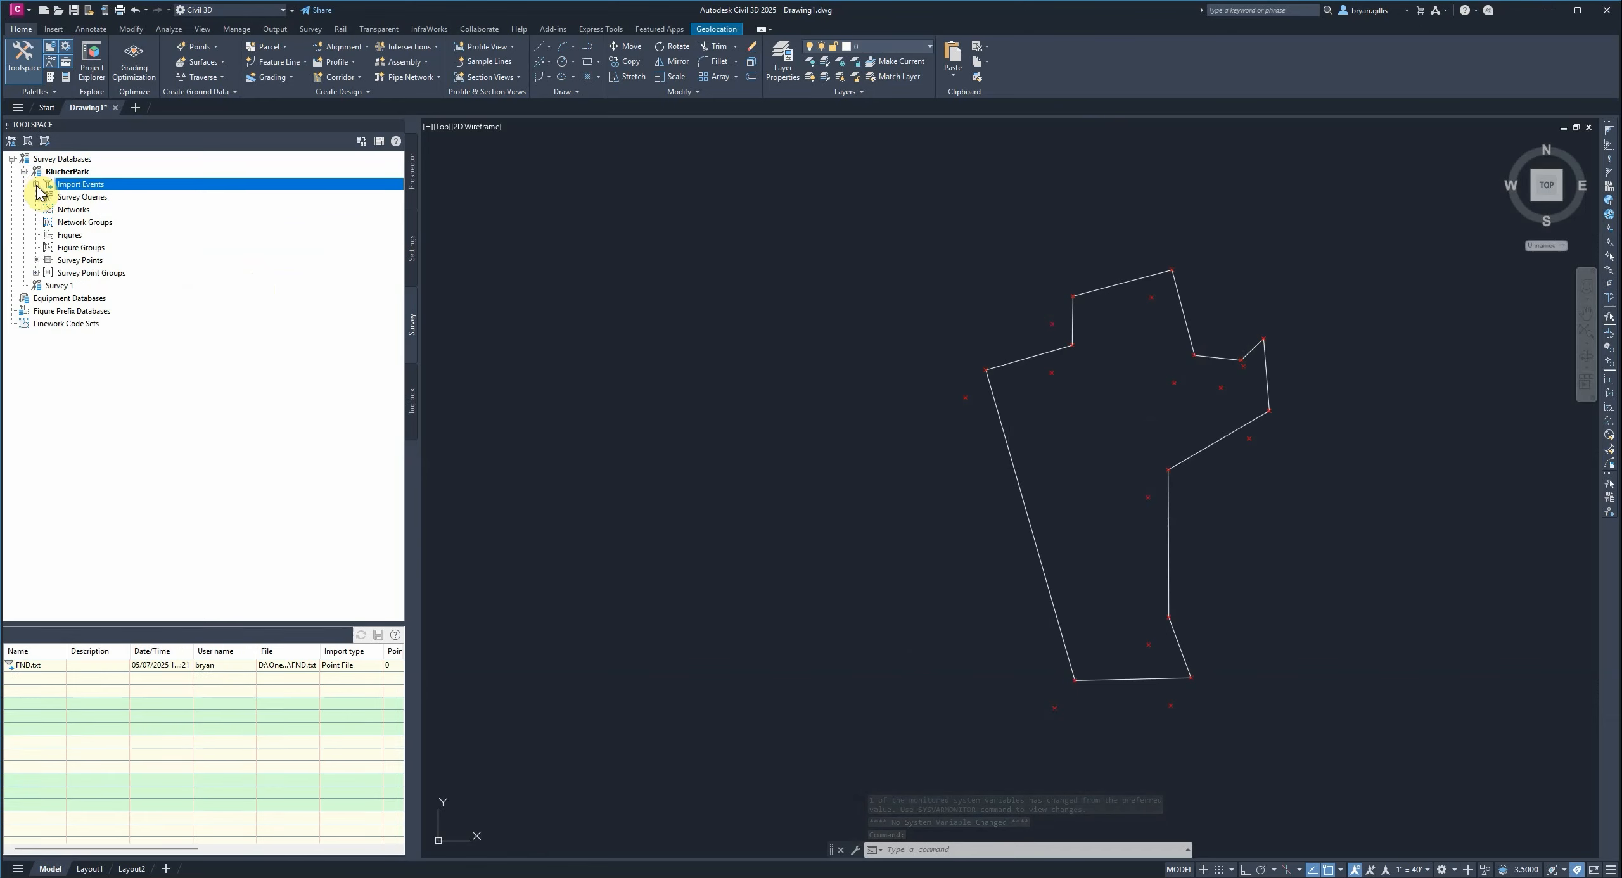
{"action": "double_click", "coordinate": [36, 171]}
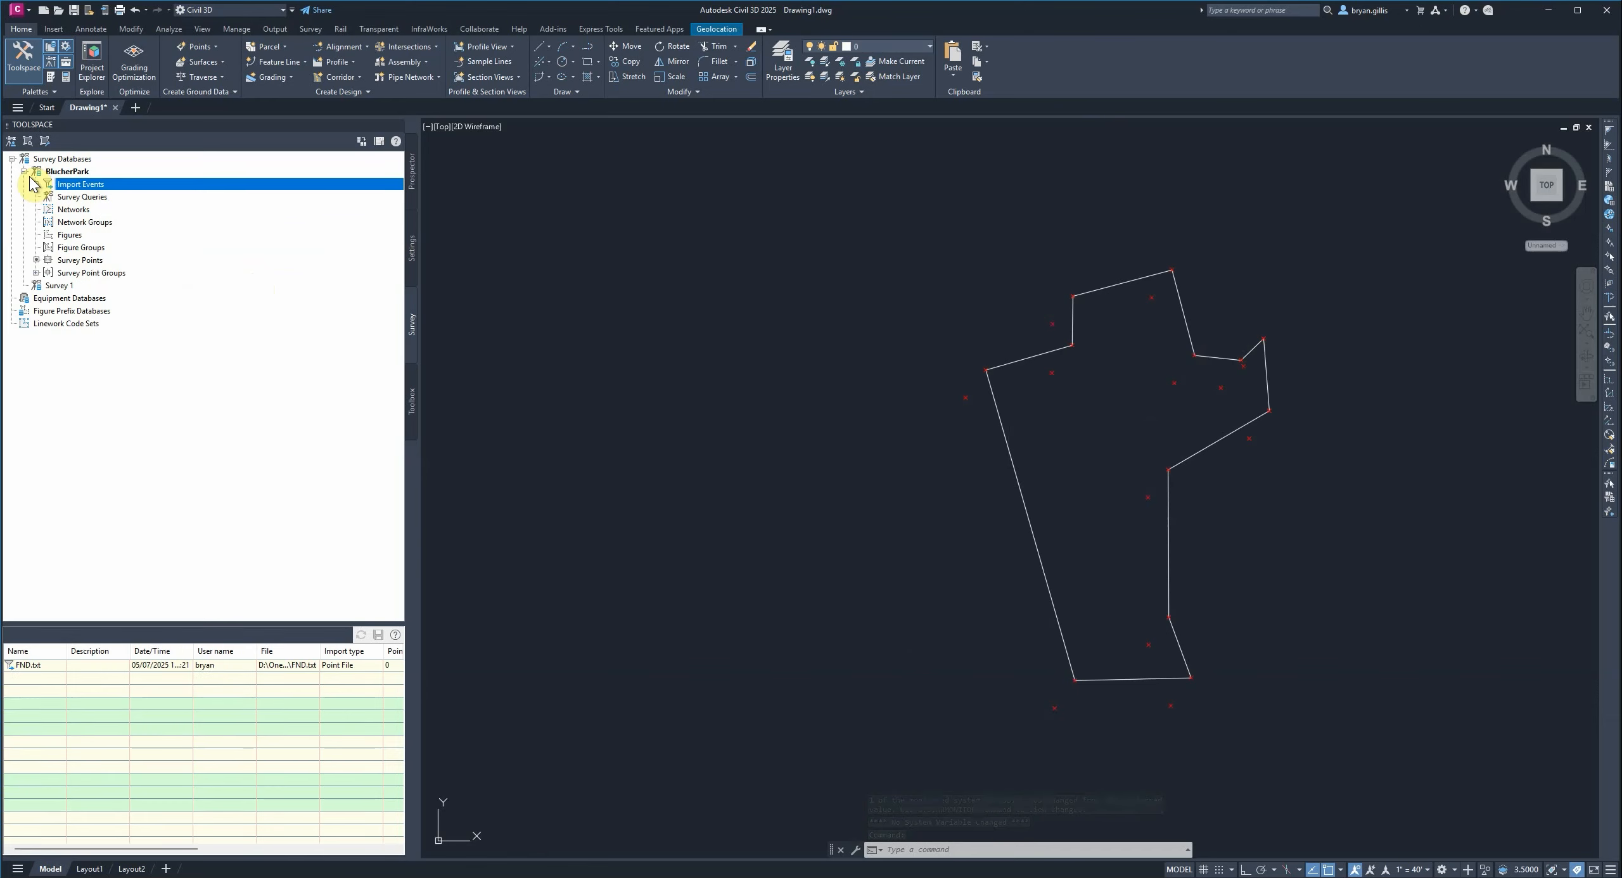
{"action": "left_click", "coordinate": [410, 176]}
{"action": "left_click", "coordinate": [74, 200]}
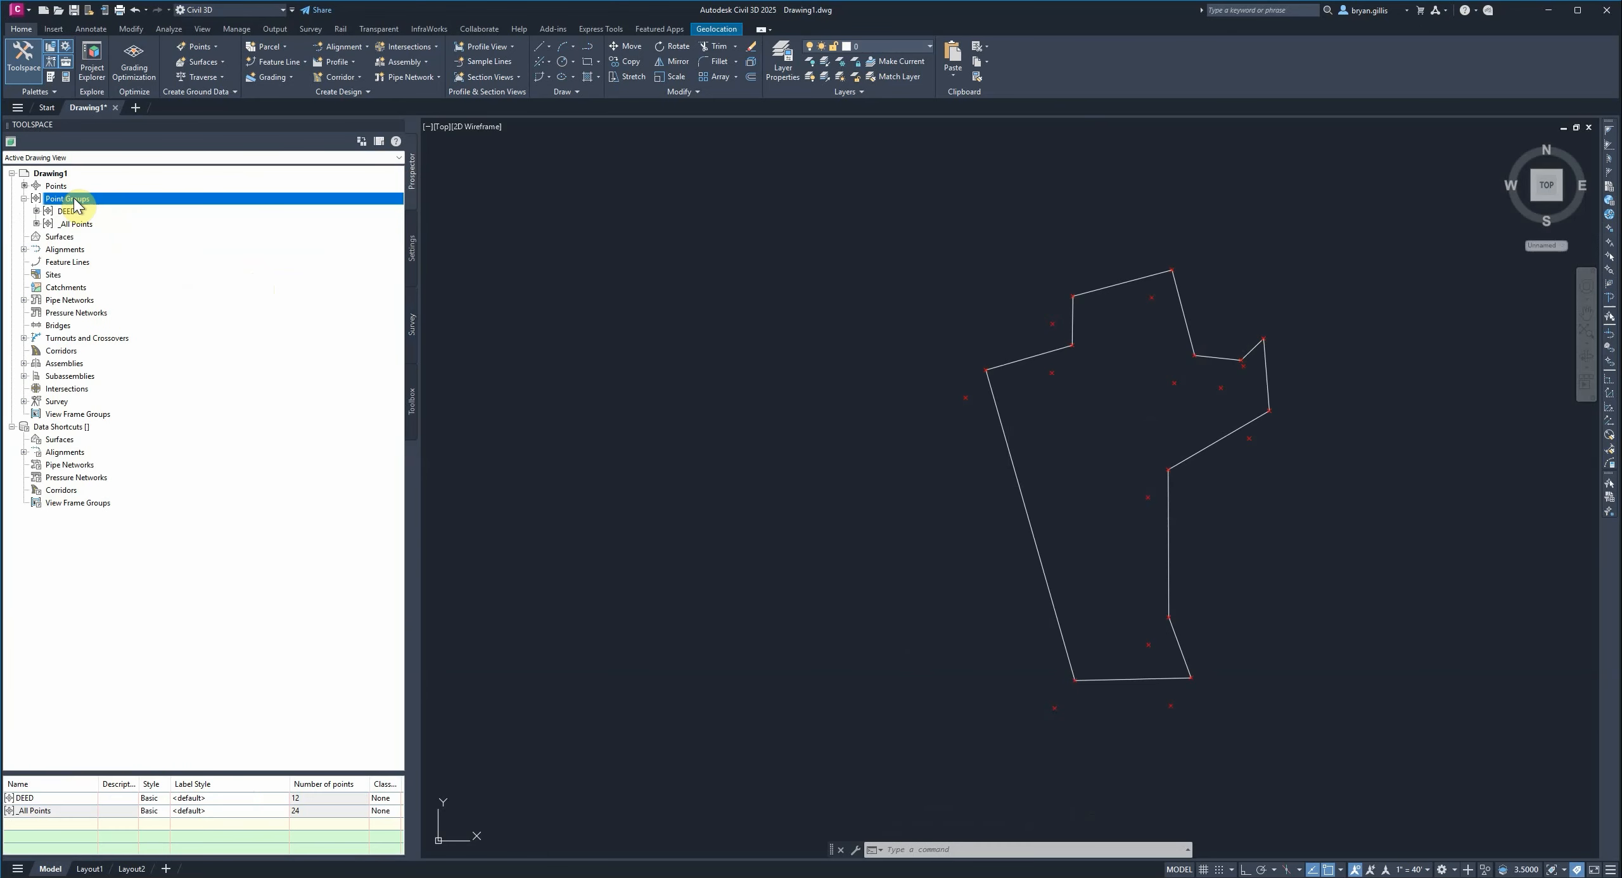
{"action": "right_click", "coordinate": [74, 201]}
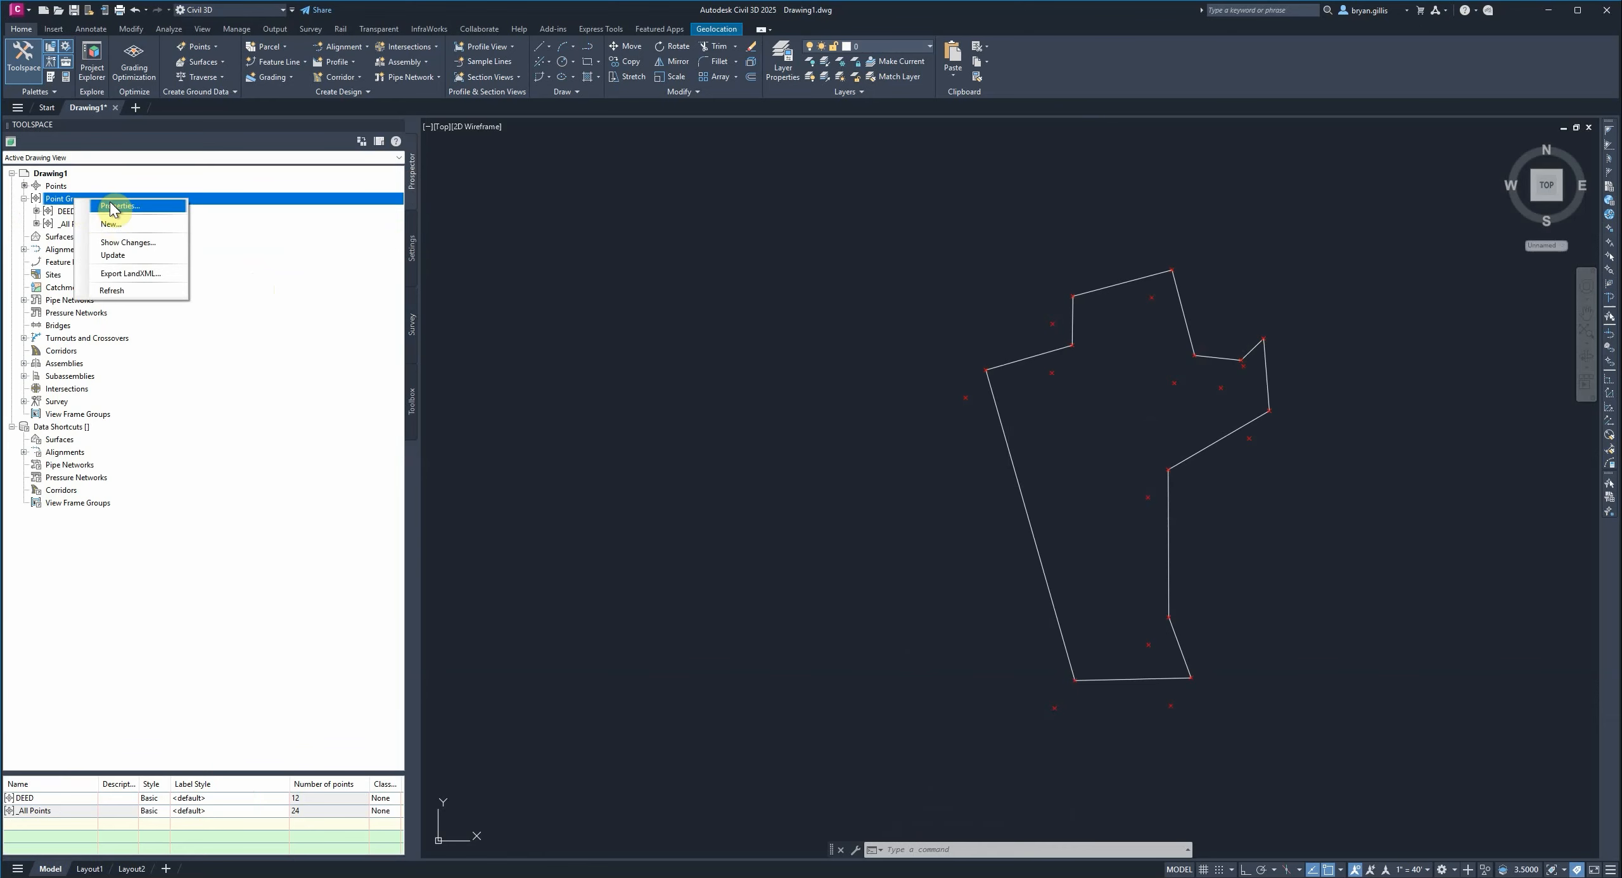
{"action": "left_click", "coordinate": [65, 224]}
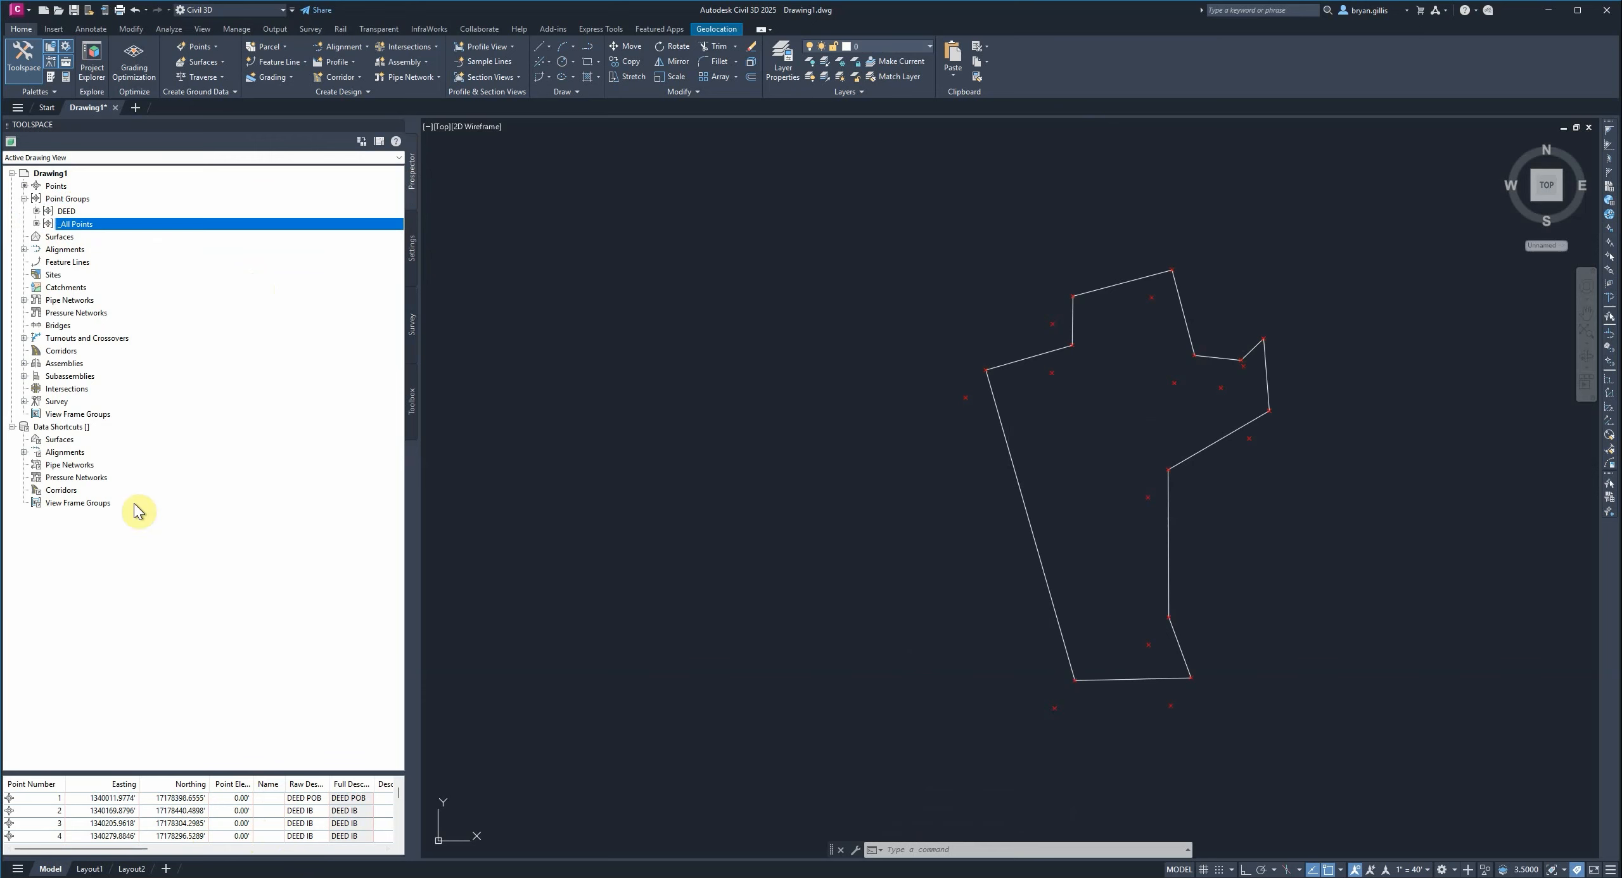
{"action": "left_click_drag", "start_coordinate": [323, 774], "coordinate": [299, 618]}
{"action": "scroll", "coordinate": [293, 704], "scroll_direction": "down", "scroll_amount": 3}
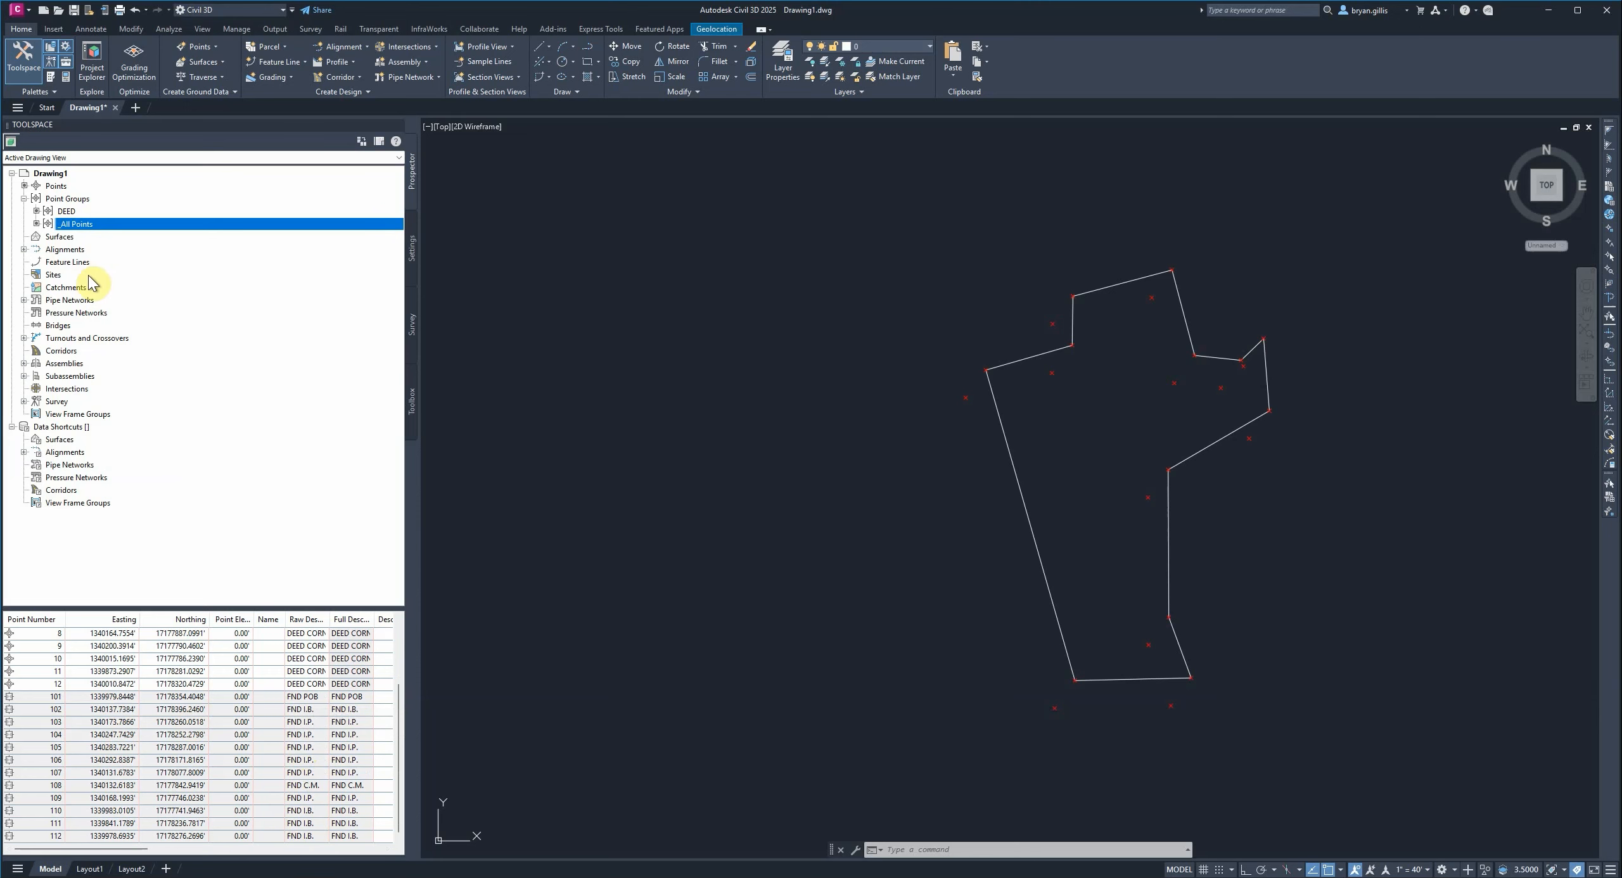
- Start a new point group named FND with the Point# and Description point label style
{"action": "left_click", "coordinate": [26, 201]}
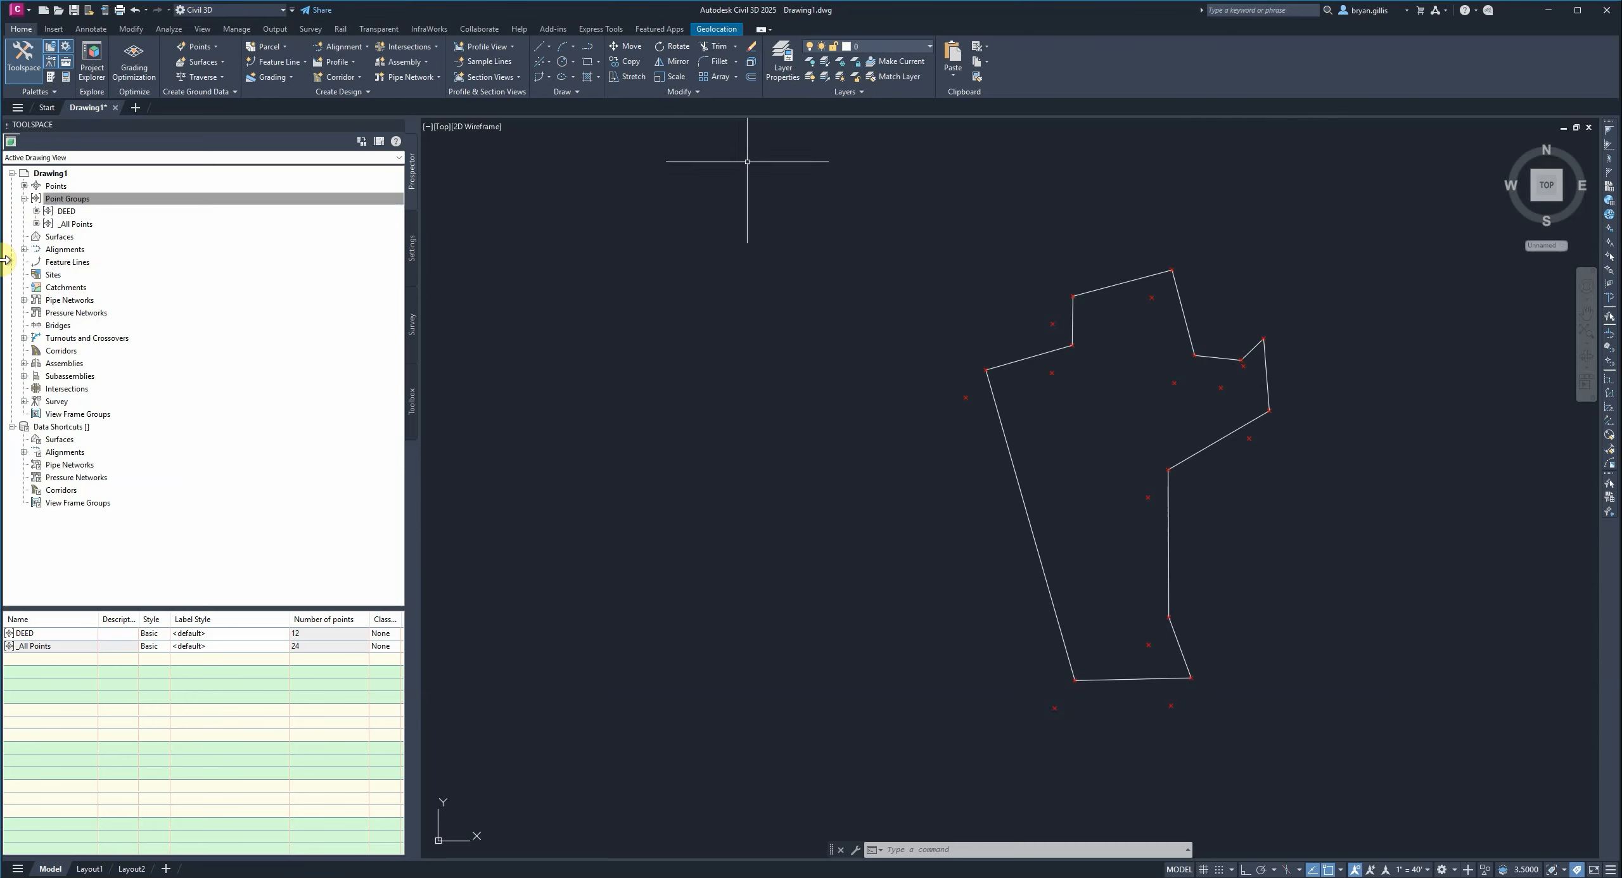
{"action": "right_click", "coordinate": [67, 199]}
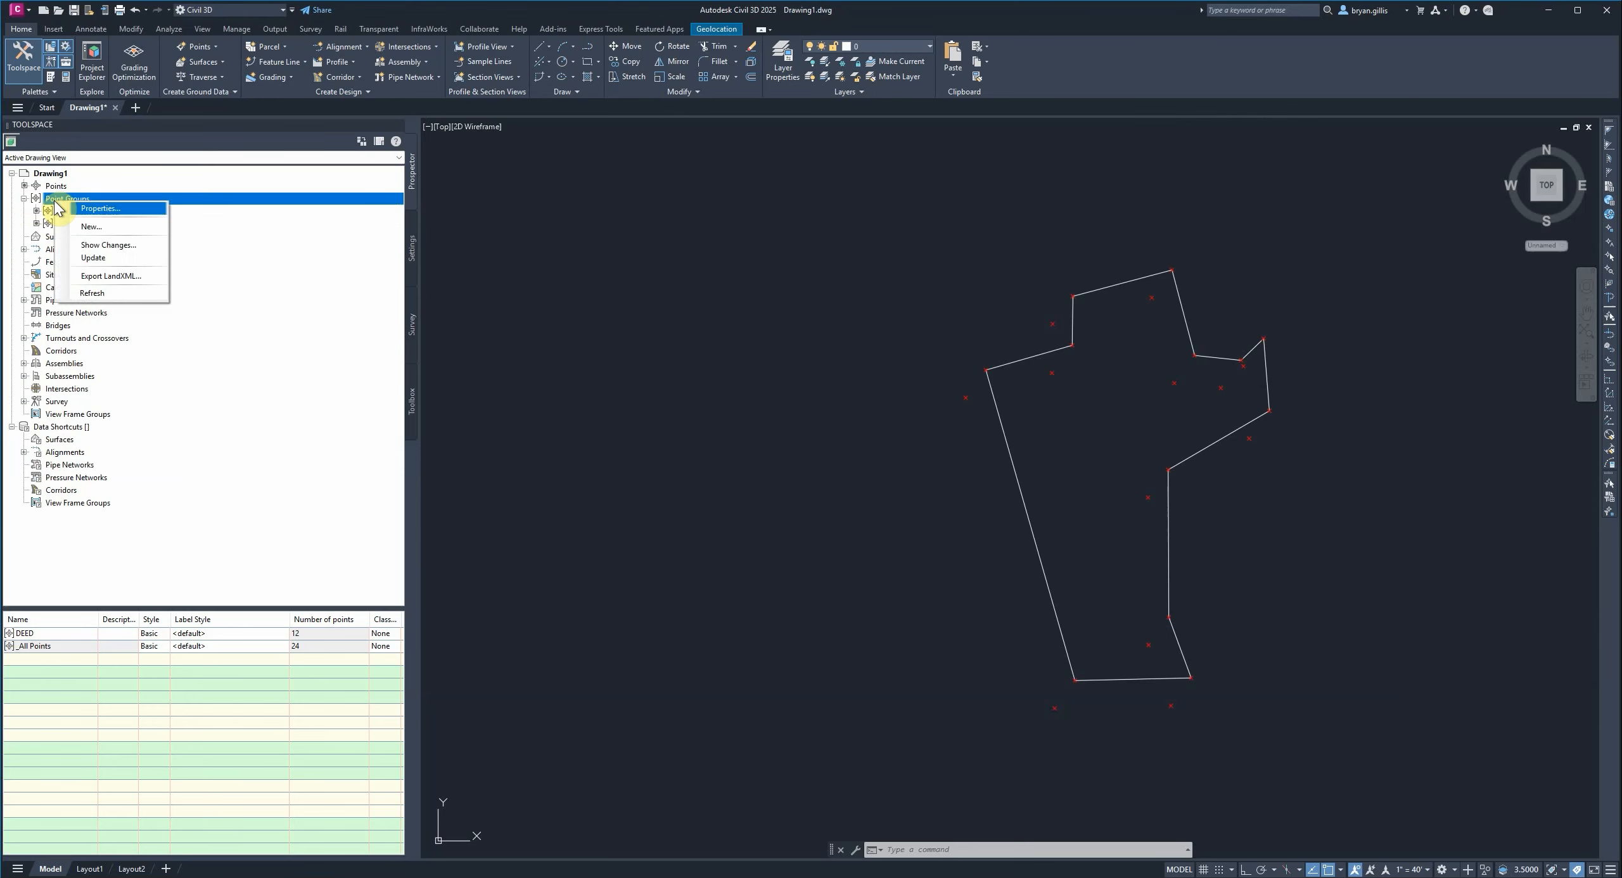
{"action": "left_click", "coordinate": [89, 227]}
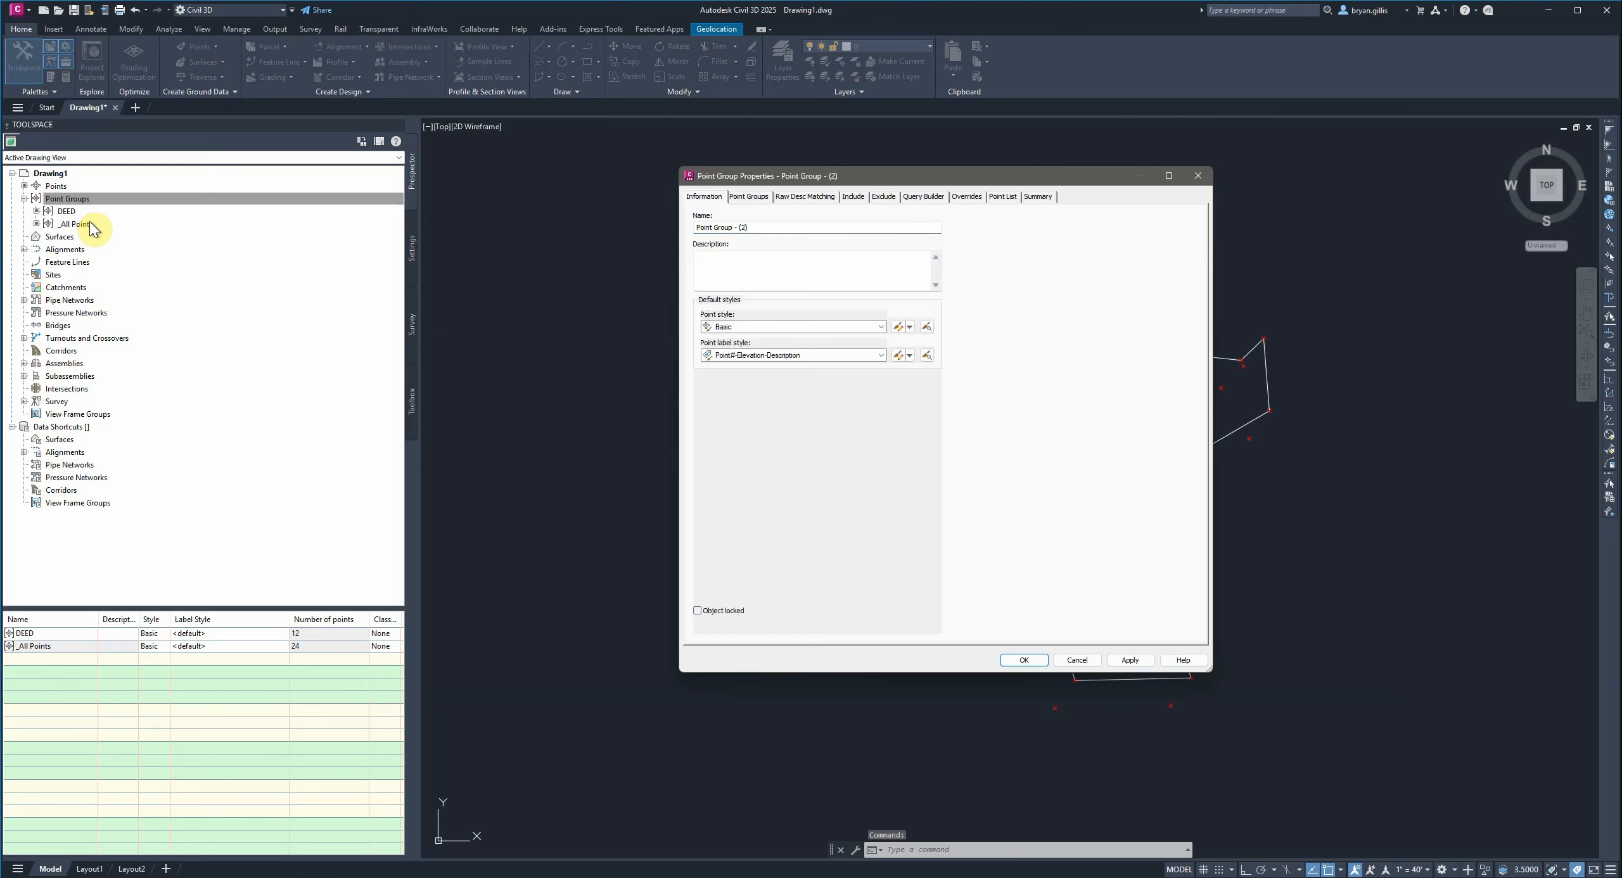
{"action": "triple_click", "coordinate": [760, 228]}
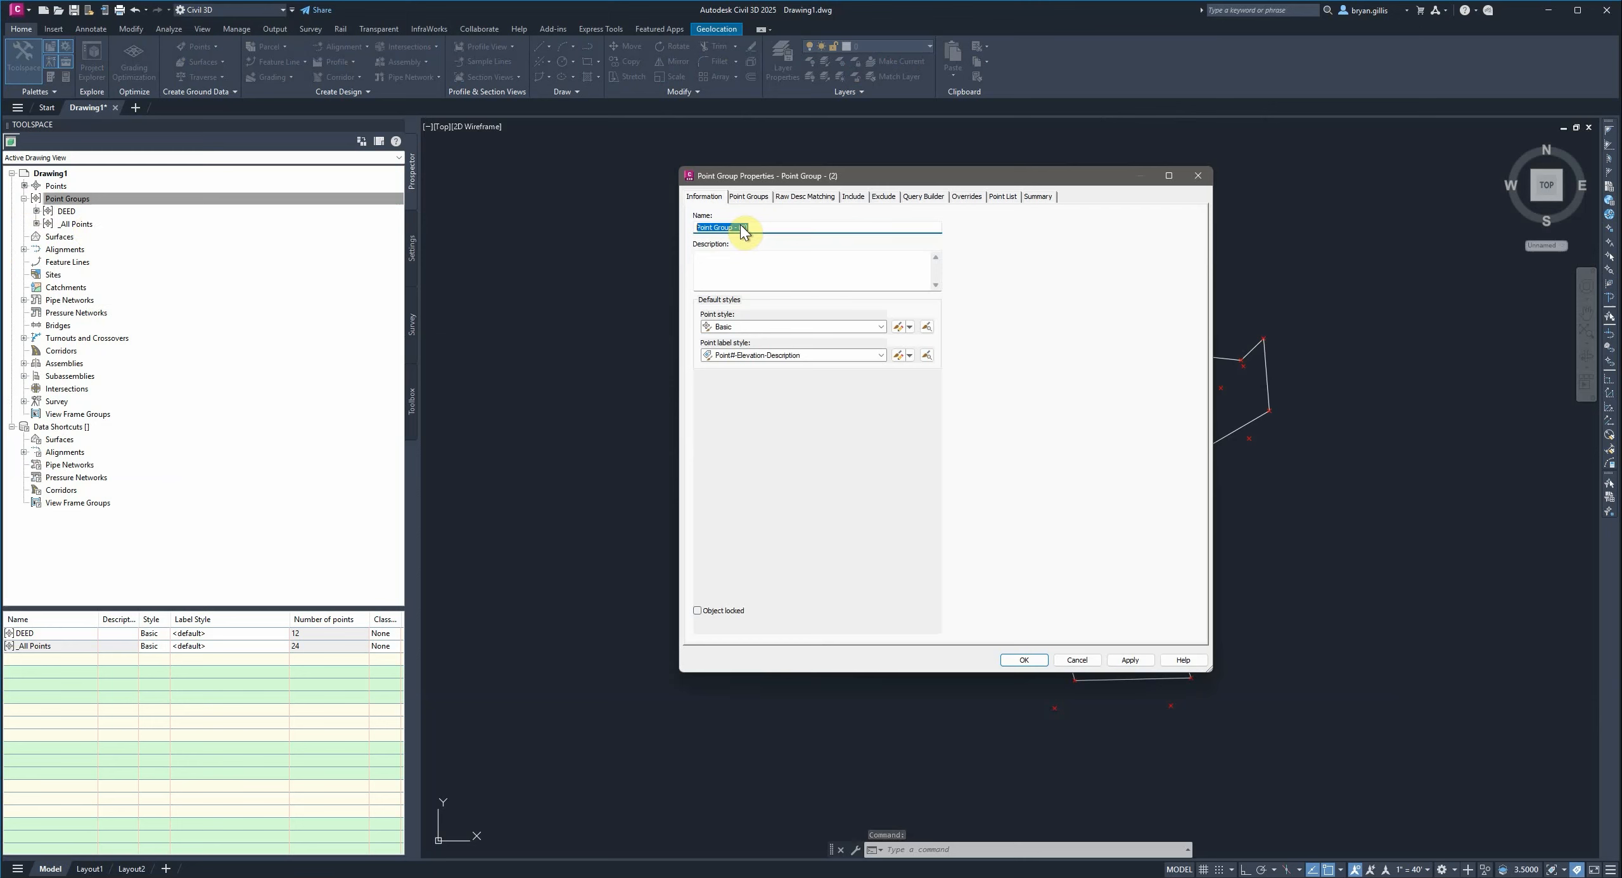
{"action": "type", "text": "FND"}
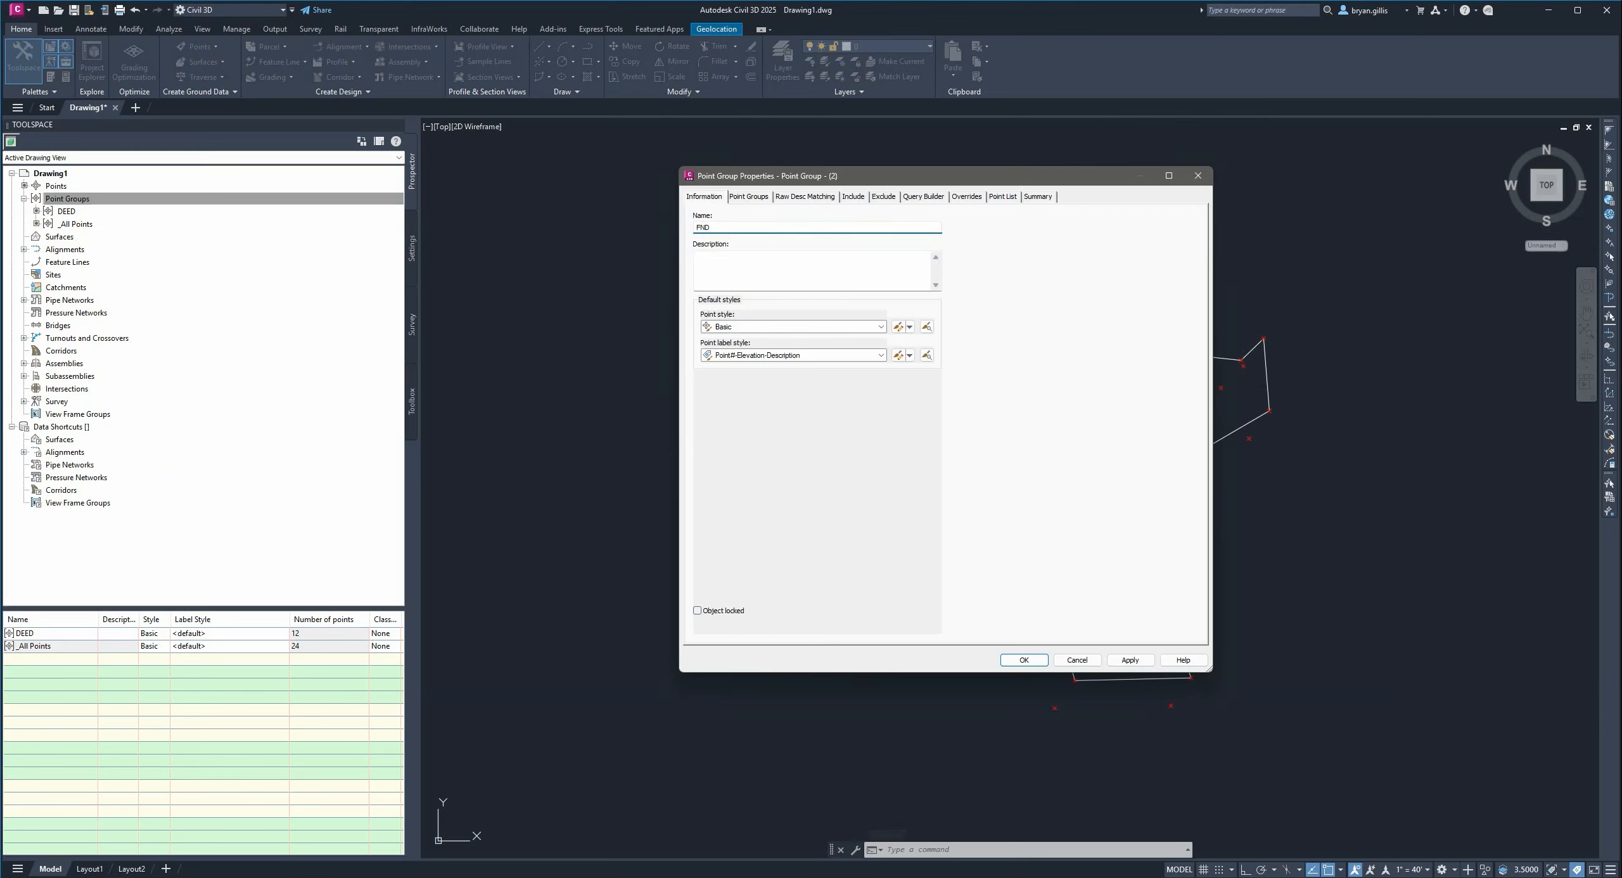
{"action": "left_click", "coordinate": [872, 357]}
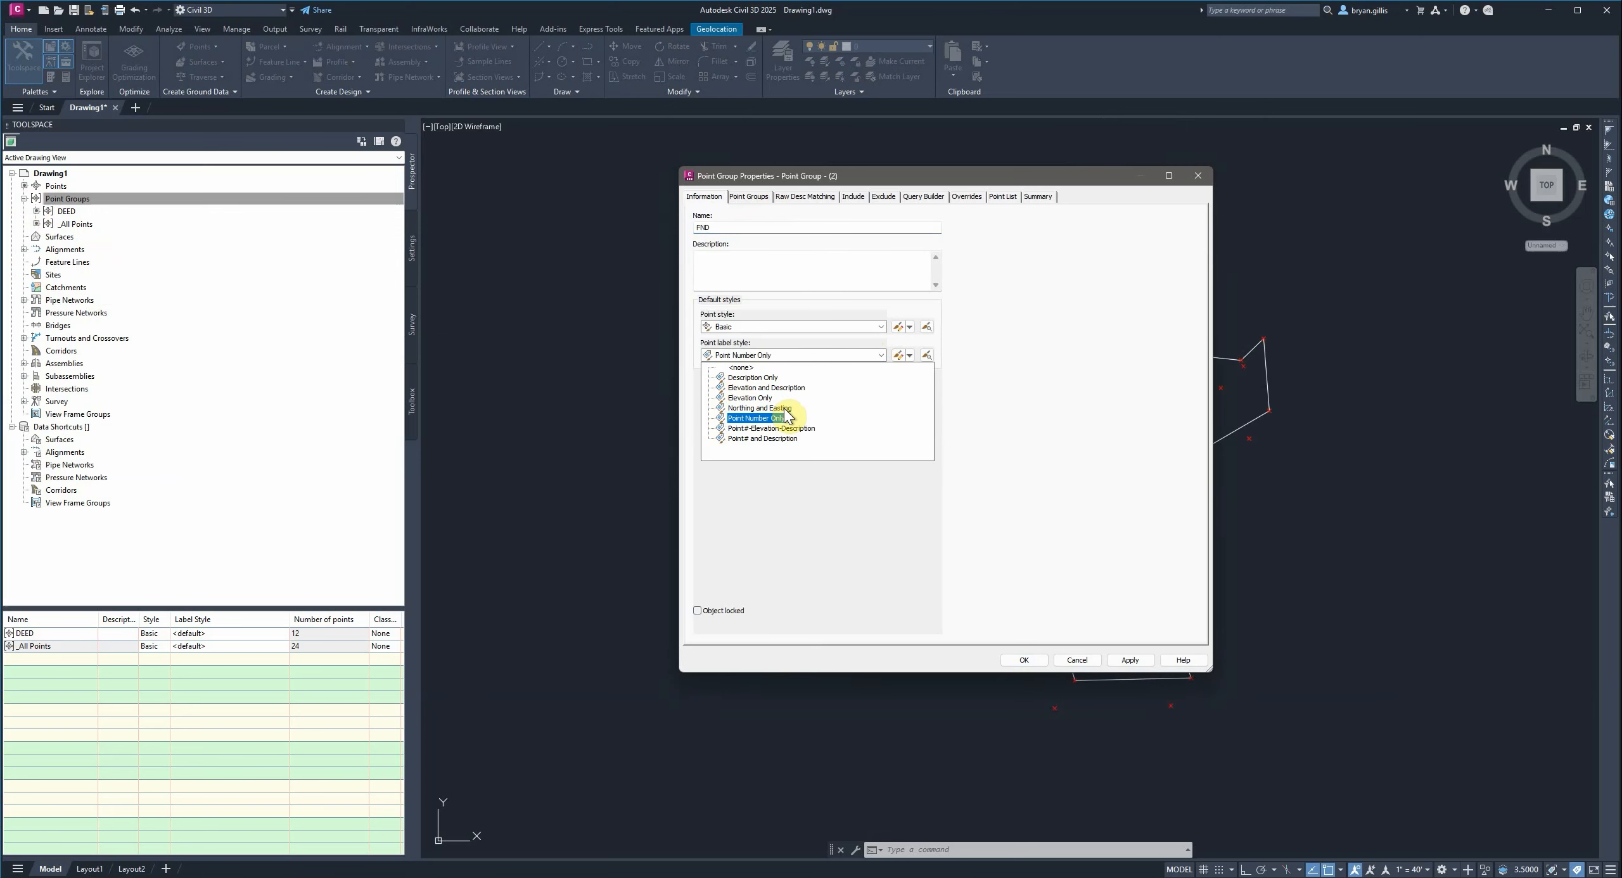
{"action": "left_click", "coordinate": [762, 441]}
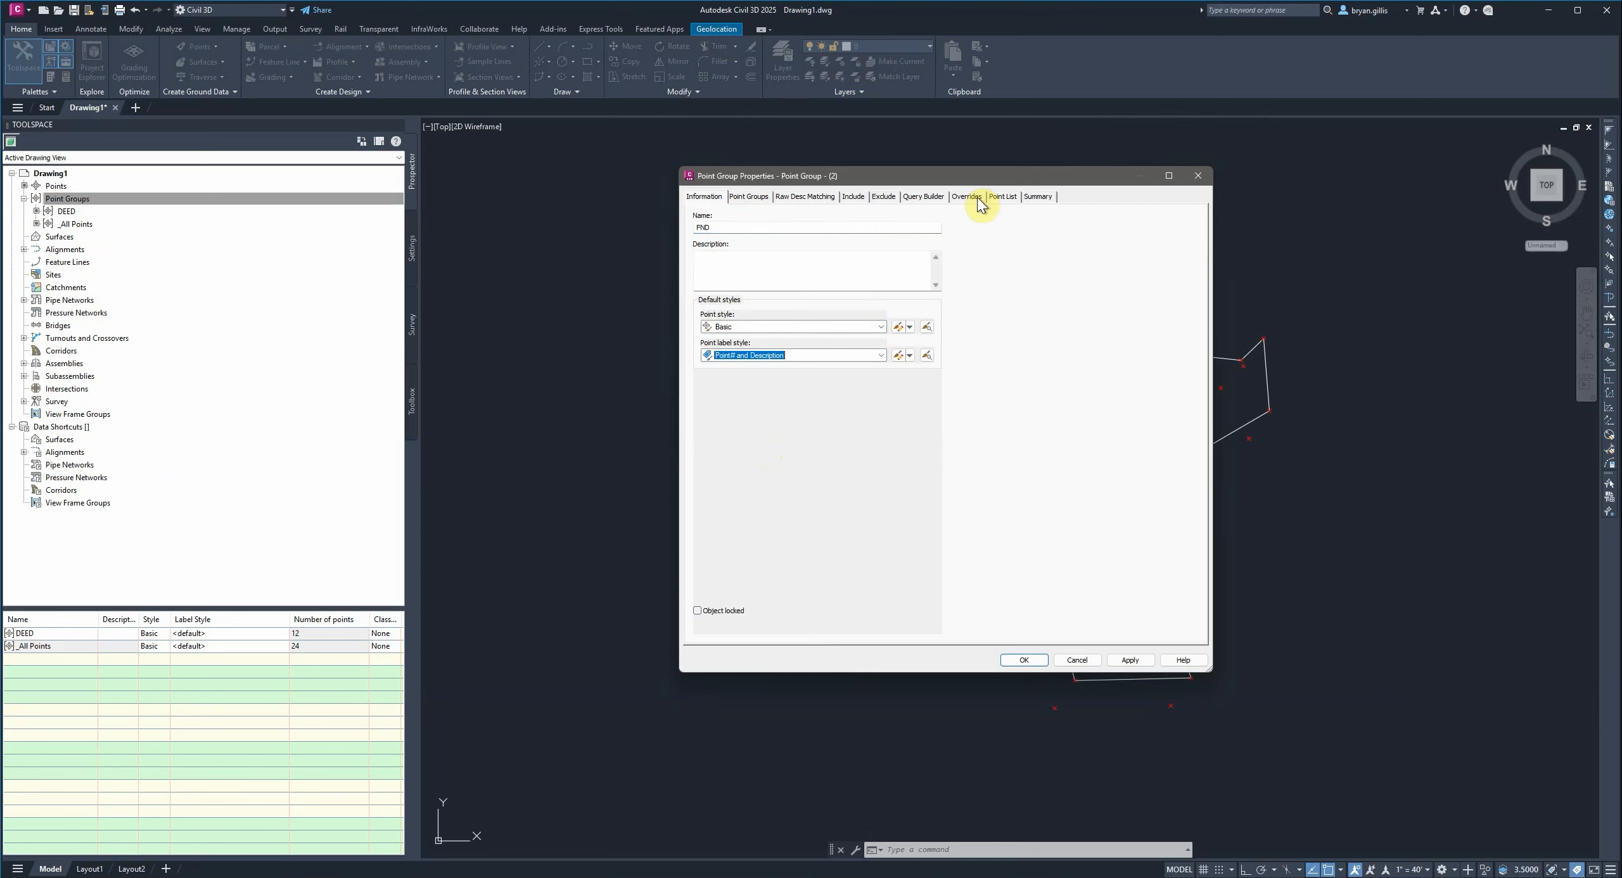
- Include points with raw descriptions matching FND* in the FND group and complete its creation
{"action": "left_click", "coordinate": [856, 198]}
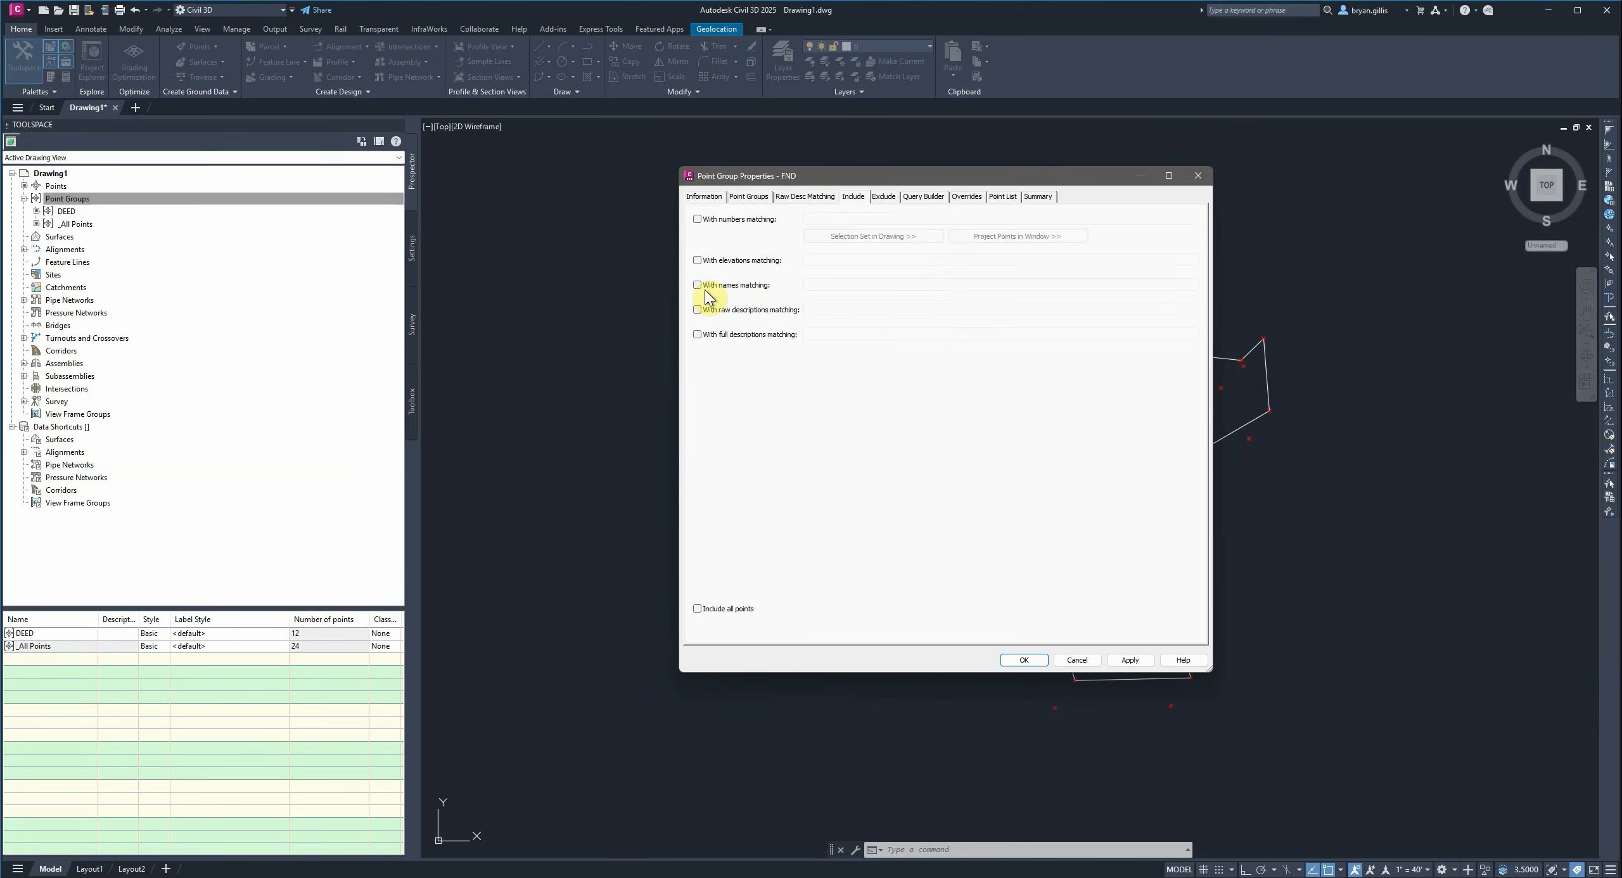
{"action": "left_click", "coordinate": [697, 310]}
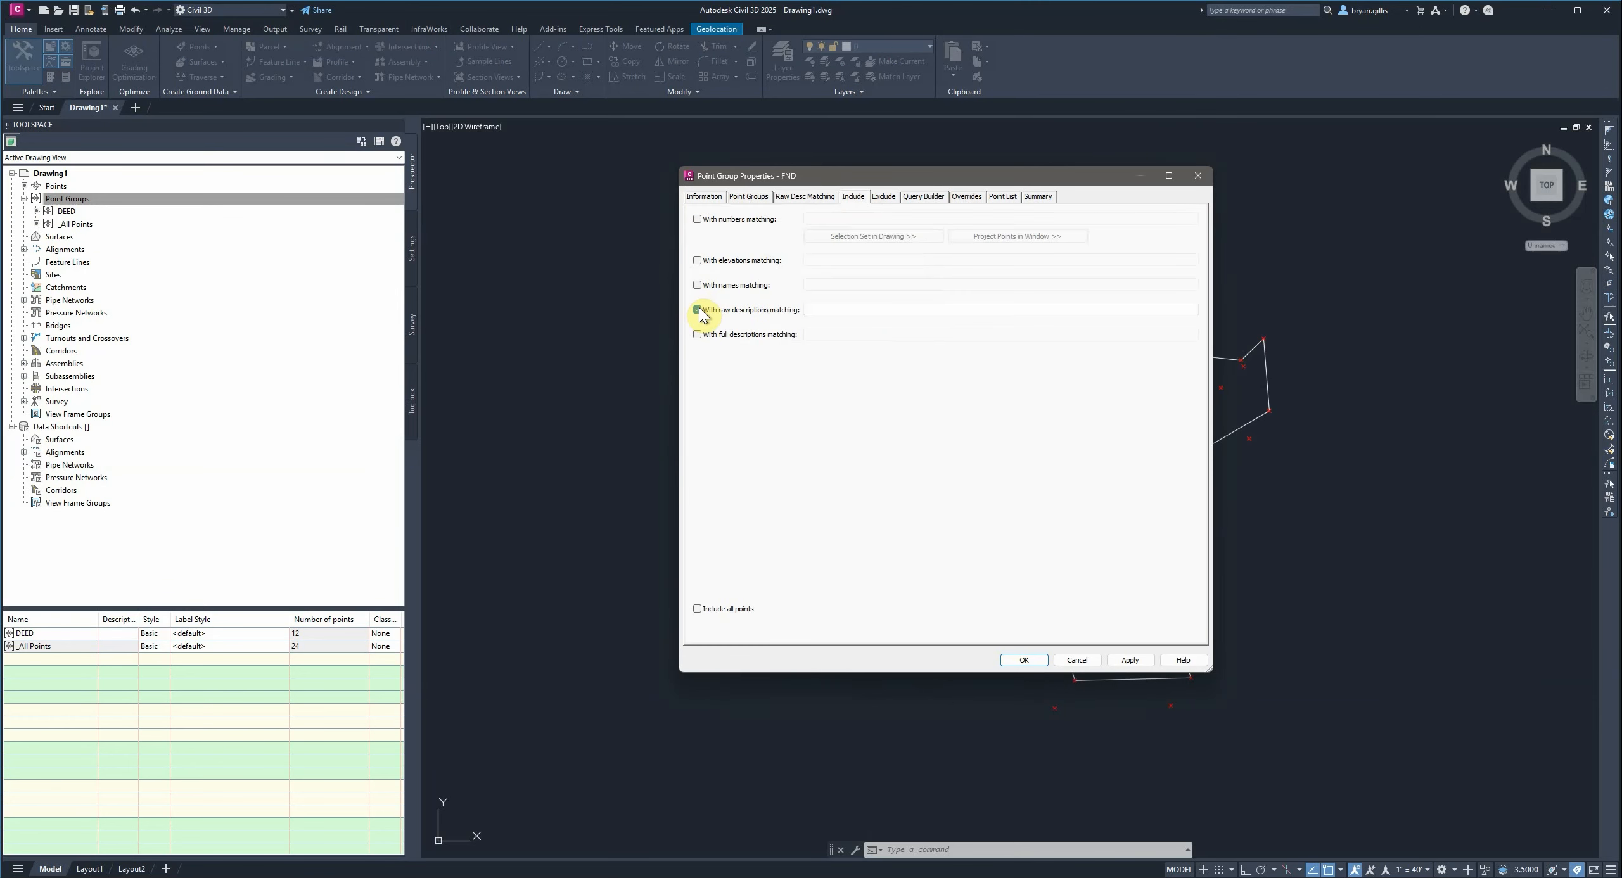
{"action": "left_click", "coordinate": [822, 308]}
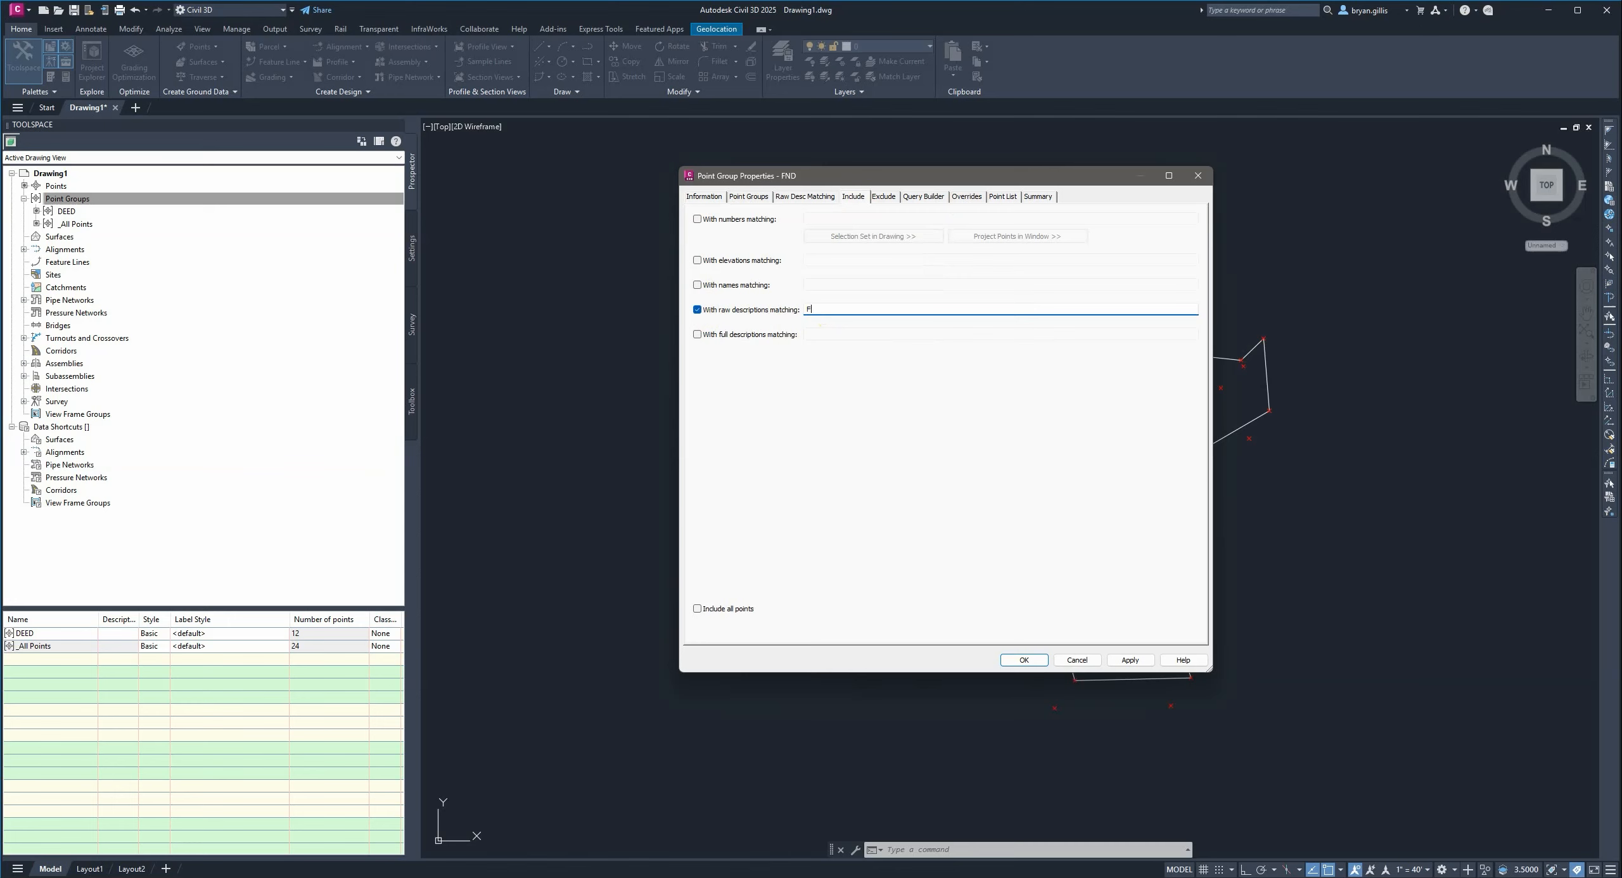
{"action": "type", "text": "FND*"}
{"action": "left_click", "coordinate": [1131, 662]}
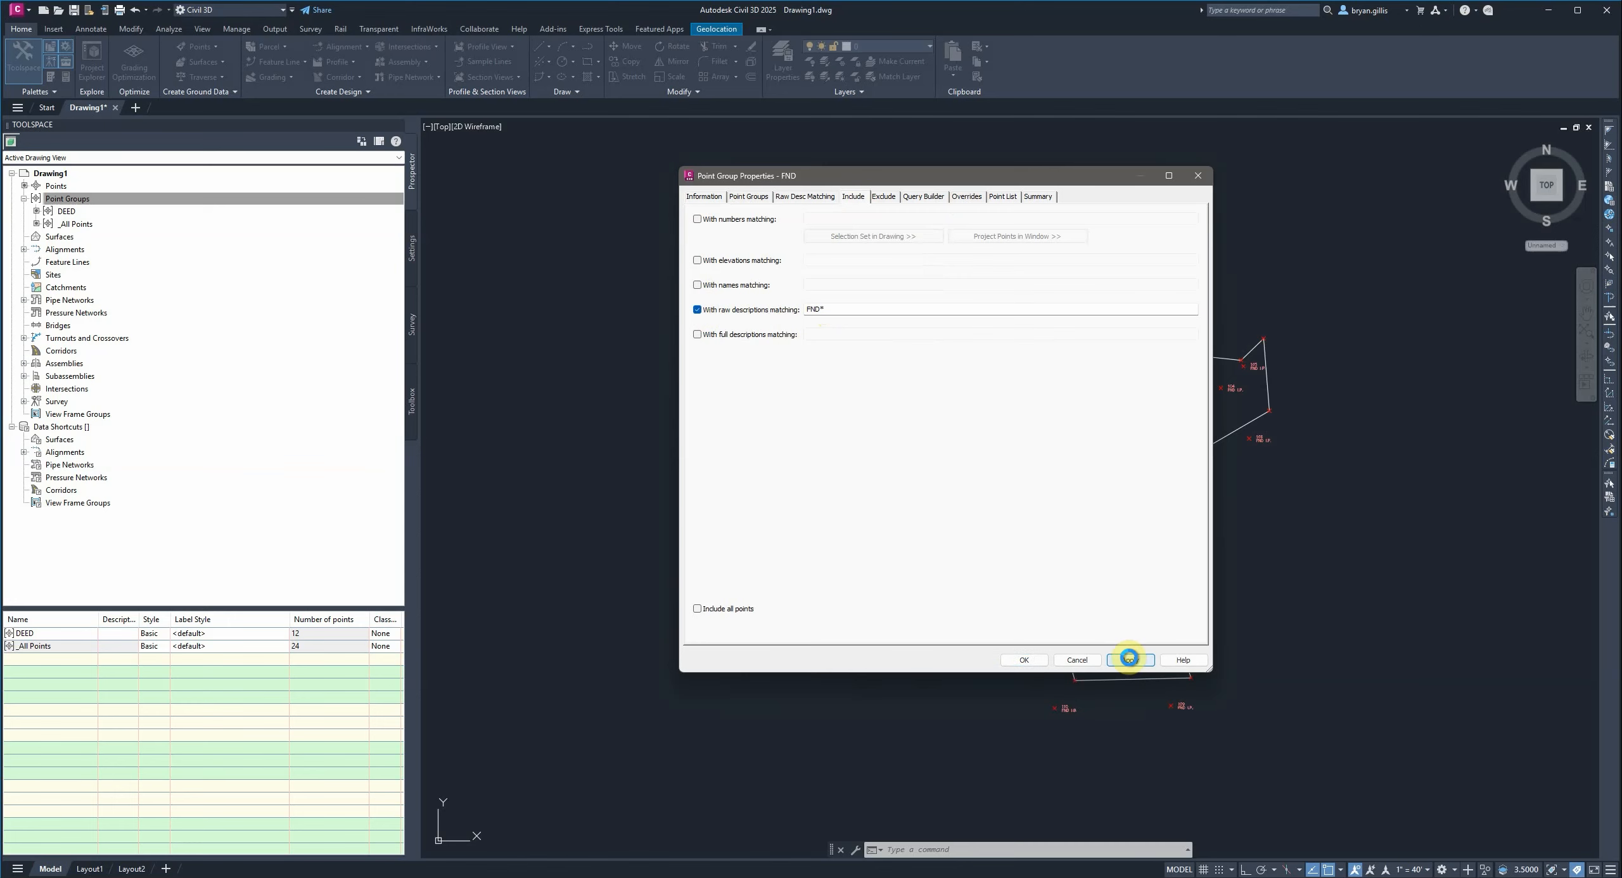
{"action": "left_click", "coordinate": [1023, 660]}
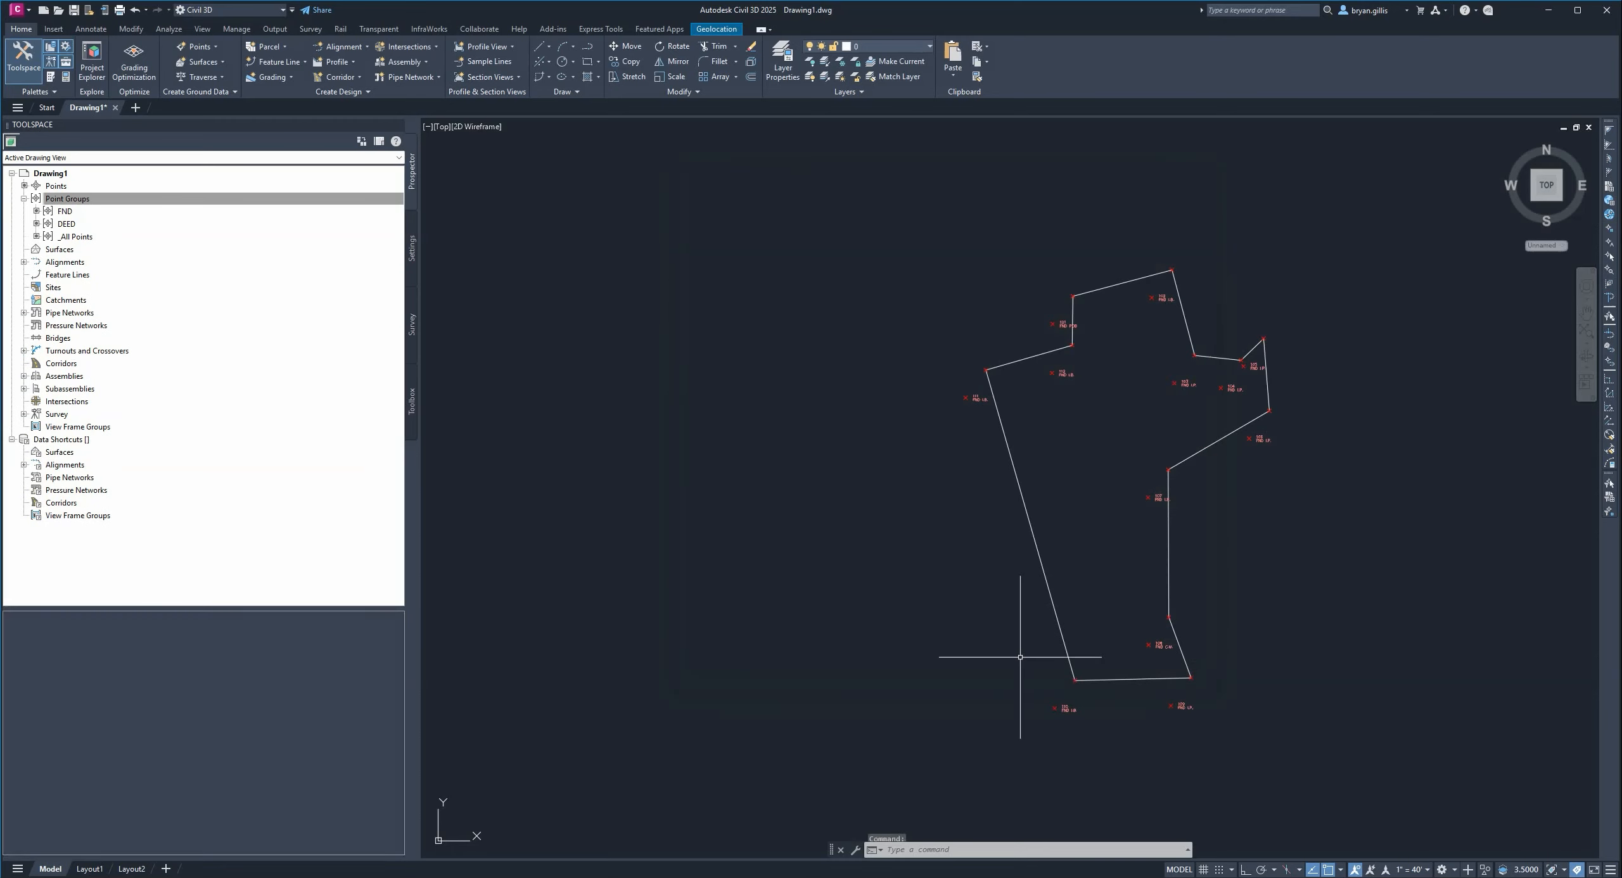
- Examine the labelled found points around the whole deed boundary, from point 101 to point 112
{"action": "scroll", "coordinate": [1193, 318], "scroll_direction": "up", "scroll_amount": 2}
{"action": "scroll", "coordinate": [1192, 318], "scroll_direction": "up", "scroll_amount": 2}
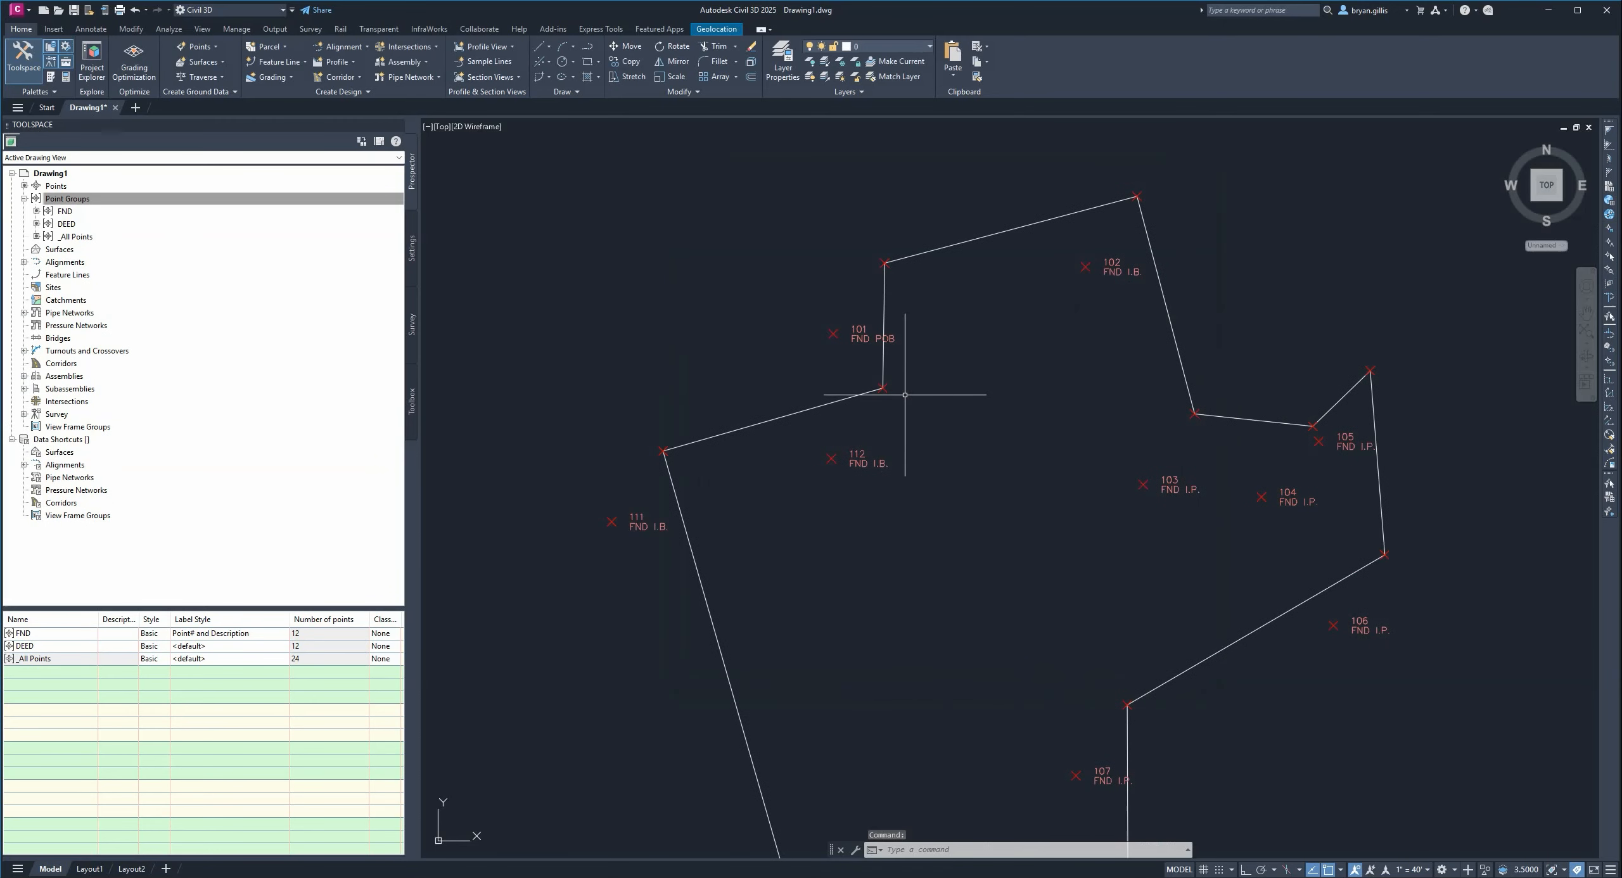
{"action": "middle_click_drag", "start_coordinate": [1014, 388], "coordinate": [1176, 391]}
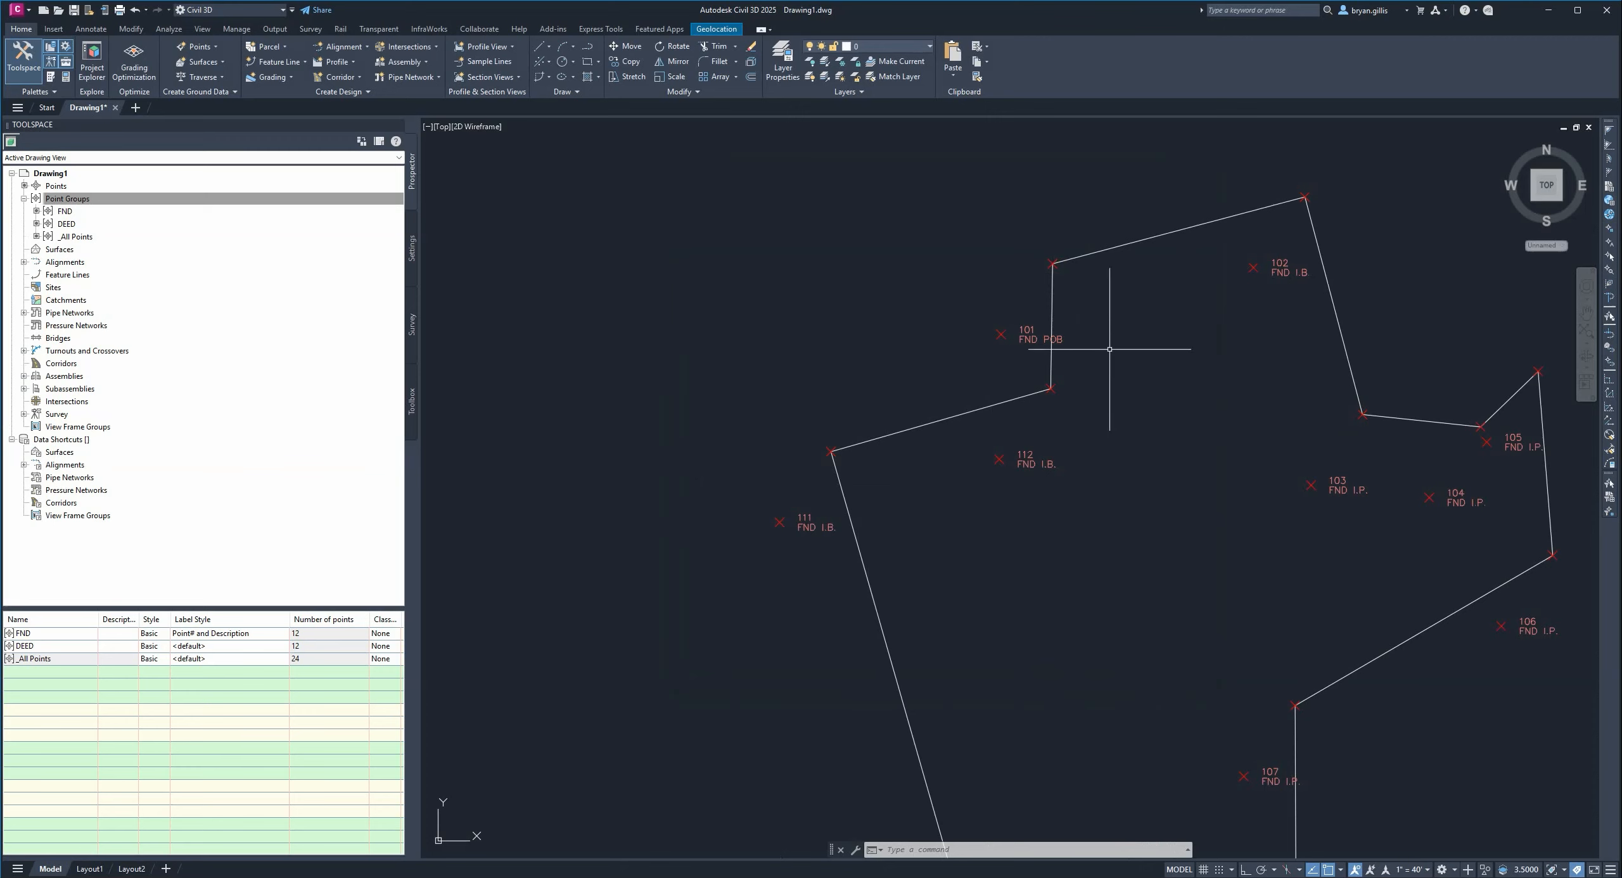
{"action": "mouse_move", "coordinate": [1293, 431]}
{"action": "middle_mouse_down"}
{"action": "mouse_move", "coordinate": [1104, 366]}
{"action": "mouse_move", "coordinate": [995, 367]}
{"action": "middle_mouse_up"}
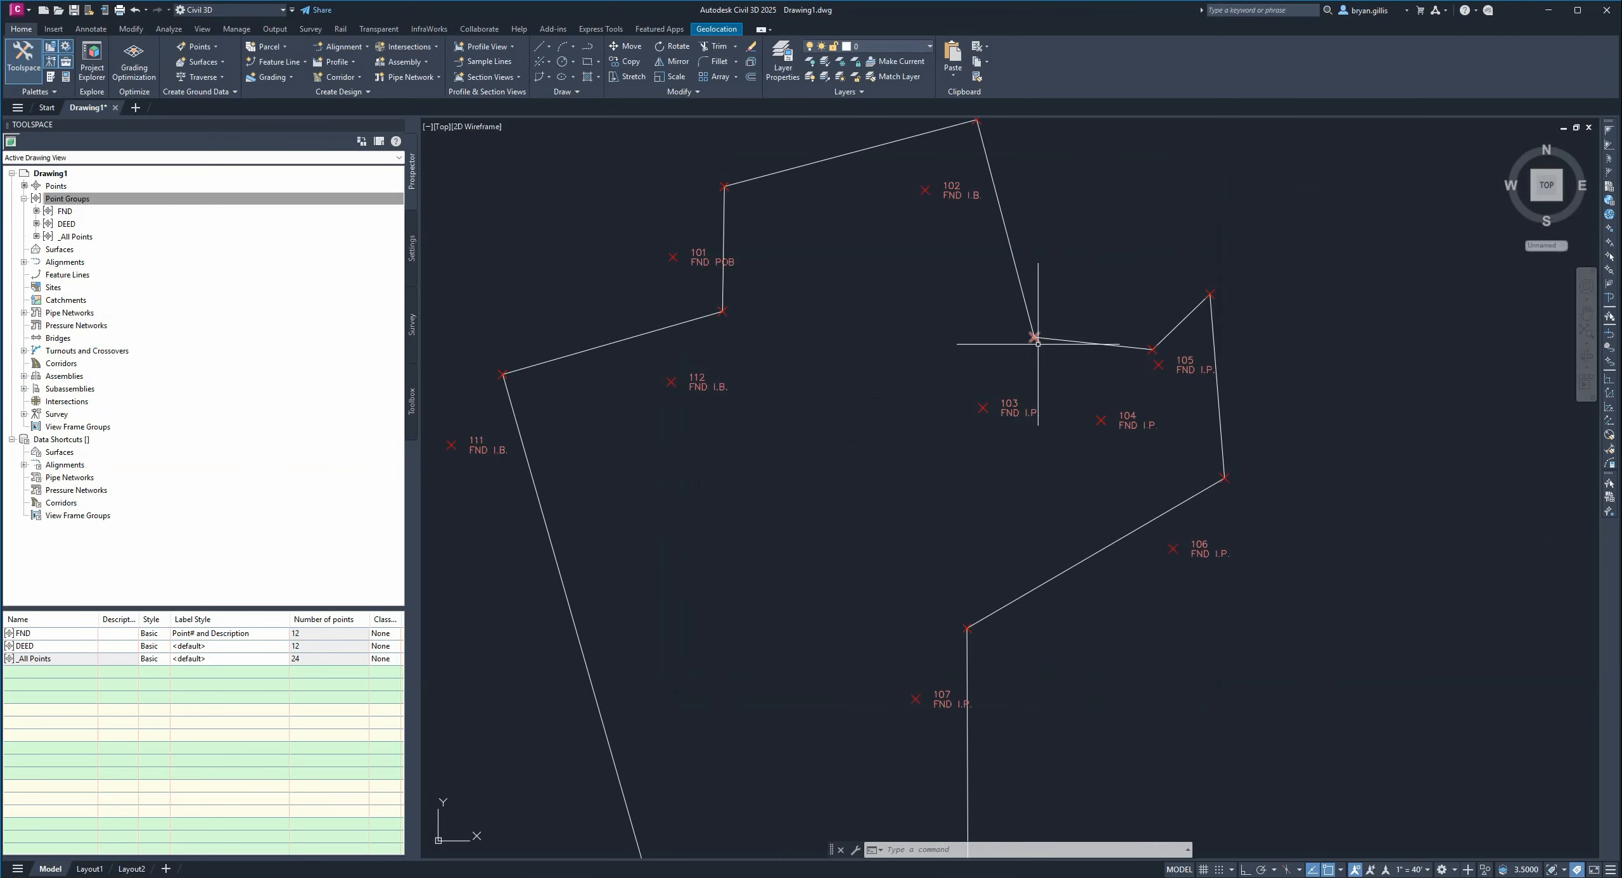
{"action": "middle_click_drag", "start_coordinate": [1089, 464], "coordinate": [1003, 355]}
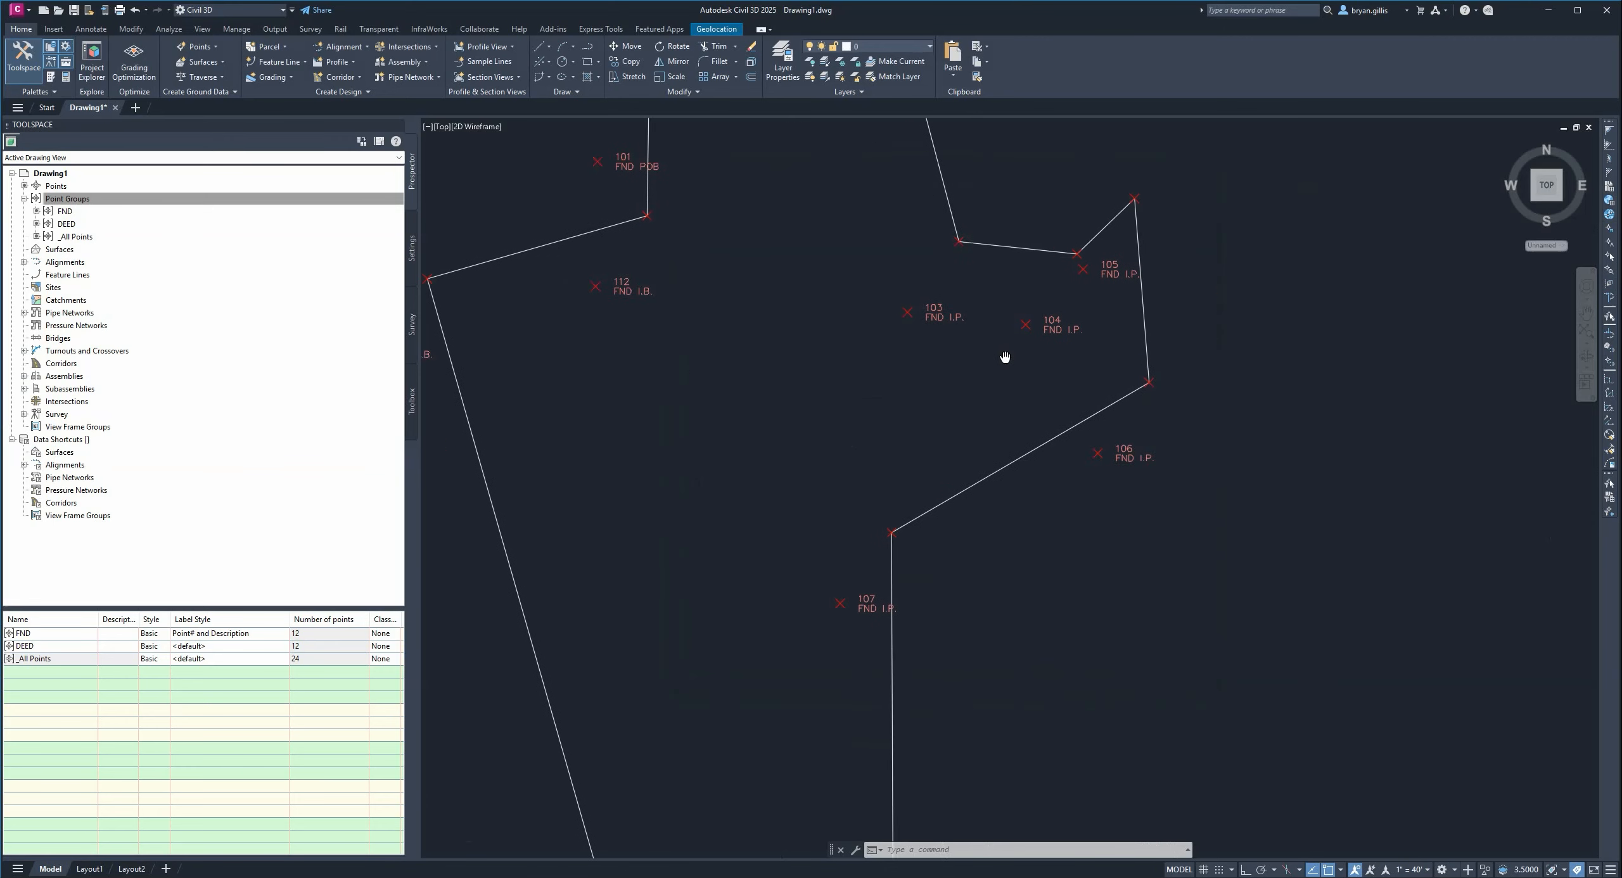
{"action": "mouse_move", "coordinate": [1000, 569]}
{"action": "middle_mouse_down"}
{"action": "mouse_move", "coordinate": [1027, 523]}
{"action": "mouse_move", "coordinate": [1290, 275]}
{"action": "middle_mouse_up"}
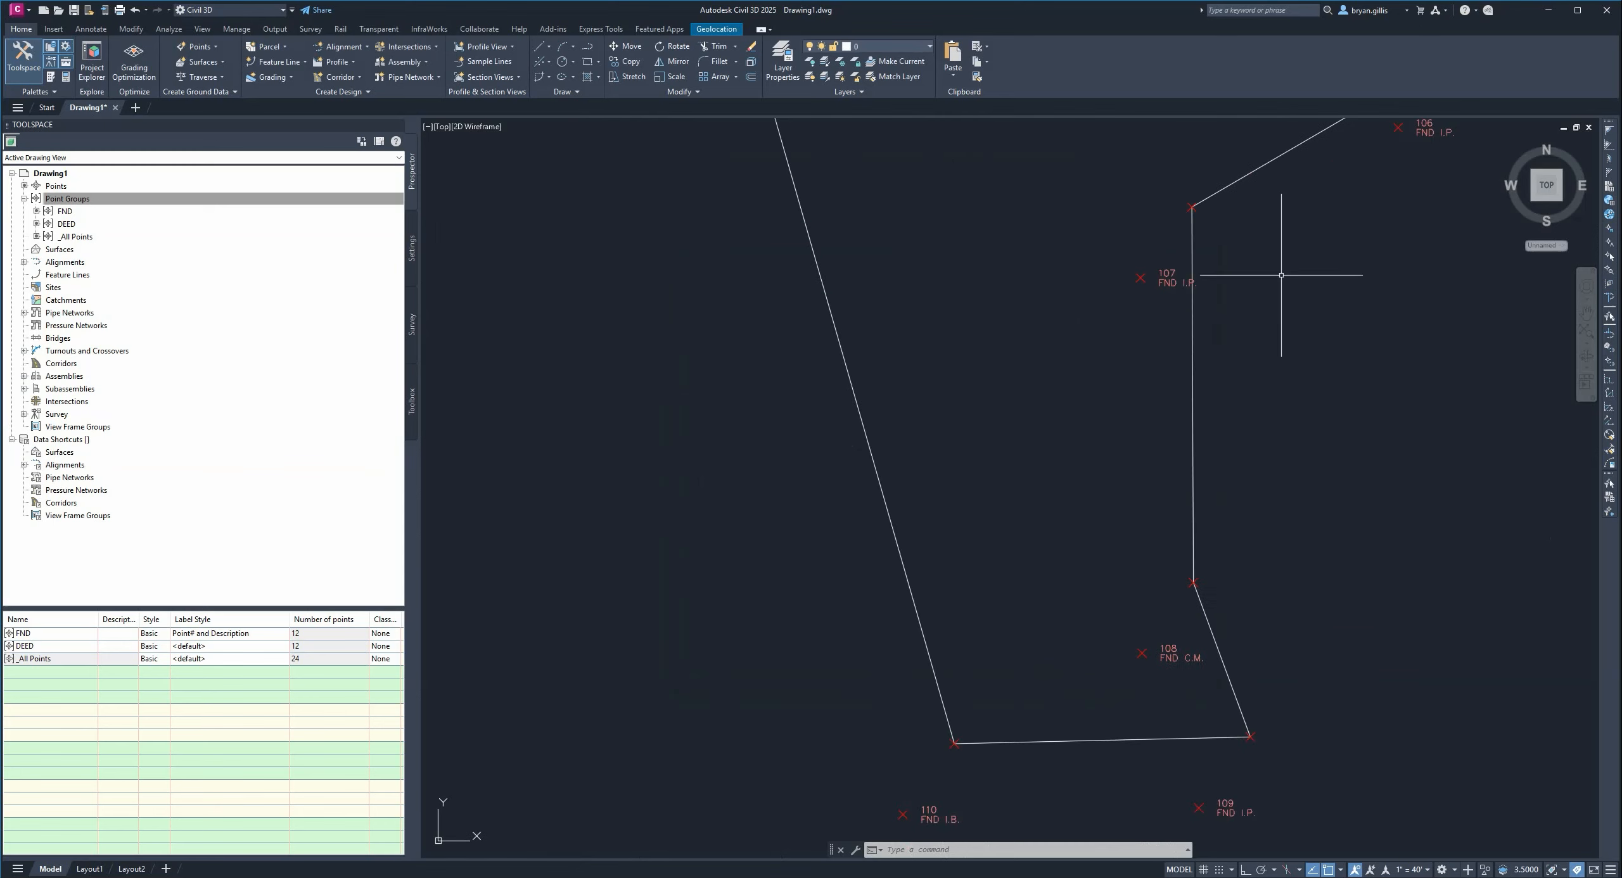
{"action": "middle_click_drag", "start_coordinate": [1325, 628], "coordinate": [1466, 376]}
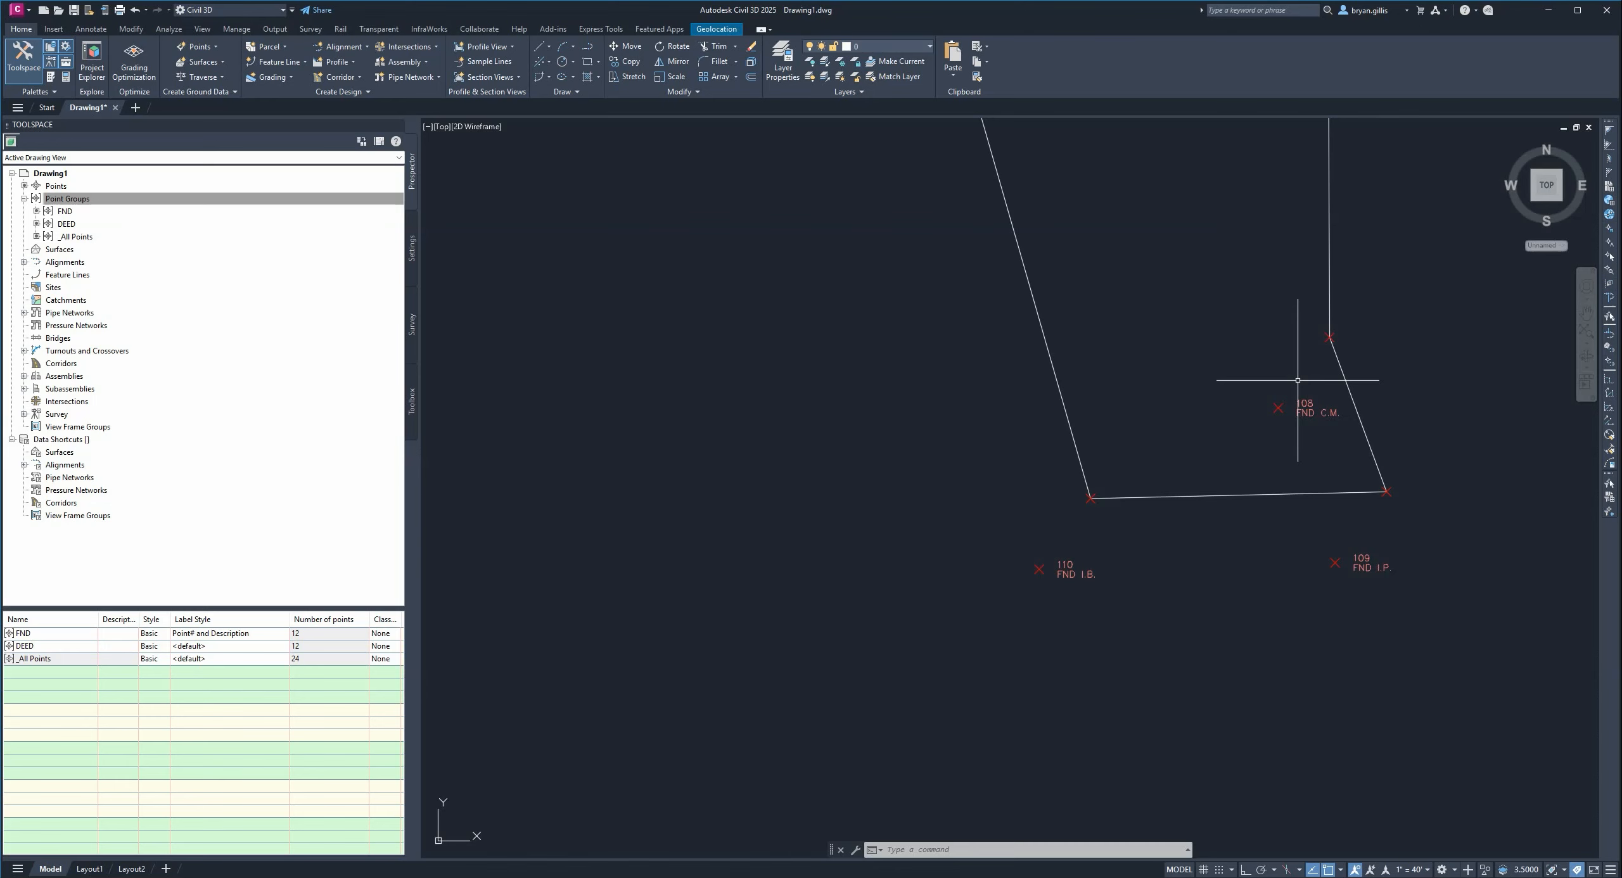
{"action": "scroll", "coordinate": [1298, 380], "scroll_direction": "down", "scroll_amount": 5}
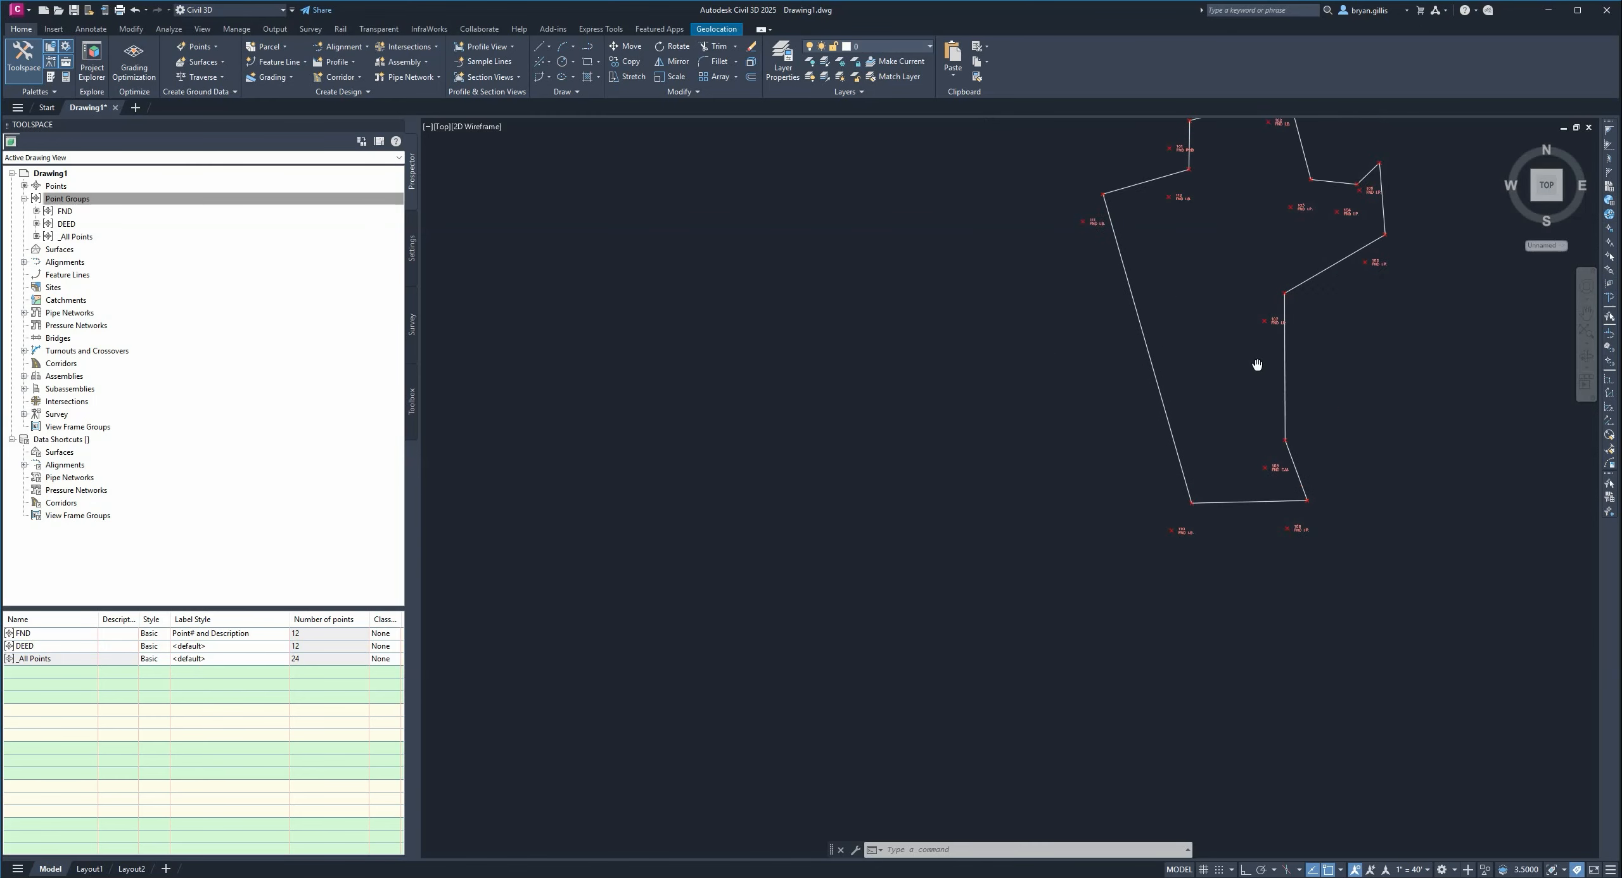
{"action": "middle_click_drag", "start_coordinate": [1257, 362], "coordinate": [1195, 681]}
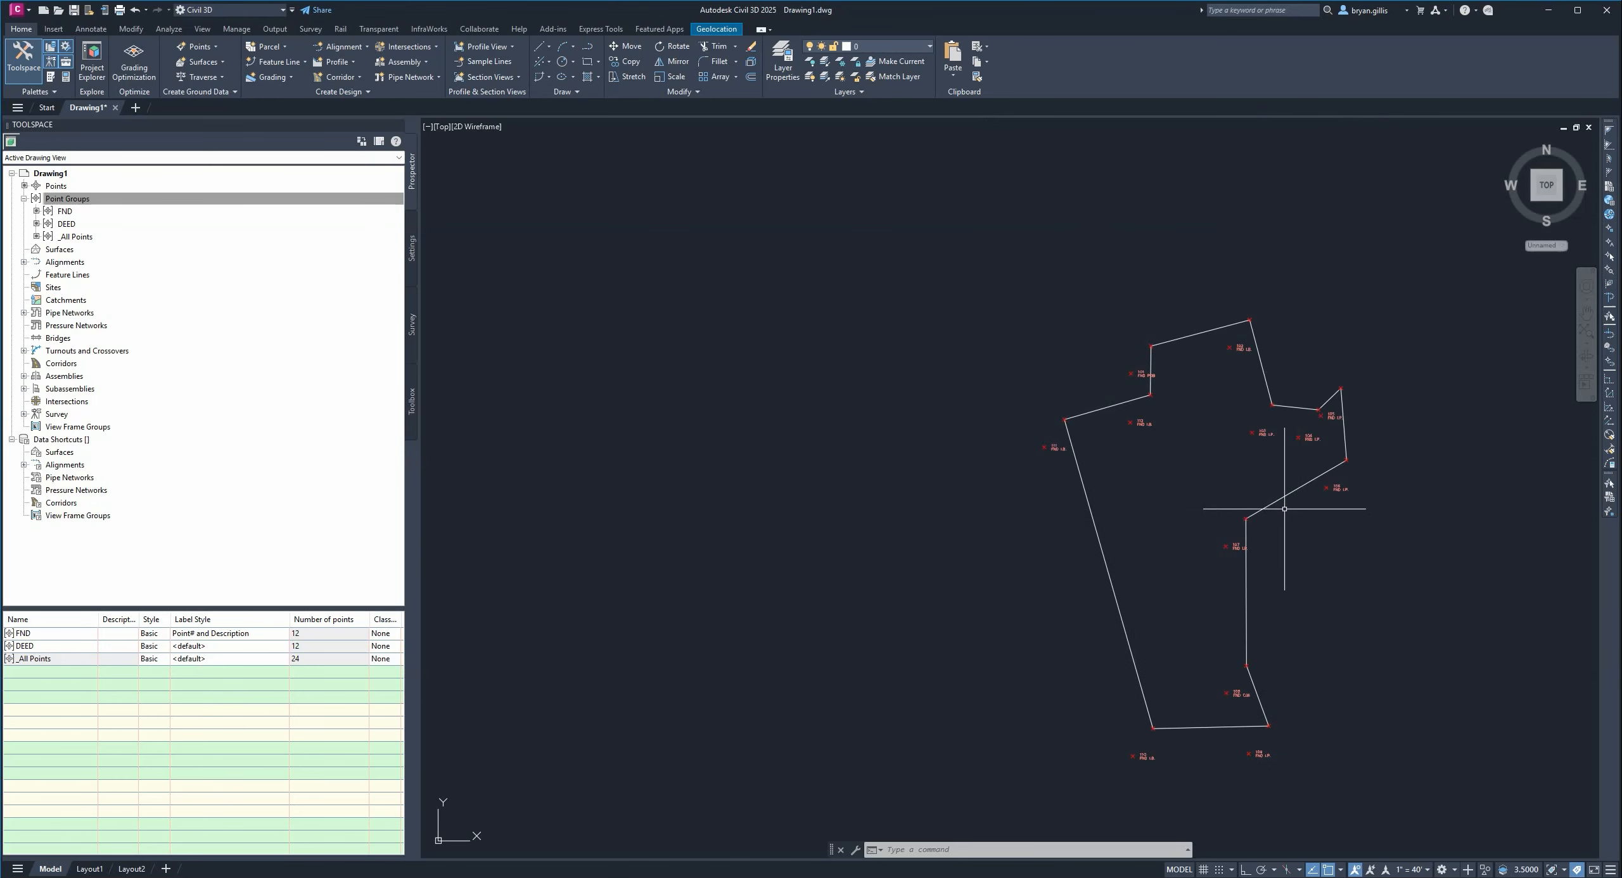
- Compare found point 101 (FND POB) and its neighbours with the nearby deed boundary corners
{"action": "scroll", "coordinate": [1141, 380], "scroll_direction": "up", "scroll_amount": 6}
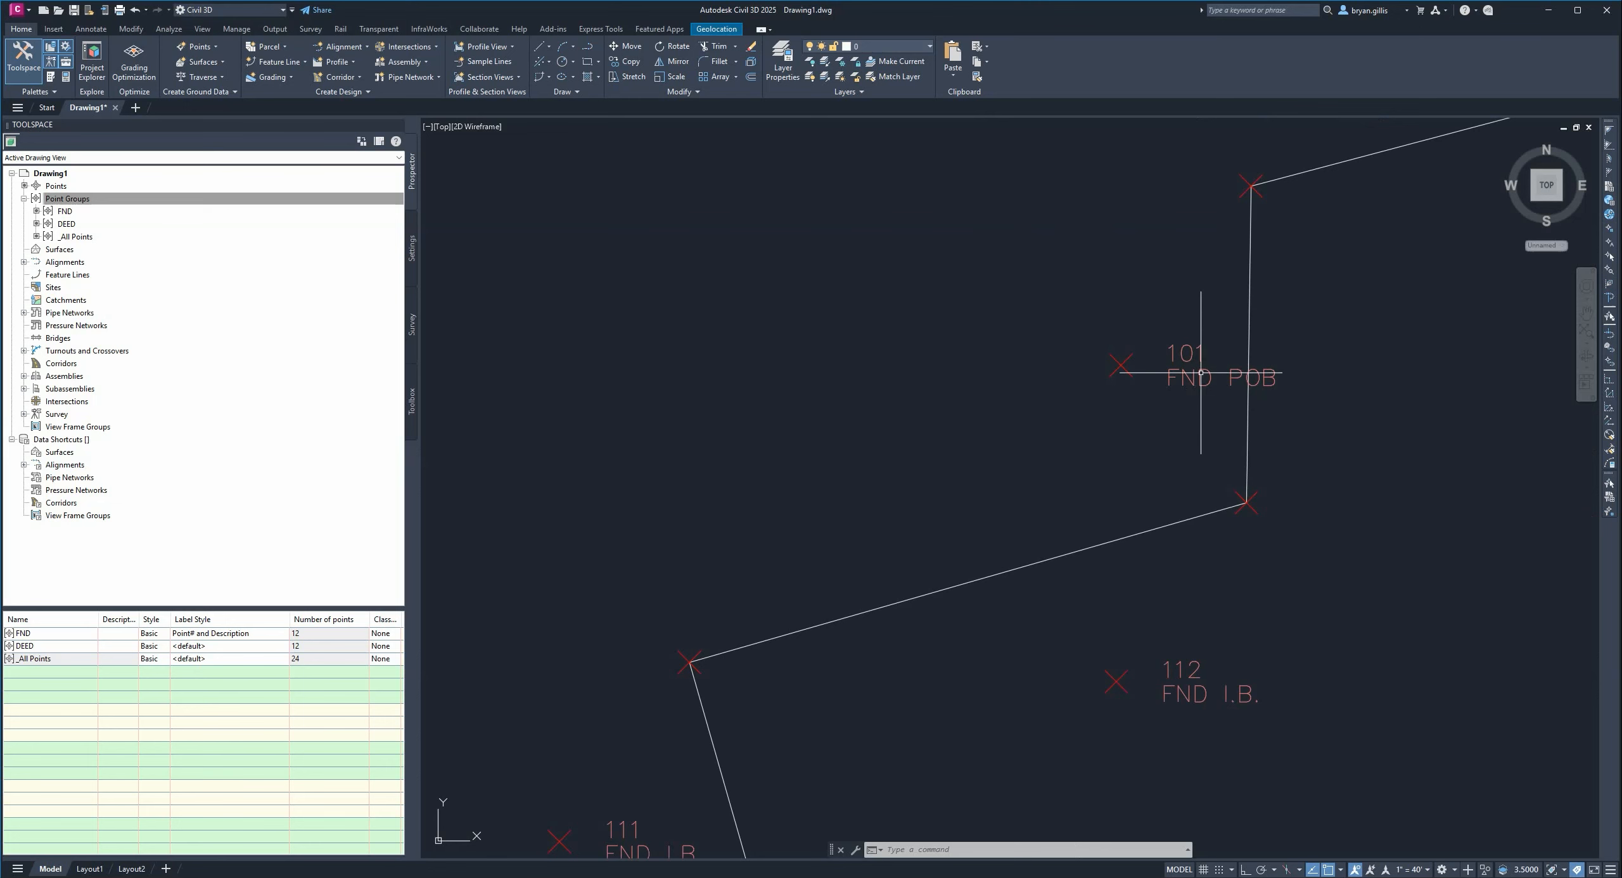
{"action": "scroll", "coordinate": [1142, 419], "scroll_direction": "down", "scroll_amount": 4}
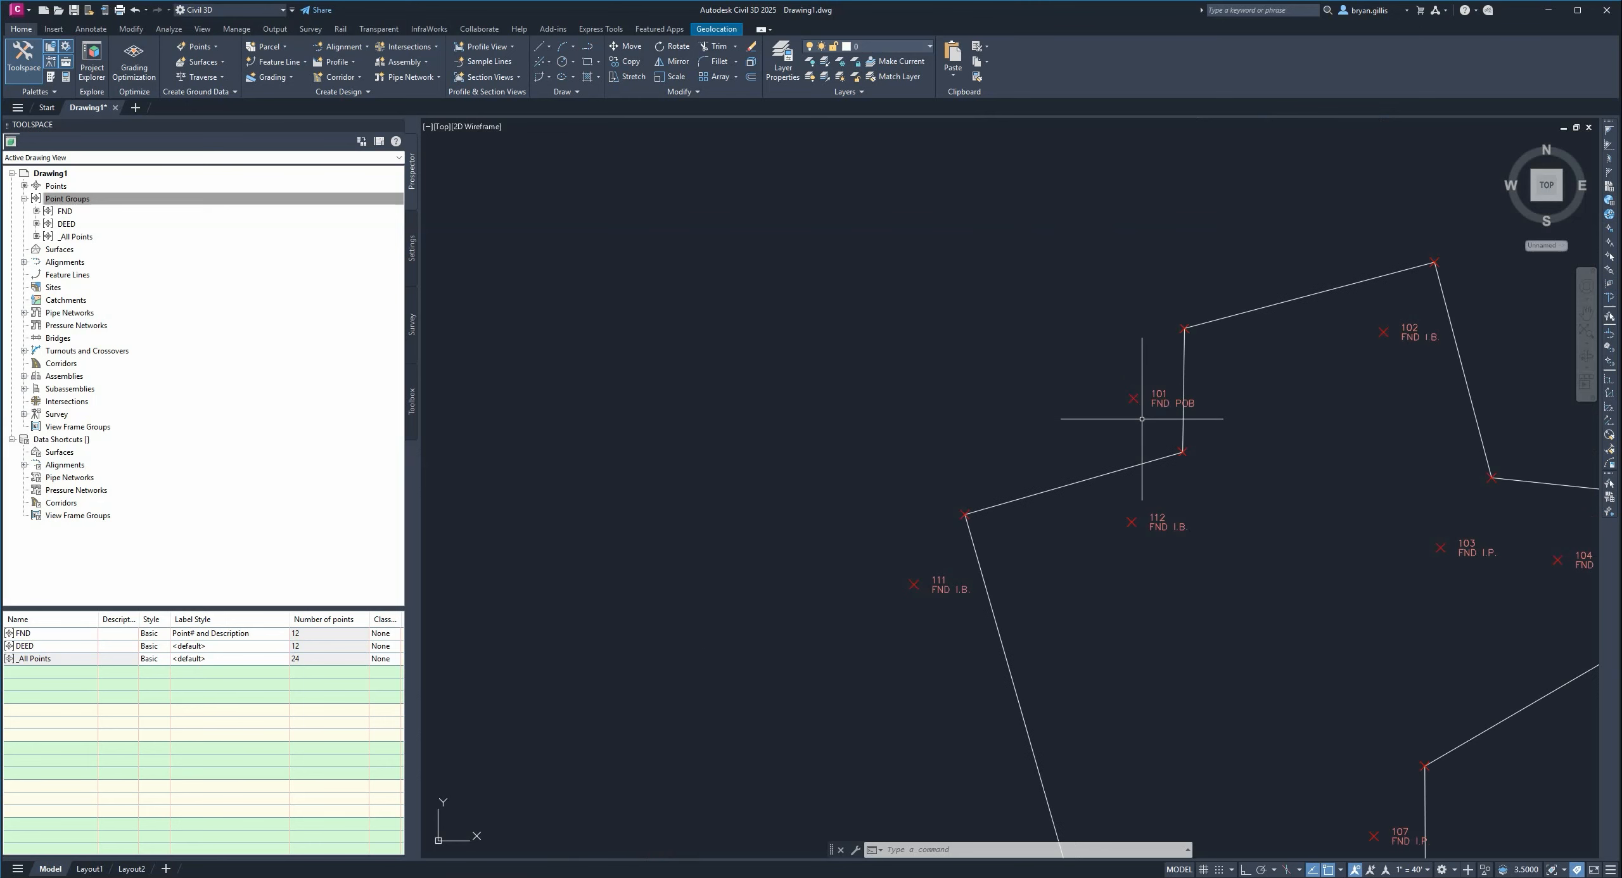
{"action": "scroll", "coordinate": [1245, 458], "scroll_direction": "down", "scroll_amount": 2}
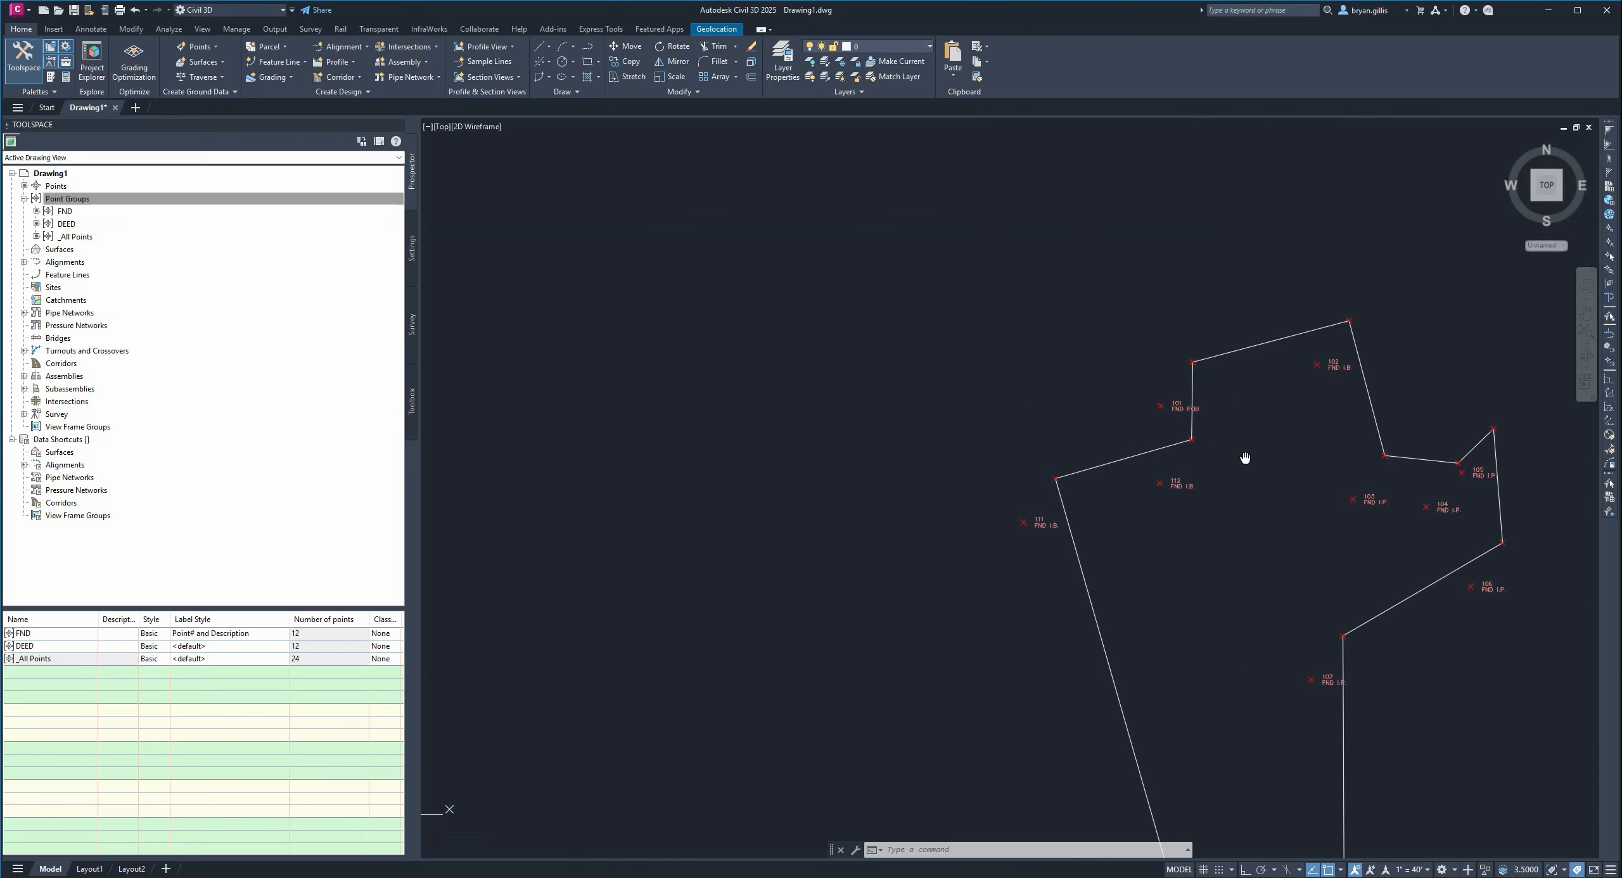
{"action": "middle_click_drag", "start_coordinate": [1245, 457], "coordinate": [1166, 500]}
{"action": "scroll", "coordinate": [1217, 365], "scroll_direction": "up", "scroll_amount": 2}
{"action": "scroll", "coordinate": [1094, 201], "scroll_direction": "up", "scroll_amount": 4}
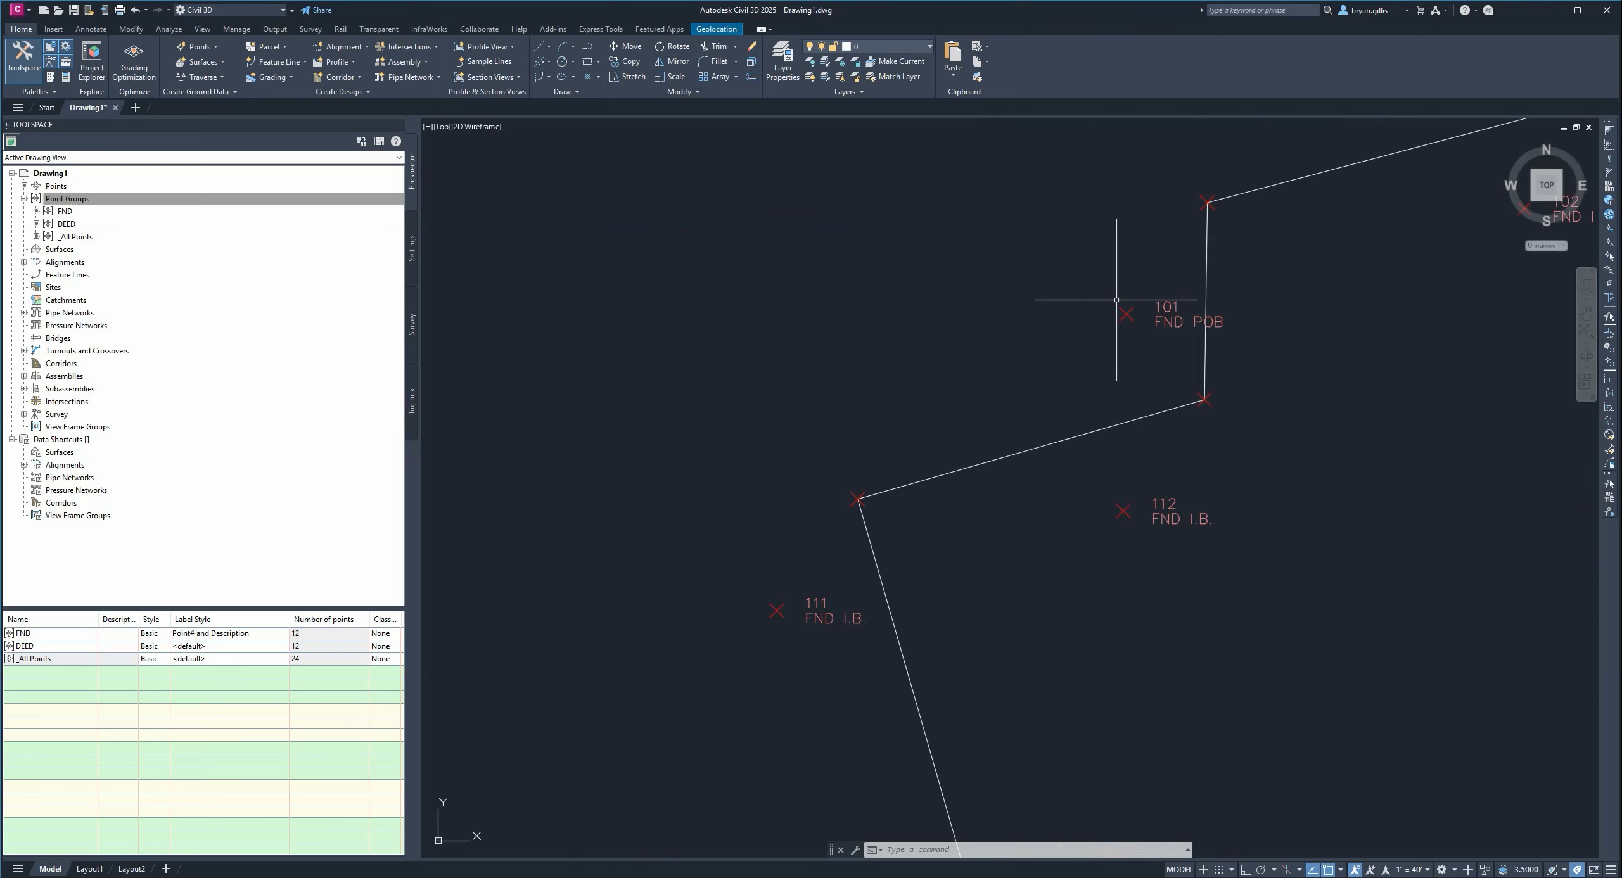
{"action": "scroll", "coordinate": [1151, 229], "scroll_direction": "up", "scroll_amount": 2}
{"action": "middle_click_drag", "start_coordinate": [1150, 241], "coordinate": [950, 279]}
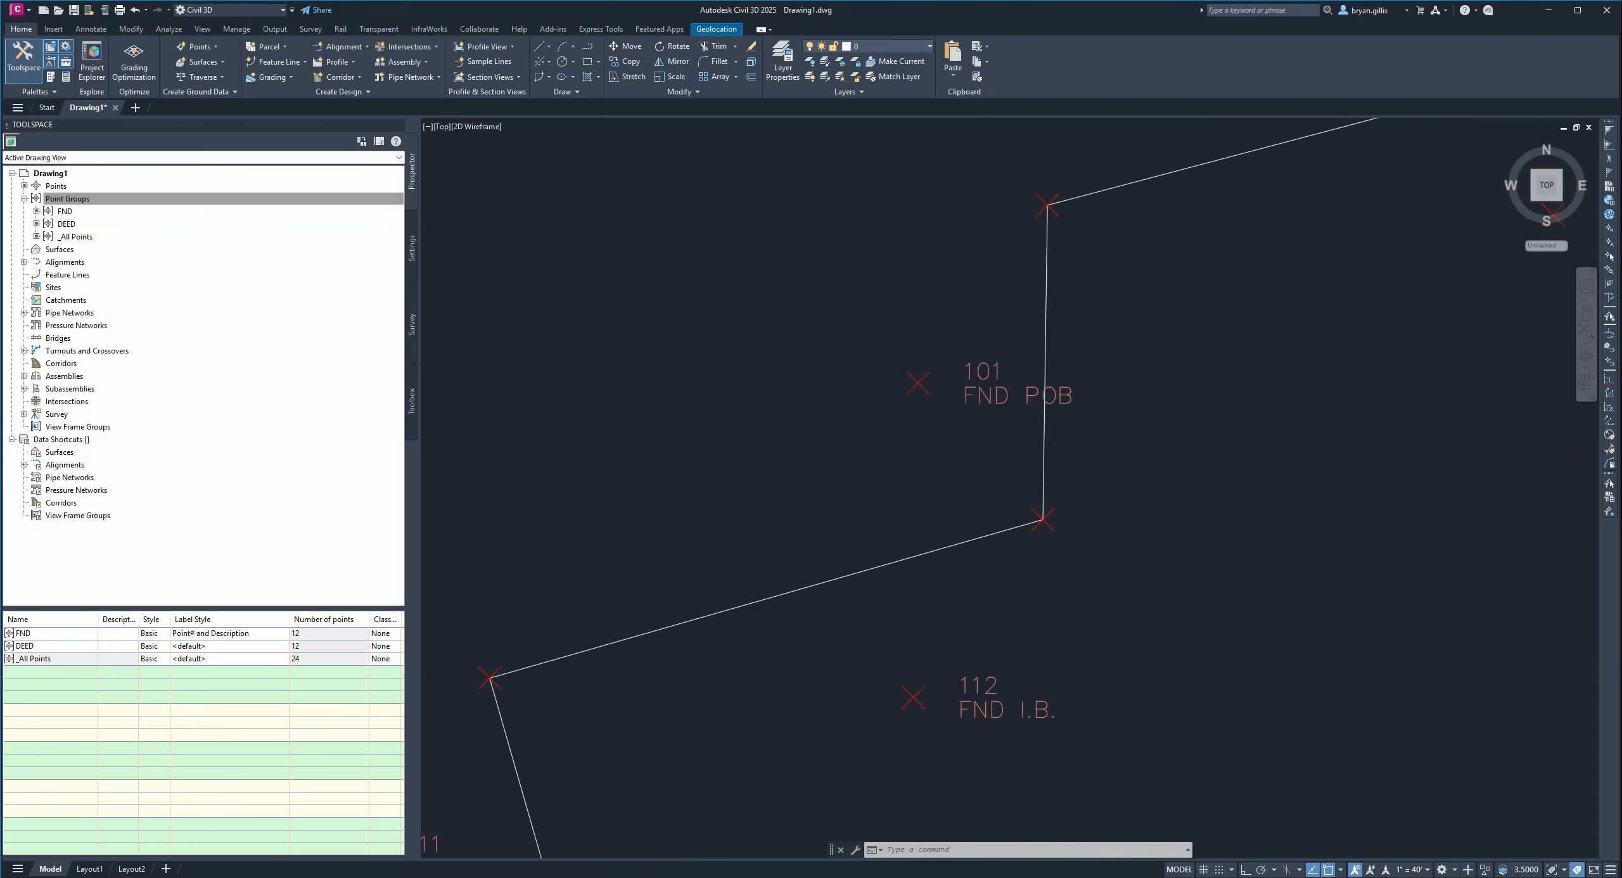
{"action": "scroll", "coordinate": [915, 280], "scroll_direction": "down", "scroll_amount": 5}
{"action": "middle_click_drag", "start_coordinate": [1089, 420], "coordinate": [1310, 350]}
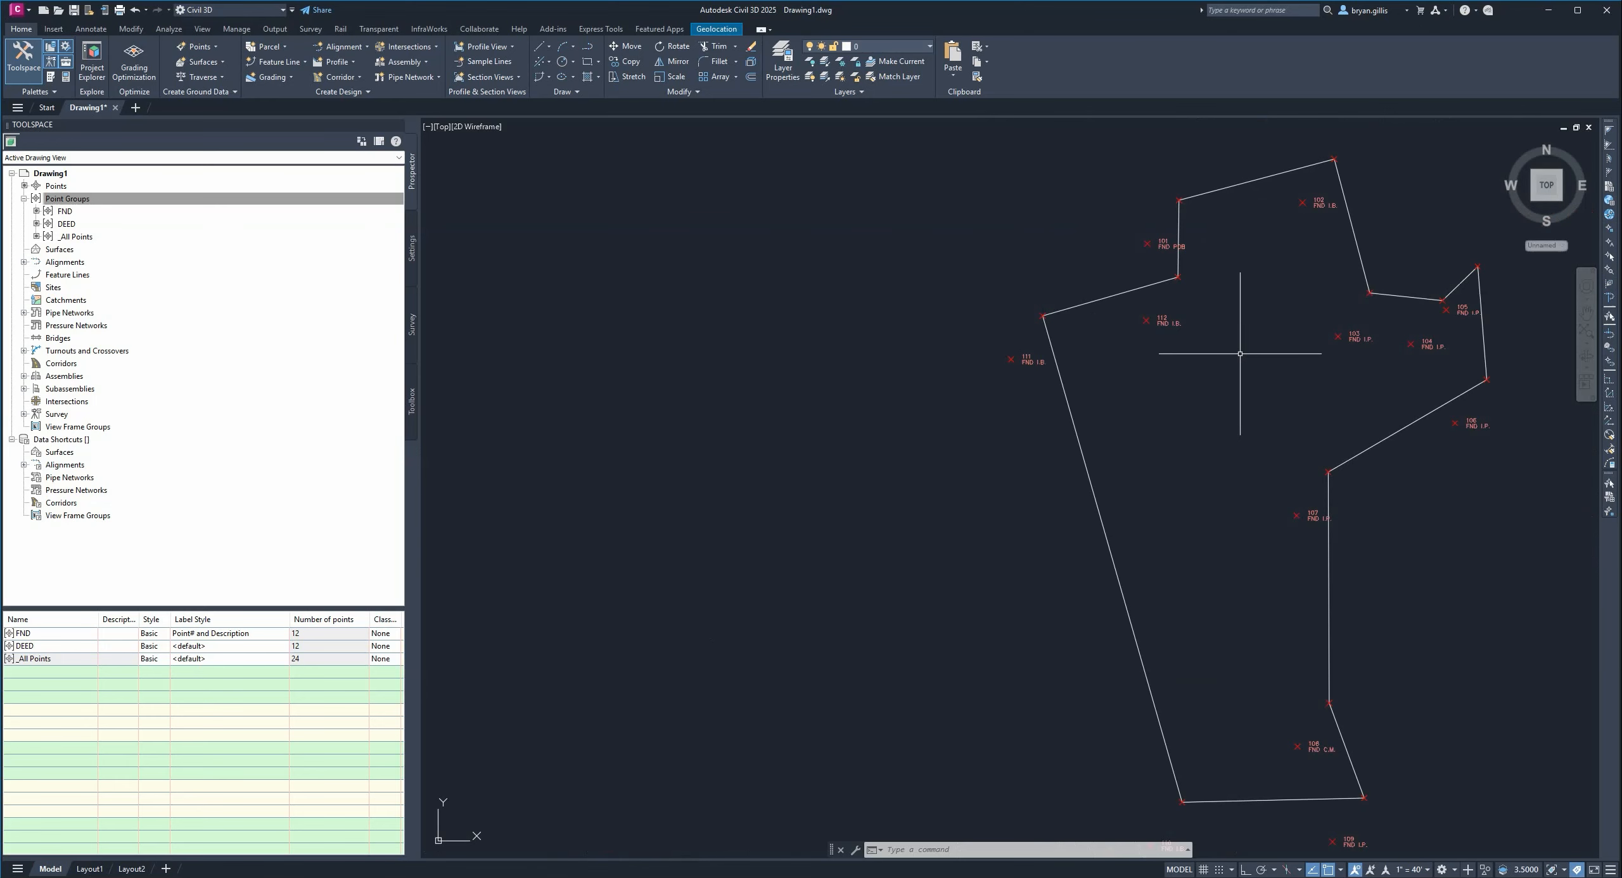
{"action": "middle_click_drag", "start_coordinate": [1233, 326], "coordinate": [1202, 391]}
{"action": "scroll", "coordinate": [1088, 315], "scroll_direction": "up", "scroll_amount": 4}
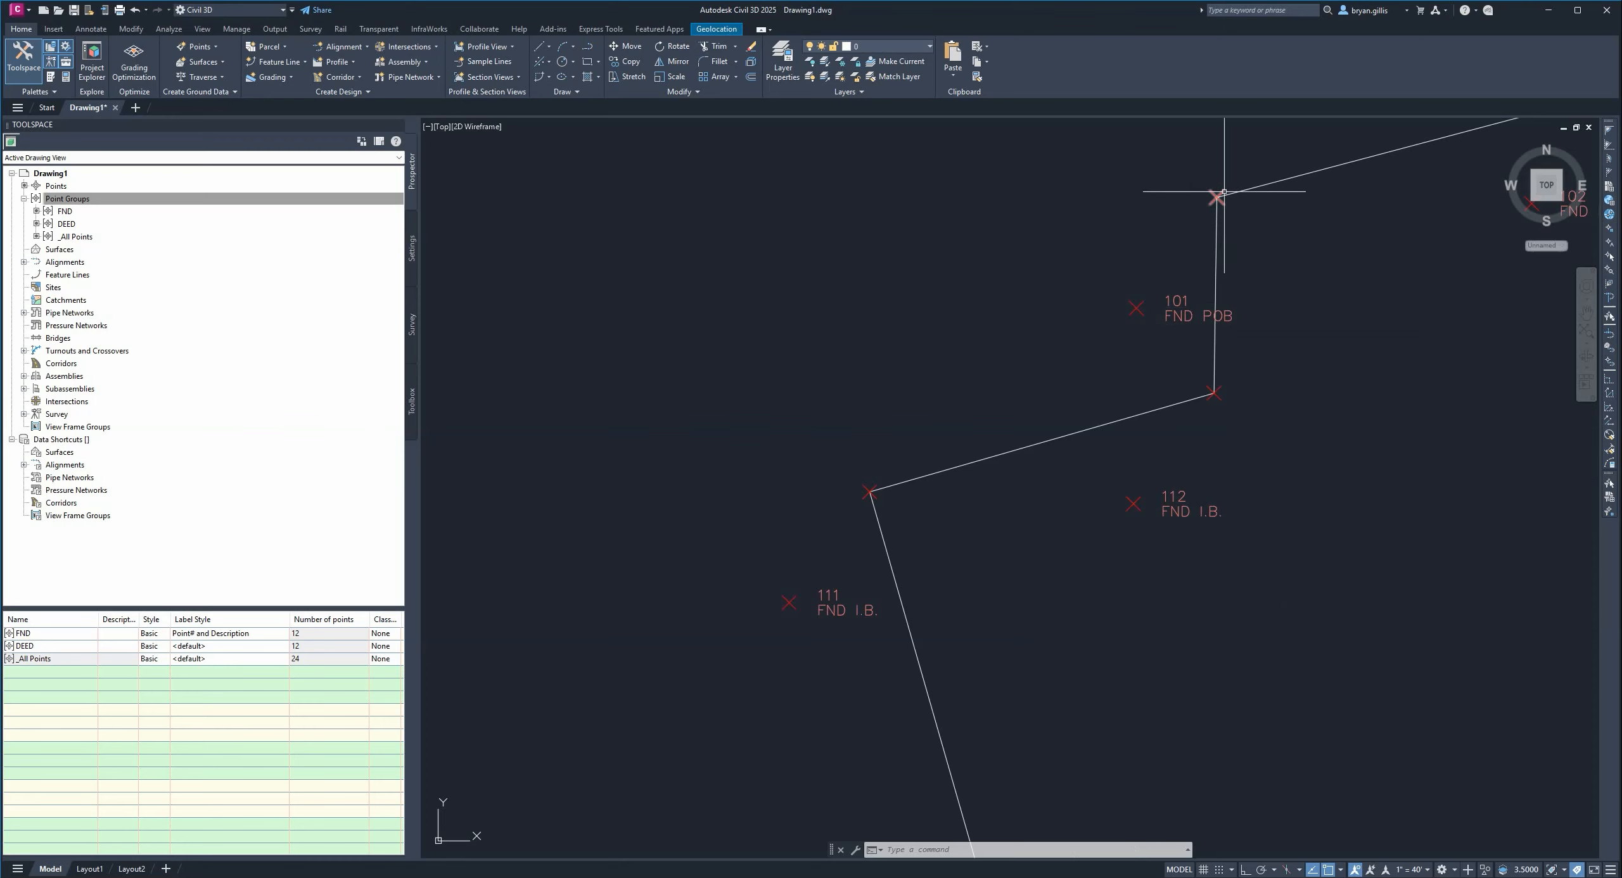
{"action": "scroll", "coordinate": [1261, 431], "scroll_direction": "down", "scroll_amount": 4}
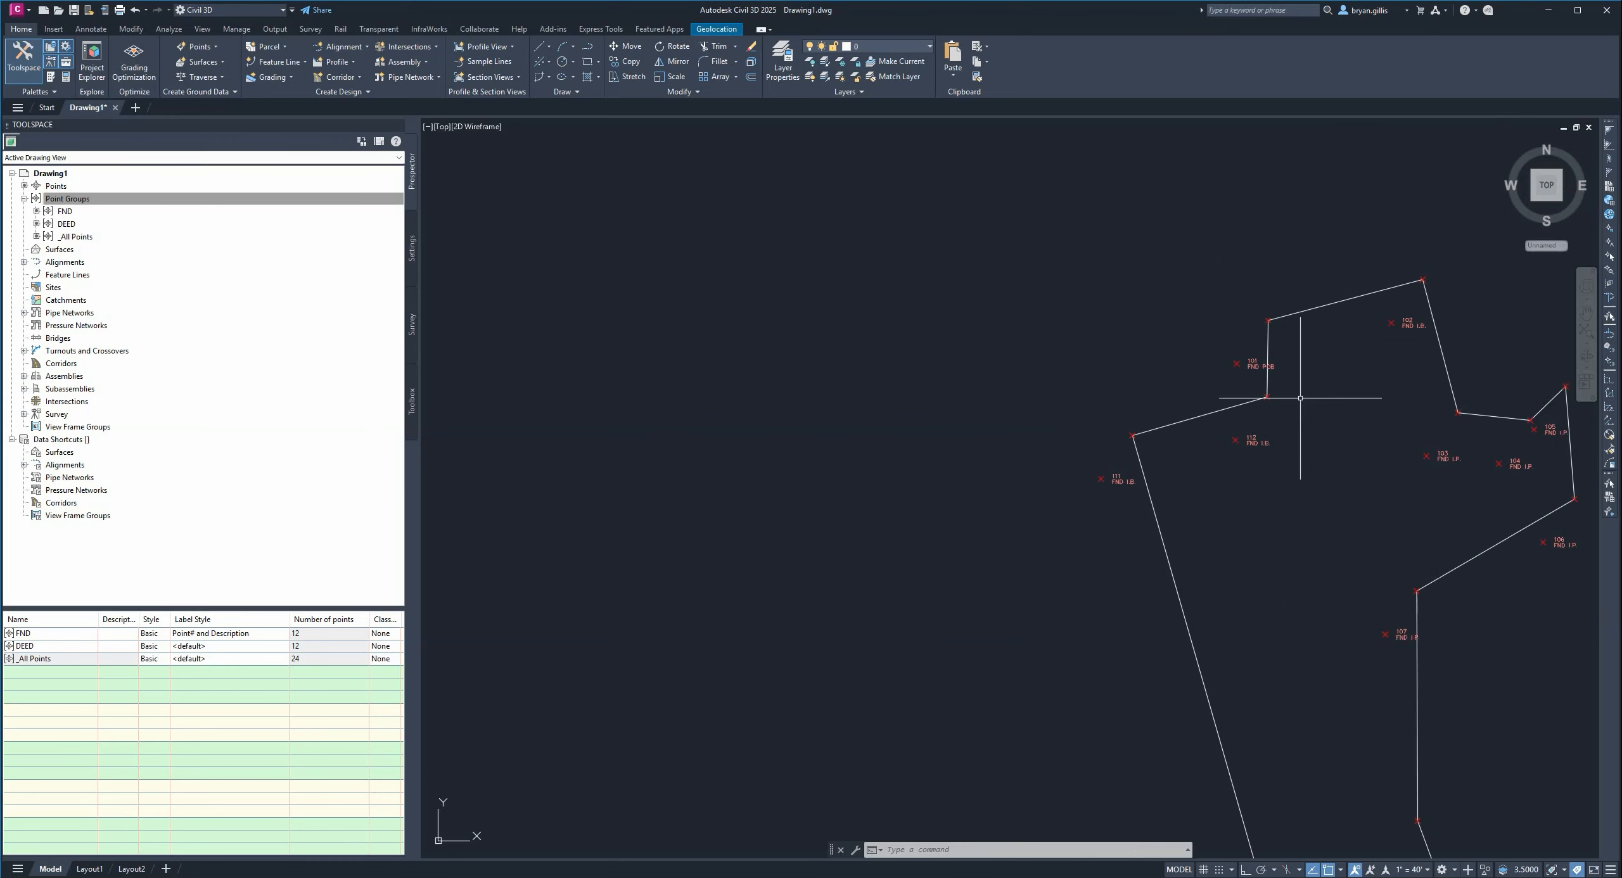
- Compare the found points with the deed corners along the eastern side and down to points 109 and 110 at the southern end
{"action": "middle_click_drag", "start_coordinate": [1322, 459], "coordinate": [1143, 421]}
{"action": "scroll", "coordinate": [1016, 274], "scroll_direction": "up", "scroll_amount": 2}
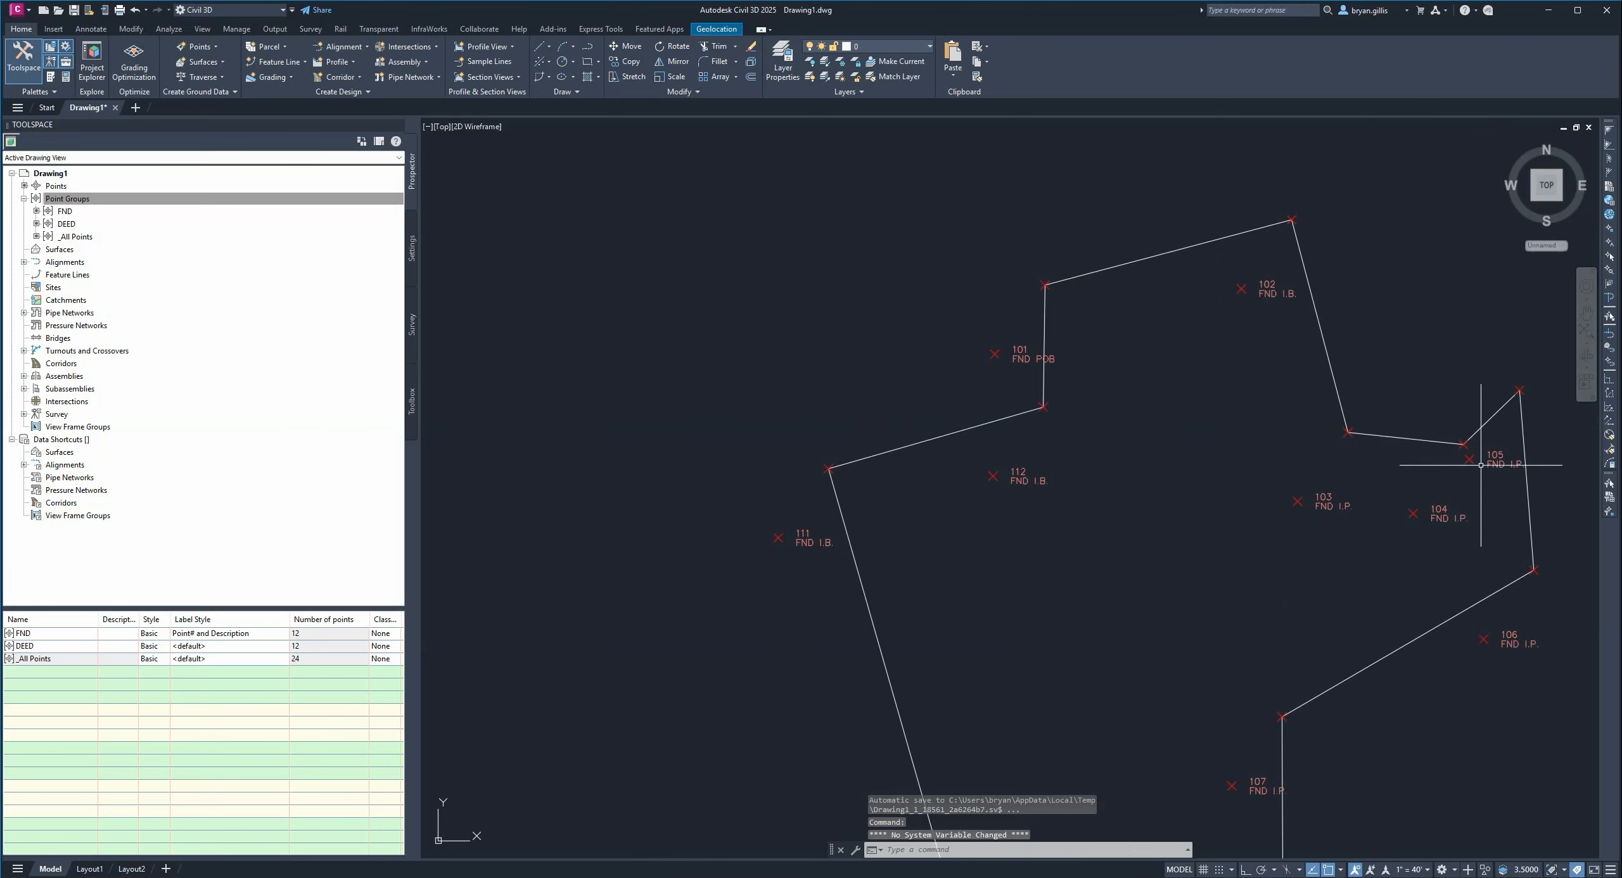
{"action": "middle_click_drag", "start_coordinate": [1383, 577], "coordinate": [1340, 460]}
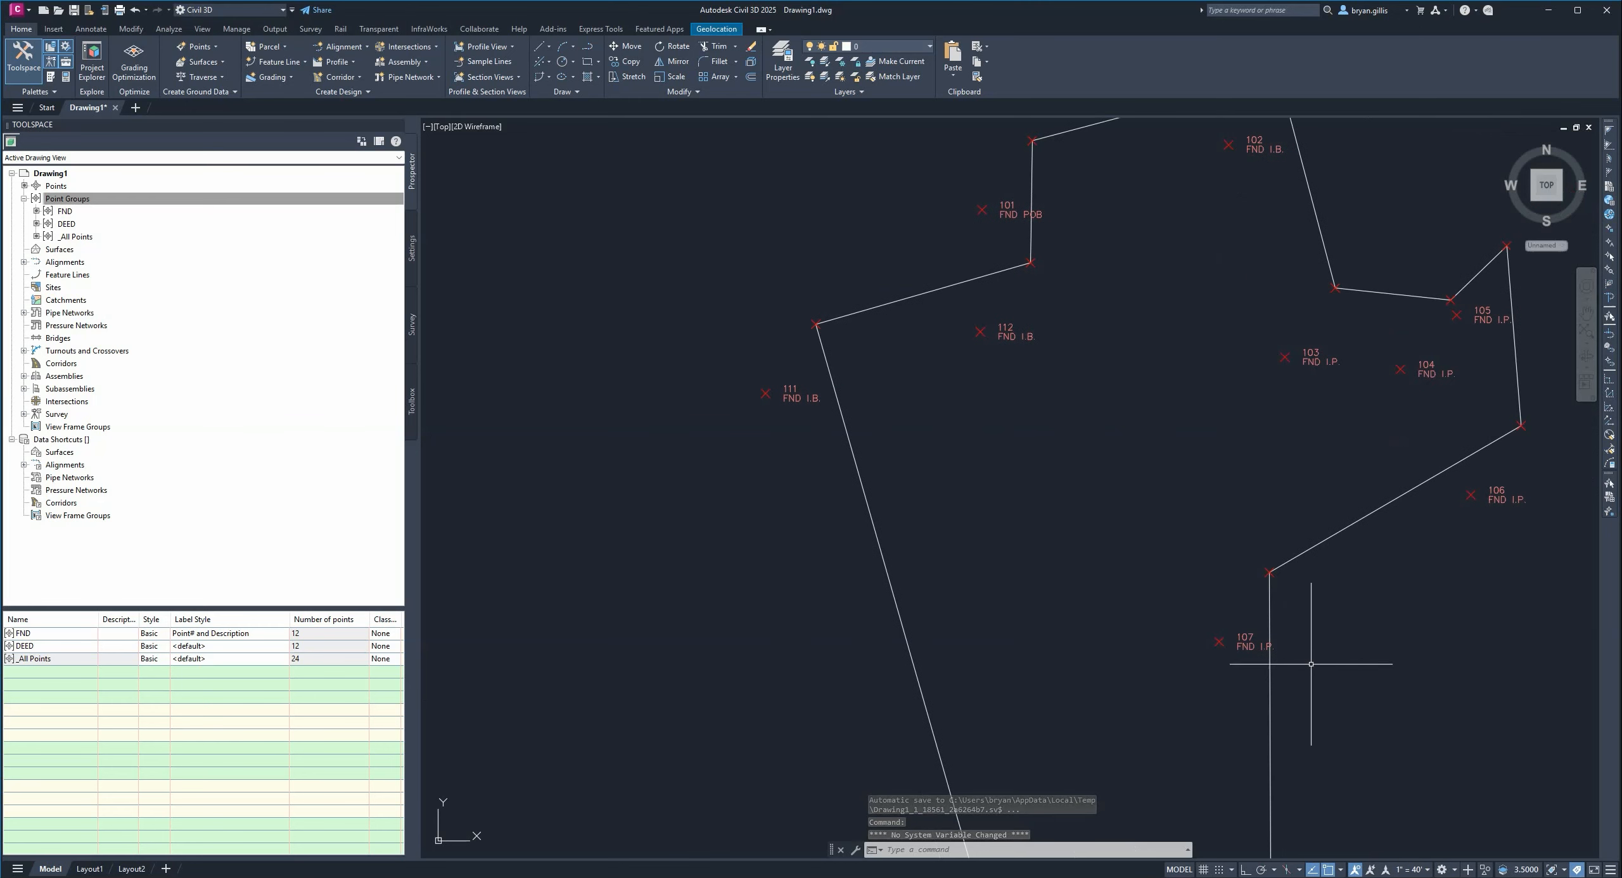
{"action": "middle_click_drag", "start_coordinate": [1231, 663], "coordinate": [1255, 304]}
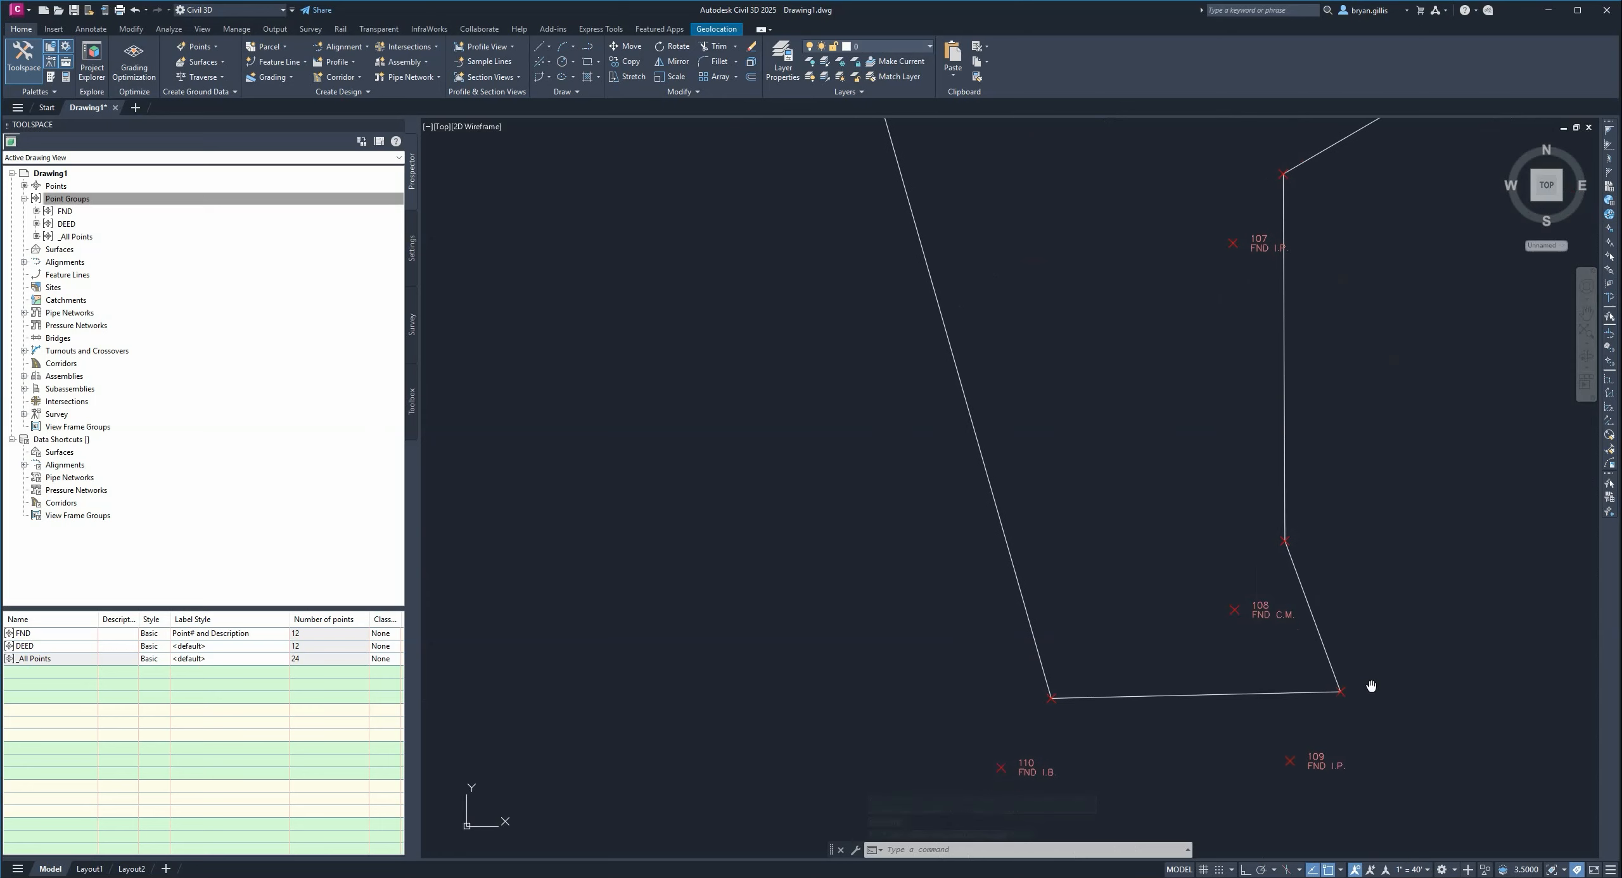
{"action": "mouse_move", "coordinate": [1369, 688]}
{"action": "middle_mouse_down"}
{"action": "mouse_move", "coordinate": [1242, 354]}
{"action": "mouse_move", "coordinate": [1258, 673]}
{"action": "middle_mouse_up"}
{"action": "scroll", "coordinate": [1258, 672], "scroll_direction": "down", "scroll_amount": 2}
{"action": "mouse_move", "coordinate": [1249, 542]}
{"action": "middle_mouse_down"}
{"action": "mouse_move", "coordinate": [1235, 488]}
{"action": "mouse_move", "coordinate": [1112, 433]}
{"action": "middle_mouse_up"}
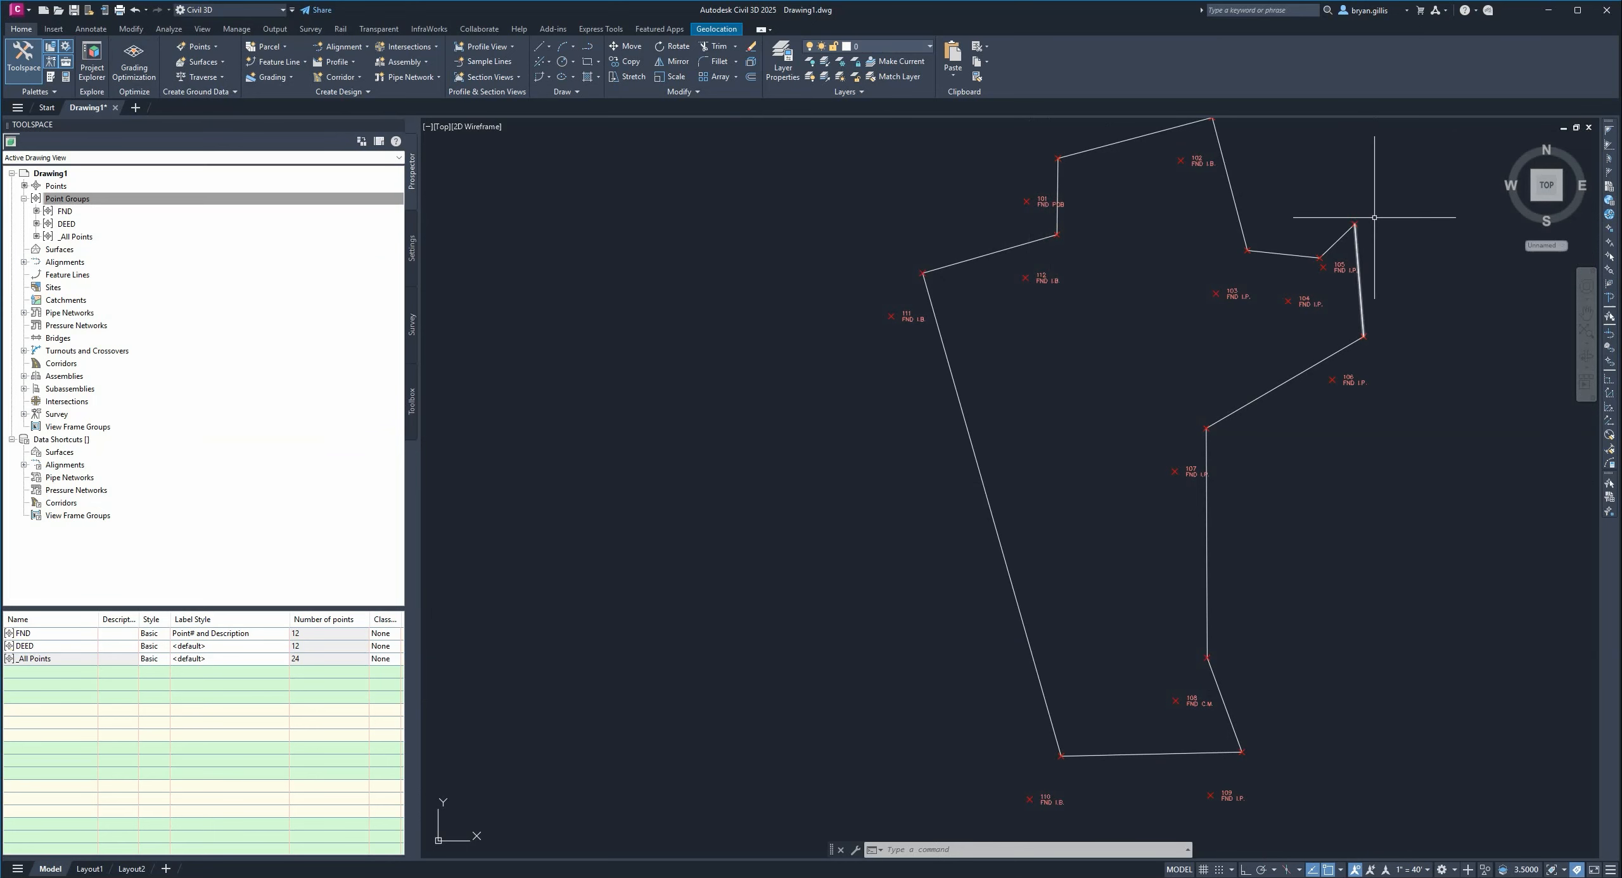
- Create a new point style named DEED from the DEED point group's properties
{"action": "left_click", "coordinate": [54, 199]}
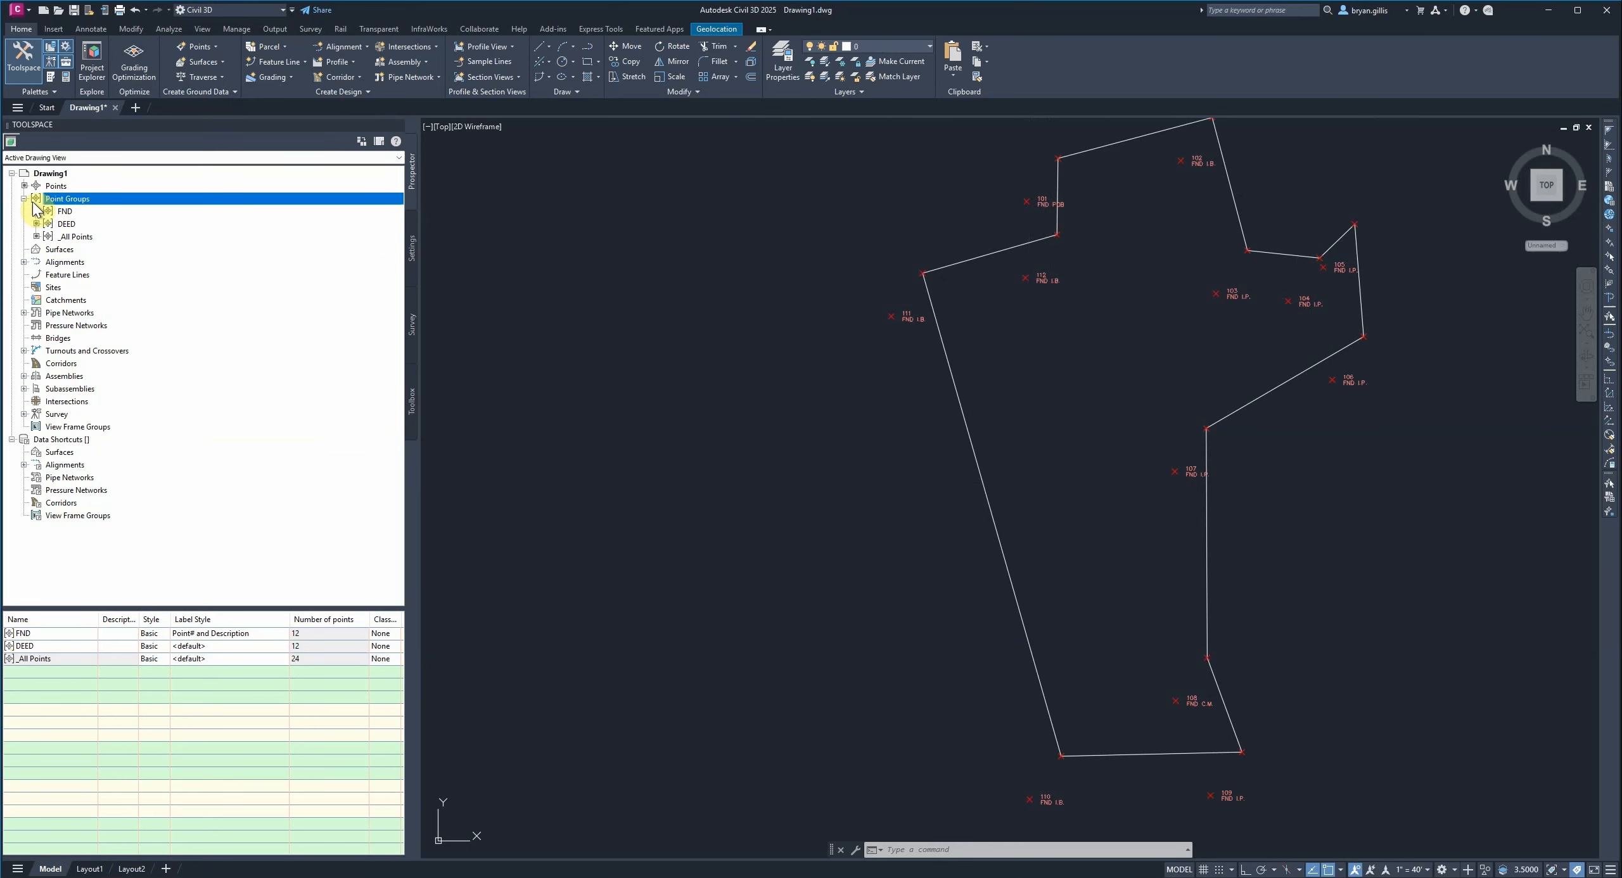
{"action": "right_click", "coordinate": [66, 225]}
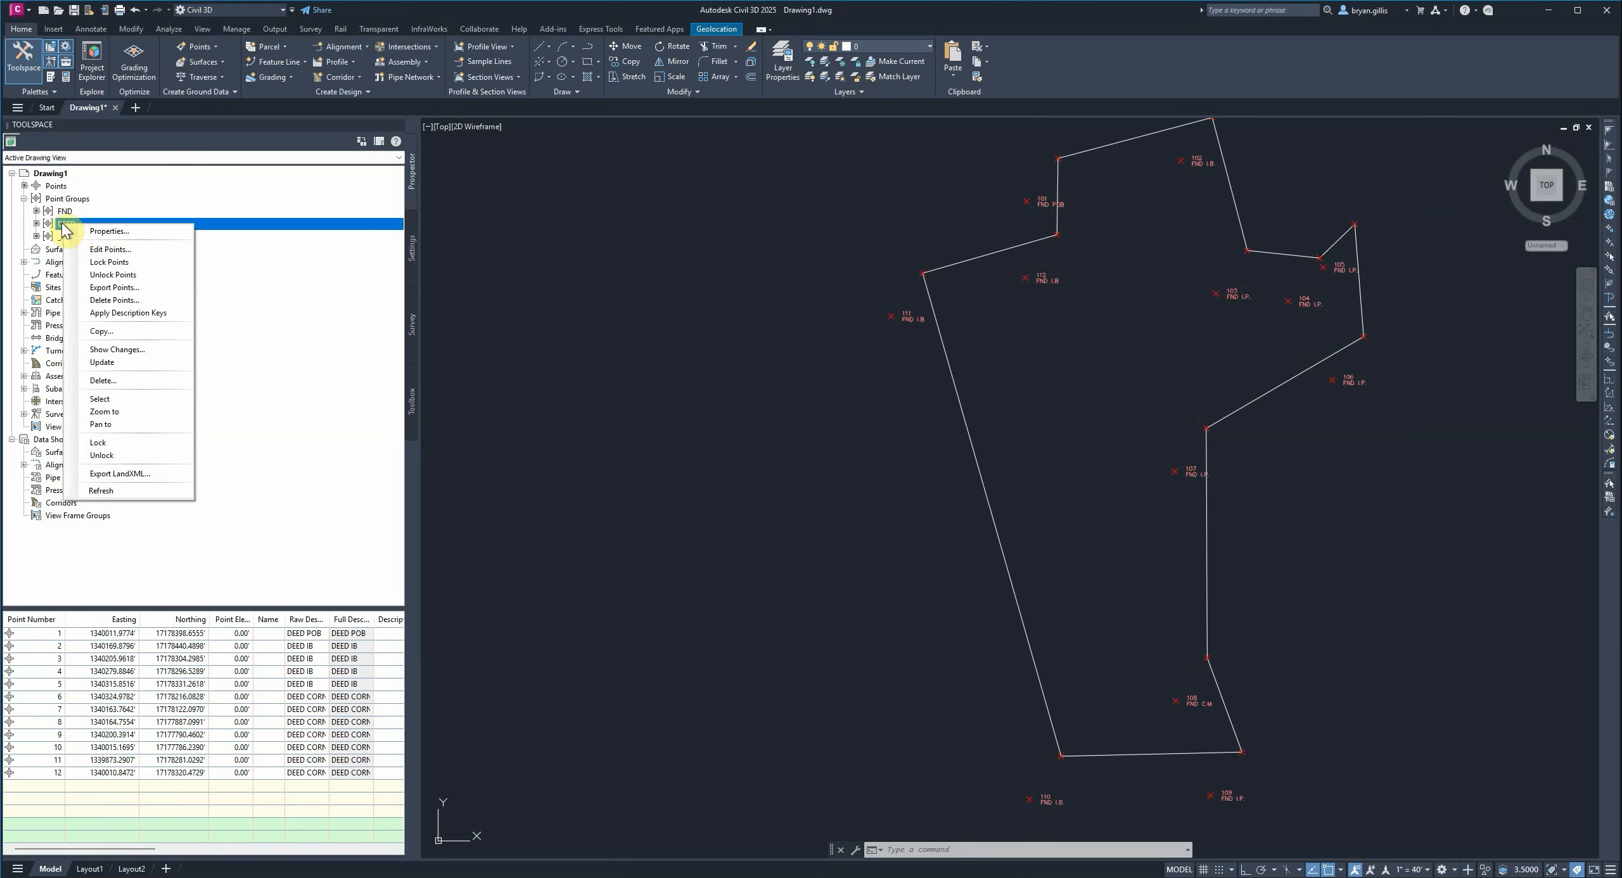
{"action": "left_click", "coordinate": [95, 233]}
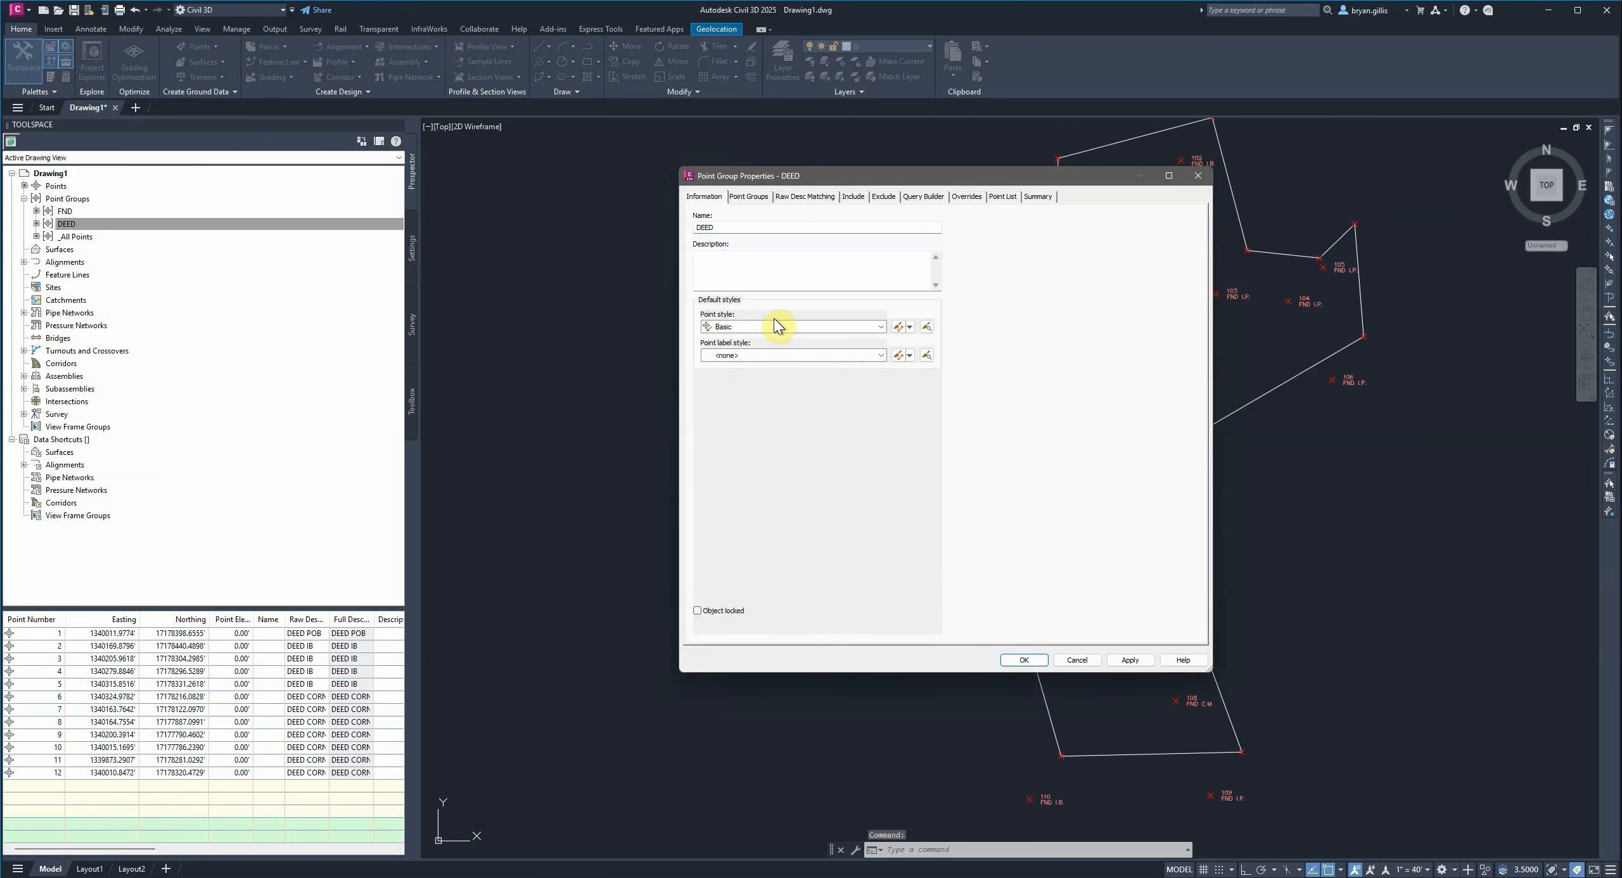
{"action": "left_click", "coordinate": [911, 328]}
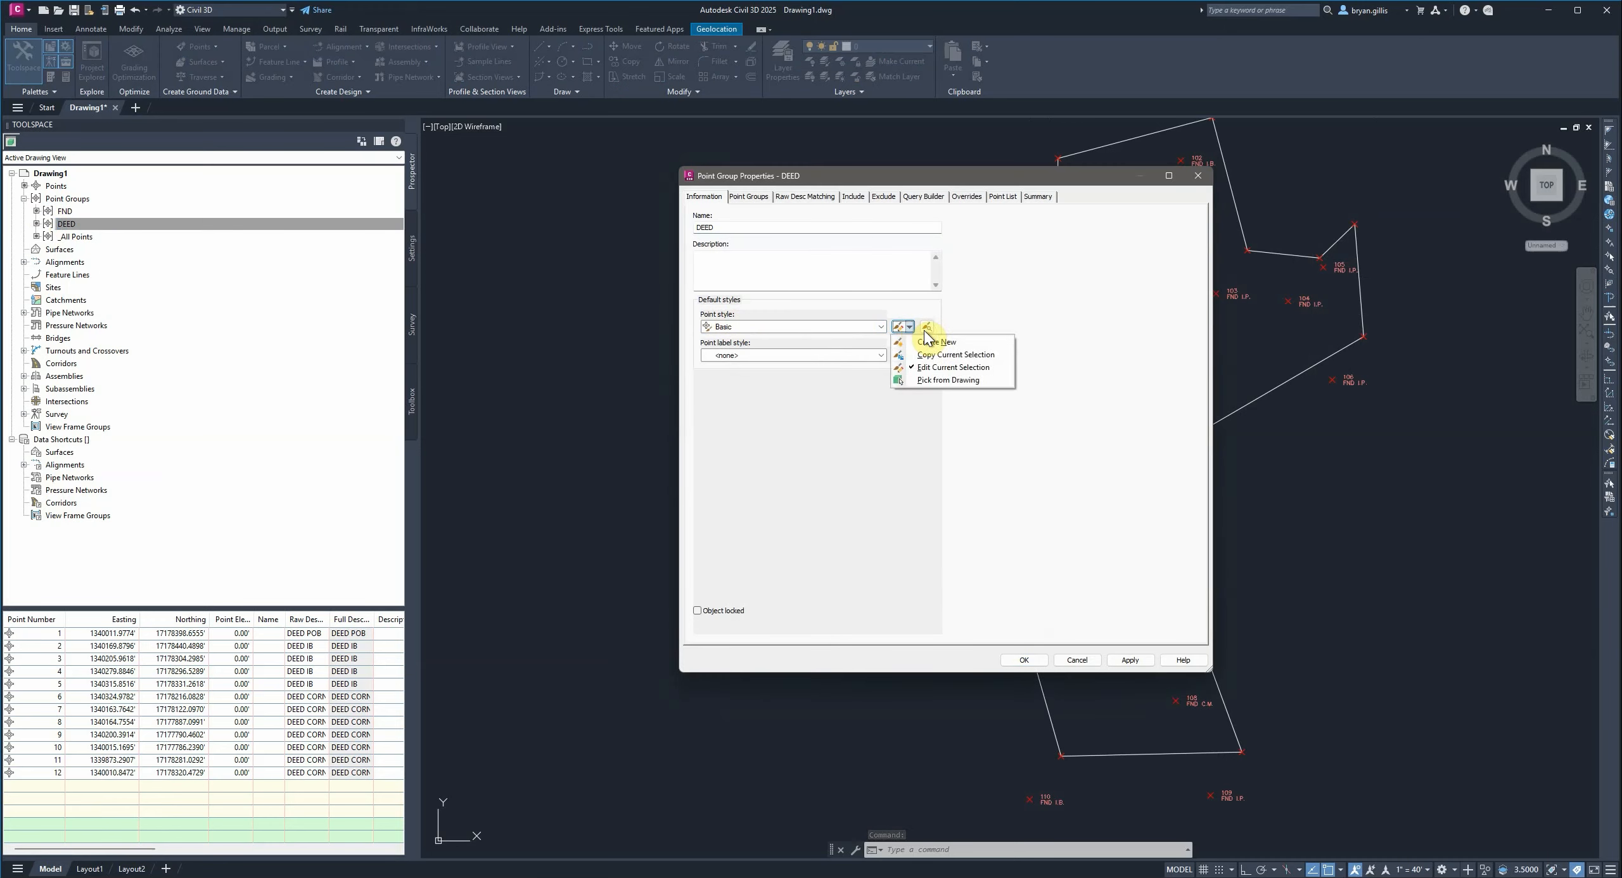
{"action": "left_click", "coordinate": [932, 342]}
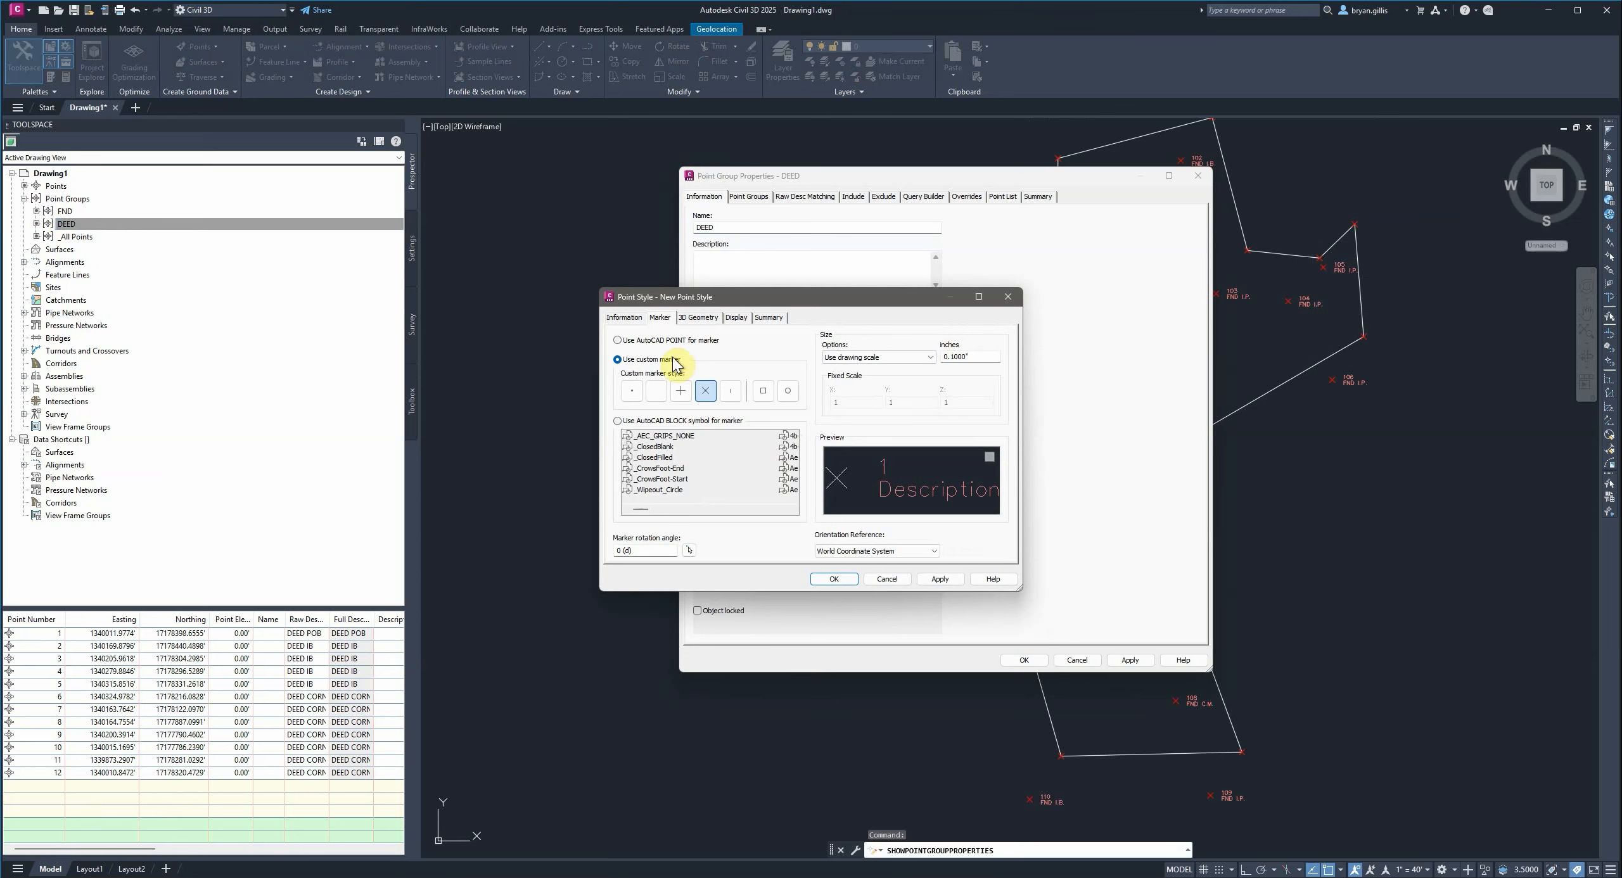
{"action": "left_click", "coordinate": [626, 319]}
{"action": "left_click", "coordinate": [706, 349]}
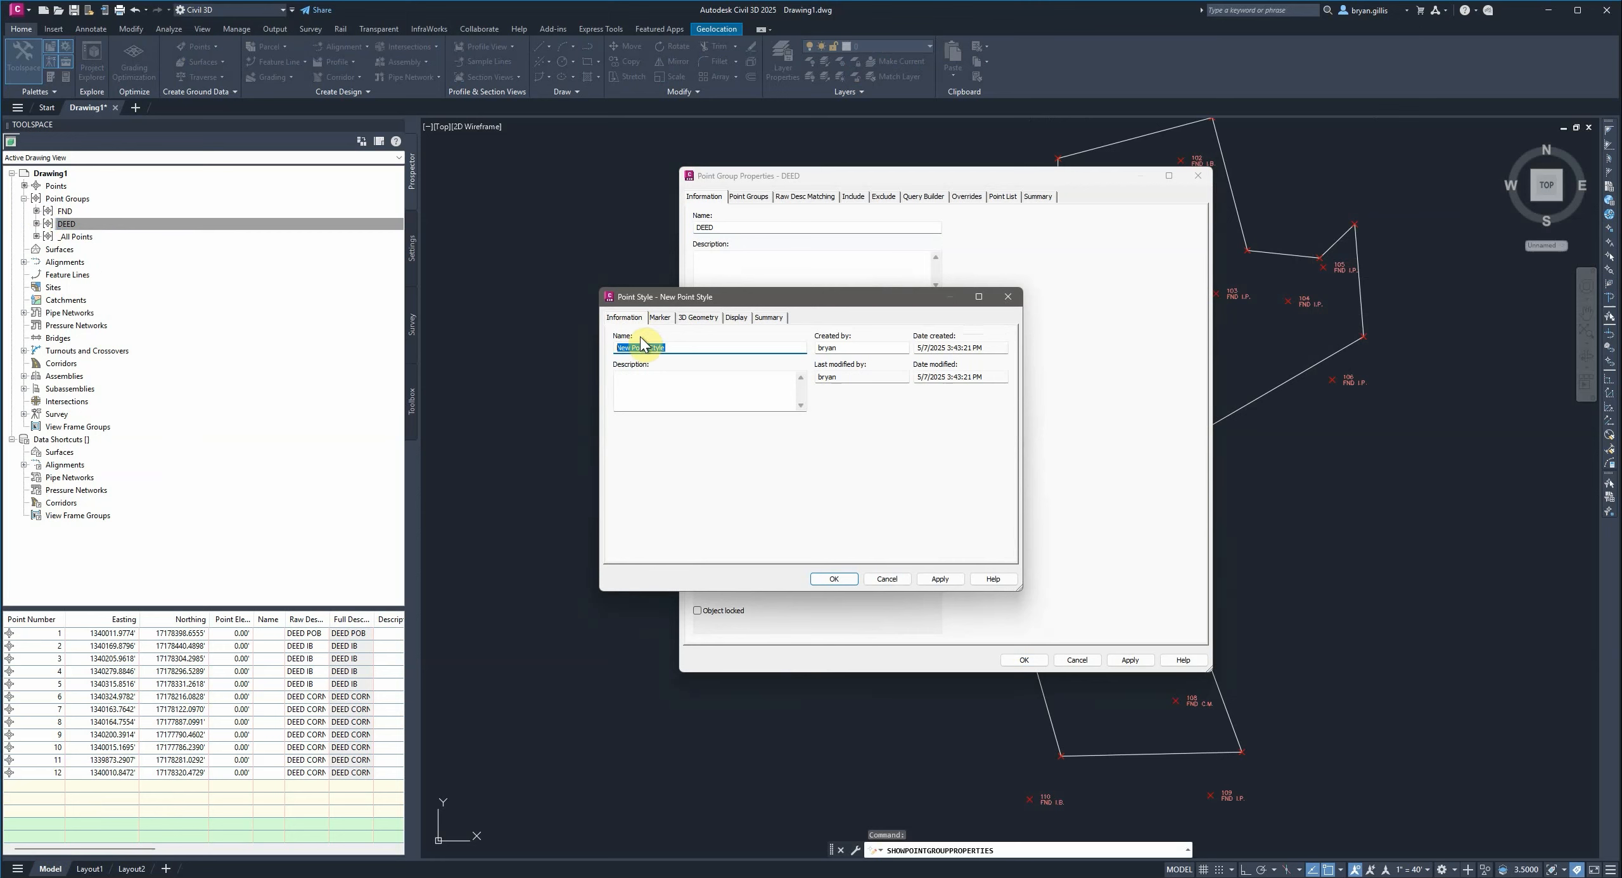
{"action": "type", "text": "DEED"}
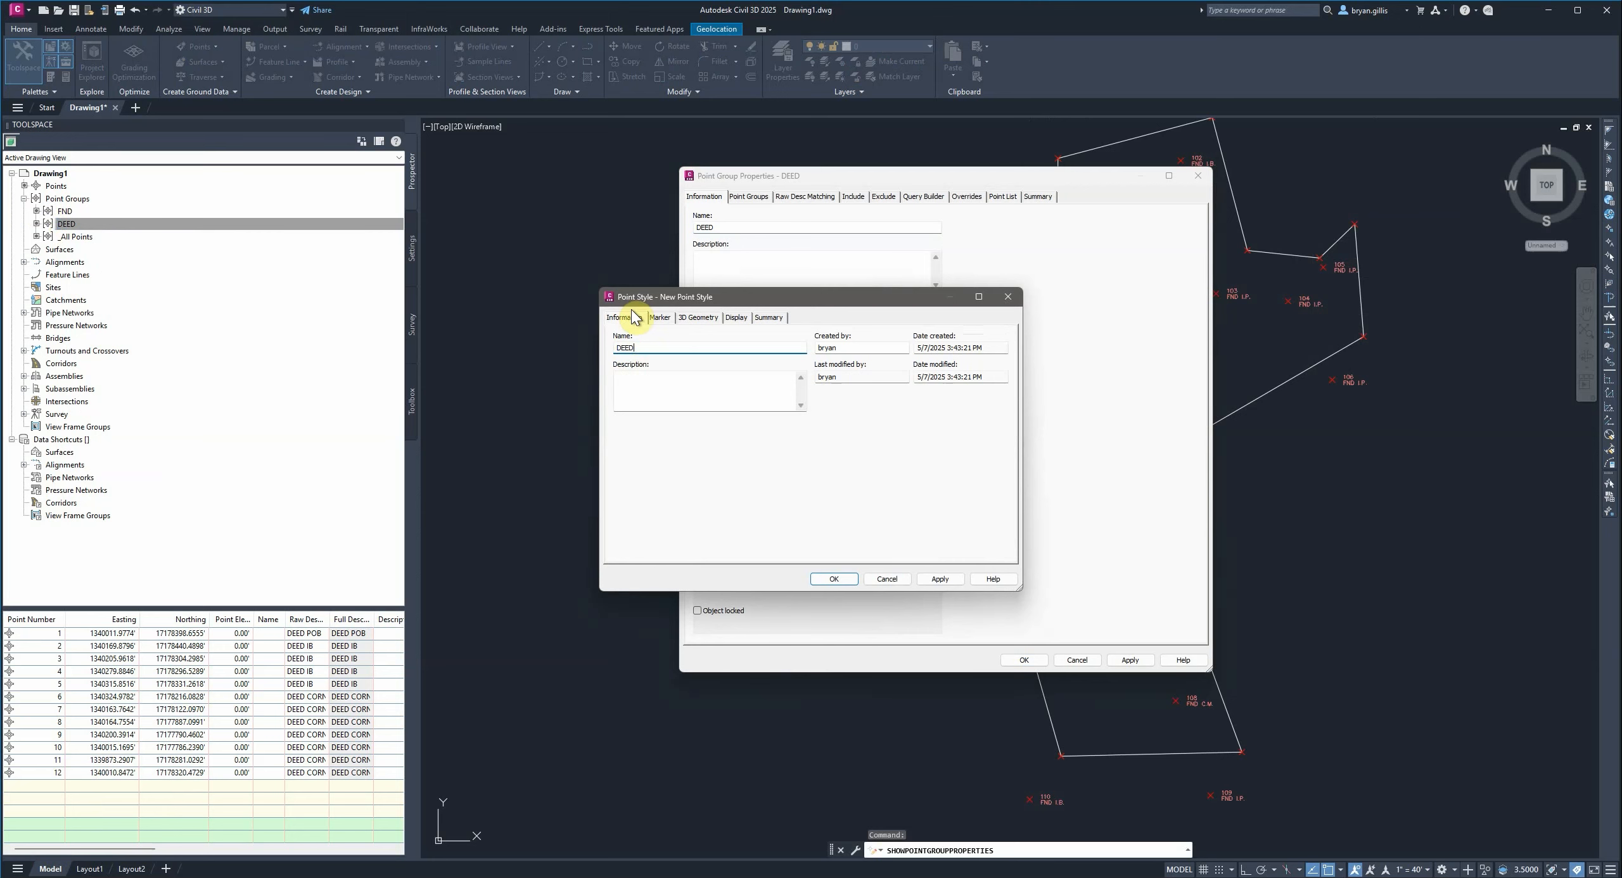
- Give the DEED point style a custom marker made of a plain circle without the X
{"action": "left_click", "coordinate": [659, 320]}
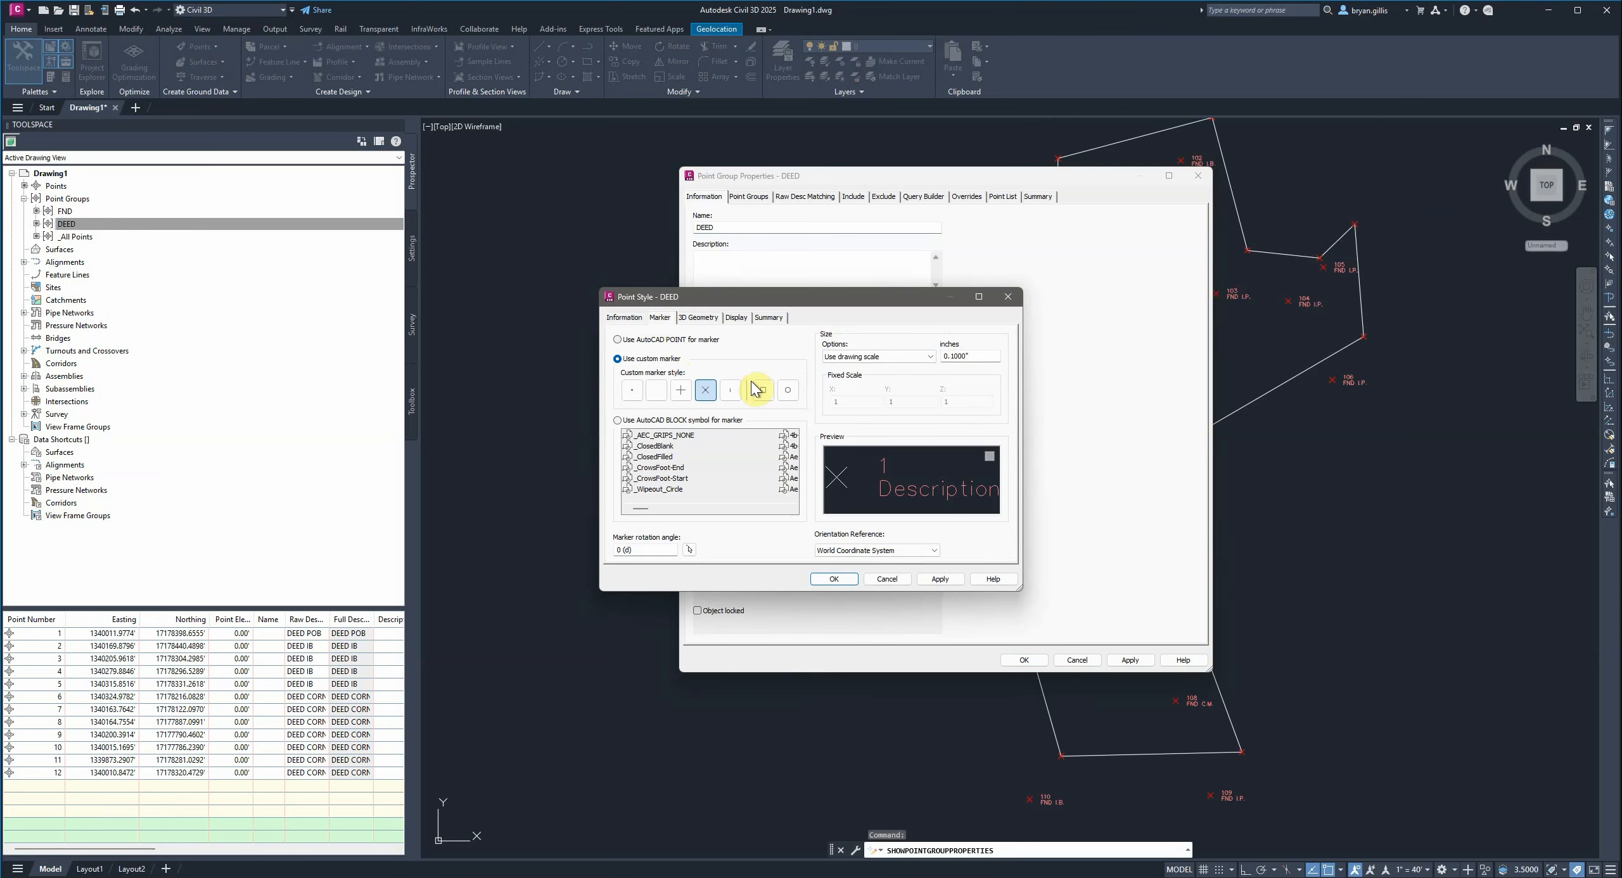
{"action": "left_click", "coordinate": [786, 393]}
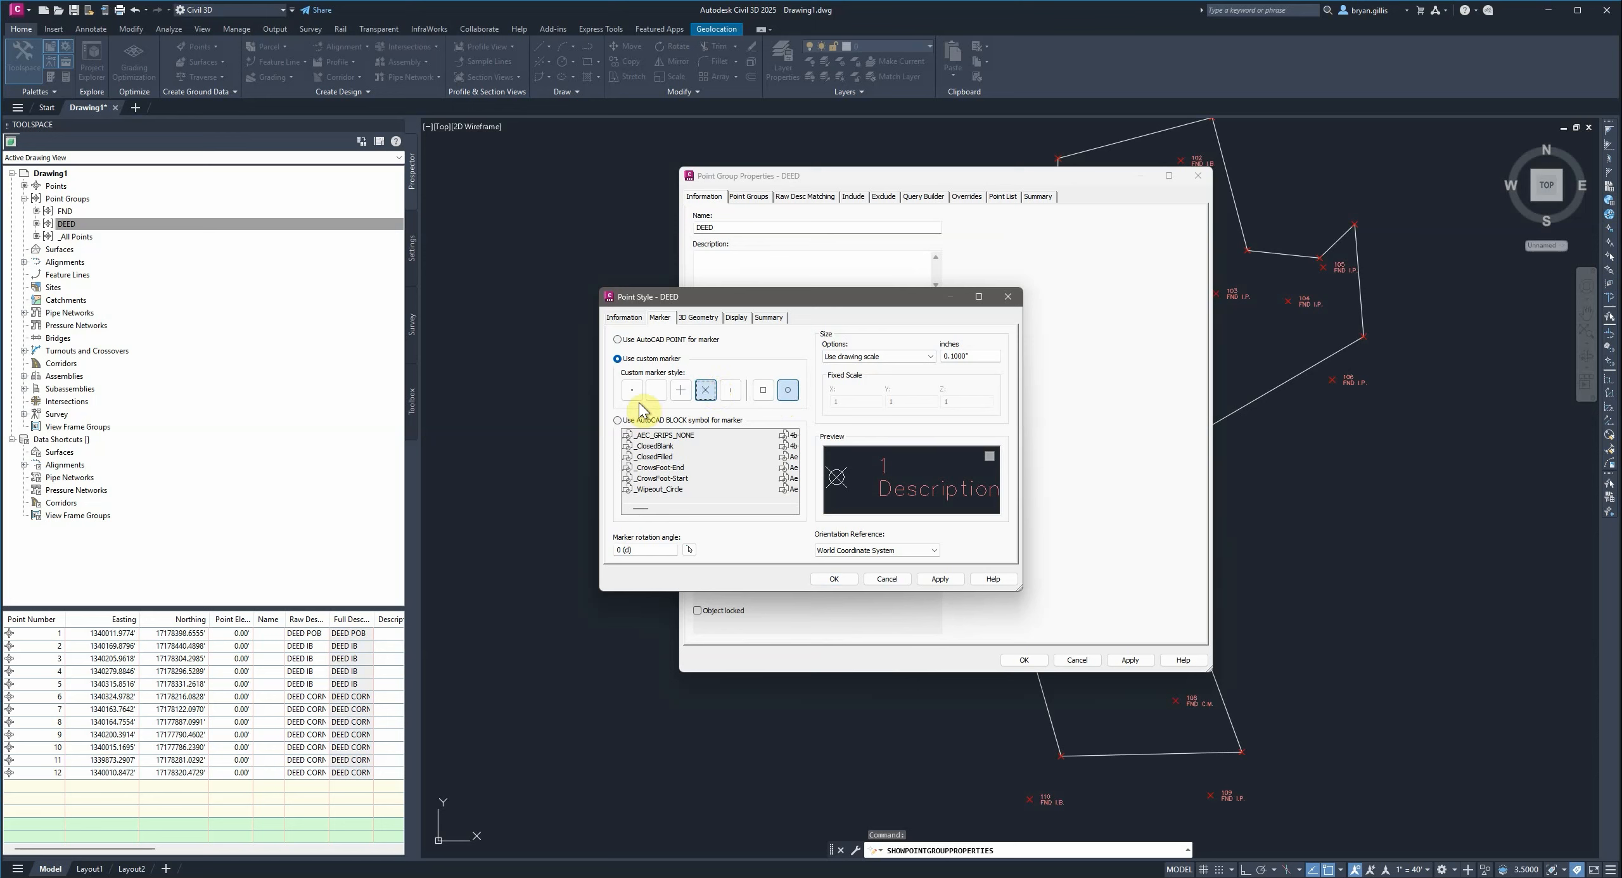
{"action": "left_click", "coordinate": [659, 391]}
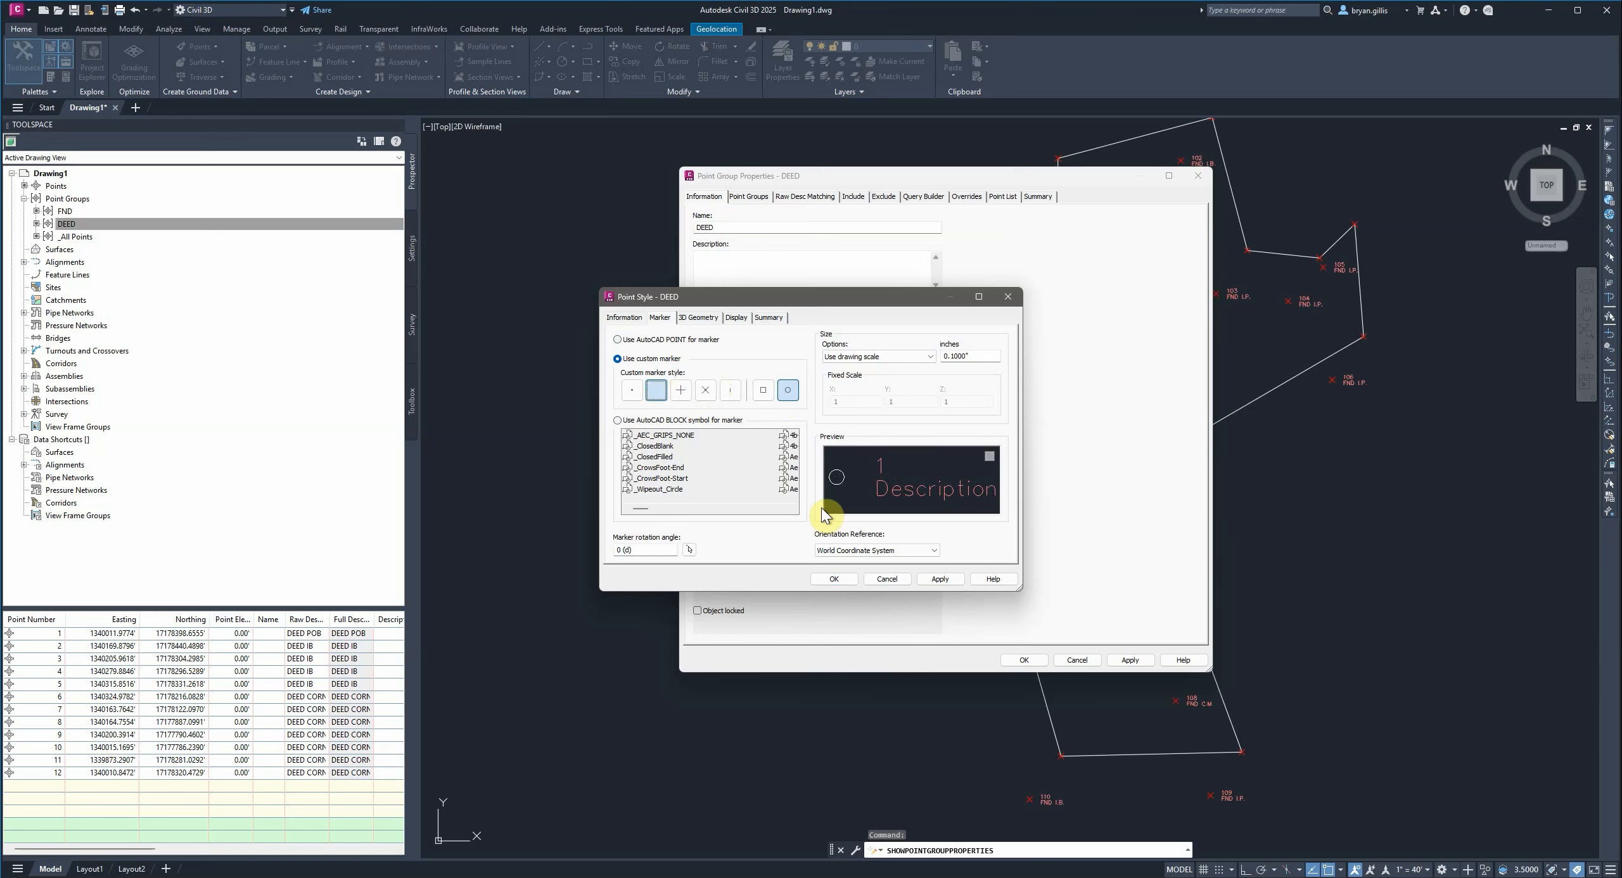
- Set the plan-view marker and label colors of the DEED point style to index color 151
{"action": "left_click", "coordinate": [739, 319]}
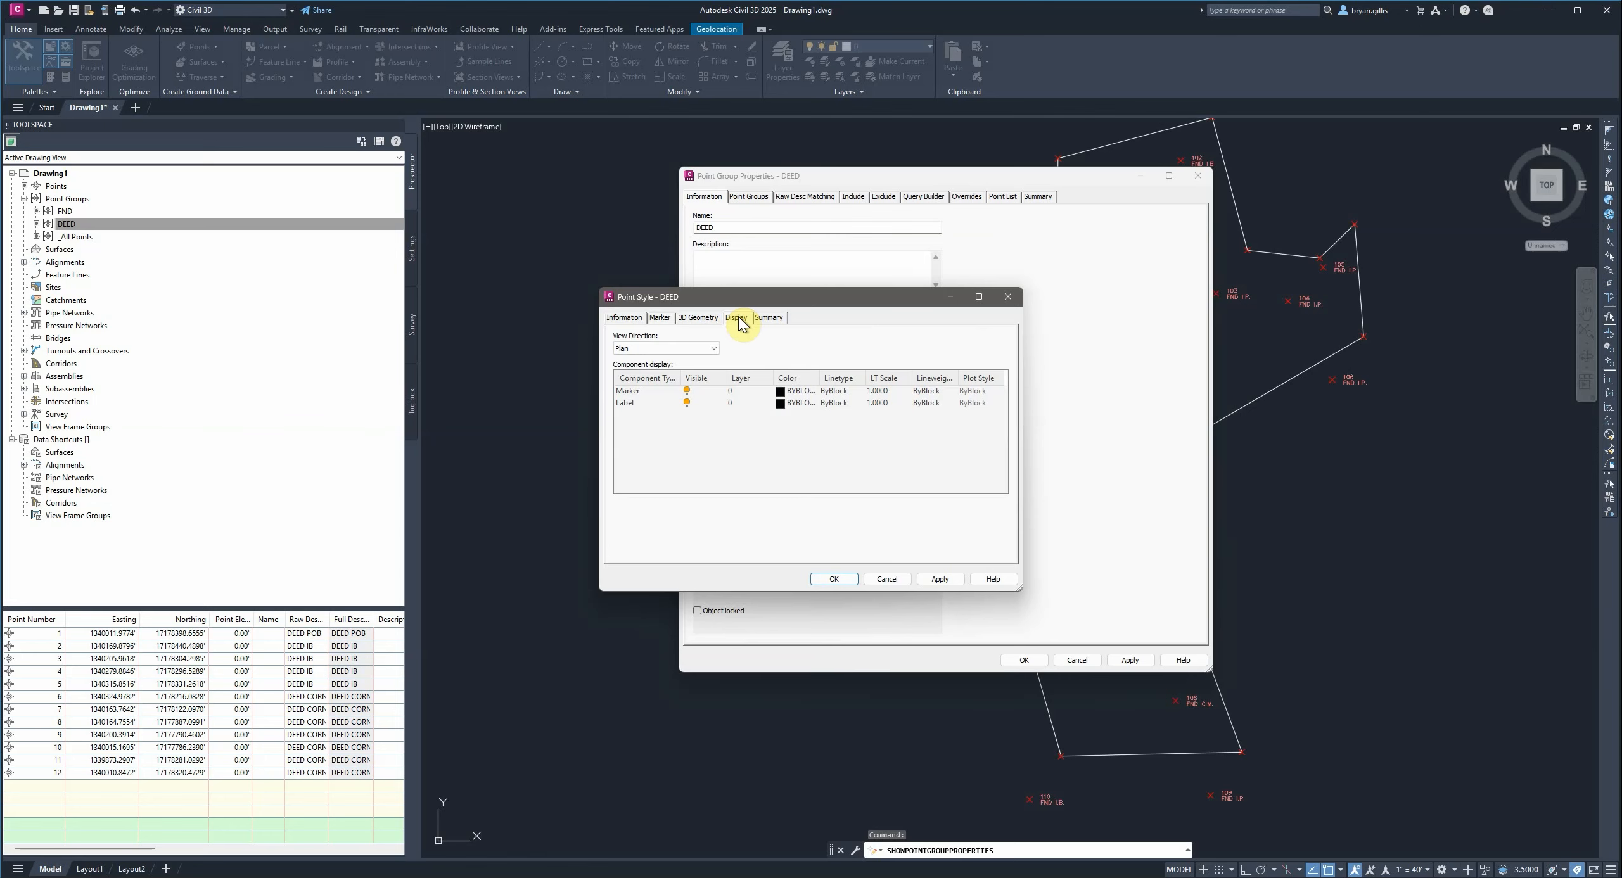
{"action": "left_click", "coordinate": [781, 393]}
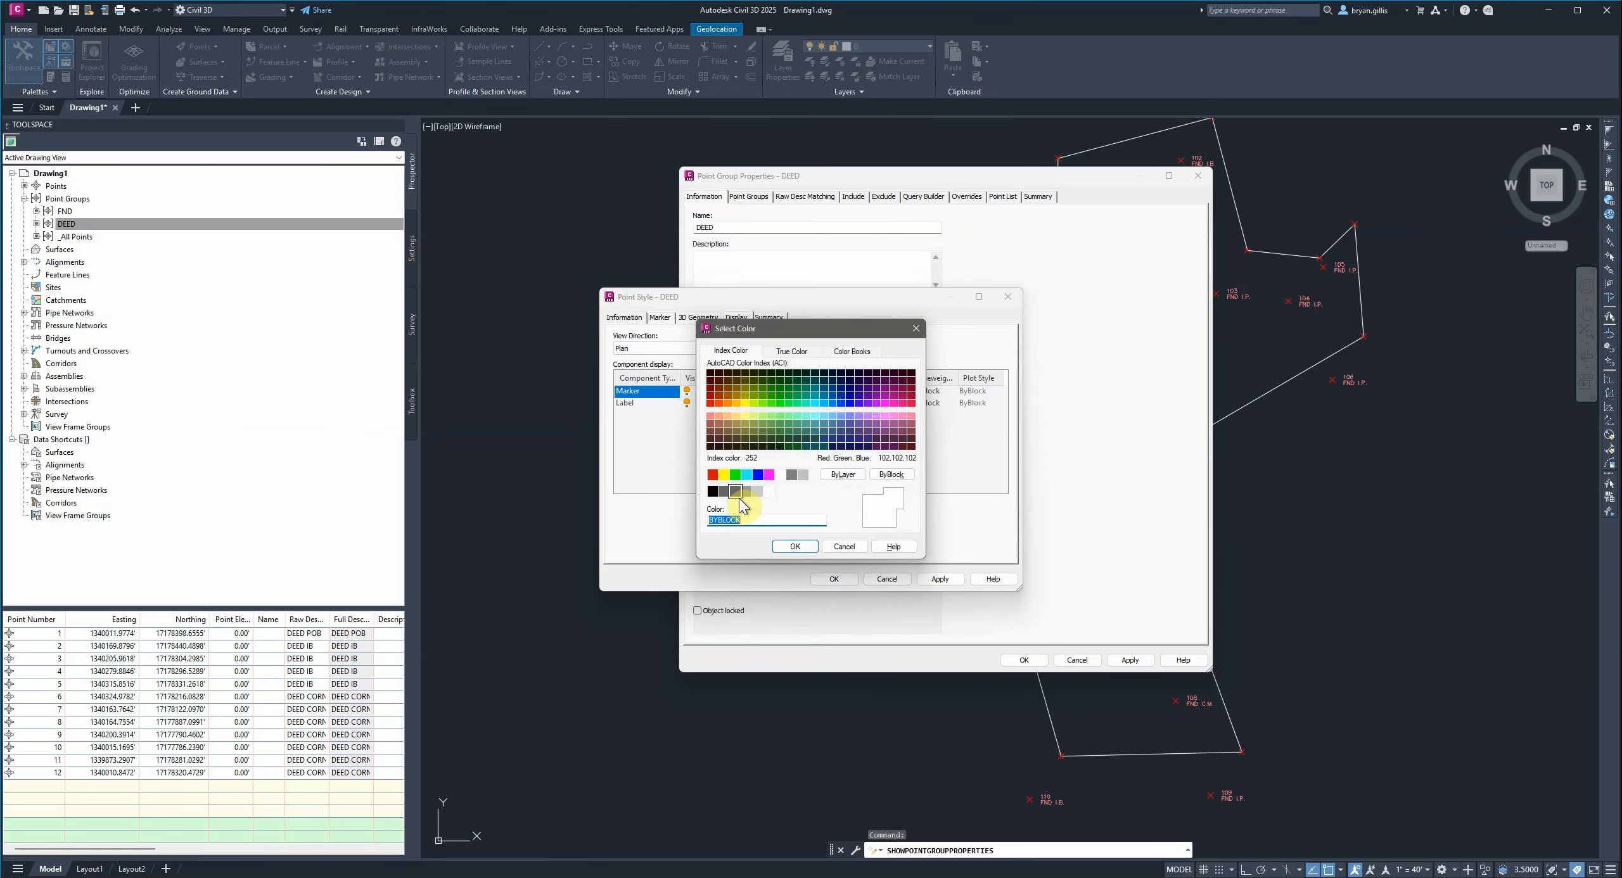
{"action": "mouse_move", "coordinate": [841, 332]}
{"action": "left_mouse_down"}
{"action": "mouse_move", "coordinate": [859, 426]}
{"action": "mouse_move", "coordinate": [905, 356]}
{"action": "left_mouse_up"}
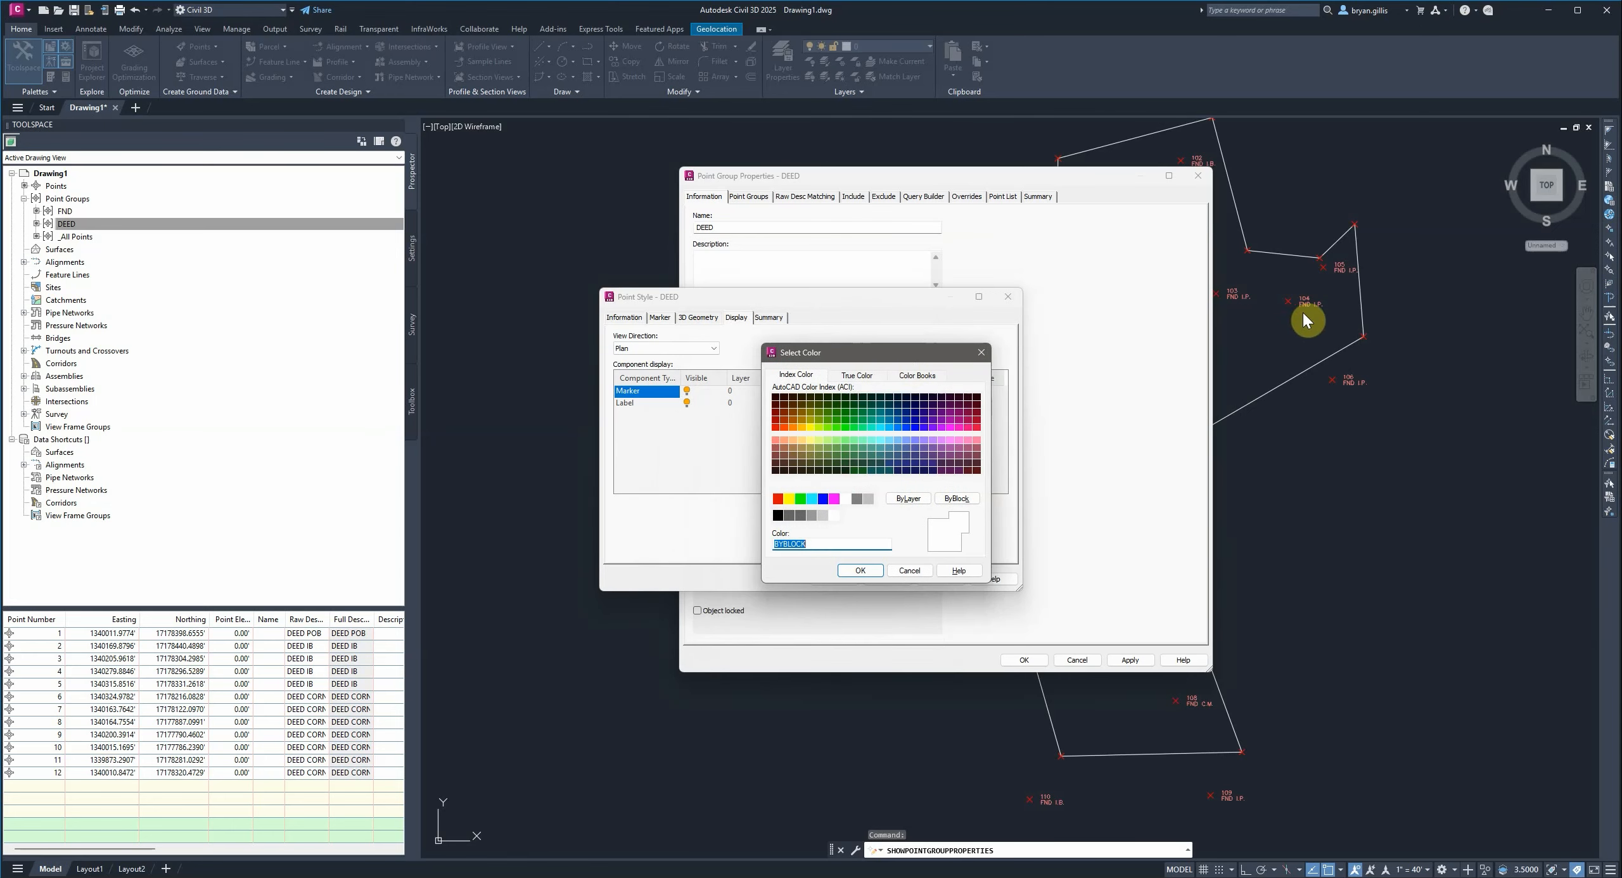
{"action": "left_click", "coordinate": [890, 439]}
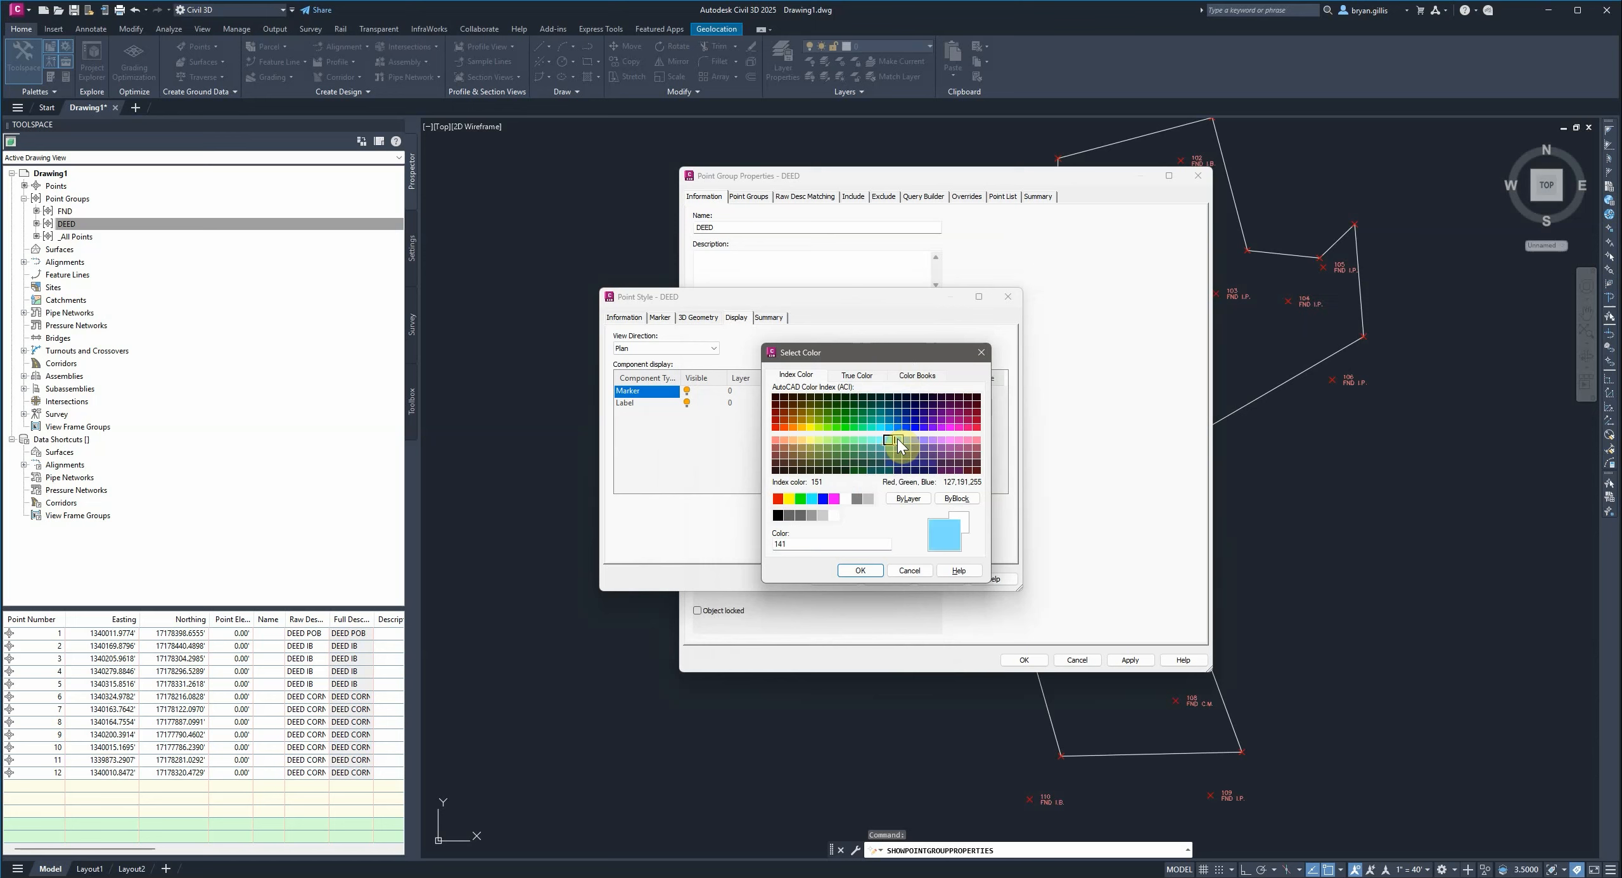
{"action": "left_click", "coordinate": [897, 439]}
{"action": "left_click", "coordinate": [860, 571]}
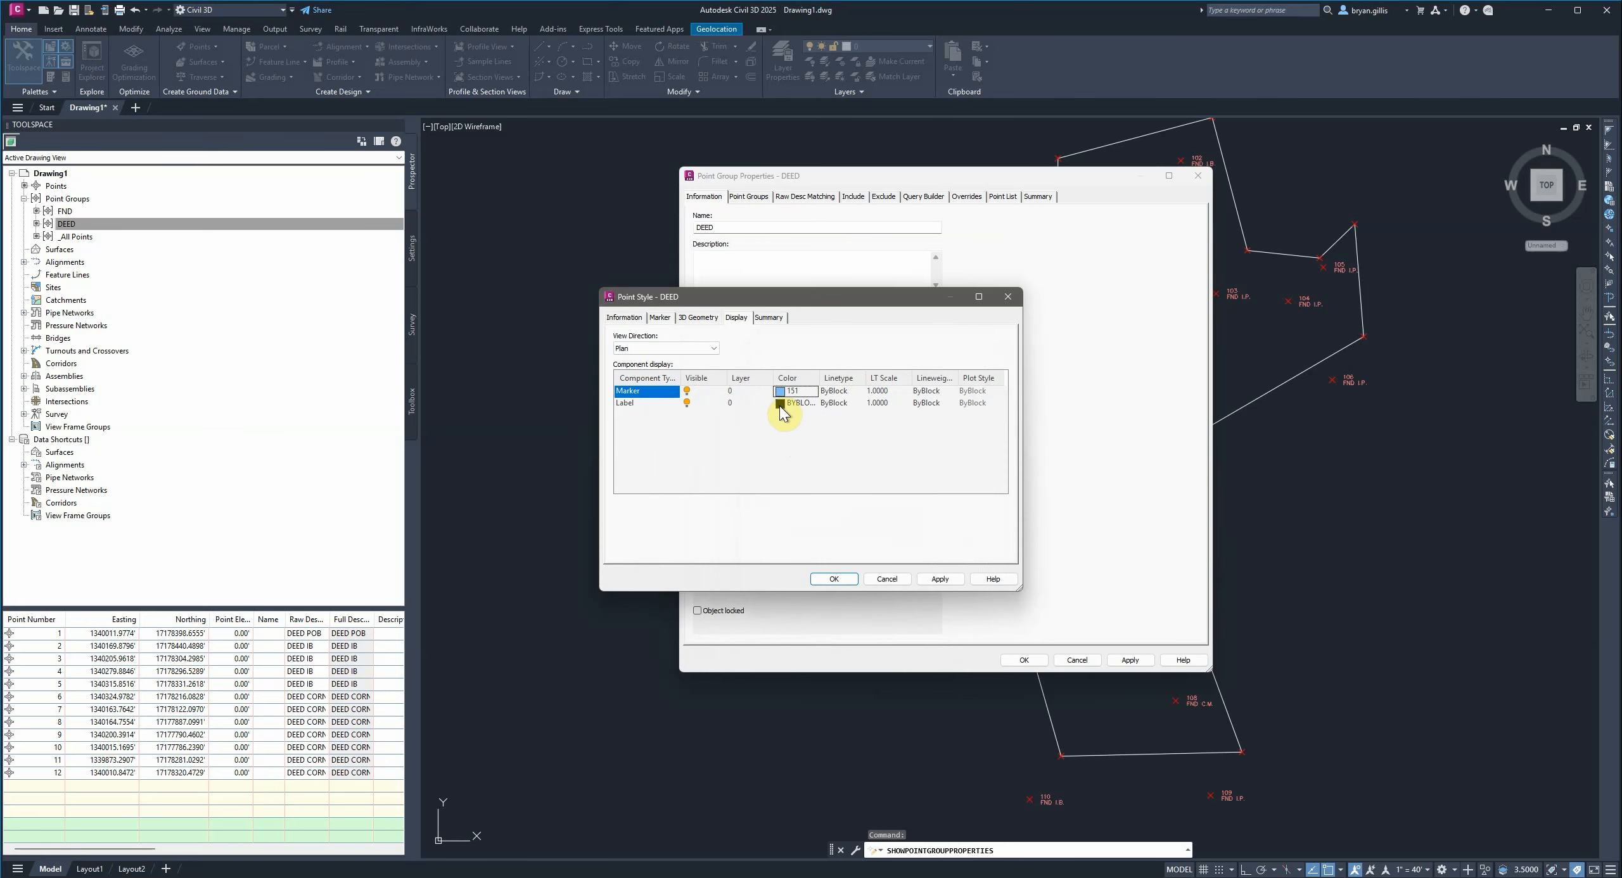
{"action": "left_click", "coordinate": [780, 405]}
{"action": "left_click", "coordinate": [899, 439]}
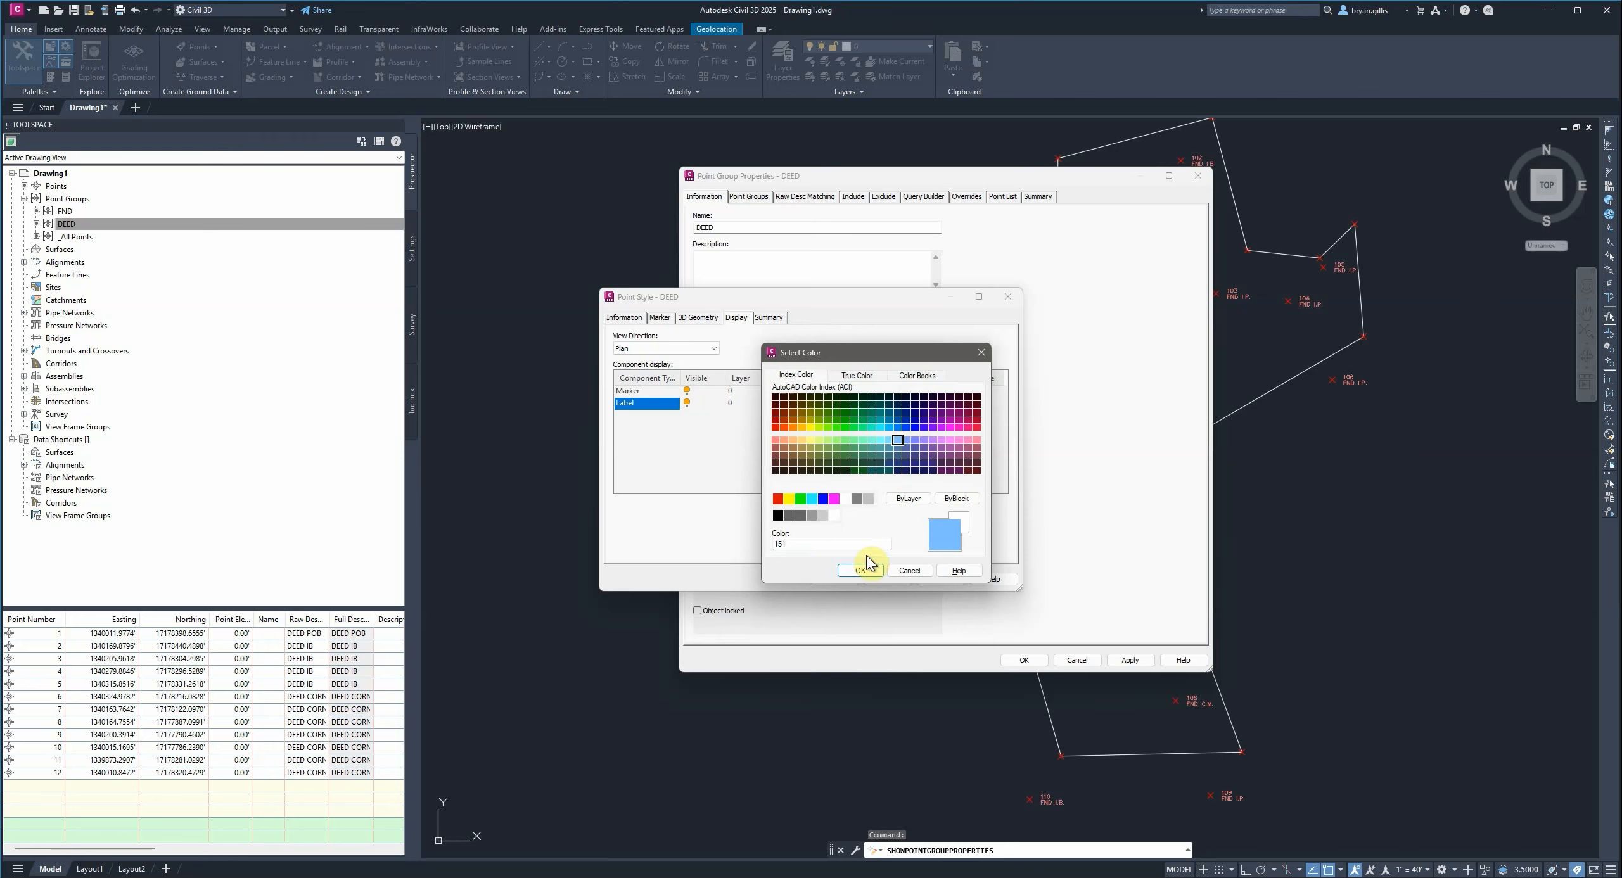
{"action": "left_click", "coordinate": [860, 570]}
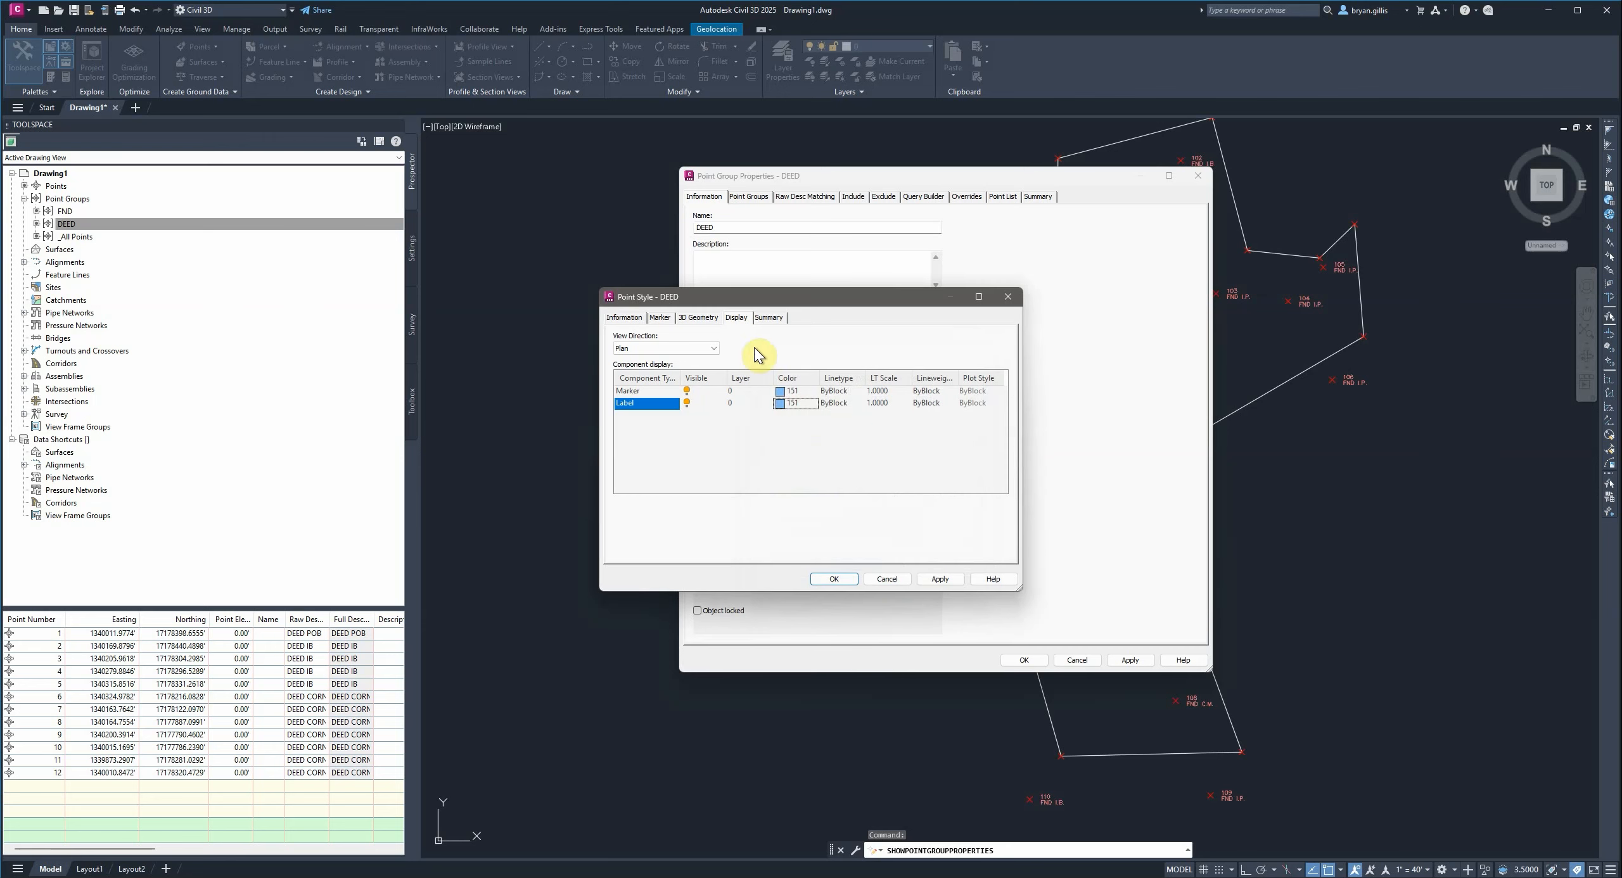
- Set the marker and label colors for the Model view direction of the DEED point style to index color 151
{"action": "left_click", "coordinate": [711, 348]}
{"action": "left_click", "coordinate": [680, 372]}
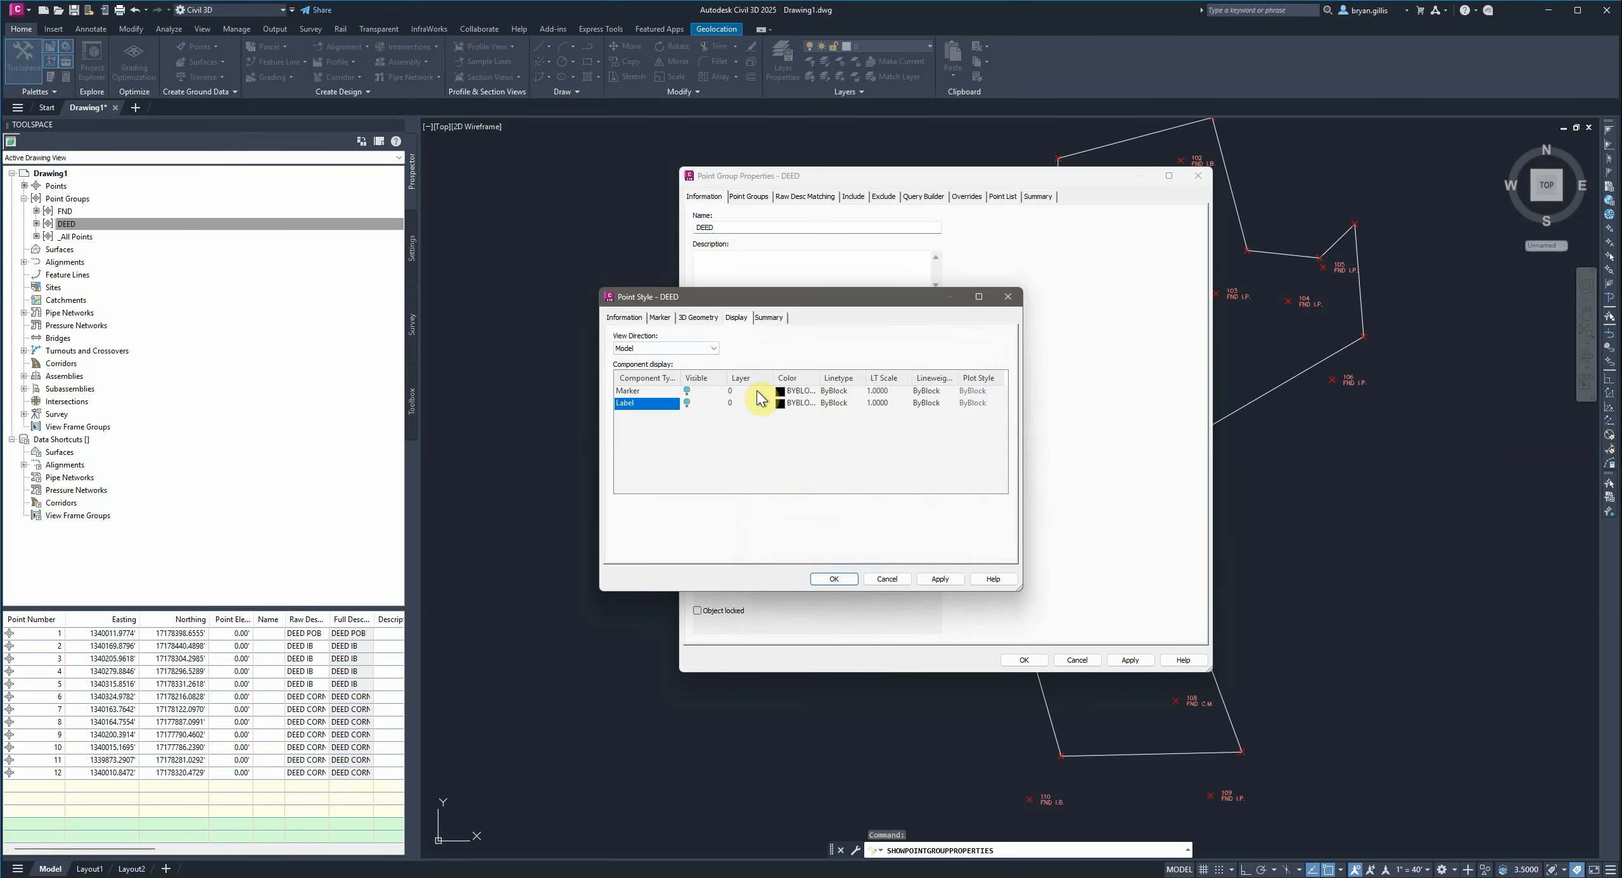
{"action": "left_click", "coordinate": [780, 392]}
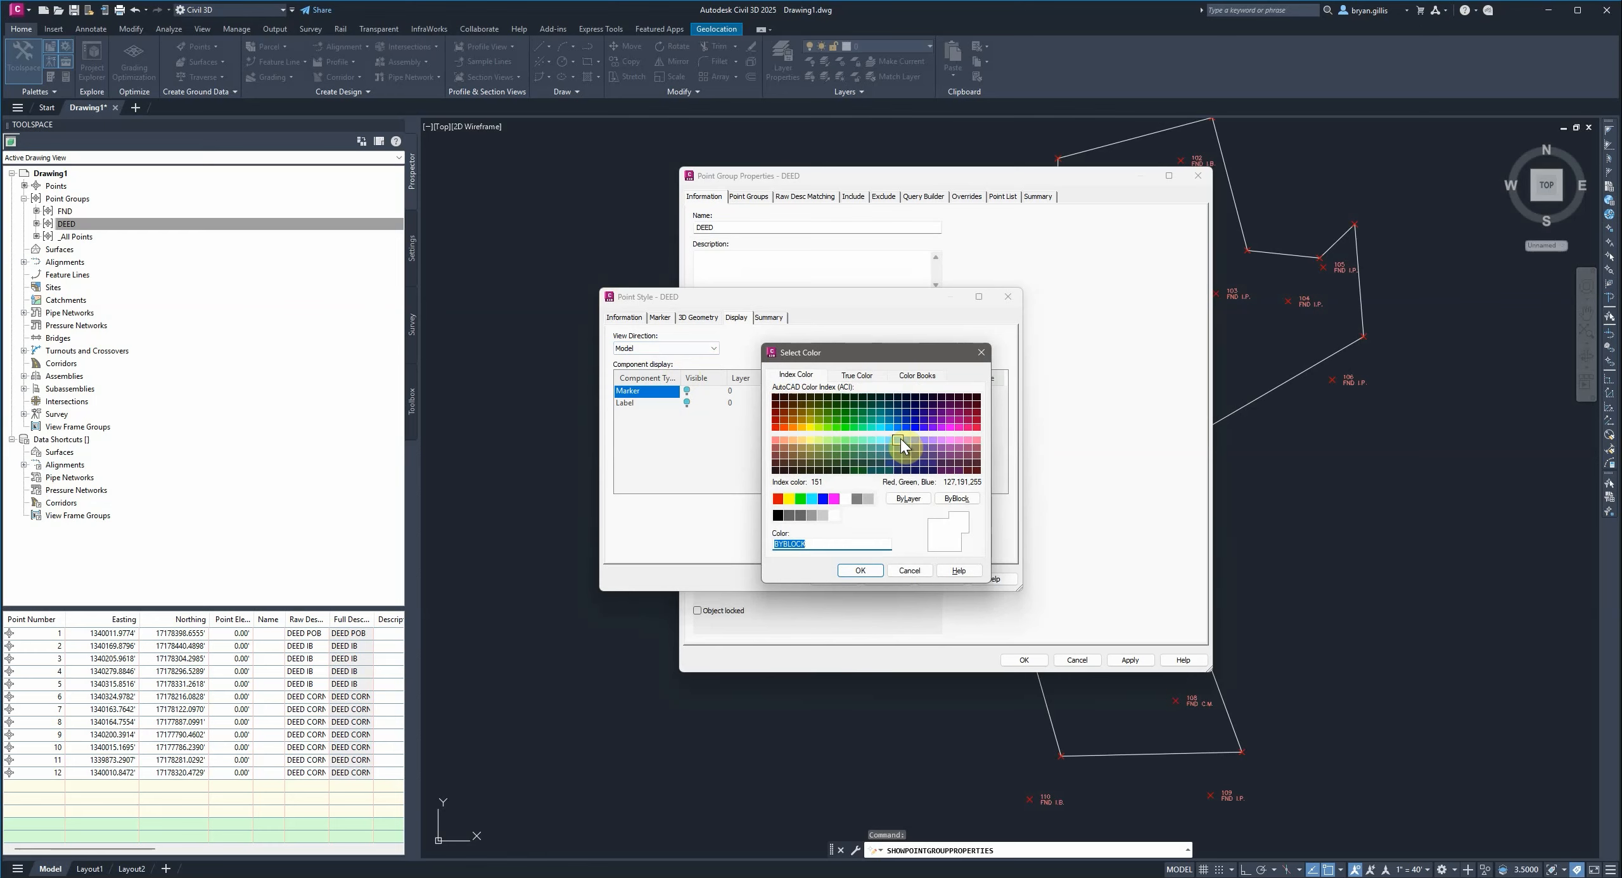
{"action": "left_click", "coordinate": [900, 438]}
{"action": "left_click", "coordinate": [871, 571]}
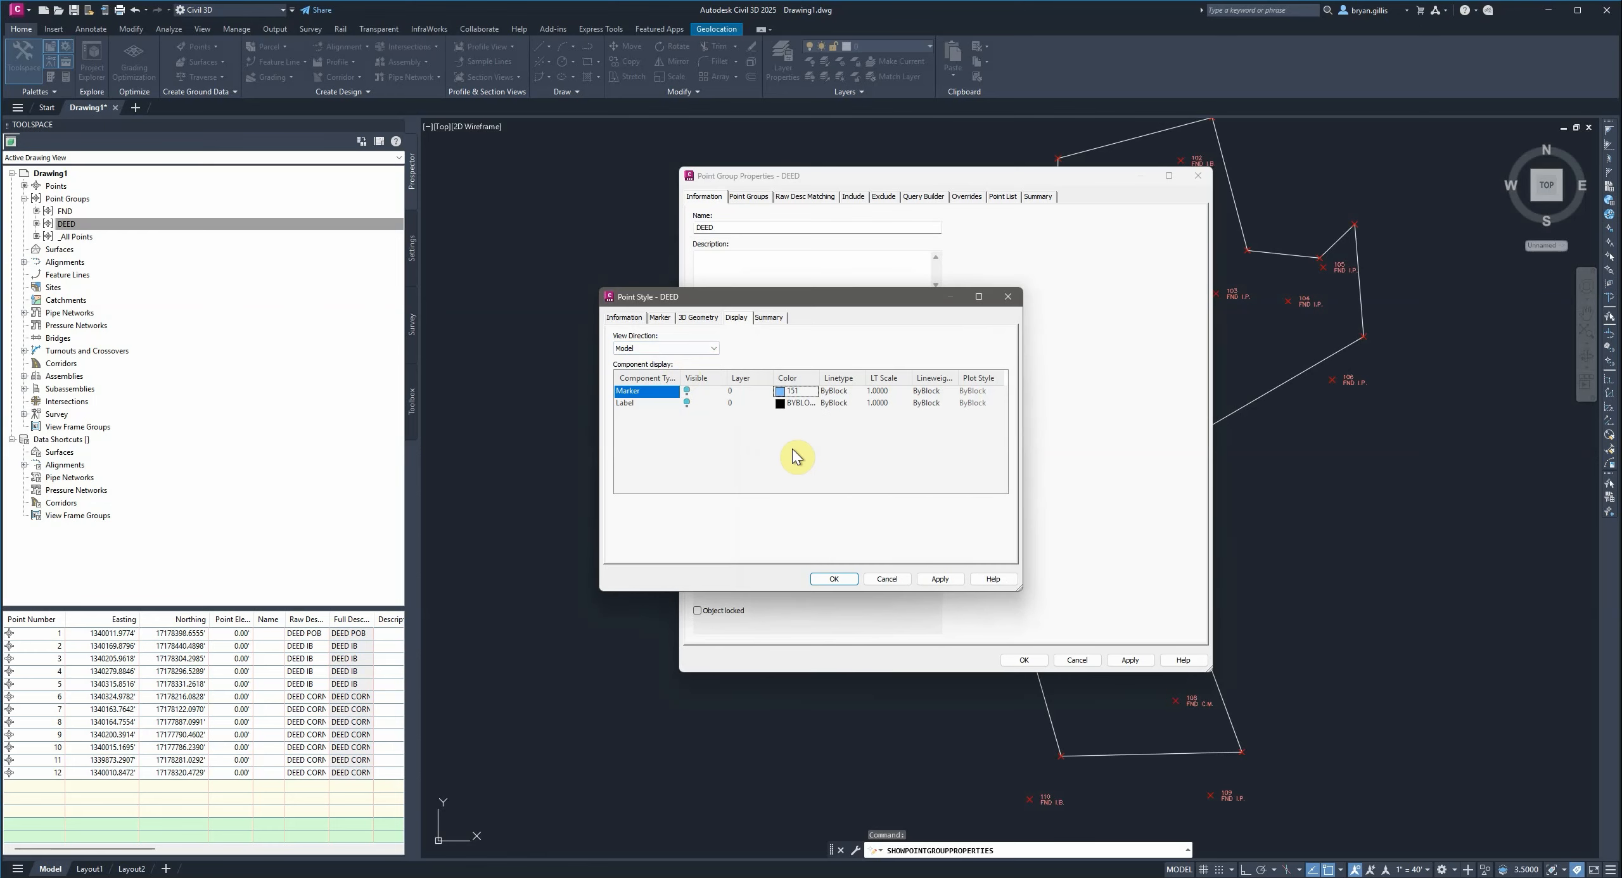
{"action": "left_click", "coordinate": [781, 406]}
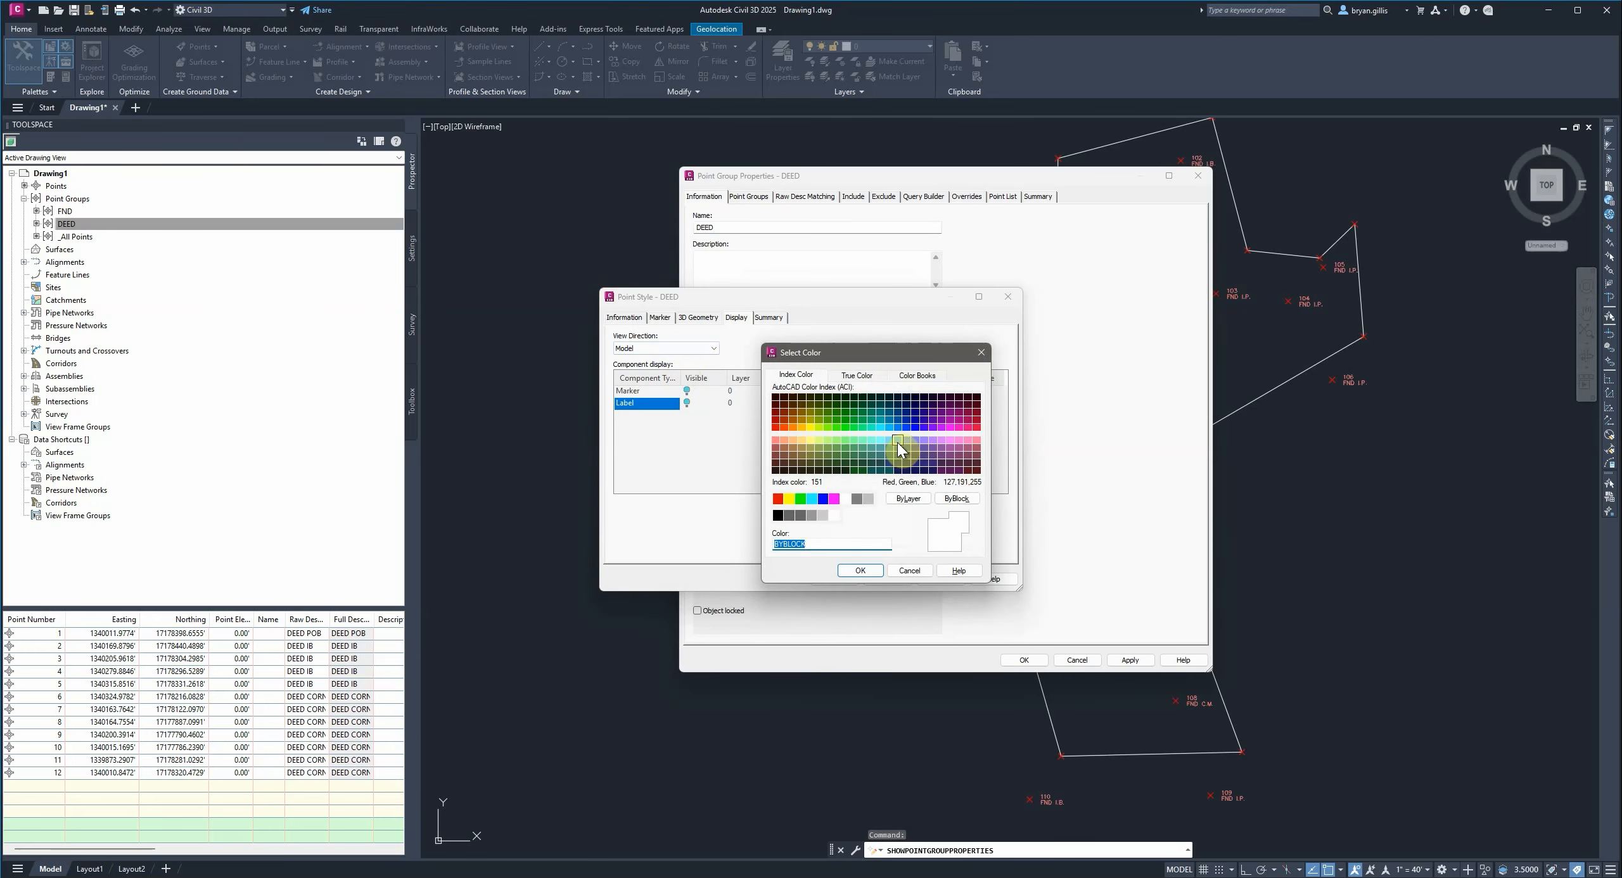
{"action": "left_click", "coordinate": [897, 442]}
{"action": "left_click", "coordinate": [860, 570]}
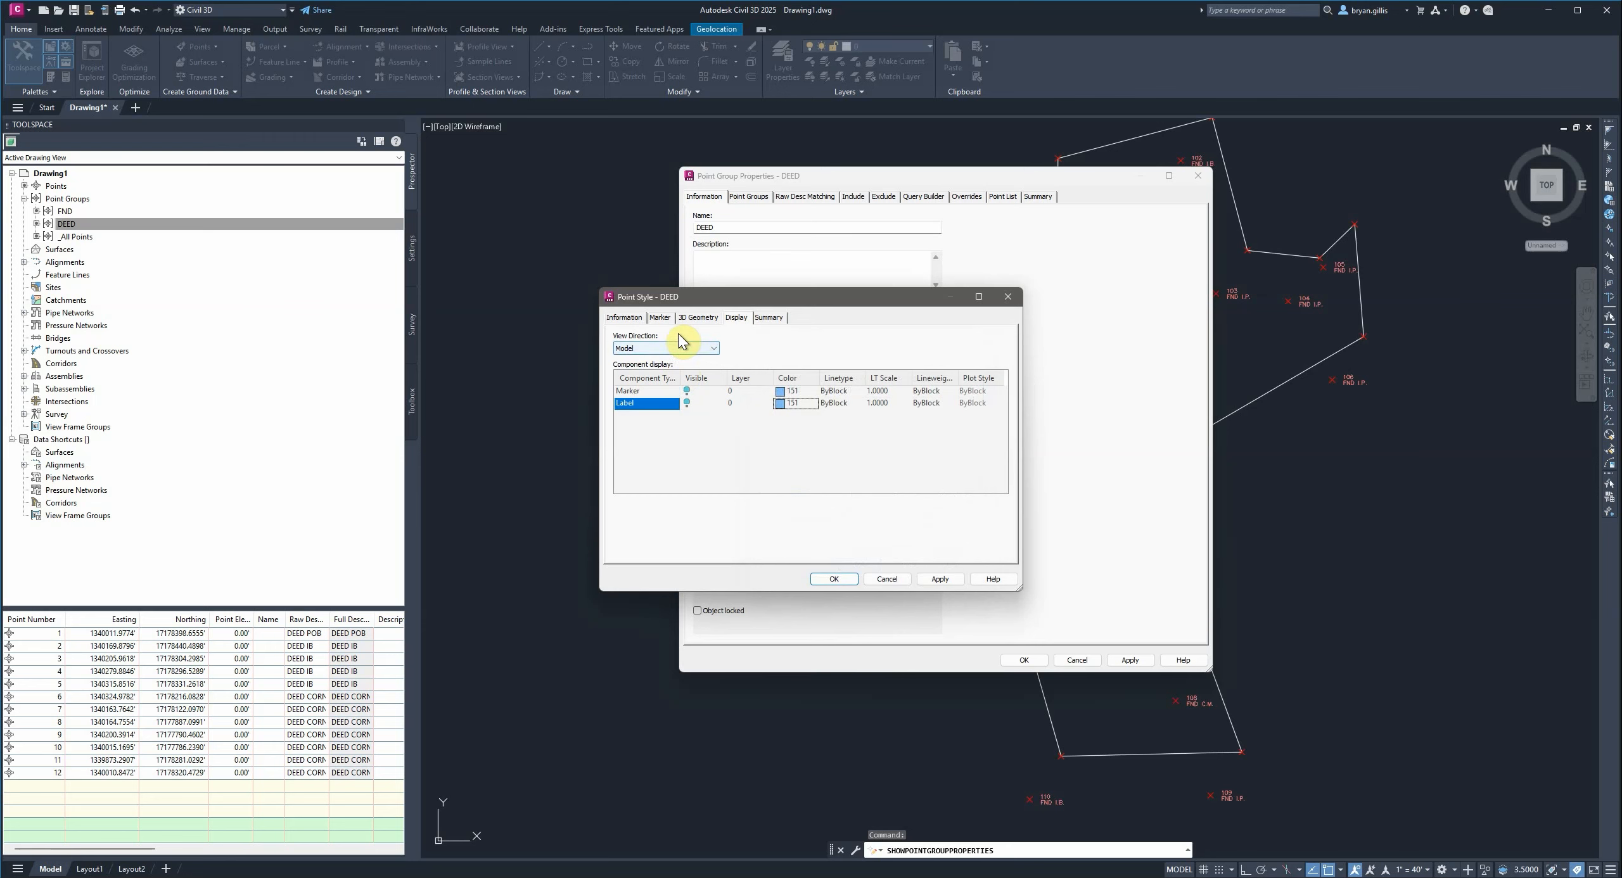
- Set the marker color for the Profile view direction of the DEED point style to 151
{"action": "left_click", "coordinate": [682, 348]}
{"action": "left_click", "coordinate": [675, 376]}
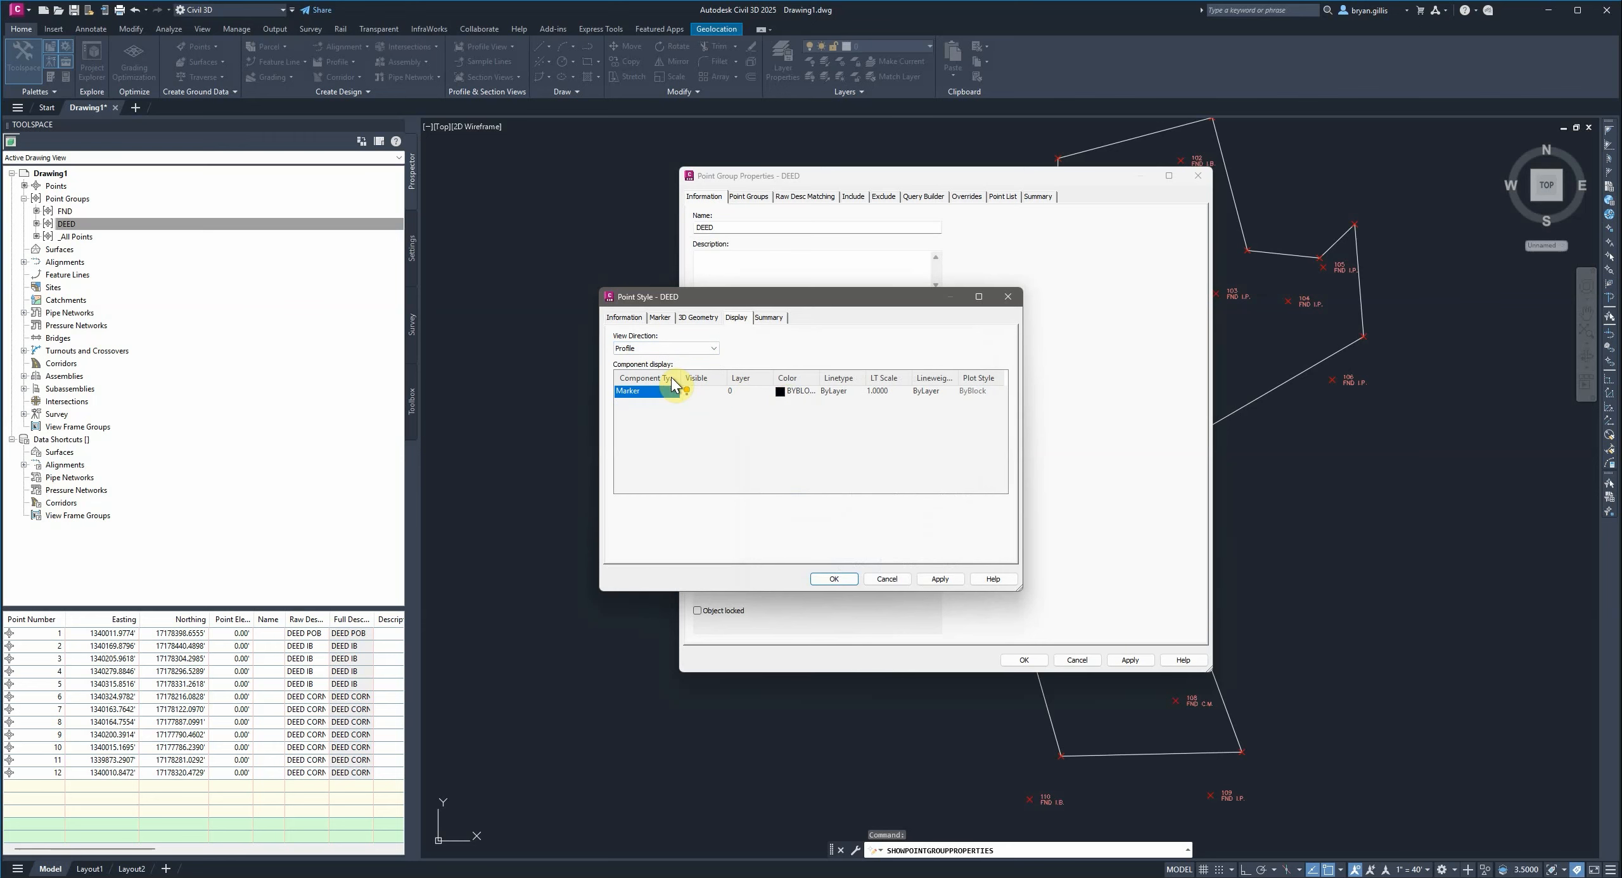
{"action": "left_click", "coordinate": [775, 393]}
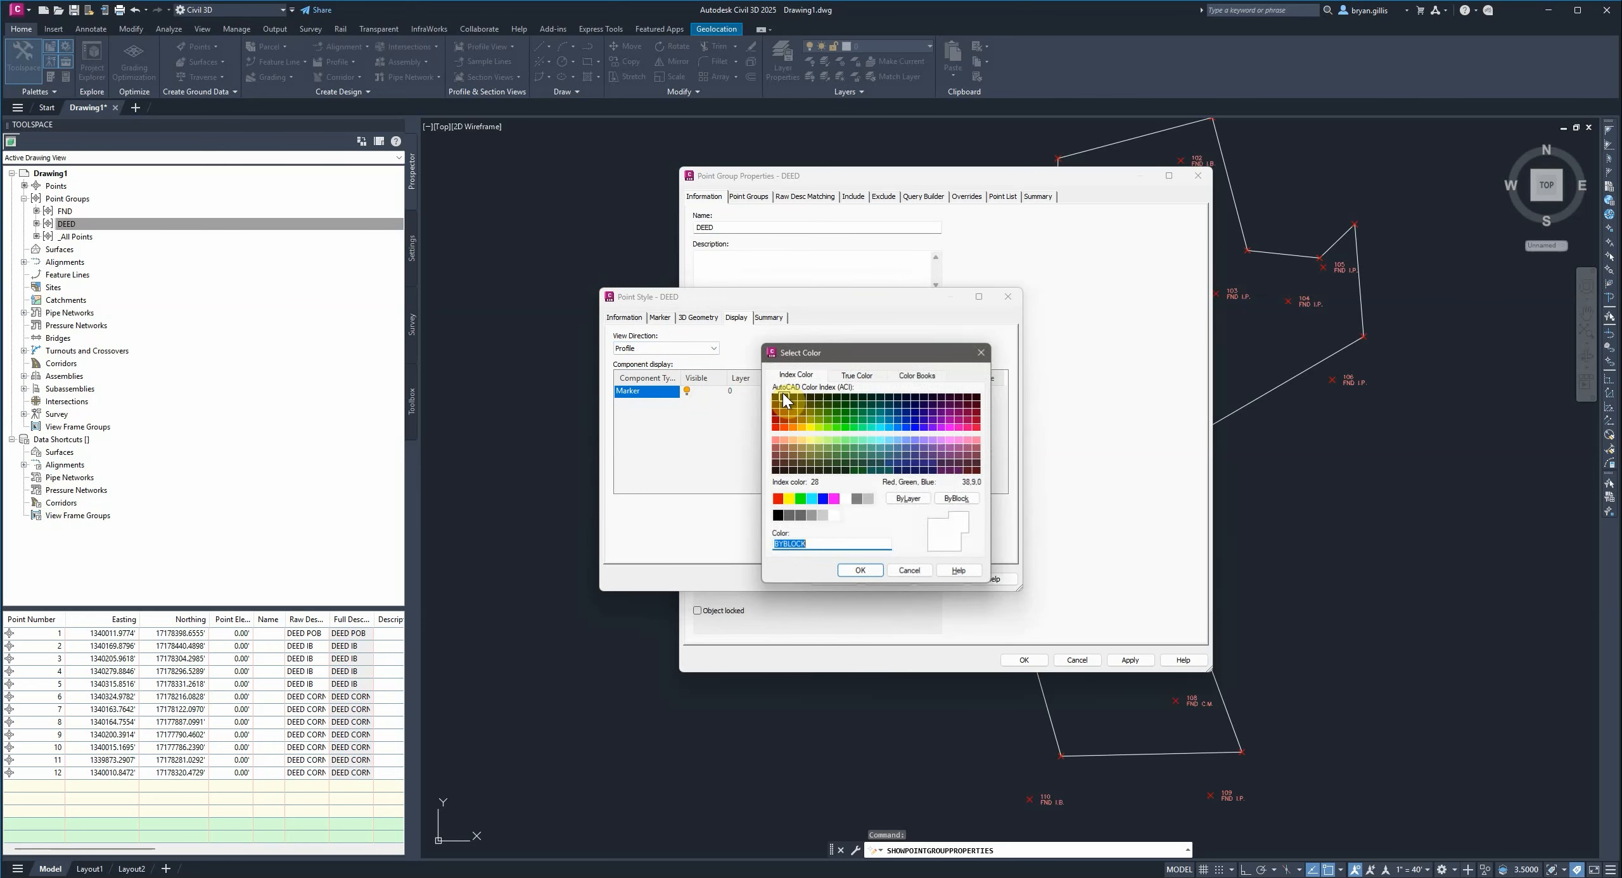
{"action": "left_click", "coordinate": [902, 440]}
{"action": "left_click", "coordinate": [861, 570]}
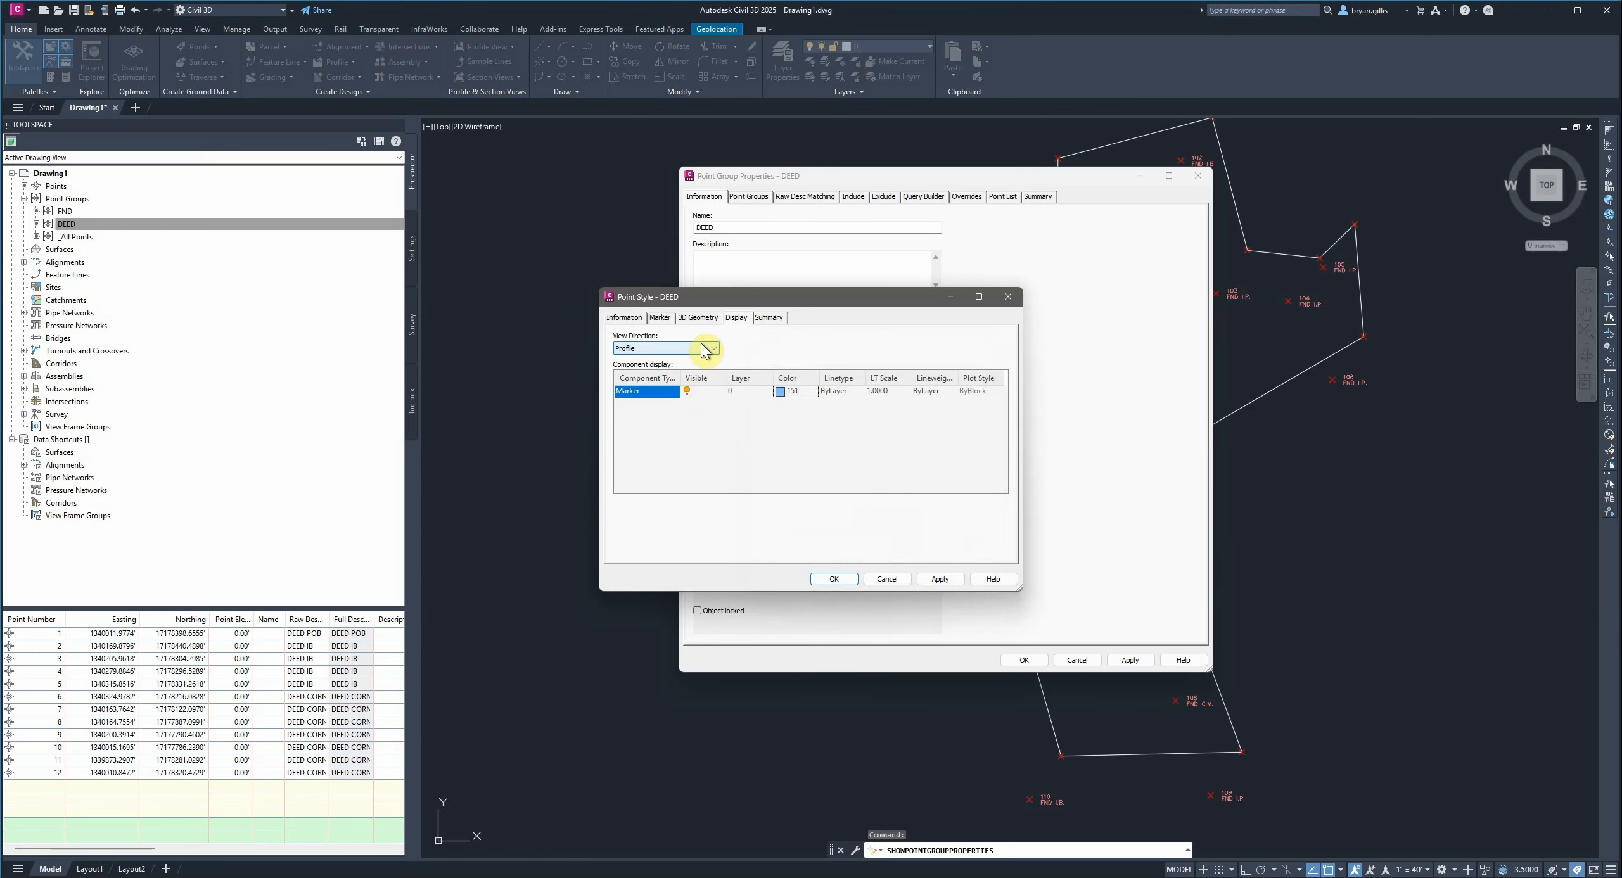
- Set the marker color for the Section view direction of the DEED point style to 151
{"action": "left_click", "coordinate": [705, 351]}
{"action": "left_click", "coordinate": [673, 385]}
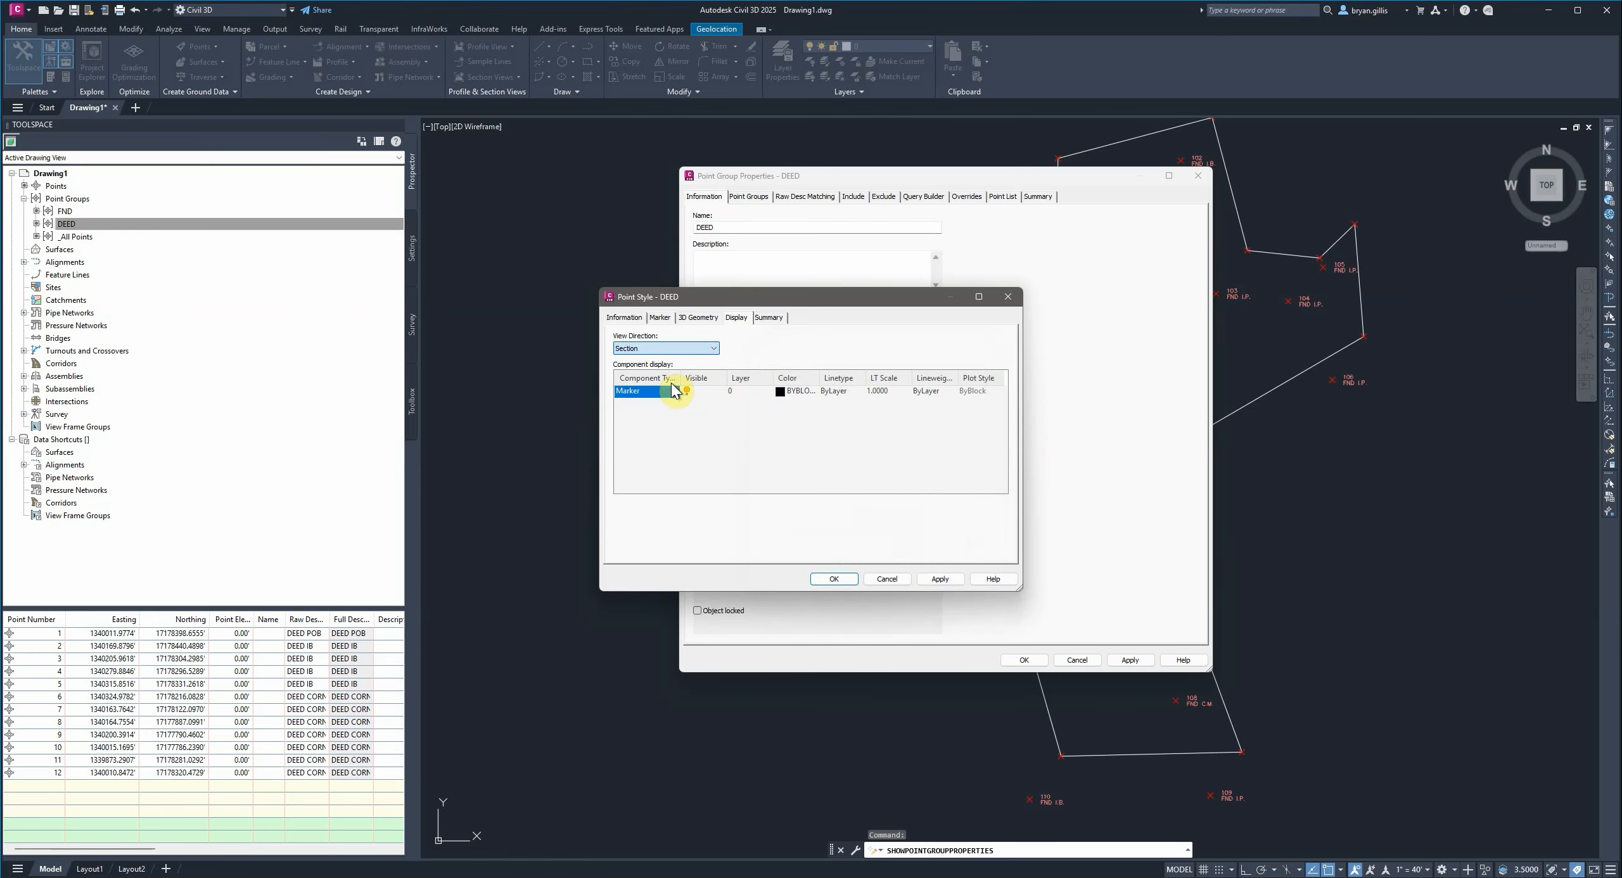
{"action": "left_click", "coordinate": [783, 394]}
{"action": "left_click", "coordinate": [898, 441]}
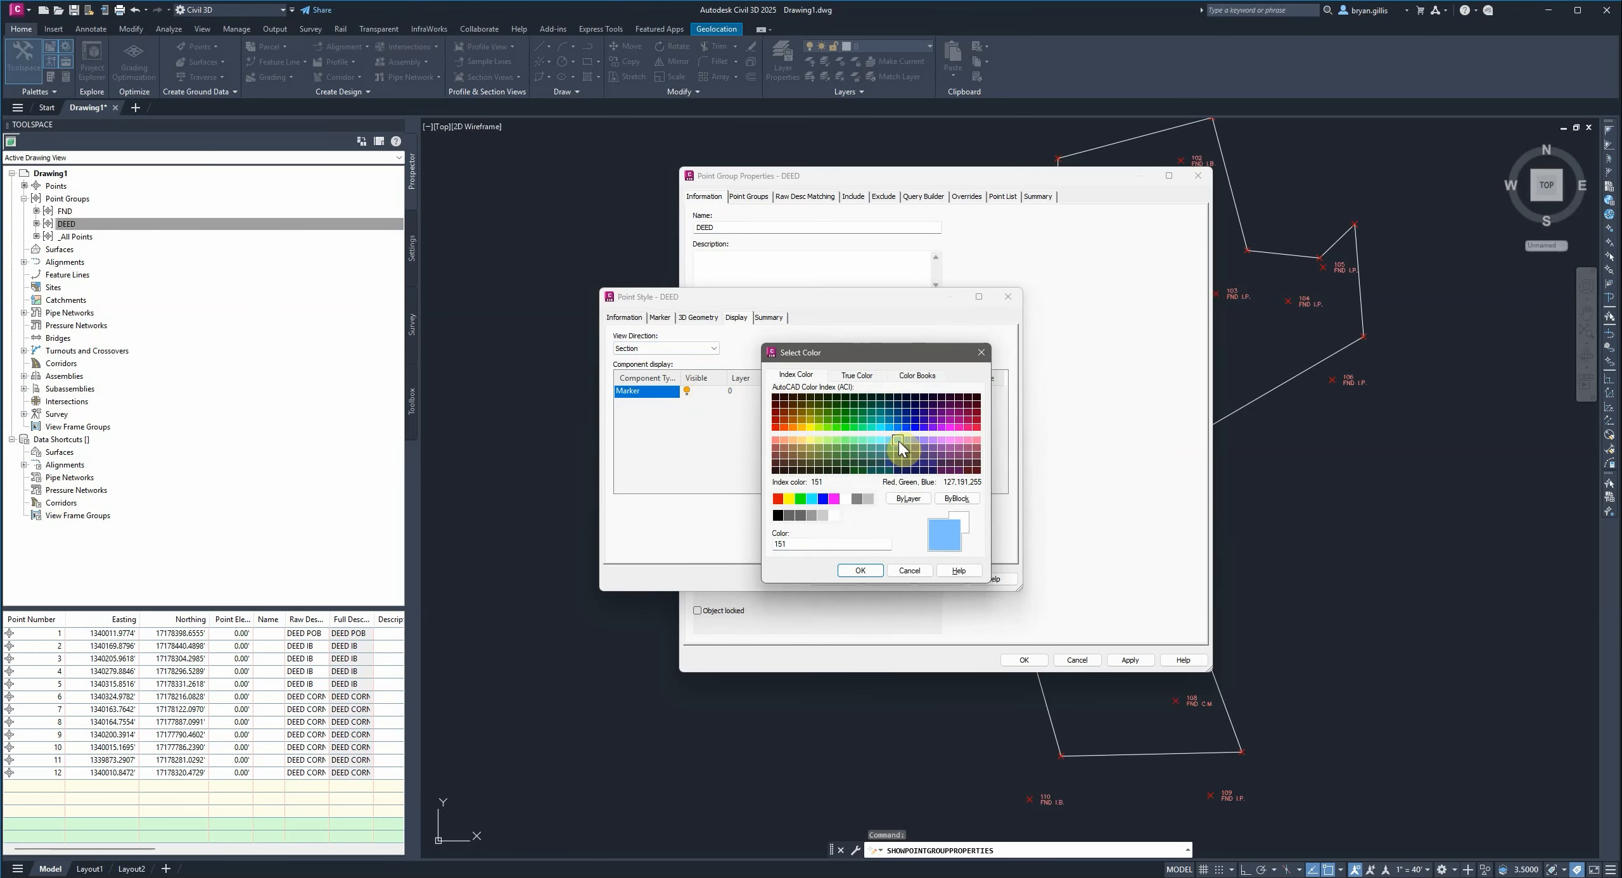
{"action": "left_click", "coordinate": [860, 571]}
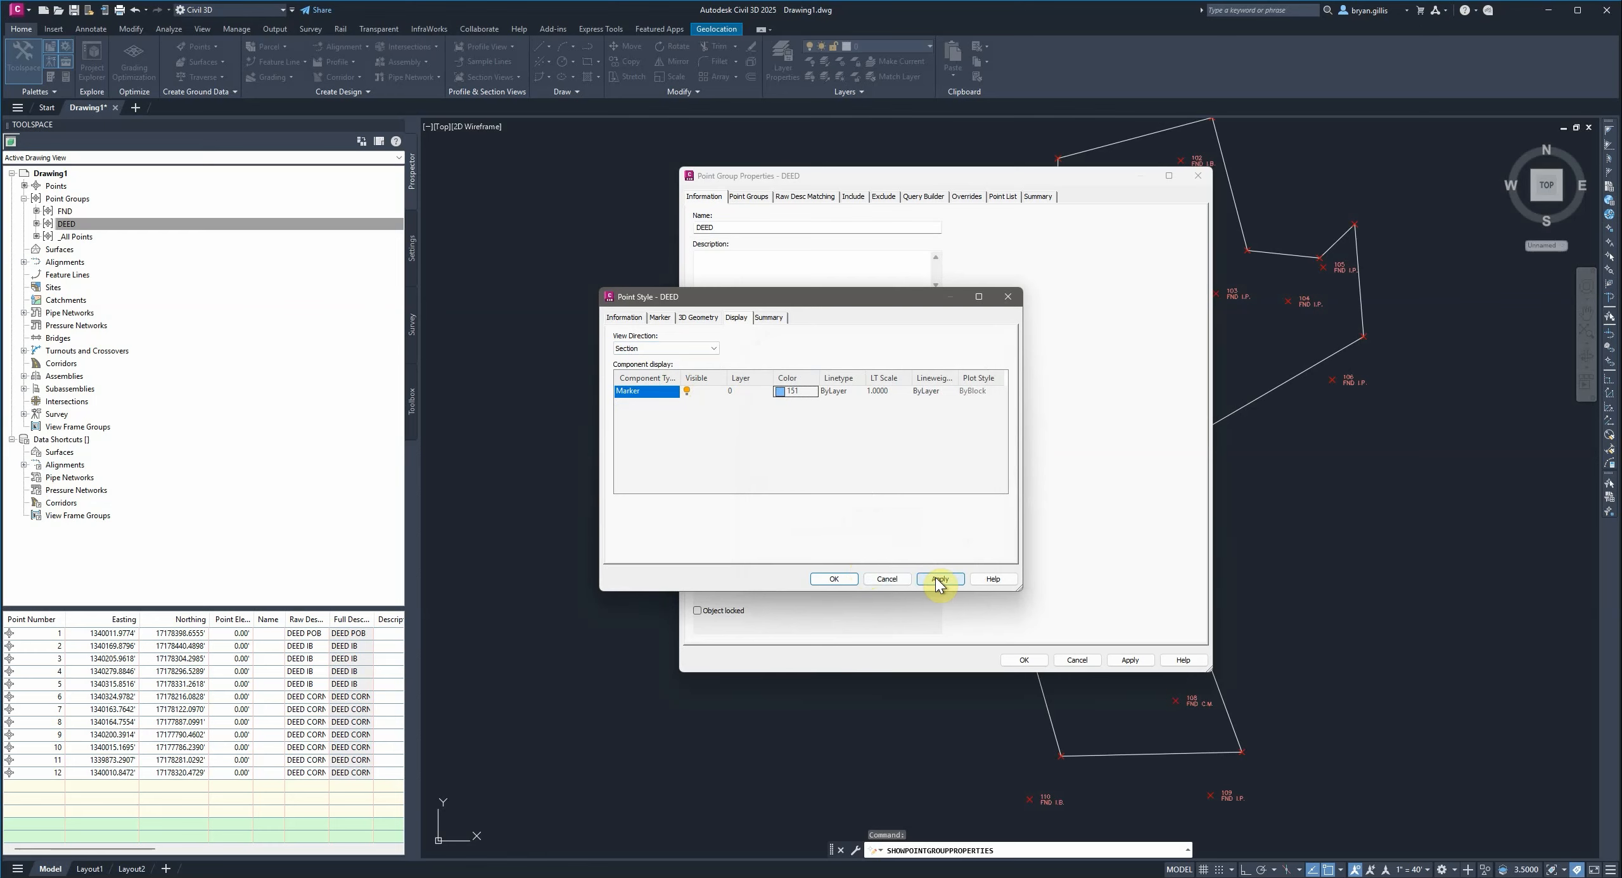
- Save the DEED point style and apply it to the DEED point group
{"action": "left_click", "coordinate": [834, 580]}
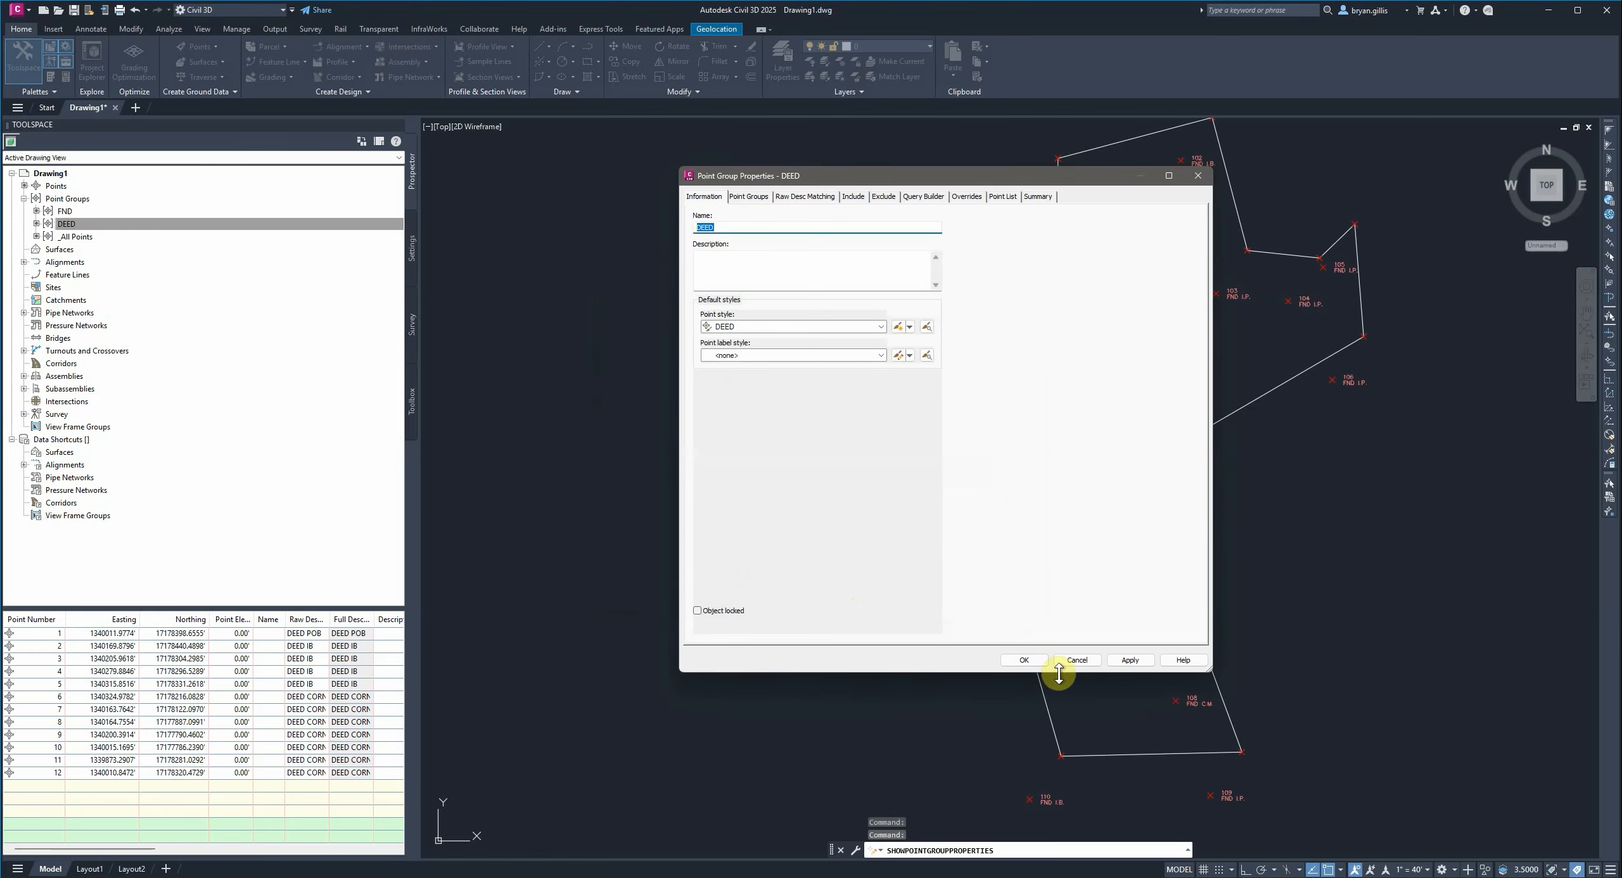
{"action": "left_click", "coordinate": [1130, 659]}
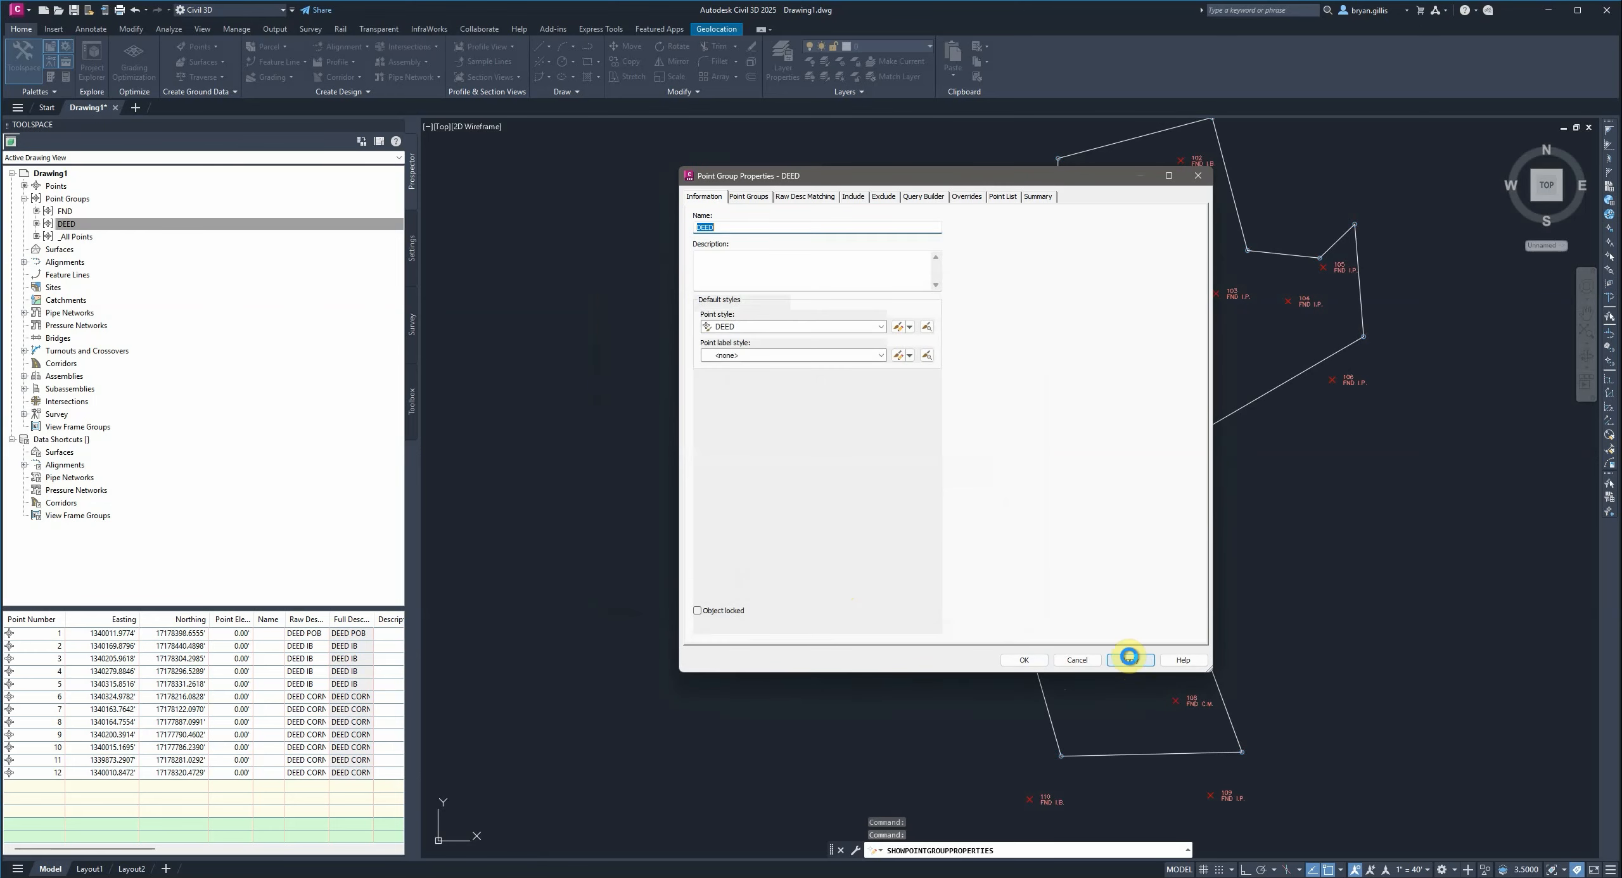
{"action": "left_click", "coordinate": [1023, 661]}
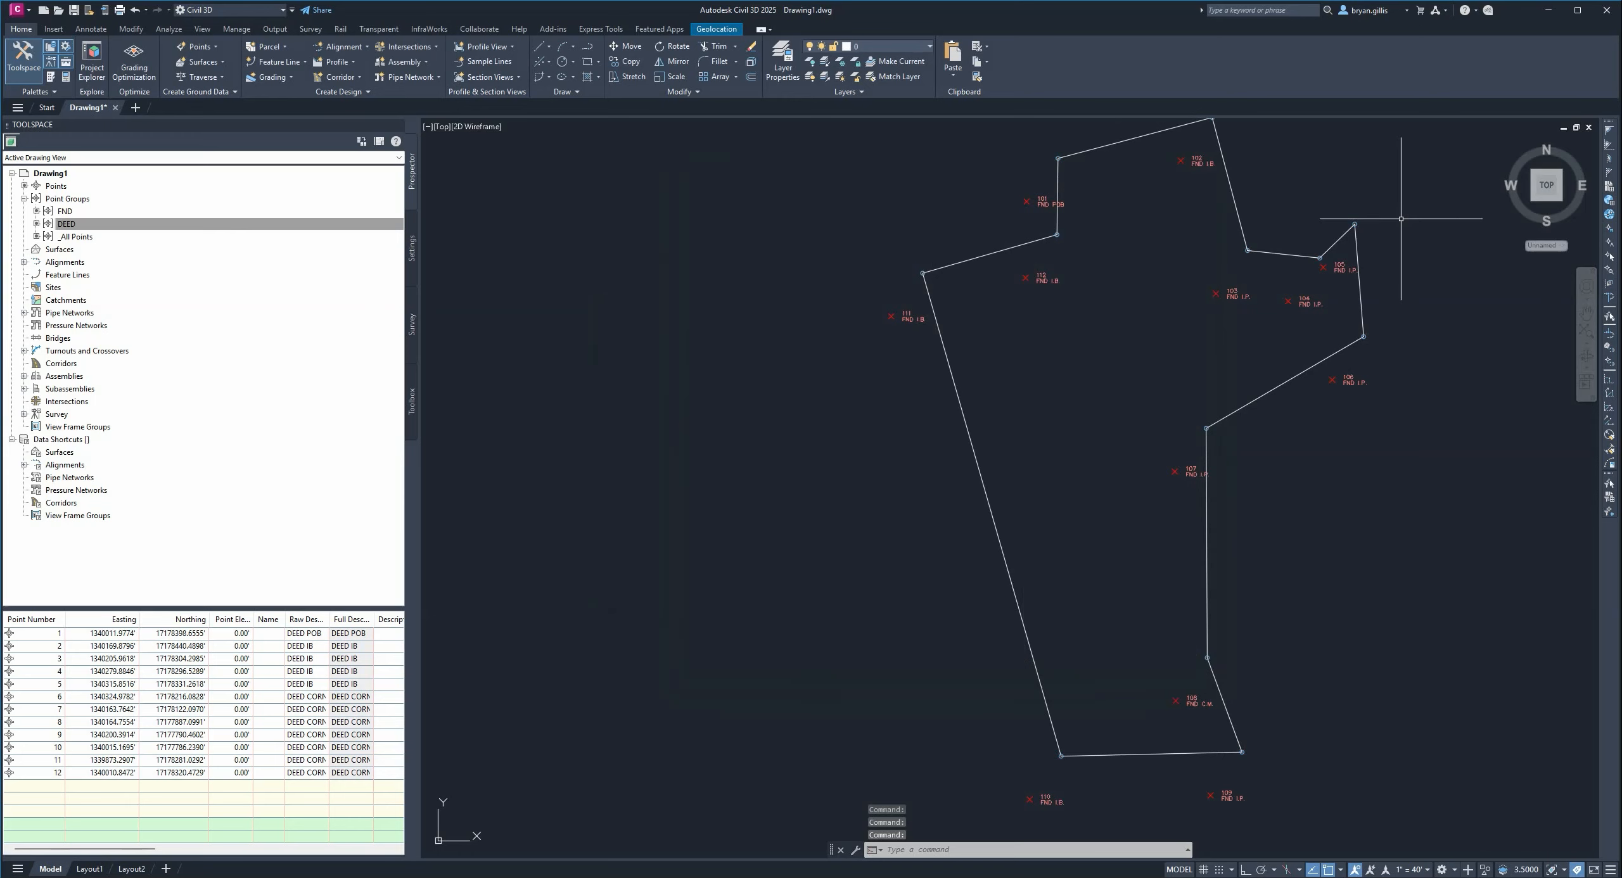
- Compare the positions of the found survey points with the matching deed corners around the boundary
{"action": "scroll", "coordinate": [1379, 234], "scroll_direction": "up", "scroll_amount": 4}
{"action": "scroll", "coordinate": [1236, 248], "scroll_direction": "up", "scroll_amount": 3}
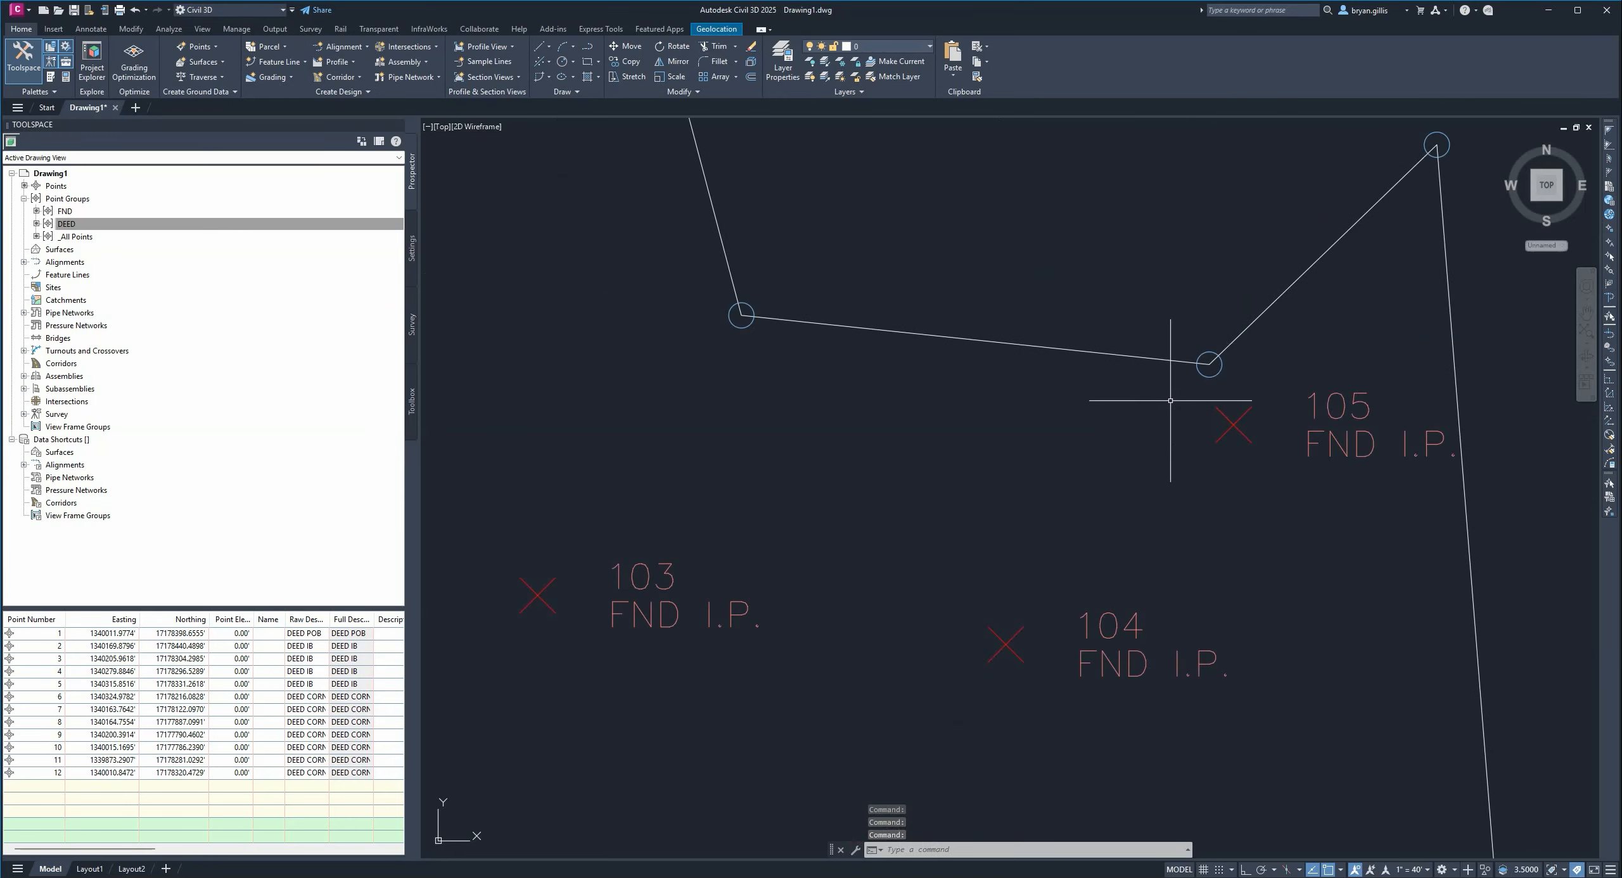
{"action": "scroll", "coordinate": [1149, 404], "scroll_direction": "down", "scroll_amount": 6}
{"action": "mouse_move", "coordinate": [1027, 384]}
{"action": "middle_mouse_down"}
{"action": "mouse_move", "coordinate": [996, 377]}
{"action": "mouse_move", "coordinate": [1097, 322]}
{"action": "mouse_move", "coordinate": [974, 346]}
{"action": "middle_mouse_up"}
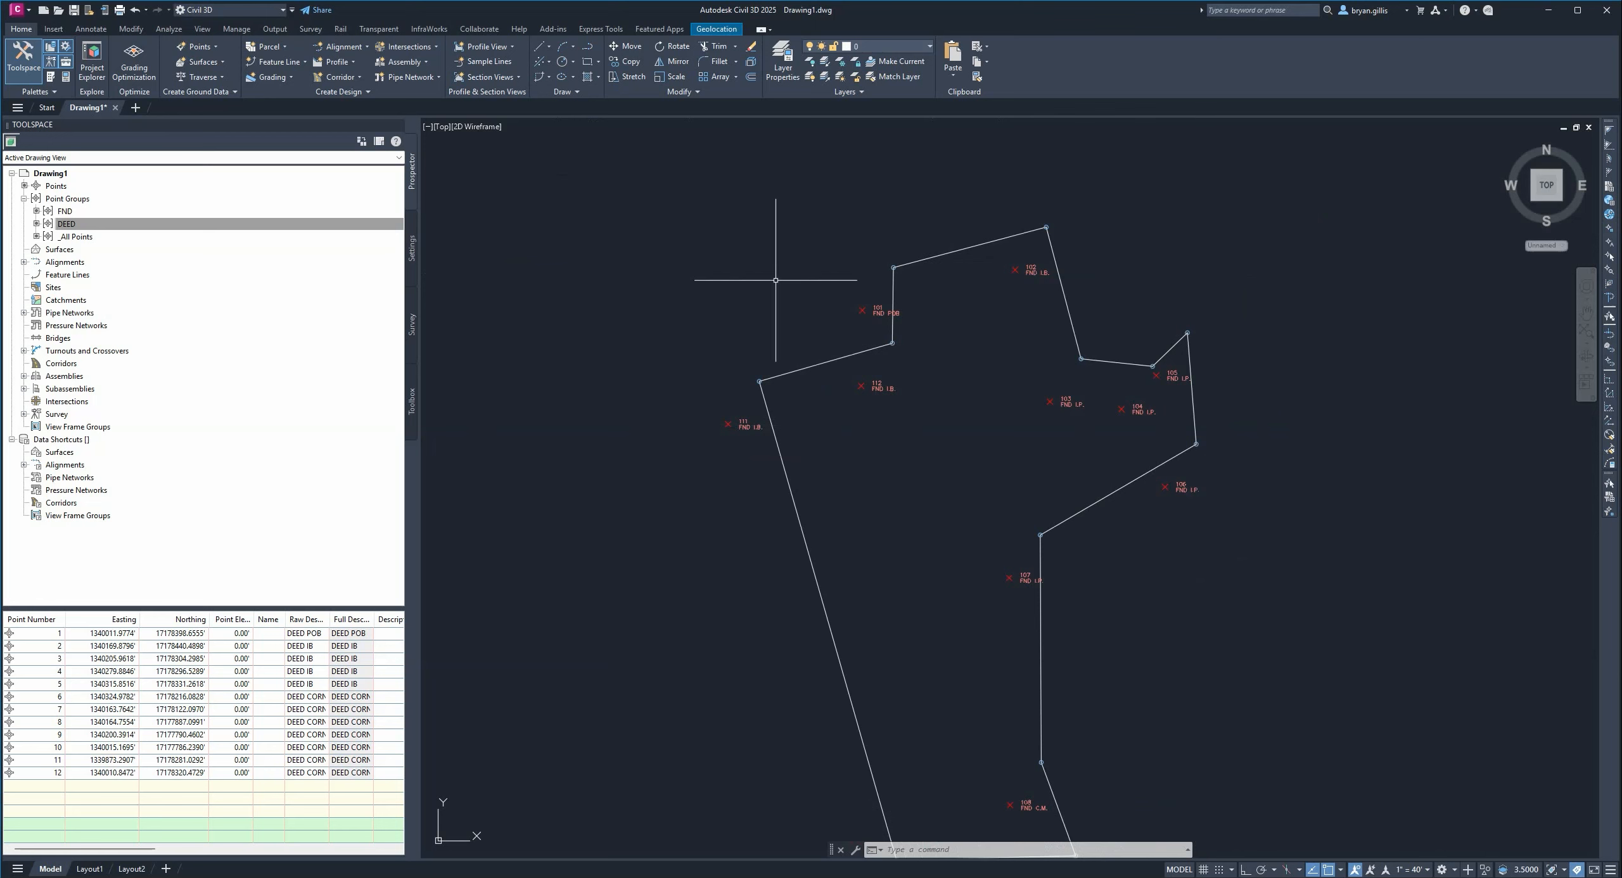
{"action": "left_click", "coordinate": [316, 317]}
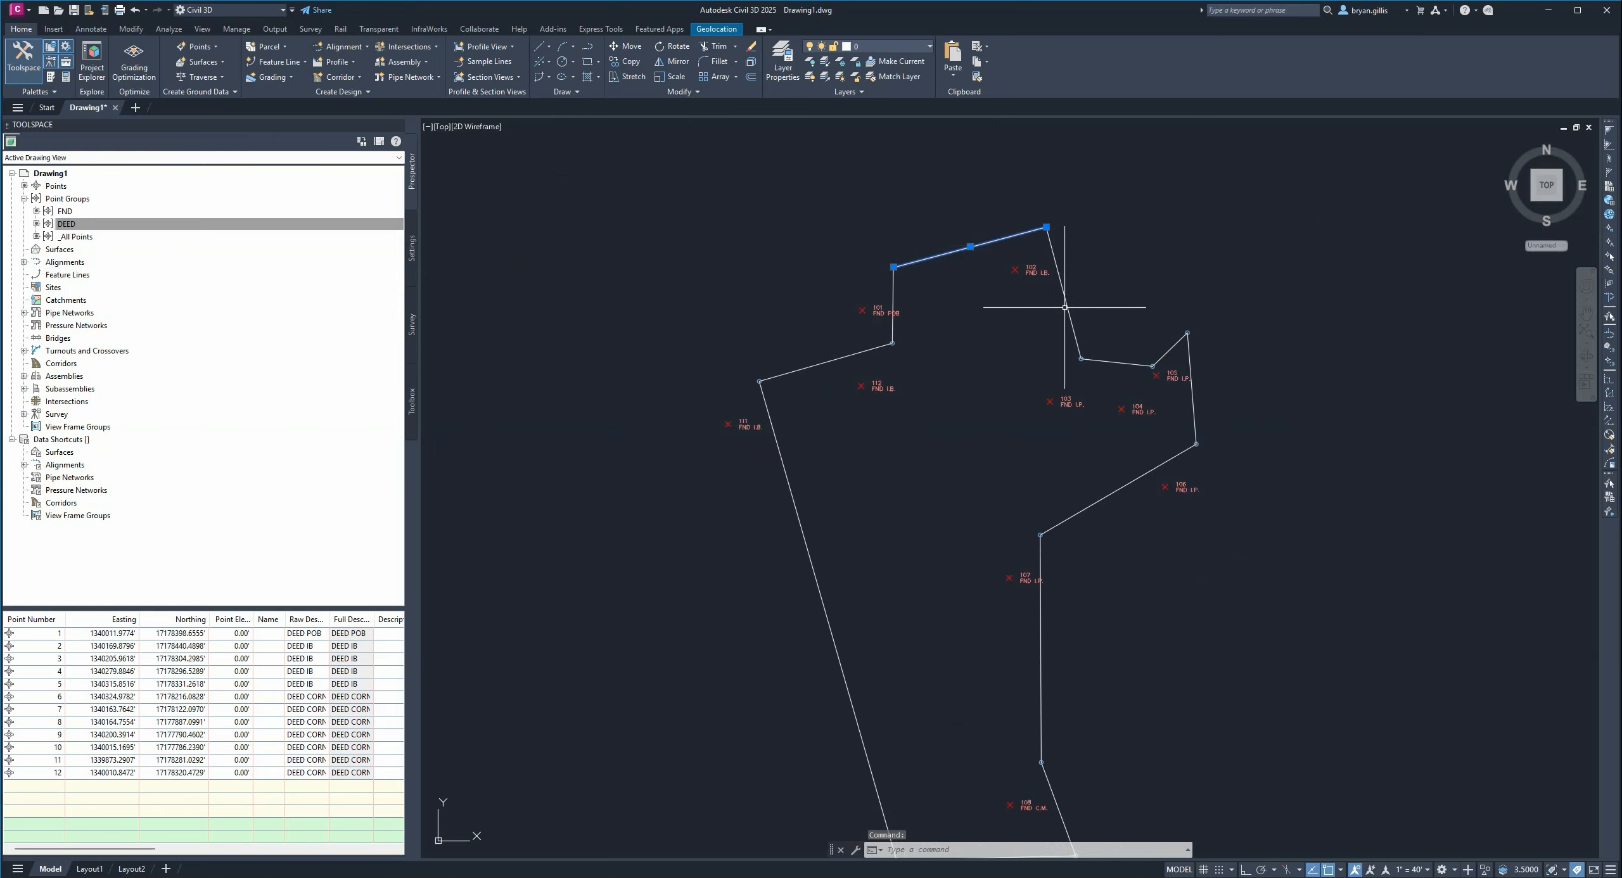
{"action": "left_click", "coordinate": [1007, 359]}
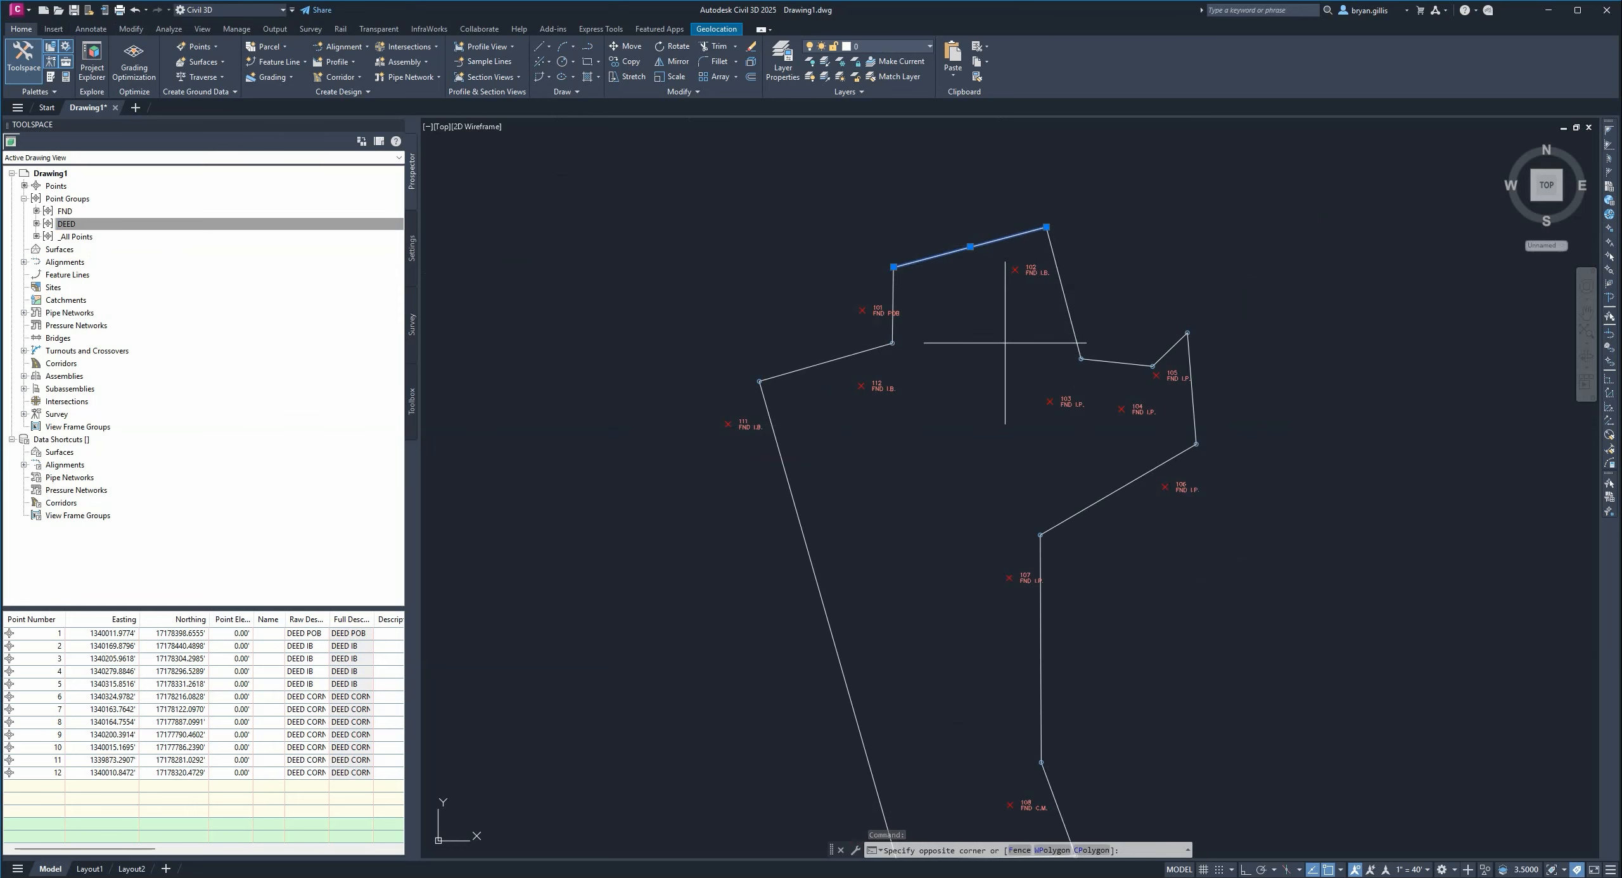
{"action": "left_click", "coordinate": [1233, 227]}
{"action": "key", "text": "Escape"}
{"action": "middle_click_drag", "start_coordinate": [722, 323], "coordinate": [869, 285]}
{"action": "middle_click_drag", "start_coordinate": [1084, 282], "coordinate": [930, 259]}
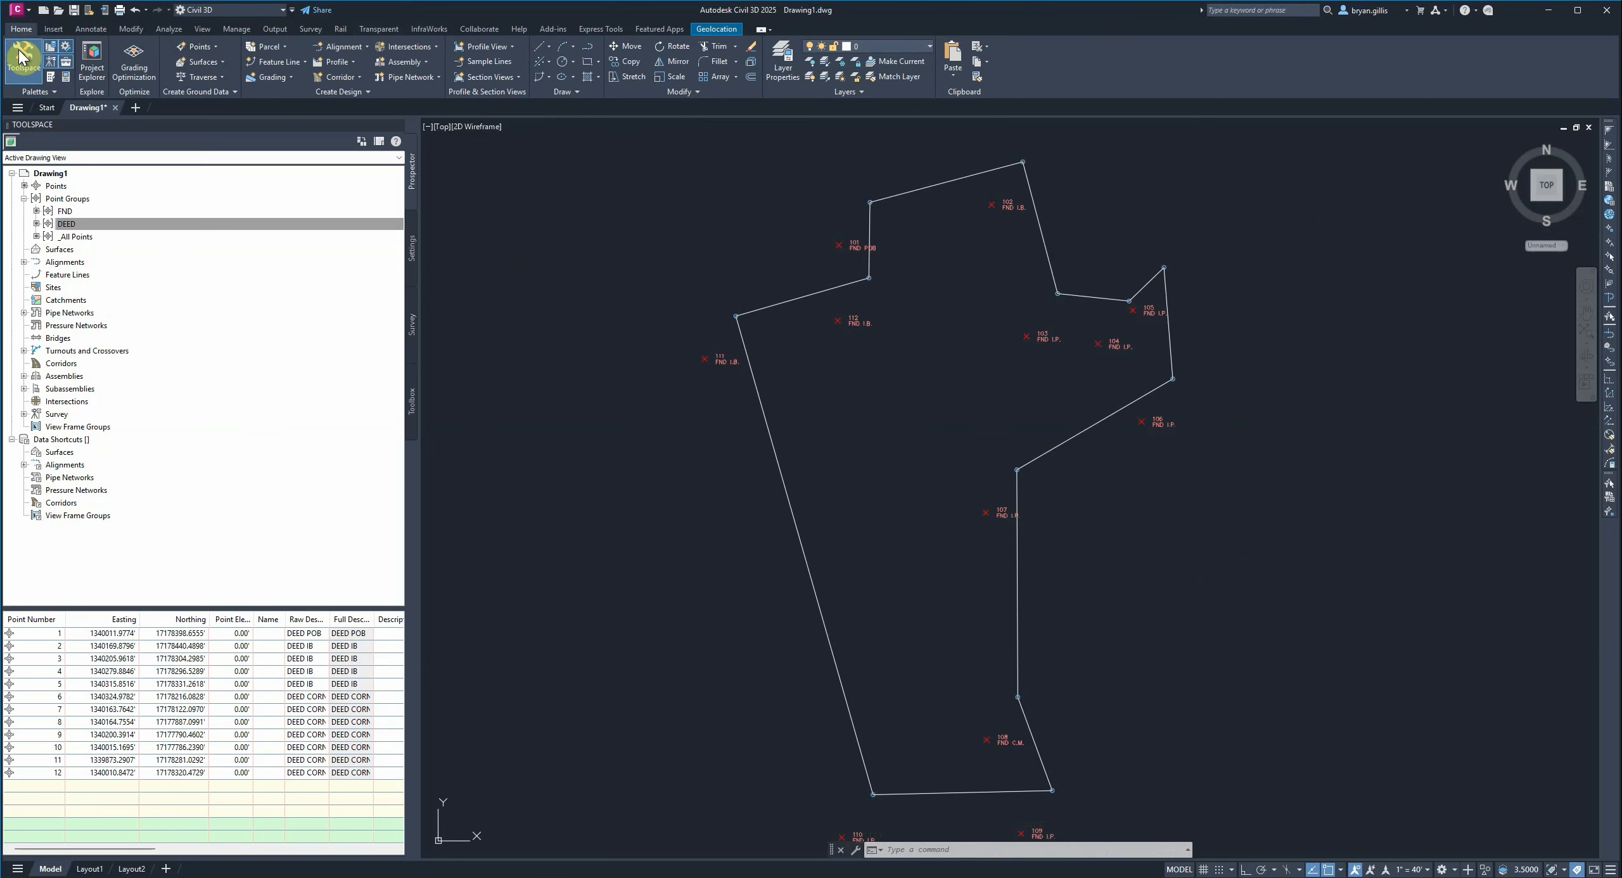
- Start a traverse in the Traverse Editor at found point 101, with the Node object snap turned on for picking
{"action": "left_click", "coordinate": [200, 77]}
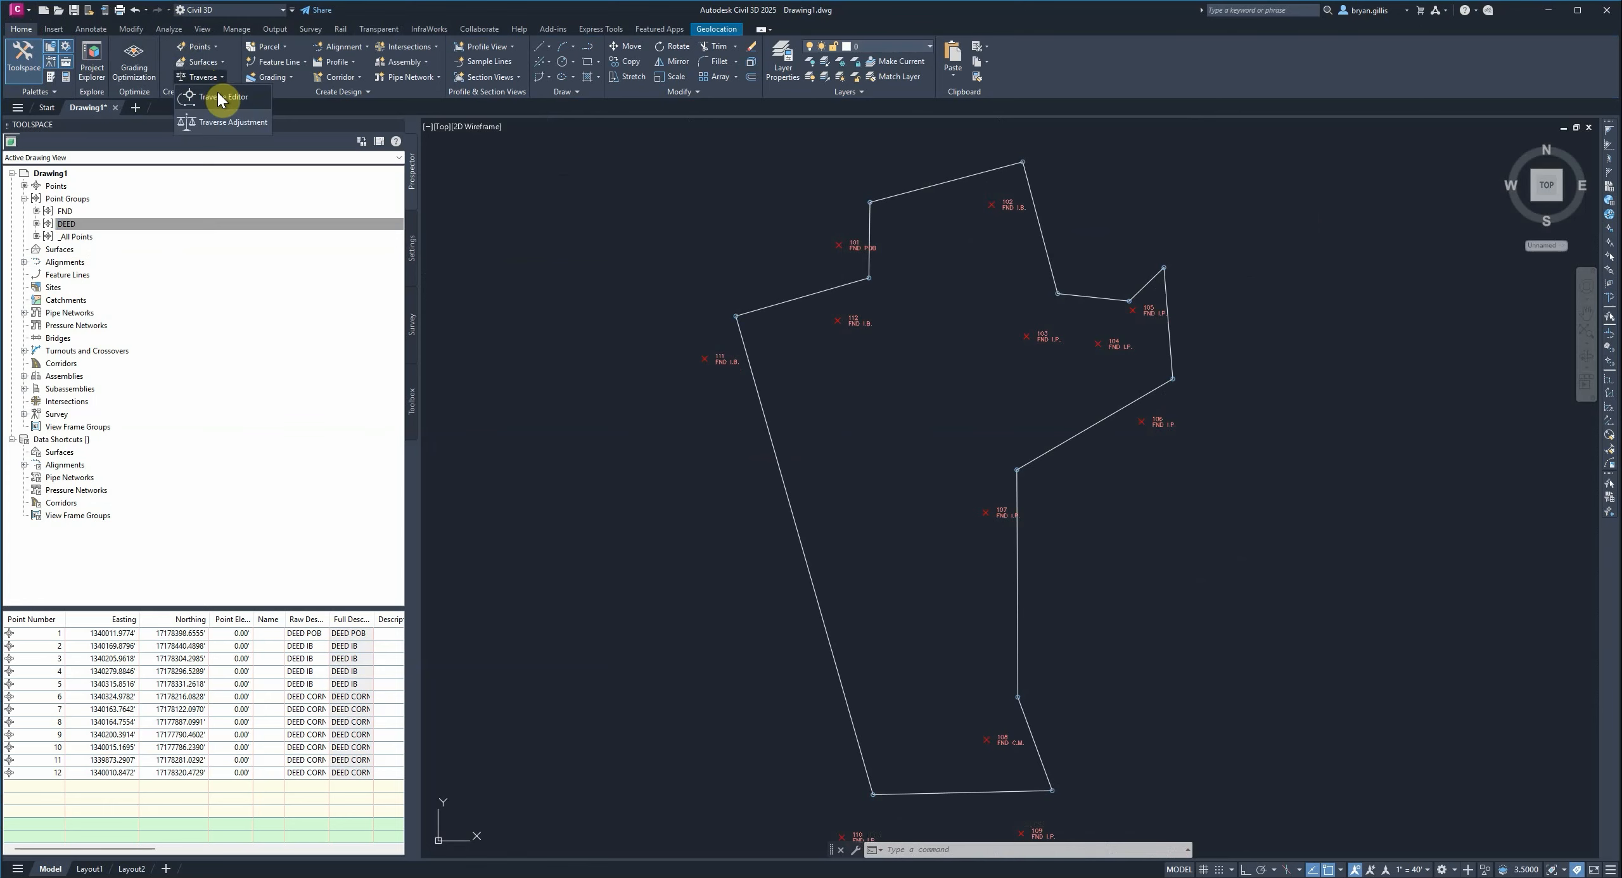
{"action": "left_click", "coordinate": [218, 95]}
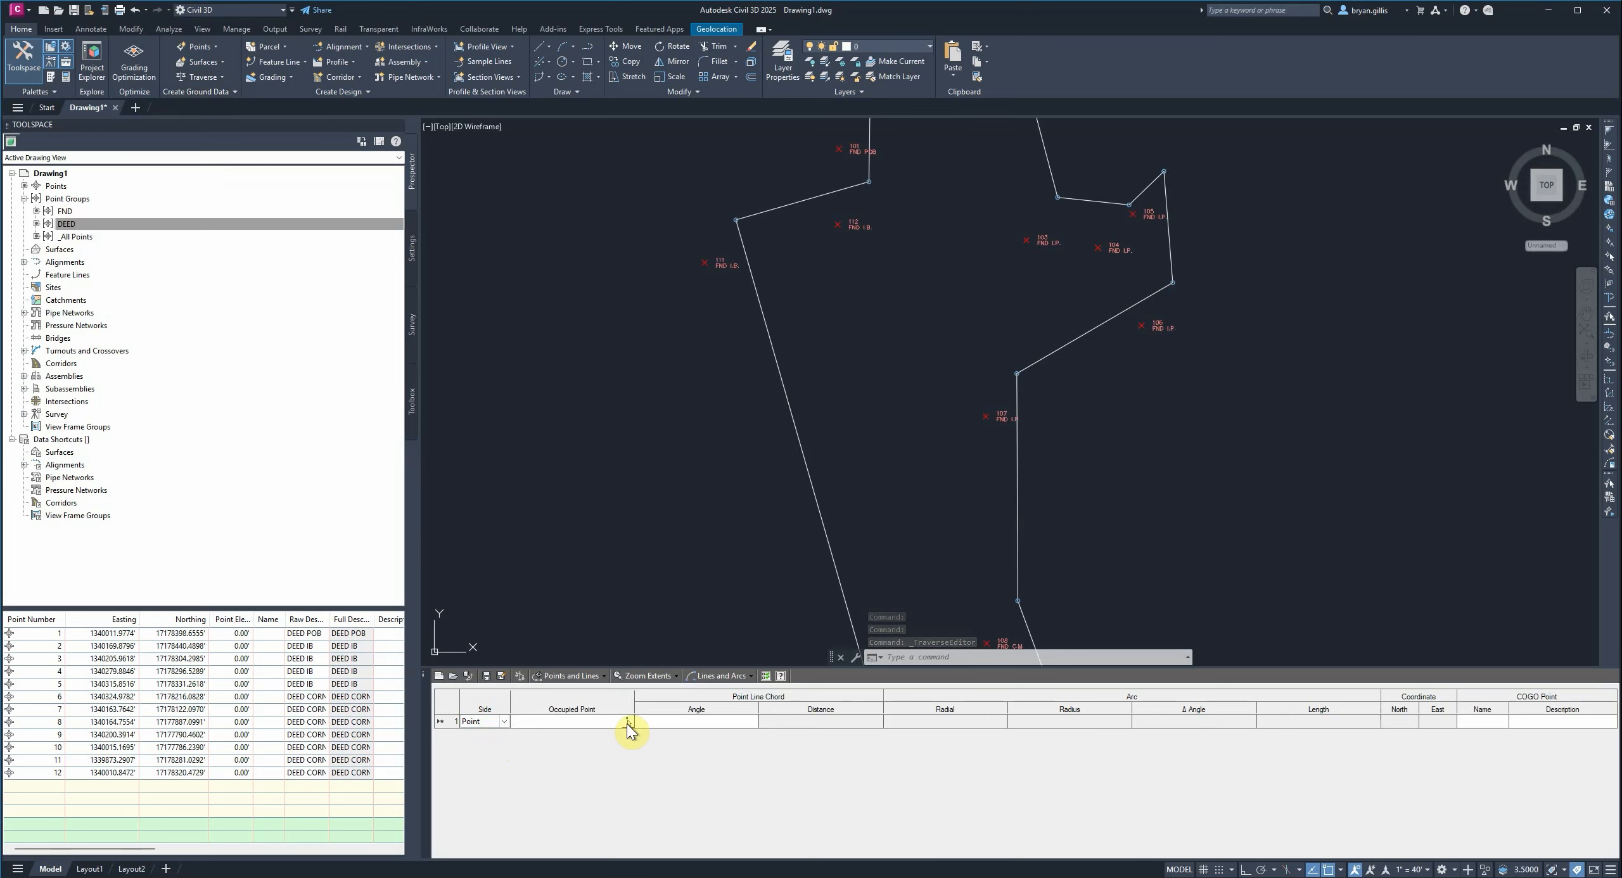
{"action": "left_click", "coordinate": [627, 721]}
{"action": "middle_click_drag", "start_coordinate": [978, 265], "coordinate": [917, 513]}
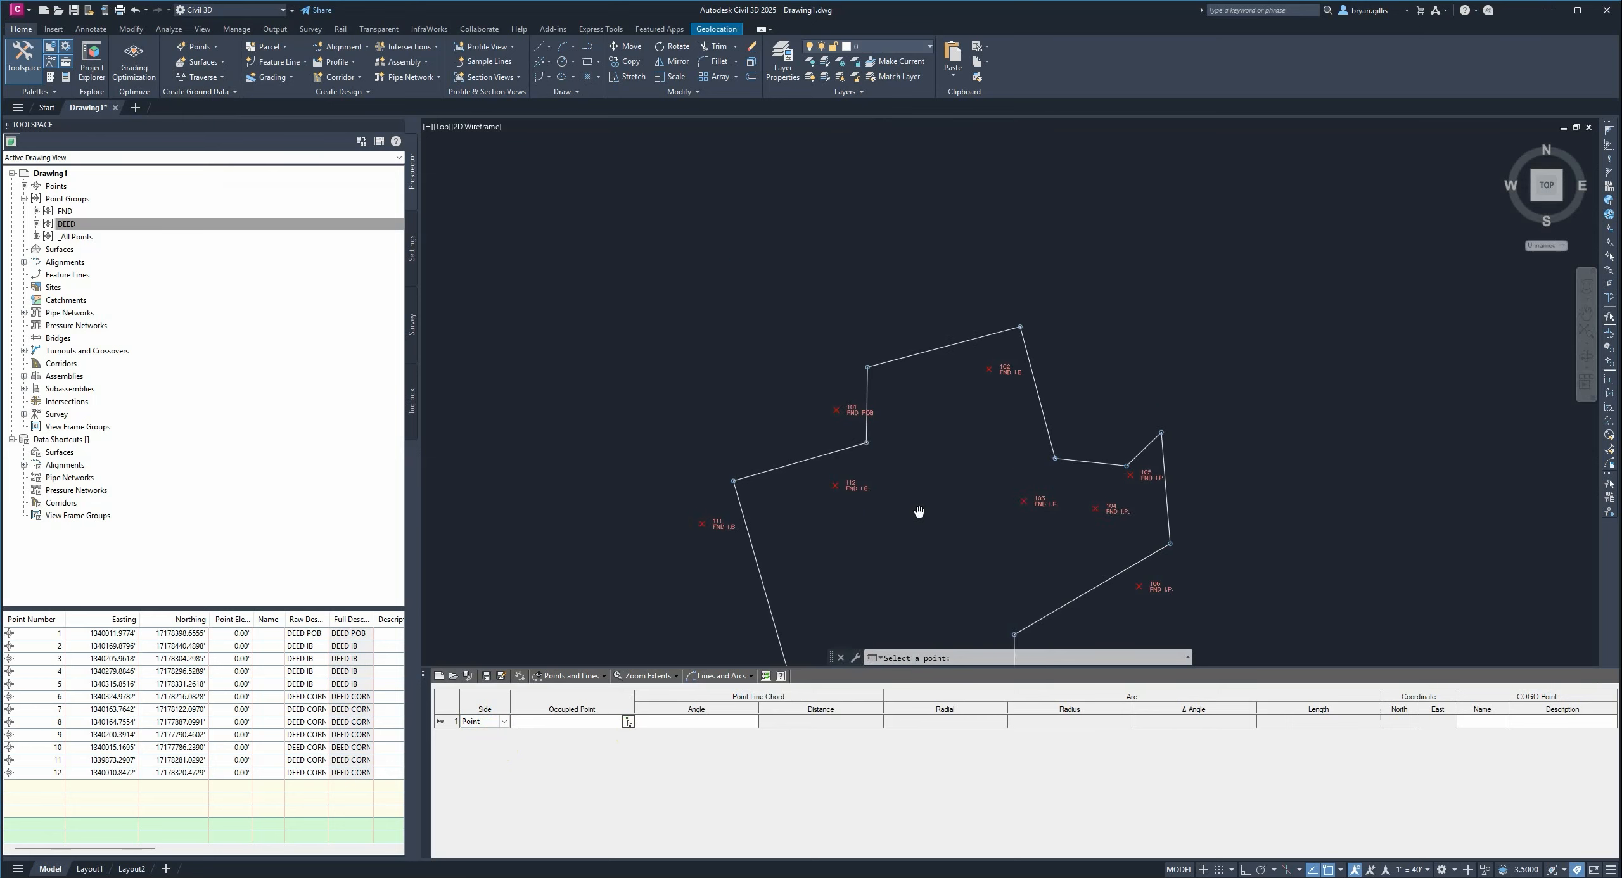
{"action": "scroll", "coordinate": [862, 431], "scroll_direction": "up", "scroll_amount": 5}
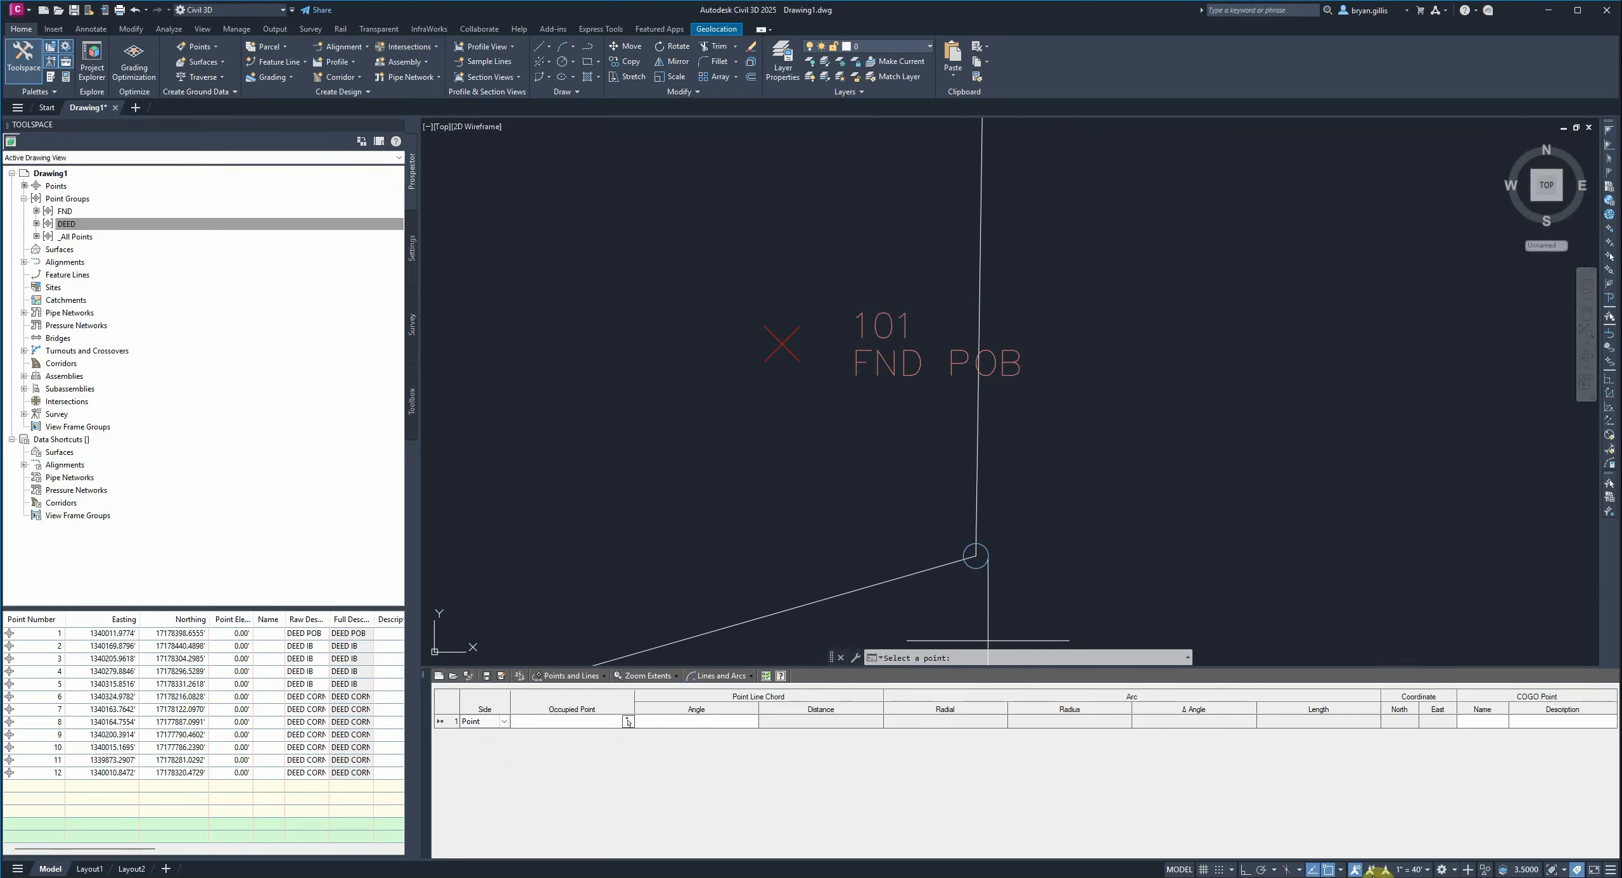
{"action": "left_click", "coordinate": [1341, 871]}
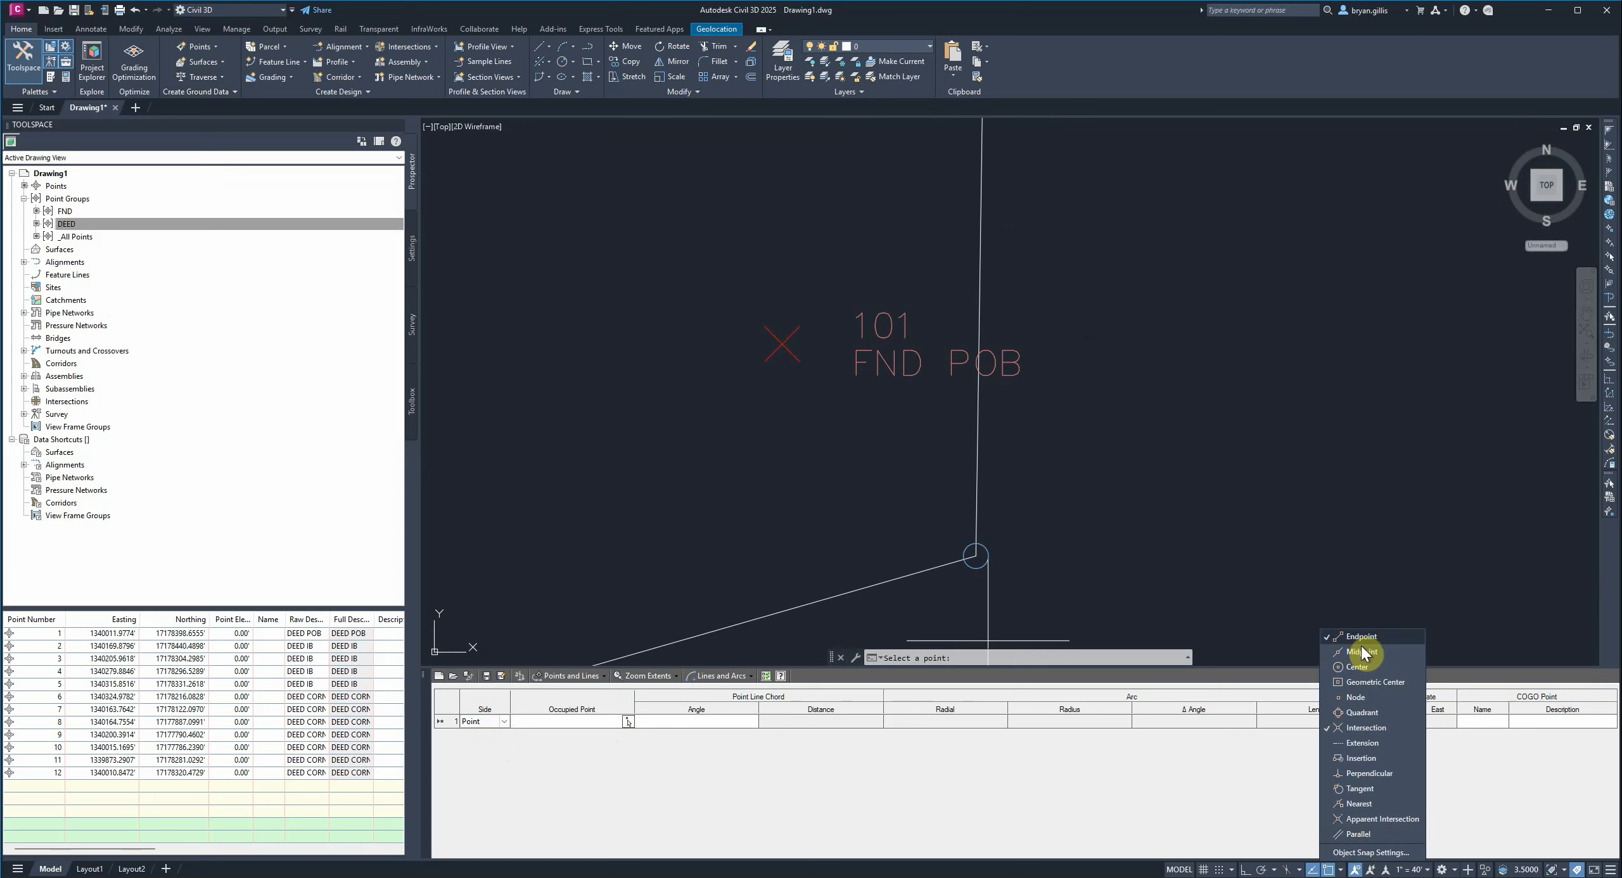
{"action": "left_click", "coordinate": [1367, 697]}
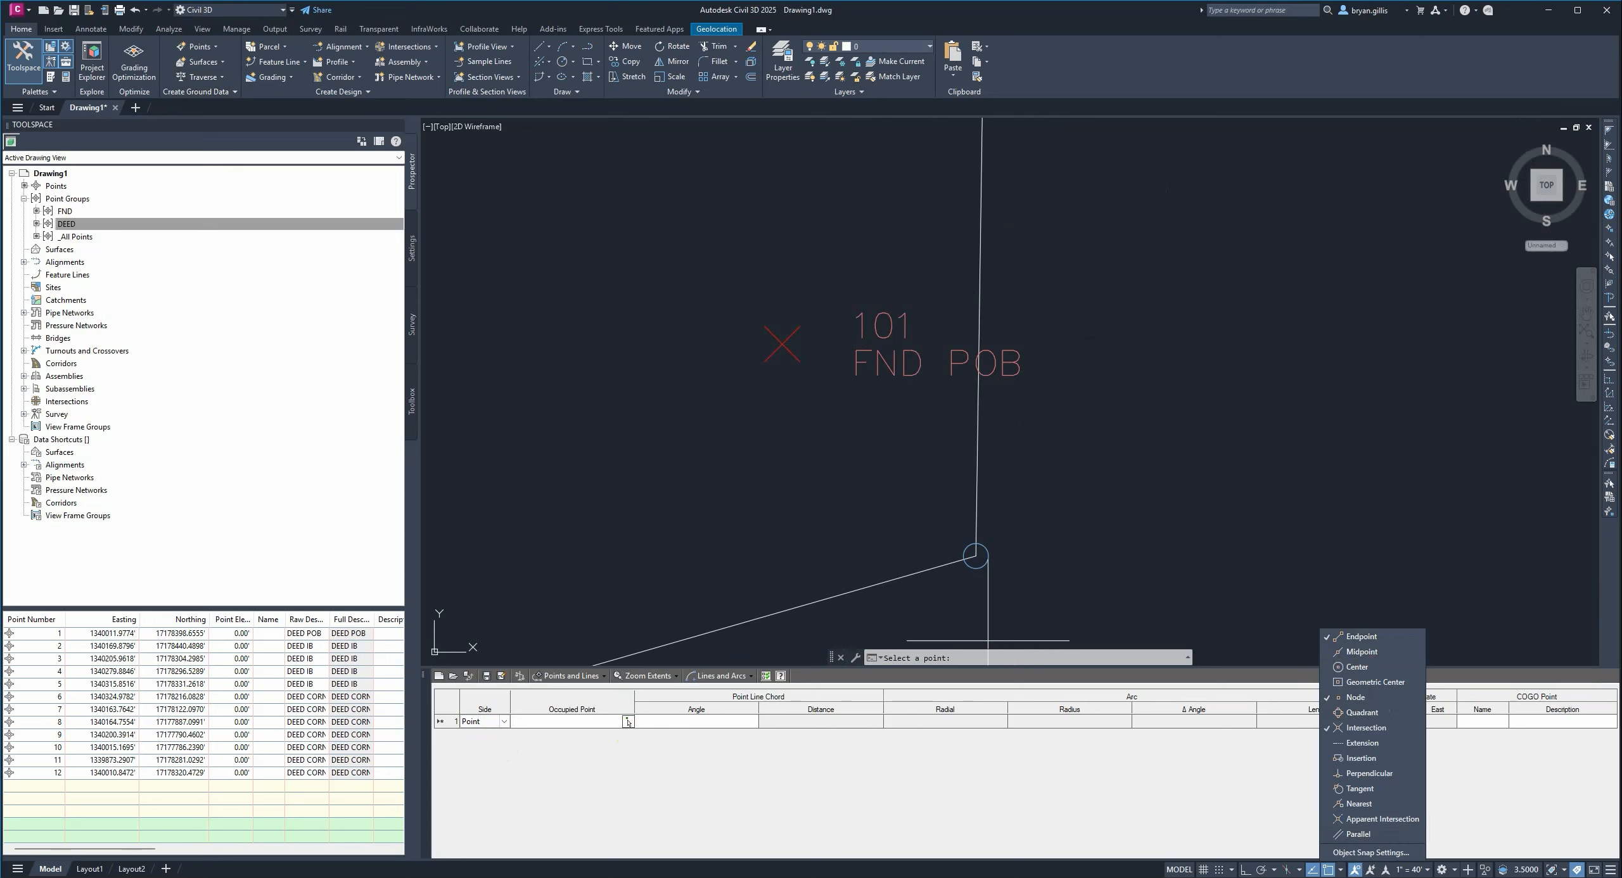
{"action": "left_click", "coordinate": [1342, 872]}
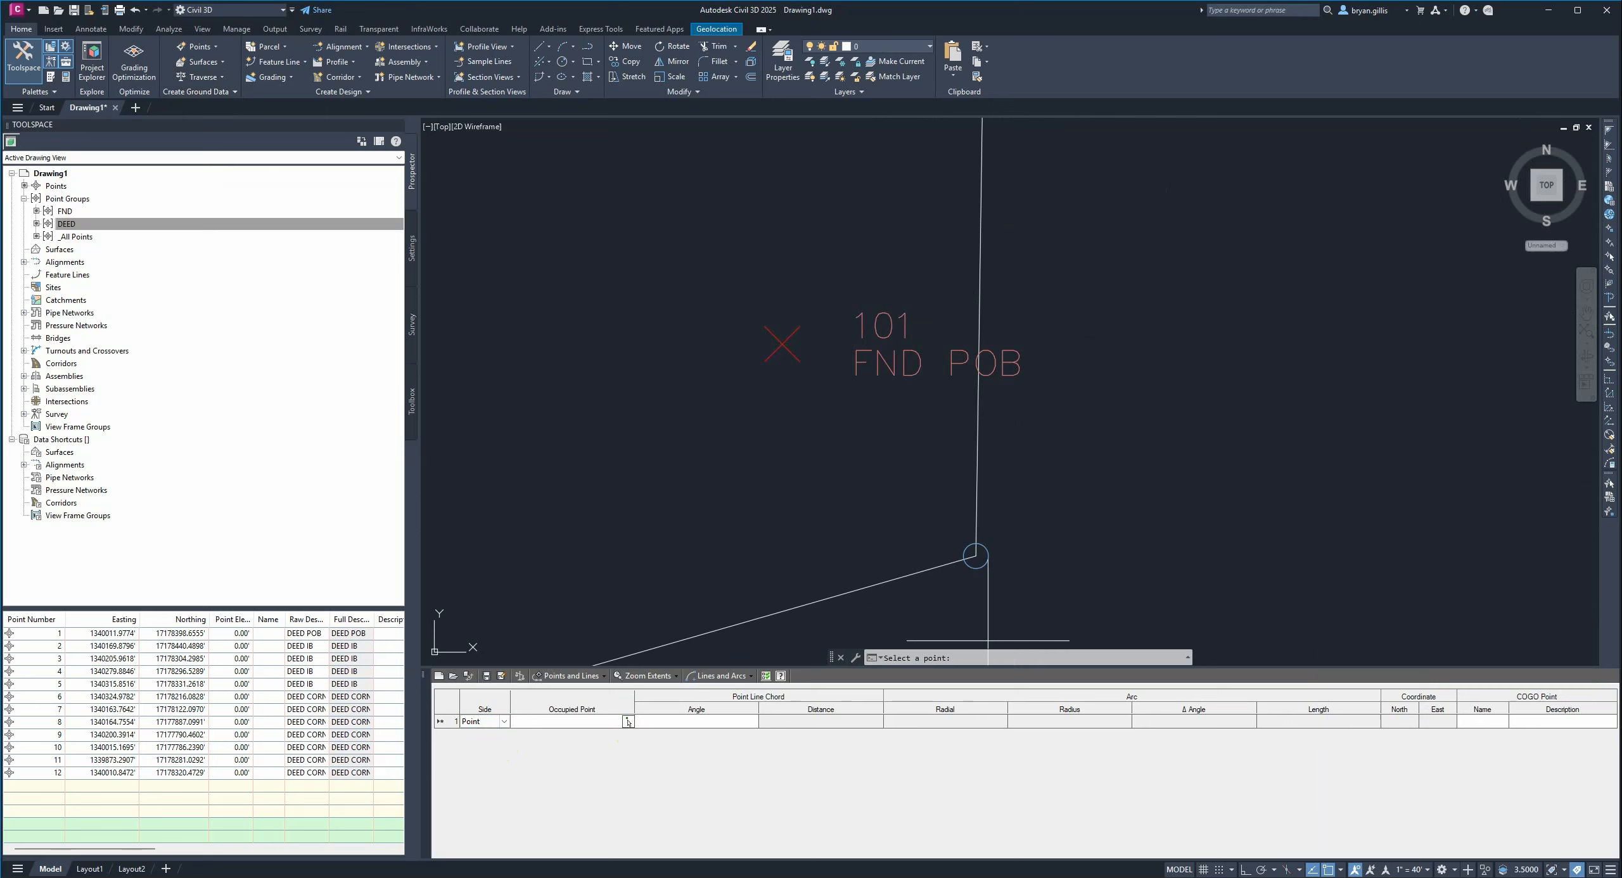
{"action": "left_click", "coordinate": [782, 343]}
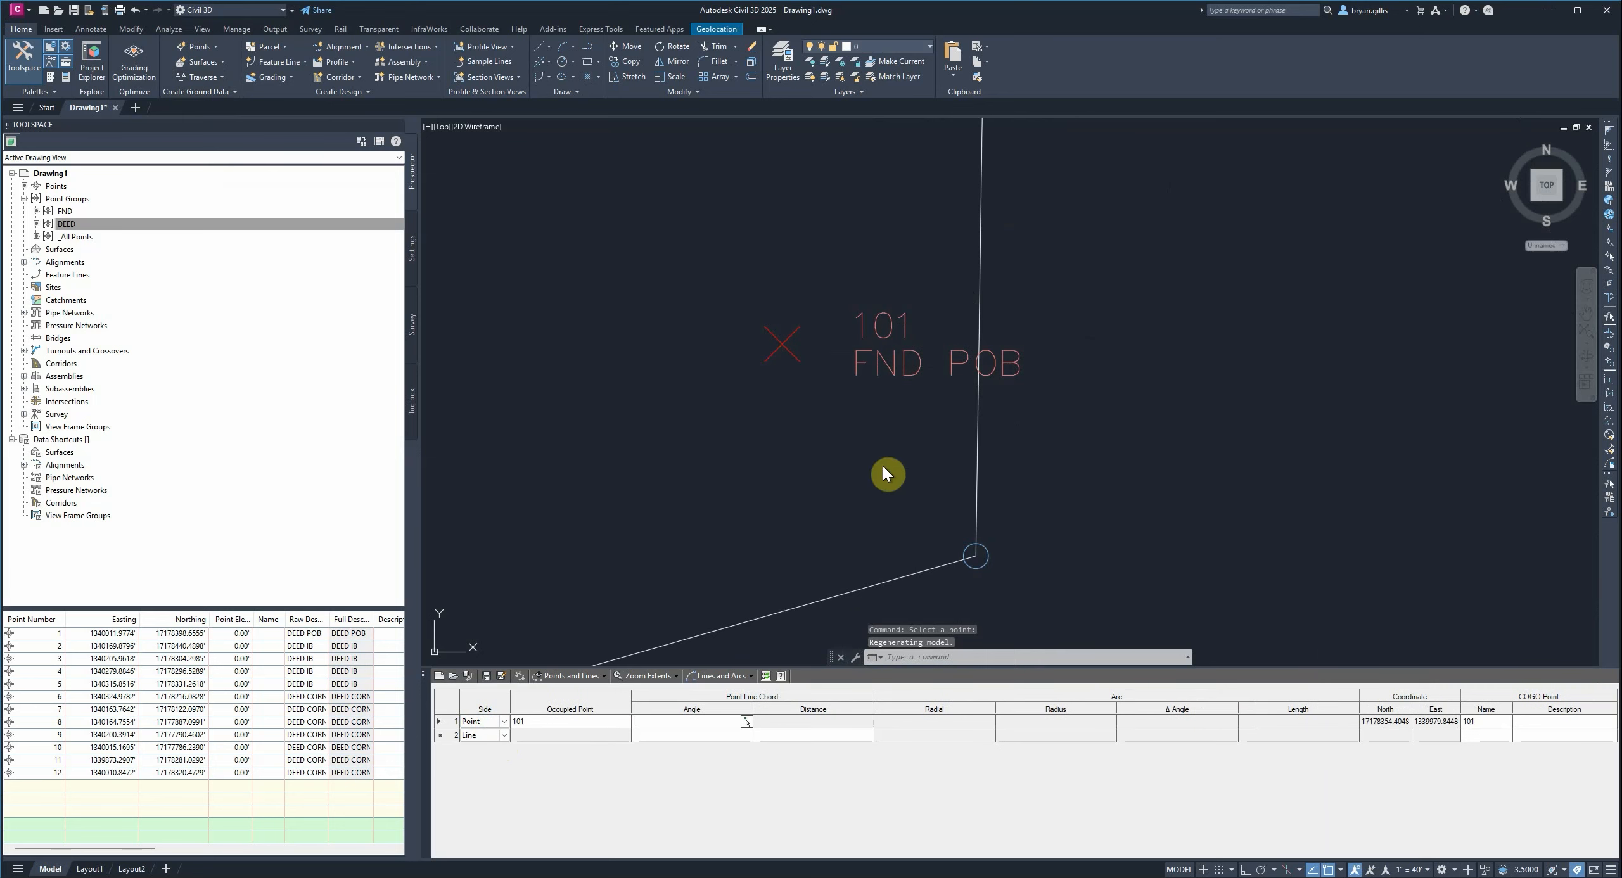
- Add a second Point row to the traverse and pick found point 102 as its occupied point
{"action": "scroll", "coordinate": [867, 466], "scroll_direction": "down", "scroll_amount": 4}
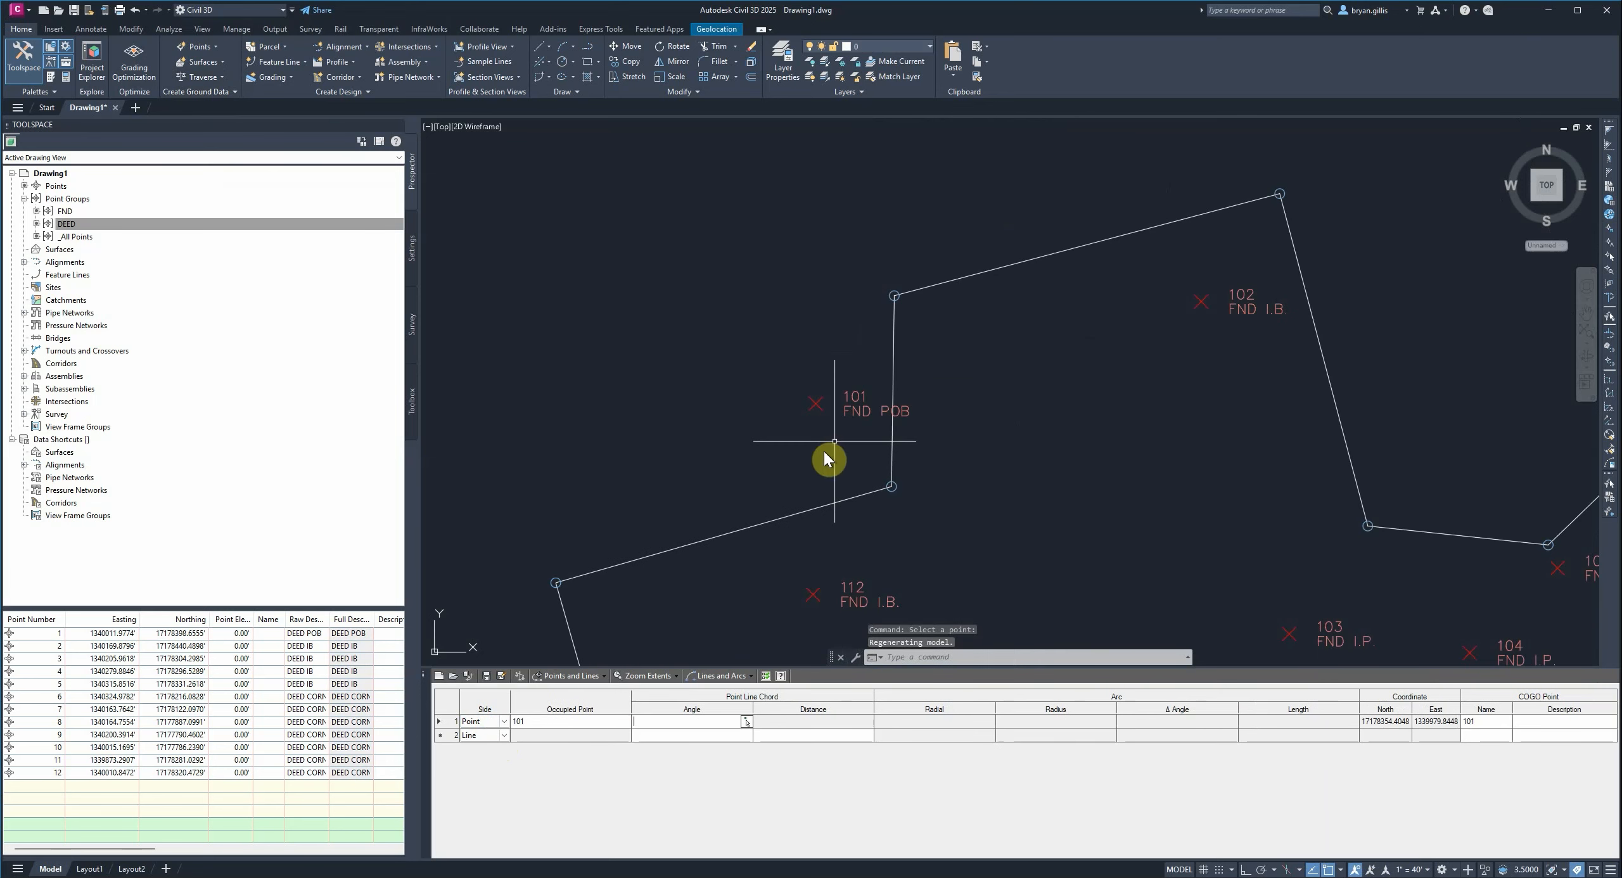
{"action": "left_click", "coordinate": [506, 735]}
{"action": "left_click", "coordinate": [496, 749]}
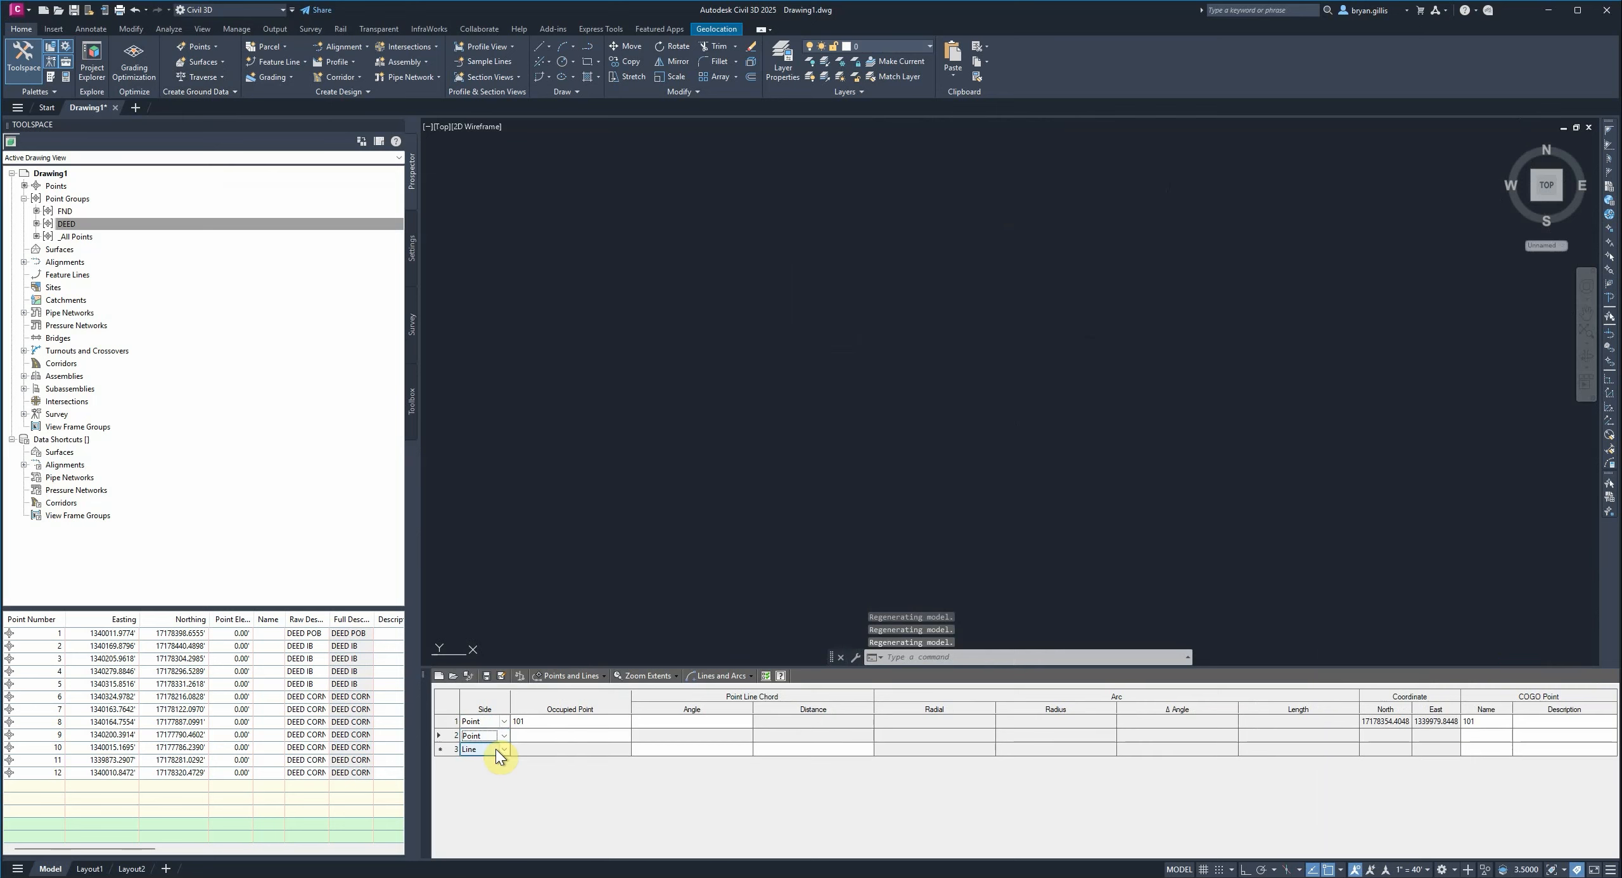
{"action": "left_click", "coordinate": [624, 736]}
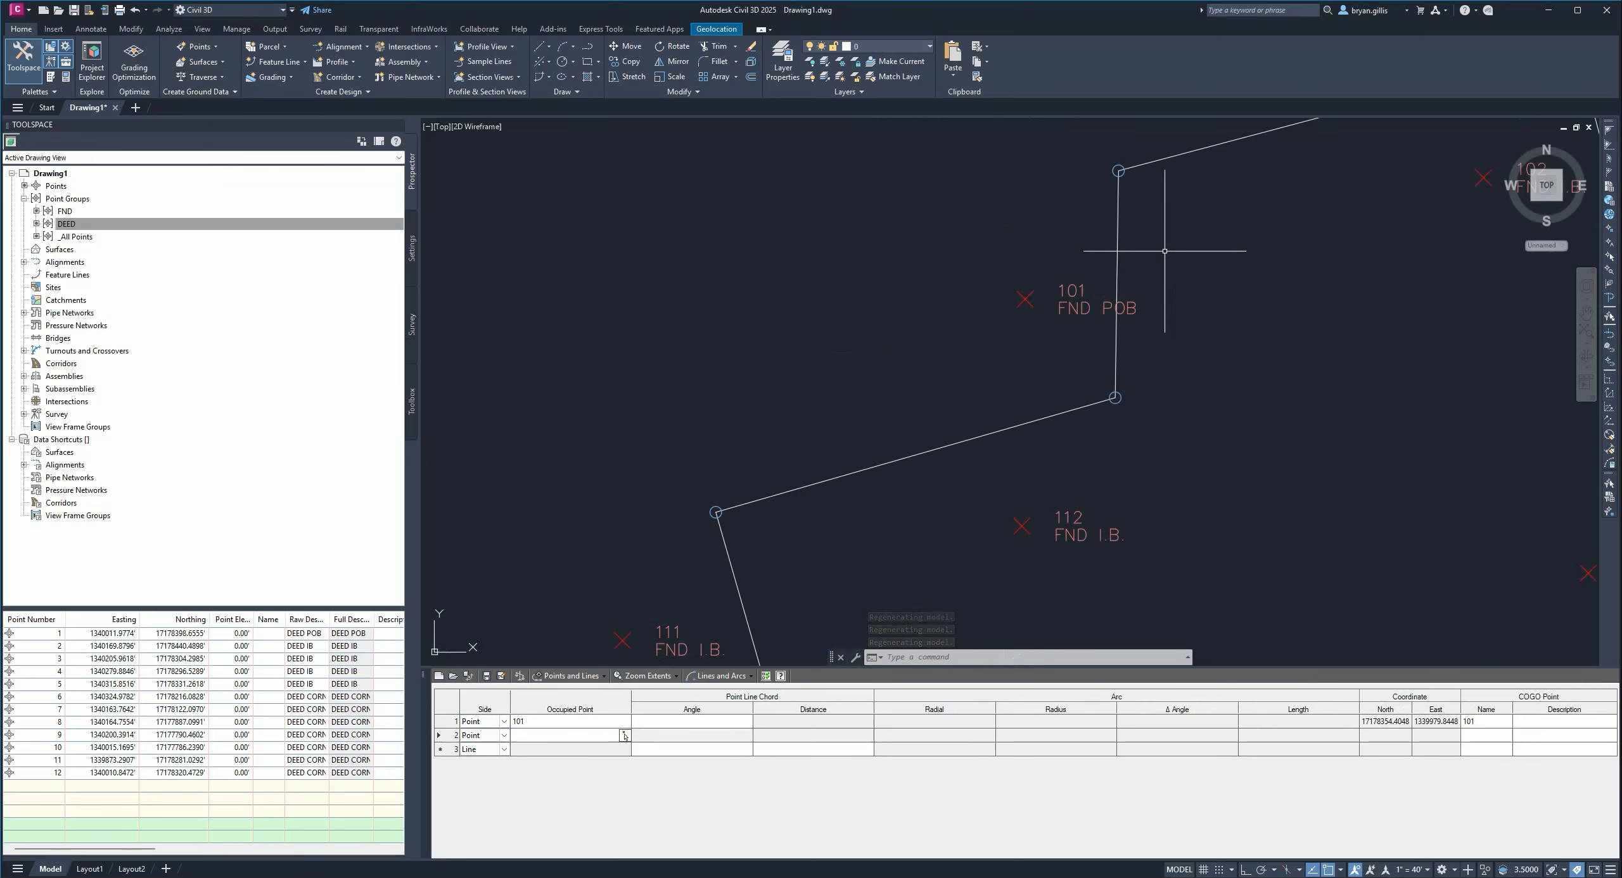
{"action": "scroll", "coordinate": [1196, 253], "scroll_direction": "down", "scroll_amount": 3}
{"action": "middle_click_drag", "start_coordinate": [1249, 243], "coordinate": [1096, 351]}
{"action": "scroll", "coordinate": [1263, 287], "scroll_direction": "up", "scroll_amount": 5}
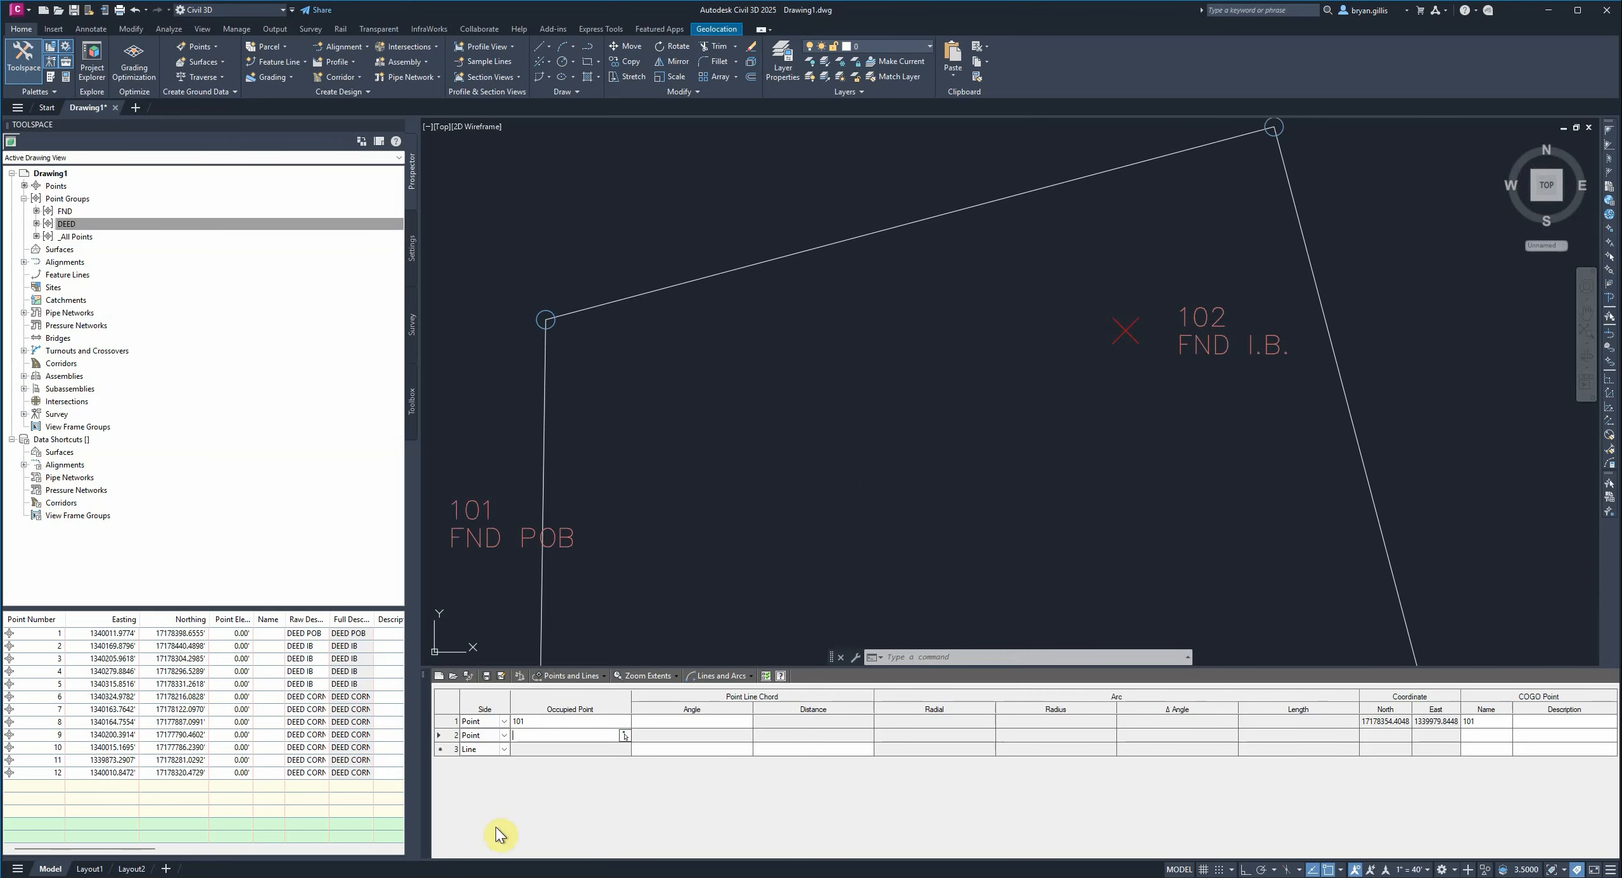
{"action": "left_click", "coordinate": [624, 737]}
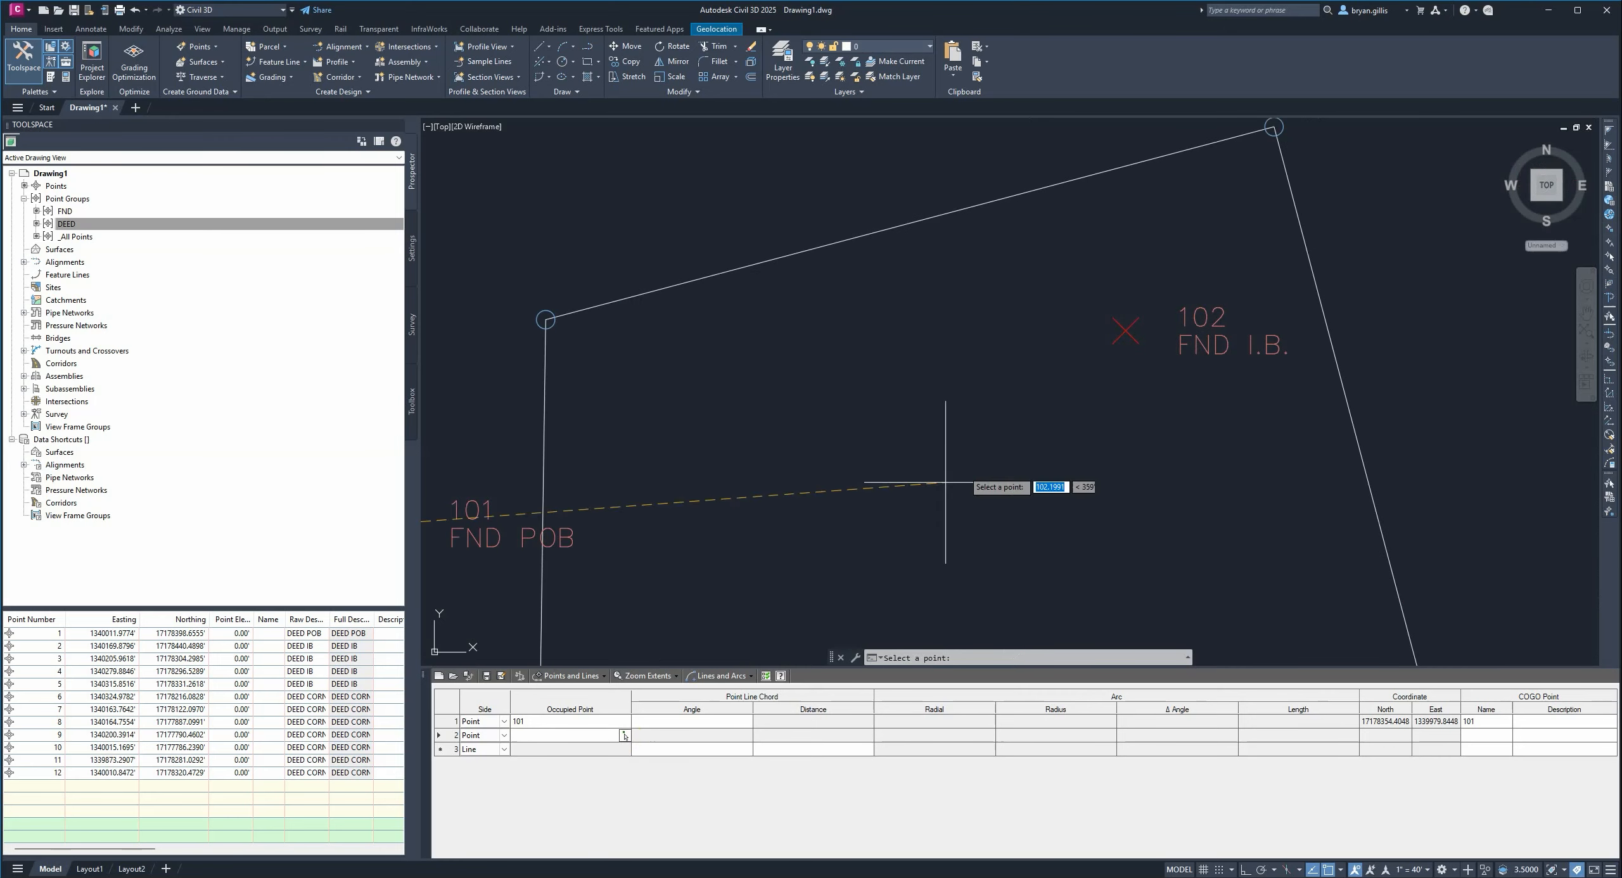
{"action": "left_click", "coordinate": [1126, 331]}
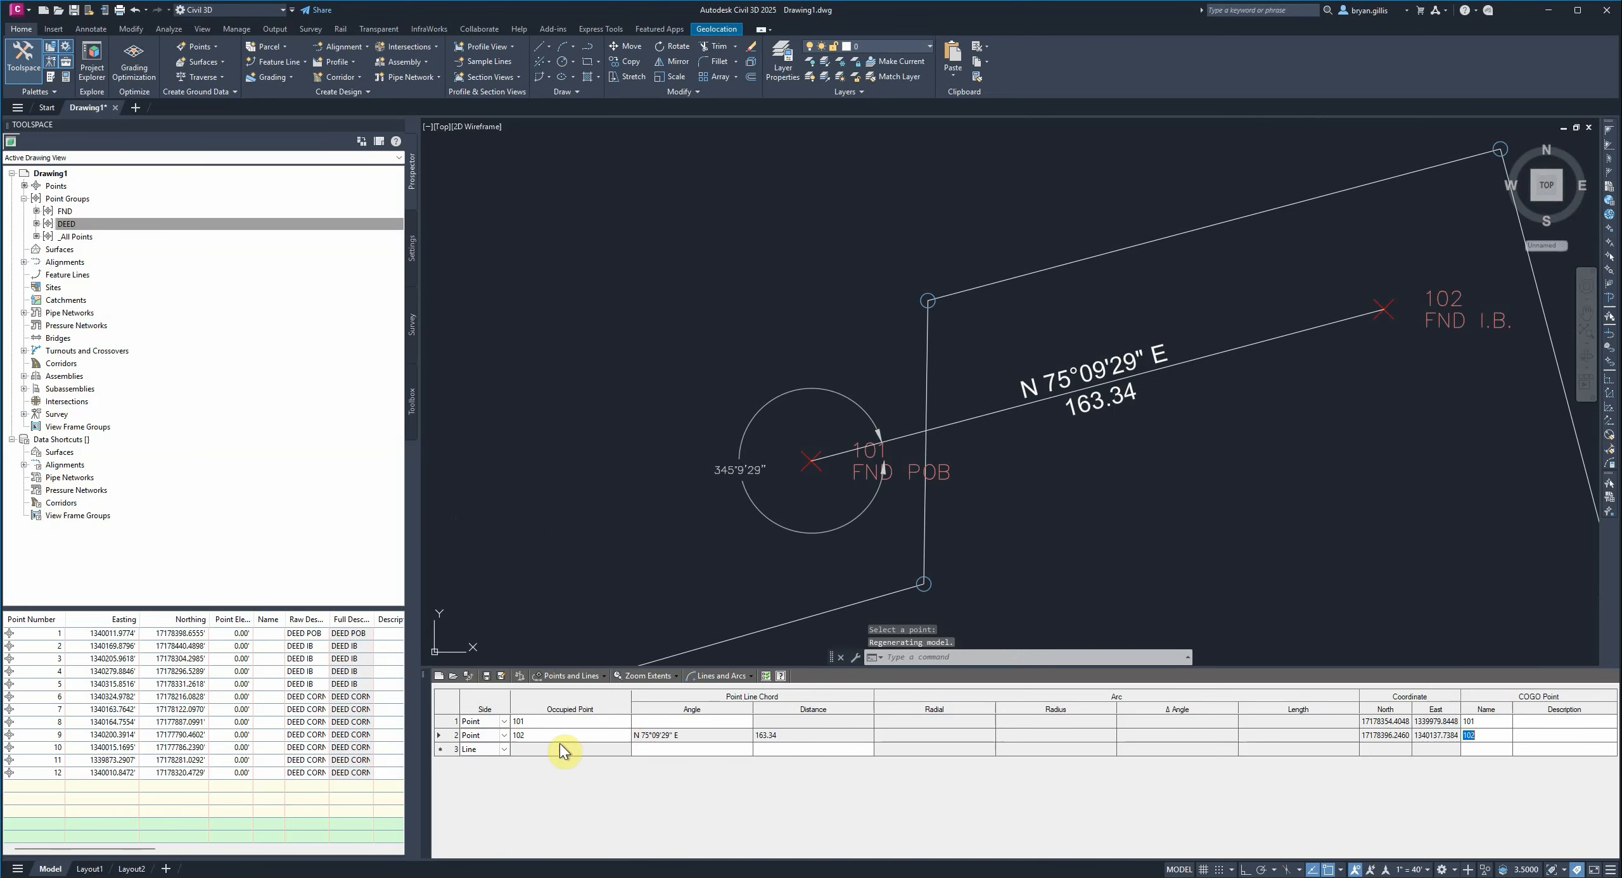
- Add a third Point row to the traverse and pick found point 103 as its occupied point
{"action": "left_click", "coordinate": [504, 749]}
{"action": "left_click", "coordinate": [472, 757]}
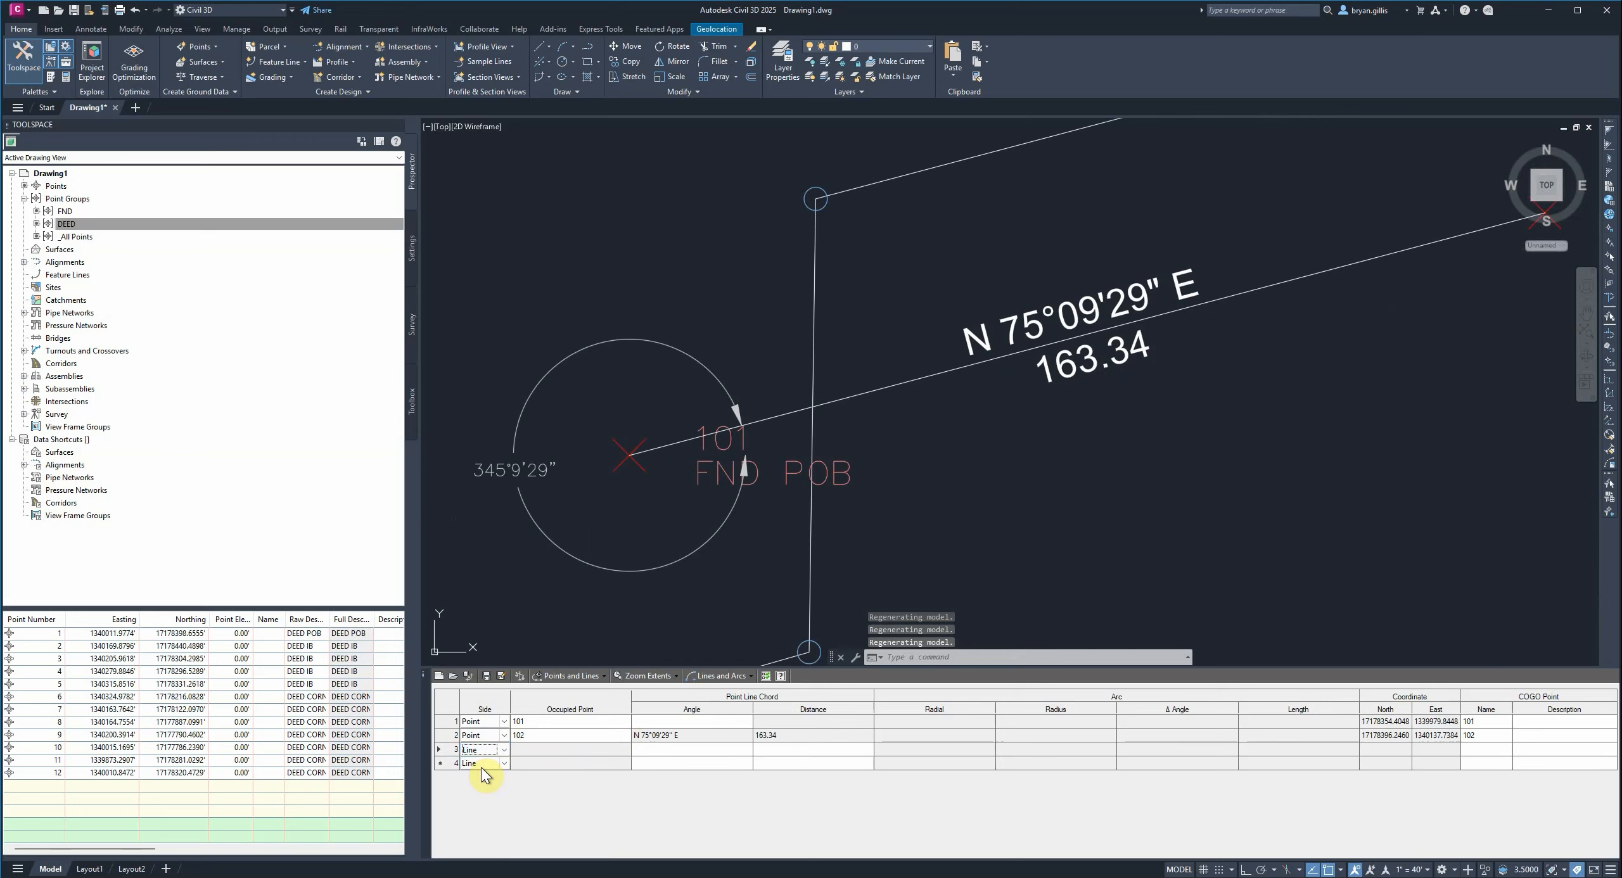
{"action": "left_click", "coordinate": [503, 749]}
{"action": "left_click", "coordinate": [500, 766]}
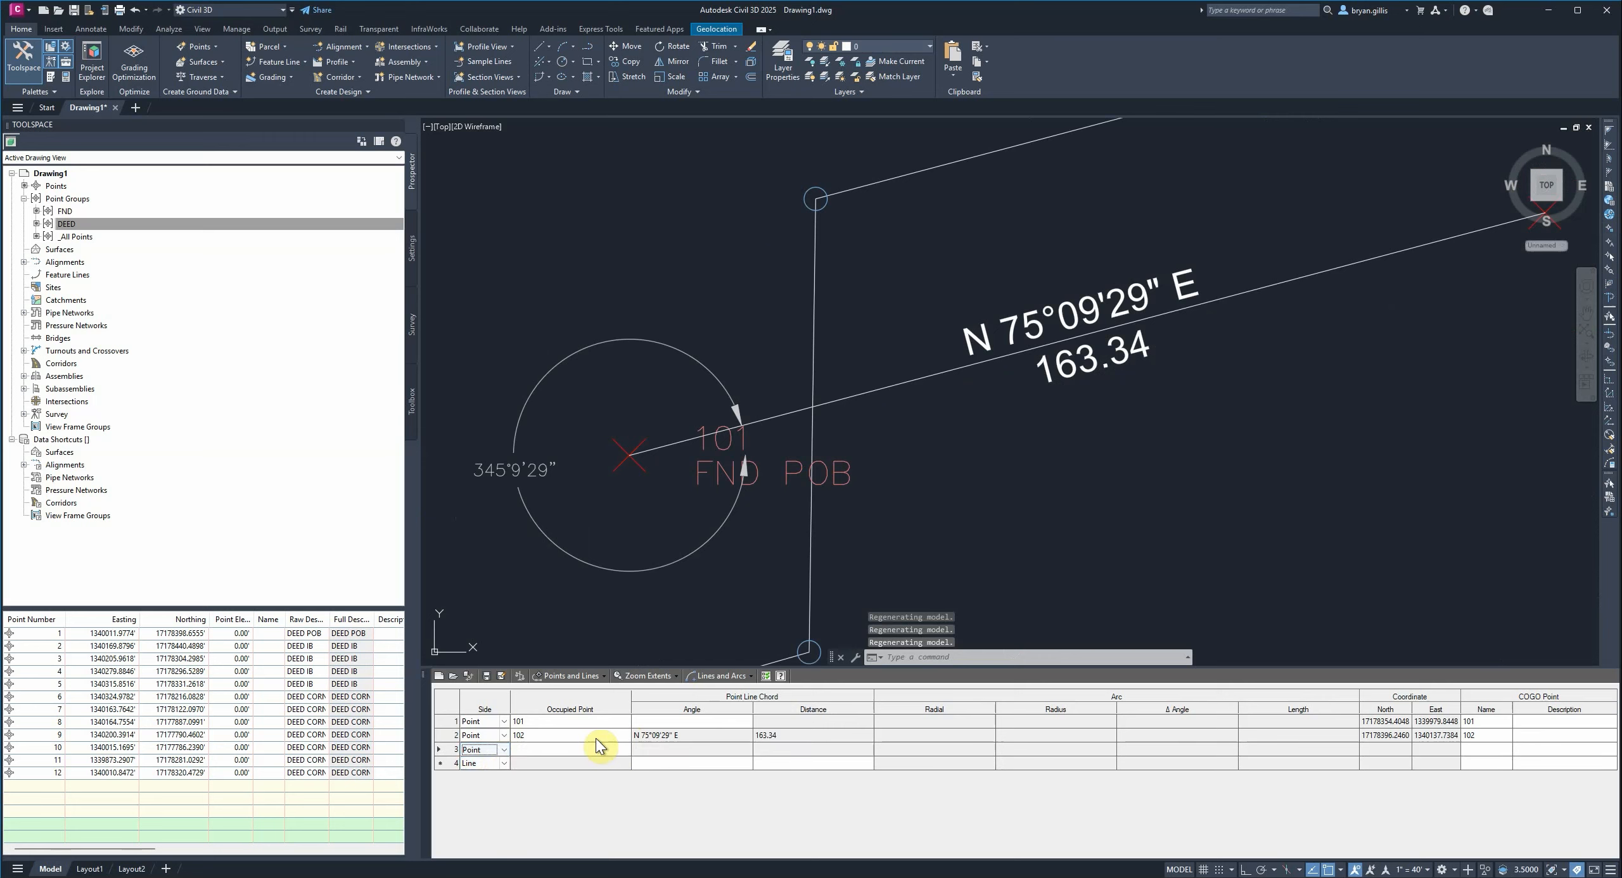
{"action": "left_click", "coordinate": [624, 751]}
{"action": "left_click", "coordinate": [625, 750]}
{"action": "scroll", "coordinate": [1014, 317], "scroll_direction": "down", "scroll_amount": 5}
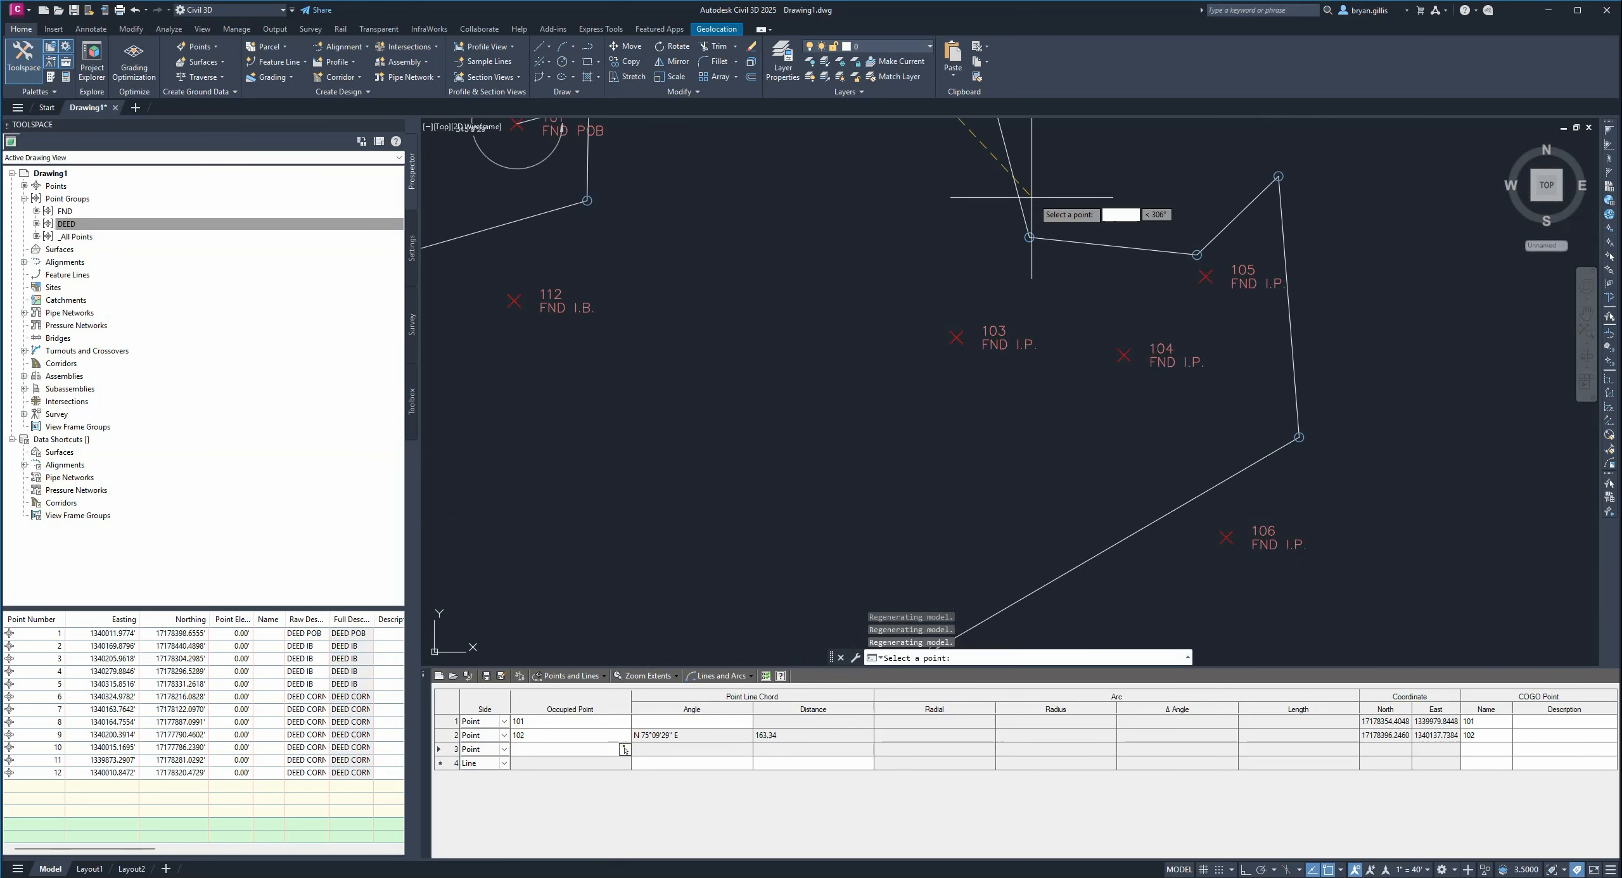
{"action": "left_click", "coordinate": [957, 339]}
- Continue the traverse with a fourth Point row occupying found point 104
{"action": "mouse_move", "coordinate": [1322, 543]}
{"action": "middle_mouse_down"}
{"action": "mouse_move", "coordinate": [1319, 500]}
{"action": "mouse_move", "coordinate": [1061, 315]}
{"action": "middle_mouse_up"}
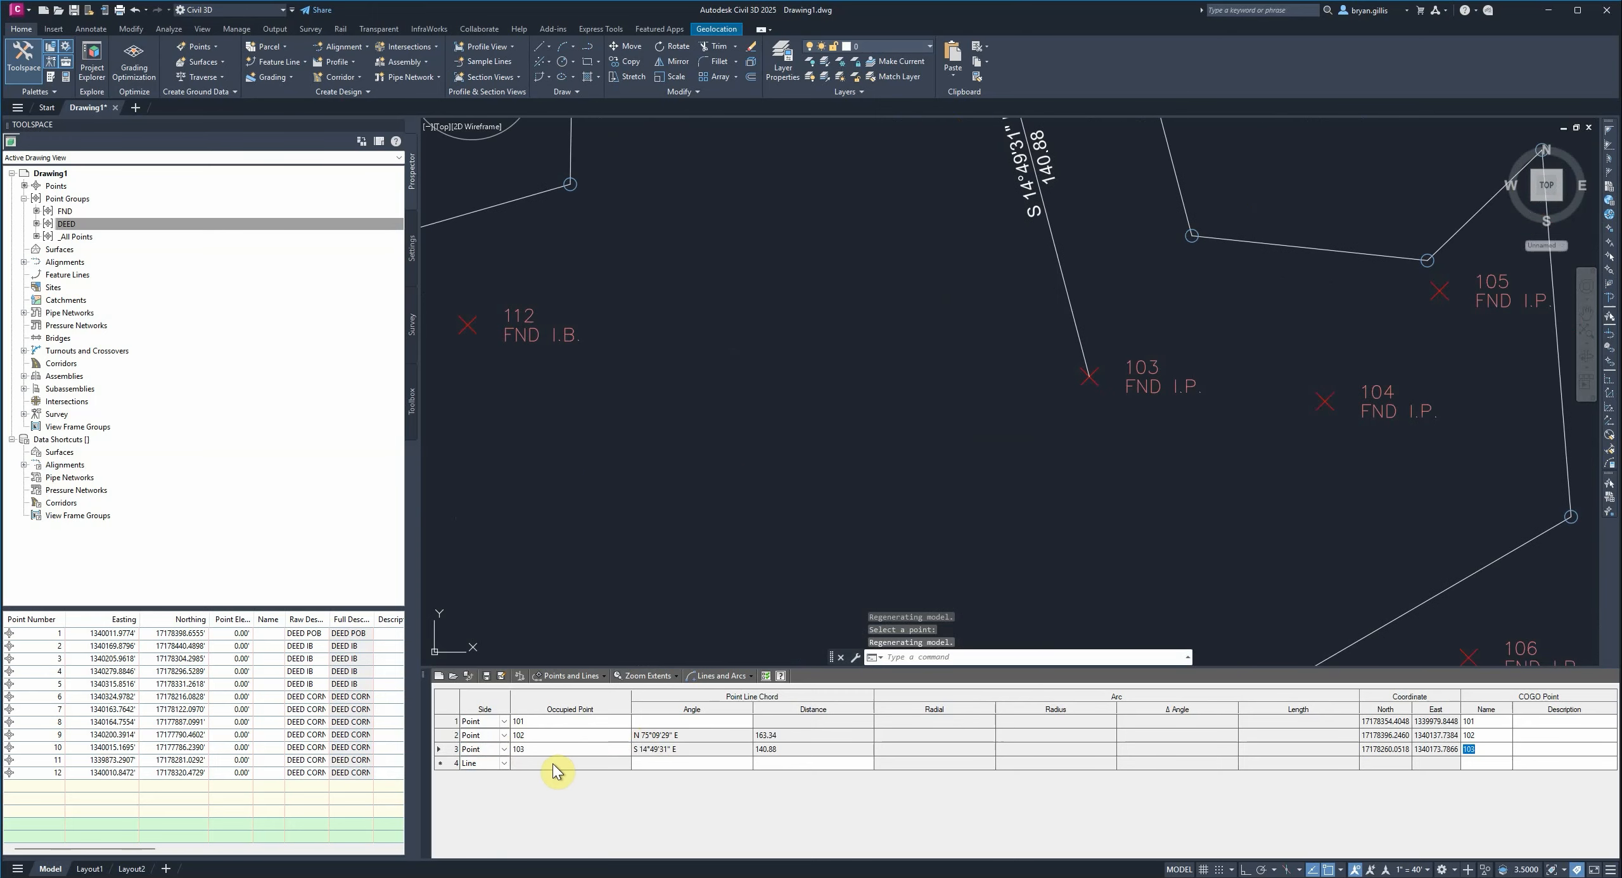
{"action": "left_click", "coordinate": [505, 765]}
{"action": "left_click", "coordinate": [491, 776]}
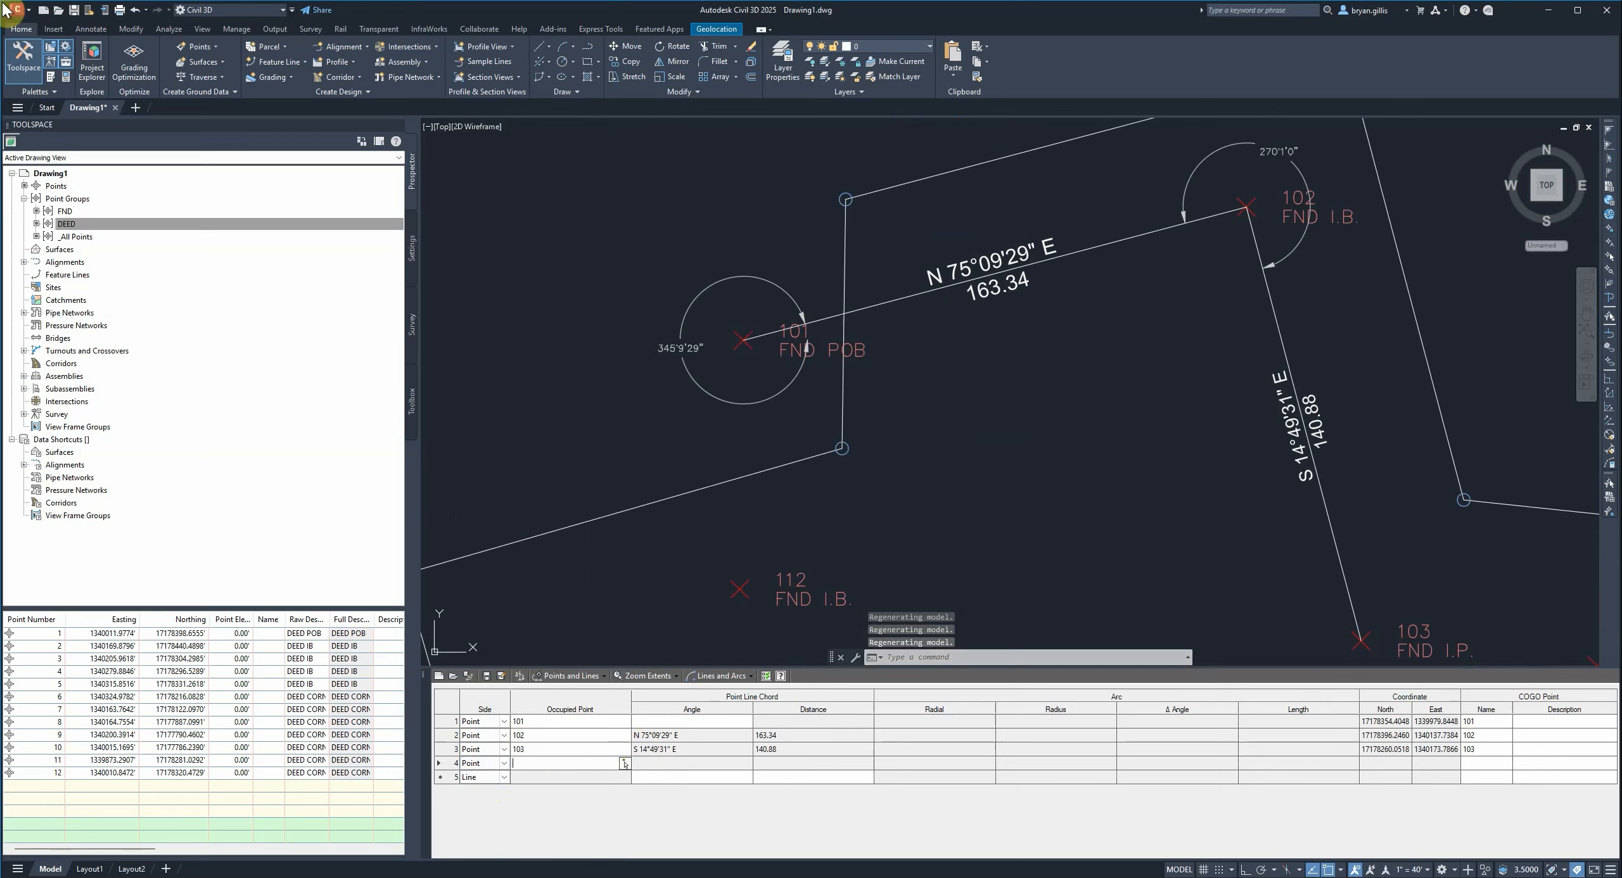
{"action": "left_click", "coordinate": [624, 764]}
{"action": "middle_click_drag", "start_coordinate": [1508, 495], "coordinate": [891, 281]}
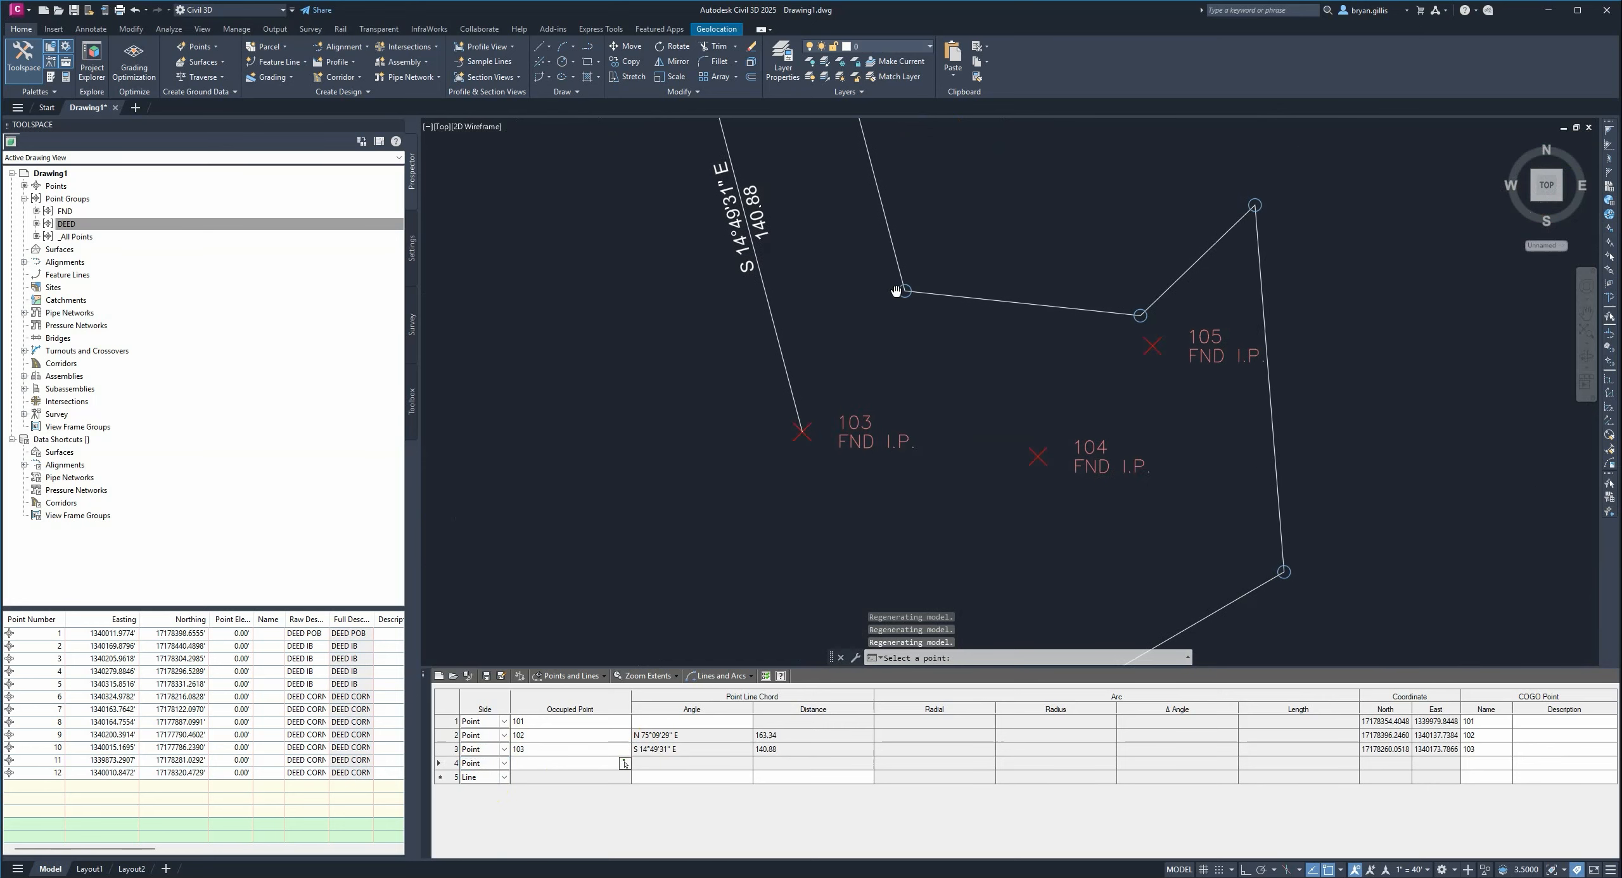
{"action": "left_click", "coordinate": [1027, 447]}
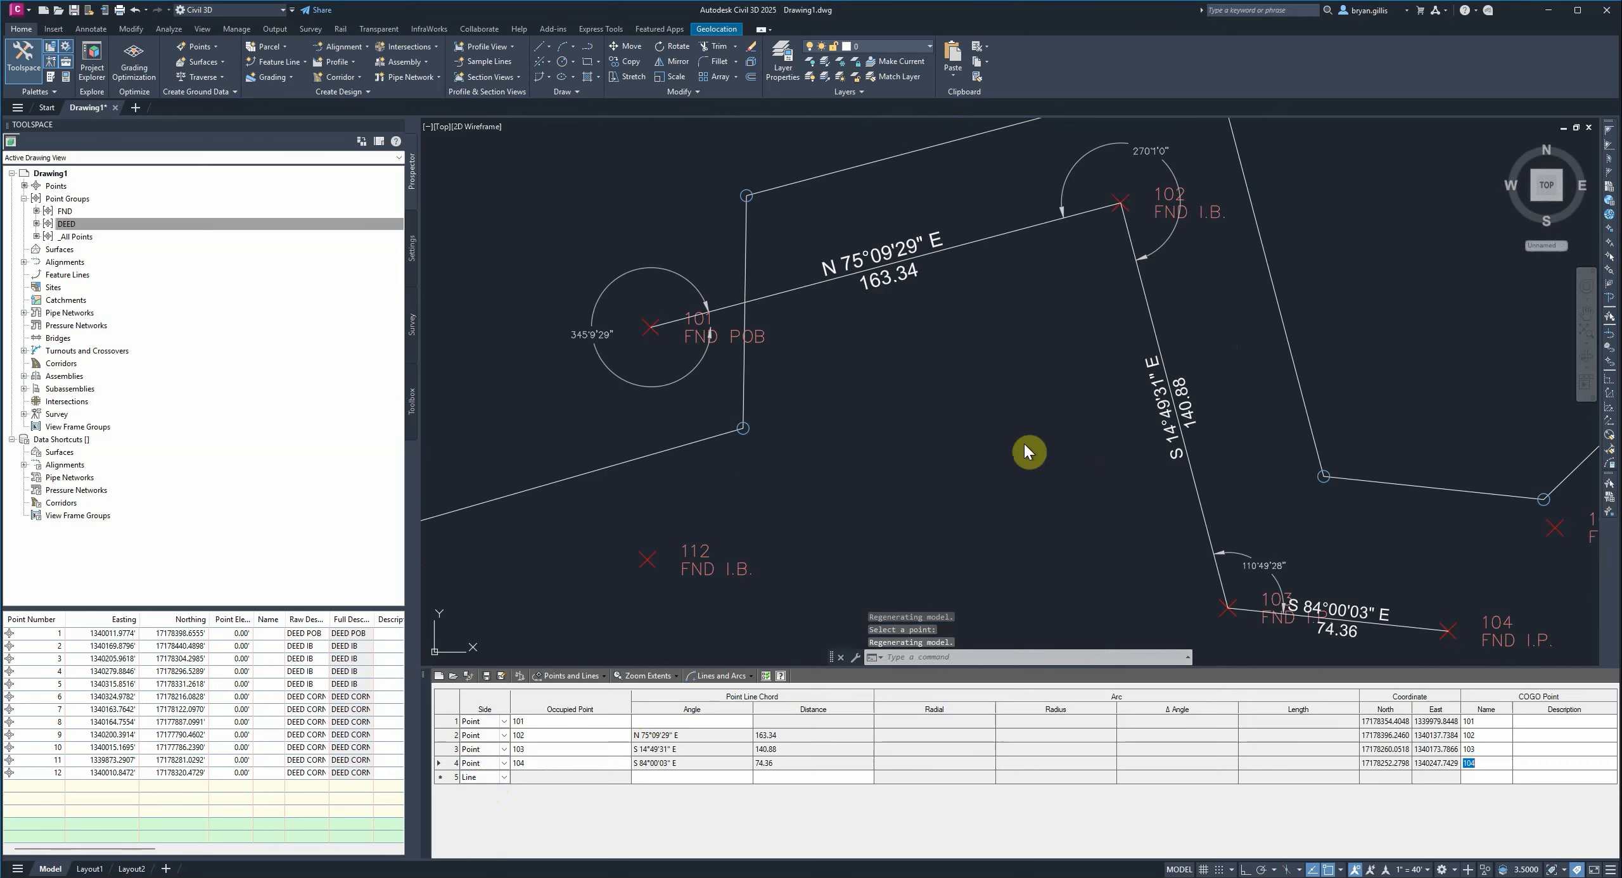
- Continue the traverse with a fifth Point row occupying found point 105
{"action": "left_click", "coordinate": [506, 782]}
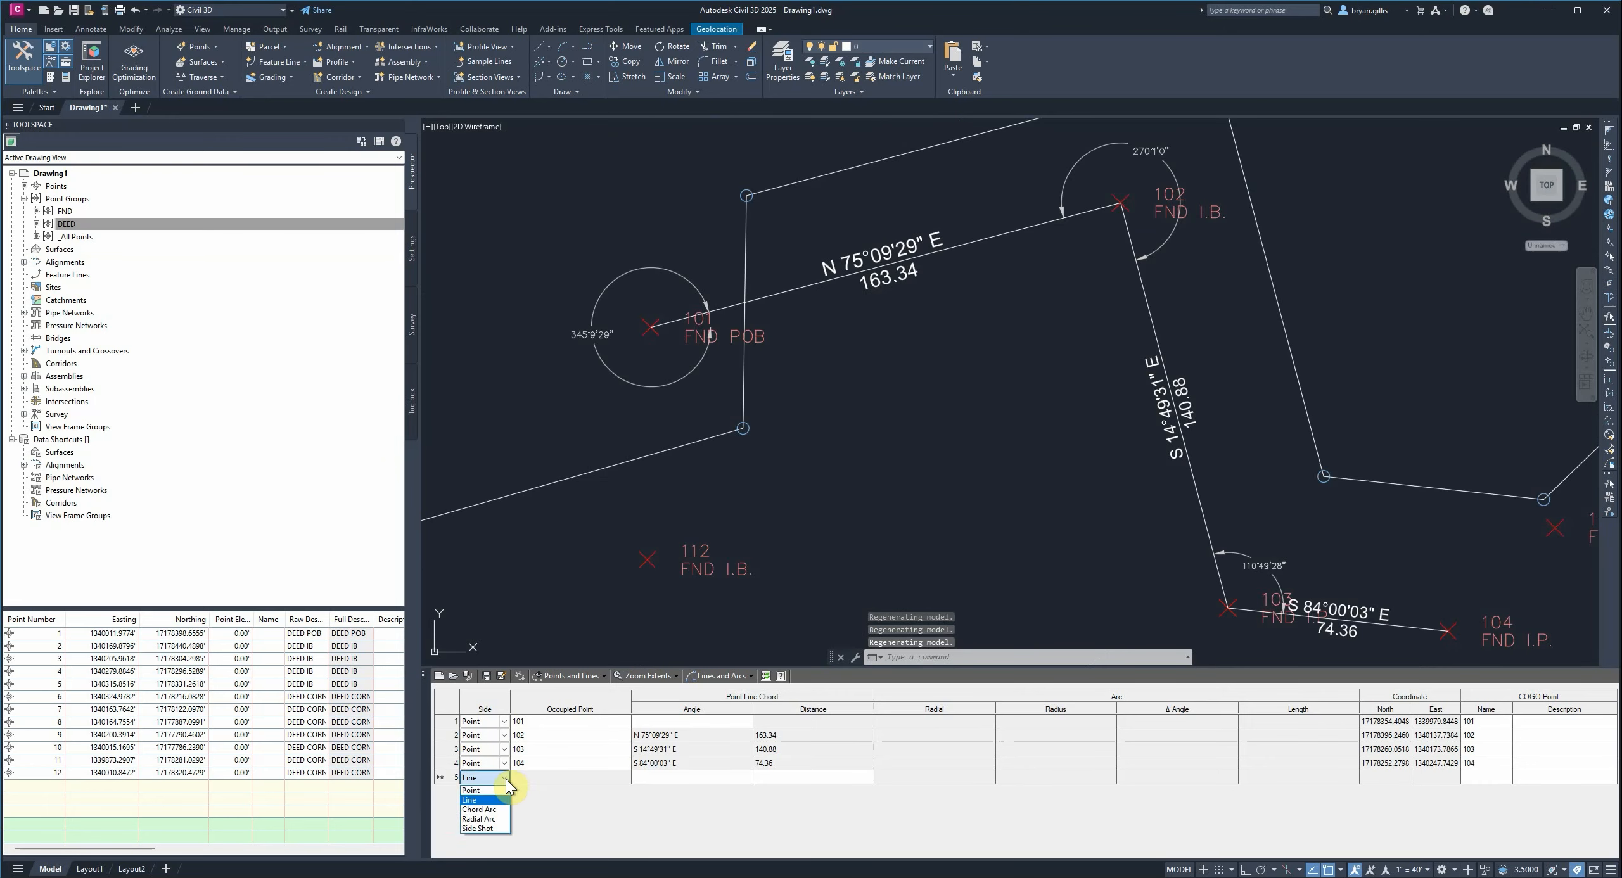
{"action": "left_click", "coordinate": [501, 791]}
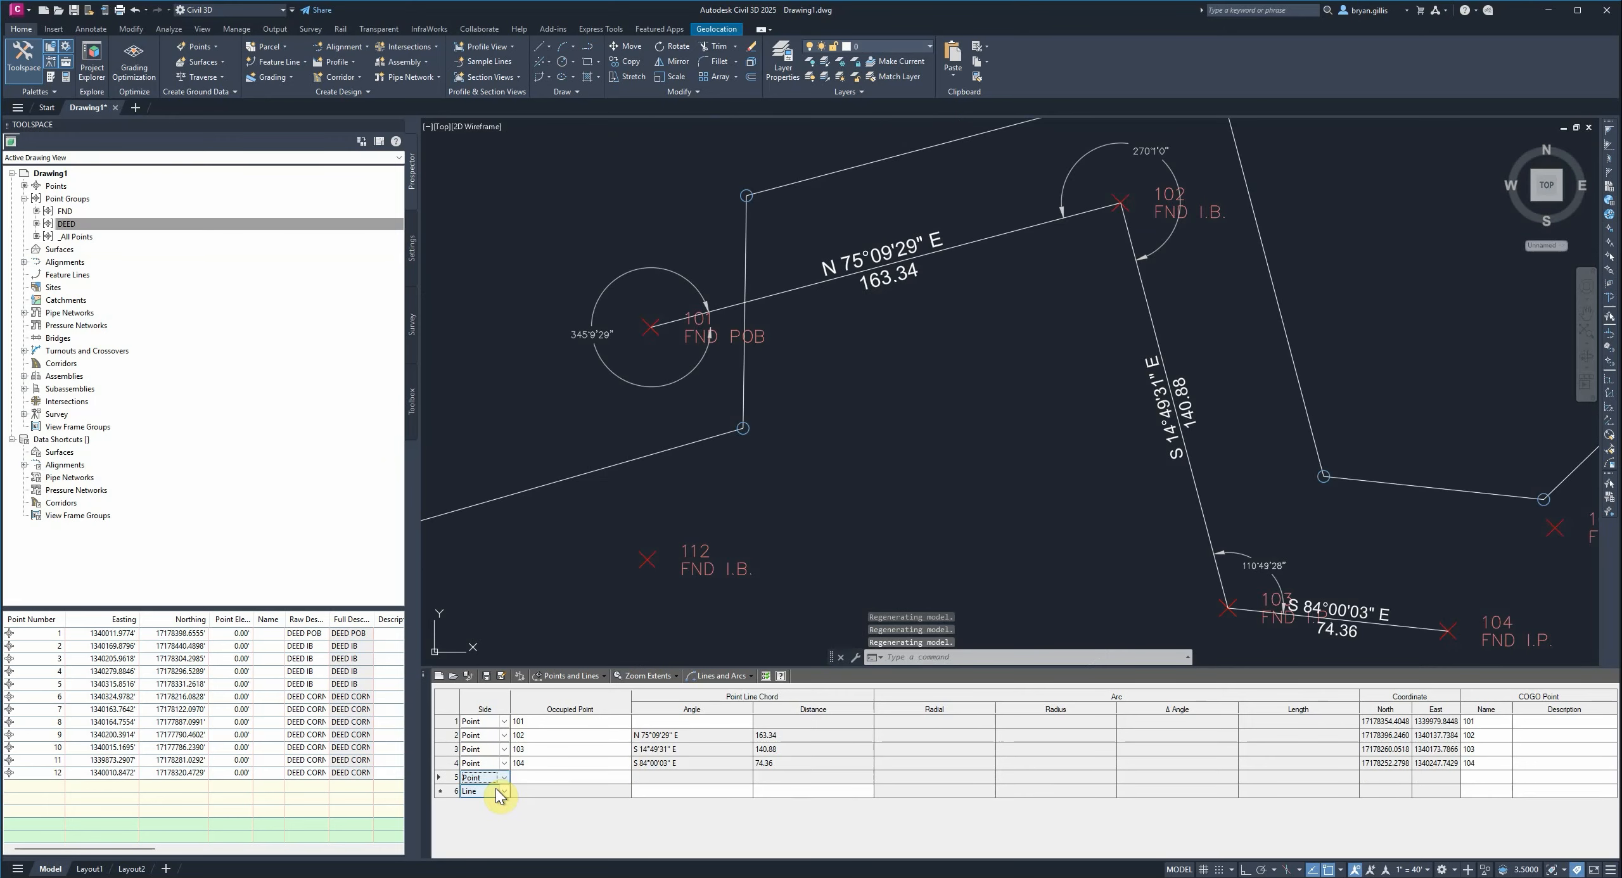
{"action": "left_click", "coordinate": [626, 779]}
{"action": "mouse_move", "coordinate": [1386, 471]}
{"action": "middle_mouse_down"}
{"action": "mouse_move", "coordinate": [868, 317]}
{"action": "mouse_move", "coordinate": [692, 194]}
{"action": "middle_mouse_up"}
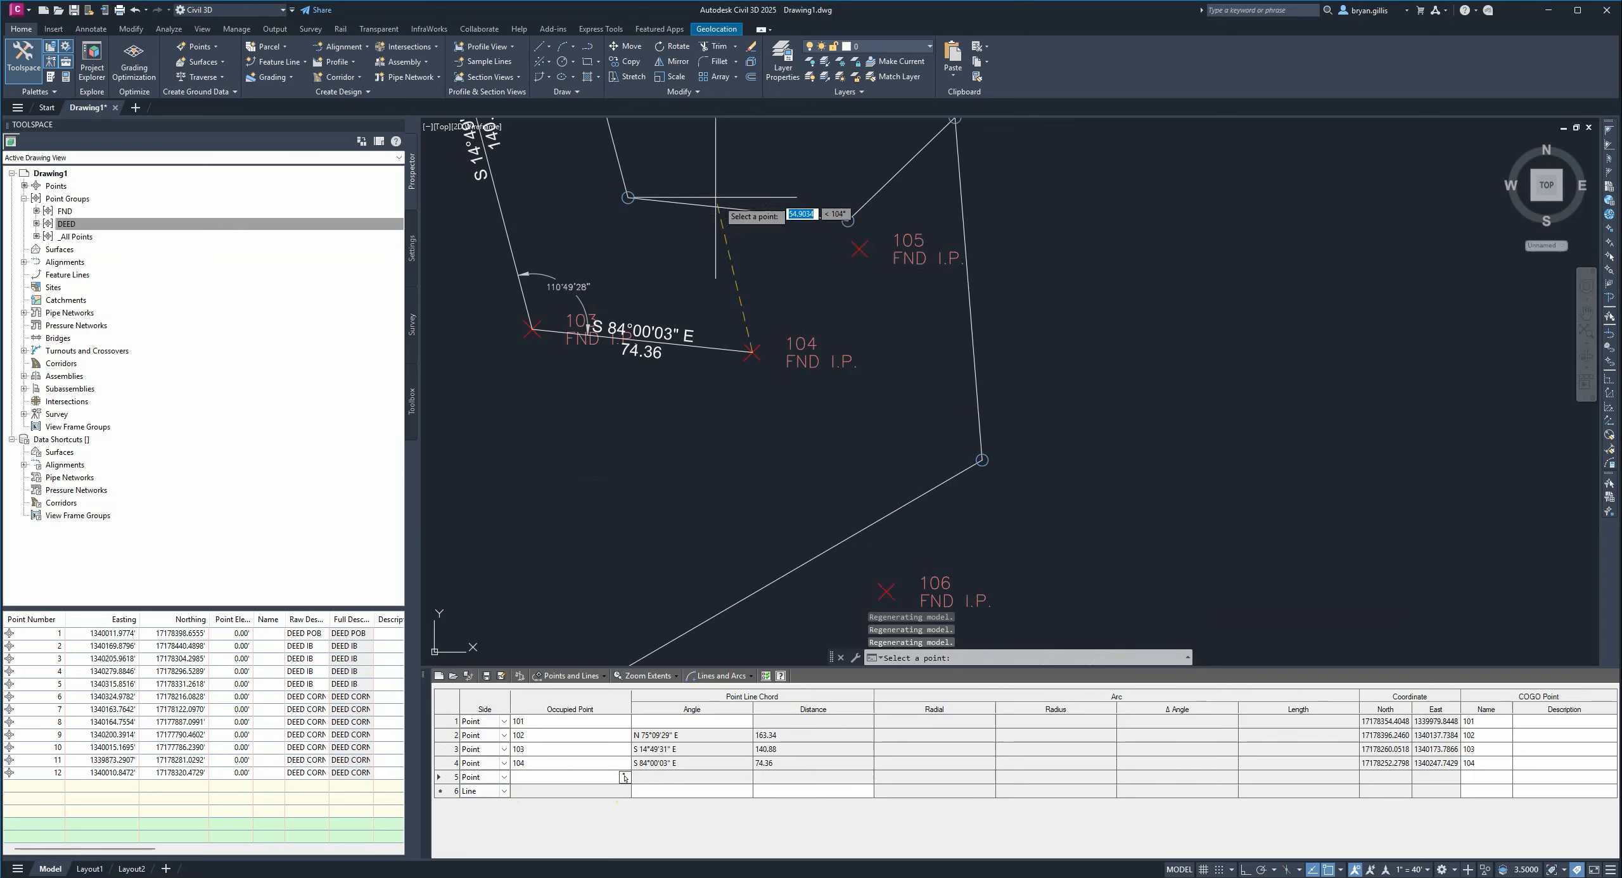
{"action": "left_click", "coordinate": [848, 259]}
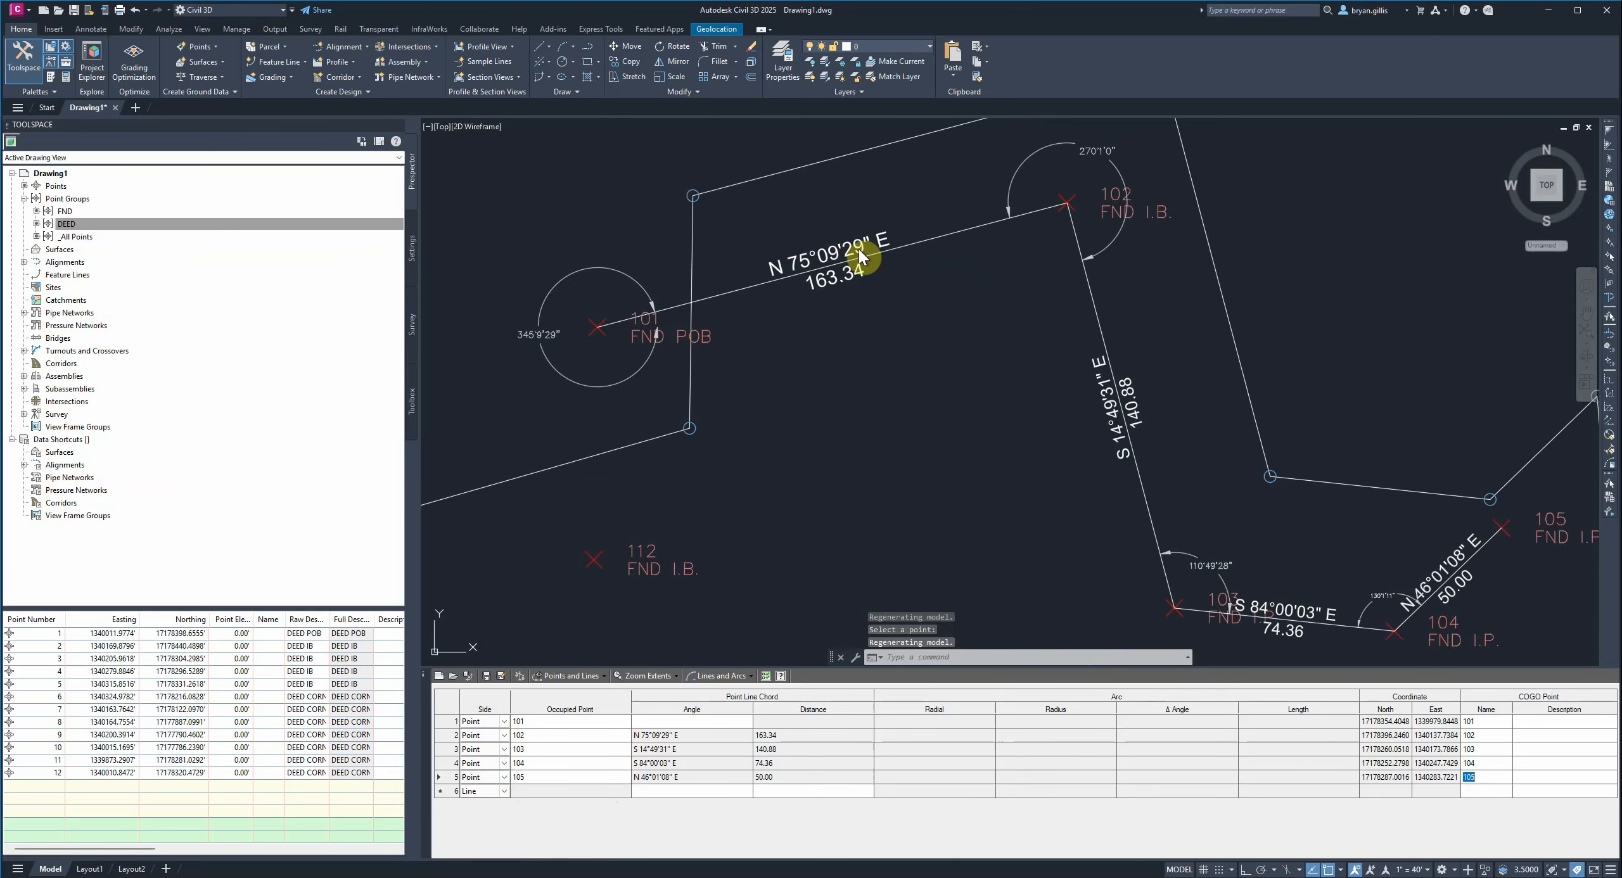
- Continue the traverse with a sixth Point row occupying found point 106
{"action": "left_click", "coordinate": [491, 795]}
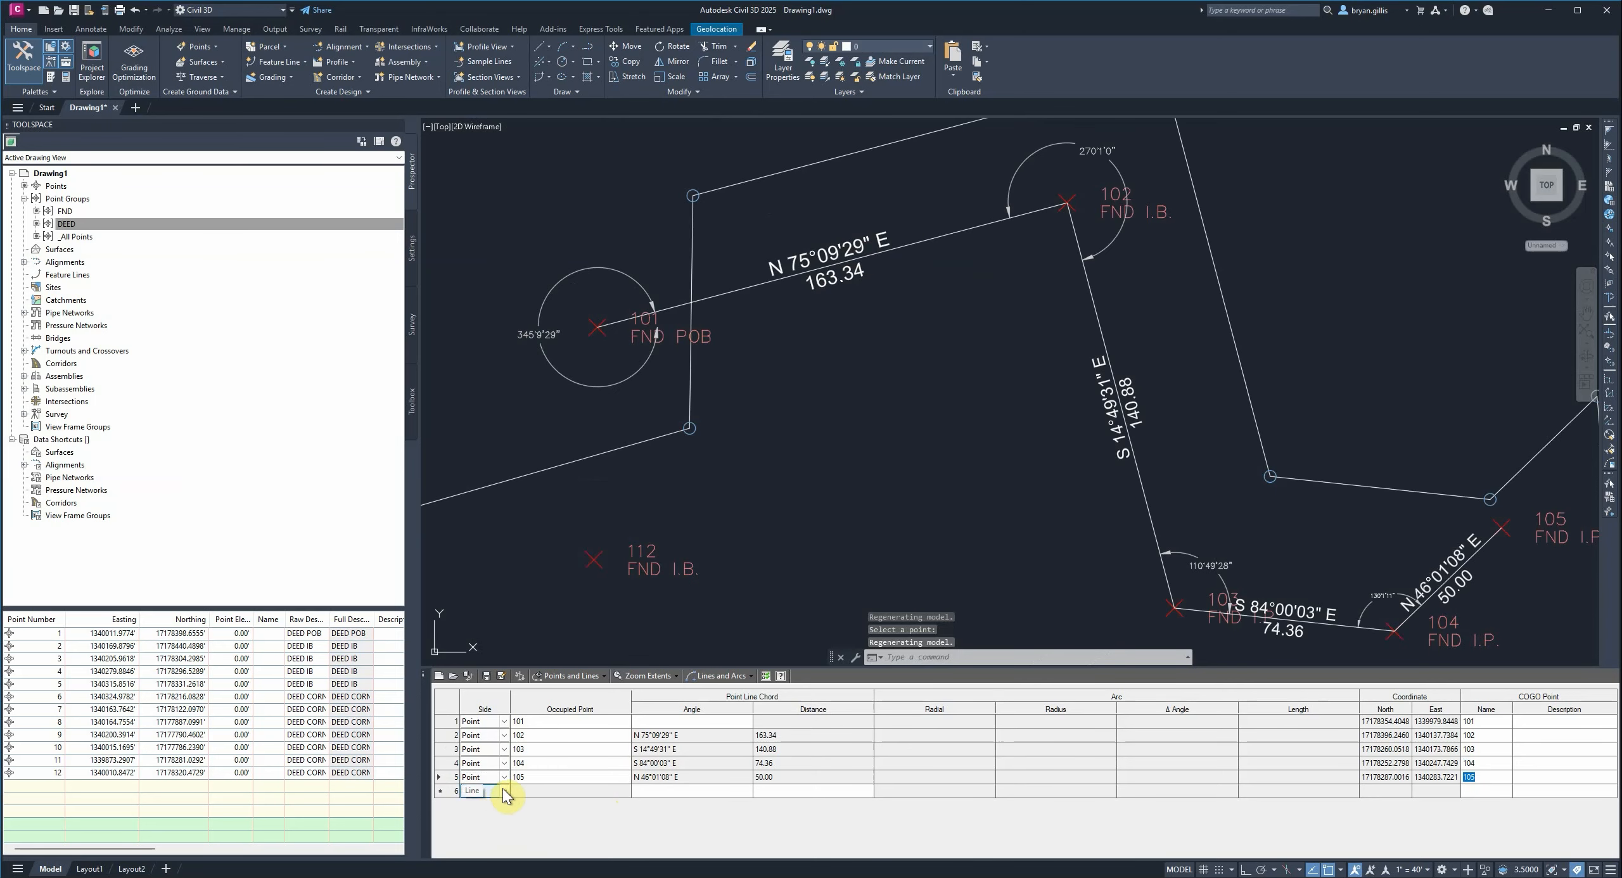
{"action": "left_click", "coordinate": [505, 793]}
{"action": "left_click", "coordinate": [470, 805]}
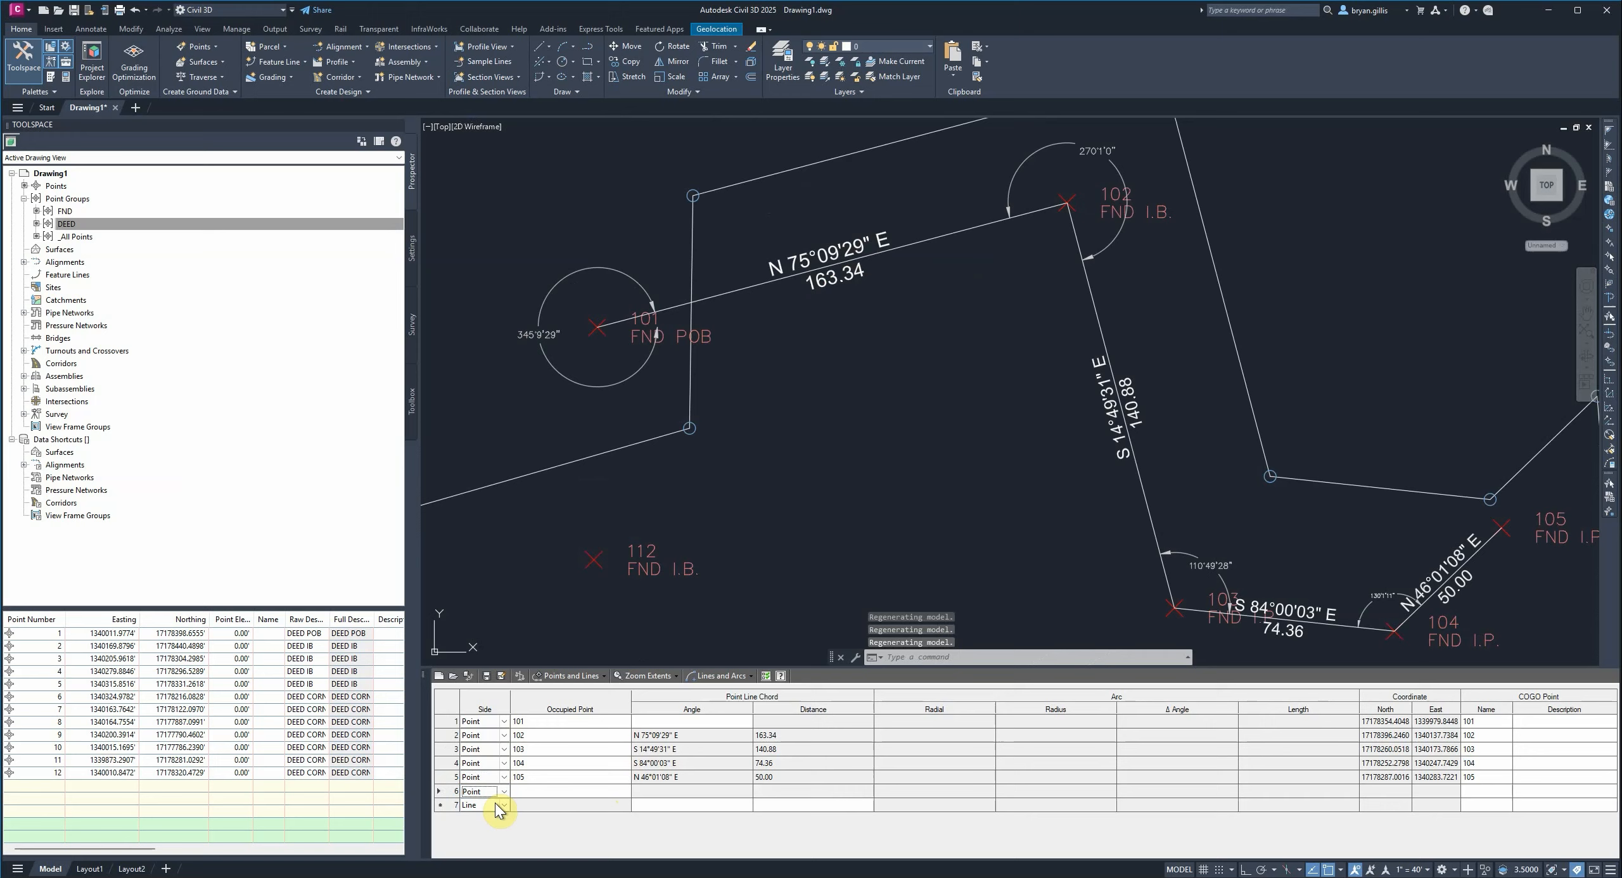
{"action": "left_click", "coordinate": [625, 791]}
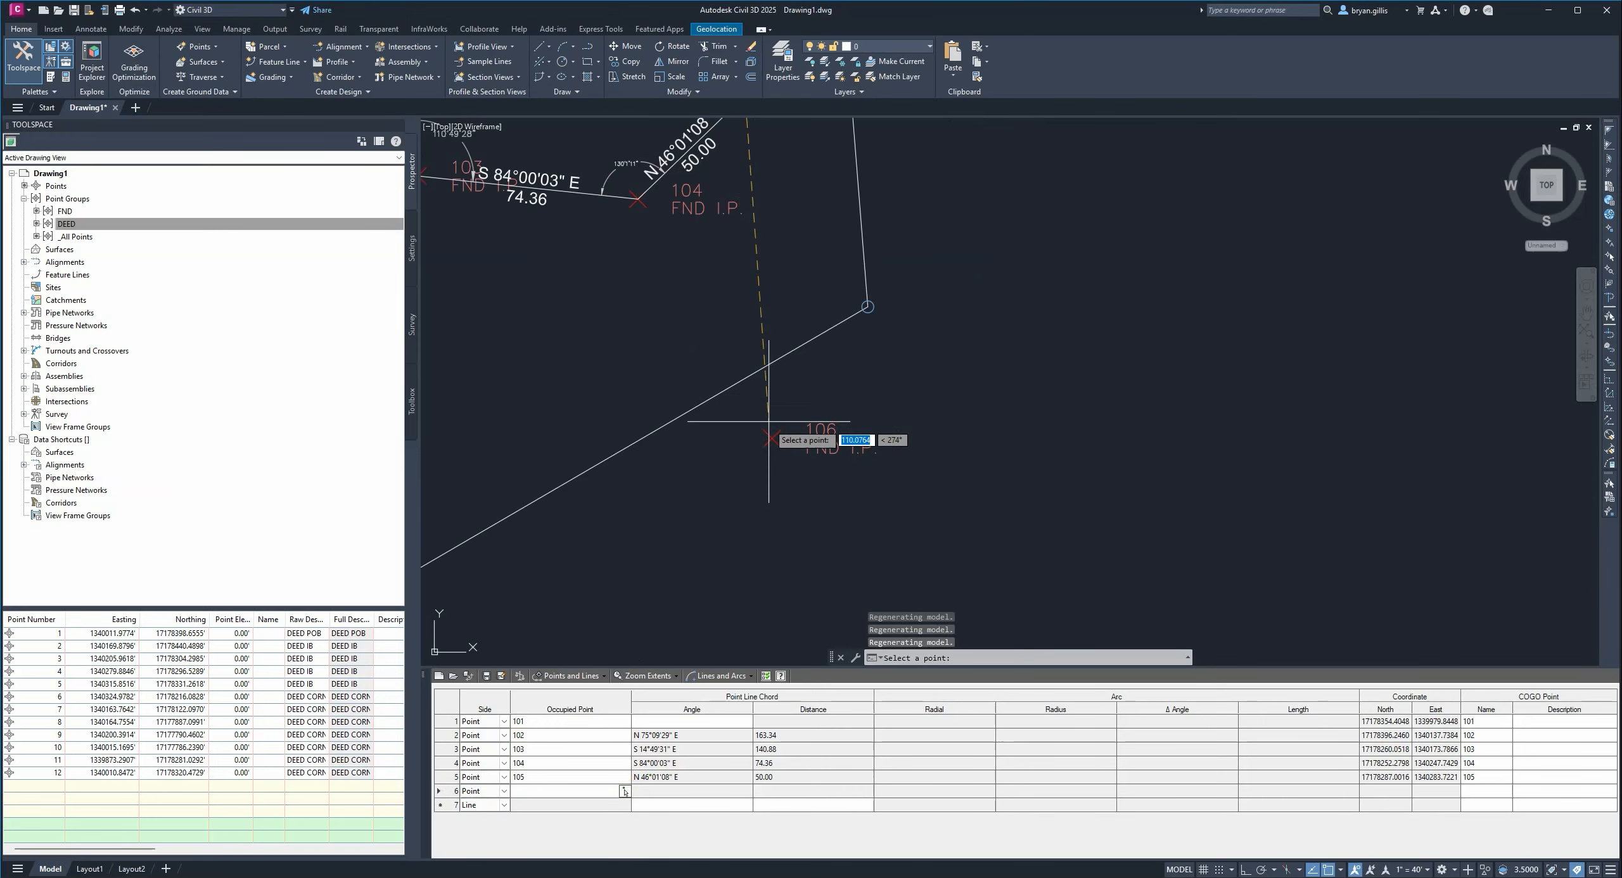
{"action": "left_click", "coordinate": [772, 438]}
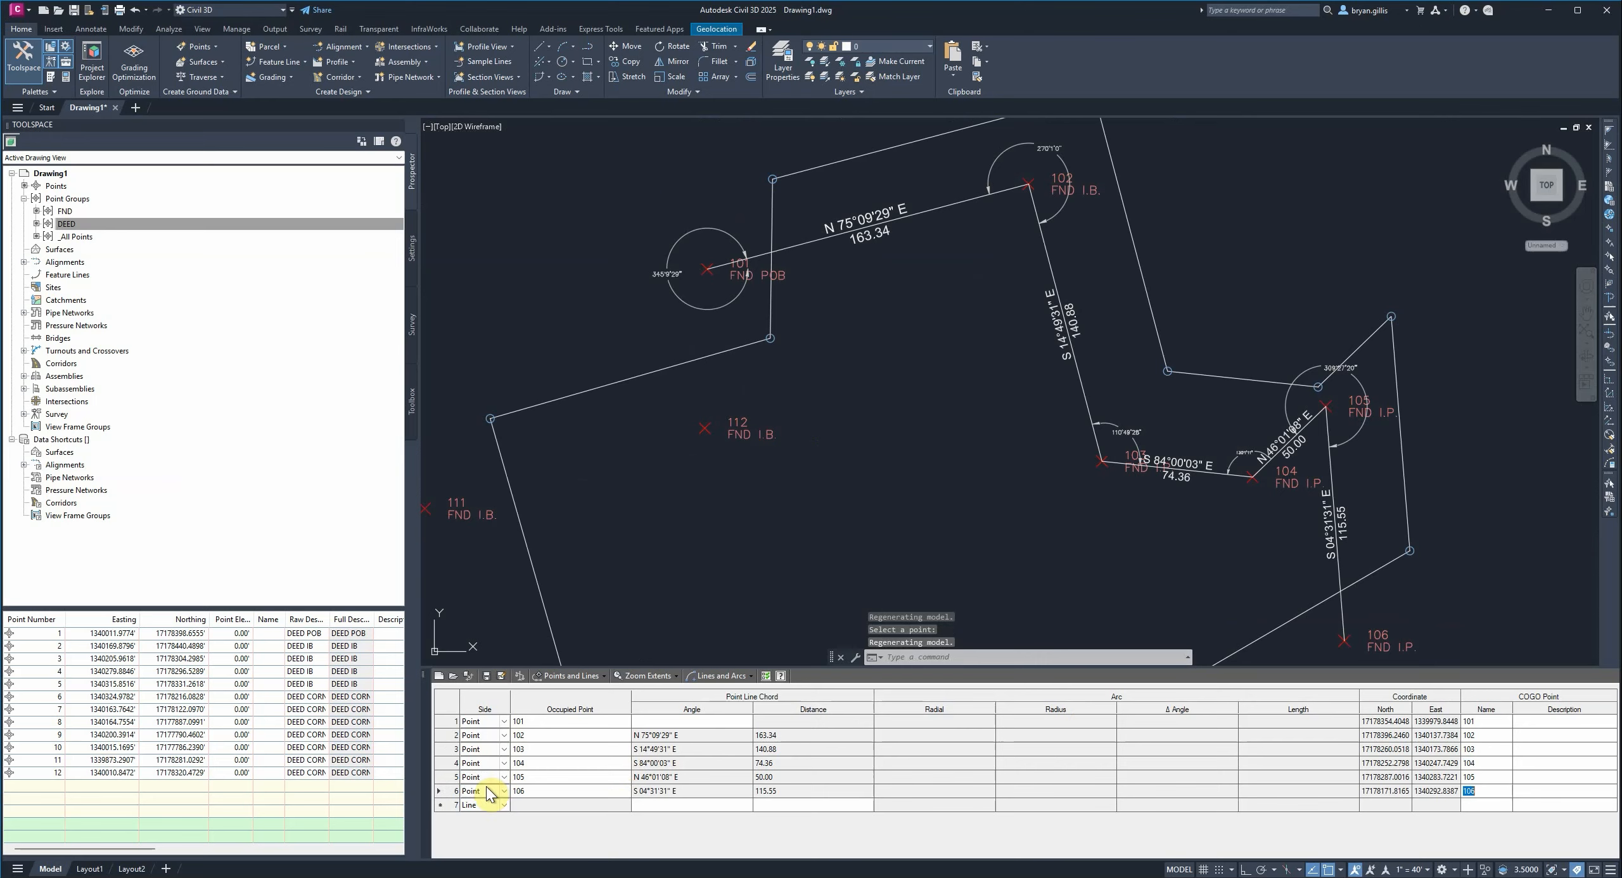
- Add a seventh Point row to the traverse and pick found point 107 as its occupied point
{"action": "left_click", "coordinate": [504, 805]}
{"action": "left_click", "coordinate": [472, 819]}
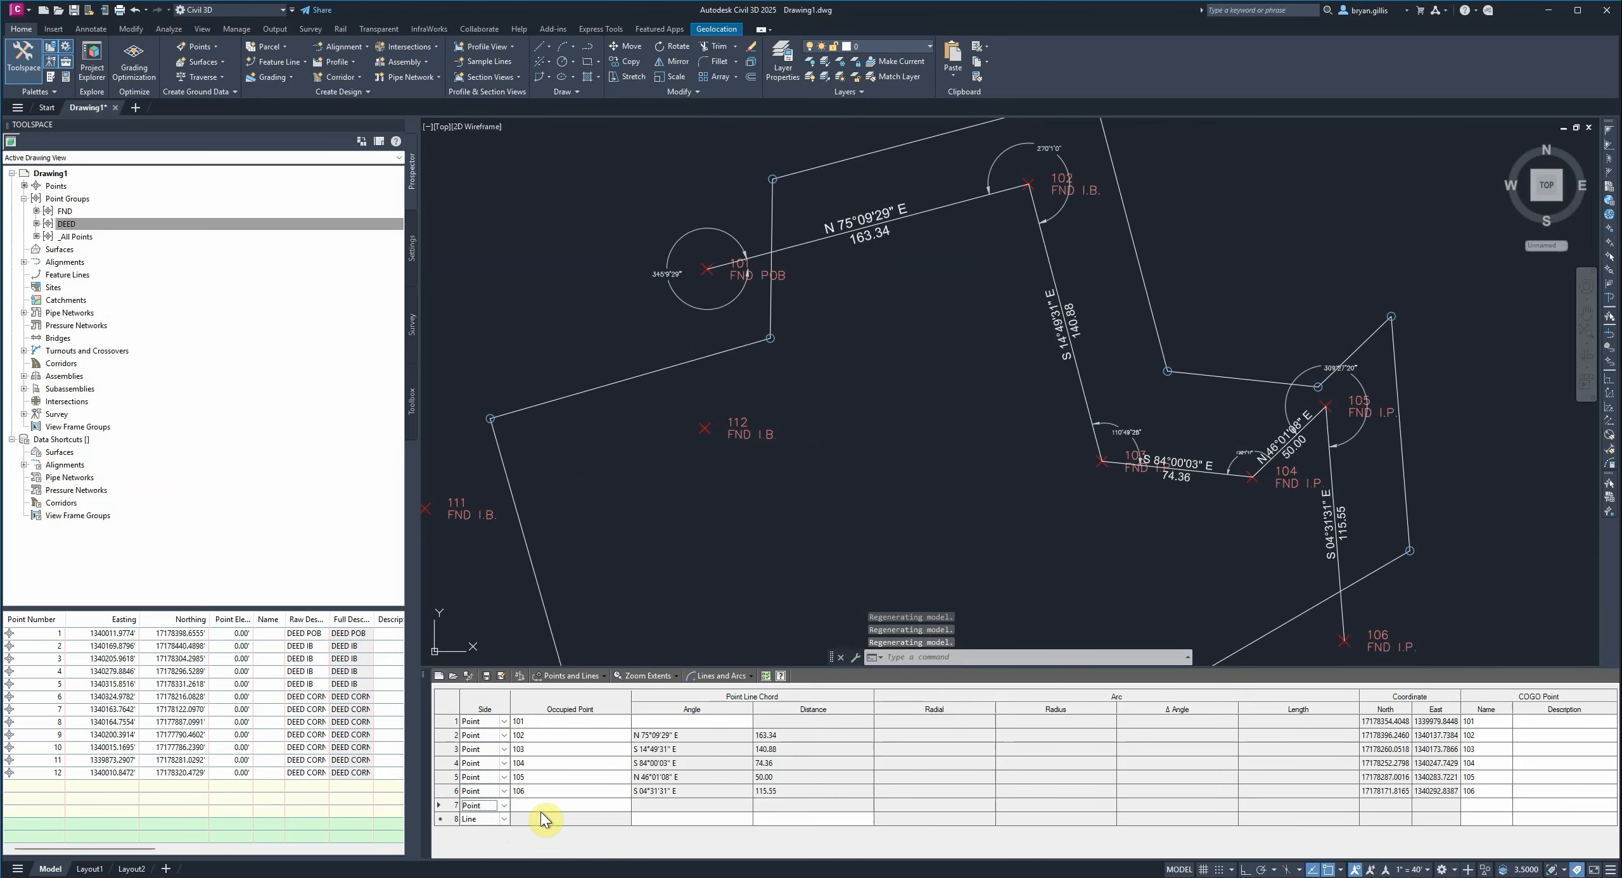
{"action": "left_click", "coordinate": [624, 805]}
{"action": "middle_click_drag", "start_coordinate": [1172, 653], "coordinate": [862, 275]}
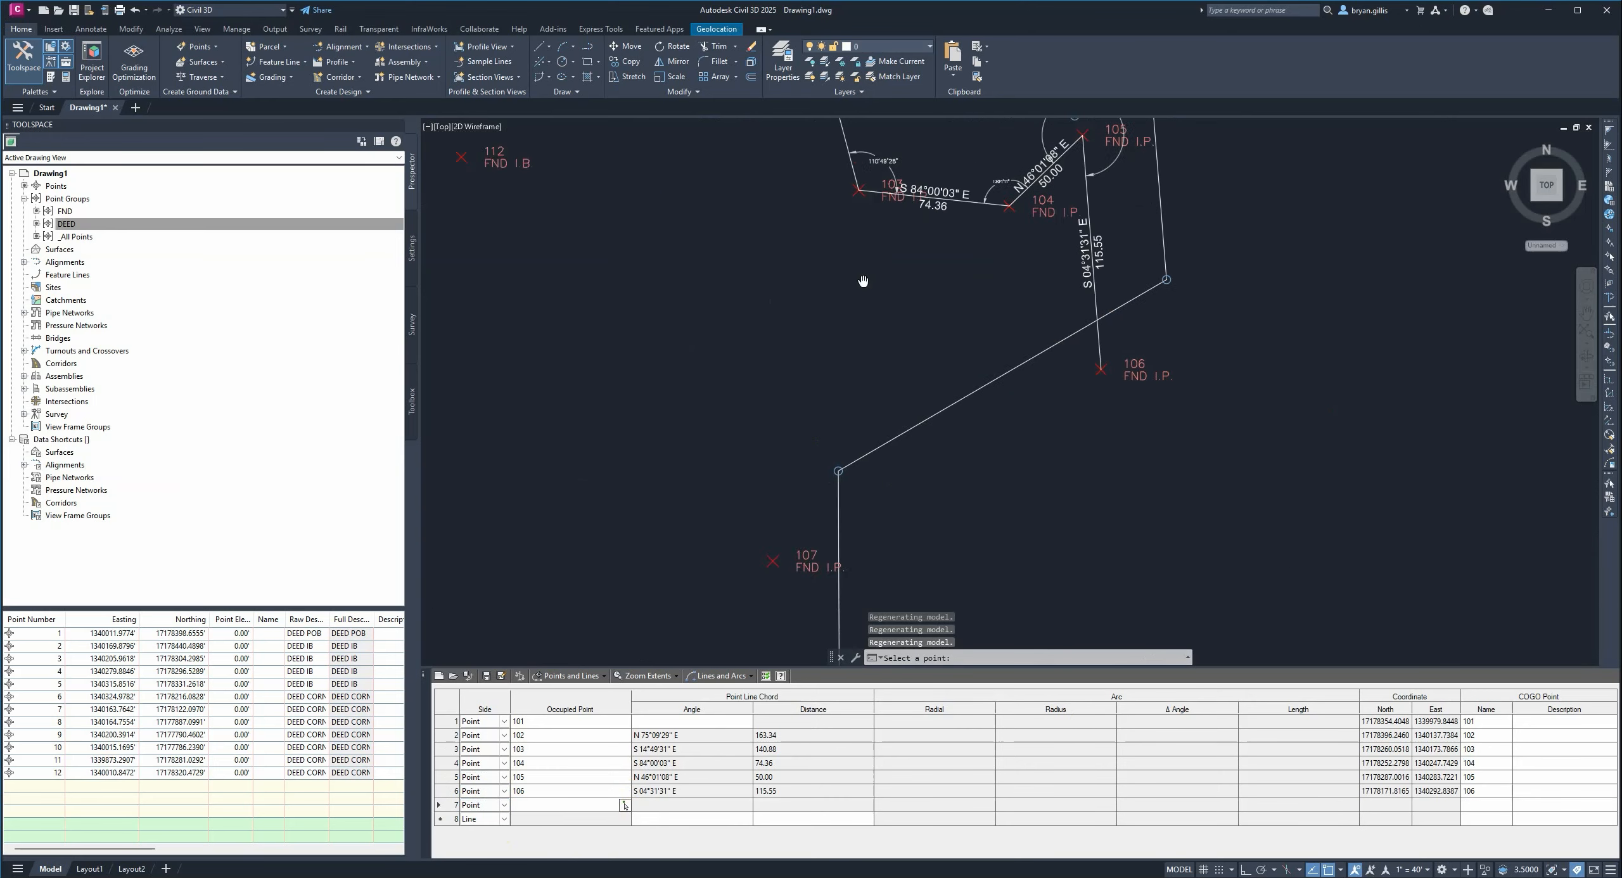
{"action": "left_click", "coordinate": [706, 451]}
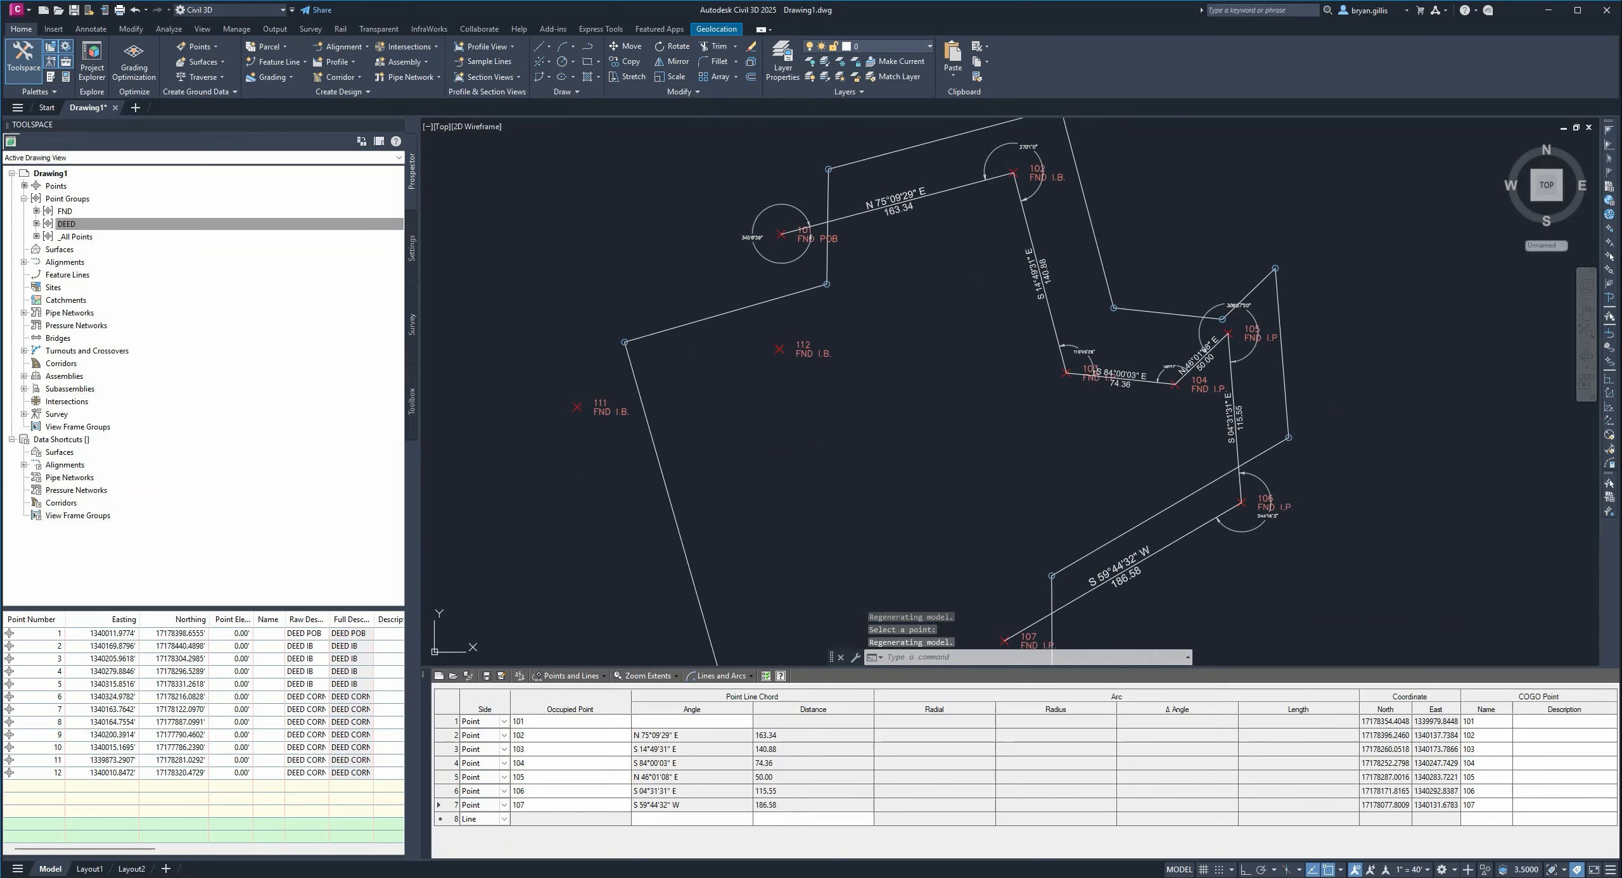
- Continue the traverse with an eighth Point row occupying found point 108
{"action": "left_click", "coordinate": [505, 819]}
{"action": "left_click", "coordinate": [472, 831]}
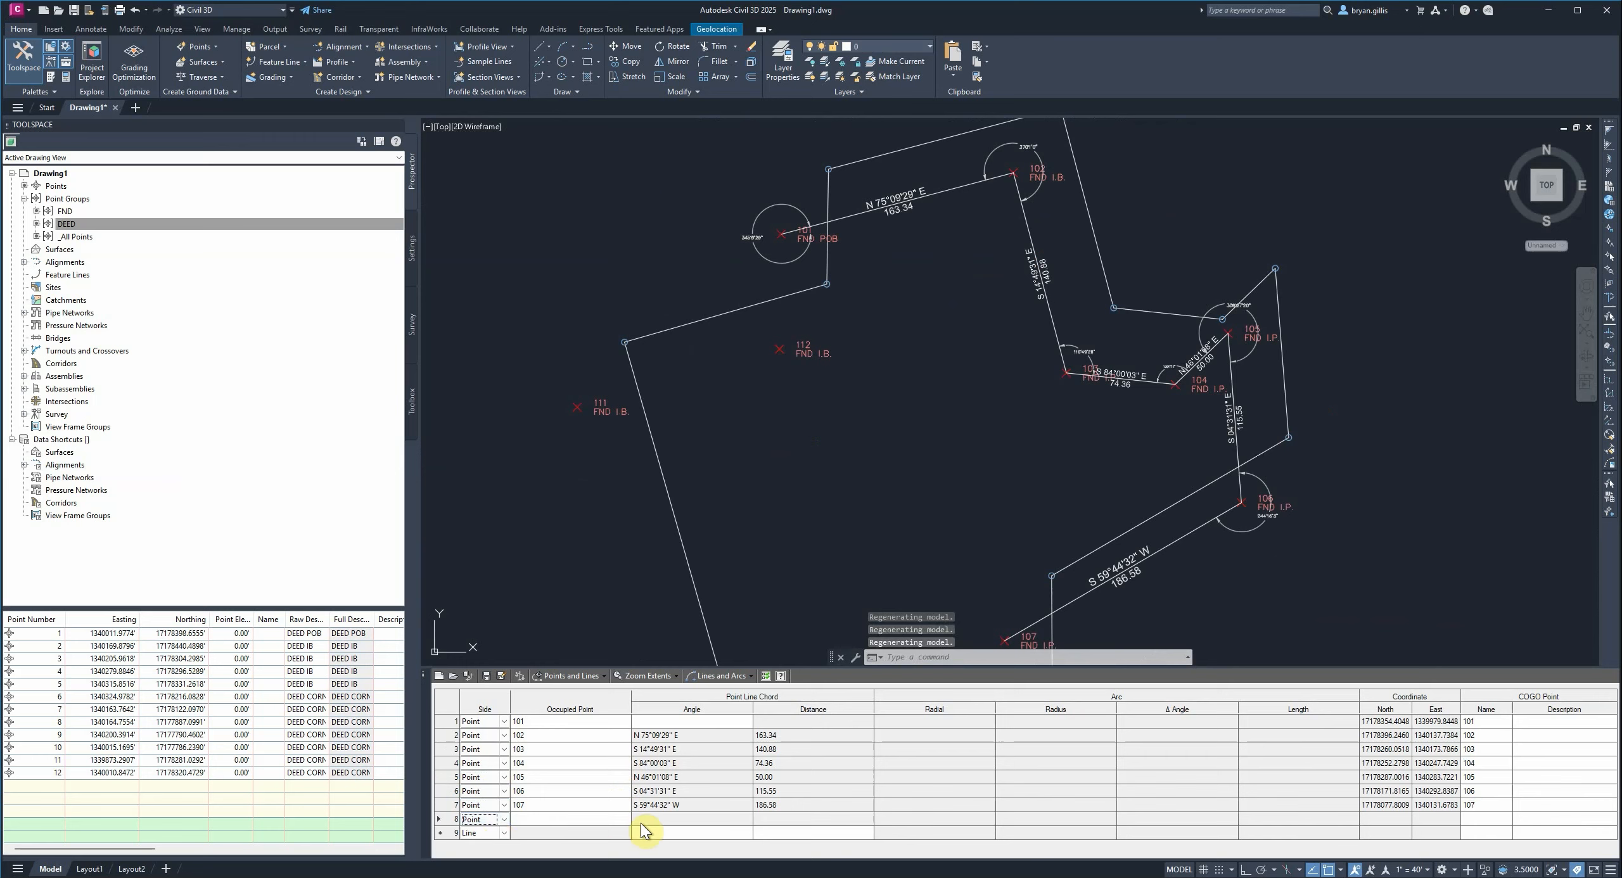
{"action": "left_click", "coordinate": [625, 819]}
{"action": "middle_click_drag", "start_coordinate": [1007, 642], "coordinate": [934, 225]}
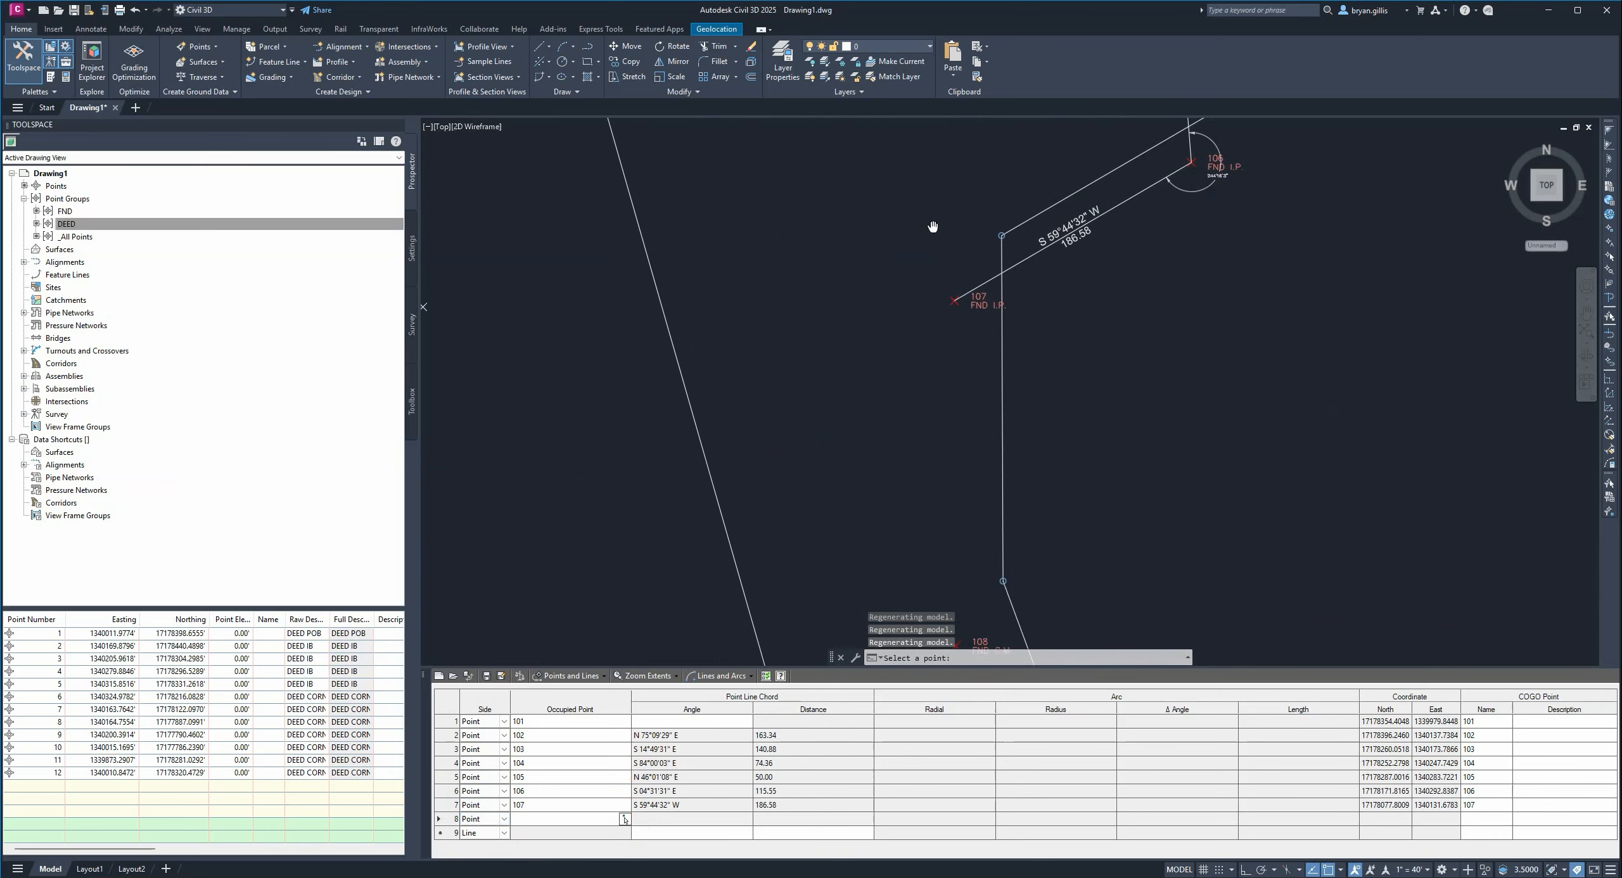
{"action": "left_click", "coordinate": [934, 566]}
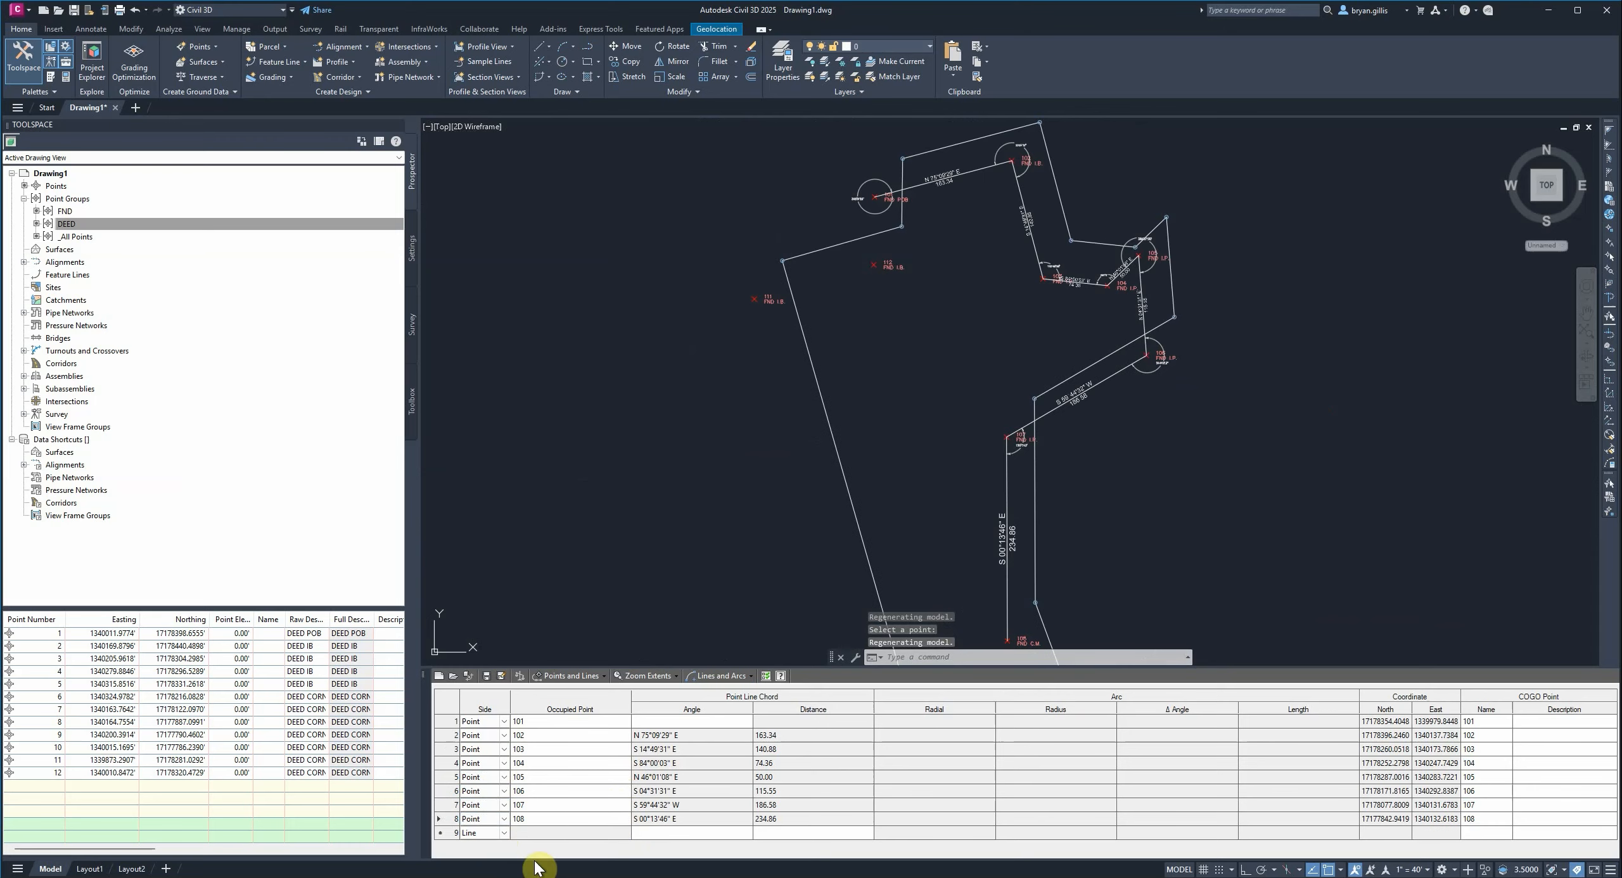
- Continue the traverse with a ninth Point row occupying found point 109
{"action": "left_click", "coordinate": [504, 833]}
{"action": "left_click", "coordinate": [482, 854]}
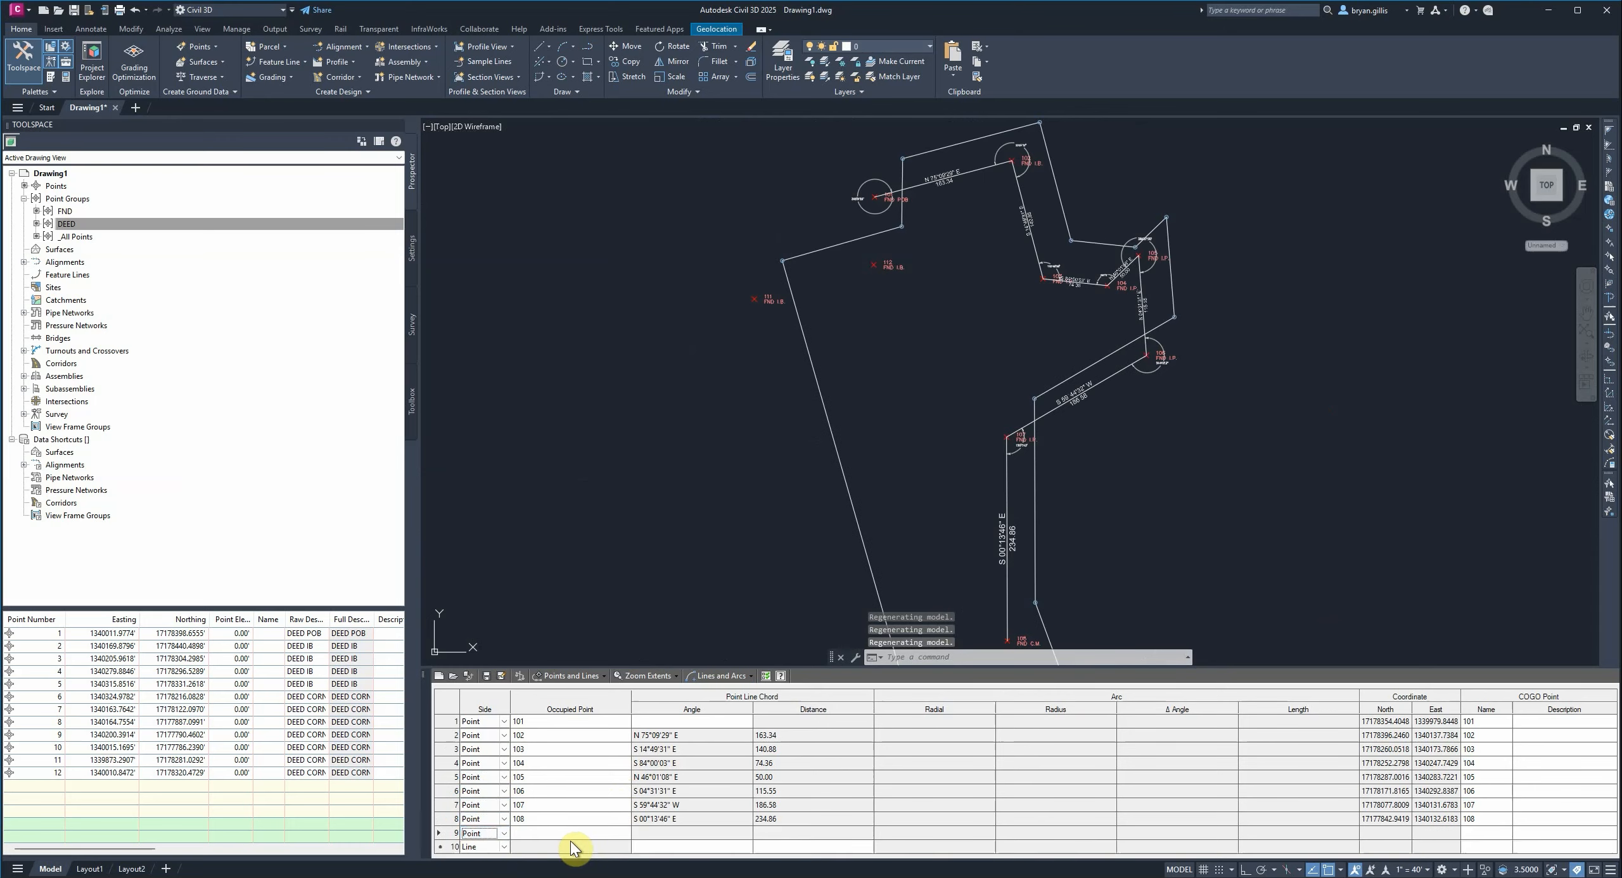
{"action": "left_click", "coordinate": [624, 833]}
{"action": "middle_click_drag", "start_coordinate": [948, 507], "coordinate": [860, 137]}
{"action": "left_click", "coordinate": [951, 353]}
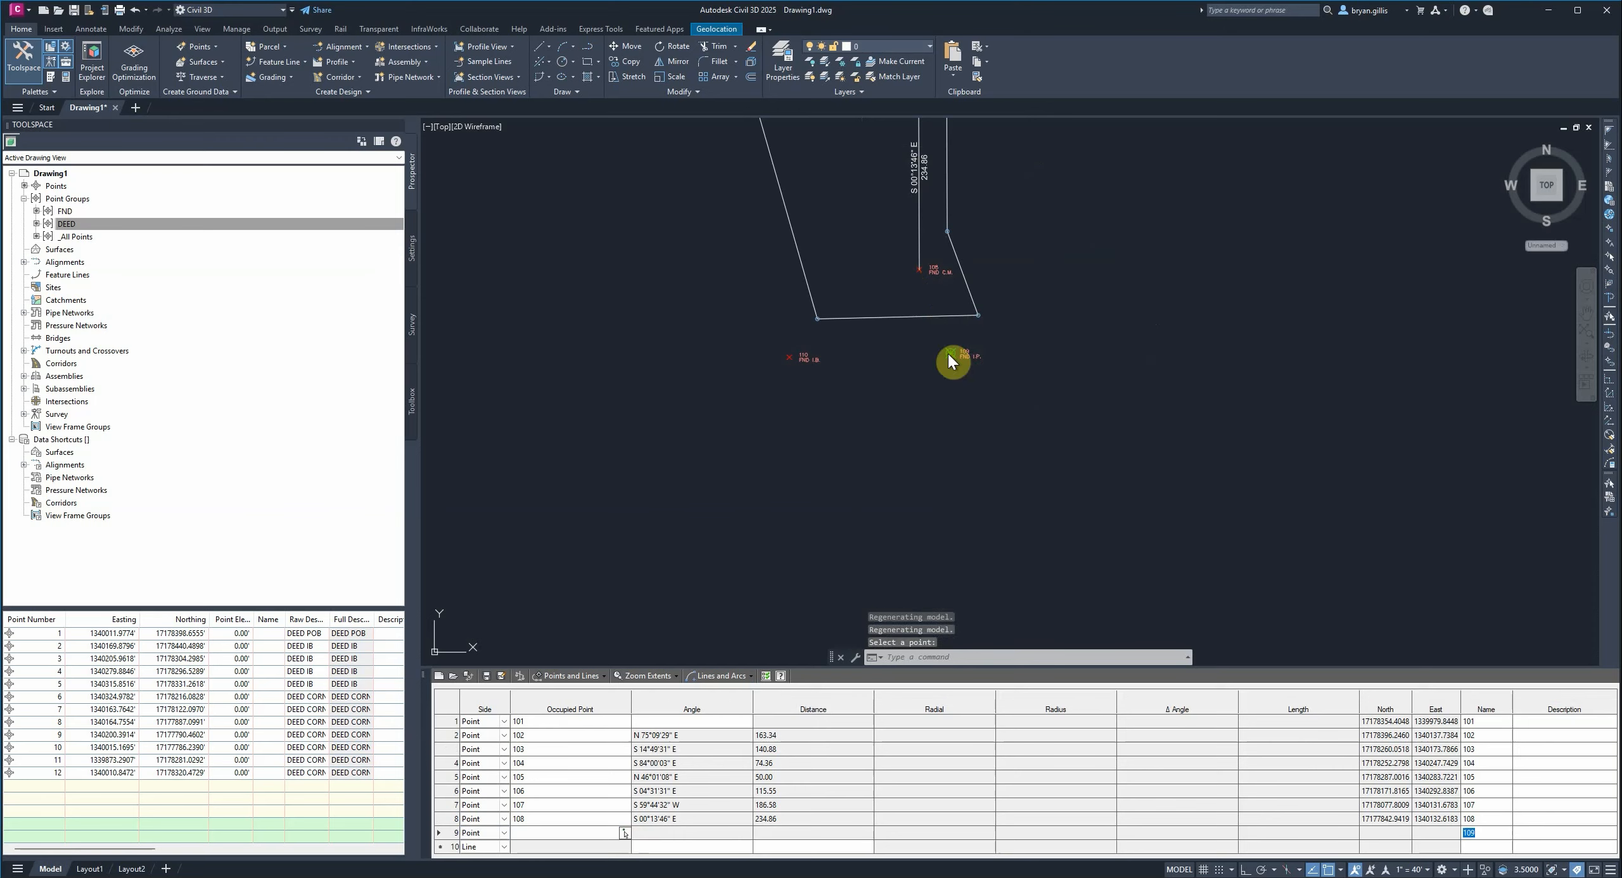
- Continue the traverse with a tenth Point row occupying found point 110
{"action": "left_click", "coordinate": [505, 848]}
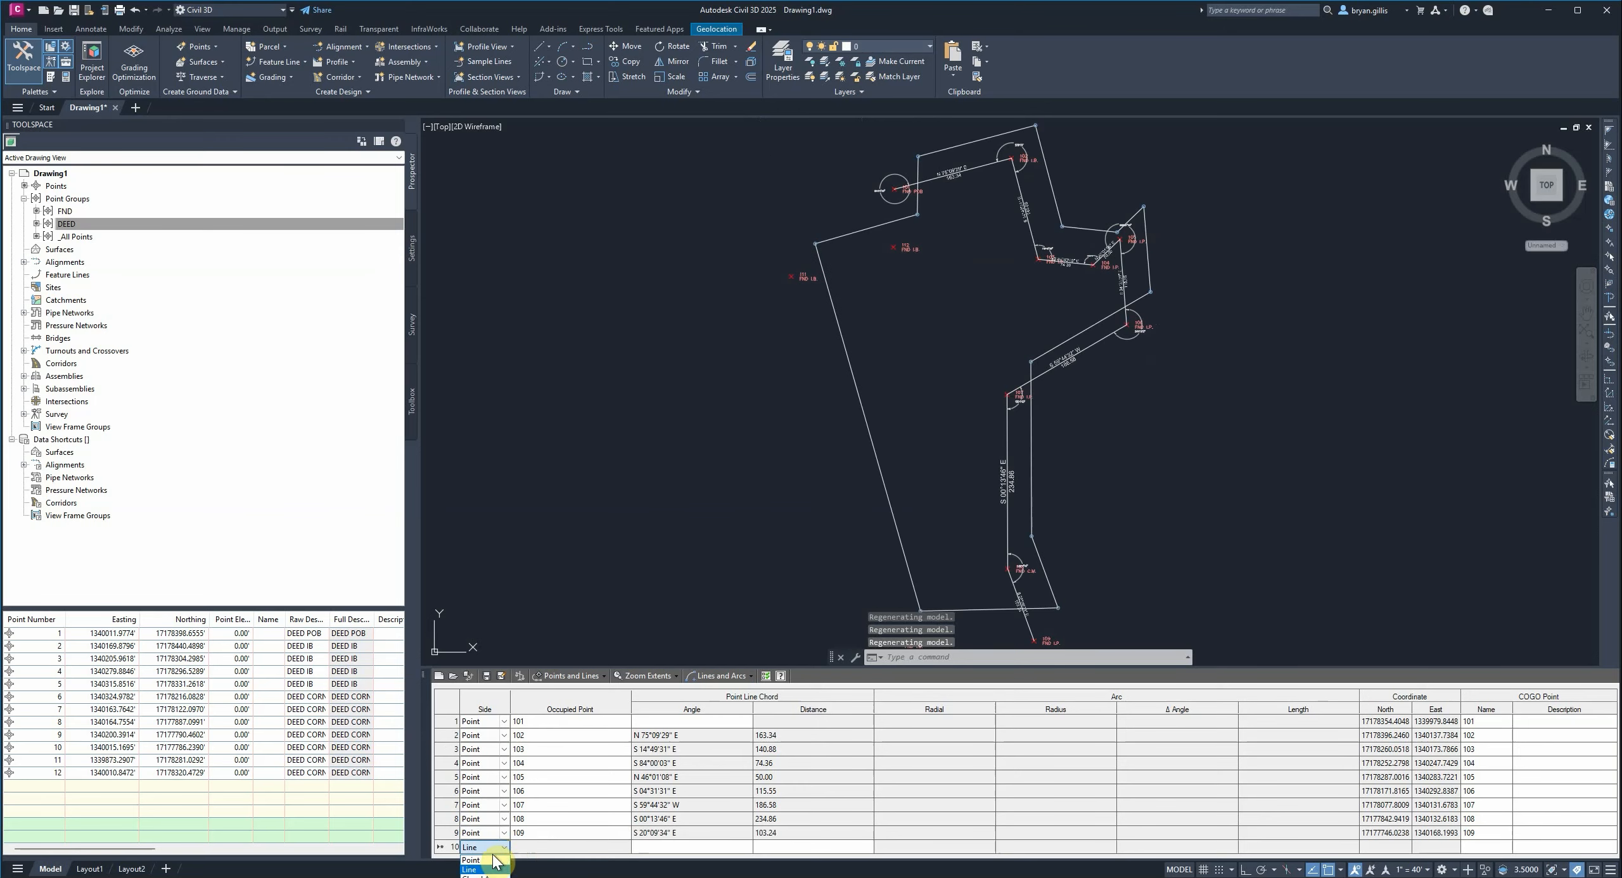
{"action": "left_click", "coordinate": [493, 861]}
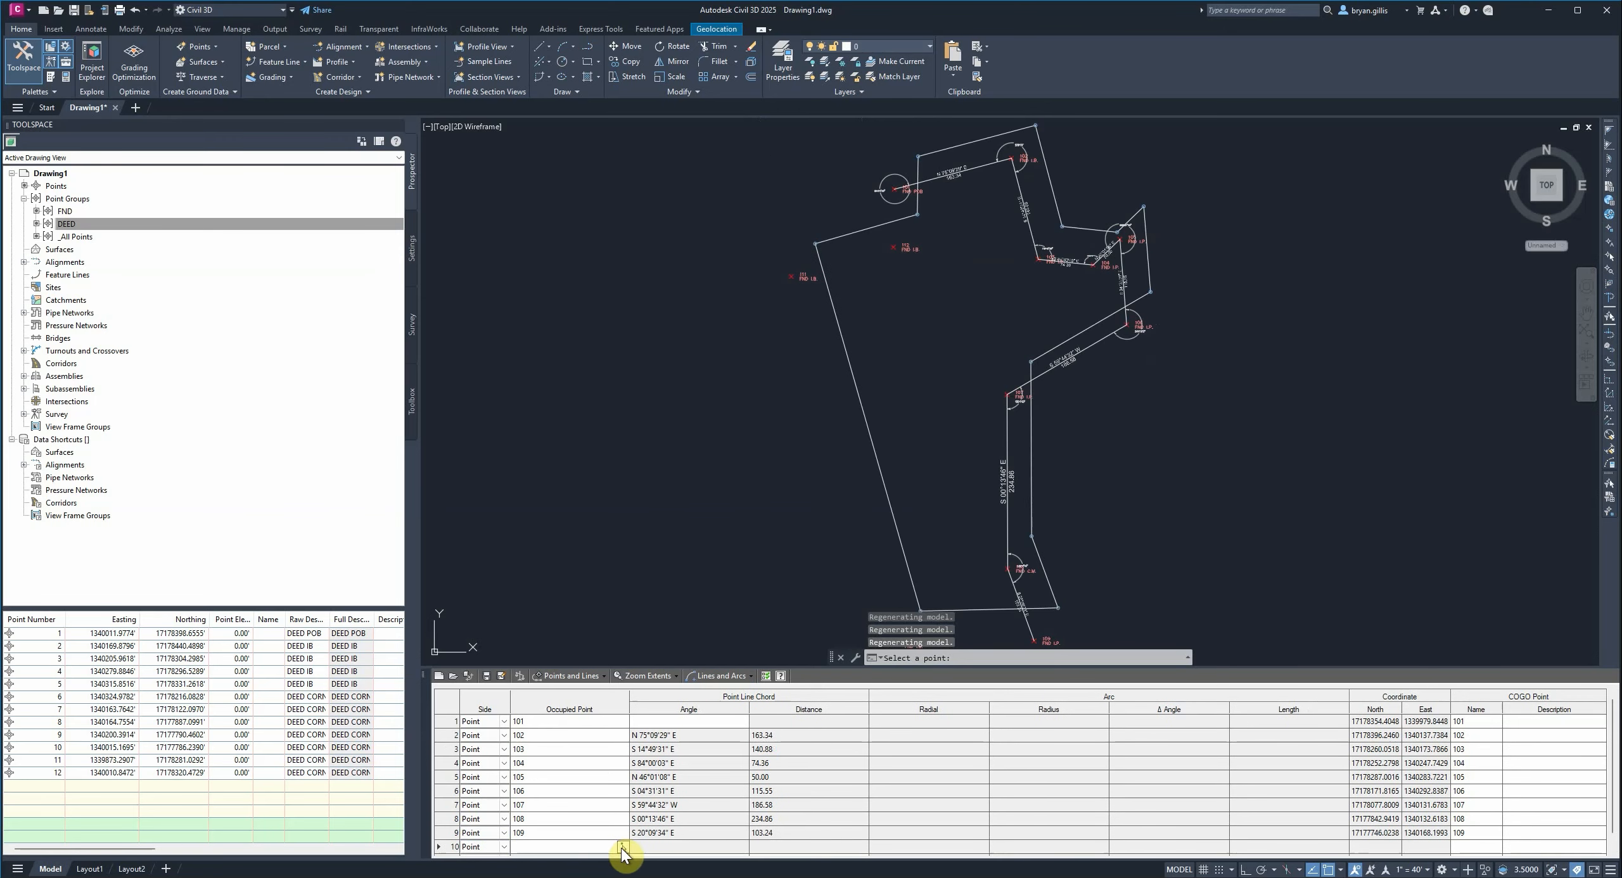
{"action": "left_click", "coordinate": [622, 850]}
{"action": "scroll", "coordinate": [957, 416], "scroll_direction": "up", "scroll_amount": 6}
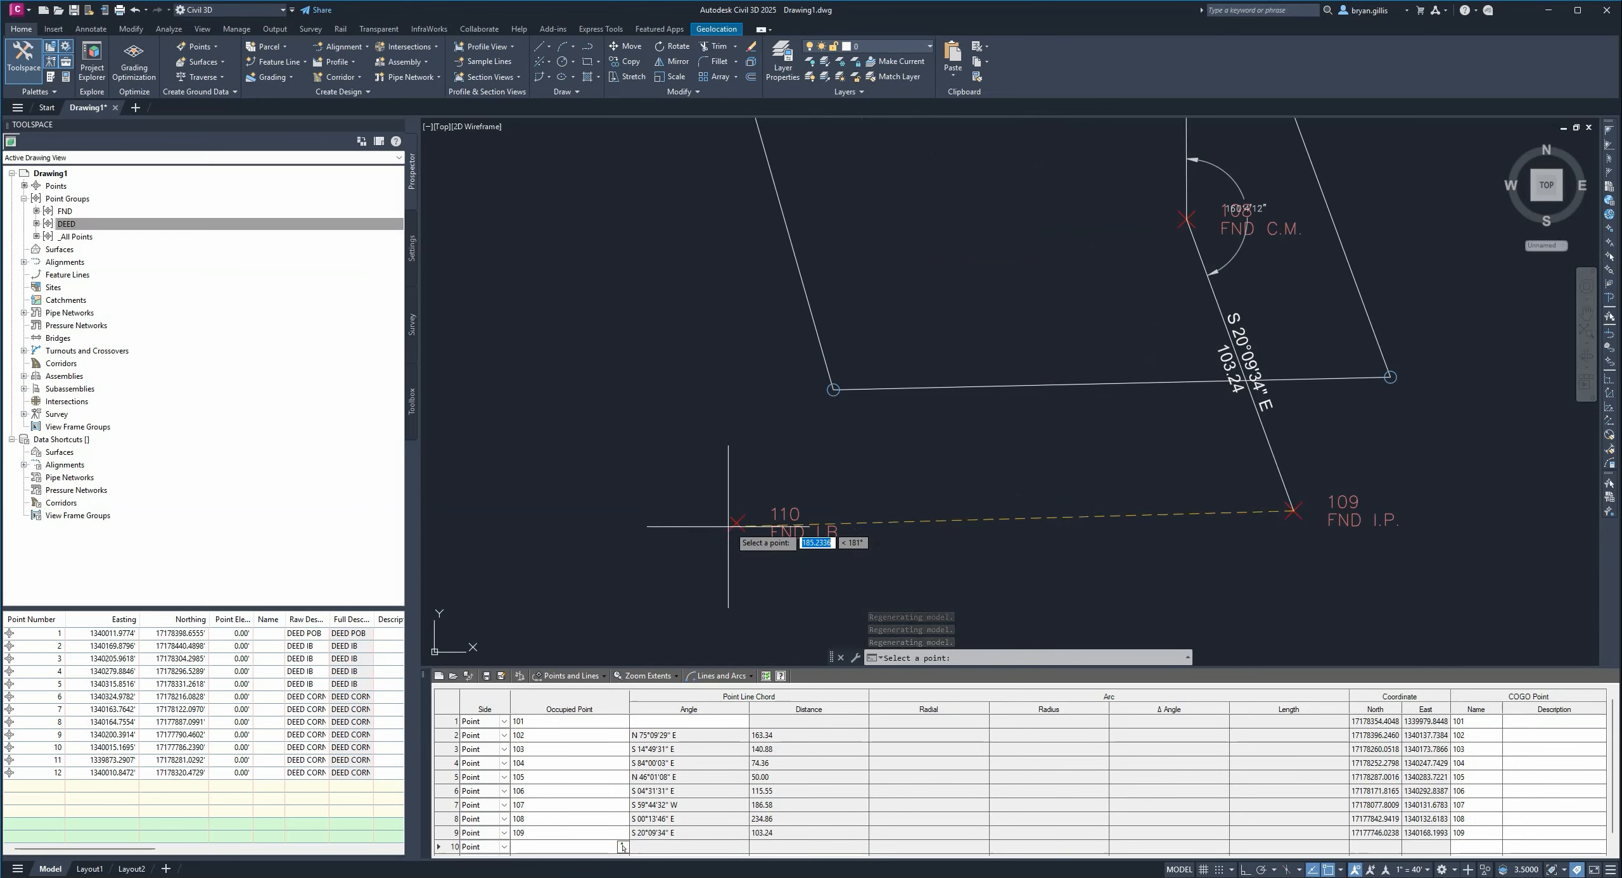
{"action": "left_click", "coordinate": [732, 525]}
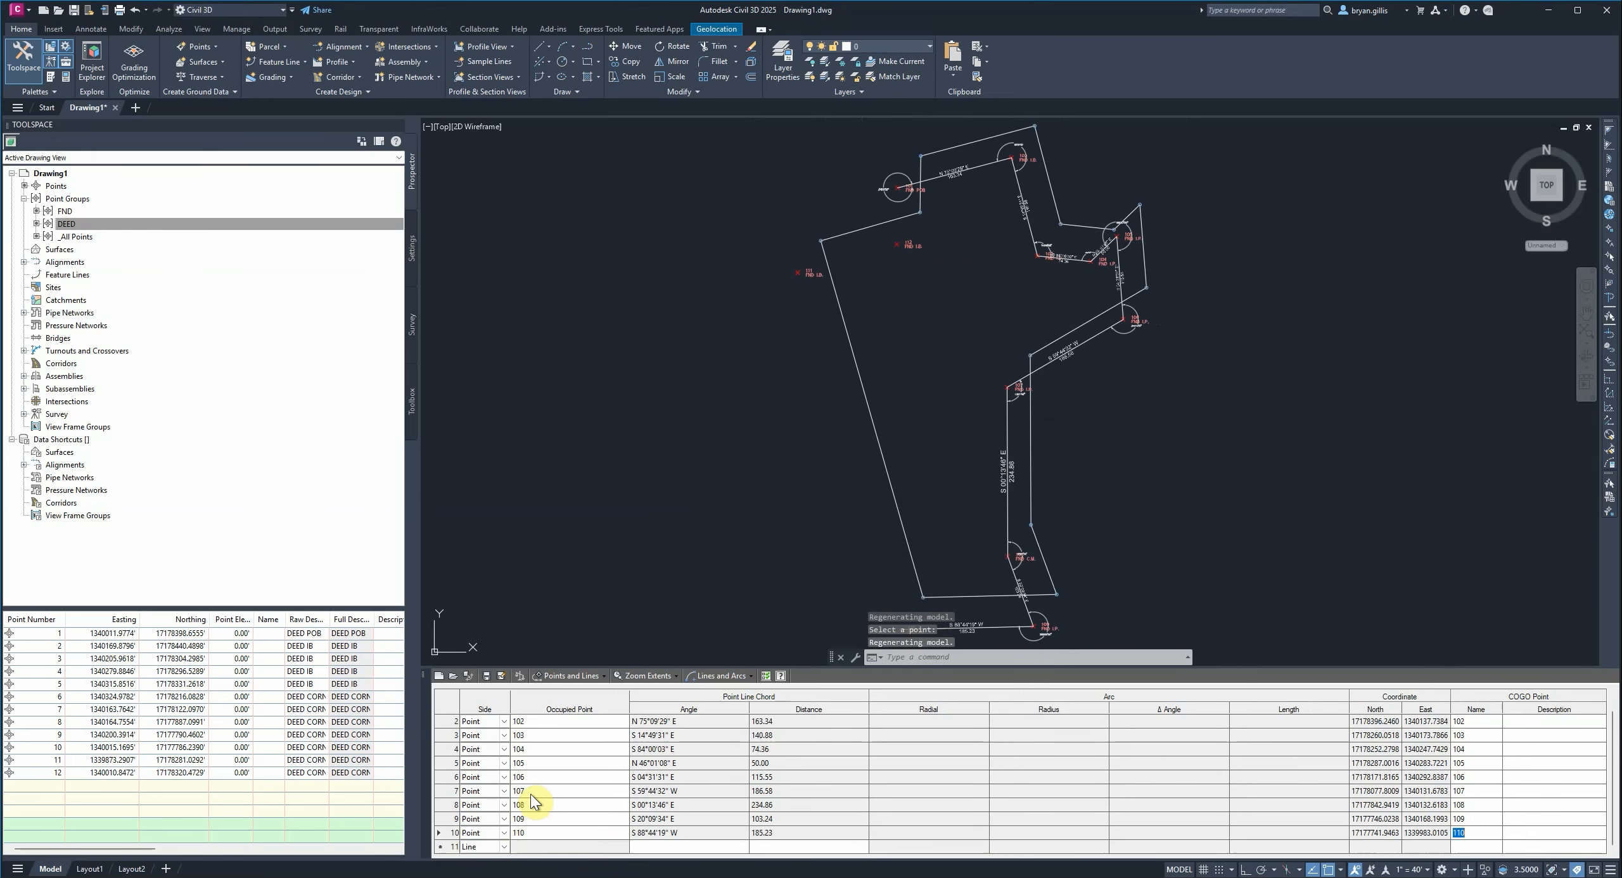
- Continue the traverse with an eleventh Point row occupying found point 111
{"action": "left_click", "coordinate": [505, 848]}
{"action": "left_click", "coordinate": [488, 861]}
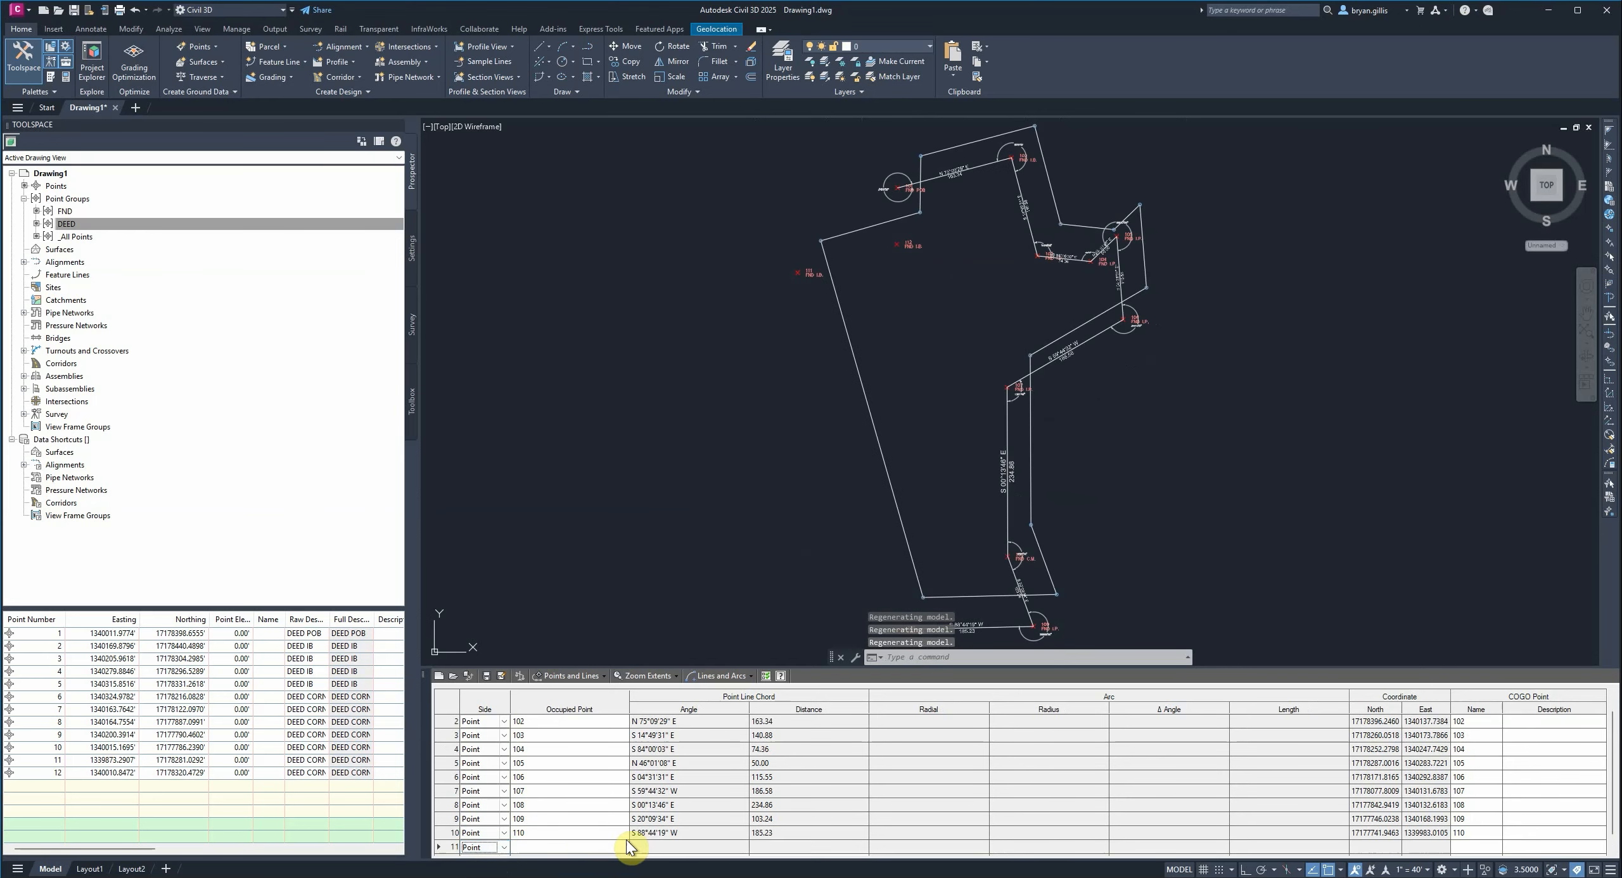
{"action": "left_click", "coordinate": [622, 846]}
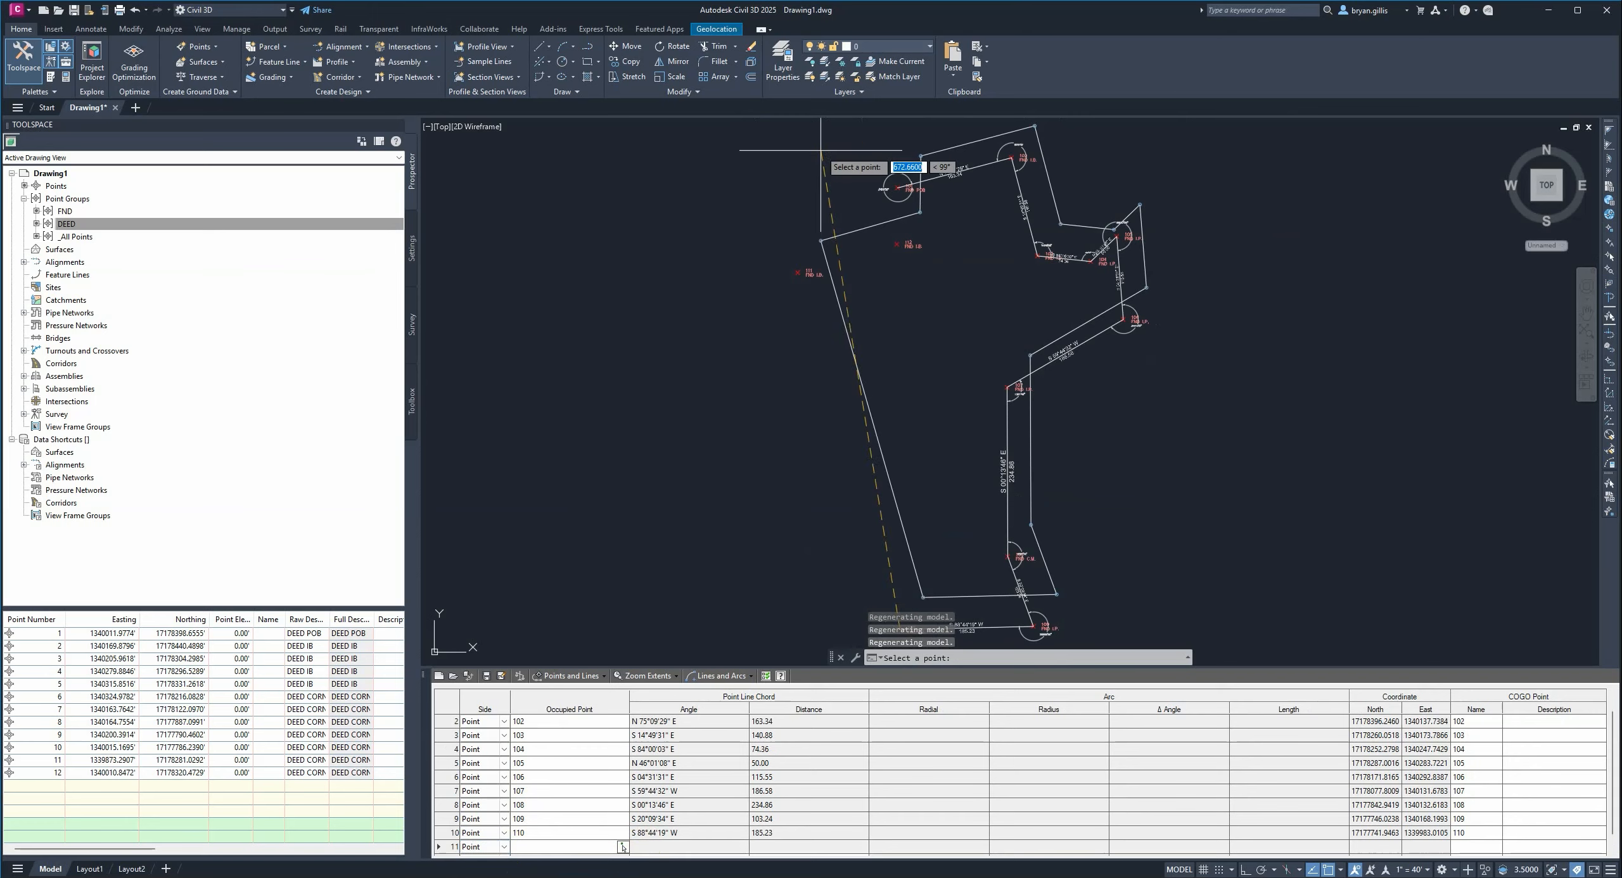
{"action": "scroll", "coordinate": [887, 412], "scroll_direction": "up", "scroll_amount": 8}
{"action": "left_click", "coordinate": [895, 382]}
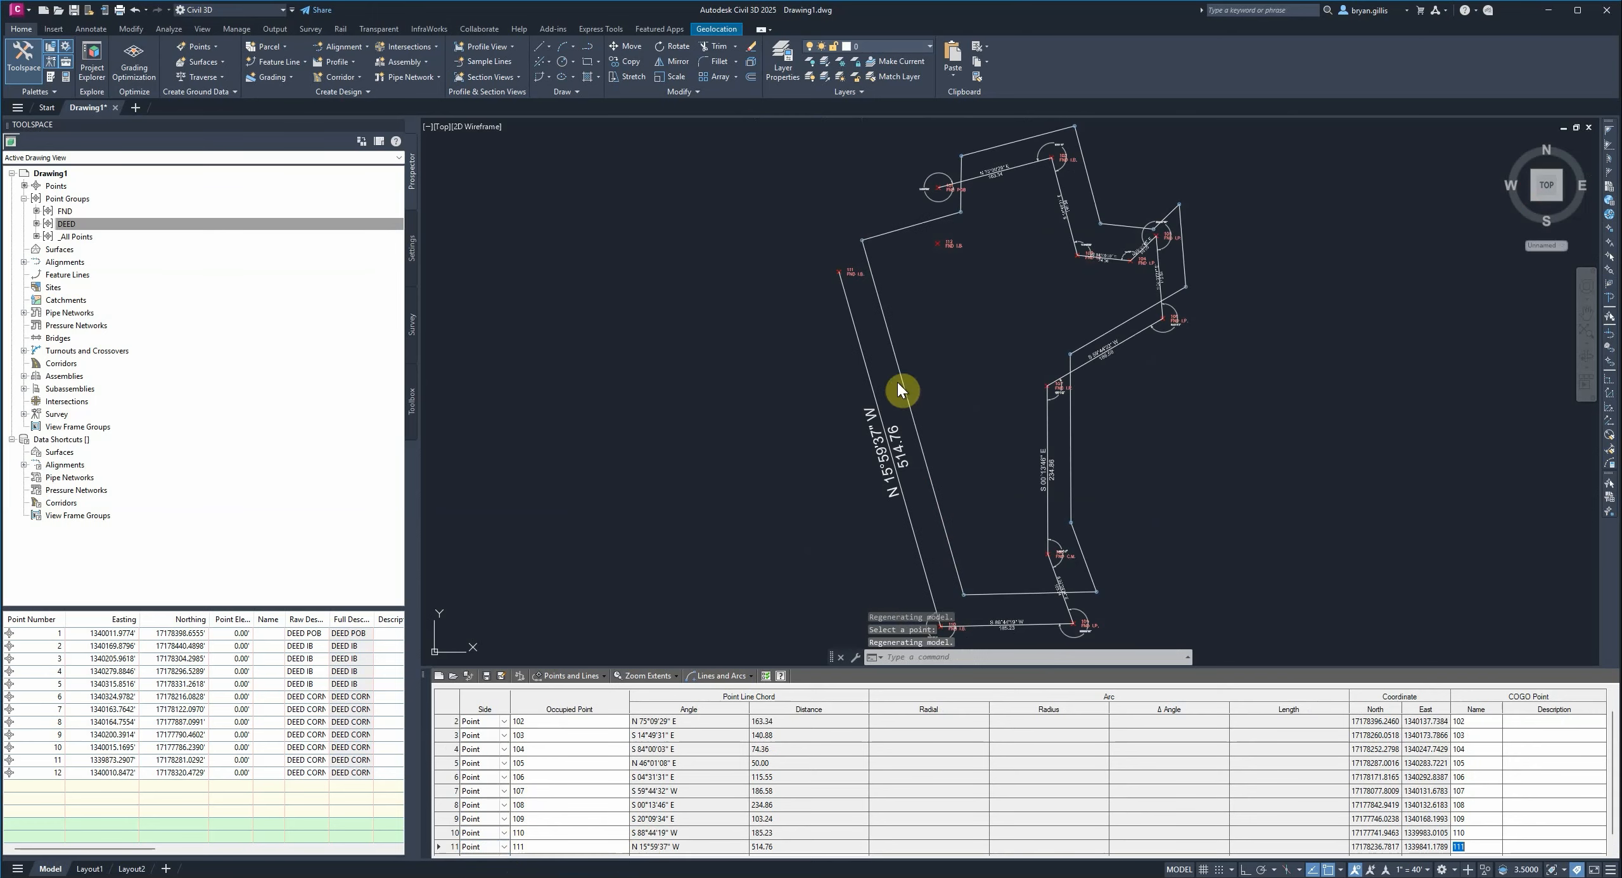
- Continue the traverse with a twelfth Point row occupying found point 112
{"action": "scroll", "coordinate": [503, 823], "scroll_direction": "down", "scroll_amount": 1}
{"action": "left_click", "coordinate": [505, 848]}
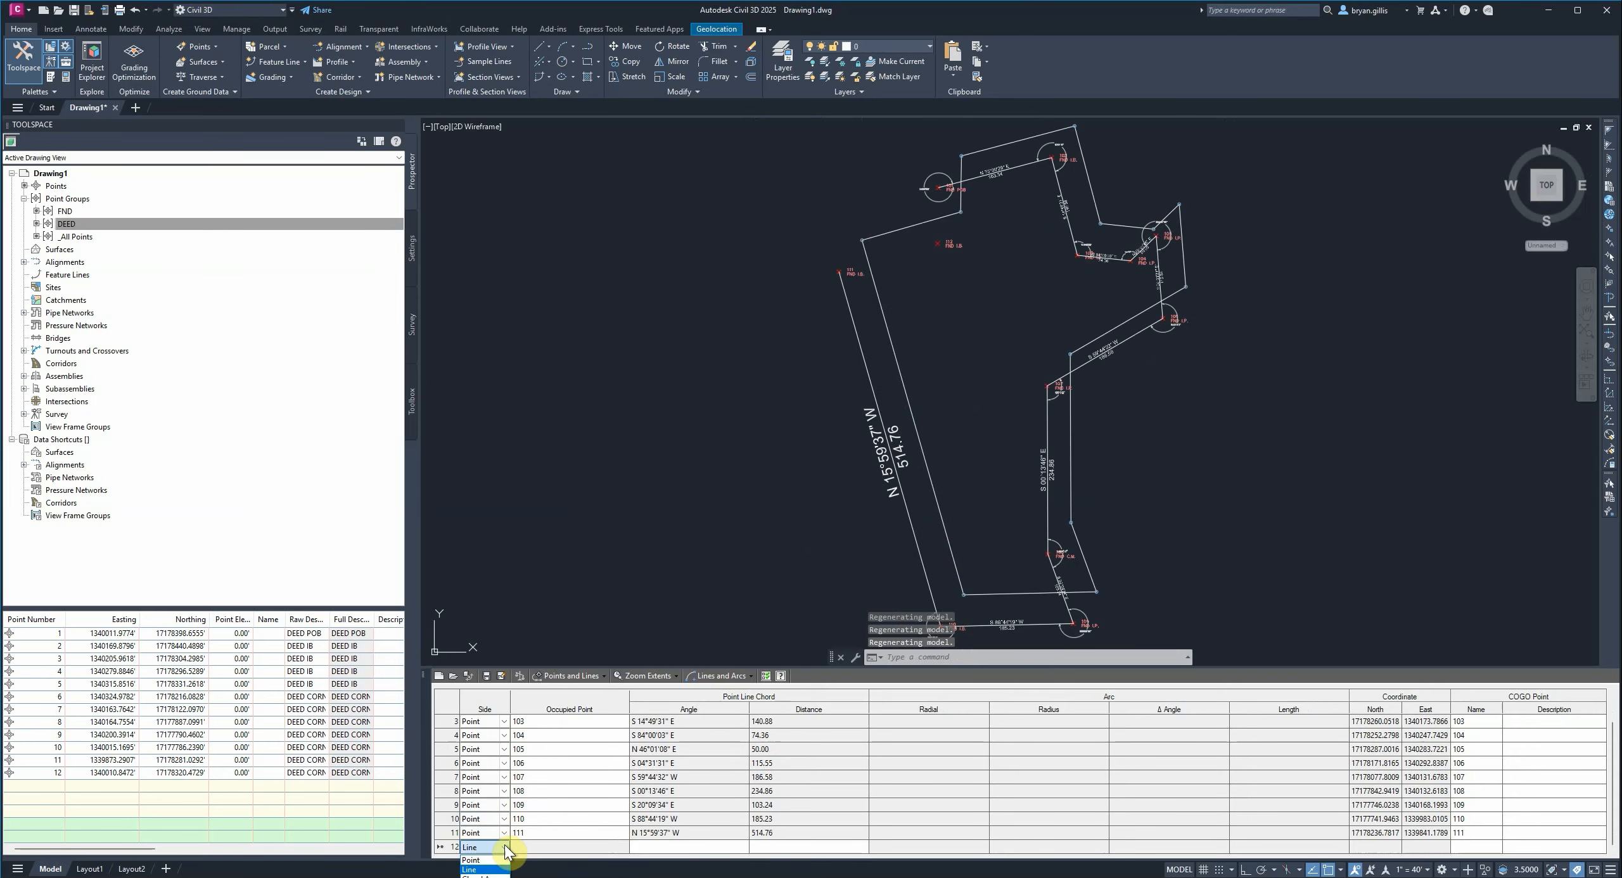
{"action": "left_click", "coordinate": [495, 869]}
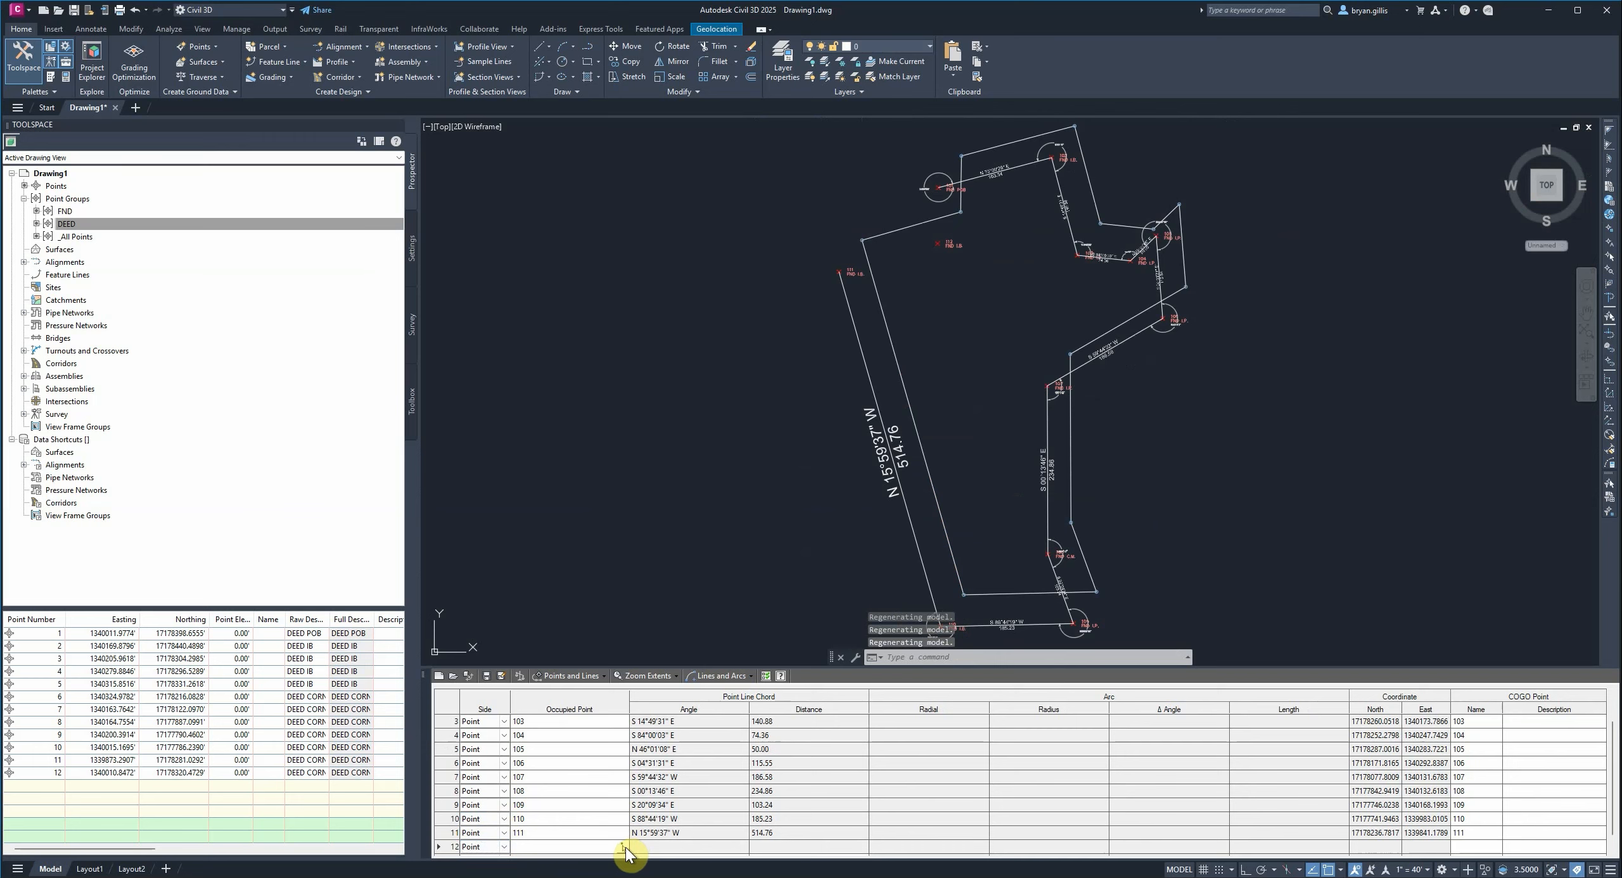
{"action": "left_click", "coordinate": [623, 846]}
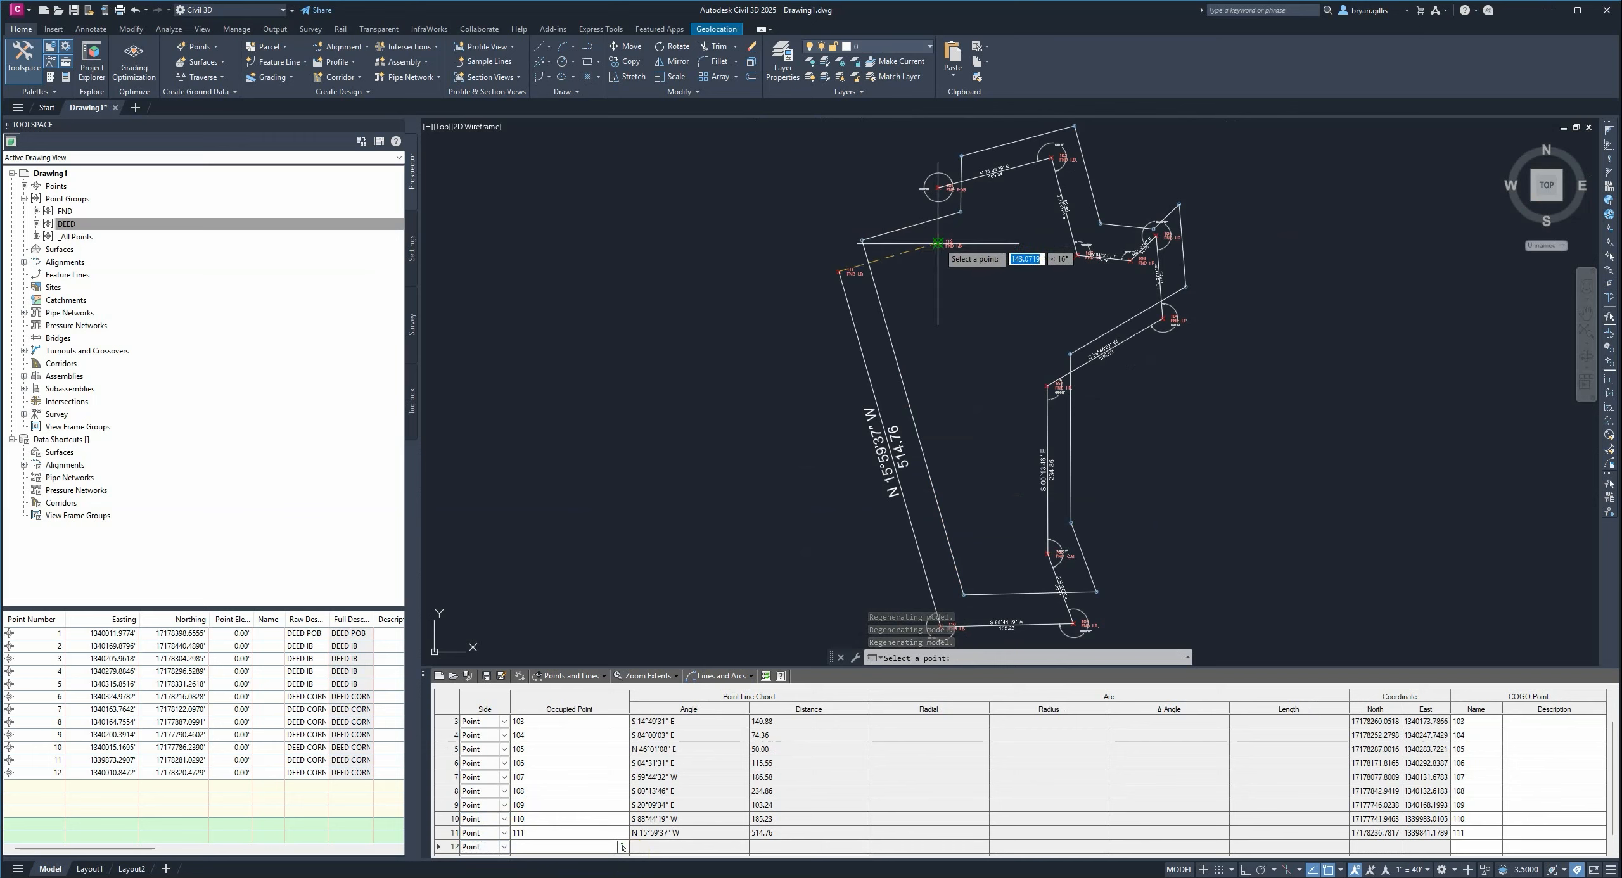
{"action": "left_click", "coordinate": [938, 243]}
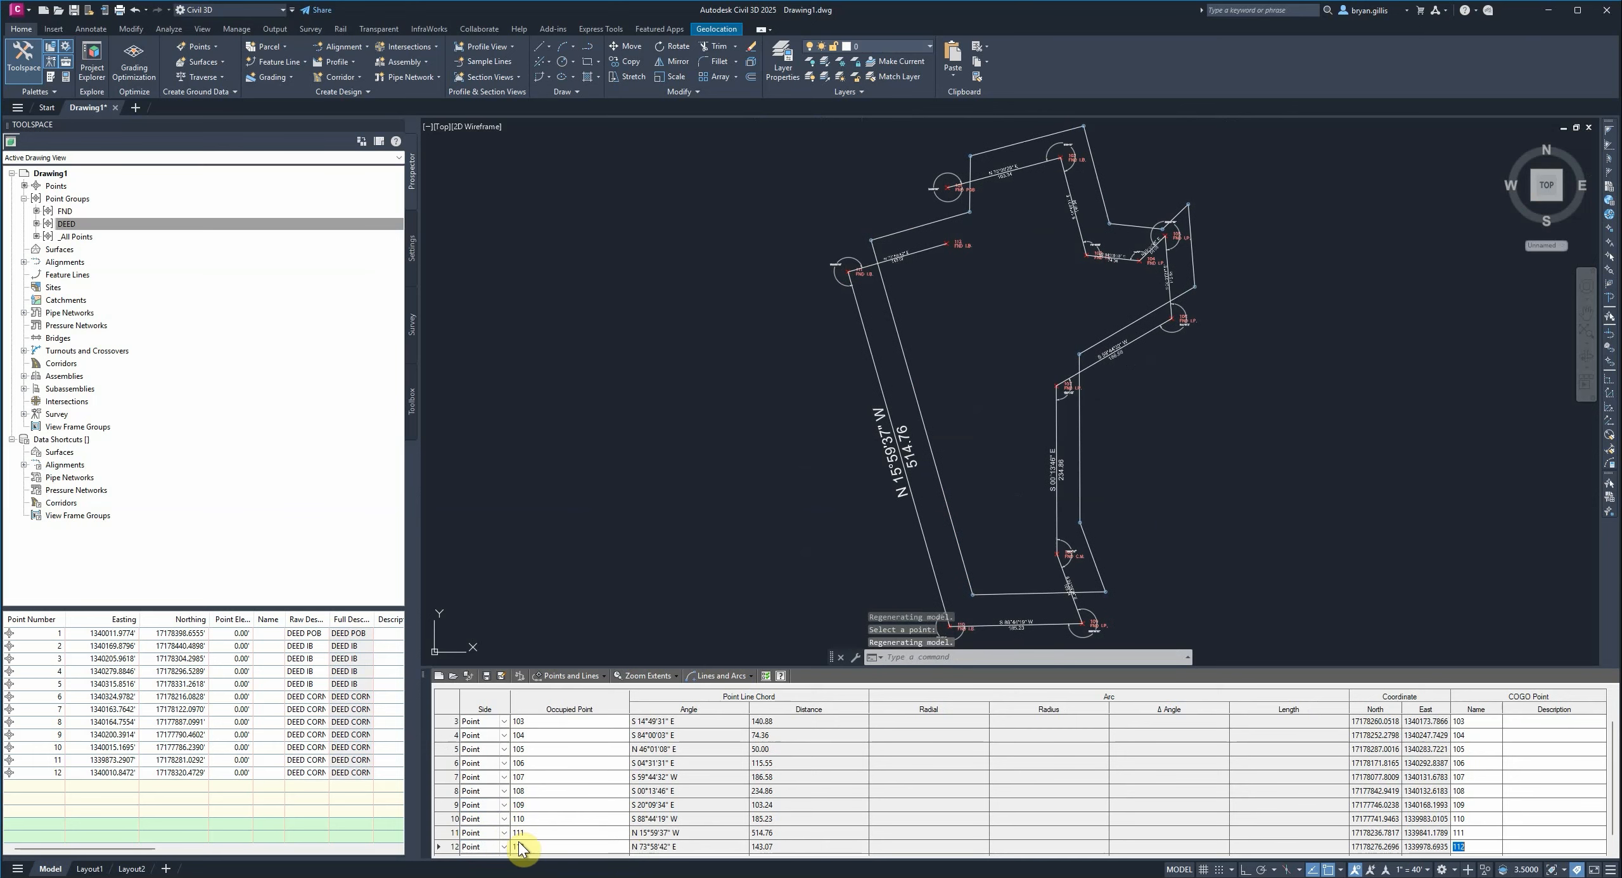
- Close the traverse with a thirteenth Point row that occupies the starting point 101
{"action": "scroll", "coordinate": [506, 848], "scroll_direction": "down", "scroll_amount": 1}
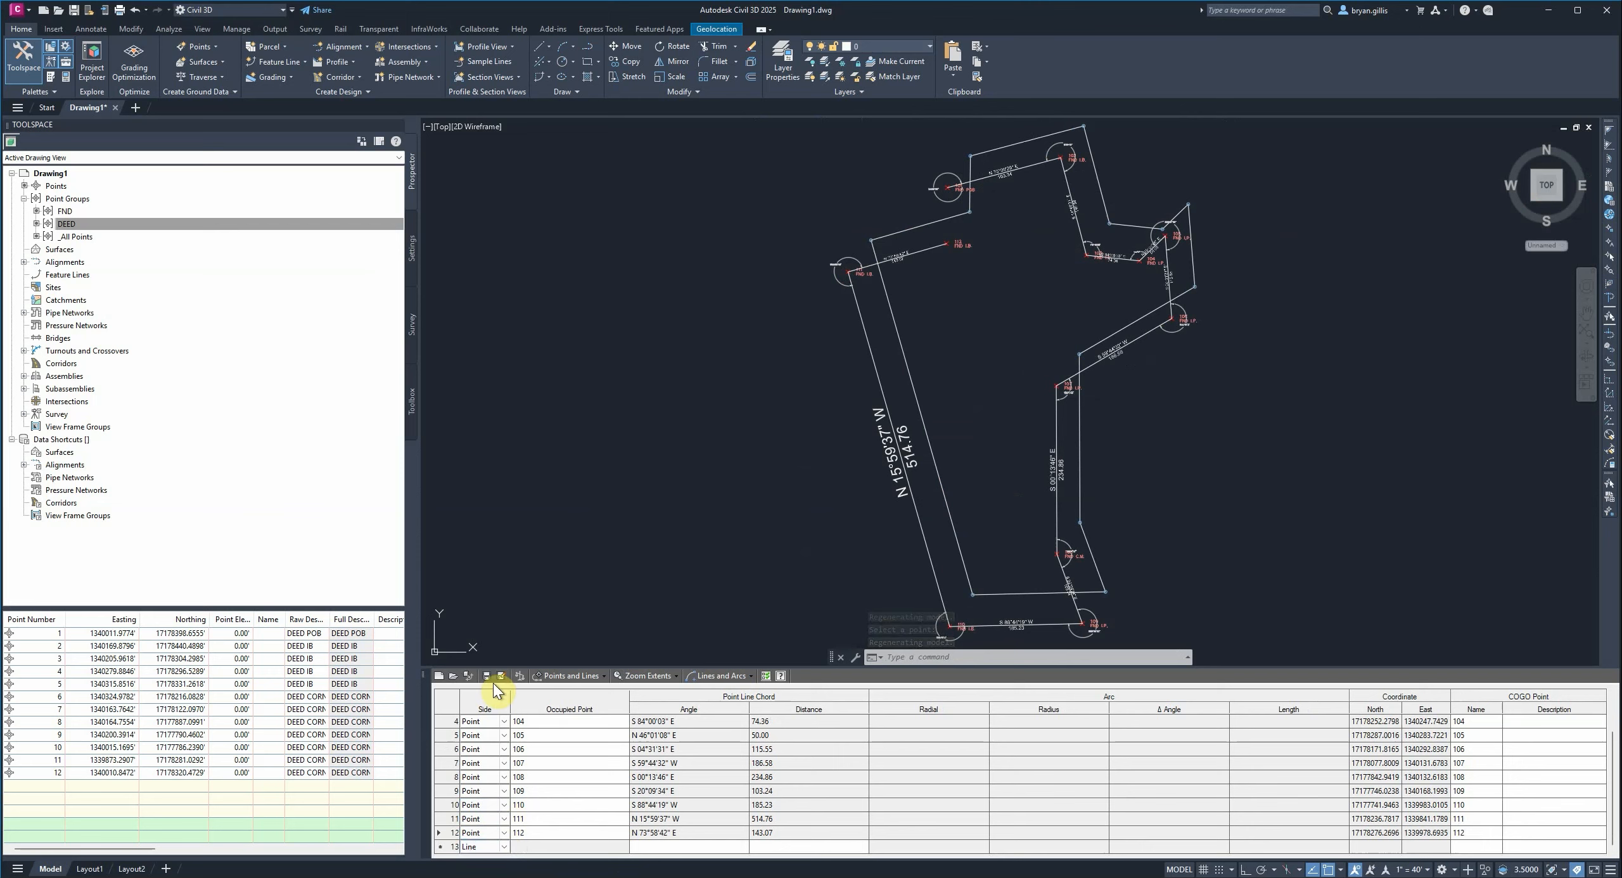
{"action": "left_click", "coordinate": [506, 848]}
{"action": "left_click", "coordinate": [482, 866]}
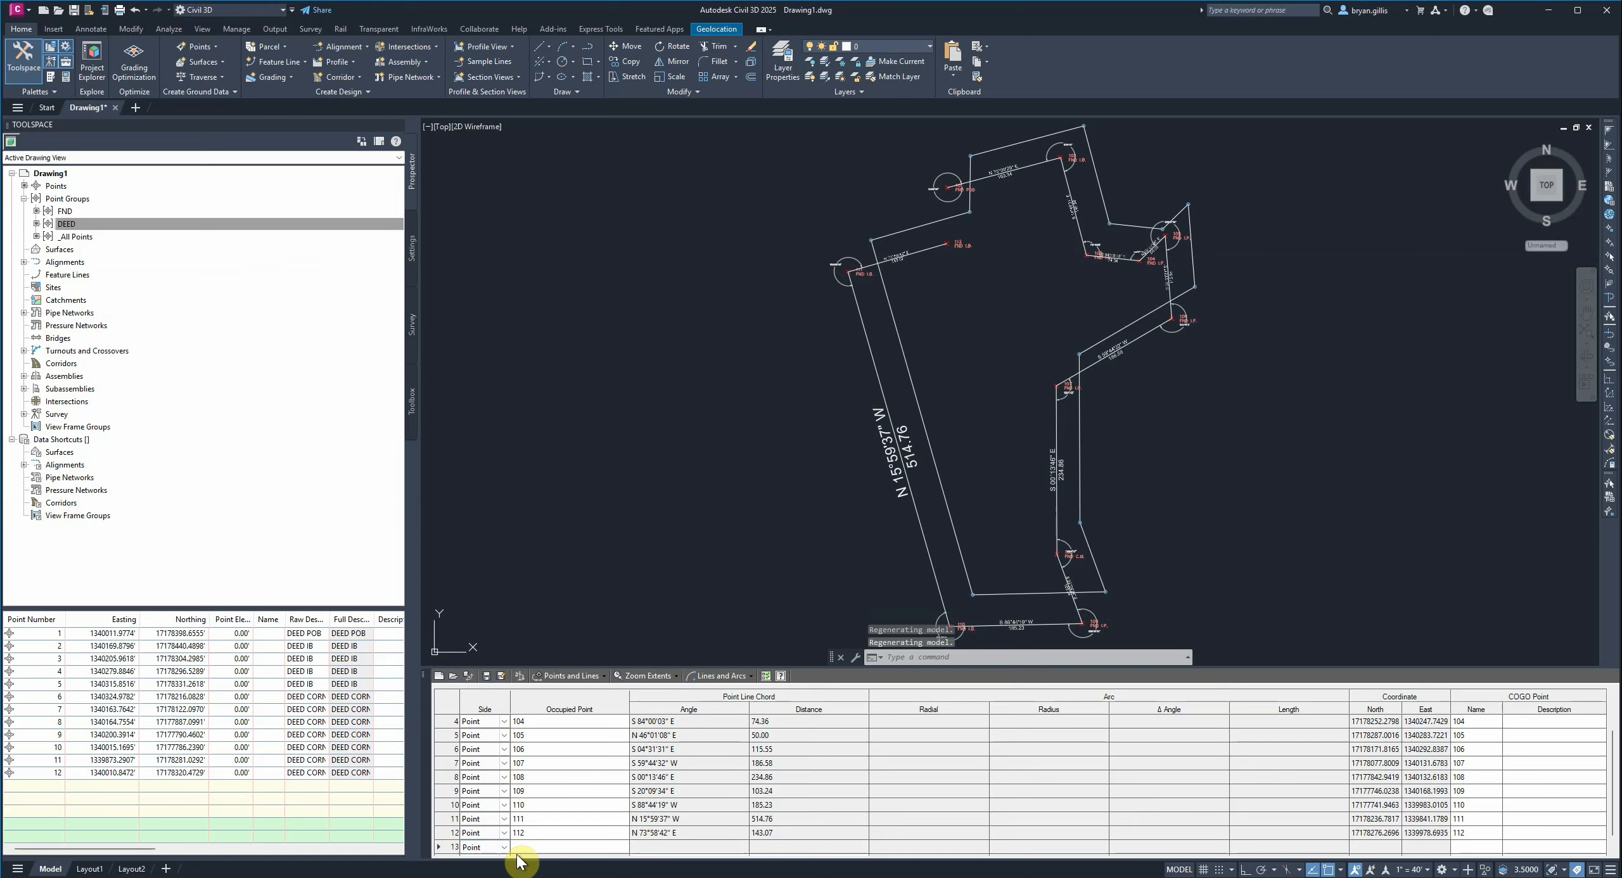
{"action": "left_click", "coordinate": [623, 846]}
{"action": "scroll", "coordinate": [1014, 170], "scroll_direction": "up", "scroll_amount": 6}
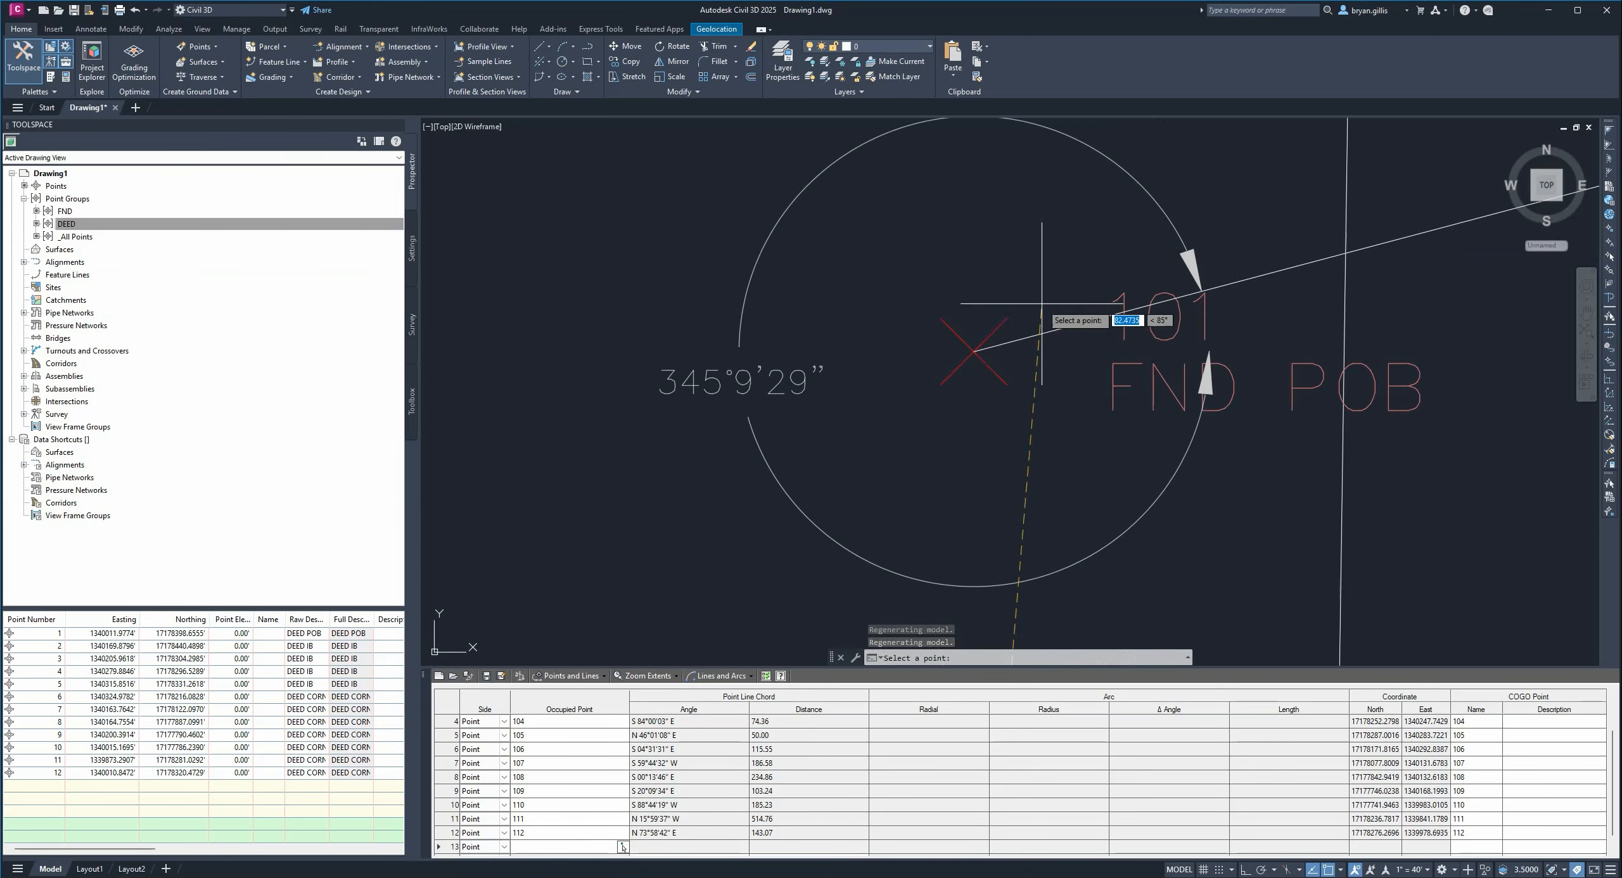
{"action": "left_click", "coordinate": [959, 352]}
{"action": "scroll", "coordinate": [959, 352], "scroll_direction": "down", "scroll_amount": 6}
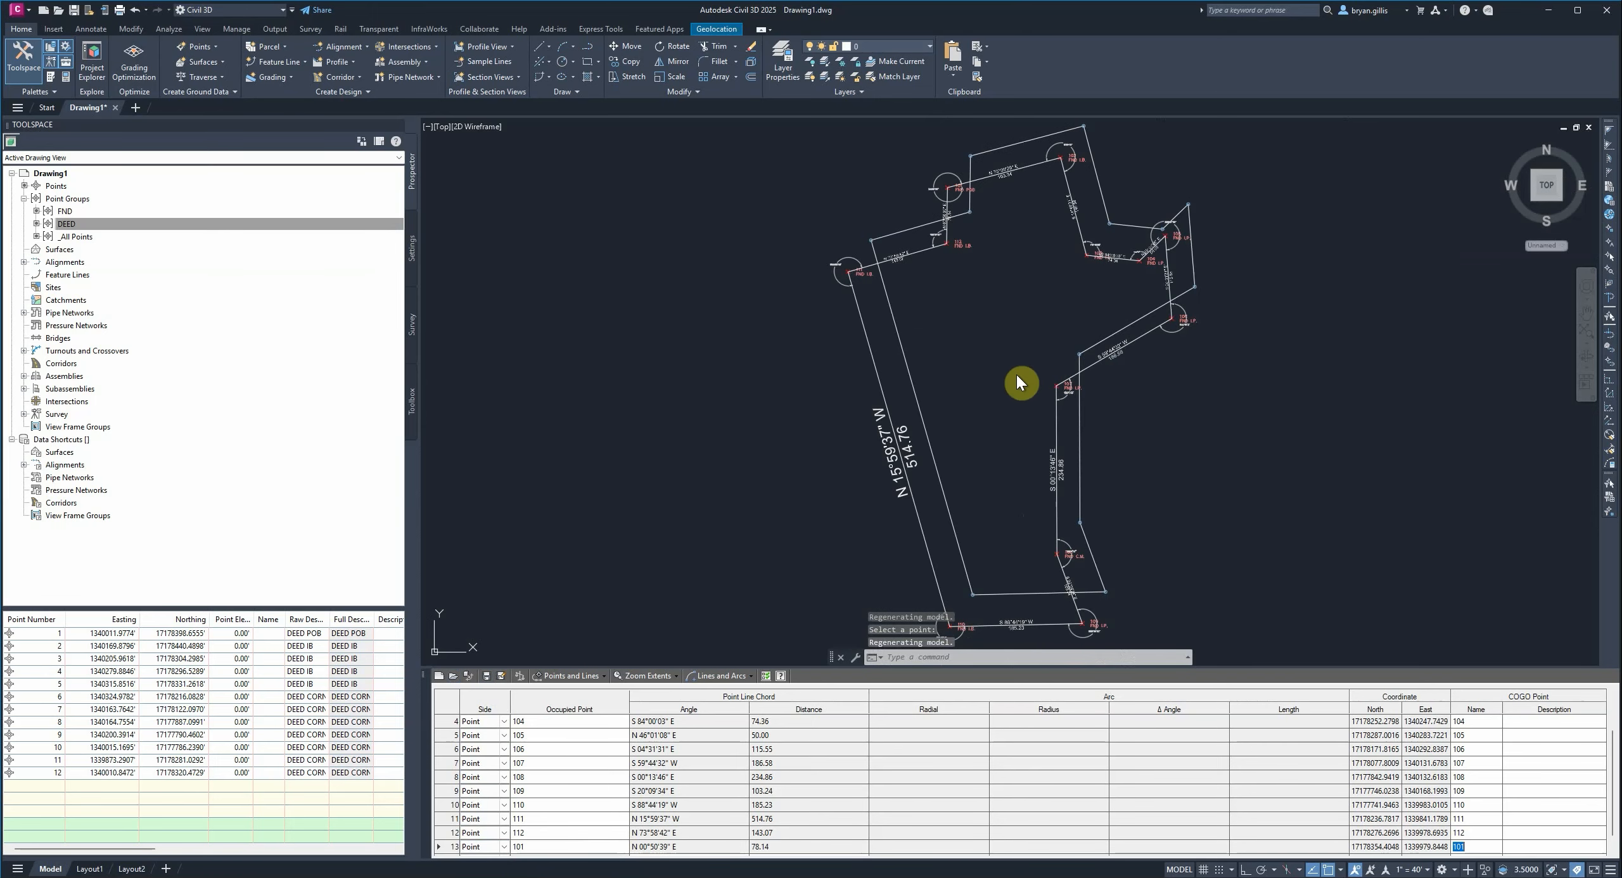
{"action": "mouse_move", "coordinate": [1017, 376]}
{"action": "middle_mouse_down"}
{"action": "mouse_move", "coordinate": [991, 301]}
{"action": "mouse_move", "coordinate": [1098, 271]}
{"action": "middle_mouse_up"}
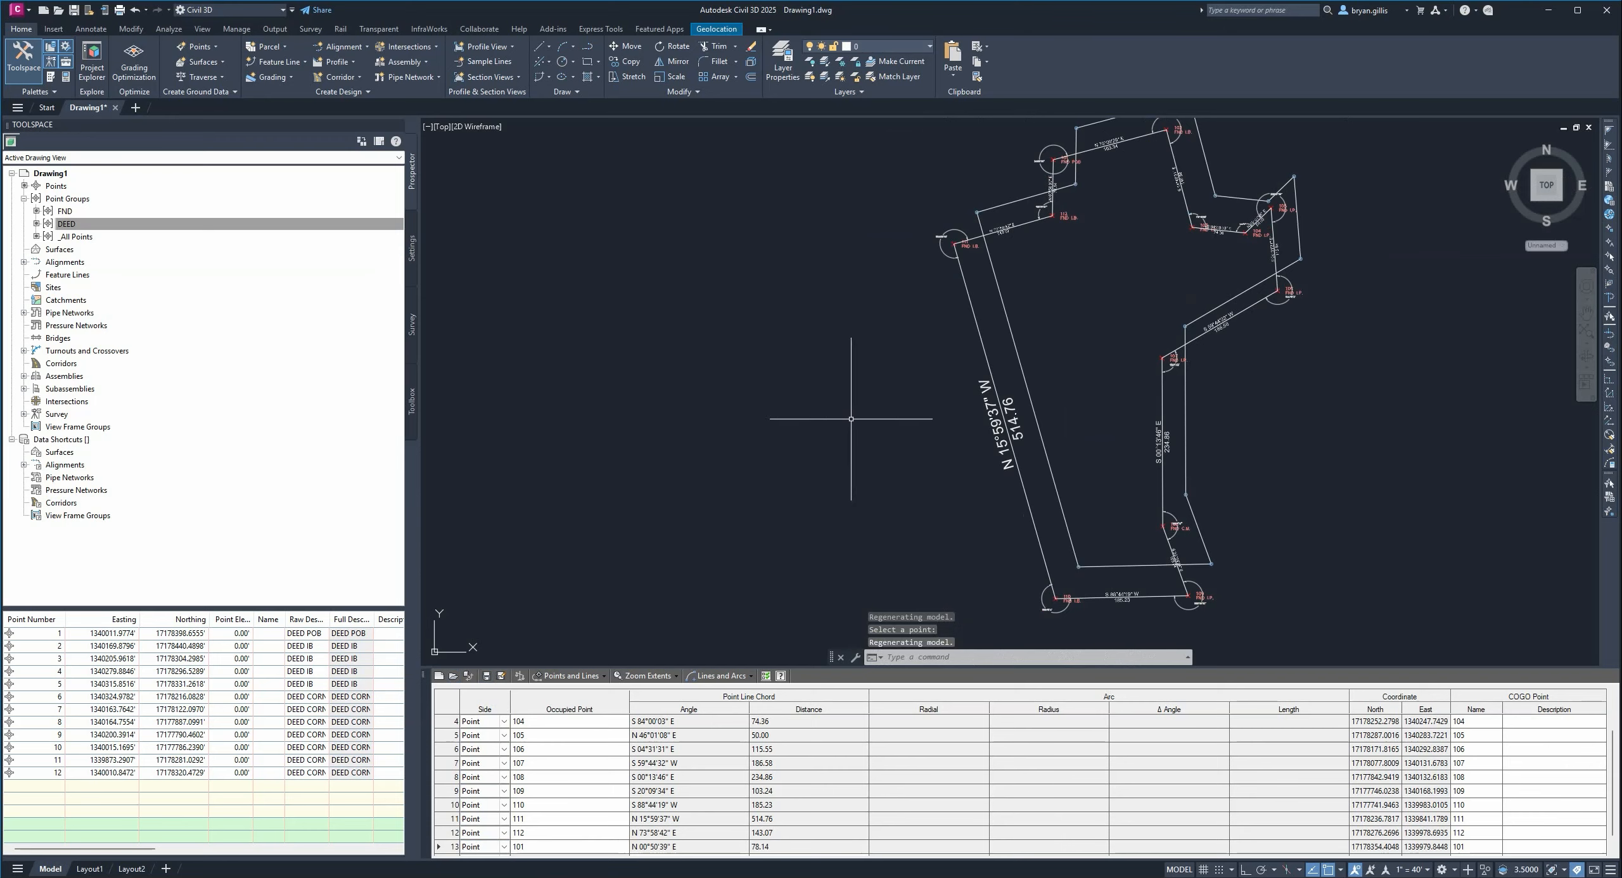
{"action": "middle_click_drag", "start_coordinate": [1008, 373], "coordinate": [927, 374]}
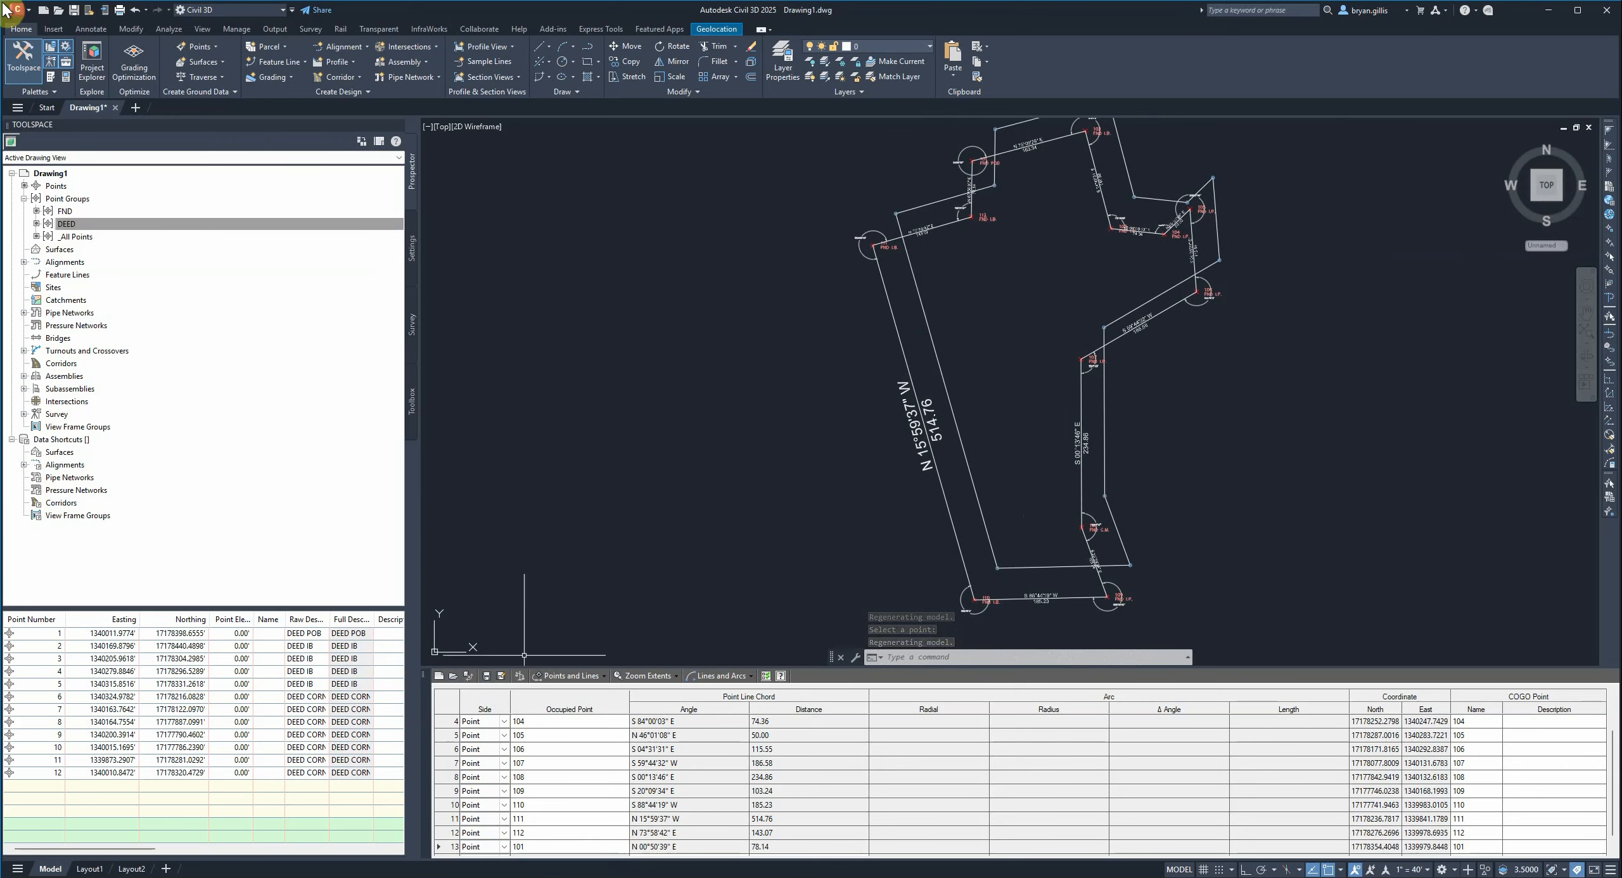
- Save the traverse as BlucherPark_TRV in the Final Project folder of GISC 1336 Digital Drafting & Design on drive D
{"action": "left_click", "coordinate": [488, 678]}
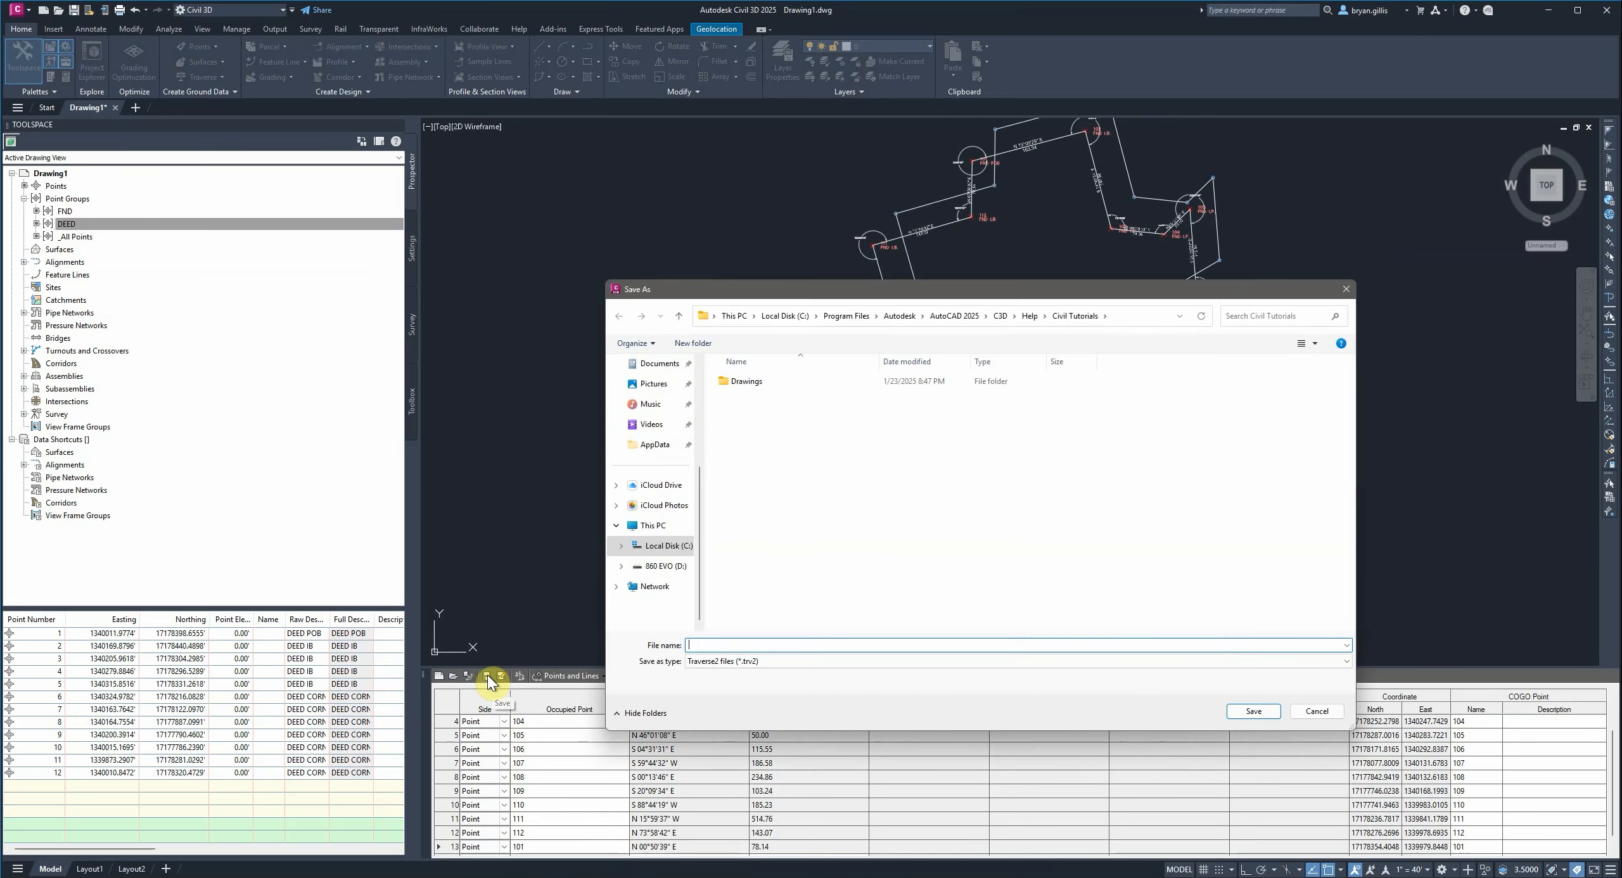
{"action": "left_click", "coordinate": [653, 525]}
{"action": "double_click", "coordinate": [966, 392]}
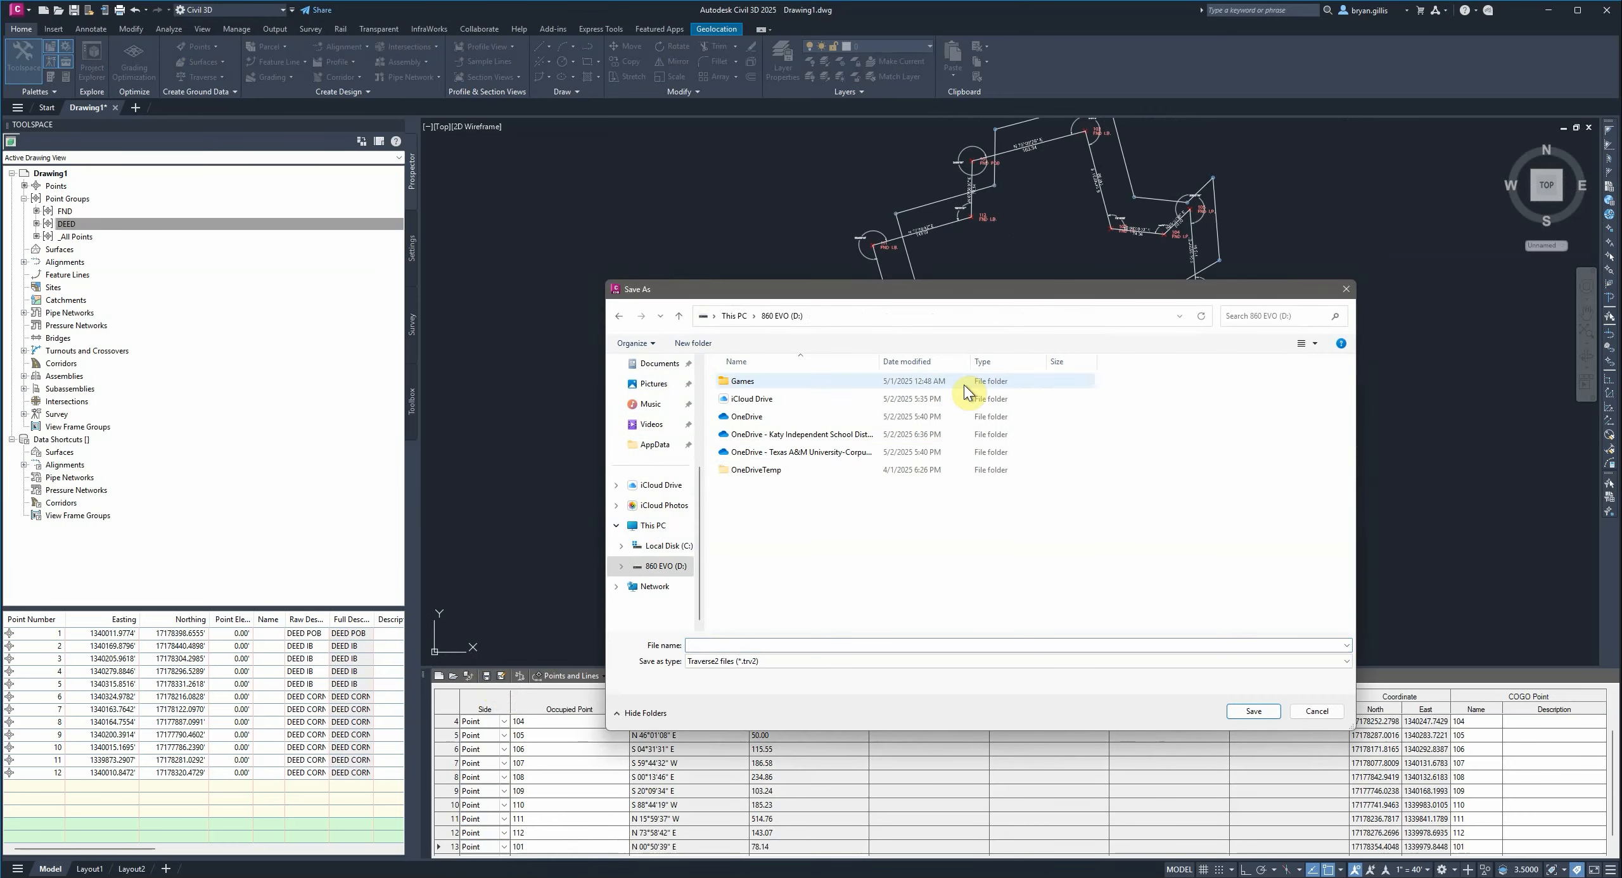
{"action": "double_click", "coordinate": [804, 452]}
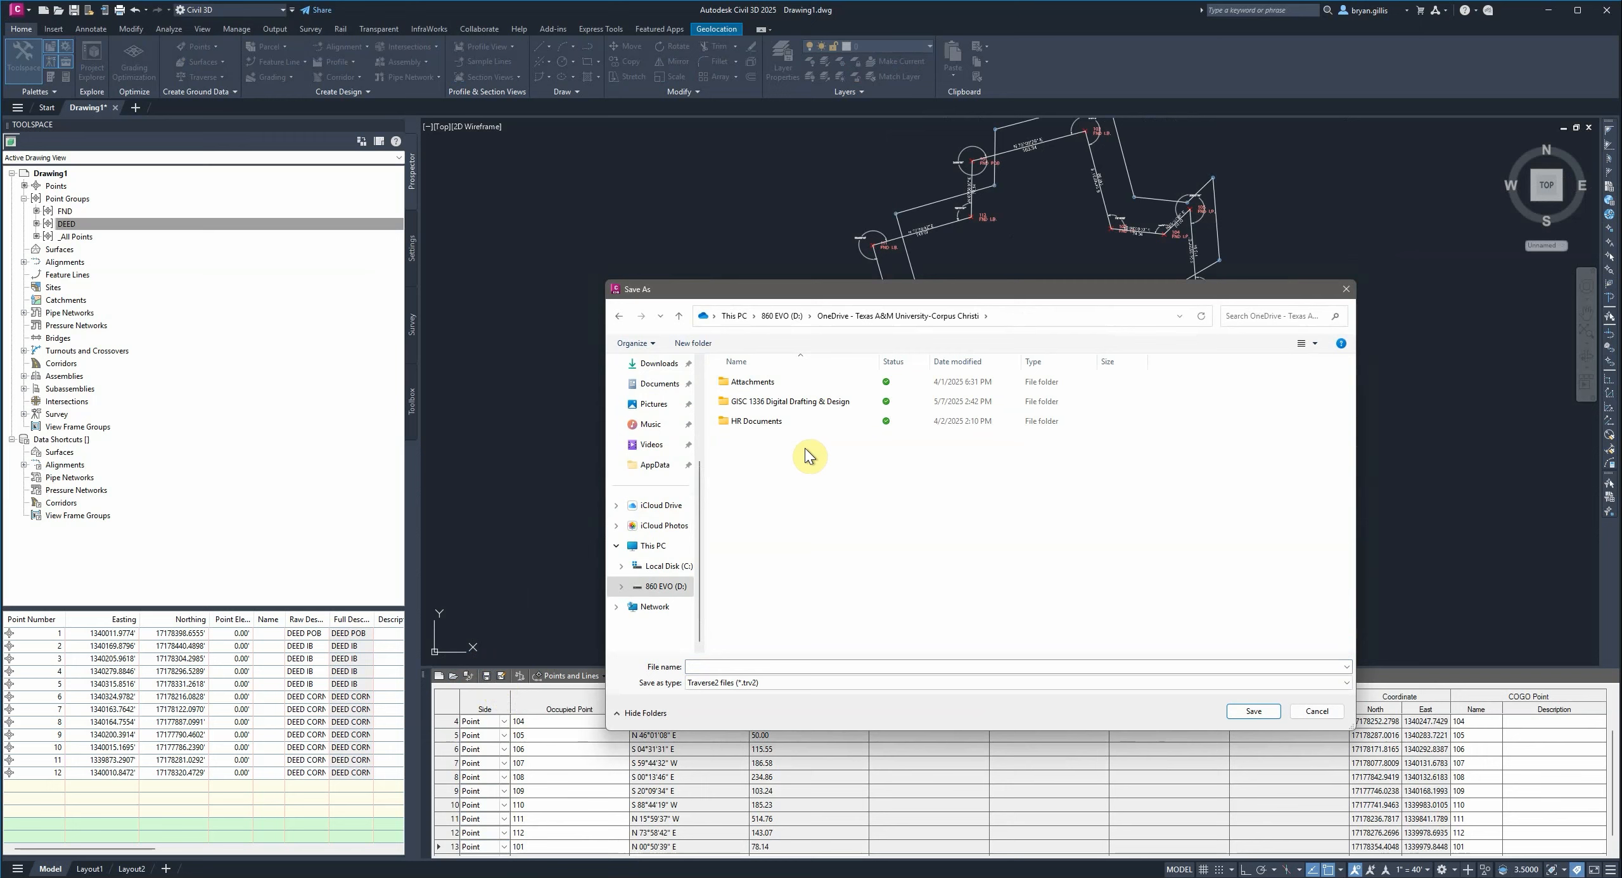
{"action": "double_click", "coordinate": [777, 403]}
{"action": "double_click", "coordinate": [754, 421]}
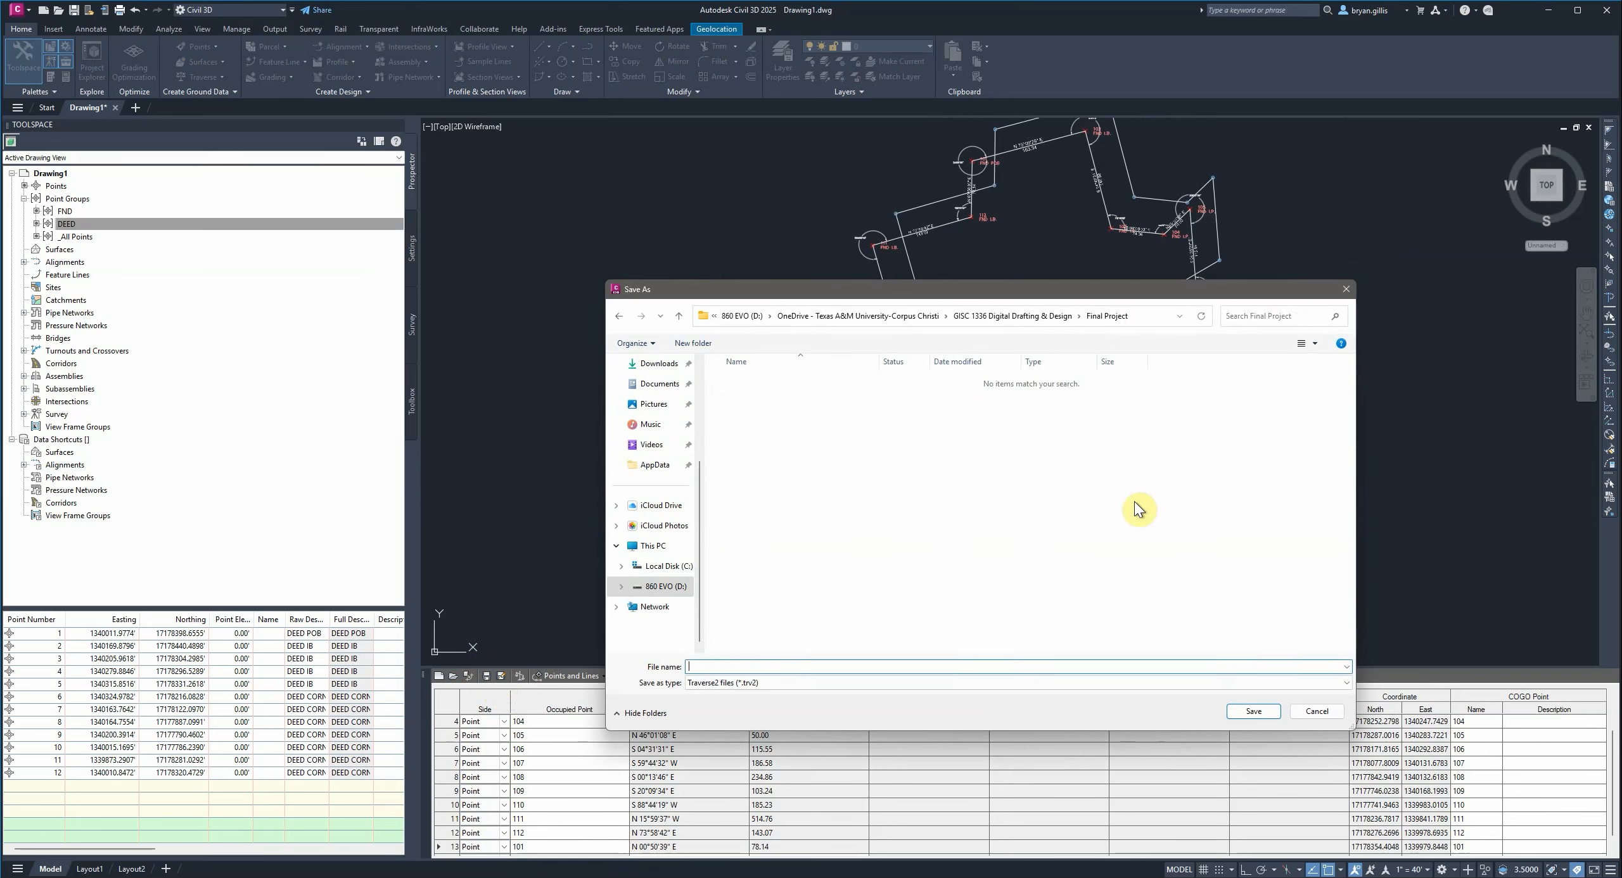
{"action": "type", "text": "Bl"}
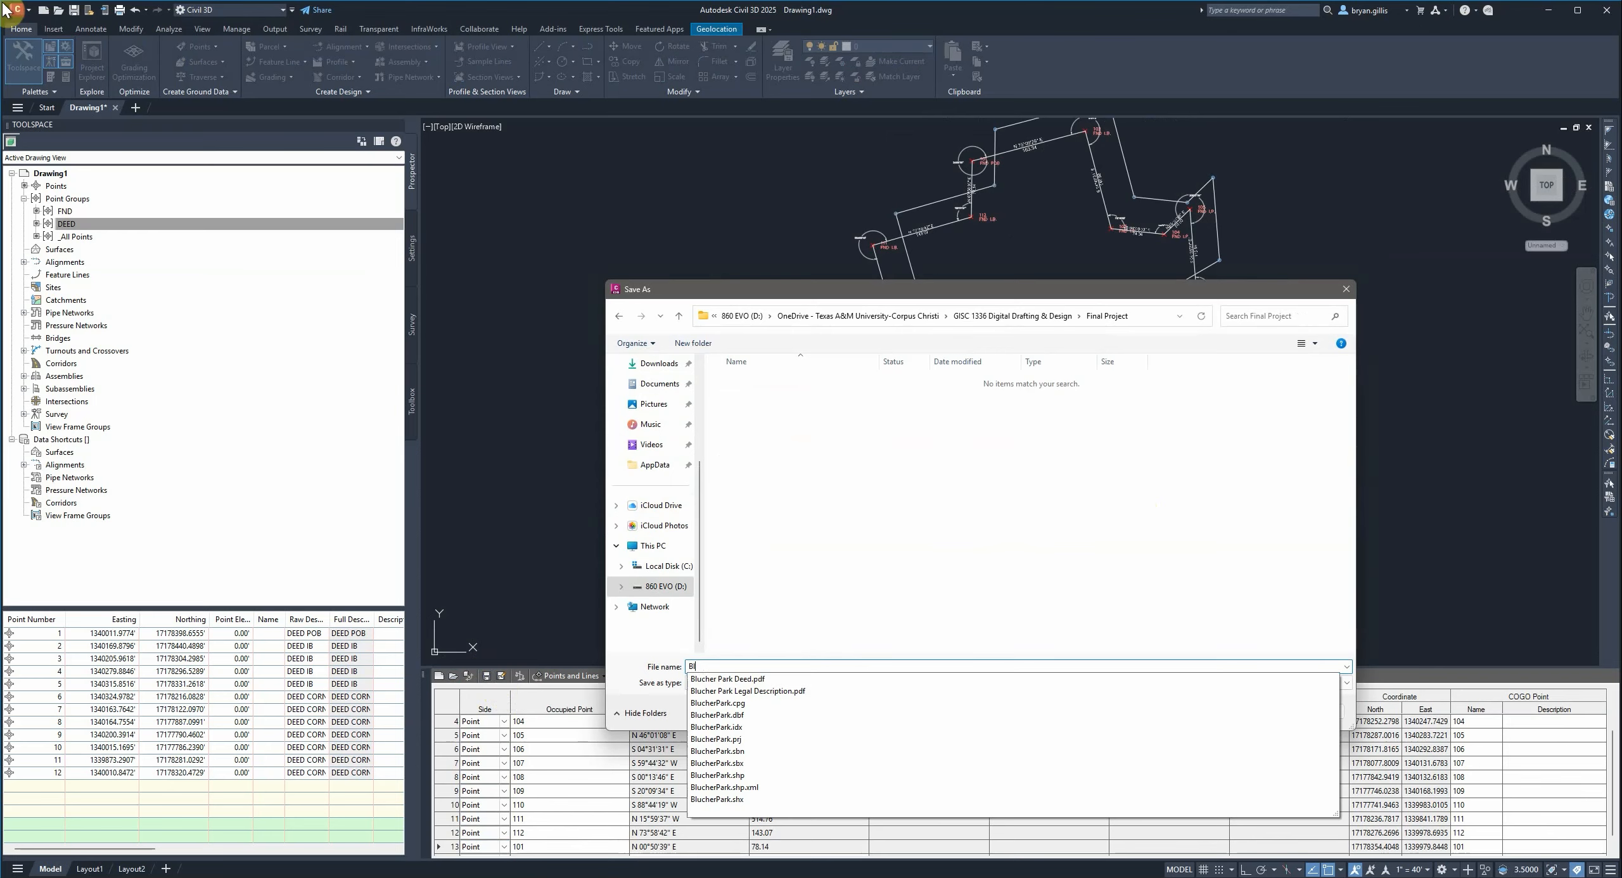
{"action": "type", "text": "ucherPark"}
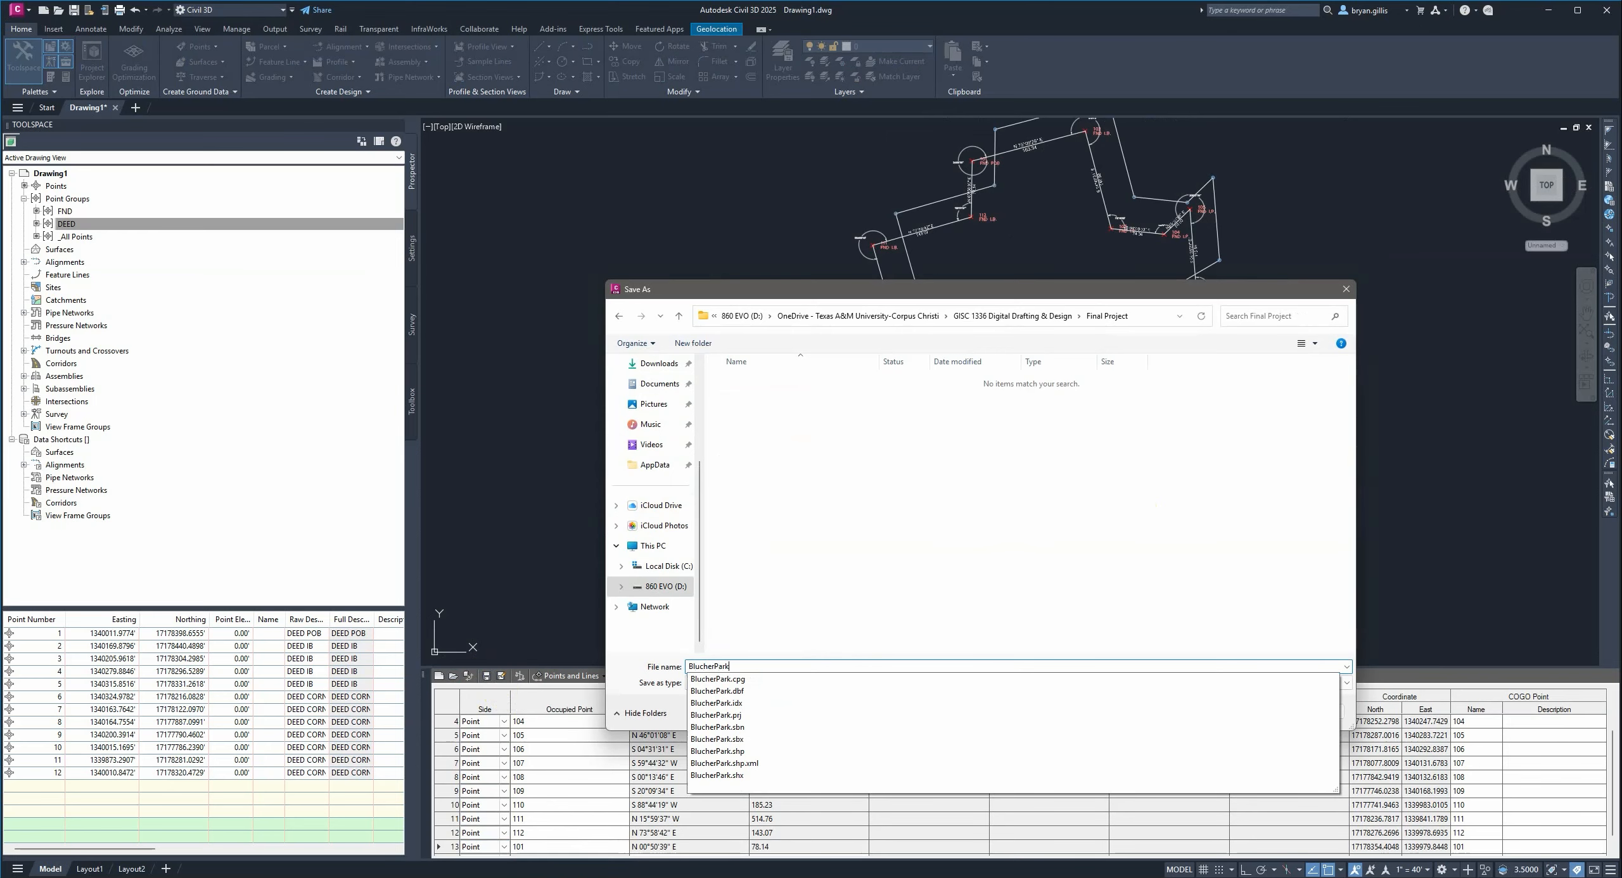
{"action": "type", "text": "_TRV"}
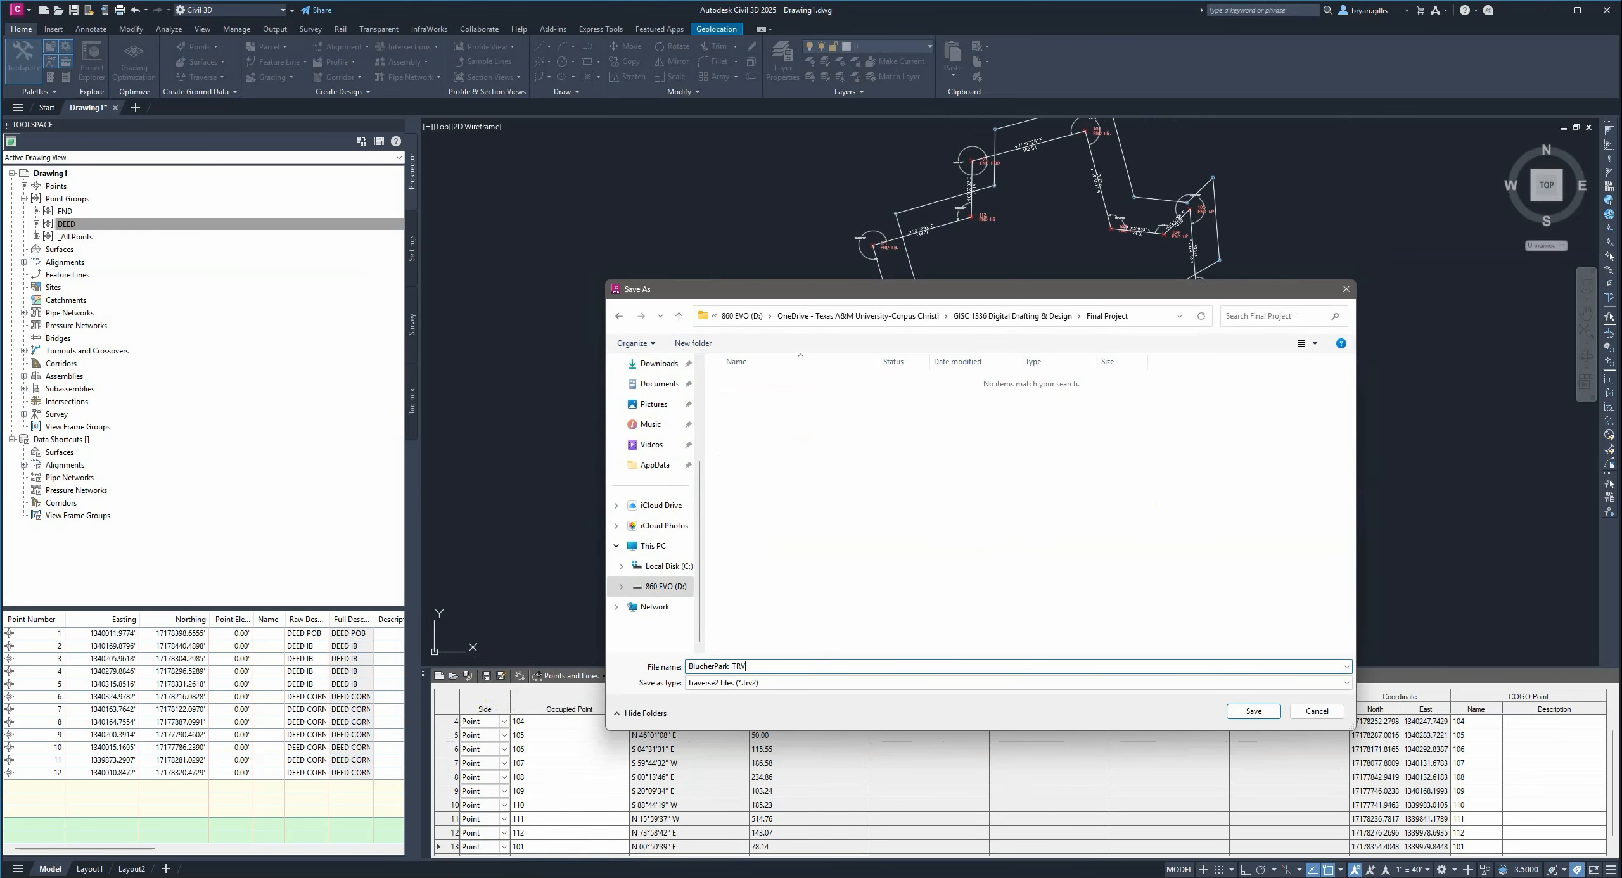
{"action": "left_click", "coordinate": [1248, 712]}
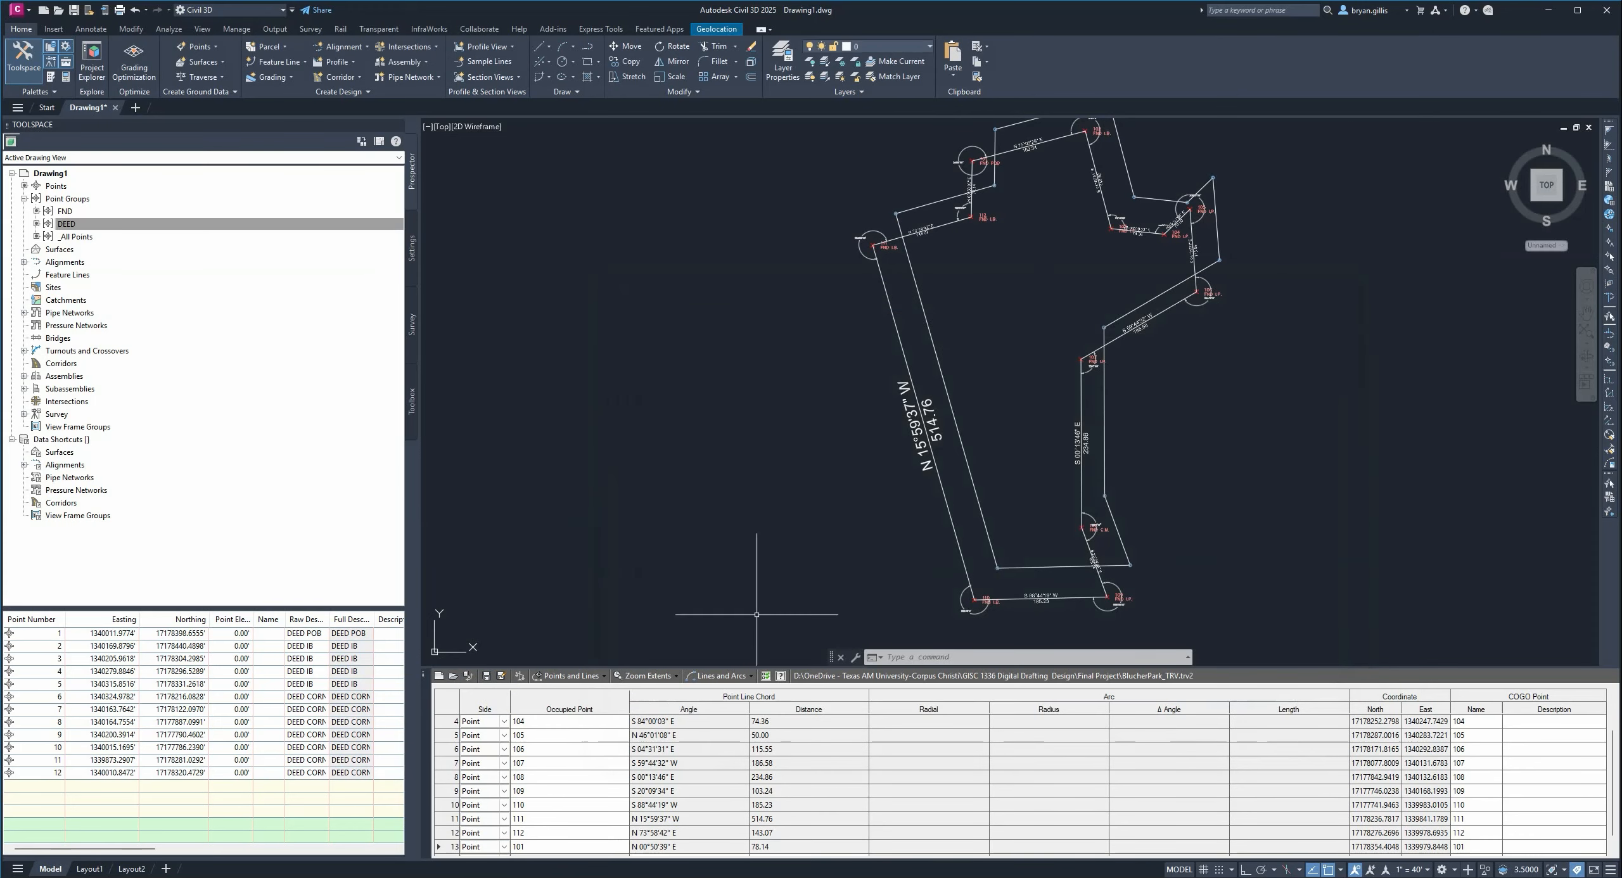
{"action": "left_click", "coordinate": [518, 677]}
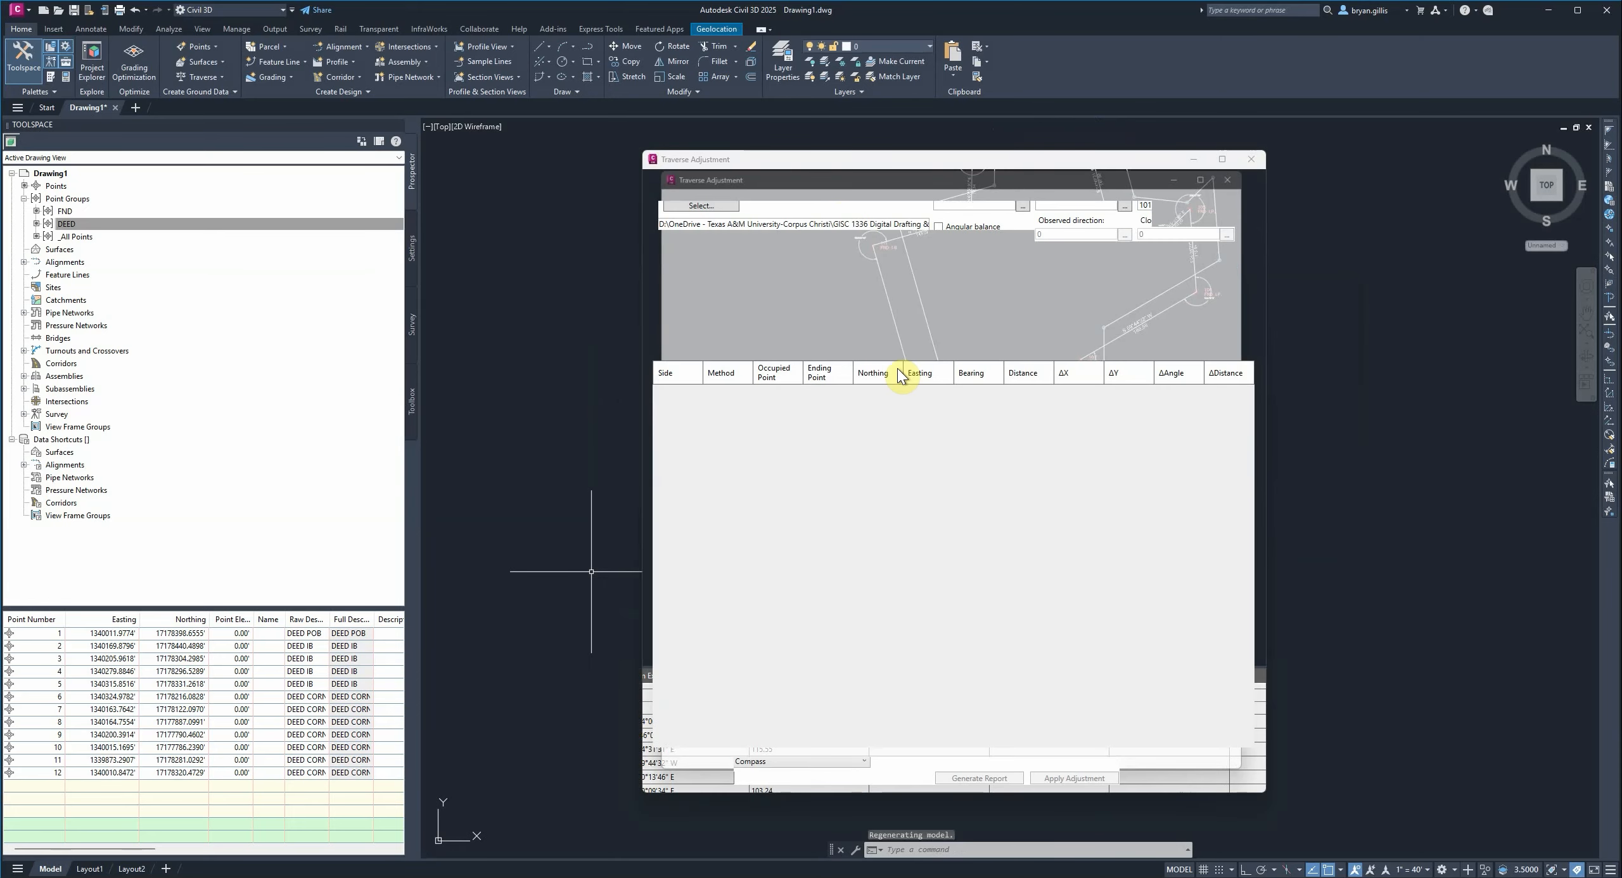
{"action": "left_click_drag", "start_coordinate": [841, 159], "coordinate": [583, 137]}
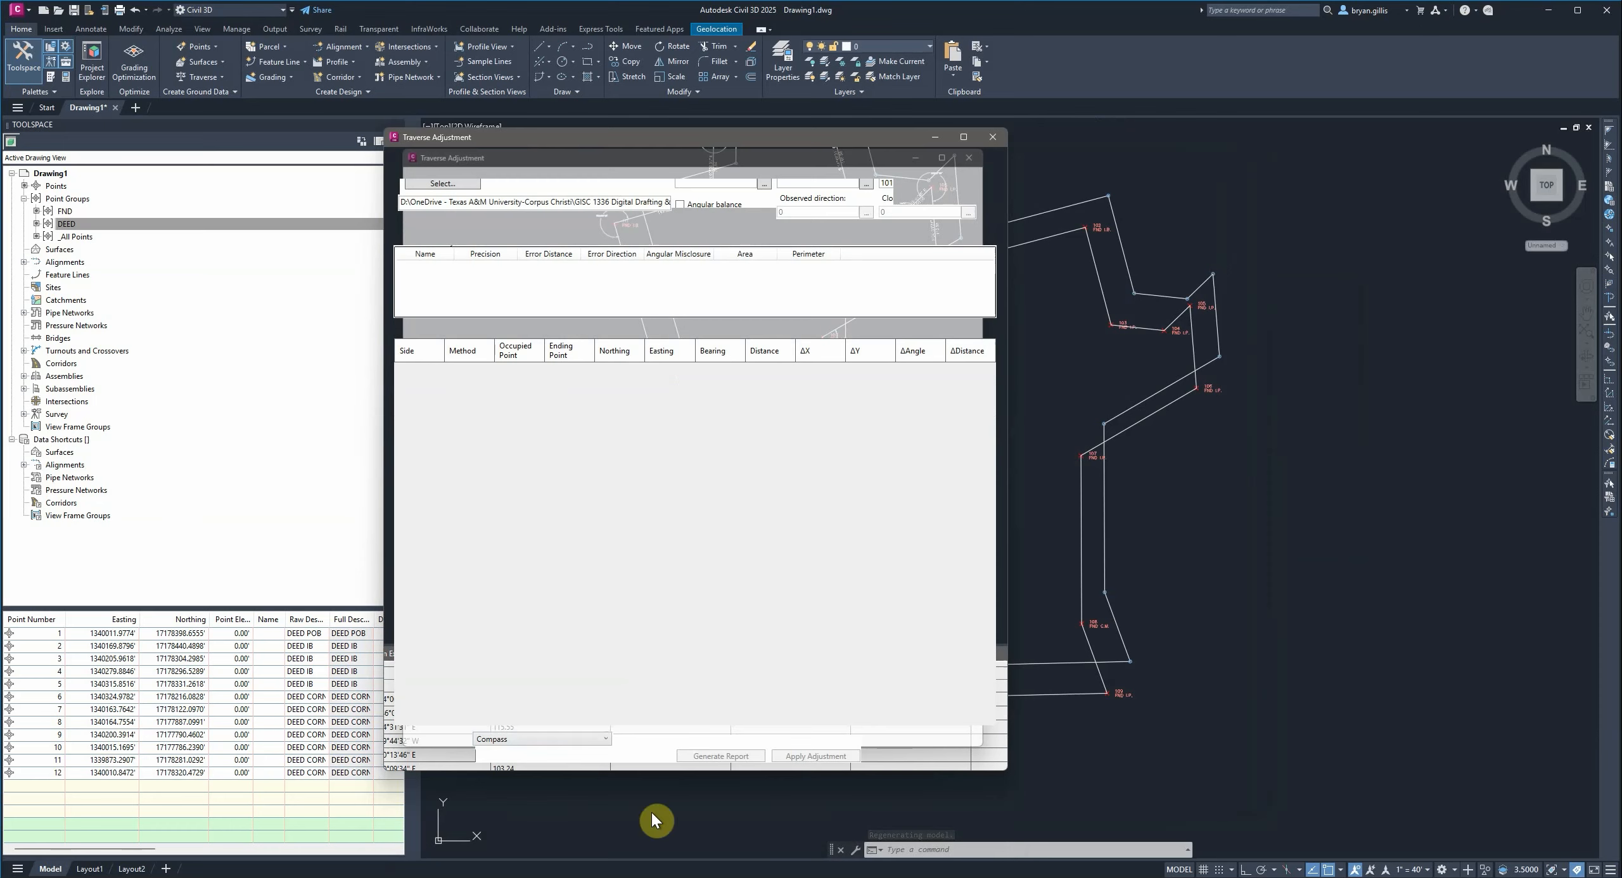
{"action": "left_click", "coordinate": [607, 741]}
{"action": "left_click", "coordinate": [605, 739]}
{"action": "left_click", "coordinate": [599, 742]}
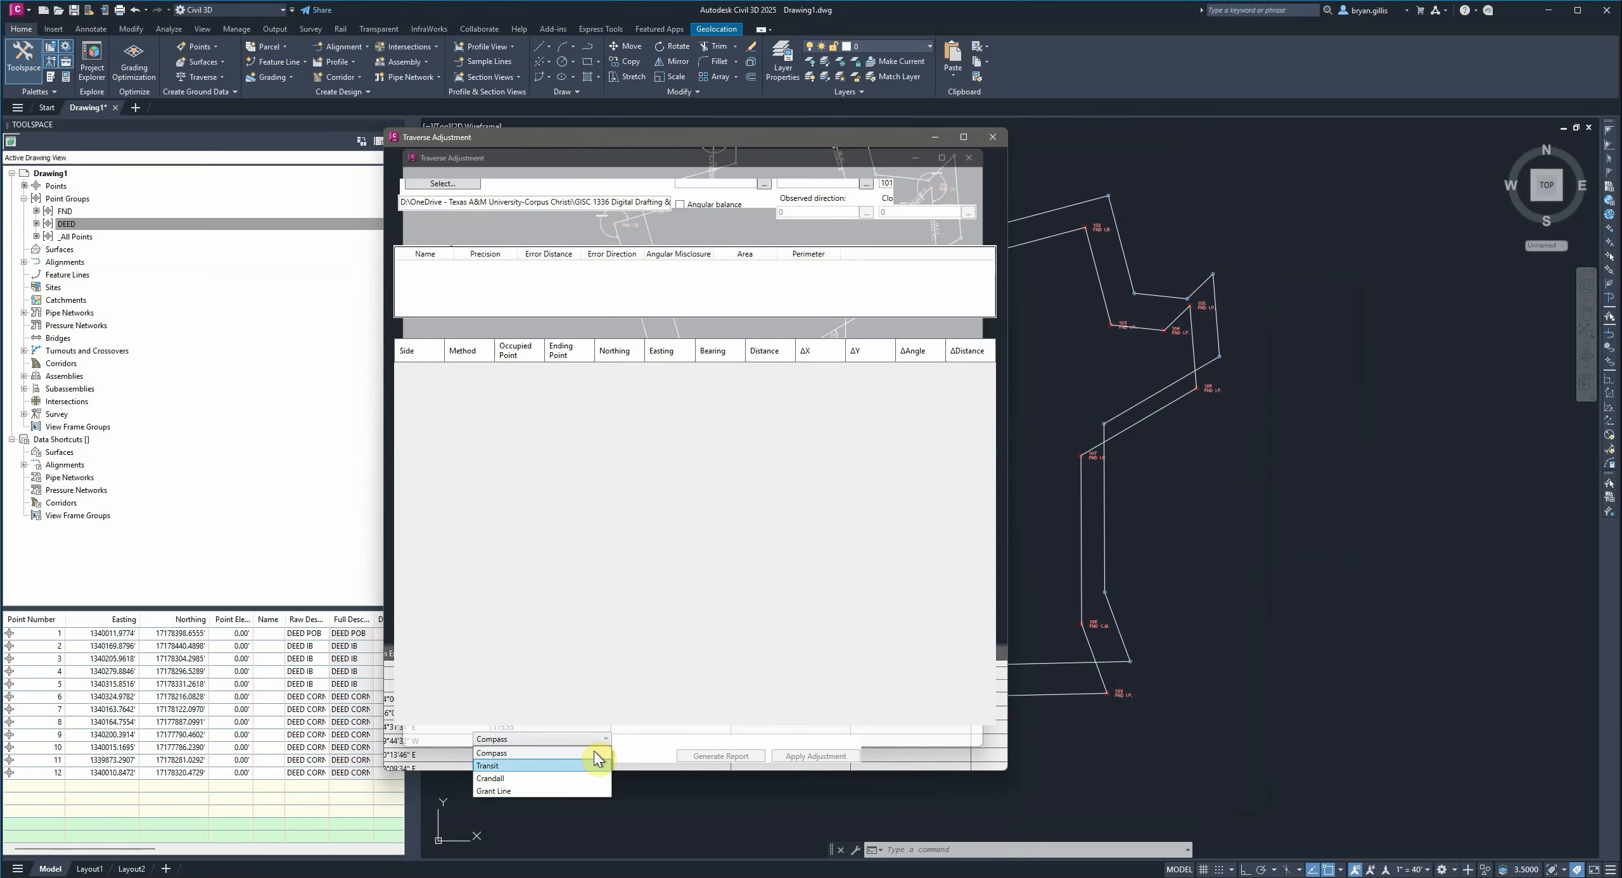
{"action": "left_click", "coordinate": [570, 765]}
{"action": "left_click", "coordinate": [579, 754]}
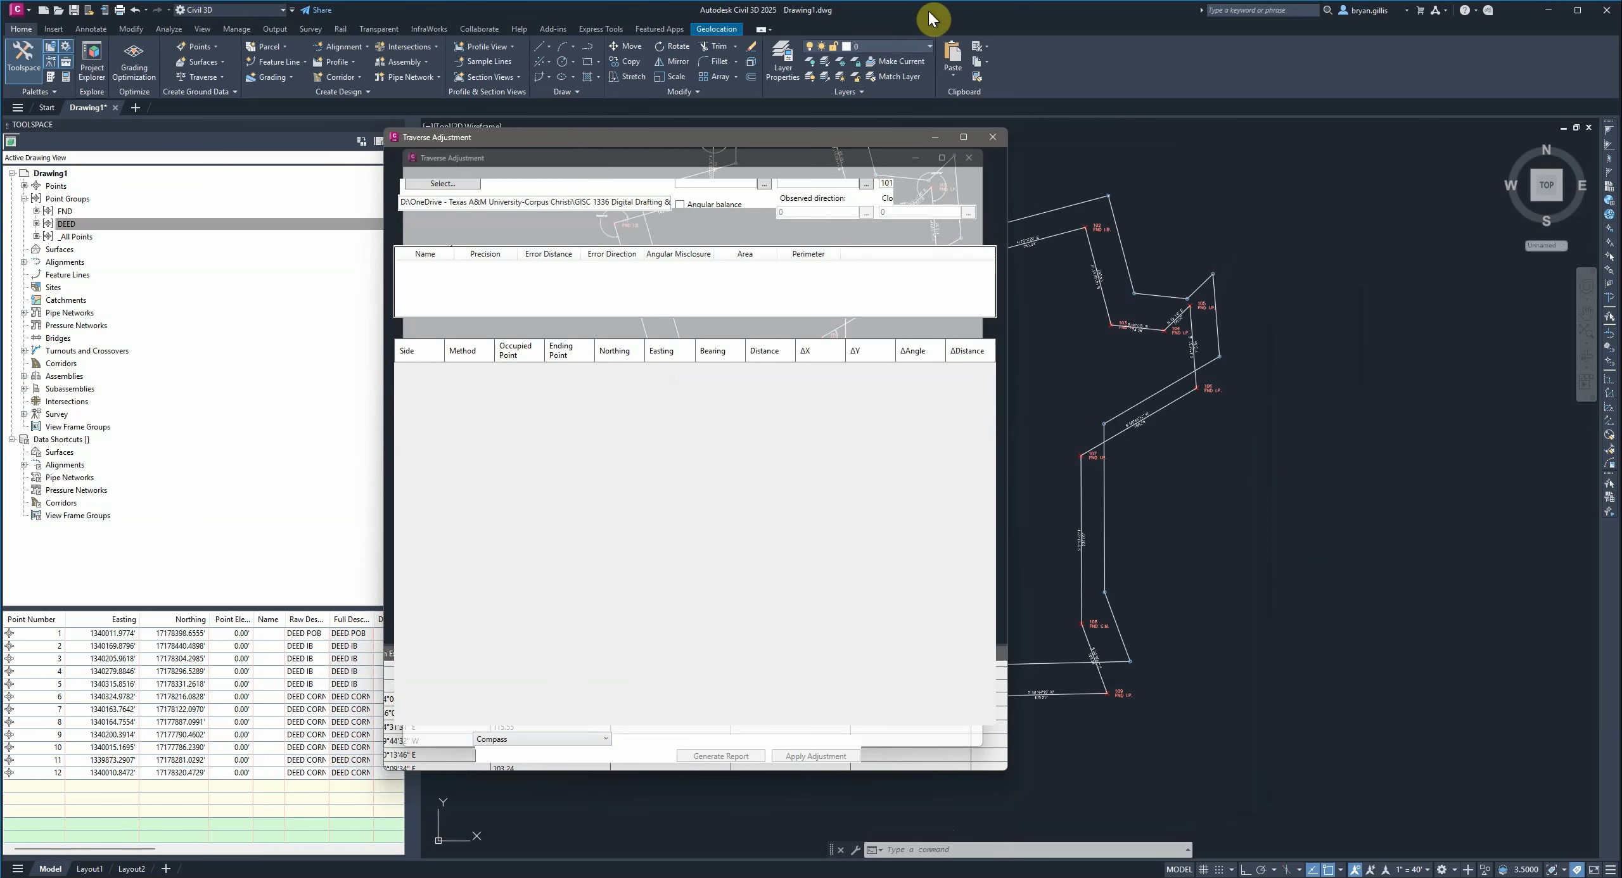
{"action": "left_click_drag", "start_coordinate": [858, 137], "coordinate": [649, 157]}
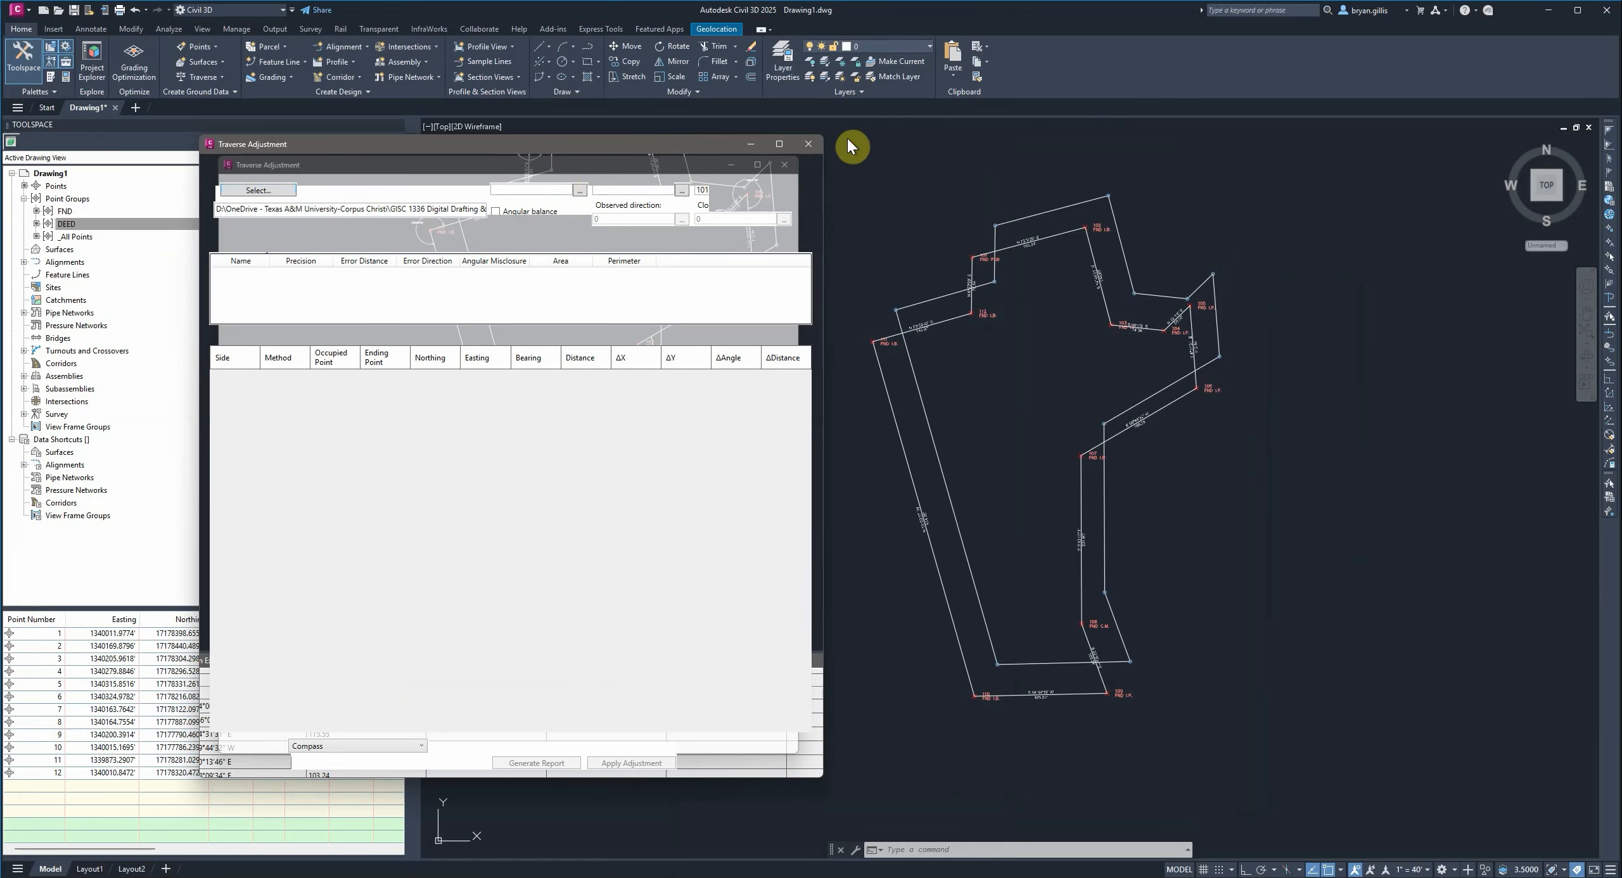
{"action": "left_click", "coordinate": [817, 142]}
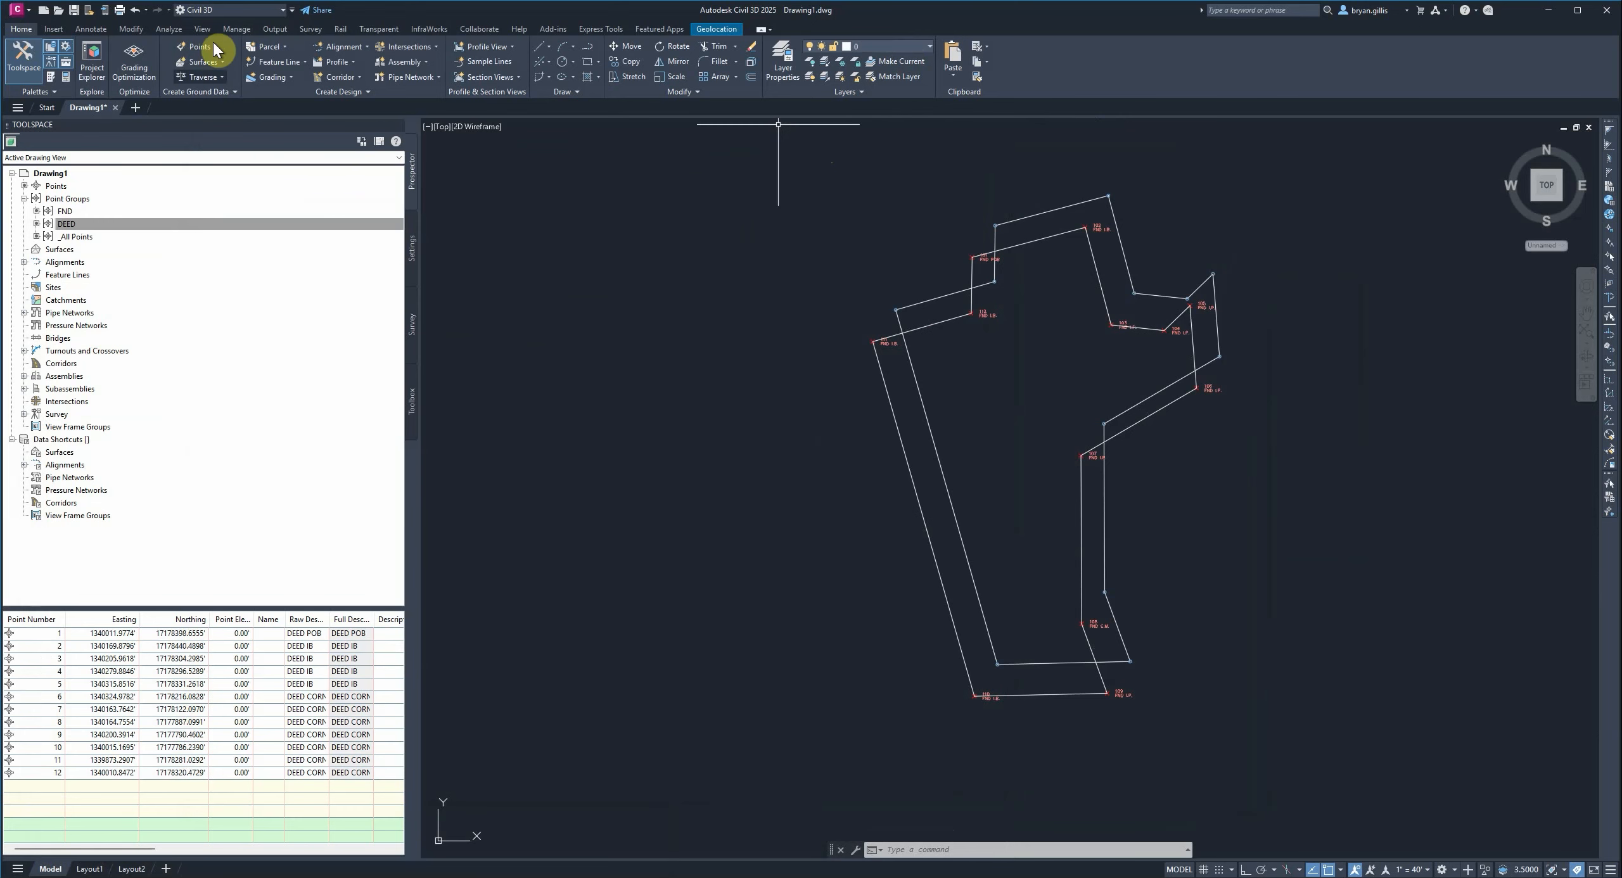
- Start Traverse Adjustment and load BlucherPark_TRV.trv2 from the Final Project folder as the traverse source
{"action": "left_click", "coordinate": [218, 120]}
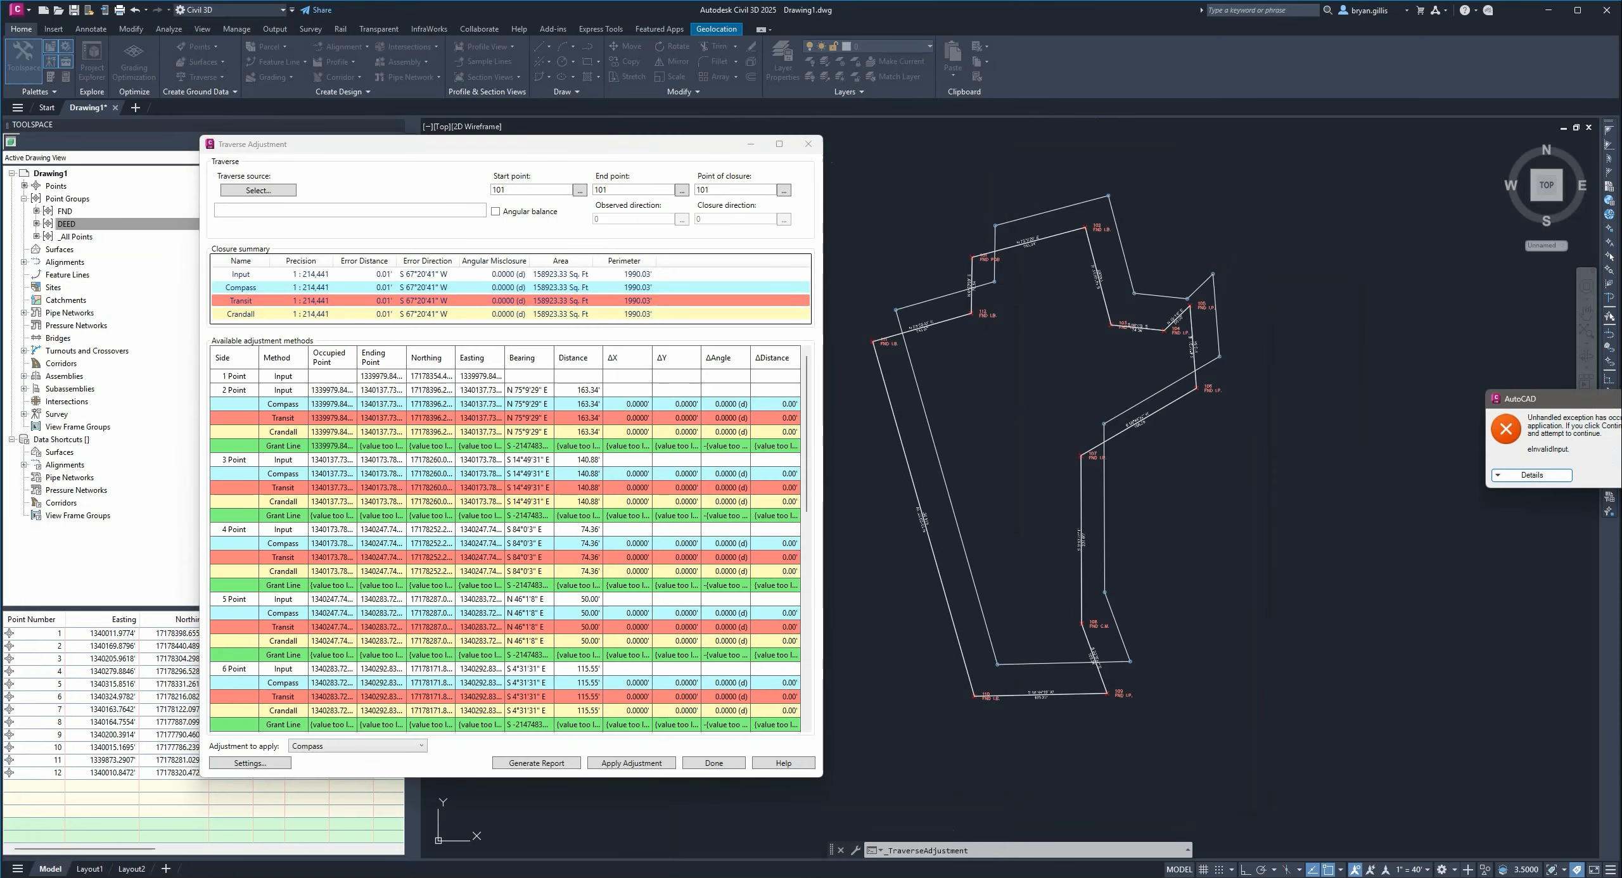
{"action": "key", "text": "Return"}
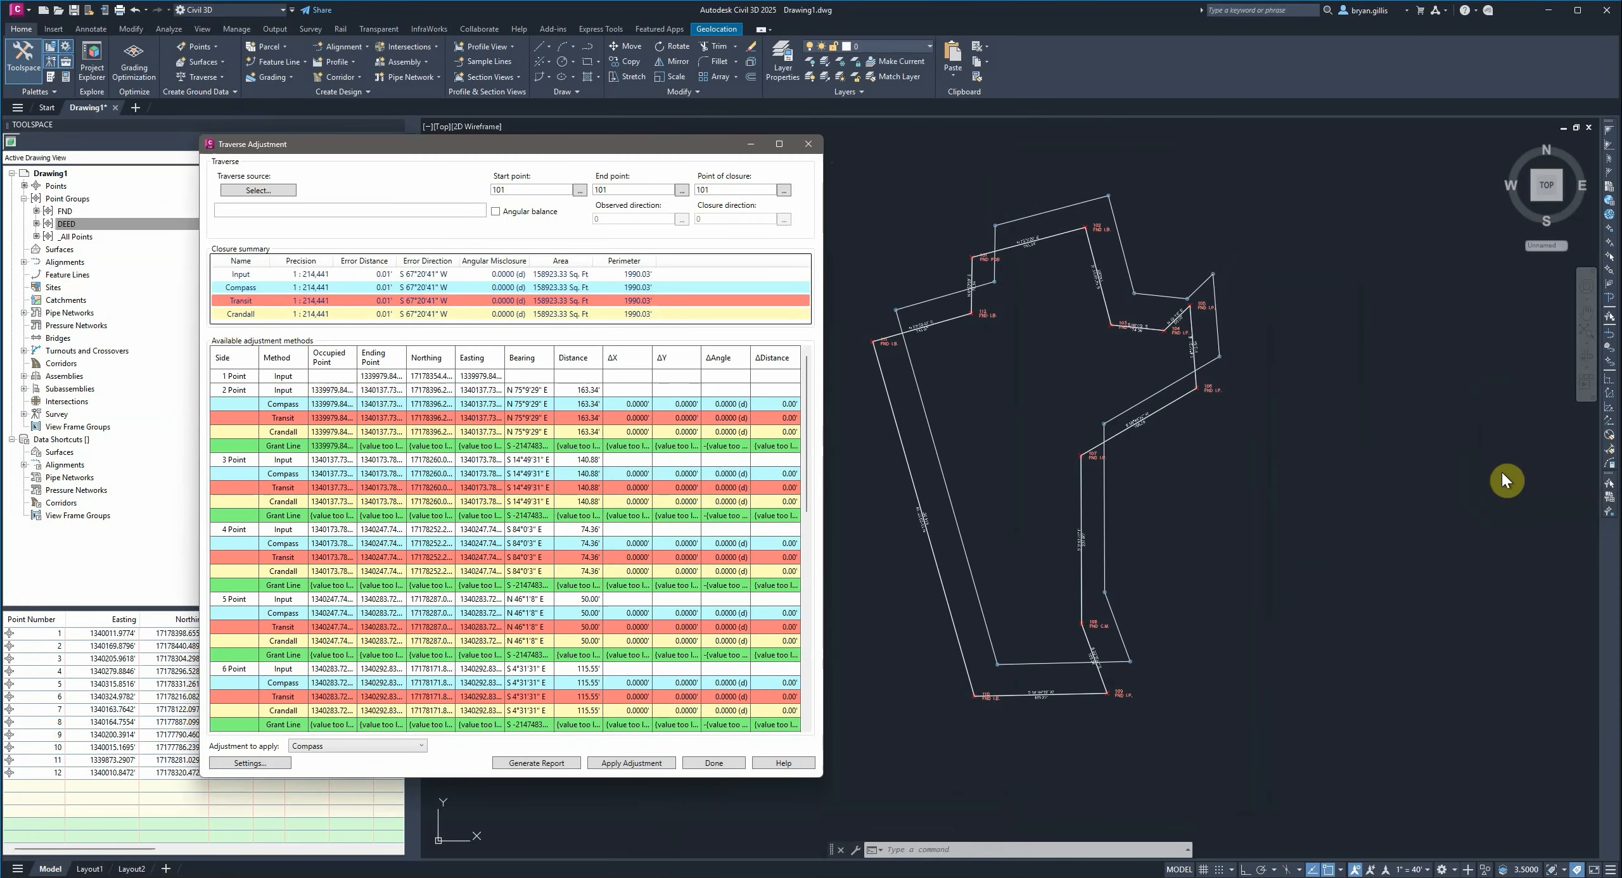
{"action": "left_click_drag", "start_coordinate": [426, 152], "coordinate": [506, 161]}
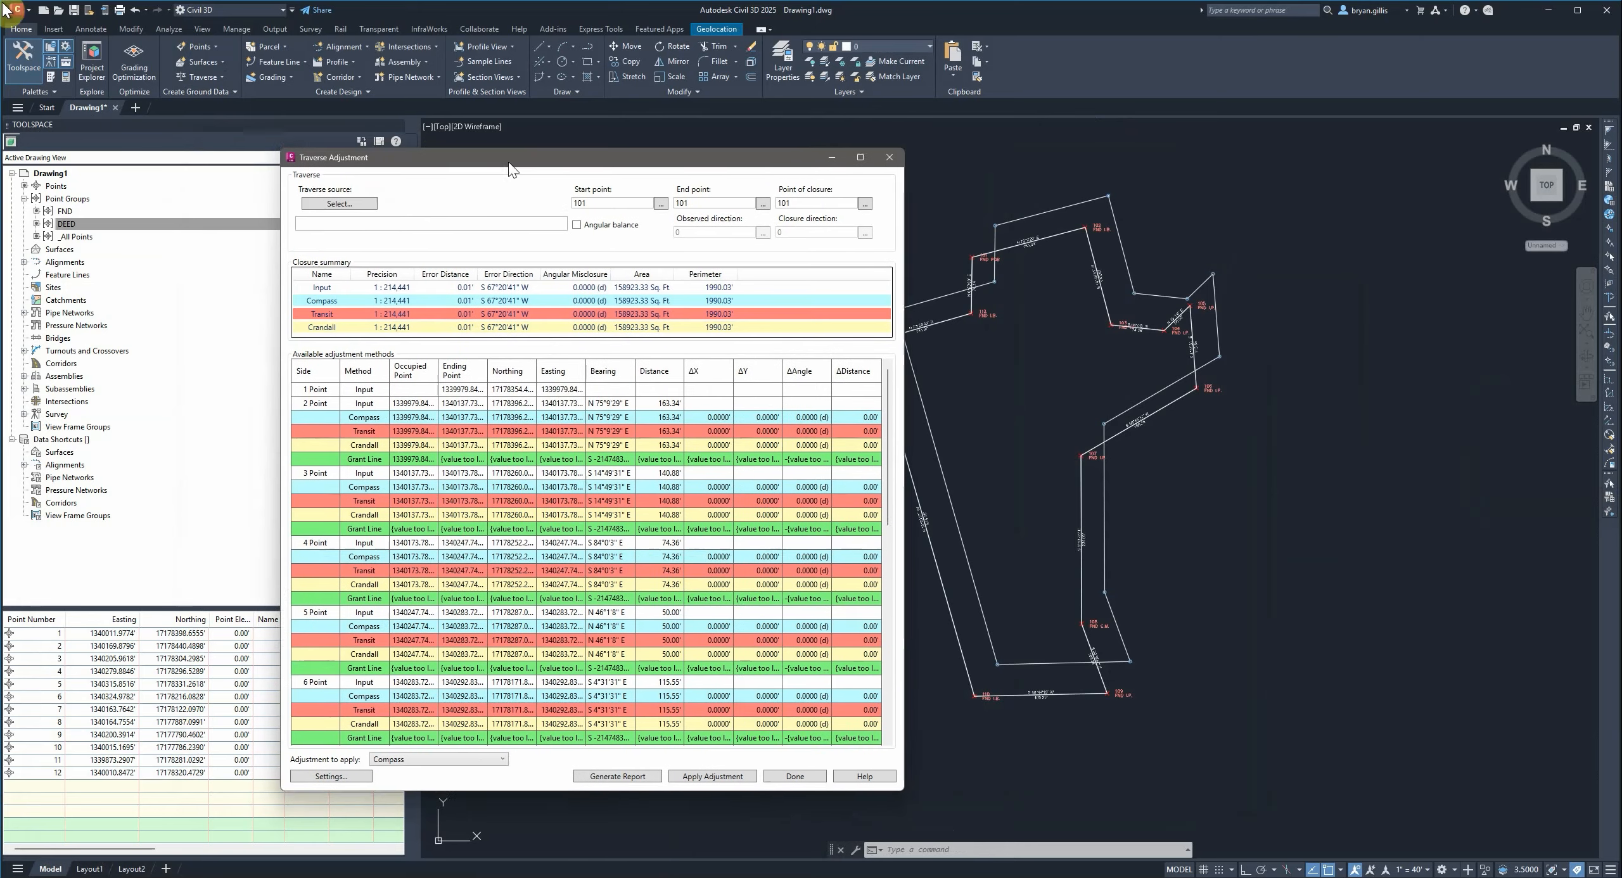
{"action": "left_click", "coordinate": [336, 199]}
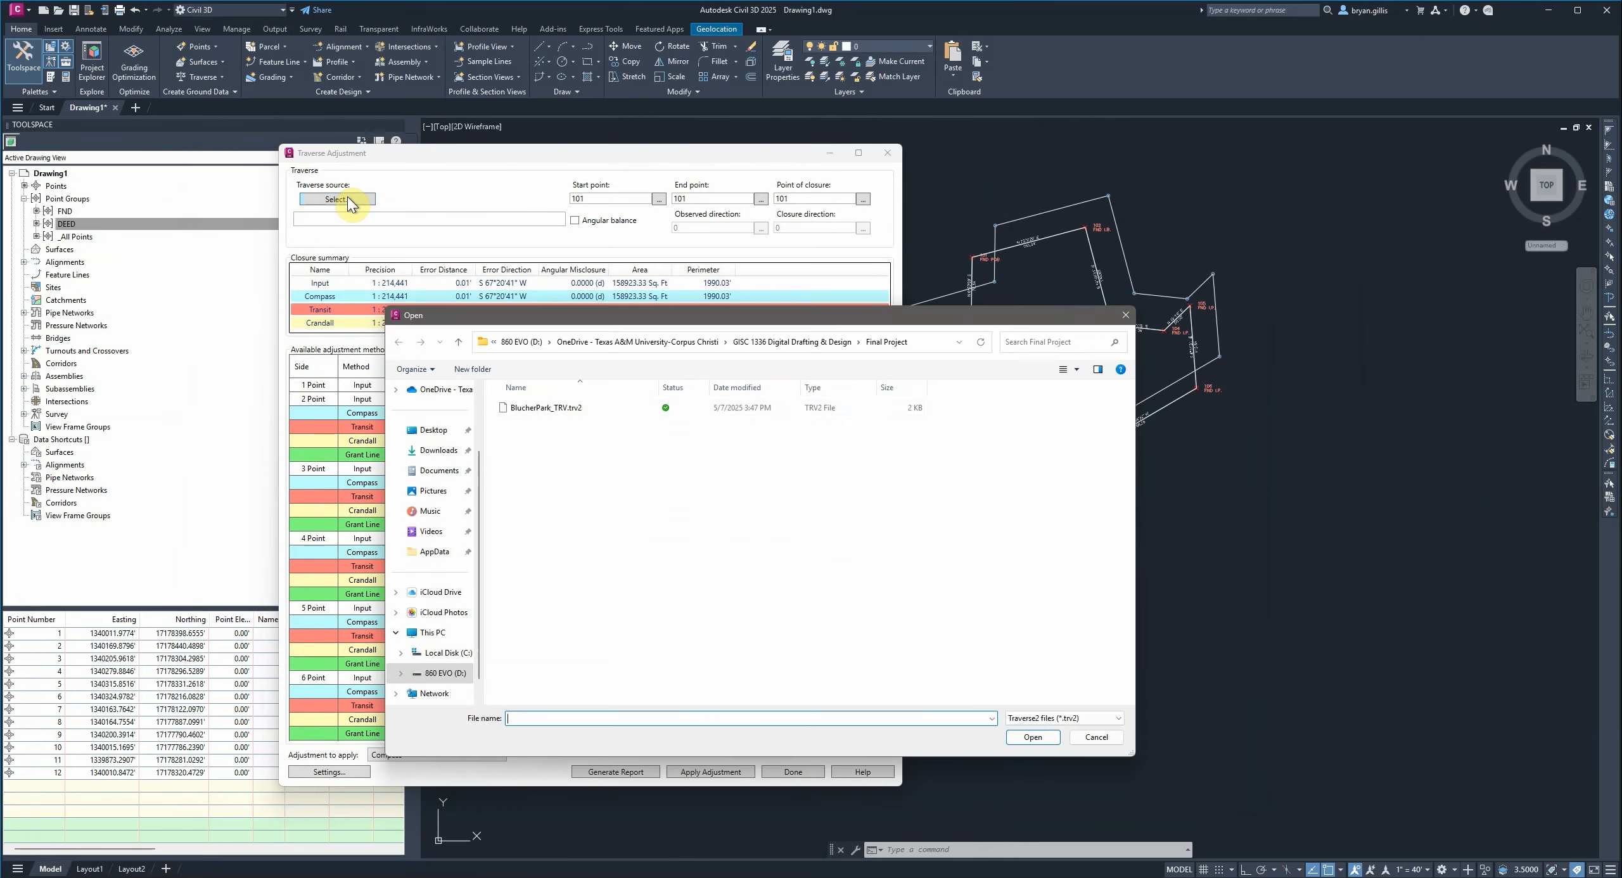
{"action": "left_click", "coordinate": [561, 412]}
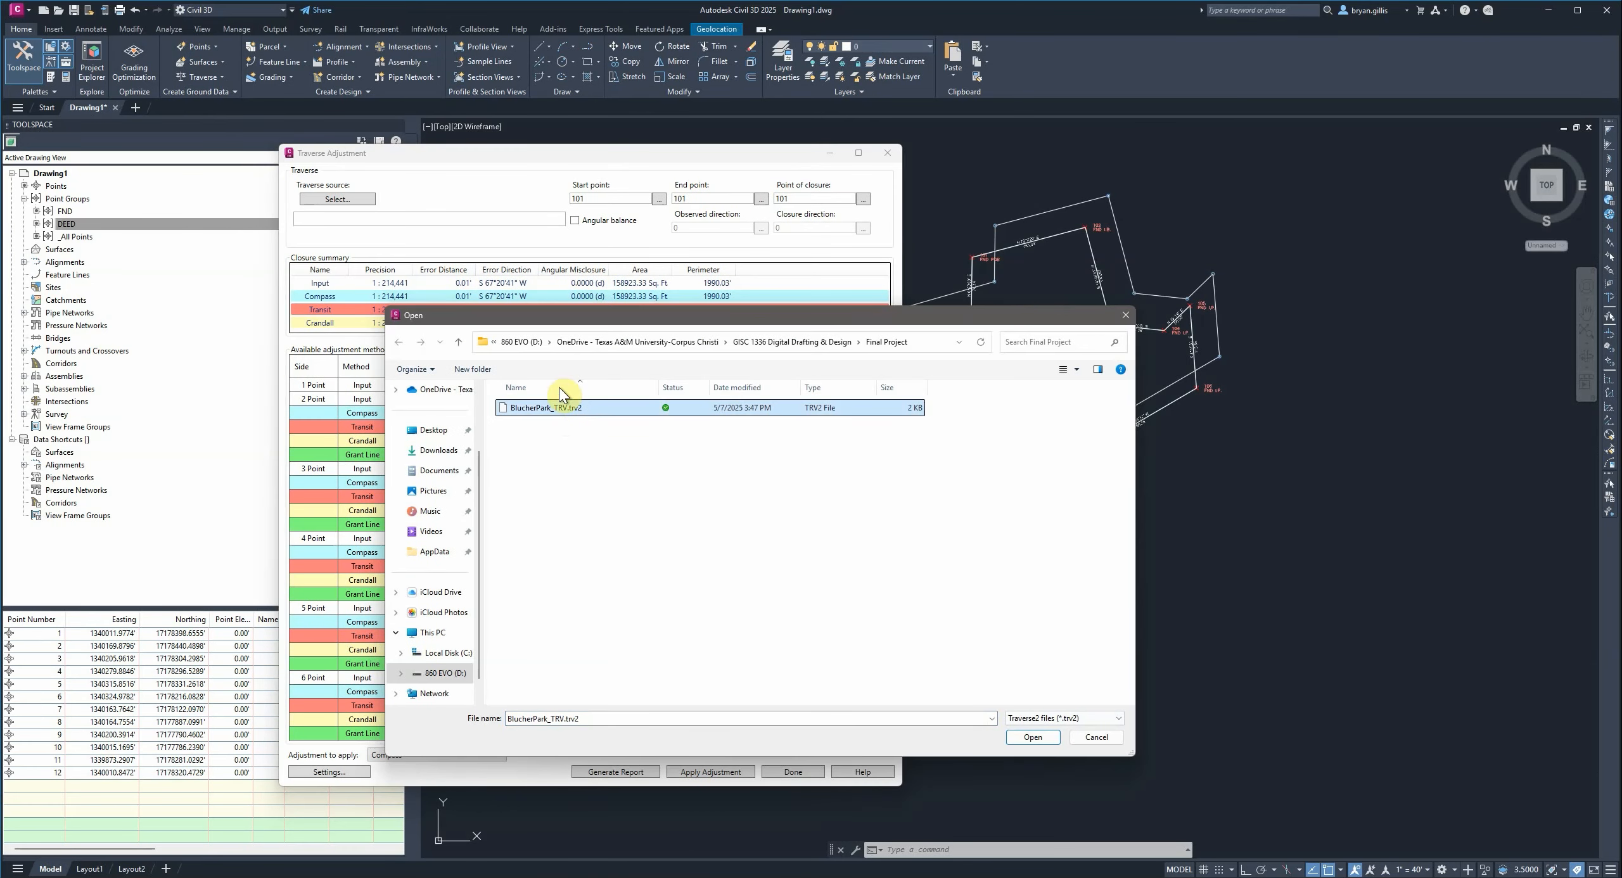
{"action": "left_click", "coordinate": [1033, 737]}
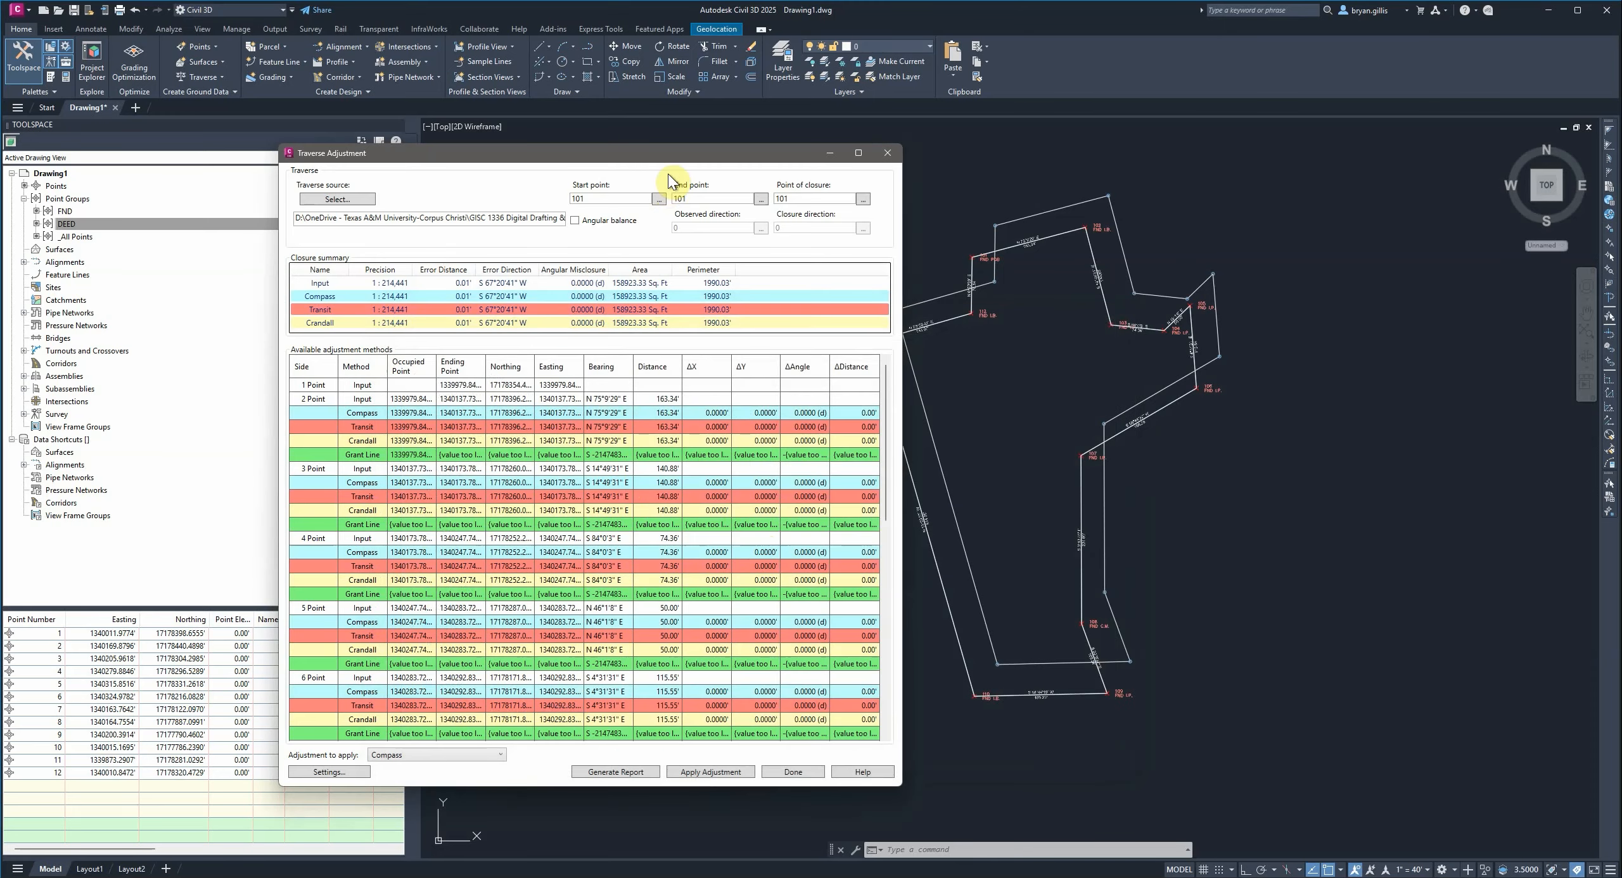
{"action": "left_click_drag", "start_coordinate": [674, 159], "coordinate": [554, 159]}
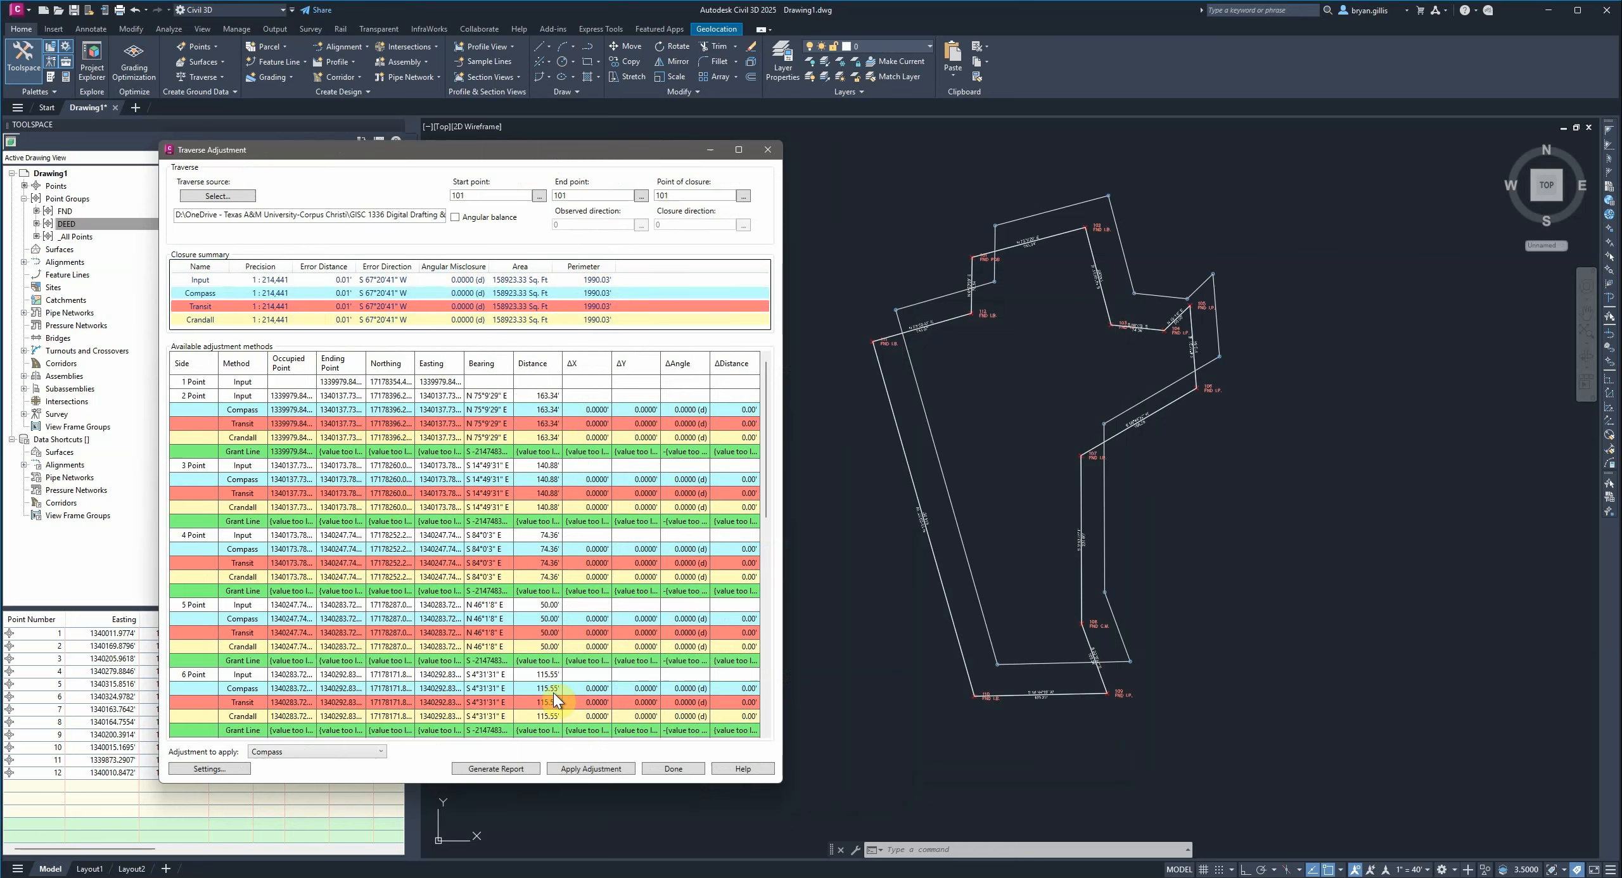
- Apply the Compass adjustment and save the adjusted traverse as BlucherPark_TRV-Compass.trv2 in the Final Project folder
{"action": "left_click", "coordinate": [596, 769]}
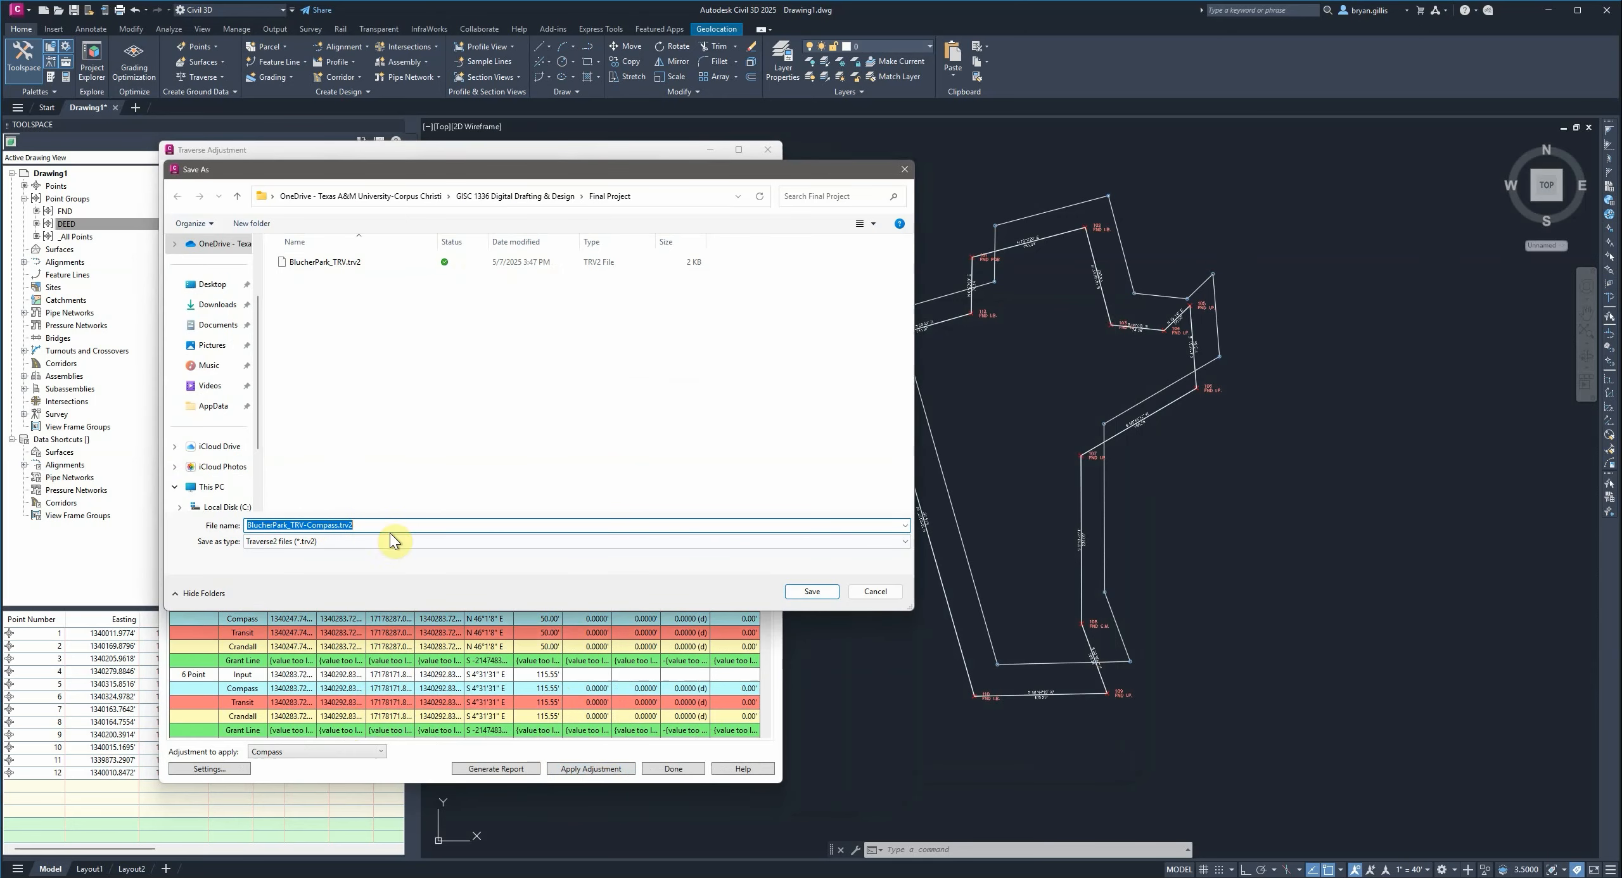
{"action": "left_click", "coordinate": [822, 597]}
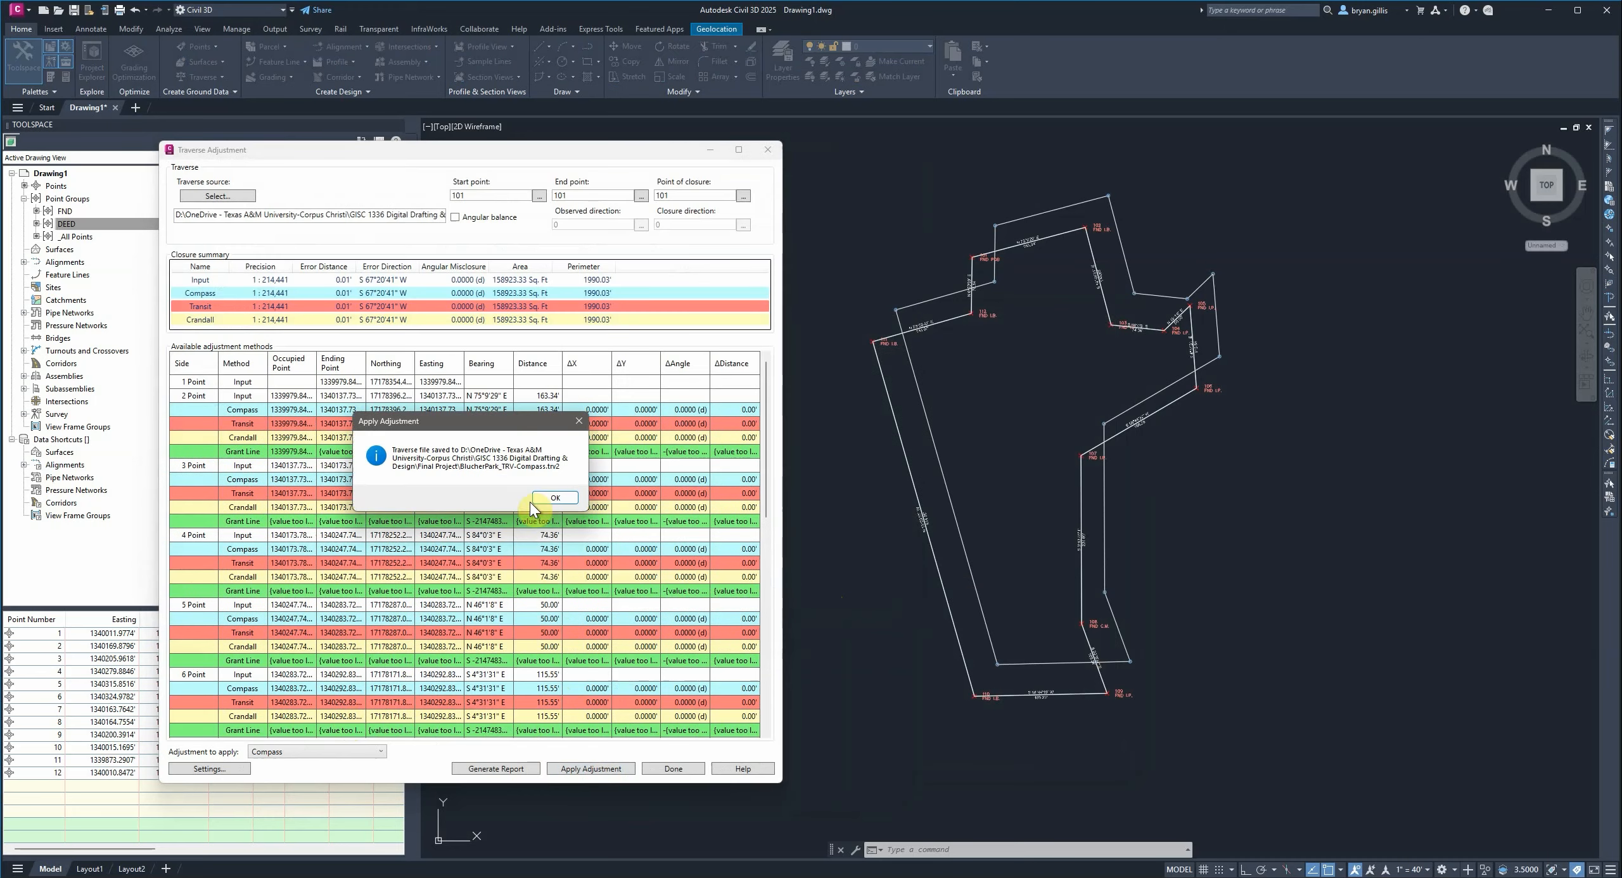
{"action": "left_click", "coordinate": [531, 502]}
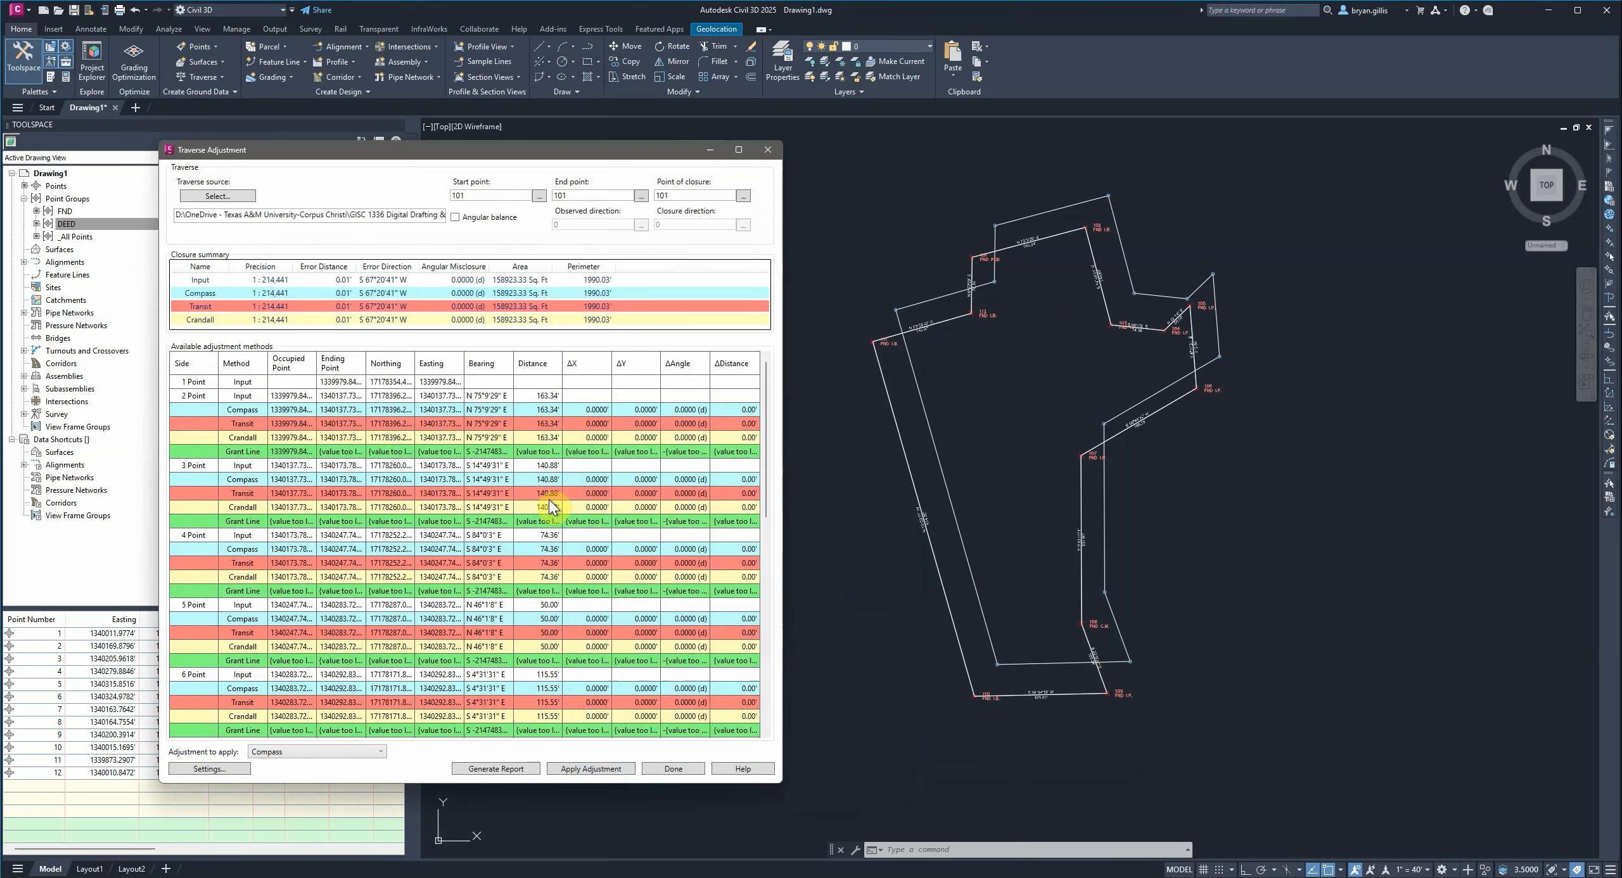
- Generate a report of the current adjustment, save it as BlucherPark_TRVADJ_Compass.html, and finish the traverse adjustment
{"action": "left_click", "coordinate": [495, 768]}
{"action": "key", "text": "Up"}
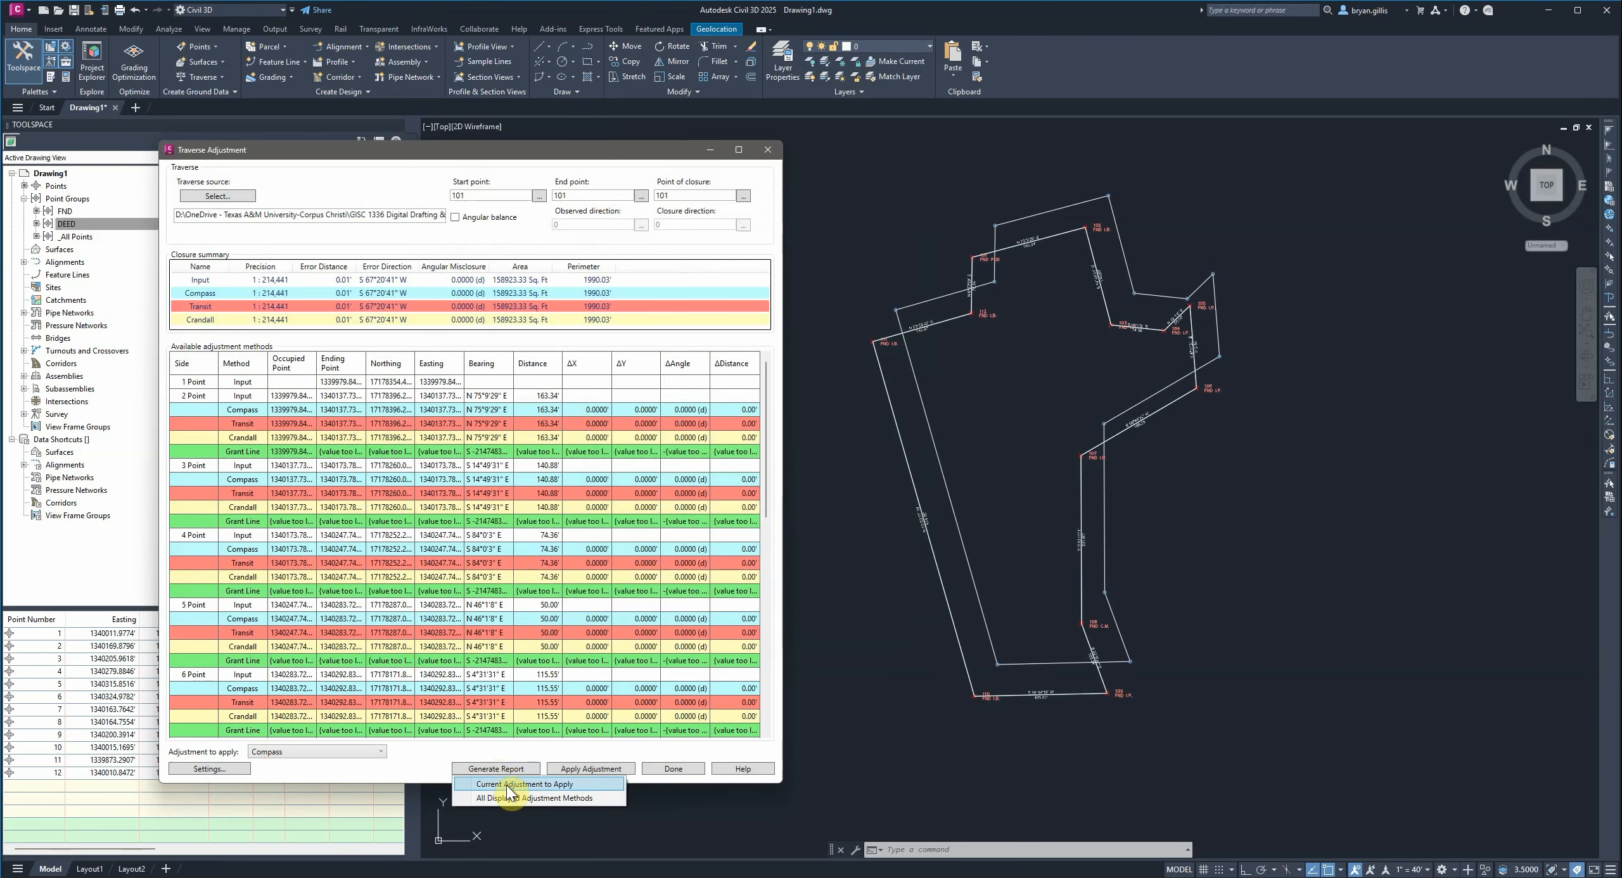
{"action": "left_click", "coordinate": [507, 784]}
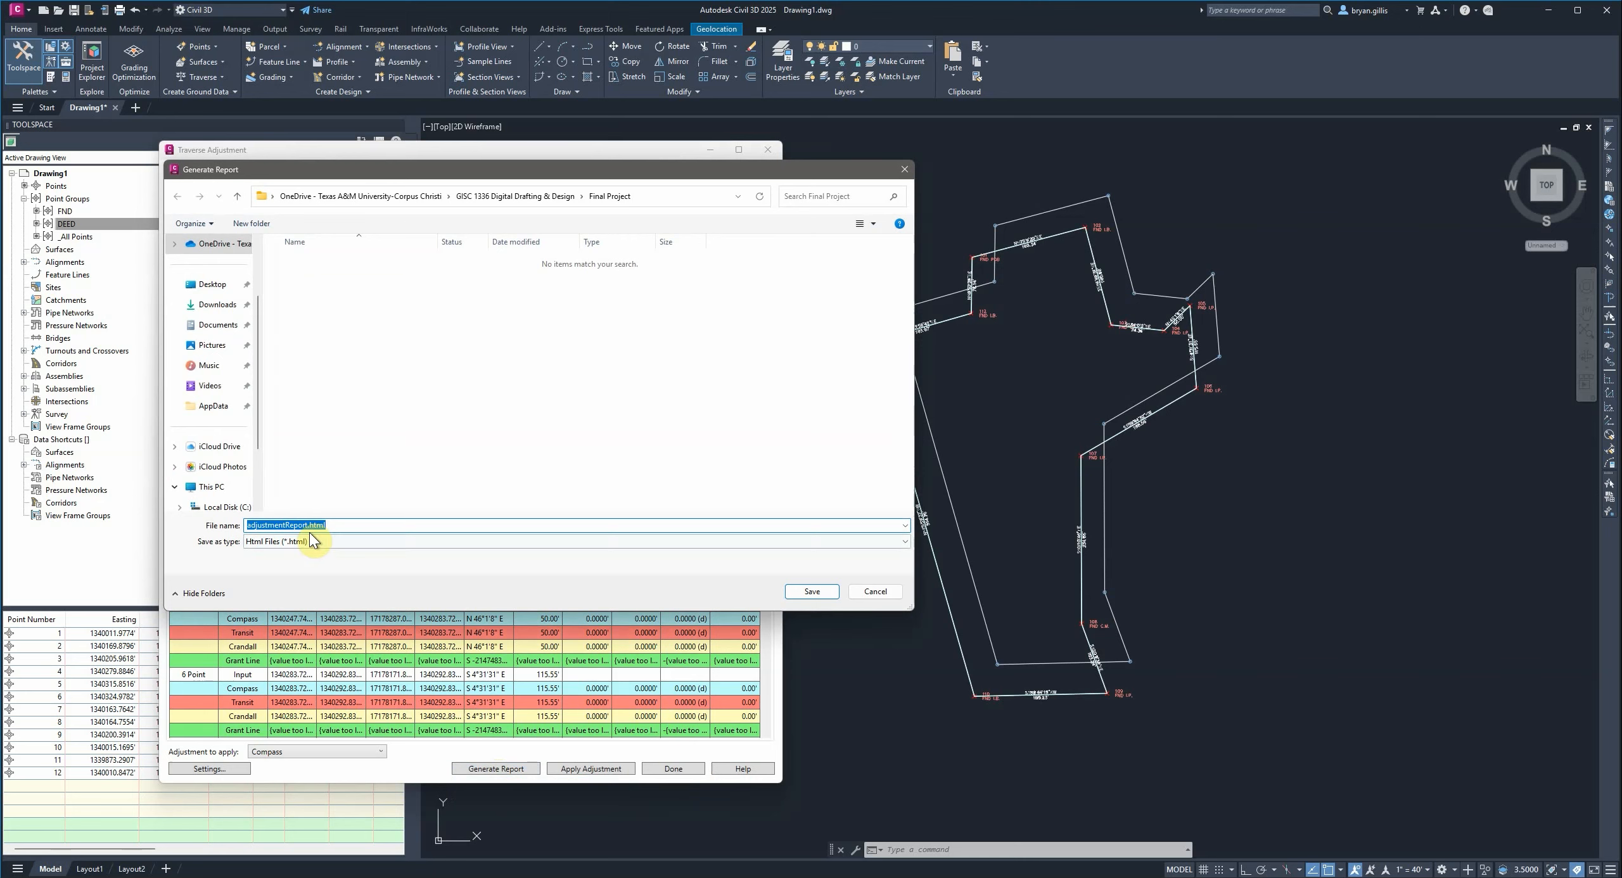
{"action": "left_click", "coordinate": [291, 526]}
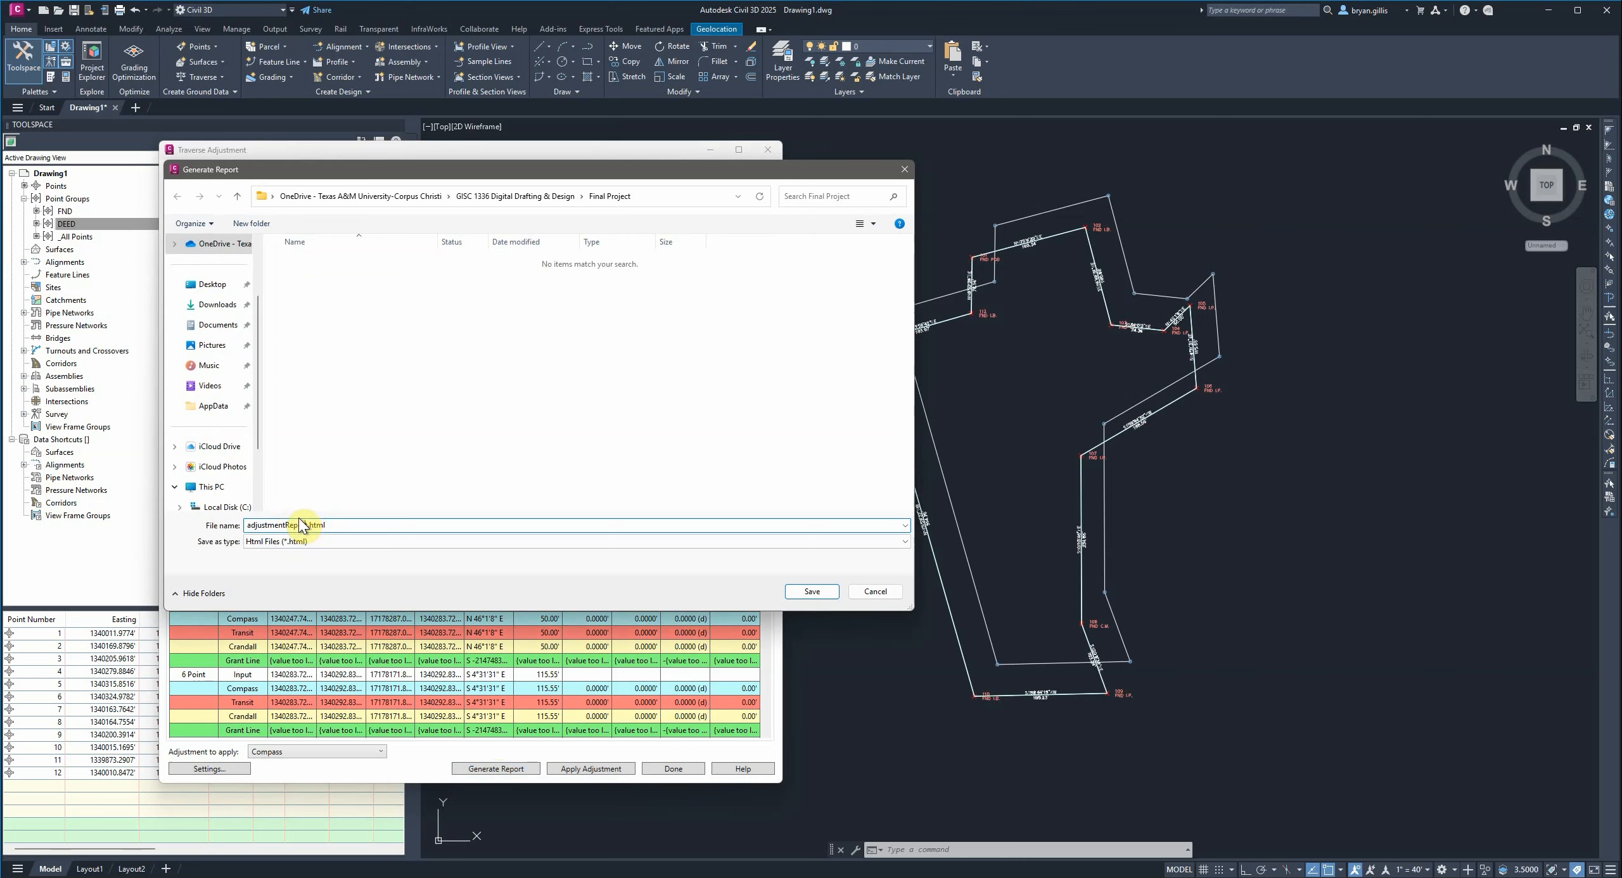
{"action": "double_click", "coordinate": [300, 524]}
{"action": "key", "text": "BackSpace"}
{"action": "type", "text": "Blucher"}
{"action": "key", "text": "Caps_Lock"}
{"action": "type", "text": "PA"}
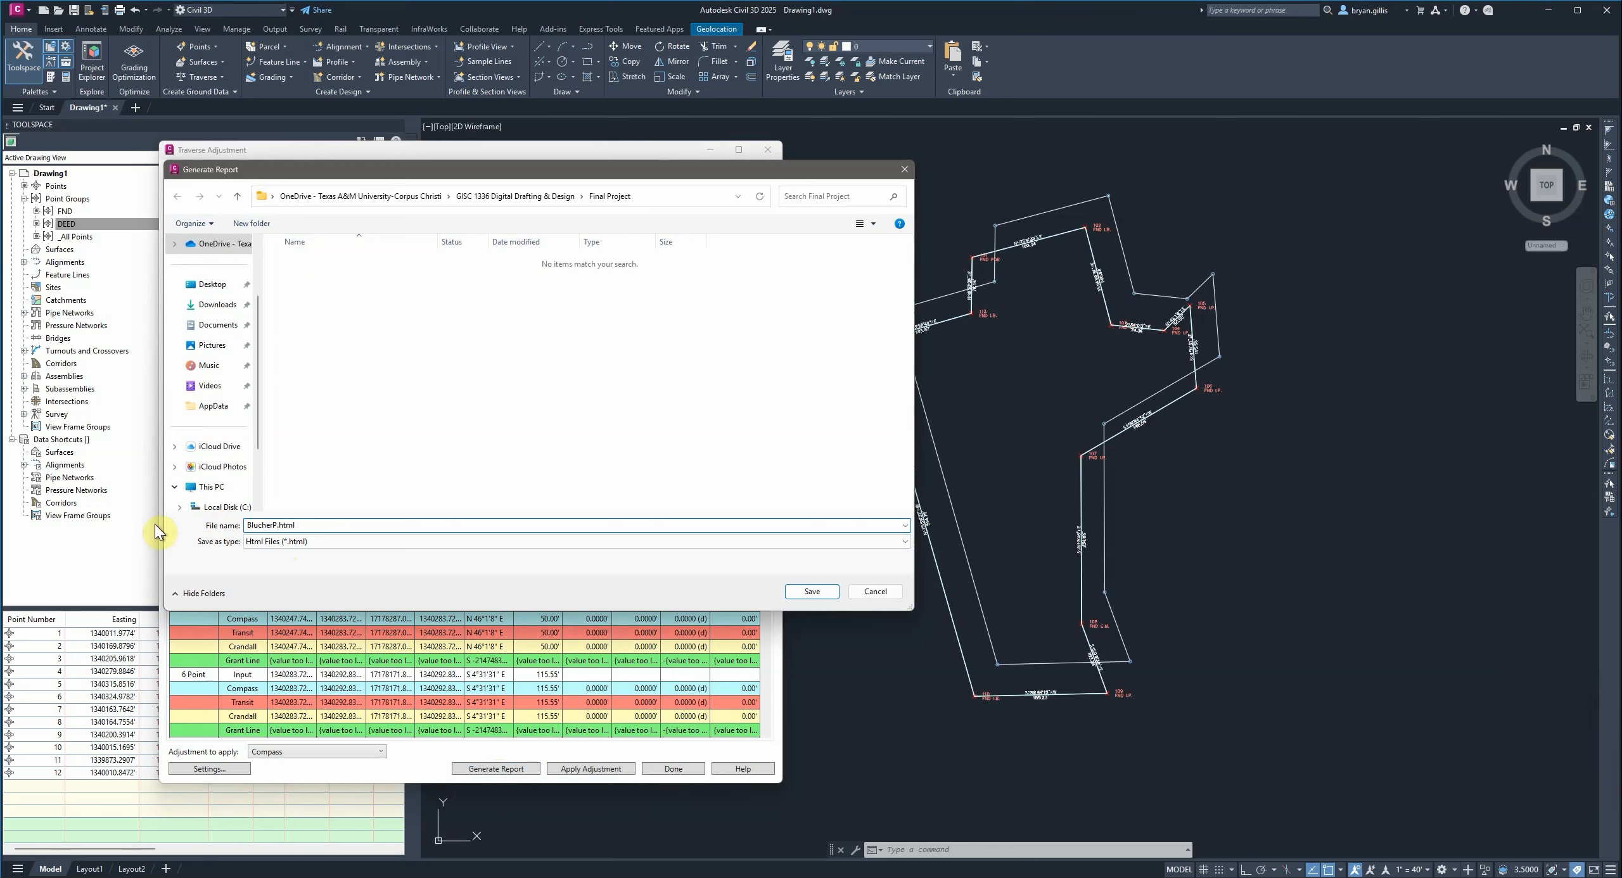
{"action": "key", "text": "Caps_Lock"}
{"action": "type", "text": "ark_TRVADJ_Compass"}
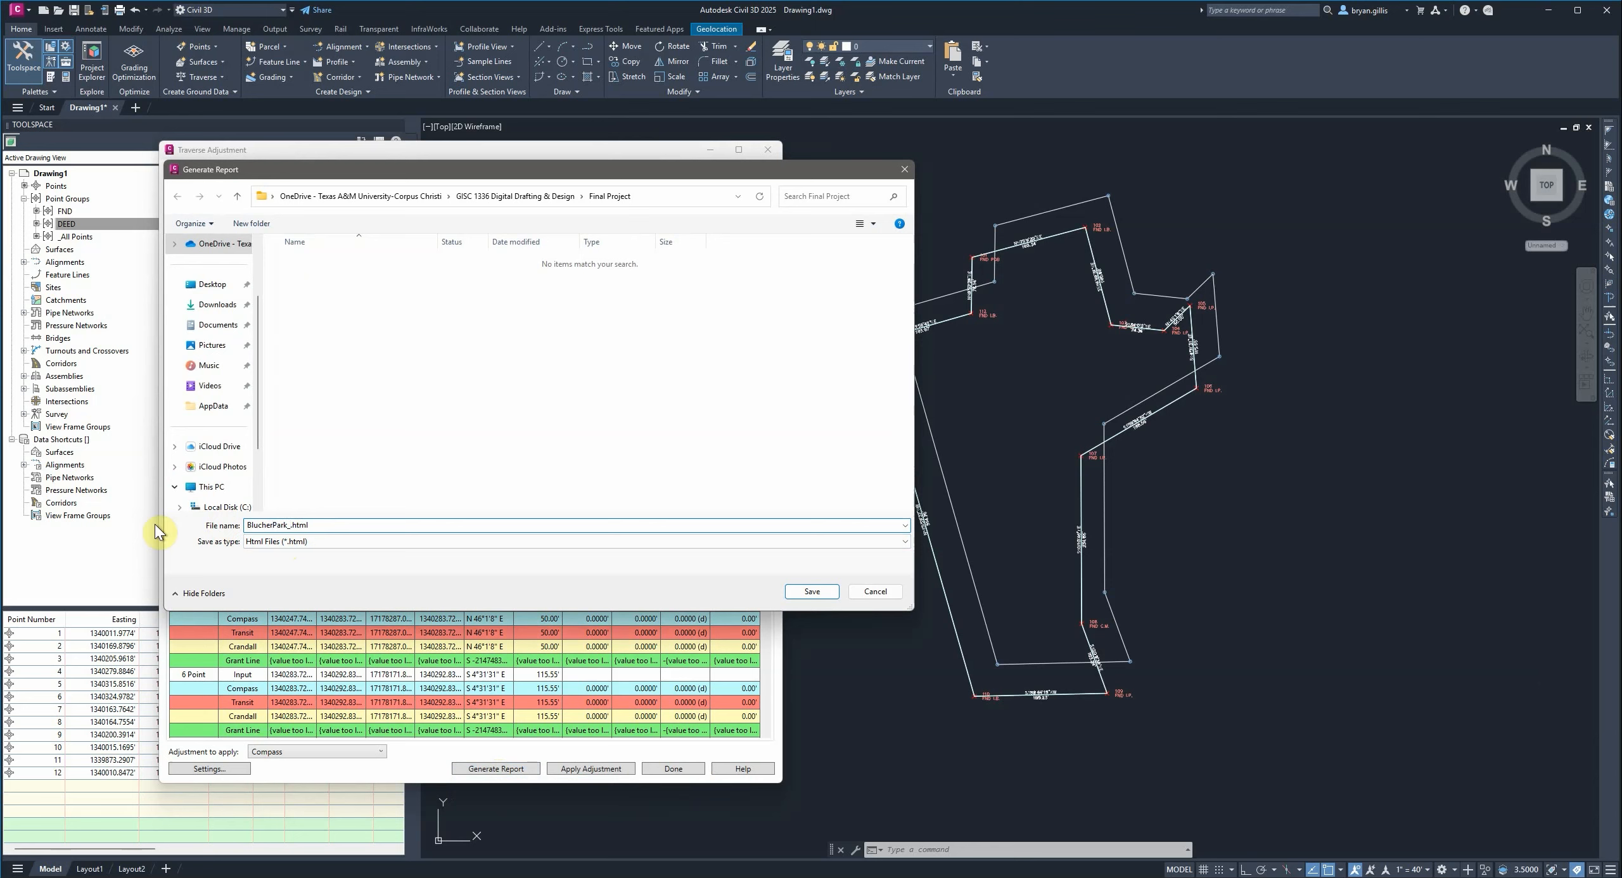
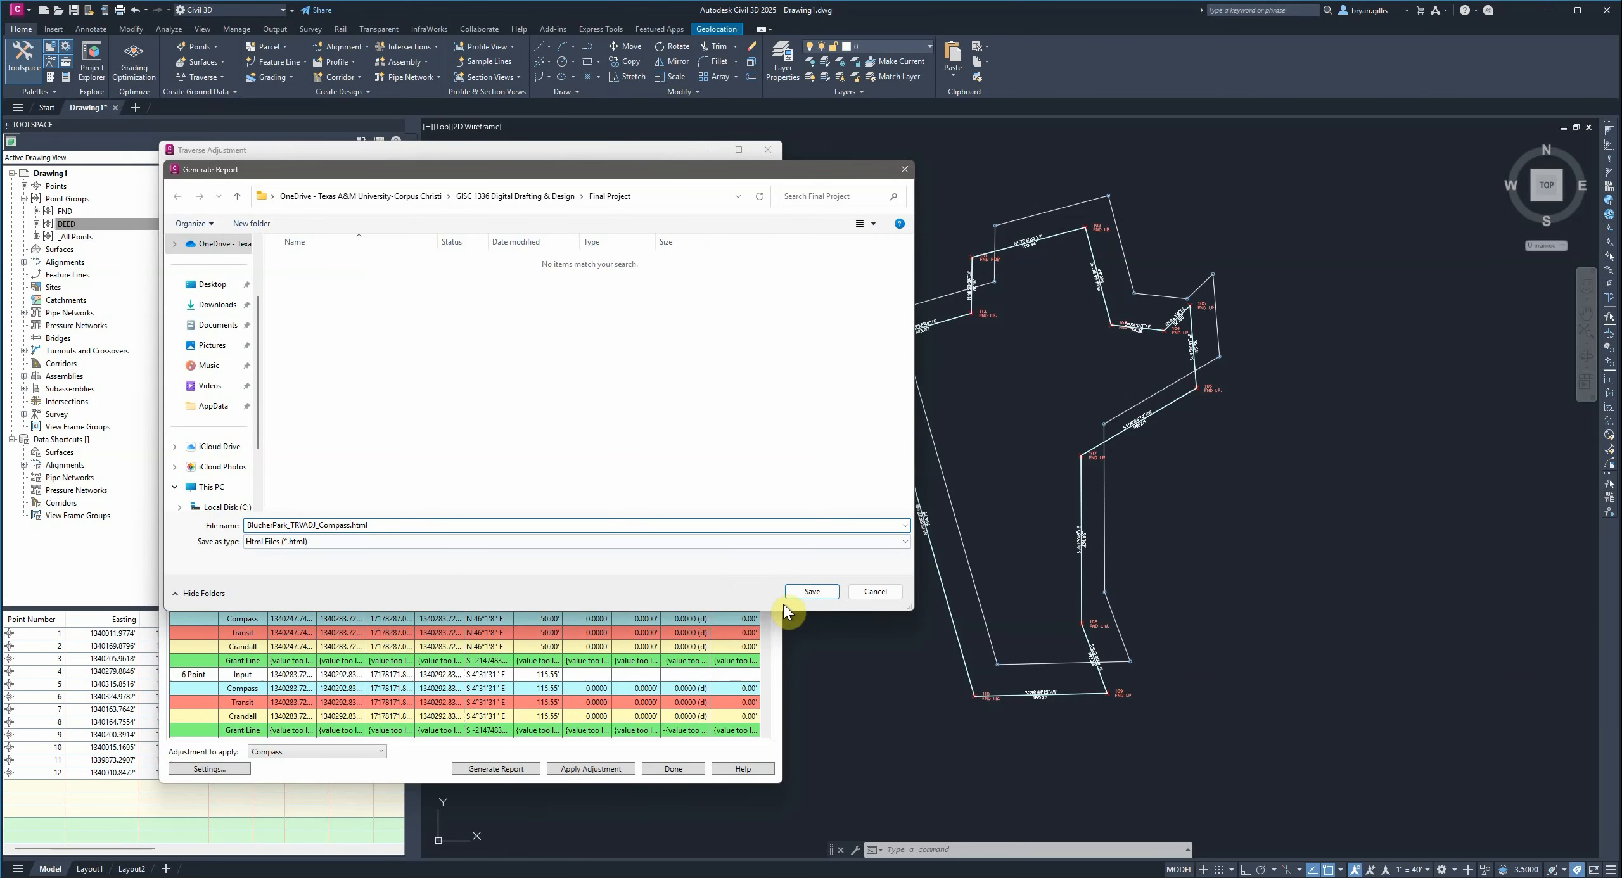
{"action": "left_click", "coordinate": [814, 591]}
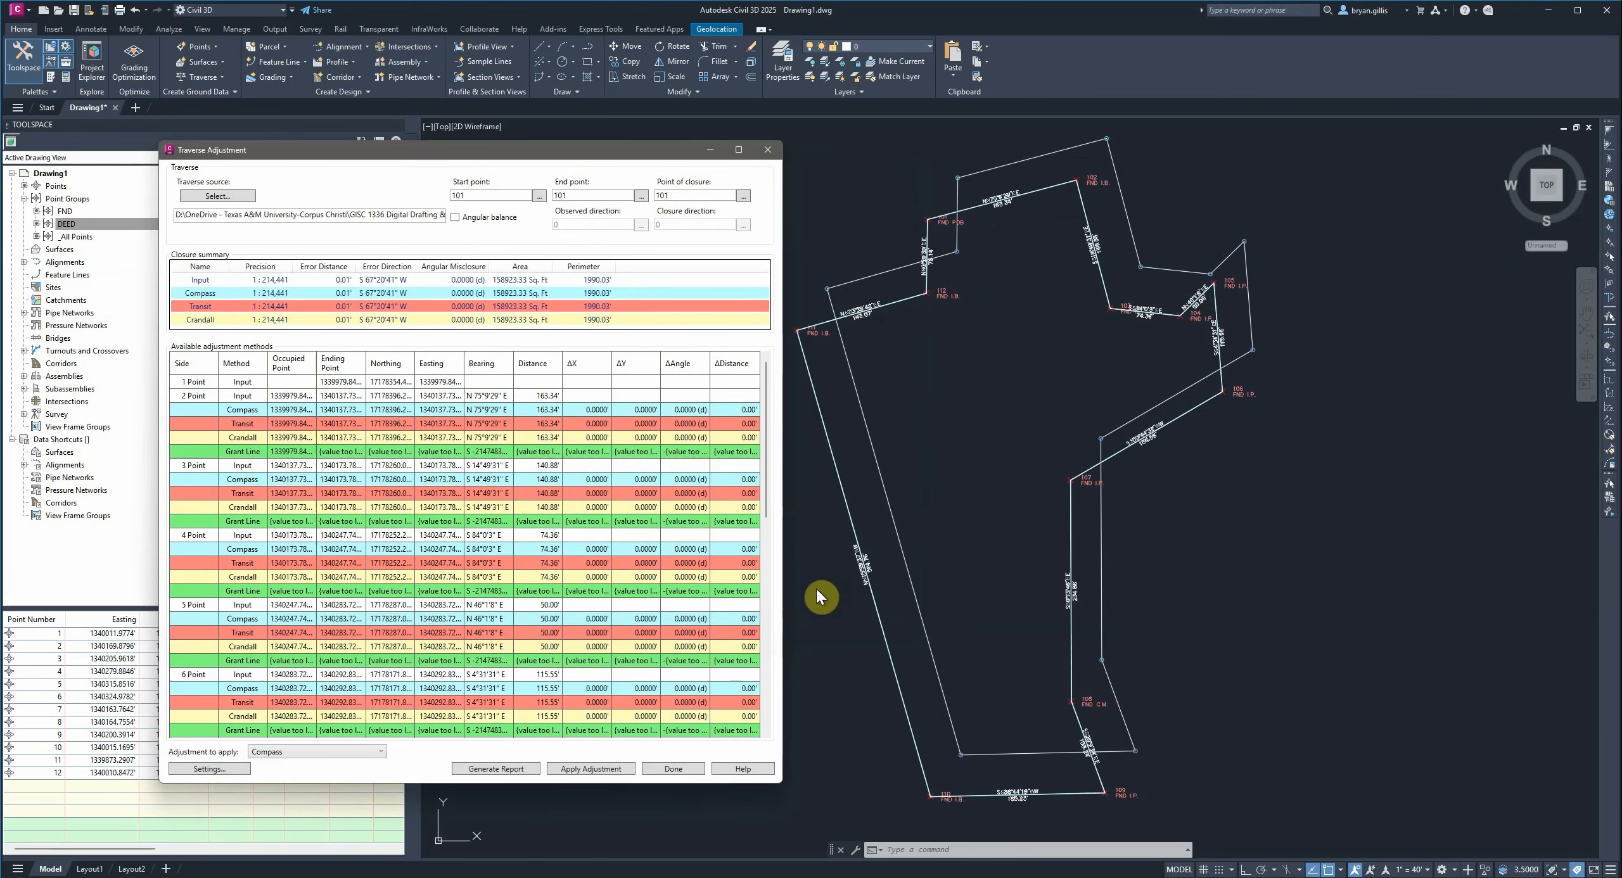
{"action": "left_click", "coordinate": [672, 770]}
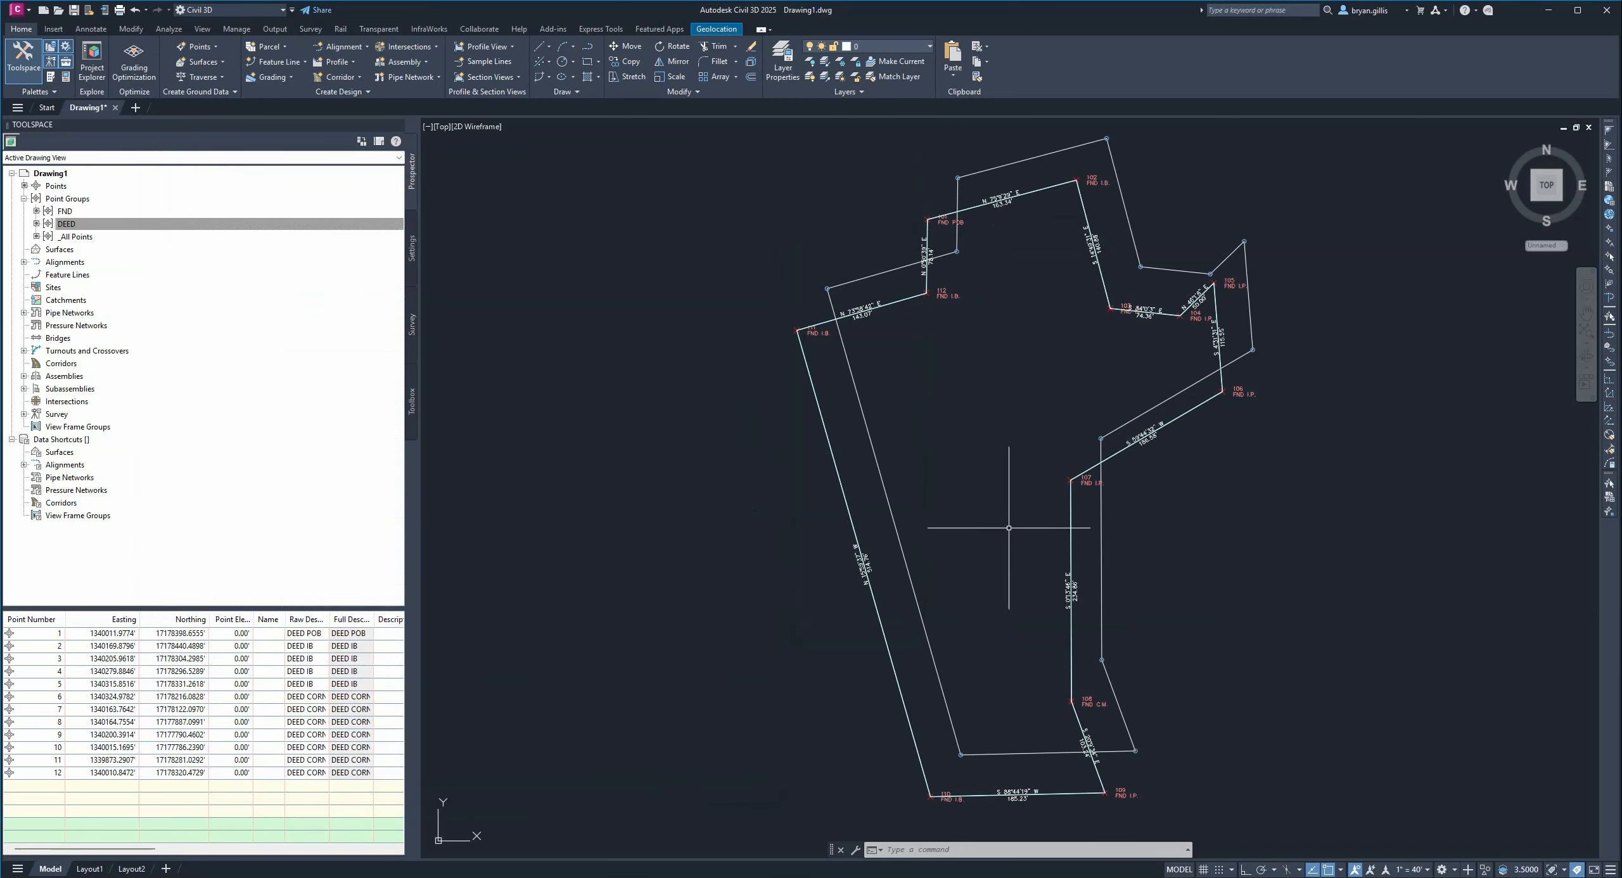
{"action": "middle_click_drag", "start_coordinate": [1007, 527], "coordinate": [911, 467]}
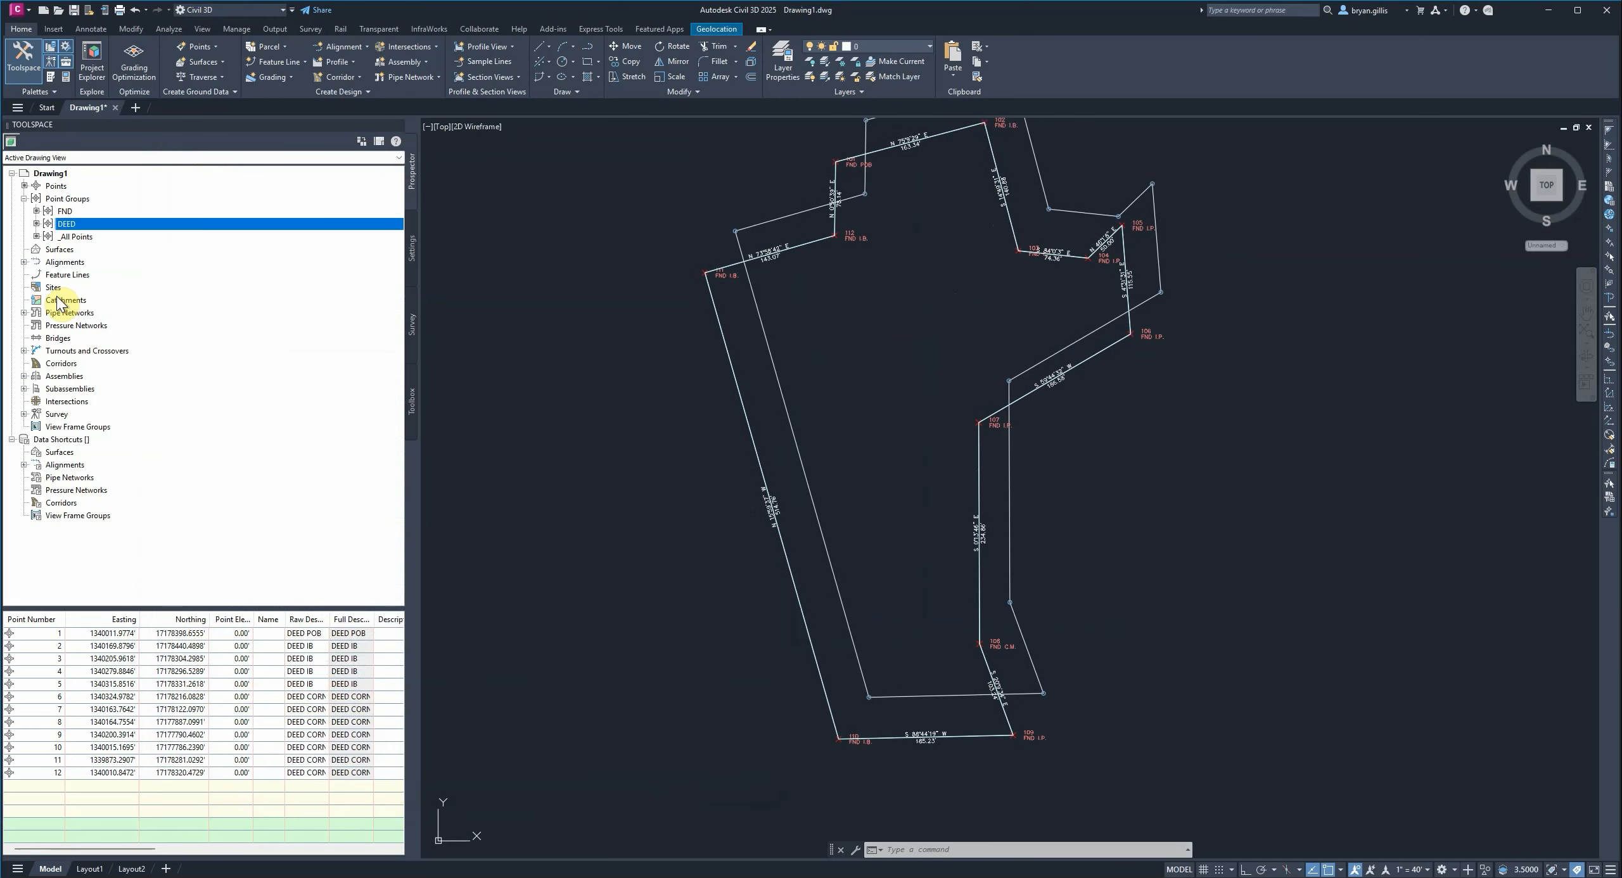
{"action": "middle_click_drag", "start_coordinate": [1038, 273], "coordinate": [1054, 342]}
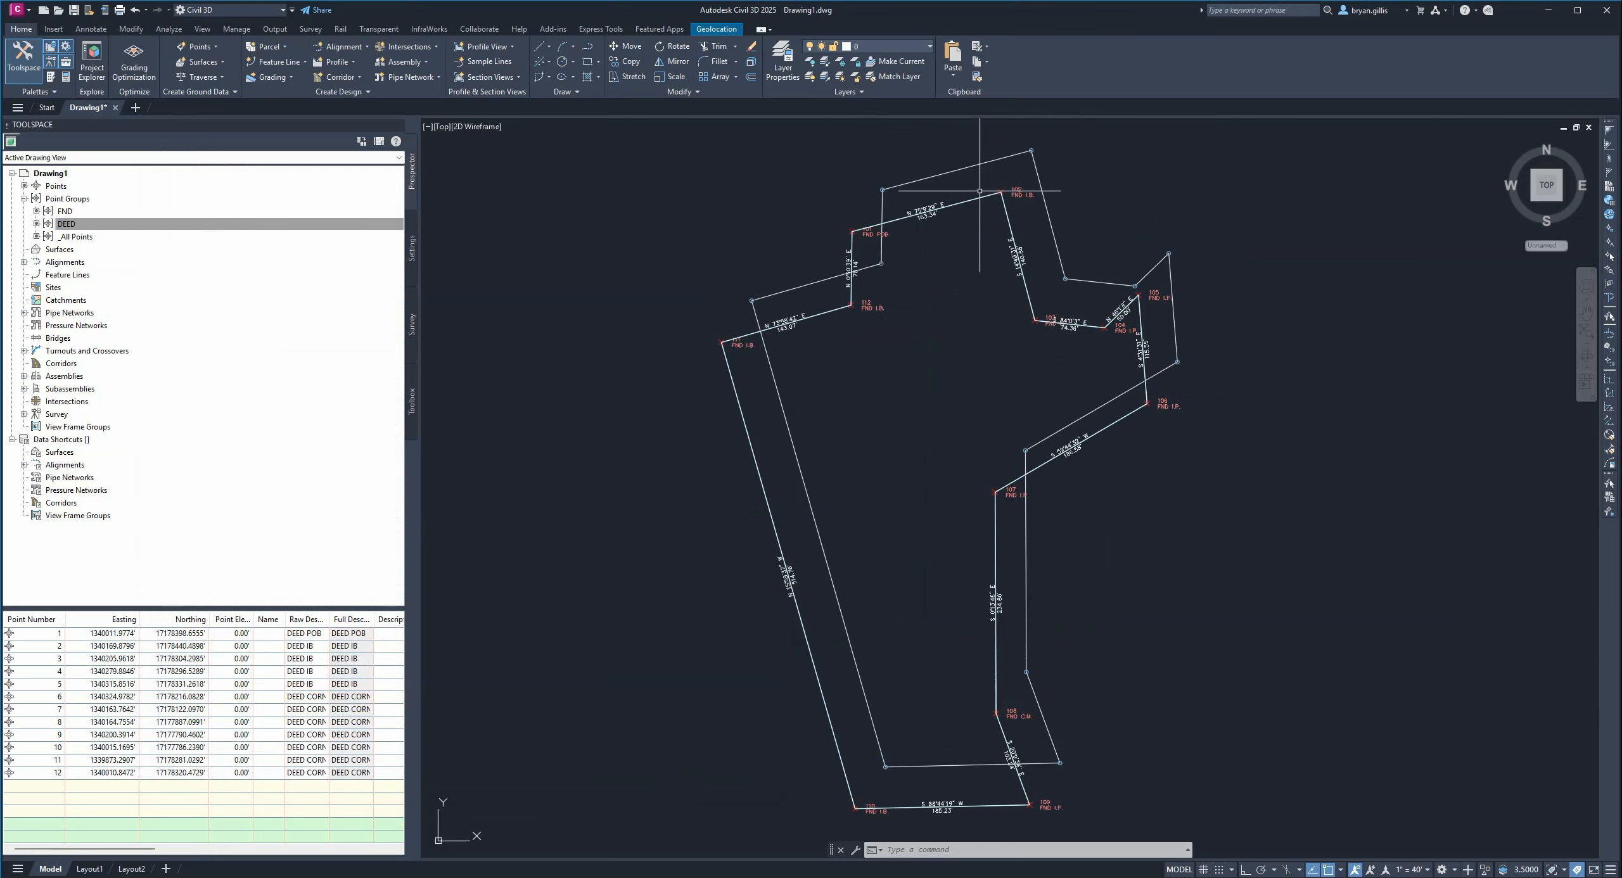
{"action": "left_click", "coordinate": [977, 199]}
{"action": "left_click", "coordinate": [936, 431]}
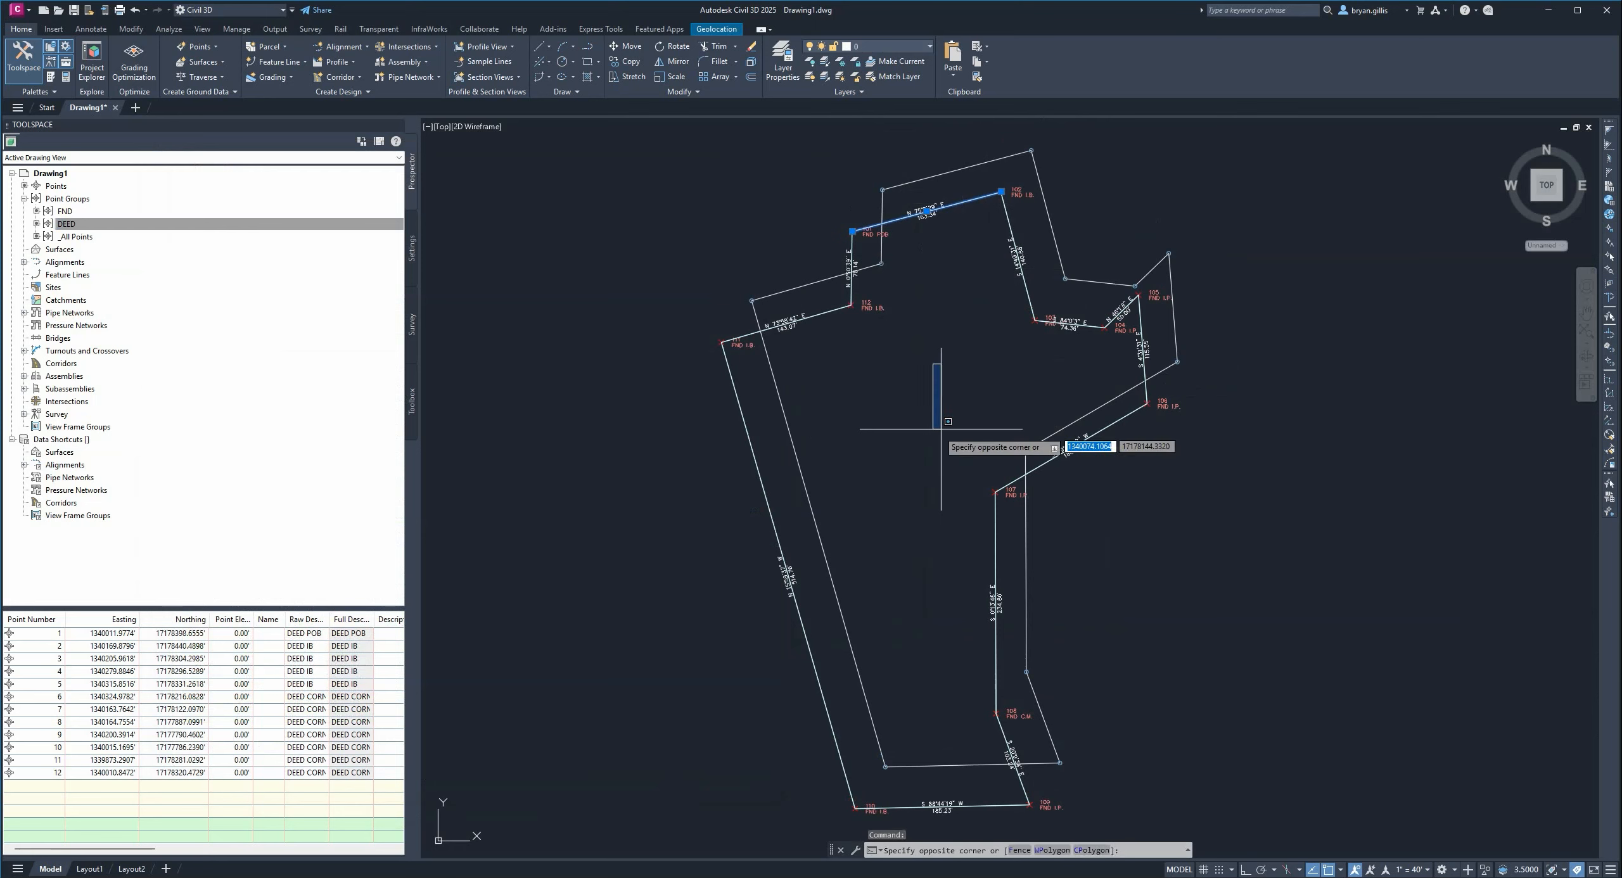
{"action": "key", "text": "Escape"}
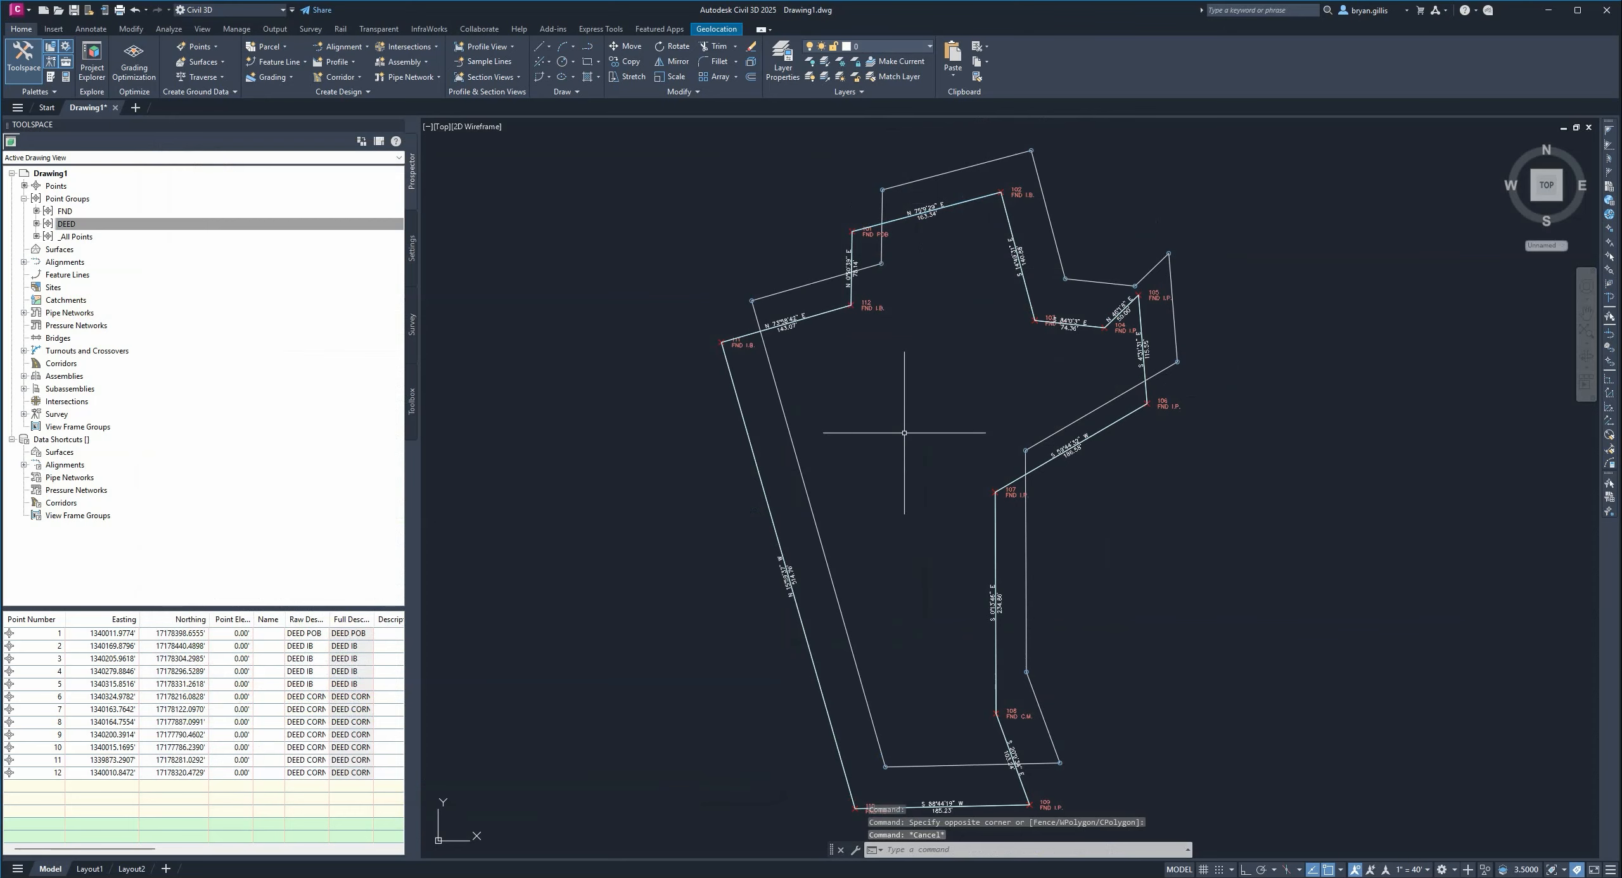
- Erase the unlabelled deed boundary lines, except the segment beside points 108–109 and the short one beside point 101
{"action": "scroll", "coordinate": [809, 265], "scroll_direction": "up", "scroll_amount": 2}
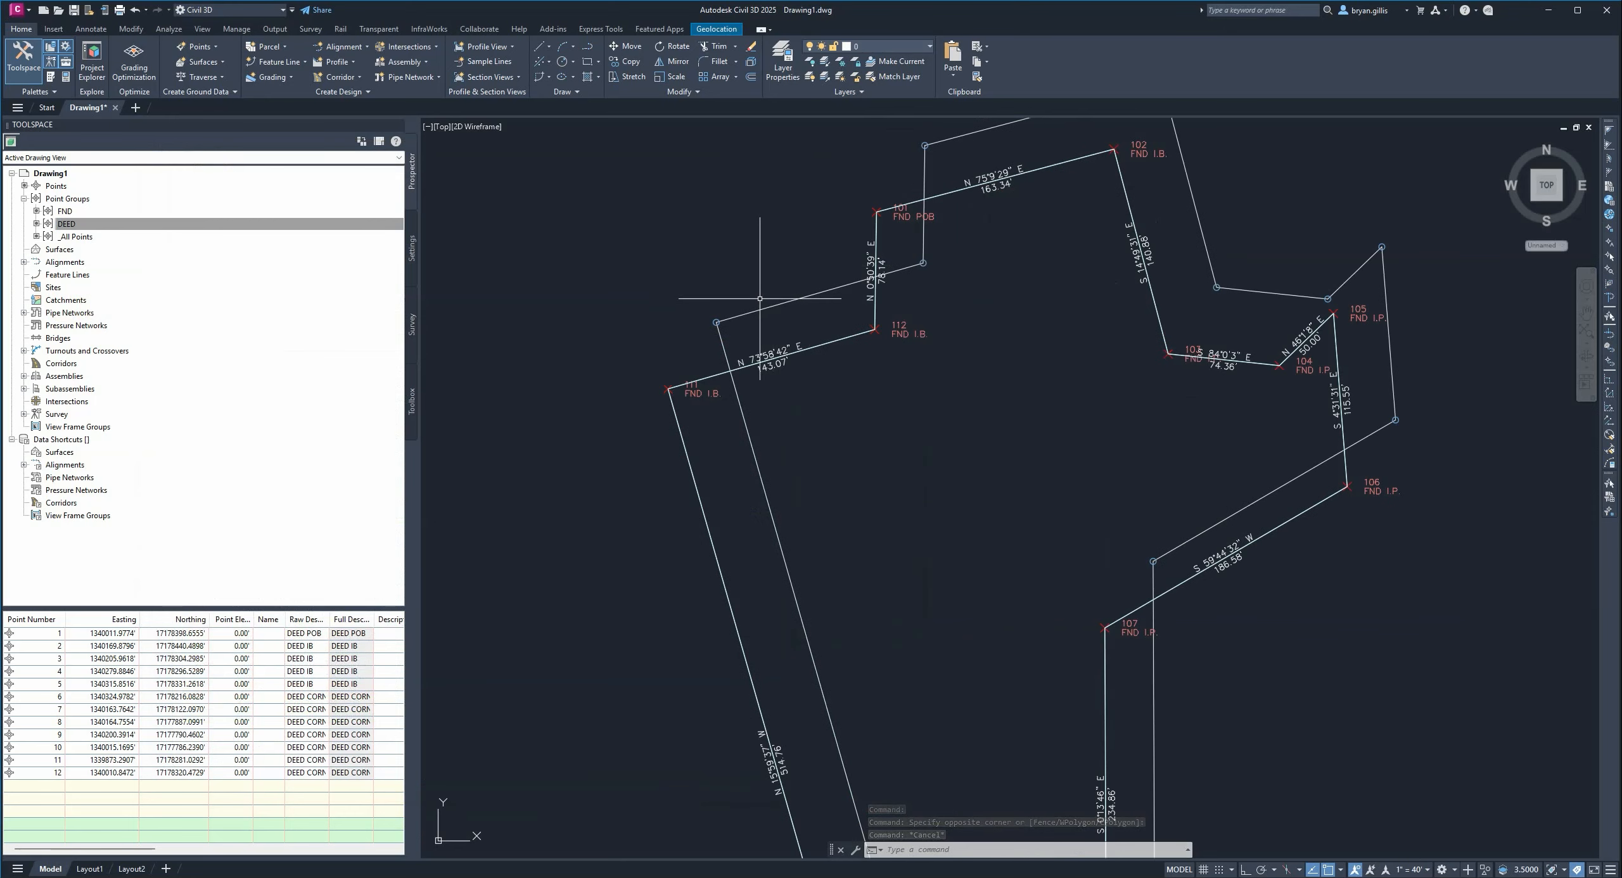
{"action": "left_click", "coordinate": [791, 287]}
{"action": "left_click", "coordinate": [774, 330]}
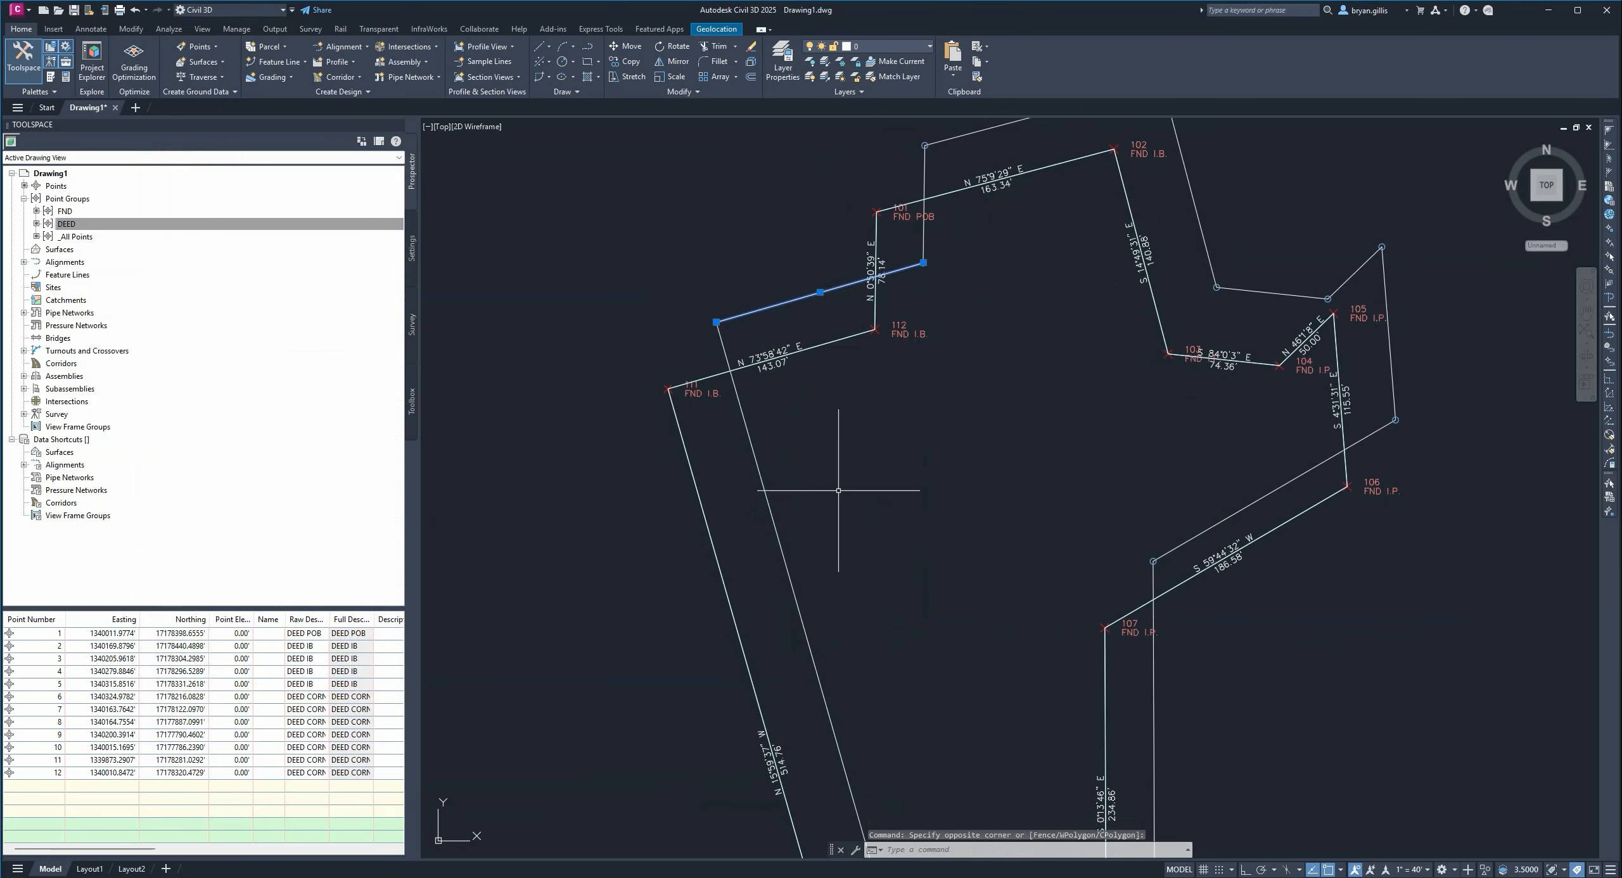
{"action": "left_click", "coordinate": [813, 523]}
{"action": "left_click", "coordinate": [770, 557]}
{"action": "middle_click_drag", "start_coordinate": [1057, 365], "coordinate": [1023, 679]}
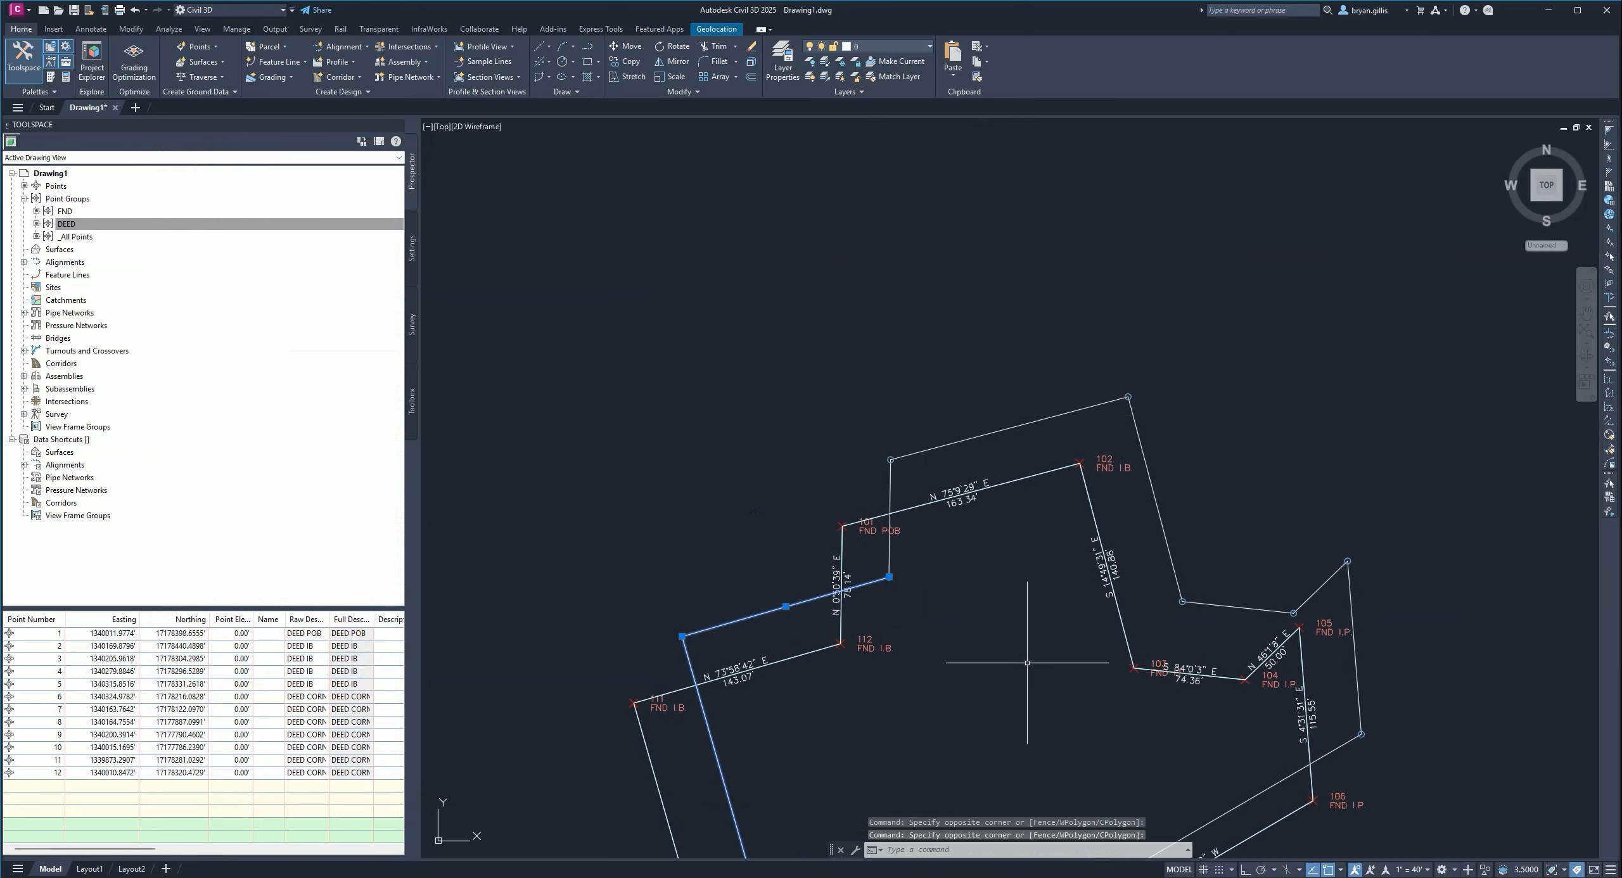
{"action": "left_click", "coordinate": [1080, 394]}
{"action": "left_click", "coordinate": [1078, 432]}
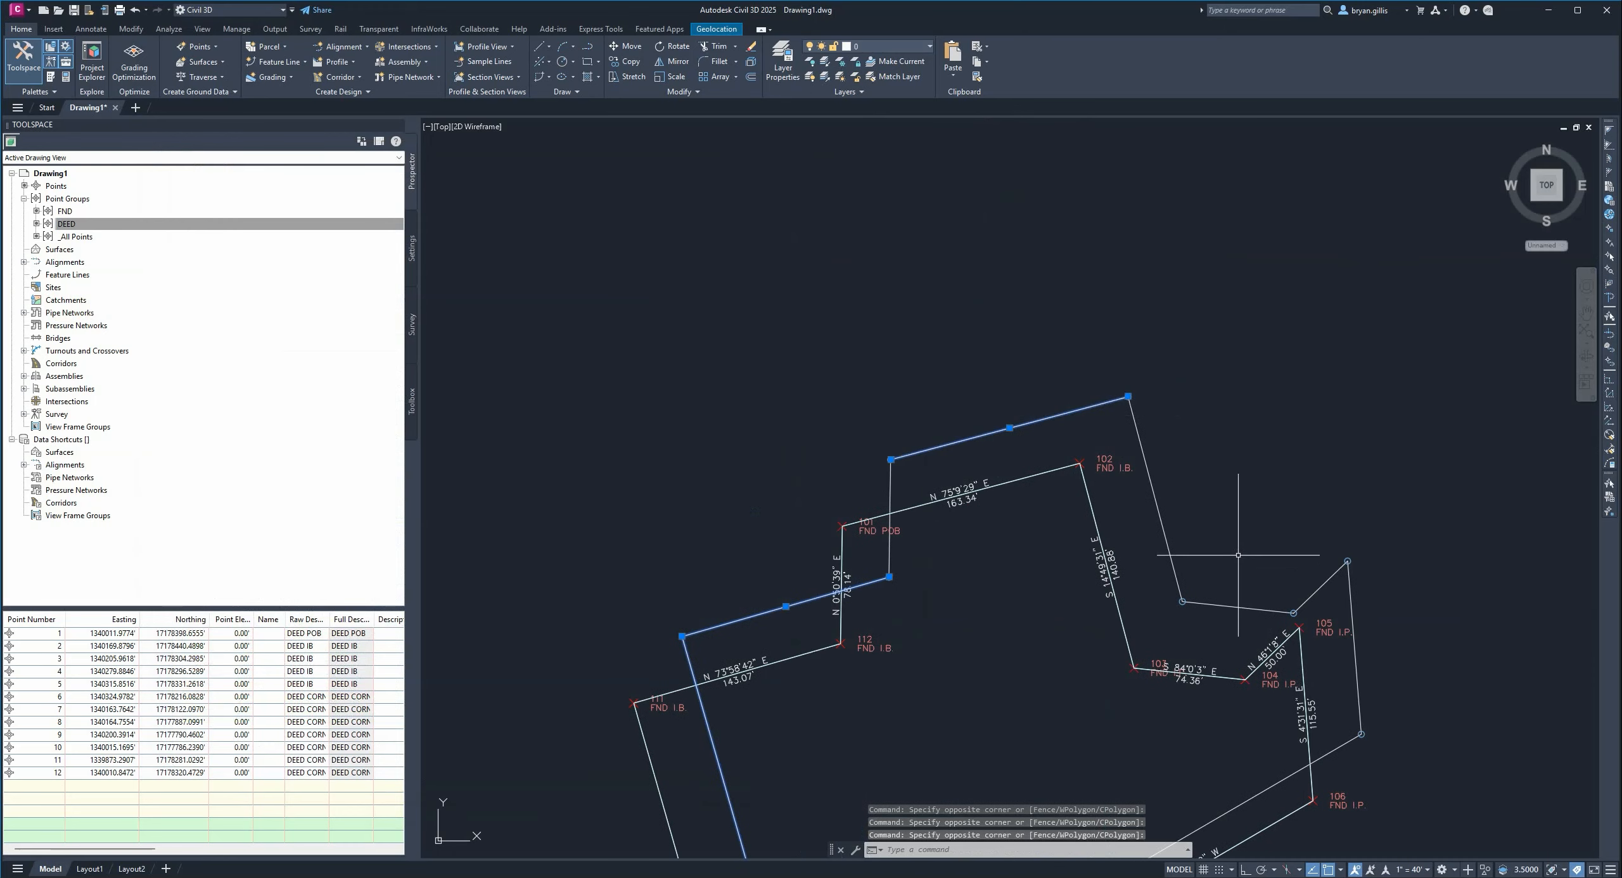
{"action": "left_click", "coordinate": [1233, 525]}
{"action": "left_click", "coordinate": [1156, 562]}
{"action": "left_click", "coordinate": [1251, 587]}
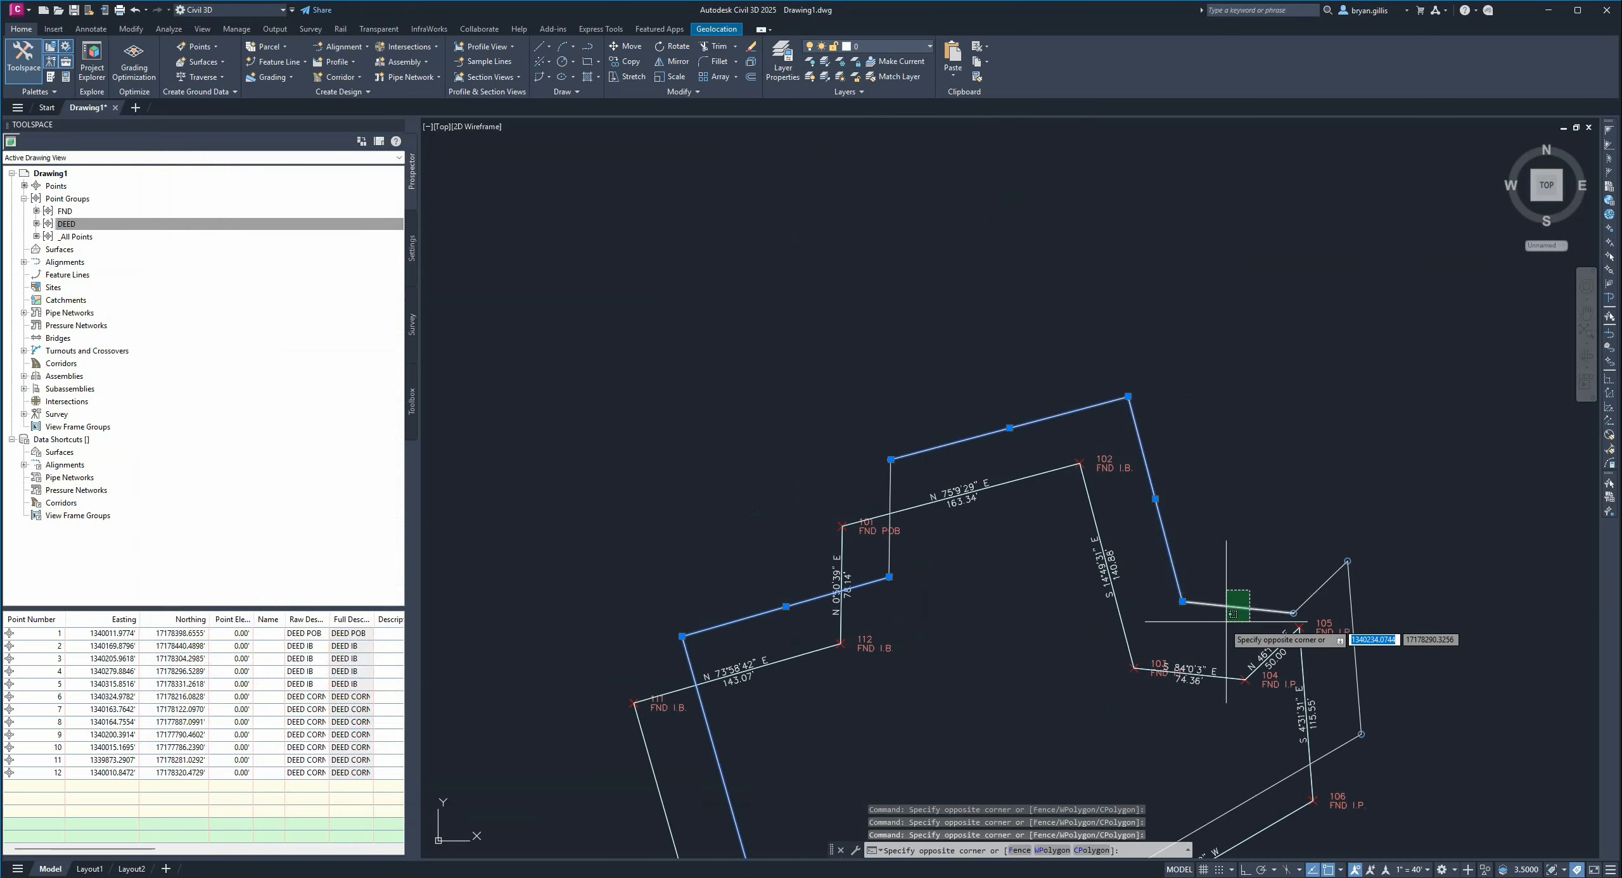
{"action": "left_click", "coordinate": [1226, 623]}
{"action": "left_click", "coordinate": [1413, 586]}
{"action": "left_click", "coordinate": [1294, 588]}
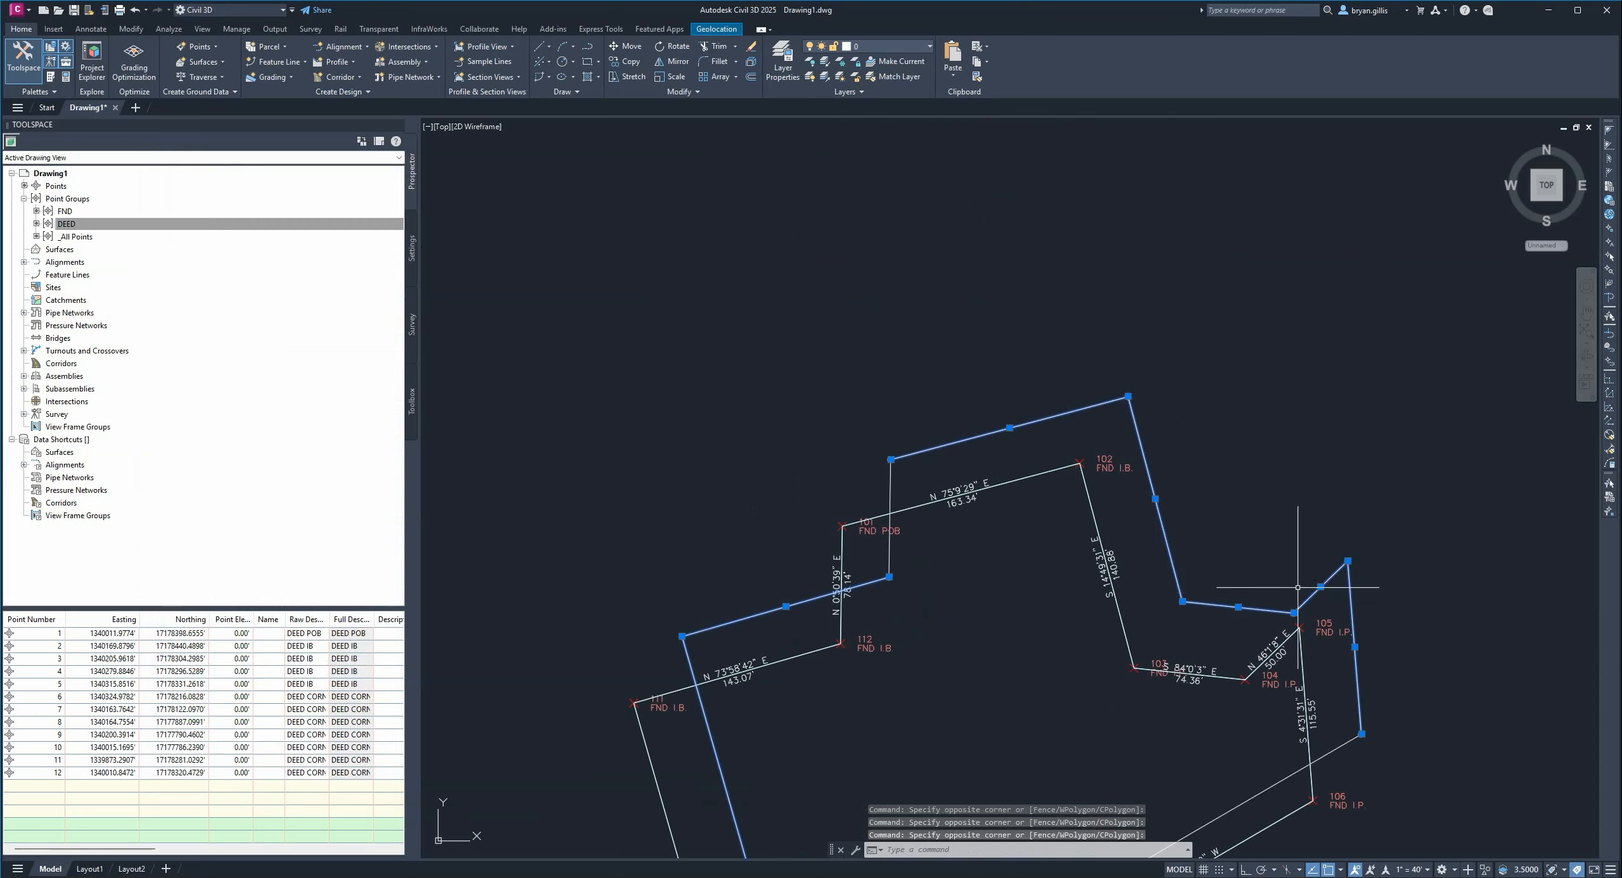
{"action": "middle_click_drag", "start_coordinate": [1506, 782], "coordinate": [1561, 398]}
{"action": "left_click", "coordinate": [1294, 445]}
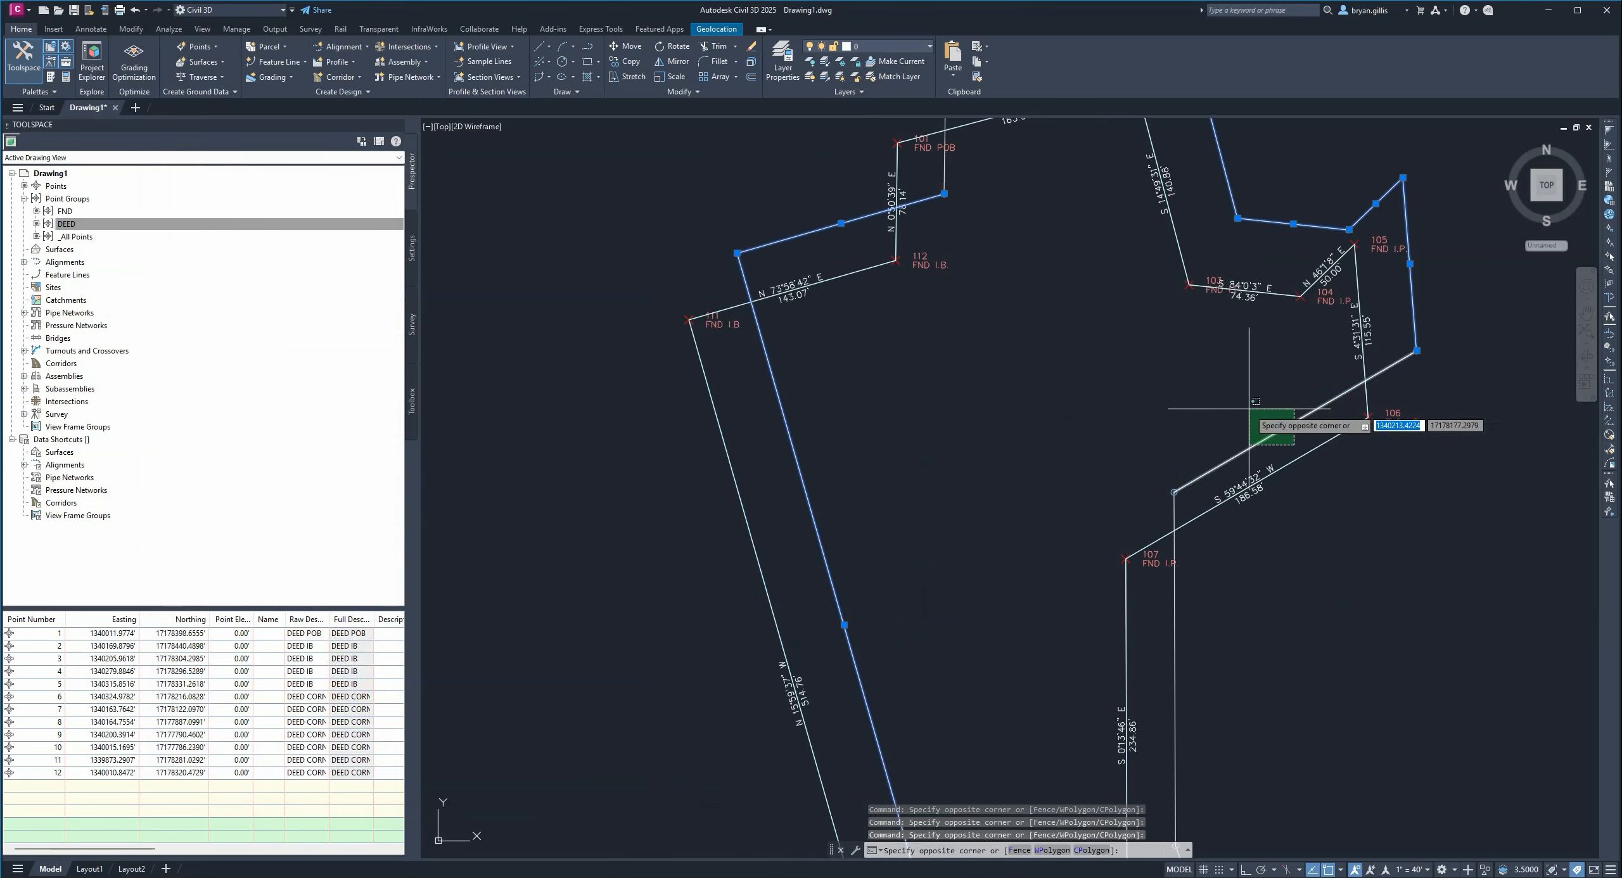
{"action": "left_click", "coordinate": [1249, 409]}
{"action": "left_click", "coordinate": [1194, 728]}
{"action": "left_click", "coordinate": [1168, 699]}
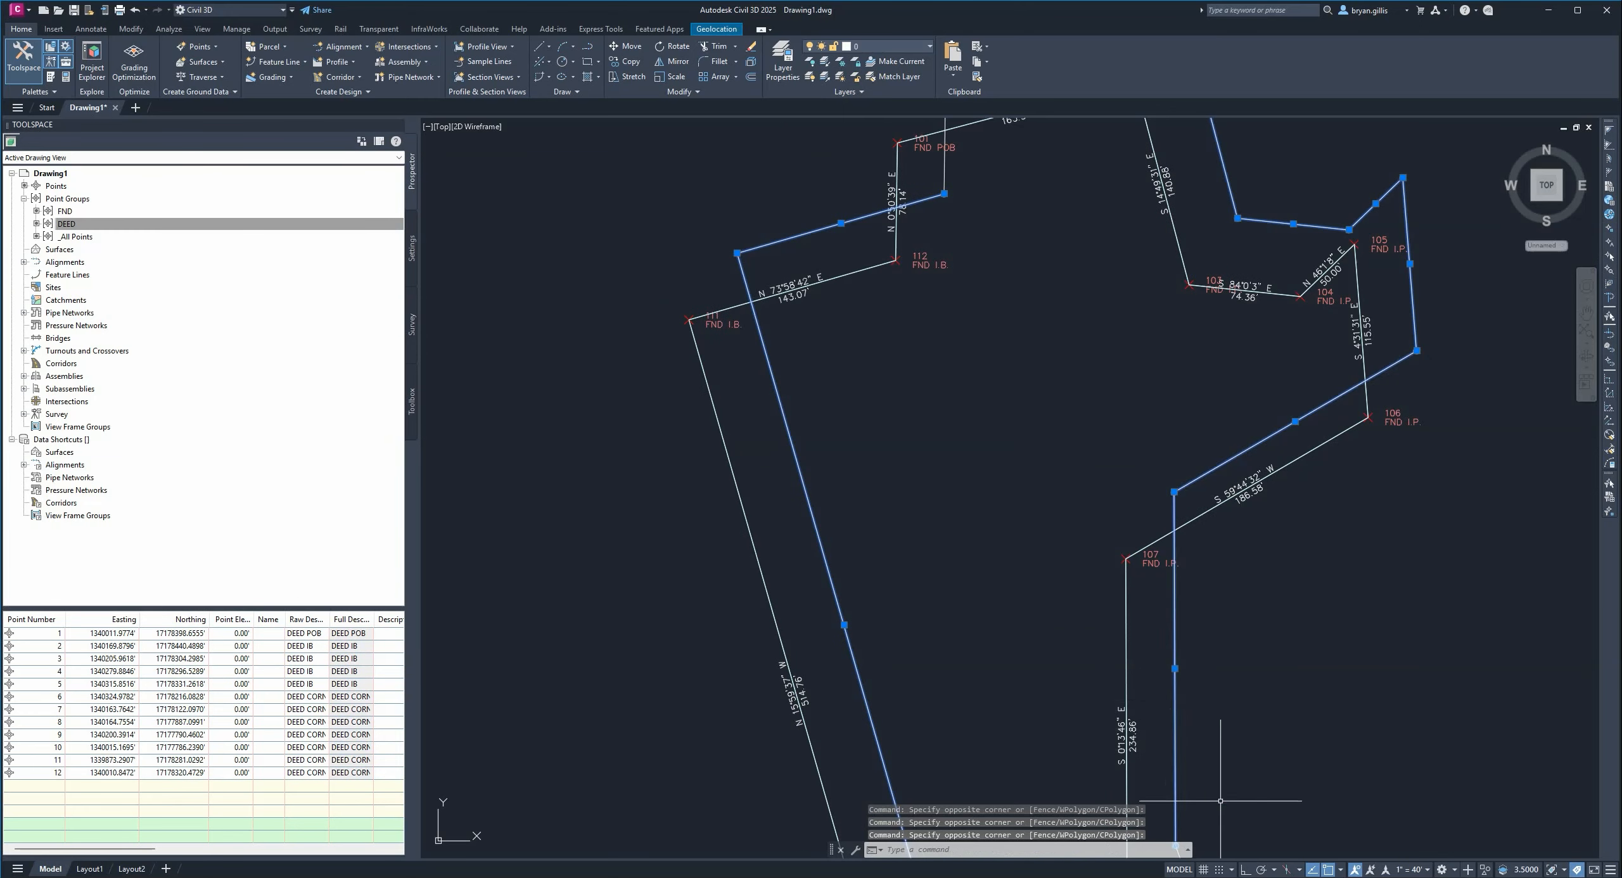
{"action": "middle_click_drag", "start_coordinate": [1221, 800], "coordinate": [1401, 217]}
{"action": "left_click", "coordinate": [1238, 429]}
{"action": "left_click", "coordinate": [1224, 397]}
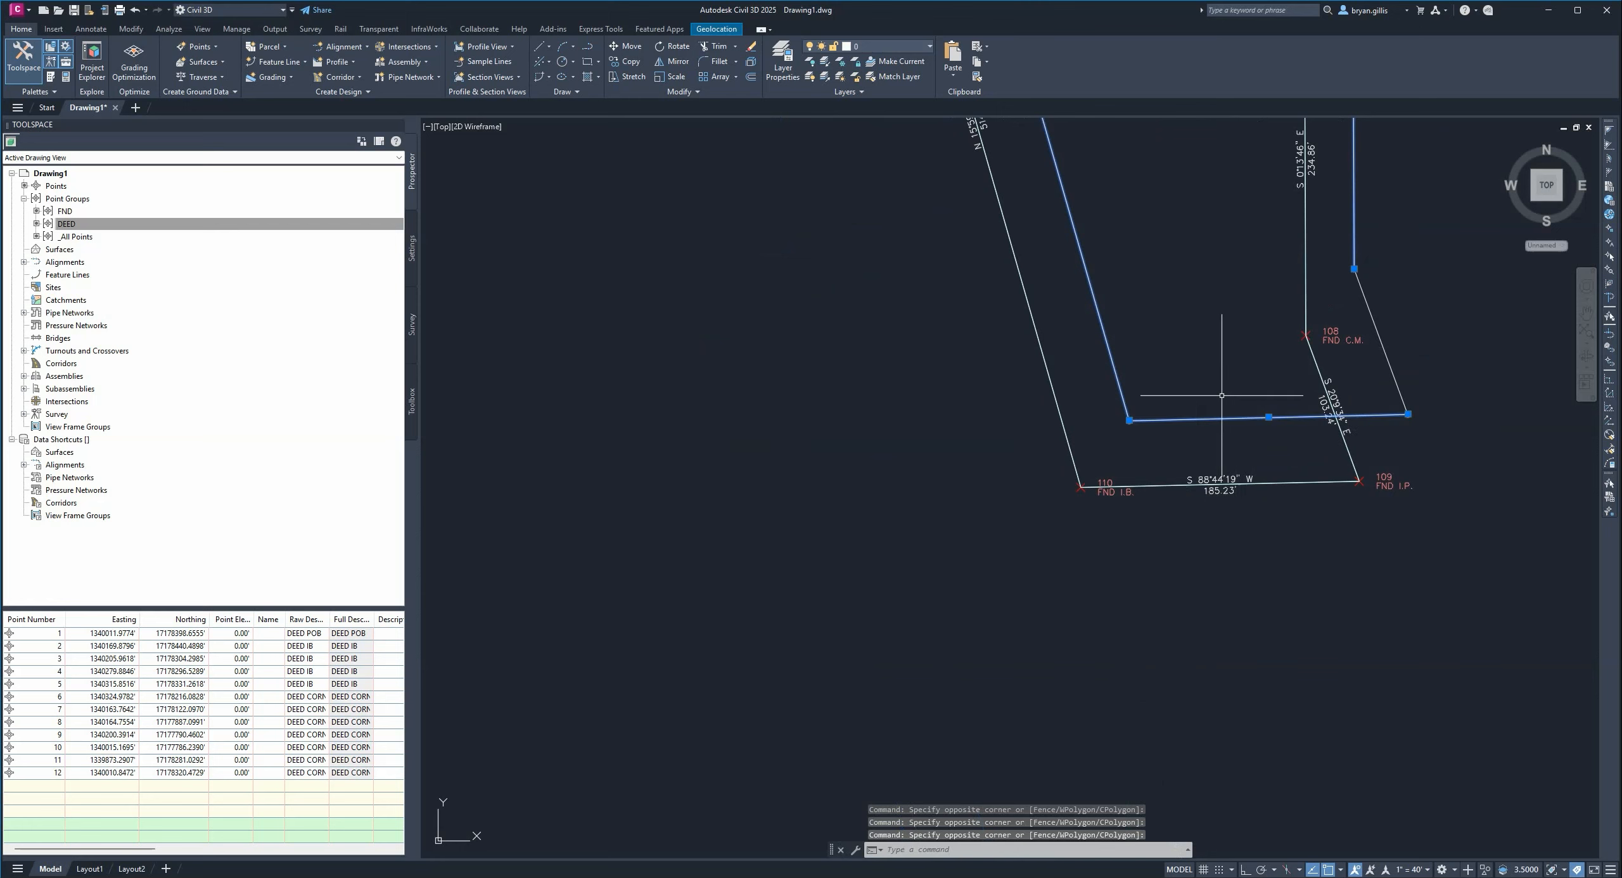
{"action": "key", "text": "Delete"}
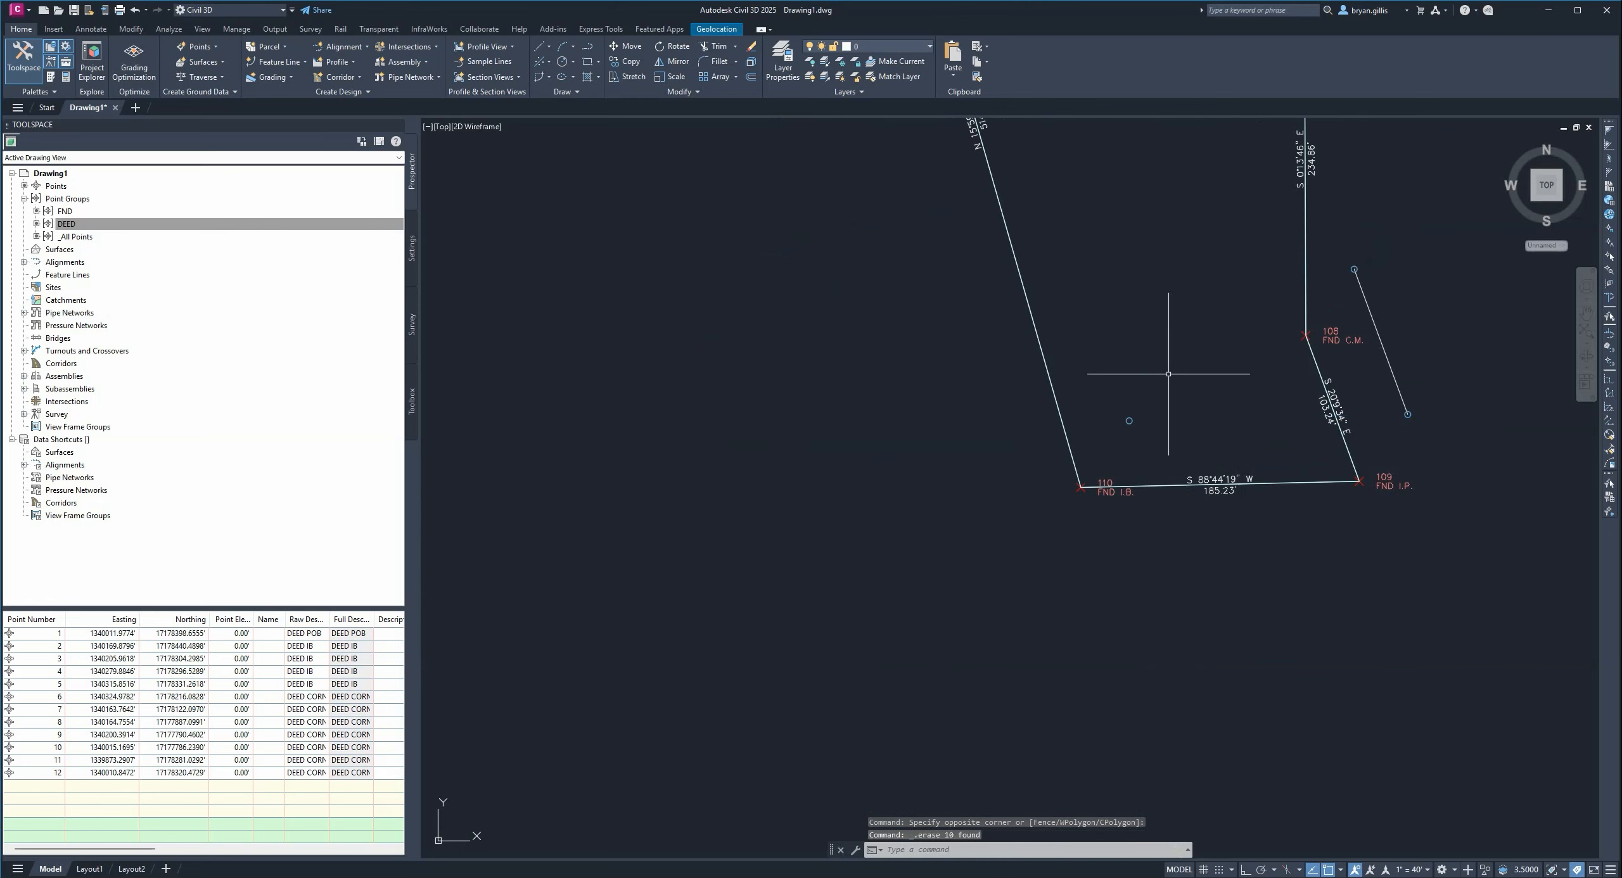
- Erase the two leftover deed lines, one beside points 108–109 and one beside point 101
{"action": "left_click", "coordinate": [1410, 320]}
{"action": "left_click", "coordinate": [1374, 363]}
{"action": "key", "text": "Delete"}
{"action": "scroll", "coordinate": [1340, 543], "scroll_direction": "down", "scroll_amount": 5}
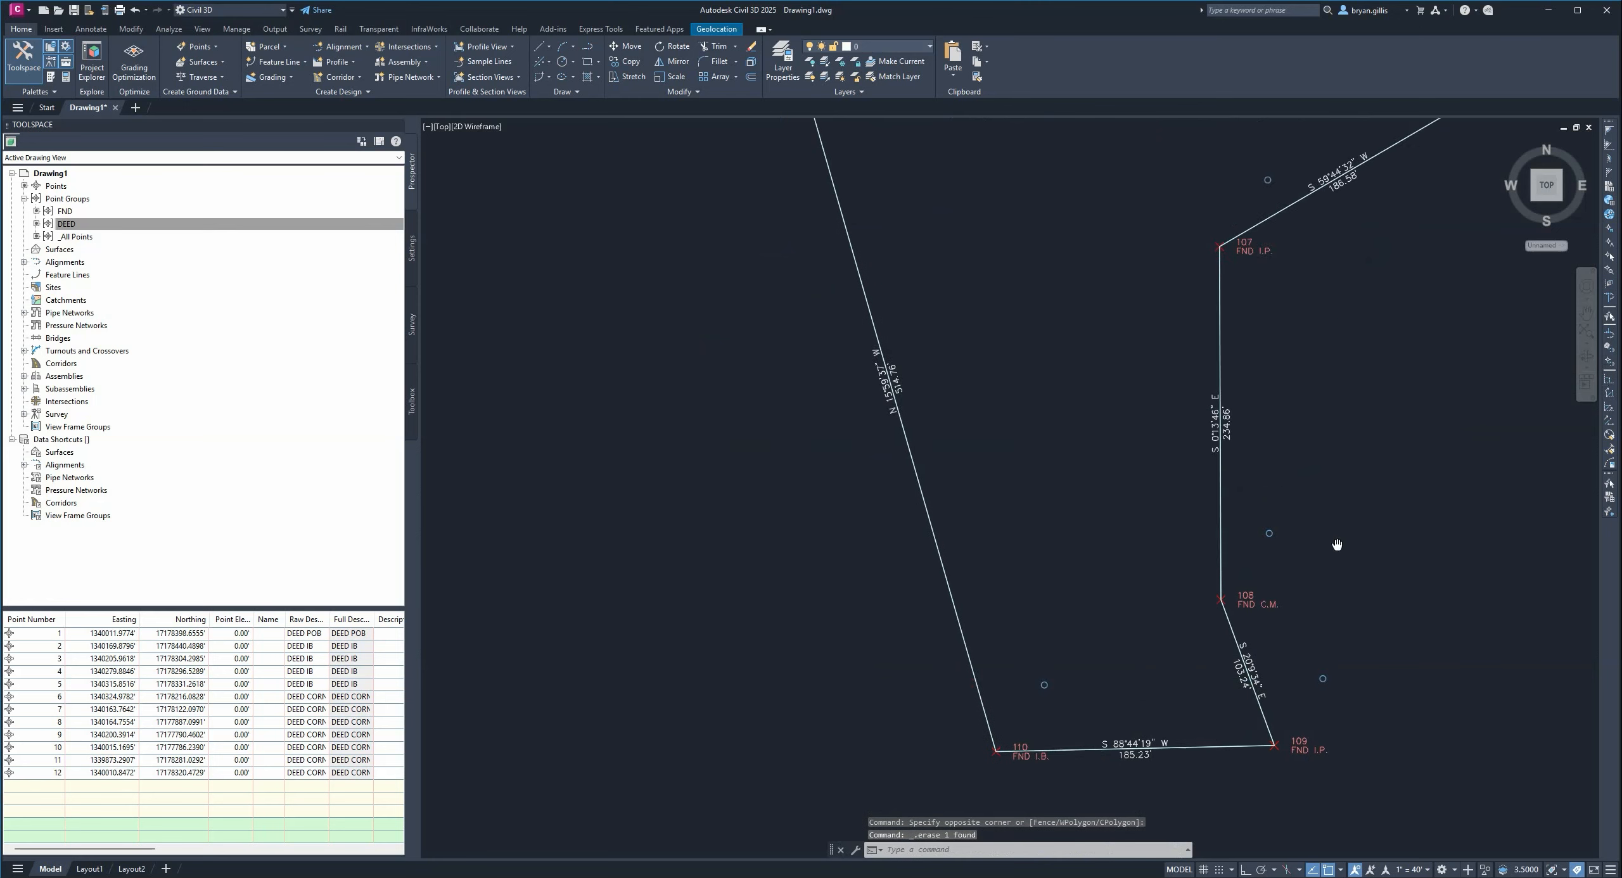
{"action": "scroll", "coordinate": [1193, 282], "scroll_direction": "up", "scroll_amount": 5}
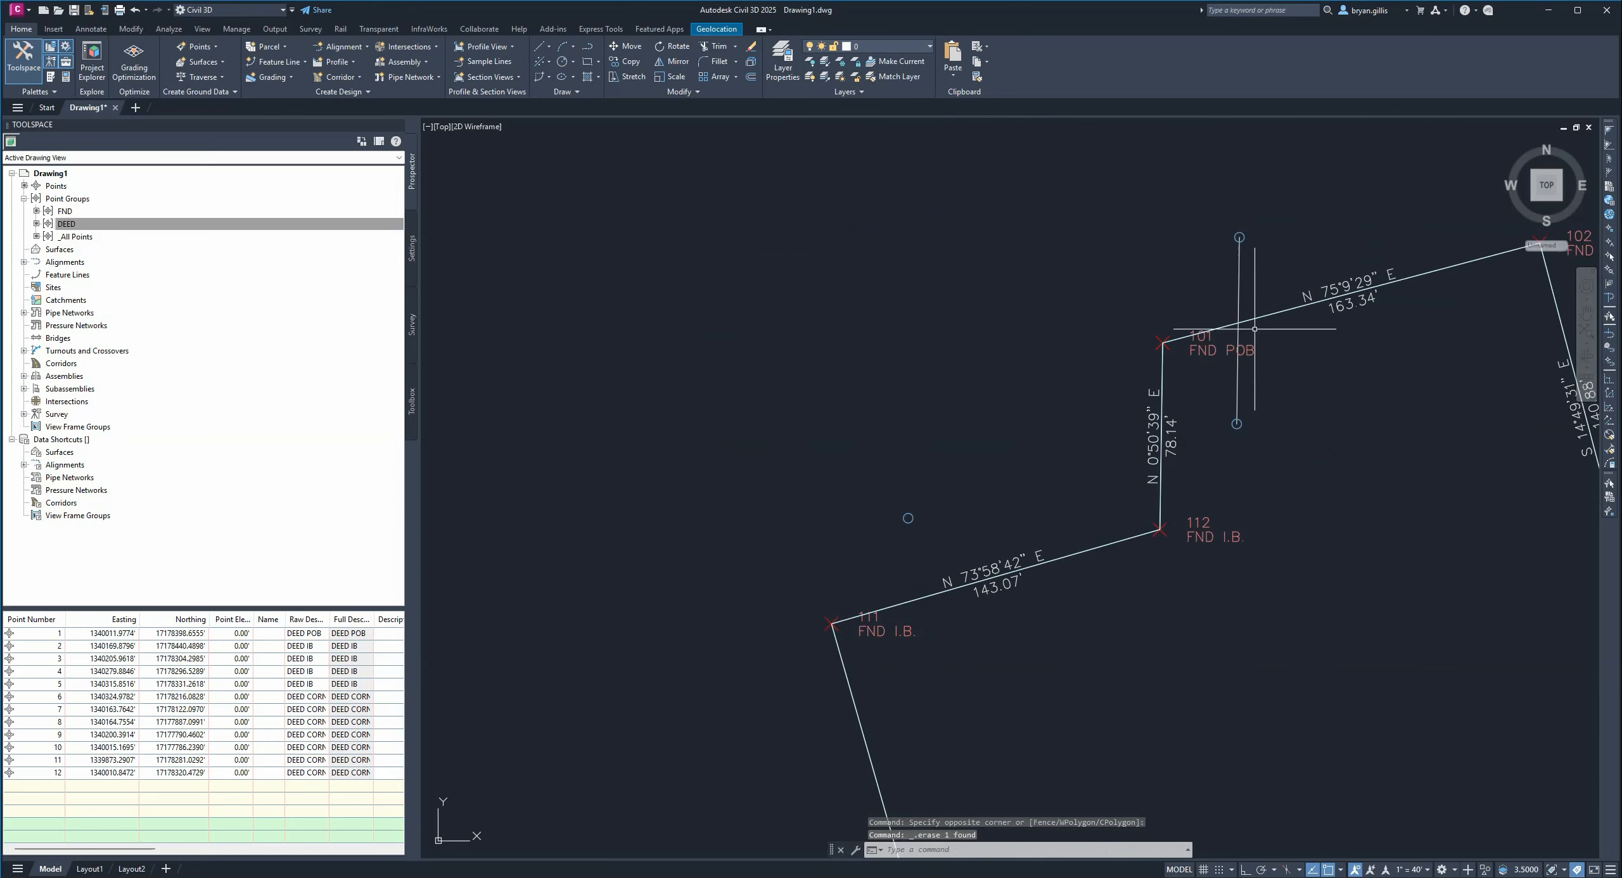
{"action": "left_click", "coordinate": [1246, 387]}
{"action": "left_click", "coordinate": [1230, 381]}
{"action": "key", "text": "Delete"}
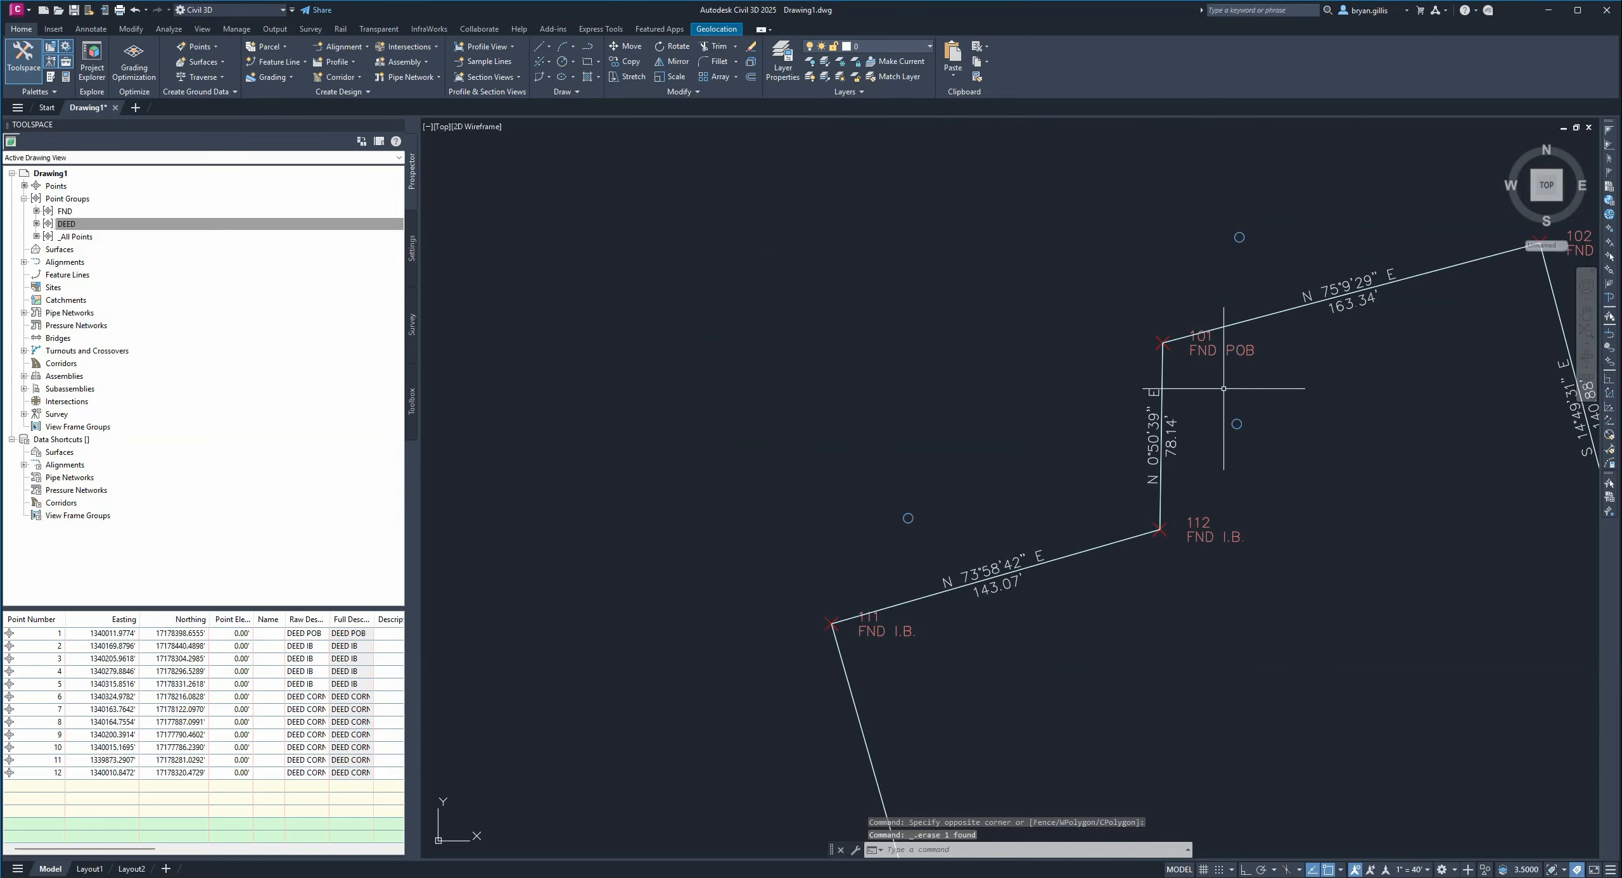
{"action": "scroll", "coordinate": [1278, 588], "scroll_direction": "down", "scroll_amount": 3}
{"action": "mouse_move", "coordinate": [1278, 583]}
{"action": "middle_mouse_down"}
{"action": "mouse_move", "coordinate": [1159, 449]}
{"action": "mouse_move", "coordinate": [988, 366]}
{"action": "mouse_move", "coordinate": [988, 344]}
{"action": "mouse_move", "coordinate": [967, 388]}
{"action": "mouse_move", "coordinate": [985, 372]}
{"action": "middle_mouse_up"}
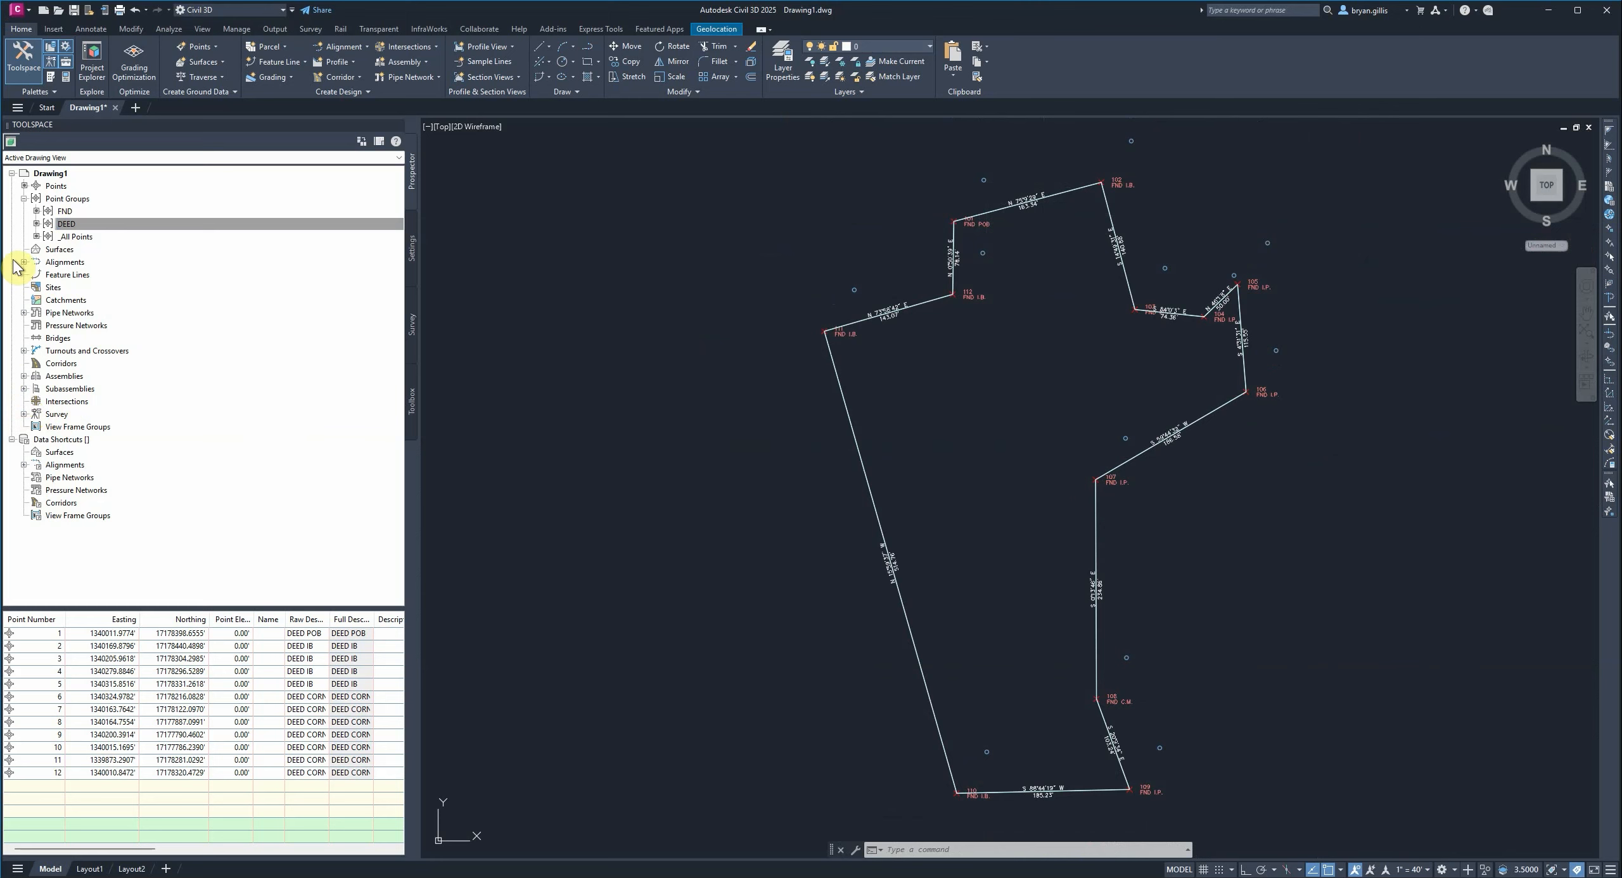
- Create a new site named BlucherPark
{"action": "left_click", "coordinate": [55, 289]}
{"action": "right_click", "coordinate": [59, 290]}
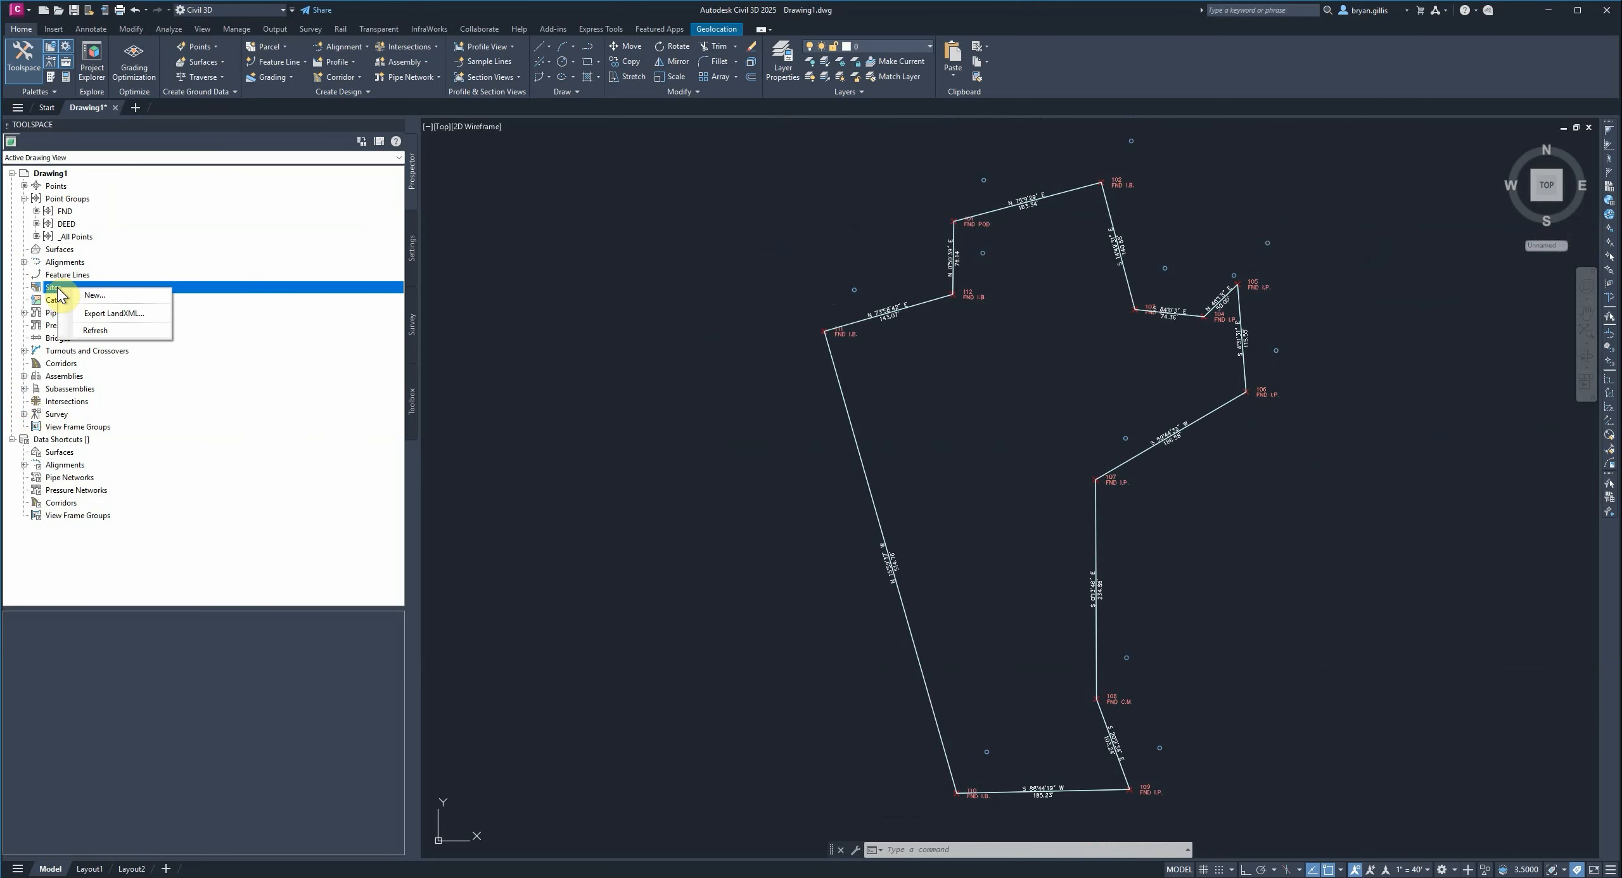
{"action": "left_click", "coordinate": [95, 296]}
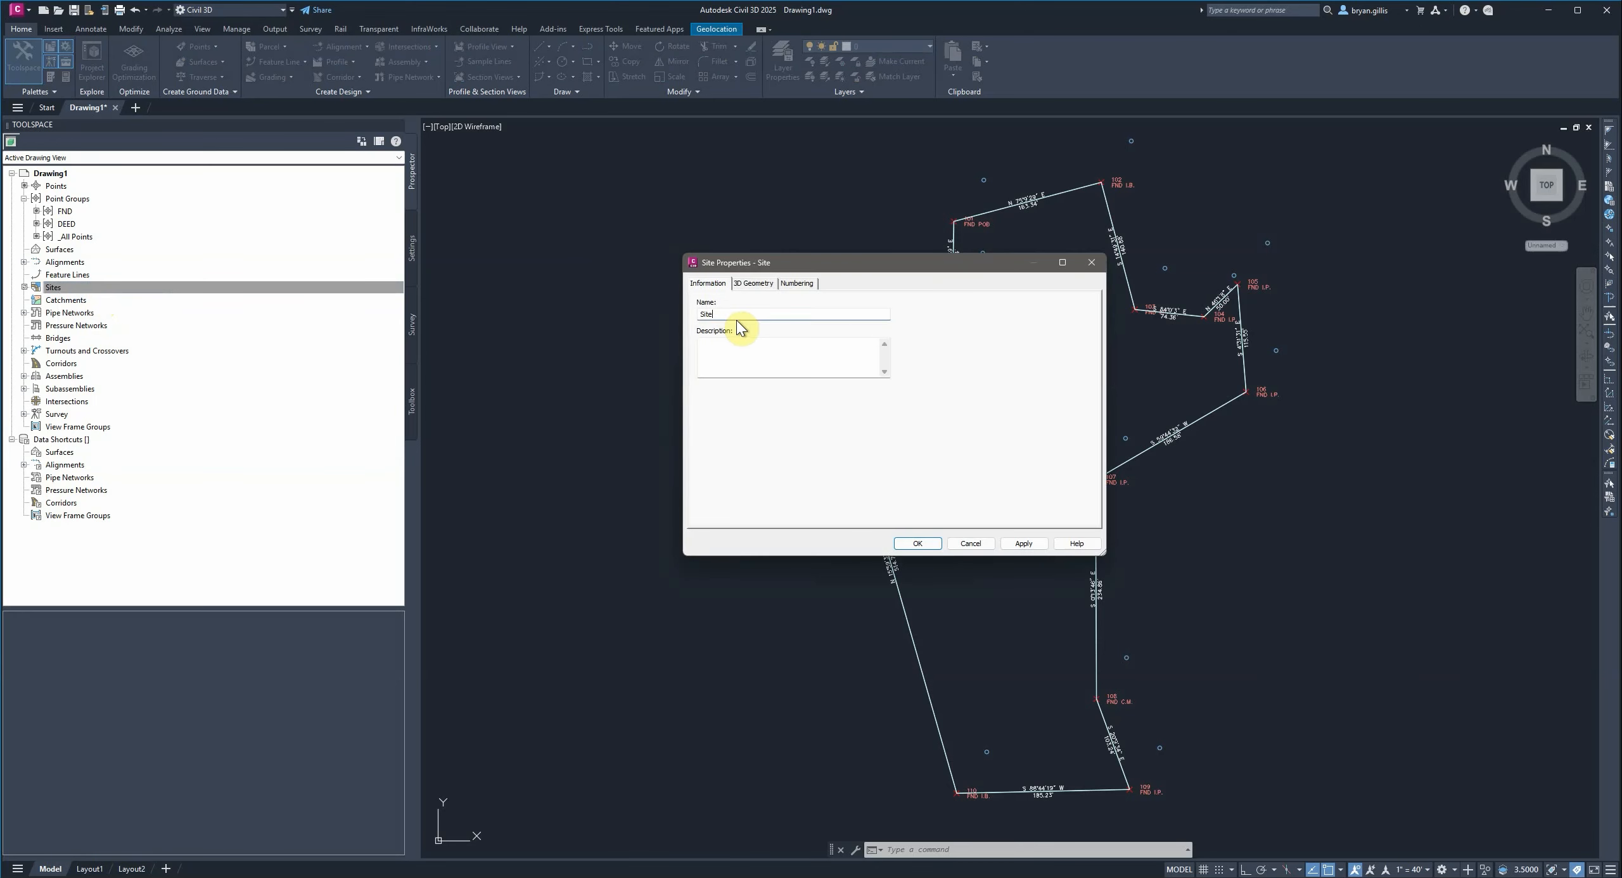
{"action": "type", "text": "BlucjherPark"}
{"action": "left_click", "coordinate": [1025, 543]}
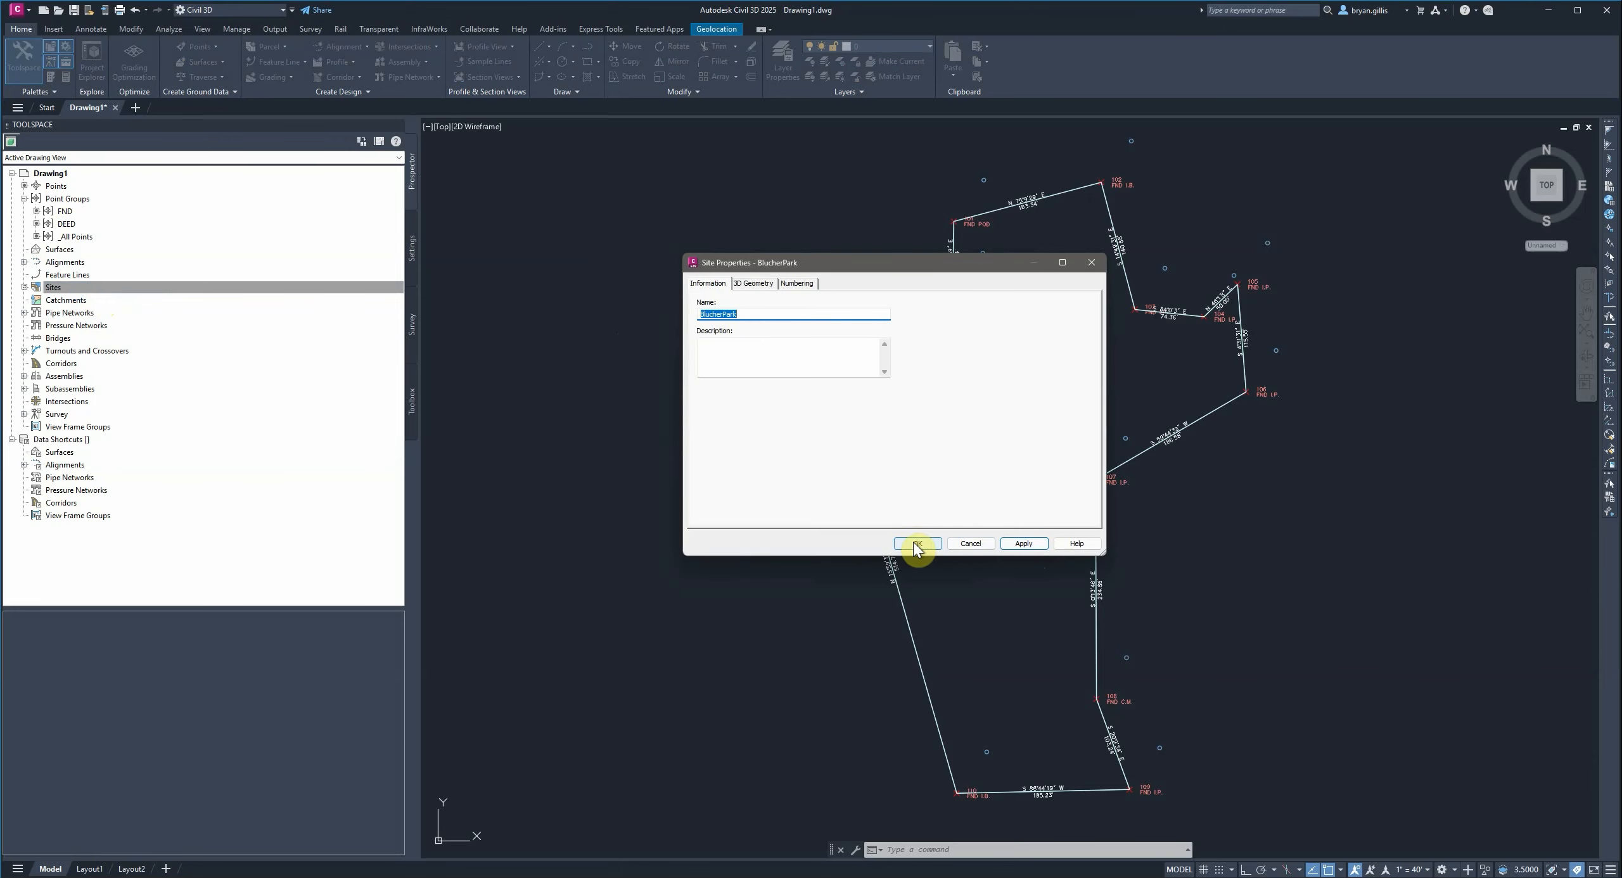
{"action": "left_click", "coordinate": [917, 543]}
- Expand the BlucherPark site and check the available options for its Parcels collection
{"action": "left_click", "coordinate": [24, 288]}
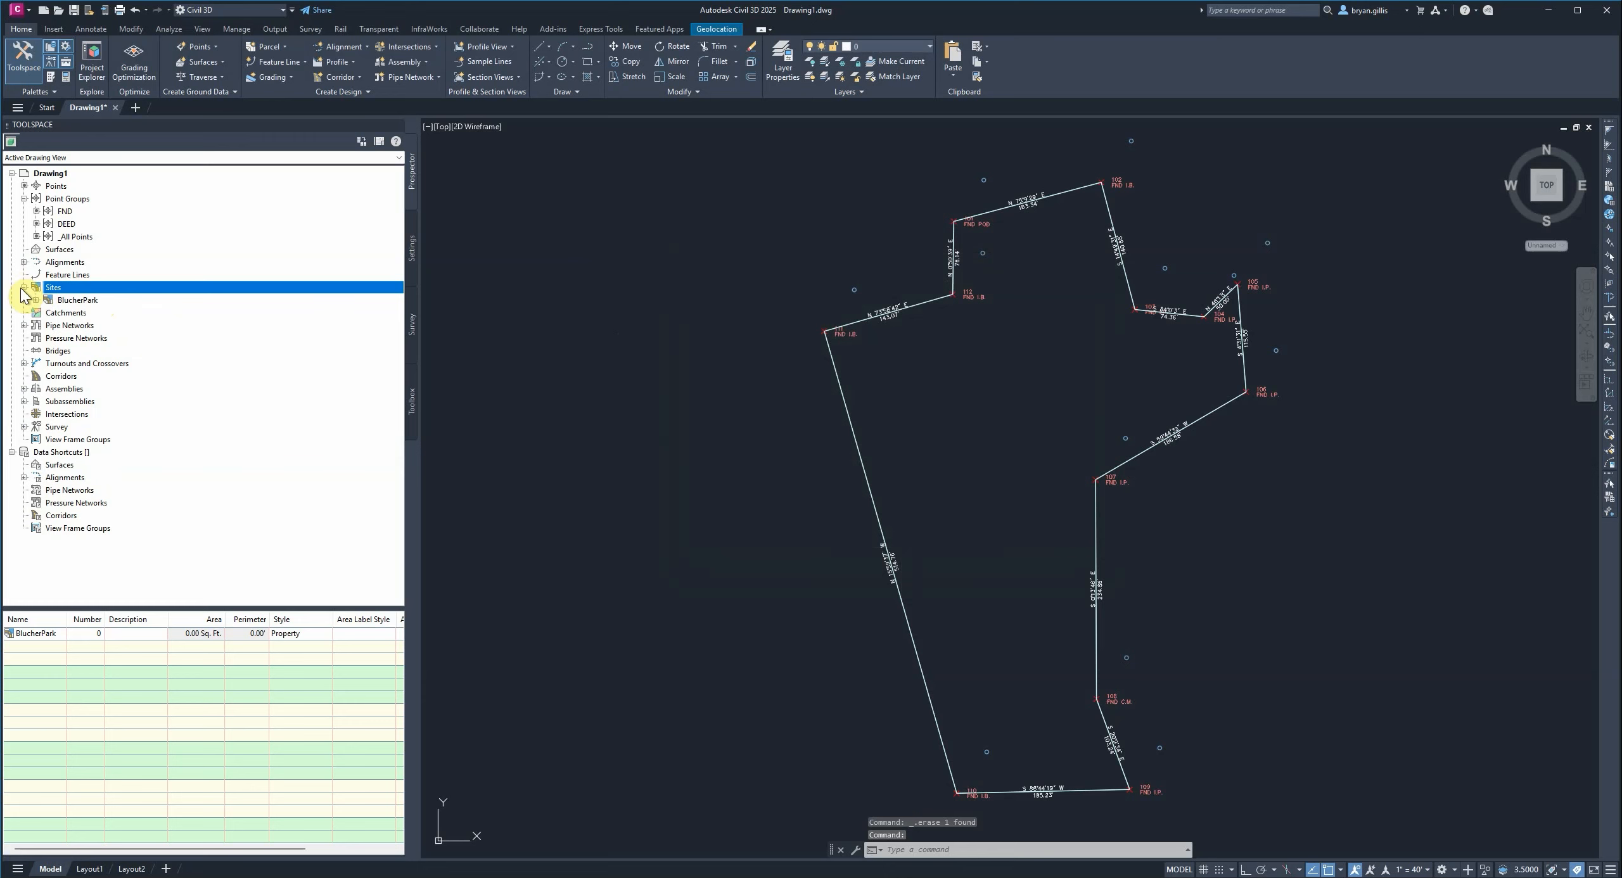
{"action": "left_click", "coordinate": [37, 300]}
{"action": "right_click", "coordinate": [75, 352]}
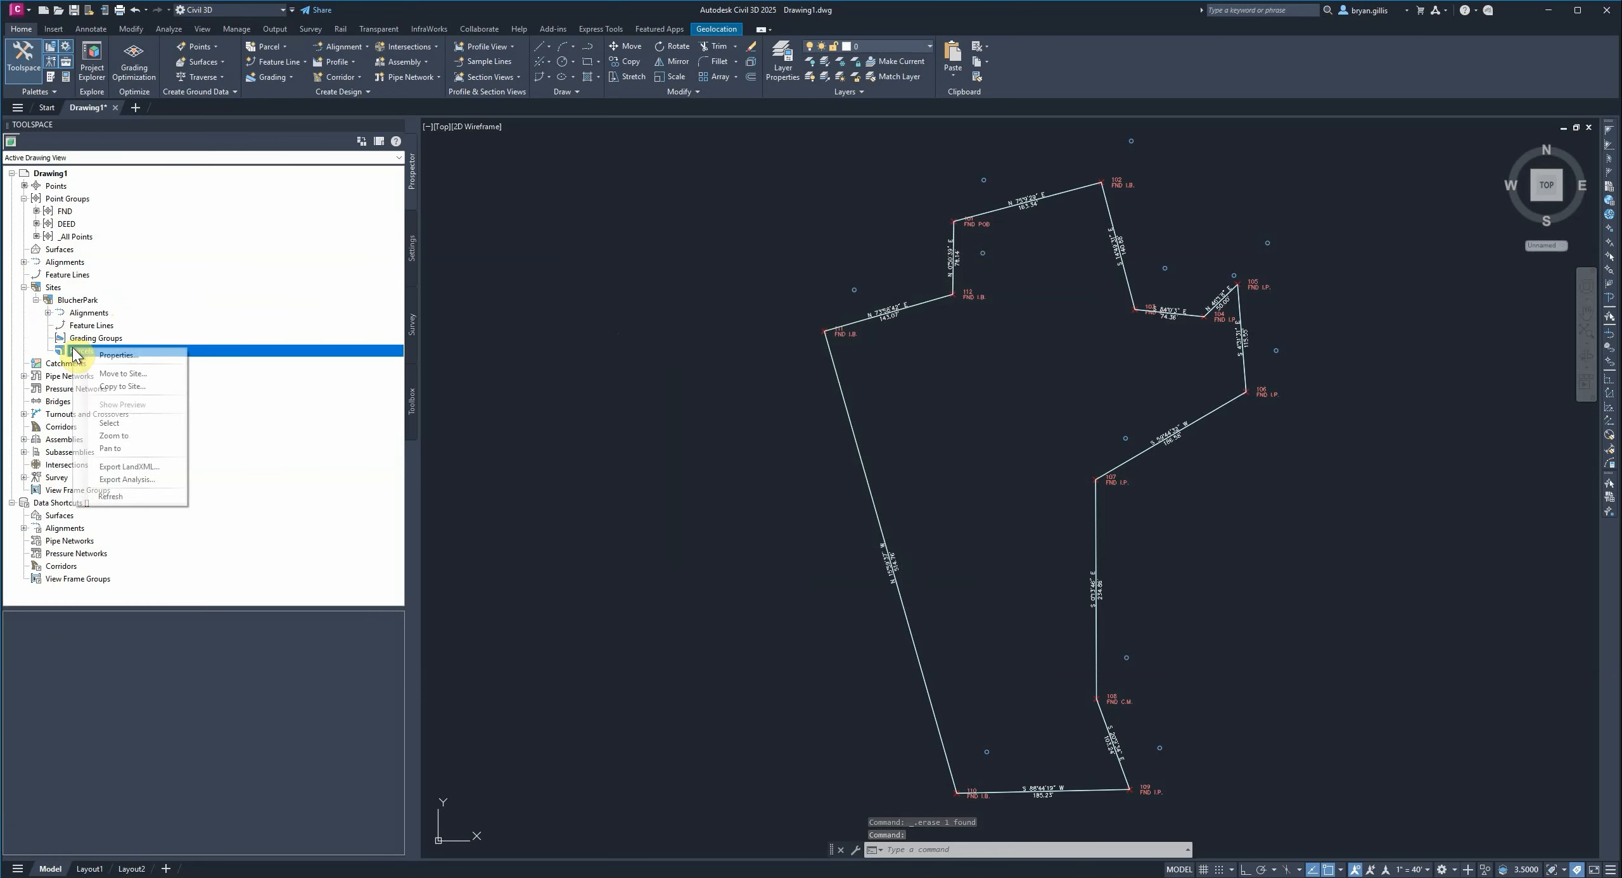
{"action": "left_click", "coordinate": [73, 353]}
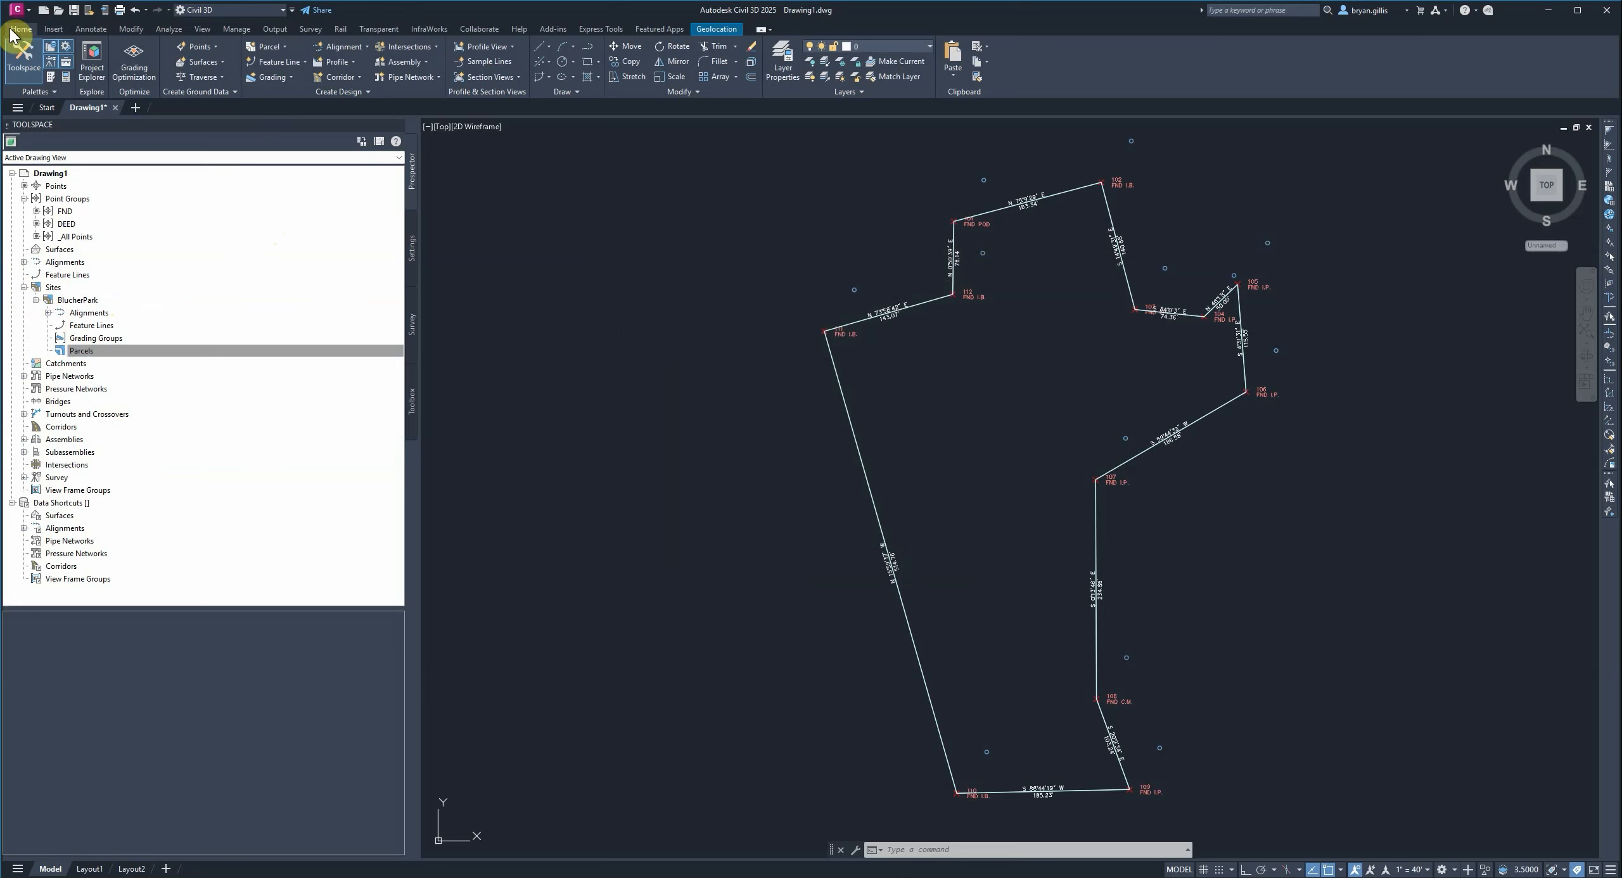
- Start Create Parcel from Objects and select all twelve labelled boundary lines connecting found points 101 through 112
{"action": "left_click", "coordinate": [285, 48]}
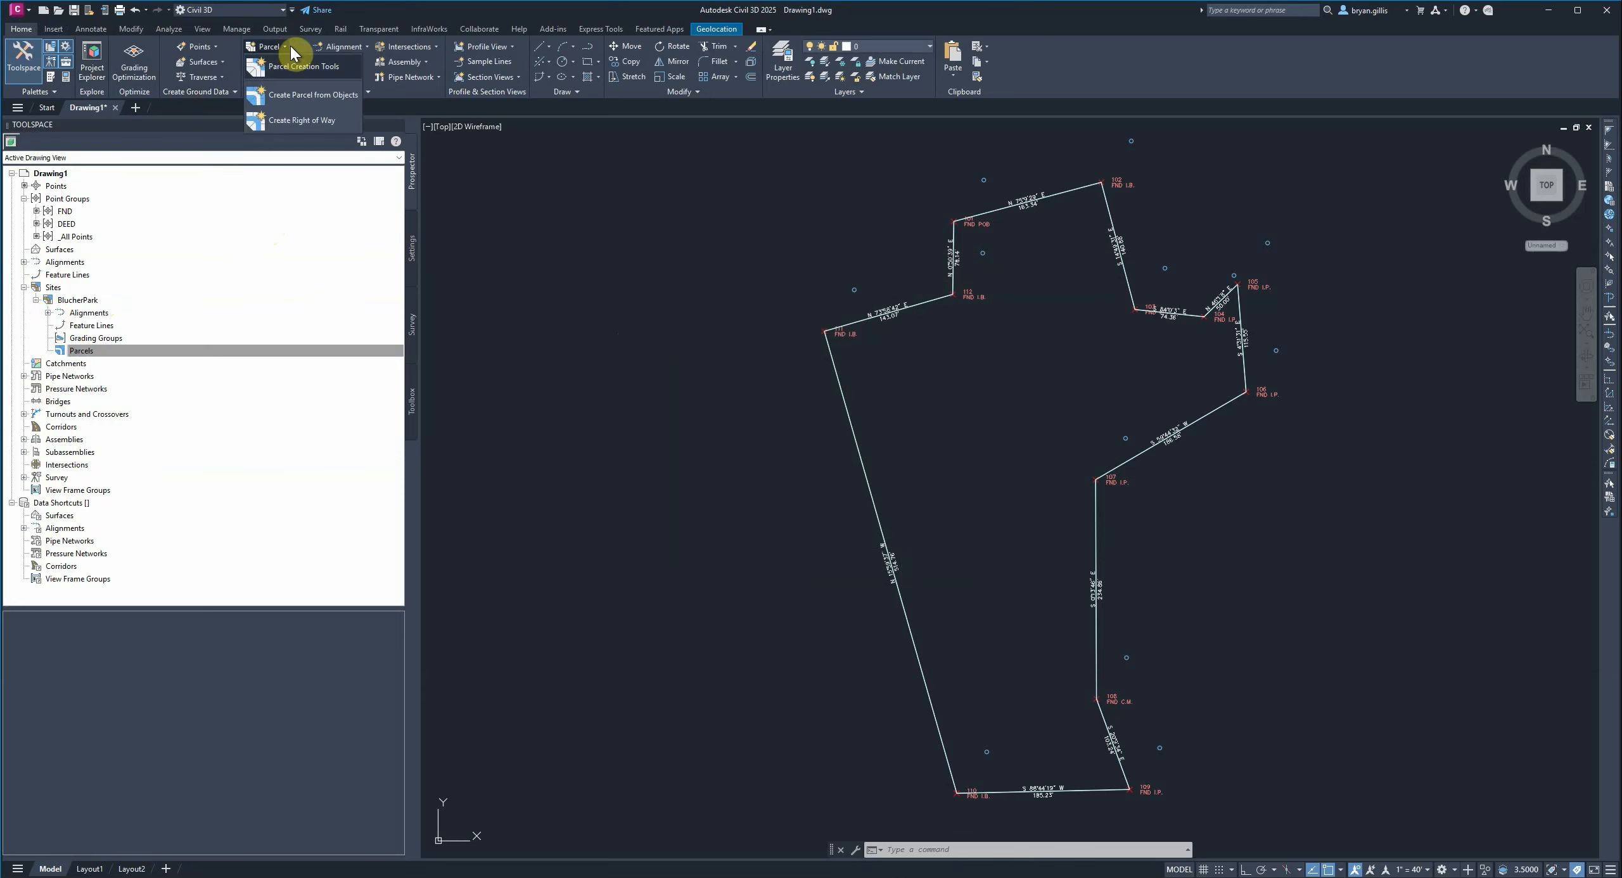
{"action": "left_click", "coordinate": [304, 94]}
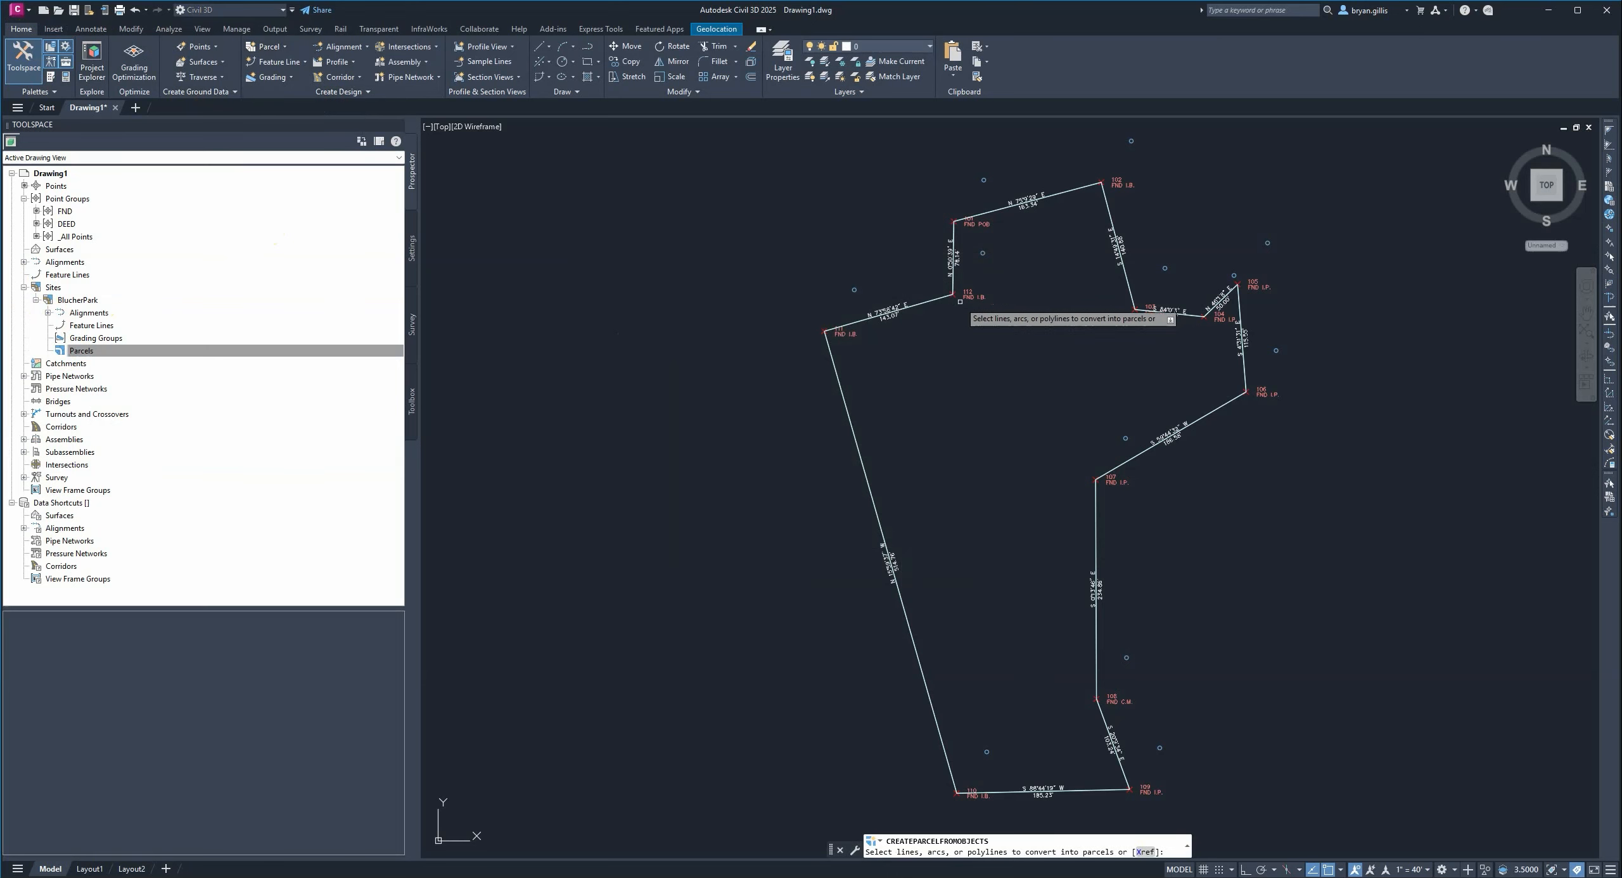
{"action": "left_click", "coordinate": [998, 208]}
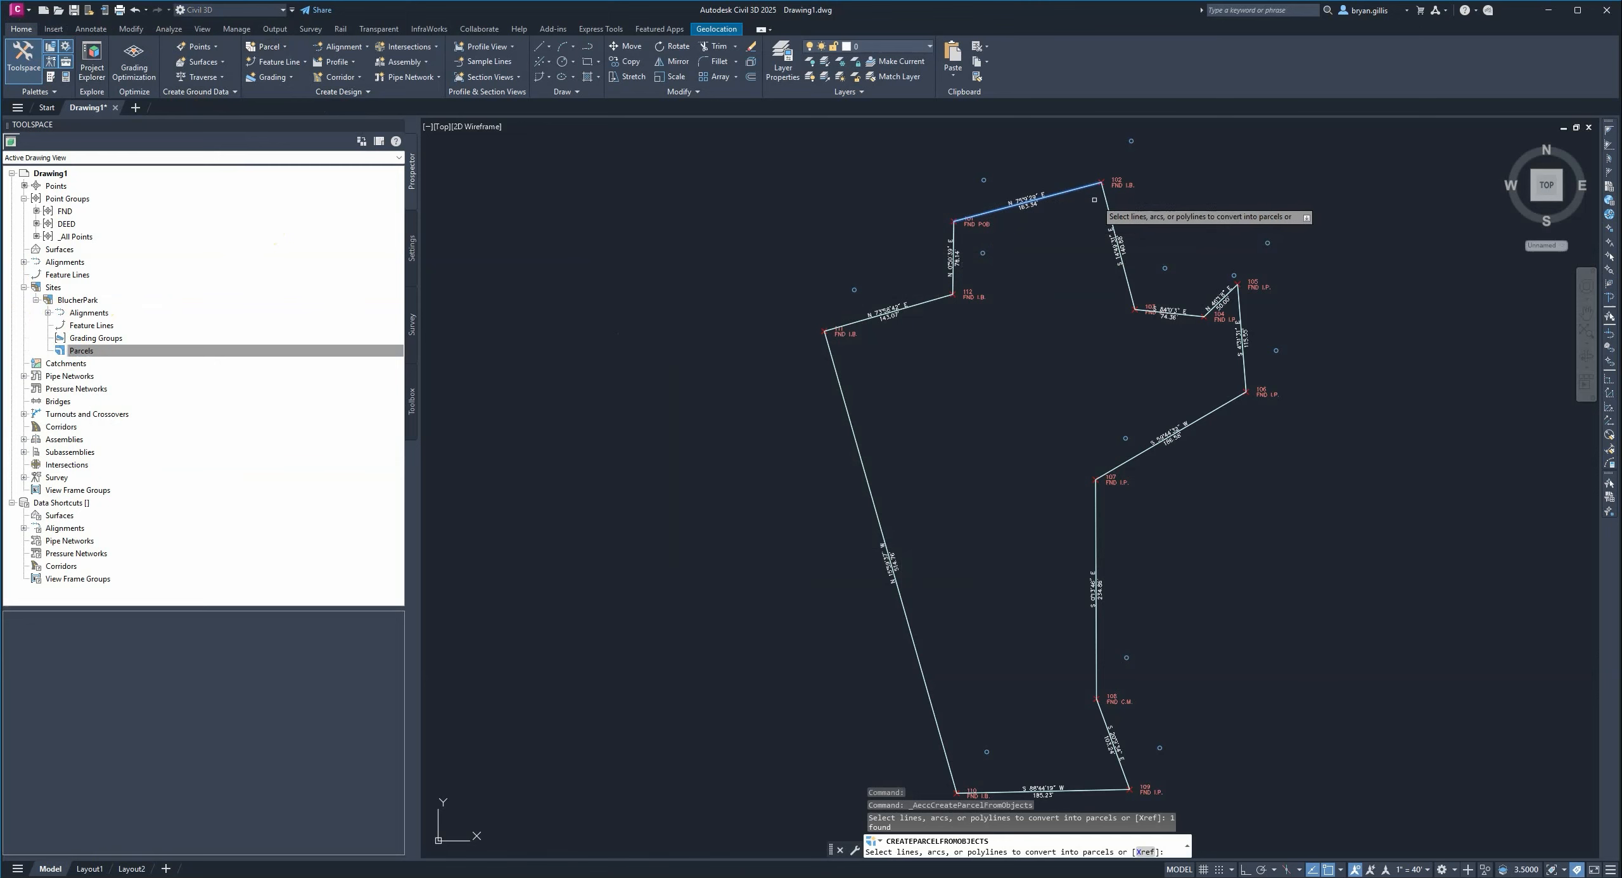
{"action": "left_click", "coordinate": [1112, 220]}
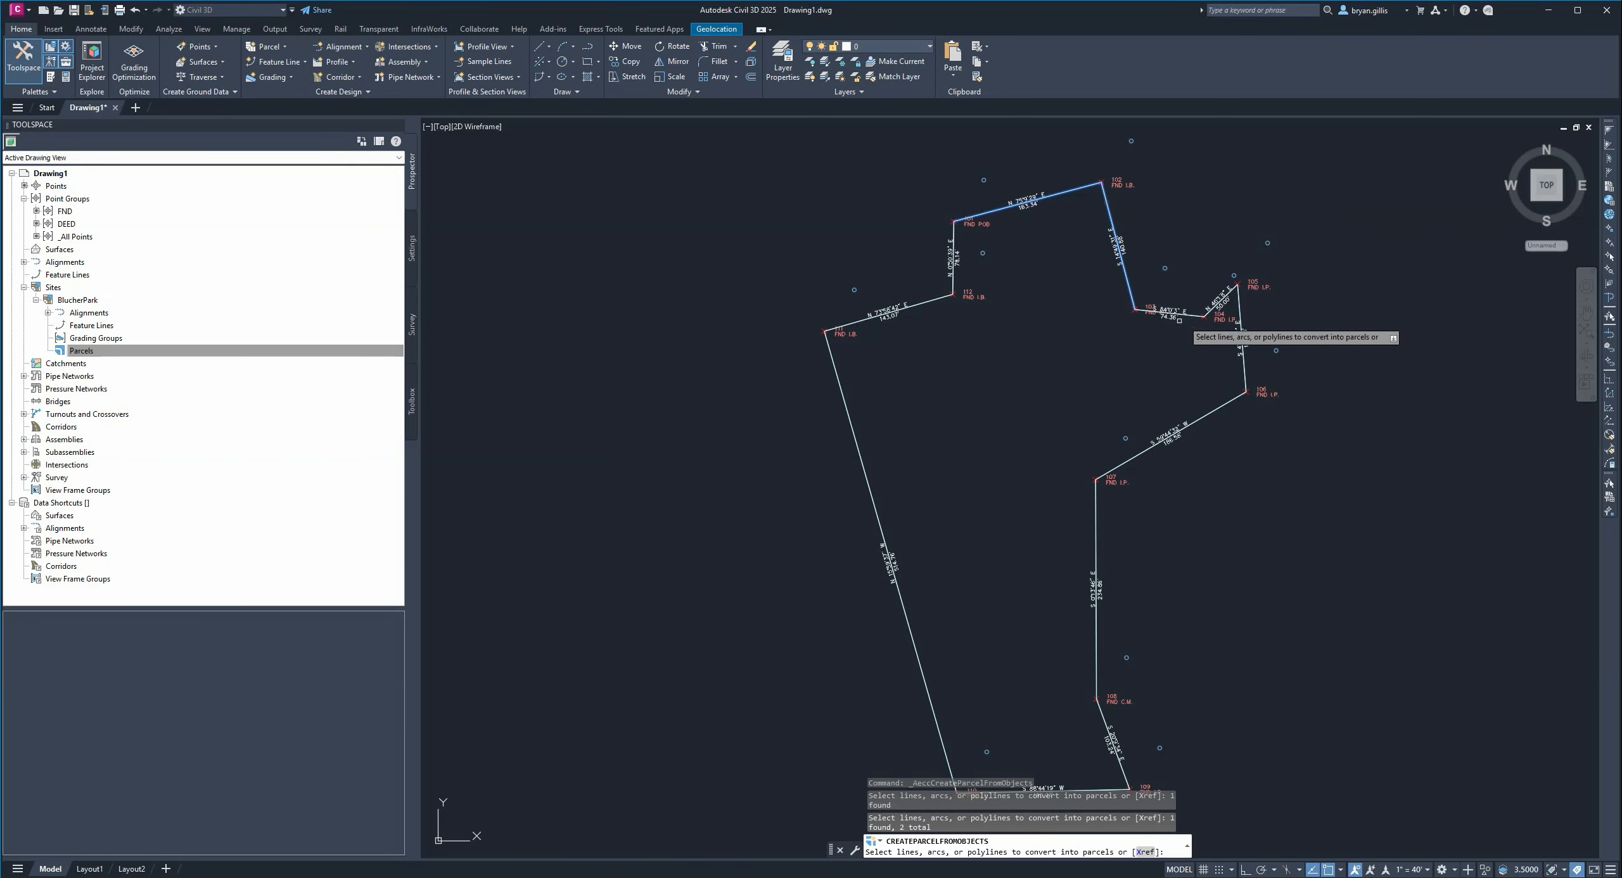
{"action": "left_click", "coordinate": [1191, 313]}
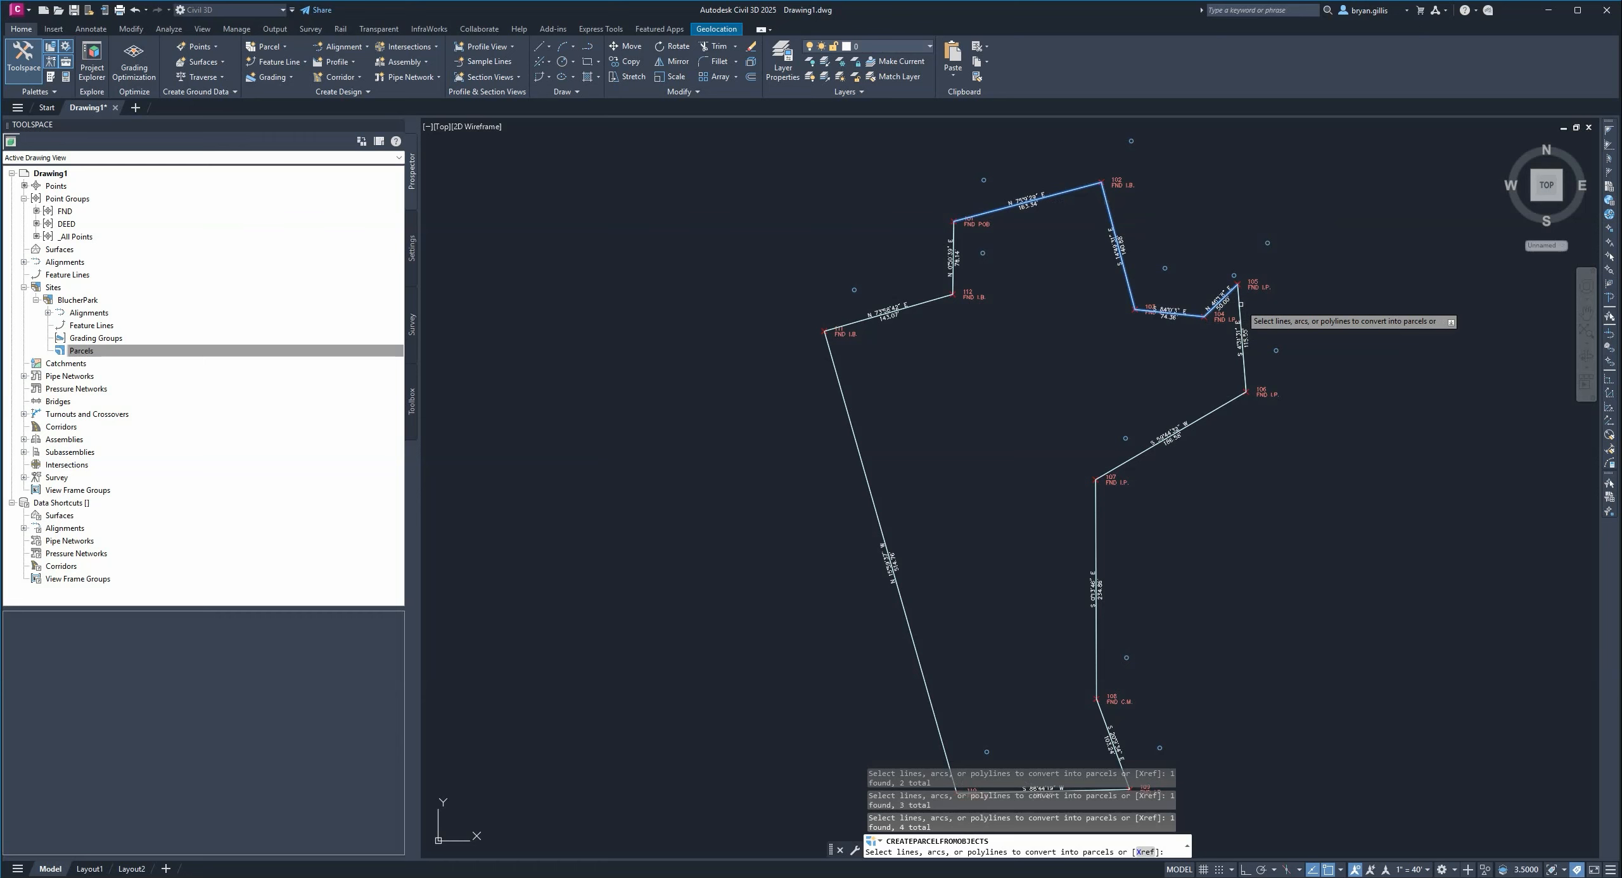
{"action": "left_click", "coordinate": [1241, 305]}
{"action": "left_click", "coordinate": [1223, 406]}
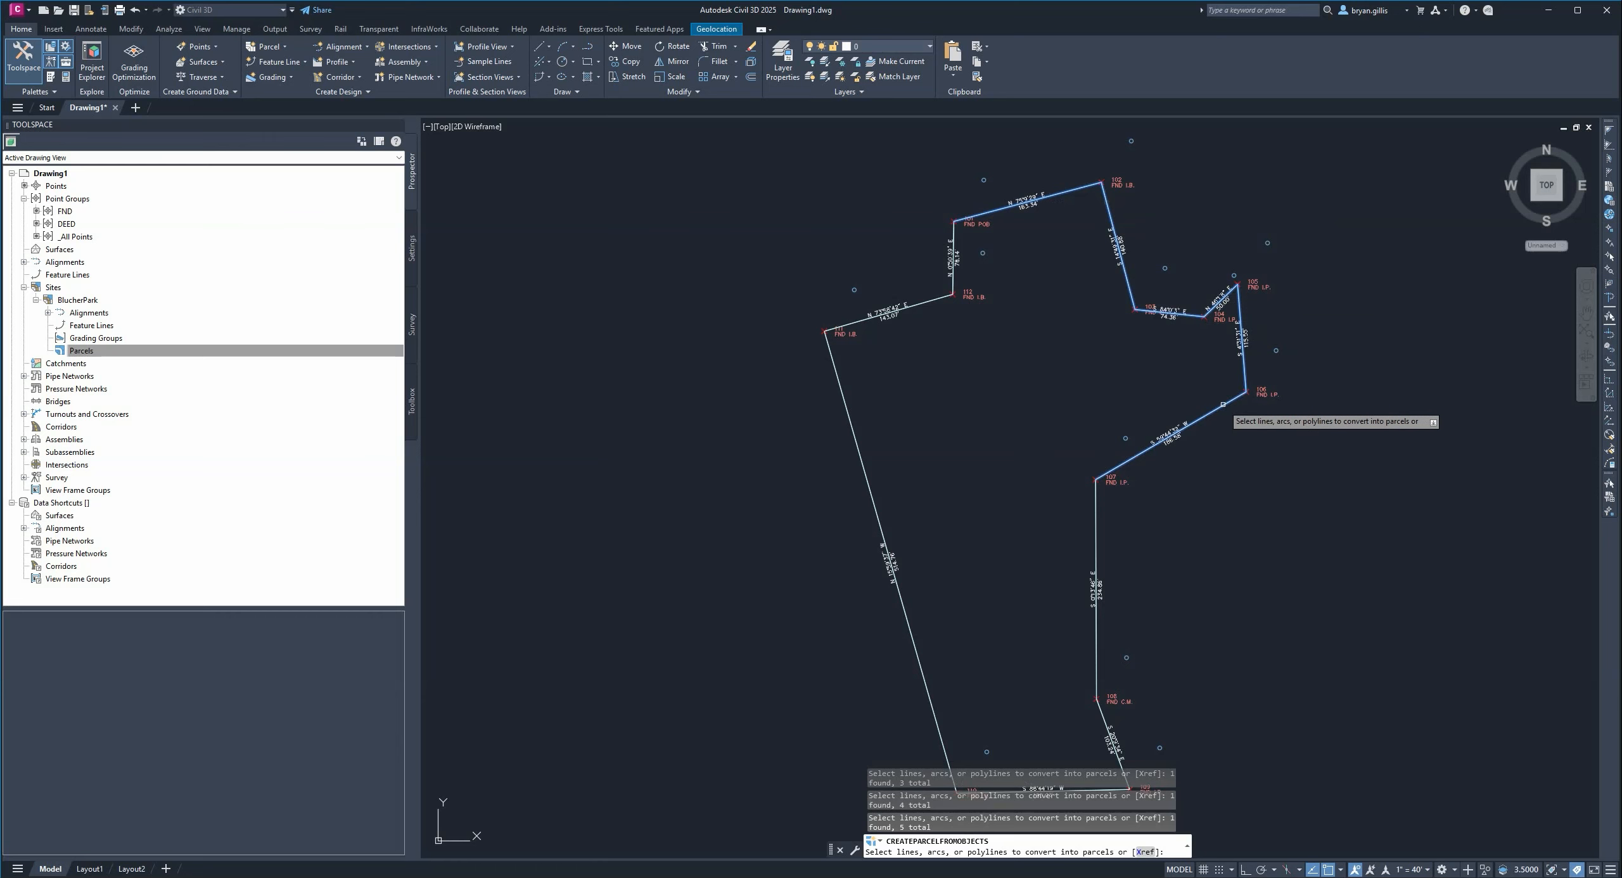
{"action": "left_click", "coordinate": [1095, 544]}
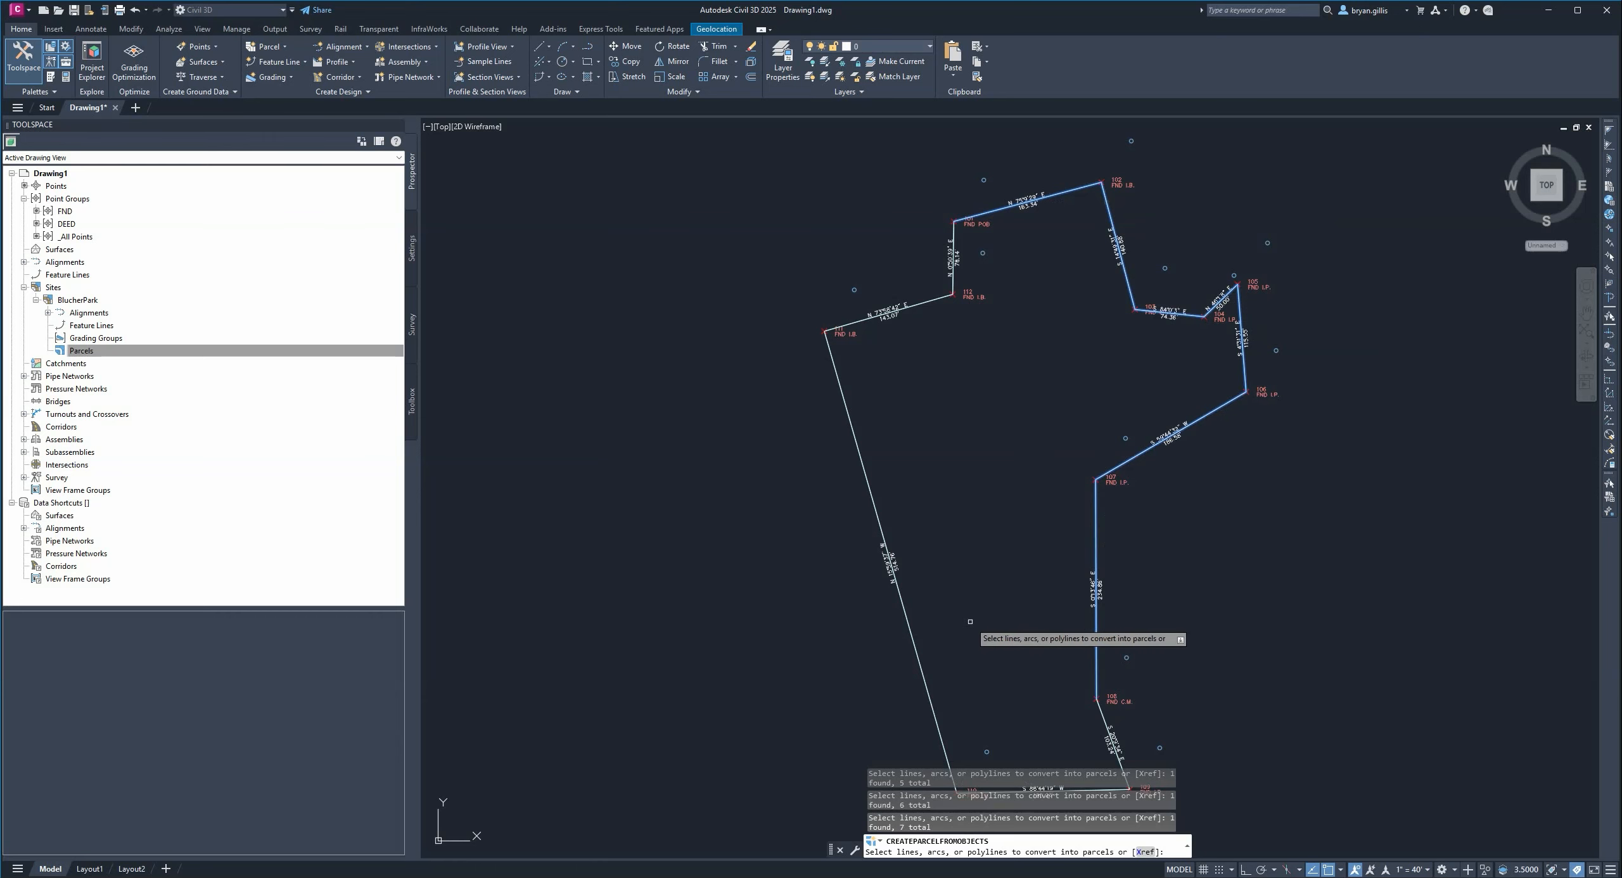
{"action": "middle_click_drag", "start_coordinate": [970, 622], "coordinate": [1068, 382]}
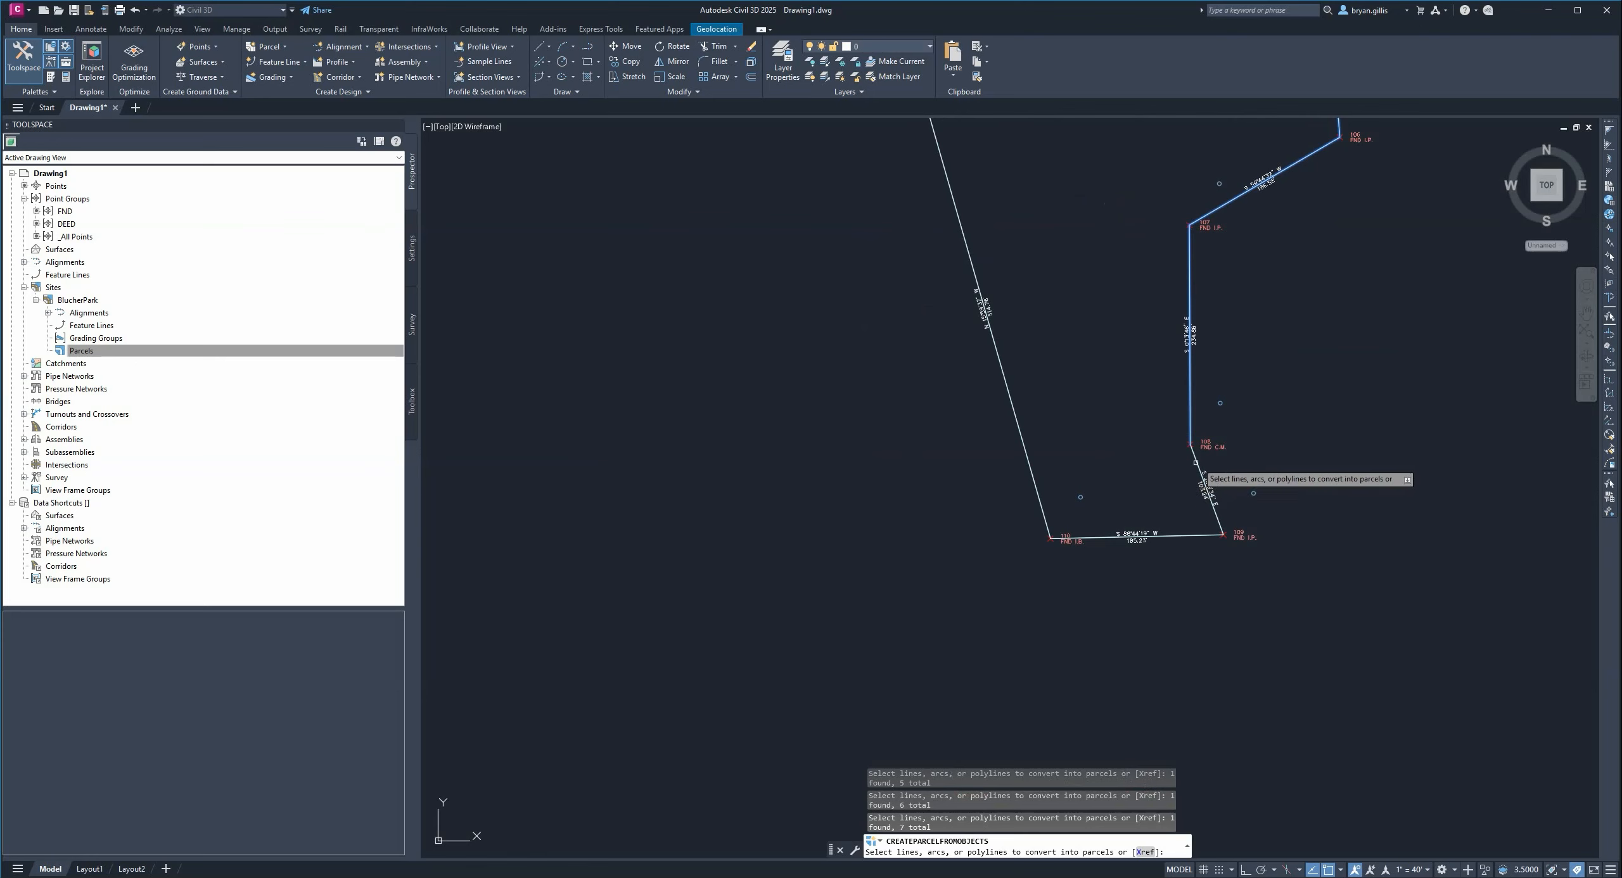
{"action": "left_click", "coordinate": [1196, 462]}
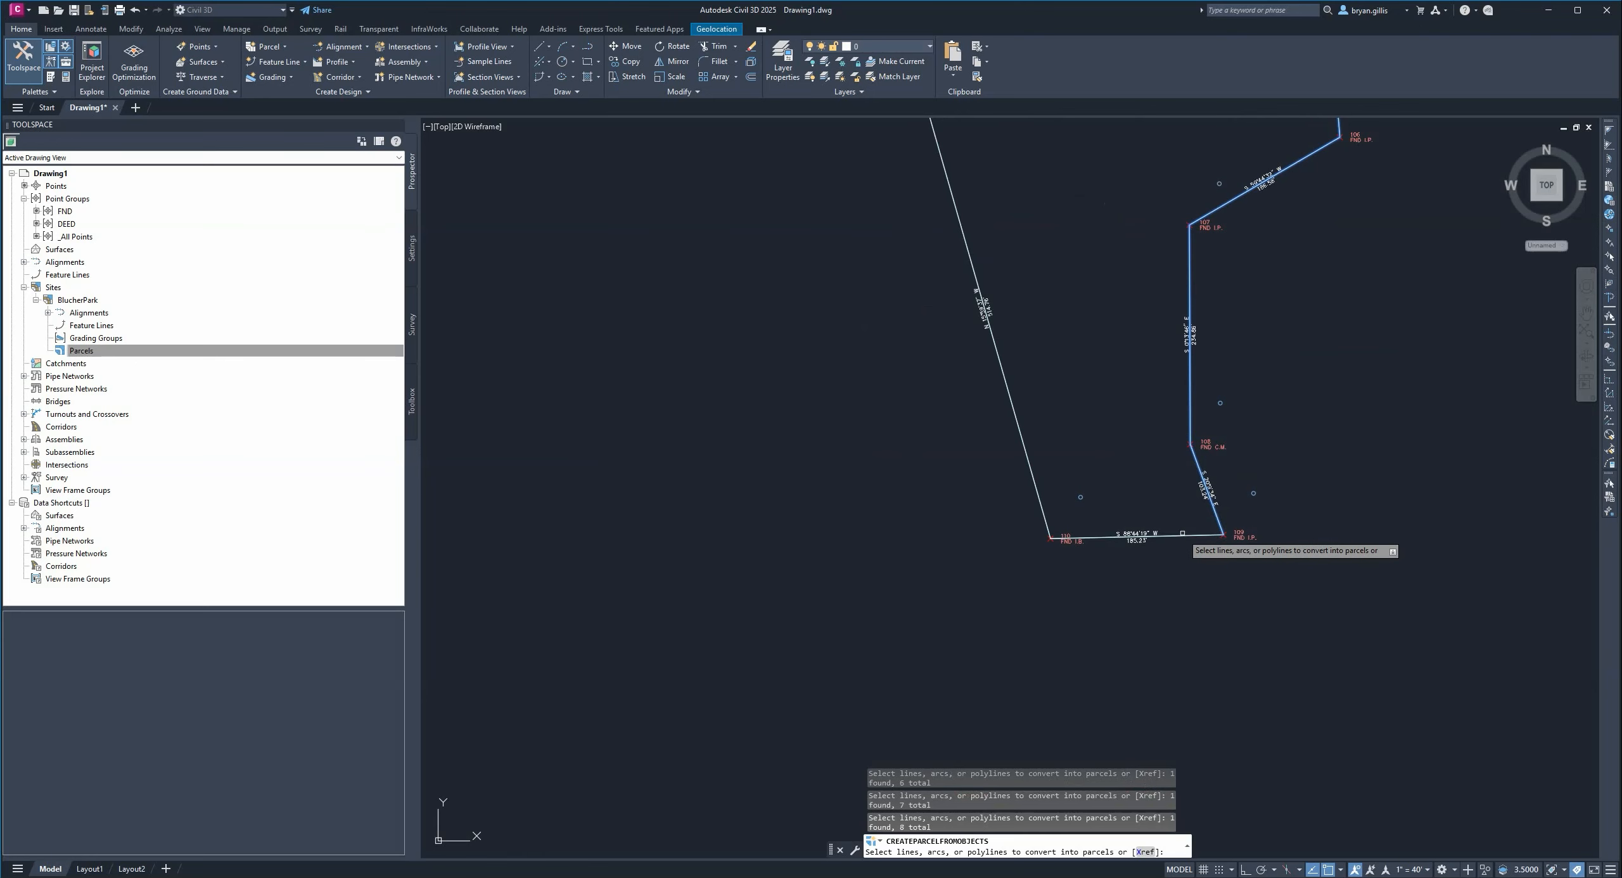
{"action": "left_click", "coordinate": [1009, 392]}
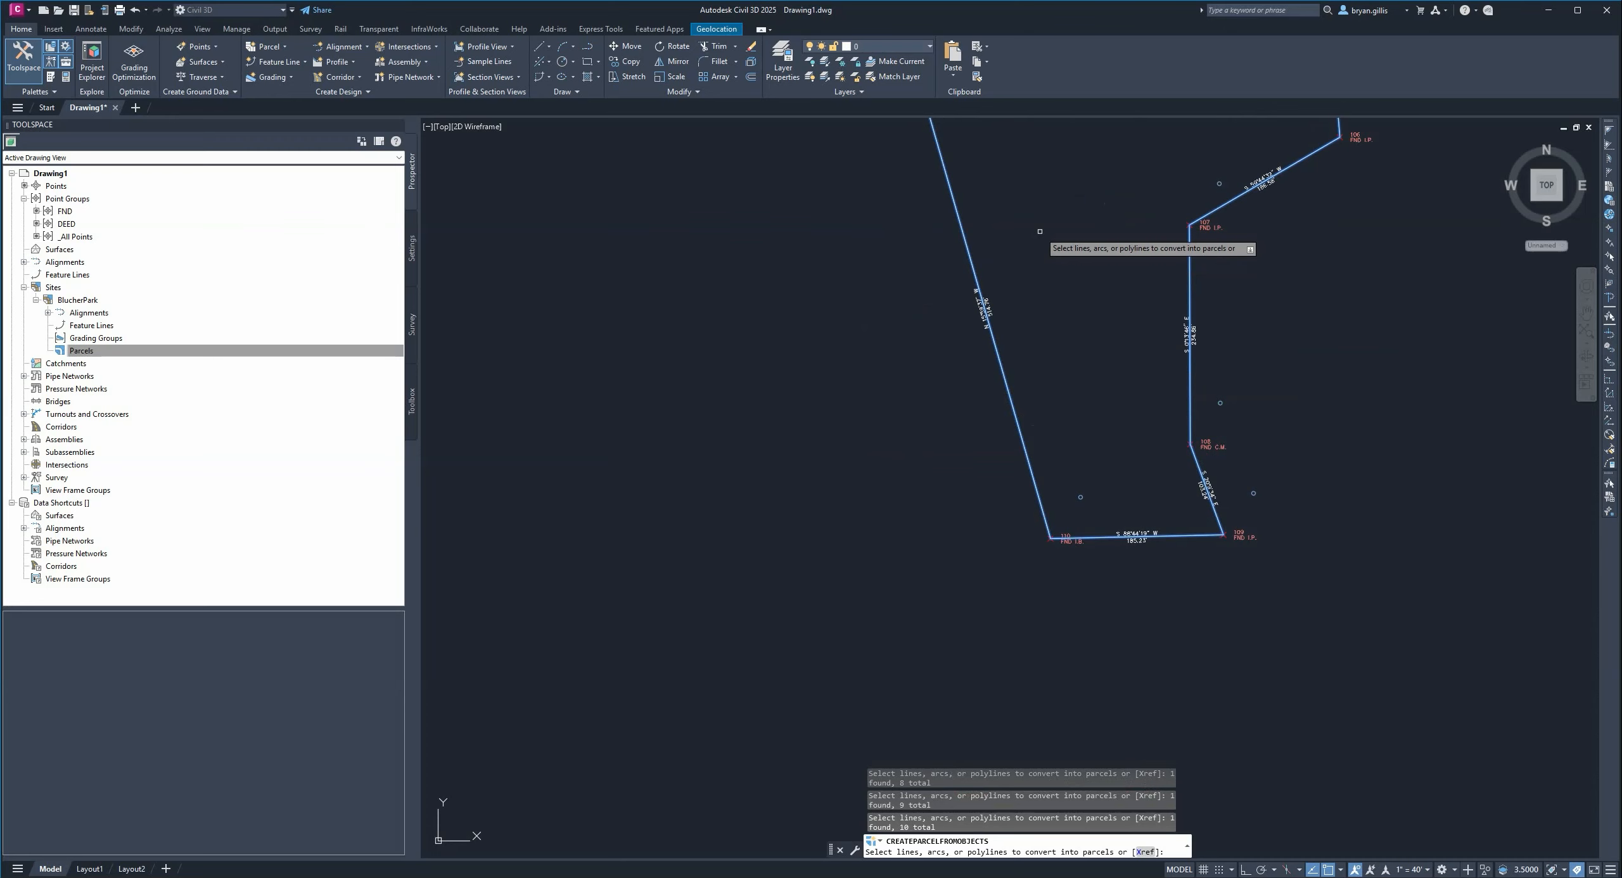
{"action": "middle_click_drag", "start_coordinate": [1040, 232], "coordinate": [1056, 516]}
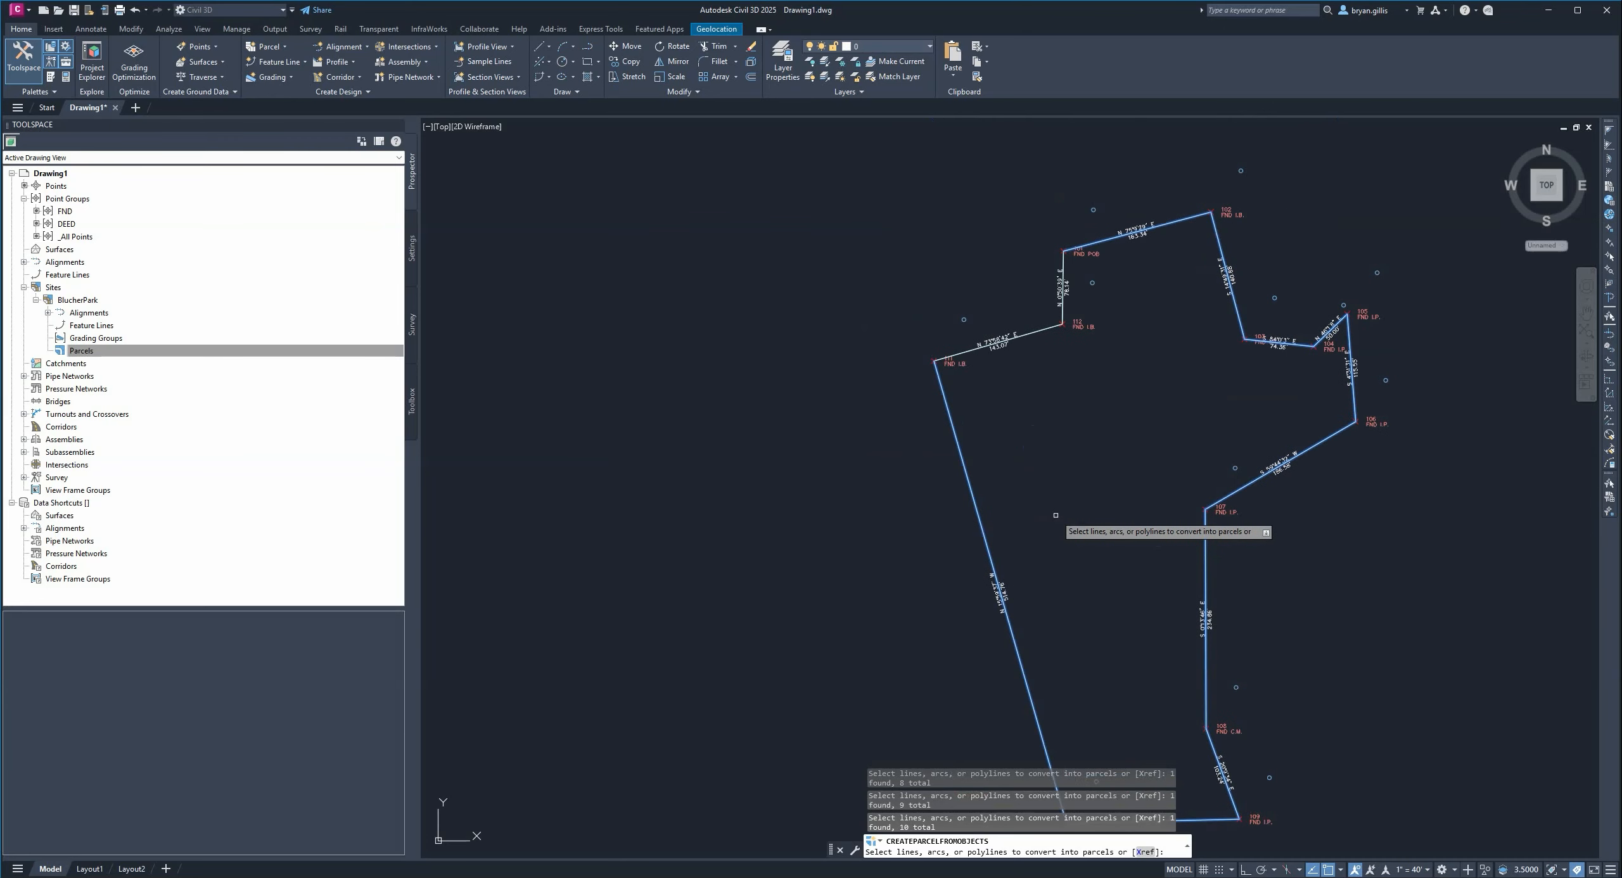
{"action": "left_click", "coordinate": [1033, 333]}
{"action": "left_click", "coordinate": [1063, 310]}
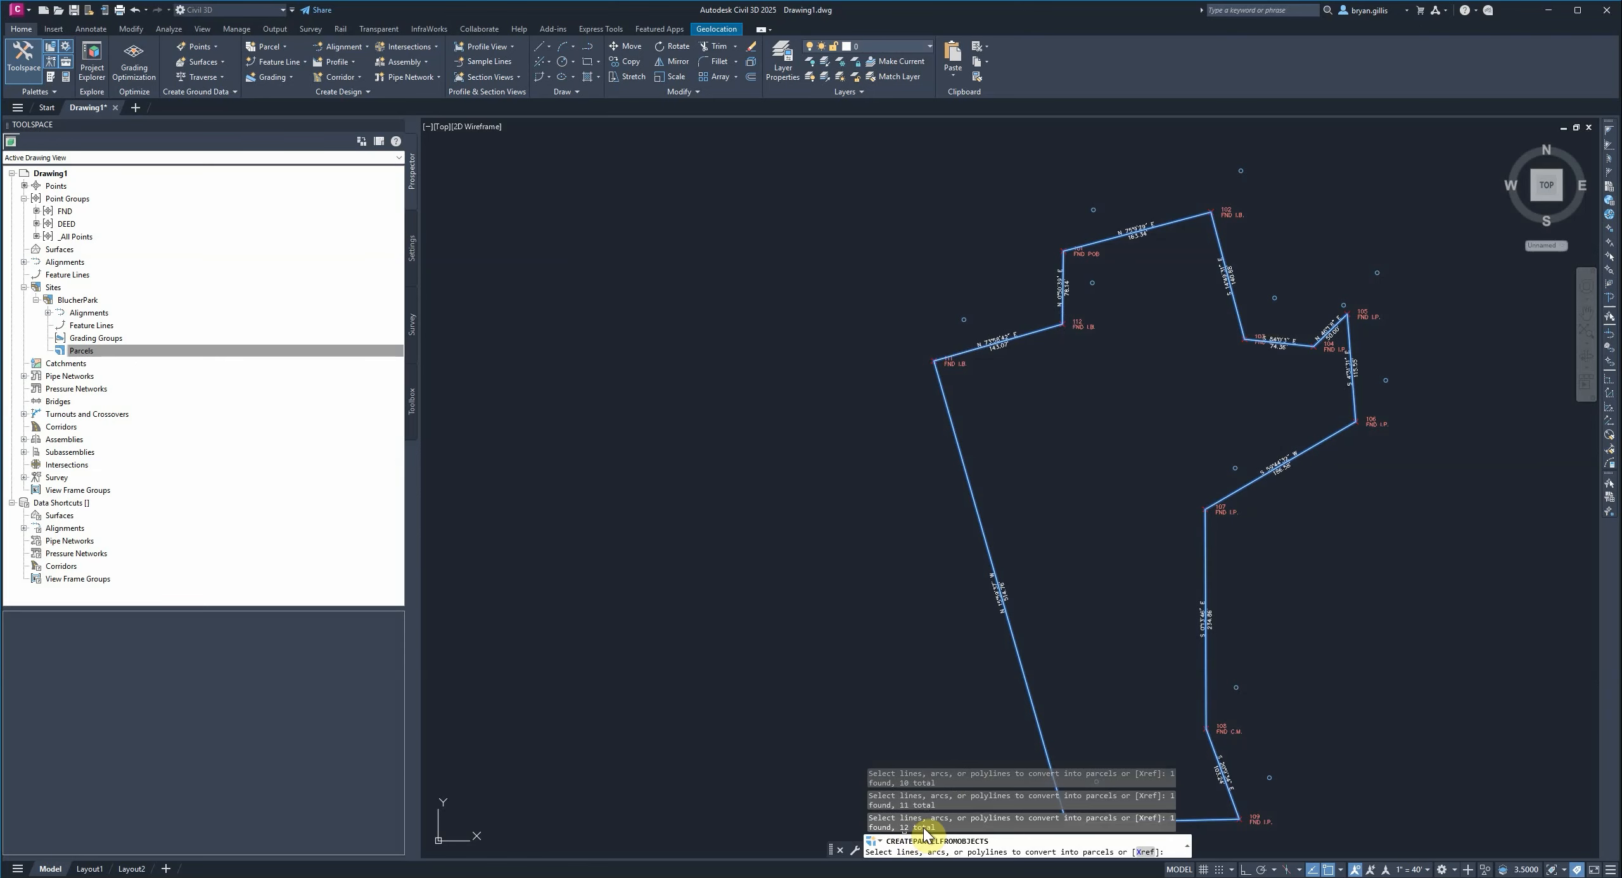
- Finish the boundary selection and set the new parcel's area label style to Name Area & Perimeter, keeping the Property parcel style
{"action": "right_click", "coordinate": [1100, 385]}
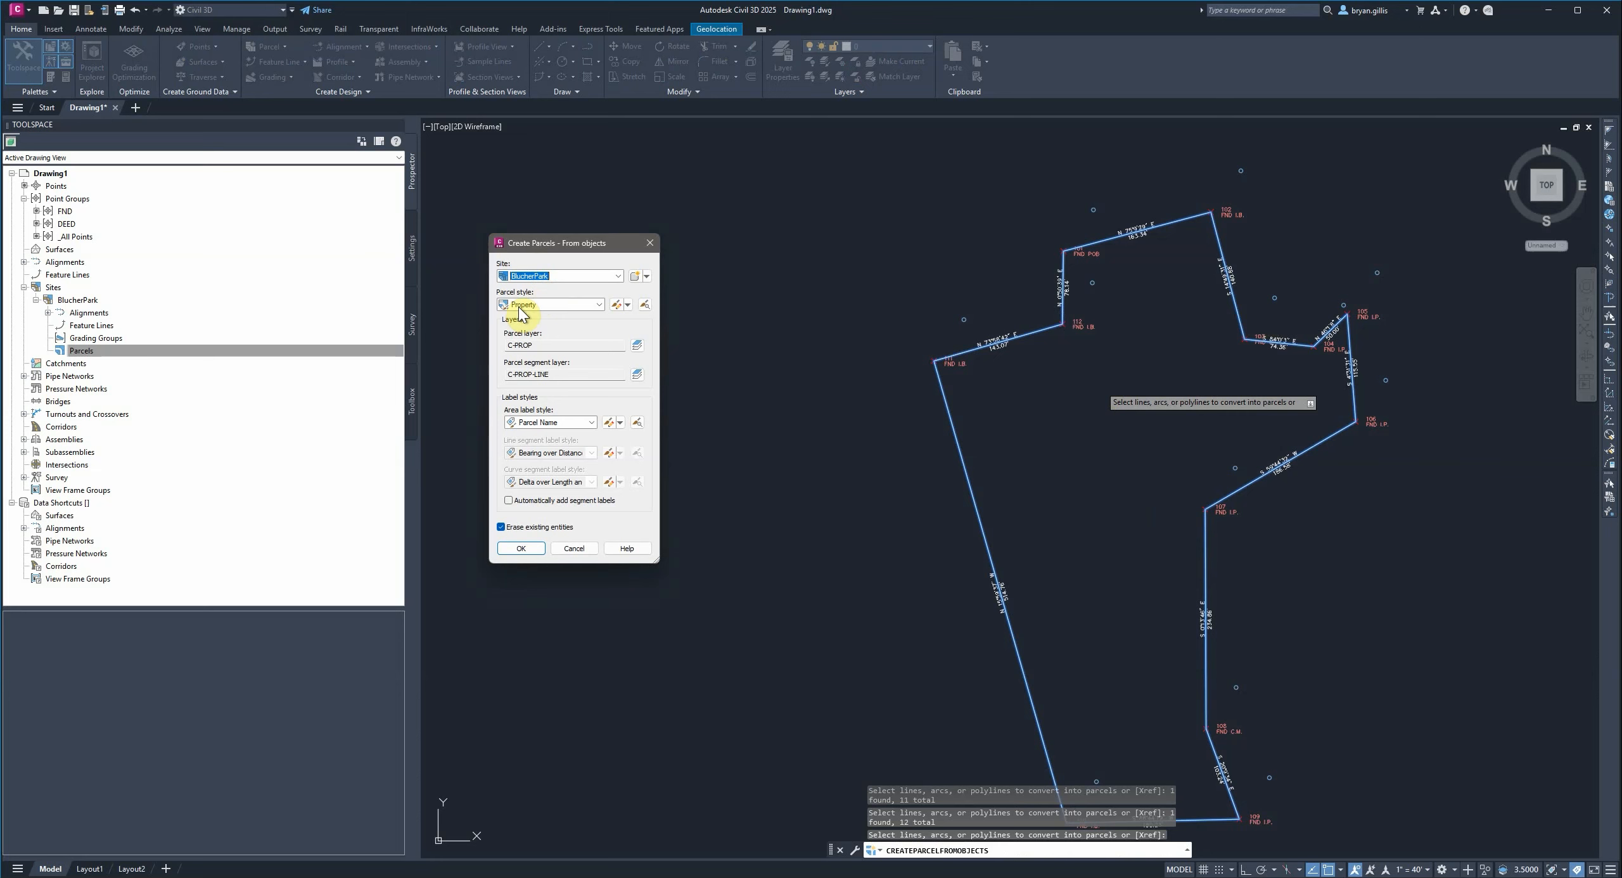
{"action": "left_click", "coordinate": [599, 305]}
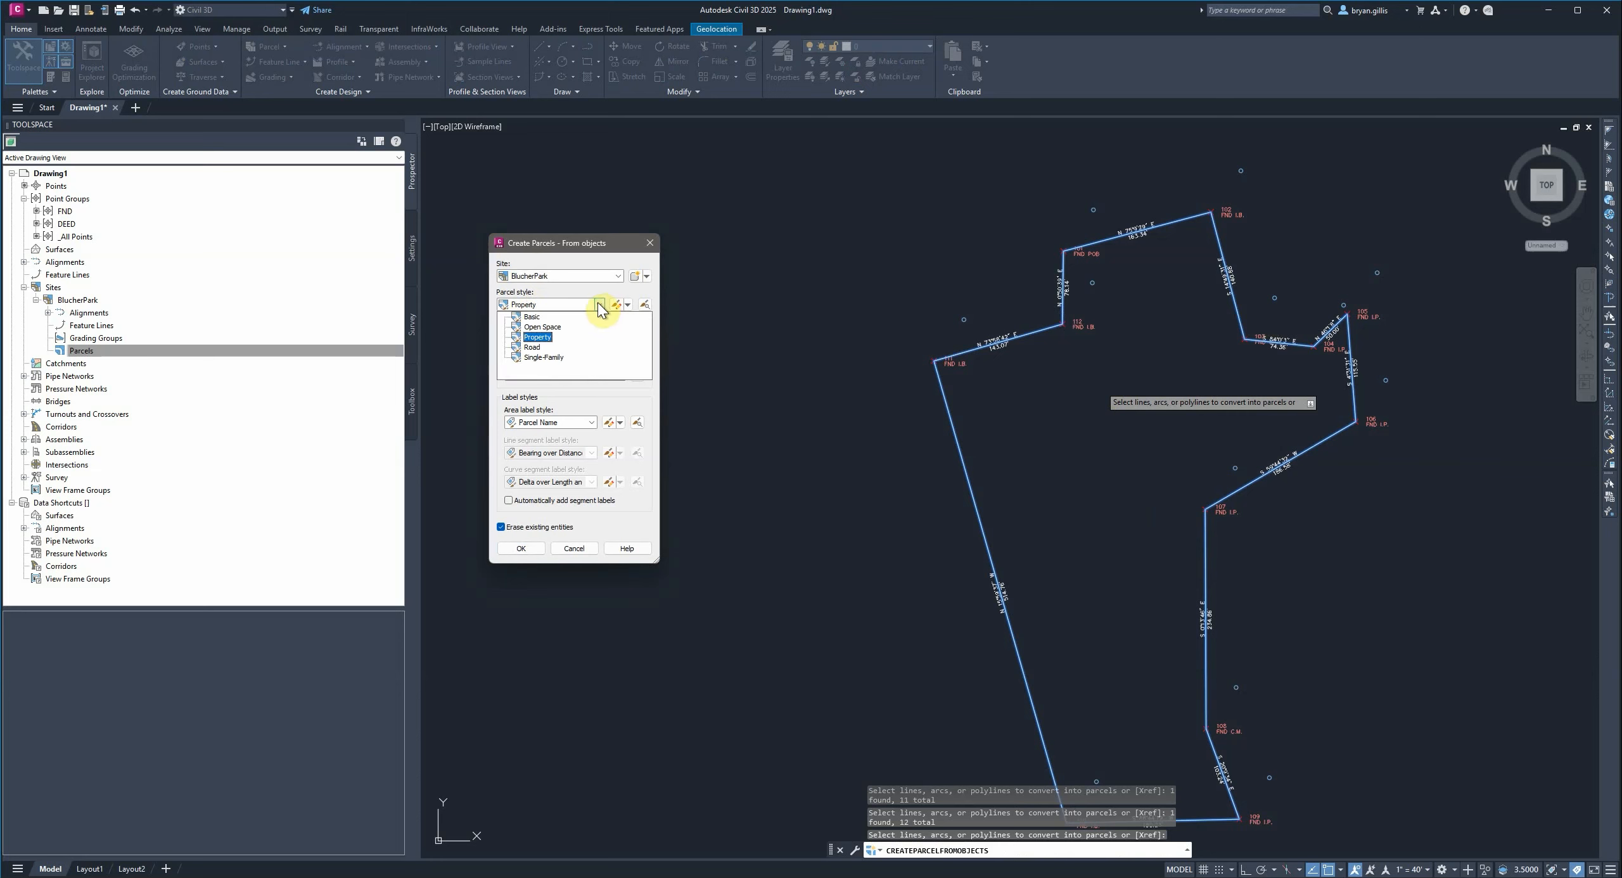
{"action": "left_click", "coordinate": [599, 305]}
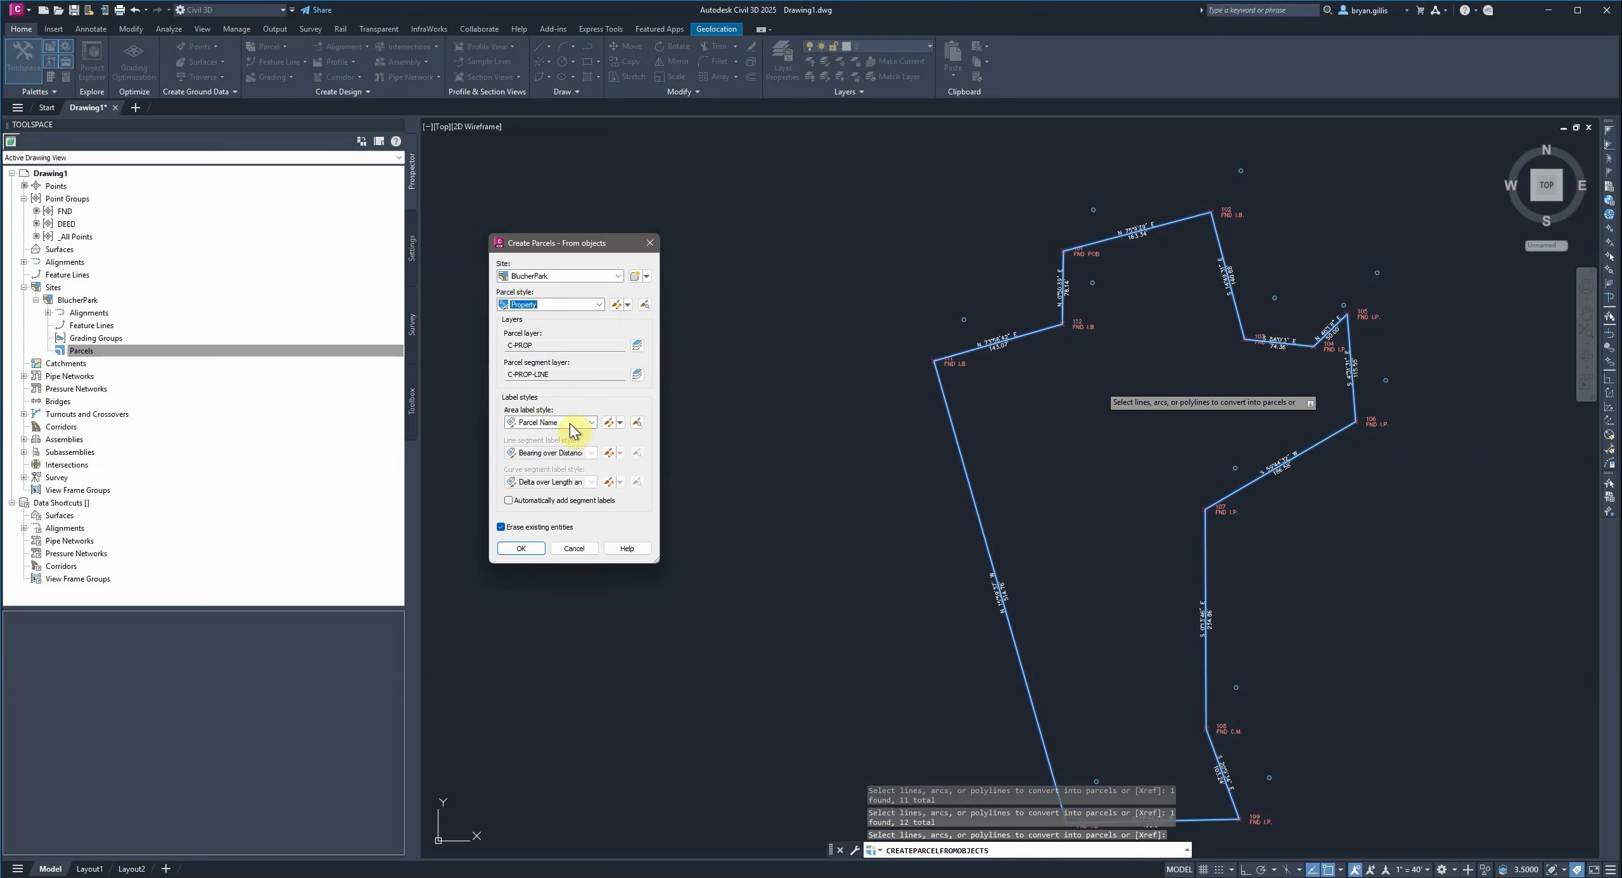
{"action": "left_click", "coordinate": [590, 425]}
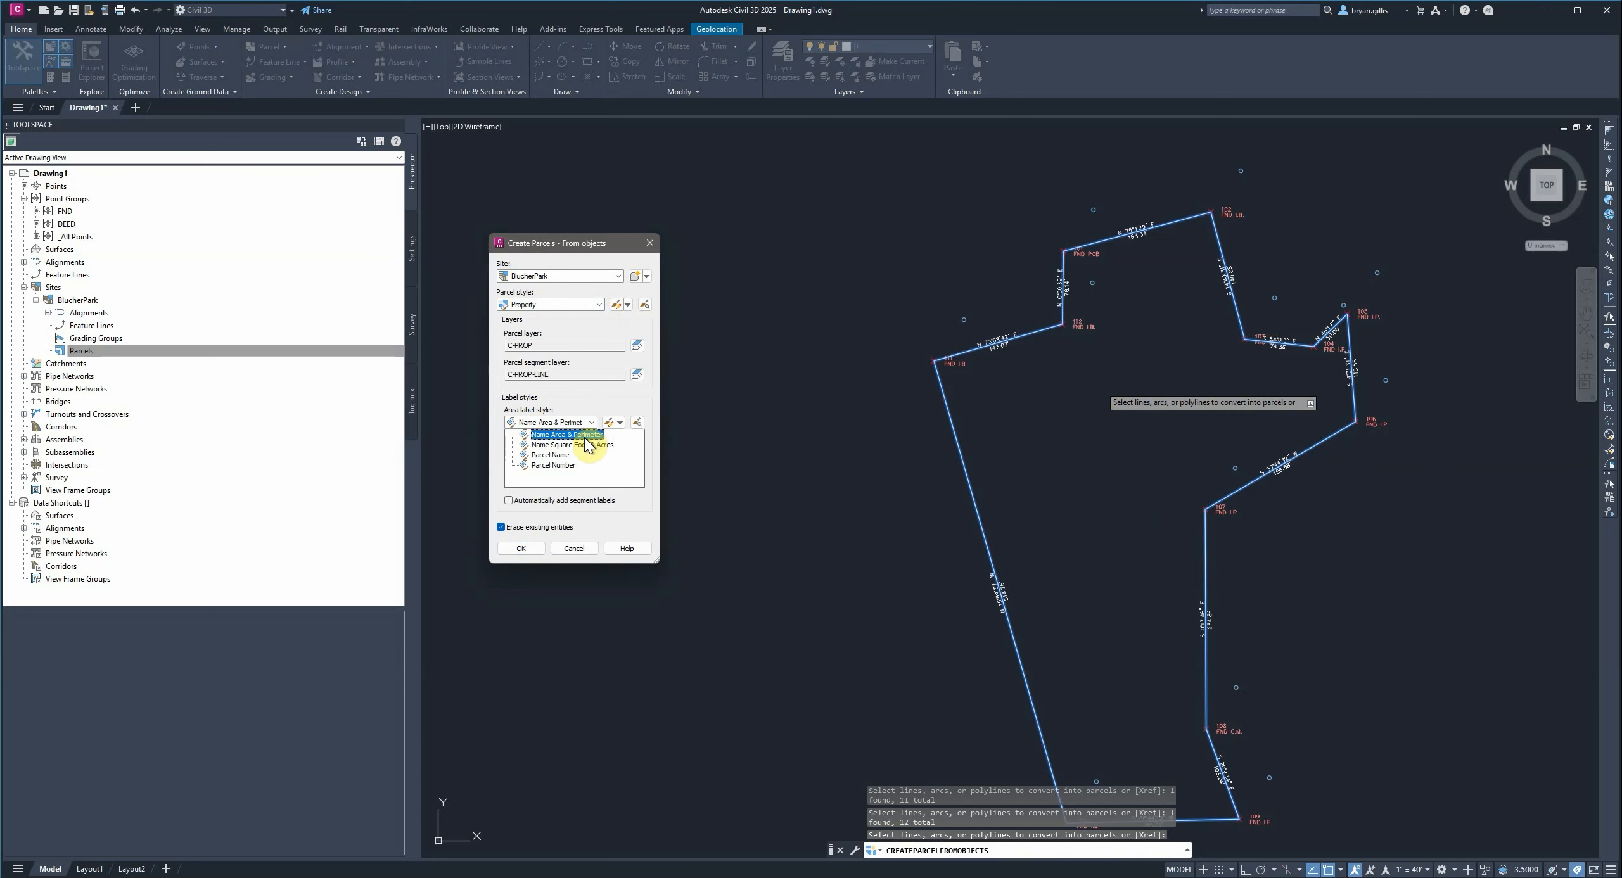
{"action": "left_click", "coordinate": [584, 436]}
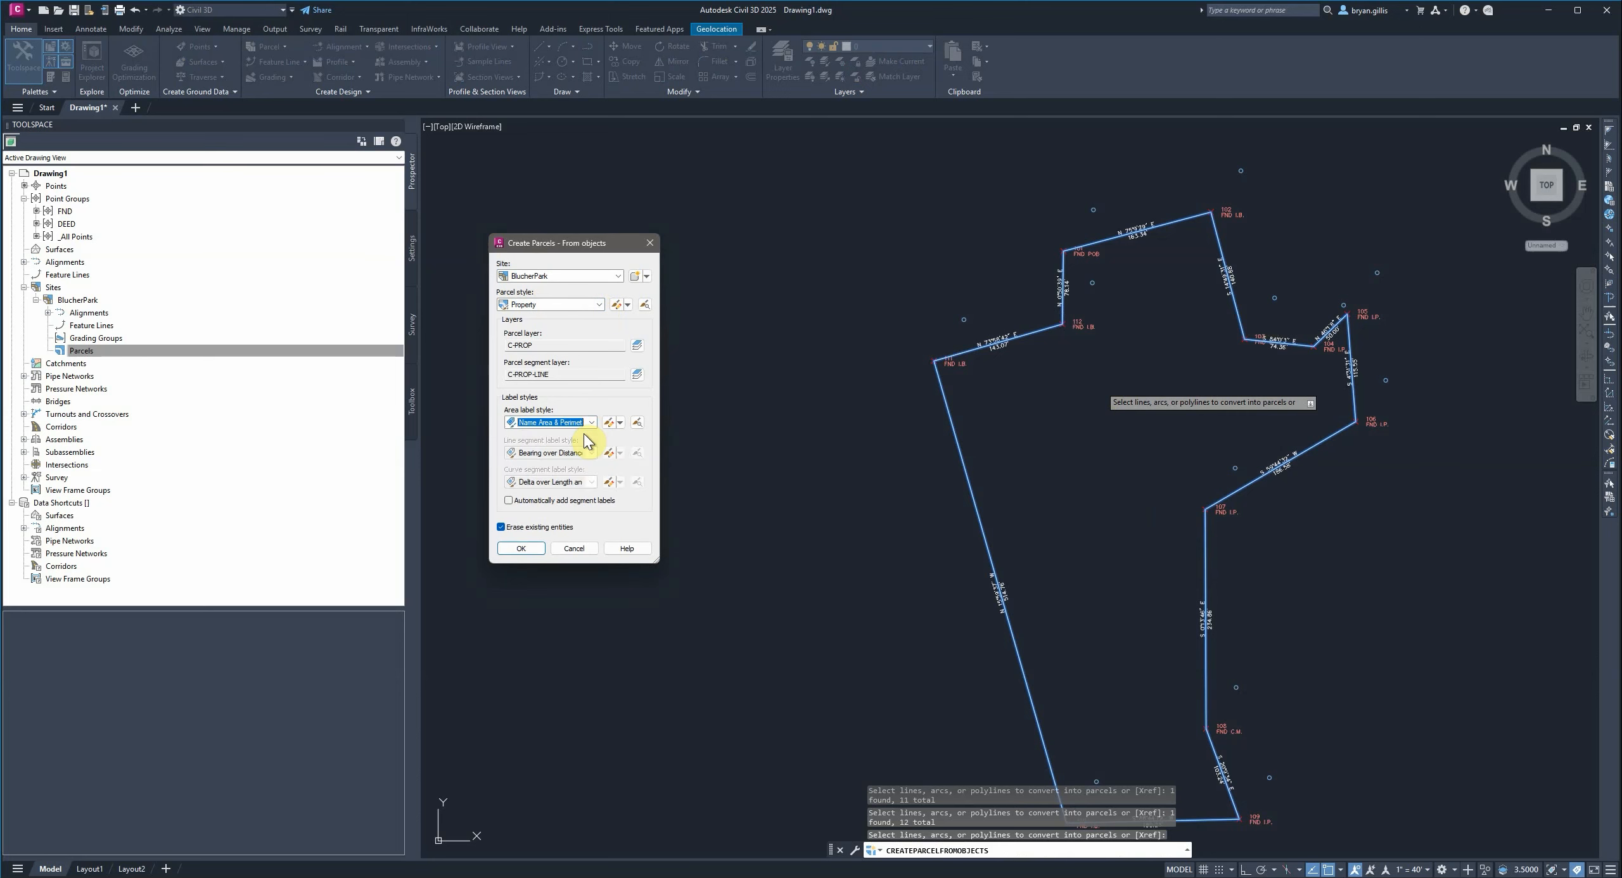
- Open the Name Area & Perimeter label style for editing, review its General settings and preview, and leave it without changes
{"action": "left_click", "coordinate": [616, 424]}
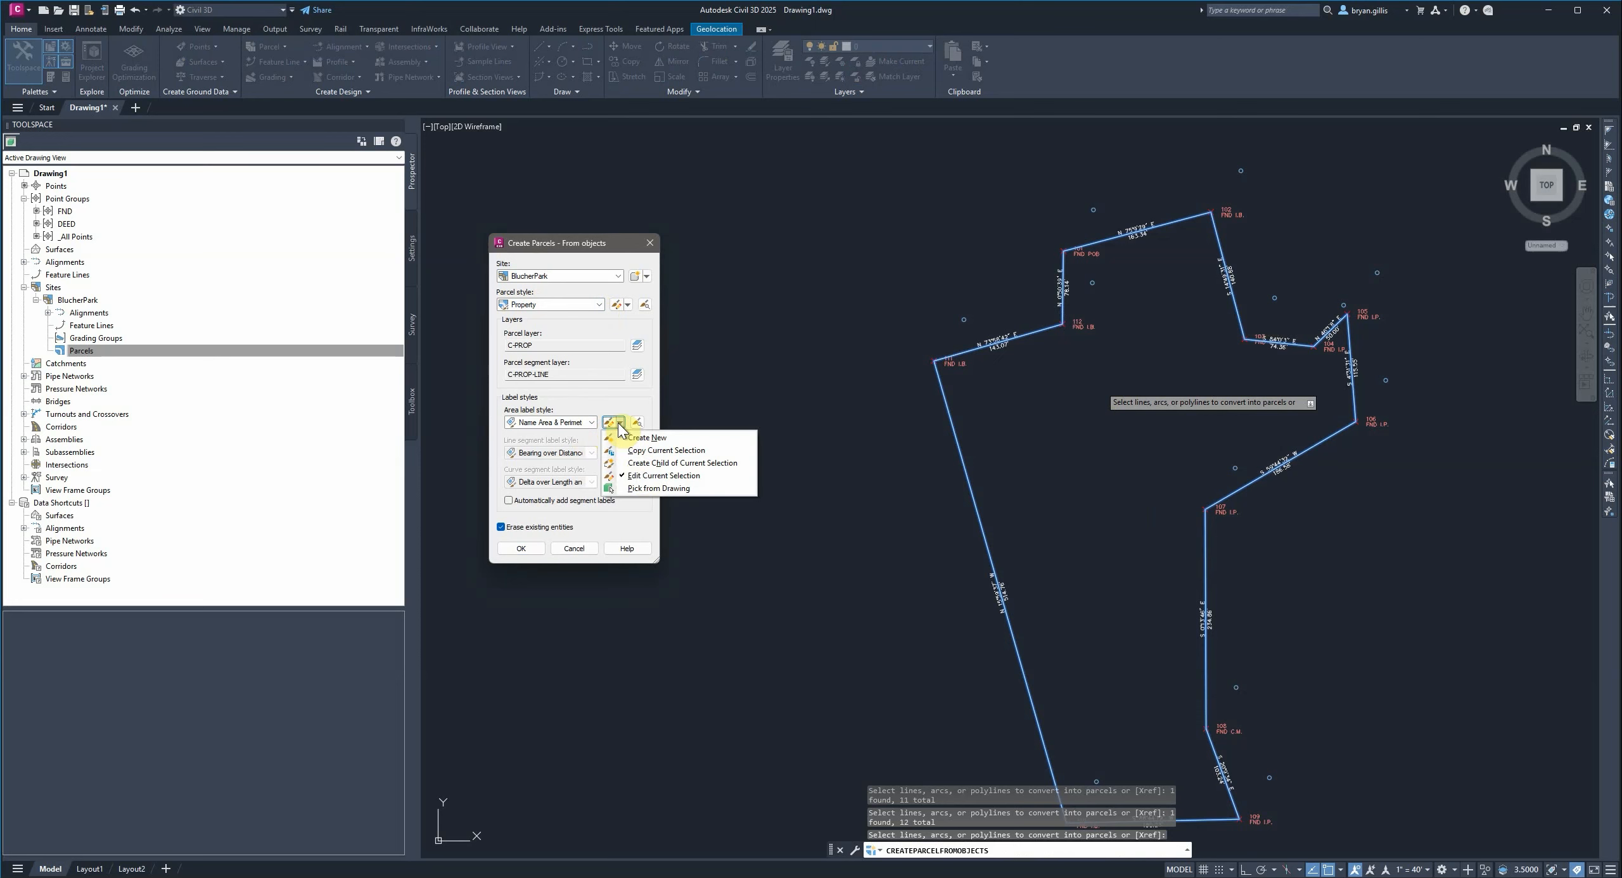
{"action": "left_click", "coordinate": [640, 477]}
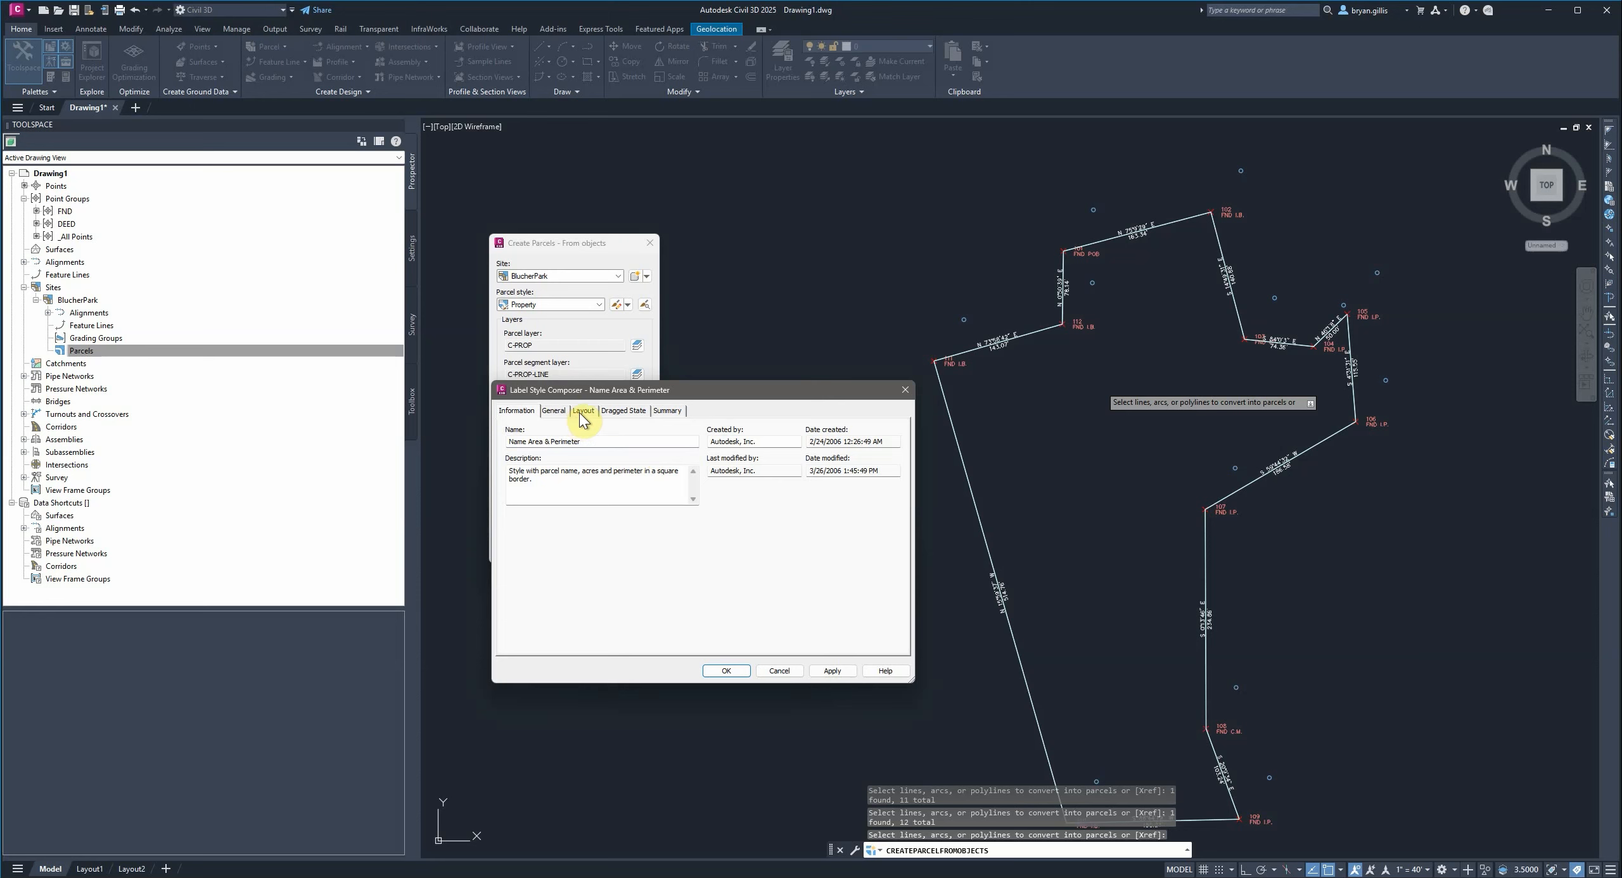
{"action": "left_click", "coordinate": [558, 412]}
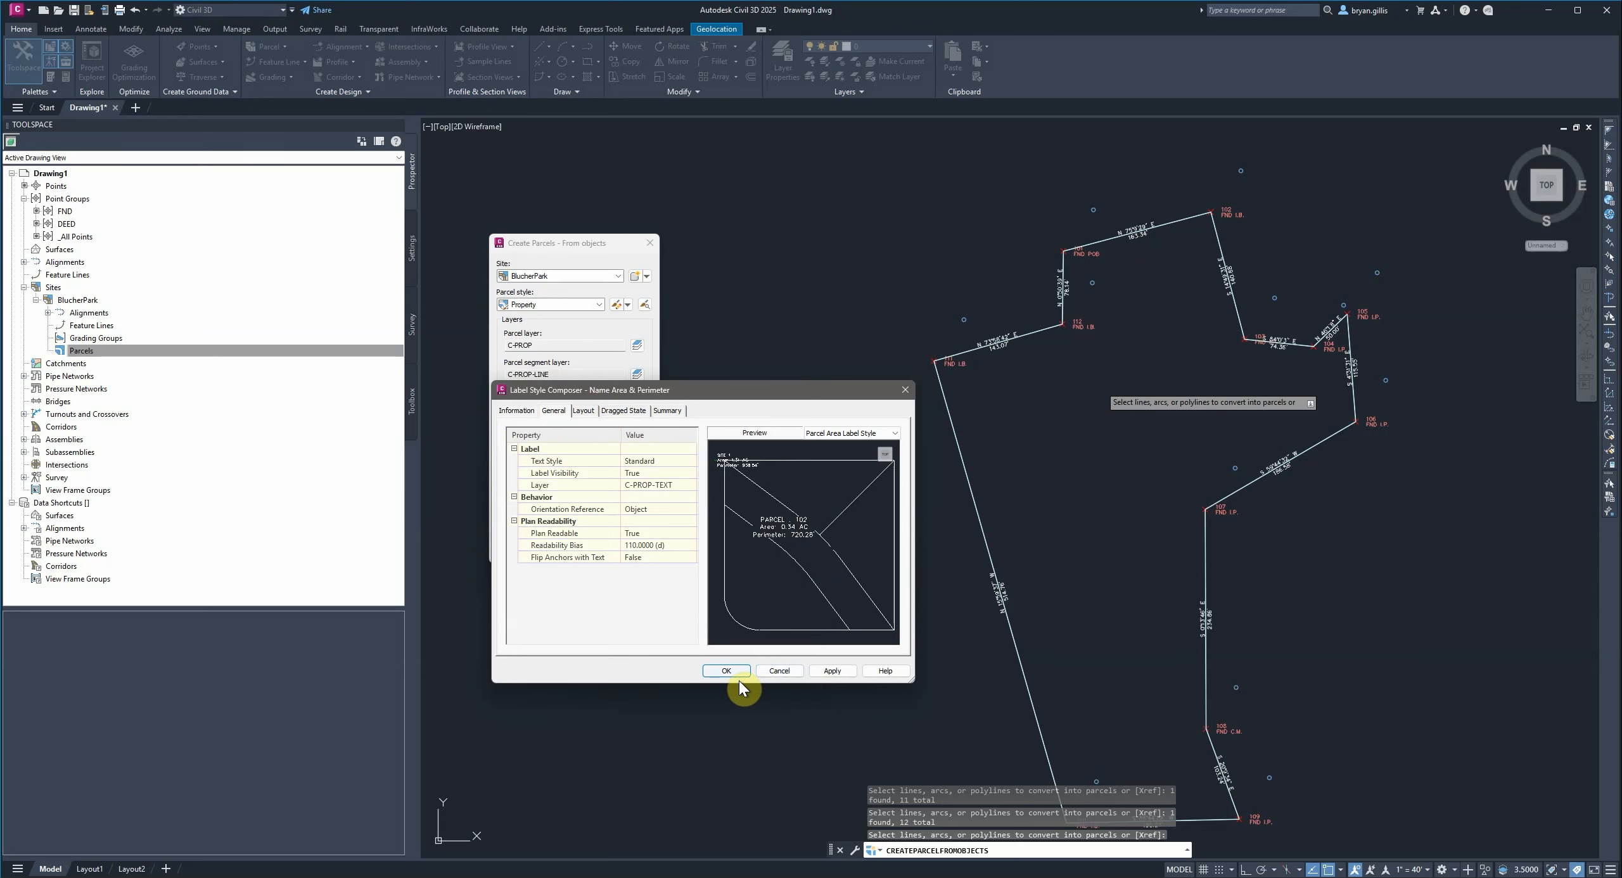
{"action": "left_click", "coordinate": [778, 671]}
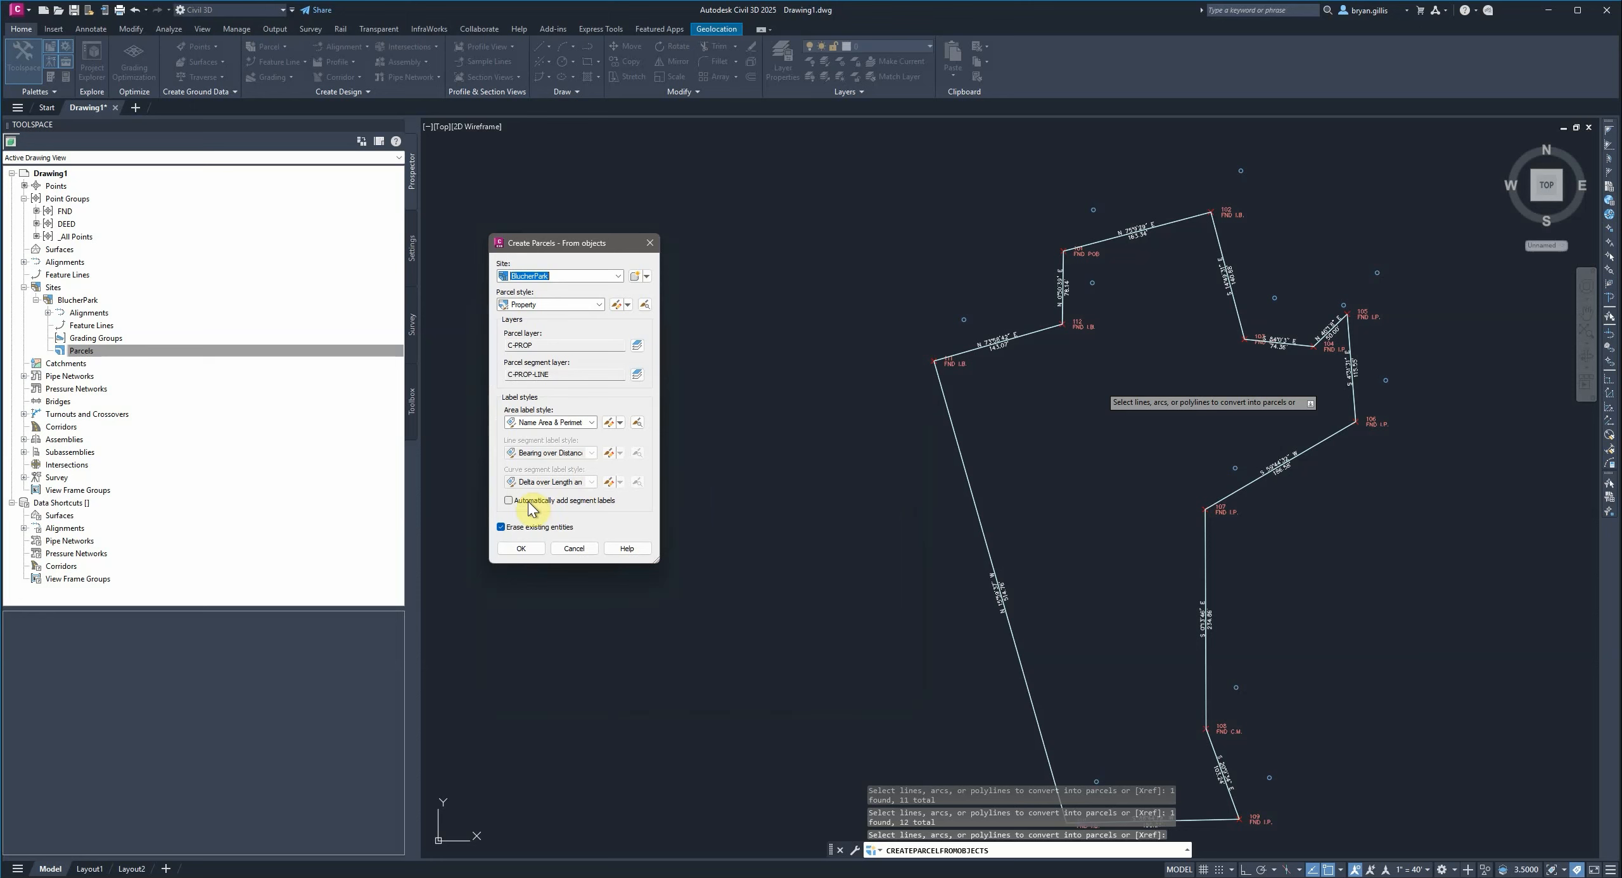
- Turn on automatic segment labels with the Delta over Length and Radius curve style and create the parcel
{"action": "left_click", "coordinate": [509, 500]}
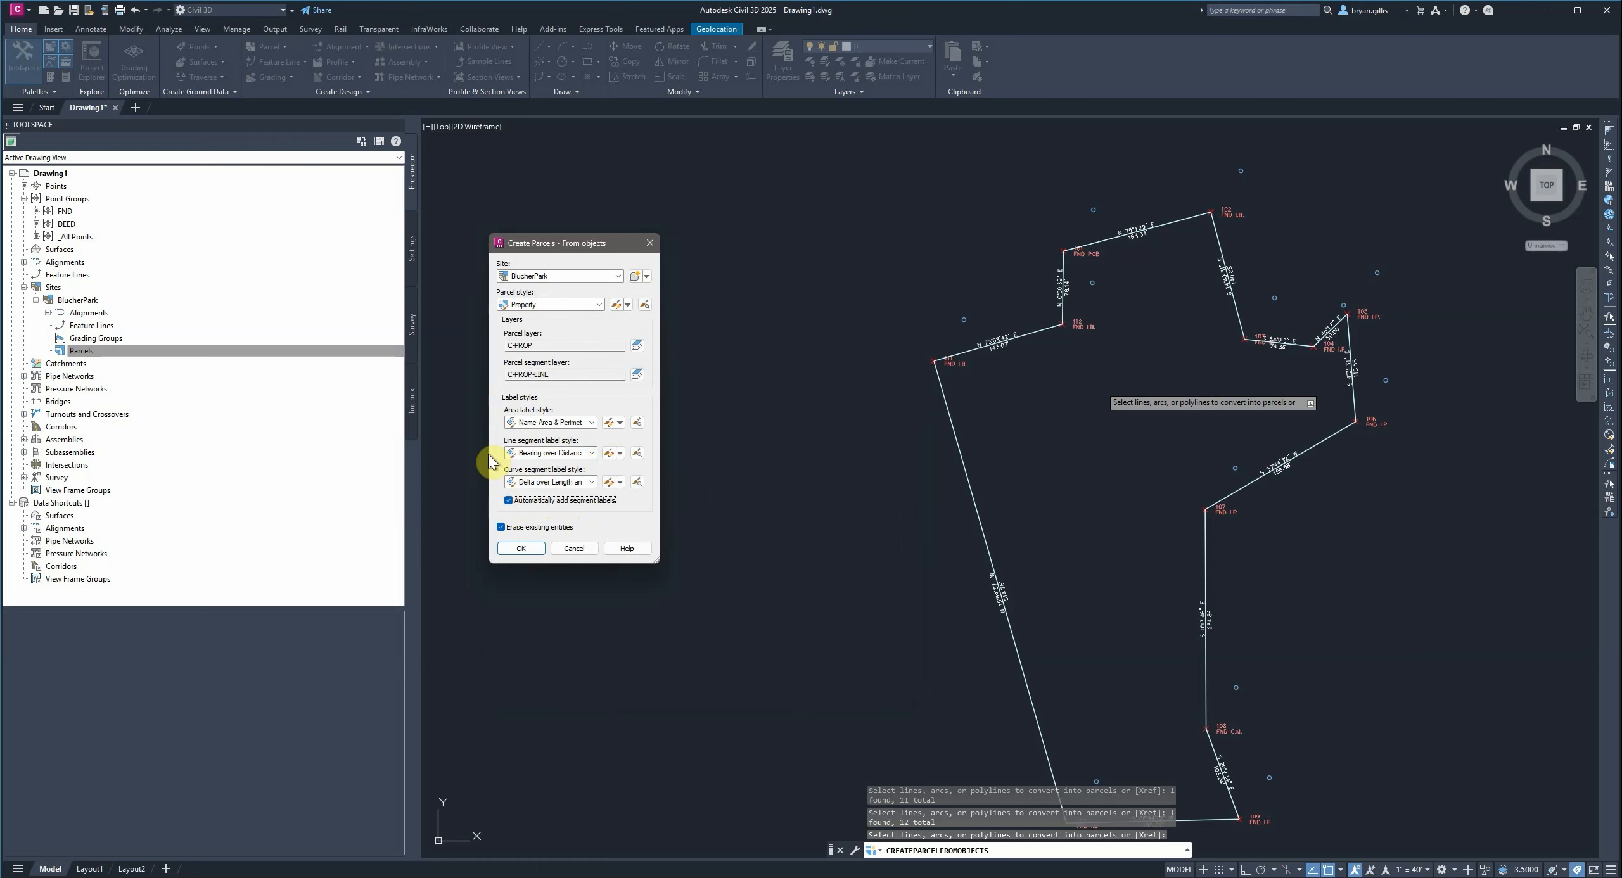
{"action": "left_click", "coordinate": [592, 483]}
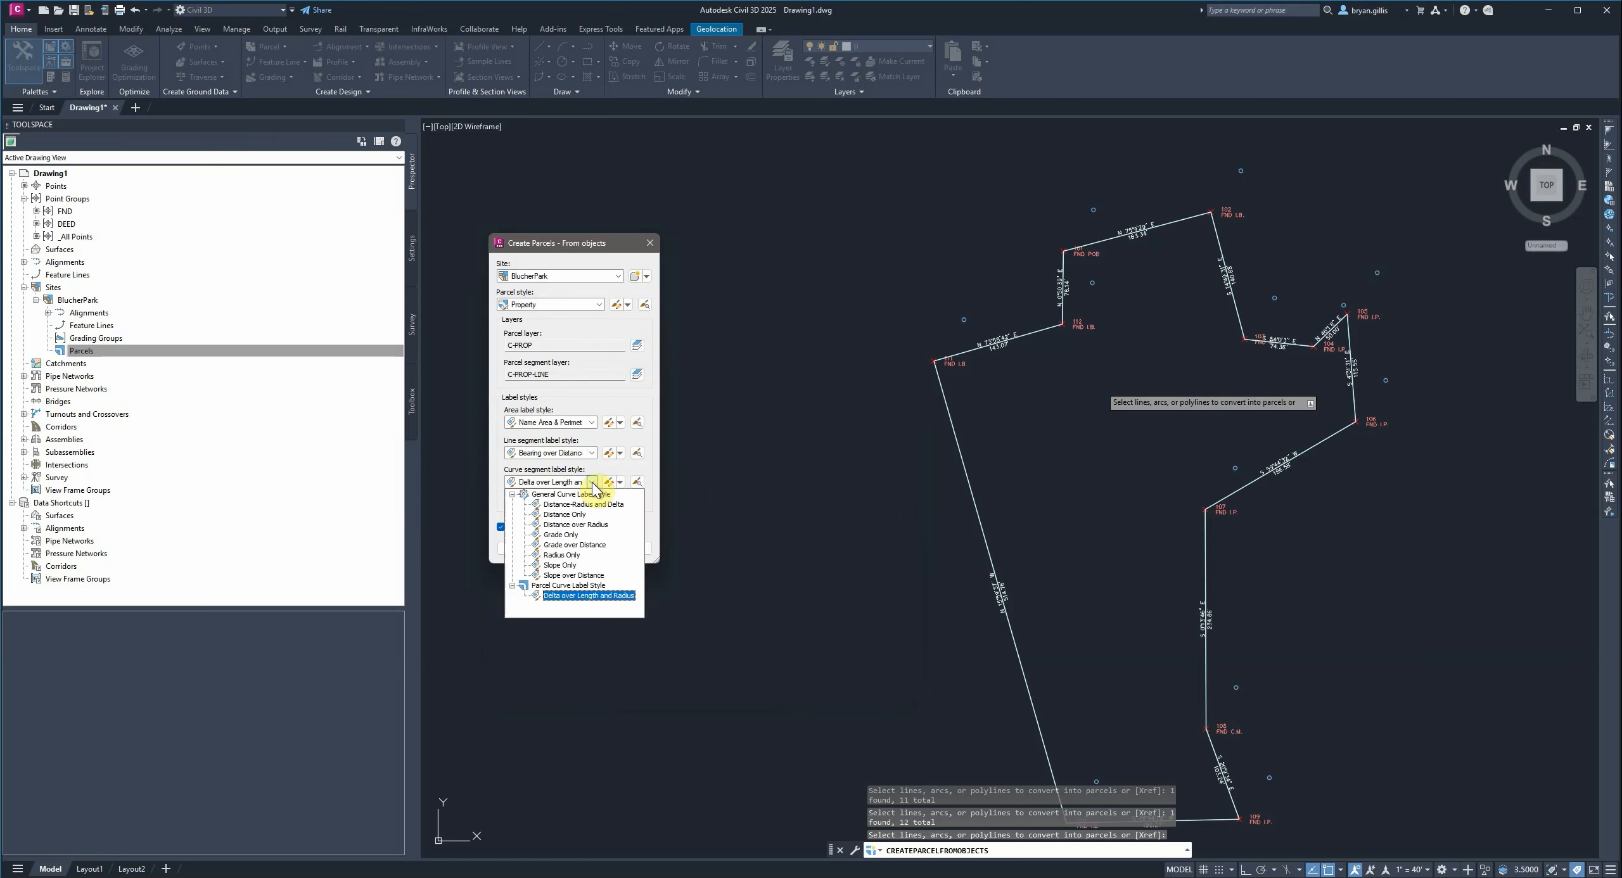
{"action": "left_click", "coordinate": [594, 485]}
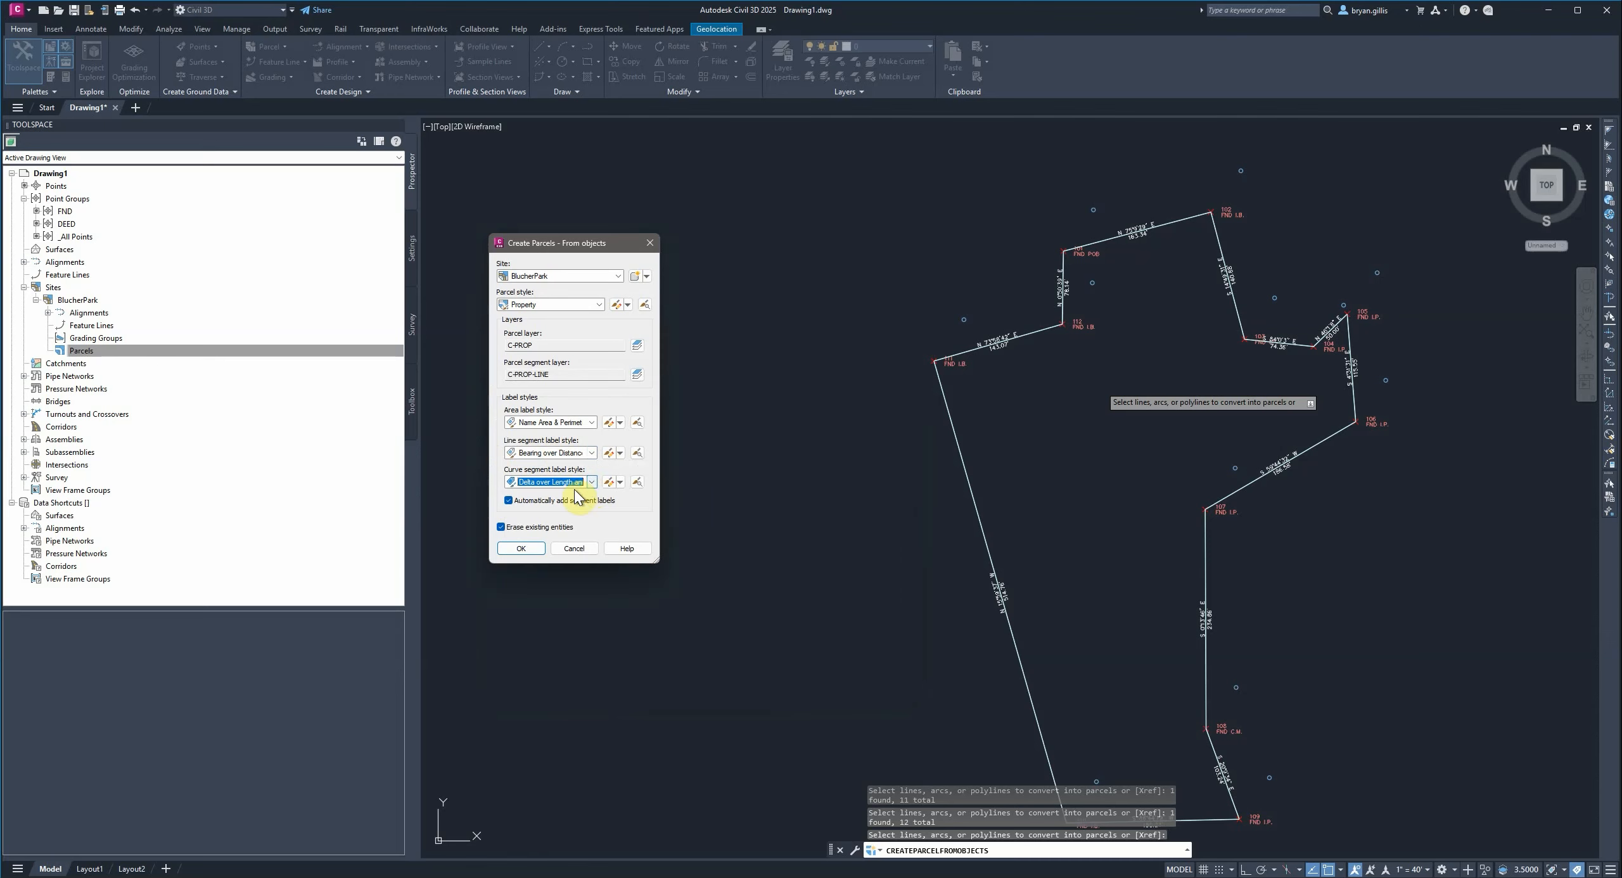
{"action": "left_click", "coordinate": [521, 549]}
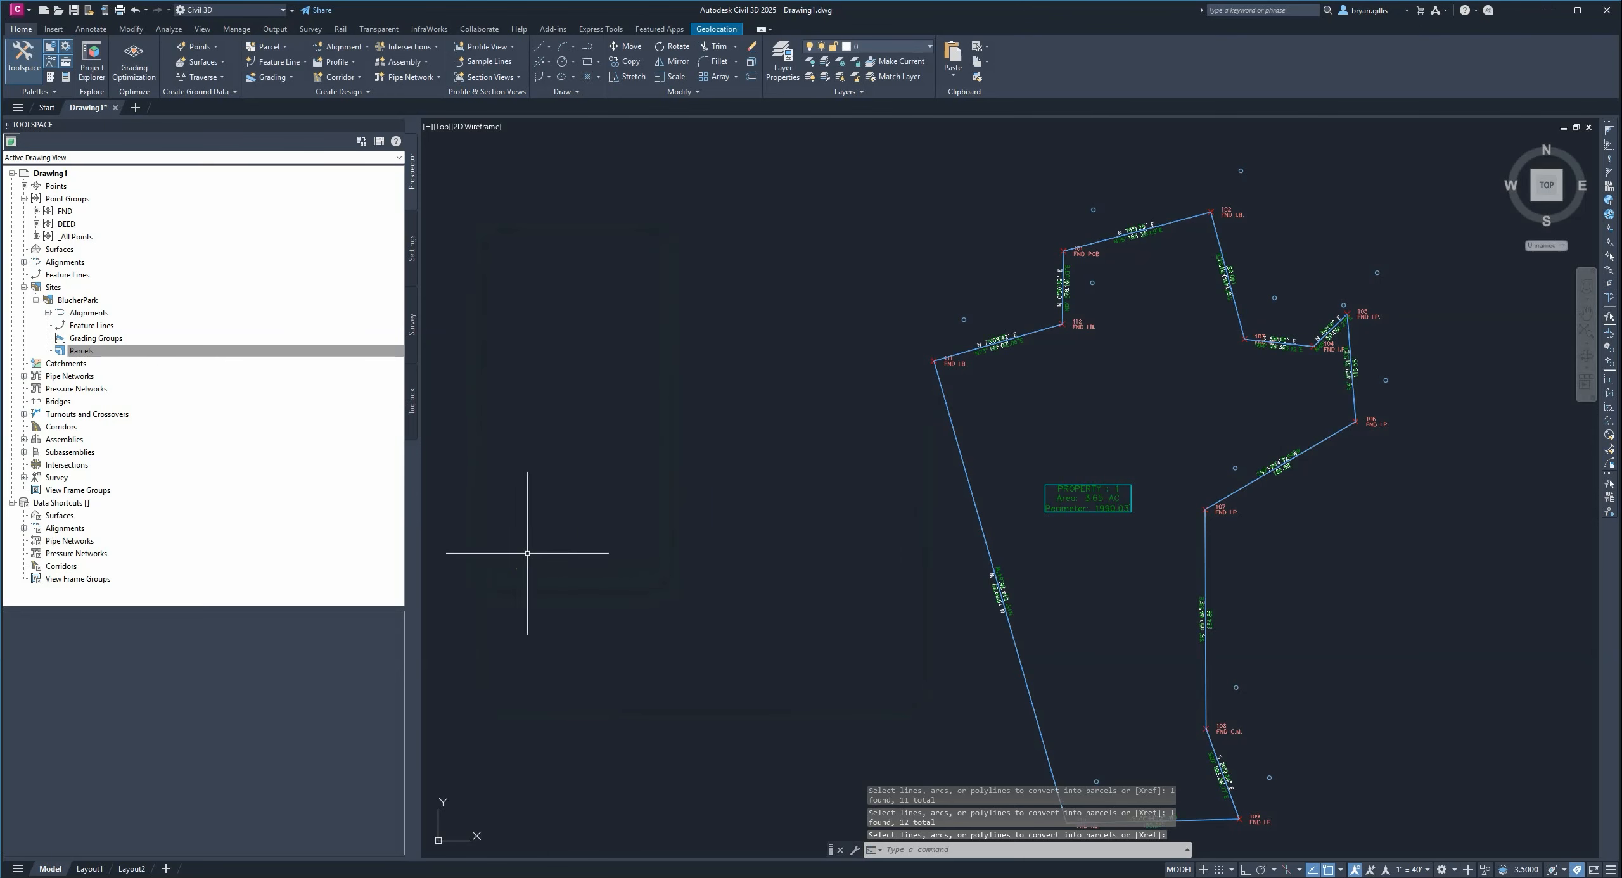
- Erase the original white bearing-and-distance labels on boundary lines 101–102 and 102–103, leaving the green parcel segment labels
{"action": "mouse_move", "coordinate": [1097, 554]}
{"action": "middle_mouse_down"}
{"action": "mouse_move", "coordinate": [1080, 370]}
{"action": "mouse_move", "coordinate": [1105, 468]}
{"action": "mouse_move", "coordinate": [1035, 481]}
{"action": "mouse_move", "coordinate": [909, 460]}
{"action": "middle_mouse_up"}
{"action": "scroll", "coordinate": [818, 298], "scroll_direction": "up", "scroll_amount": 7}
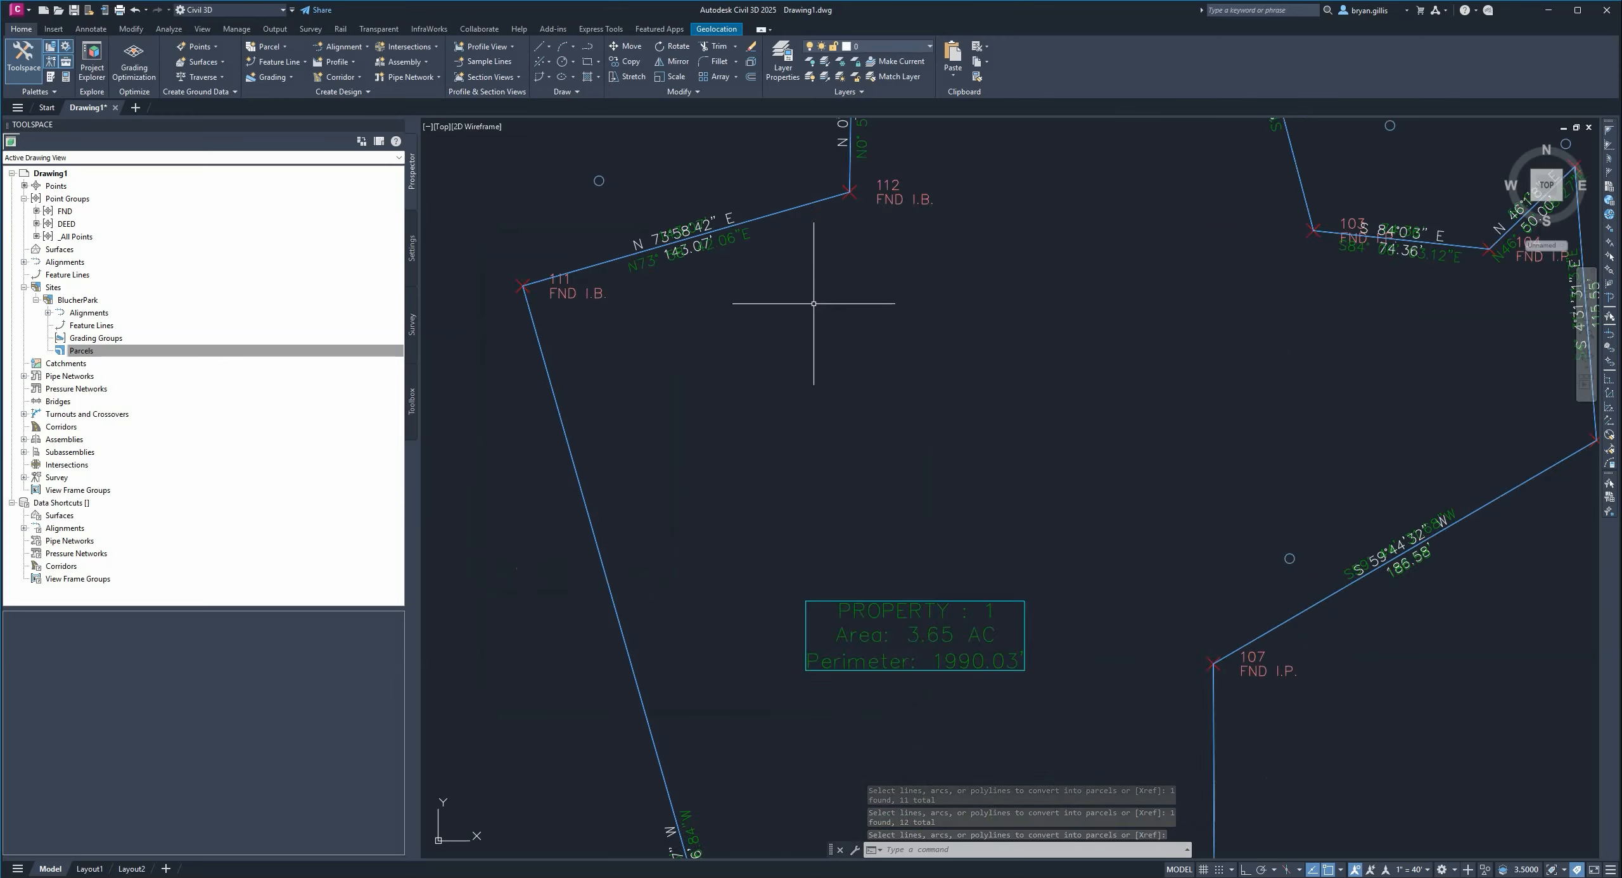
{"action": "middle_click_drag", "start_coordinate": [820, 315], "coordinate": [959, 666]}
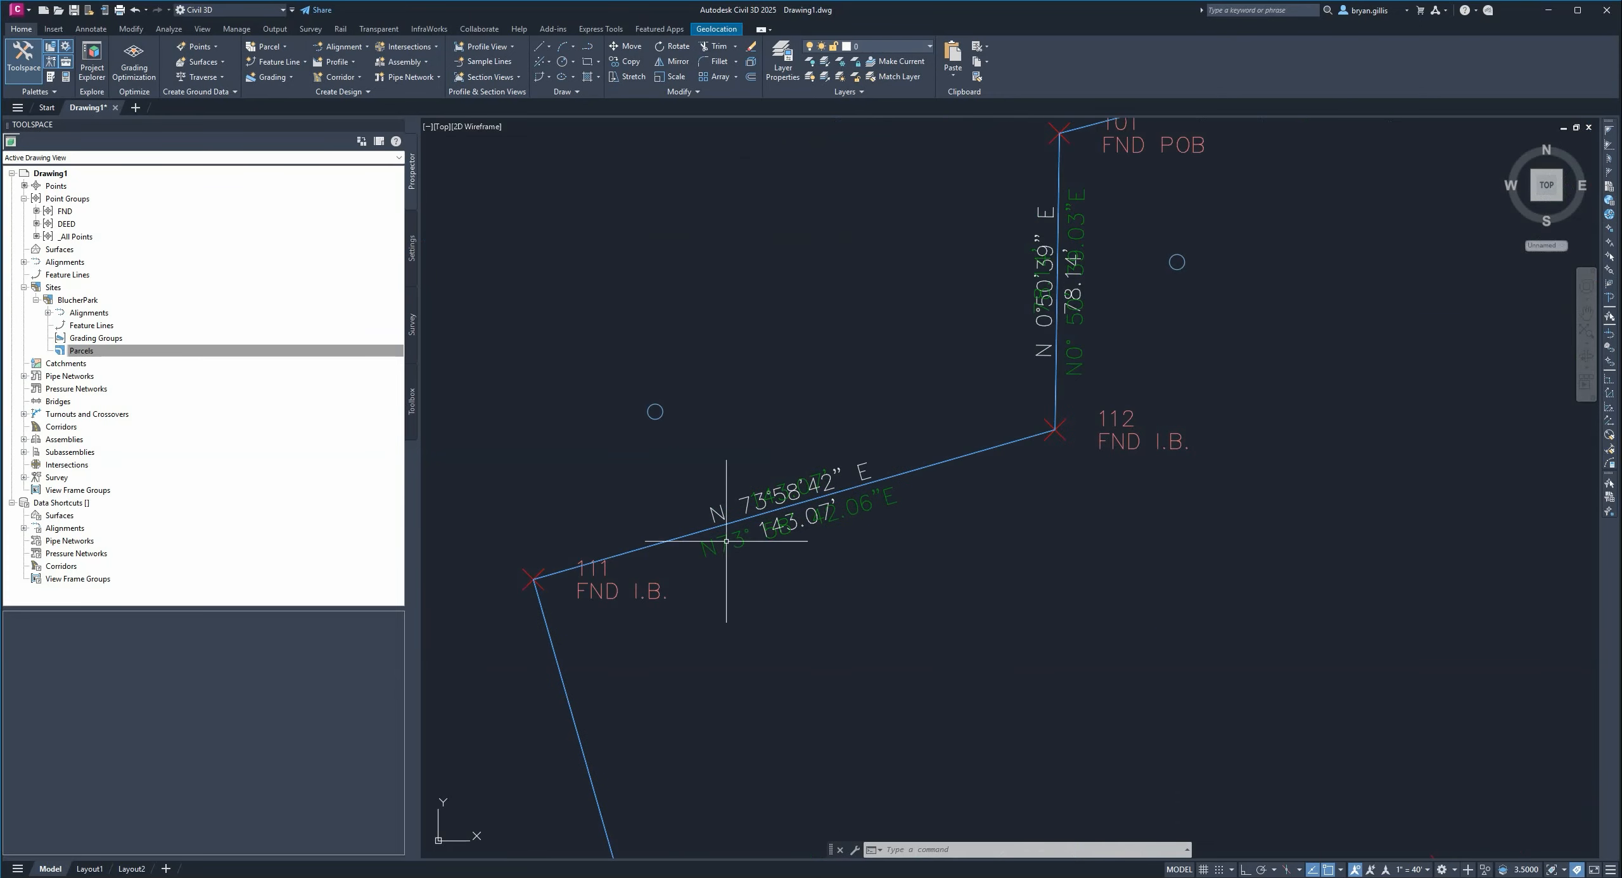
{"action": "middle_click_drag", "start_coordinate": [1132, 451], "coordinate": [917, 704]}
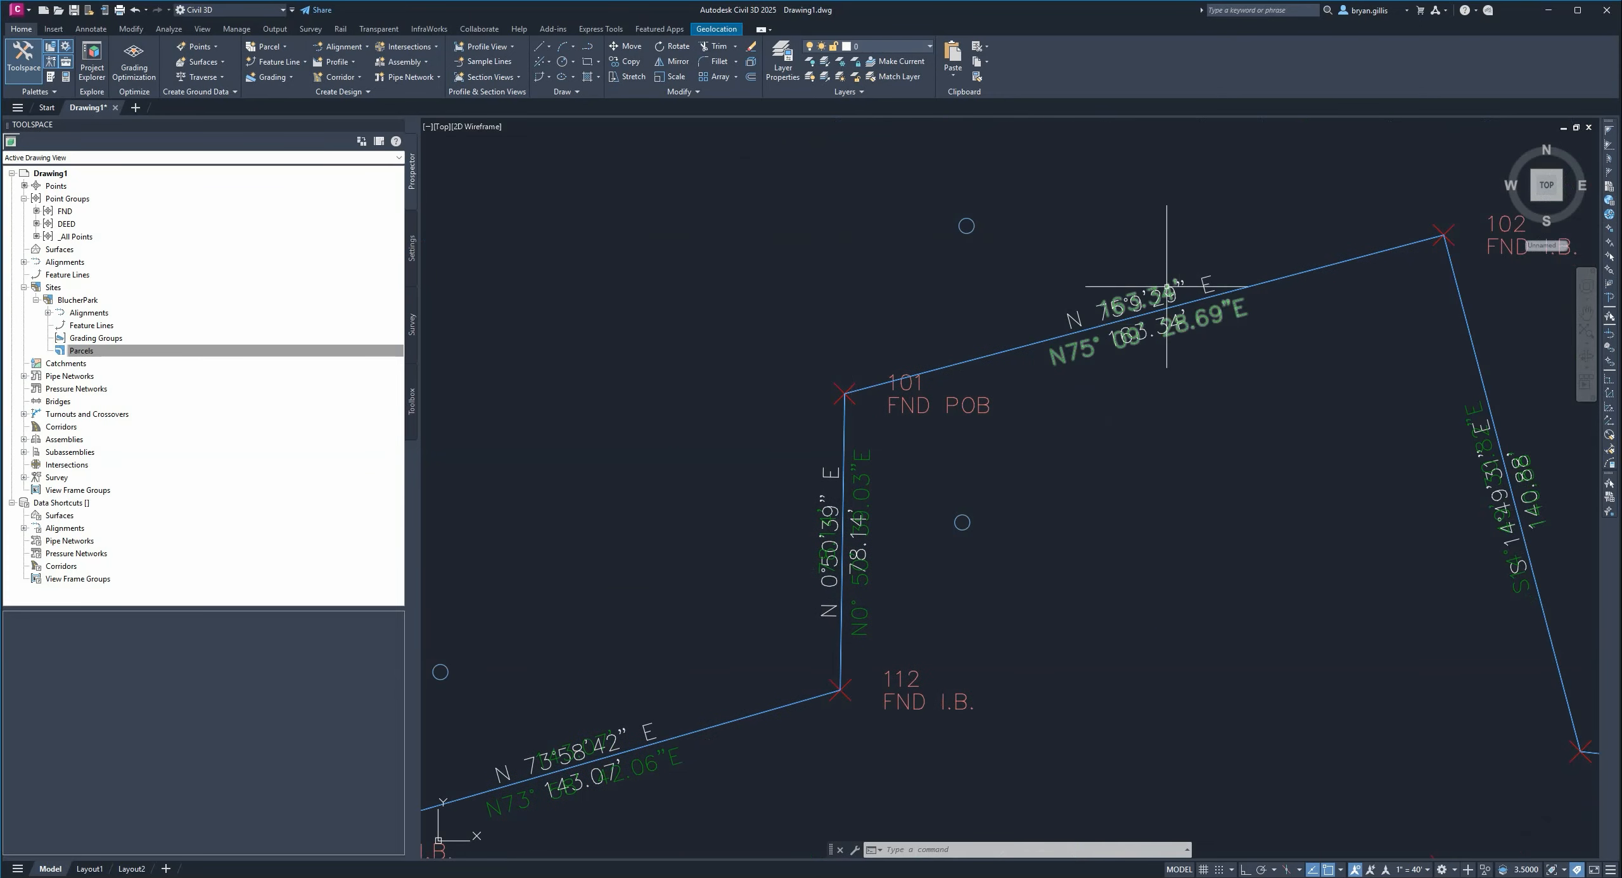
{"action": "middle_click_drag", "start_coordinate": [1348, 521], "coordinate": [1157, 556]}
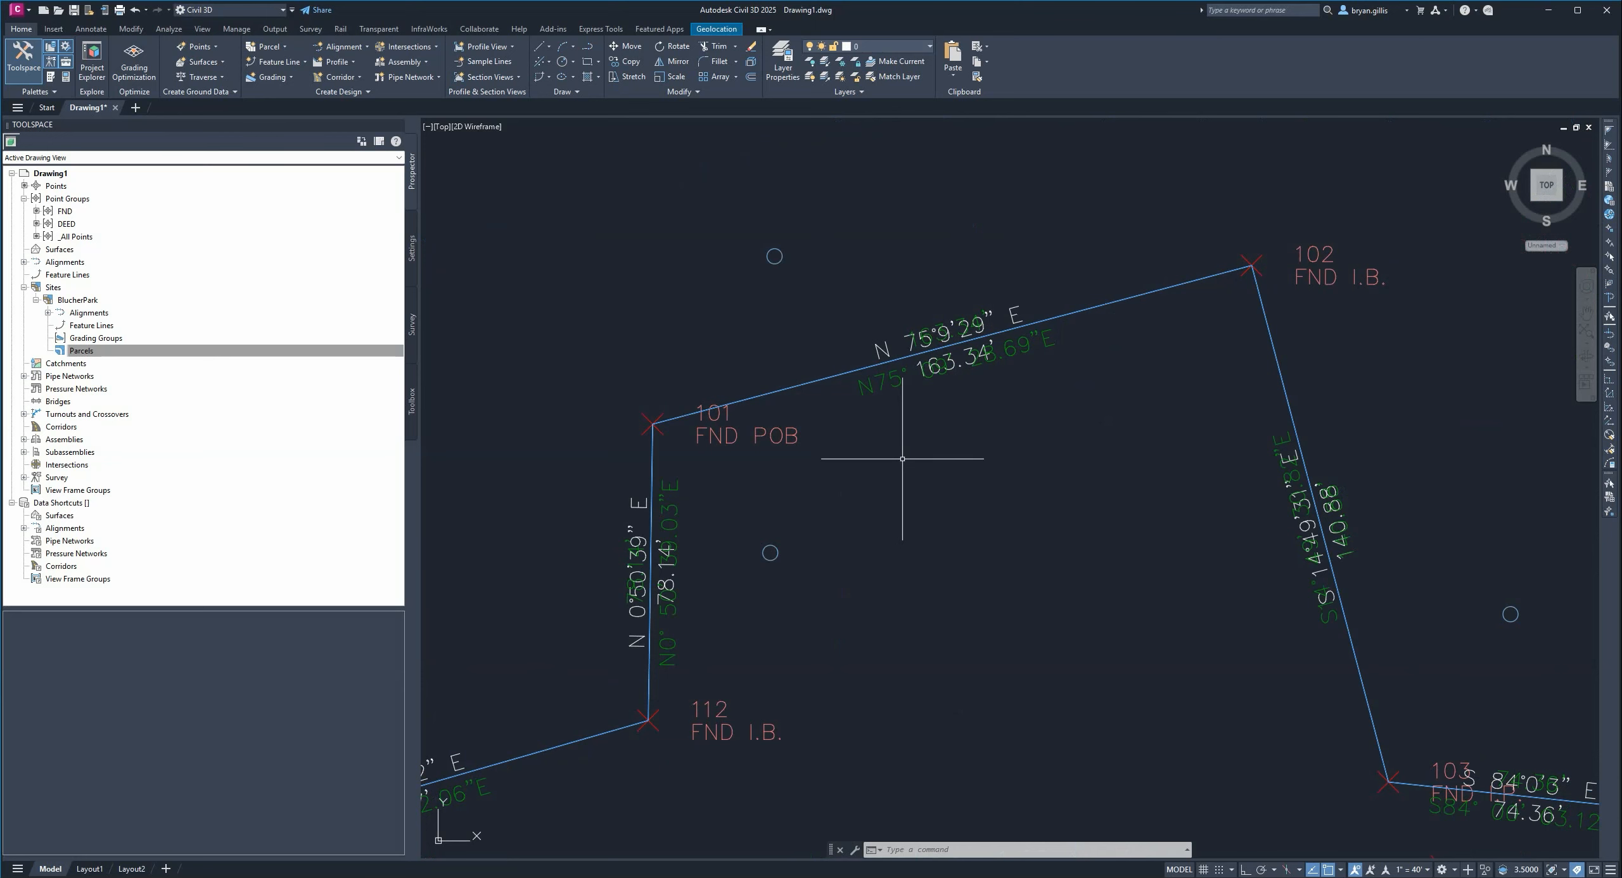
{"action": "left_click", "coordinate": [880, 350]}
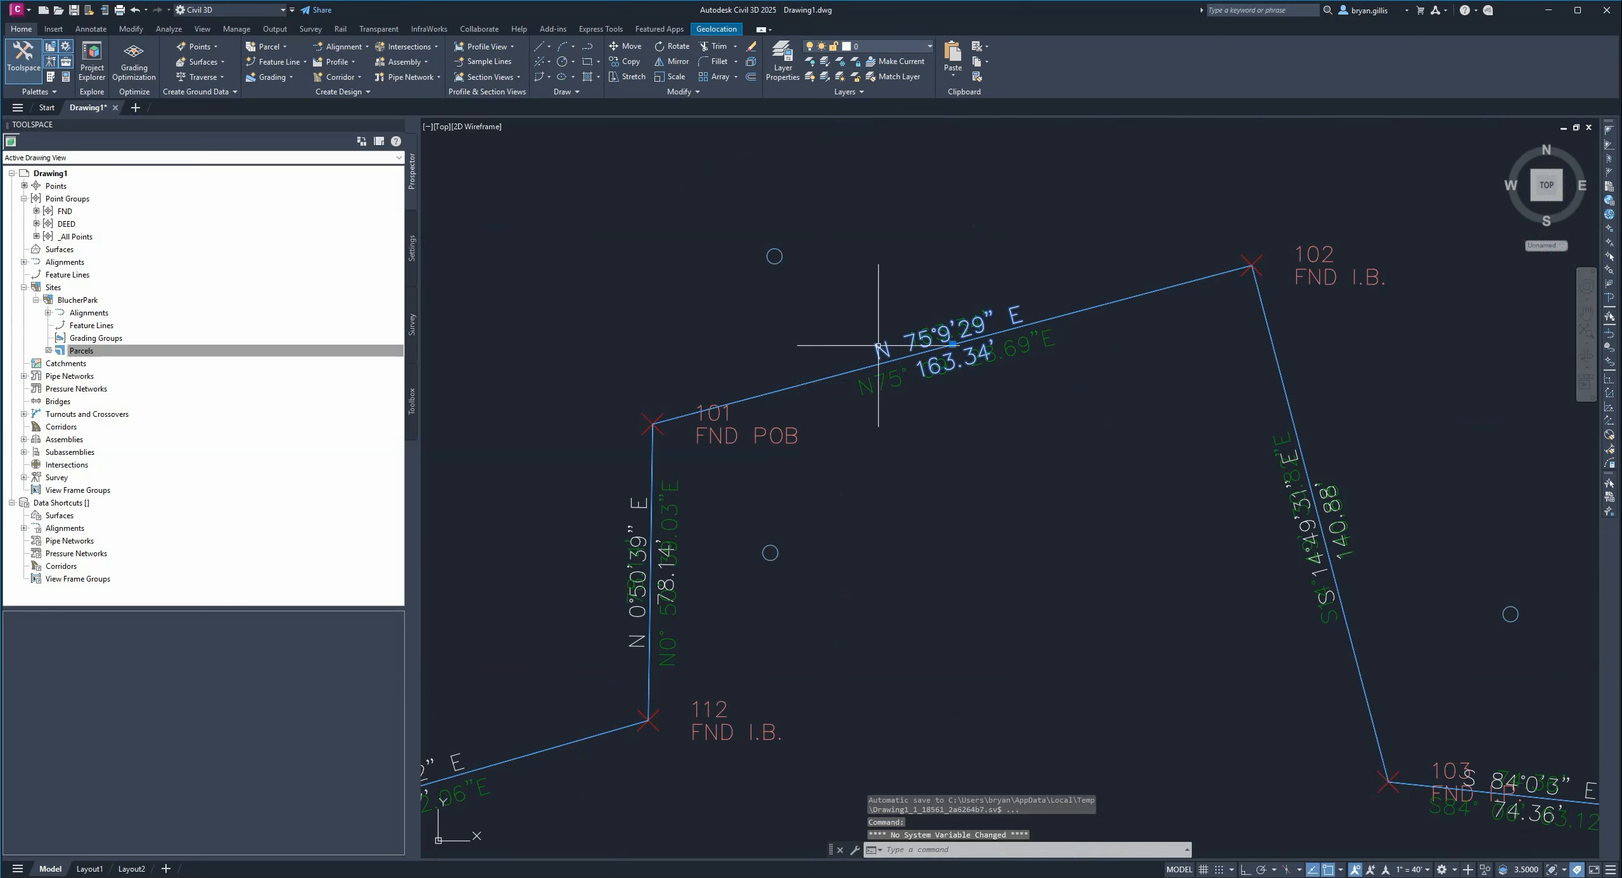
{"action": "key", "text": "Delete"}
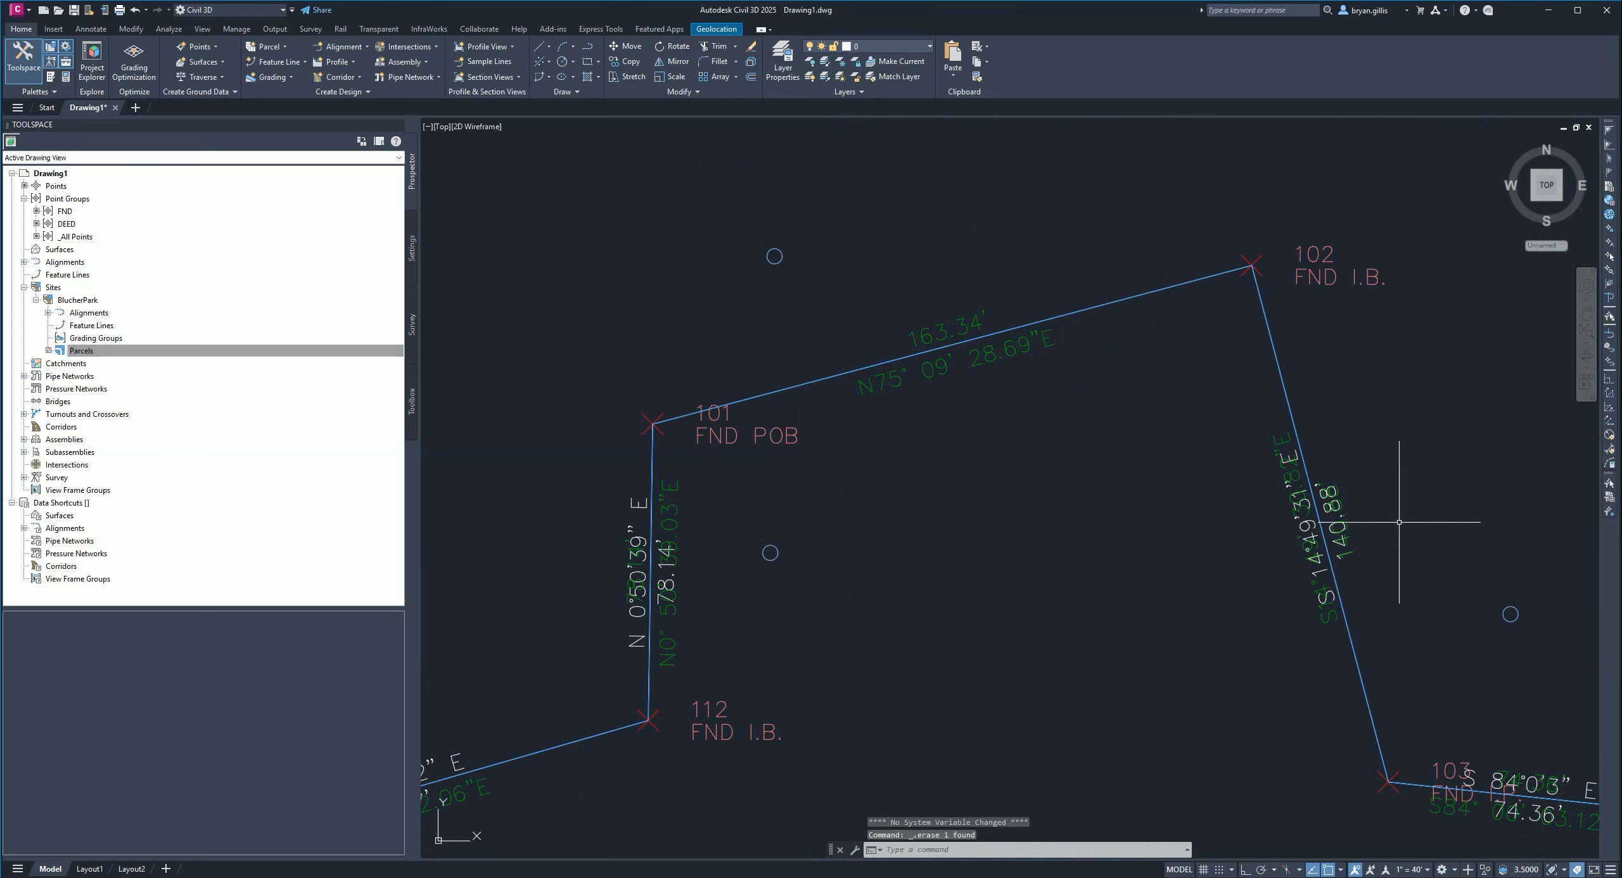
{"action": "left_click", "coordinate": [1324, 569]}
{"action": "key", "text": "Delete"}
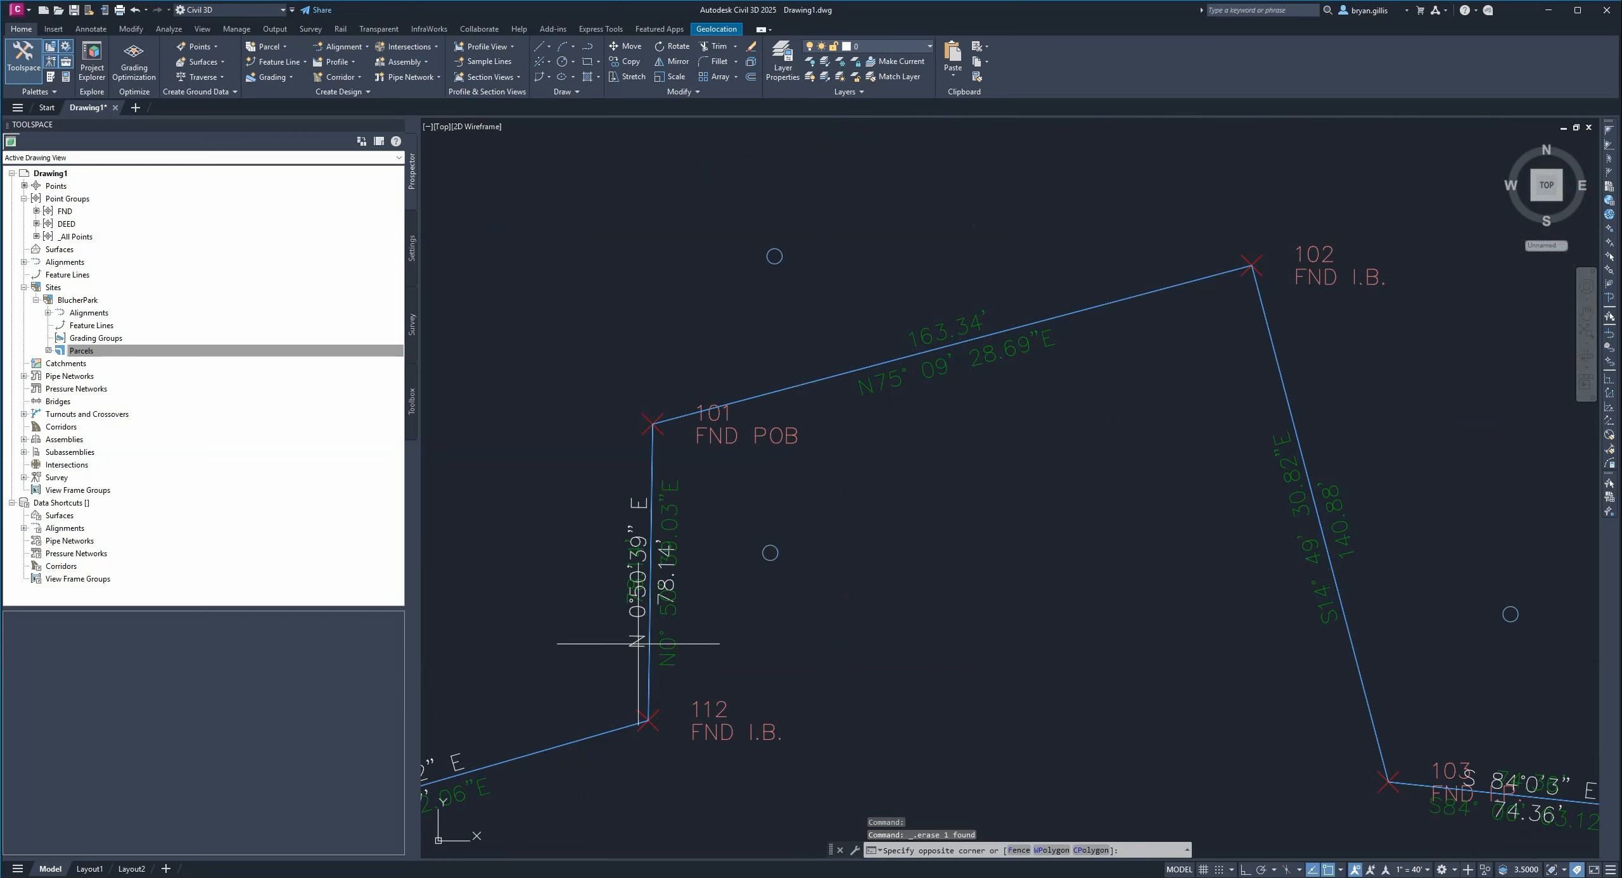
{"action": "left_click", "coordinate": [890, 672]}
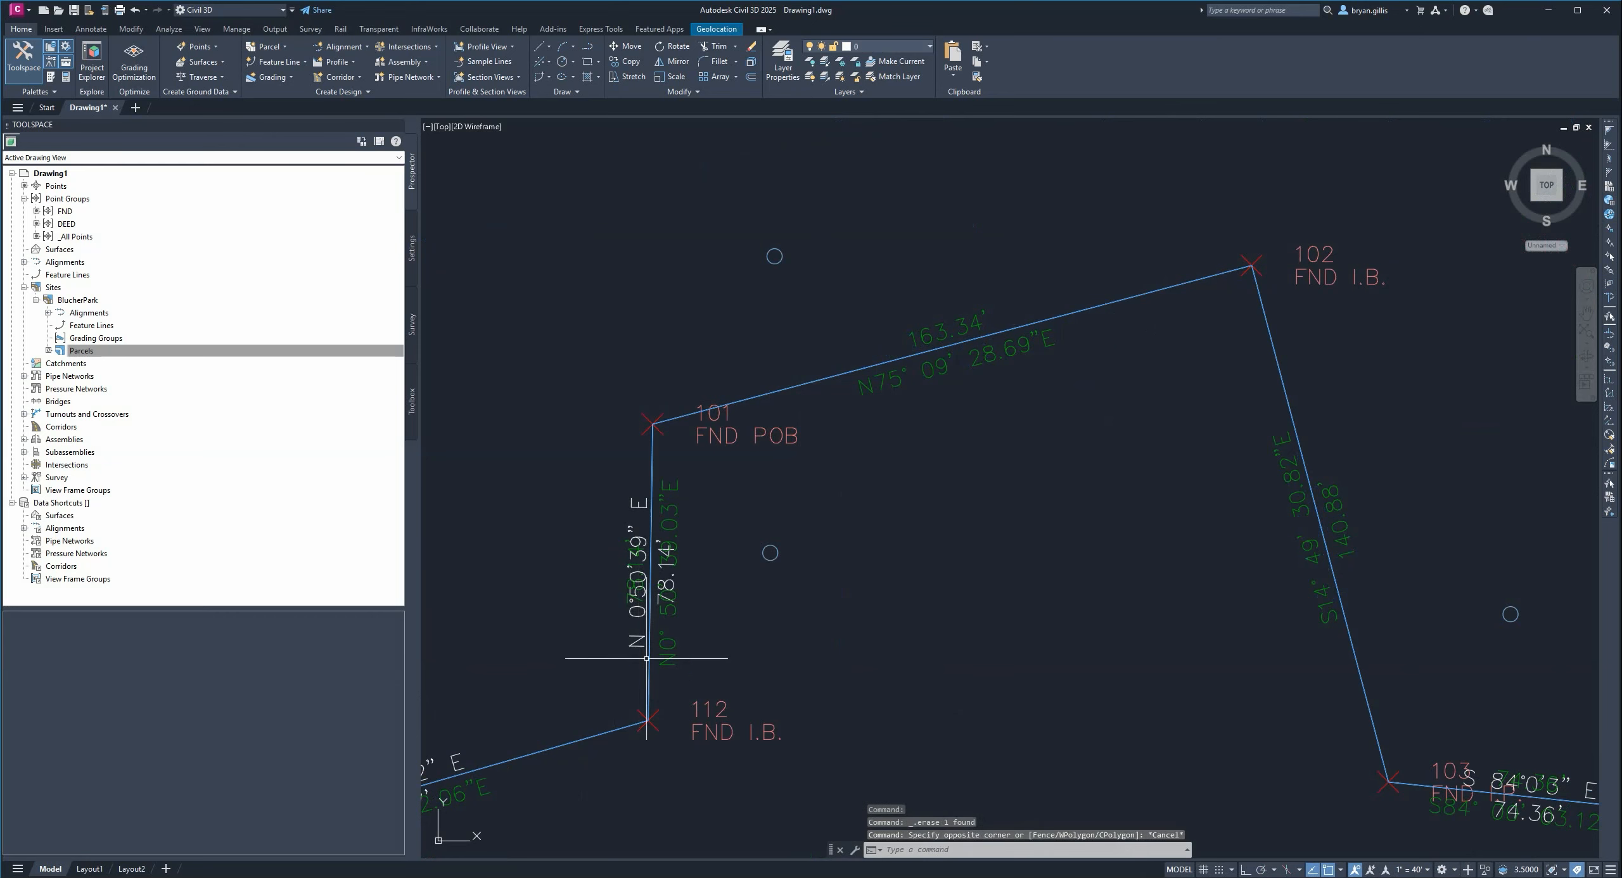
{"action": "key", "text": "Escape"}
- Select the ten remaining white bearing-and-distance labels around the boundary from point 103 to point 101 and erase them together
{"action": "mouse_move", "coordinate": [1247, 763]}
{"action": "middle_mouse_down"}
{"action": "mouse_move", "coordinate": [863, 329]}
{"action": "mouse_move", "coordinate": [832, 325]}
{"action": "middle_mouse_up"}
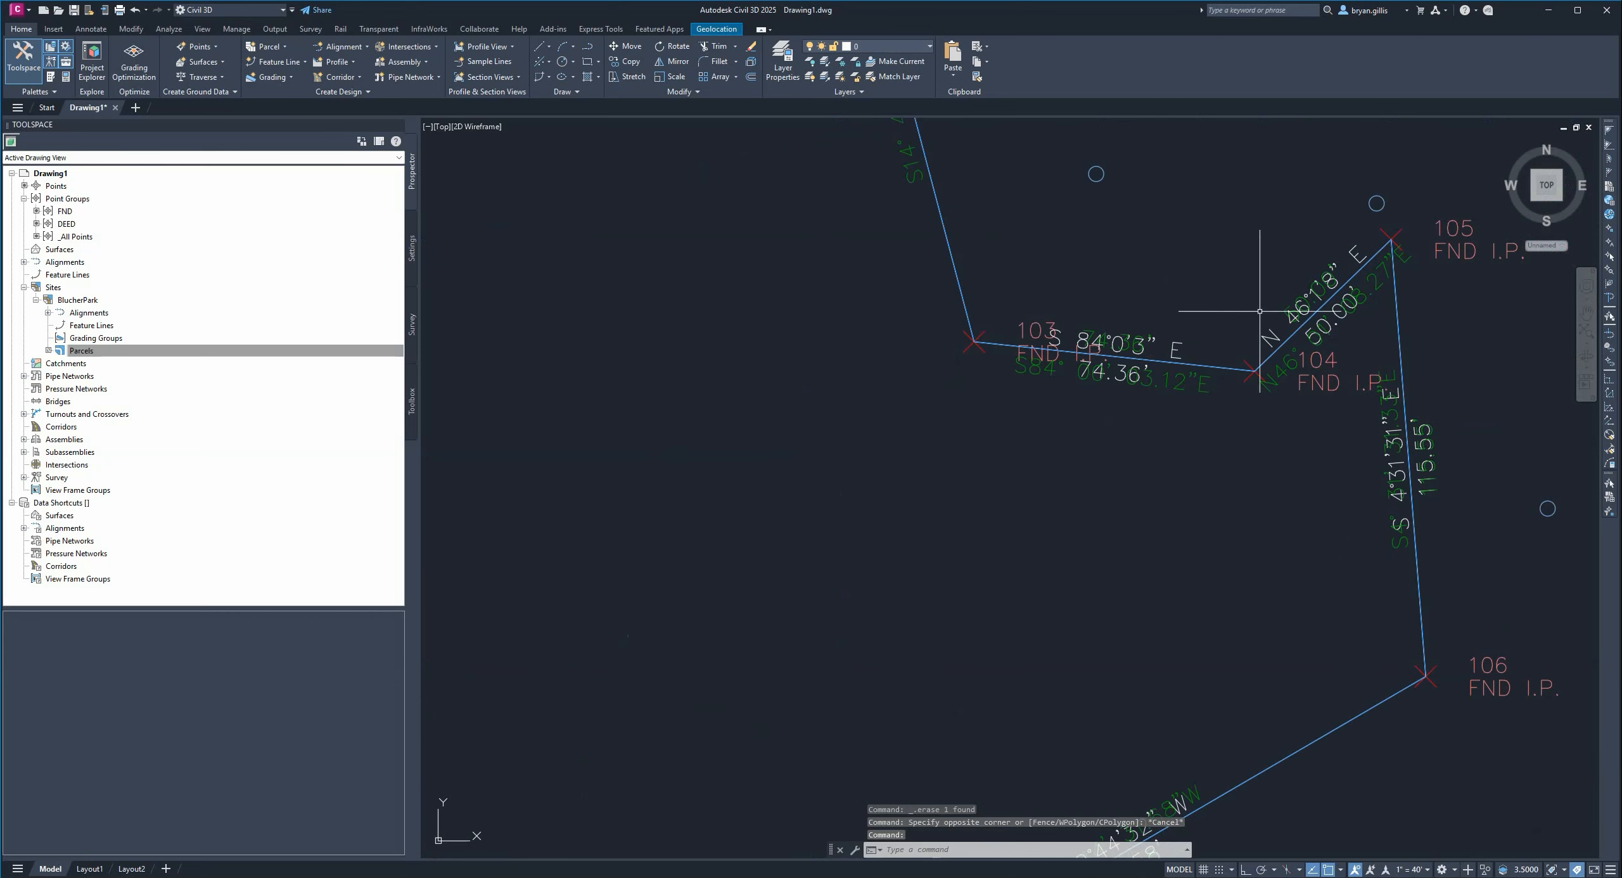
{"action": "left_click", "coordinate": [1179, 344]}
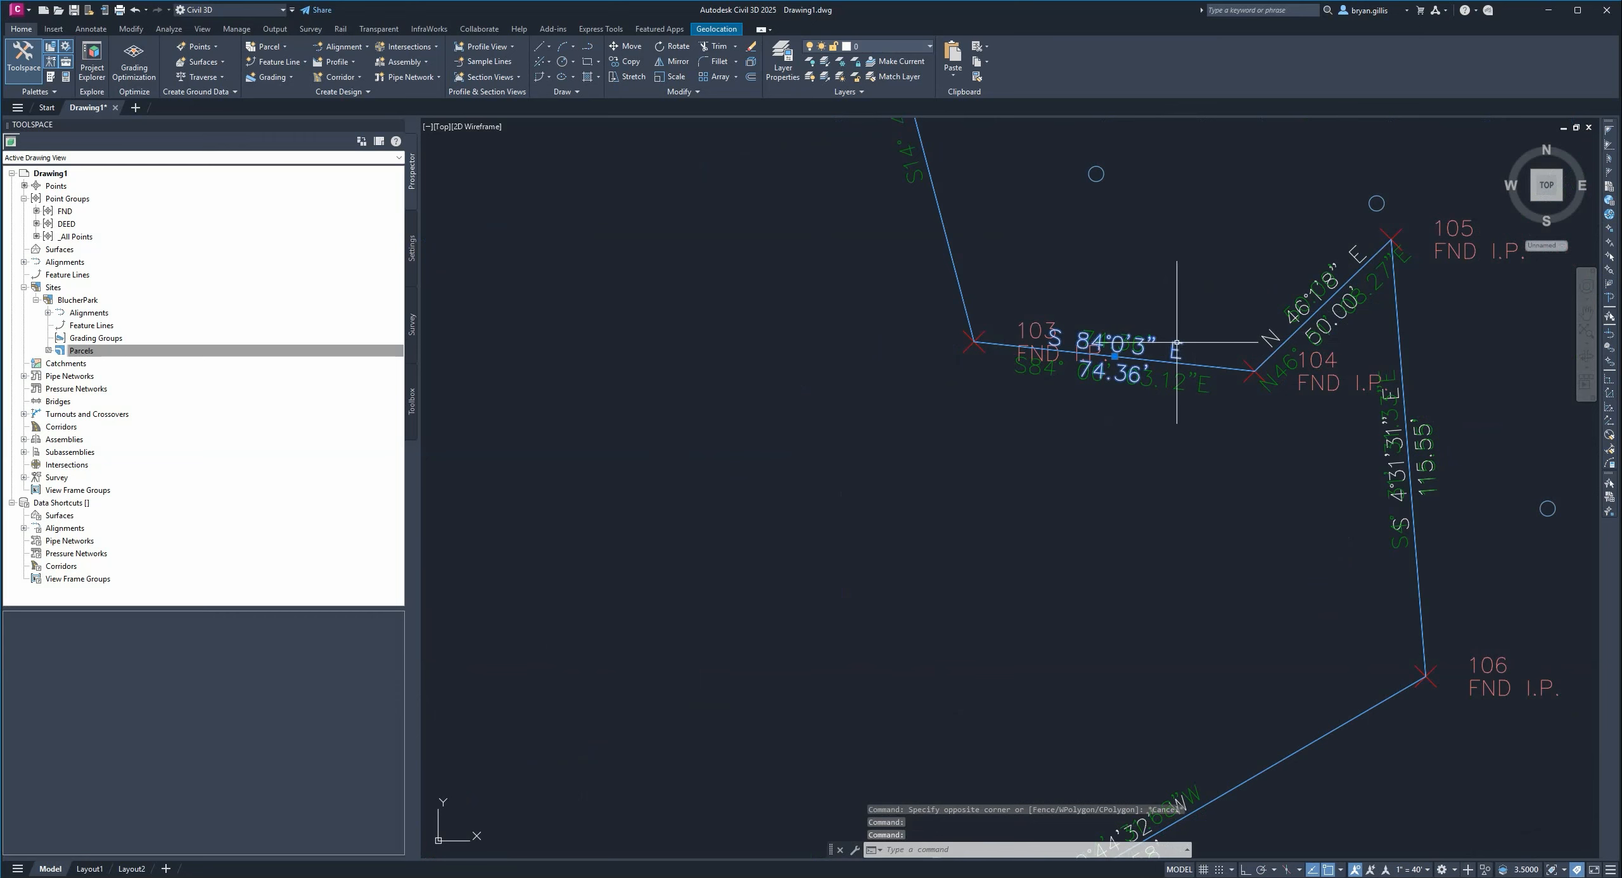
{"action": "left_click", "coordinate": [1356, 256]}
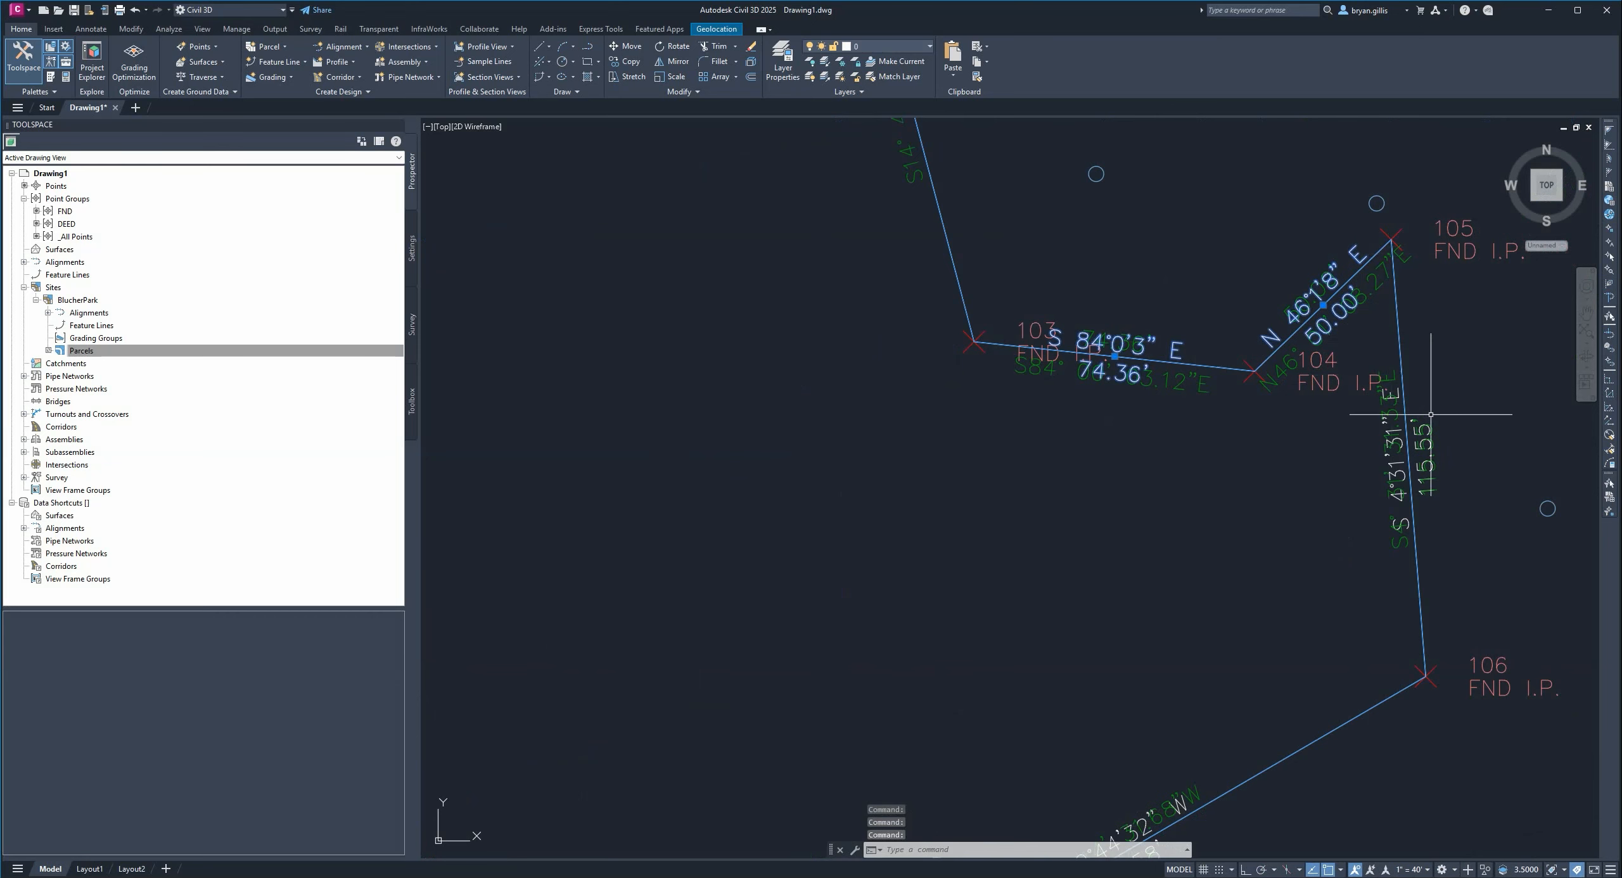
{"action": "scroll", "coordinate": [1365, 437], "scroll_direction": "up", "scroll_amount": 2}
{"action": "scroll", "coordinate": [1365, 437], "scroll_direction": "up", "scroll_amount": 3}
{"action": "left_click", "coordinate": [1495, 255]}
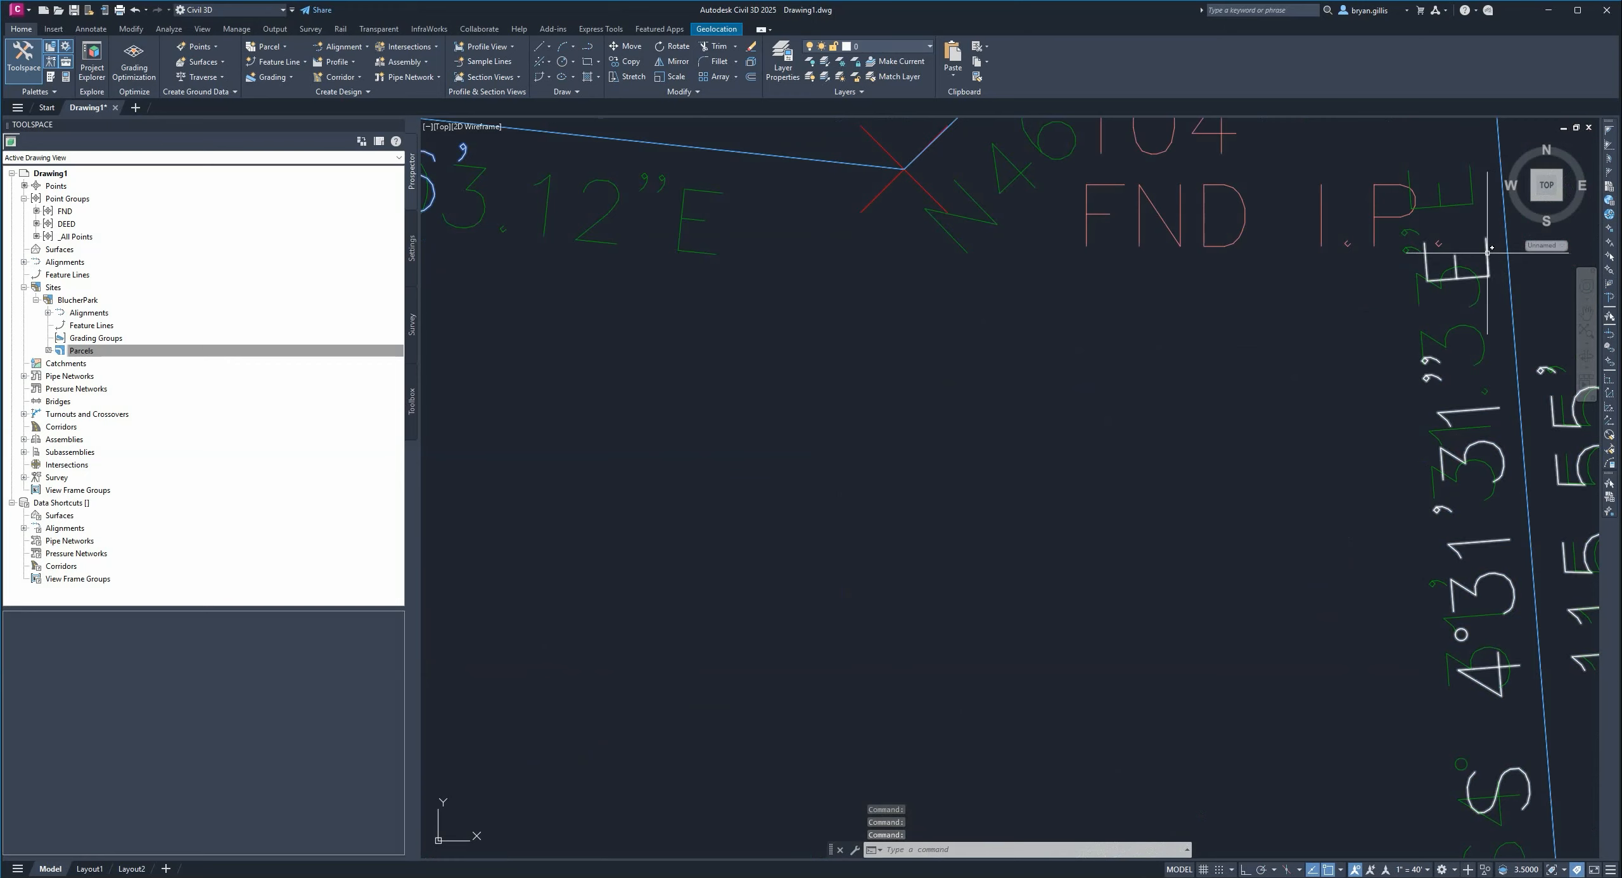
{"action": "scroll", "coordinate": [1174, 537], "scroll_direction": "down", "scroll_amount": 5}
{"action": "middle_click_drag", "start_coordinate": [1214, 601], "coordinate": [1390, 264]}
{"action": "middle_click_drag", "start_coordinate": [1034, 568], "coordinate": [1206, 189]}
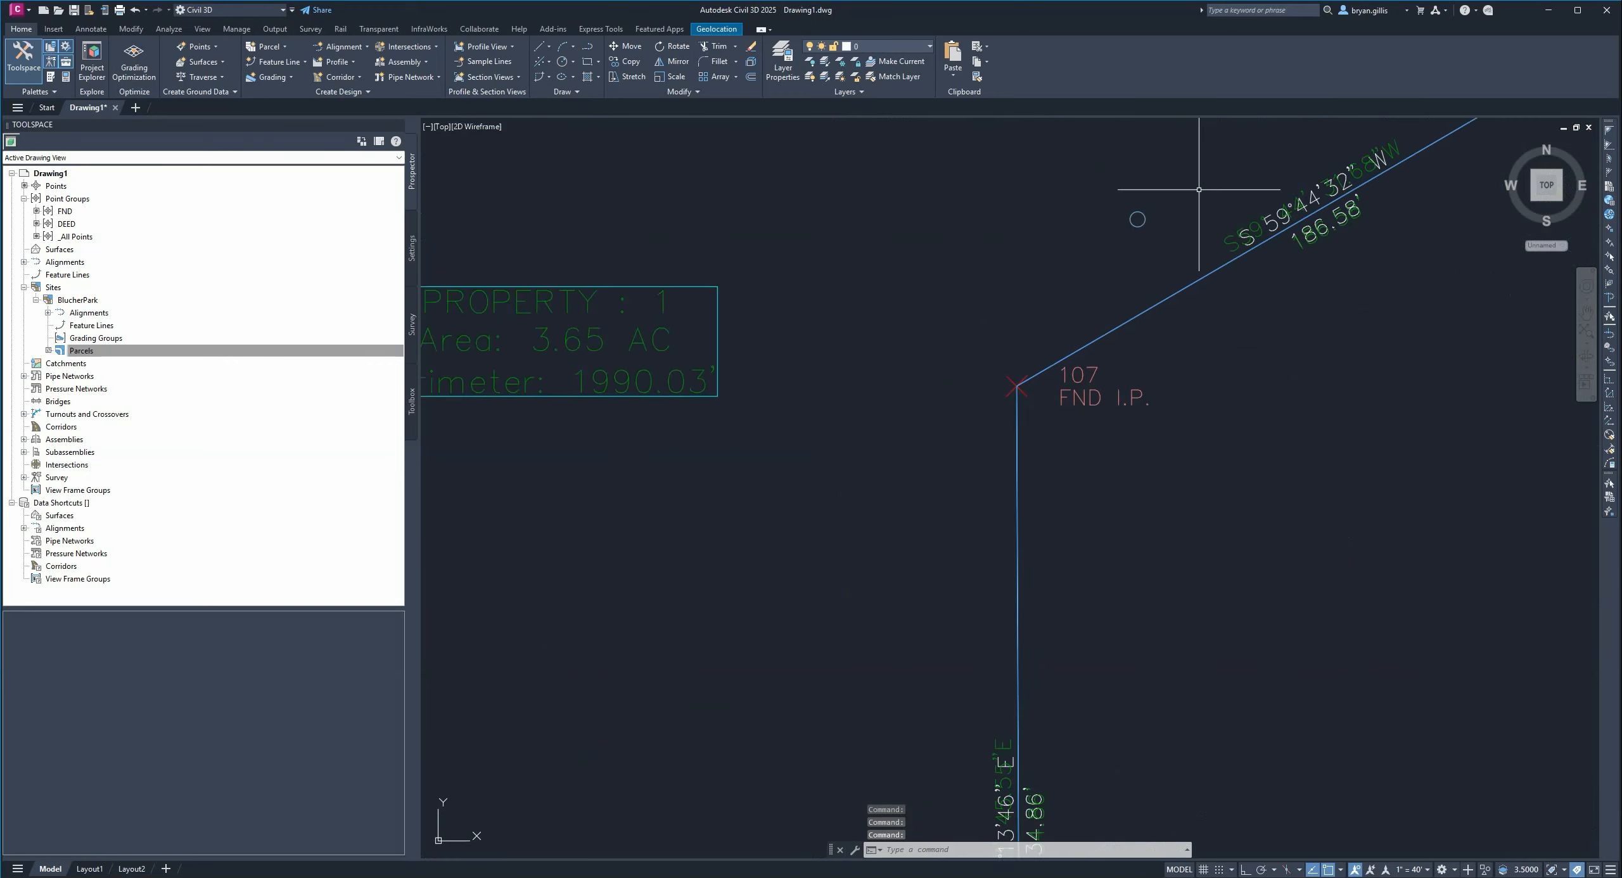
{"action": "scroll", "coordinate": [1268, 240], "scroll_direction": "up", "scroll_amount": 6}
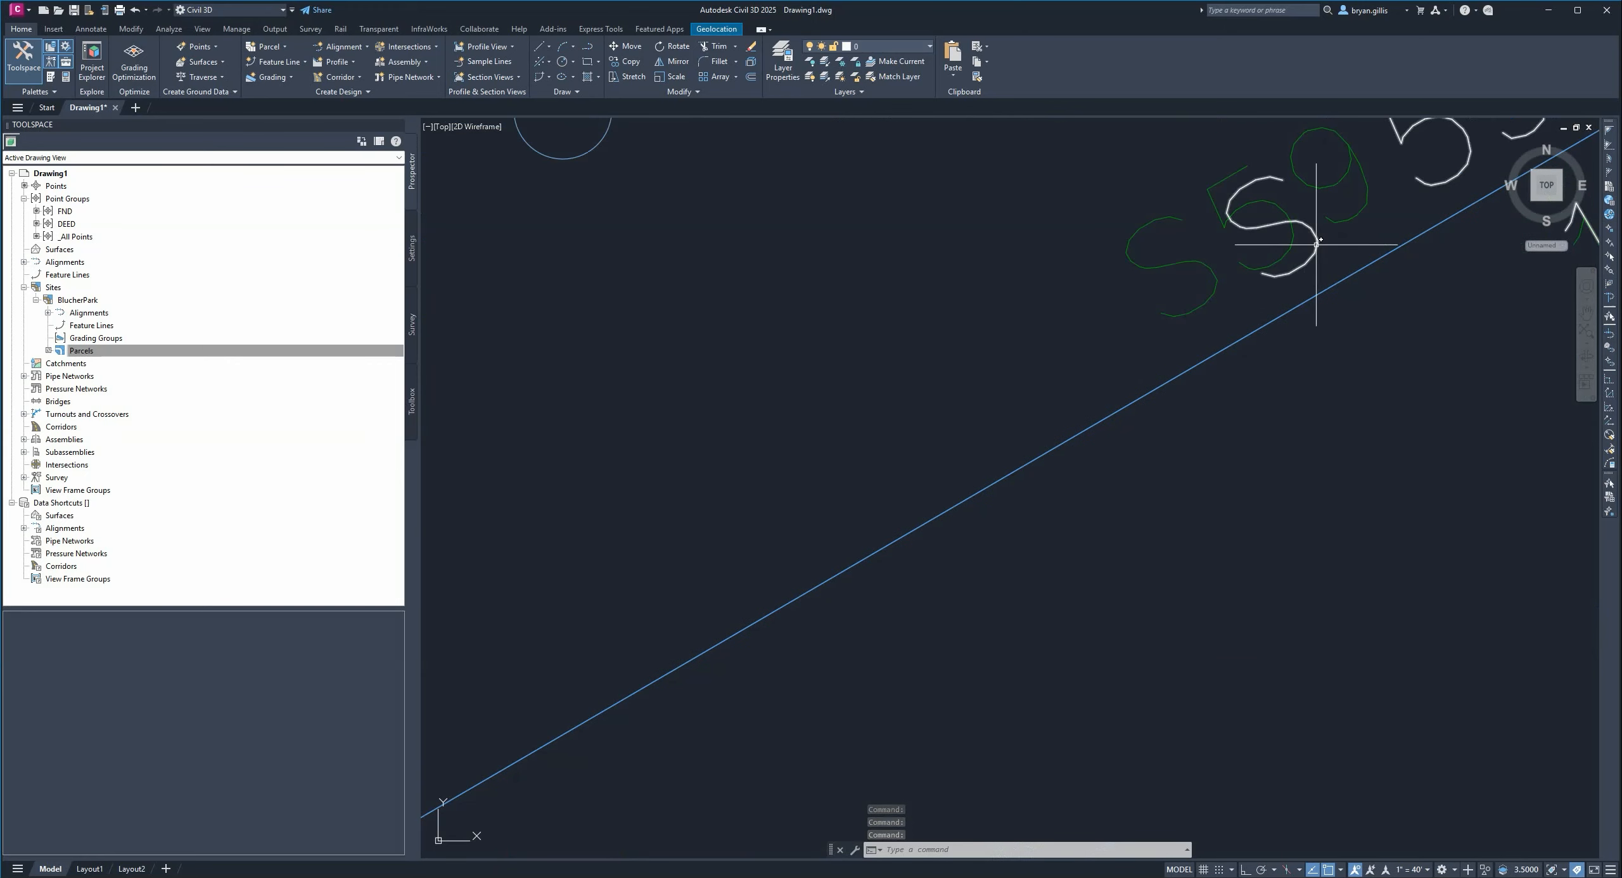
{"action": "scroll", "coordinate": [1236, 317], "scroll_direction": "down", "scroll_amount": 3}
{"action": "scroll", "coordinate": [1216, 344], "scroll_direction": "down", "scroll_amount": 4}
{"action": "scroll", "coordinate": [1116, 608], "scroll_direction": "up", "scroll_amount": 7}
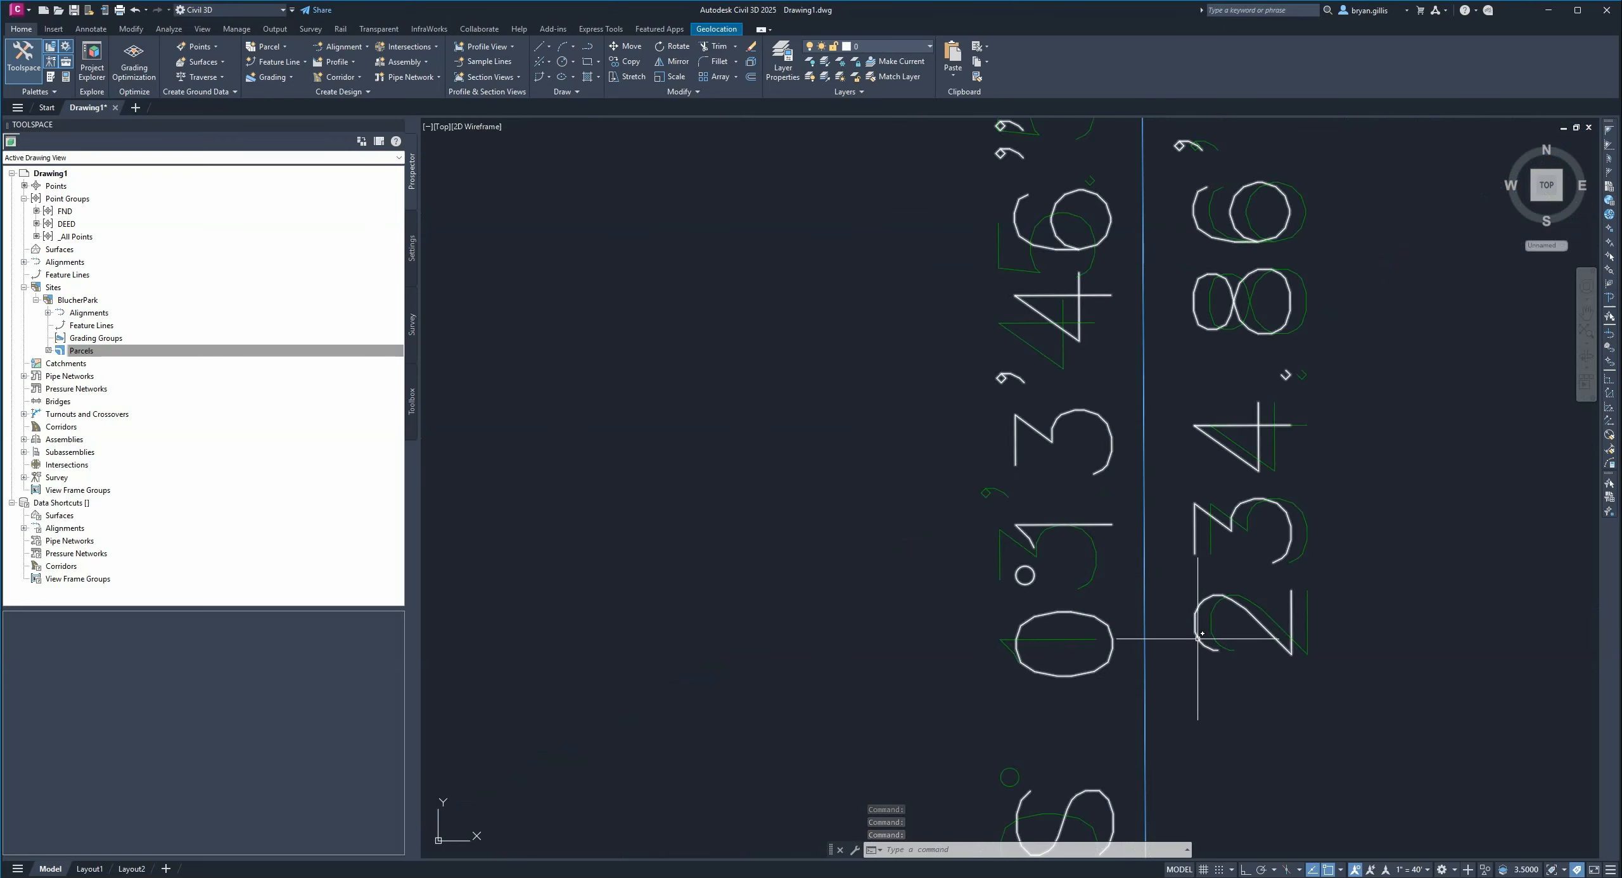
{"action": "scroll", "coordinate": [1204, 665], "scroll_direction": "down", "scroll_amount": 9}
{"action": "scroll", "coordinate": [1212, 690], "scroll_direction": "up", "scroll_amount": 8}
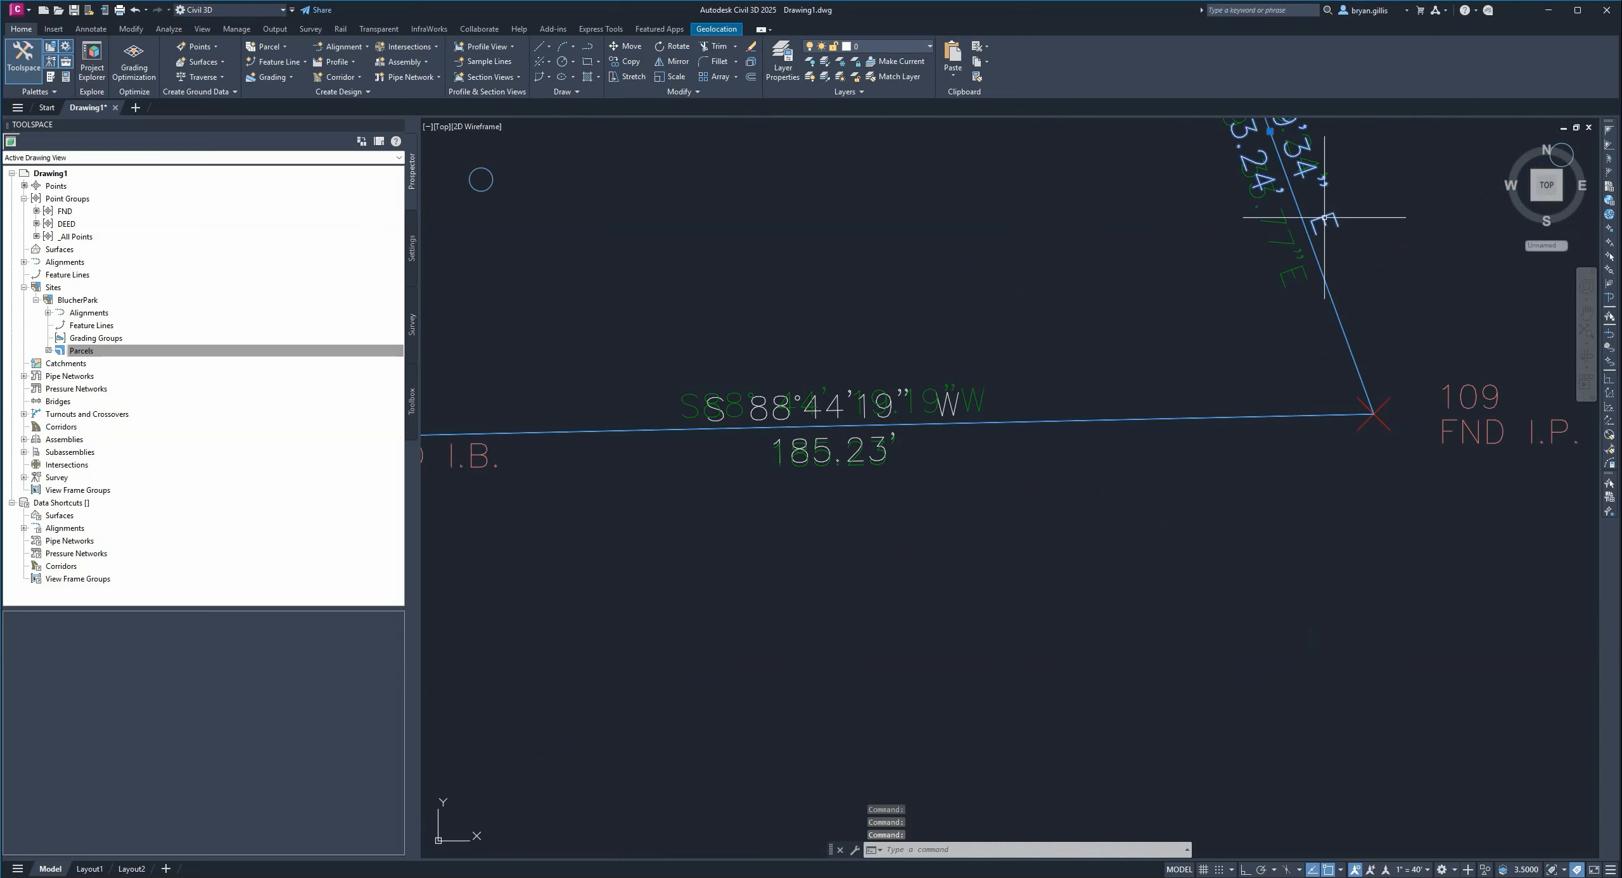
{"action": "scroll", "coordinate": [928, 413], "scroll_direction": "up", "scroll_amount": 6}
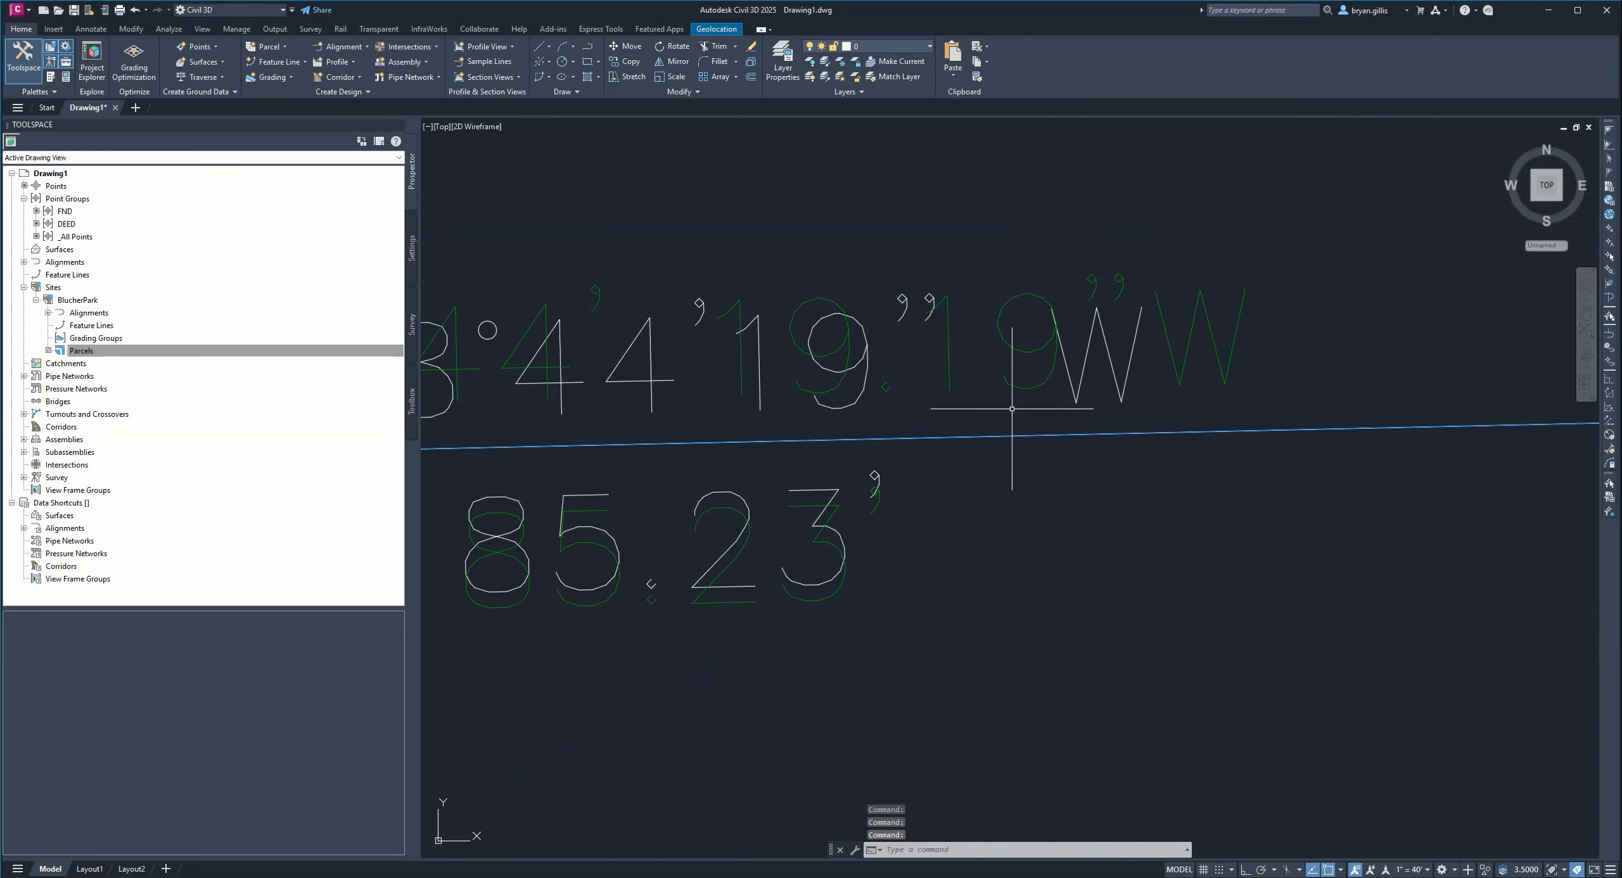
{"action": "left_click", "coordinate": [1116, 377]}
{"action": "scroll", "coordinate": [1052, 411], "scroll_direction": "down", "scroll_amount": 6}
{"action": "scroll", "coordinate": [888, 427], "scroll_direction": "down", "scroll_amount": 6}
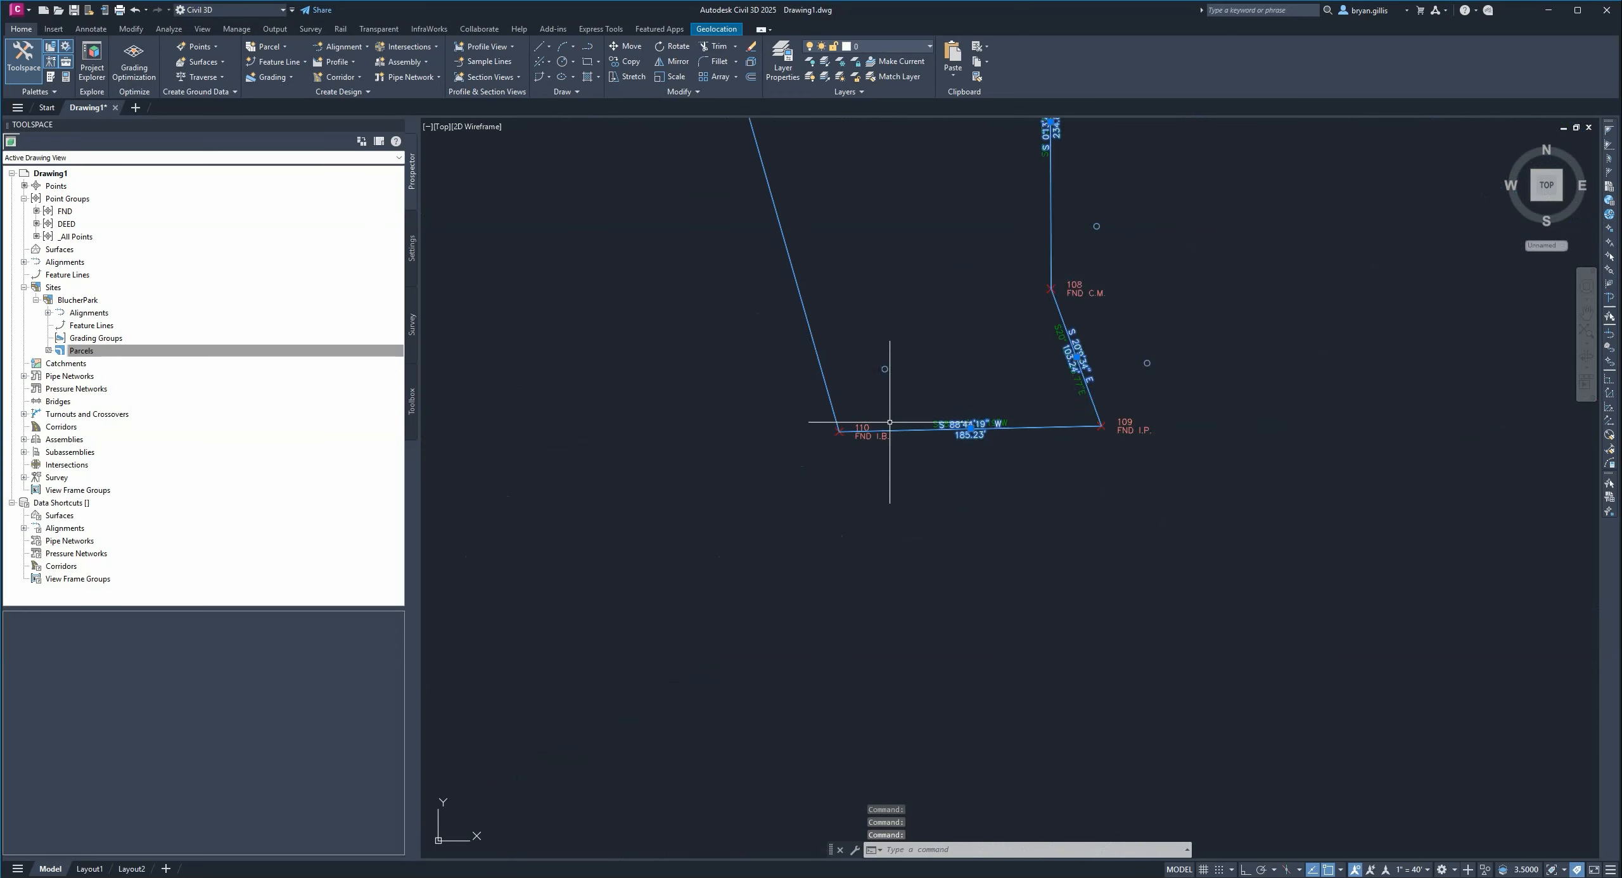
{"action": "scroll", "coordinate": [1104, 627], "scroll_direction": "up", "scroll_amount": 2}
{"action": "scroll", "coordinate": [1077, 374], "scroll_direction": "up", "scroll_amount": 8}
{"action": "scroll", "coordinate": [1078, 380], "scroll_direction": "down", "scroll_amount": 2}
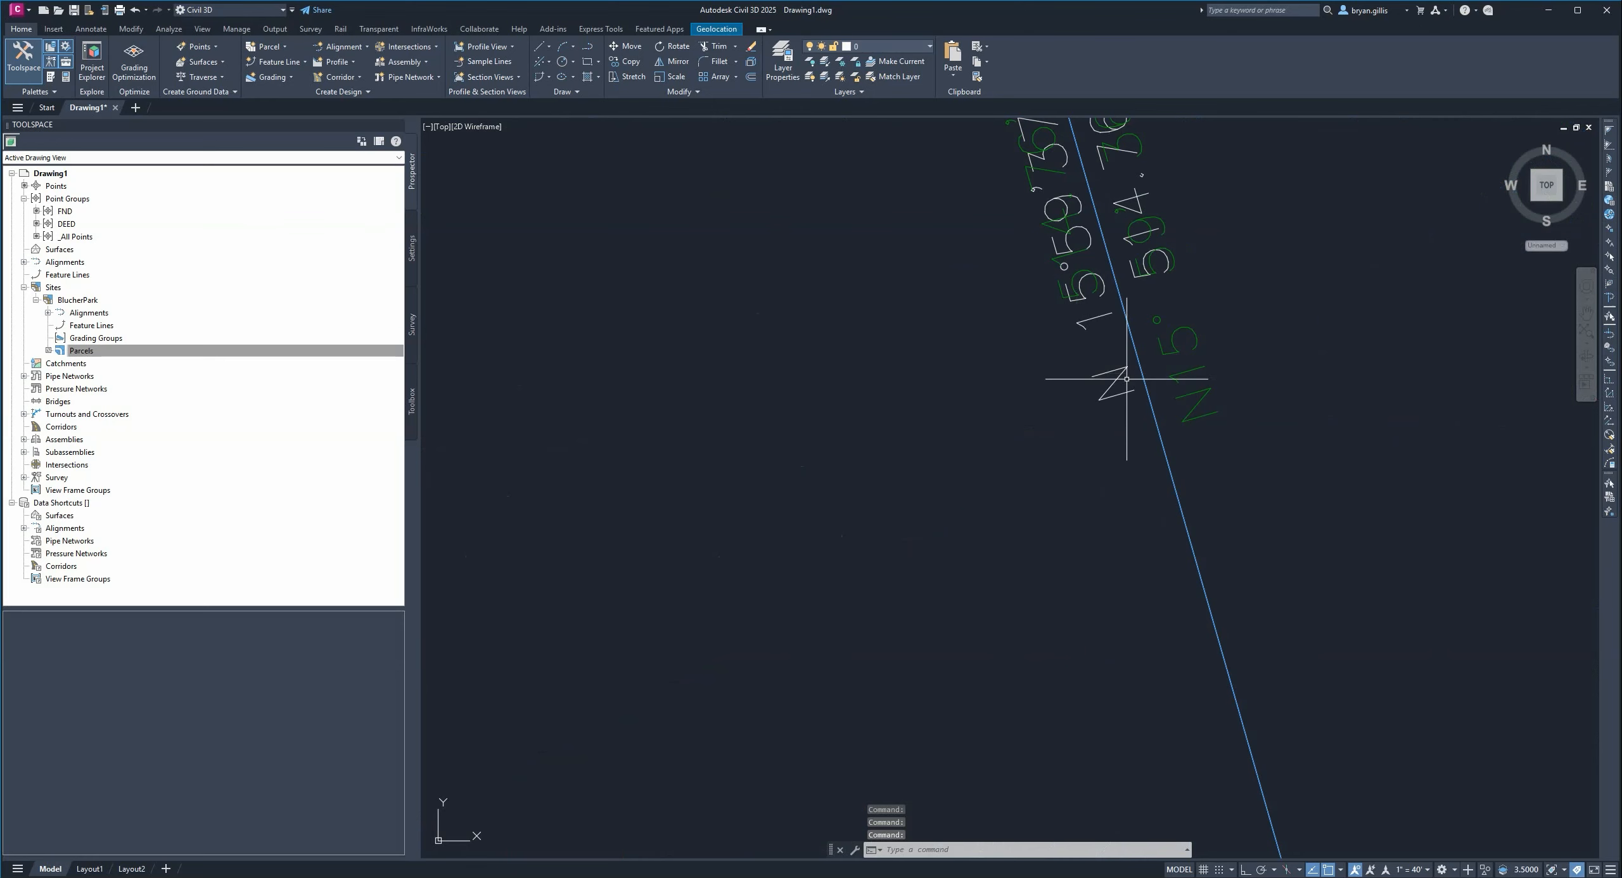
{"action": "scroll", "coordinate": [1152, 349], "scroll_direction": "down", "scroll_amount": 6}
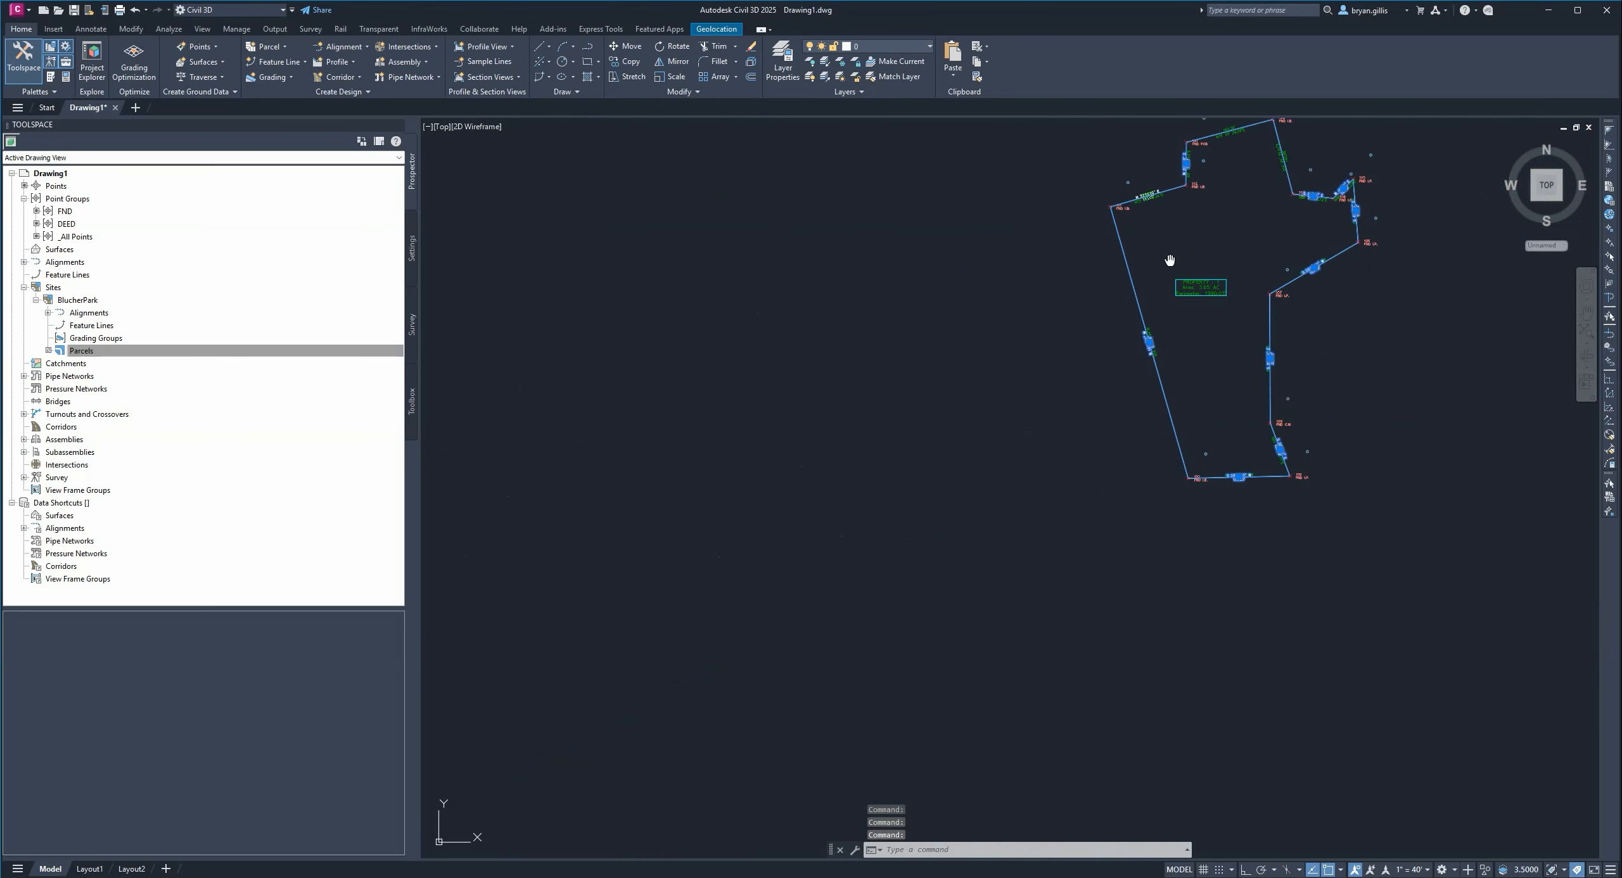
{"action": "scroll", "coordinate": [1147, 253], "scroll_direction": "up", "scroll_amount": 8}
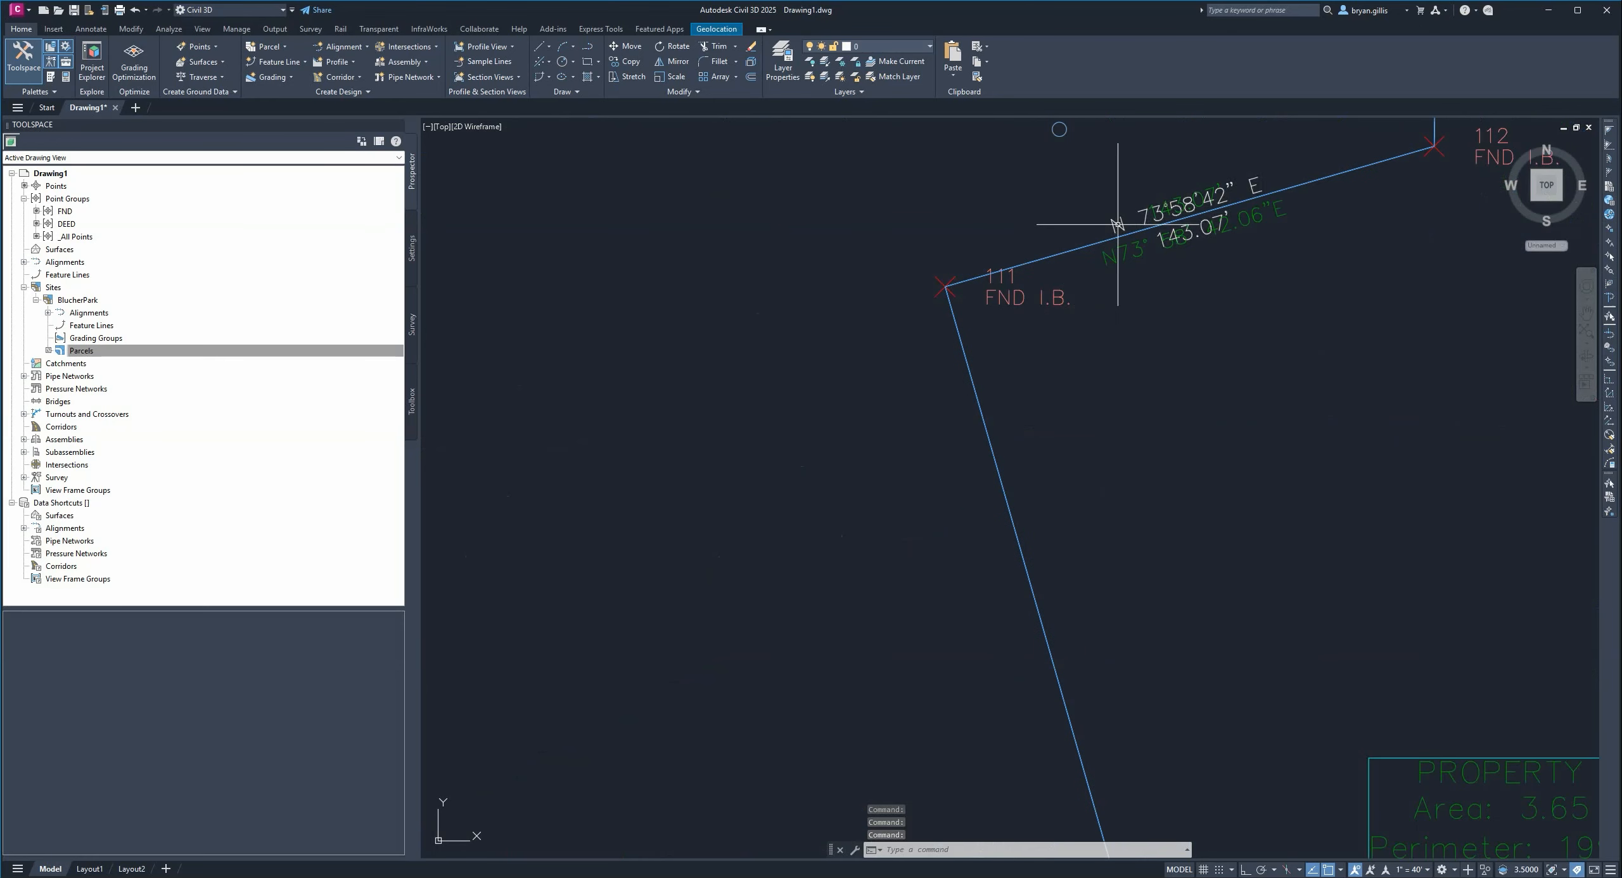
{"action": "key", "text": "Delete"}
{"action": "scroll", "coordinate": [1236, 355], "scroll_direction": "down", "scroll_amount": 8}
{"action": "scroll", "coordinate": [1115, 365], "scroll_direction": "up", "scroll_amount": 3}
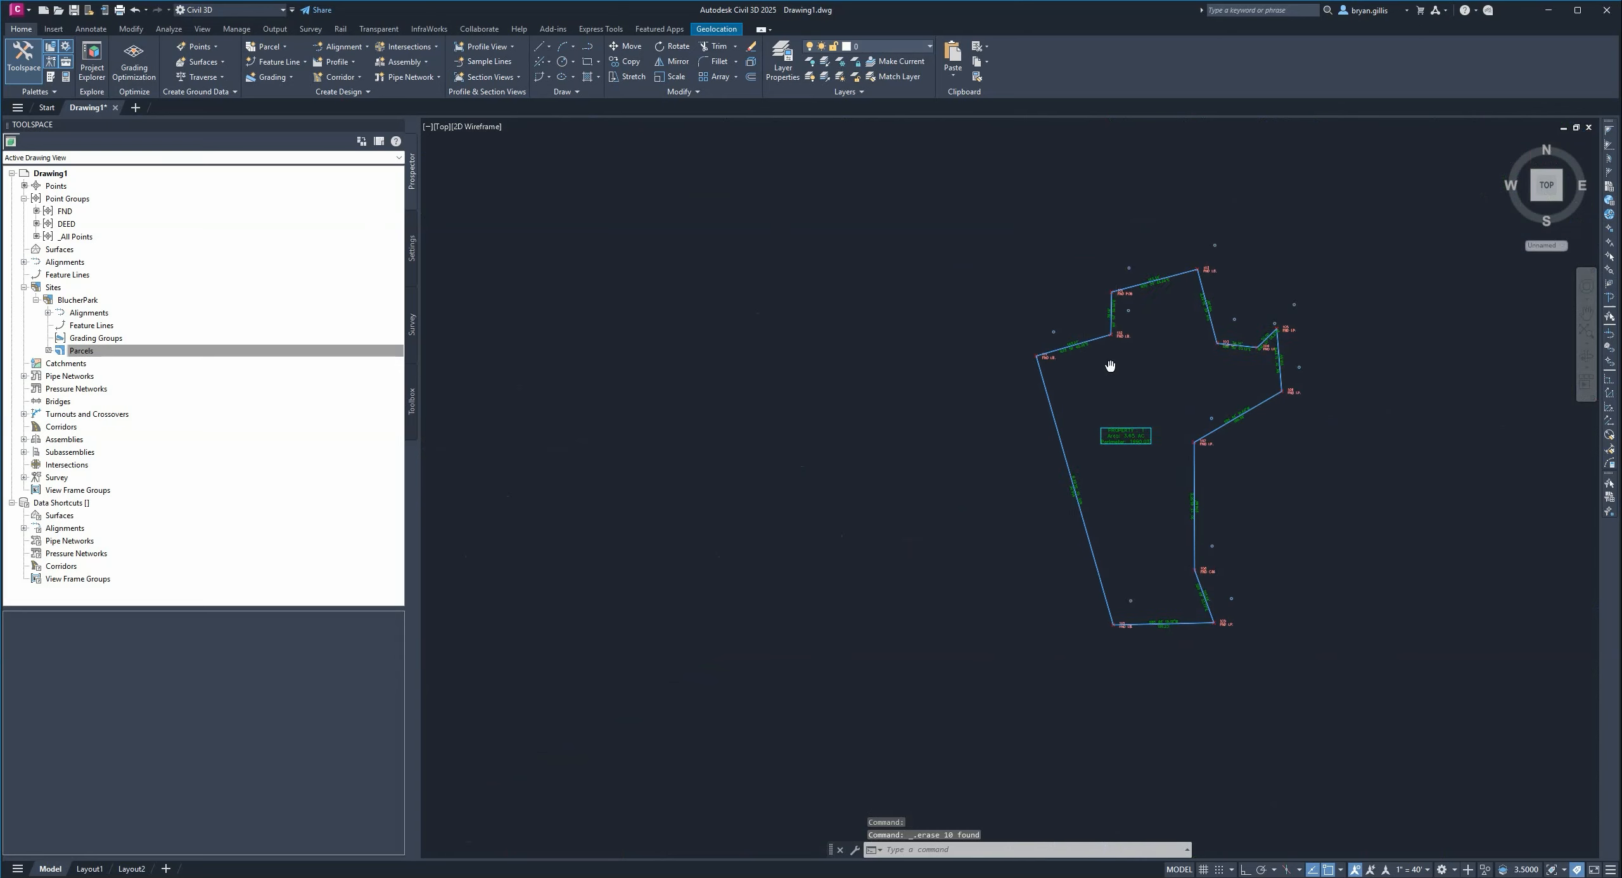
- Insert BlucherPark.shp from the Final Project folder in File Explorer into the drawing and compare its polygons with the found boundary
{"action": "mouse_move", "coordinate": [1152, 372]}
{"action": "middle_mouse_down"}
{"action": "mouse_move", "coordinate": [1028, 345]}
{"action": "mouse_move", "coordinate": [867, 385]}
{"action": "middle_mouse_up"}
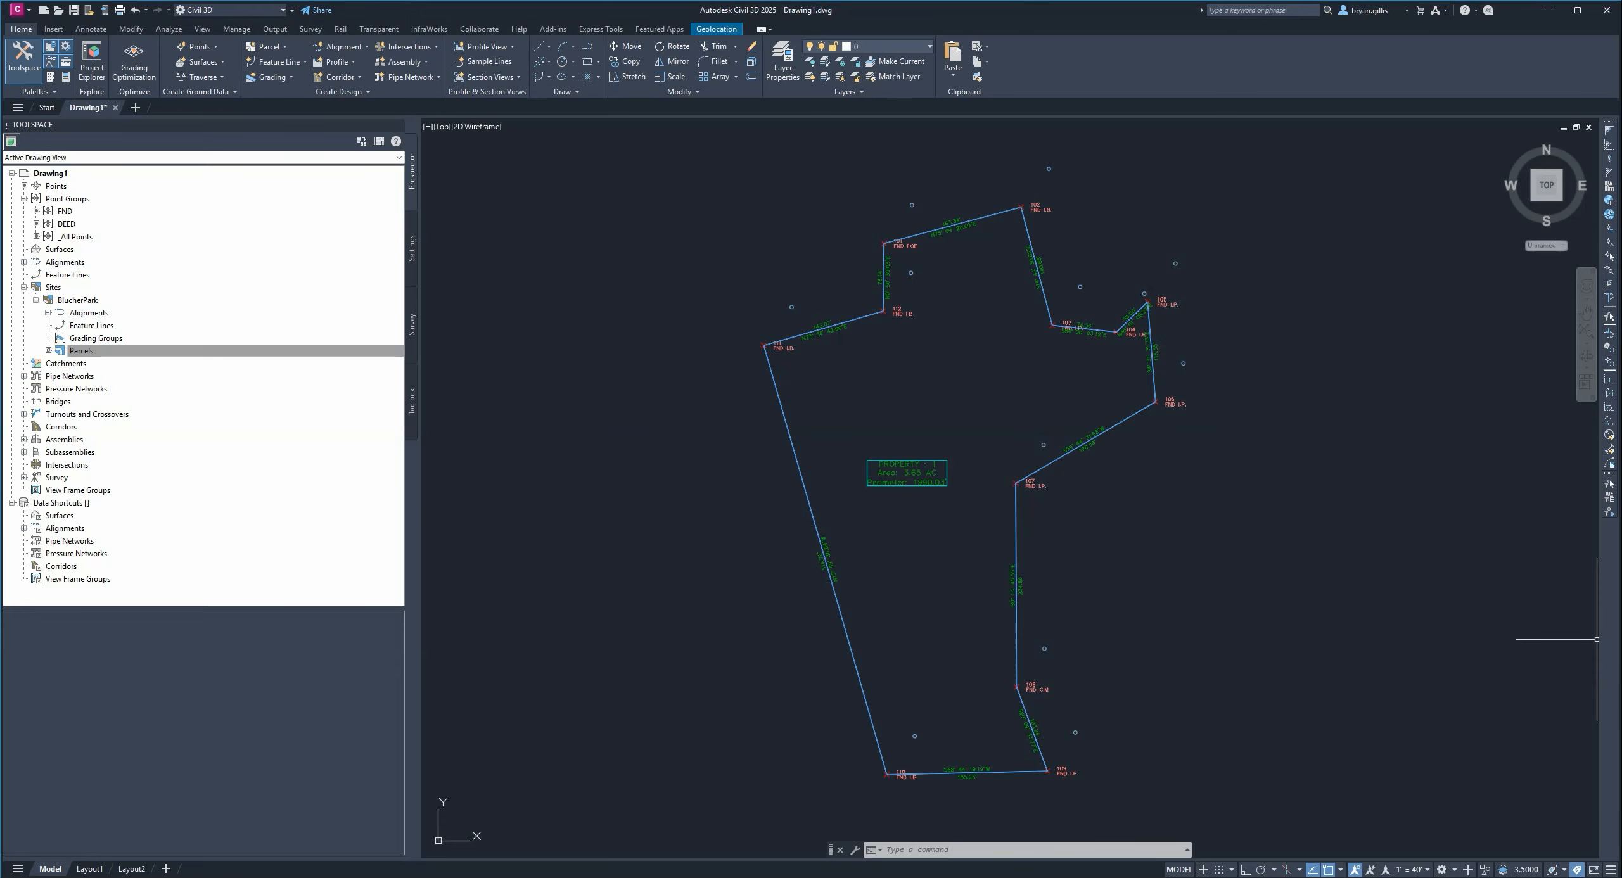
{"action": "key", "text": "alt+Tab"}
{"action": "left_click_drag", "start_coordinate": [961, 152], "coordinate": [1516, 180]}
{"action": "left_click", "coordinate": [1395, 433]}
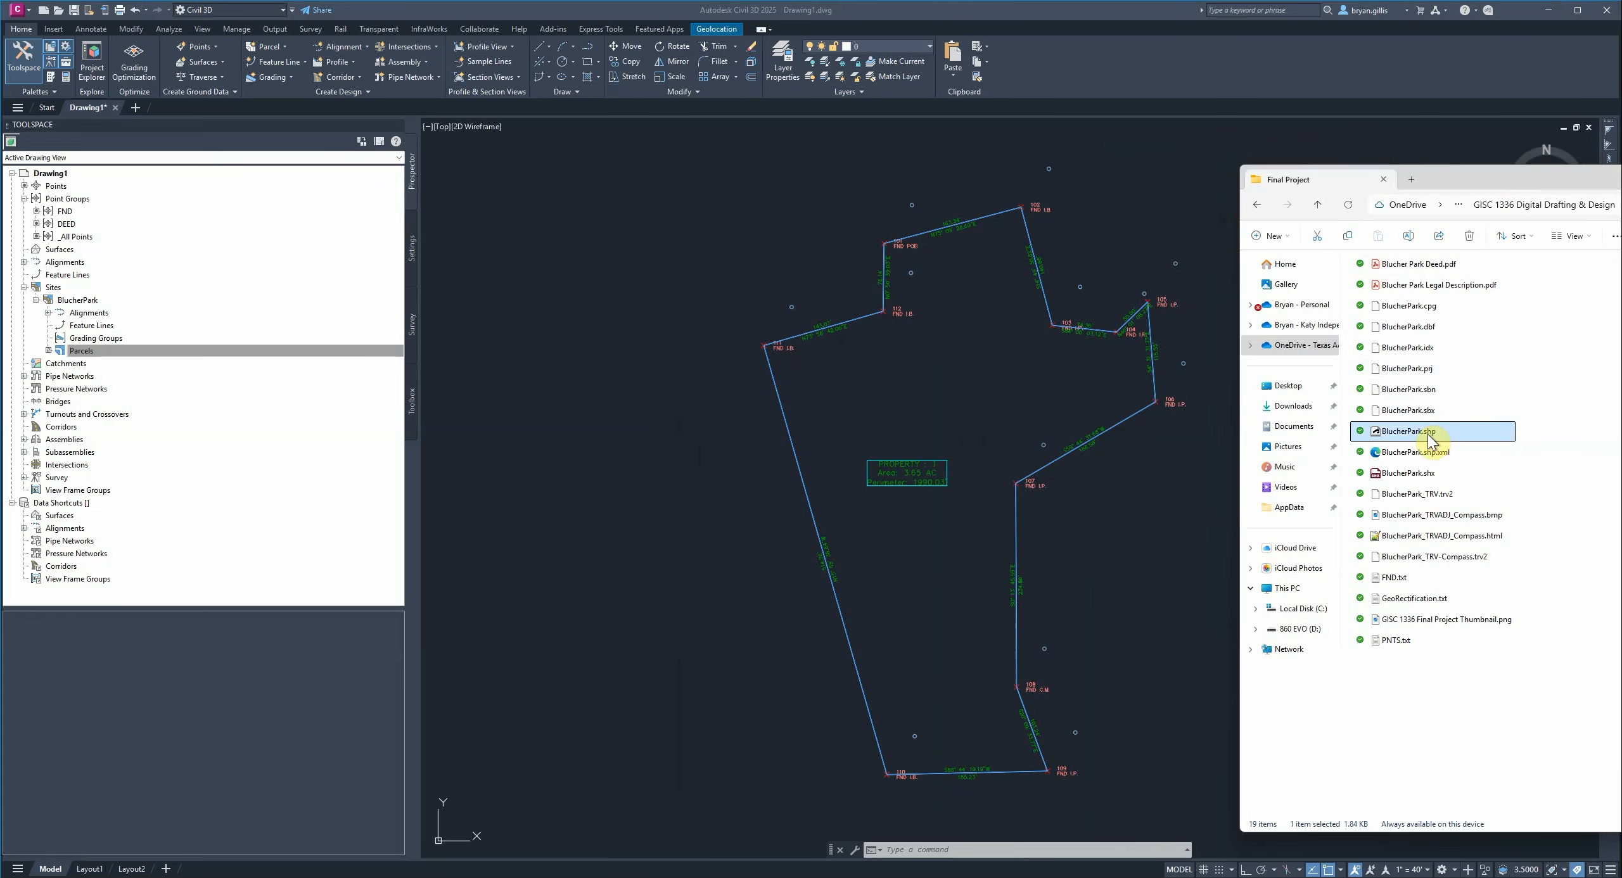
{"action": "left_click_drag", "start_coordinate": [1390, 434], "coordinate": [1154, 406]}
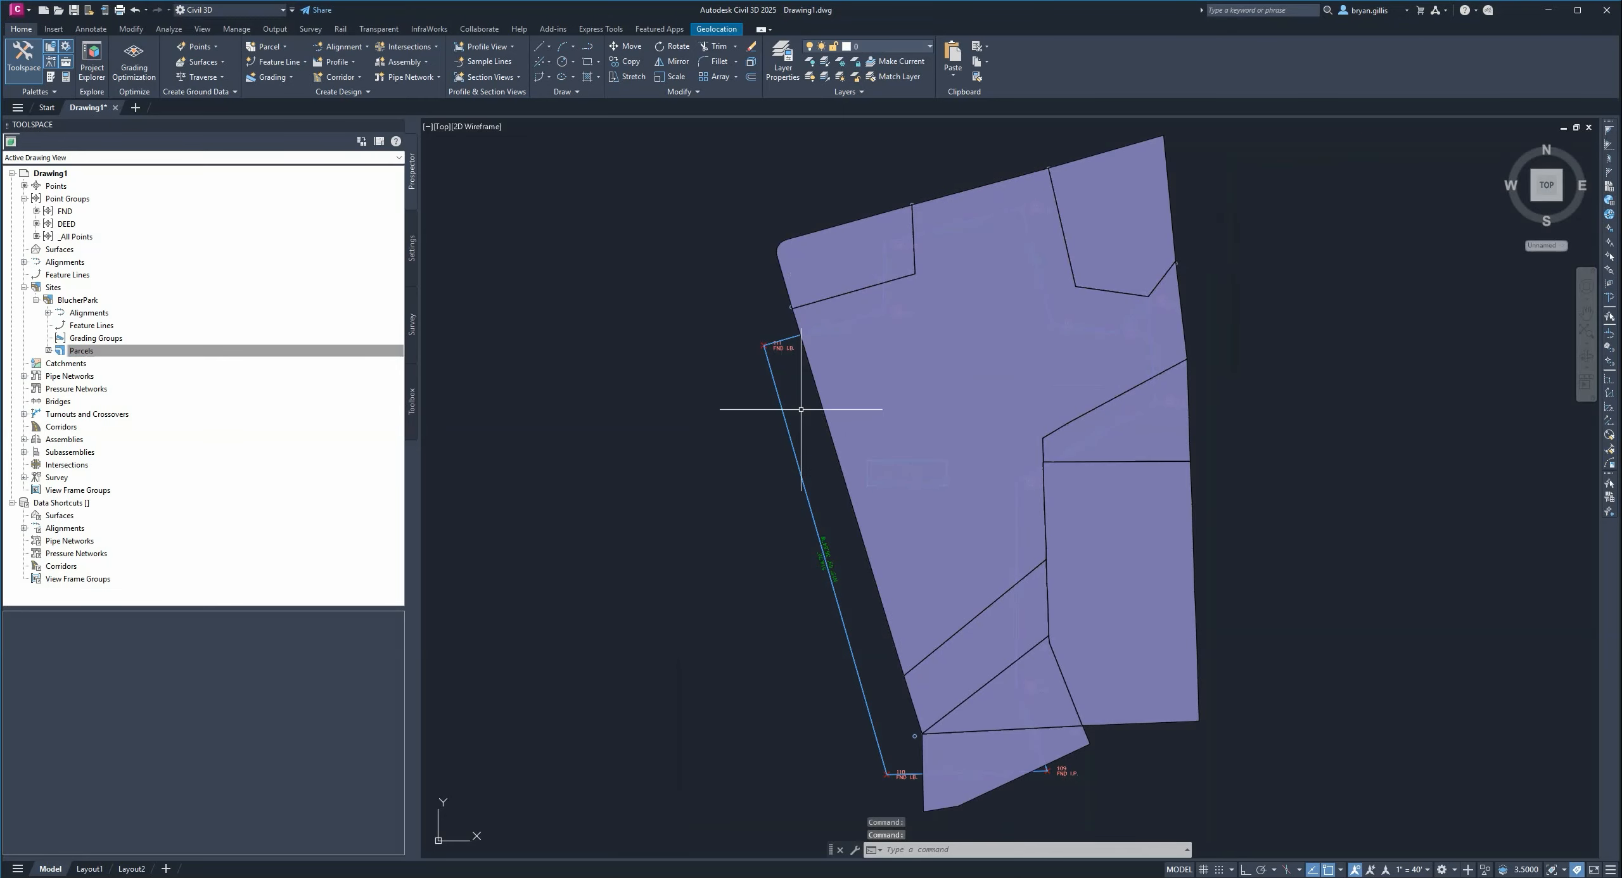
{"action": "scroll", "coordinate": [779, 406], "scroll_direction": "up", "scroll_amount": 5}
{"action": "middle_click_drag", "start_coordinate": [893, 247], "coordinate": [652, 579]}
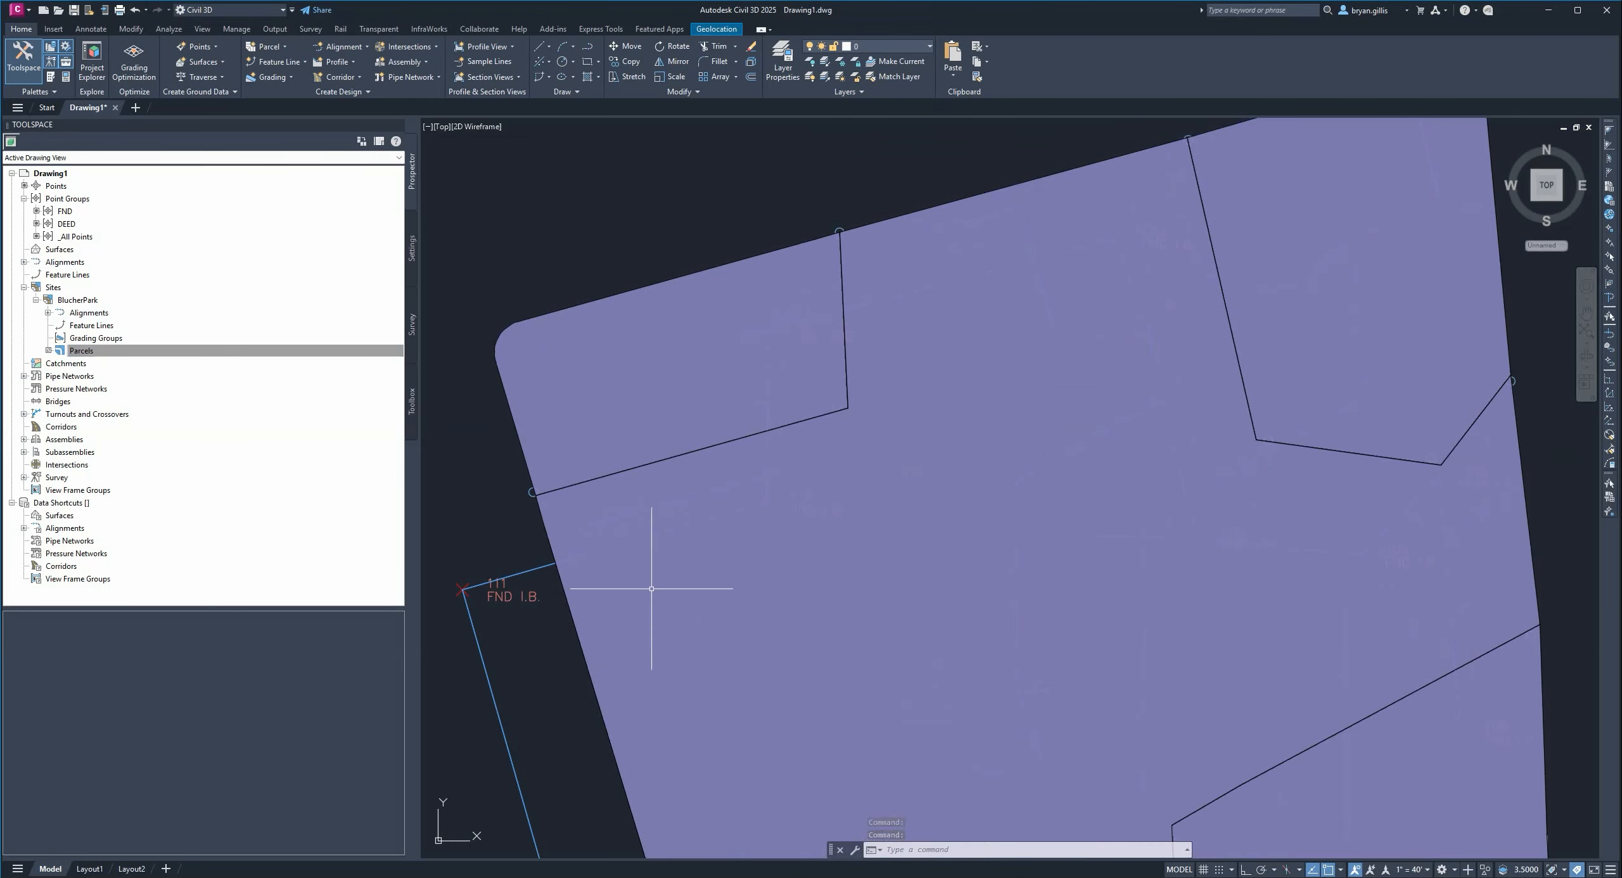
{"action": "scroll", "coordinate": [1221, 552], "scroll_direction": "down", "scroll_amount": 4}
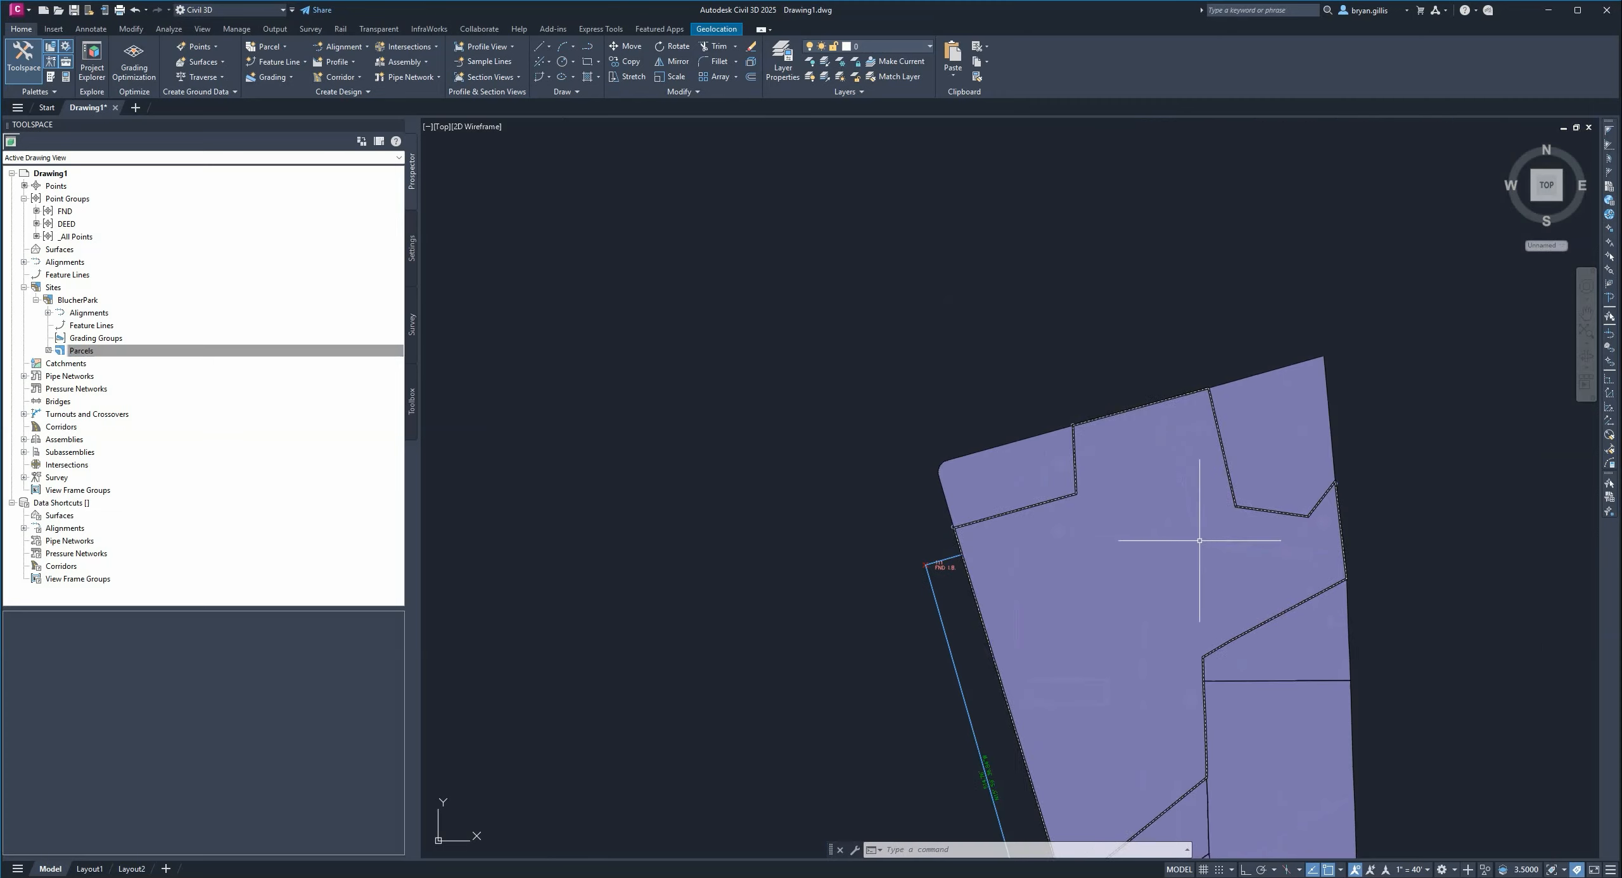
{"action": "middle_click_drag", "start_coordinate": [1167, 589], "coordinate": [1160, 346]}
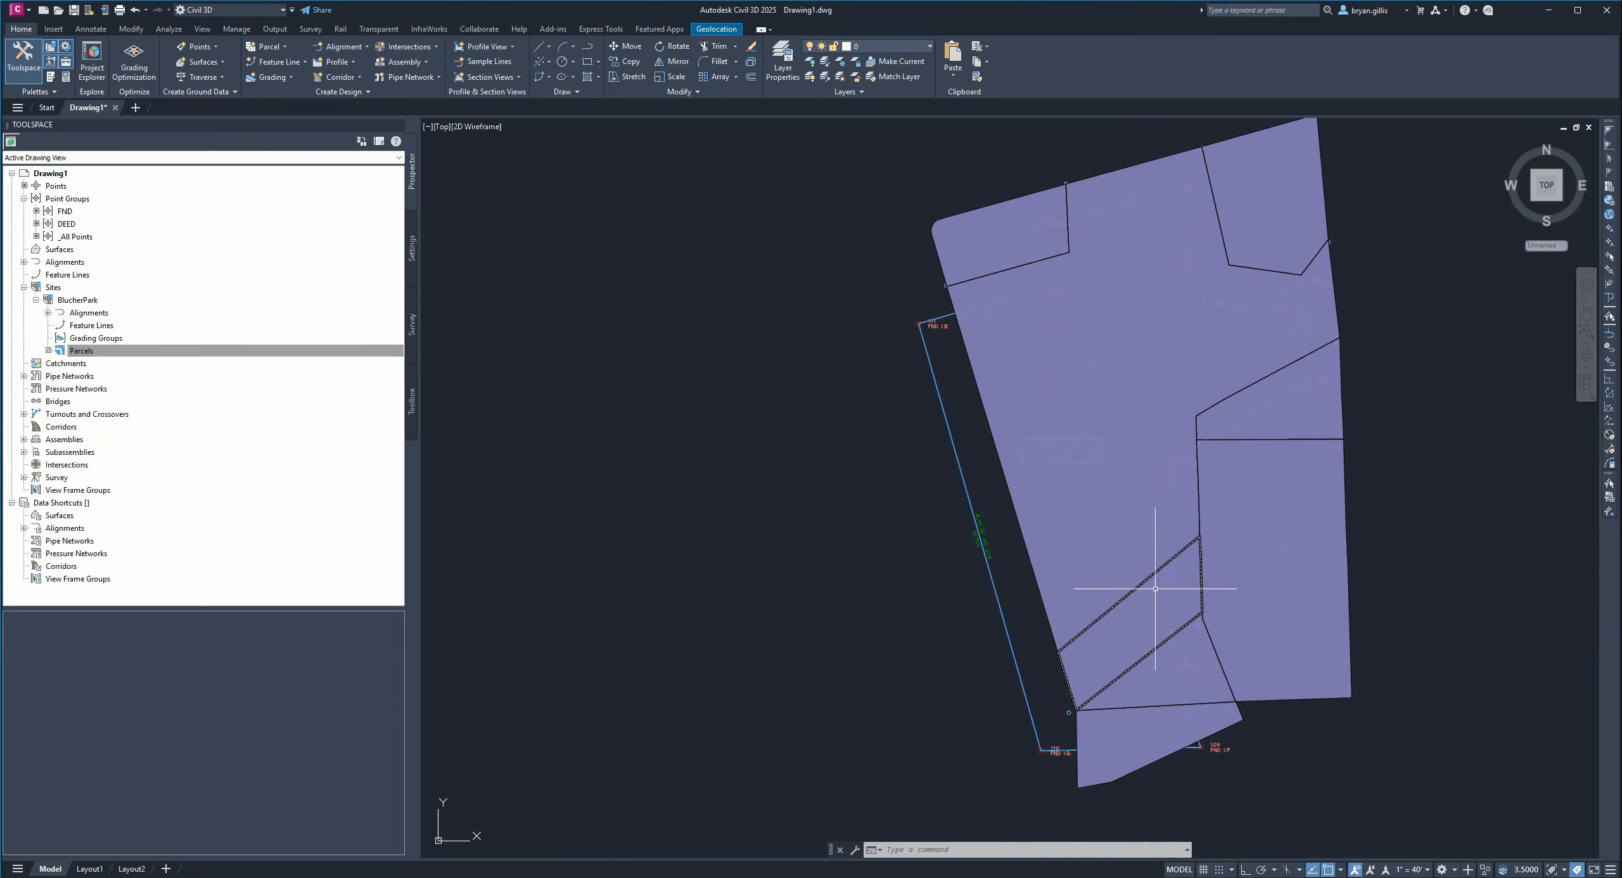
- Select all eight purple shapefile polygons overlapping the parcel and erase them together
{"action": "left_click", "coordinate": [1011, 214]}
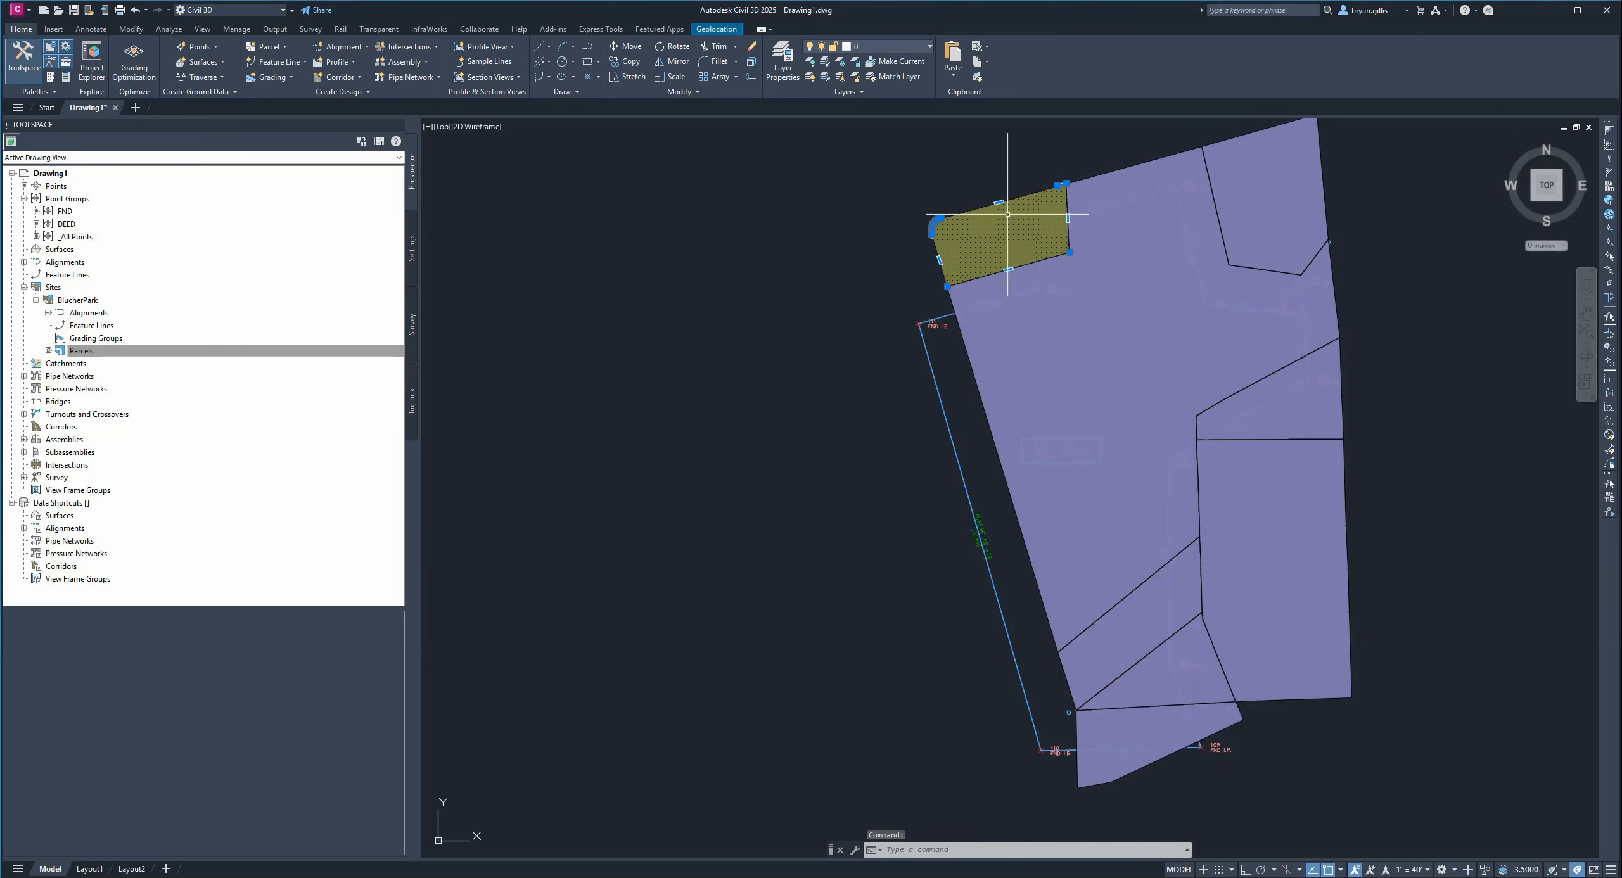
{"action": "left_click", "coordinate": [1148, 190]}
{"action": "left_click", "coordinate": [1263, 150]}
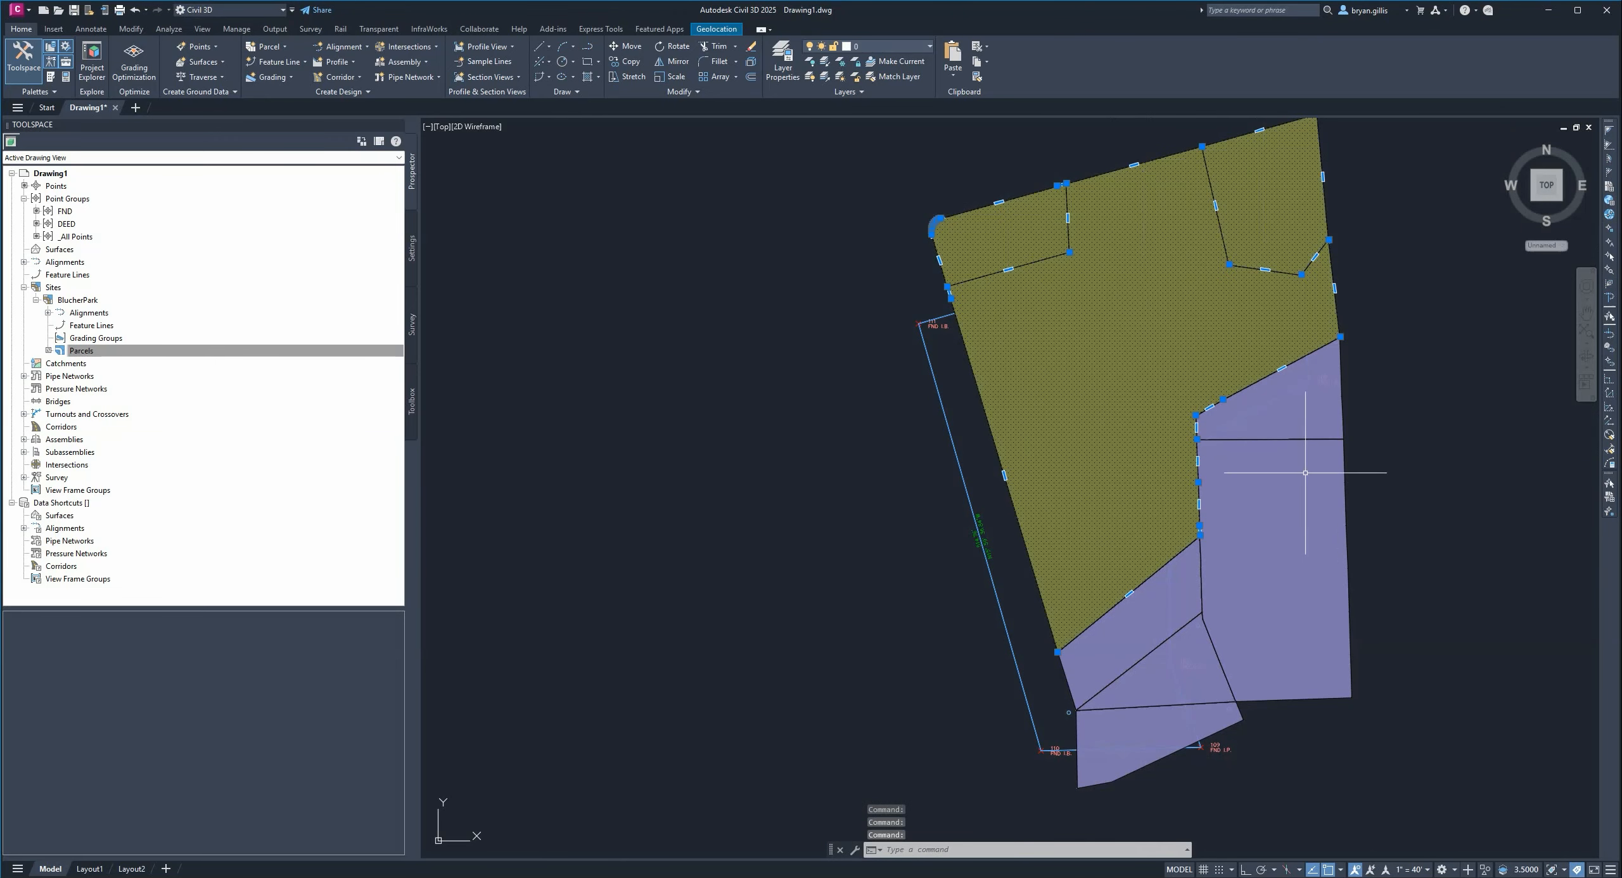
{"action": "left_click", "coordinate": [1310, 426]}
{"action": "left_click", "coordinate": [1293, 531]}
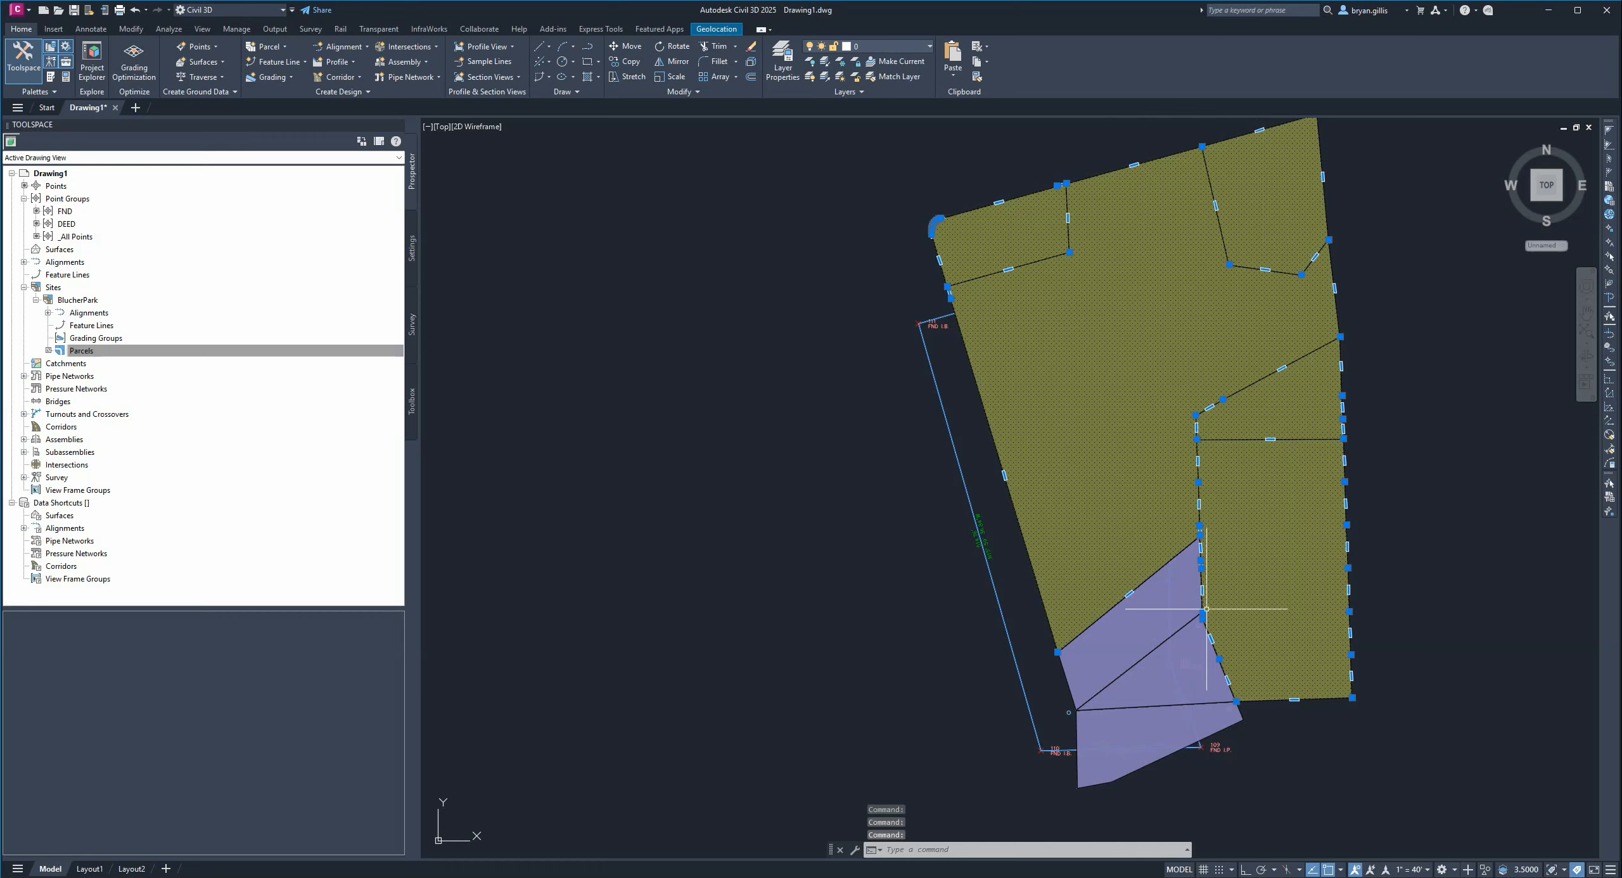
{"action": "left_click", "coordinate": [1109, 651]}
{"action": "left_click", "coordinate": [1132, 696]}
{"action": "left_click", "coordinate": [1140, 737]}
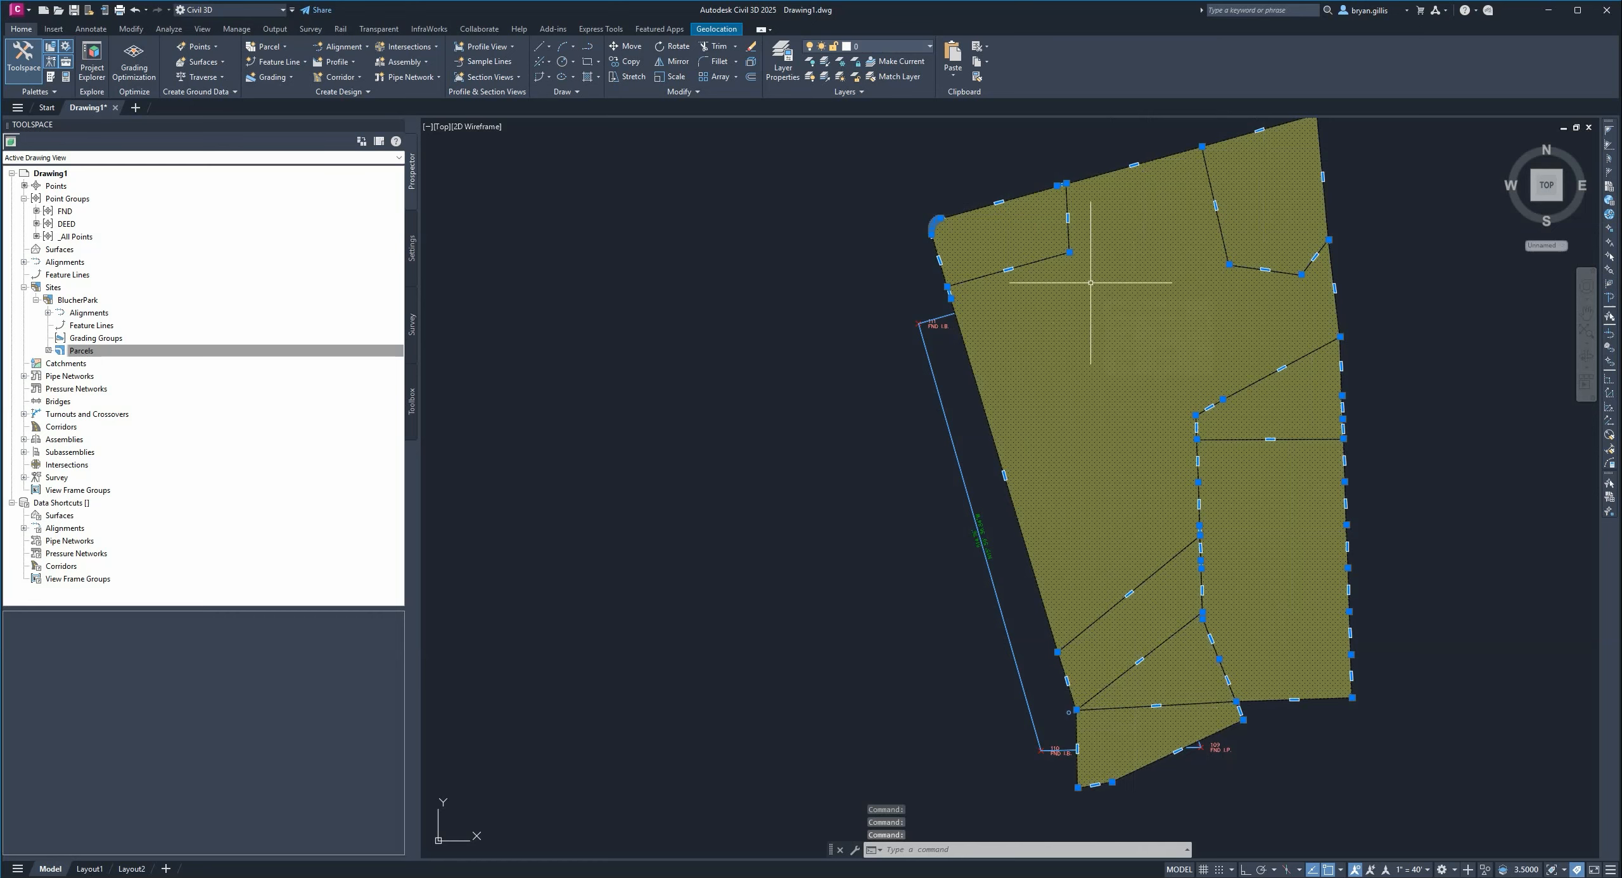
{"action": "key", "text": "Delete"}
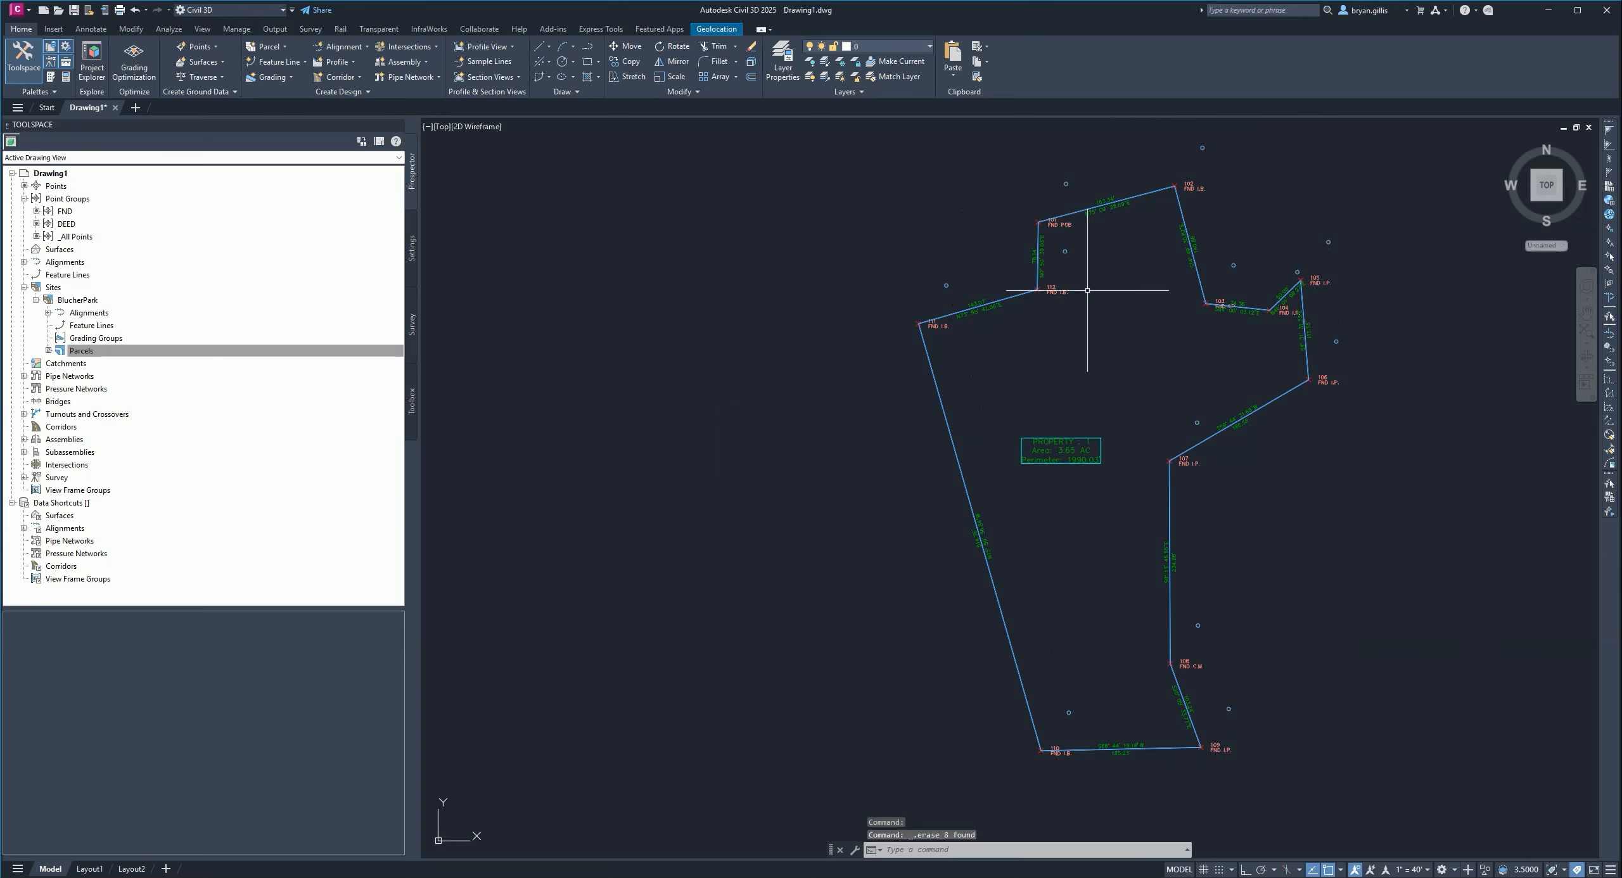
{"action": "mouse_move", "coordinate": [1086, 282]}
{"action": "middle_mouse_down"}
{"action": "mouse_move", "coordinate": [1158, 463]}
{"action": "mouse_move", "coordinate": [1055, 345]}
{"action": "middle_mouse_up"}
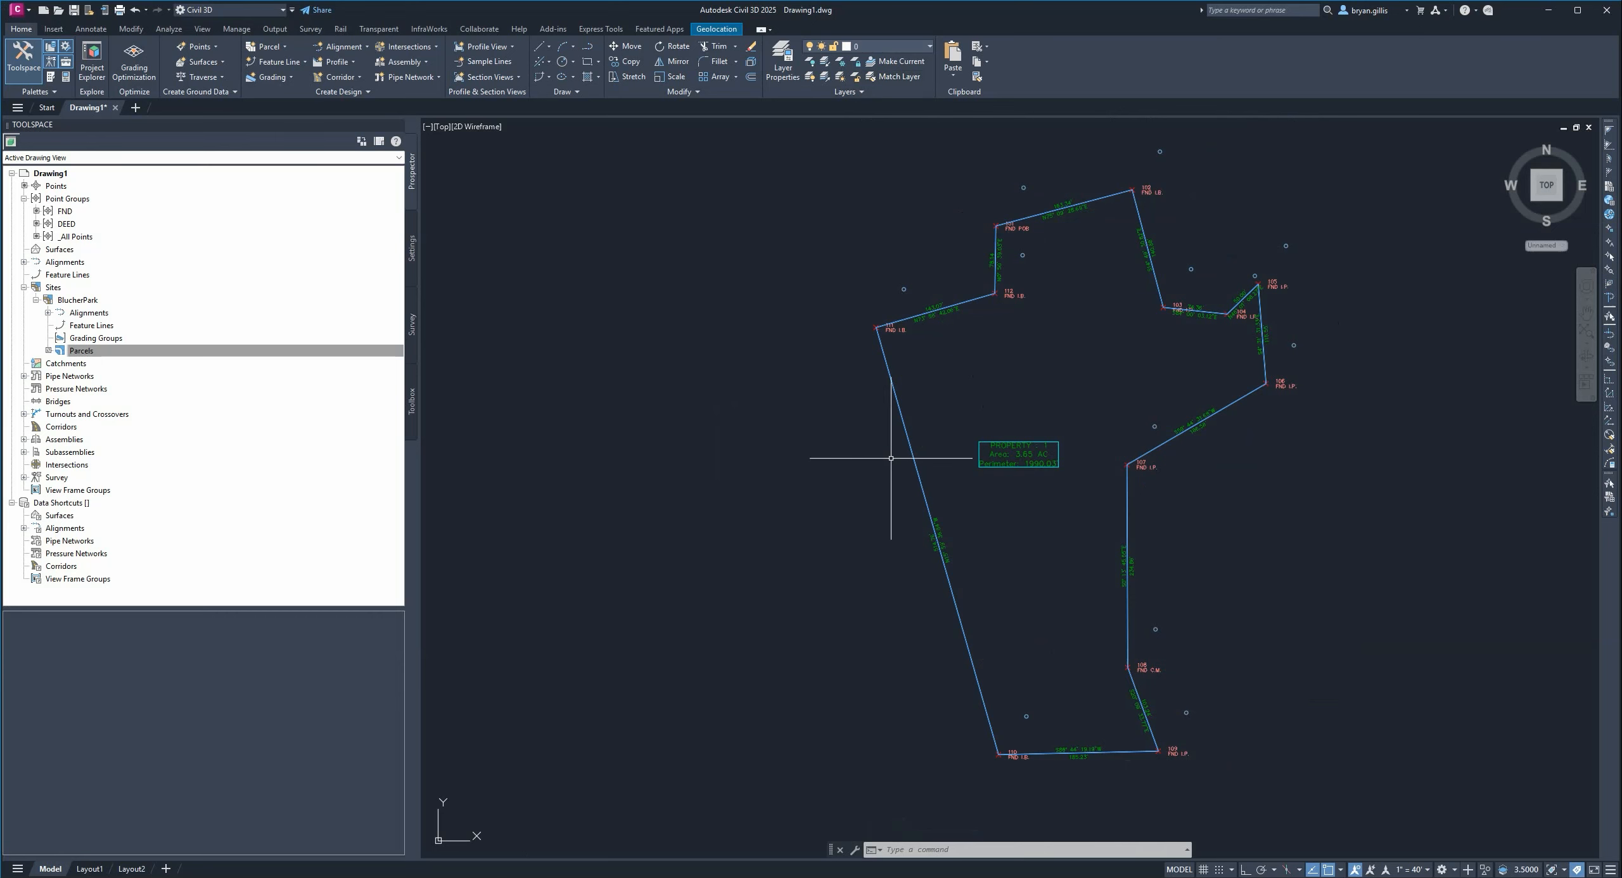
{"action": "mouse_move", "coordinate": [1067, 521]}
{"action": "middle_mouse_down"}
{"action": "mouse_move", "coordinate": [949, 565]}
{"action": "mouse_move", "coordinate": [992, 496]}
{"action": "middle_mouse_up"}
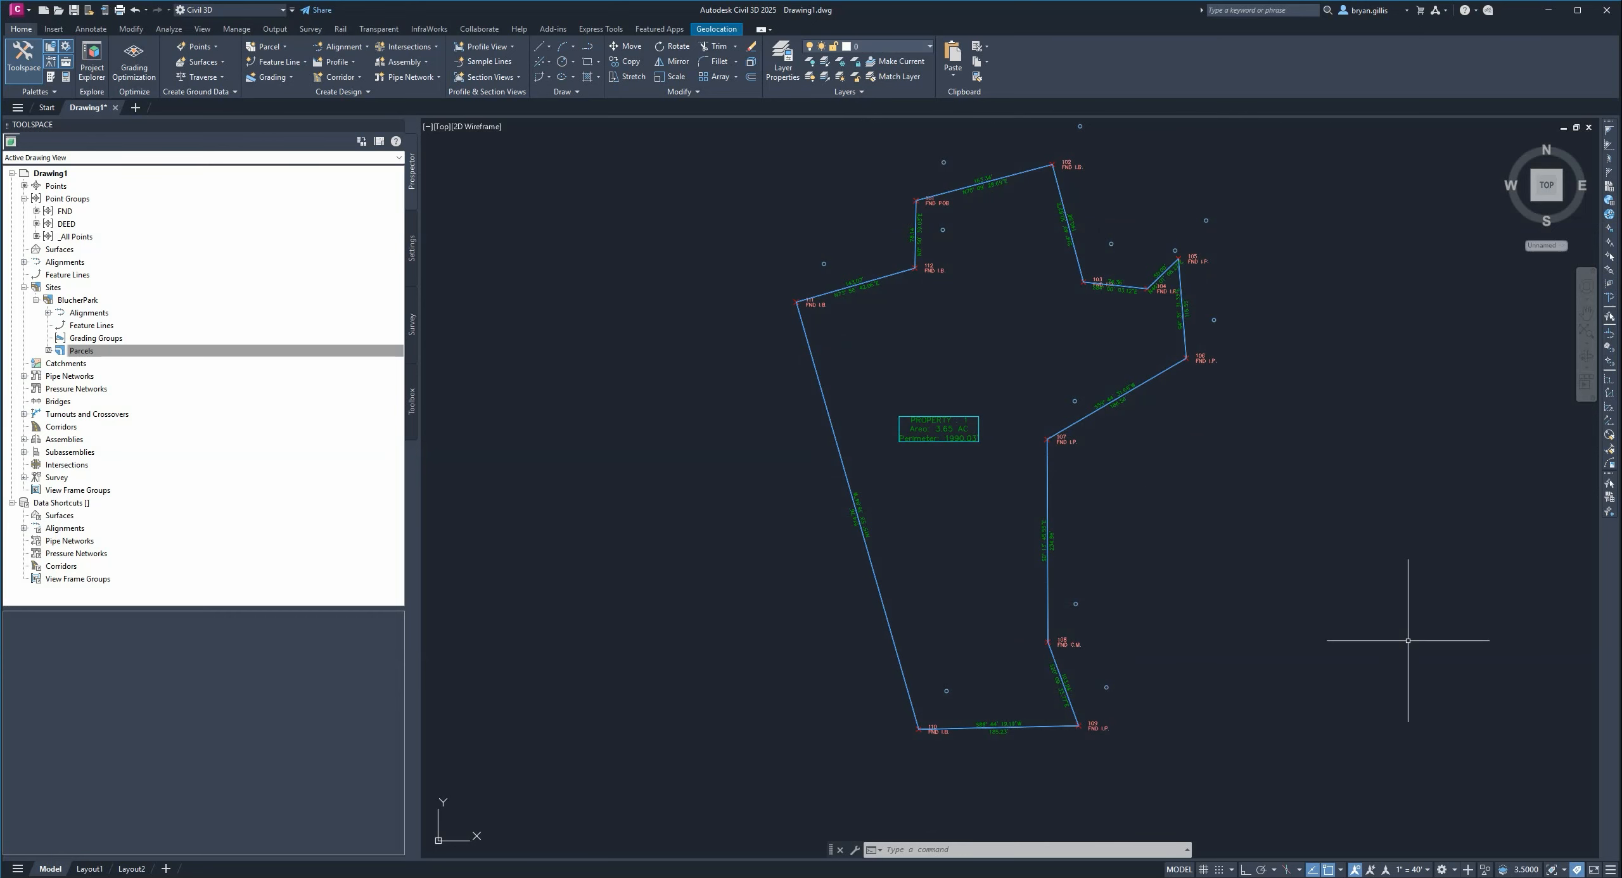
{"action": "middle_click_drag", "start_coordinate": [1239, 549], "coordinate": [1232, 580]}
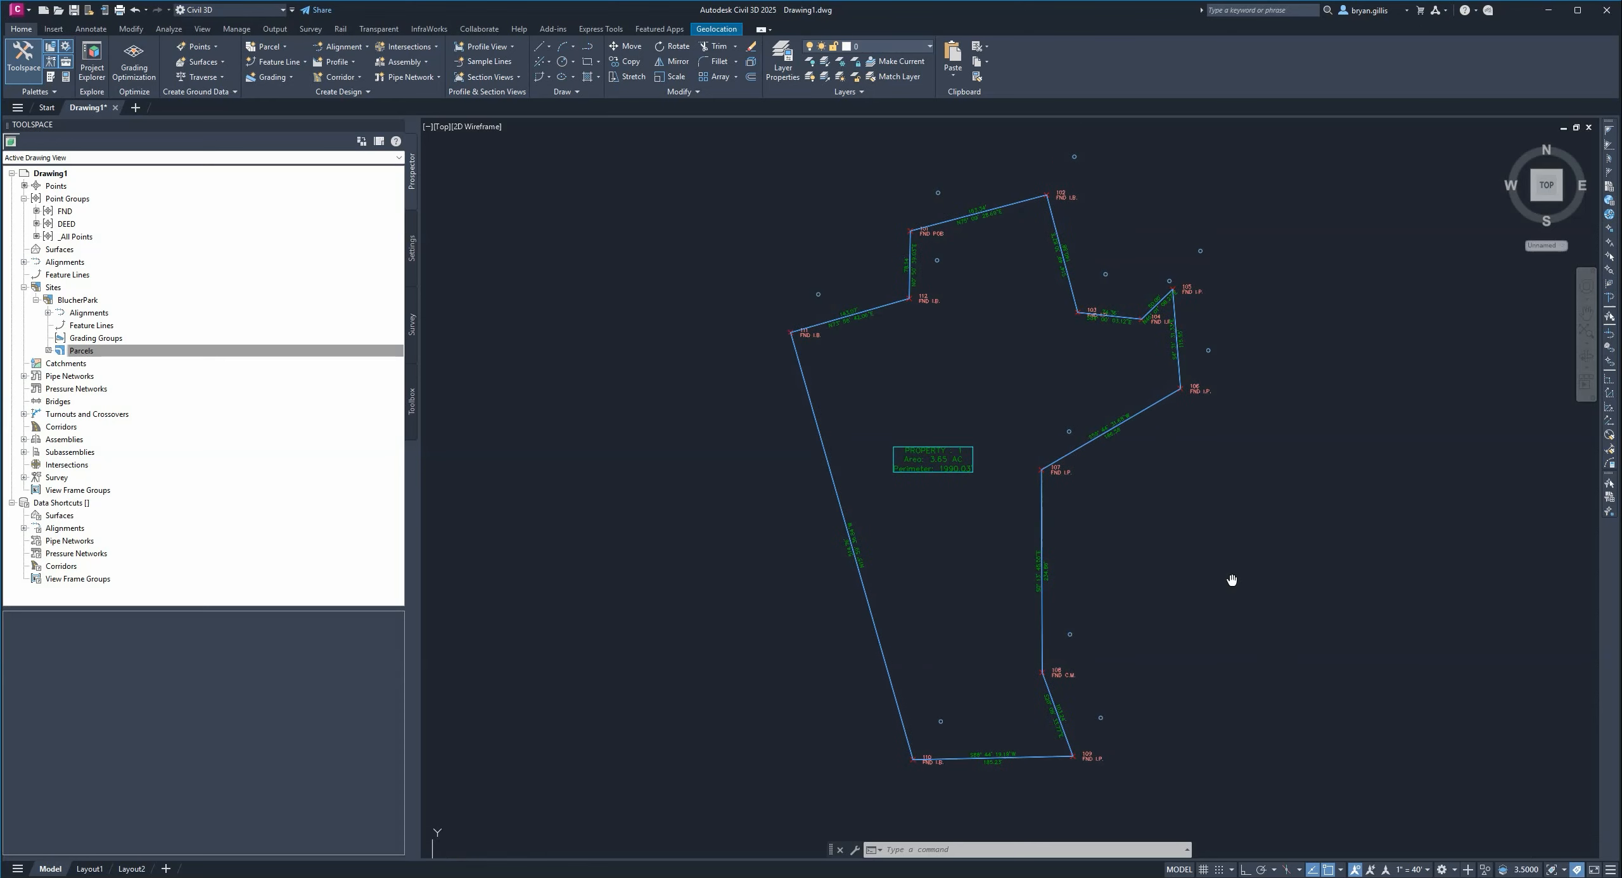
- Save the drawing in the GISC 1336 Digital Drafting & Design course's Final Project folder on D:, naming it with the author's surname followed by _BlucherPark
{"action": "left_click", "coordinate": [73, 9]}
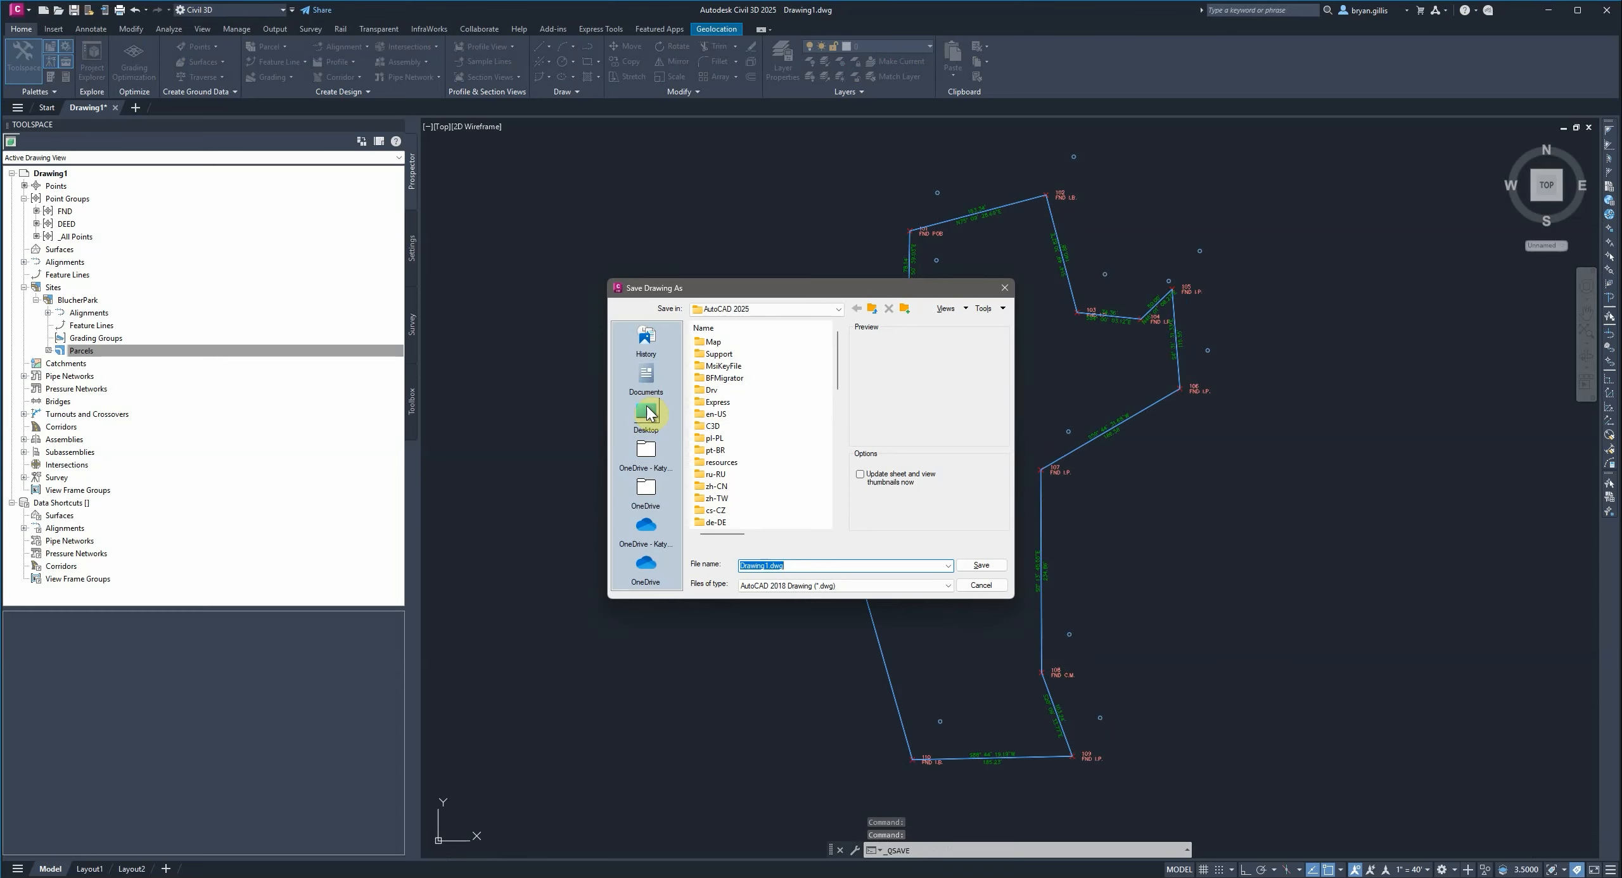
{"action": "left_click", "coordinate": [647, 409]}
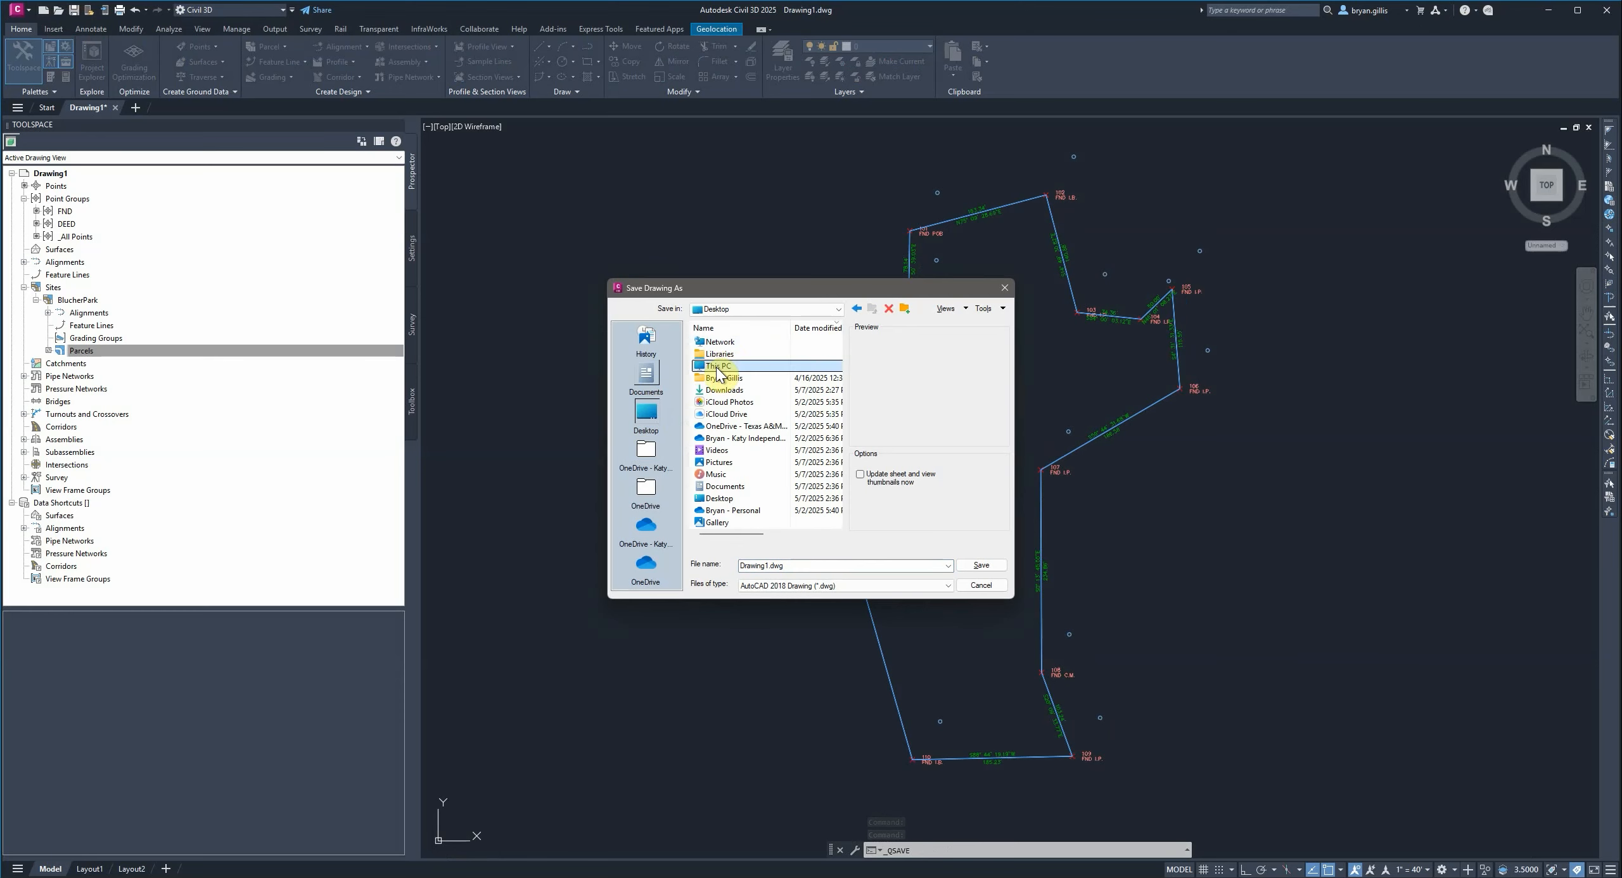
{"action": "double_click", "coordinate": [717, 367]}
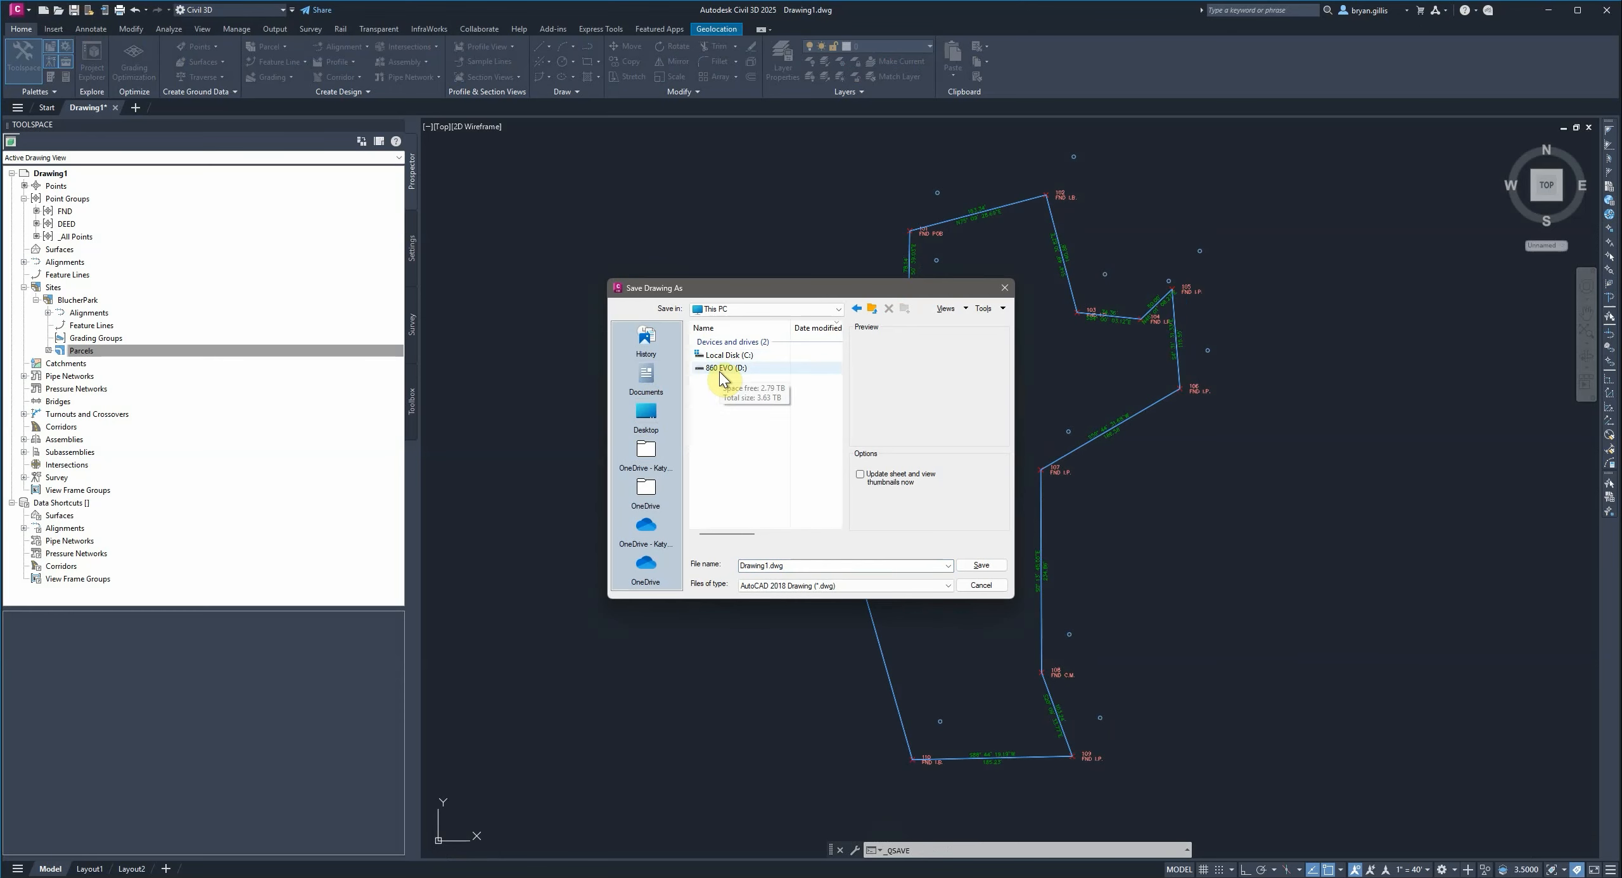
{"action": "double_click", "coordinate": [720, 370]}
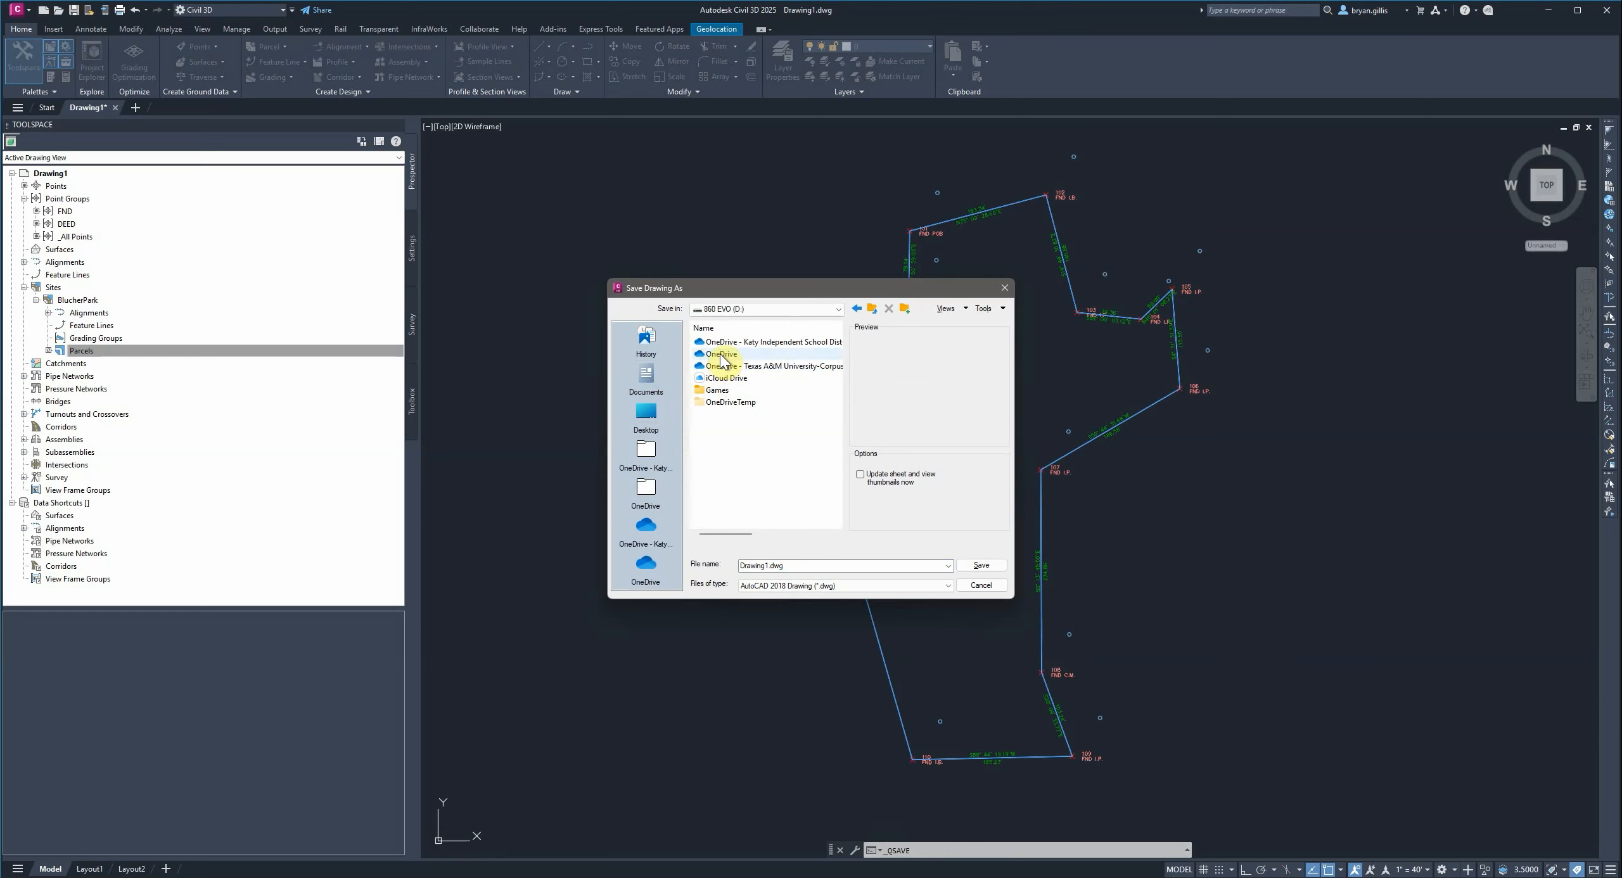
{"action": "double_click", "coordinate": [723, 367]}
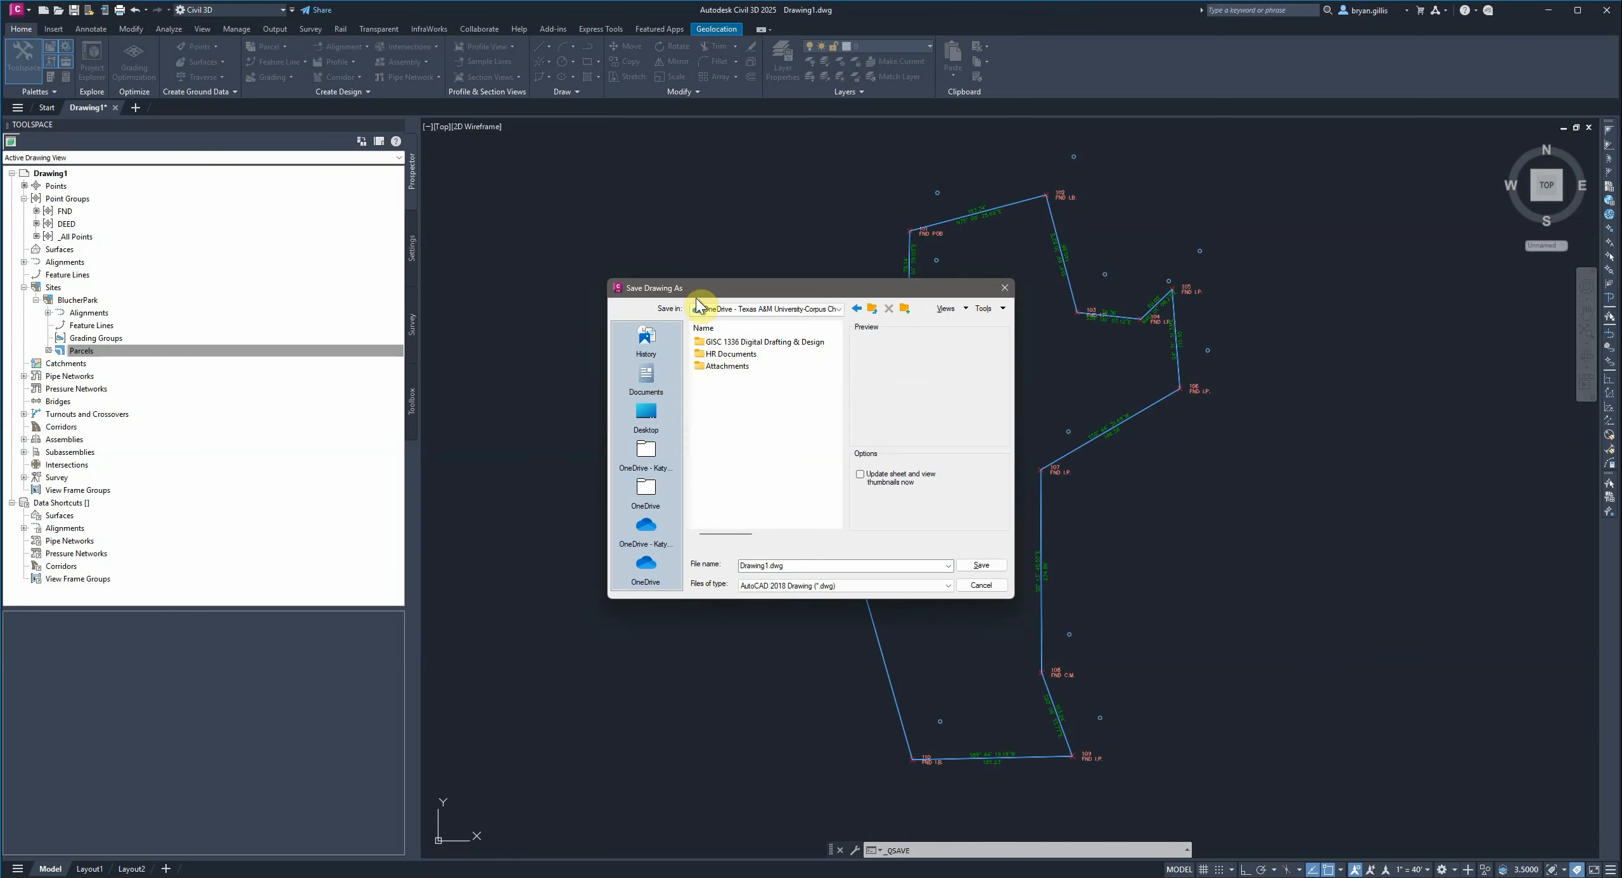
{"action": "double_click", "coordinate": [729, 343]}
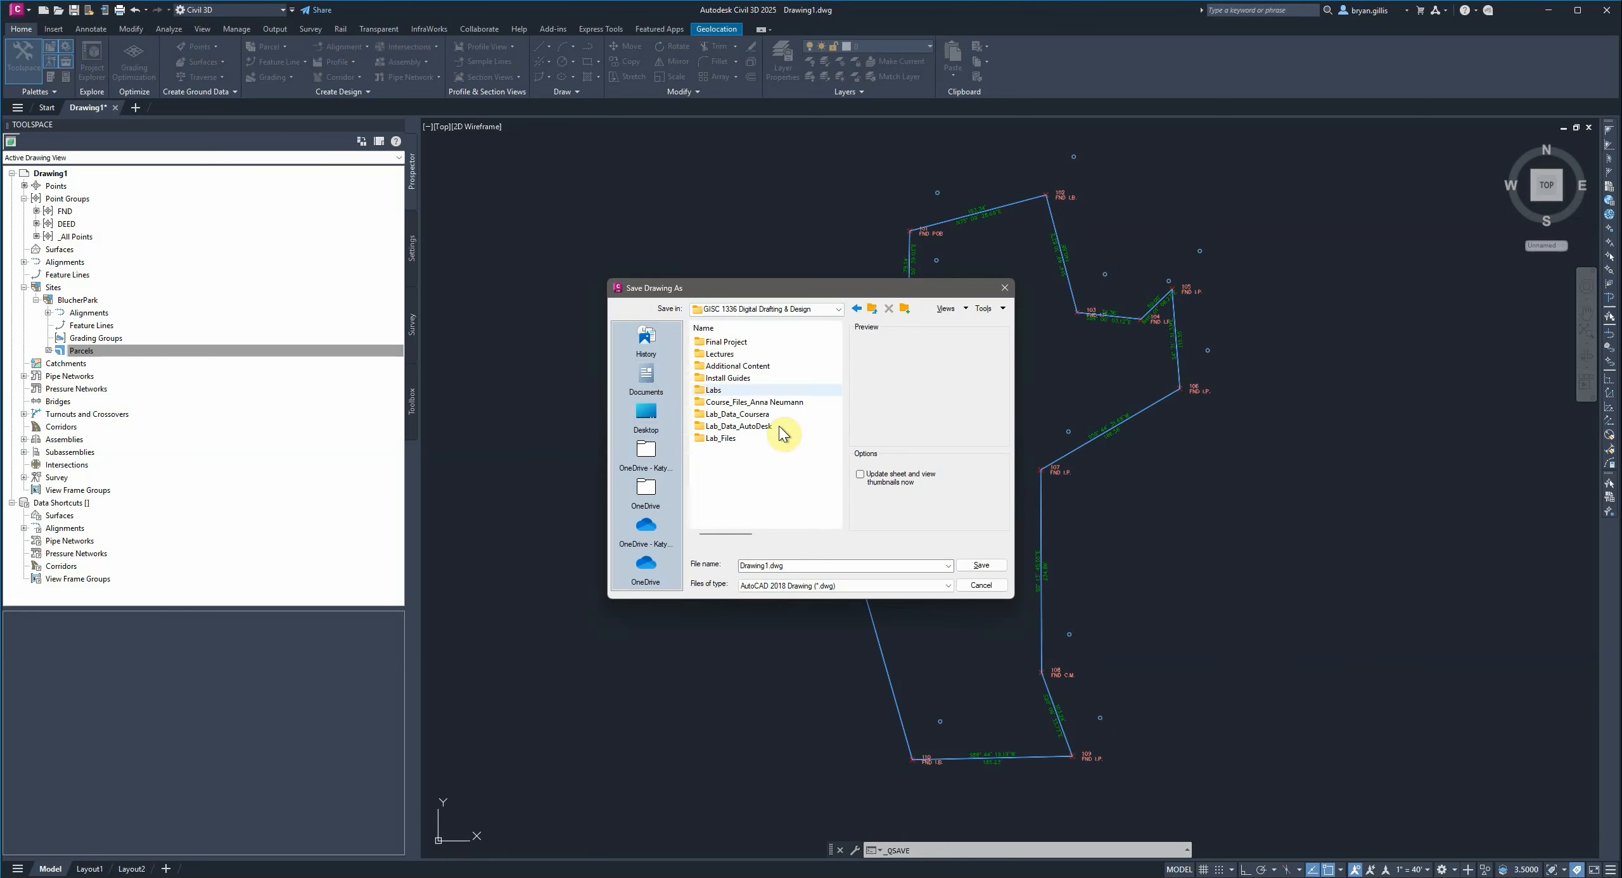
{"action": "double_click", "coordinate": [726, 342]}
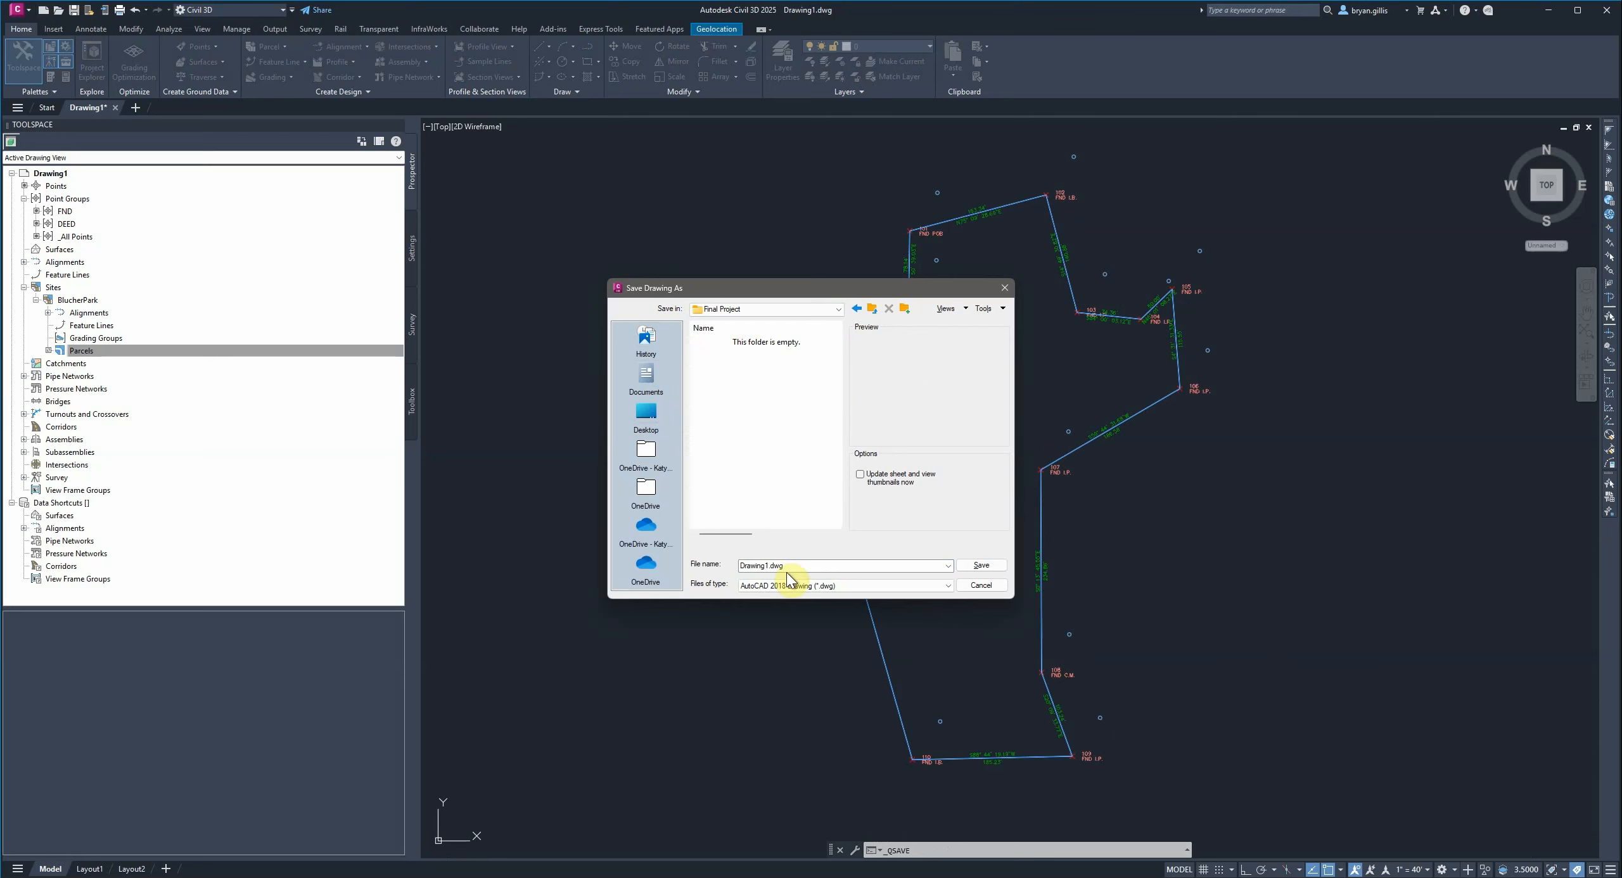
{"action": "double_click", "coordinate": [765, 565]}
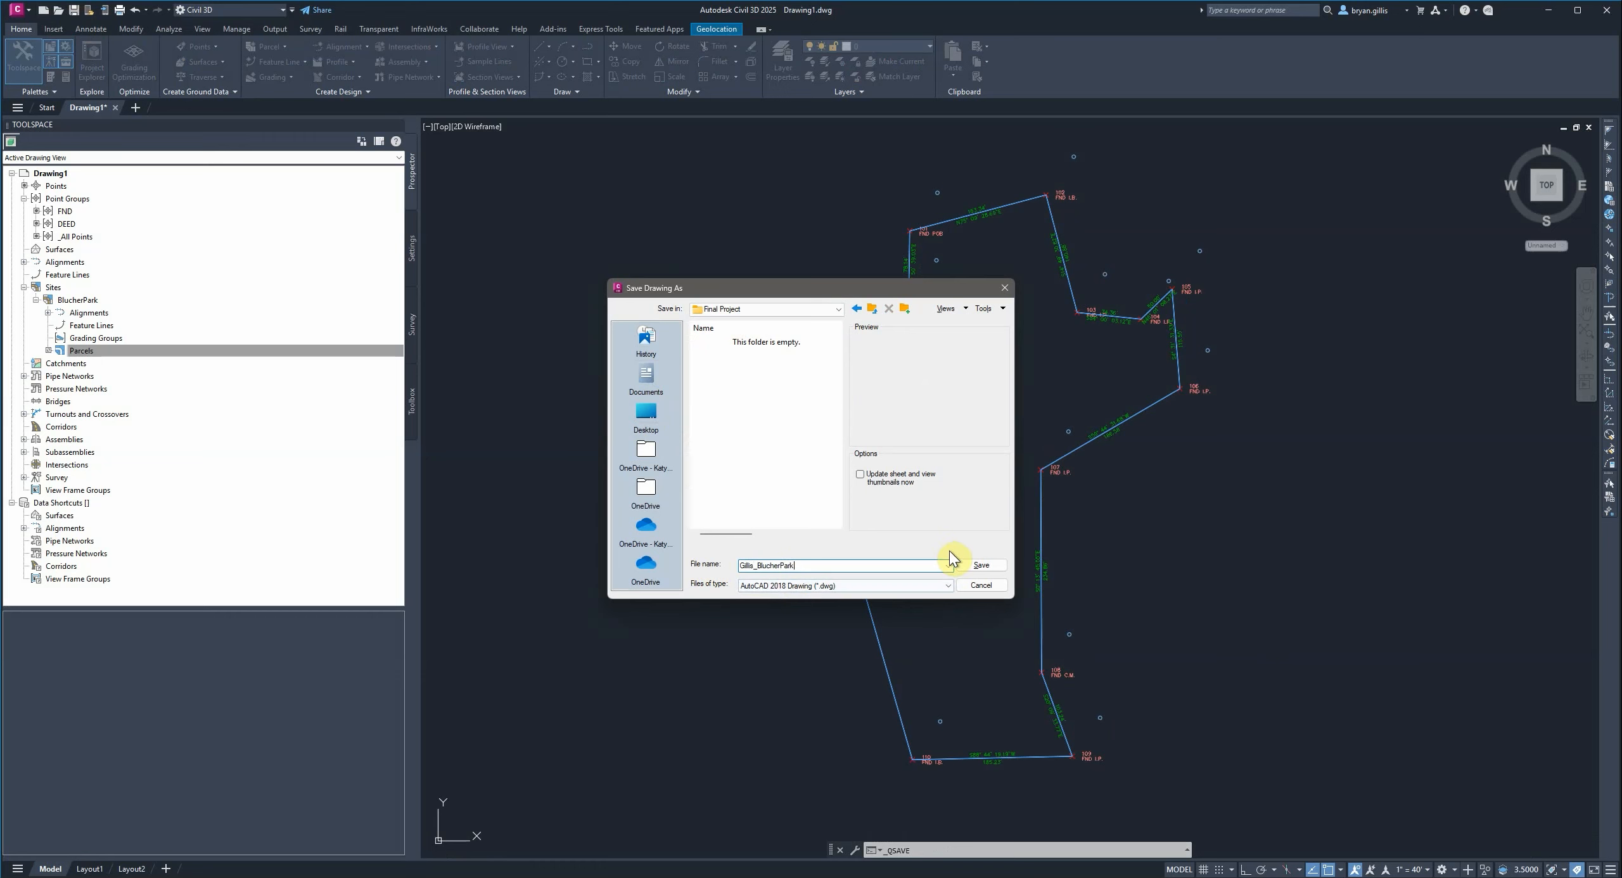
{"action": "left_click", "coordinate": [981, 564]}
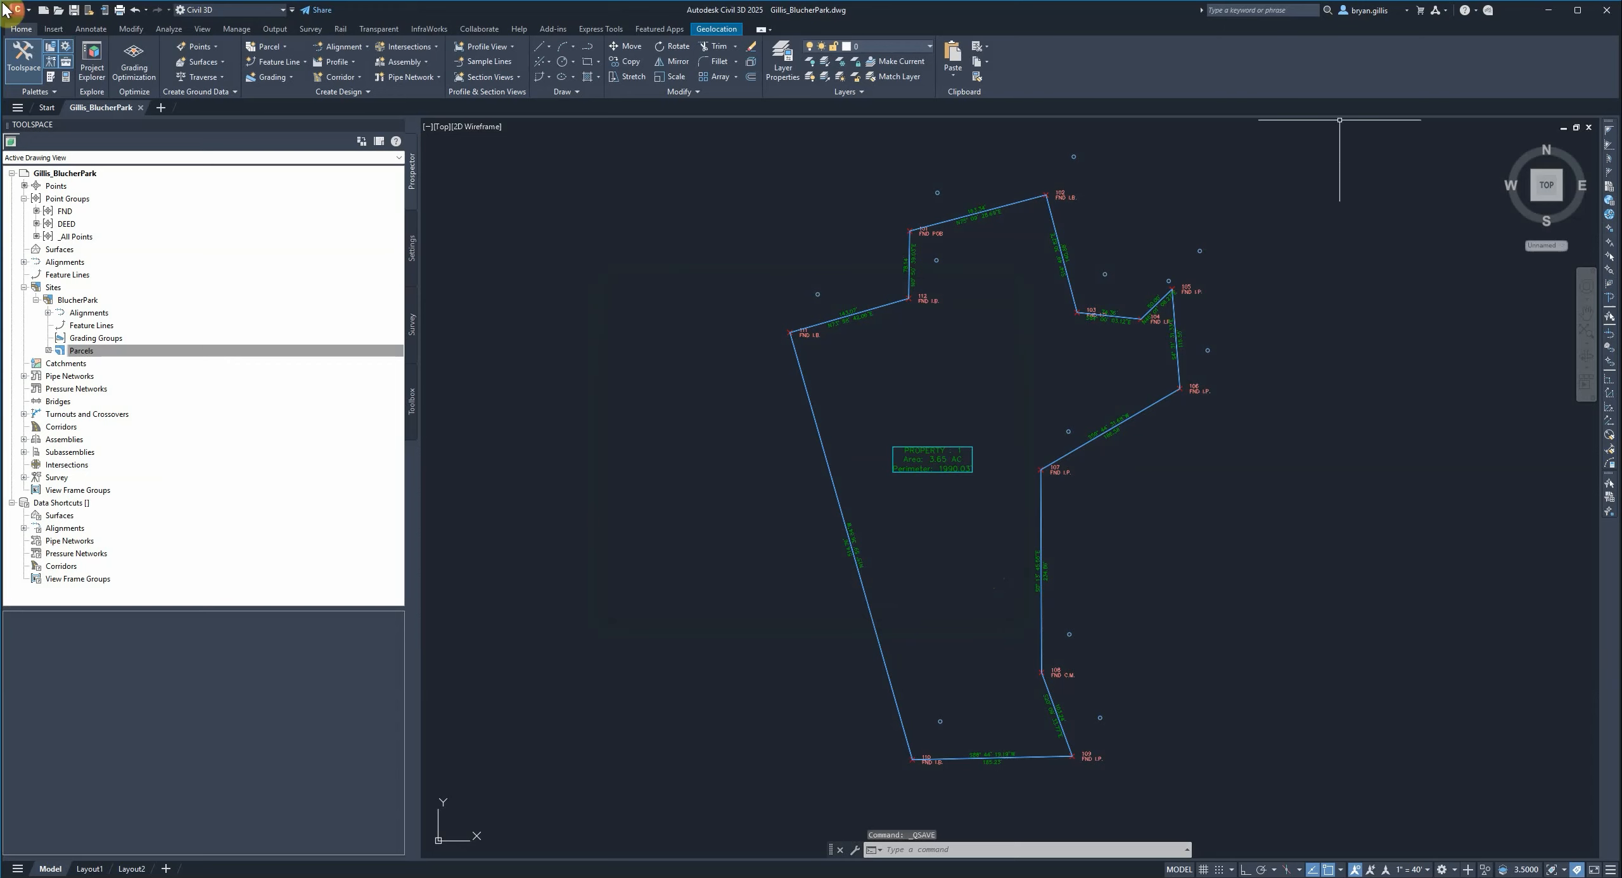
{"action": "left_click", "coordinate": [1519, 66]}
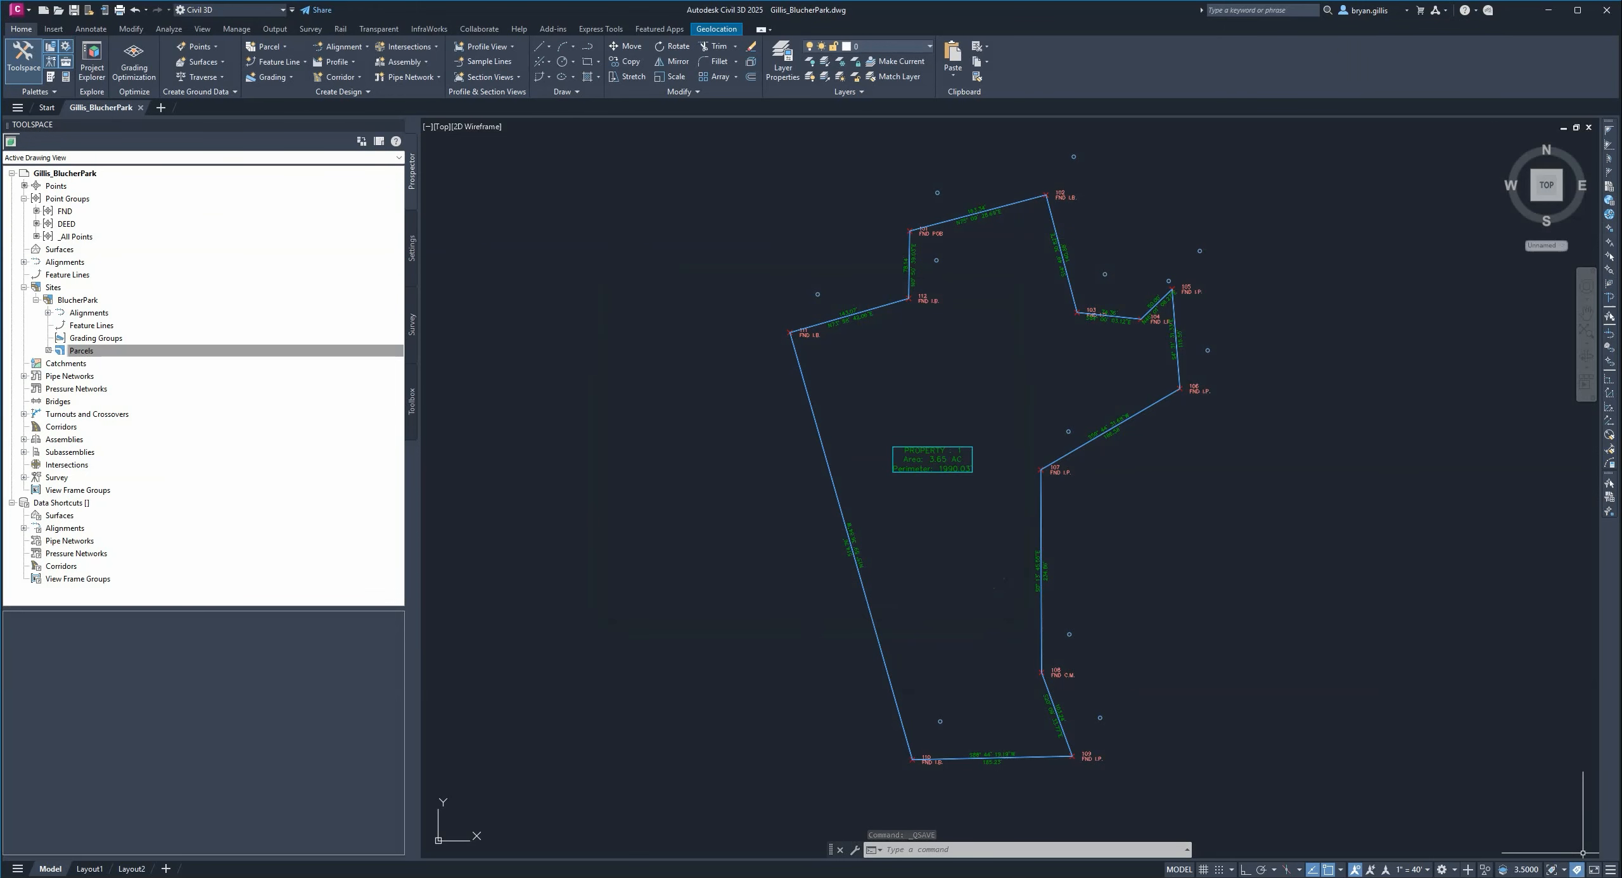
- Switch to the browser and return from the Fieldnotes of Blucher park item to the Special Collections and Archives search results
{"action": "key", "text": "alt+Tab"}
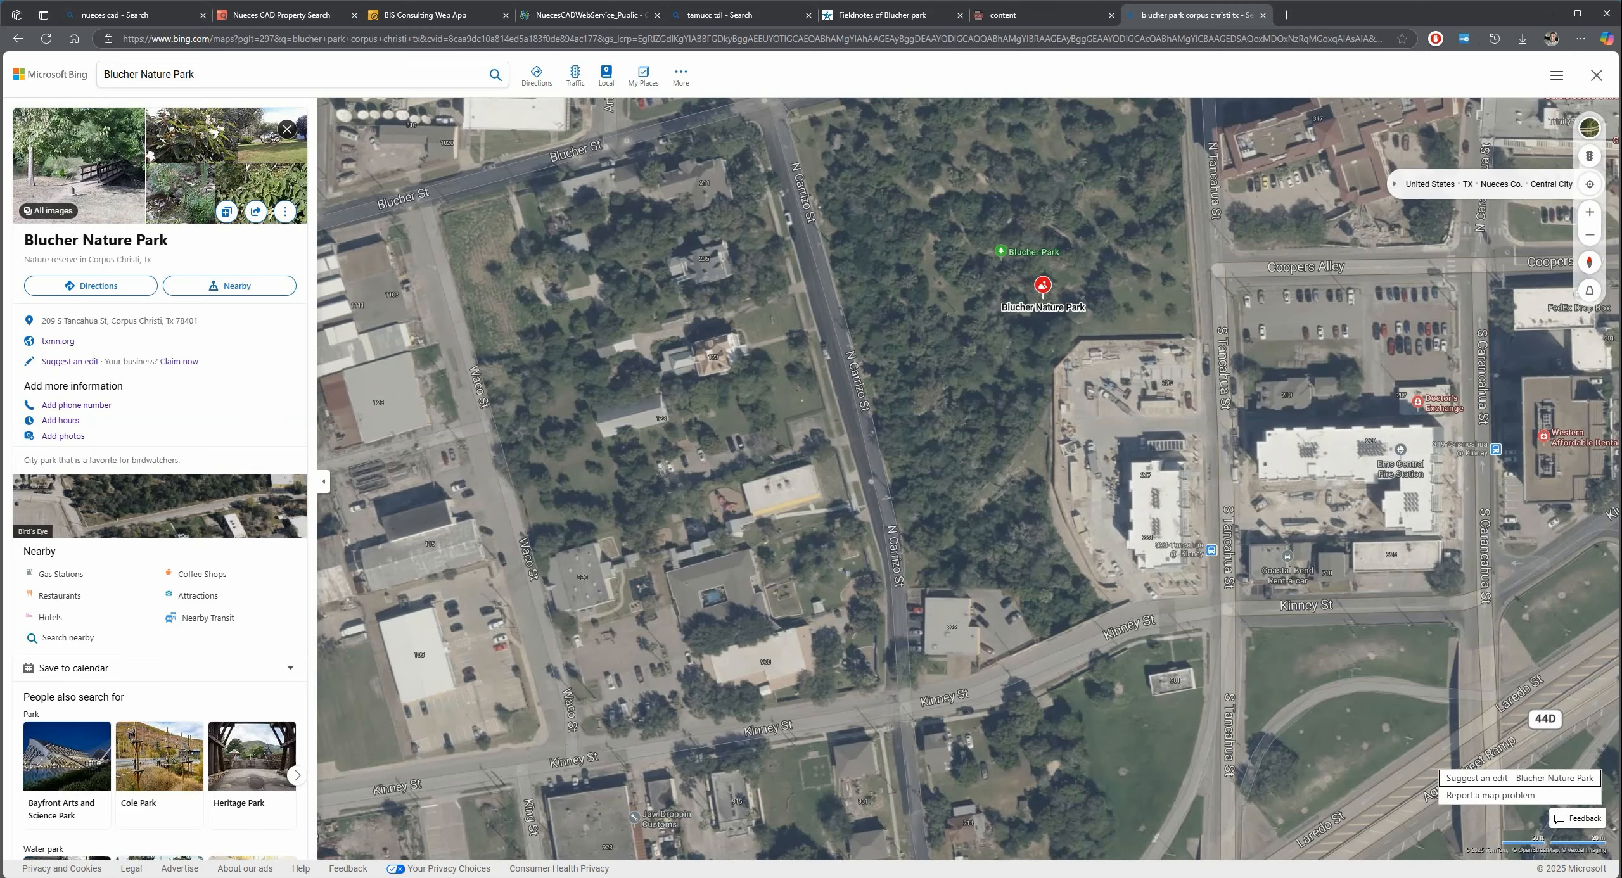
{"action": "left_click", "coordinate": [727, 21]}
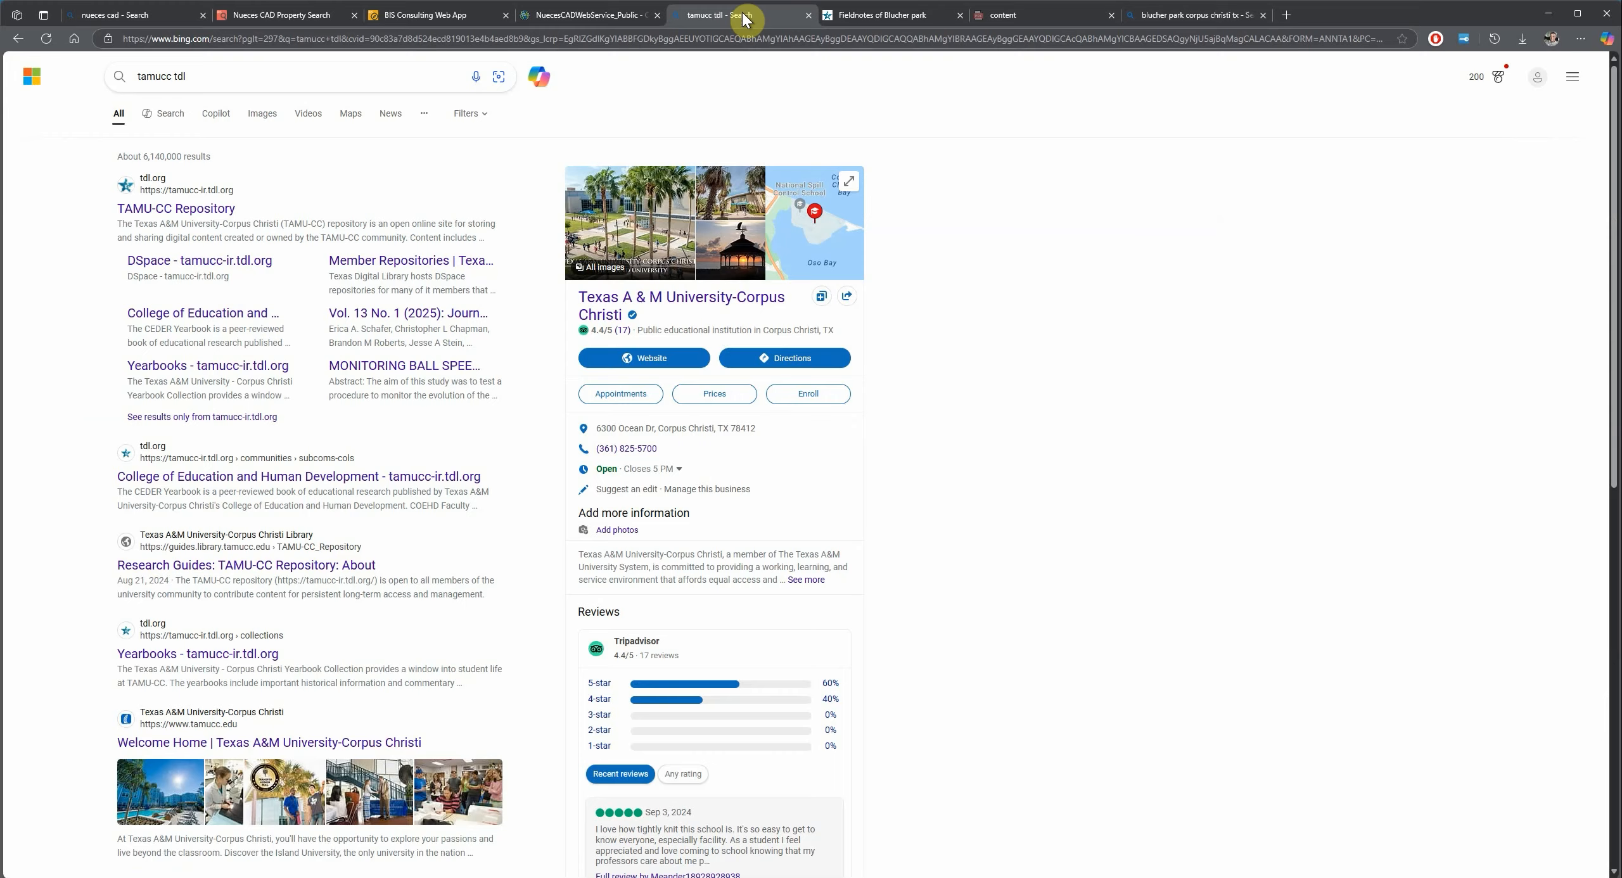
{"action": "left_click", "coordinate": [862, 17]}
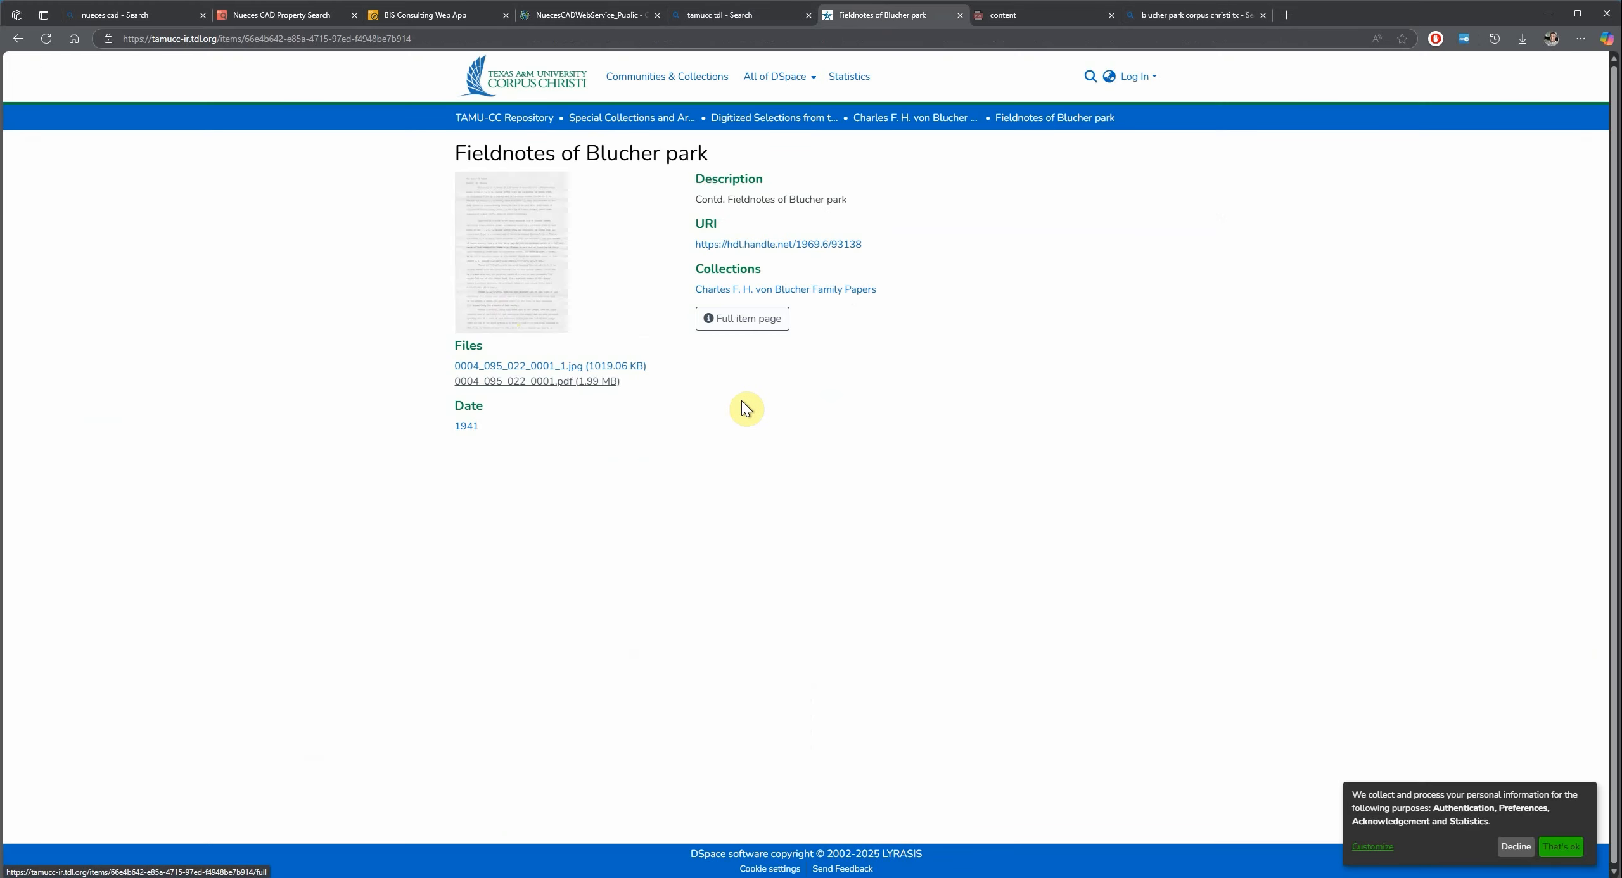
{"action": "left_click", "coordinate": [19, 40]}
{"action": "scroll", "coordinate": [879, 590], "scroll_direction": "down", "scroll_amount": 1}
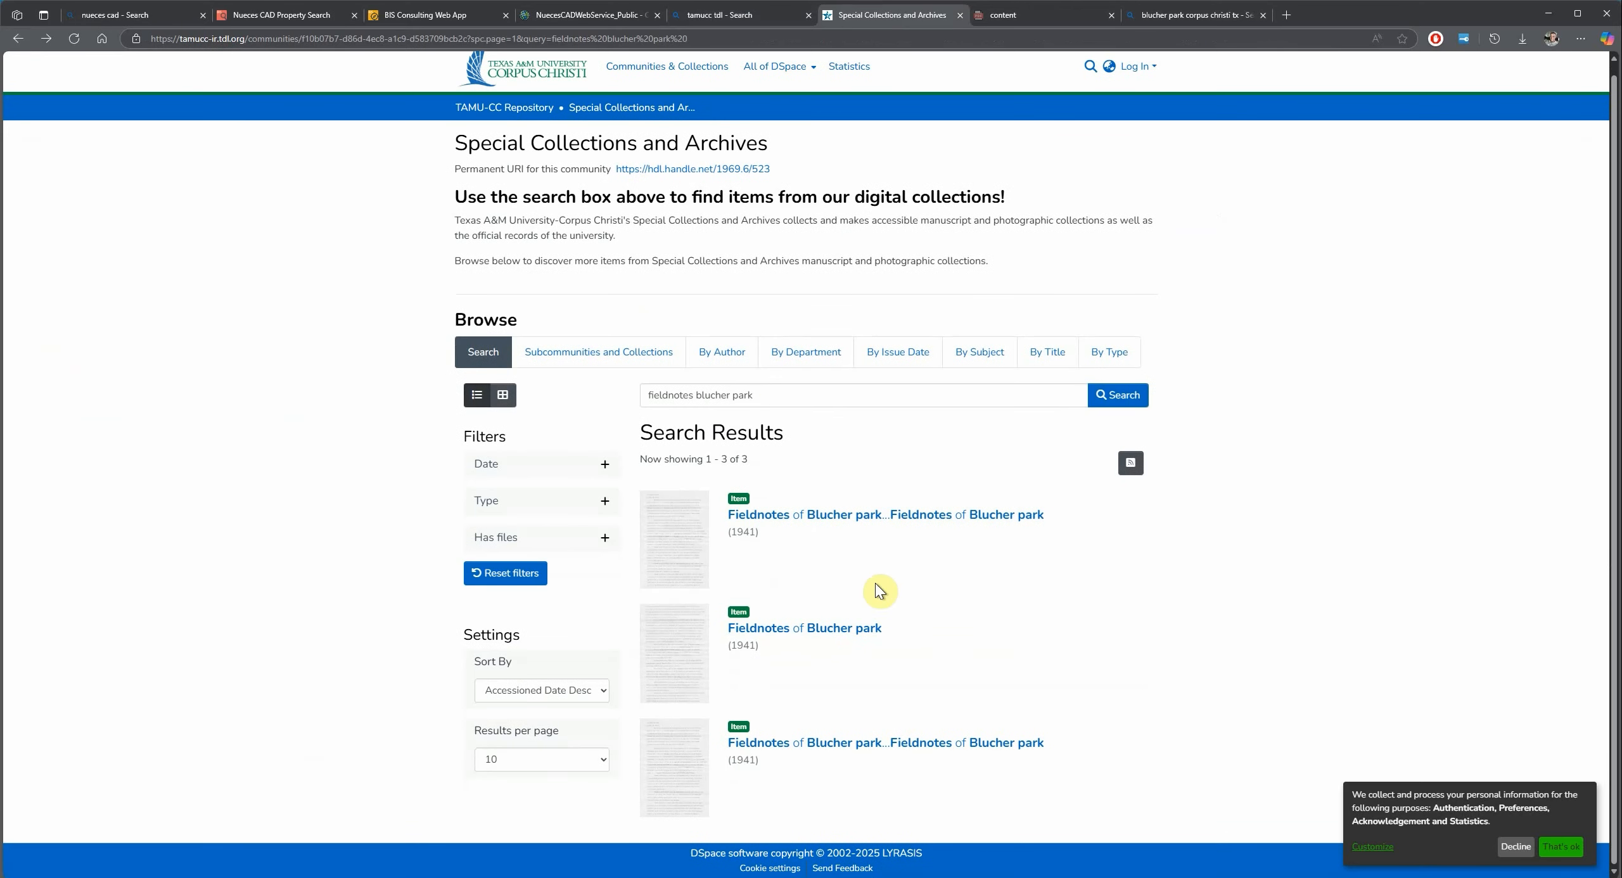
- Search Special Collections and Archives for "blucher park" and look through the first page of listed documents
{"action": "double_click", "coordinate": [686, 395]}
{"action": "key", "text": "Return"}
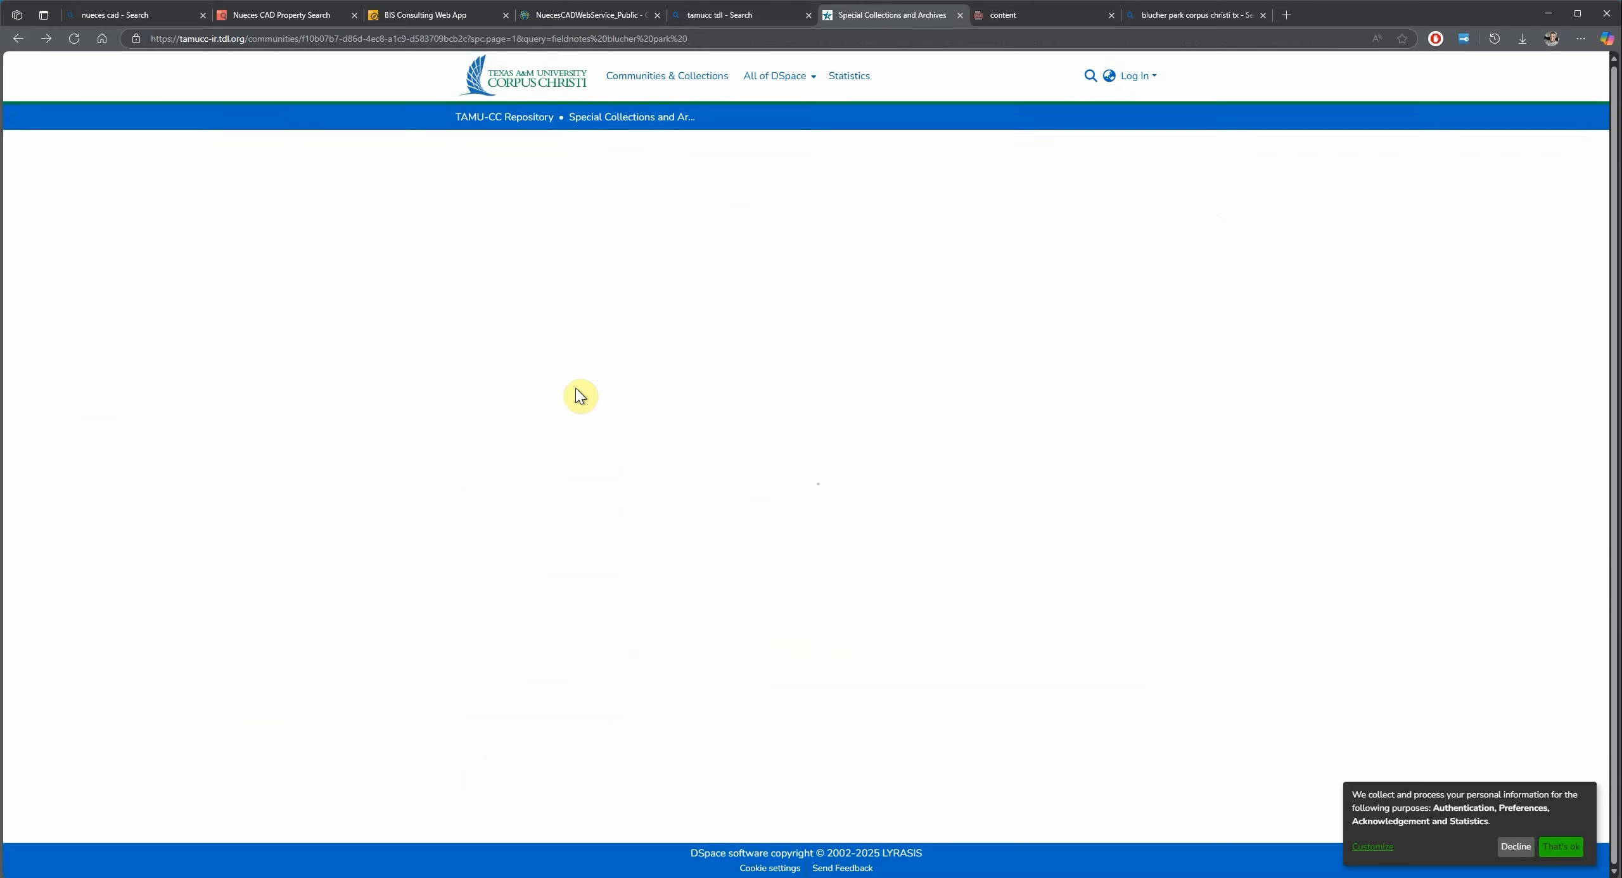
{"action": "scroll", "coordinate": [343, 490], "scroll_direction": "down", "scroll_amount": 1}
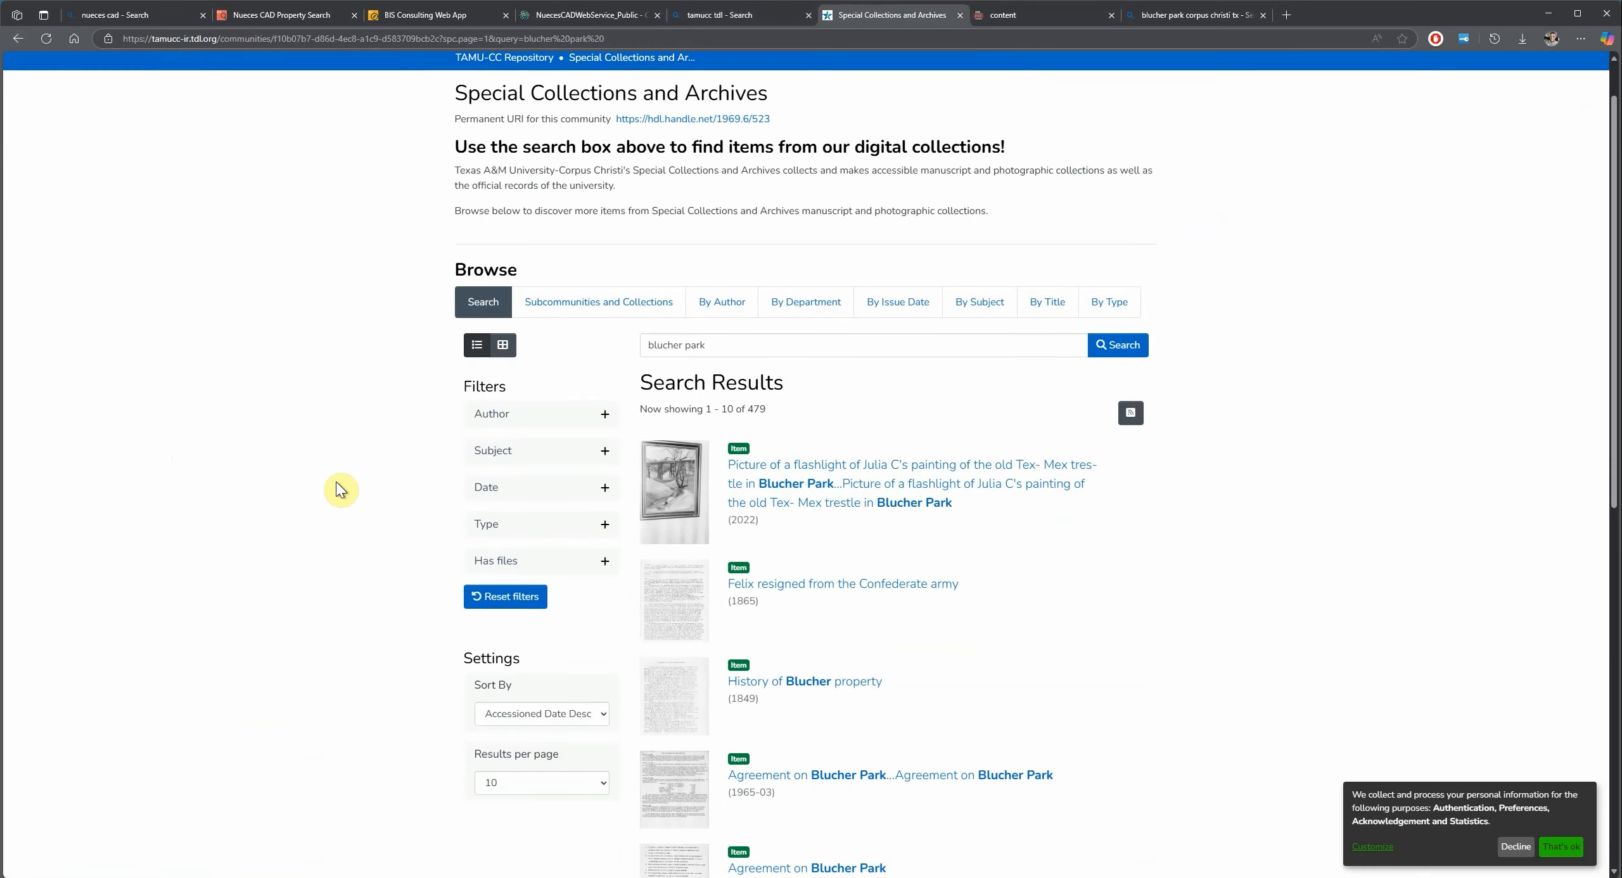
{"action": "scroll", "coordinate": [341, 489], "scroll_direction": "down", "scroll_amount": 4}
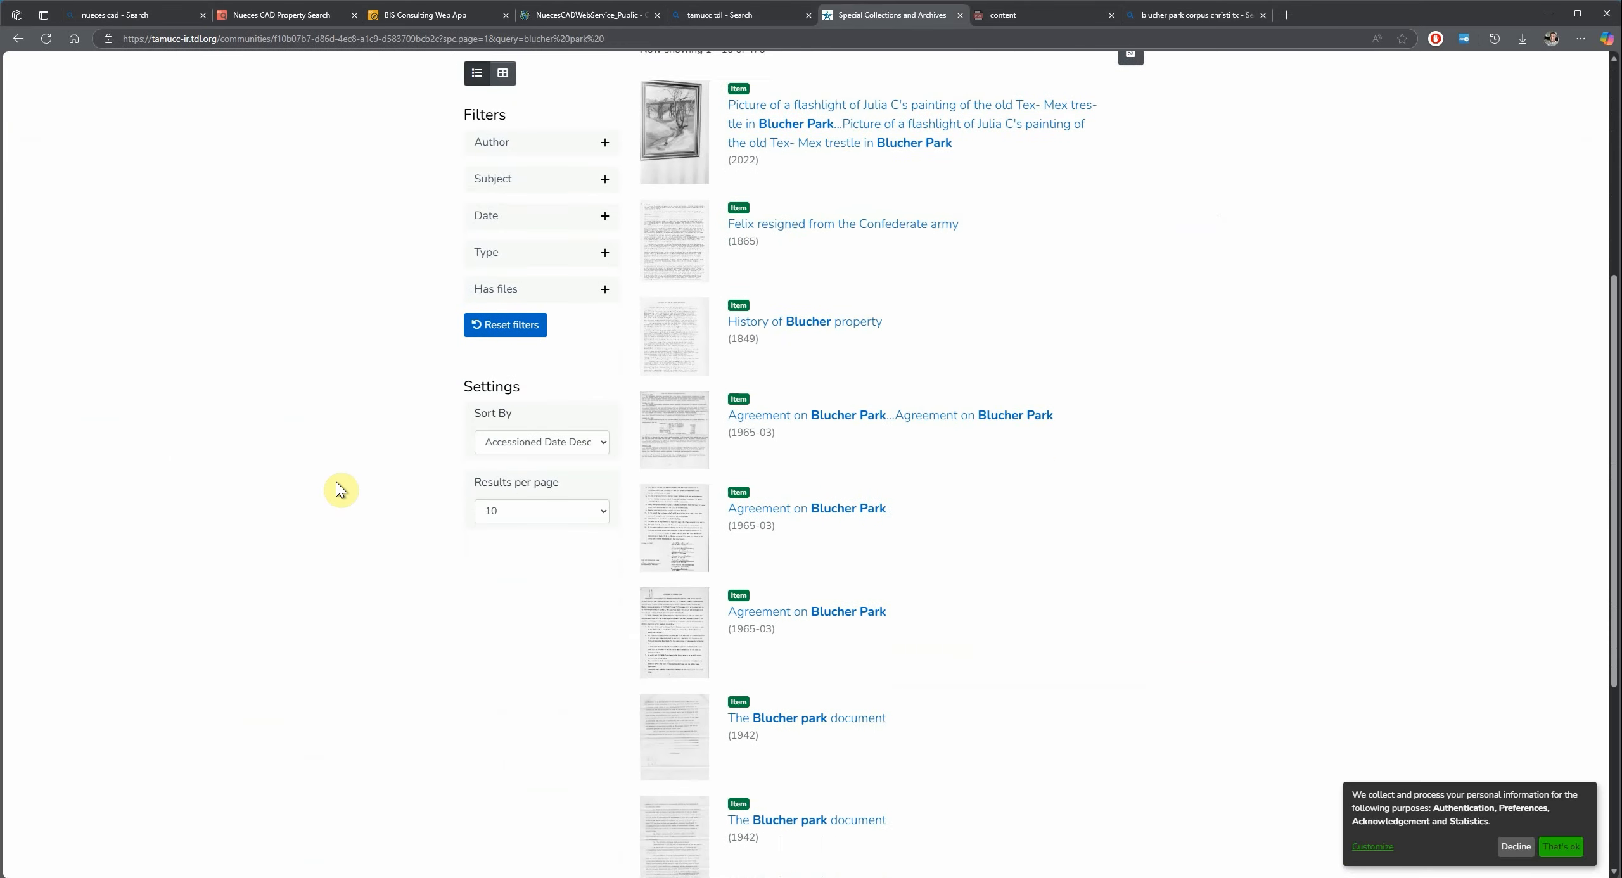
{"action": "scroll", "coordinate": [341, 490], "scroll_direction": "down", "scroll_amount": 2}
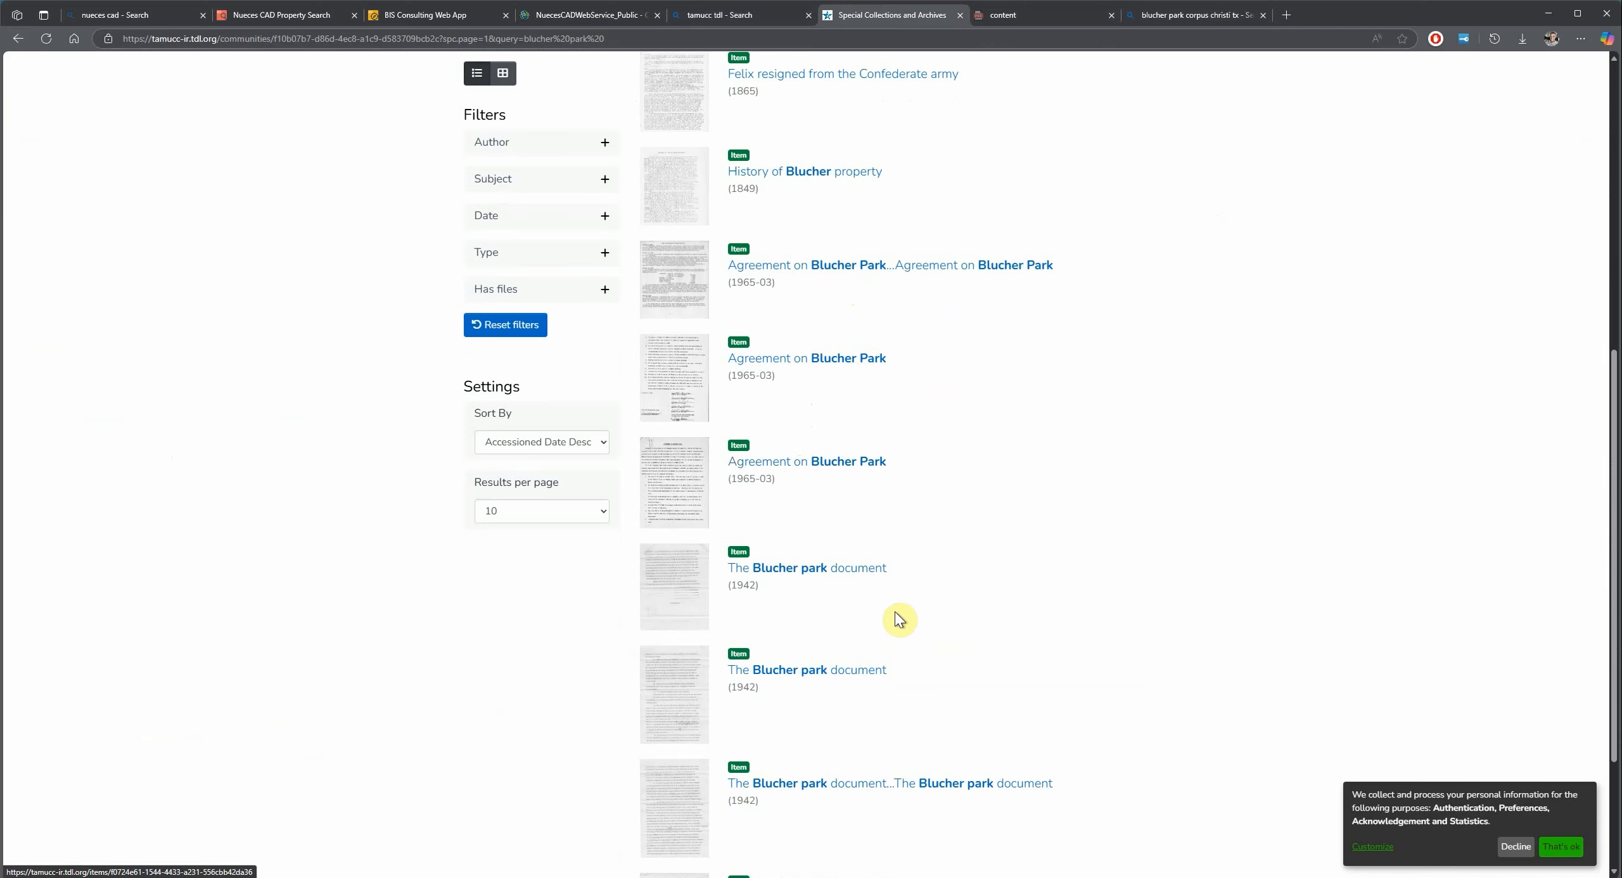
{"action": "scroll", "coordinate": [792, 579], "scroll_direction": "down", "scroll_amount": 3}
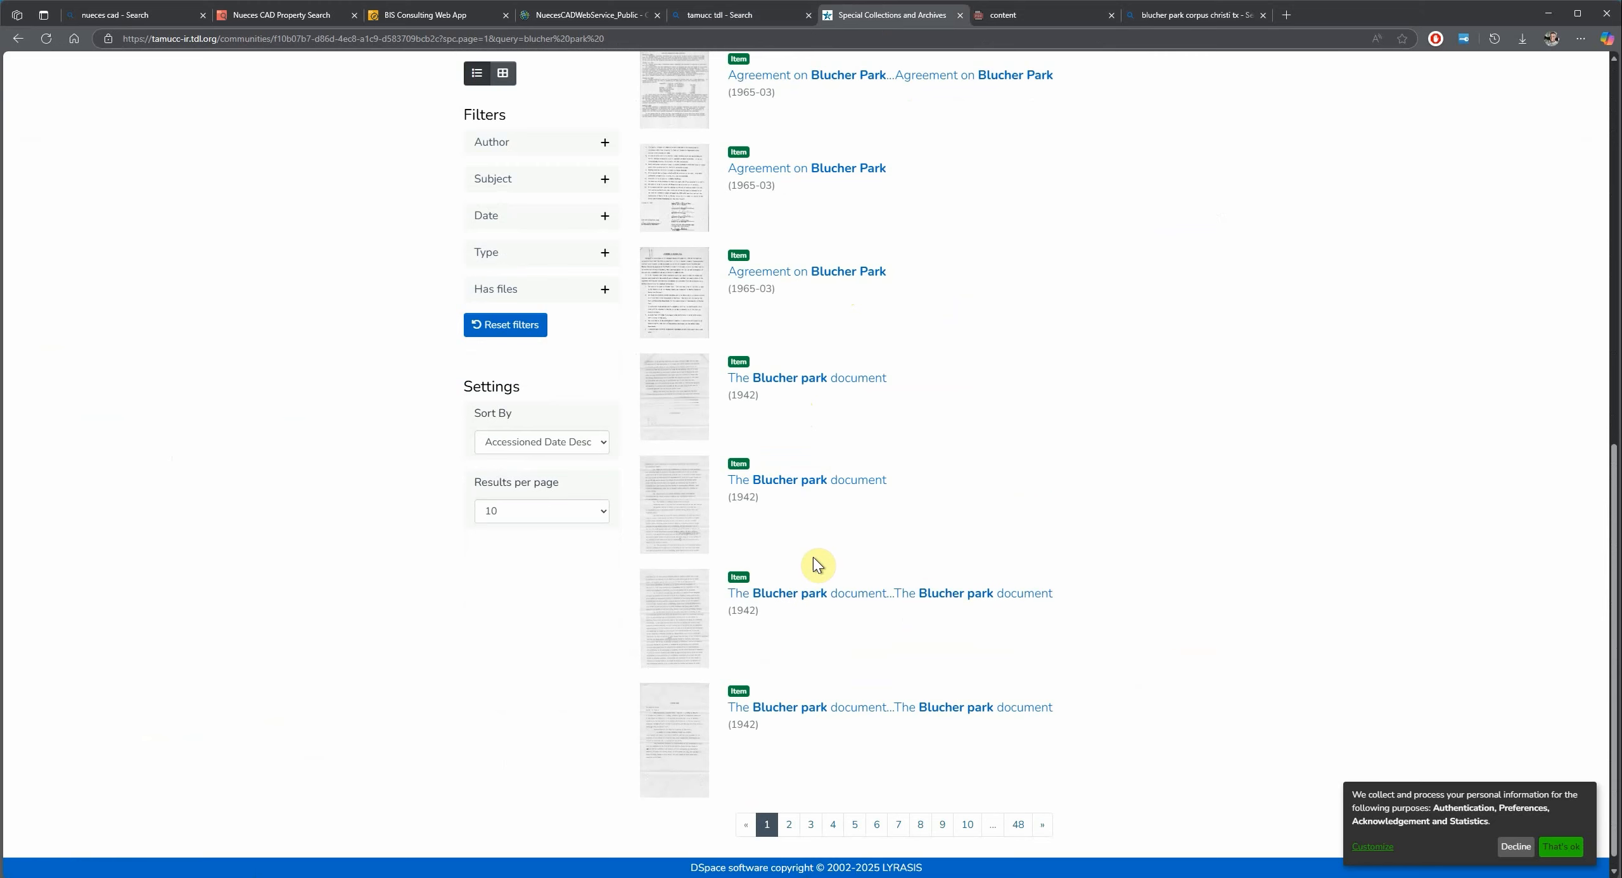
{"action": "scroll", "coordinate": [1039, 552], "scroll_direction": "up", "scroll_amount": 3}
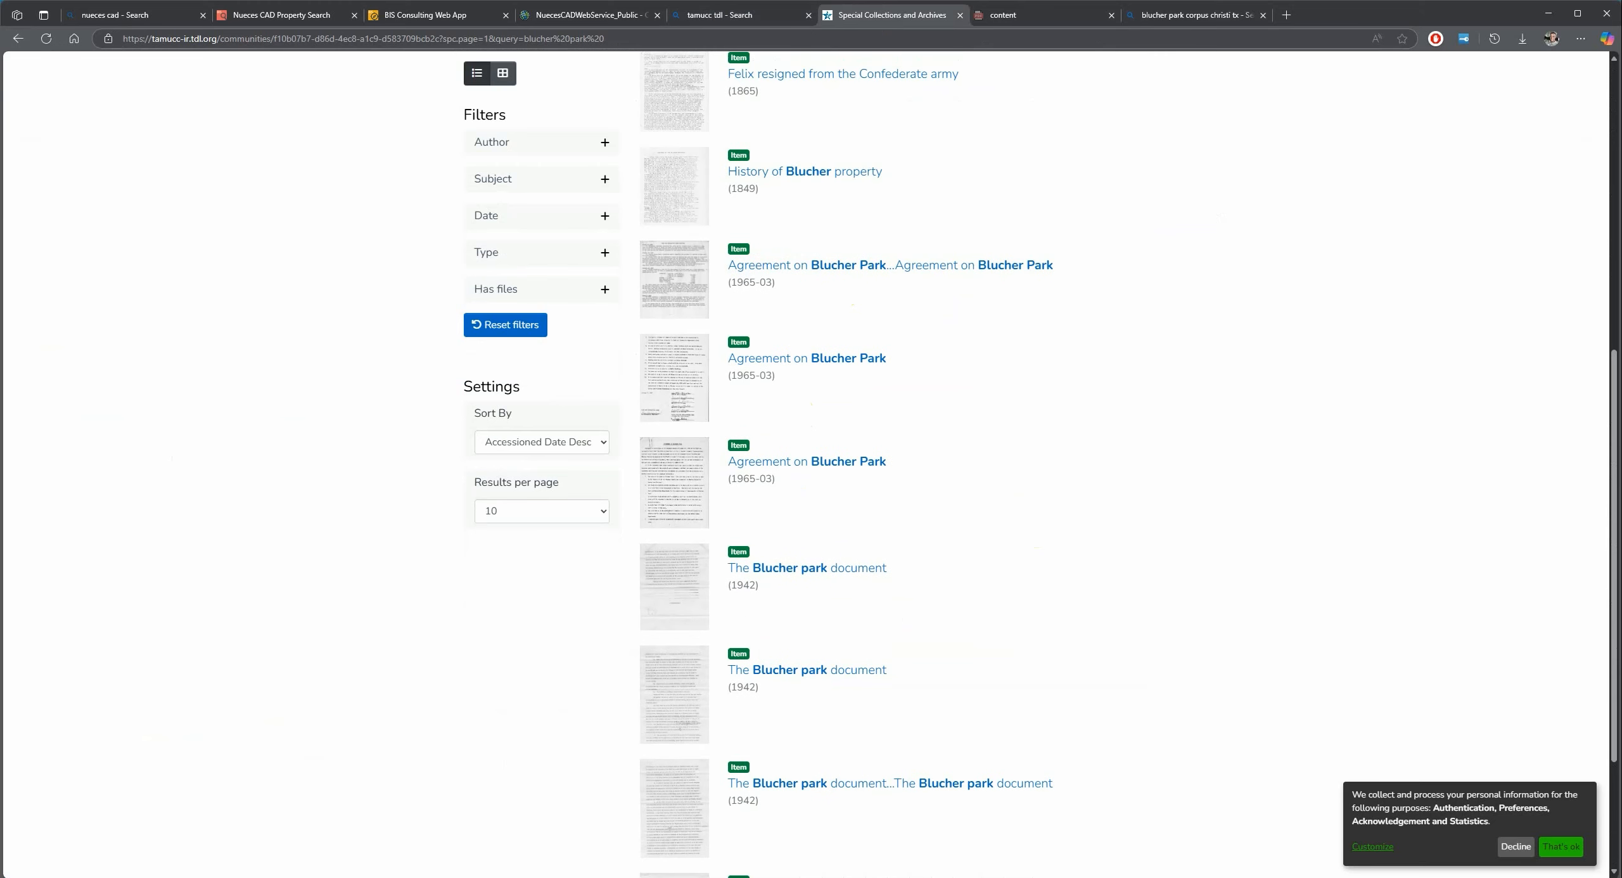
{"action": "scroll", "coordinate": [811, 463], "scroll_direction": "up", "scroll_amount": 9}
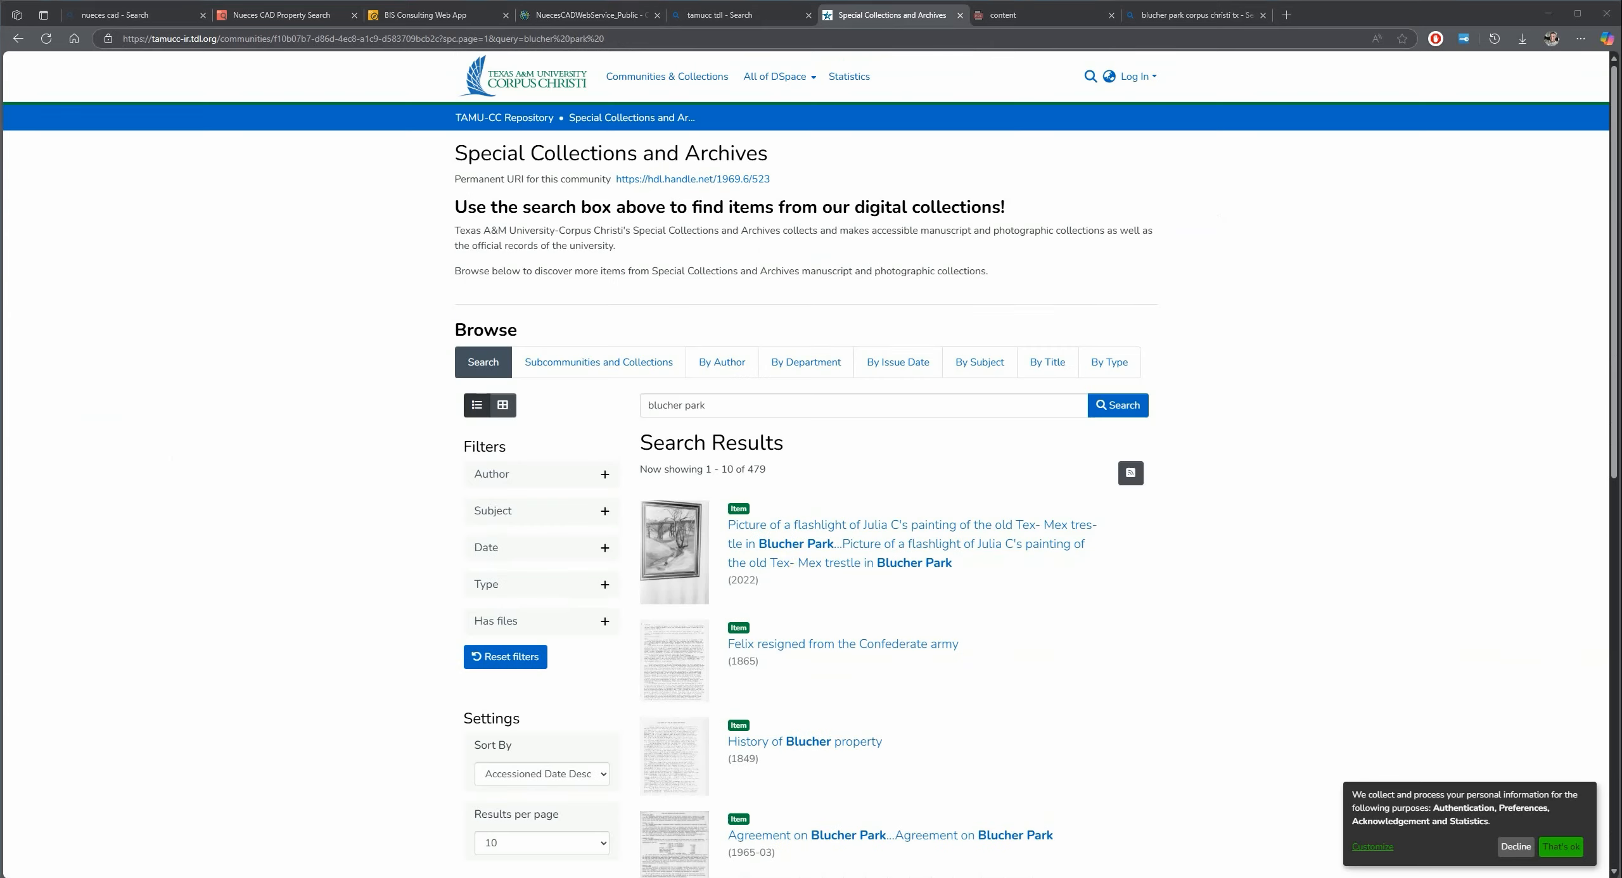
- Look through the first page of blucher park search results and open page 2 of the results
{"action": "scroll", "coordinate": [798, 580], "scroll_direction": "down", "scroll_amount": 10}
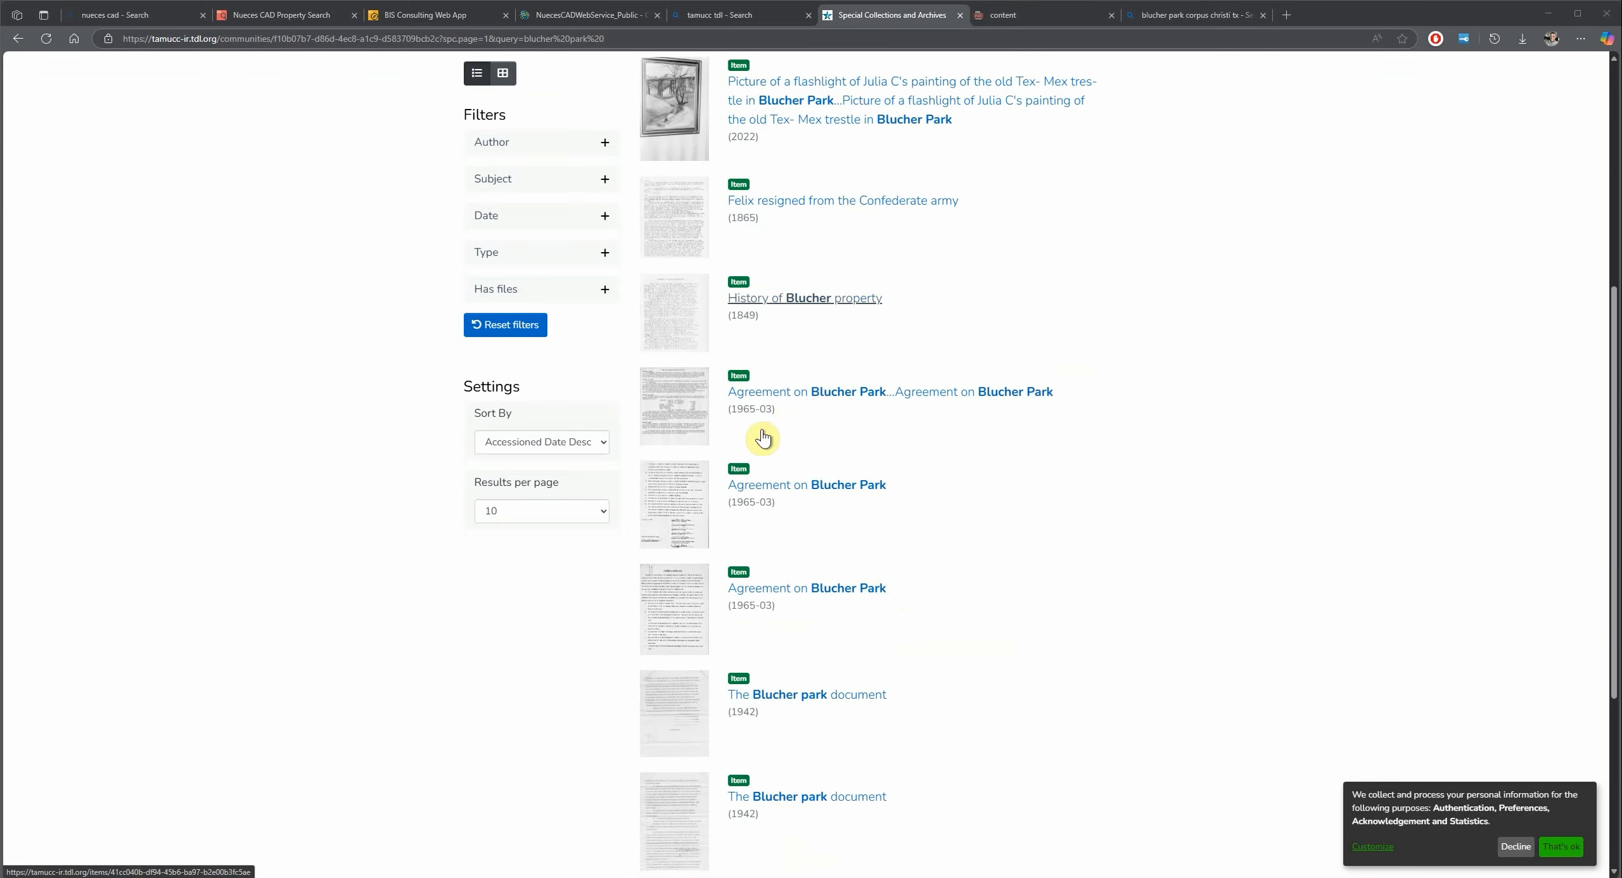
{"action": "scroll", "coordinate": [689, 503], "scroll_direction": "down", "scroll_amount": 5}
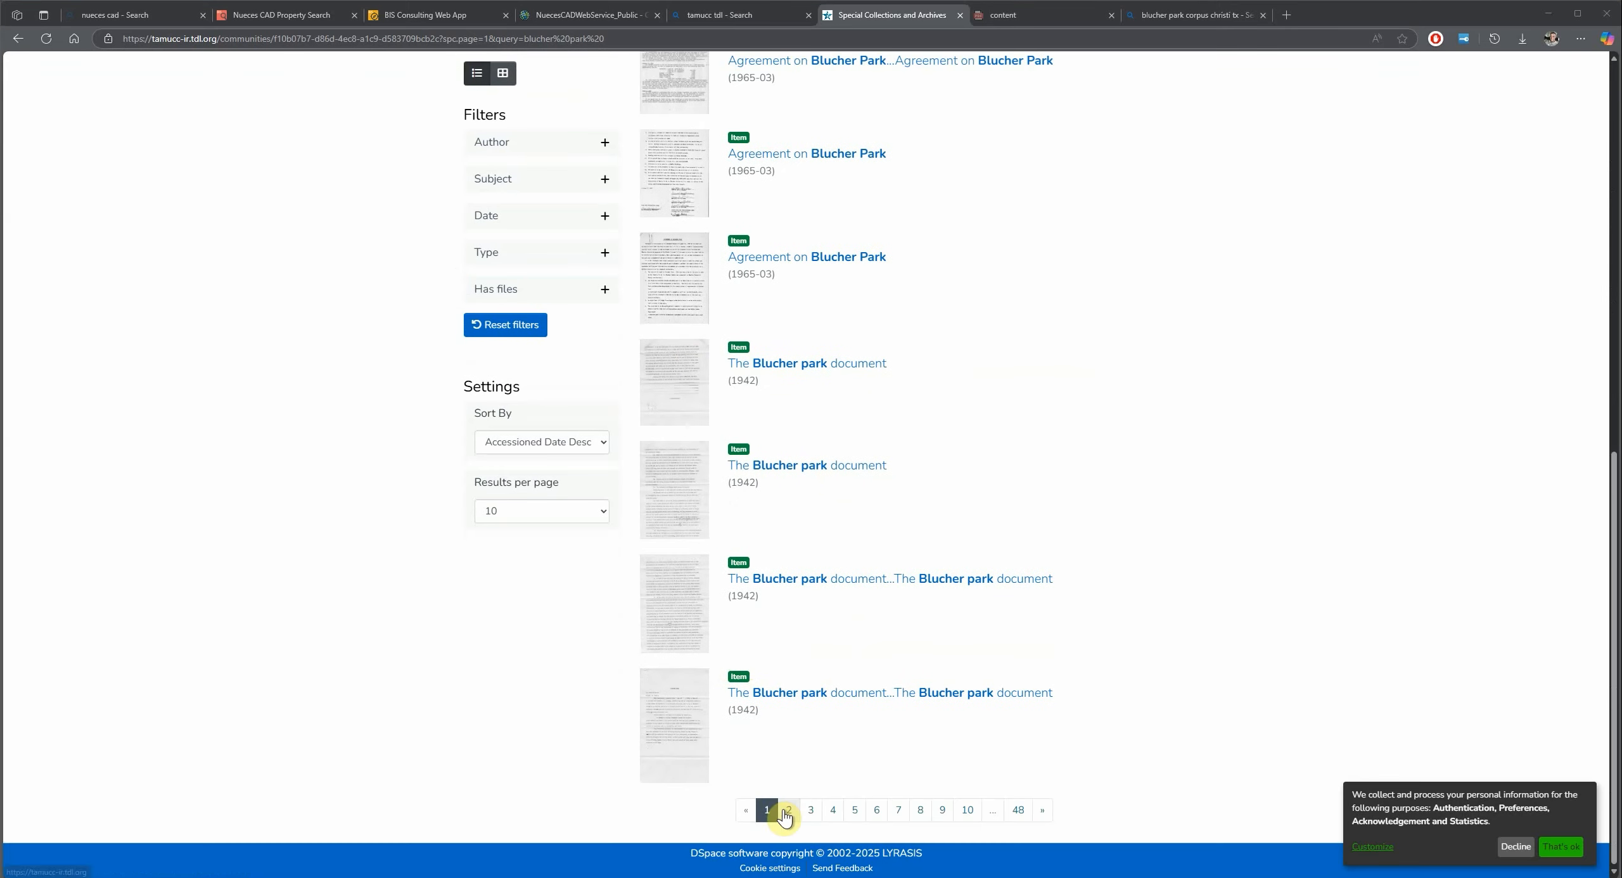
{"action": "left_click", "coordinate": [791, 815]}
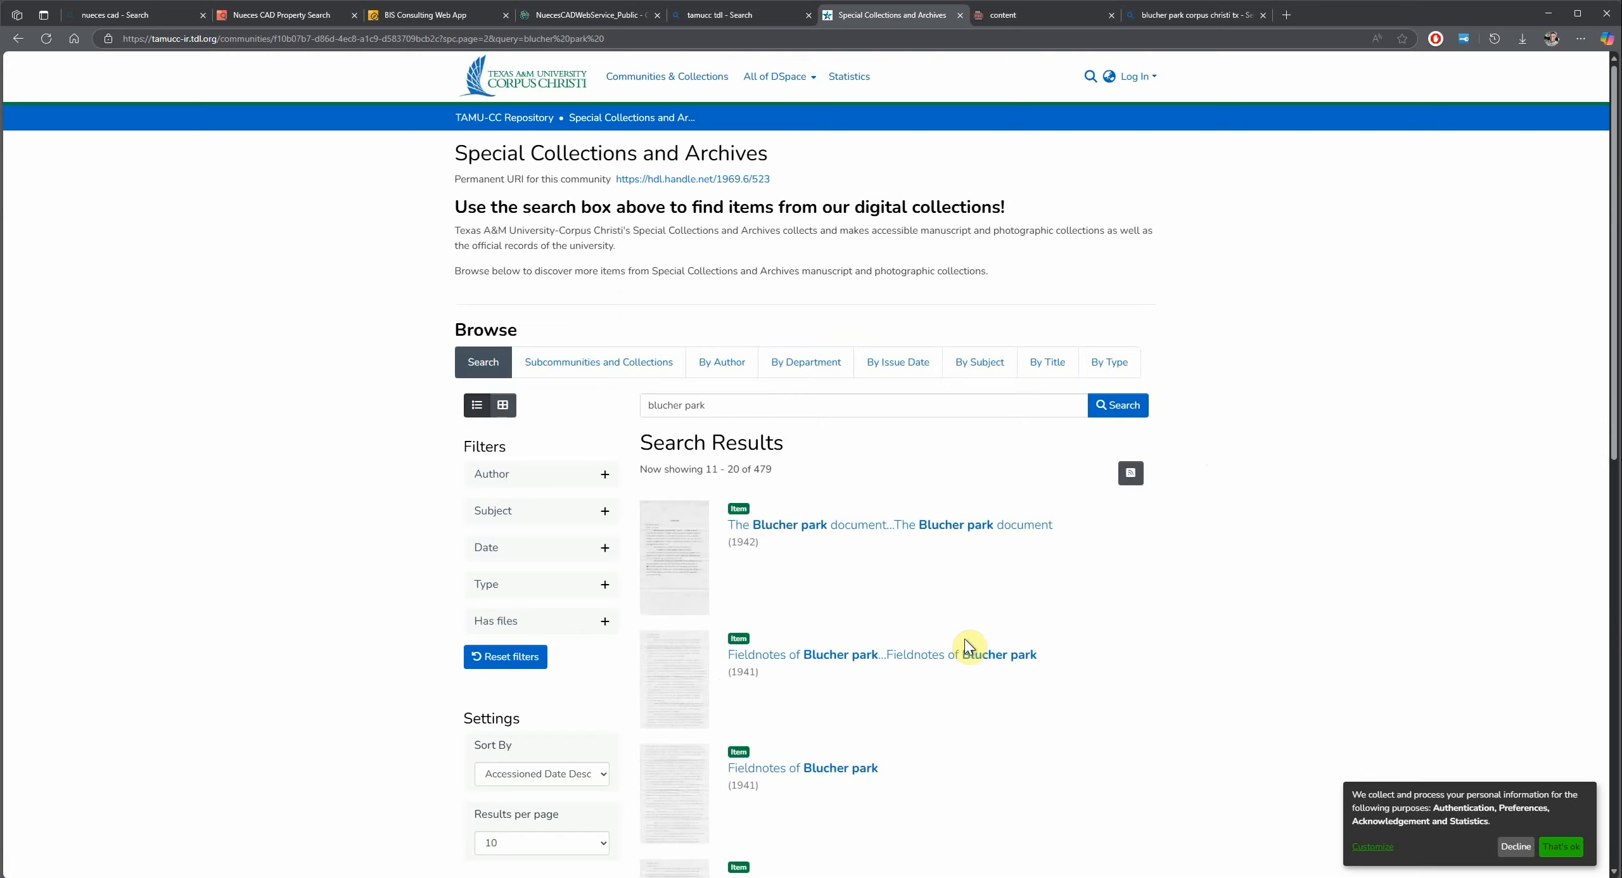
- Browse the second results page, open the first single-title 1940 Blucher park deed item, and return to the results
{"action": "scroll", "coordinate": [958, 629], "scroll_direction": "down", "scroll_amount": 8}
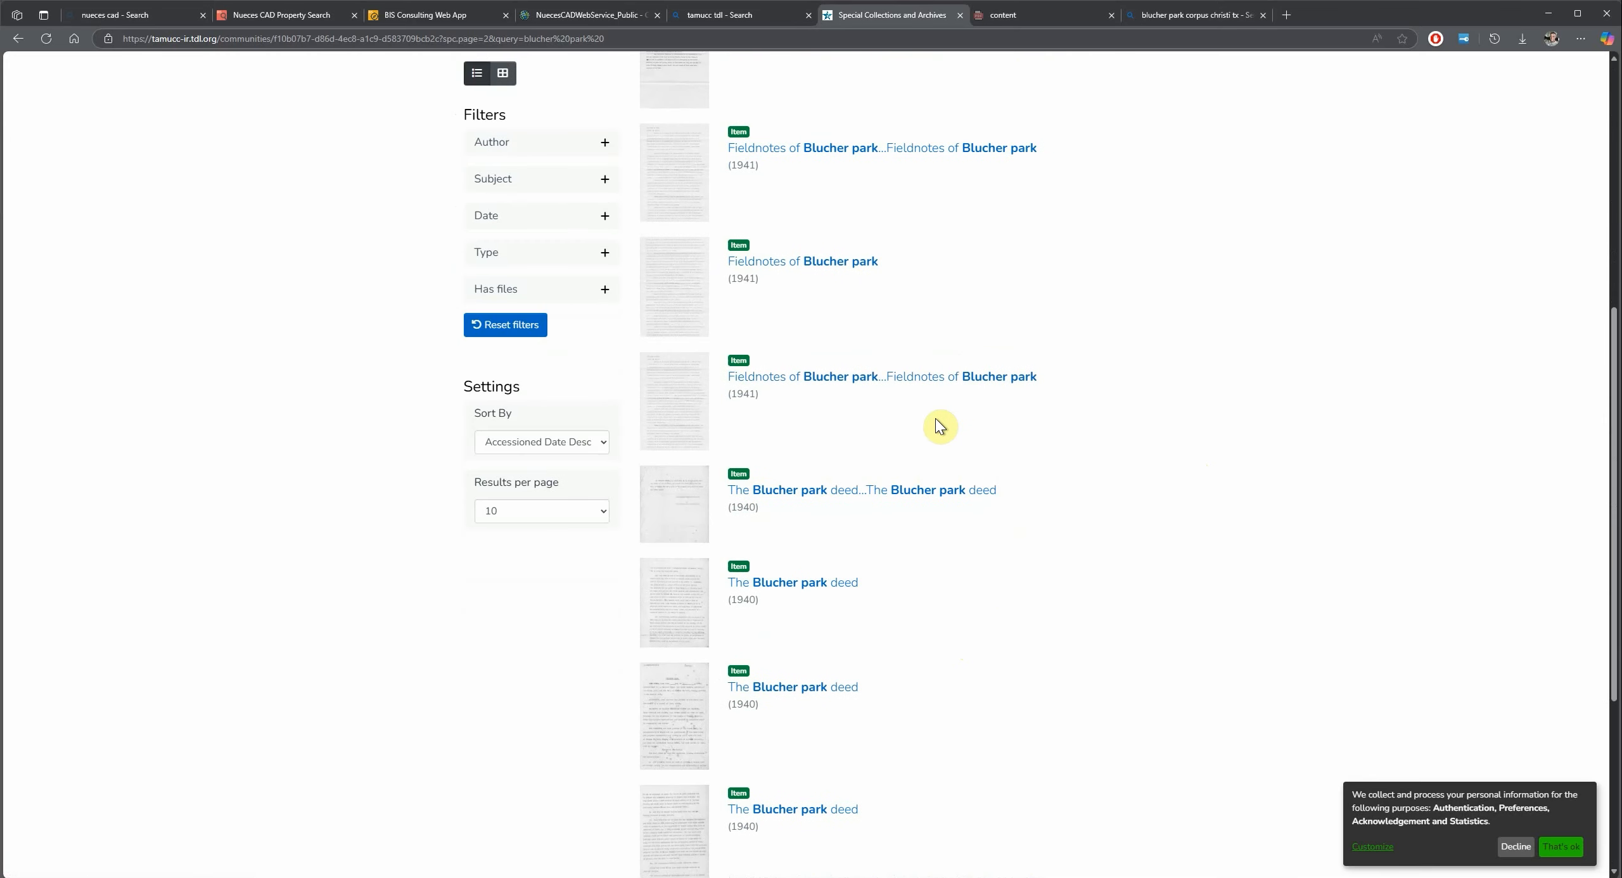
{"action": "scroll", "coordinate": [792, 545], "scroll_direction": "down", "scroll_amount": 2}
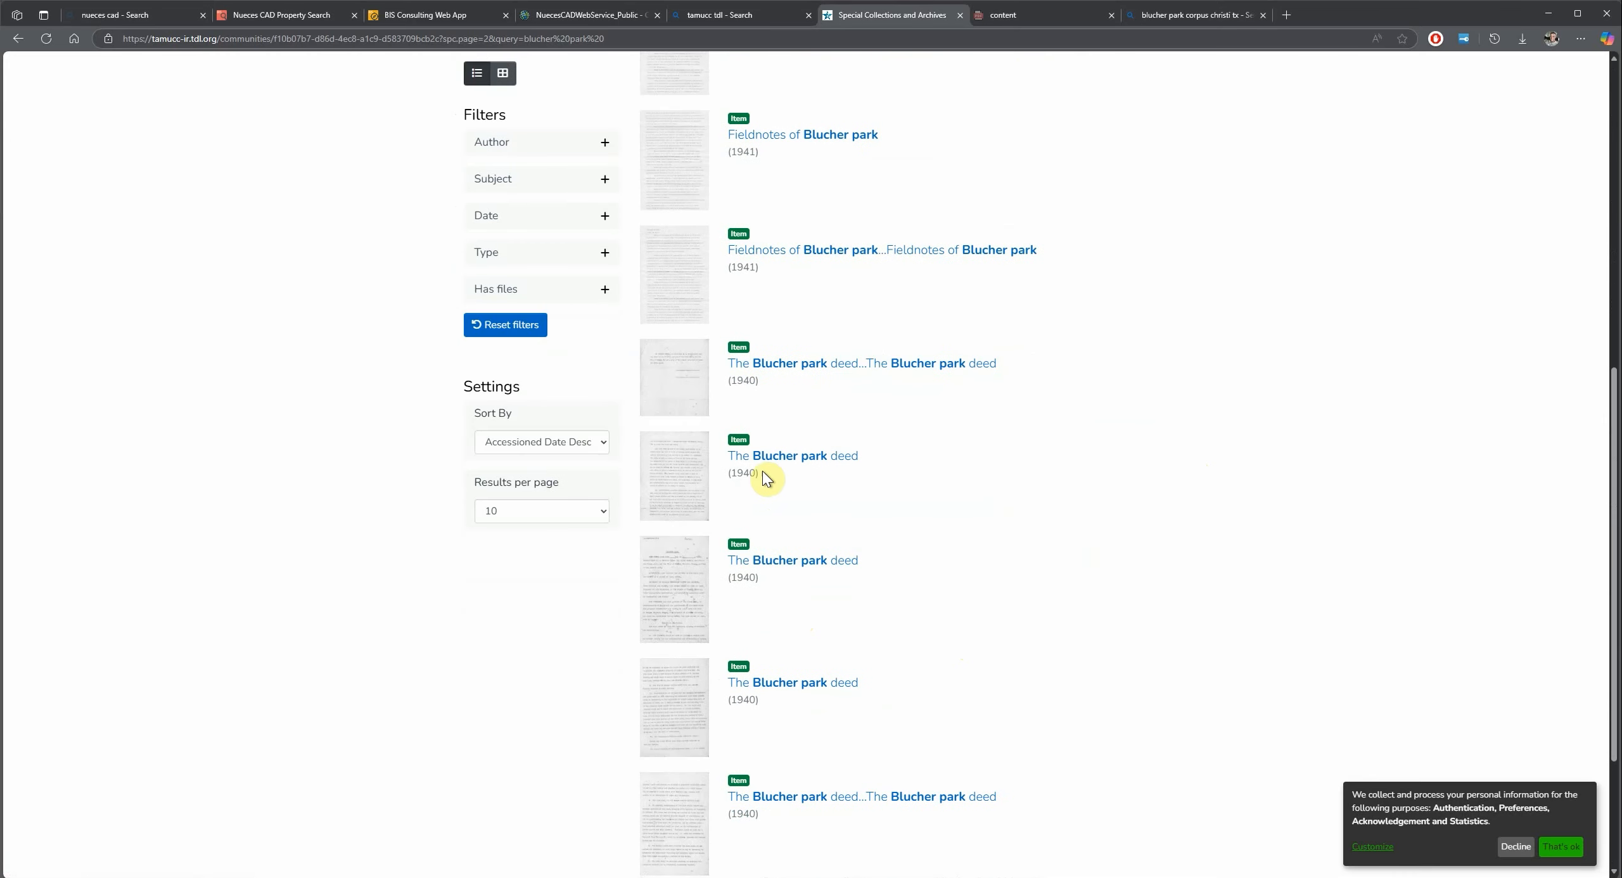
{"action": "scroll", "coordinate": [842, 486], "scroll_direction": "down", "scroll_amount": 1}
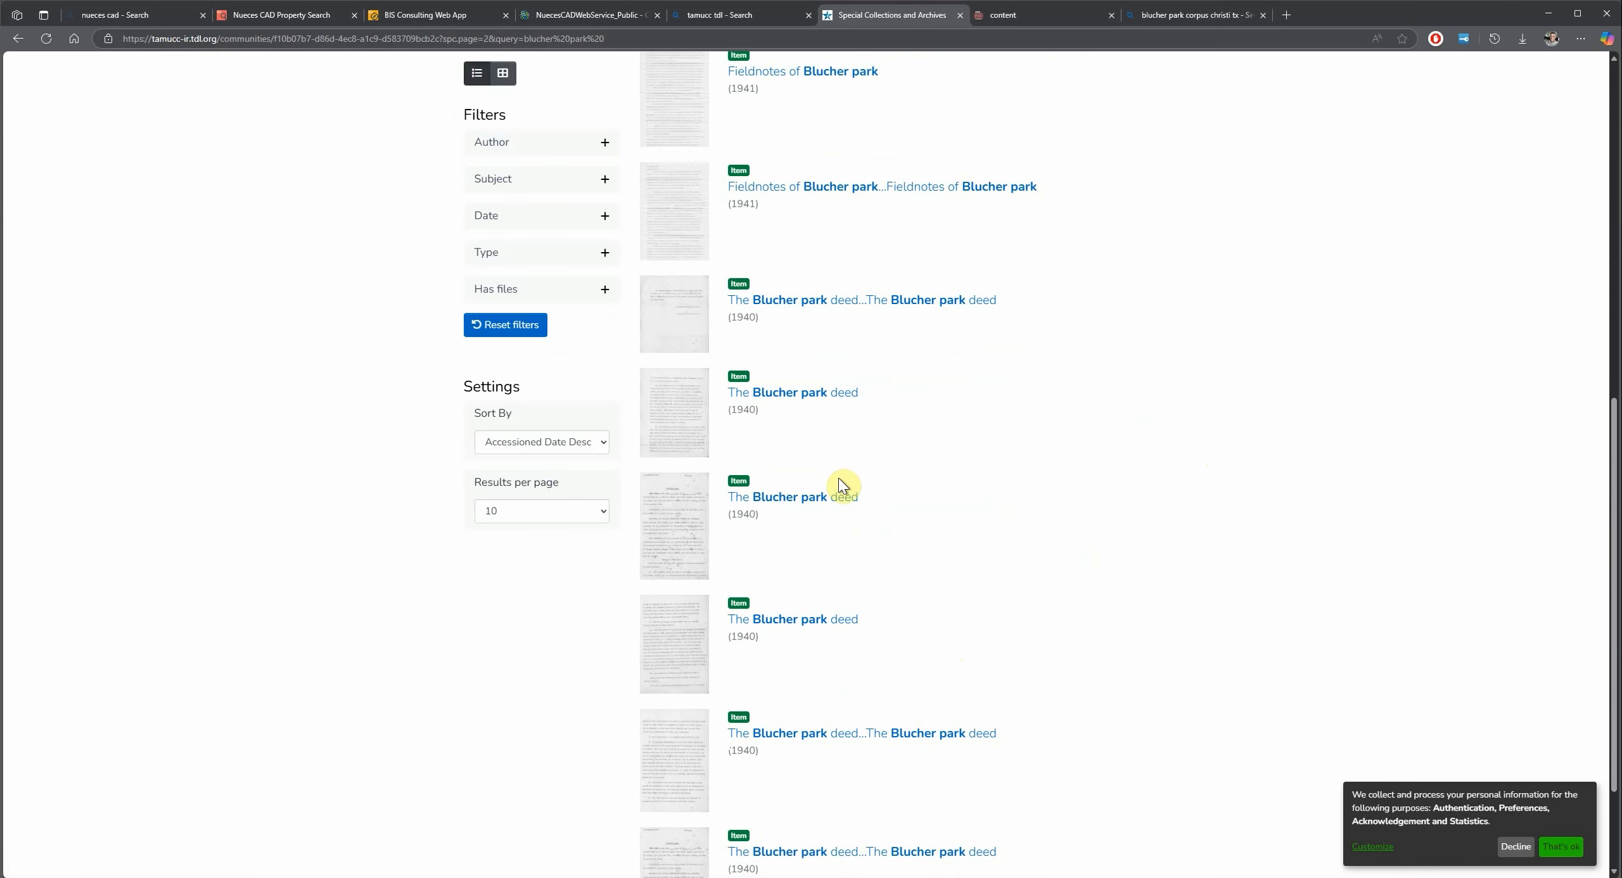
{"action": "left_click", "coordinate": [828, 393]}
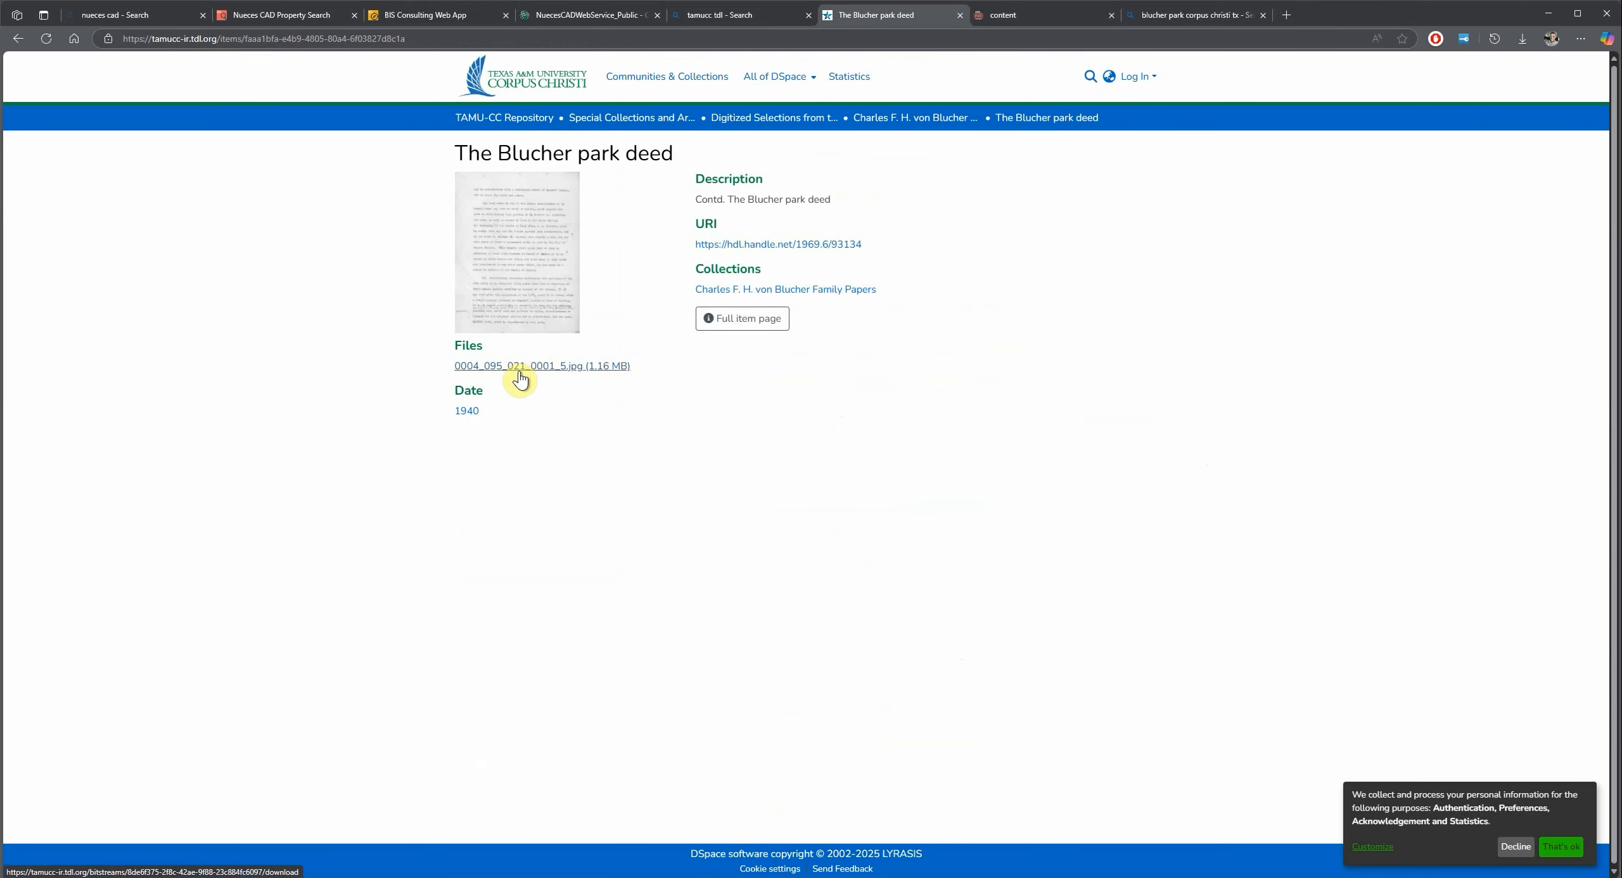
{"action": "key", "text": "alt+Left"}
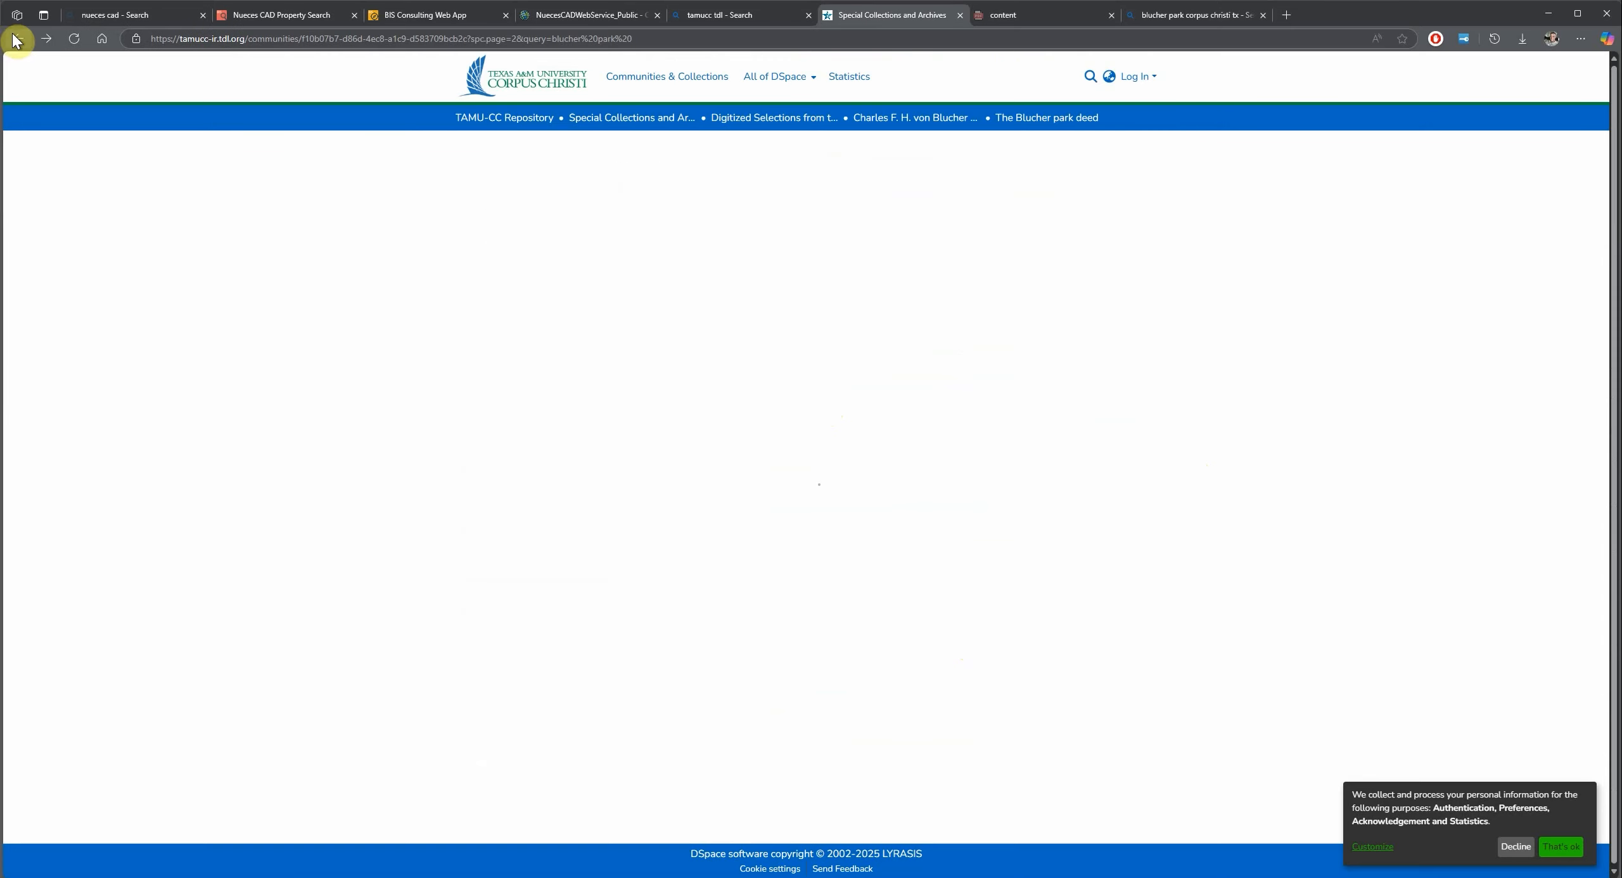
- Open the next 1940 Blucher park deed item on the second results page and view its PDF file
{"action": "scroll", "coordinate": [808, 720], "scroll_direction": "down", "scroll_amount": 5}
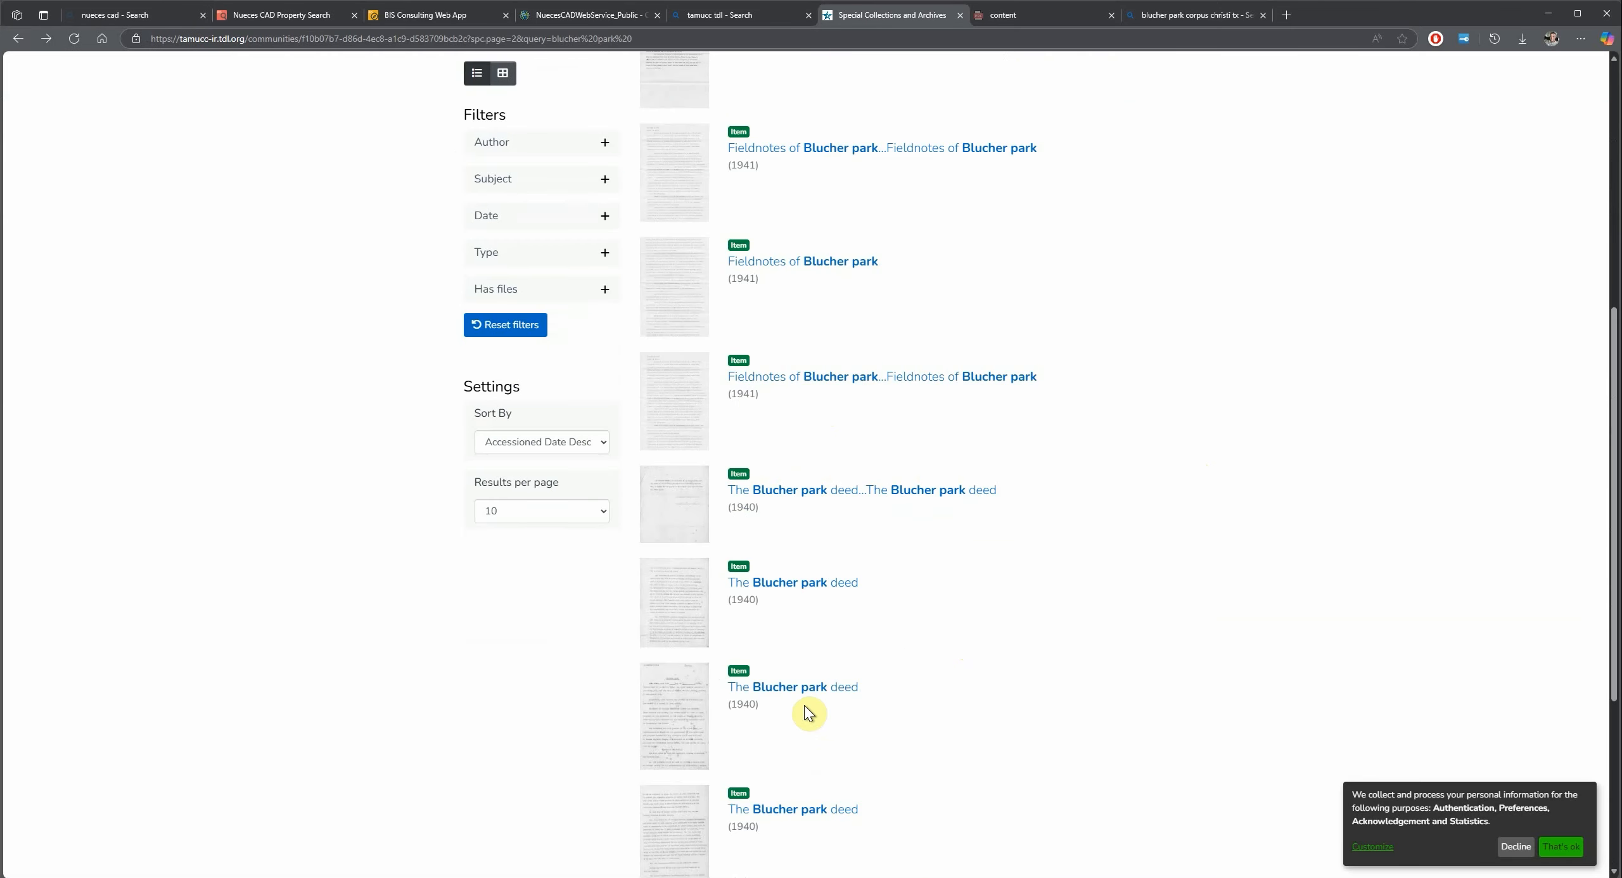
{"action": "left_click", "coordinate": [806, 690]}
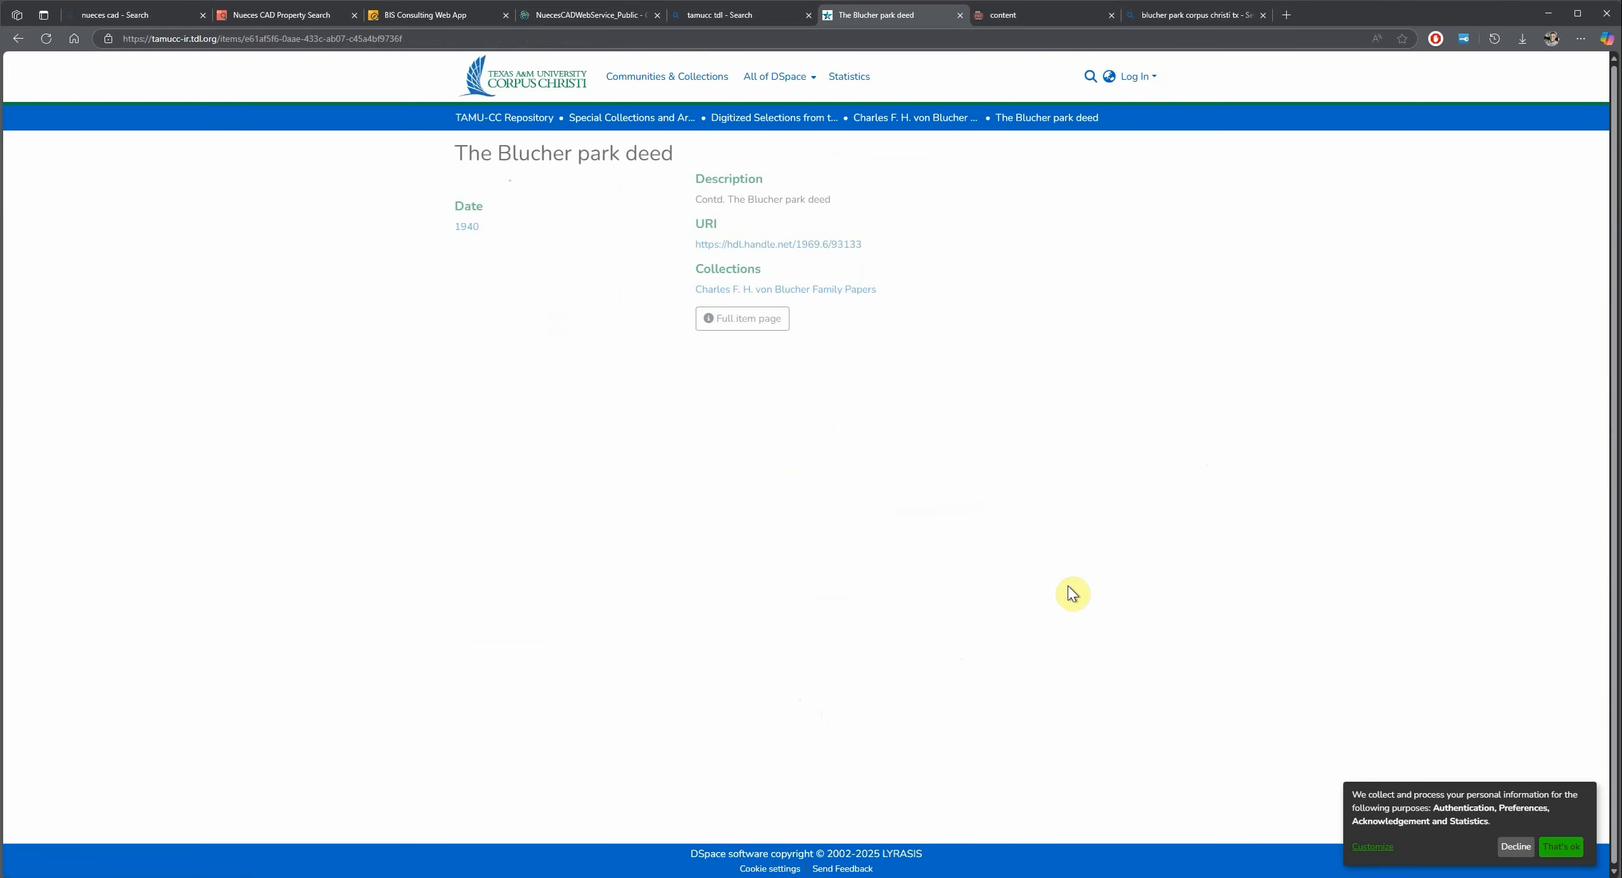
{"action": "left_click", "coordinate": [540, 382]}
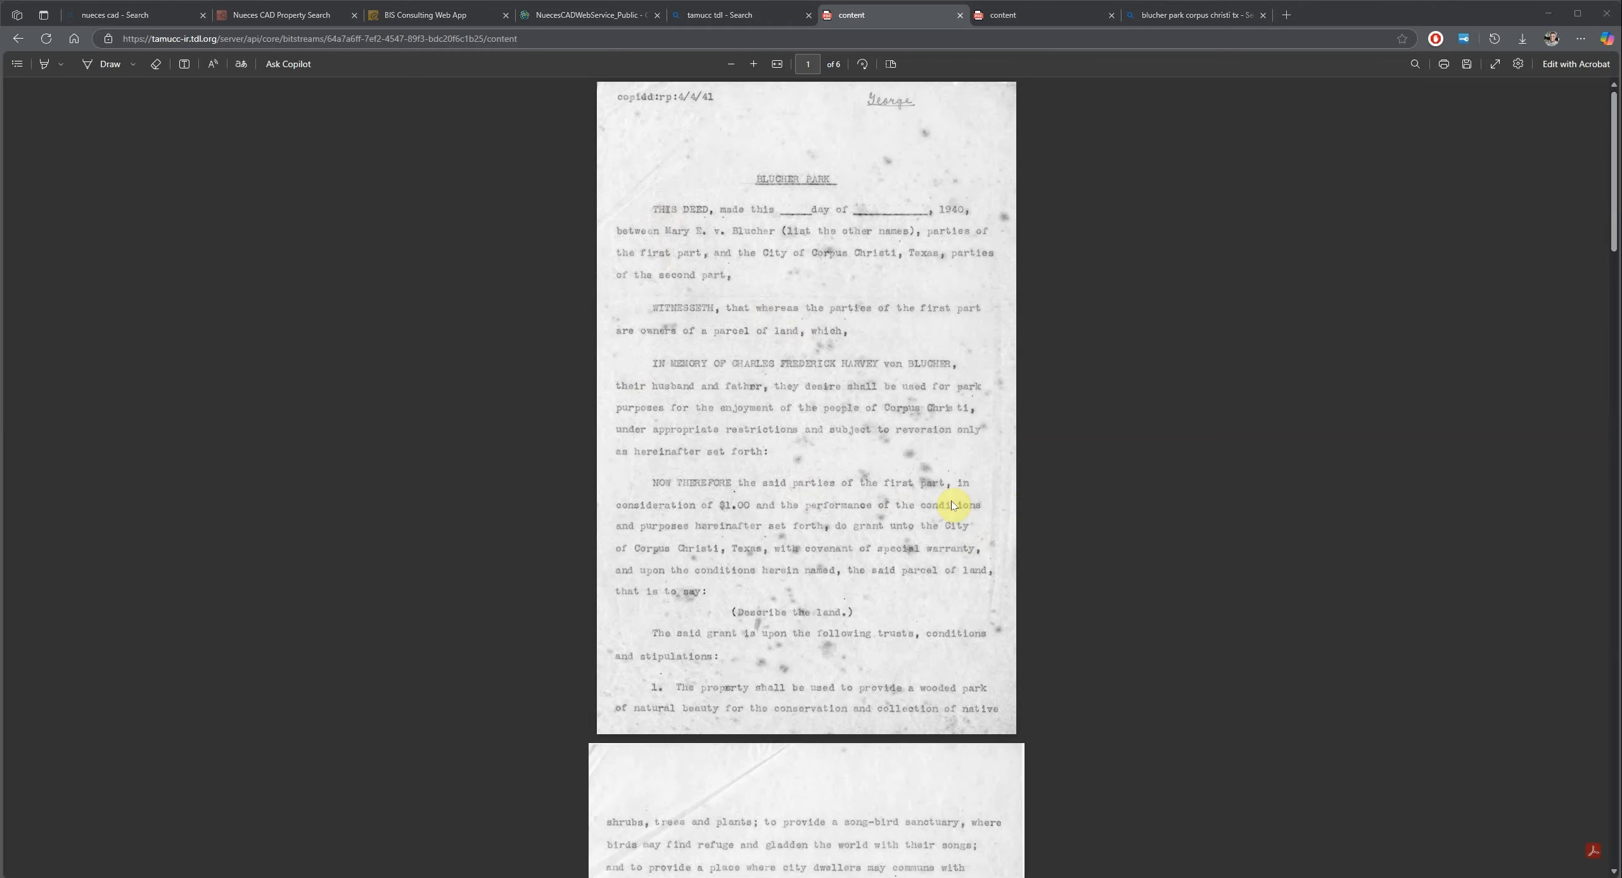
- Read through the six-page 1940 Blucher Park deed, including its conditions, donor privileges and signature page
{"action": "scroll", "coordinate": [952, 505], "scroll_direction": "down", "scroll_amount": 5}
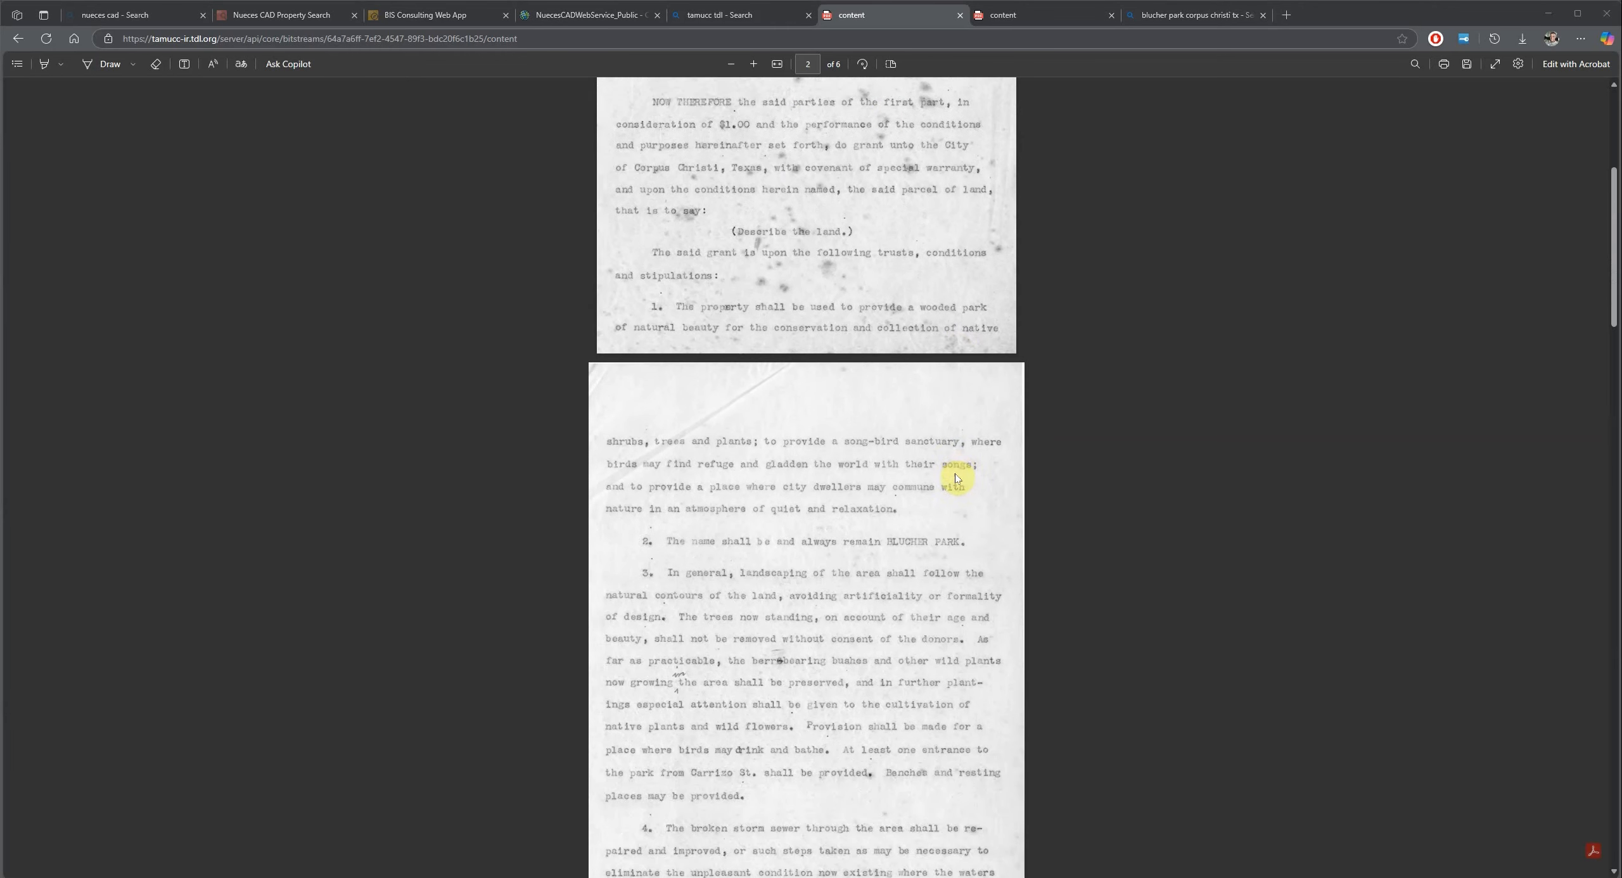
{"action": "scroll", "coordinate": [956, 479], "scroll_direction": "down", "scroll_amount": 12}
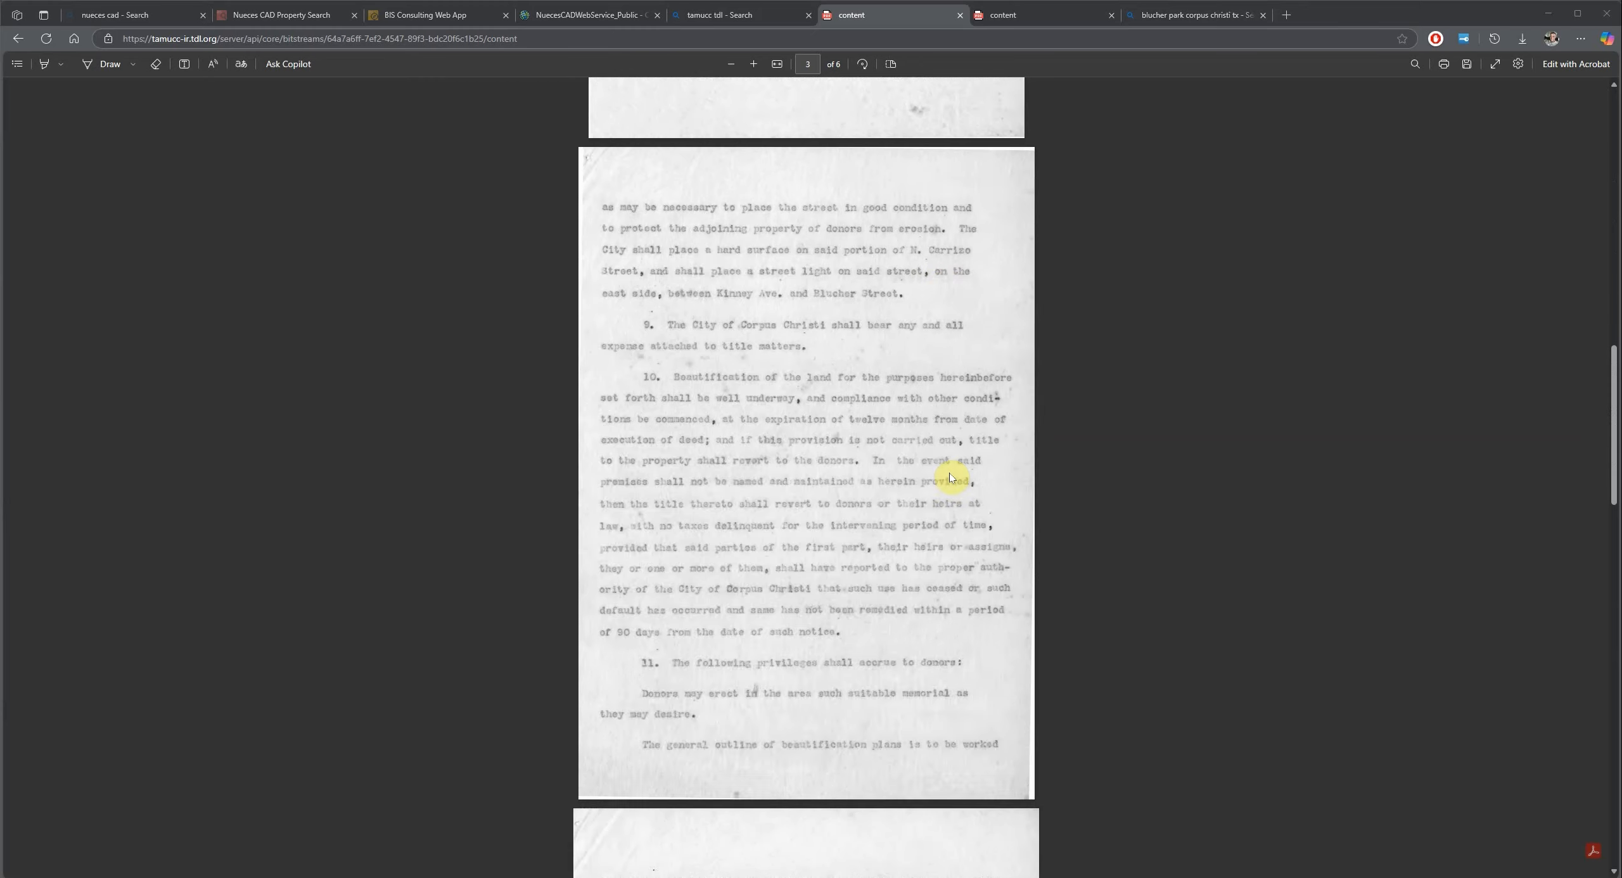
{"action": "scroll", "coordinate": [950, 479], "scroll_direction": "down", "scroll_amount": 11}
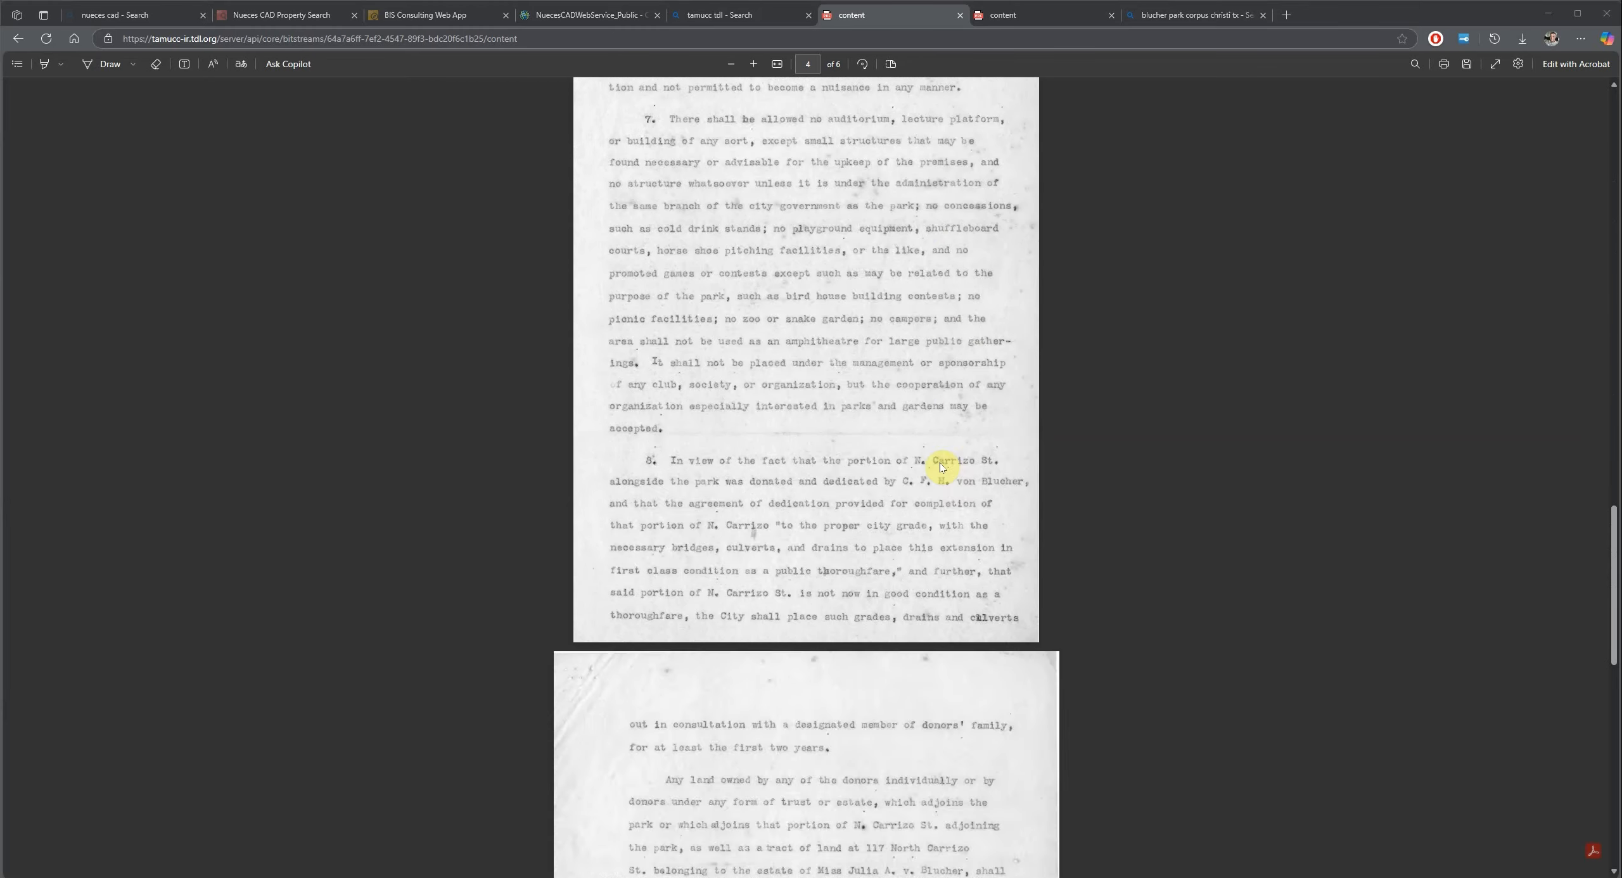
{"action": "scroll", "coordinate": [940, 468], "scroll_direction": "down", "scroll_amount": 10}
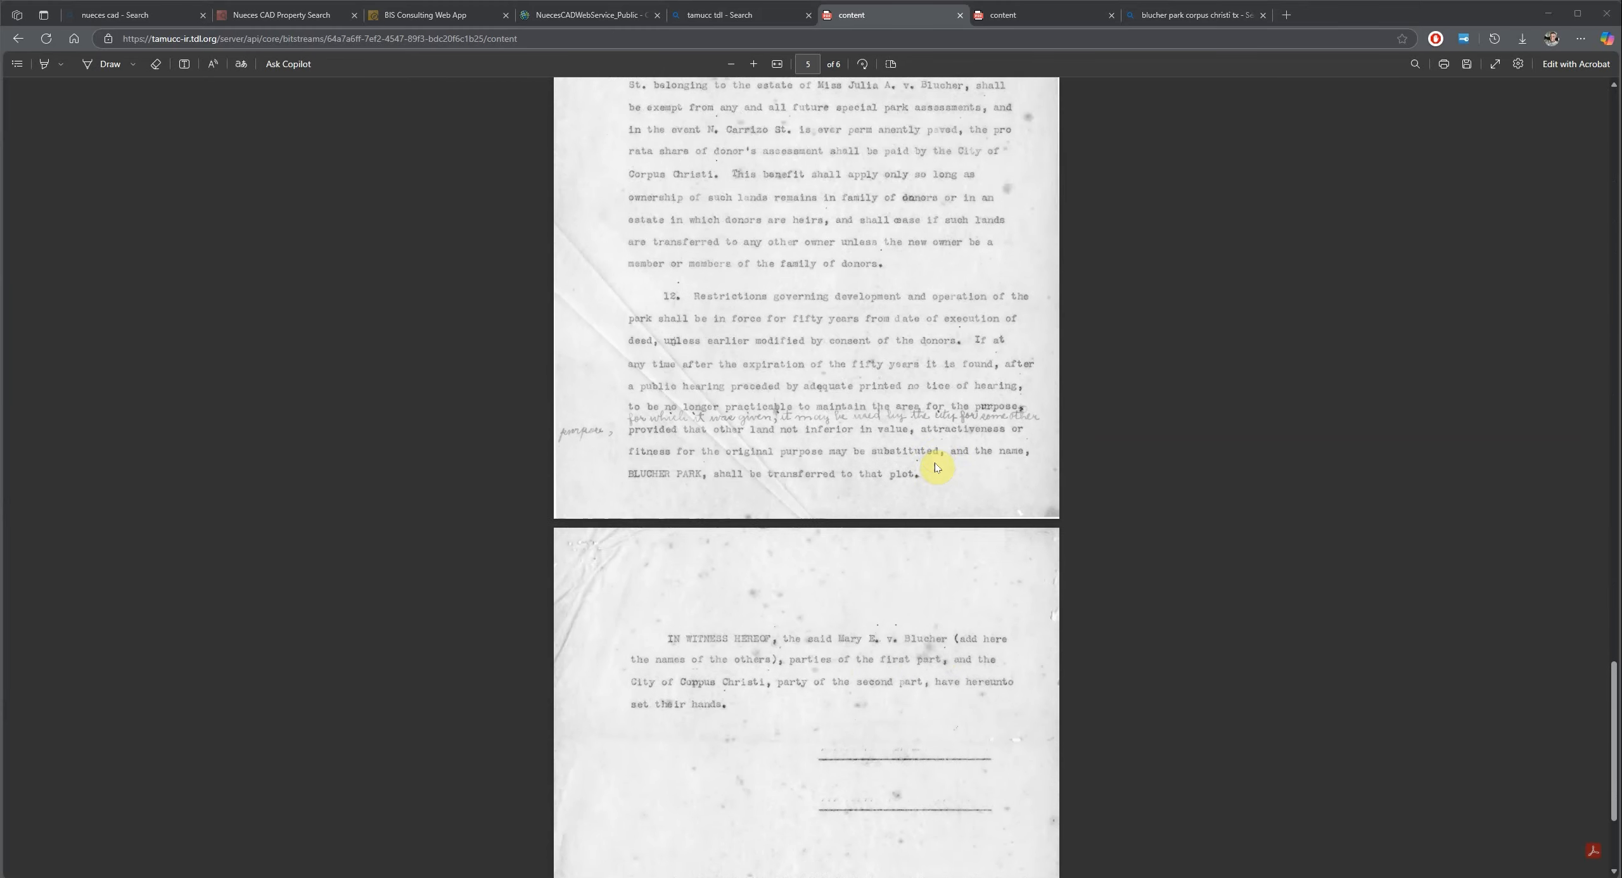
{"action": "scroll", "coordinate": [936, 467], "scroll_direction": "down", "scroll_amount": 3}
{"action": "scroll", "coordinate": [834, 495], "scroll_direction": "up", "scroll_amount": 2}
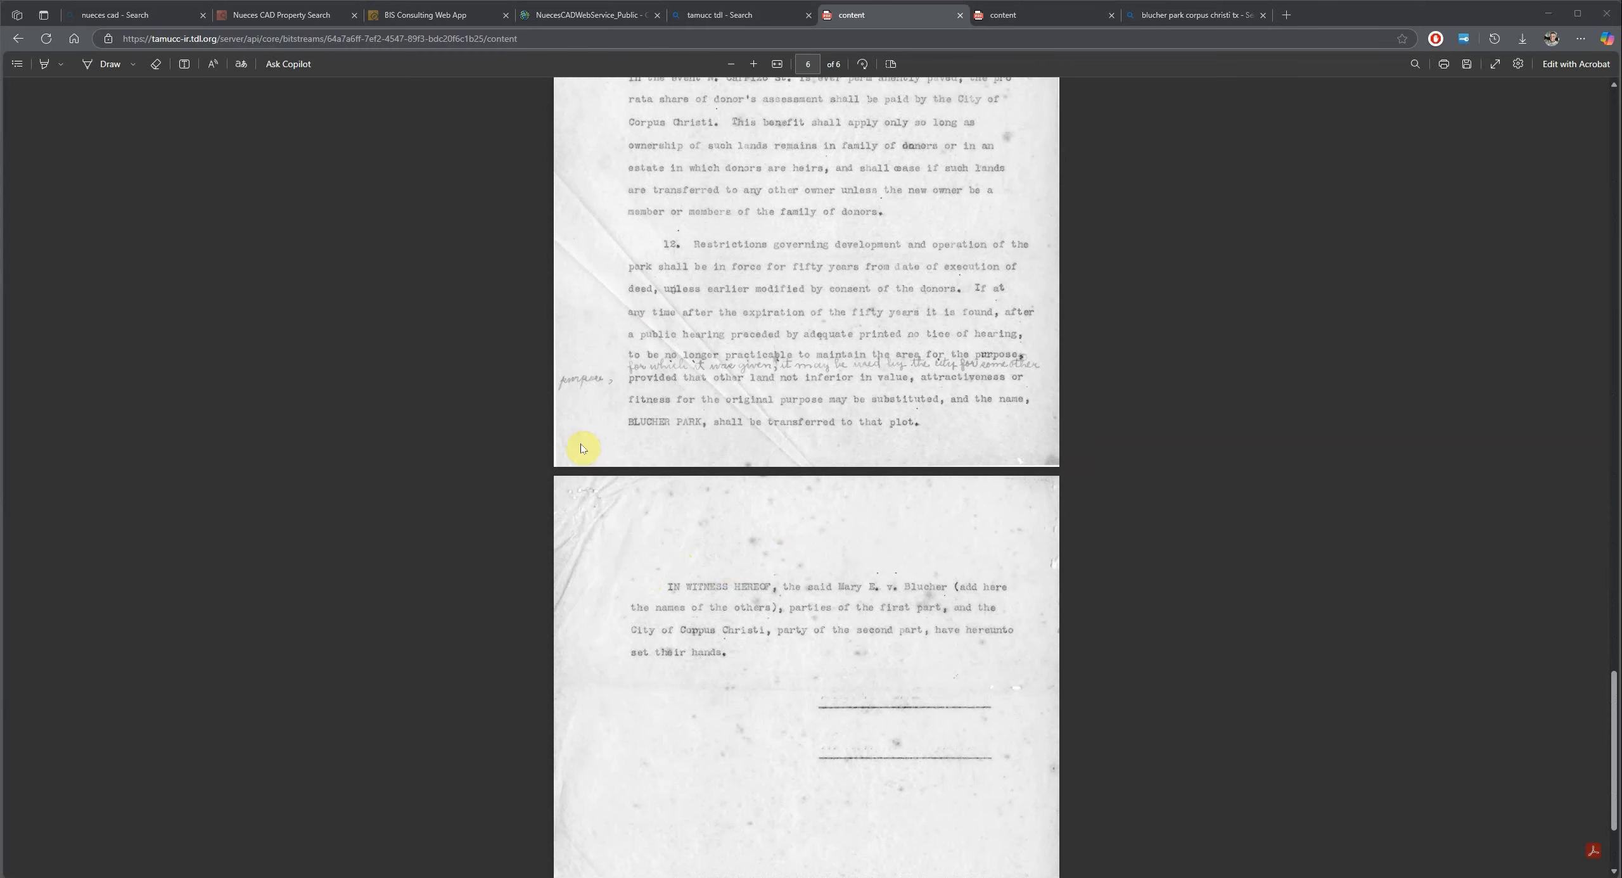
- Return from the deed PDF to the search results and open page 3 of the results
{"action": "left_click", "coordinate": [21, 40]}
{"action": "left_click", "coordinate": [18, 39]}
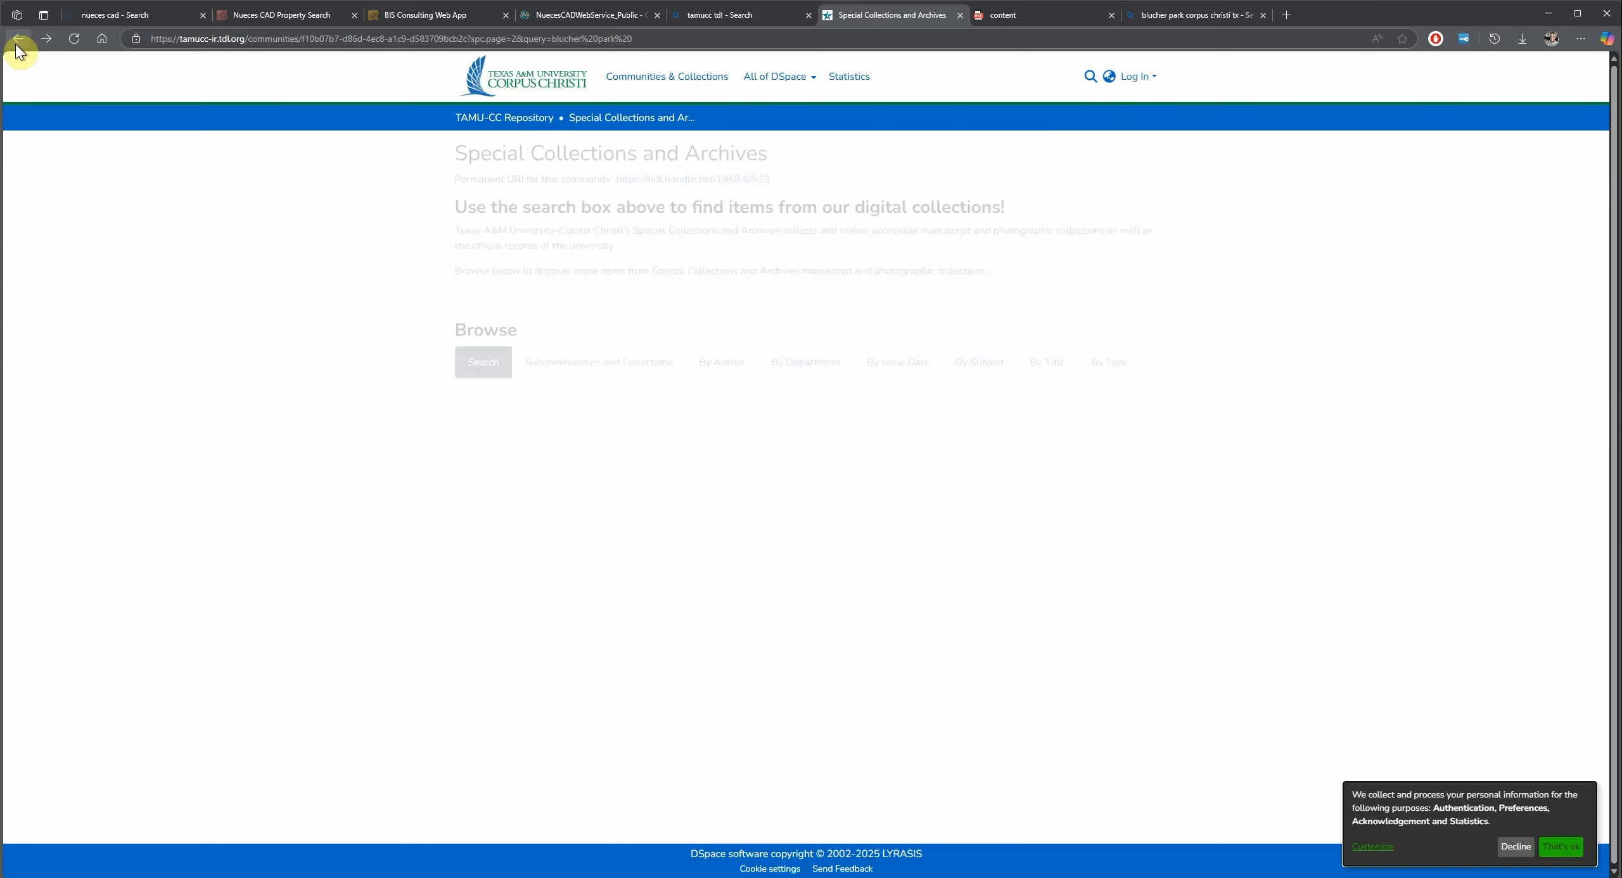
{"action": "scroll", "coordinate": [798, 505], "scroll_direction": "down", "scroll_amount": 5}
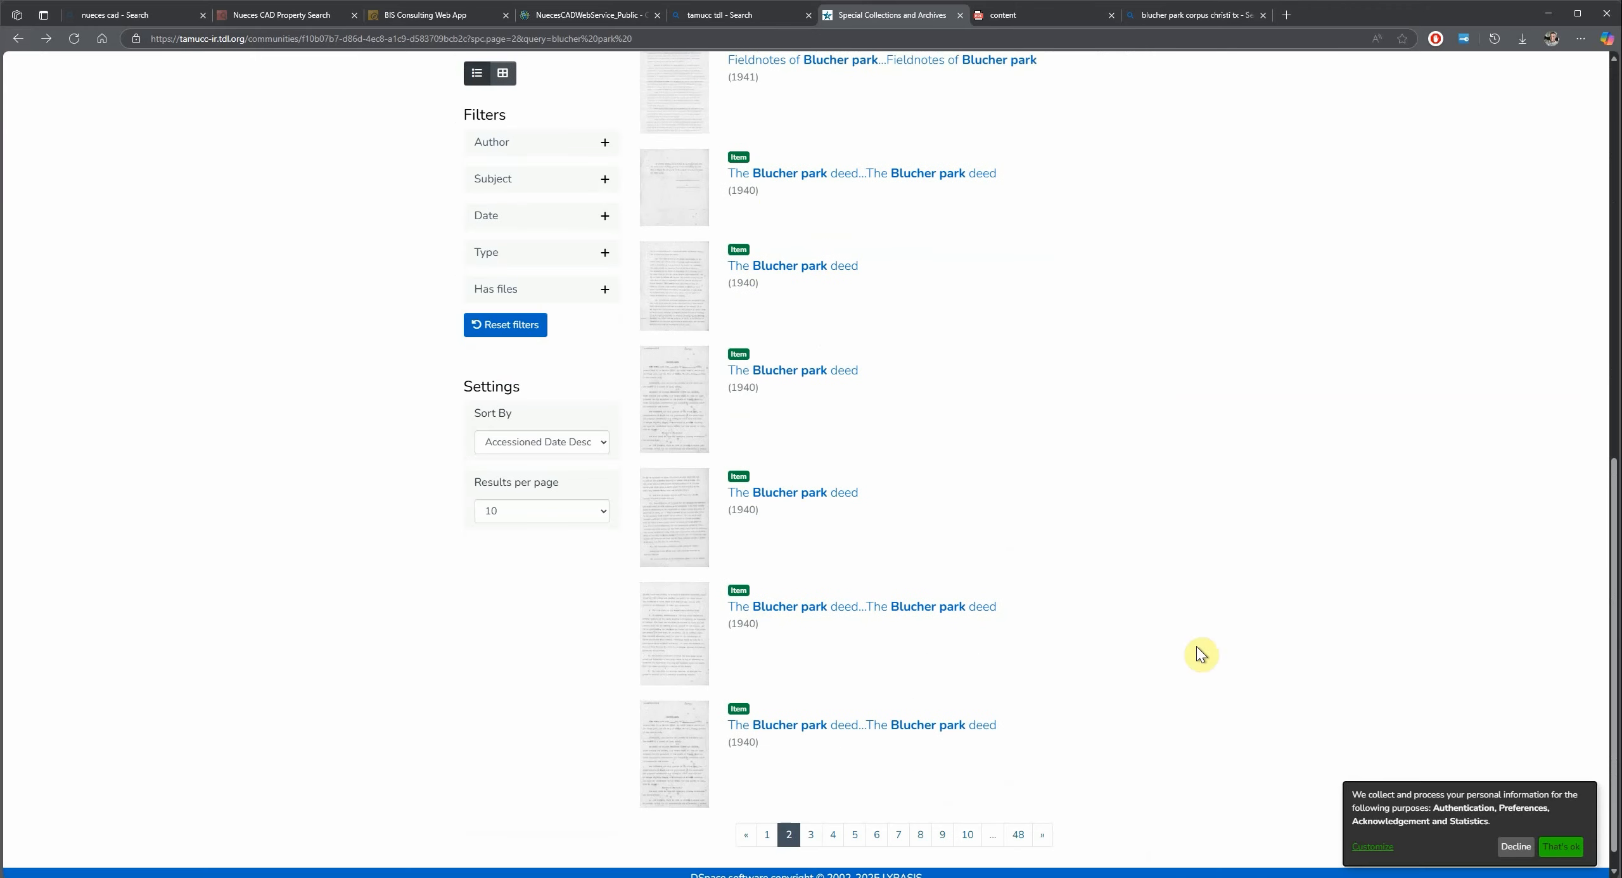
{"action": "scroll", "coordinate": [994, 588], "scroll_direction": "down", "scroll_amount": 1}
{"action": "left_click", "coordinate": [812, 812]}
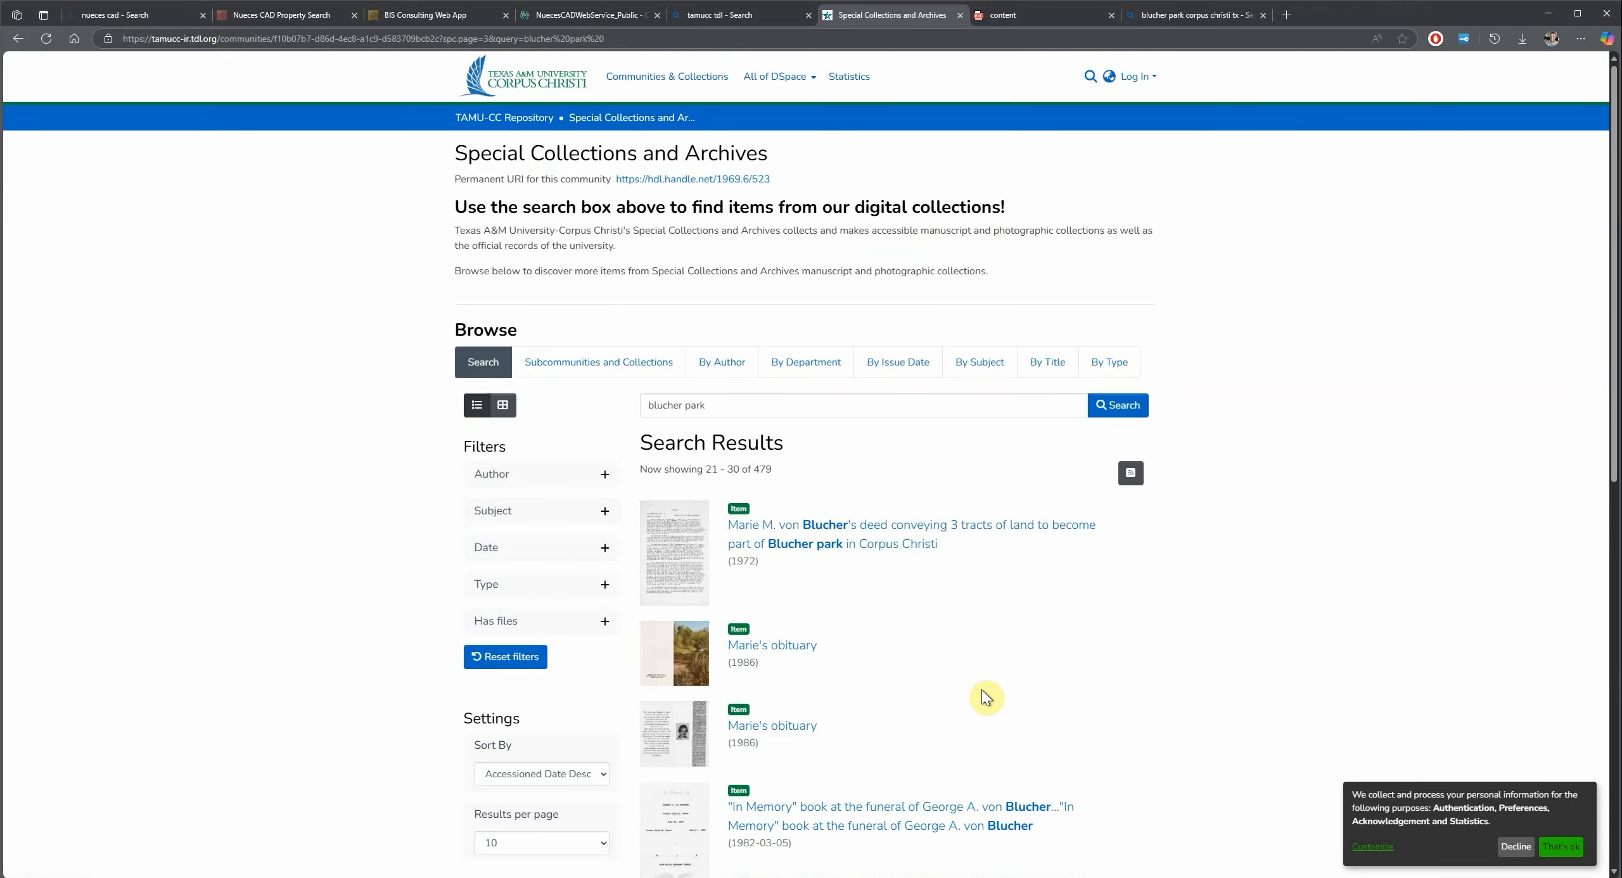
- Open the 1972 item for the deed conveying 3 tracts to Blucher park and view its file 0004_095_013_0001.pdf
{"action": "scroll", "coordinate": [982, 697], "scroll_direction": "down", "scroll_amount": 5}
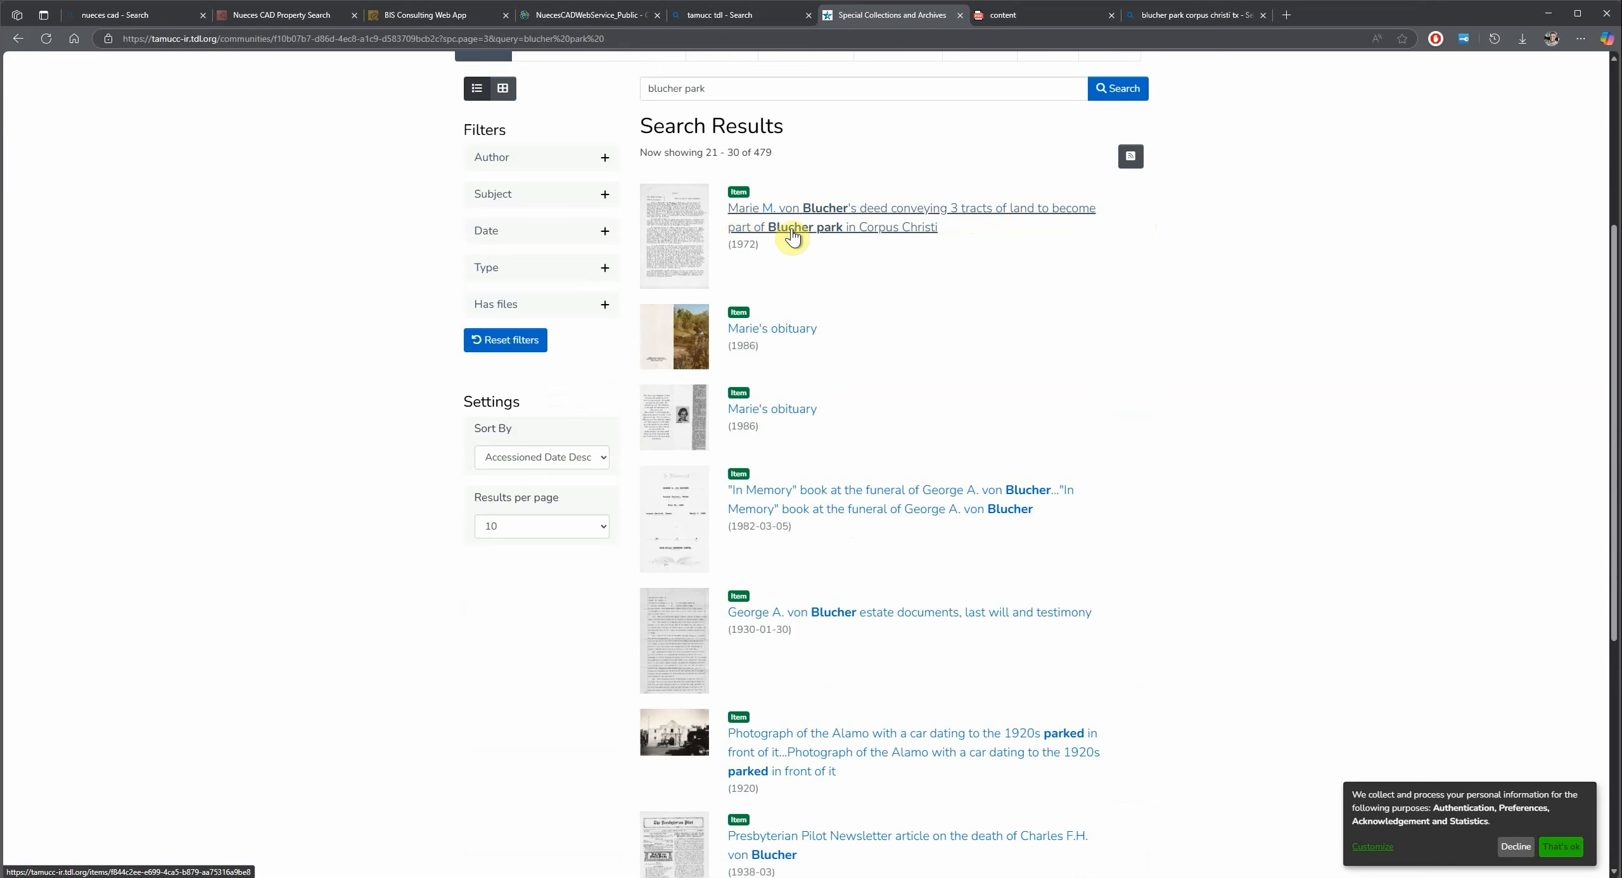
{"action": "left_click", "coordinate": [845, 215]}
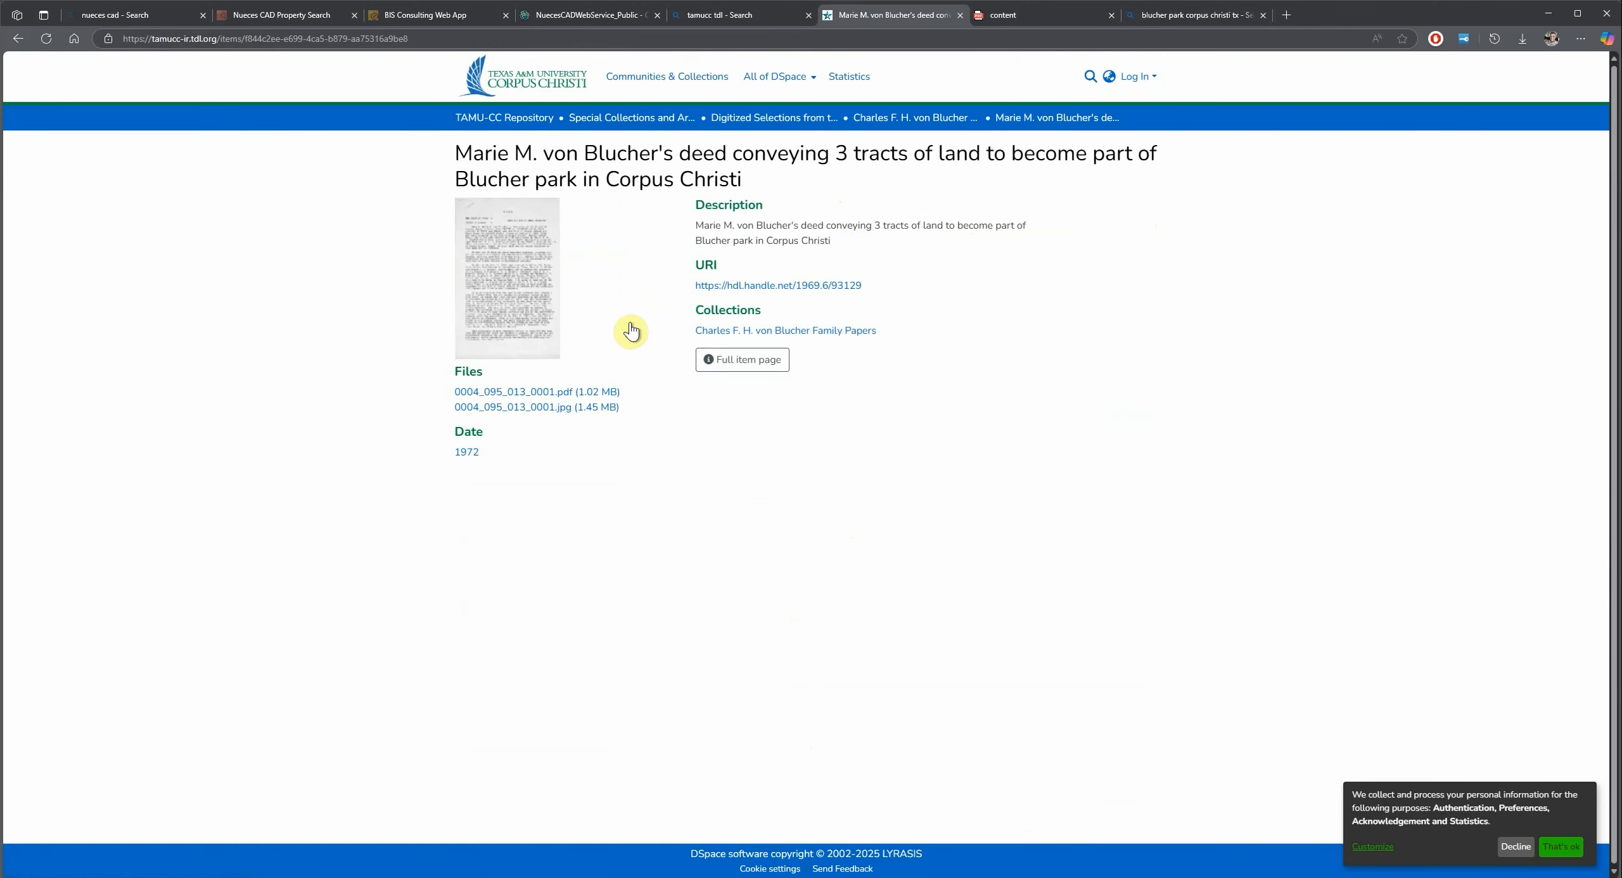
{"action": "left_click", "coordinate": [555, 394]}
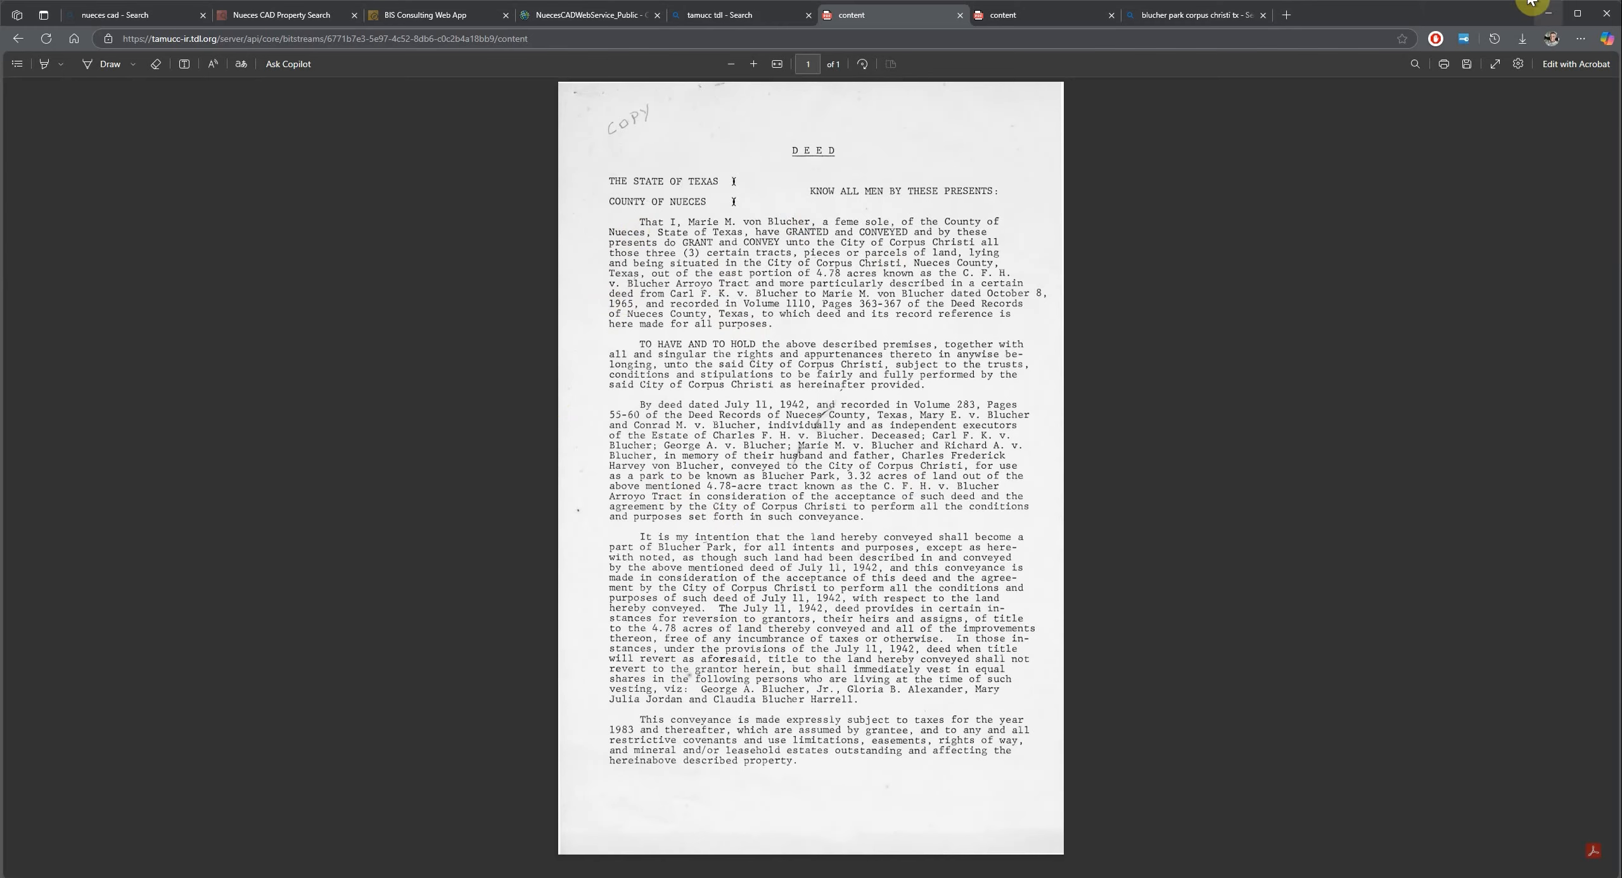
- Switch to Acrobat and examine the highlighted tract, volume, page and acreage references in Blucher Park Deed.pdf
{"action": "left_click", "coordinate": [1547, 15]}
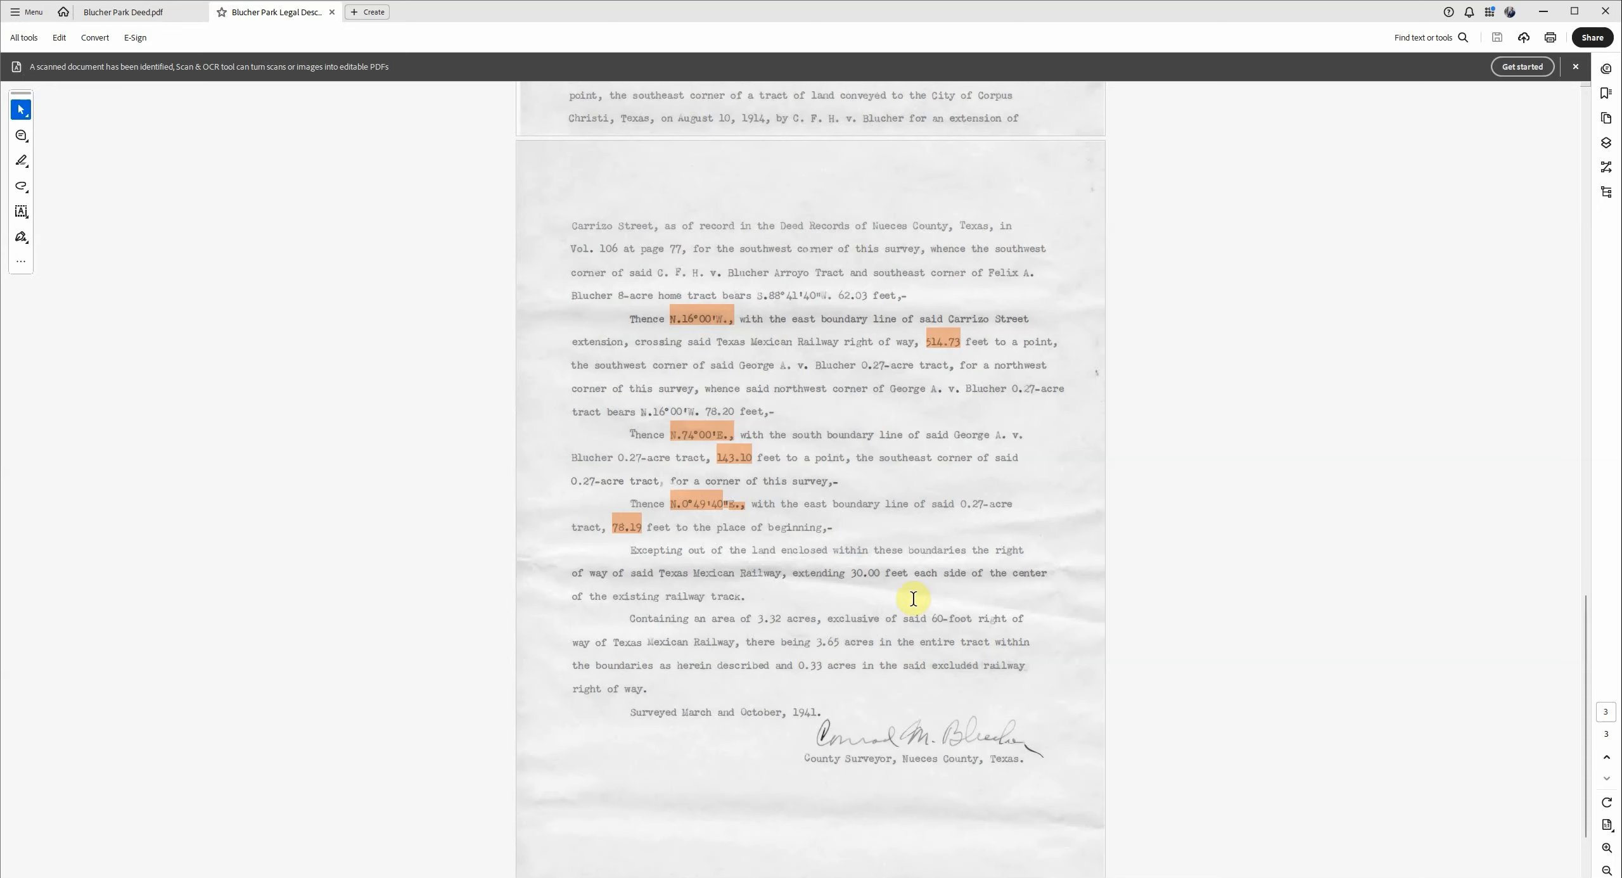
{"action": "left_click", "coordinate": [122, 14]}
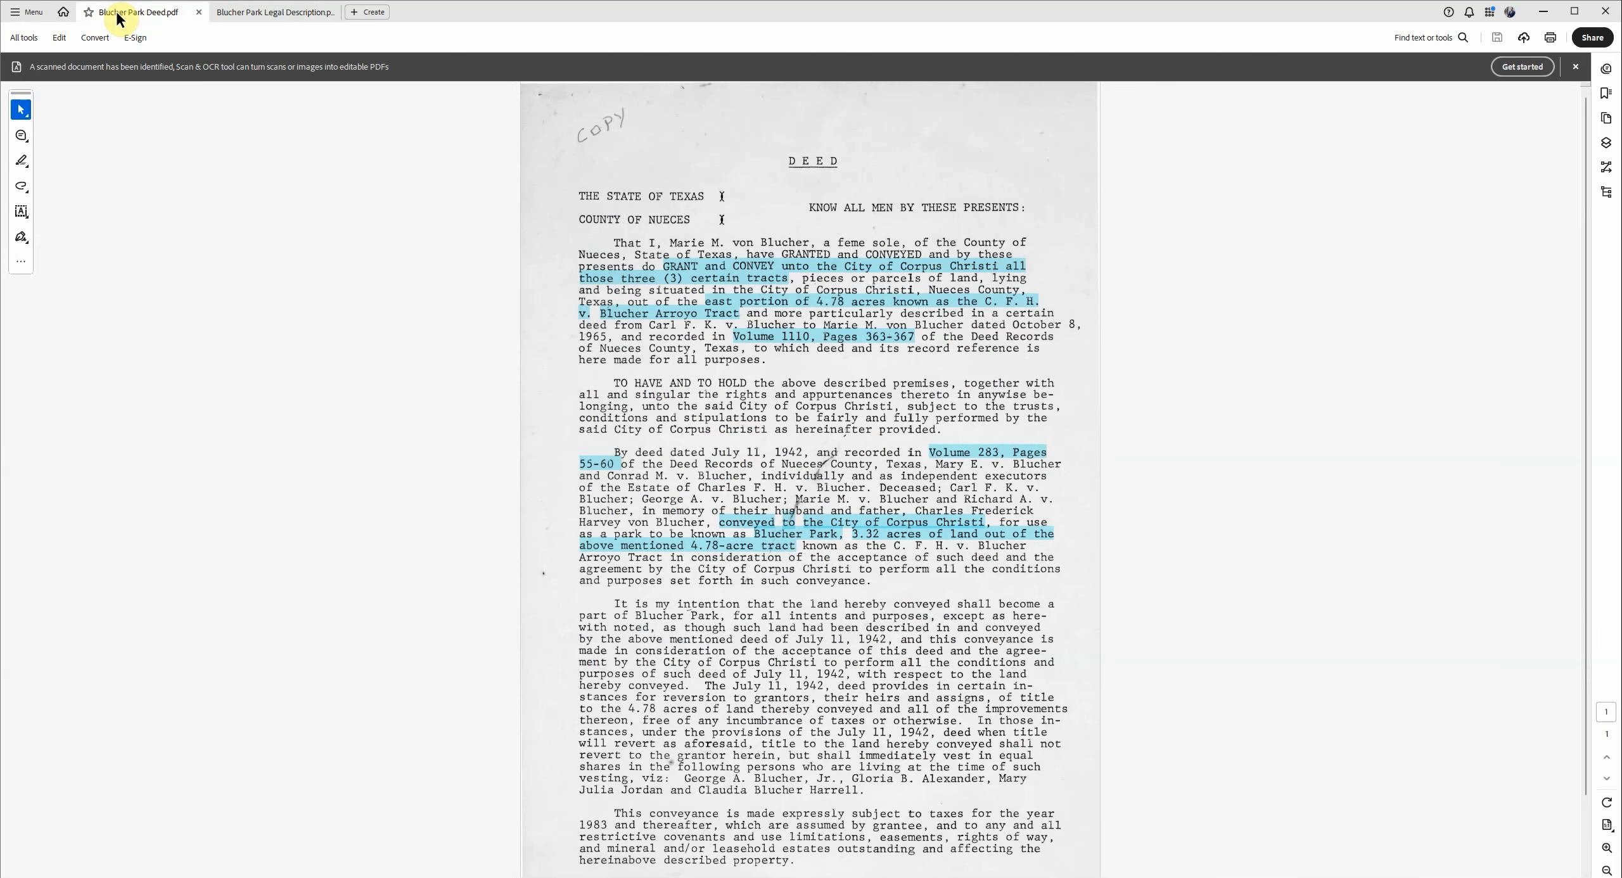
{"action": "scroll", "coordinate": [888, 469], "scroll_direction": "down", "scroll_amount": 4}
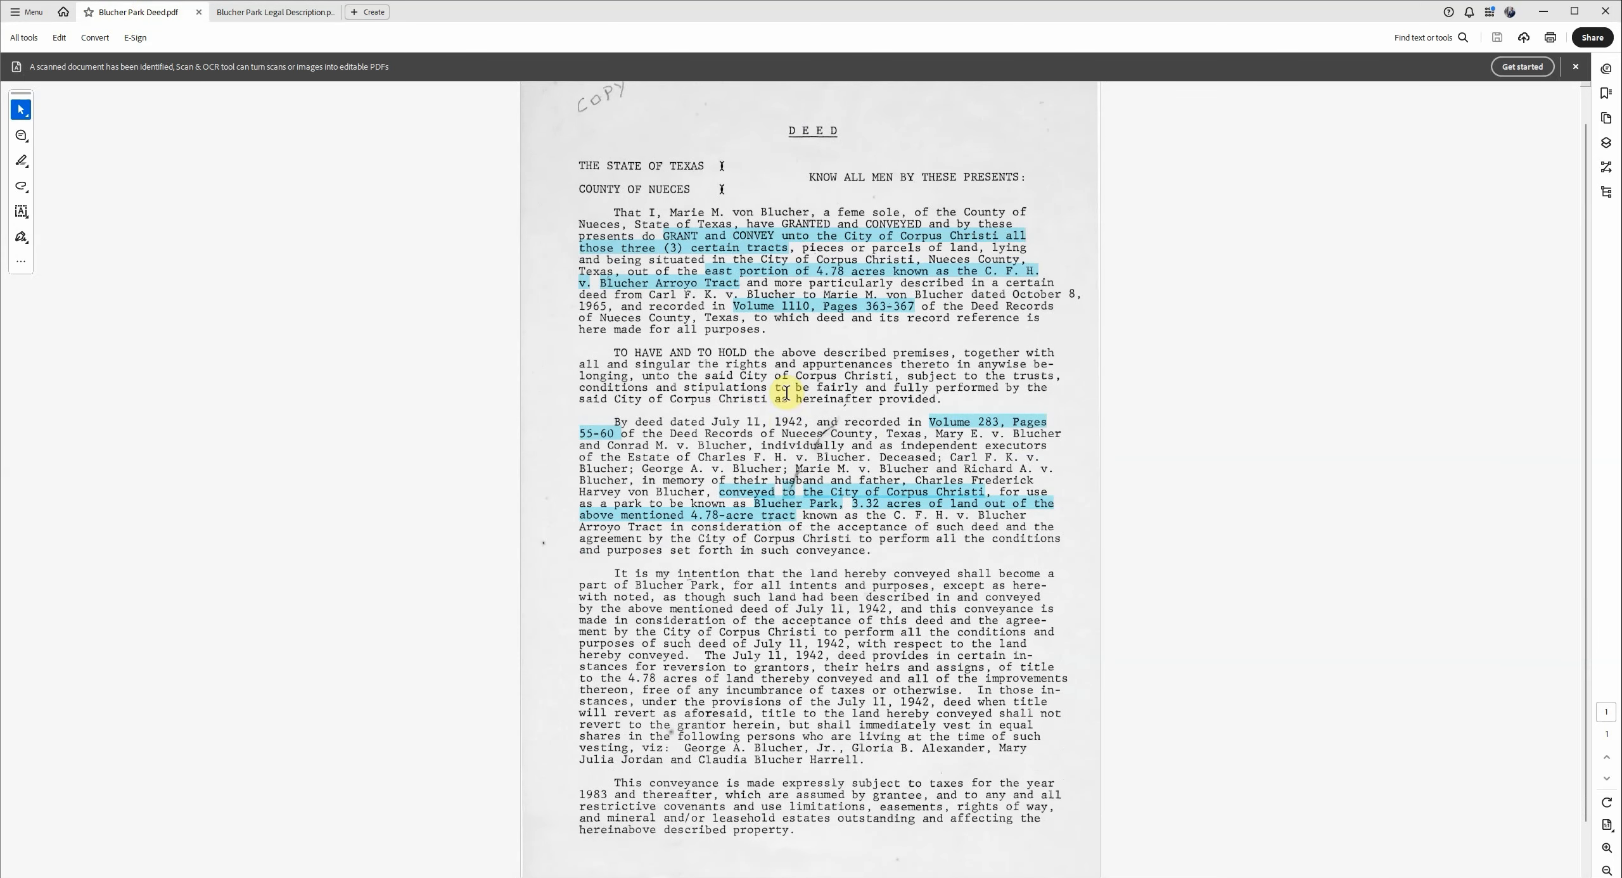
{"action": "scroll", "coordinate": [824, 393], "scroll_direction": "up", "scroll_amount": 3}
{"action": "left_click", "coordinate": [649, 254]}
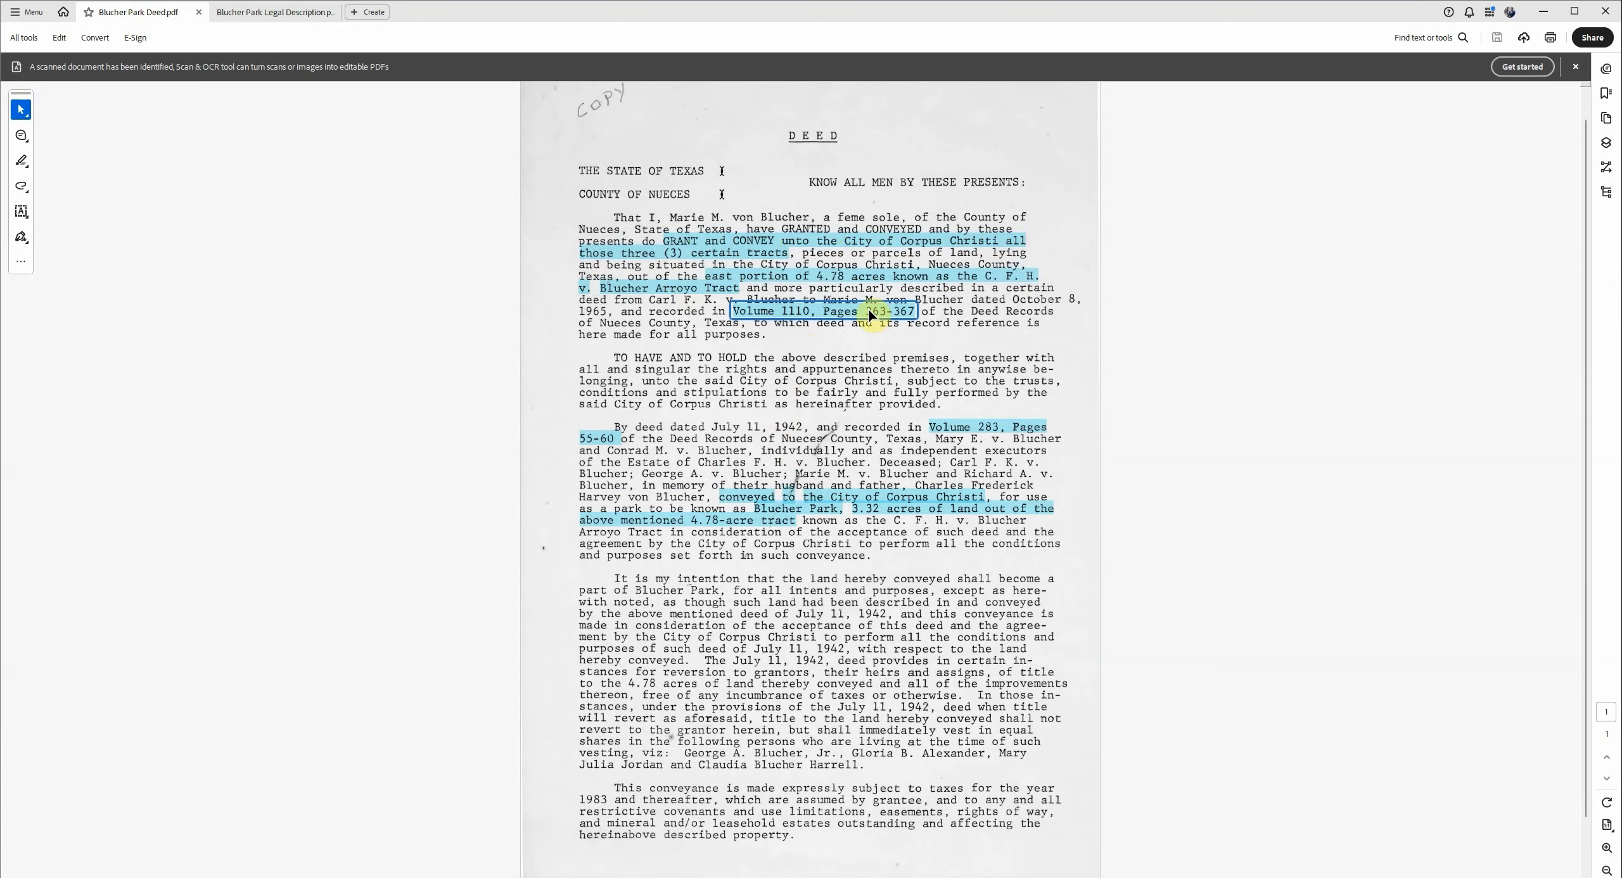
{"action": "scroll", "coordinate": [849, 380], "scroll_direction": "down", "scroll_amount": 1}
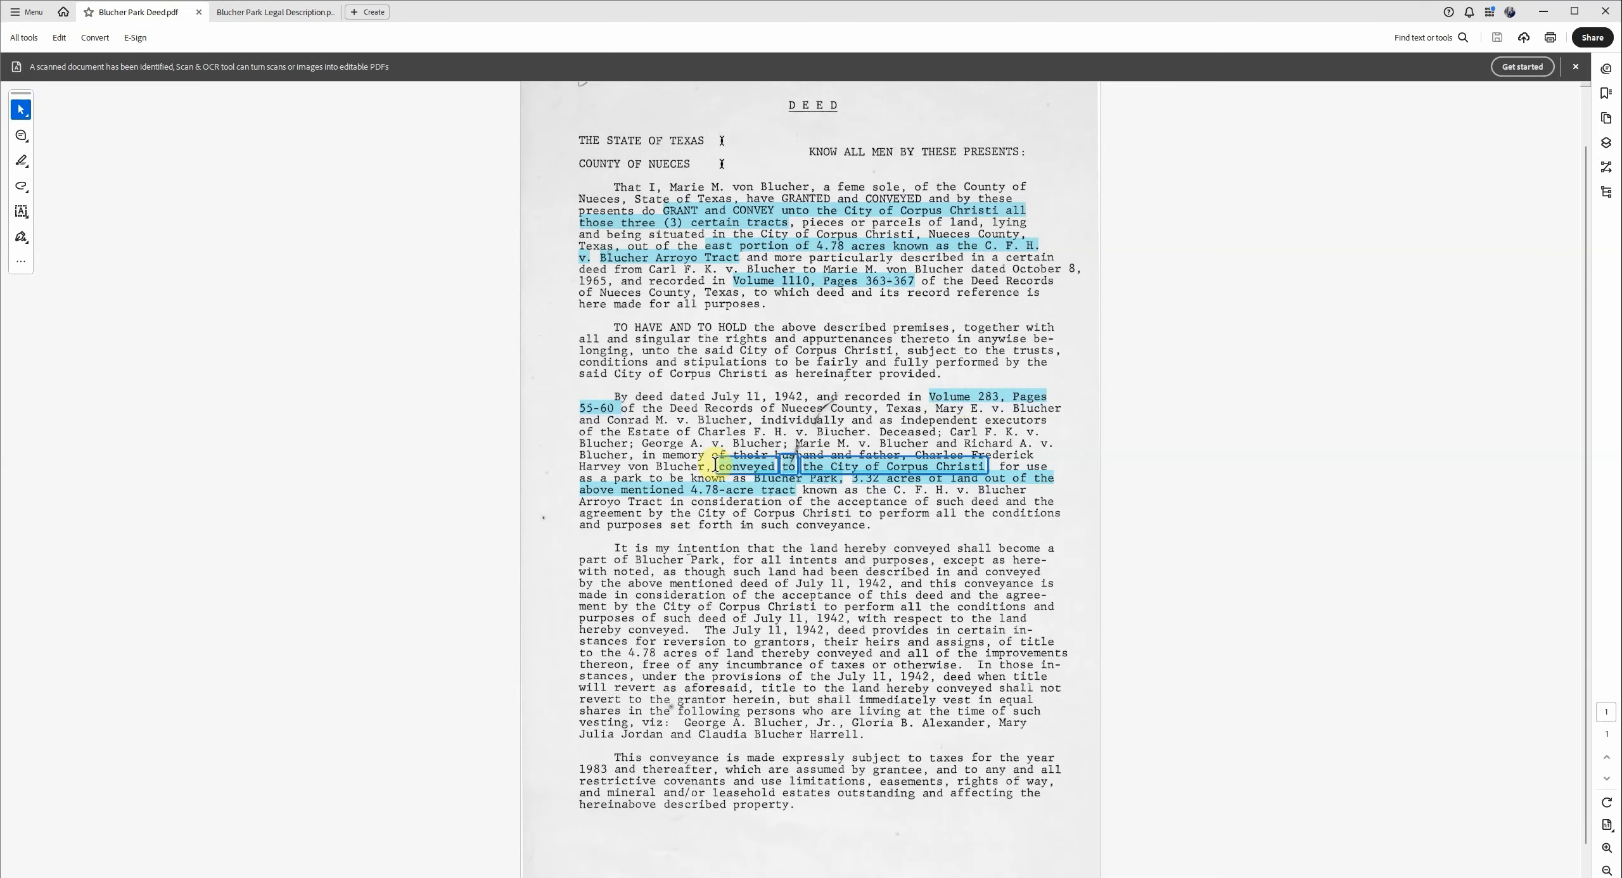
{"action": "scroll", "coordinate": [729, 469], "scroll_direction": "down", "scroll_amount": 1}
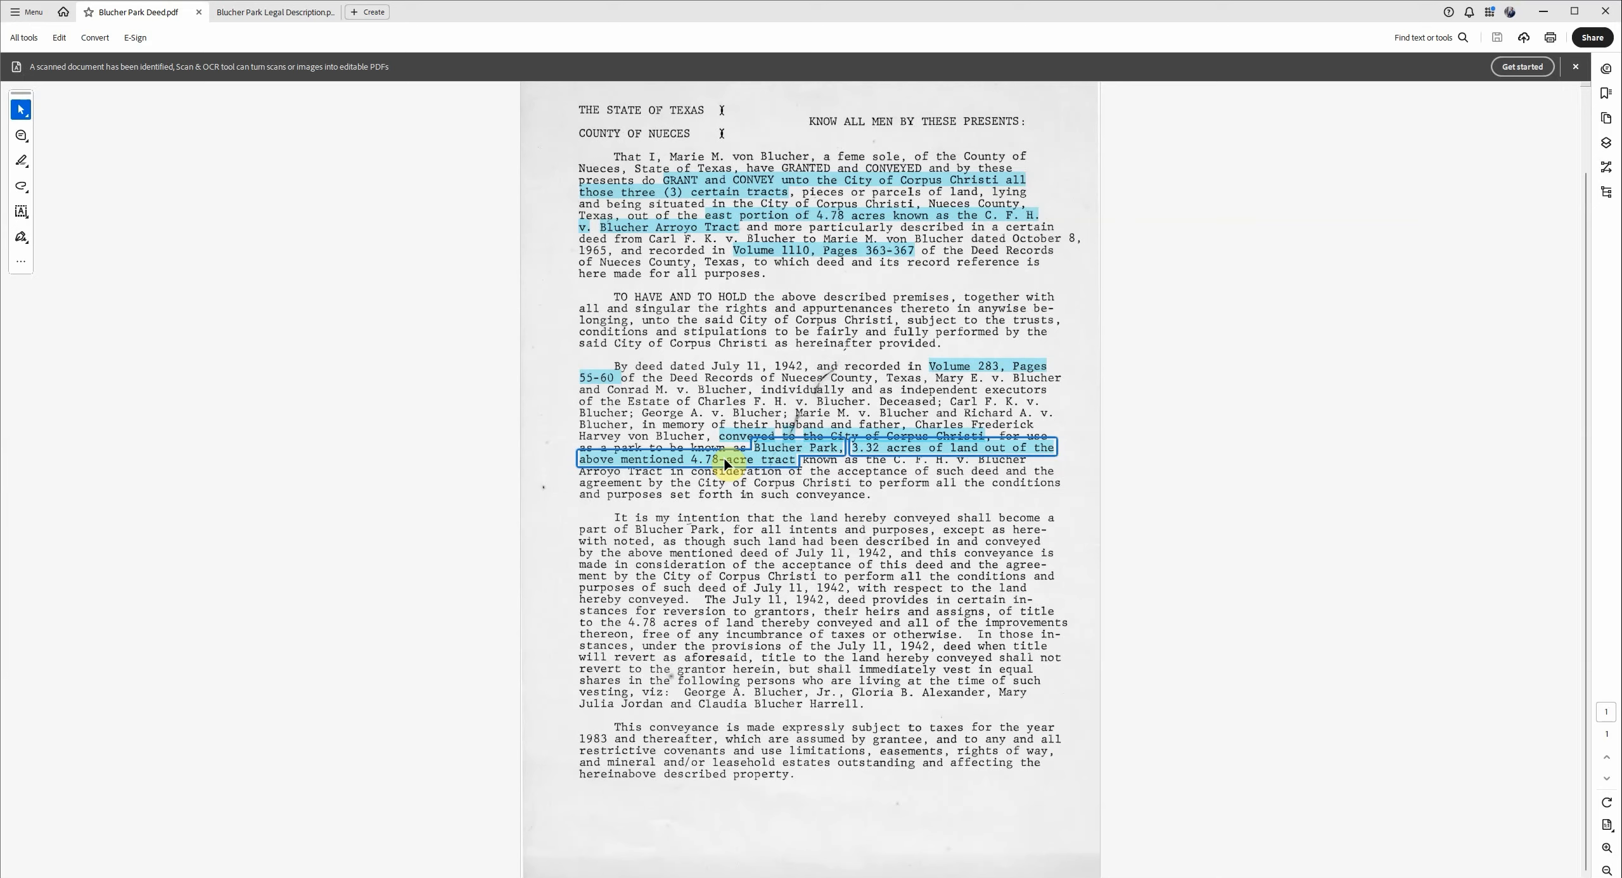
{"action": "key", "text": "Escape"}
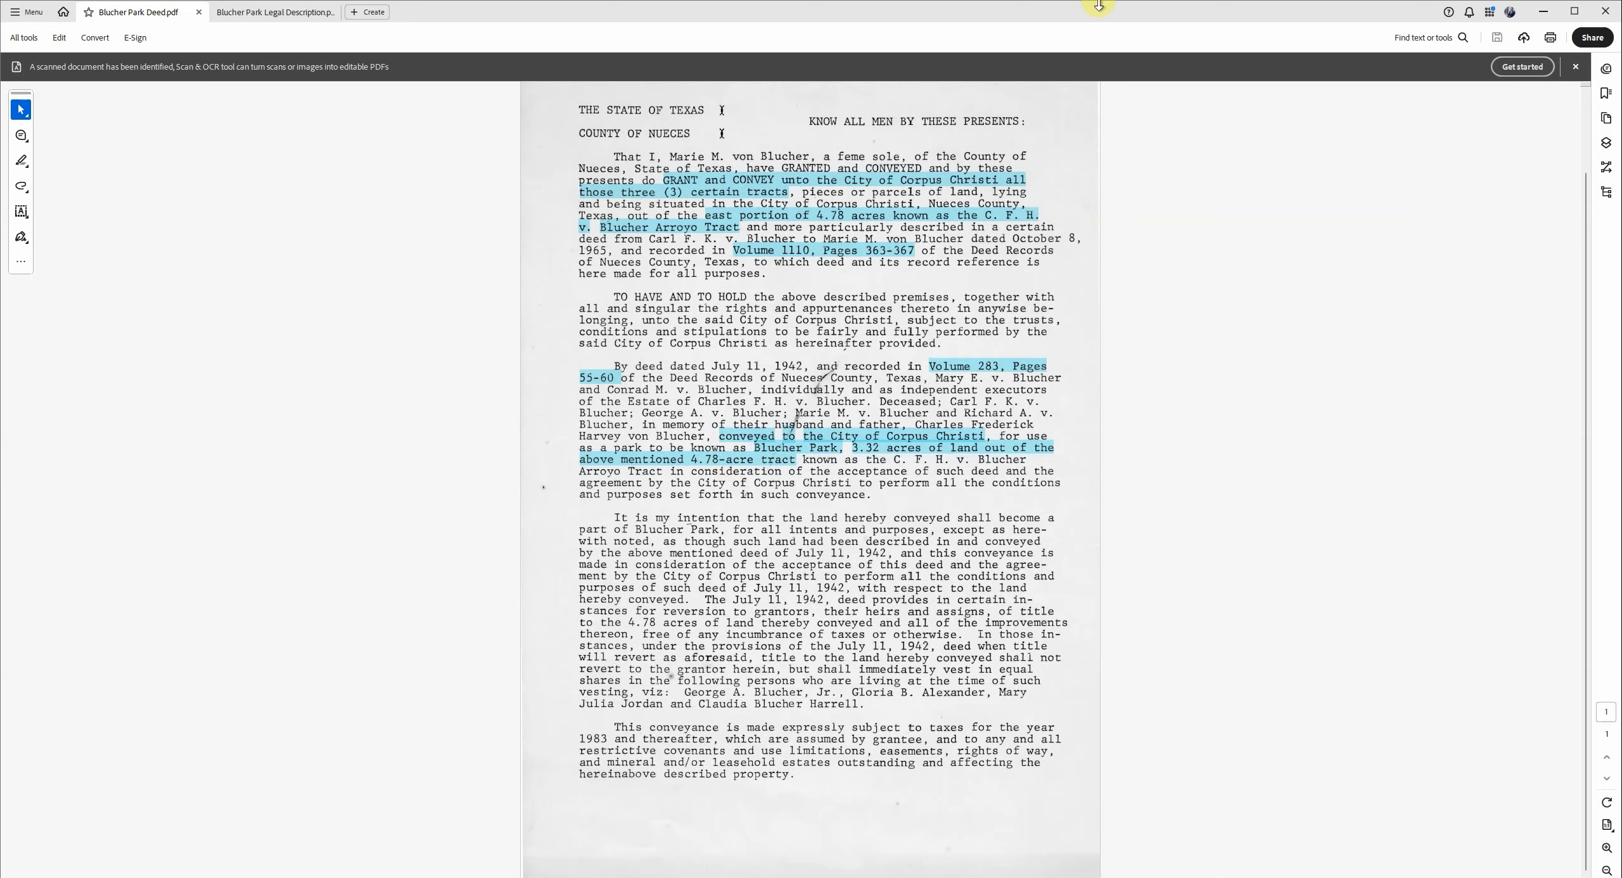
- Switch to ArcGIS Pro and view the full Parcels_BlucherPark layer with its surrounding streets
{"action": "mouse_move", "coordinate": [1569, 877]}
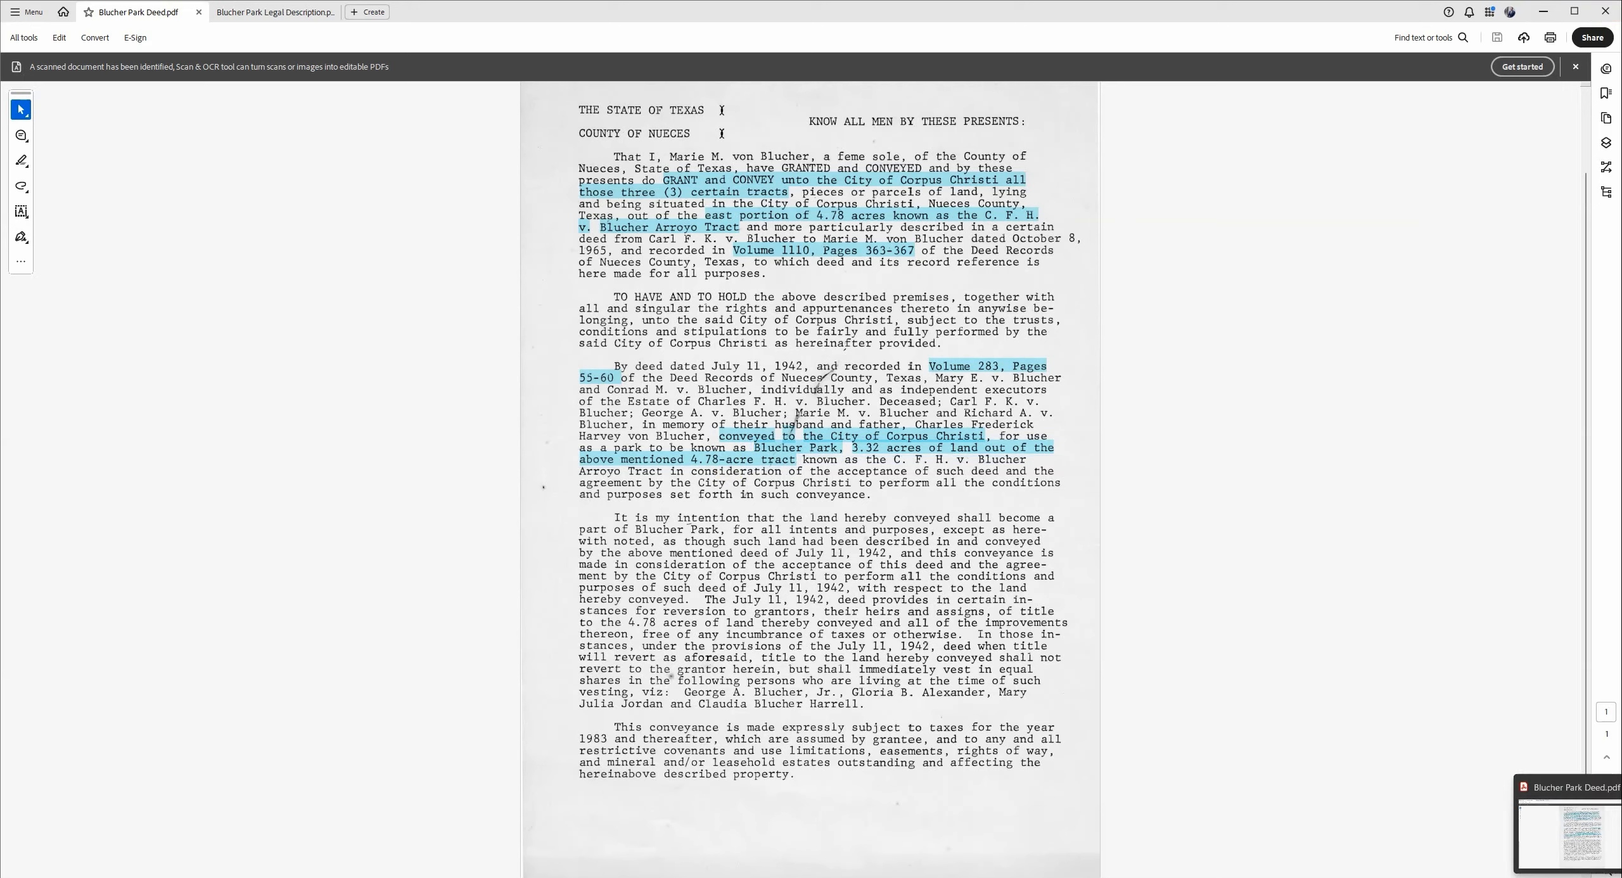
{"action": "key", "text": "alt+Tab"}
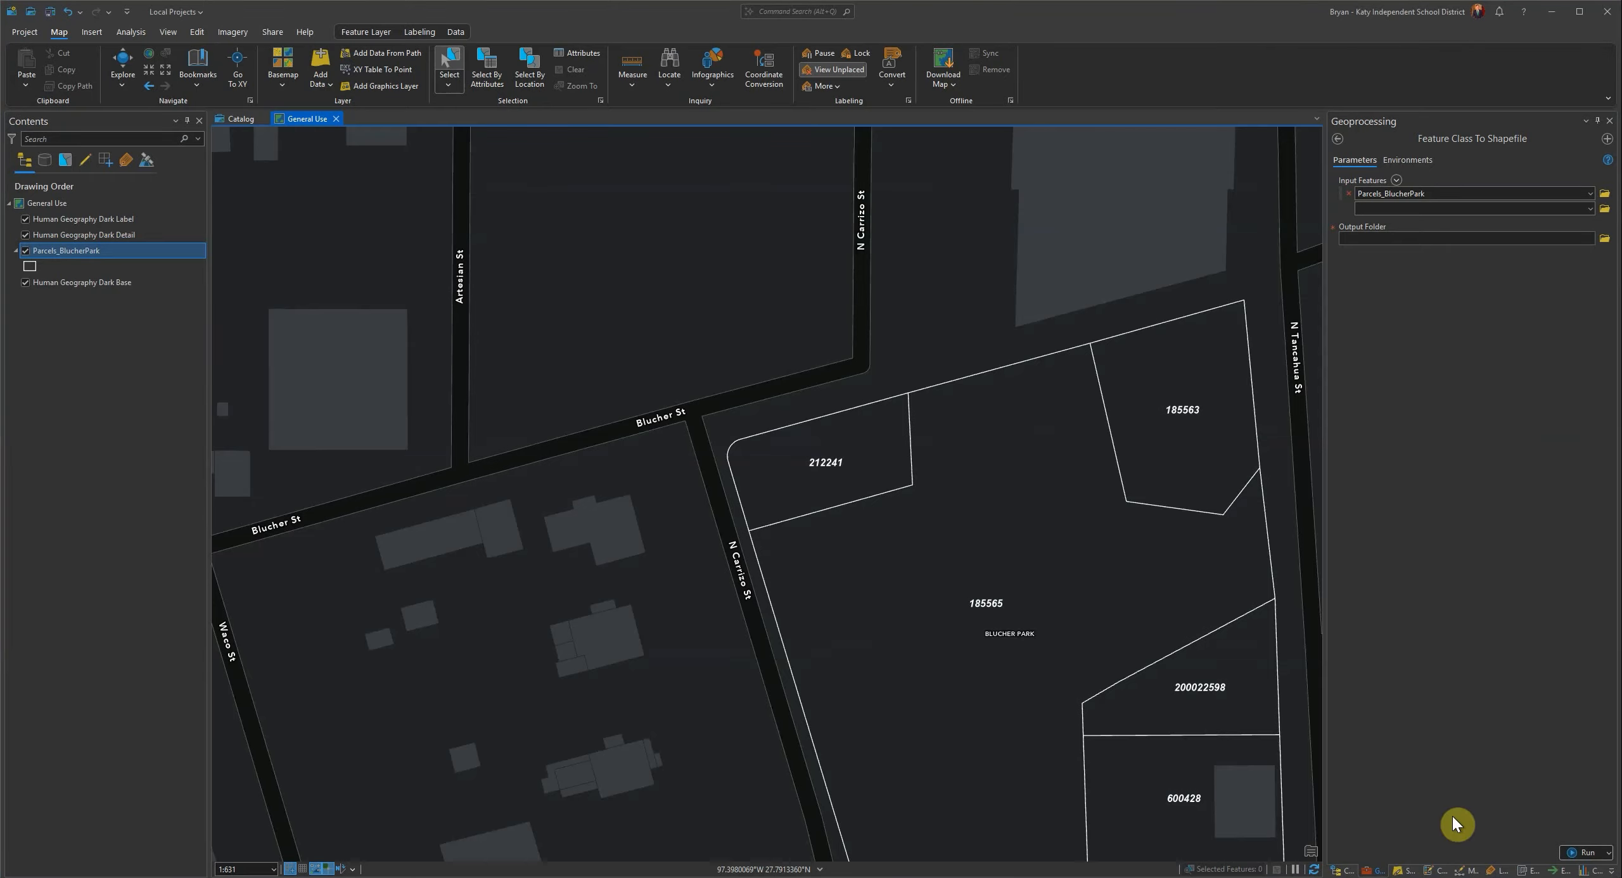
{"action": "middle_click_drag", "start_coordinate": [1122, 615], "coordinate": [855, 435]}
{"action": "scroll", "coordinate": [884, 336], "scroll_direction": "down", "scroll_amount": 2}
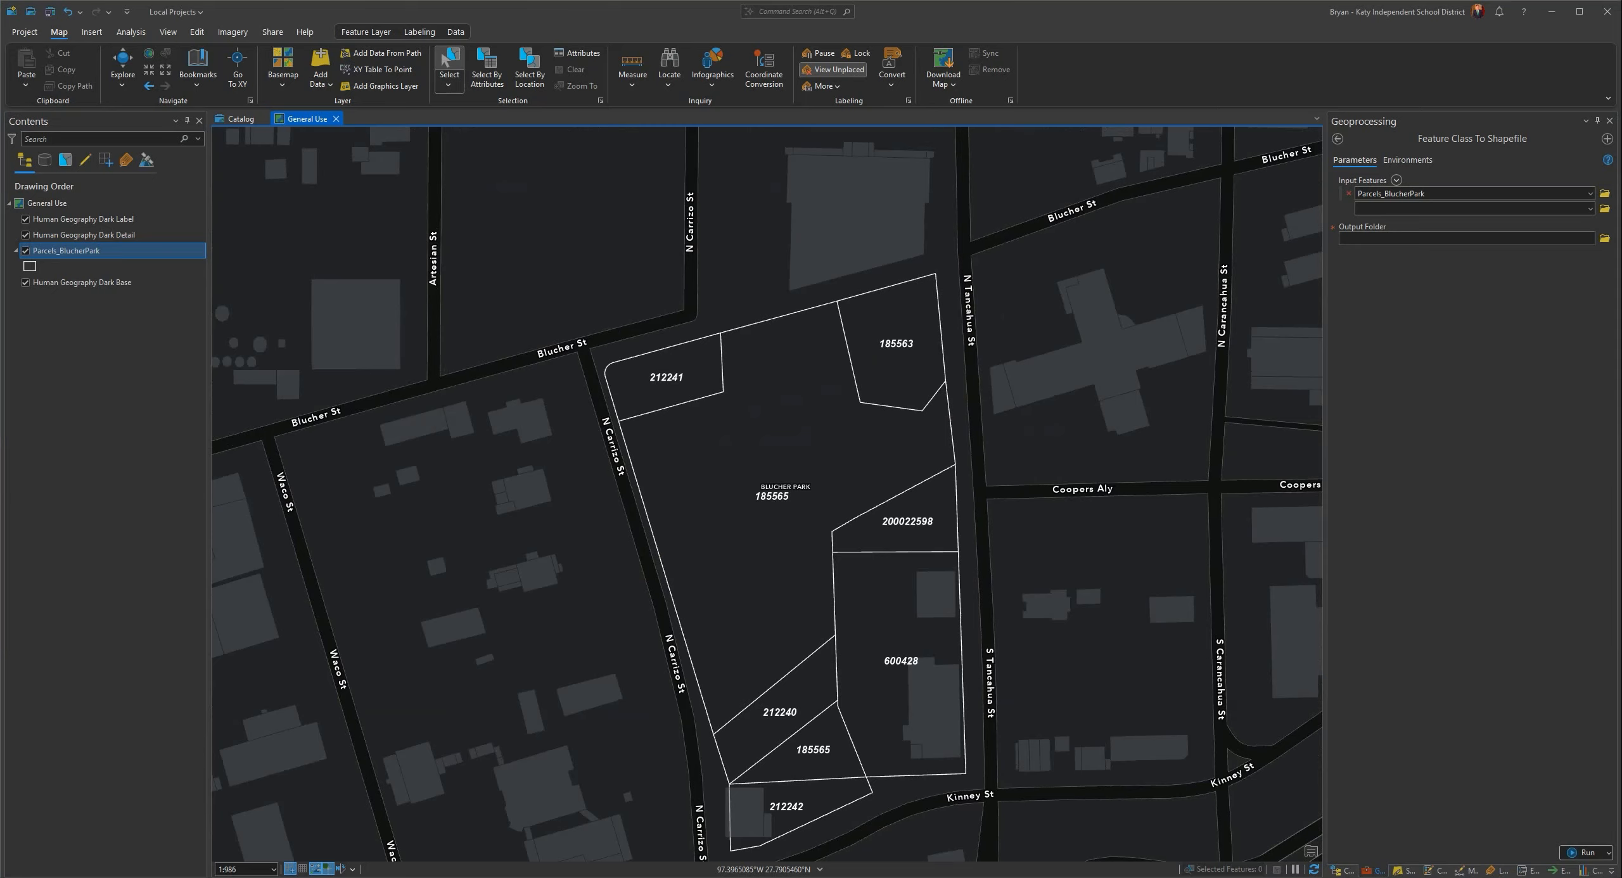
- Switch to Civil 3D and examine the Blucher Park parcel's boundary, segment labels, point labels and area label
{"action": "mouse_move", "coordinate": [1590, 877]}
{"action": "left_click", "coordinate": [1591, 836]}
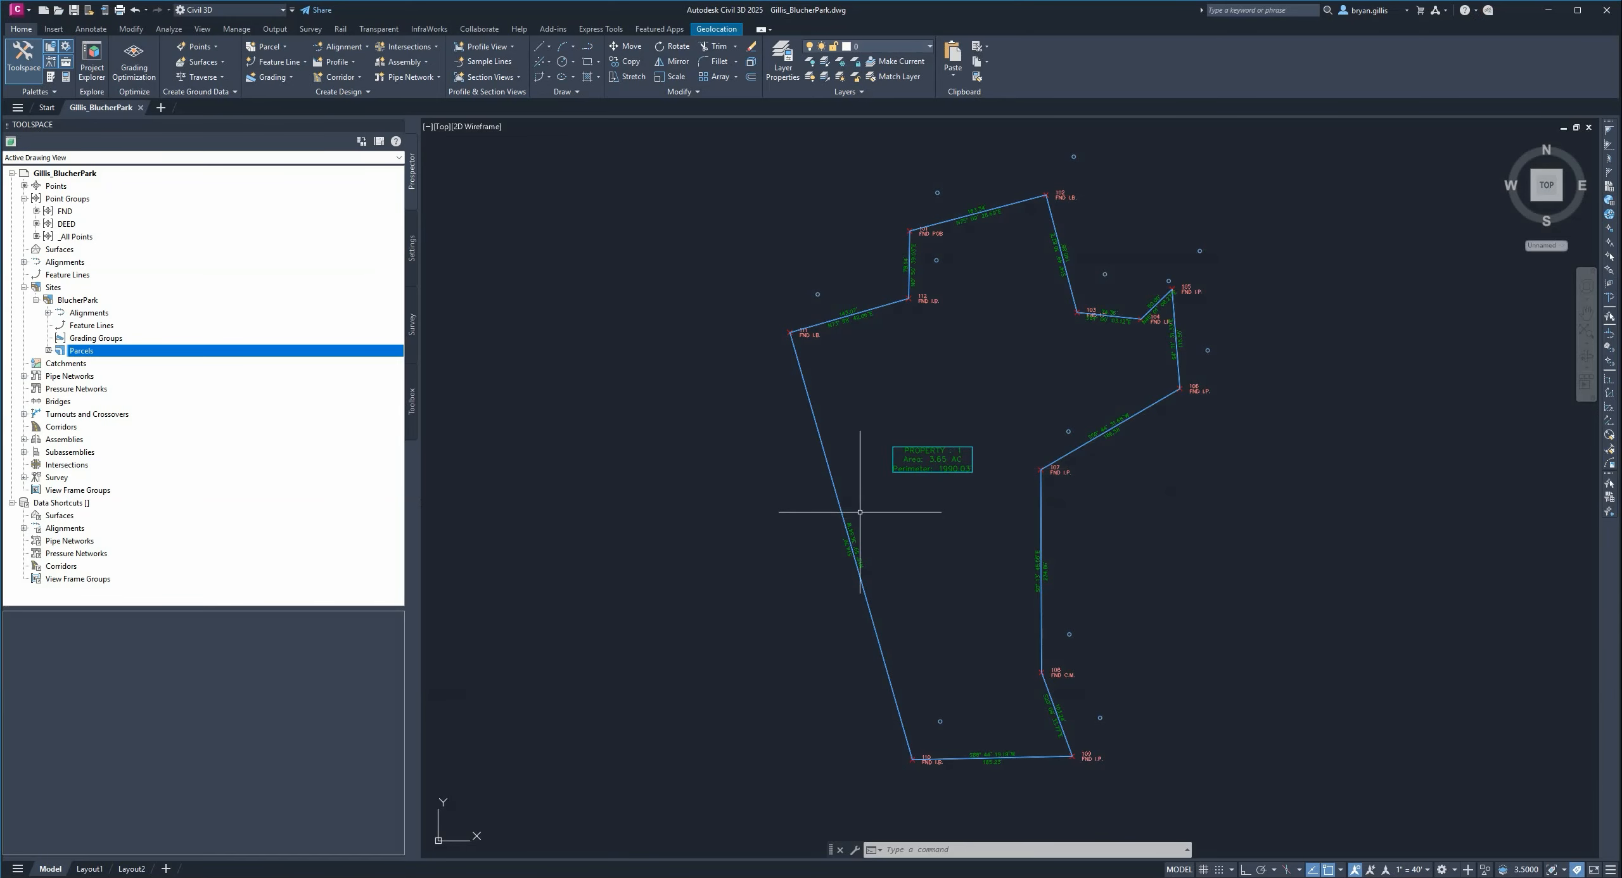
{"action": "mouse_move", "coordinate": [843, 508]}
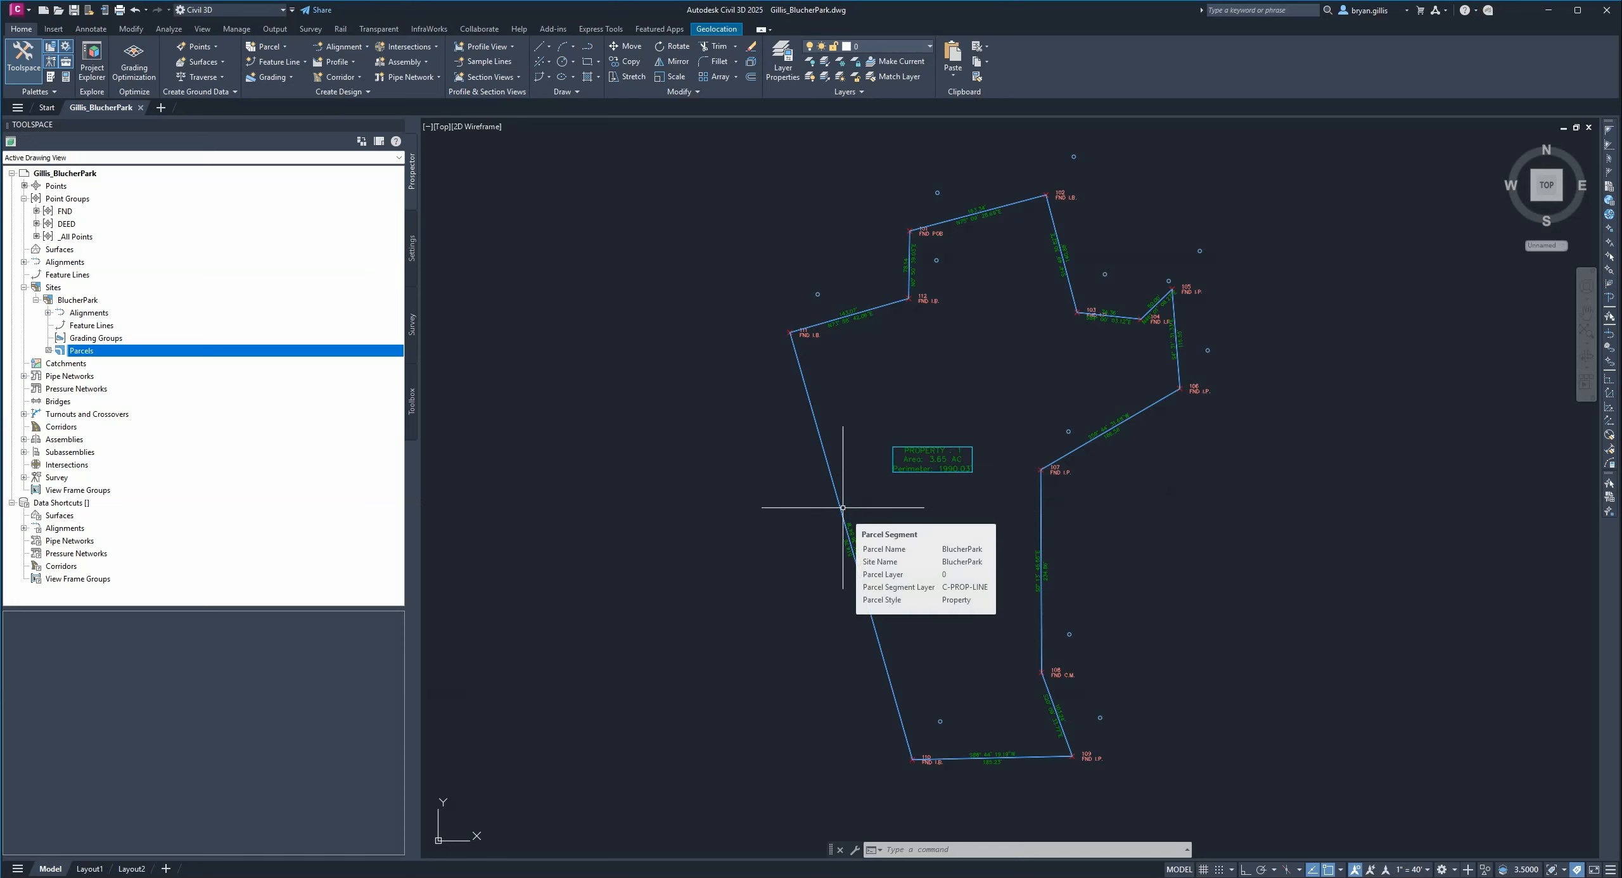
{"action": "middle_click_drag", "start_coordinate": [800, 362], "coordinate": [923, 381]}
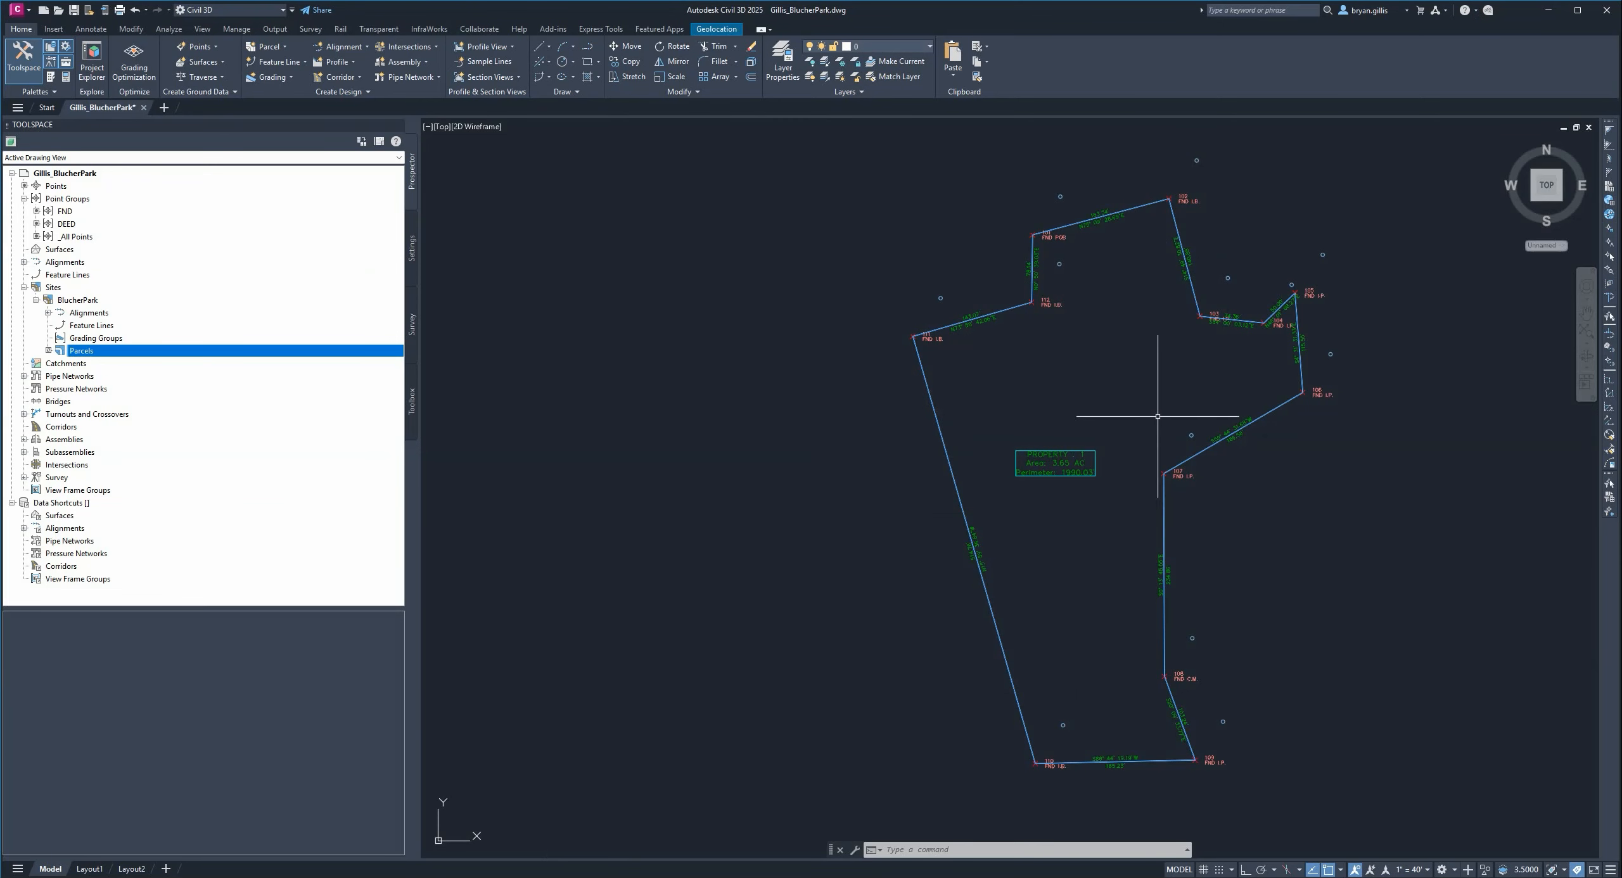
{"action": "middle_click_drag", "start_coordinate": [1164, 415], "coordinate": [1060, 388]}
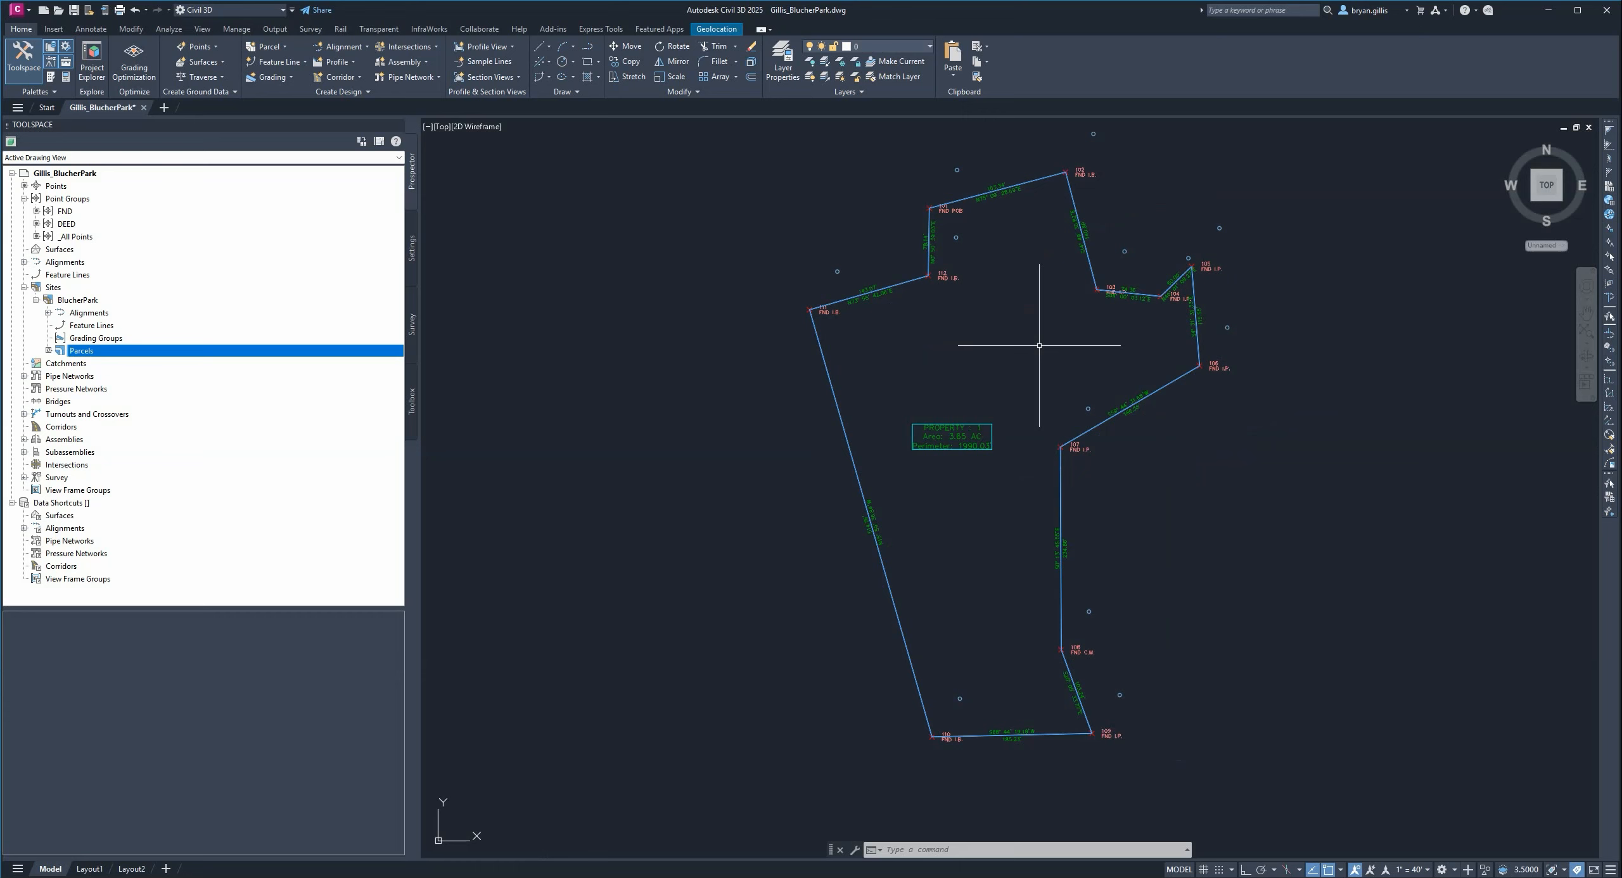
{"action": "scroll", "coordinate": [1039, 345], "scroll_direction": "up", "scroll_amount": 4}
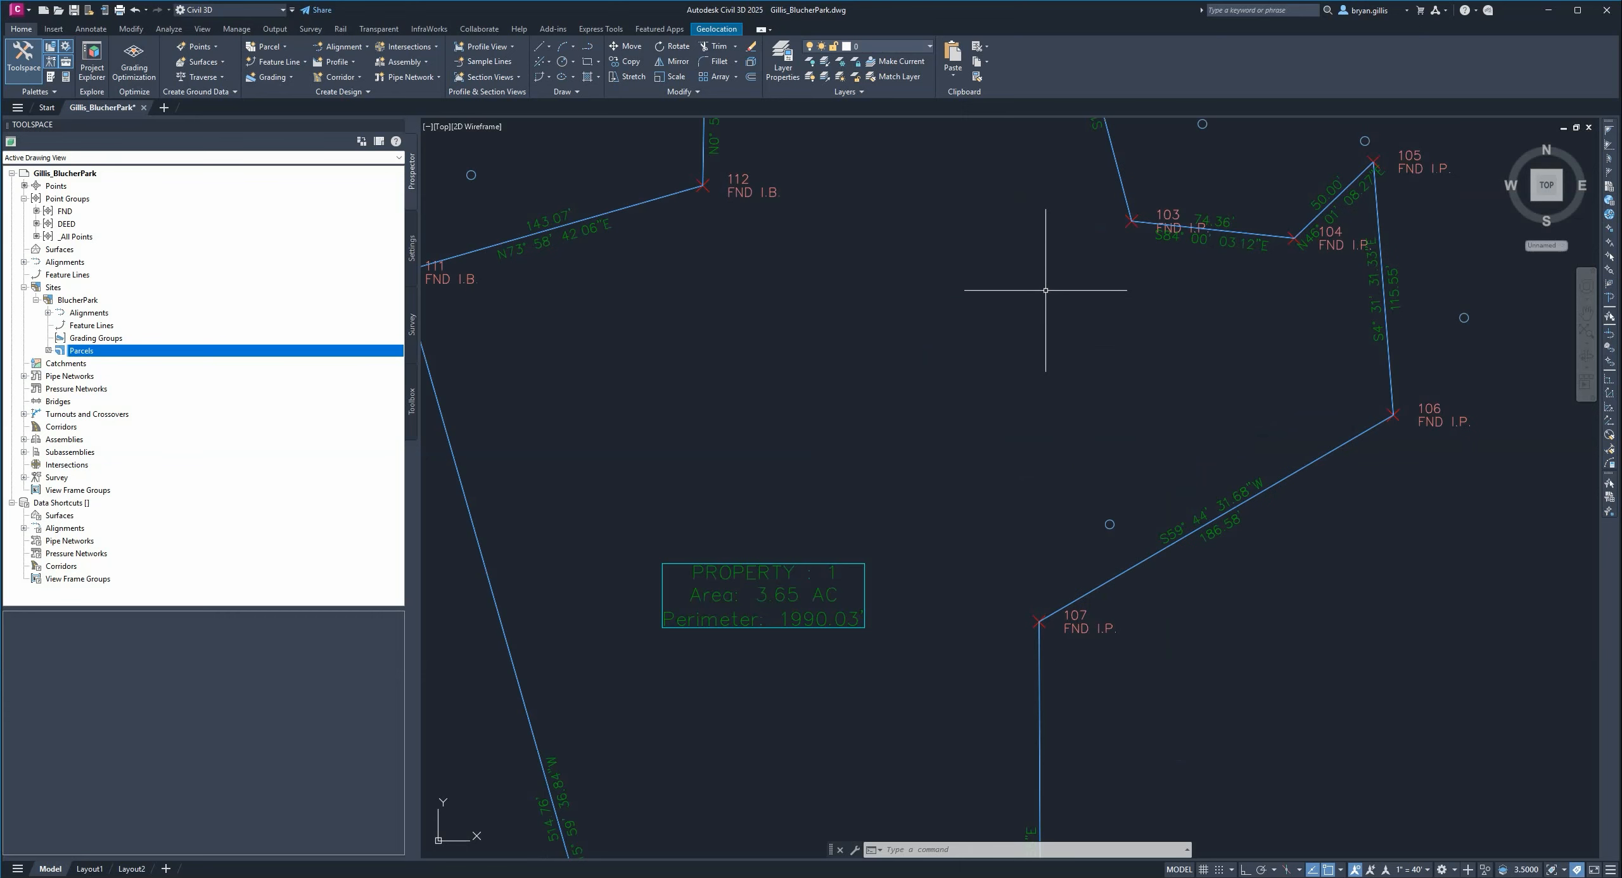
{"action": "middle_click_drag", "start_coordinate": [949, 174], "coordinate": [1093, 471]}
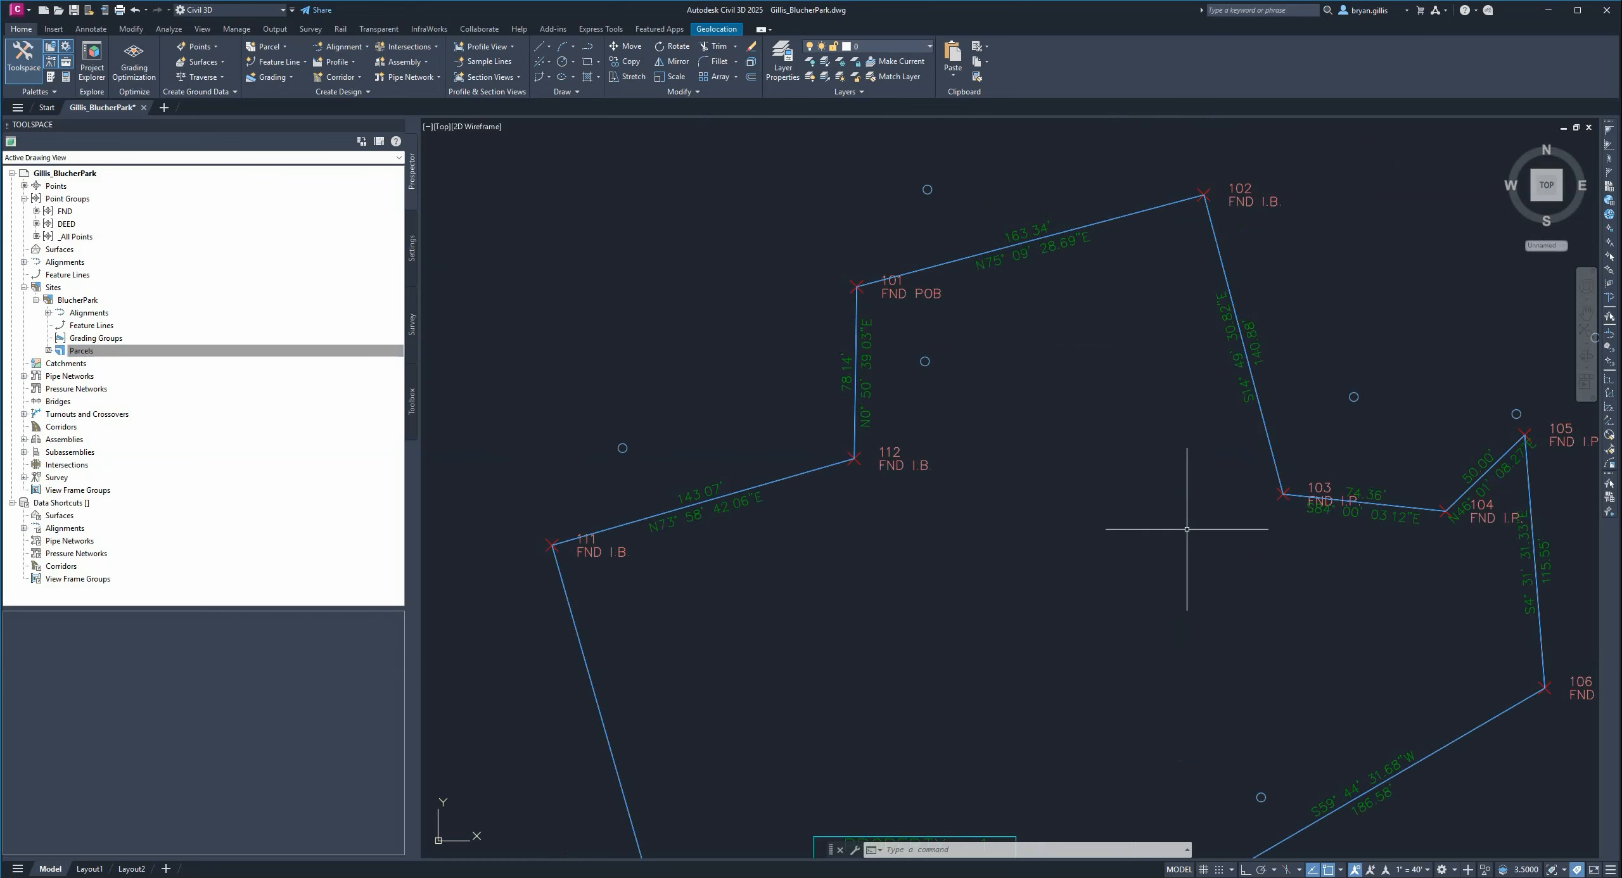
{"action": "scroll", "coordinate": [1173, 532], "scroll_direction": "down", "scroll_amount": 6}
{"action": "scroll", "coordinate": [1161, 563], "scroll_direction": "down", "scroll_amount": 2}
{"action": "mouse_move", "coordinate": [1150, 567]}
{"action": "middle_mouse_down"}
{"action": "mouse_move", "coordinate": [1130, 521]}
{"action": "mouse_move", "coordinate": [1053, 506]}
{"action": "mouse_move", "coordinate": [1076, 410]}
{"action": "mouse_move", "coordinate": [1055, 446]}
{"action": "middle_mouse_up"}
{"action": "scroll", "coordinate": [1057, 508], "scroll_direction": "up", "scroll_amount": 4}
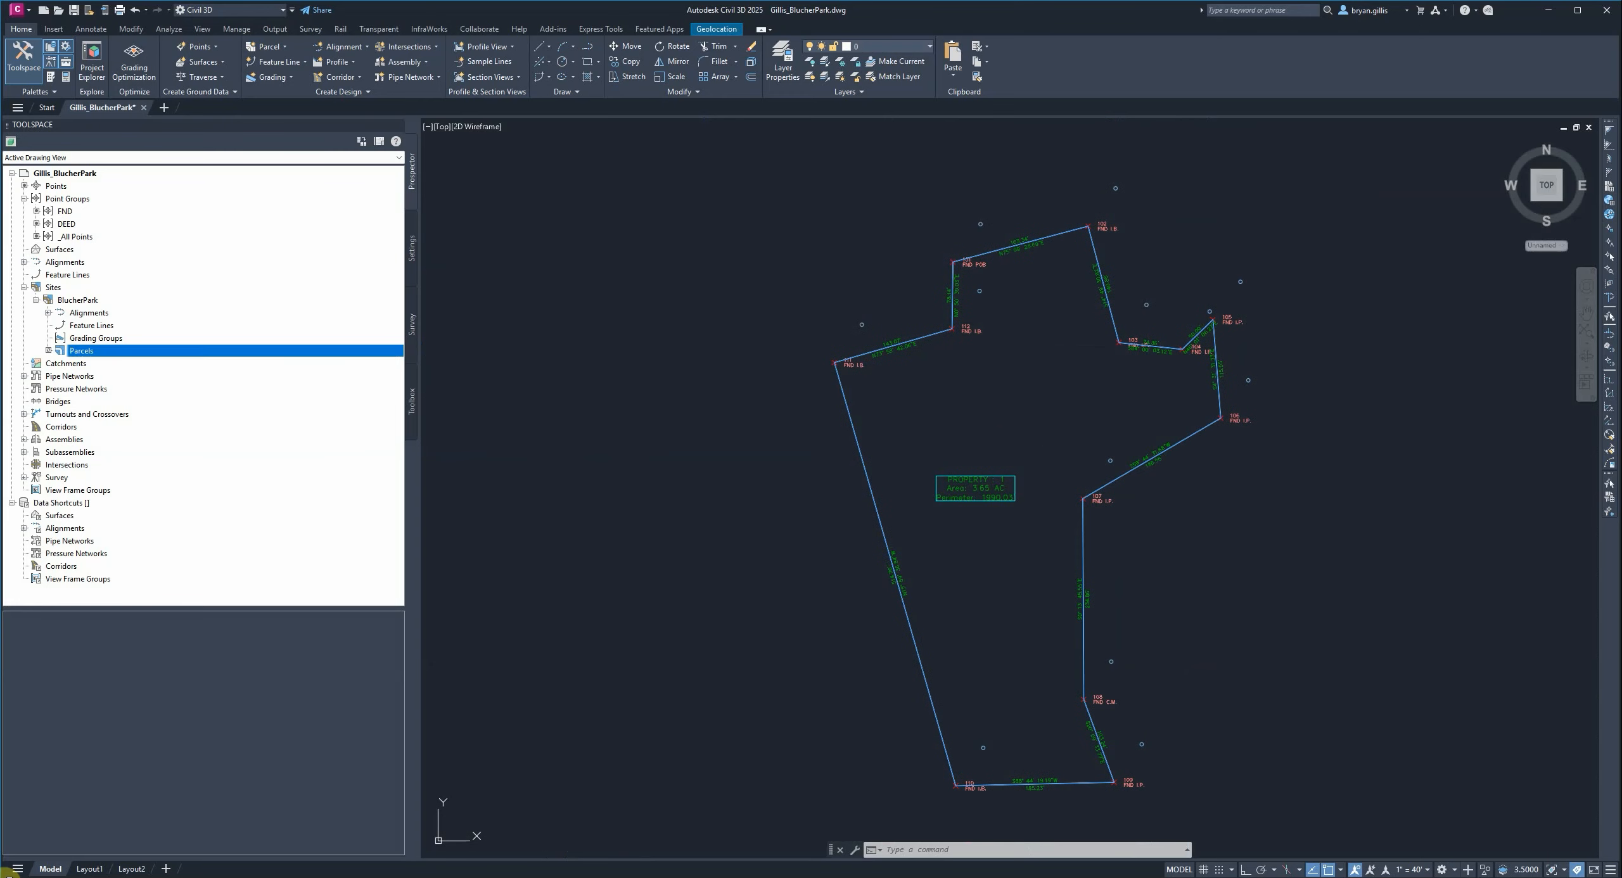
{"action": "left_click", "coordinate": [165, 869]}
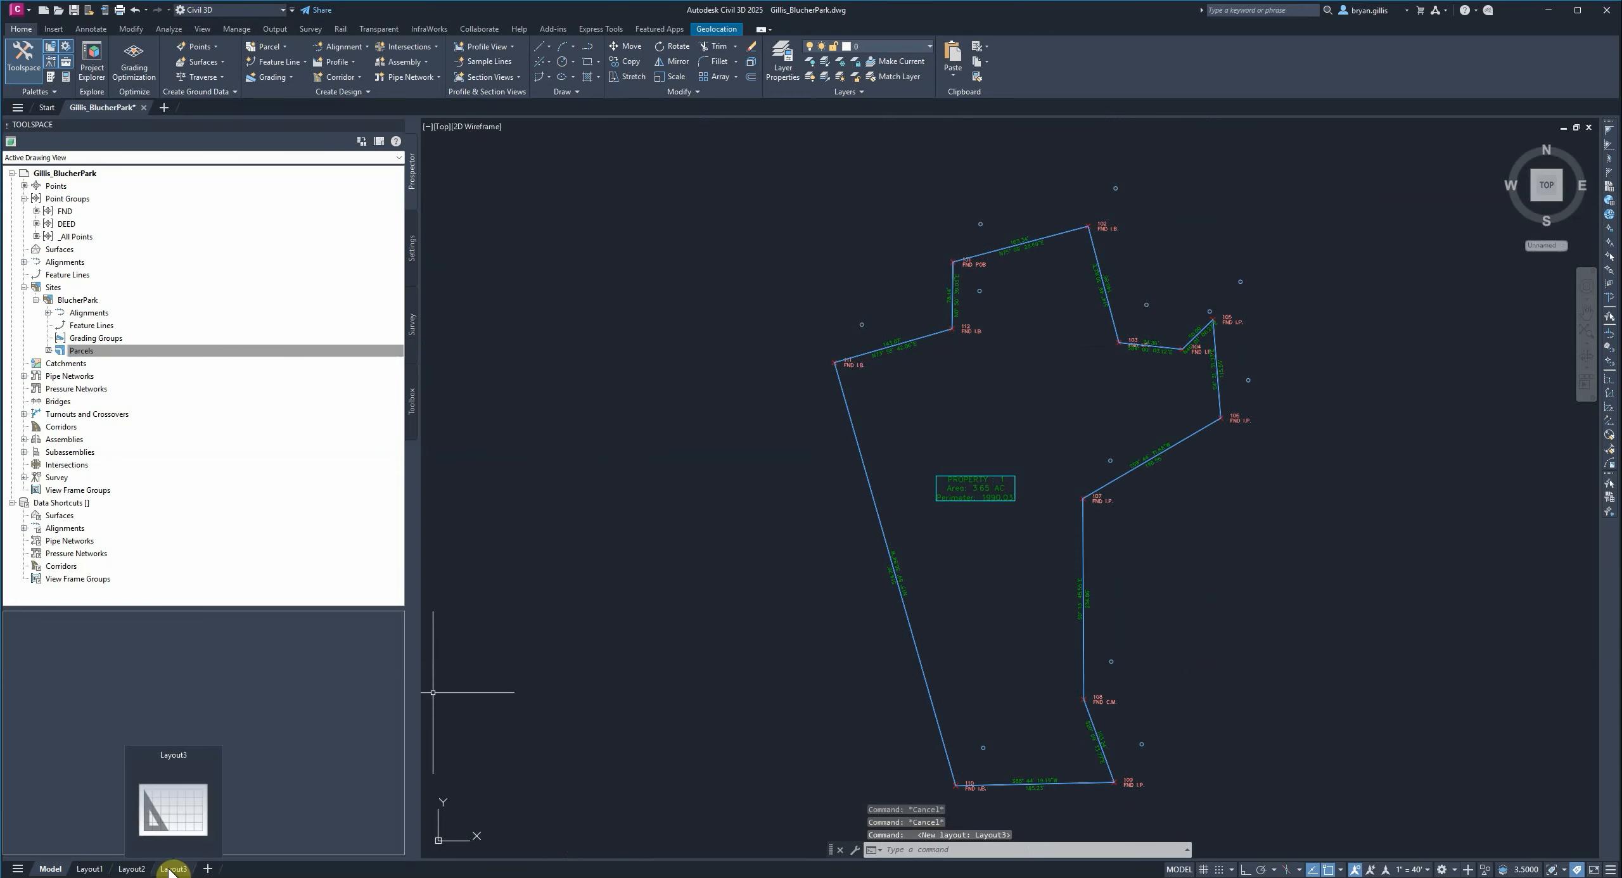
{"action": "right_click", "coordinate": [172, 871]}
{"action": "left_click", "coordinate": [236, 569]}
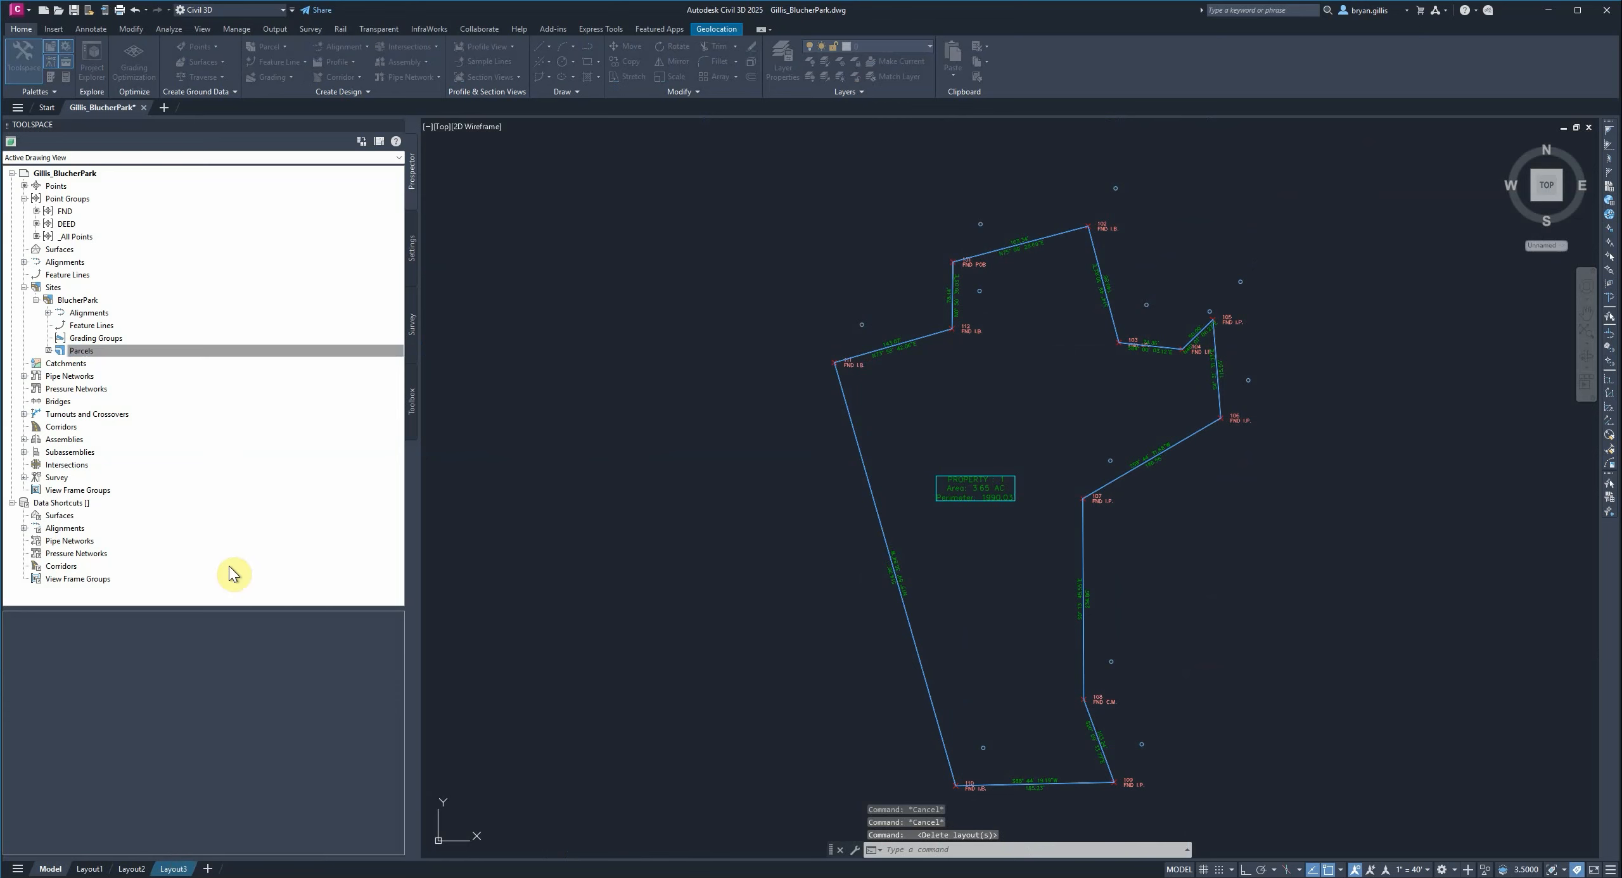
{"action": "left_click", "coordinate": [844, 491]}
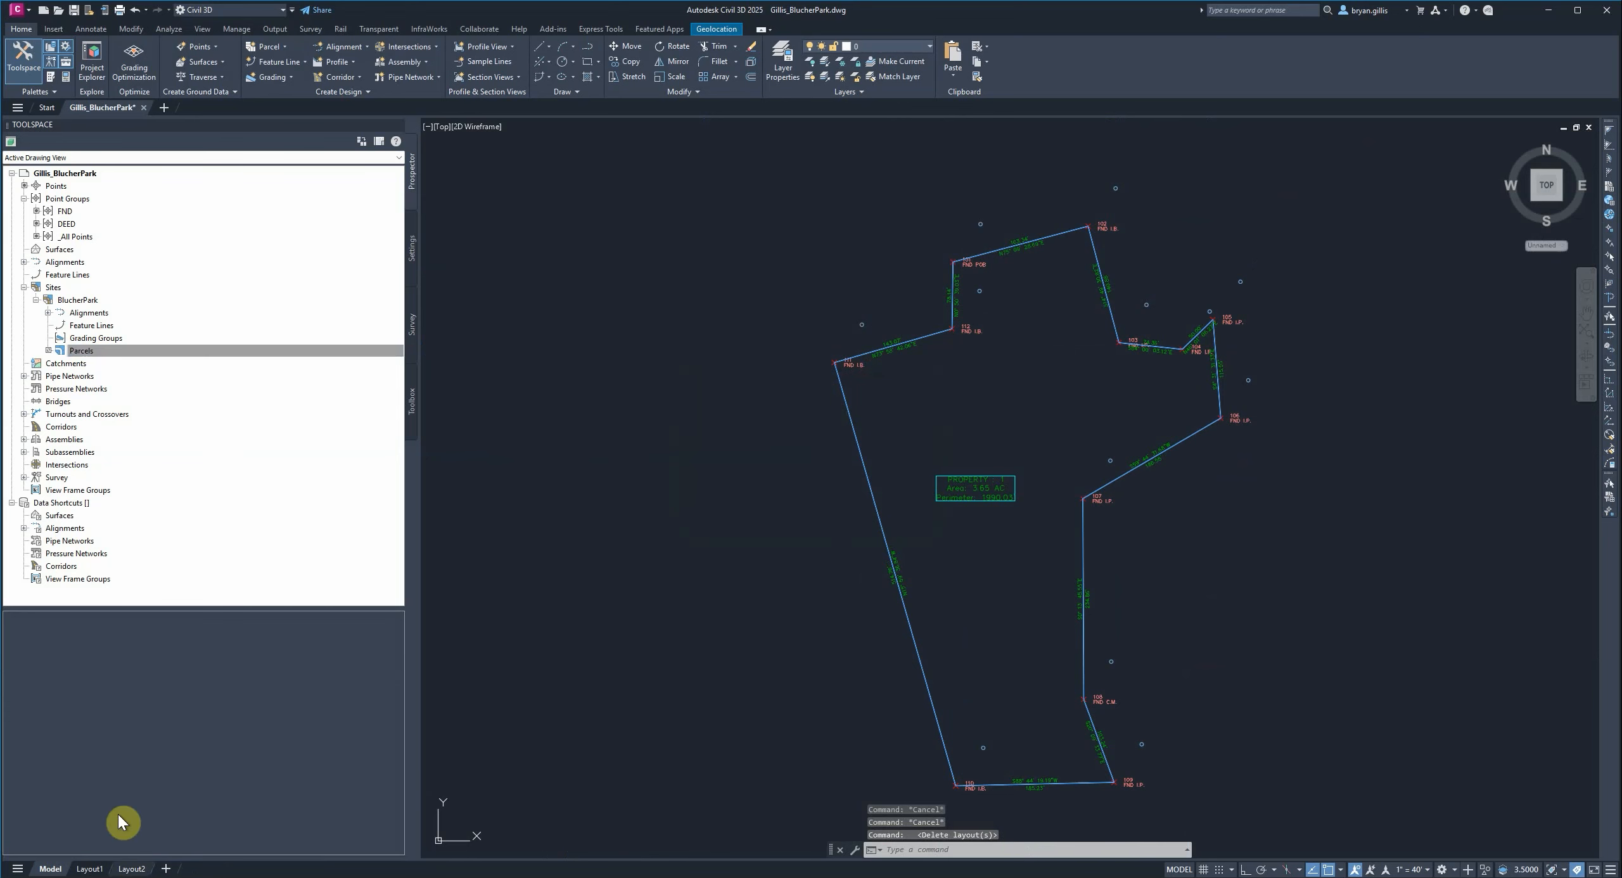
- Insert the Ansi B layout from the template file Map Book Template - 11x17 Classic.dwt
{"action": "right_click", "coordinate": [50, 870]}
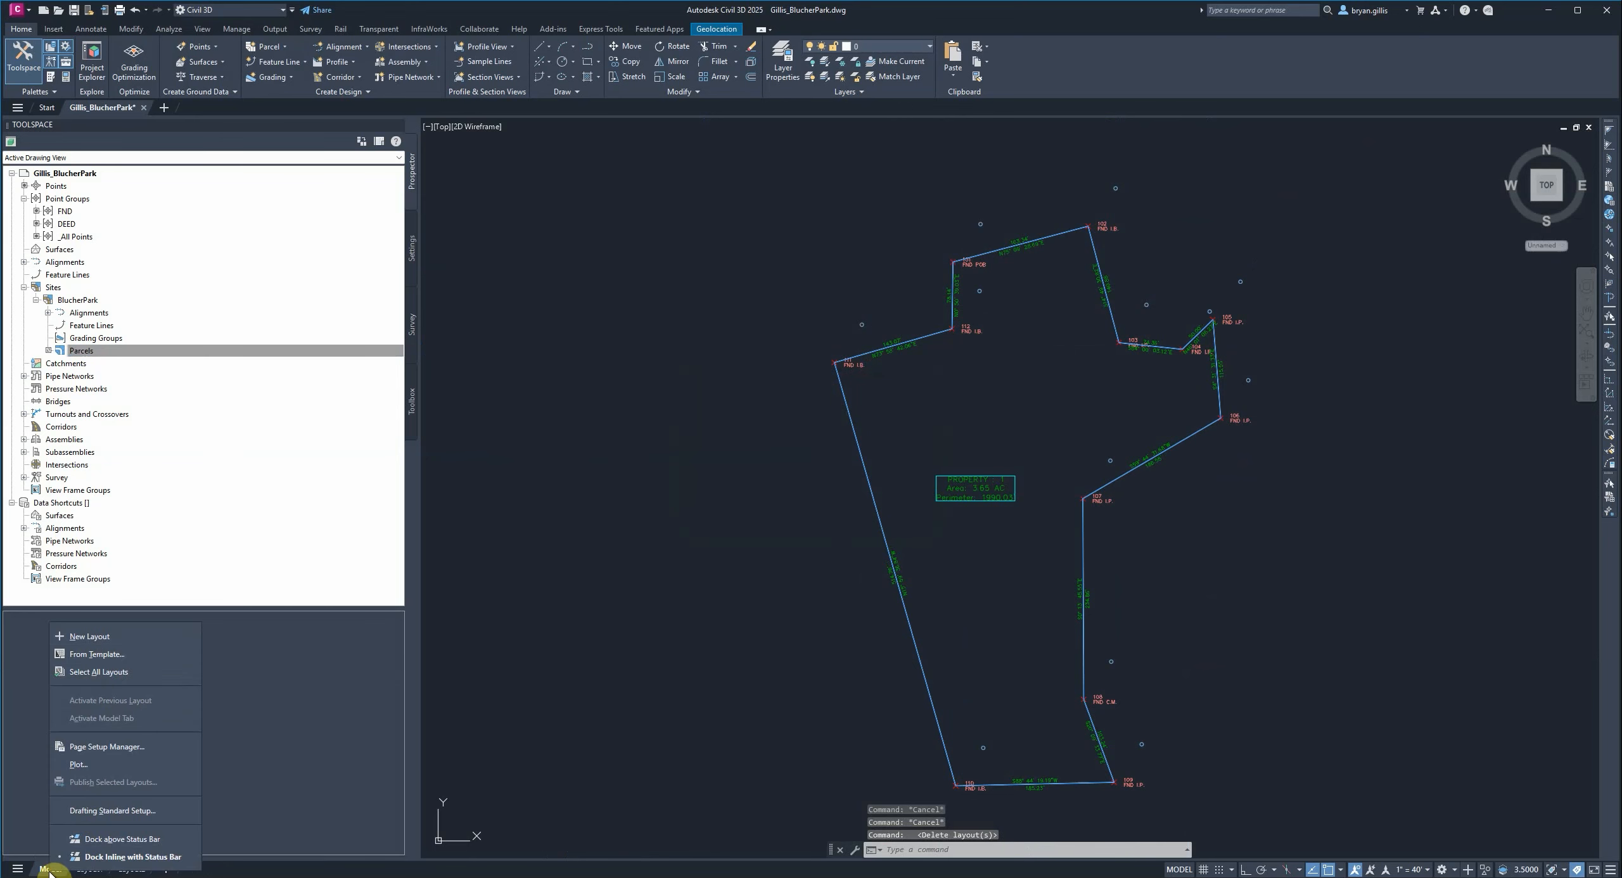
{"action": "left_click", "coordinate": [102, 657]}
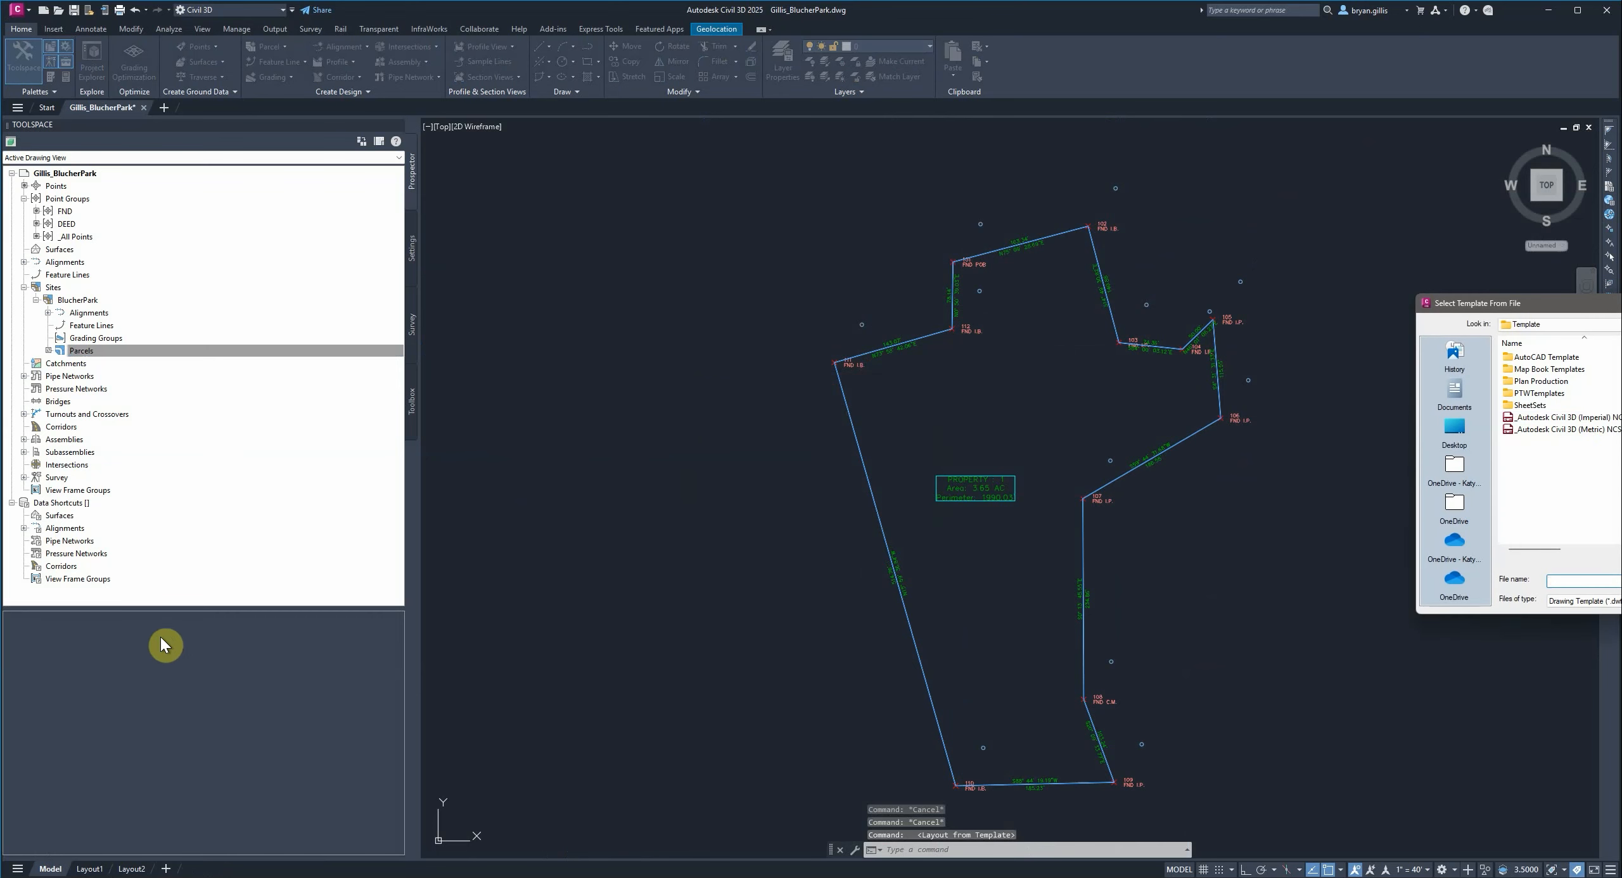
{"action": "left_click", "coordinate": [1571, 418]}
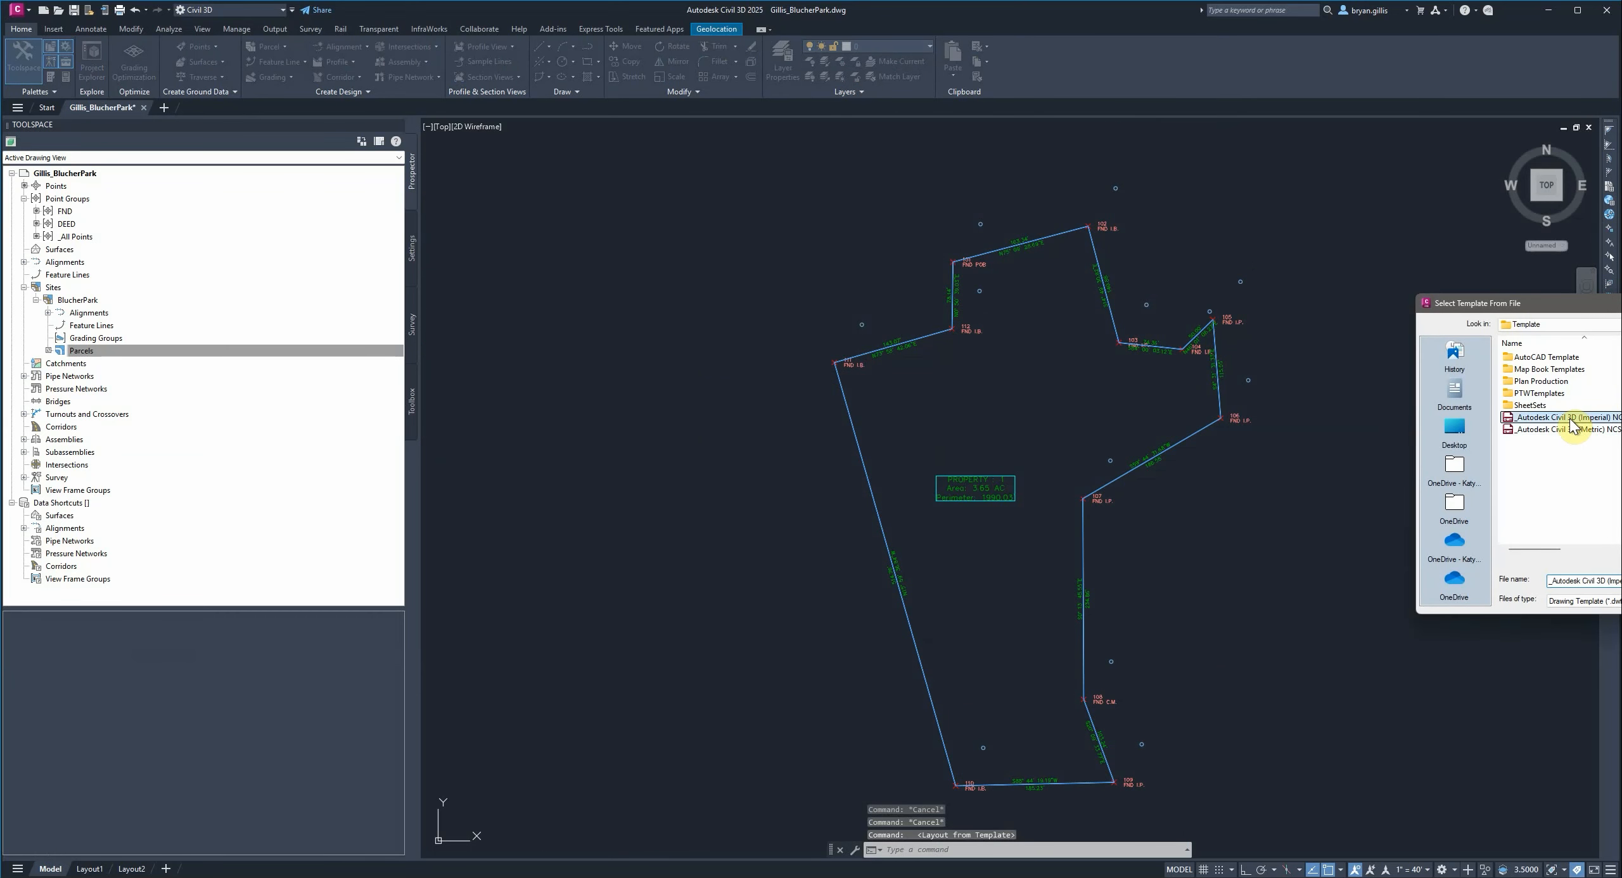
{"action": "double_click", "coordinate": [1553, 370]}
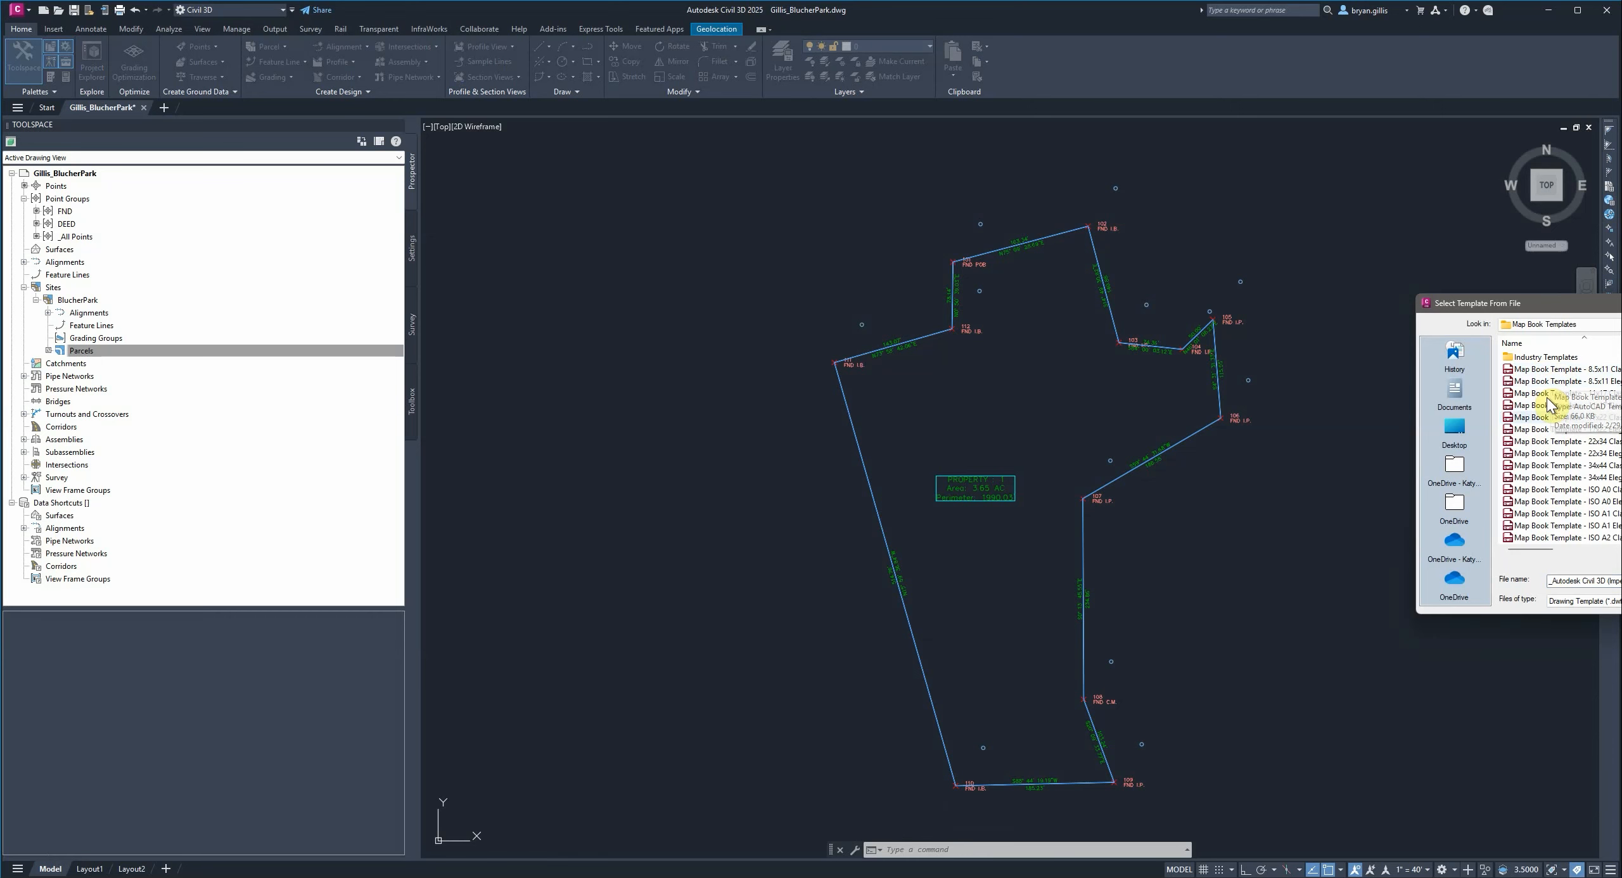
{"action": "left_click", "coordinate": [1578, 394]}
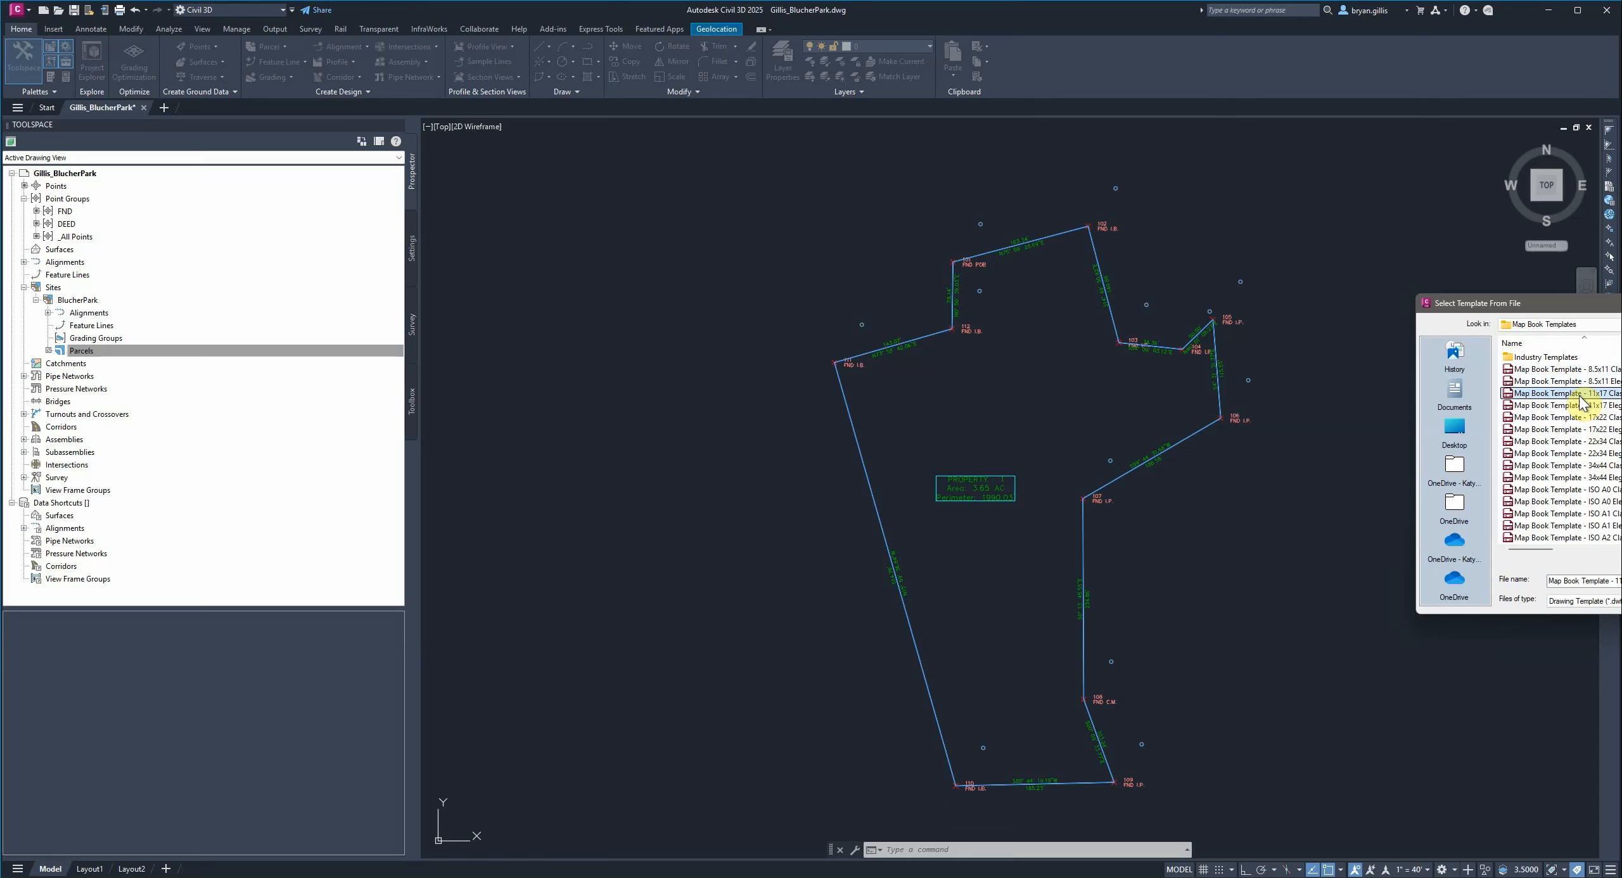
{"action": "left_click", "coordinate": [1582, 406]}
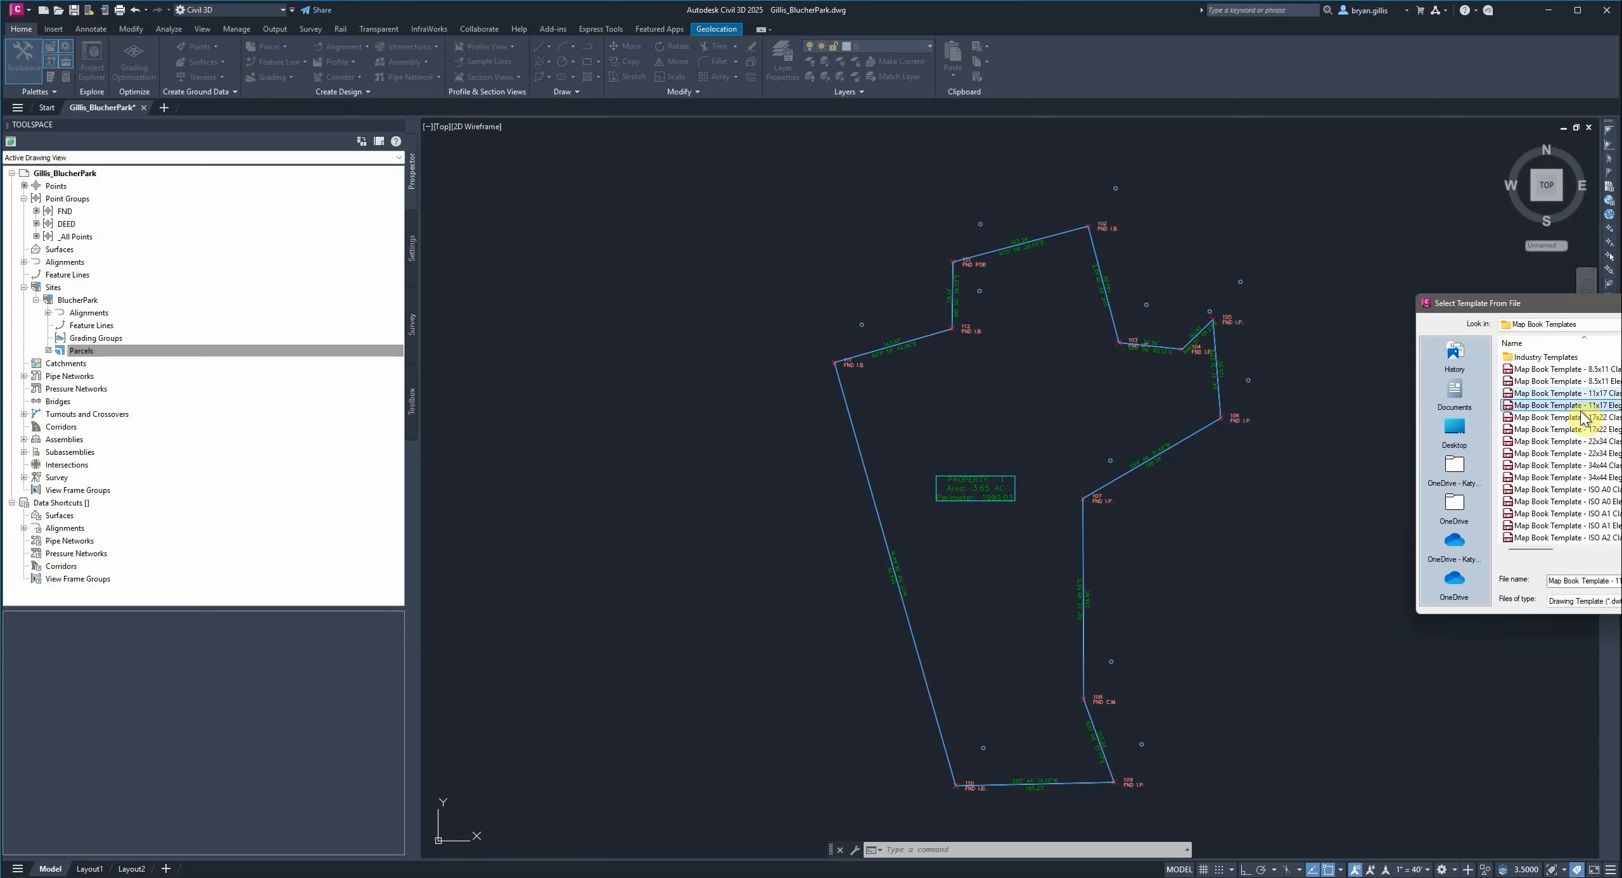
{"action": "left_click", "coordinate": [1585, 395]}
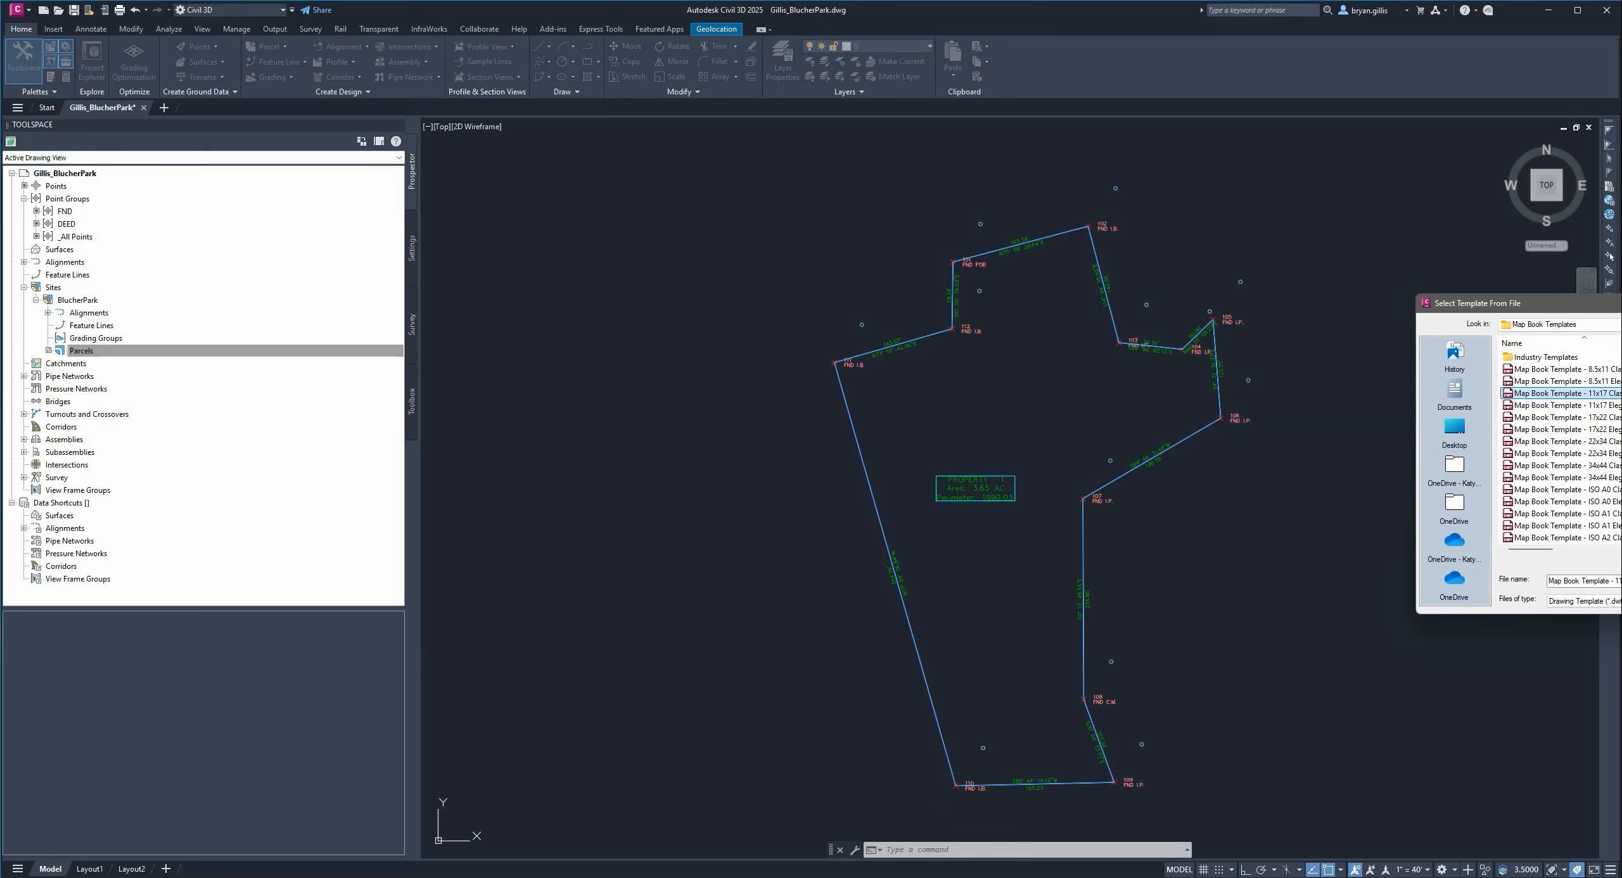
{"action": "left_click_drag", "start_coordinate": [1621, 305], "coordinate": [1259, 289]}
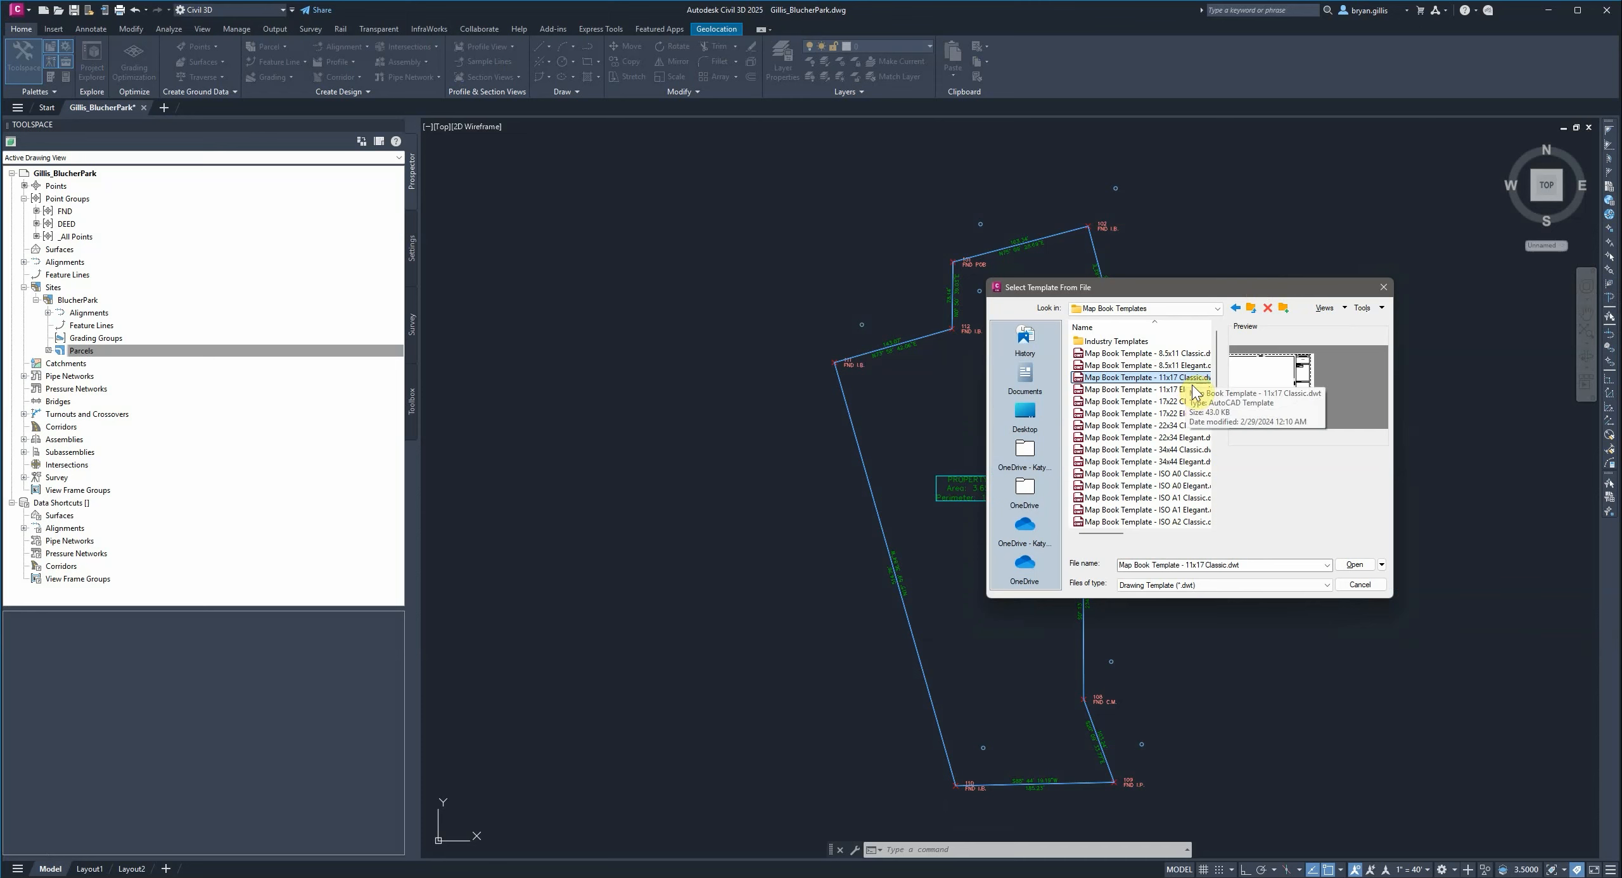
{"action": "left_click", "coordinate": [1353, 566]}
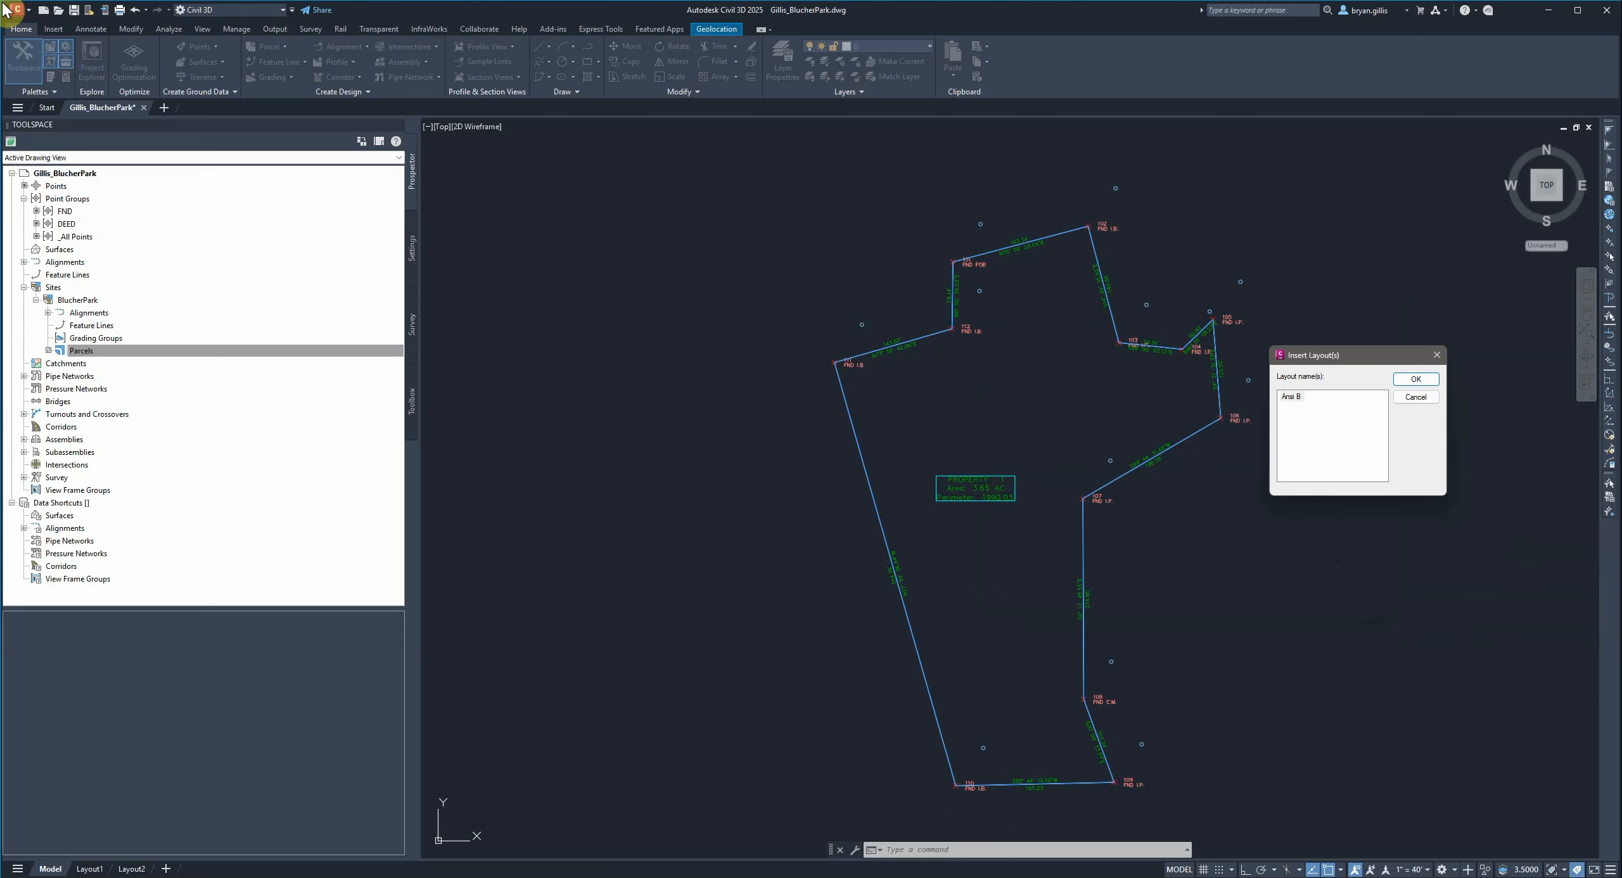
{"action": "left_click", "coordinate": [1291, 396]}
{"action": "left_click", "coordinate": [1430, 385]}
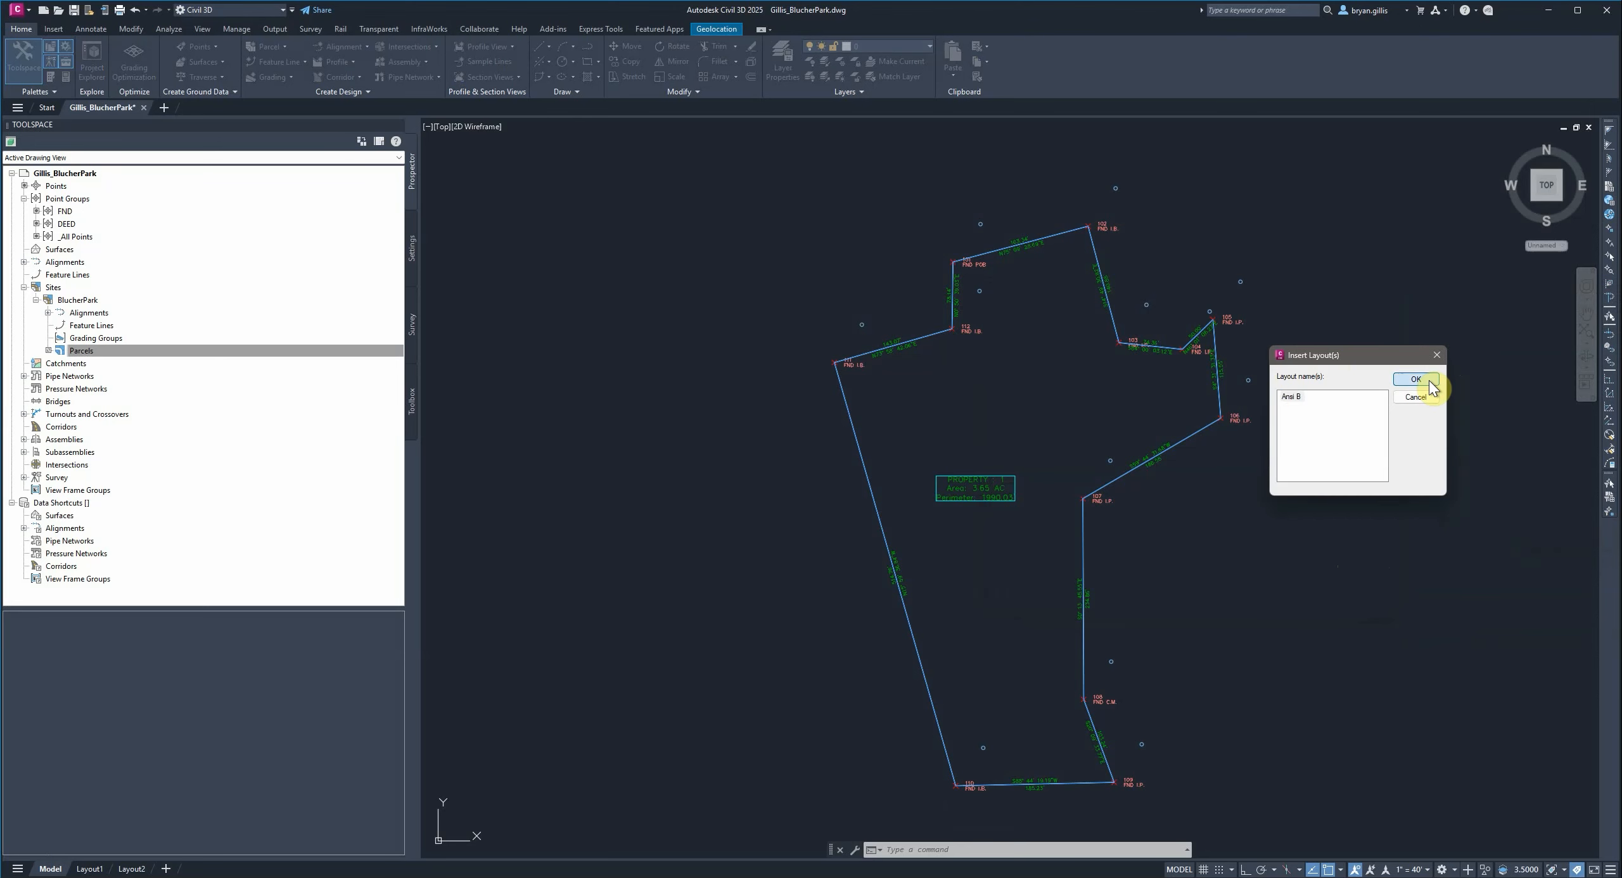
- Open the Ansi B layout and activate model space inside its large main viewport
{"action": "left_click", "coordinate": [170, 869]}
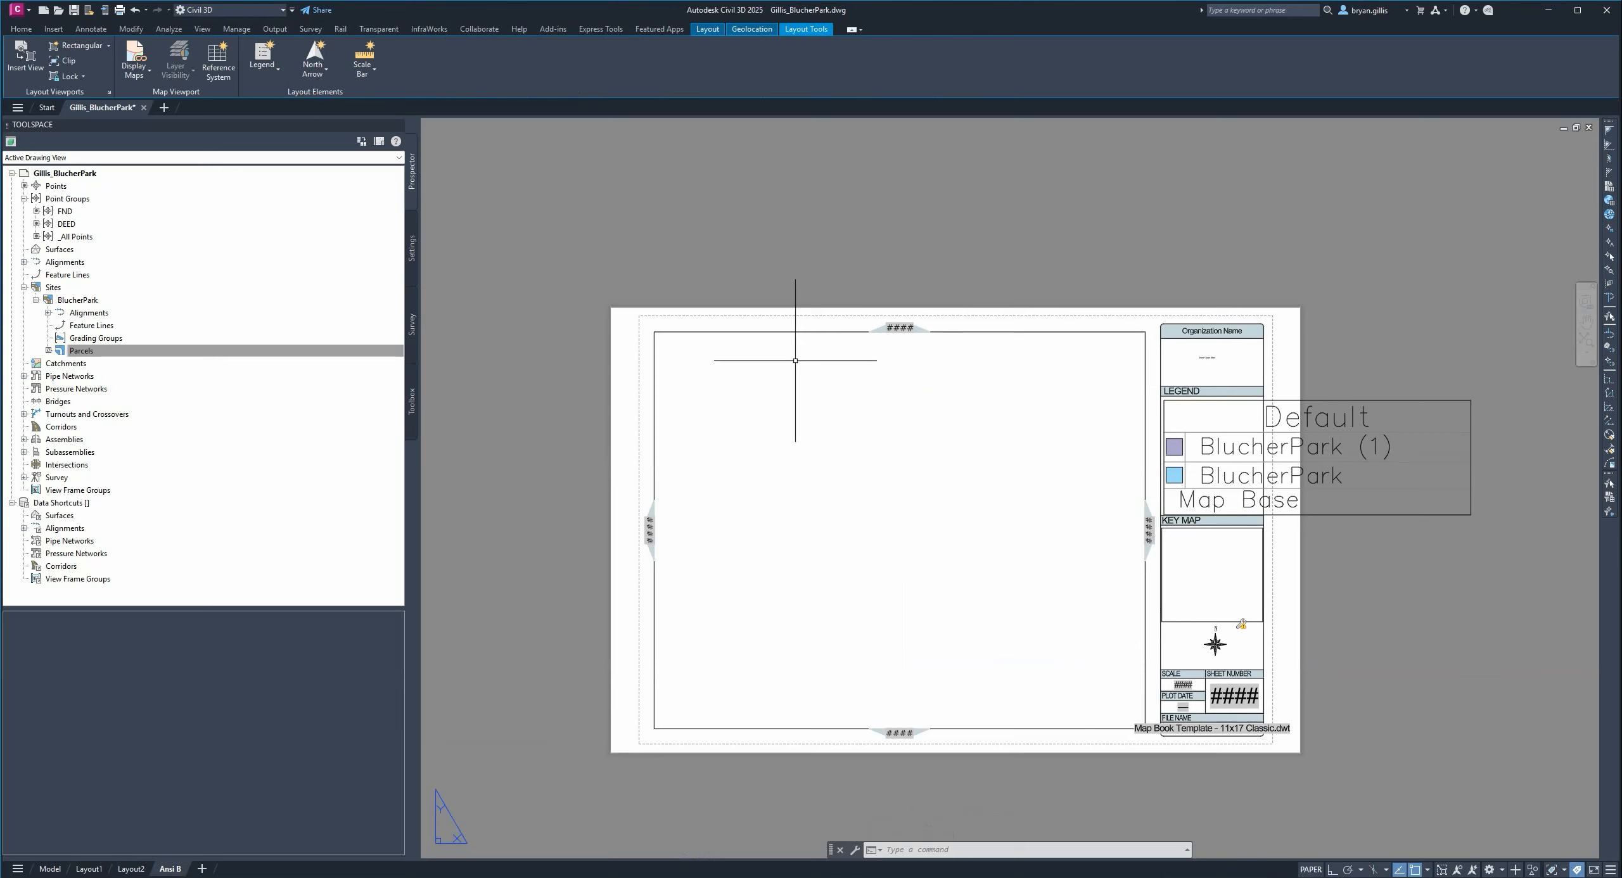
{"action": "left_click", "coordinate": [779, 421]}
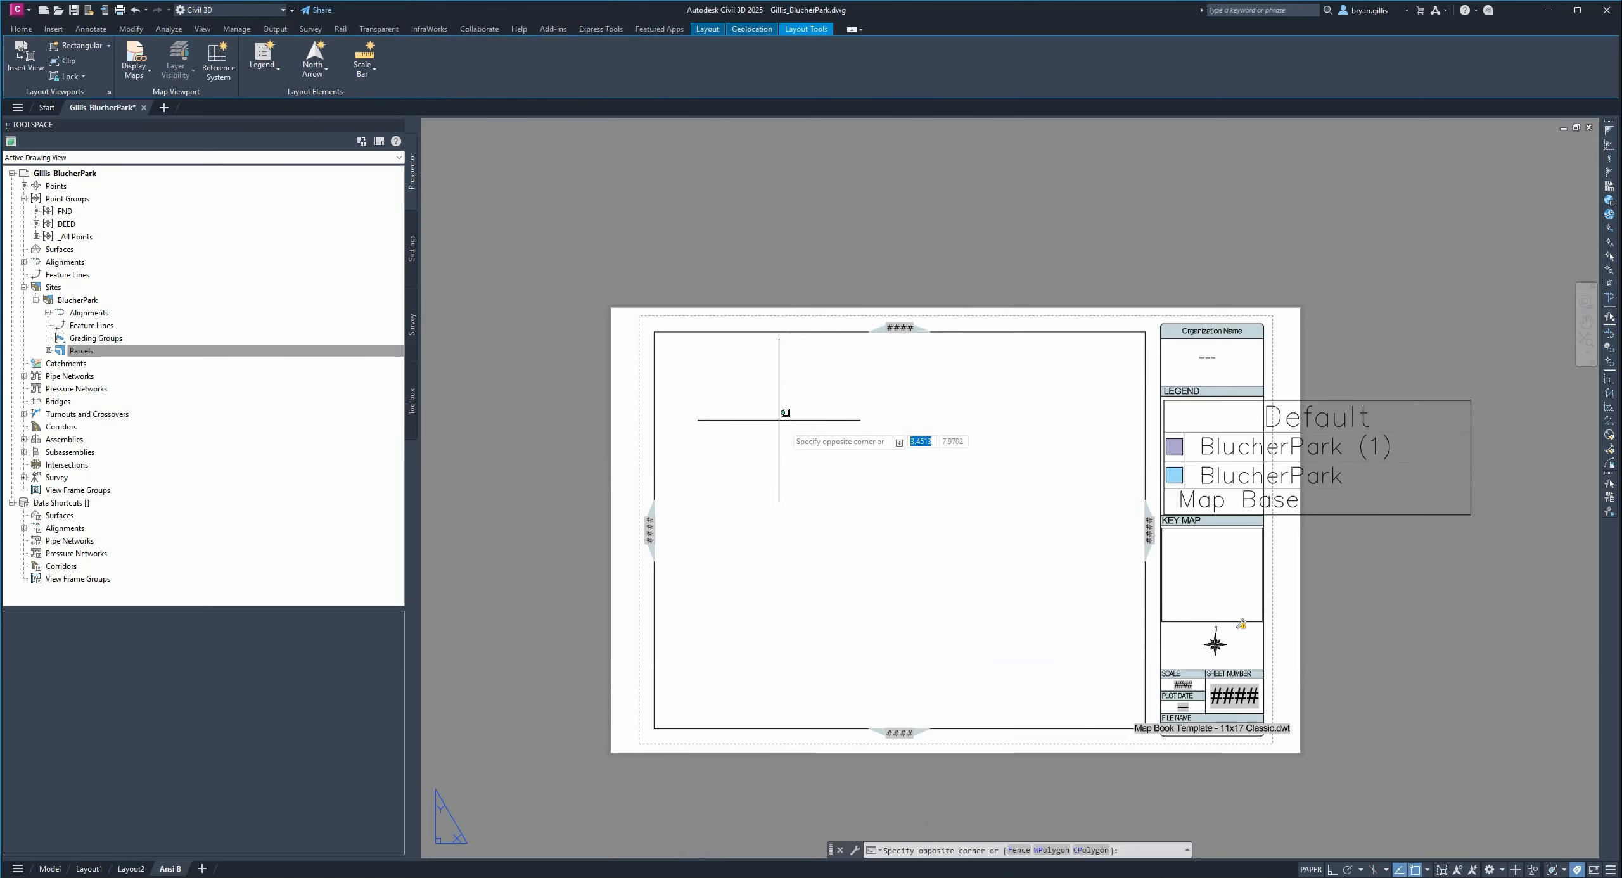
{"action": "left_click", "coordinate": [841, 489]}
{"action": "double_click", "coordinate": [866, 463]}
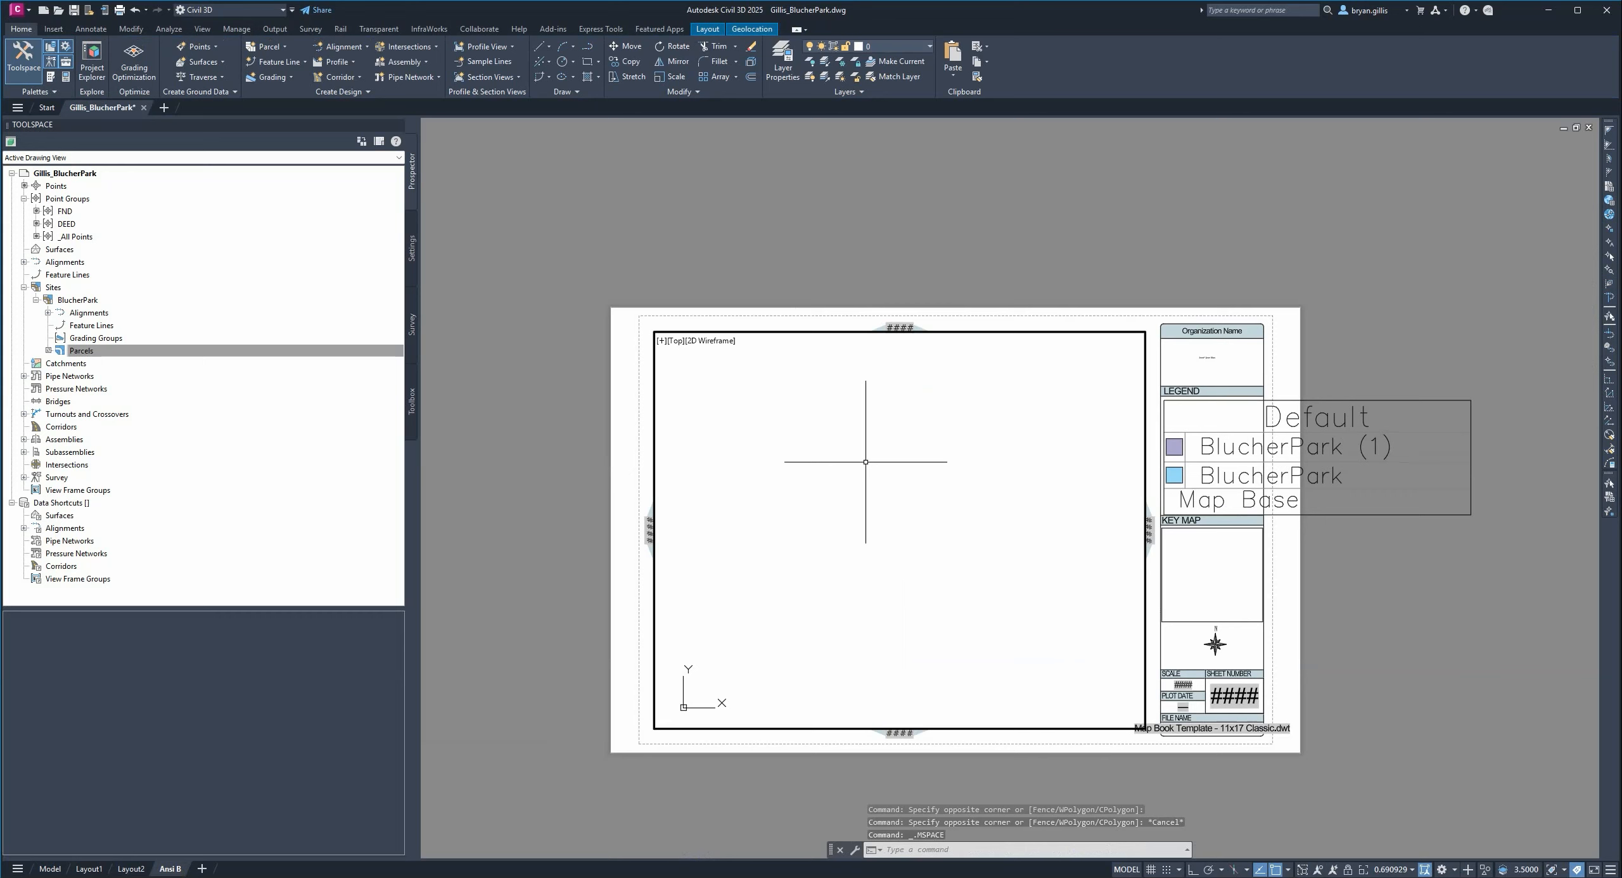
- Search the main viewport's model space for the property parcel
{"action": "scroll", "coordinate": [866, 462], "scroll_direction": "down", "scroll_amount": 5}
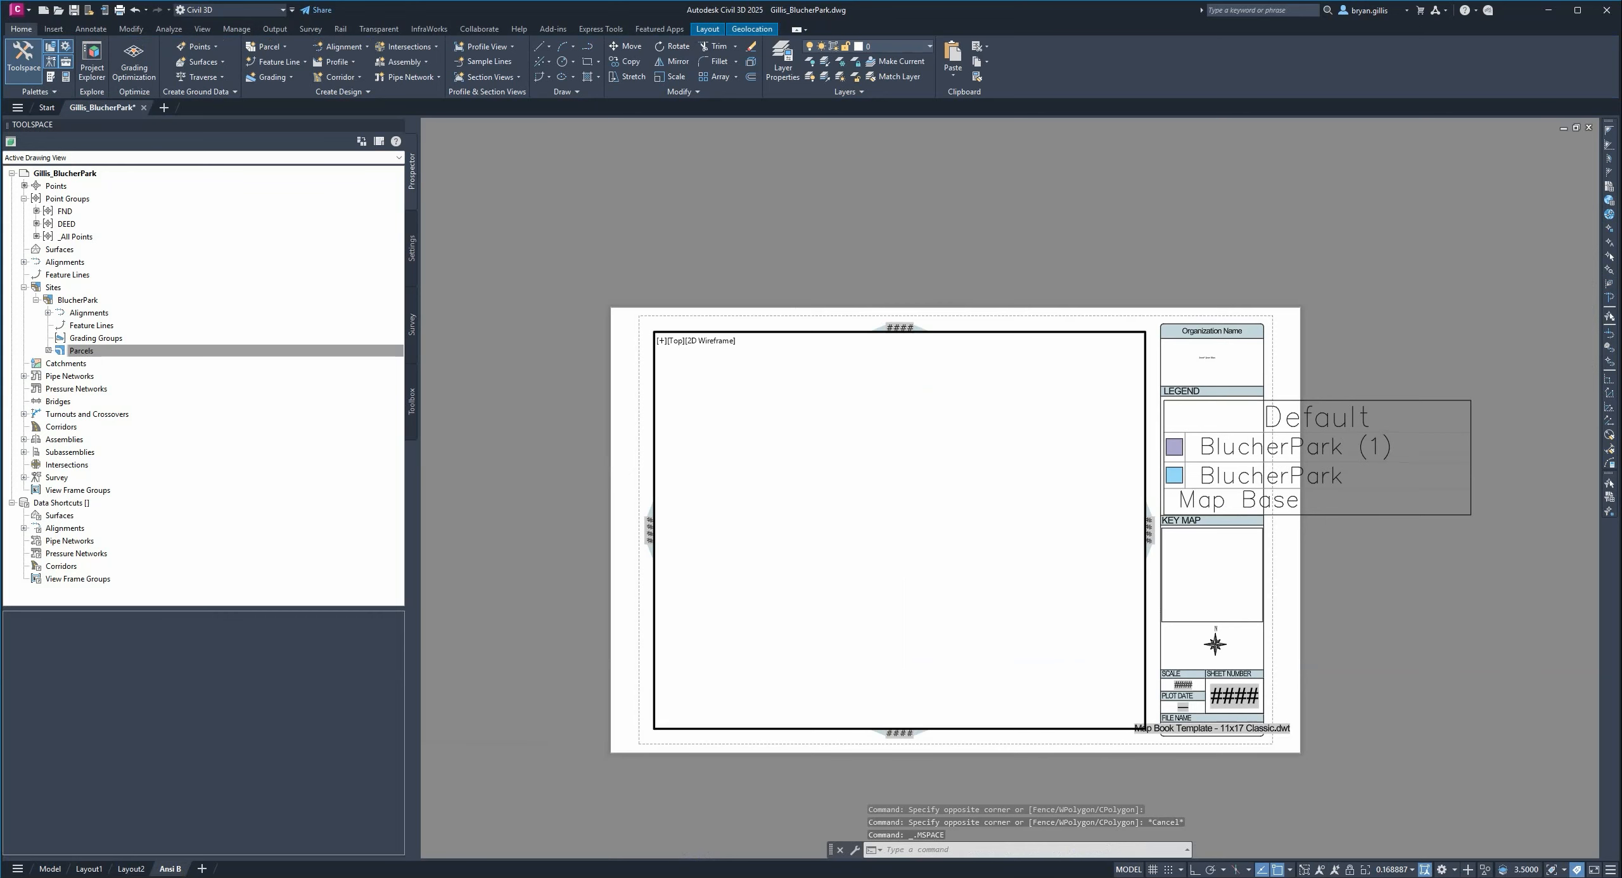
{"action": "scroll", "coordinate": [887, 526], "scroll_direction": "down", "scroll_amount": 15}
{"action": "middle_click_drag", "start_coordinate": [964, 470], "coordinate": [661, 658]}
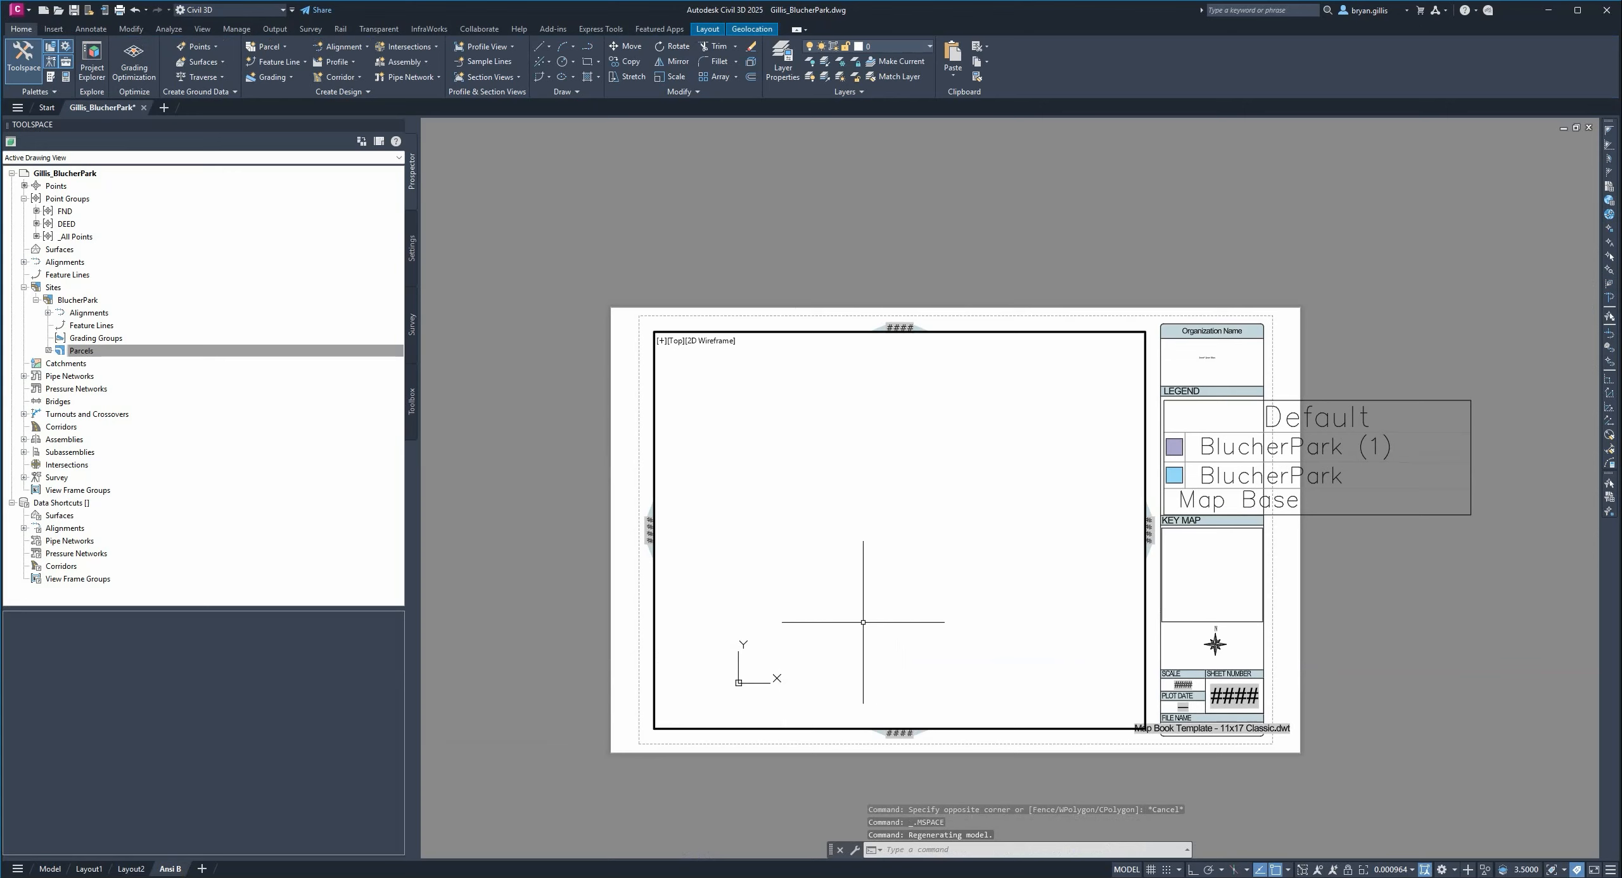
{"action": "scroll", "coordinate": [949, 536], "scroll_direction": "down", "scroll_amount": 10}
{"action": "middle_click_drag", "start_coordinate": [949, 536], "coordinate": [953, 512]}
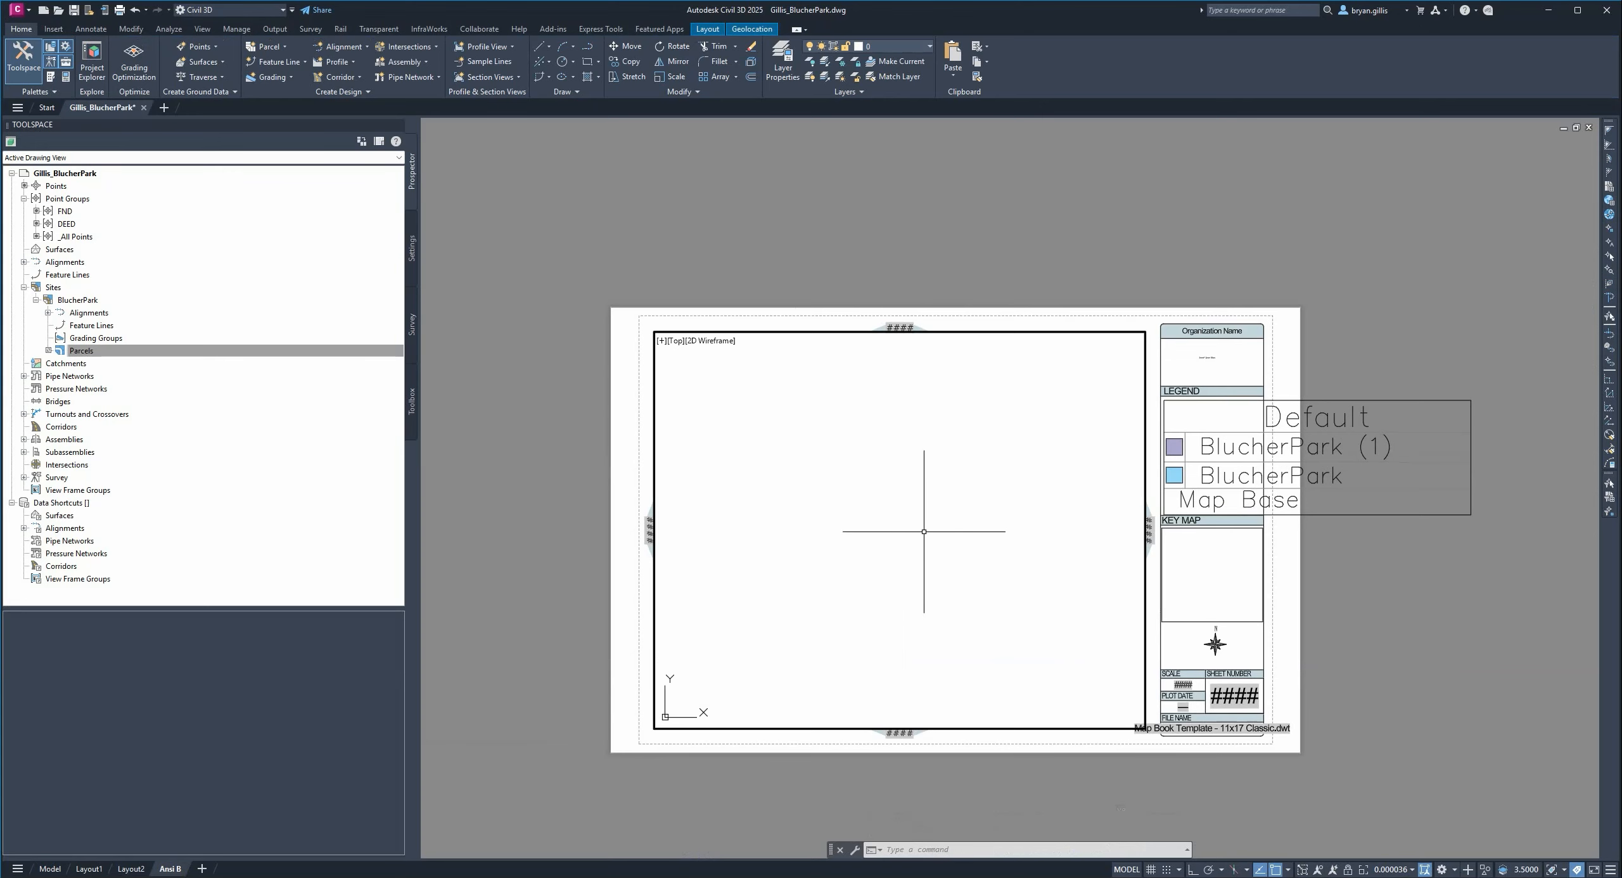
{"action": "scroll", "coordinate": [921, 542], "scroll_direction": "down", "scroll_amount": 8}
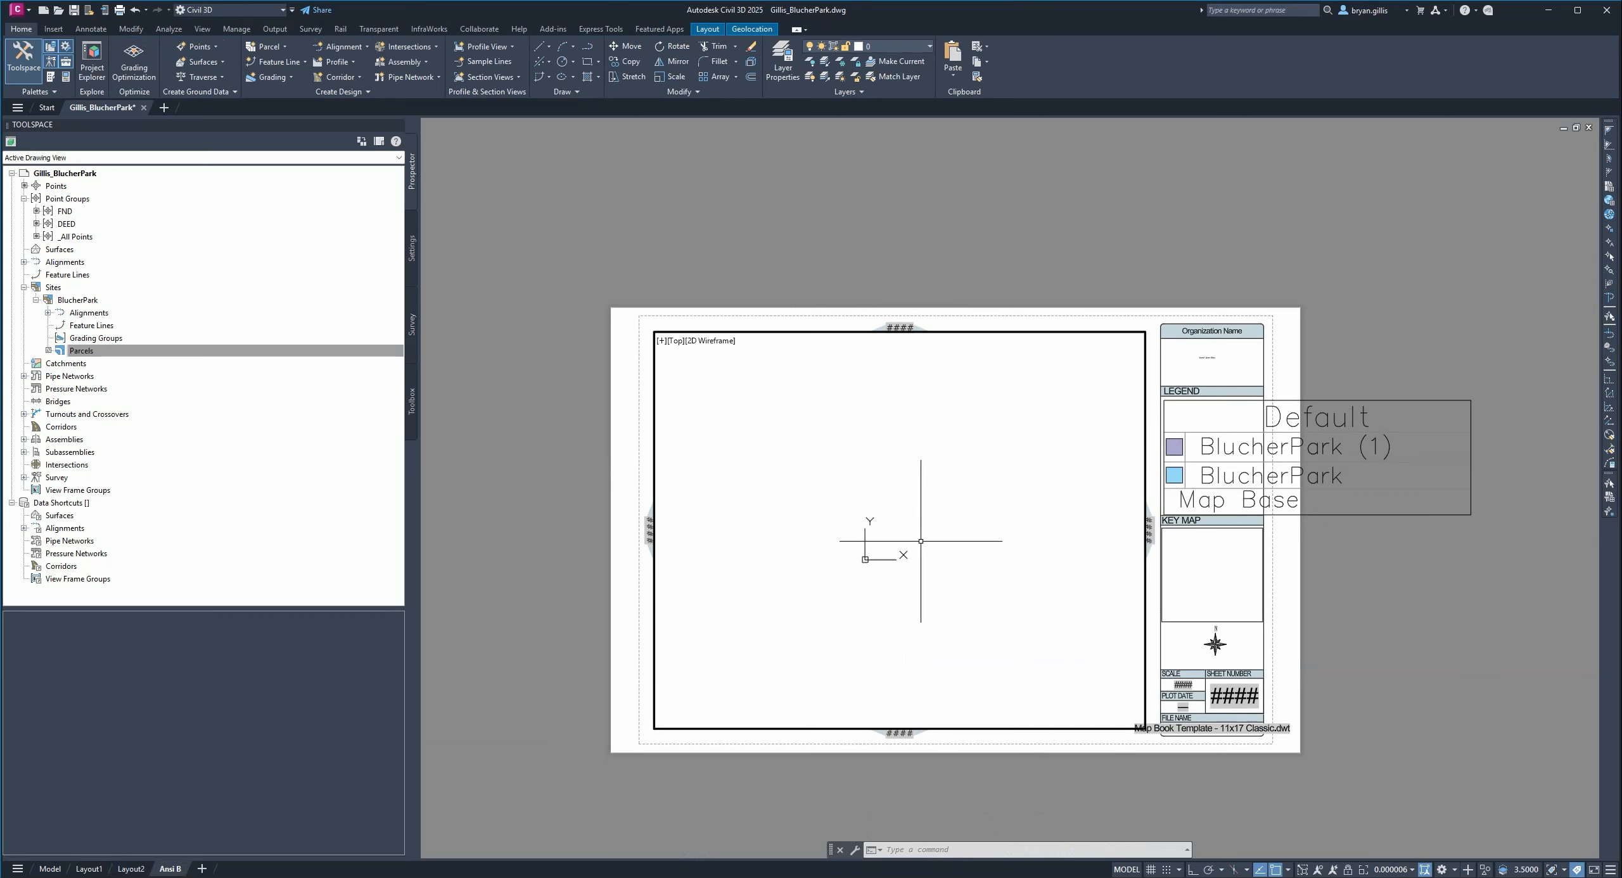
{"action": "scroll", "coordinate": [900, 548], "scroll_direction": "down", "scroll_amount": 3}
- Refresh the Parcels collection of the BlucherPark site
{"action": "left_click", "coordinate": [76, 352]}
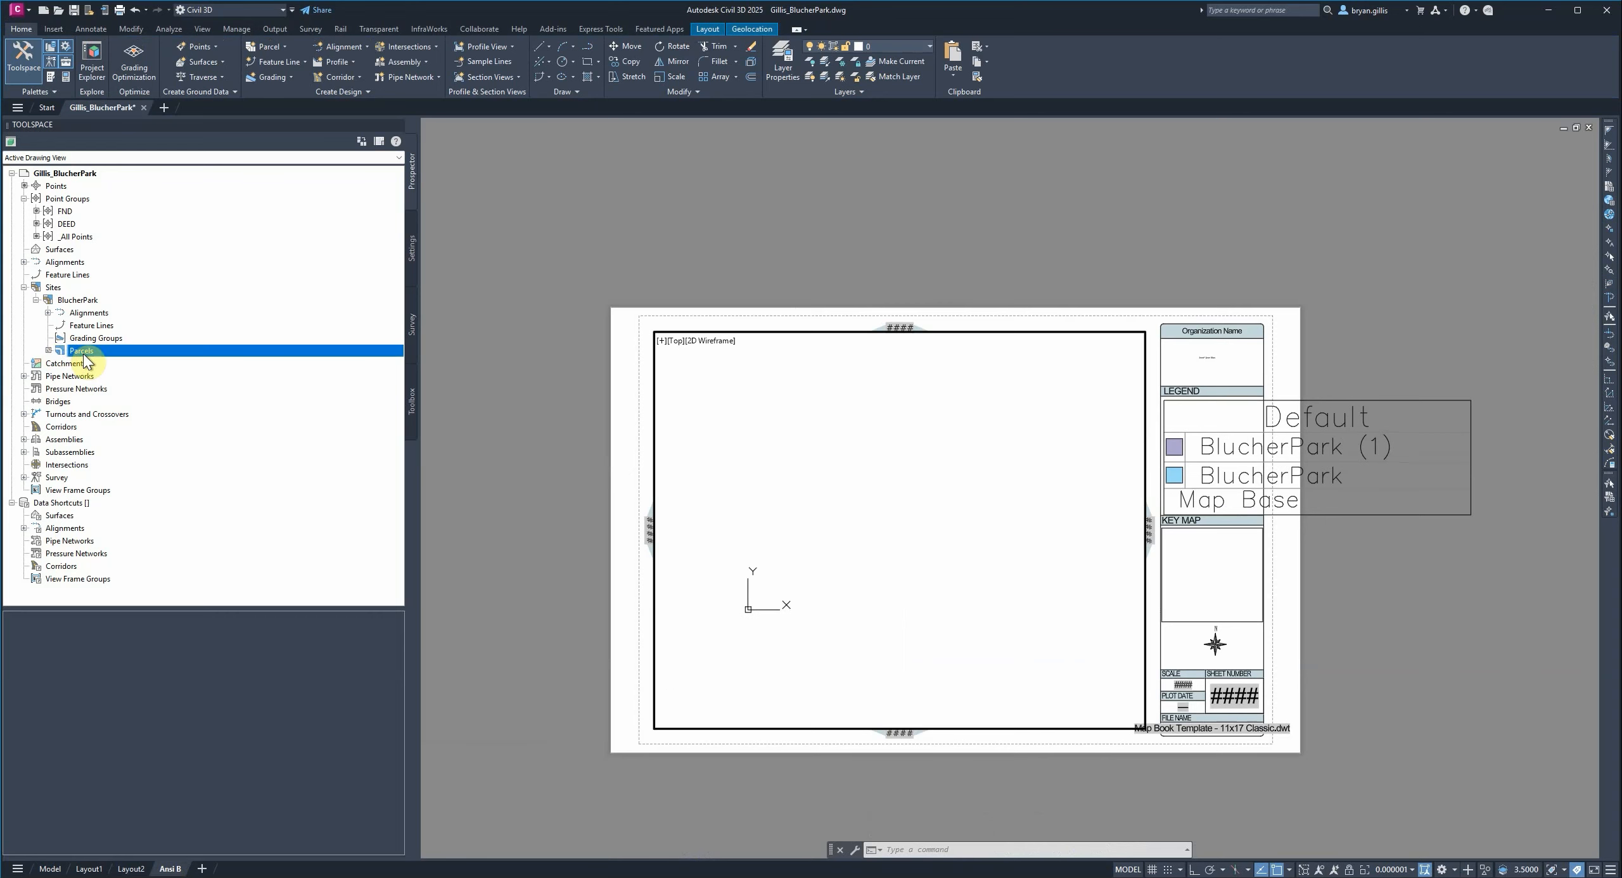
{"action": "right_click", "coordinate": [85, 358]}
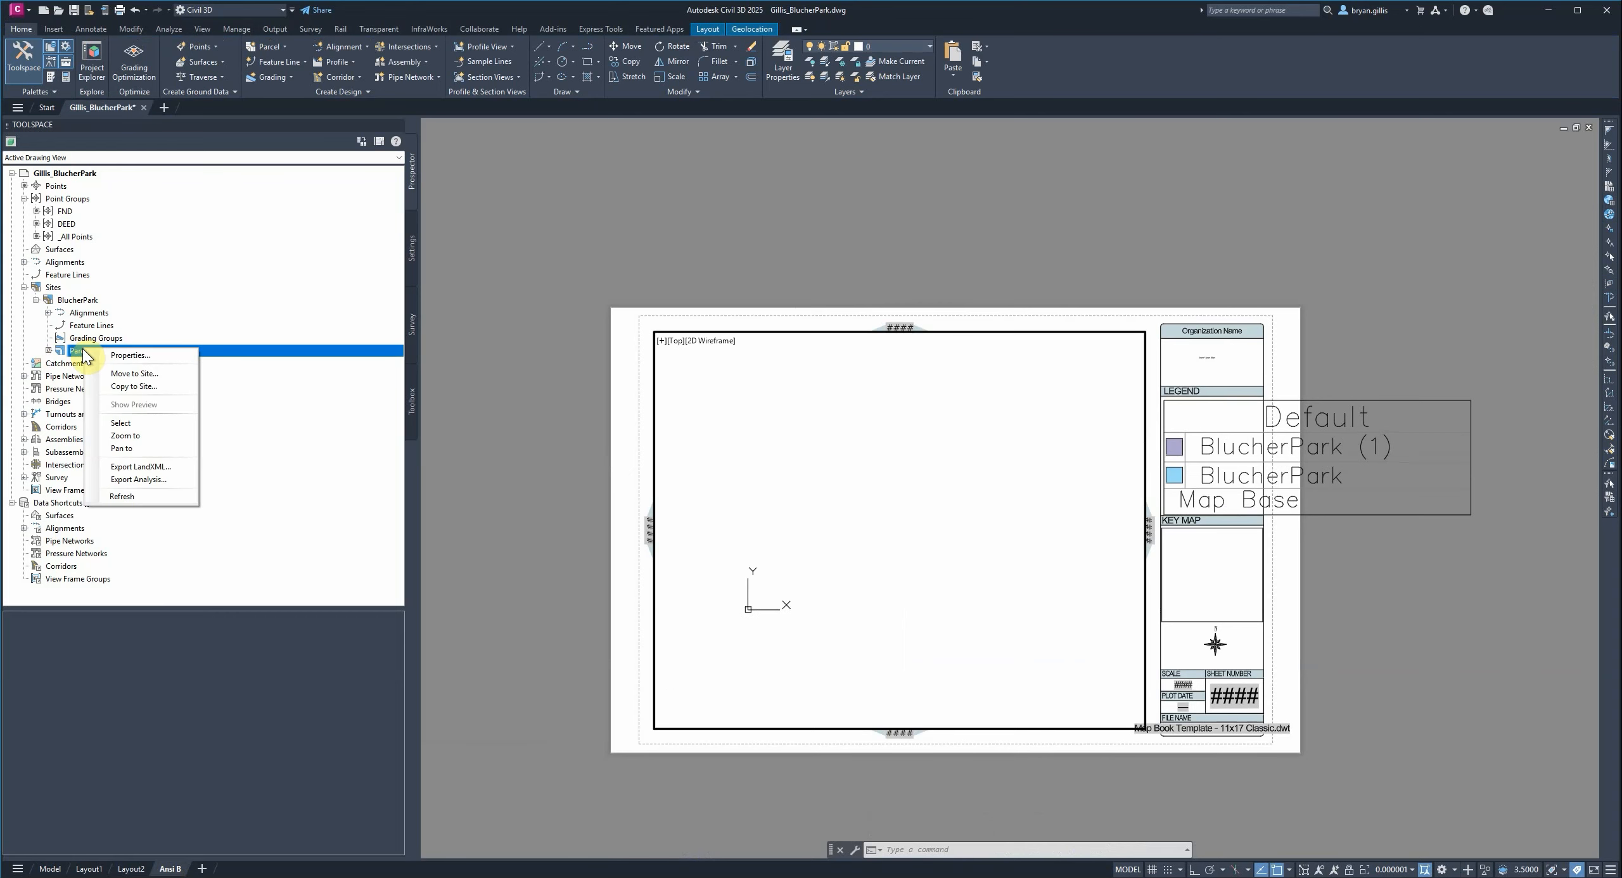
{"action": "left_click", "coordinate": [76, 352]}
{"action": "right_click", "coordinate": [83, 353]}
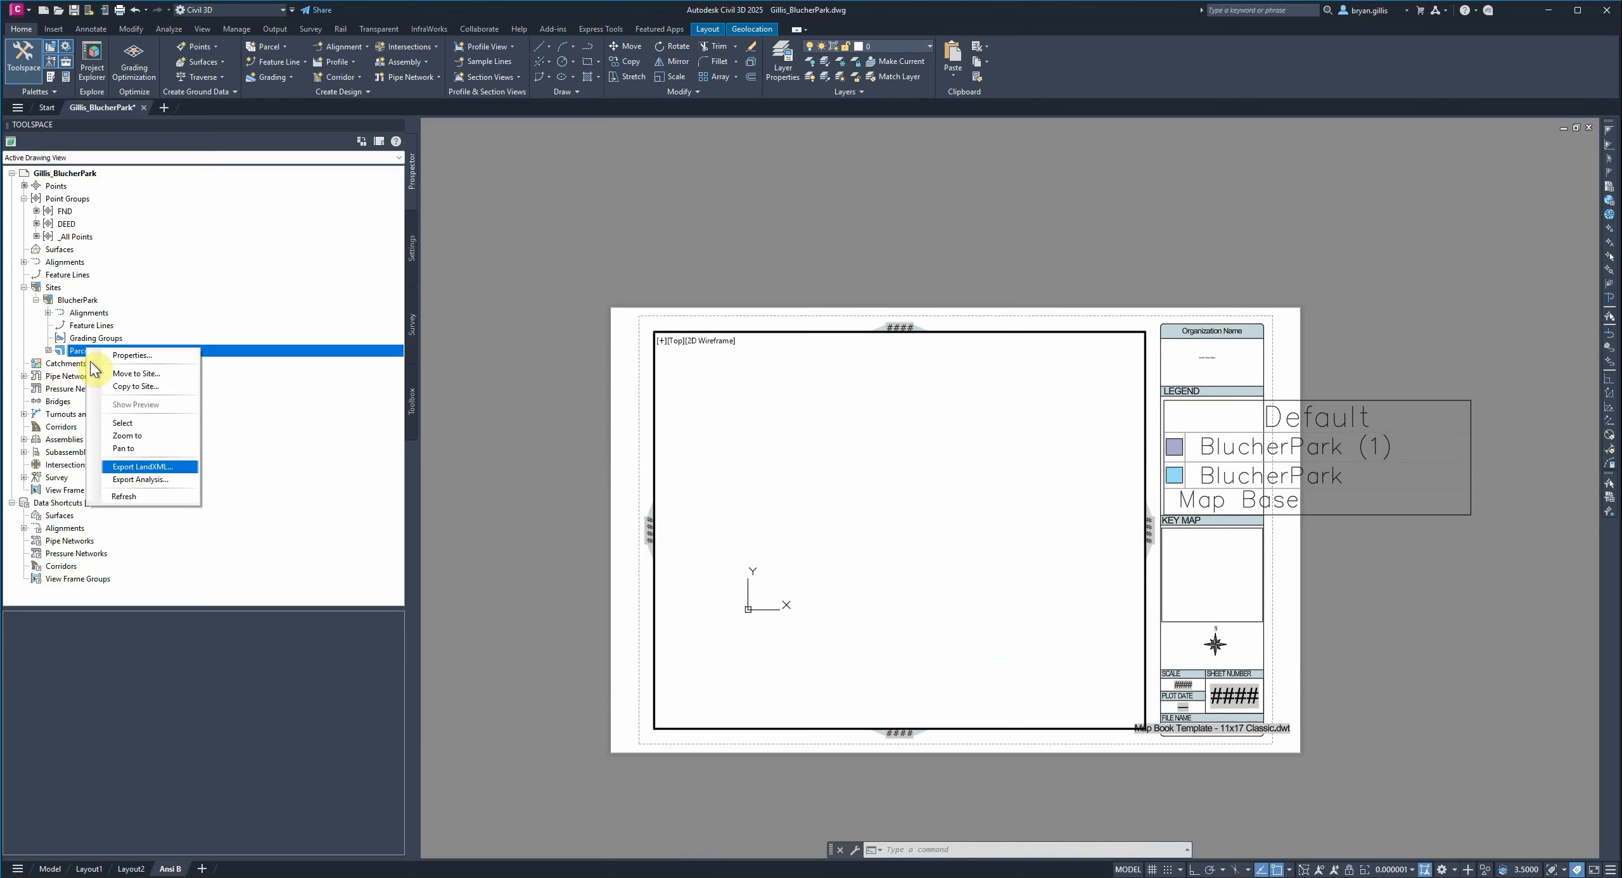
{"action": "left_click", "coordinate": [152, 497]}
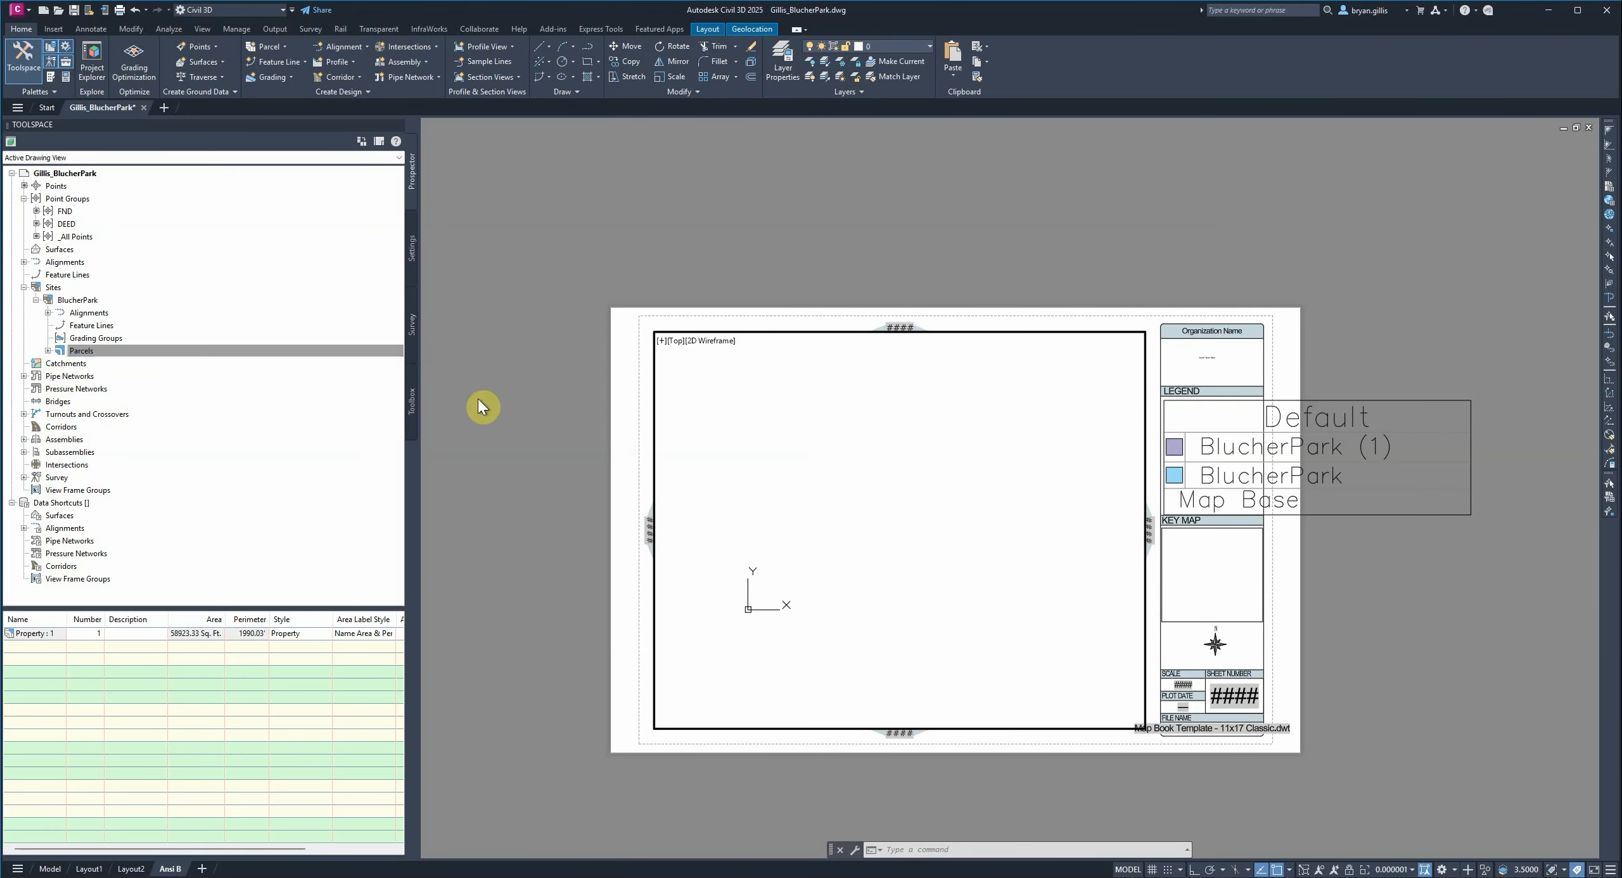
- Expand the BlucherPark site's parcels and zoom to the parcel Property : 1
{"action": "left_click", "coordinate": [81, 351]}
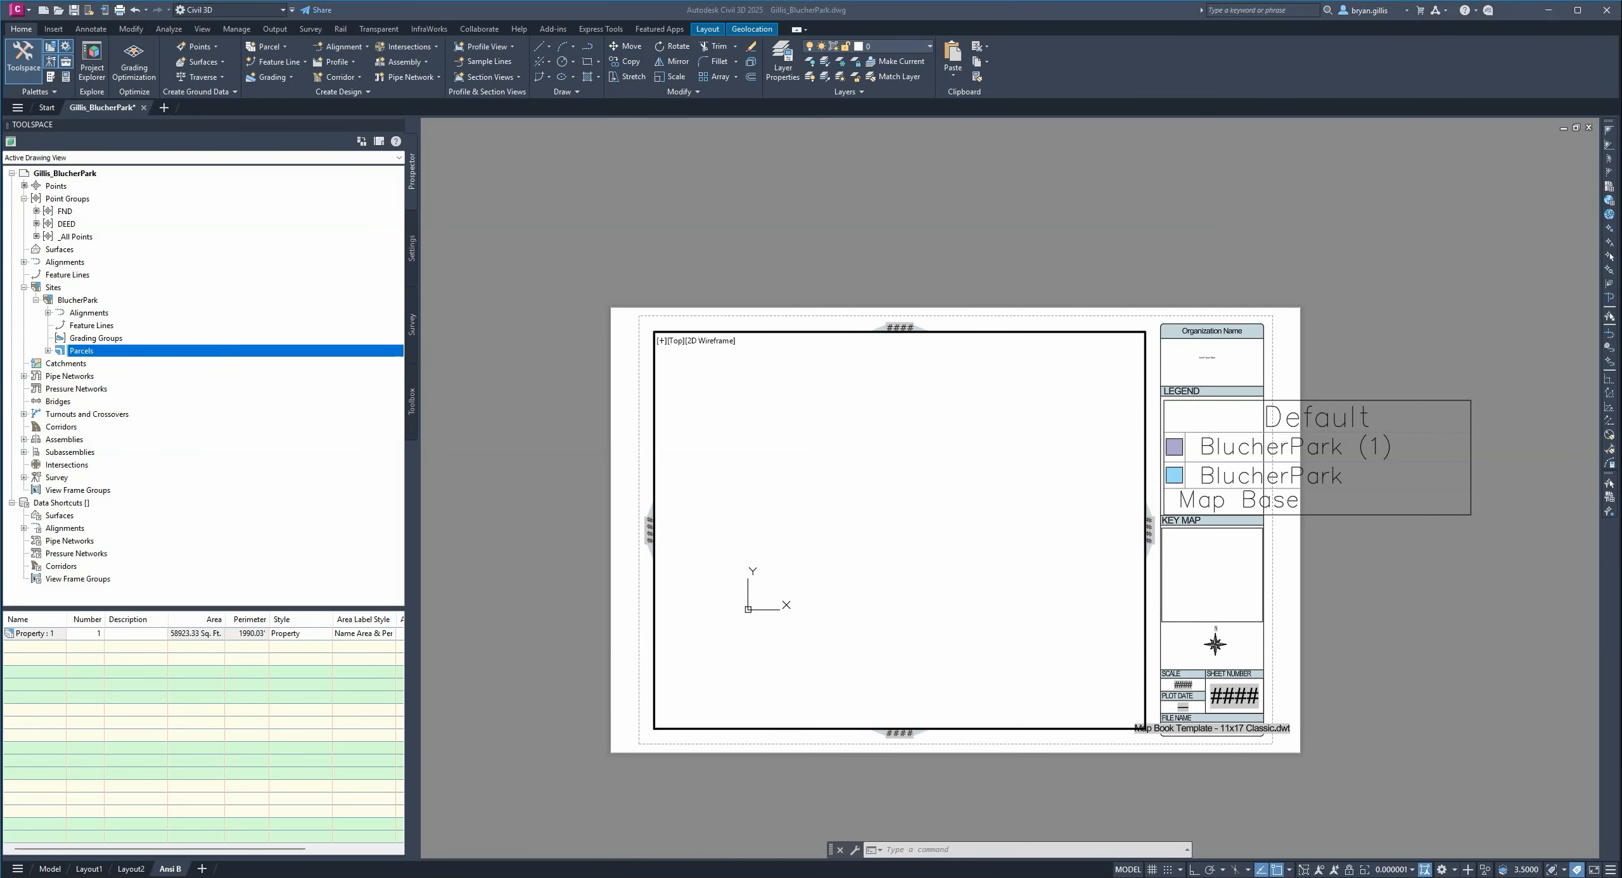
{"action": "left_click", "coordinate": [48, 351]}
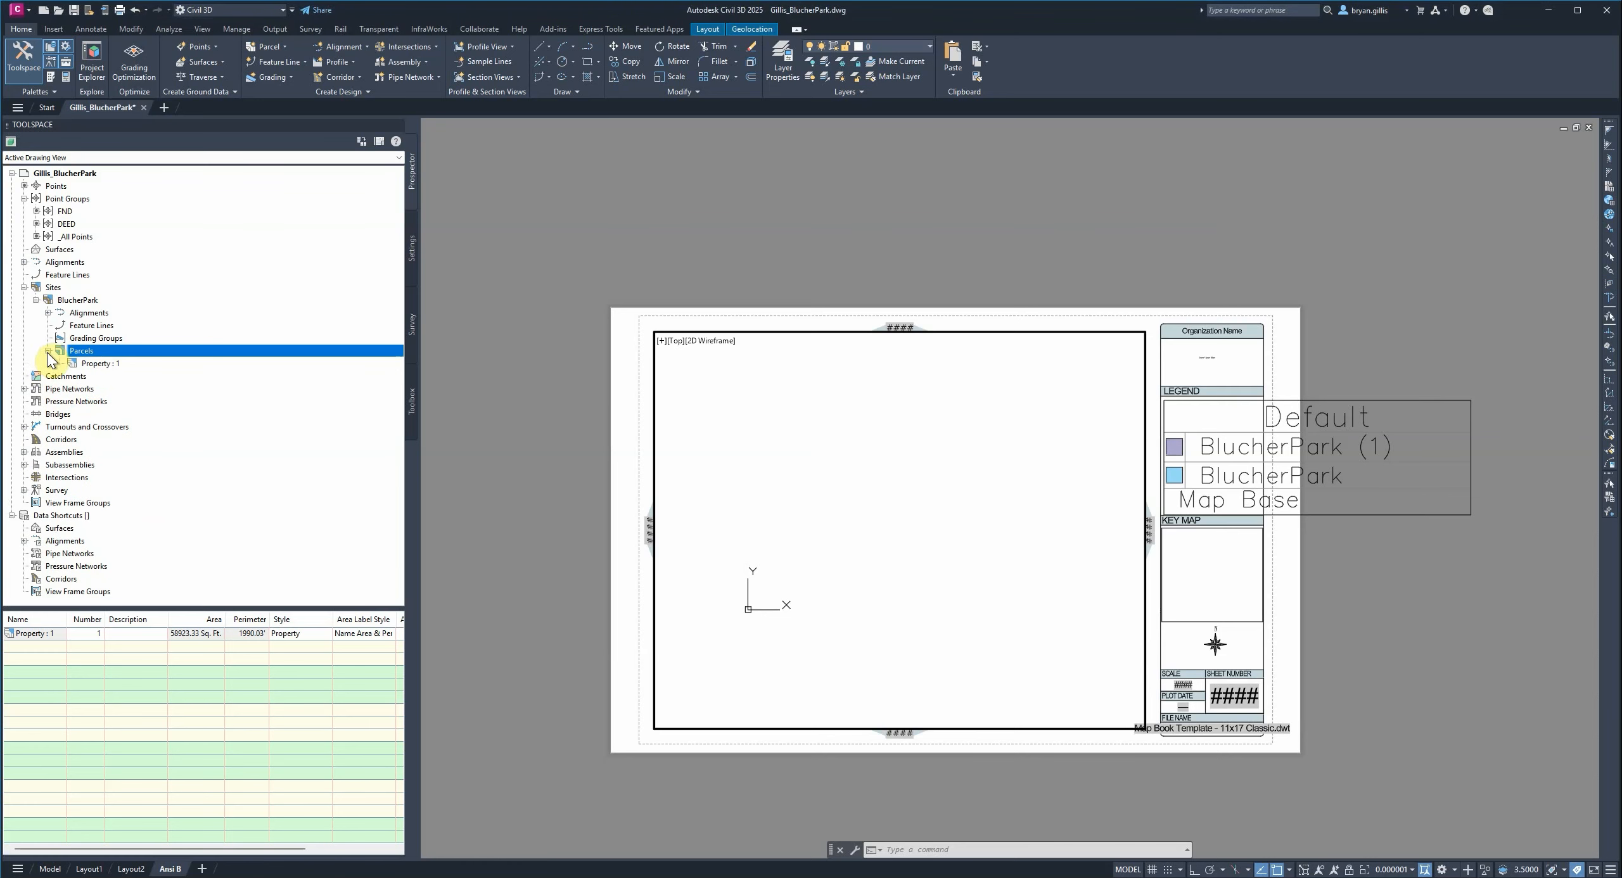
{"action": "right_click", "coordinate": [100, 365]}
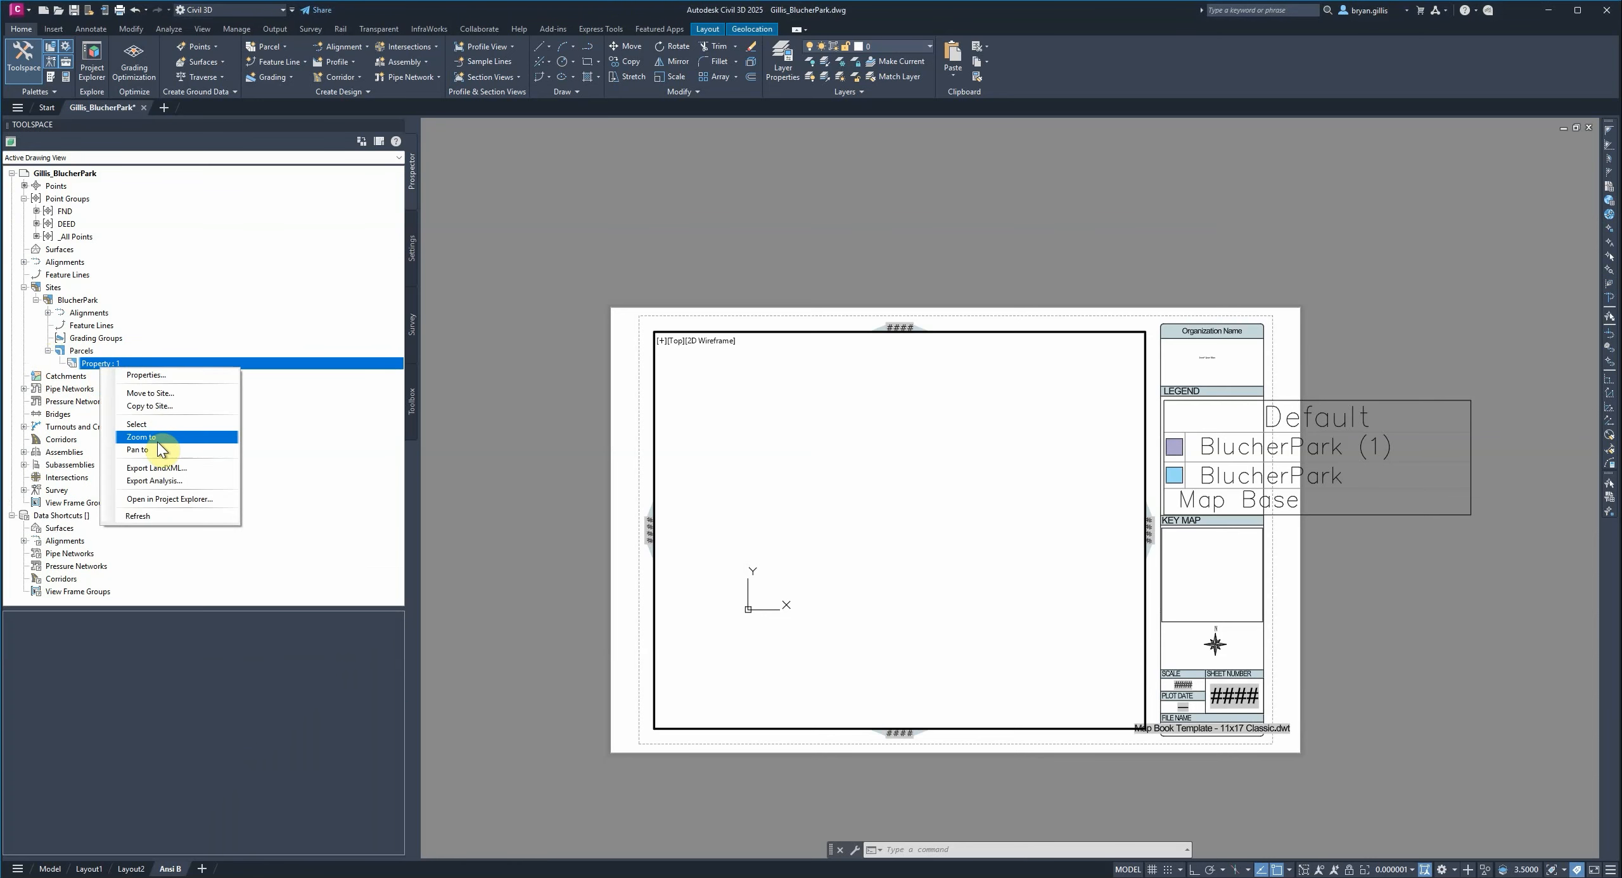
{"action": "left_click", "coordinate": [158, 443]}
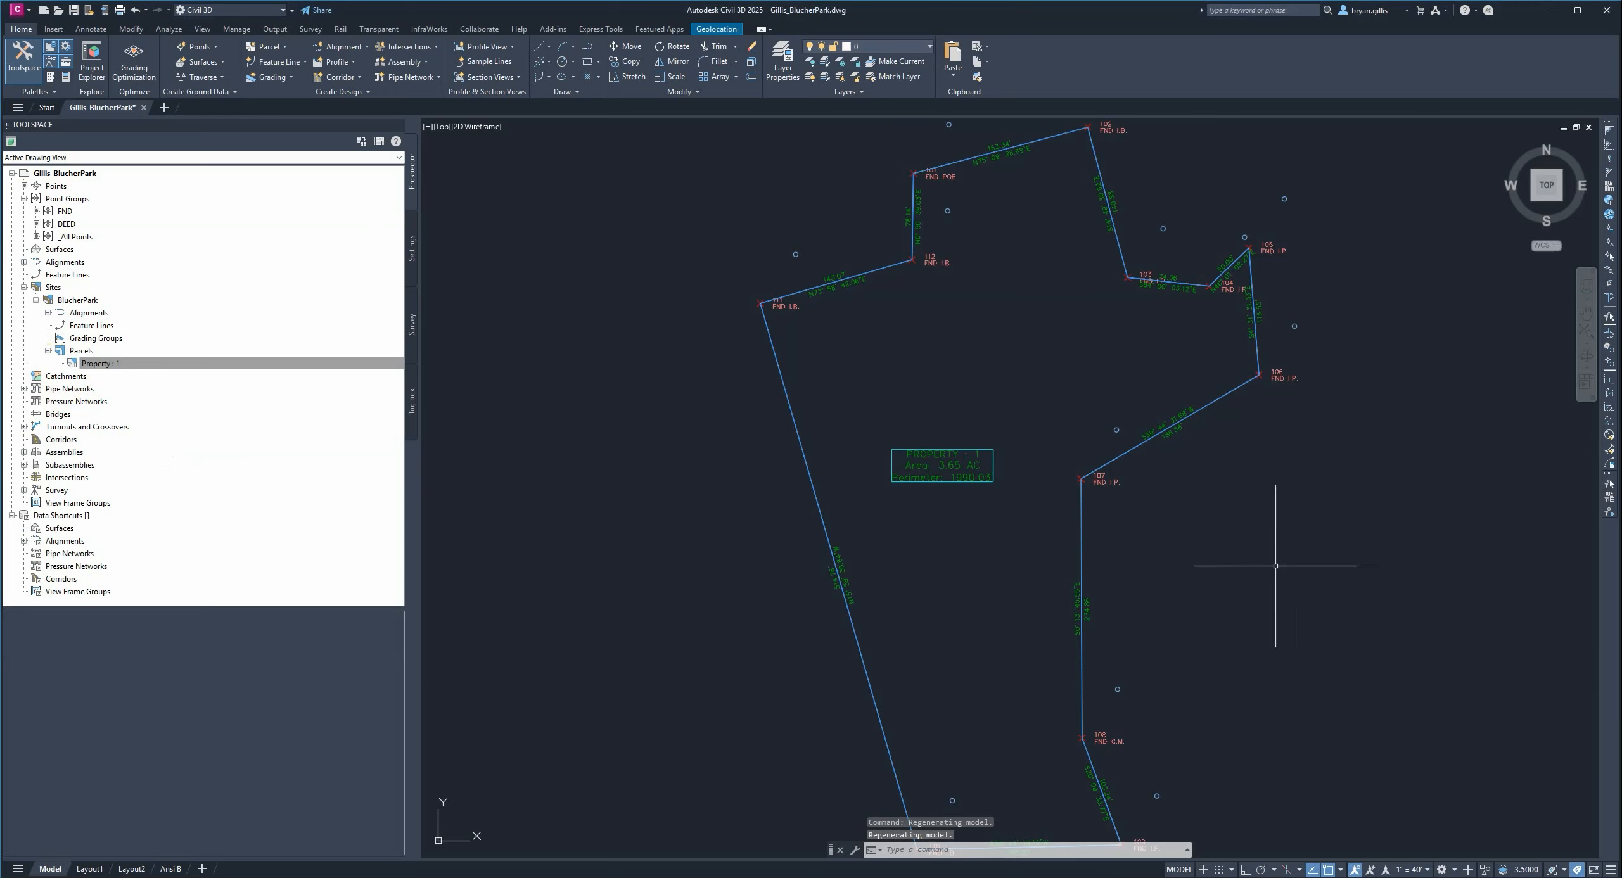
- Return to the Ansi B layout and locate the property parcel within the model space of its main viewport
{"action": "left_click", "coordinate": [172, 869]}
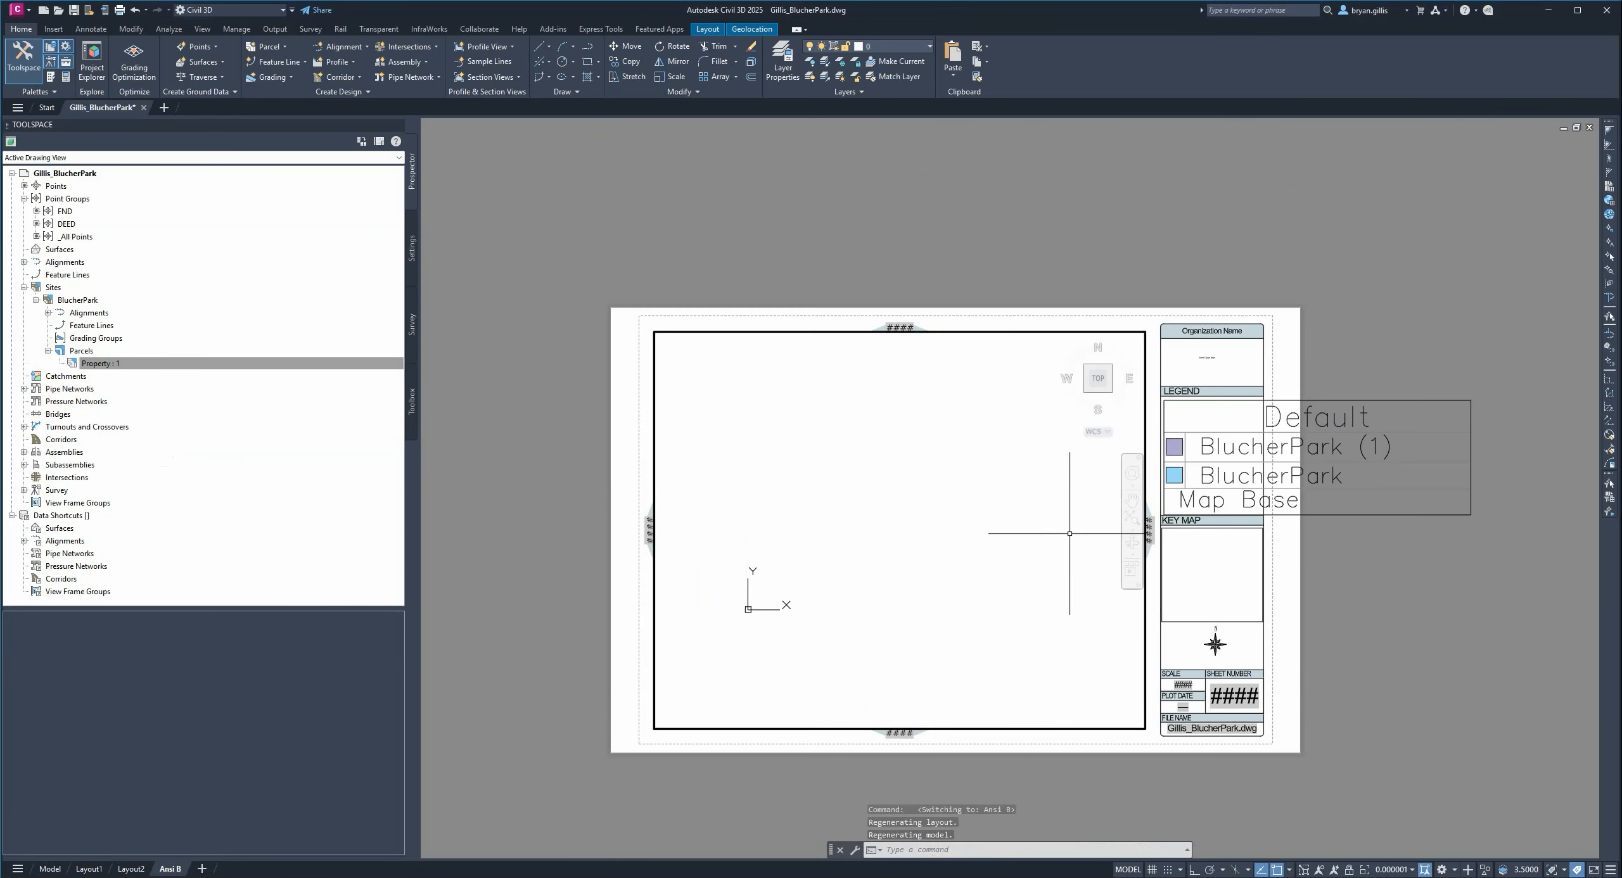
{"action": "middle_click_drag", "start_coordinate": [1050, 543], "coordinate": [996, 510]}
{"action": "scroll", "coordinate": [942, 561], "scroll_direction": "down", "scroll_amount": 3}
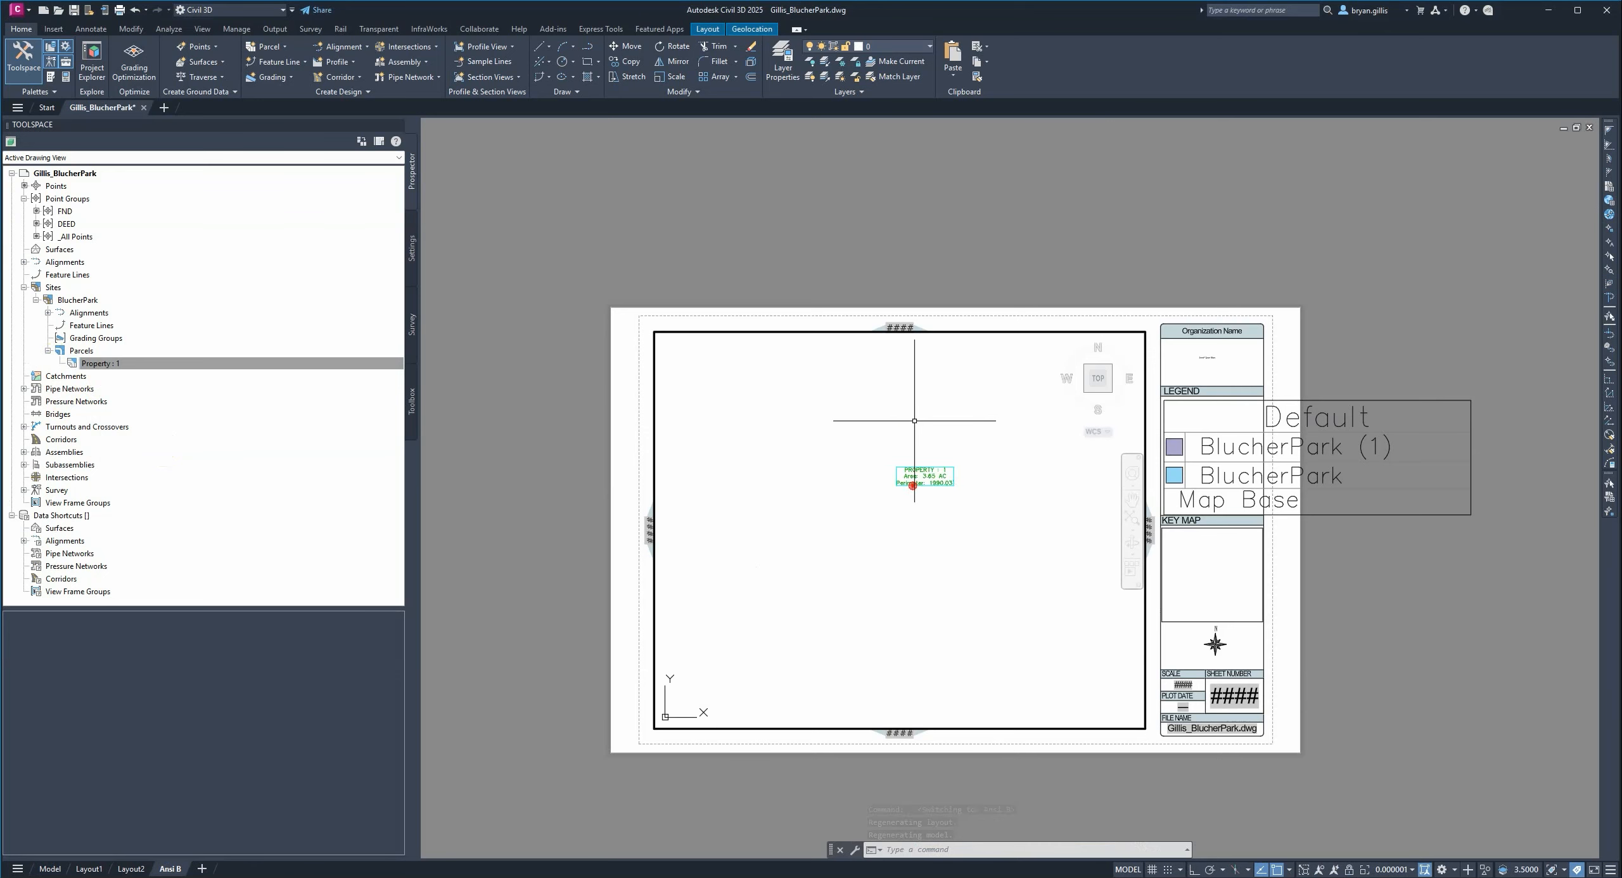
{"action": "scroll", "coordinate": [1050, 562], "scroll_direction": "up", "scroll_amount": 5}
{"action": "middle_click_drag", "start_coordinate": [790, 638], "coordinate": [953, 589]}
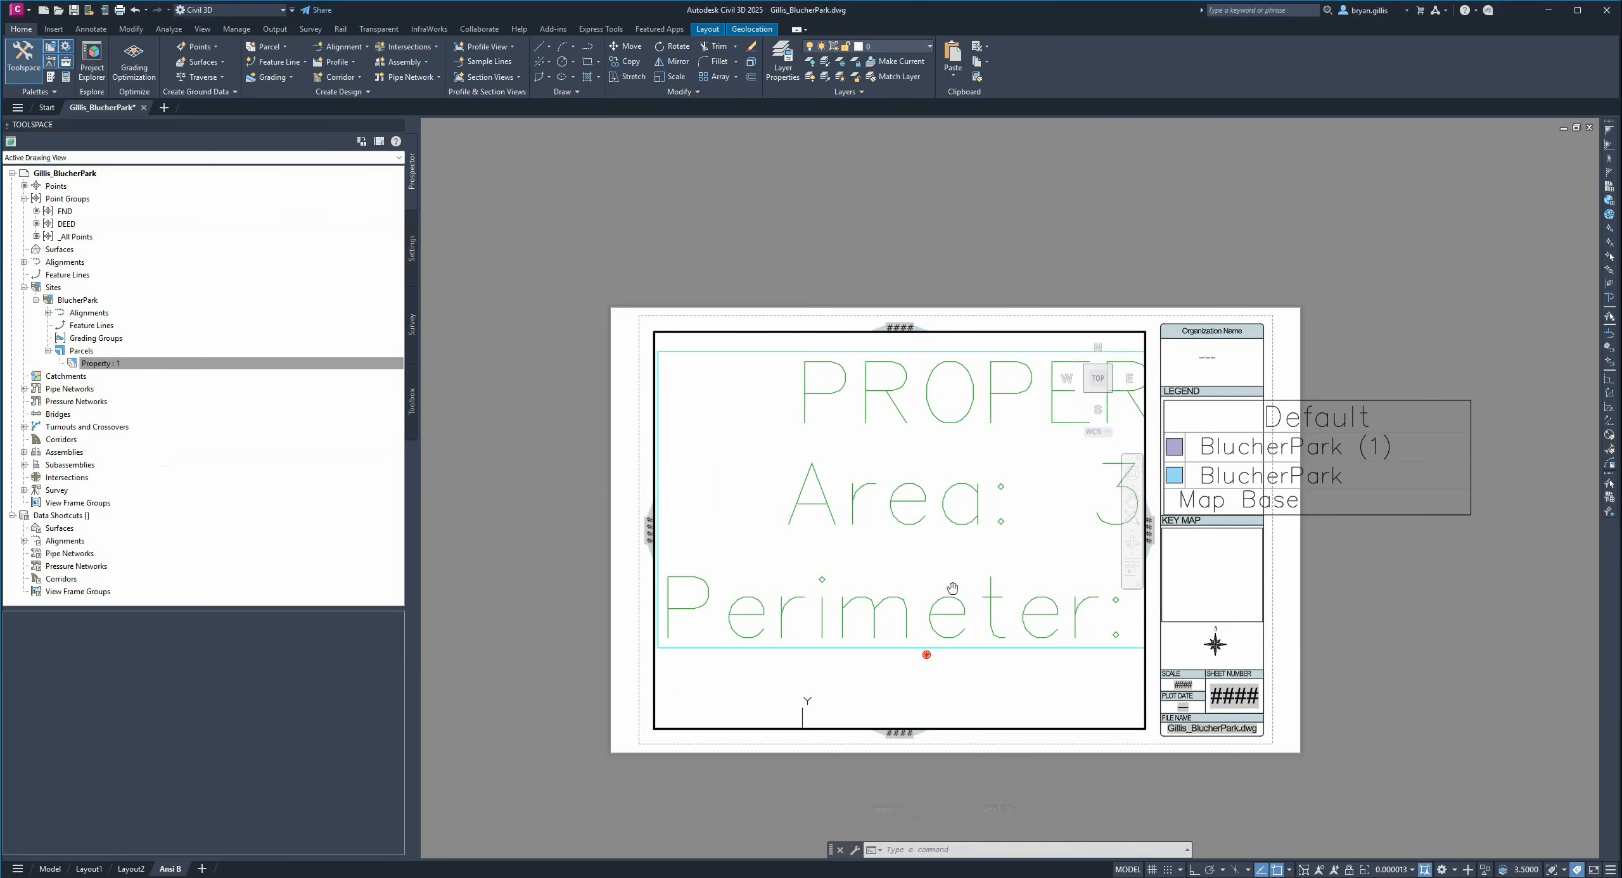
{"action": "double_click", "coordinate": [538, 466]}
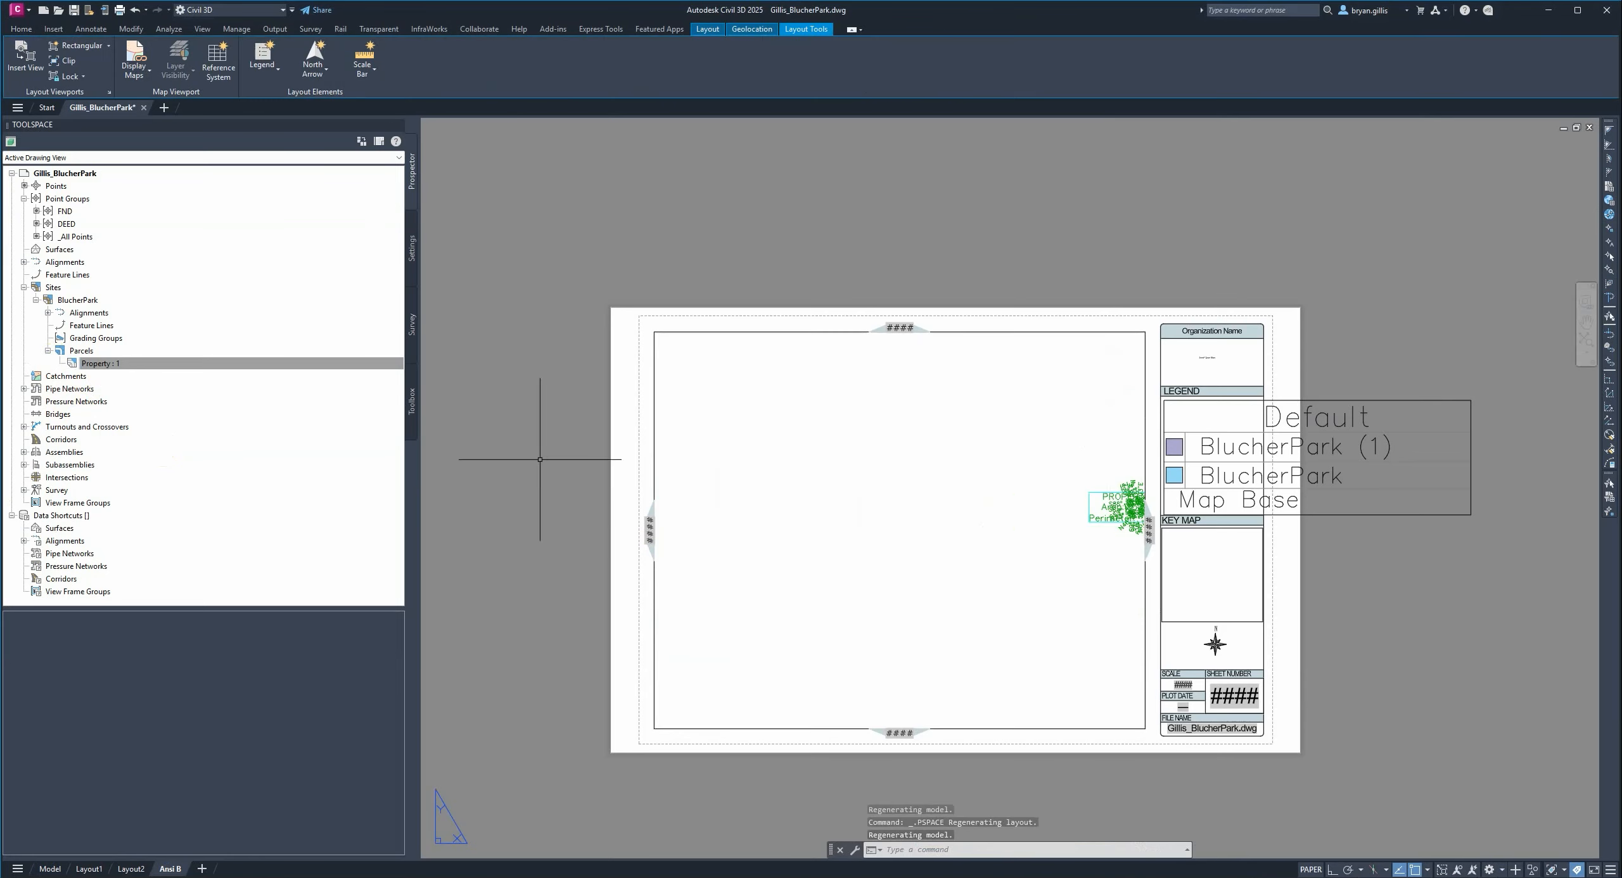
{"action": "double_click", "coordinate": [1060, 521]}
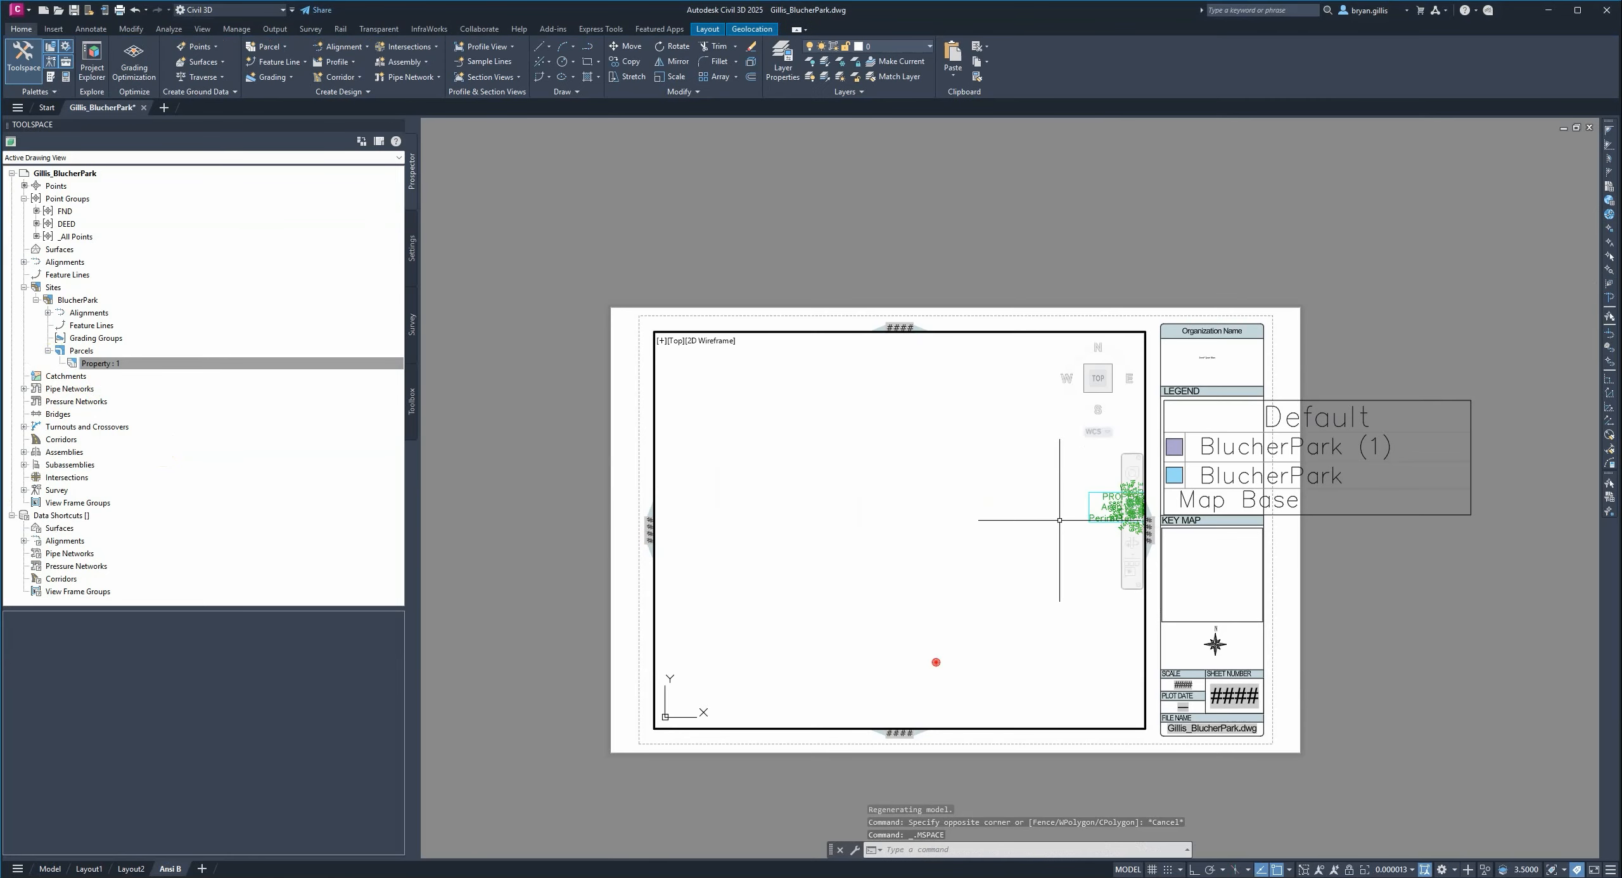
{"action": "middle_click_drag", "start_coordinate": [1060, 520], "coordinate": [724, 488]}
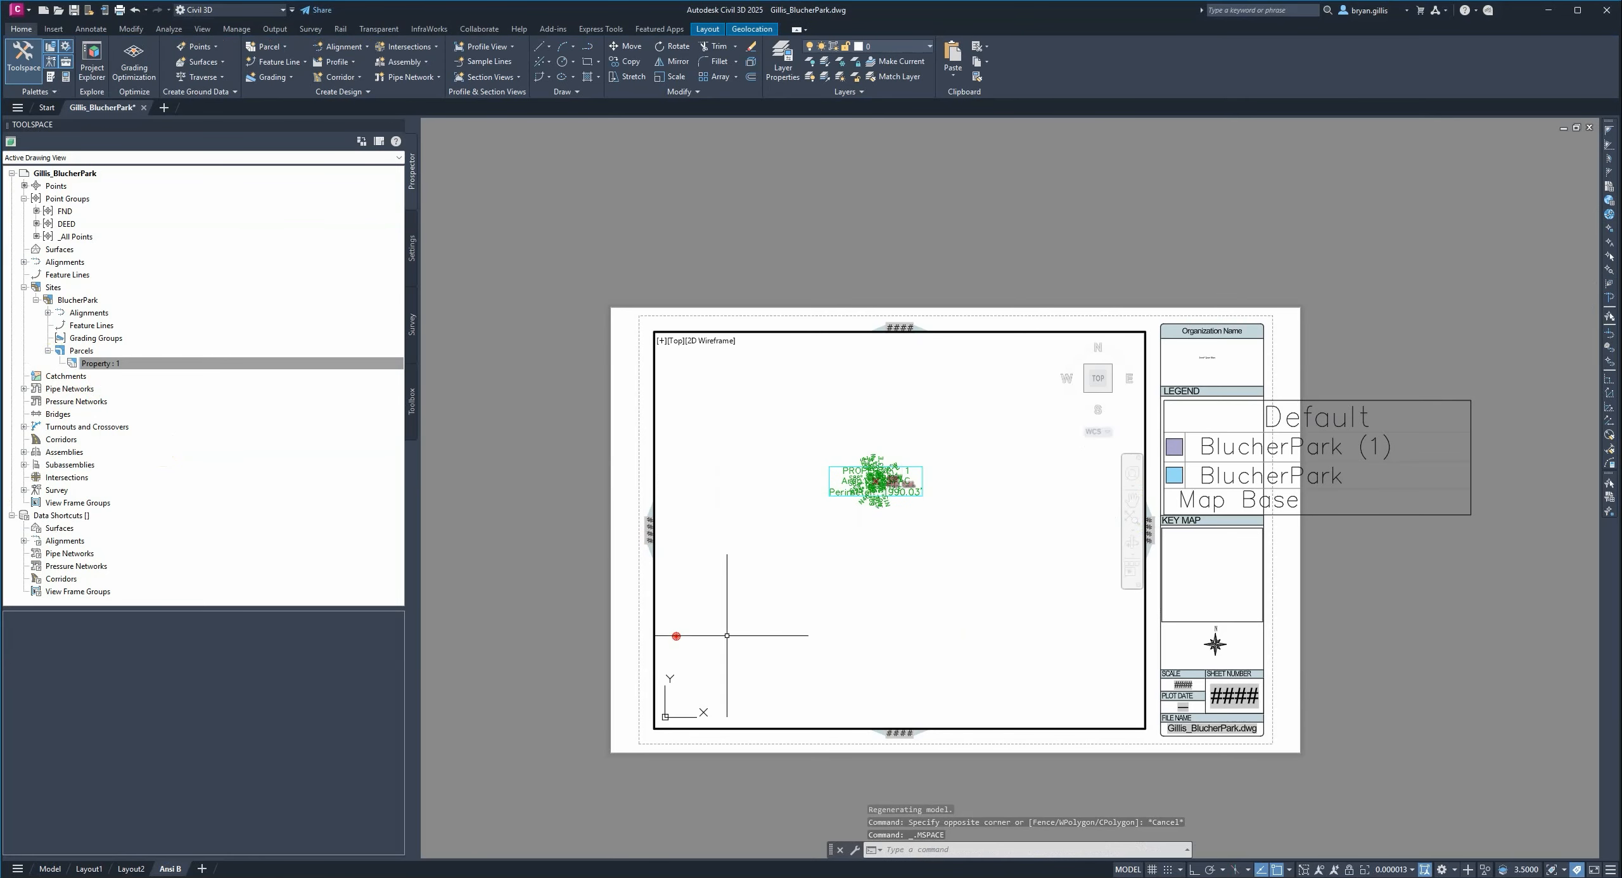
{"action": "scroll", "coordinate": [843, 411], "scroll_direction": "up", "scroll_amount": 10}
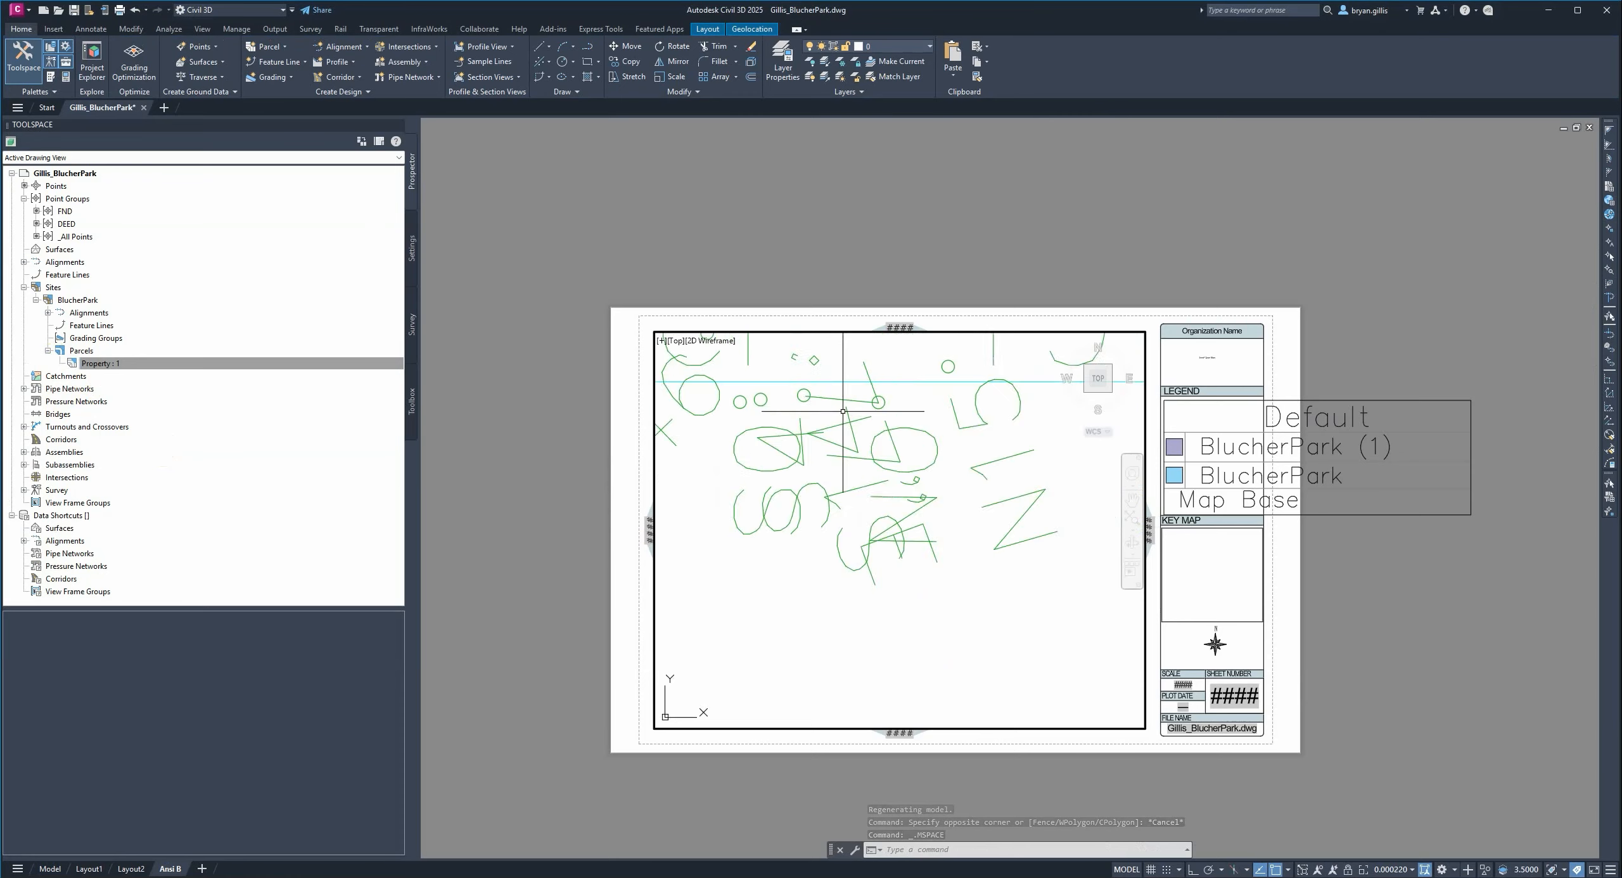
{"action": "scroll", "coordinate": [842, 411], "scroll_direction": "down", "scroll_amount": 15}
{"action": "double_click", "coordinate": [934, 199]}
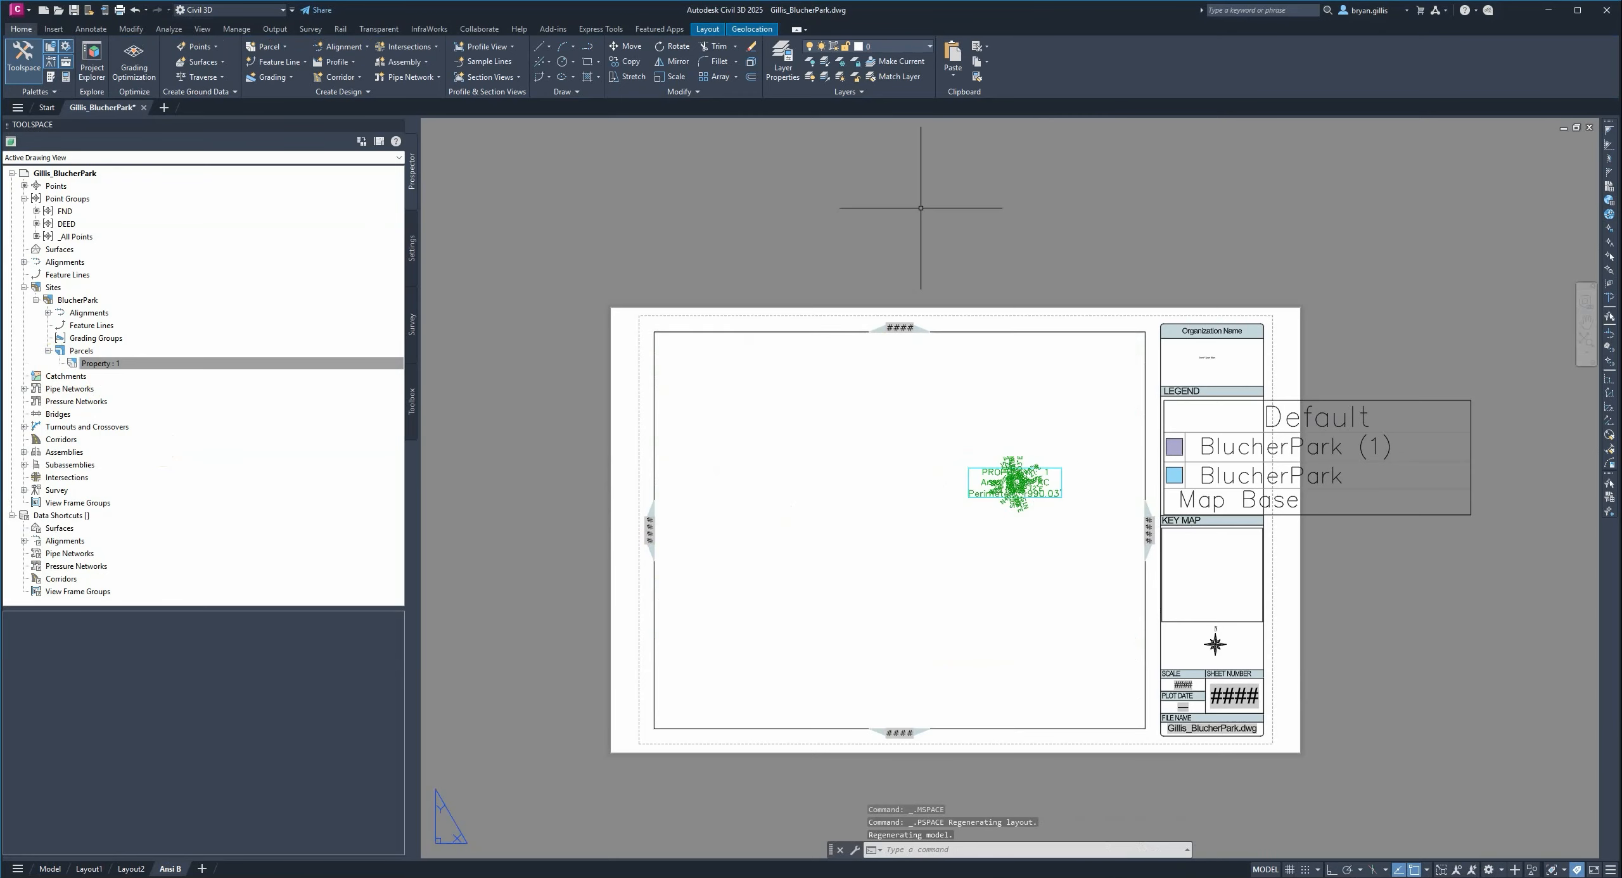
- Fit the whole property parcel inside the main viewport, slightly toward its left side, and return to paper space
{"action": "double_click", "coordinate": [1005, 507]}
{"action": "scroll", "coordinate": [1011, 481], "scroll_direction": "up", "scroll_amount": 5}
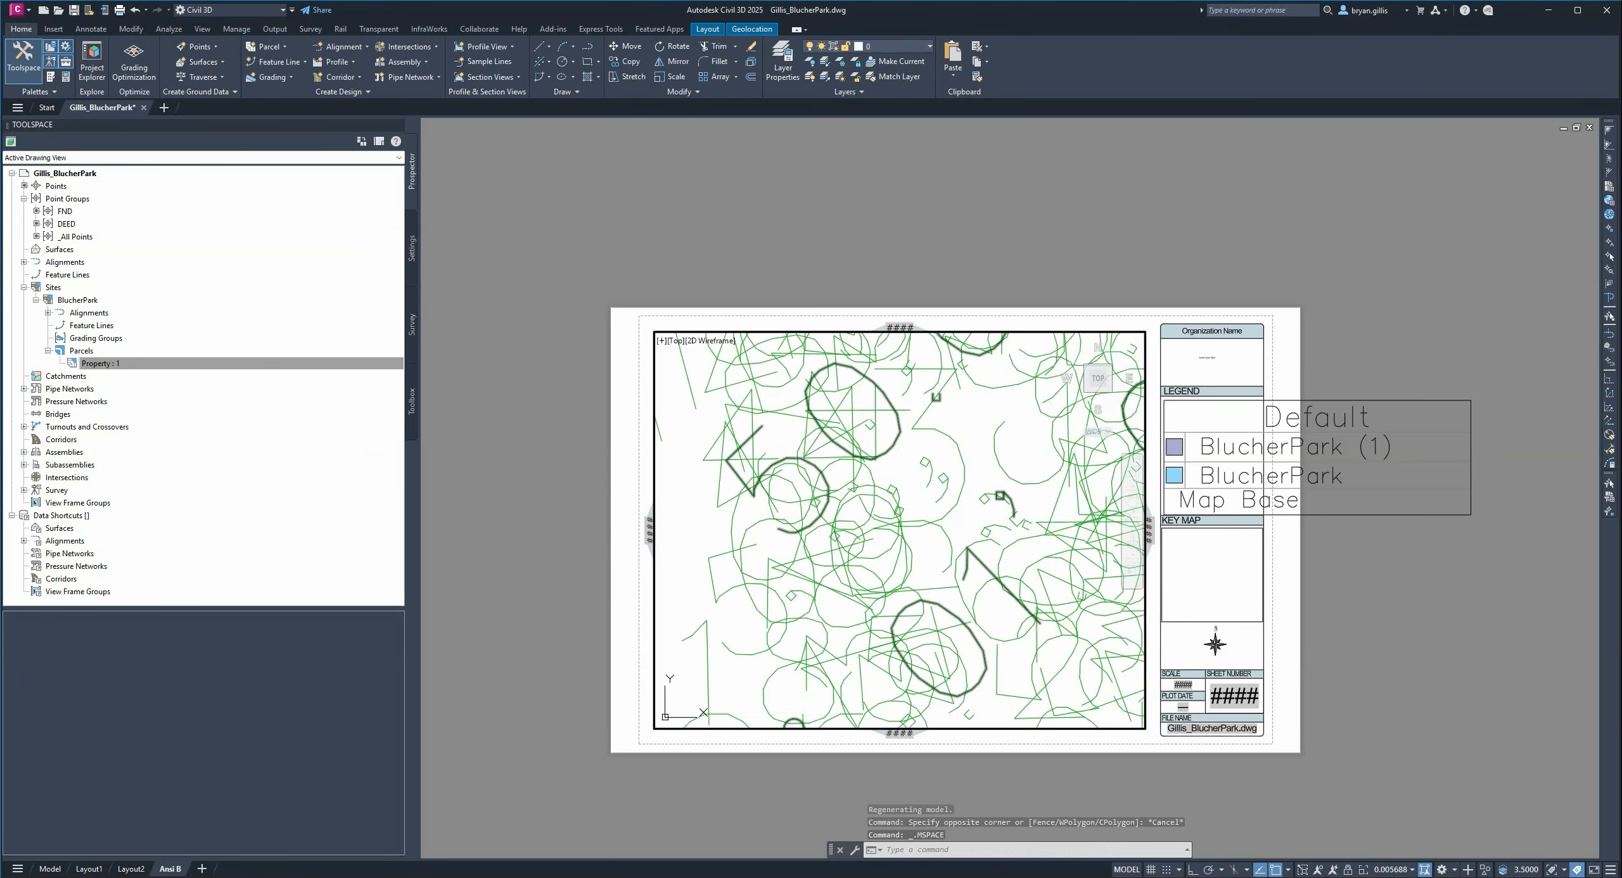
{"action": "scroll", "coordinate": [963, 479], "scroll_direction": "up", "scroll_amount": 10}
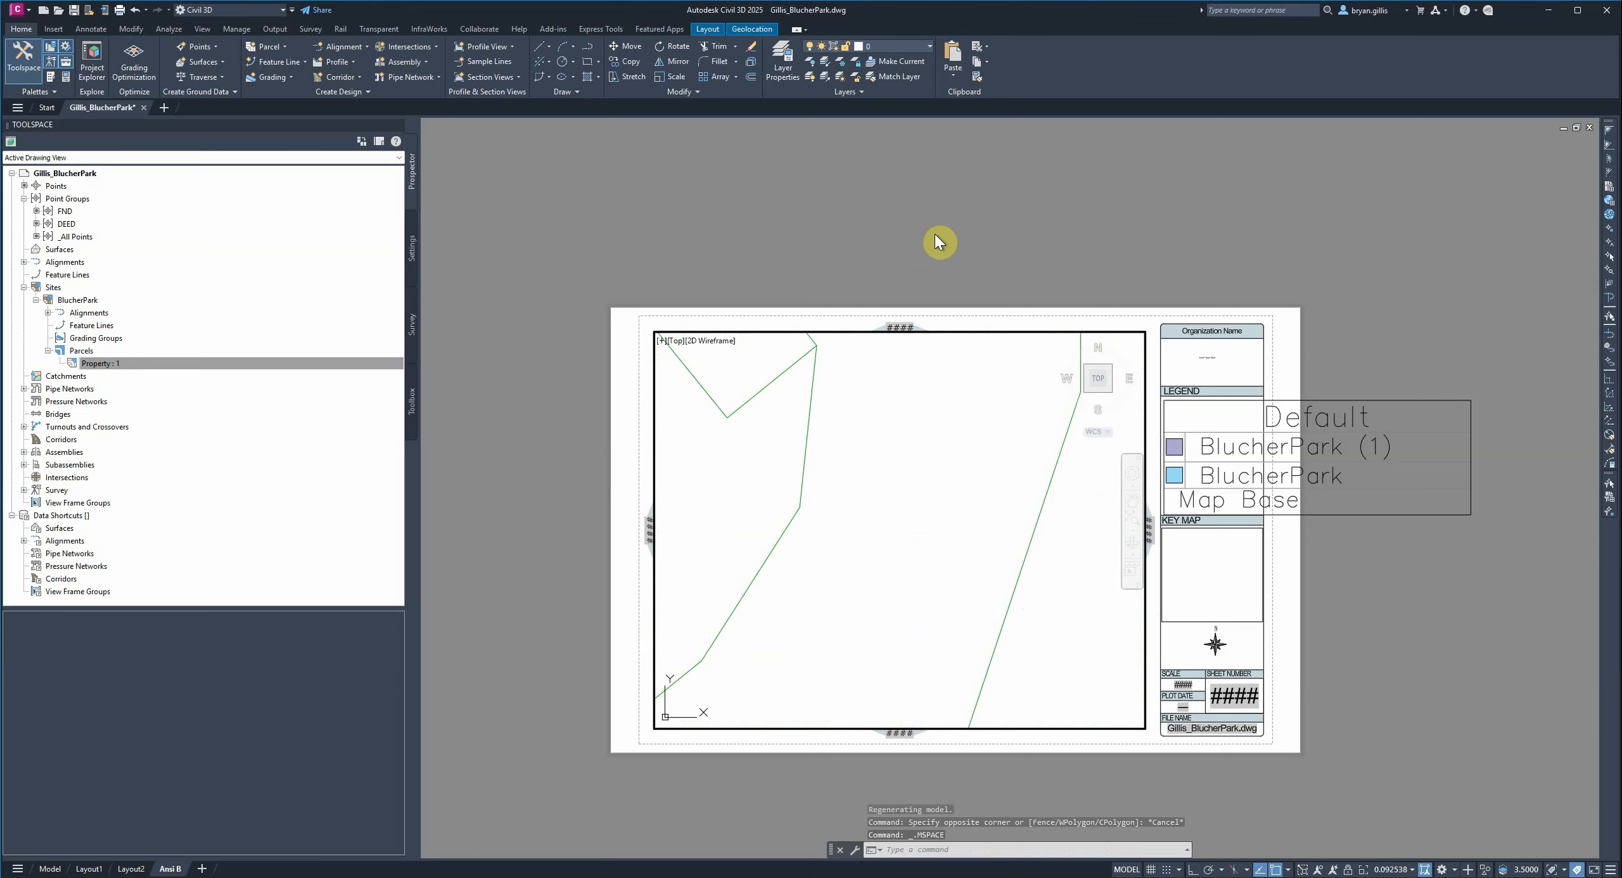
{"action": "scroll", "coordinate": [970, 587], "scroll_direction": "down", "scroll_amount": 4}
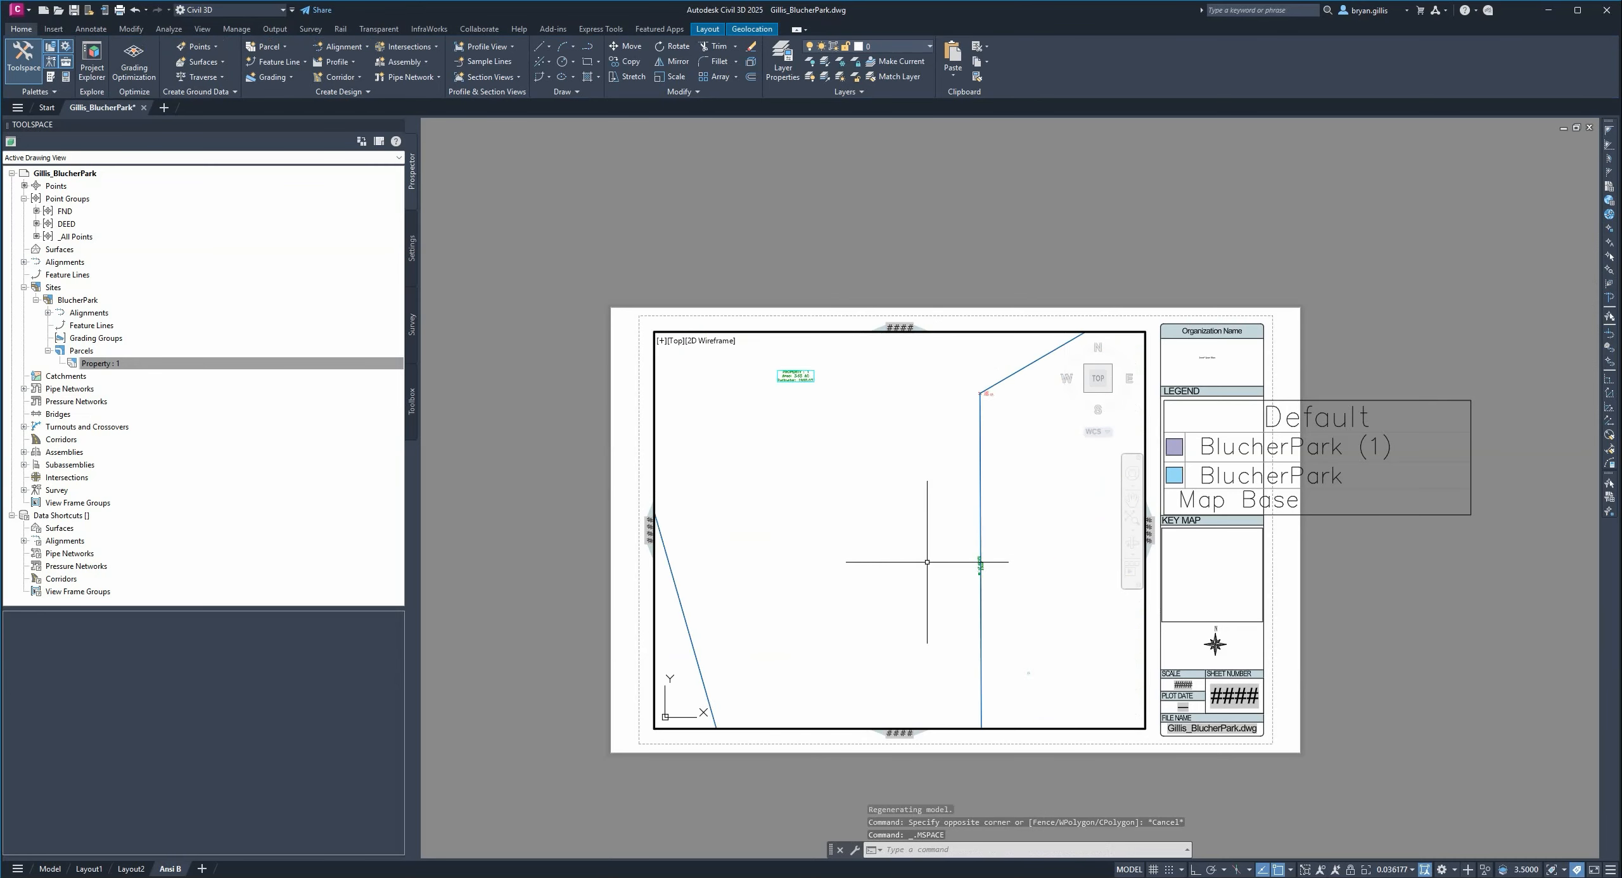
{"action": "scroll", "coordinate": [927, 562], "scroll_direction": "down", "scroll_amount": 4}
{"action": "middle_click_drag", "start_coordinate": [950, 563], "coordinate": [851, 525]}
{"action": "double_click", "coordinate": [827, 229]}
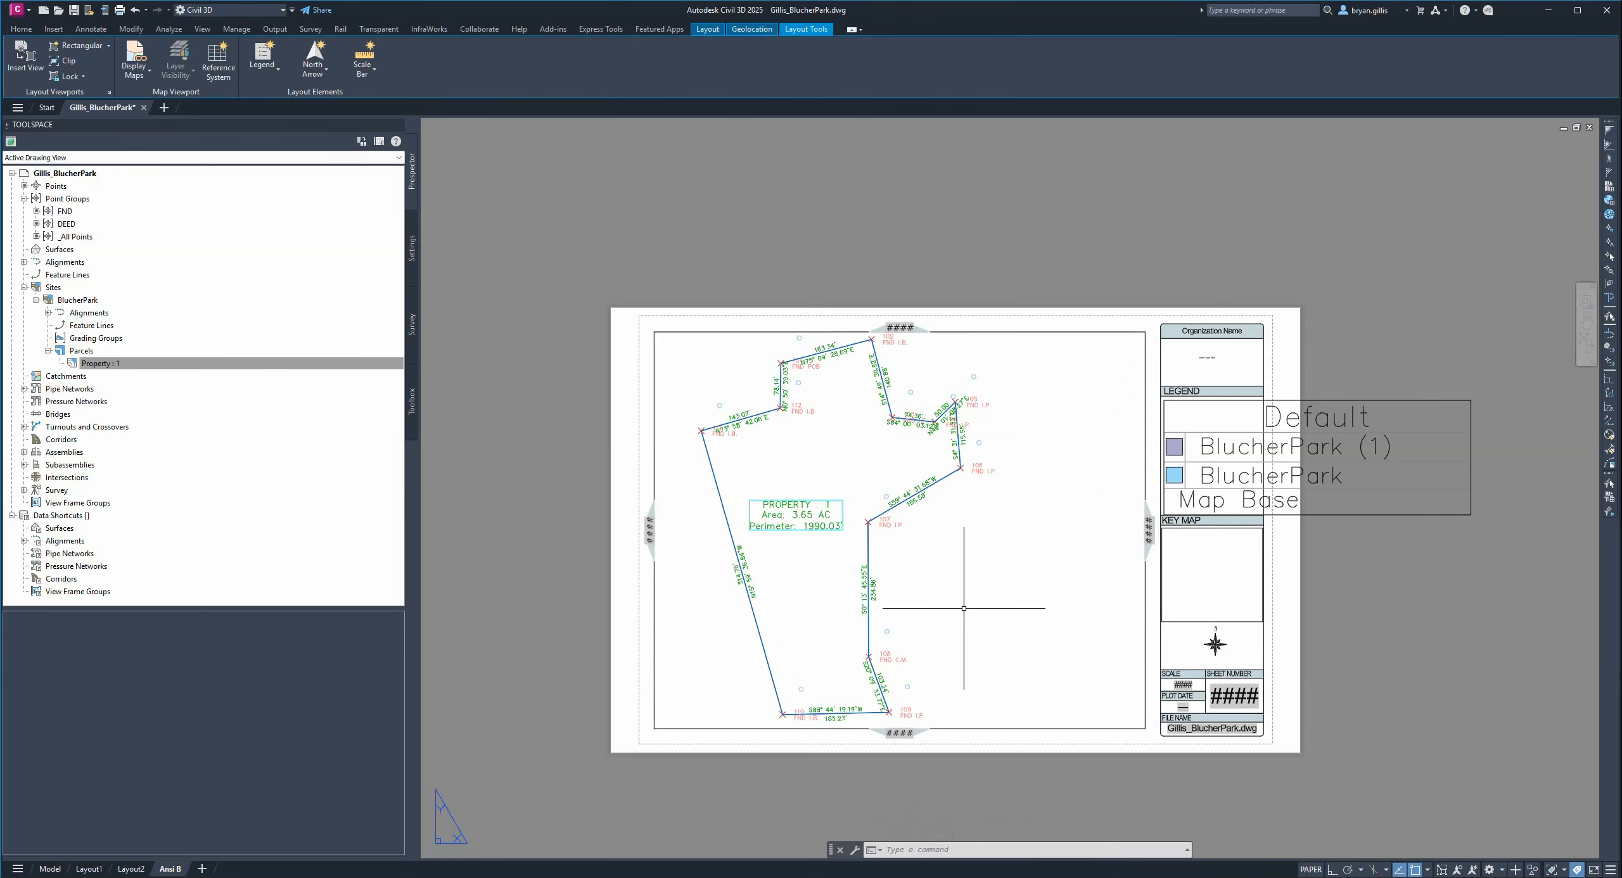
{"action": "double_click", "coordinate": [973, 637]}
{"action": "middle_click_drag", "start_coordinate": [944, 580], "coordinate": [936, 582]}
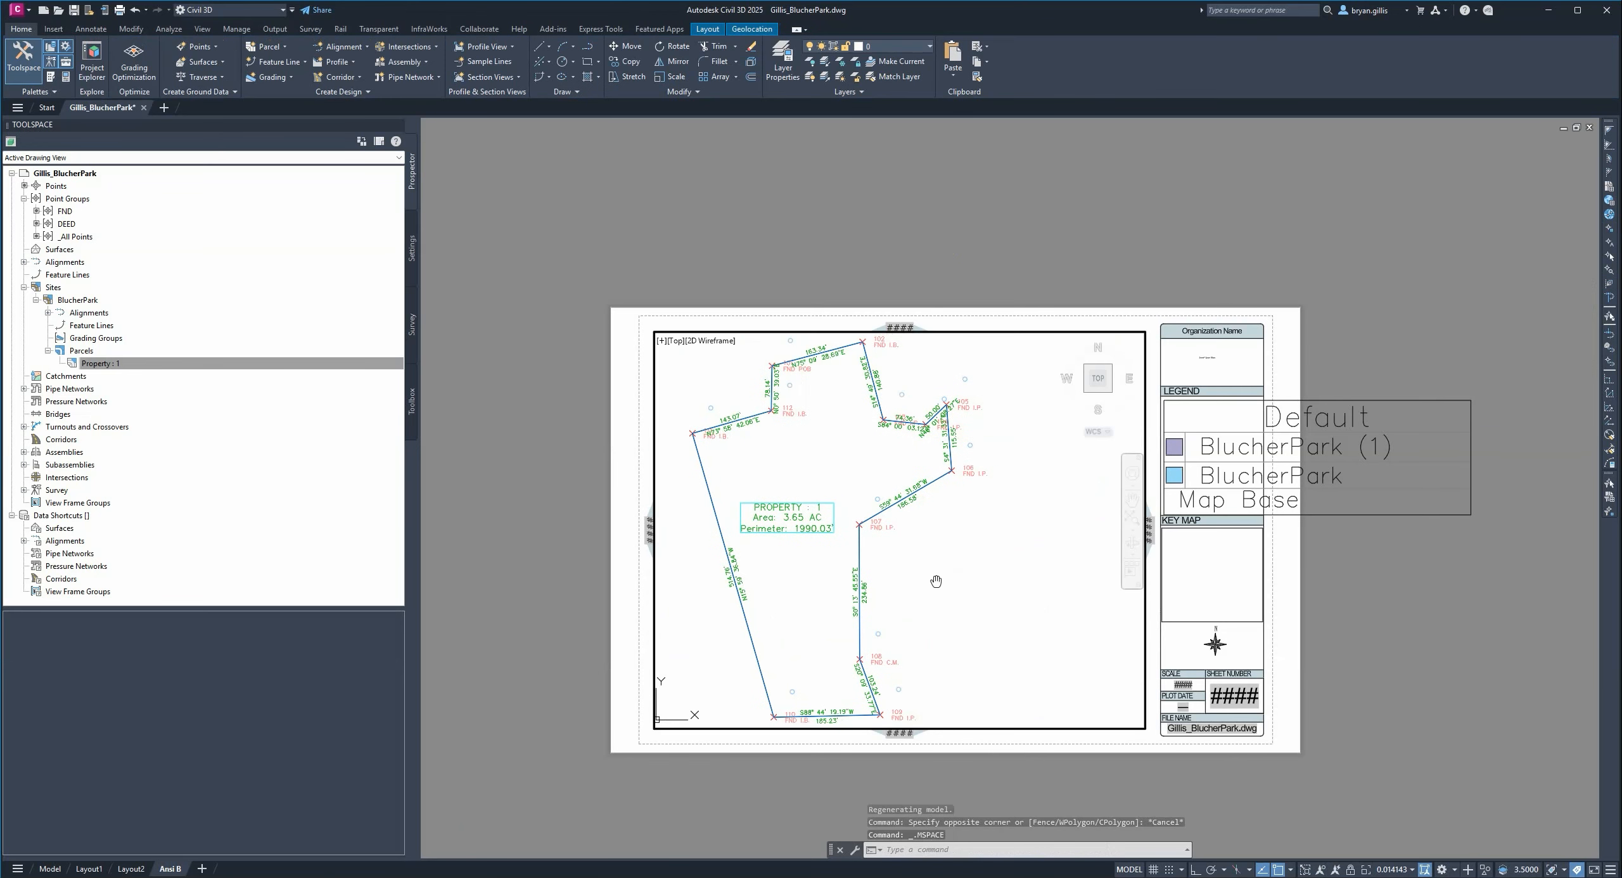
{"action": "double_click", "coordinate": [940, 211]}
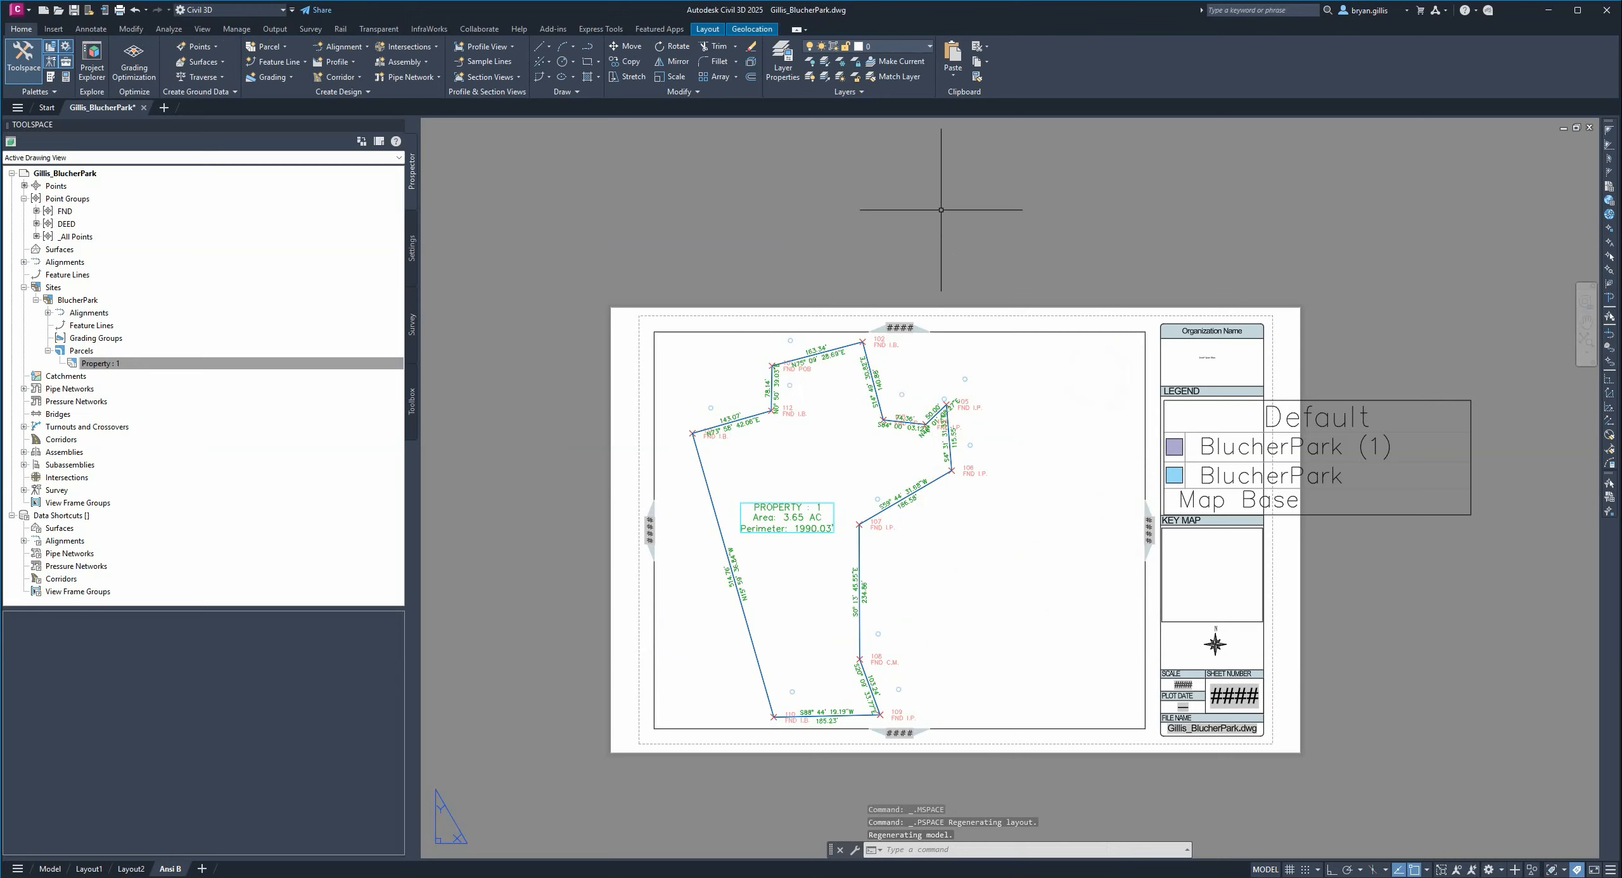
- Activate the main viewport's model space, open the drawing's geographic location for editing from Esri Maps, and reposition the dialog
{"action": "double_click", "coordinate": [989, 451]}
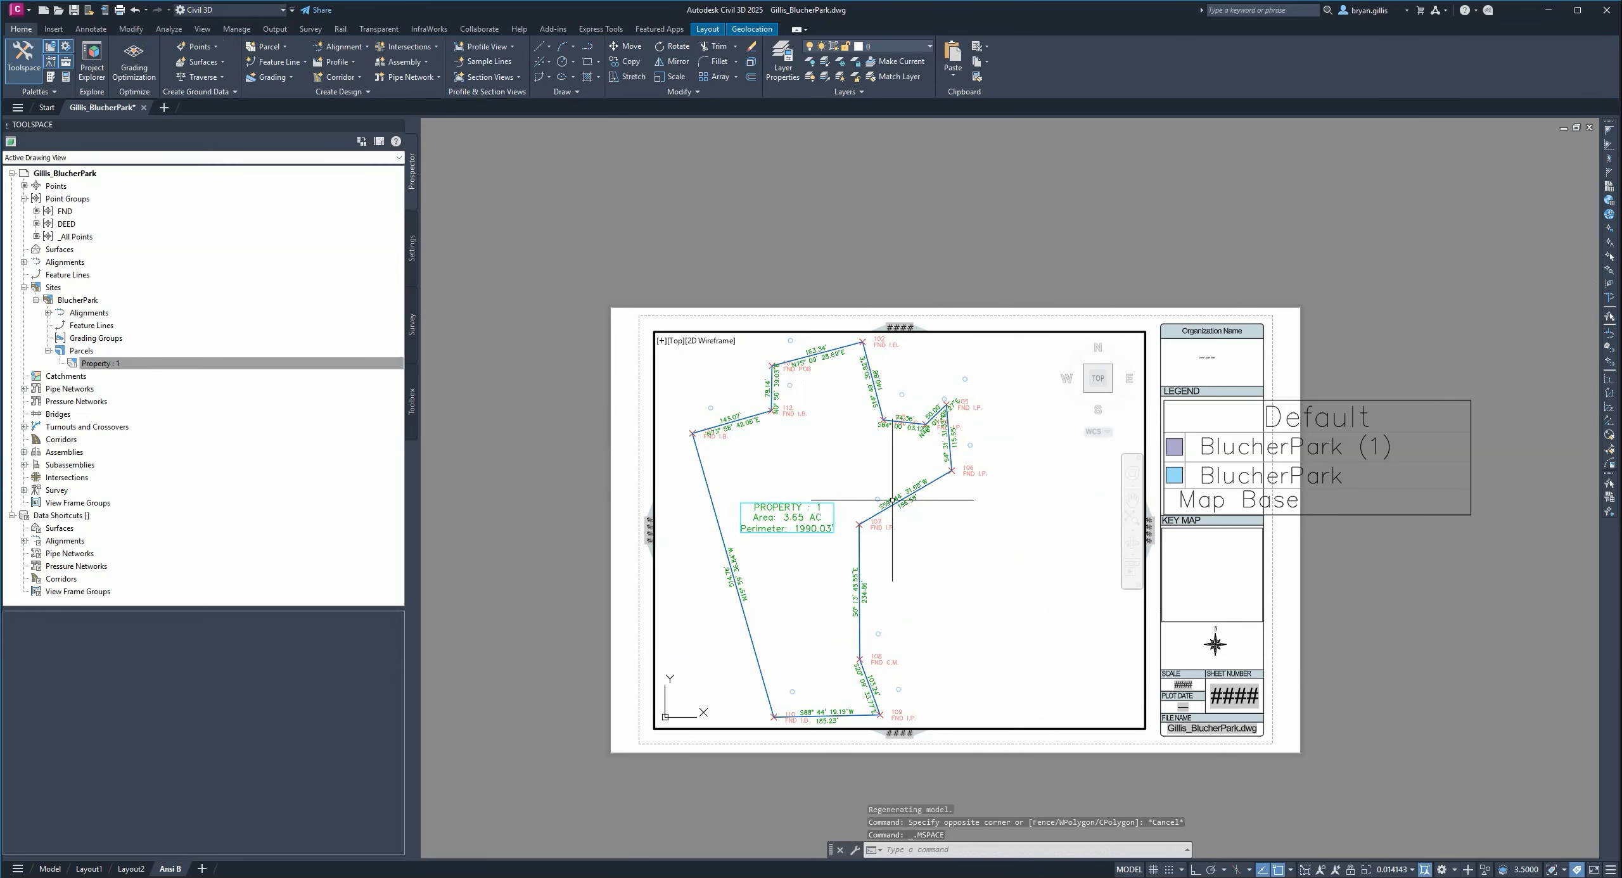
{"action": "left_click", "coordinate": [755, 36]}
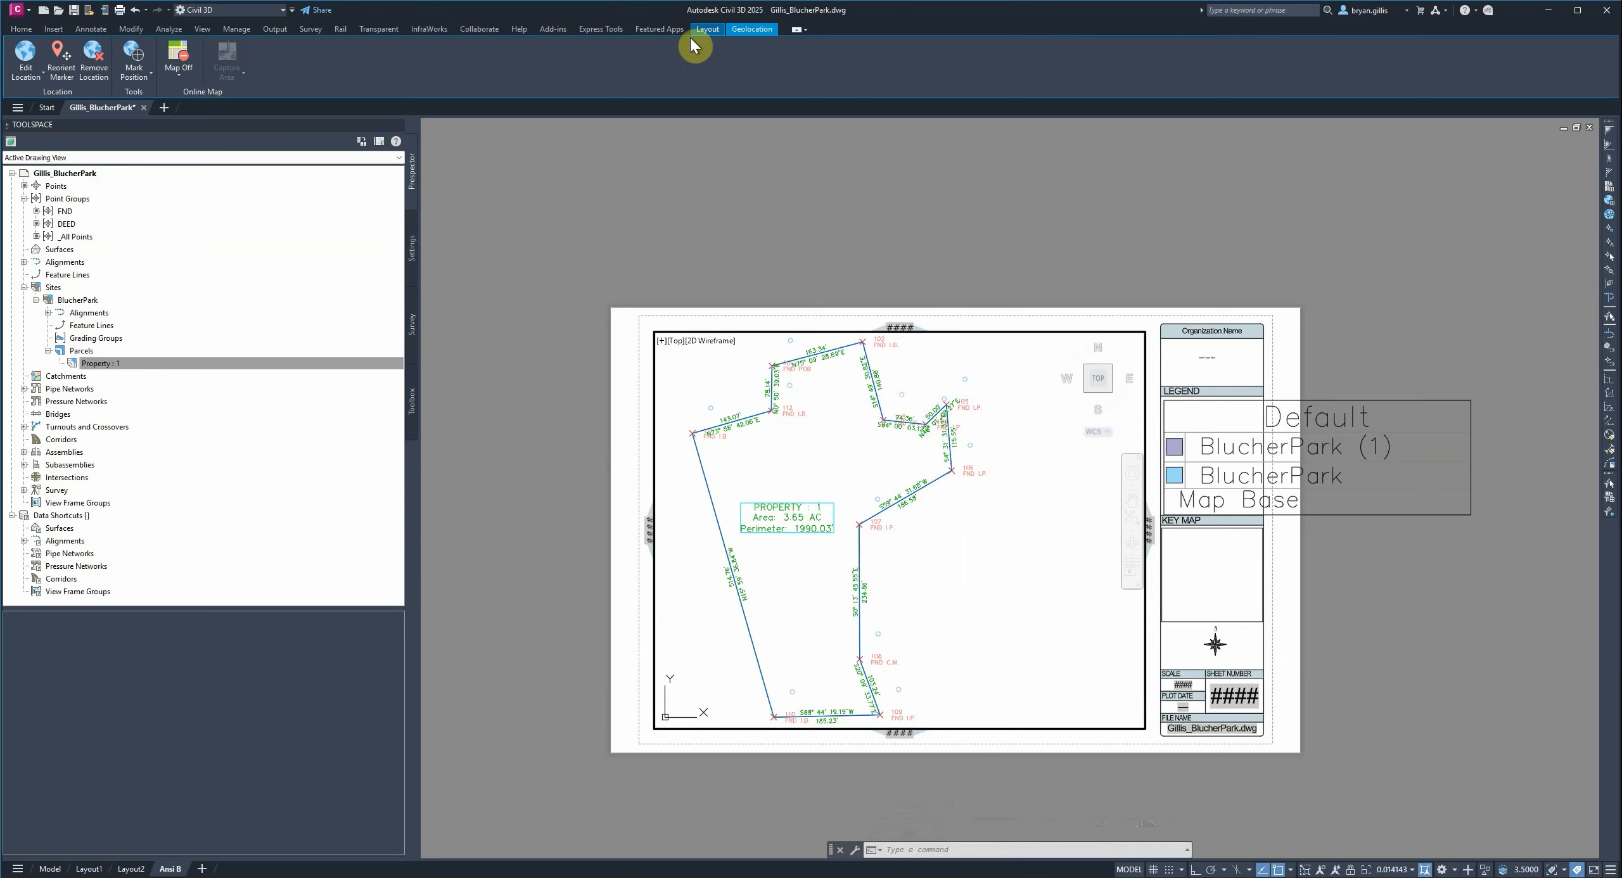
{"action": "left_click", "coordinate": [26, 75]}
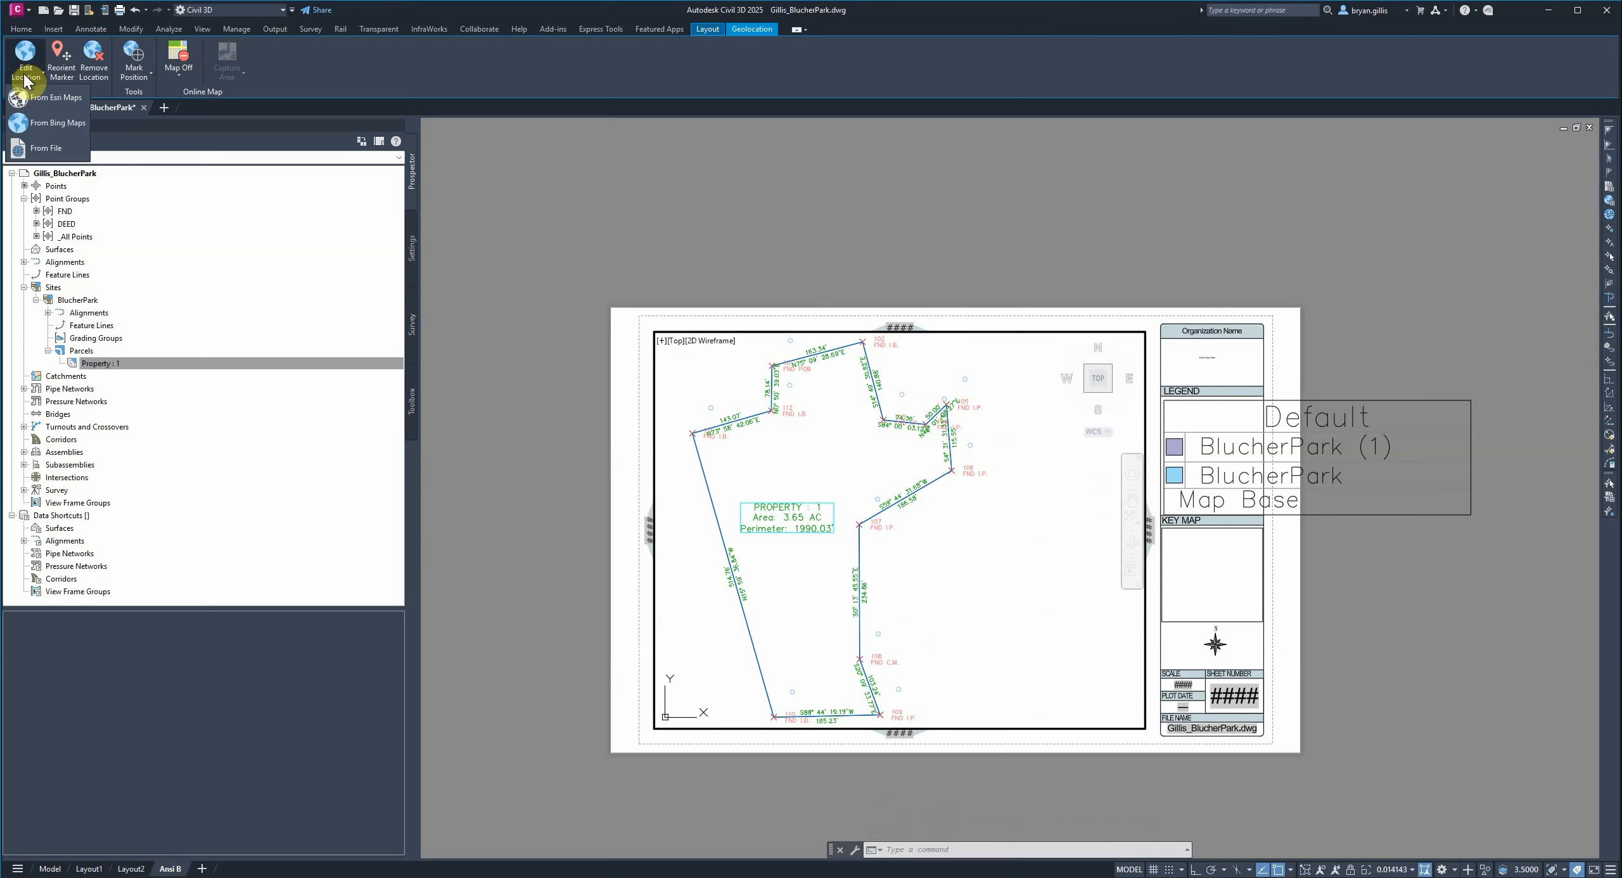
{"action": "left_click", "coordinate": [35, 100]}
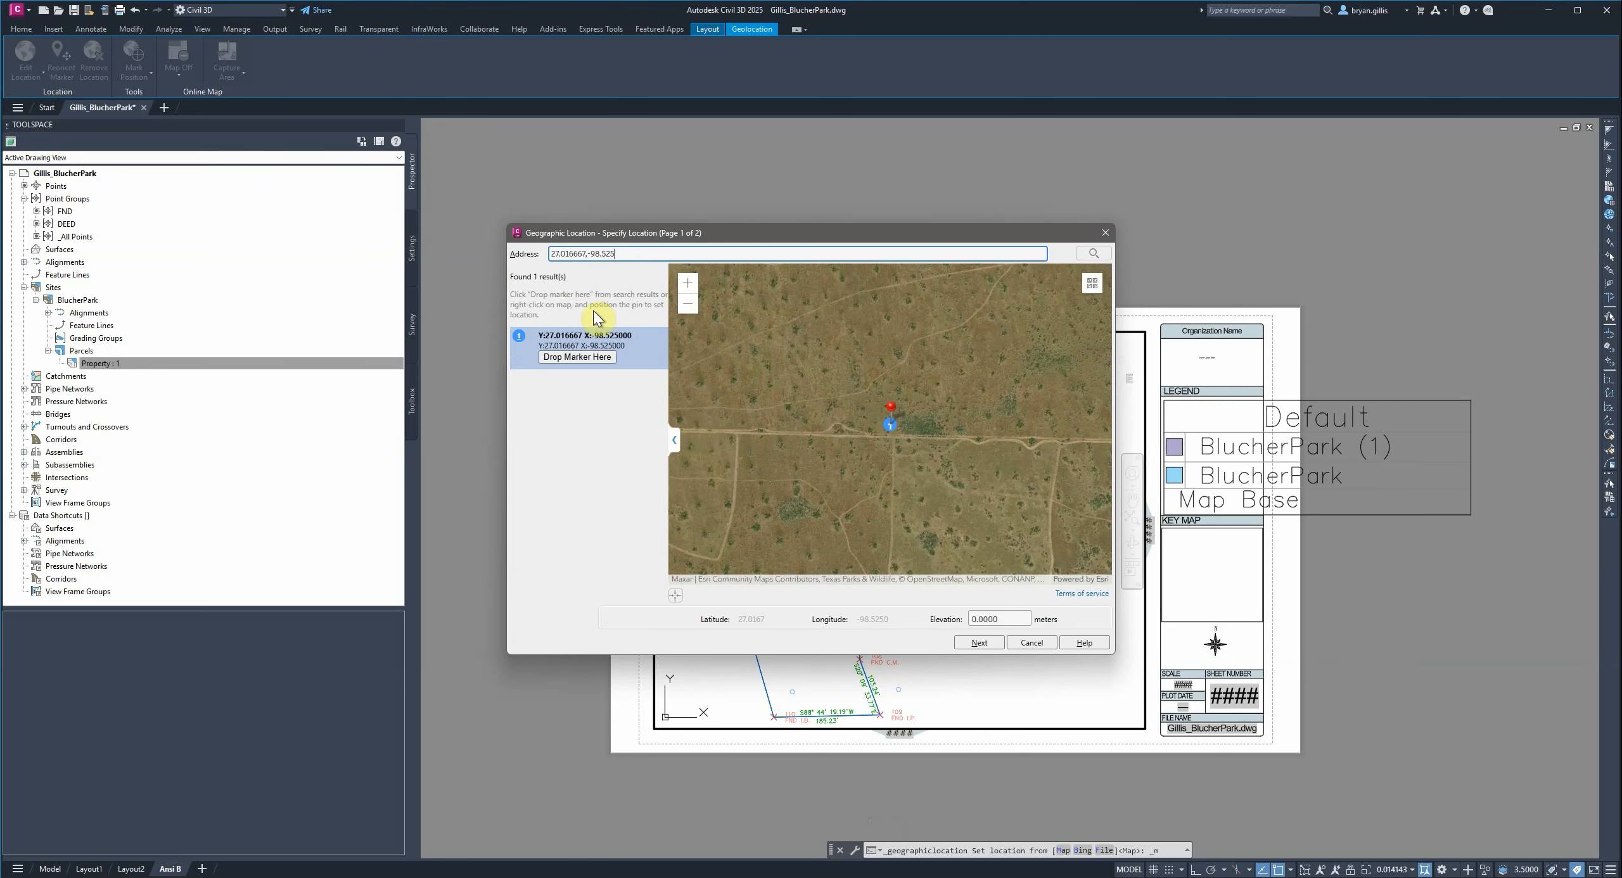
{"action": "mouse_move", "coordinate": [742, 233]}
{"action": "left_mouse_down"}
{"action": "mouse_move", "coordinate": [625, 233]}
{"action": "mouse_move", "coordinate": [357, 308]}
{"action": "mouse_move", "coordinate": [1346, 340]}
{"action": "left_mouse_up"}
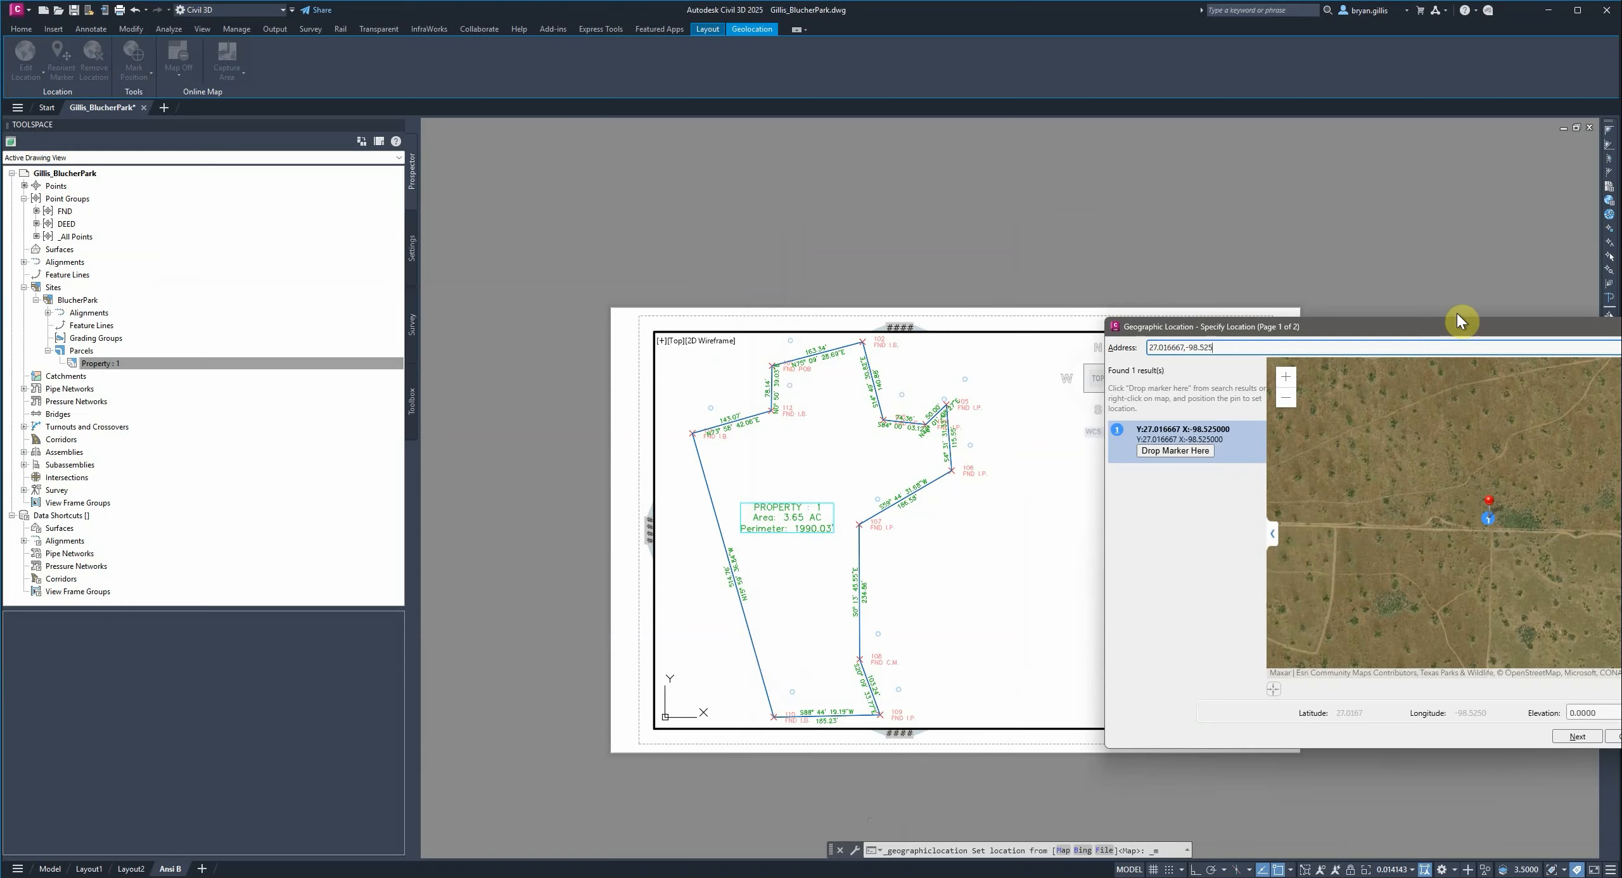
{"action": "left_click_drag", "start_coordinate": [1484, 336], "coordinate": [901, 204]}
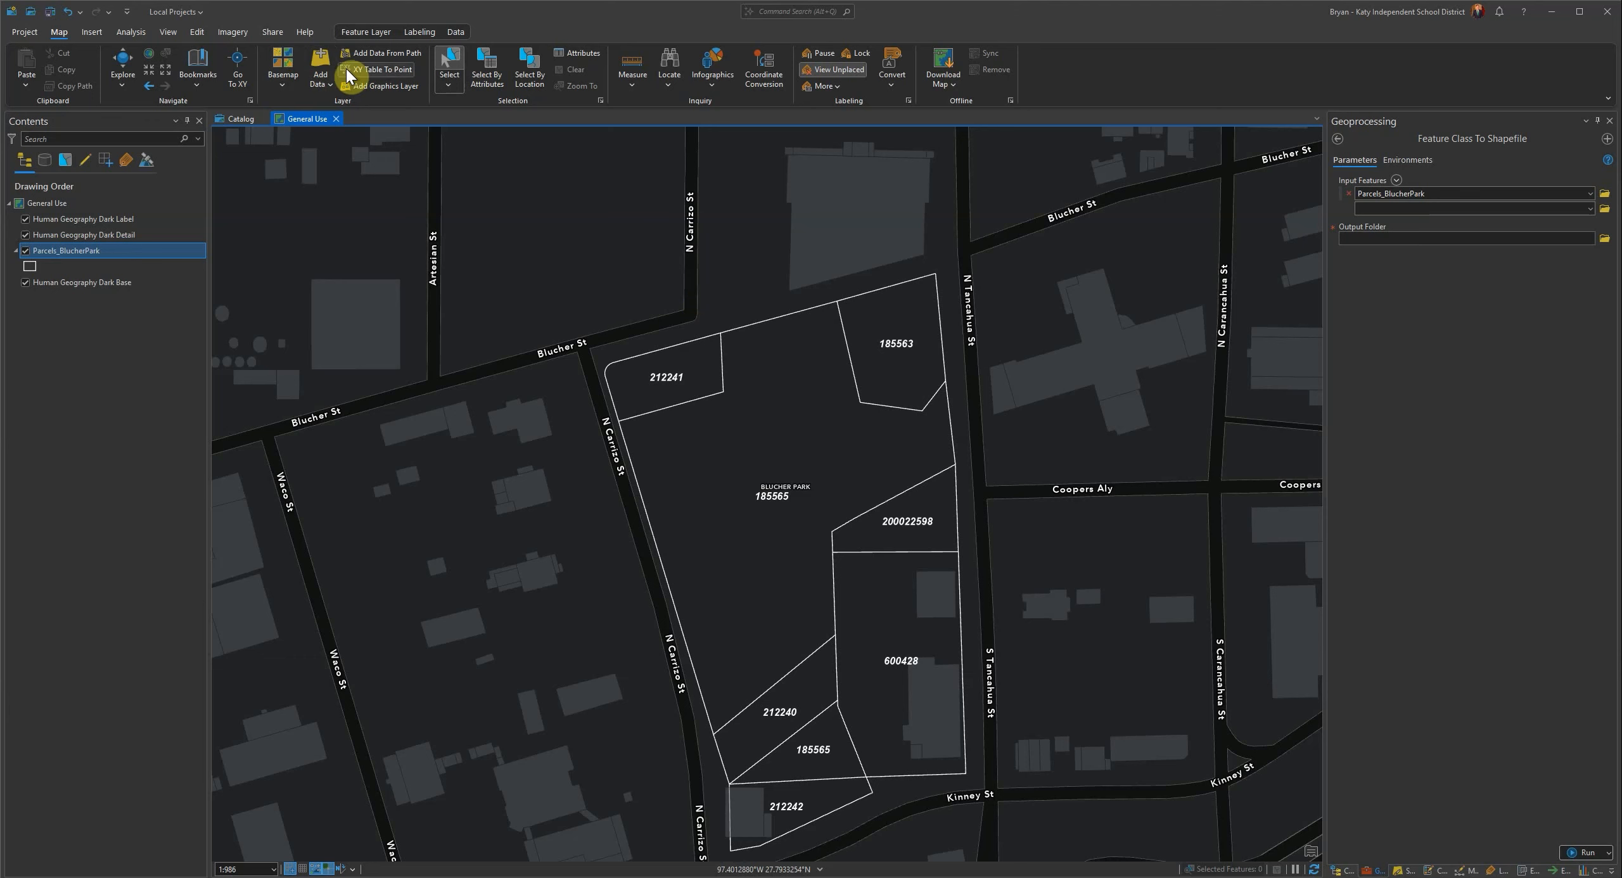
{"action": "key", "text": "alt+Tab"}
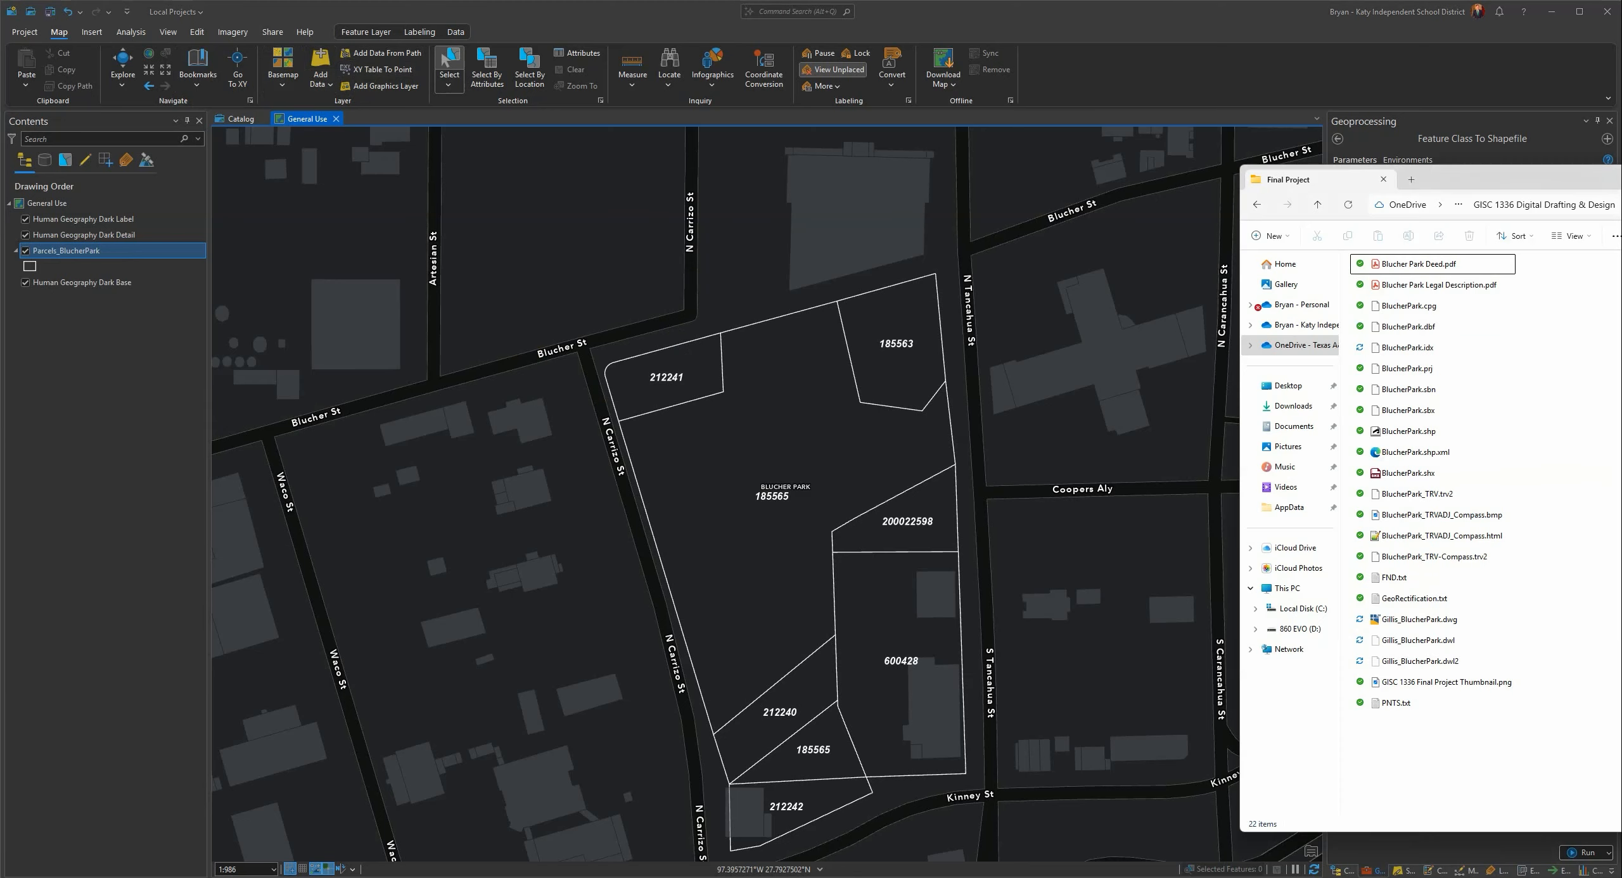
{"action": "left_click", "coordinate": [1404, 579]}
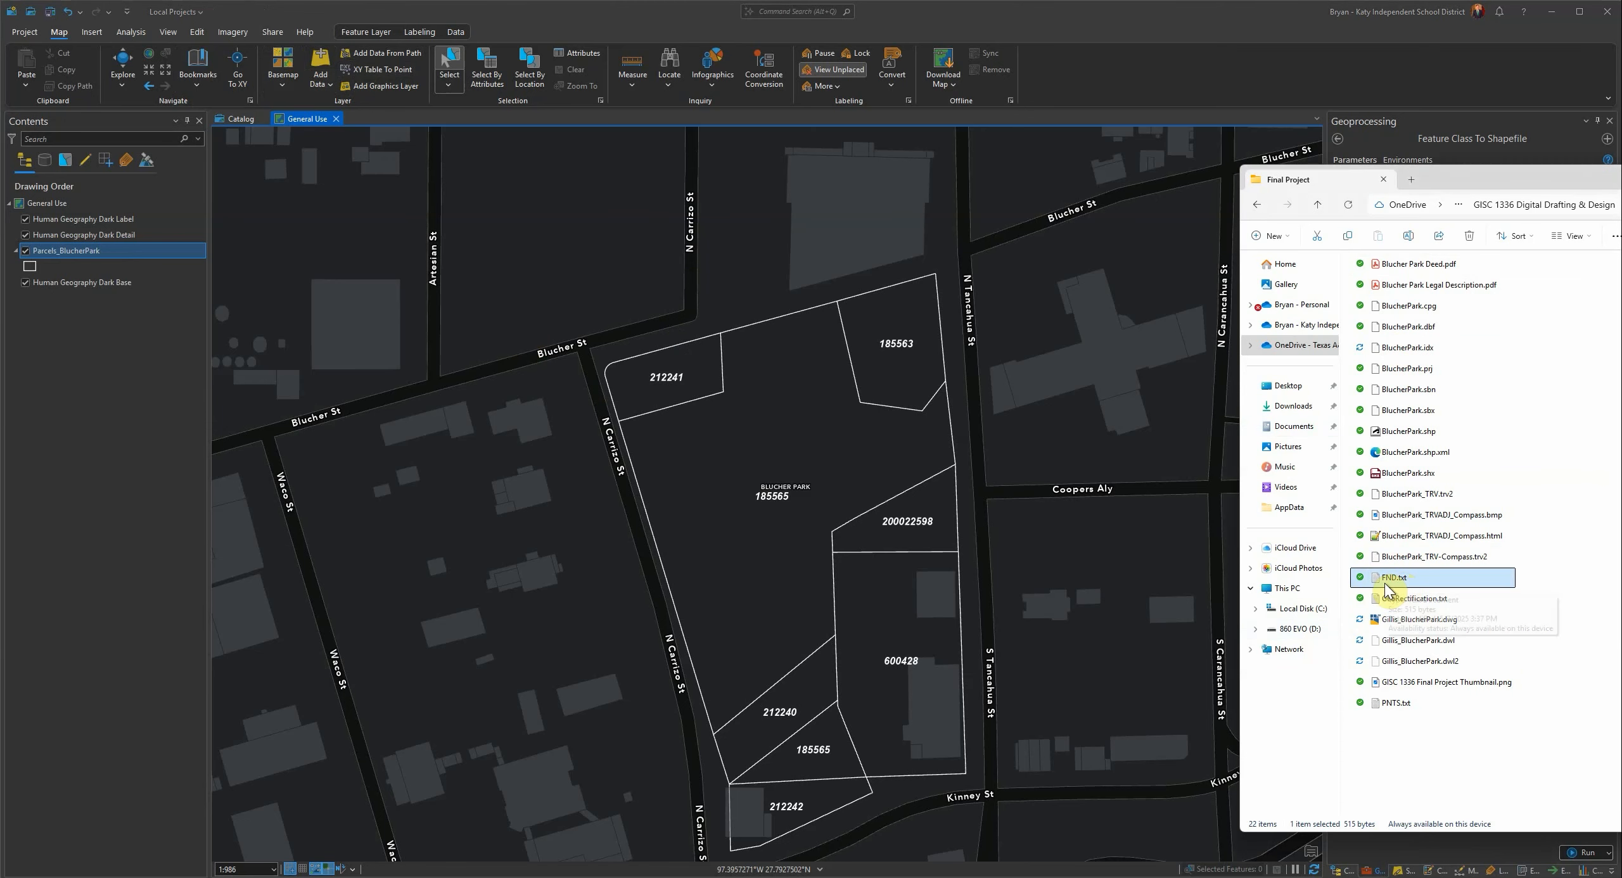
{"action": "left_click_drag", "start_coordinate": [1391, 586], "coordinate": [859, 483]}
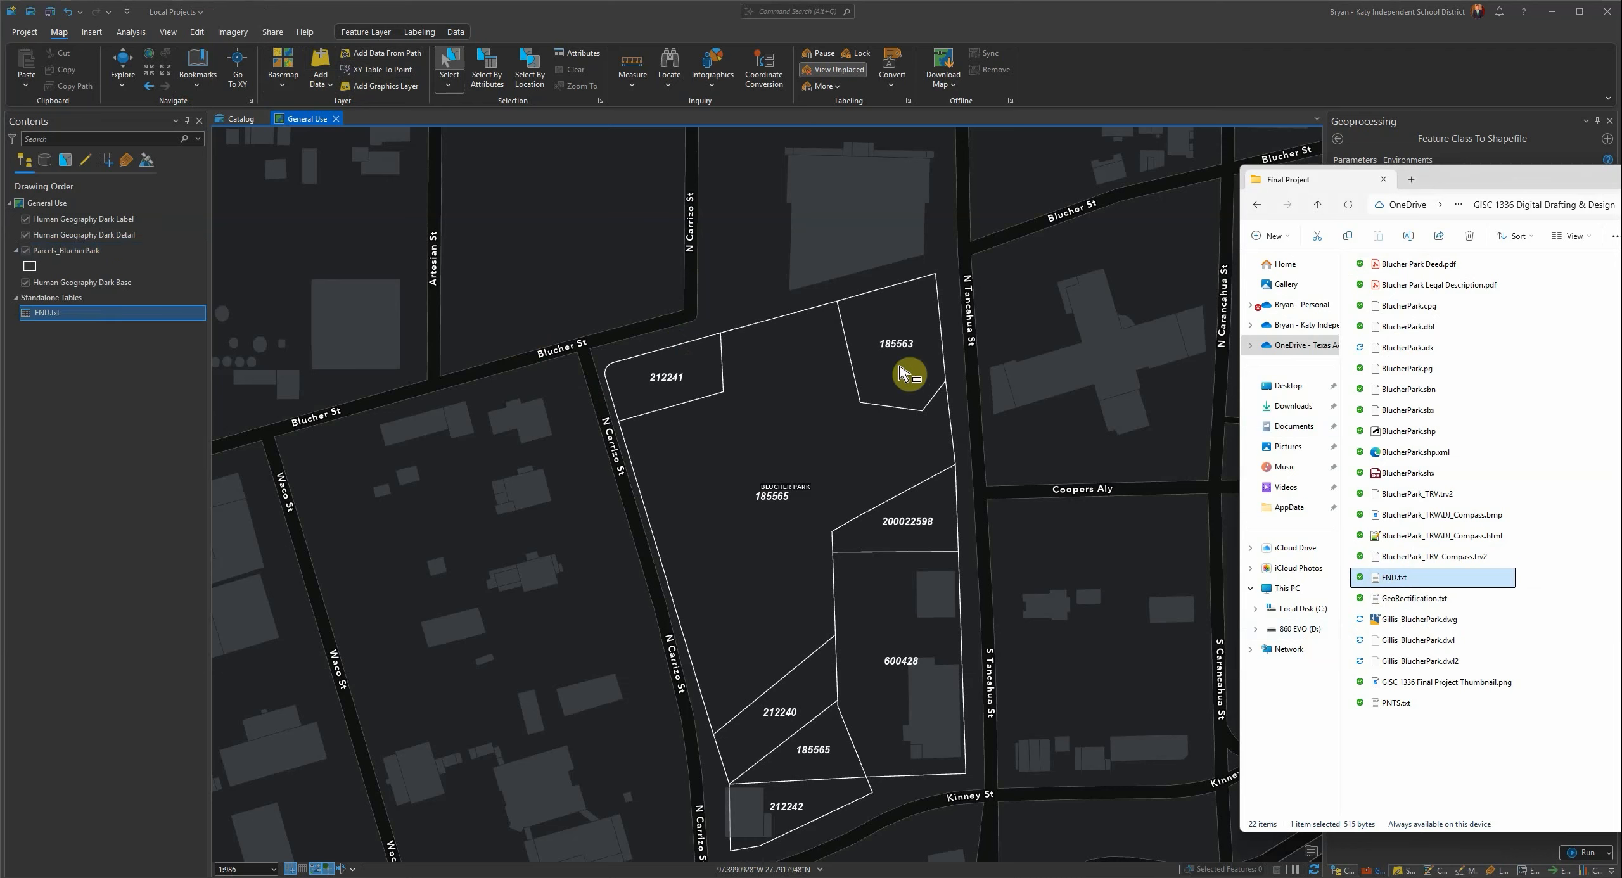
{"action": "left_click", "coordinate": [1252, 28]}
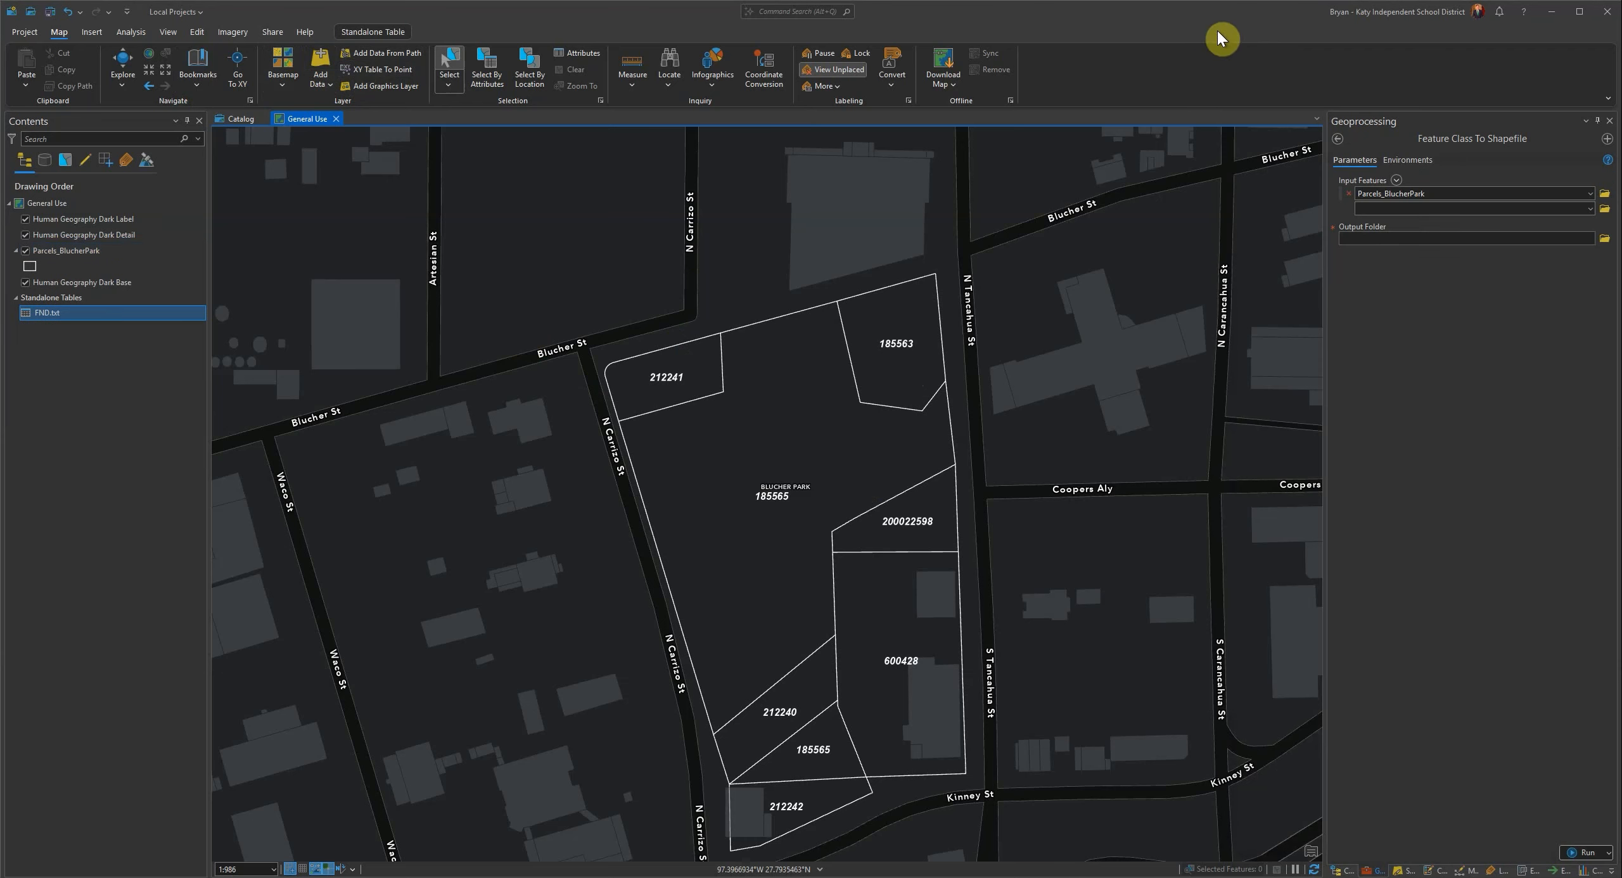
{"action": "right_click", "coordinate": [41, 315]}
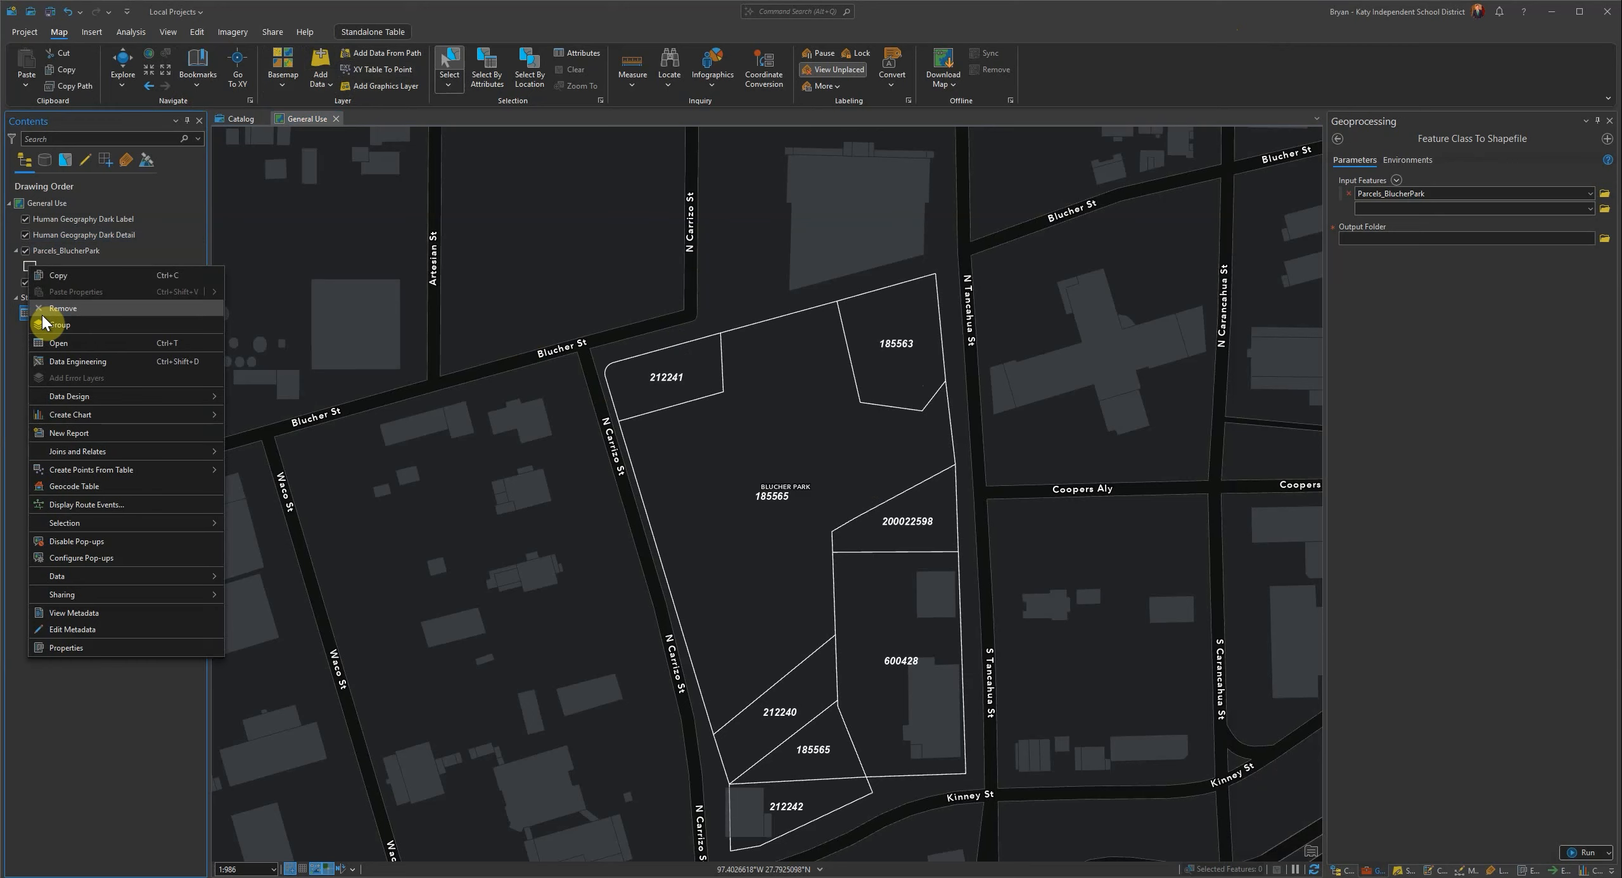
{"action": "left_click", "coordinate": [51, 313]}
- Add GeoRectification.txt from the Final Project folder to the General Use map in ArcGIS Pro as a standalone table
{"action": "key", "text": "alt+Tab"}
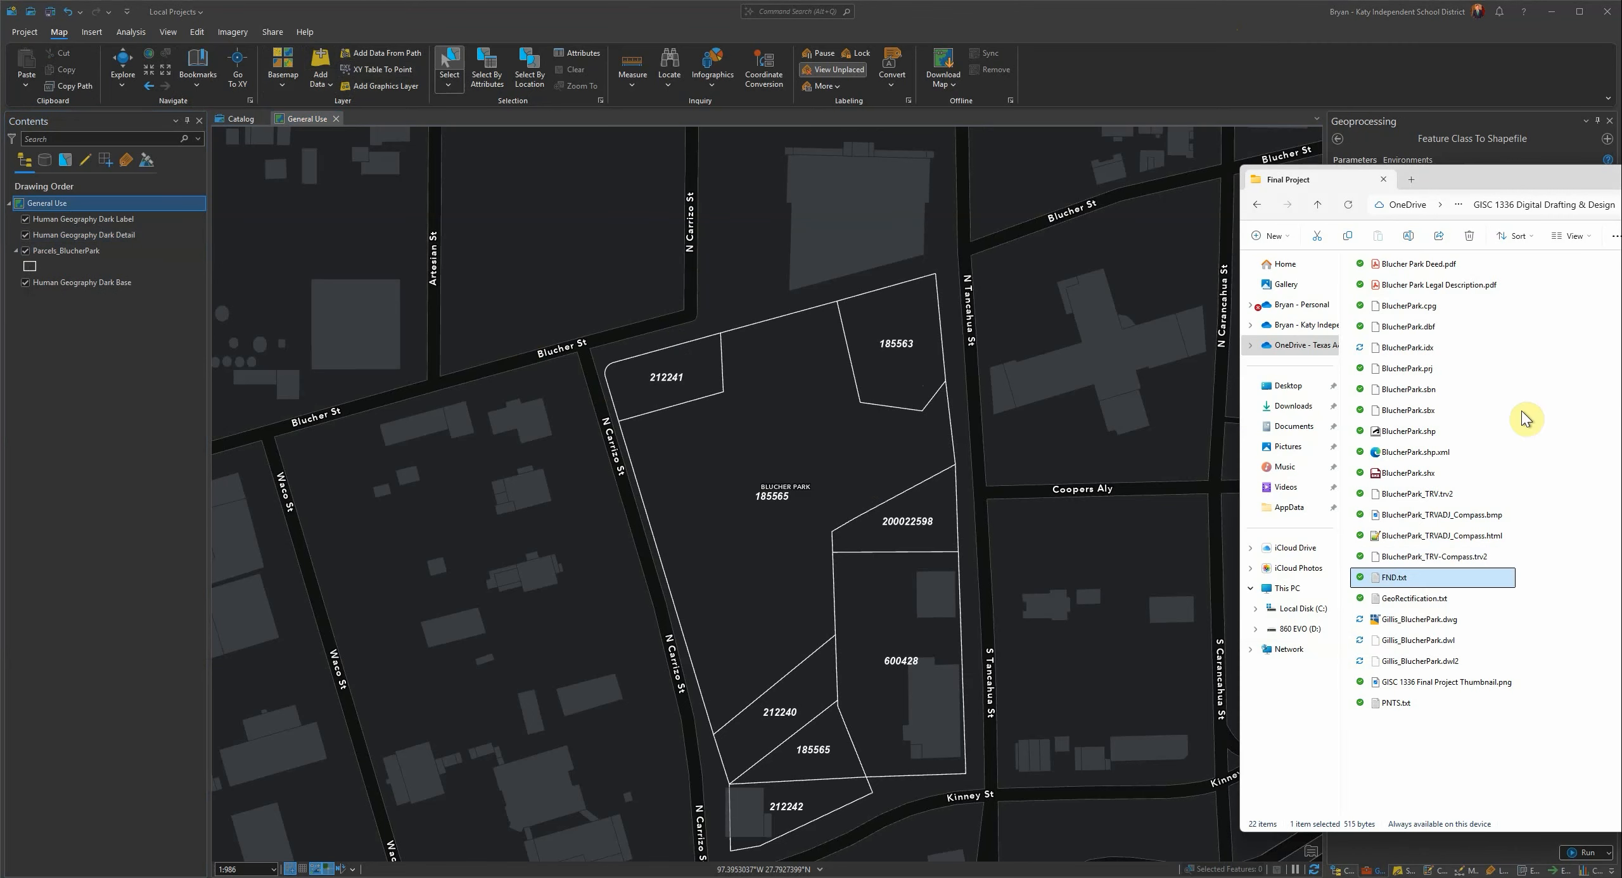
{"action": "left_click", "coordinate": [1431, 598]}
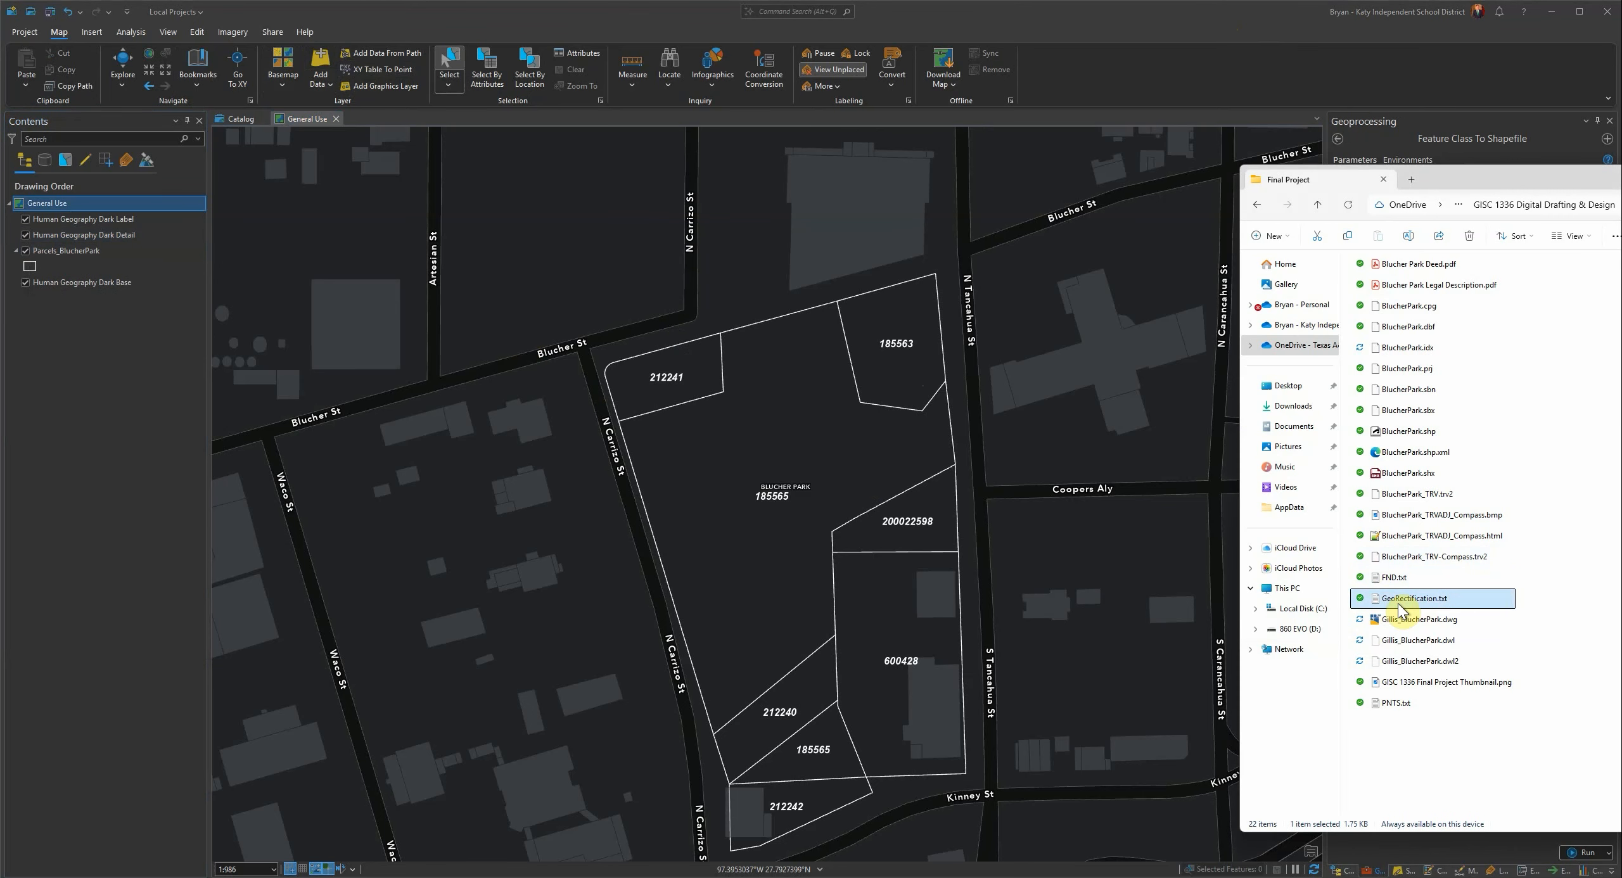
{"action": "left_click_drag", "start_coordinate": [1399, 611], "coordinate": [872, 516]}
{"action": "left_click", "coordinate": [276, 16]}
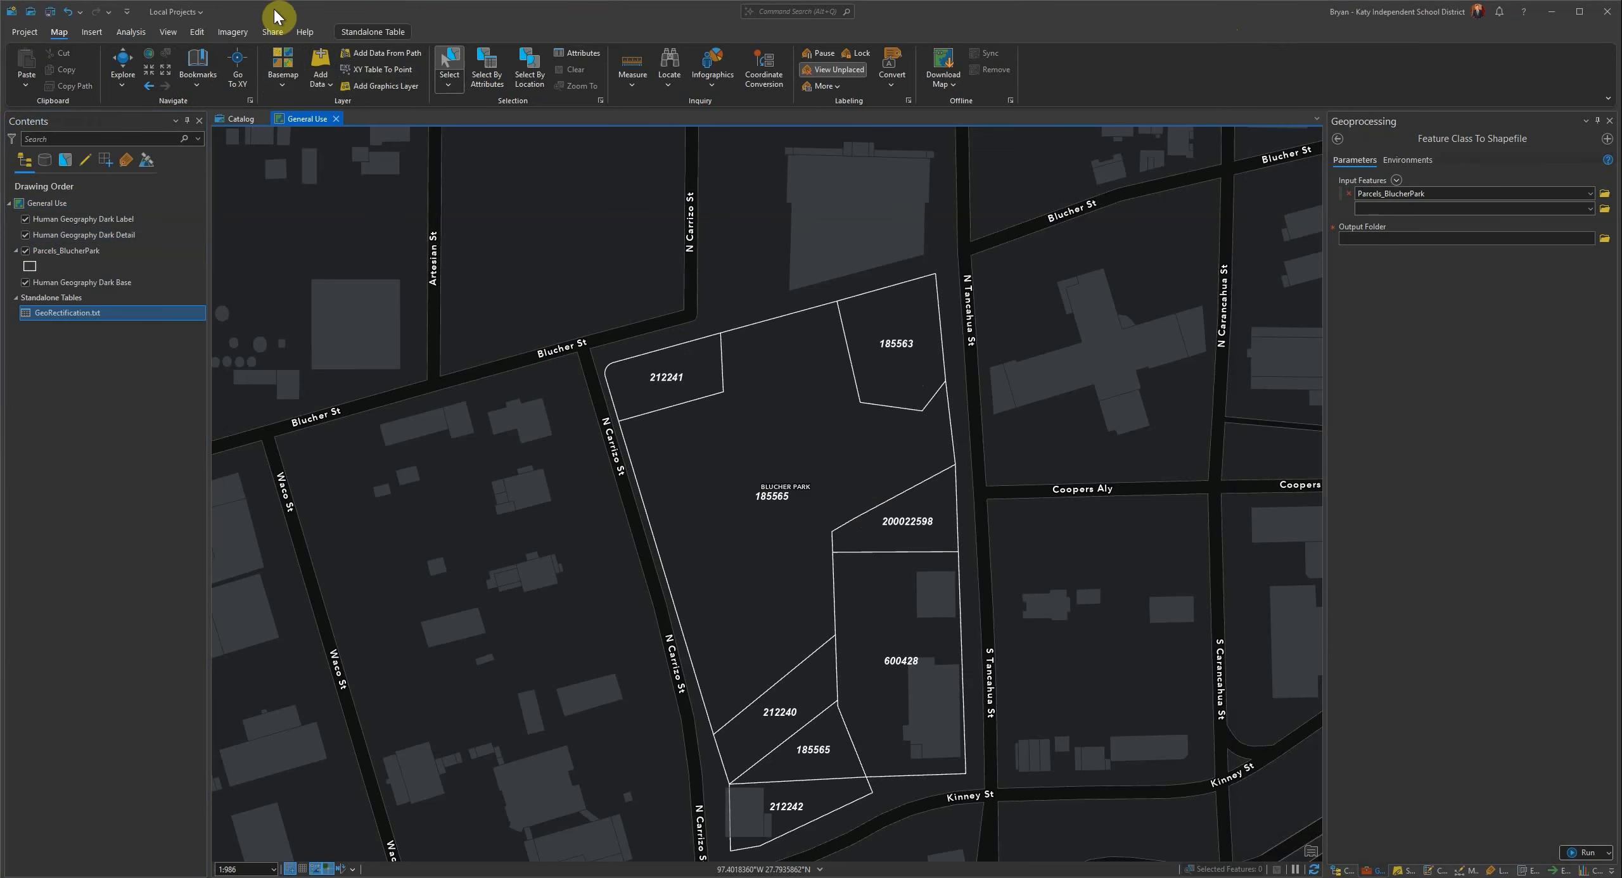
- Examine the point coordinates and descriptions in the GeoRectification.txt table, and close the table
{"action": "right_click", "coordinate": [69, 317]}
{"action": "left_click", "coordinate": [72, 342]}
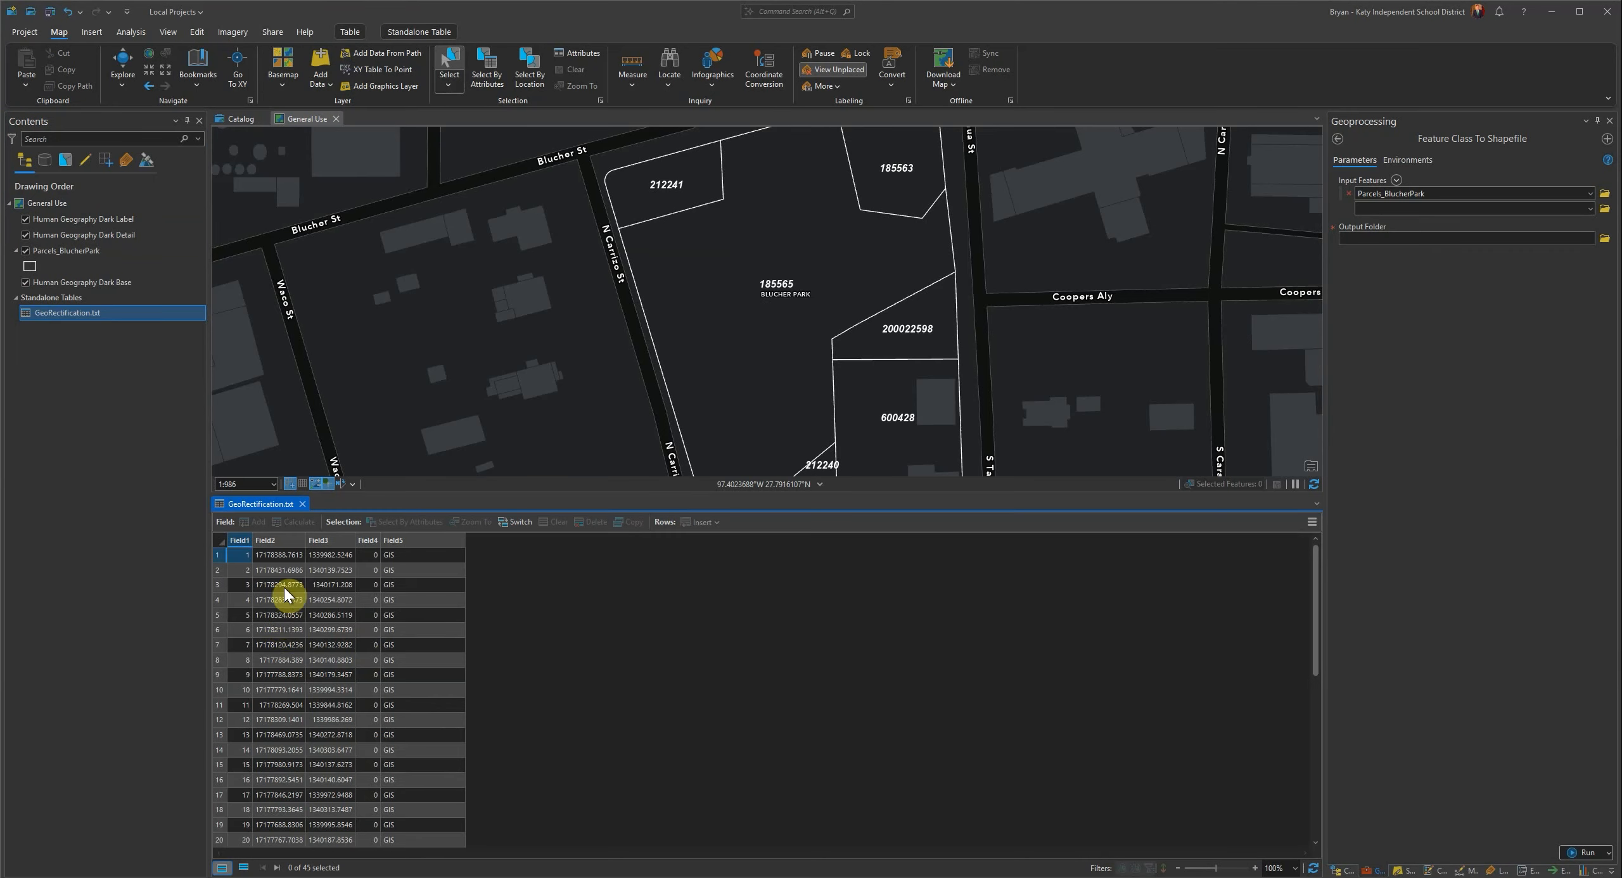
{"action": "scroll", "coordinate": [290, 583], "scroll_direction": "down", "scroll_amount": 8}
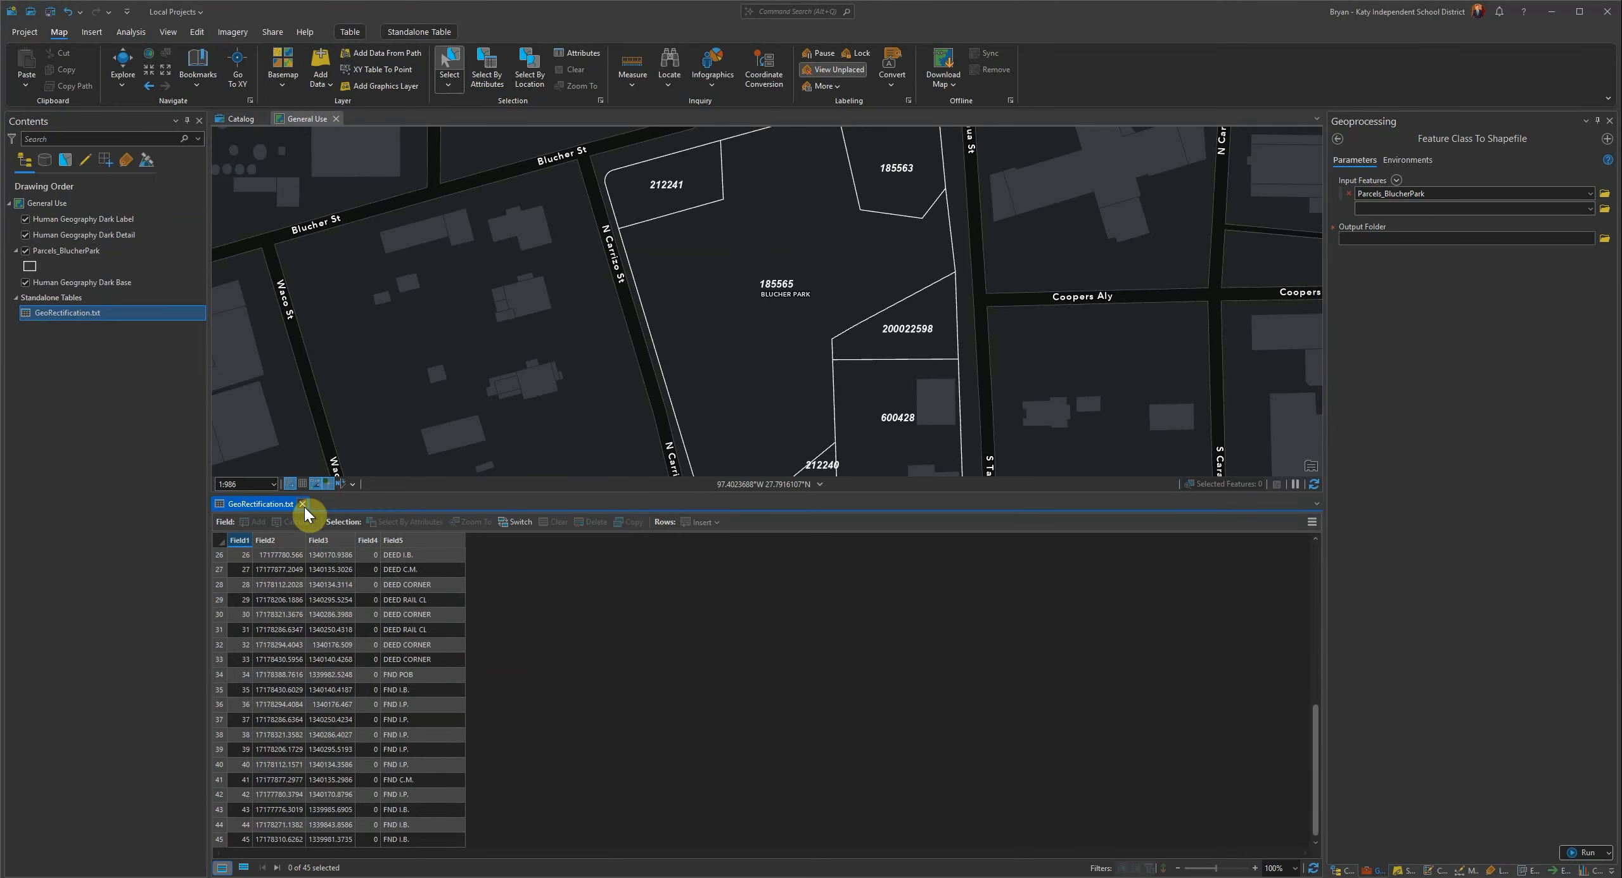
{"action": "left_click", "coordinate": [303, 504]}
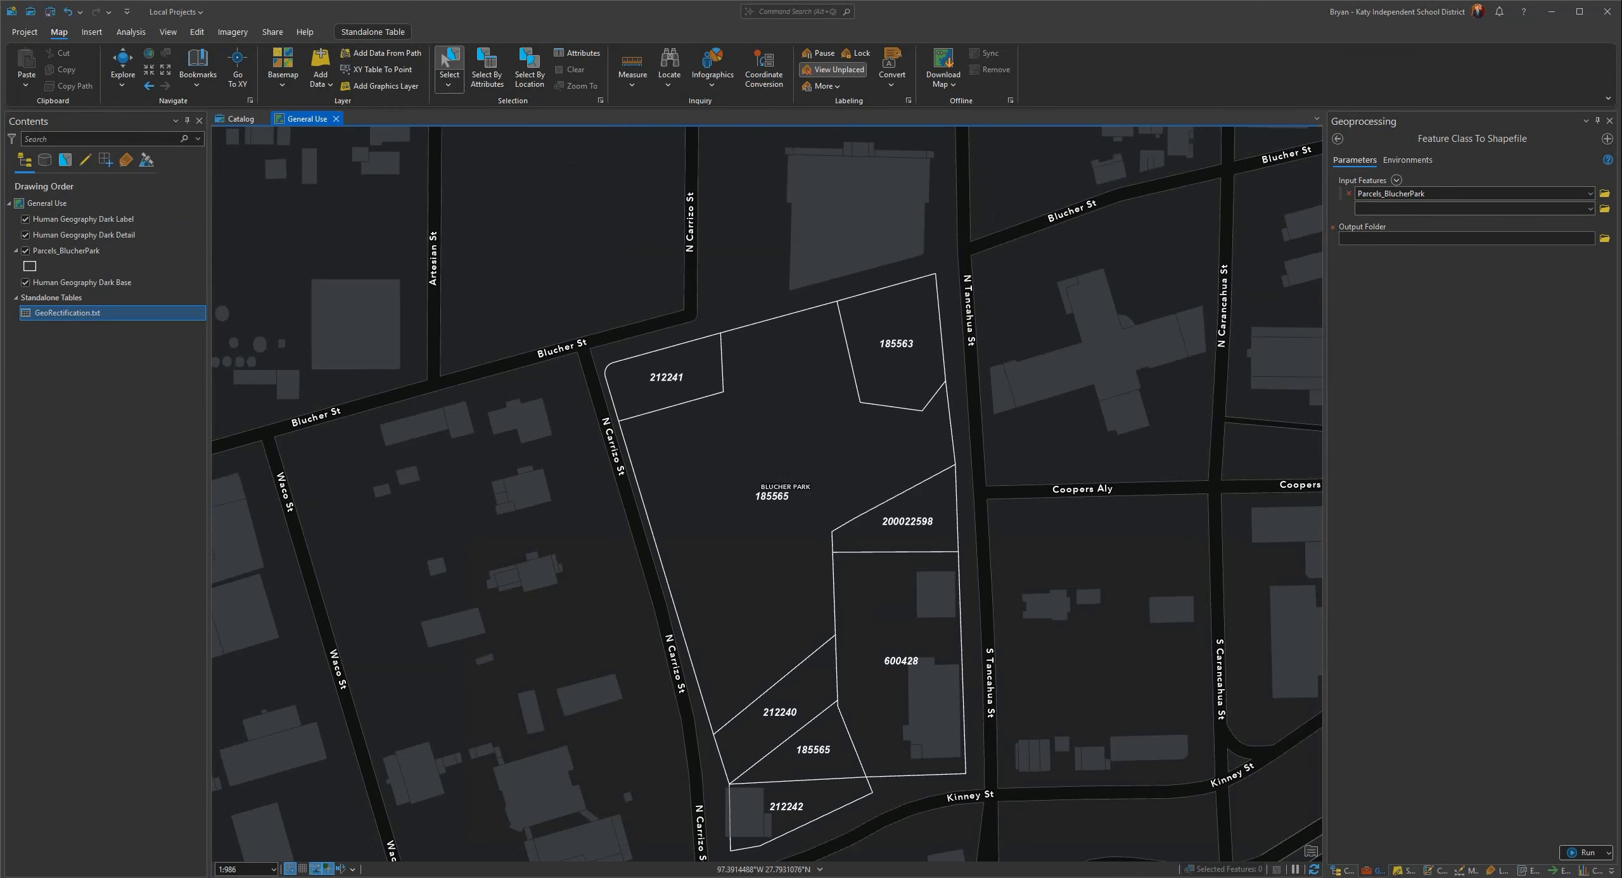
- Remove the GeoRectification.txt table from the General Use map, bring a GeoRectification.txt table back in, and open its records
{"action": "key", "text": "Delete"}
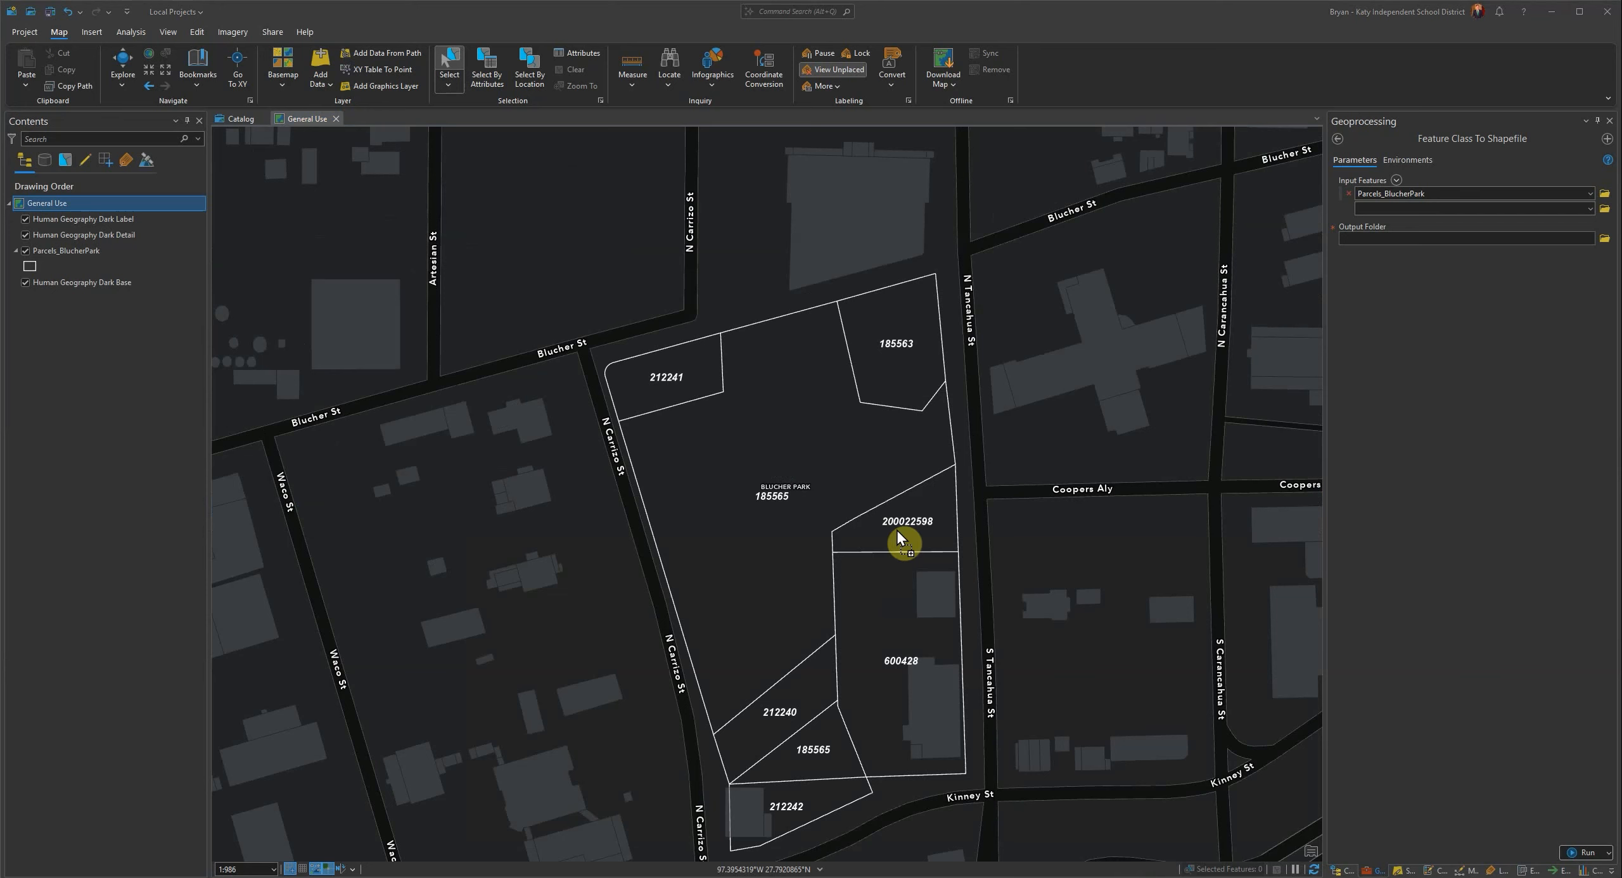
{"action": "key", "text": "ctrl+z"}
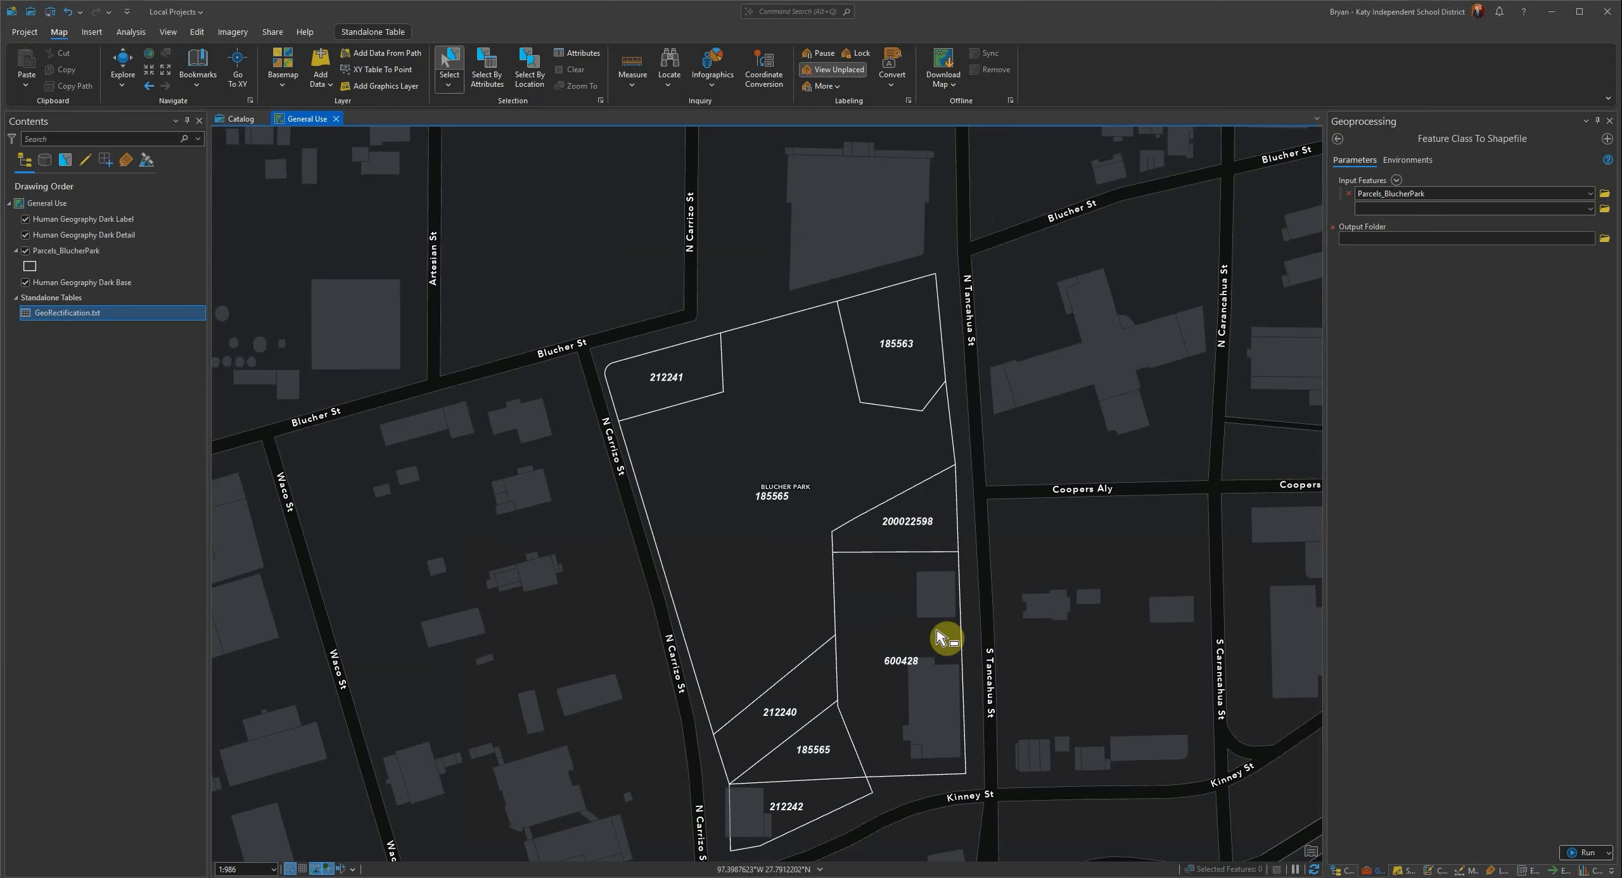
{"action": "right_click", "coordinate": [76, 312]}
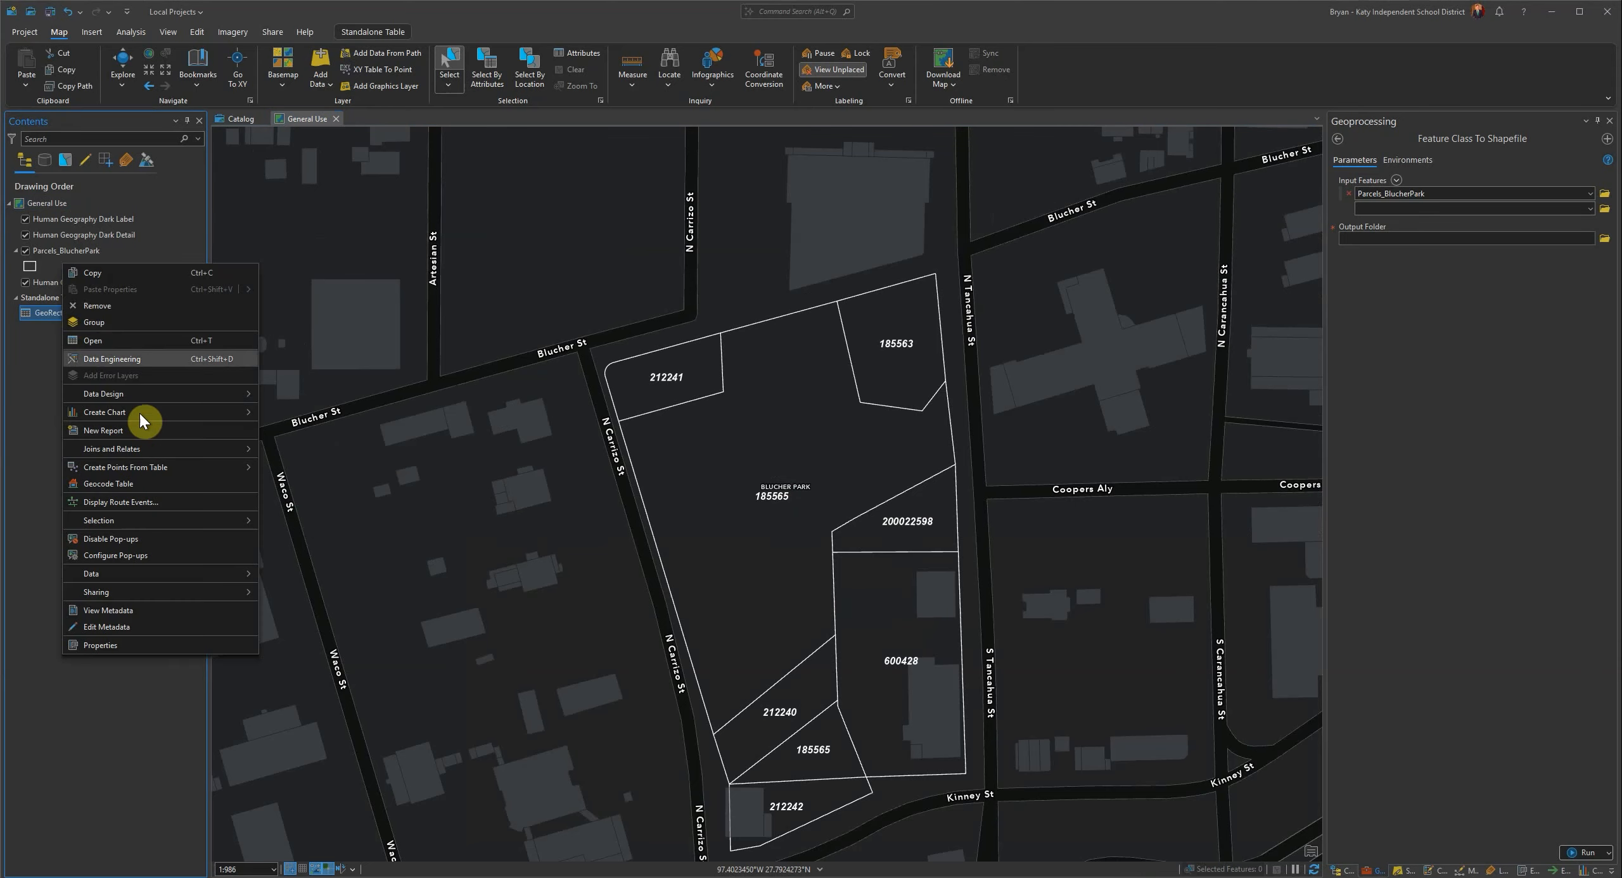
{"action": "left_click", "coordinate": [123, 355]}
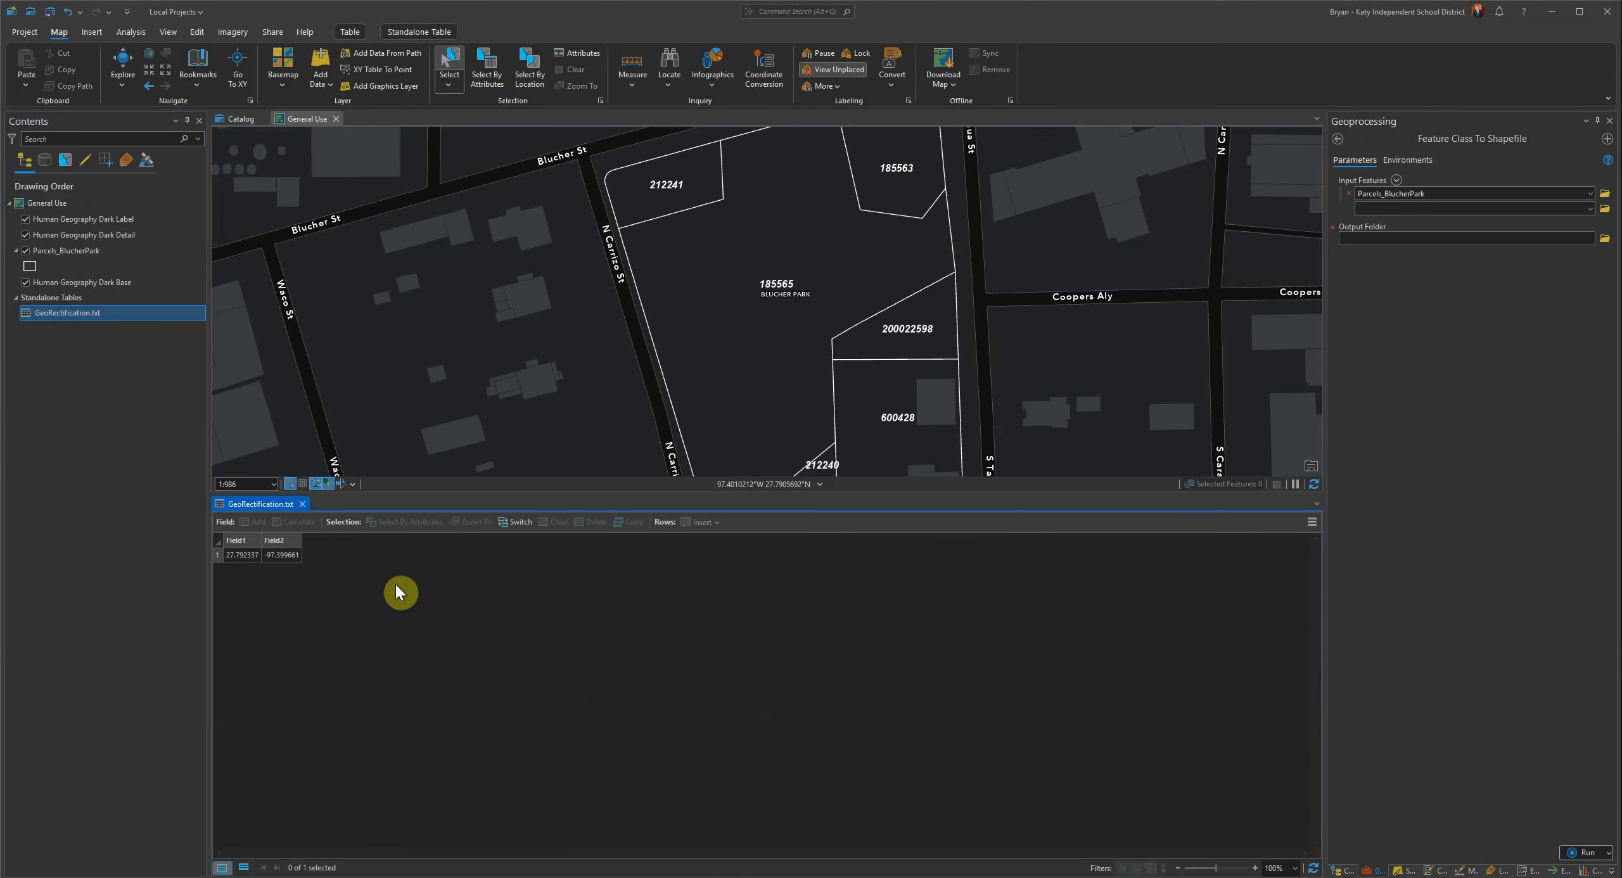
- Close the table and try to create points from GeoRectification.txt with XY Table To Point, using Field1 as X and Field2 as Y
{"action": "left_click", "coordinate": [303, 505]}
{"action": "right_click", "coordinate": [66, 313]}
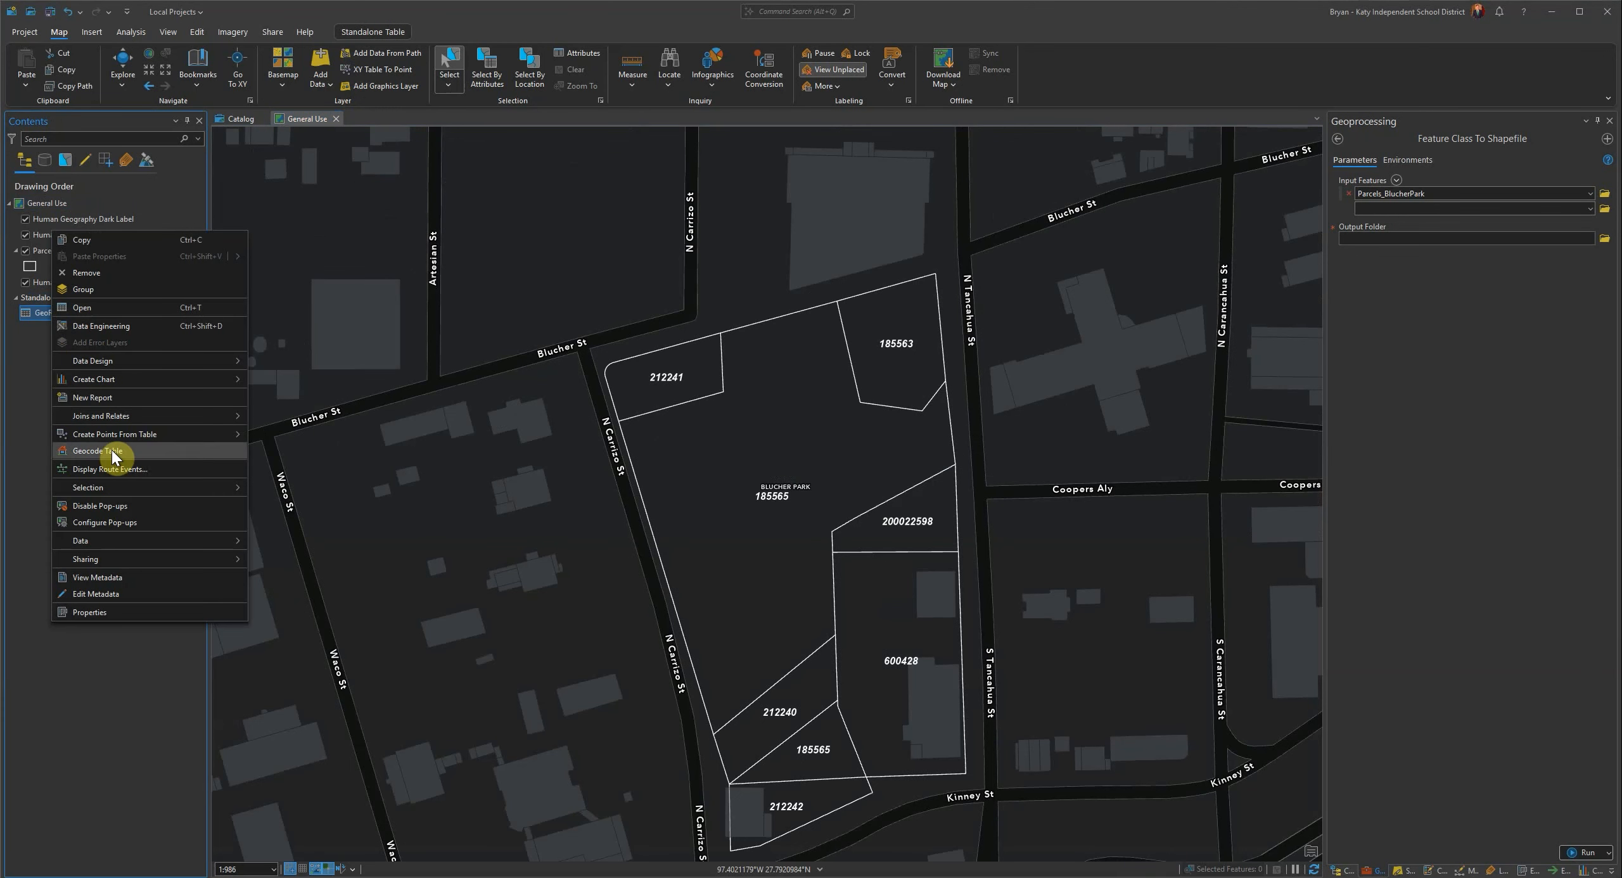
{"action": "mouse_move", "coordinate": [100, 437]}
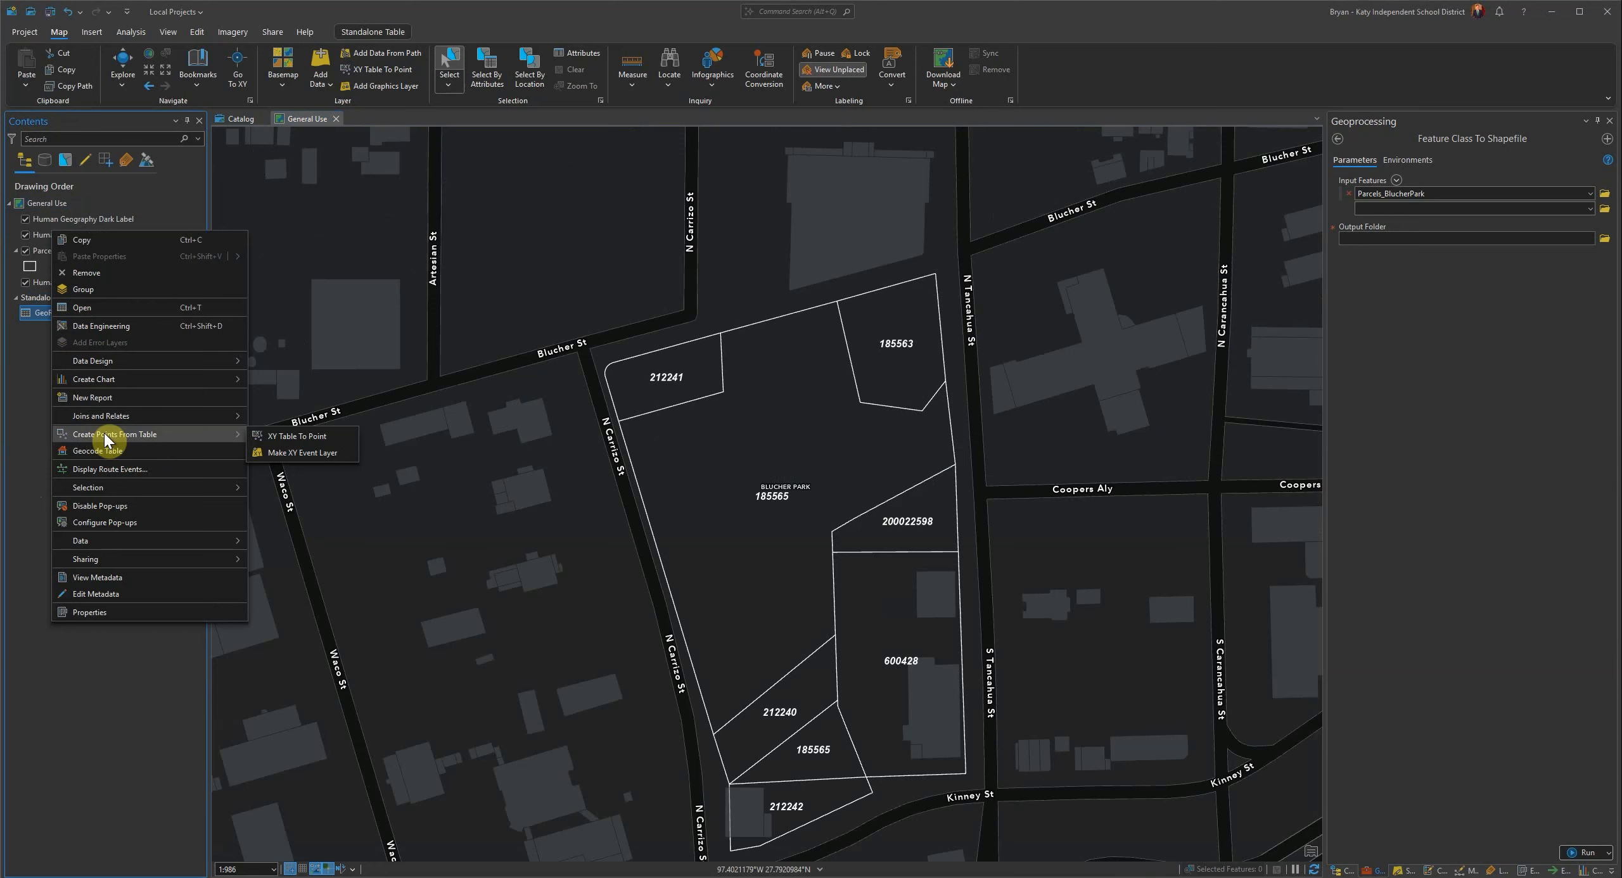
{"action": "left_click", "coordinate": [336, 440]}
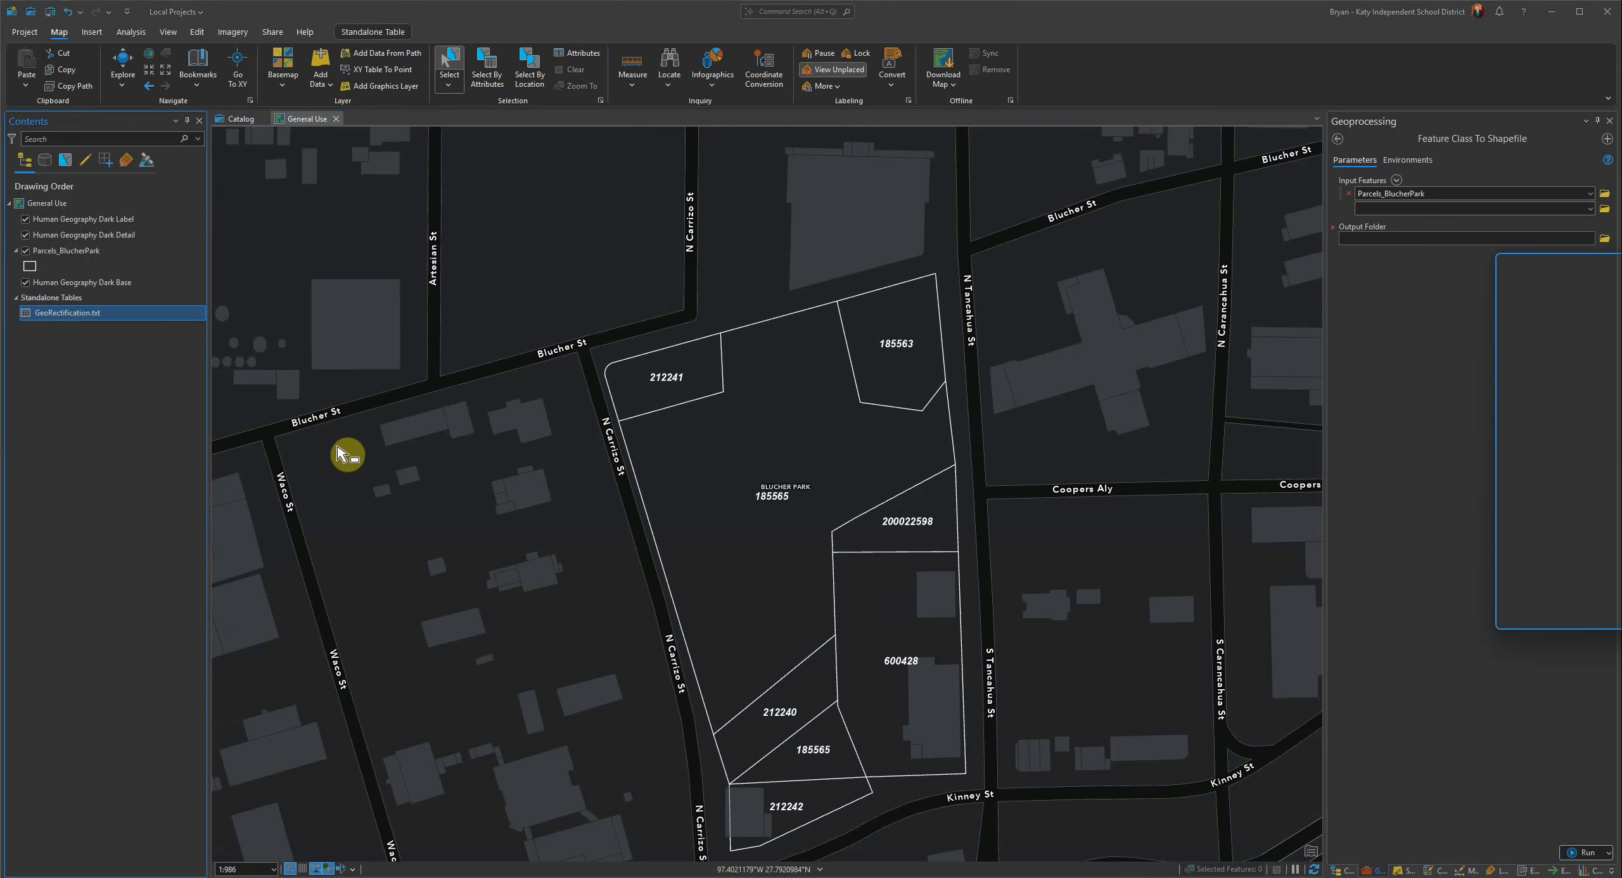
{"action": "key", "text": "Tab"}
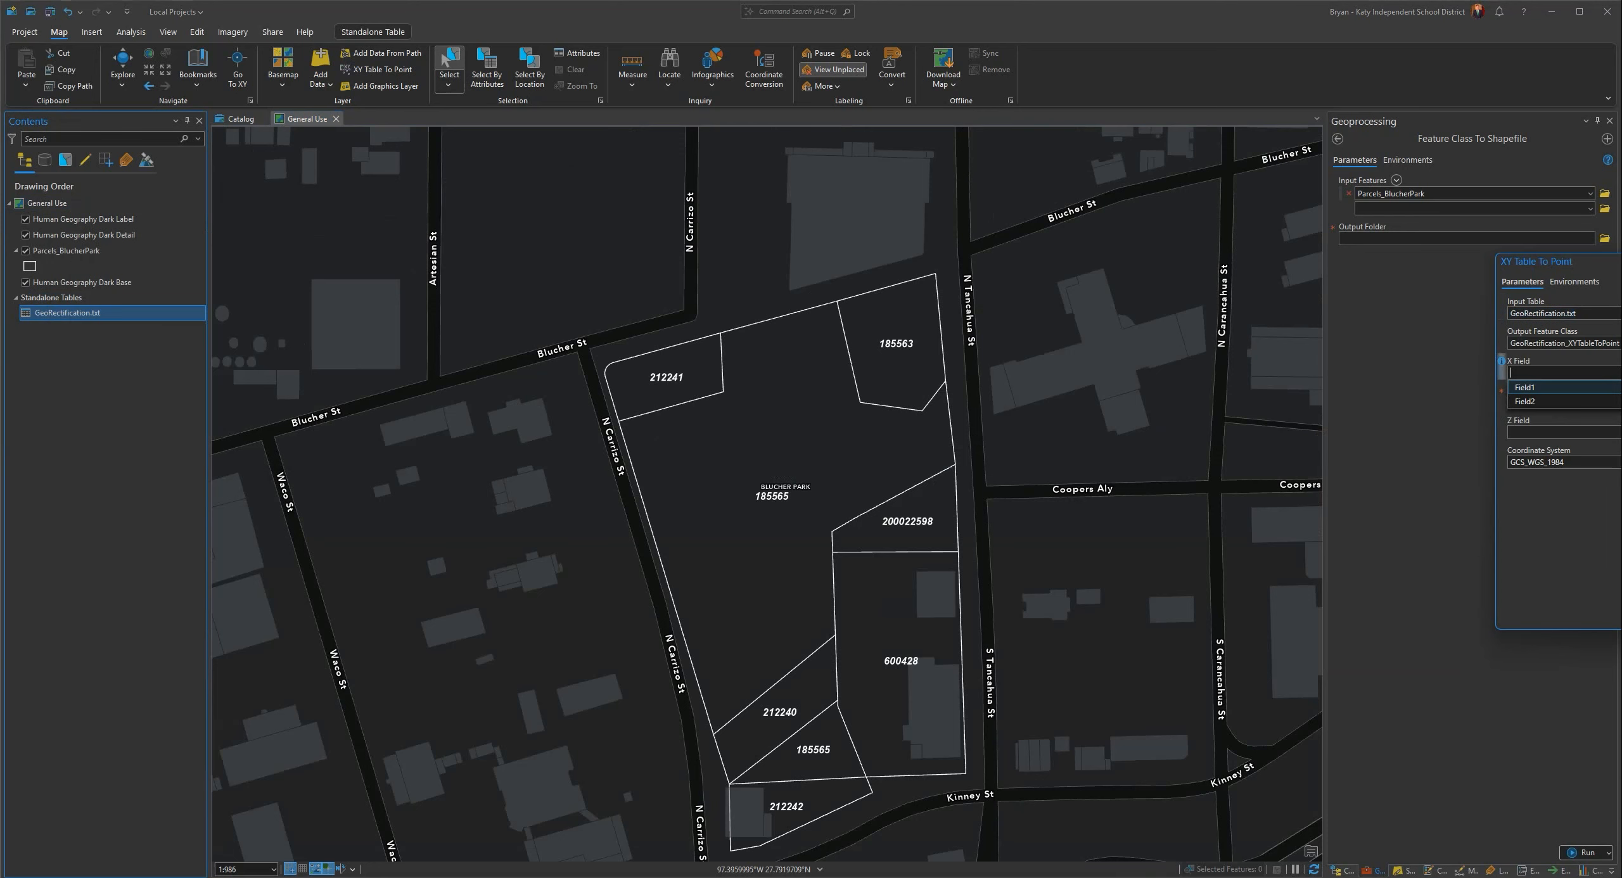
{"action": "left_click", "coordinate": [1620, 403]}
{"action": "left_click", "coordinate": [1610, 430]}
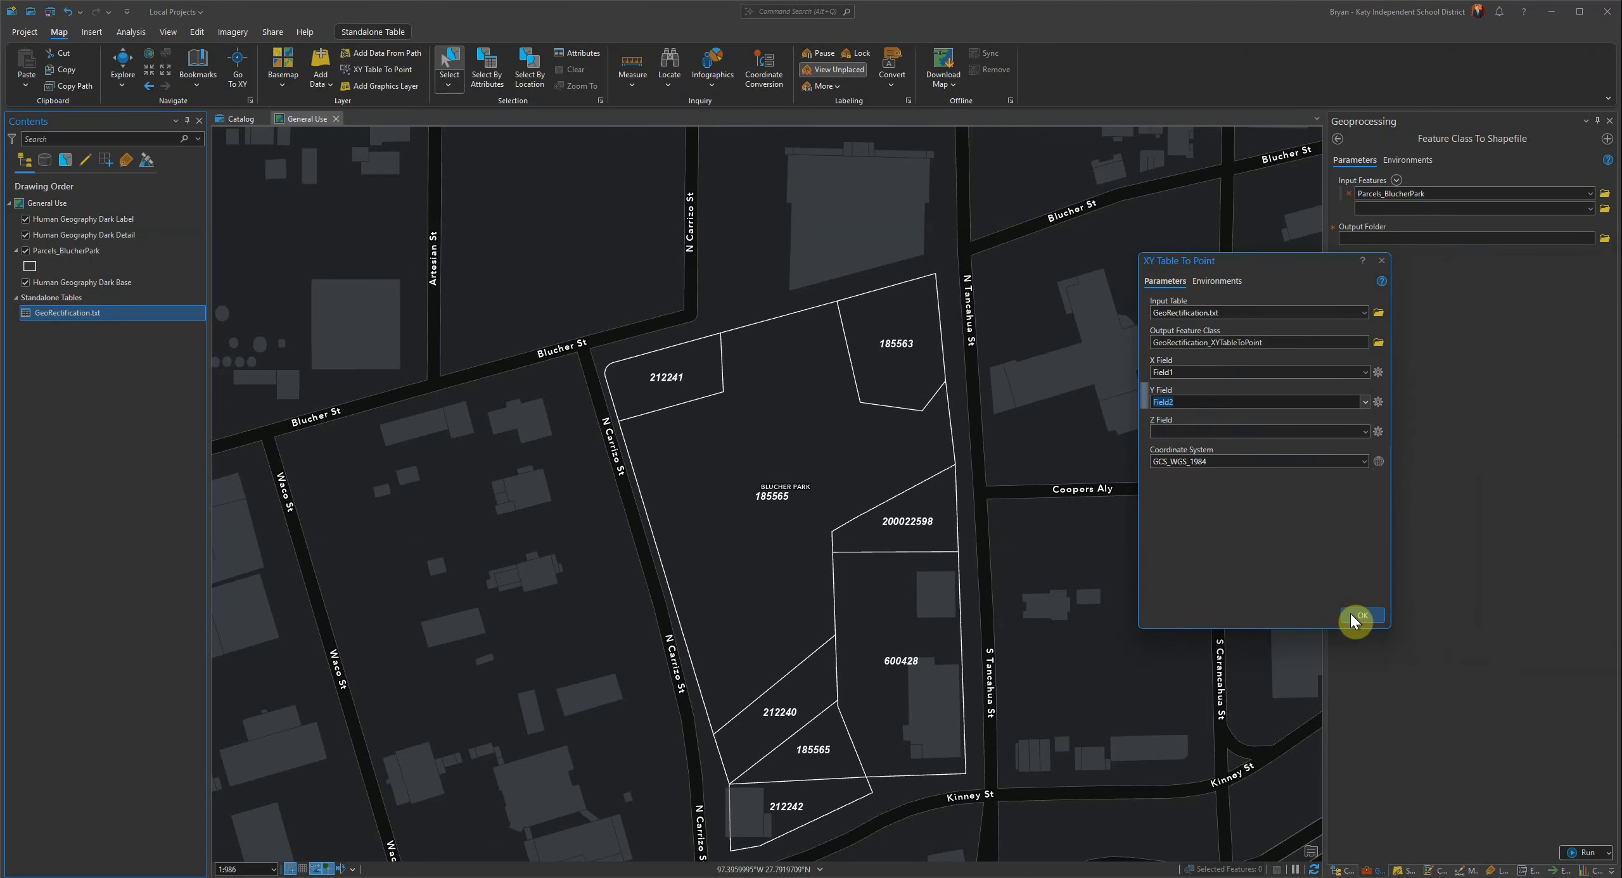
{"action": "left_click", "coordinate": [1352, 616]}
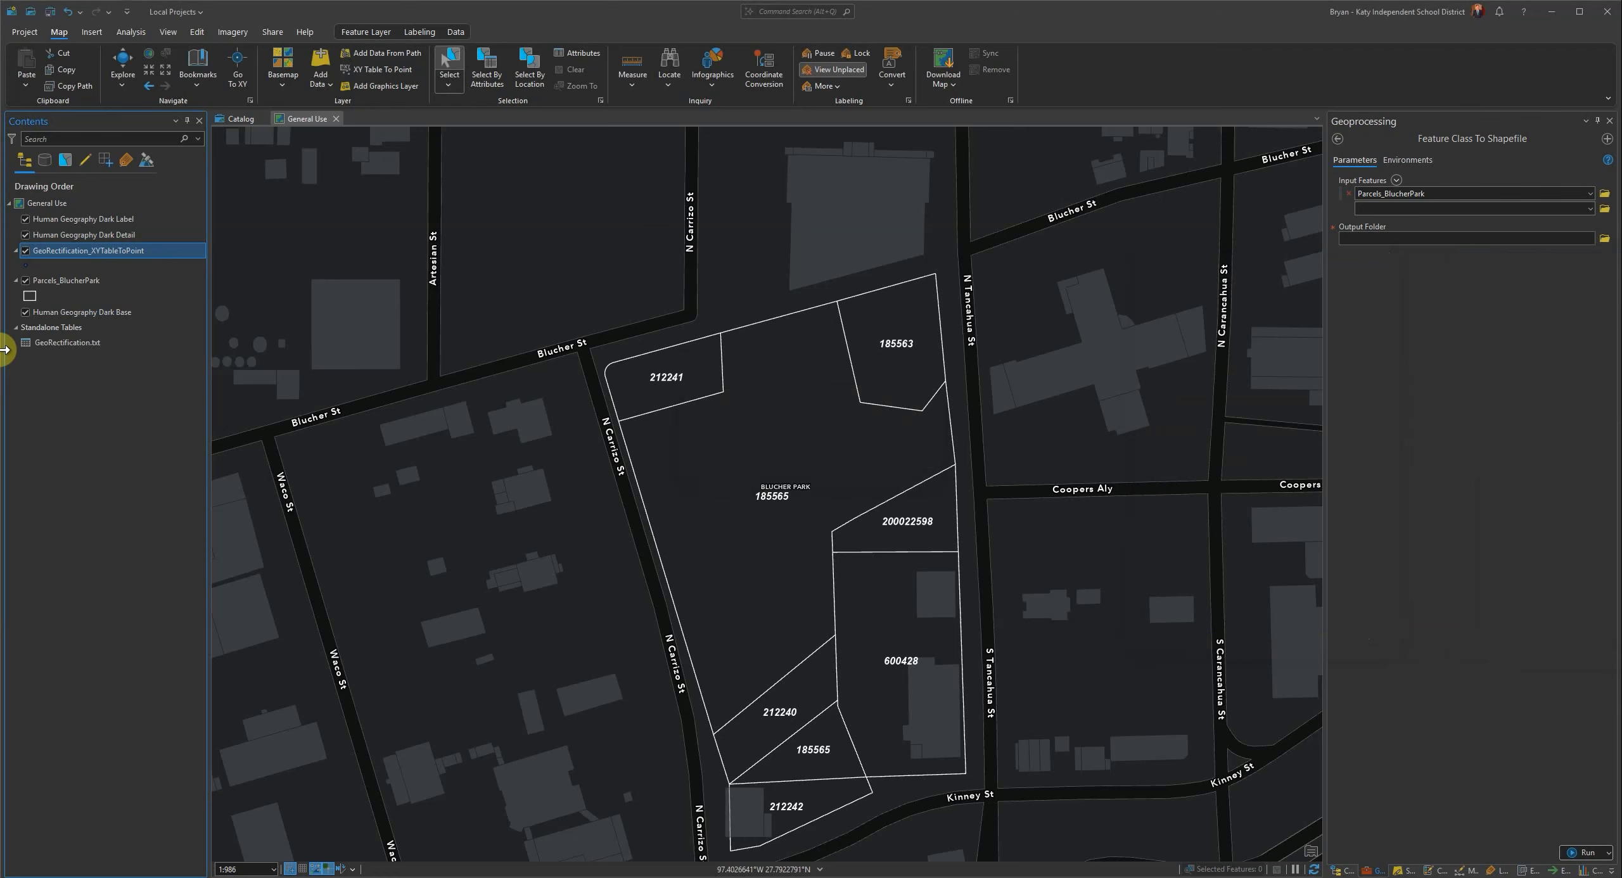
- Hide the Human Geography Dark Base layer and give the GeoRectification_XYTableToPoint layer a red circle symbol to locate its point
{"action": "right_click", "coordinate": [99, 250]}
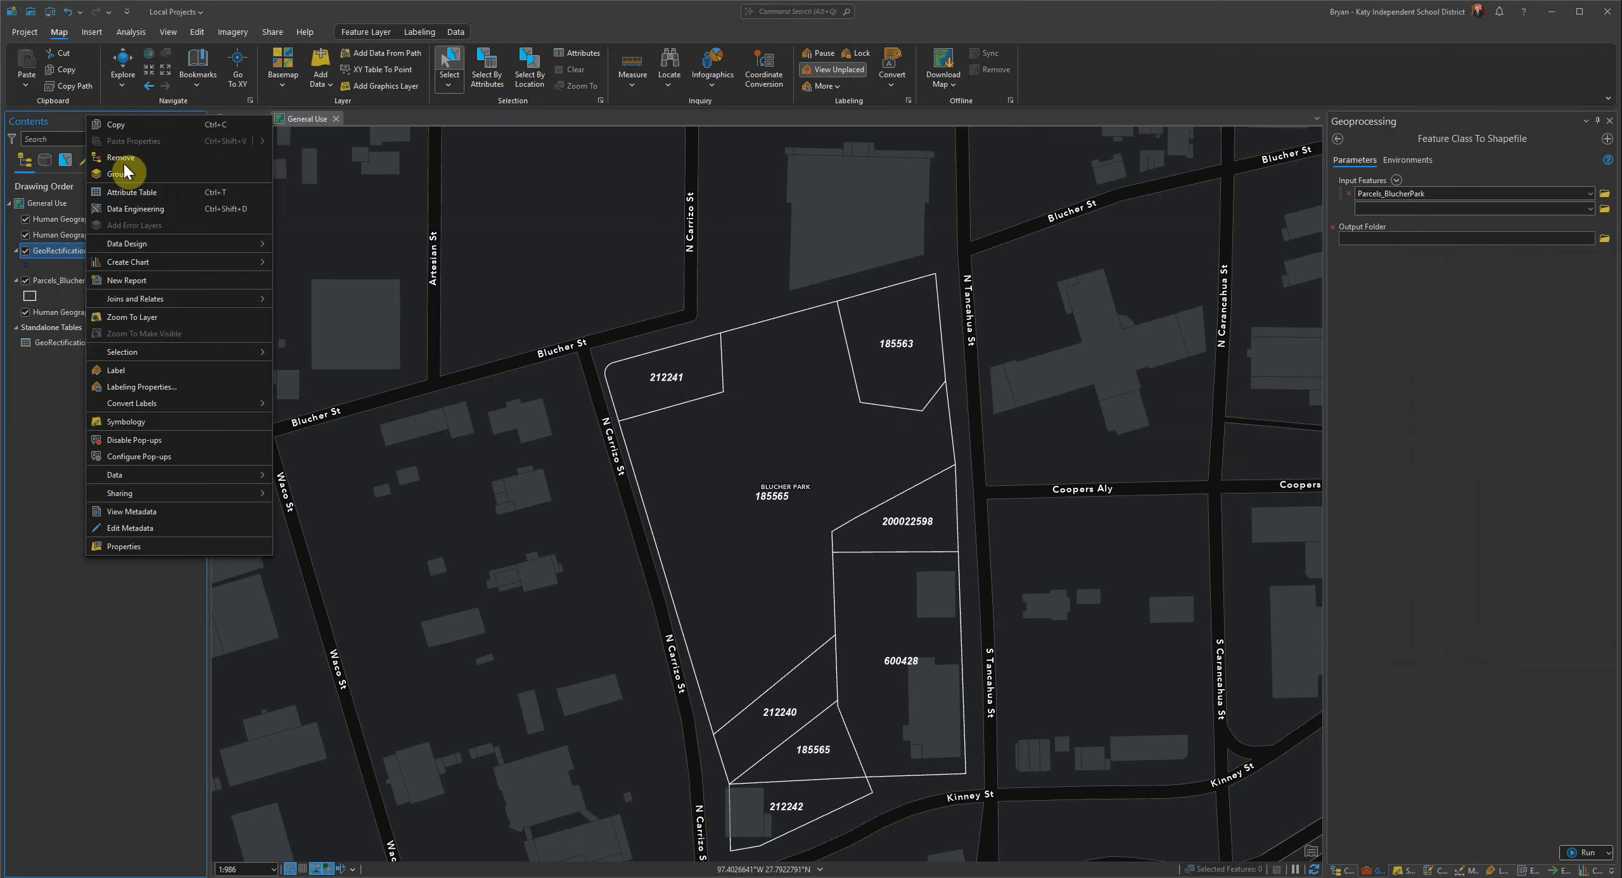
{"action": "left_click", "coordinate": [144, 315]}
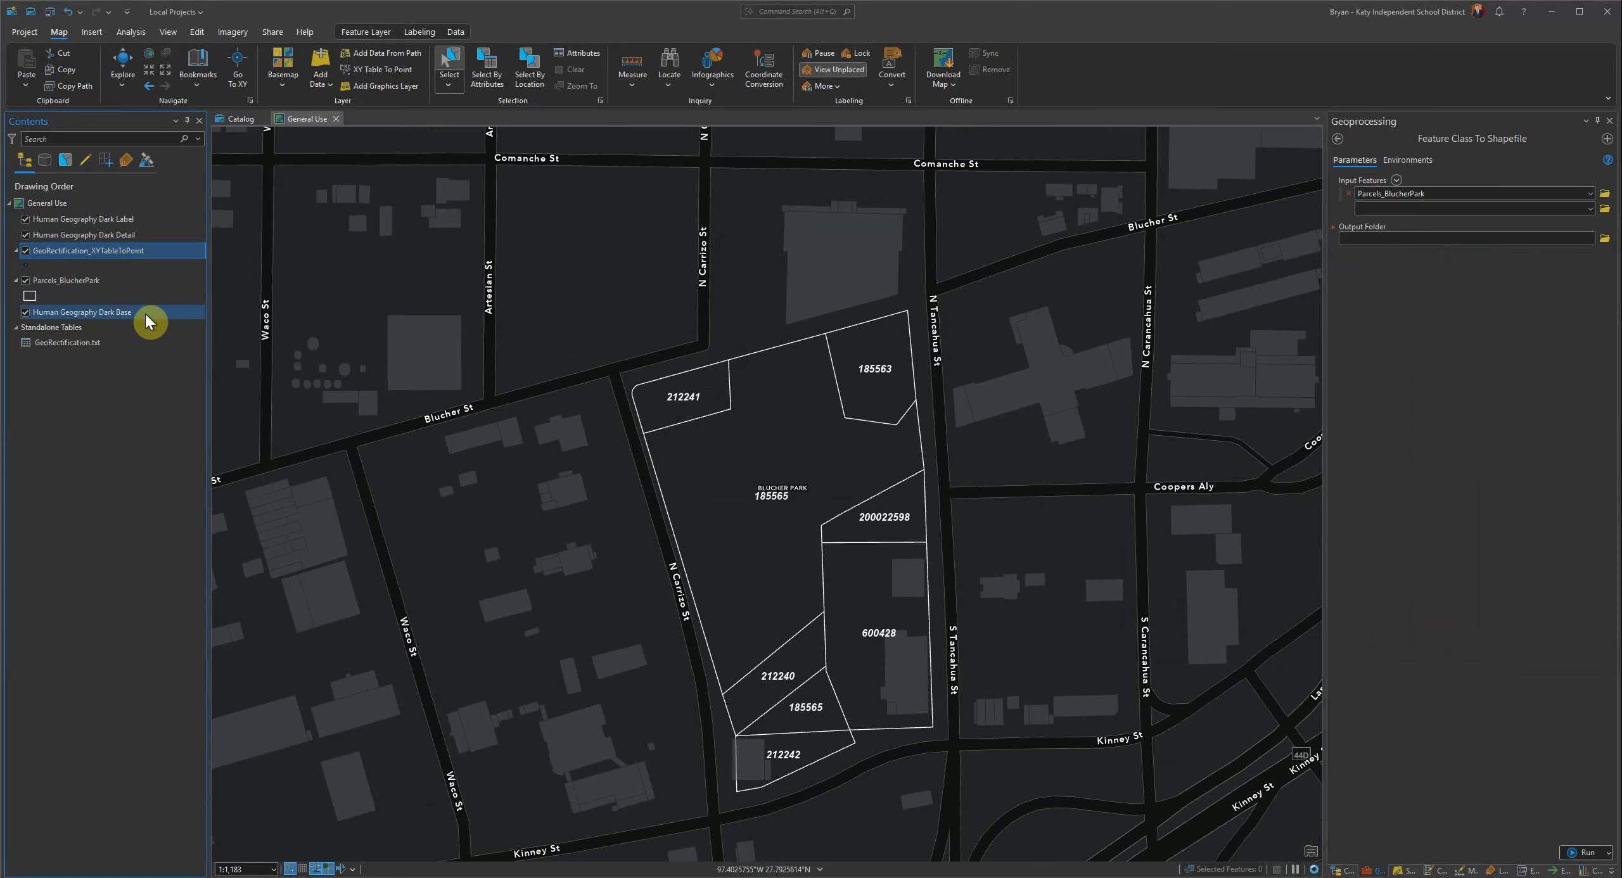
{"action": "left_click", "coordinate": [25, 313]}
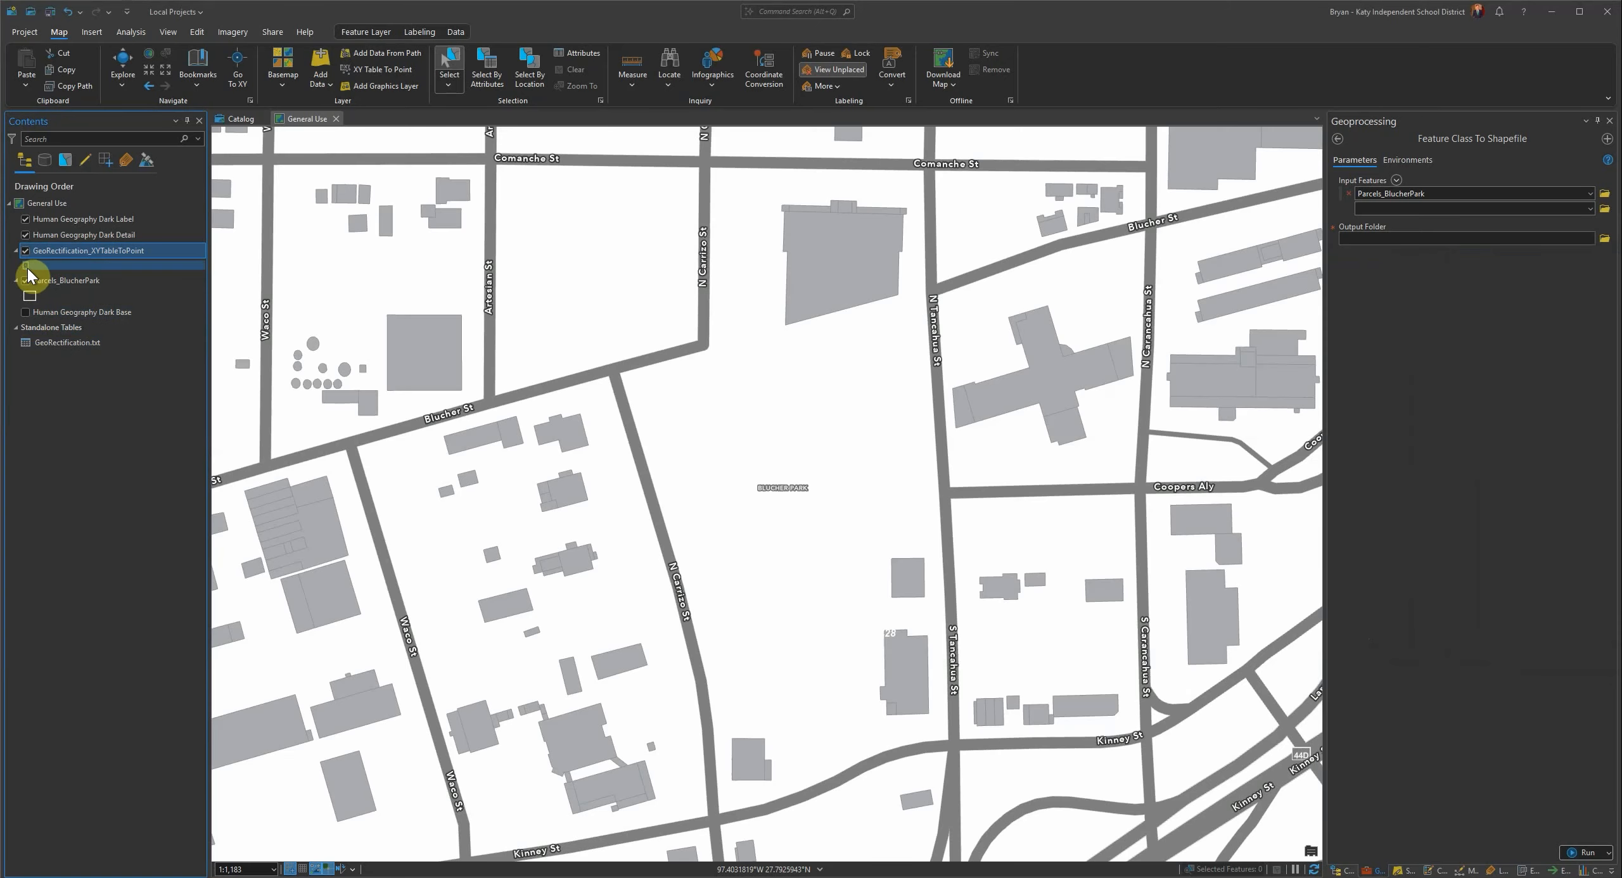
{"action": "scroll", "coordinate": [727, 429], "scroll_direction": "down", "scroll_amount": 3}
{"action": "scroll", "coordinate": [727, 430], "scroll_direction": "up", "scroll_amount": 3}
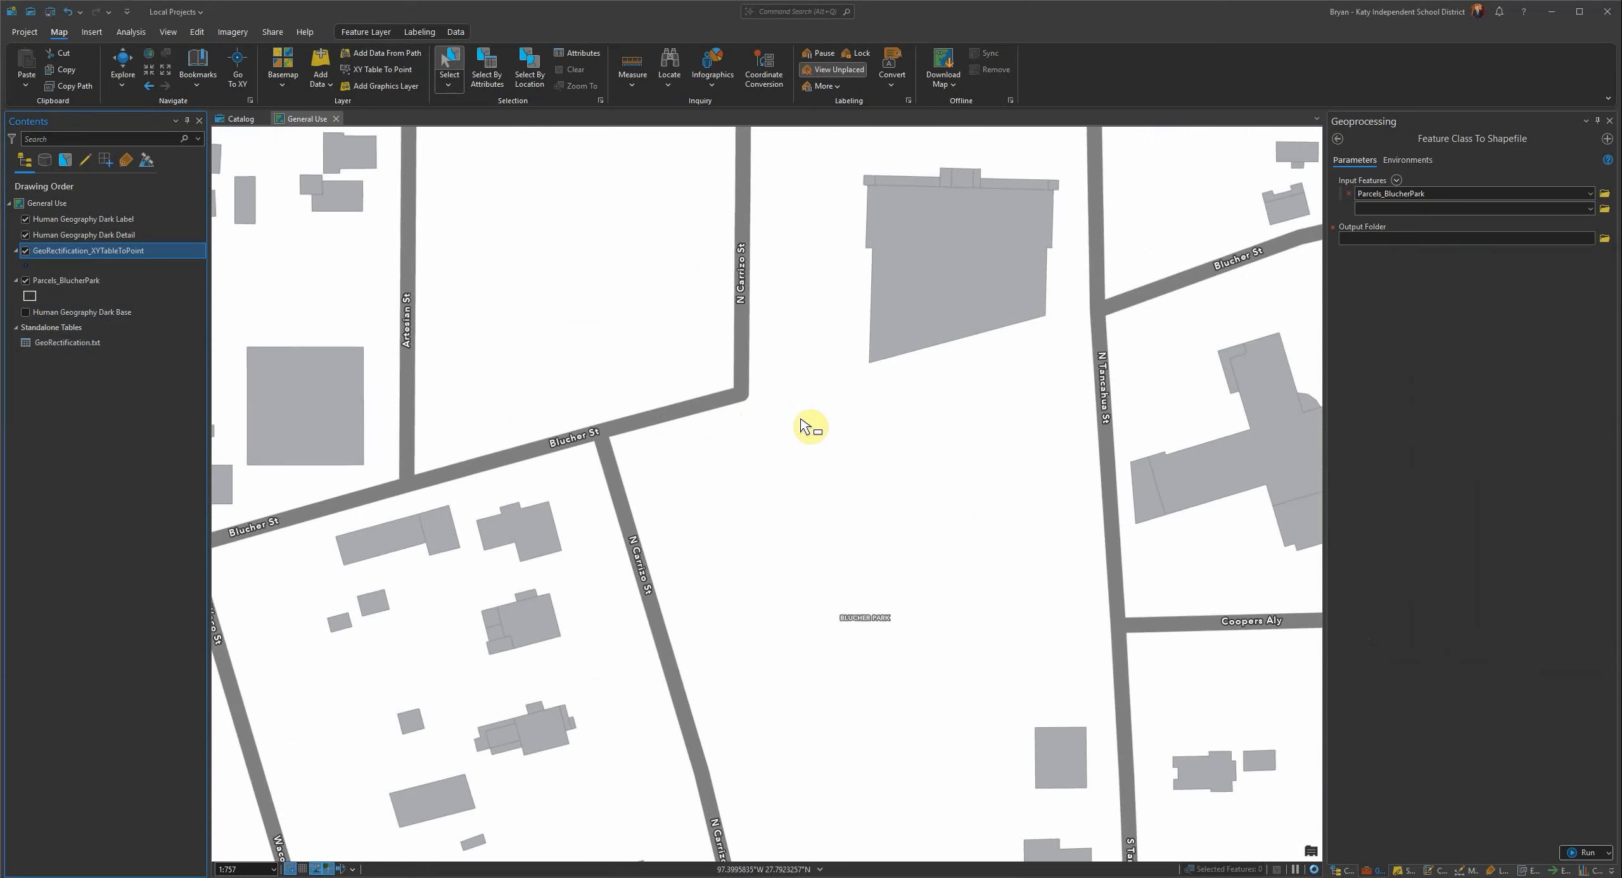
{"action": "left_click", "coordinate": [28, 266]}
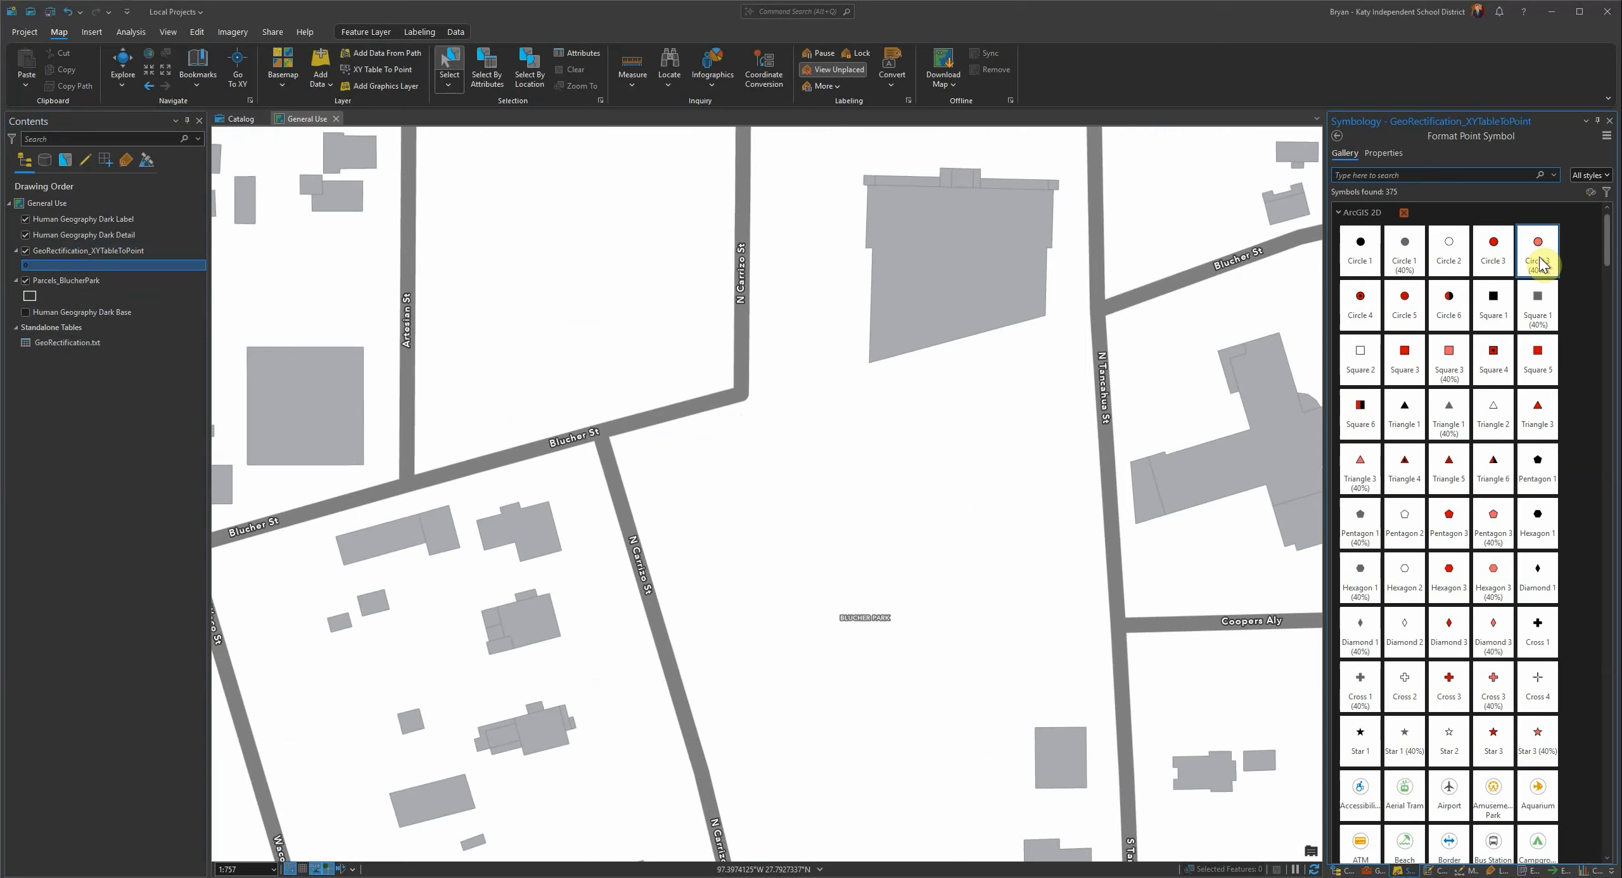
{"action": "left_click", "coordinate": [1539, 256]}
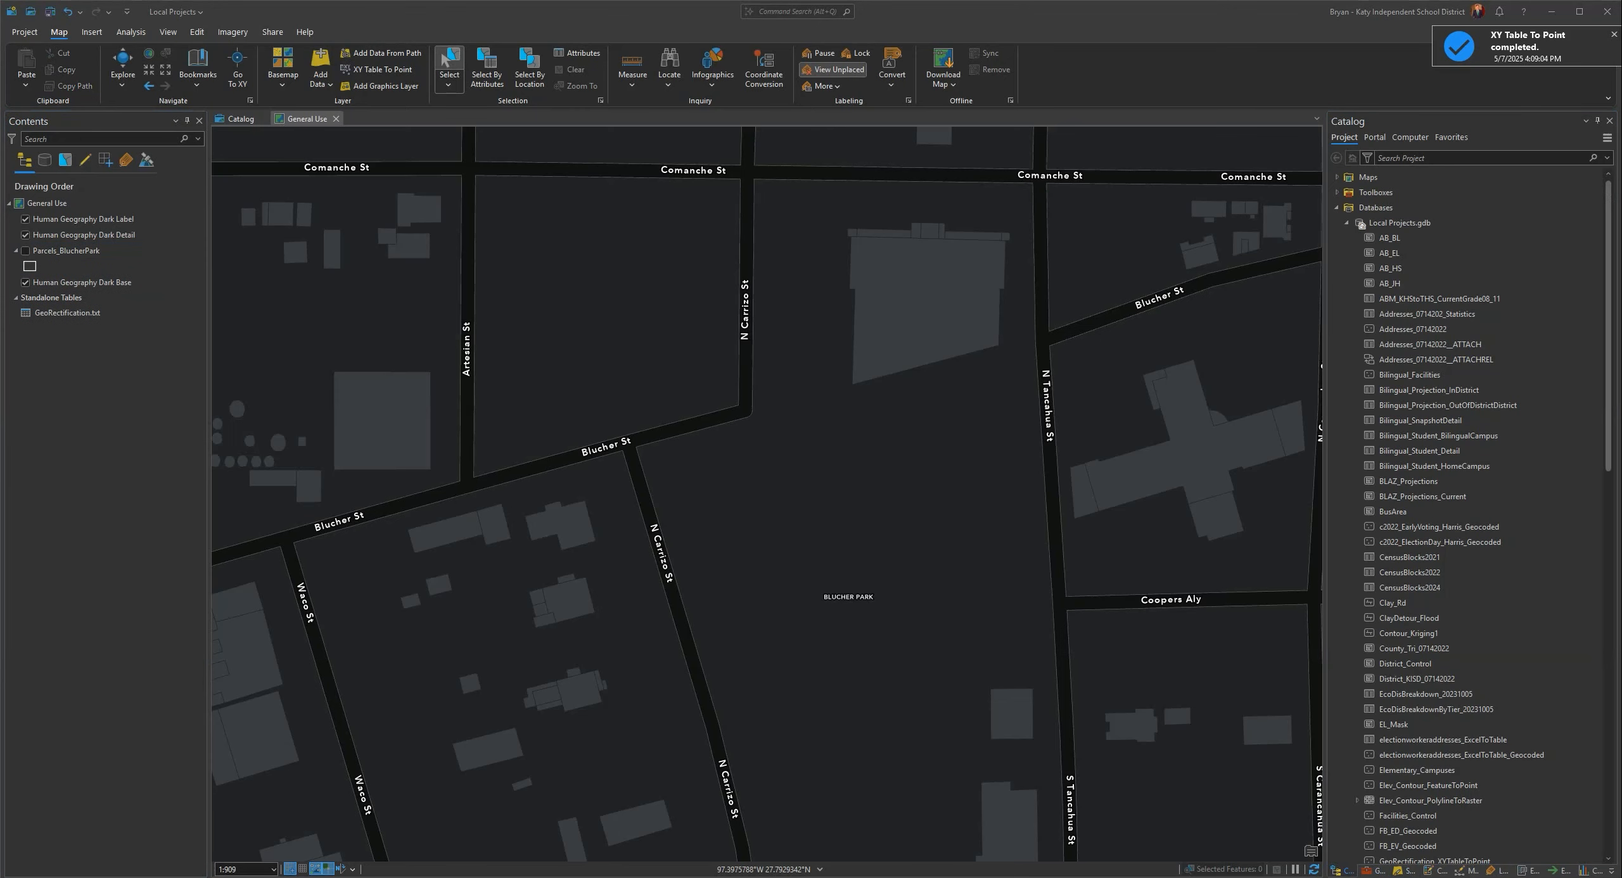
- Create points from GeoRectification.txt with XY Table To Point, using Field2 as X, Field1 as Y, and the GCS_WGS_1984 coordinate system
{"action": "left_click", "coordinate": [53, 312]}
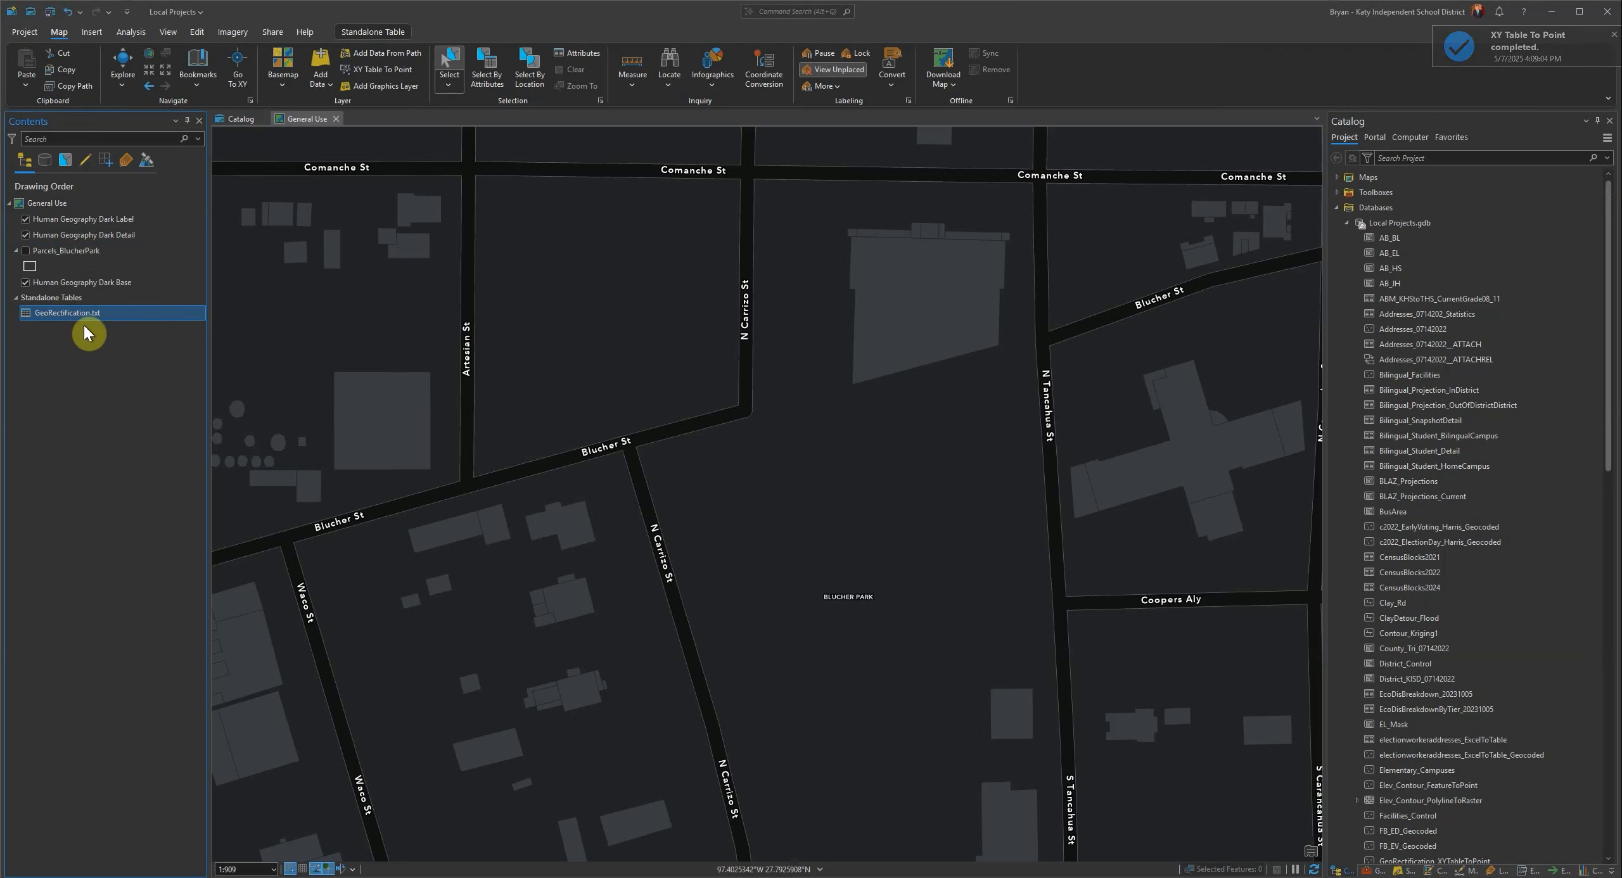
{"action": "right_click", "coordinate": [56, 312]}
{"action": "mouse_move", "coordinate": [56, 314]}
{"action": "left_click", "coordinate": [36, 384]}
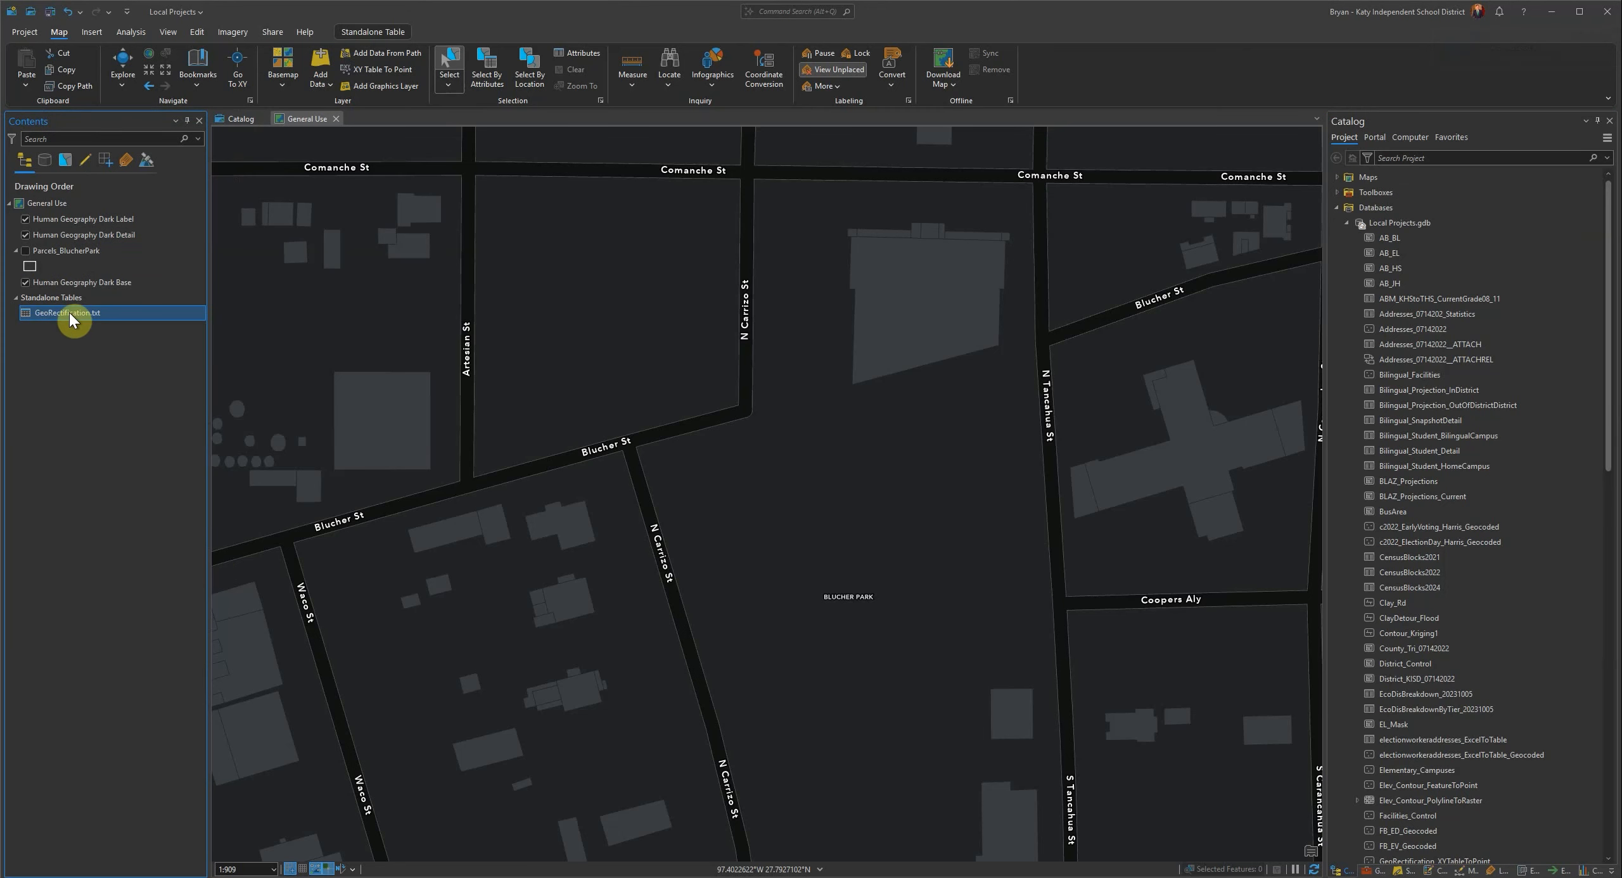
{"action": "right_click", "coordinate": [70, 312]}
{"action": "mouse_move", "coordinate": [72, 311]}
{"action": "left_click", "coordinate": [335, 325]}
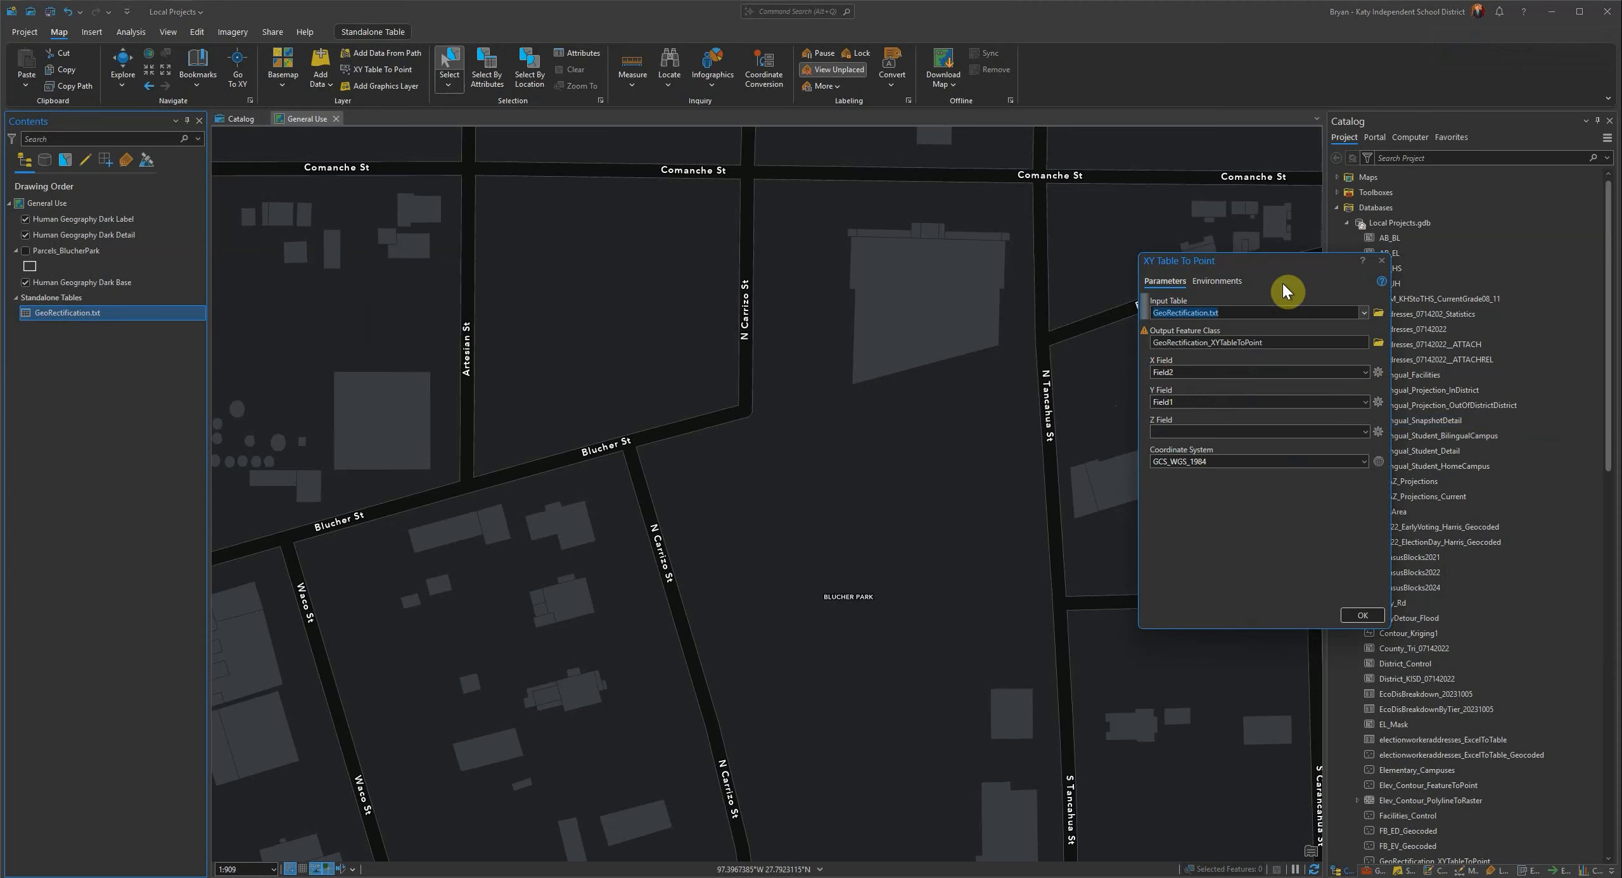
{"action": "left_click_drag", "start_coordinate": [1286, 267], "coordinate": [398, 213]}
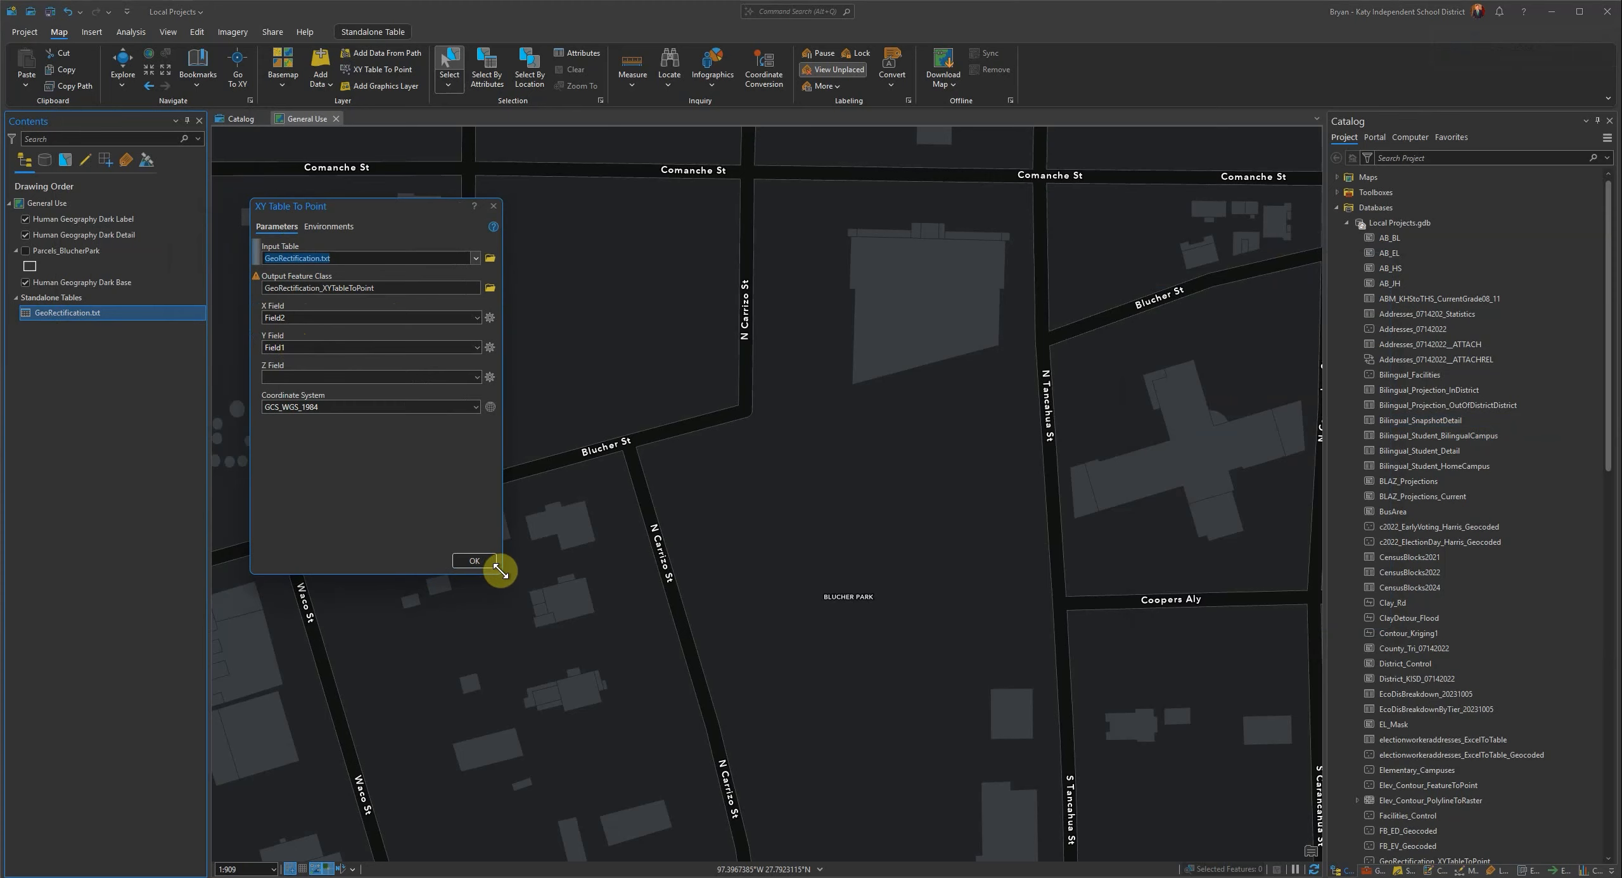
{"action": "left_click", "coordinate": [480, 563]}
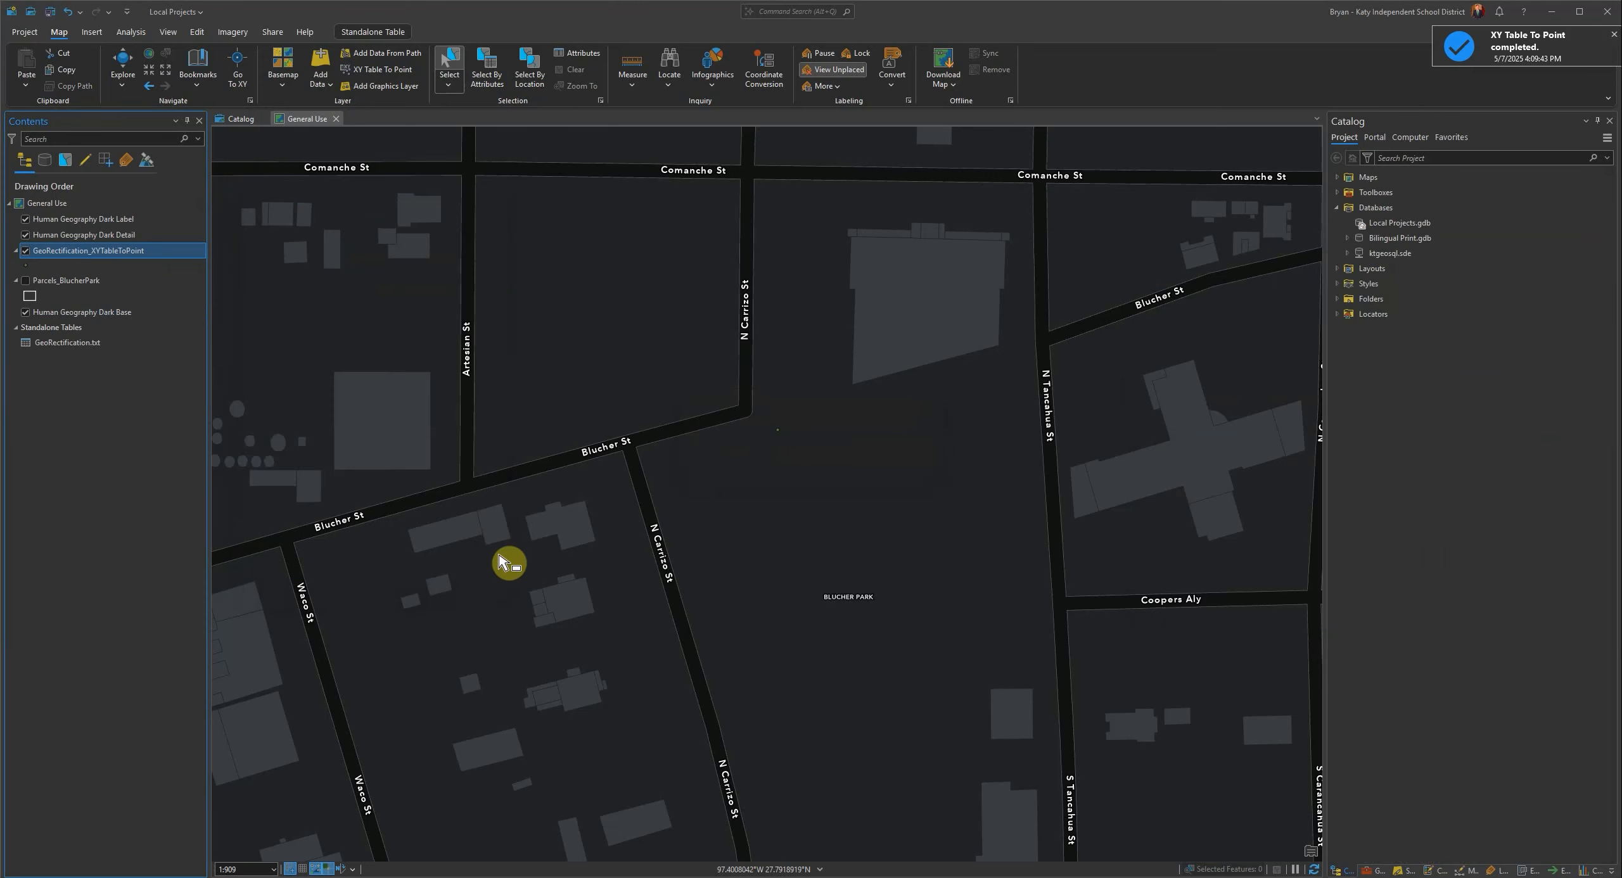
- Display the Parcels_BlucherPark layer and check the plotted point against the parcel corner on the park's northern boundary
{"action": "left_click", "coordinate": [27, 283]}
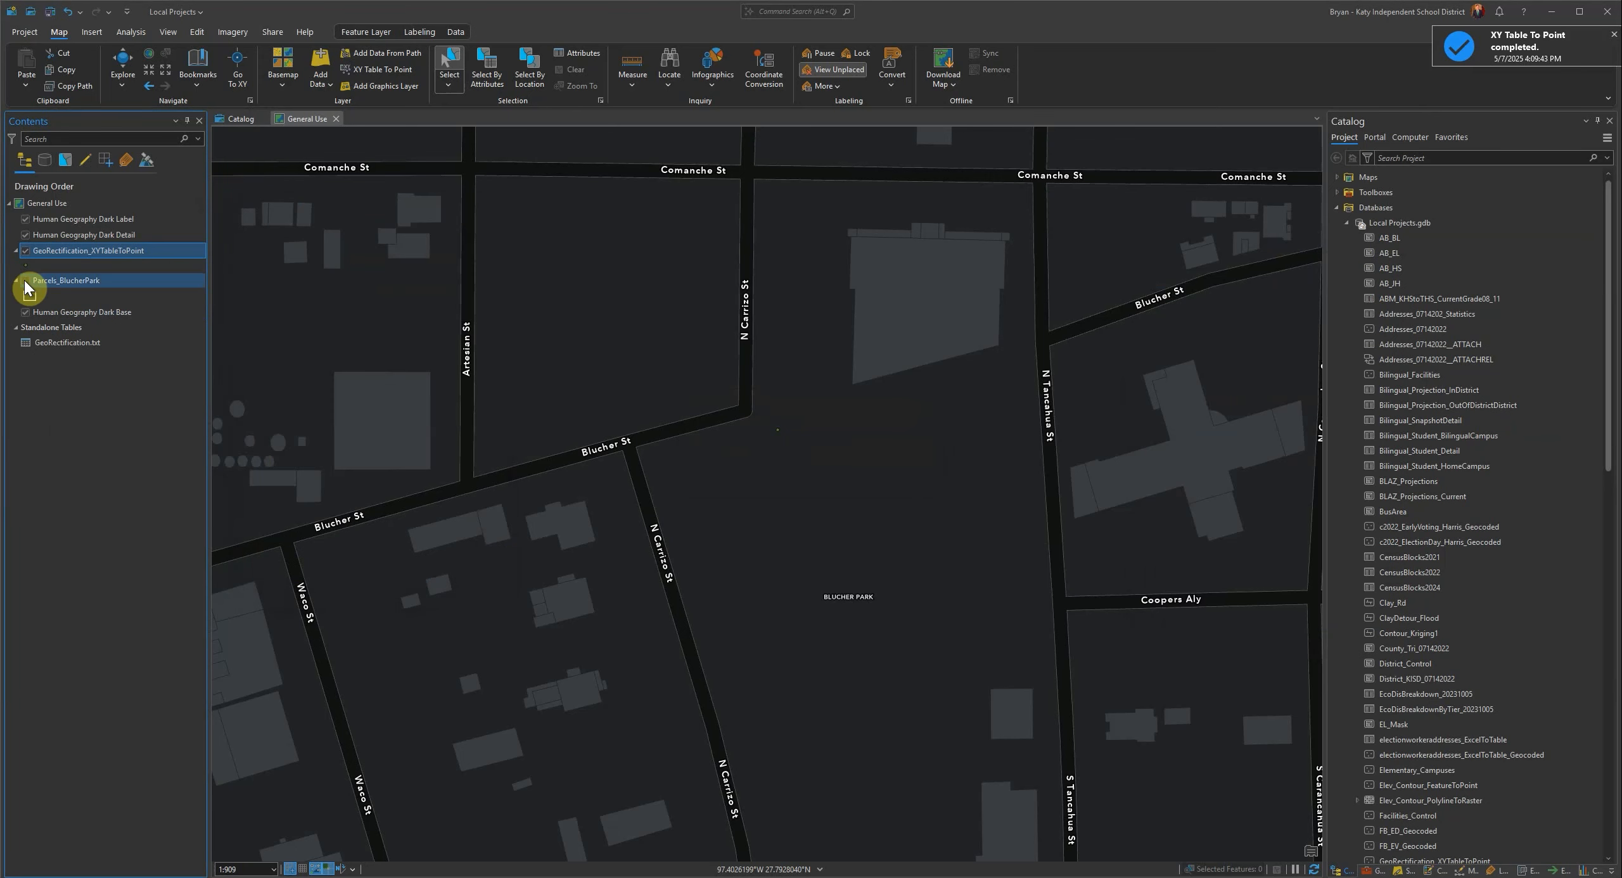
{"action": "left_click", "coordinate": [26, 282]}
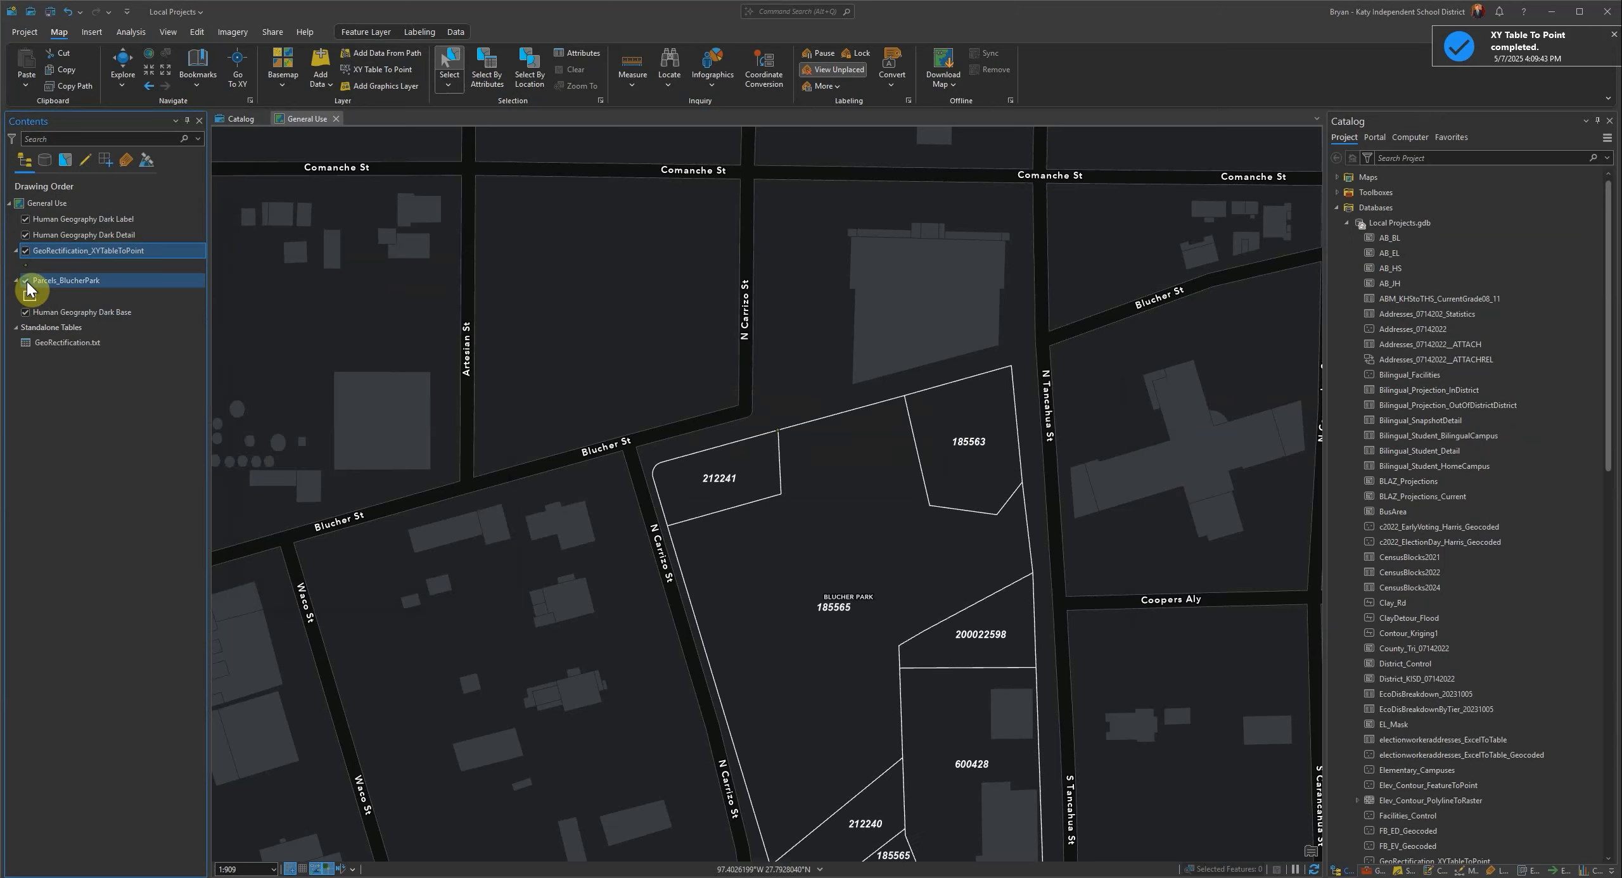
{"action": "scroll", "coordinate": [735, 419], "scroll_direction": "up", "scroll_amount": 2}
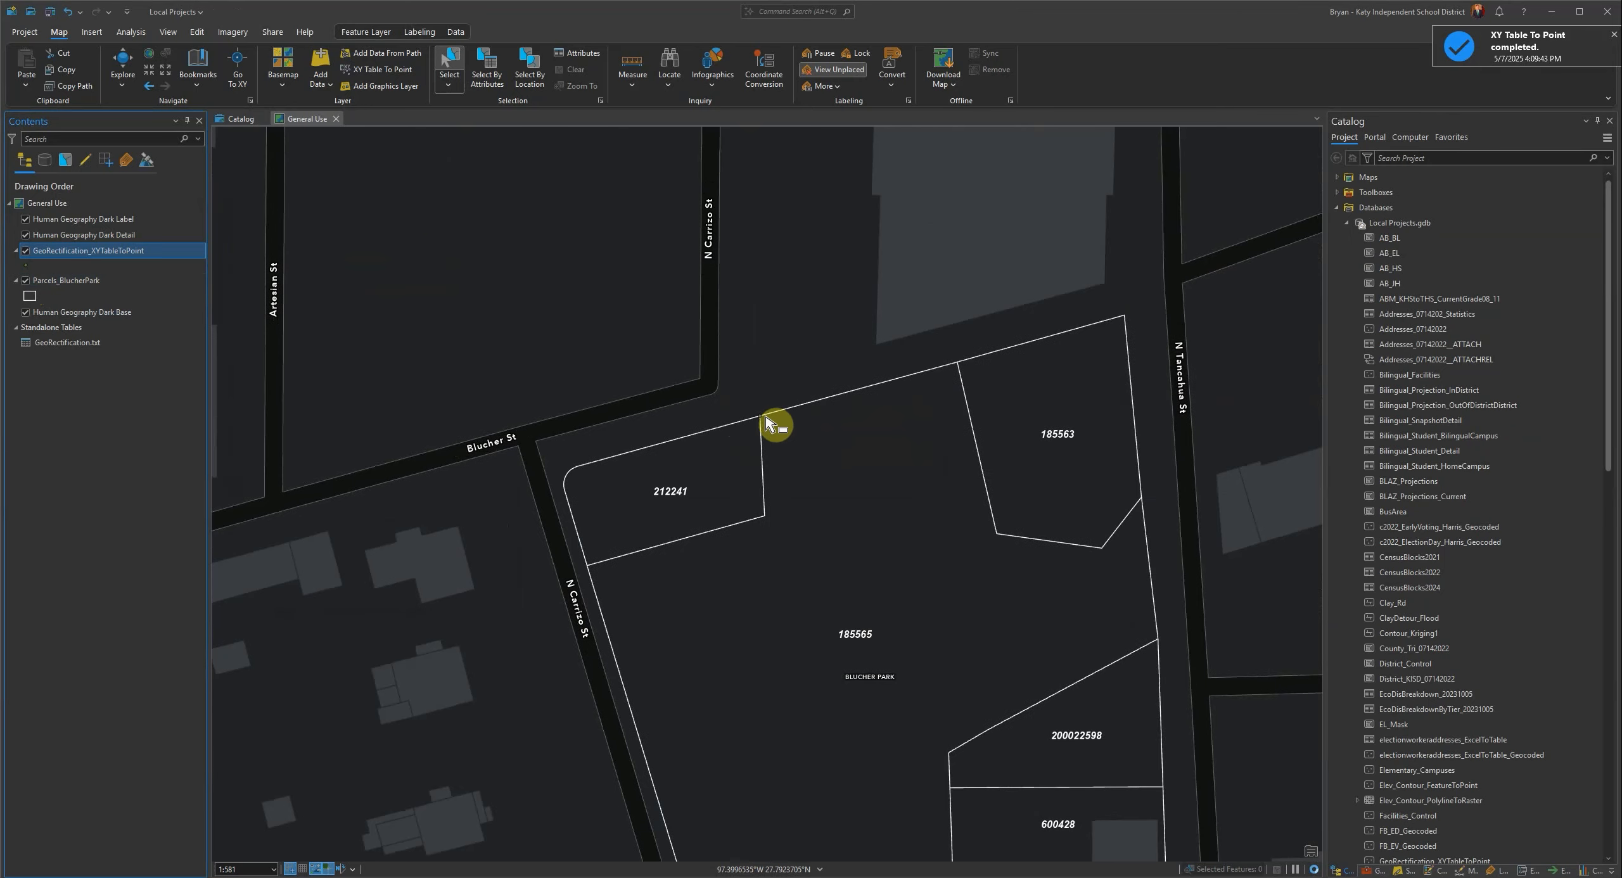
{"action": "scroll", "coordinate": [754, 430], "scroll_direction": "up", "scroll_amount": 4}
{"action": "scroll", "coordinate": [751, 431], "scroll_direction": "down", "scroll_amount": 4}
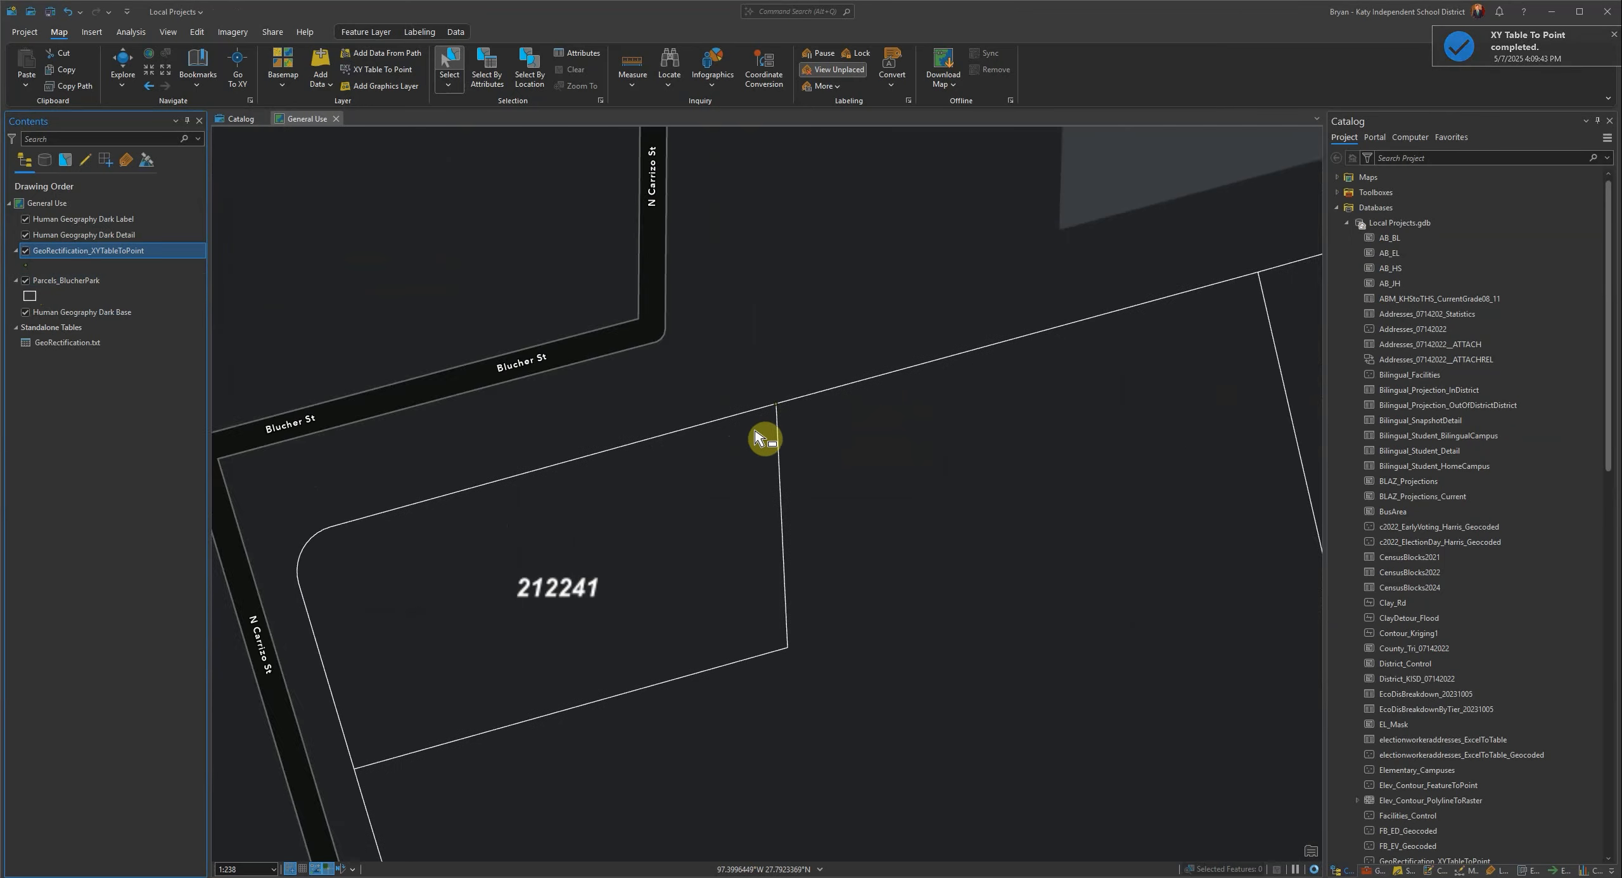
{"action": "scroll", "coordinate": [754, 437], "scroll_direction": "down", "scroll_amount": 2}
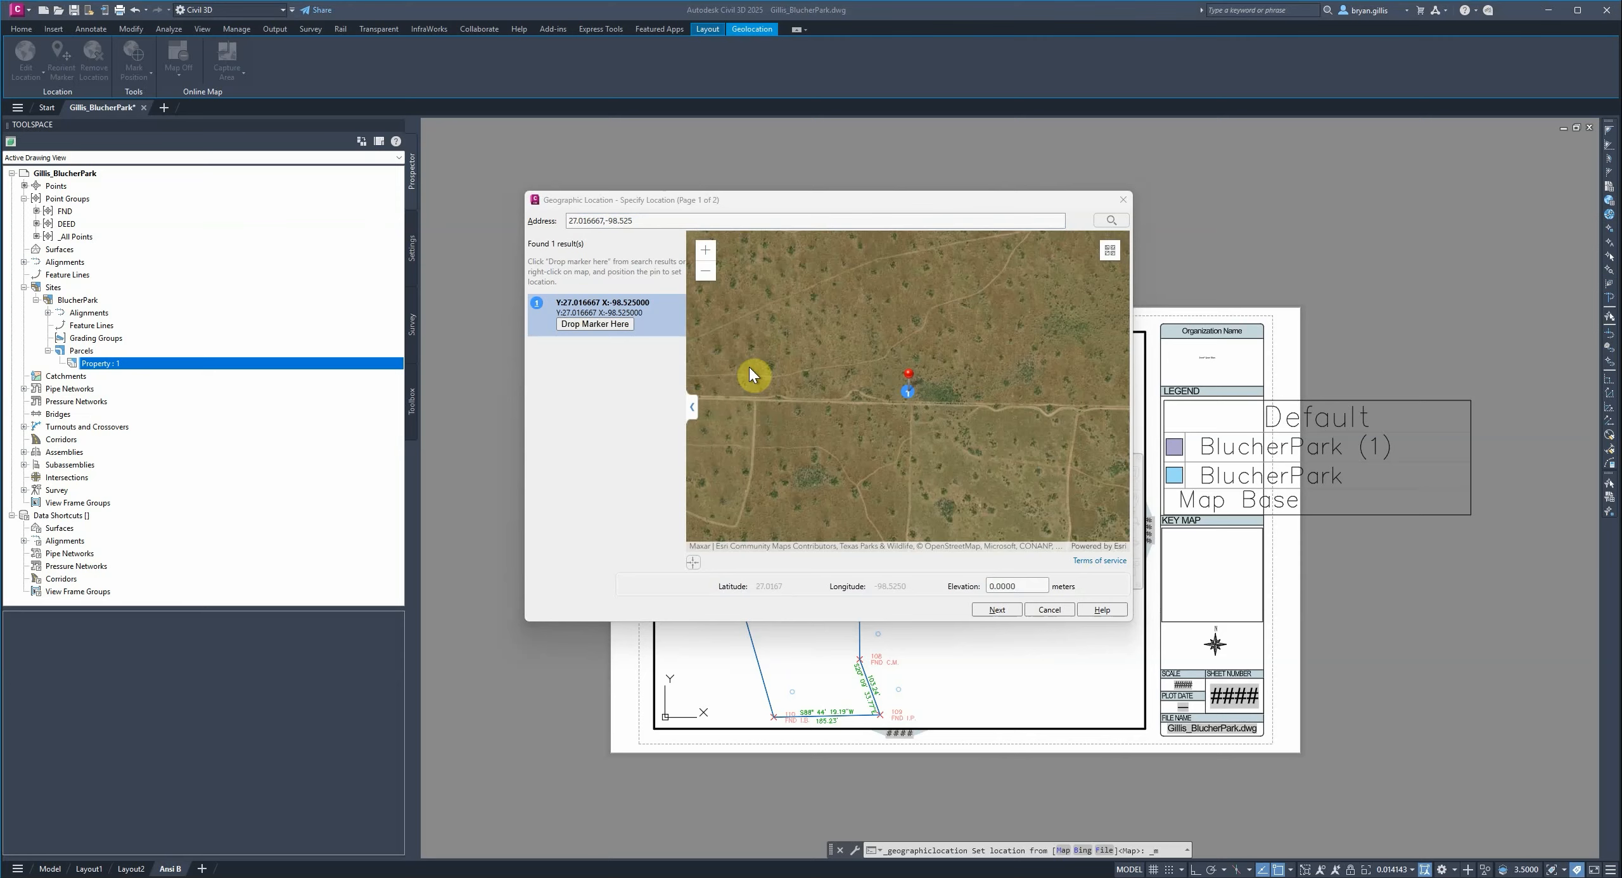
- Copy 27.792337,-97.399661 from GeoRectification.txt, search for it in Civil 3D's Geographic Location dialog, and inspect the located spot
{"action": "key", "text": "alt+Tab"}
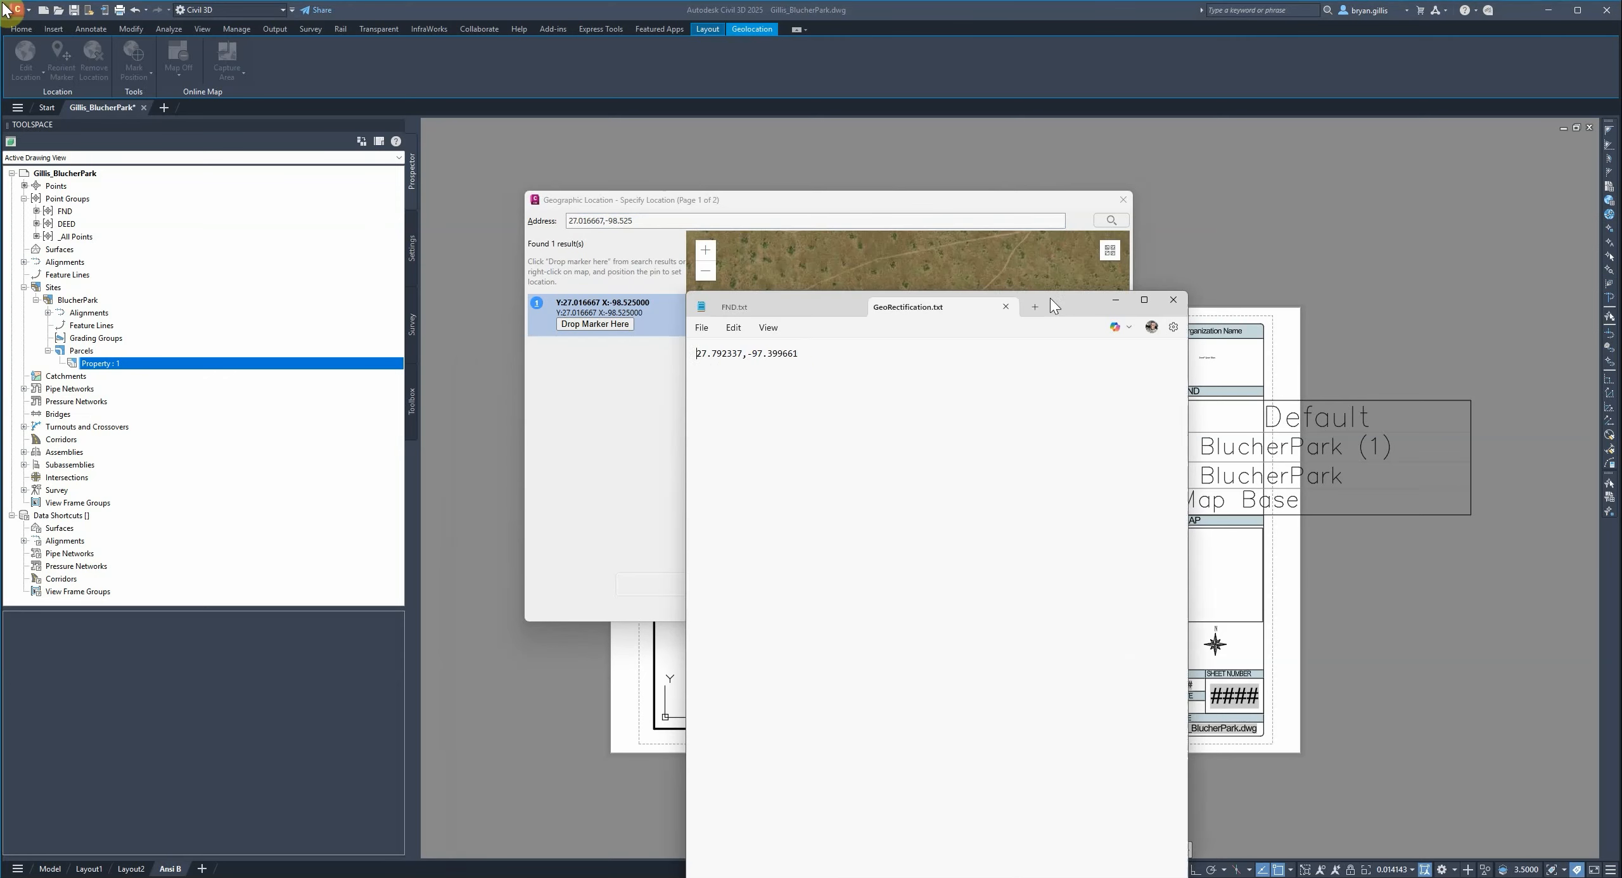
{"action": "left_click_drag", "start_coordinate": [803, 355], "coordinate": [653, 363]}
{"action": "key", "text": "ctrl+c"}
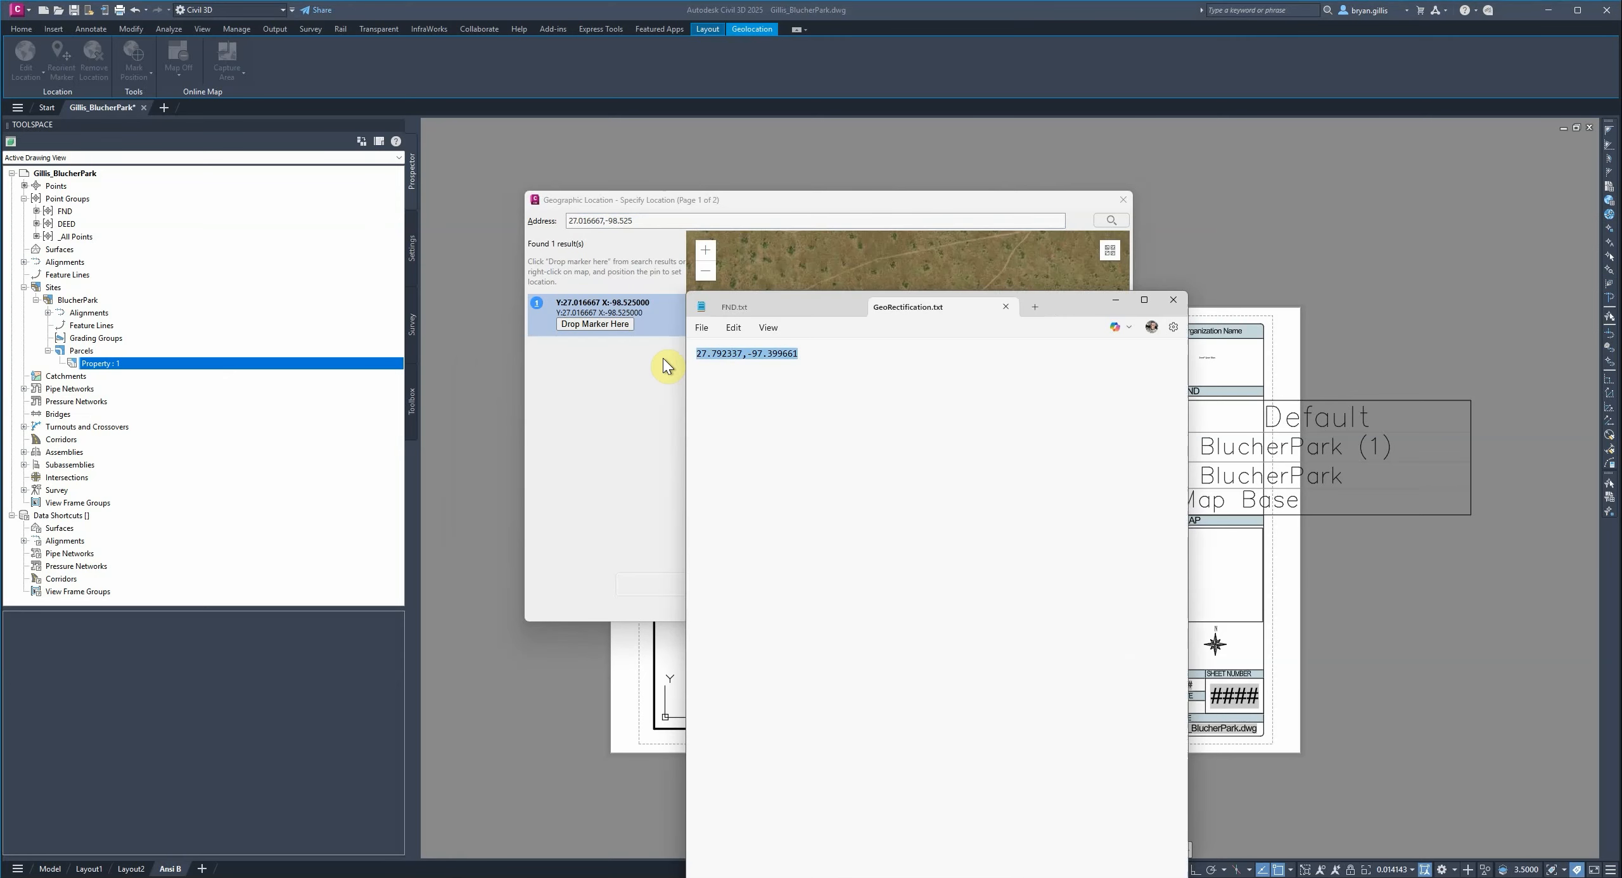
{"action": "left_click_drag", "start_coordinate": [727, 220], "coordinate": [507, 232]}
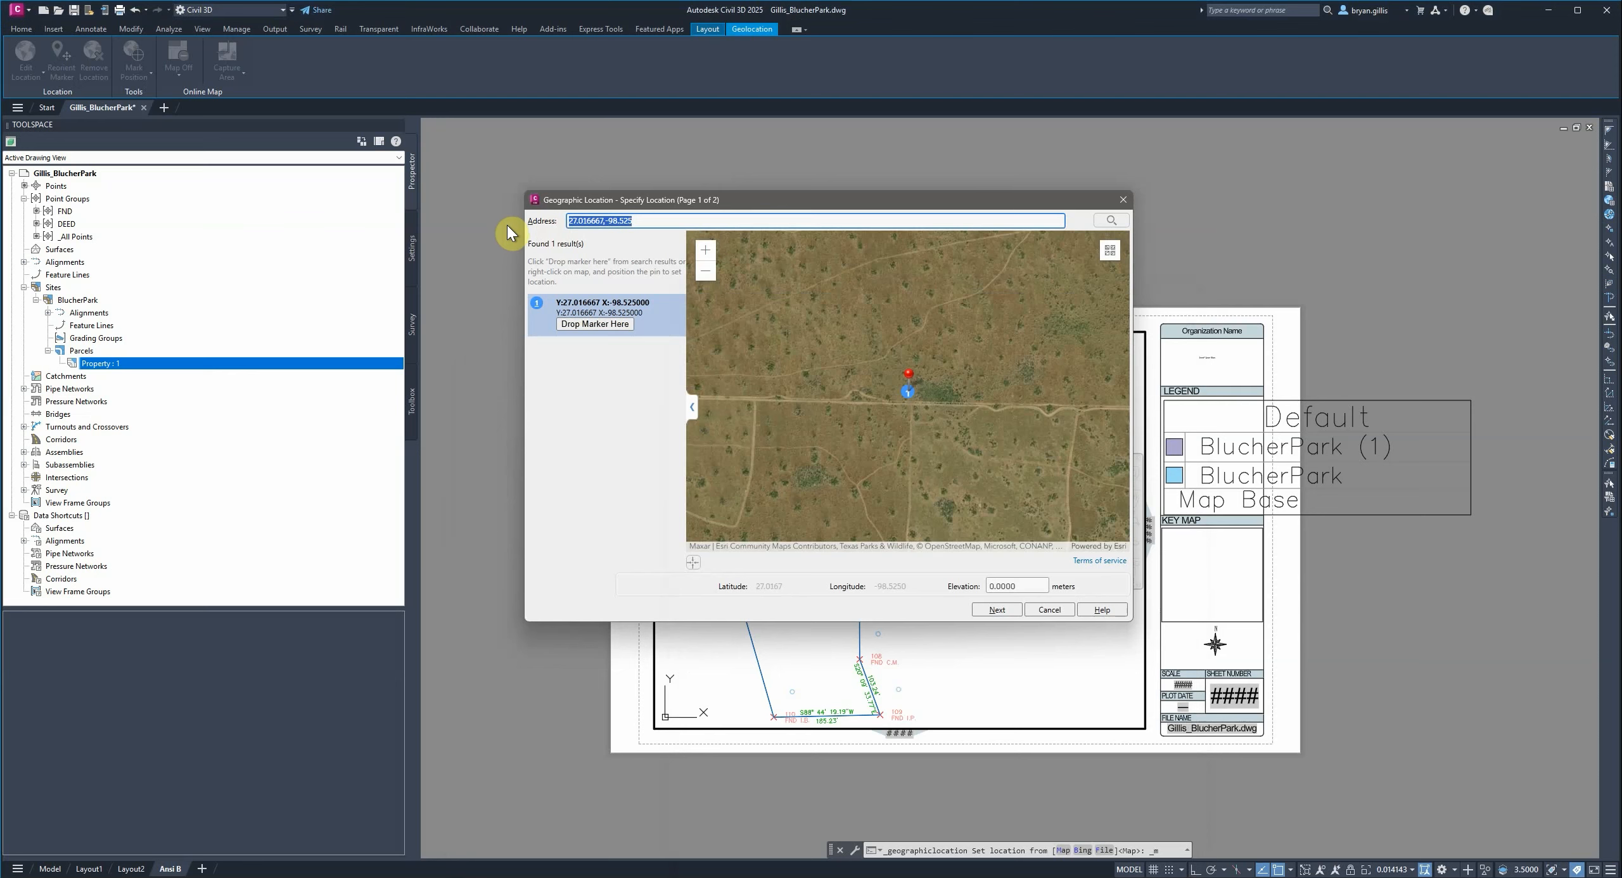
{"action": "key", "text": "ctrl+v"}
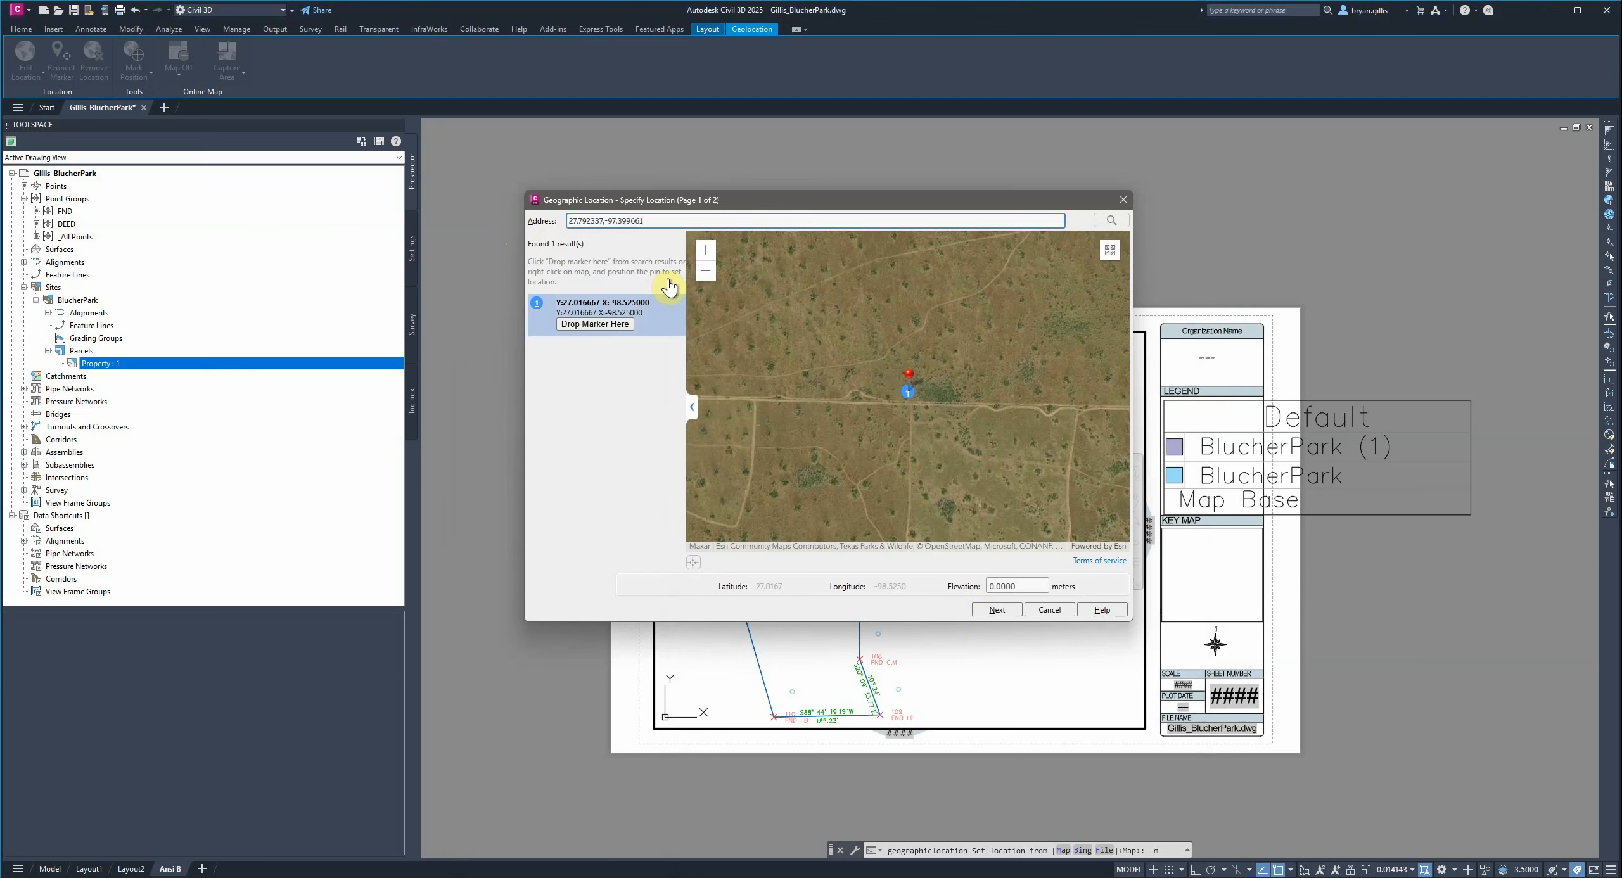
{"action": "left_click", "coordinate": [1111, 221]}
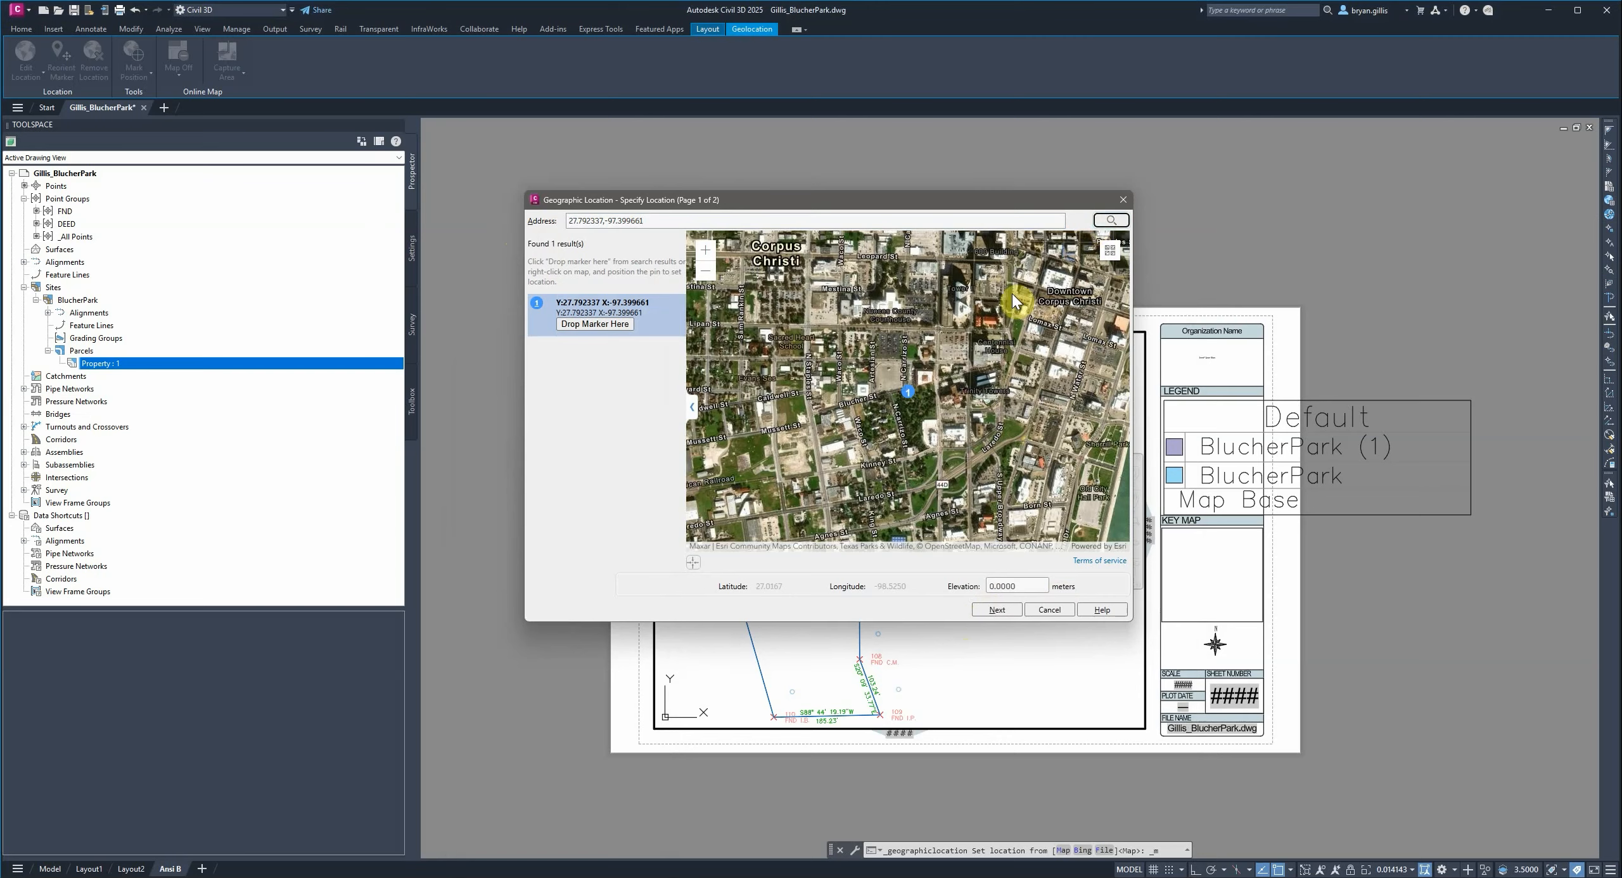
{"action": "scroll", "coordinate": [905, 391], "scroll_direction": "up", "scroll_amount": 6}
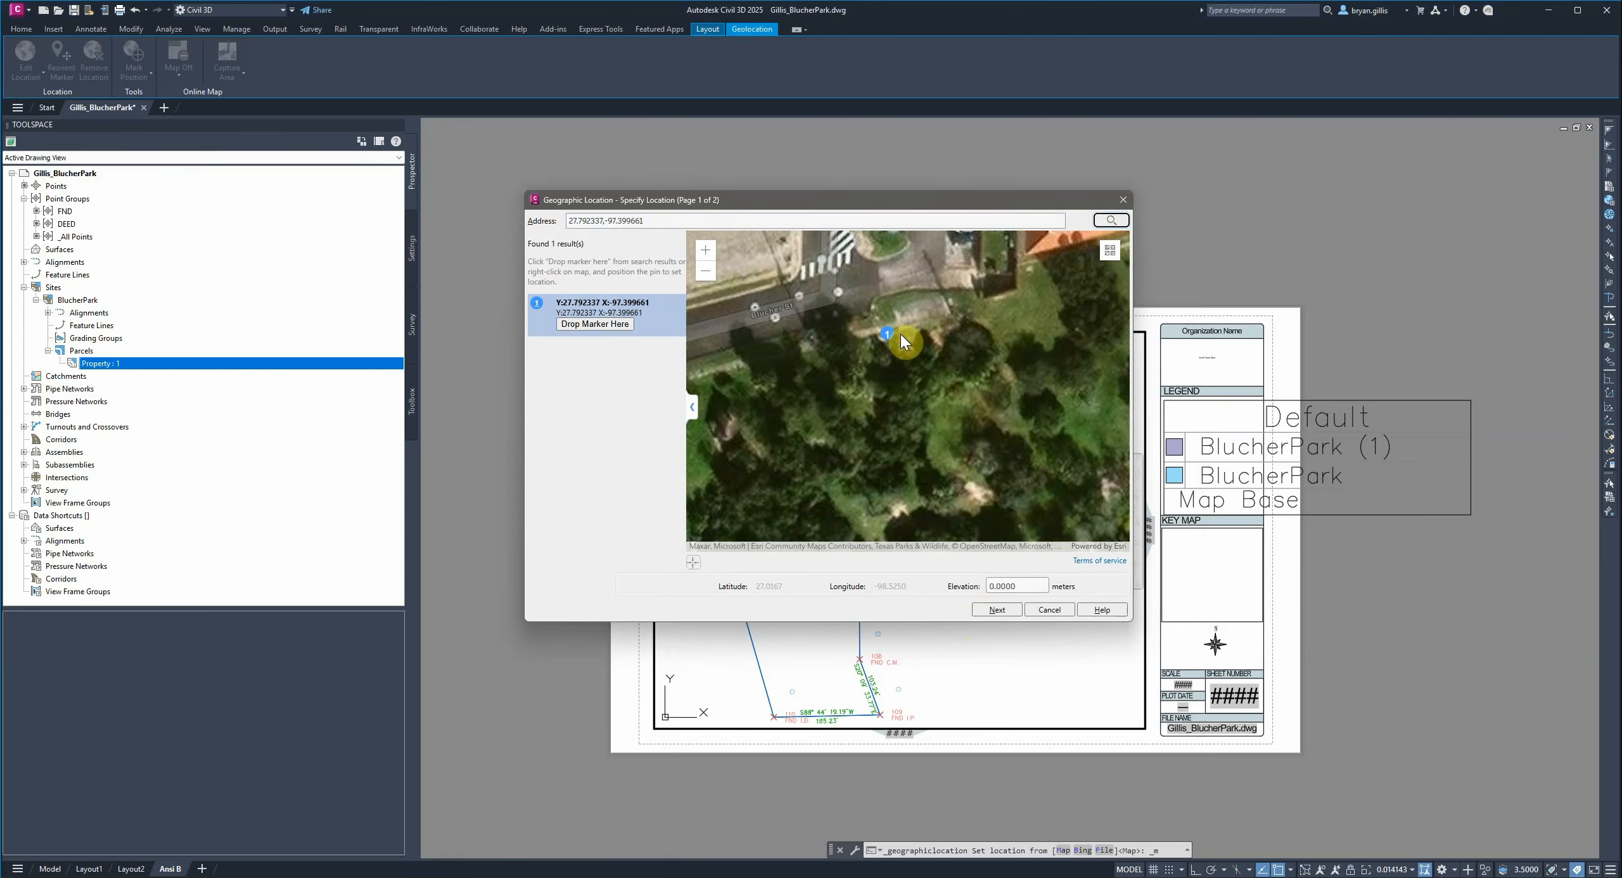
- Continue to the geographic location's coordinate system selection and filter the available systems by TX-S
{"action": "left_click", "coordinate": [997, 611]}
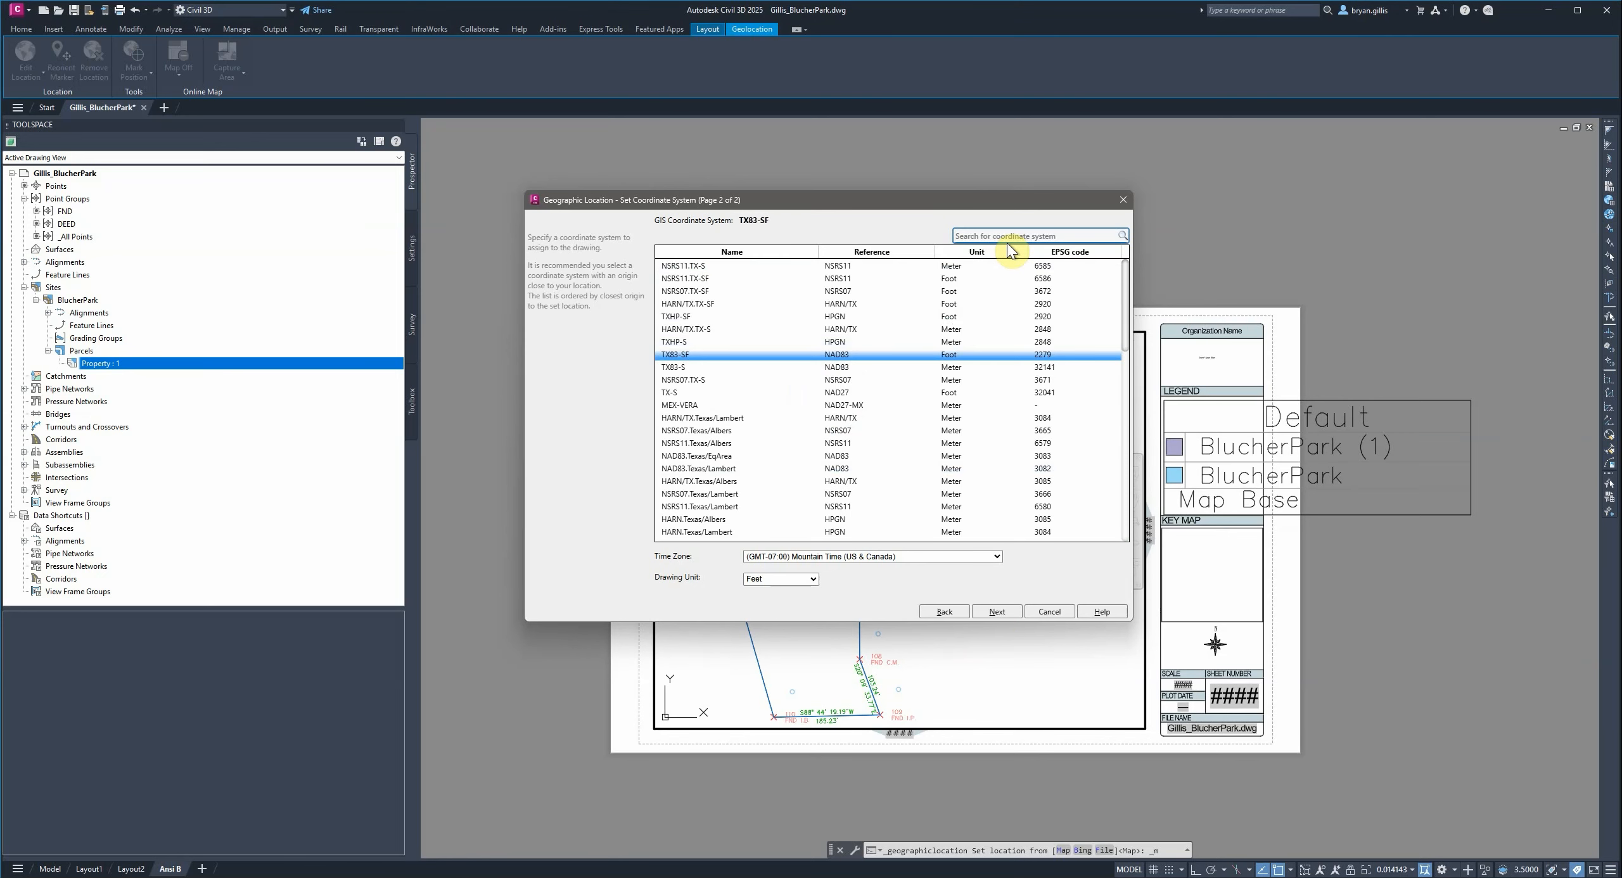
{"action": "type", "text": "TX-S"}
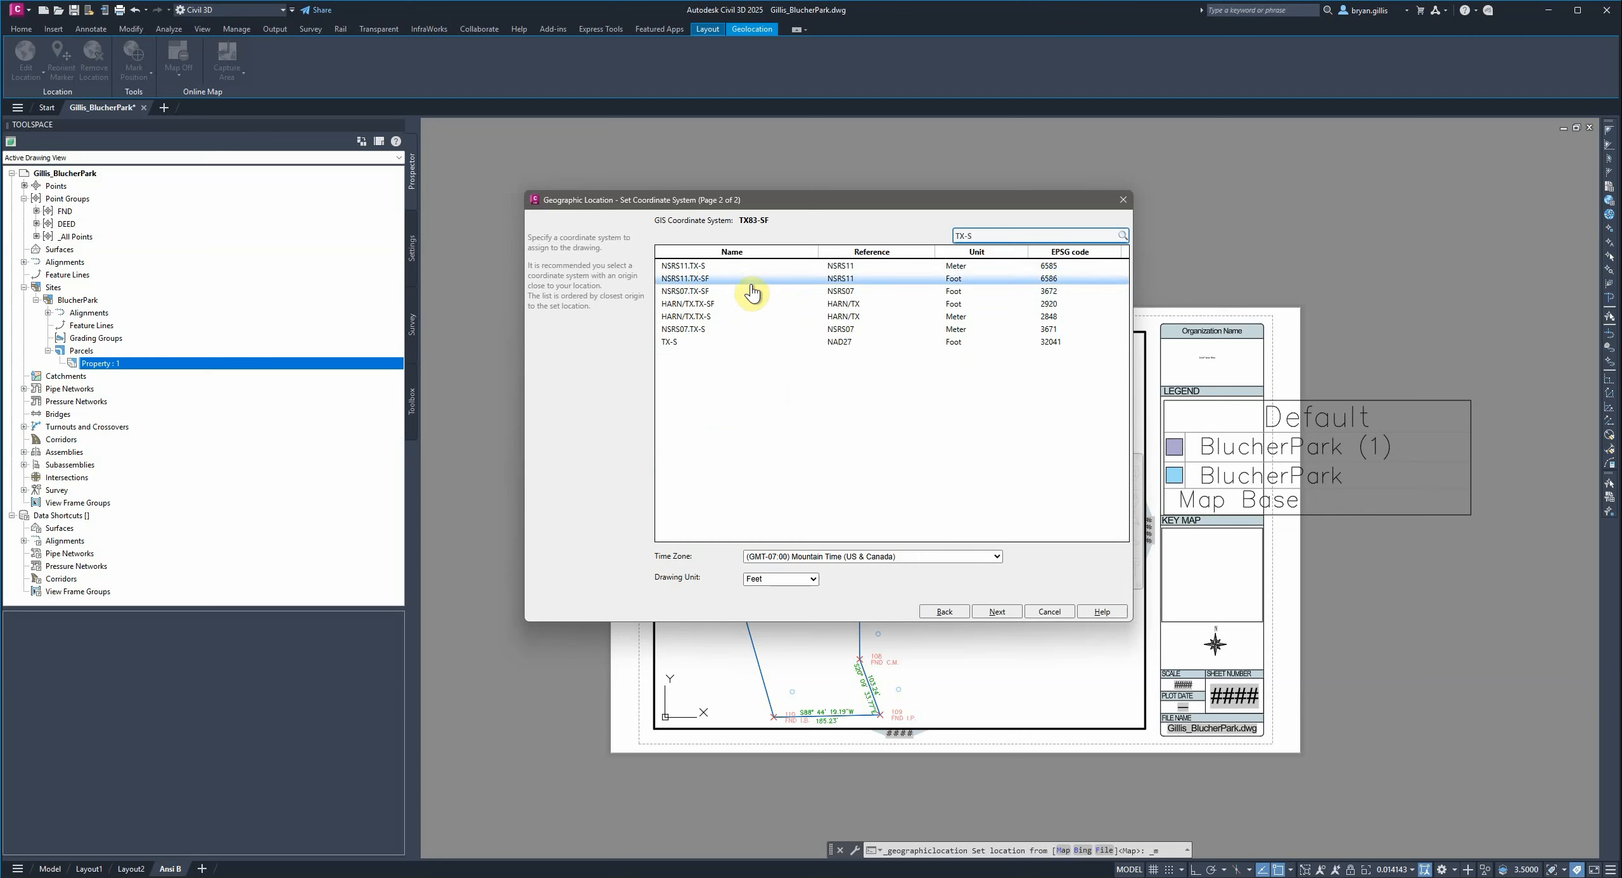
- Switch to ArcGIS Pro and check the General Use map's assigned XY coordinate system in its properties
{"action": "left_click", "coordinate": [1419, 872]}
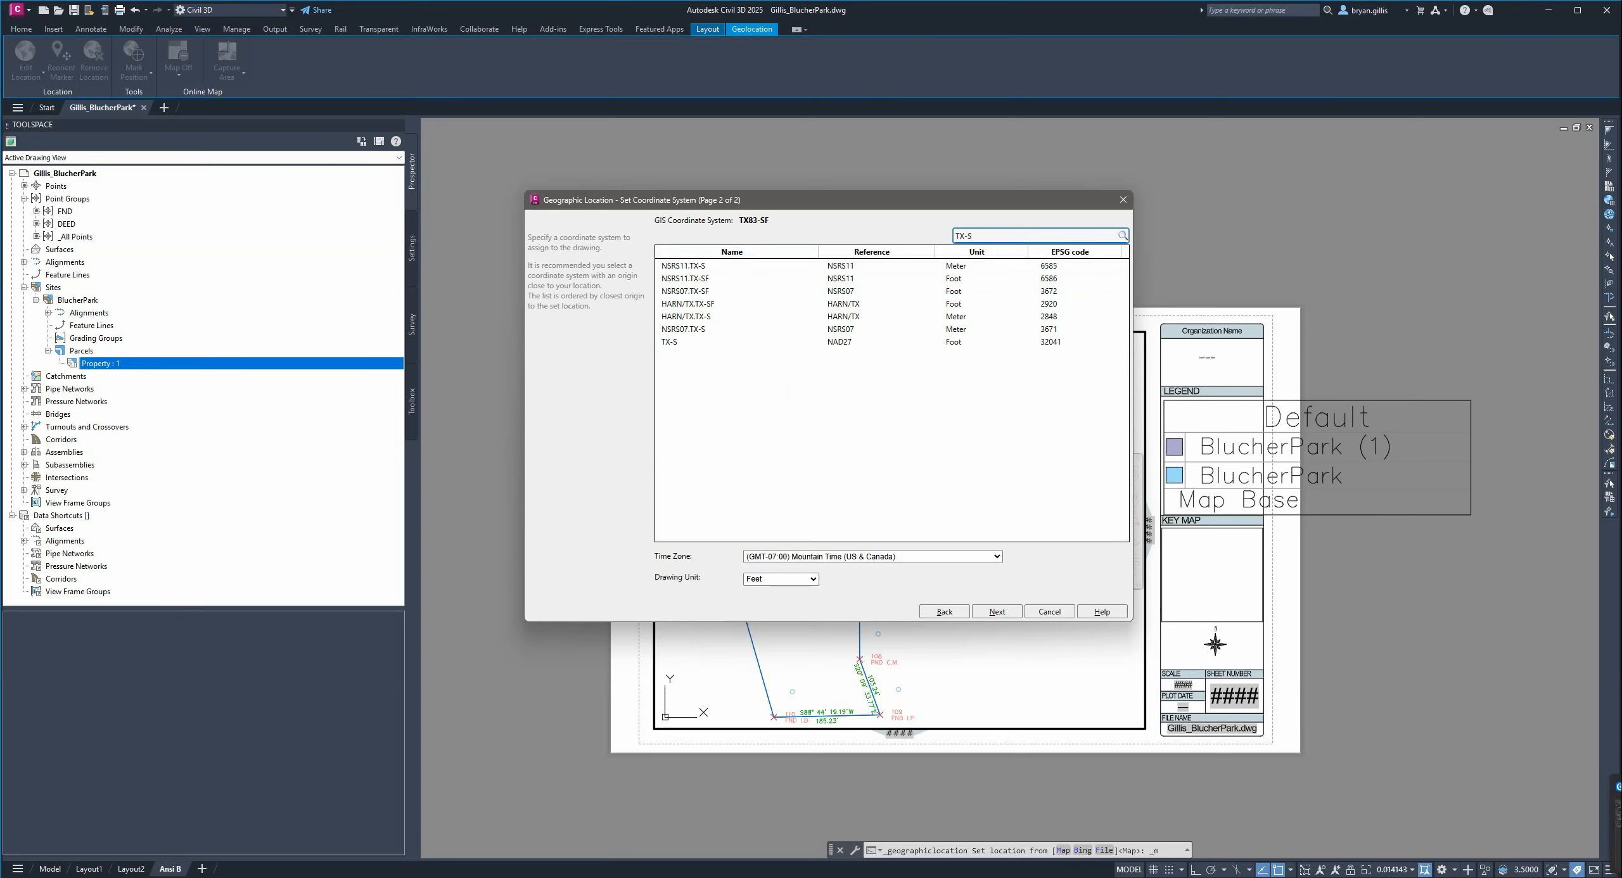
{"action": "key", "text": "alt+Tab"}
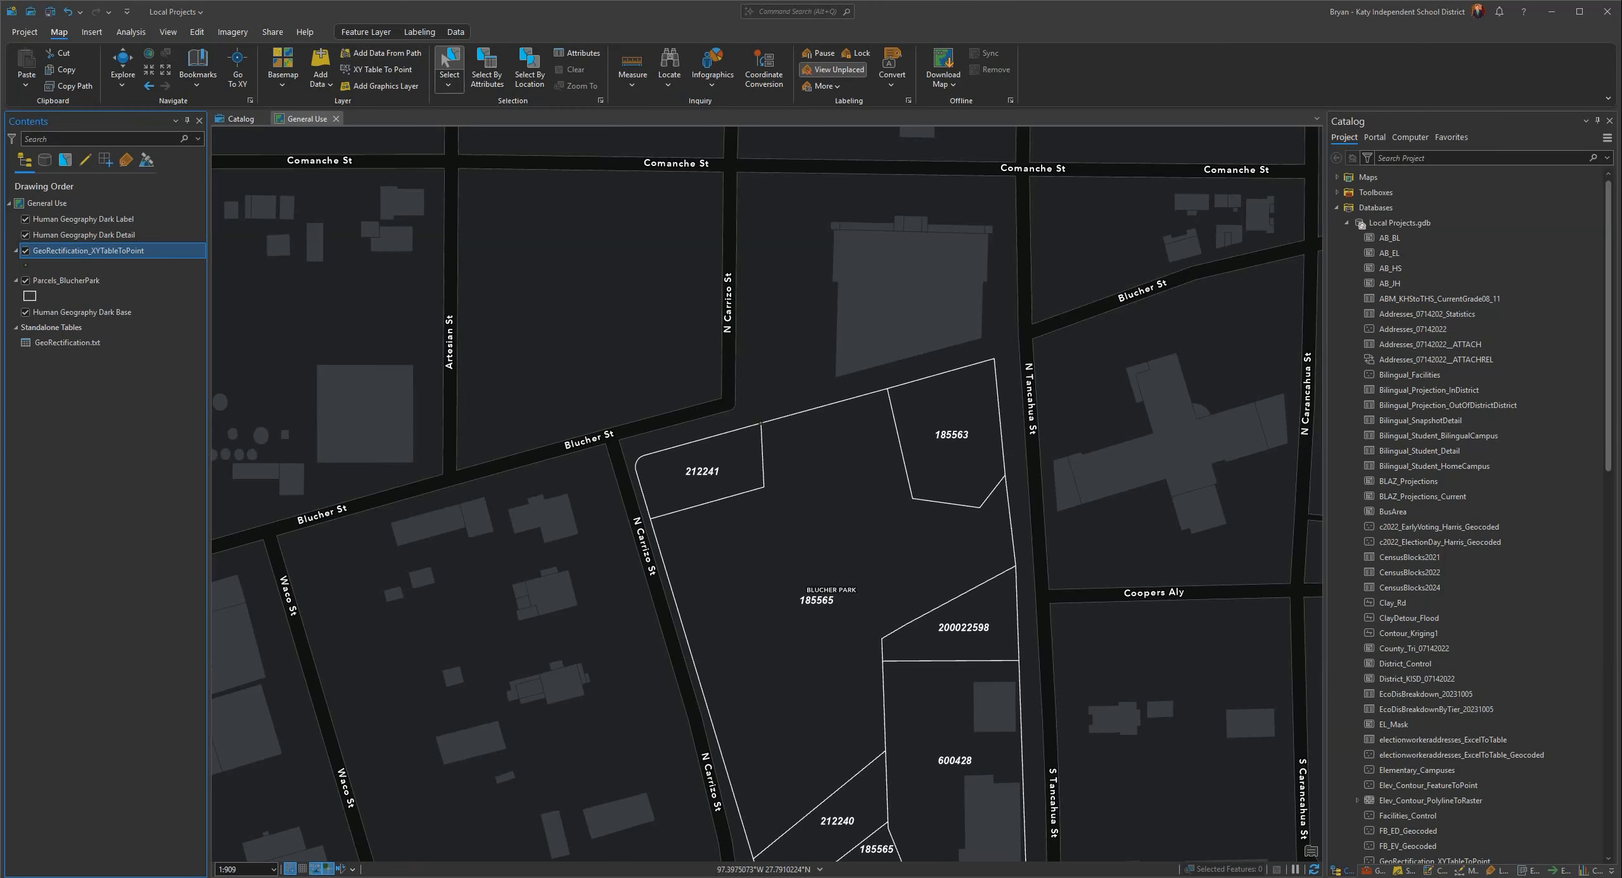
{"action": "right_click", "coordinate": [46, 204]}
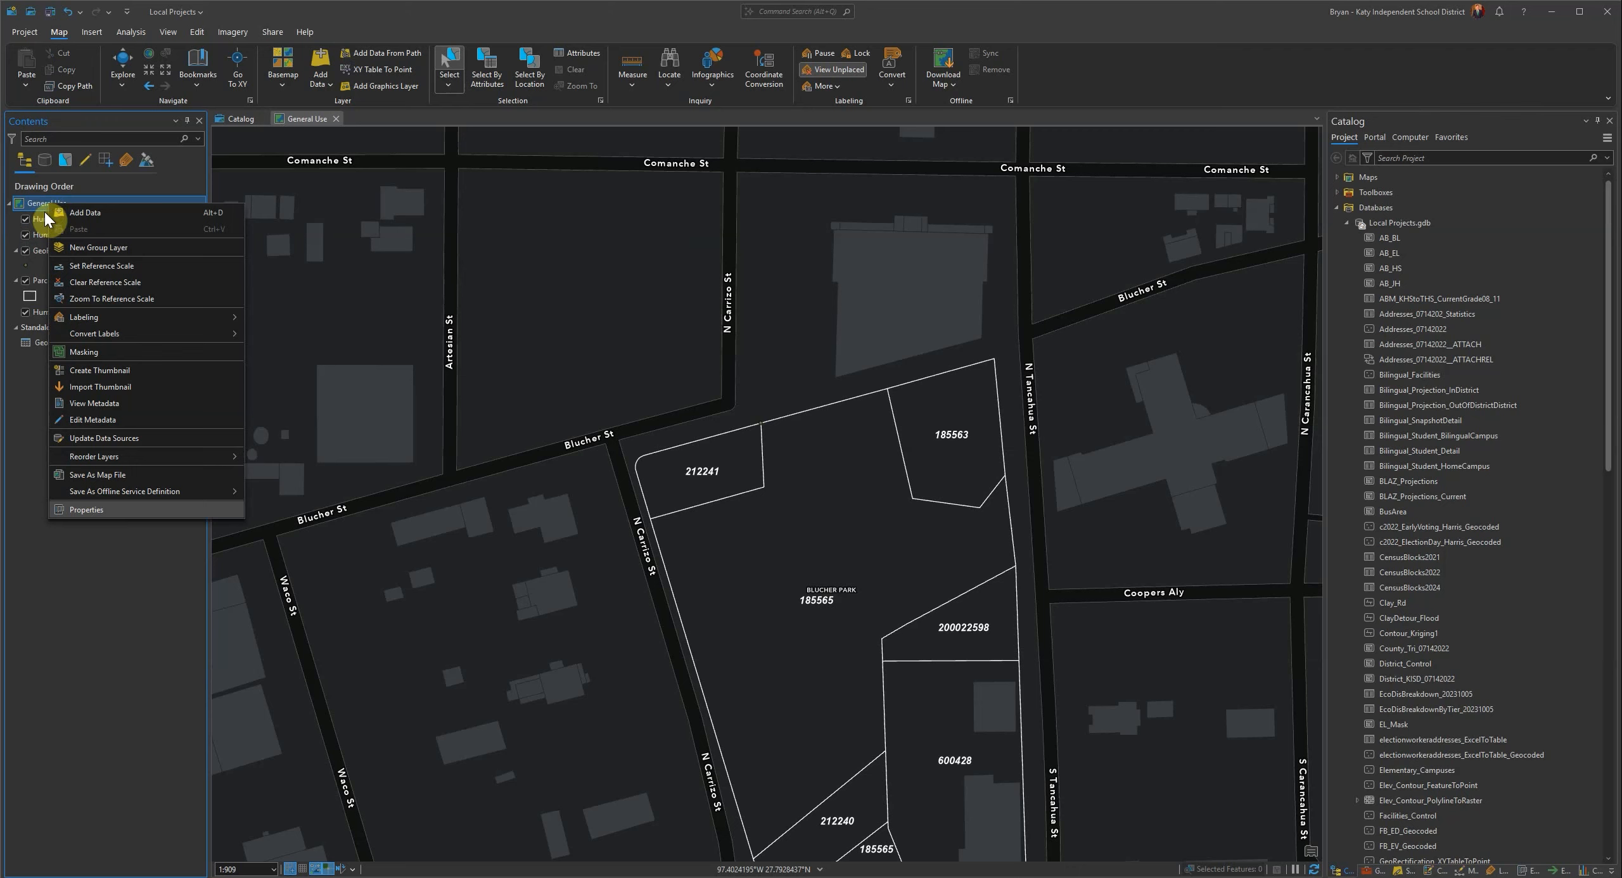
{"action": "left_click", "coordinate": [55, 194]}
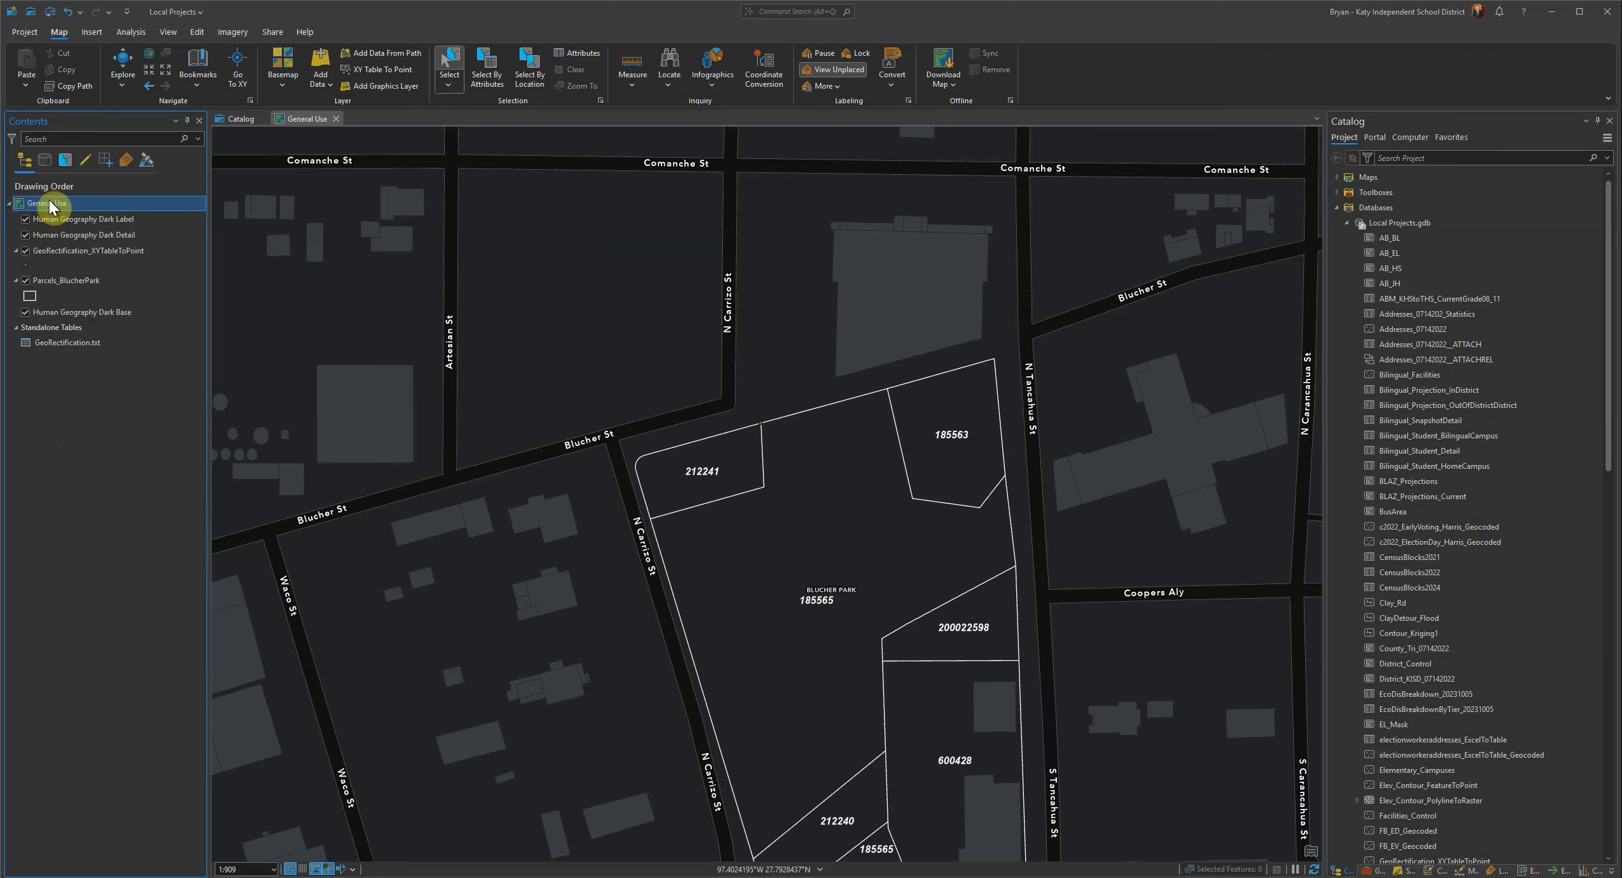
{"action": "right_click", "coordinate": [50, 201]}
{"action": "left_click", "coordinate": [129, 508]}
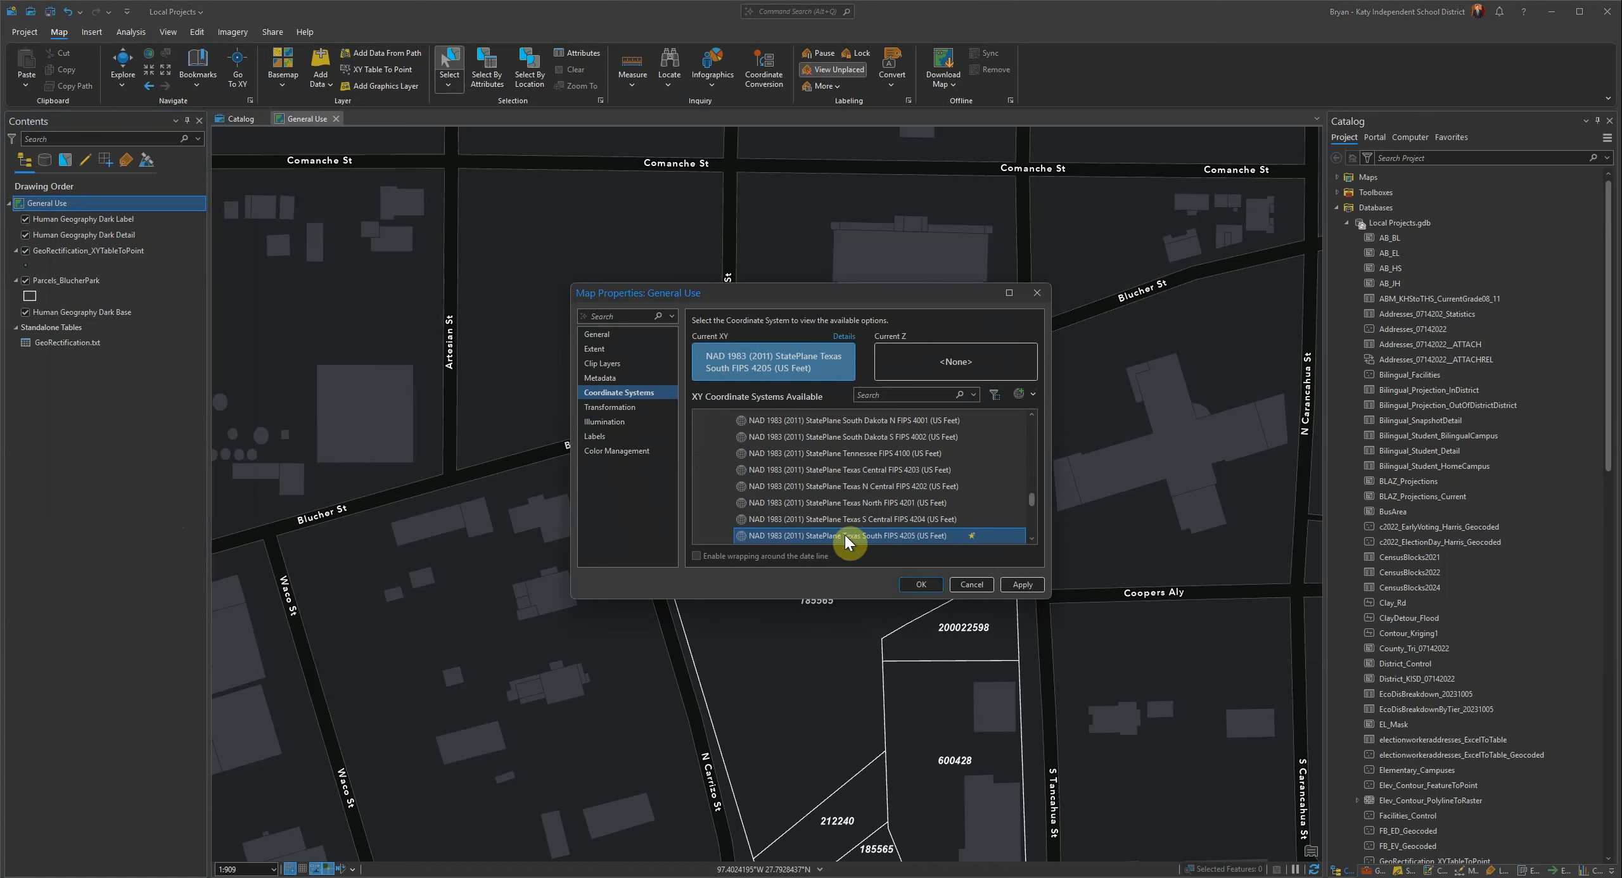
- Check the WKID in the details of the General Use map's current XY coordinate system, leaving the map properties unchanged
{"action": "left_click", "coordinate": [844, 336]}
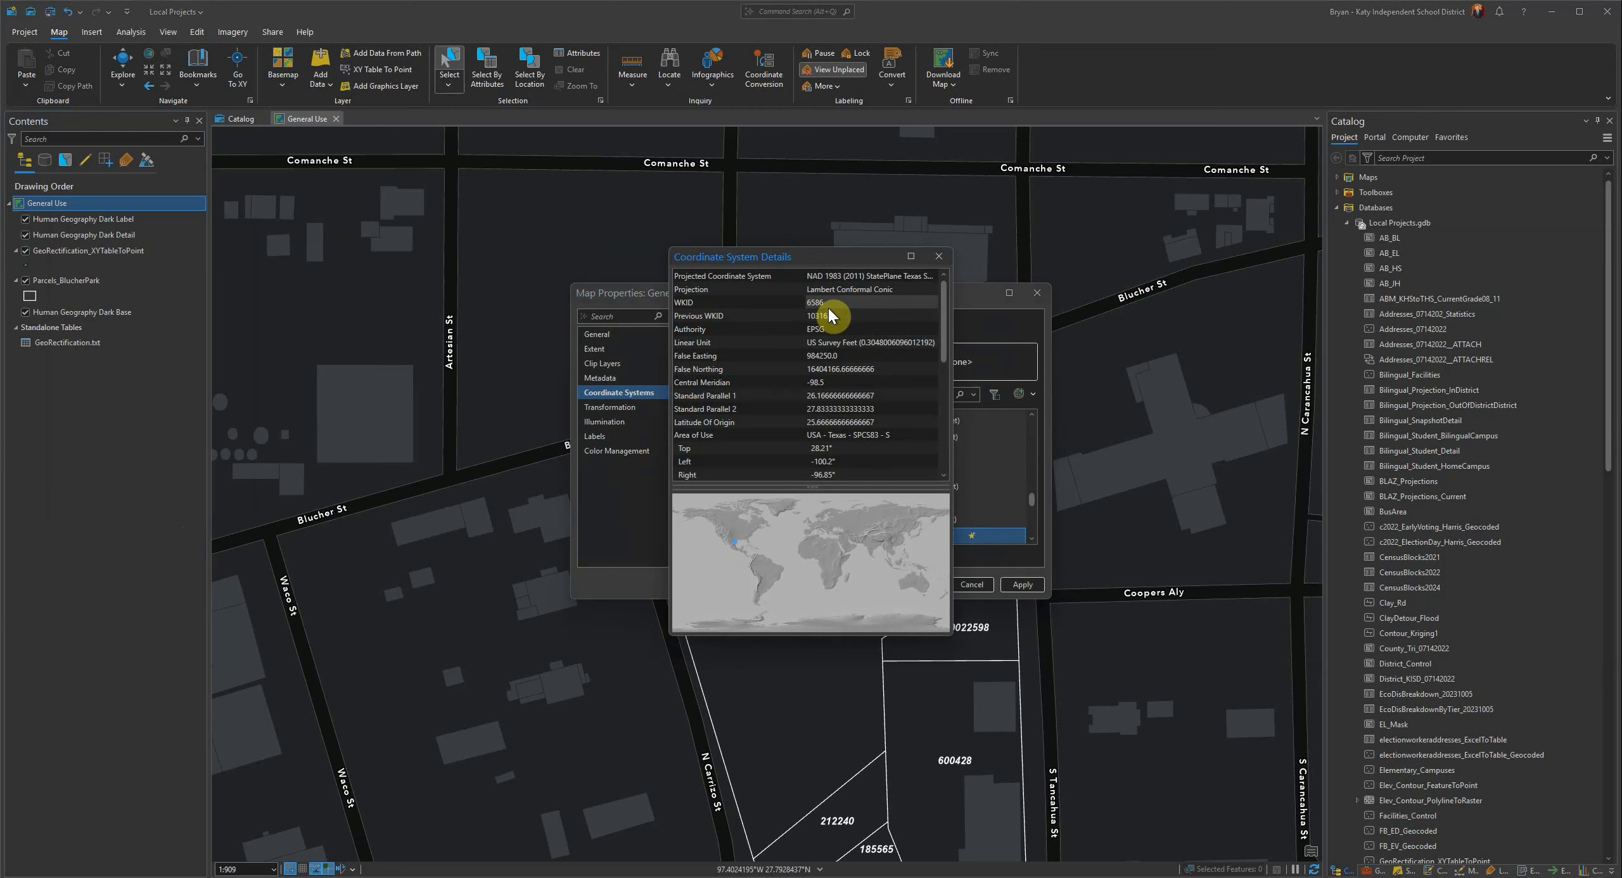
{"action": "left_click", "coordinate": [938, 260]}
{"action": "left_click", "coordinate": [972, 584]}
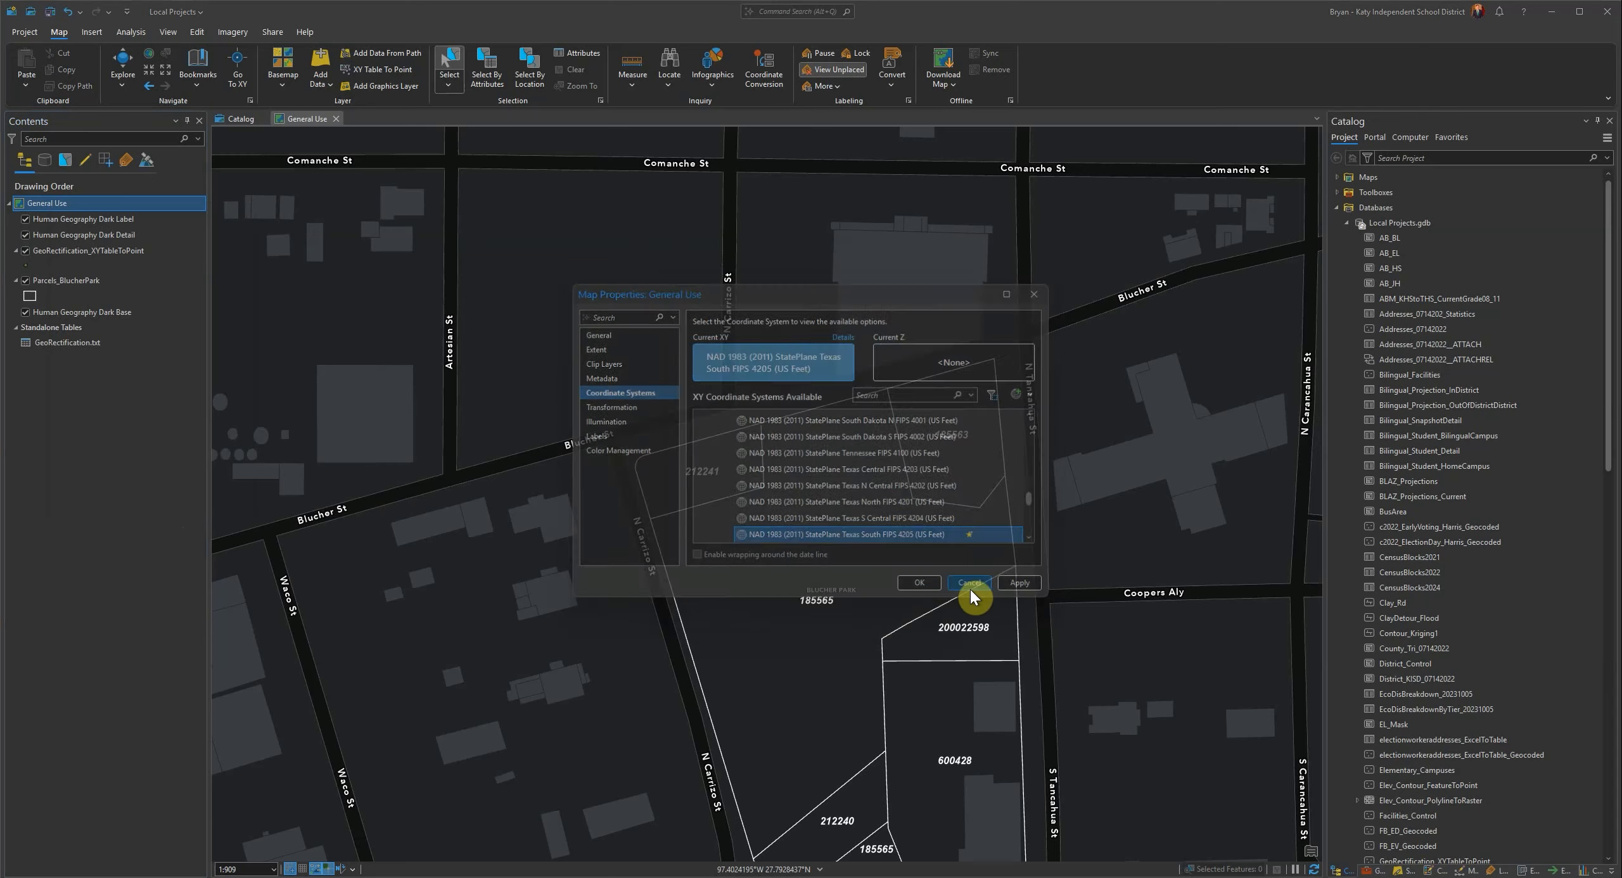
- Switch to Civil 3D and assign the NSRS11.TX-SF coordinate system, EPSG code 6586, to the geographic location
{"action": "left_click", "coordinate": [1434, 788]}
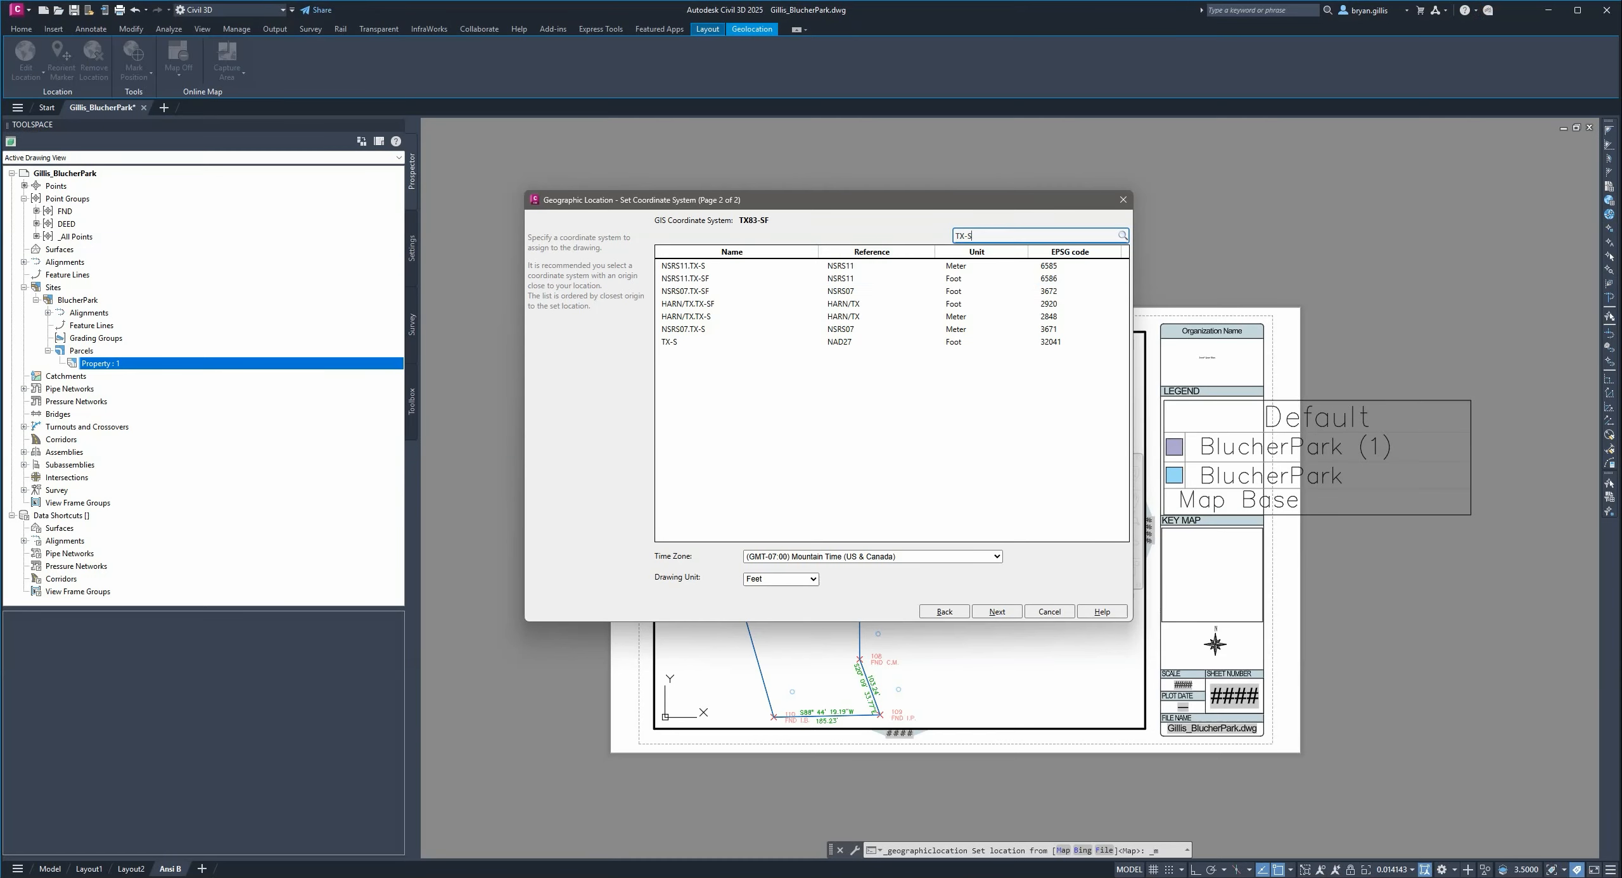
{"action": "left_click", "coordinate": [726, 279]}
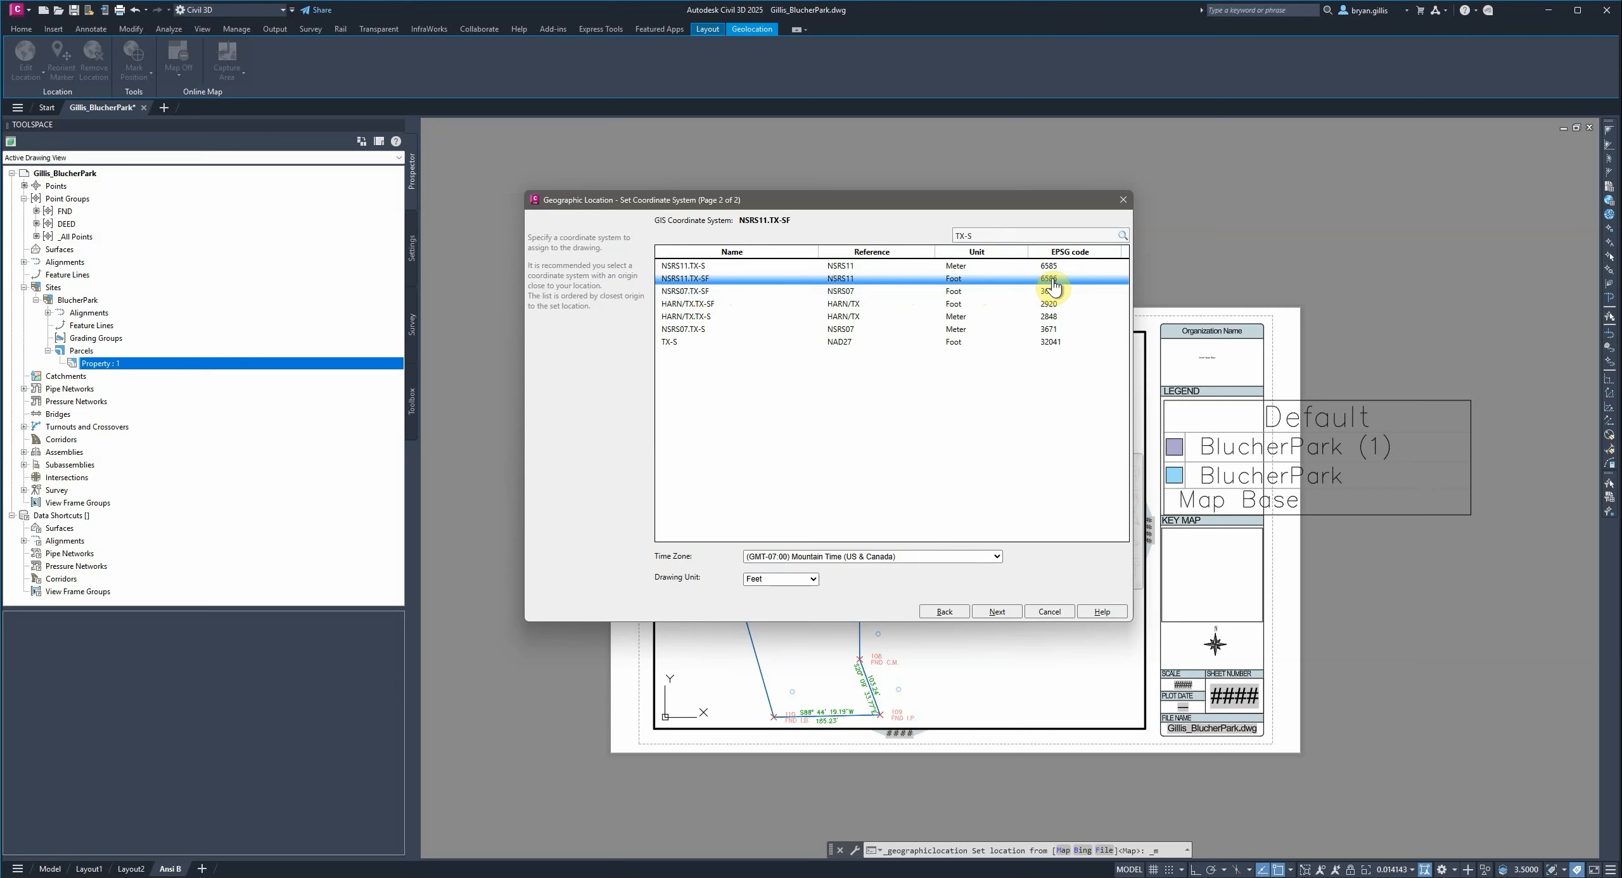
{"action": "left_click", "coordinate": [994, 612]}
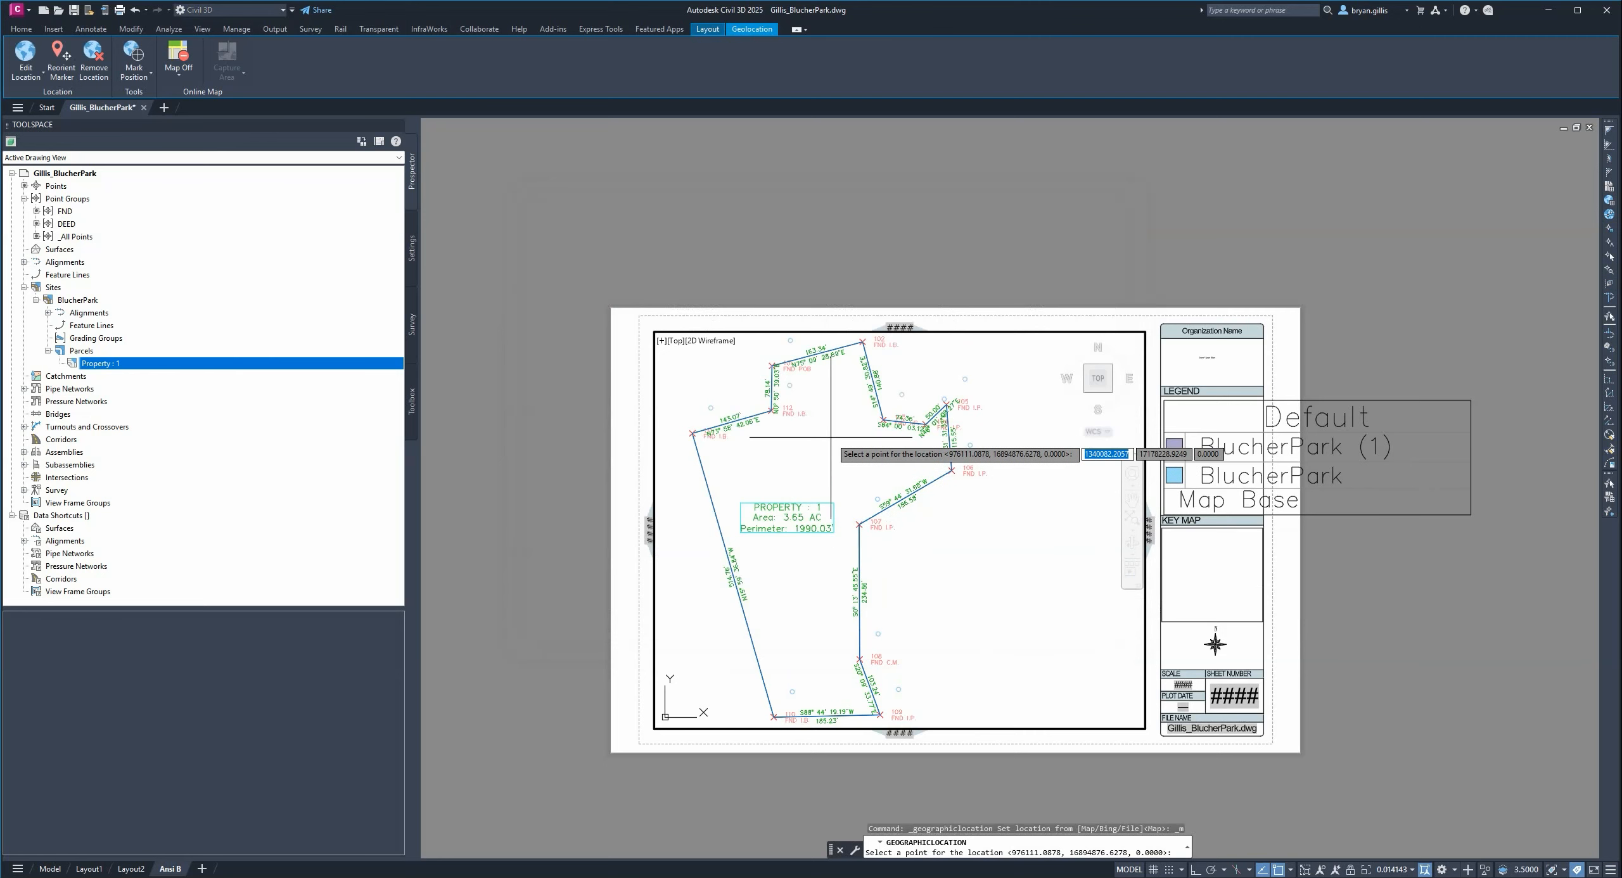
- Place the geographic location point on the parcel corner at the west end of the 163.34' northern boundary, with a north angle of 90
{"action": "scroll", "coordinate": [831, 437], "scroll_direction": "up", "scroll_amount": 2}
{"action": "scroll", "coordinate": [831, 438], "scroll_direction": "down", "scroll_amount": 2}
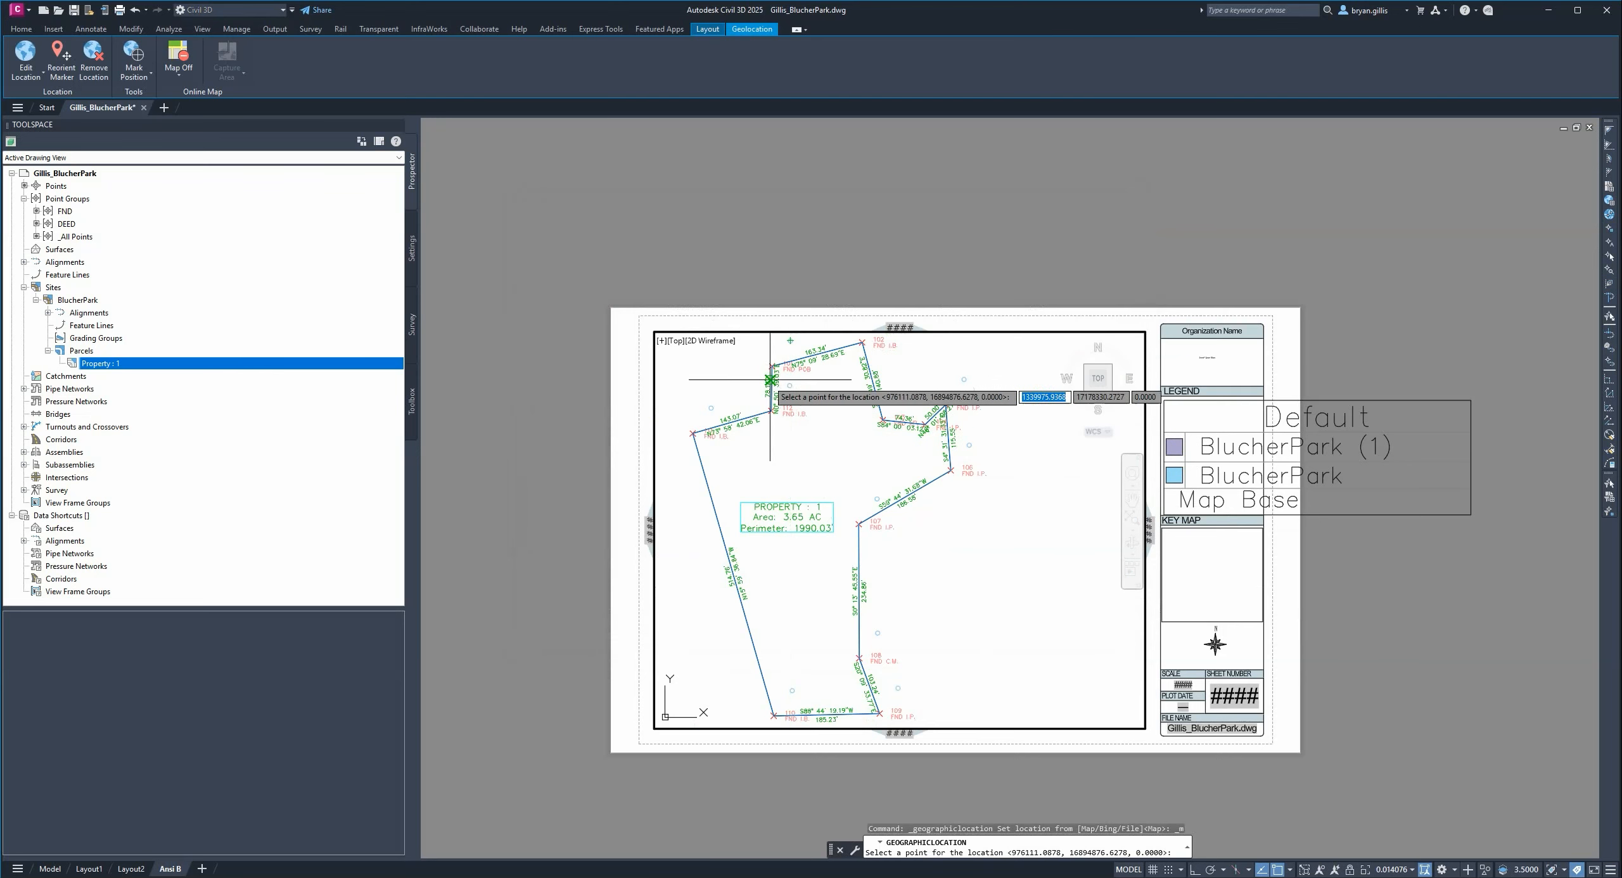
{"action": "scroll", "coordinate": [786, 351], "scroll_direction": "up", "scroll_amount": 6}
{"action": "scroll", "coordinate": [786, 351], "scroll_direction": "up", "scroll_amount": 10}
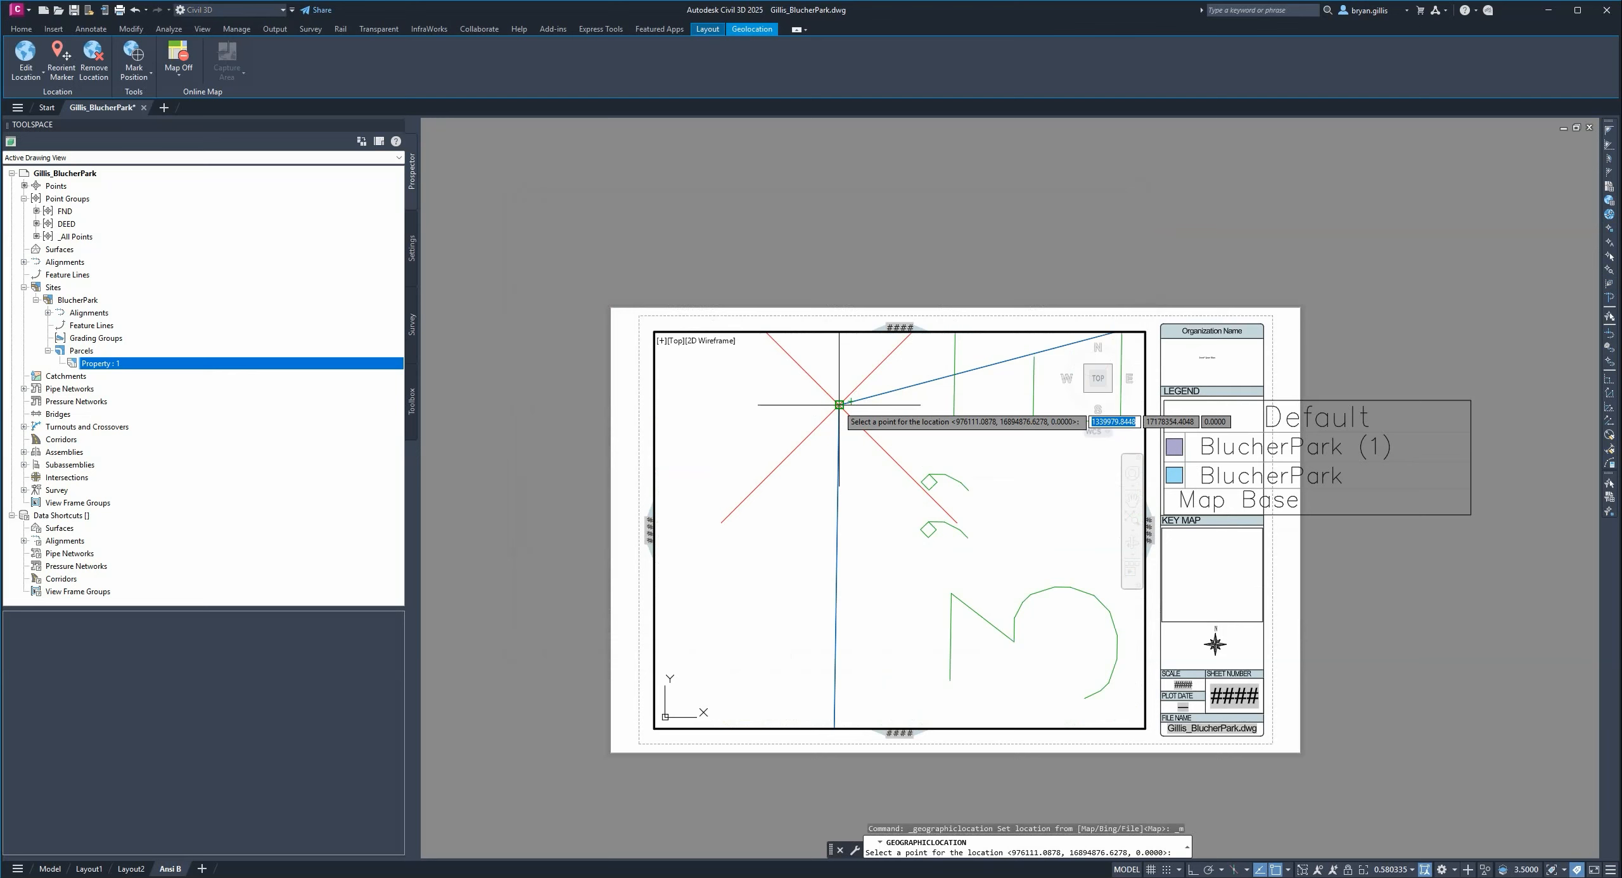
{"action": "left_click", "coordinate": [839, 404]}
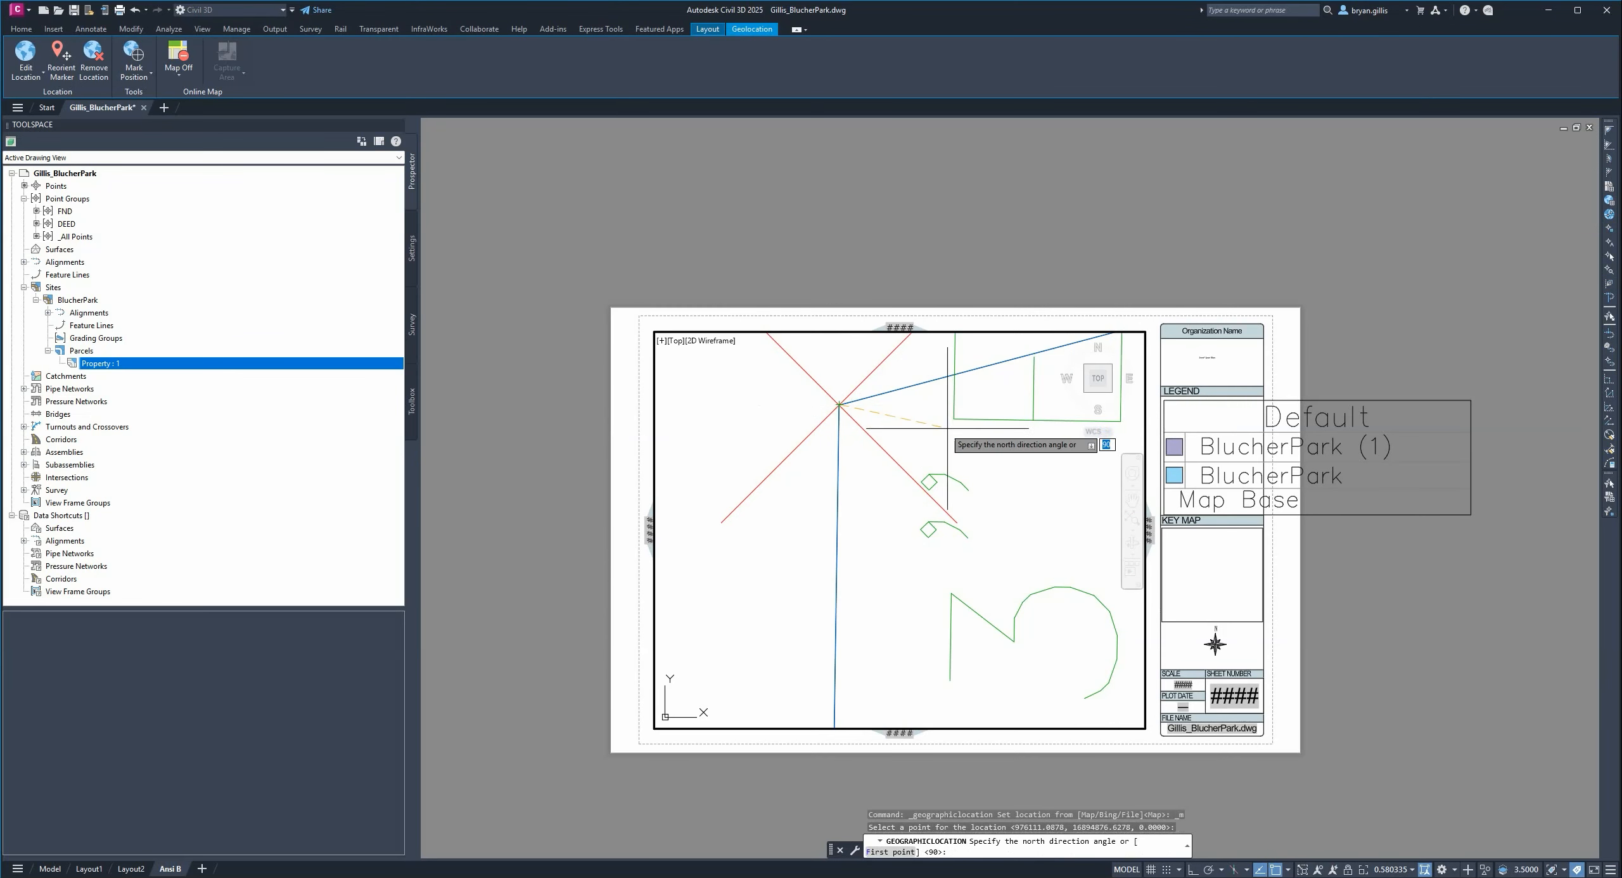
{"action": "scroll", "coordinate": [904, 417], "scroll_direction": "down", "scroll_amount": 12}
{"action": "scroll", "coordinate": [899, 416], "scroll_direction": "down", "scroll_amount": 2}
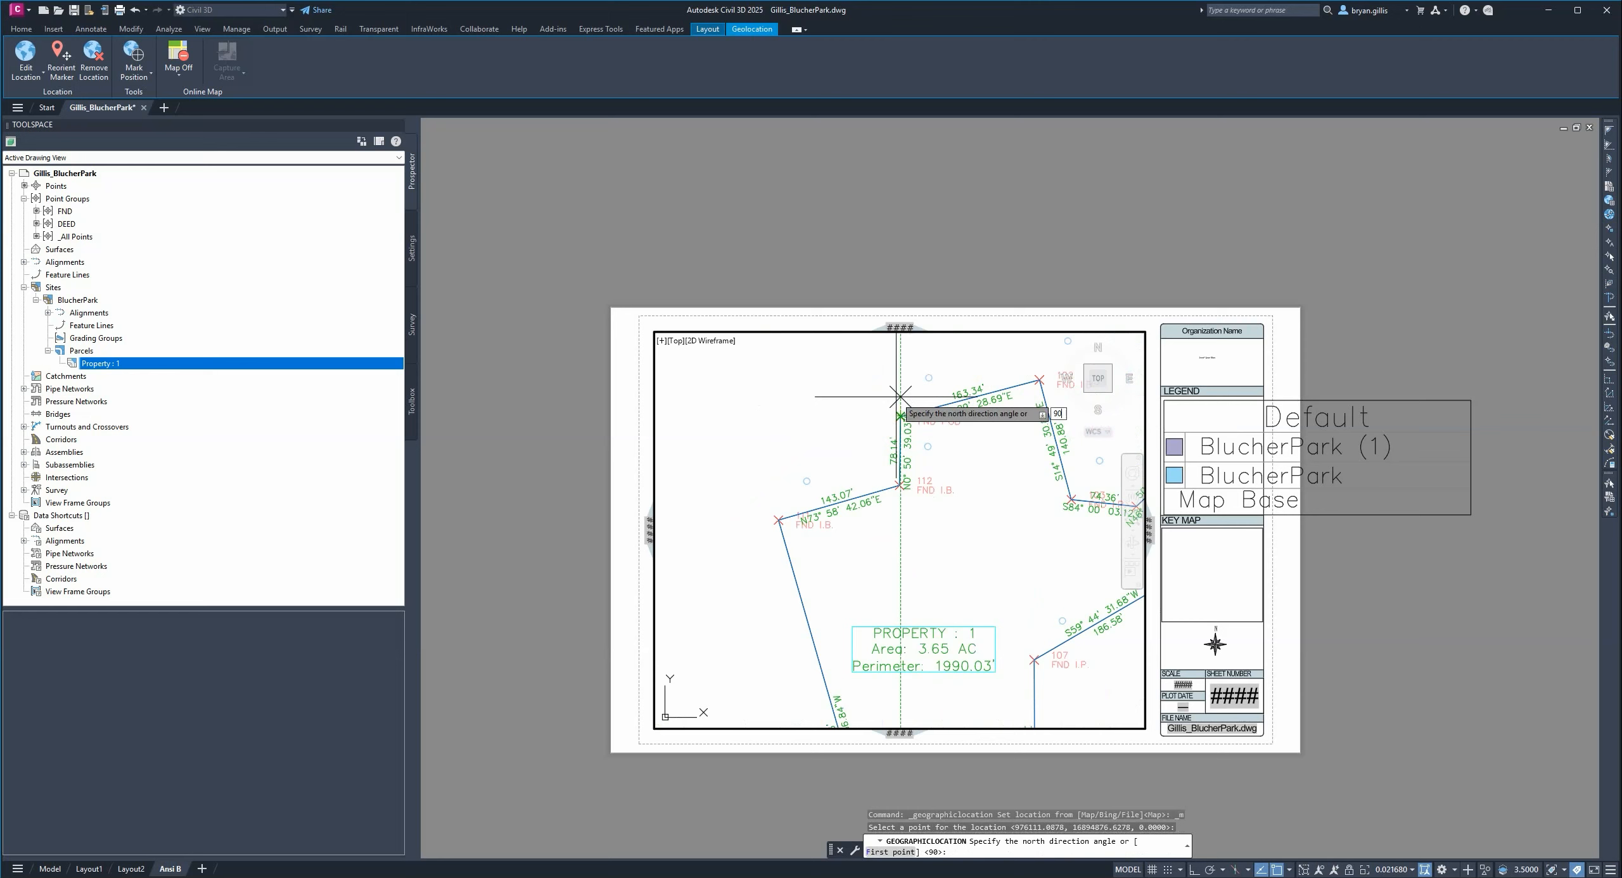
{"action": "key", "text": "Return"}
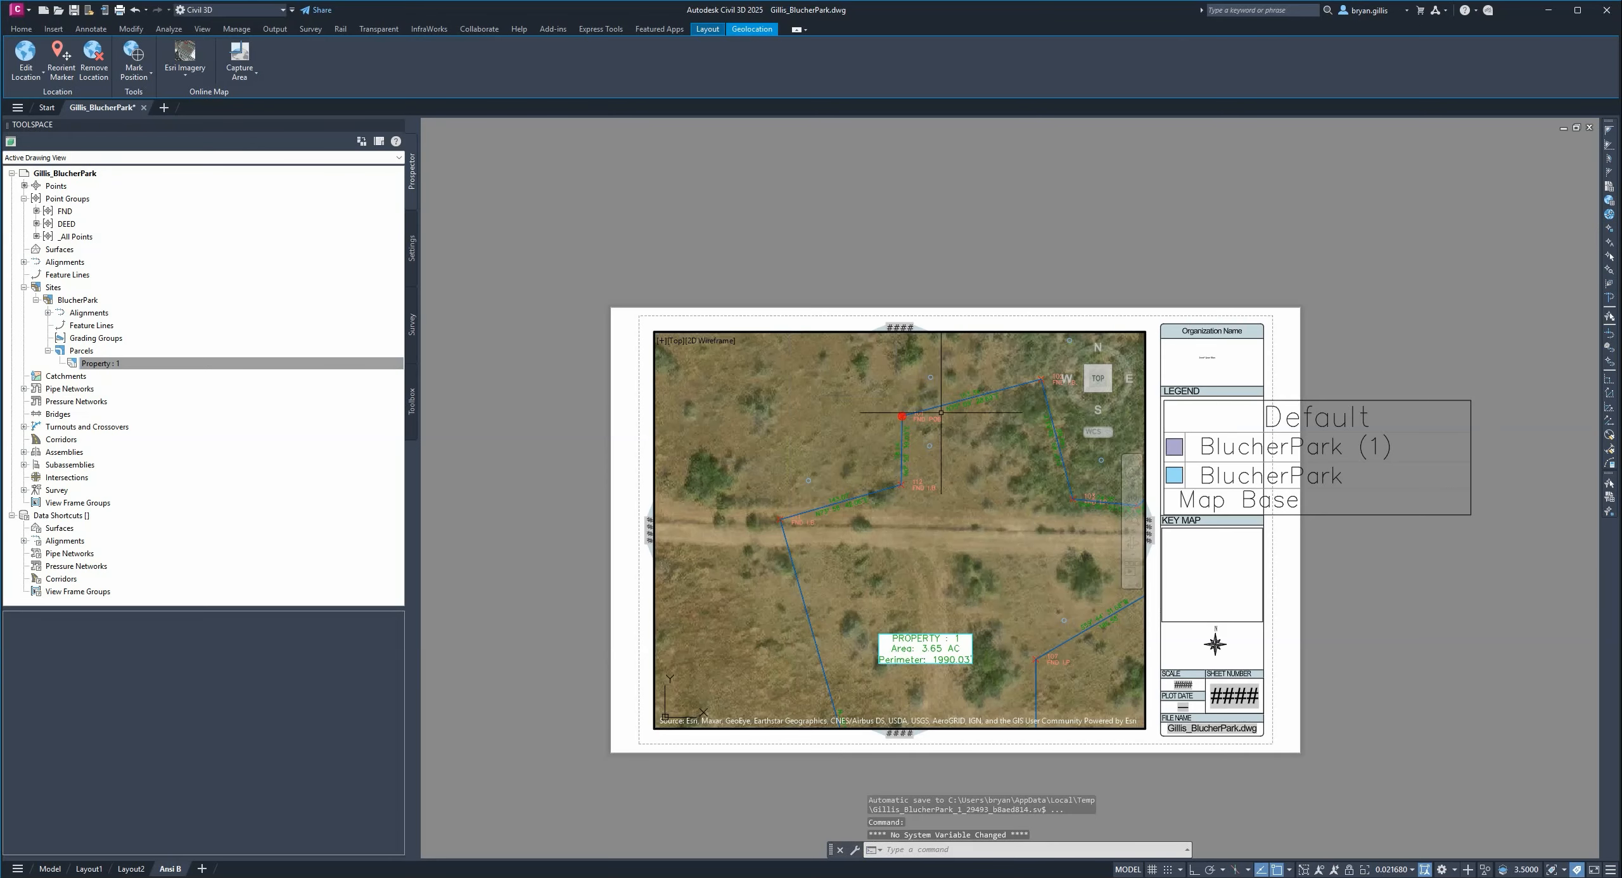
- Inspect the parcel against the imagery, edit the geographic location to search for 27.792337,-97.399661, and drop the marker there
{"action": "scroll", "coordinate": [954, 466], "scroll_direction": "down", "scroll_amount": 5}
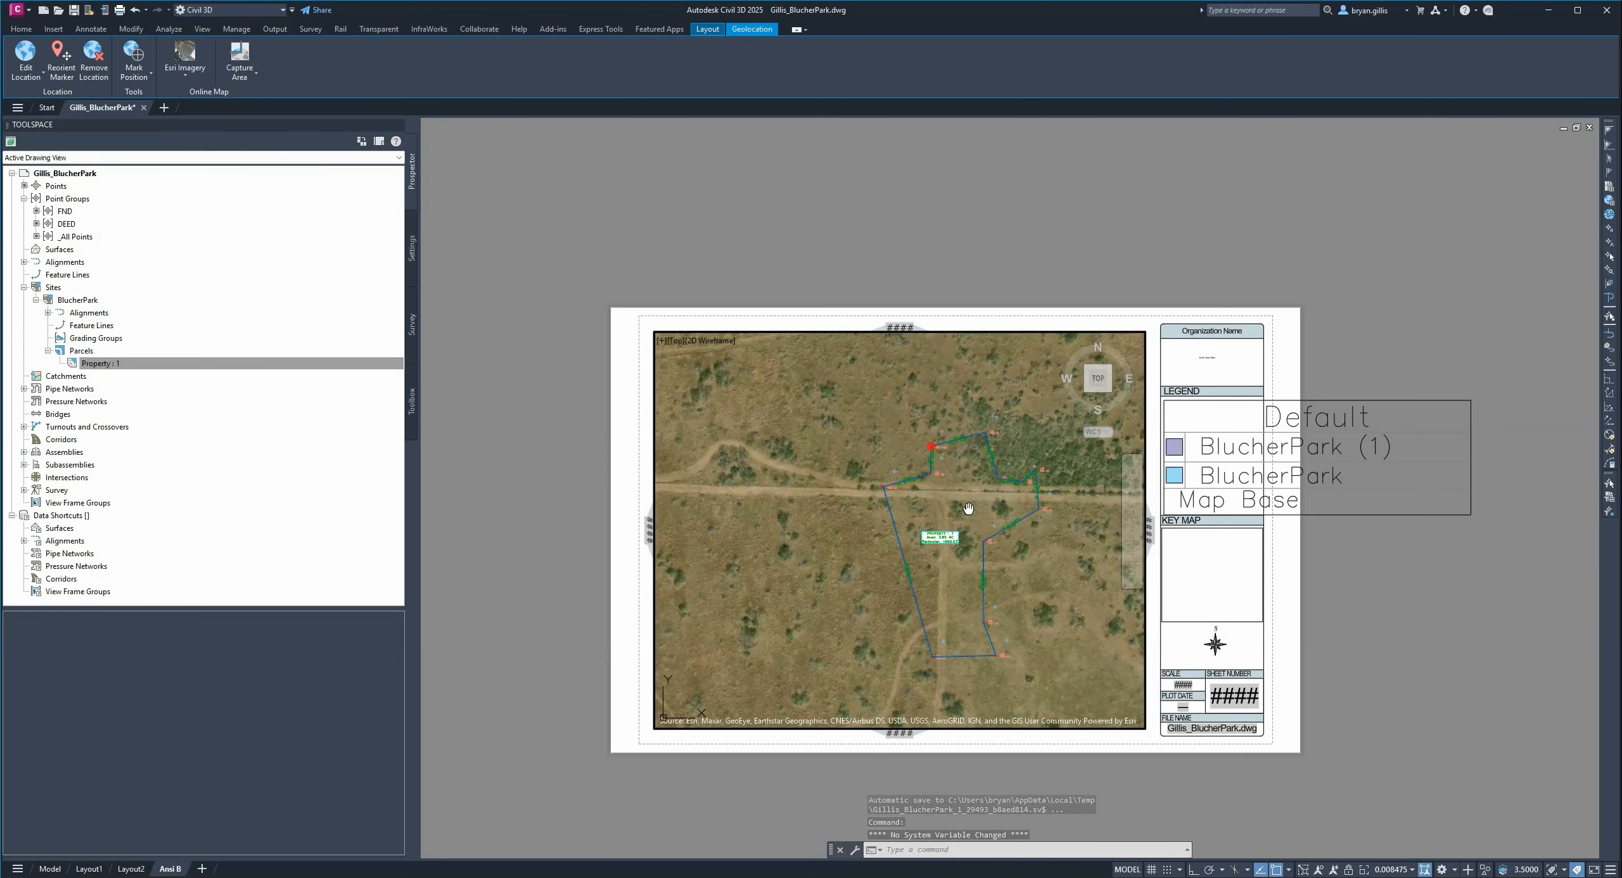
{"action": "middle_click_drag", "start_coordinate": [963, 491], "coordinate": [815, 477]}
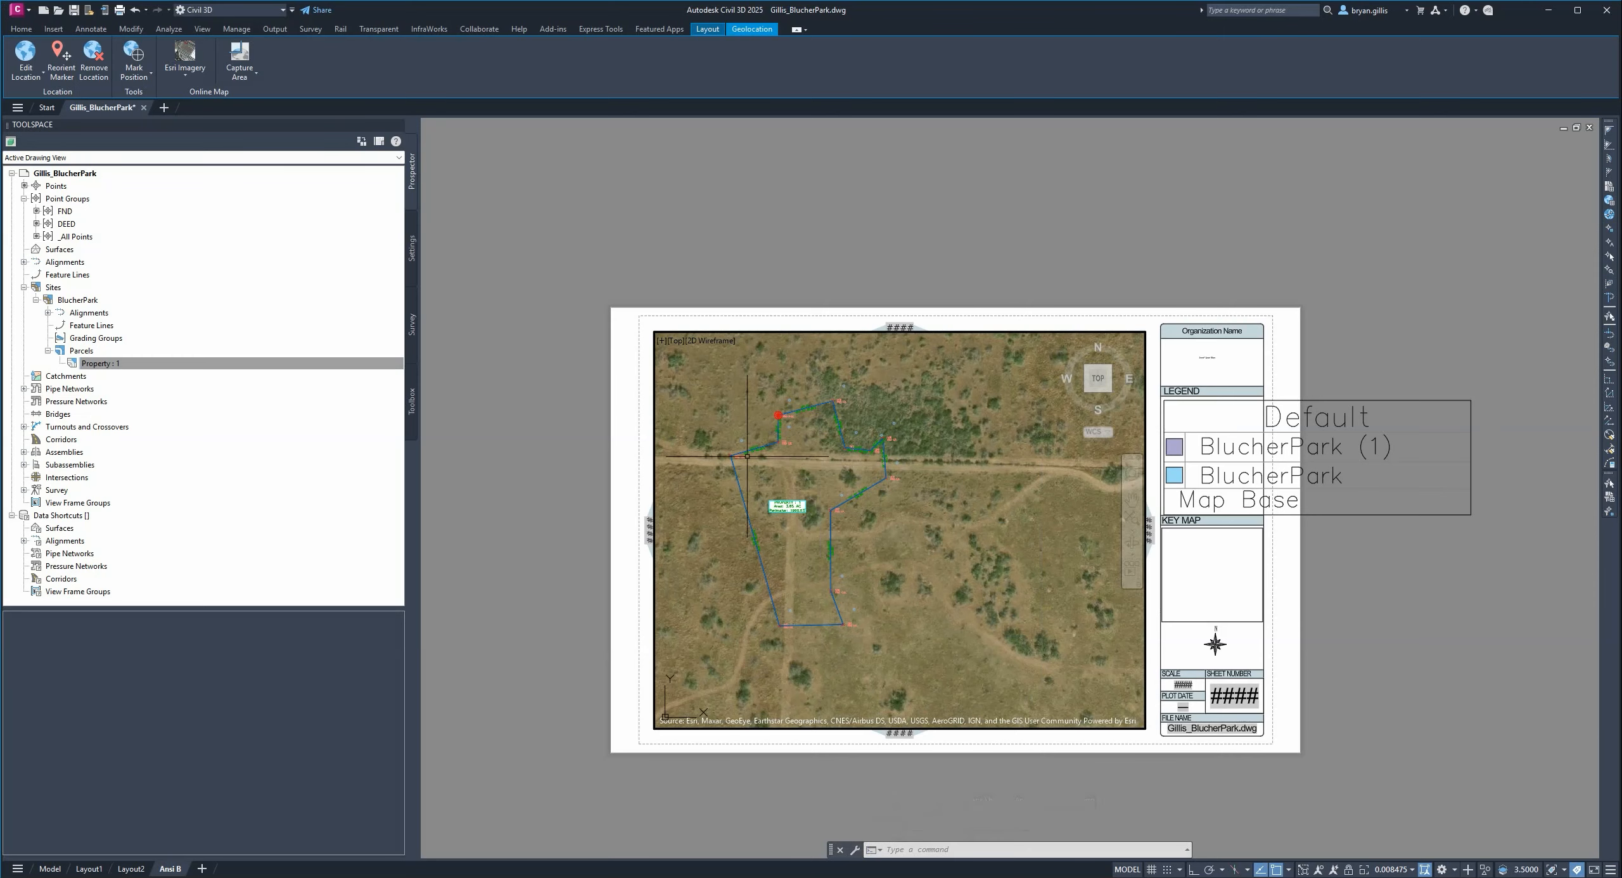
{"action": "middle_click_drag", "start_coordinate": [764, 436], "coordinate": [848, 450]}
{"action": "scroll", "coordinate": [850, 438], "scroll_direction": "up", "scroll_amount": 4}
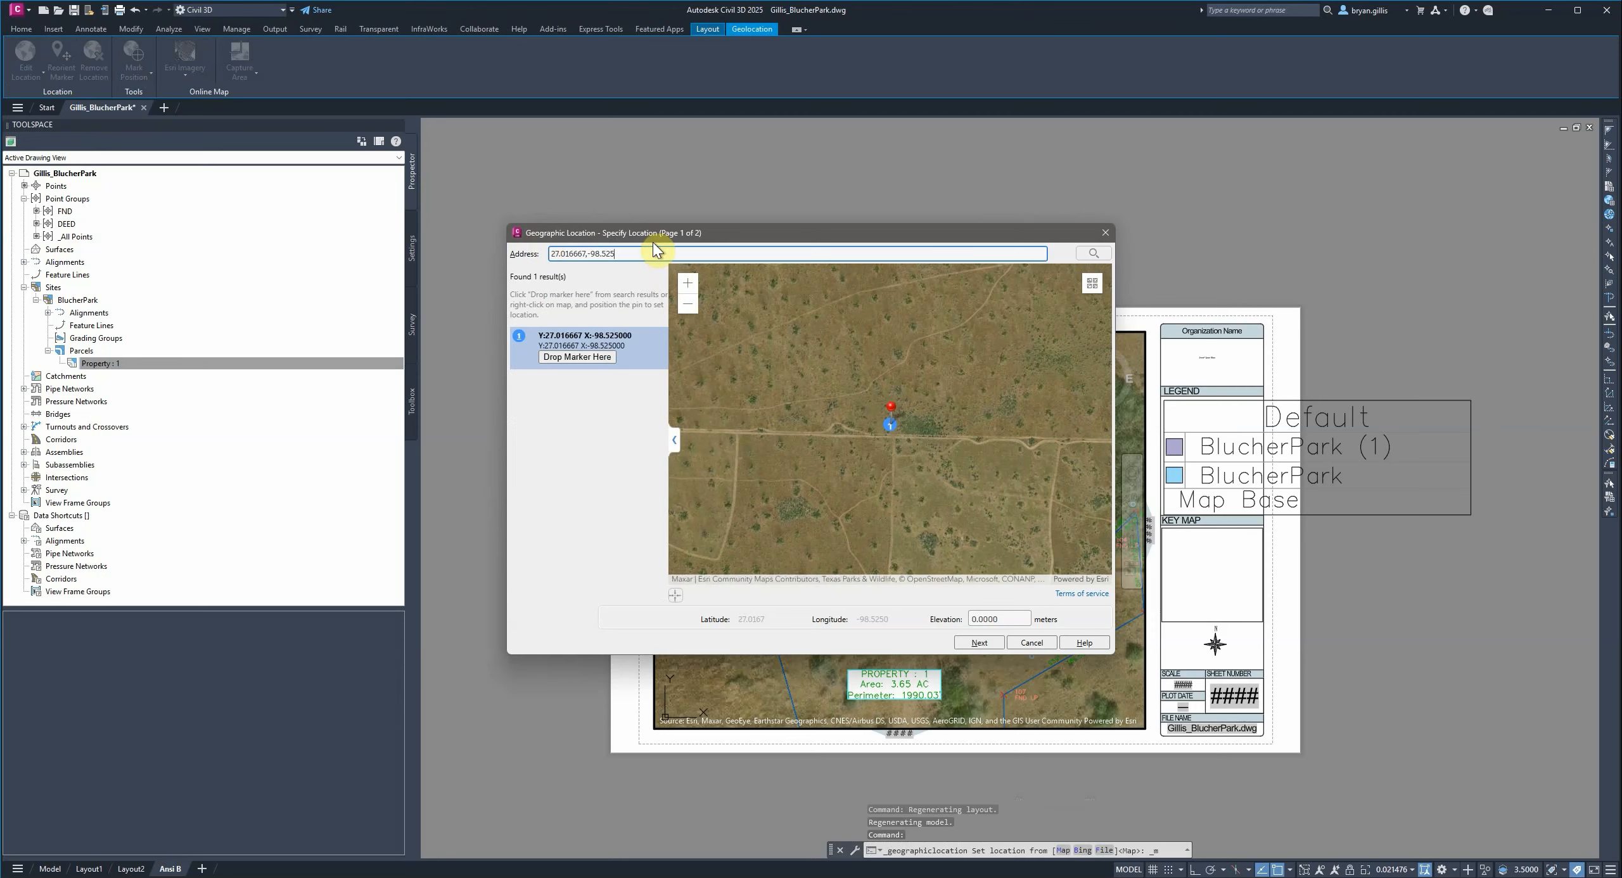
{"action": "left_click_drag", "start_coordinate": [659, 254], "coordinate": [498, 263]}
{"action": "type", "text": "27.792337,-97.399661"}
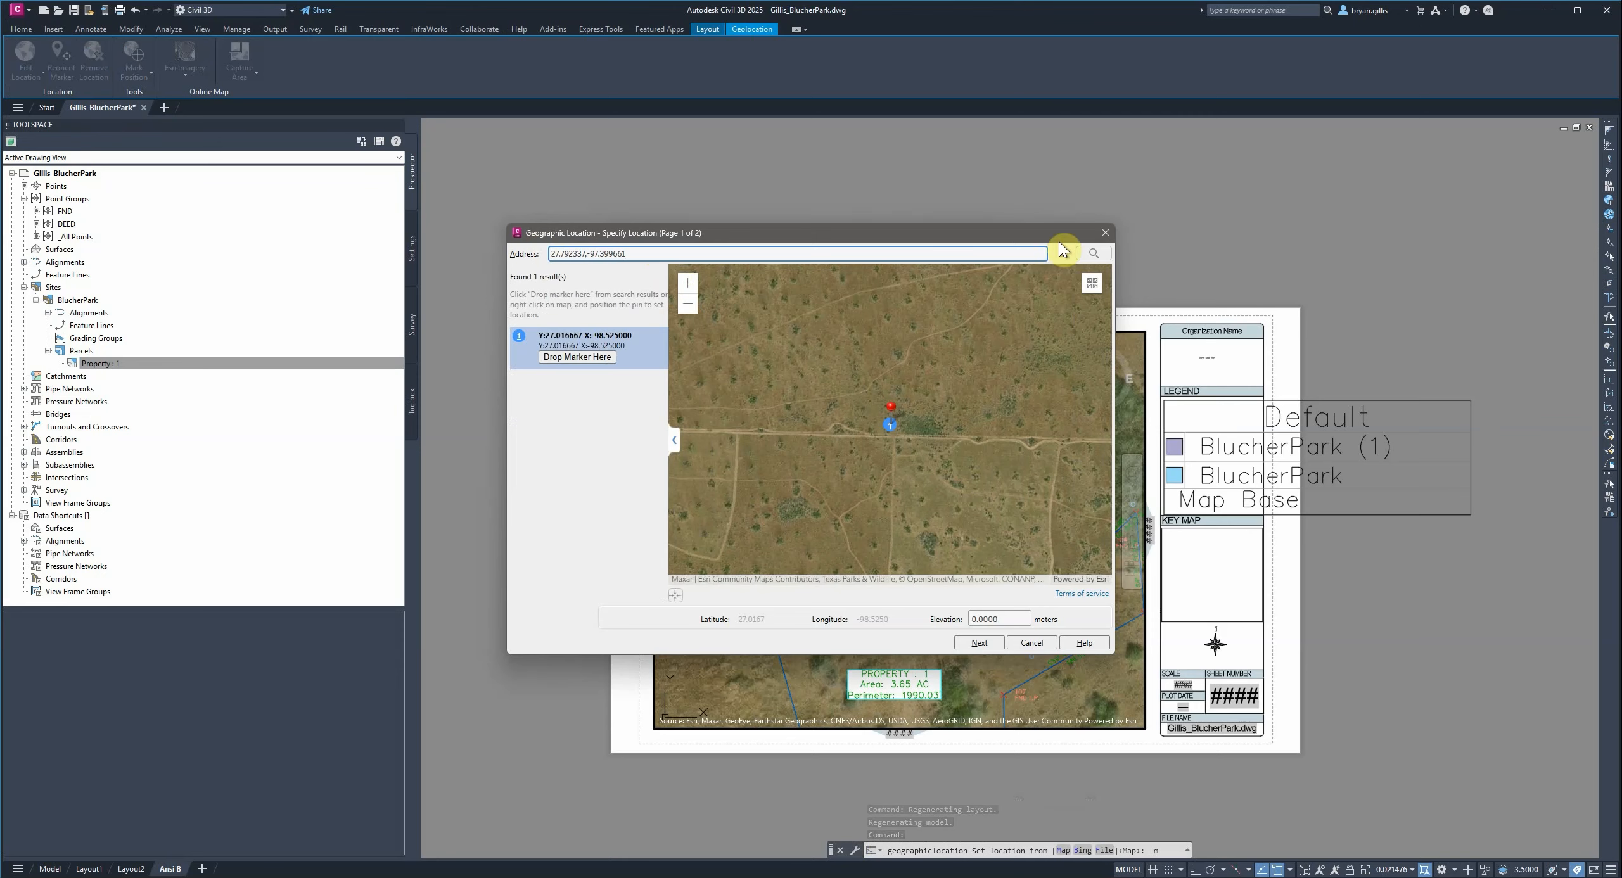
{"action": "left_click", "coordinate": [1085, 254]}
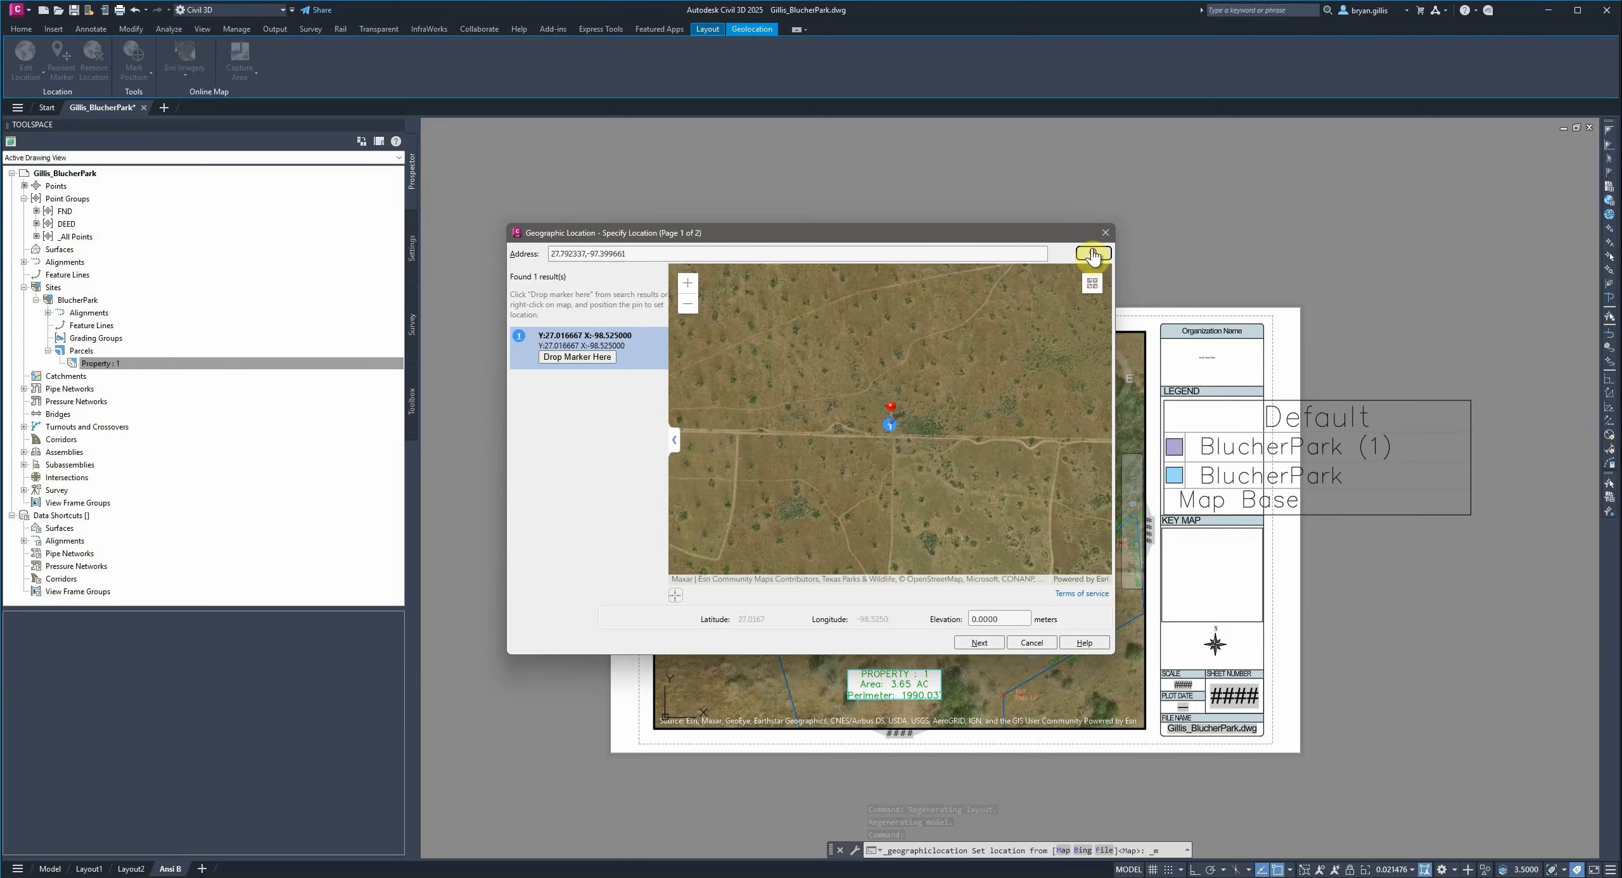
{"action": "left_click", "coordinate": [592, 359]}
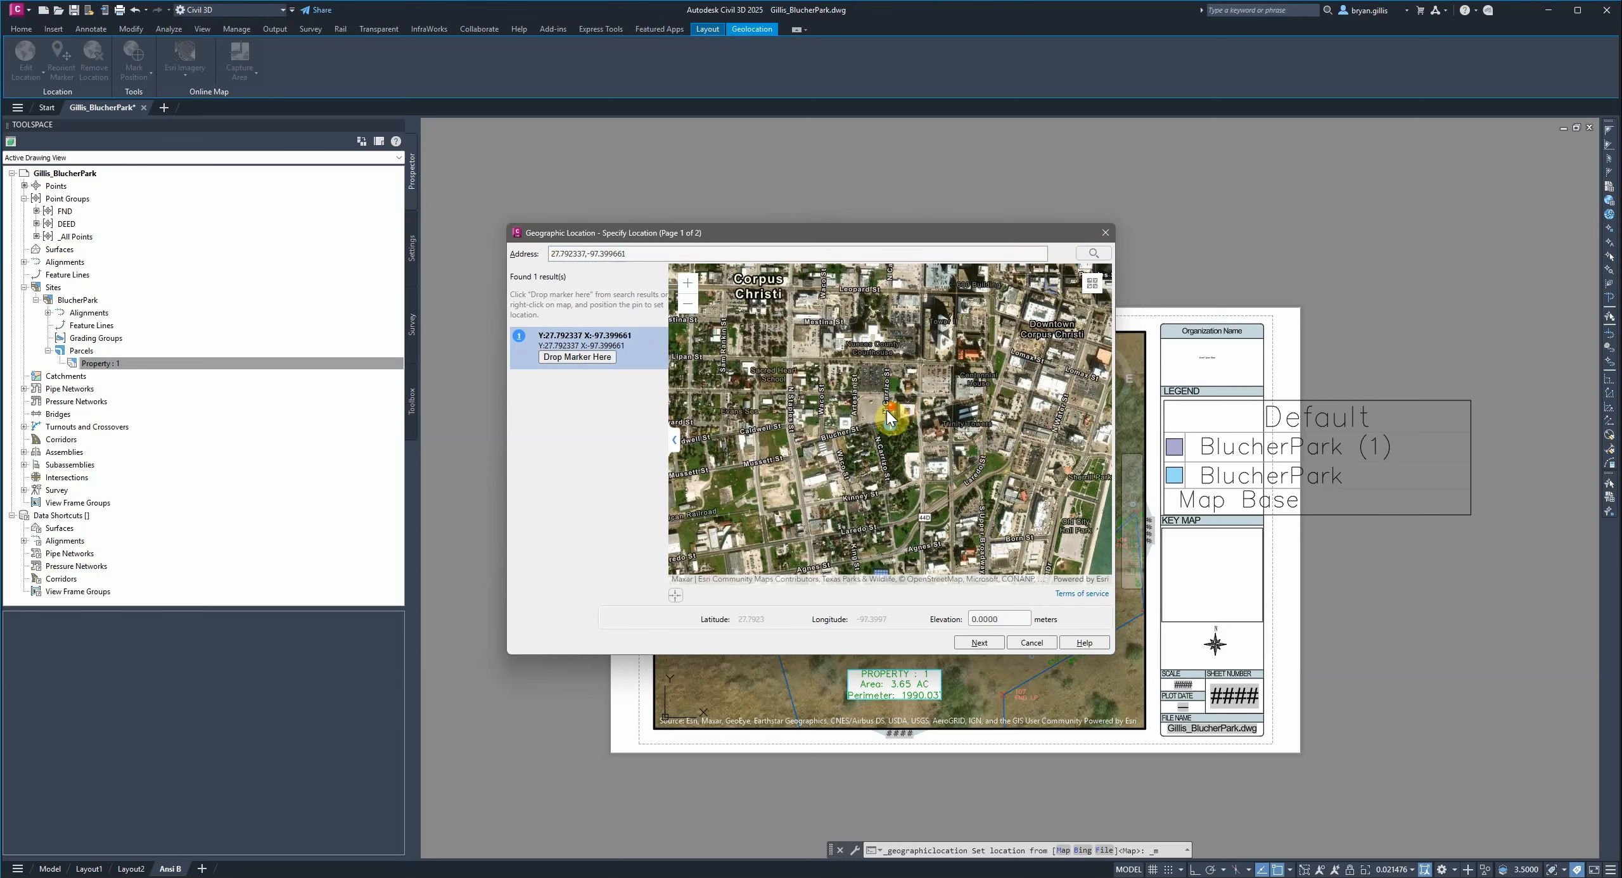
- Continue to the coordinate system selection and confirm NSRS11.TX-SF, EPSG code 6586, for the edited location
{"action": "left_click", "coordinate": [978, 644]}
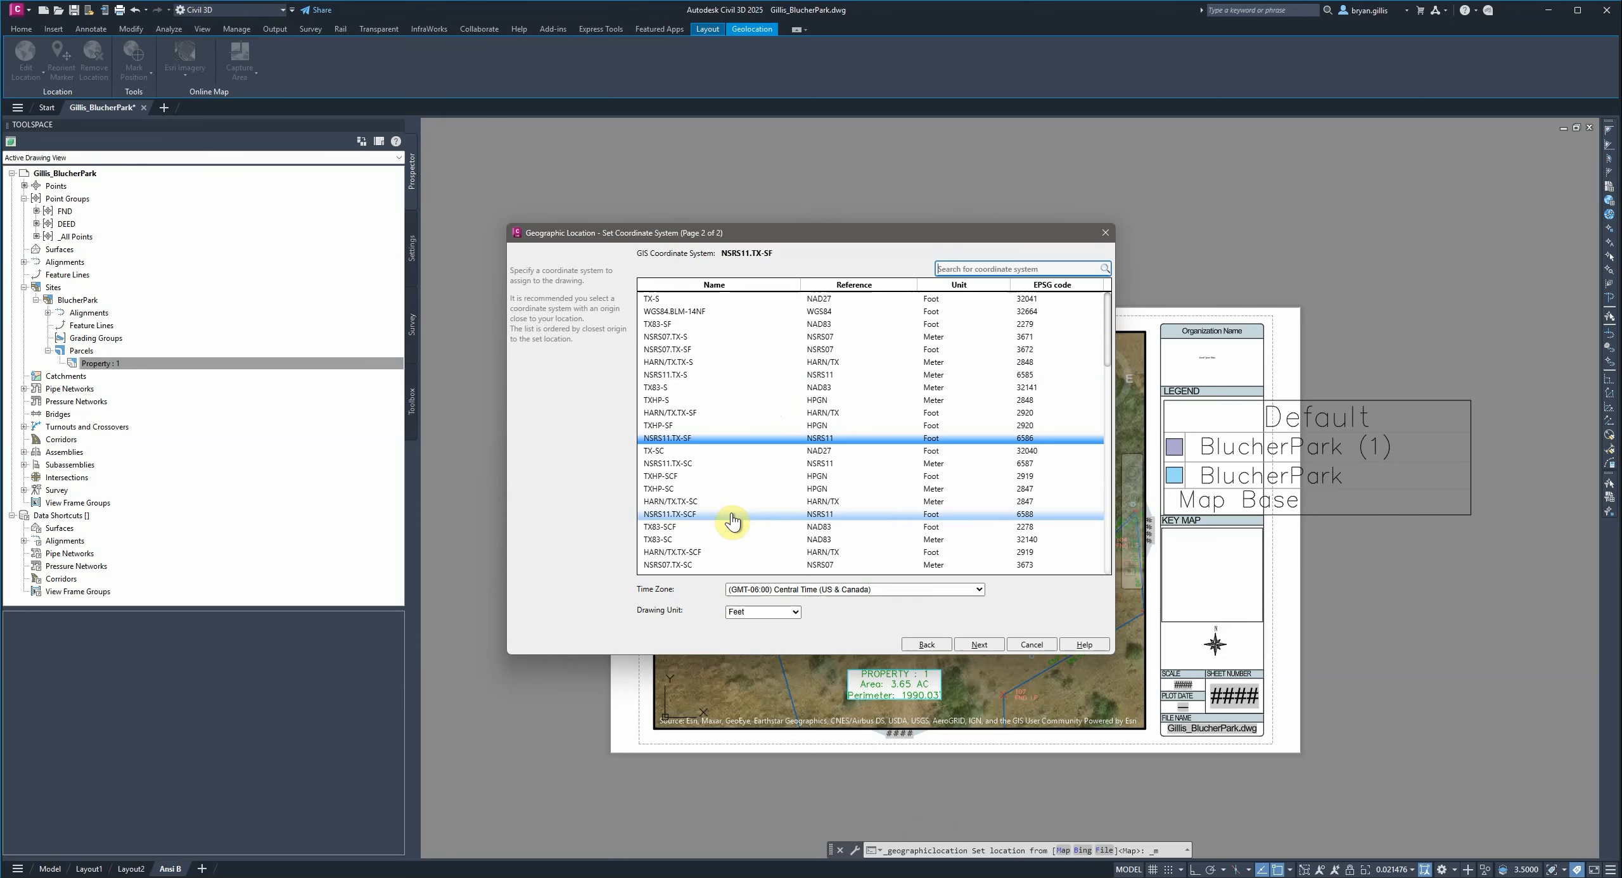
{"action": "left_click", "coordinate": [1028, 443]}
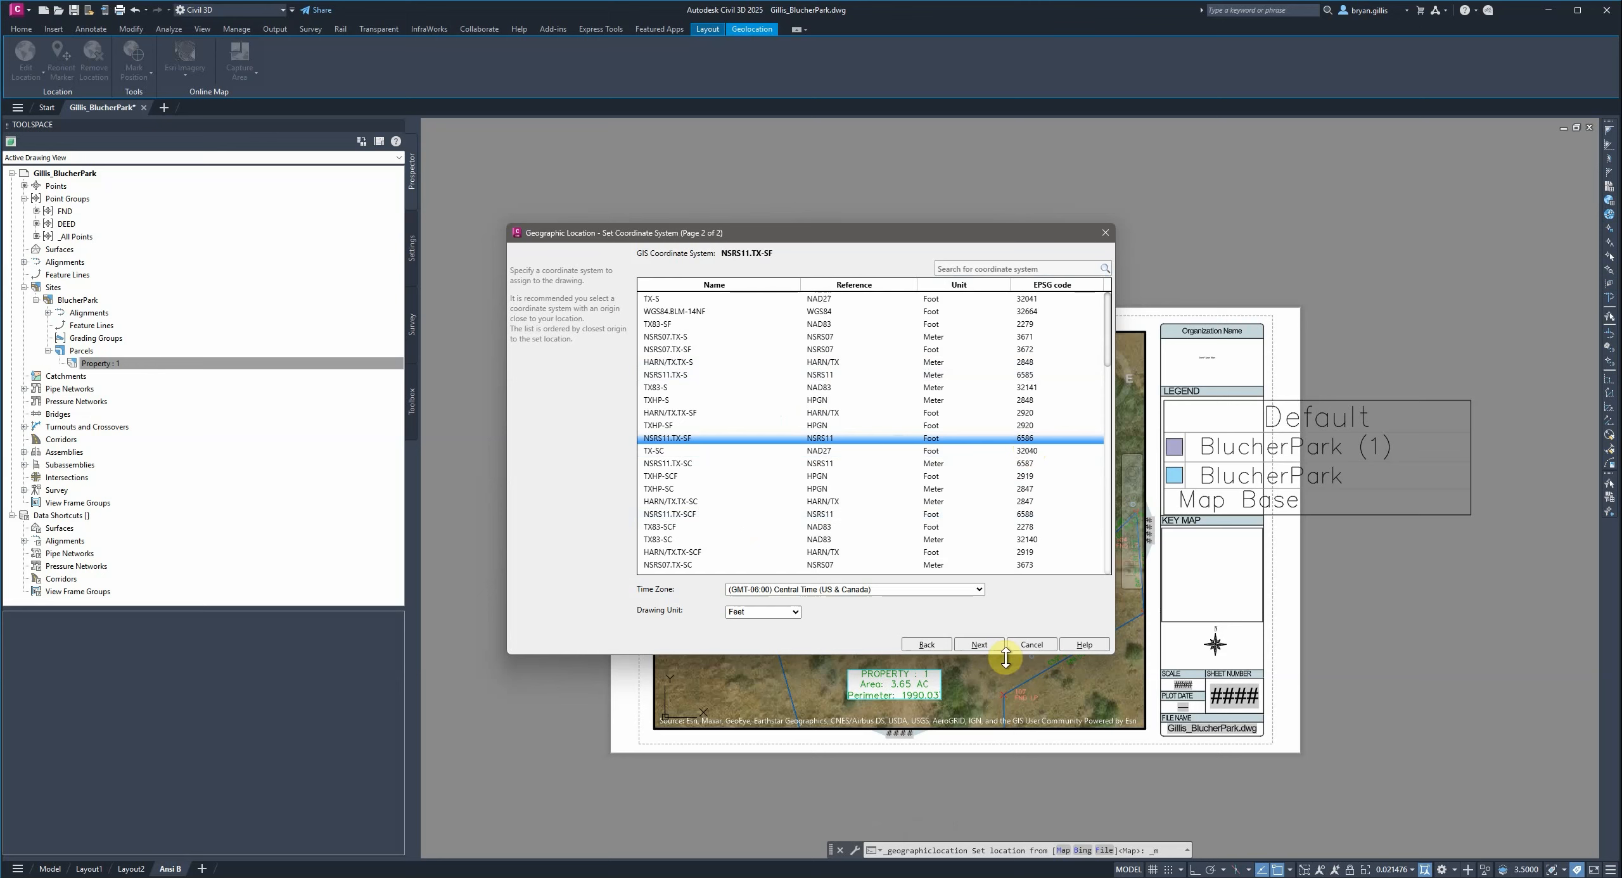
{"action": "left_click", "coordinate": [979, 644]}
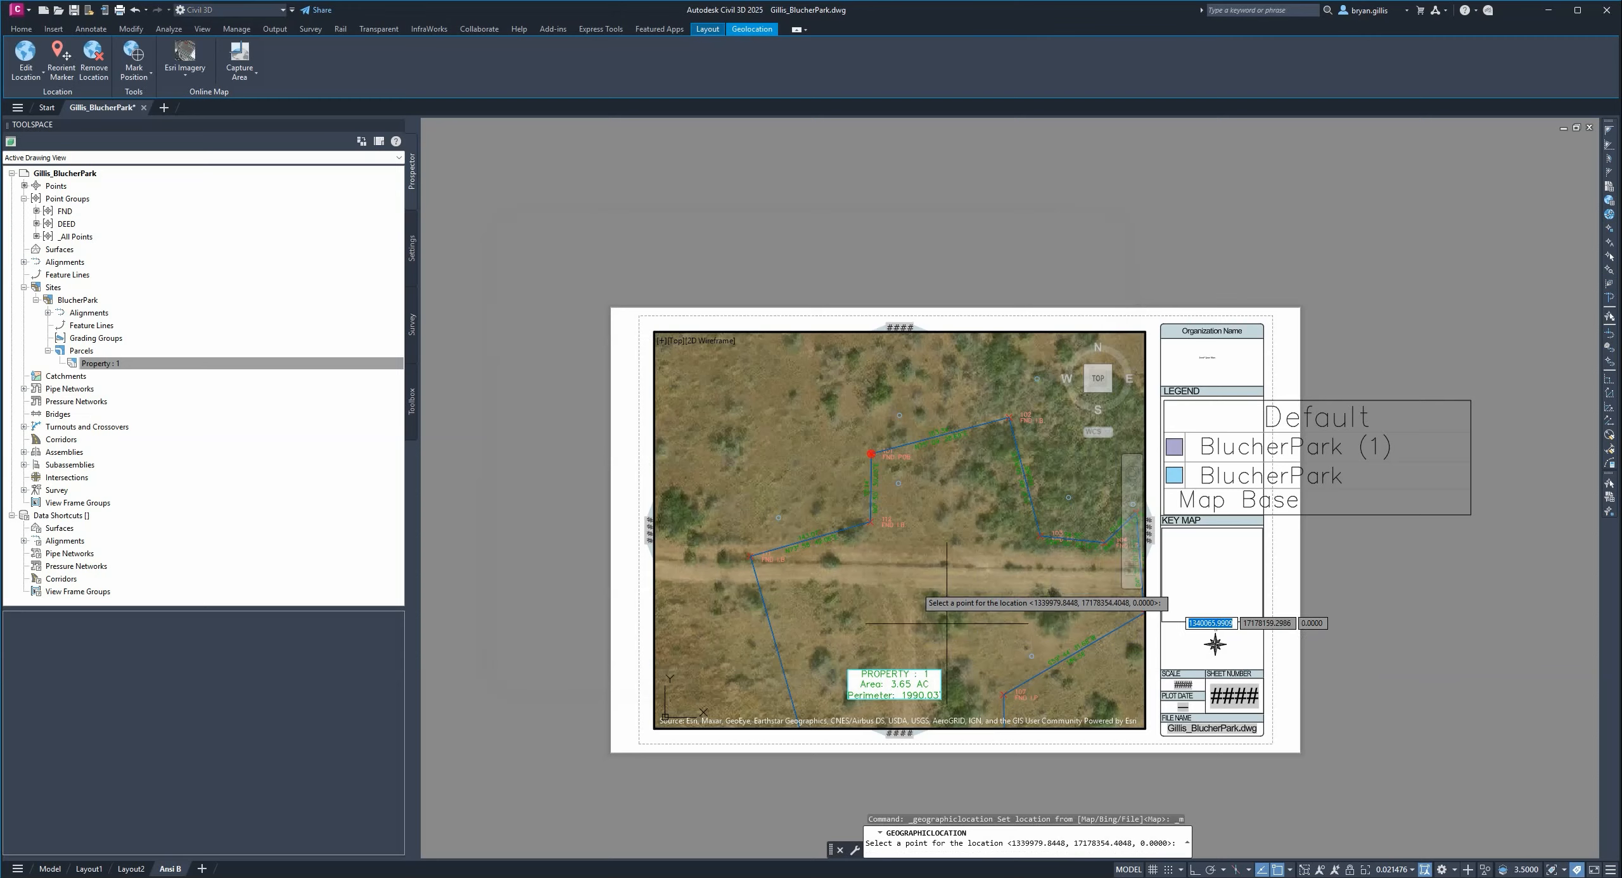
- Pick the parcel corner at the existing location marker as the new location point and set the north direction angle to 90
{"action": "scroll", "coordinate": [853, 522], "scroll_direction": "up", "scroll_amount": 5}
{"action": "scroll", "coordinate": [853, 522], "scroll_direction": "up", "scroll_amount": 5}
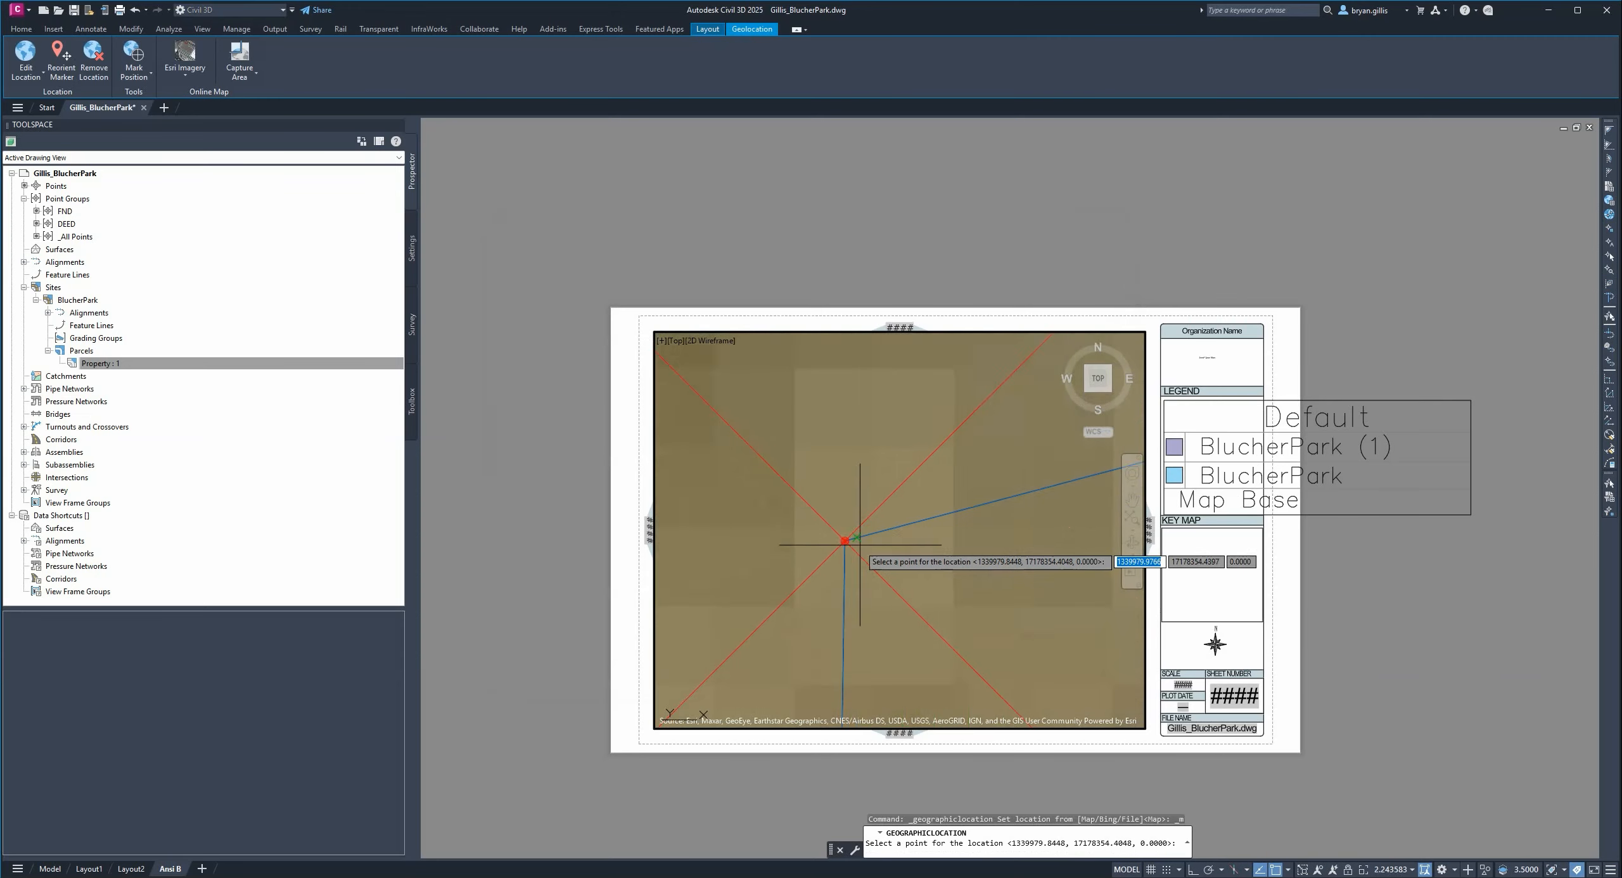
{"action": "left_click", "coordinate": [802, 527]}
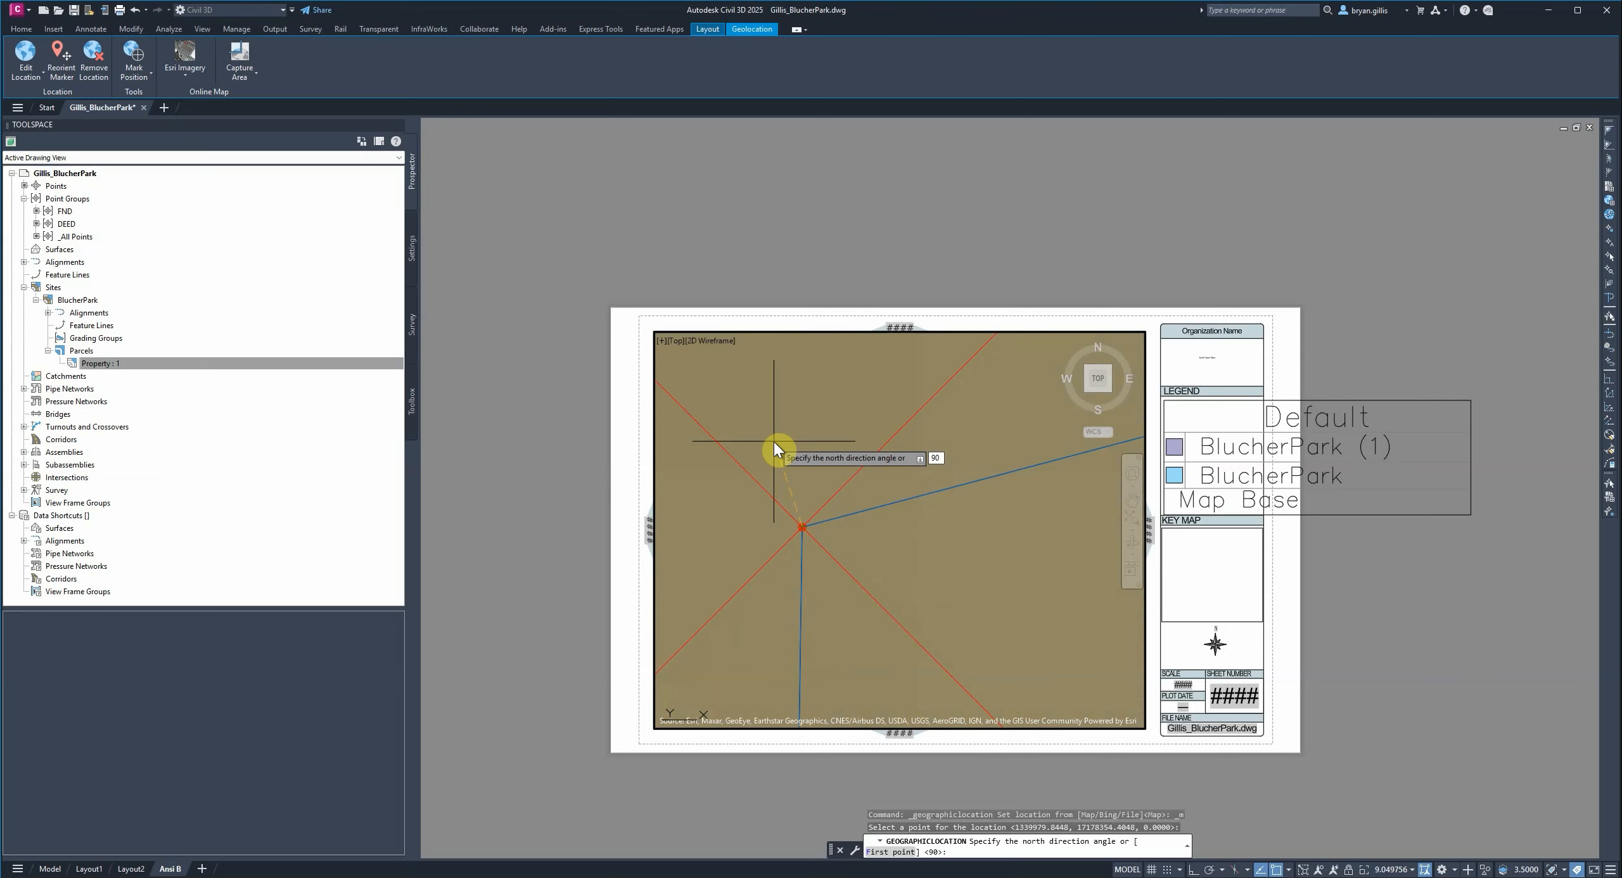
{"action": "key", "text": "Return"}
{"action": "scroll", "coordinate": [815, 453], "scroll_direction": "down", "scroll_amount": 5}
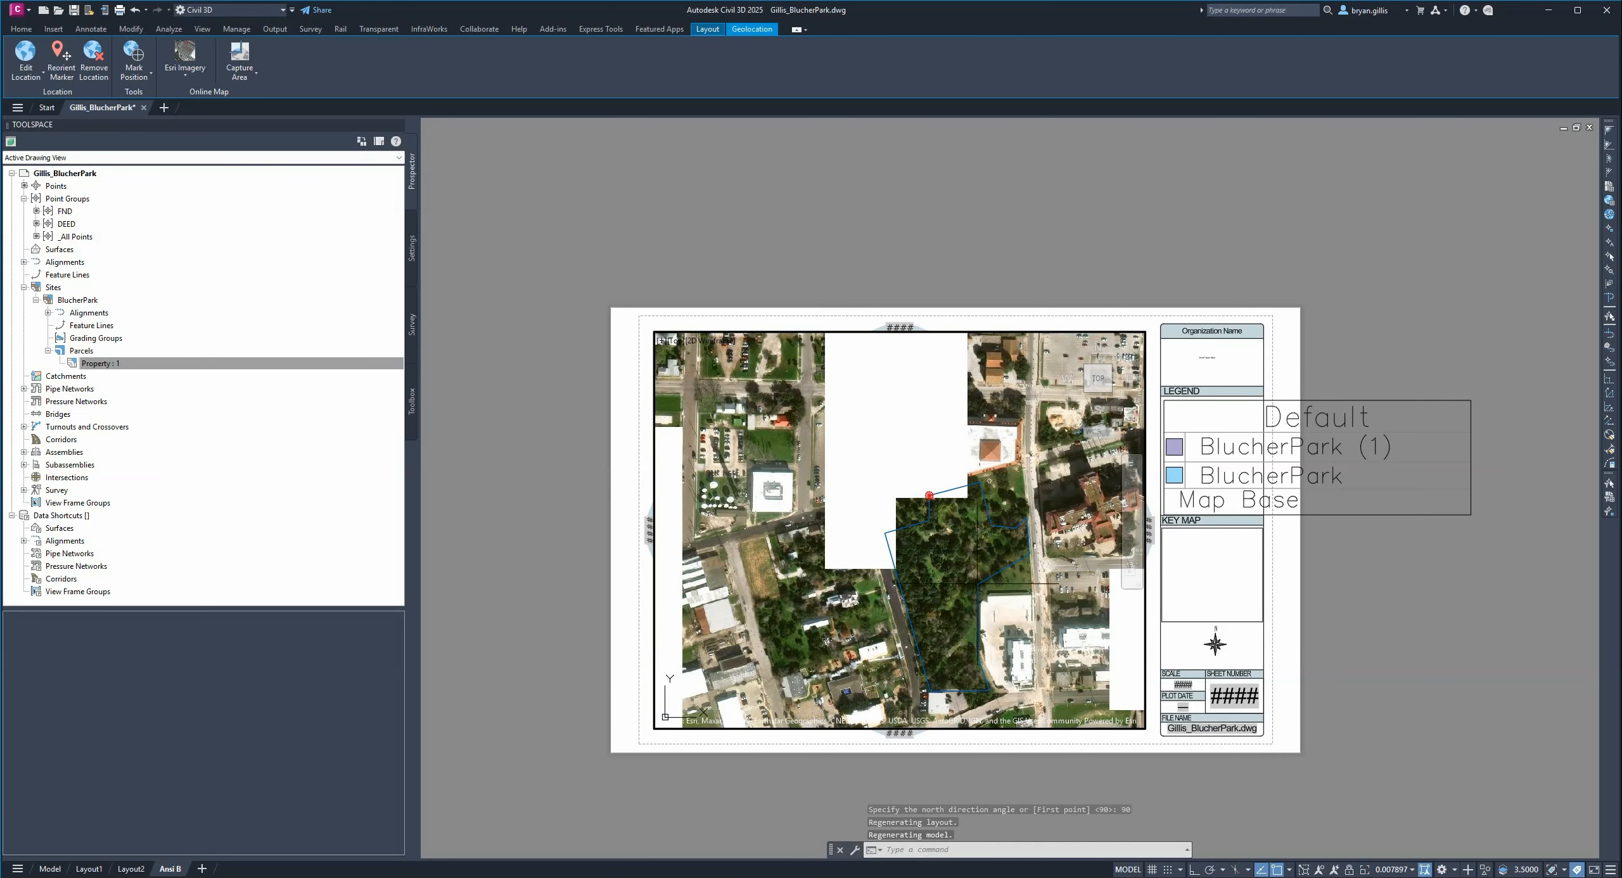
- Change the layout viewport's online basemap to Esri Light Gray
{"action": "middle_click_drag", "start_coordinate": [950, 563], "coordinate": [783, 470]}
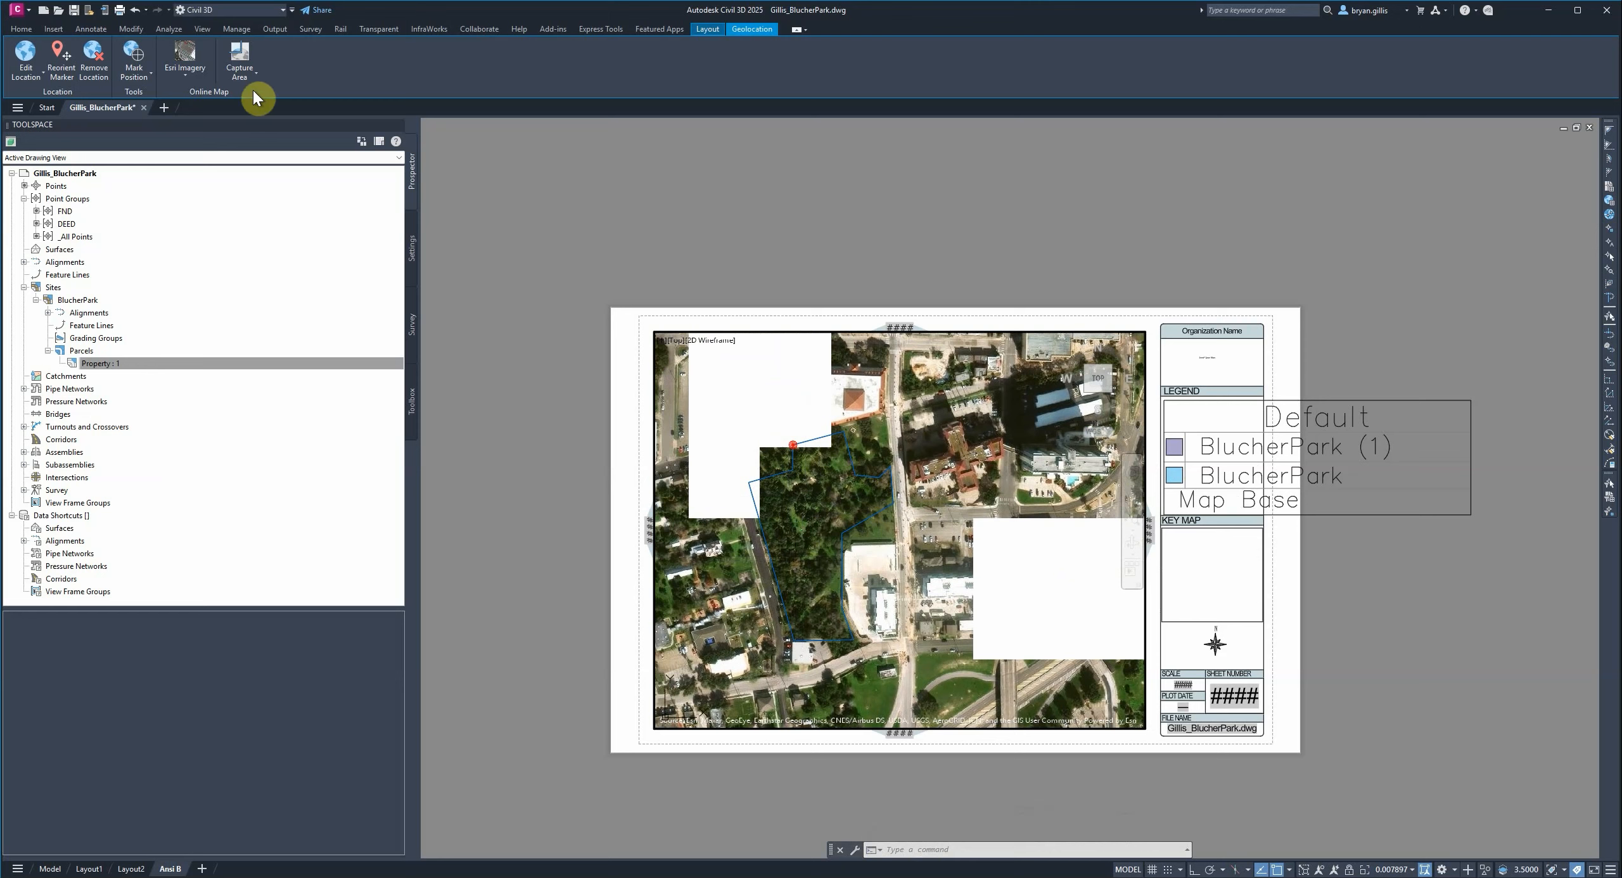
{"action": "left_click", "coordinate": [184, 79]}
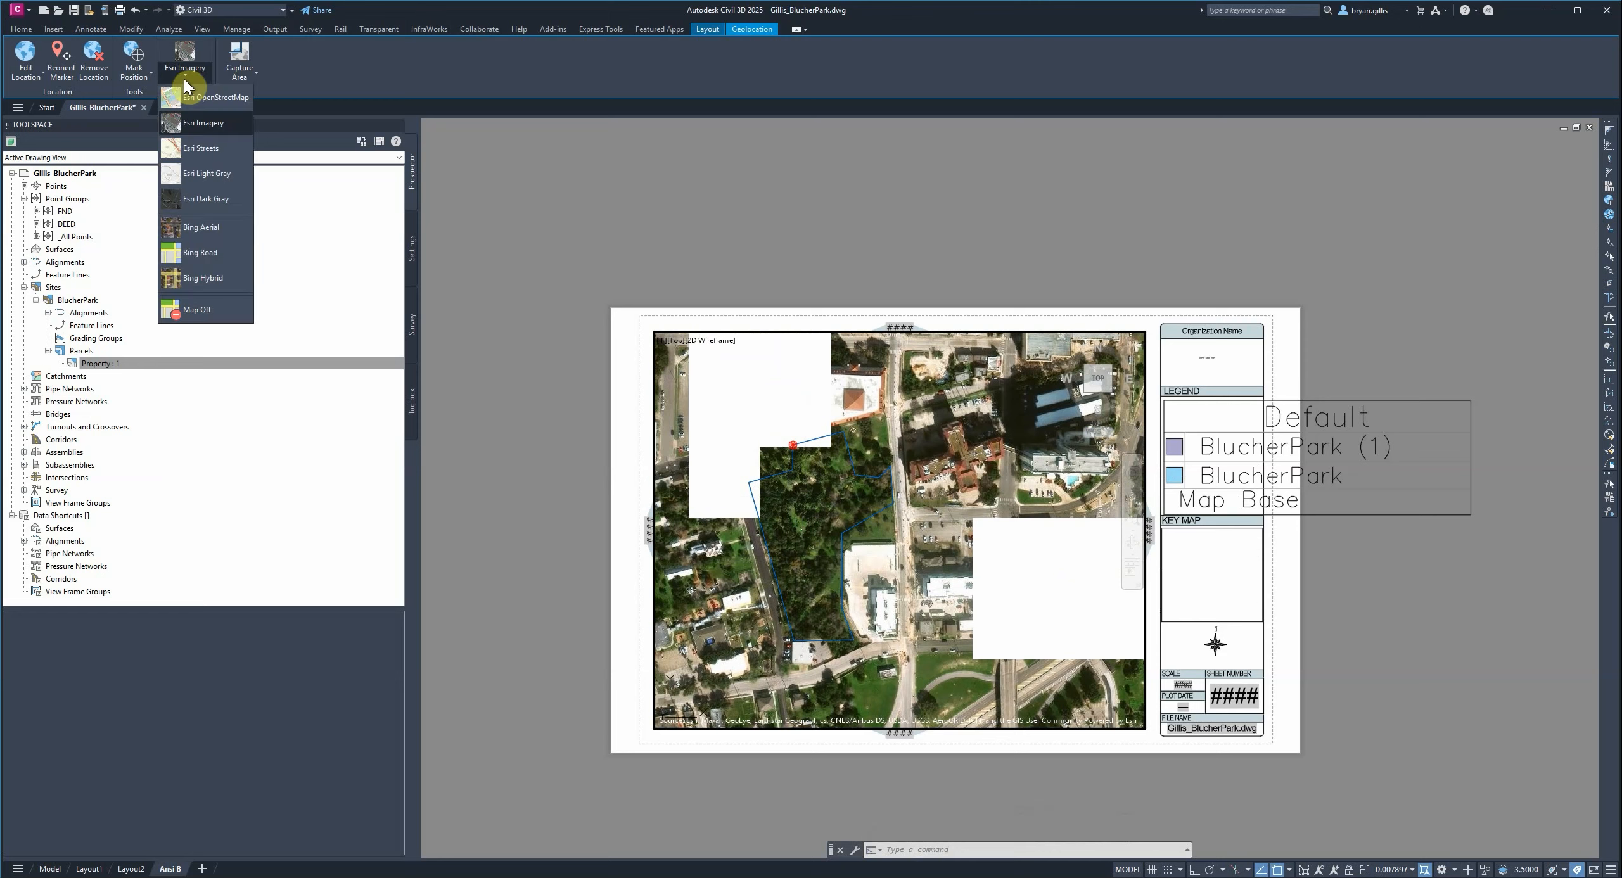
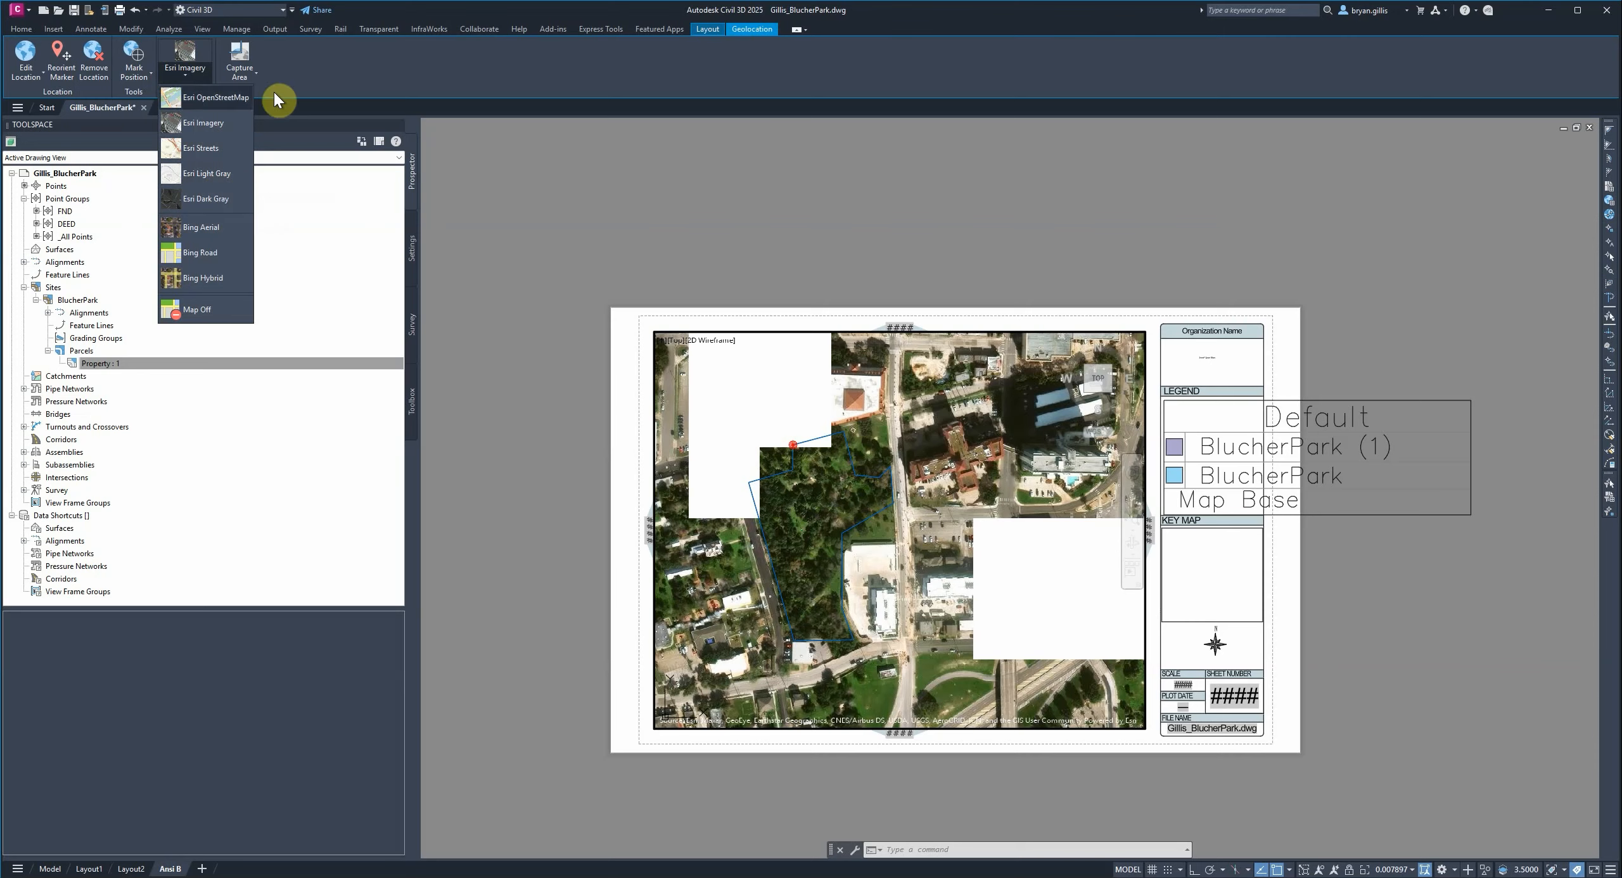
{"action": "left_click", "coordinate": [210, 184]}
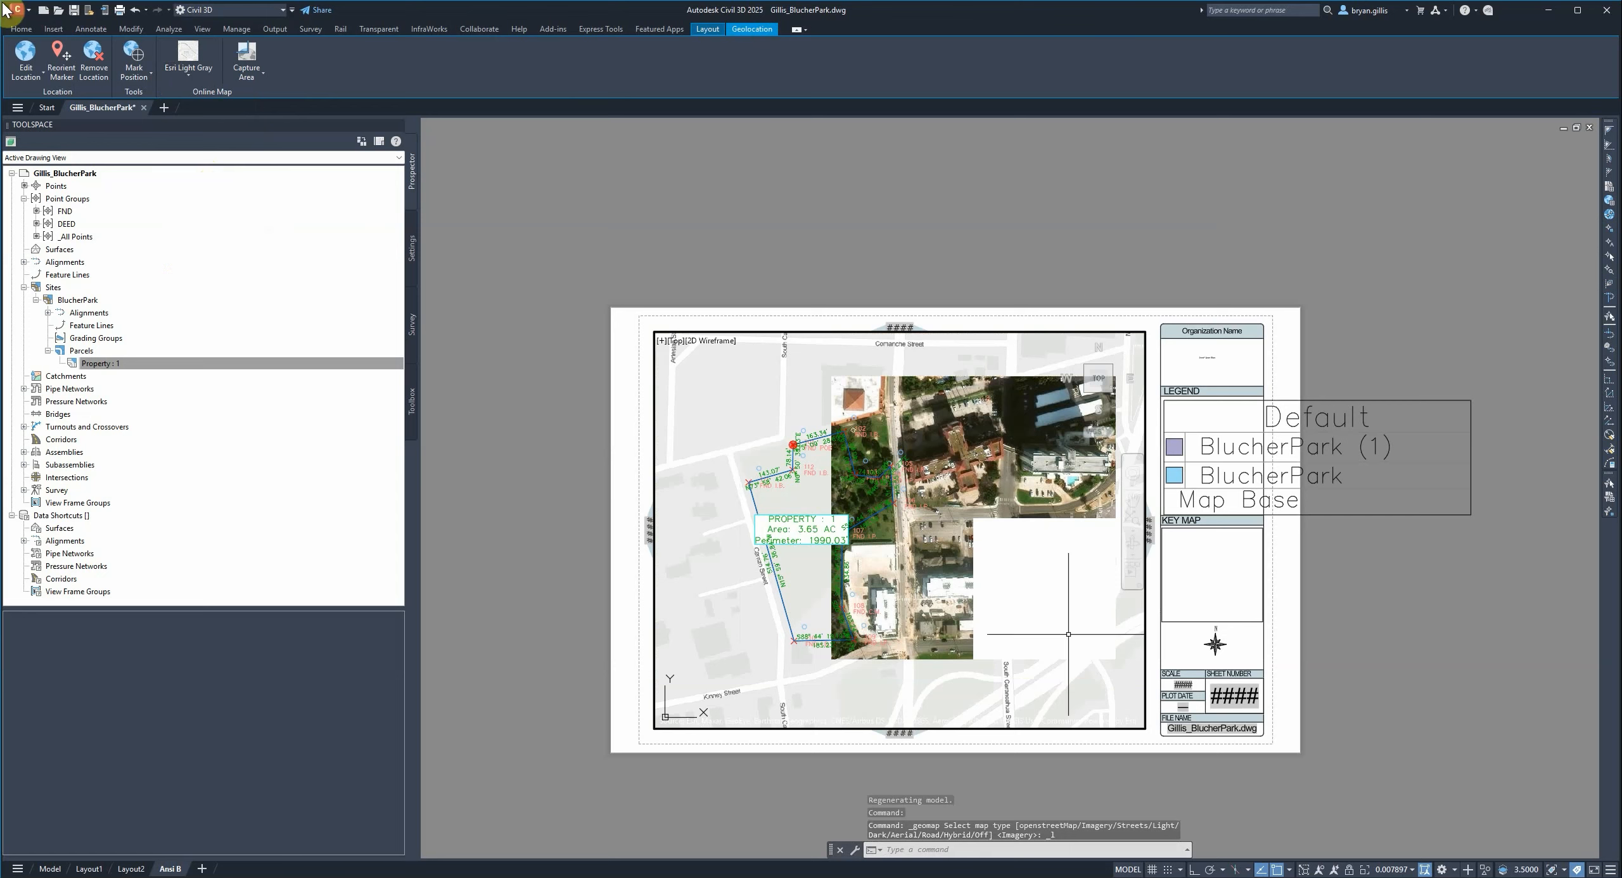
- Center the Blucher Park parcel in the layout viewport and set the viewport scale to 1" = 80'
{"action": "left_click", "coordinate": [1411, 870]}
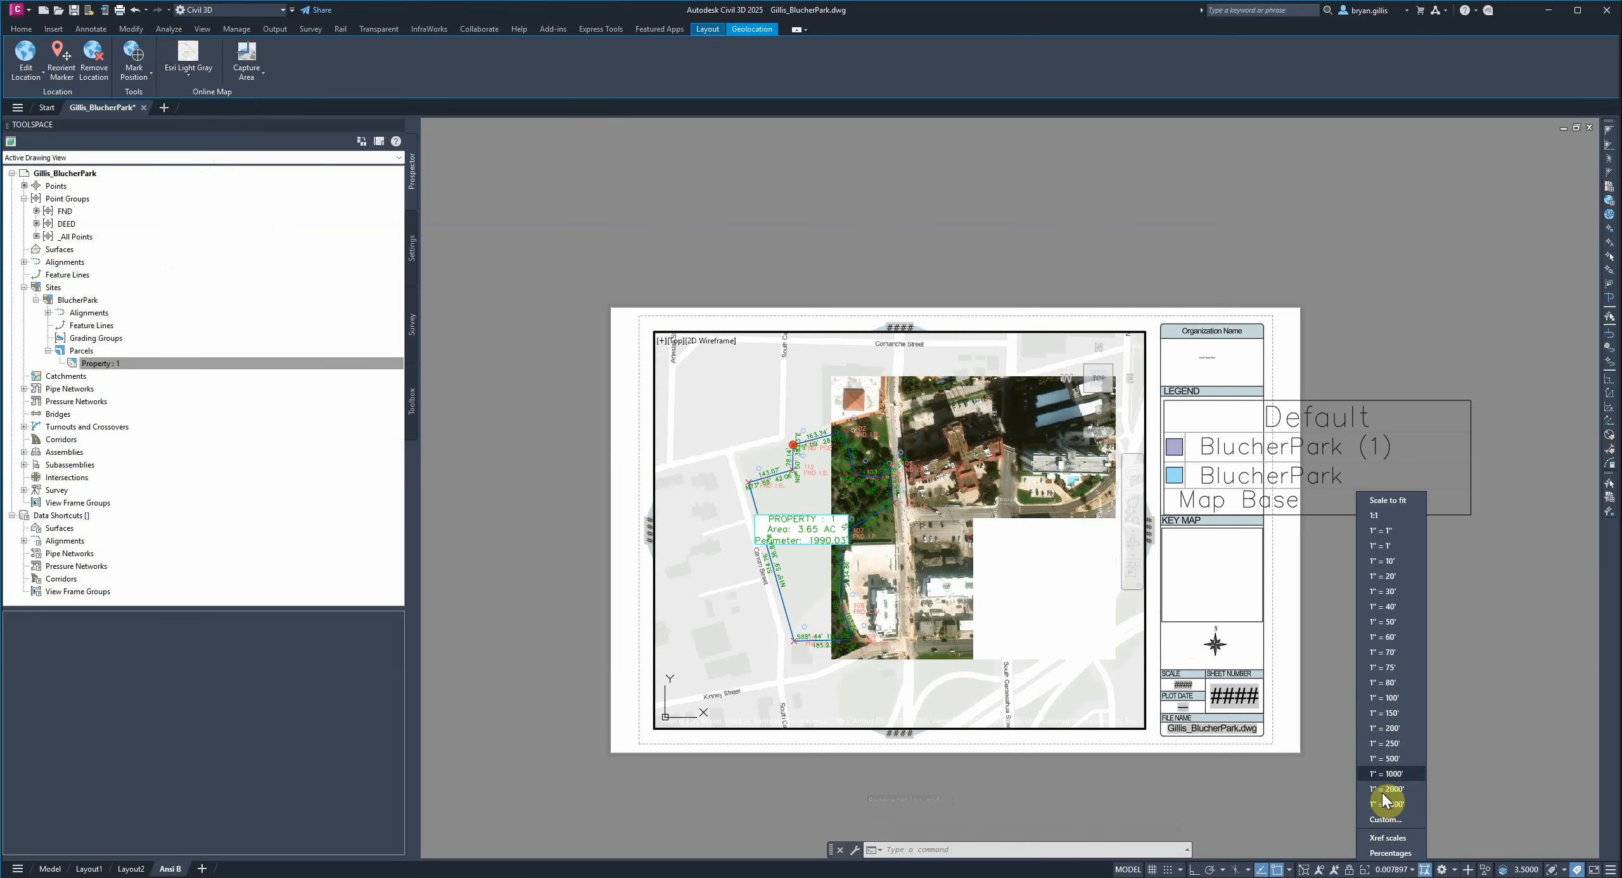
{"action": "left_click", "coordinate": [1389, 669]}
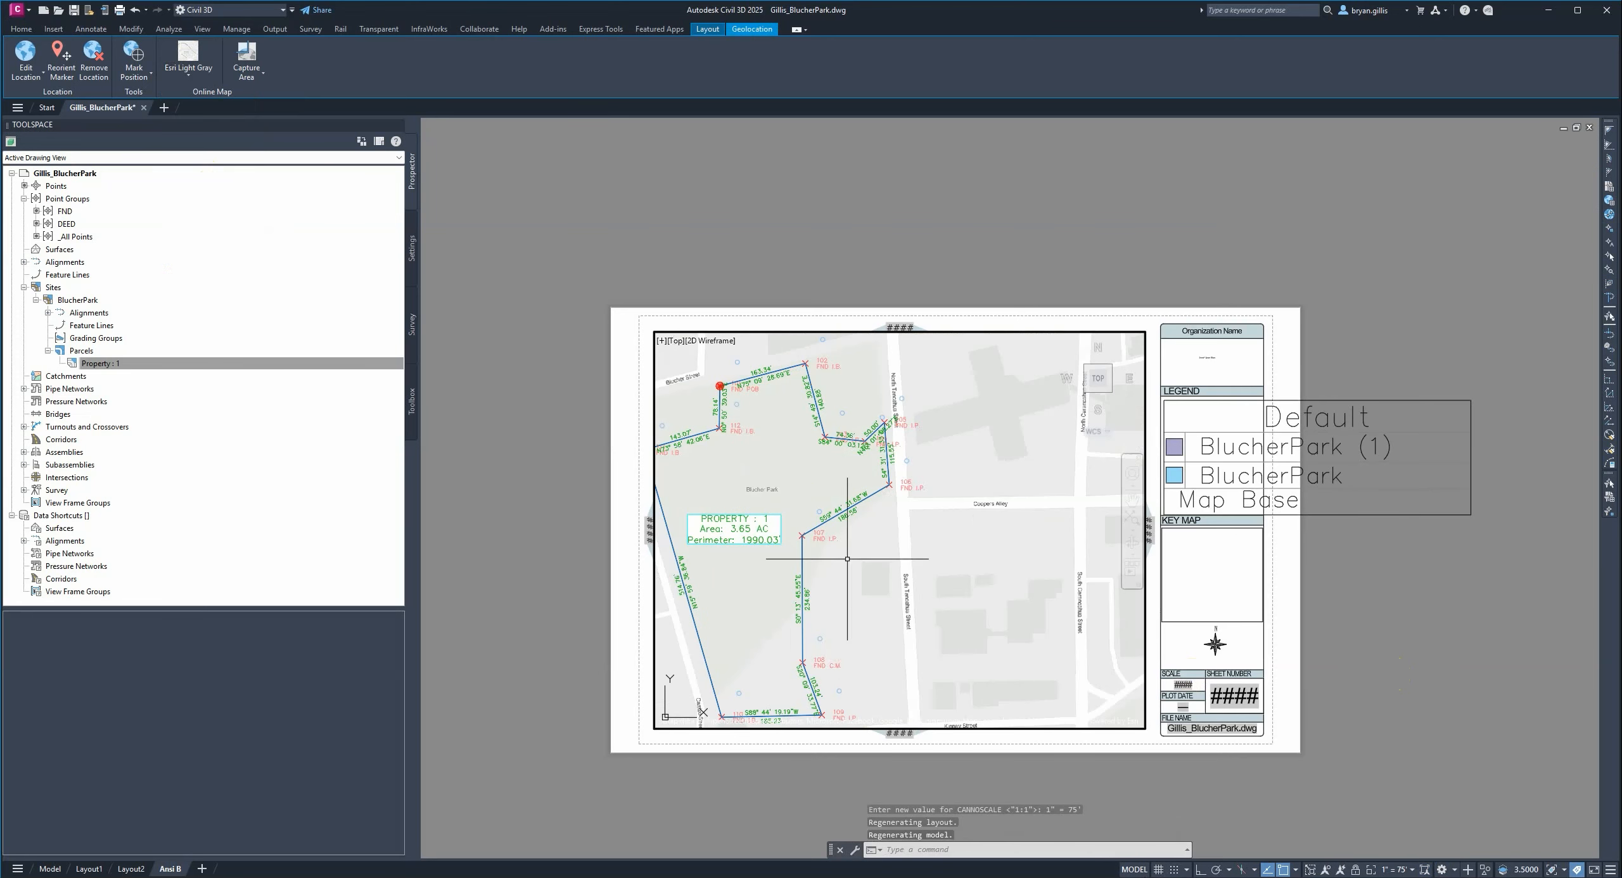
{"action": "double_click", "coordinate": [777, 540]}
{"action": "middle_click_drag", "start_coordinate": [777, 540], "coordinate": [814, 539]}
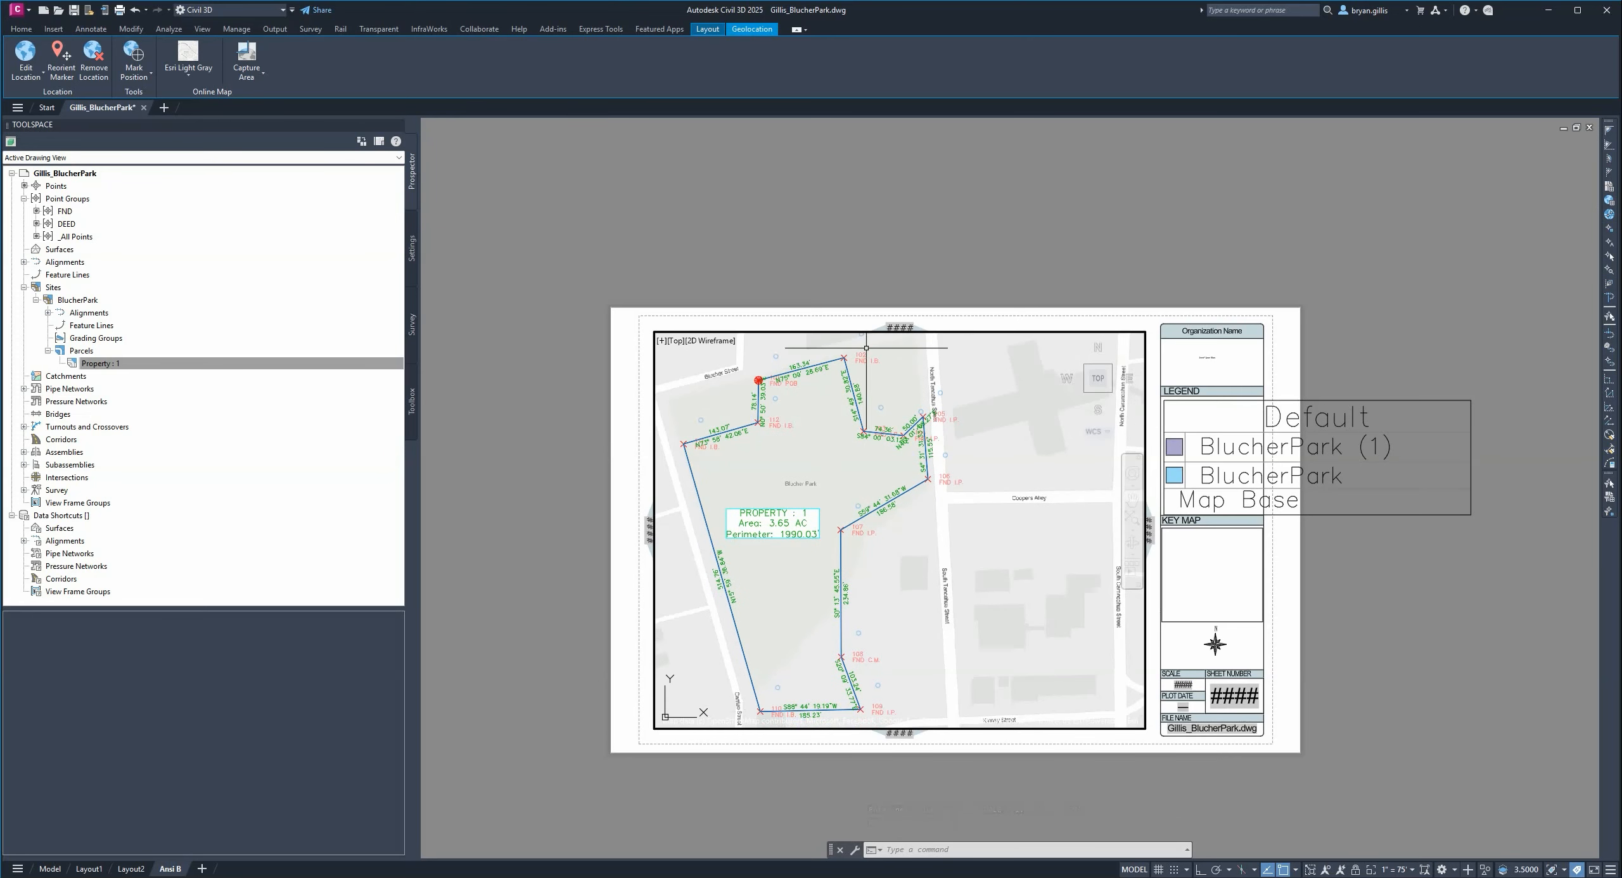
{"action": "left_click", "coordinate": [1413, 869]}
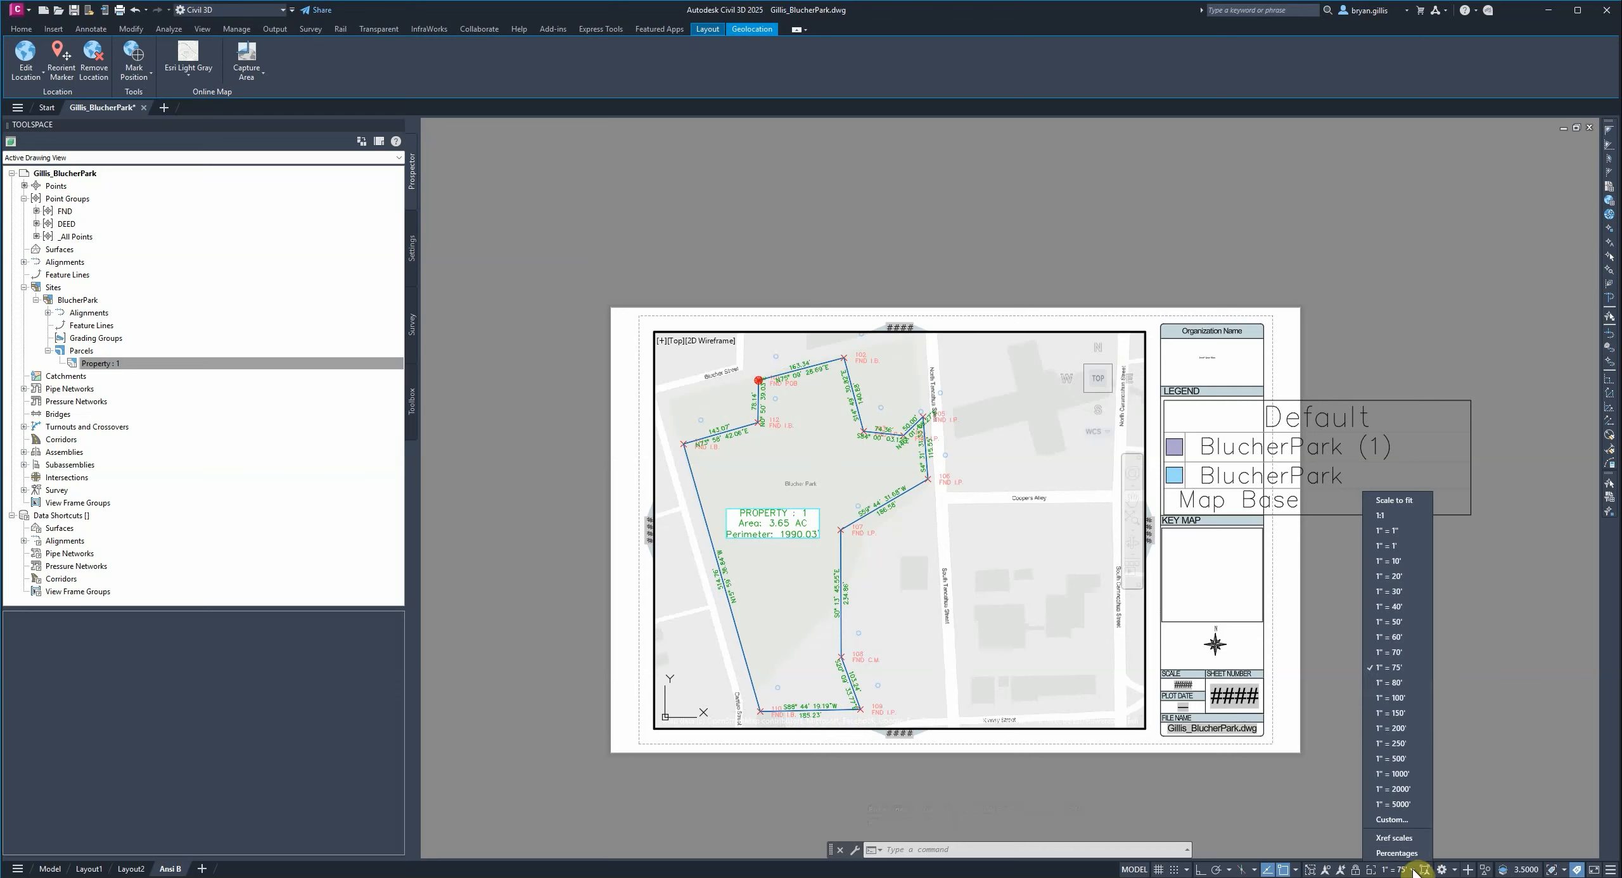
{"action": "left_click", "coordinate": [1393, 684]}
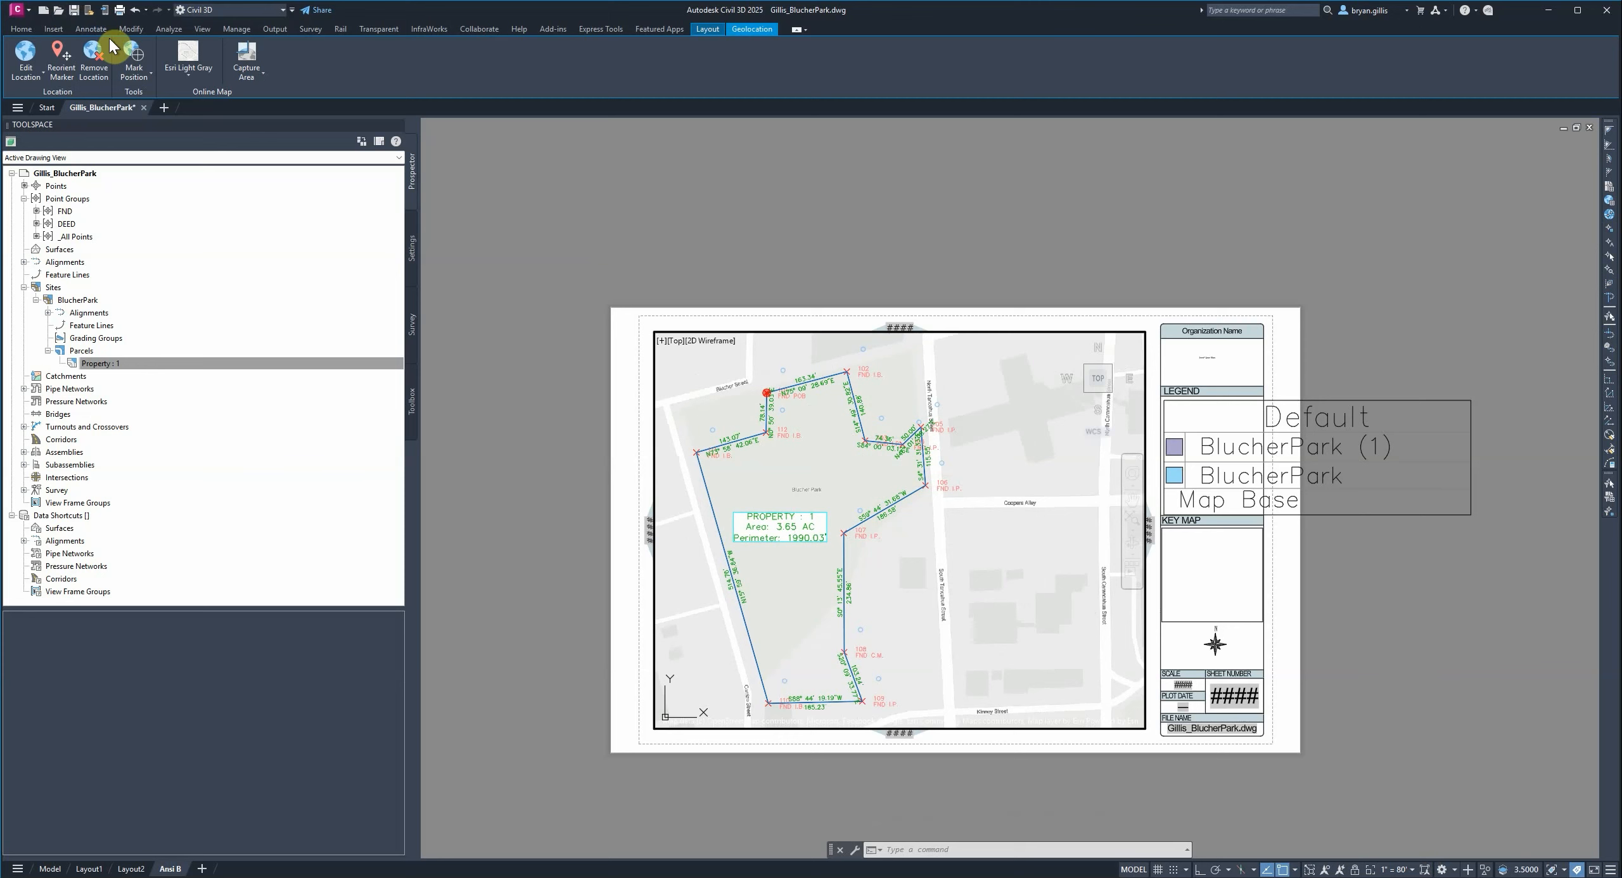
- Start a parcel line table in the Length & Direction style and choose to pick its labels in the drawing
{"action": "left_click", "coordinate": [93, 29]}
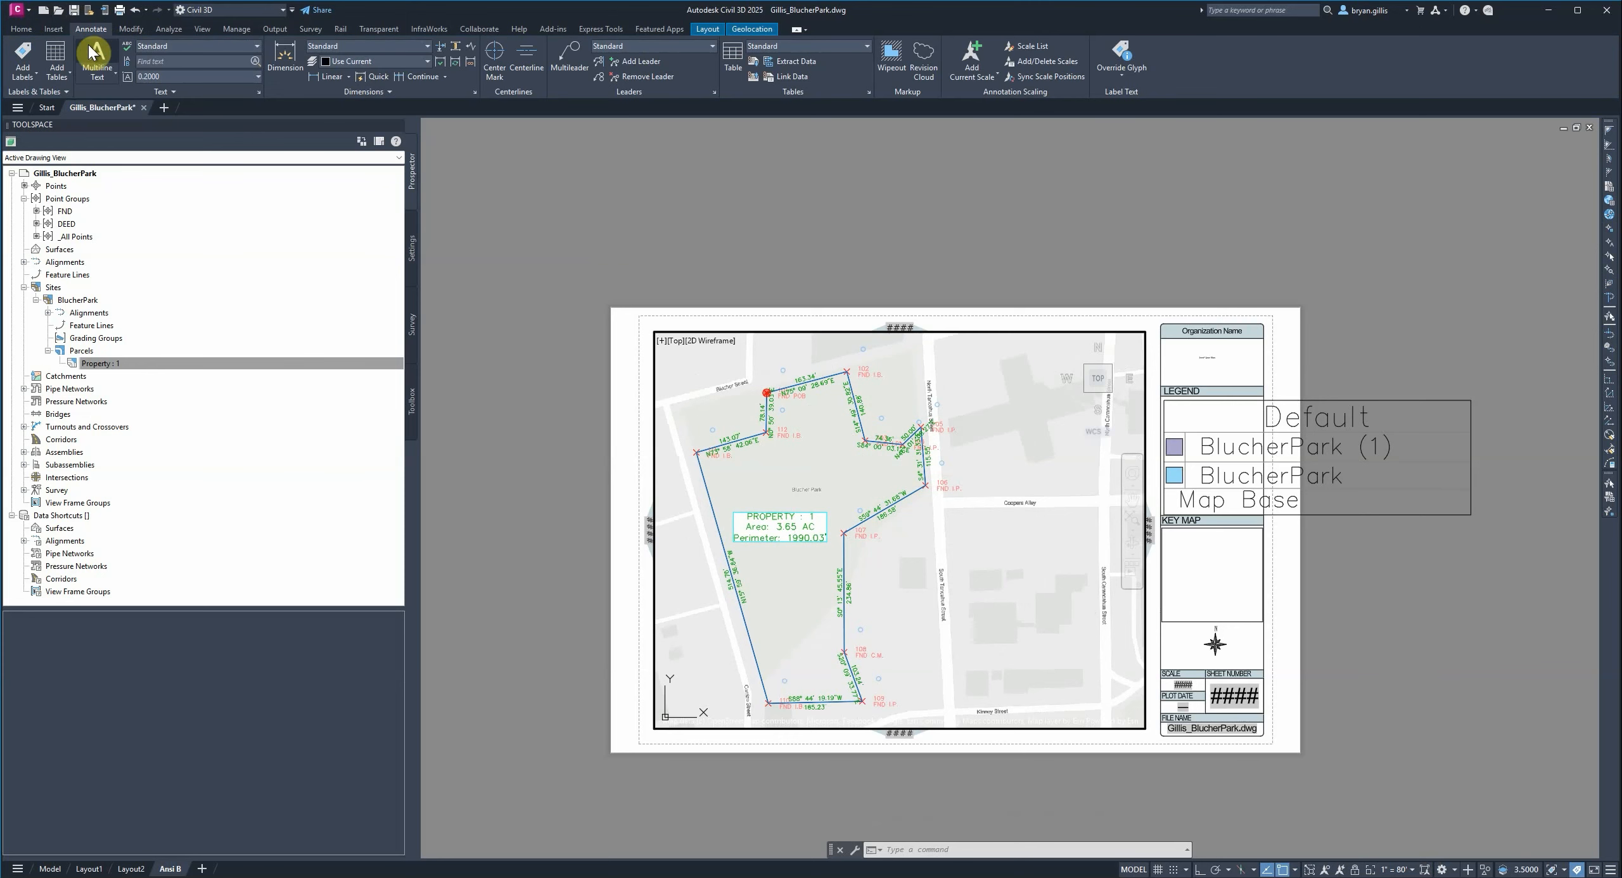
{"action": "left_click", "coordinate": [59, 78]}
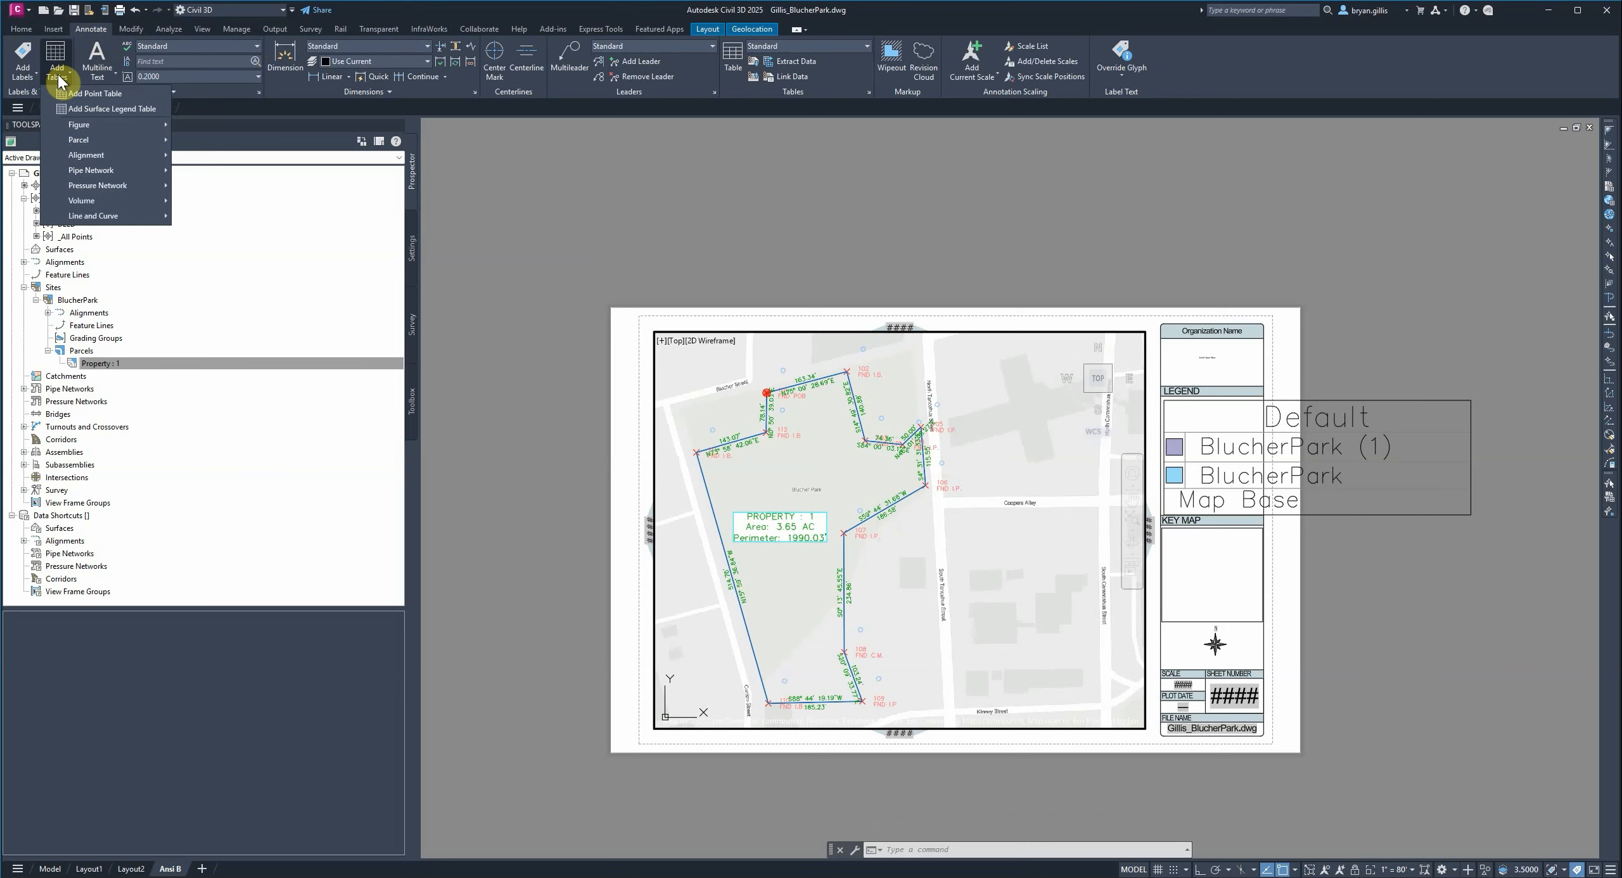
{"action": "mouse_move", "coordinate": [109, 147]}
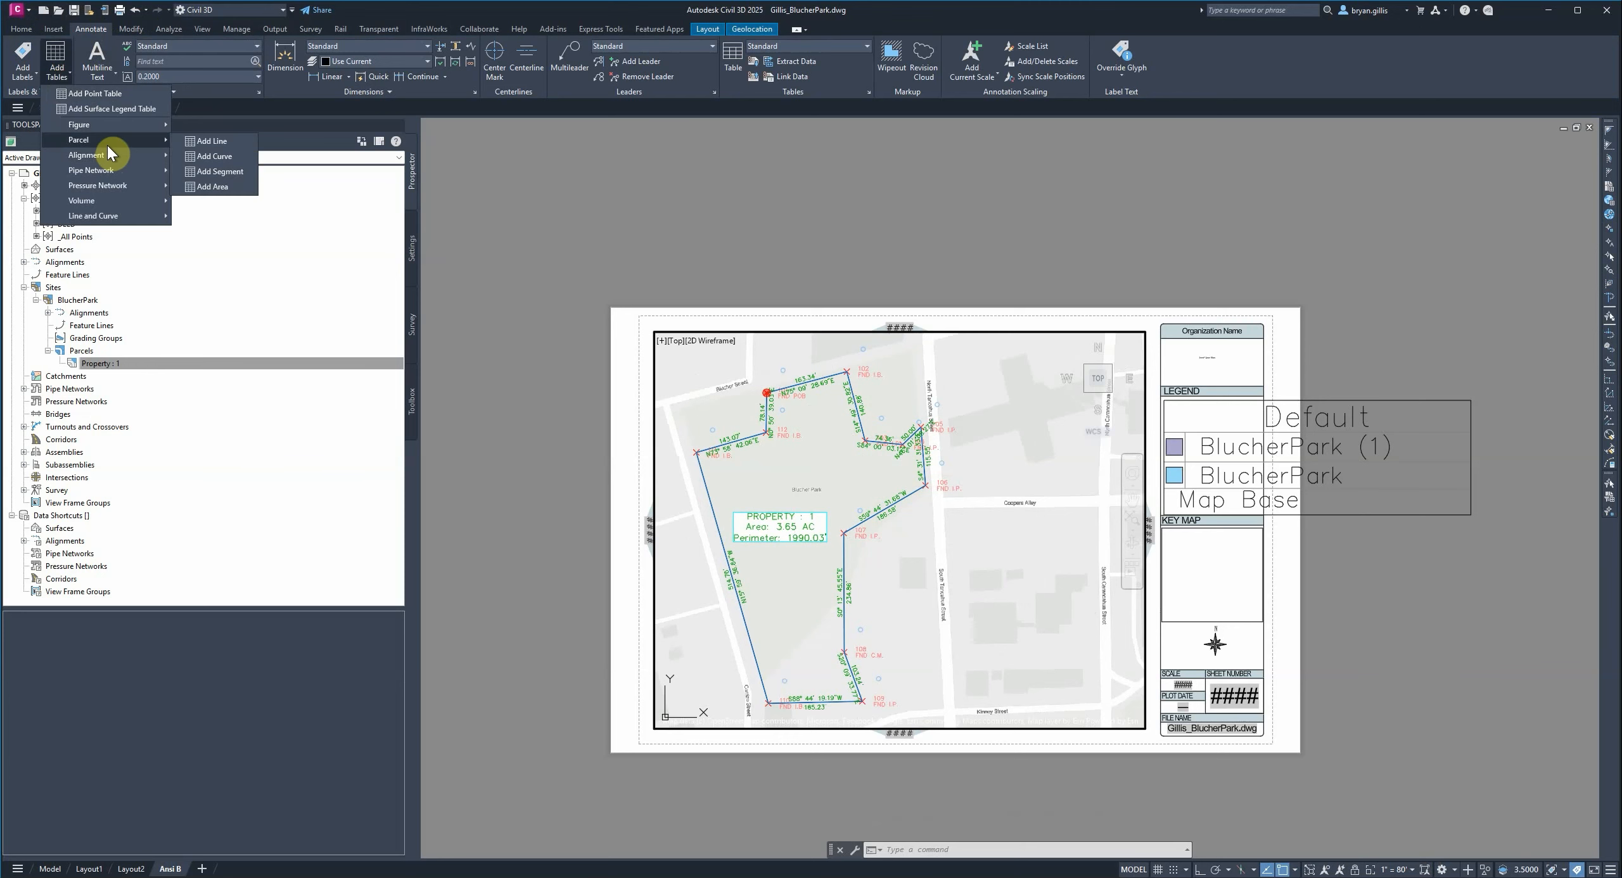
{"action": "left_click", "coordinate": [197, 146]}
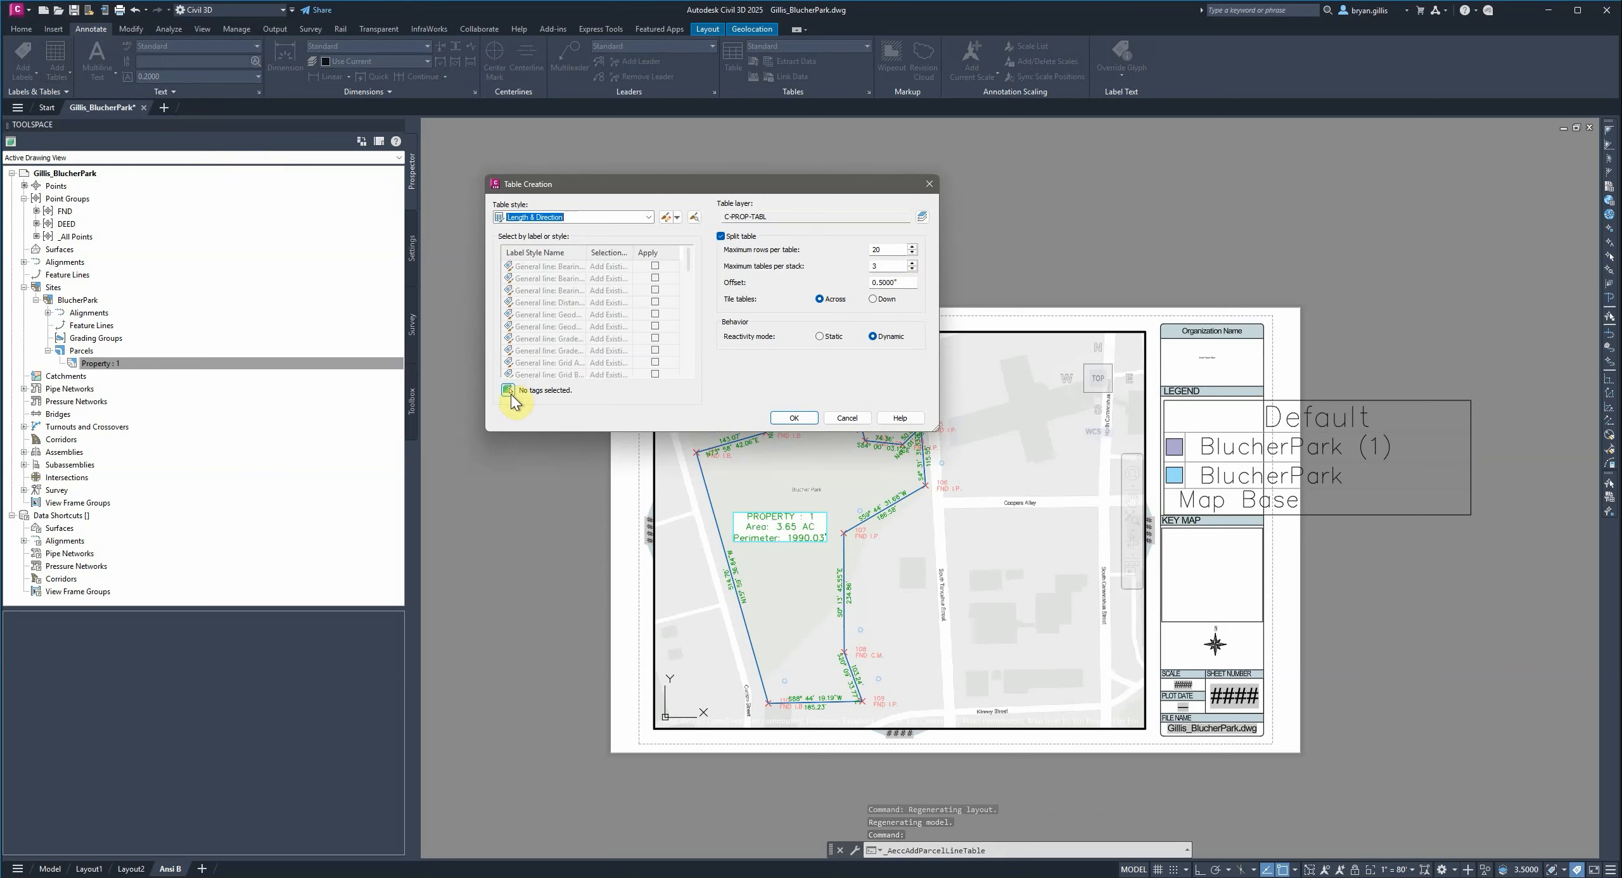
{"action": "left_click", "coordinate": [508, 390]}
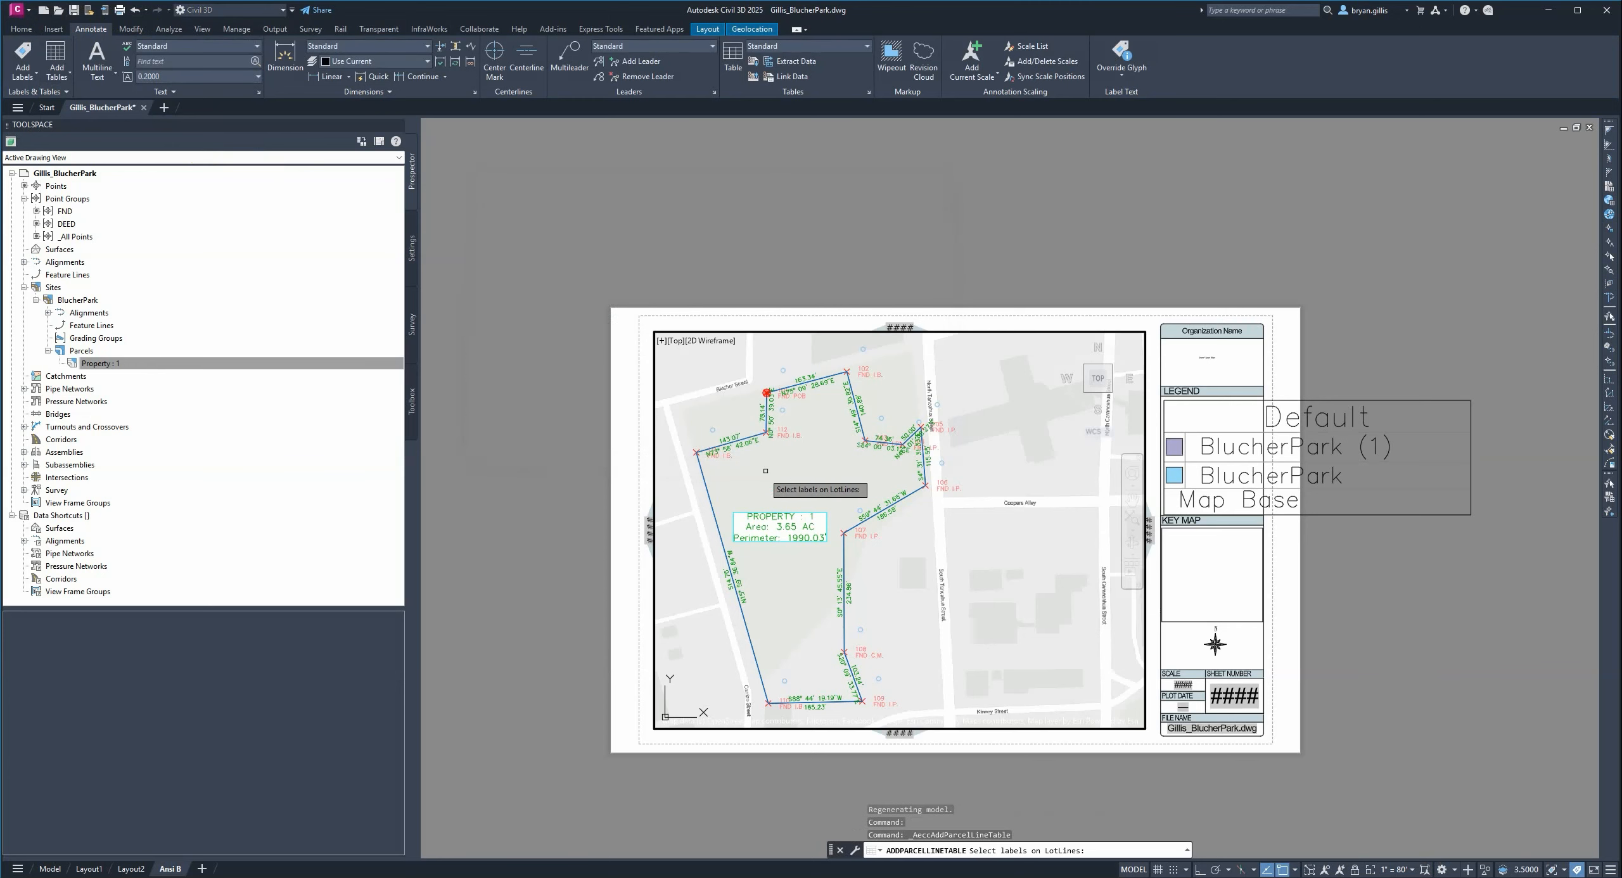
- Select the bearing and distance labels of every line around the Blucher Park parcel and convert their styles to tag mode
{"action": "left_click", "coordinate": [784, 524]}
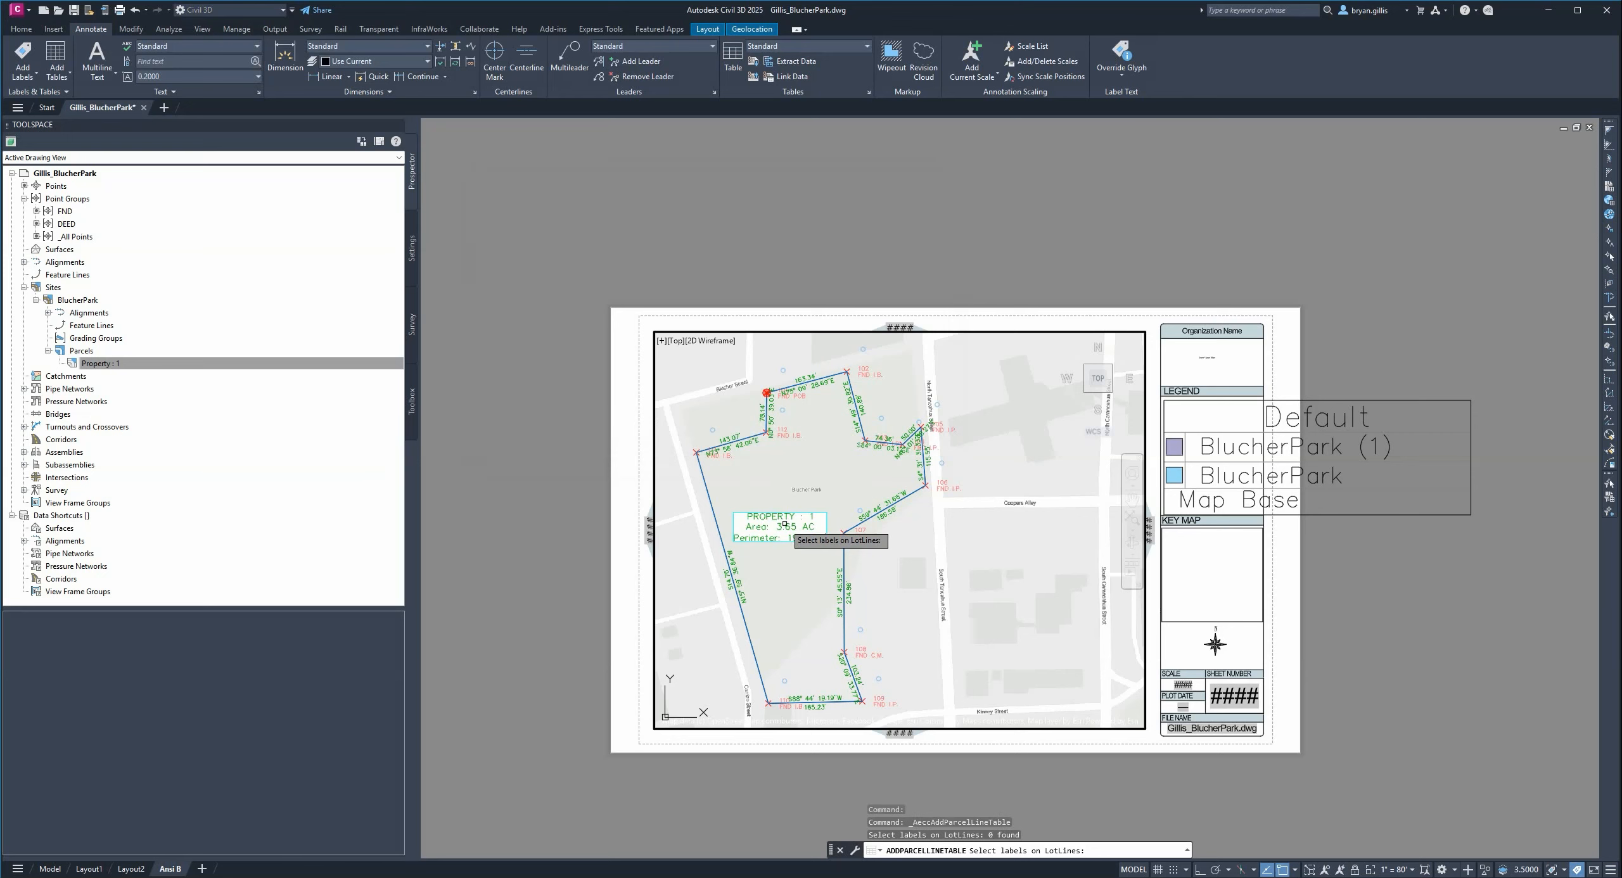
{"action": "left_click", "coordinate": [802, 379]}
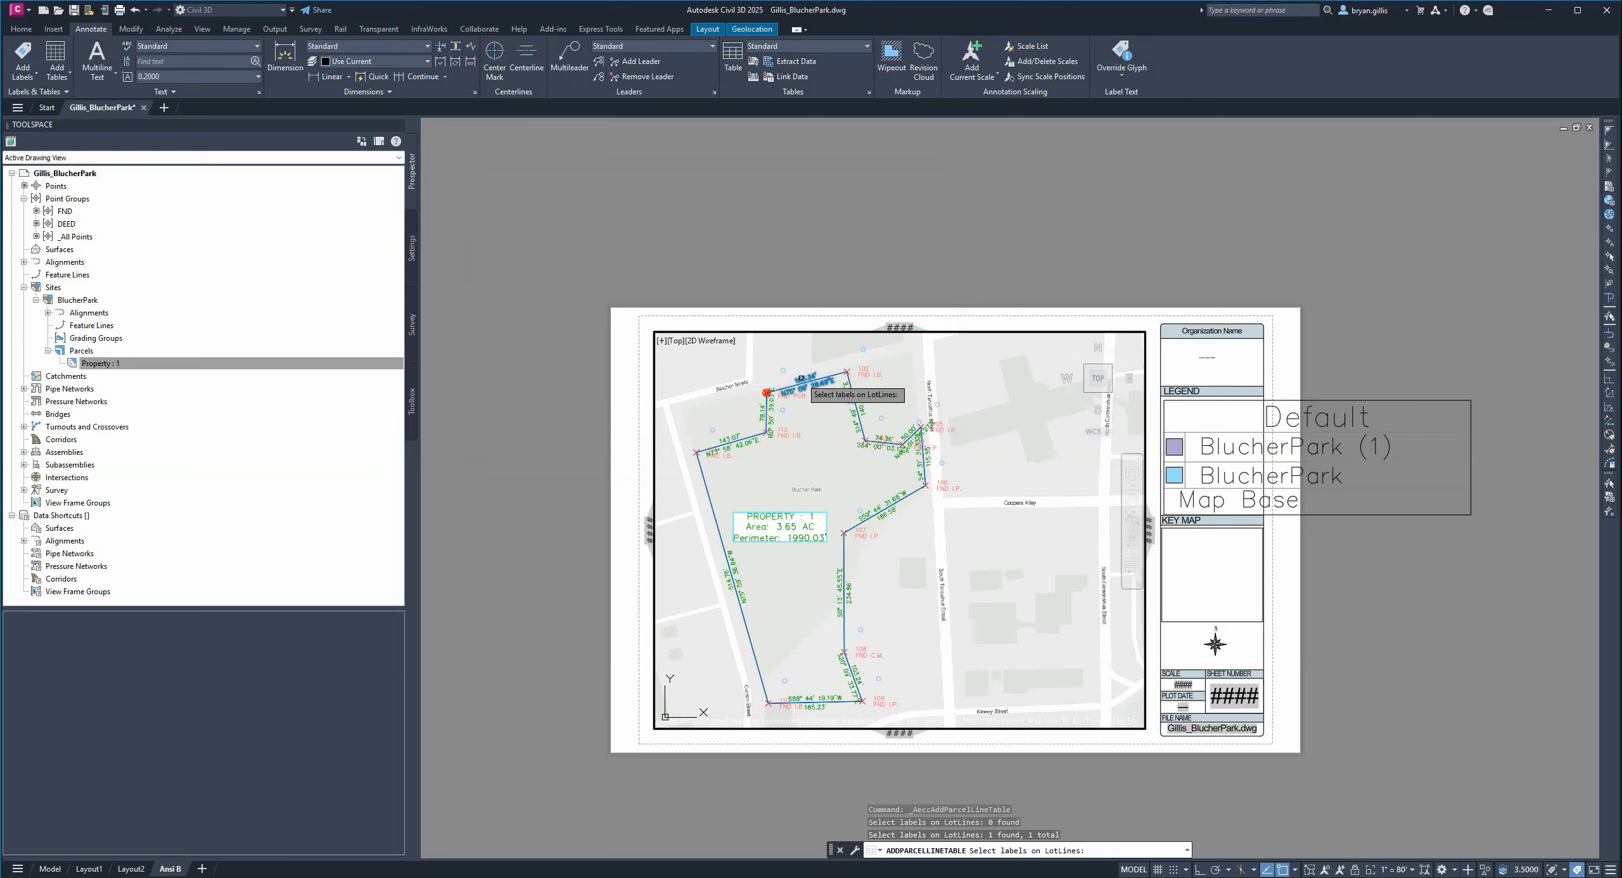
{"action": "left_click", "coordinate": [857, 406]}
{"action": "left_click", "coordinate": [883, 447]}
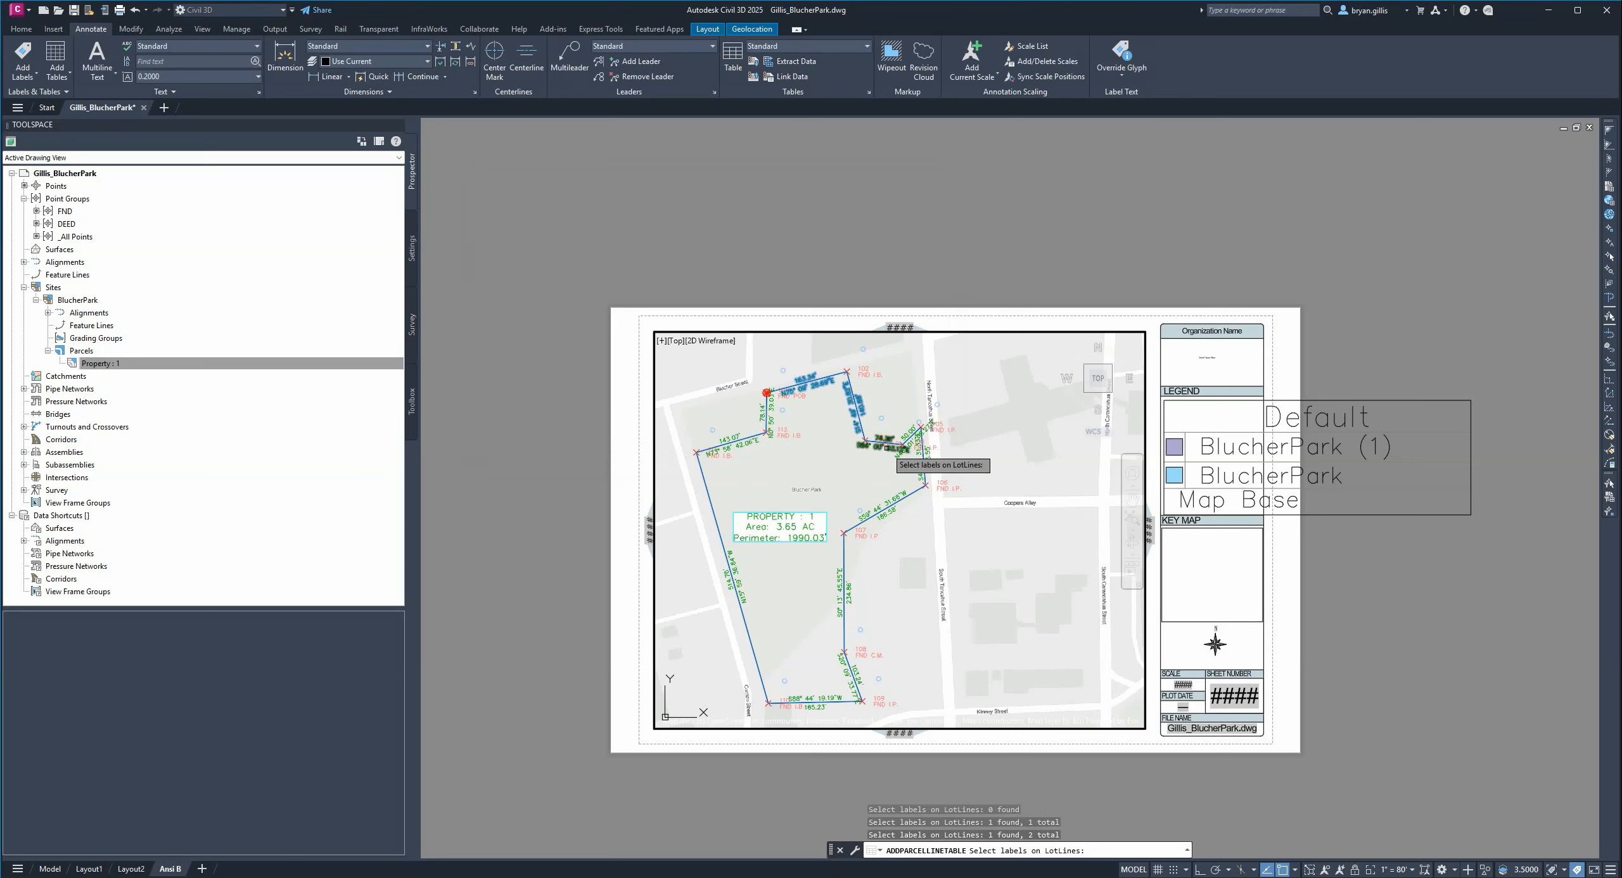
{"action": "left_click", "coordinate": [911, 431]}
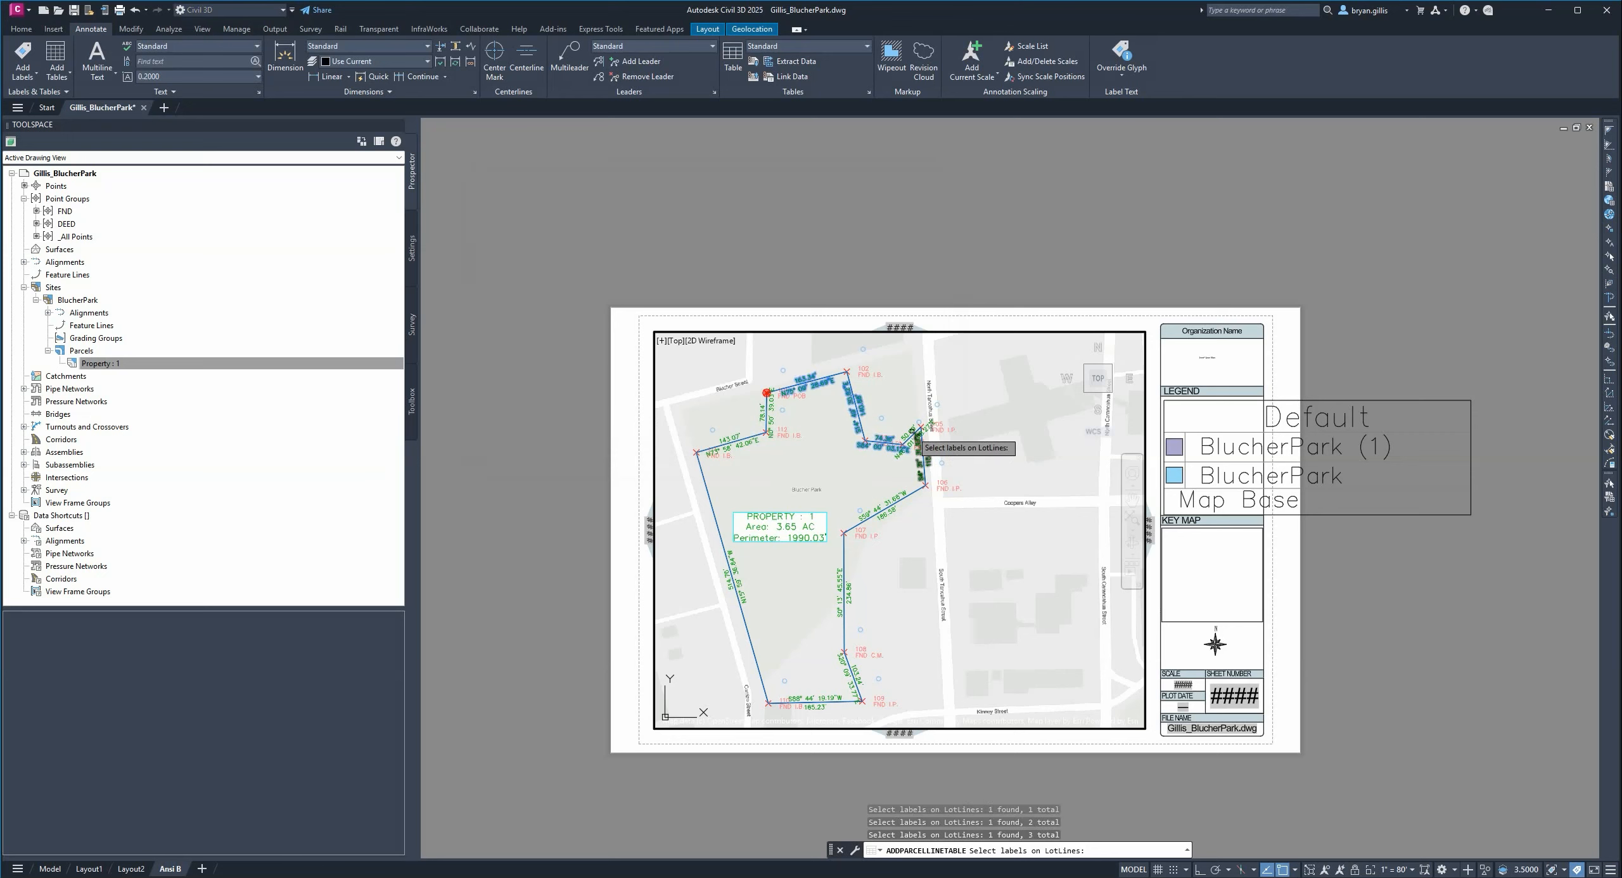
{"action": "left_click", "coordinate": [927, 457]}
{"action": "left_click", "coordinate": [876, 514]}
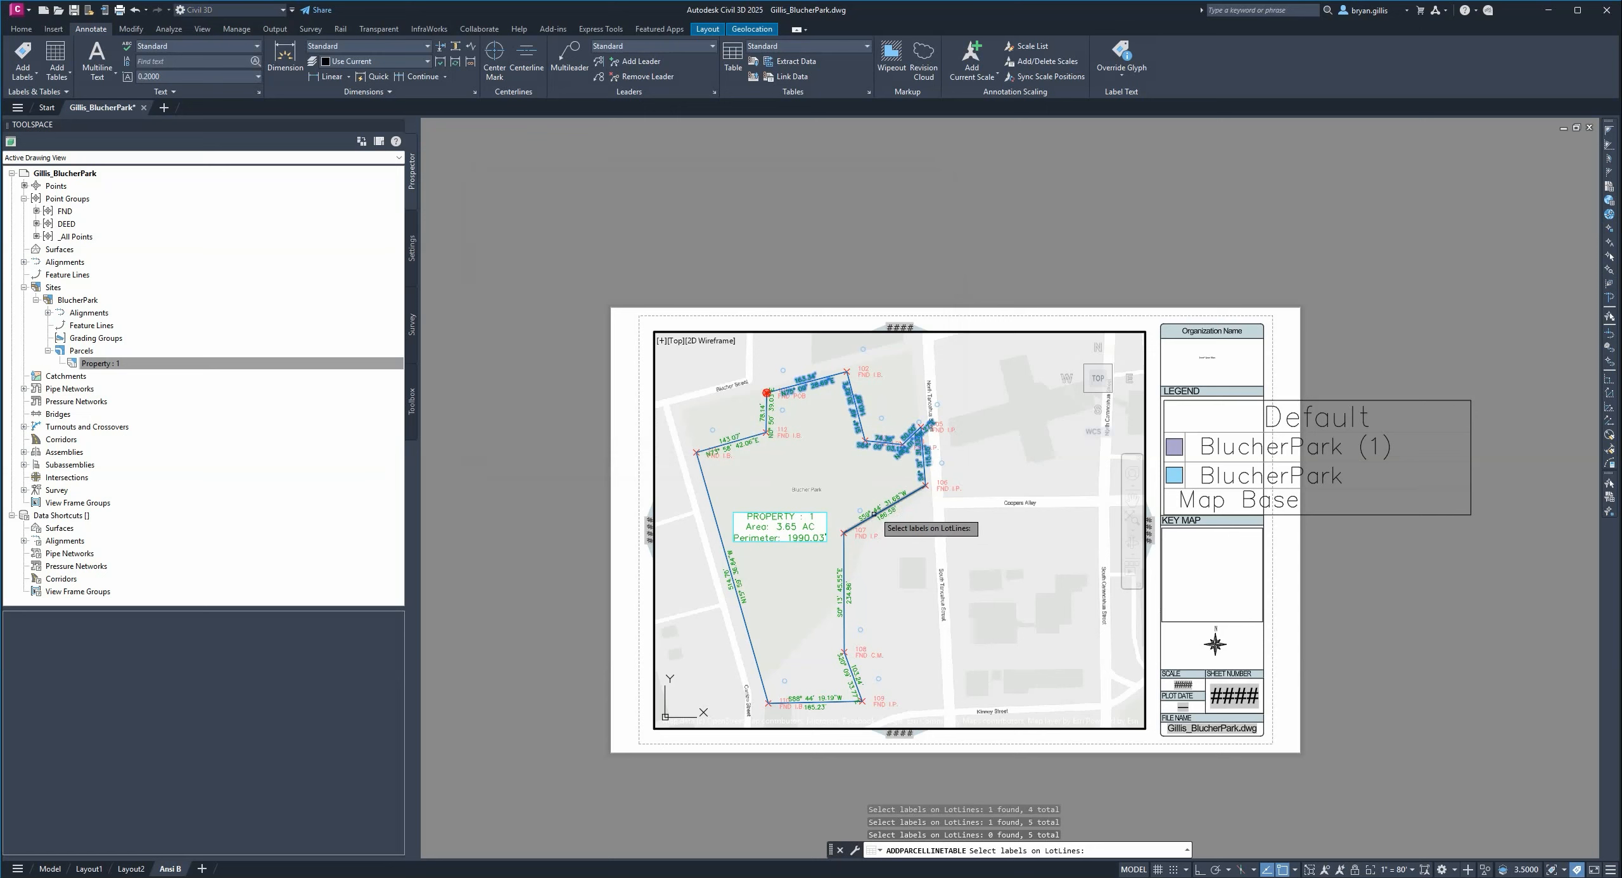
{"action": "left_click", "coordinate": [884, 509]}
{"action": "left_click", "coordinate": [841, 601]}
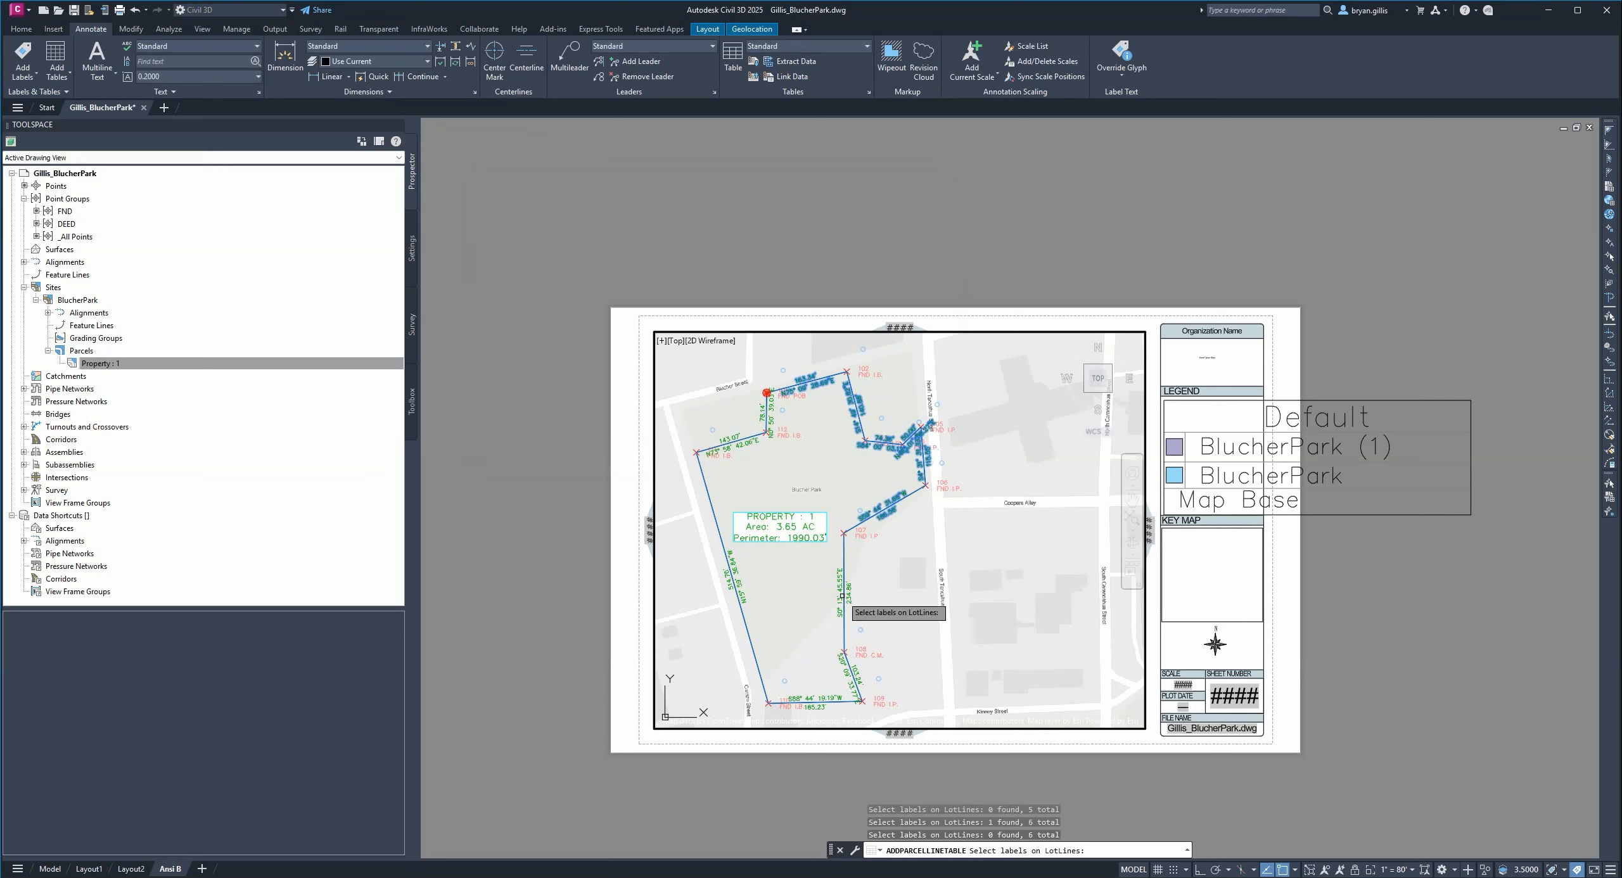
{"action": "left_click", "coordinate": [839, 592]}
{"action": "left_click", "coordinate": [847, 676]}
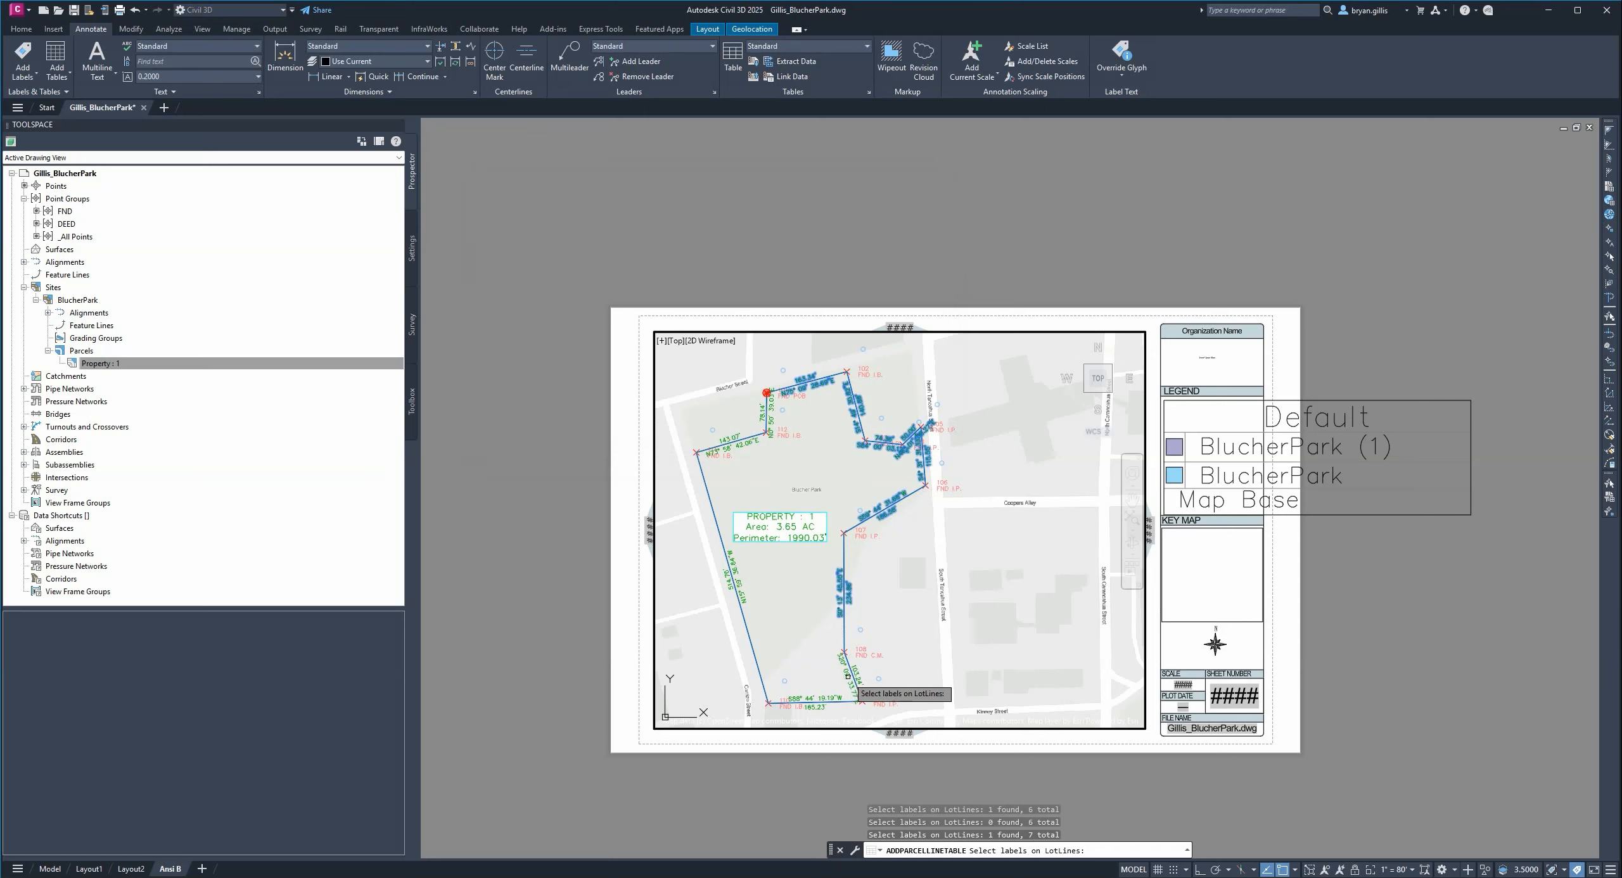
{"action": "left_click", "coordinate": [822, 699]}
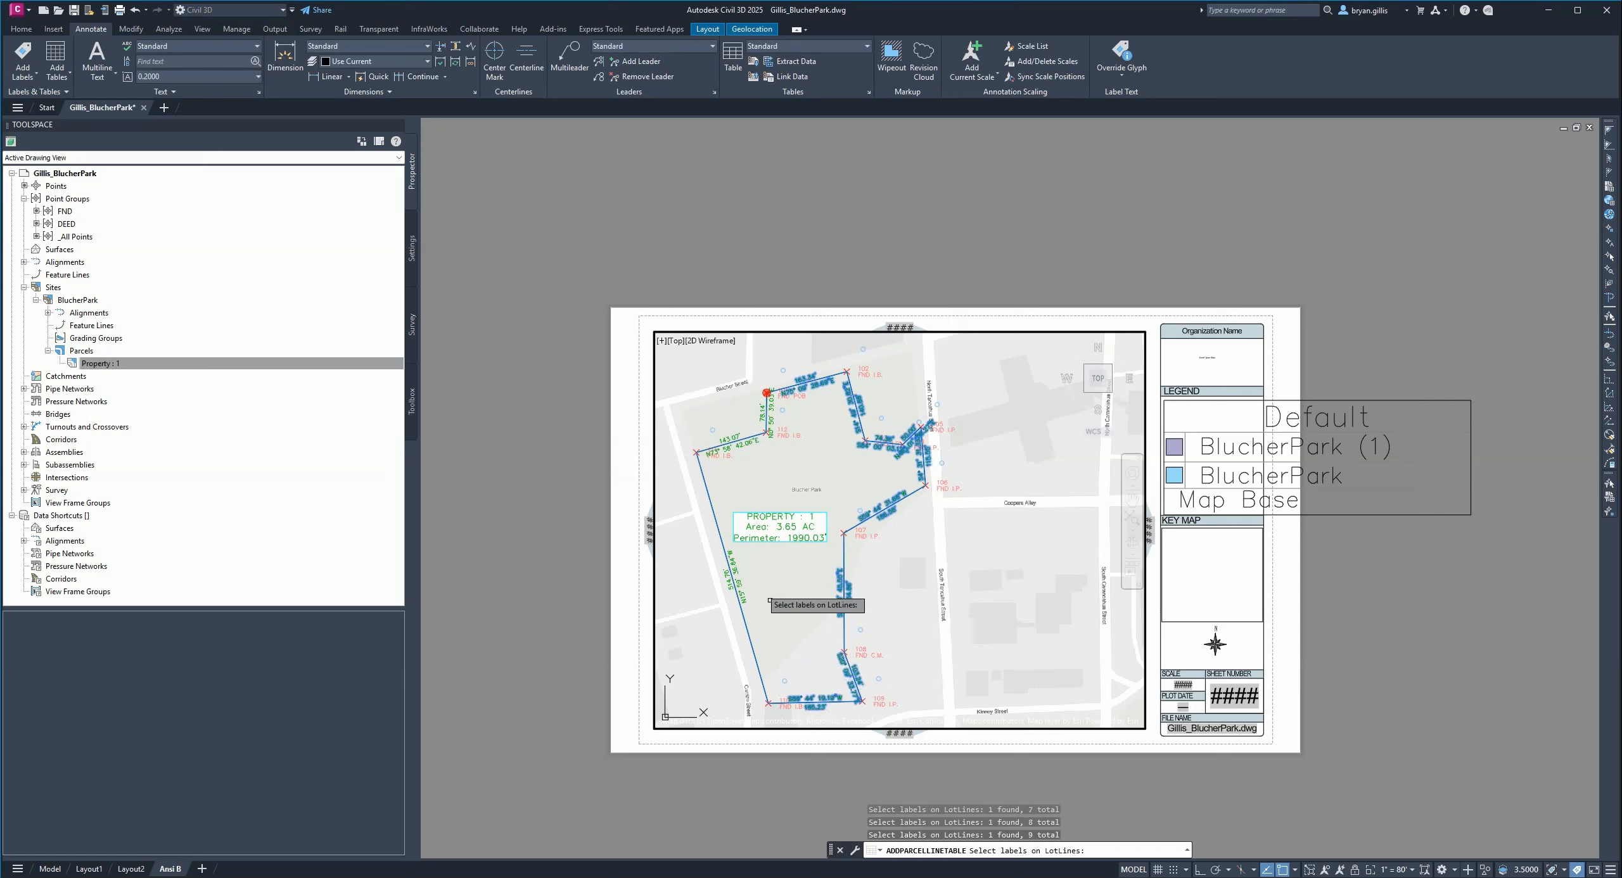
{"action": "left_click", "coordinate": [732, 578]}
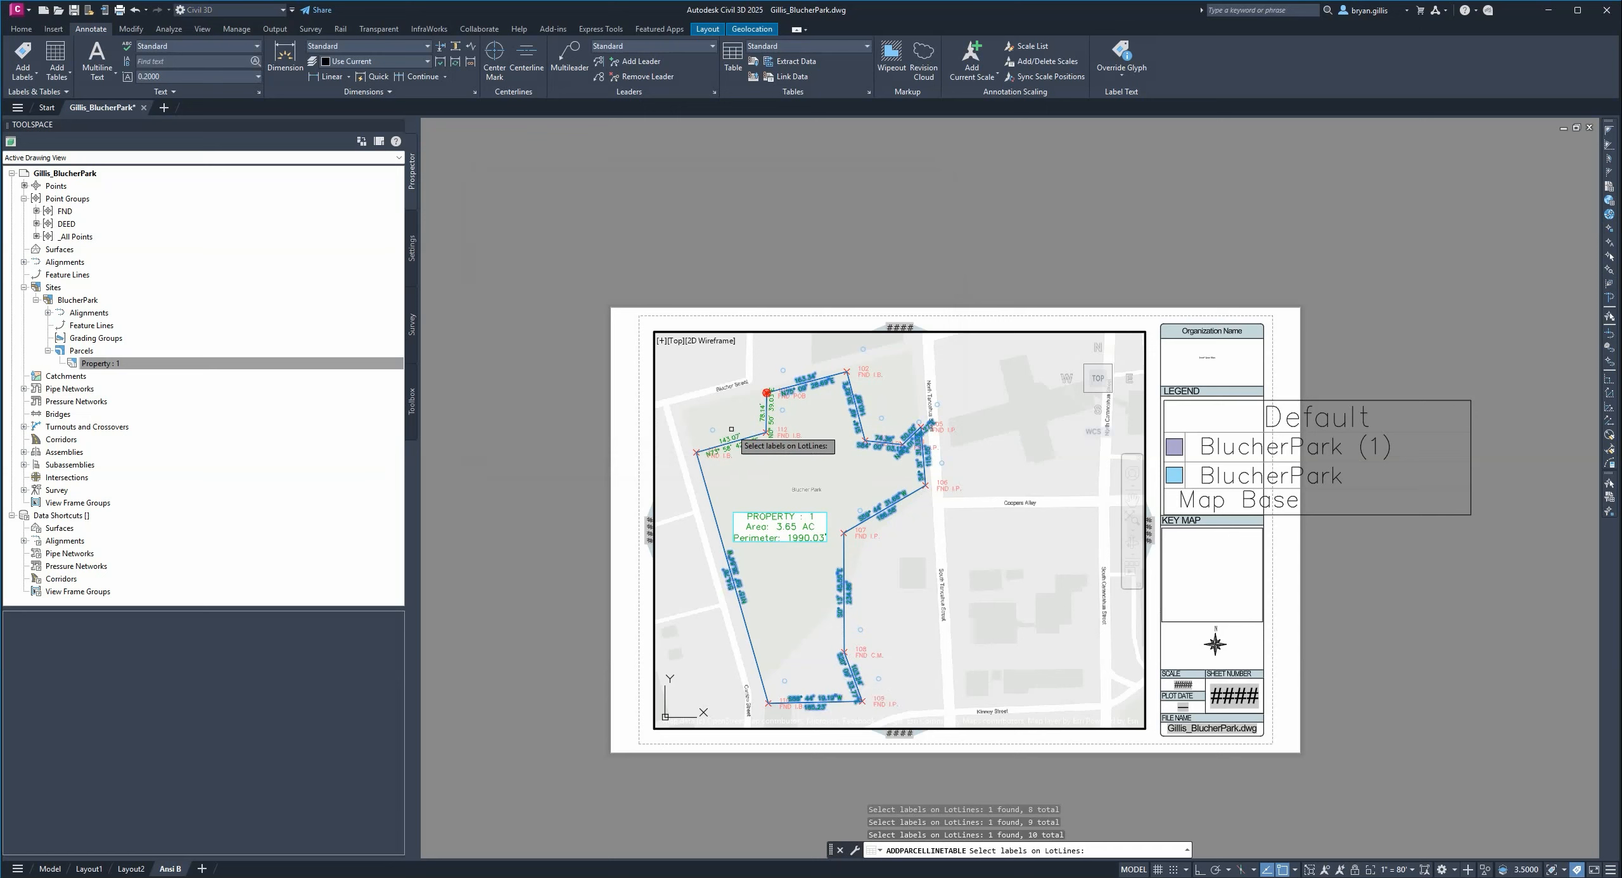
{"action": "left_click", "coordinate": [729, 444]}
{"action": "left_click", "coordinate": [772, 406]}
{"action": "left_click", "coordinate": [770, 415]}
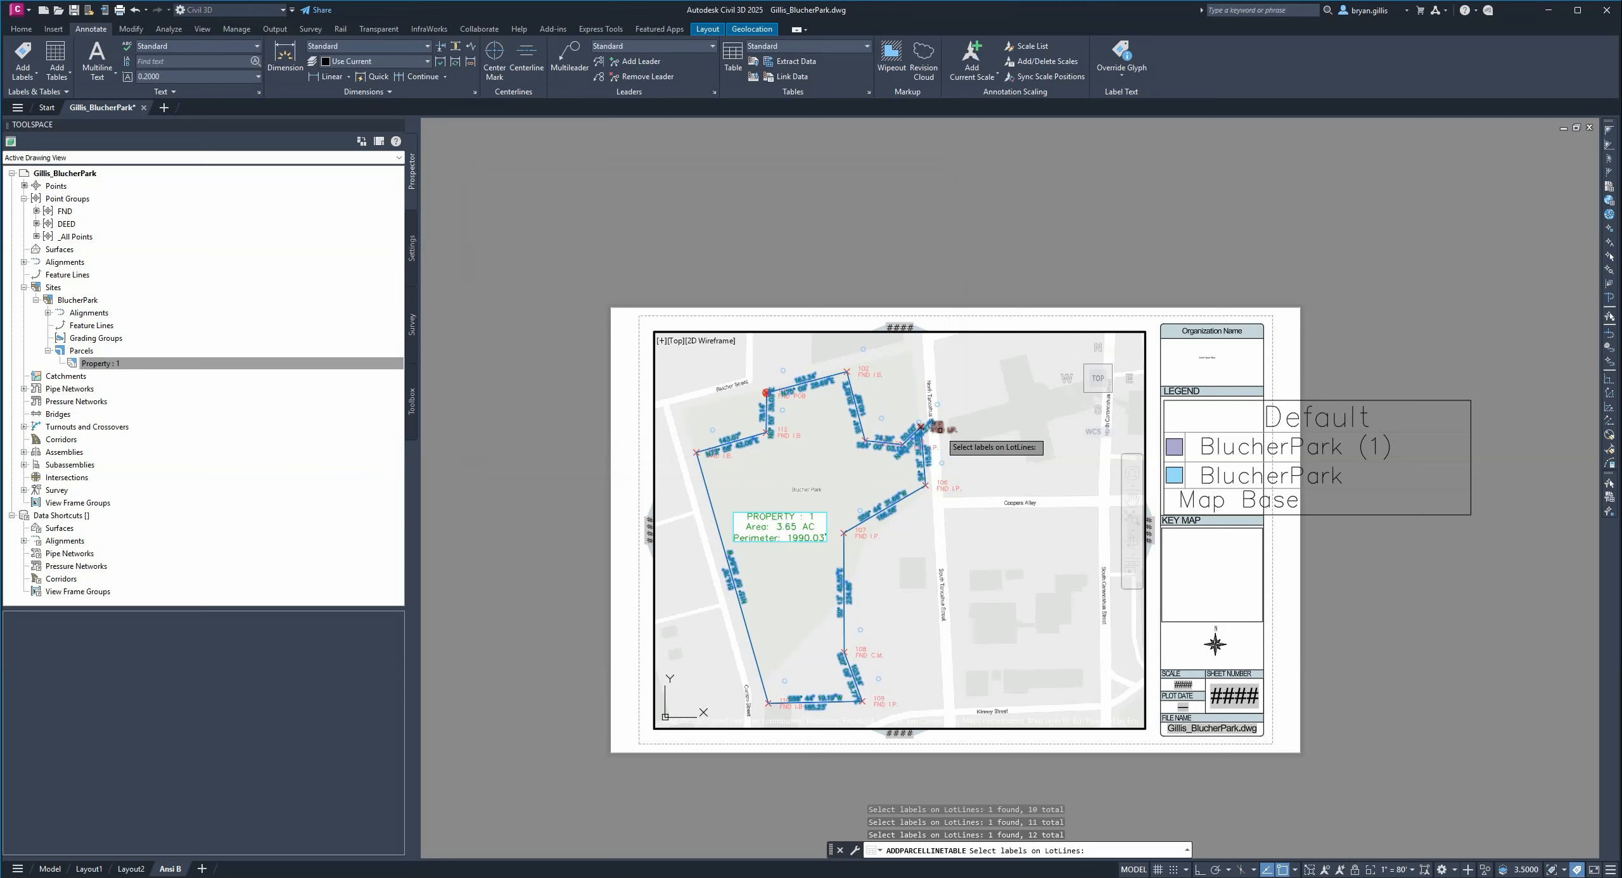
{"action": "key", "text": "Return"}
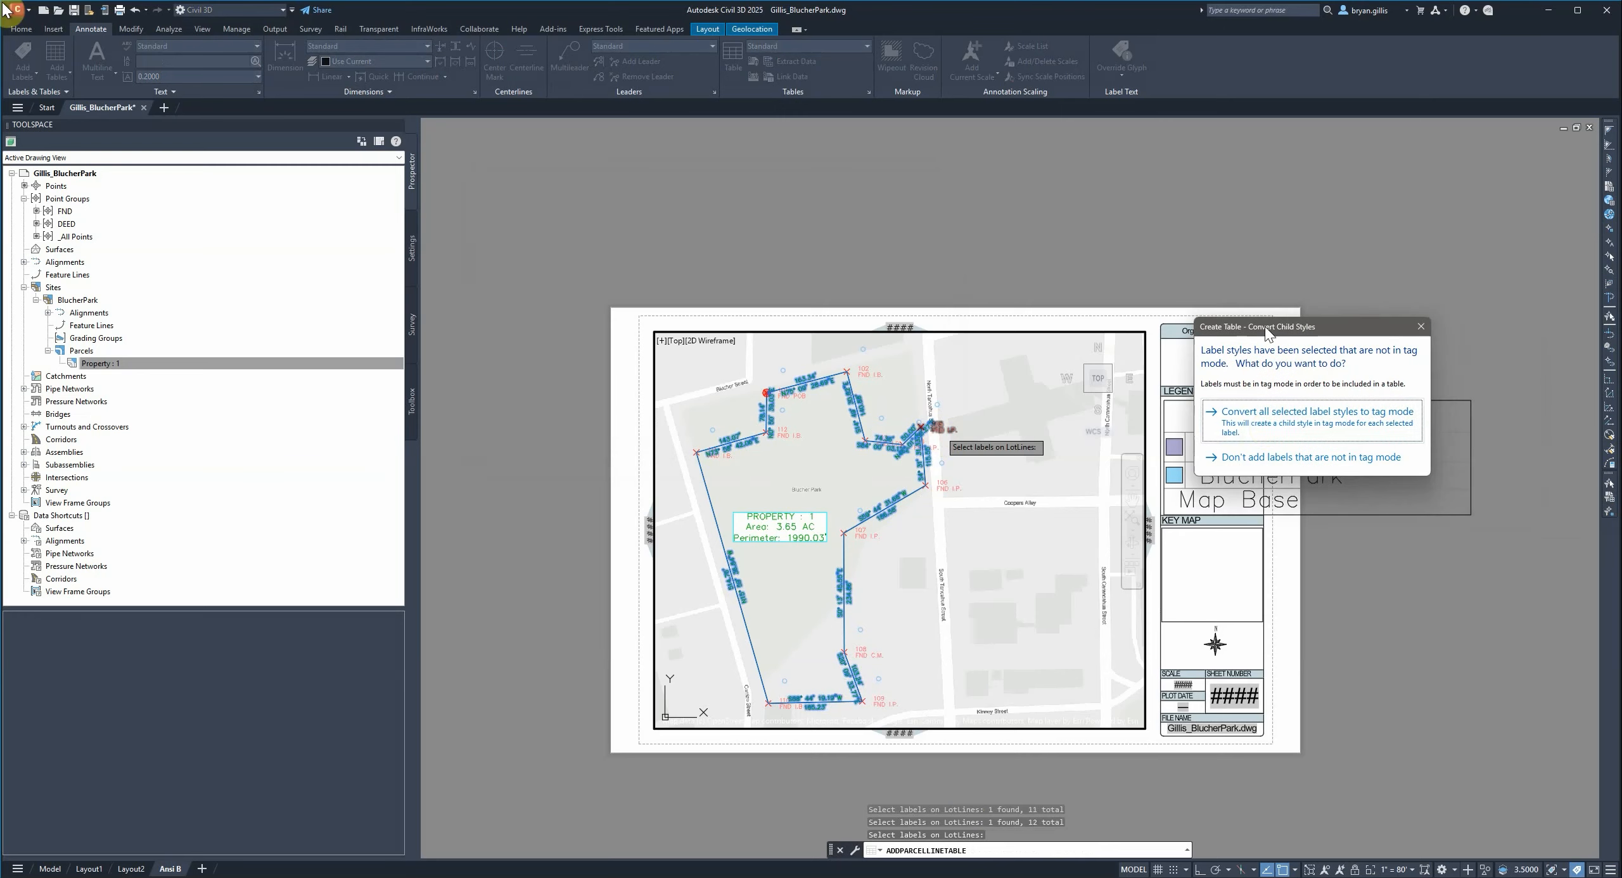
{"action": "left_click", "coordinate": [1281, 423]}
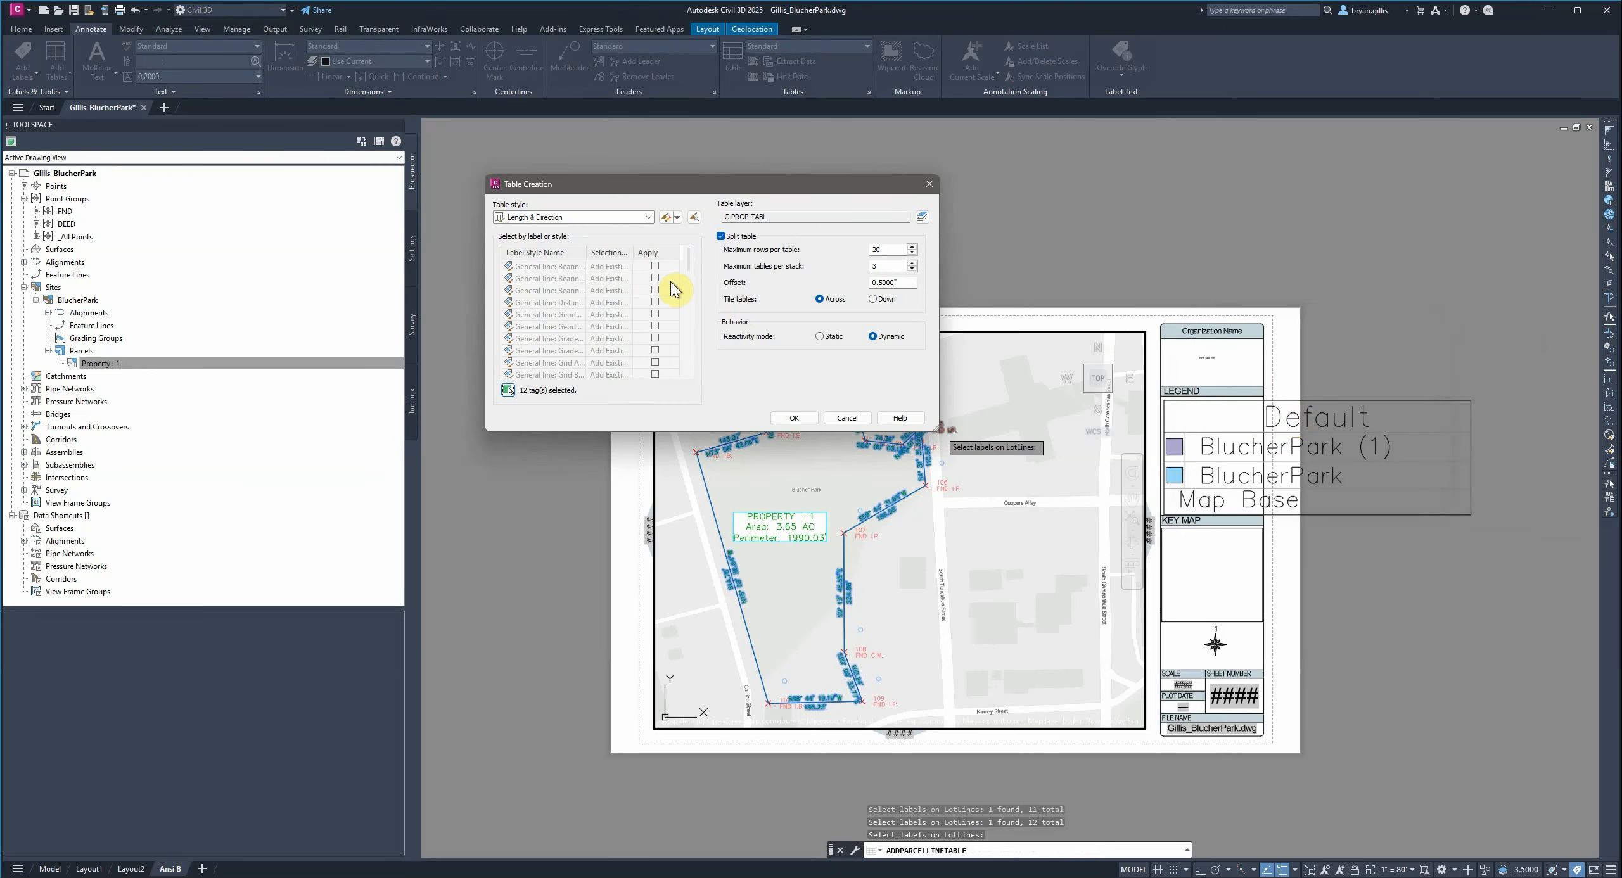
- Insert the parcel line table east of the parcel and move it down to the open area near the viewport's lower edge
{"action": "left_click", "coordinate": [793, 418]}
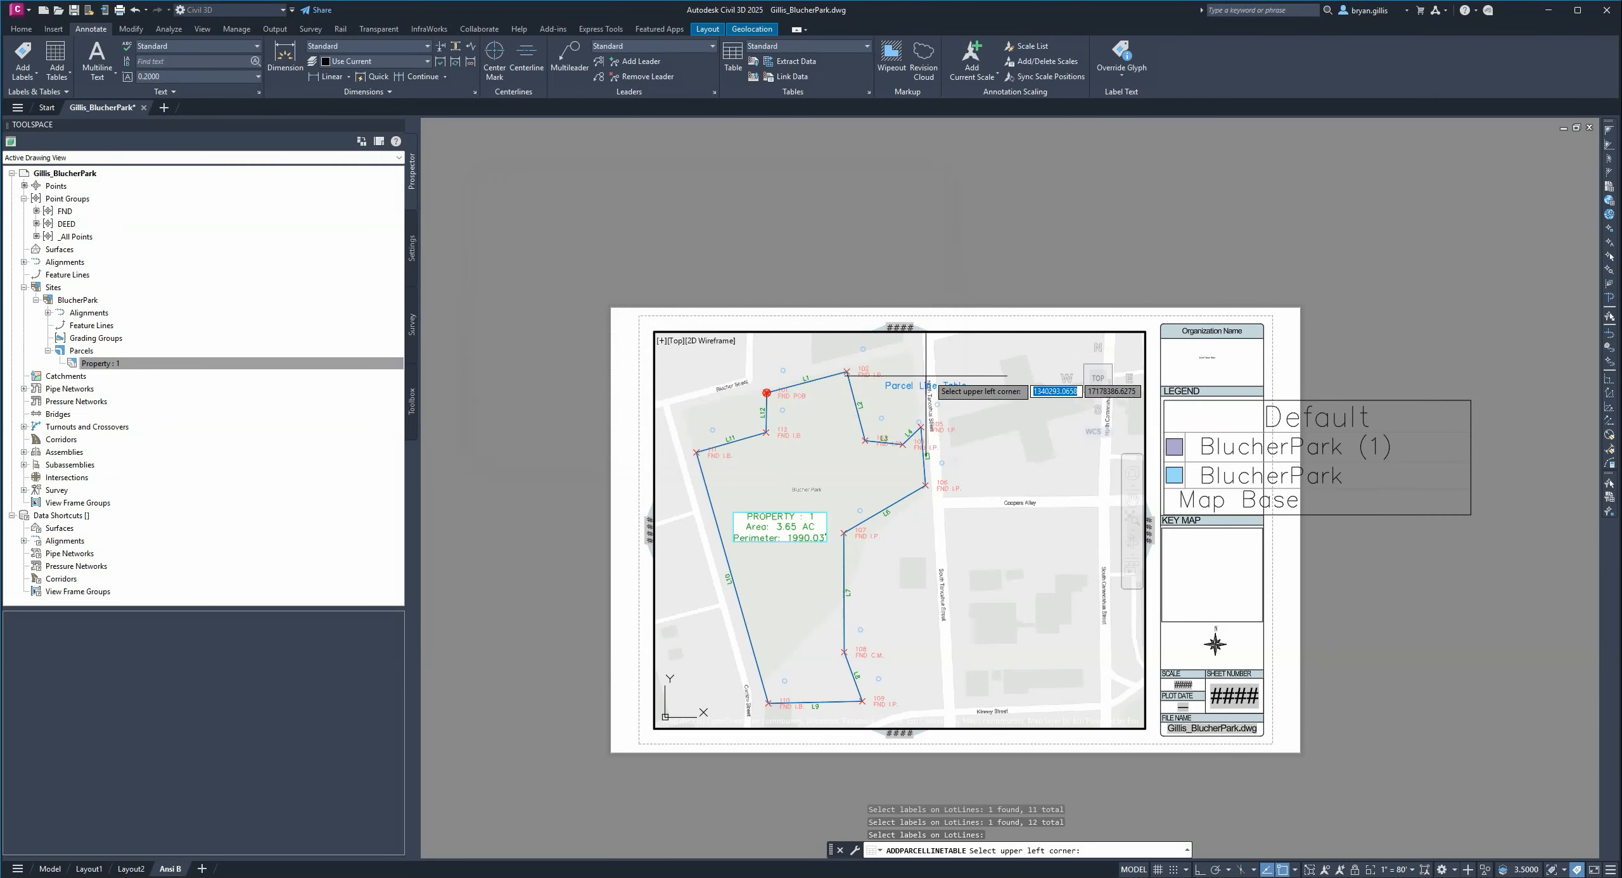
{"action": "left_click", "coordinate": [992, 371]}
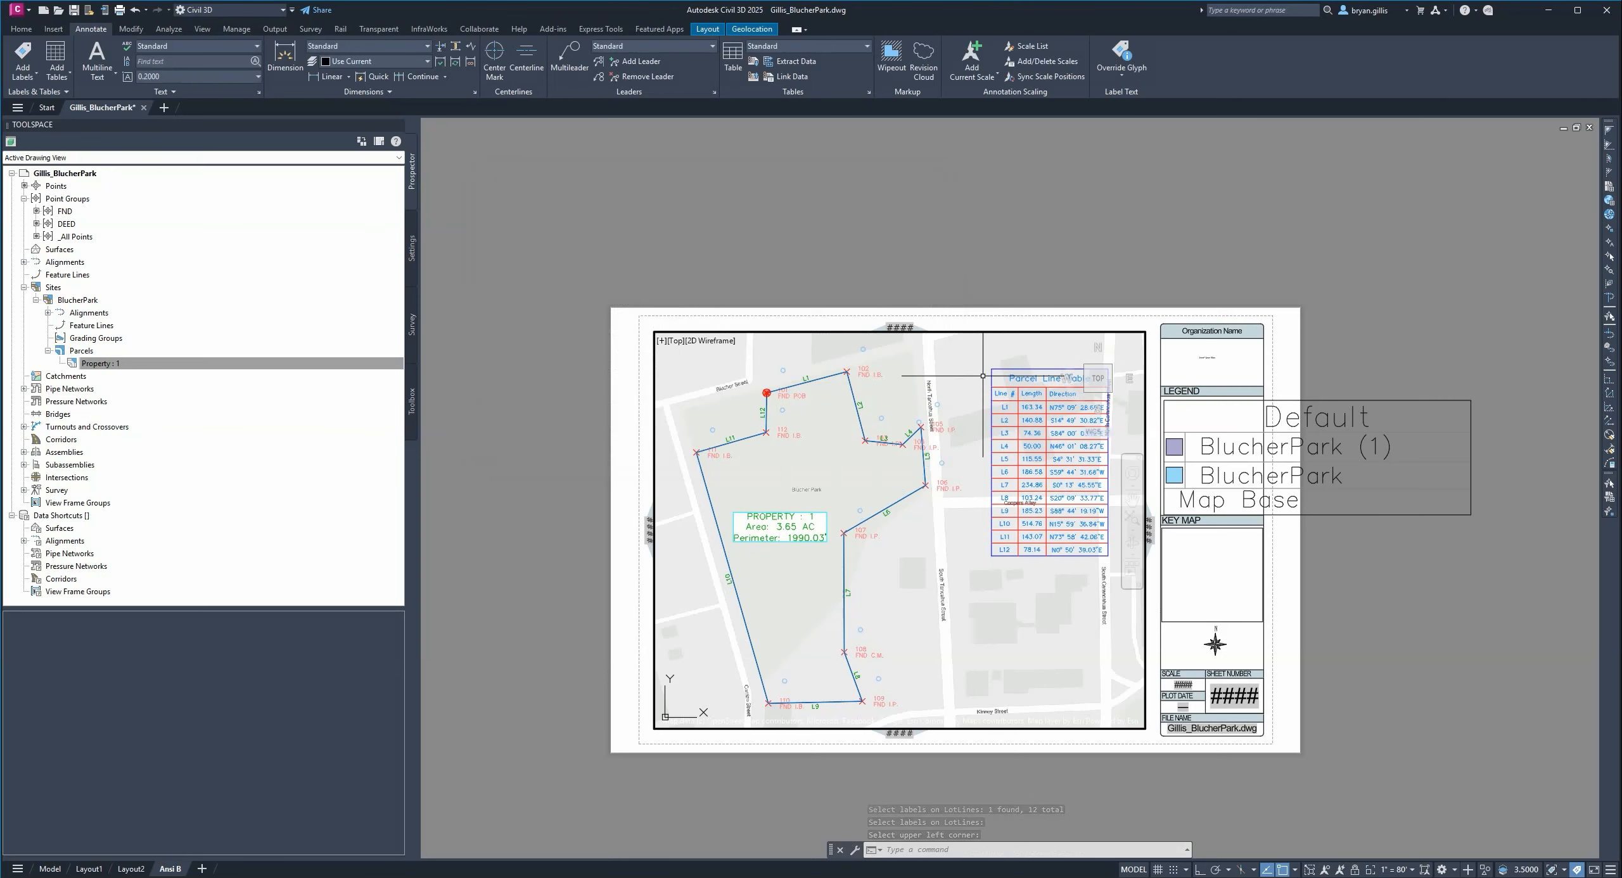
{"action": "left_click", "coordinate": [1016, 369]}
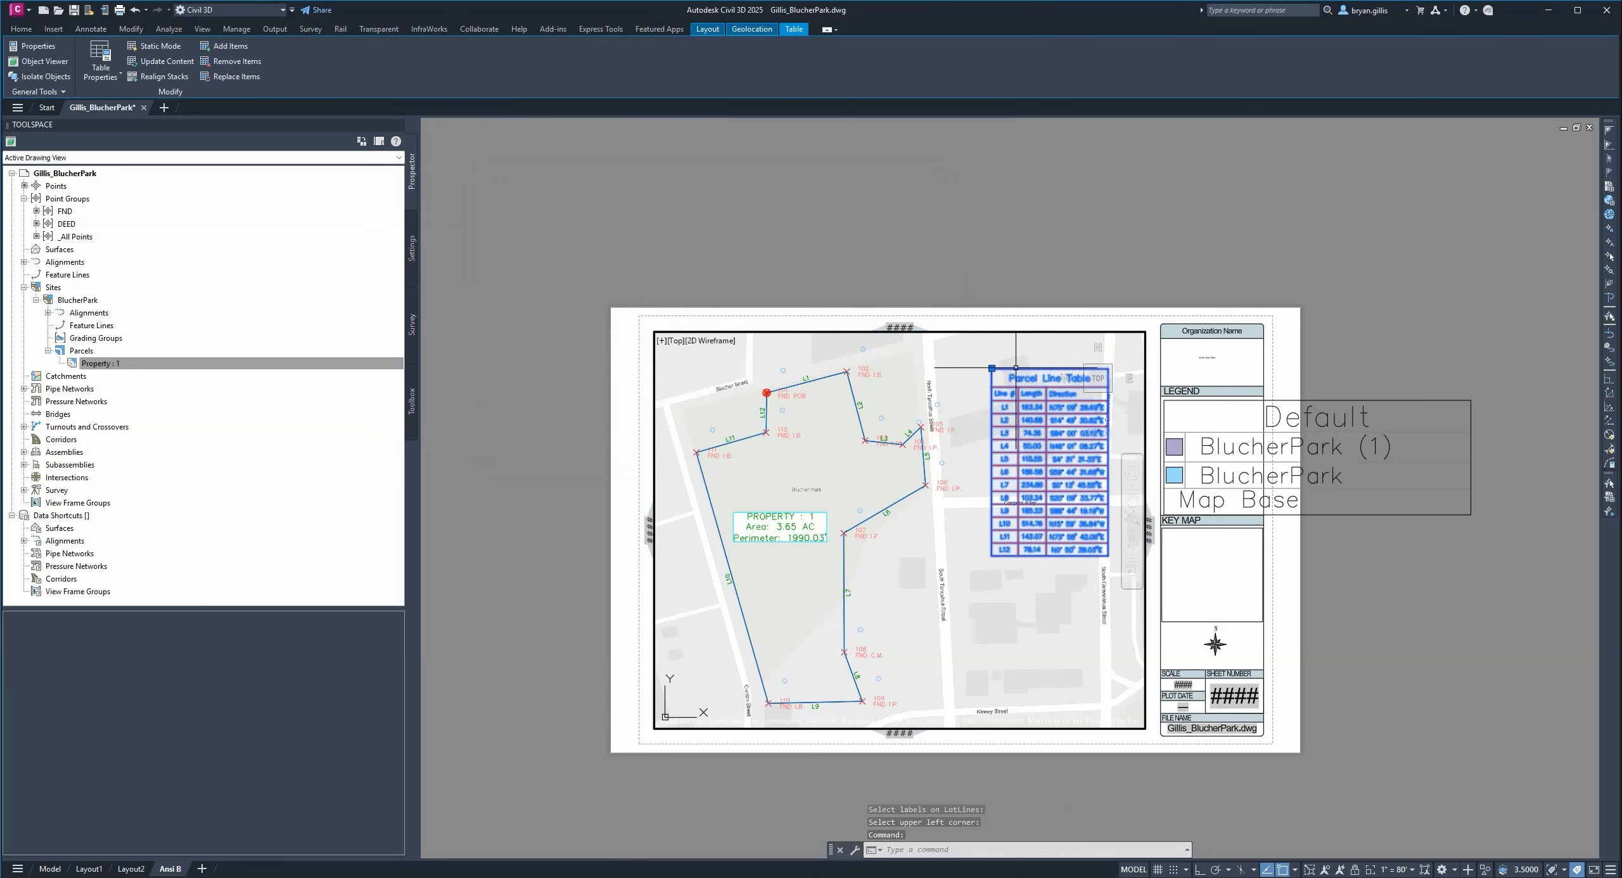
{"action": "left_click", "coordinate": [992, 368]}
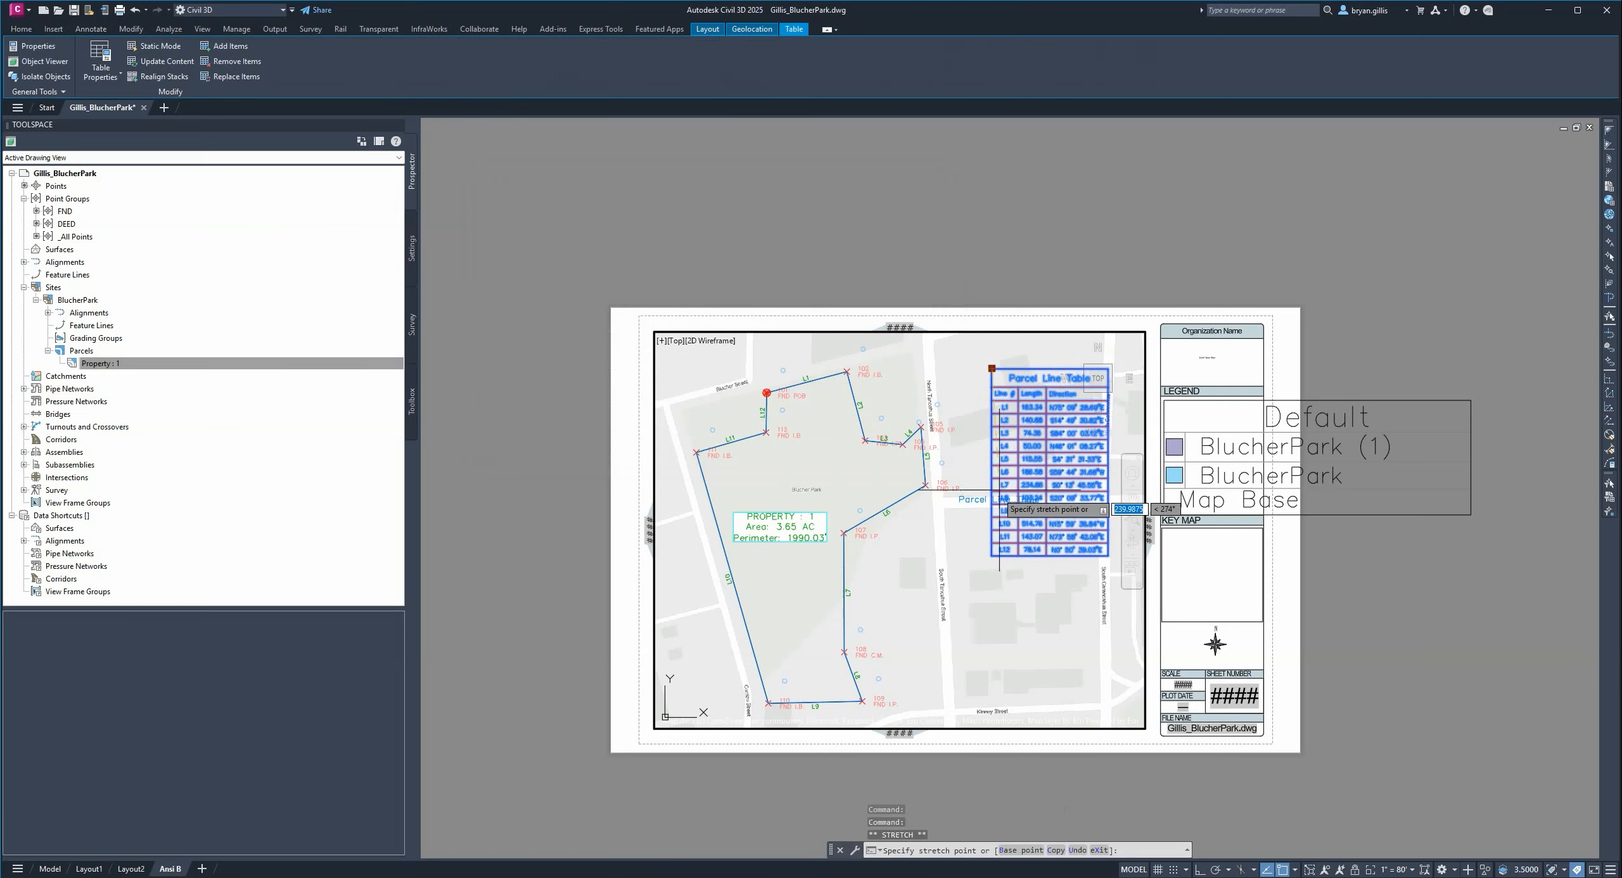
{"action": "left_click", "coordinate": [976, 518]}
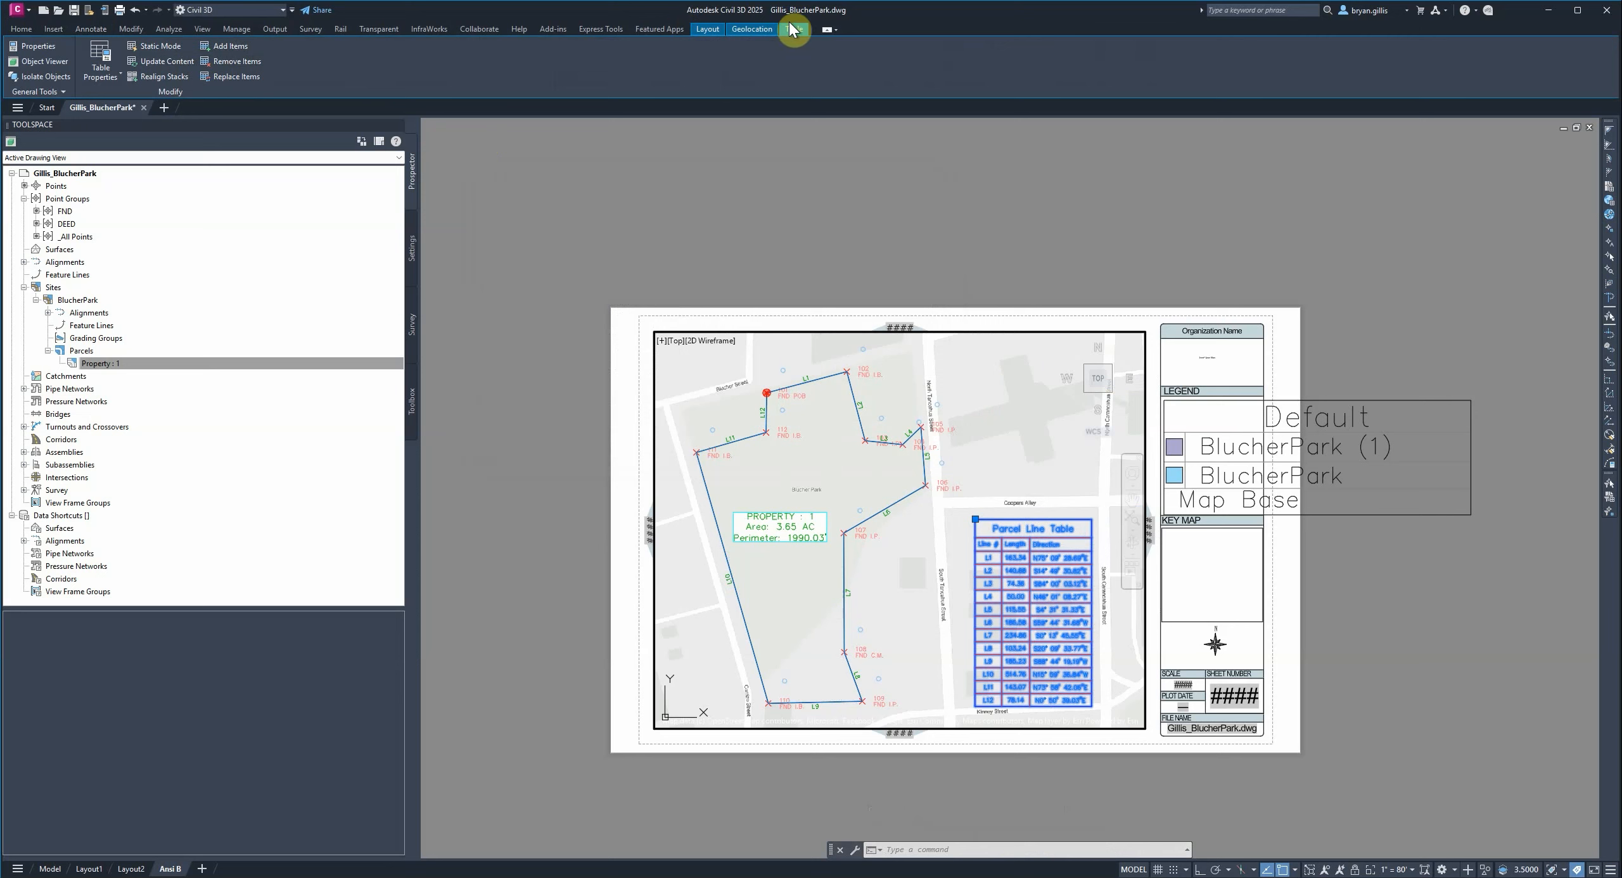
- Open the parcel line table's style for editing and bring up its data properties with the text settings
{"action": "left_click", "coordinate": [109, 81]}
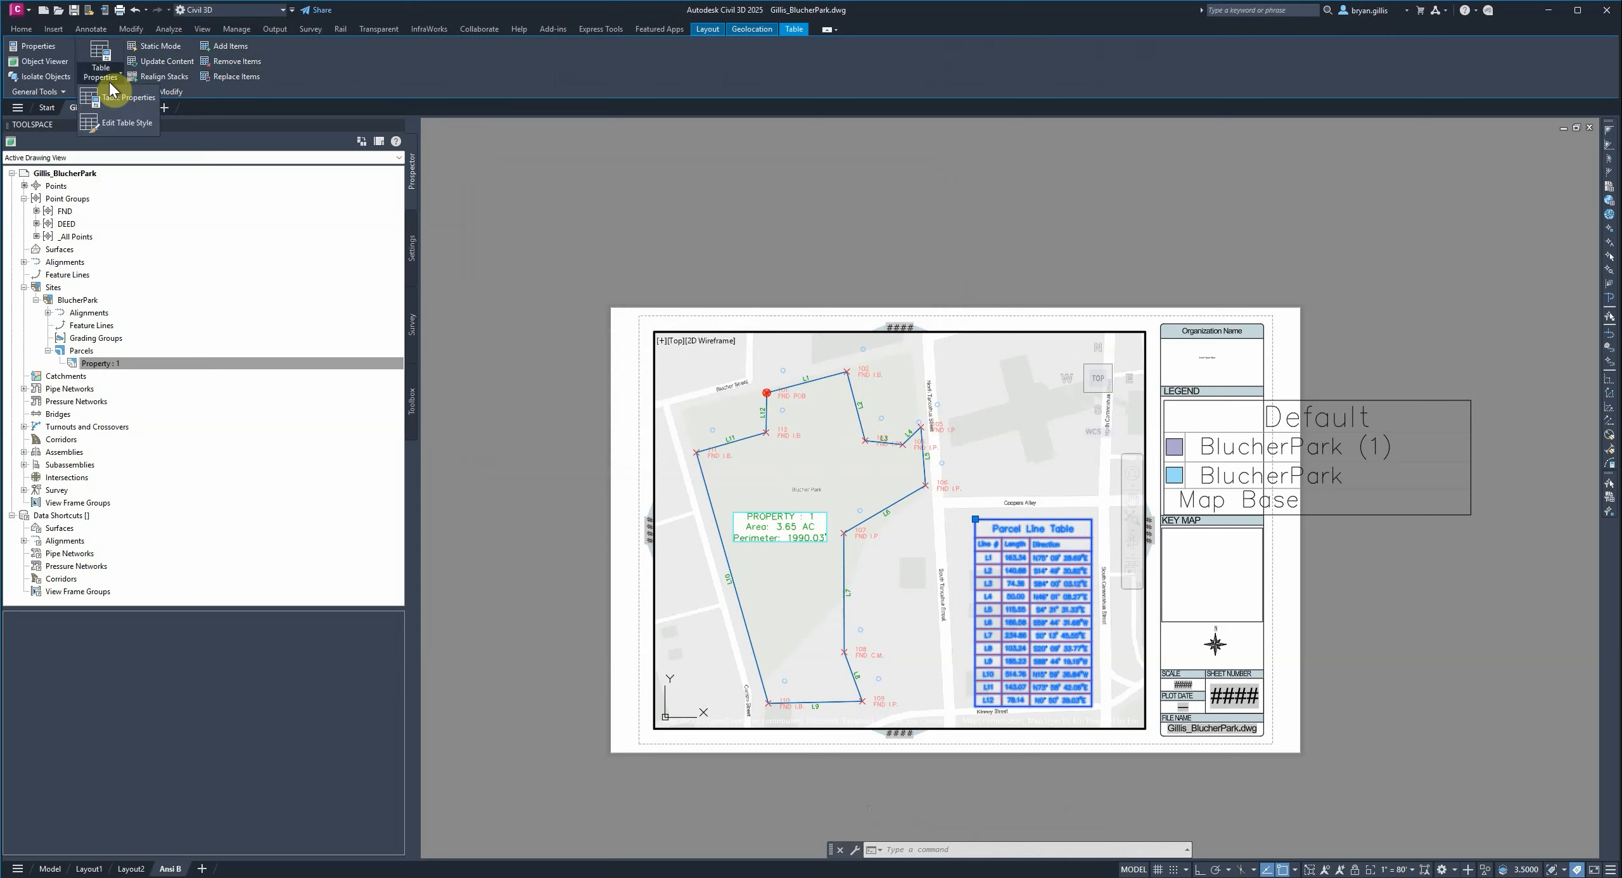
{"action": "left_click", "coordinate": [118, 124]}
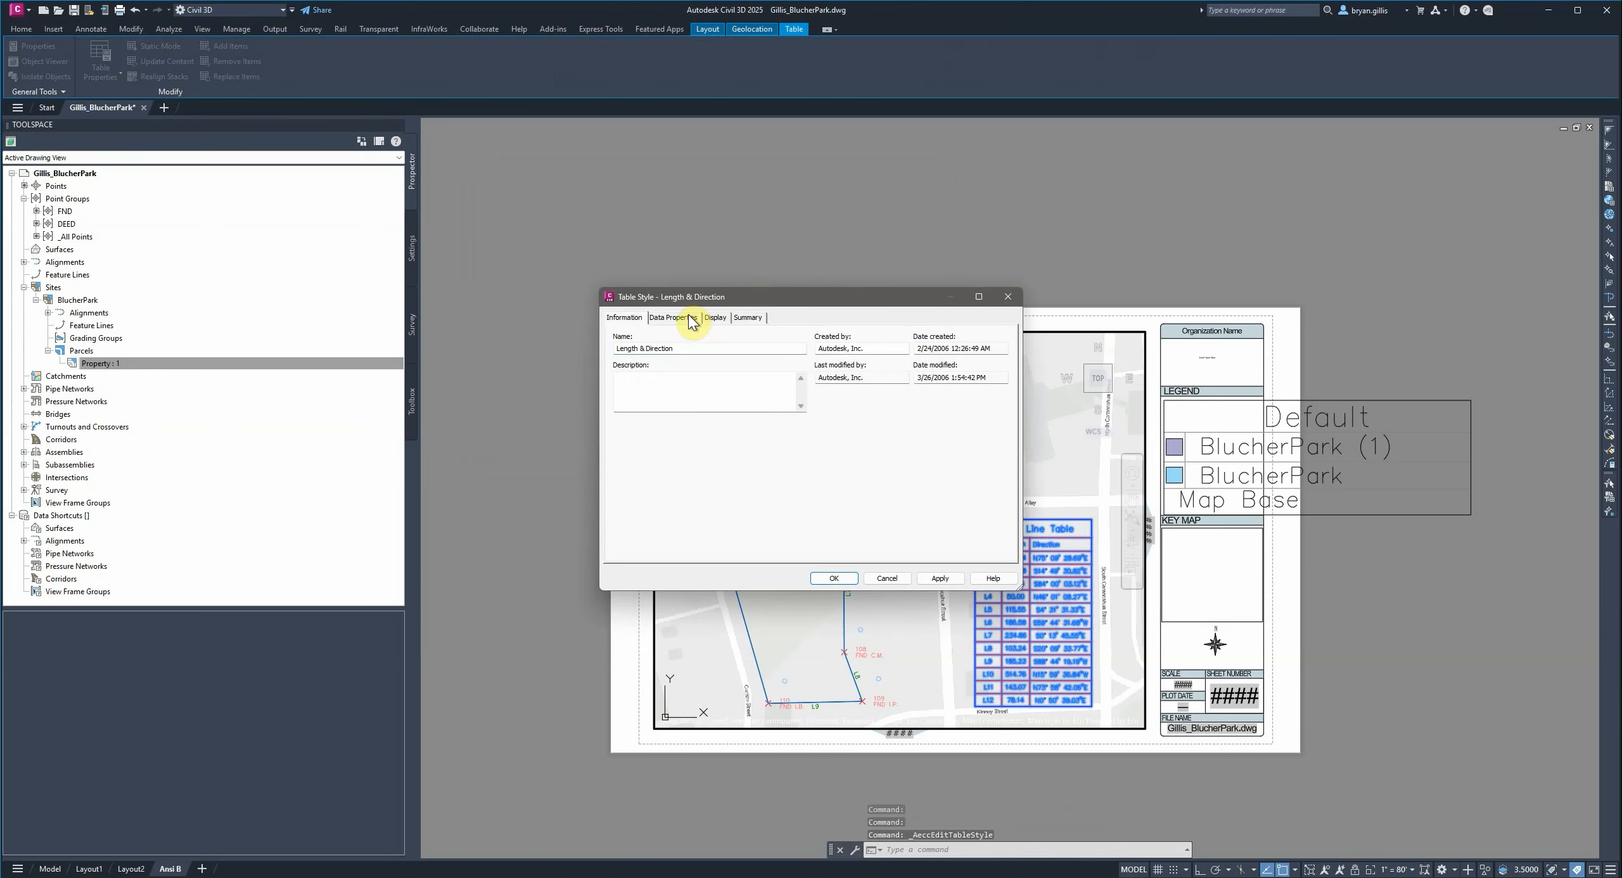
{"action": "left_click", "coordinate": [711, 326]}
{"action": "left_click", "coordinate": [624, 318]}
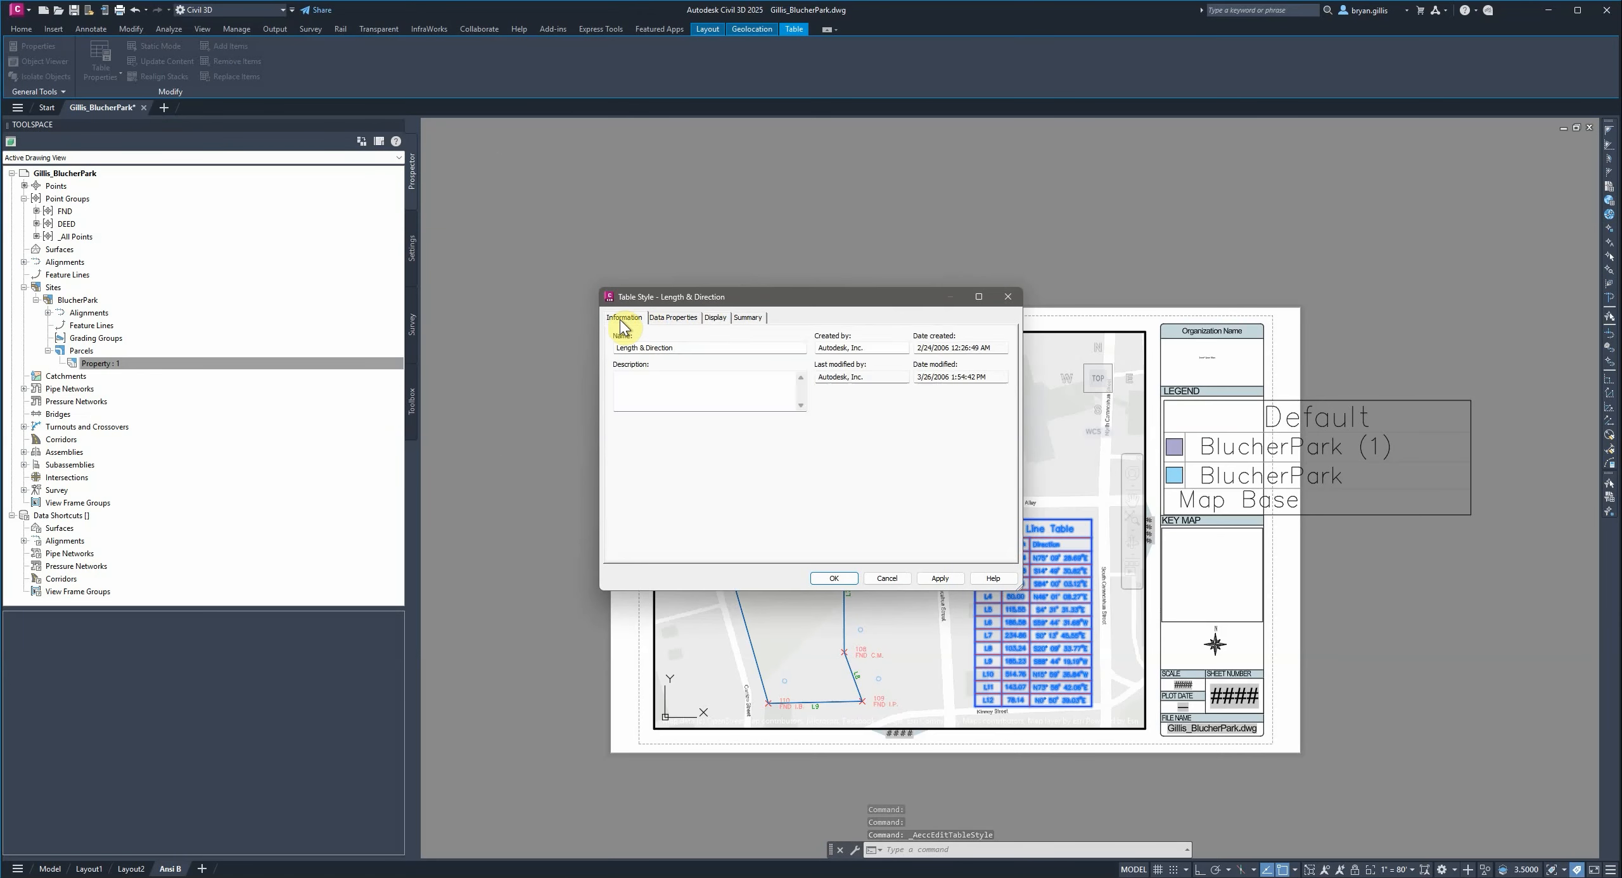
{"action": "left_click", "coordinate": [675, 320]}
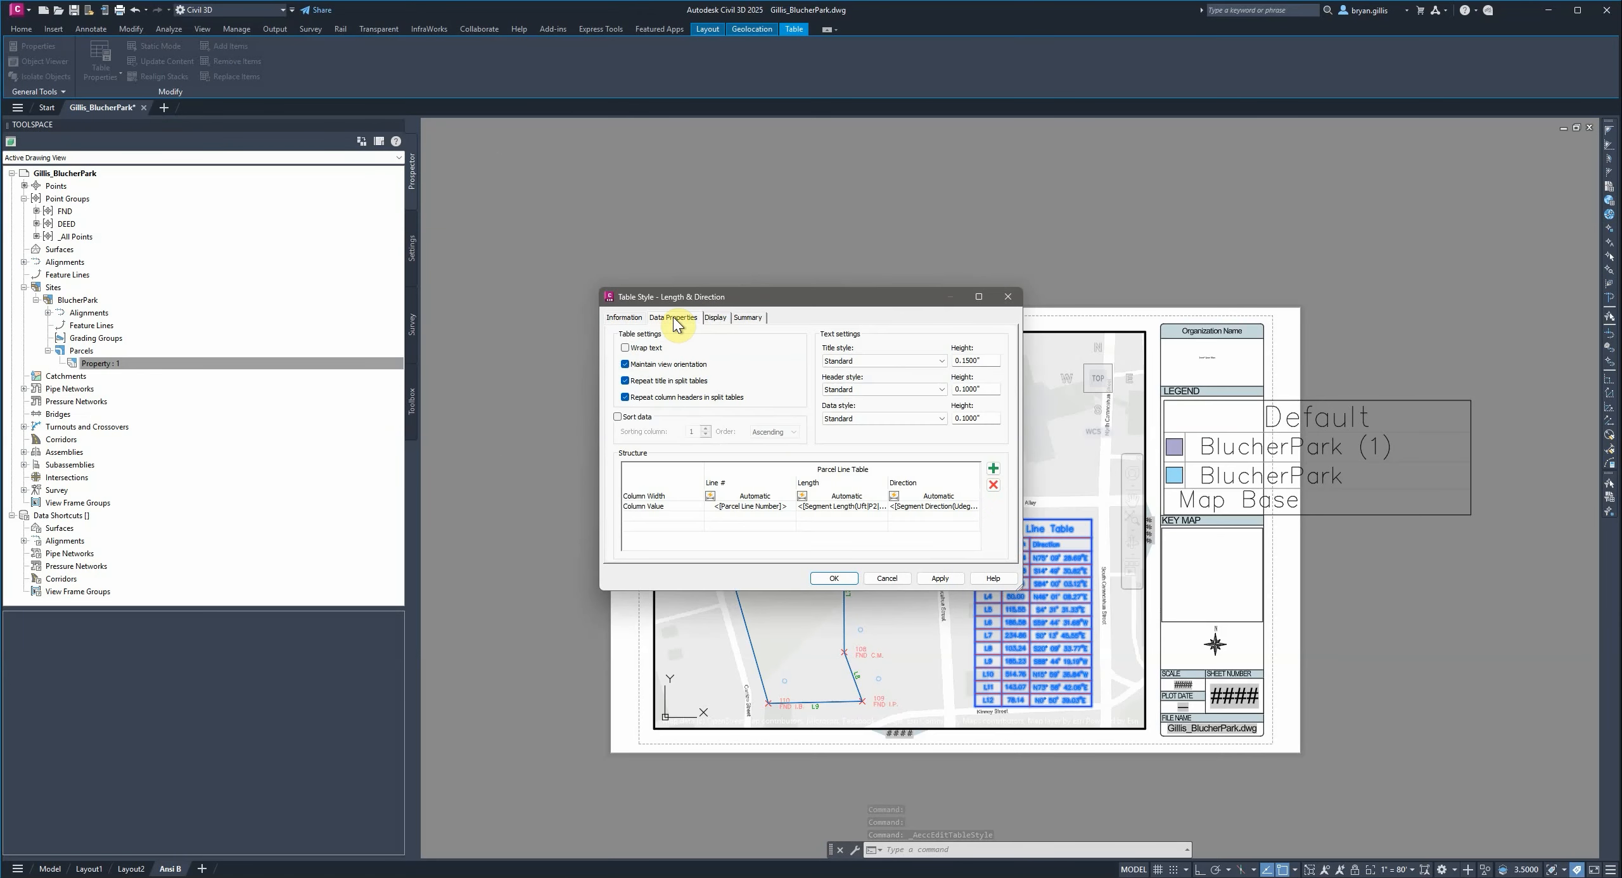
{"action": "left_click", "coordinate": [748, 319]}
{"action": "left_click", "coordinate": [708, 322]}
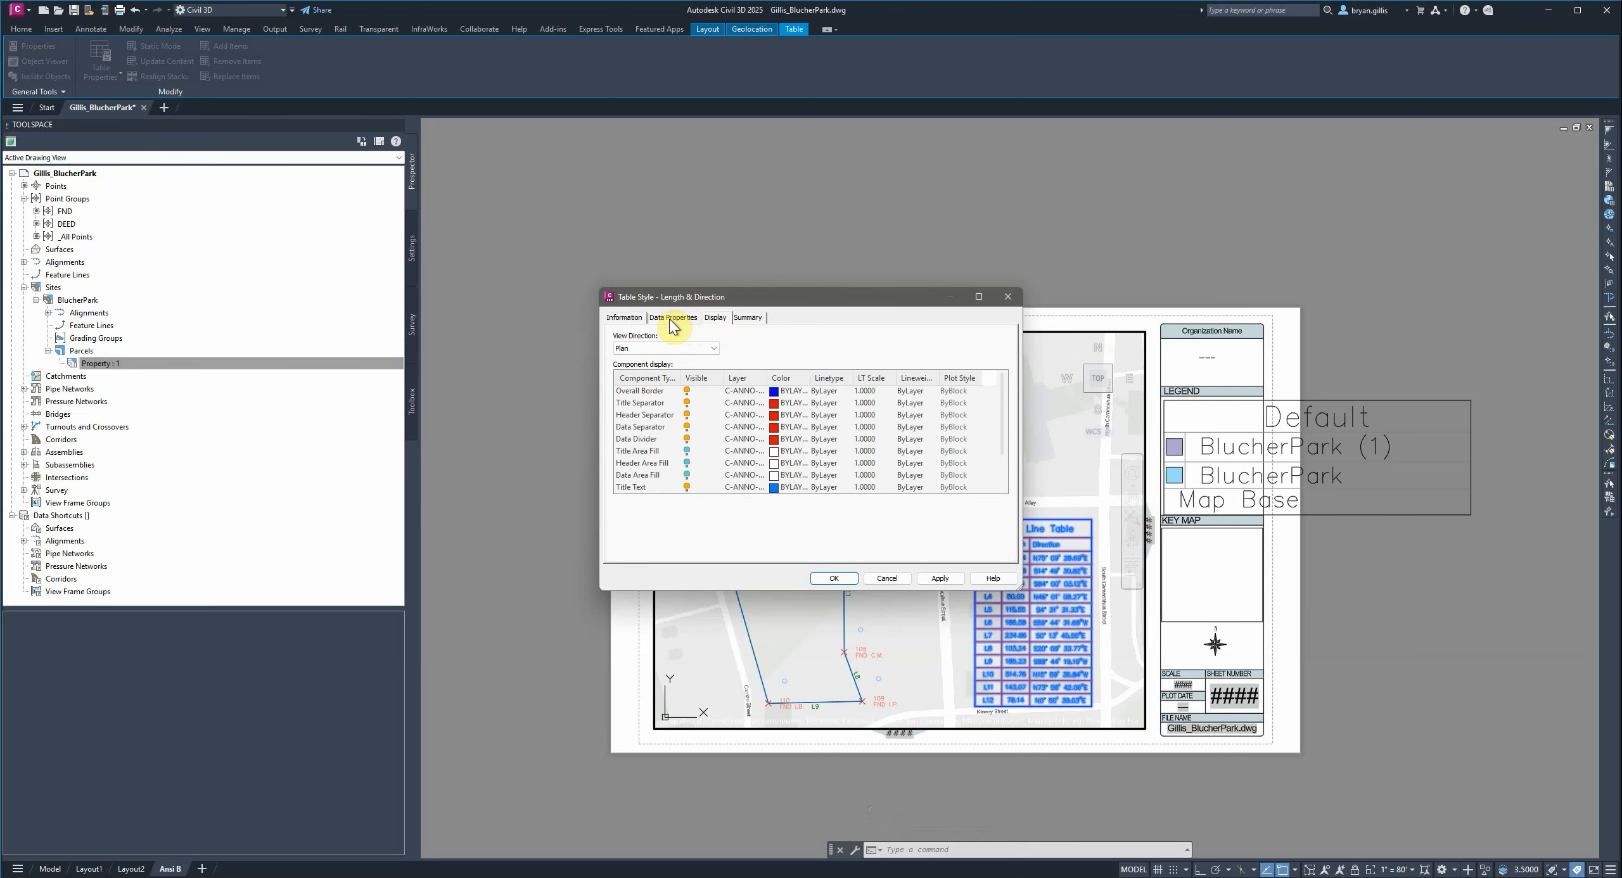
{"action": "left_click", "coordinate": [673, 320]}
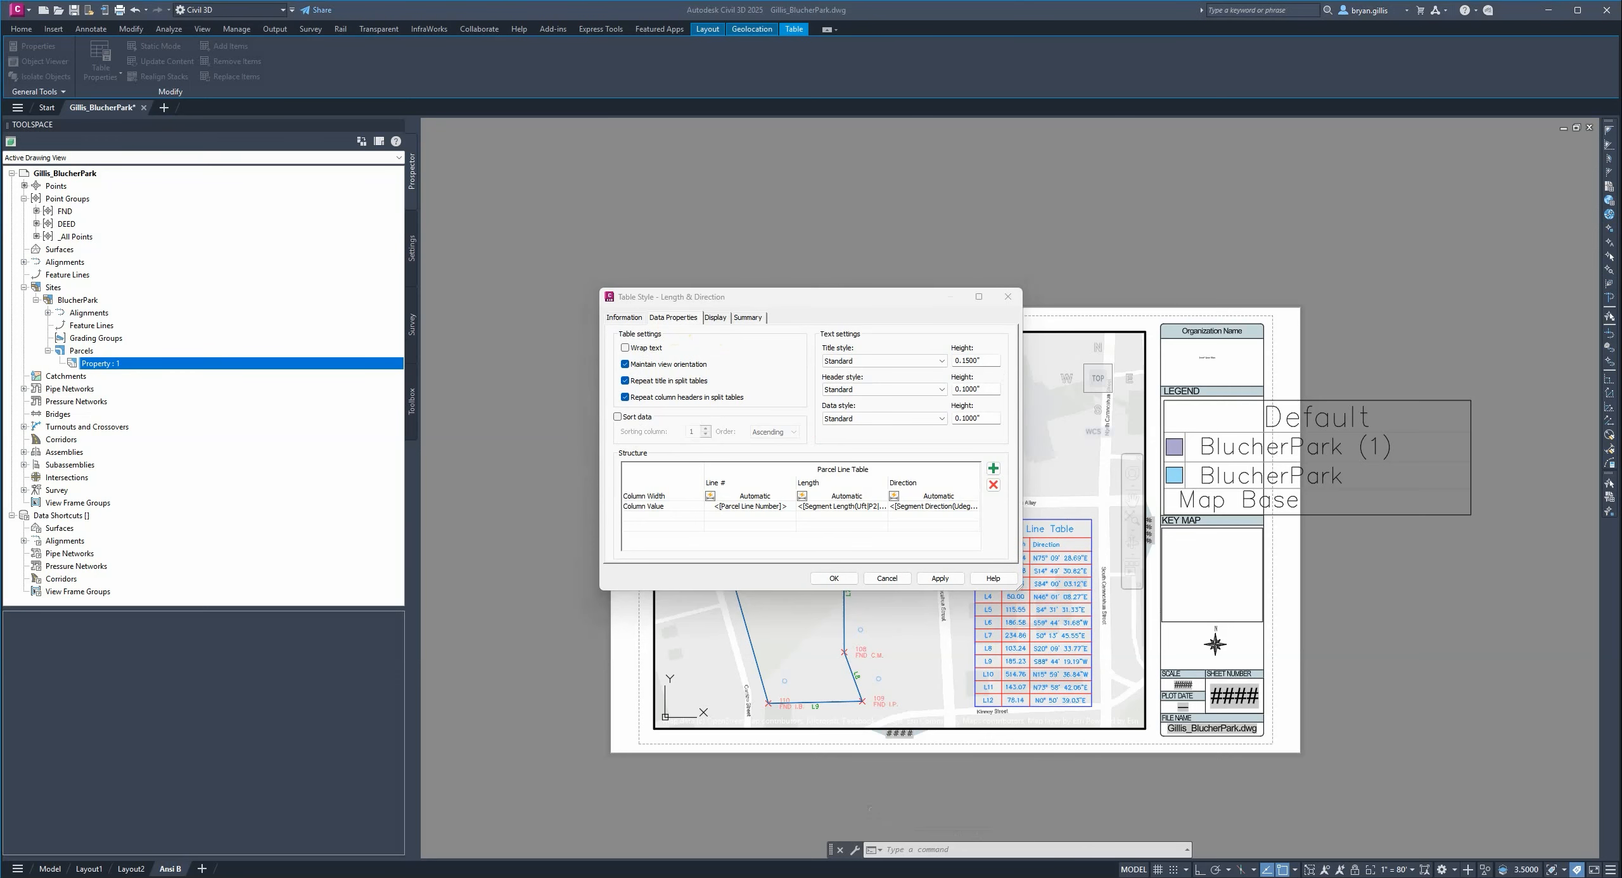
{"action": "left_click", "coordinate": [688, 322]}
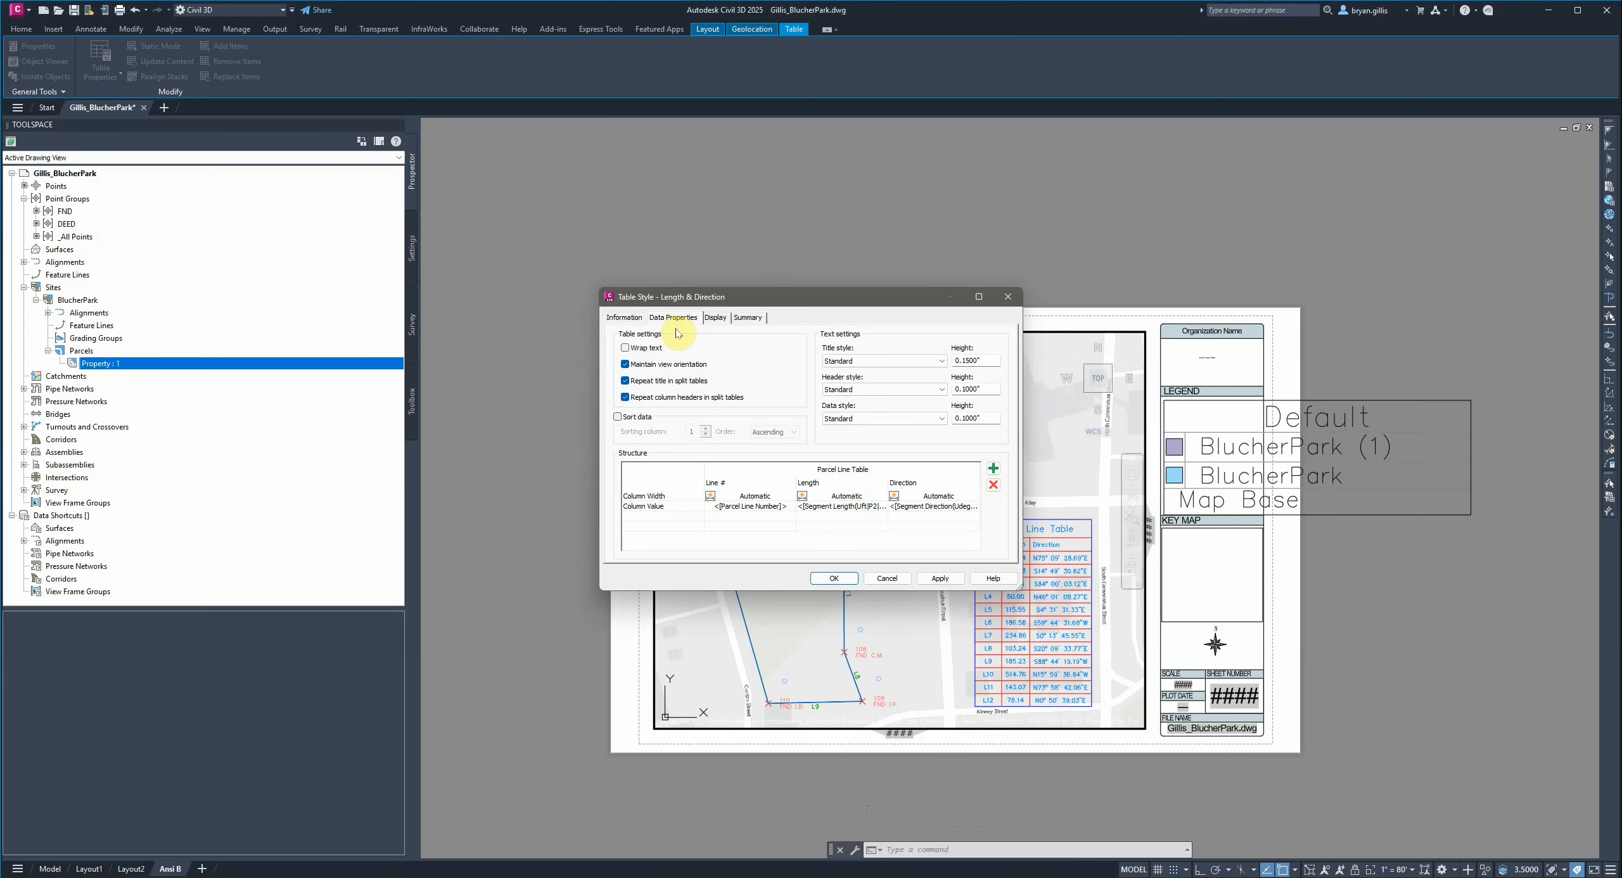
- Set the table style's text heights to 0.1" for the title and 0.075" for the header and data, and apply them
{"action": "double_click", "coordinate": [976, 359]}
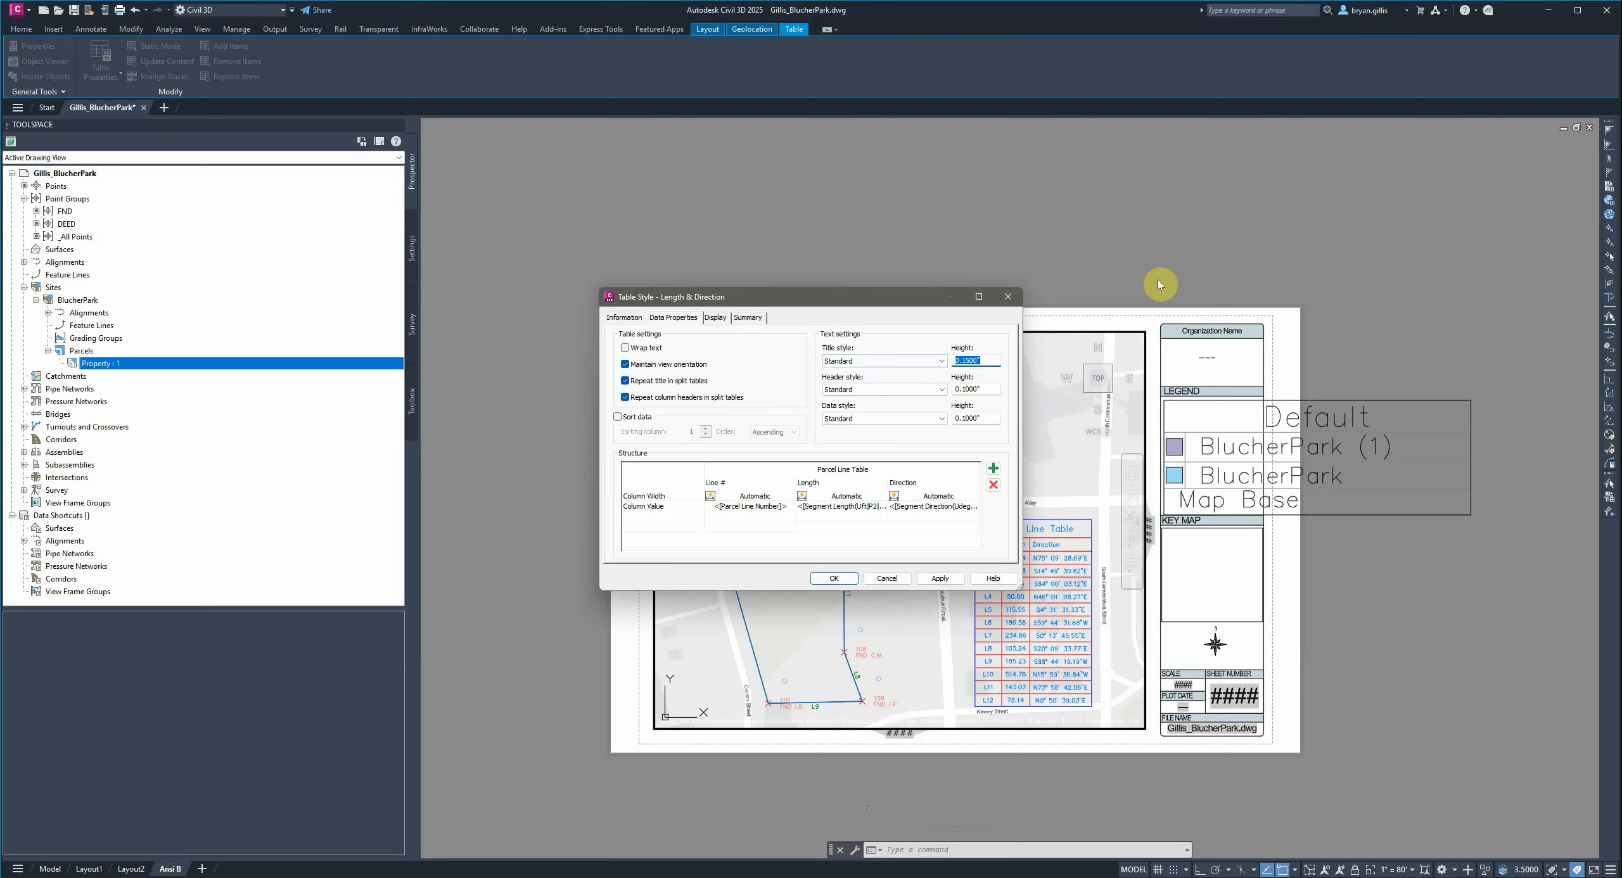
{"action": "type", "text": ".1"}
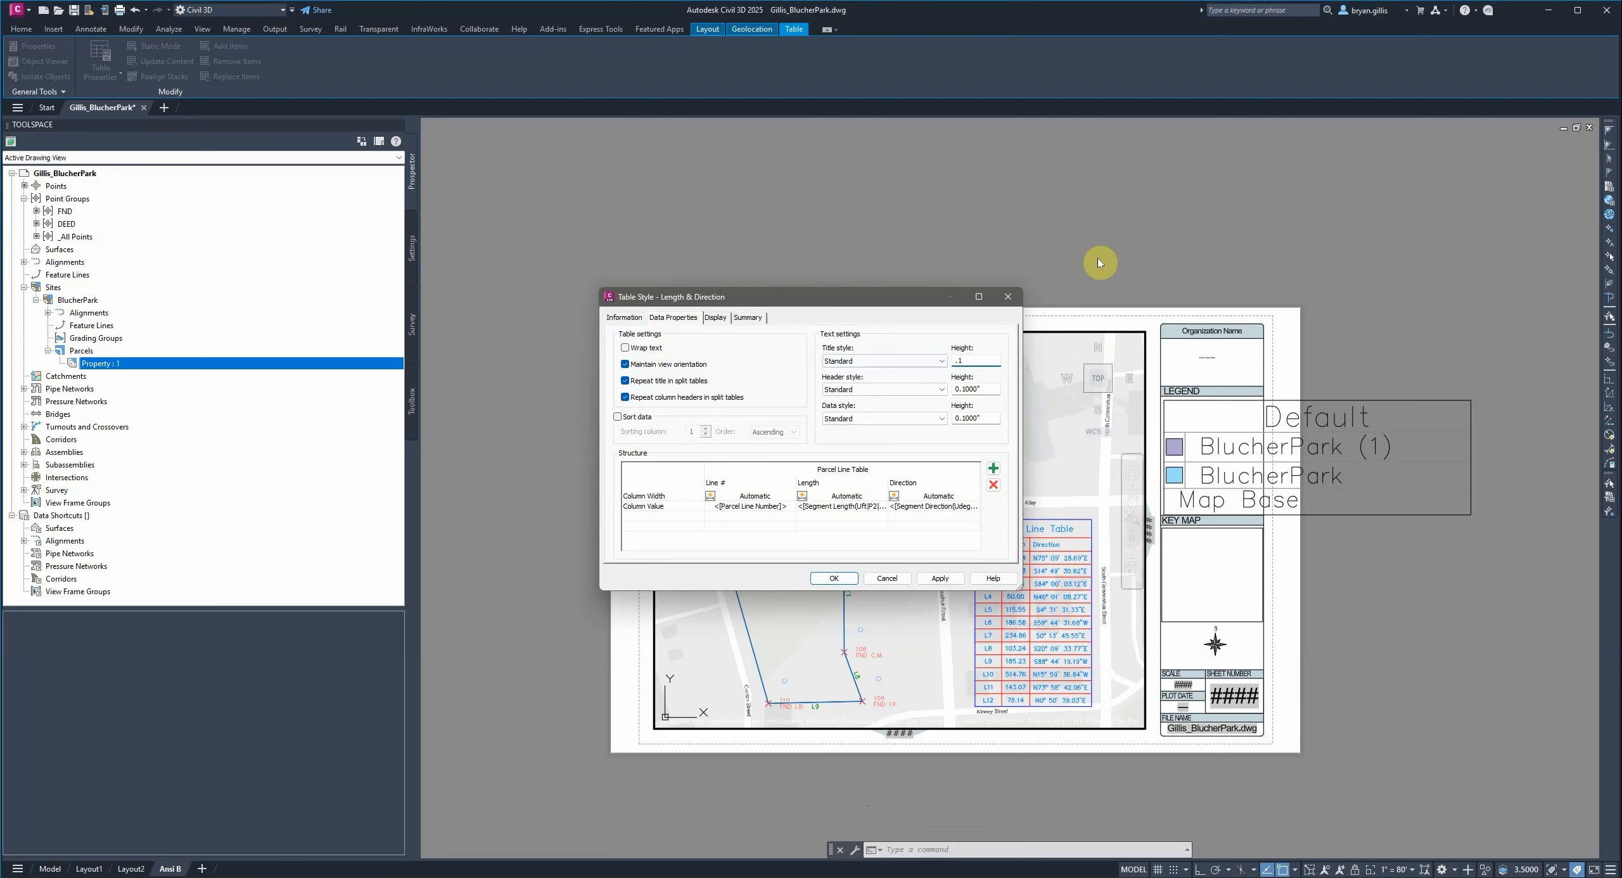
{"action": "double_click", "coordinate": [986, 389]}
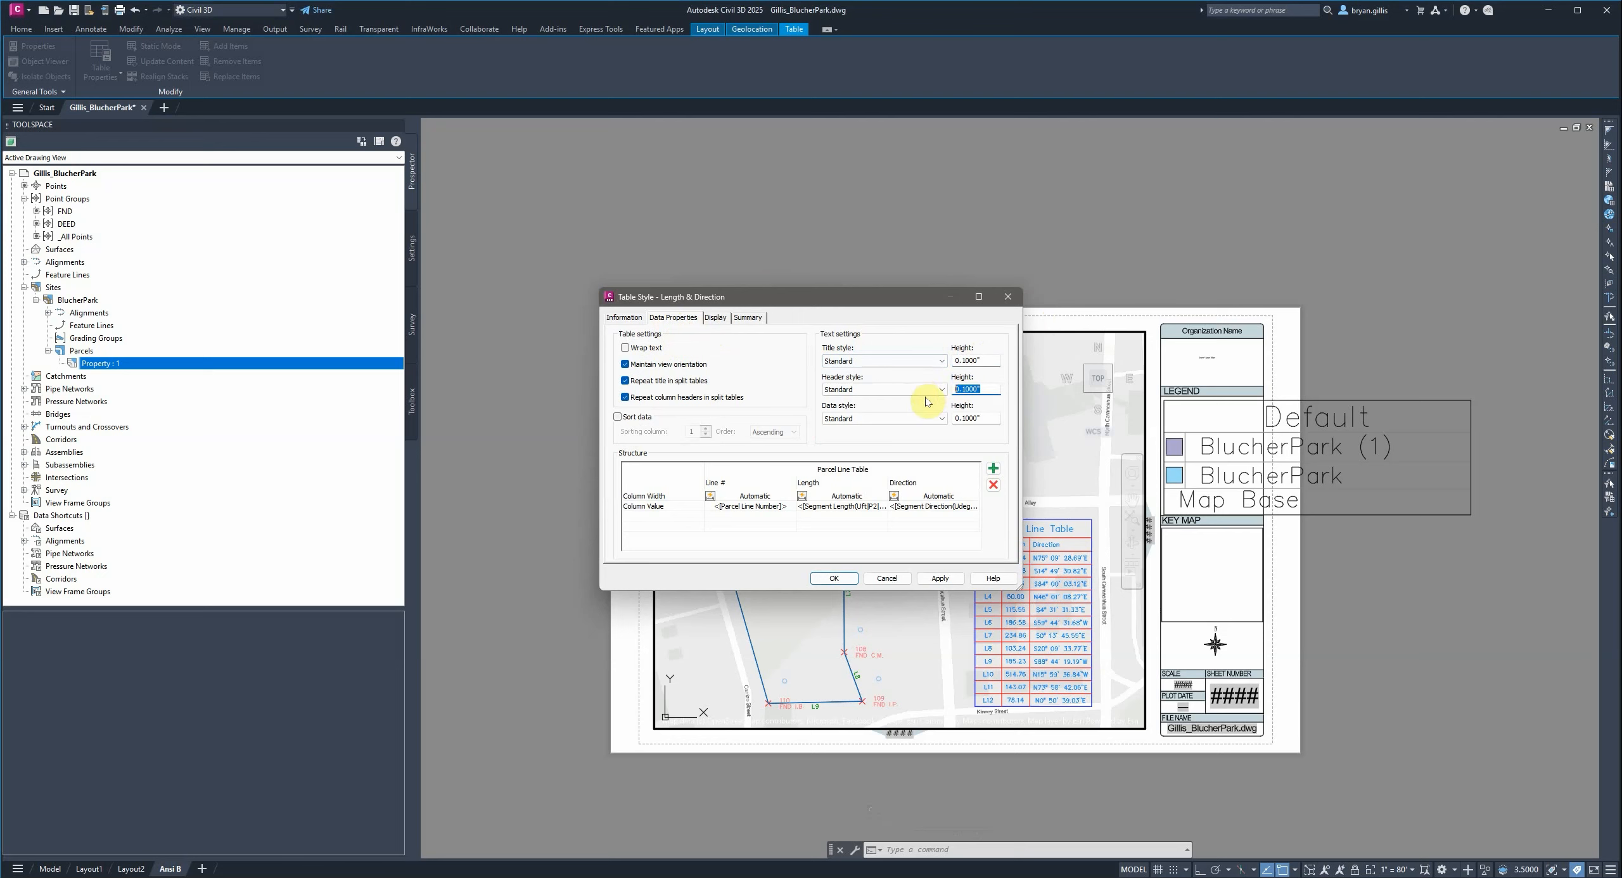
{"action": "type", "text": ".75"}
{"action": "key", "text": "Tab"}
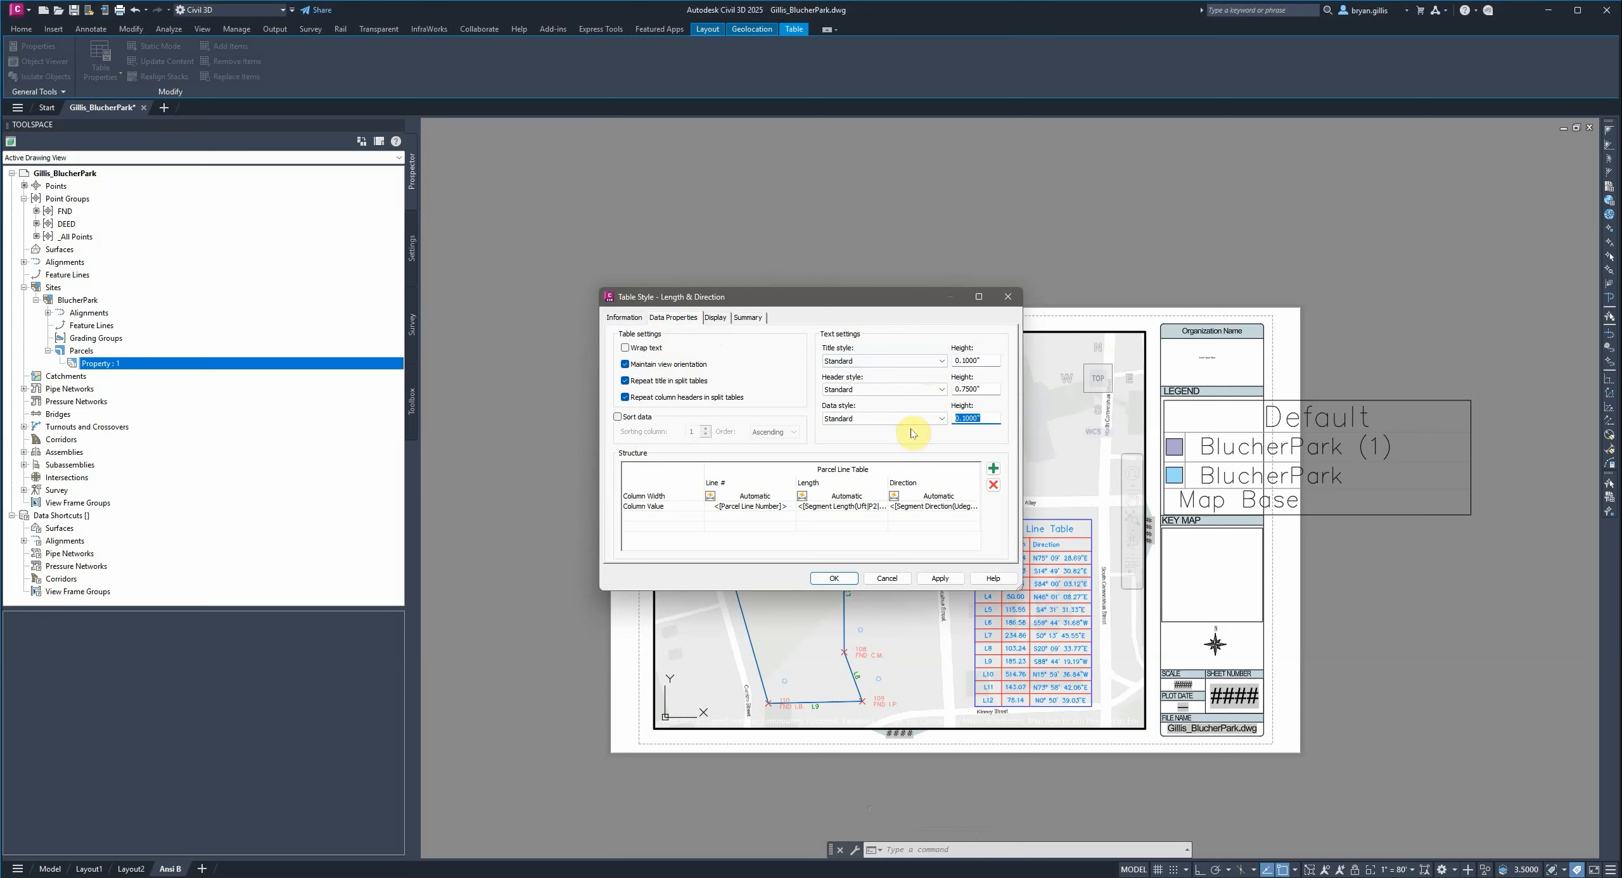
{"action": "type", "text": ".7"}
{"action": "left_click_drag", "start_coordinate": [986, 388], "coordinate": [879, 381]}
{"action": "type", "text": ".075"}
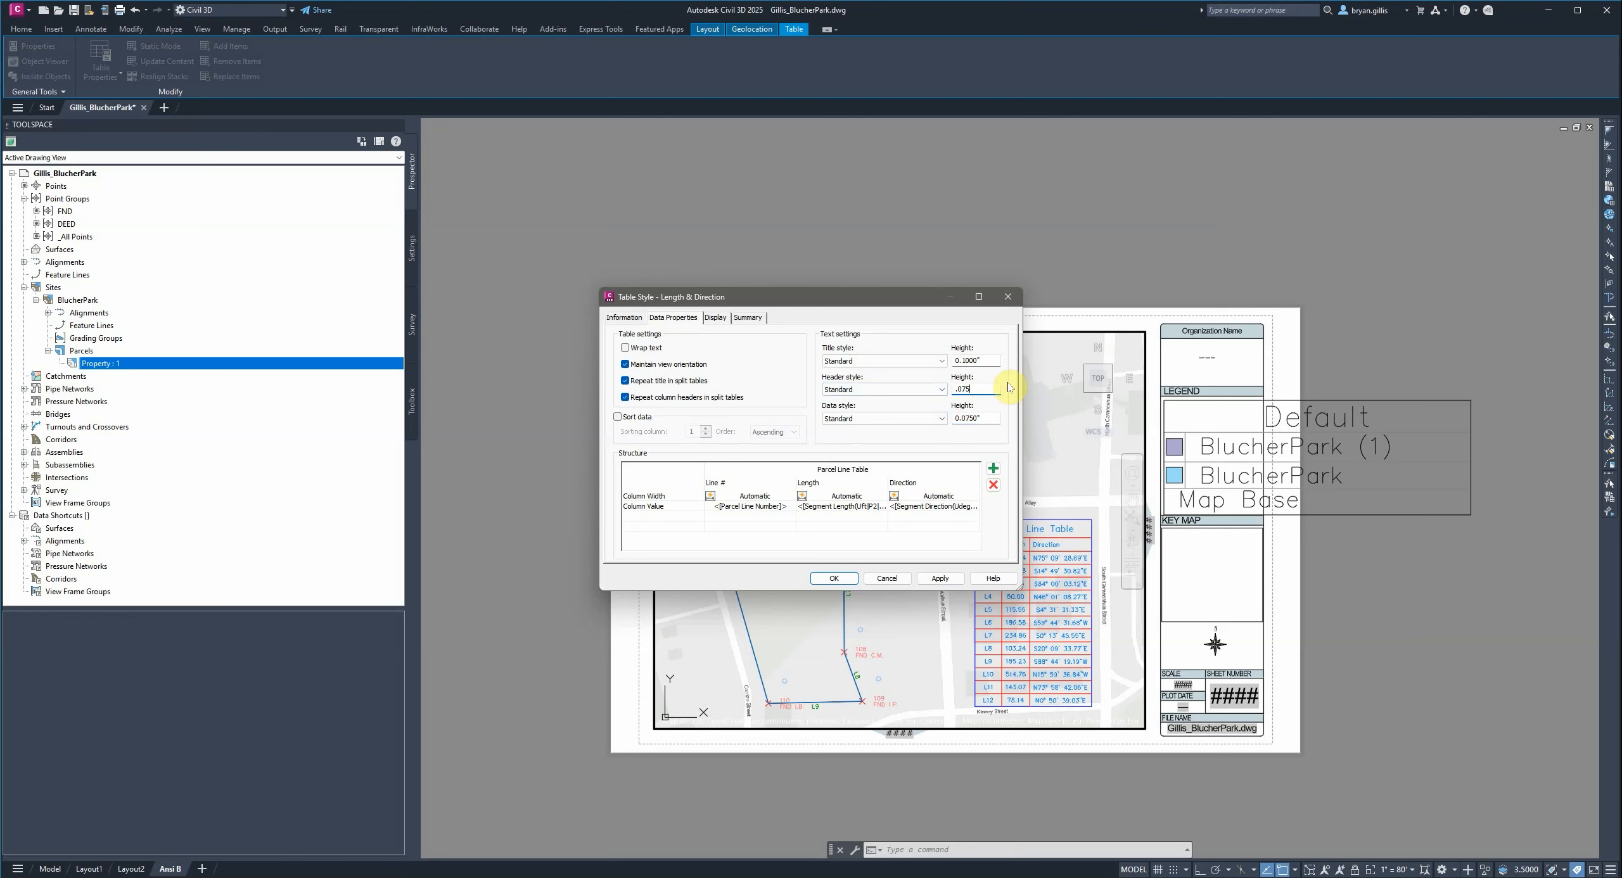
{"action": "left_click", "coordinate": [941, 578]}
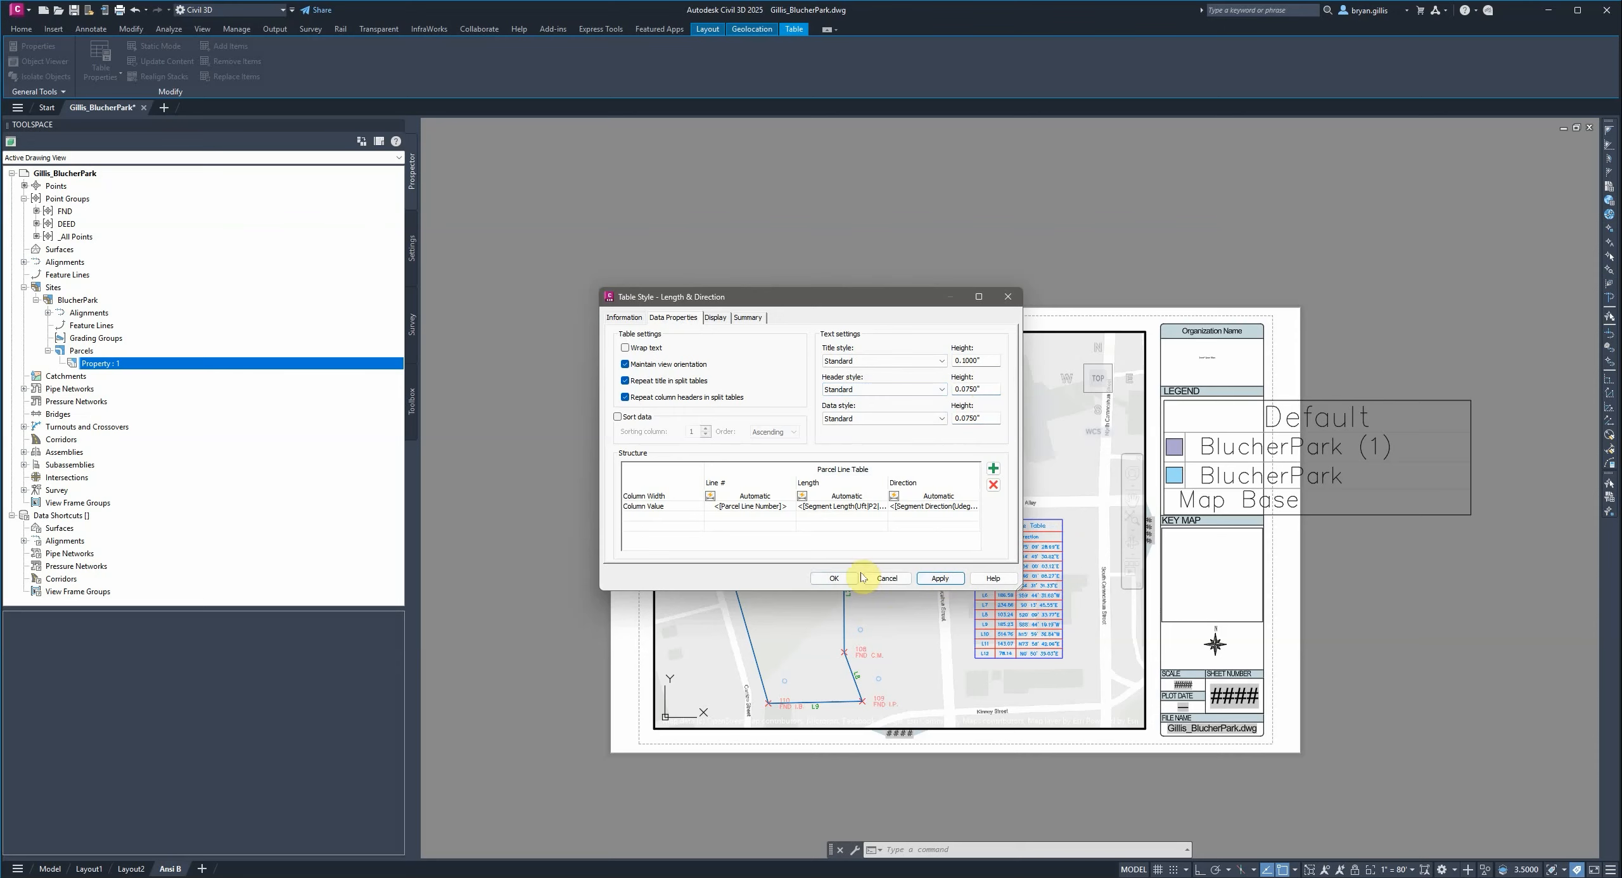
- Accept the table style changes and shift the parcel line table slightly down and to the right within the viewport
{"action": "left_click", "coordinate": [834, 578]}
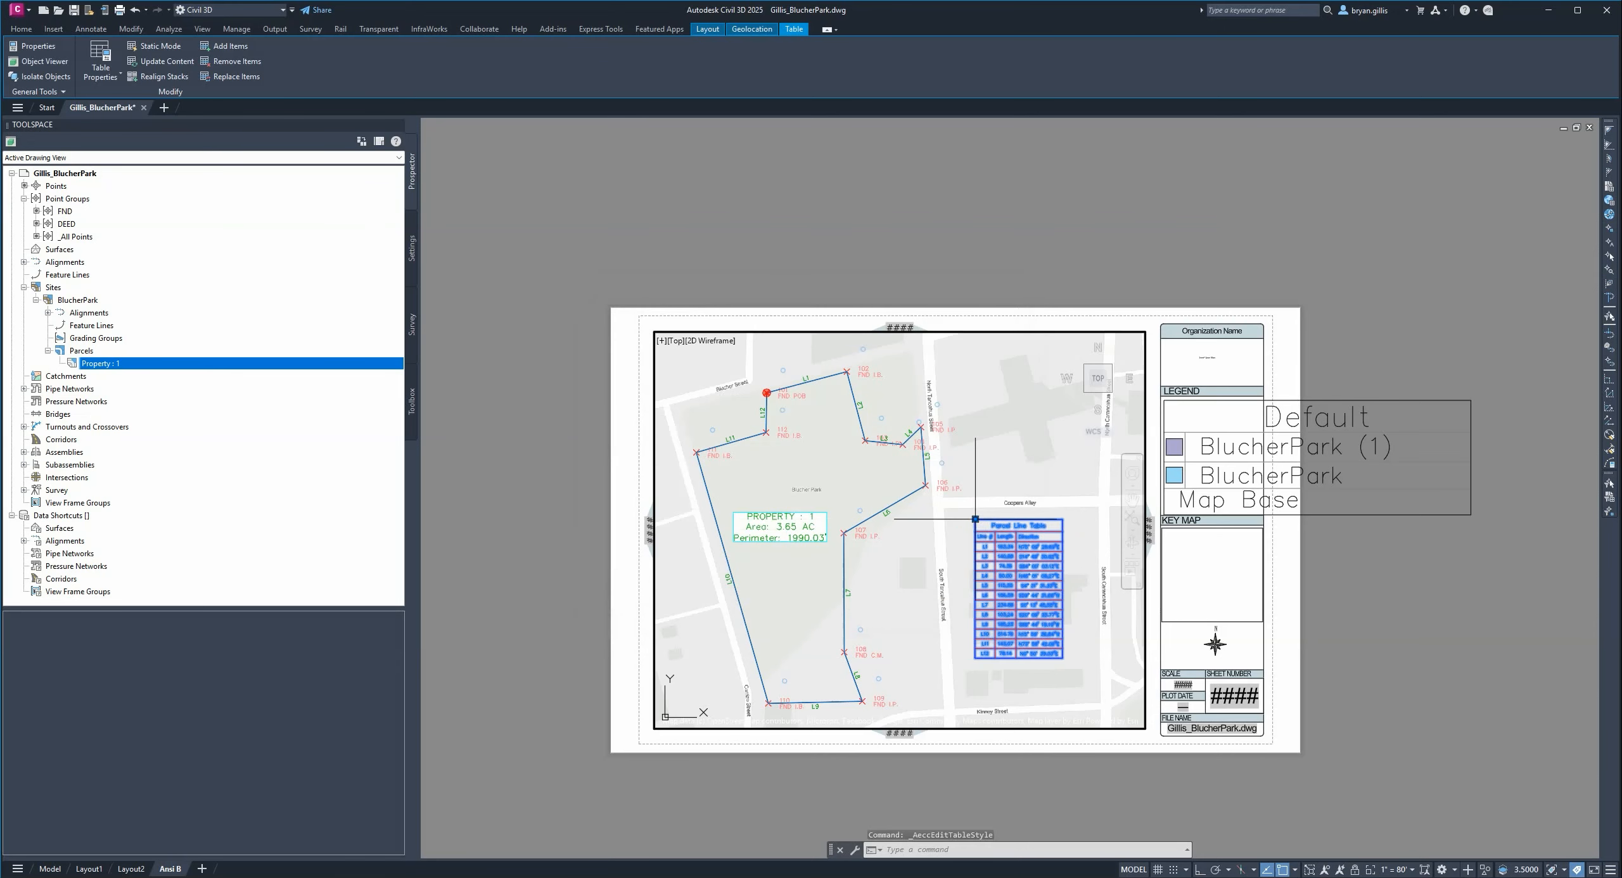
{"action": "left_click", "coordinate": [975, 519]}
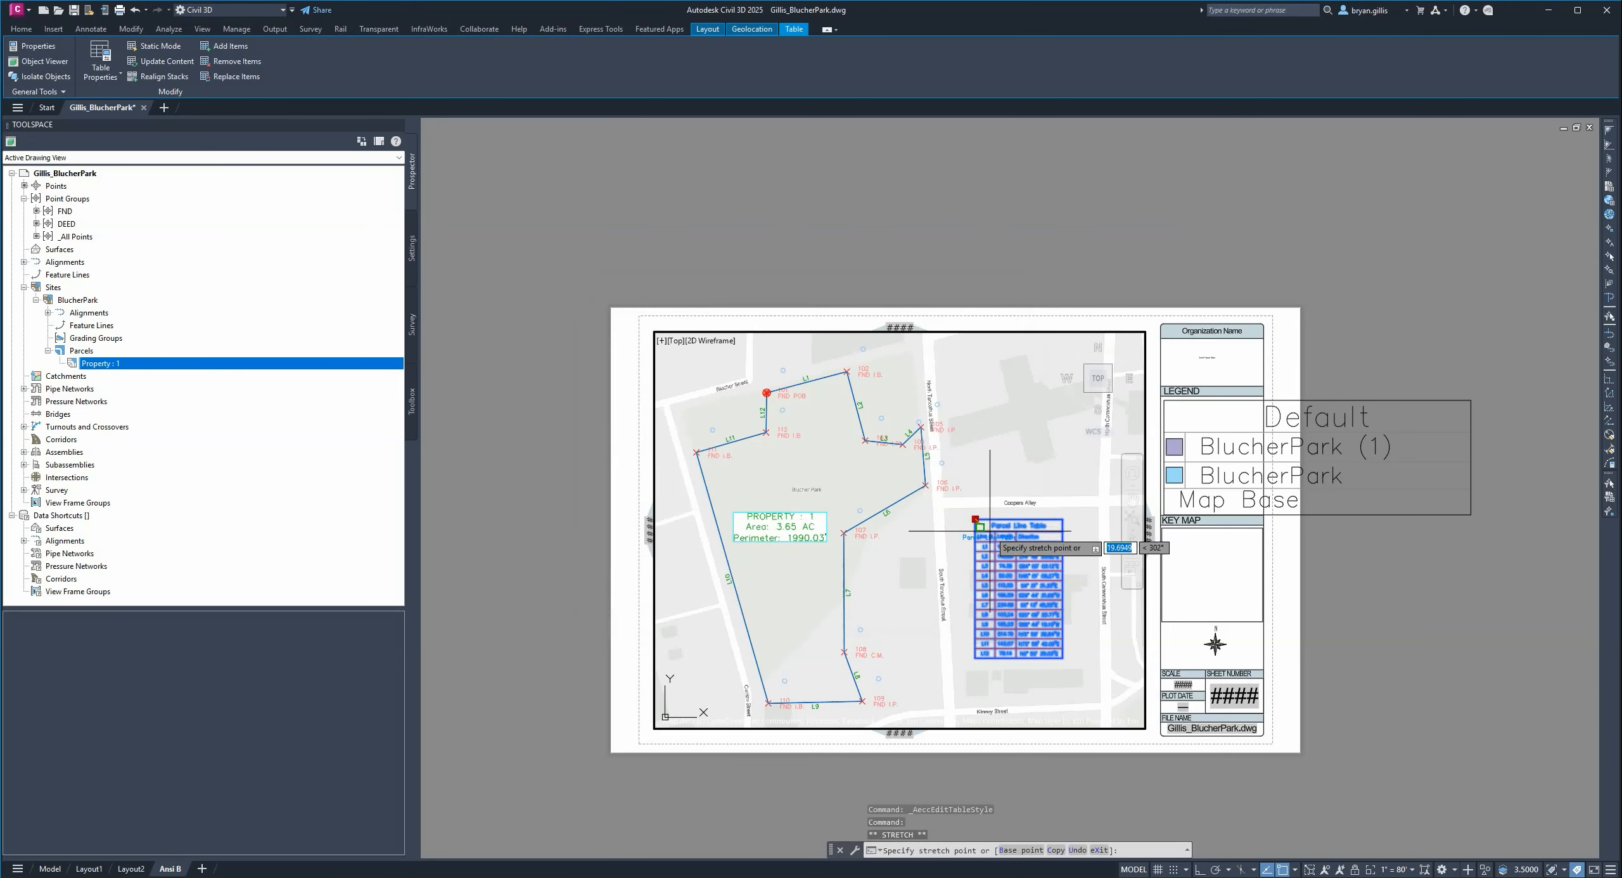
{"action": "left_click", "coordinate": [981, 527]}
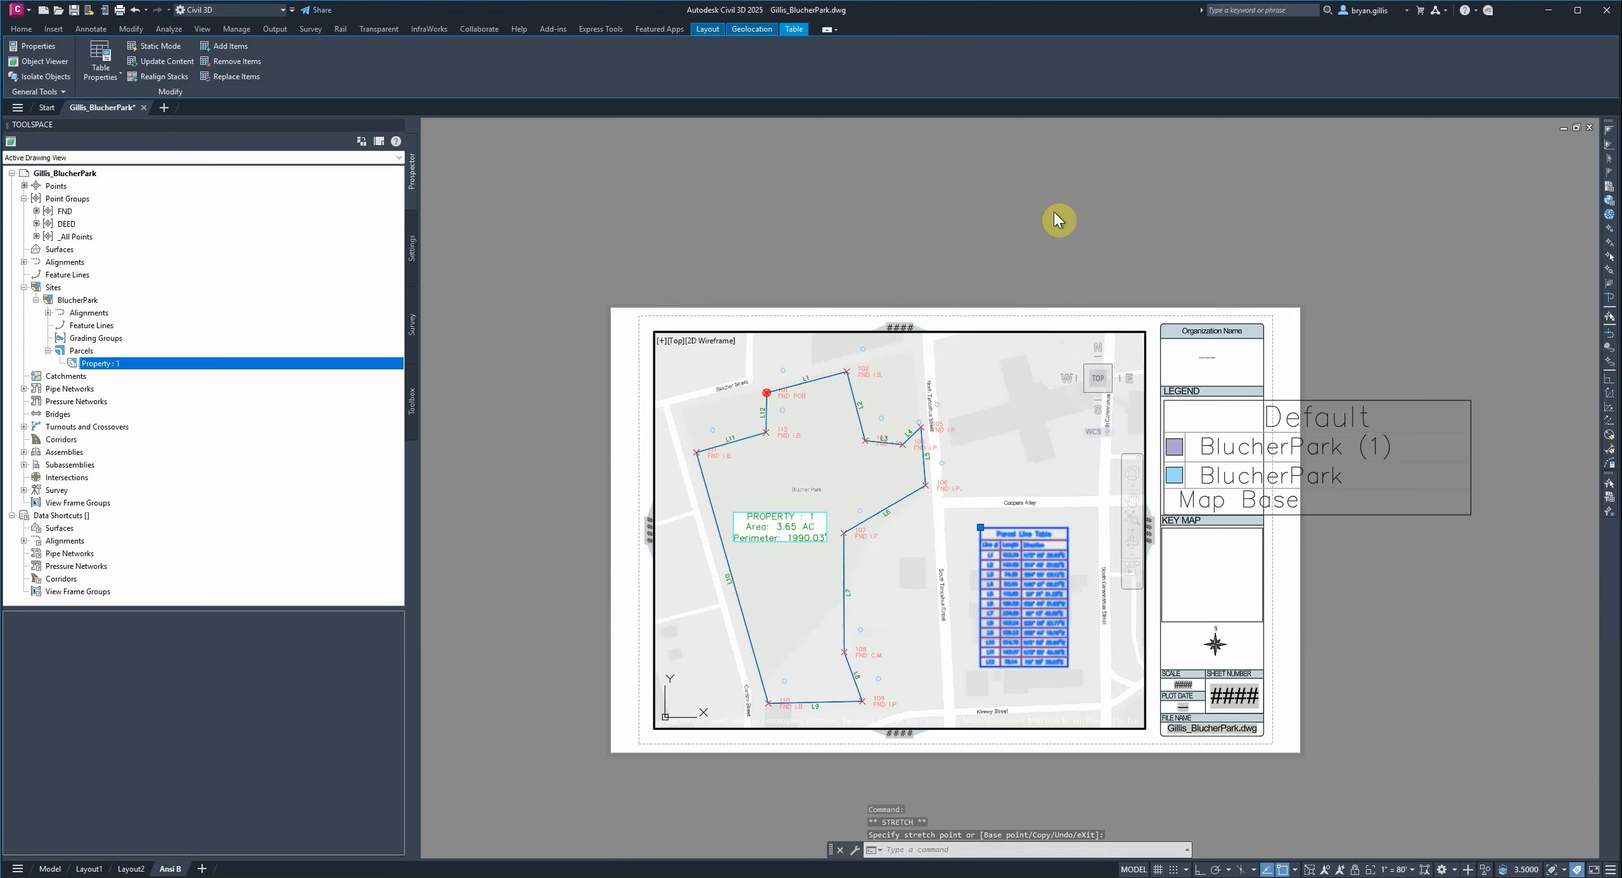
{"action": "key", "text": "Escape"}
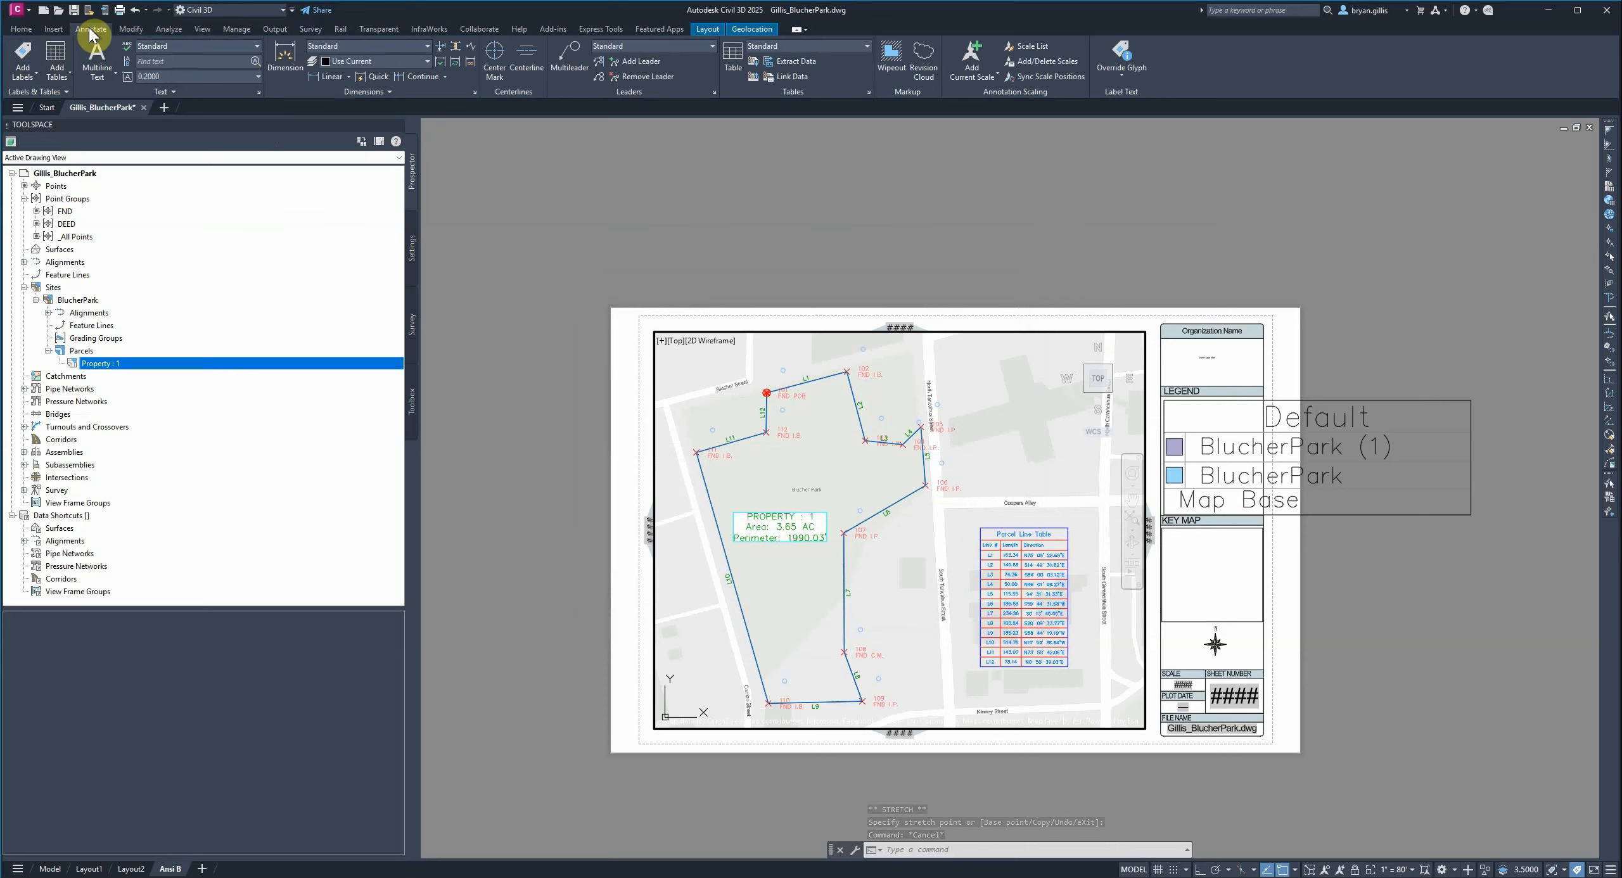
{"action": "left_click", "coordinate": [69, 81]}
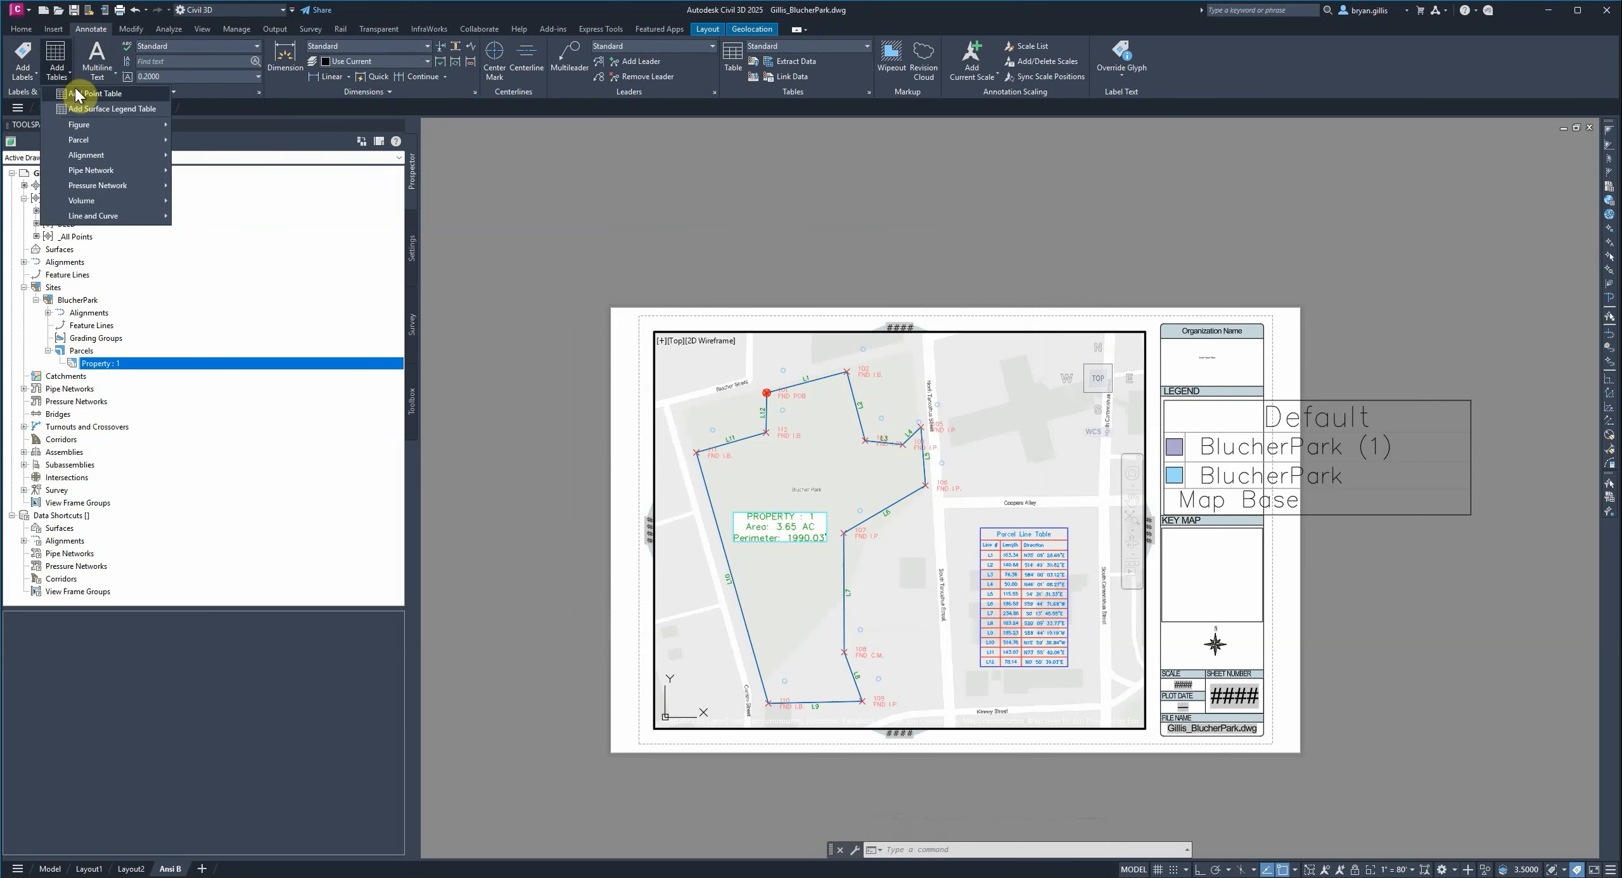
{"action": "left_click", "coordinate": [74, 88]}
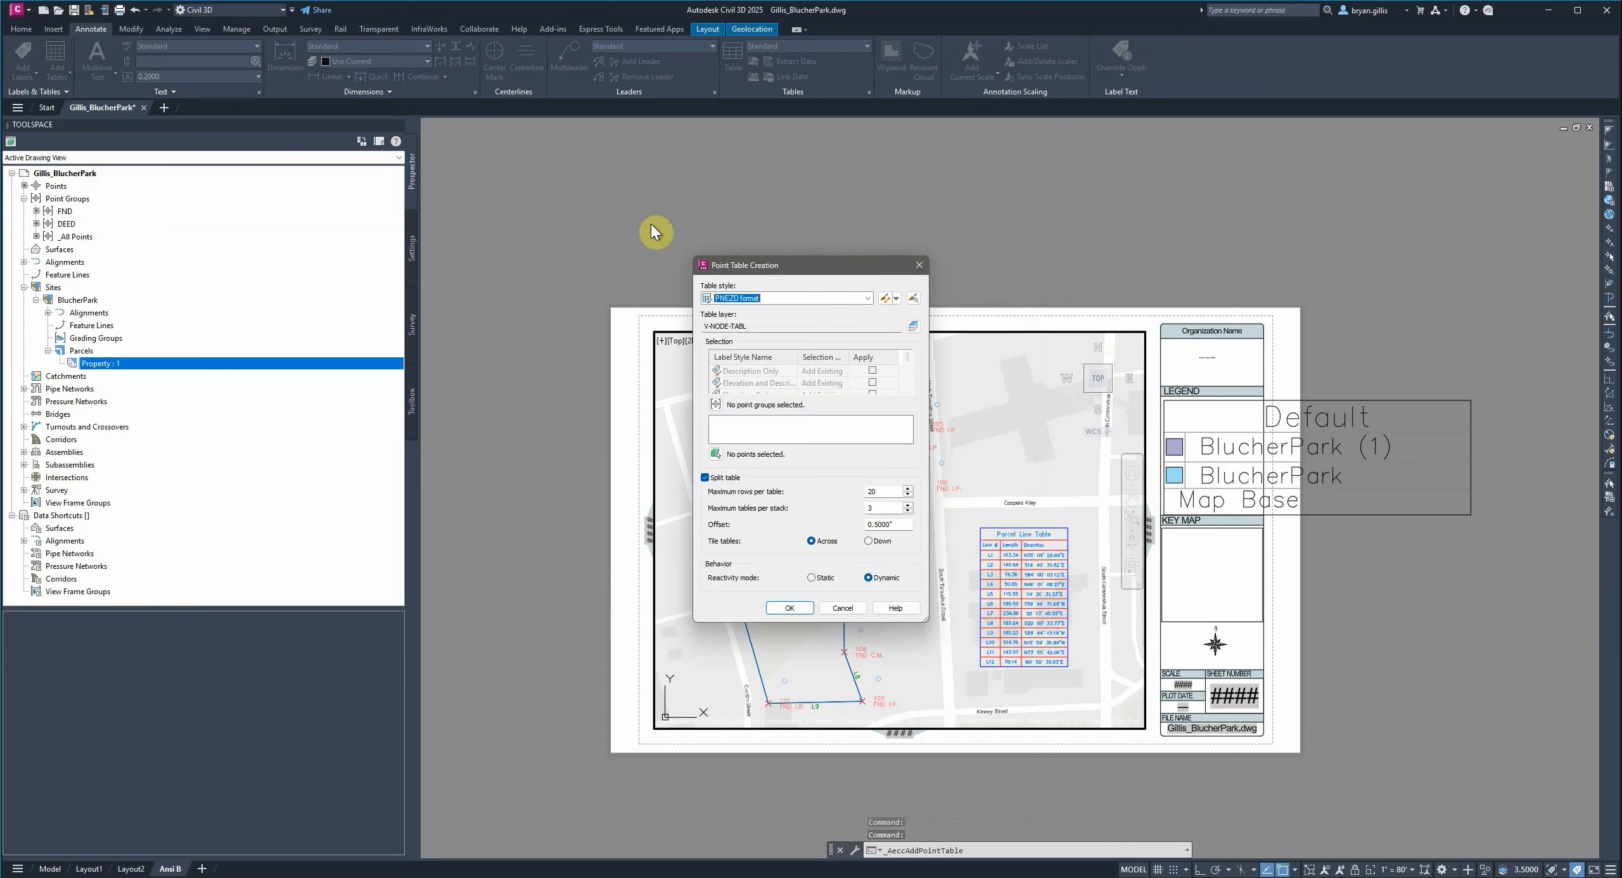
{"action": "left_click", "coordinate": [716, 454]}
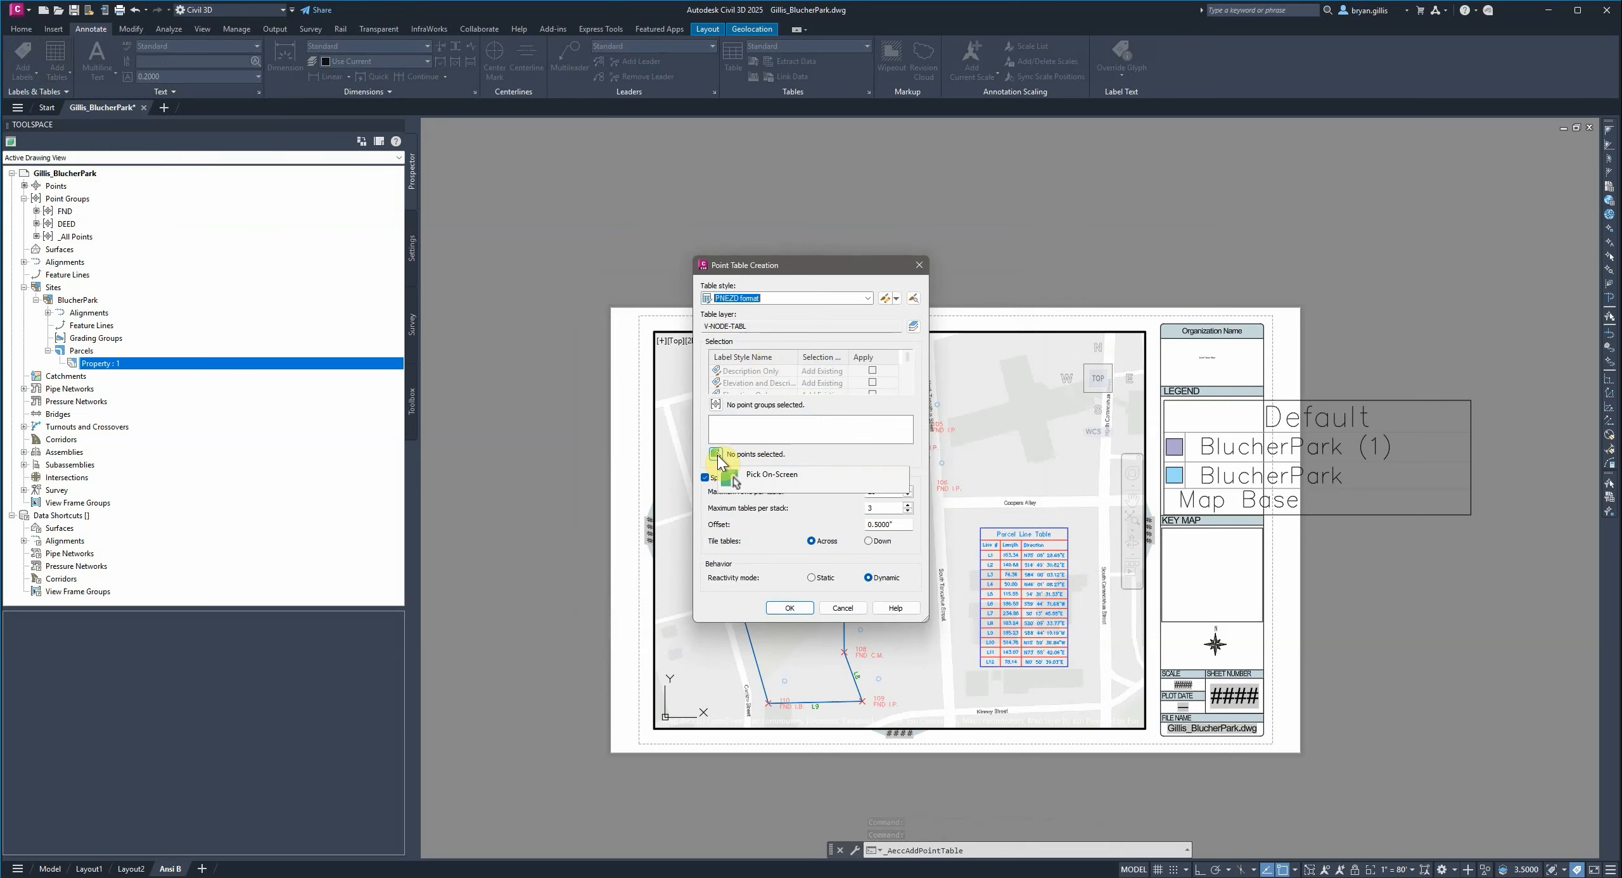
{"action": "left_click", "coordinate": [716, 455]}
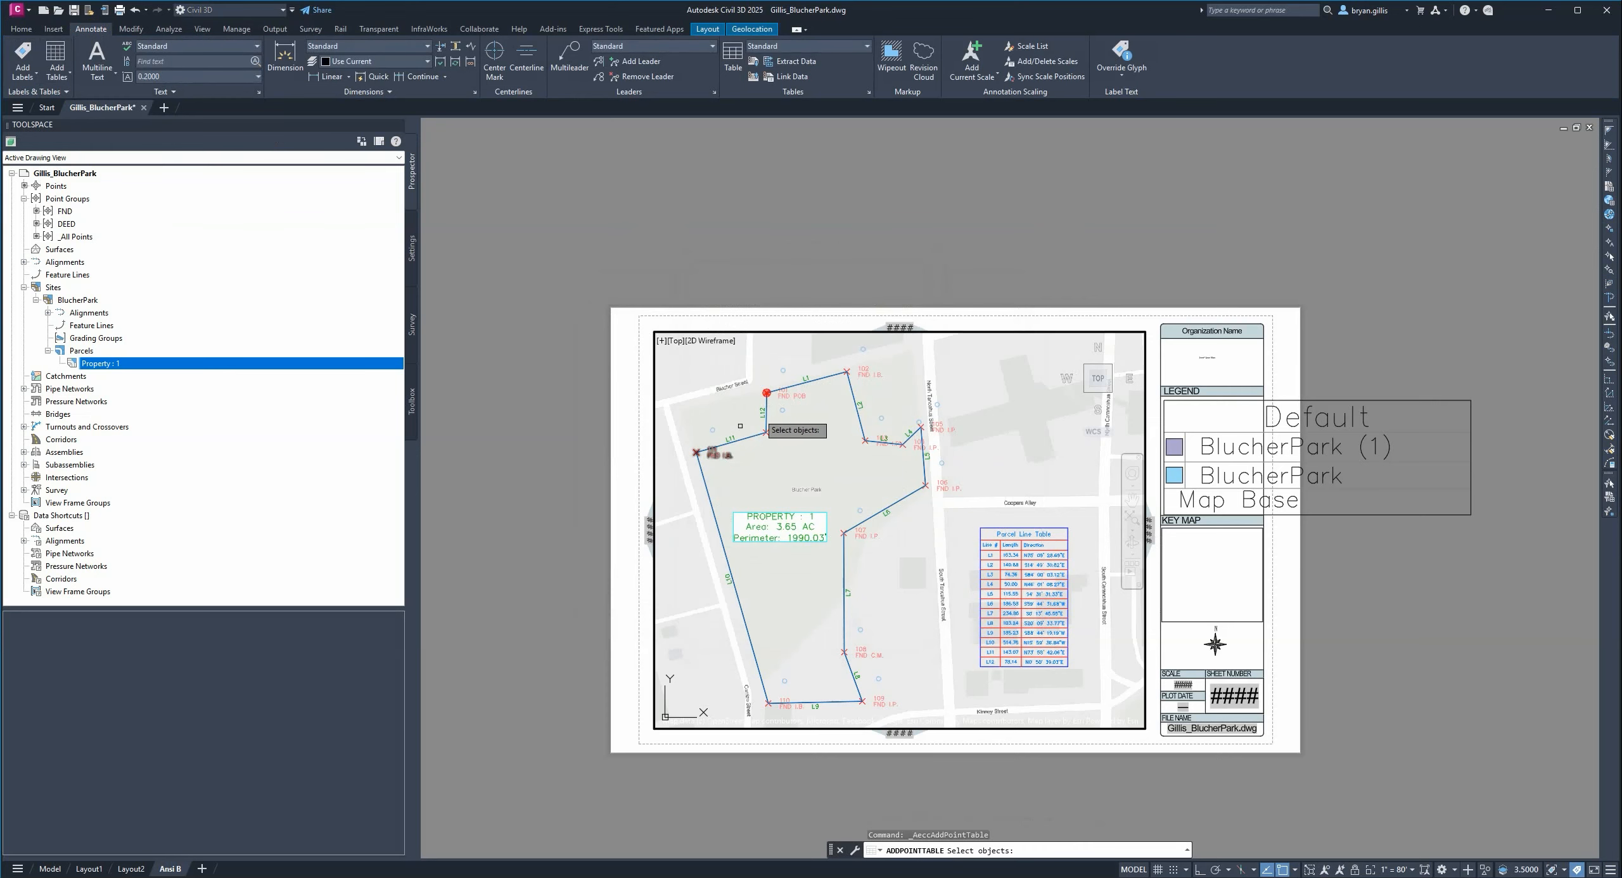
{"action": "left_click", "coordinate": [788, 394]}
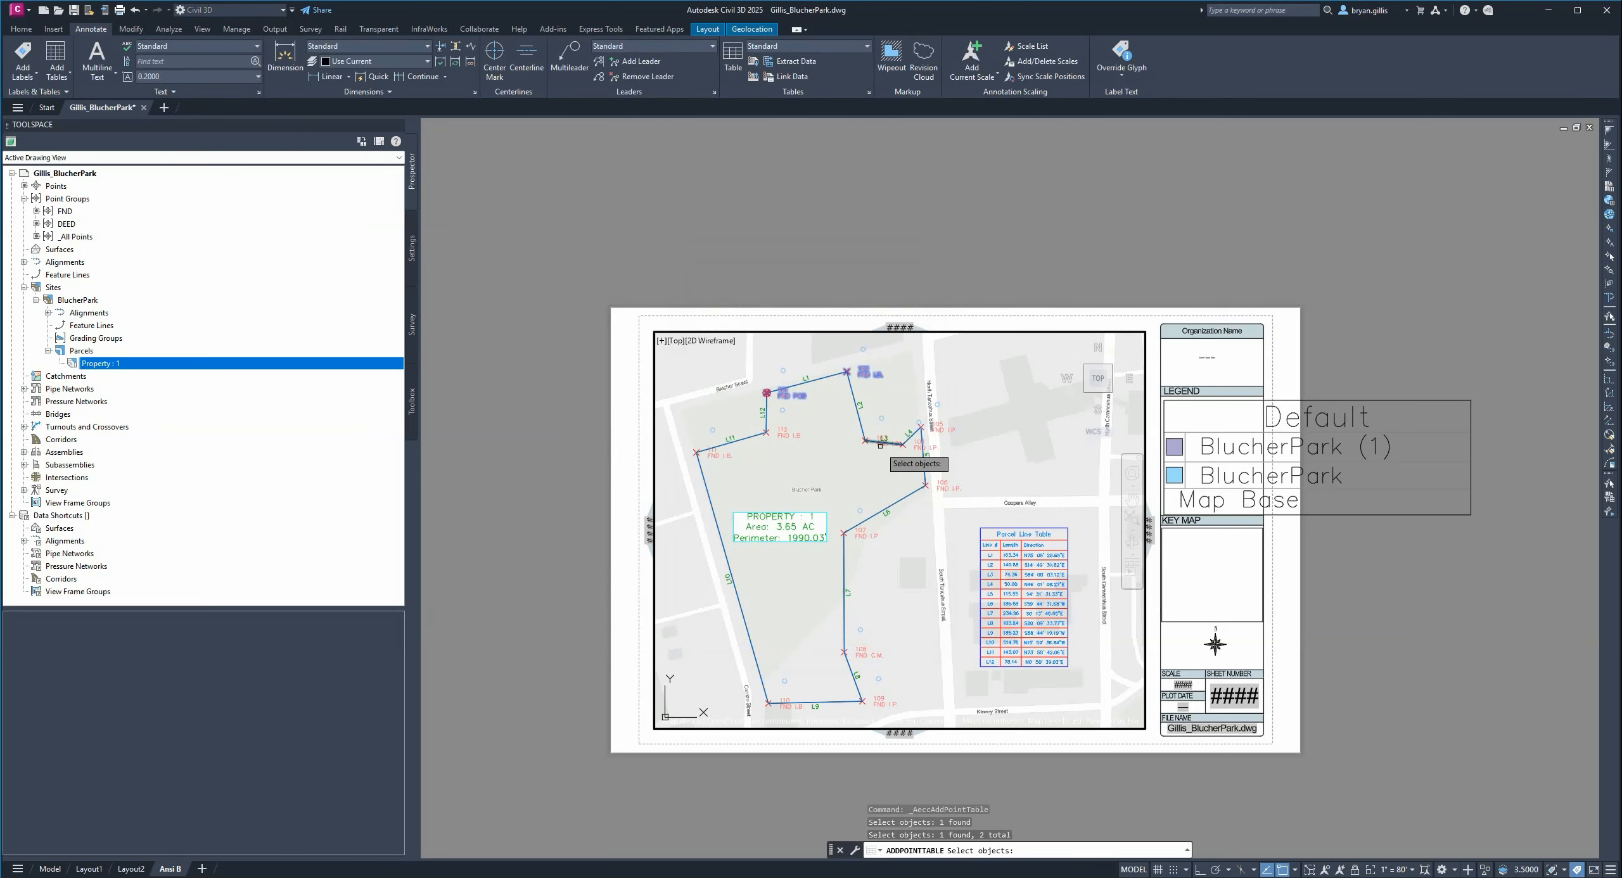
{"action": "left_click", "coordinate": [877, 436]}
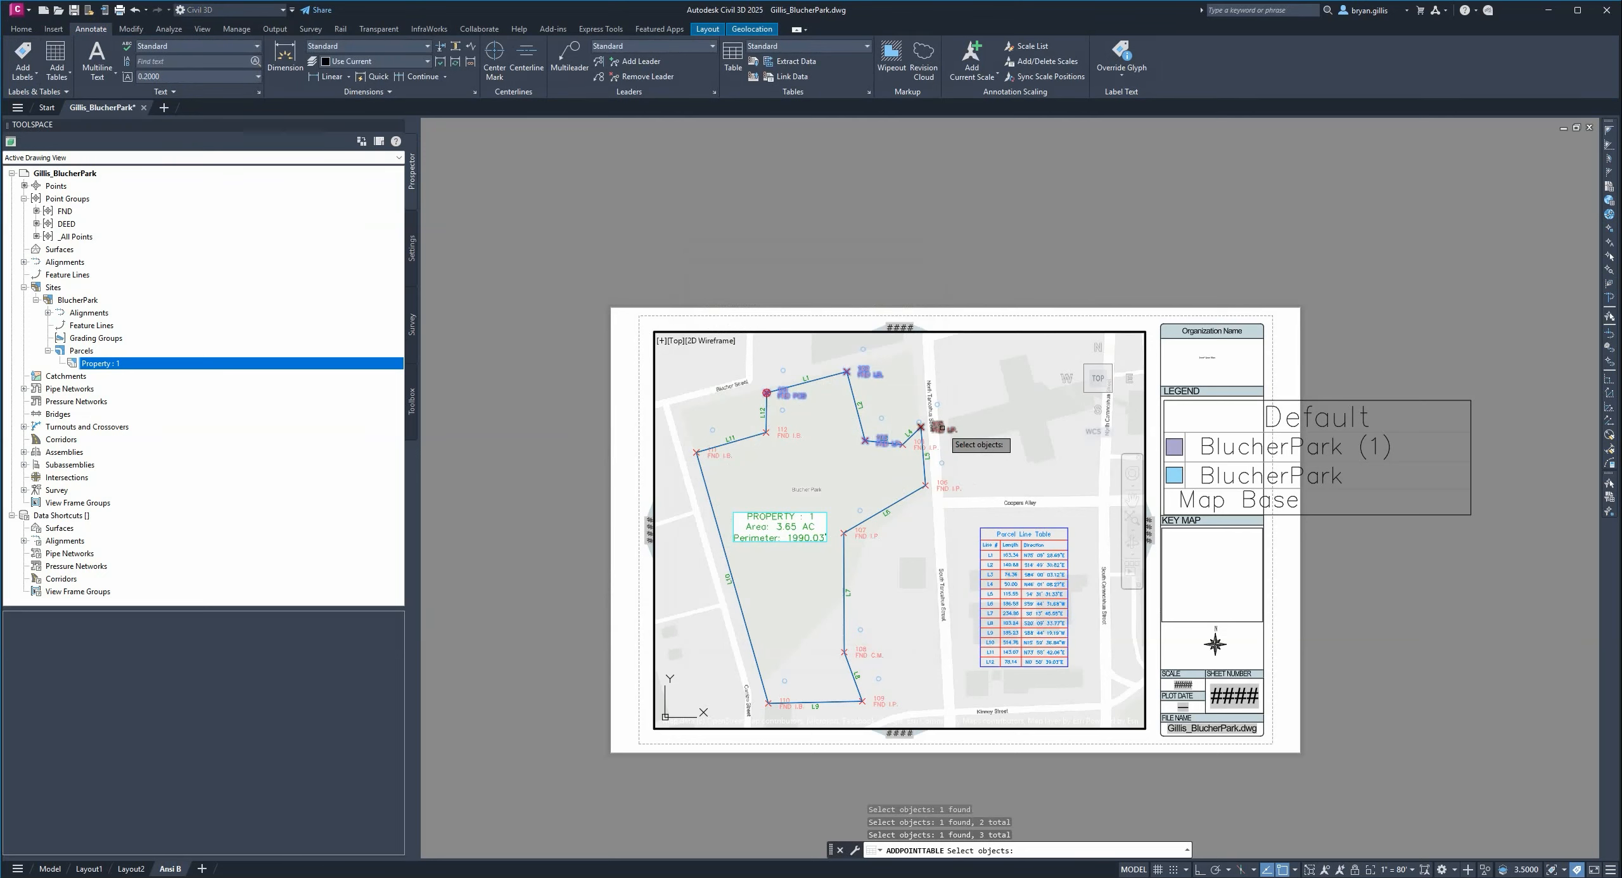
{"action": "left_click", "coordinate": [944, 487]}
{"action": "left_click", "coordinate": [866, 535]}
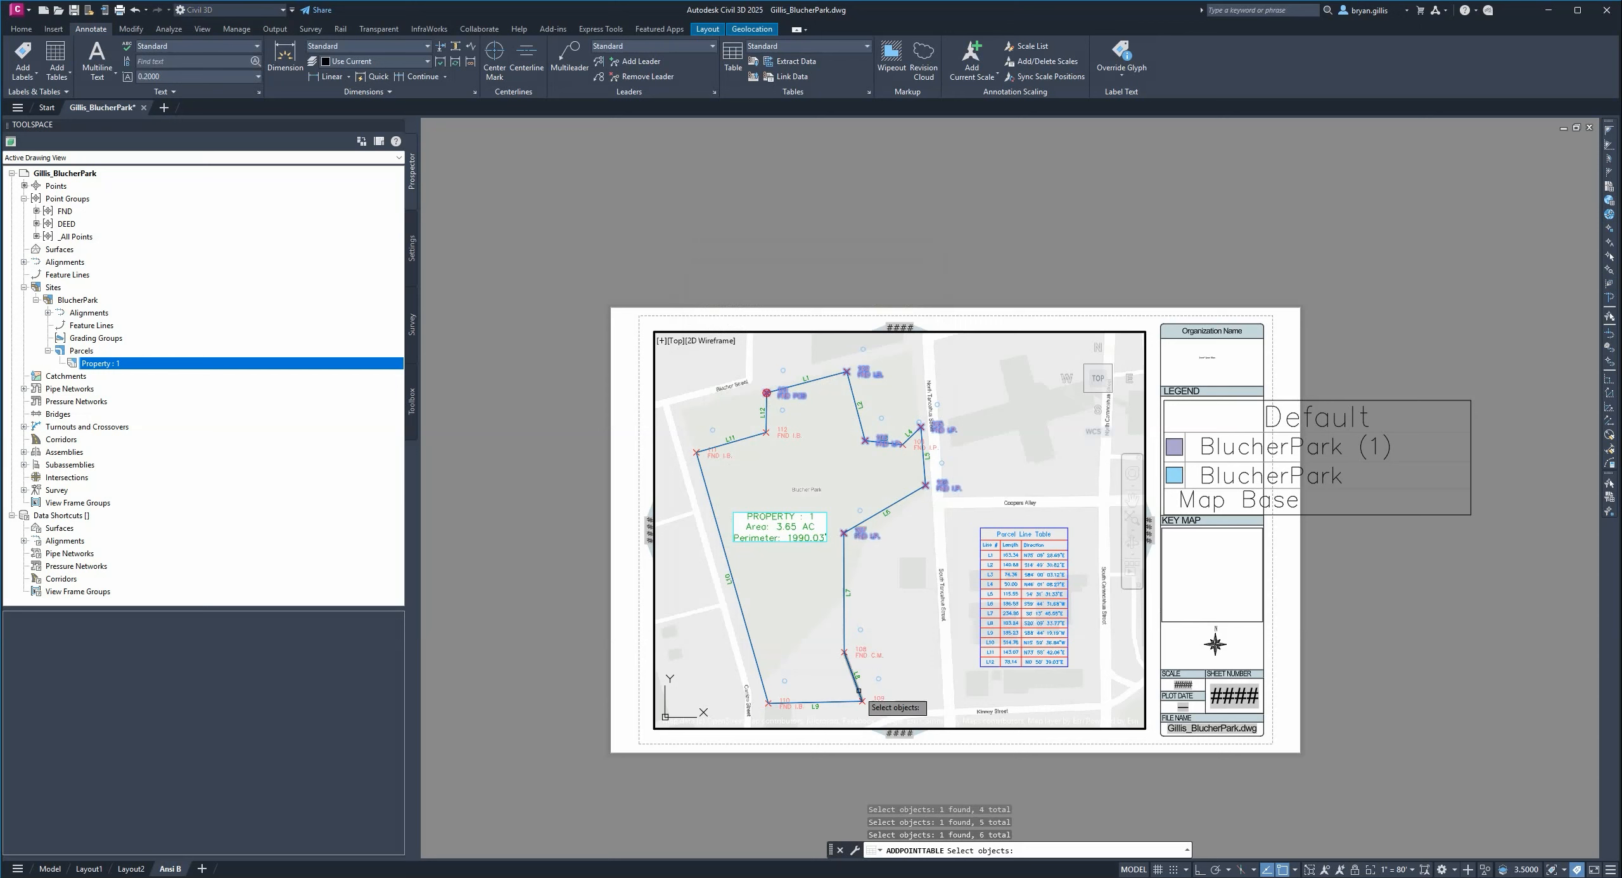
{"action": "left_click", "coordinate": [881, 701]}
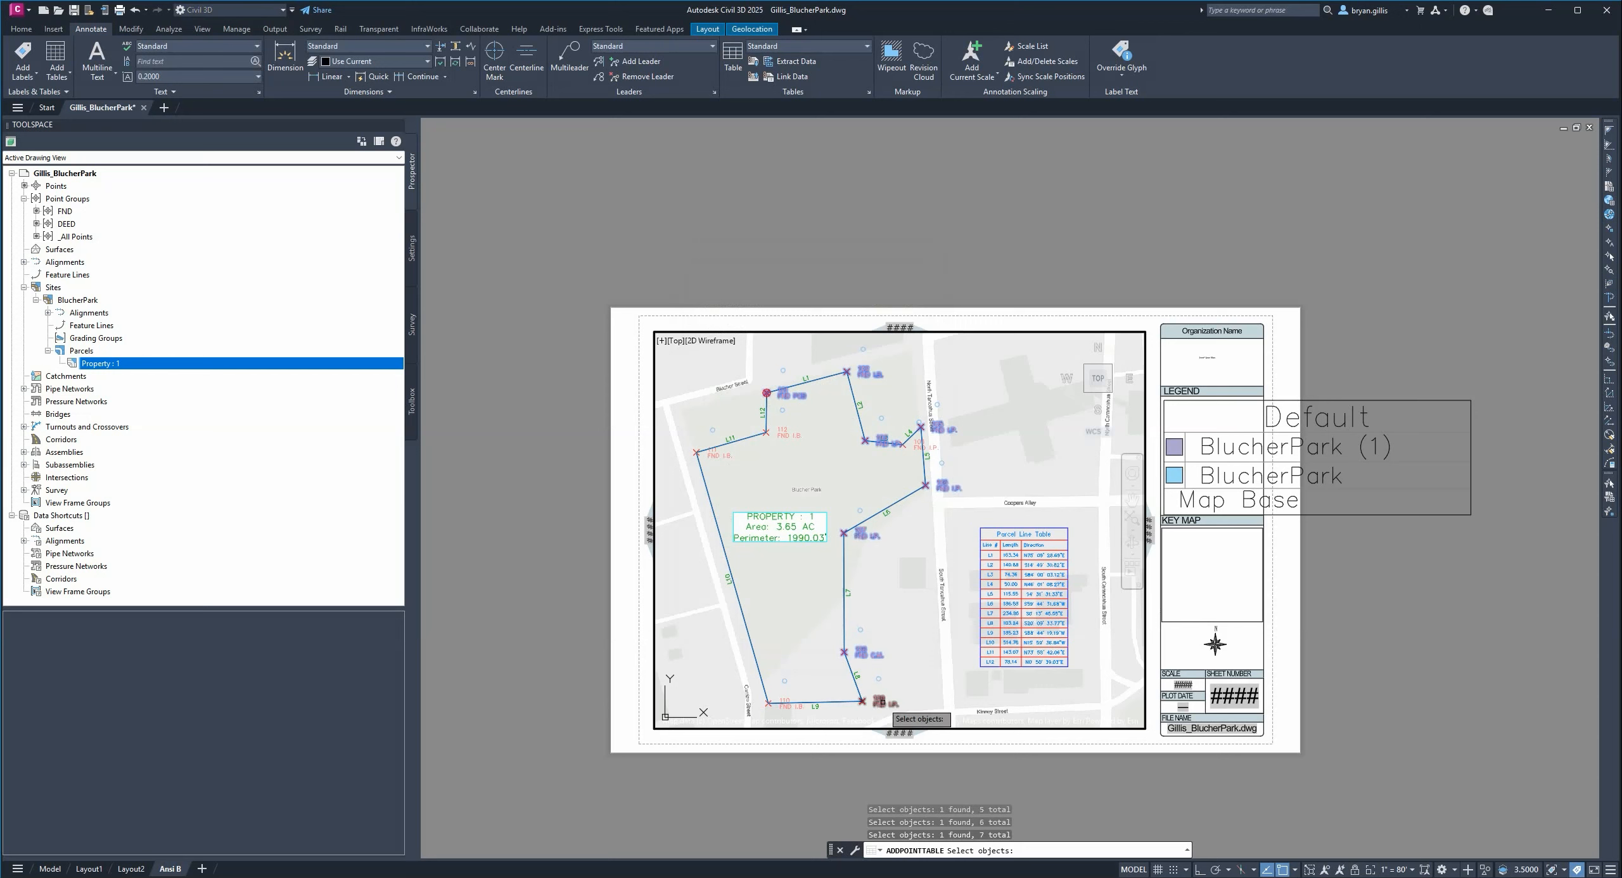
{"action": "left_click", "coordinate": [780, 704]}
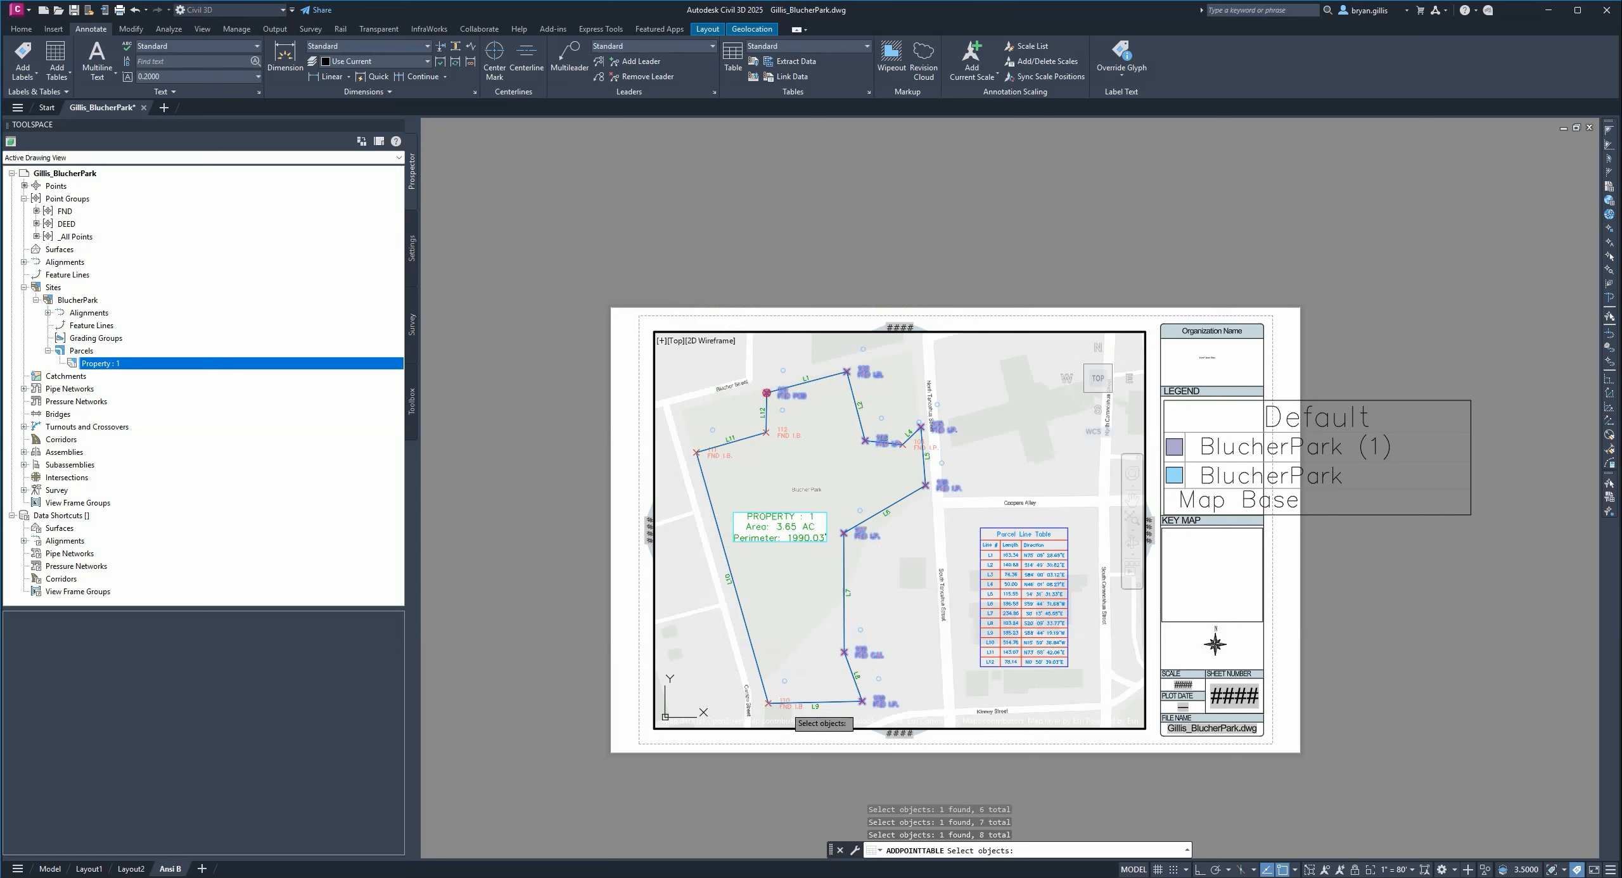
{"action": "left_click", "coordinate": [719, 456]}
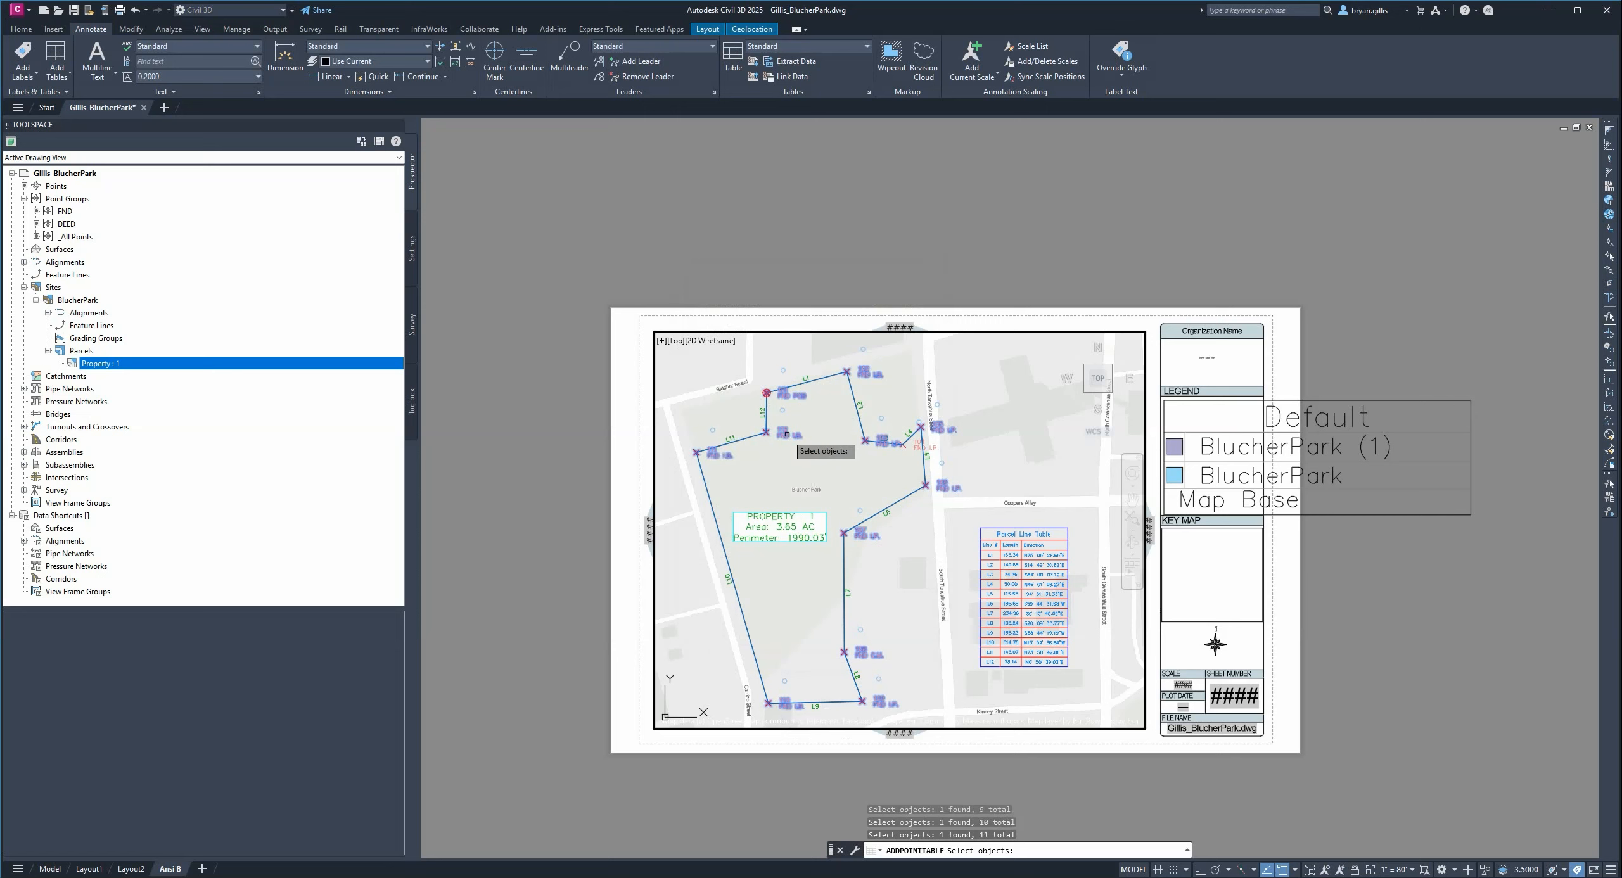
{"action": "key", "text": "Return"}
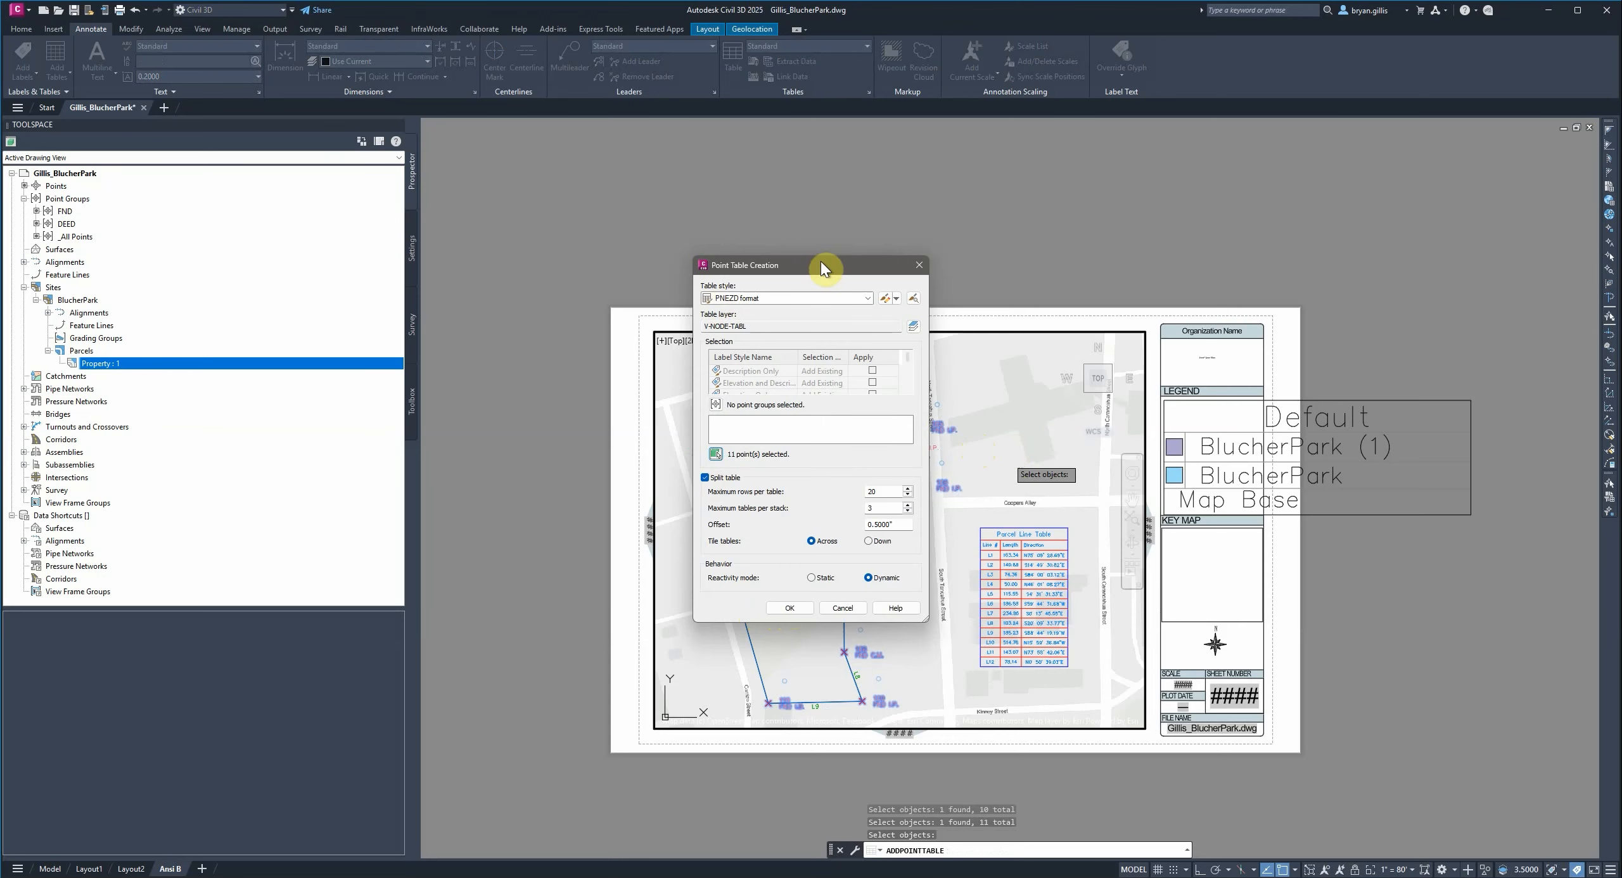
{"action": "mouse_move", "coordinate": [822, 262]}
{"action": "left_mouse_down"}
{"action": "mouse_move", "coordinate": [1455, 275]}
{"action": "mouse_move", "coordinate": [1330, 276]}
{"action": "left_mouse_up"}
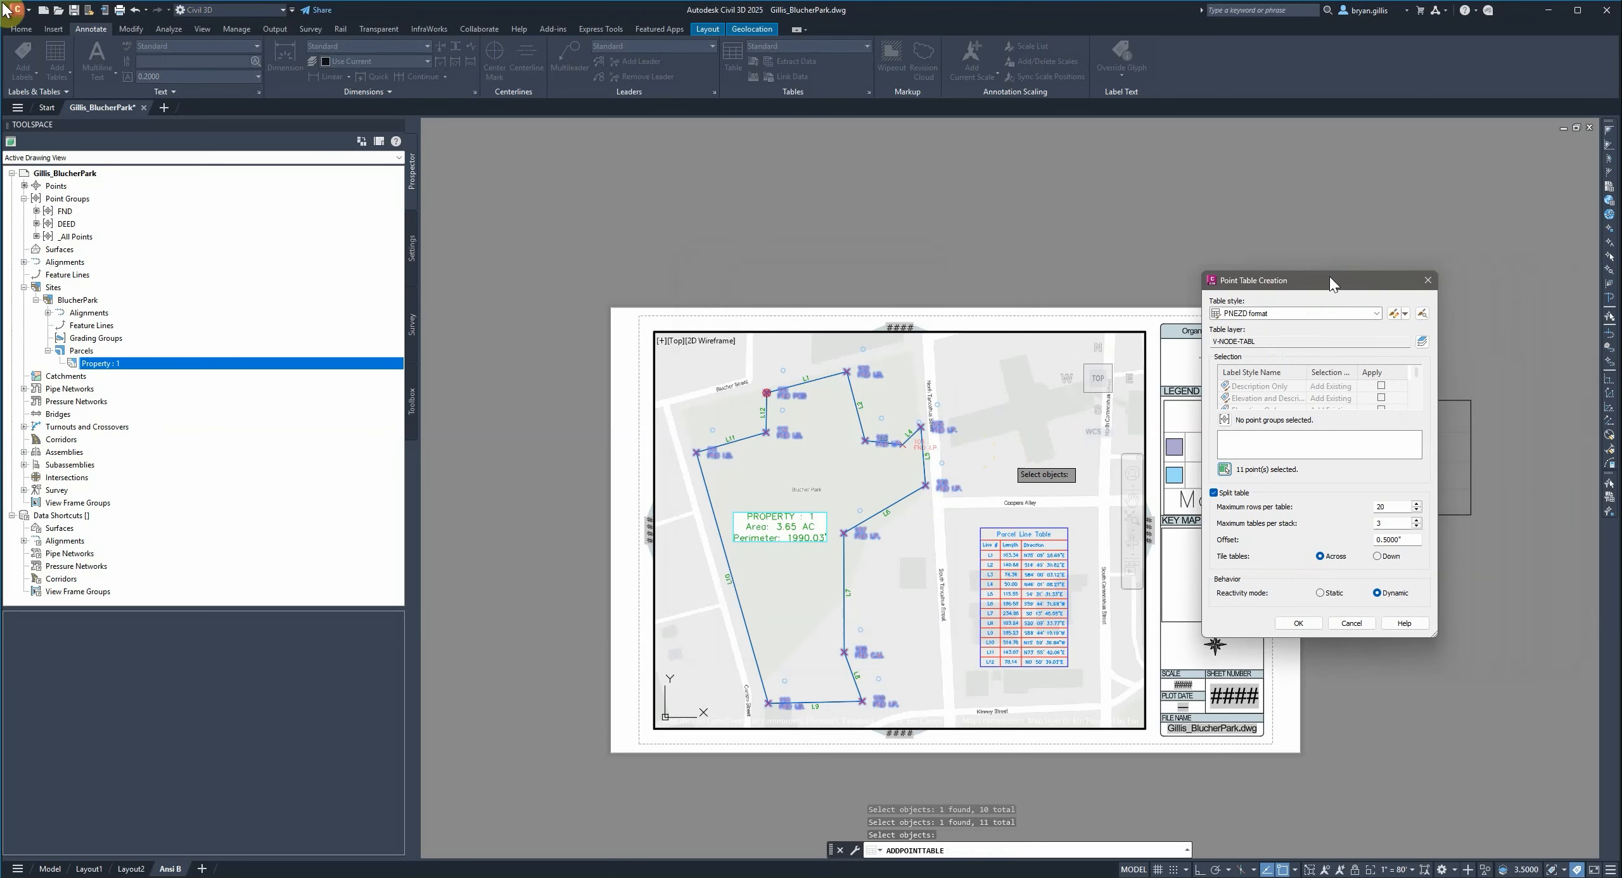
{"action": "left_click", "coordinate": [1229, 469]}
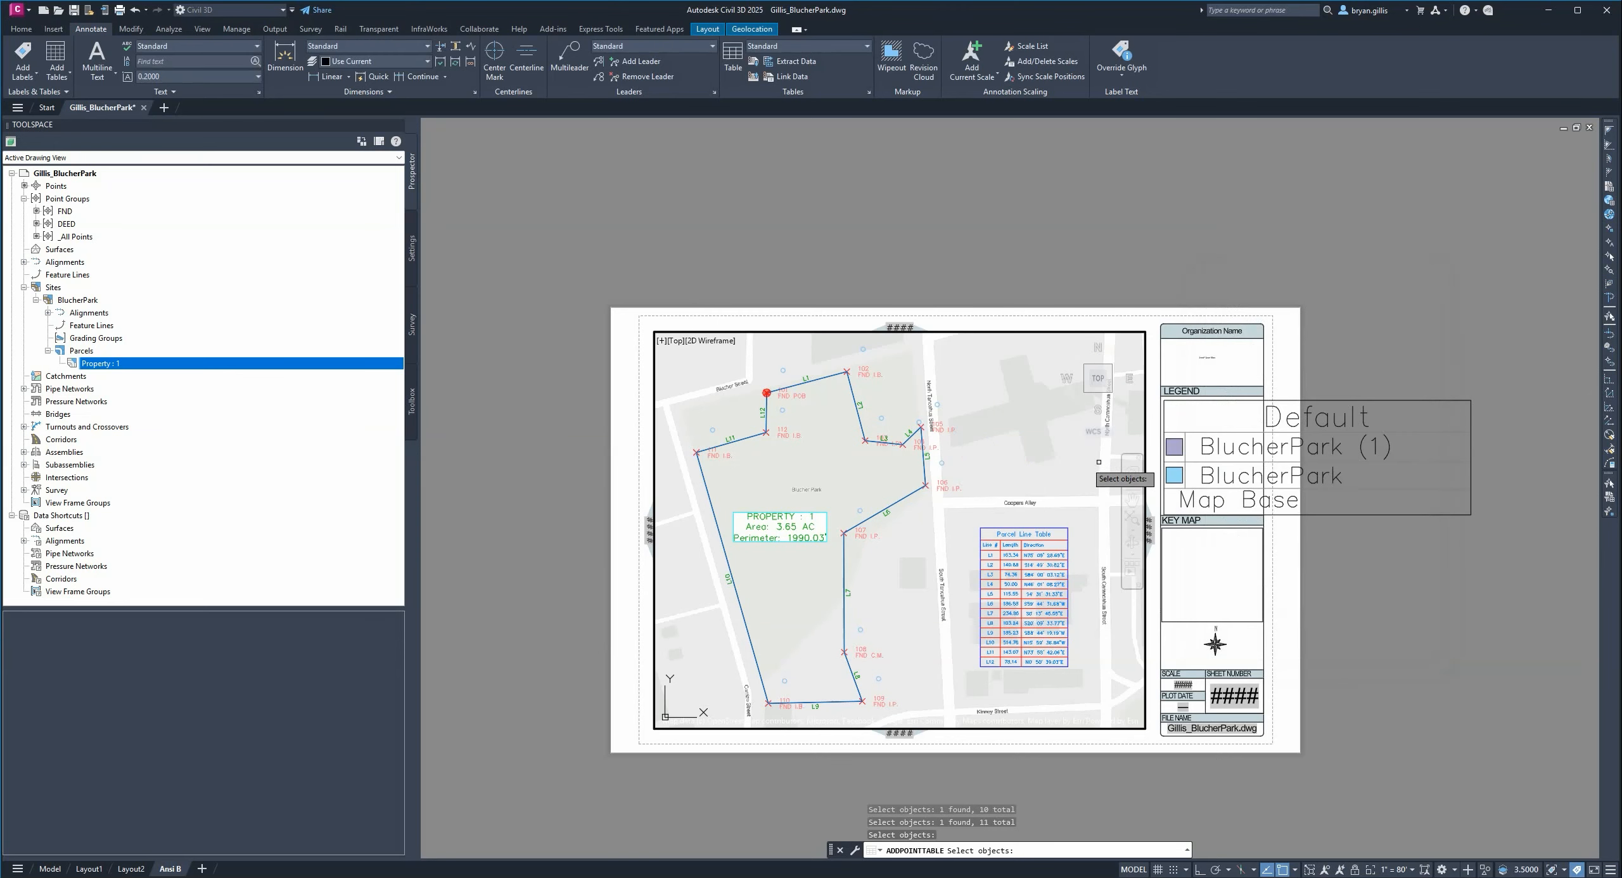
{"action": "left_click", "coordinate": [767, 394]}
{"action": "left_click", "coordinate": [847, 372]}
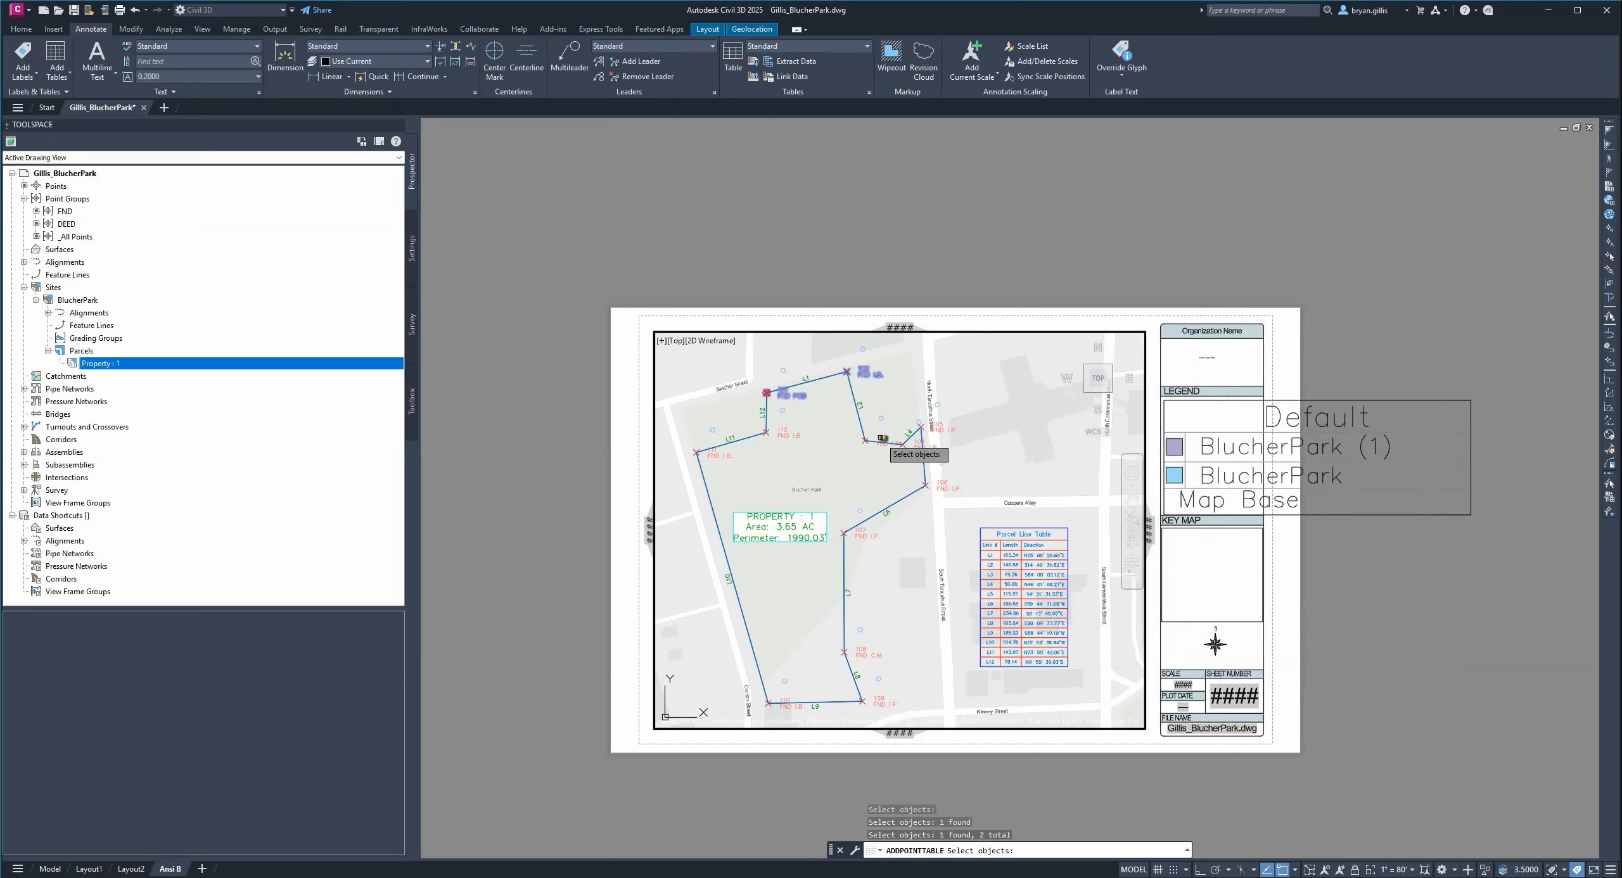
{"action": "left_click", "coordinate": [879, 440]}
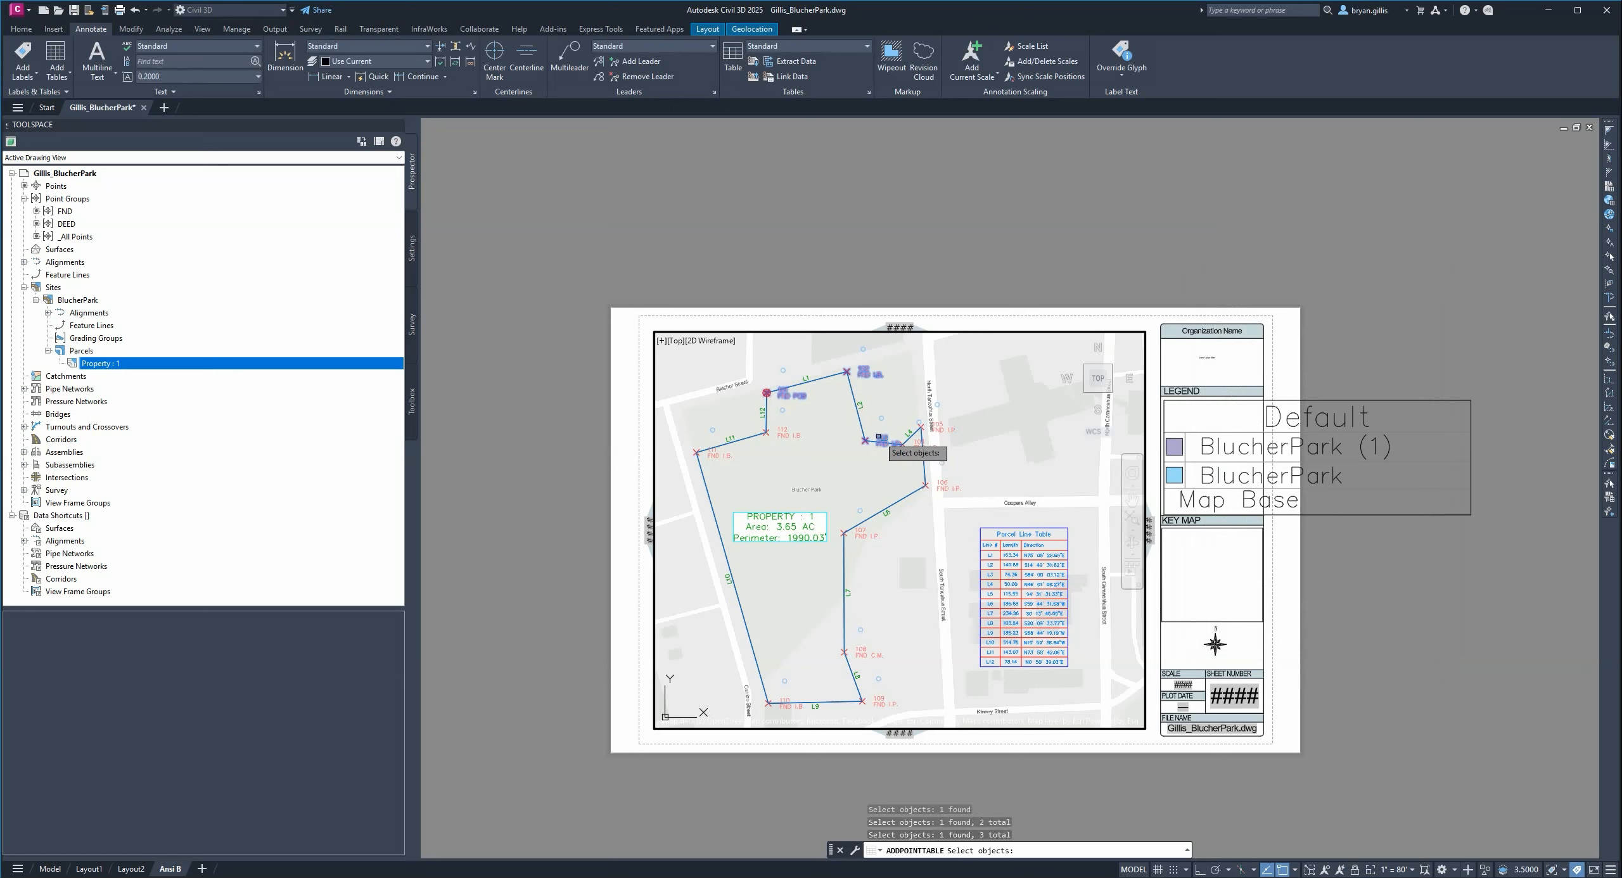
{"action": "left_click", "coordinate": [929, 441]}
{"action": "left_click", "coordinate": [922, 427]}
{"action": "left_click", "coordinate": [925, 486]}
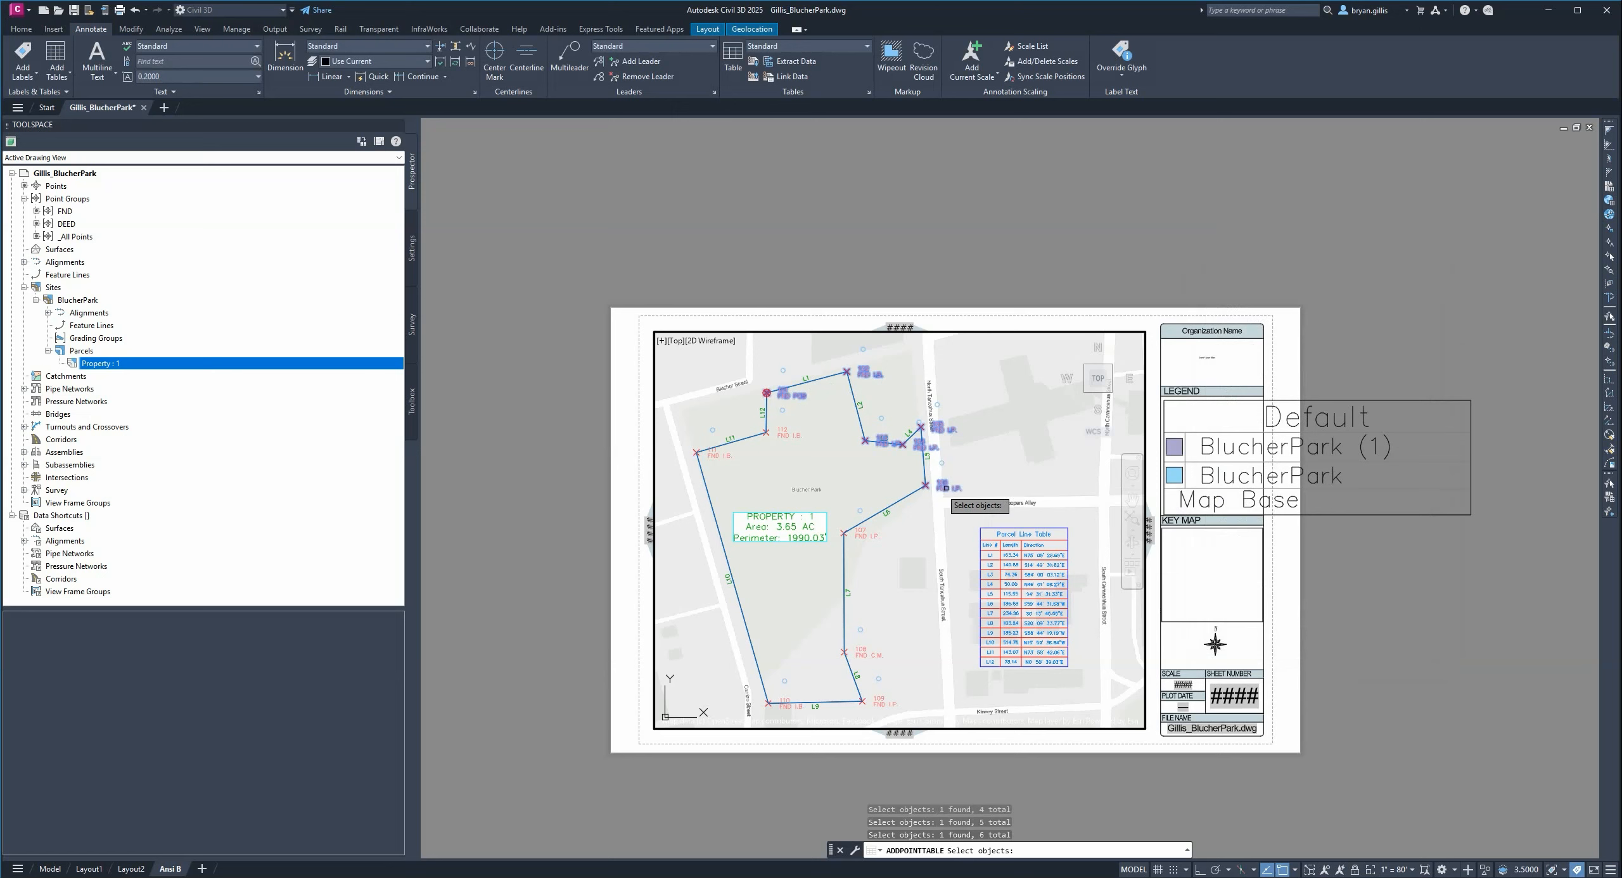
{"action": "left_click", "coordinate": [845, 534]}
{"action": "left_click", "coordinate": [845, 652]}
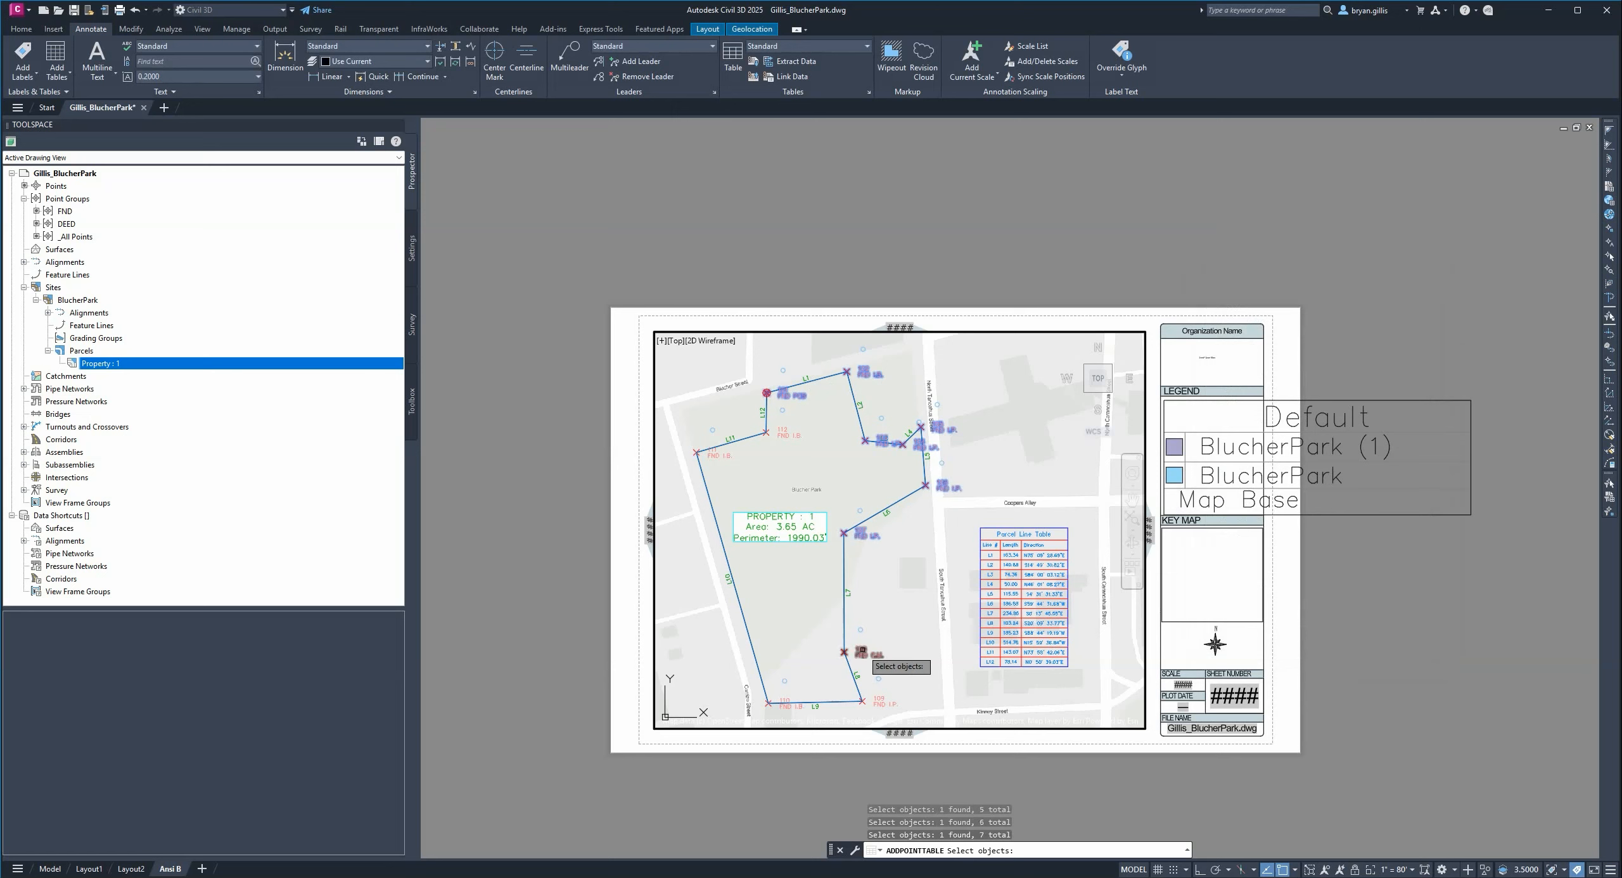
{"action": "left_click", "coordinate": [884, 708]}
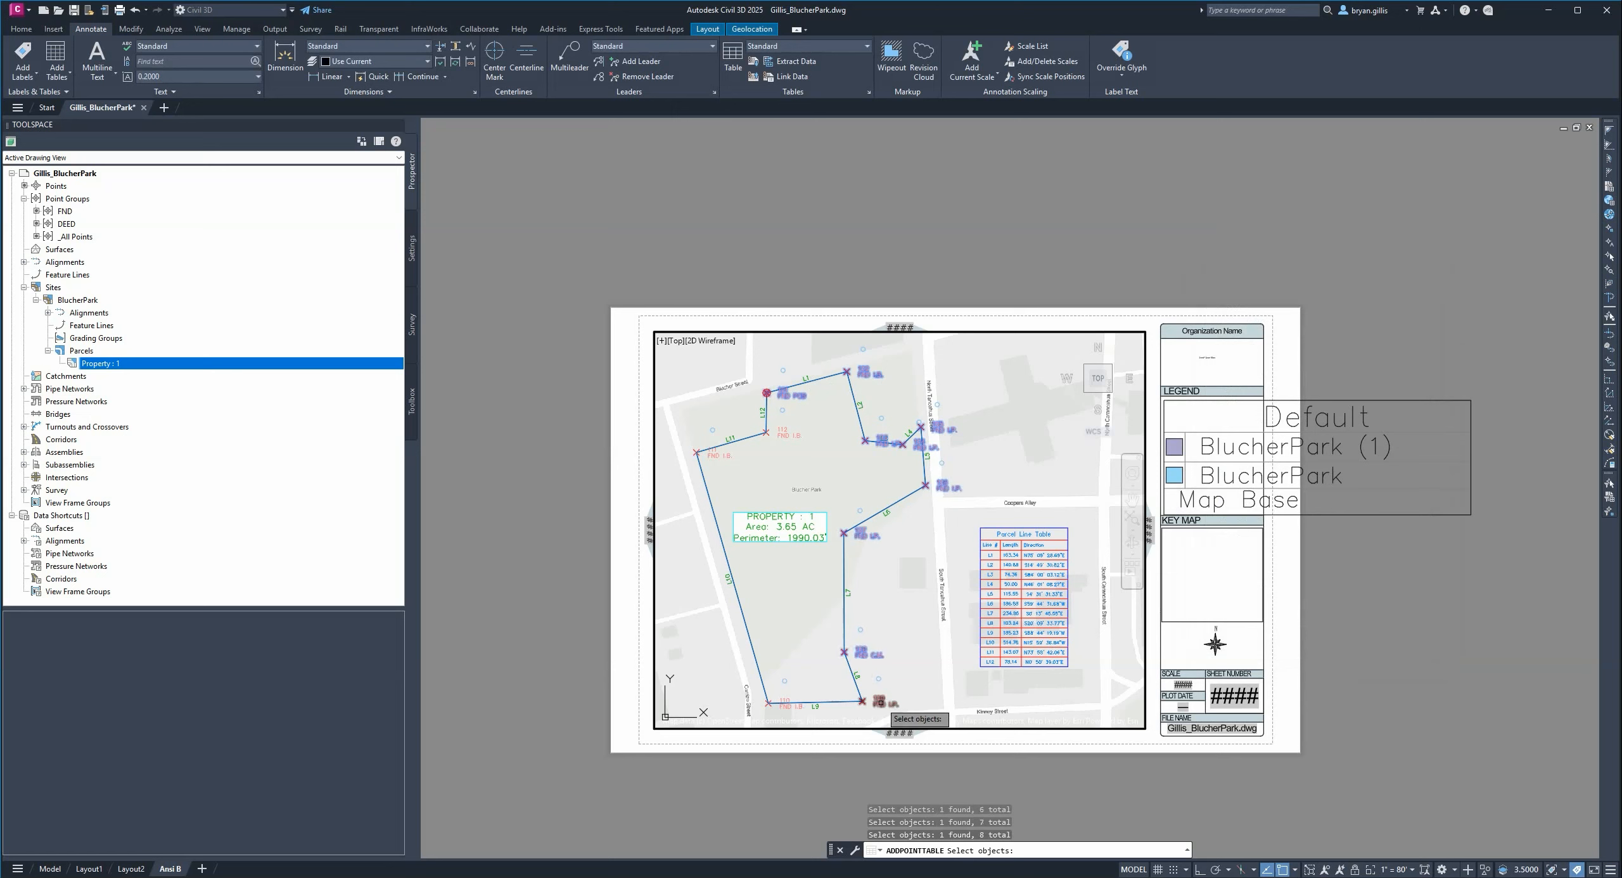
{"action": "left_click", "coordinate": [785, 708]}
{"action": "left_click", "coordinate": [711, 454]}
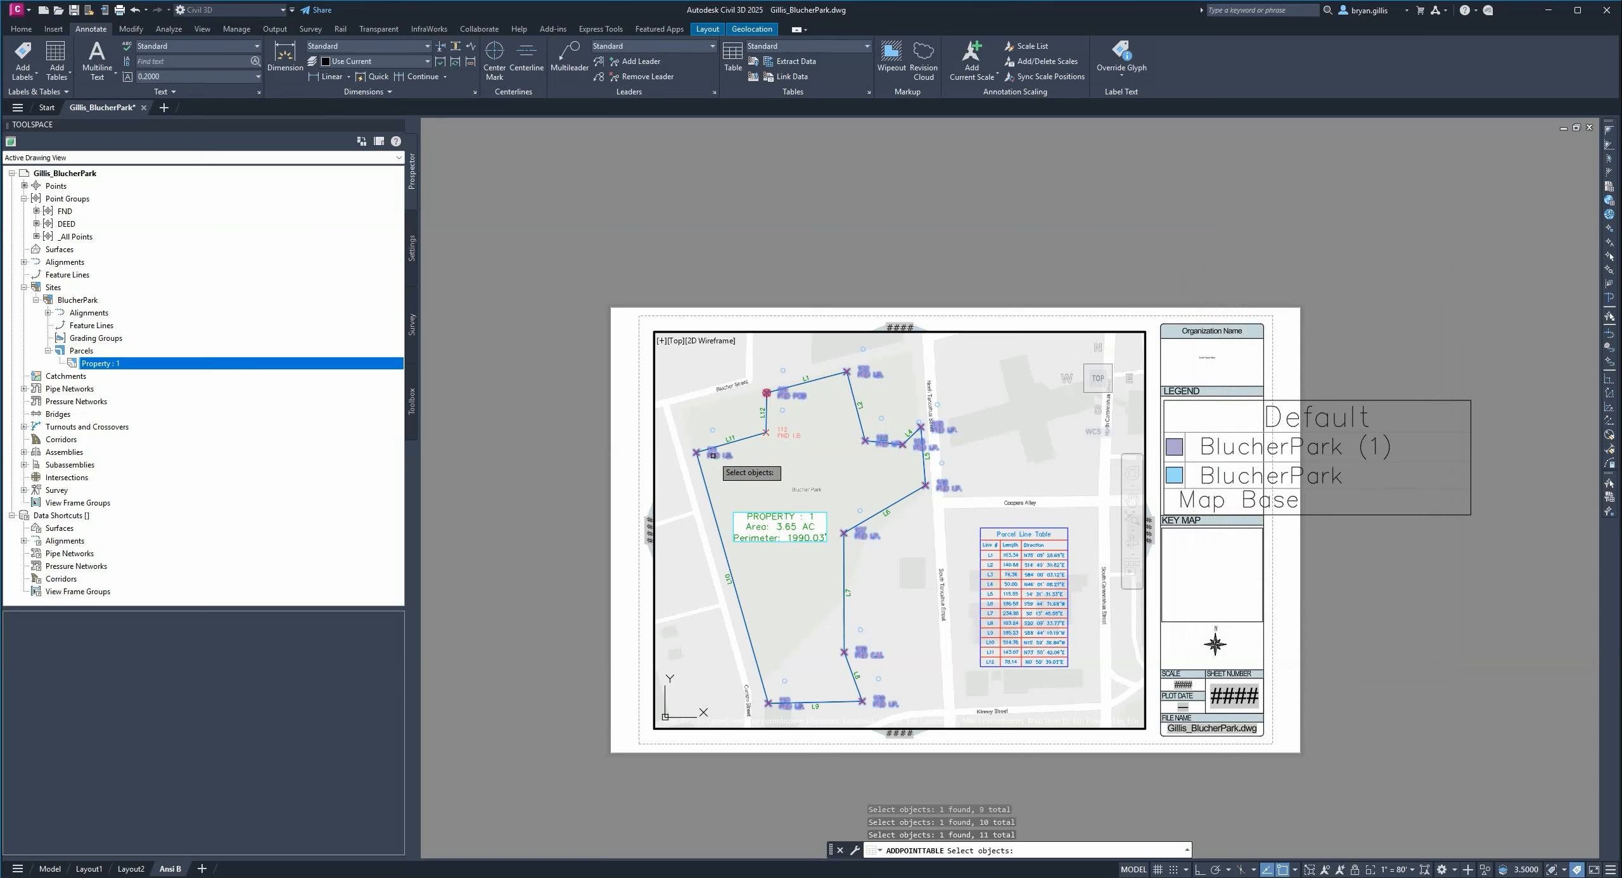
{"action": "left_click", "coordinate": [786, 438]}
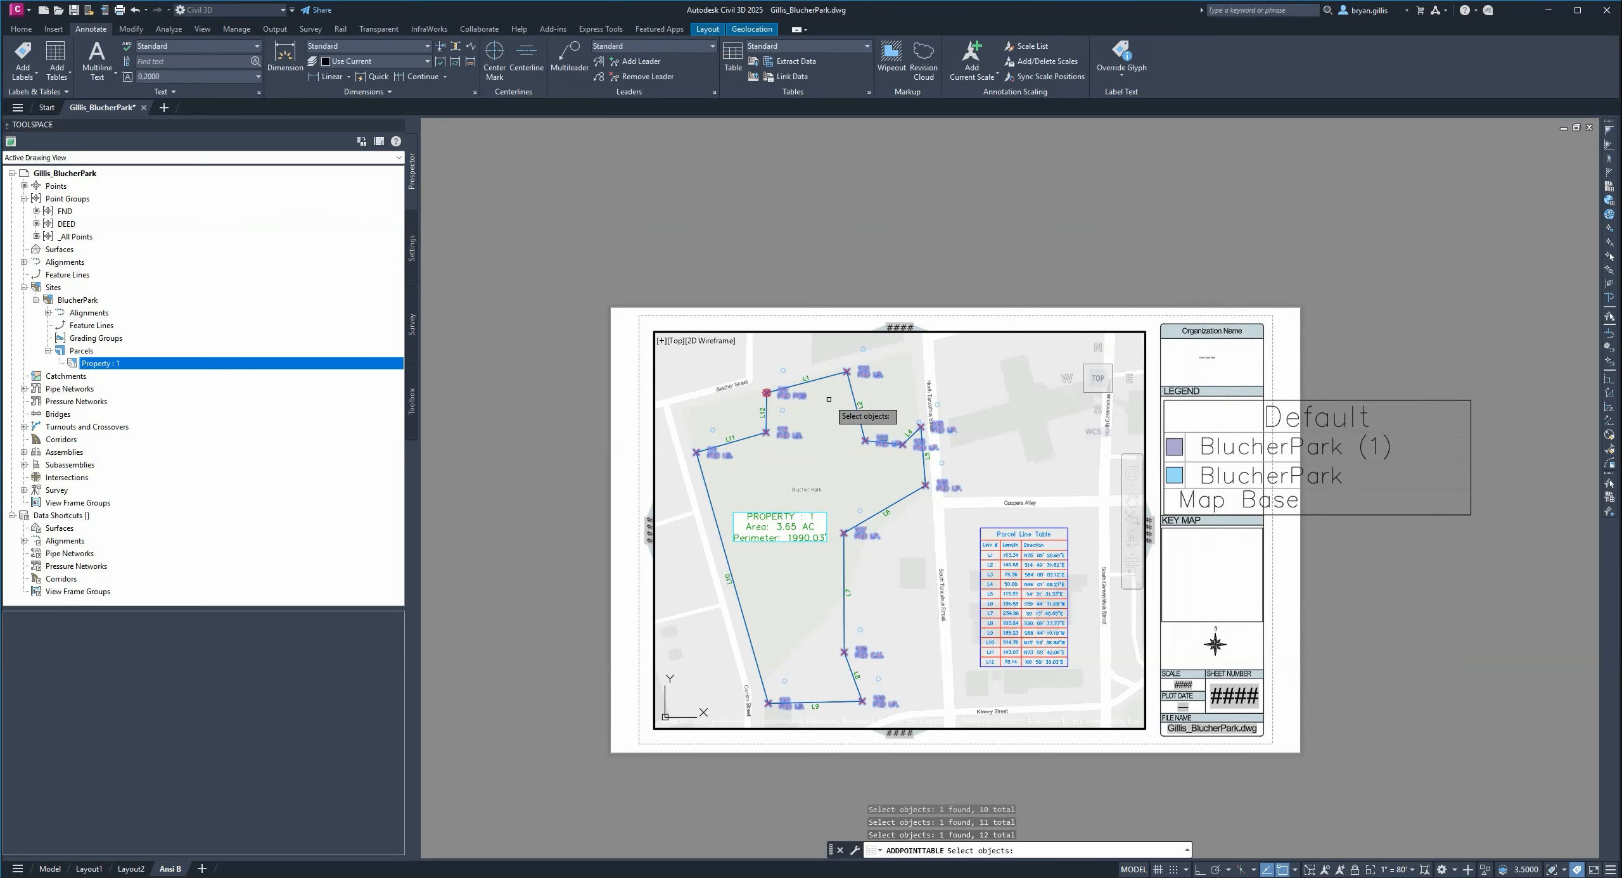
{"action": "key", "text": "Return"}
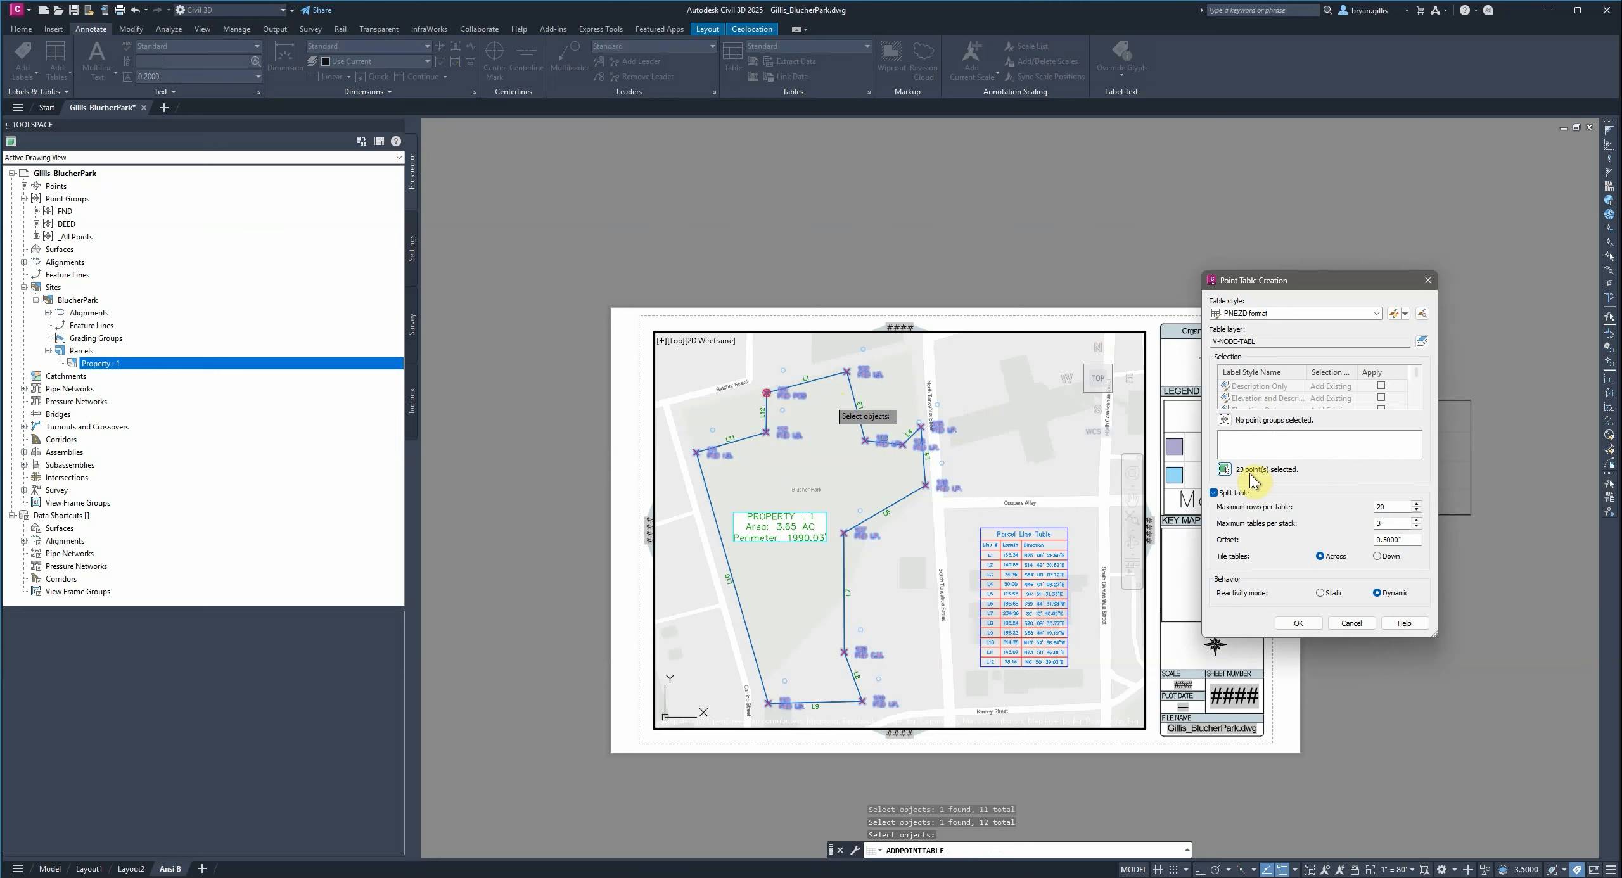
{"action": "left_click", "coordinate": [1352, 624]}
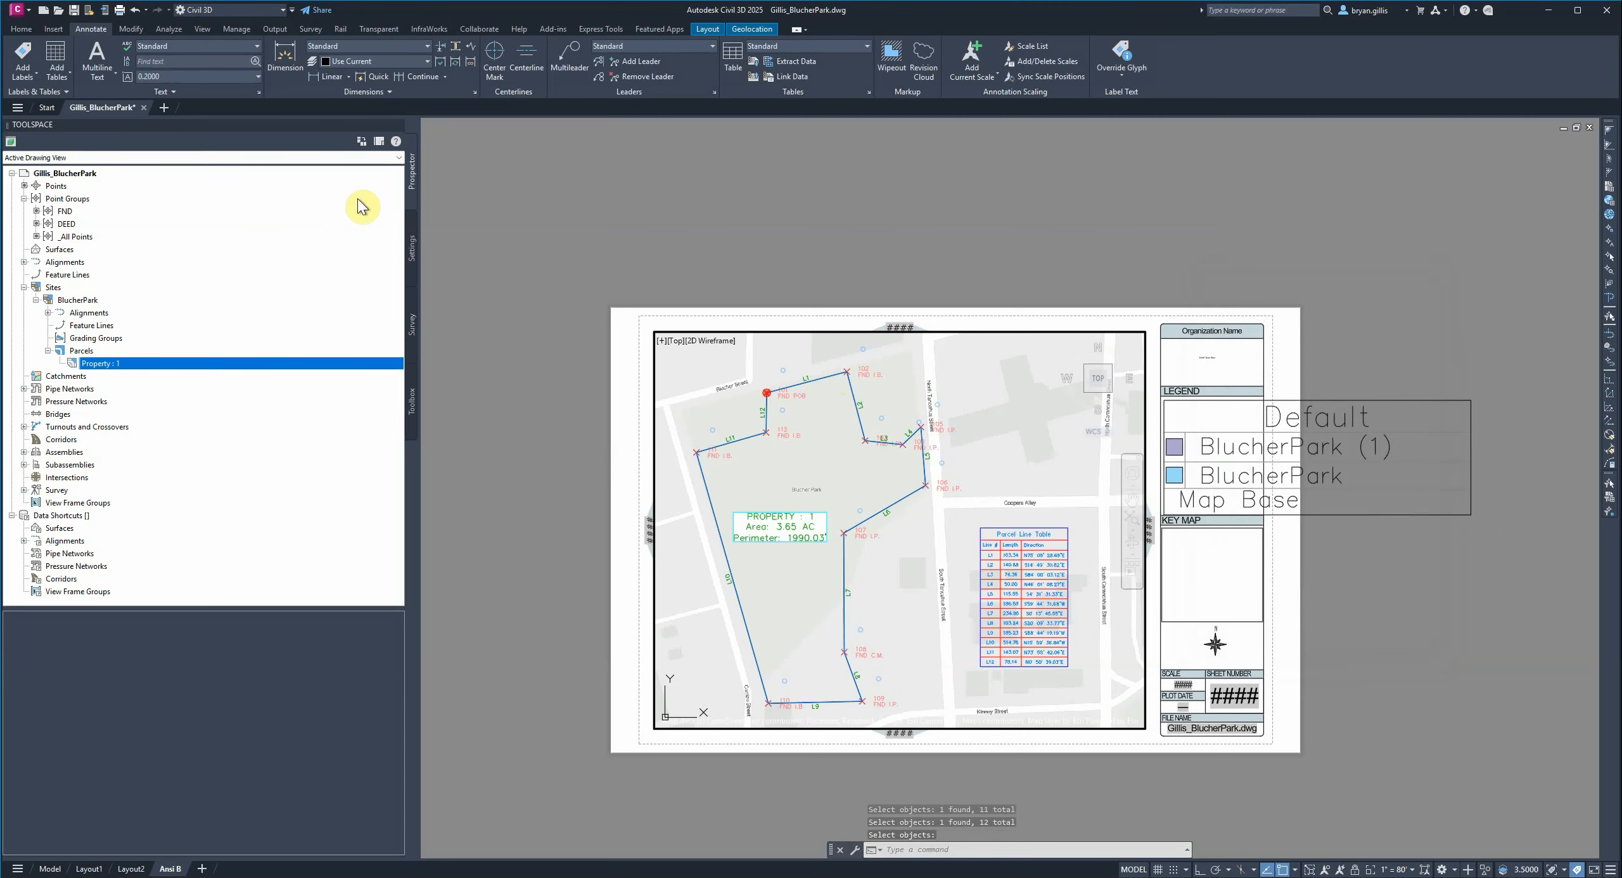
- Insert a dynamic point table in PNEZD format for the FND point group, placed above the parcel line table
{"action": "left_click", "coordinate": [60, 68]}
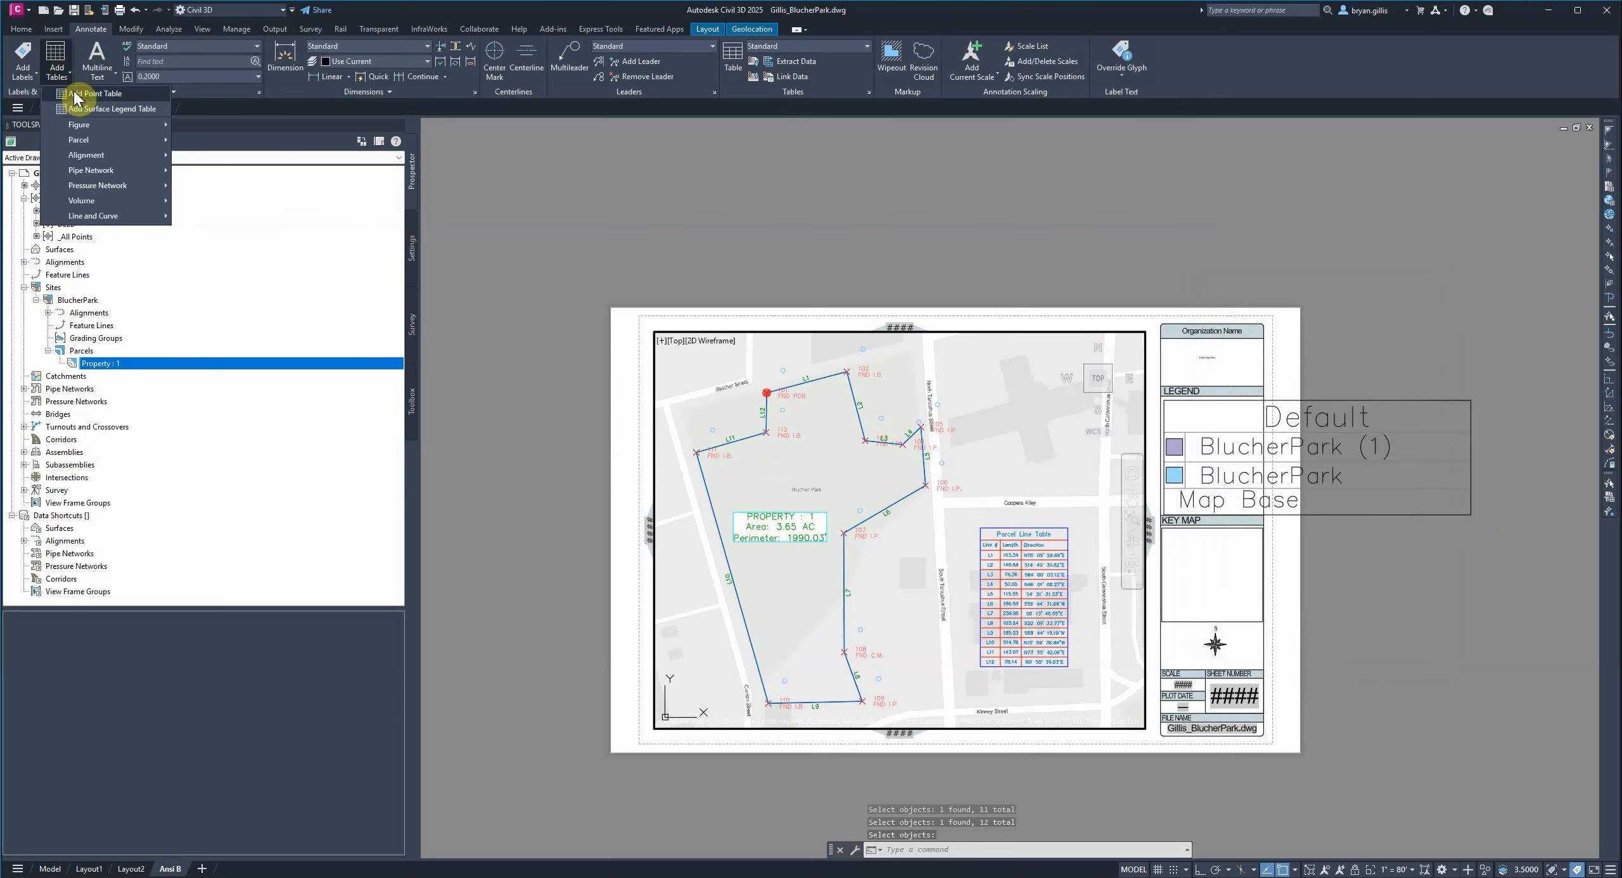
{"action": "left_click", "coordinate": [74, 93]}
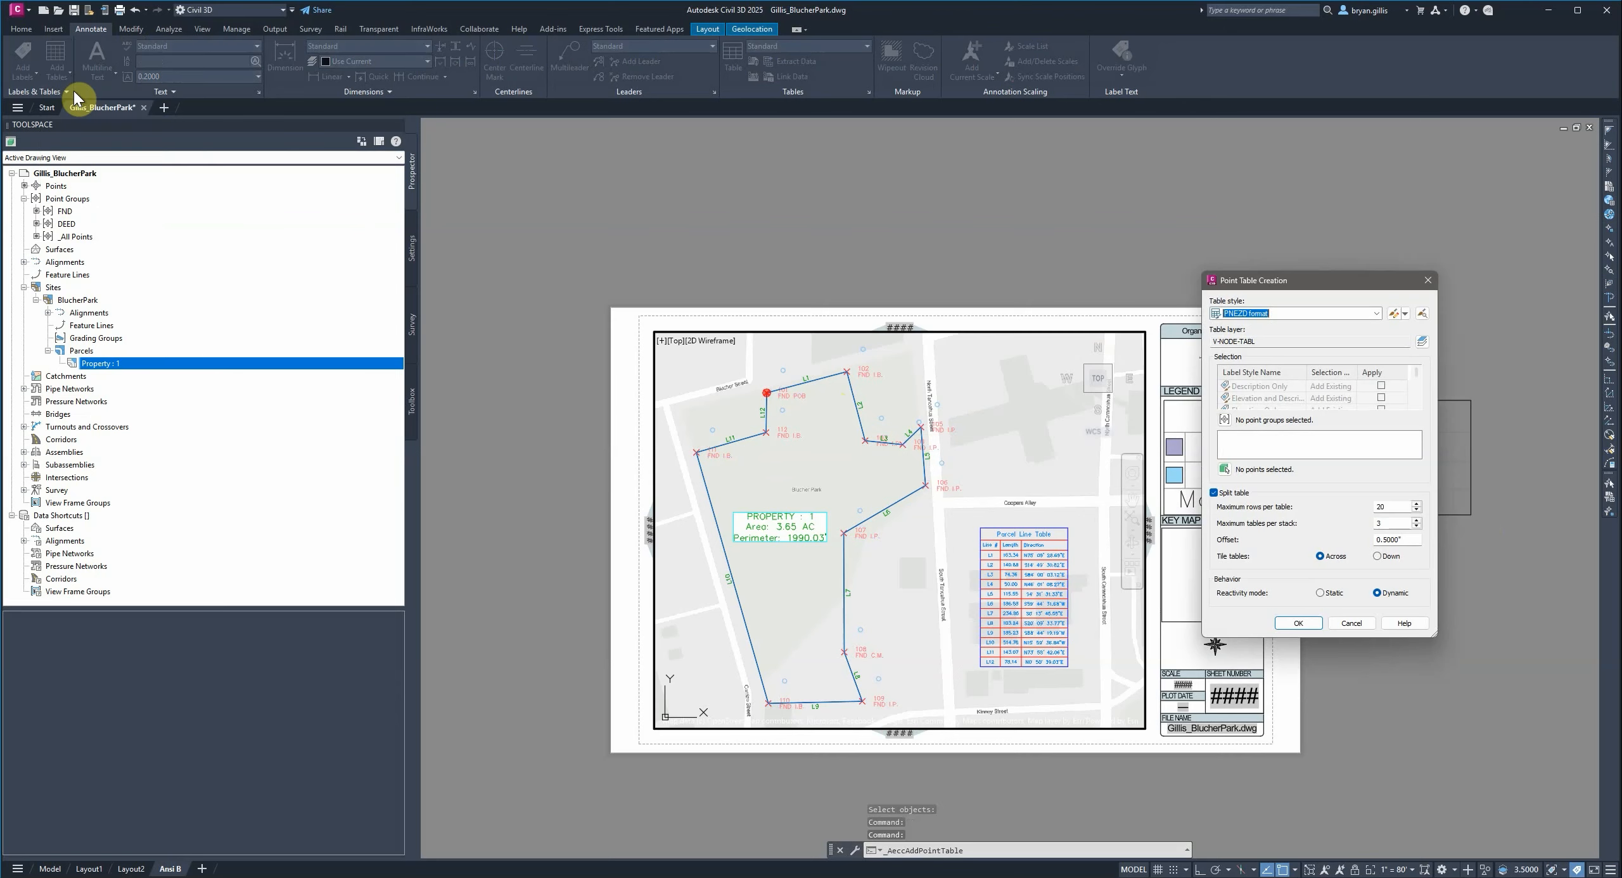
{"action": "left_click", "coordinate": [1224, 421]}
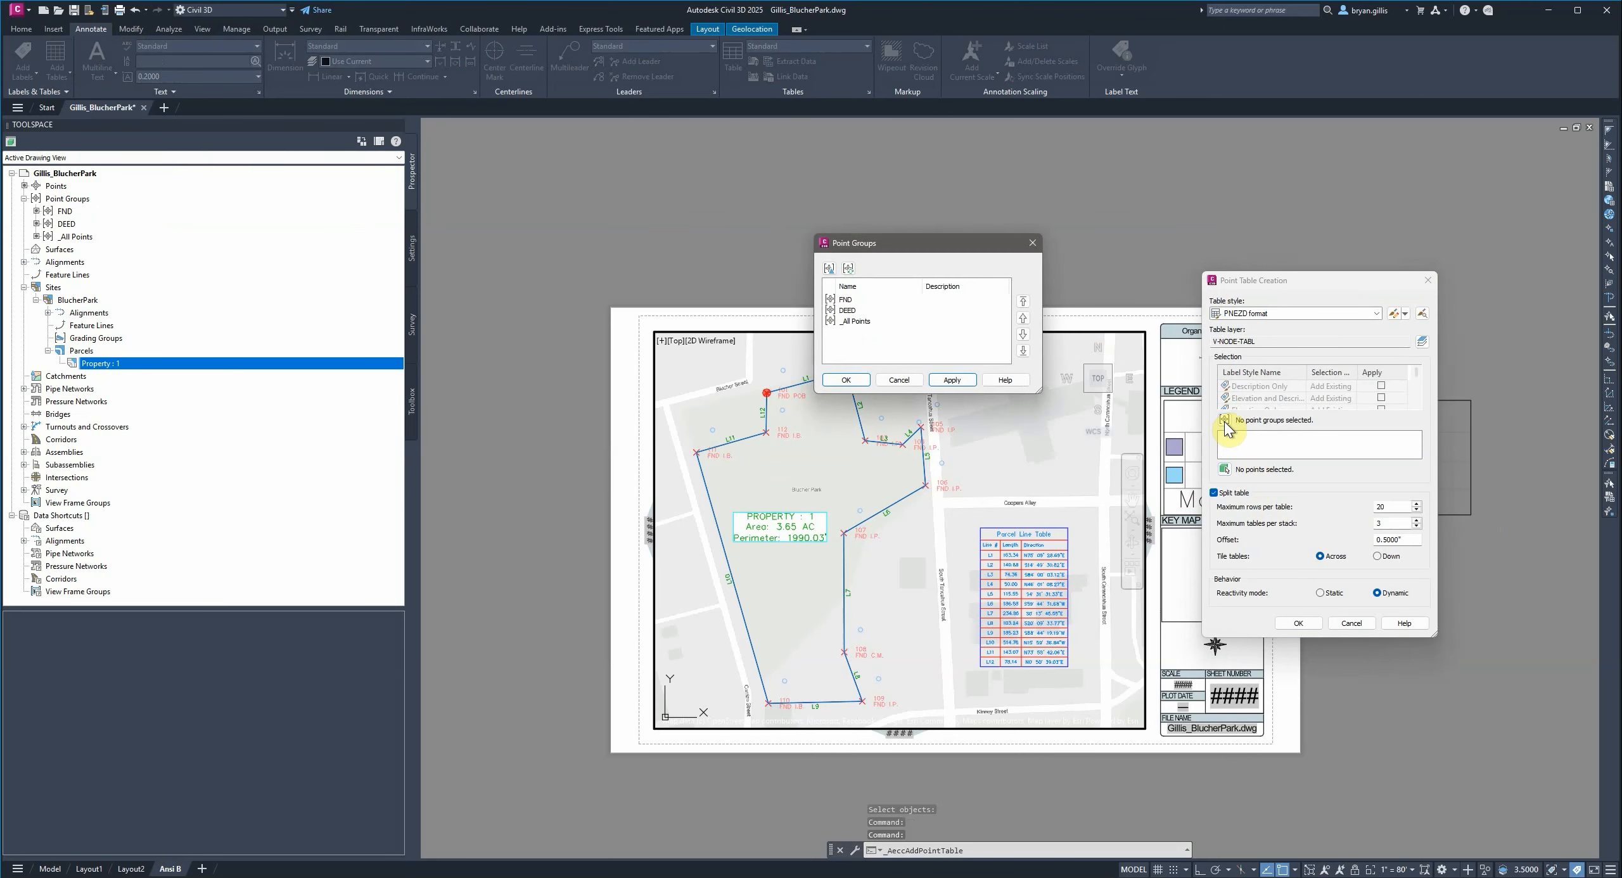
{"action": "left_click", "coordinate": [844, 300]}
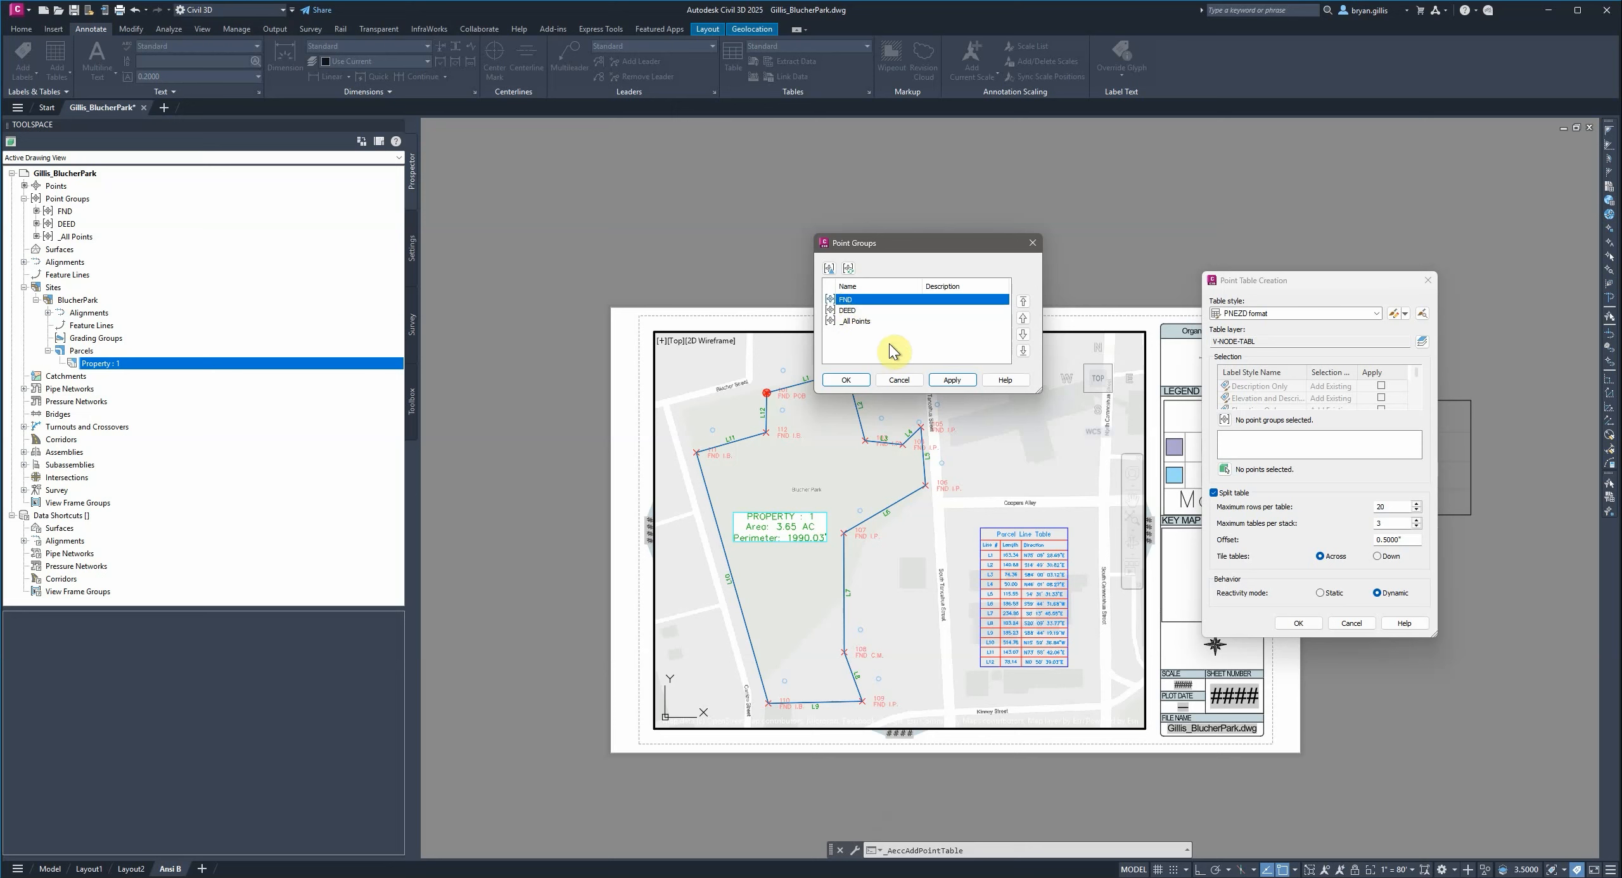
{"action": "left_click", "coordinate": [845, 381]}
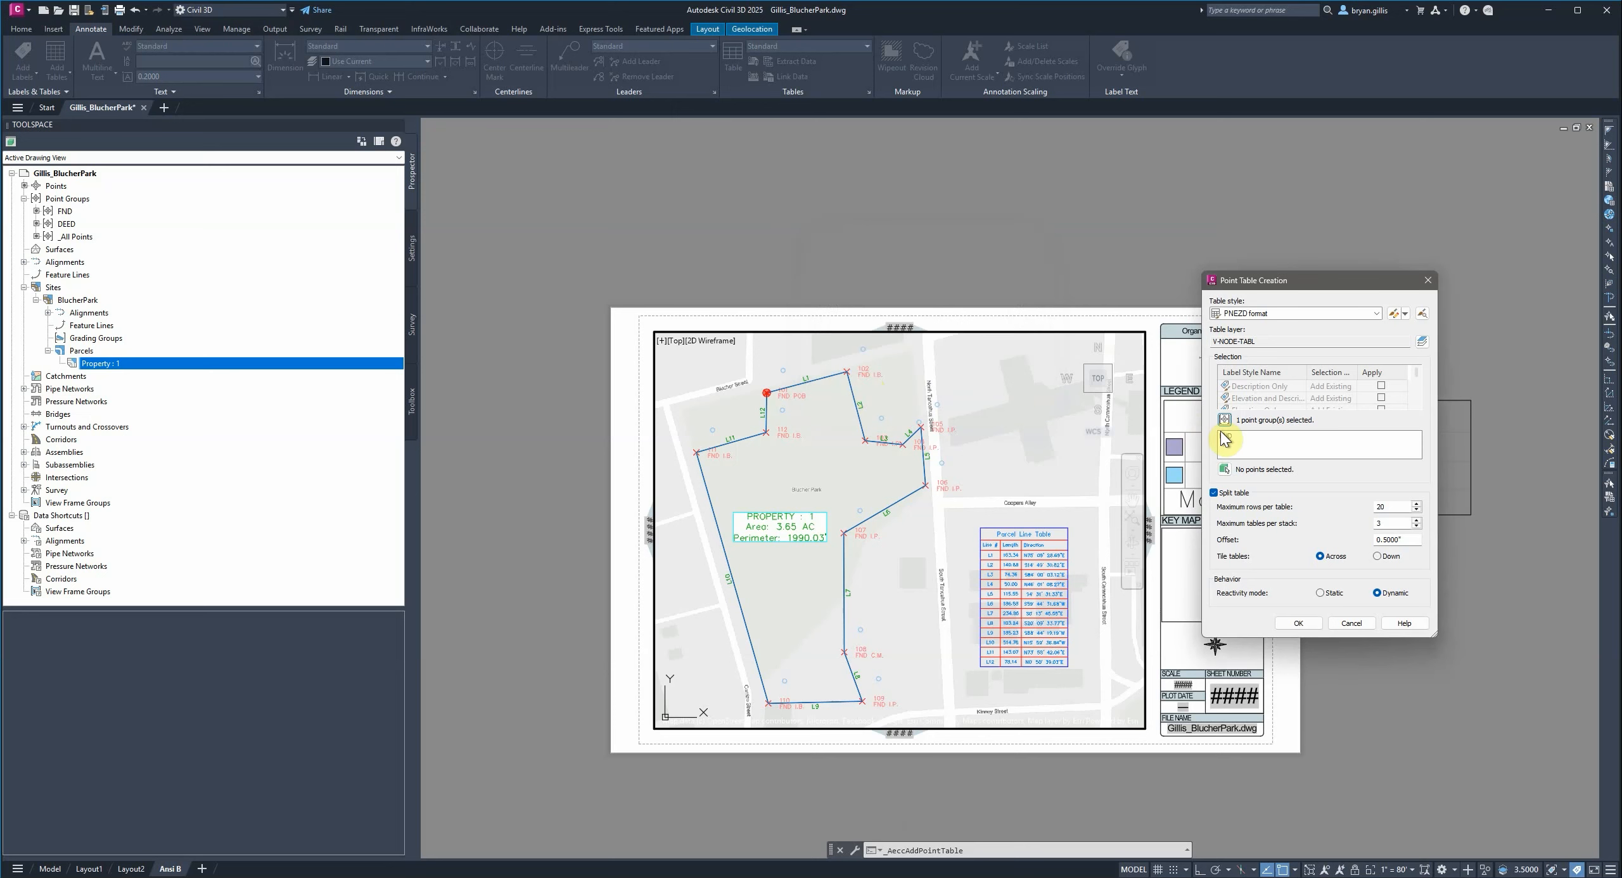
{"action": "left_click", "coordinate": [1300, 627]}
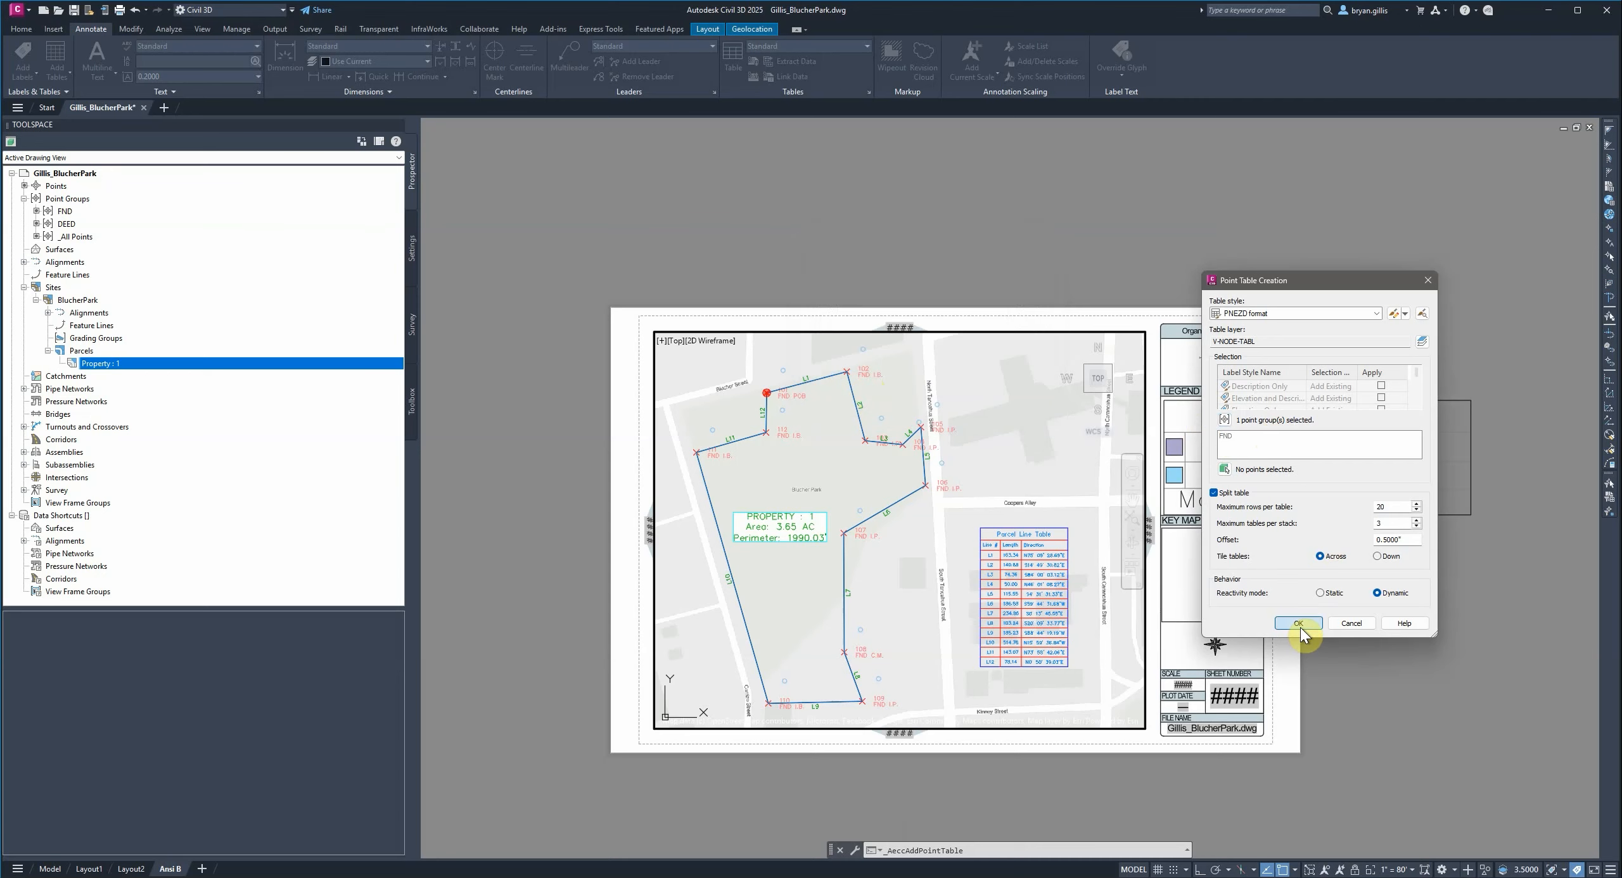
{"action": "left_click", "coordinate": [998, 372]}
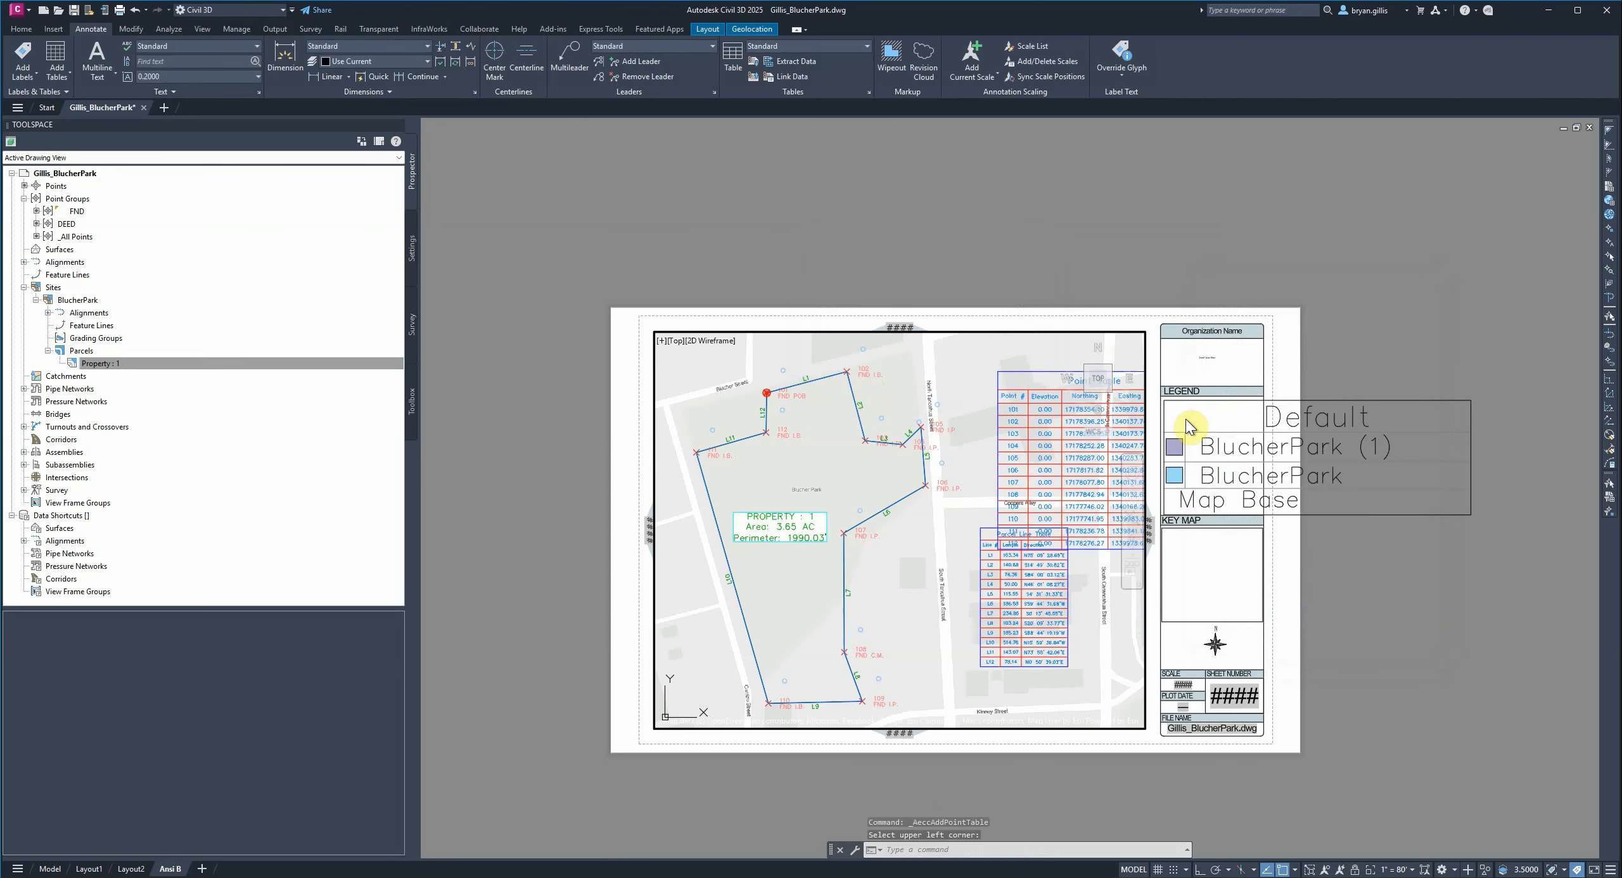
- Move the point table slightly up and to the left, toward the viewport's upper edge
{"action": "left_click", "coordinate": [1020, 371]}
{"action": "left_click", "coordinate": [998, 372]}
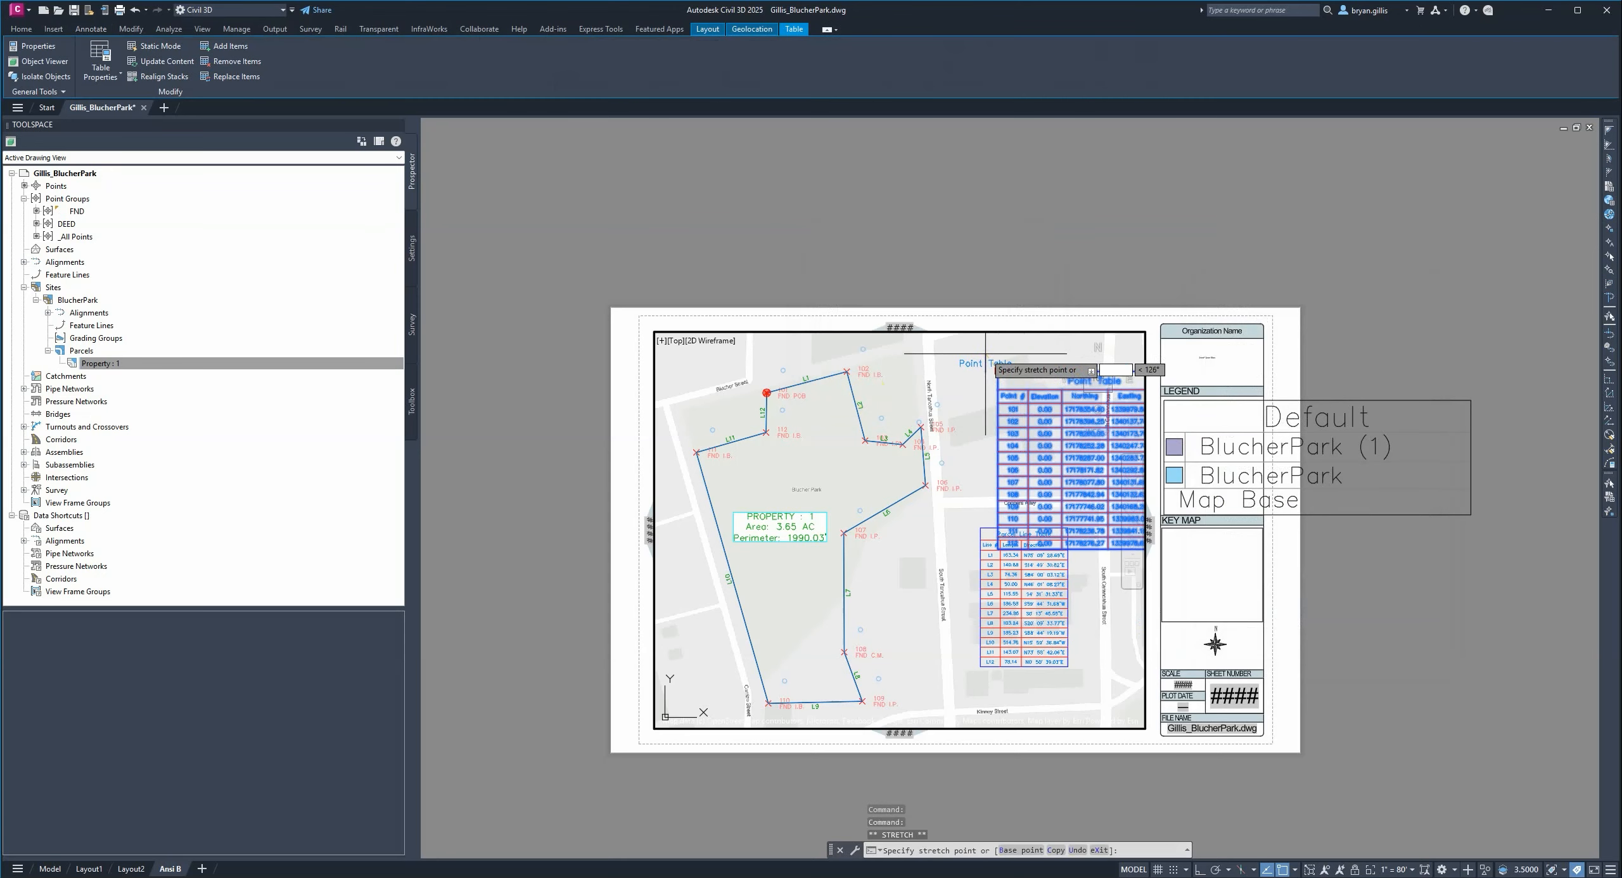
{"action": "left_click", "coordinate": [985, 353]}
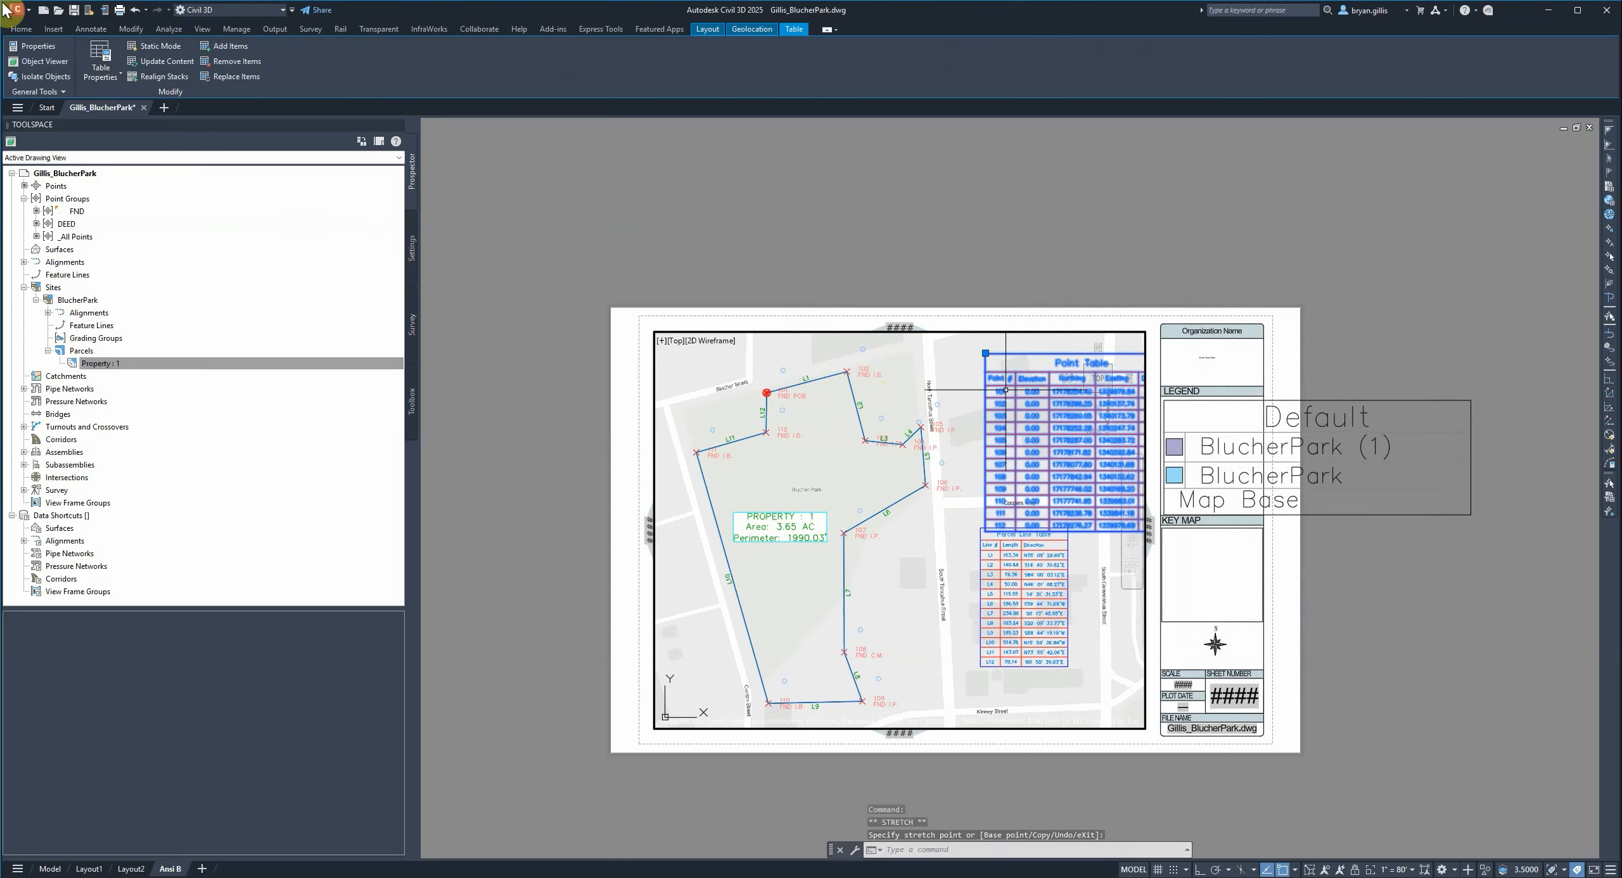
- Set the point table style's text heights to 0.1" for the title and 0.075" for the header and data, and accept the changes
{"action": "left_click", "coordinate": [105, 75]}
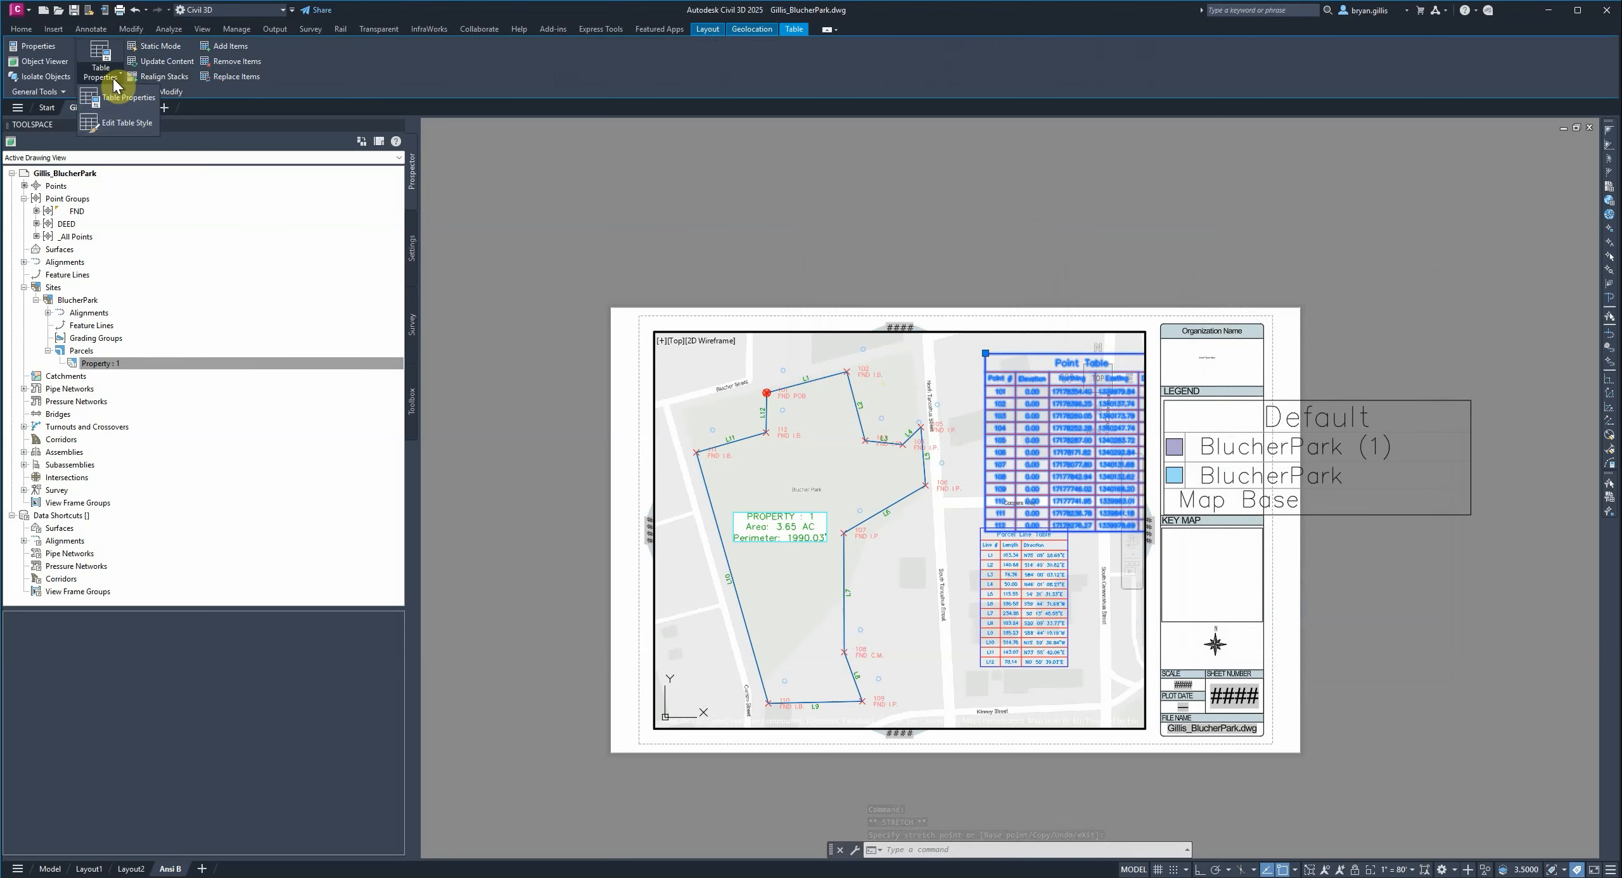
{"action": "left_click", "coordinate": [112, 116]}
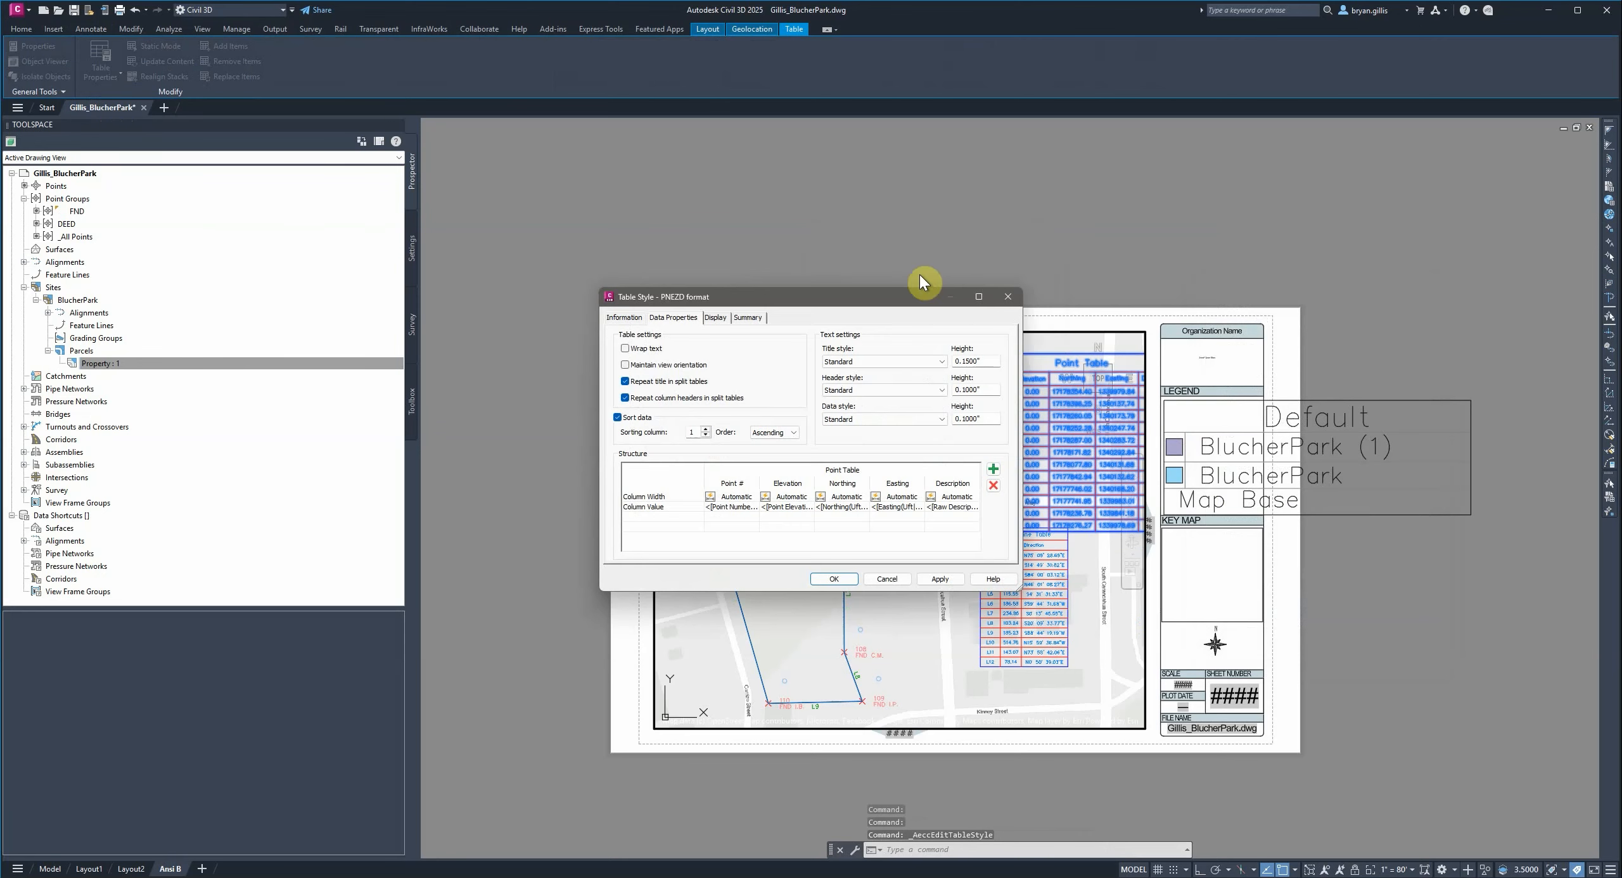
{"action": "double_click", "coordinate": [971, 360]}
{"action": "double_click", "coordinate": [976, 389]}
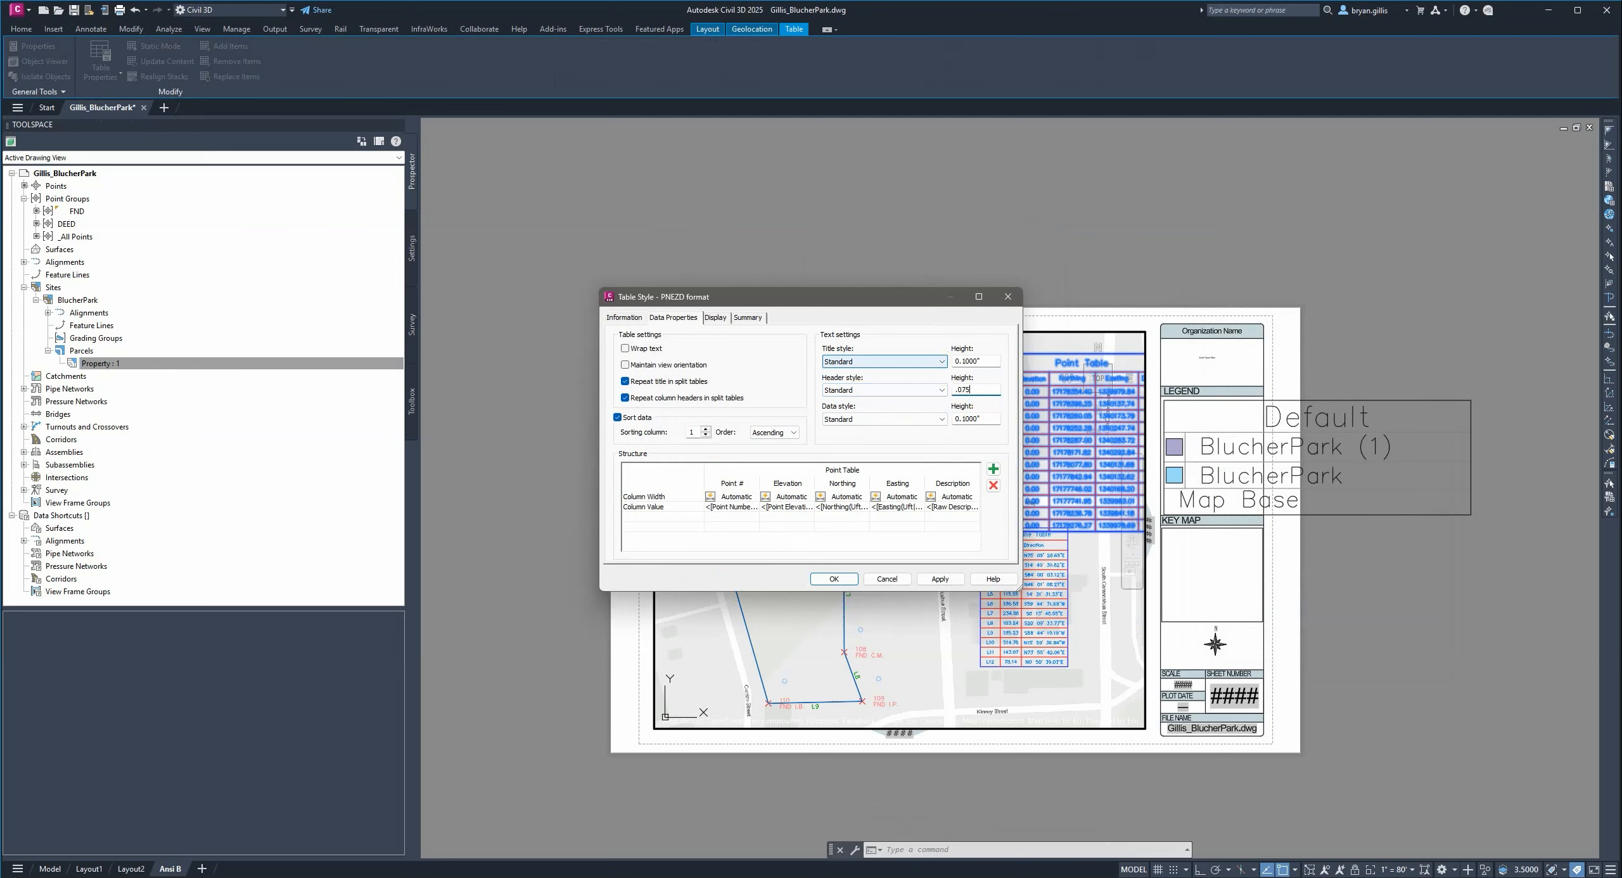
{"action": "double_click", "coordinate": [981, 419]}
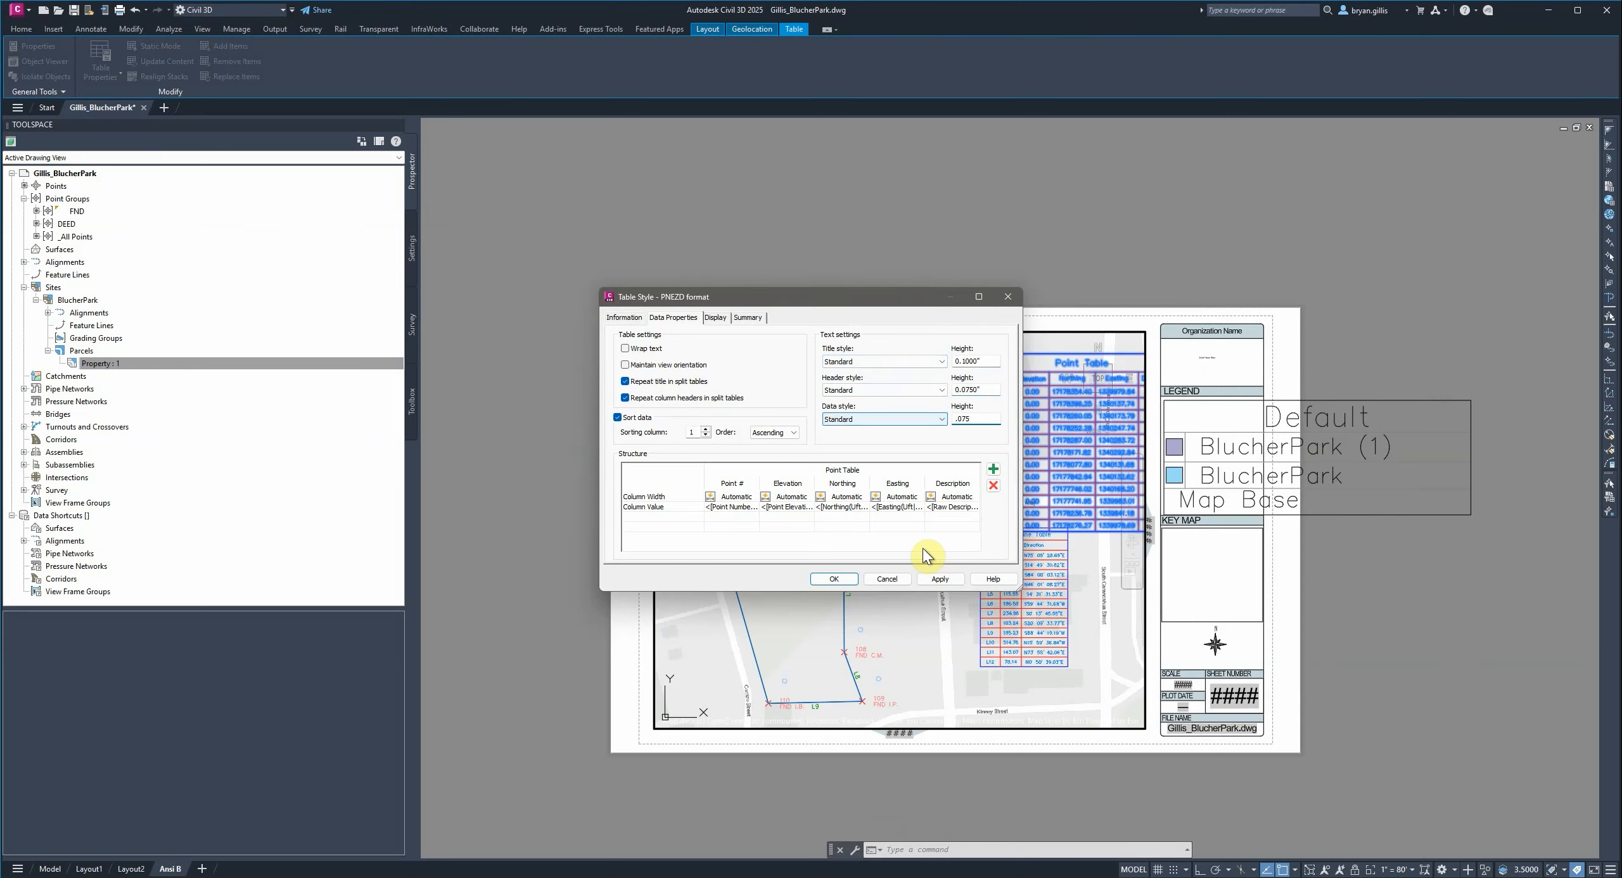
{"action": "left_click", "coordinate": [940, 578]}
{"action": "left_click", "coordinate": [833, 579]}
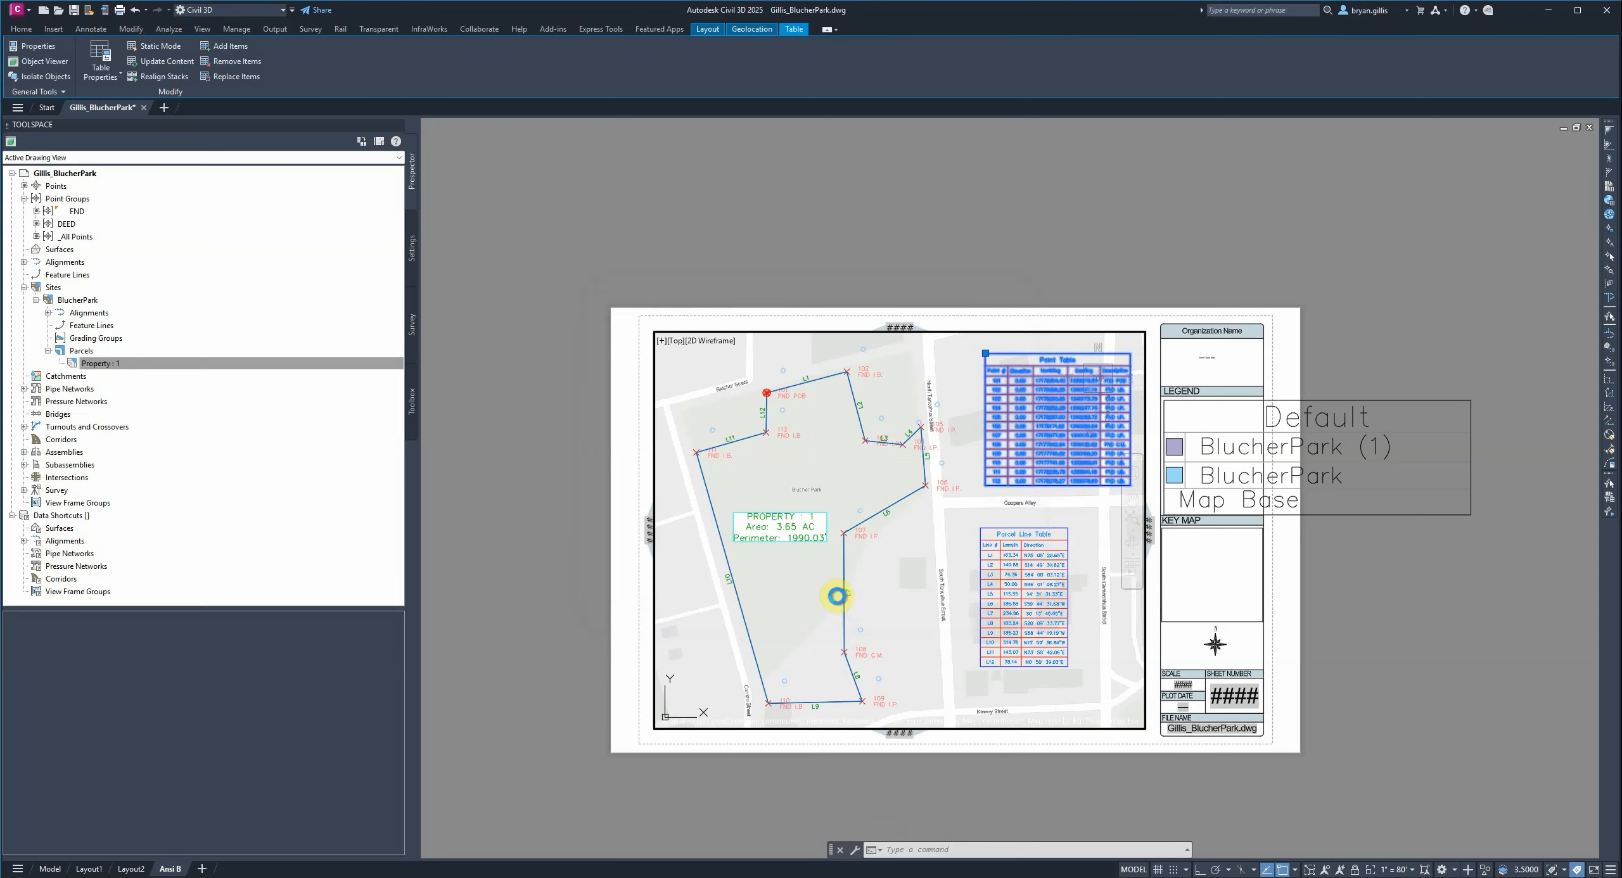
- Swap the two tables' places, moving the point table to the viewport's lower part and the parcel line table straight up near its upper edge
{"action": "left_click", "coordinate": [986, 353]}
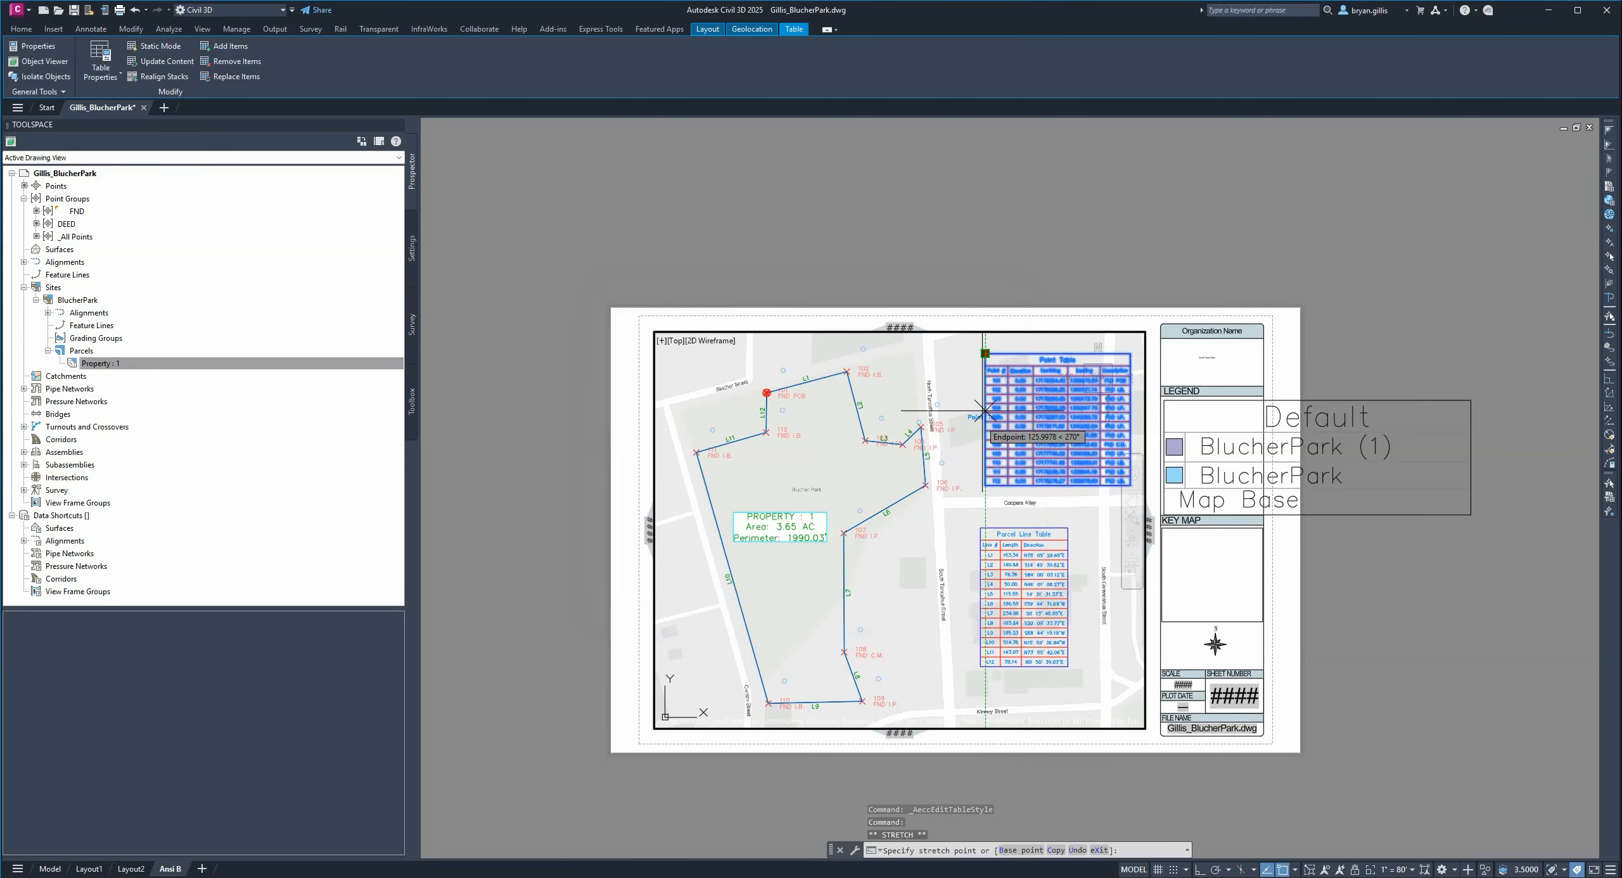
{"action": "left_click", "coordinate": [968, 556]}
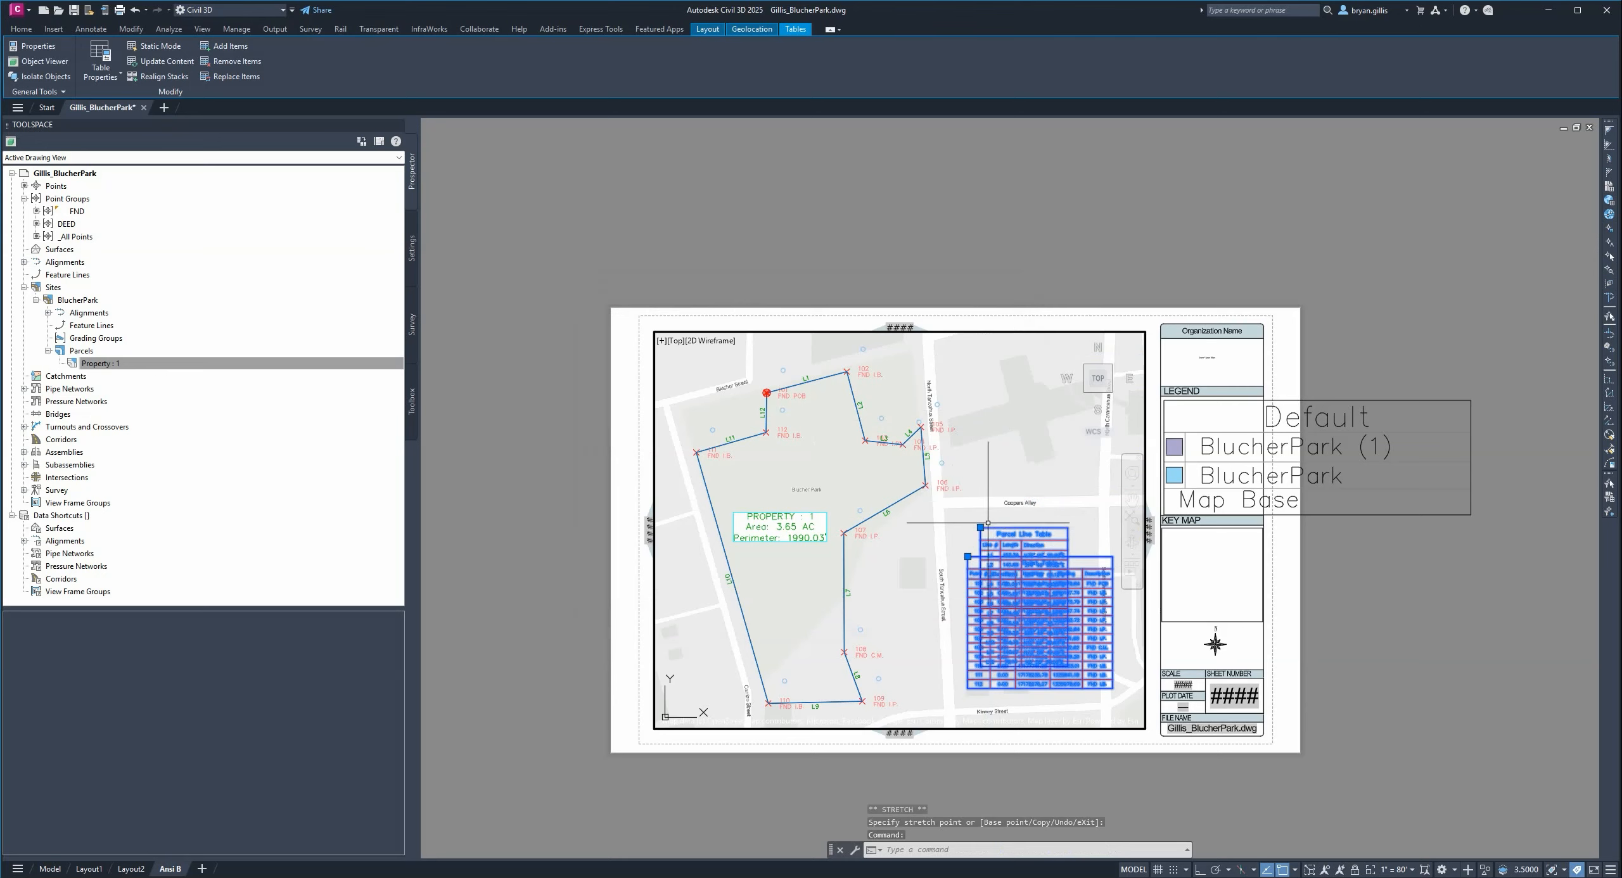
{"action": "key", "text": "Escape"}
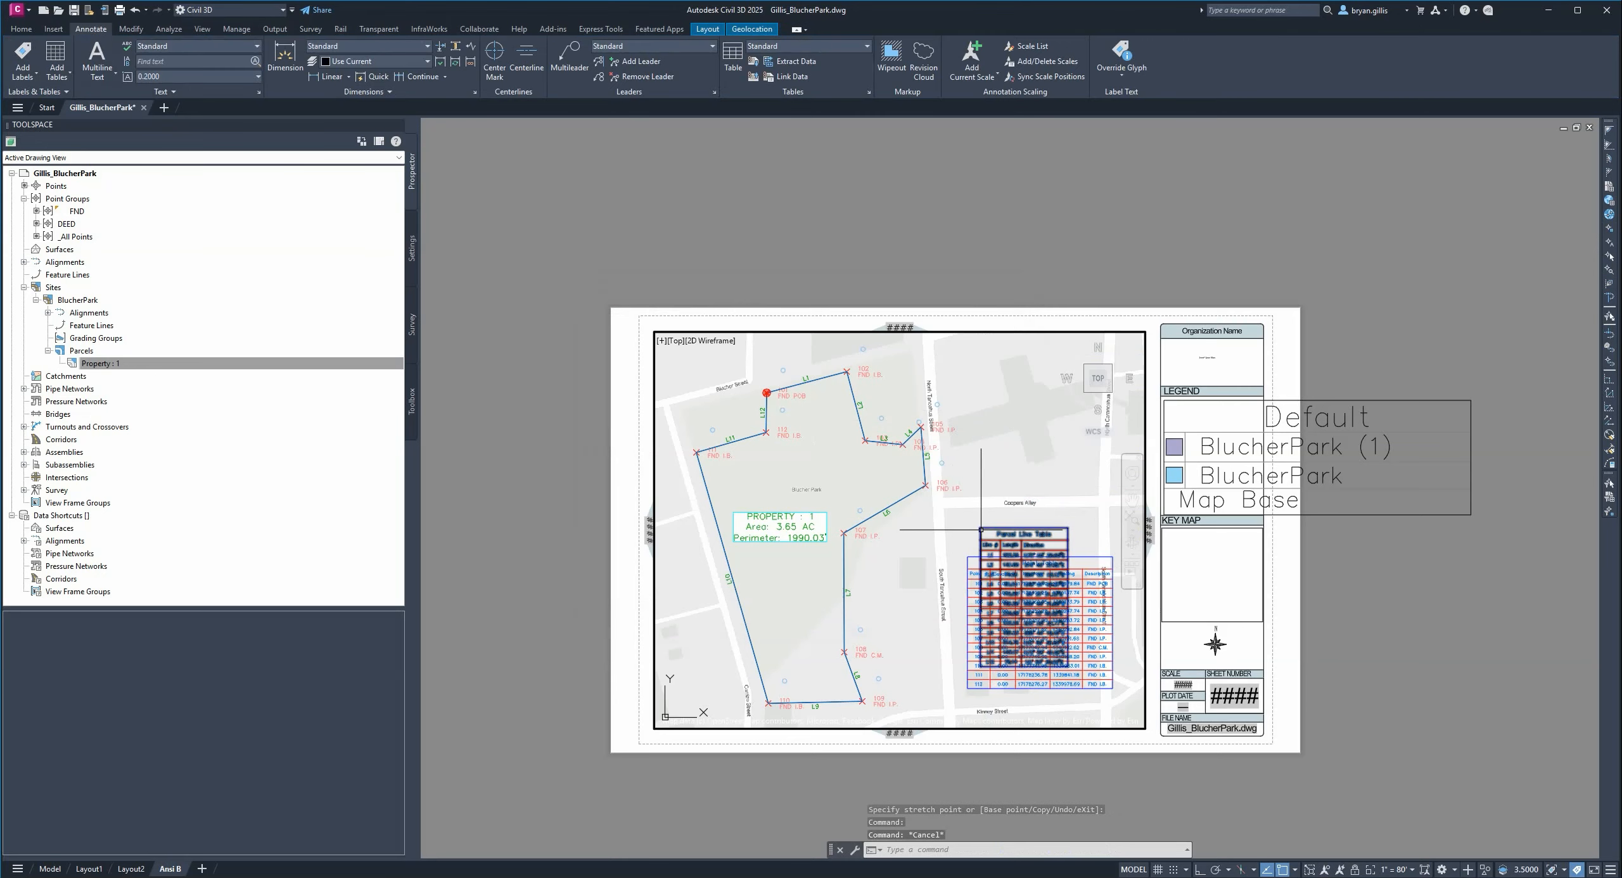
{"action": "left_click", "coordinate": [981, 529]}
{"action": "left_click", "coordinate": [981, 526]}
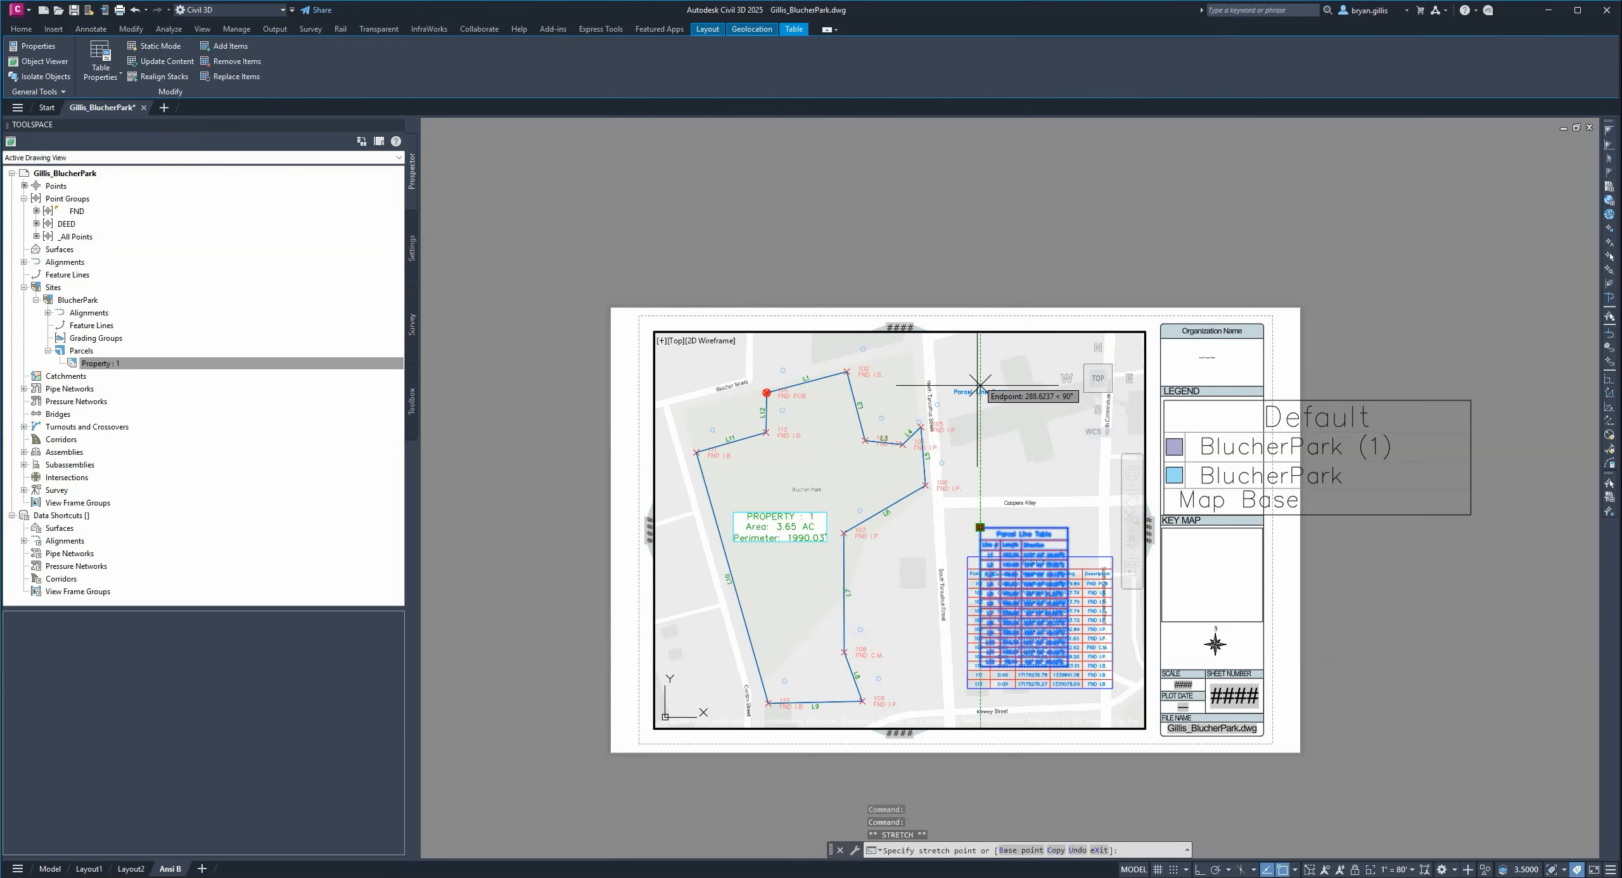
{"action": "left_click", "coordinate": [981, 353]}
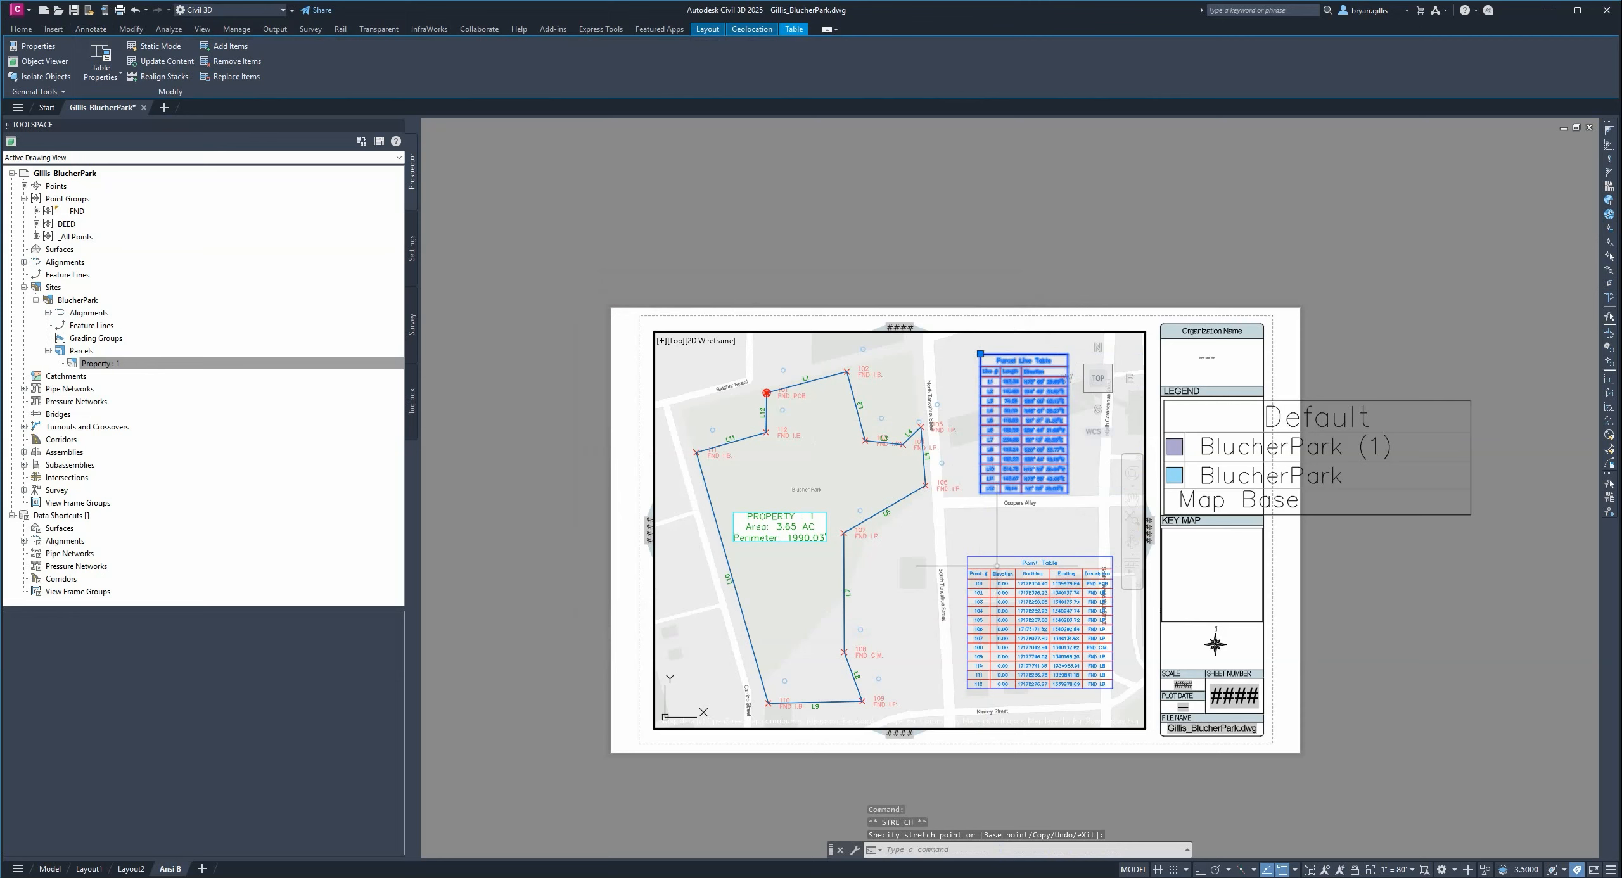
- Shift the point table slightly up and to the left, below the parcel line table
{"action": "left_click", "coordinate": [997, 557]}
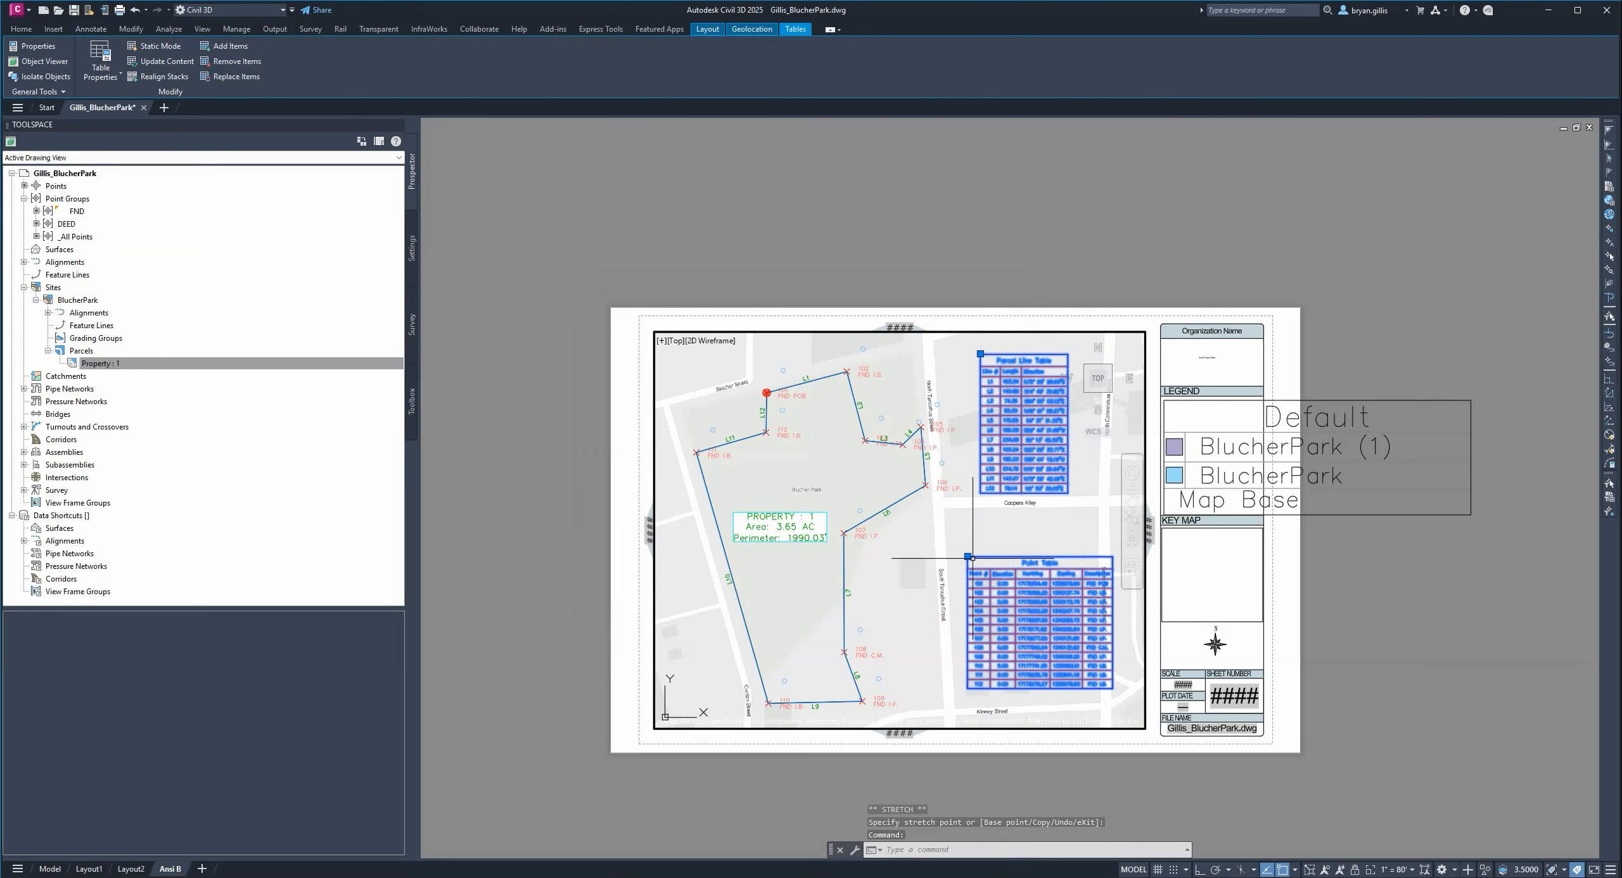
{"action": "left_click", "coordinate": [967, 556]}
{"action": "left_click", "coordinate": [958, 542]}
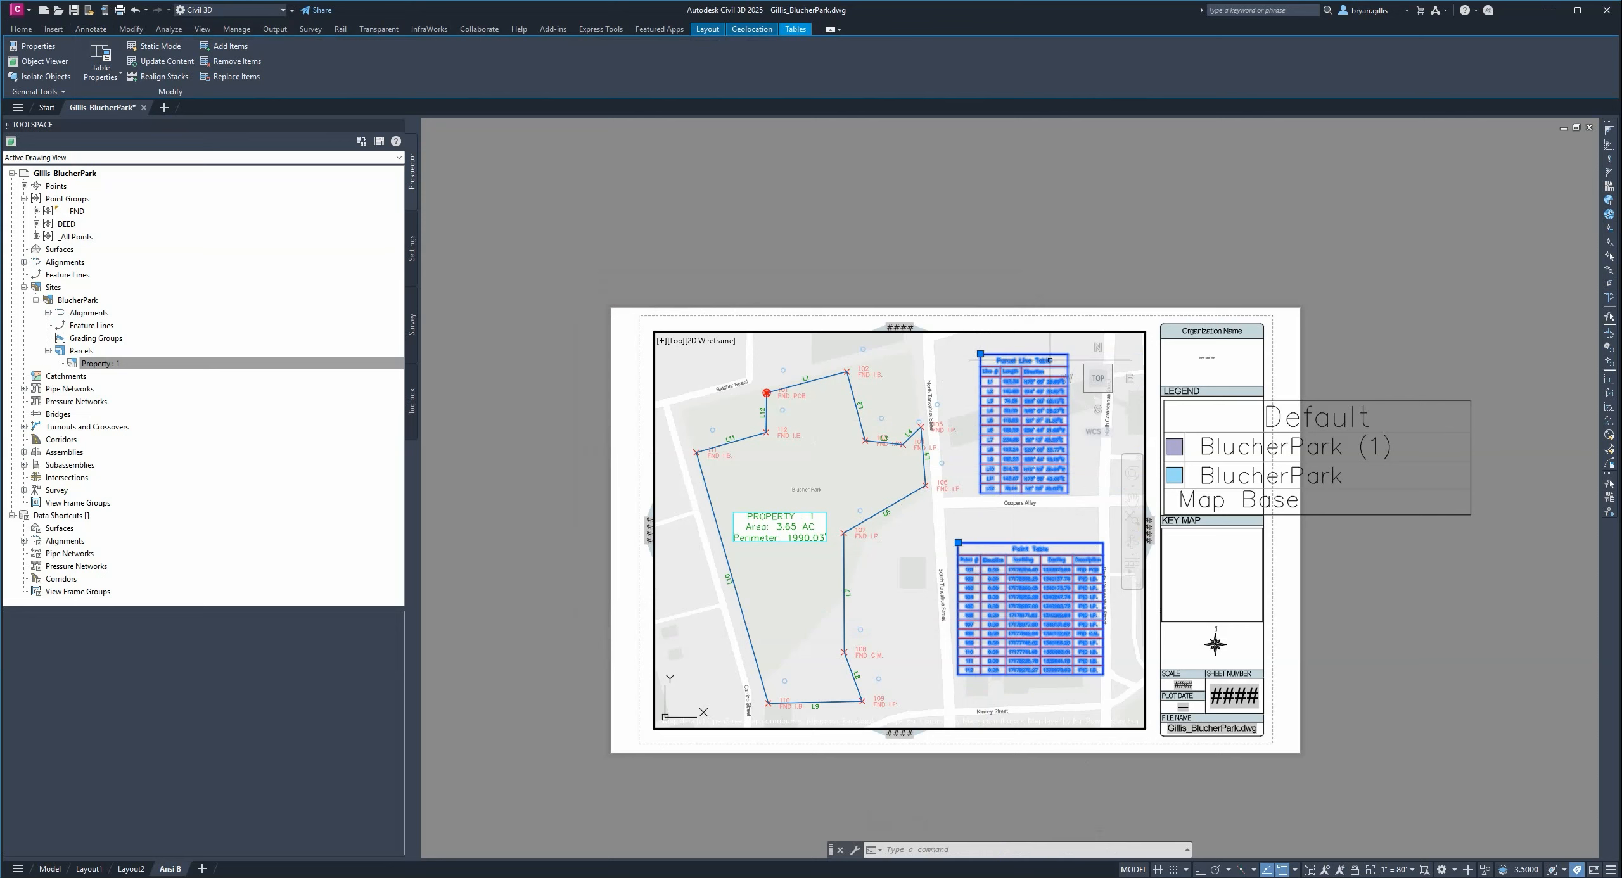
- Try the Align command on both tables, using the parcel line table's upper-left corner as source point, and undo the alignment
{"action": "type", "text": "n"}
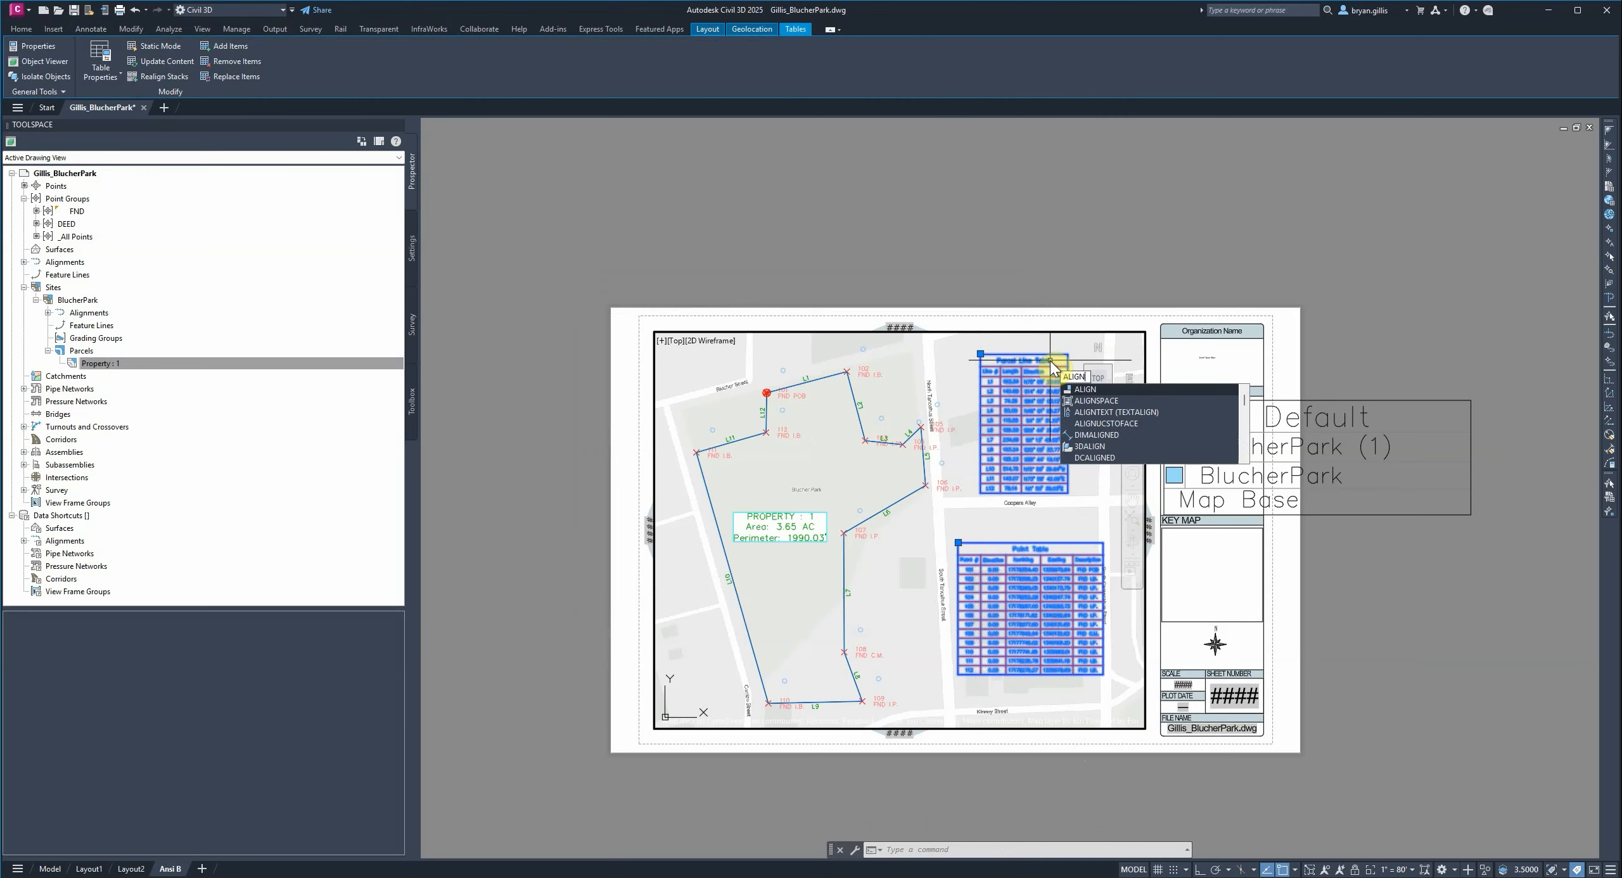
{"action": "key", "text": "Return"}
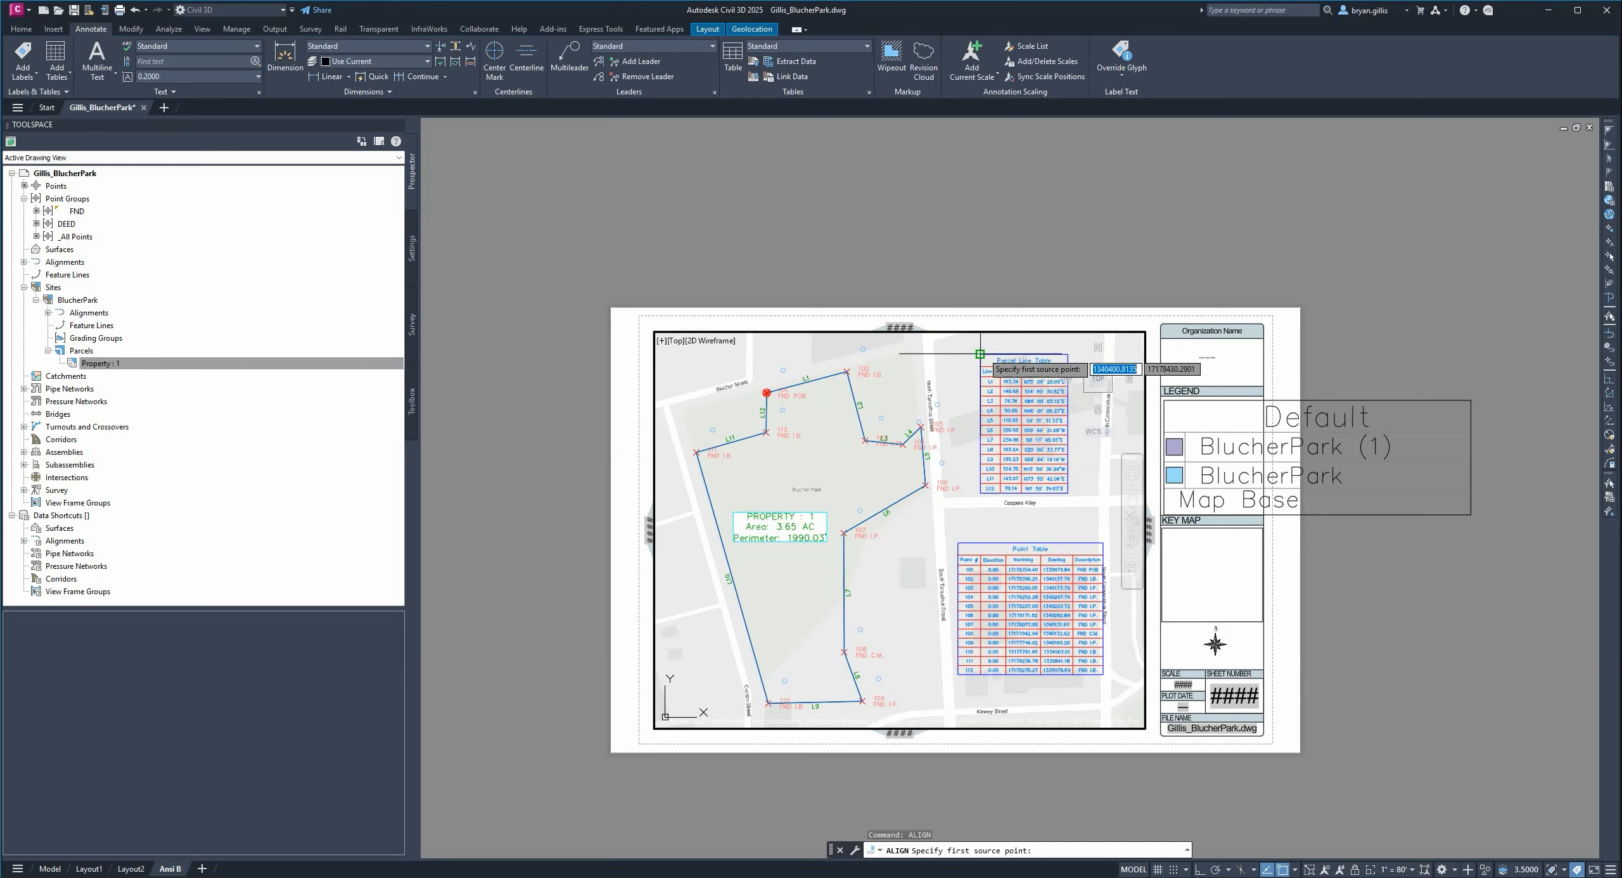
{"action": "left_click", "coordinate": [980, 353]}
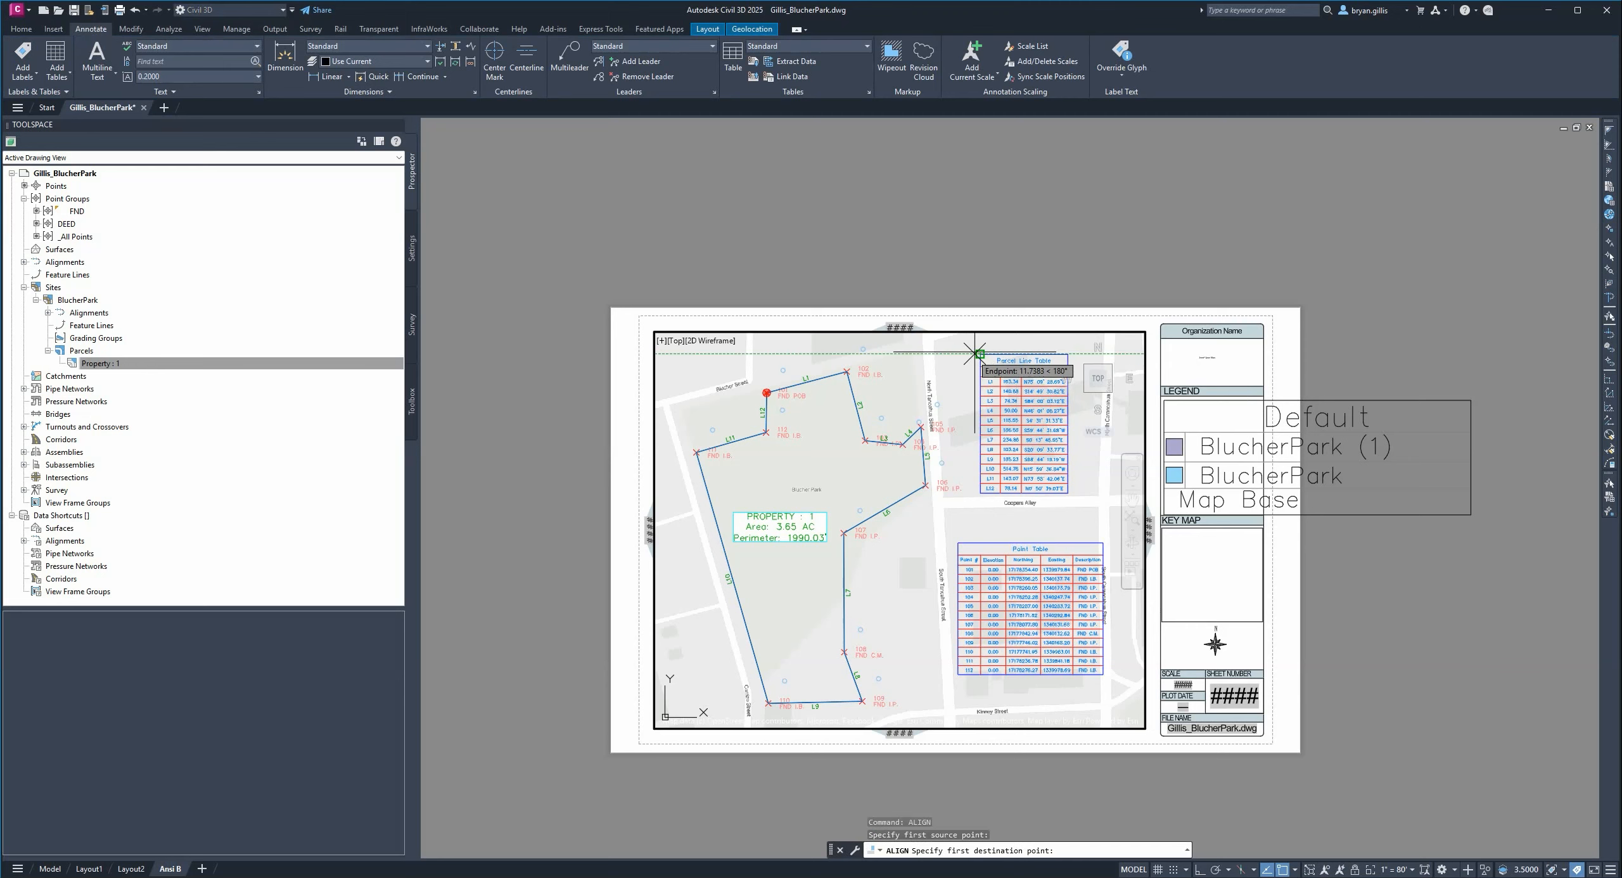
{"action": "left_click", "coordinate": [980, 507]}
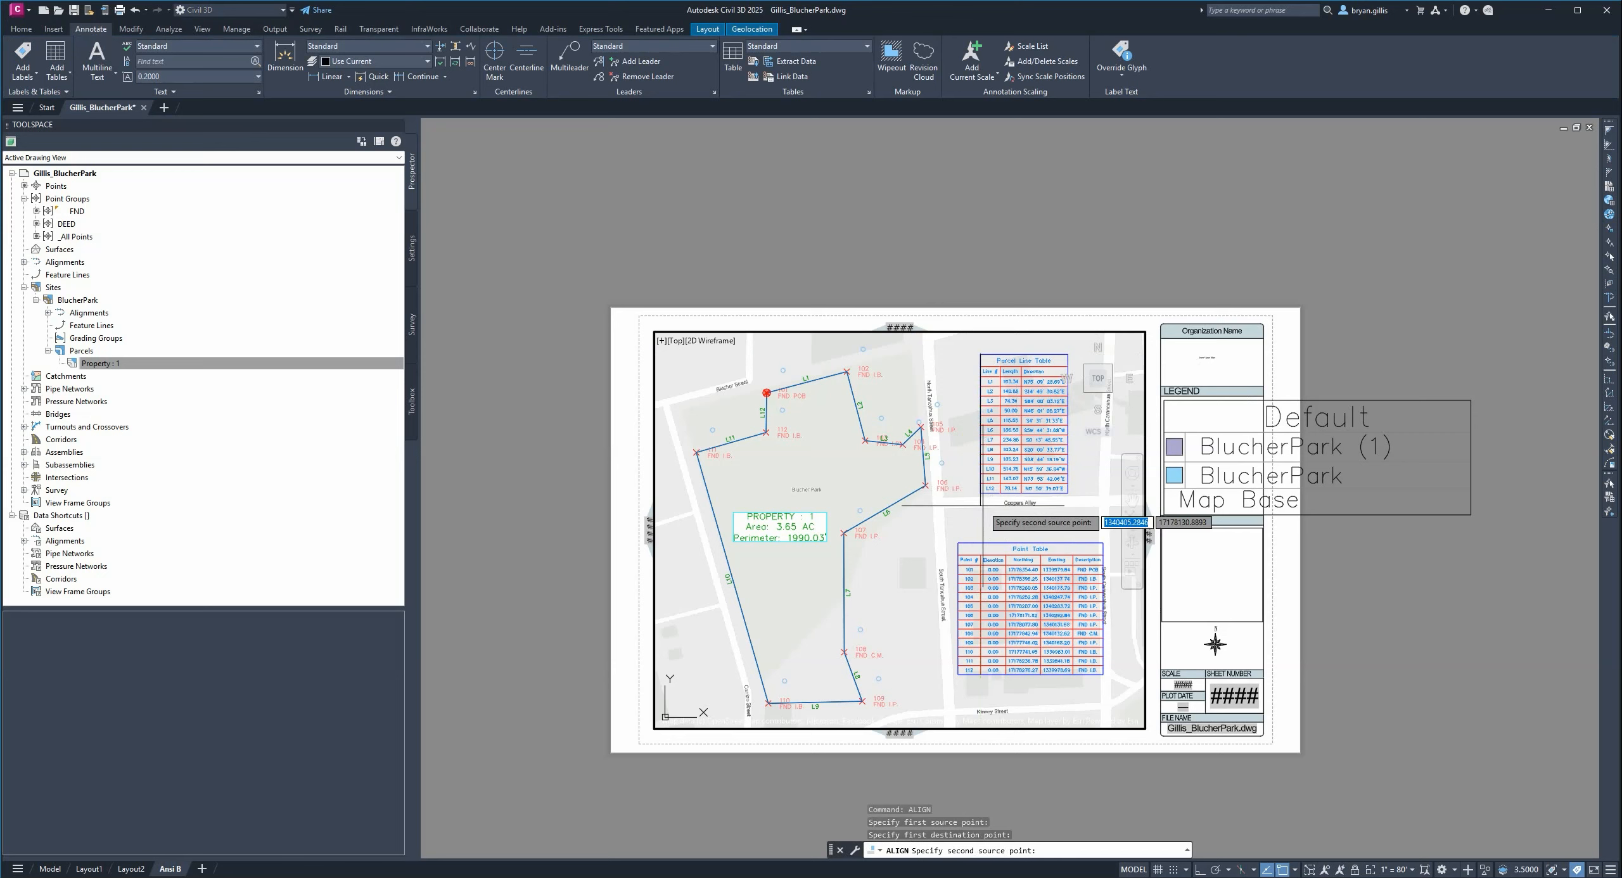
{"action": "key", "text": "Return"}
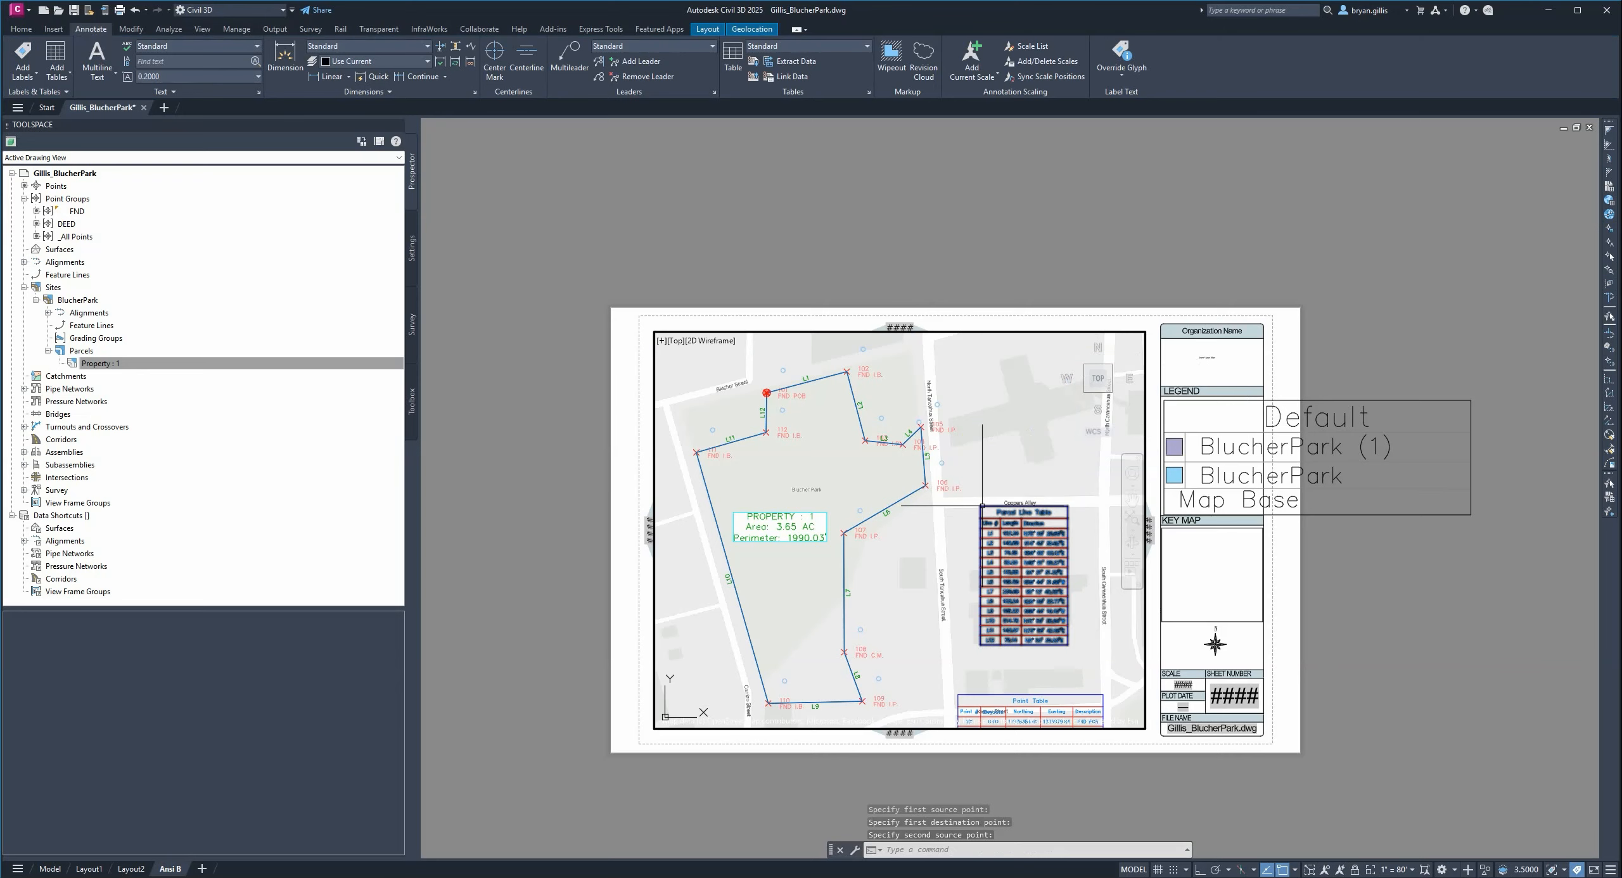
{"action": "key", "text": "ctrl+z"}
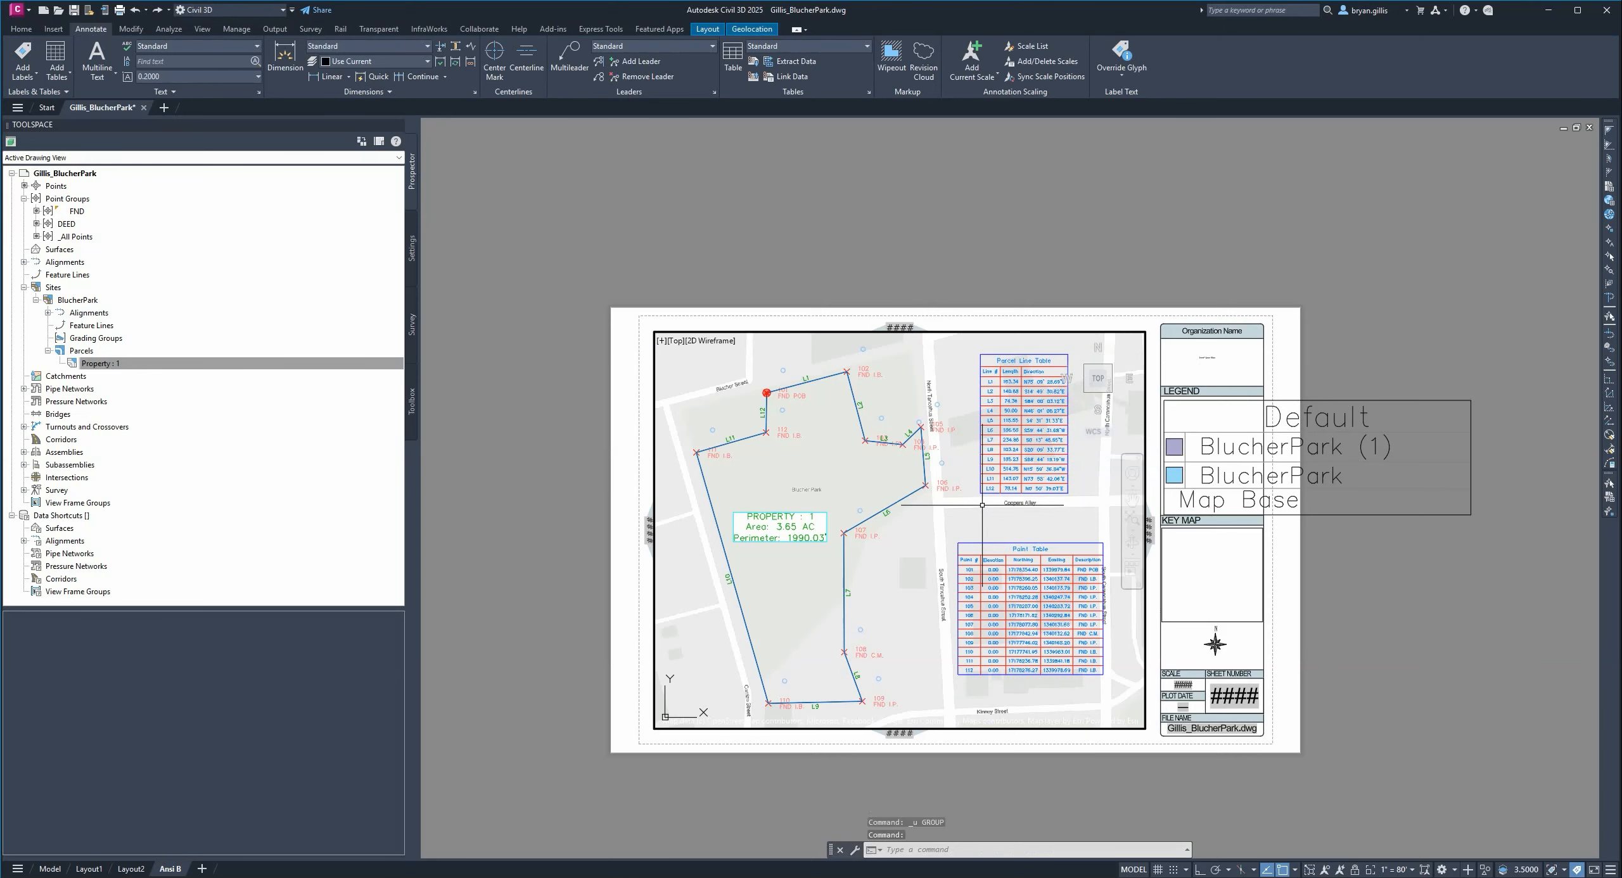
{"action": "left_click", "coordinate": [984, 487]}
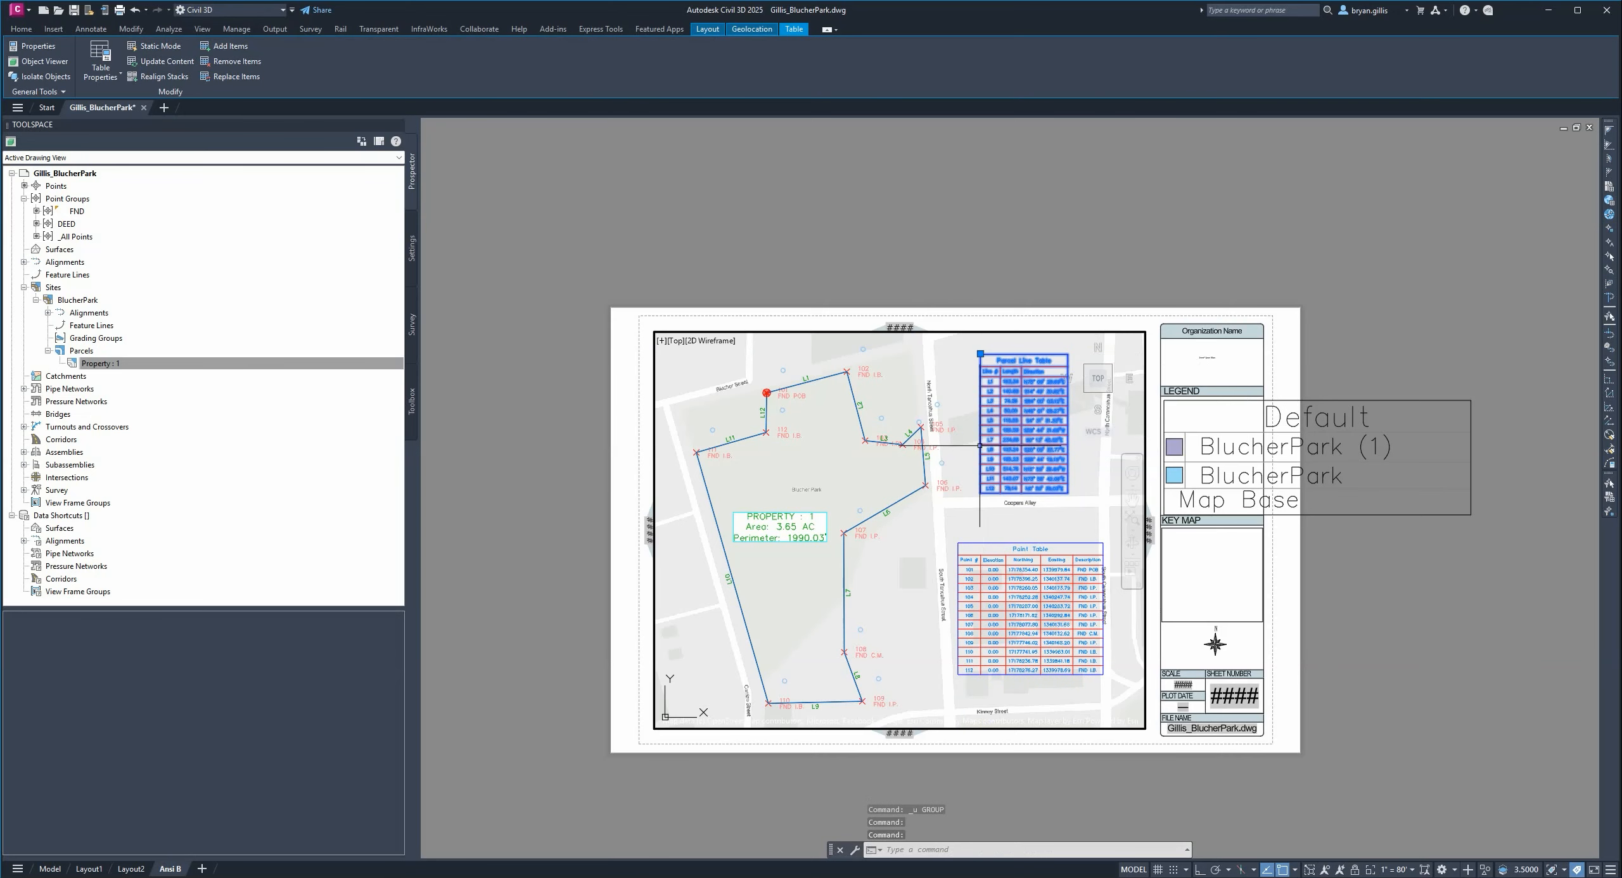
{"action": "left_click", "coordinate": [973, 541]}
{"action": "left_click", "coordinate": [967, 546]}
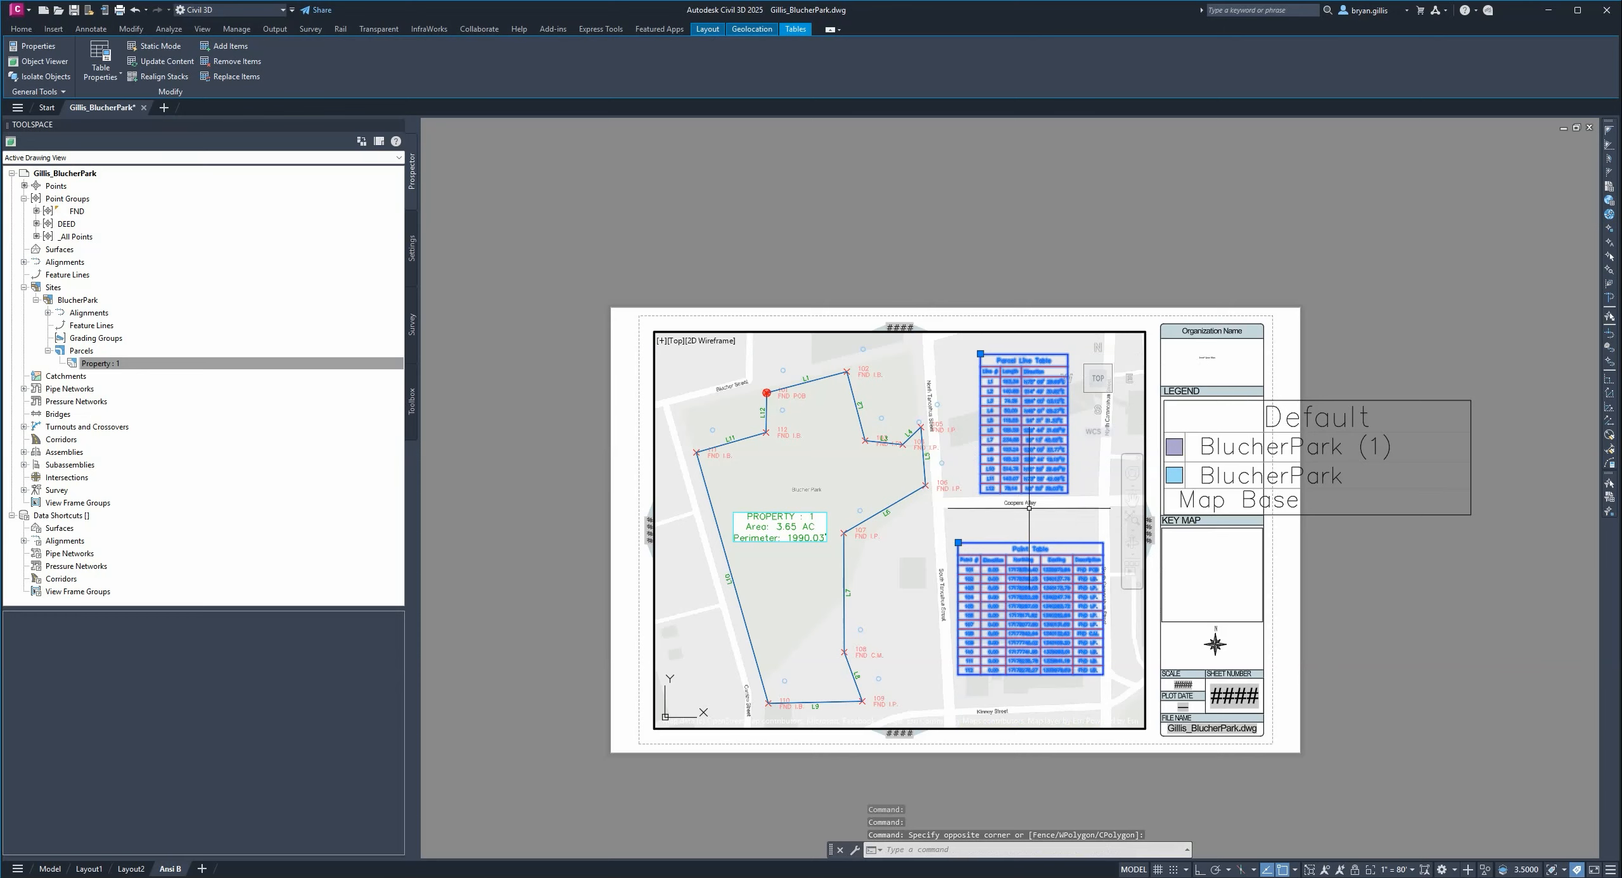
{"action": "key", "text": "Escape"}
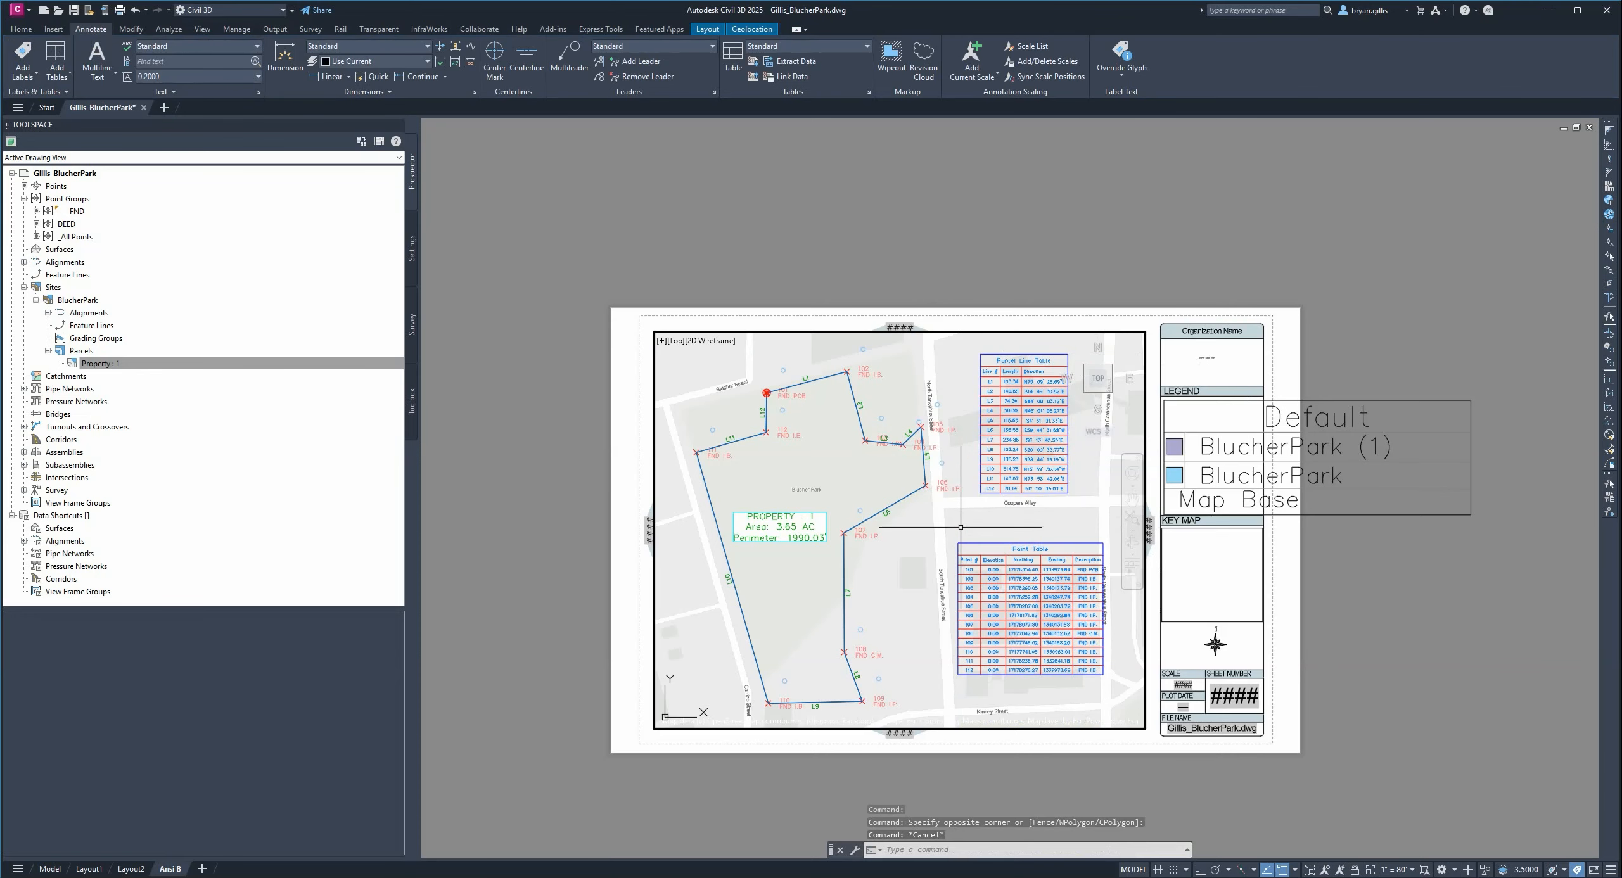
- Move the parcel line table by its upper-left corner so that its left edge lines up vertically with the point table's left edge
{"action": "left_click", "coordinate": [1043, 355]}
{"action": "type", "text": "mo"}
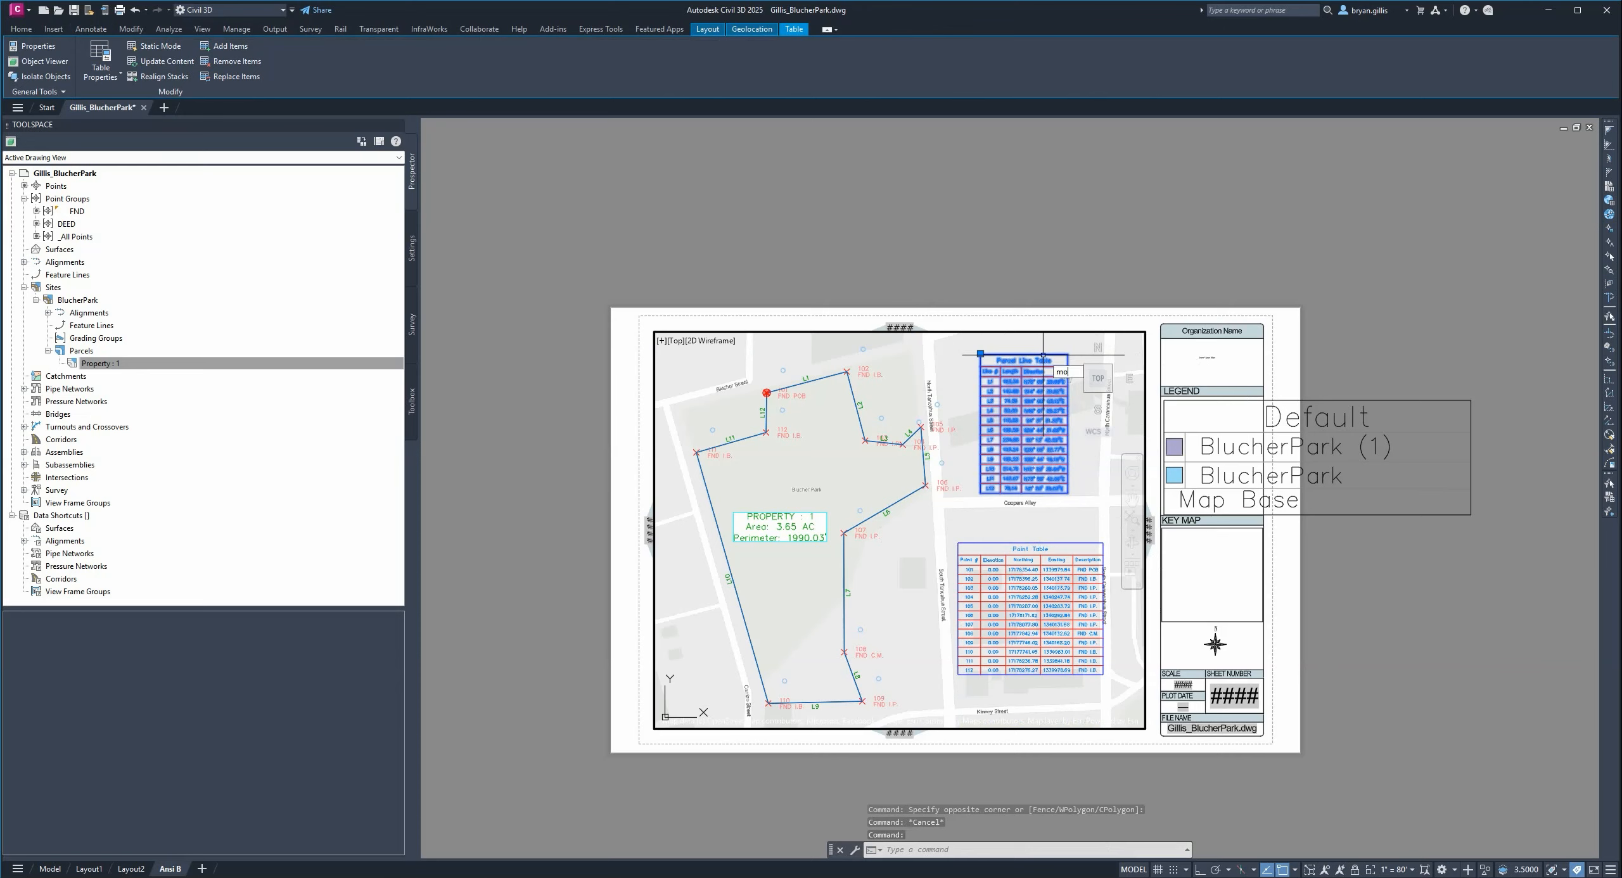
{"action": "type", "text": "ve"}
{"action": "key", "text": "Return"}
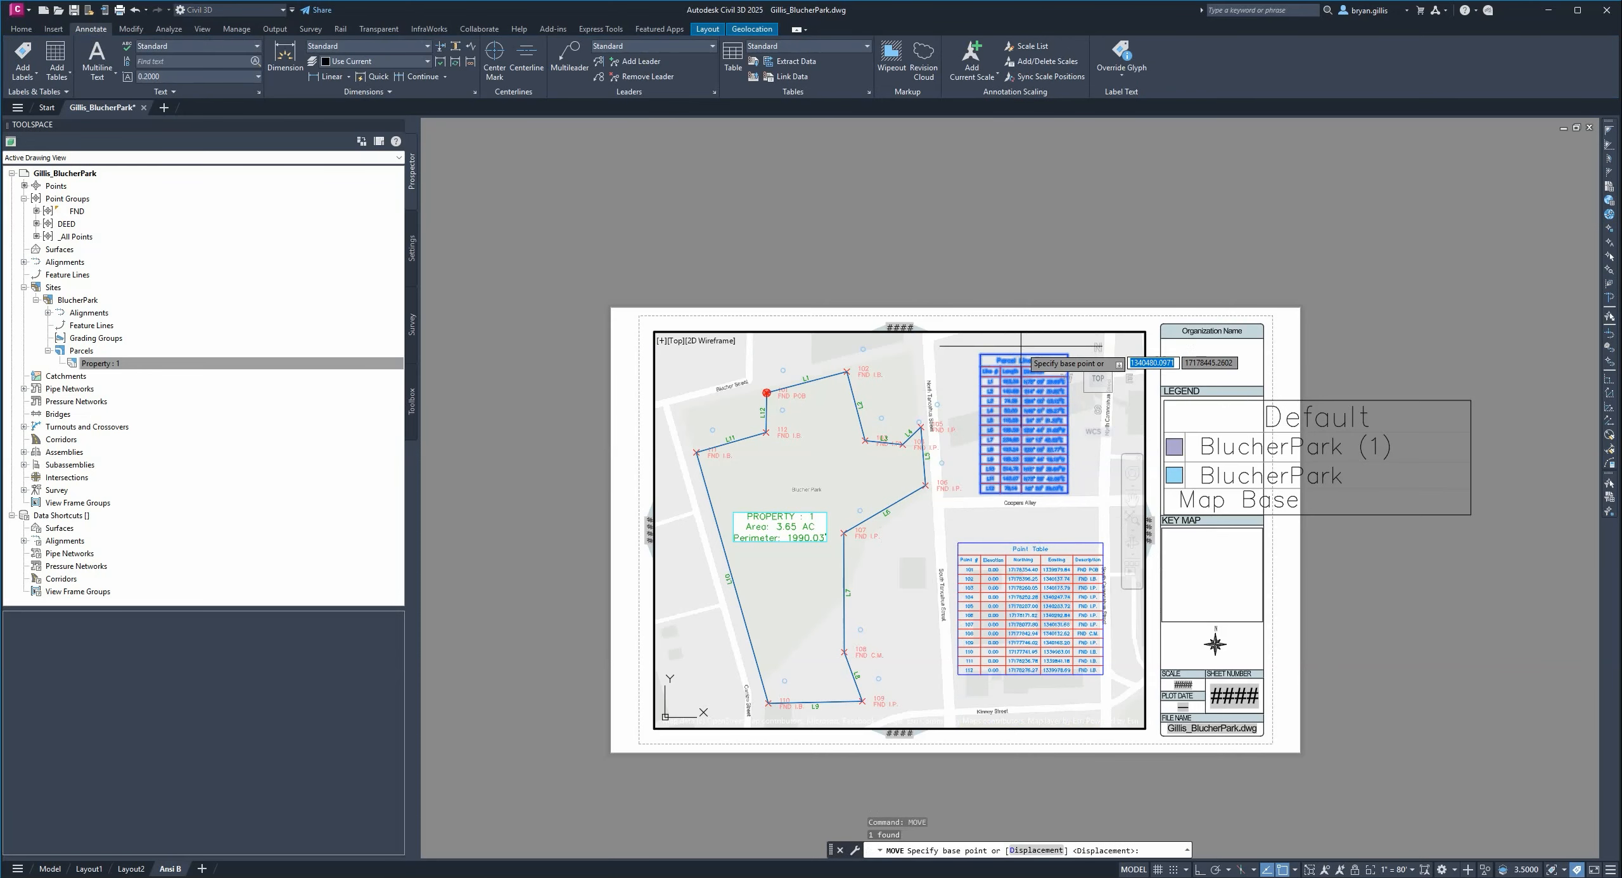
{"action": "left_click", "coordinate": [1295, 870]}
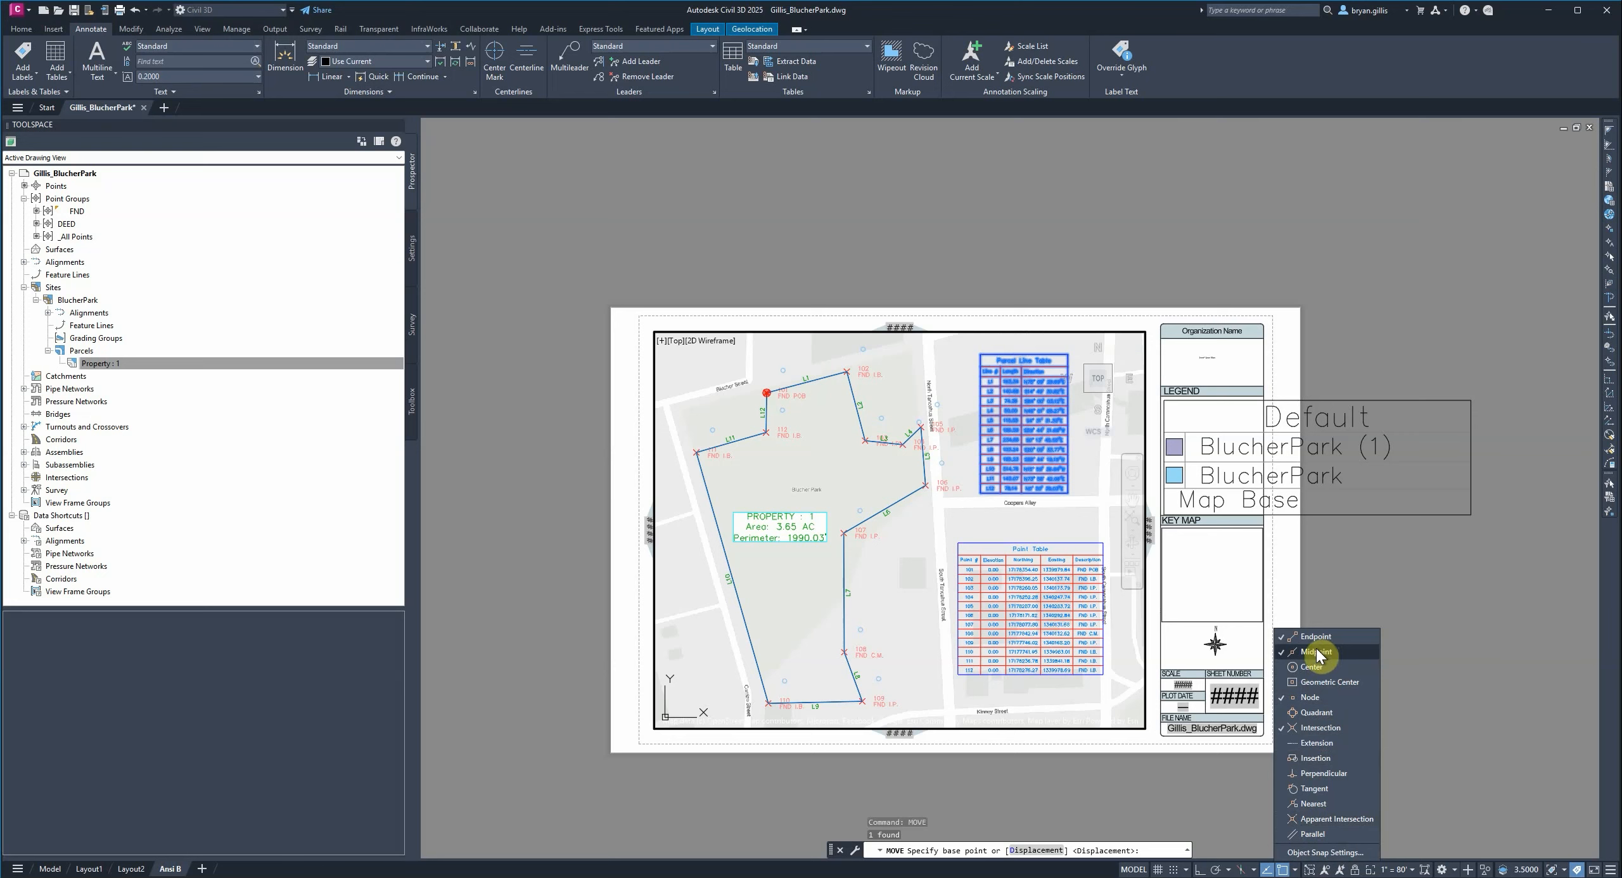
{"action": "left_click", "coordinate": [1300, 873]}
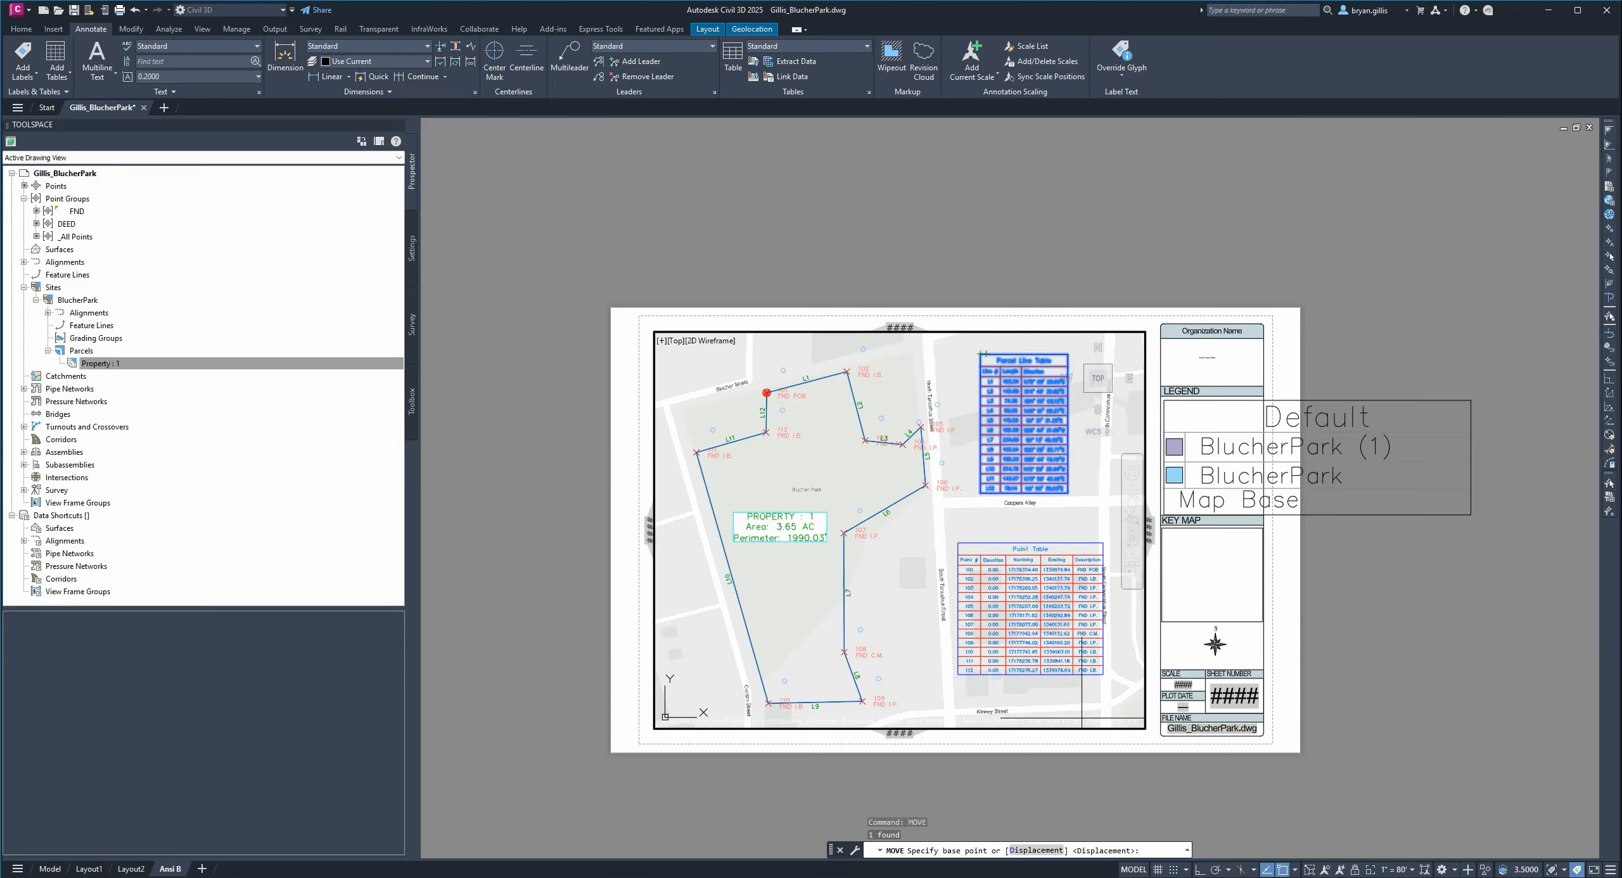
{"action": "scroll", "coordinate": [957, 358], "scroll_direction": "up", "scroll_amount": 4}
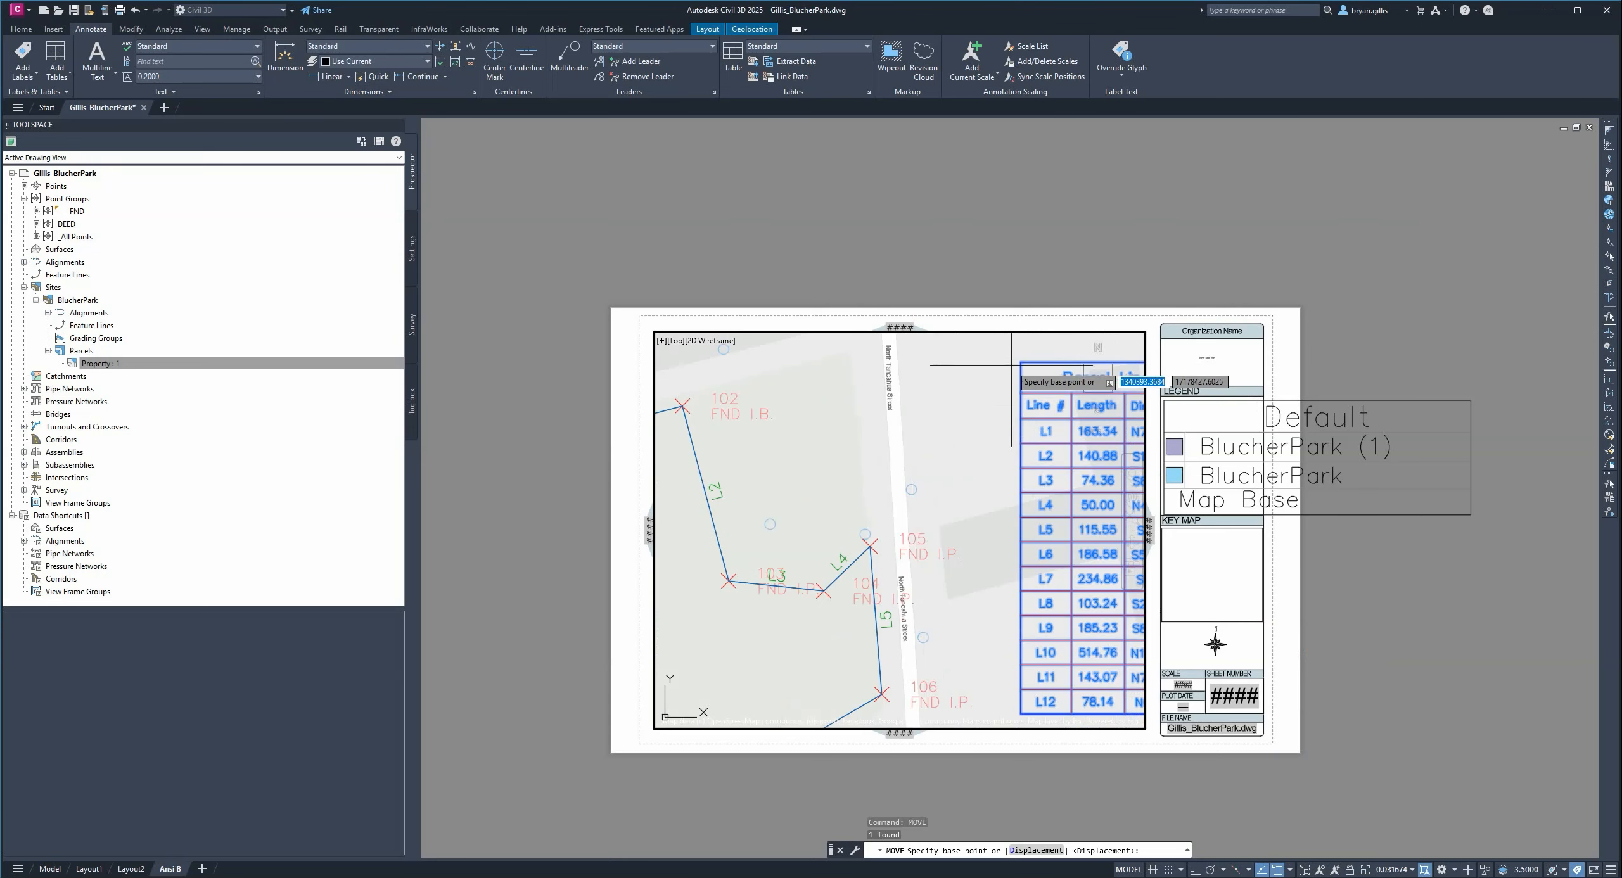
{"action": "left_click", "coordinate": [1020, 362]}
{"action": "scroll", "coordinate": [1020, 362], "scroll_direction": "down", "scroll_amount": 5}
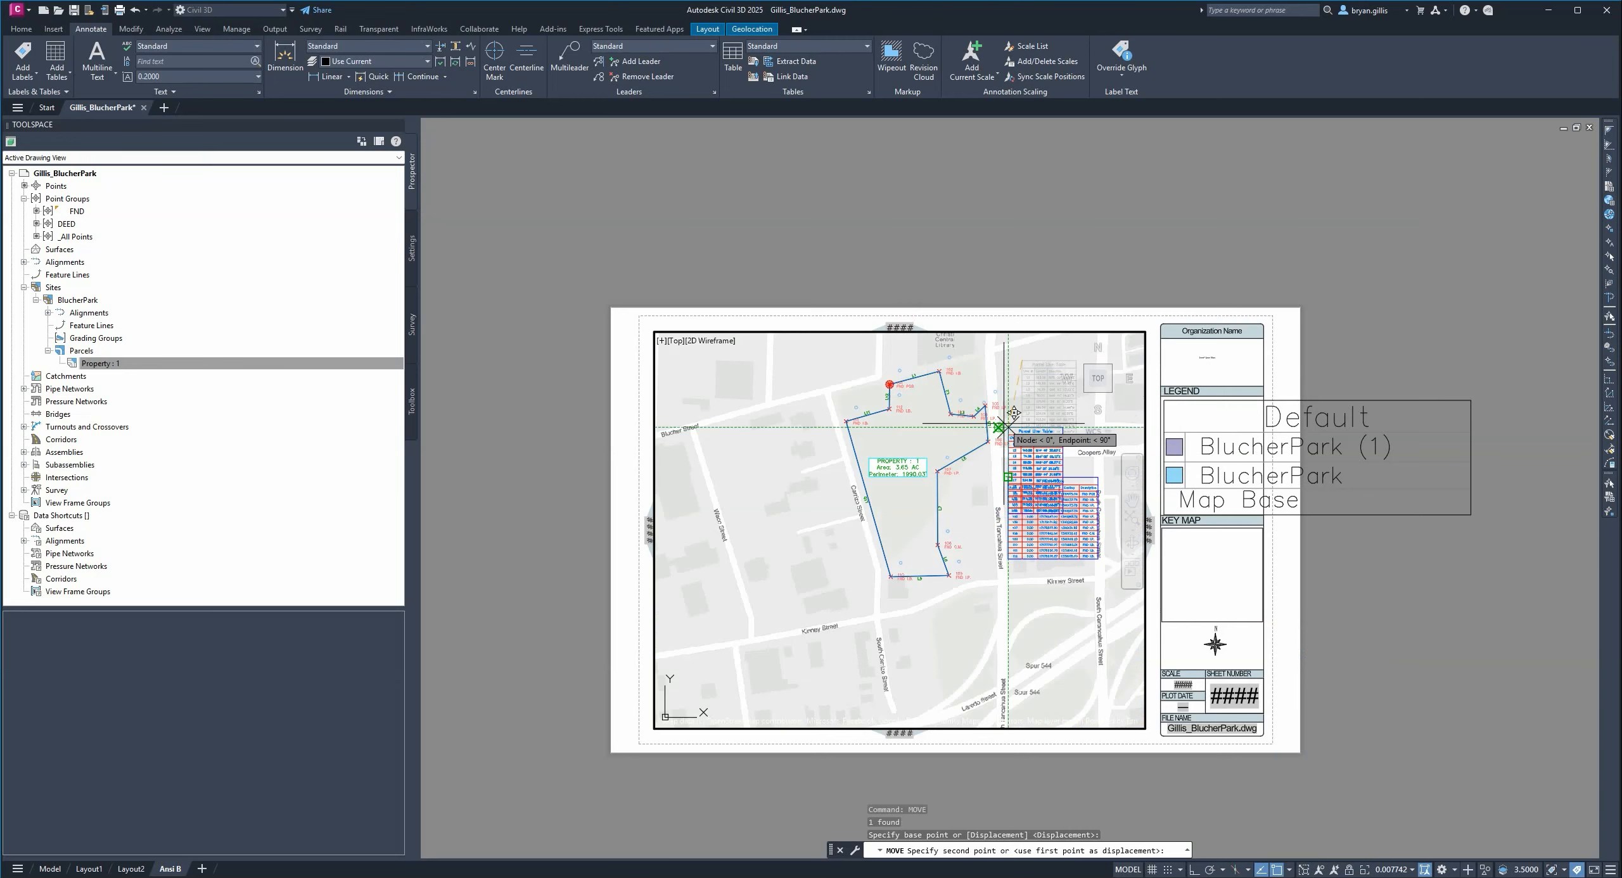
{"action": "left_click", "coordinate": [1007, 364]}
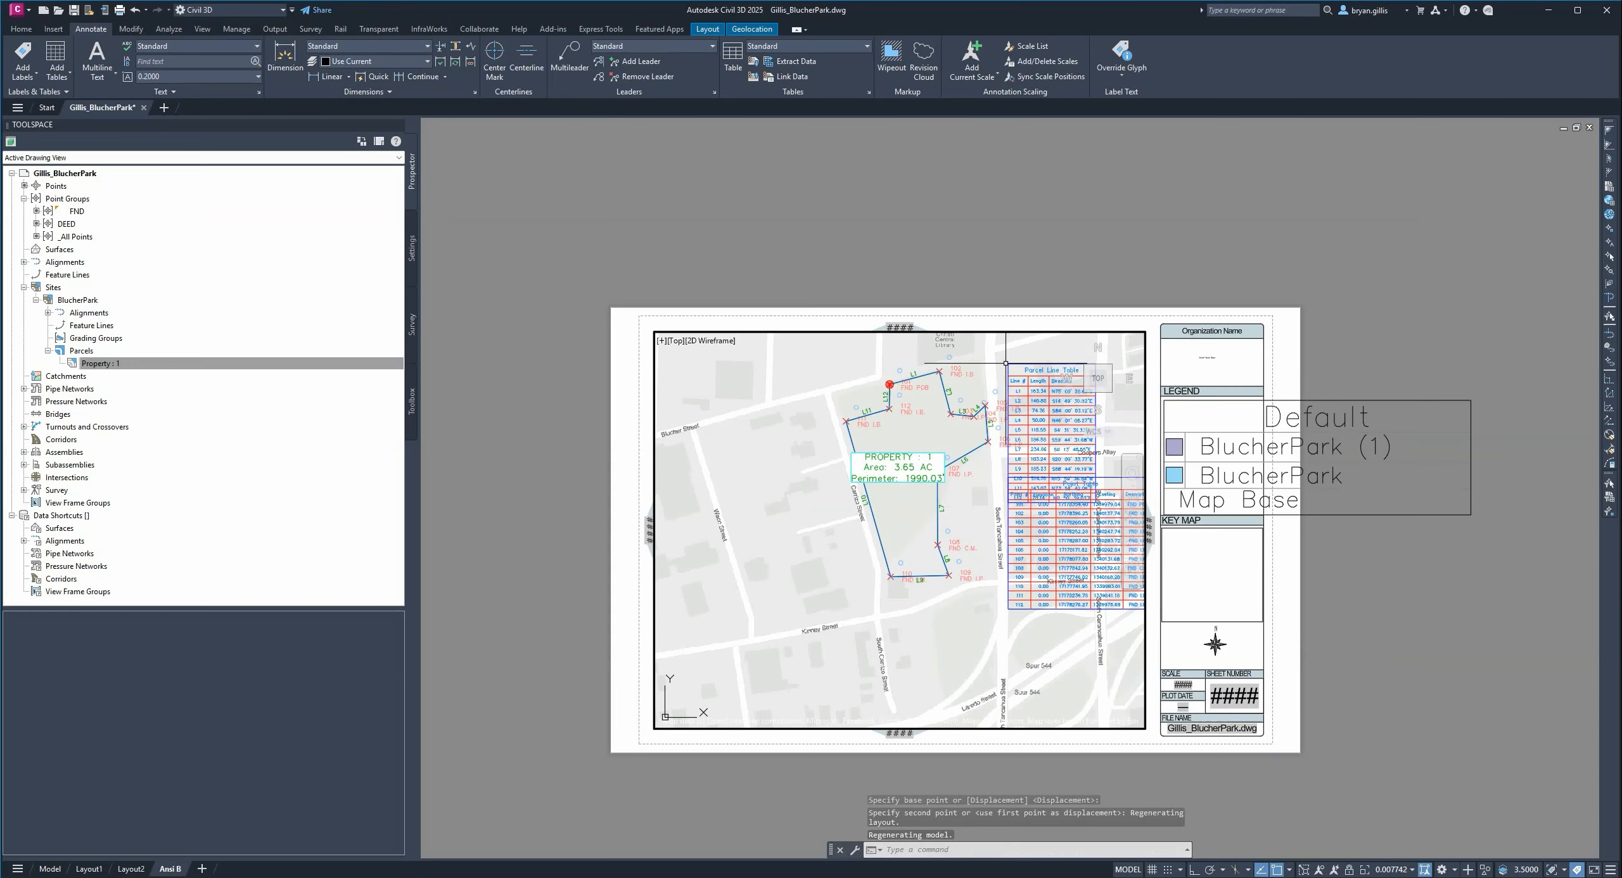
- Recenter the parcel and both tables in the viewport and set the viewport scale to 1" = 80'
{"action": "middle_click_drag", "start_coordinate": [987, 505], "coordinate": [845, 550]}
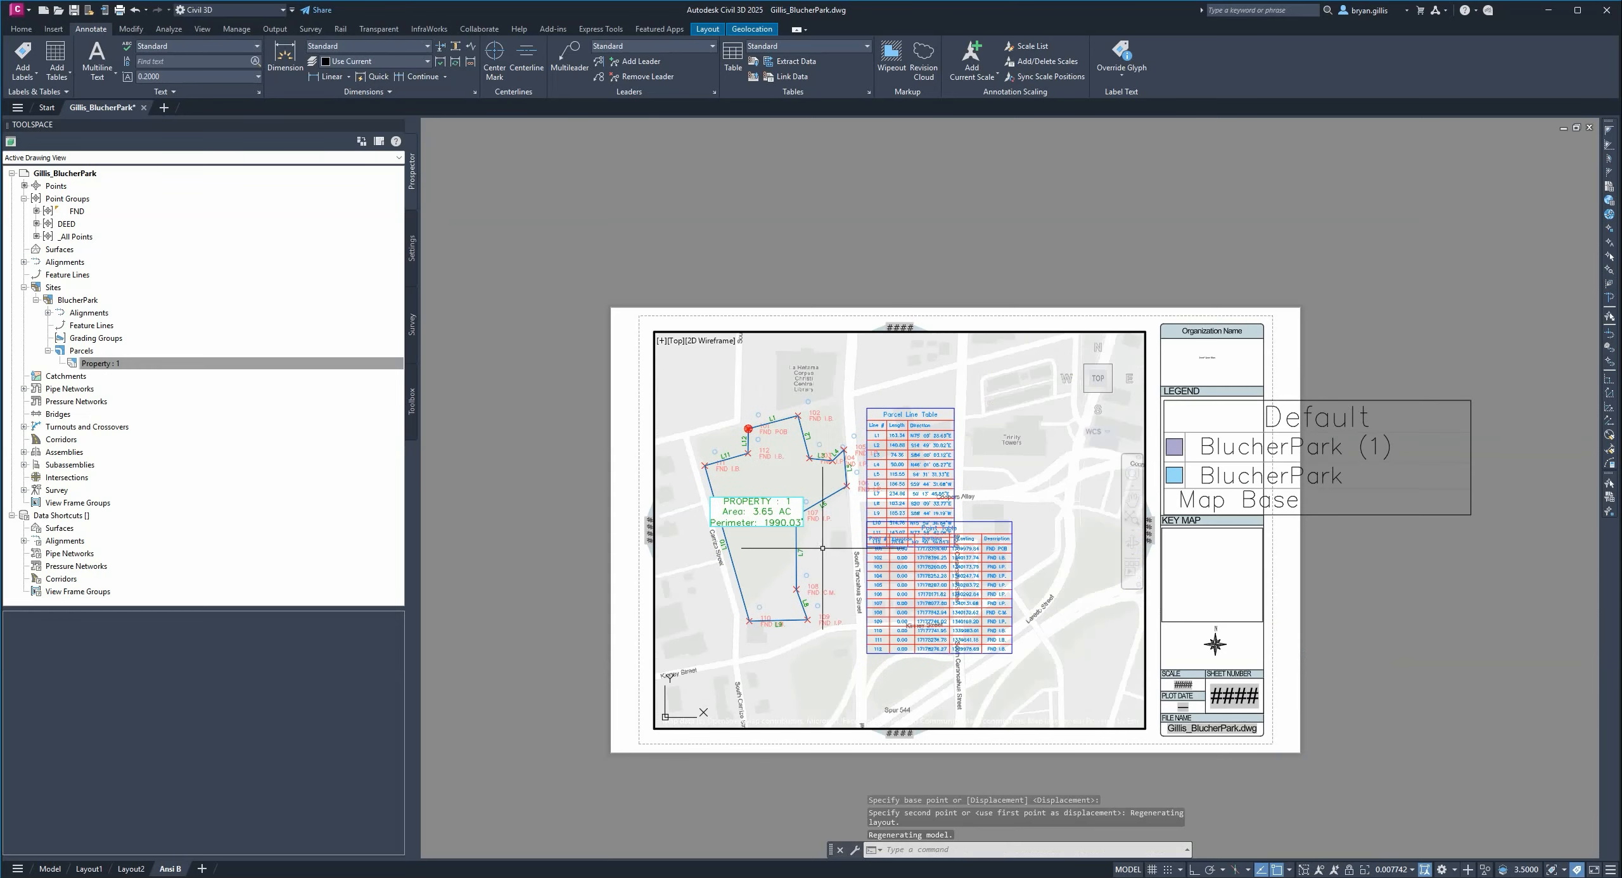
{"action": "scroll", "coordinate": [821, 545], "scroll_direction": "up", "scroll_amount": 2}
{"action": "middle_click_drag", "start_coordinate": [818, 493], "coordinate": [868, 522]}
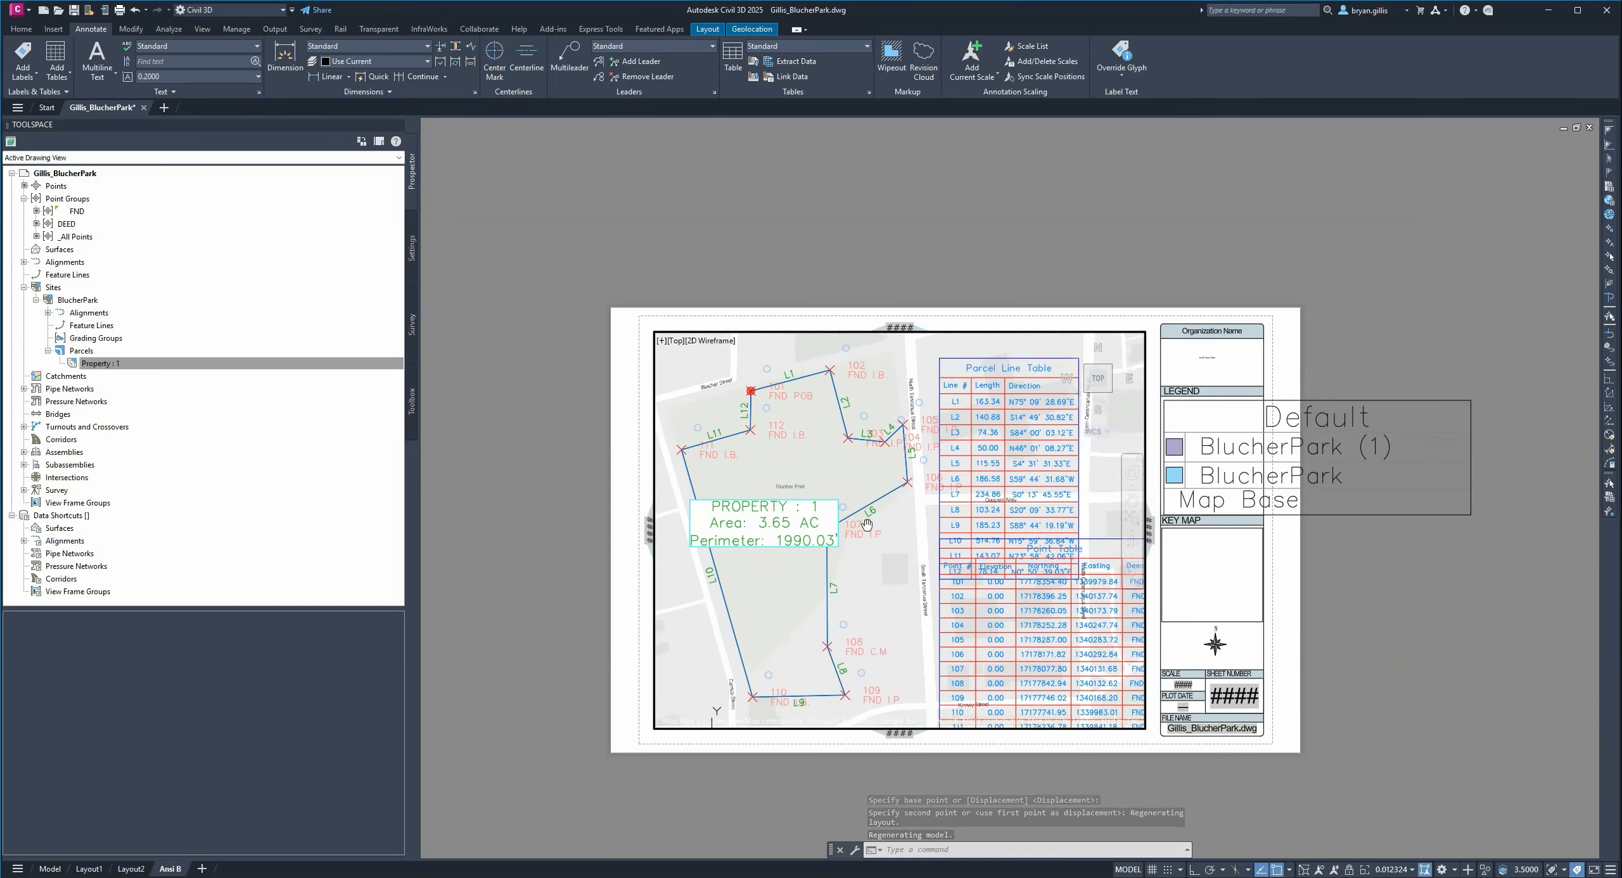
{"action": "left_click", "coordinate": [1417, 871]}
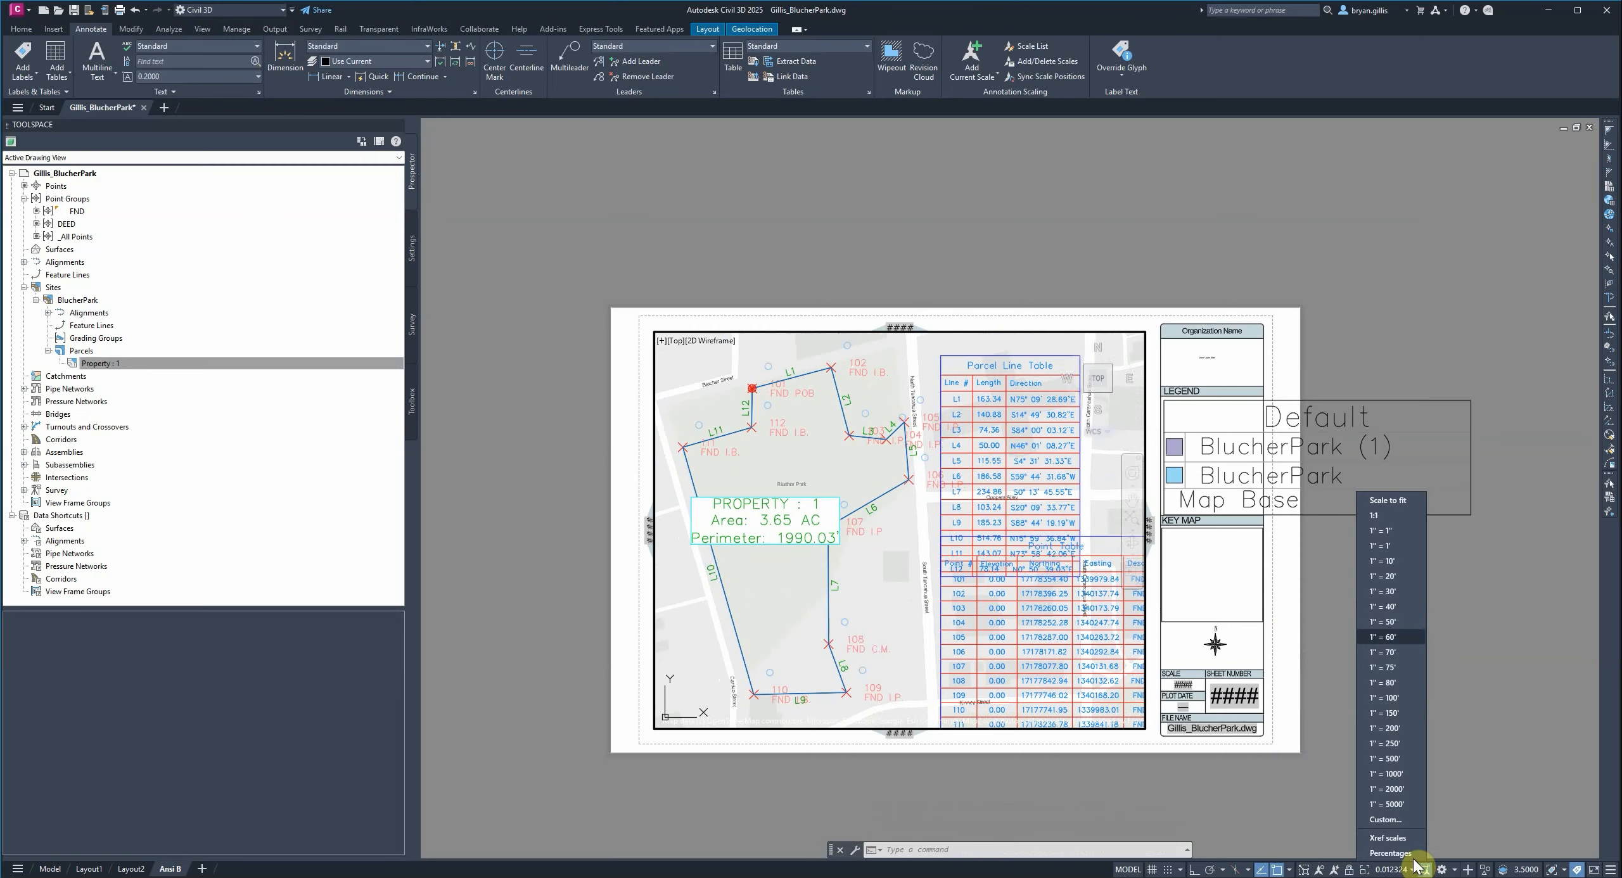
{"action": "left_click", "coordinate": [1395, 683]}
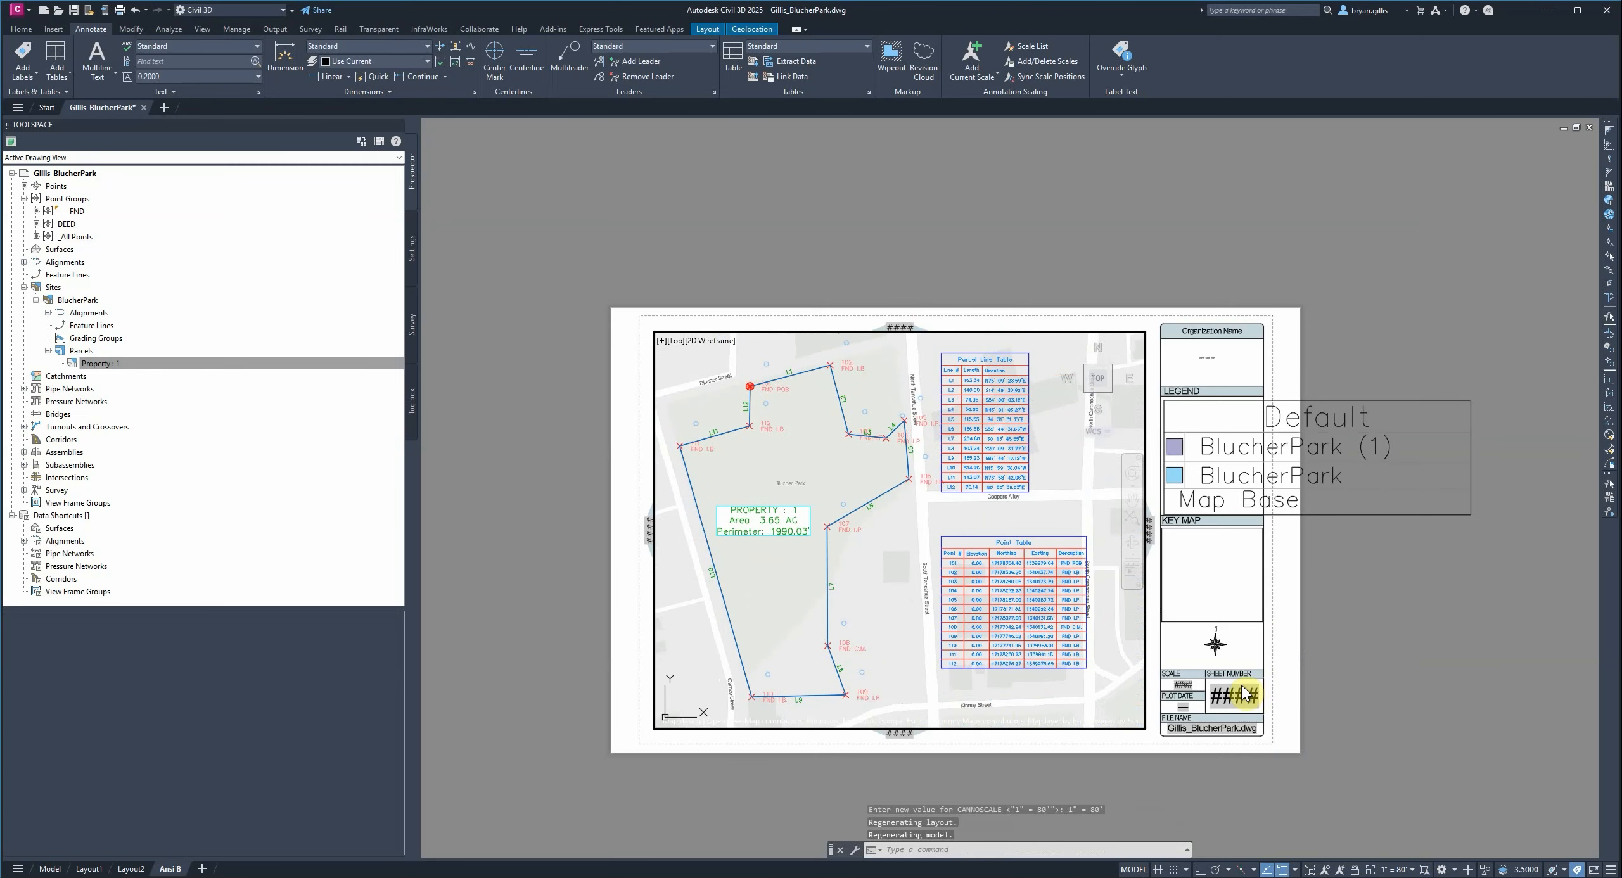
- Move the point table and parcel line table together slightly to the right, using the parcel line table's upper-left corner as base point
{"action": "left_click", "coordinate": [988, 574]}
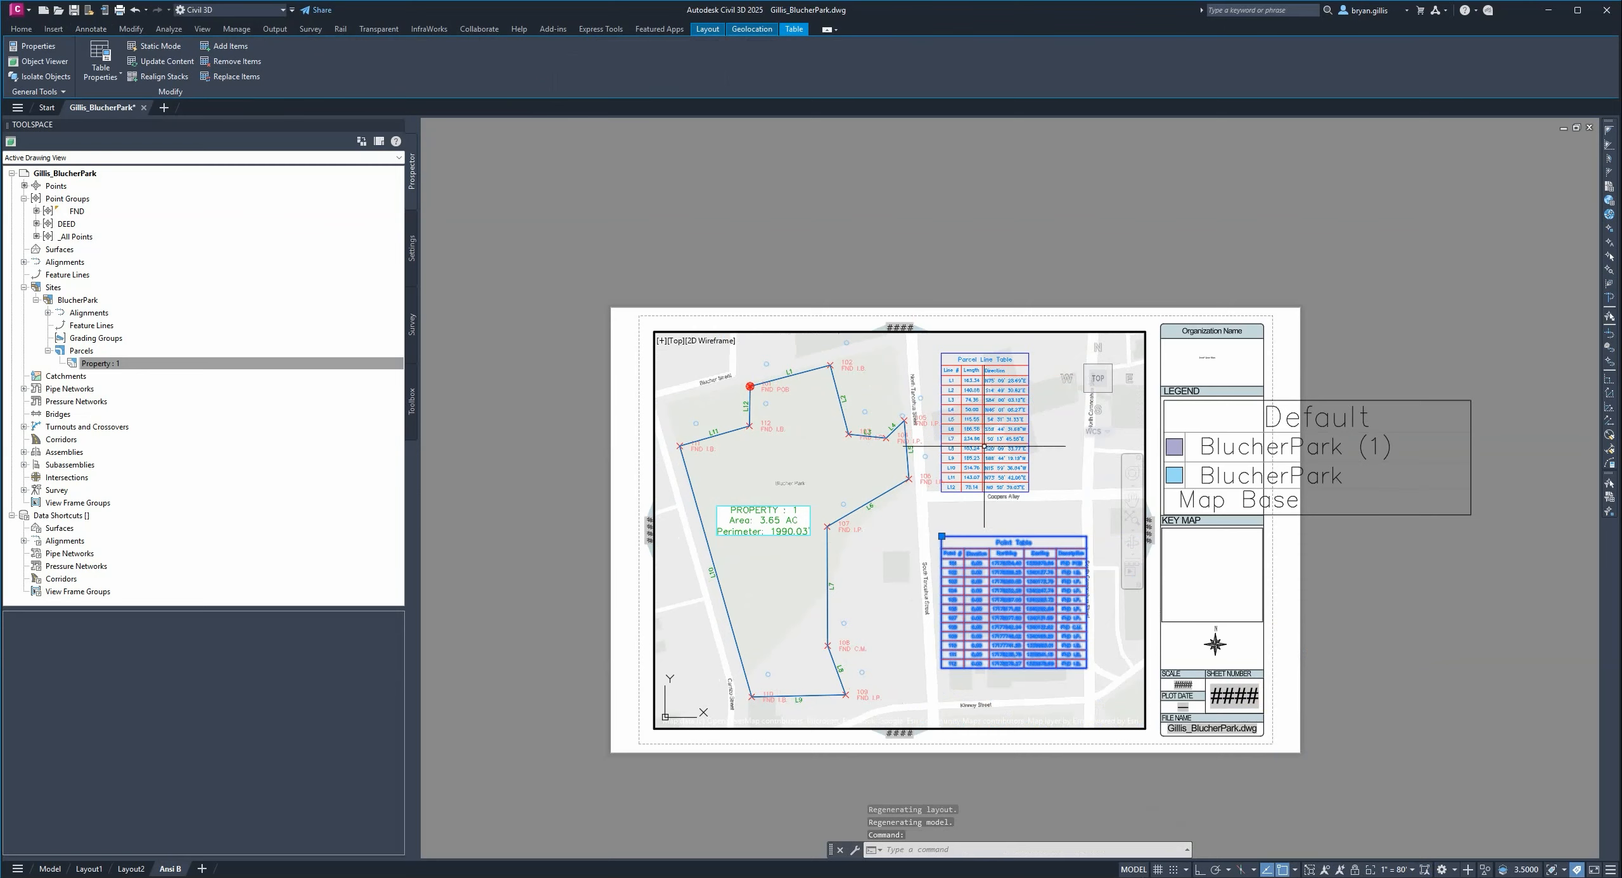
{"action": "left_click", "coordinate": [964, 404]}
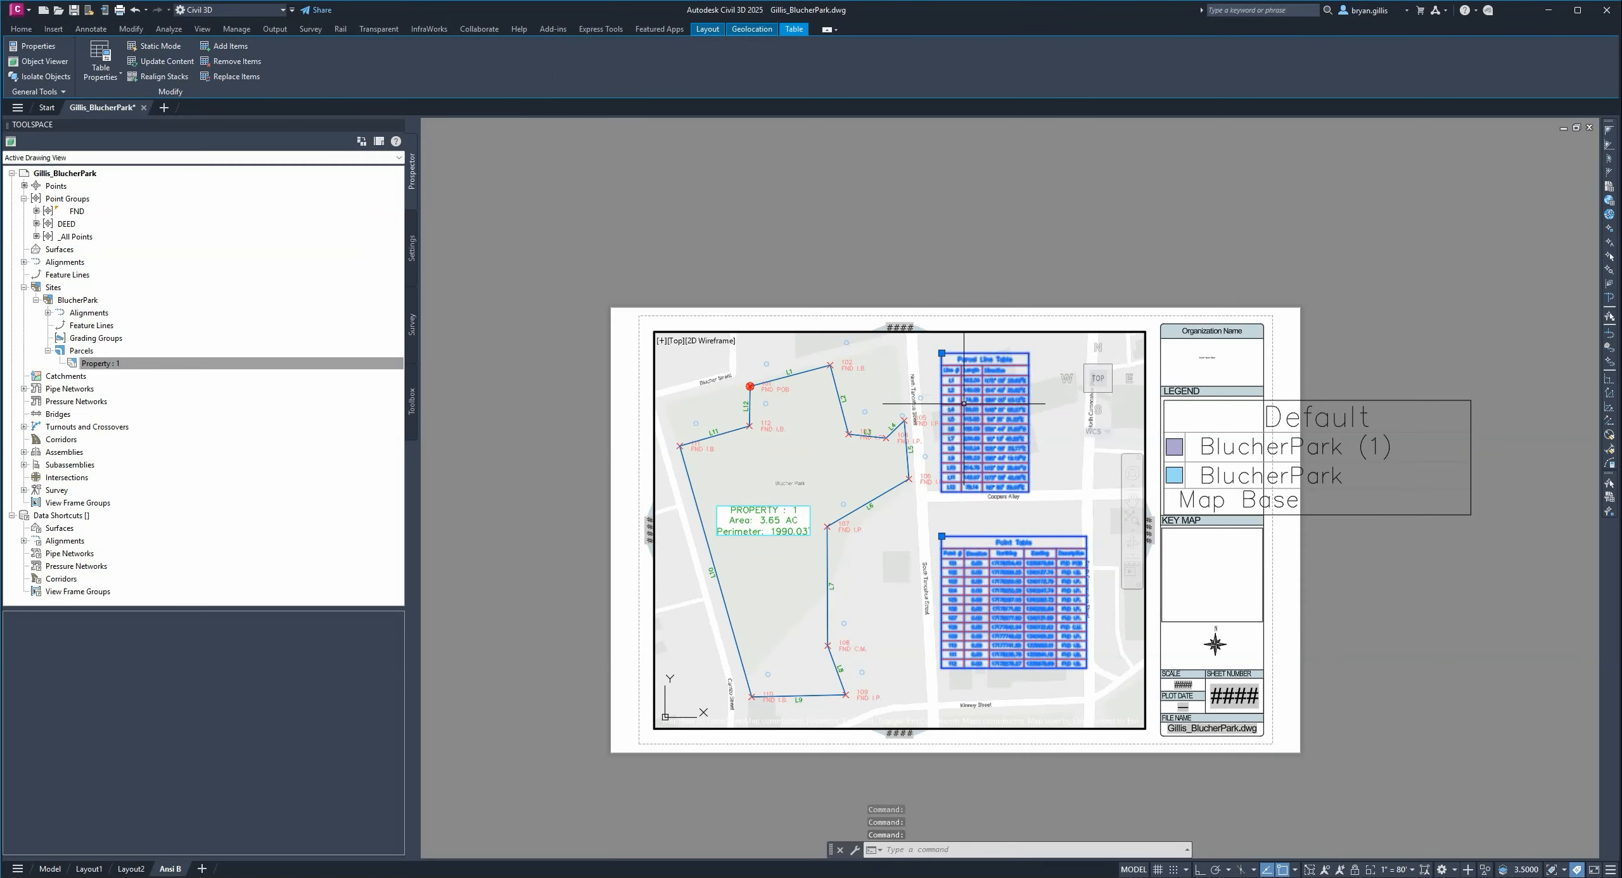
{"action": "type", "text": "m"}
{"action": "key", "text": "Return"}
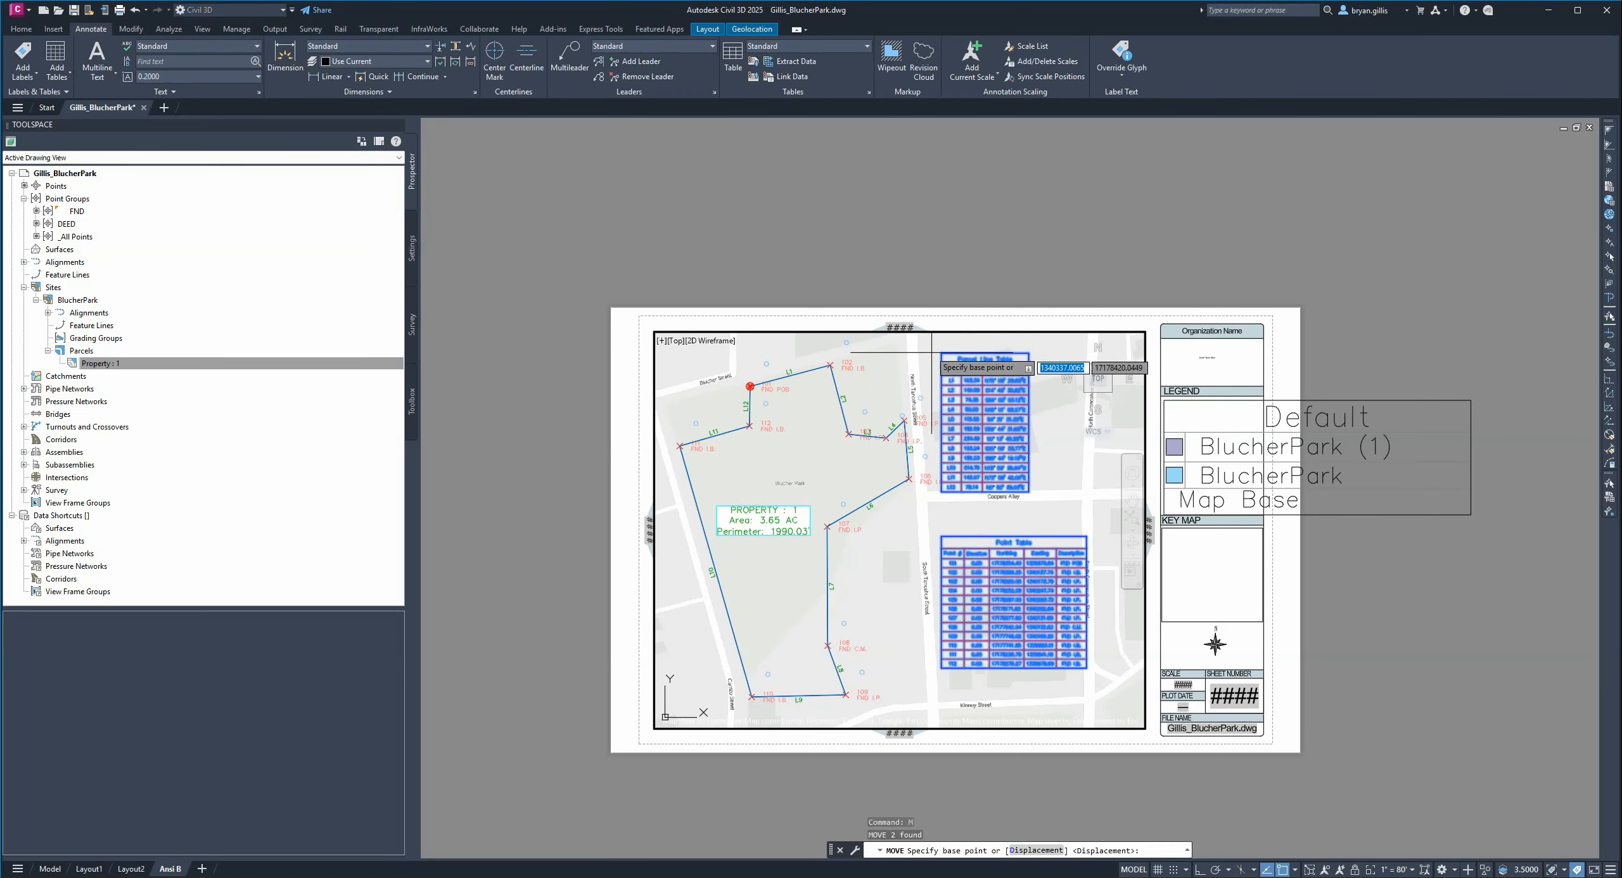
{"action": "left_click", "coordinate": [940, 351]}
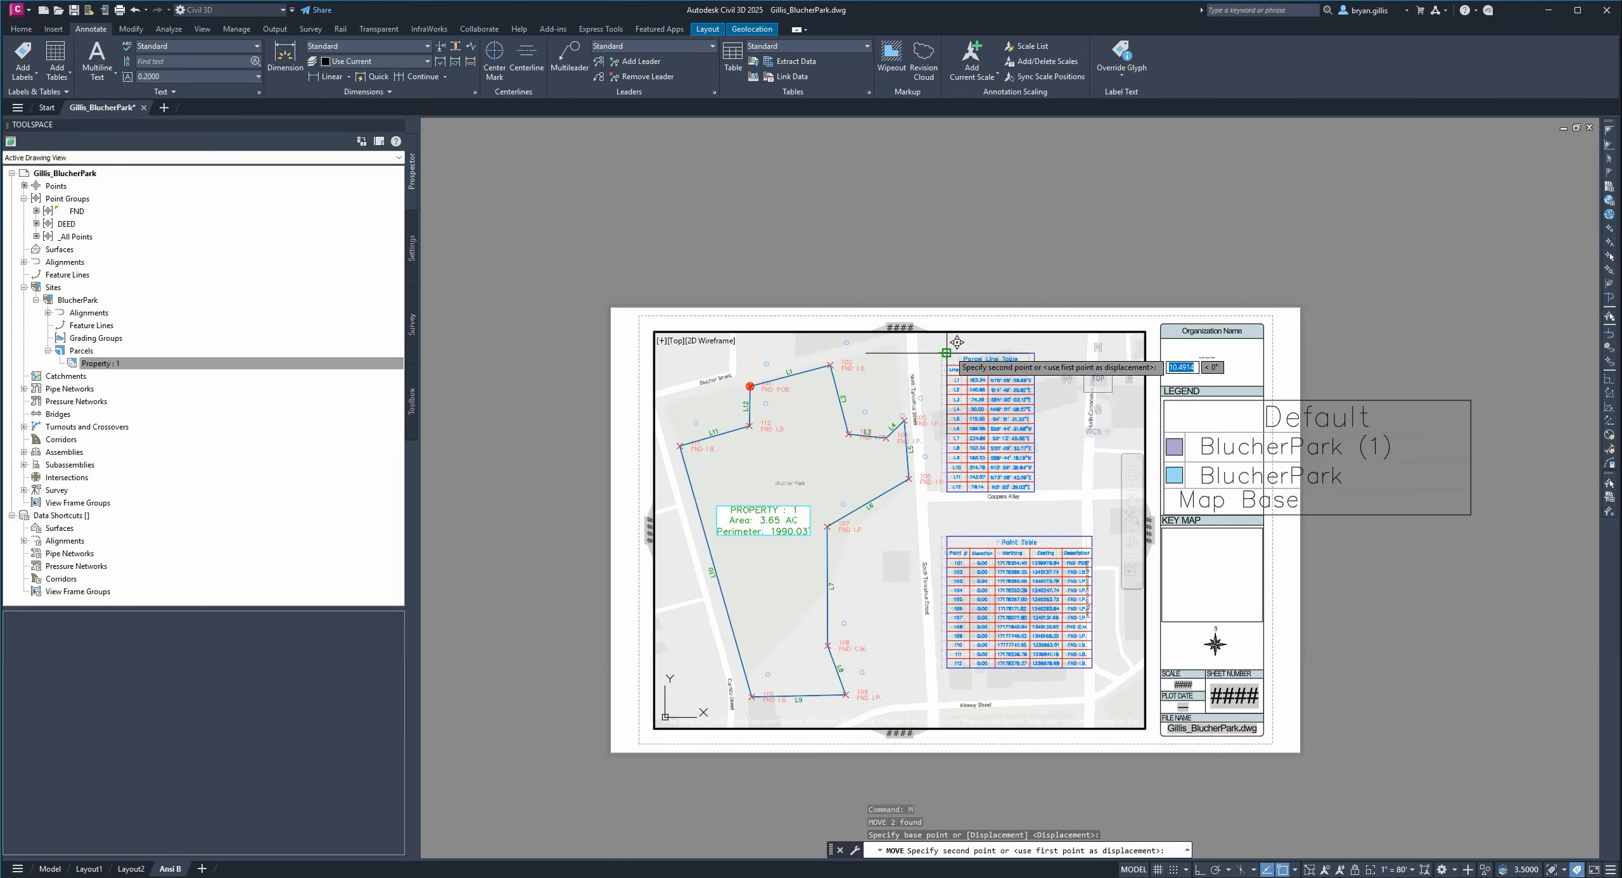
{"action": "left_click", "coordinate": [949, 350]}
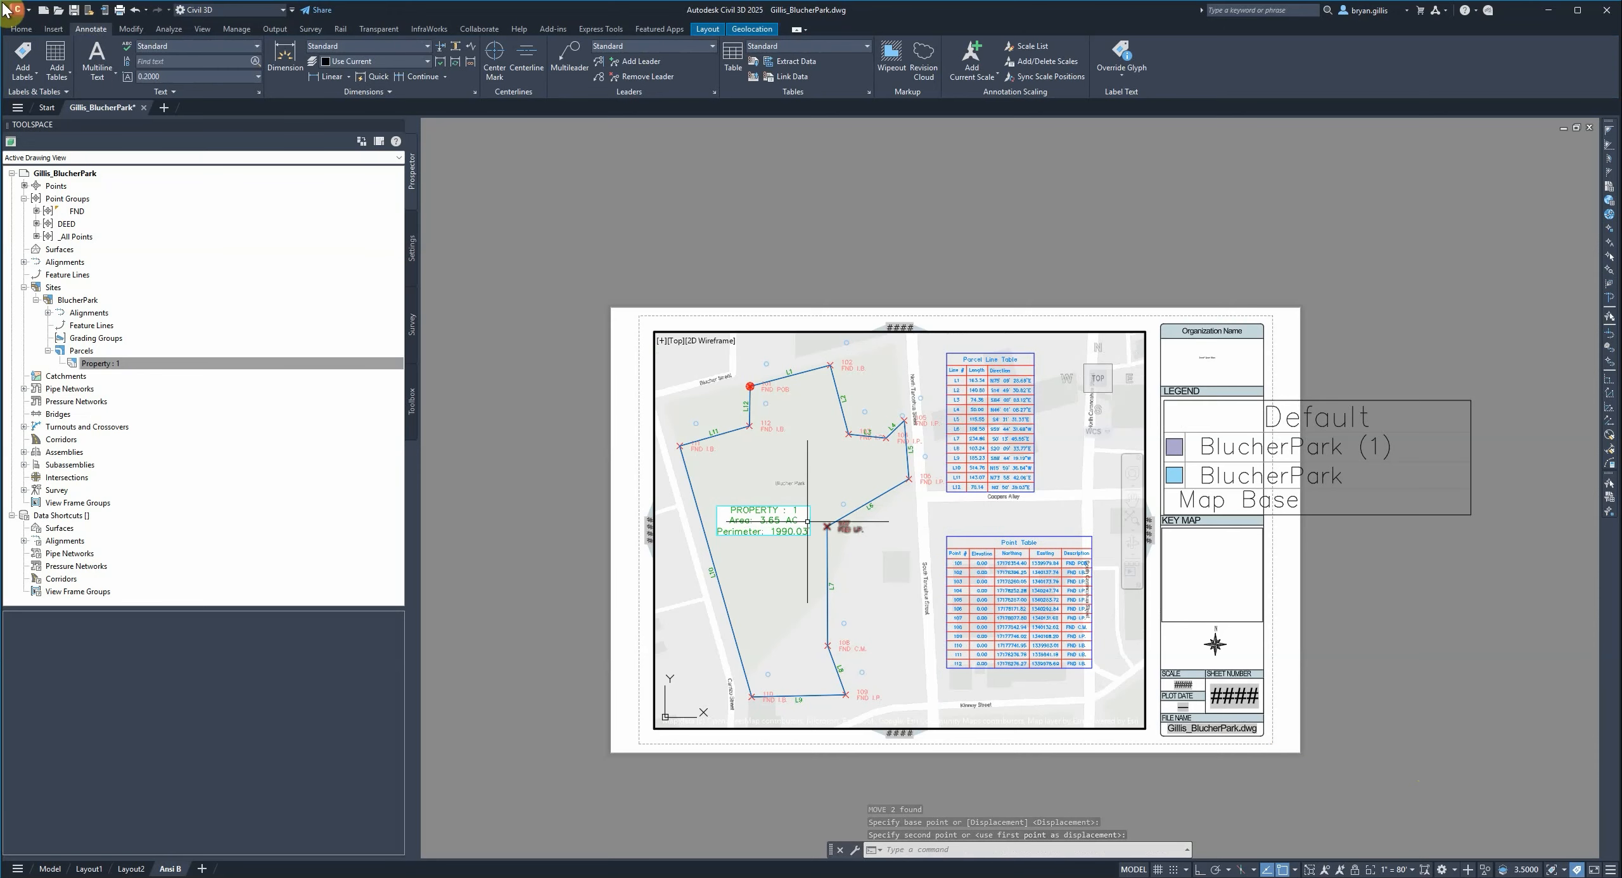
- Set the FND point group's point label style to Point Number Only
{"action": "right_click", "coordinate": [73, 211]}
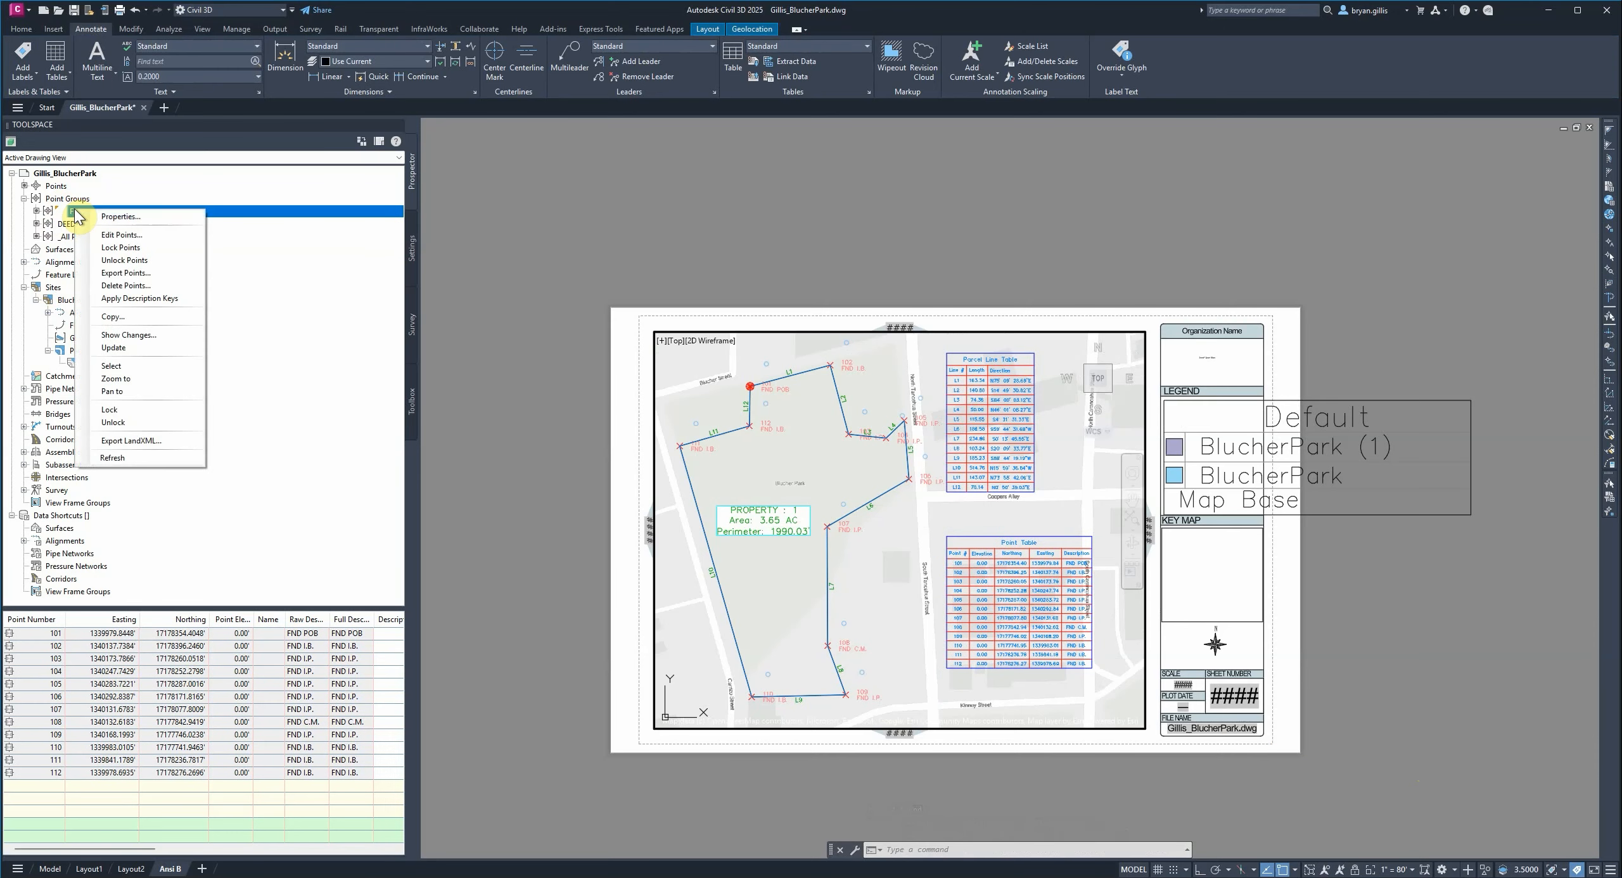
{"action": "left_click", "coordinate": [112, 217]}
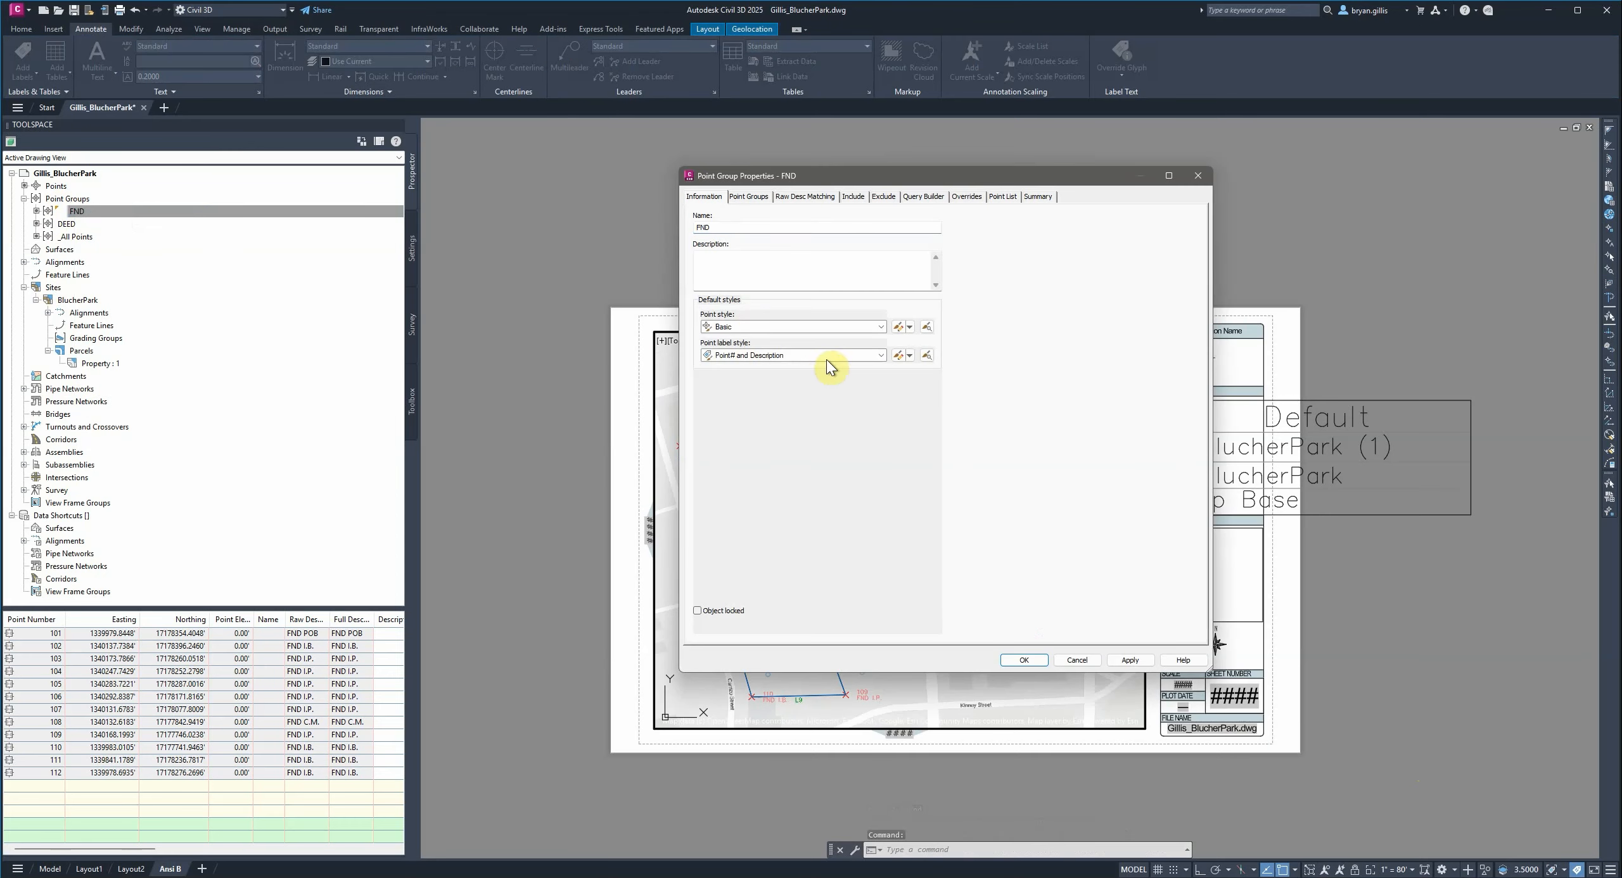
{"action": "left_click", "coordinate": [869, 358]}
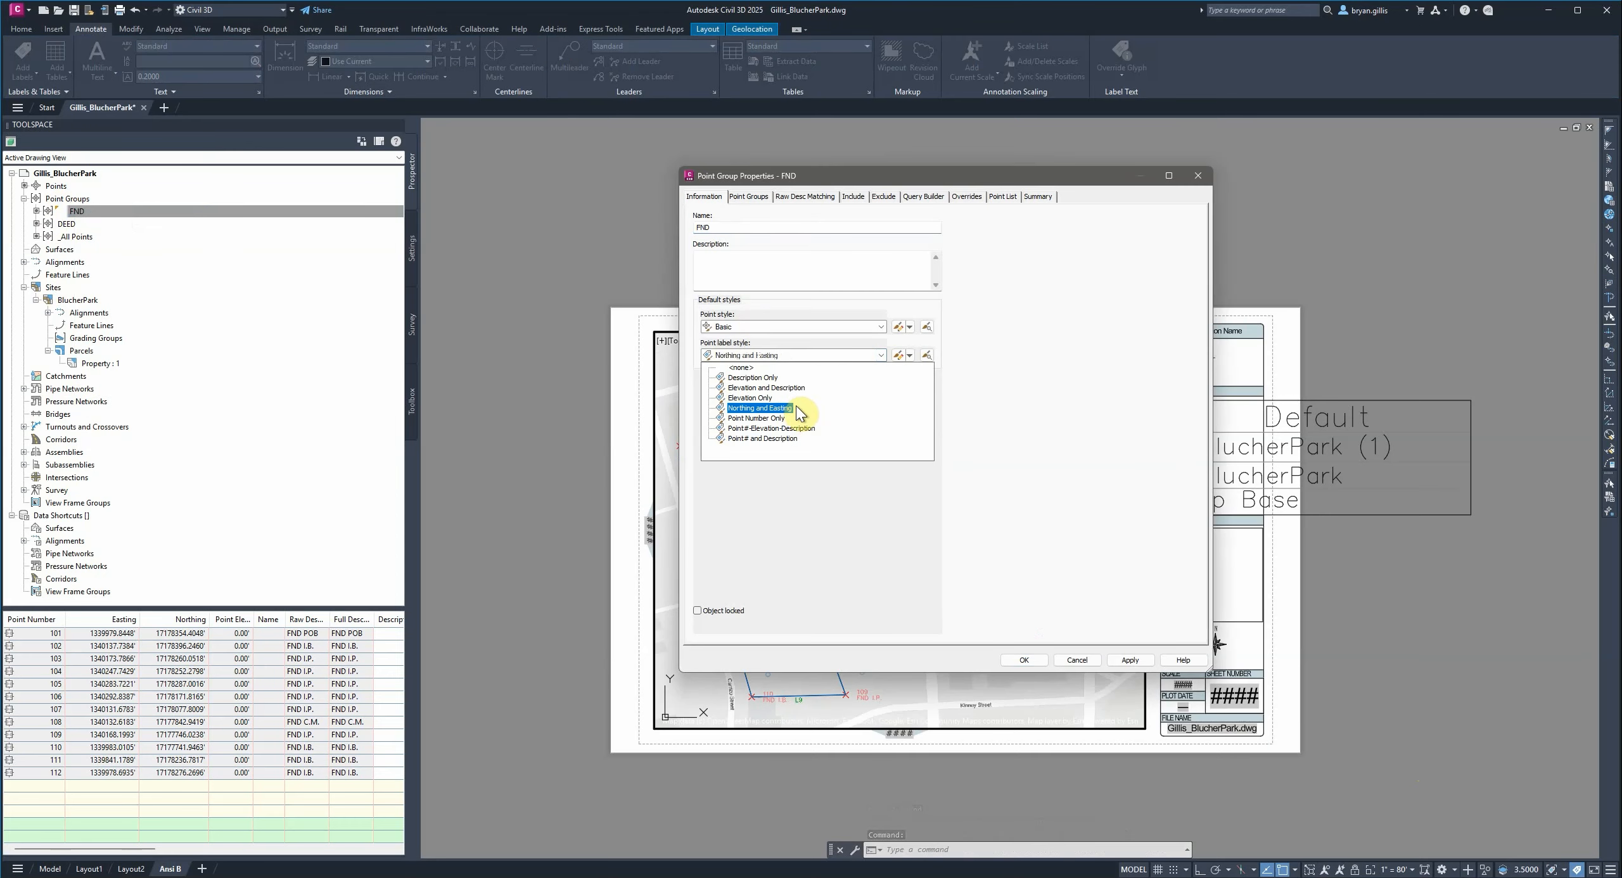
{"action": "left_click", "coordinate": [772, 419]}
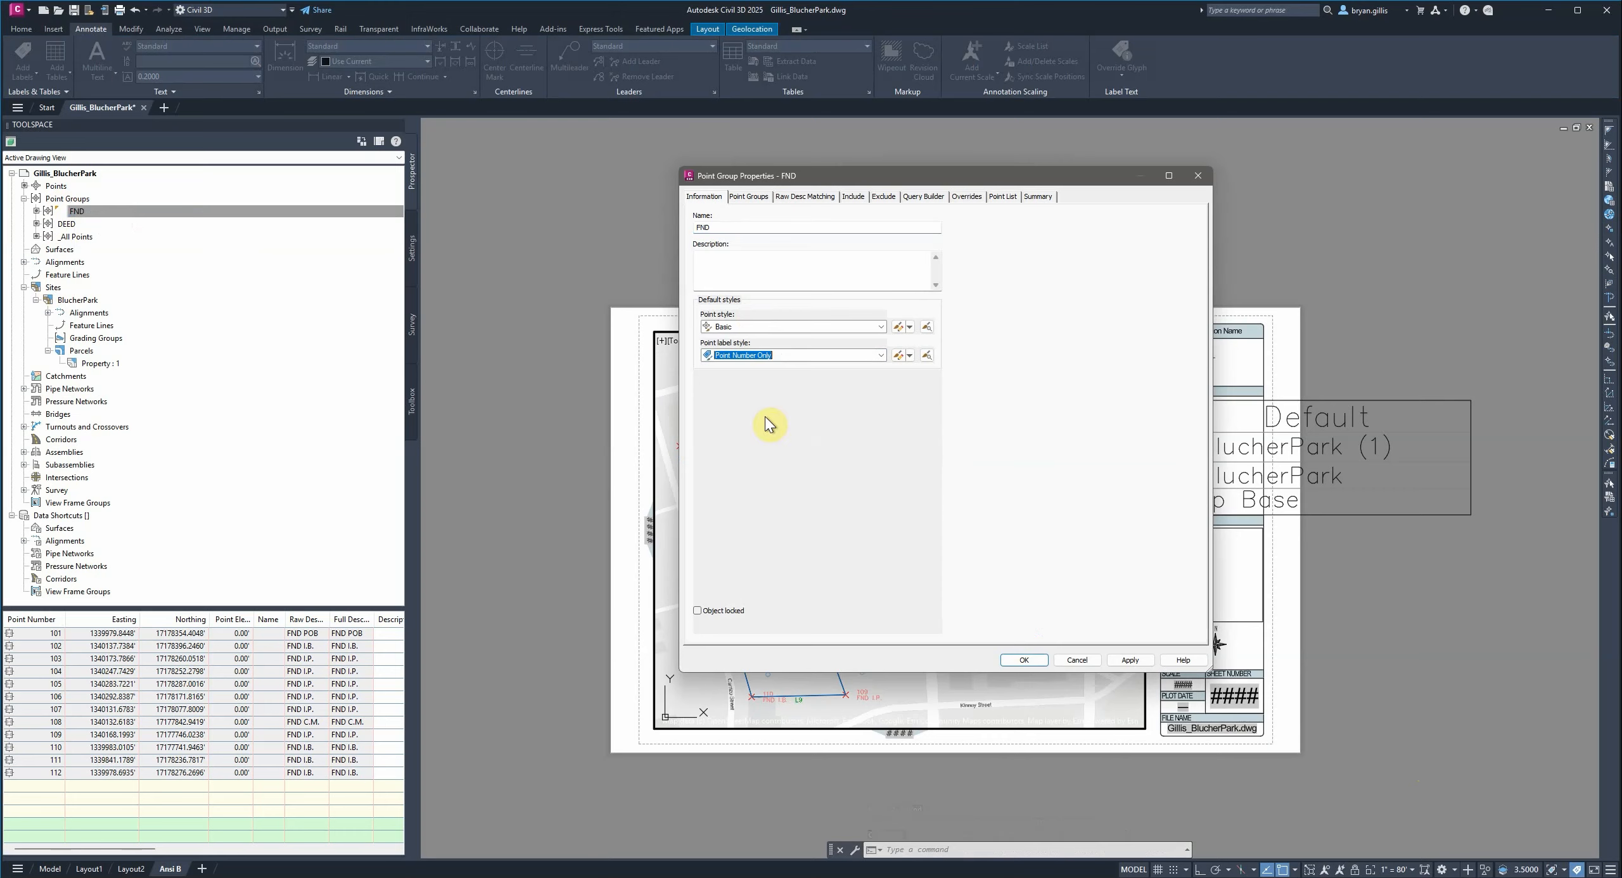
{"action": "left_click", "coordinate": [1131, 660]}
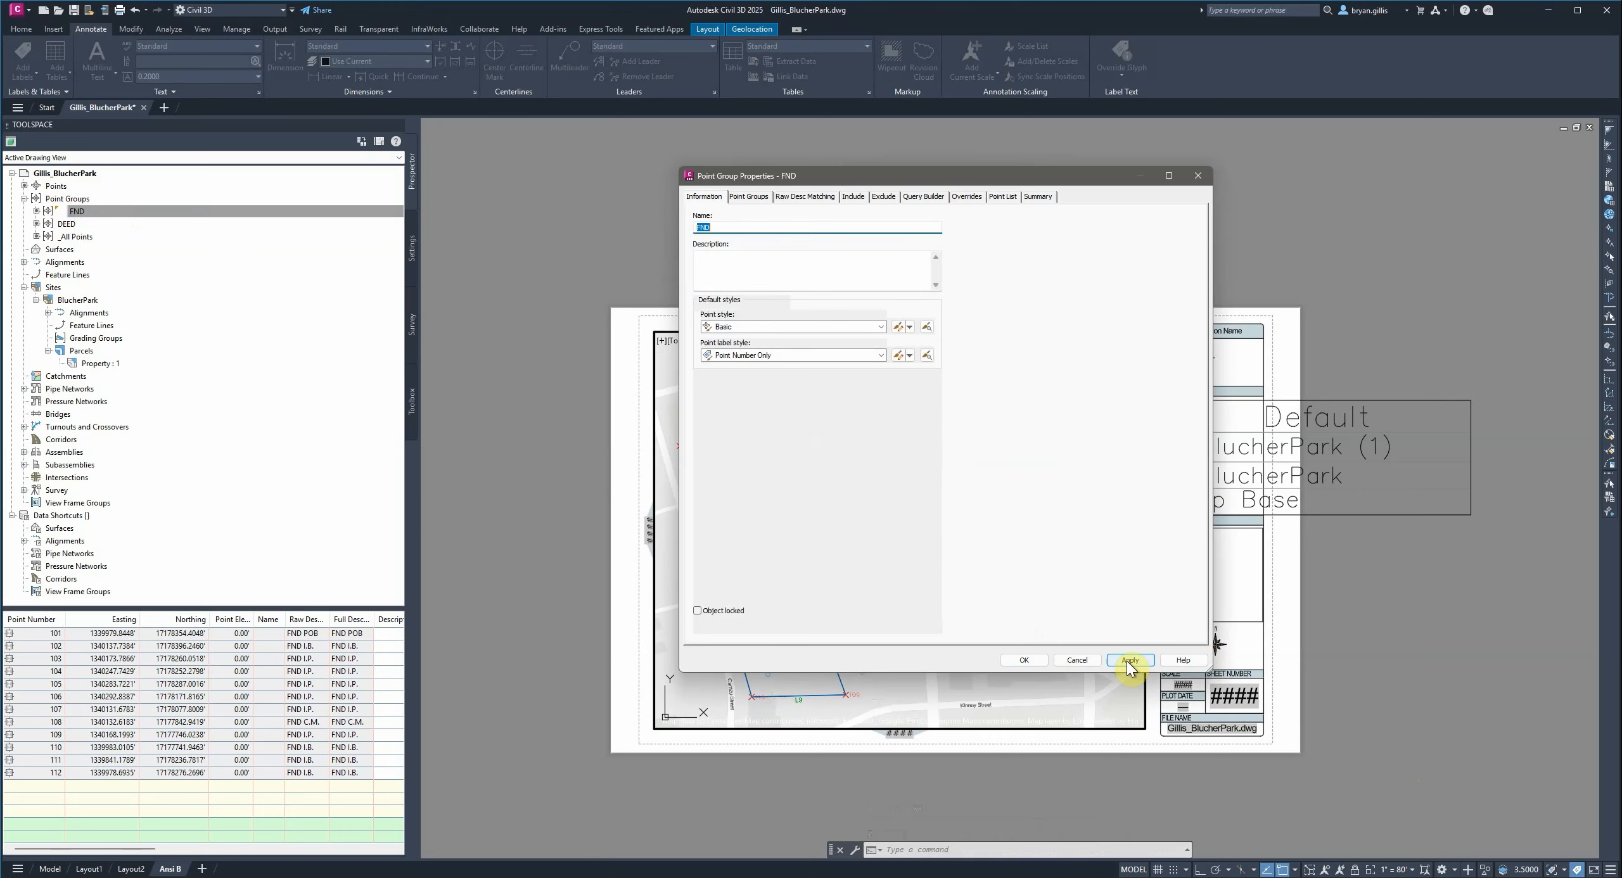
{"action": "left_click", "coordinate": [1014, 660]}
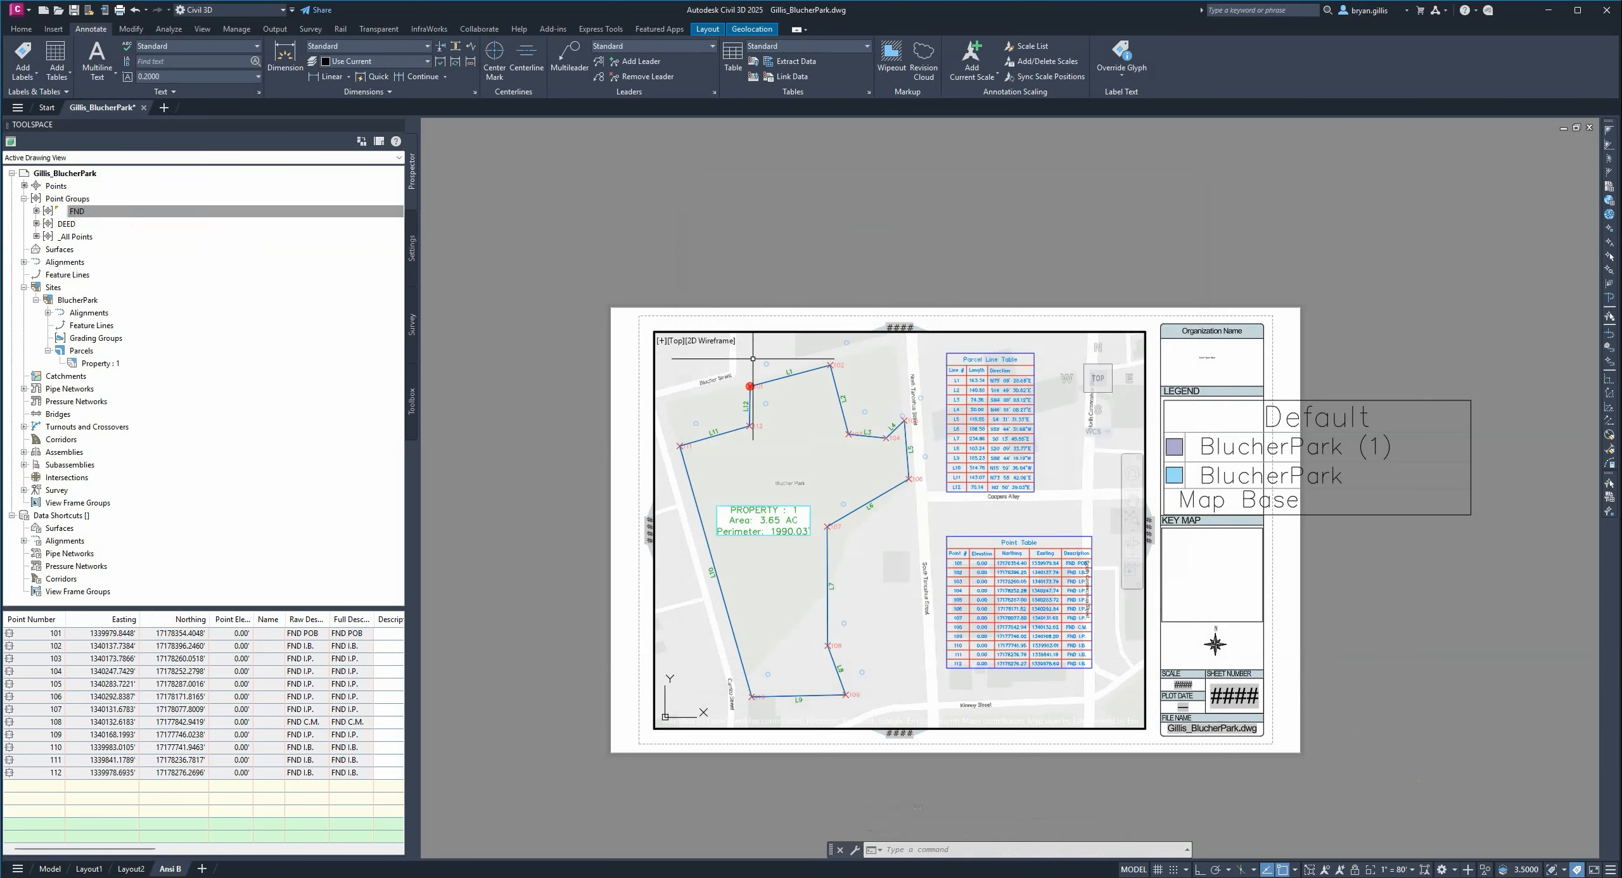
- Return to paper space and set the title block's organization name attribute to Gillis Geospatial
{"action": "double_click", "coordinate": [1029, 256]}
{"action": "mouse_move", "coordinate": [862, 289]}
{"action": "middle_mouse_down"}
{"action": "mouse_move", "coordinate": [1060, 260]}
{"action": "mouse_move", "coordinate": [1015, 283]}
{"action": "middle_mouse_up"}
{"action": "scroll", "coordinate": [1205, 633], "scroll_direction": "up", "scroll_amount": 3}
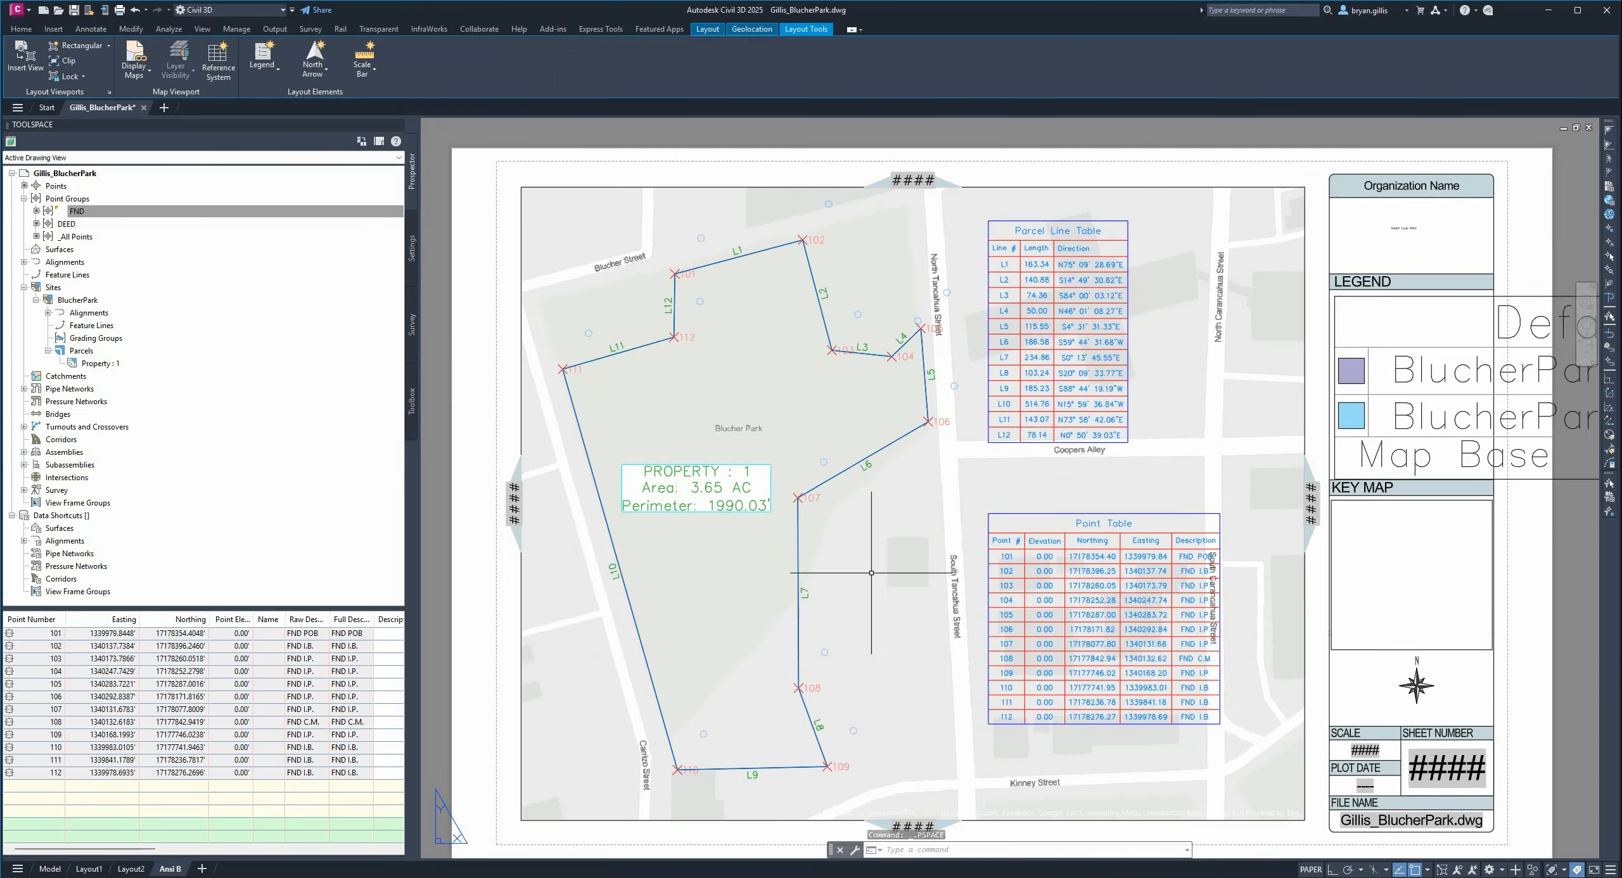
{"action": "middle_click_drag", "start_coordinate": [825, 620], "coordinate": [862, 598]}
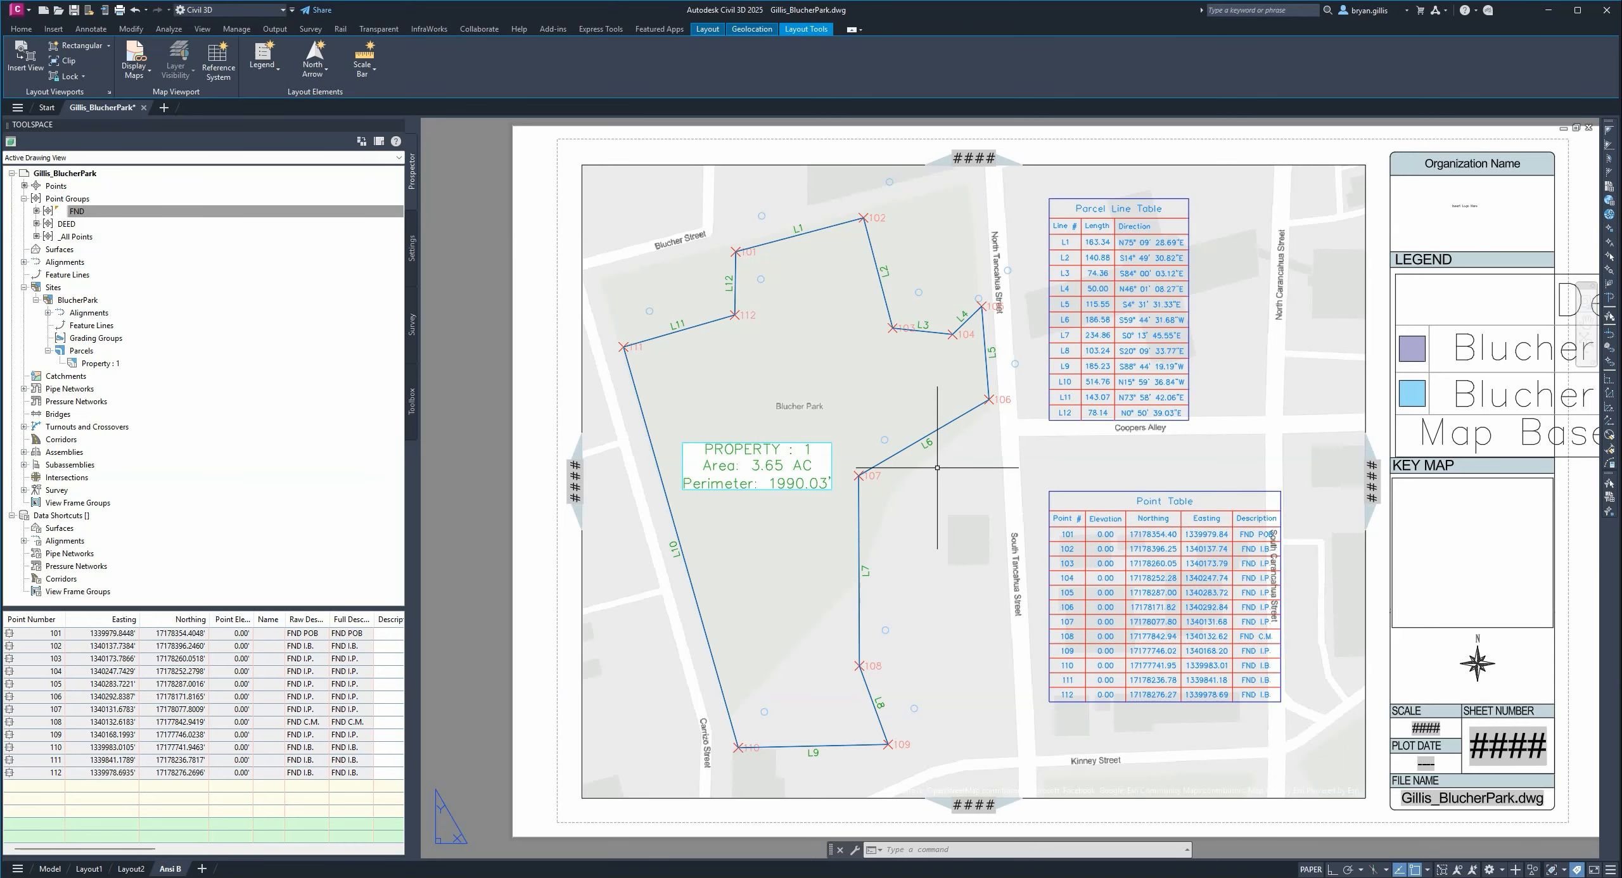
{"action": "middle_click_drag", "start_coordinate": [1264, 415], "coordinate": [1213, 408]}
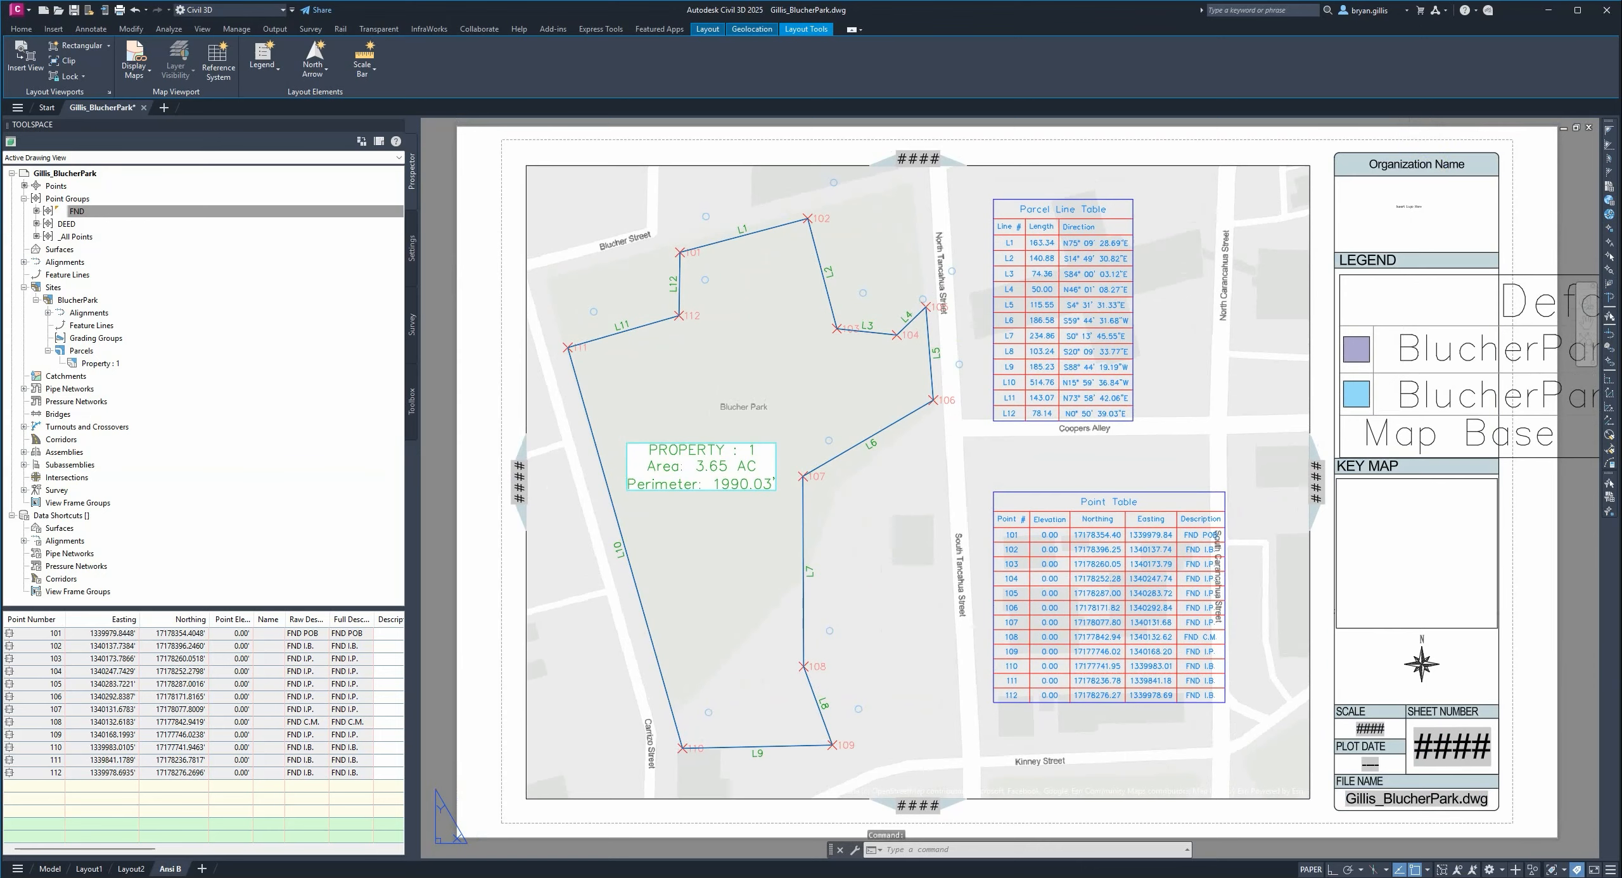
{"action": "double_click", "coordinate": [1417, 166]}
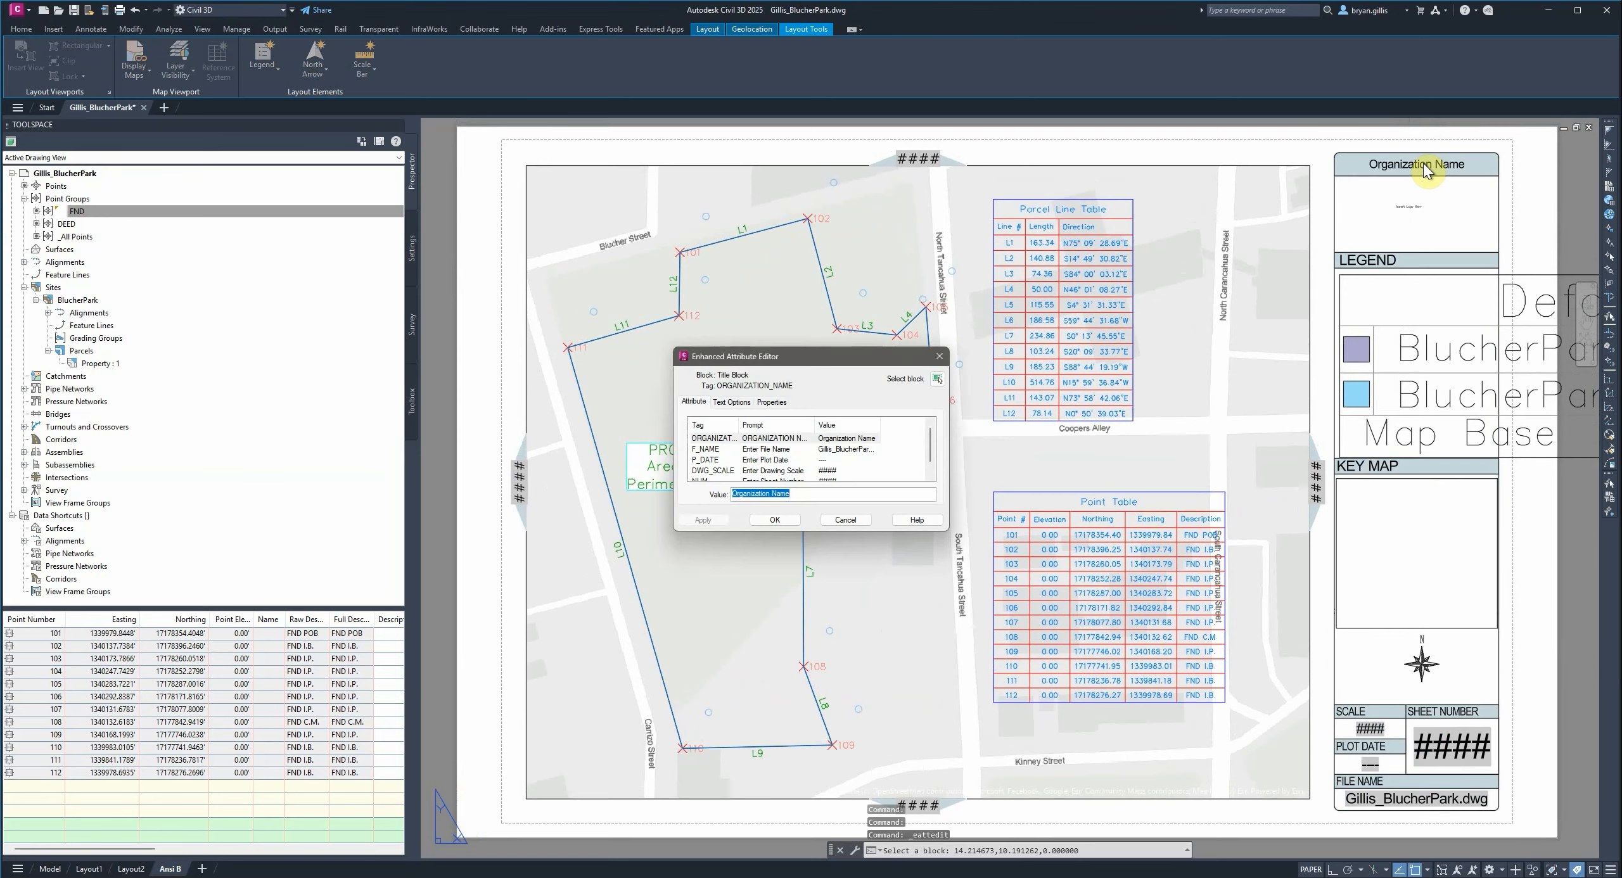
{"action": "left_click", "coordinate": [799, 498]}
{"action": "left_click_drag", "start_coordinate": [797, 500], "coordinate": [732, 497]}
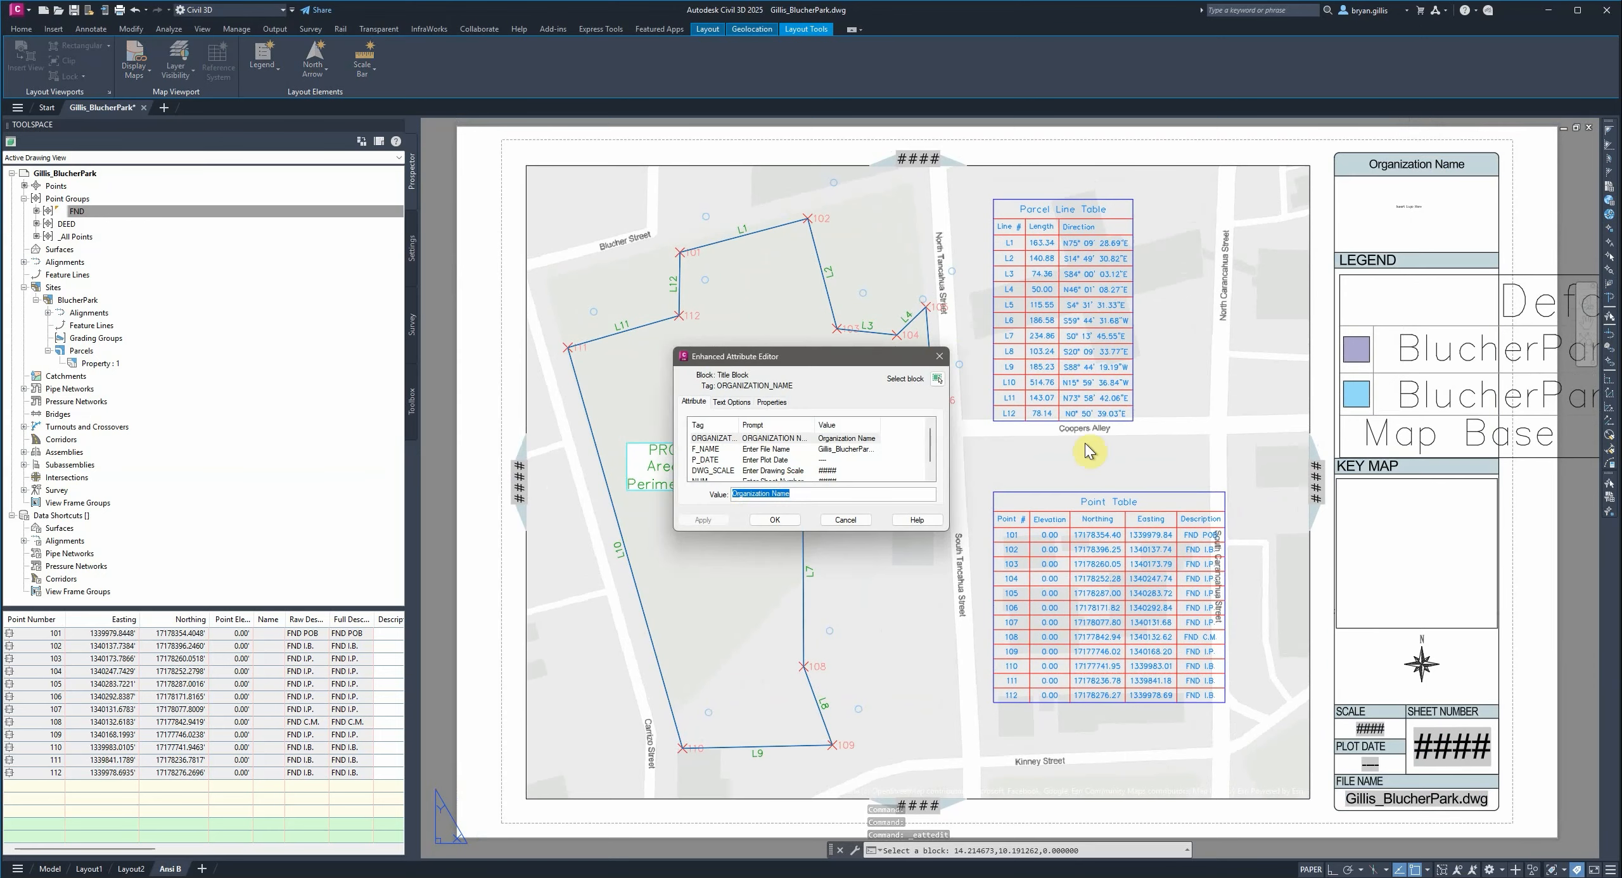
{"action": "type", "text": "Gillis "}
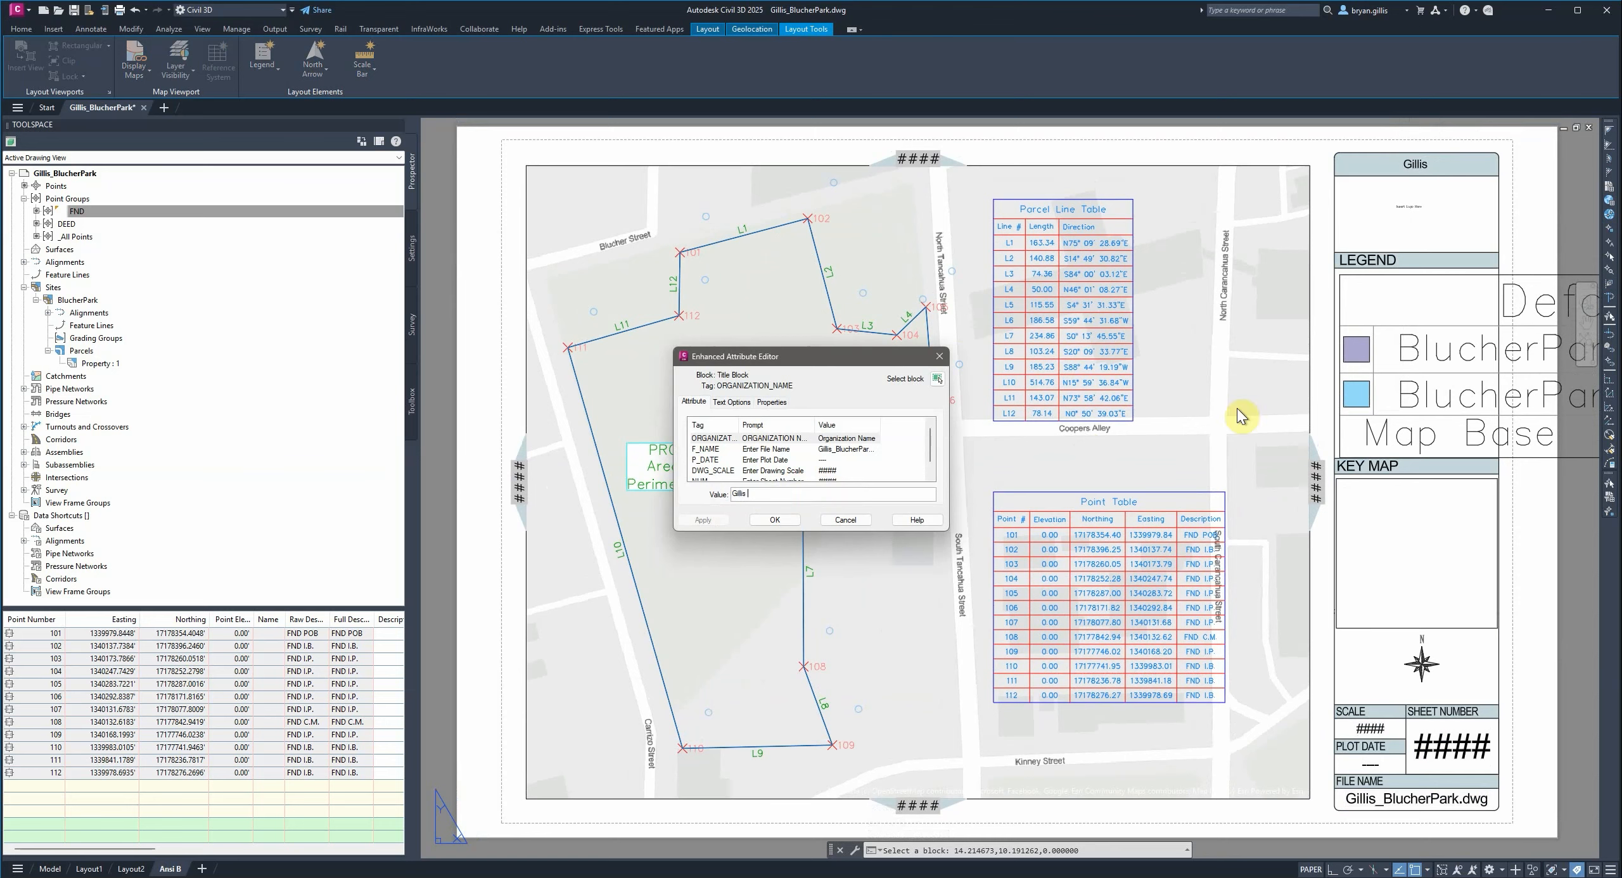
{"action": "type", "text": "Geospatial"}
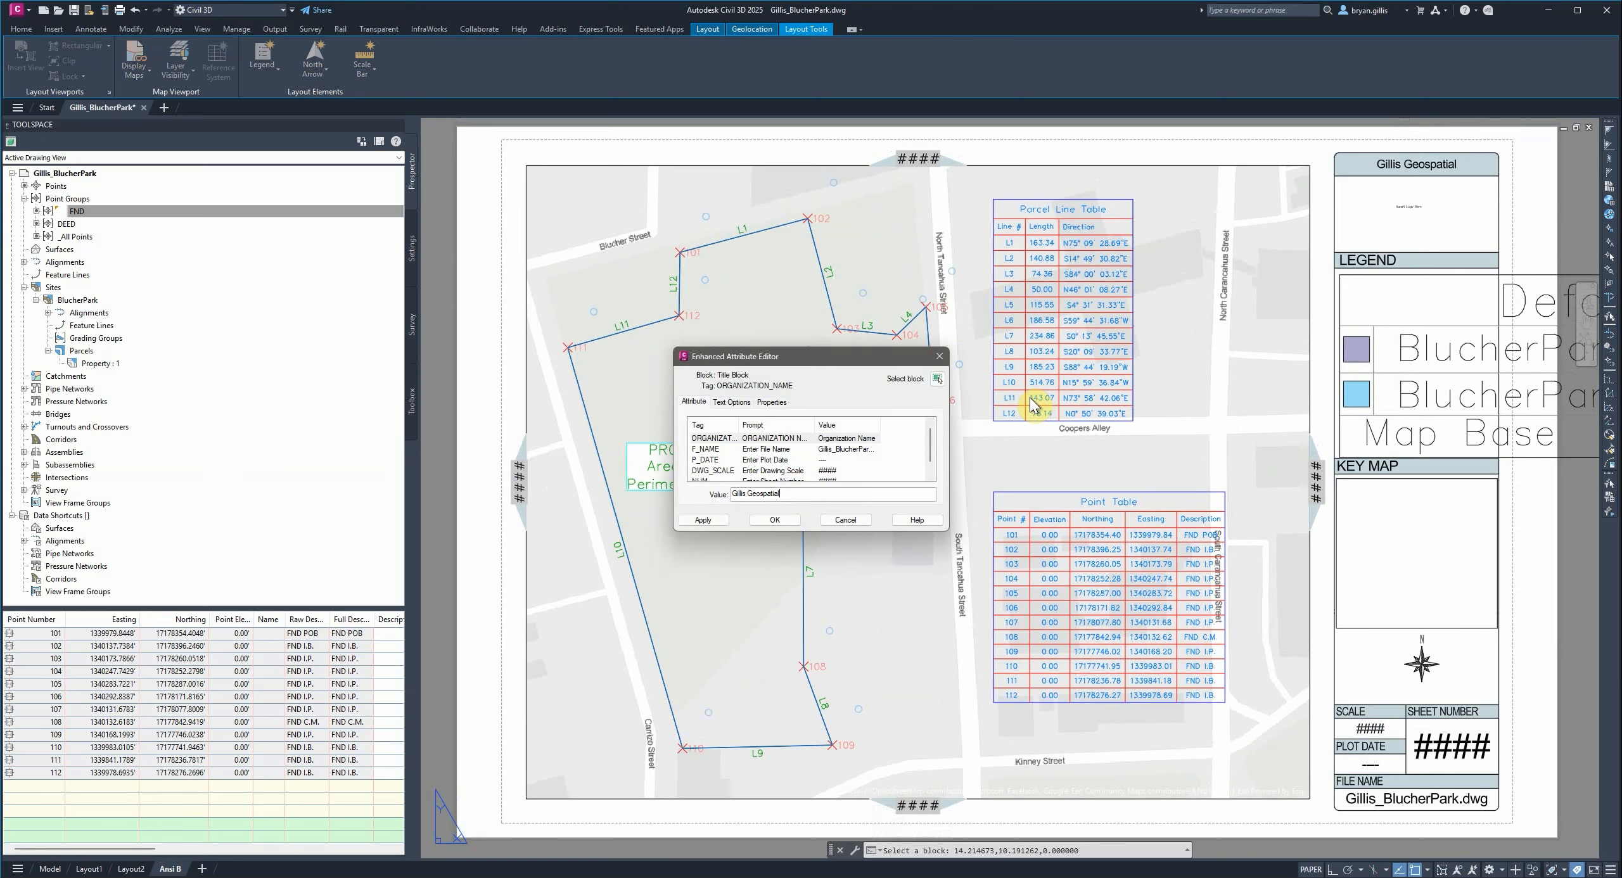
{"action": "left_click", "coordinate": [703, 521]}
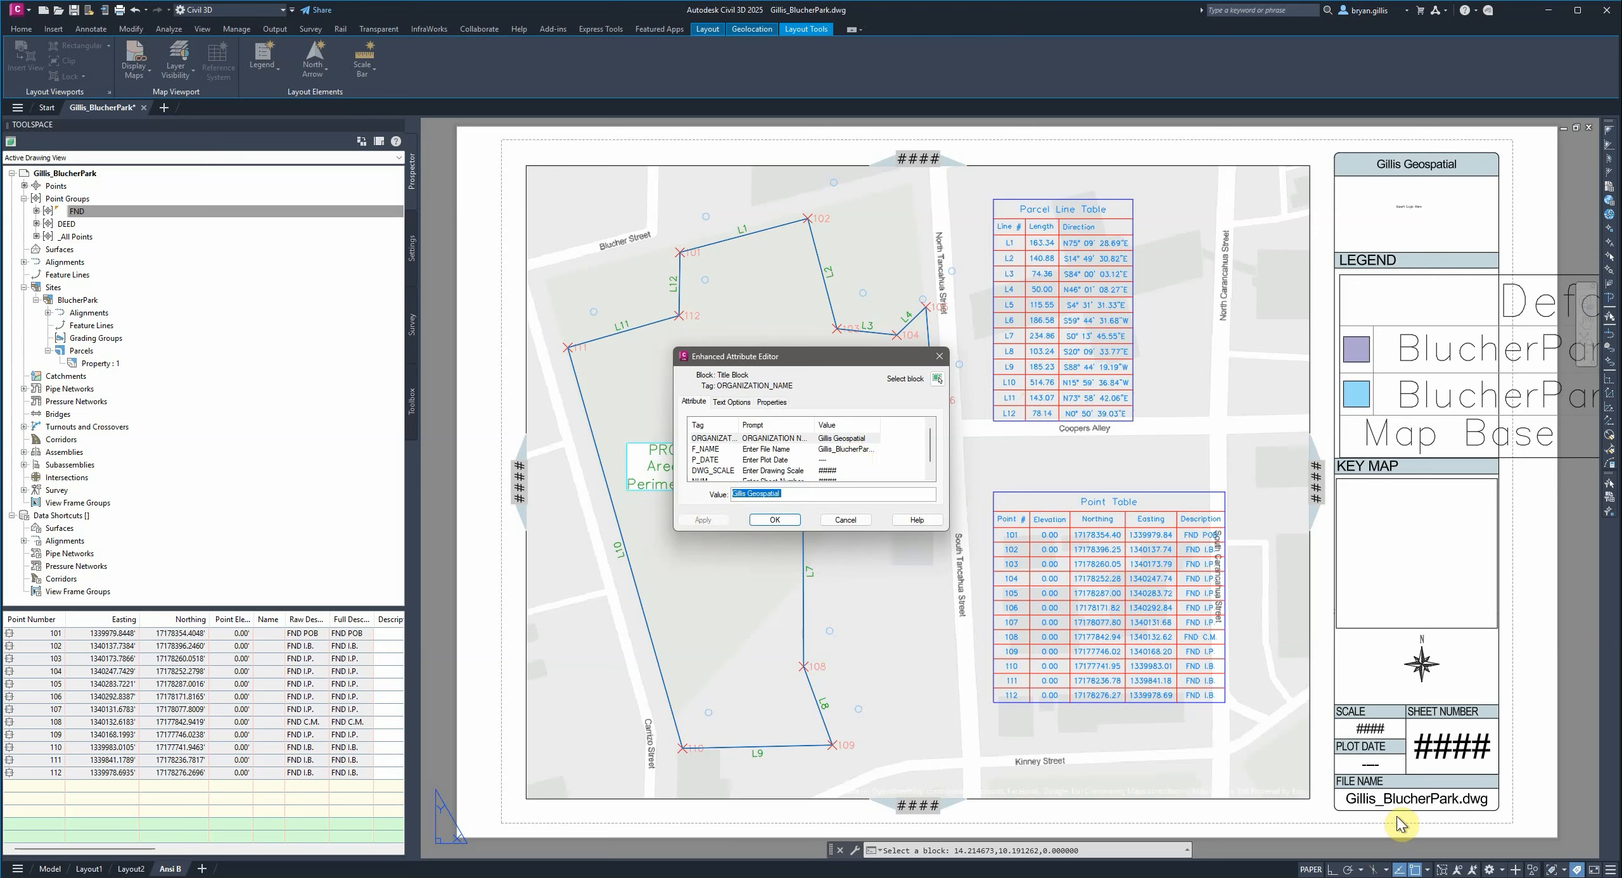
- Set the title block's plot date to 2025MAY7 and its drawing scale to 1" = 80'
{"action": "left_click", "coordinate": [778, 461]}
{"action": "left_click", "coordinate": [758, 495]}
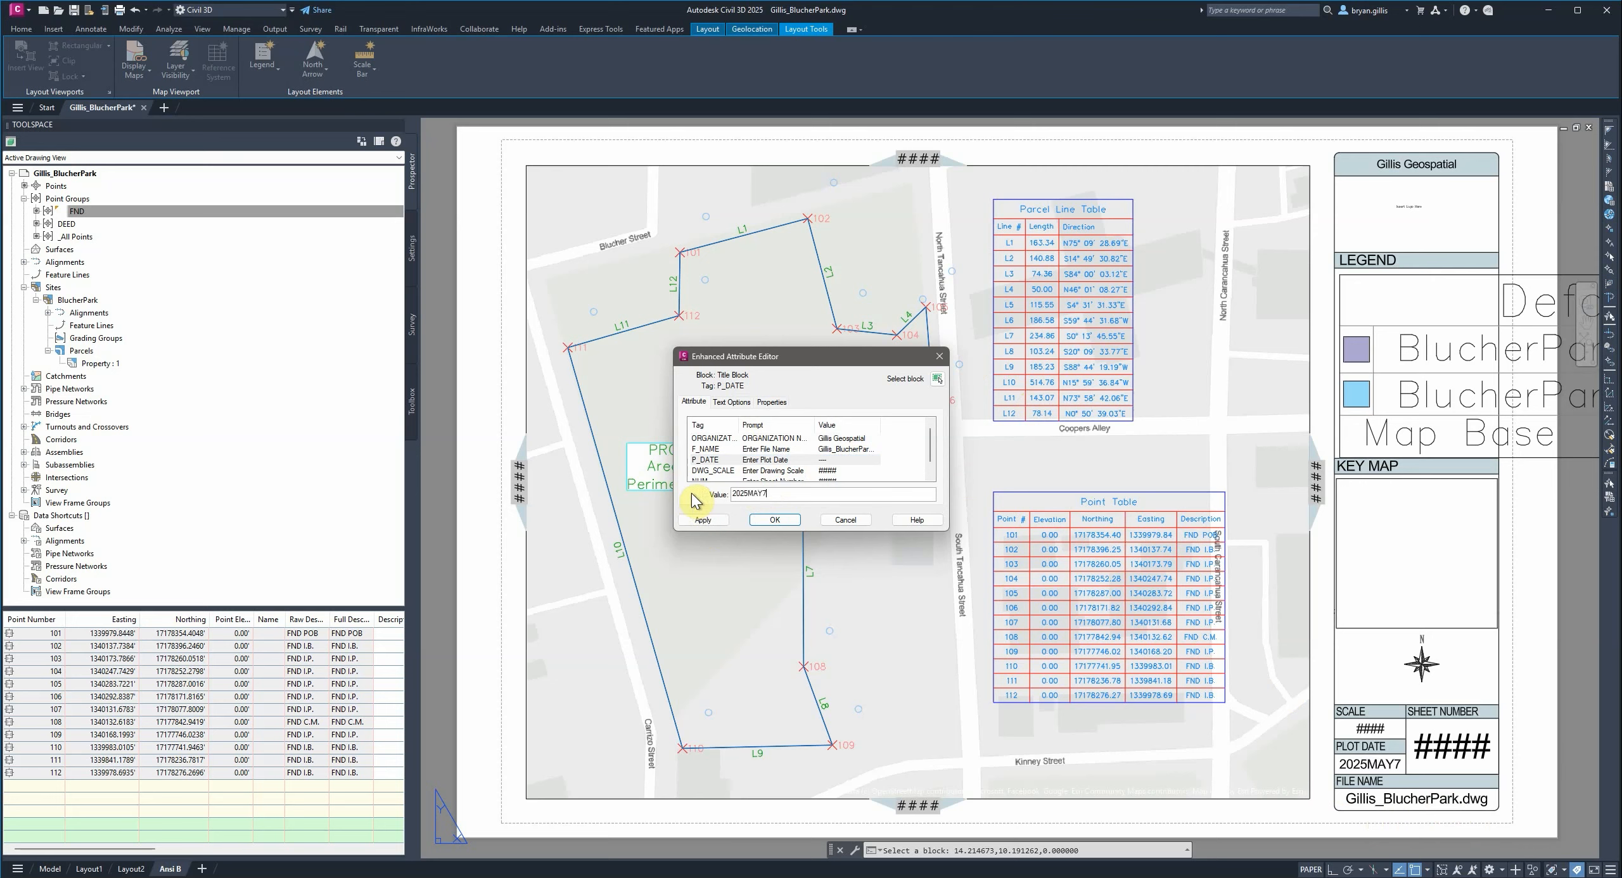
{"action": "left_click", "coordinate": [834, 474]}
{"action": "double_click", "coordinate": [747, 495]}
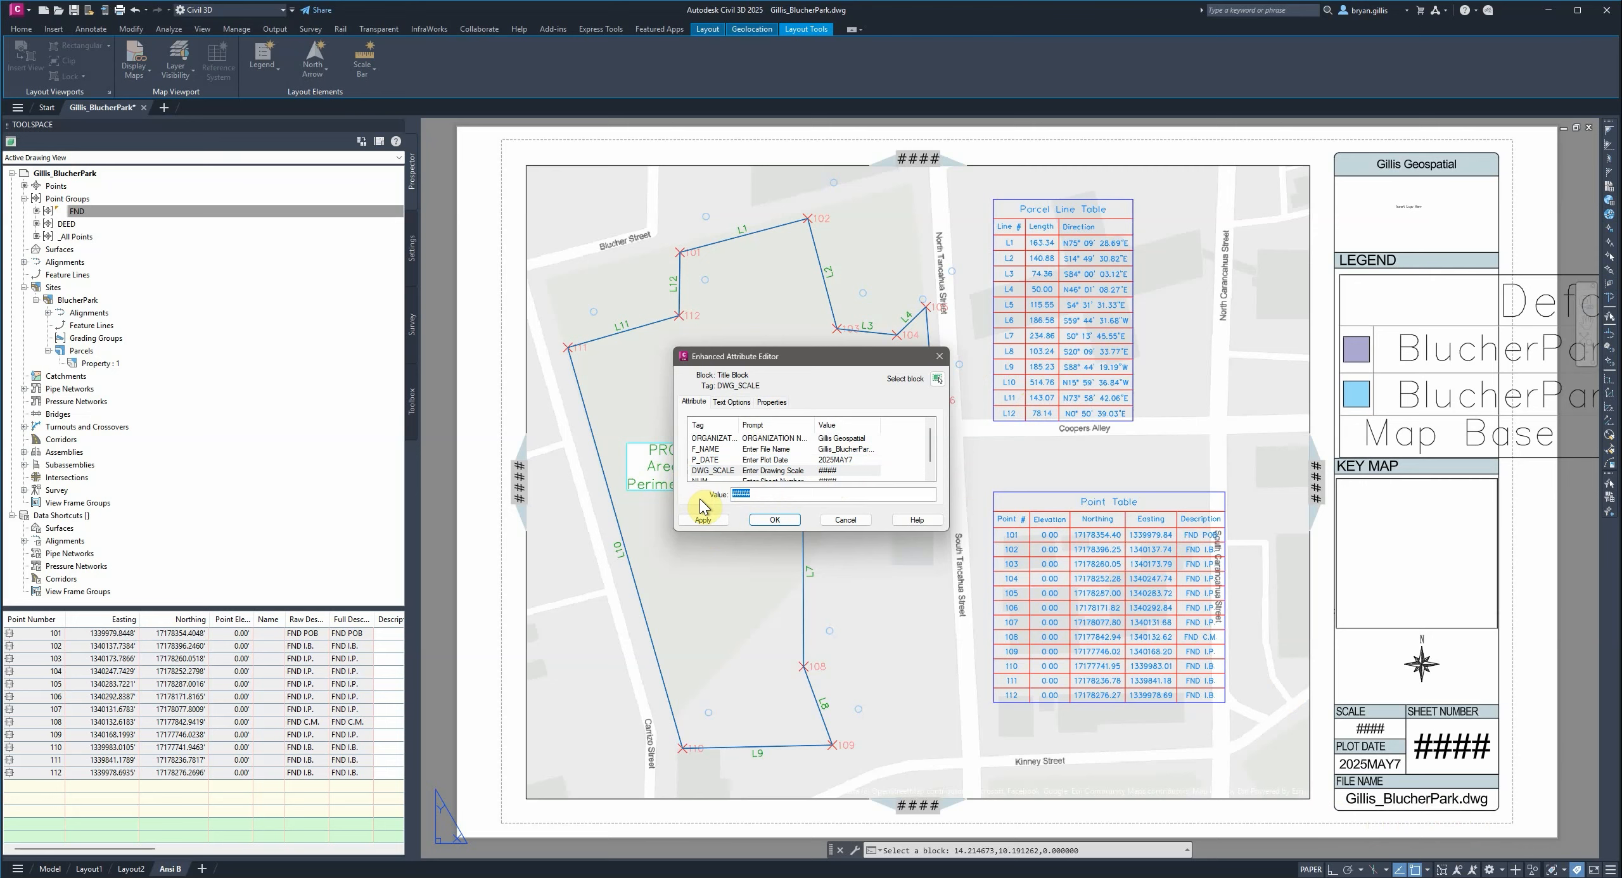
{"action": "type", "text": "1\" = 80'"}
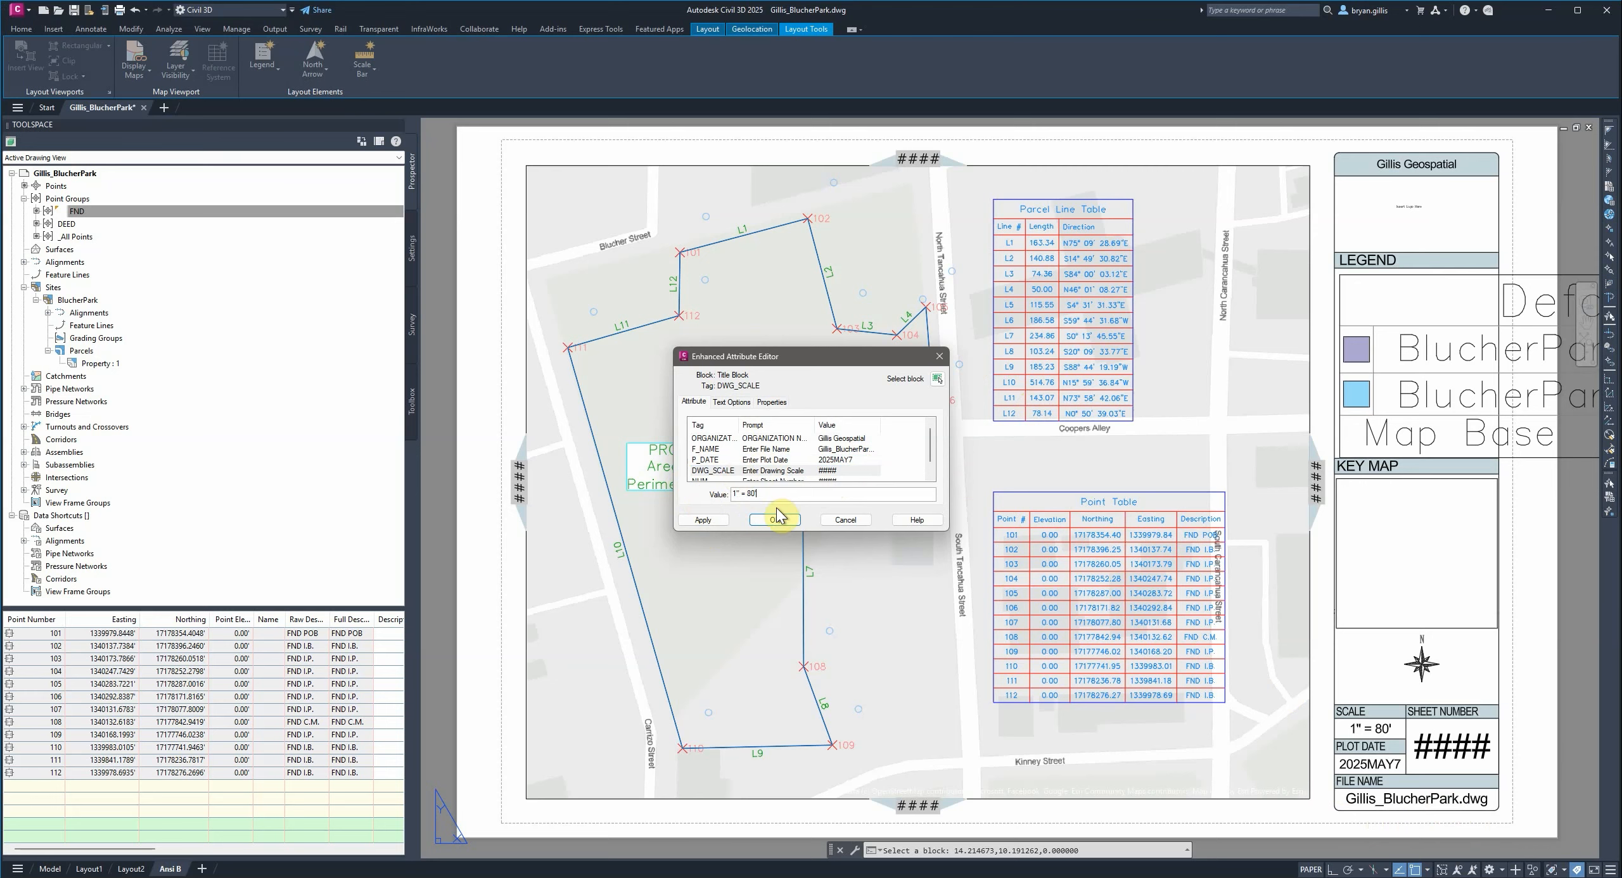
{"action": "left_click", "coordinate": [702, 520]}
- Set the title block's sheet number to 1 of 1 and accept the attribute edits
{"action": "scroll", "coordinate": [798, 458], "scroll_direction": "down", "scroll_amount": 1}
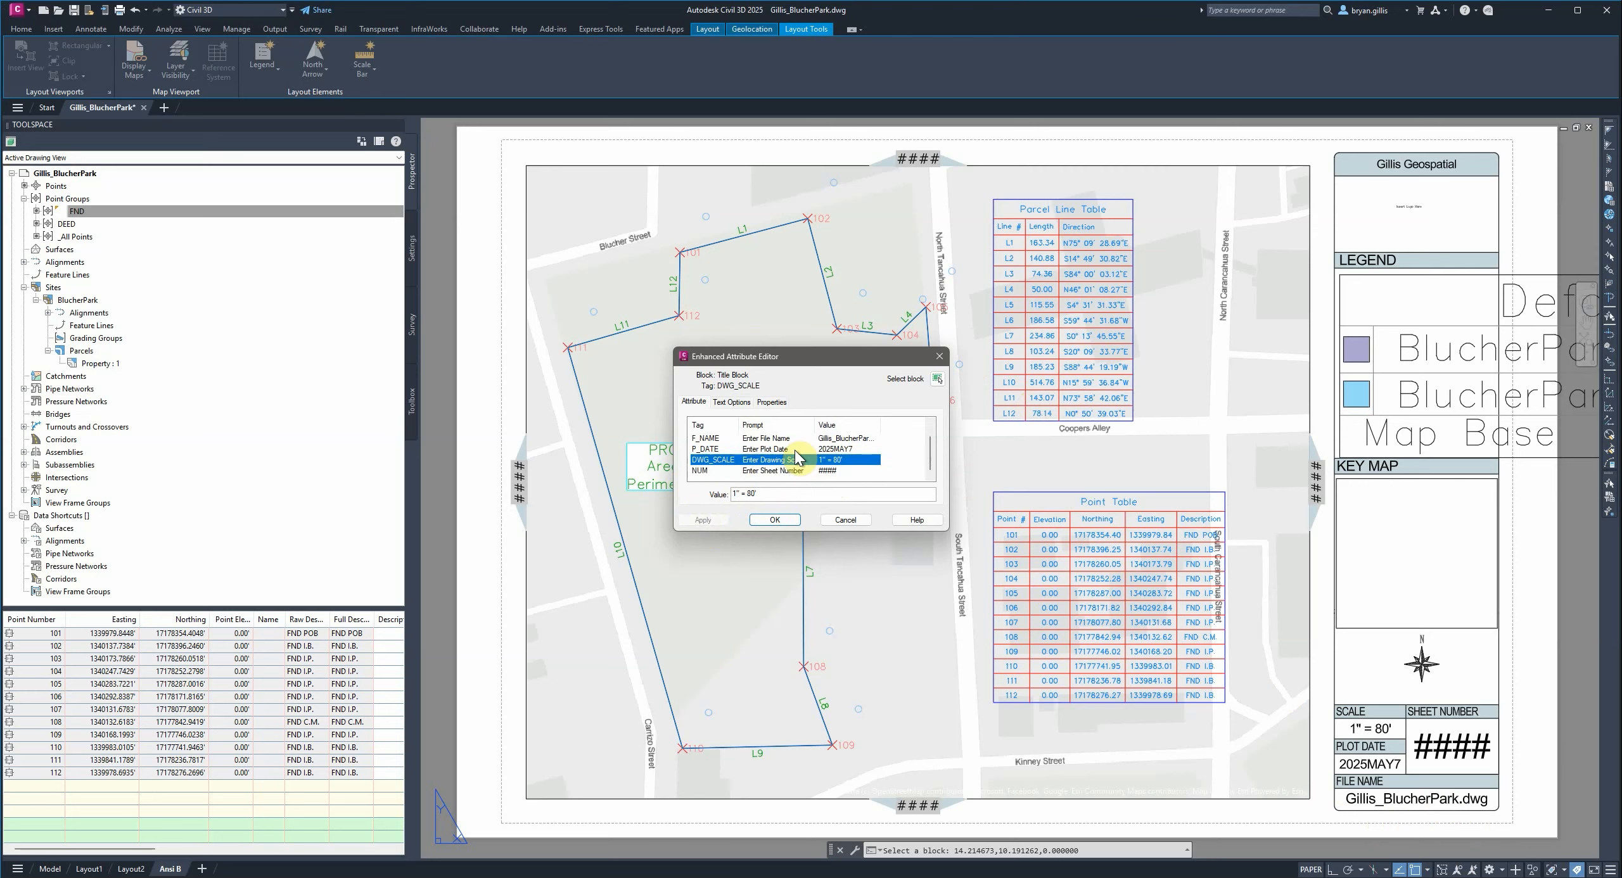
{"action": "left_click", "coordinate": [770, 470]}
{"action": "left_click", "coordinate": [752, 495]}
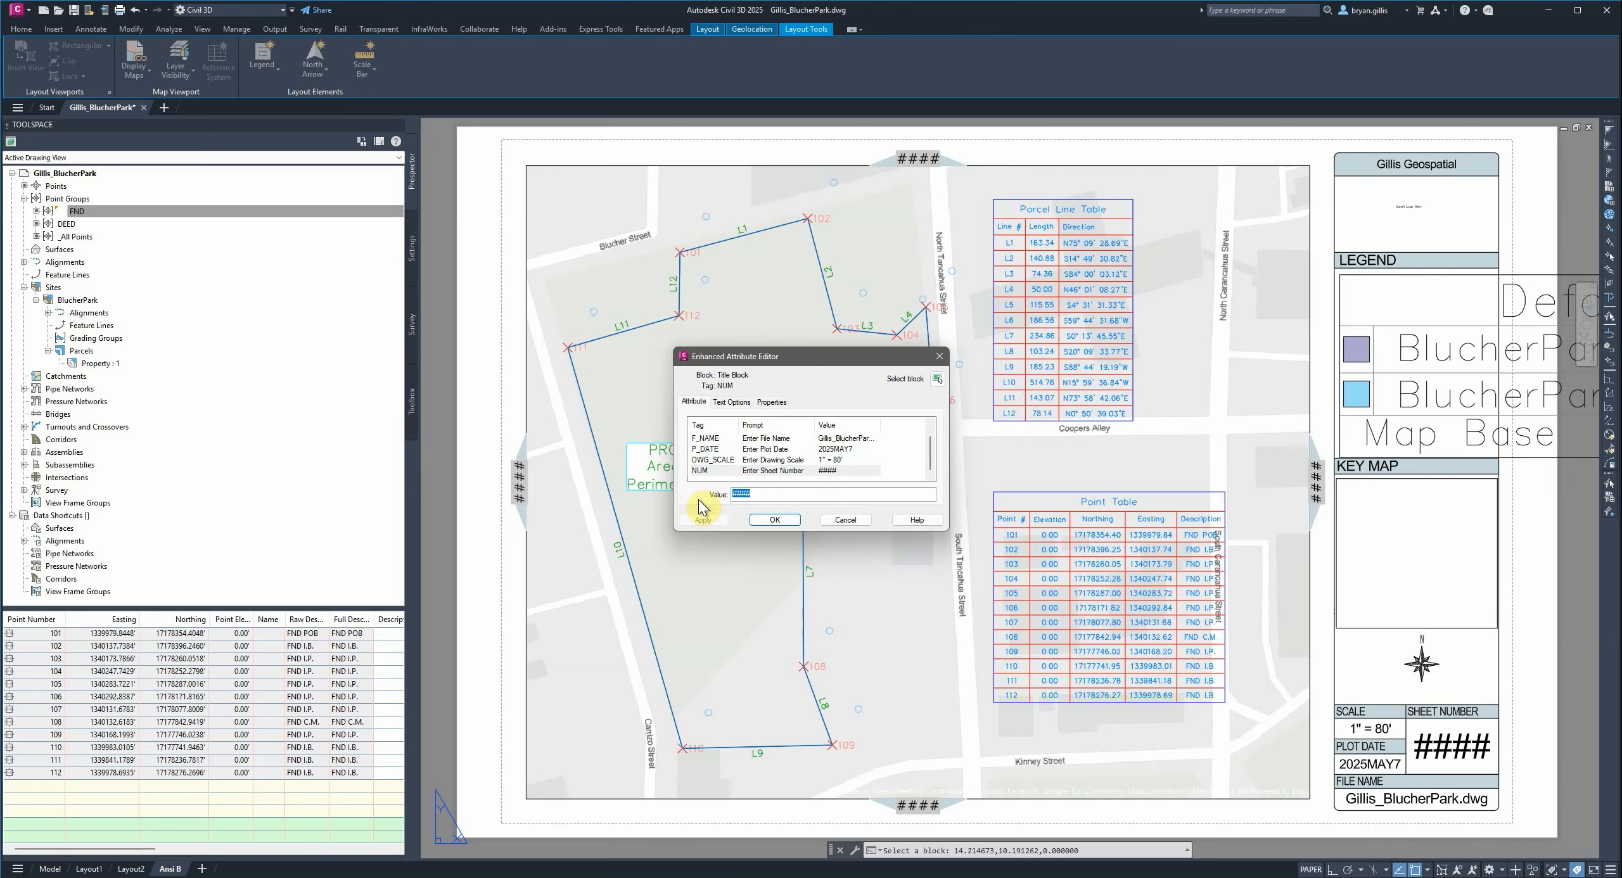
{"action": "type", "text": "1 of 1"}
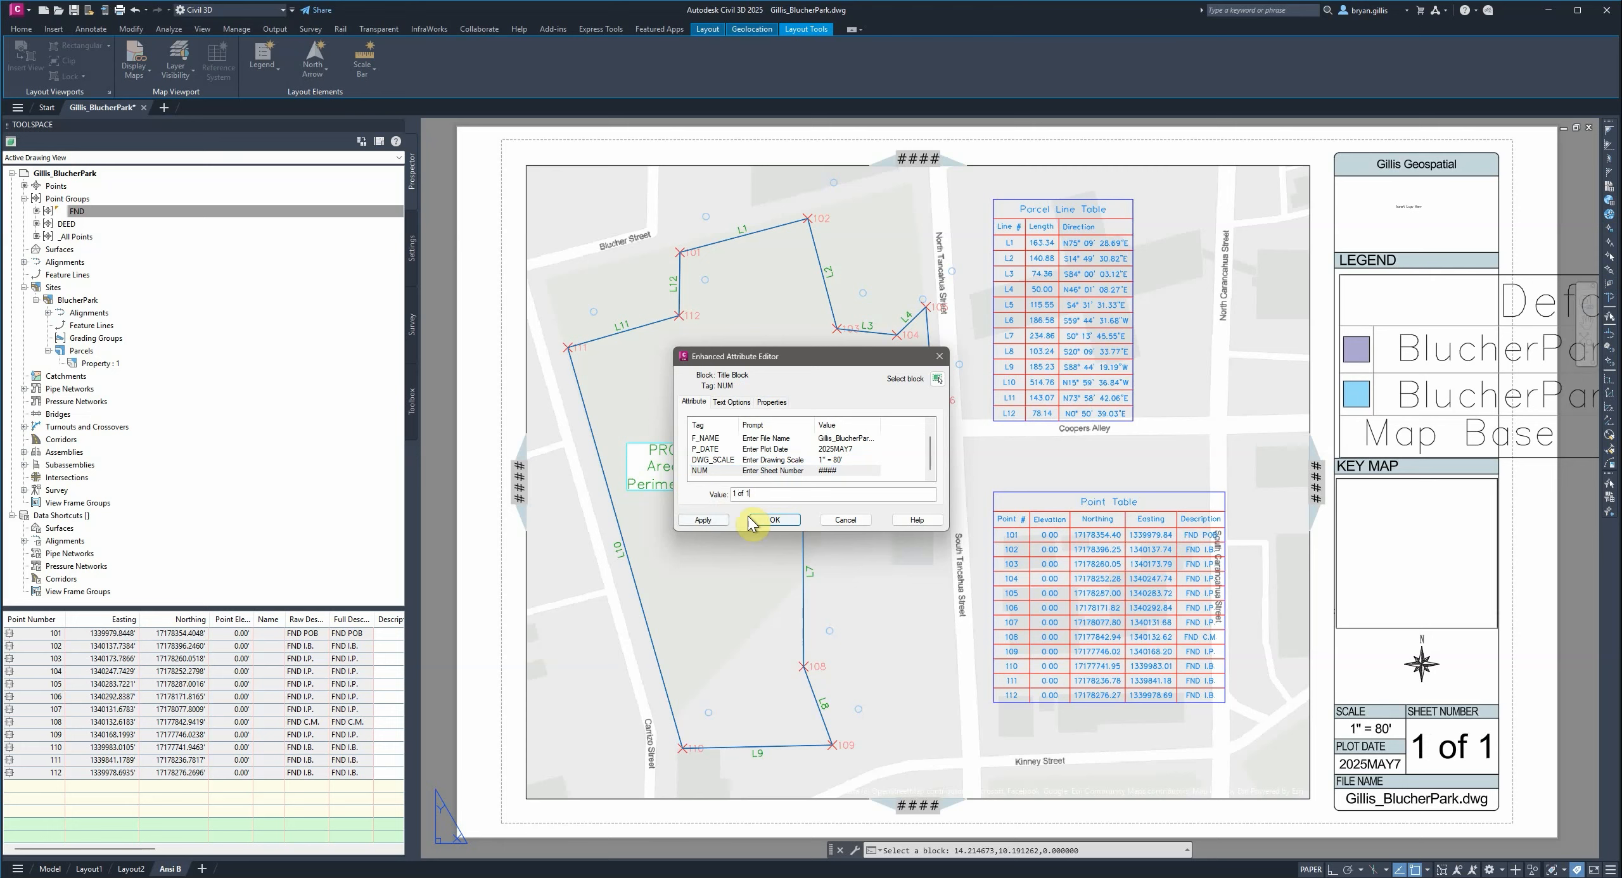
{"action": "left_click", "coordinate": [772, 521]}
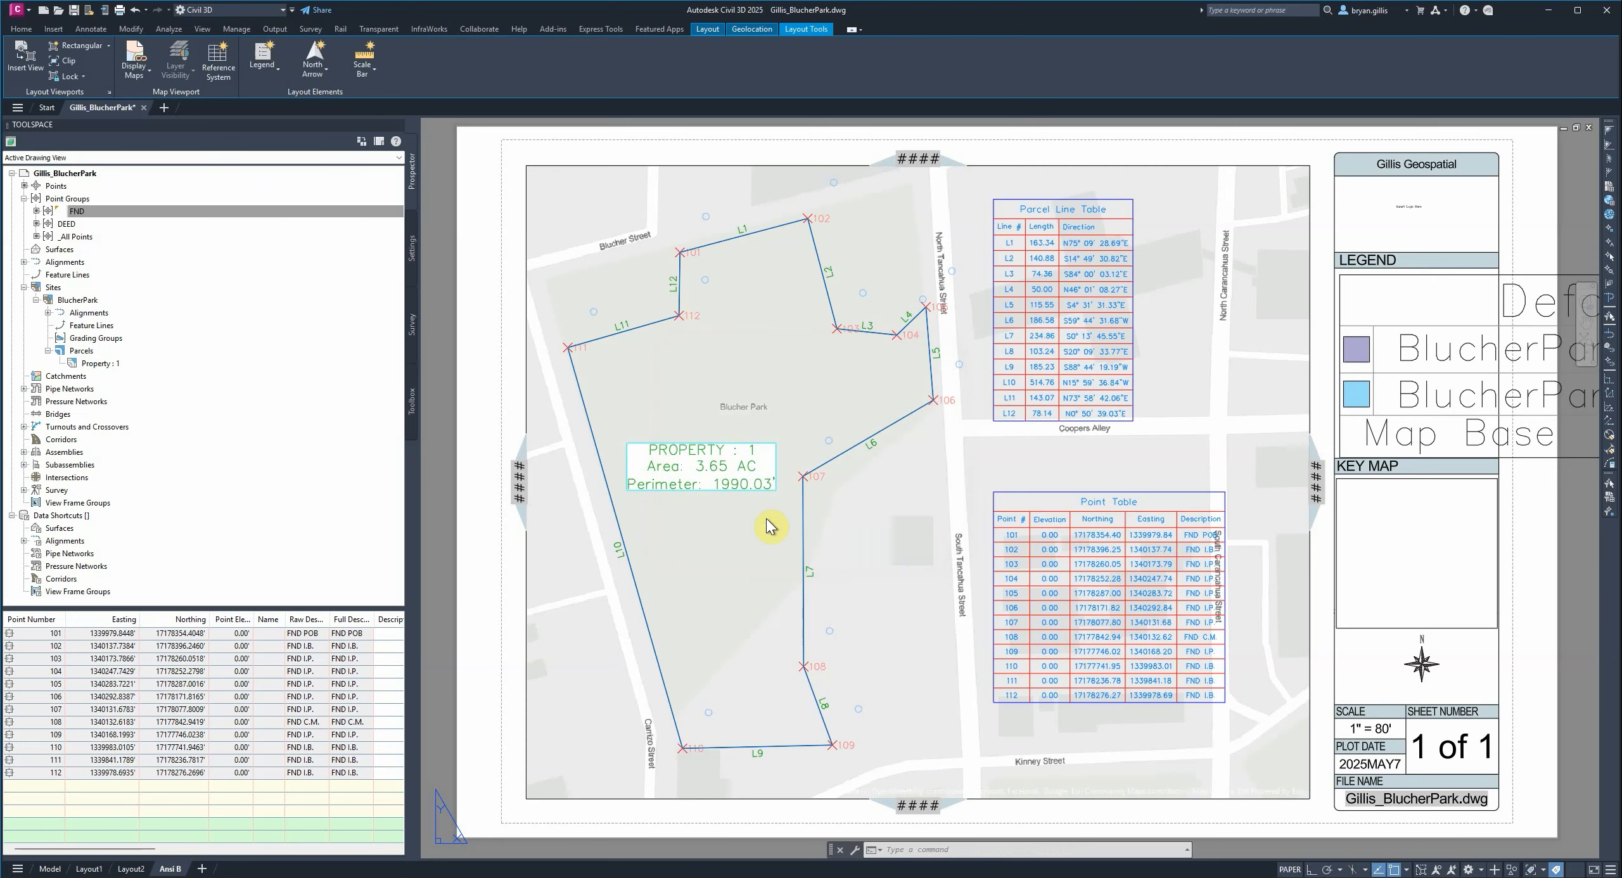
- Delete the oversized map legend table over the title block and activate the key map viewport
{"action": "left_click", "coordinate": [1373, 331]}
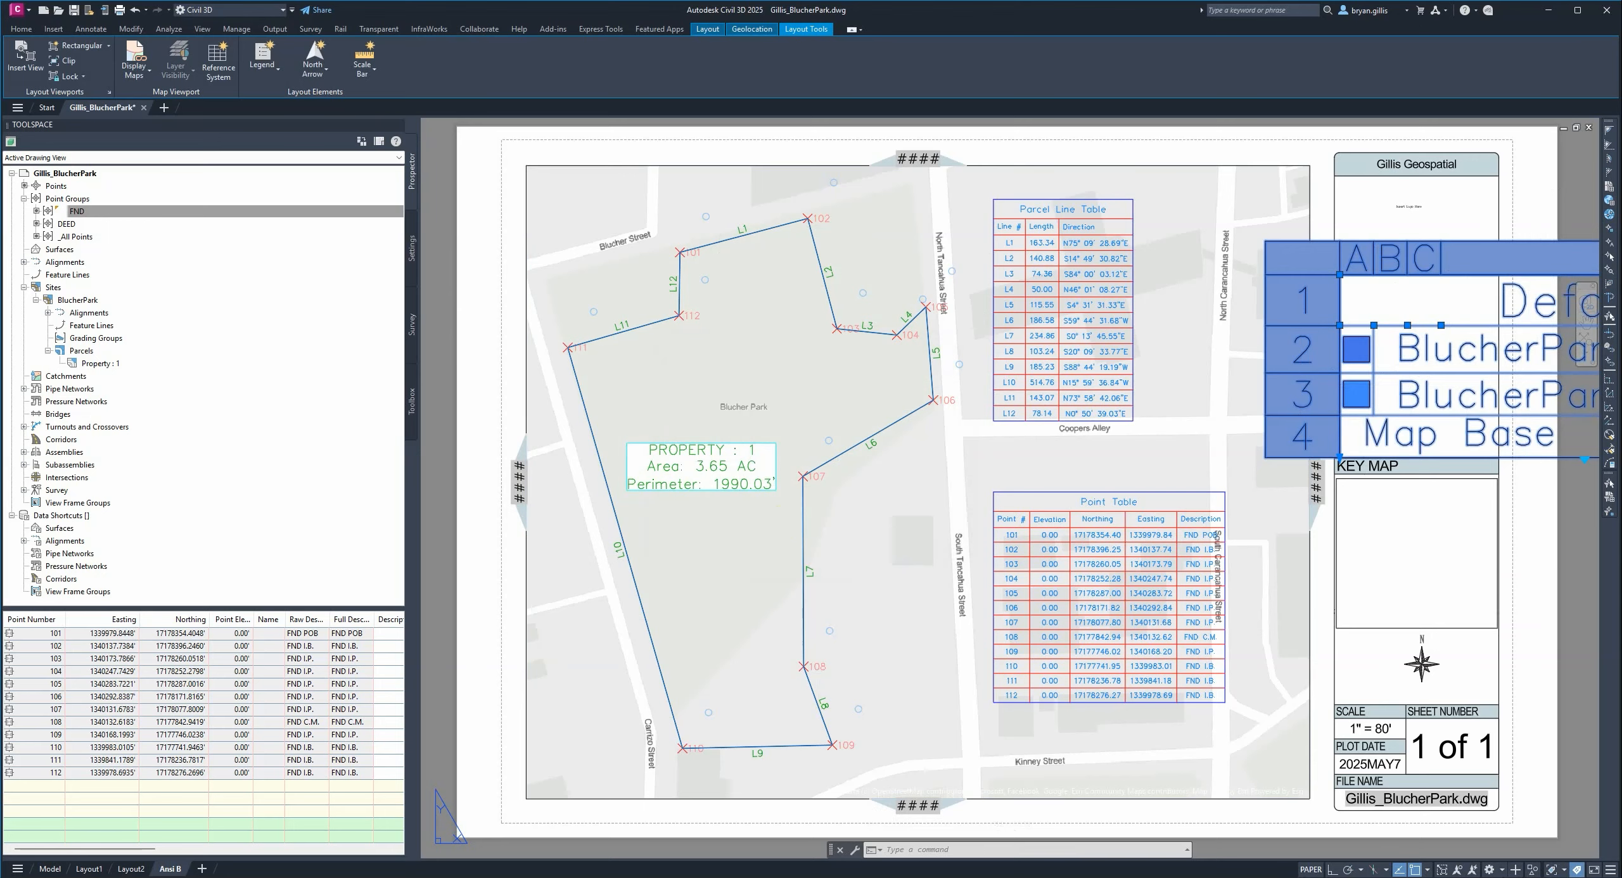
{"action": "key", "text": "Delete"}
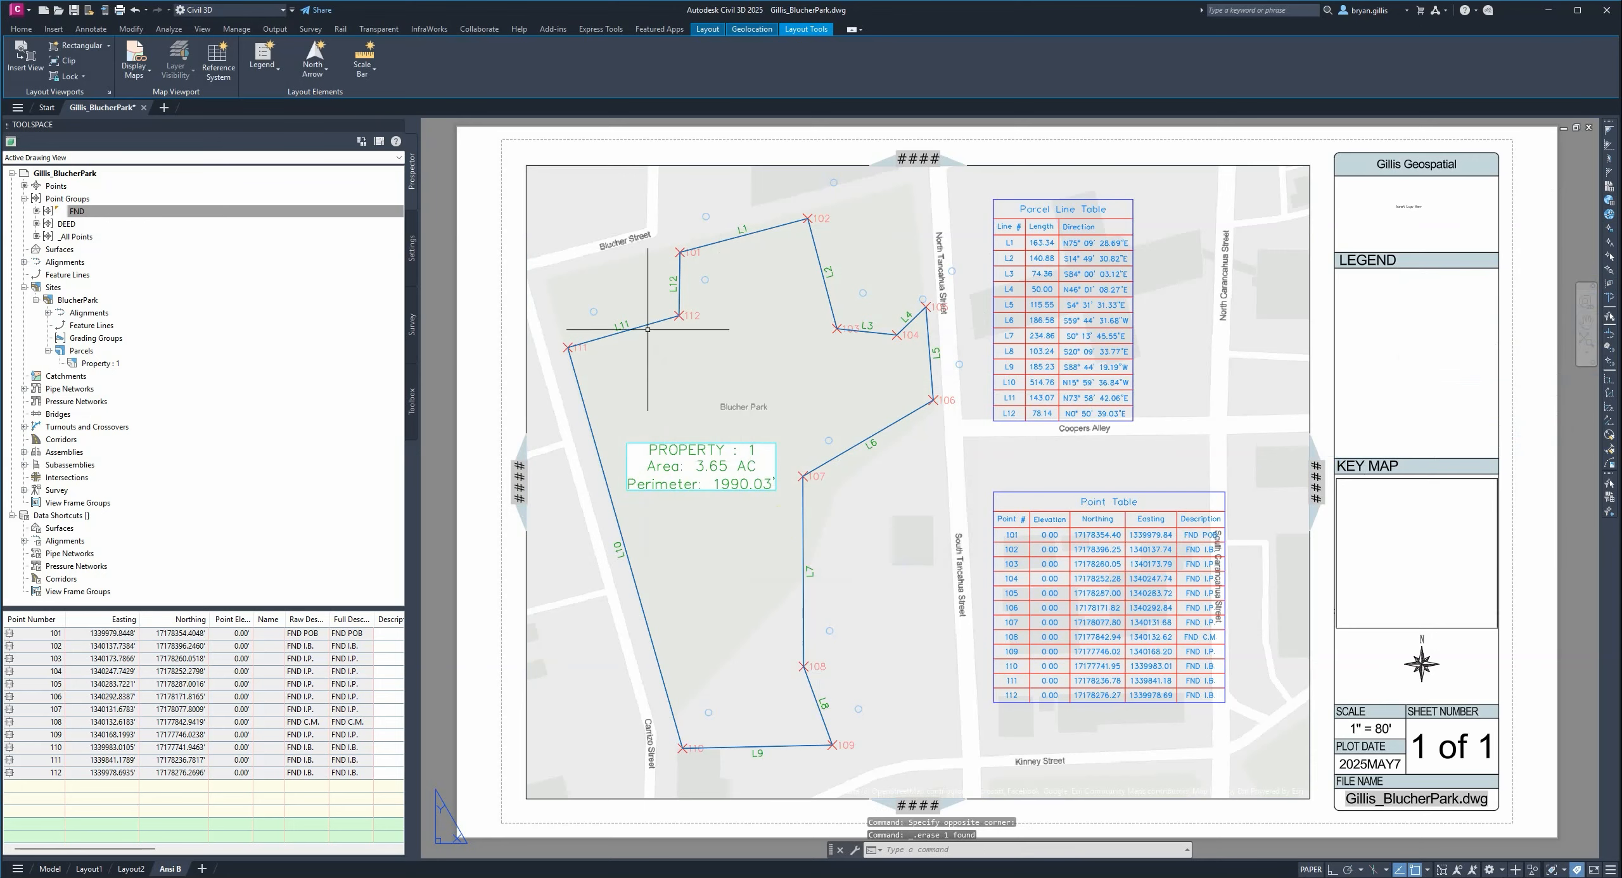
{"action": "double_click", "coordinate": [1426, 547]}
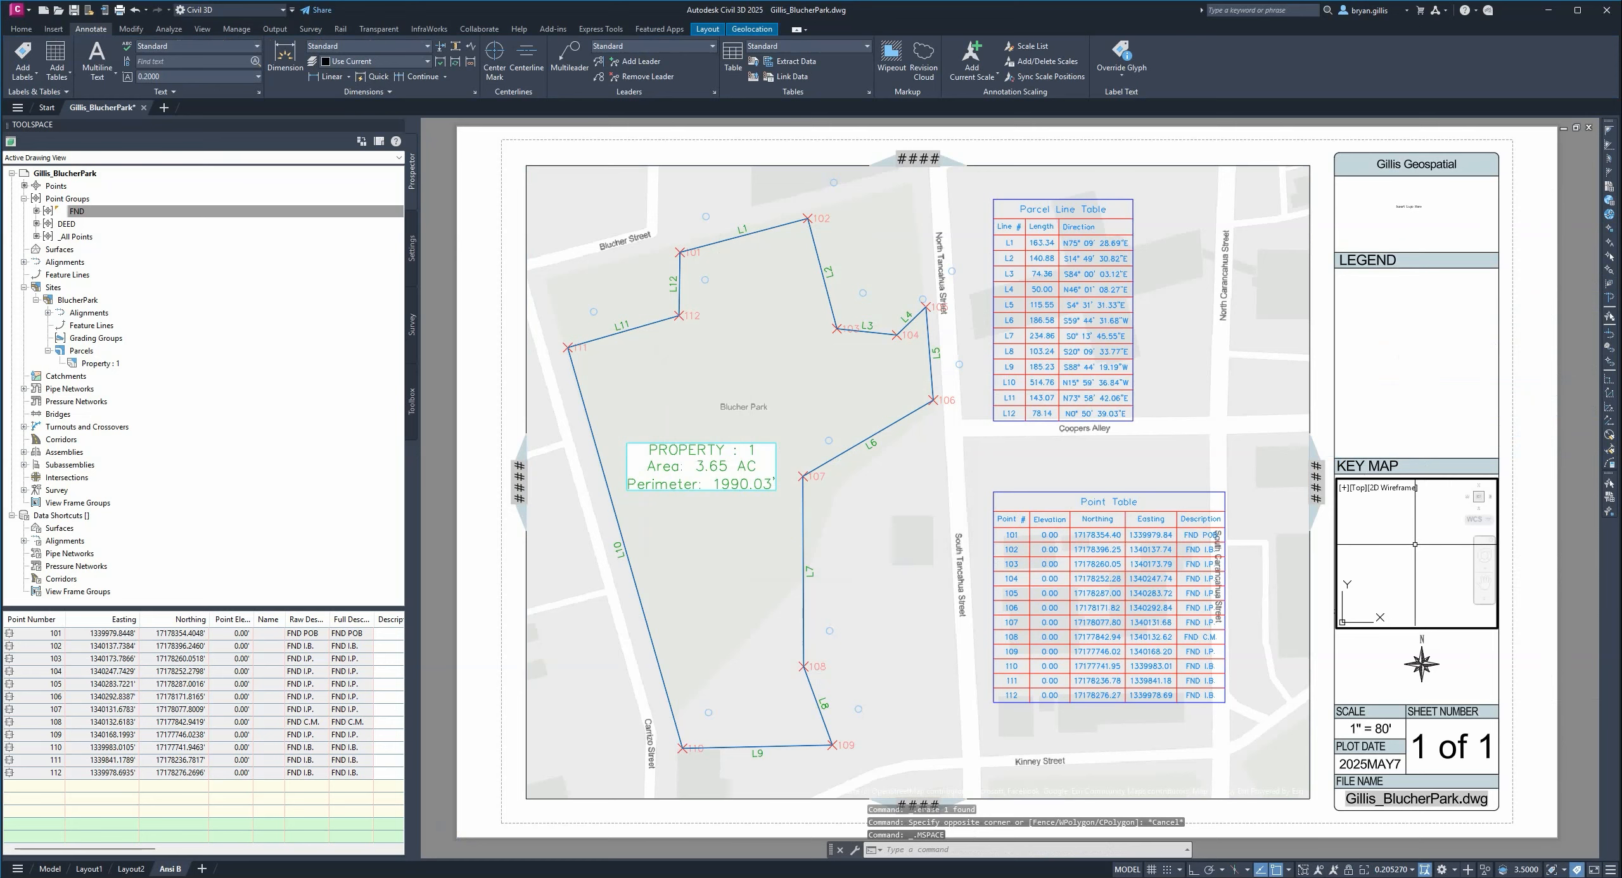
- Try the Esri Light Gray online map in the key map viewport
{"action": "left_click", "coordinate": [749, 29]}
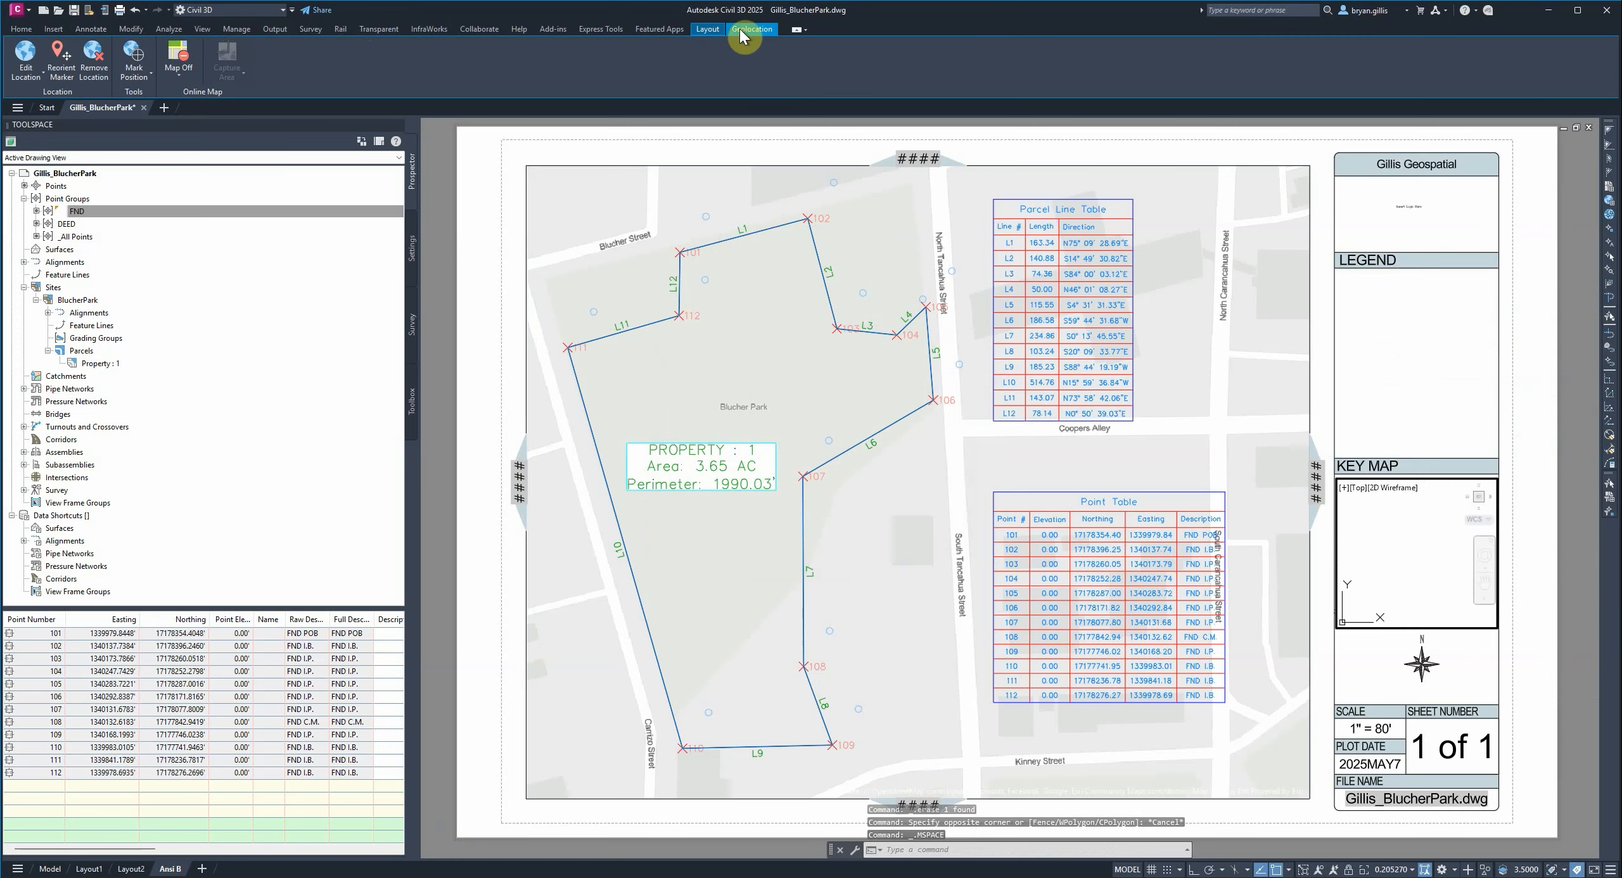
{"action": "left_click", "coordinate": [174, 71]}
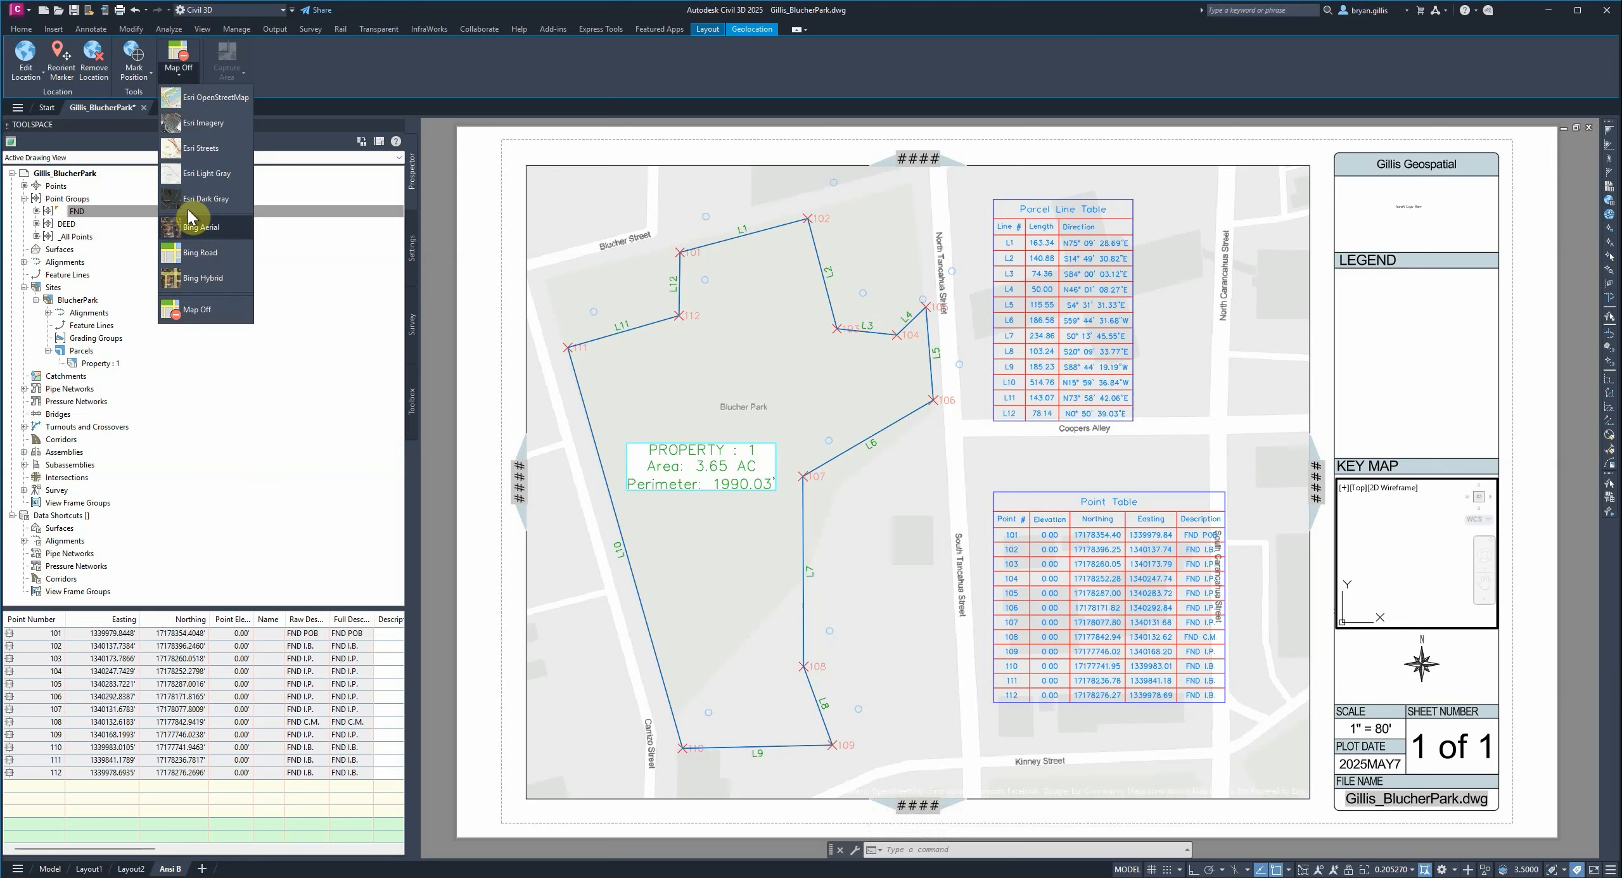
{"action": "left_click", "coordinate": [198, 180]}
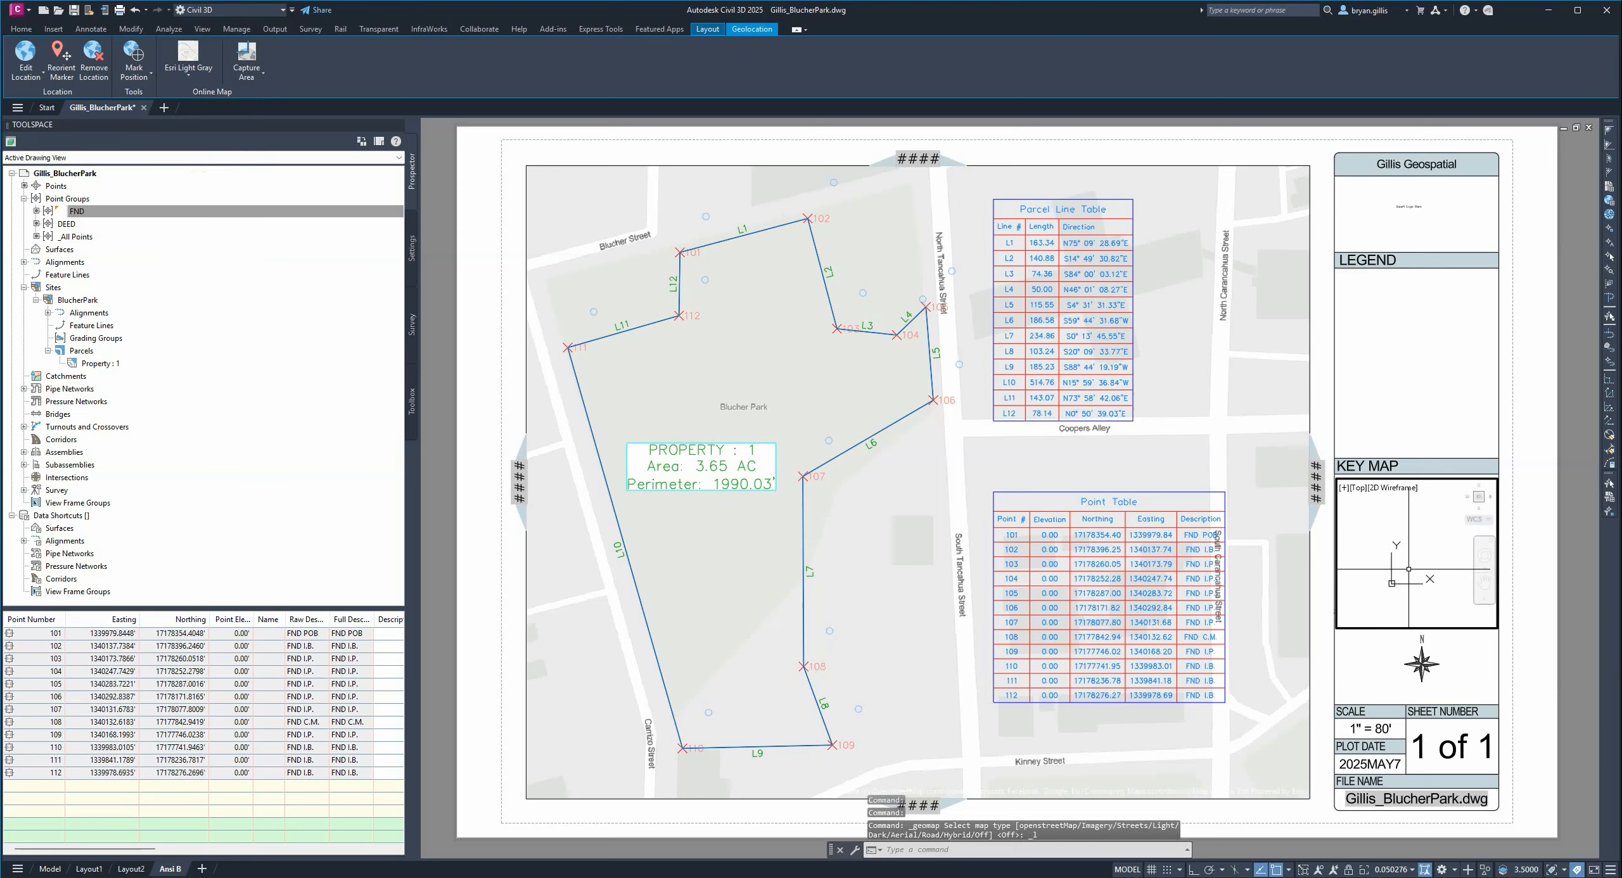
{"action": "scroll", "coordinate": [1409, 569], "scroll_direction": "up", "scroll_amount": 2}
{"action": "scroll", "coordinate": [1409, 569], "scroll_direction": "up", "scroll_amount": 2}
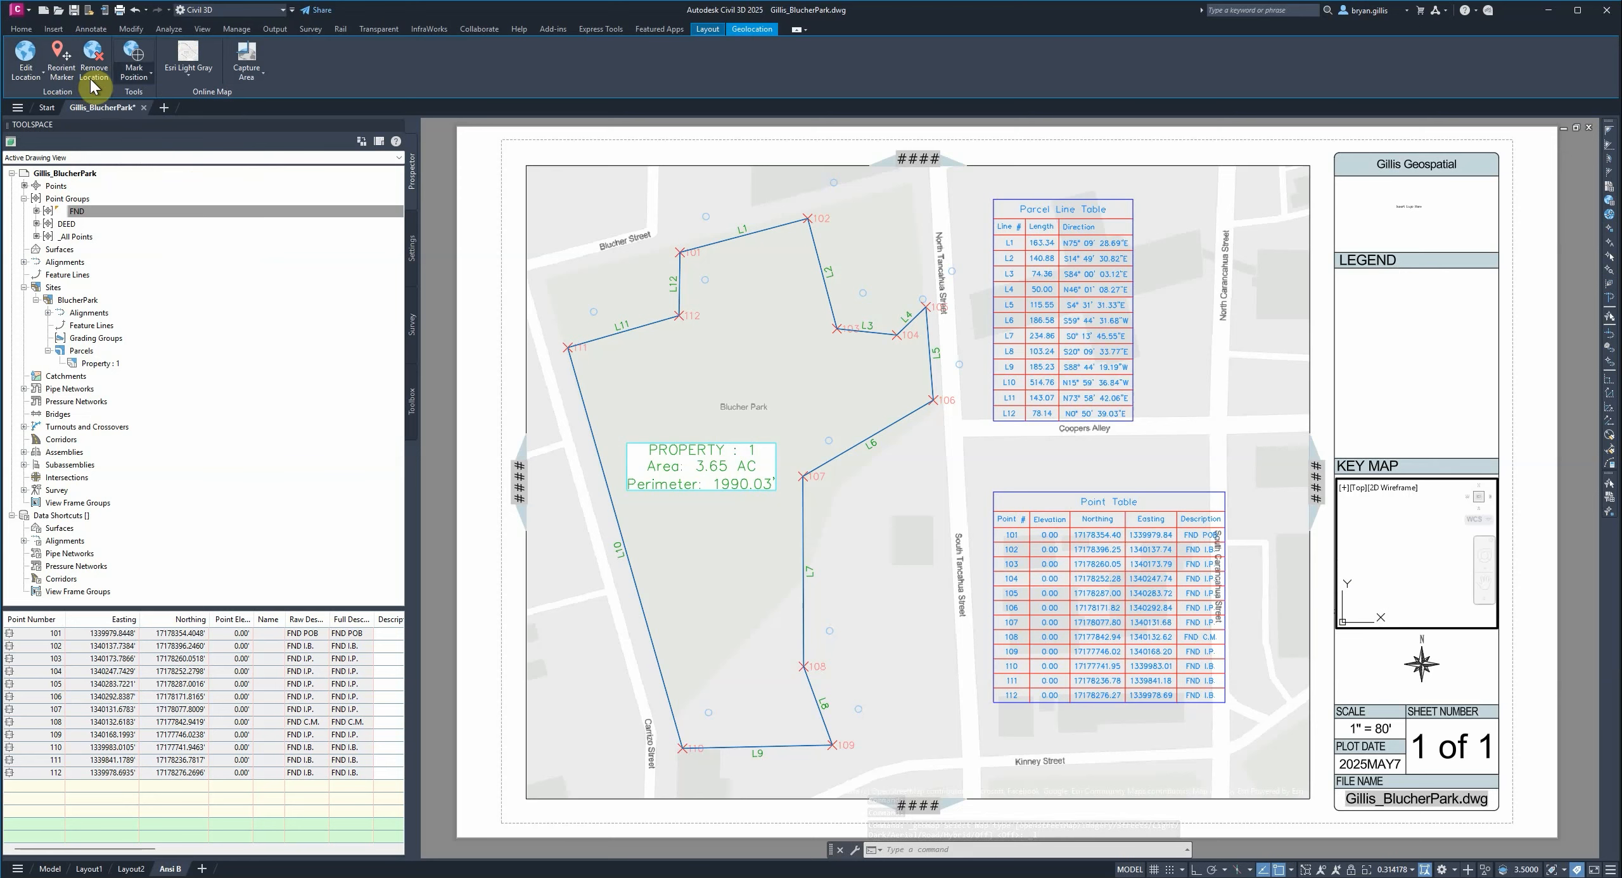
{"action": "left_click", "coordinate": [263, 75]}
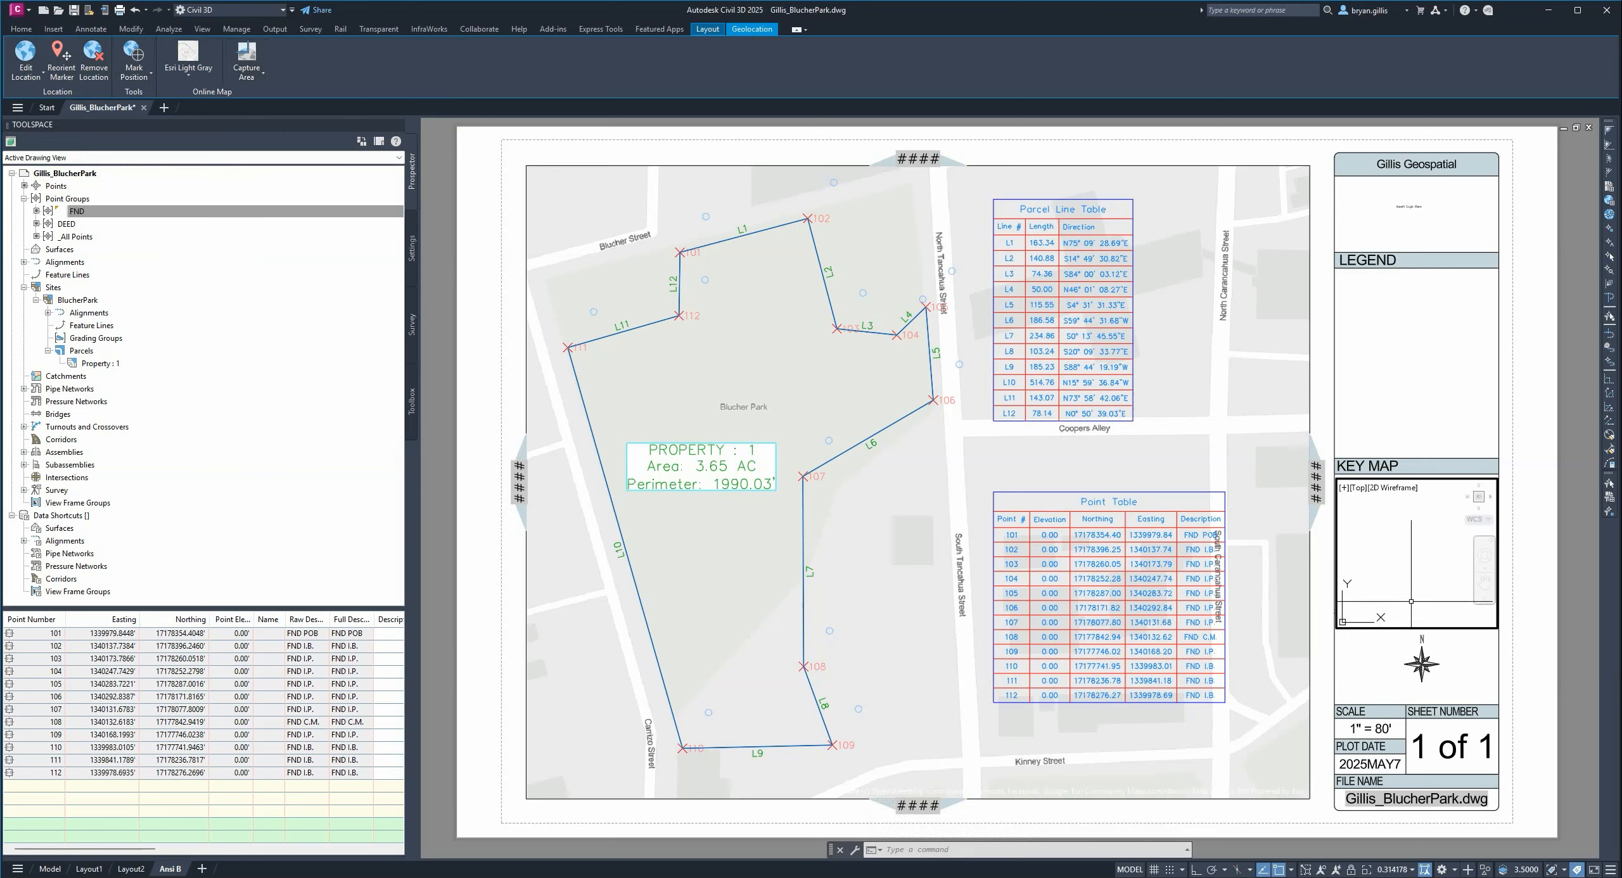
- Switch the key map viewport's online map to Esri Imagery
{"action": "left_click", "coordinate": [186, 74]}
{"action": "left_click", "coordinate": [193, 117]}
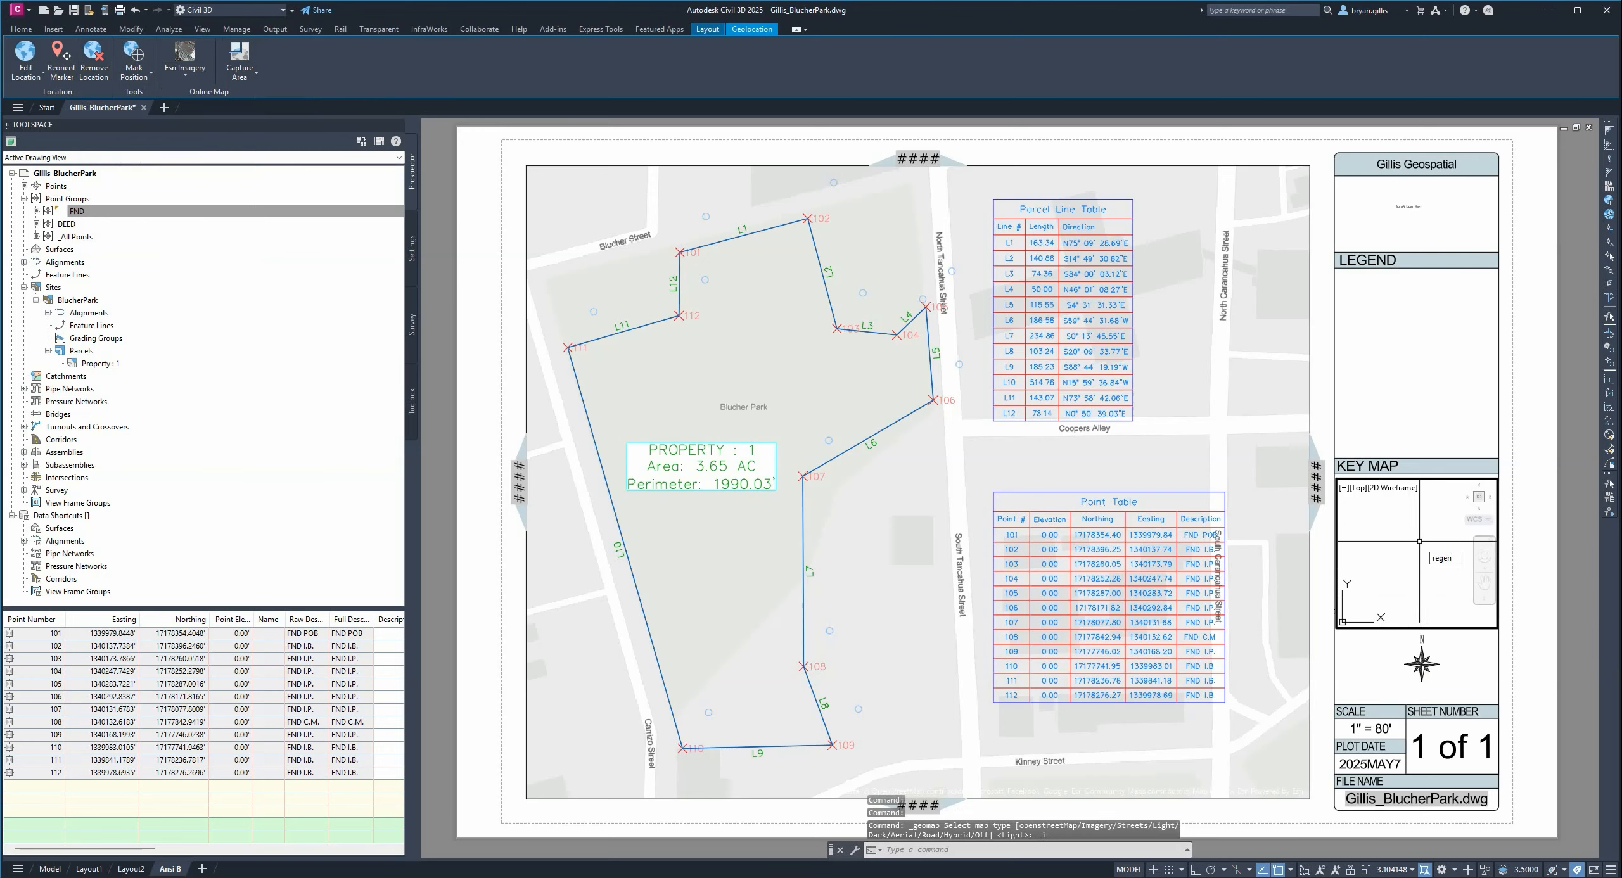
- Regenerate the key map viewport and zoom it to the drawing extents so the aerial basemap loads
{"action": "type", "text": "regen"}
{"action": "key", "text": "Return"}
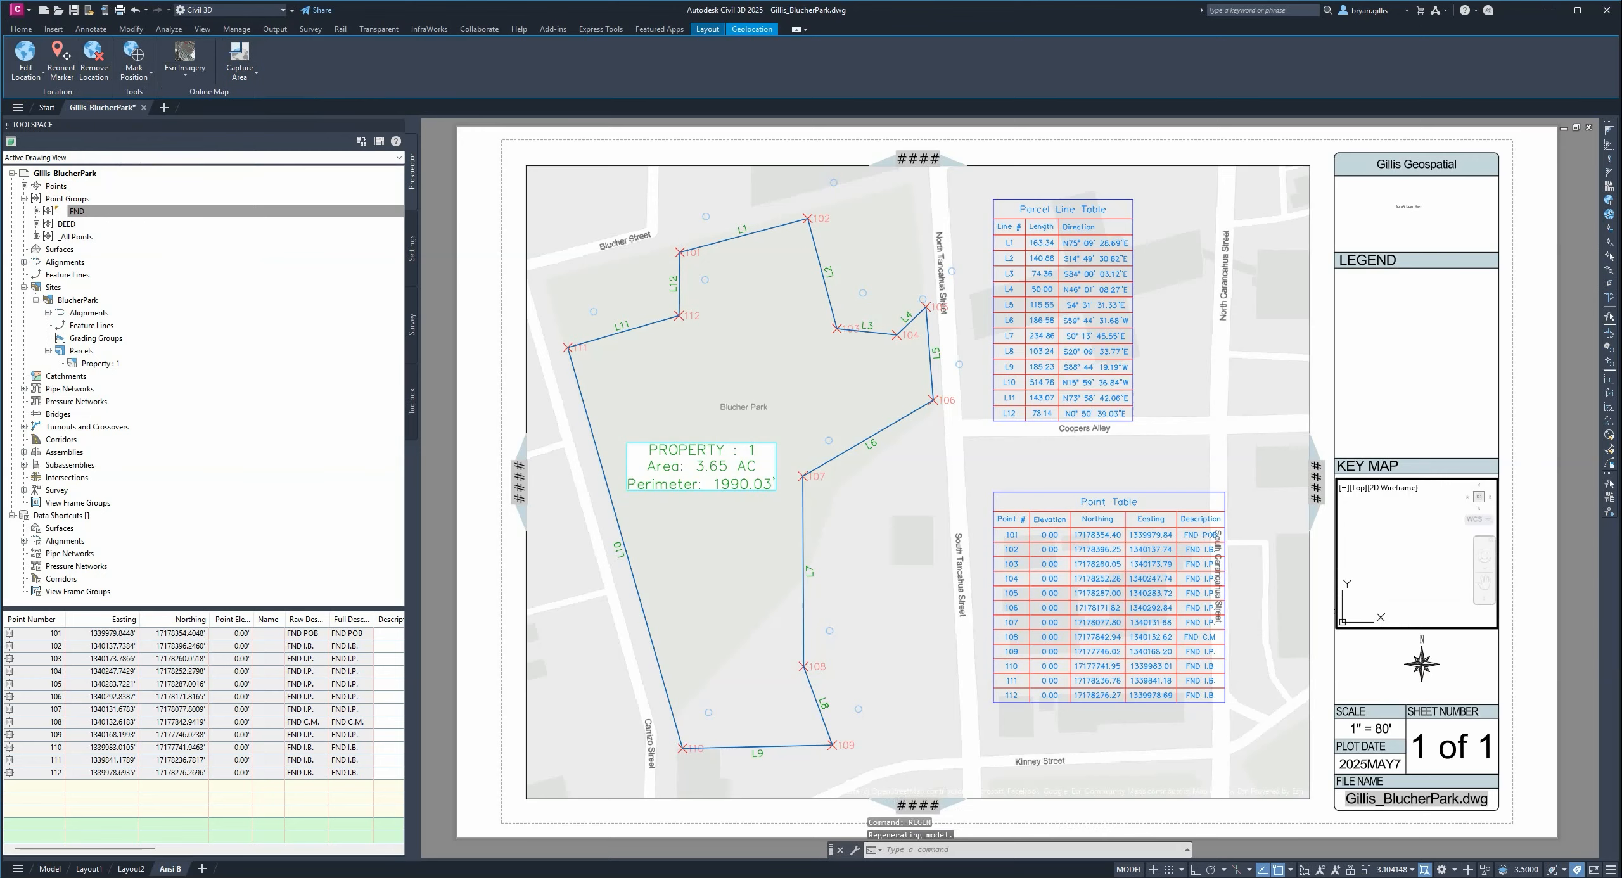
{"action": "left_click", "coordinate": [101, 364]}
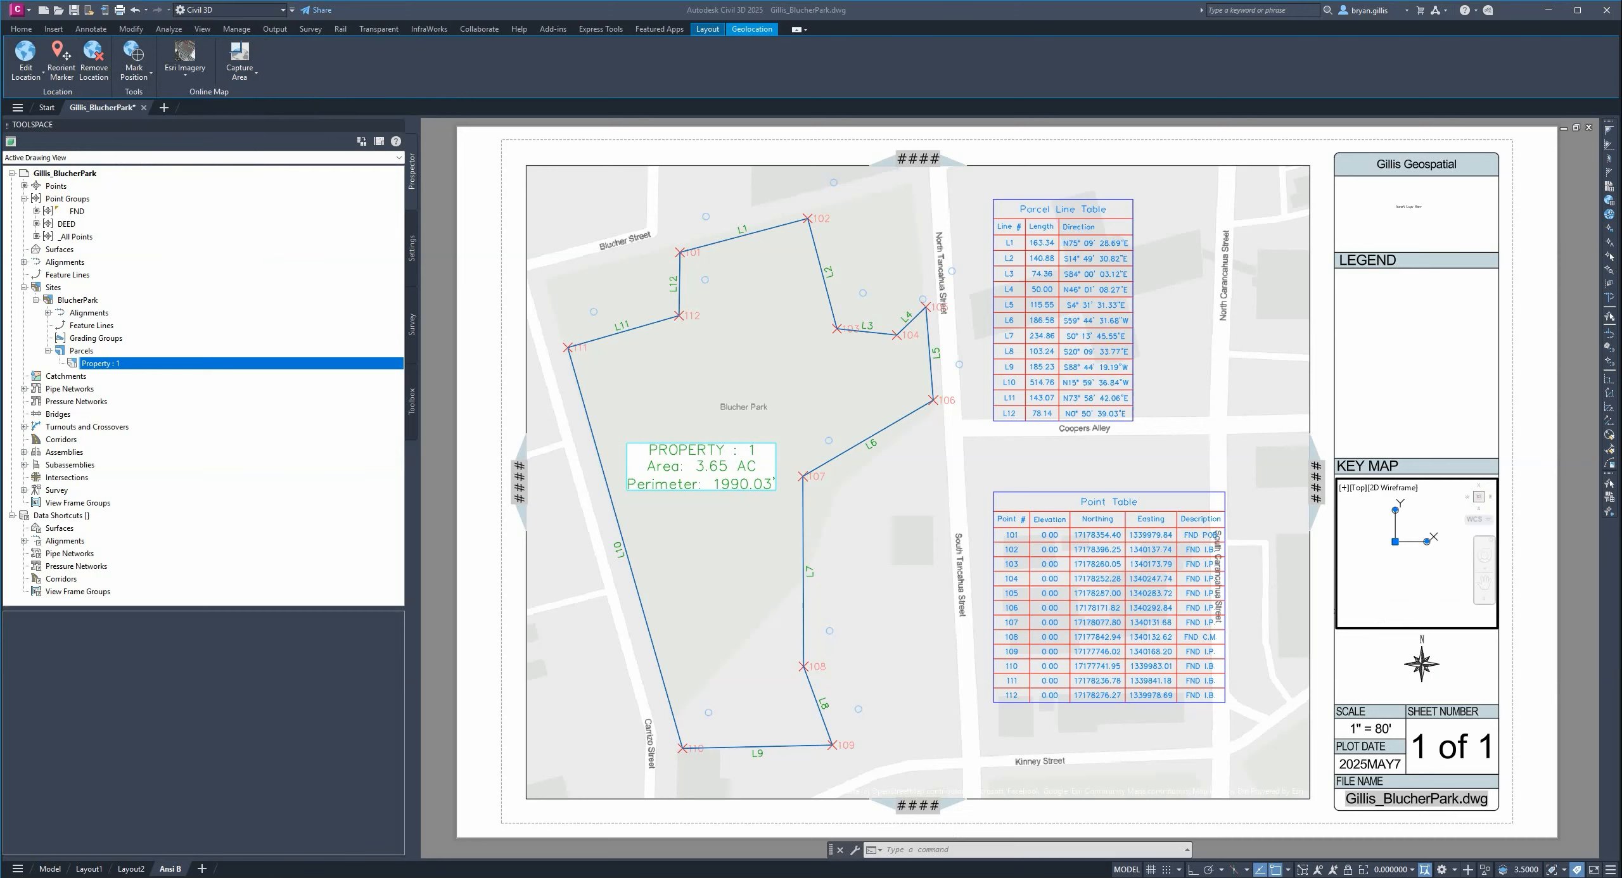
{"action": "left_click", "coordinate": [1406, 570]}
{"action": "double_click", "coordinate": [1534, 564]}
{"action": "double_click", "coordinate": [1420, 581]}
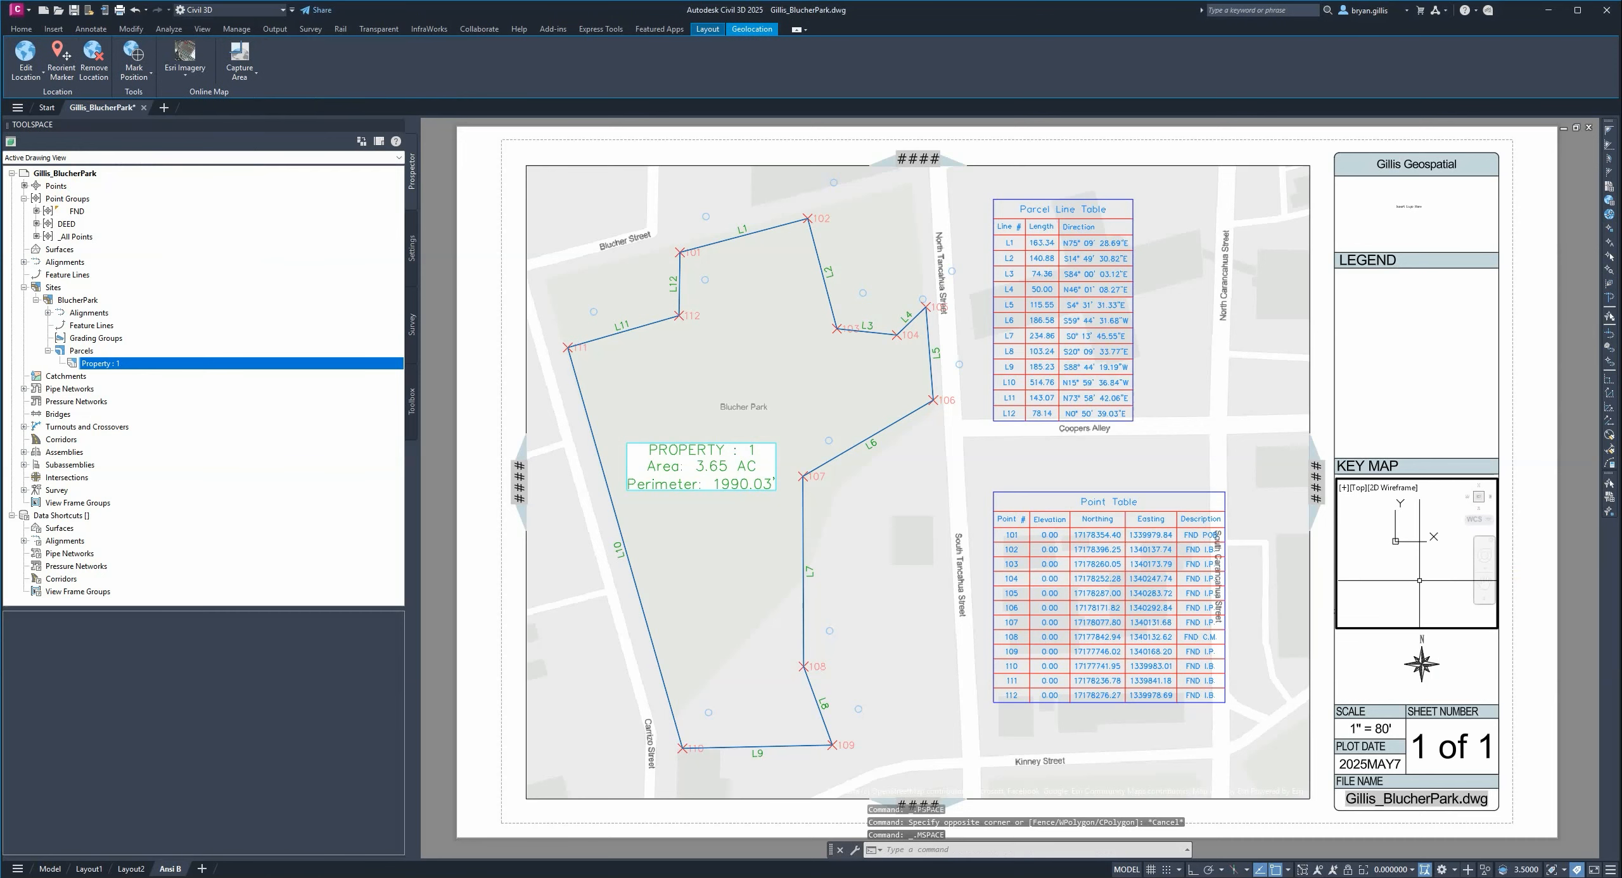
{"action": "left_click", "coordinate": [1483, 599]}
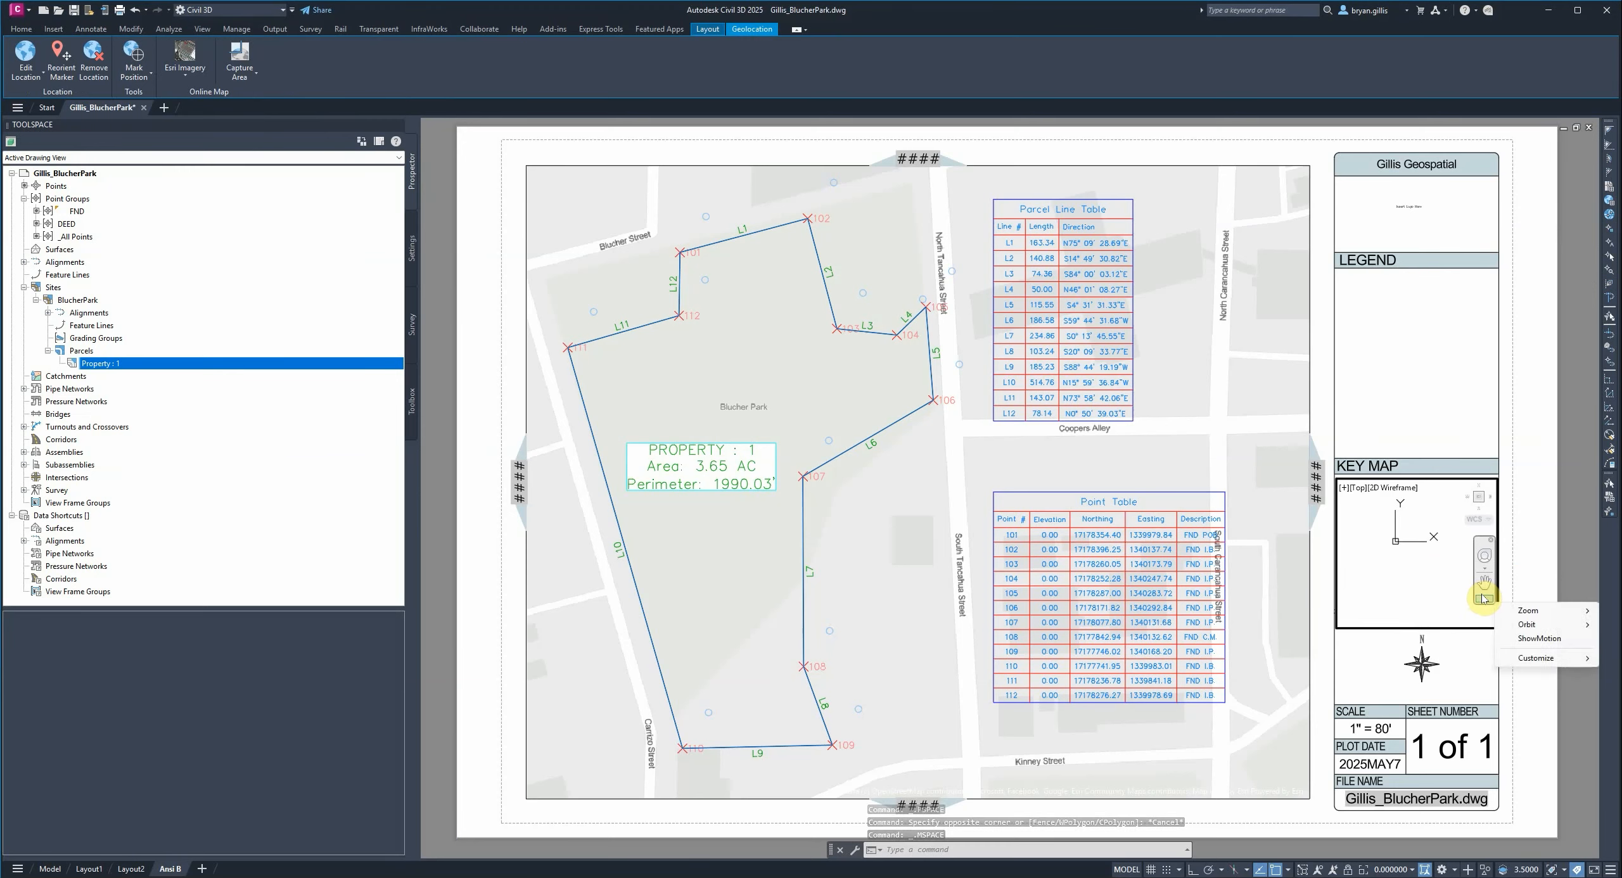
{"action": "mouse_move", "coordinate": [1585, 613]}
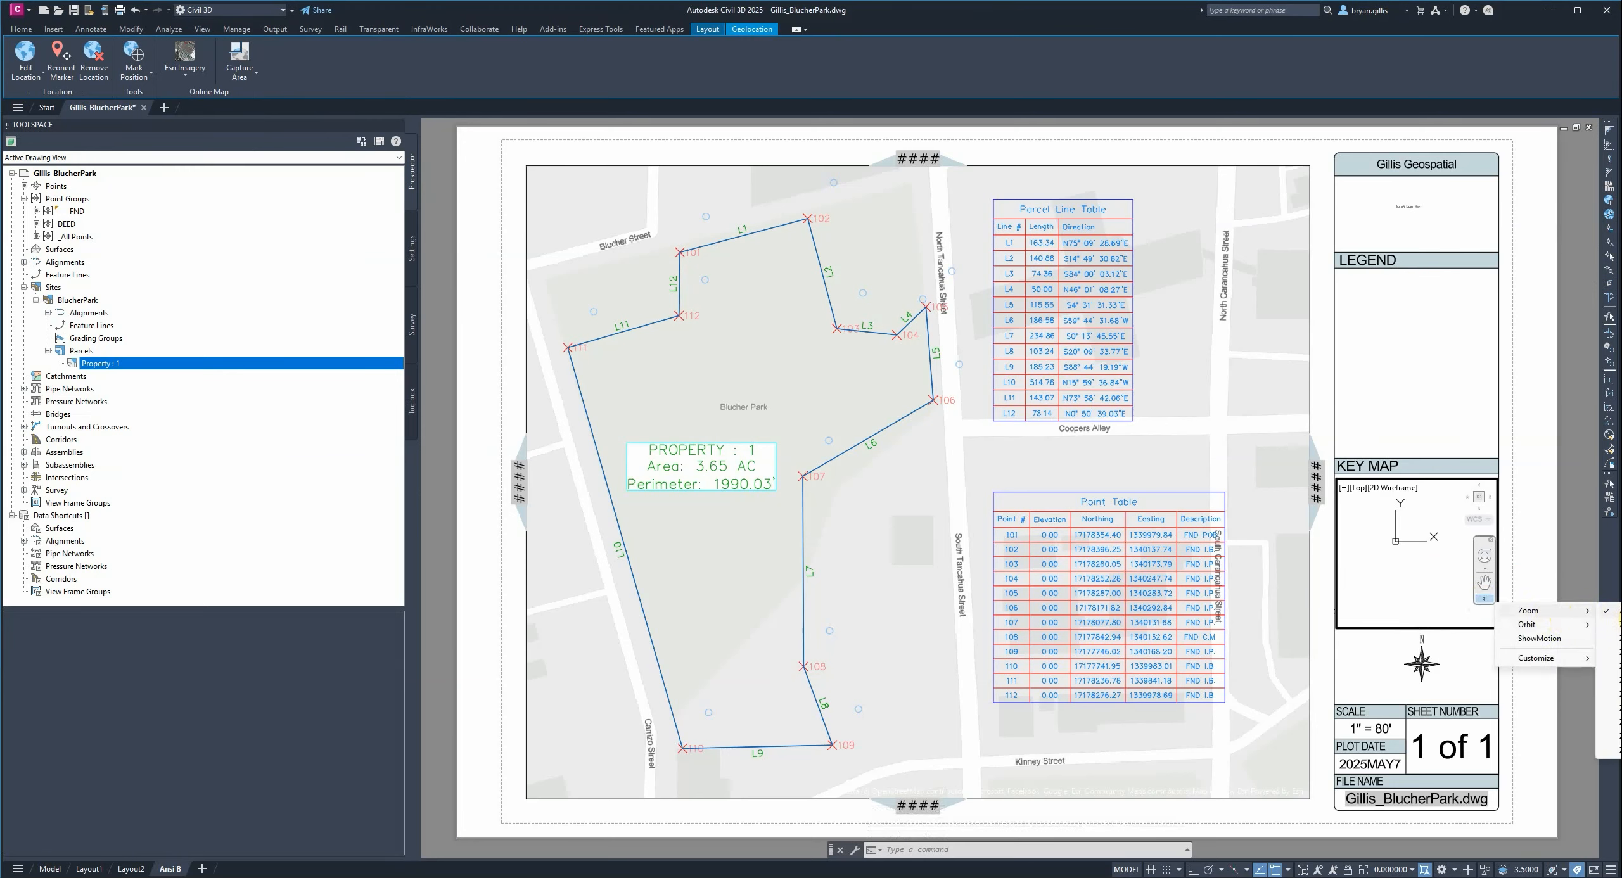
{"action": "left_click", "coordinate": [1609, 610]}
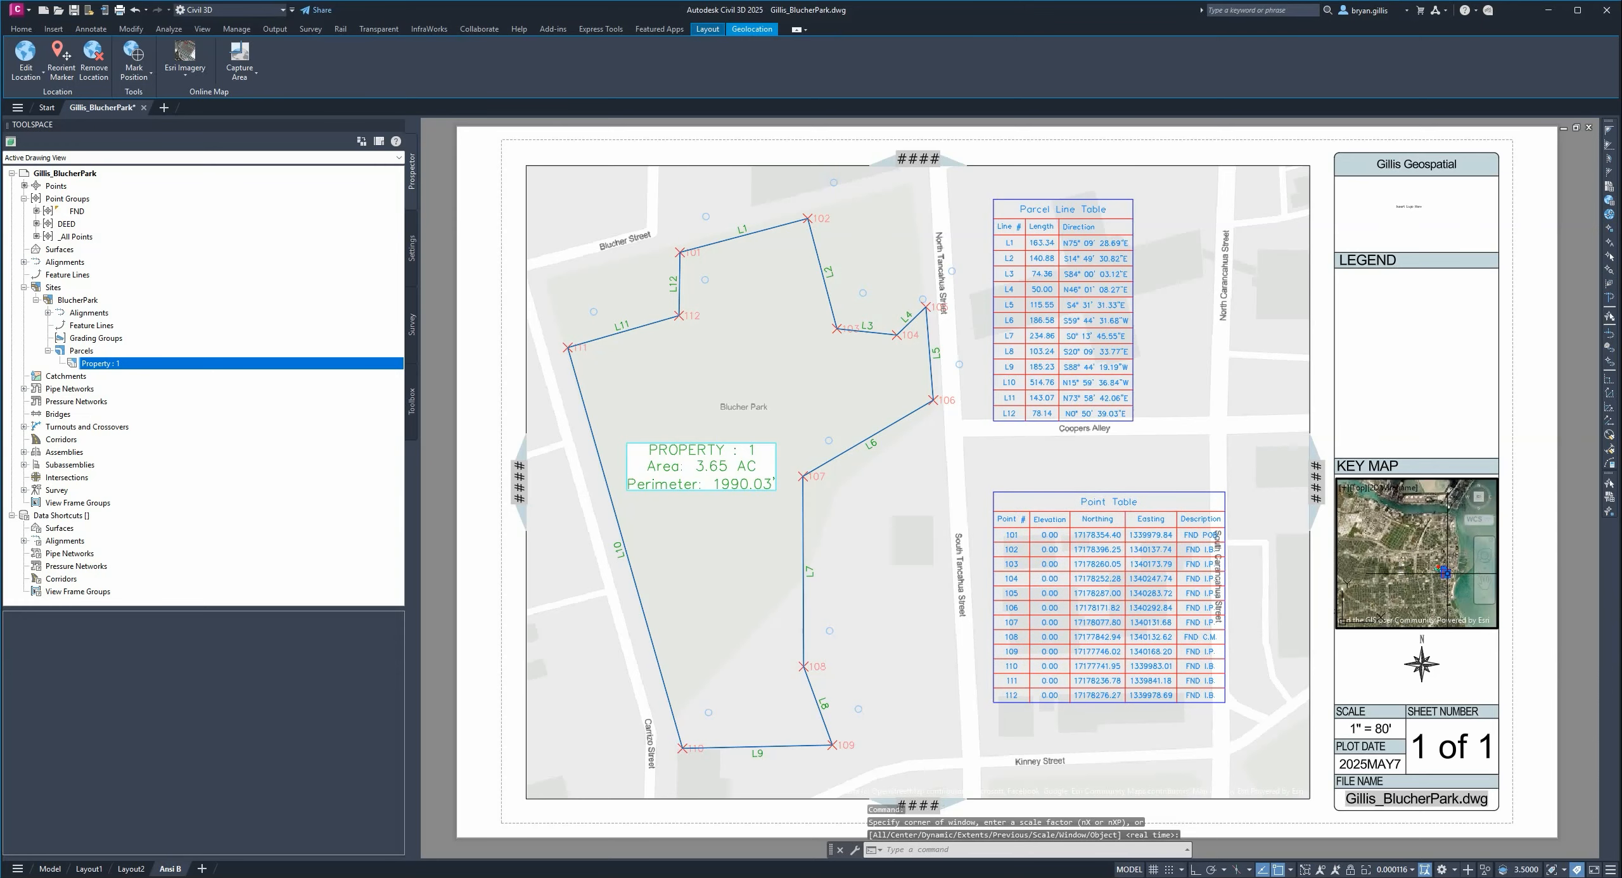
- Frame the key map imagery on the city area around the park and the adjacent shoreline
{"action": "scroll", "coordinate": [1447, 574], "scroll_direction": "down", "scroll_amount": 4}
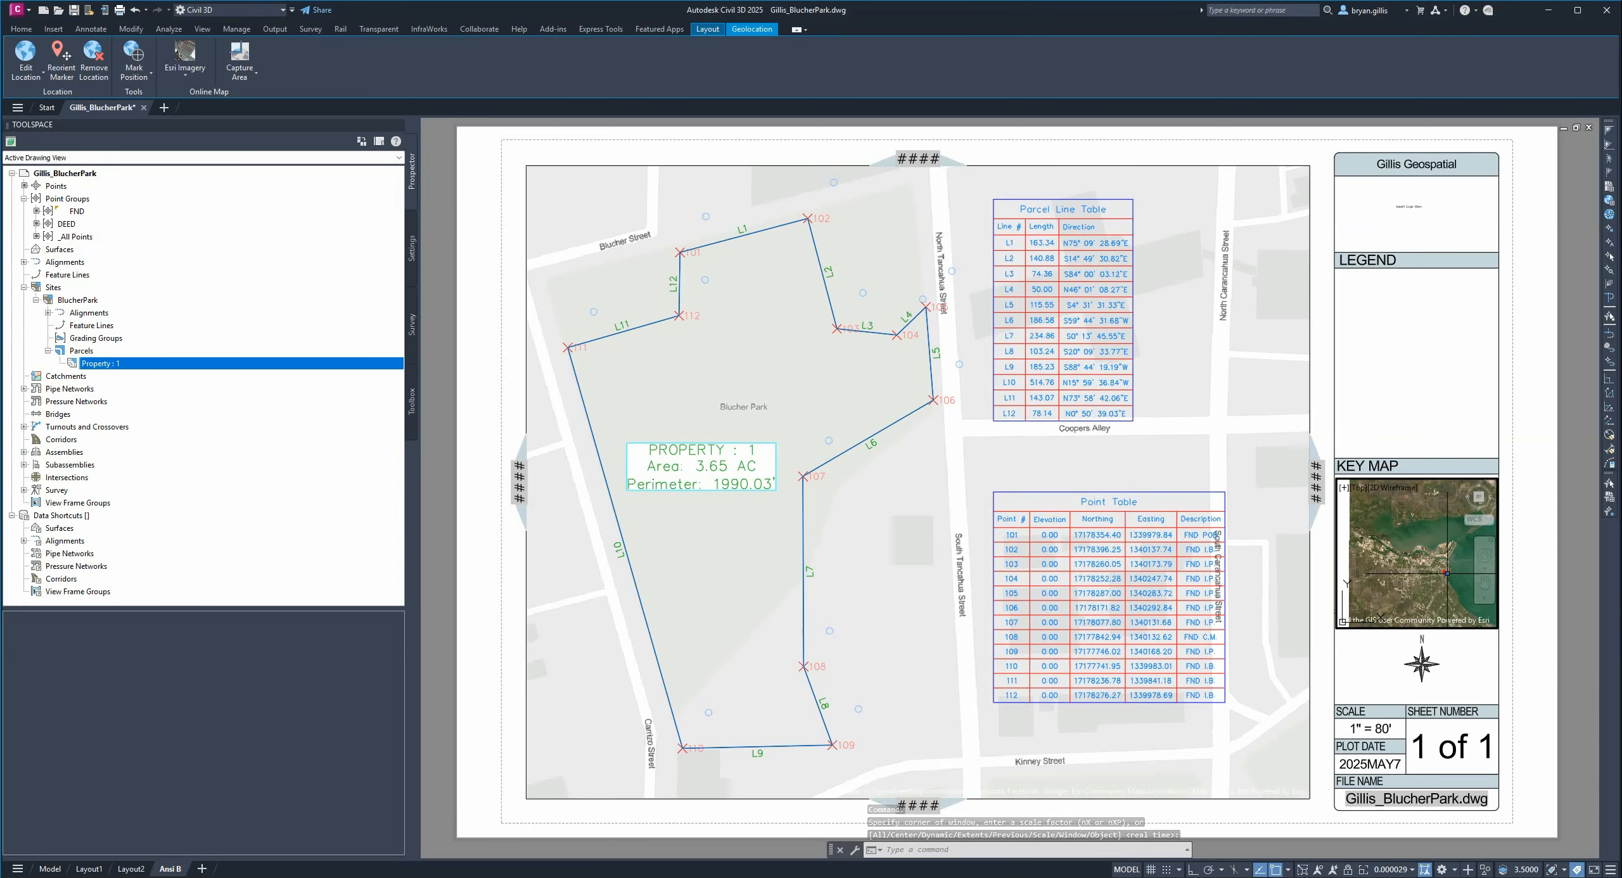
{"action": "mouse_move", "coordinate": [1398, 574]}
{"action": "middle_mouse_down"}
{"action": "mouse_move", "coordinate": [1418, 566]}
{"action": "mouse_move", "coordinate": [1399, 562]}
{"action": "middle_mouse_up"}
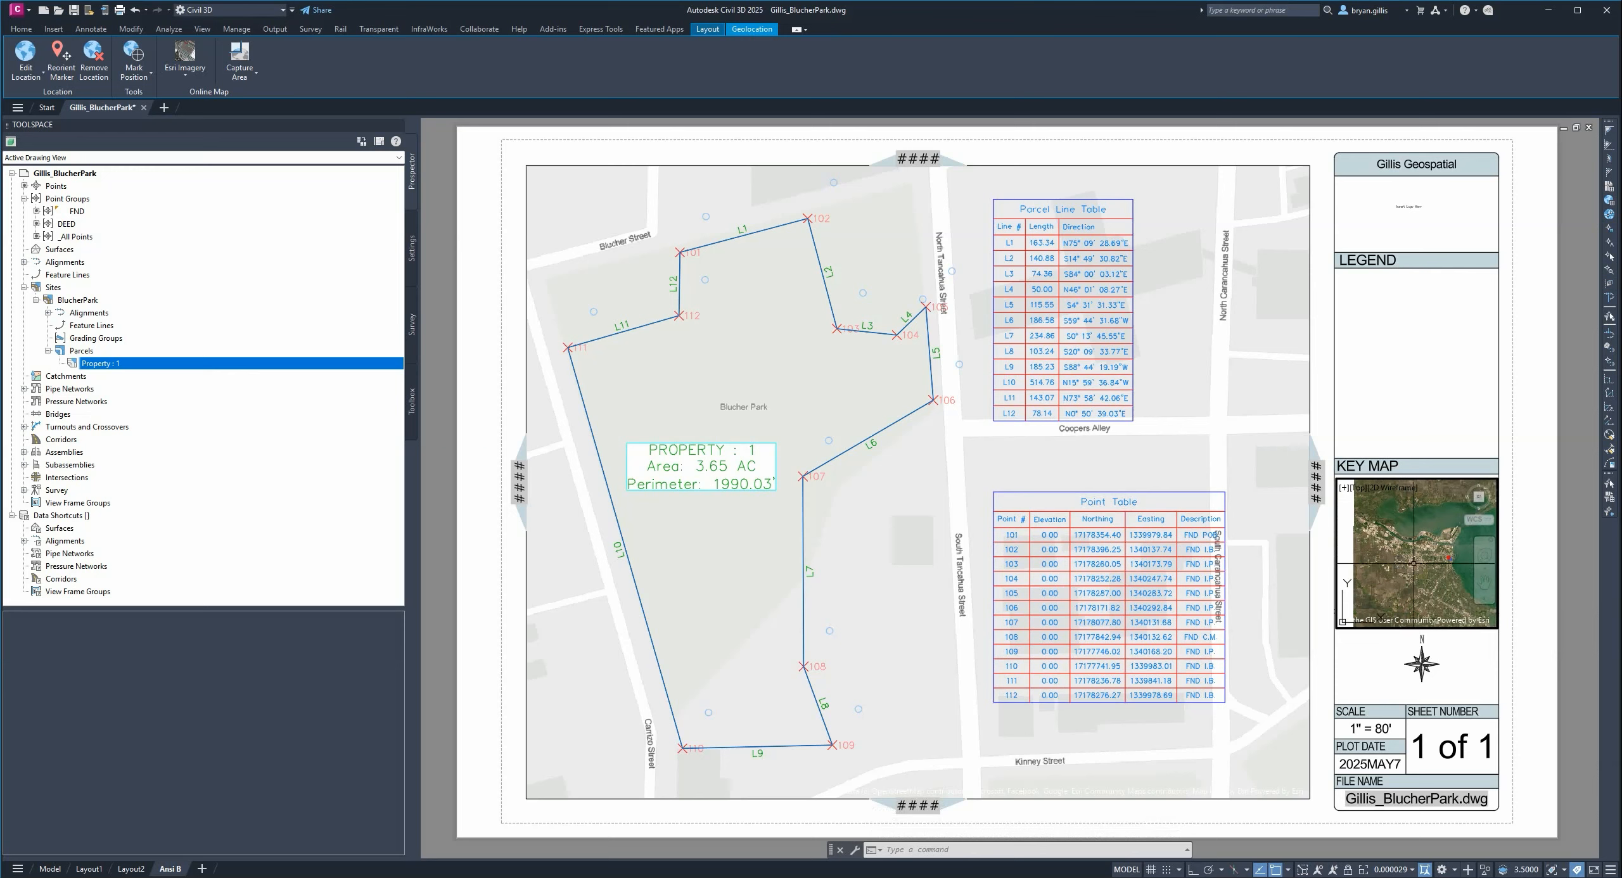
{"action": "scroll", "coordinate": [1402, 562], "scroll_direction": "up", "scroll_amount": 2}
{"action": "scroll", "coordinate": [1378, 551], "scroll_direction": "up", "scroll_amount": 3}
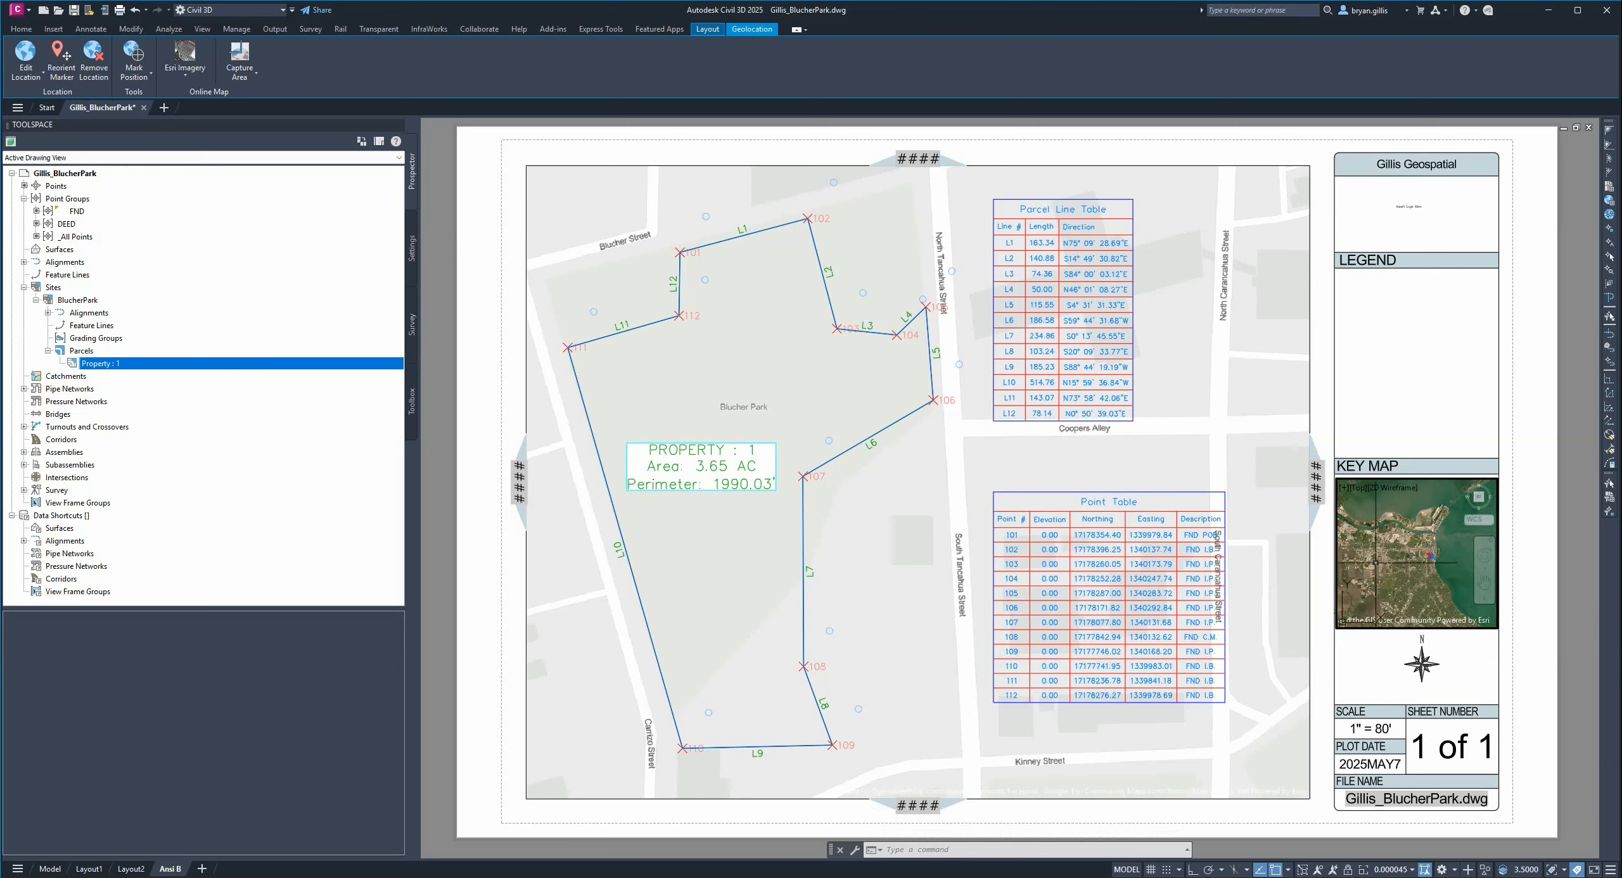
{"action": "middle_click_drag", "start_coordinate": [1380, 568], "coordinate": [1388, 570]}
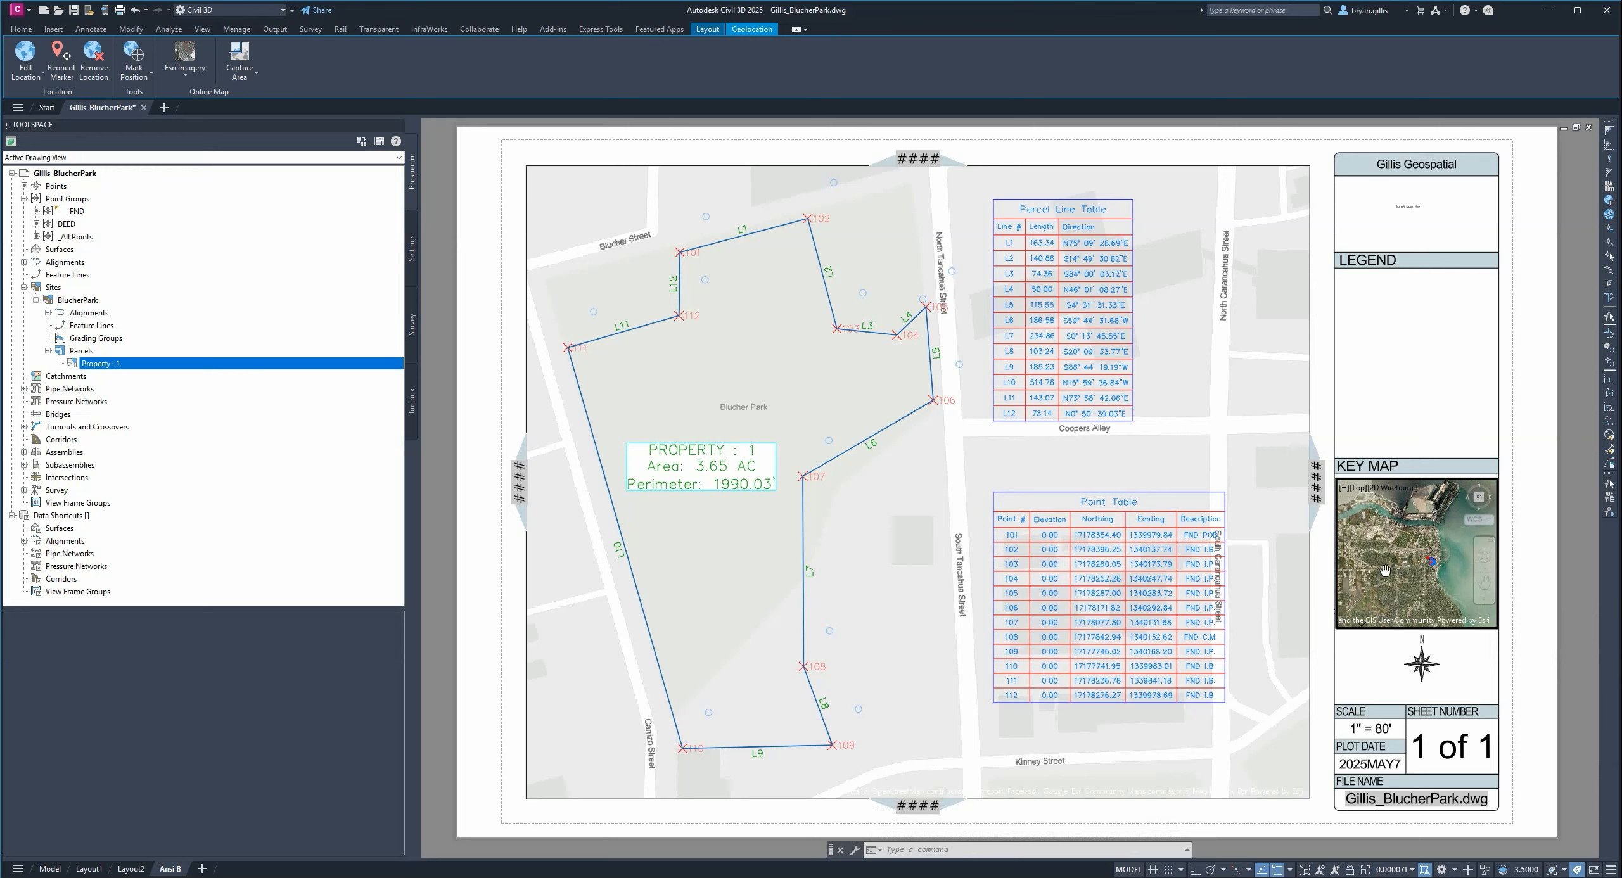
- Try the Esri Light Gray basemap in the key map again and regenerate both the layout and the viewport
{"action": "left_click", "coordinate": [184, 69]}
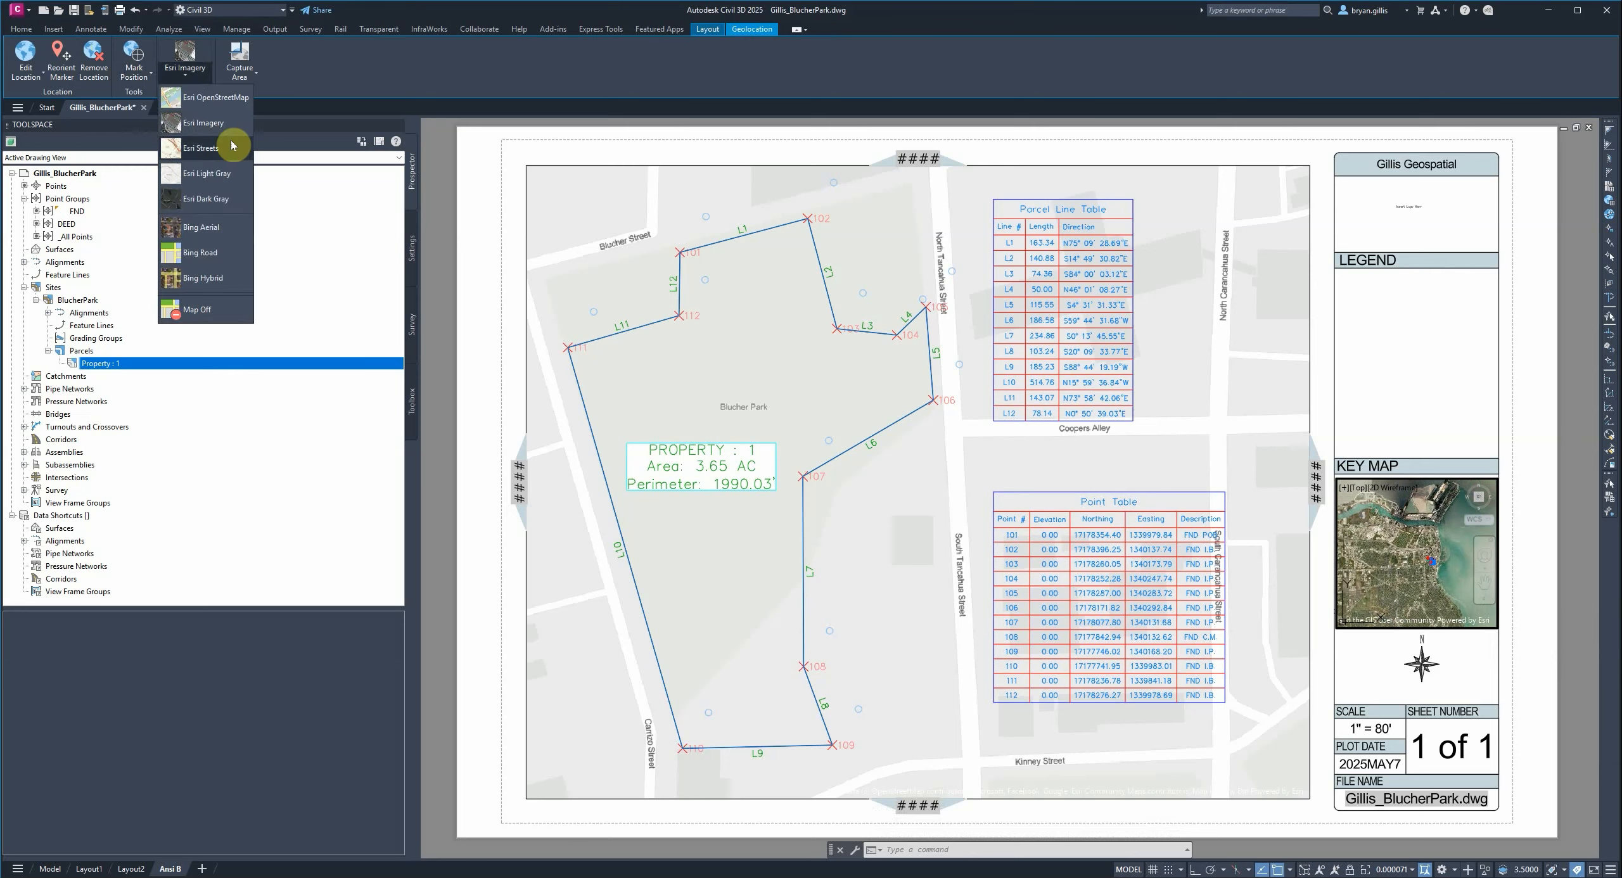
{"action": "left_click", "coordinate": [209, 166]}
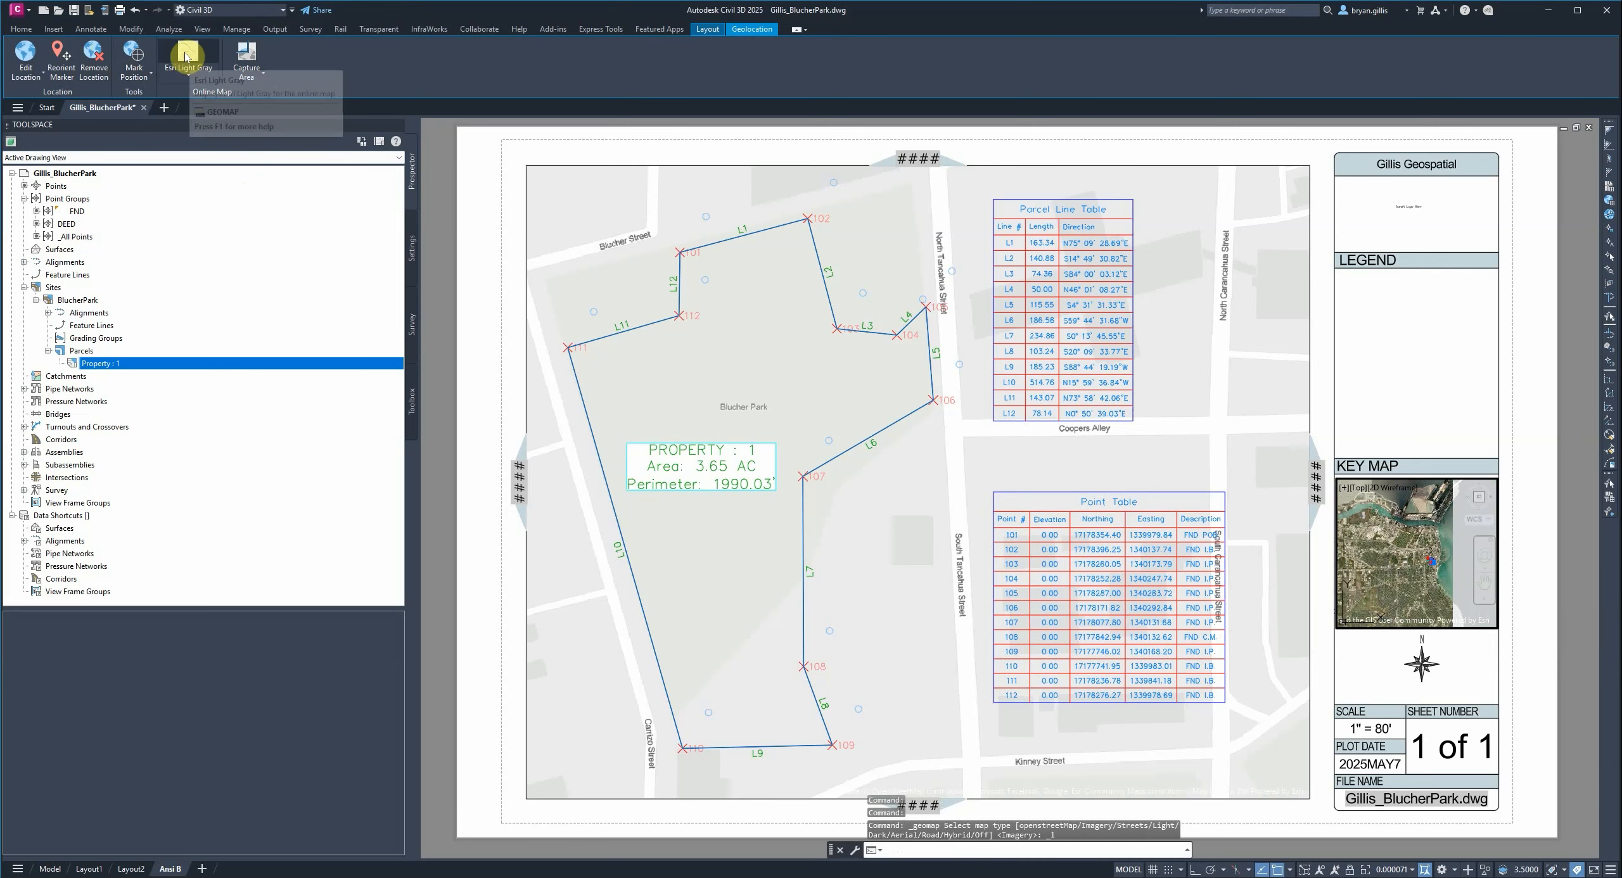
{"action": "double_click", "coordinate": [1551, 532]}
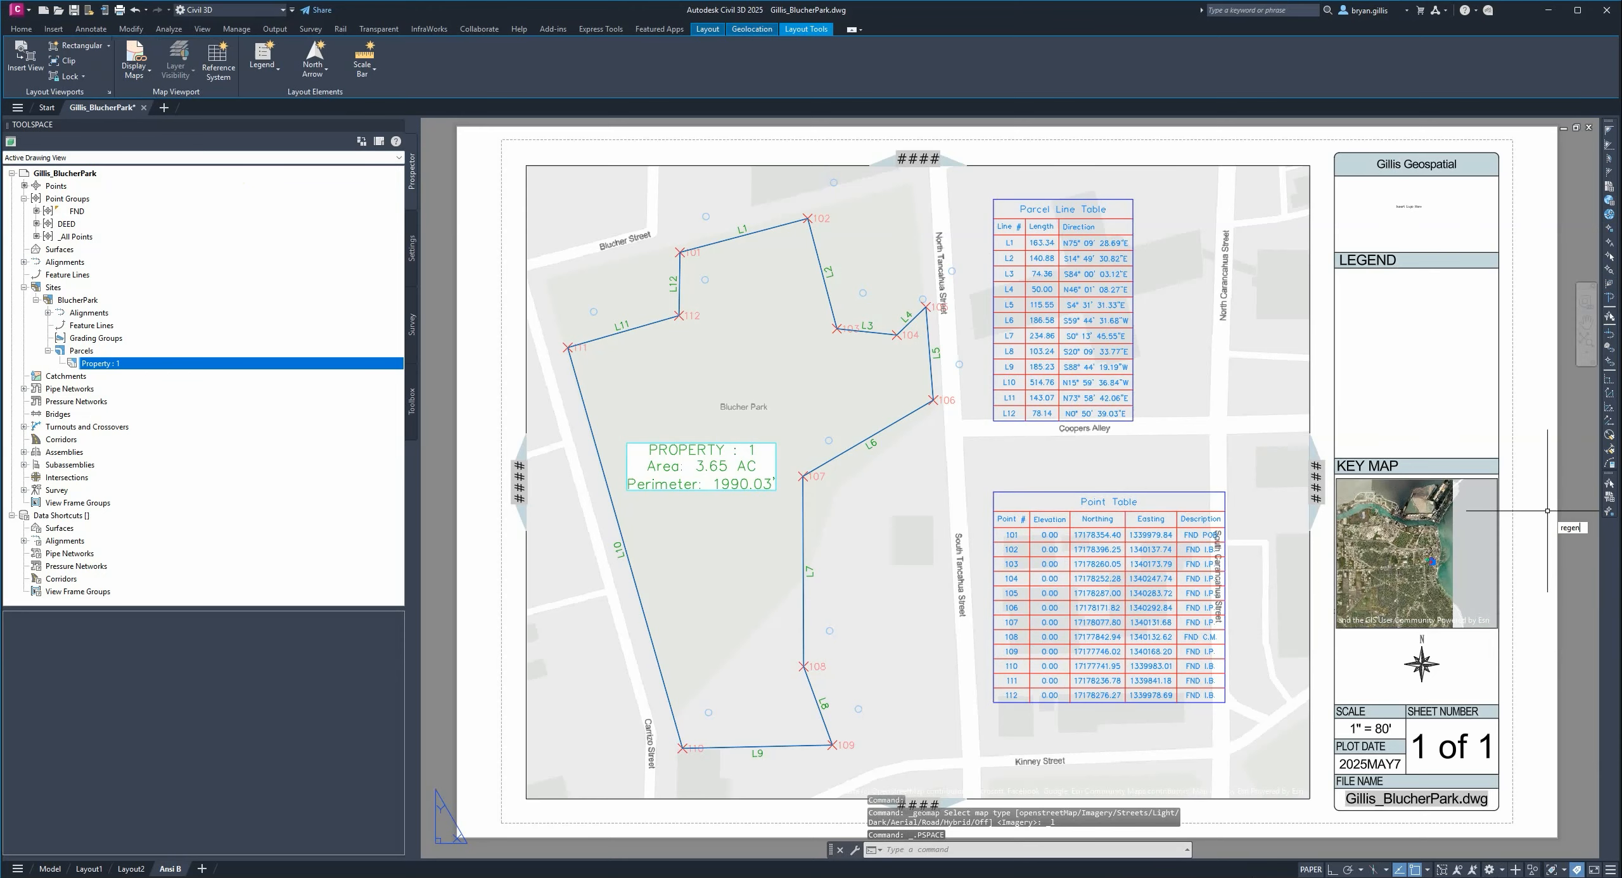
{"action": "type", "text": "regen"}
{"action": "key", "text": "Return"}
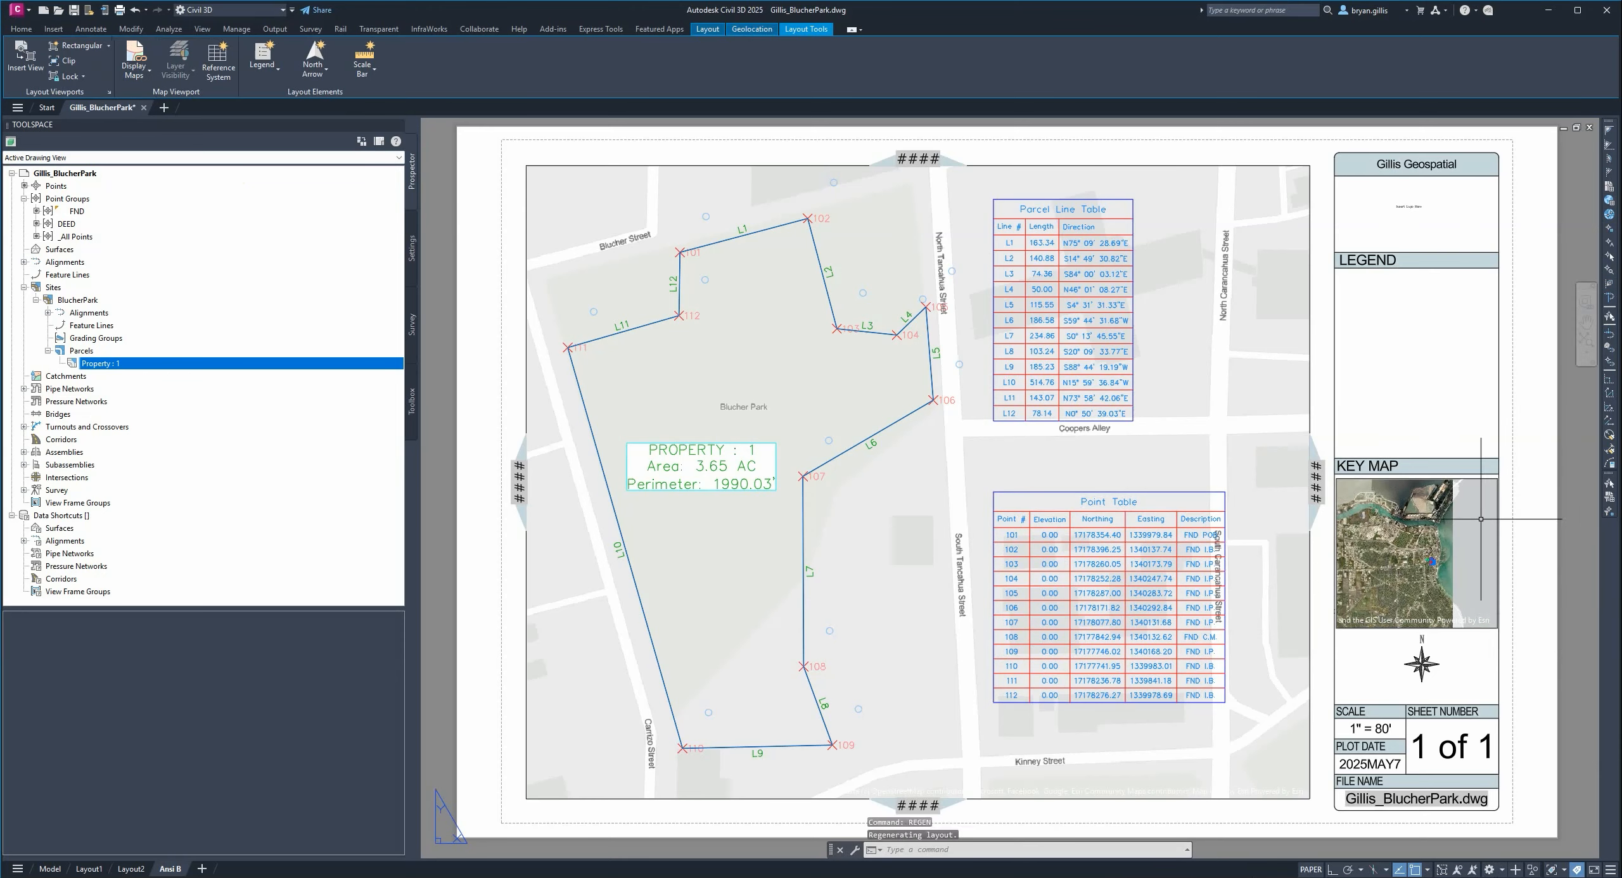
{"action": "double_click", "coordinate": [1481, 519]}
{"action": "left_click", "coordinate": [1436, 524]}
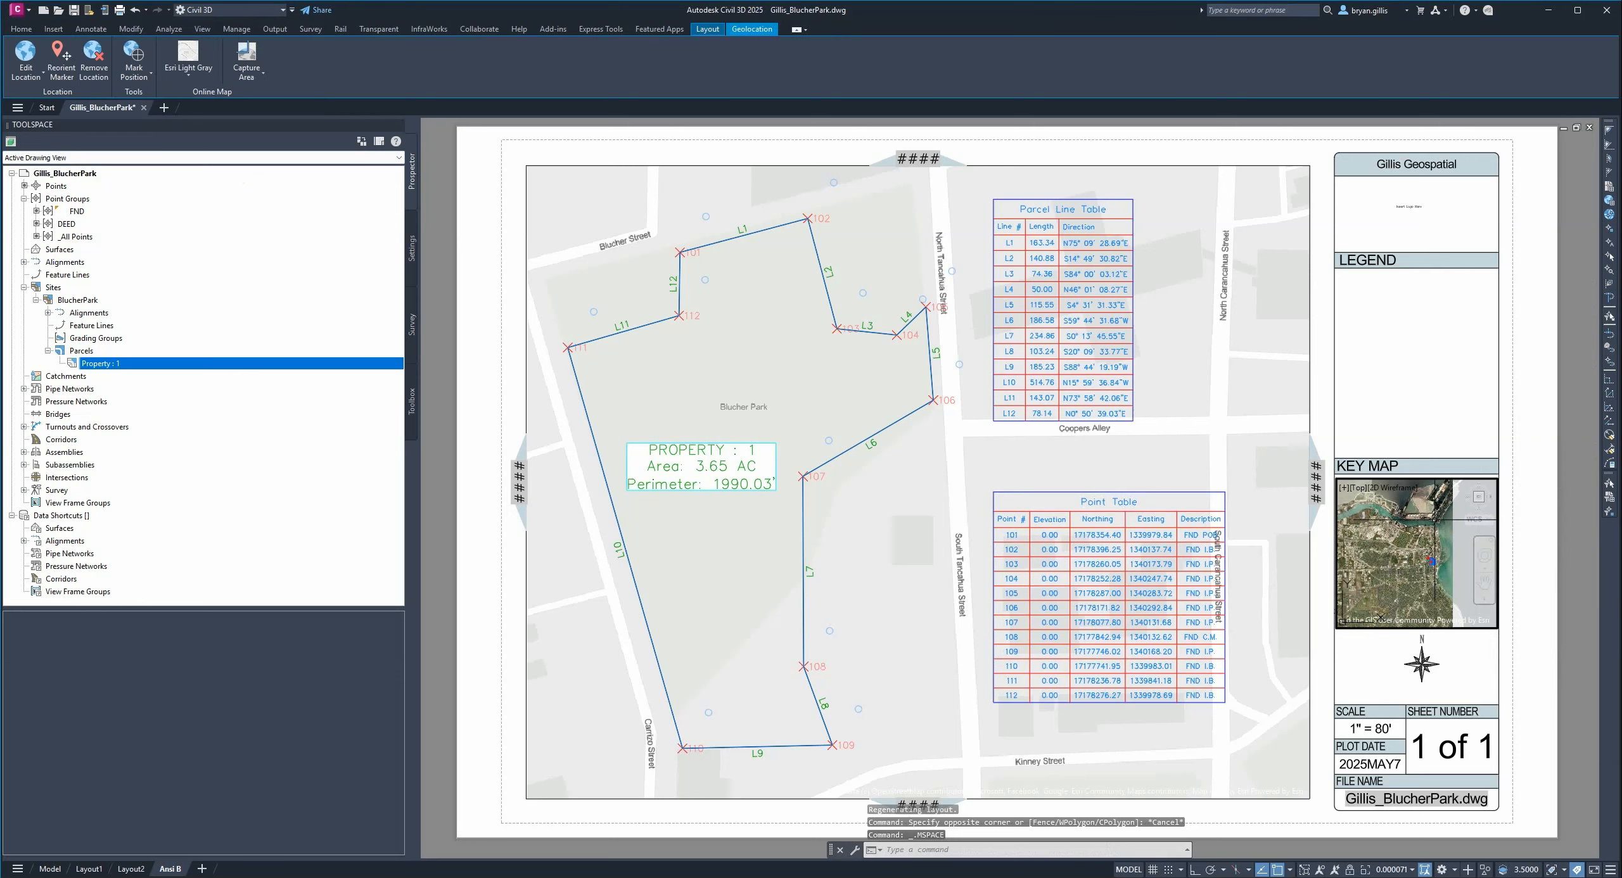
{"action": "key", "text": "Return"}
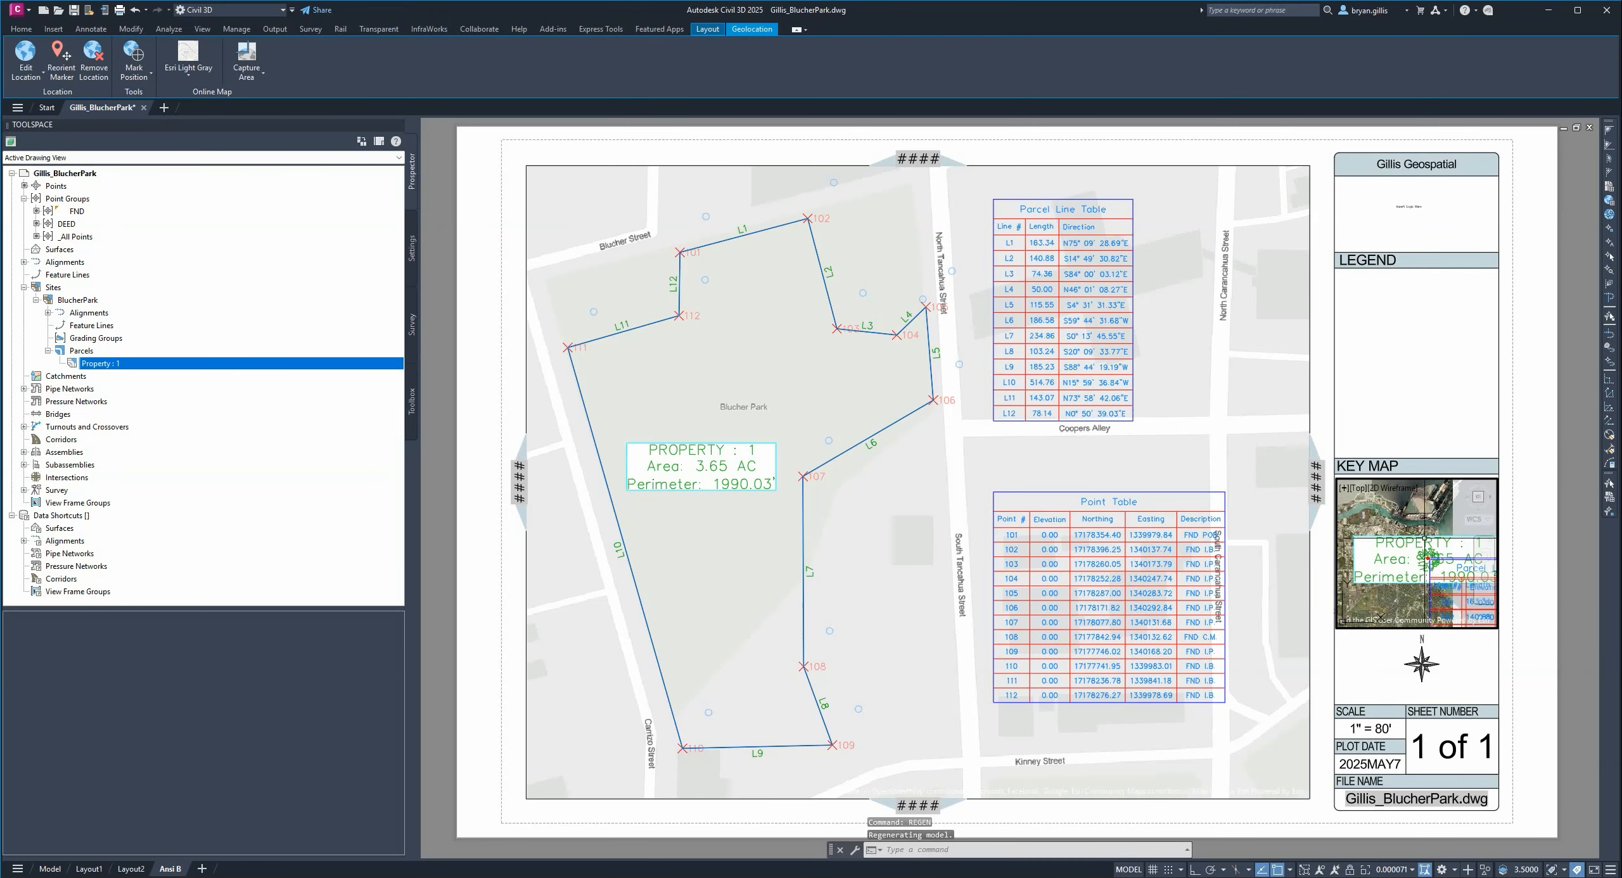
- Reframe the key map to a wider regional view with the park near the viewport's centre, and return to paper space
{"action": "scroll", "coordinate": [1435, 512], "scroll_direction": "down", "scroll_amount": 6}
{"action": "scroll", "coordinate": [1425, 538], "scroll_direction": "up", "scroll_amount": 15}
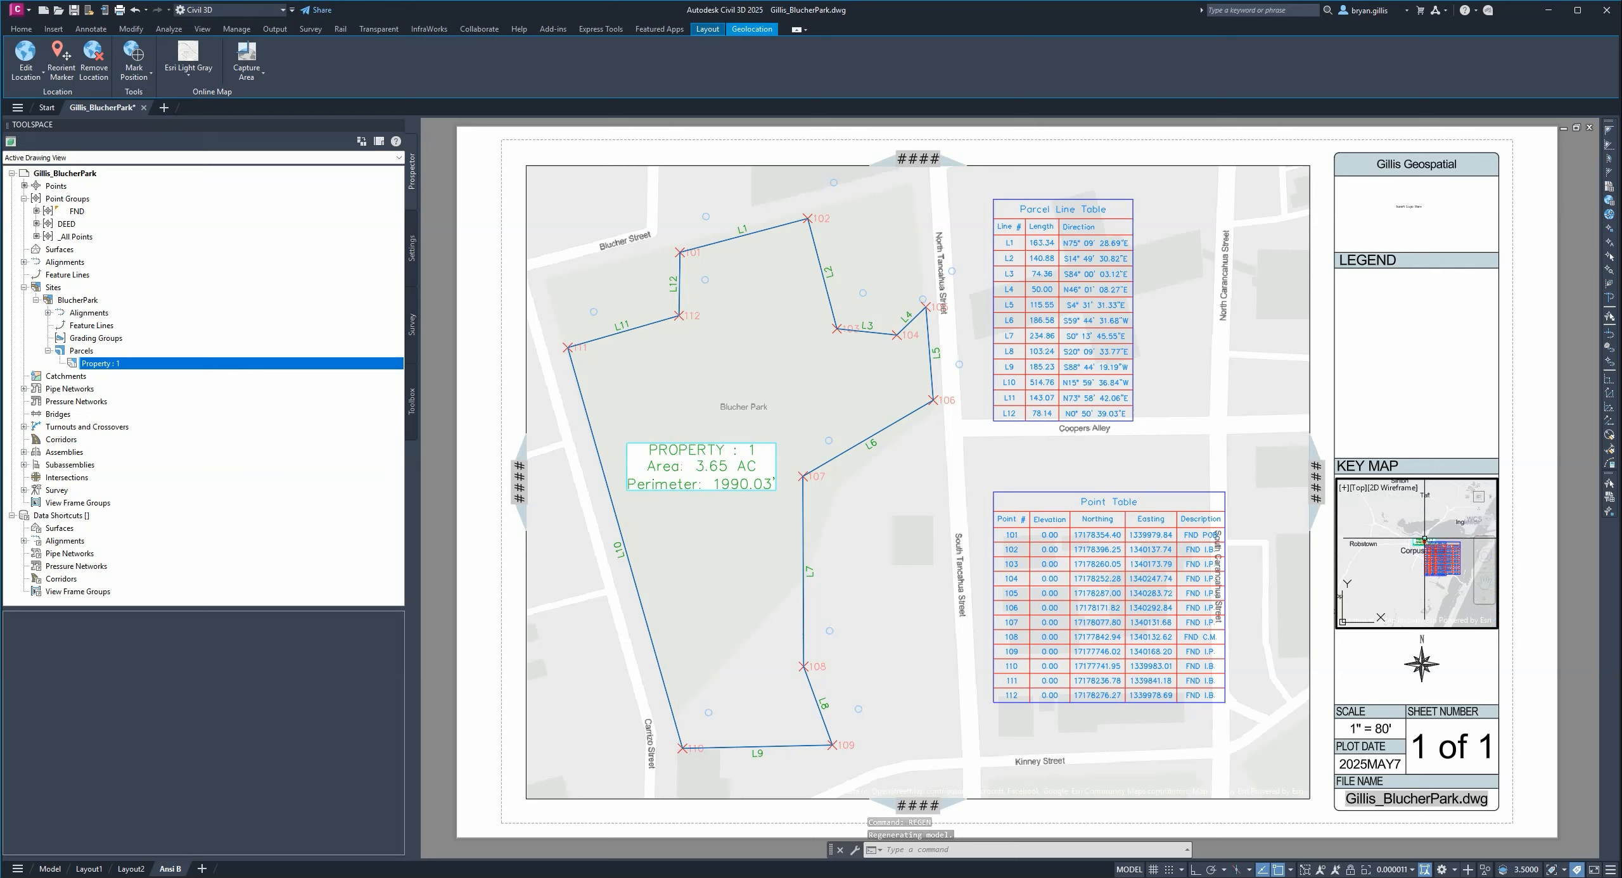
{"action": "scroll", "coordinate": [1407, 613], "scroll_direction": "up", "scroll_amount": 7}
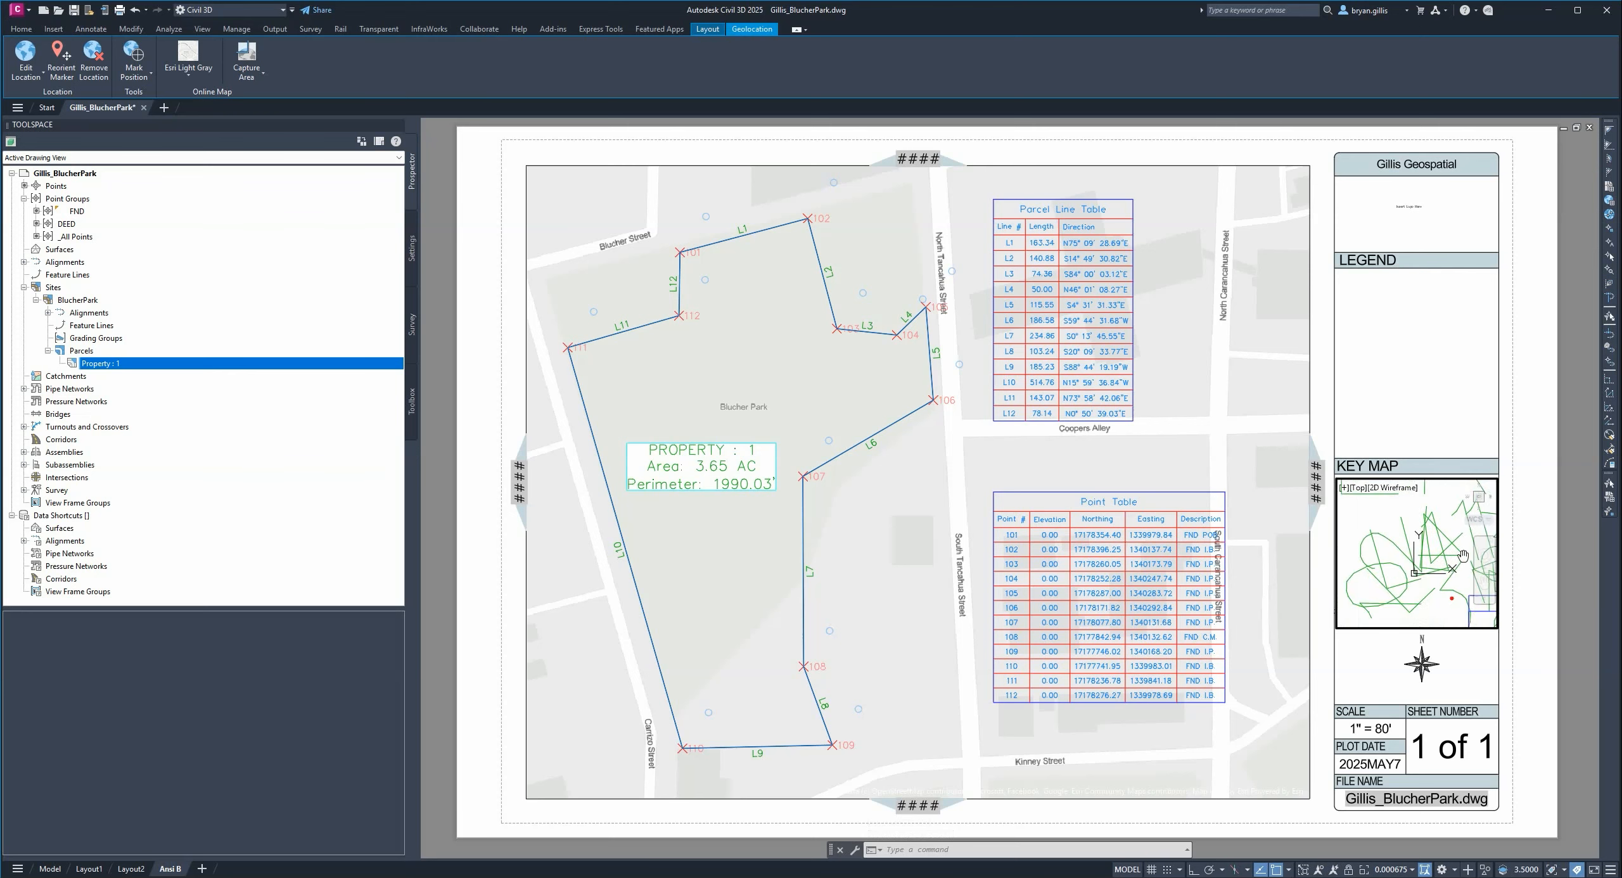
{"action": "scroll", "coordinate": [1414, 558], "scroll_direction": "up", "scroll_amount": 11}
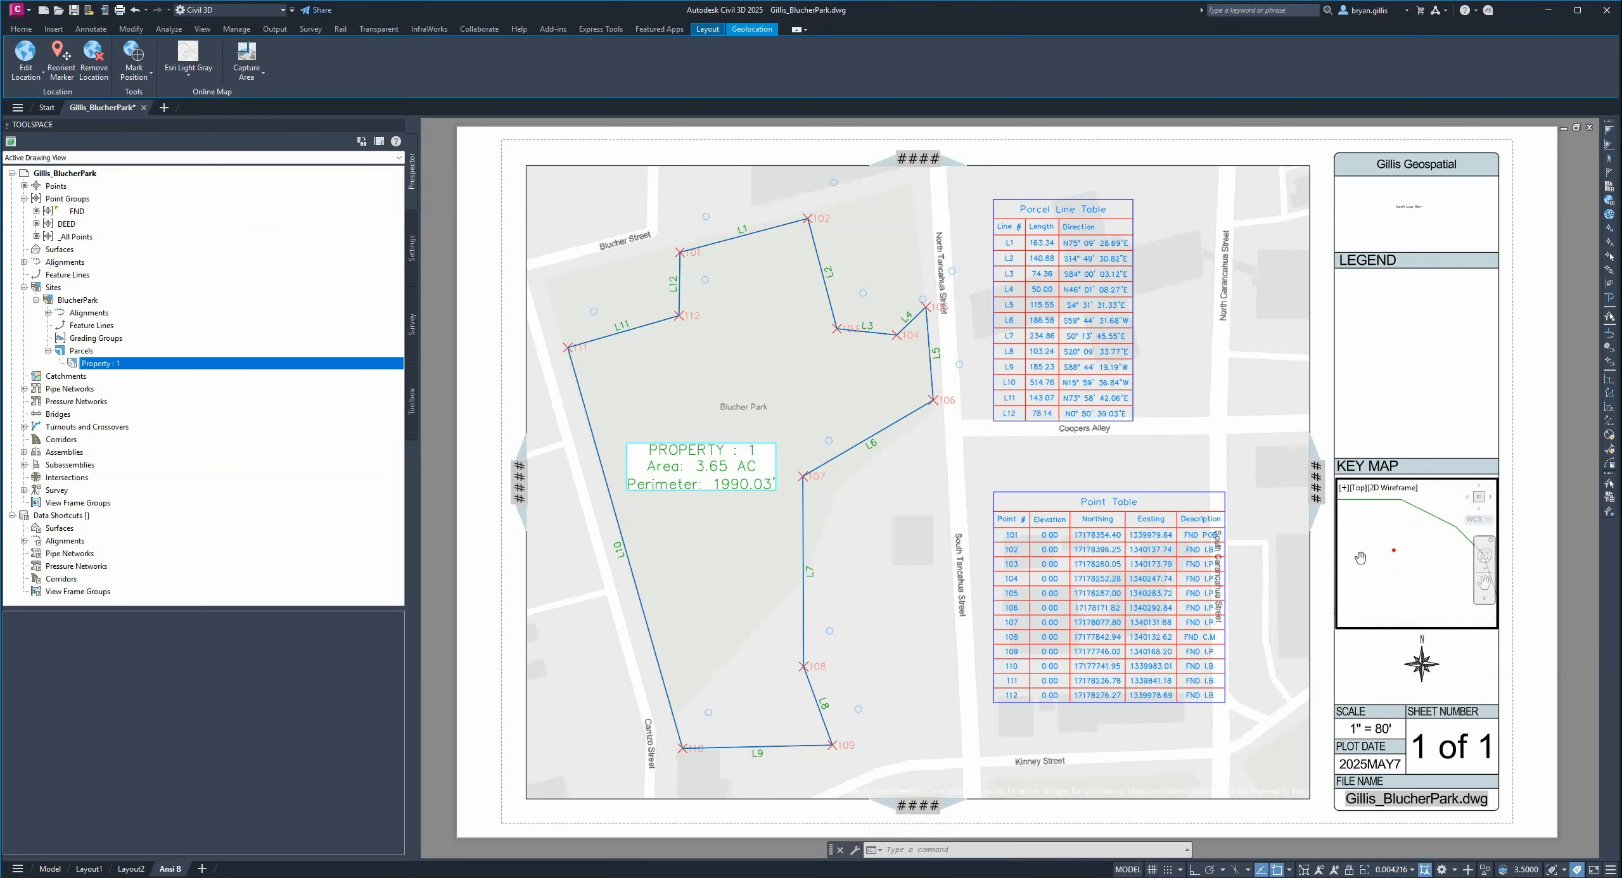
{"action": "middle_click_drag", "start_coordinate": [1476, 552], "coordinate": [1425, 567]}
{"action": "key", "text": "Return"}
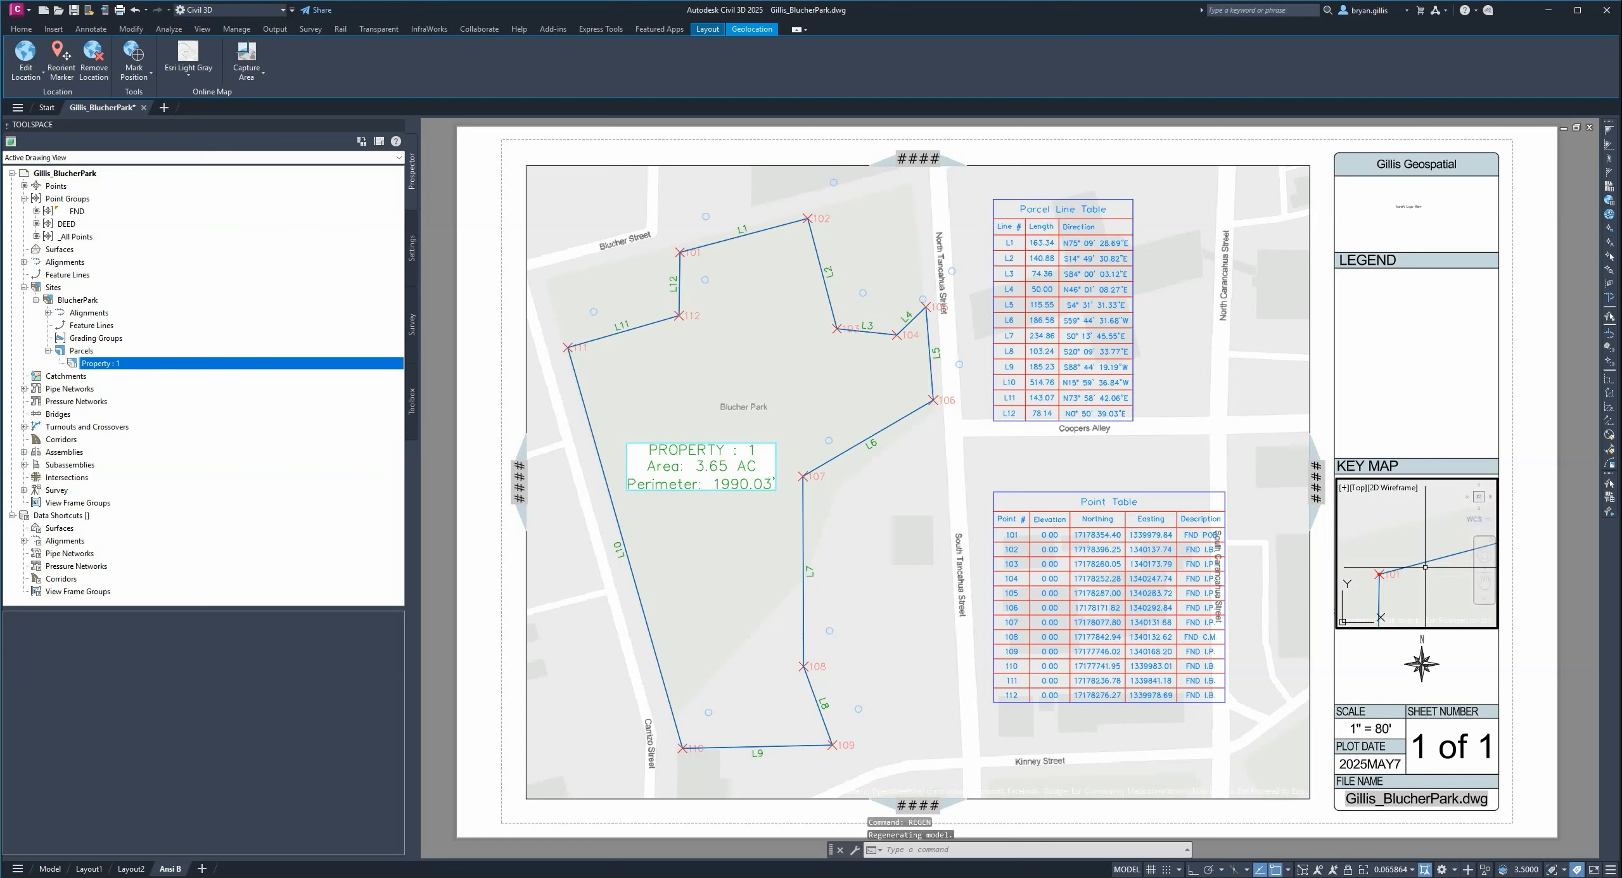
{"action": "scroll", "coordinate": [1426, 566], "scroll_direction": "down", "scroll_amount": 13}
{"action": "scroll", "coordinate": [1425, 565], "scroll_direction": "down", "scroll_amount": 18}
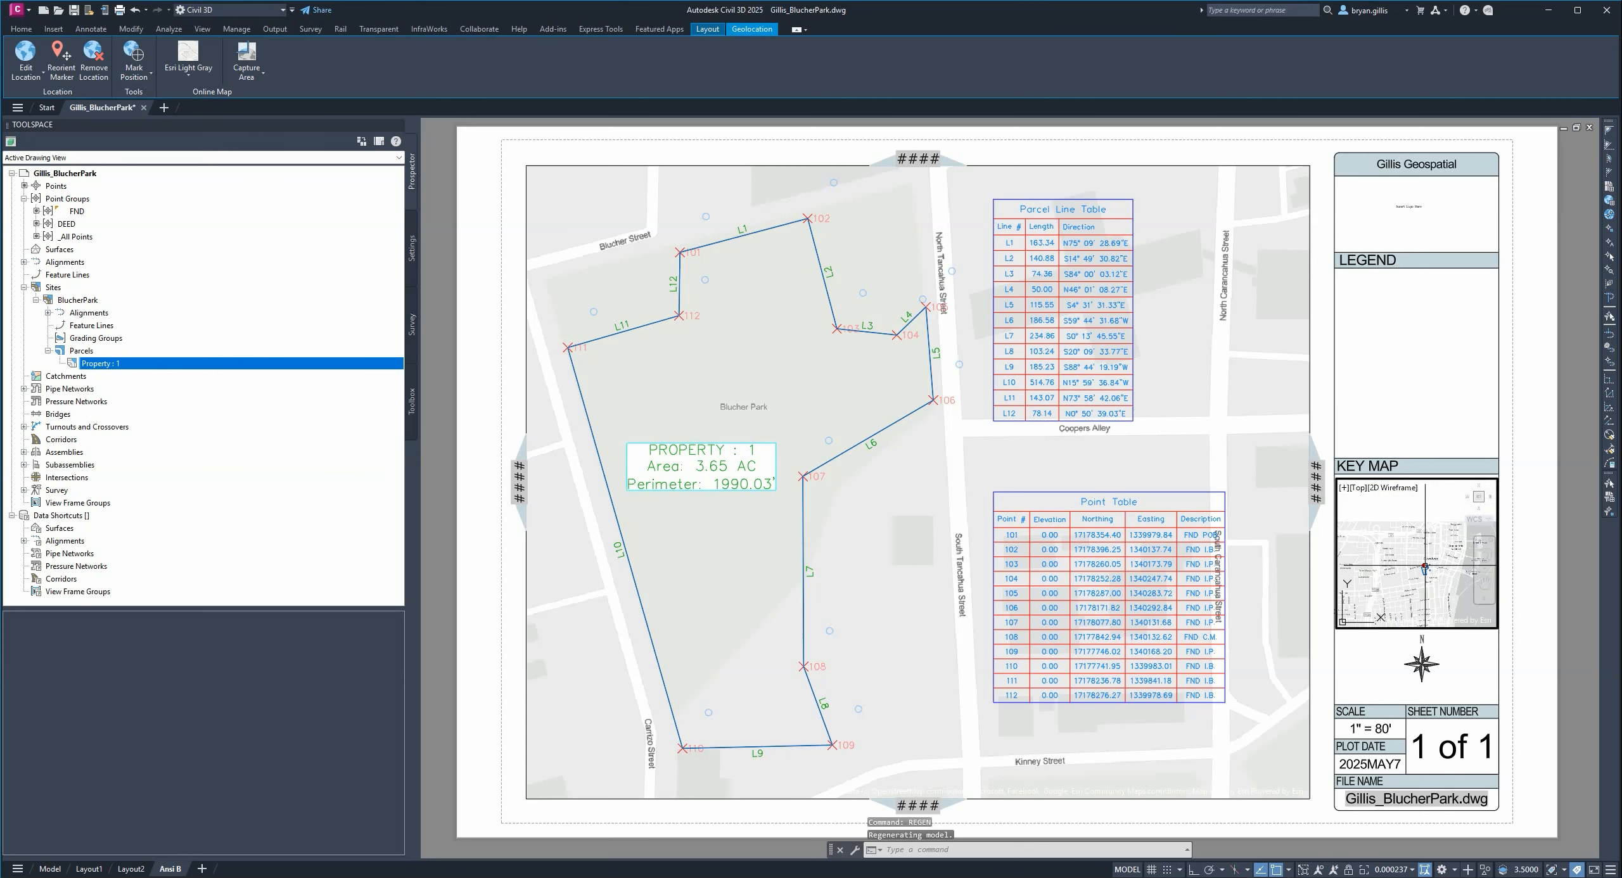
{"action": "mouse_move", "coordinate": [1425, 566]}
{"action": "middle_mouse_down"}
{"action": "mouse_move", "coordinate": [1450, 556]}
{"action": "mouse_move", "coordinate": [1424, 564]}
{"action": "middle_mouse_up"}
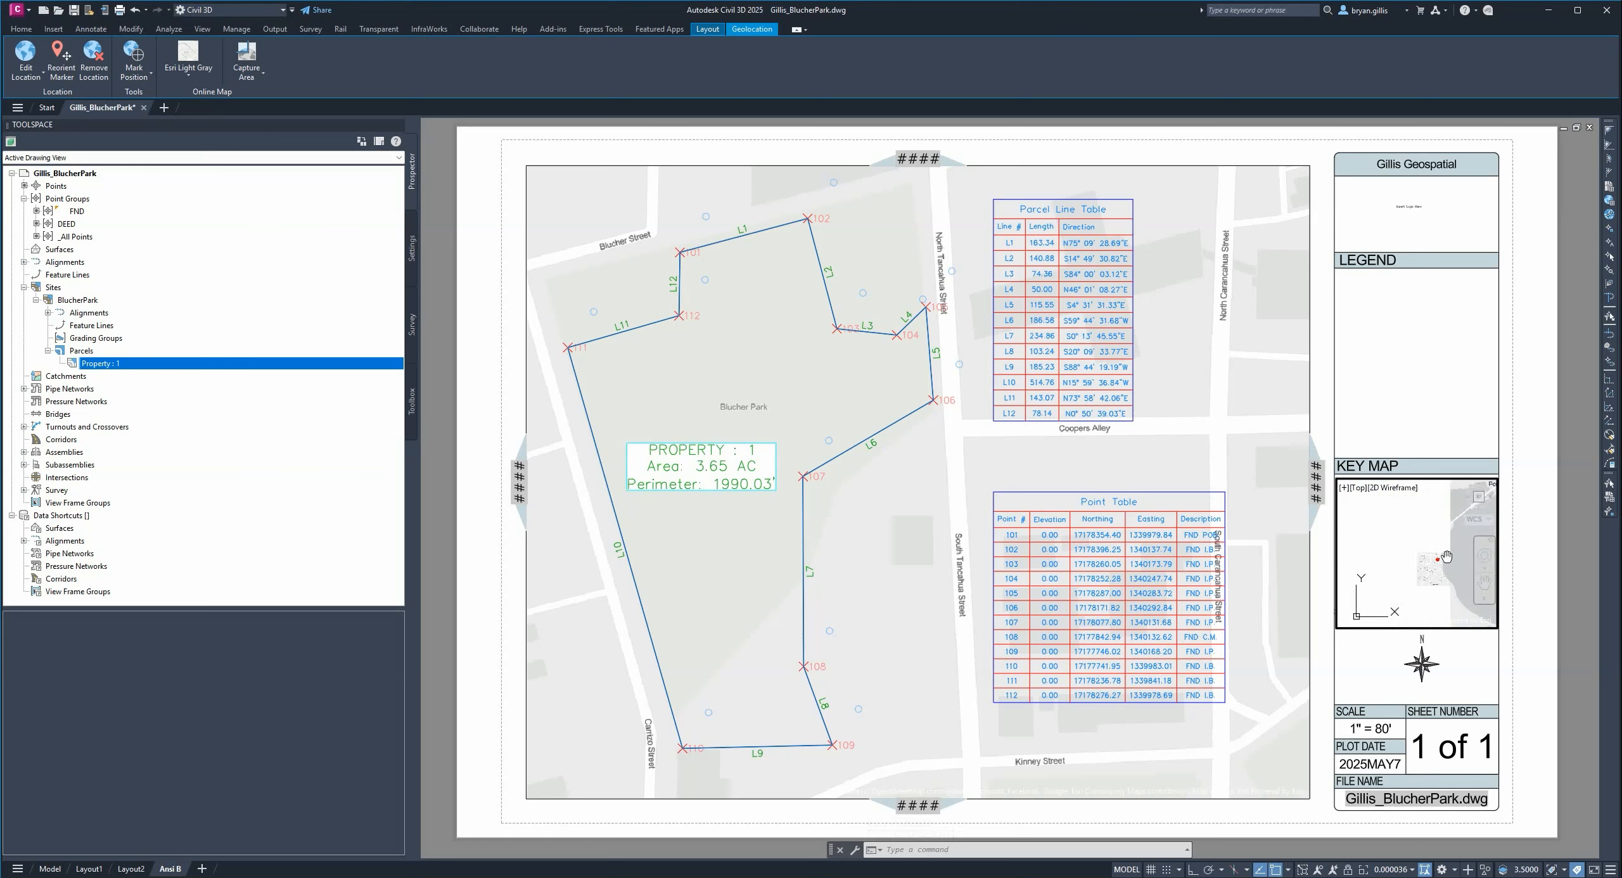
{"action": "double_click", "coordinate": [1538, 504]}
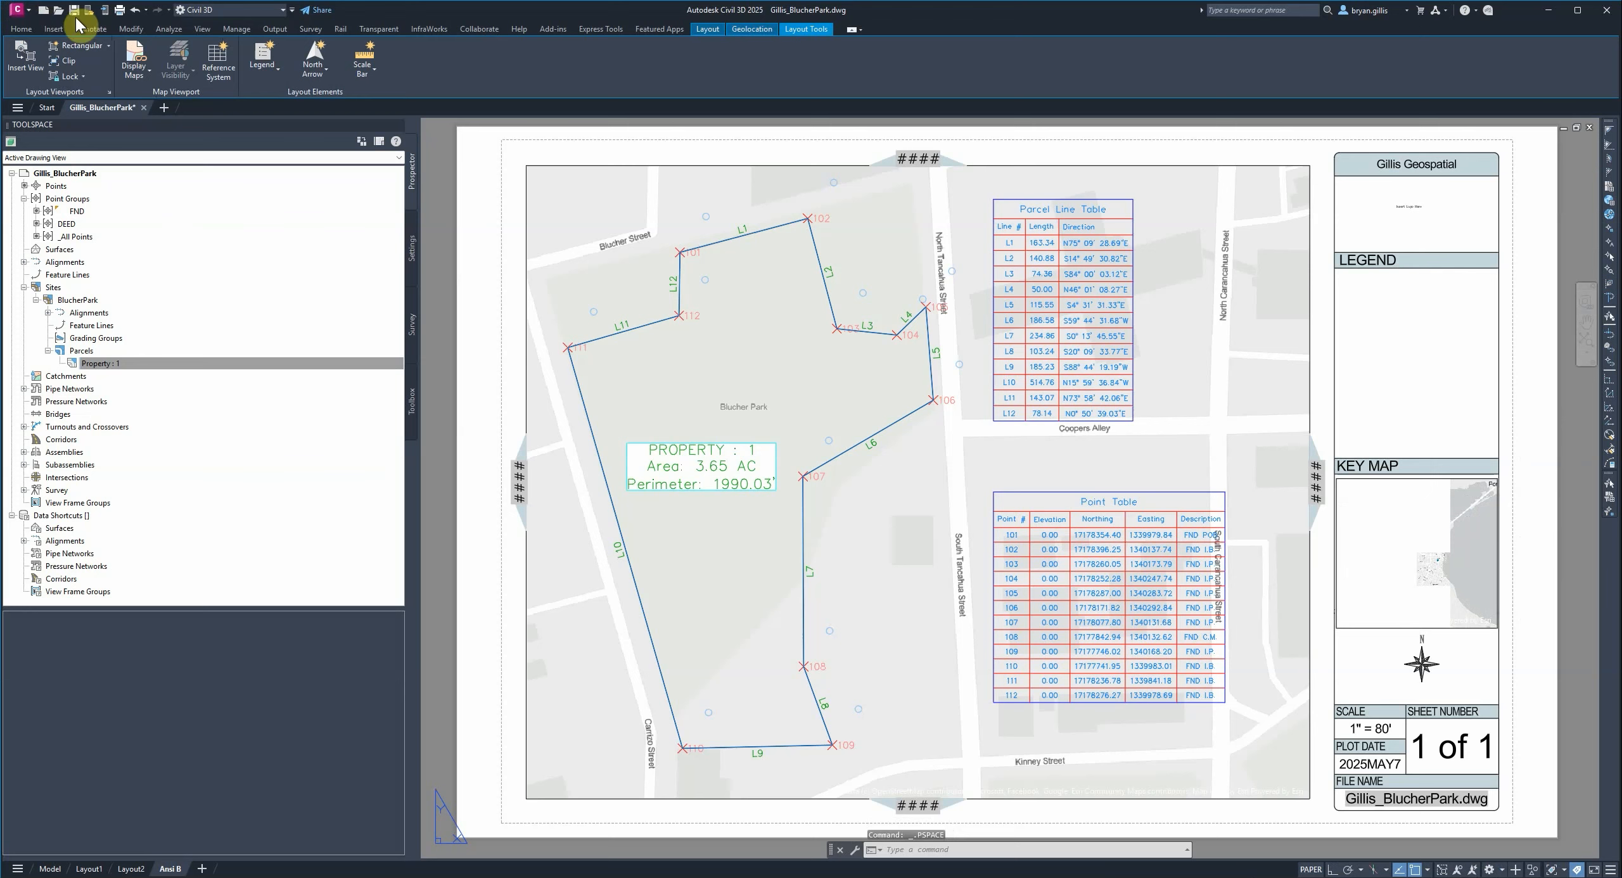
- Reactivate the key map viewport, set its online map to Esri Imagery and return to paper space
{"action": "double_click", "coordinate": [1417, 551]}
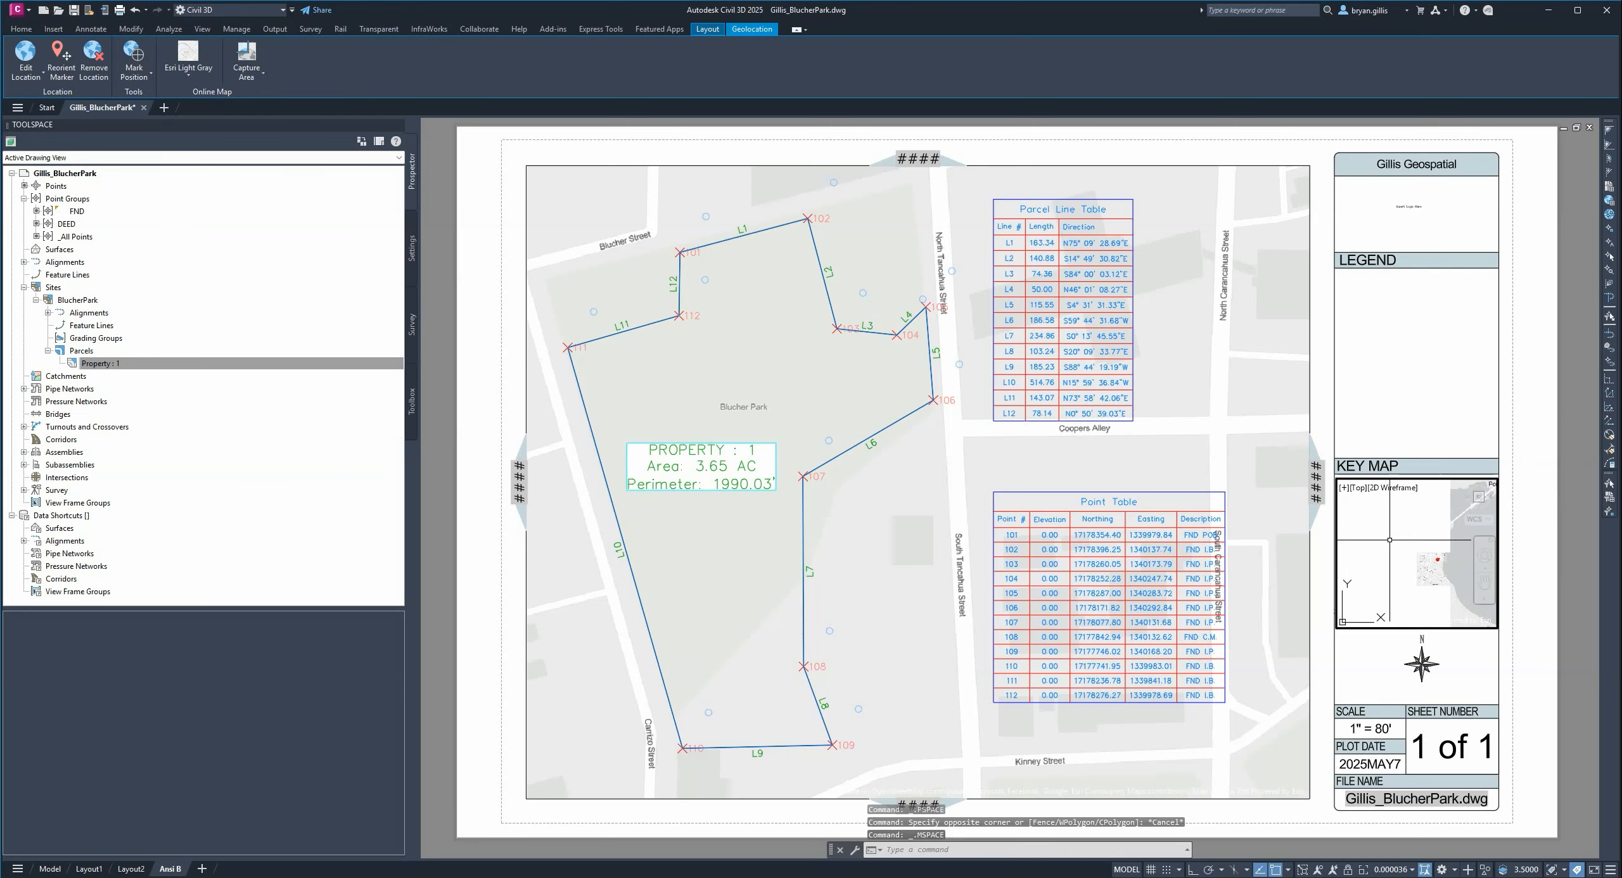
{"action": "left_click", "coordinate": [210, 75]}
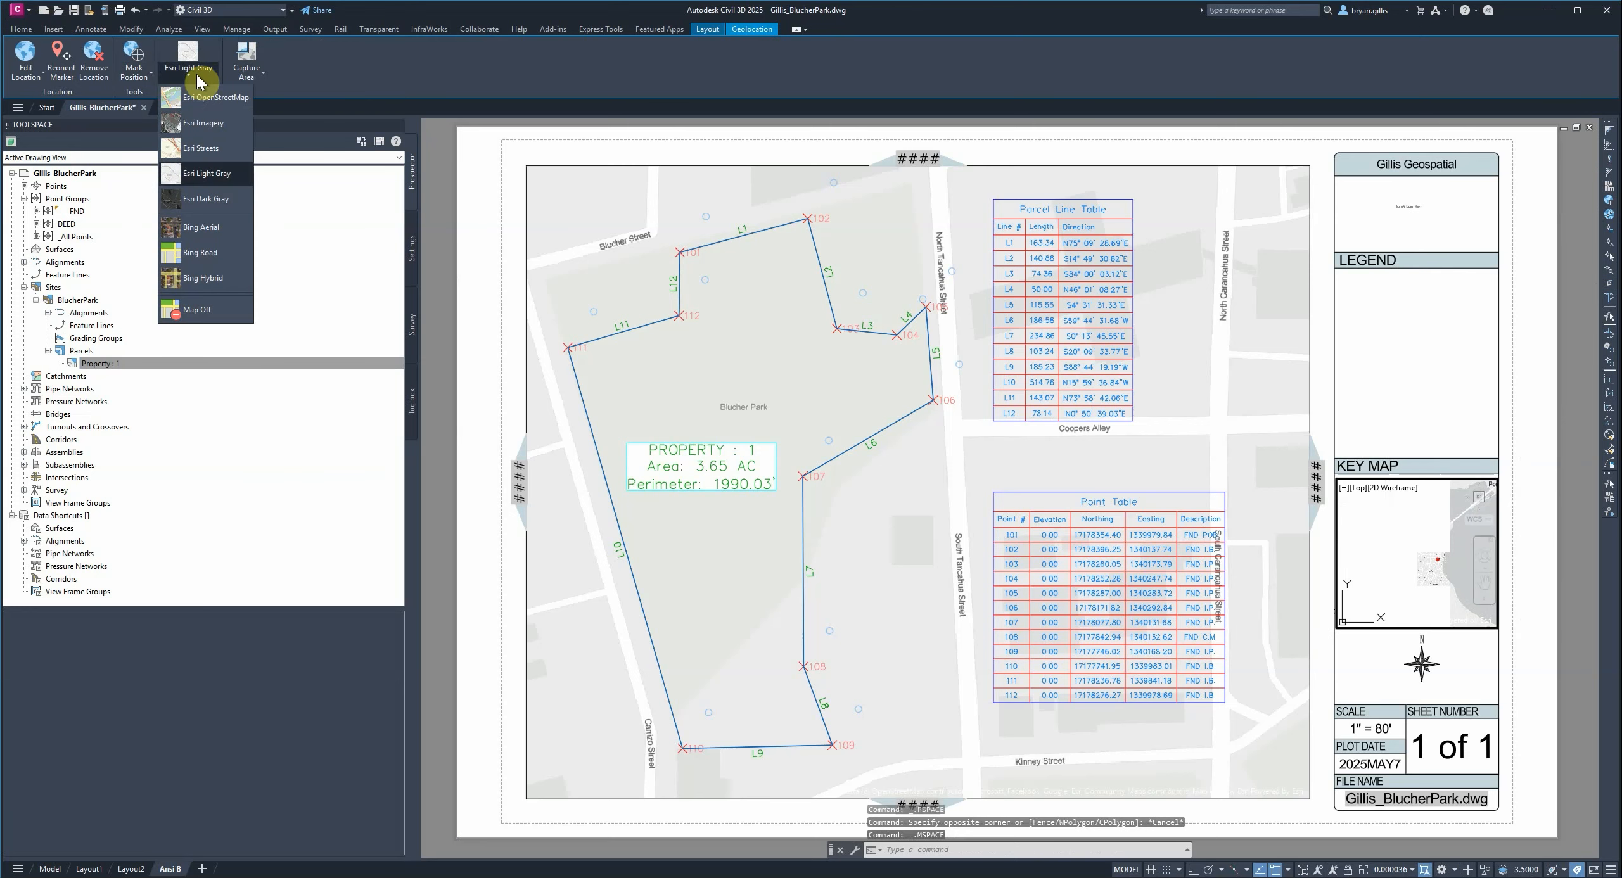
{"action": "left_click", "coordinate": [207, 133]}
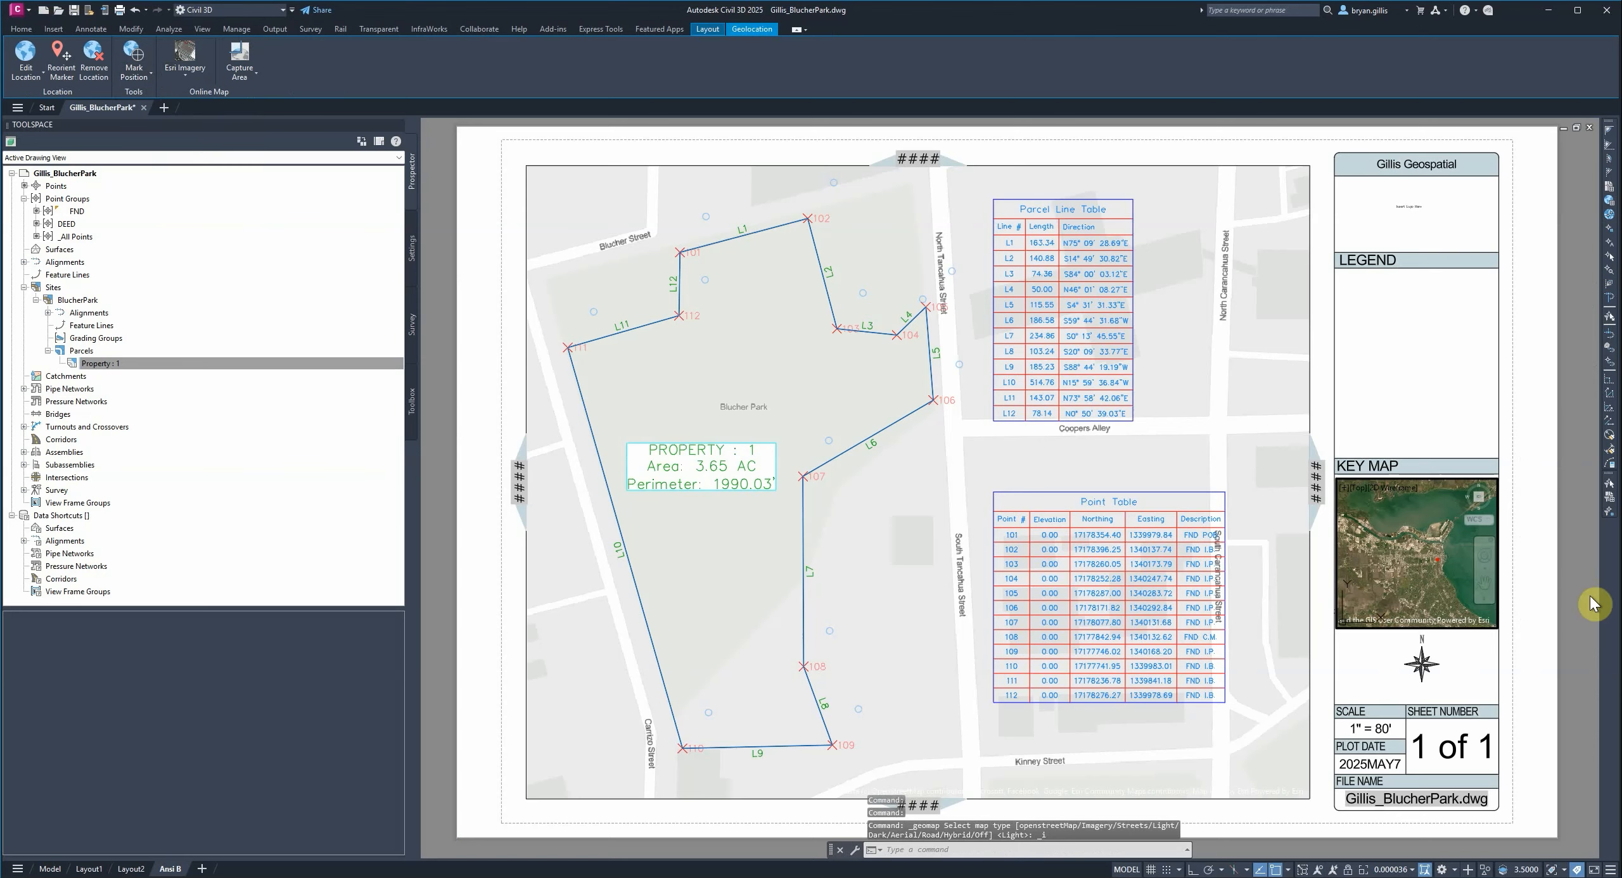
{"action": "double_click", "coordinate": [1561, 543]}
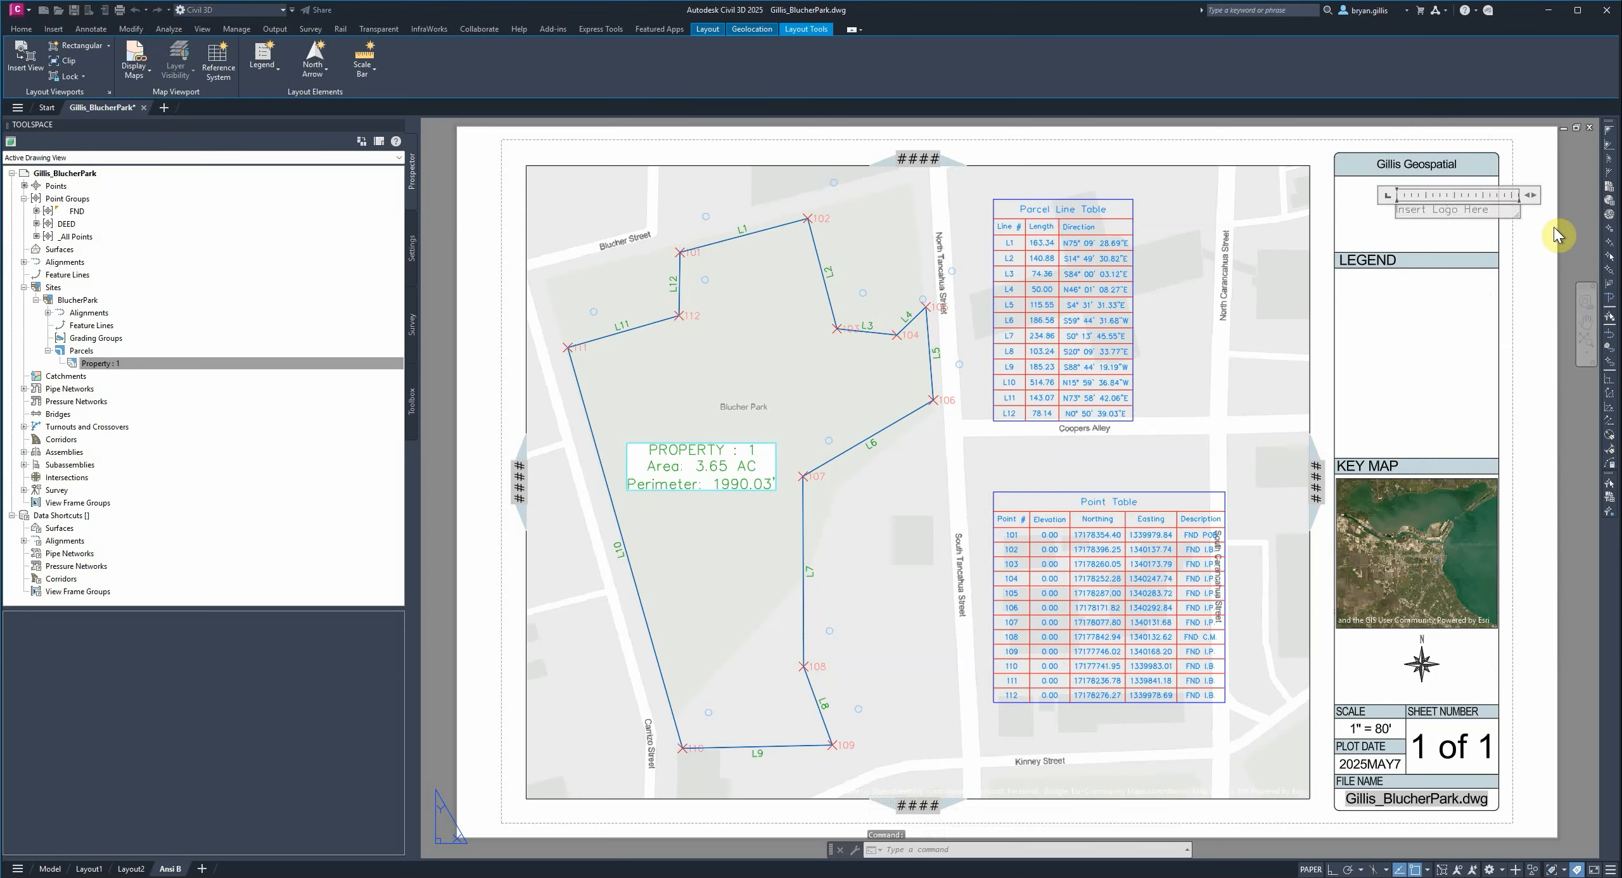
- Delete the "Insert Logo Here" placeholder text from the title block
{"action": "double_click", "coordinate": [1411, 207]}
{"action": "left_click", "coordinate": [1393, 211]}
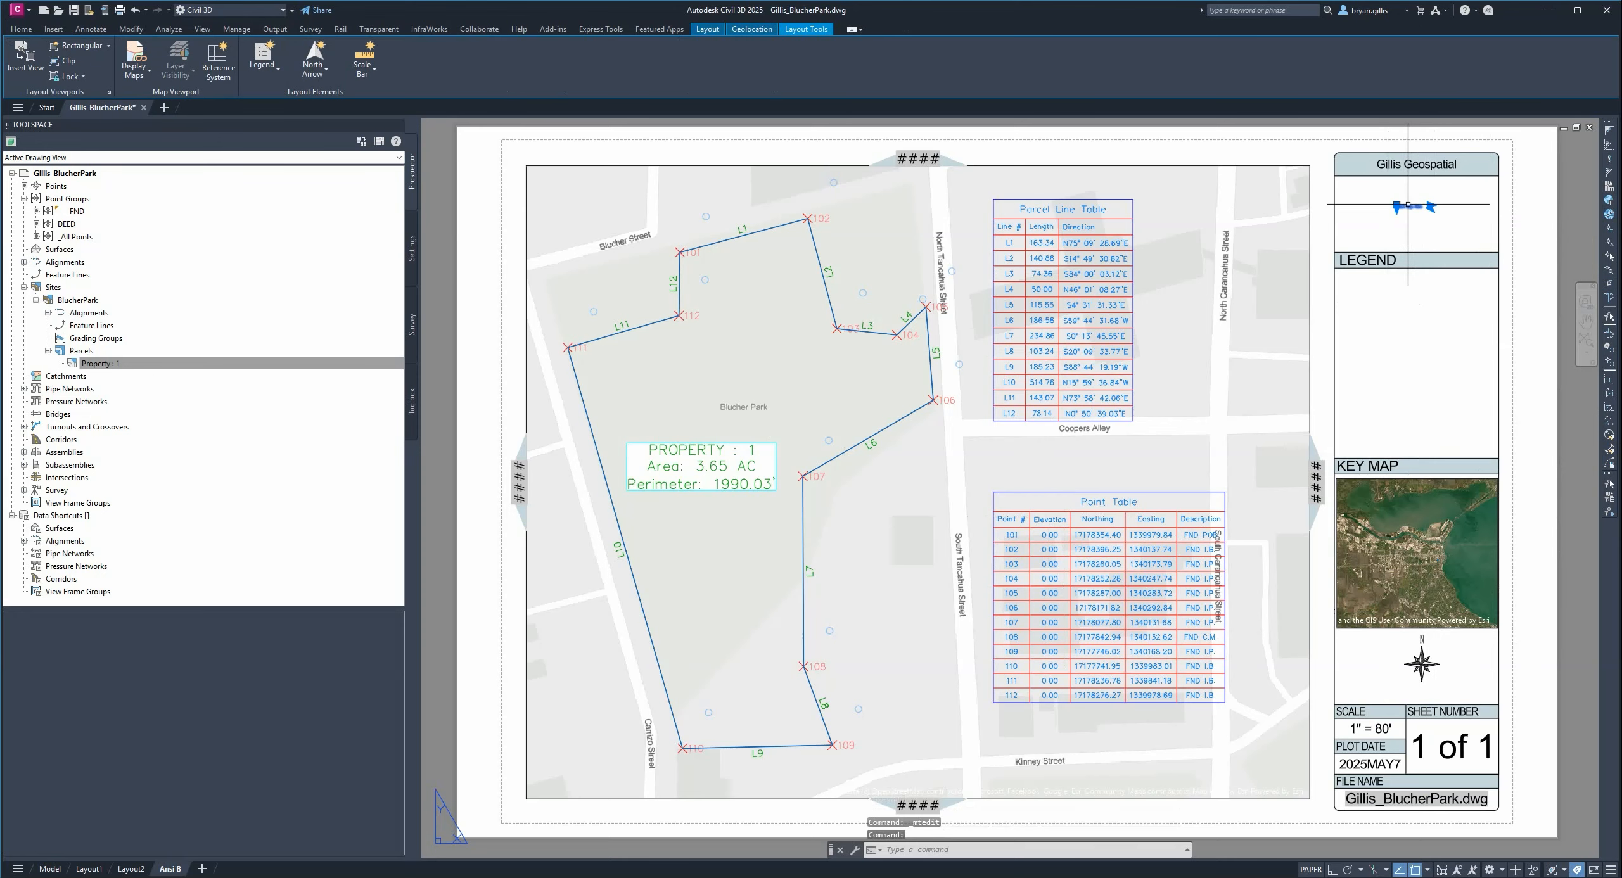
{"action": "key", "text": "Delete"}
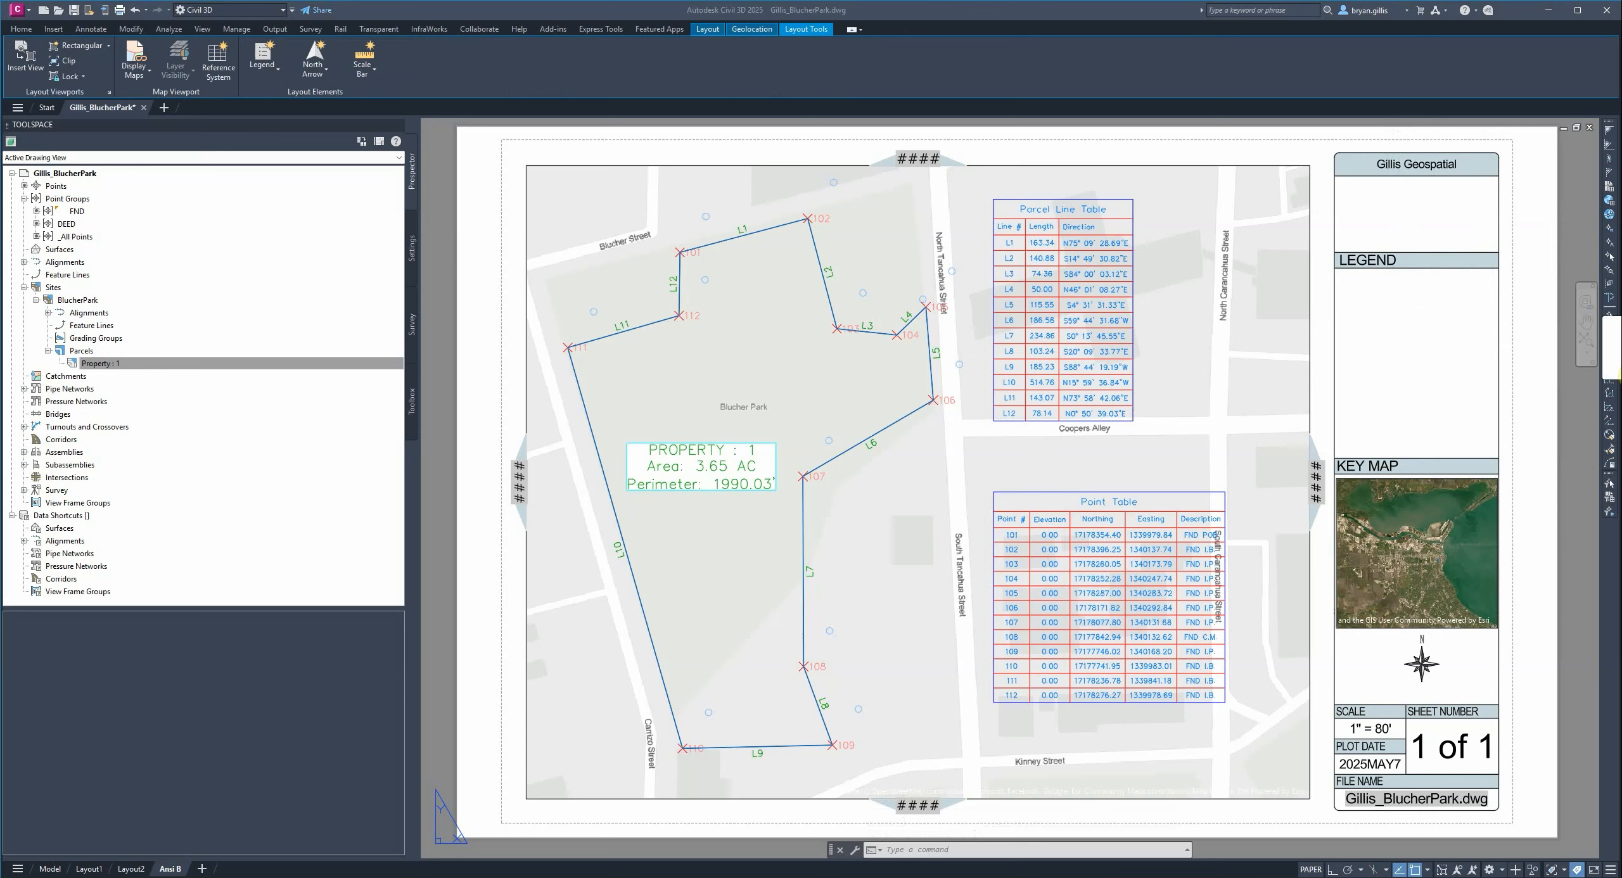
- Place the company logo image in the title block's empty logo space at scale factor 1 and rotation 0
{"action": "left_click", "coordinate": [1422, 246]}
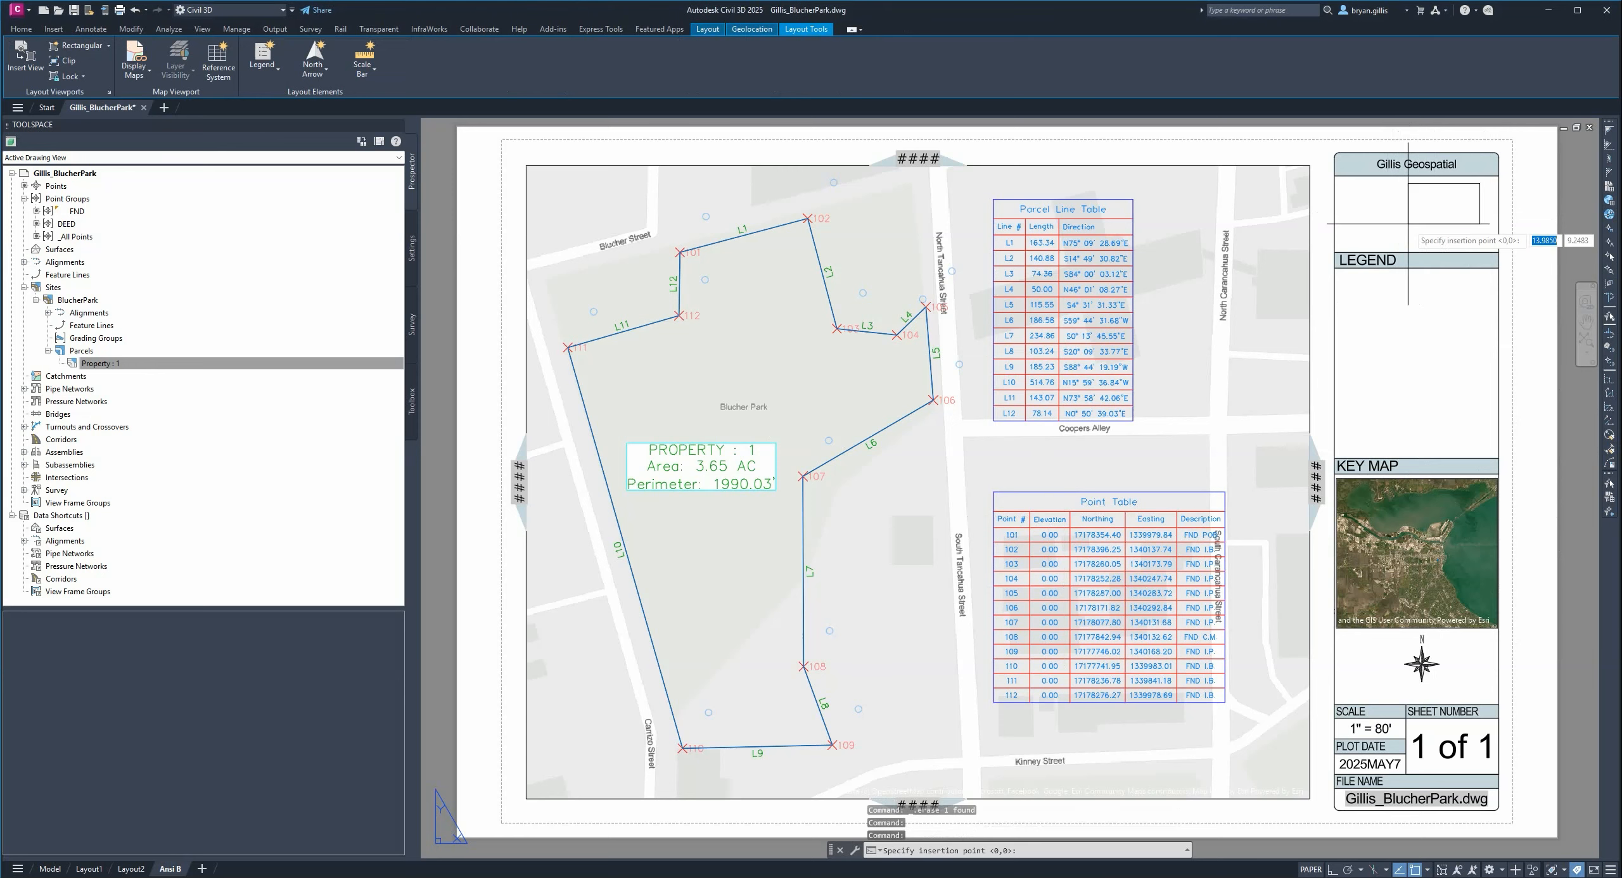
{"action": "left_click", "coordinate": [1371, 232]}
{"action": "left_click", "coordinate": [1371, 232]}
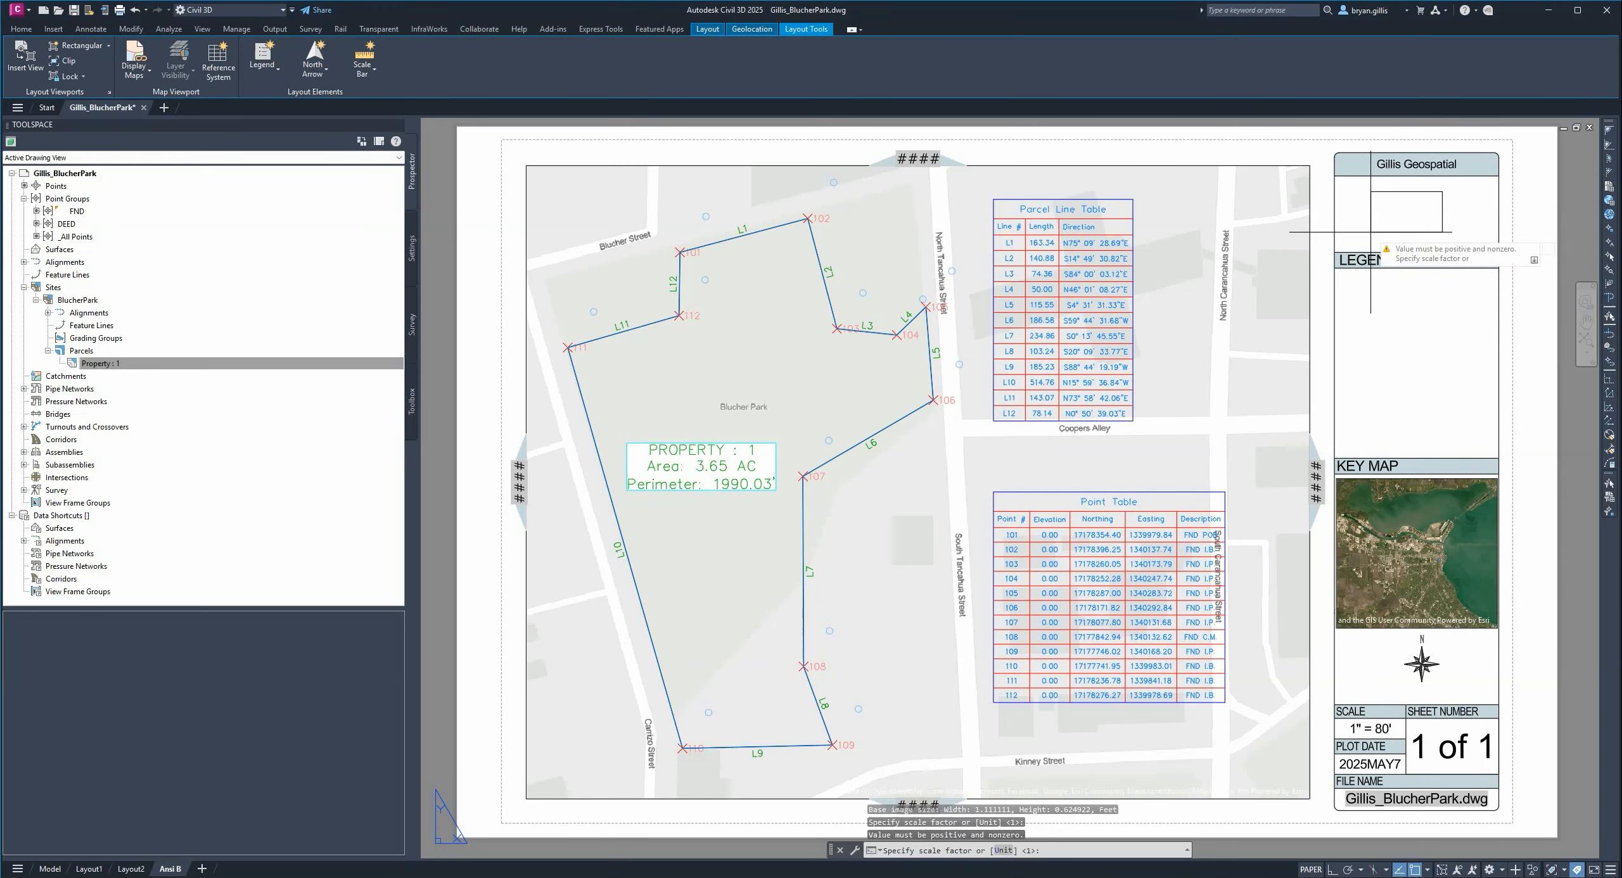
{"action": "left_click", "coordinate": [1371, 231]}
{"action": "key", "text": "Return"}
{"action": "key", "text": "Return"}
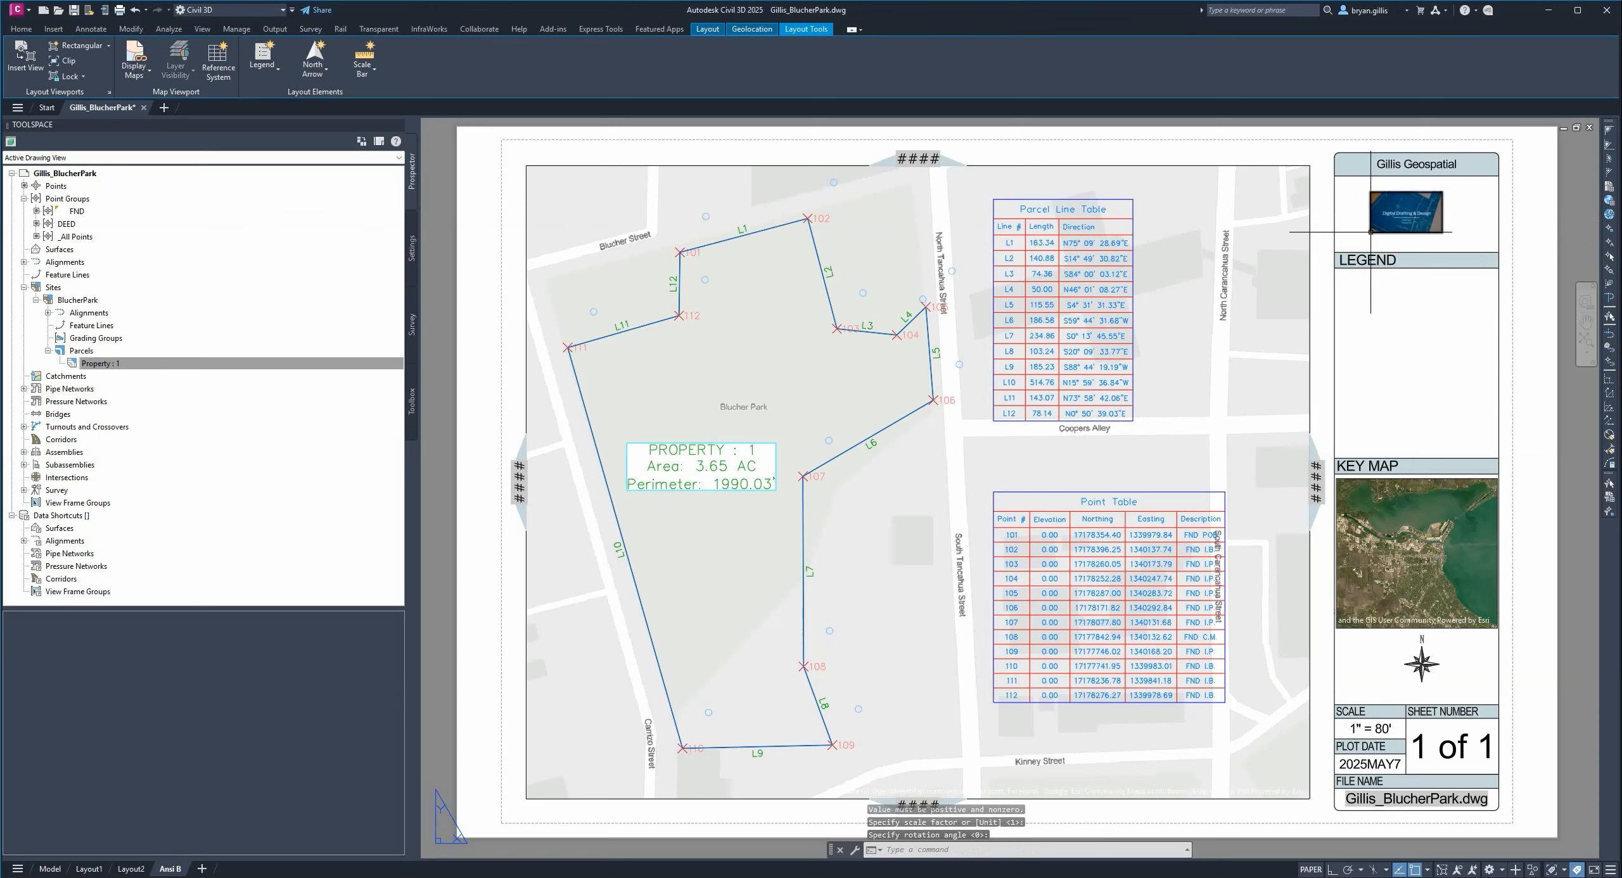
- Enlarge the logo image by stretching its lower-right and upper-left corners so it fills the title block's logo space
{"action": "left_click", "coordinate": [1408, 212]}
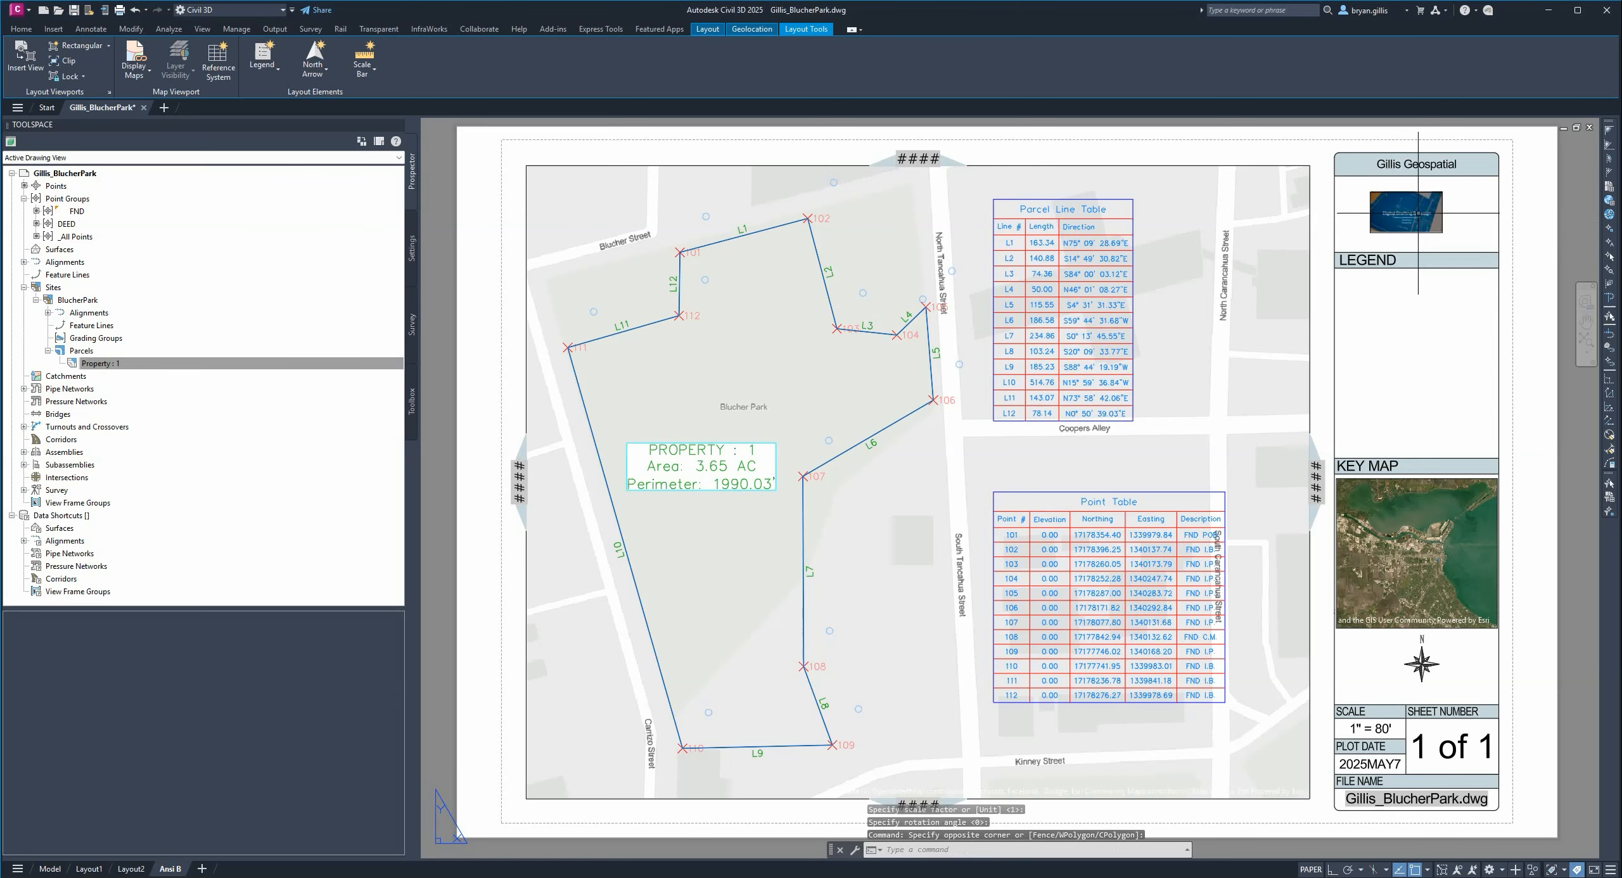
{"action": "left_click", "coordinate": [1527, 217]}
{"action": "left_click", "coordinate": [1432, 206]}
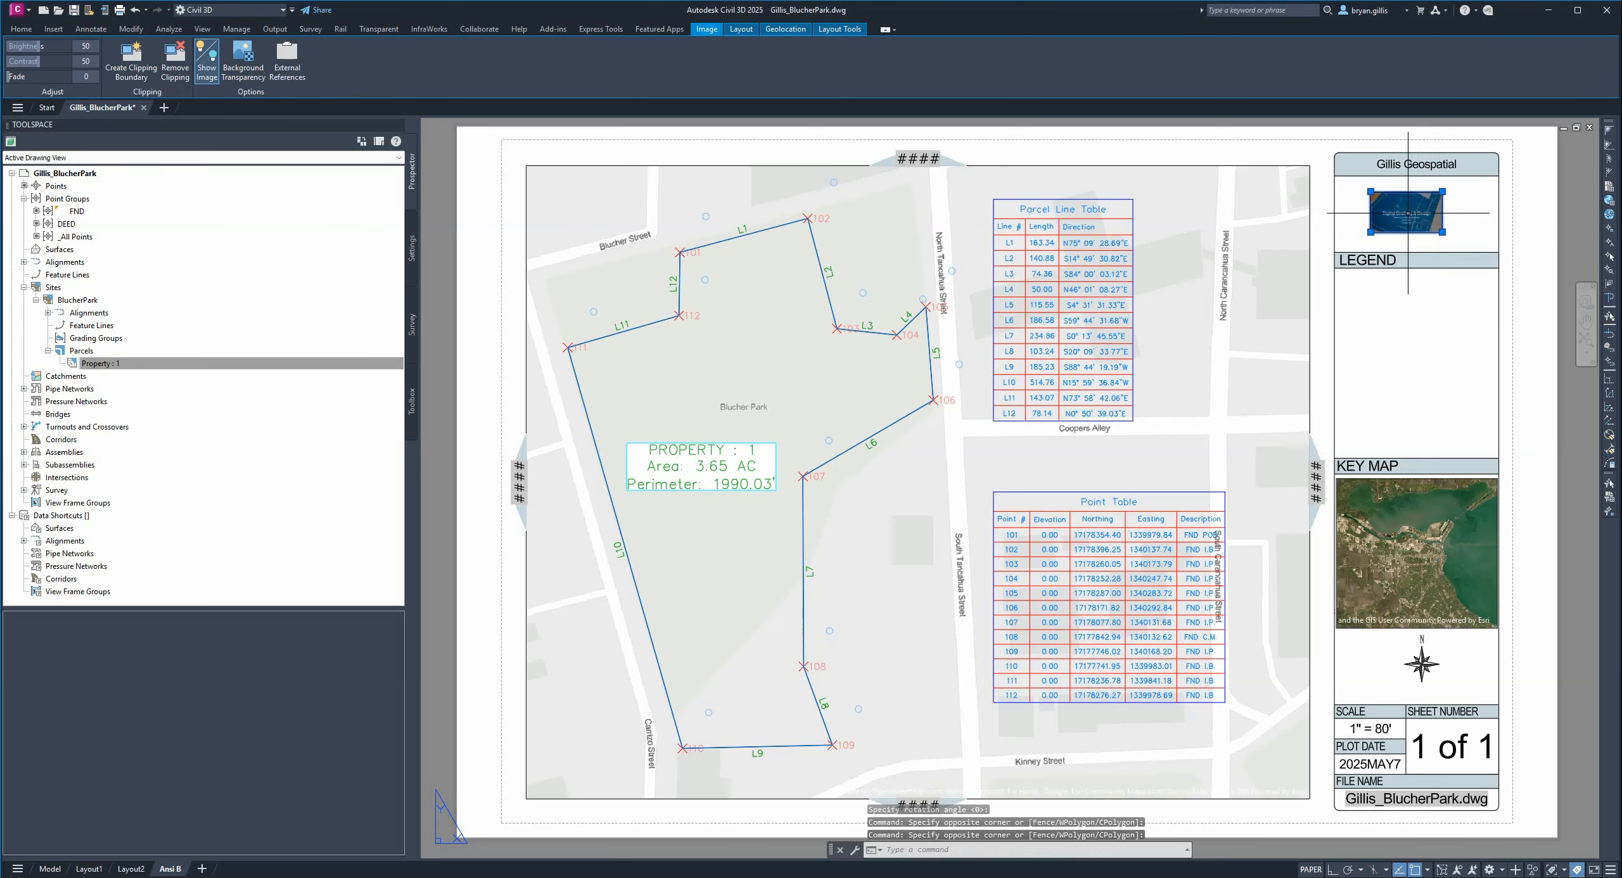
{"action": "left_click_drag", "start_coordinate": [1404, 214], "coordinate": [1403, 215]}
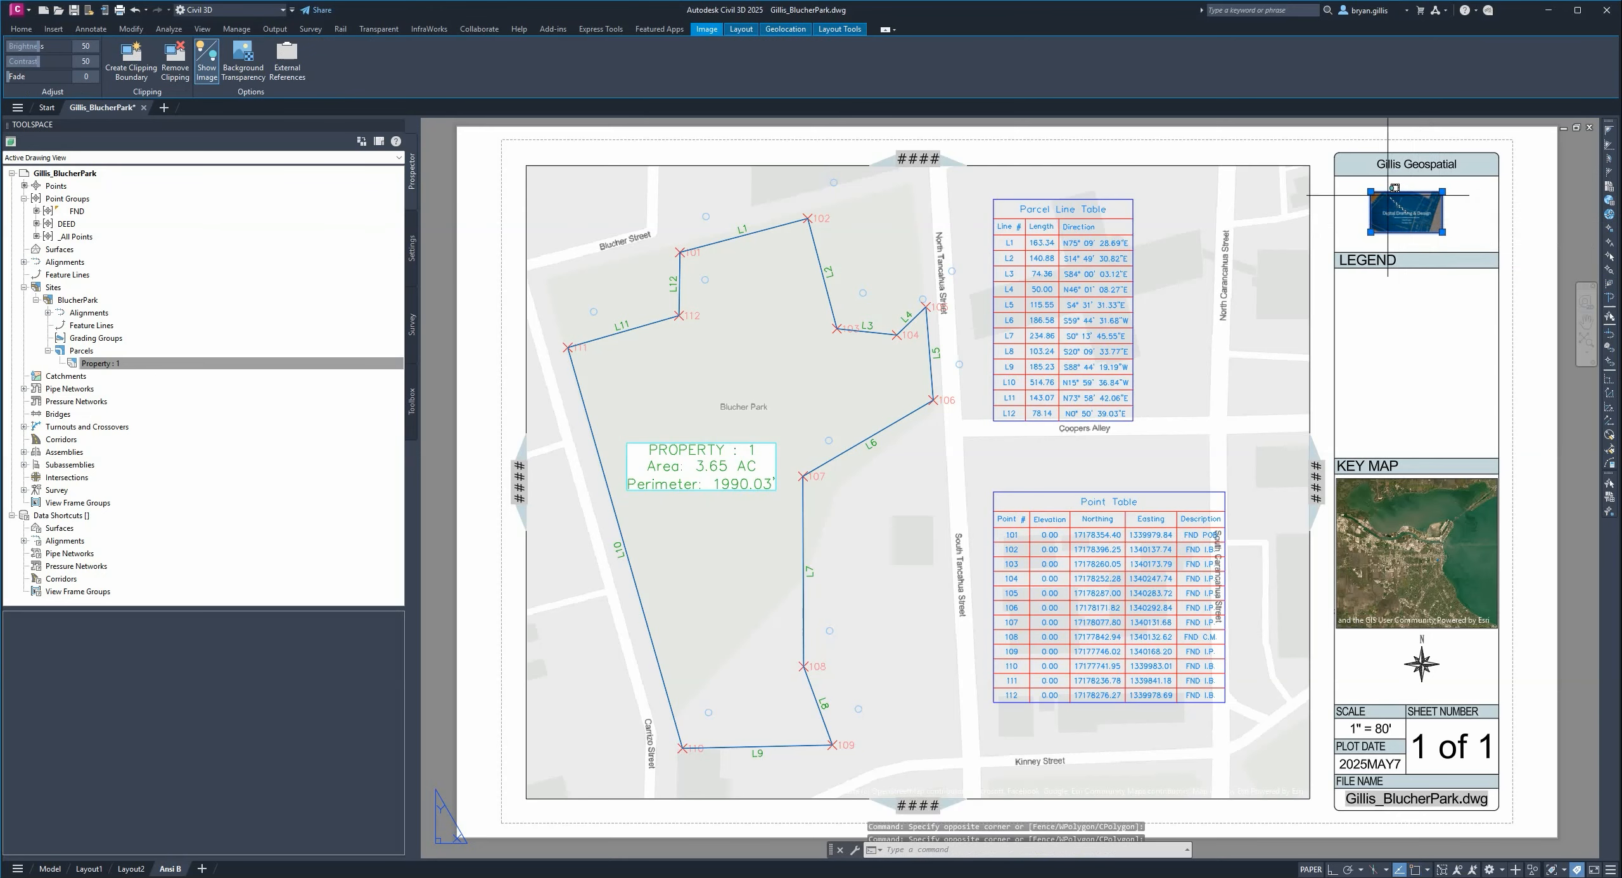
{"action": "left_click", "coordinate": [1443, 232]}
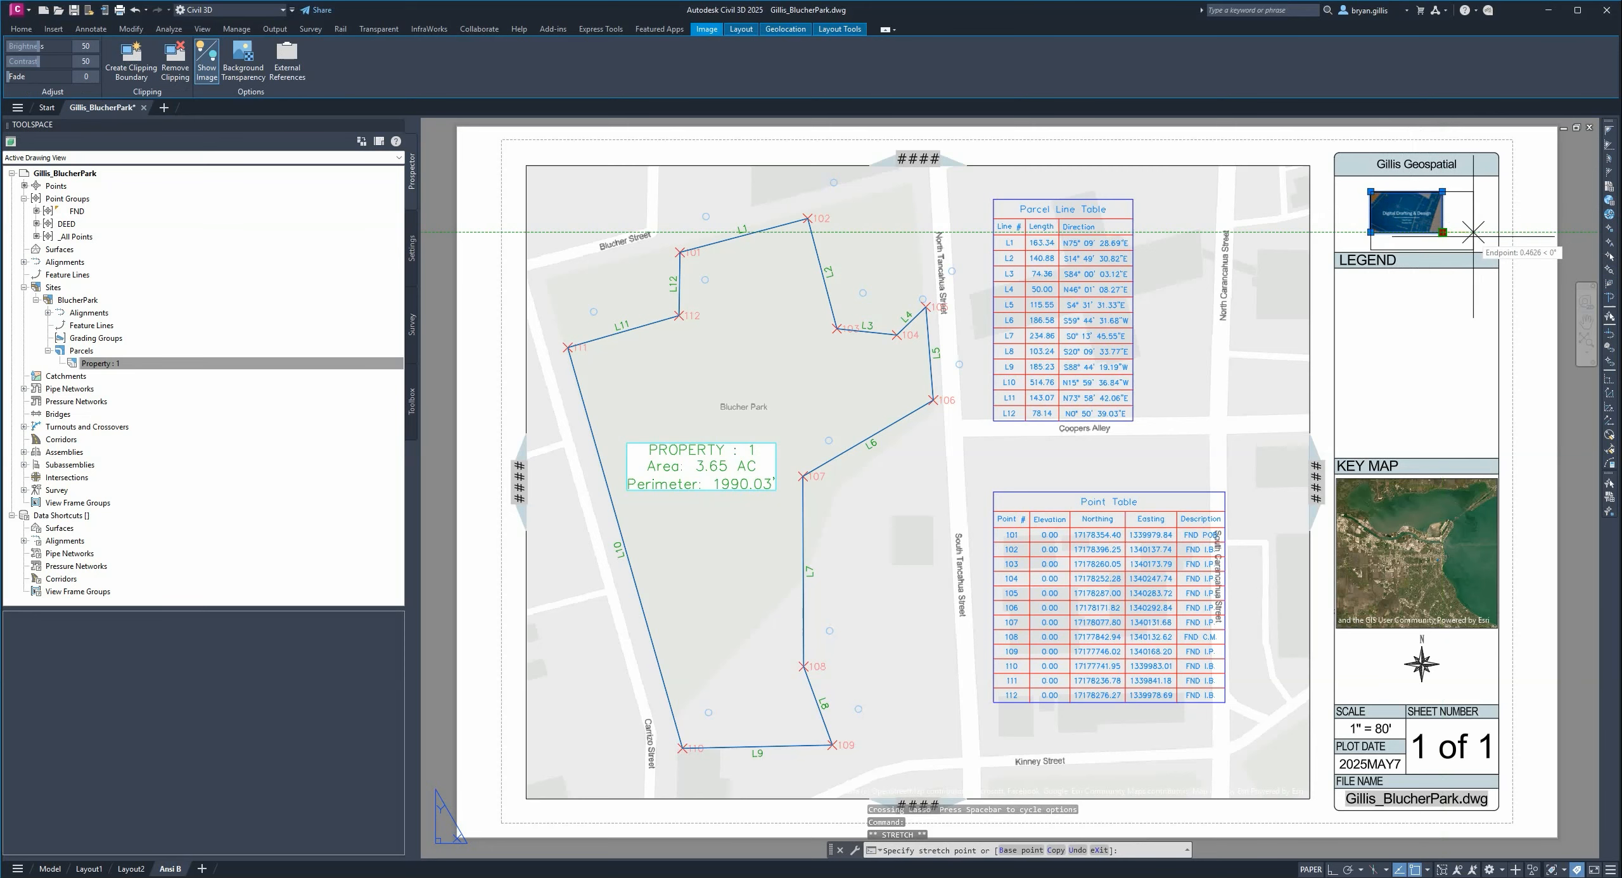
{"action": "left_click", "coordinate": [1471, 233]}
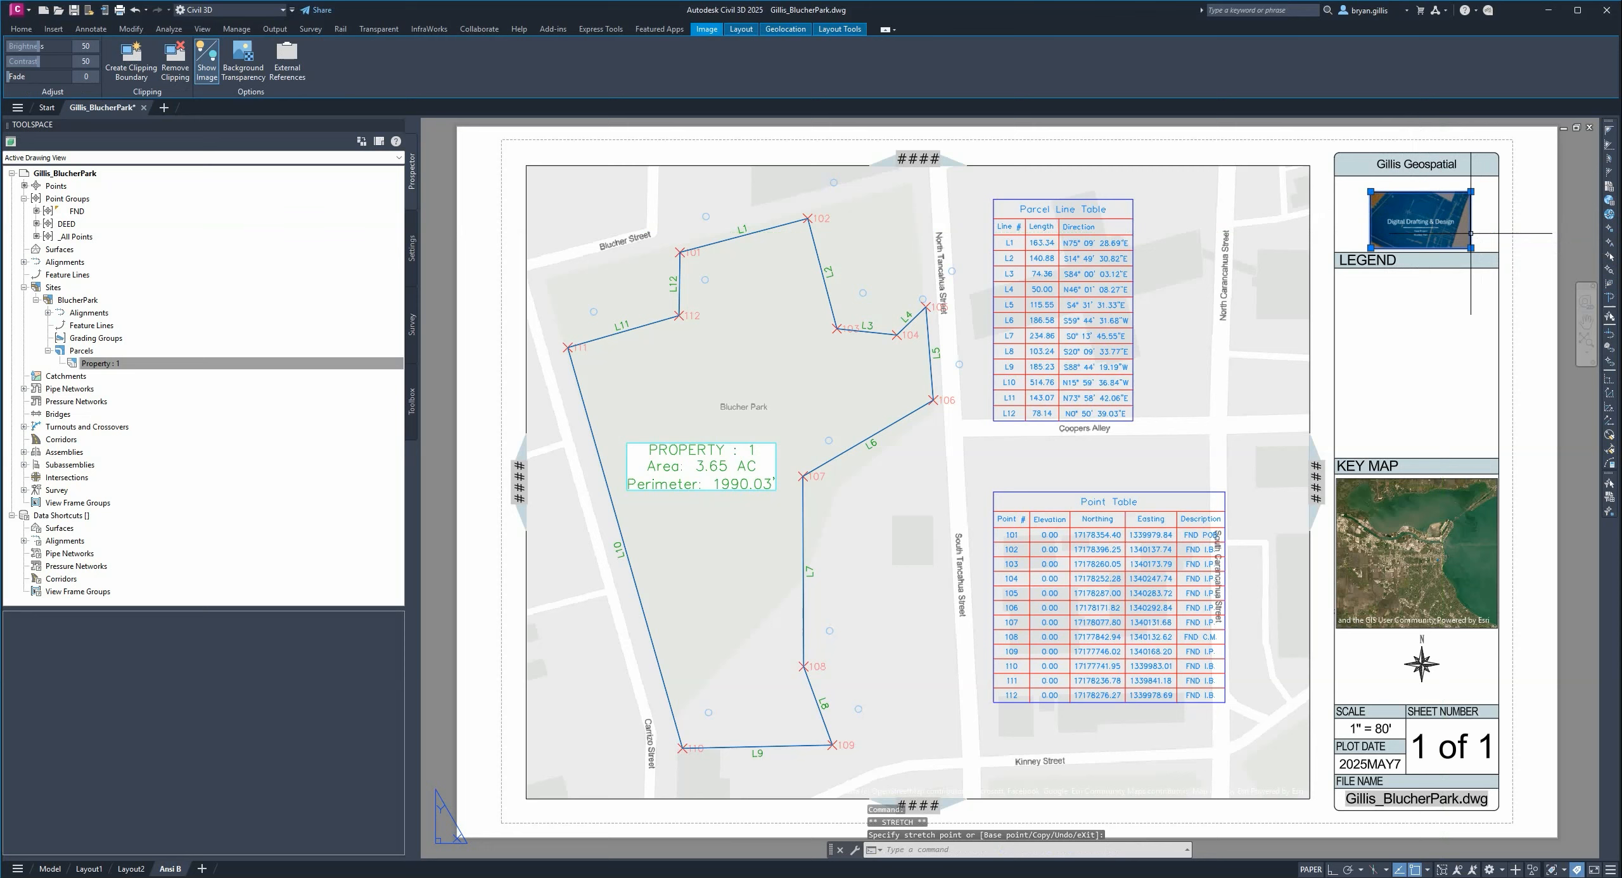
{"action": "left_click", "coordinate": [1350, 181]}
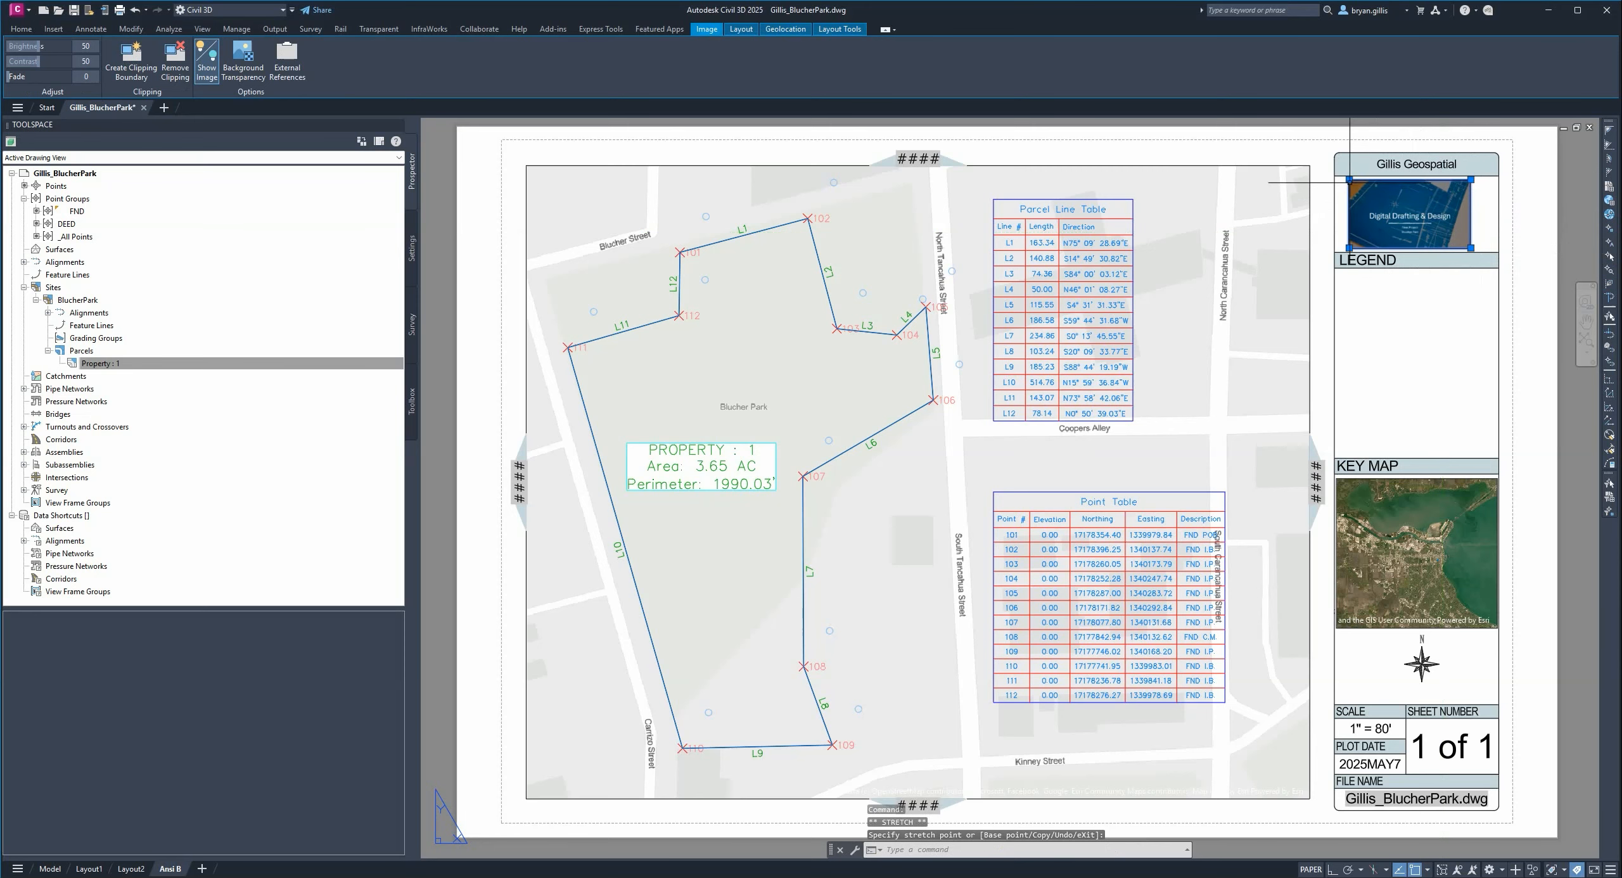
{"action": "left_click", "coordinate": [1553, 240]}
{"action": "key", "text": "Escape"}
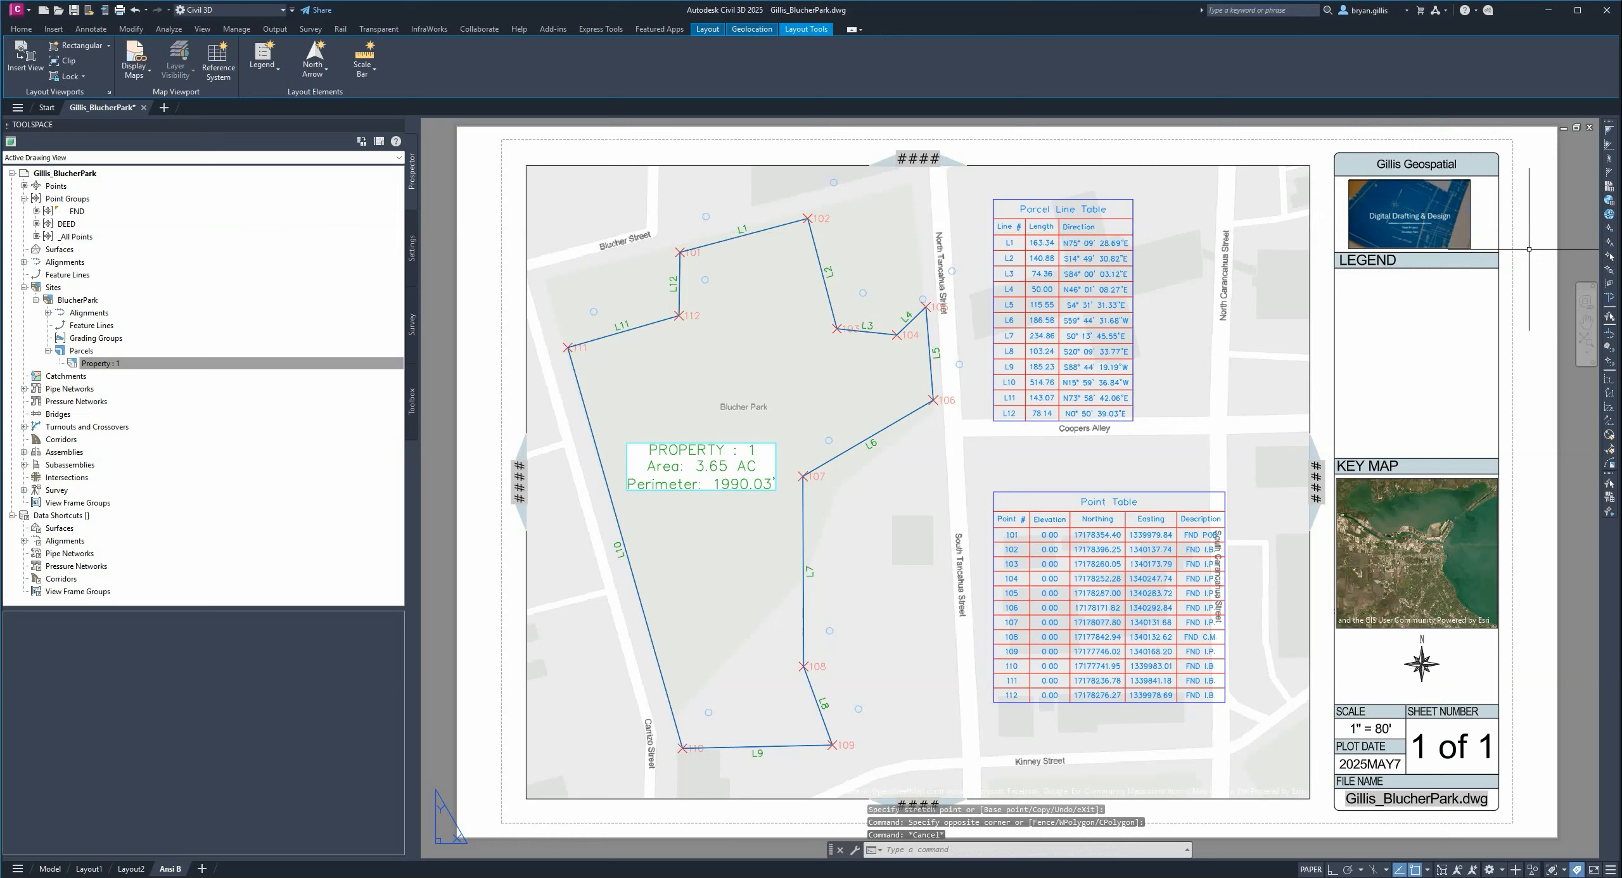
{"action": "left_click", "coordinate": [1412, 210]}
{"action": "left_click", "coordinate": [1421, 232]}
{"action": "left_click", "coordinate": [1412, 226]}
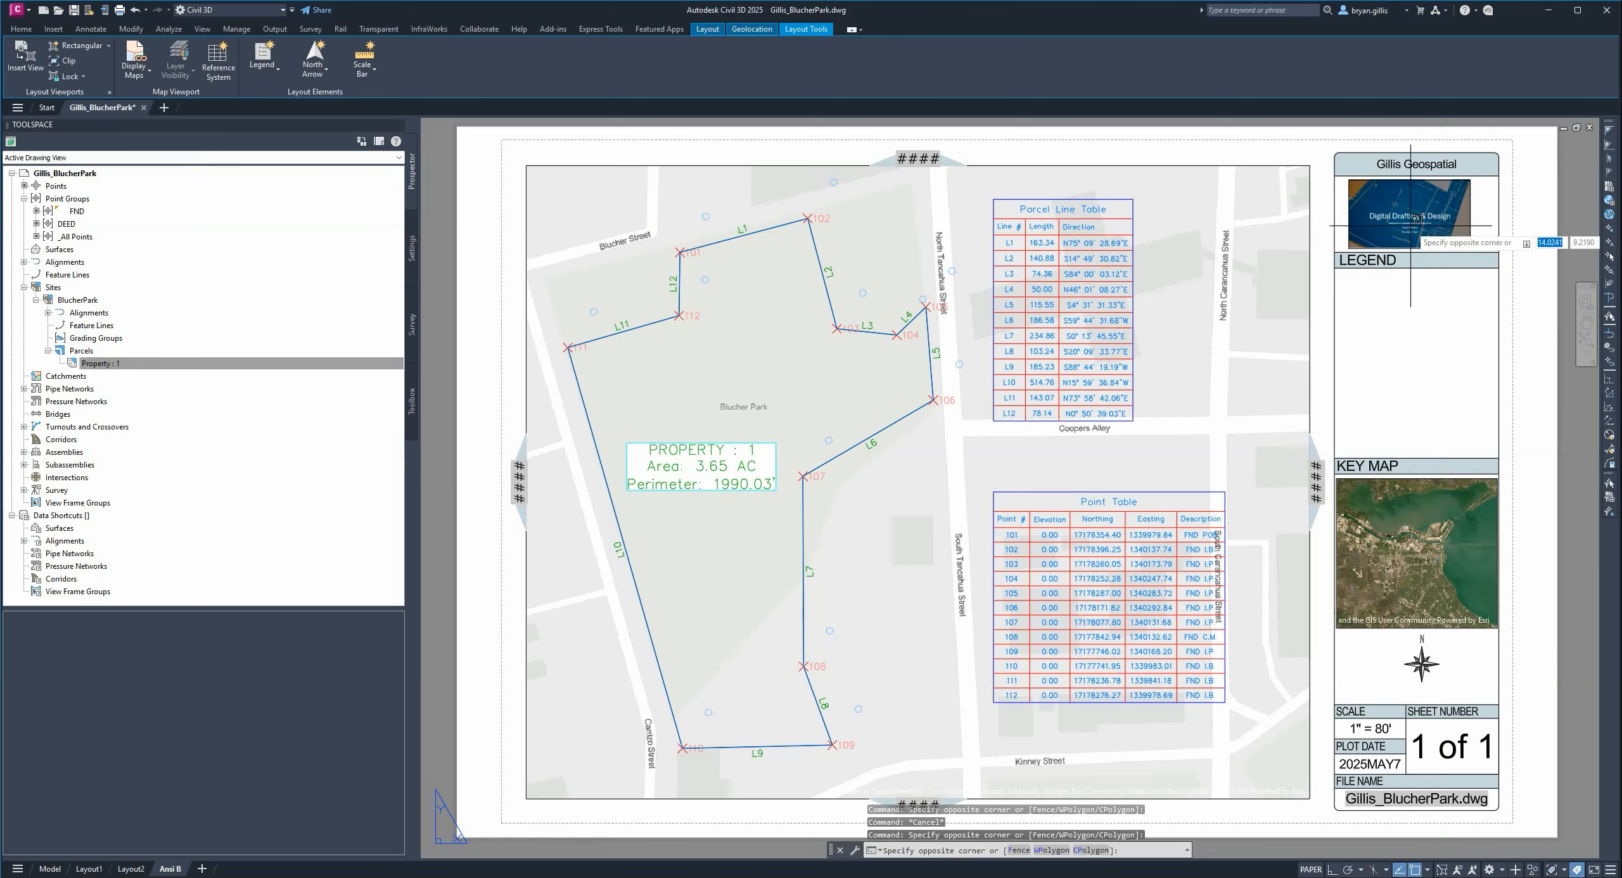
{"action": "left_click", "coordinate": [1400, 215]}
{"action": "left_click", "coordinate": [1437, 196]}
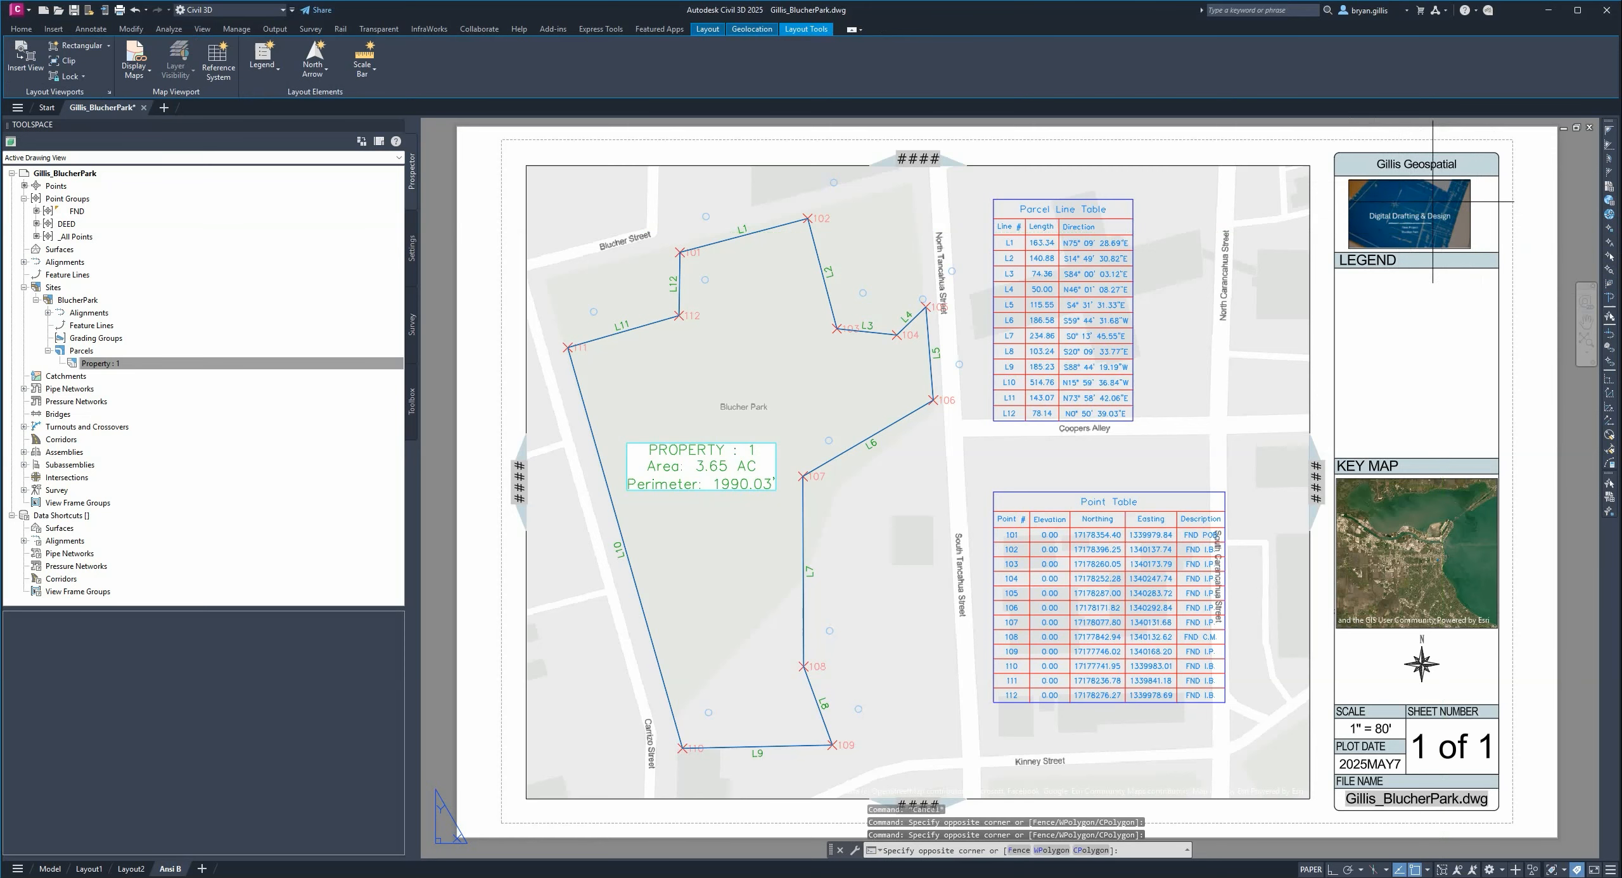
{"action": "left_click", "coordinate": [1433, 202]}
{"action": "key", "text": "Escape"}
{"action": "key", "text": "Escape"}
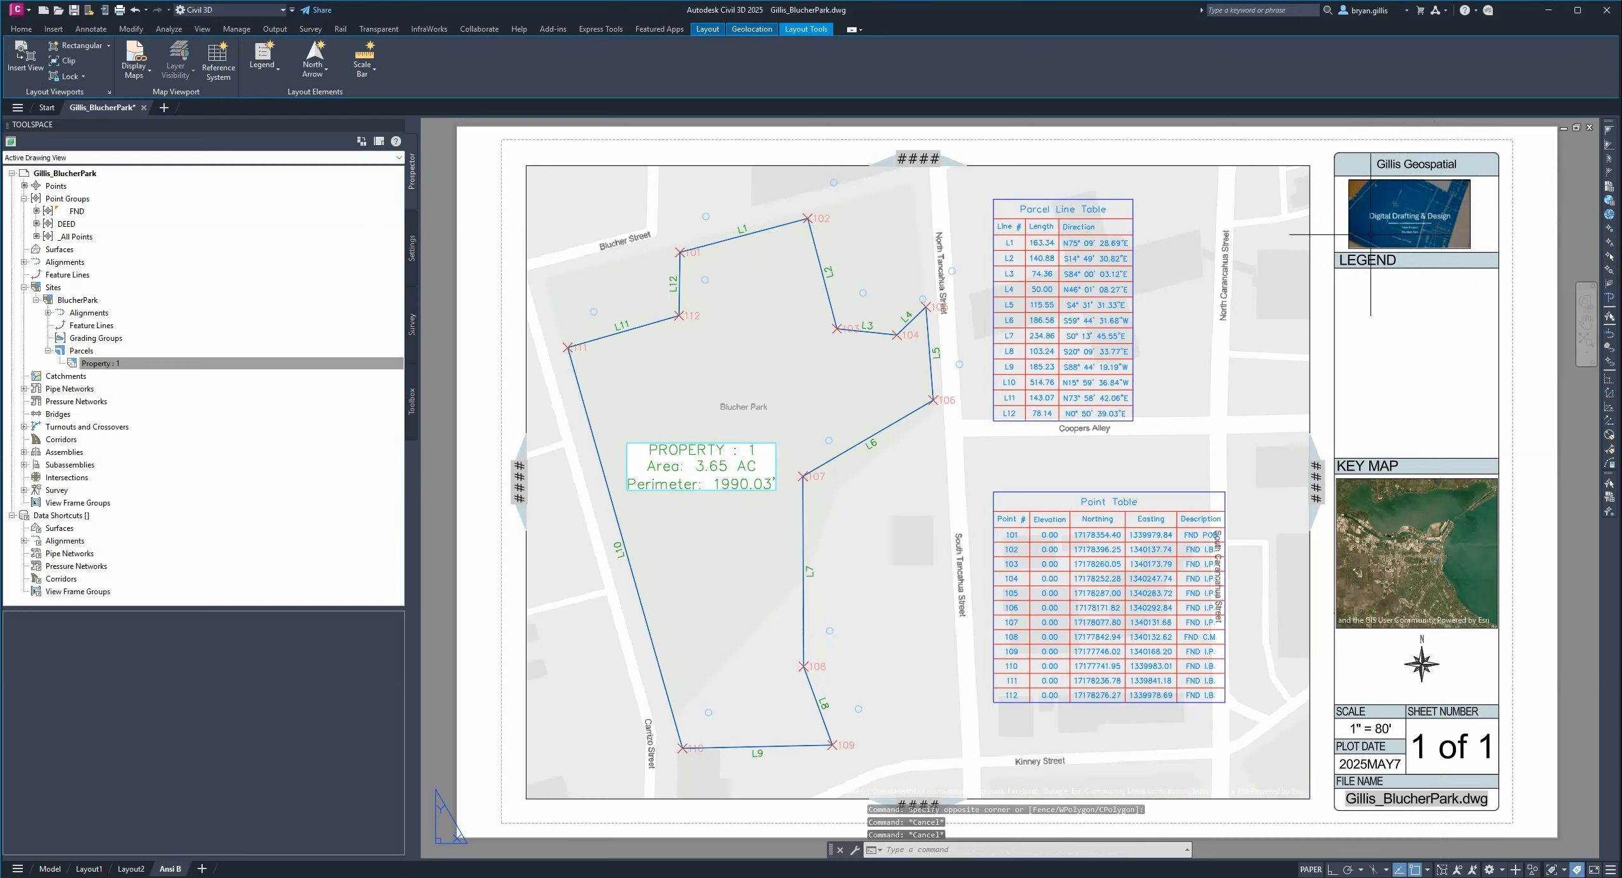
{"action": "left_click", "coordinate": [1380, 206]}
{"action": "left_click", "coordinate": [1380, 207]}
{"action": "left_click", "coordinate": [1415, 219]}
{"action": "left_click", "coordinate": [1416, 218]}
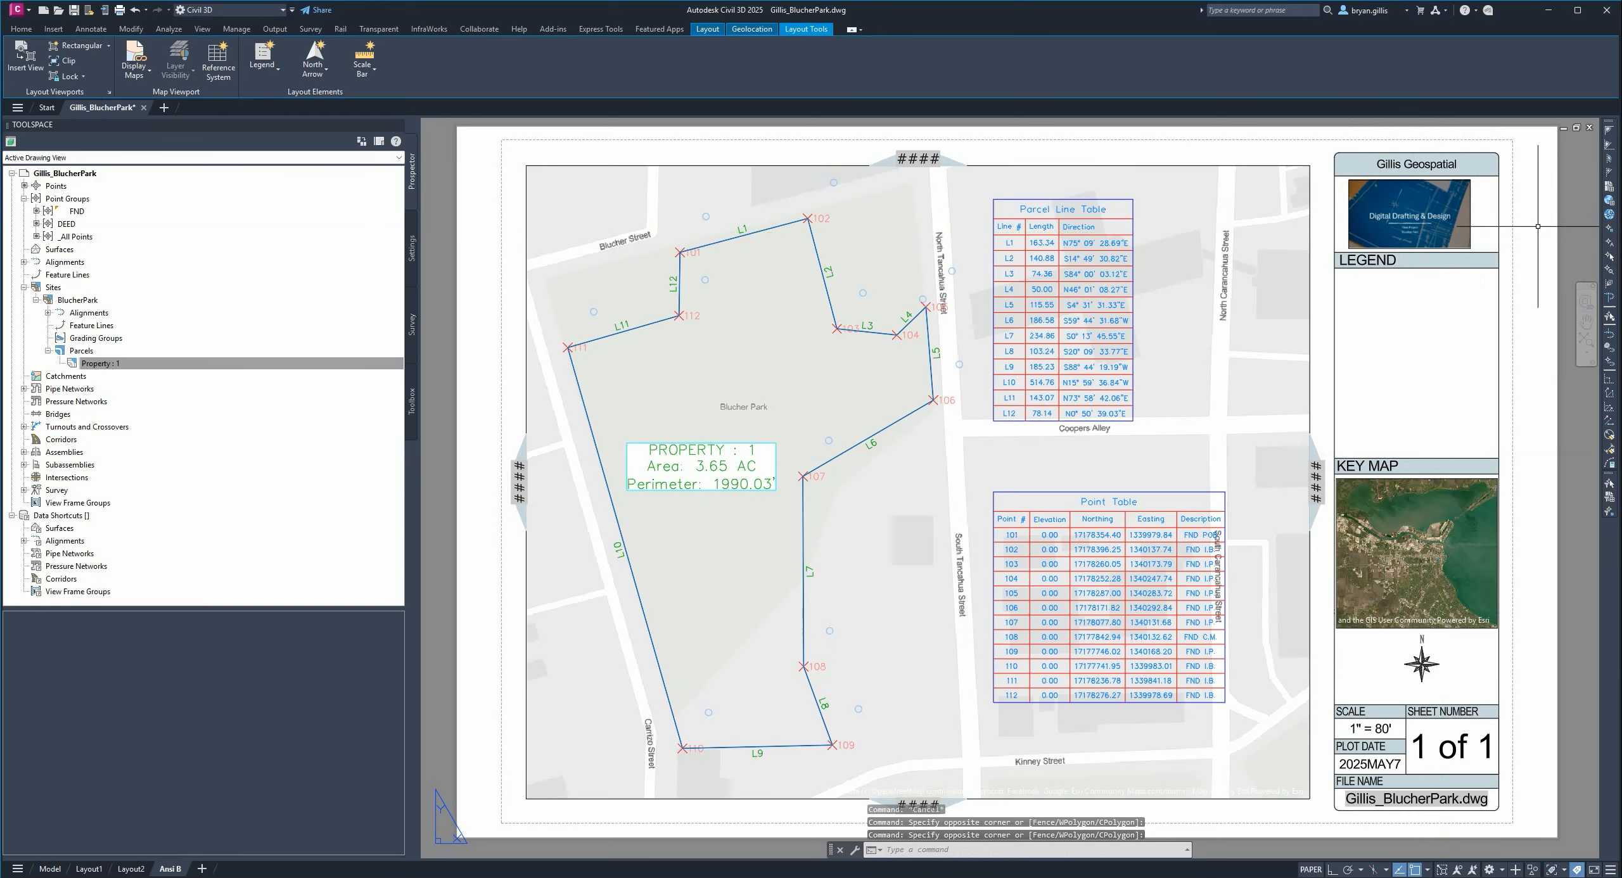
- Capture a rectangular screenshot of the whole Ansi B sheet with Snipping Tool
{"action": "mouse_move", "coordinate": [1030, 318]}
{"action": "middle_mouse_down"}
{"action": "mouse_move", "coordinate": [1061, 322]}
{"action": "mouse_move", "coordinate": [1053, 304]}
{"action": "middle_mouse_up"}
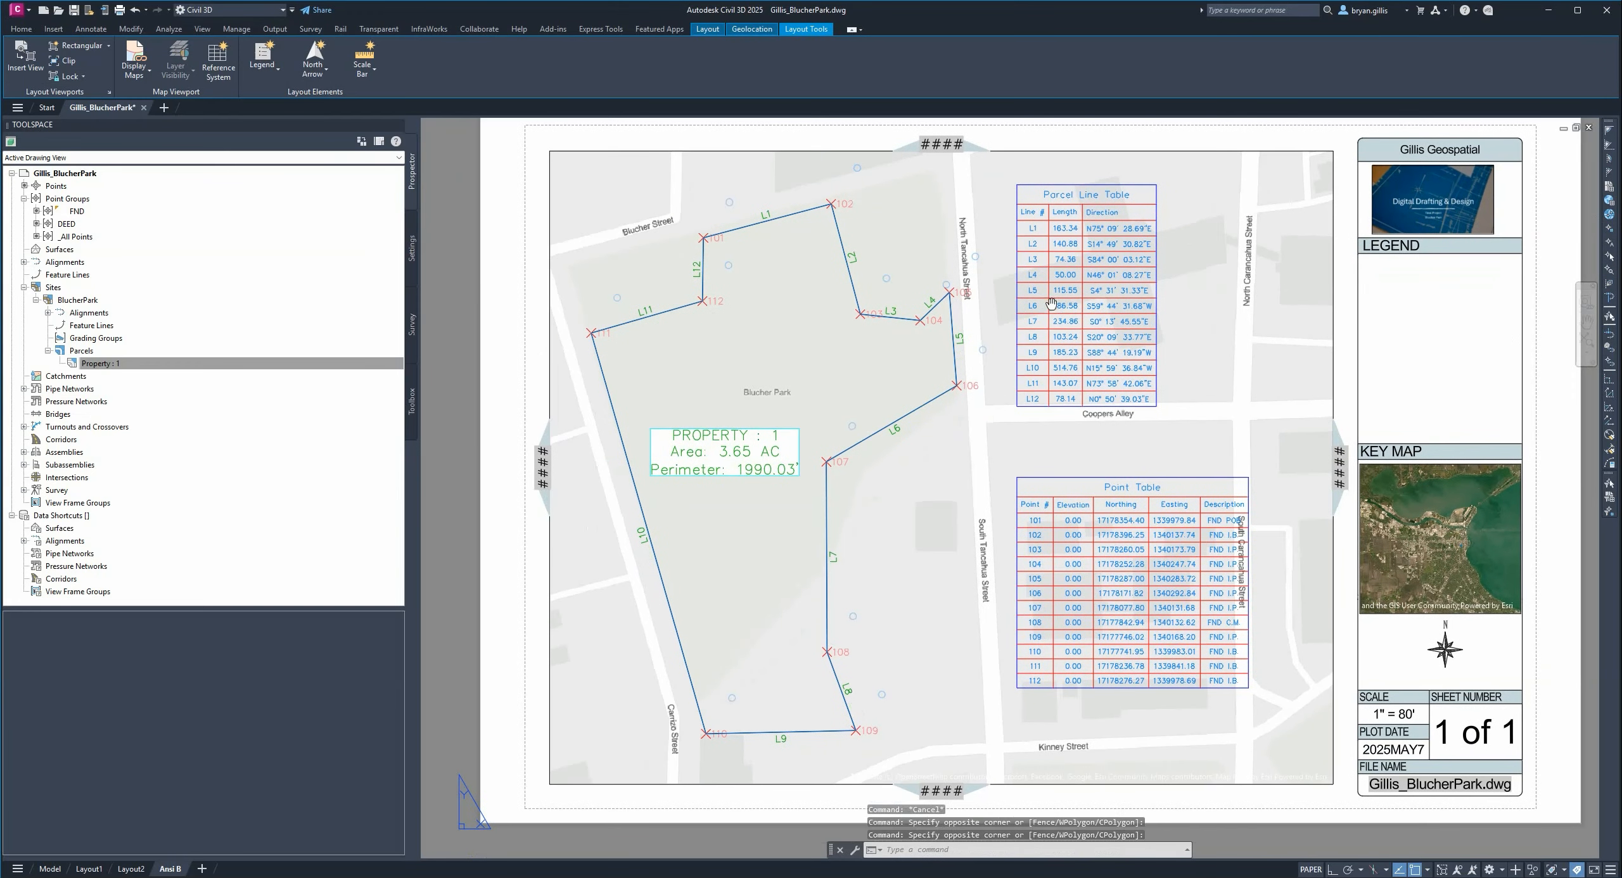
{"action": "middle_click_drag", "start_coordinate": [534, 265], "coordinate": [531, 284]}
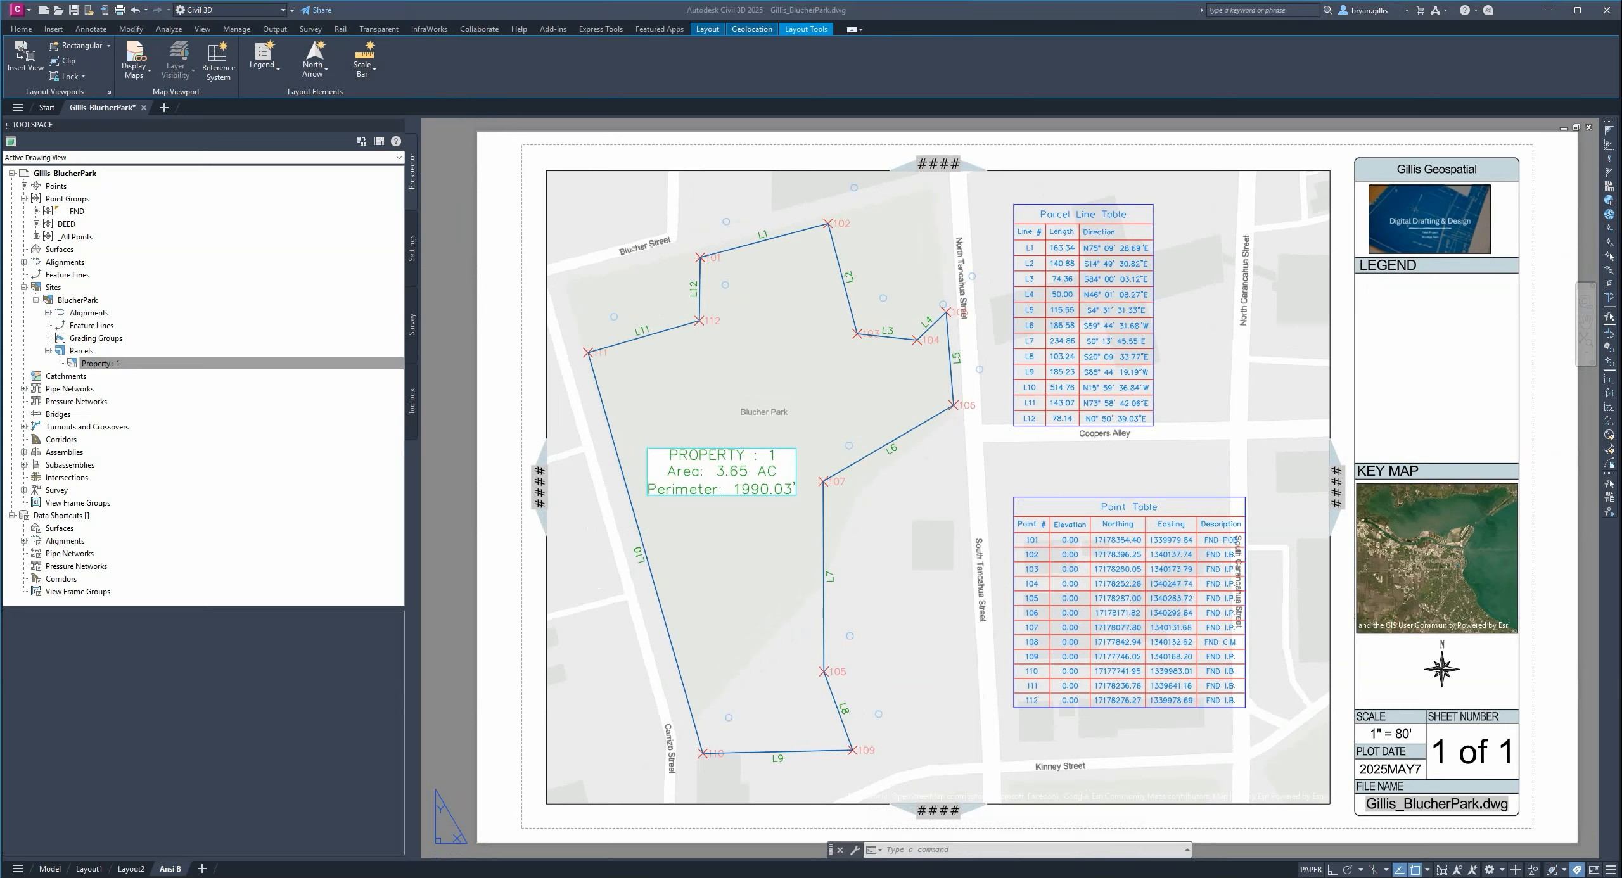
{"action": "left_click", "coordinate": [967, 24]}
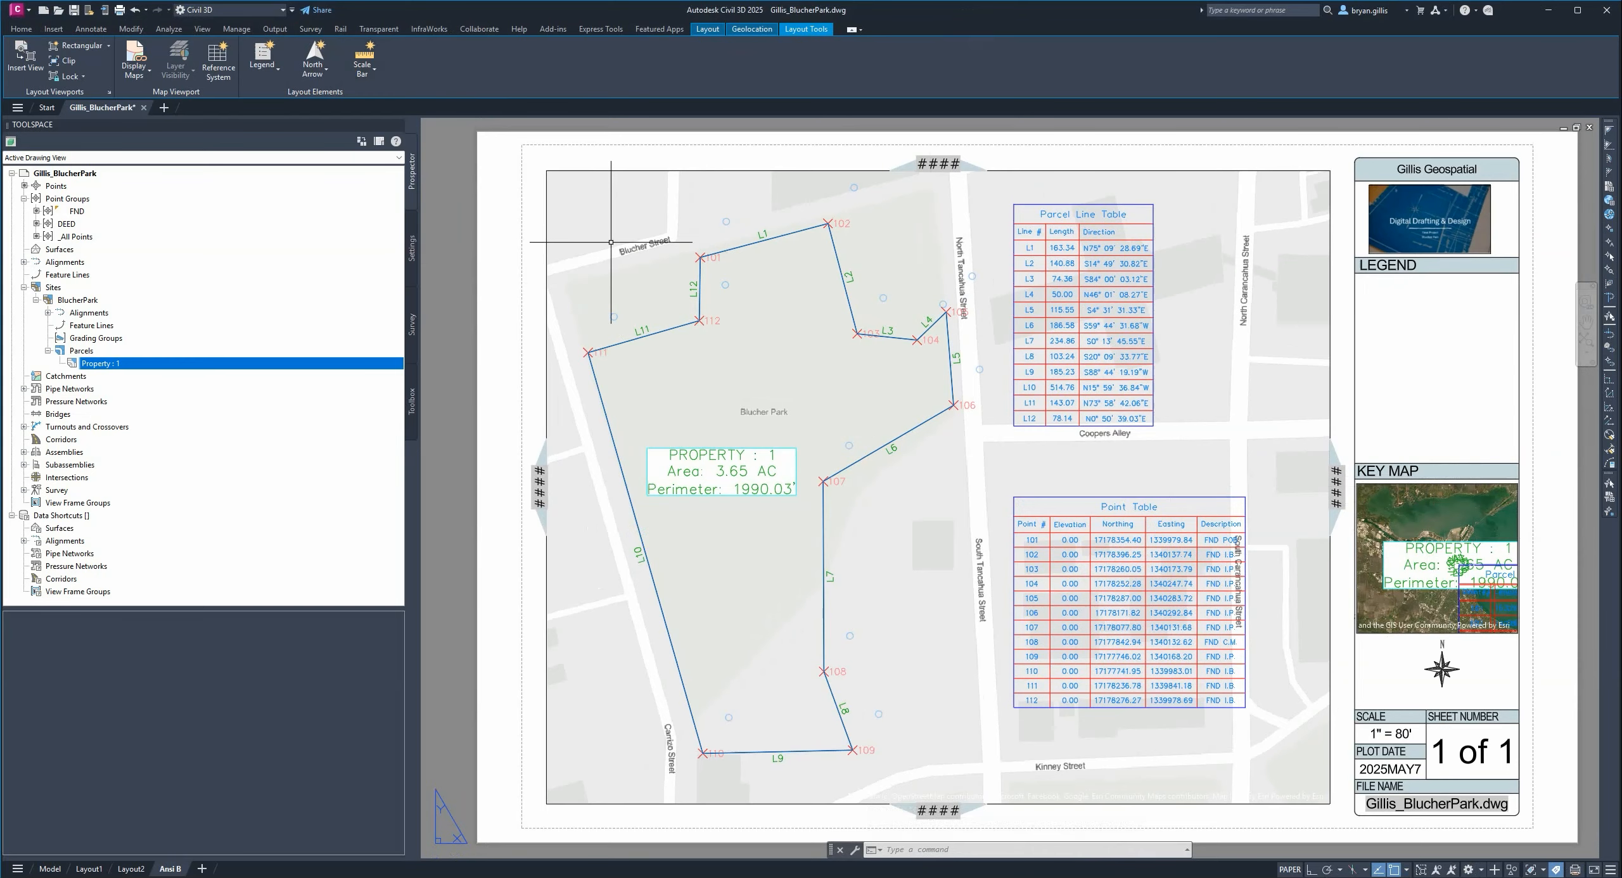
{"action": "key", "text": "super+shift+s"}
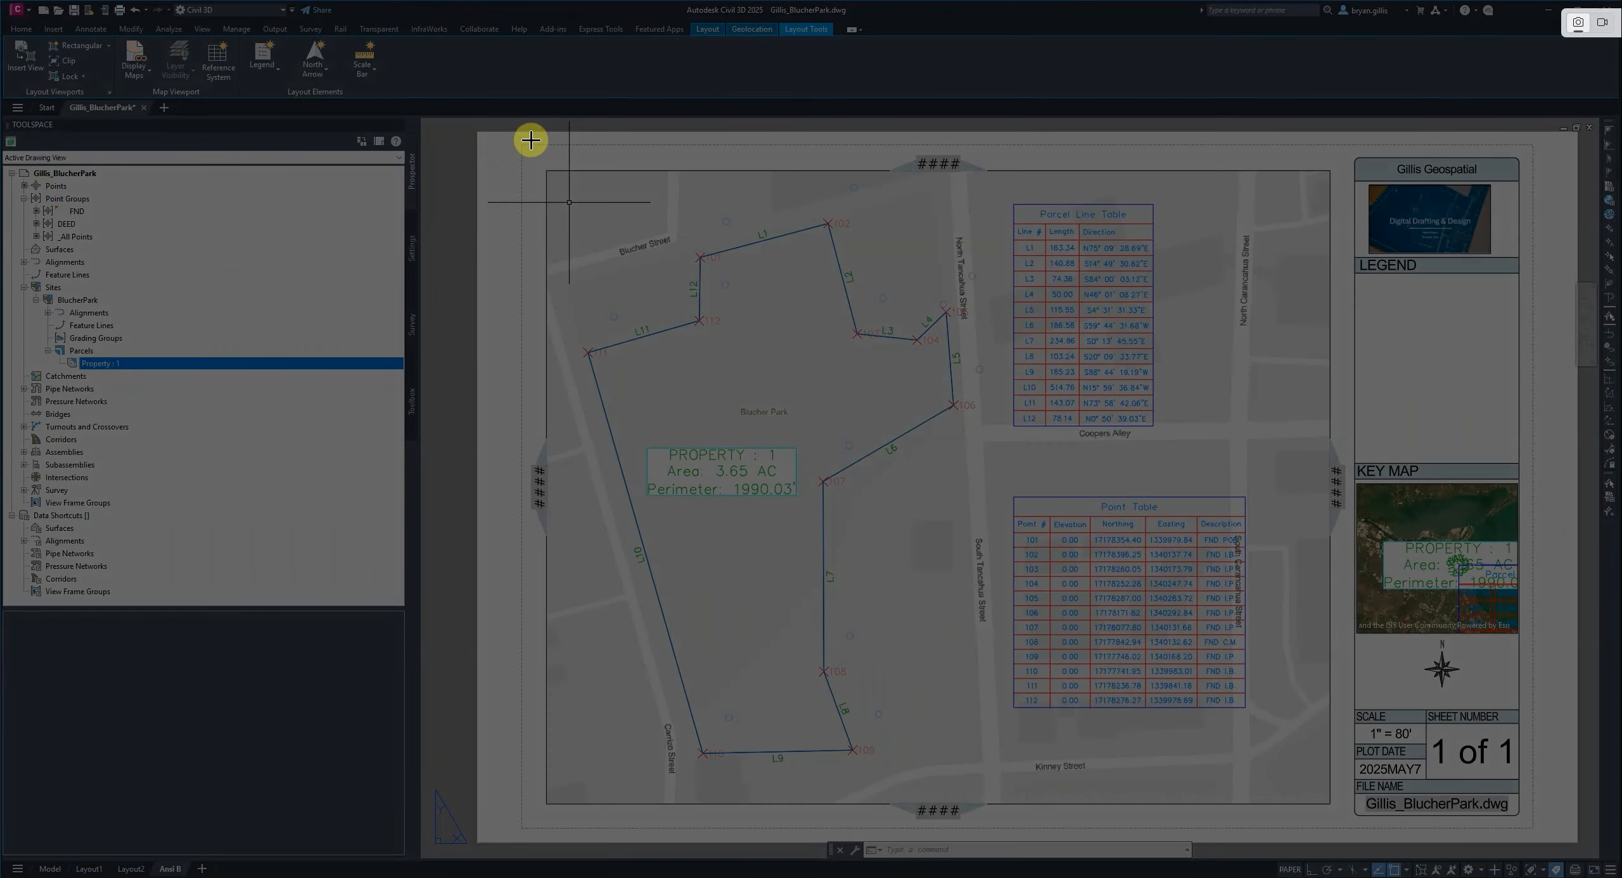
{"action": "left_click_drag", "start_coordinate": [471, 127], "coordinate": [1581, 841]}
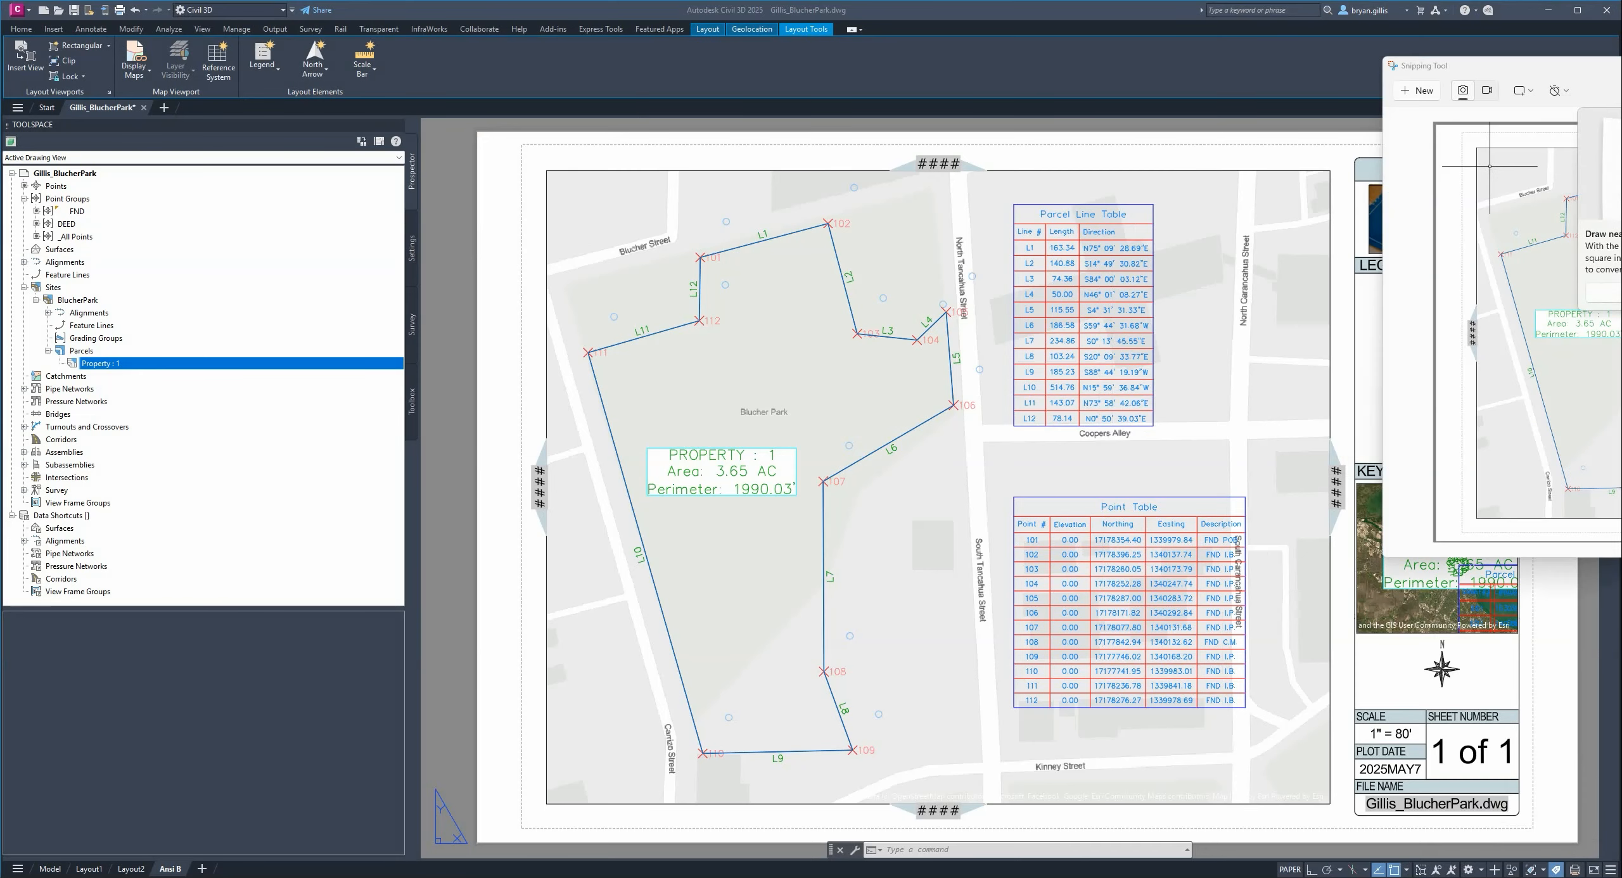
{"action": "left_click_drag", "start_coordinate": [1543, 99], "coordinate": [1150, 120]}
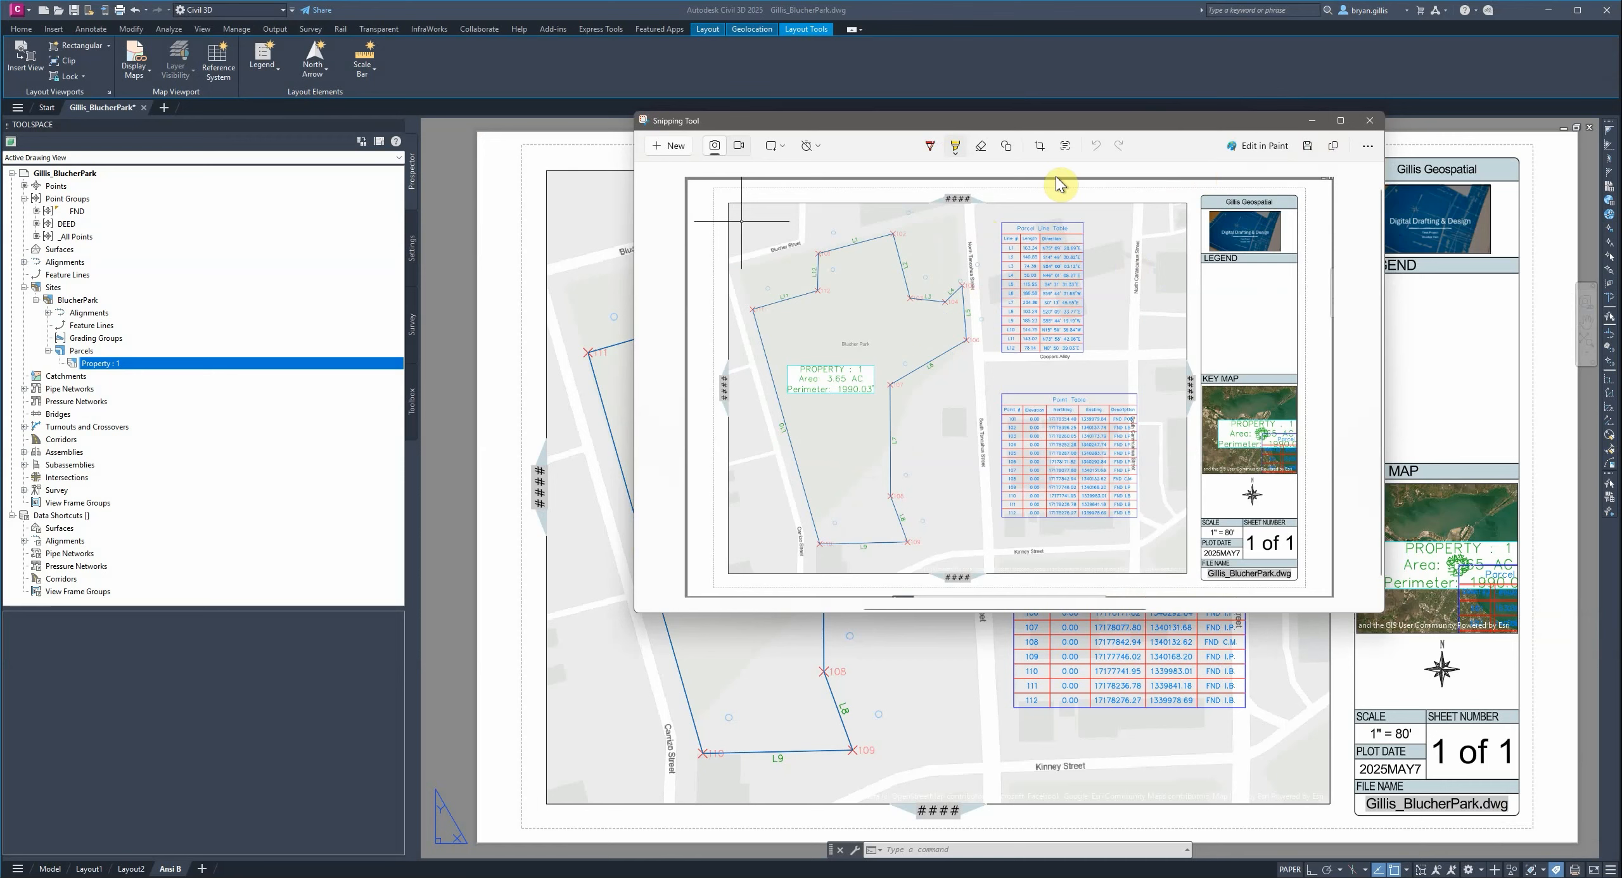
- Save the capture as a PNG named Gillis_BlucherPark_FinalDeliverable in the GISC 1336 Final Project folder, and close Snipping Tool
{"action": "left_click", "coordinate": [1309, 147]}
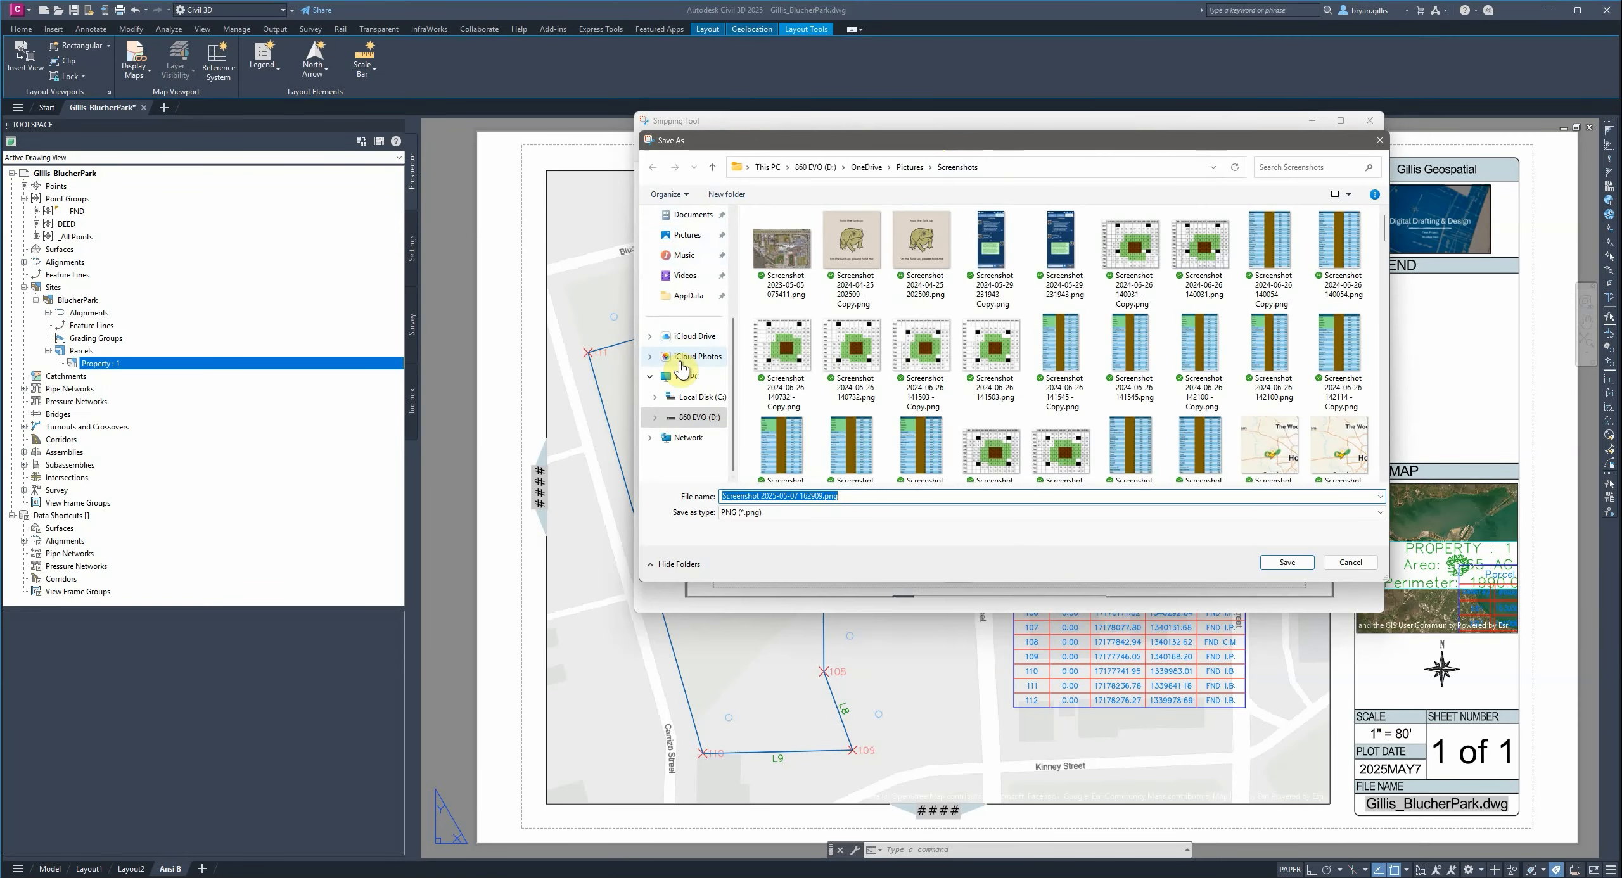
{"action": "left_click", "coordinate": [686, 238]}
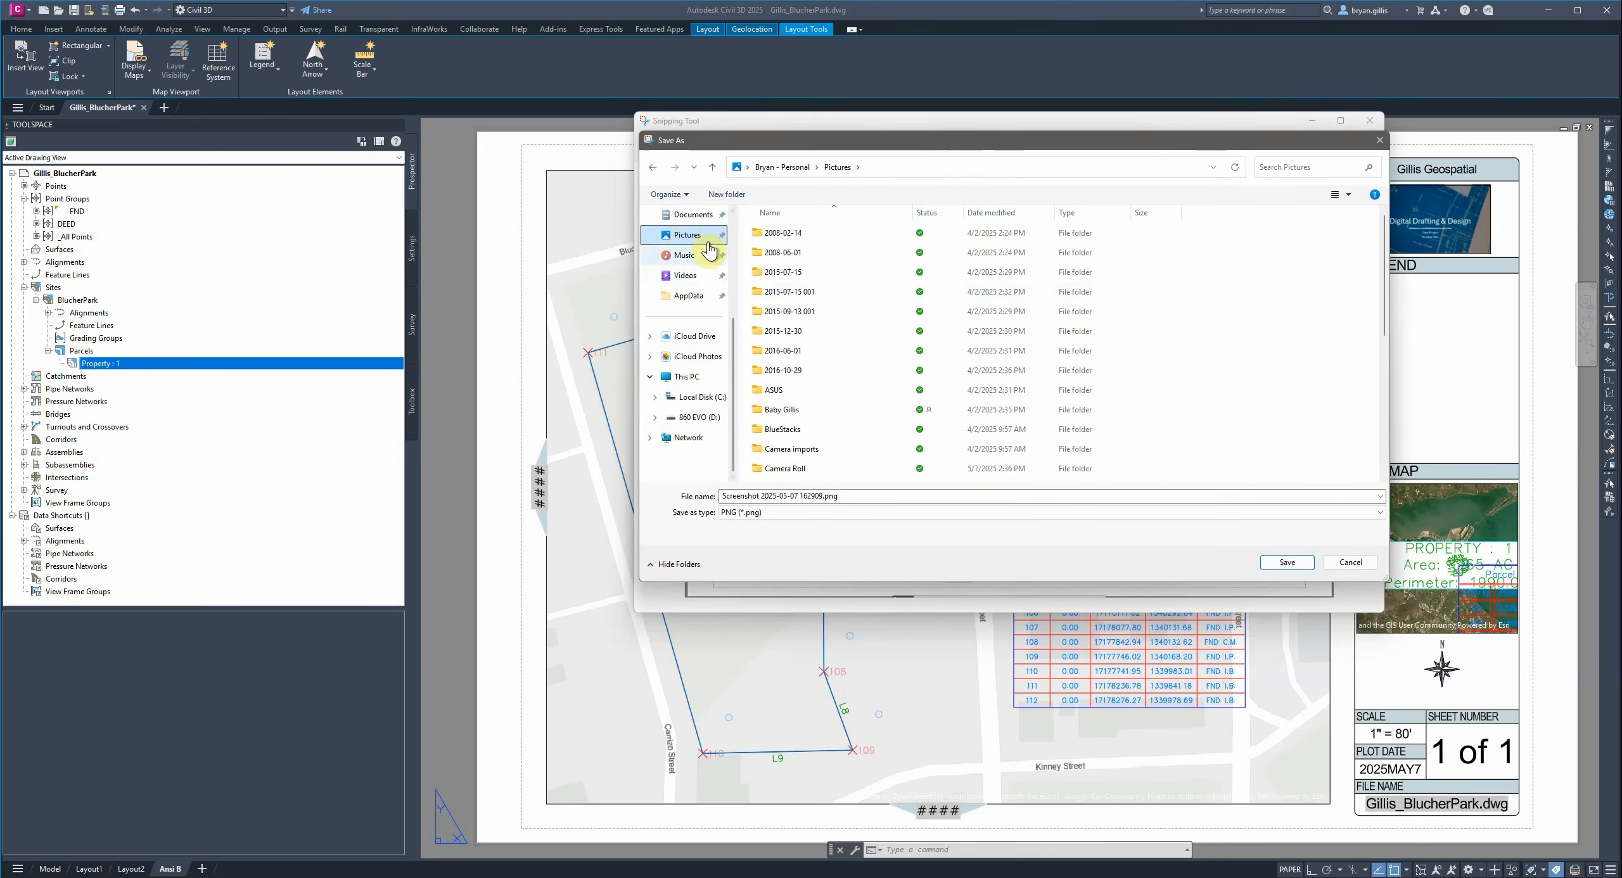
{"action": "left_click", "coordinate": [697, 417]}
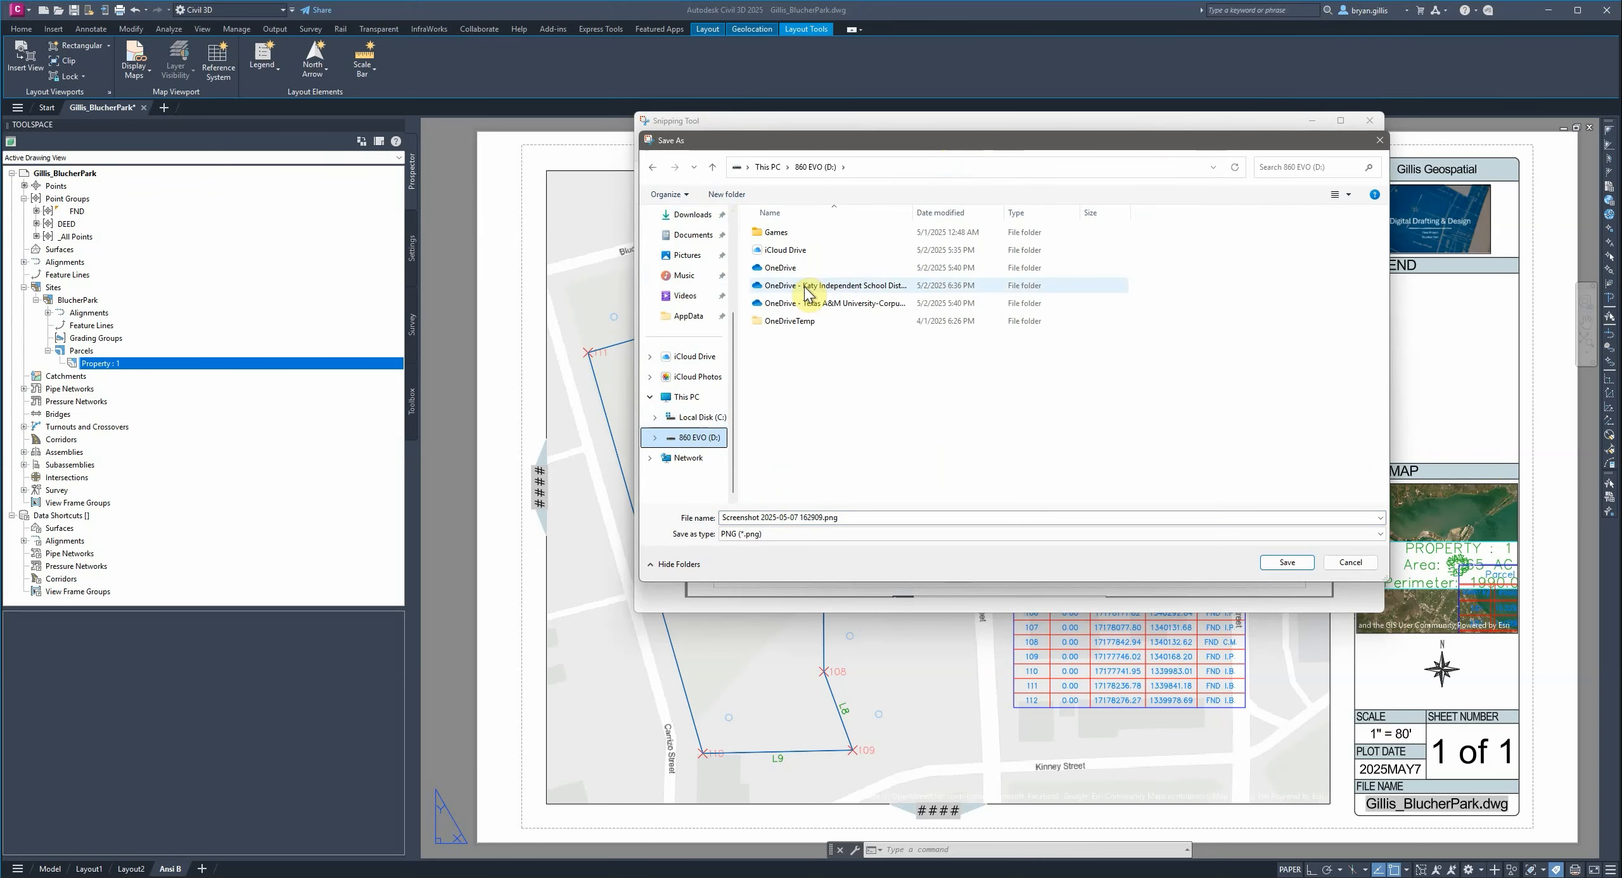
{"action": "double_click", "coordinate": [806, 310]}
{"action": "double_click", "coordinate": [806, 254]}
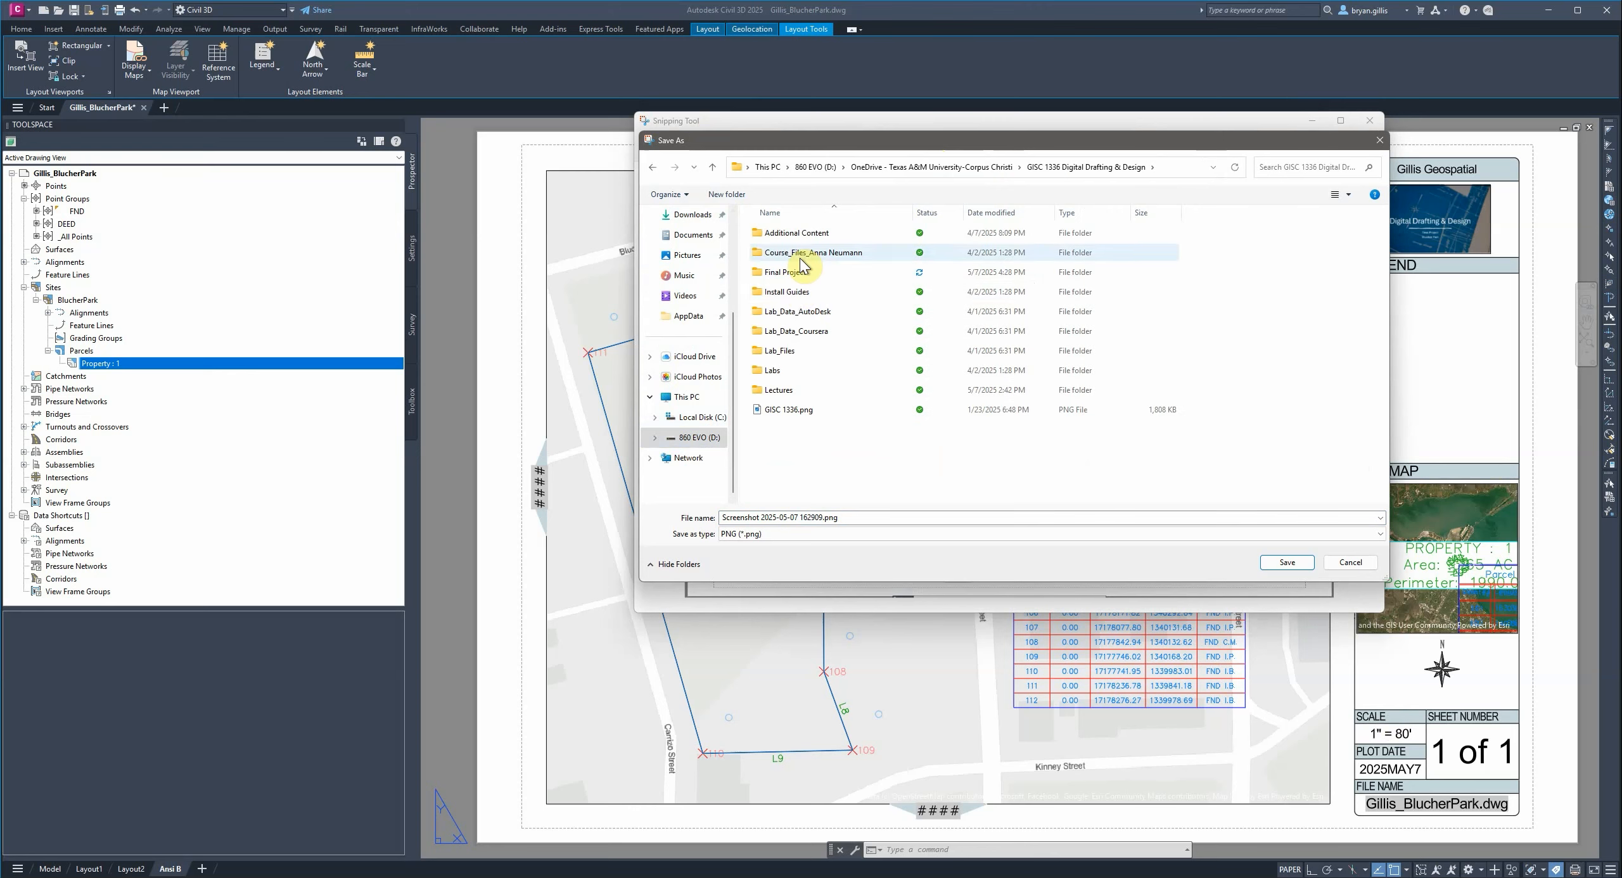
{"action": "double_click", "coordinate": [786, 273]}
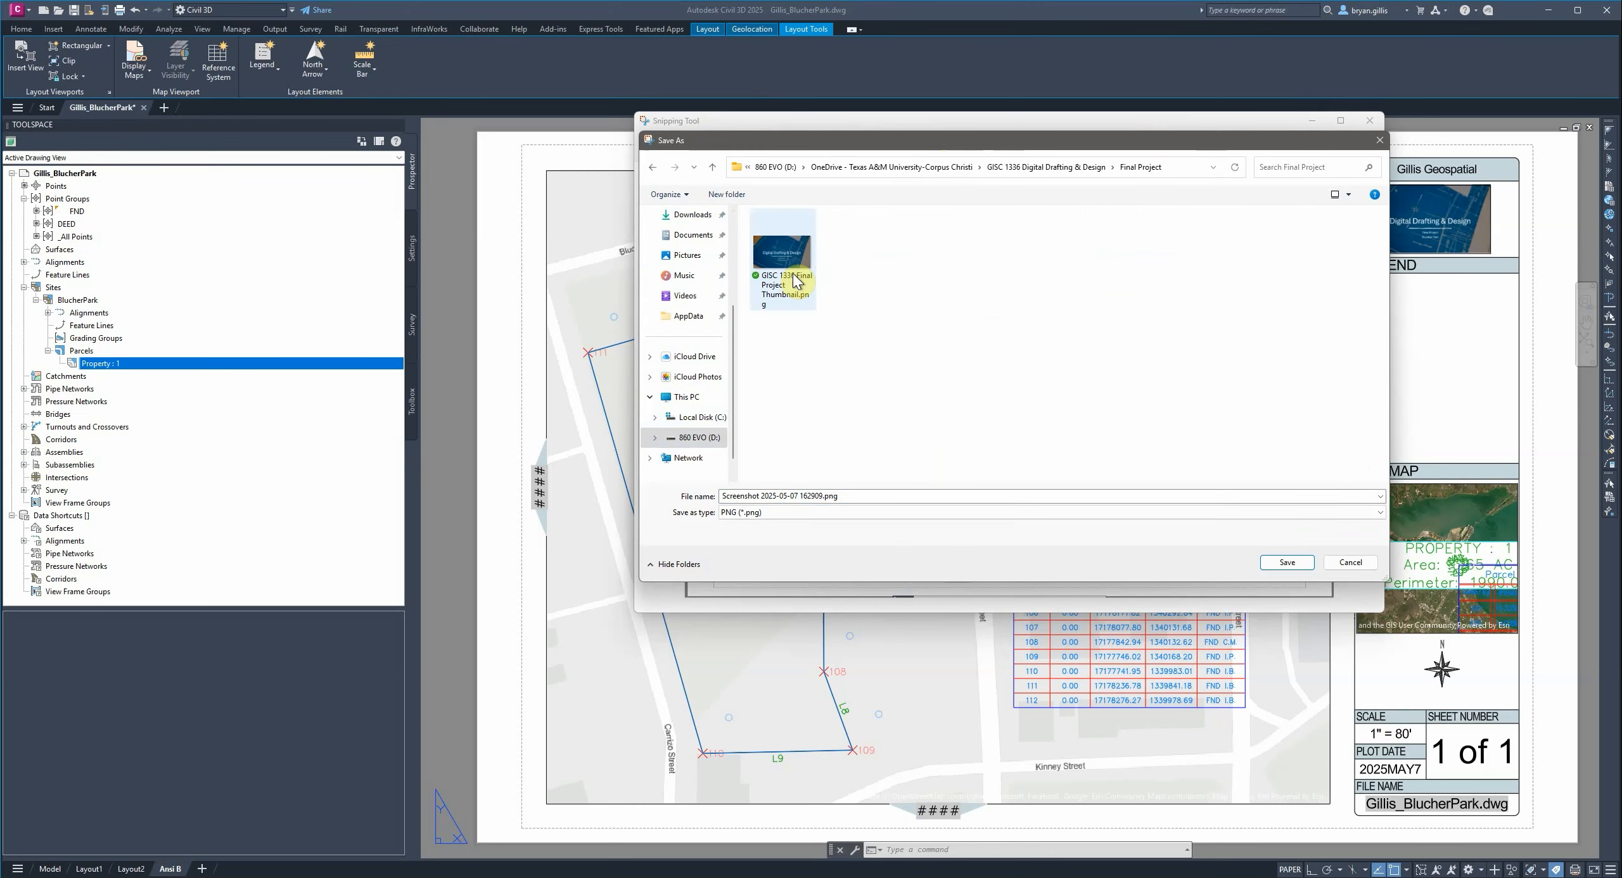
{"action": "left_click", "coordinate": [886, 495]}
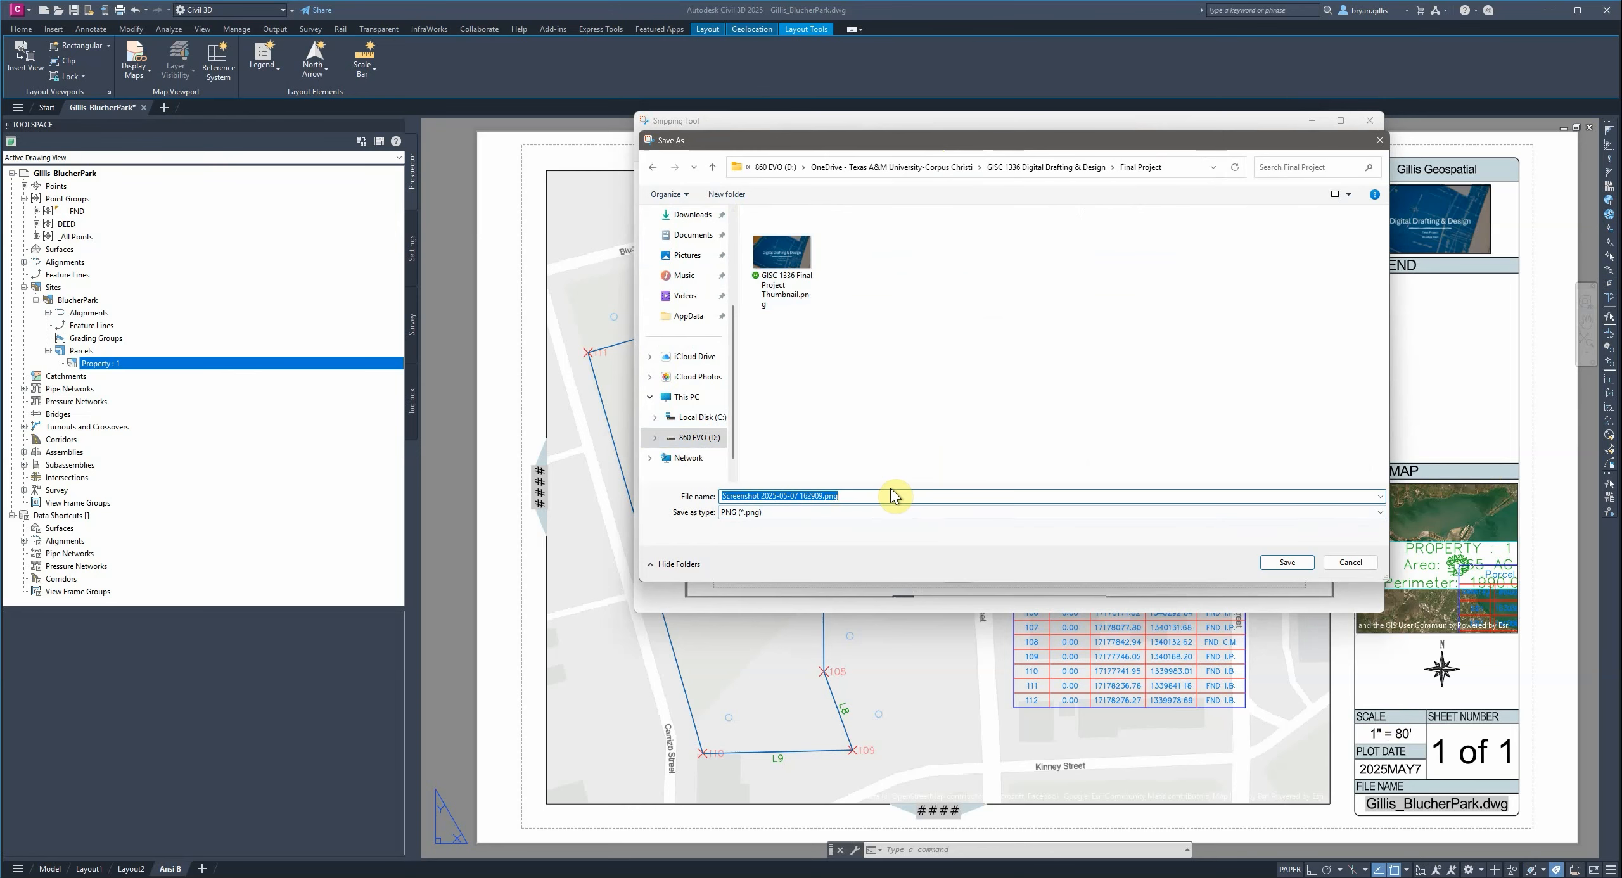
{"action": "type", "text": "Gillis_BlucherPa"}
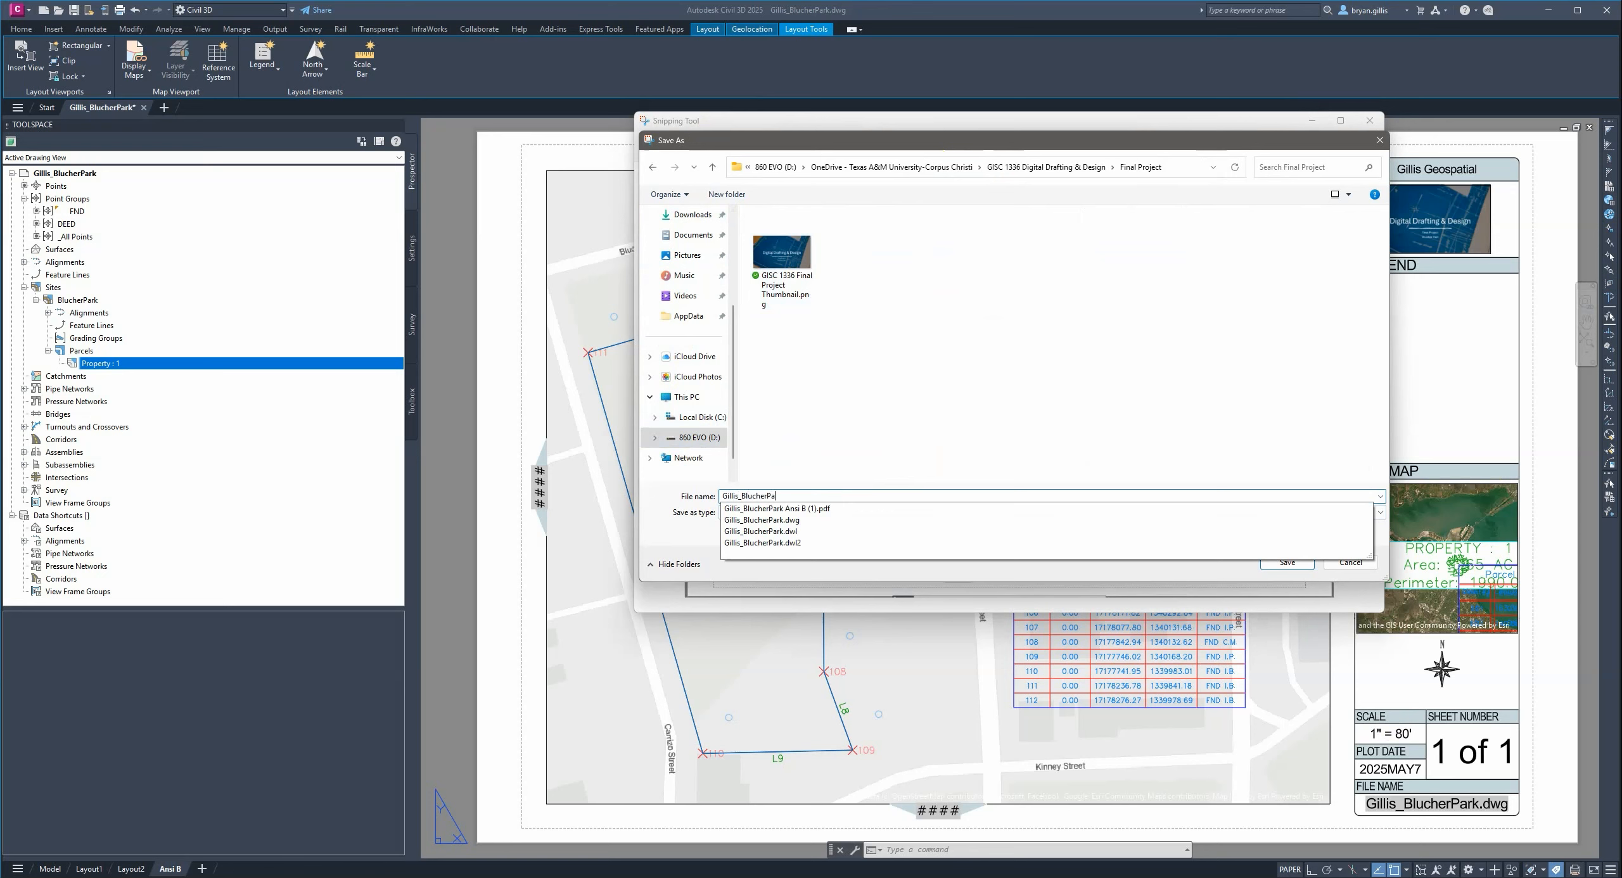
{"action": "type", "text": "rk_"}
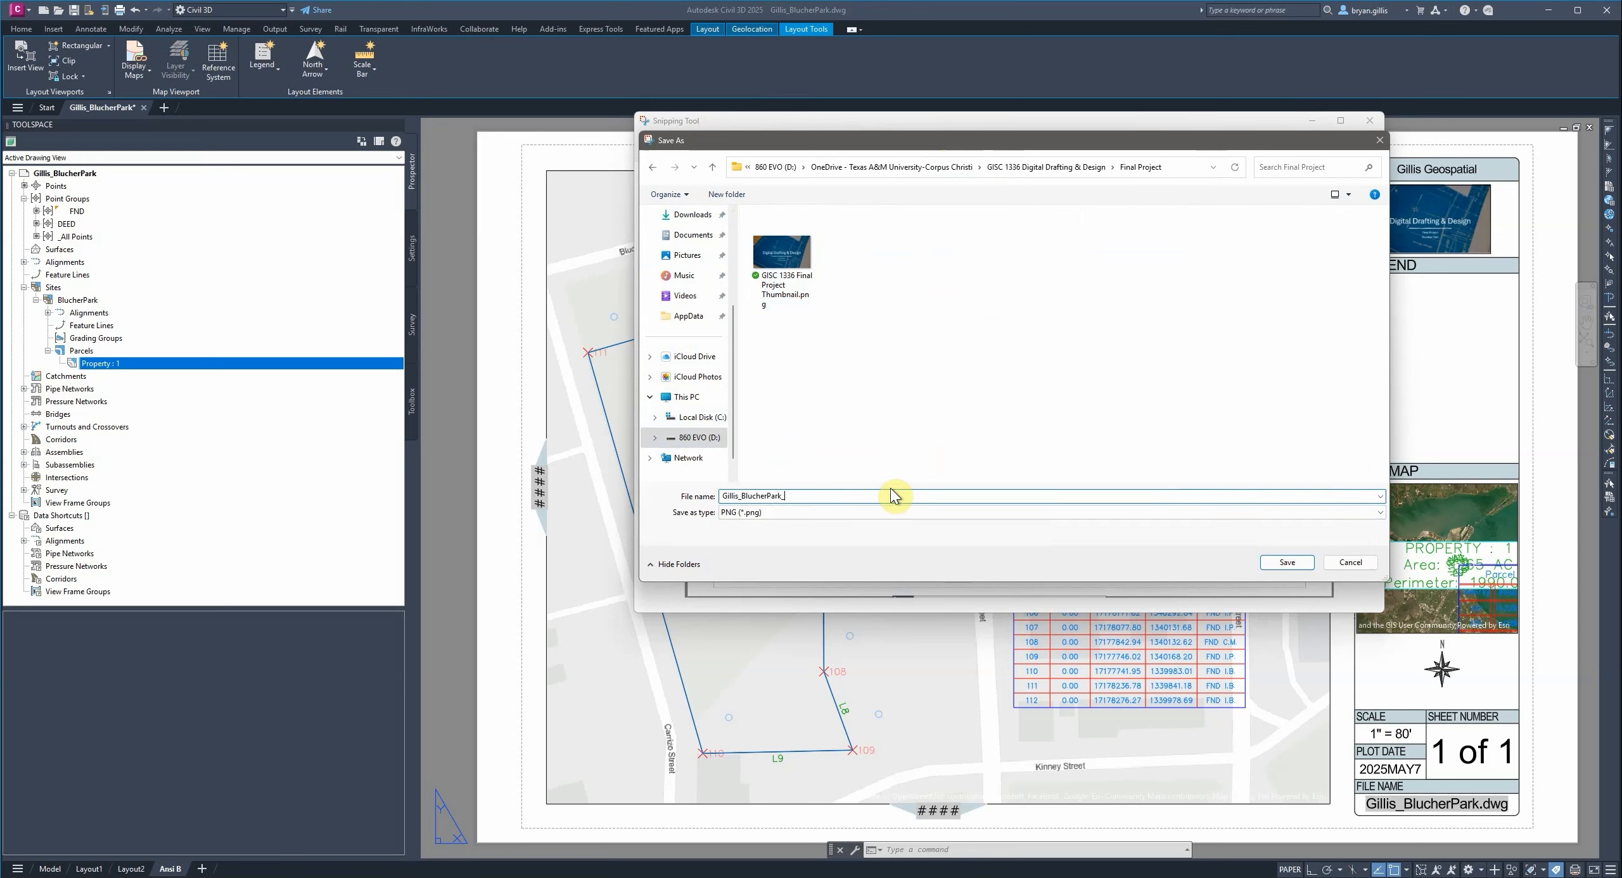
{"action": "type", "text": "FinalDeliverable"}
{"action": "left_click", "coordinate": [1287, 562]}
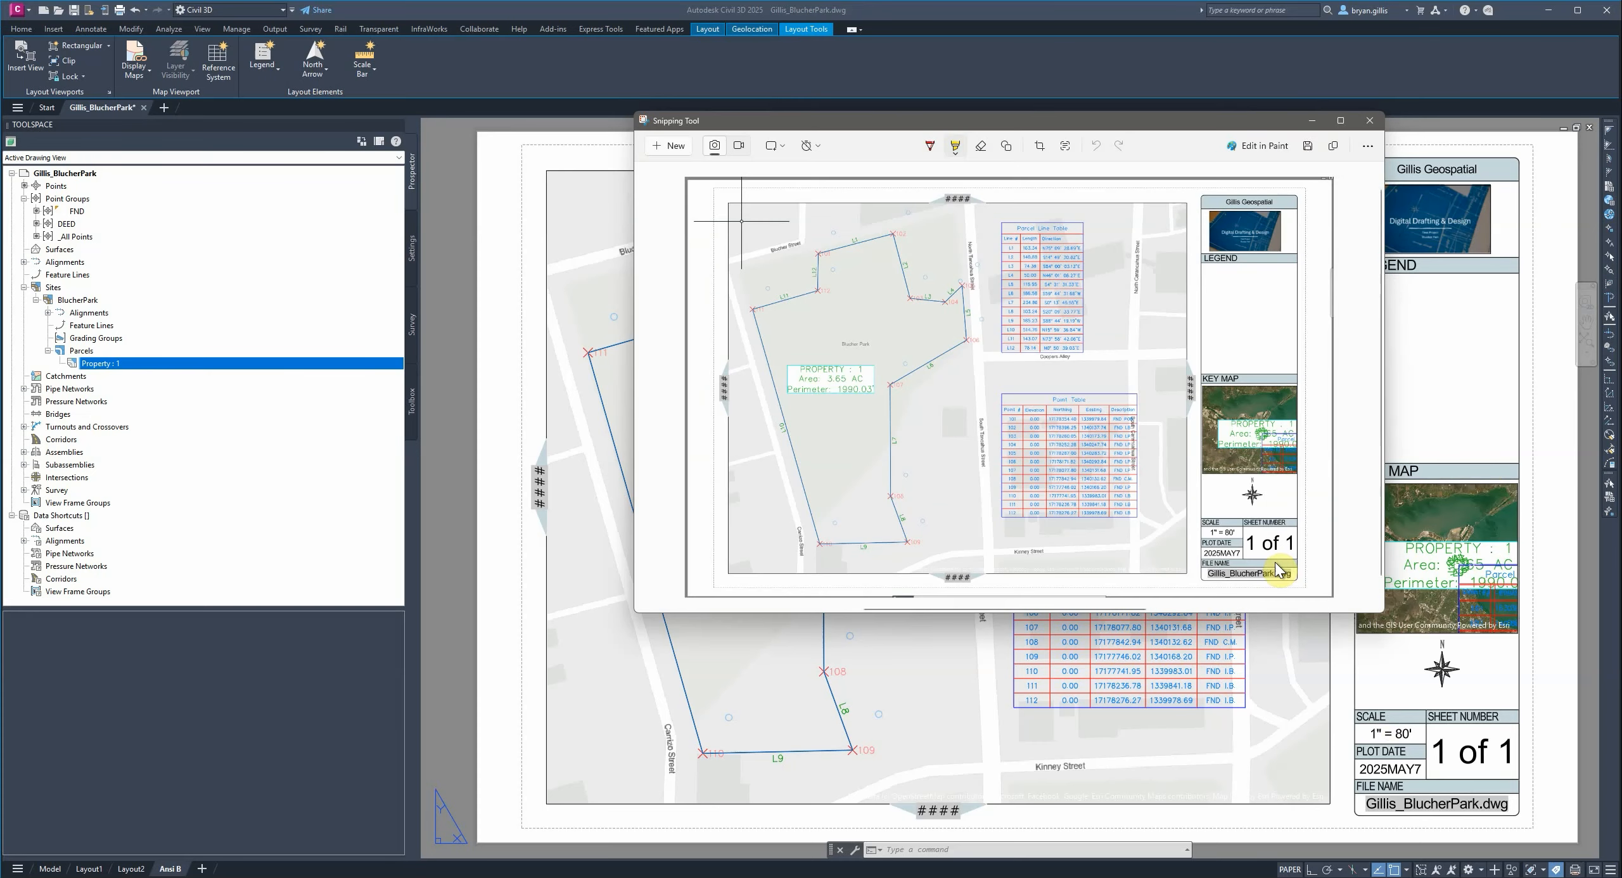
{"action": "left_click", "coordinate": [1371, 120]}
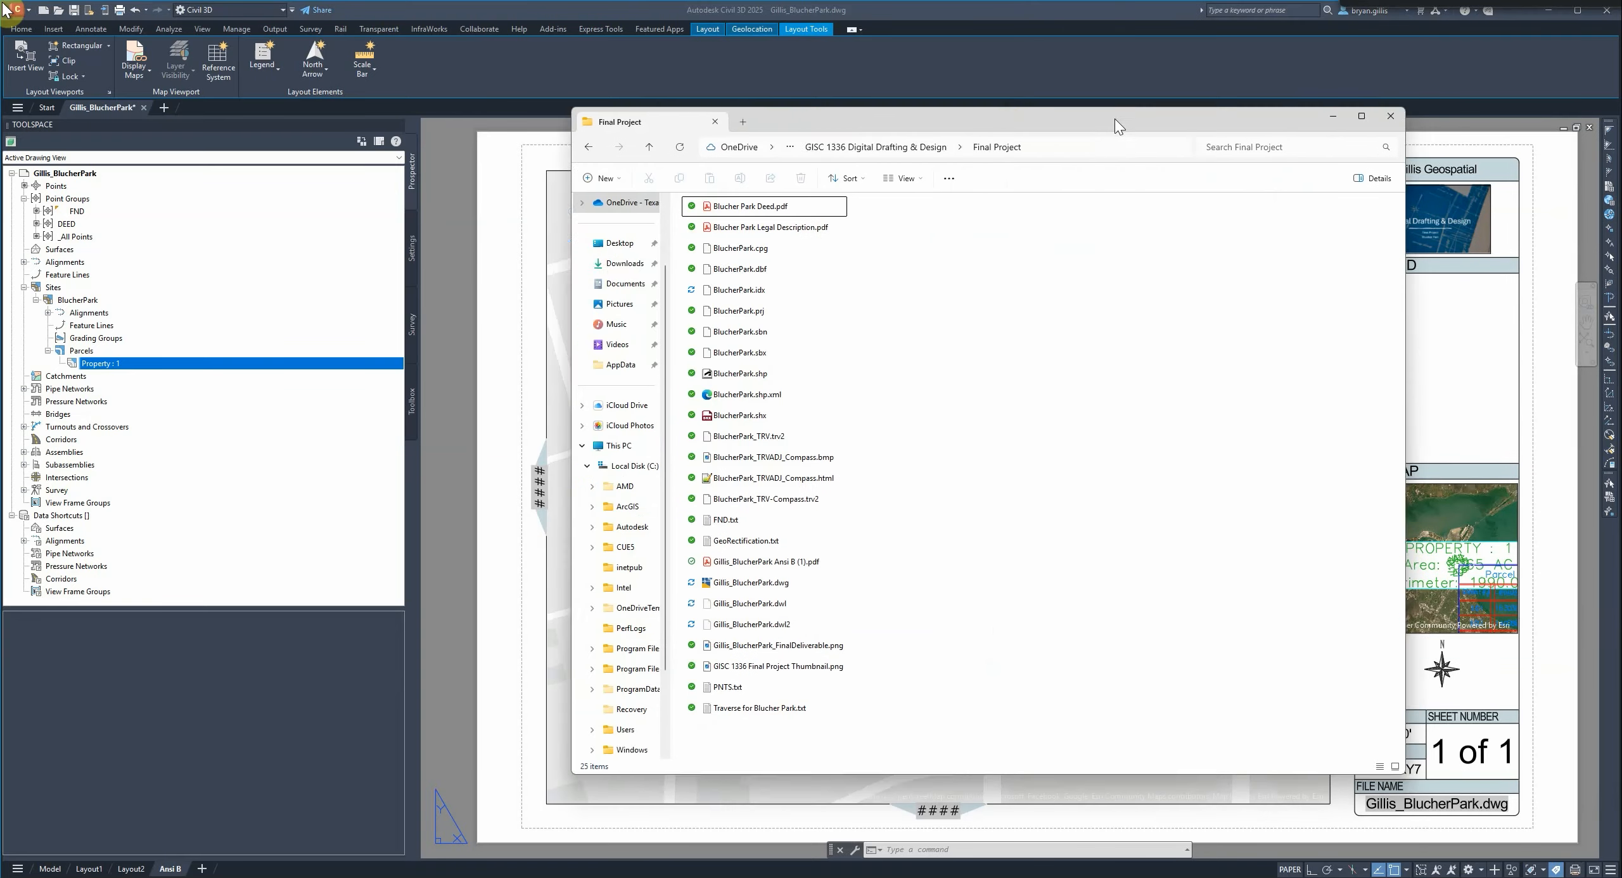
- Save the drawing and close both Civil 3D, without checking in the features, and ArcGIS Pro
{"action": "left_click_drag", "start_coordinate": [1119, 128], "coordinate": [1011, 141]}
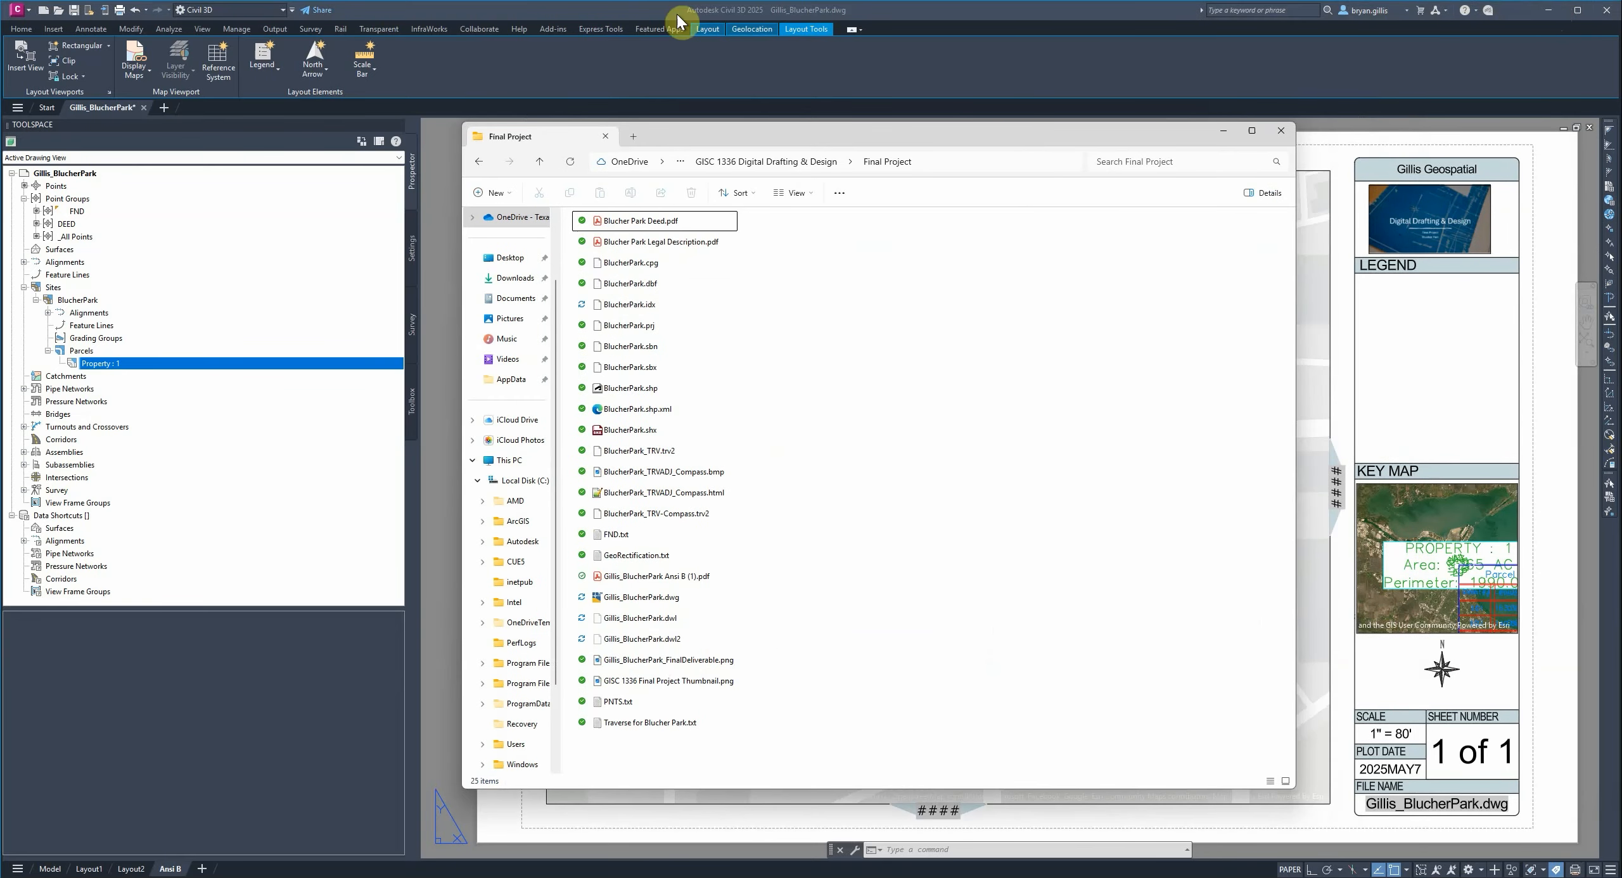
{"action": "left_click", "coordinate": [72, 11]}
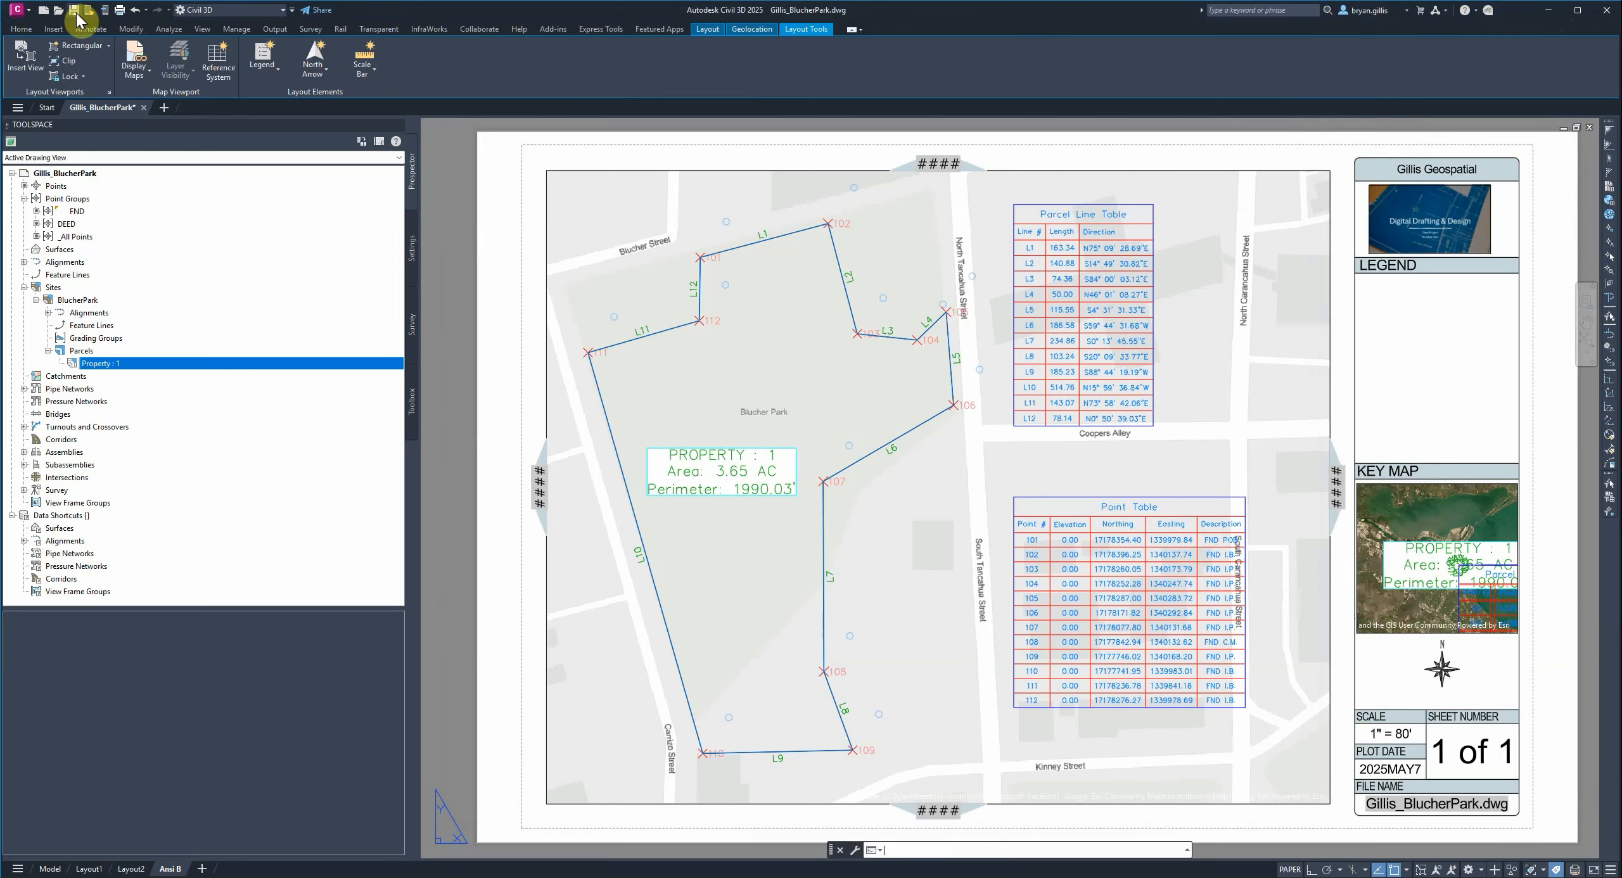
{"action": "left_click", "coordinate": [1607, 10]}
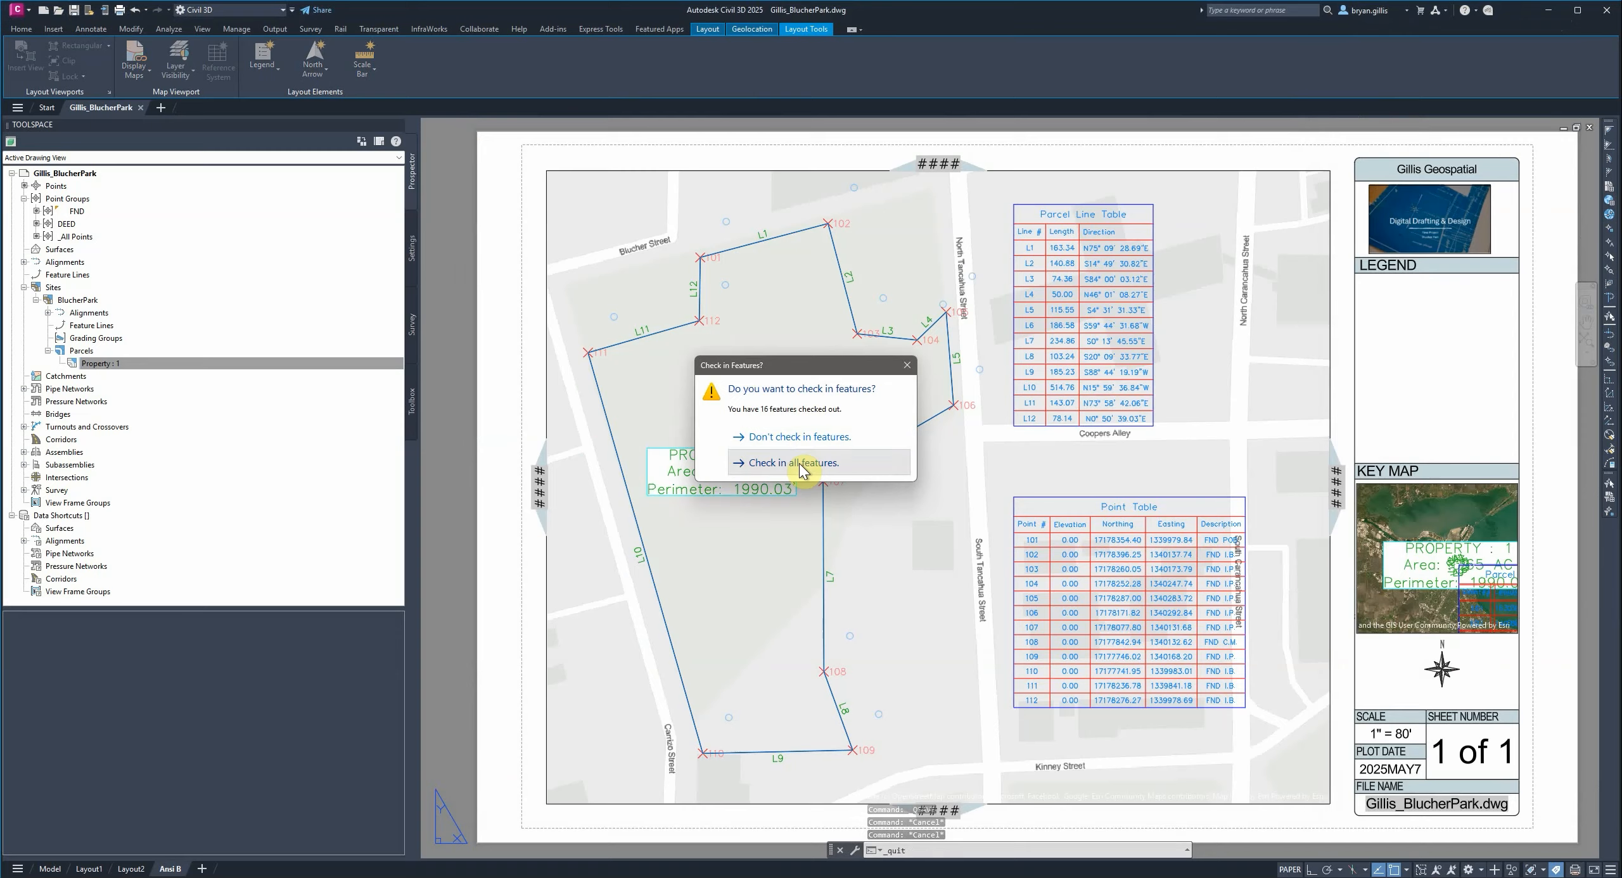
{"action": "left_click", "coordinate": [821, 438]}
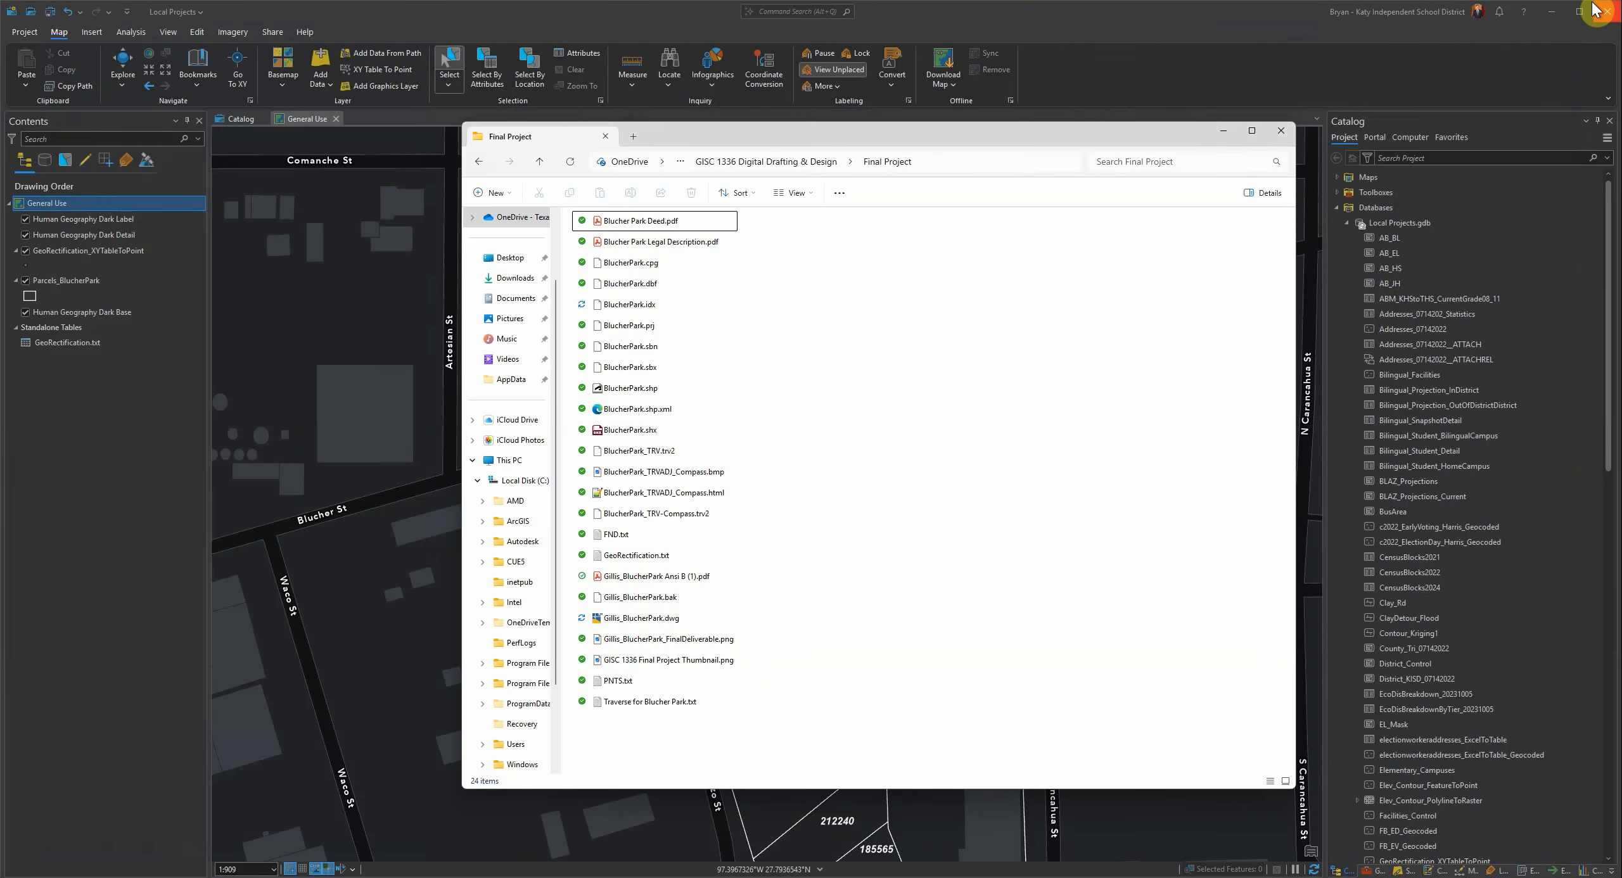
{"action": "left_click", "coordinate": [1608, 11]}
{"action": "left_click", "coordinate": [801, 471]}
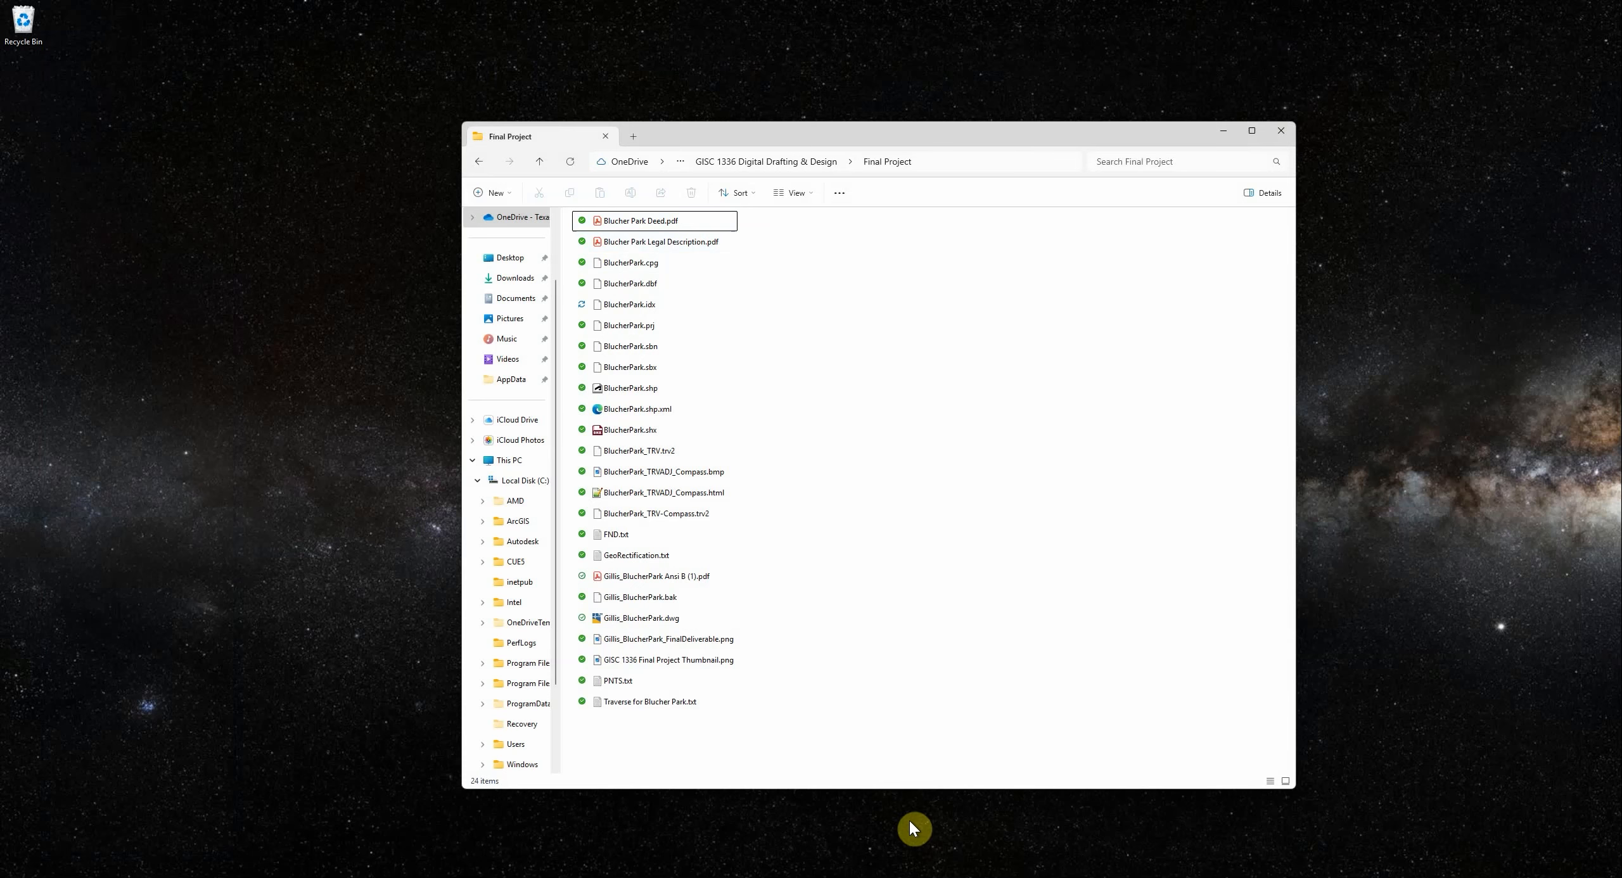
- Create a new folder named Gillis_FinalProject inside the Final Project folder
{"action": "right_click", "coordinate": [1029, 386]}
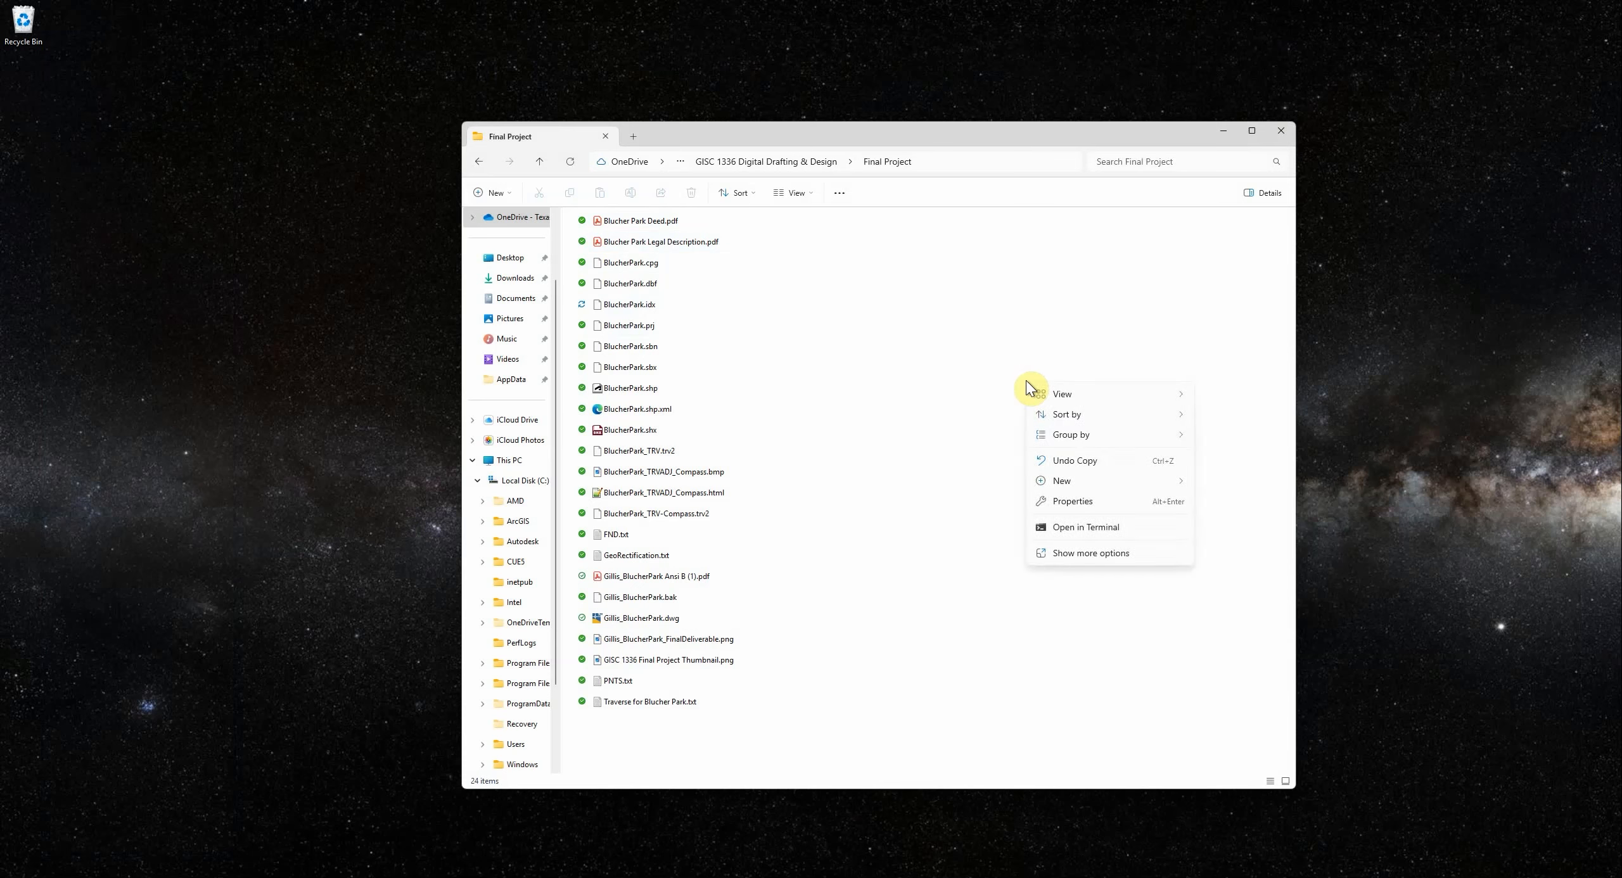
{"action": "mouse_move", "coordinate": [1128, 483]}
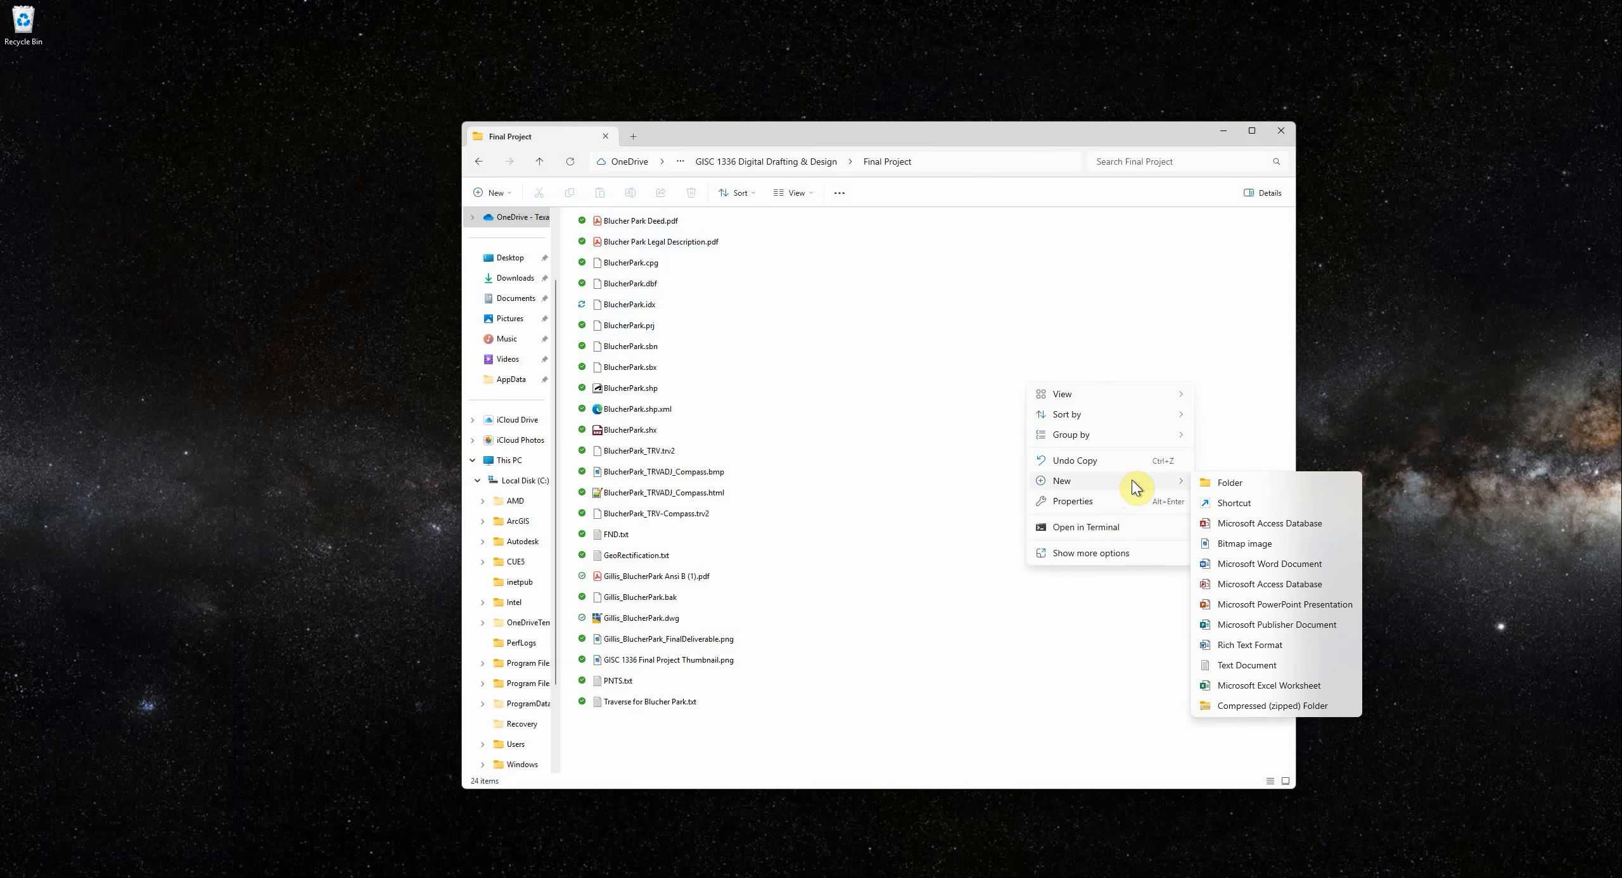
{"action": "left_click", "coordinate": [1224, 487]}
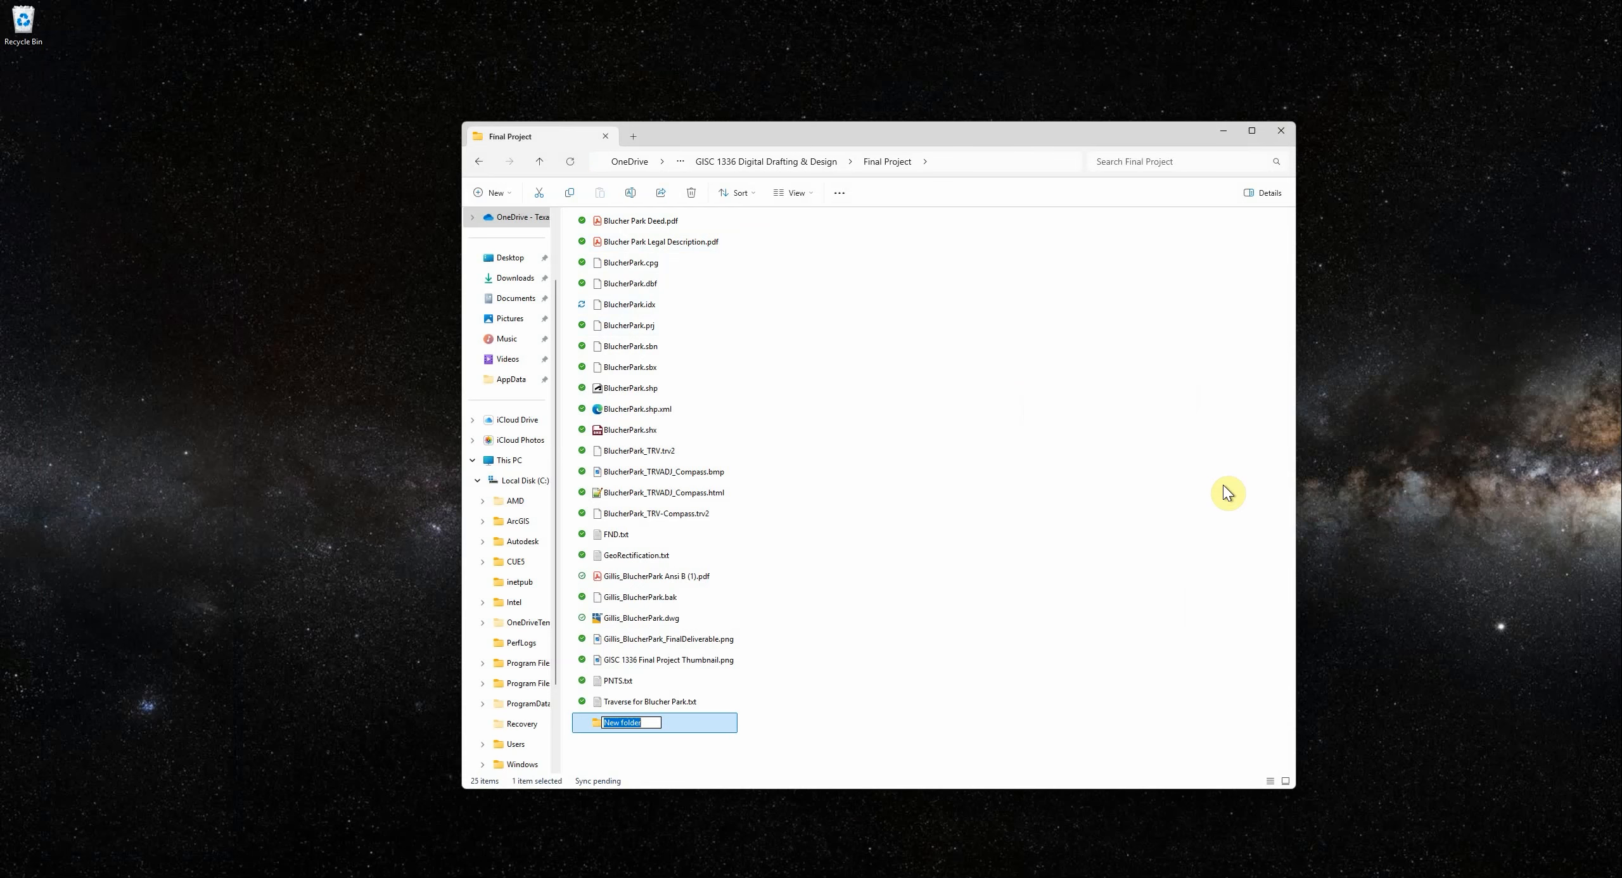
{"action": "type", "text": "Gillis"}
{"action": "key", "text": "Escape"}
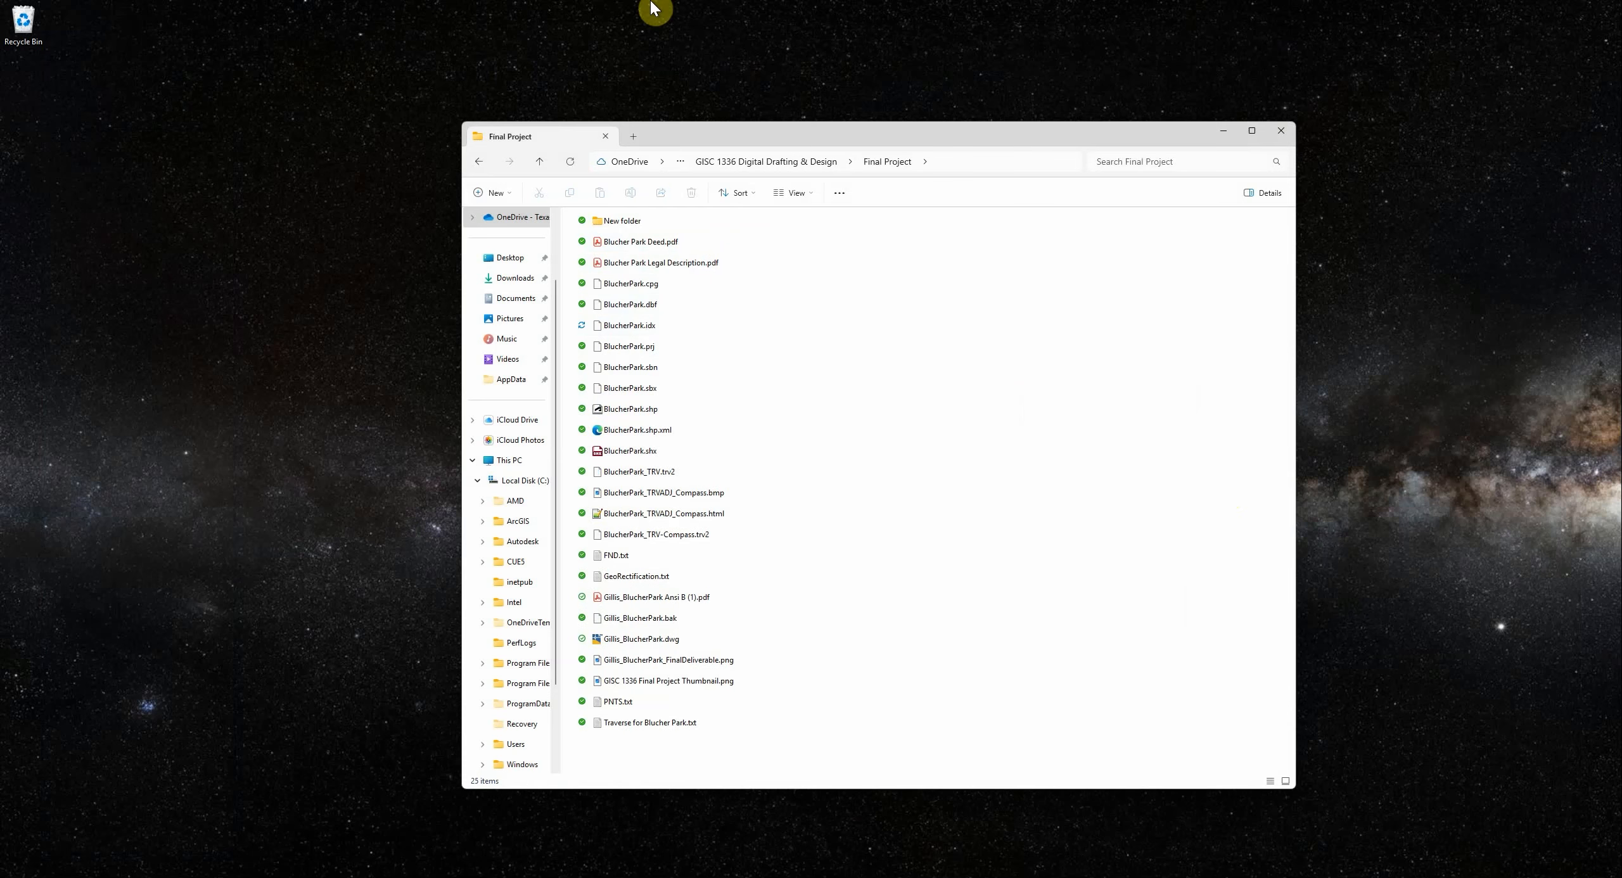
{"action": "double_click", "coordinate": [628, 221]}
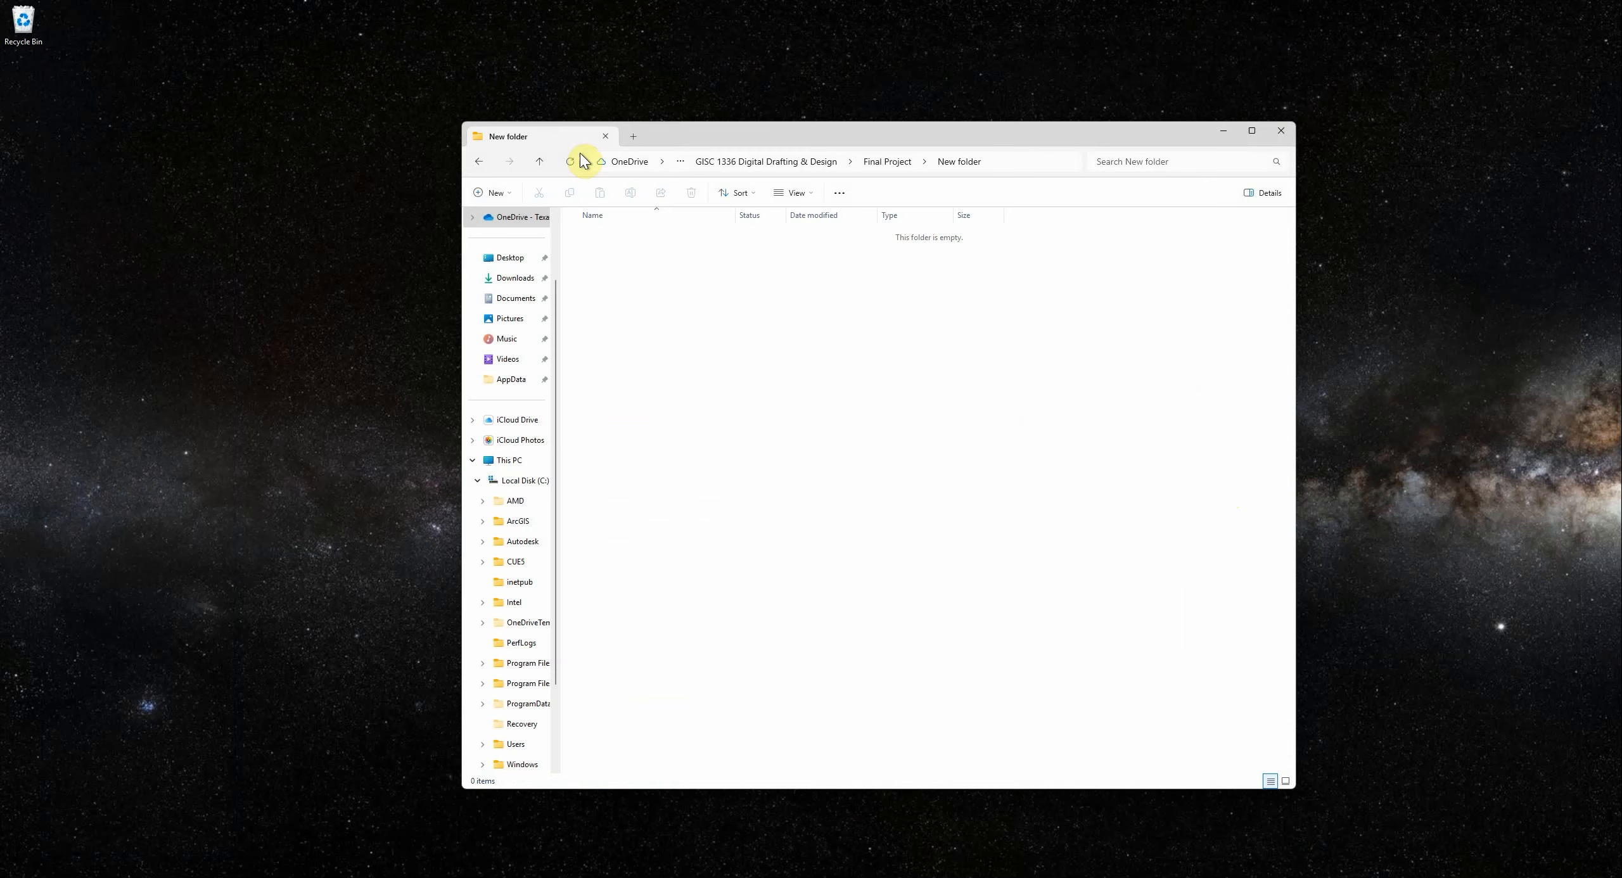
{"action": "left_click", "coordinate": [540, 162]}
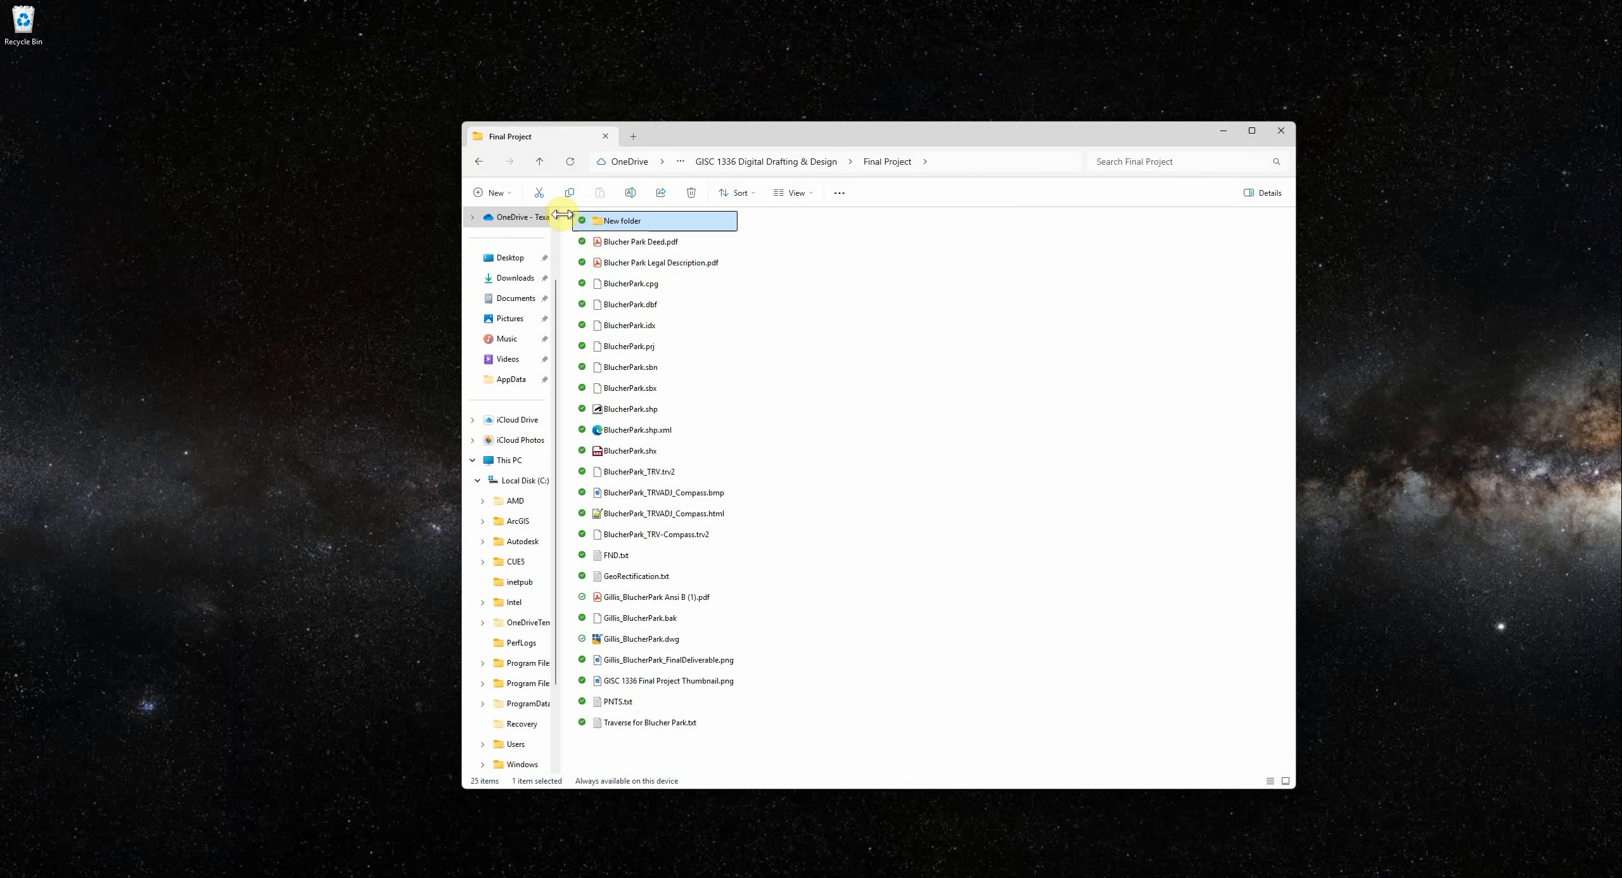
{"action": "left_click", "coordinate": [618, 223]}
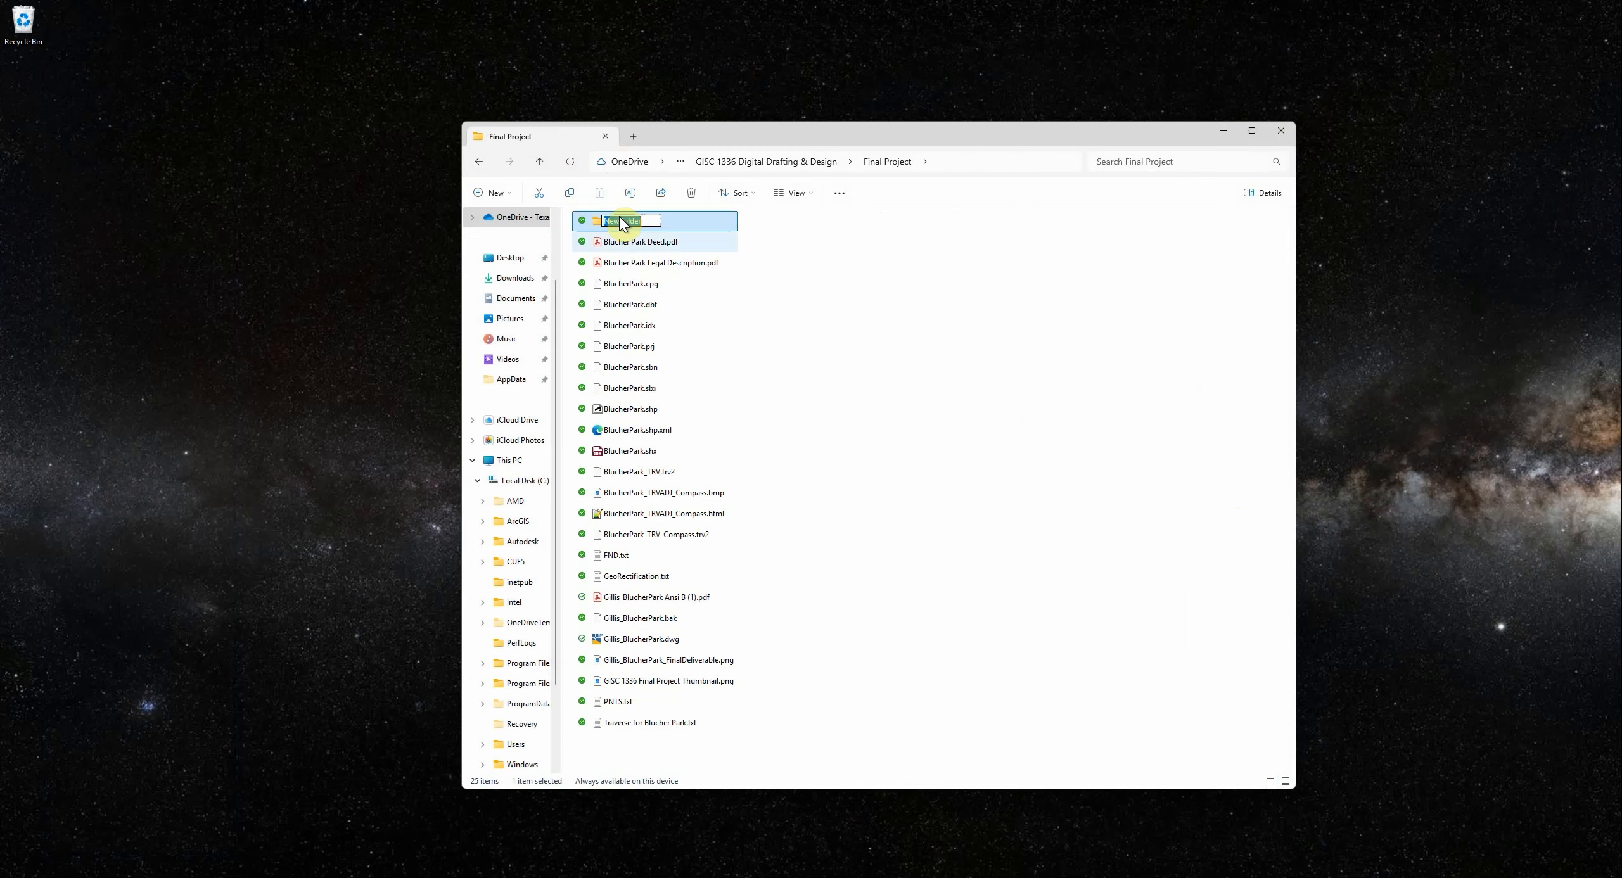
{"action": "type", "text": "GIL"}
{"action": "key", "text": "BackSpace"}
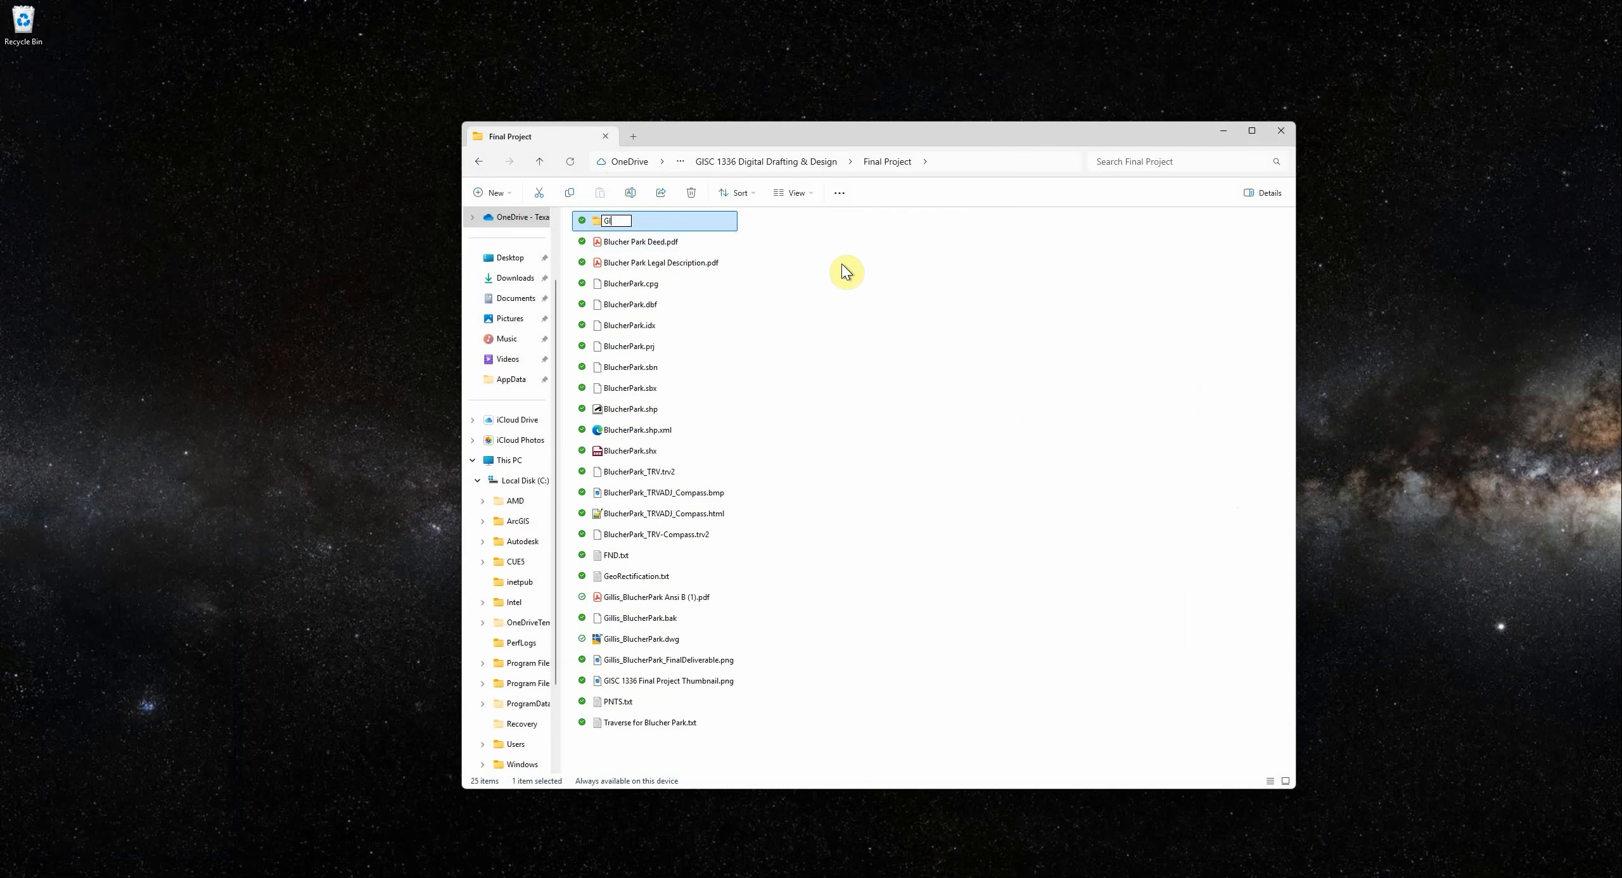
{"action": "type", "text": "llis_FinalProject"}
{"action": "key", "text": "Return"}
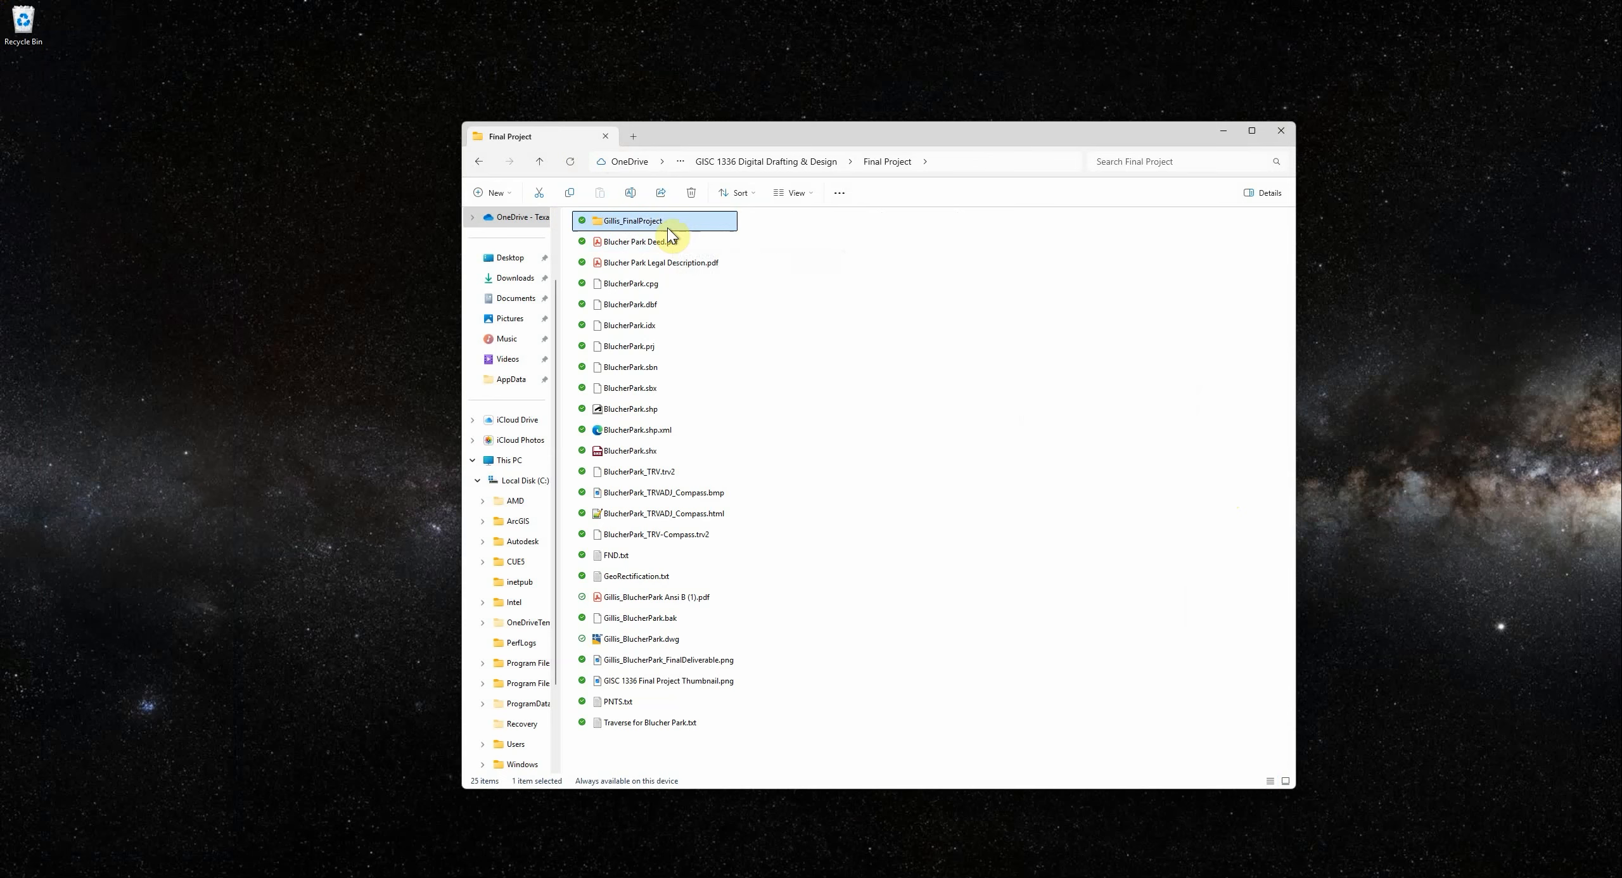
- Move Blucher Park Deed.pdf and Blucher Park Legal Description.pdf into the Gillis_FinalProject folder, closing all their open Acrobat tabs
{"action": "left_click", "coordinate": [637, 246]}
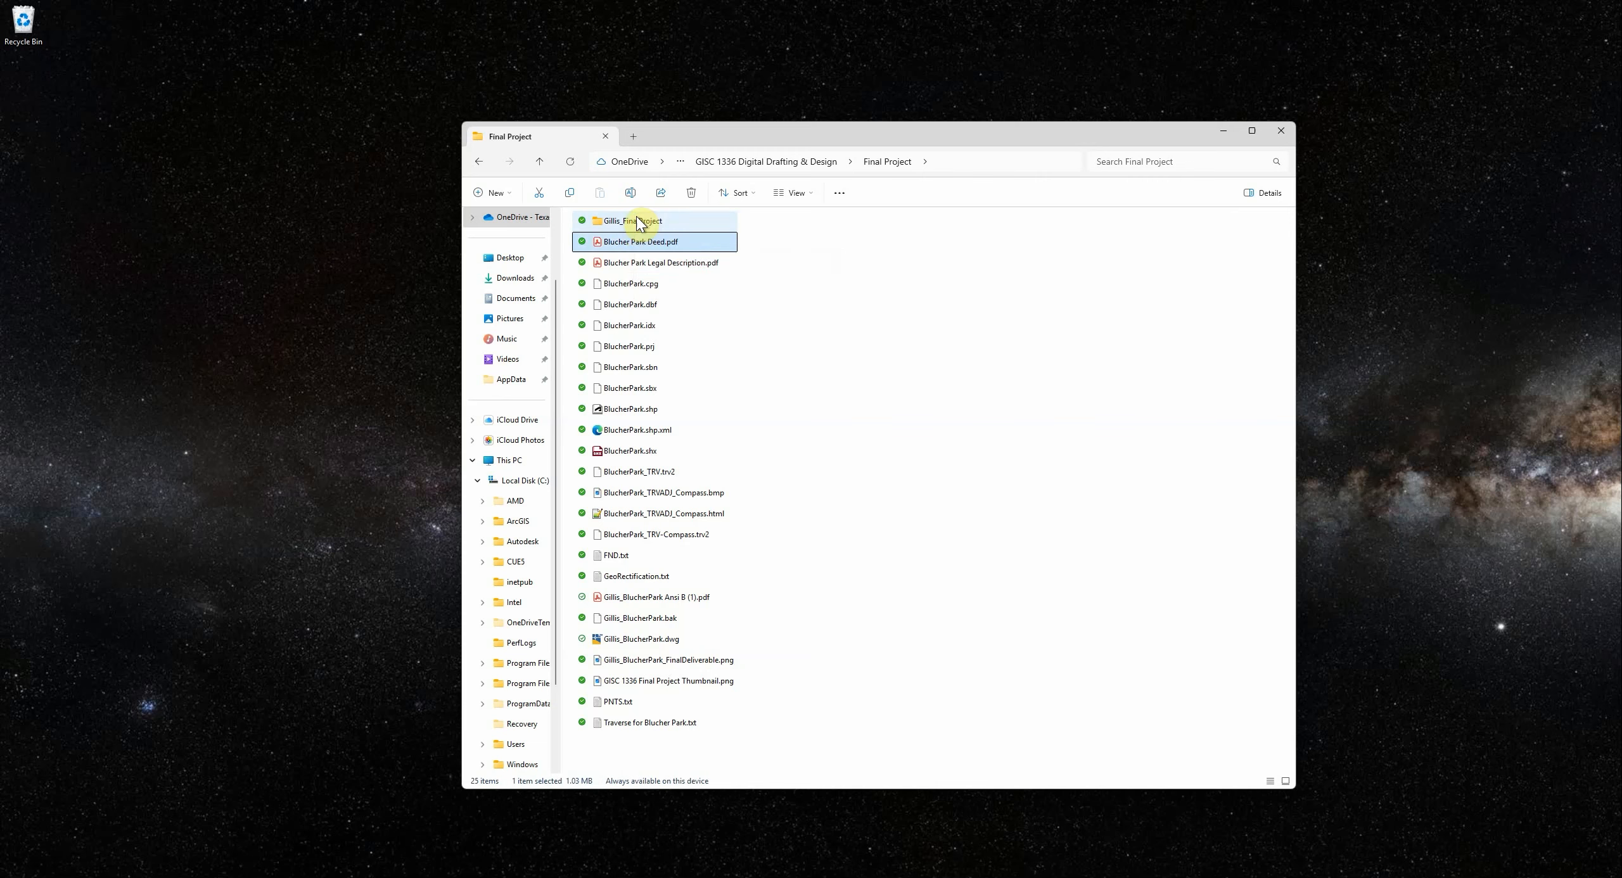
{"action": "left_click_drag", "start_coordinate": [637, 216], "coordinate": [636, 219]}
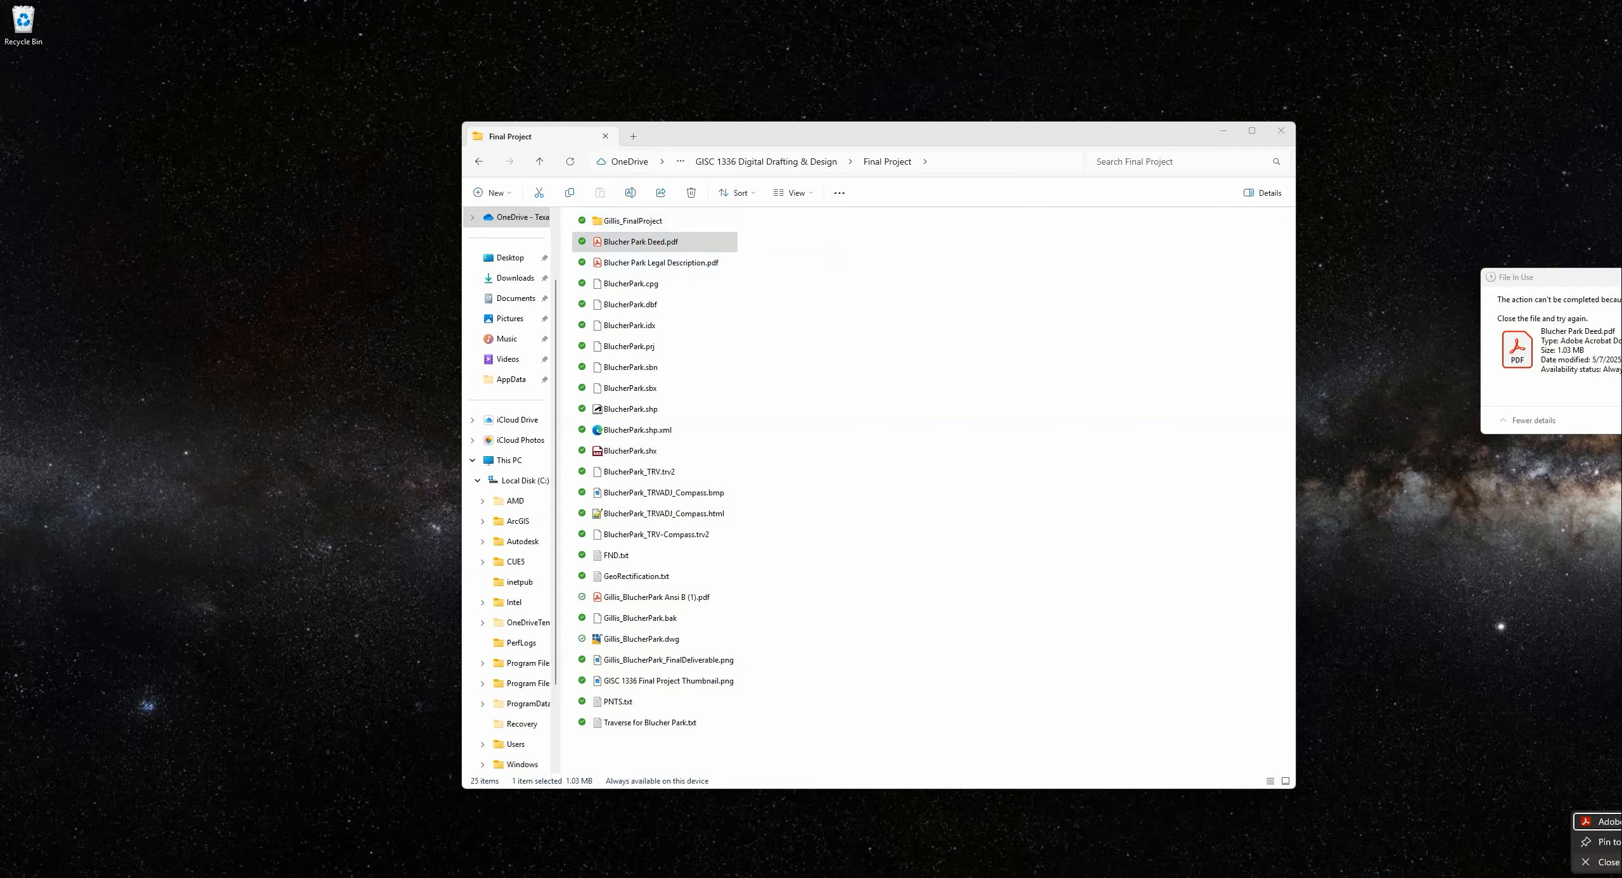
{"action": "left_click", "coordinate": [1617, 823]}
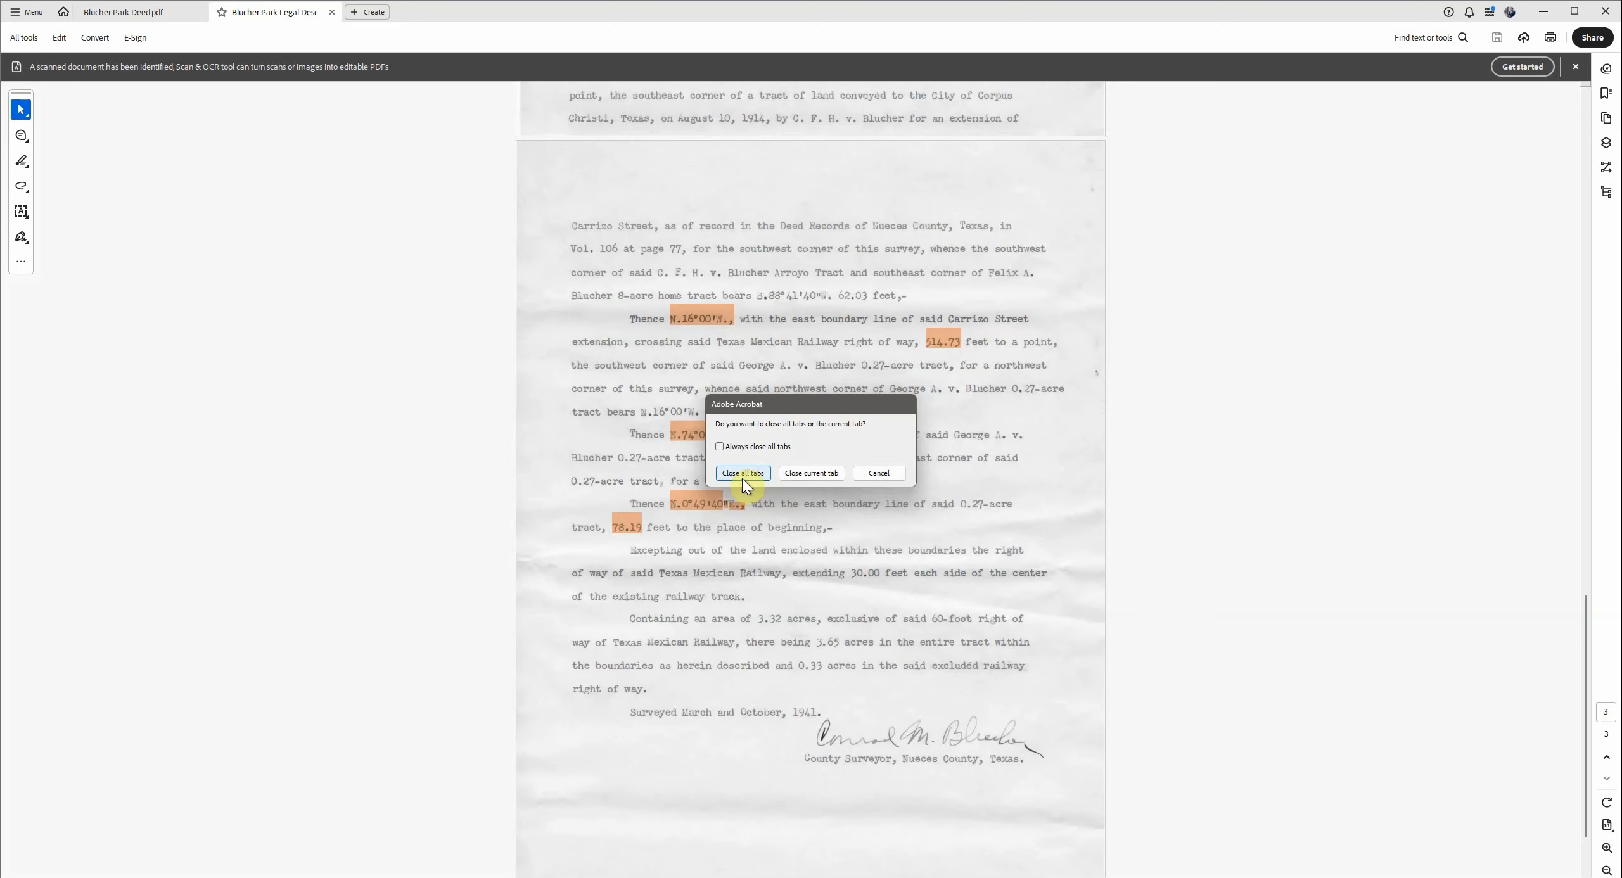
{"action": "left_click", "coordinate": [743, 474]}
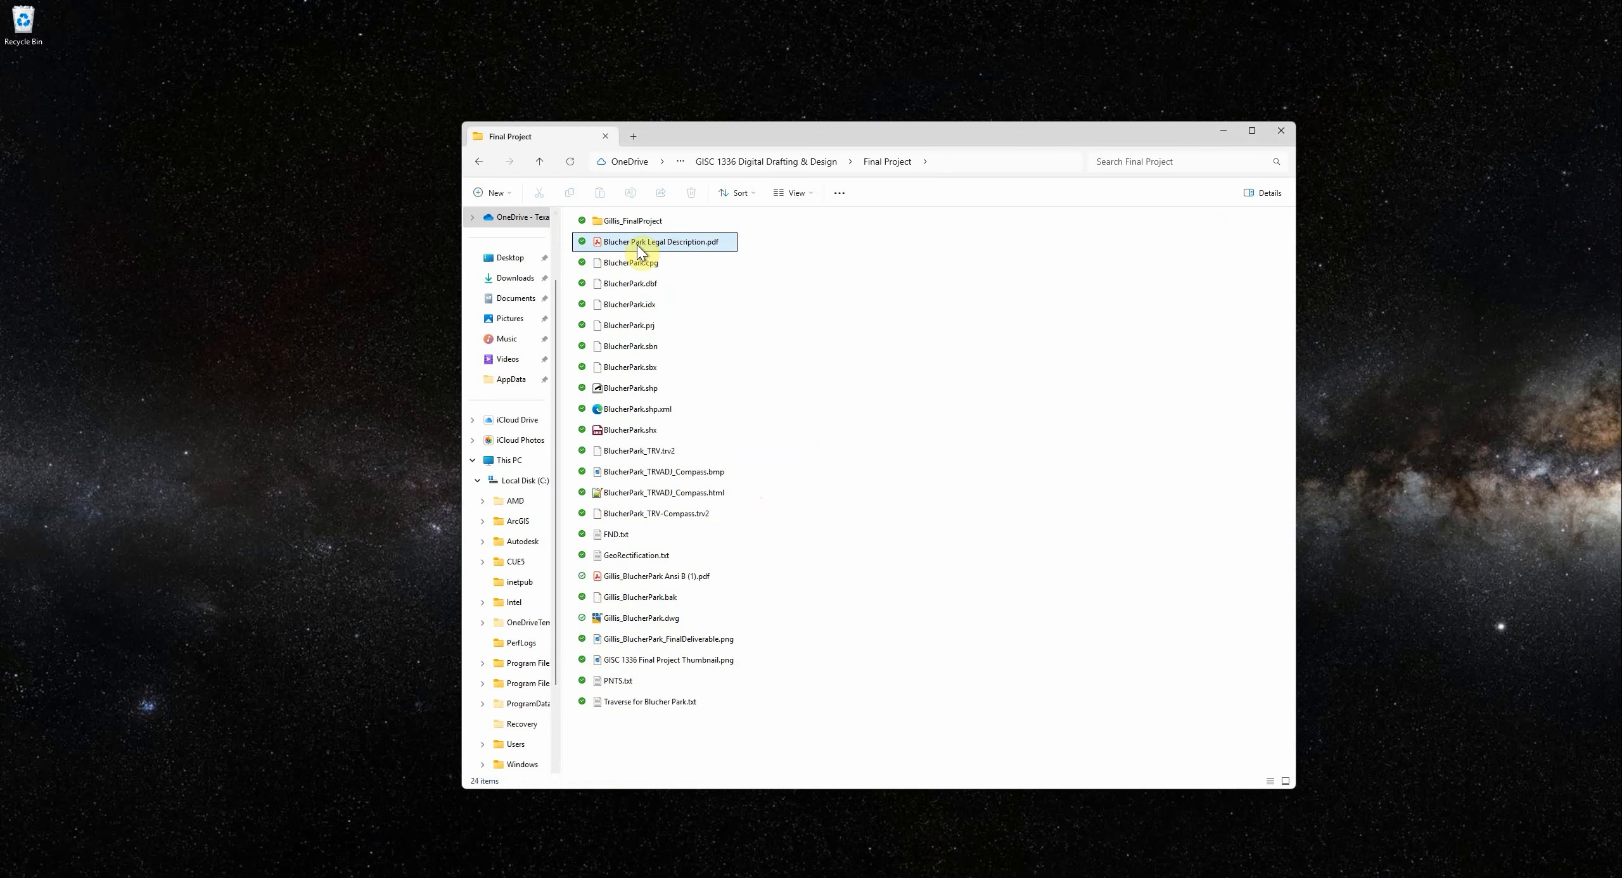
{"action": "left_click_drag", "start_coordinate": [639, 251], "coordinate": [634, 230]}
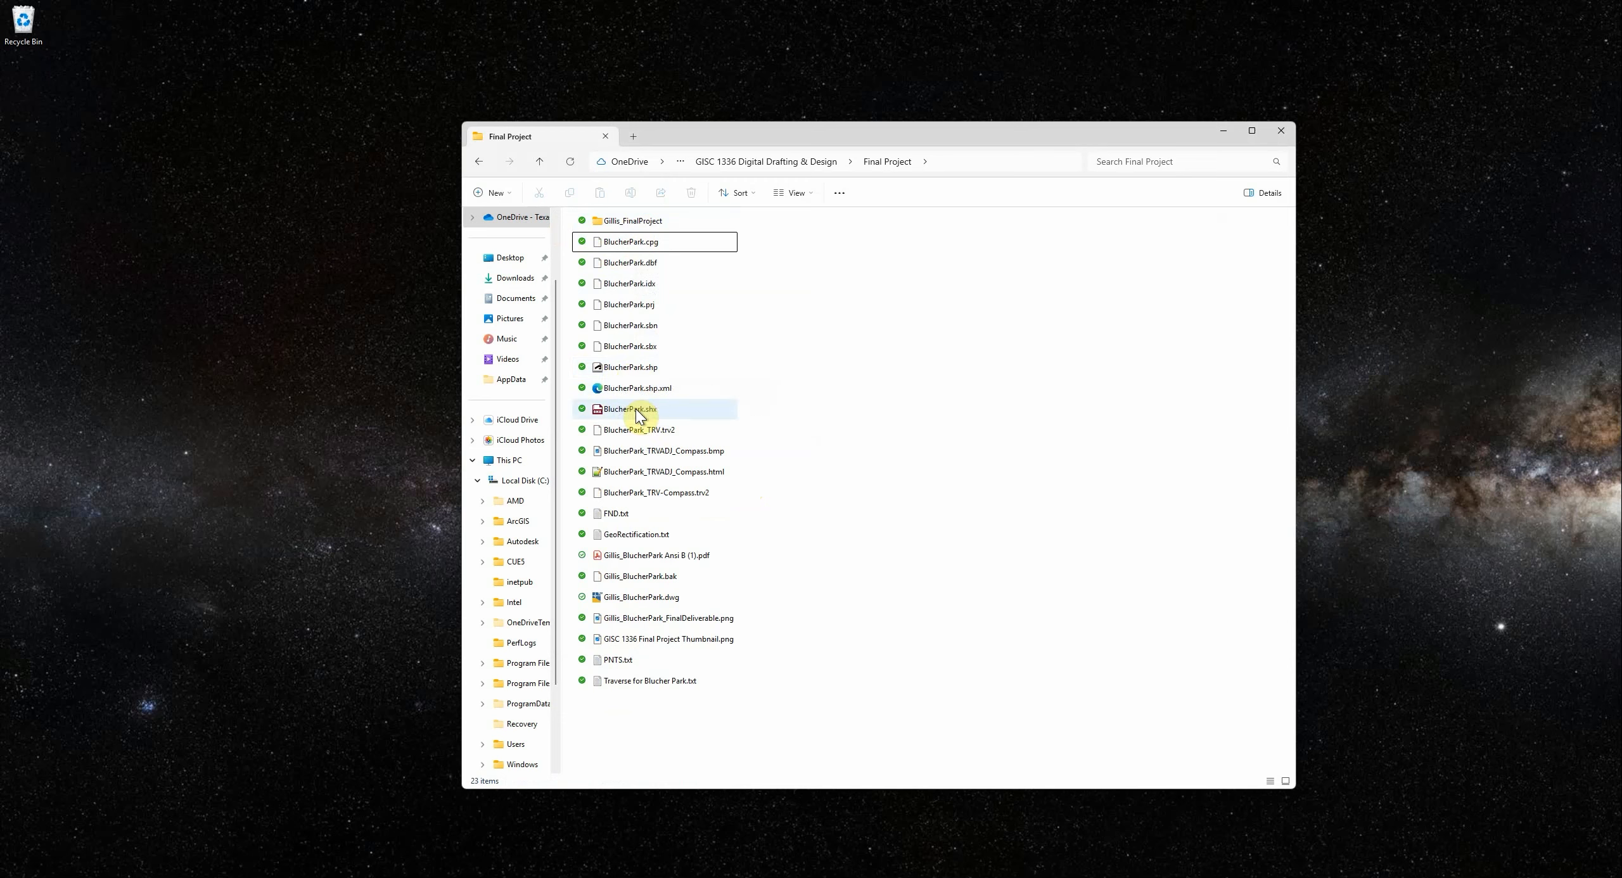
- Move the BlucherPark shapefile set, from BlucherPark.cpg through BlucherPark.shx, and both BlucherPark_TRVADJ_Compass files (.bmp and .html) into Gillis_FinalProject
{"action": "left_click", "coordinate": [637, 411]}
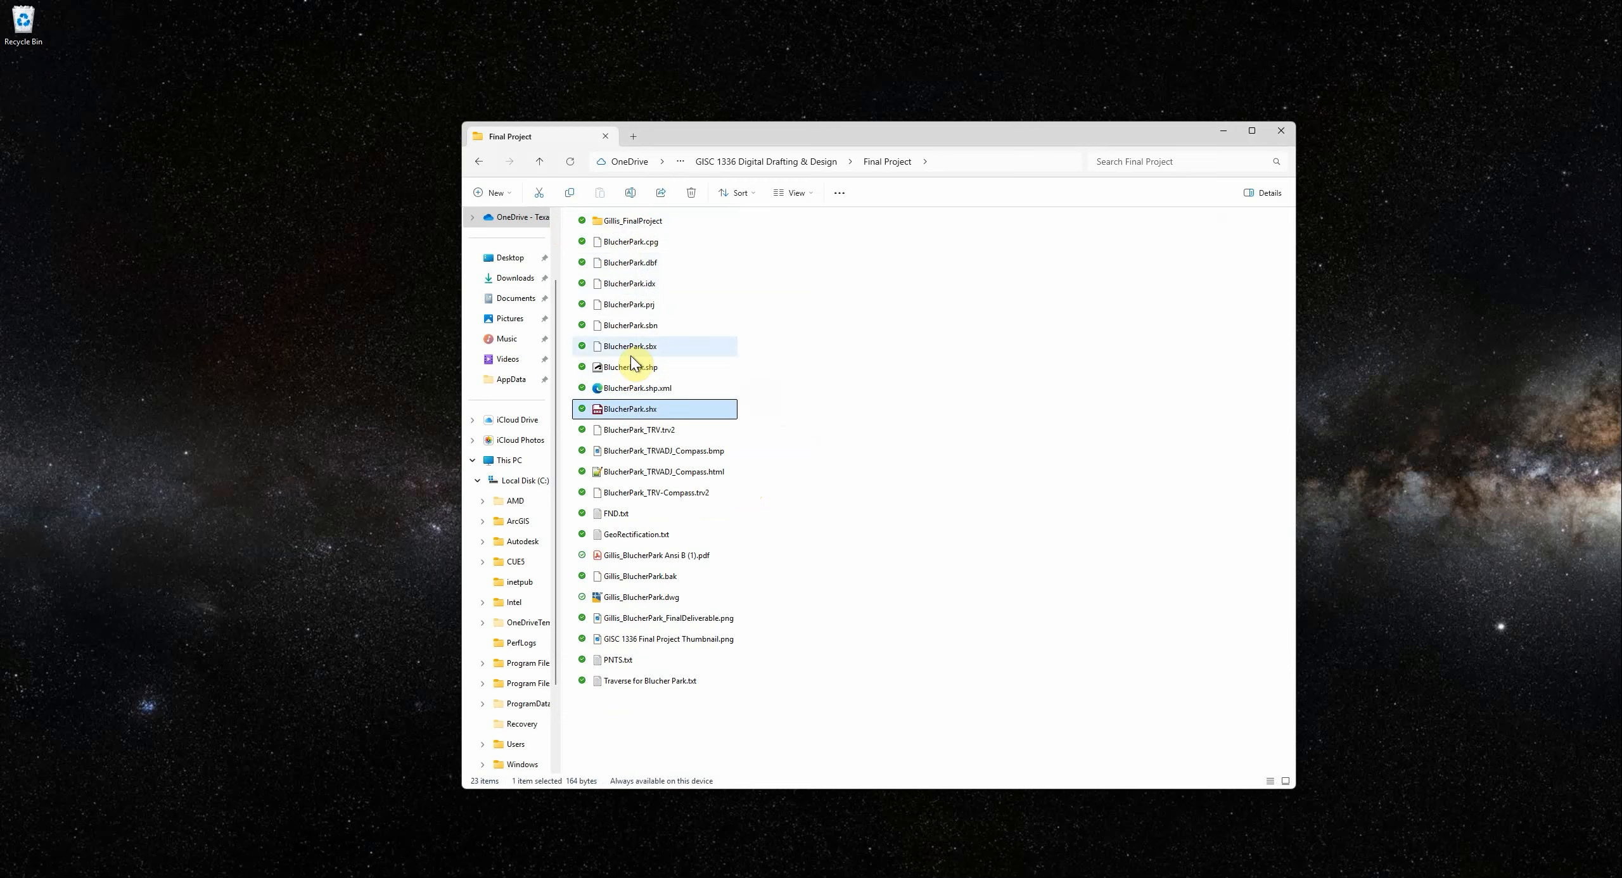
{"action": "left_click", "coordinate": [637, 246], "text": "shift"}
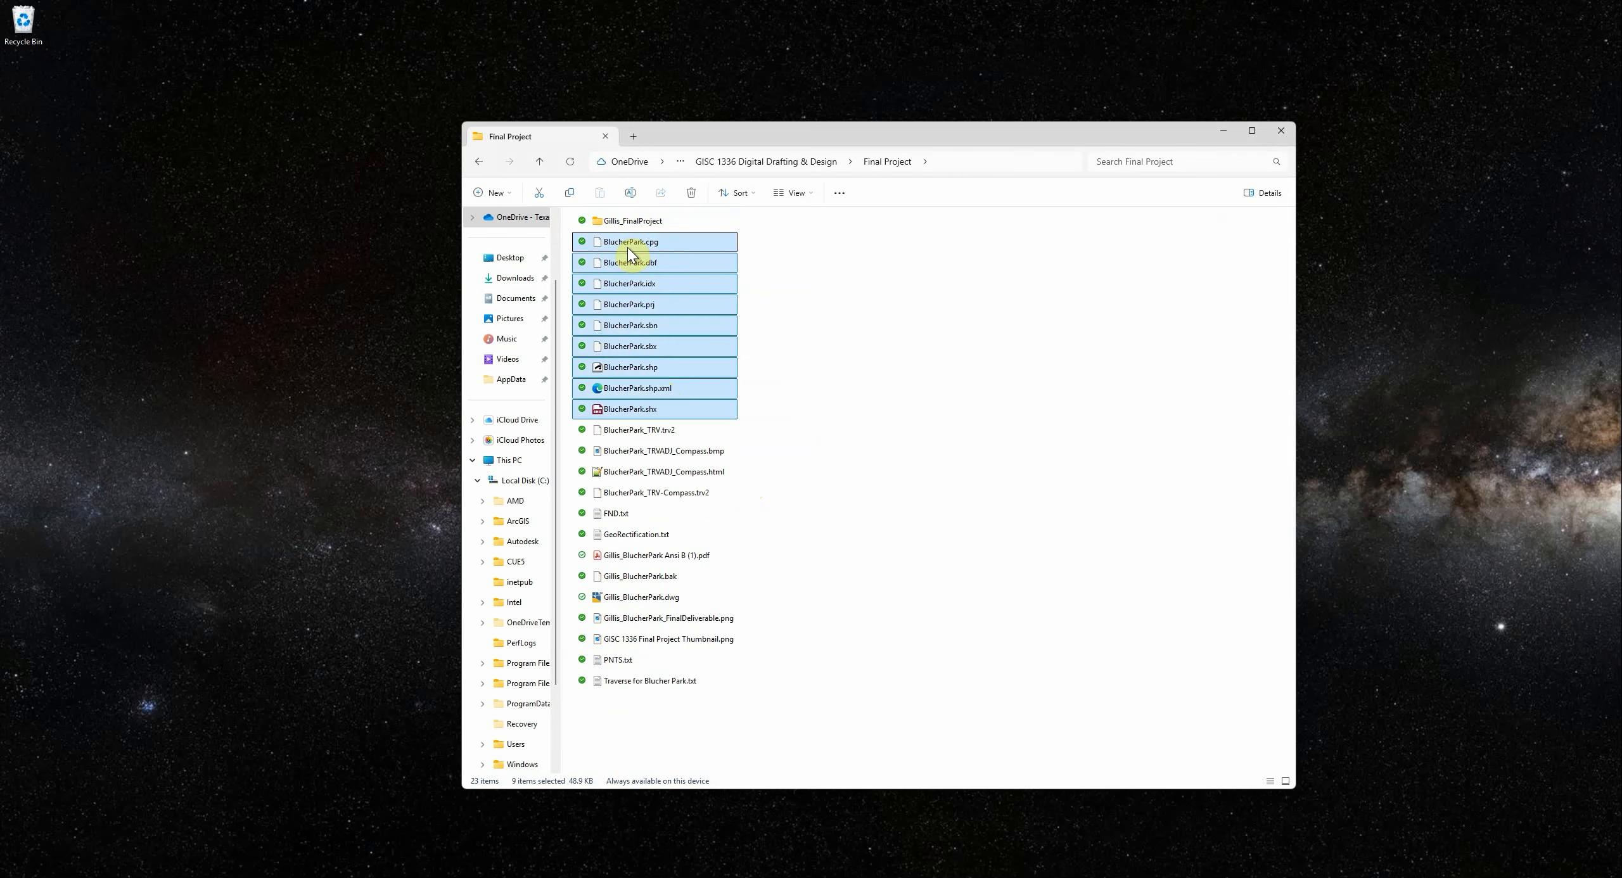
{"action": "left_click_drag", "start_coordinate": [632, 255], "coordinate": [631, 228]}
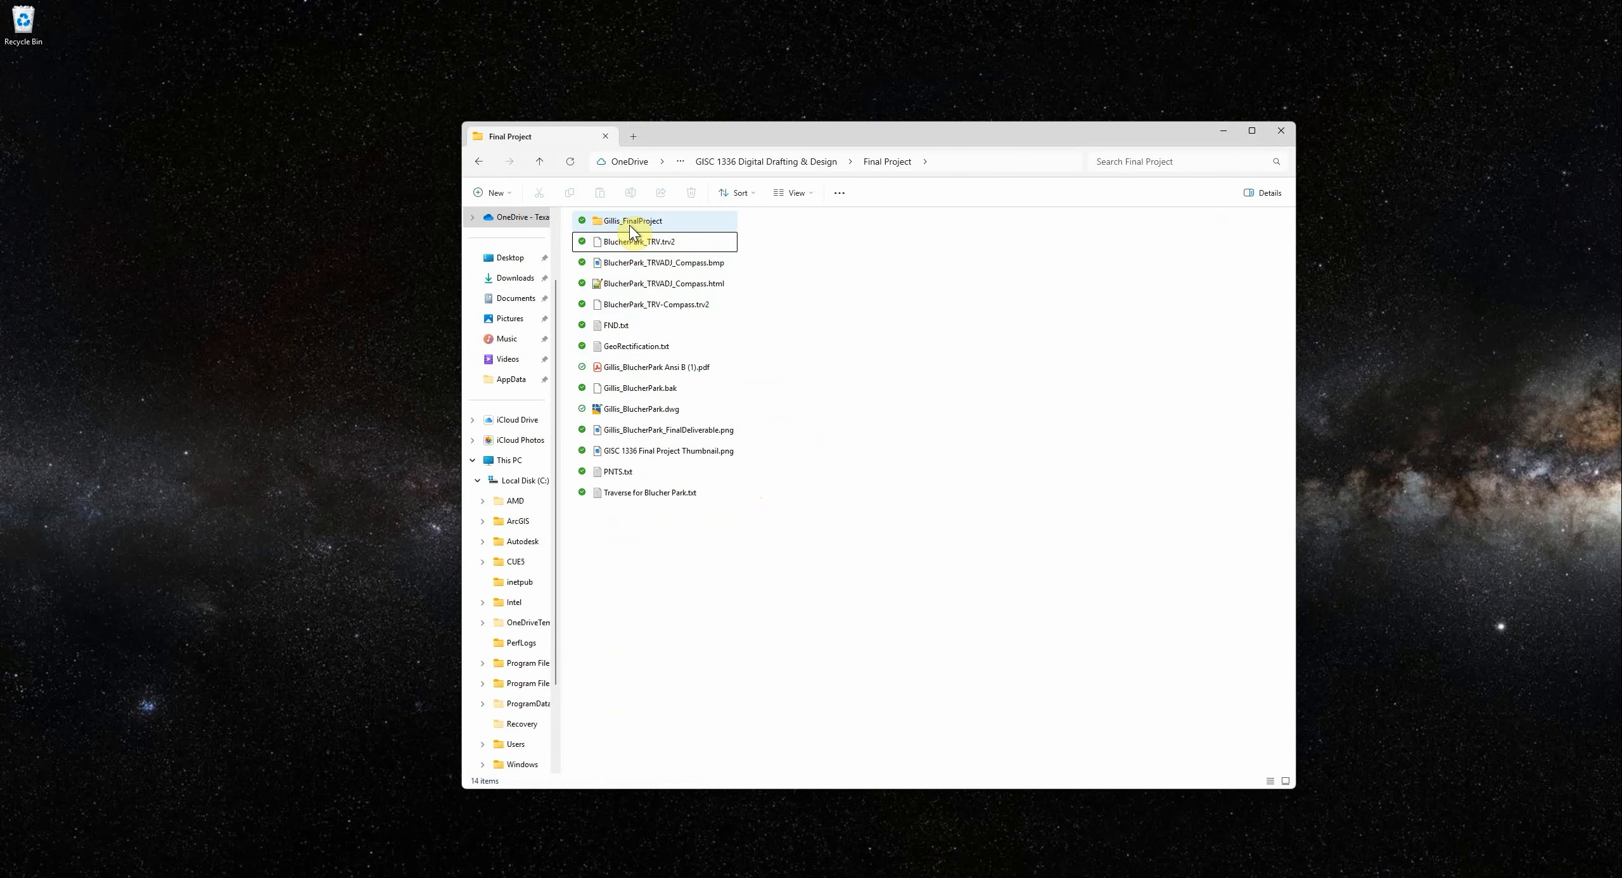
{"action": "left_click", "coordinate": [706, 287]}
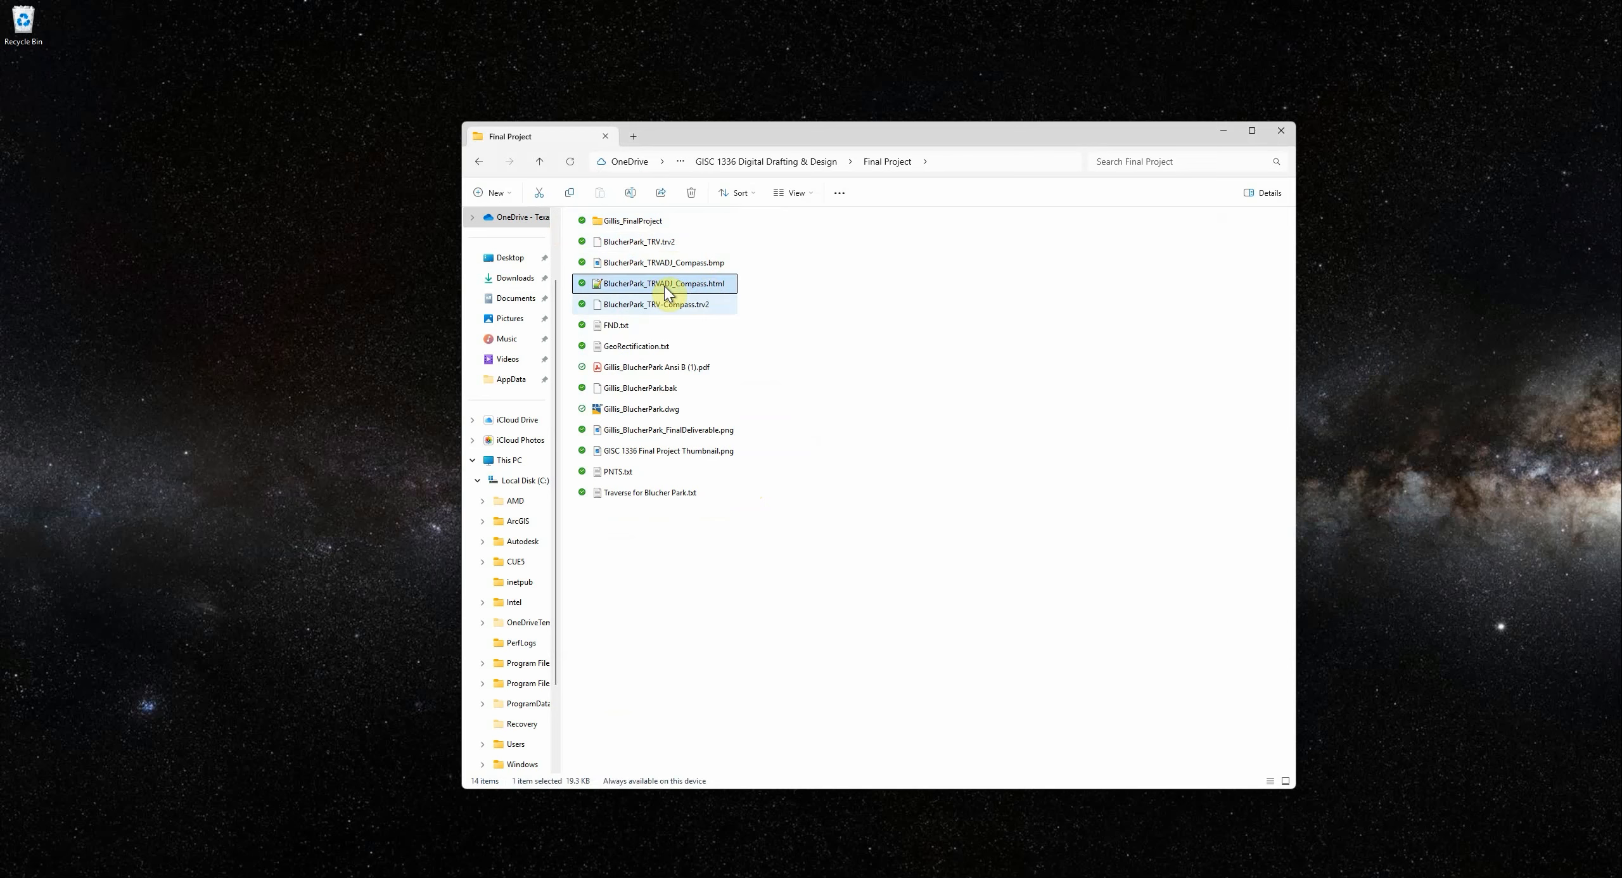
{"action": "left_click", "coordinate": [628, 274], "text": "ctrl"}
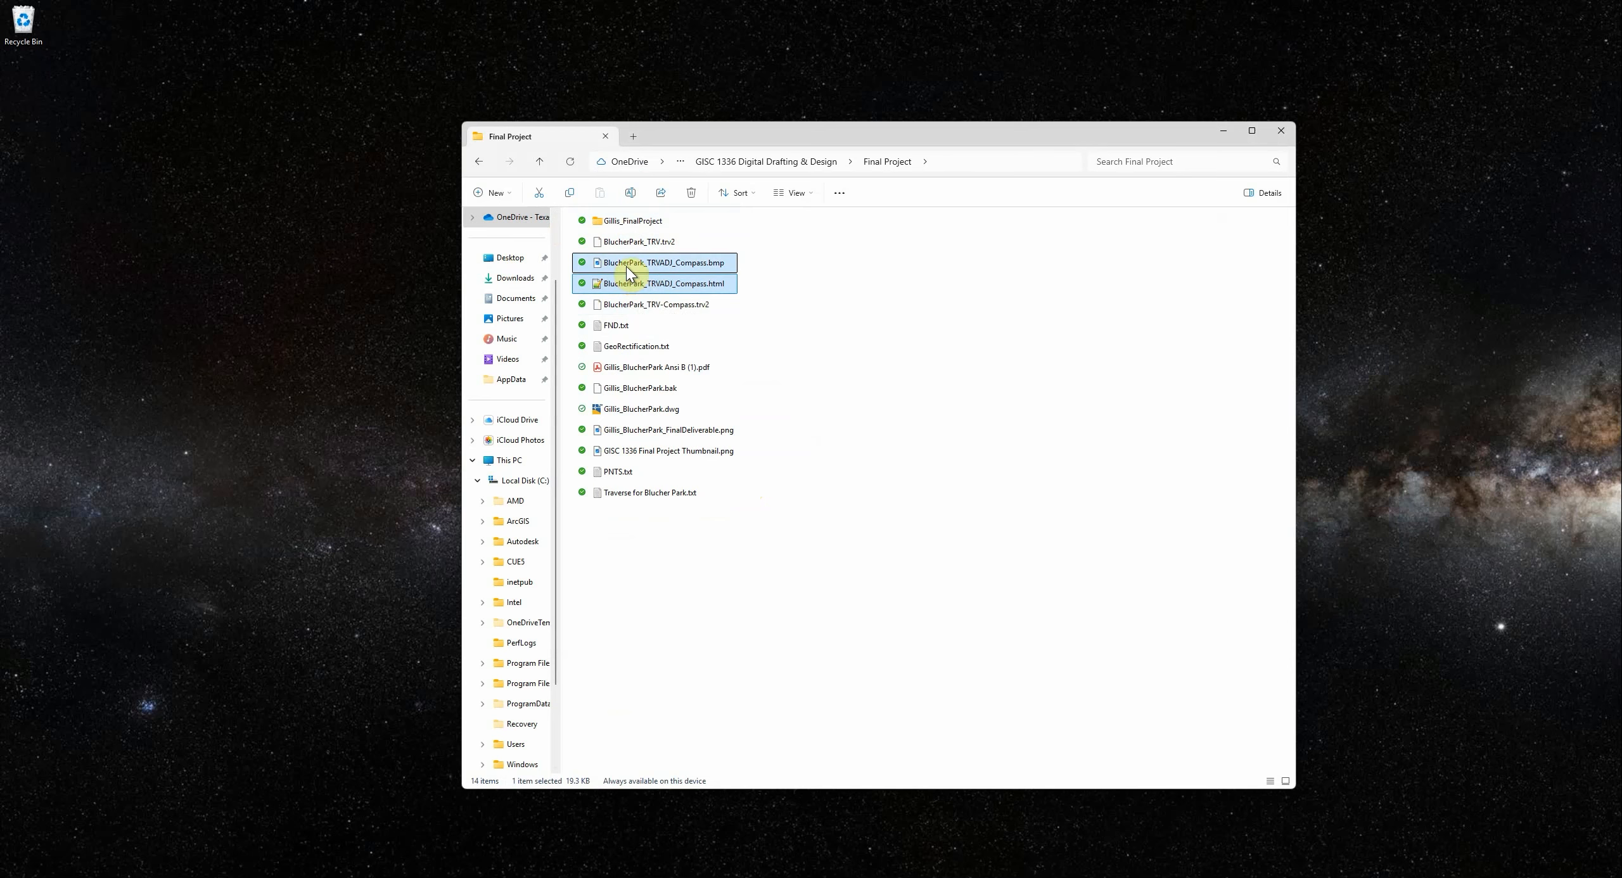
{"action": "left_click_drag", "start_coordinate": [618, 263], "coordinate": [621, 225]}
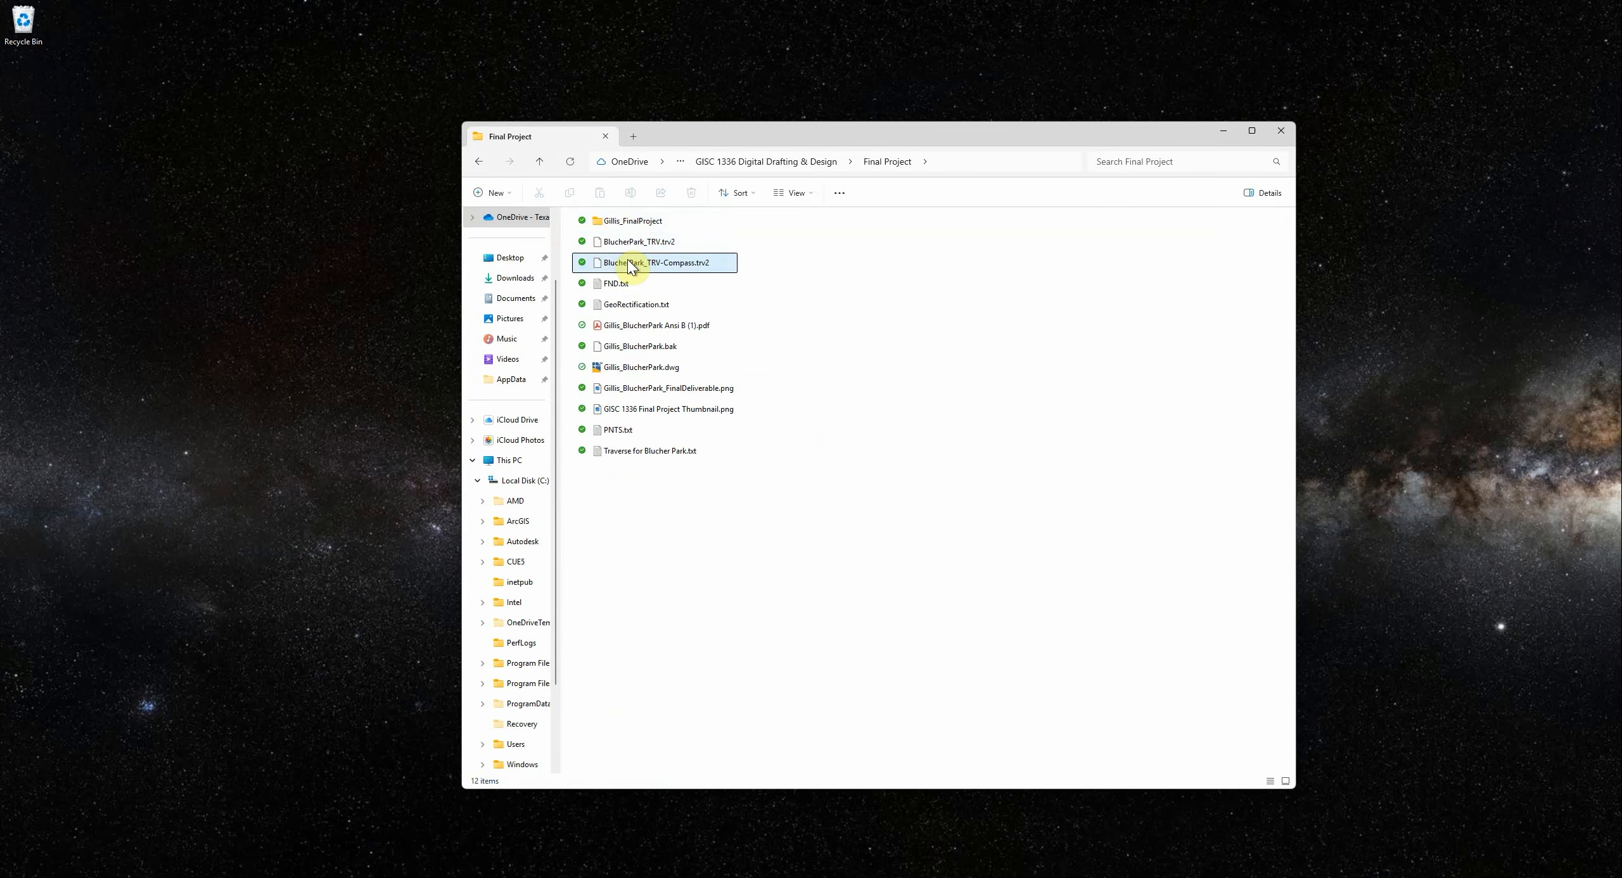
- Check the contents of Traverse for Blucher Park.txt, close it, and move the file into the Gillis_FinalProject folder
{"action": "left_click", "coordinate": [618, 289]}
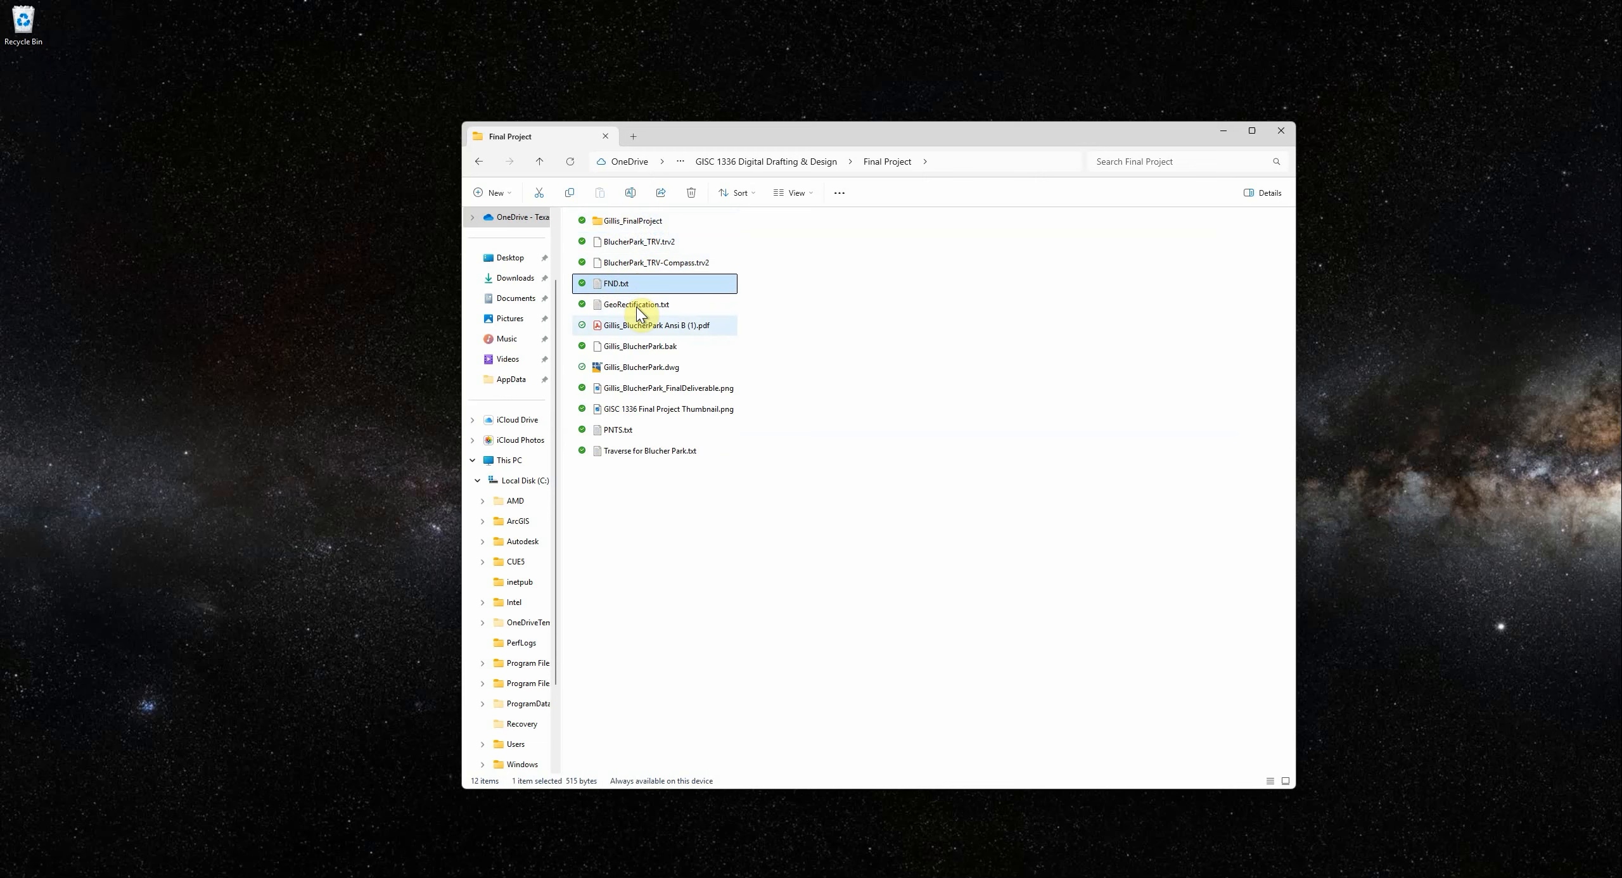
{"action": "left_click", "coordinate": [647, 451]}
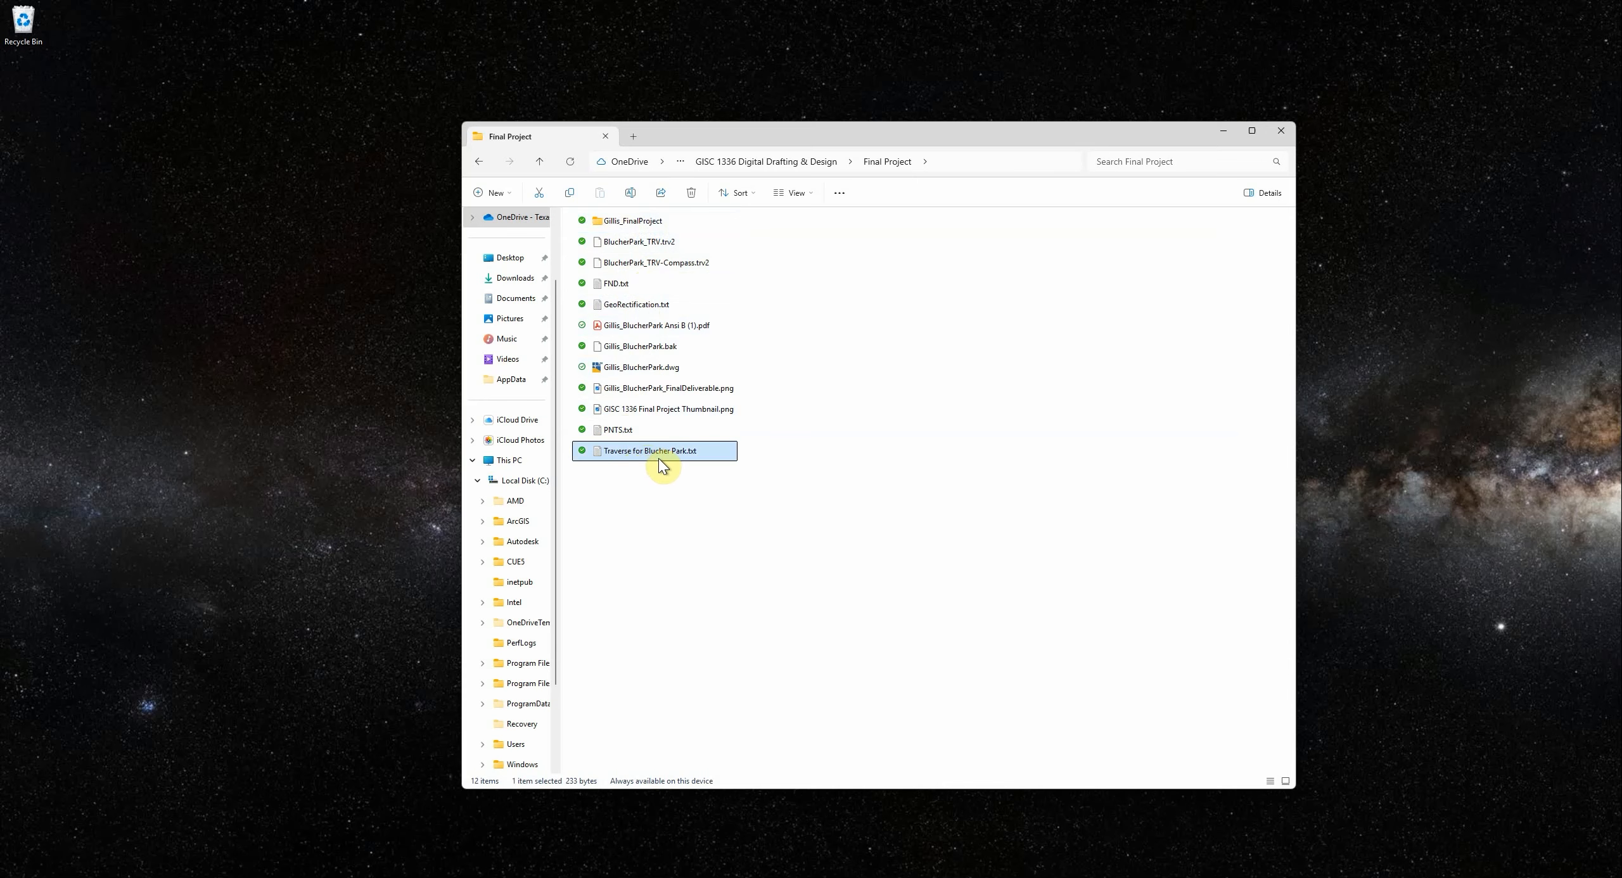
{"action": "double_click", "coordinate": [636, 455]}
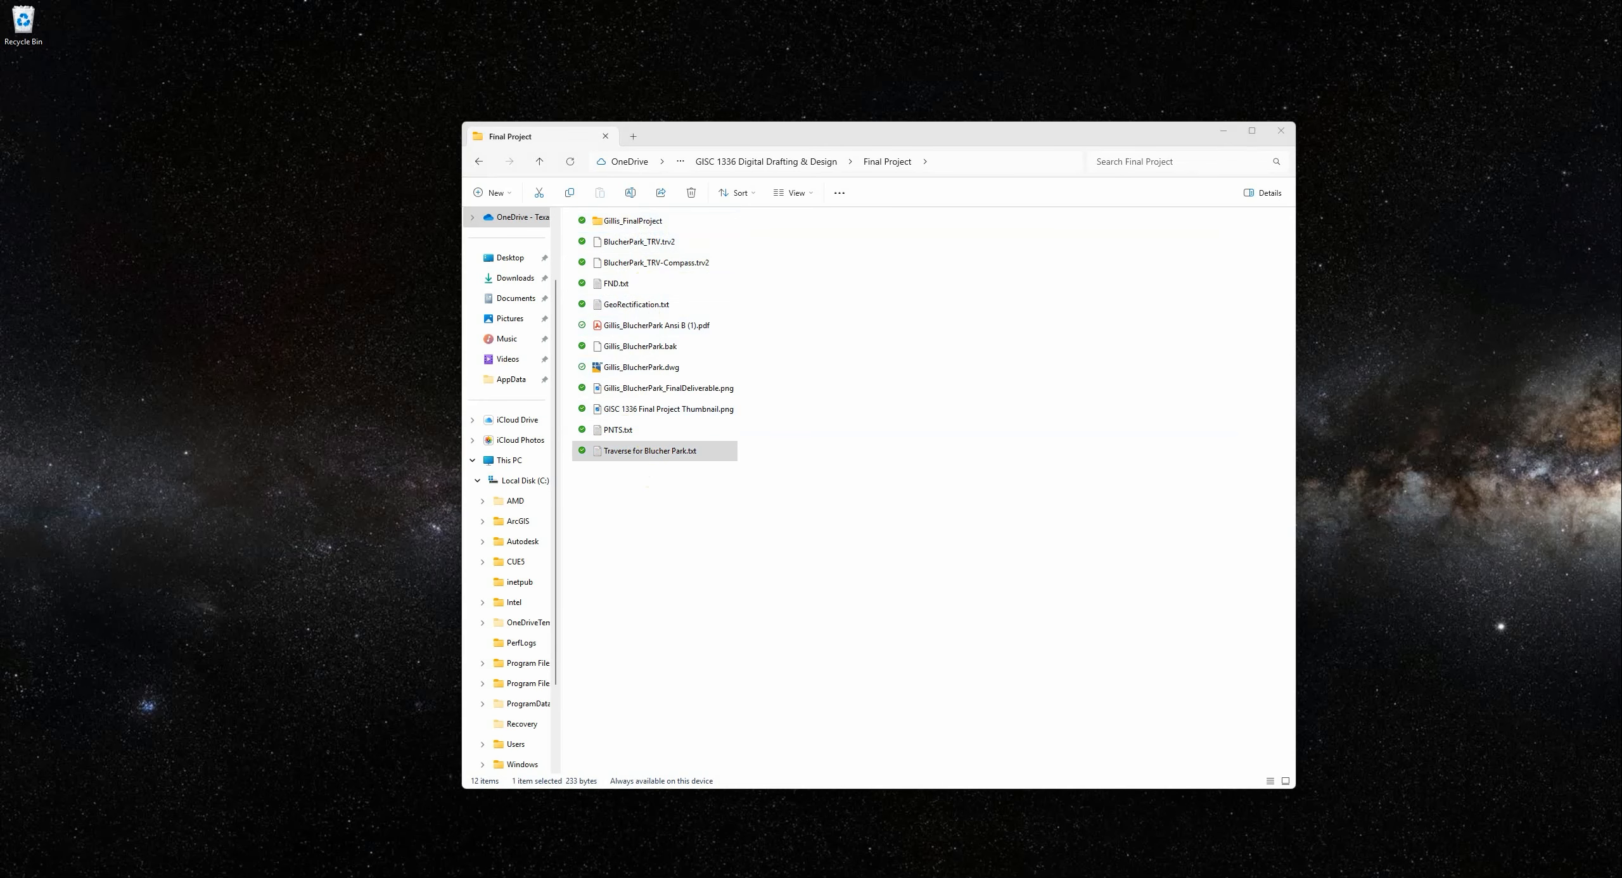
{"action": "left_click_drag", "start_coordinate": [1258, 208], "coordinate": [1096, 168]}
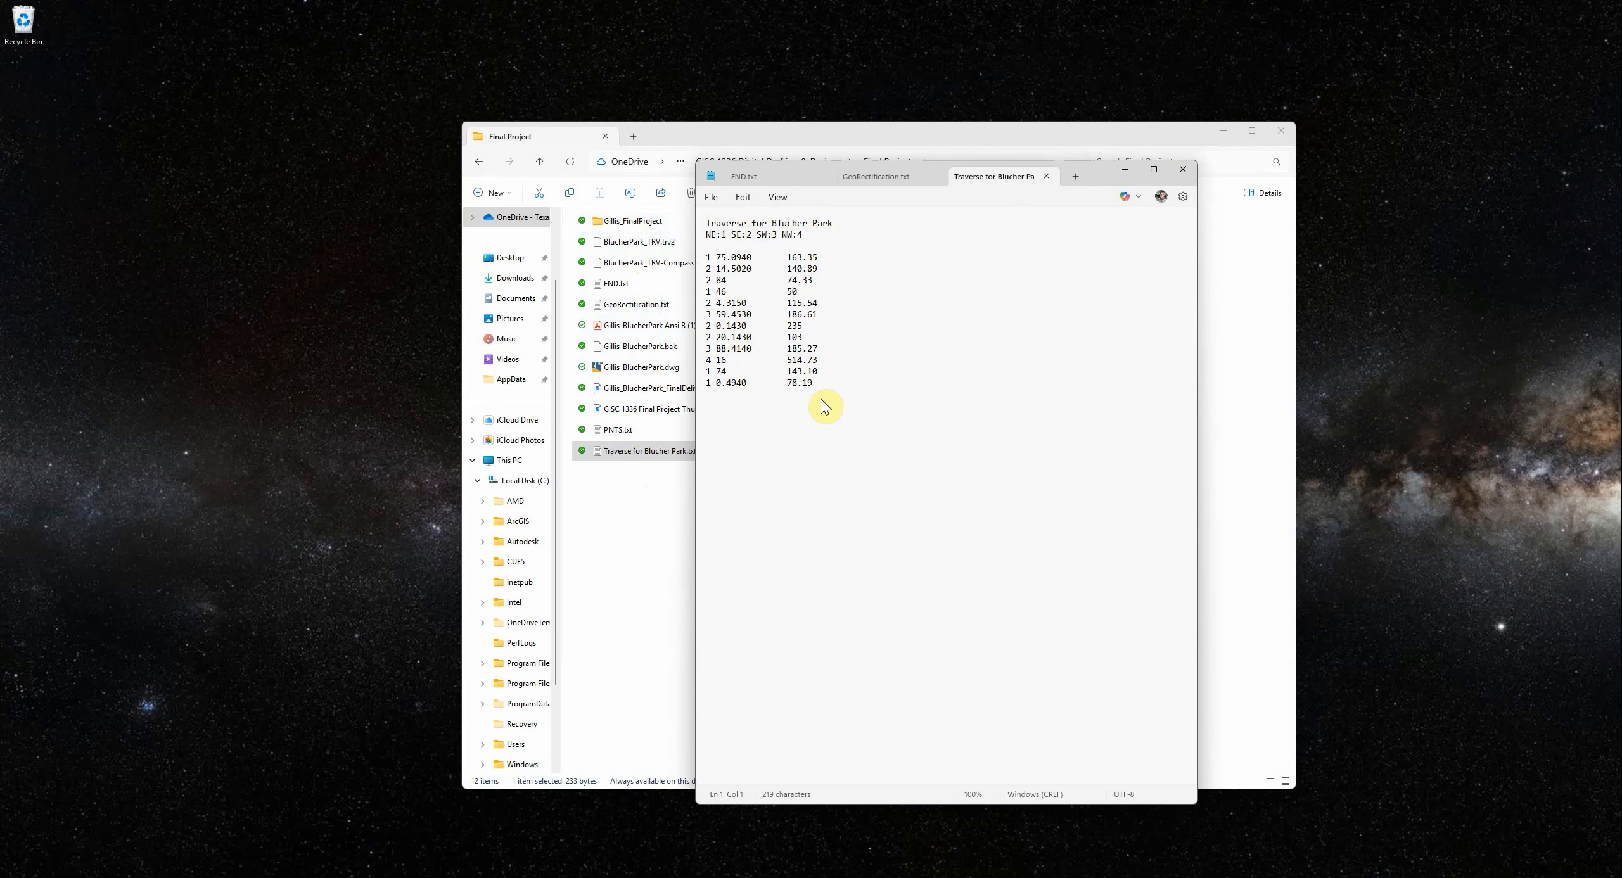
{"action": "left_click", "coordinate": [1183, 170]}
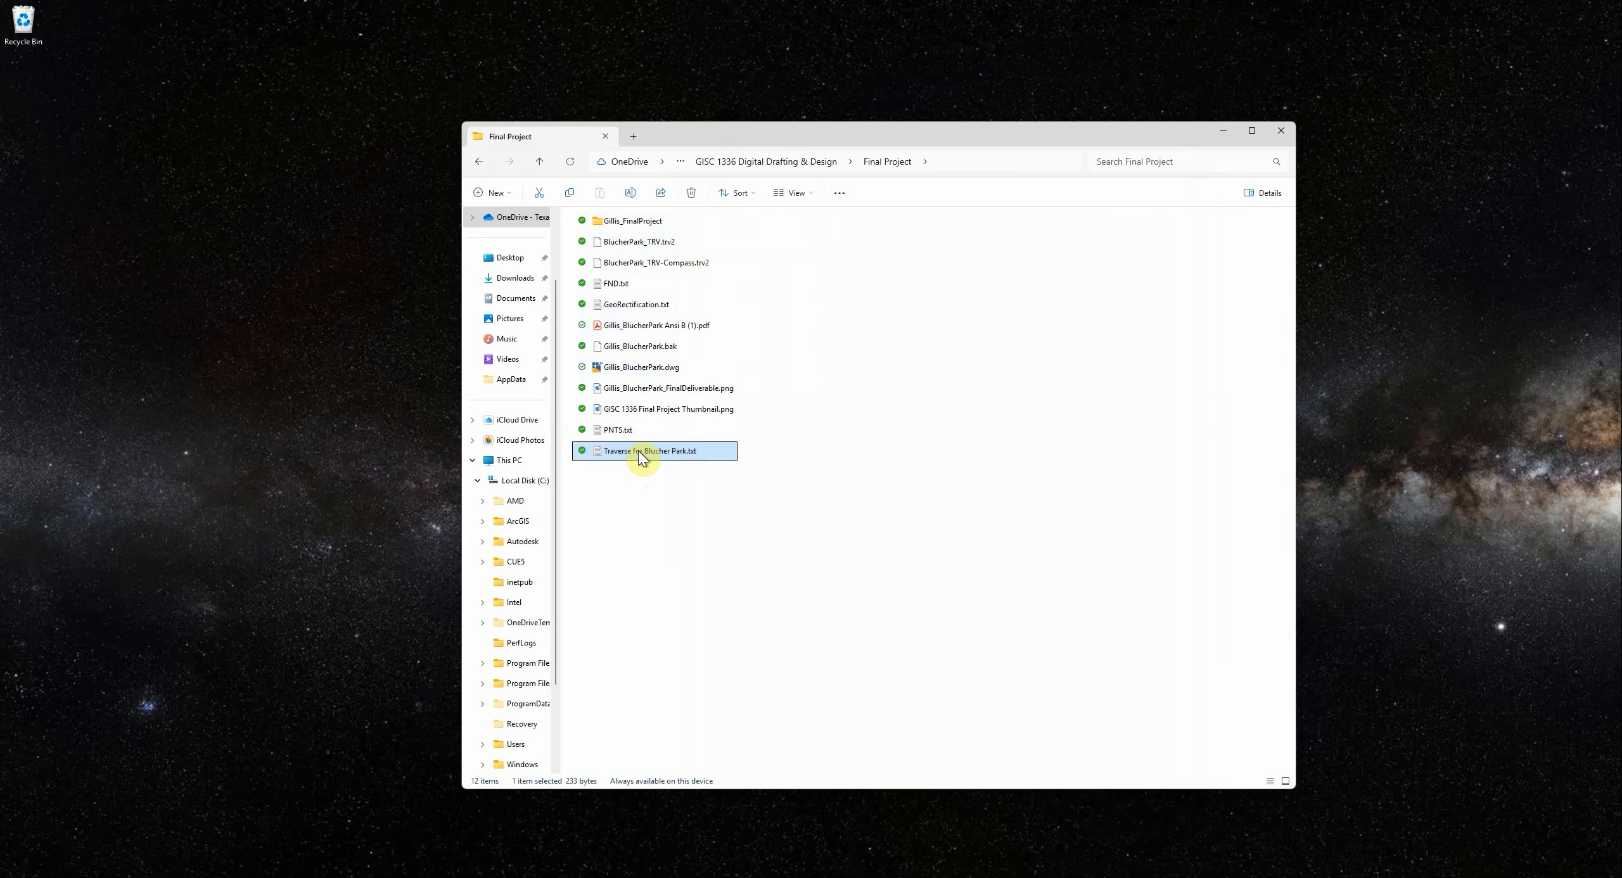
{"action": "left_click_drag", "start_coordinate": [648, 457], "coordinate": [649, 225]}
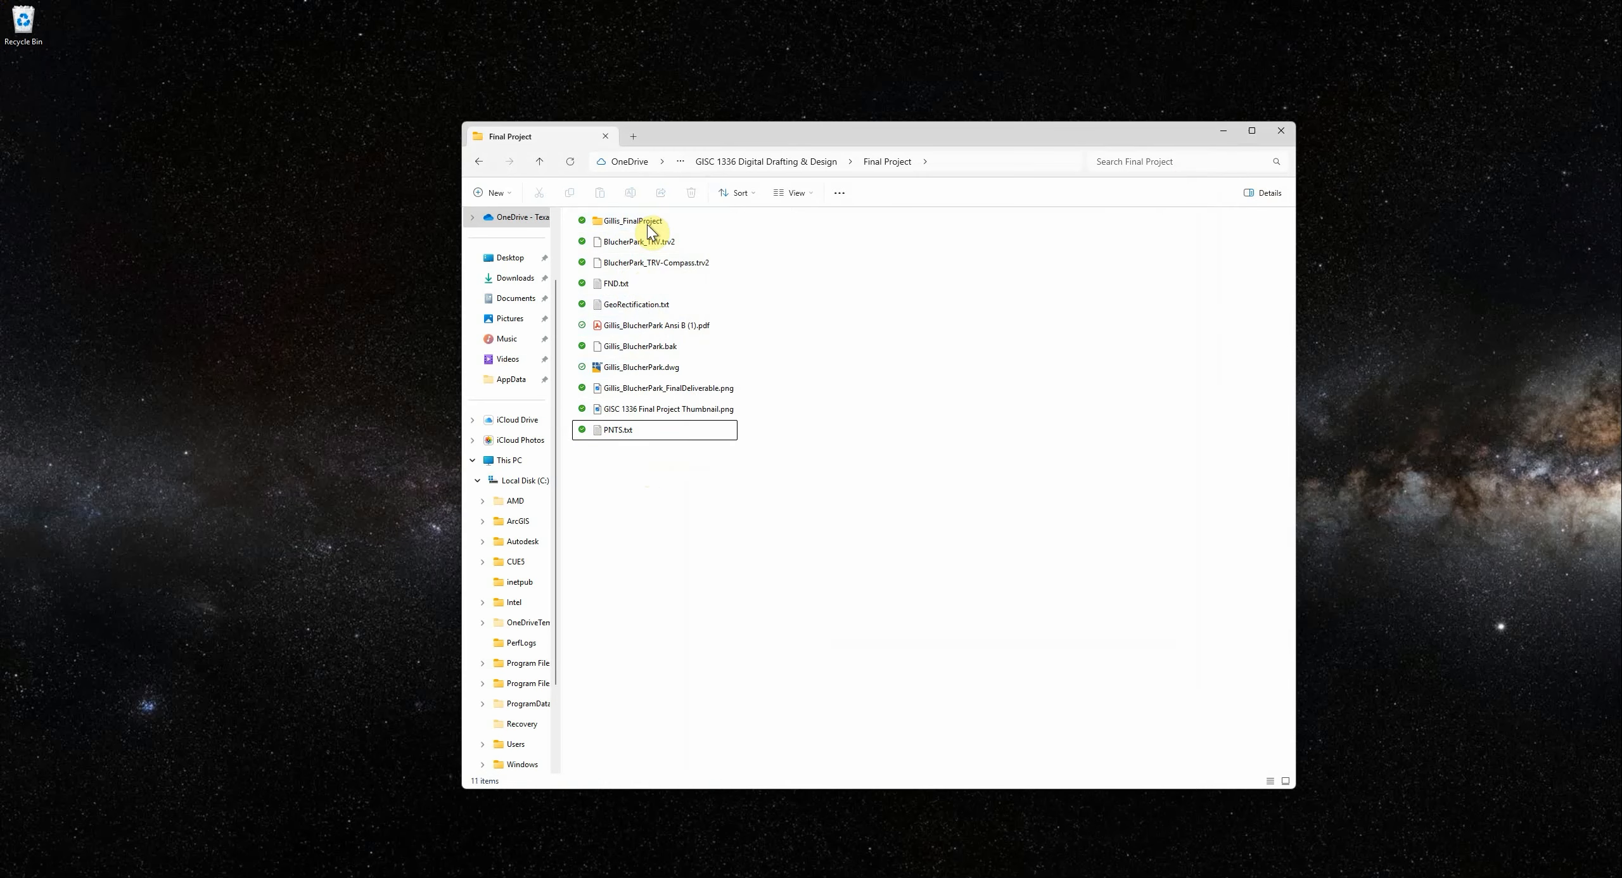
- Move Gillis_BlucherPark.dwg and its backup Gillis_BlucherPark.bak into the Gillis_FinalProject folder
{"action": "left_click", "coordinate": [643, 368]}
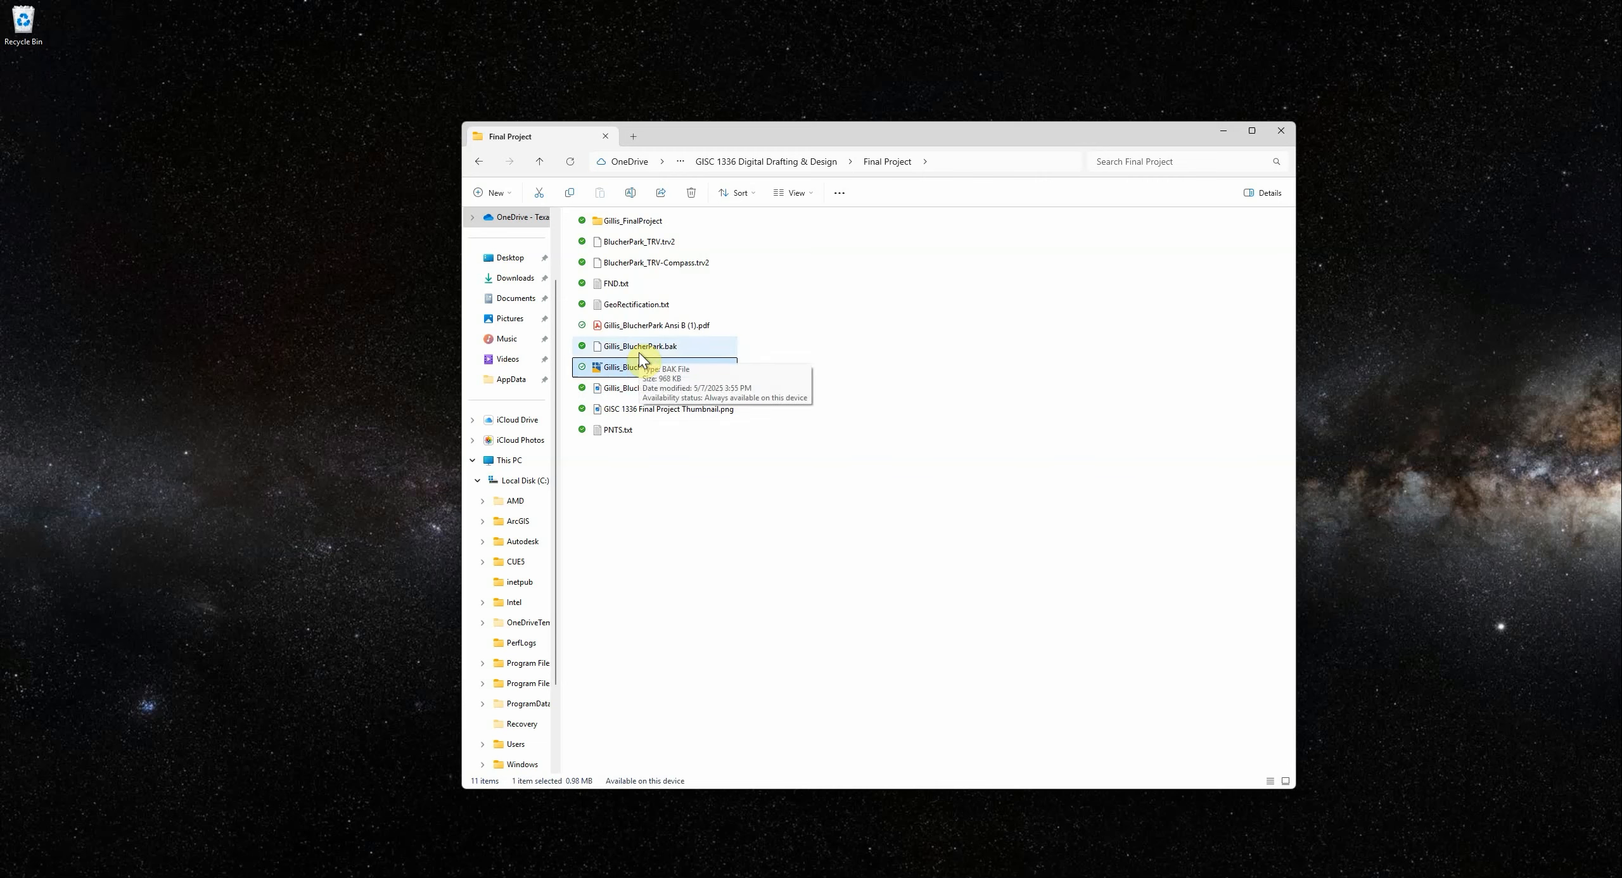
{"action": "left_click", "coordinate": [641, 348], "text": "ctrl"}
{"action": "left_click_drag", "start_coordinate": [641, 368], "coordinate": [641, 217]}
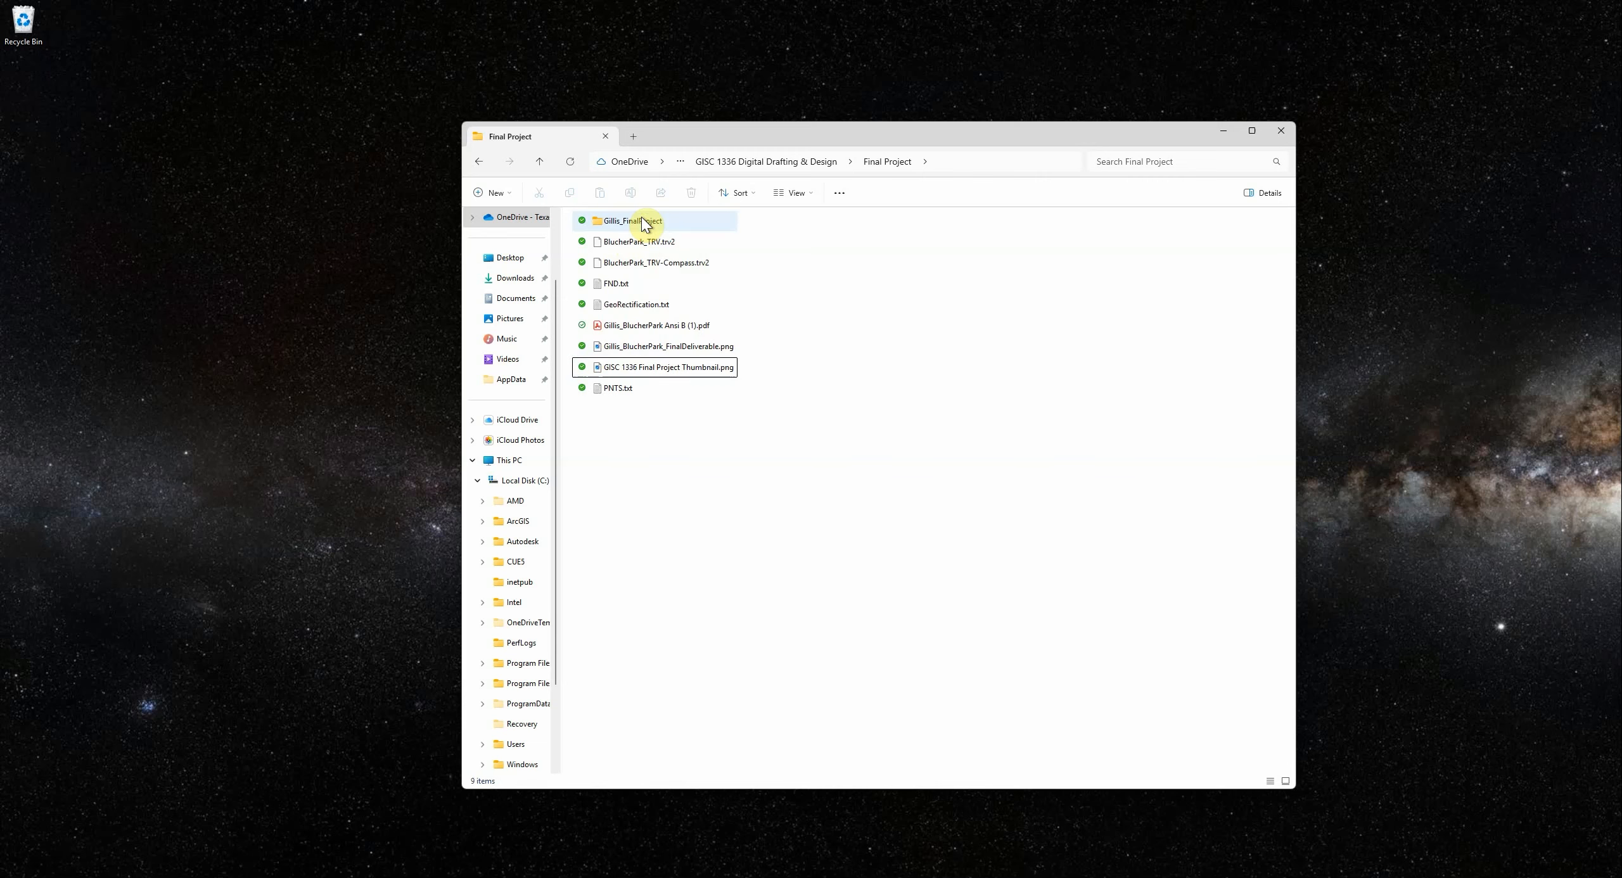
- Preview Gillis_BlucherPark_FinalDeliverable.png, close the viewer, and move the image into the Gillis_FinalProject folder
{"action": "left_click", "coordinate": [660, 330]}
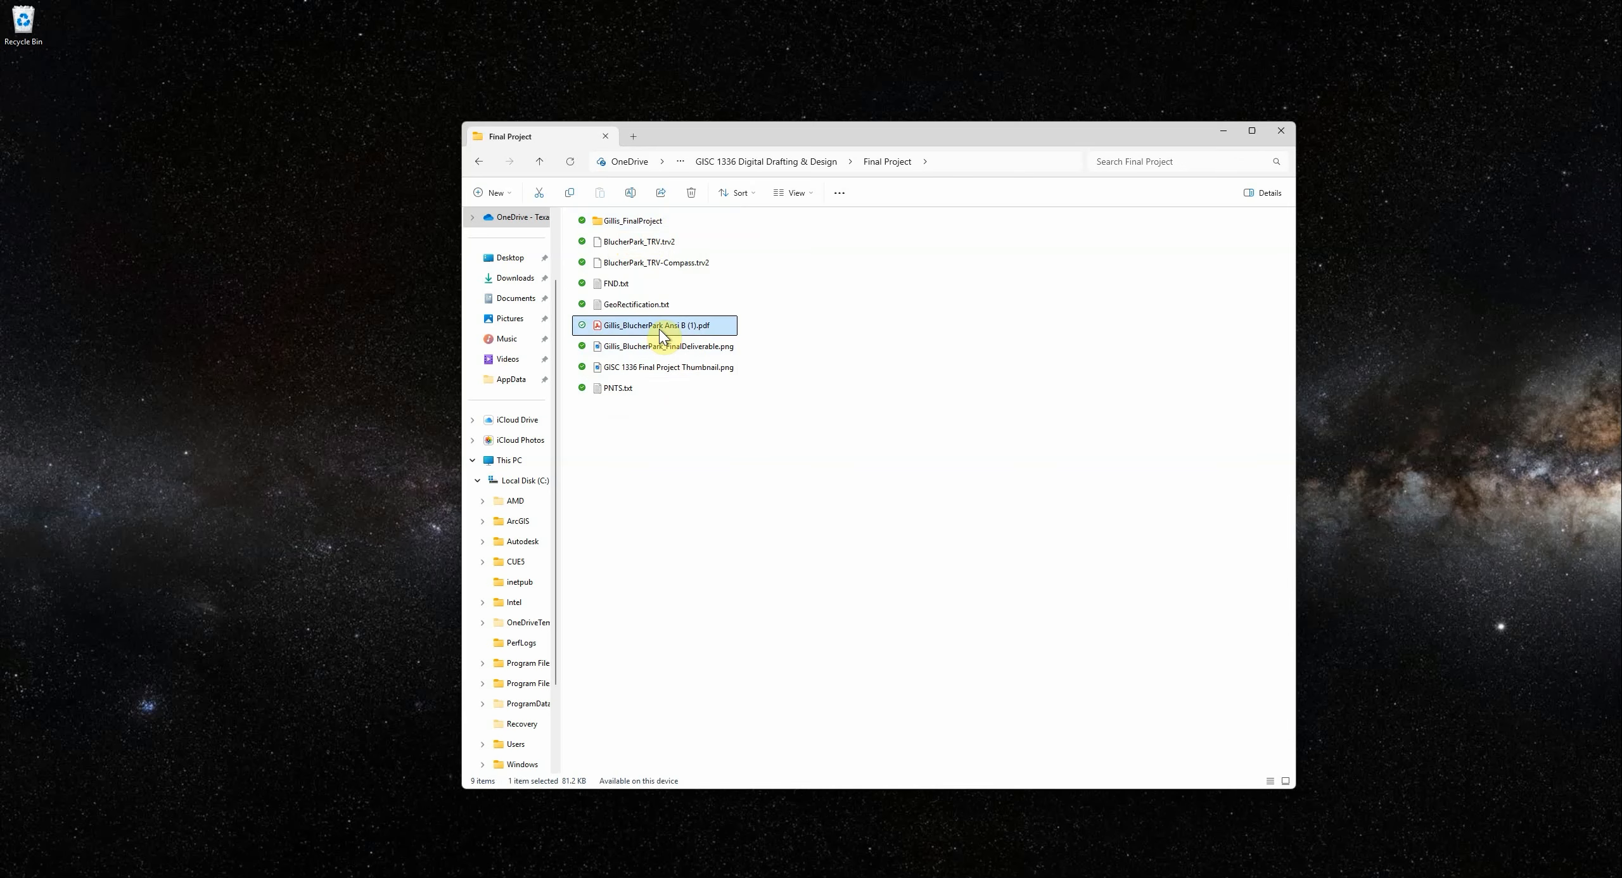
{"action": "left_click", "coordinate": [695, 347]}
{"action": "double_click", "coordinate": [691, 352]}
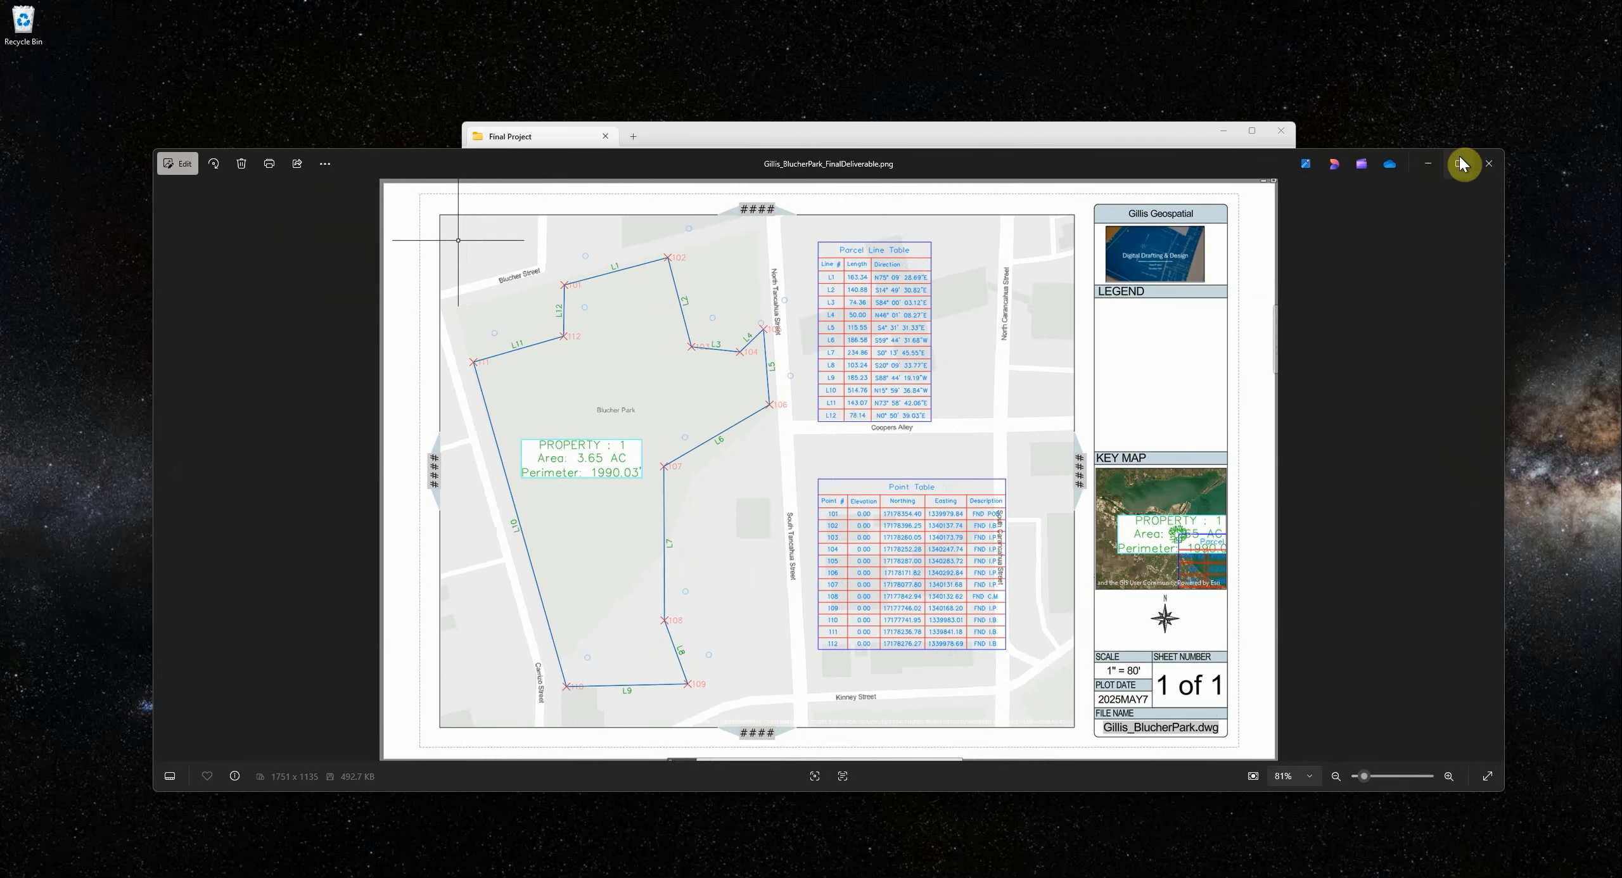
{"action": "left_click", "coordinate": [1489, 166]}
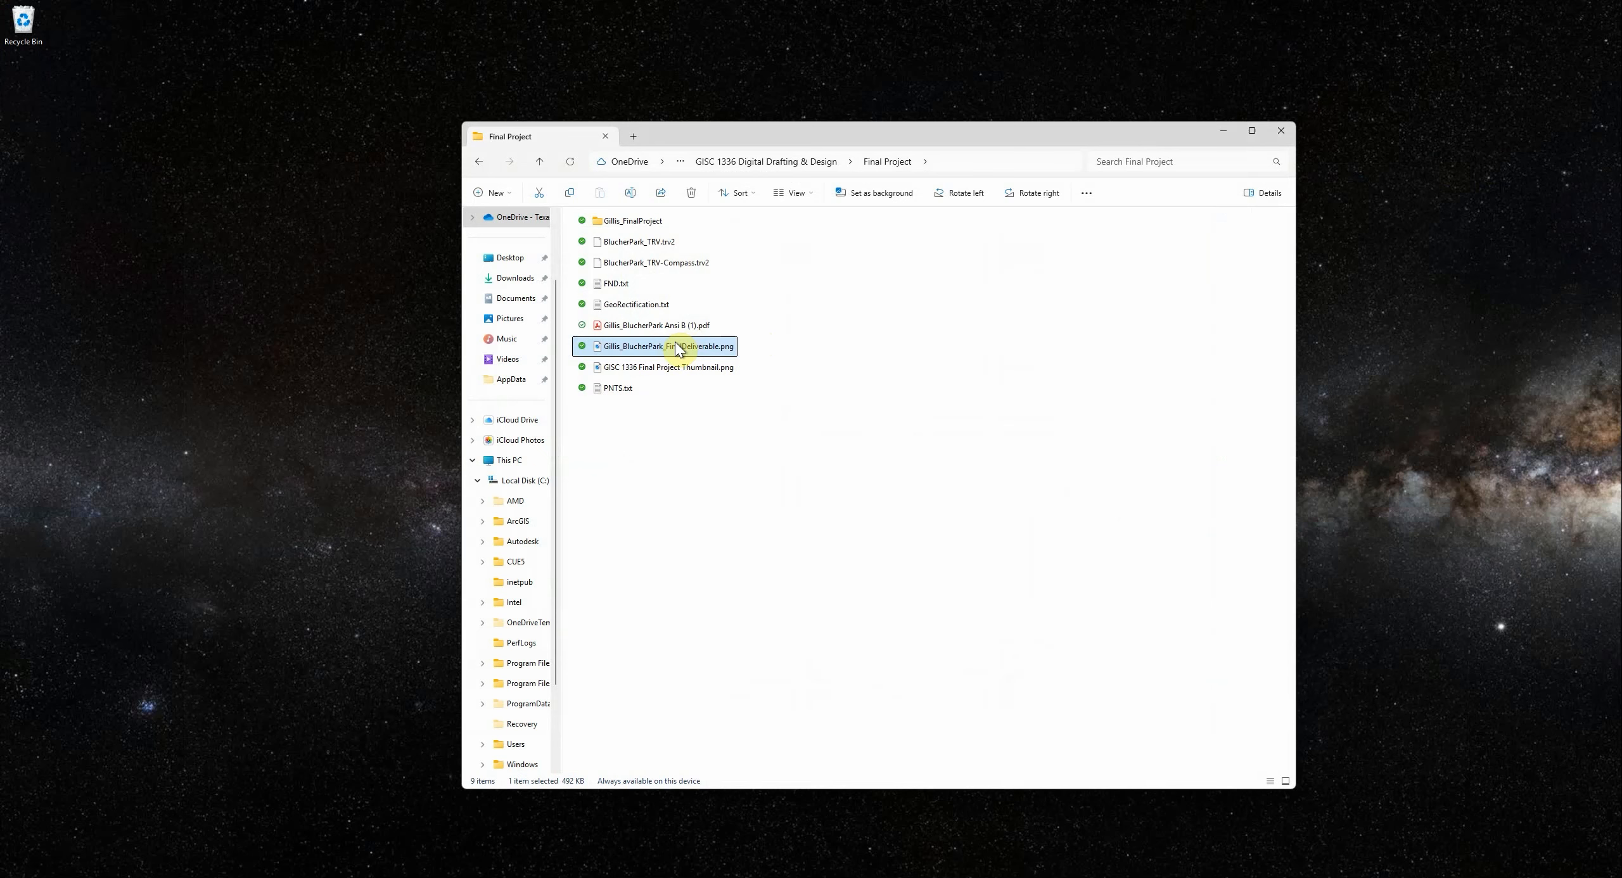
{"action": "left_click_drag", "start_coordinate": [672, 346], "coordinate": [655, 221]}
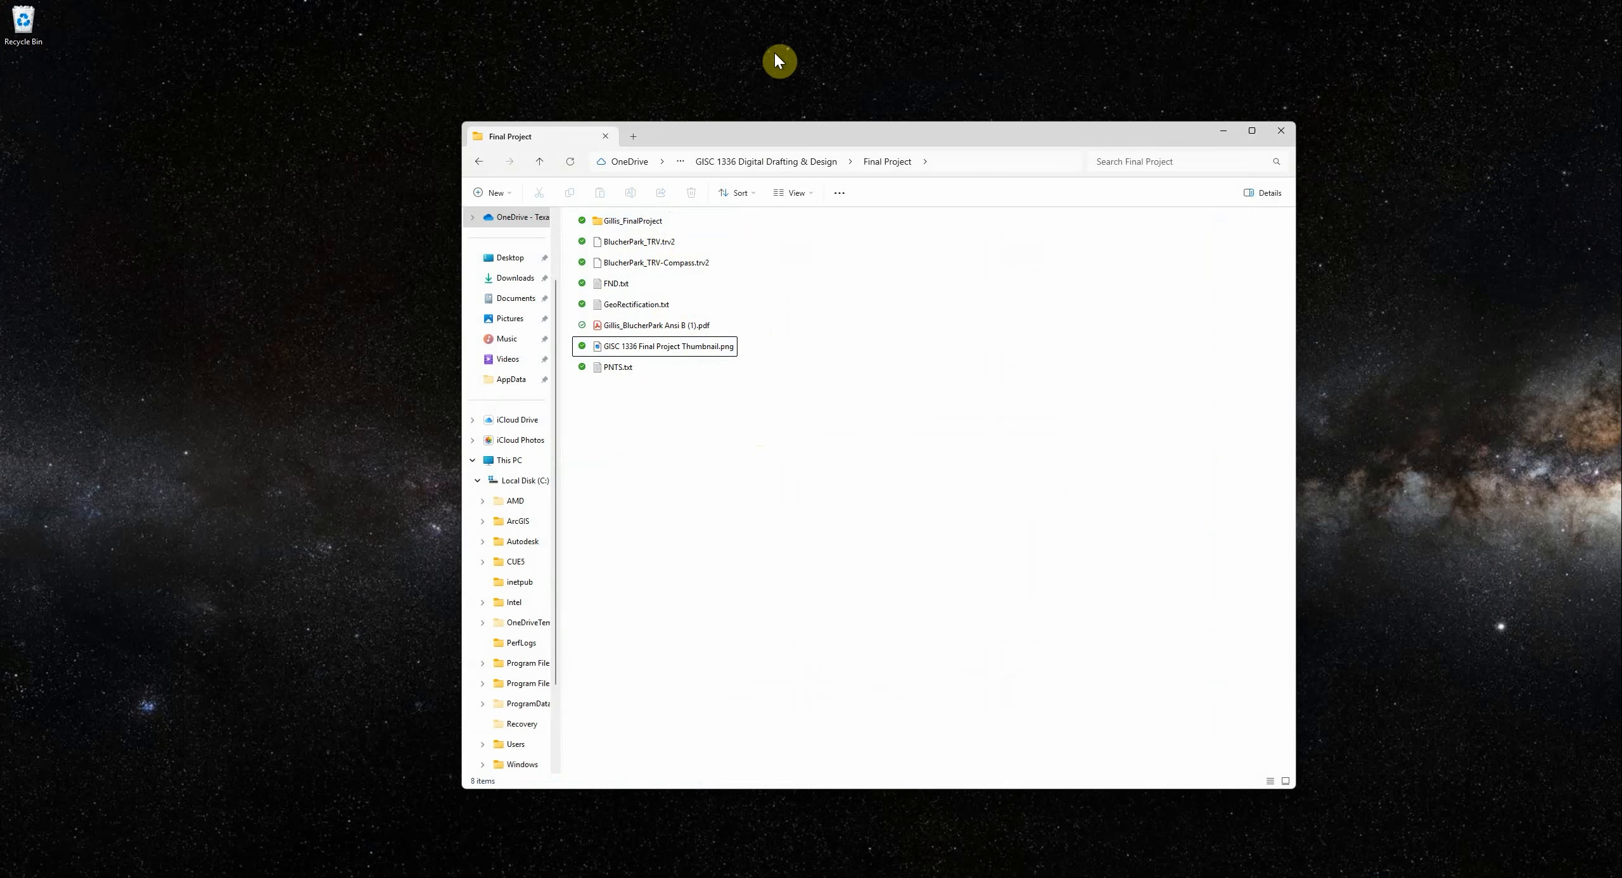
- Compress the Gillis_FinalProject folder into a zip file in the same location and select the resulting archive
{"action": "right_click", "coordinate": [615, 227]}
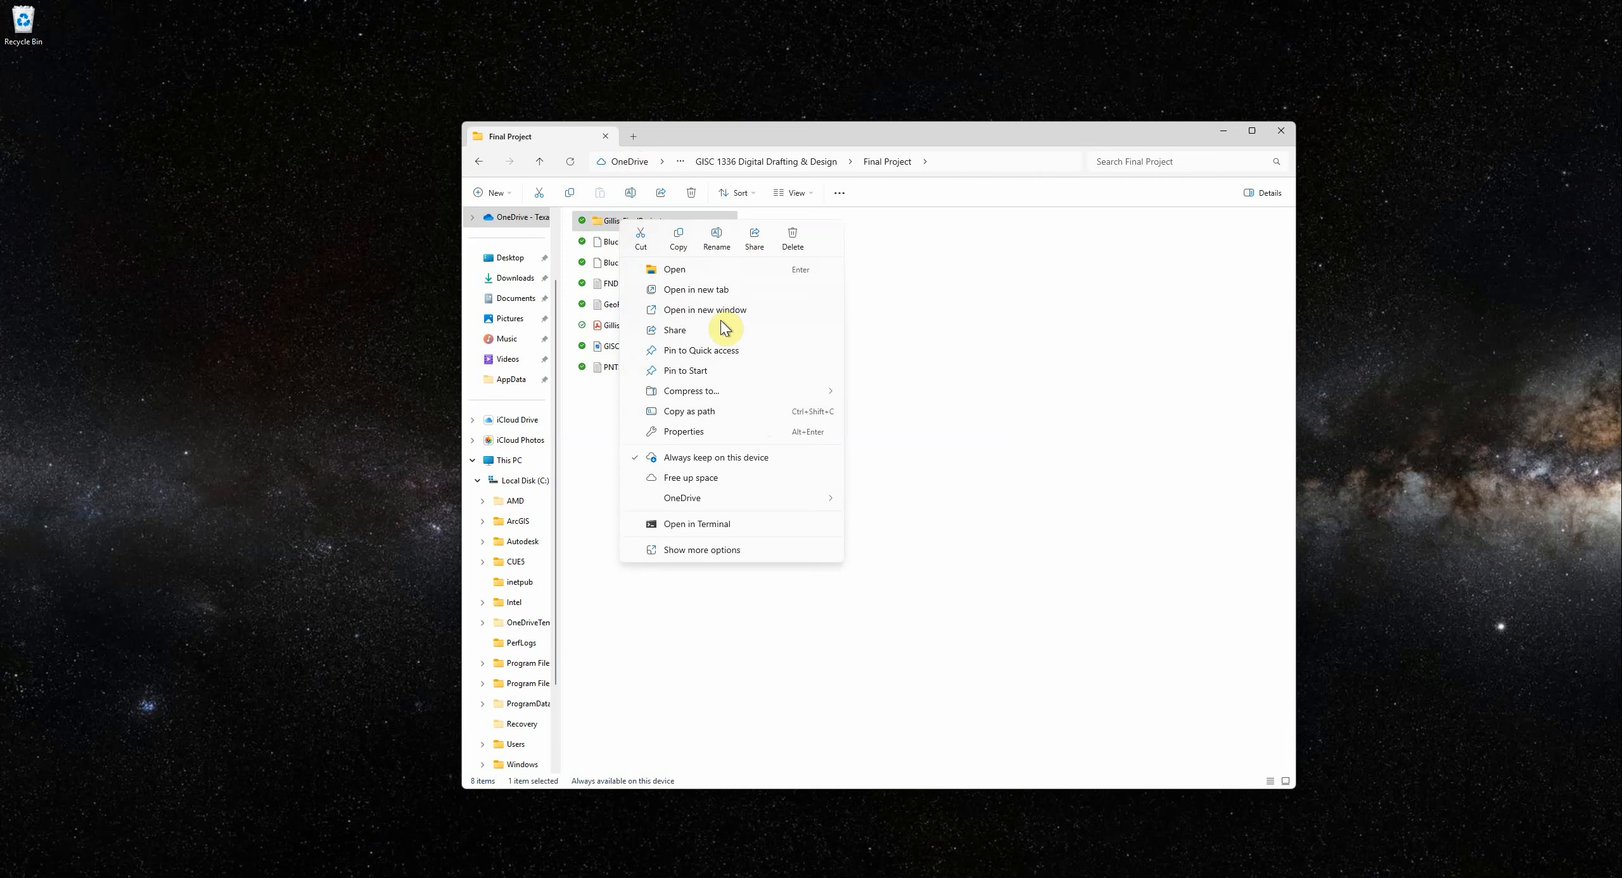
{"action": "left_click", "coordinate": [706, 550]}
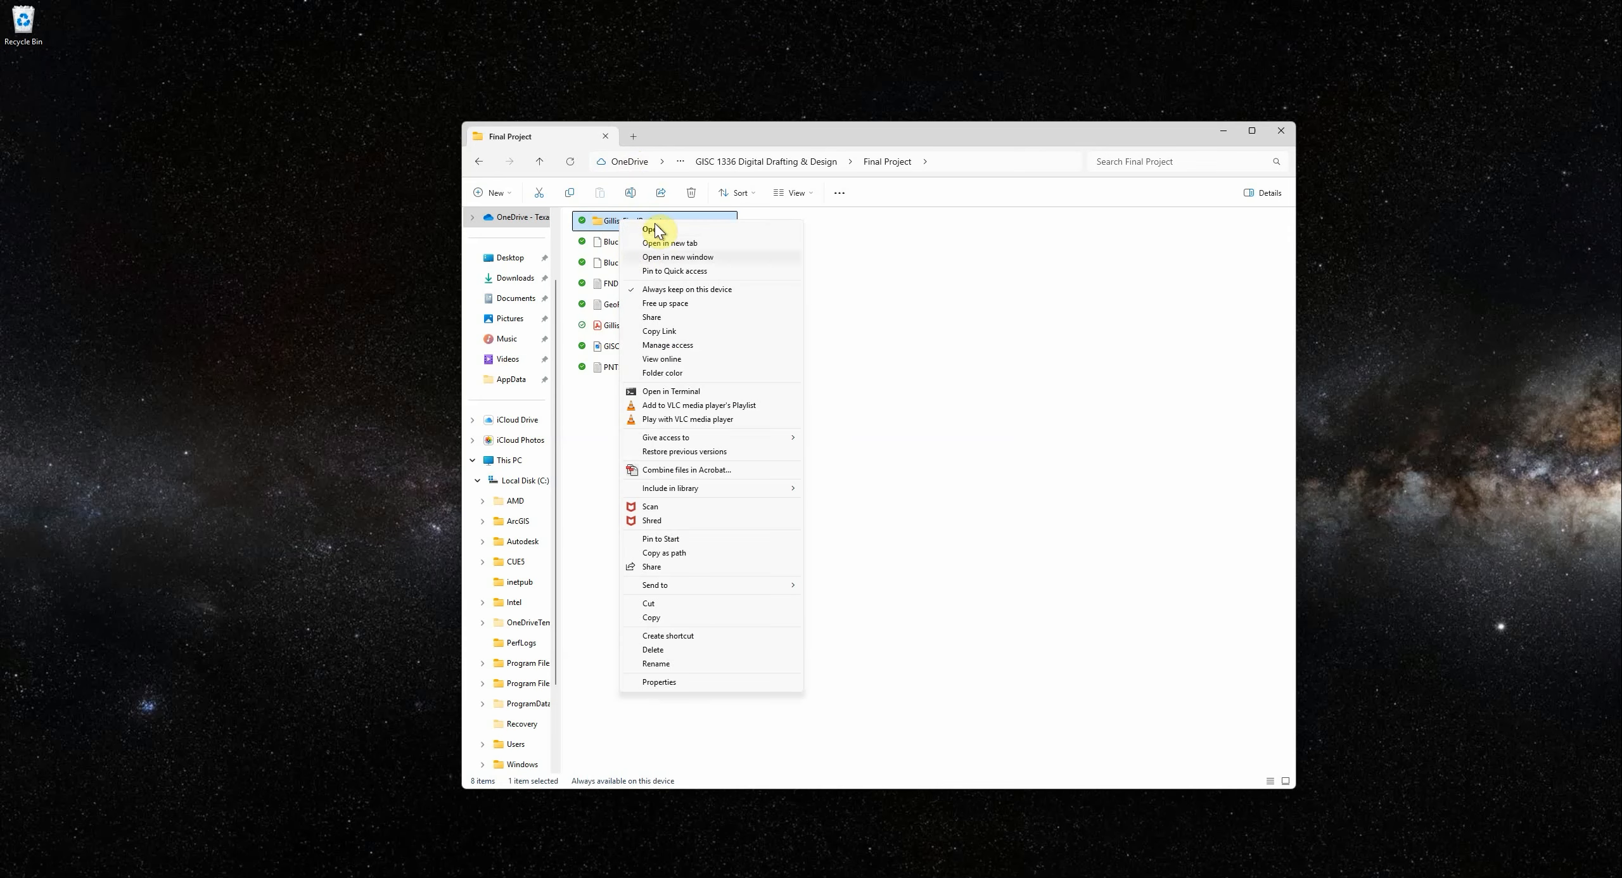
{"action": "mouse_move", "coordinate": [702, 589]}
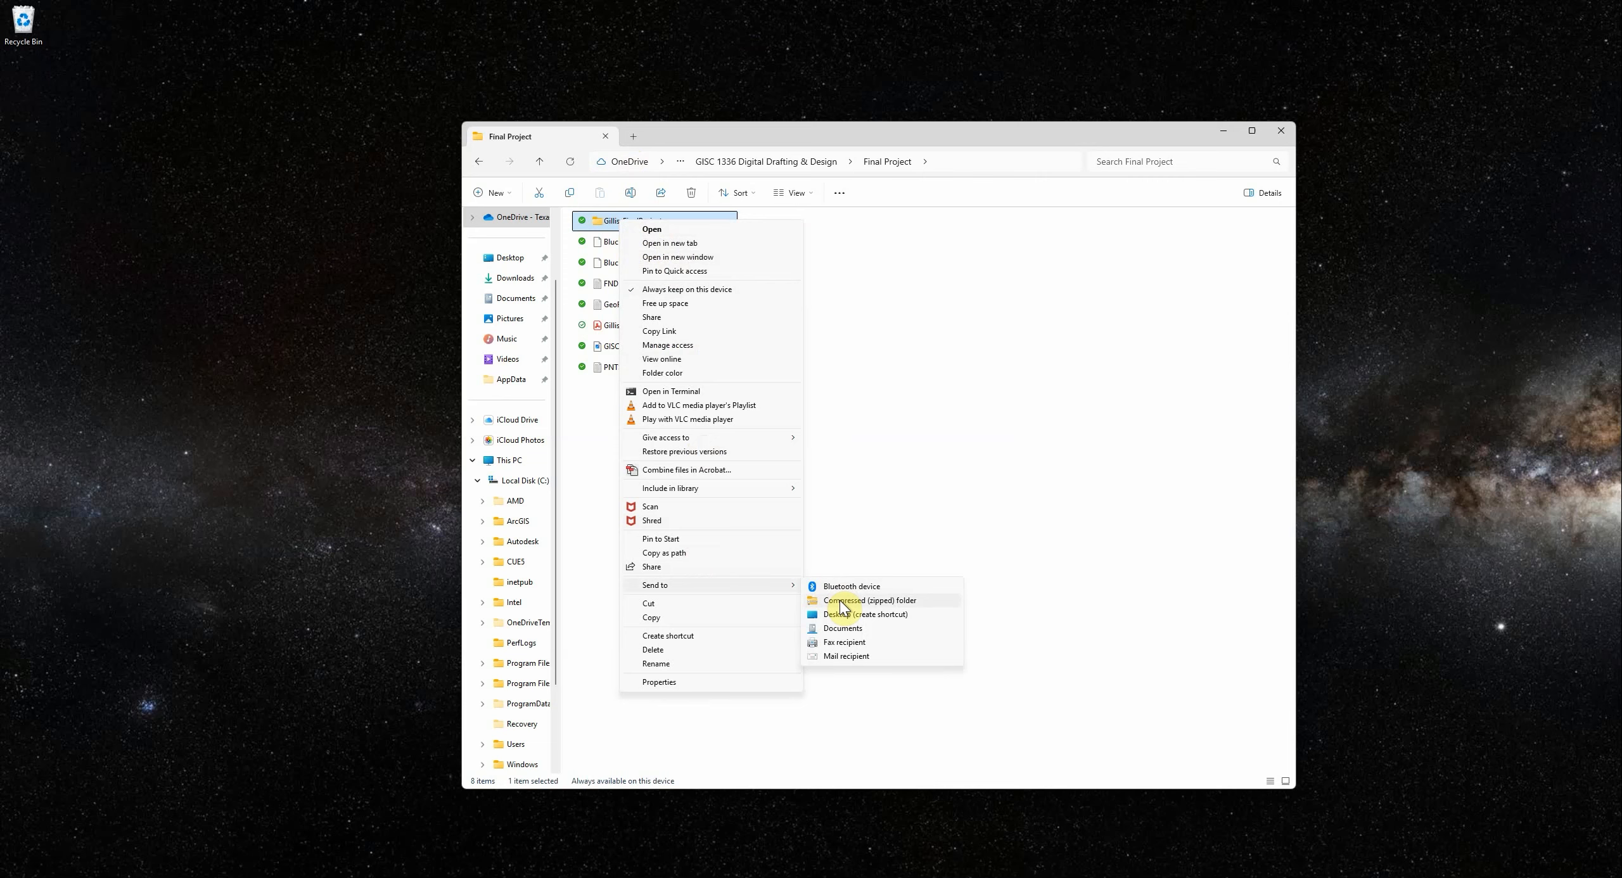
{"action": "left_click", "coordinate": [840, 602]}
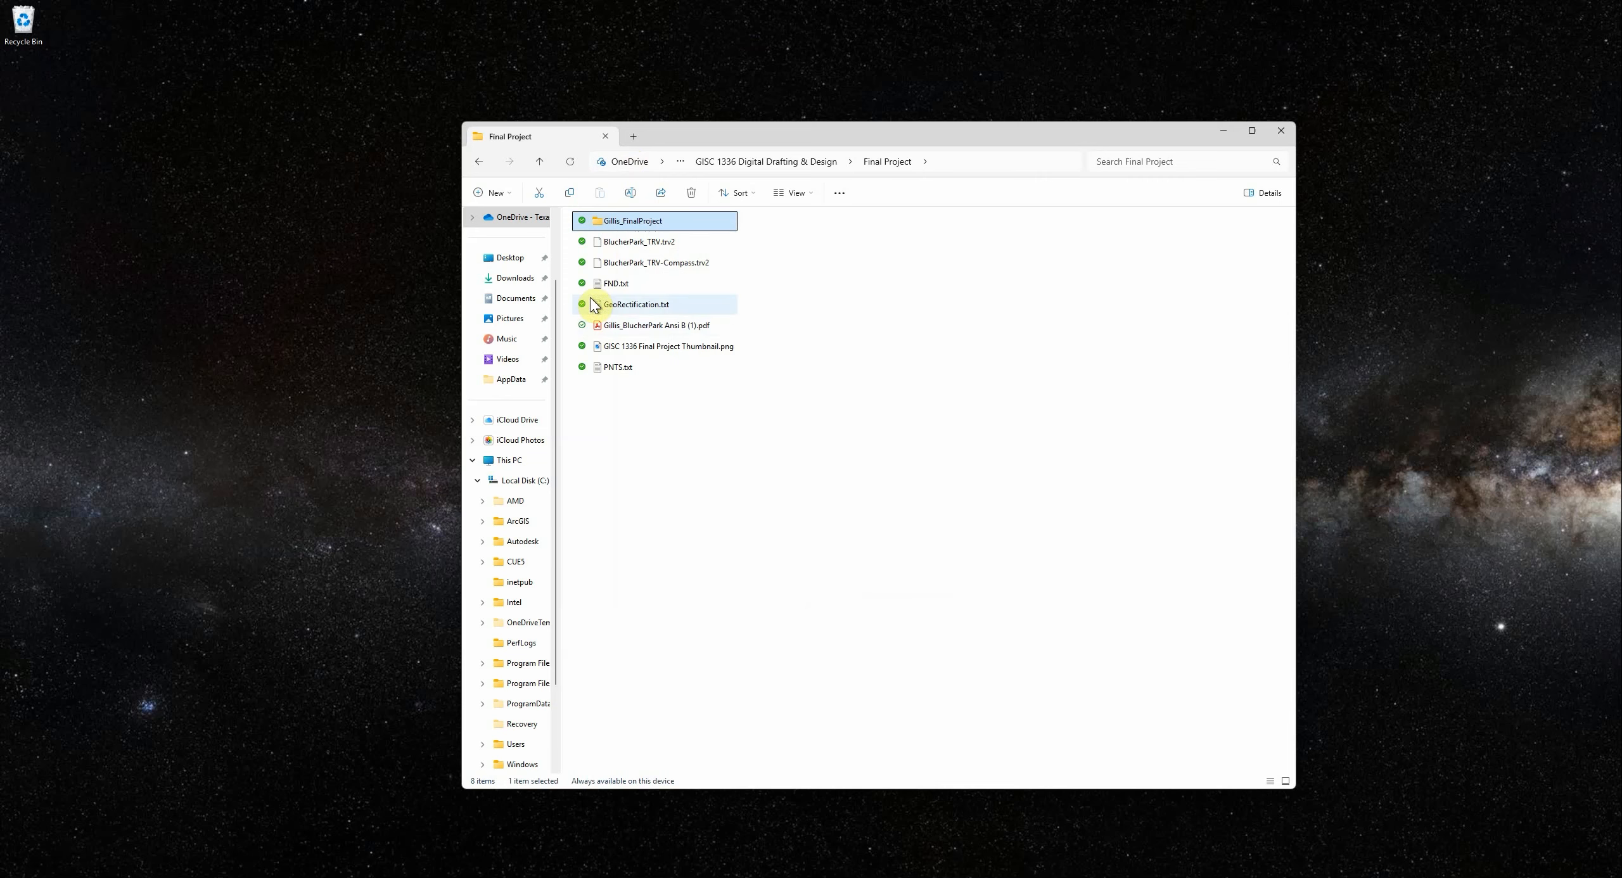
{"action": "left_click", "coordinate": [831, 425]}
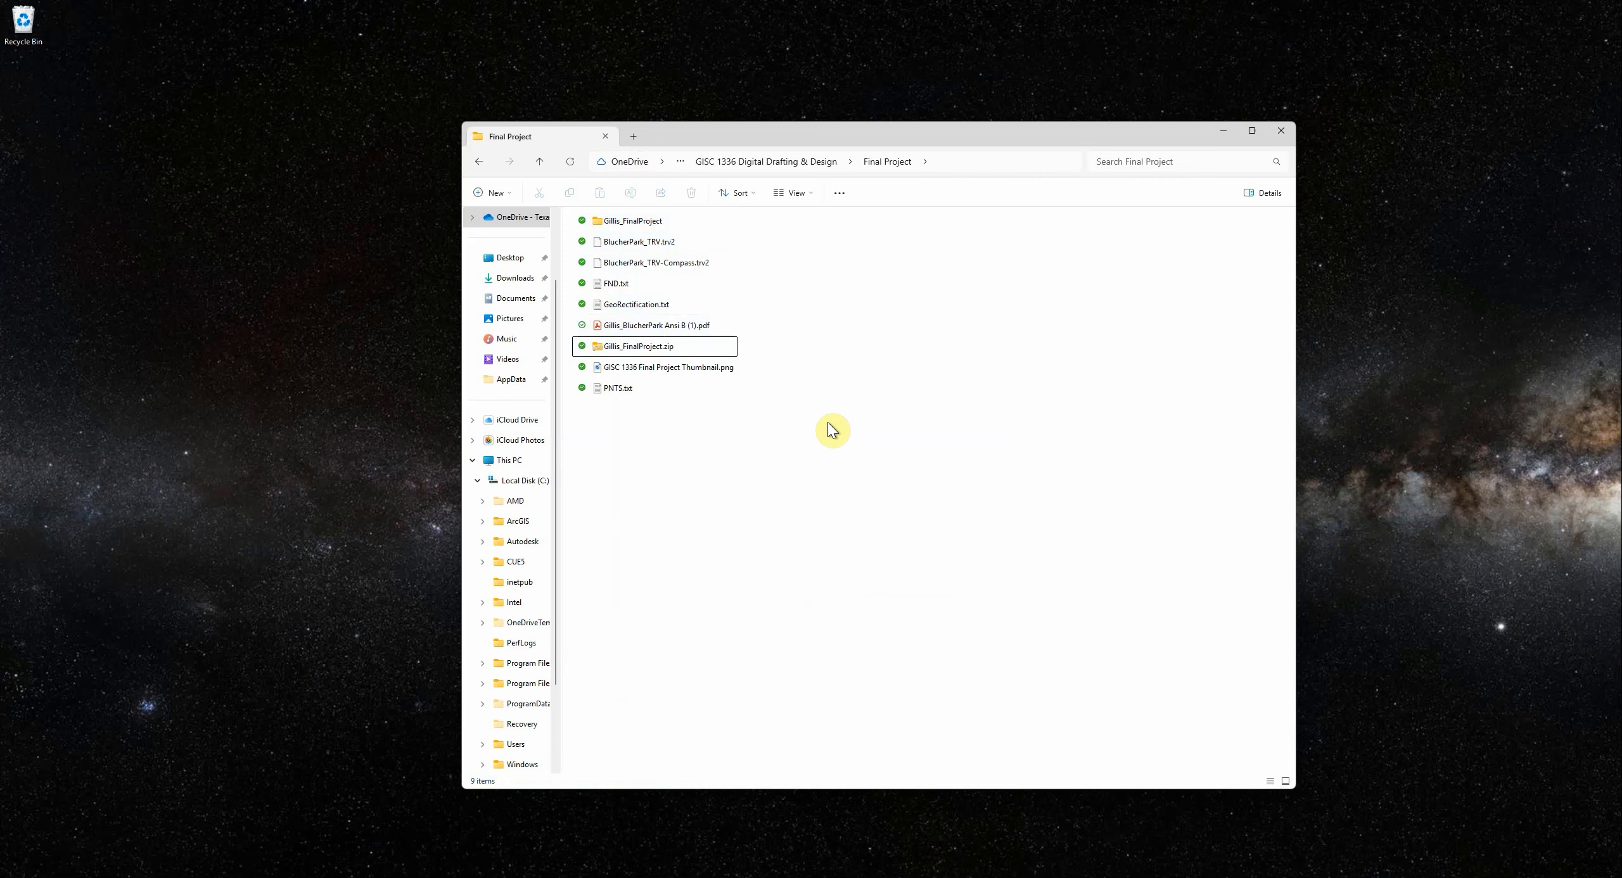
{"action": "left_click", "coordinate": [659, 352]}
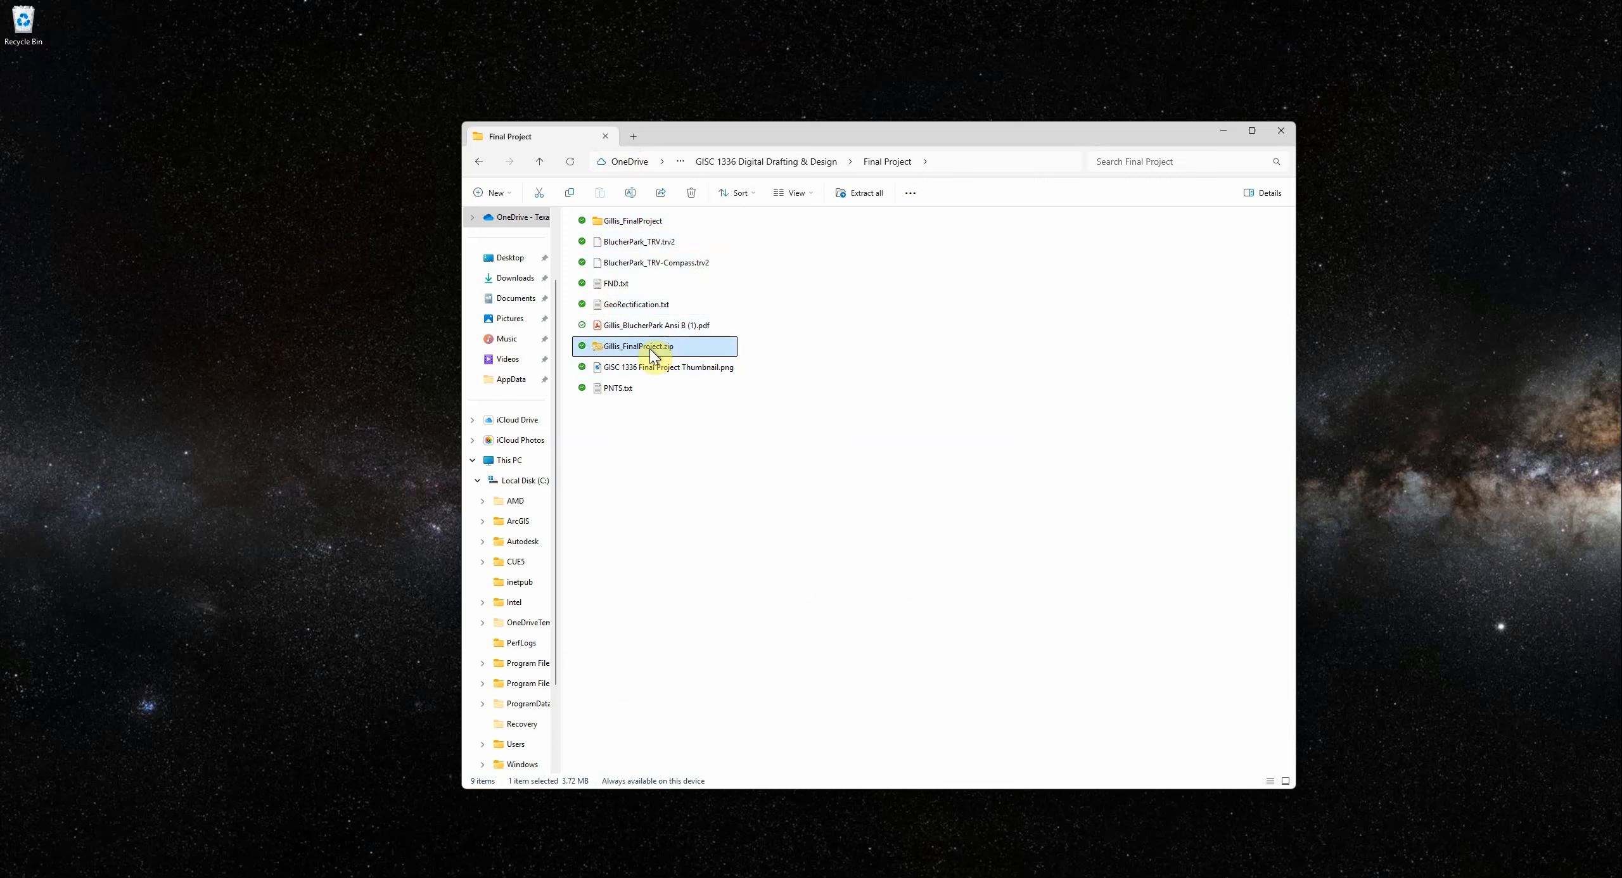